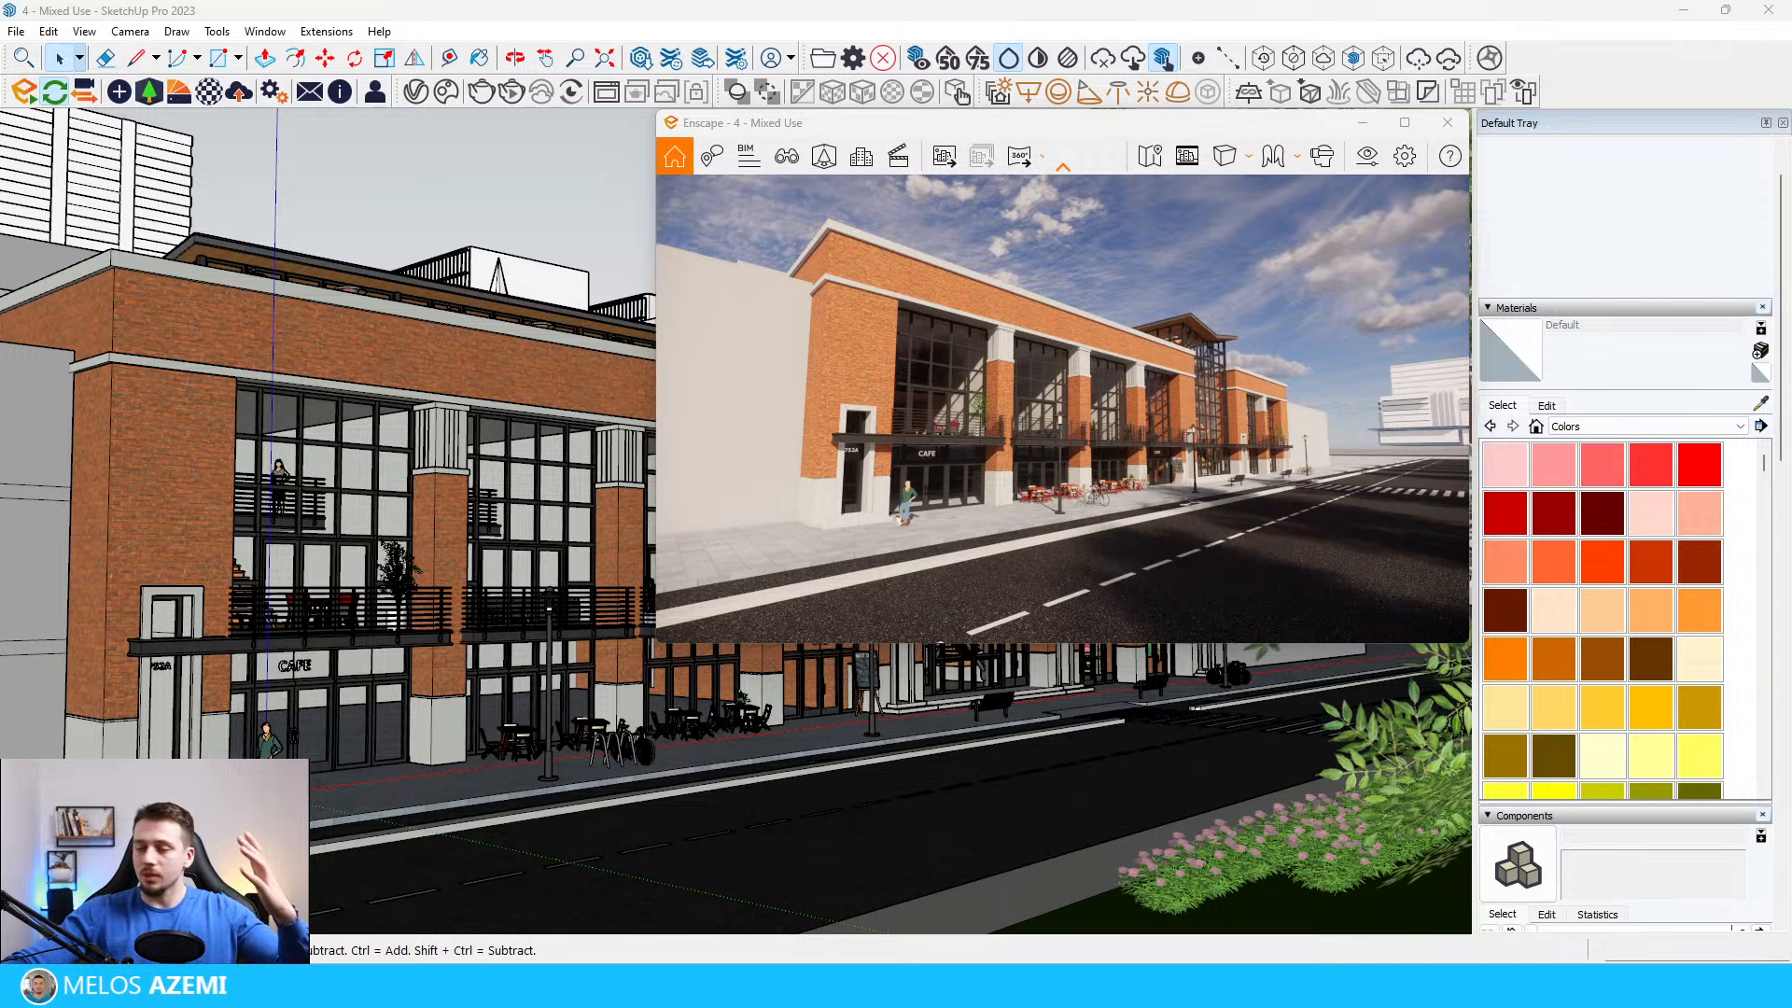
Step: Fill the screen with the Enscape render and pull the camera back until the whole street facade is in frame
left_click_drag(1048, 133, 1103, 5)
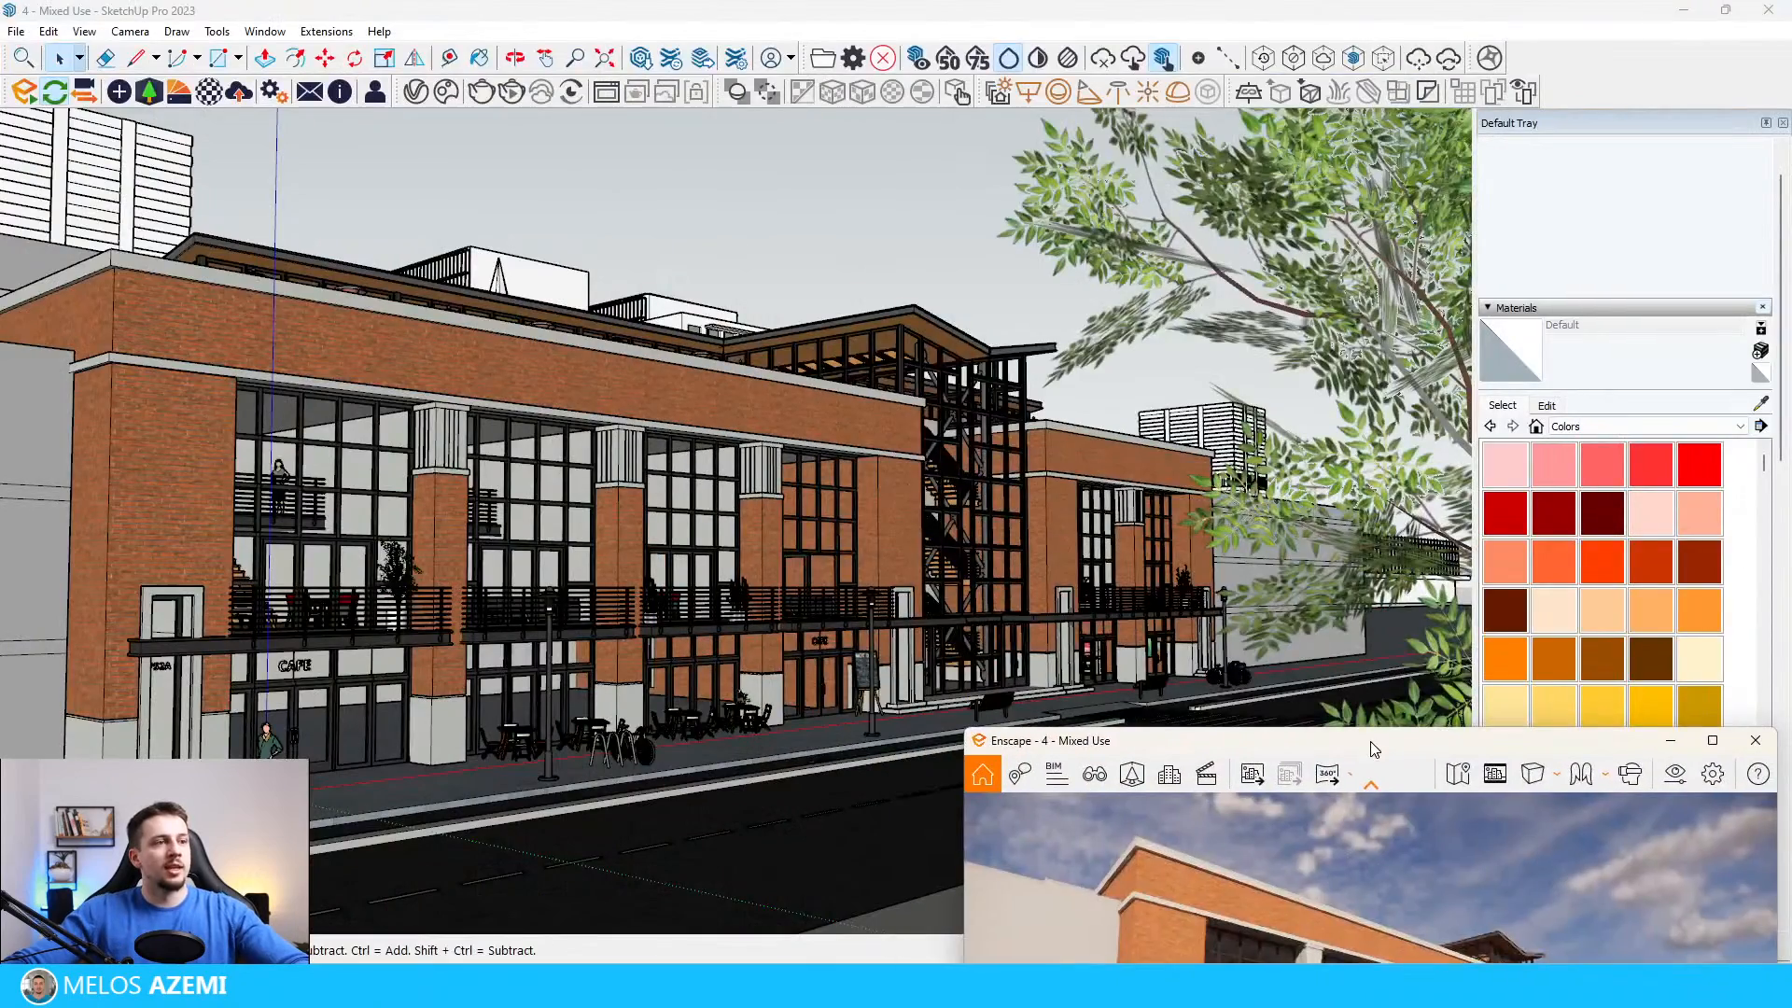
left_click_drag(1204, 742, 990, 3)
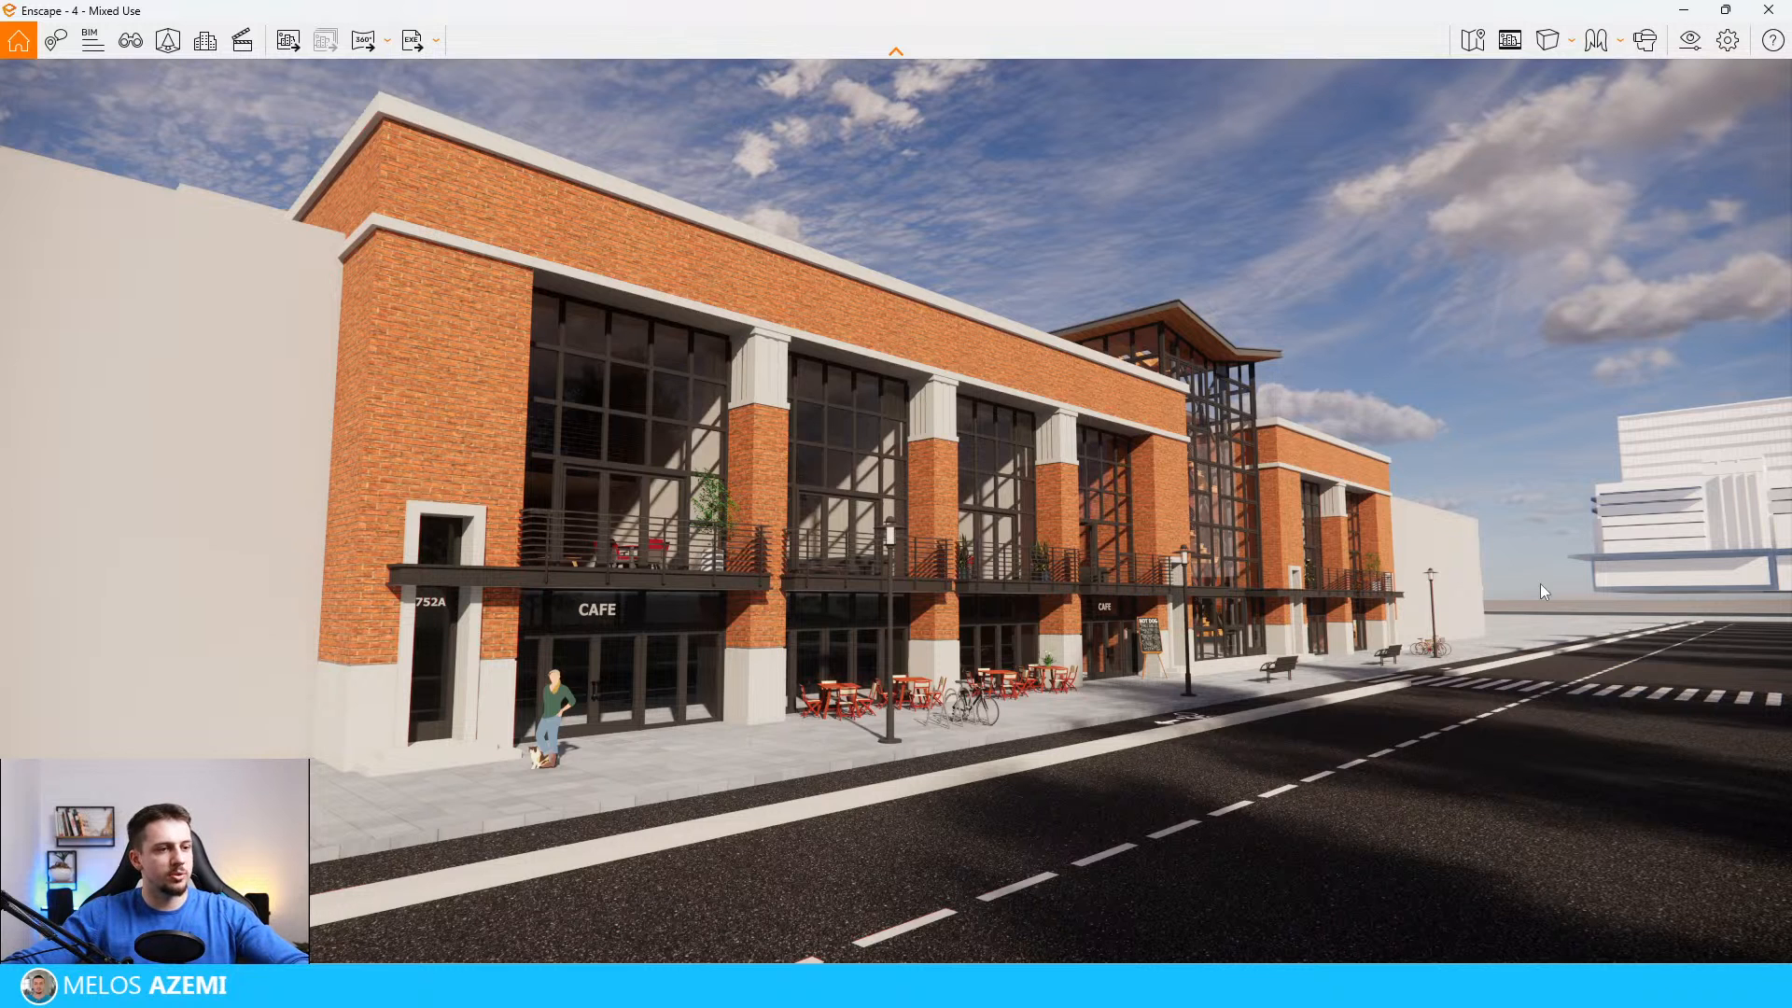
right_click_drag(1549, 574, 1671, 747)
key("q")
key("w")
left_click_drag(299, 570, 485, 569)
right_click_drag(485, 569, 411, 457)
key("s")
key("w")
key("s")
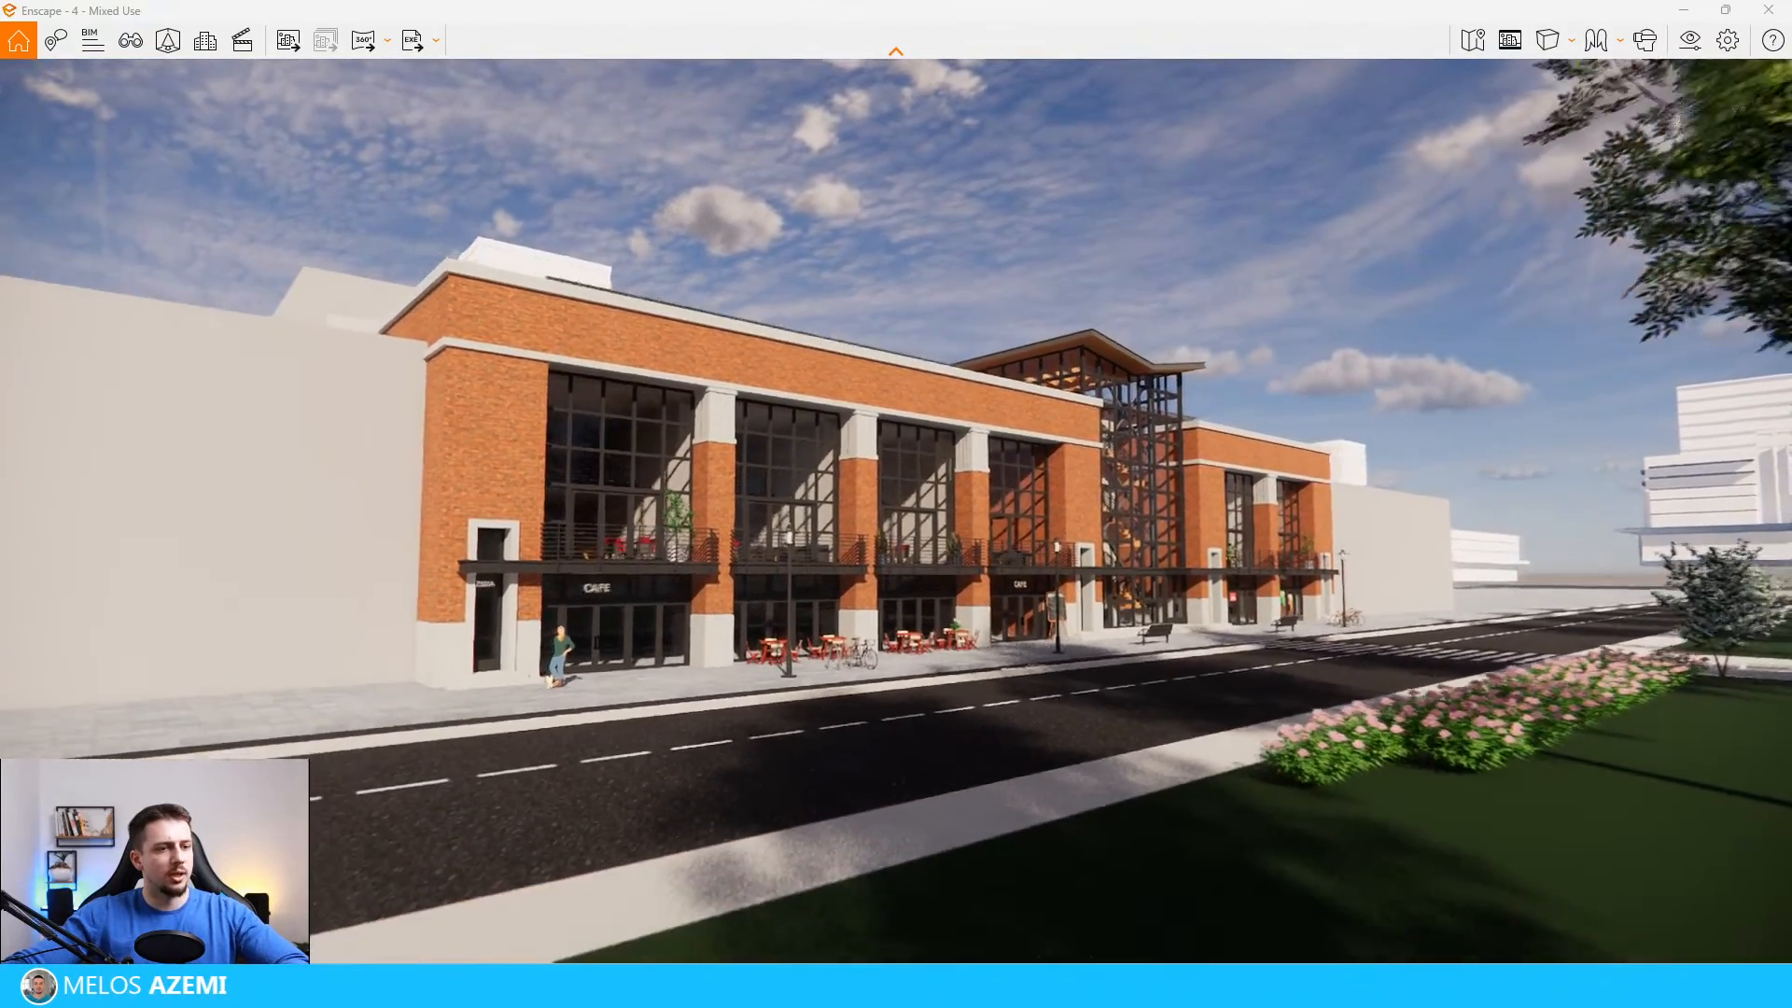
Step: Examine the brick building's street facade from nearer and farther viewpoints across the road to compare compositions
key("q")
left_click_drag(896, 504, 943, 509)
key("e")
key("s")
key("w")
key("s")
key("d")
key("w")
key("a")
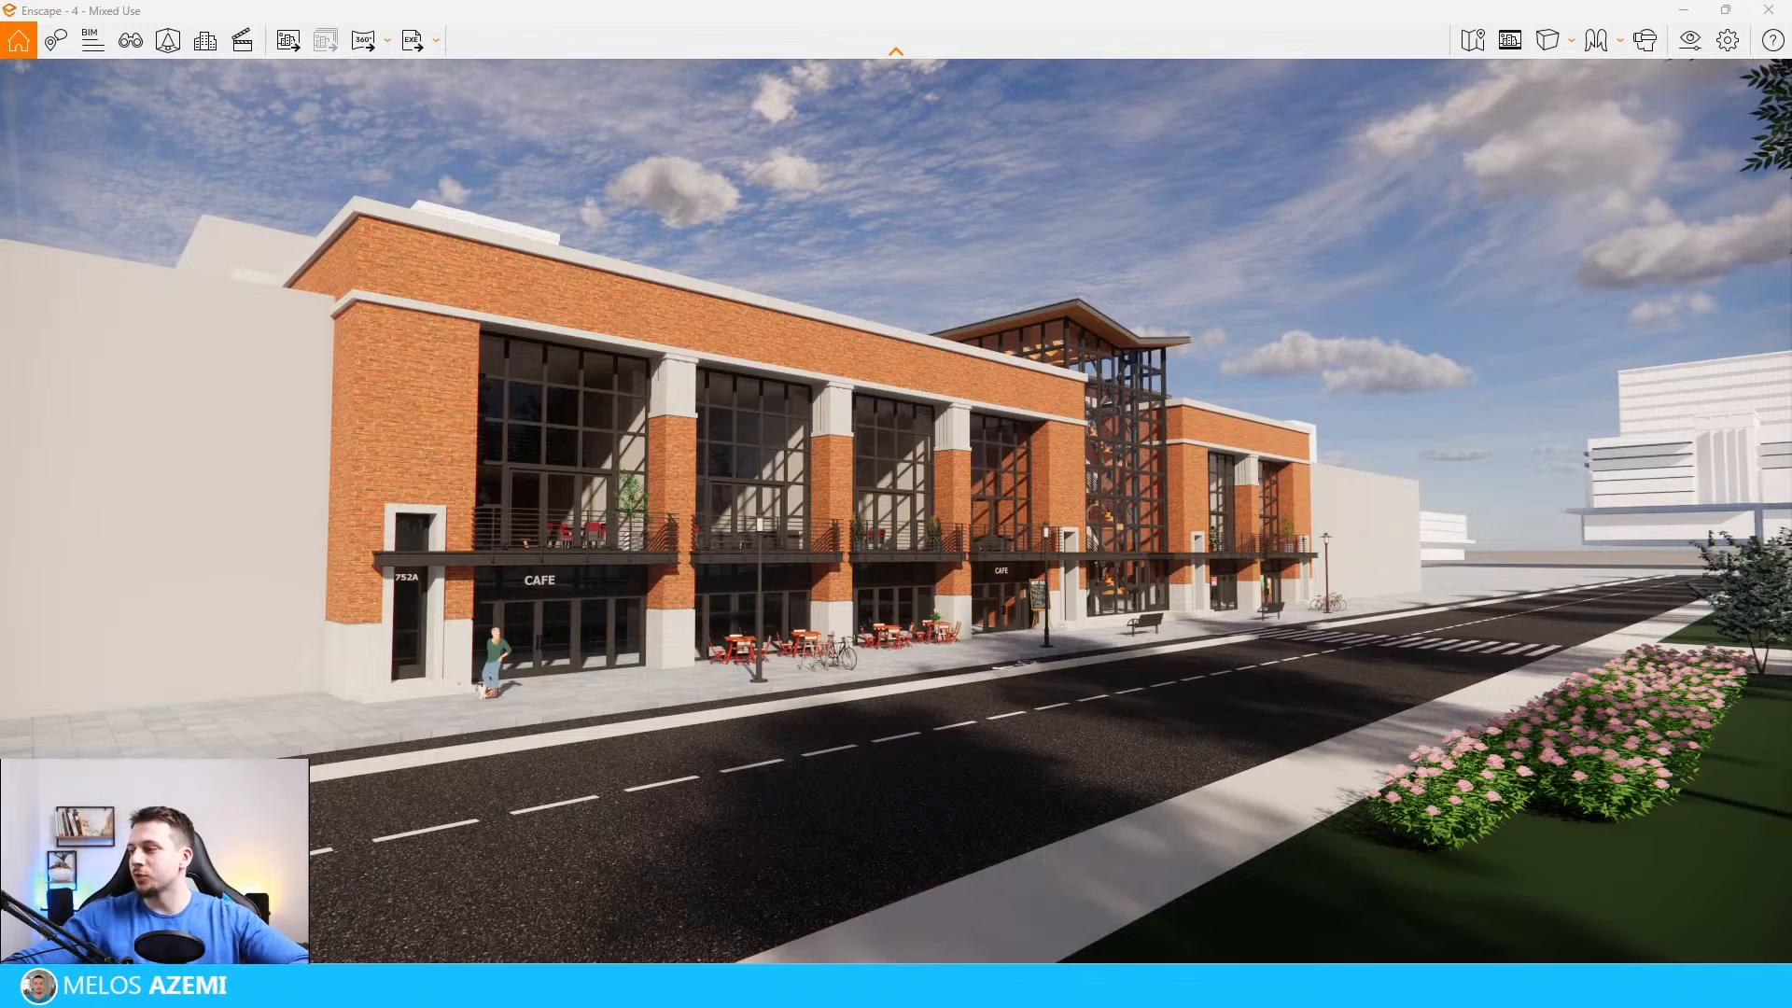
left_click_drag(490, 562, 498, 553)
key("w")
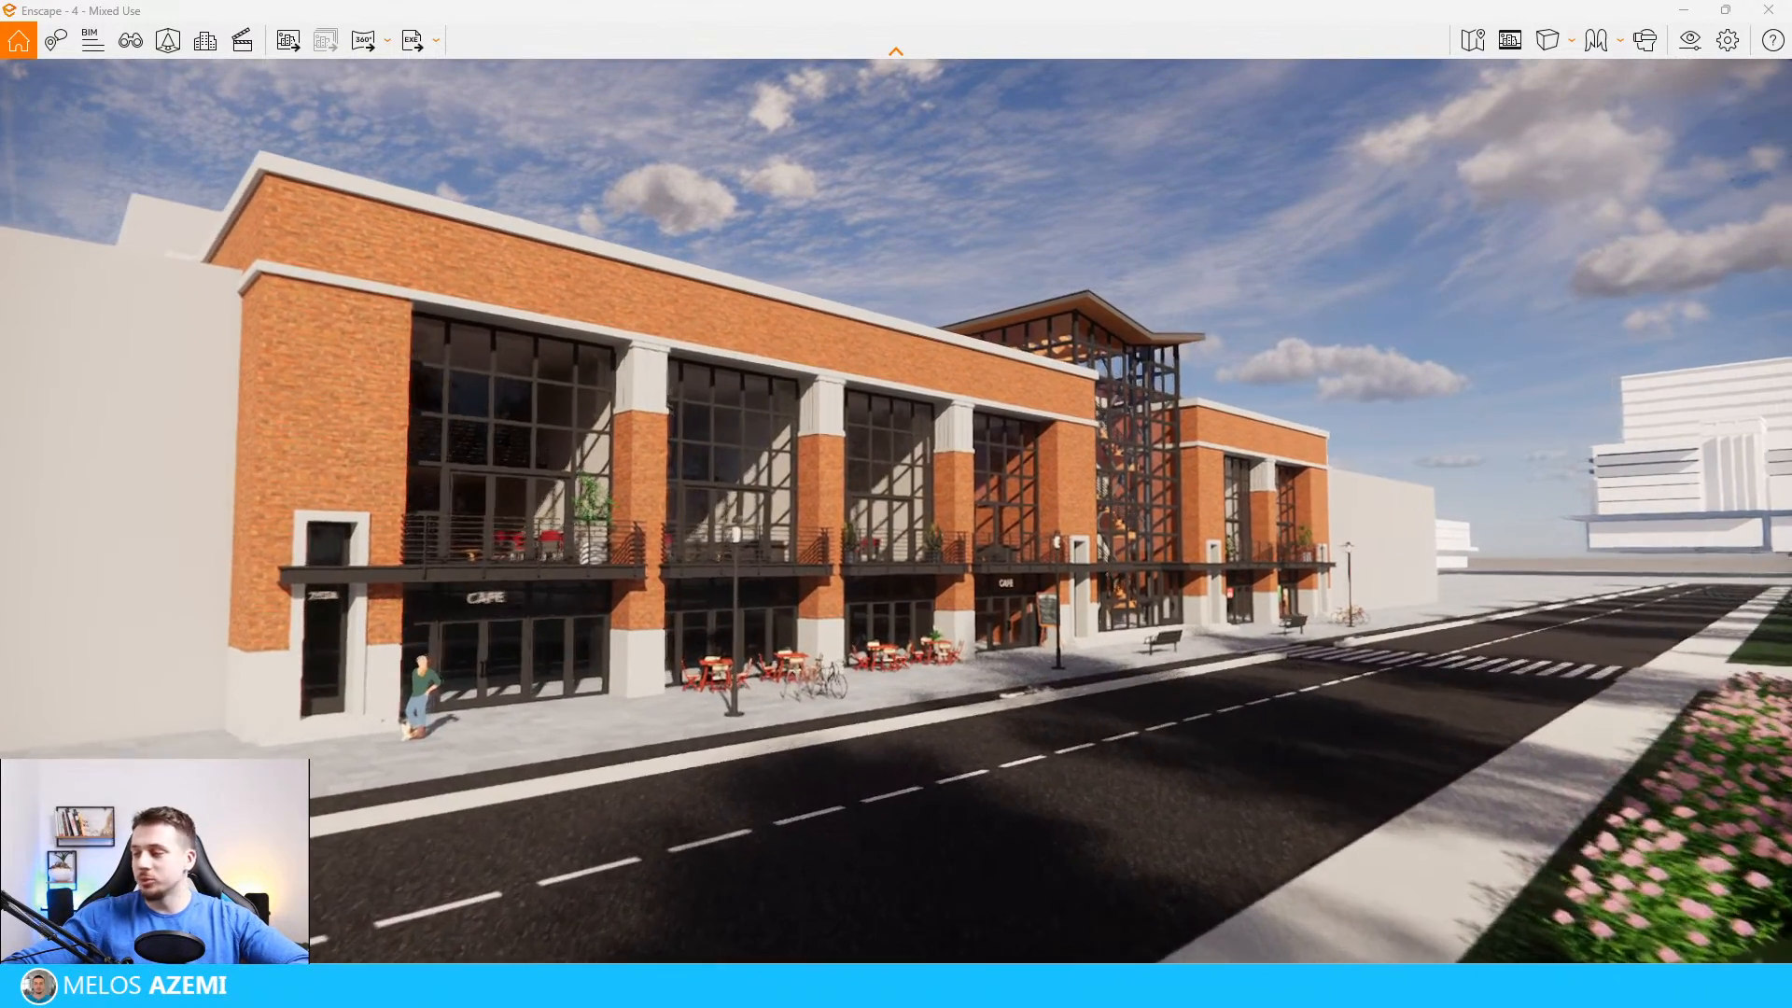
key("s")
key("q")
key("s")
key("s")
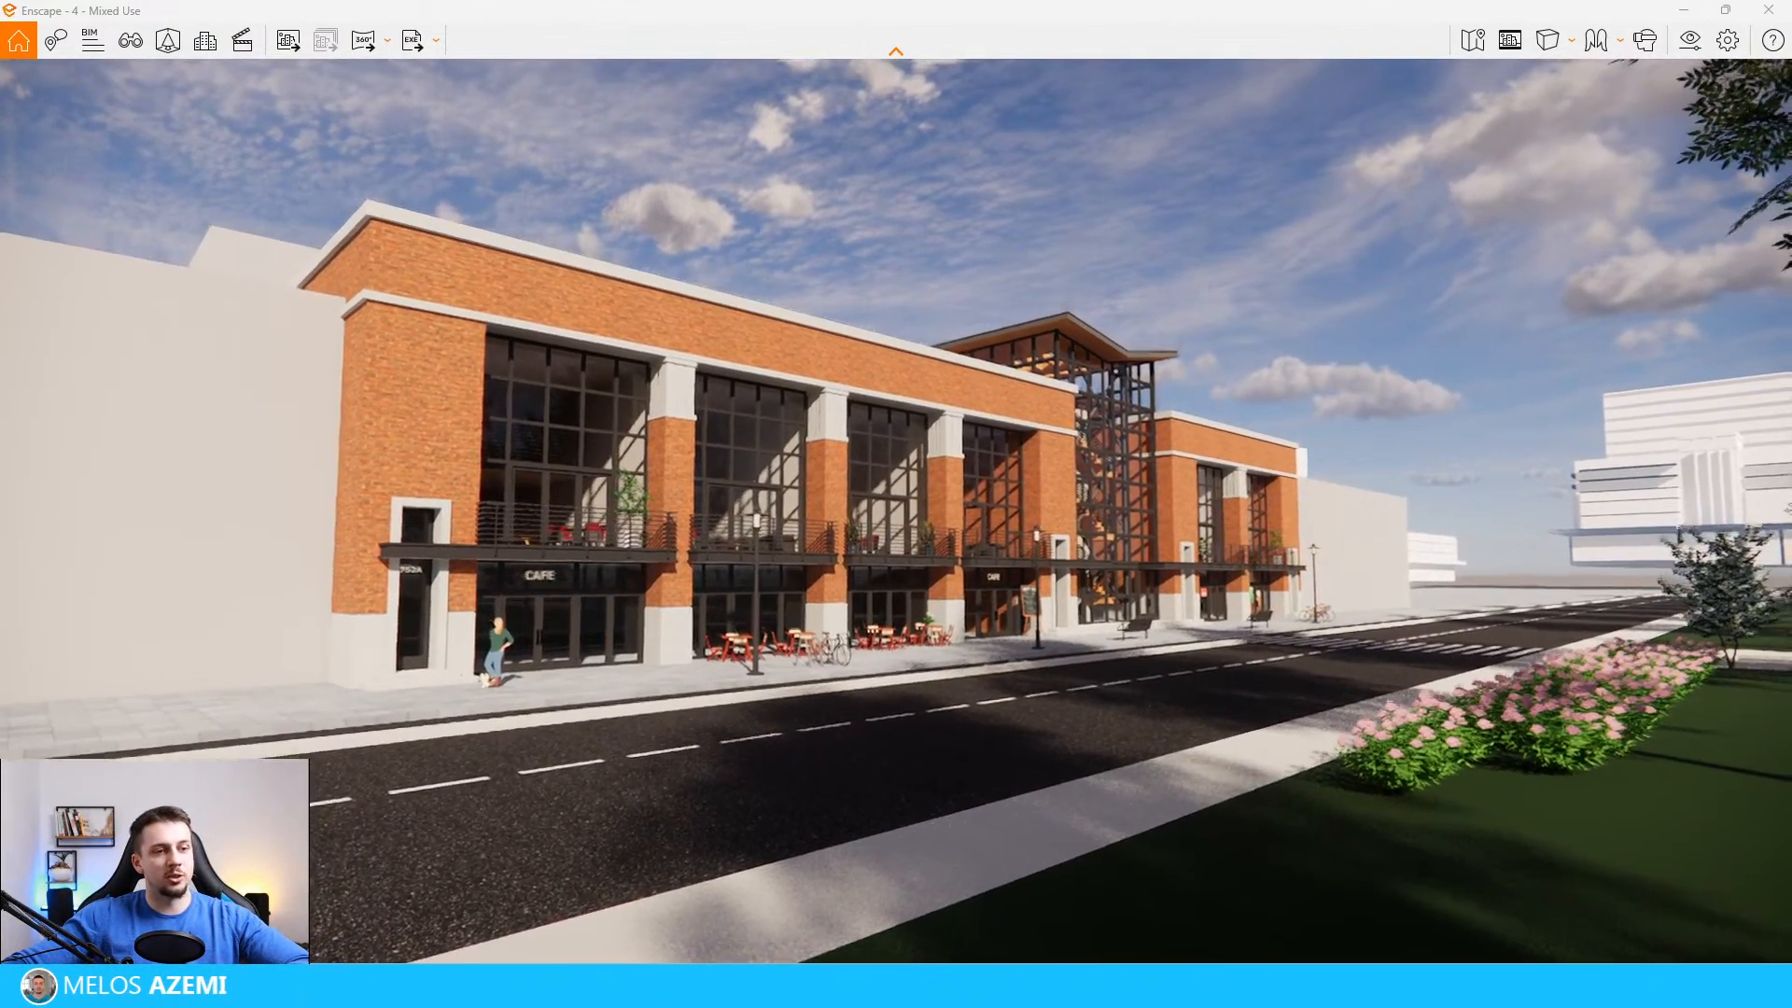
key("w")
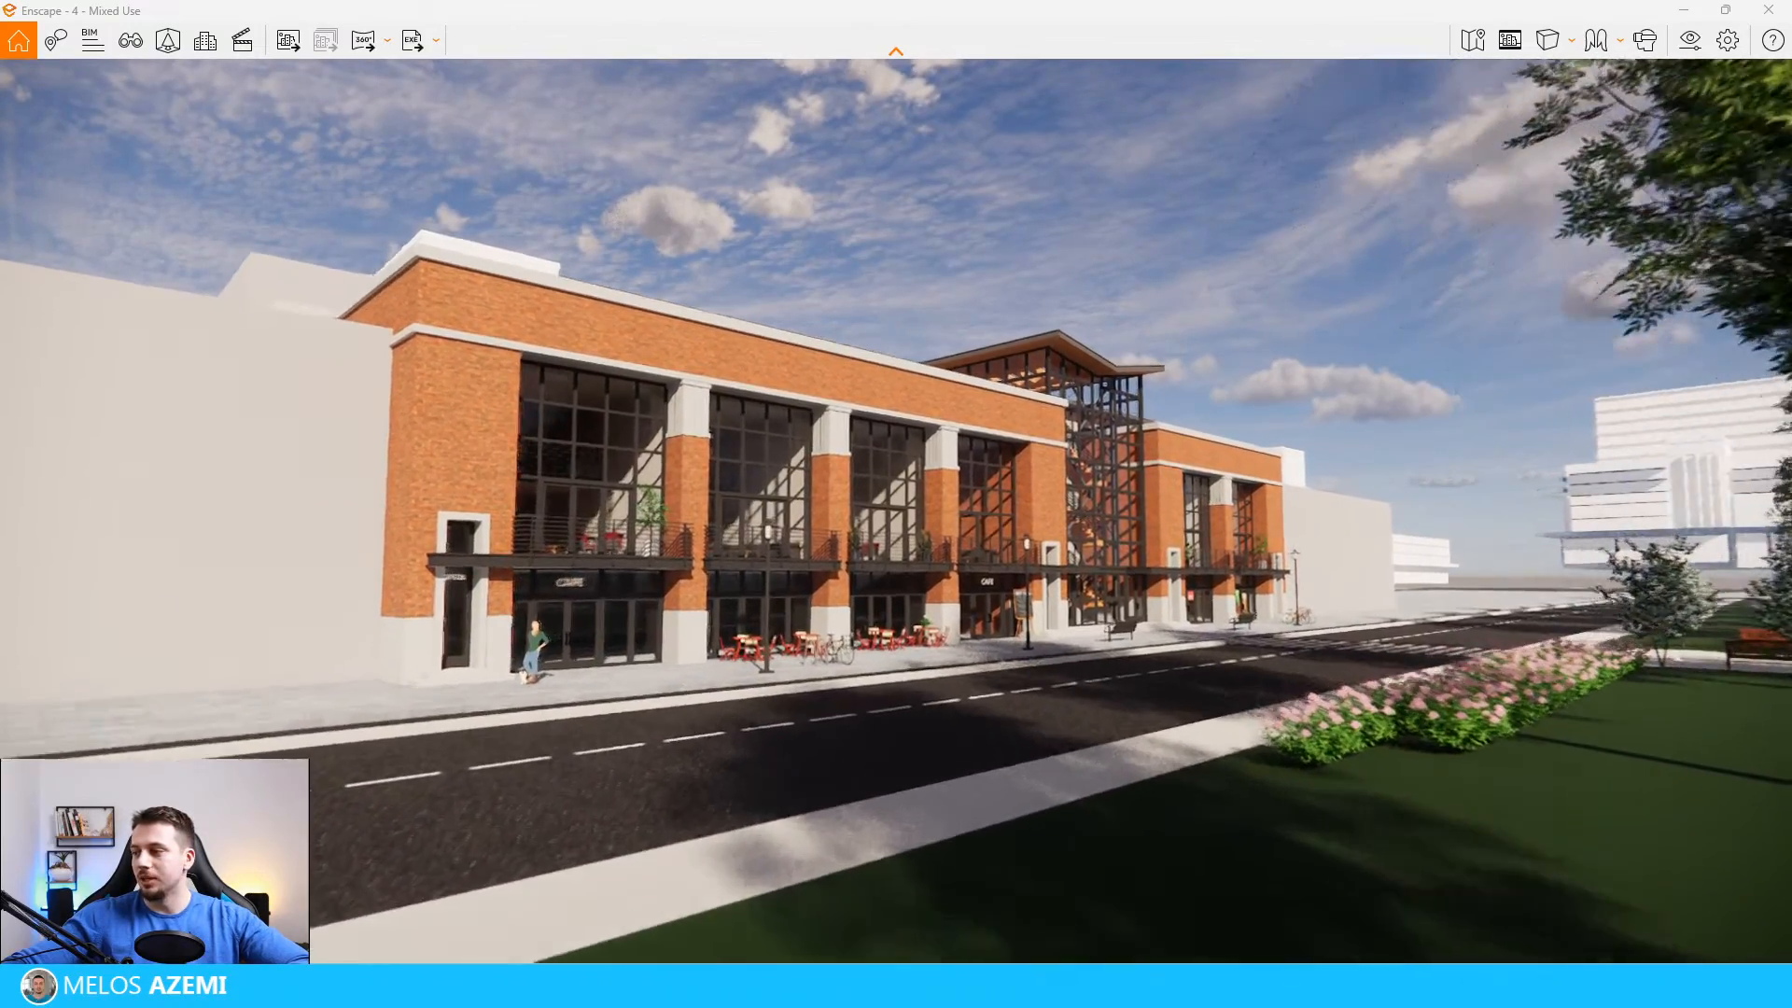
key("s")
key("w")
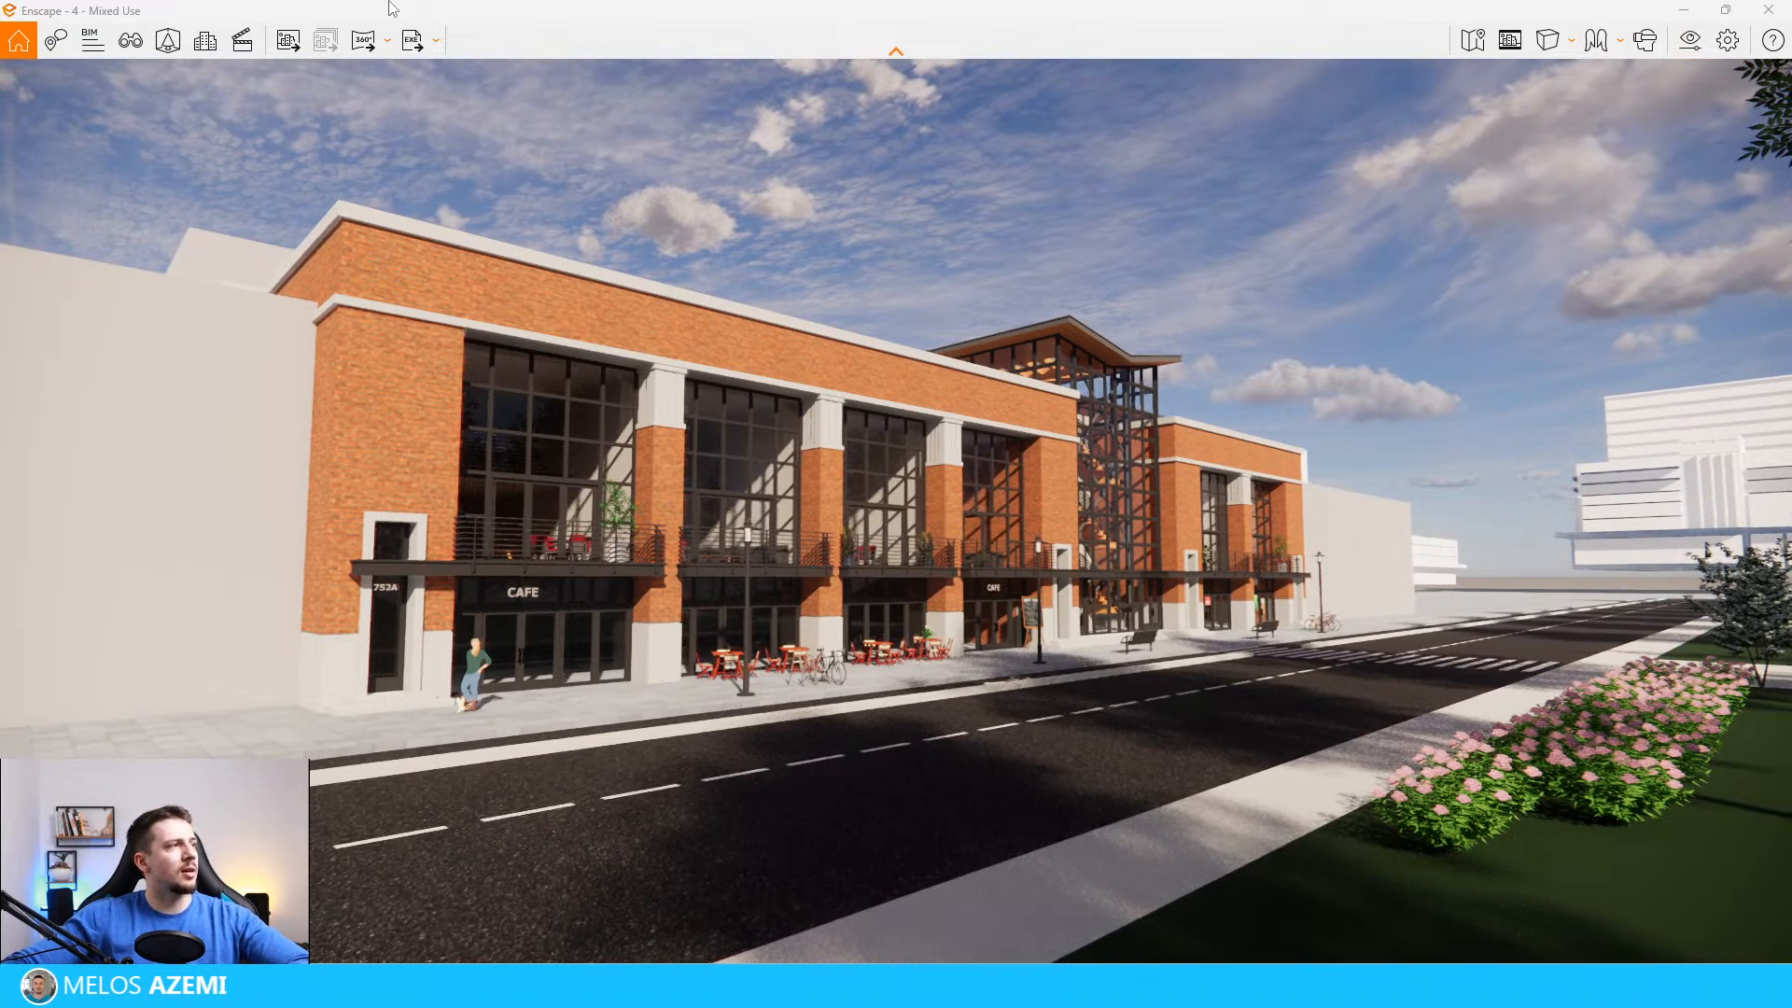
key("Caps_Lock")
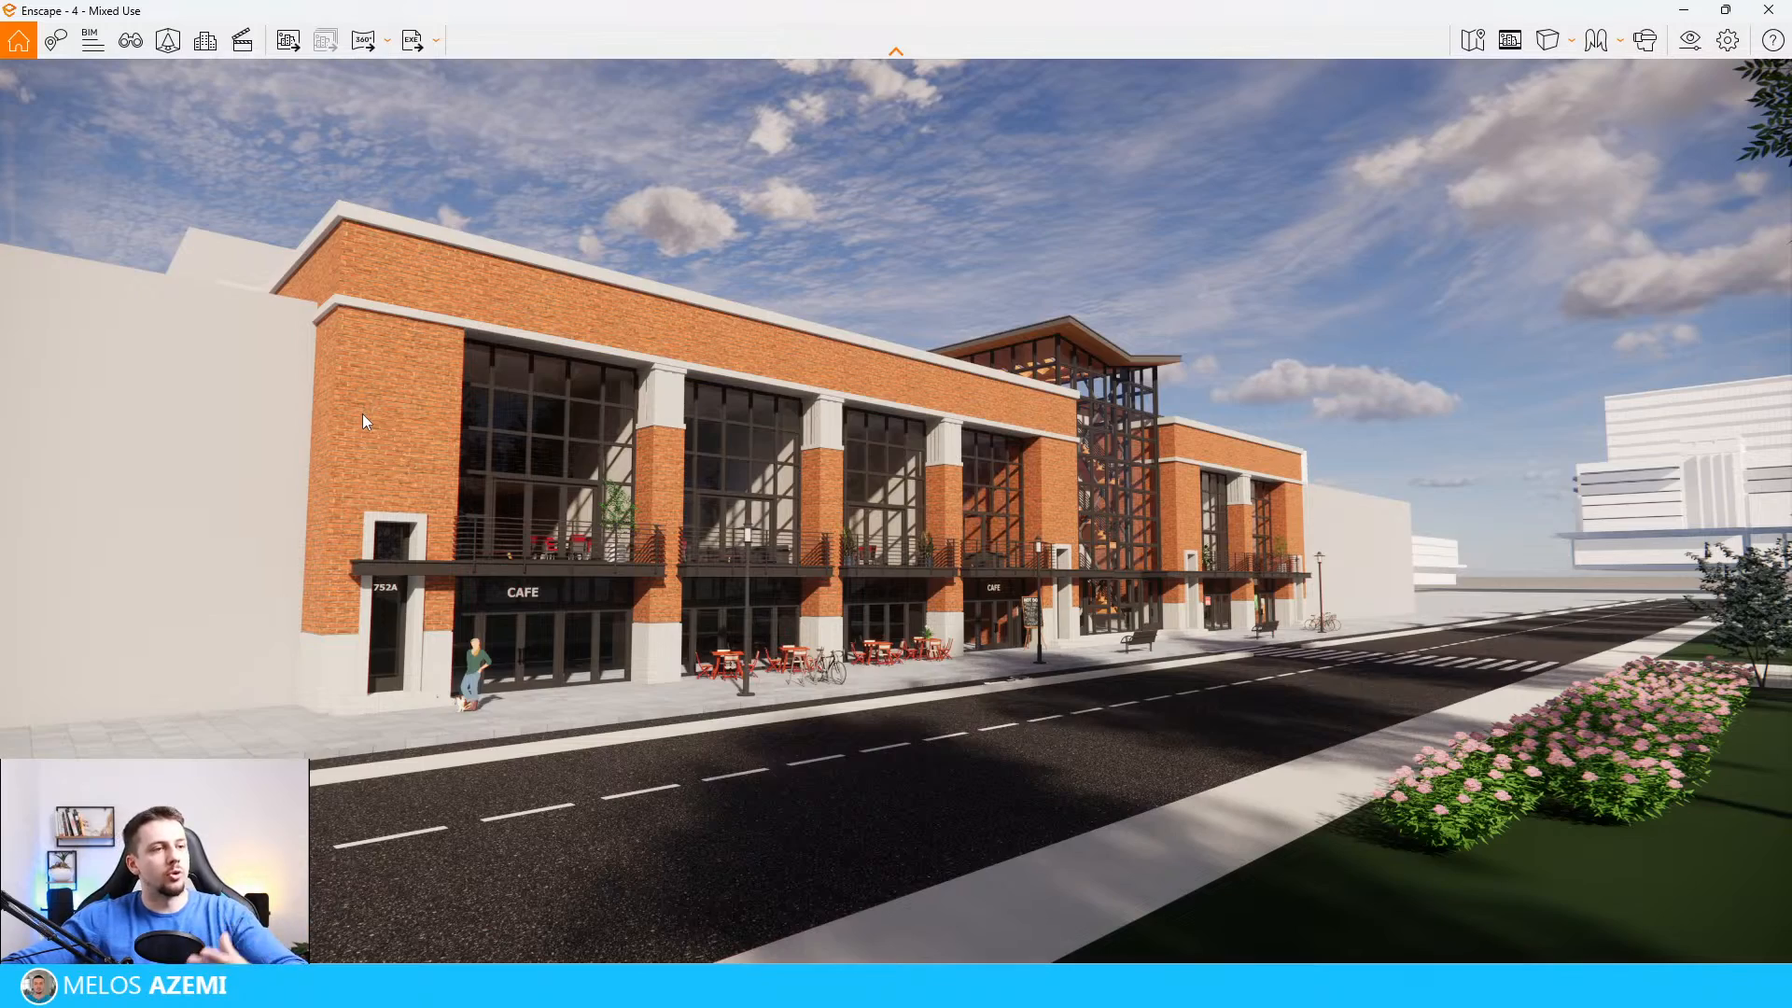
Step: Open Enscape's visual settings and arrange SketchUp and the live render side by side
mouse_move(961, 10)
left_mouse_down()
mouse_move(961, 499)
mouse_move(899, 171)
mouse_move(1572, 228)
mouse_move(1758, 280)
mouse_move(1705, 344)
mouse_move(1746, 364)
mouse_move(1055, 300)
mouse_move(1049, 8)
left_mouse_up()
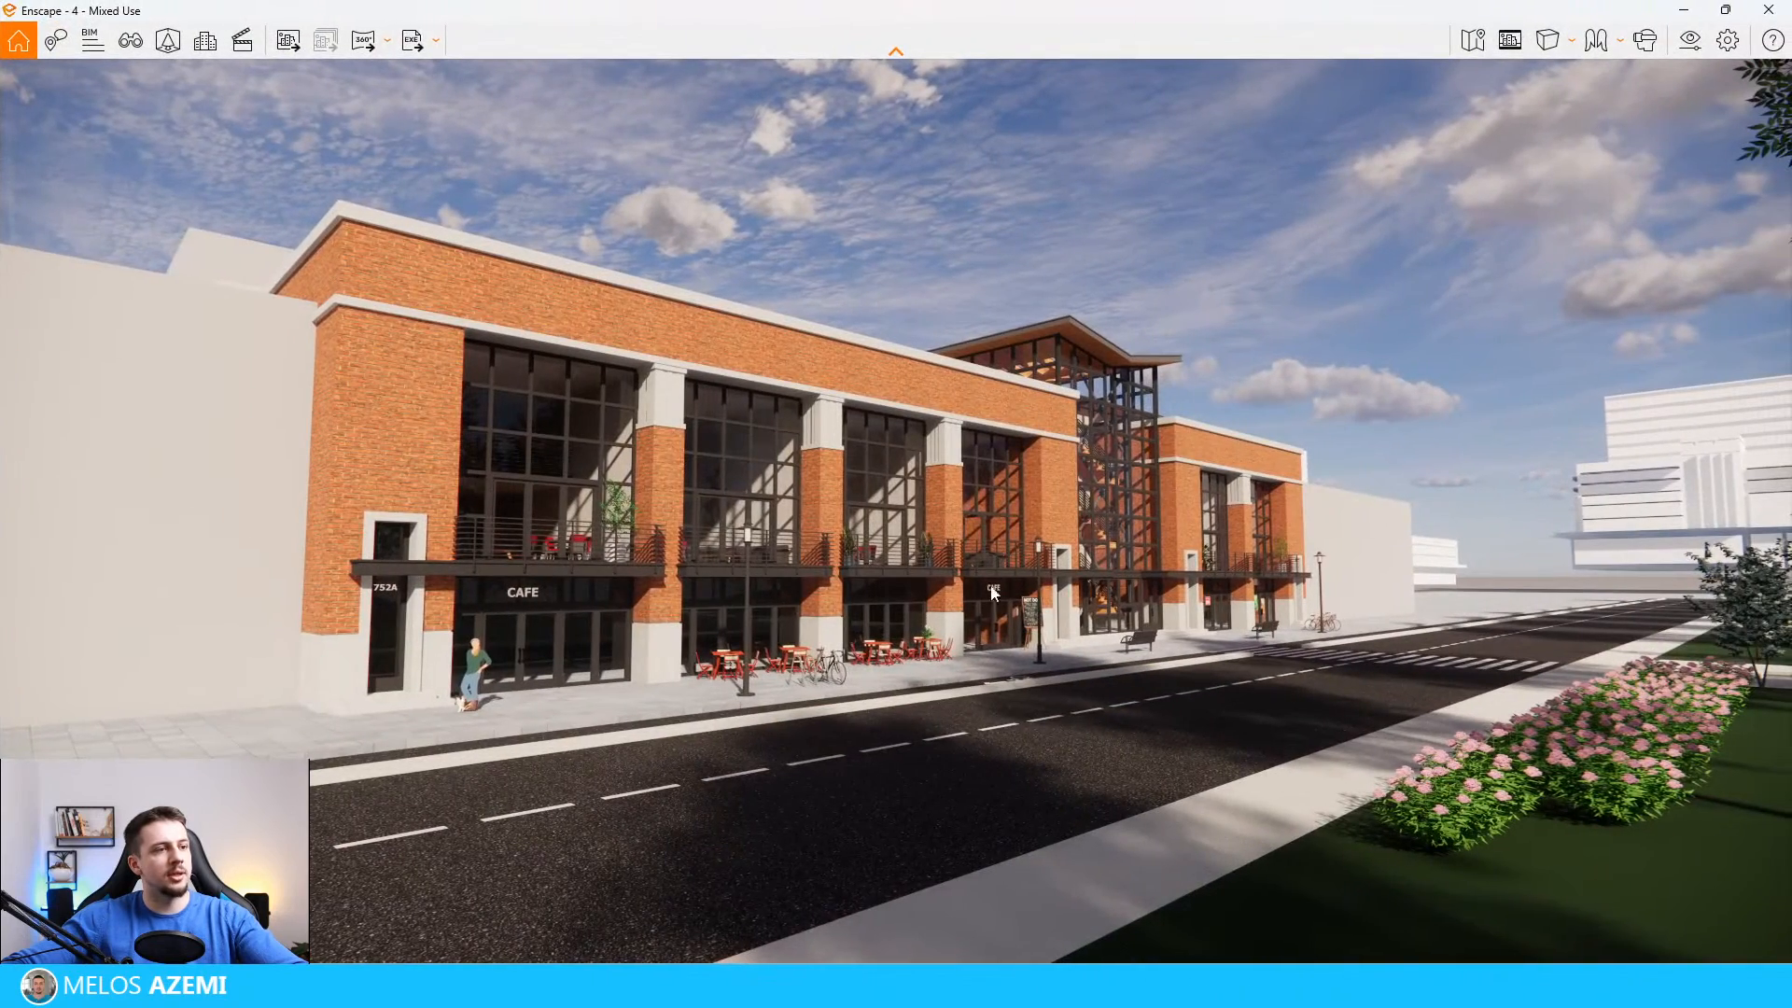
left_click(1692, 52)
mouse_move(1166, 337)
left_mouse_down()
mouse_move(794, 244)
mouse_move(1453, 208)
mouse_move(1165, 160)
left_mouse_up()
mouse_move(1468, 15)
left_mouse_down()
mouse_move(1740, 269)
mouse_move(1787, 280)
left_mouse_up()
left_click(215, 186)
mouse_move(1135, 168)
left_mouse_down()
mouse_move(364, 271)
mouse_move(521, 60)
mouse_move(454, 115)
mouse_move(522, 94)
left_mouse_up()
Step: Set the render output to a custom resolution of 1080 × 1350
left_click(469, 220)
left_click(467, 345)
double_click(549, 218)
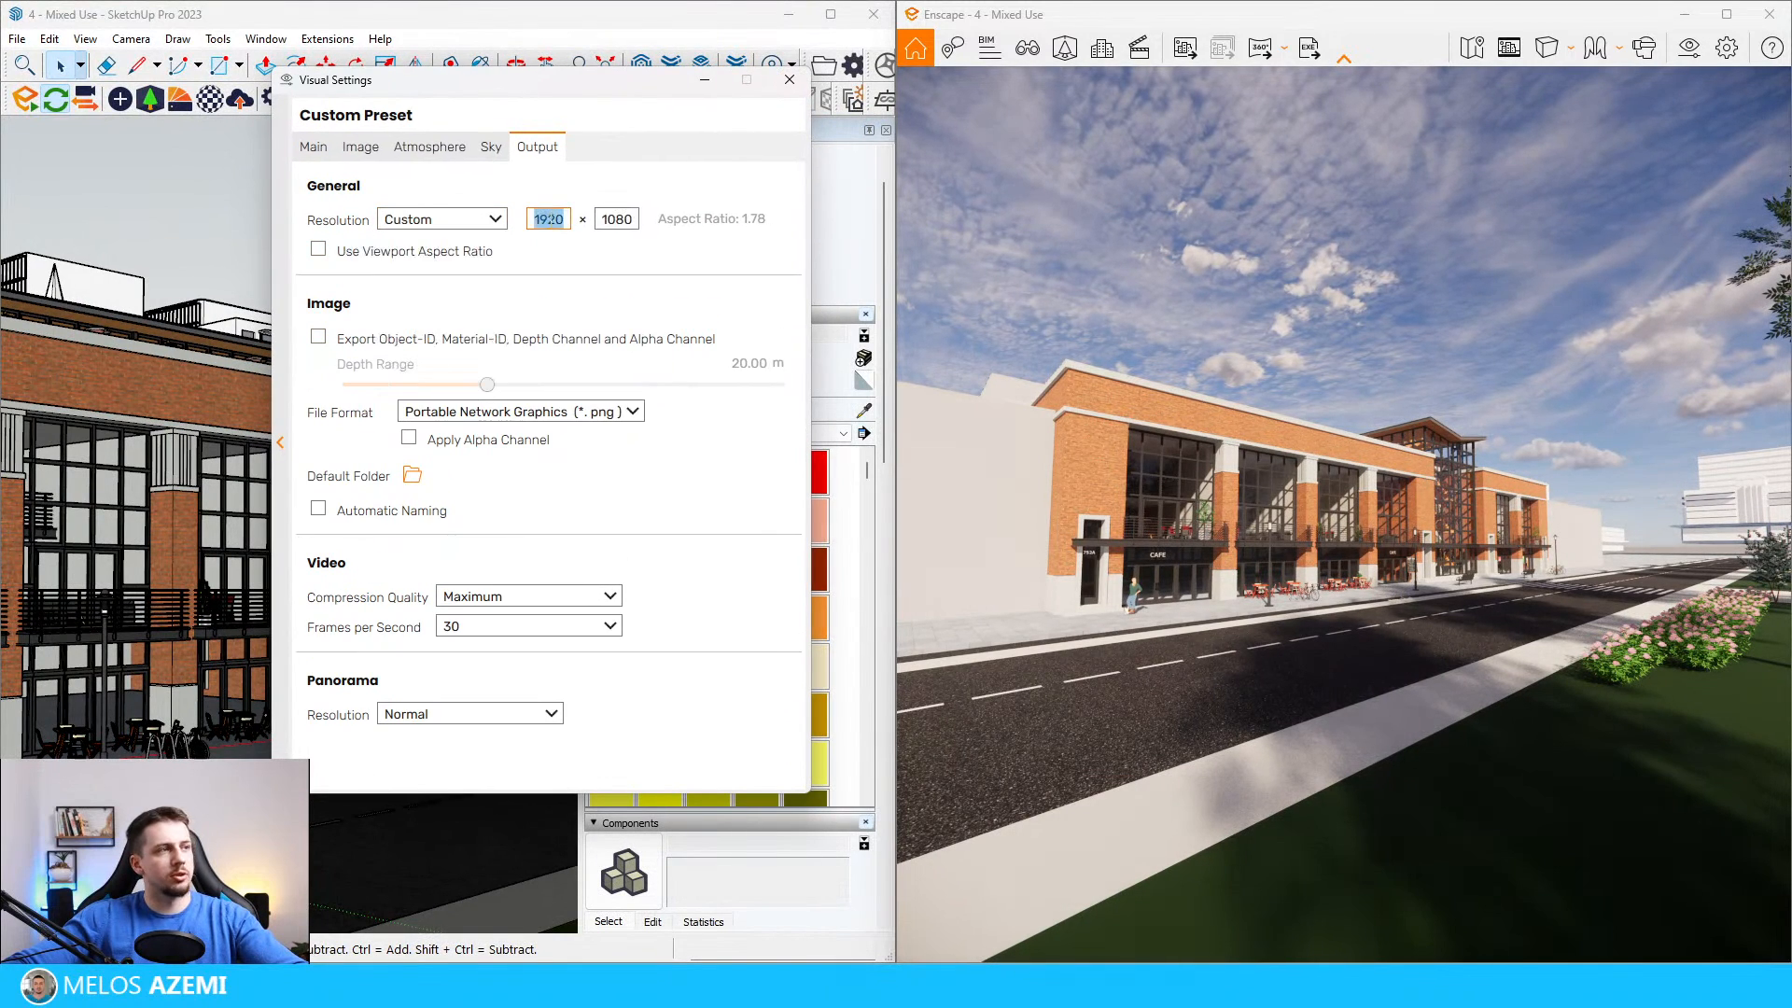
type("1080")
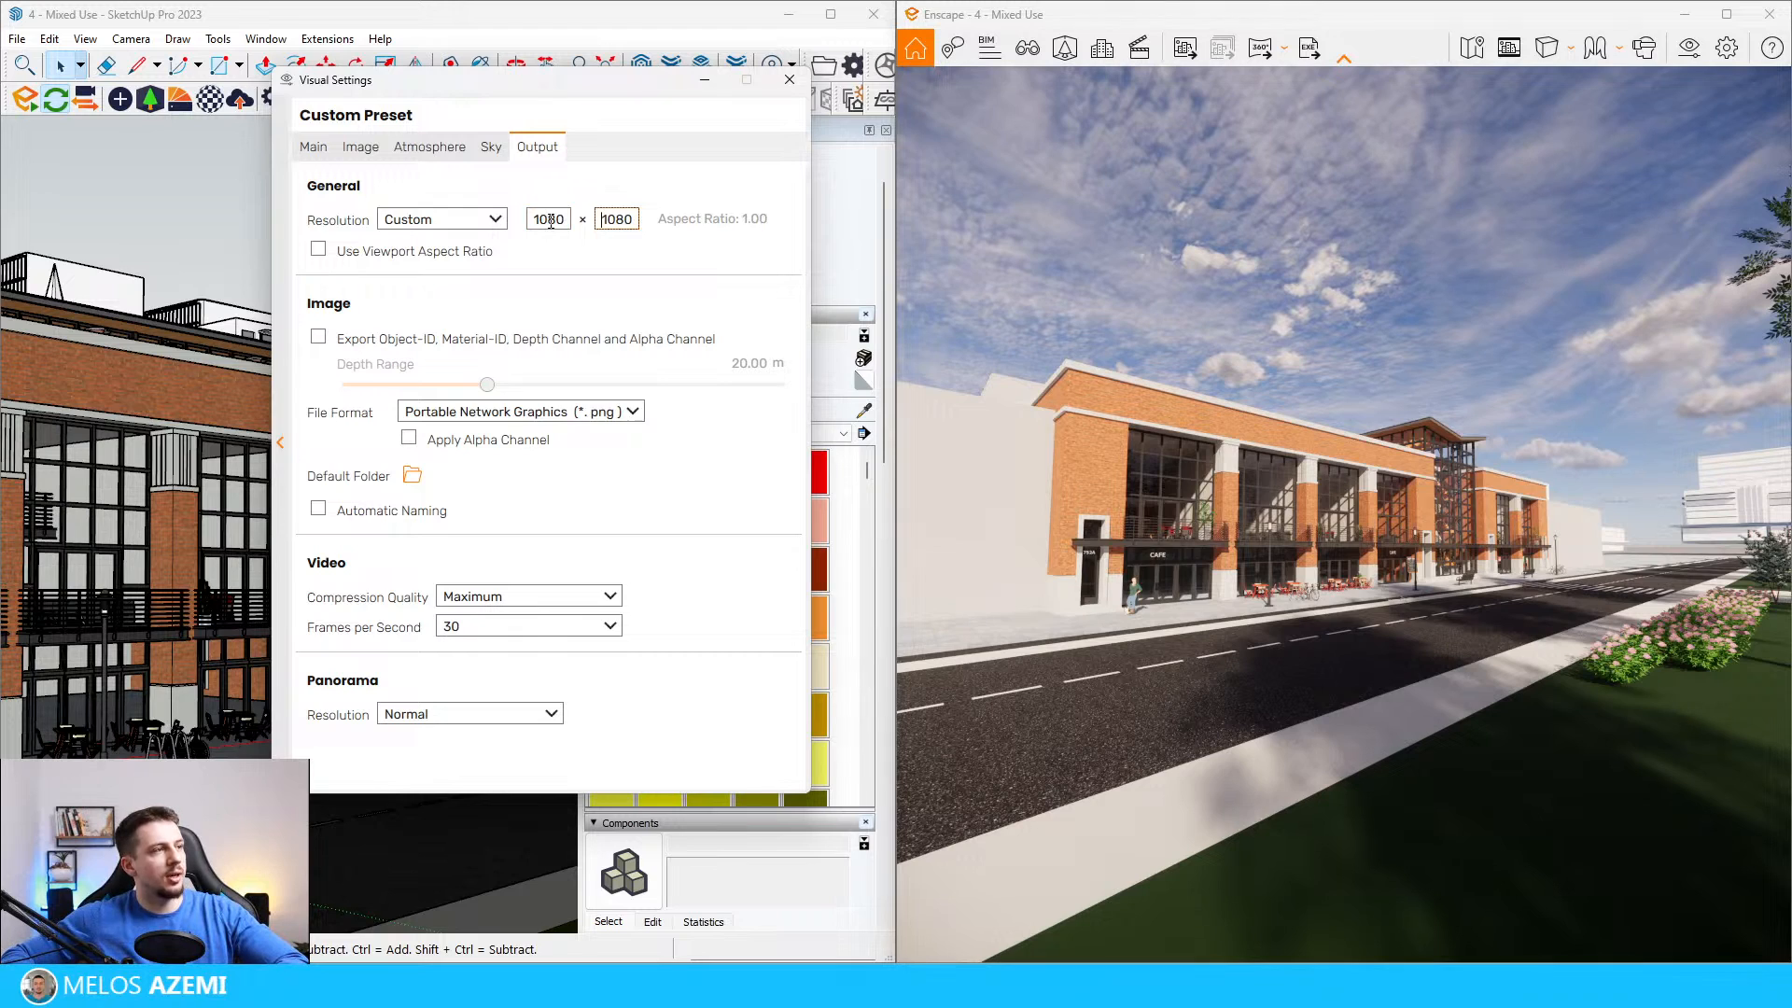
key("Tab")
type("1350")
left_click(701, 192)
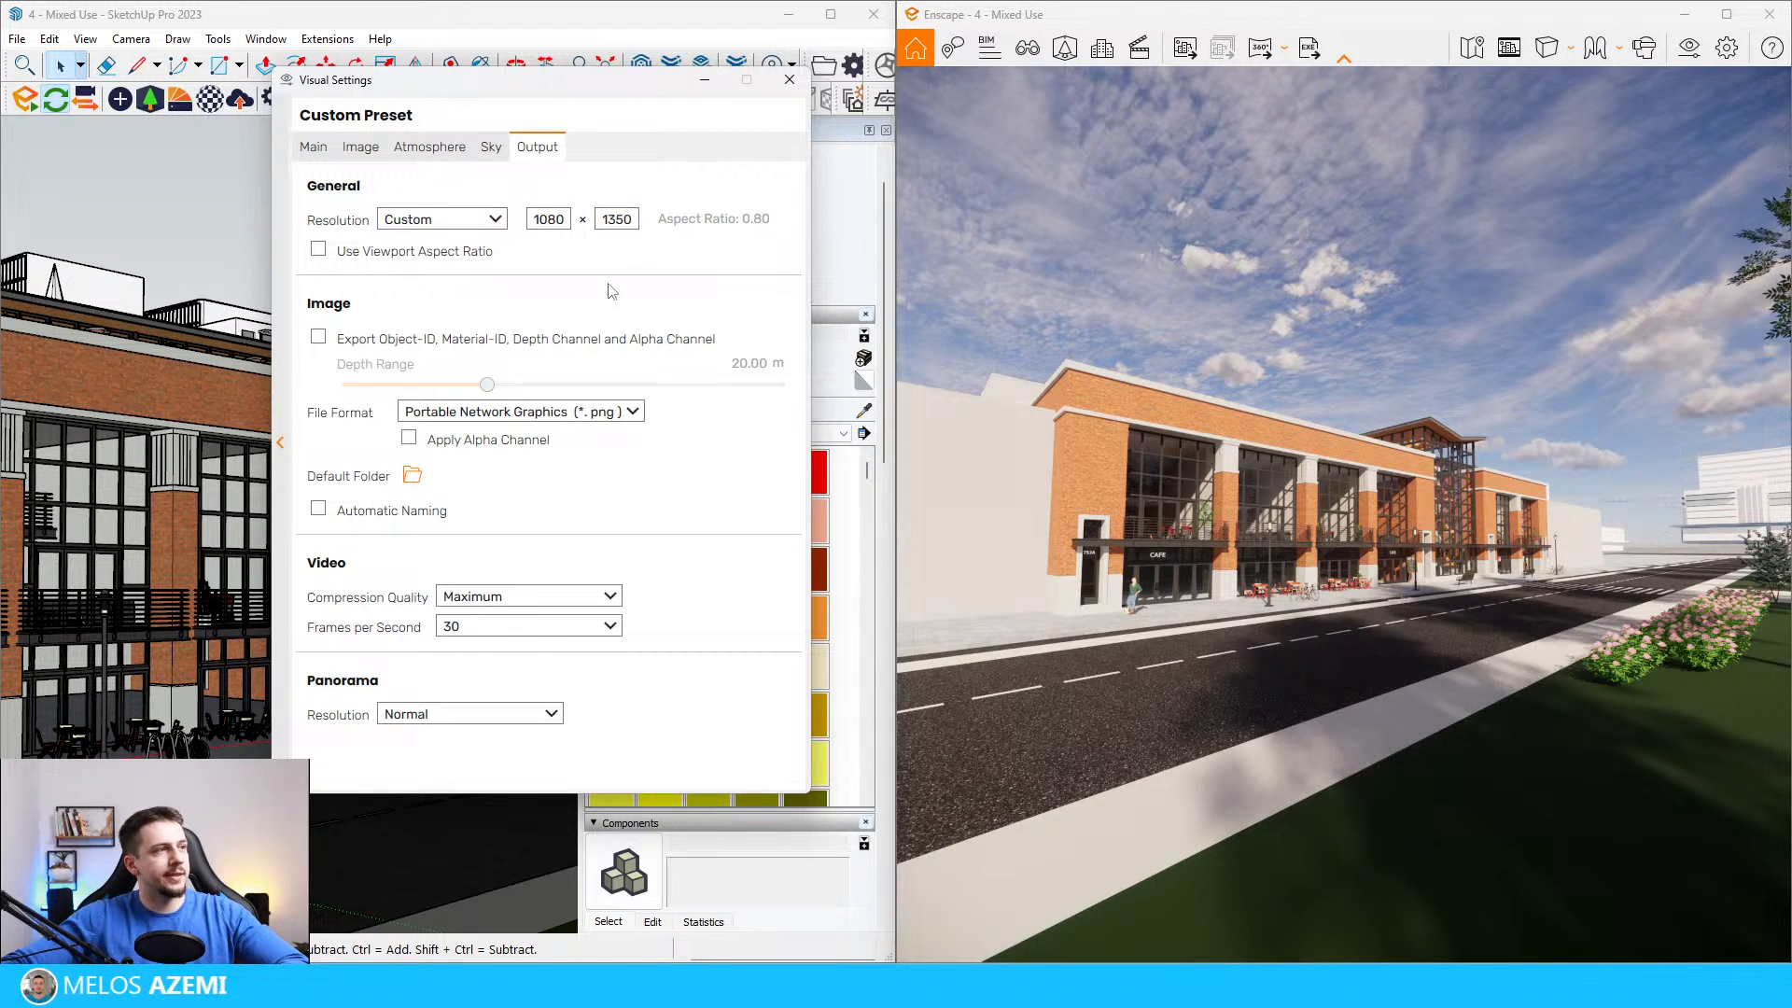
Step: Turn on the safe frame in the render and set the camera's horizontal field of view to 50°
left_click(1510, 47)
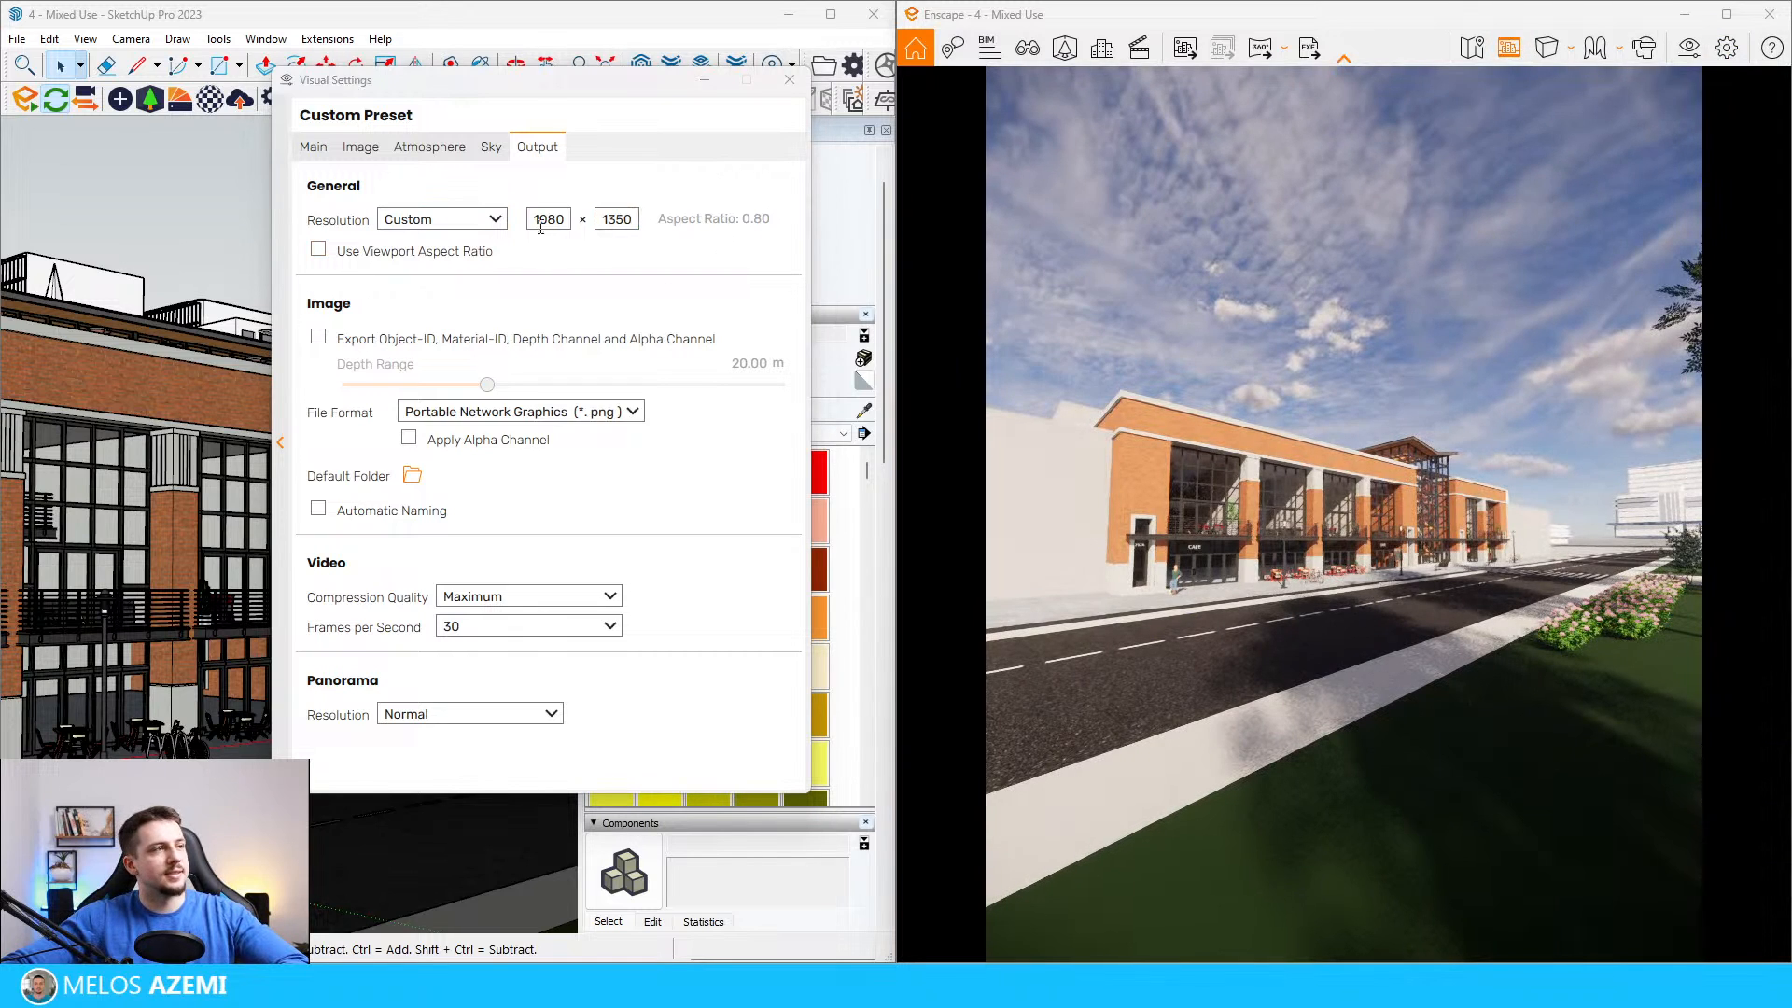
left_click(322, 149)
left_click_drag(597, 492, 459, 523)
left_click_drag(1307, 523, 1314, 474)
key("s")
key("s")
key("a")
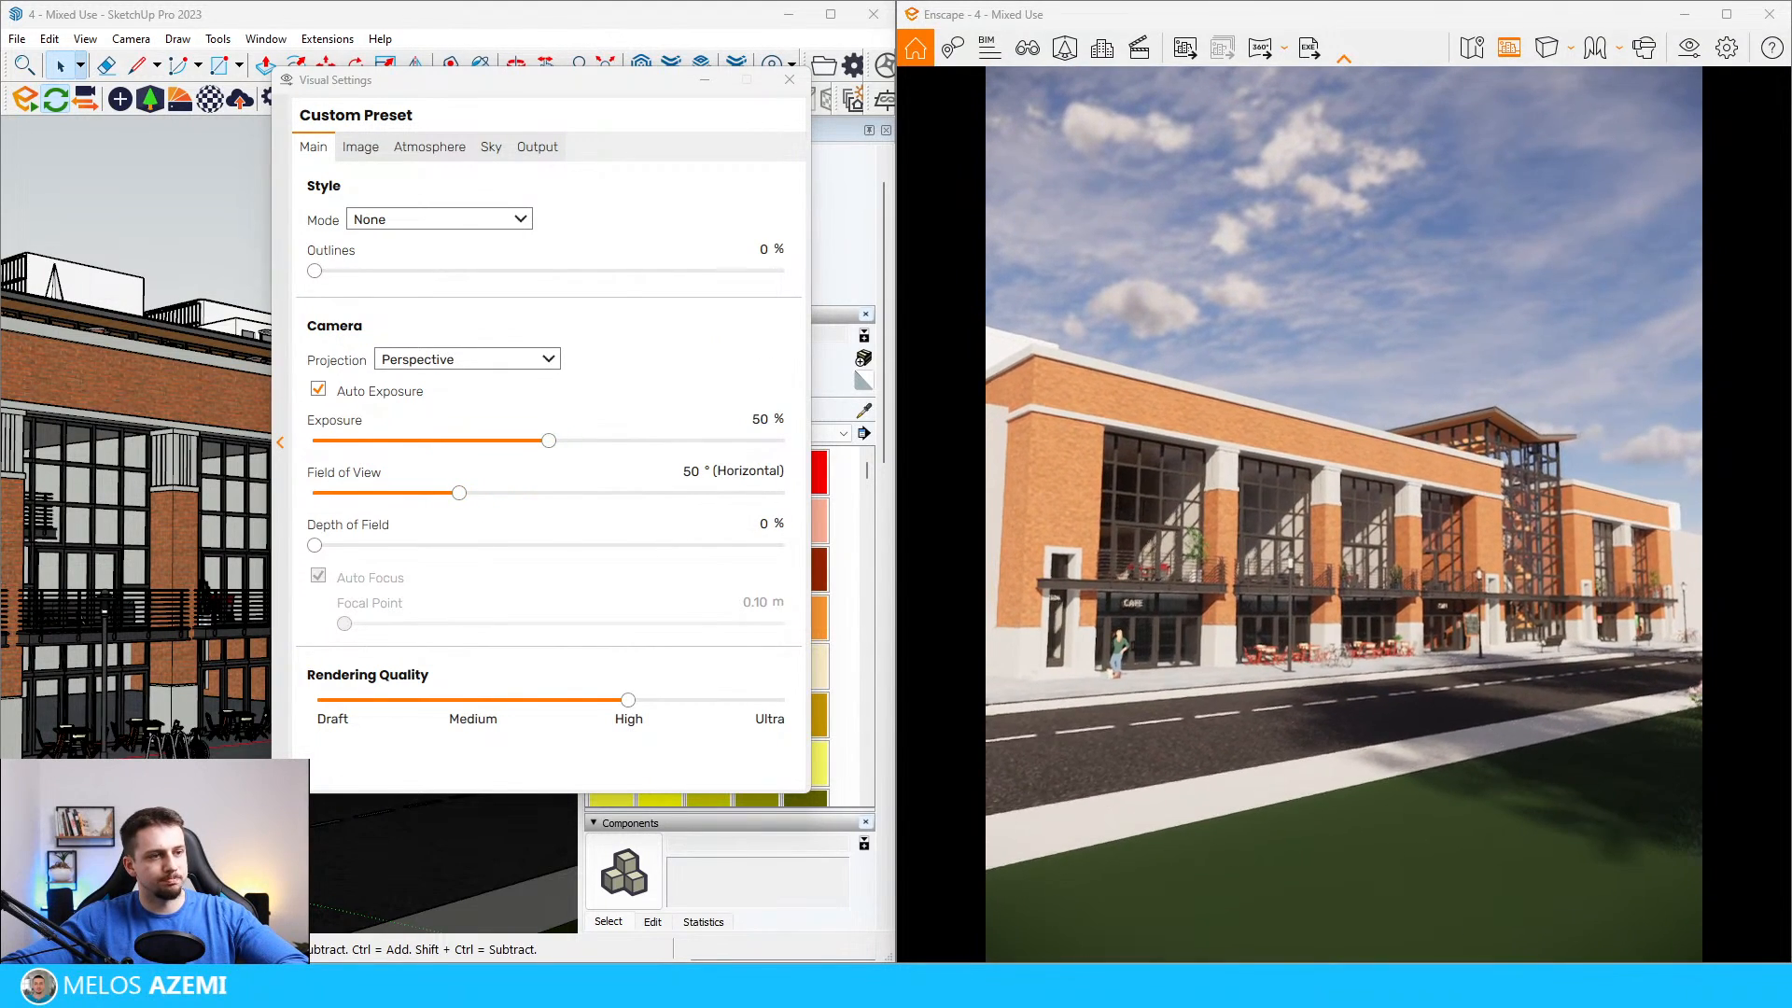
key("w")
Step: Set the output resolution to Ultra HD and frame the street facade with the tree and flowers along one edge
left_click(533, 148)
left_click(495, 218)
left_click(466, 336)
key("s")
left_click_drag(1344, 495, 1346, 546)
key("s")
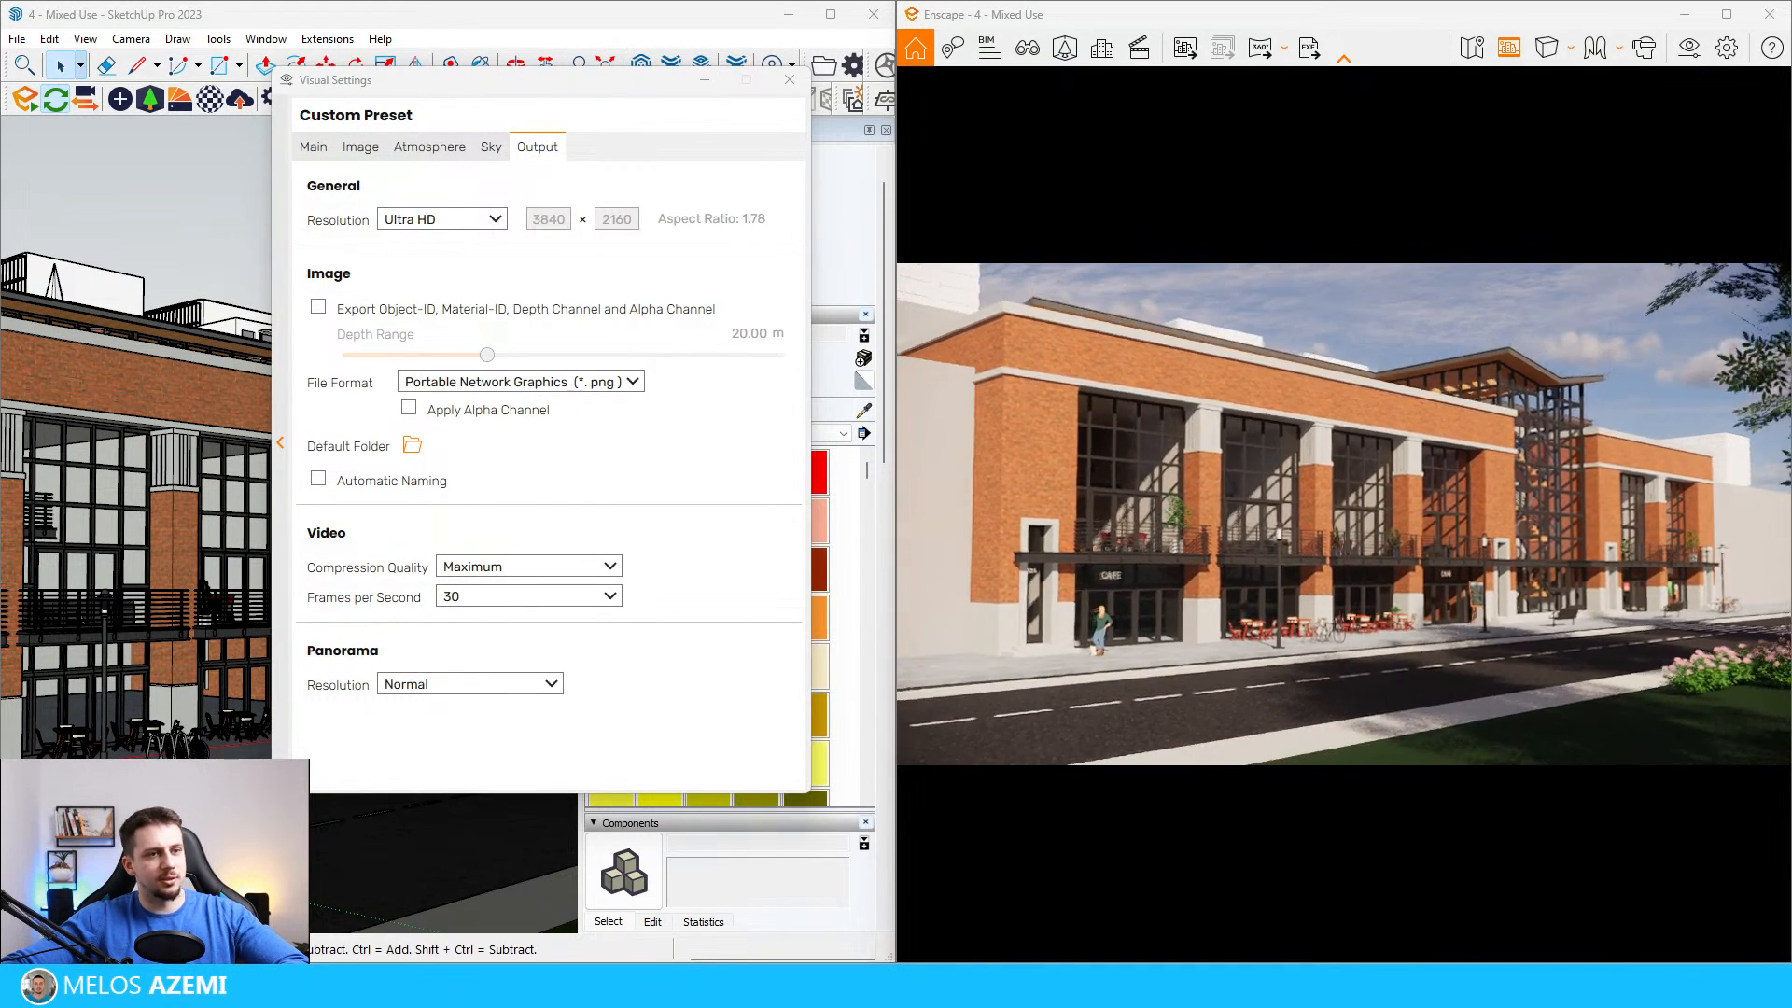
key("d")
key("q")
key("d")
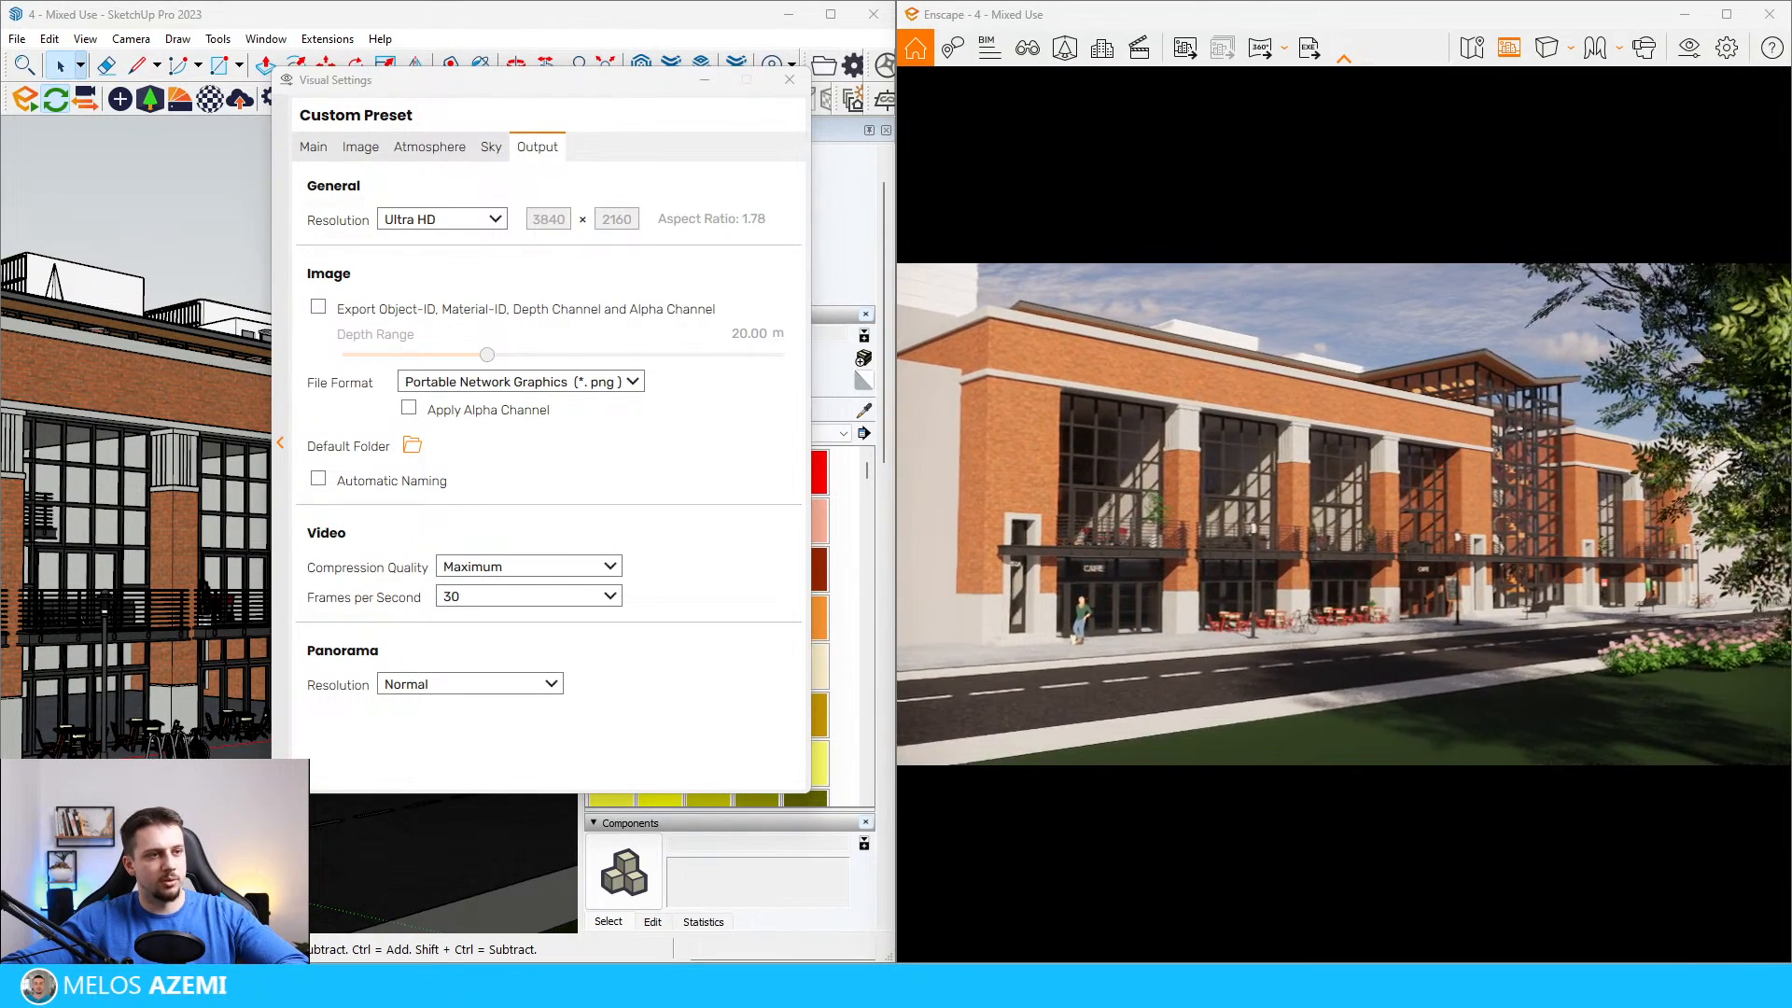
key("s")
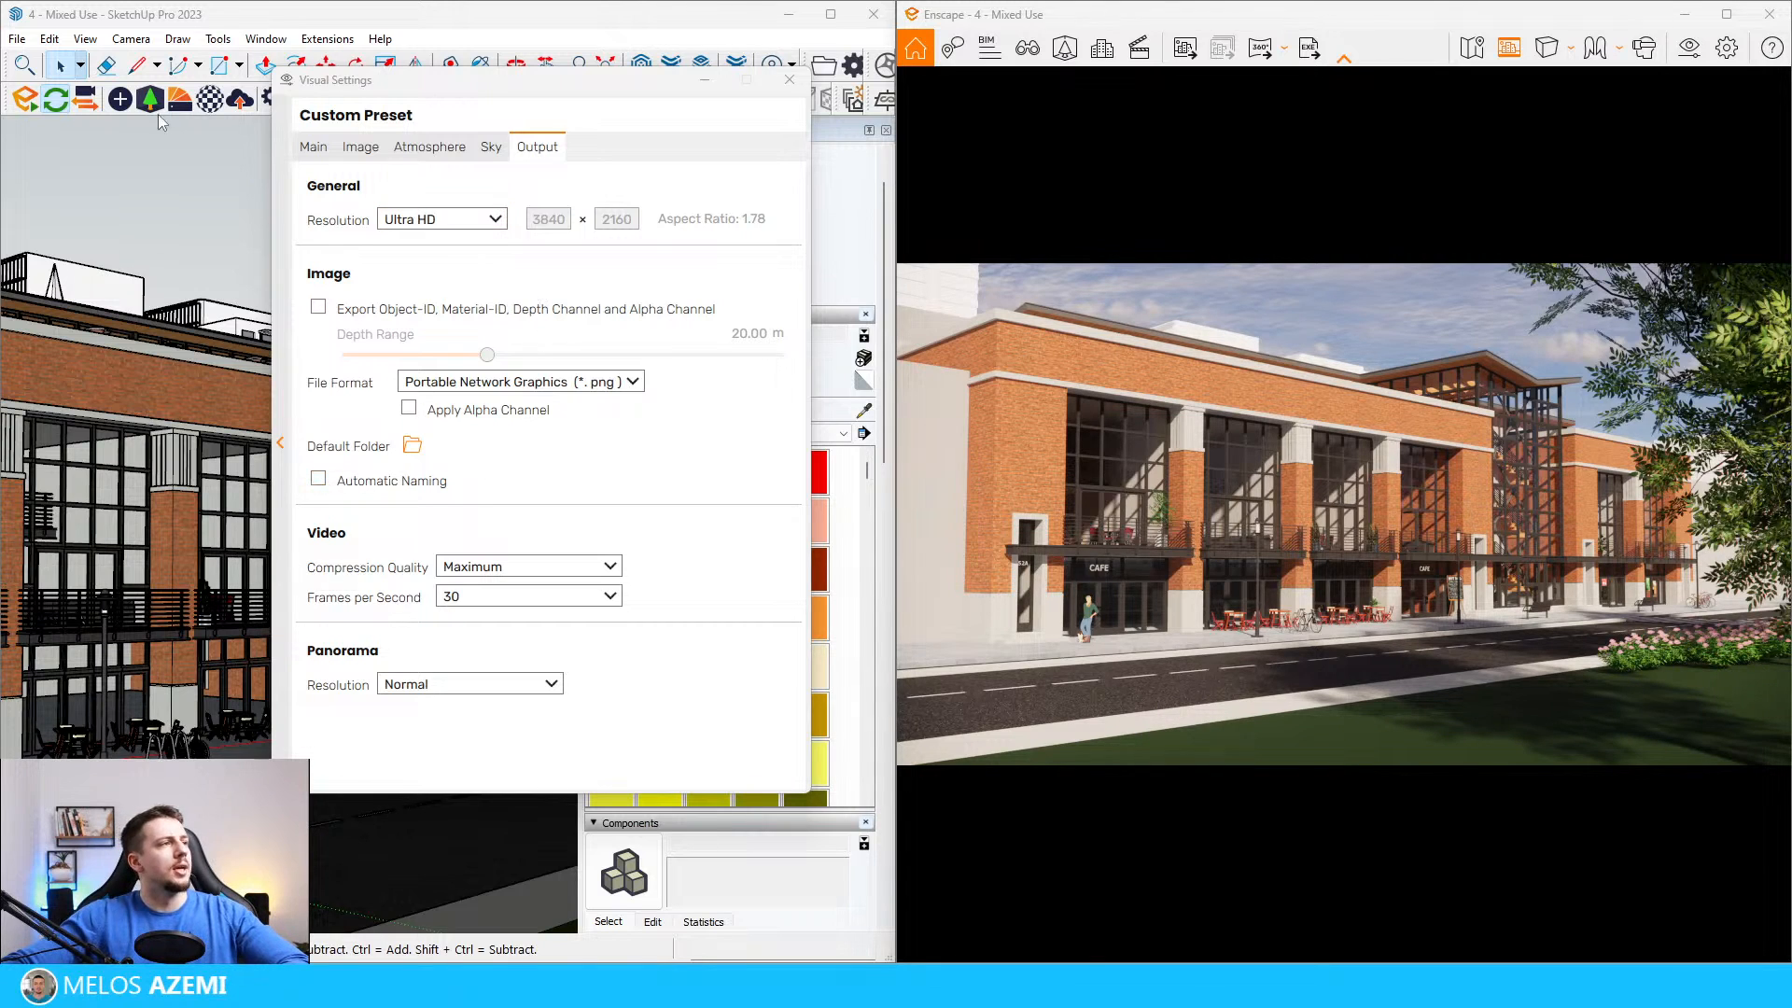
Step: Change the render camera's projection to Two-Point
left_click(313, 148)
left_click(464, 358)
left_click(462, 400)
left_click_drag(1578, 631, 1576, 603)
Step: Save the current render viewpoint as a new view named Camera 1 and close the view management
left_click(1062, 58)
left_click(1027, 51)
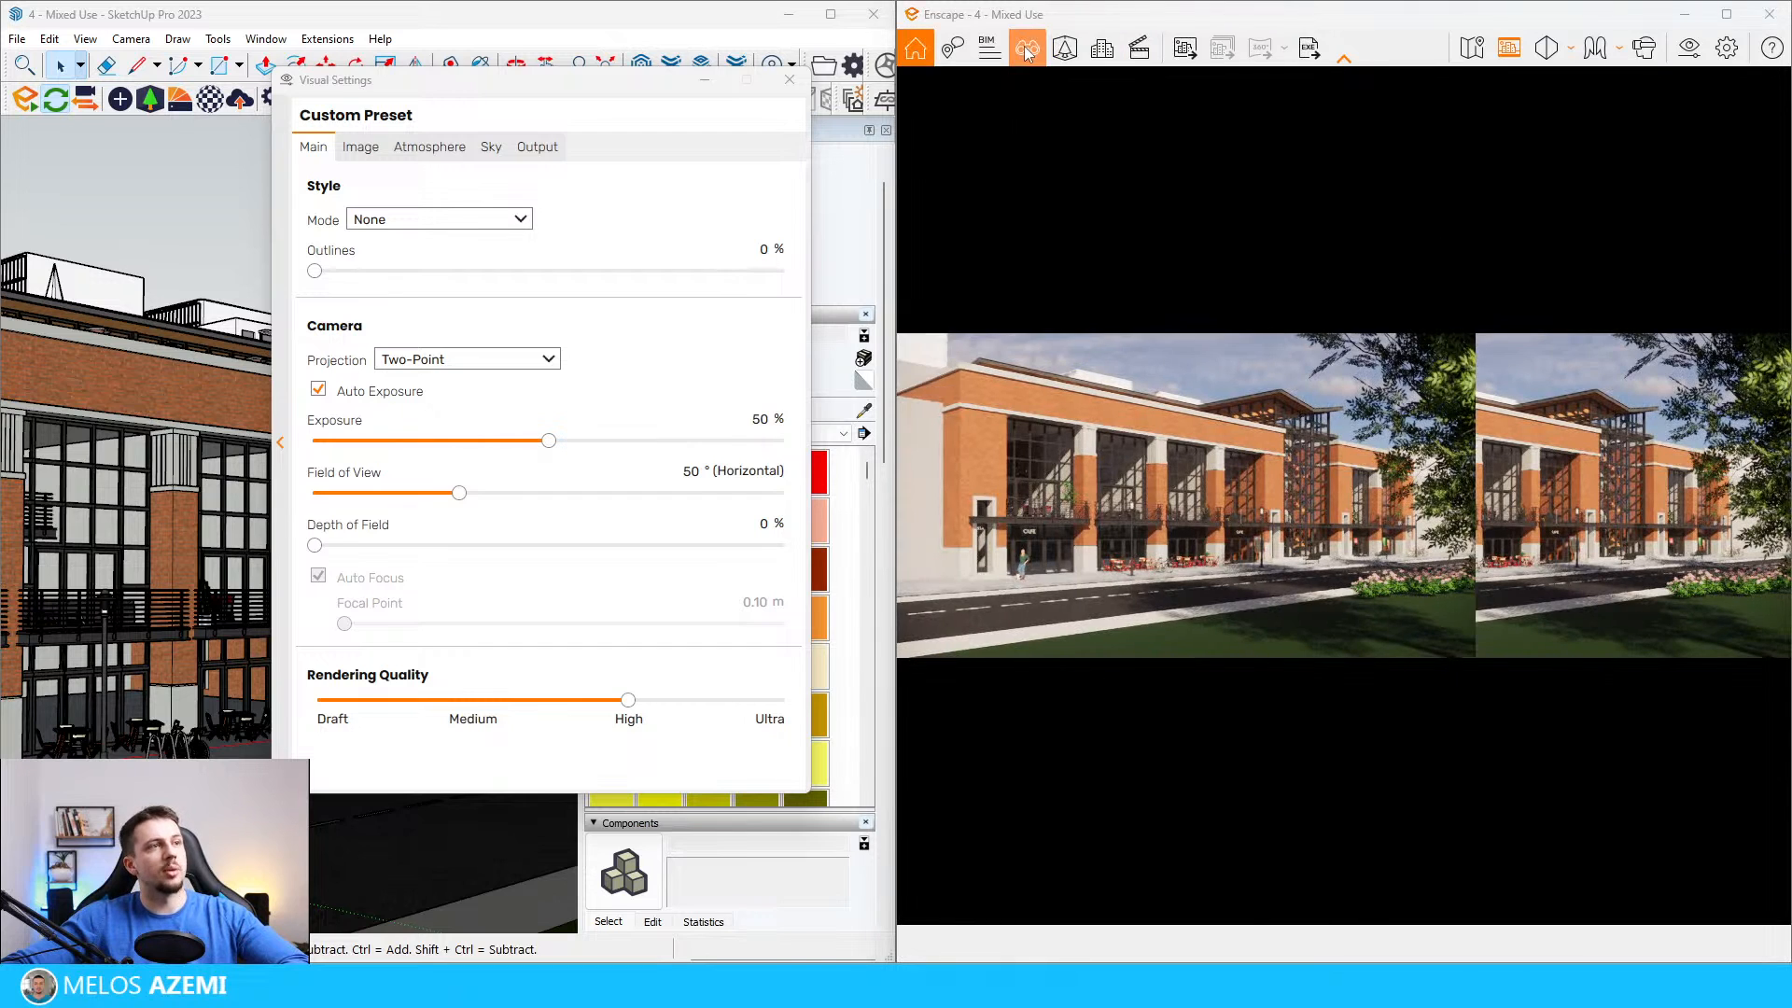
left_click(1127, 941)
double_click(950, 156)
type("Camera 1scene 1")
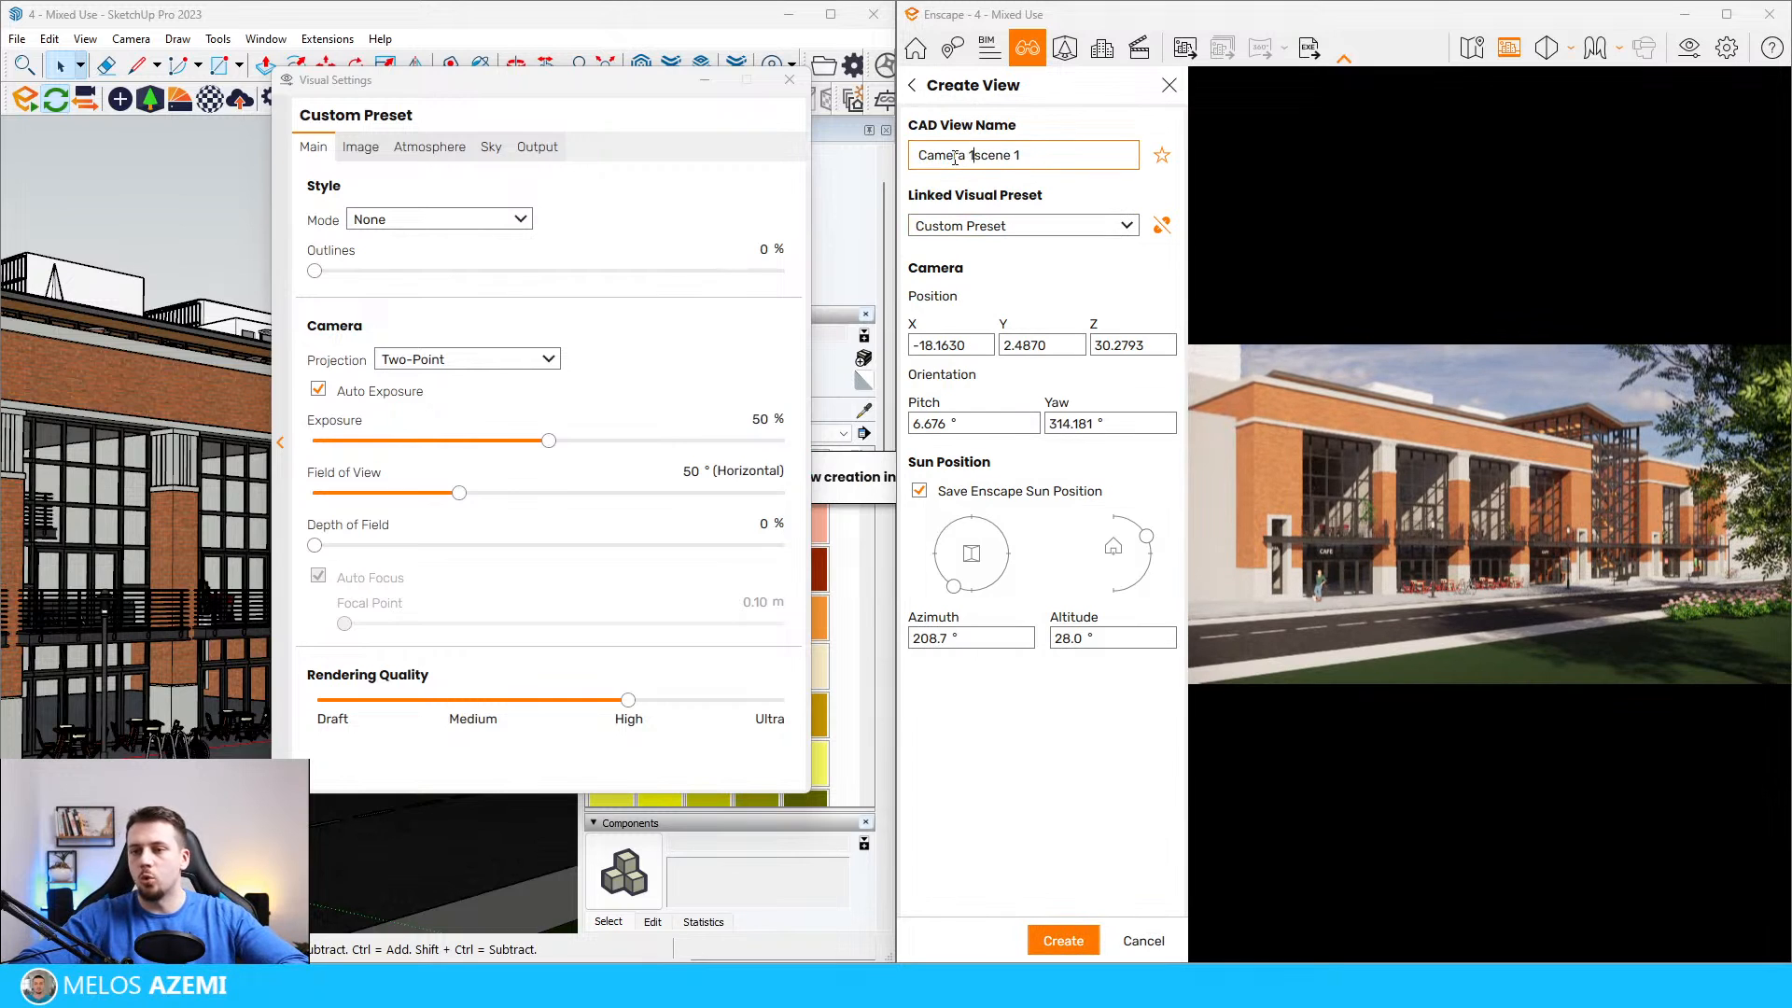
key("shift+End")
key("BackSpace")
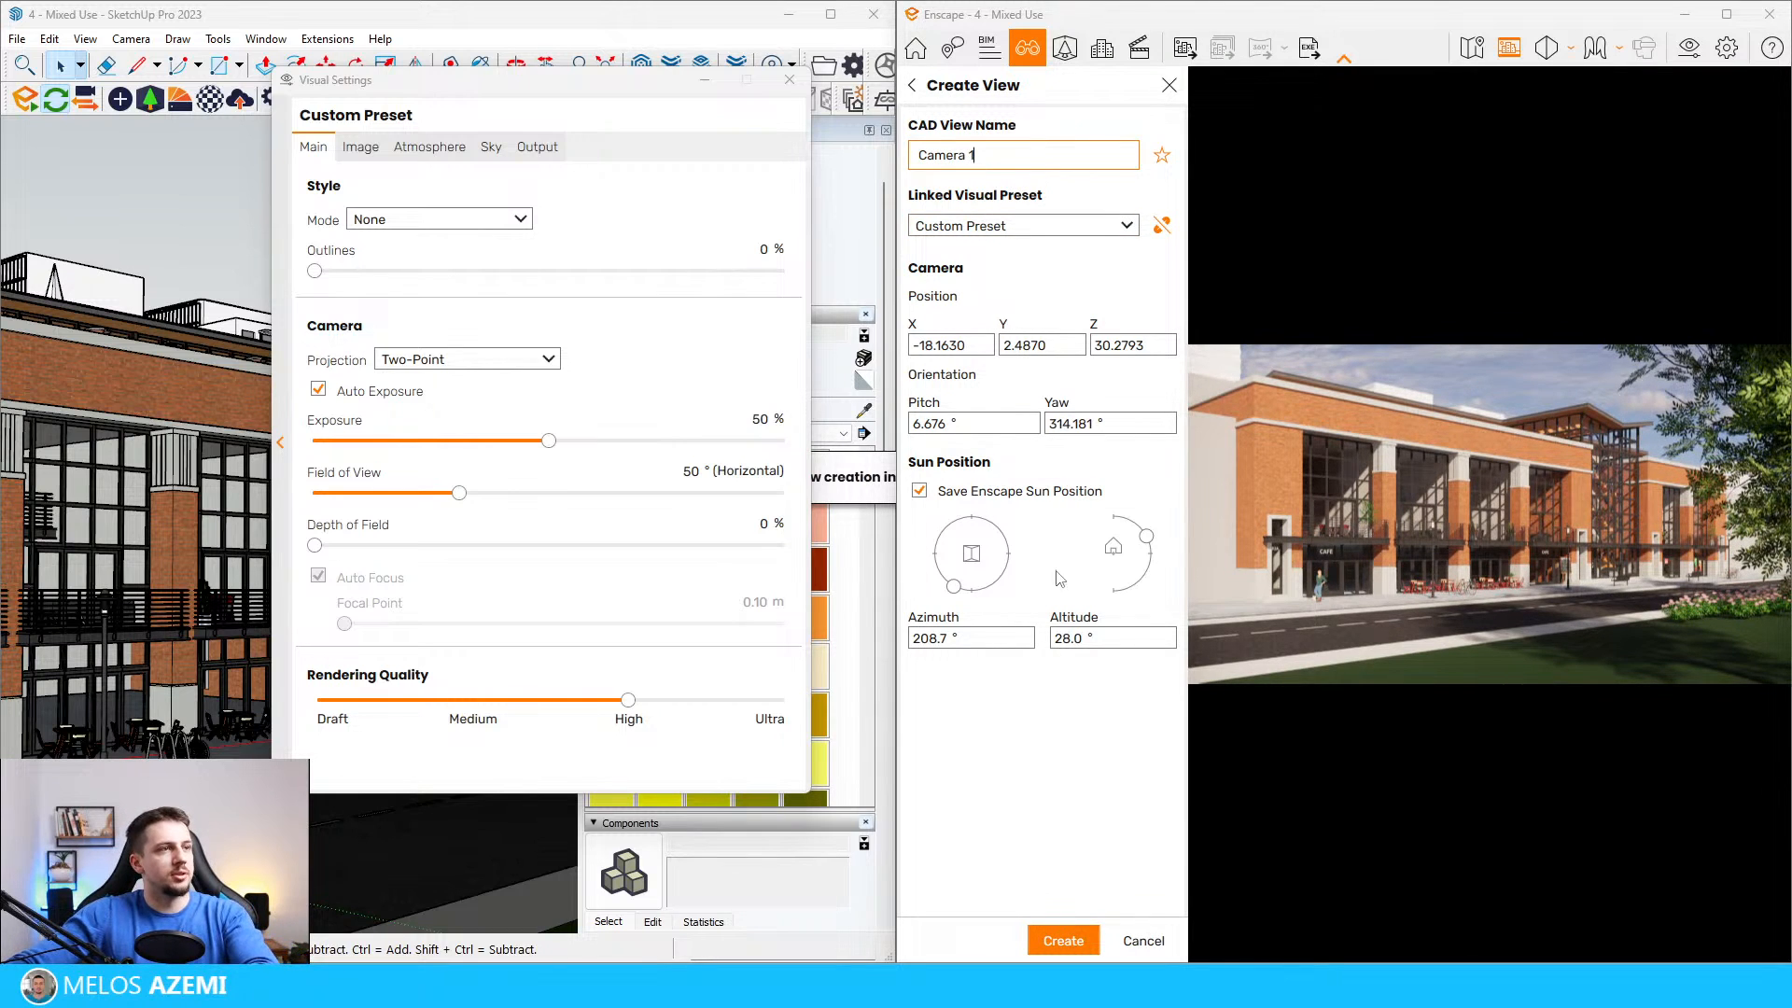
left_click(1065, 943)
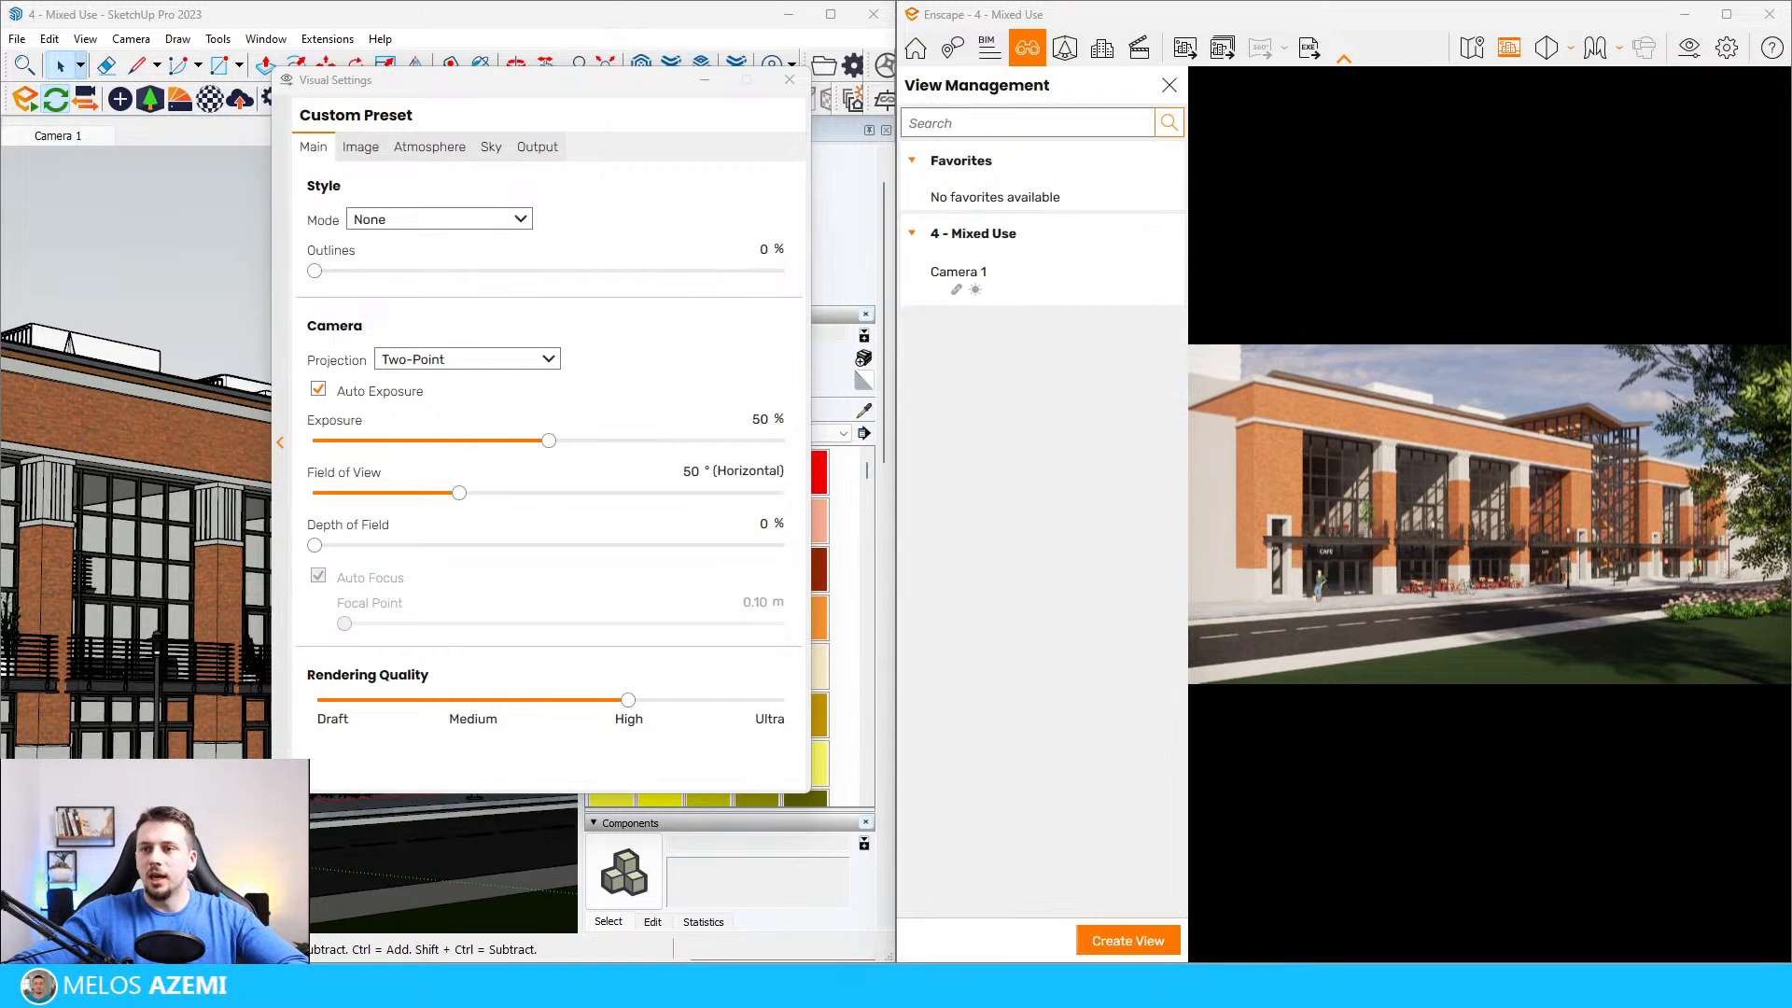
left_click(1168, 85)
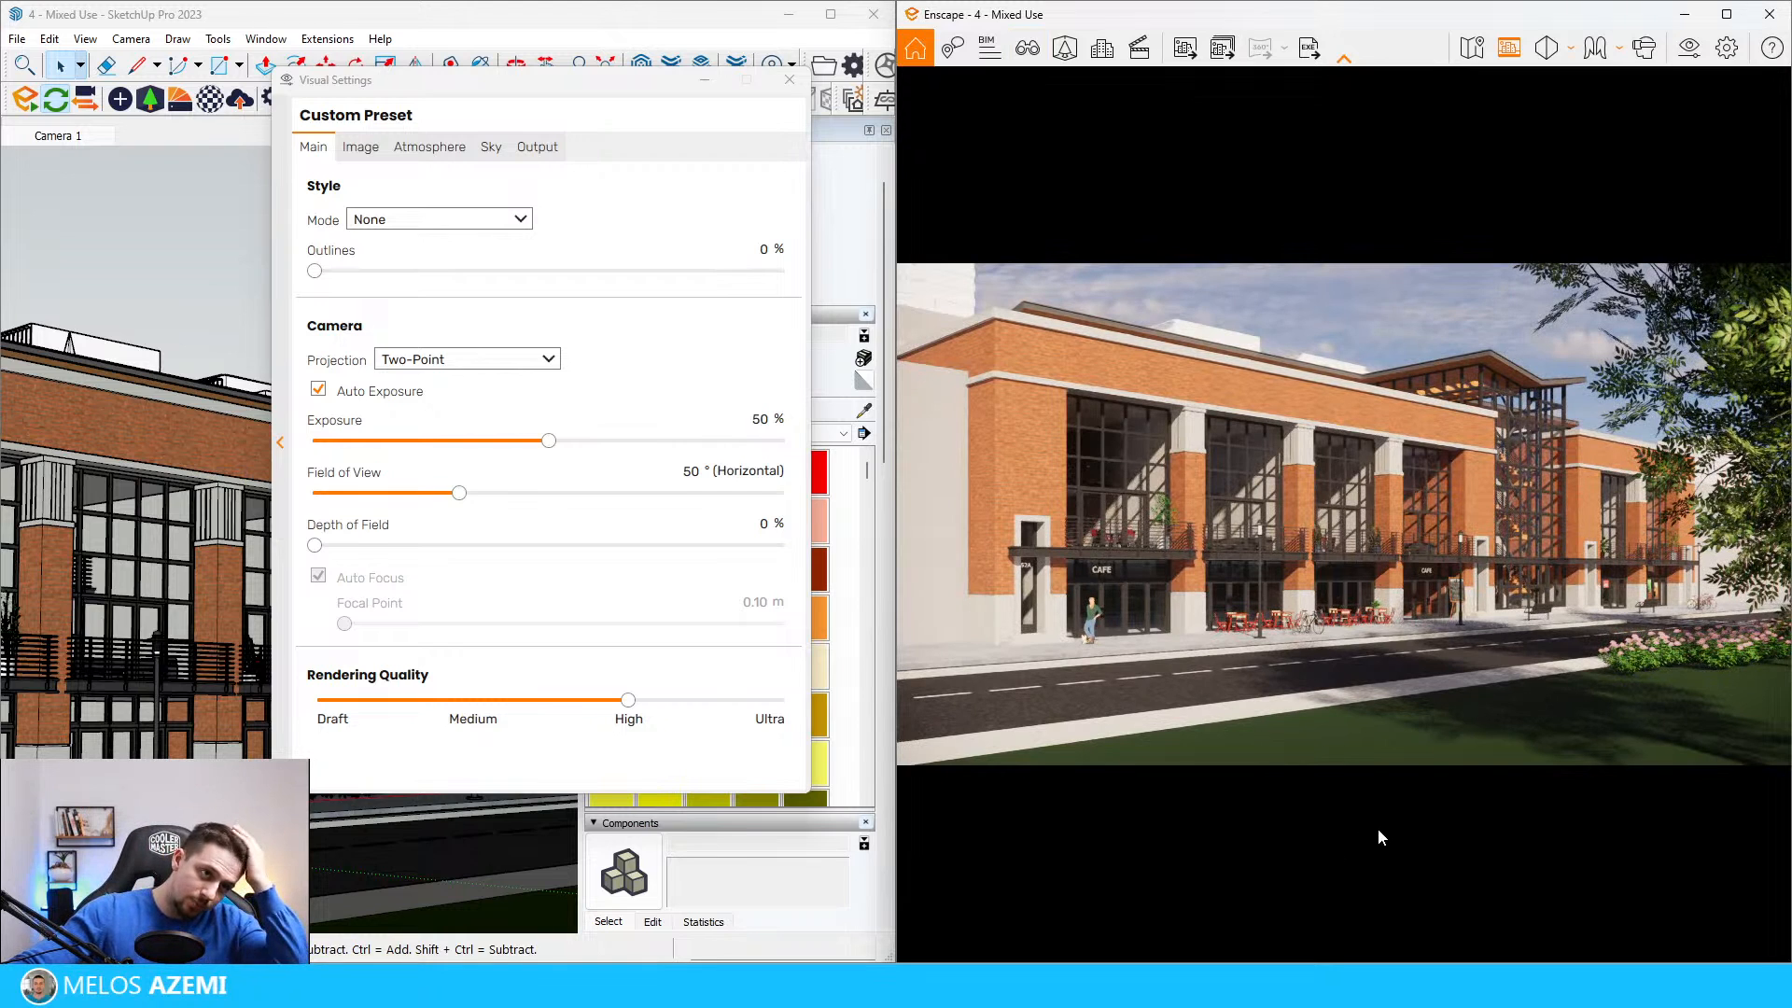
Step: Sample the dark green lawn's material in SketchUp and give it Grass Texture.jpg as its texture image
left_click(707, 71)
mouse_move(372, 523)
middle_mouse_down()
mouse_move(390, 670)
mouse_move(399, 418)
mouse_move(429, 771)
mouse_move(412, 691)
mouse_move(408, 705)
middle_mouse_up()
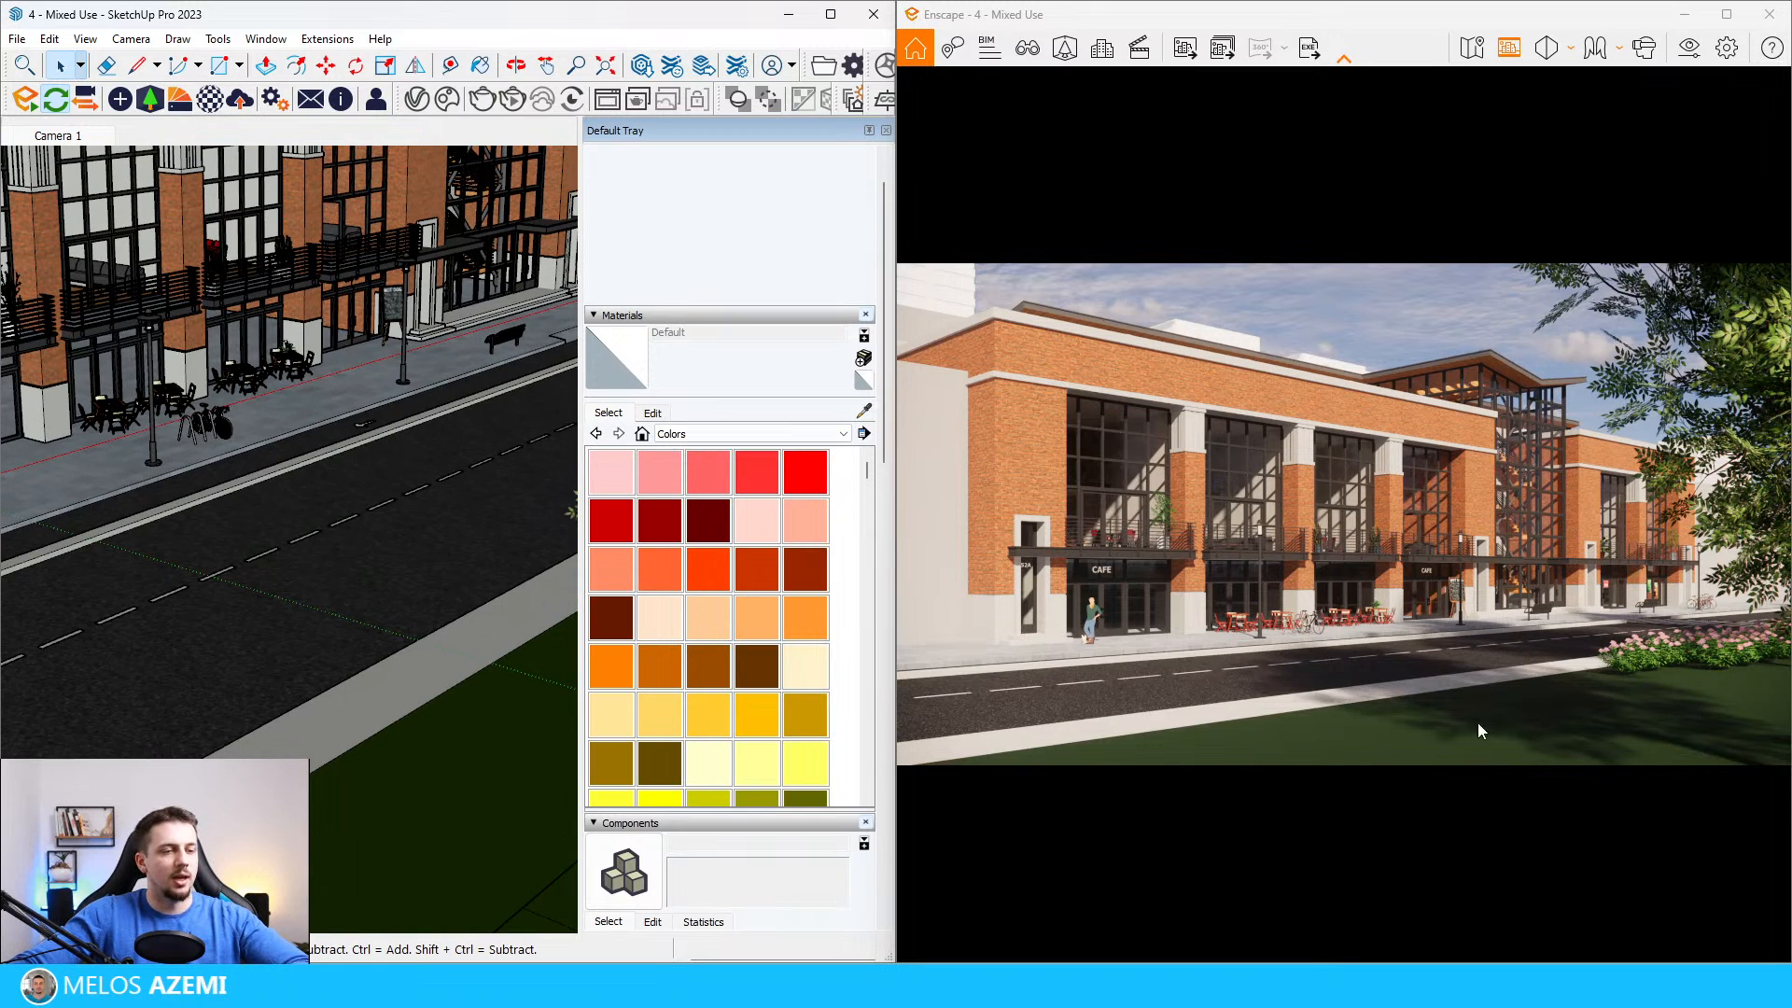
middle_click_drag(474, 741, 501, 714)
key("b")
left_click(493, 724, "alt")
left_click(660, 414)
left_click(771, 646)
left_click_drag(794, 22, 1791, 56)
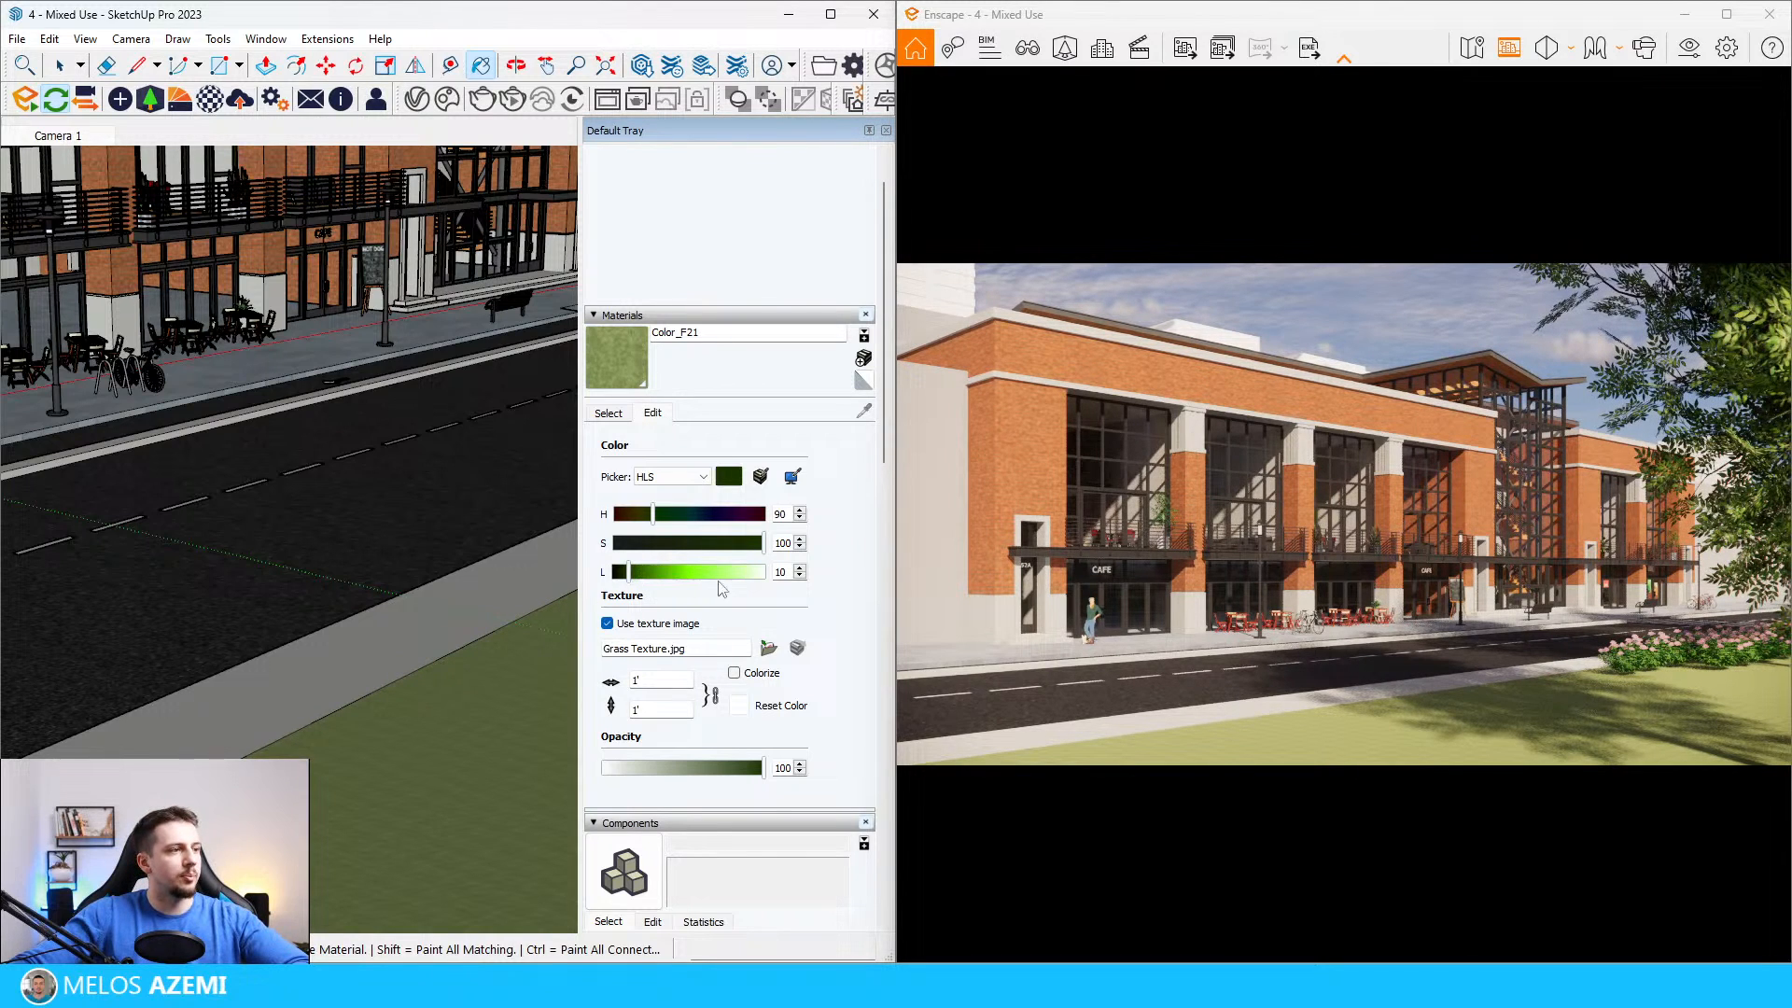
Step: Try lightness values of 6, 8, 9 and 10 on the lawn material and reset its color to the original texture
double_click(782, 571)
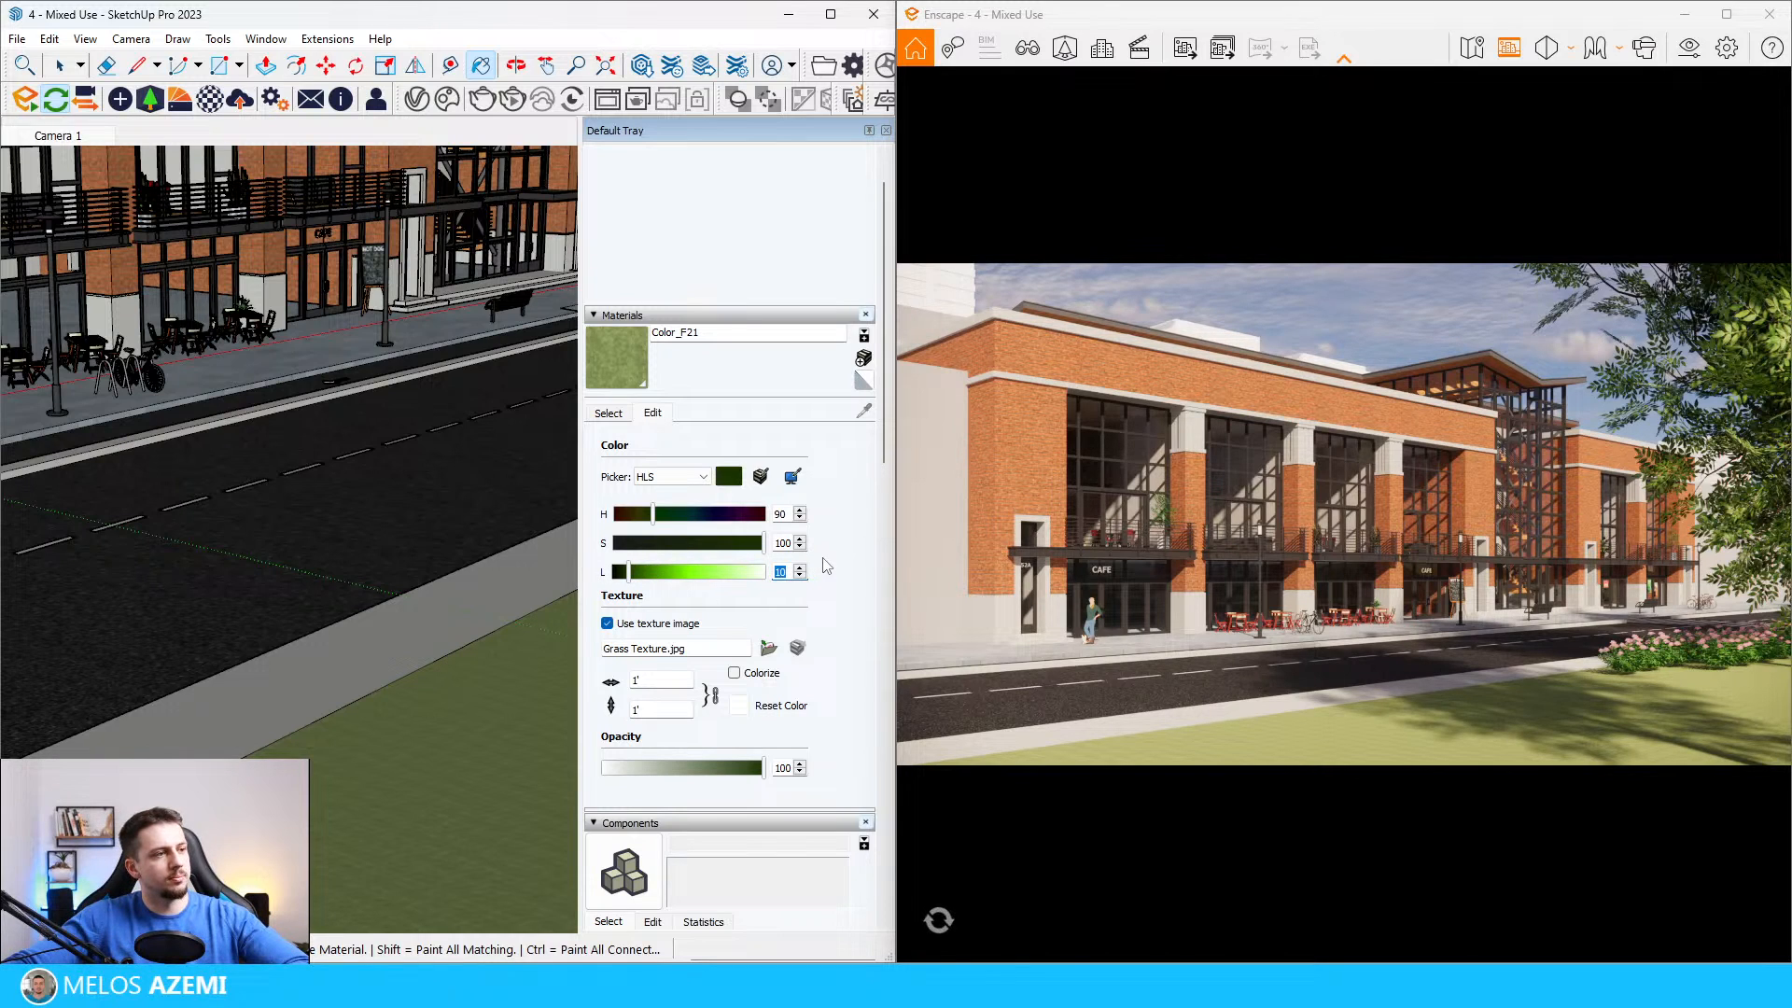
type("6")
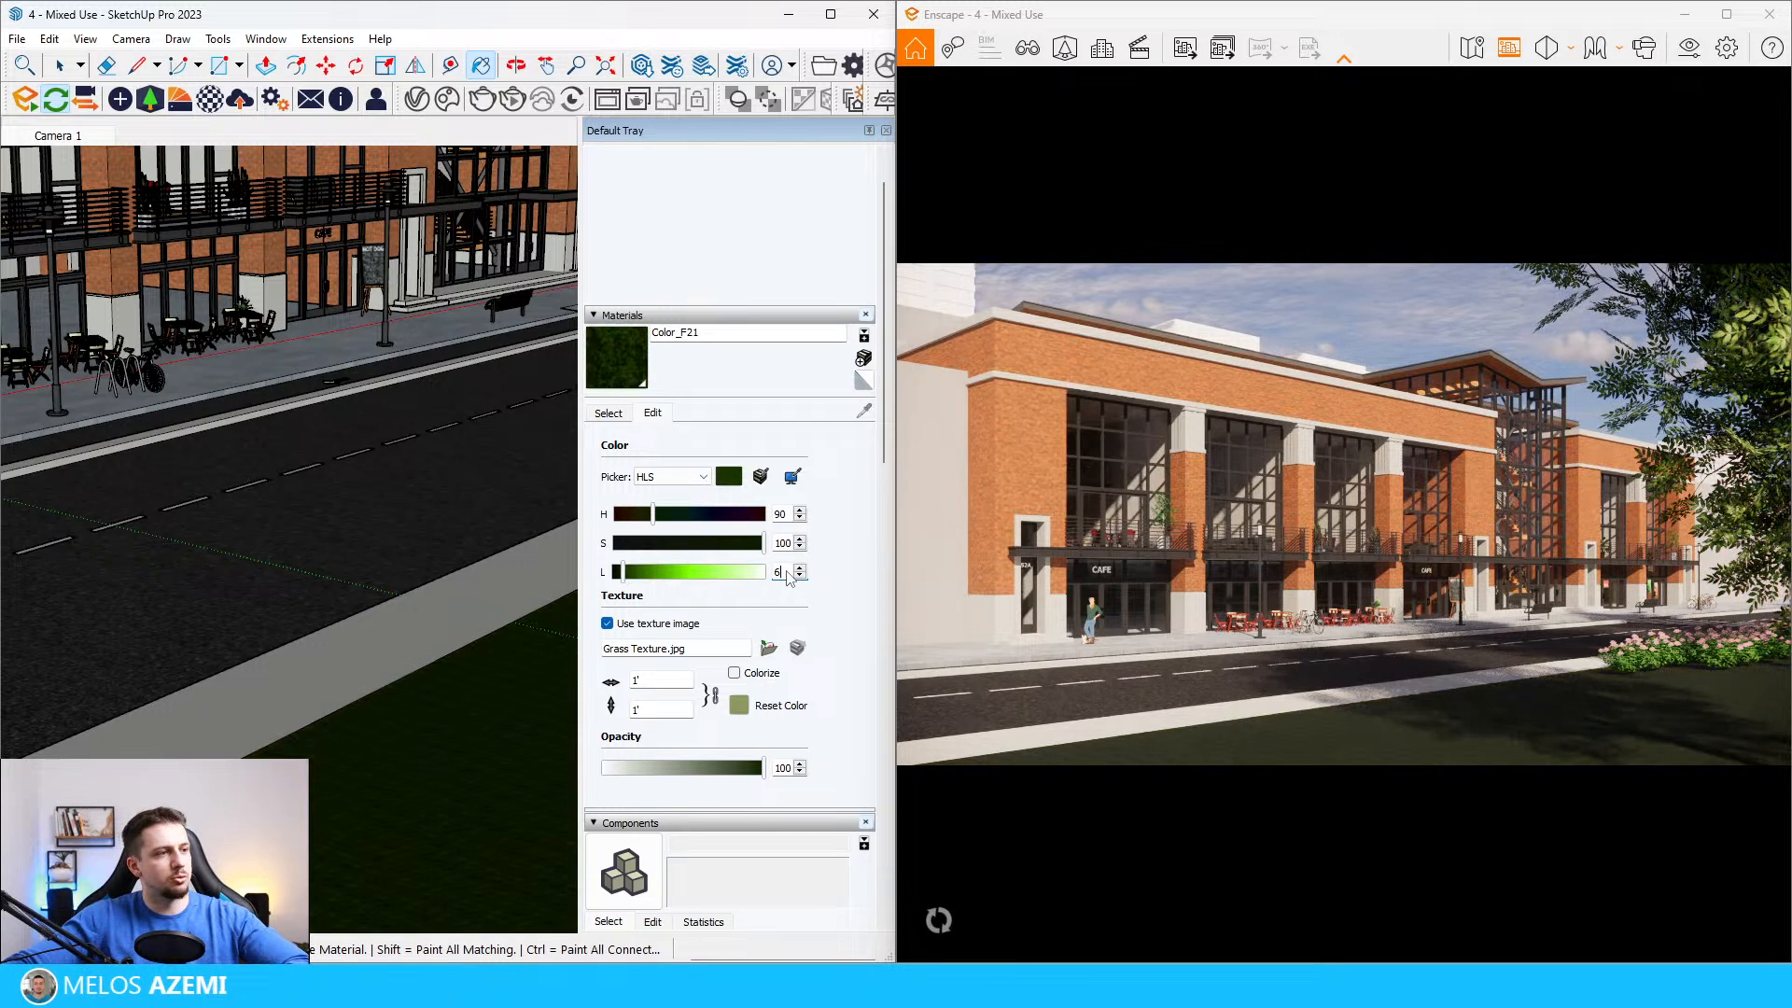
key("Return")
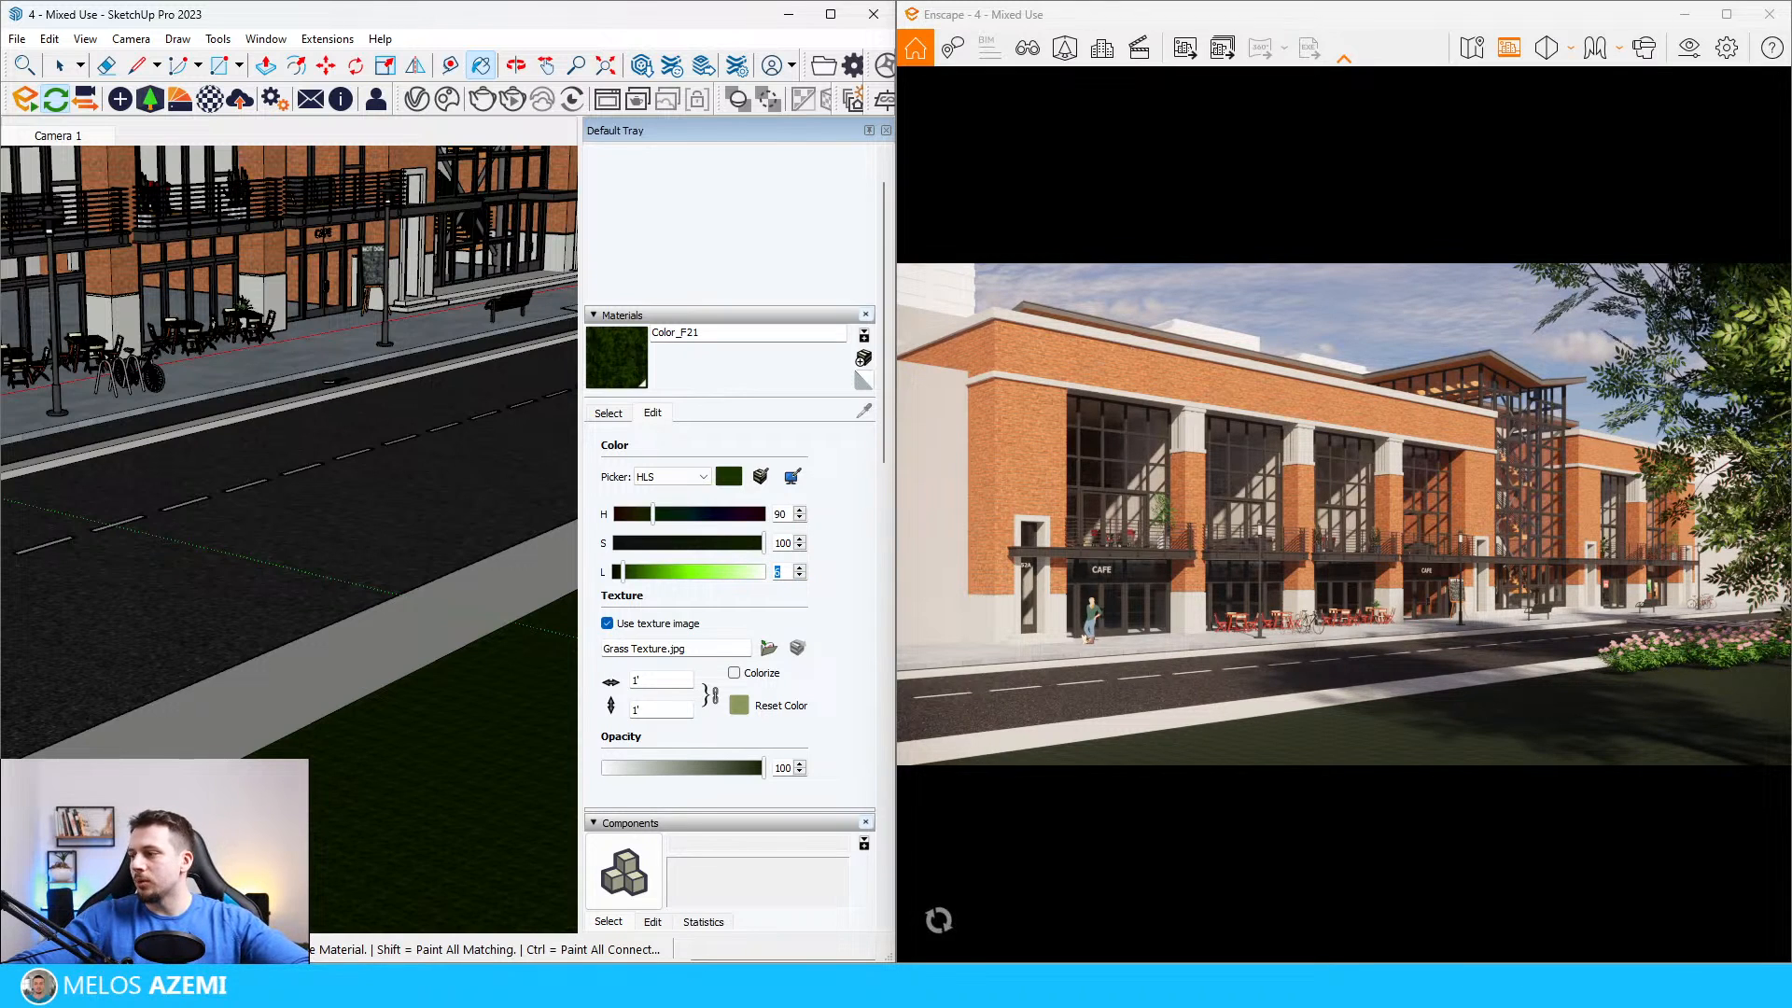
type("8")
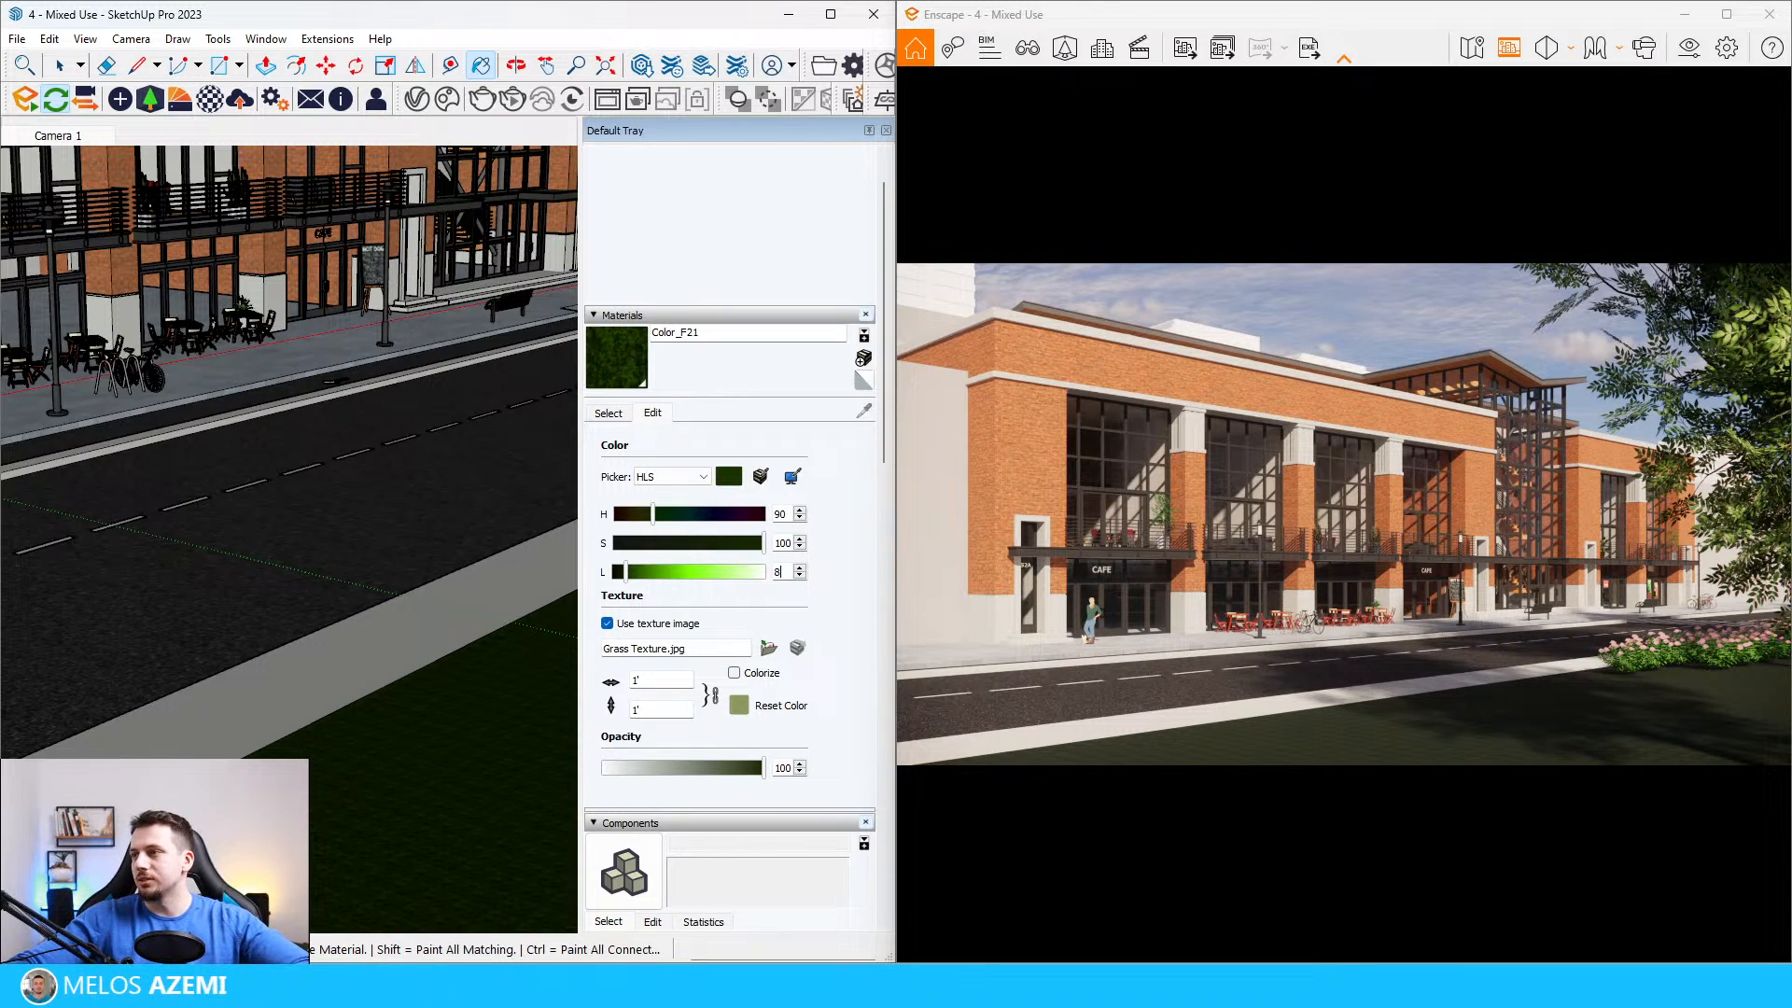
key("Return")
mouse_move(336, 844)
middle_mouse_down()
mouse_move(336, 752)
mouse_move(452, 640)
middle_mouse_up()
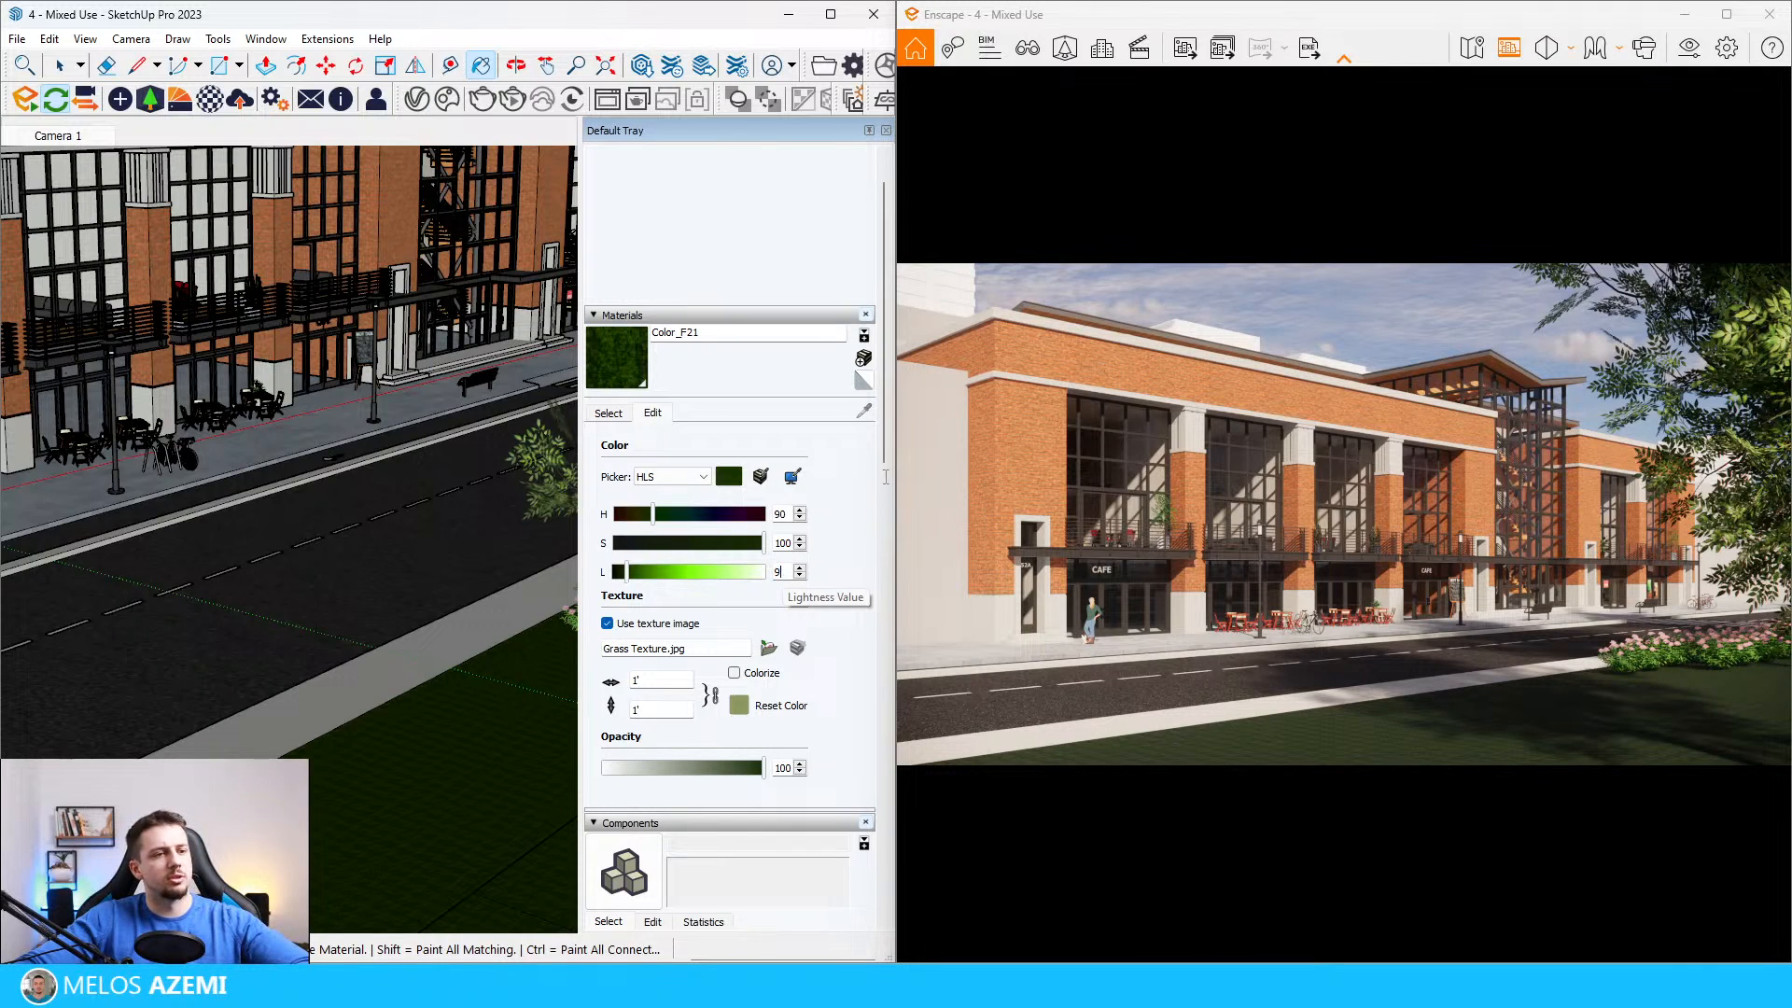
double_click(780, 572)
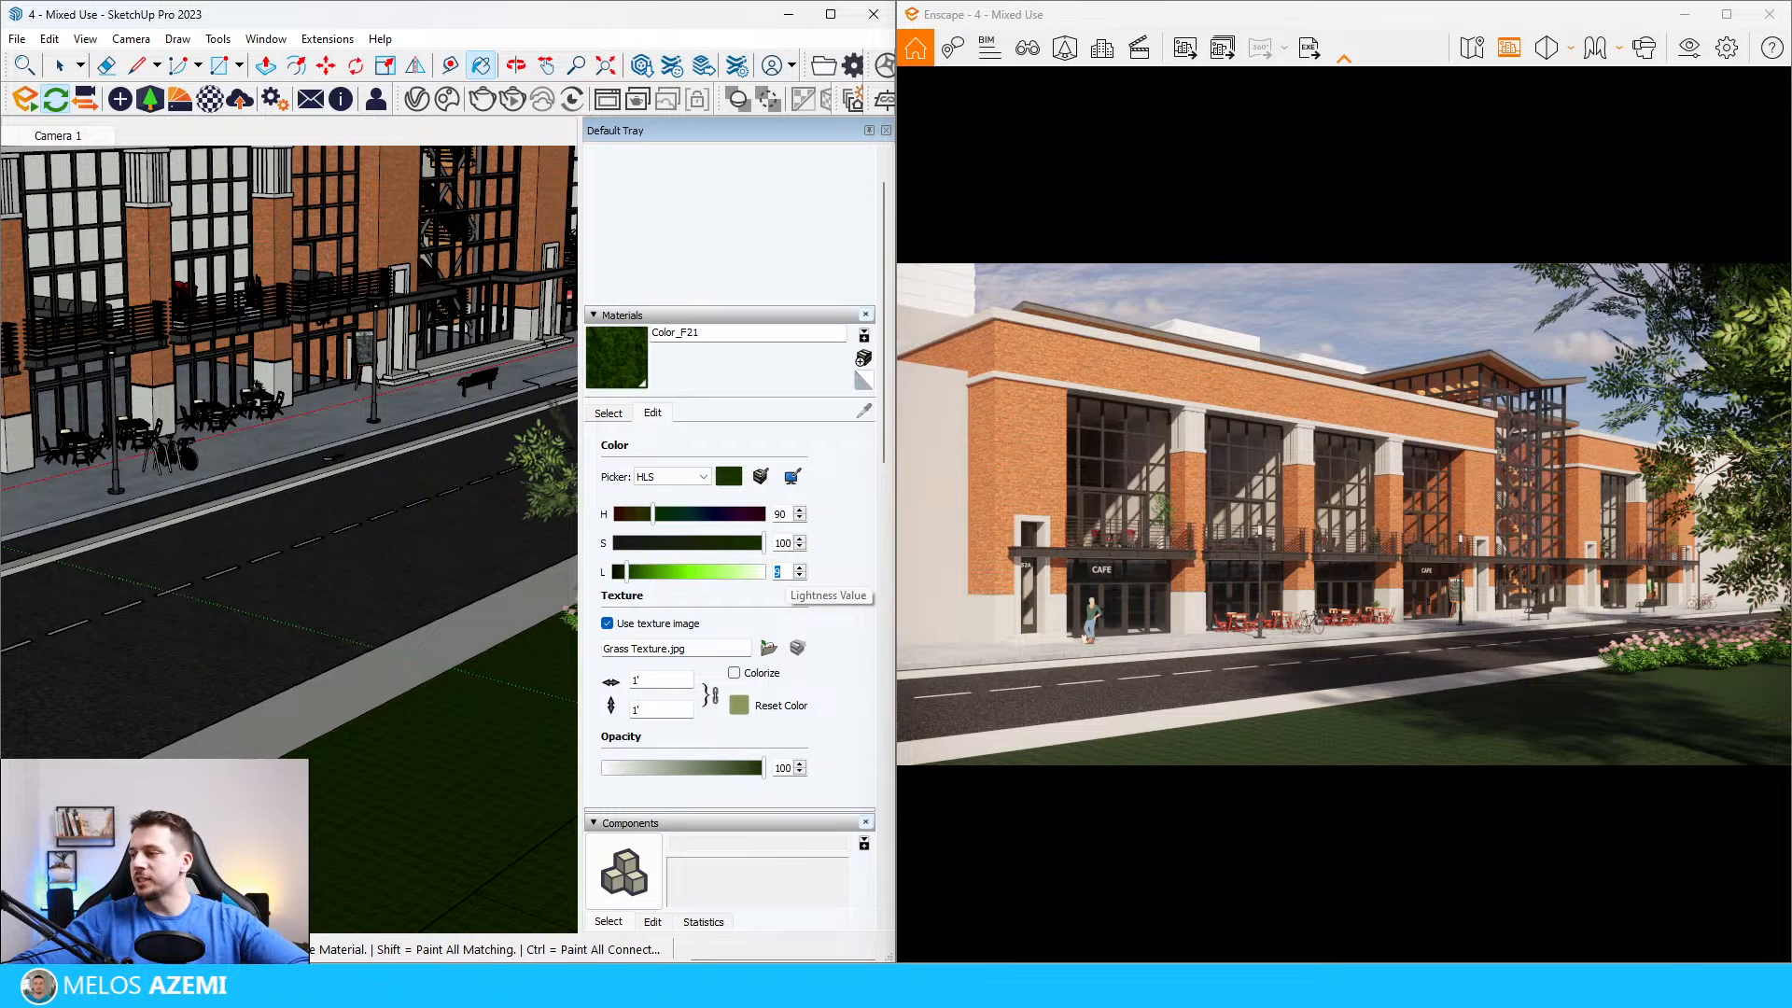
type("1")
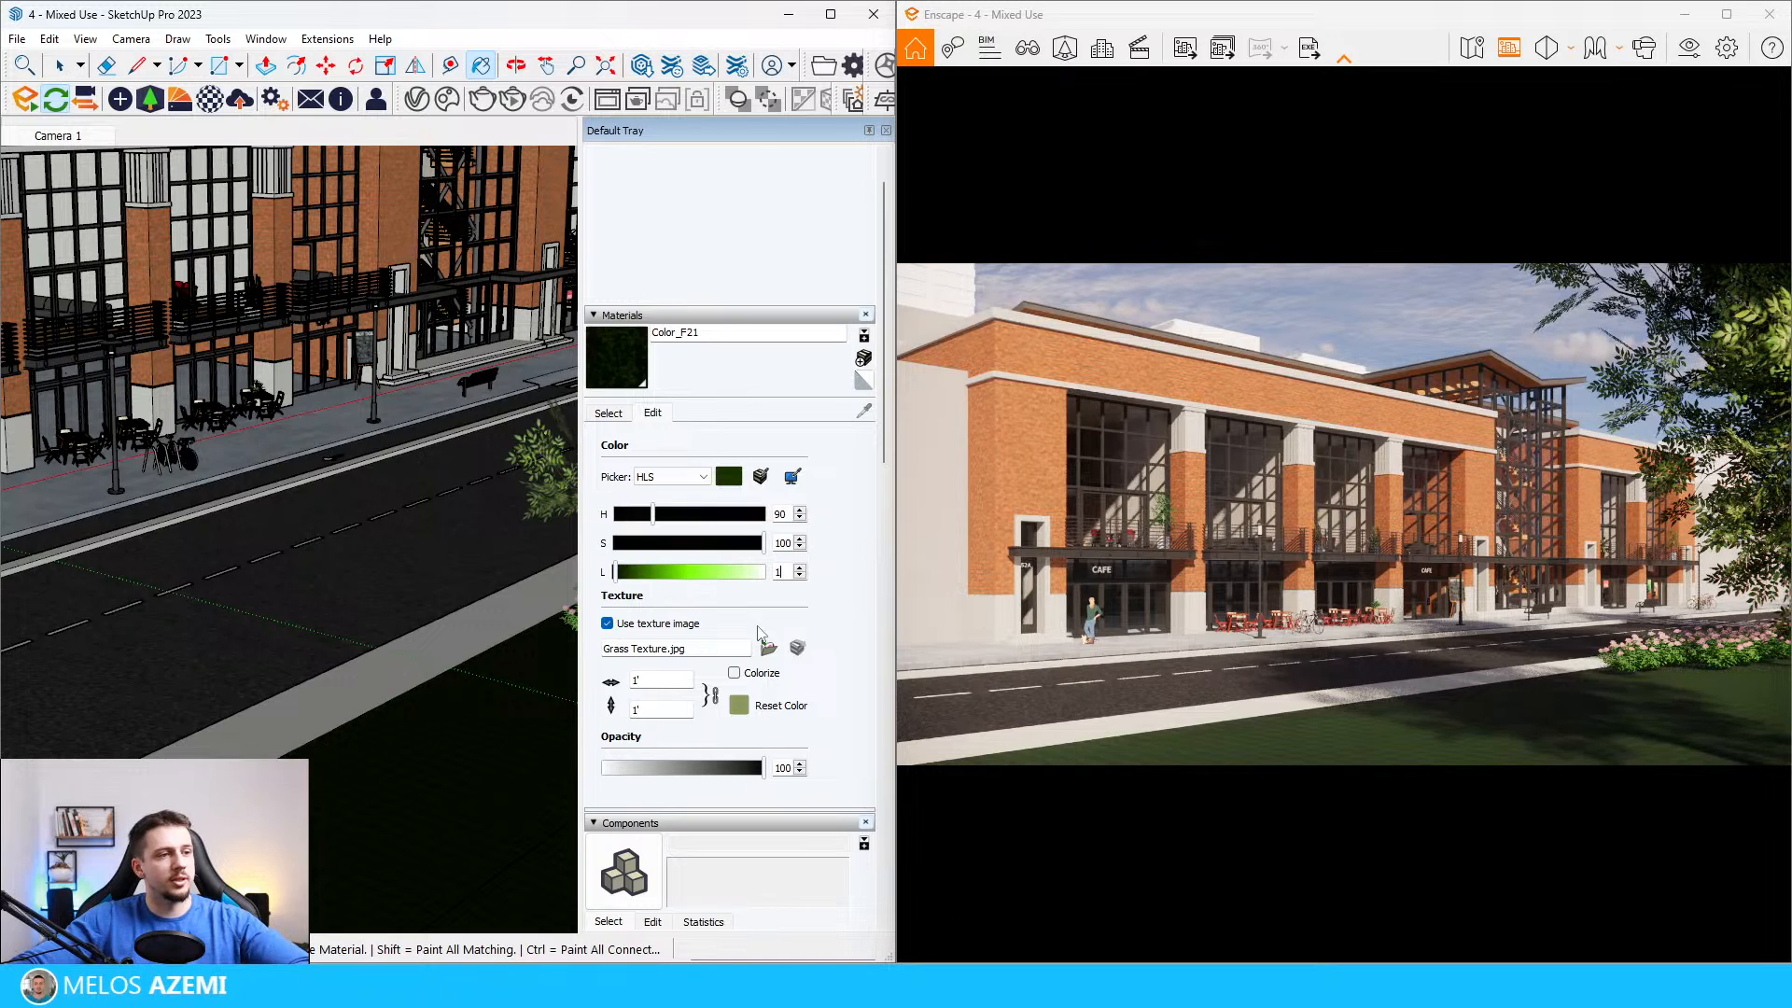
type("0")
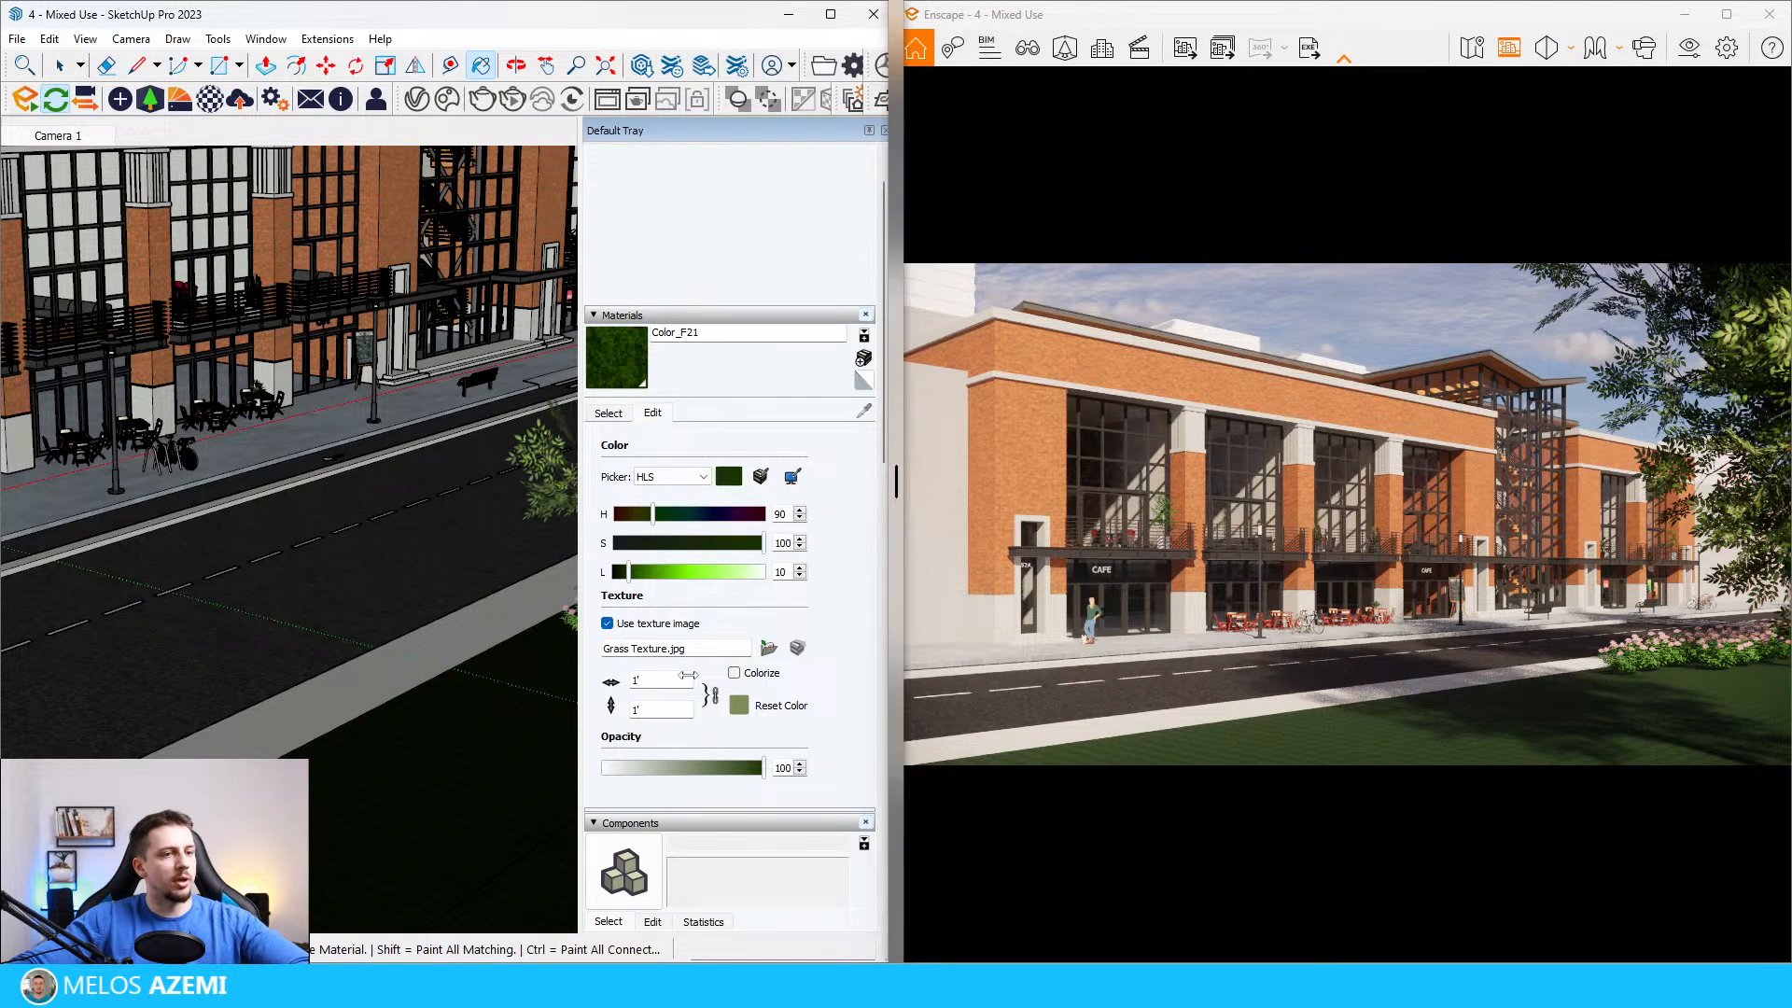
left_click(739, 705)
Step: Rename the lawn material as grass
middle_click_drag(443, 877, 455, 843)
double_click(694, 331)
type("grass")
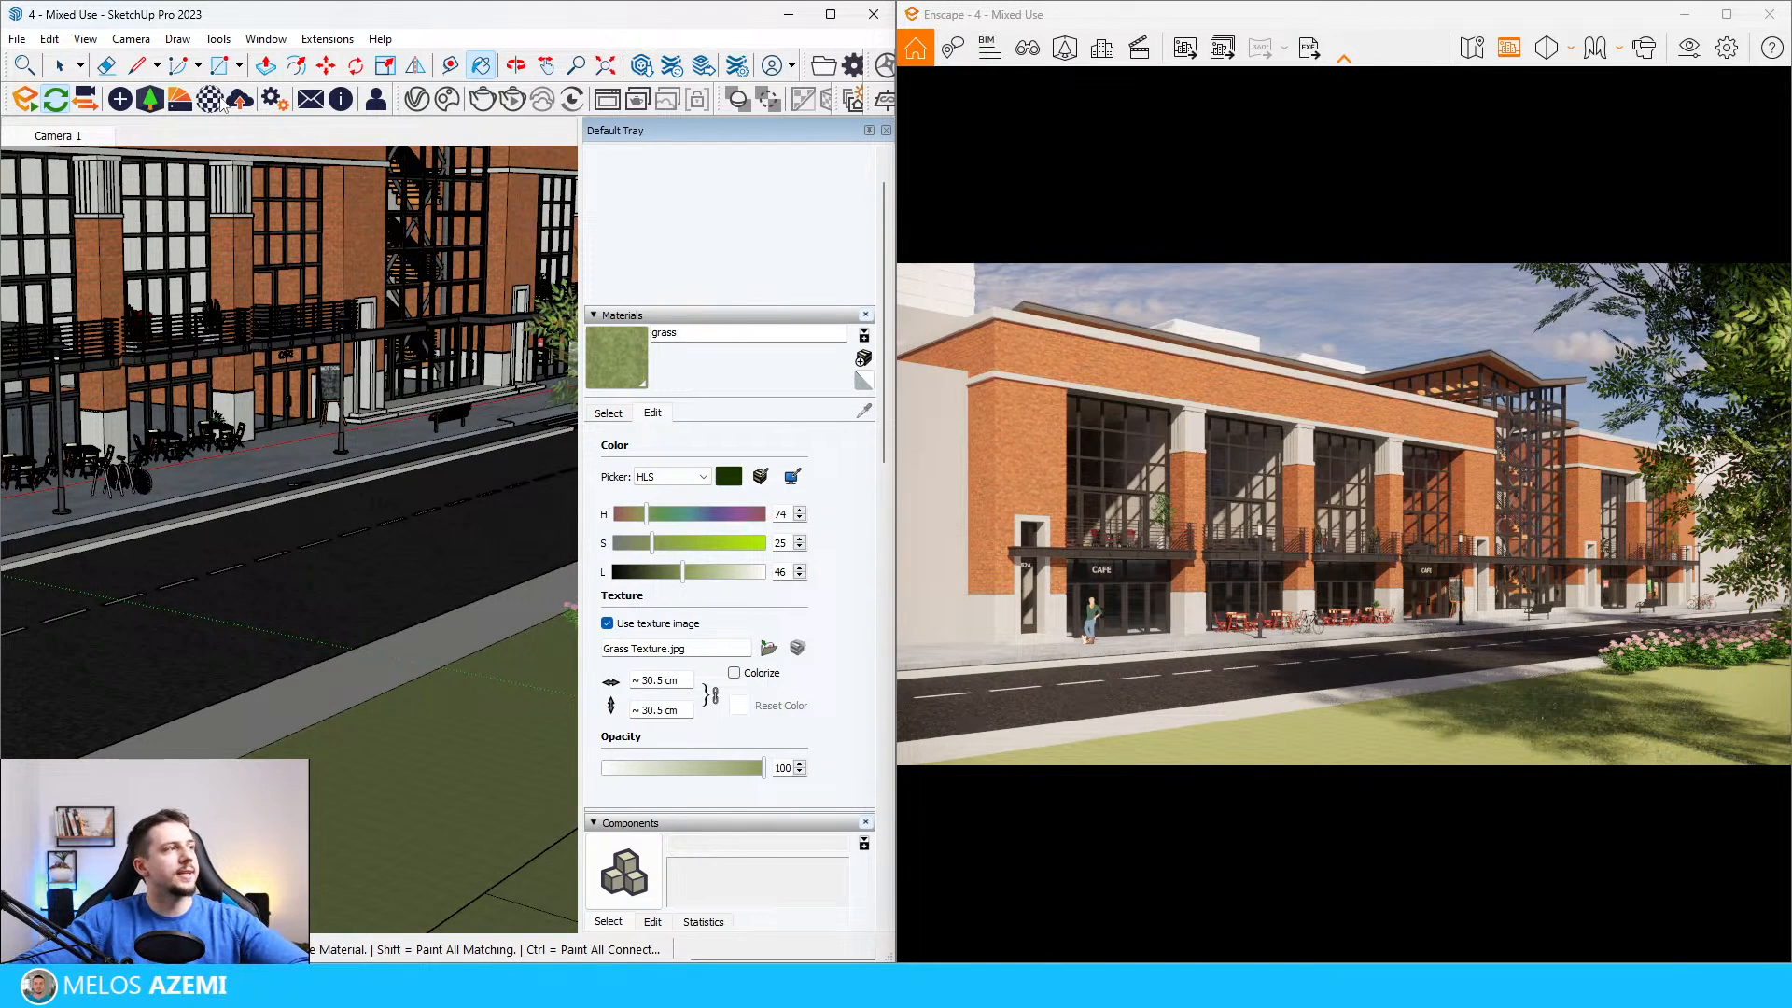
Step: Open the lawn's grass material in the Enscape Material Editor and place the editor clear of the render
left_click(212, 100)
mouse_move(546, 93)
left_mouse_down()
mouse_move(954, 86)
mouse_move(933, 79)
left_mouse_up()
left_click(660, 17)
left_click(446, 823, "alt")
left_click_drag(767, 84, 419, 77)
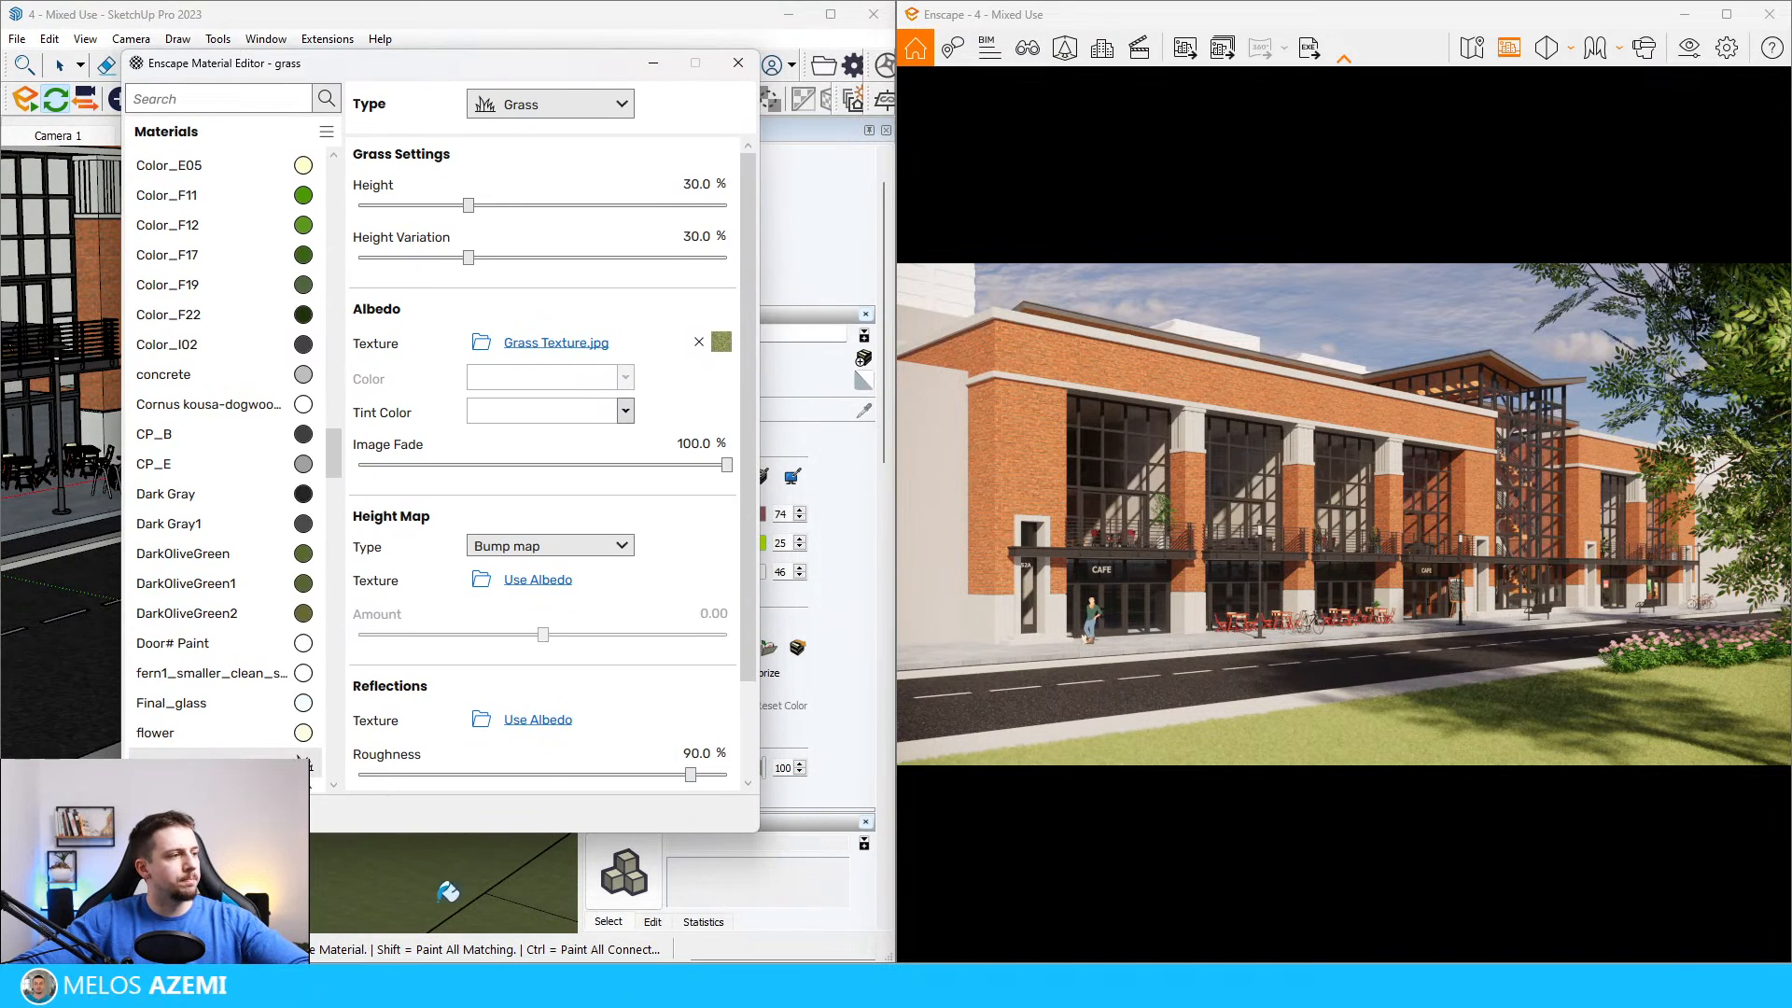
Step: Set the grass material's albedo tint to a dark olive green
scroll(597, 598, "down", 2)
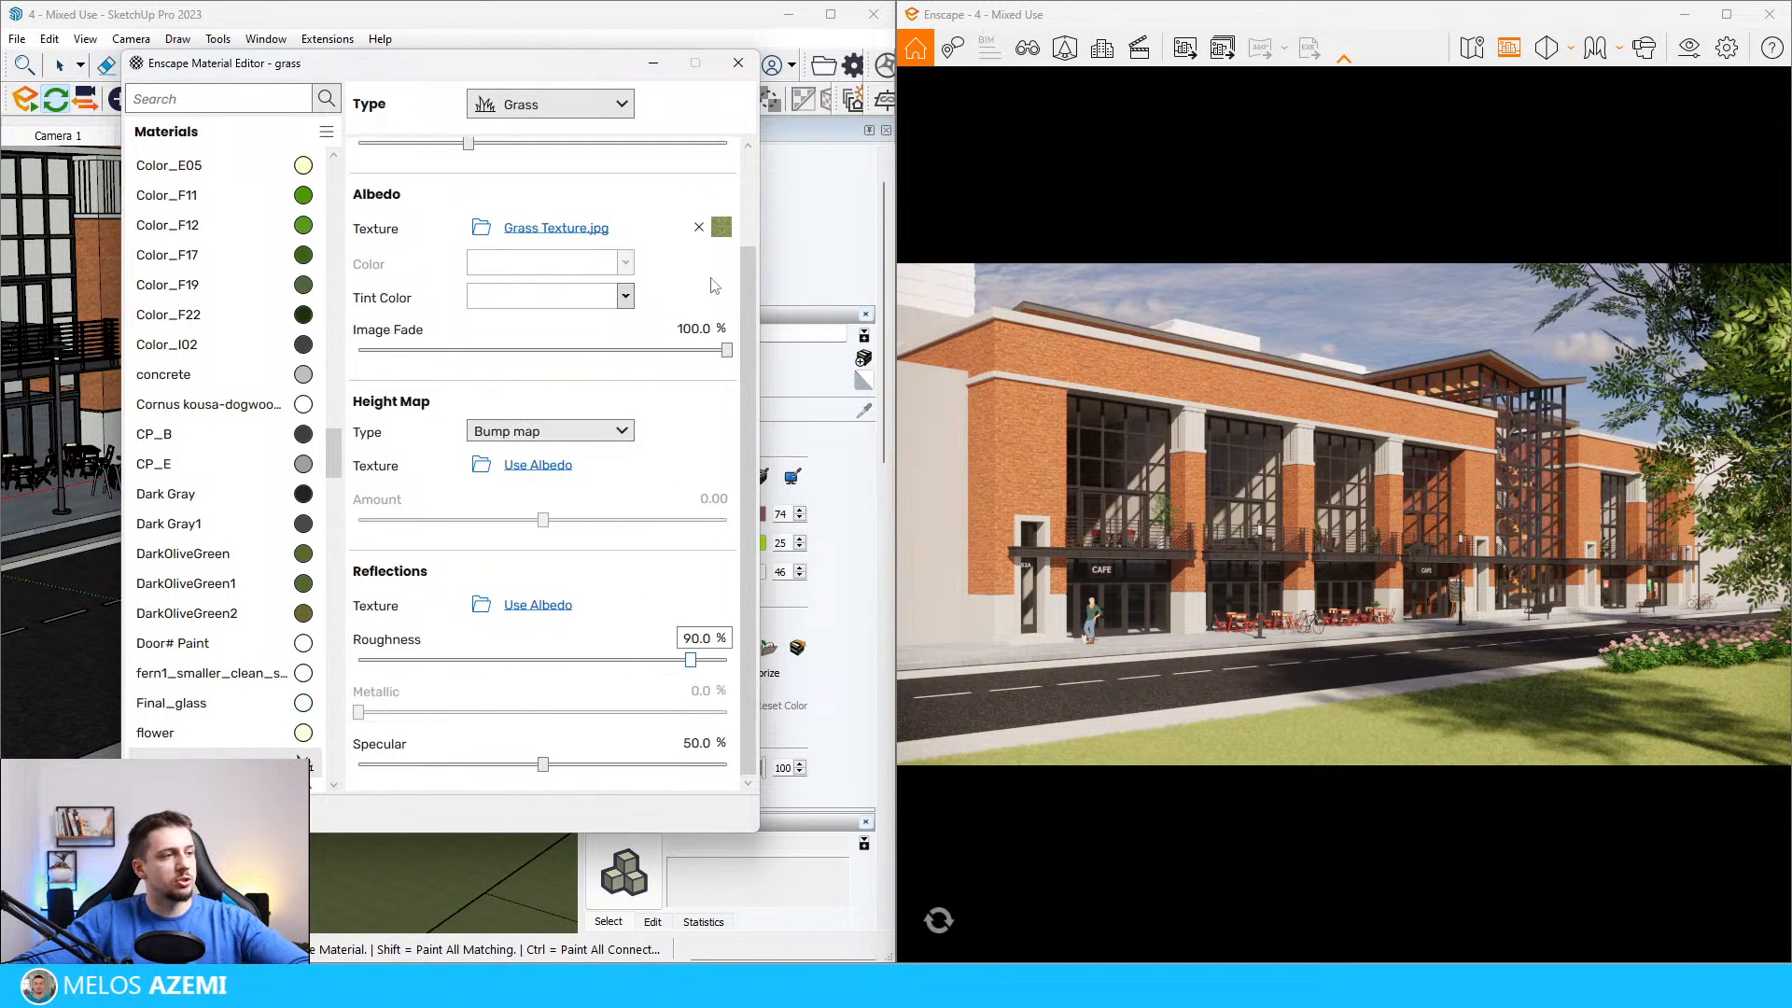
scroll(657, 306, "up", 1)
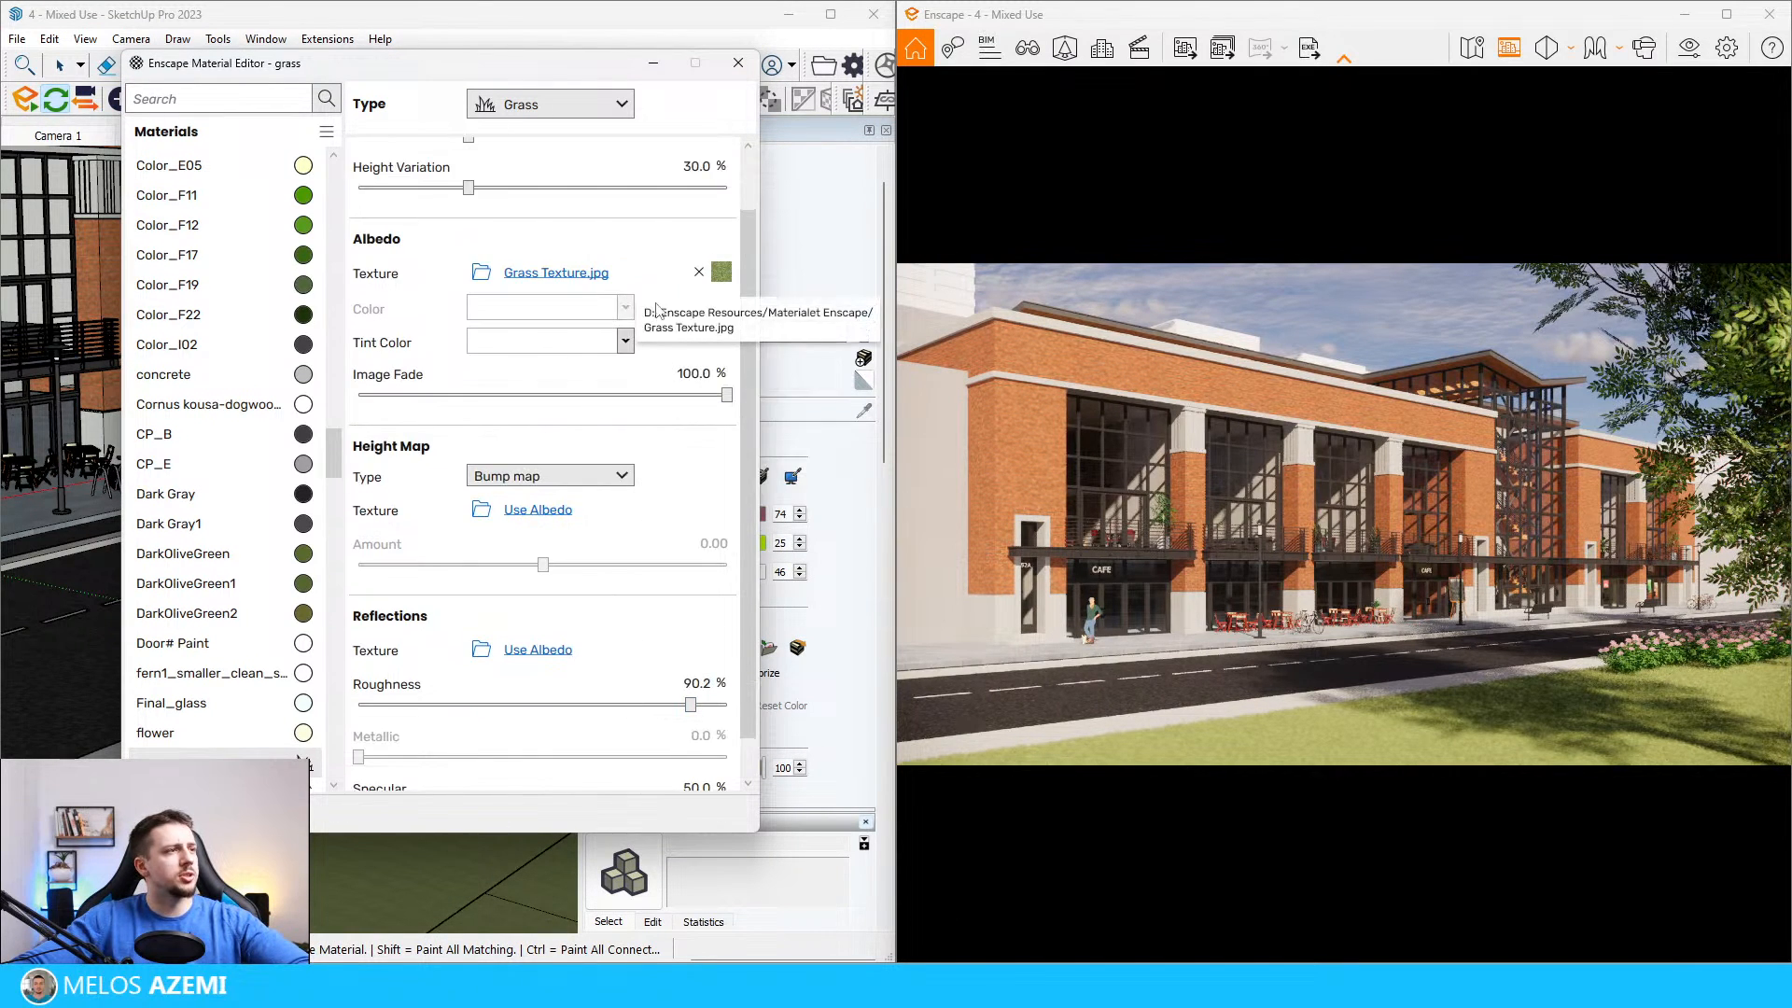
scroll(657, 307, "up", 2)
left_click(578, 415)
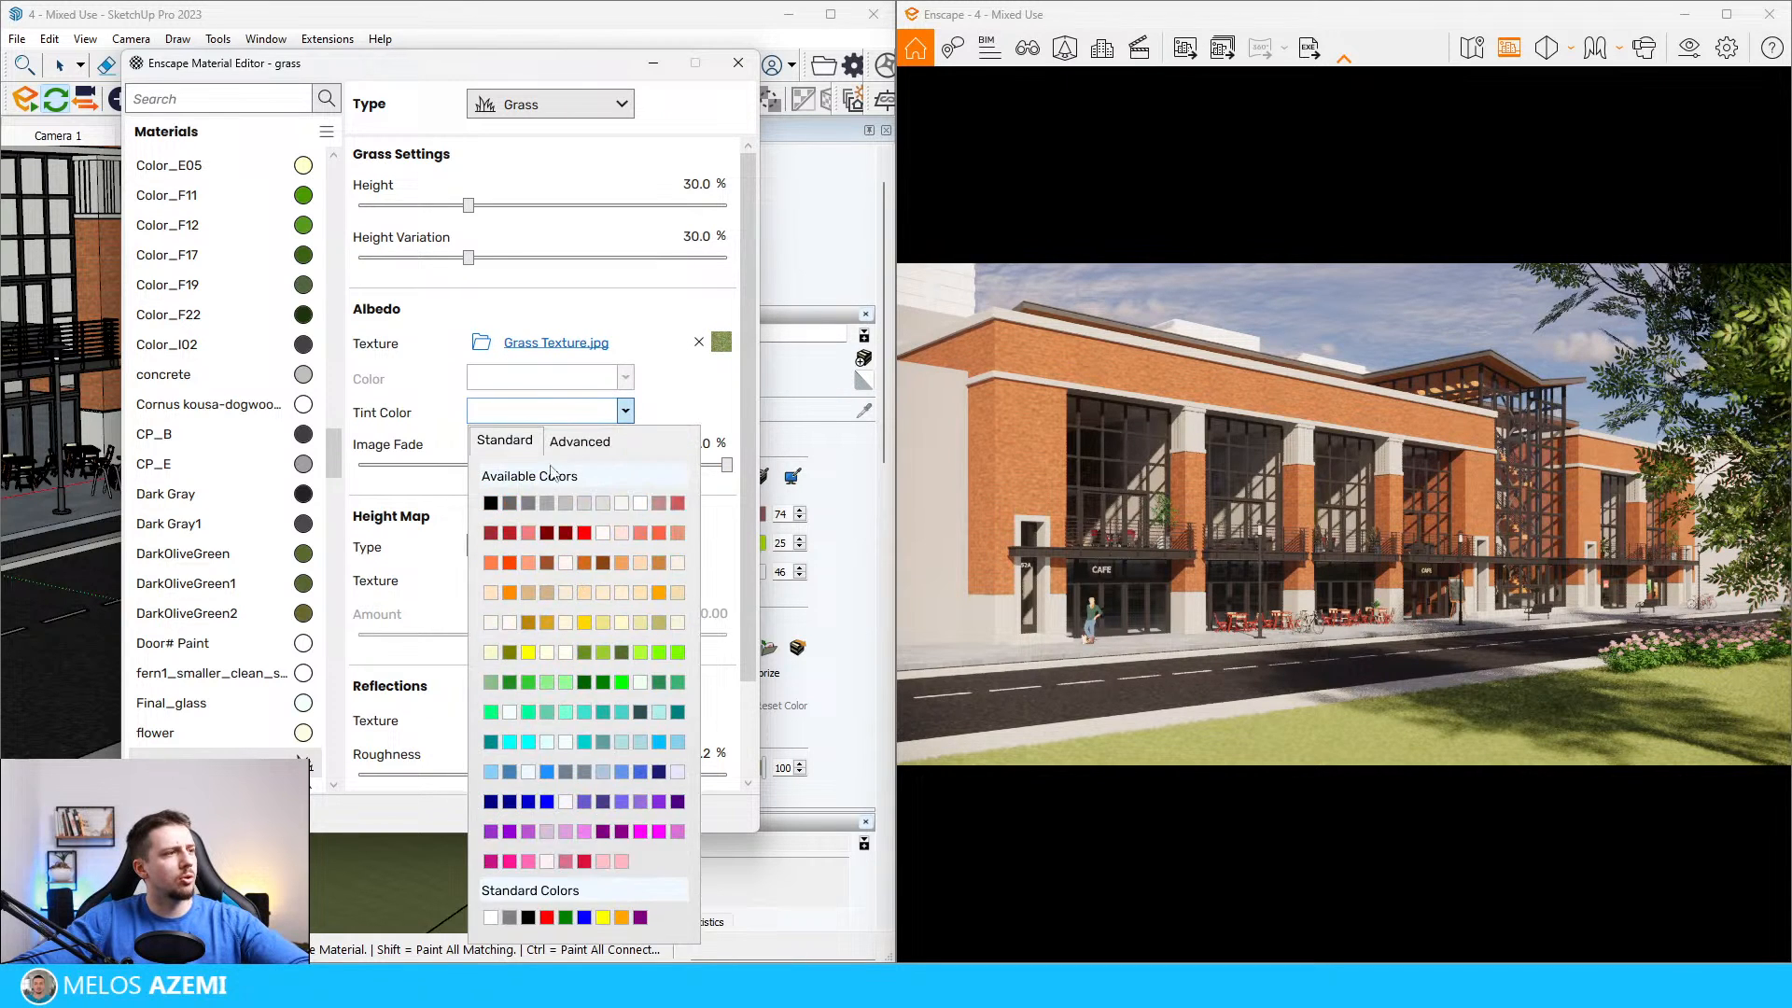
left_click(614, 674)
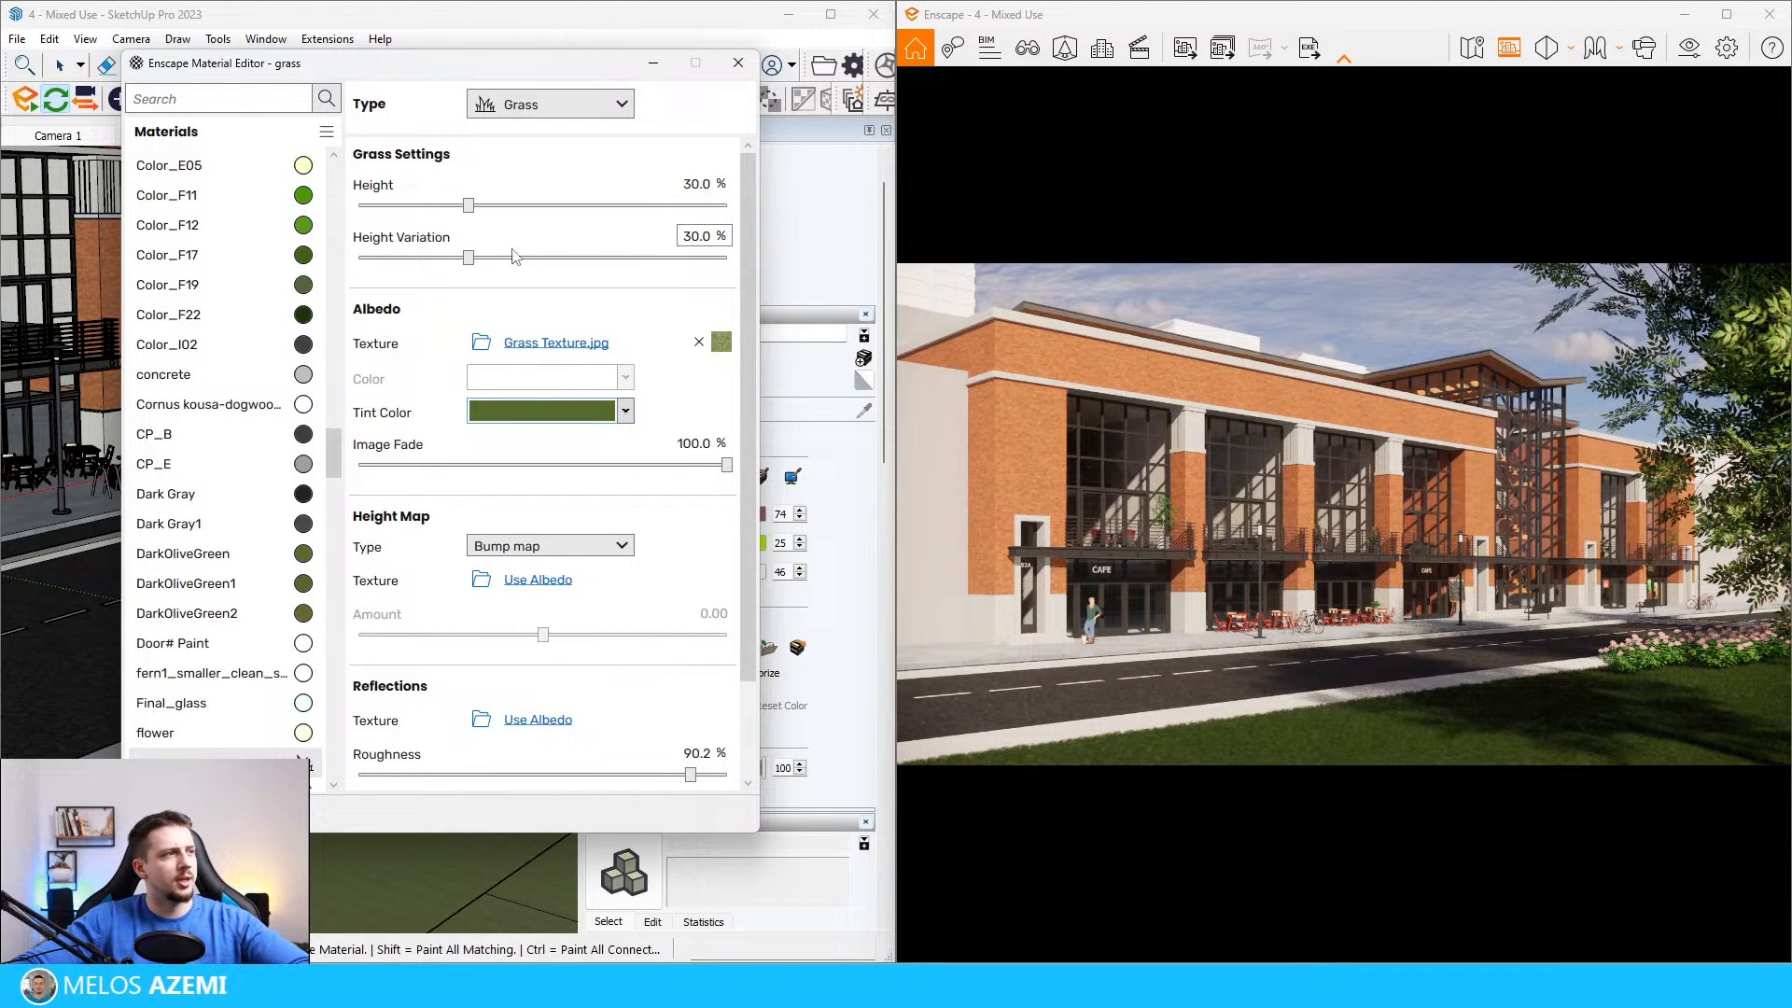
Step: Raise the grass material's height variation to 75.8% and height to about 53.8%, and close the Enscape Material Editor
left_click(469, 258)
left_click(650, 258)
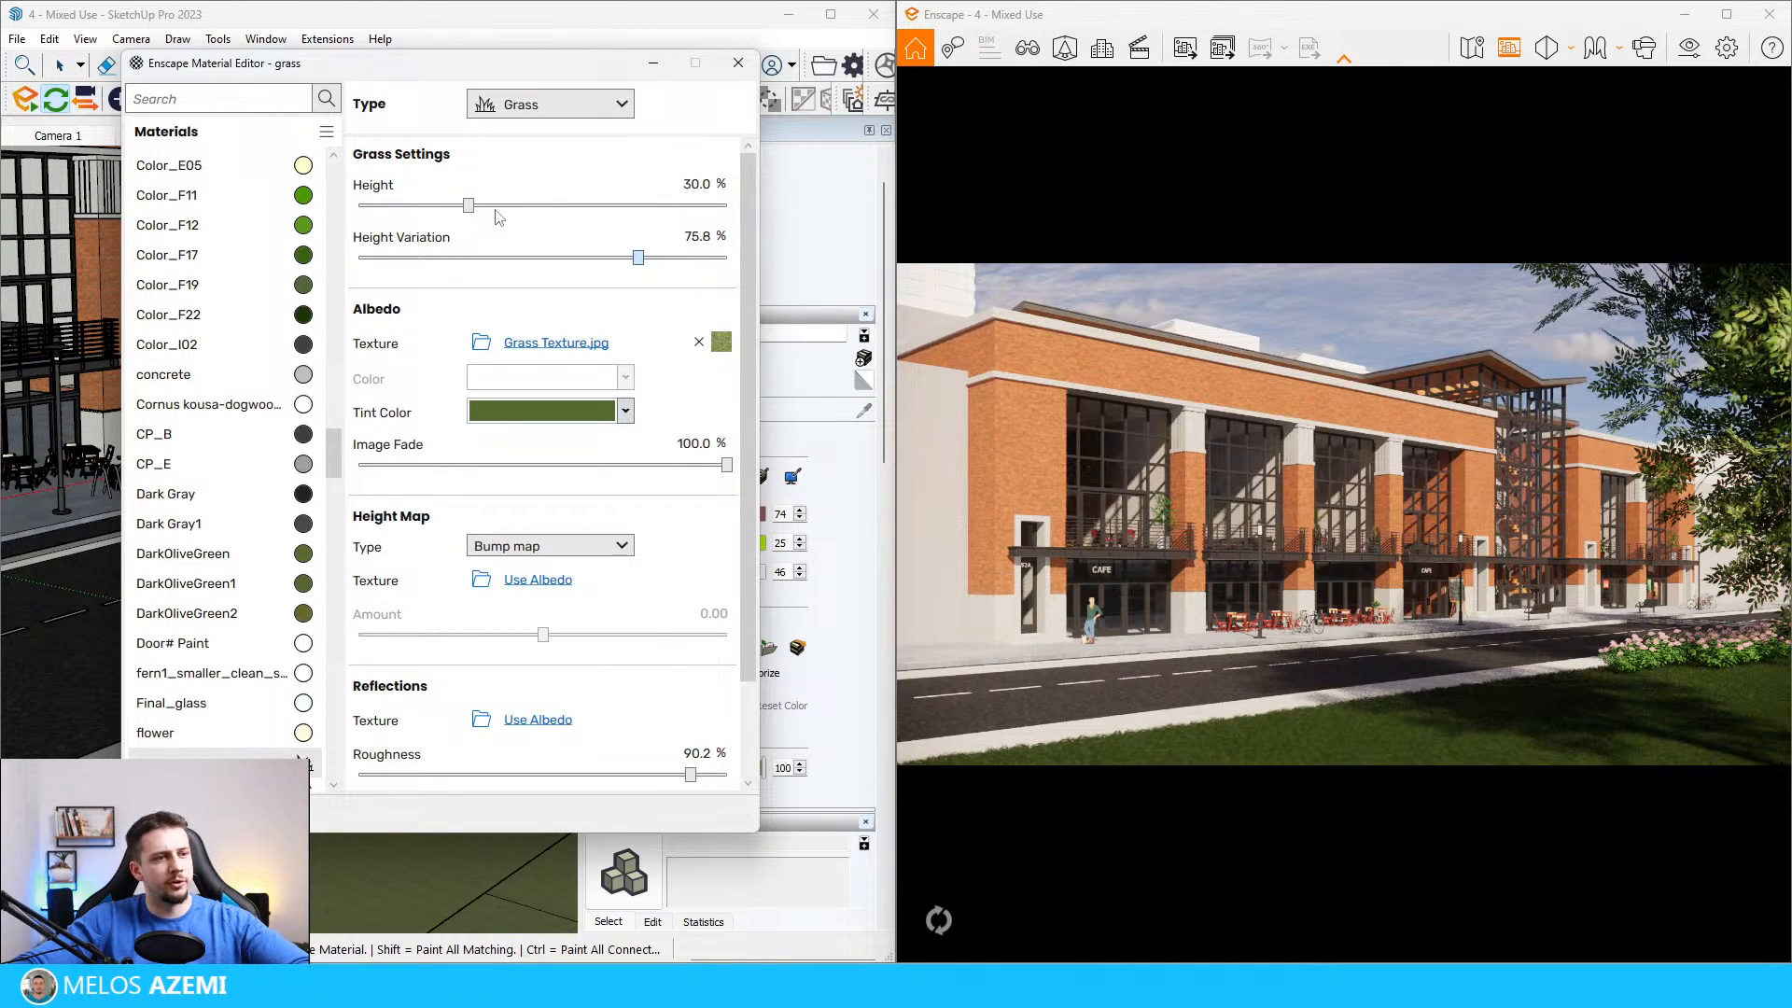
left_click(556, 205)
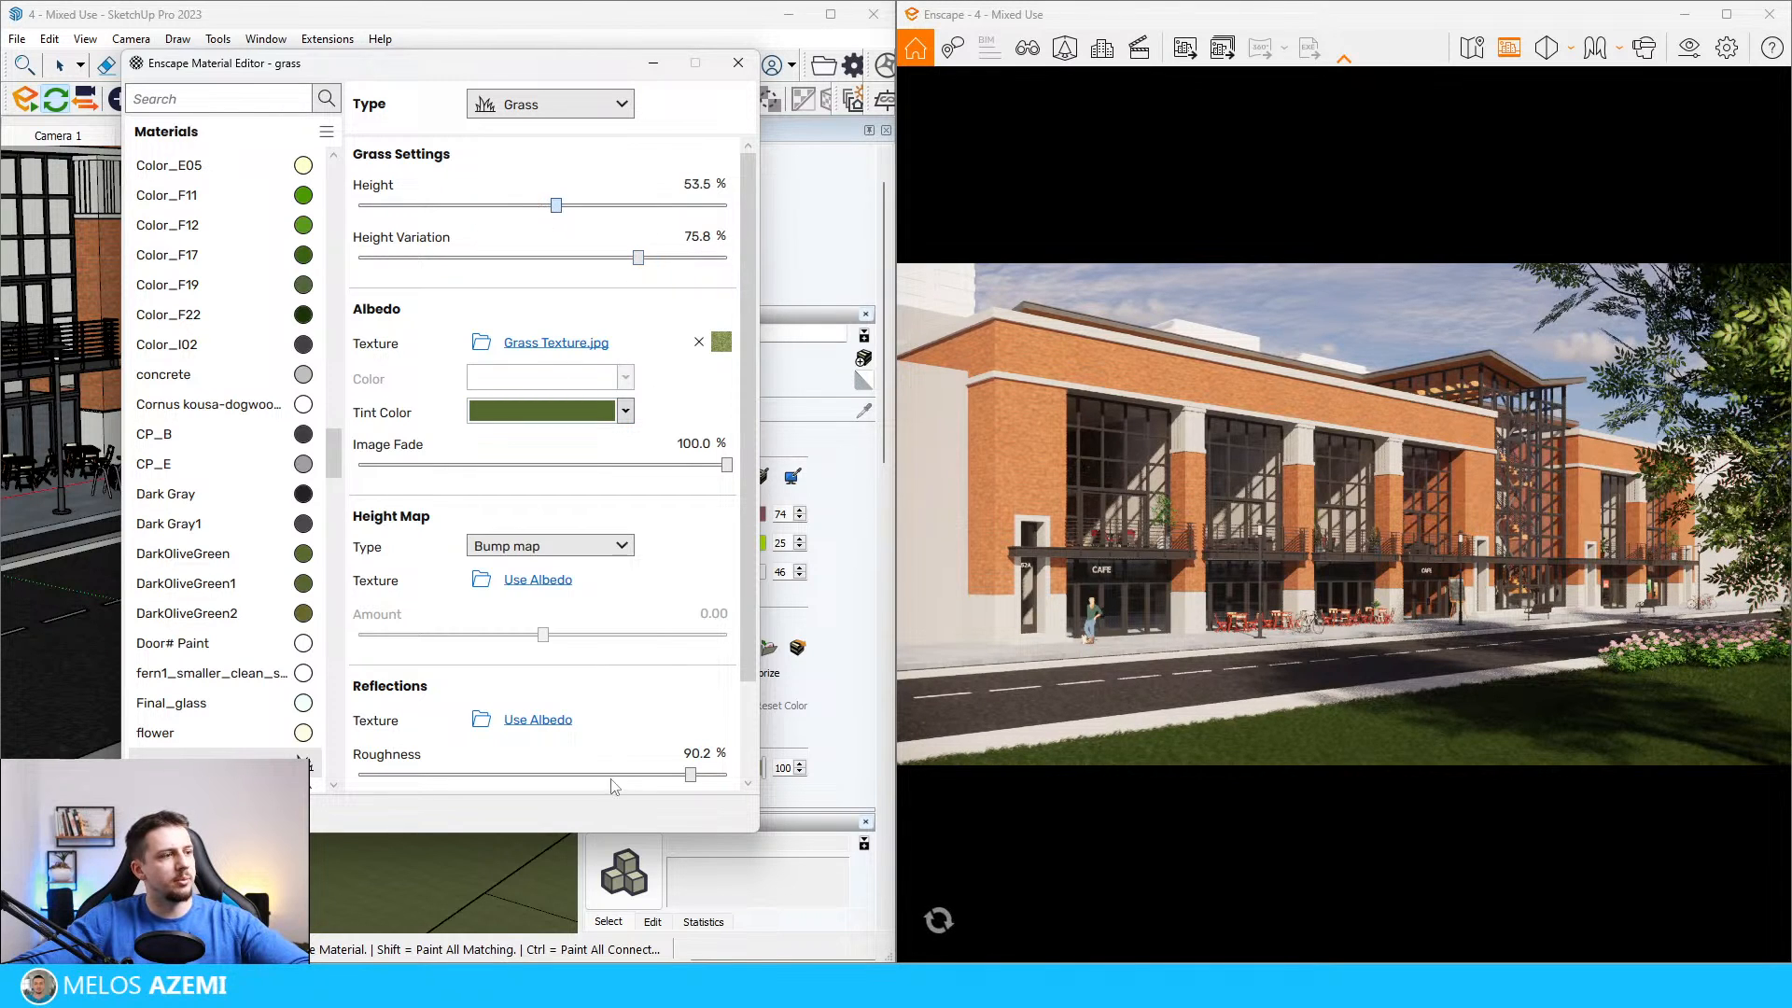
left_click(691, 754)
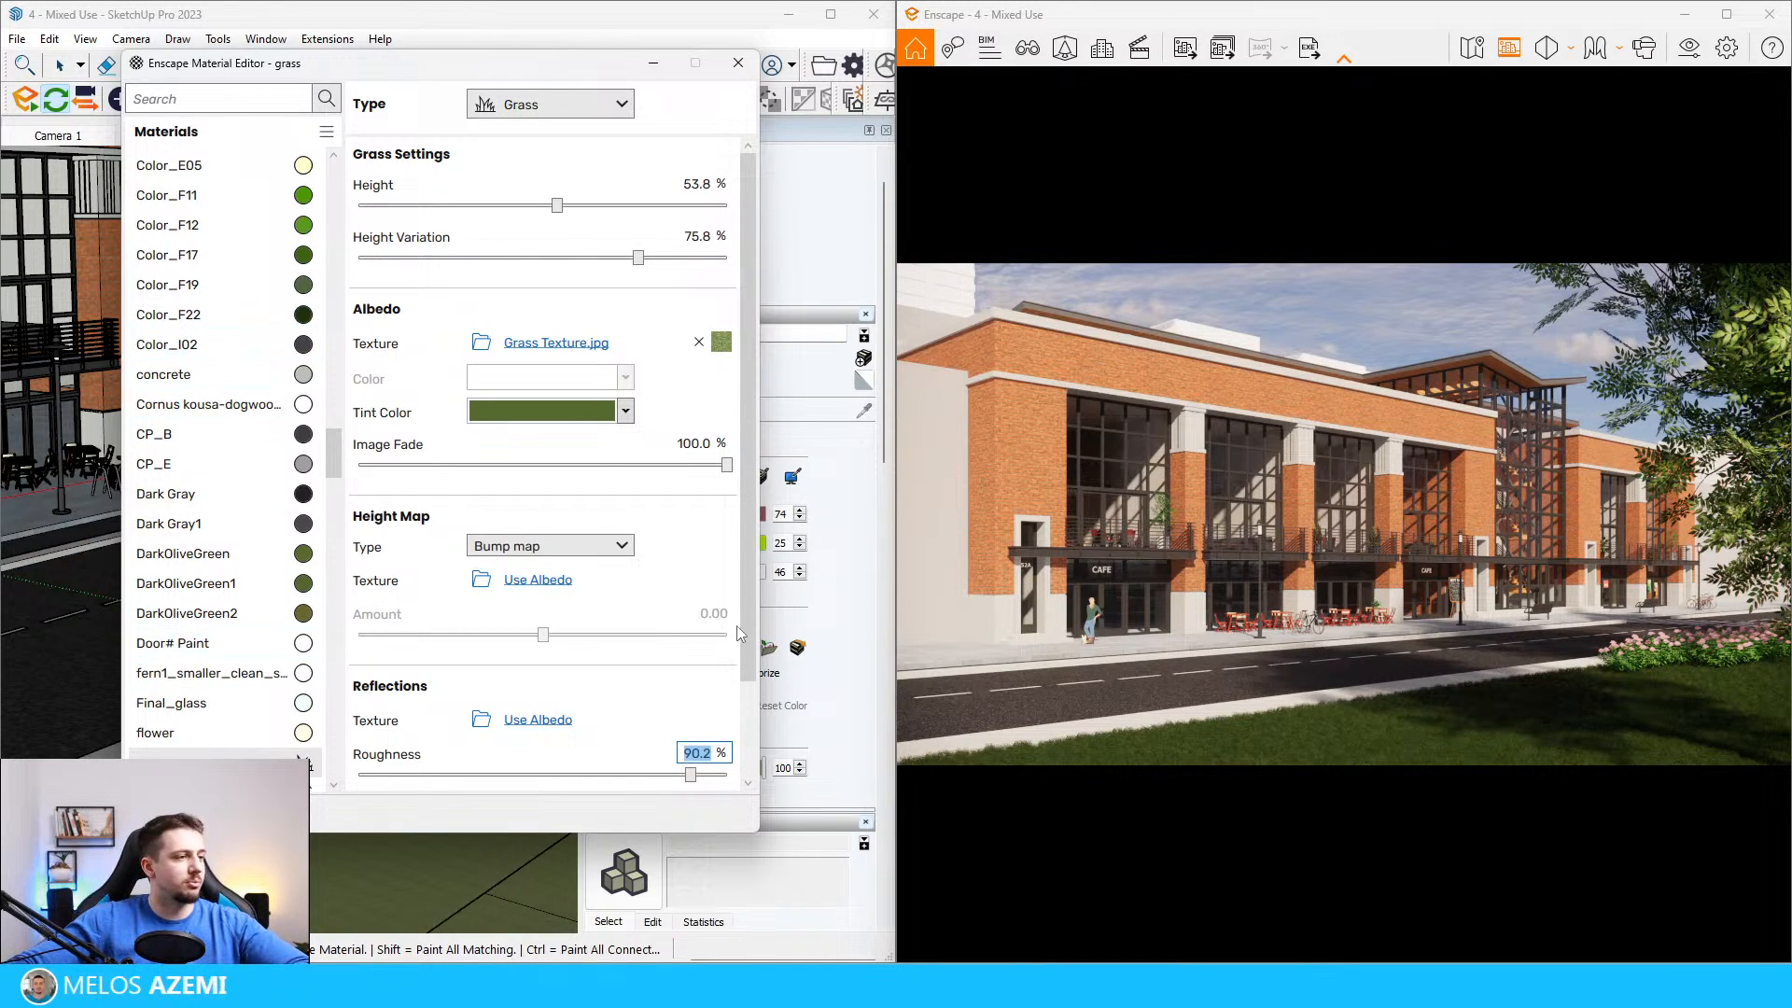
left_click(738, 62)
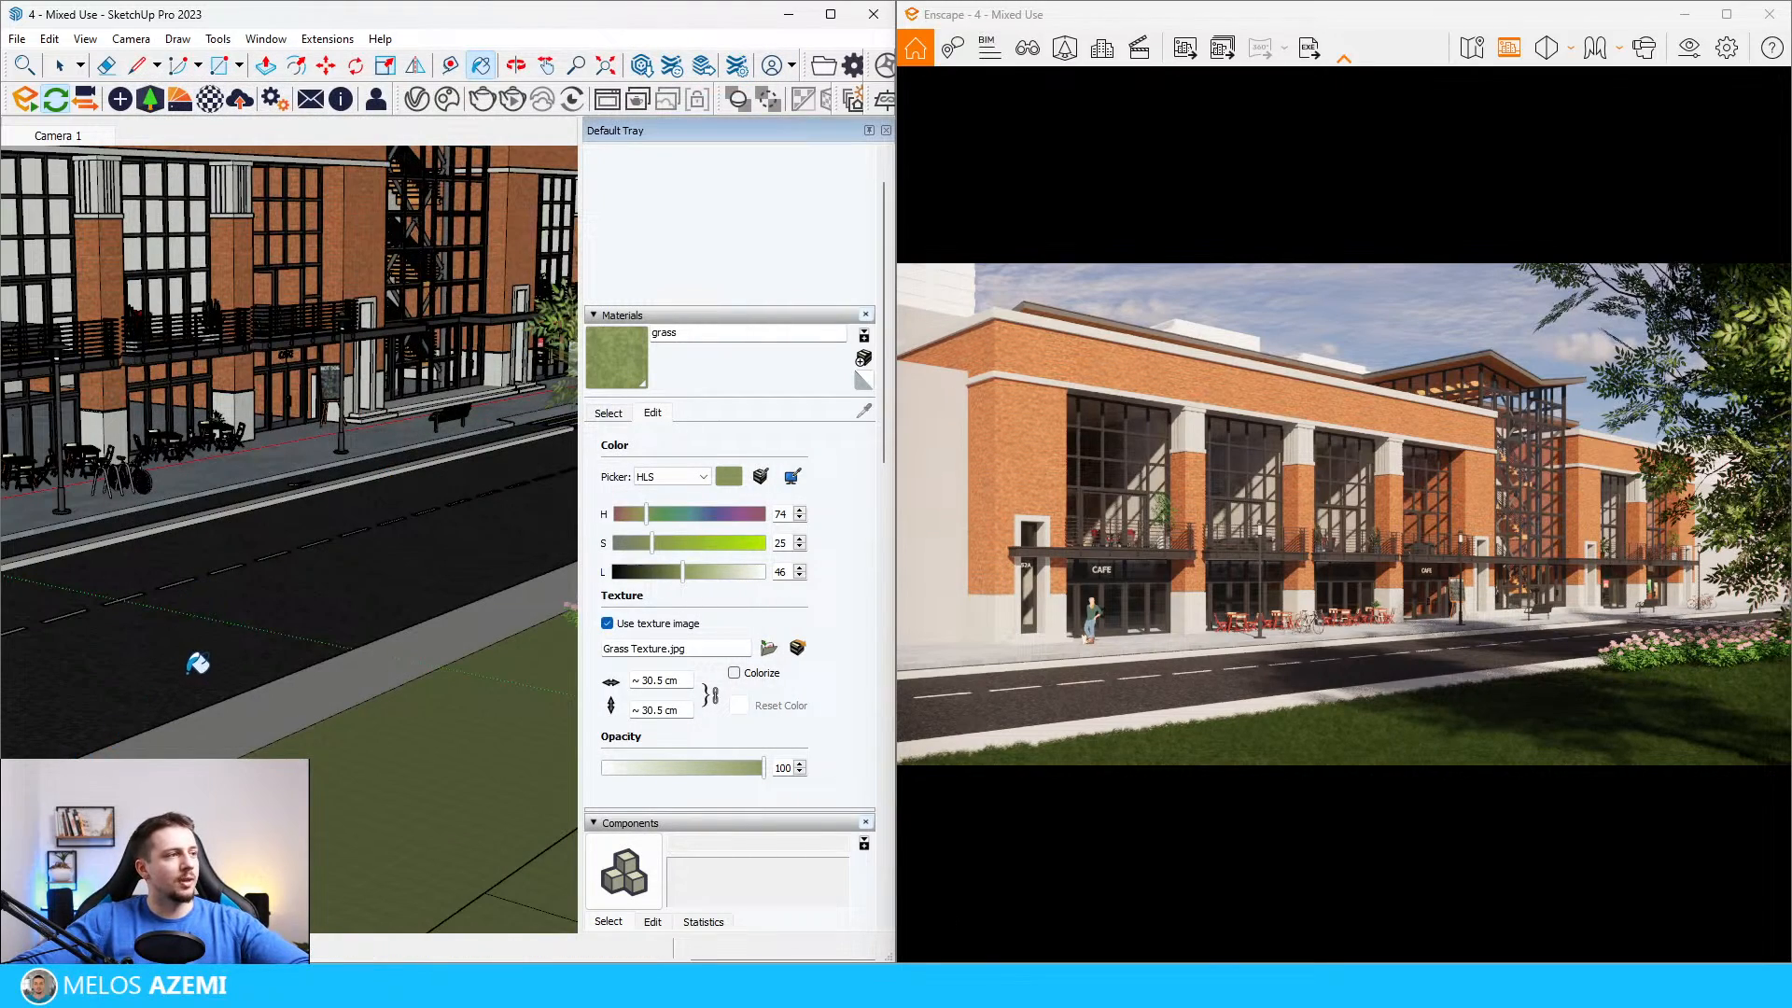
Step: Sample the orange brick facade's material in SketchUp and give it Bricks054_4K_Color.jpg as its texture image
scroll(198, 658, "down", 5)
middle_click_drag(317, 700, 464, 615)
scroll(209, 650, "down", 6)
middle_click_drag(209, 650, 123, 418)
scroll(108, 576, "up", 6)
middle_click_drag(109, 576, 136, 350)
key("b")
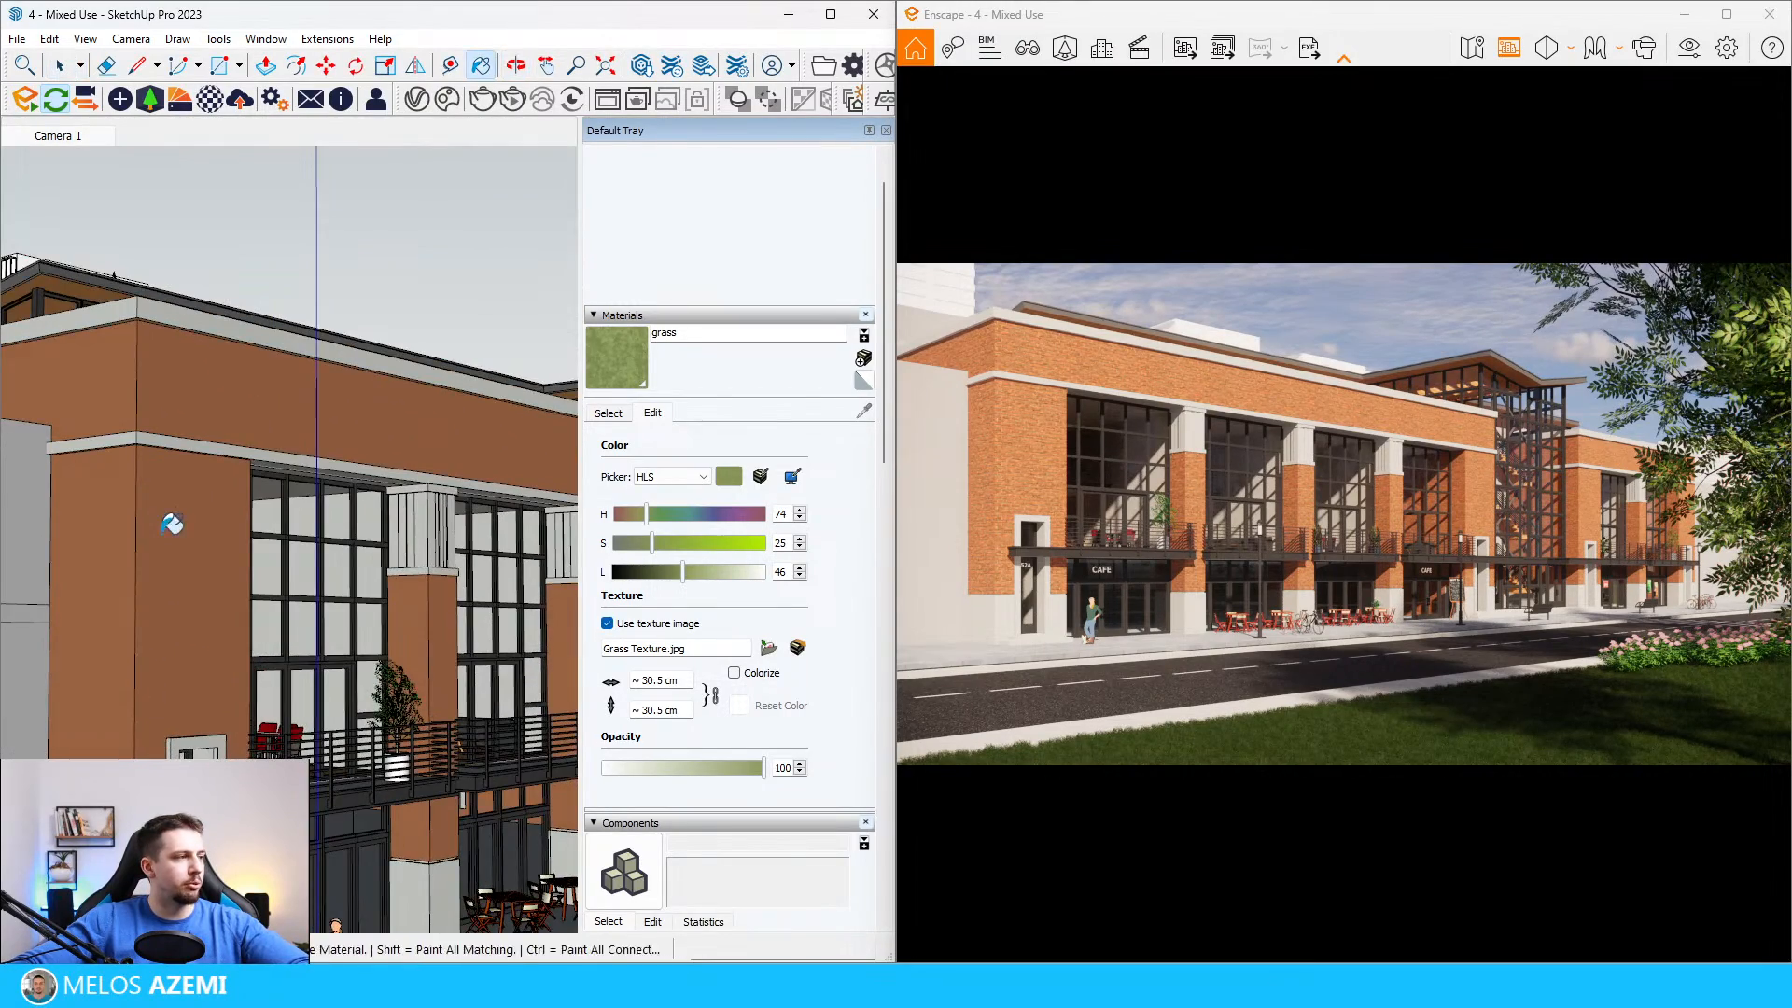
left_click(170, 524, "alt")
left_click(943, 233)
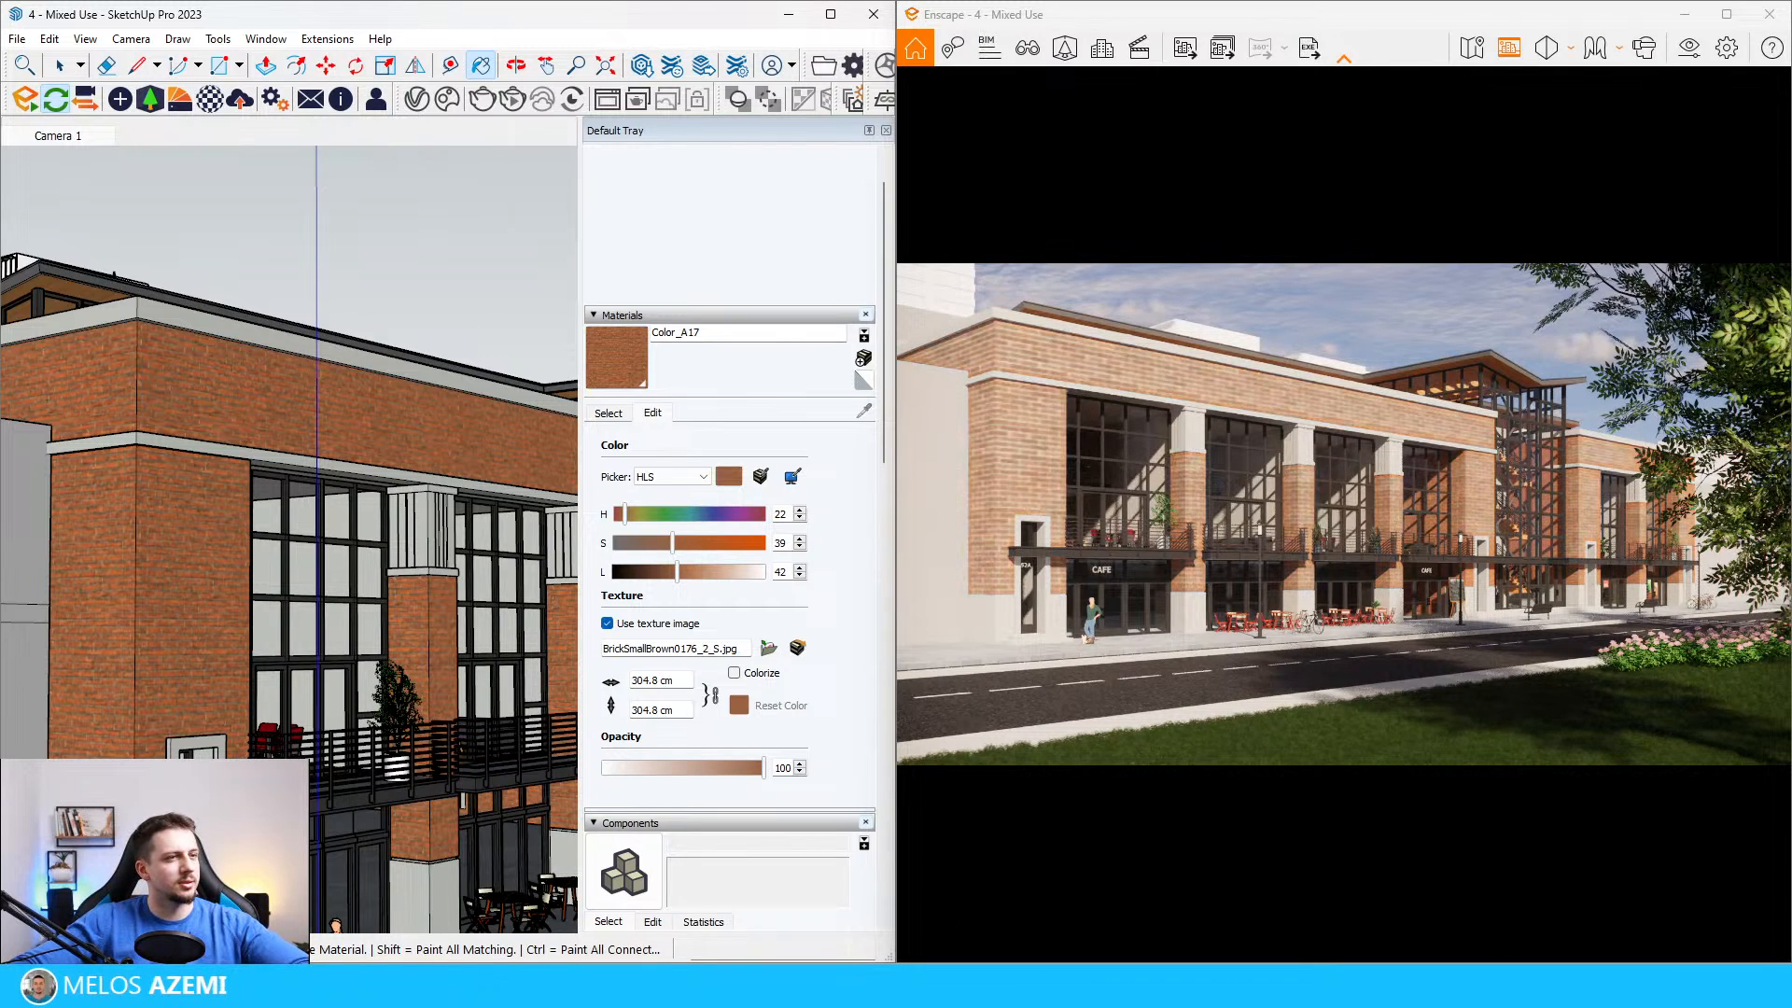
Step: Set the facade brick texture's width to 100 cm
triple_click(668, 680)
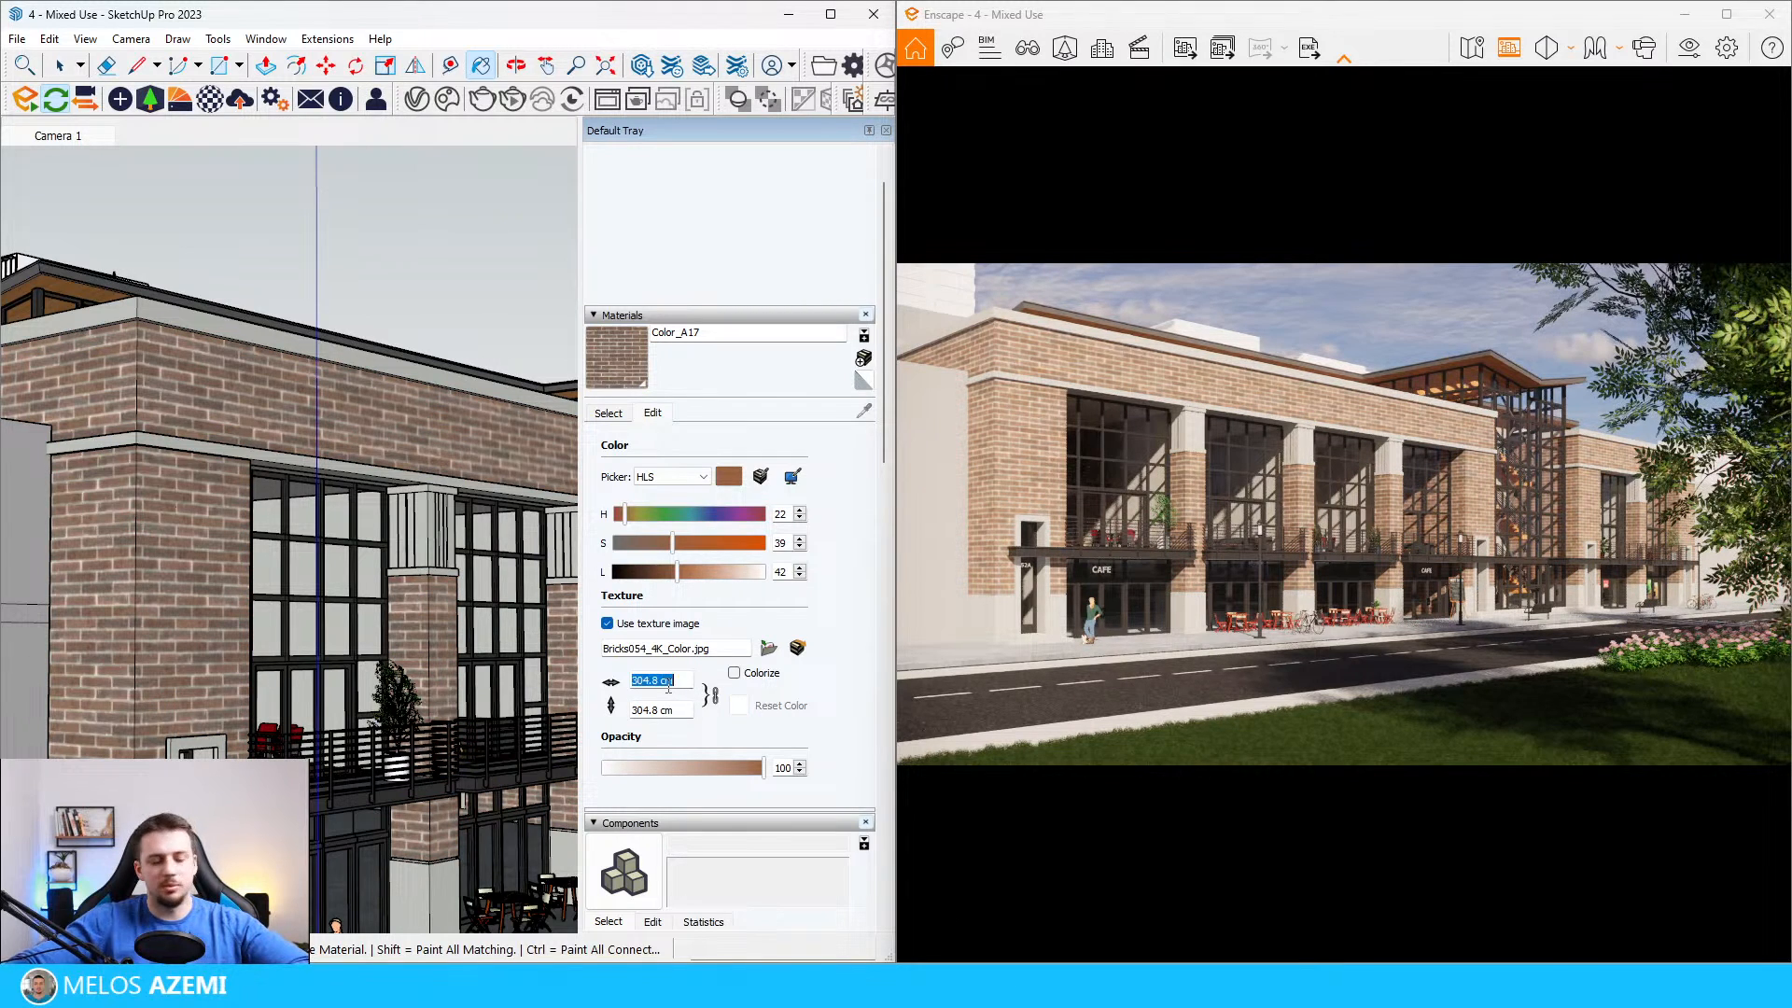
type("1")
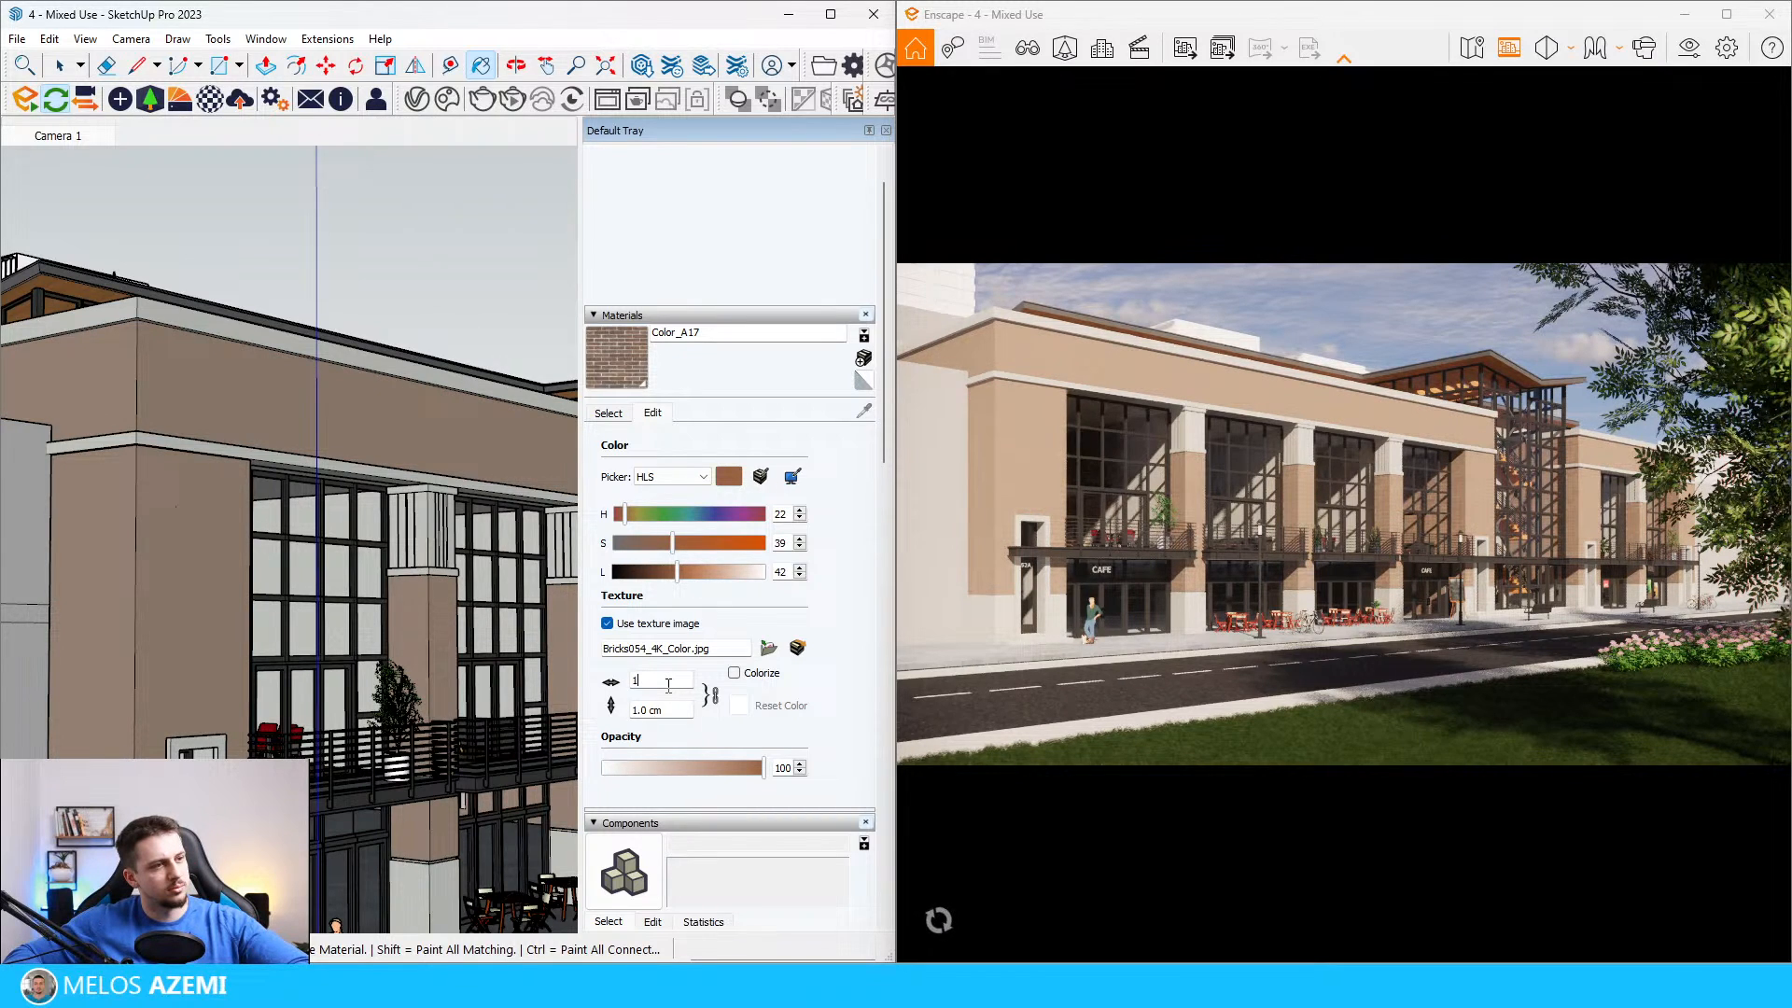
type("00")
key("Return")
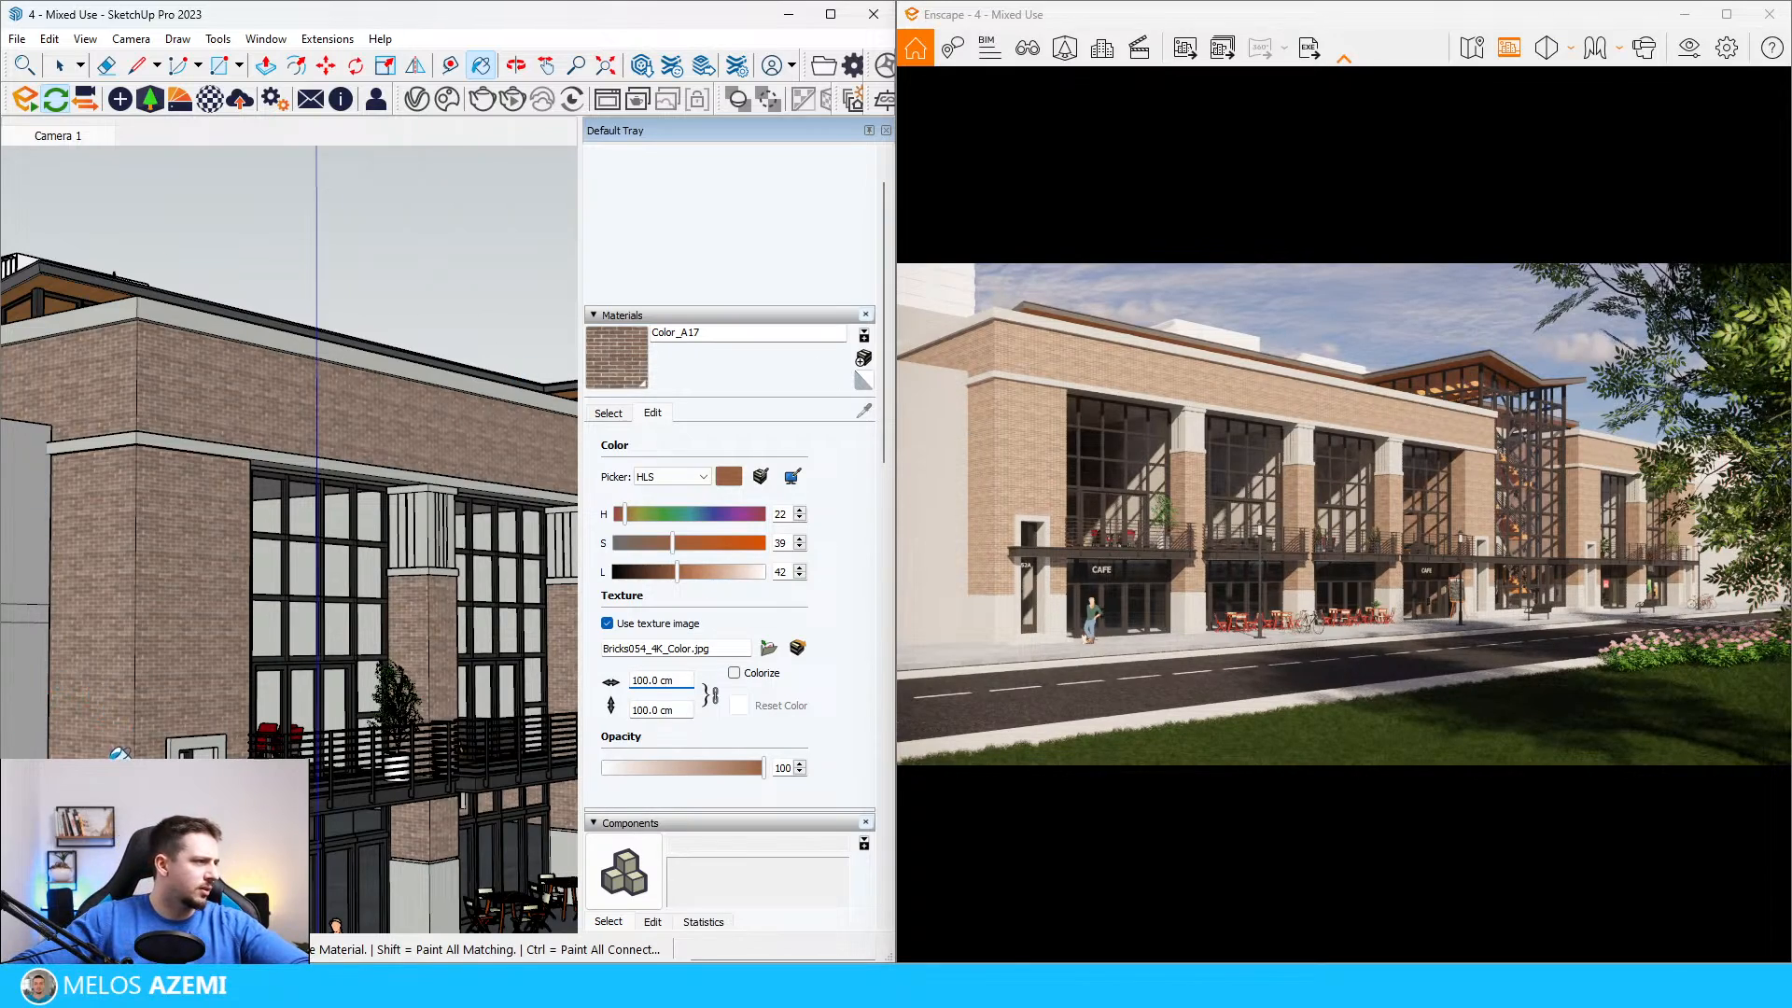
Step: Examine the rescaled brick texture on the building's corner facade beside the cafe entrance
scroll(112, 737, "up", 2)
scroll(308, 712, "up", 5)
middle_click_drag(392, 616, 307, 678)
scroll(304, 681, "down", 4)
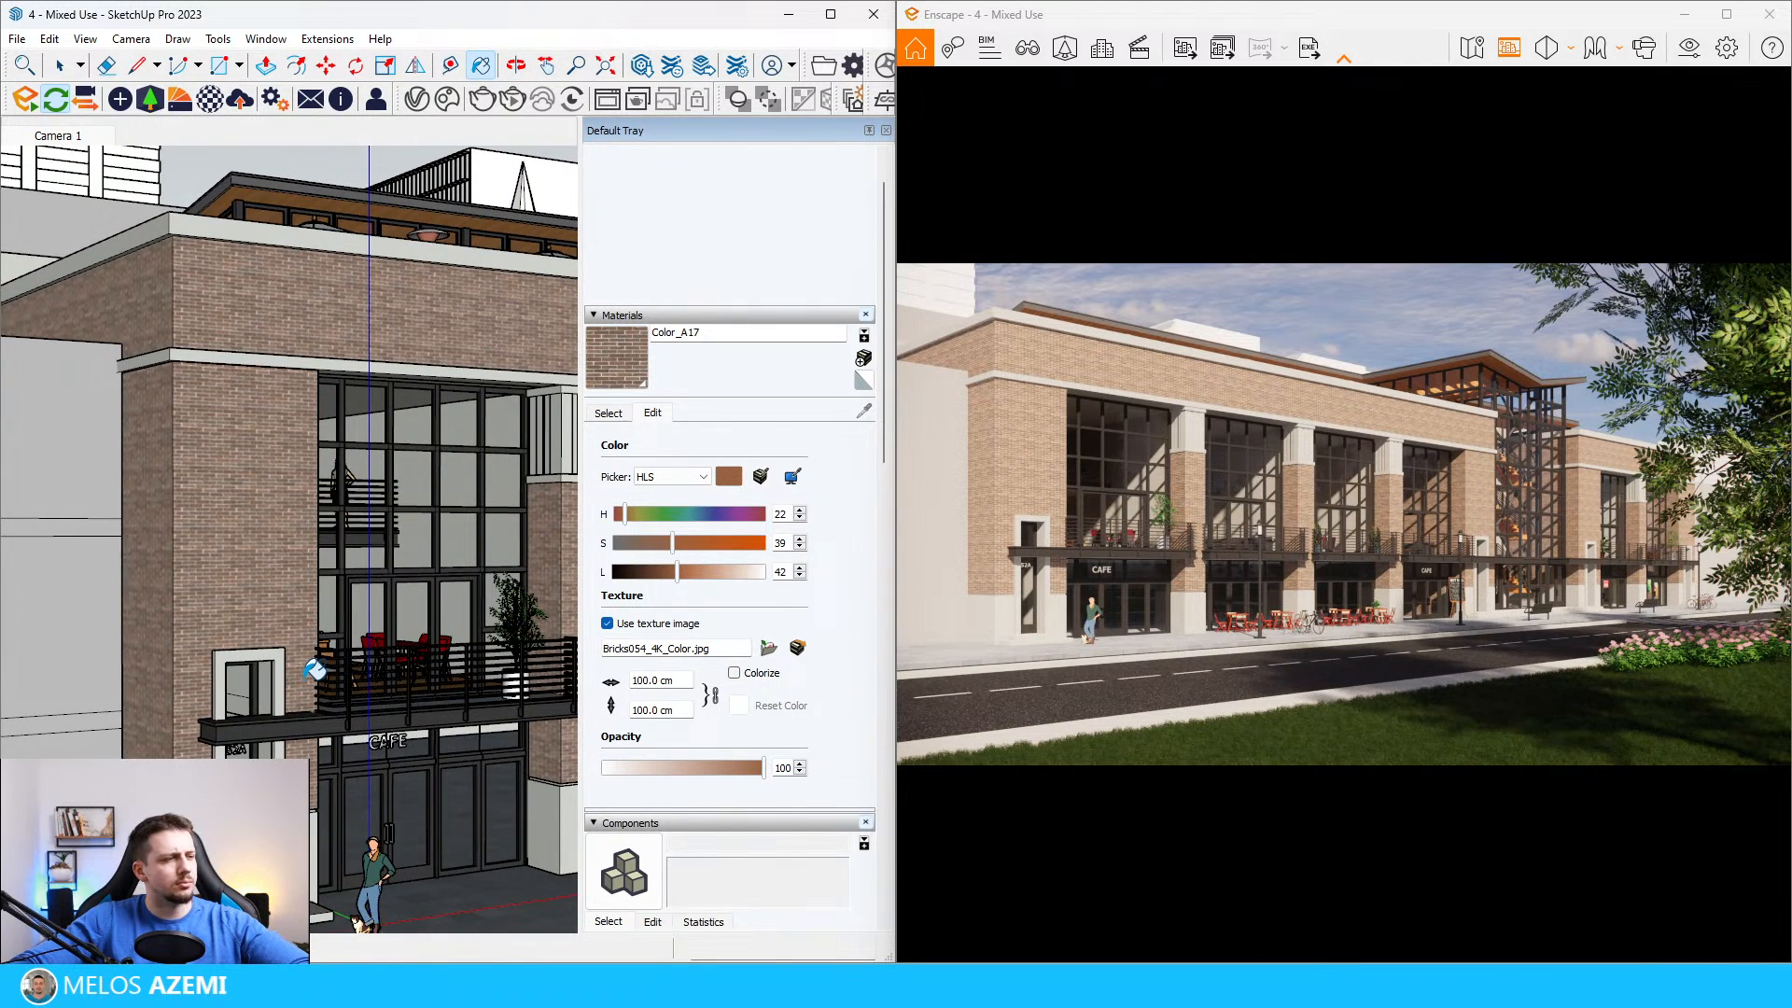
left_click(769, 646)
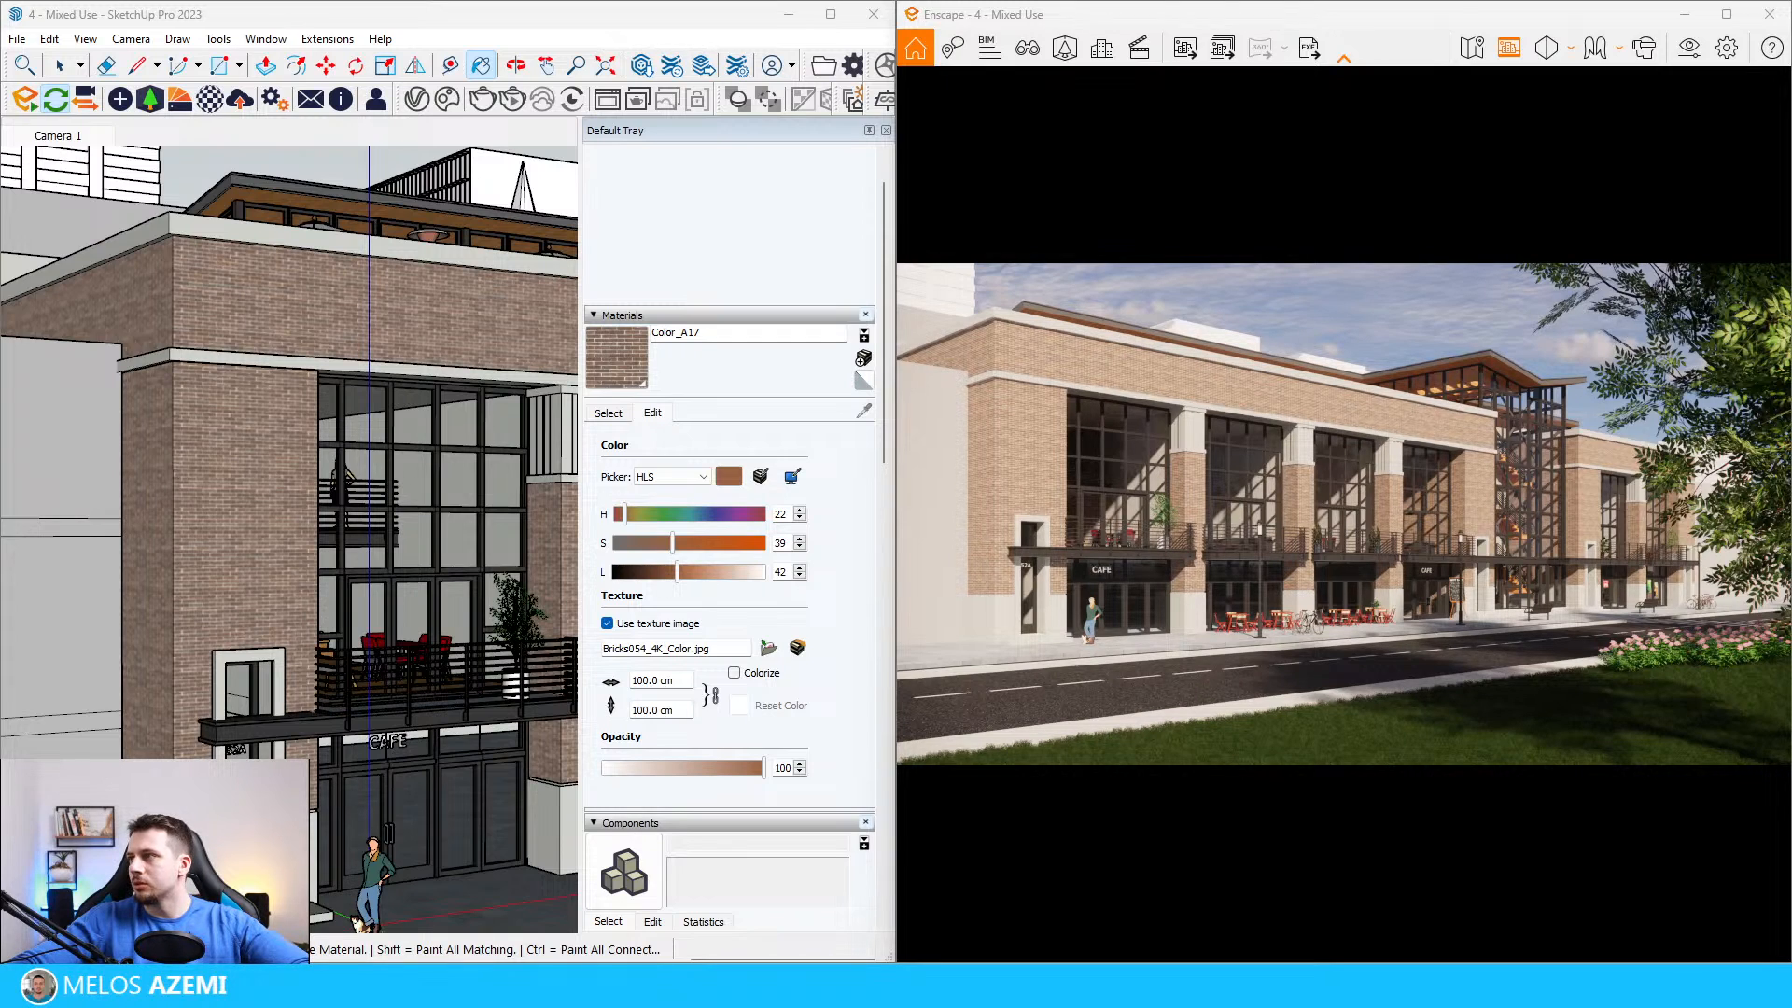
scroll(374, 497, "down", 2)
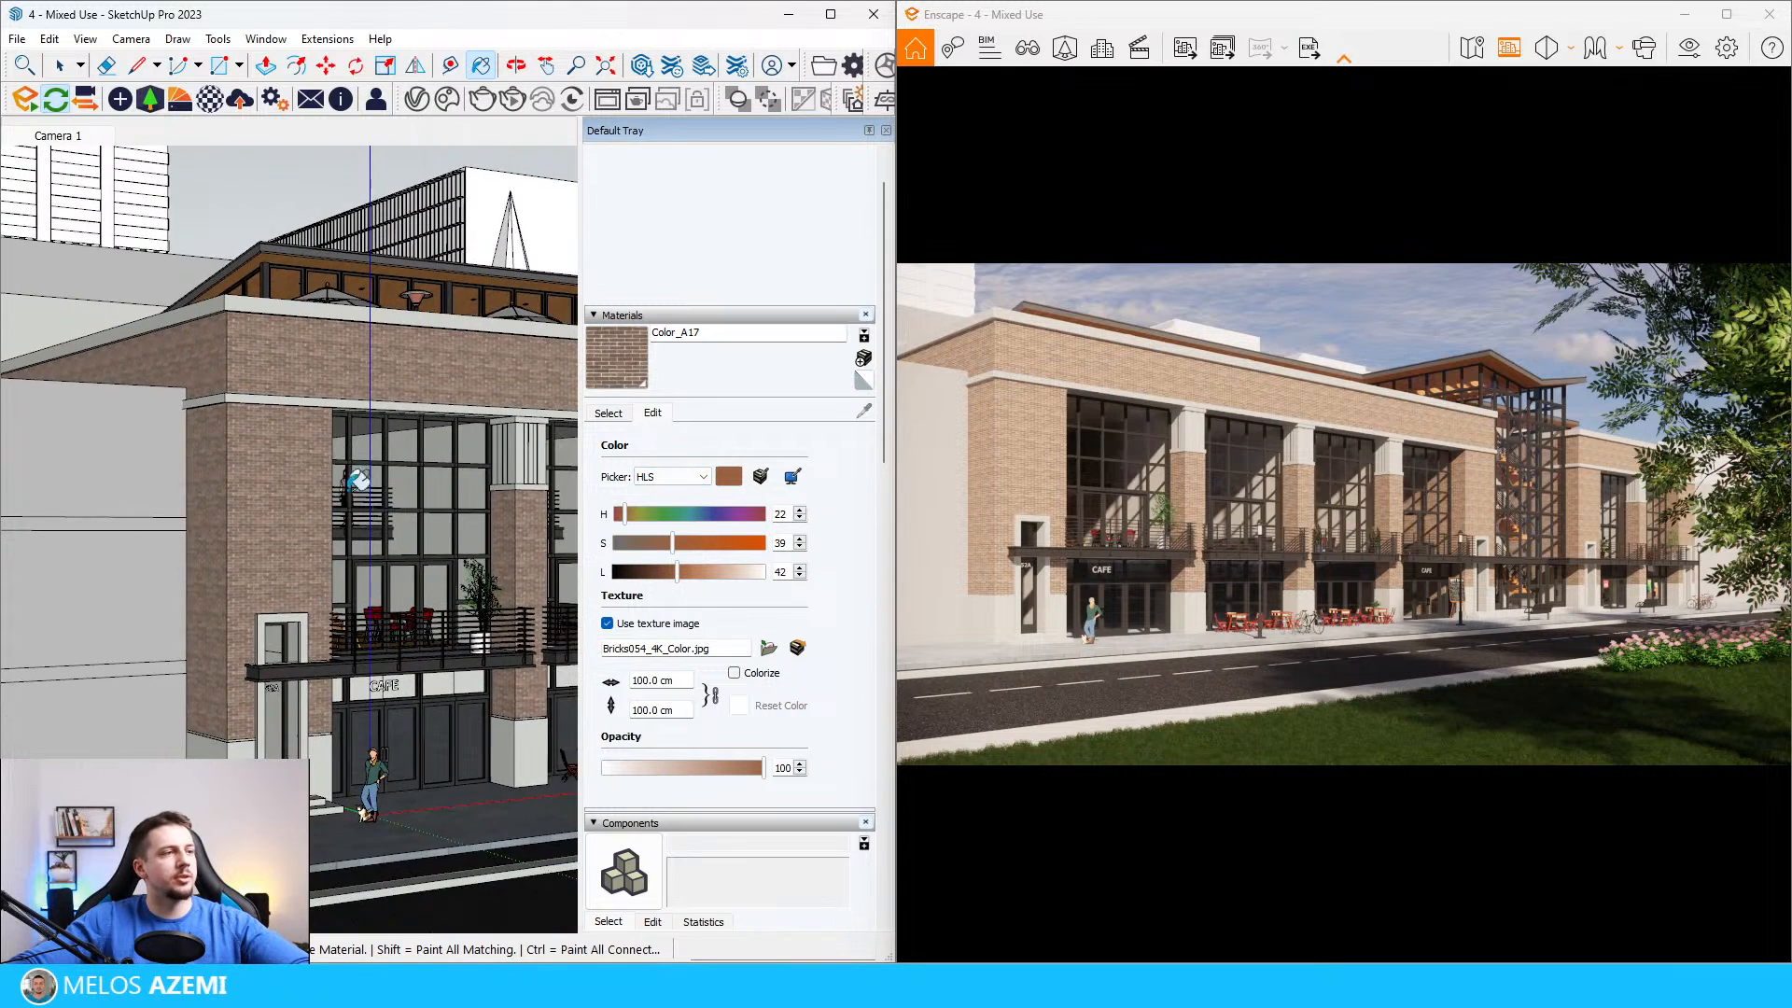
scroll(374, 497, "up", 2)
Step: Lower the sun brightness to 0% in the Enscape visual settings and close them
left_click(1689, 47)
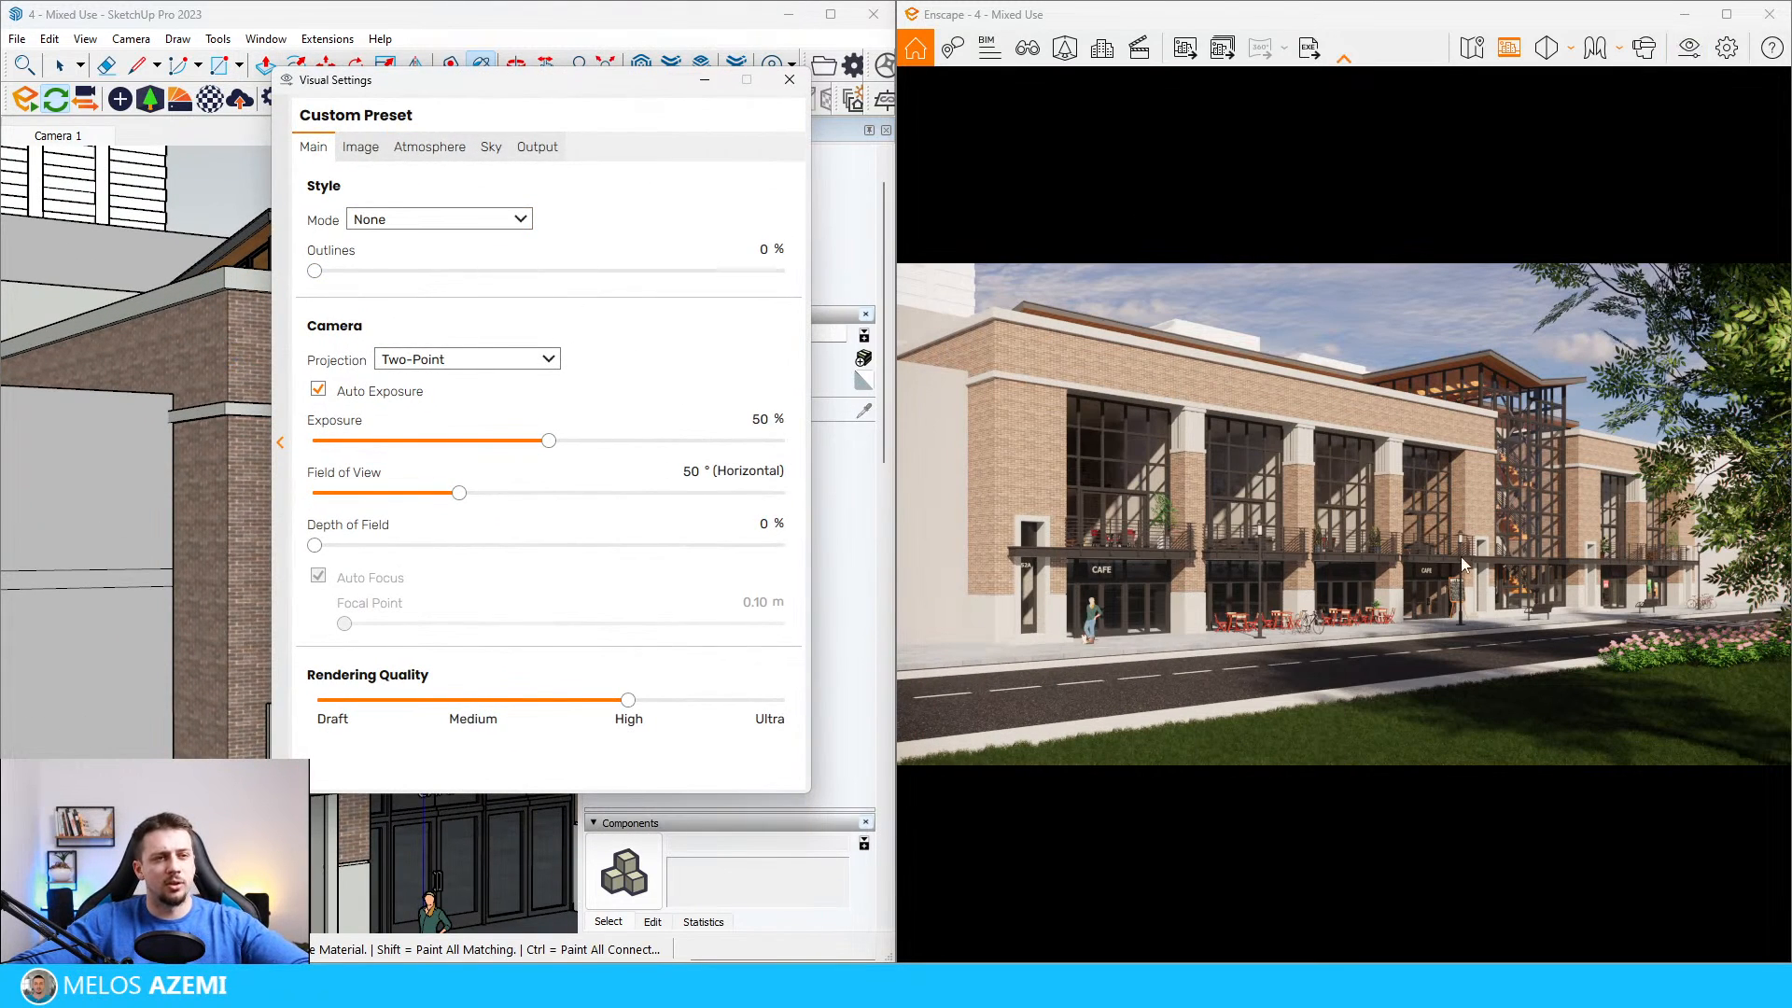
left_click(429, 146)
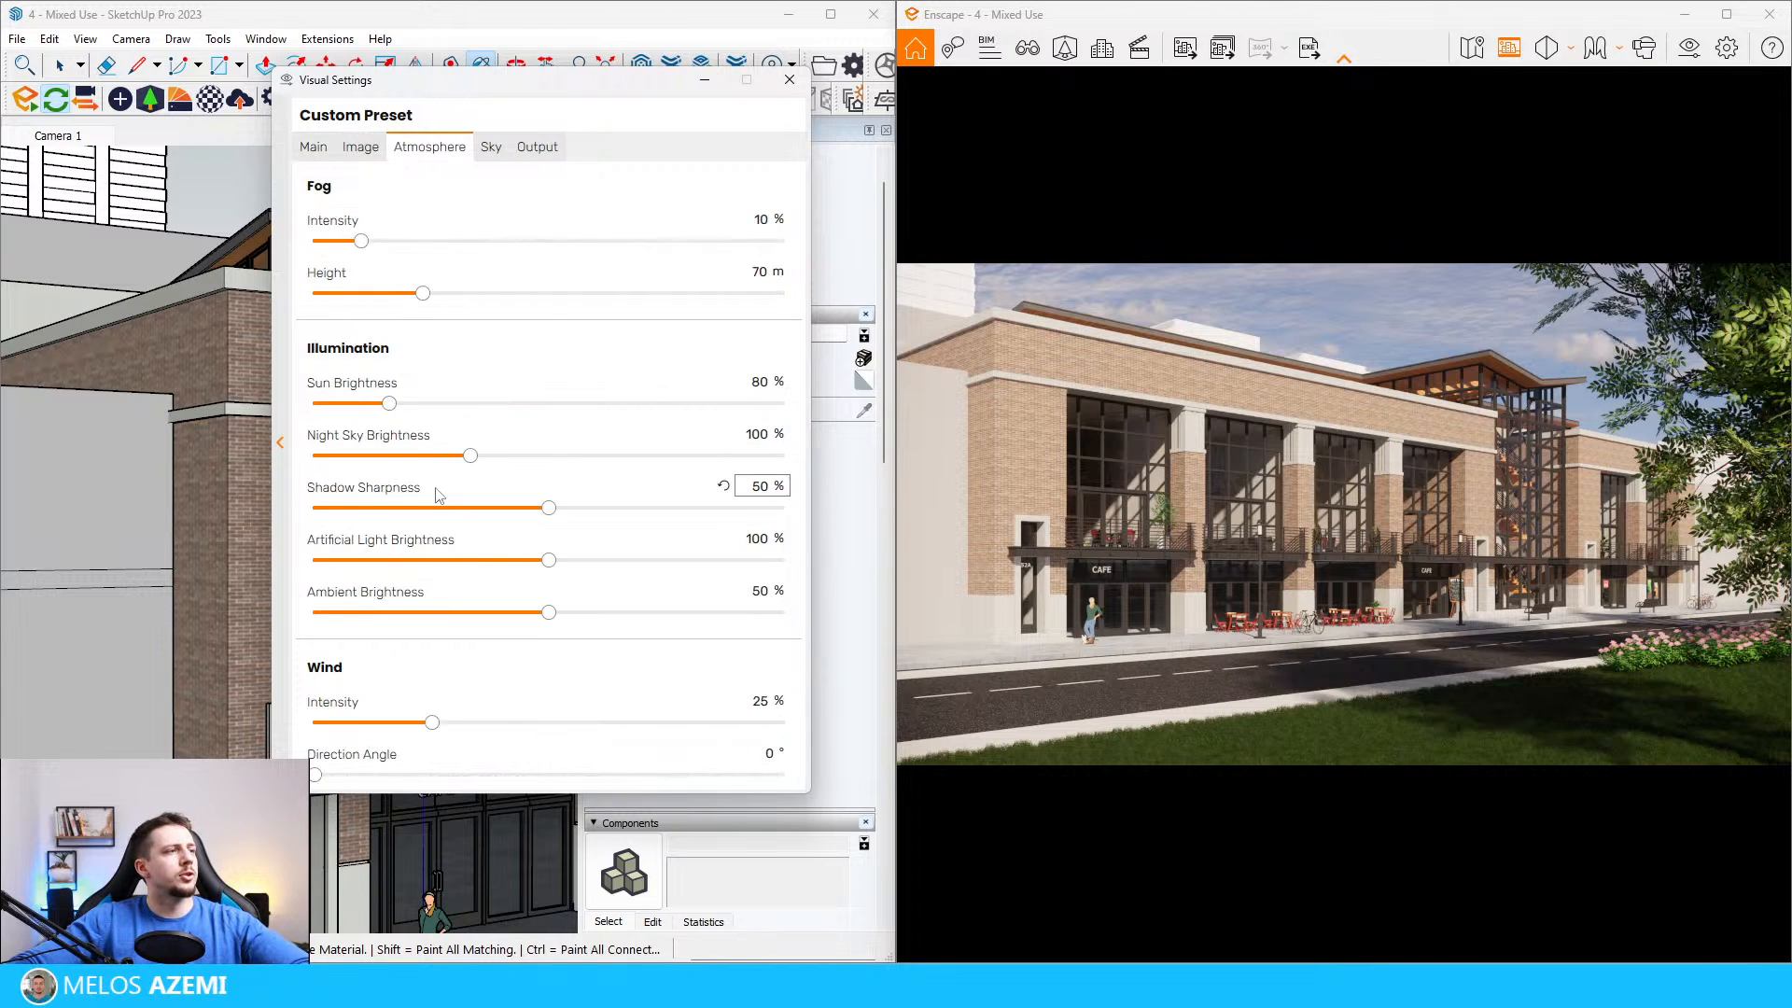
left_click(393, 404)
left_click_drag(393, 403, 299, 404)
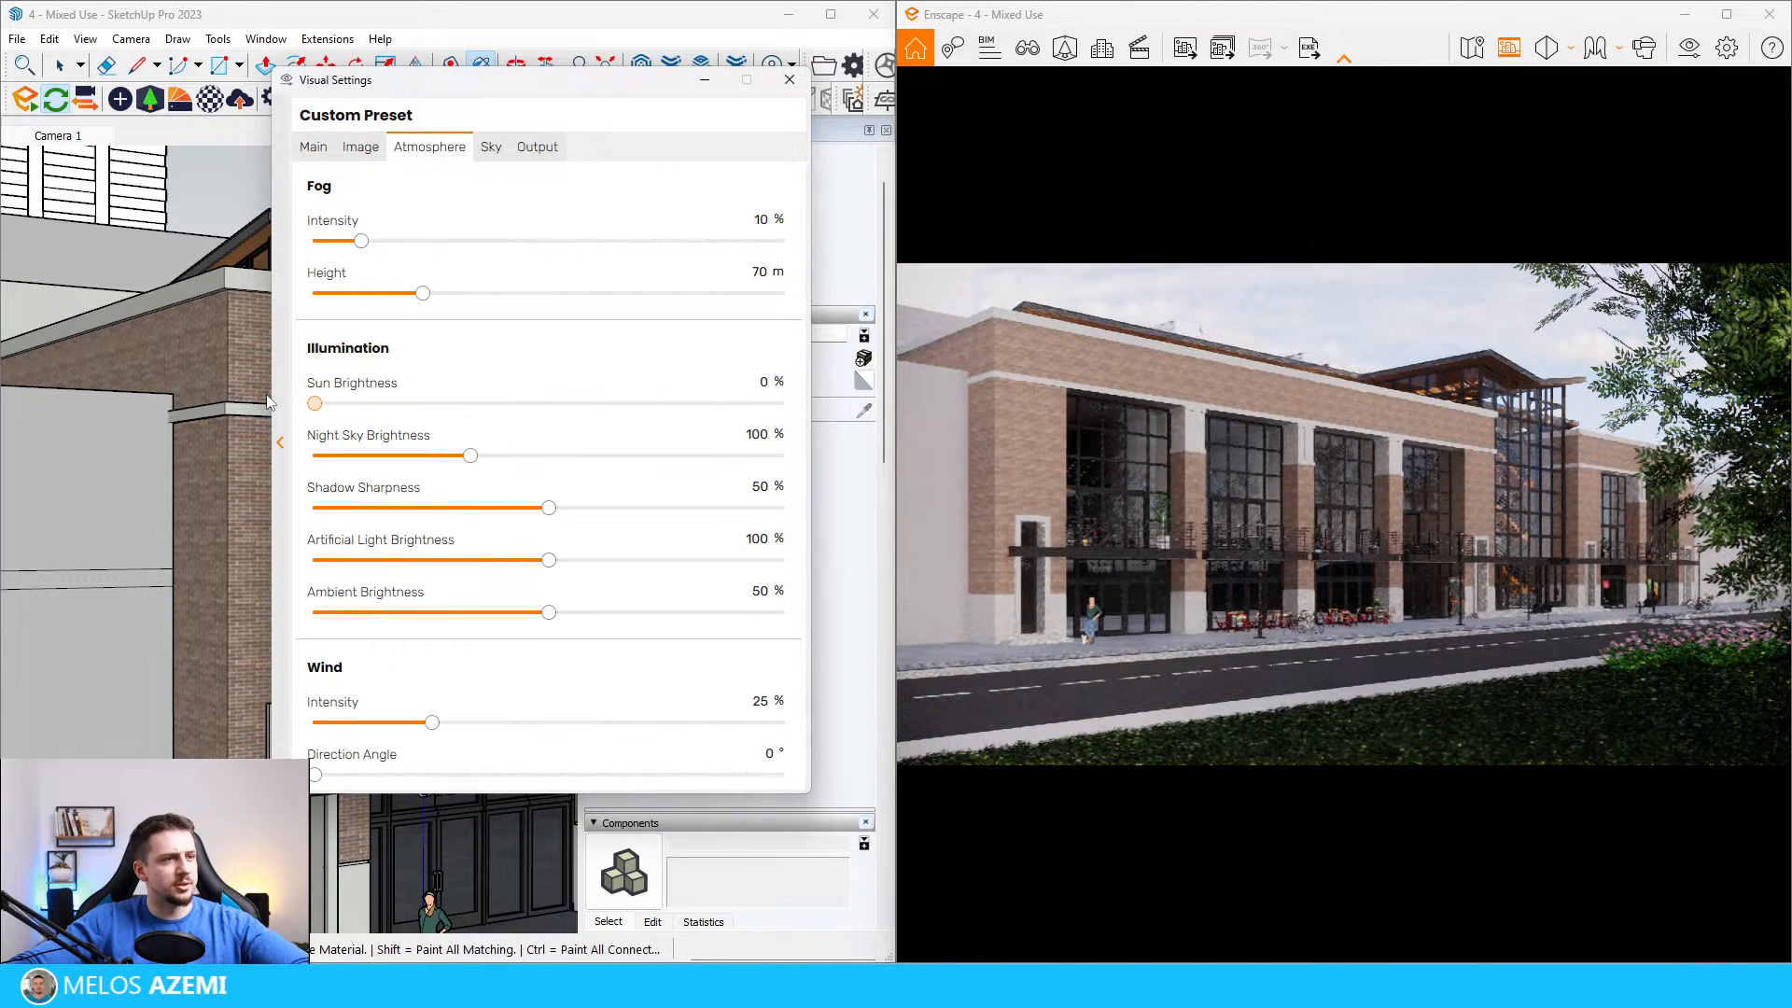
left_click(789, 79)
Step: Open the facade's brick material in the Enscape Material Editor, moving the editor so the wall can be sampled
scroll(313, 536, "up", 8)
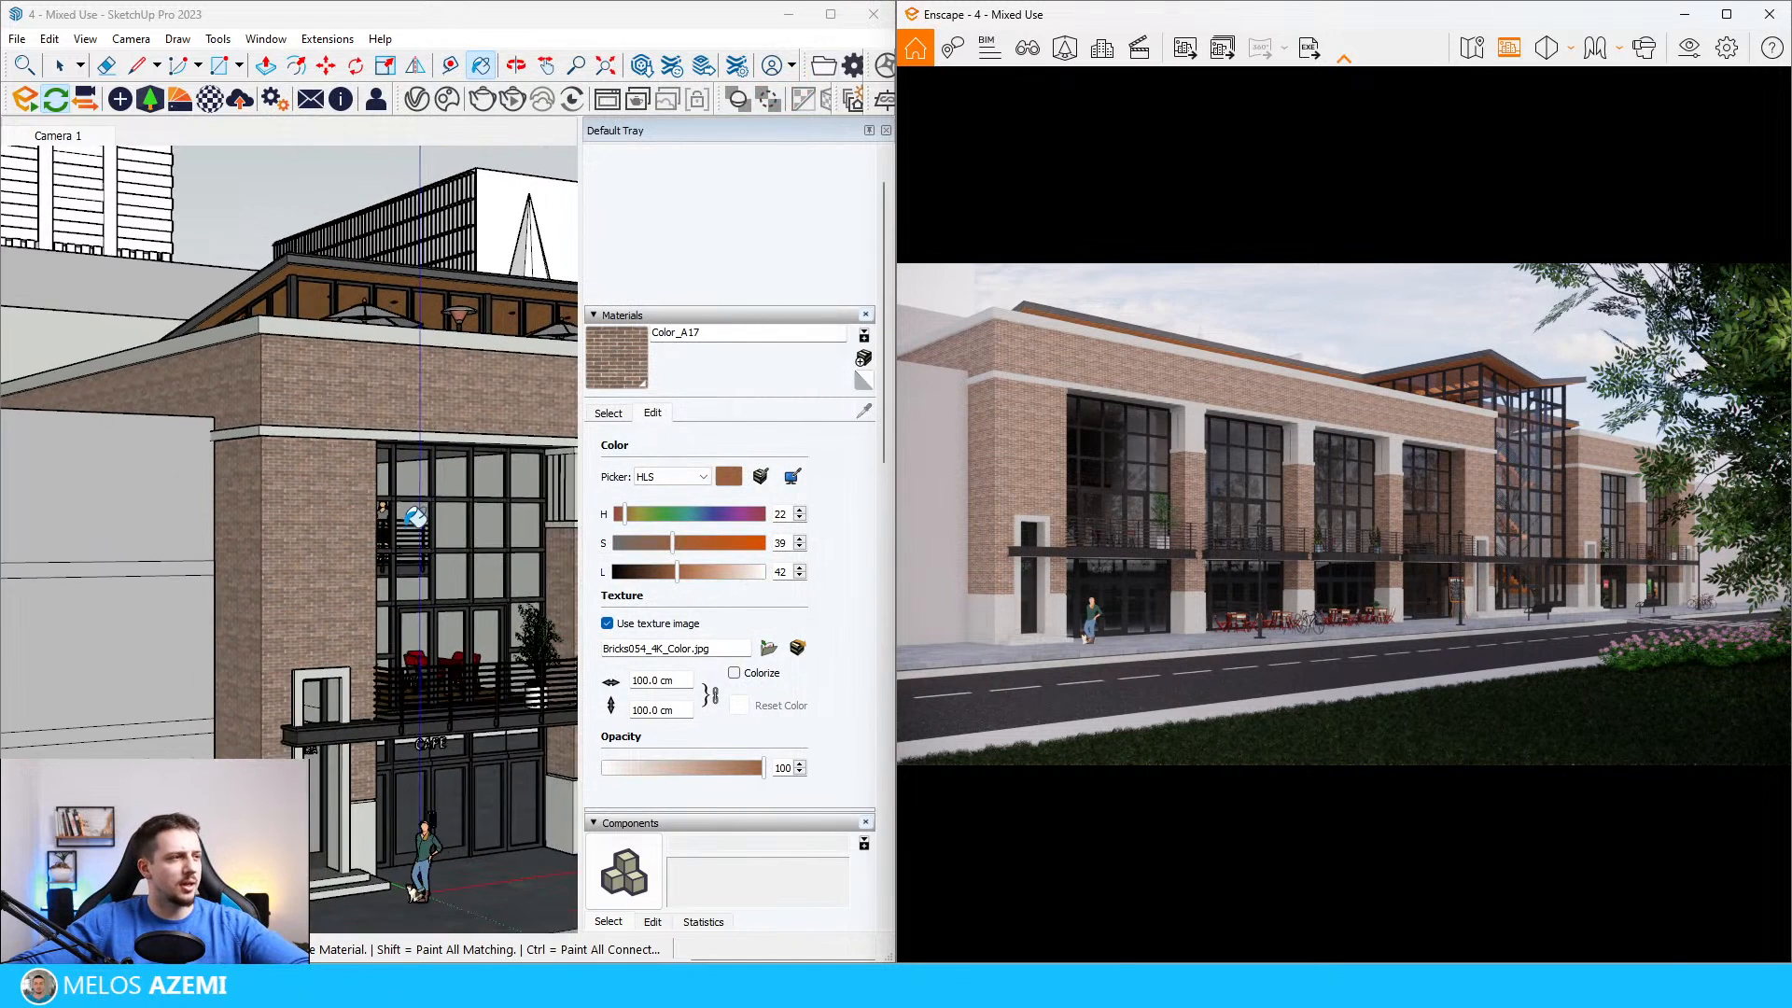
left_click(363, 346, "alt")
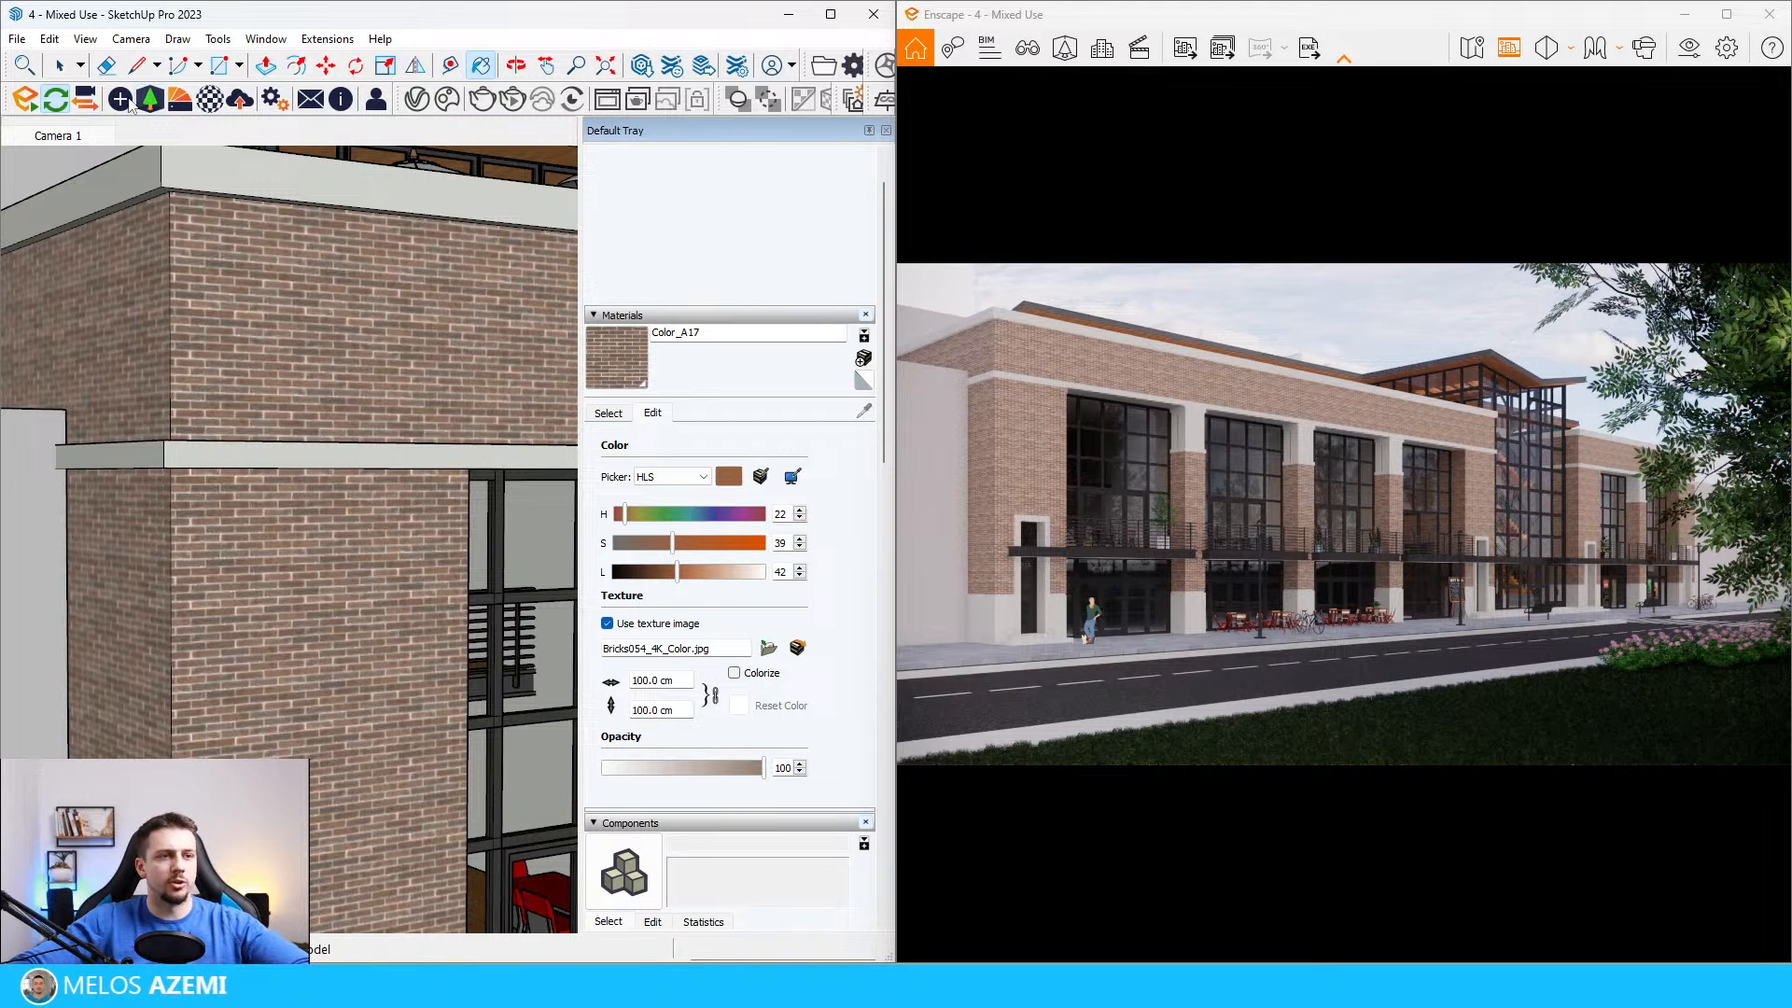
left_click(180, 99)
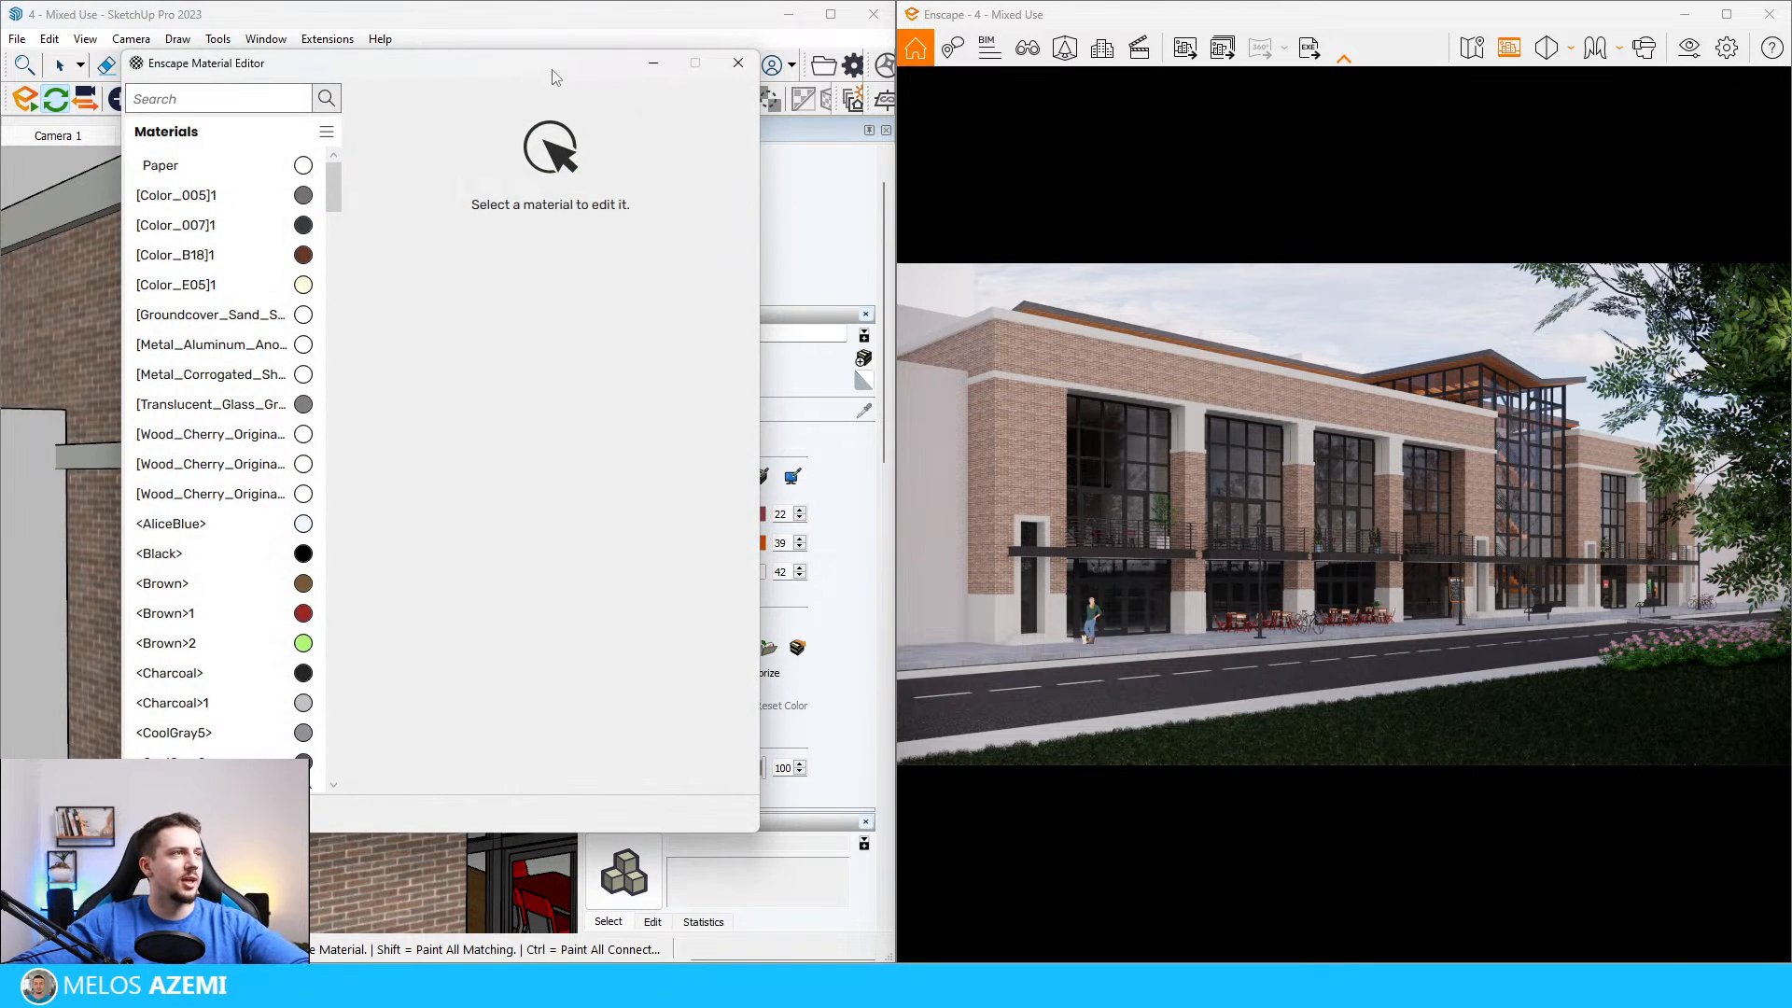
left_click_drag(551, 78, 740, 100)
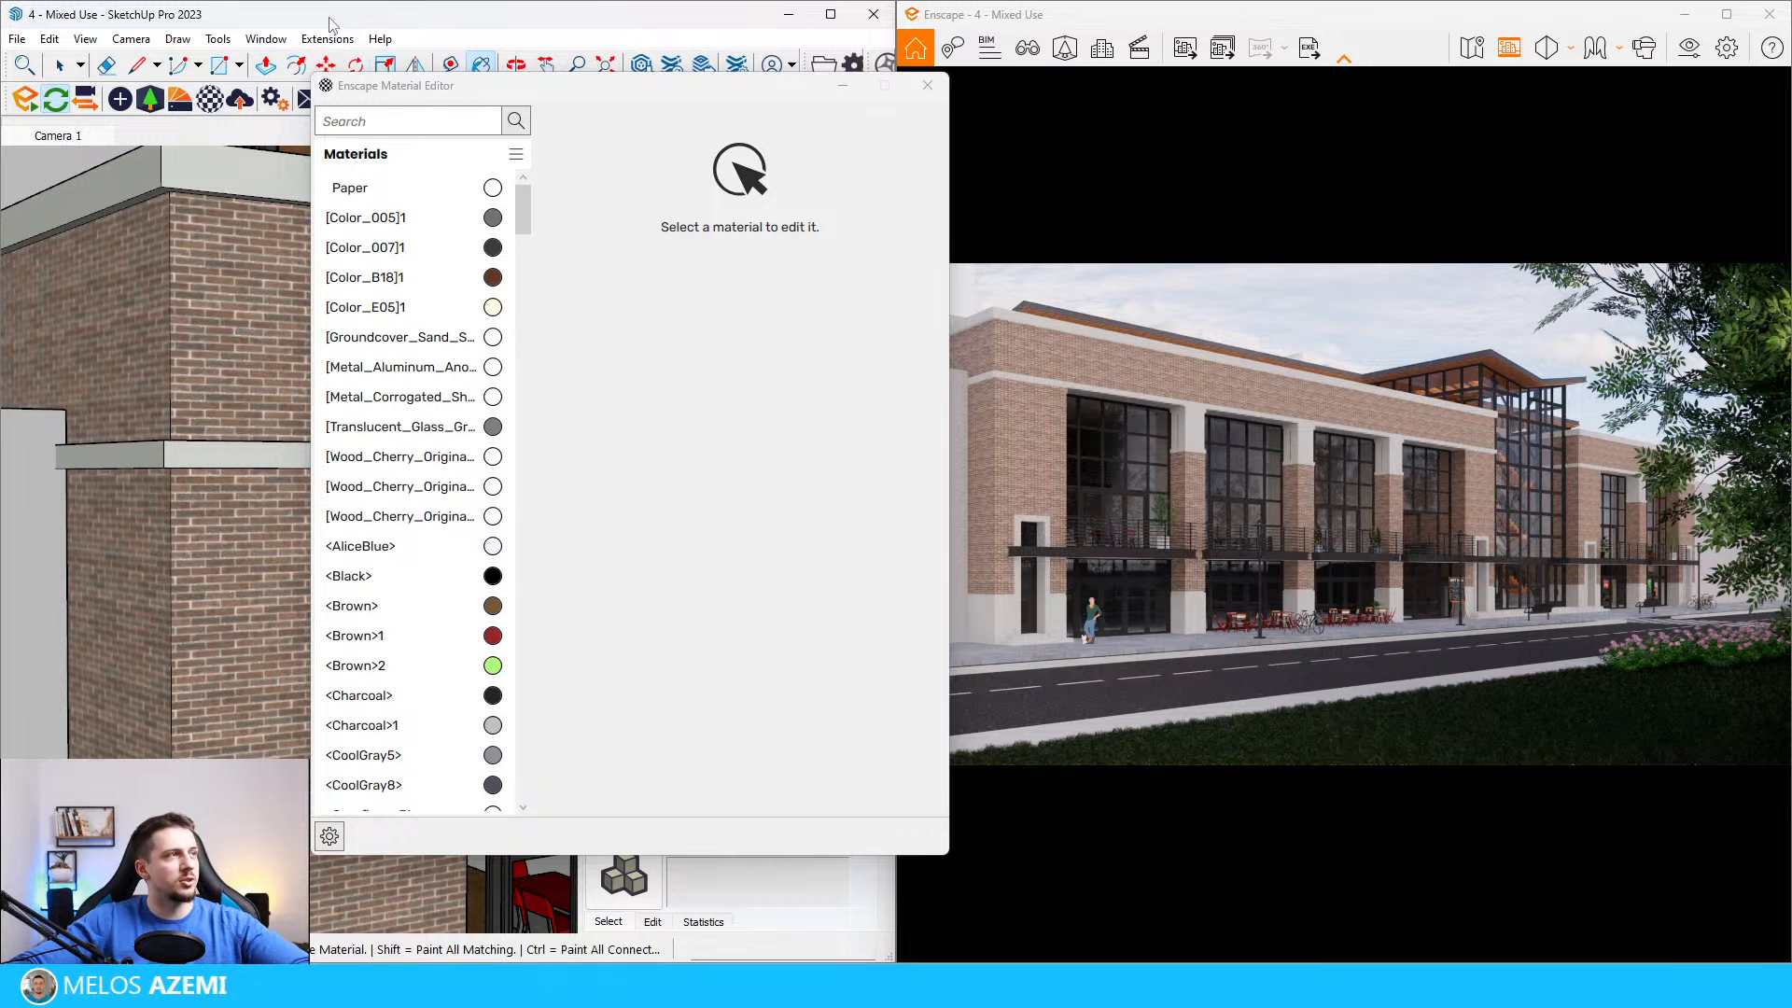
left_click(227, 360, "alt")
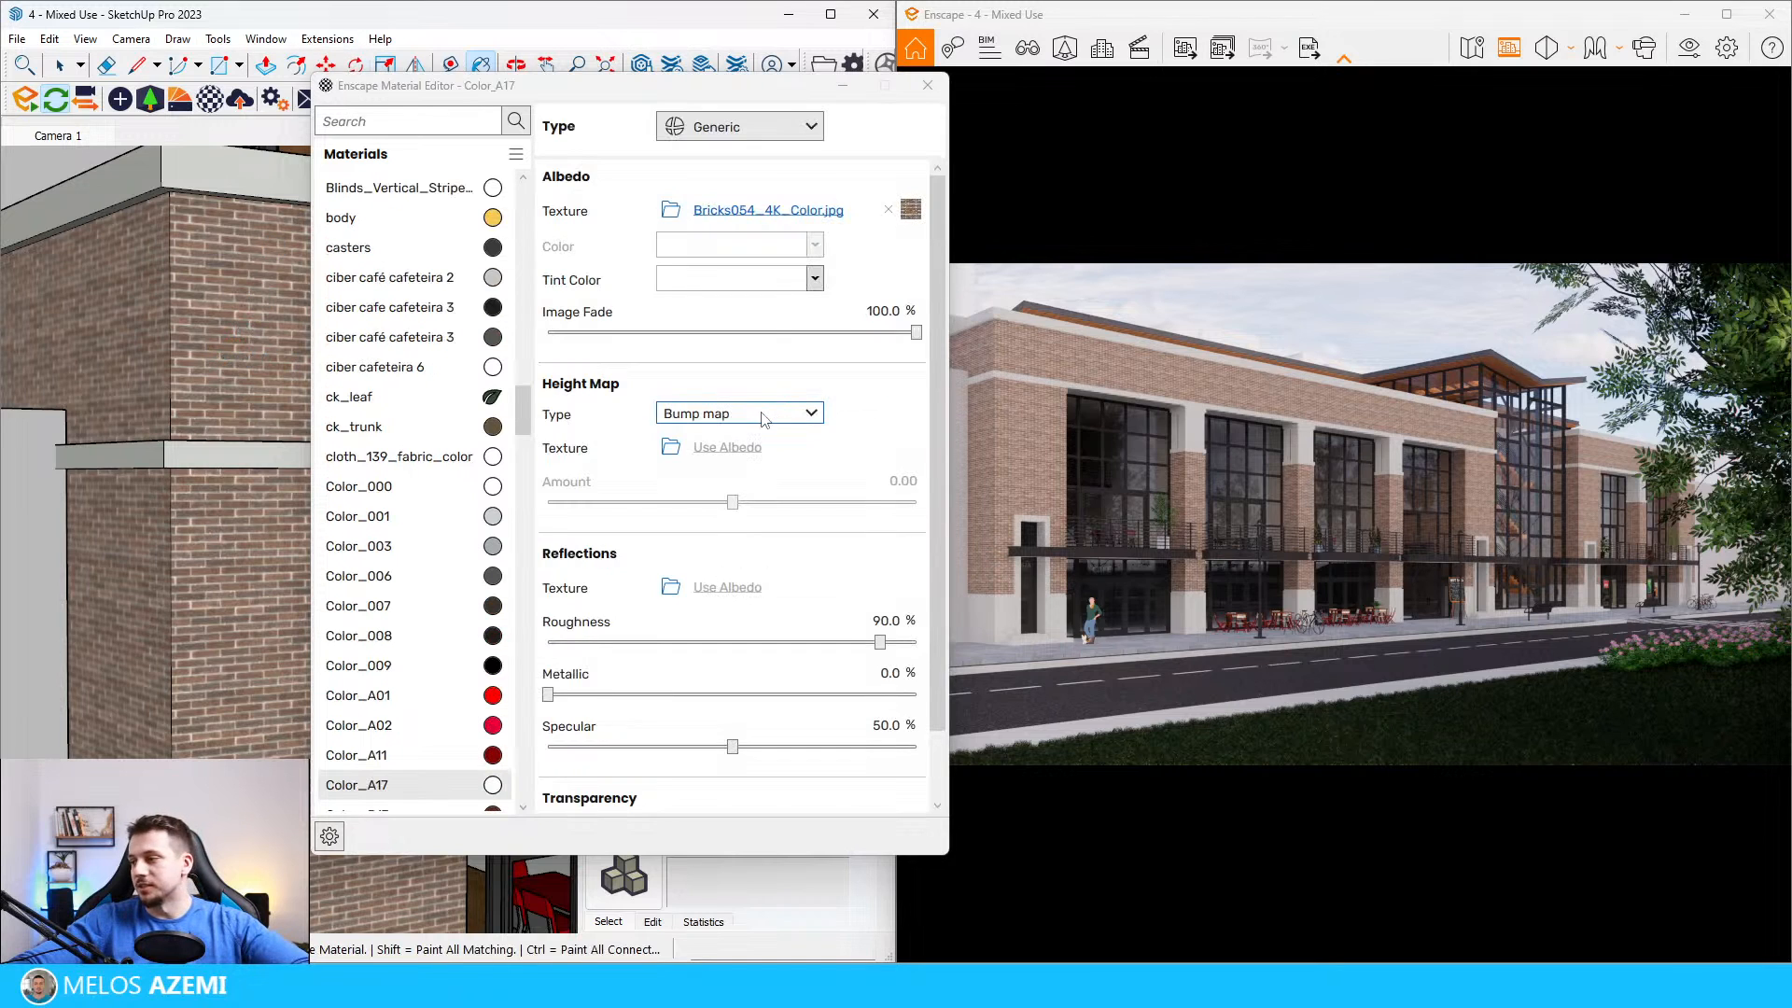
Step: Load the Bricks054_4K_Displacement texture as the brick material's height map, using the displacement map type with an amount of 0.1
left_click(671, 448)
double_click(860, 266)
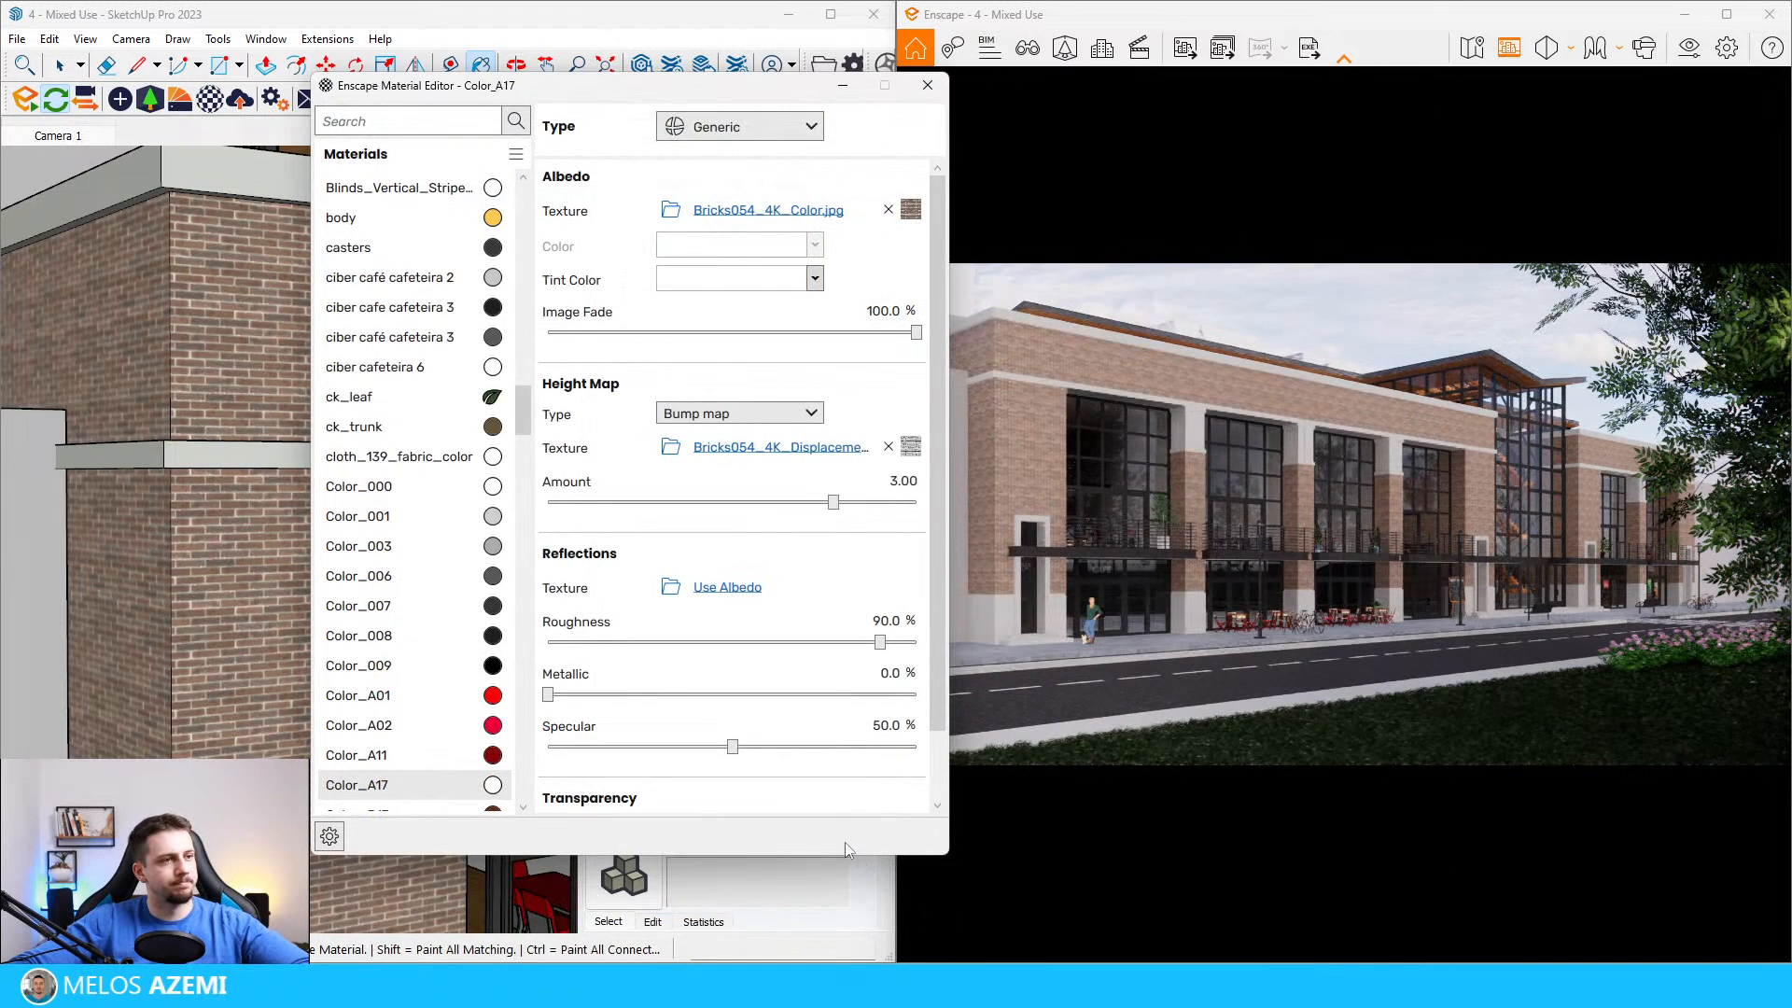
left_click(738, 413)
left_click(761, 478)
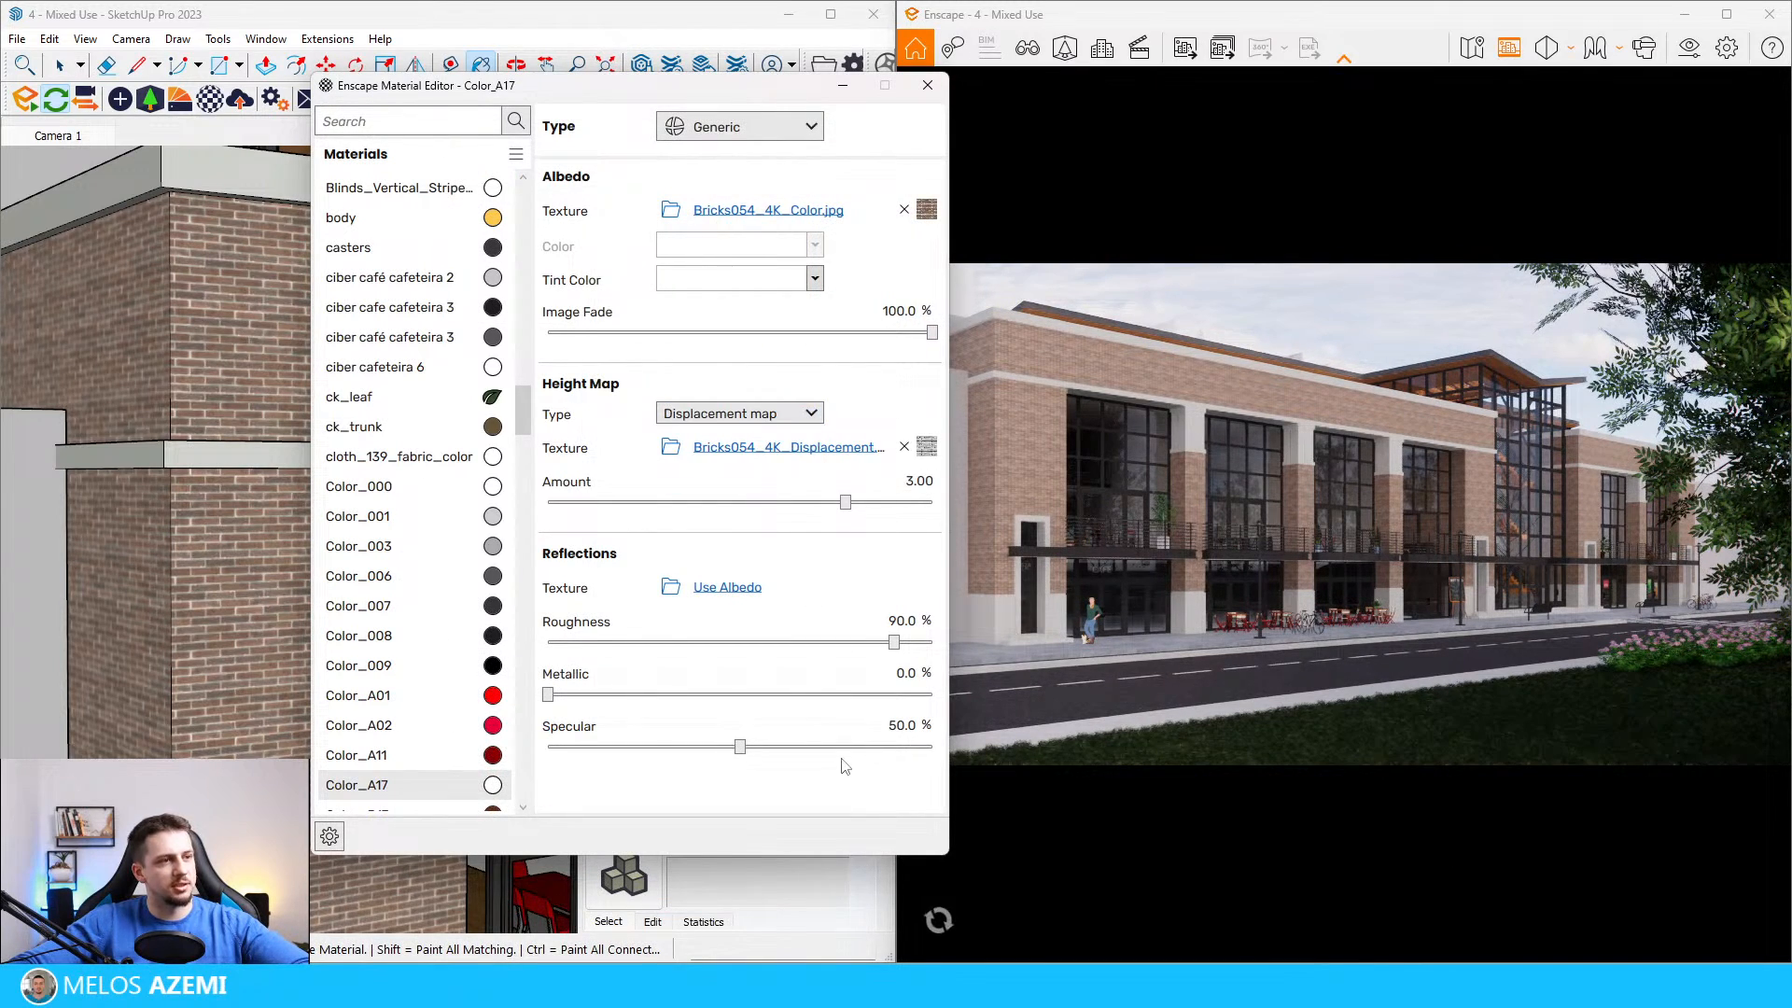
left_click(919, 480)
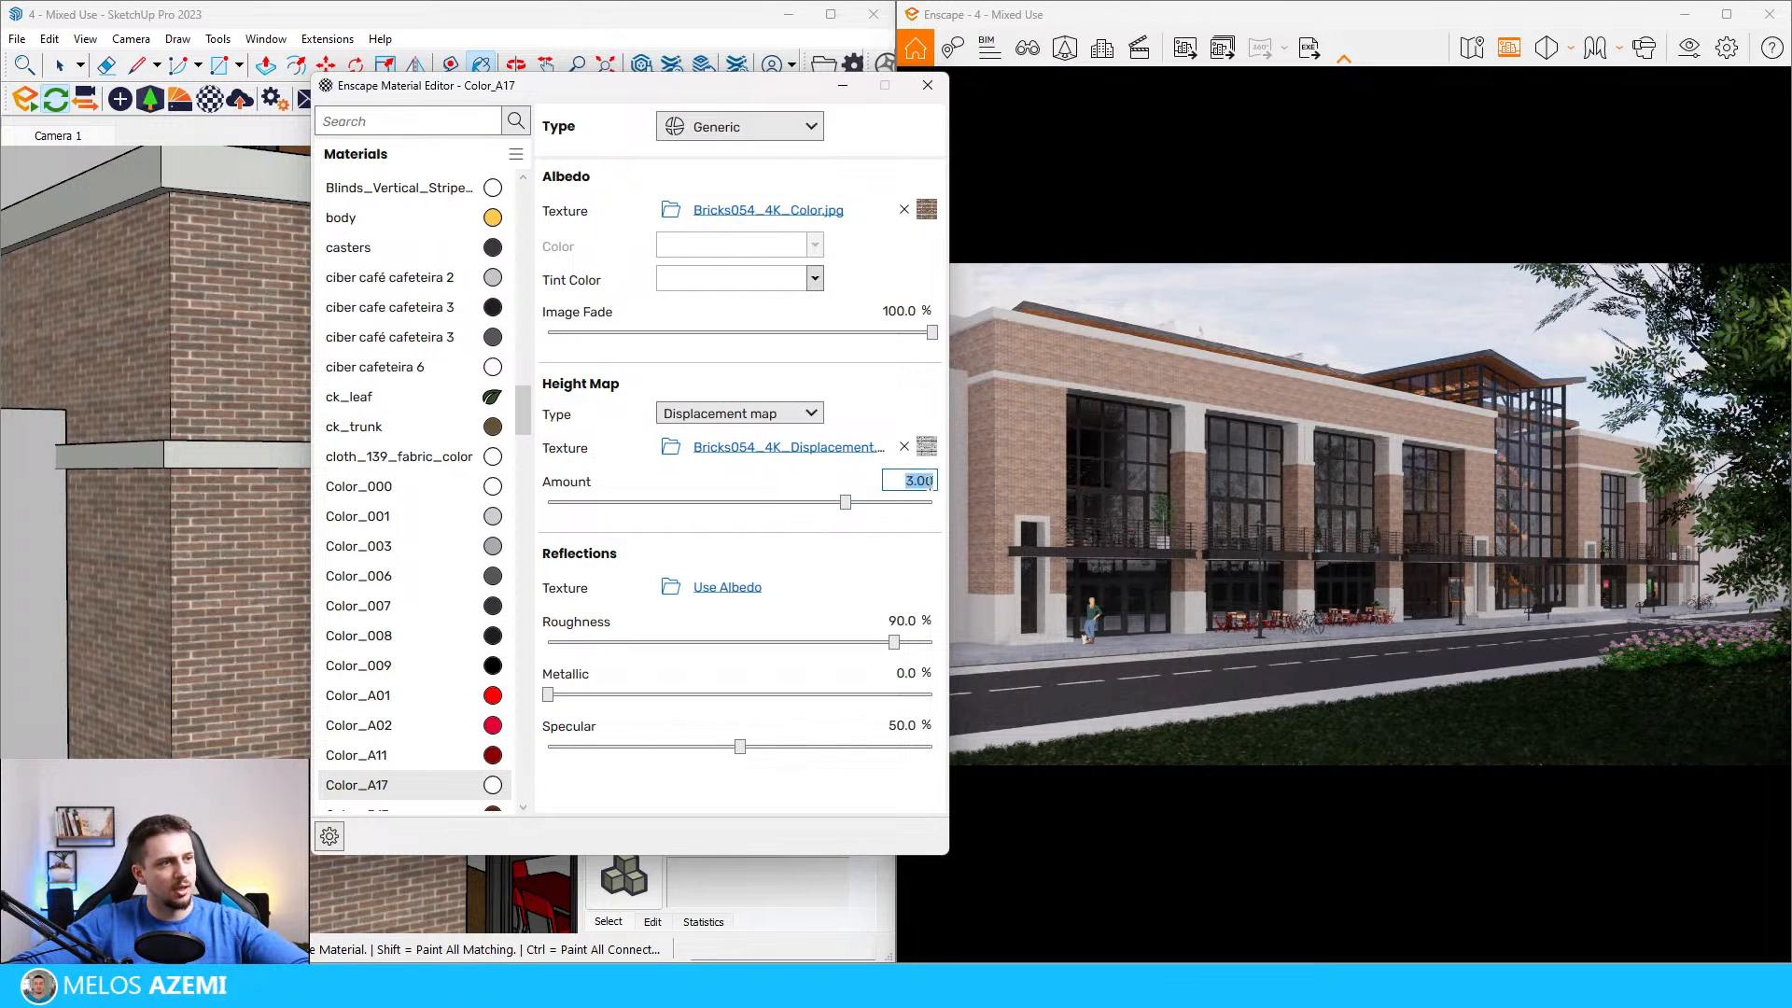
type("0.1")
key("Return")
Step: Move the Enscape Material Editor aside and set the brick texture's width to 120 cm in SketchUp
mouse_move(740, 83)
left_mouse_down()
mouse_move(94, 191)
mouse_move(161, 184)
left_mouse_up()
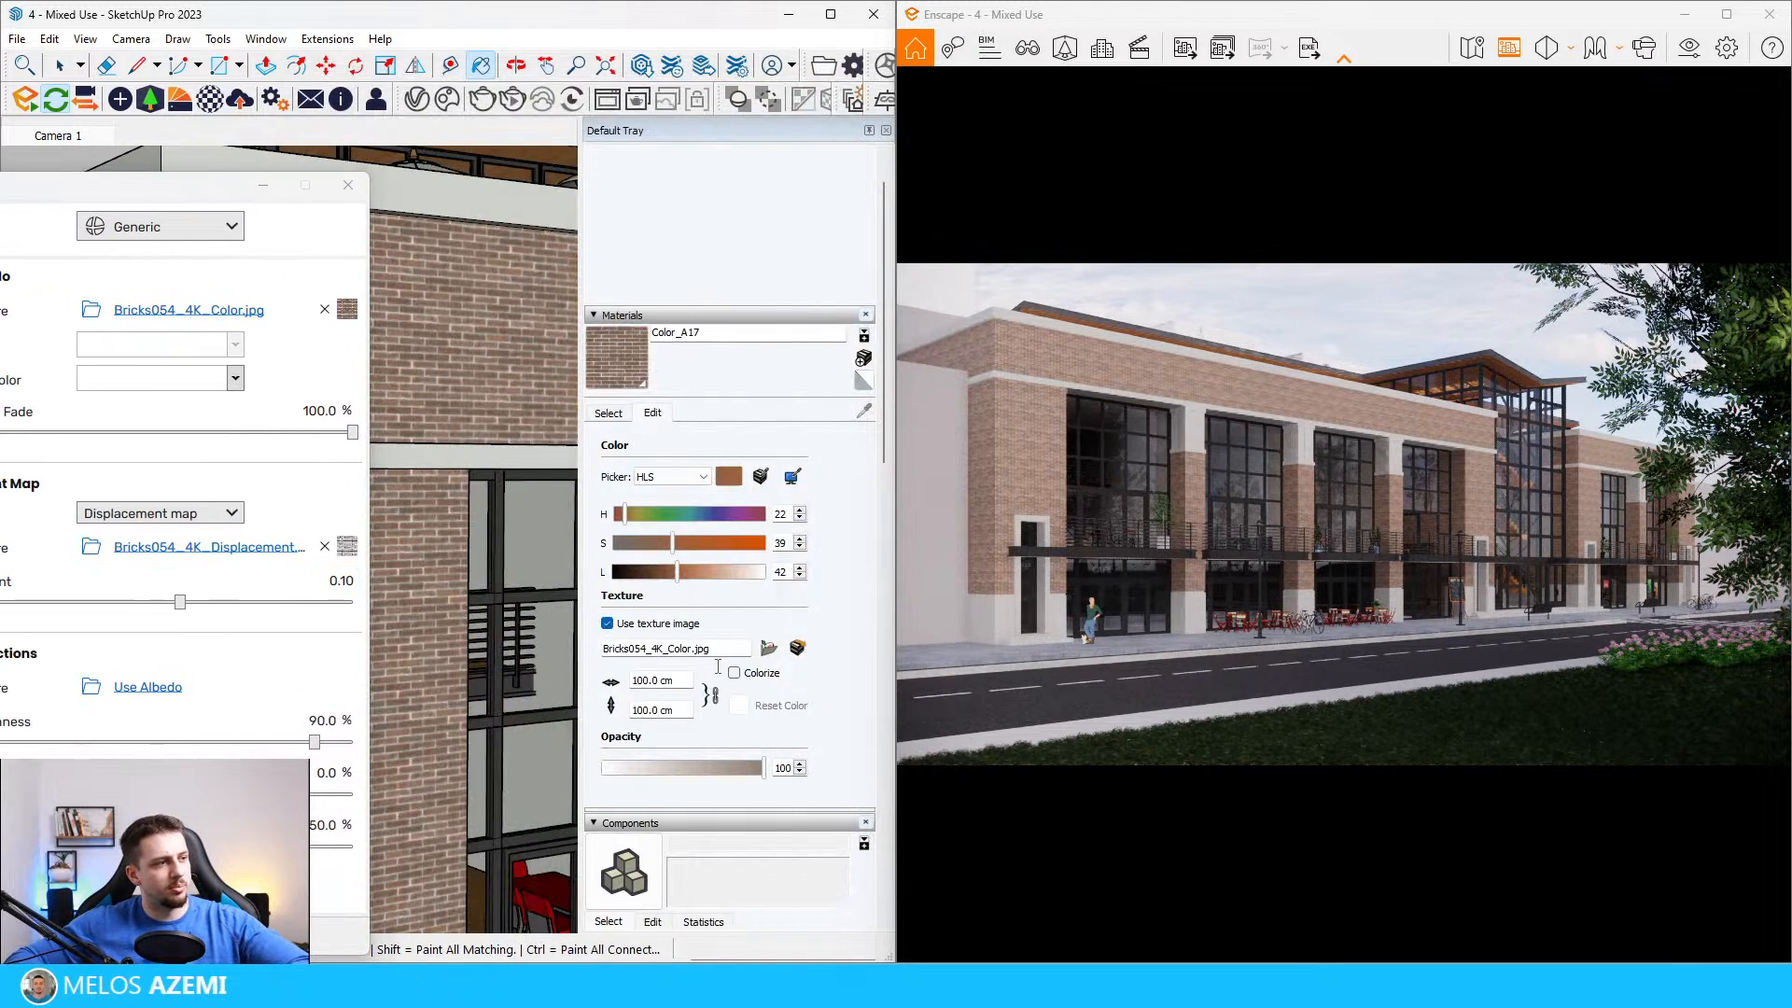
left_click(719, 652)
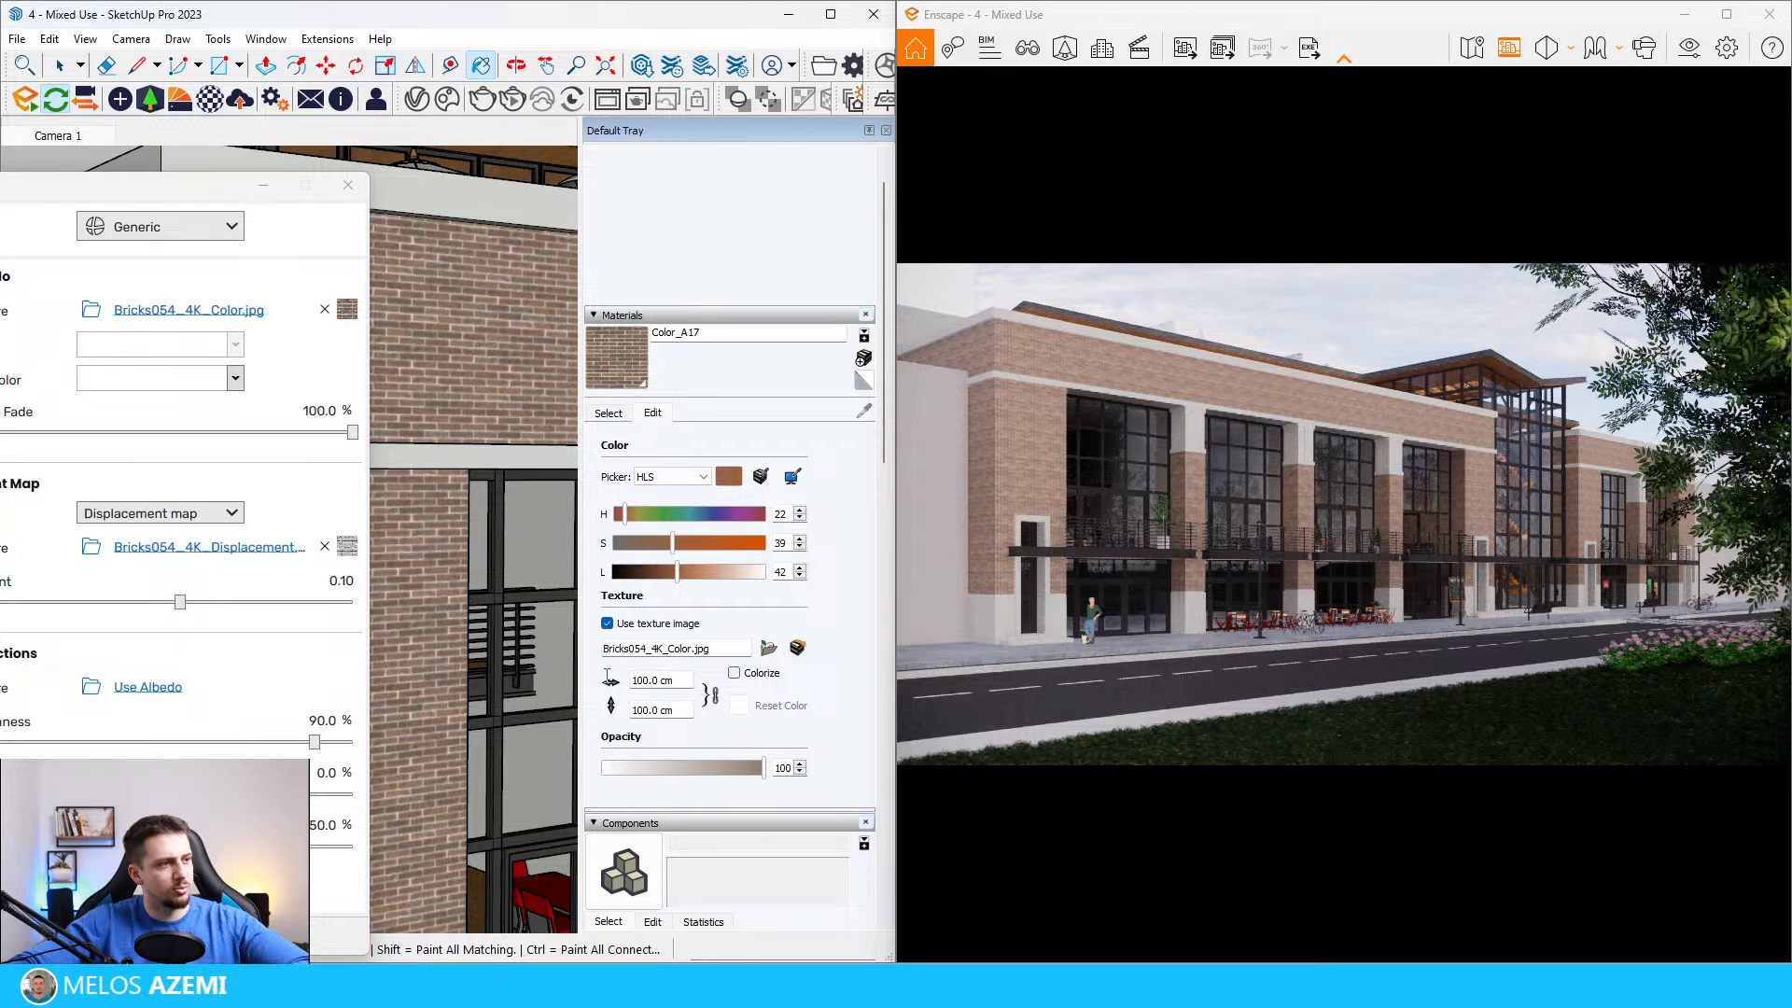
type("2")
key("Return")
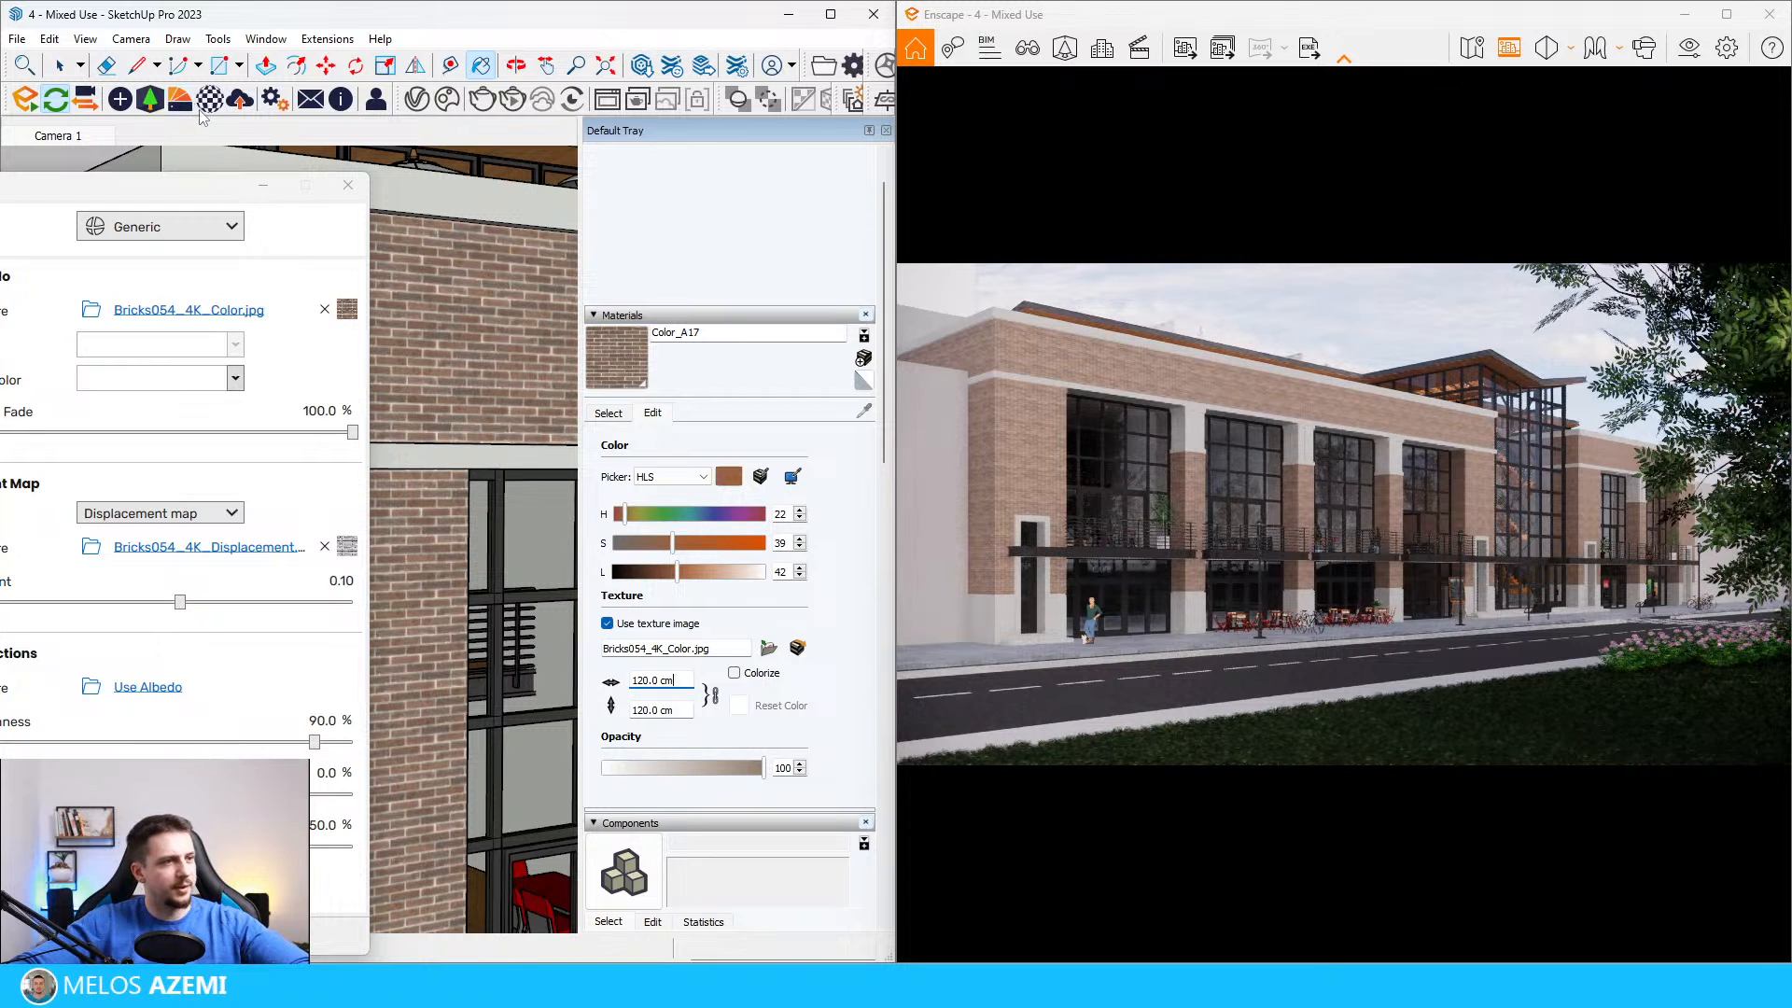
Step: Load Bricks054_4K_Roughness.jpg as the brick material's reflections texture in the Enscape Material Editor
left_click_drag(208, 184, 525, 116)
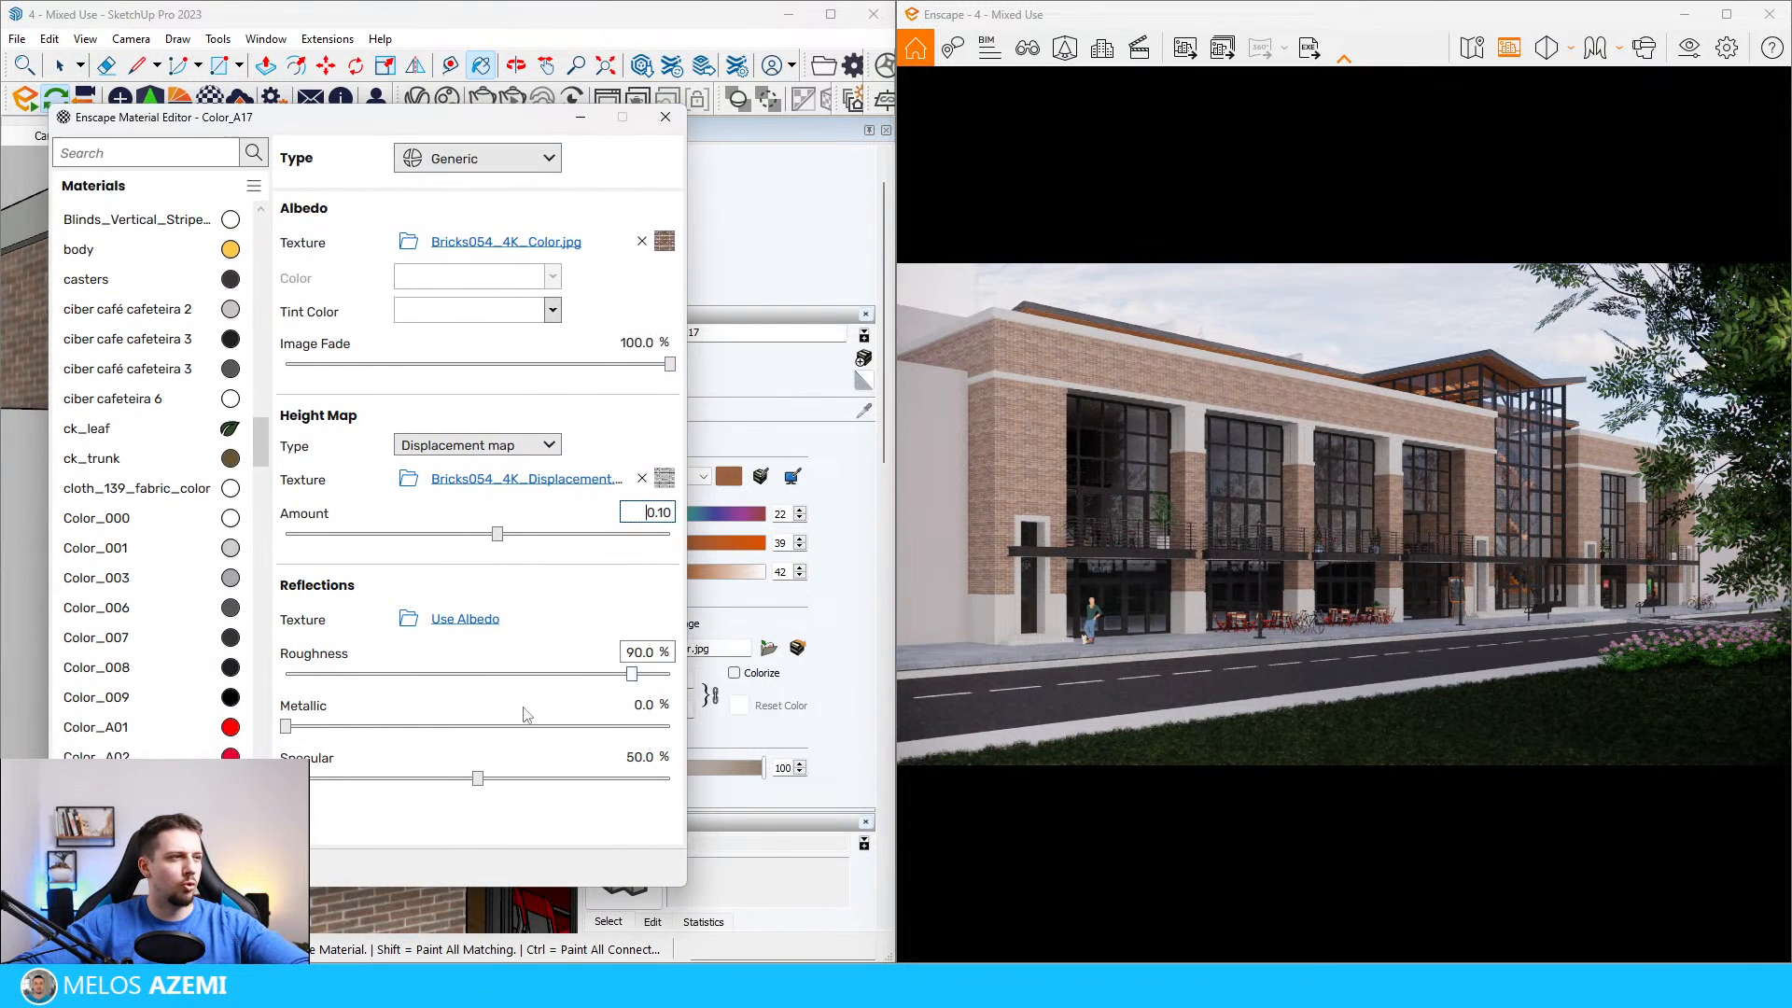
left_click(408, 619)
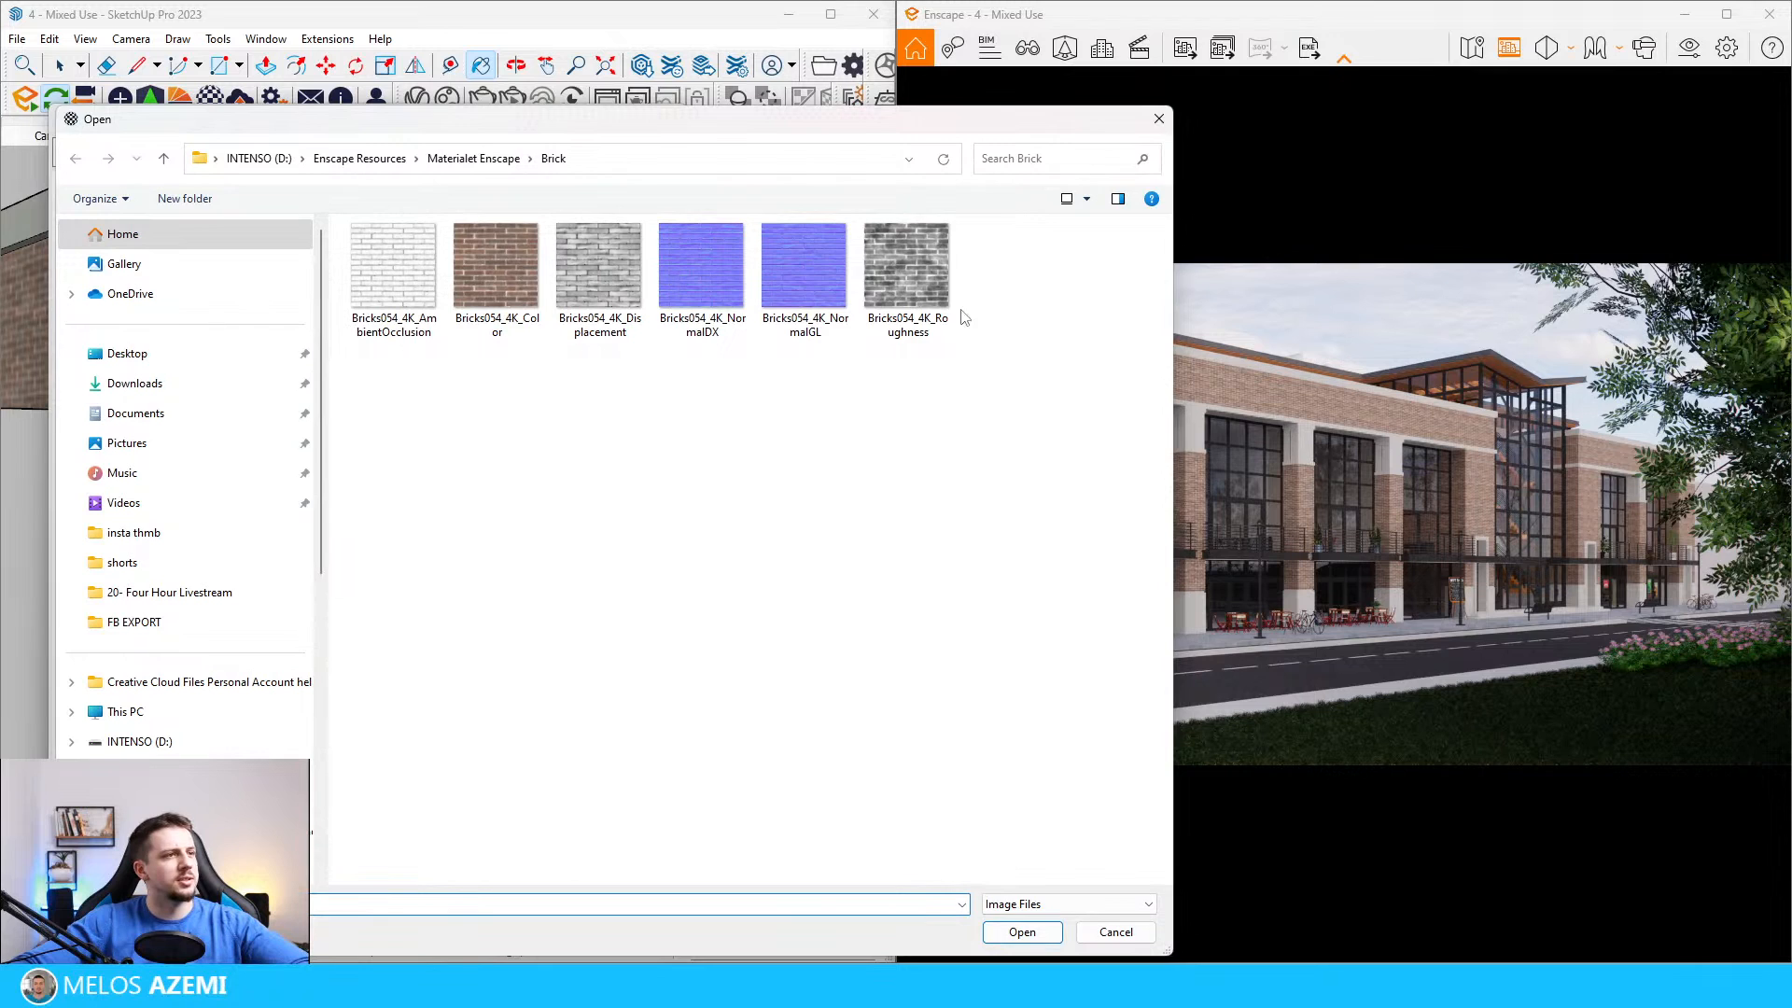
double_click(905, 275)
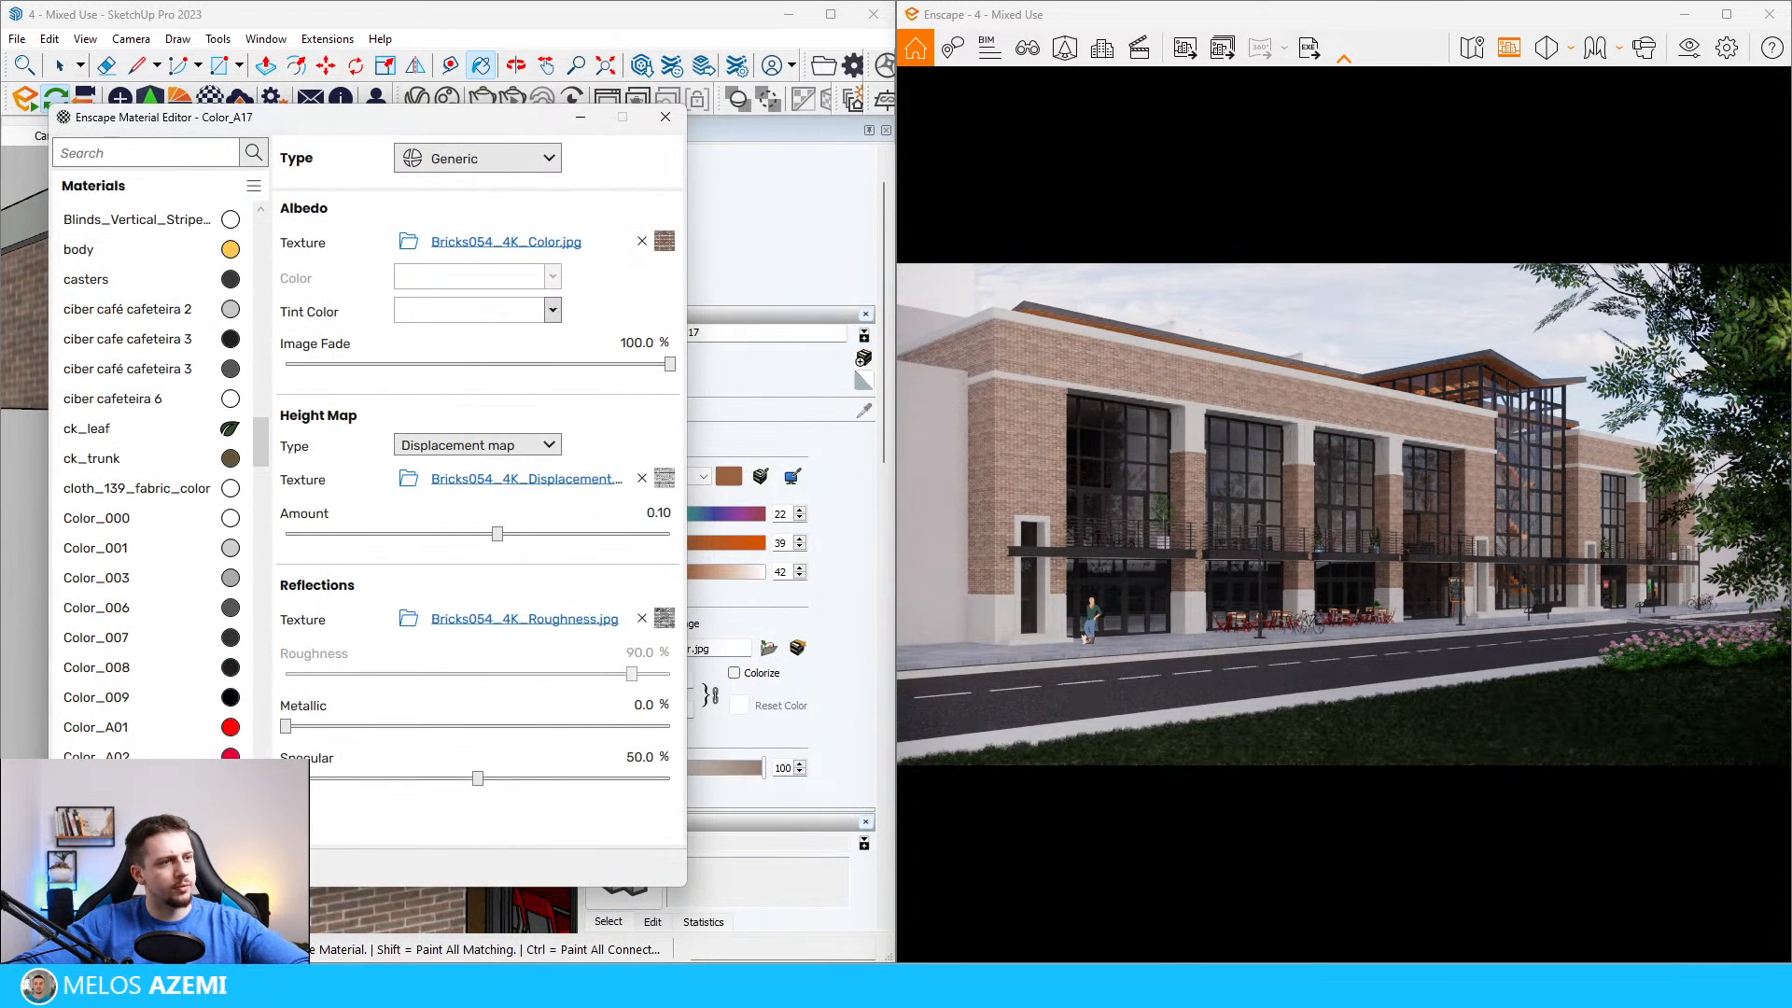
Step: Try darker grey tint colors, including #A3A2A2, #C4C4C4 and #D6D6D6, on the brick material in the Enscape Material Editor
left_click(457, 318)
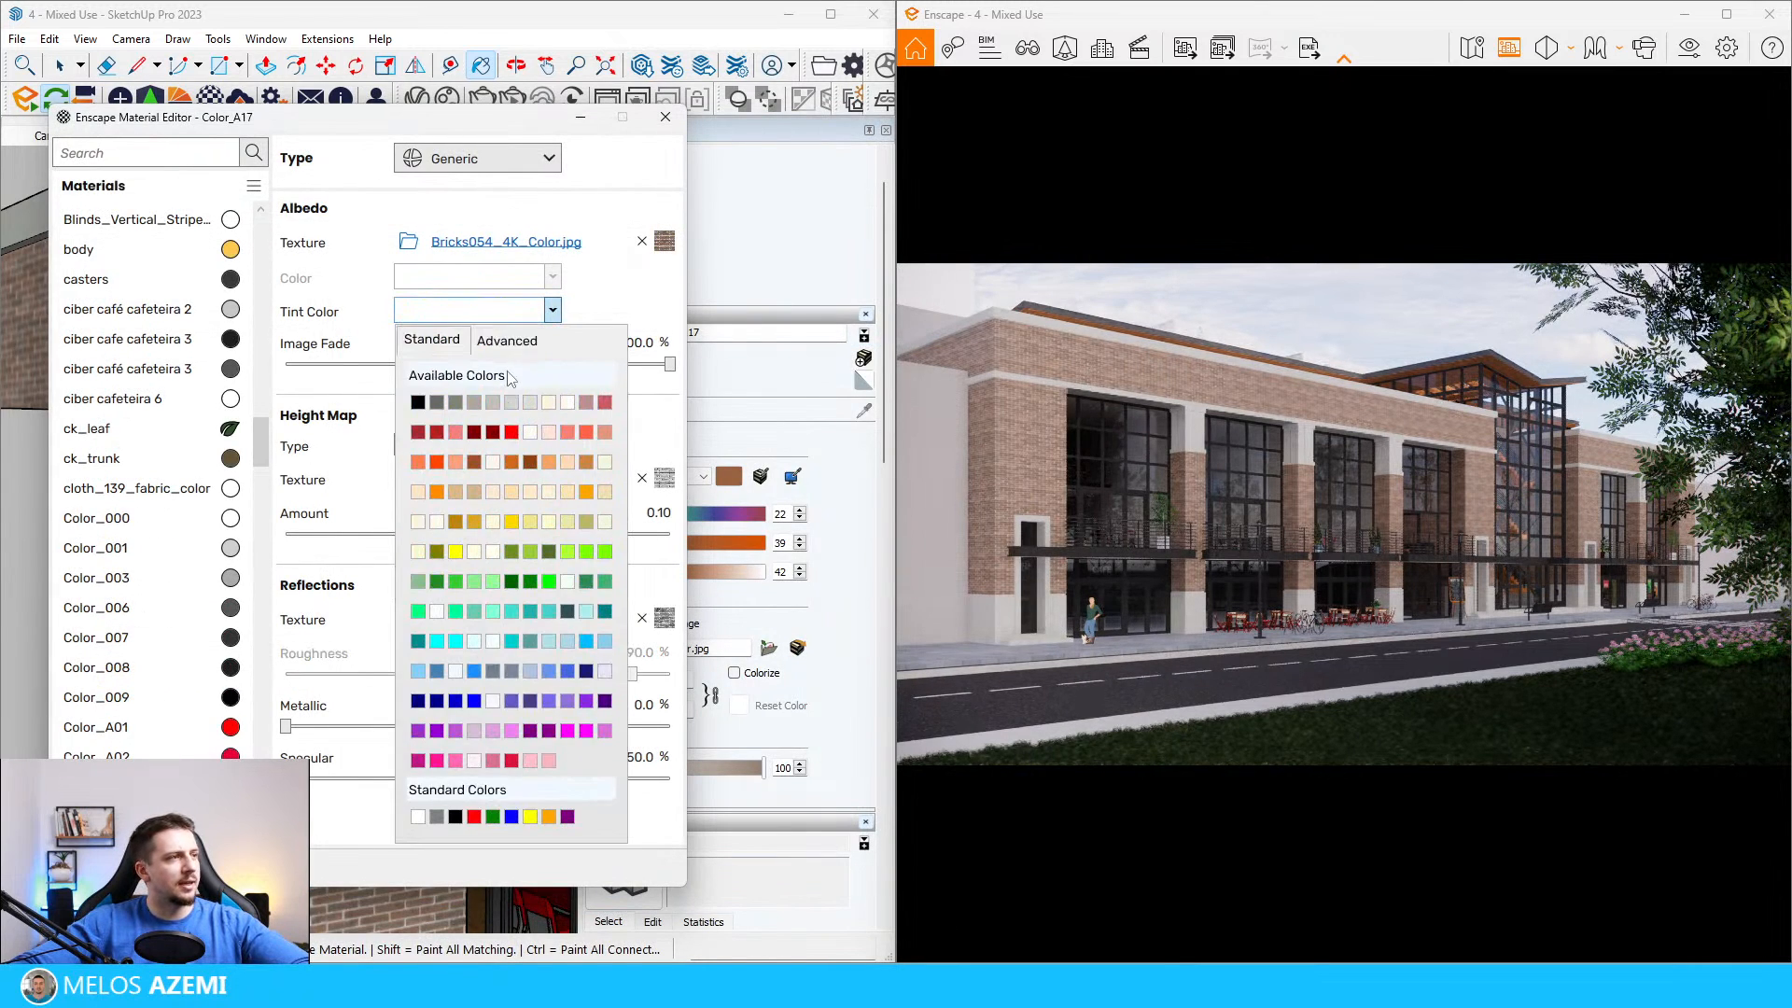
left_click(505, 342)
left_click(411, 398)
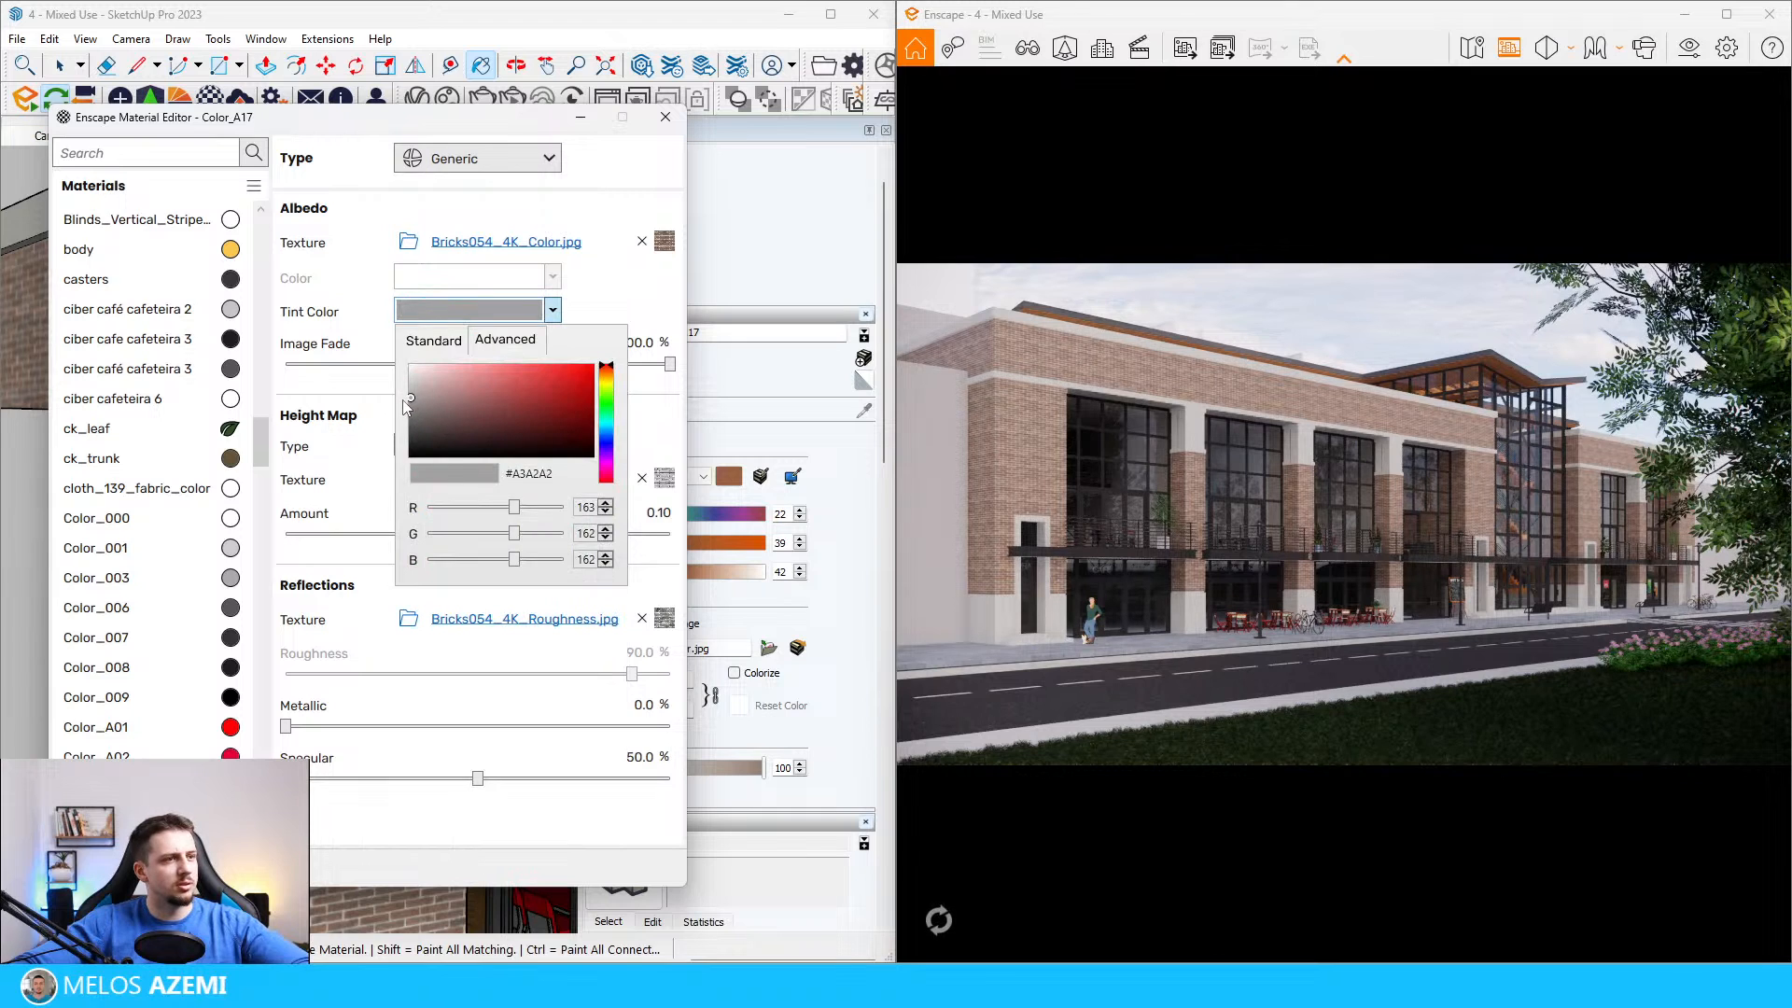
left_click(410, 386)
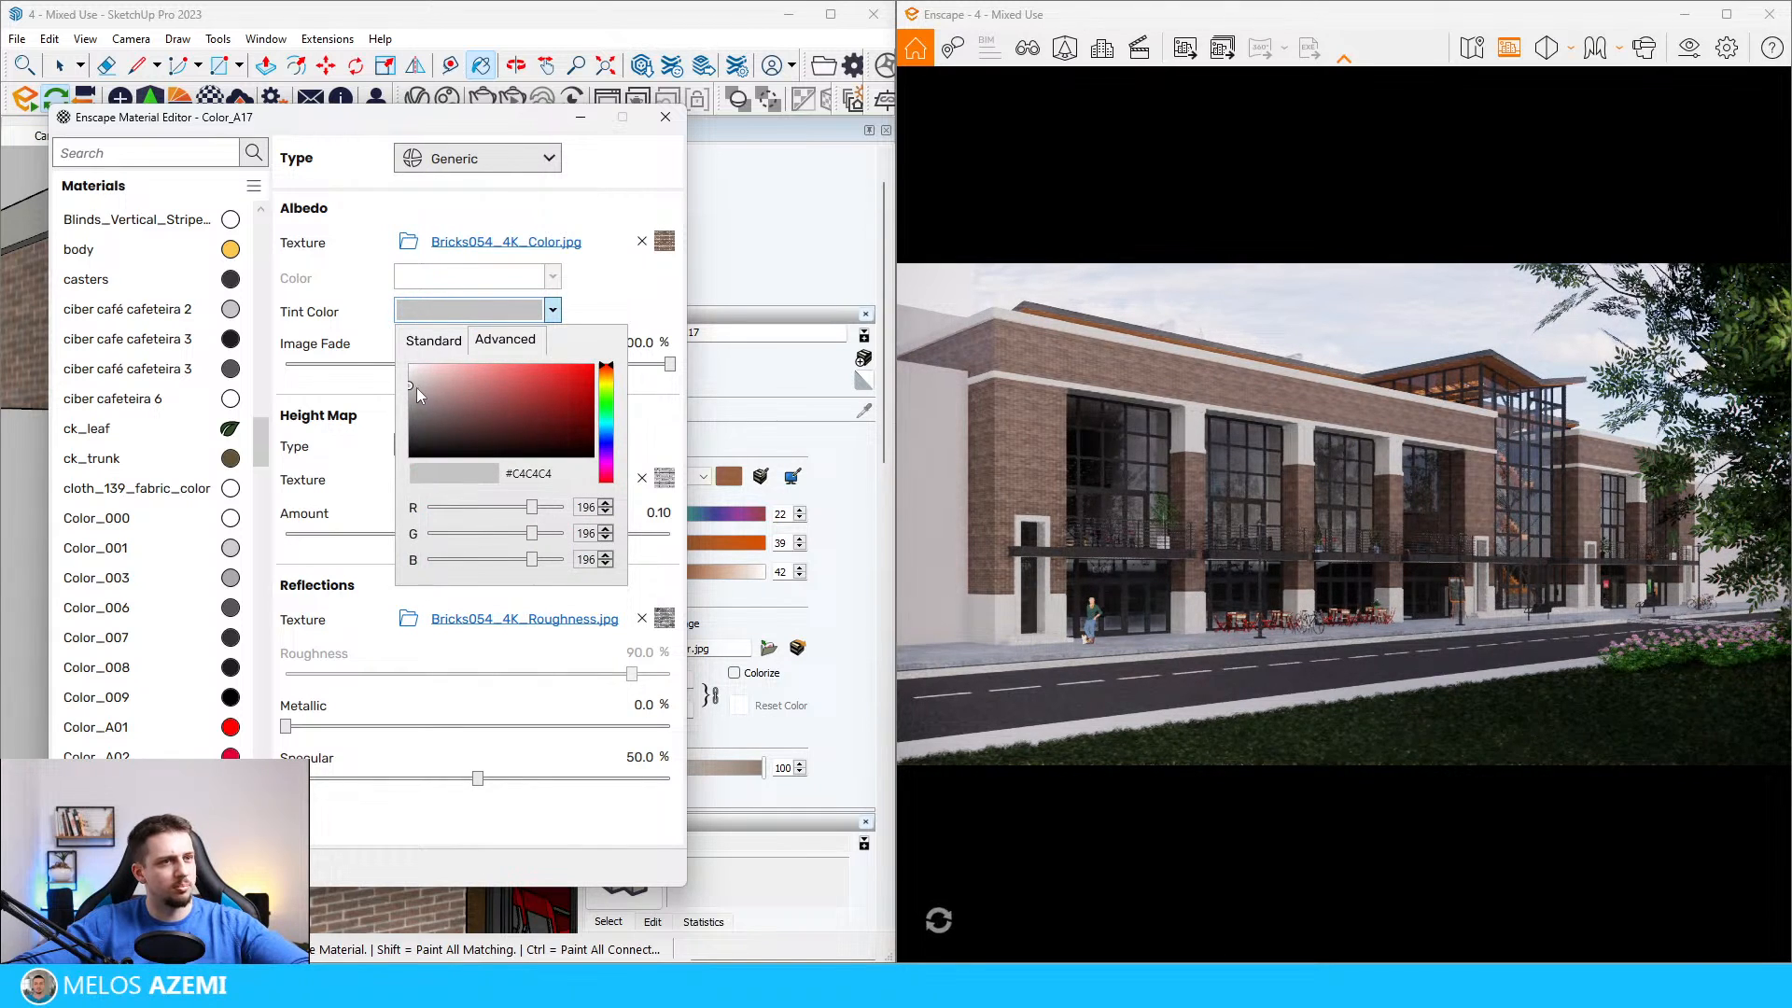
left_click(413, 386)
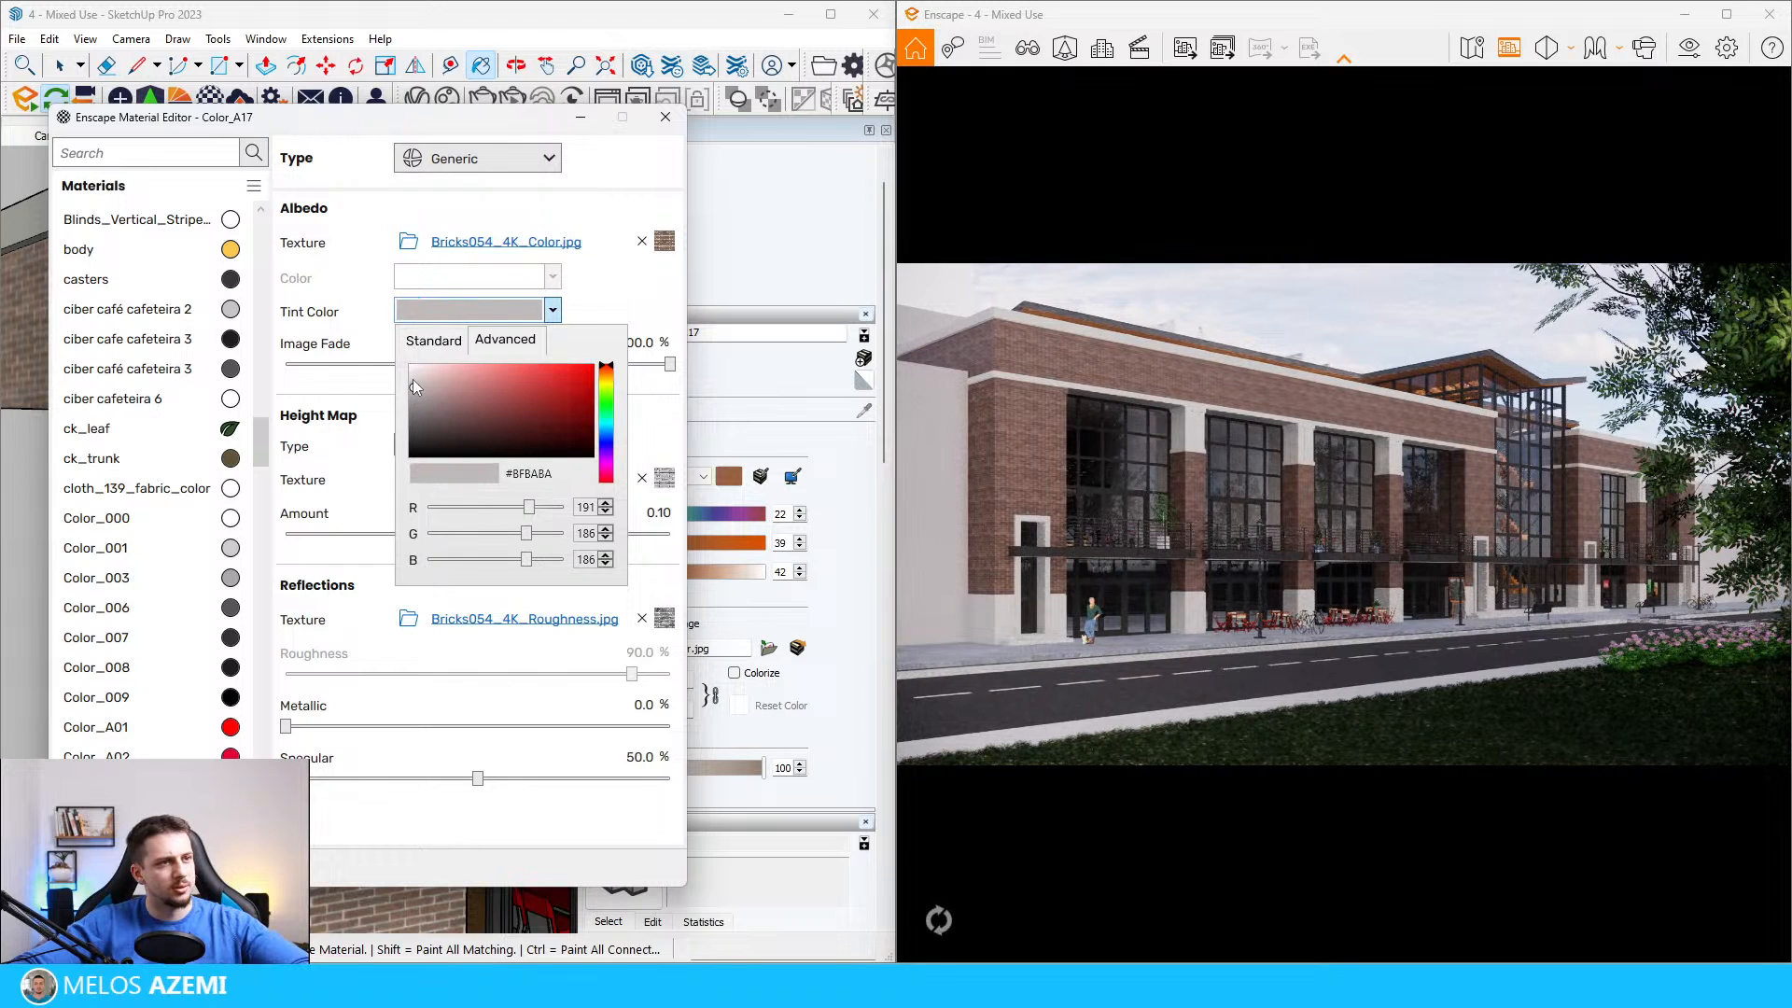
left_click(413, 379)
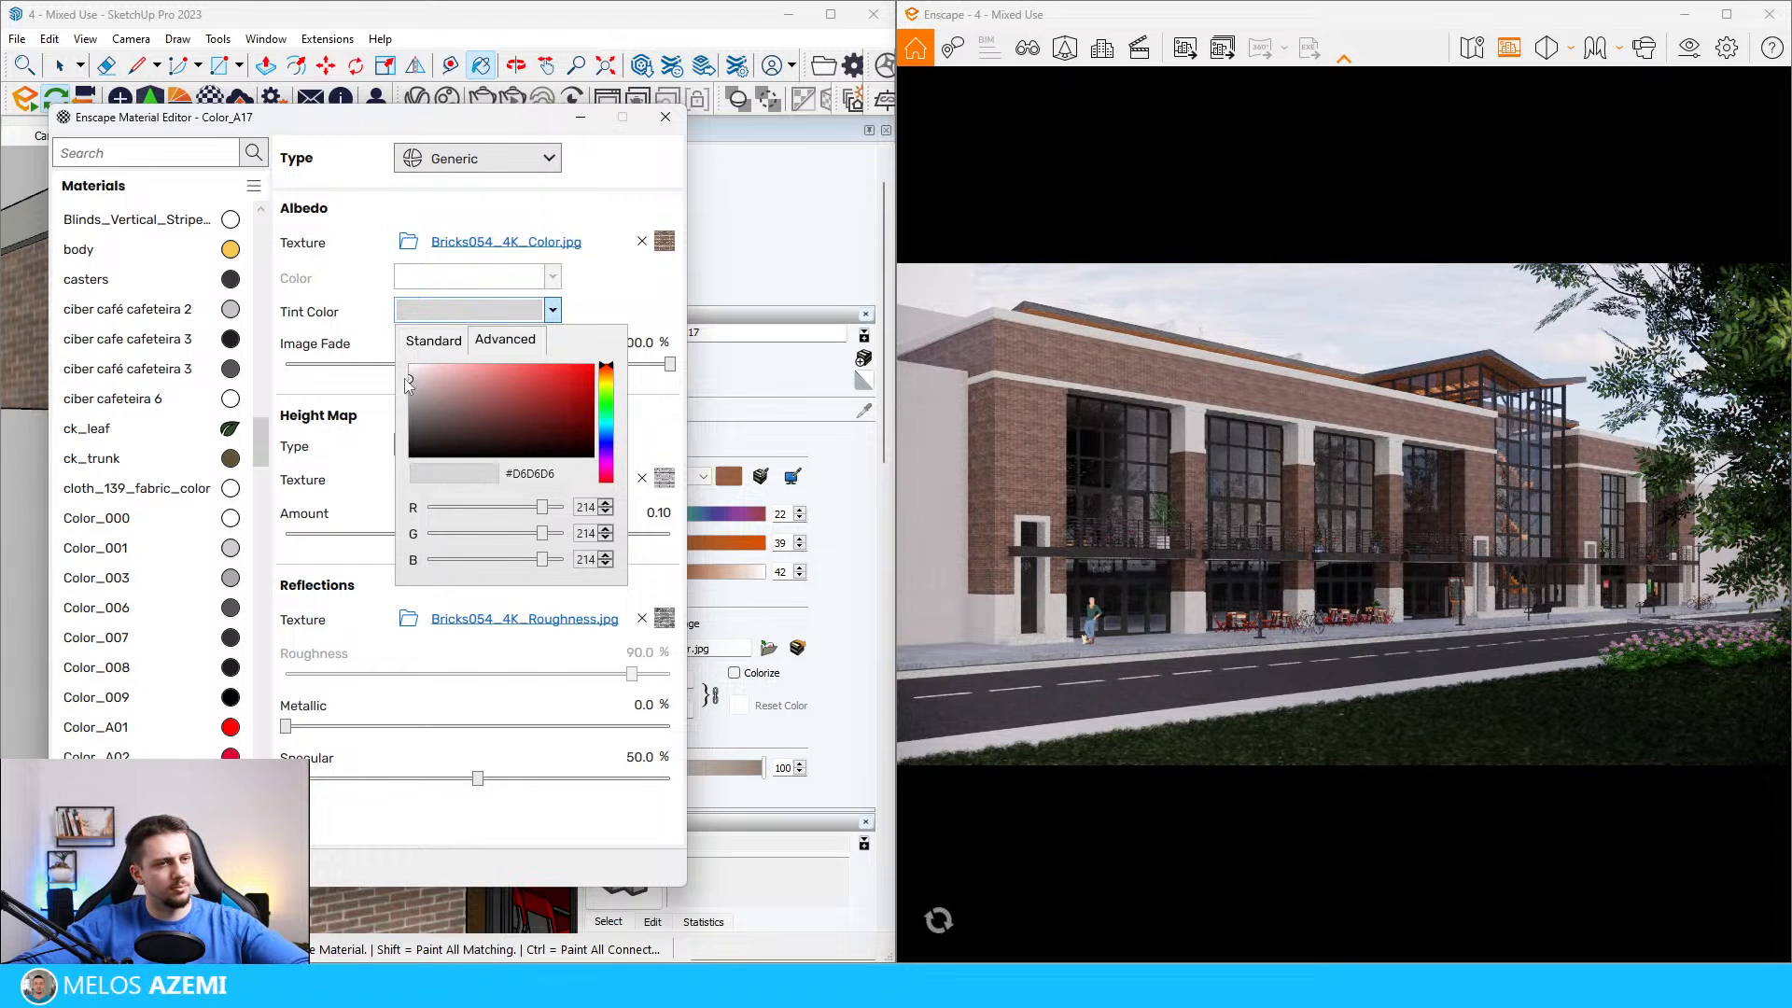
left_click(412, 381)
left_click(664, 125)
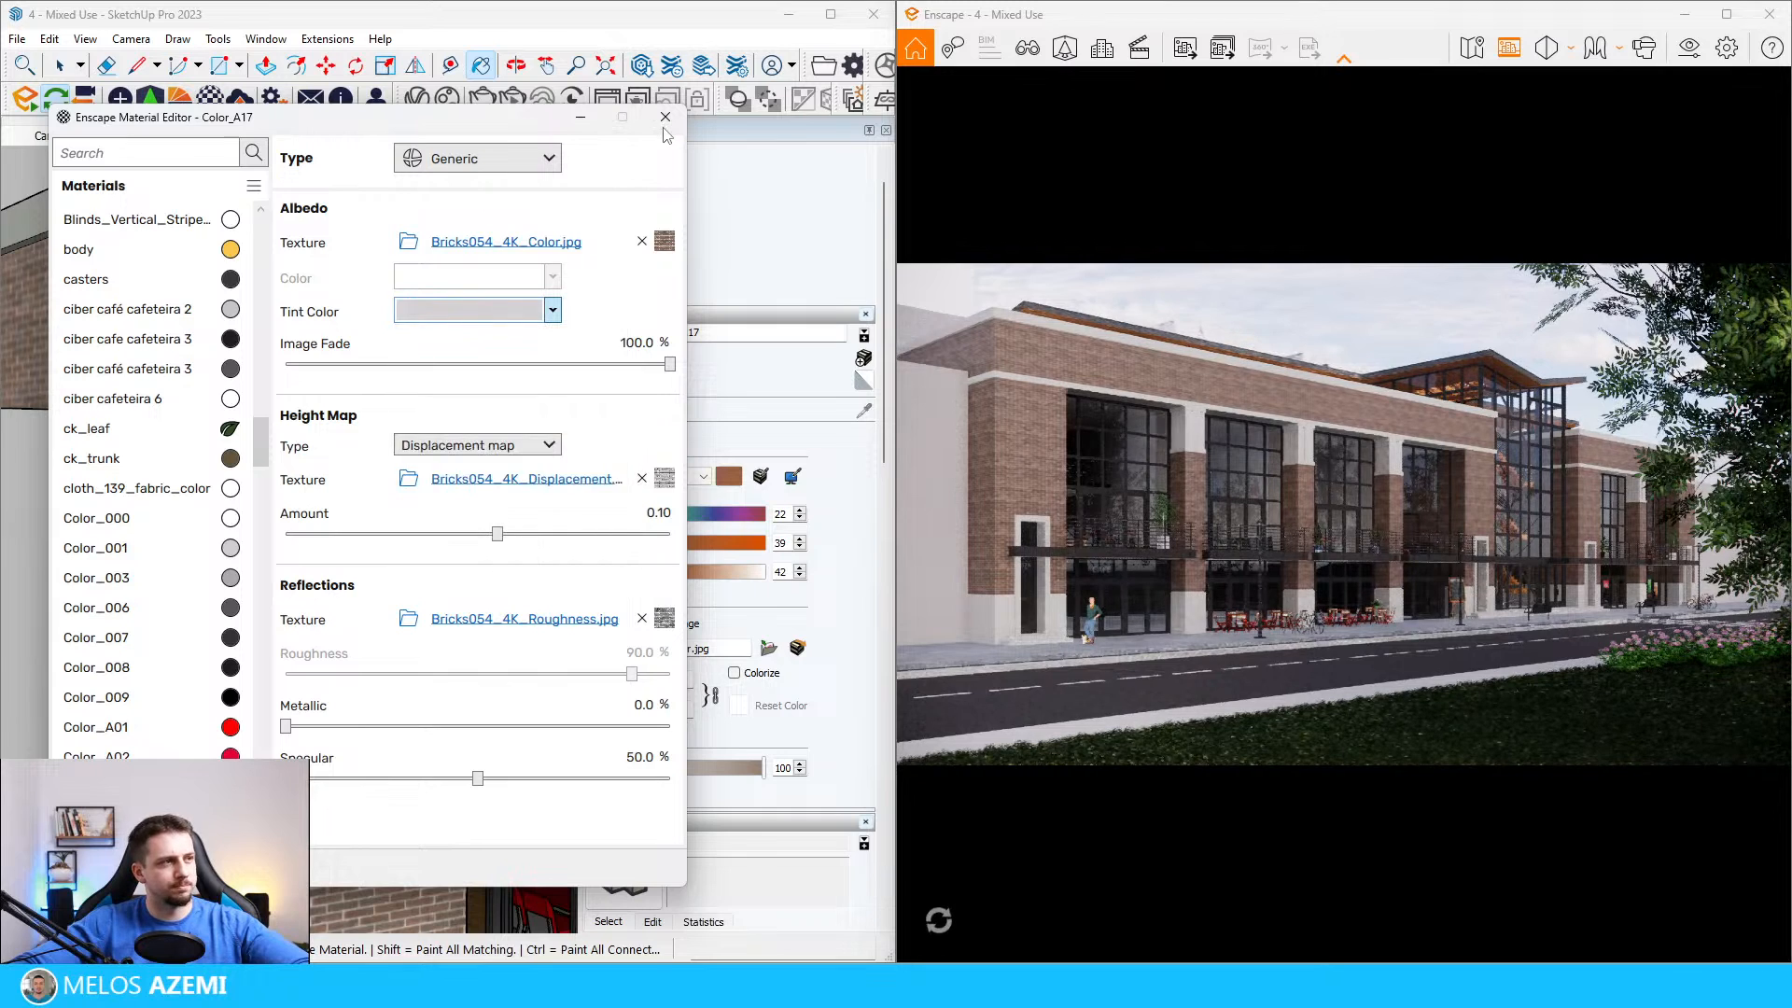
Step: Reset the brick material's tint color to white #FFFFFF and close the Enscape Material Editor
left_click(552, 311)
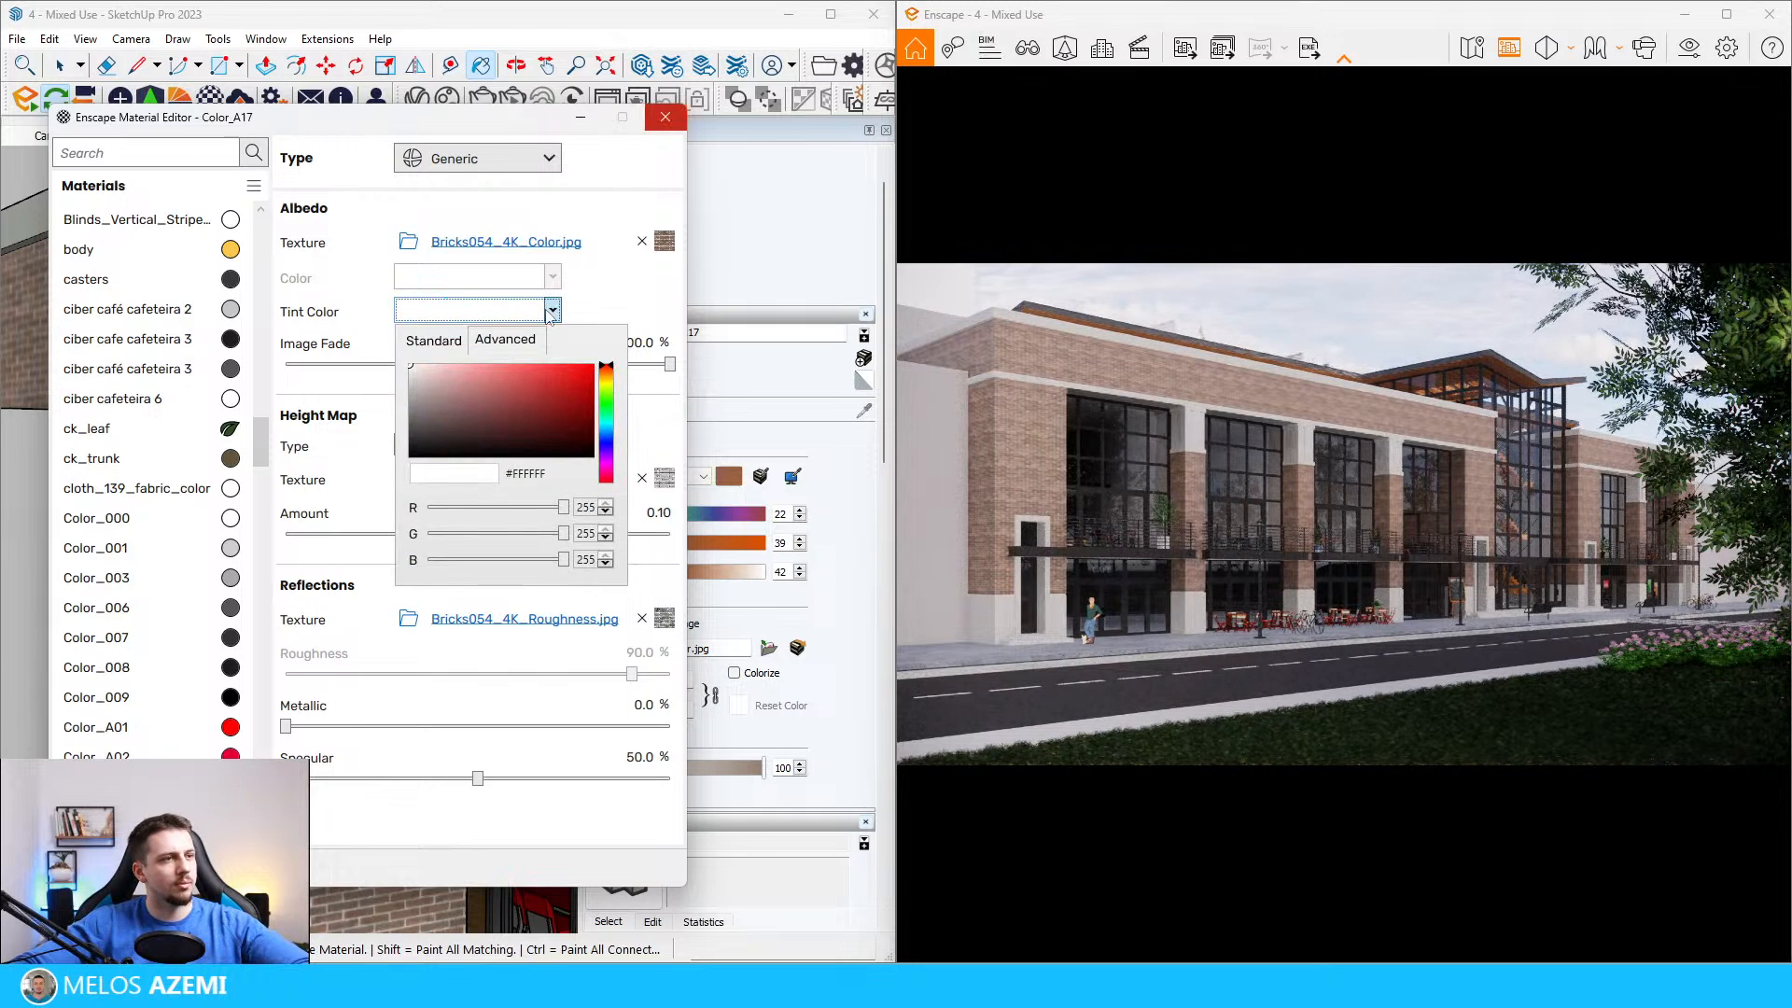
left_click(528, 317)
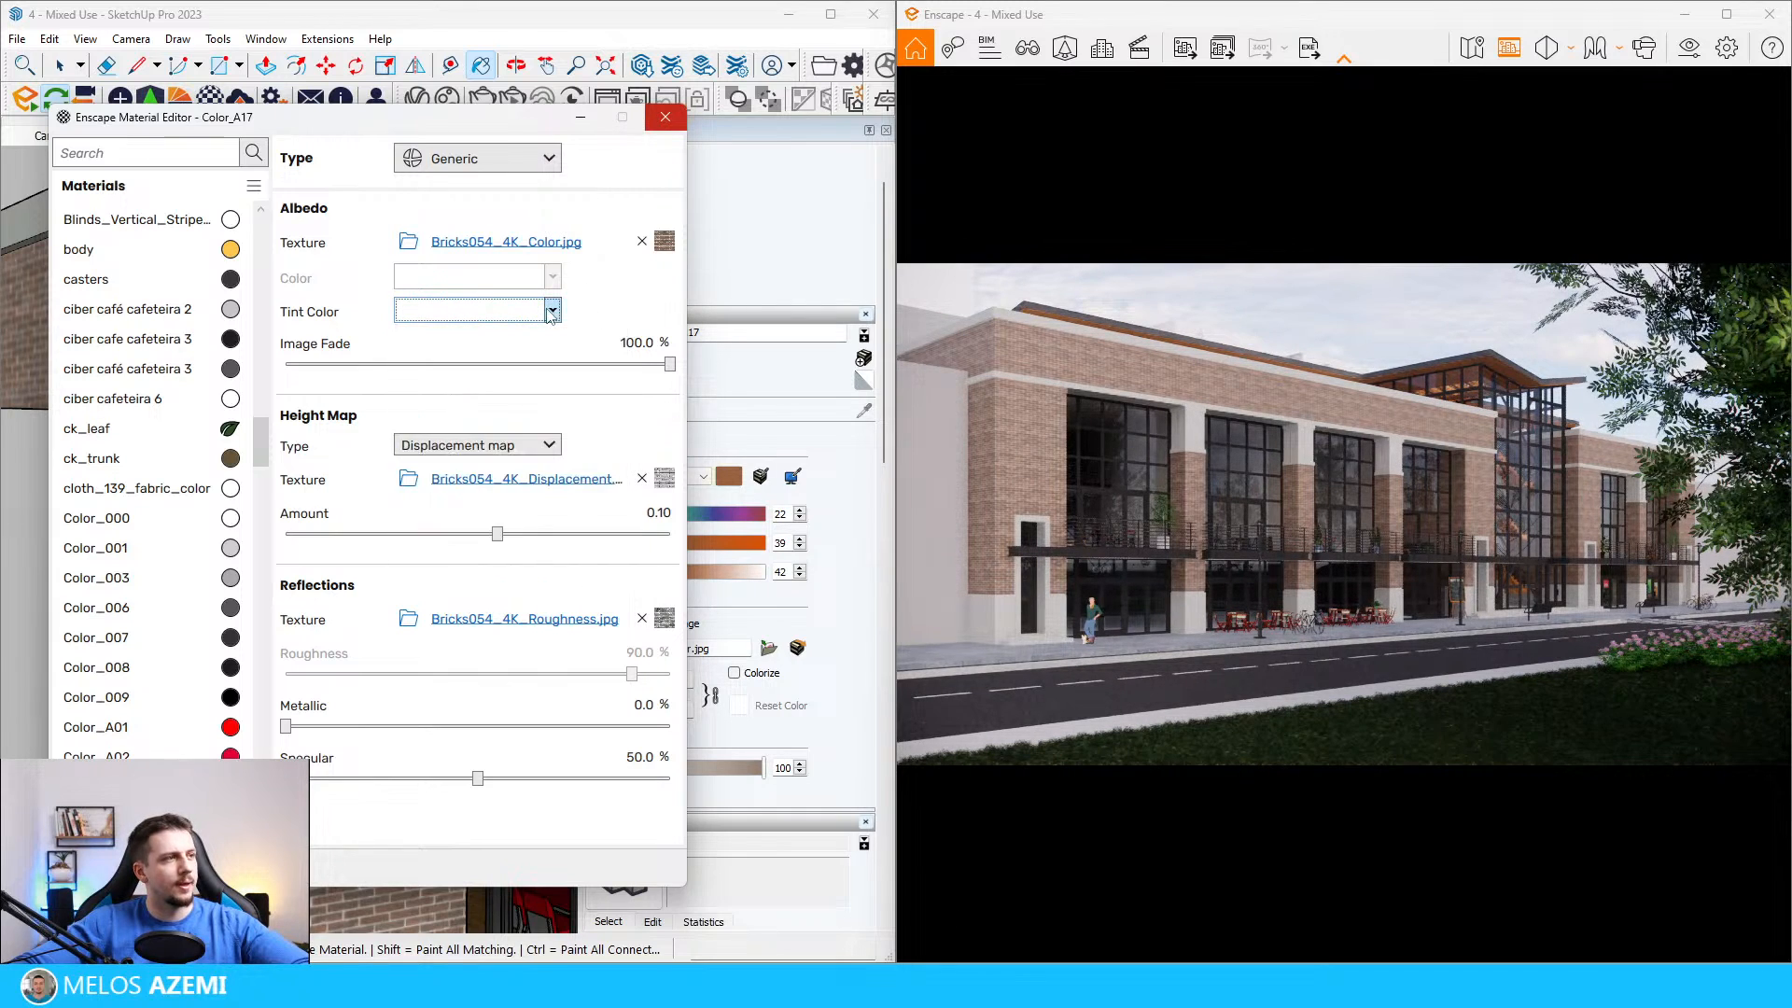
left_click(664, 116)
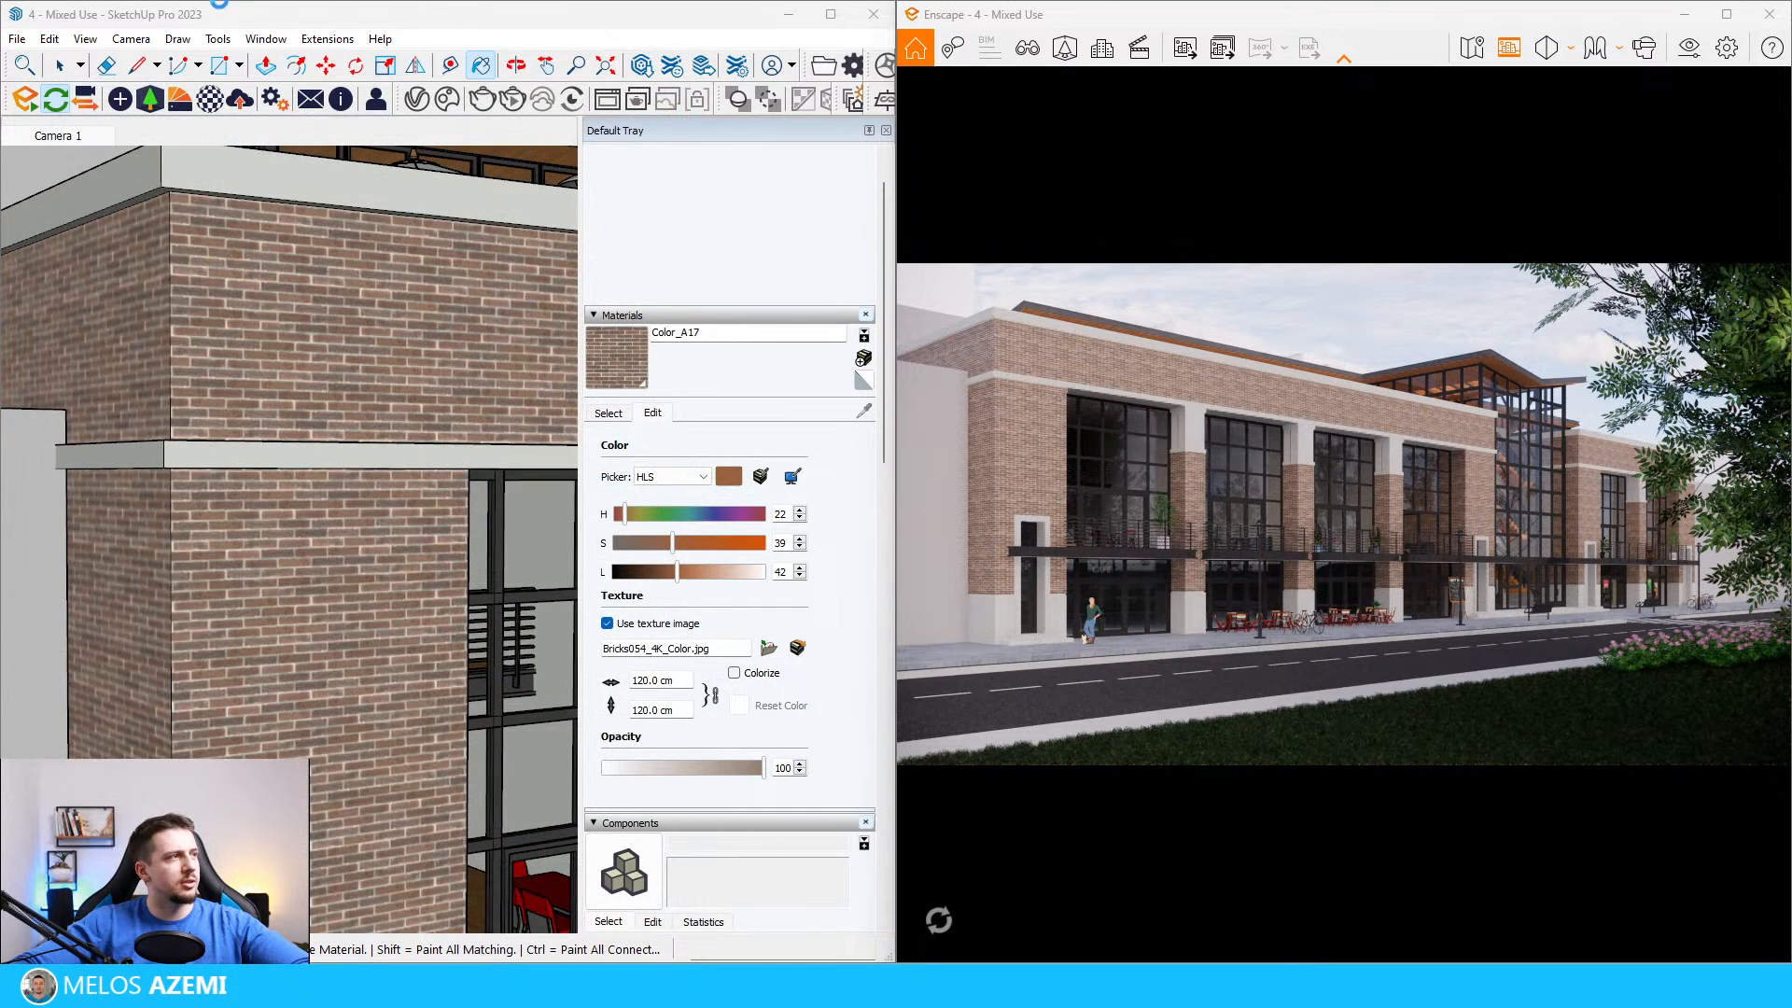
Step: Import the Brick 01 material from the Bricks category of the Enscape Material Library and close the library
left_click(180, 98)
left_click(191, 239)
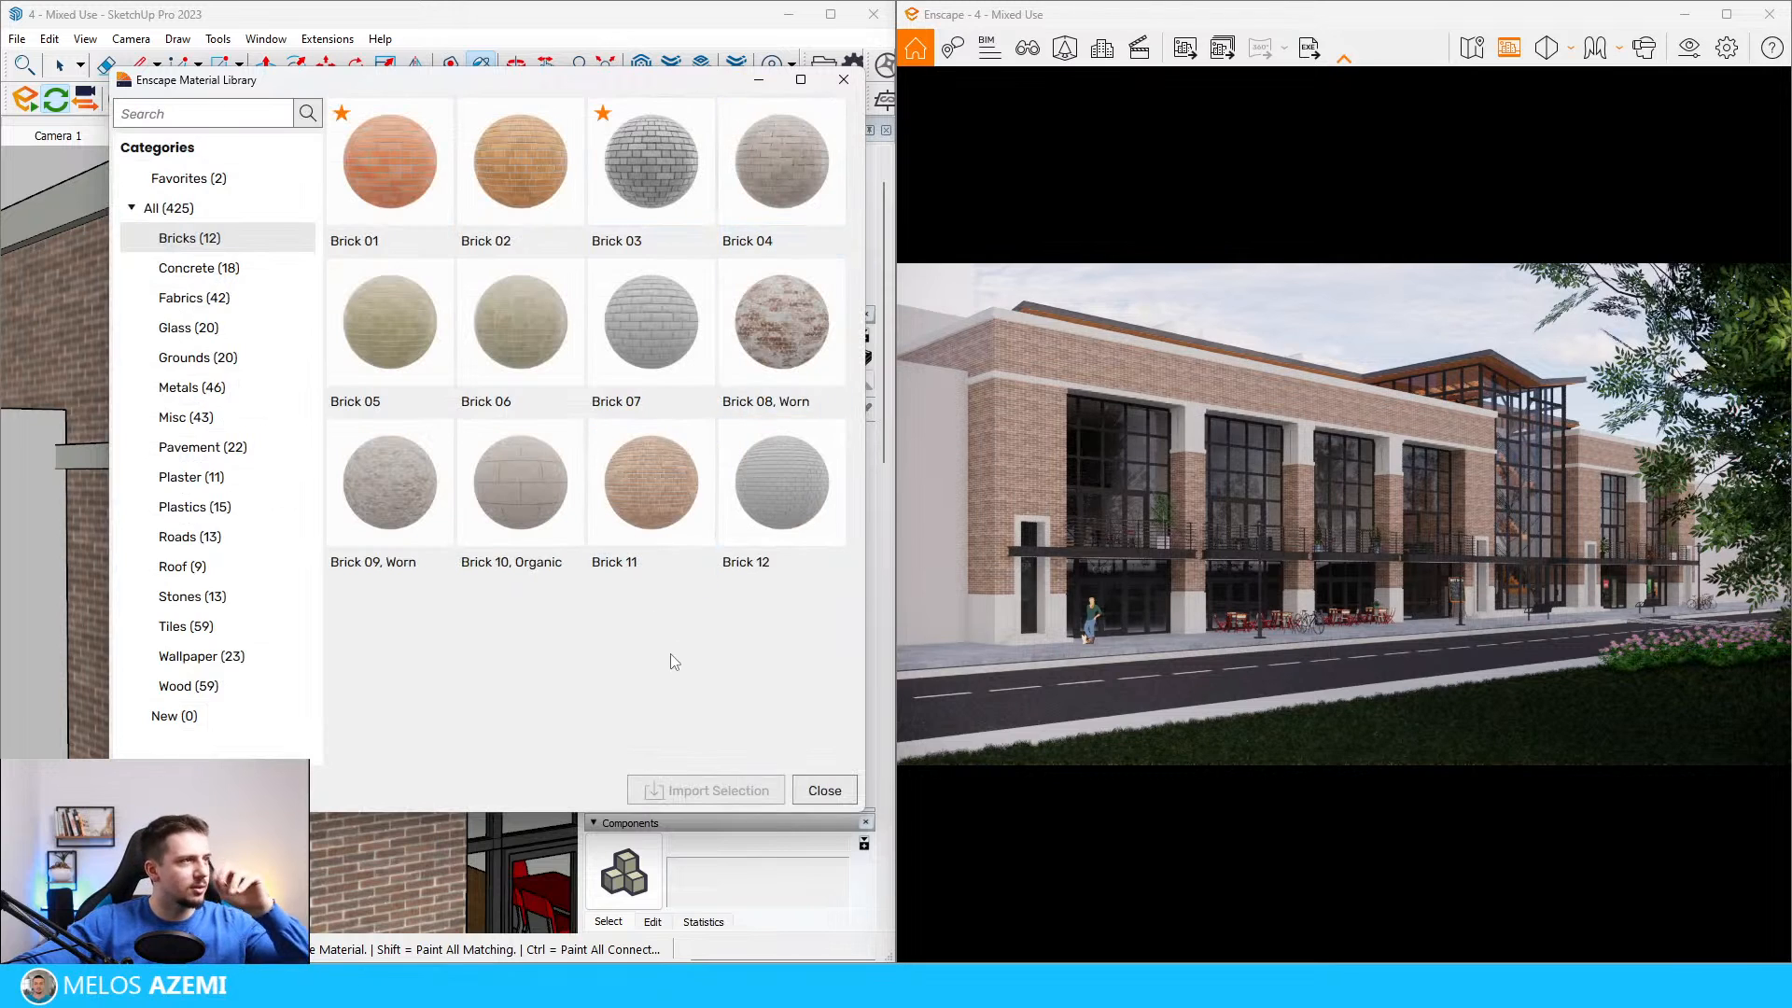
left_click(390, 173)
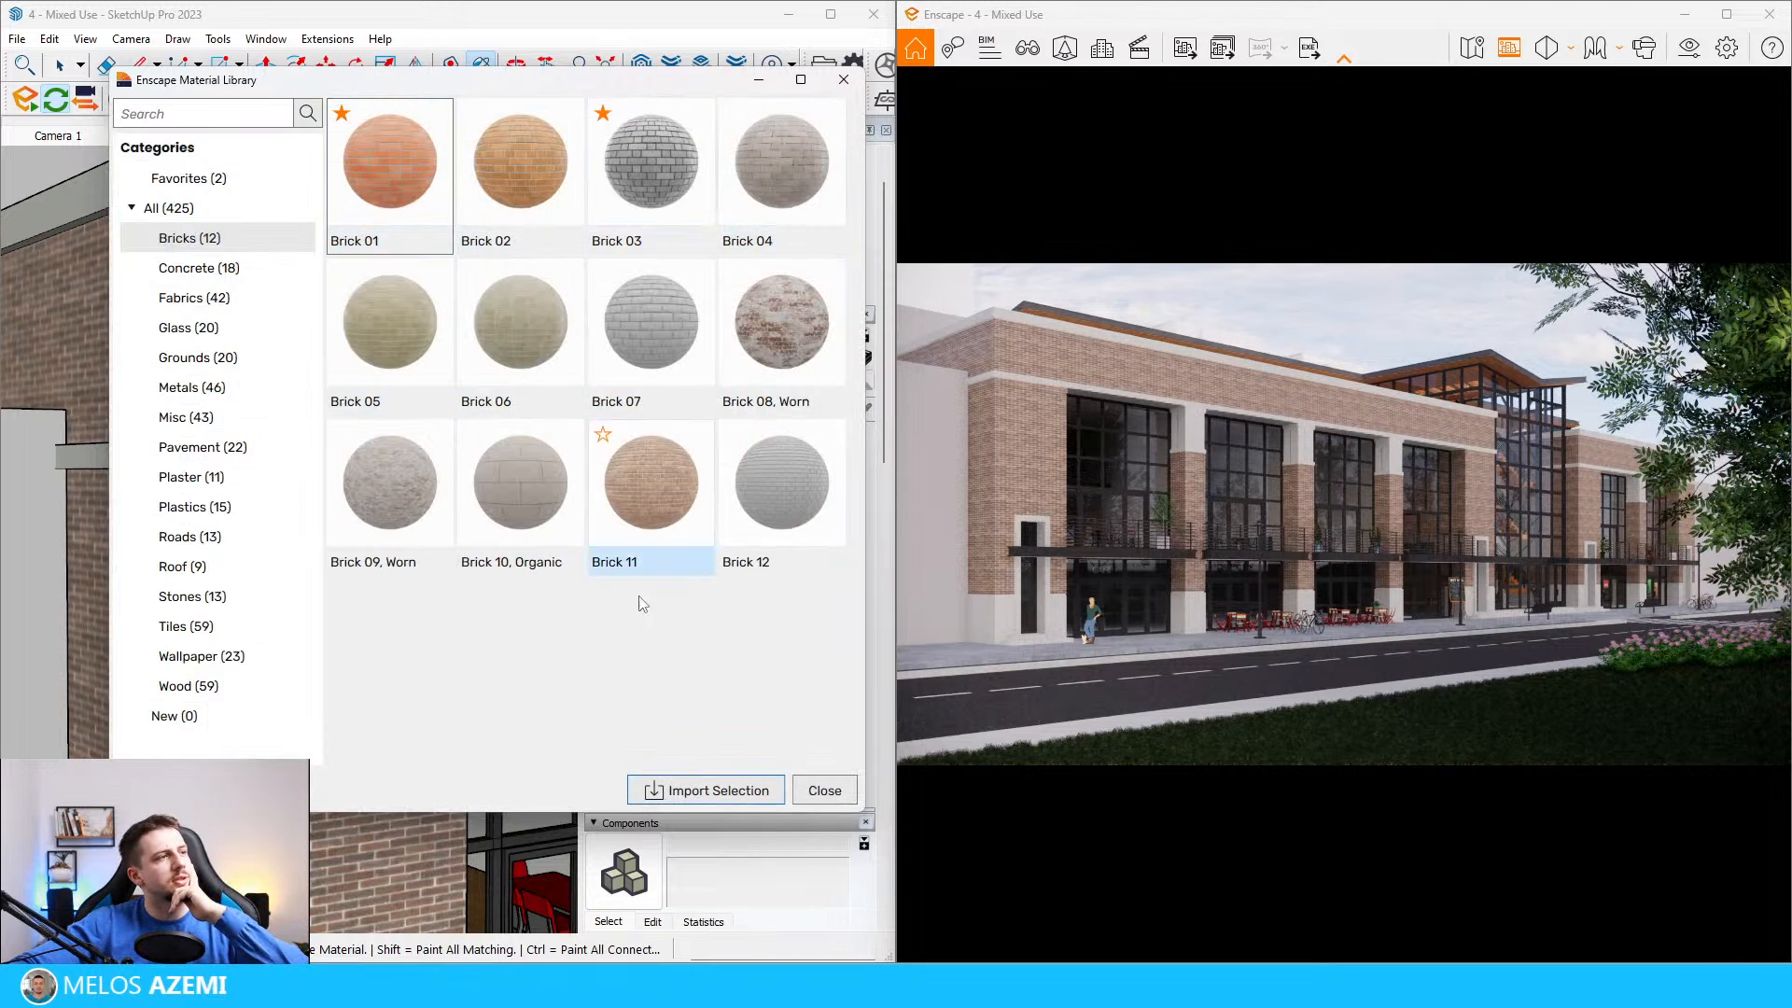
left_click(705, 790)
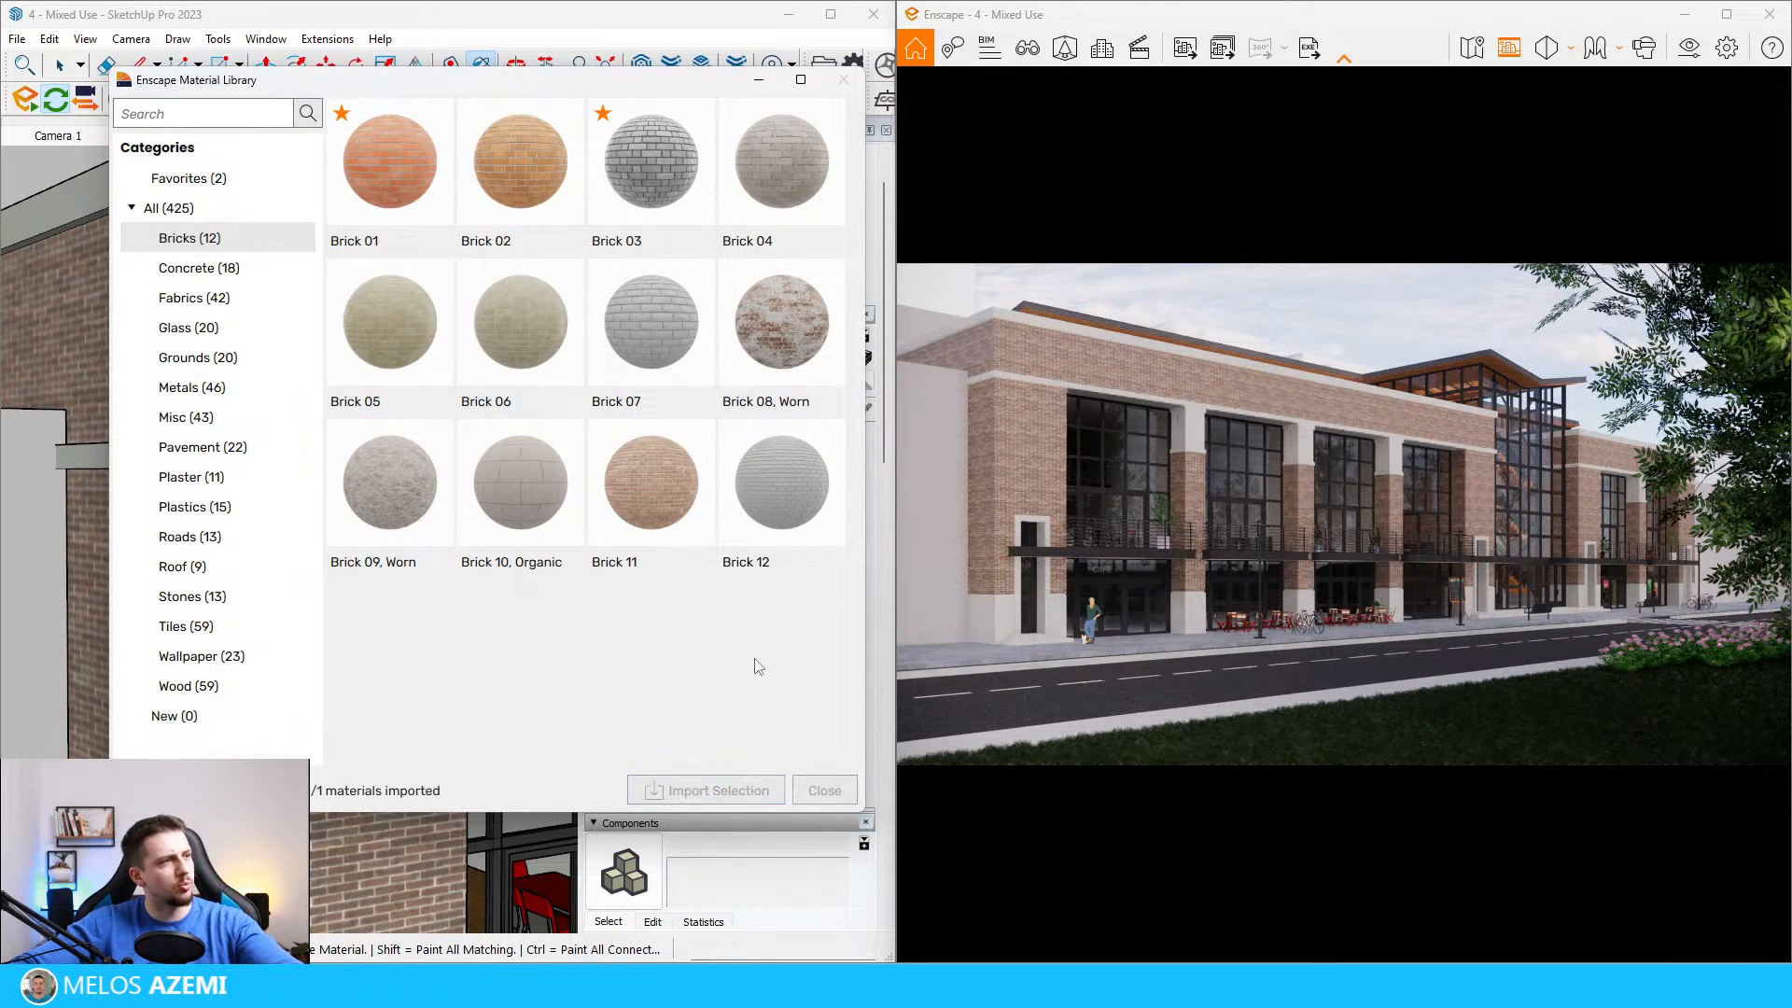
left_click(844, 80)
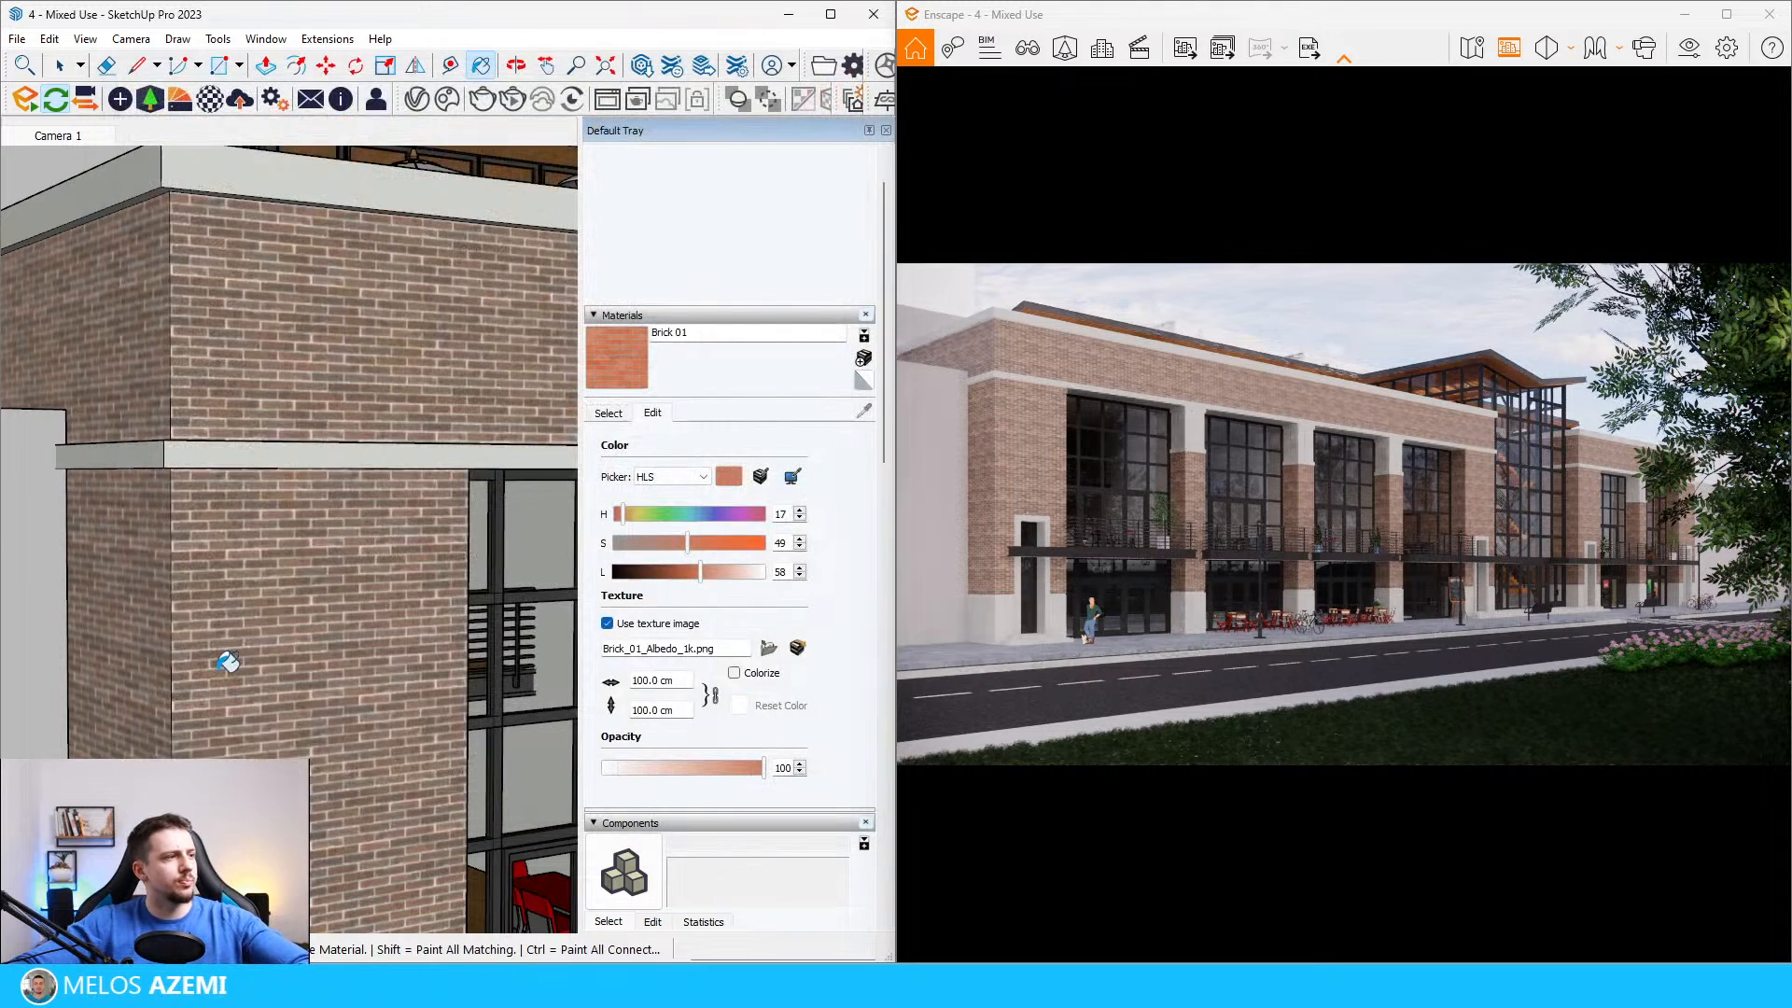
Step: Enter the building's nested groups for editing, down to the upper brick band of the facade
scroll(372, 560, "up", 5)
left_click(372, 425)
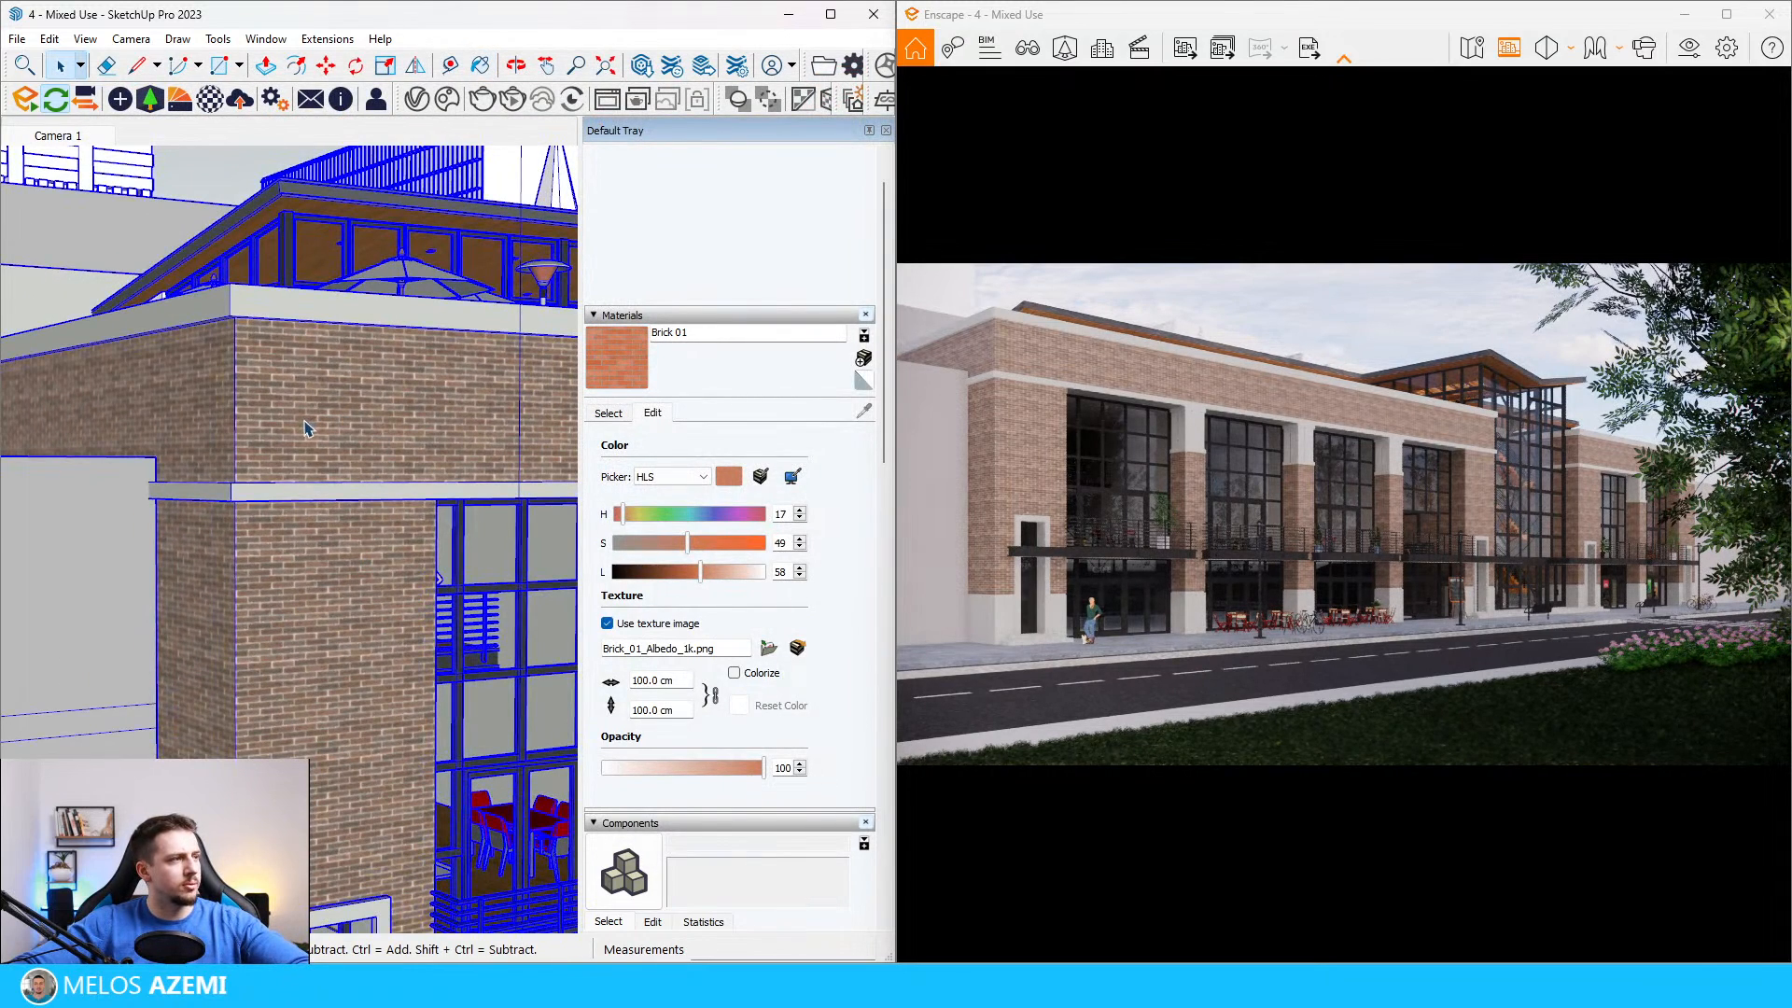
double_click(306, 423)
left_click(271, 447)
scroll(320, 425, "down", 3)
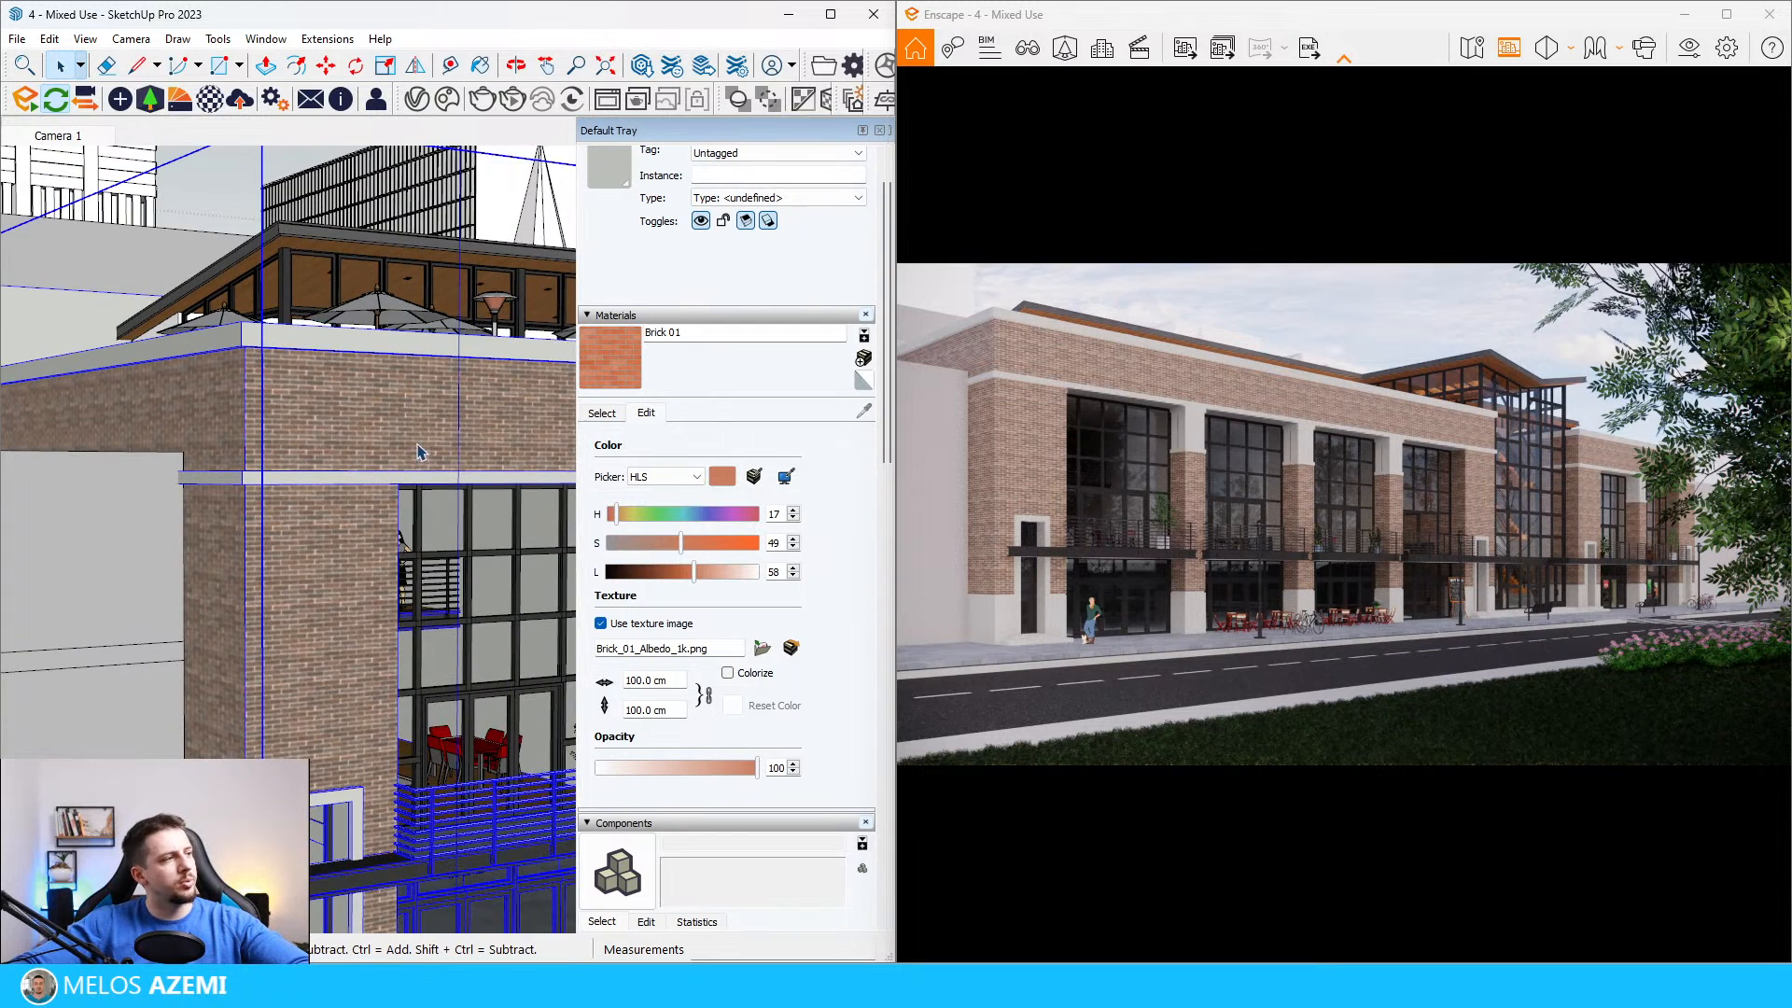
double_click(557, 367)
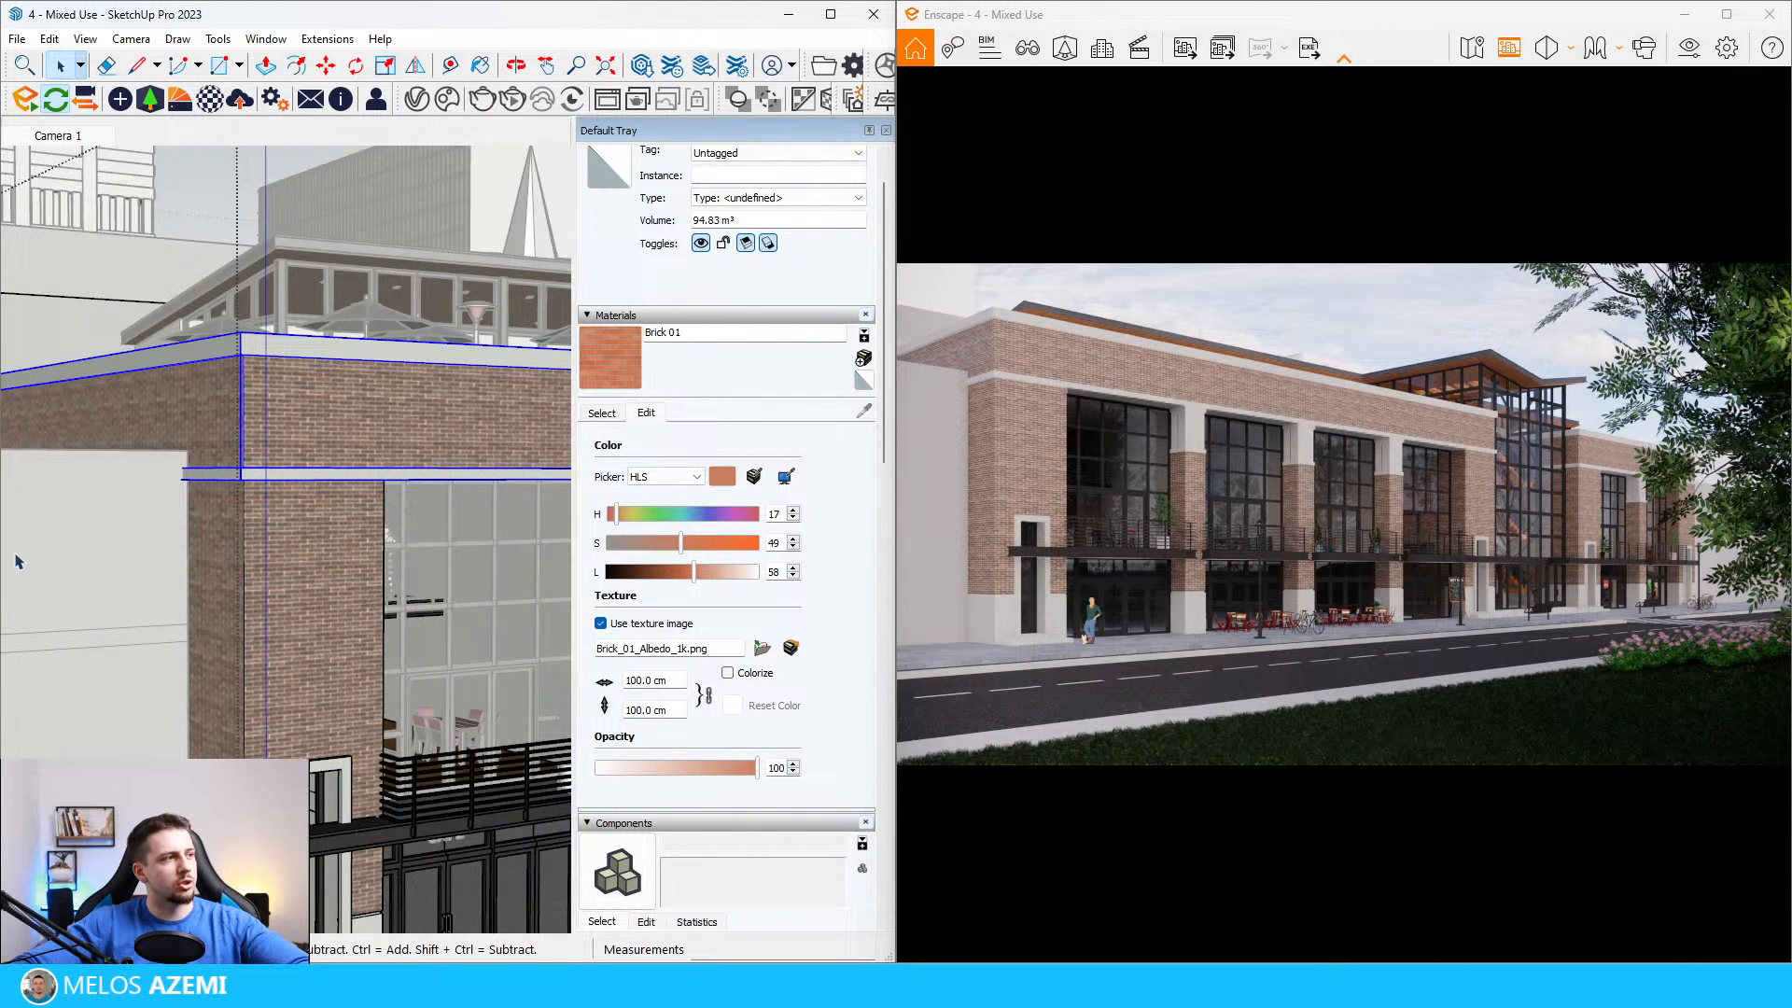
scroll(270, 446, "down", 1)
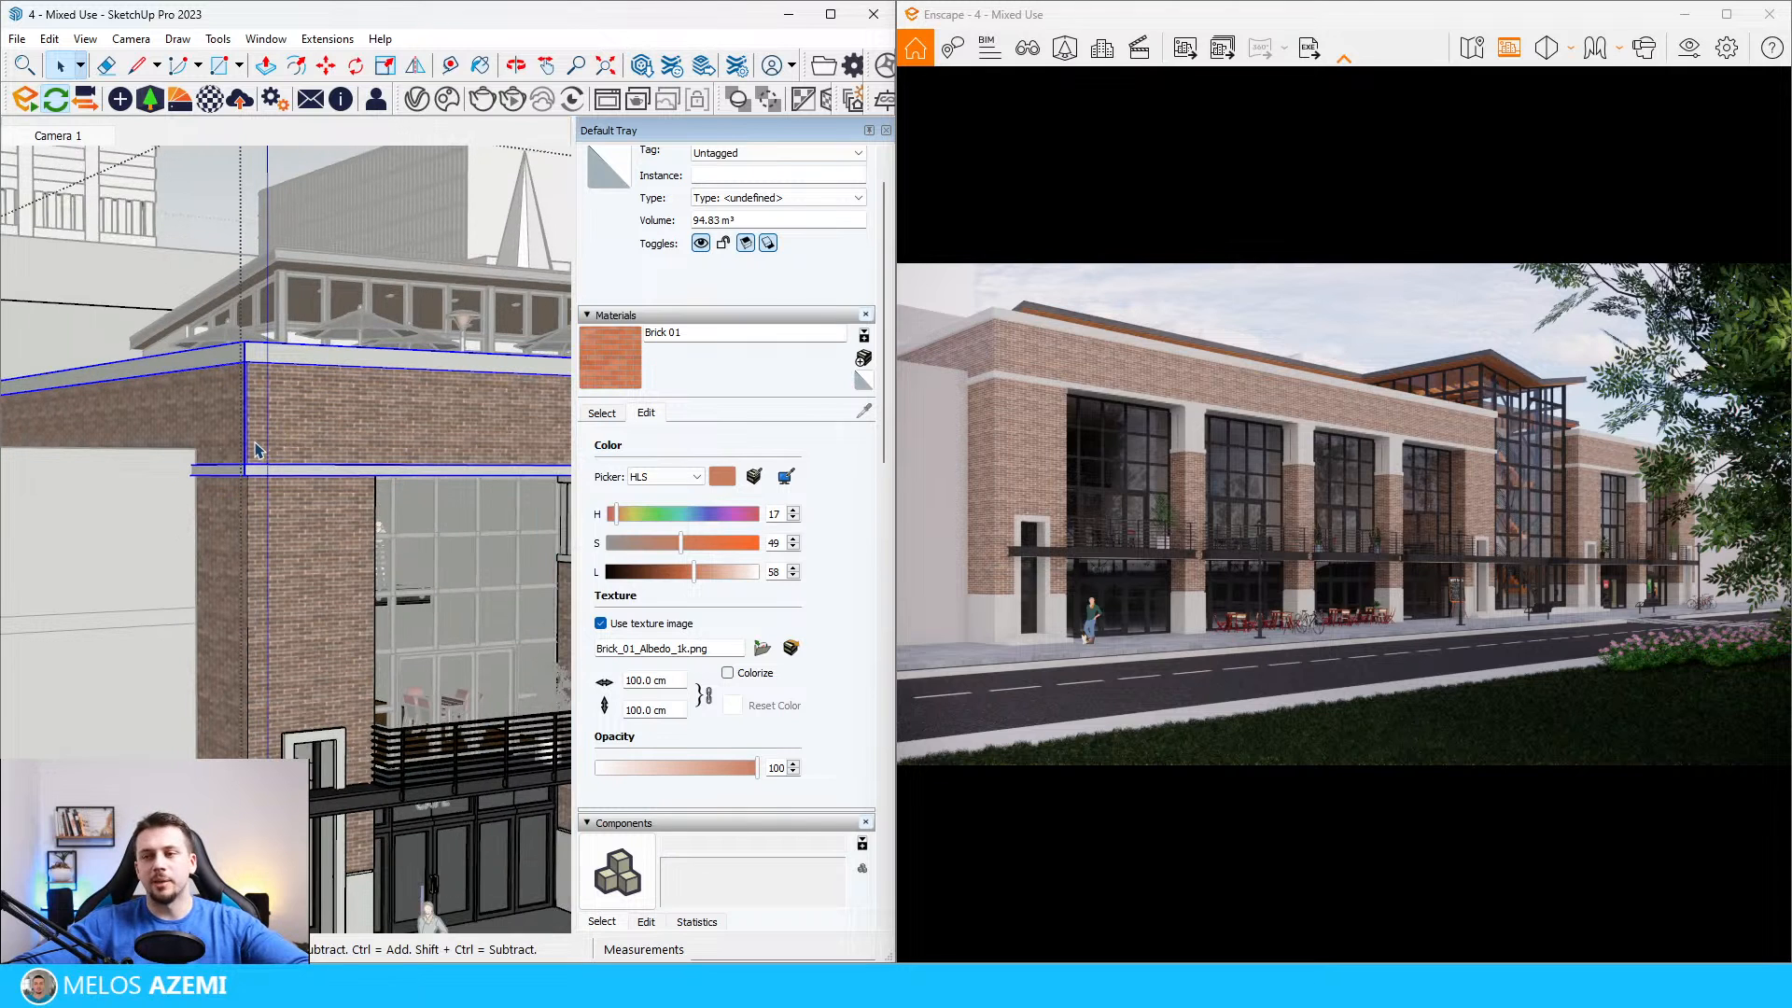
scroll(313, 432, "down", 2)
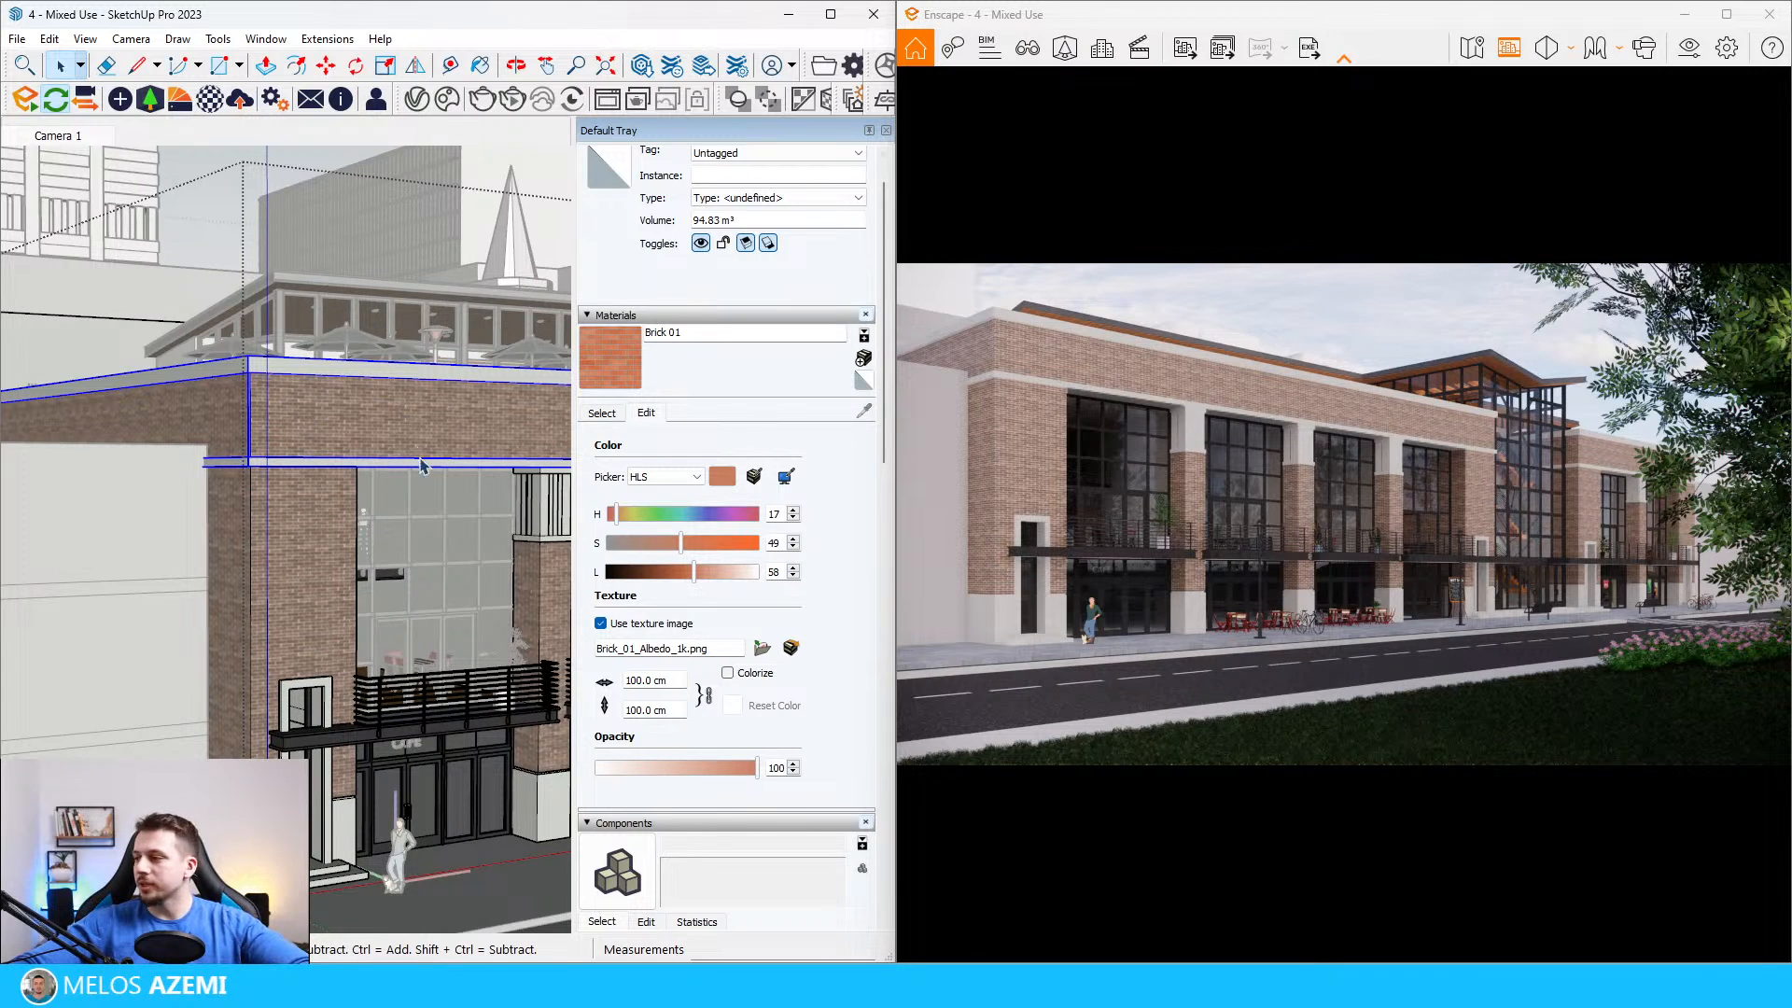
scroll(435, 659, "down", 2)
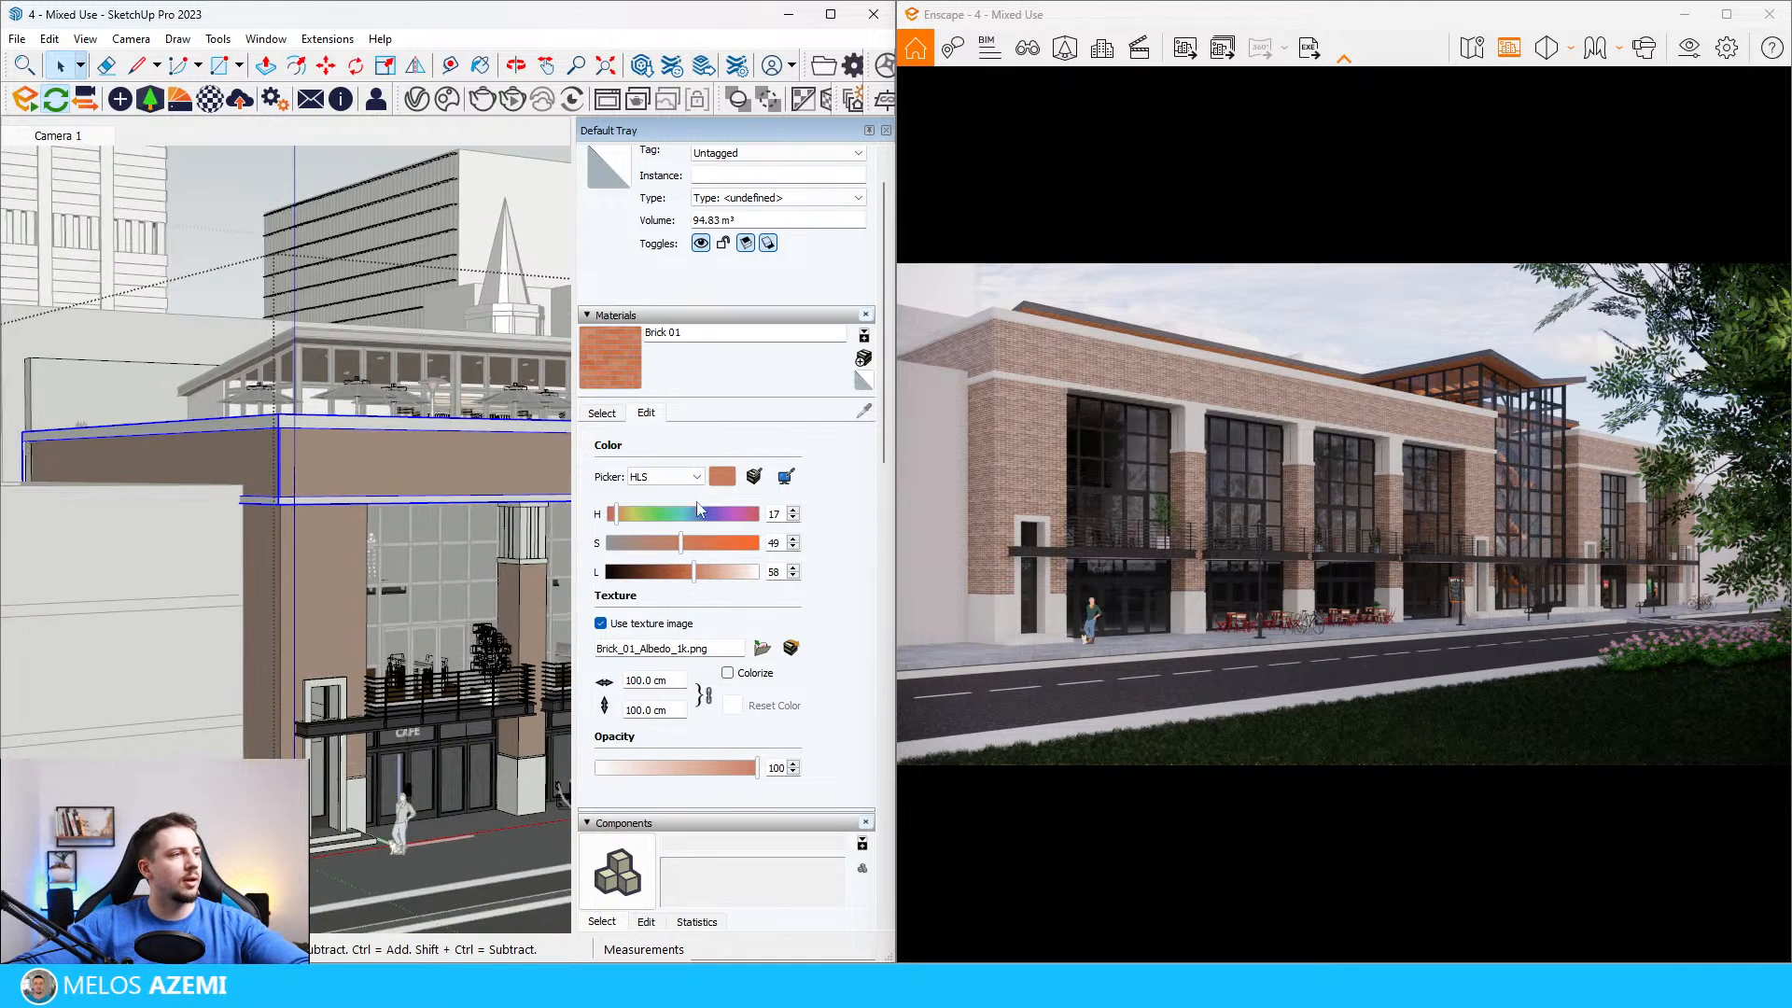
Step: Turn off profiles and edges in the edge settings of the SketchUp style
scroll(667, 872, "down", 3)
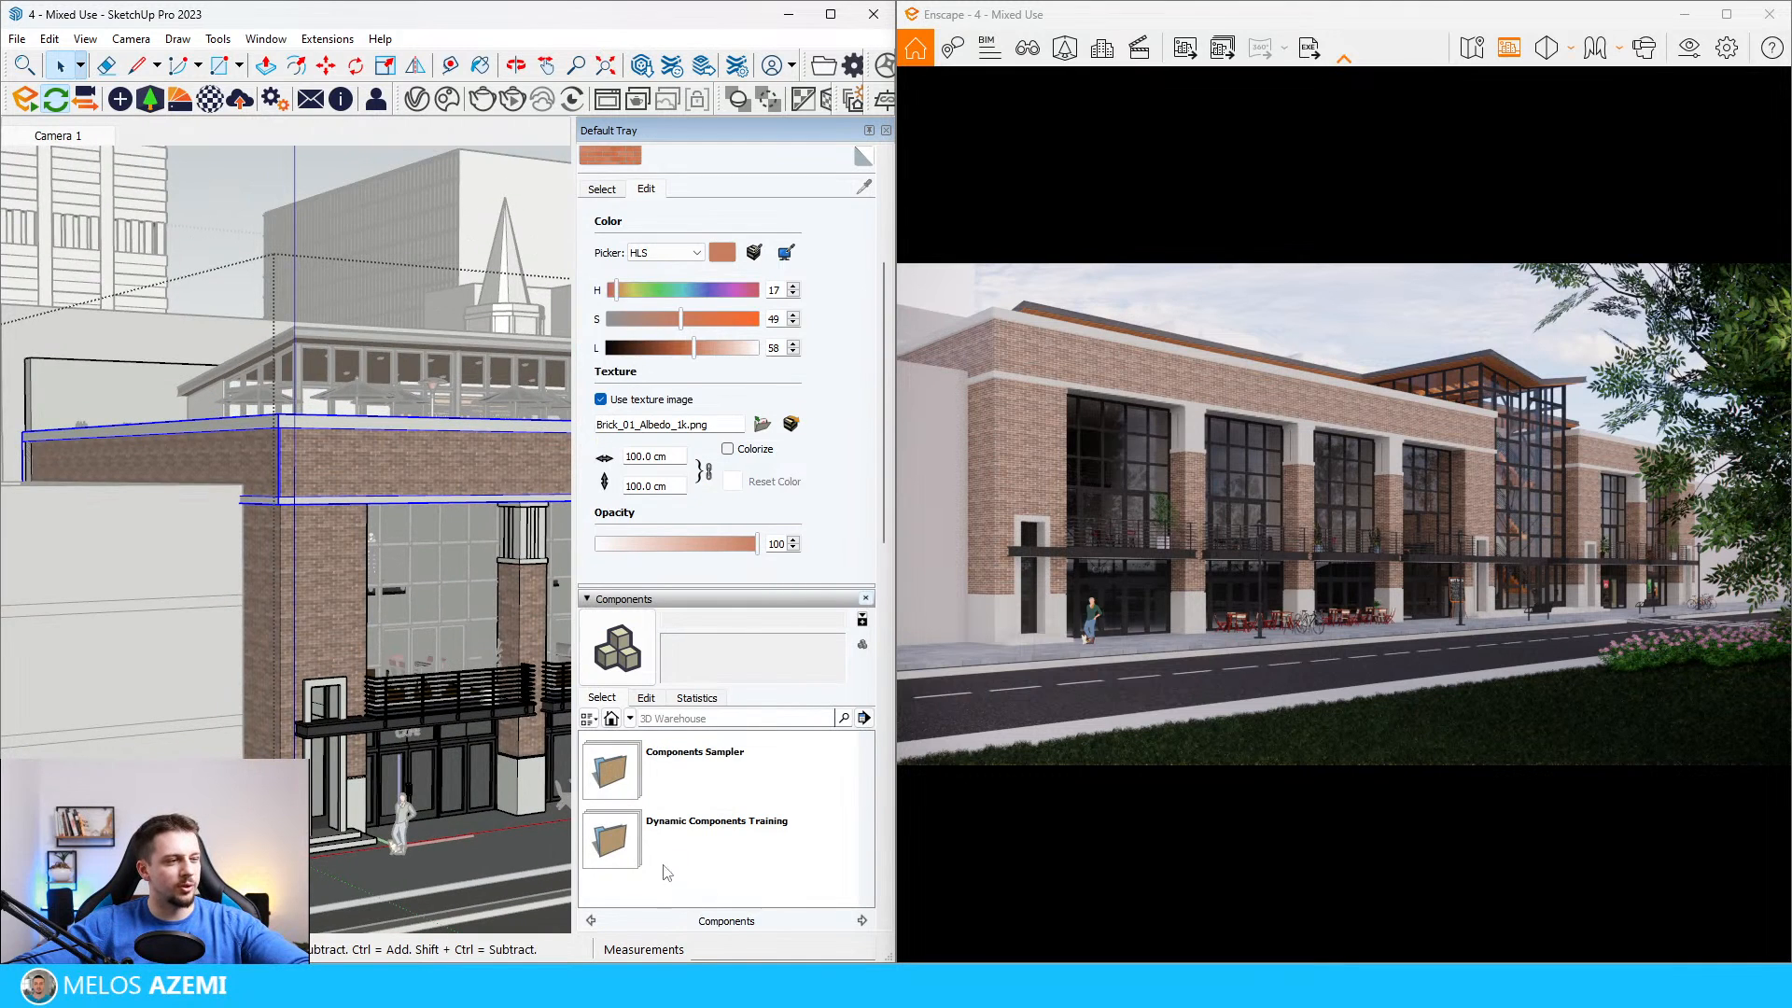
left_click(647, 700)
scroll(719, 752, "down", 4)
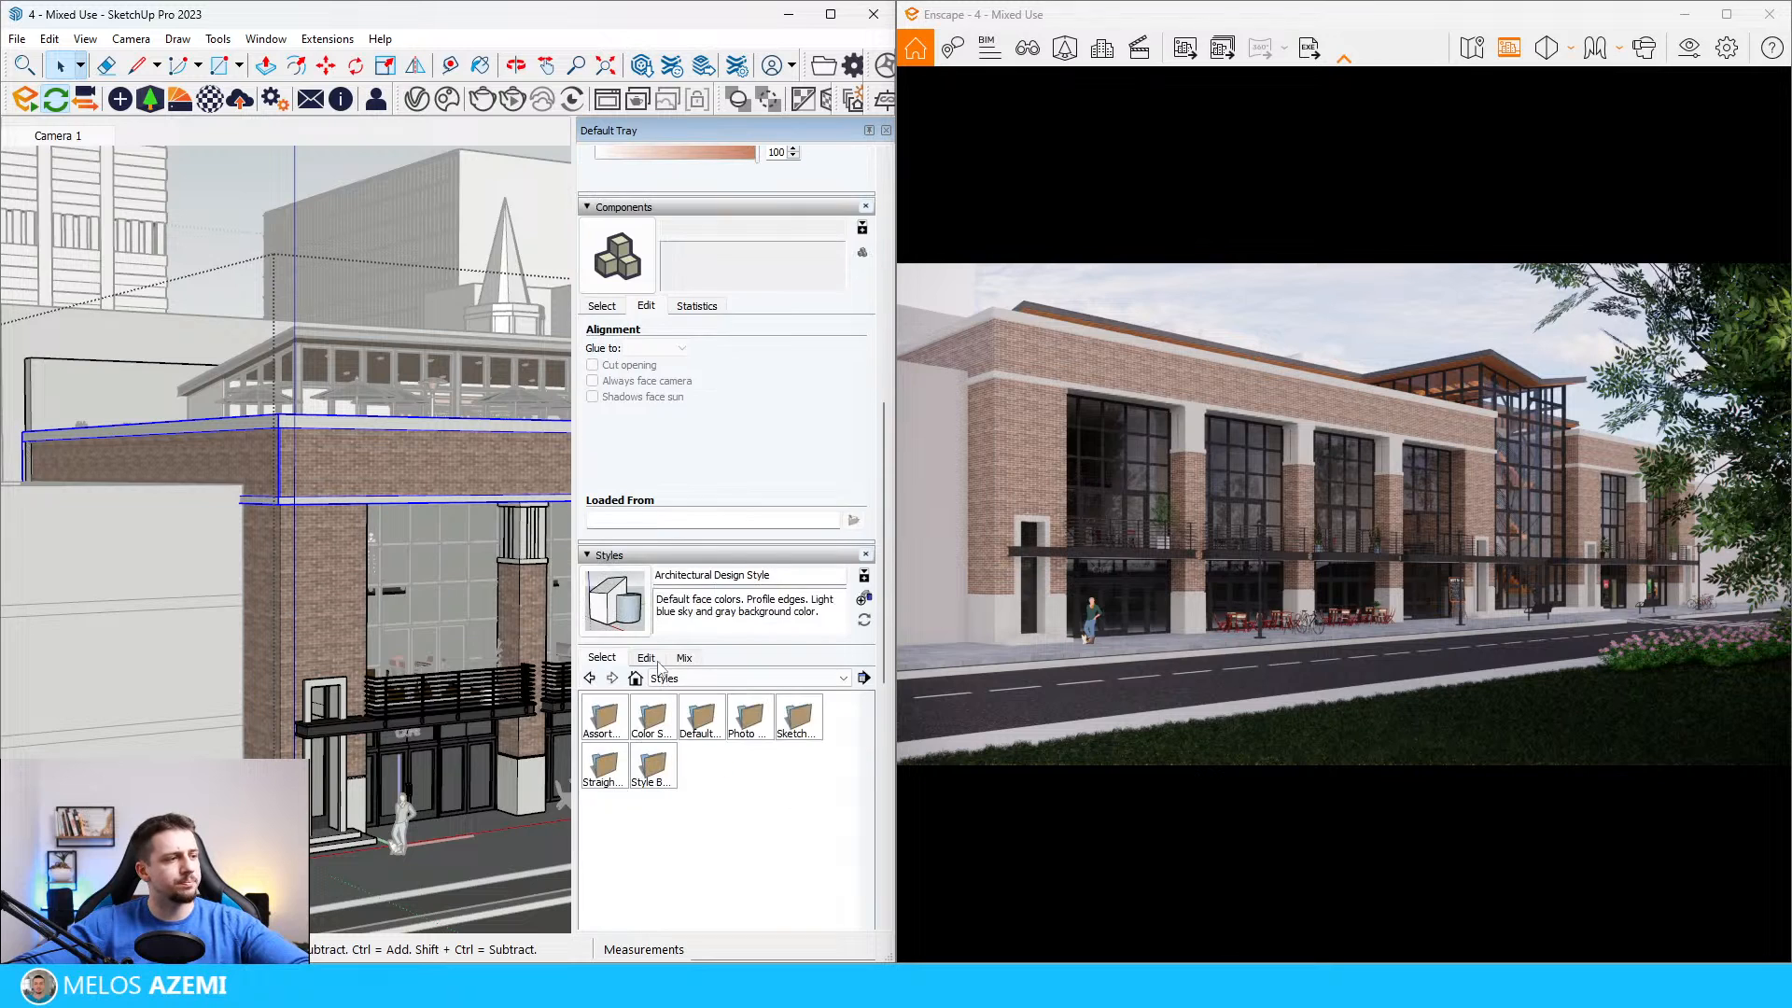
left_click(655, 661)
left_click(587, 761)
left_click(587, 716)
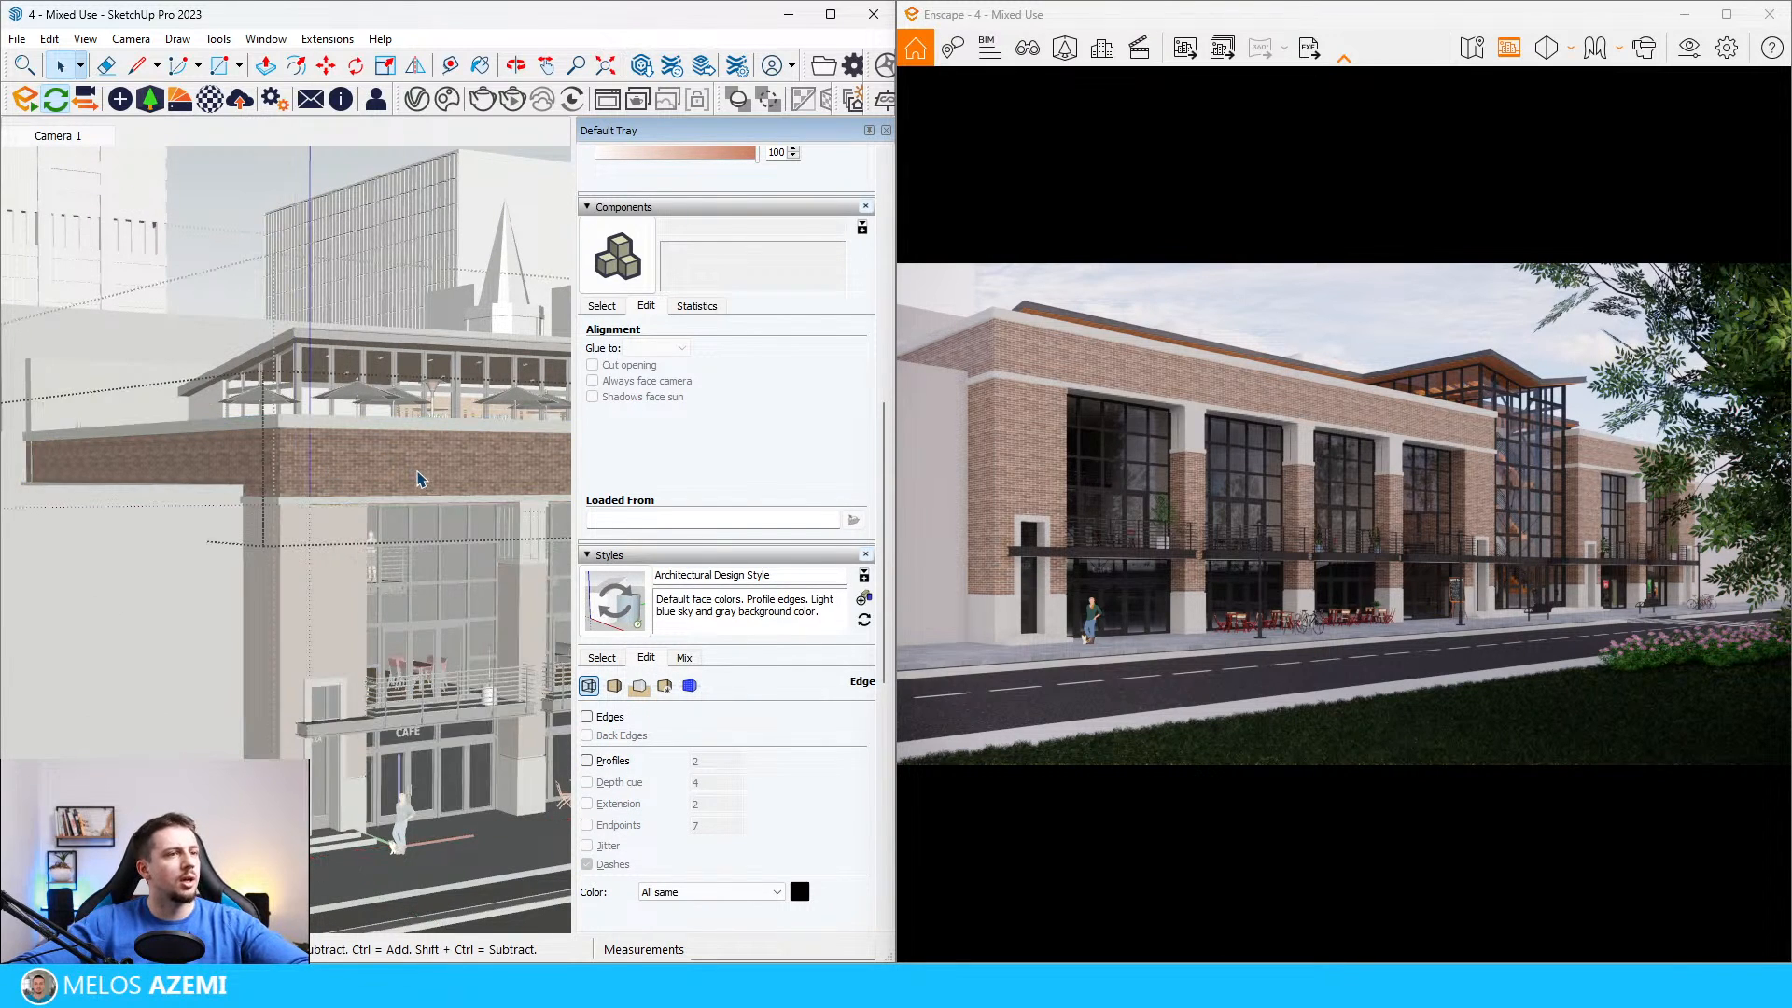
Step: Paint the upper brick band of the facade with the Brick 01 material
key("b")
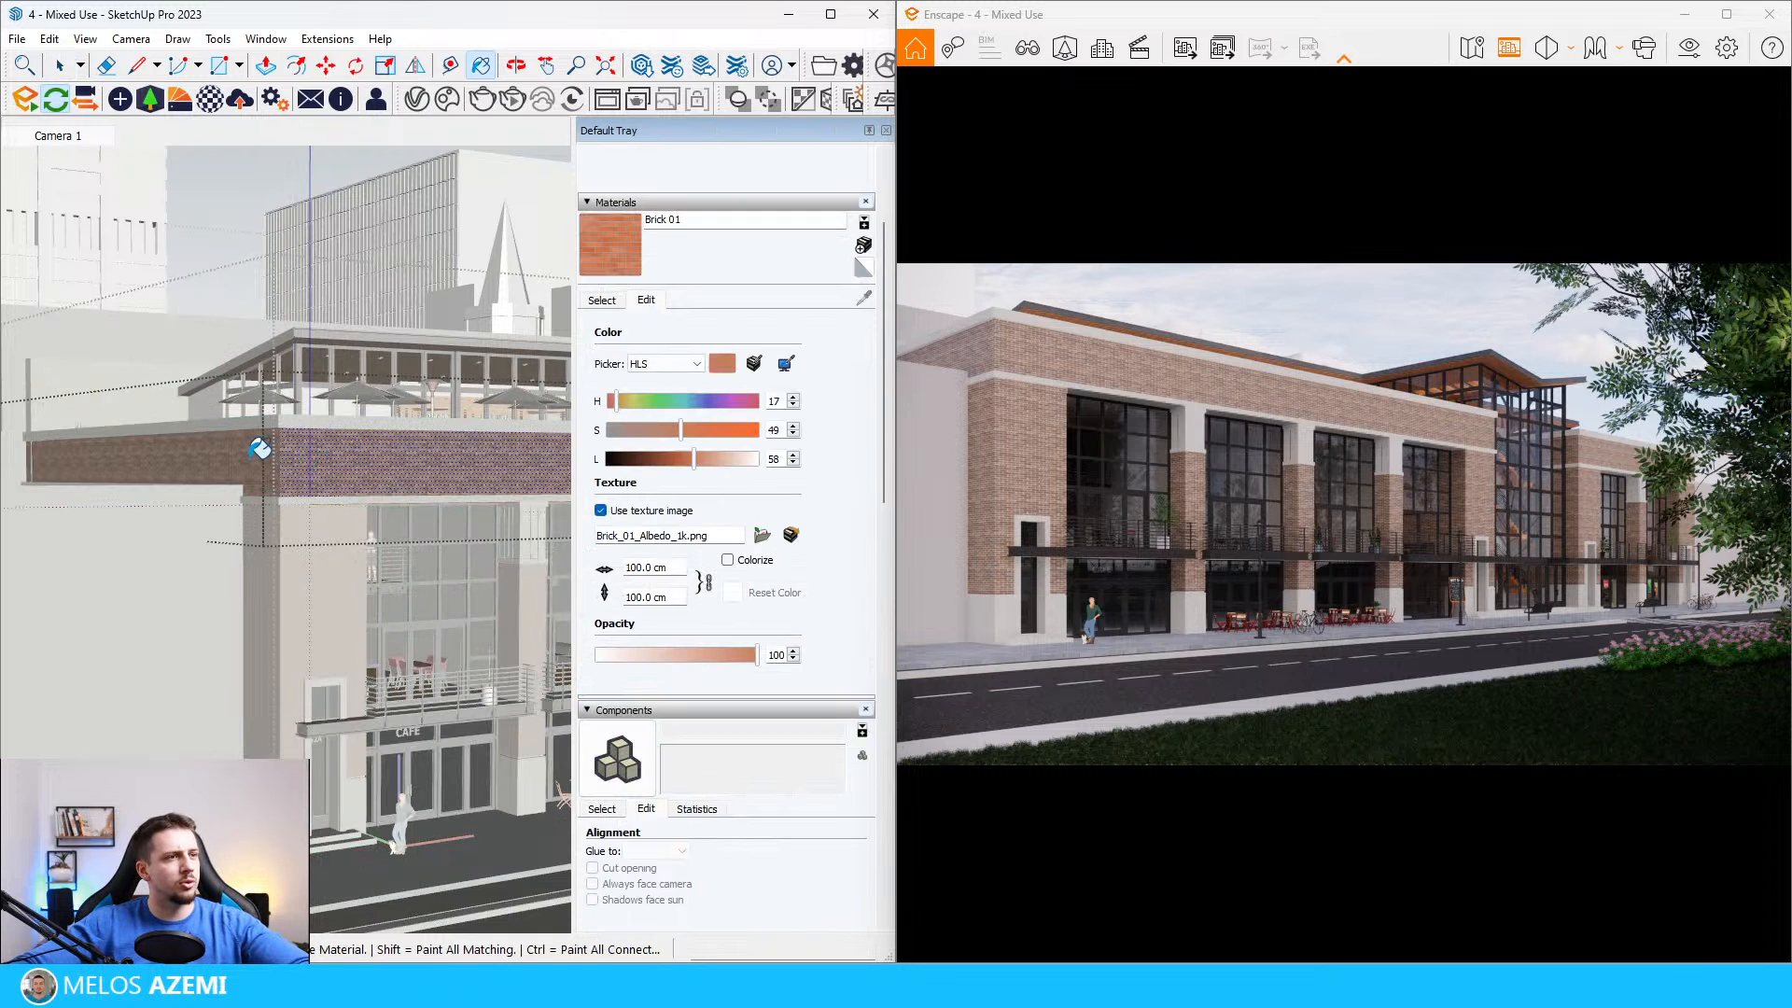
left_click(259, 449)
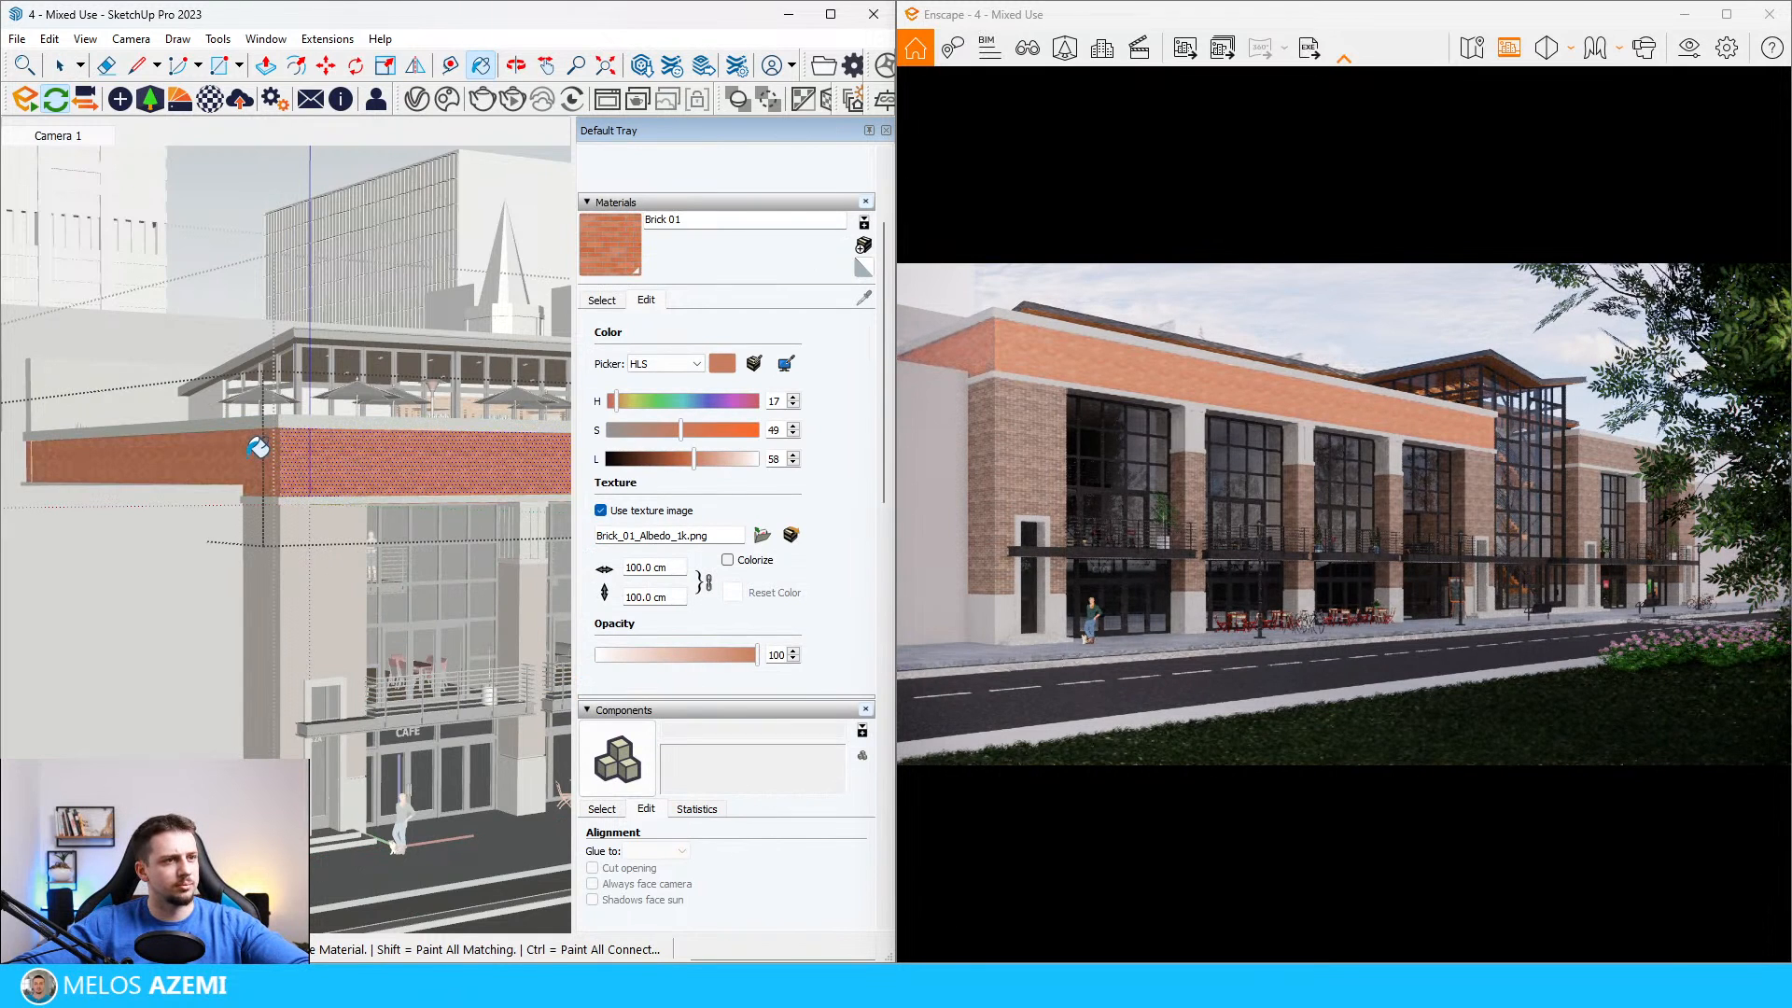
key("space")
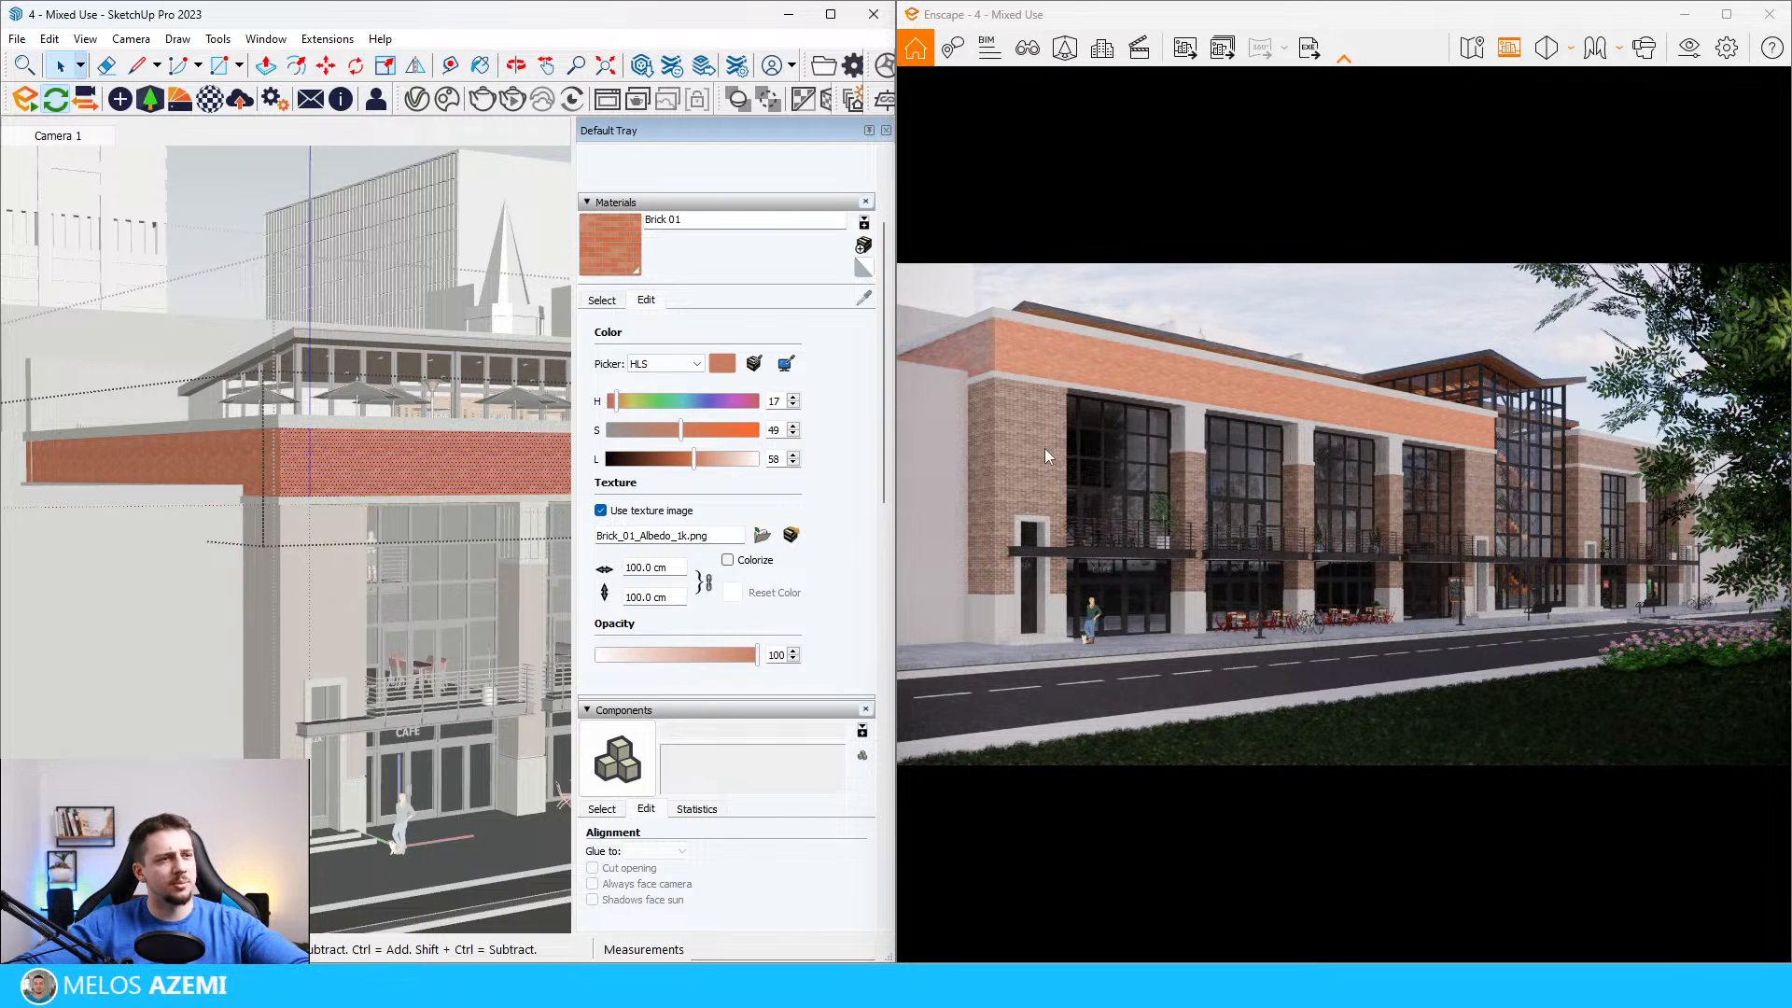
Step: Undo the Brick 01 painting on the facade's upper band and exit the nested groups
key("ctrl+z")
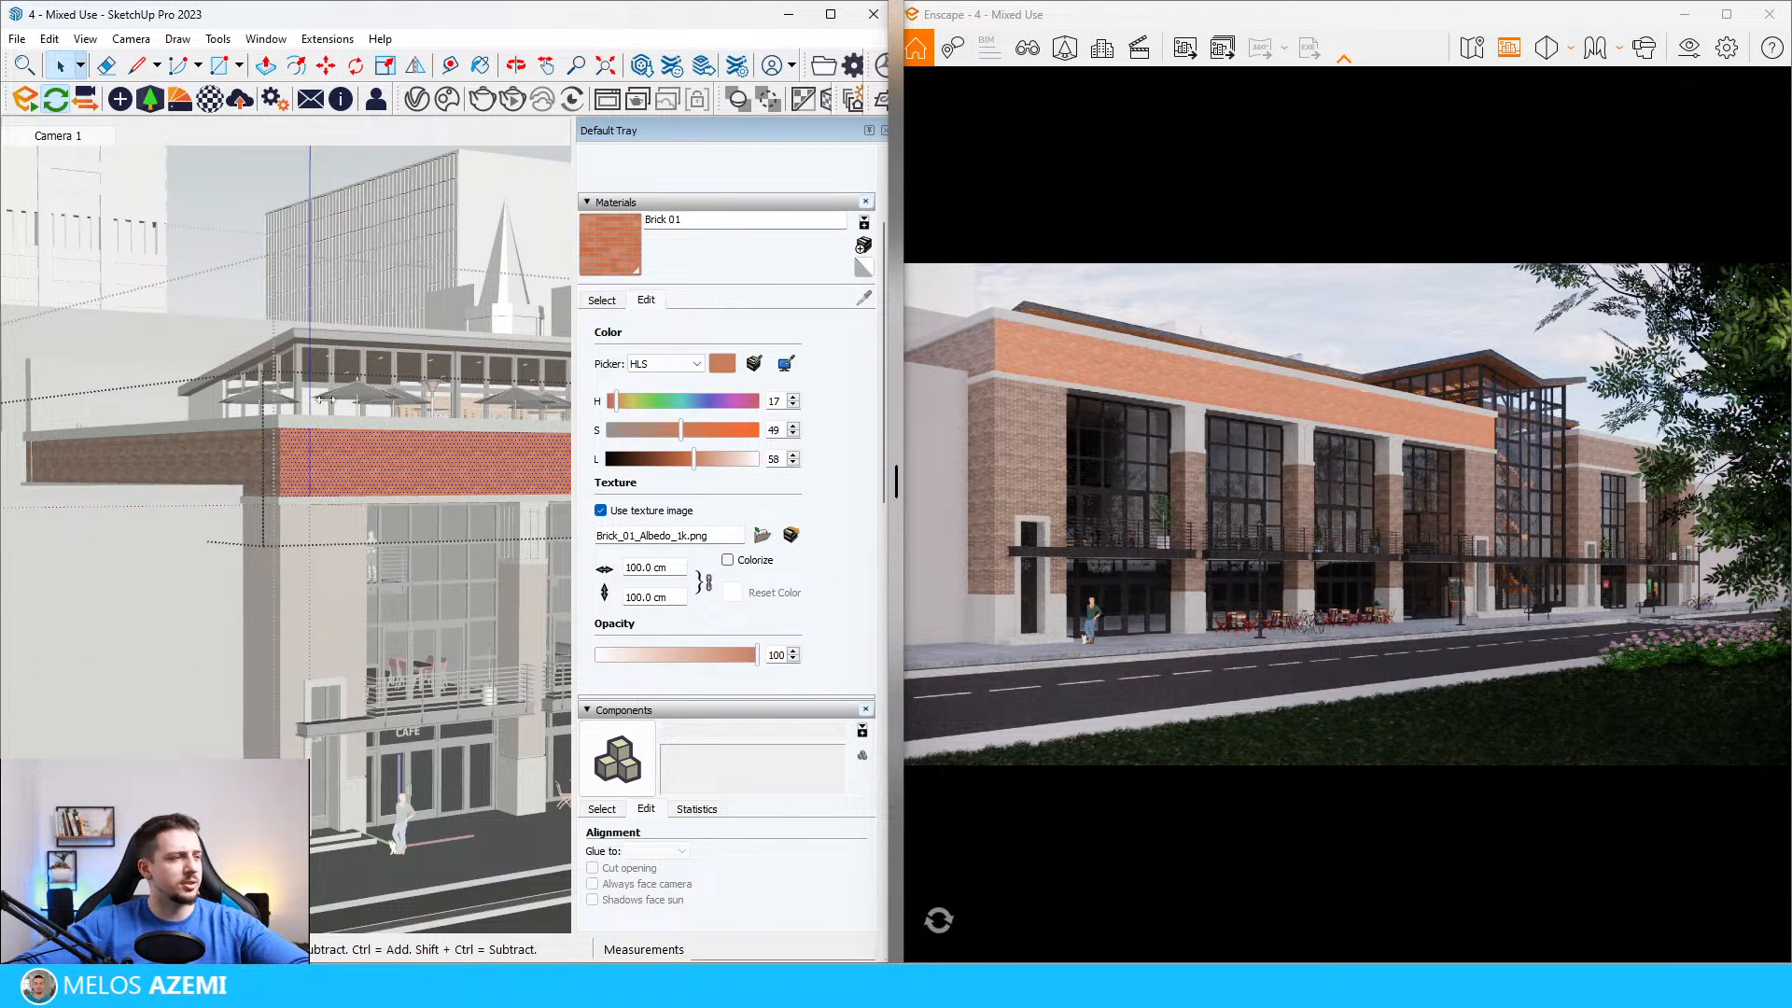
key("ctrl+z")
key("Escape")
key("Escape")
Step: Sample the concrete material from the facade's trim and load Concrete.jpg as its texture image
scroll(329, 439, "up", 2)
scroll(420, 486, "up", 3)
key("b")
left_click(420, 530, "alt")
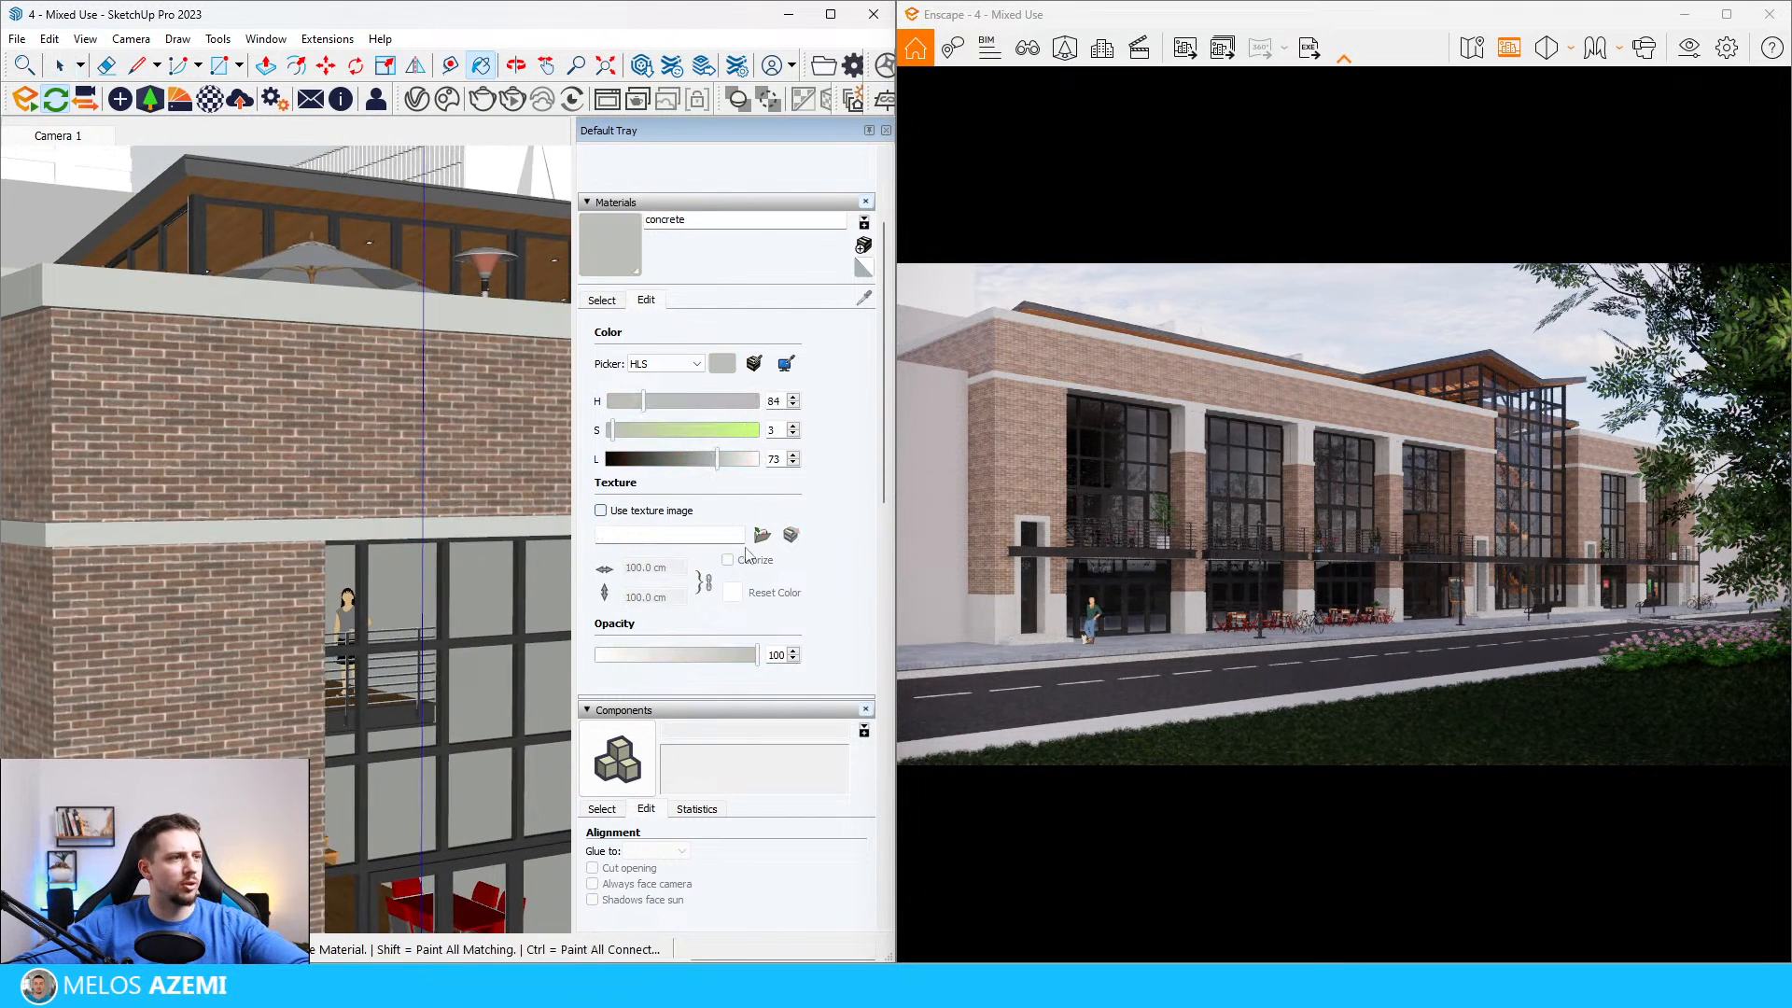
left_click(761, 535)
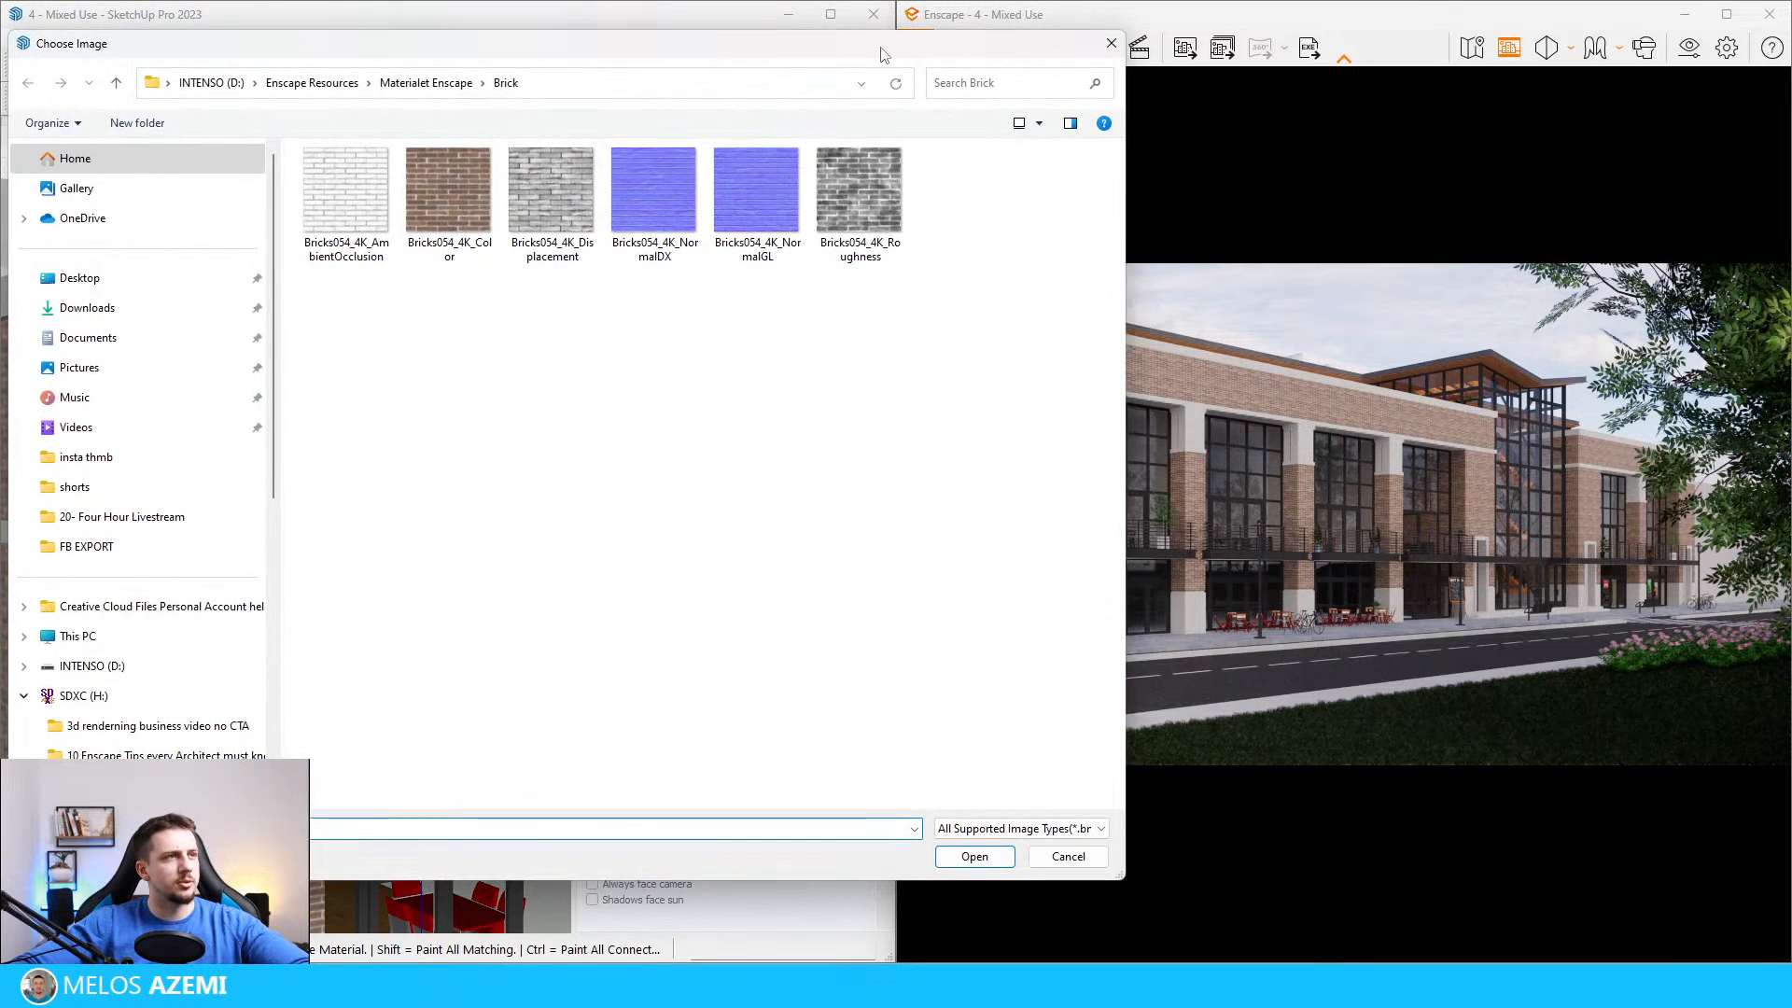
left_click_drag(882, 48, 1791, 121)
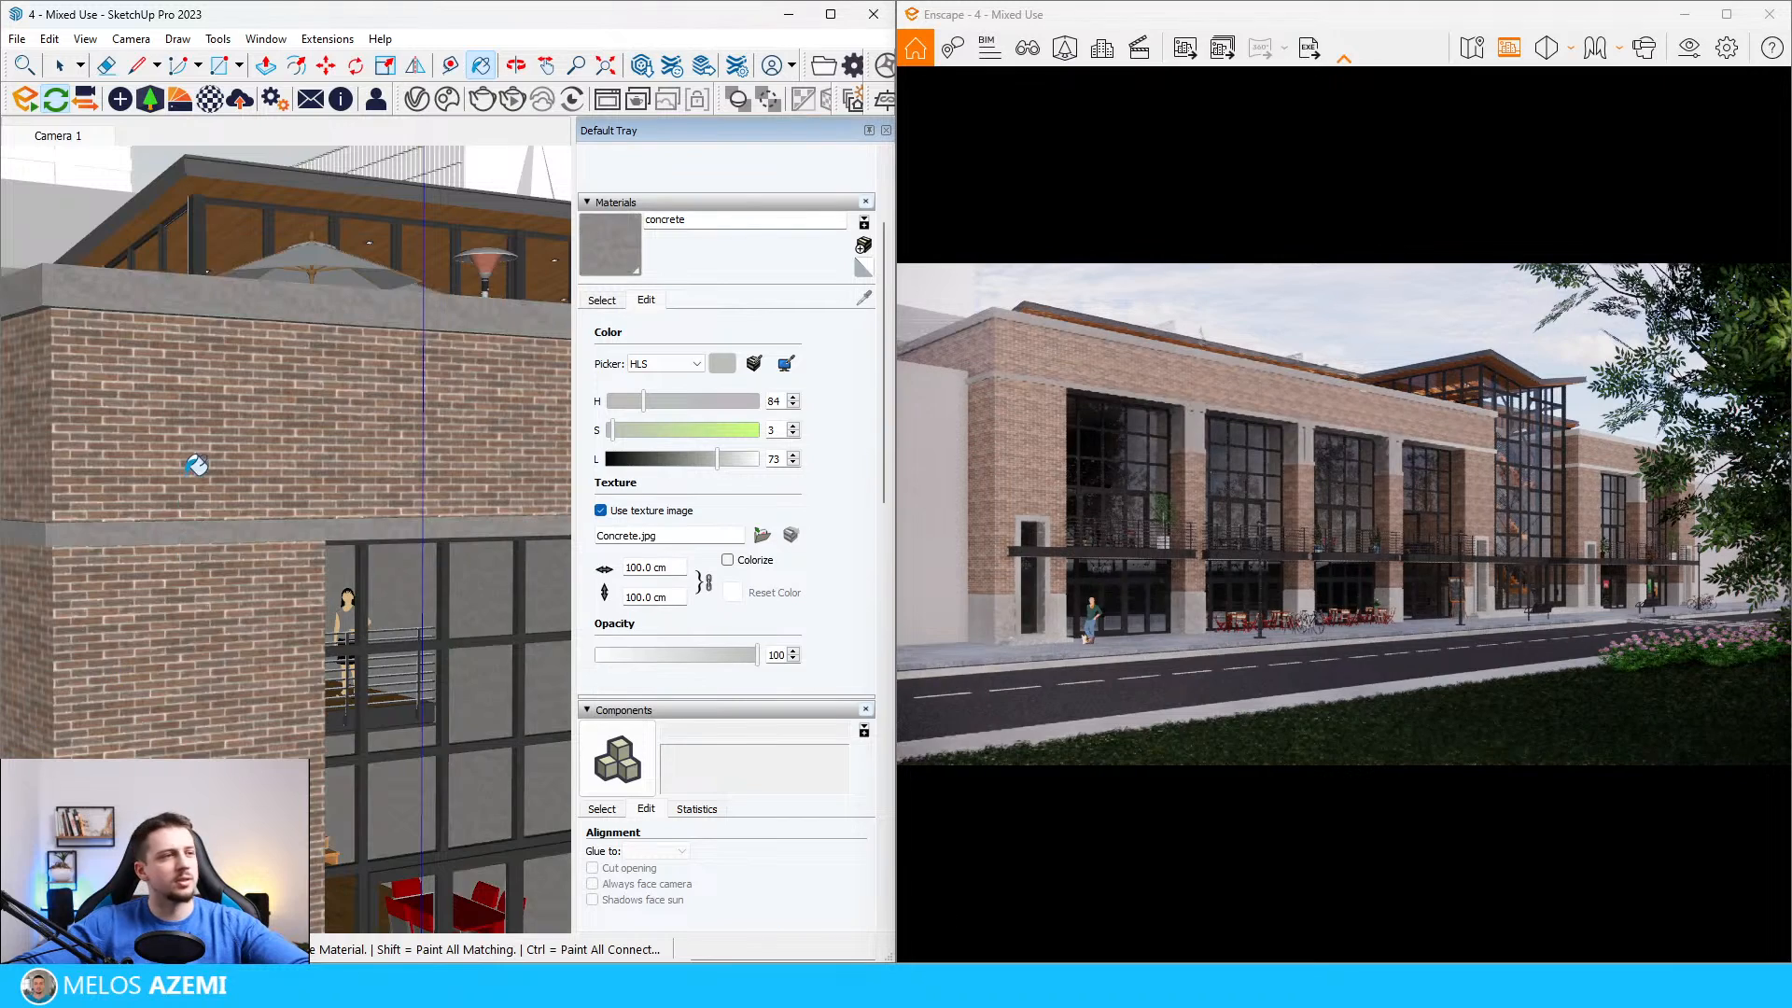
Step: Brighten the concrete material's texture by setting its HLS lightness to 86
scroll(229, 513, "up", 1)
scroll(229, 513, "up", 6)
scroll(264, 536, "down", 6)
middle_click_drag(266, 536, 356, 588)
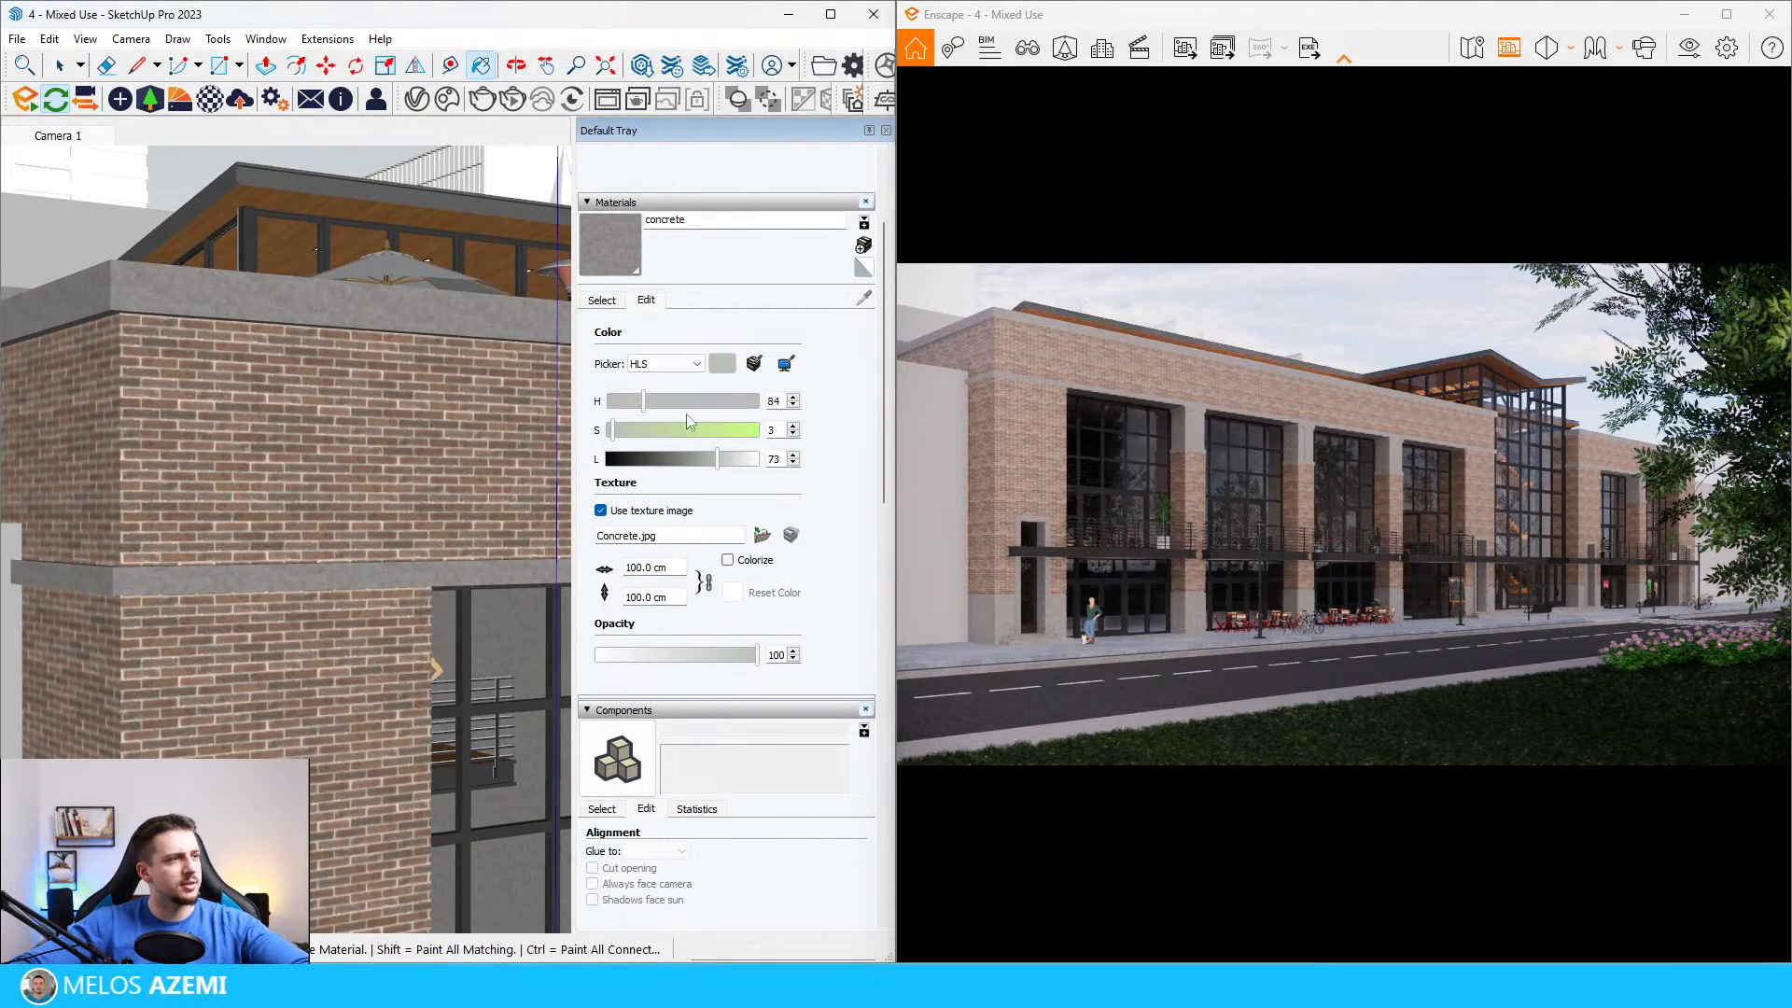
left_click(737, 459)
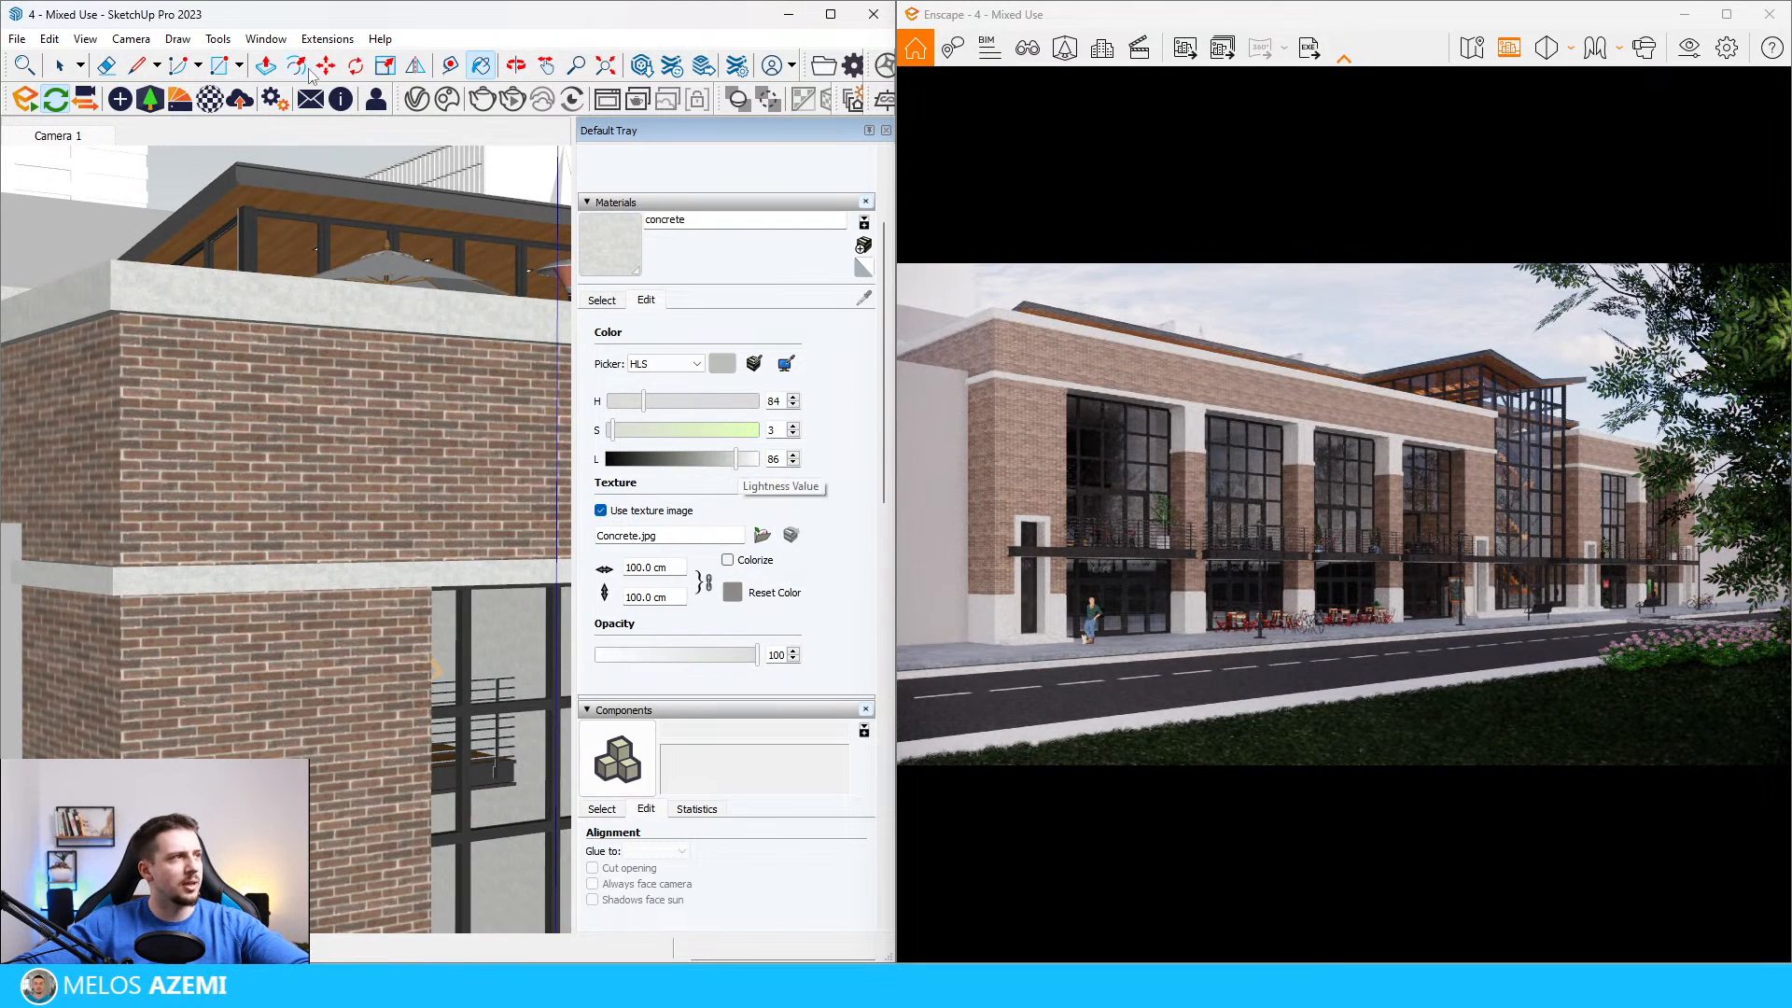
Step: Load Concrete.jpg as the concrete material's bump map in the Enscape Material Editor and set its amount to 10
left_click(210, 98)
left_click_drag(358, 119, 515, 125)
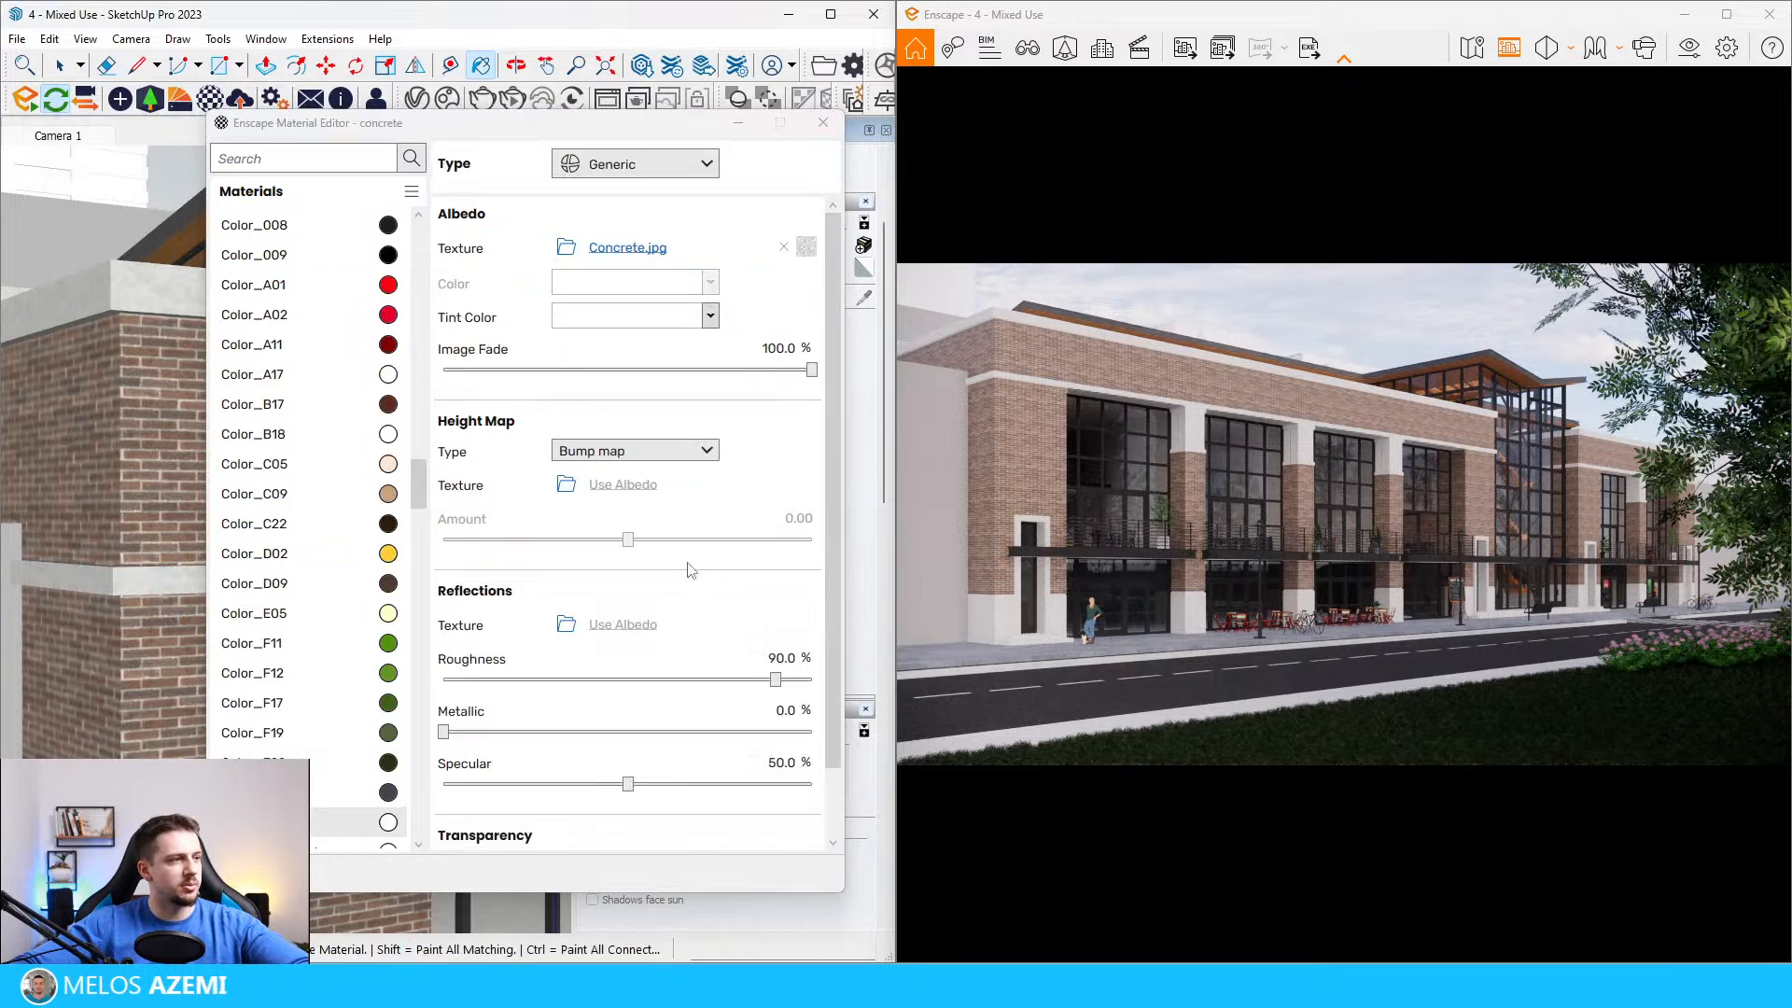
left_click(564, 485)
scroll(1034, 629, "down", 3)
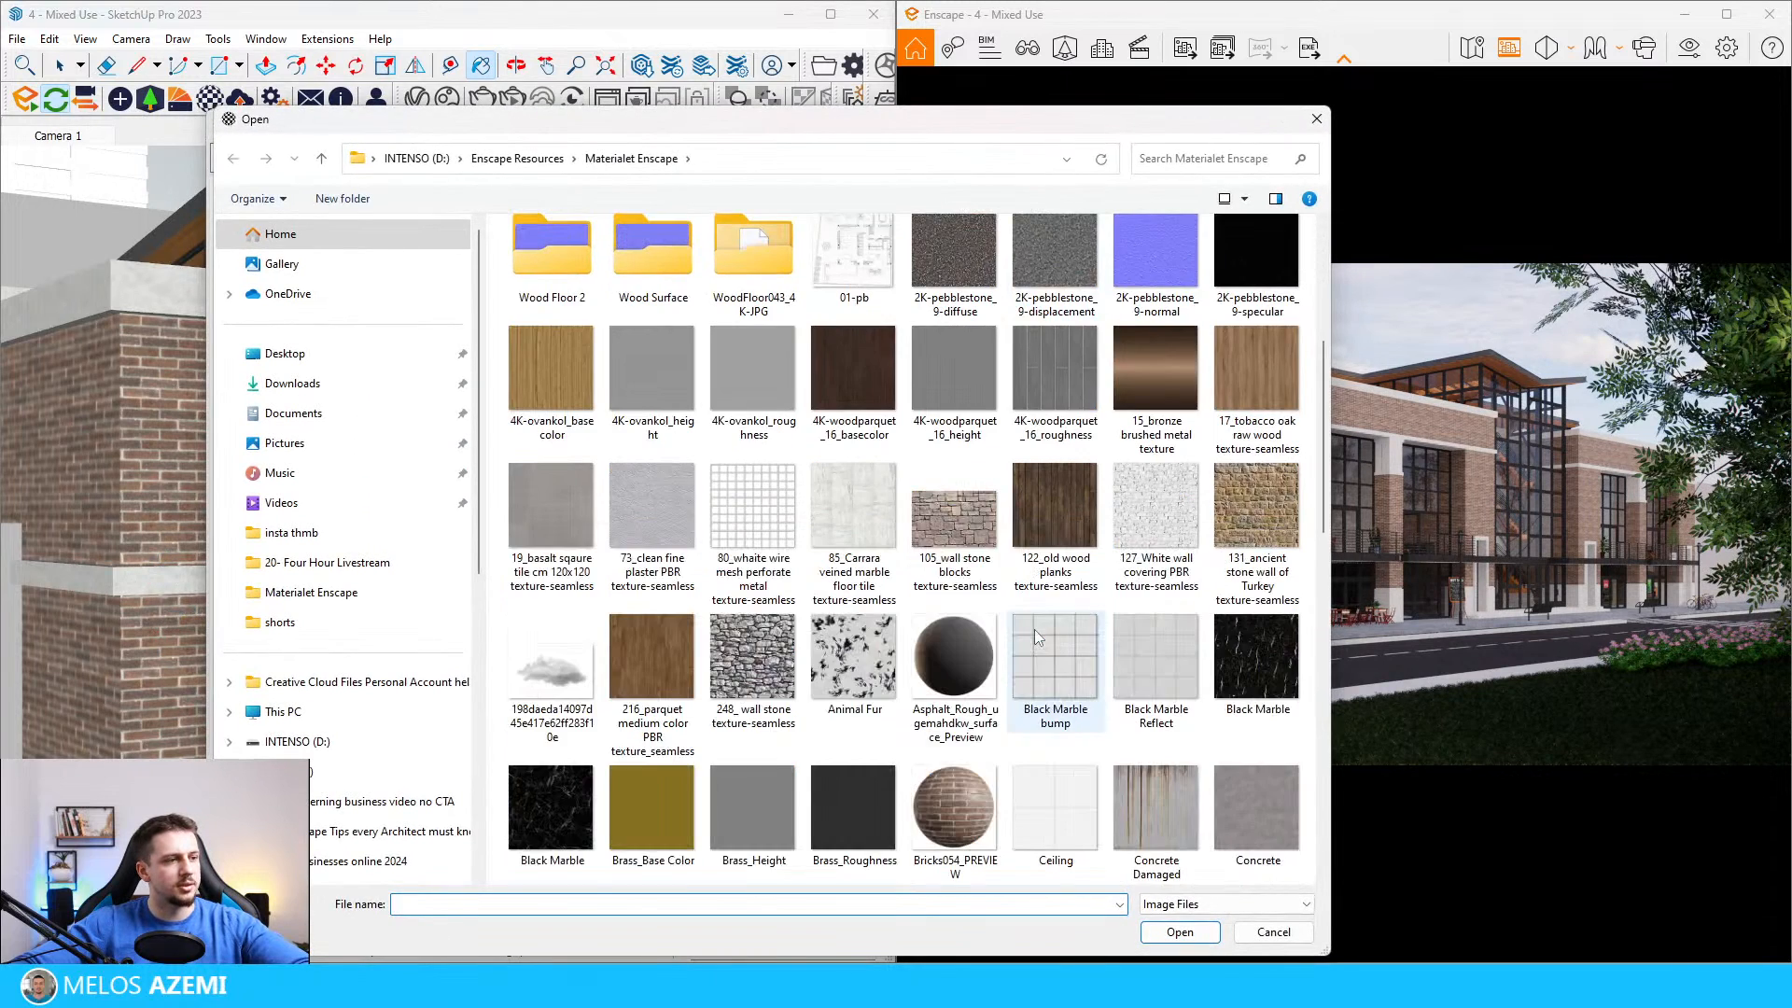
double_click(1034, 629)
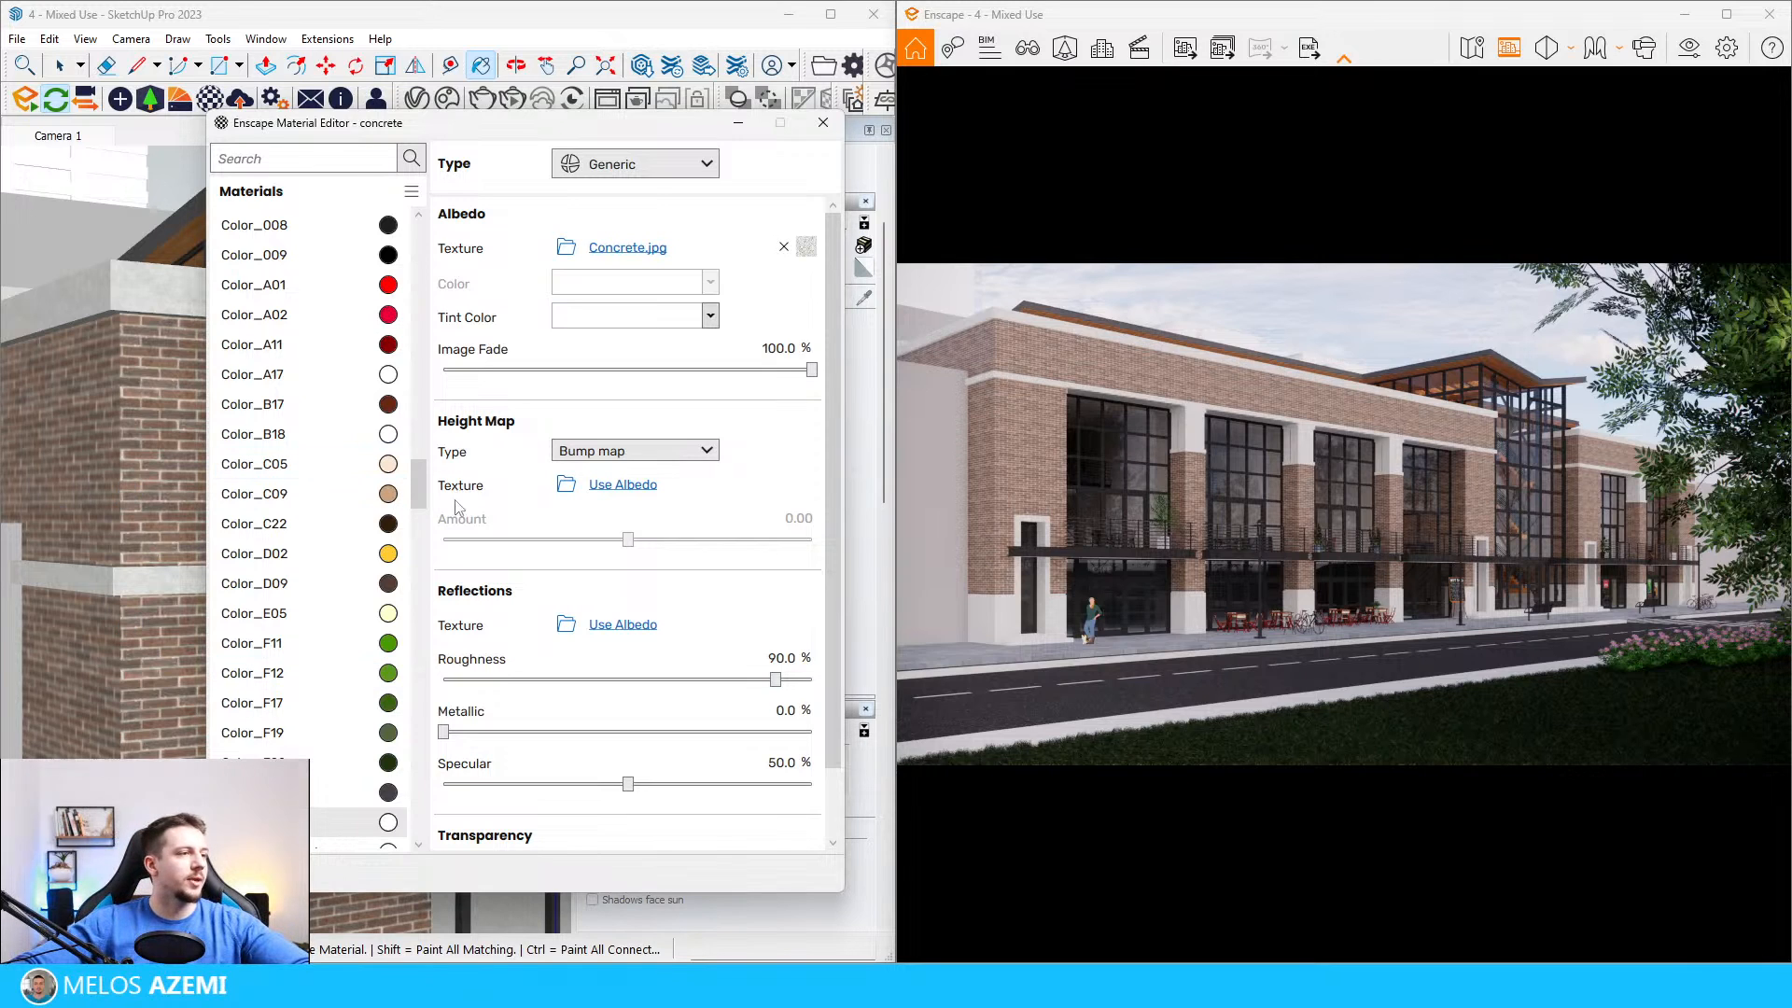
left_click_drag(628, 539, 815, 541)
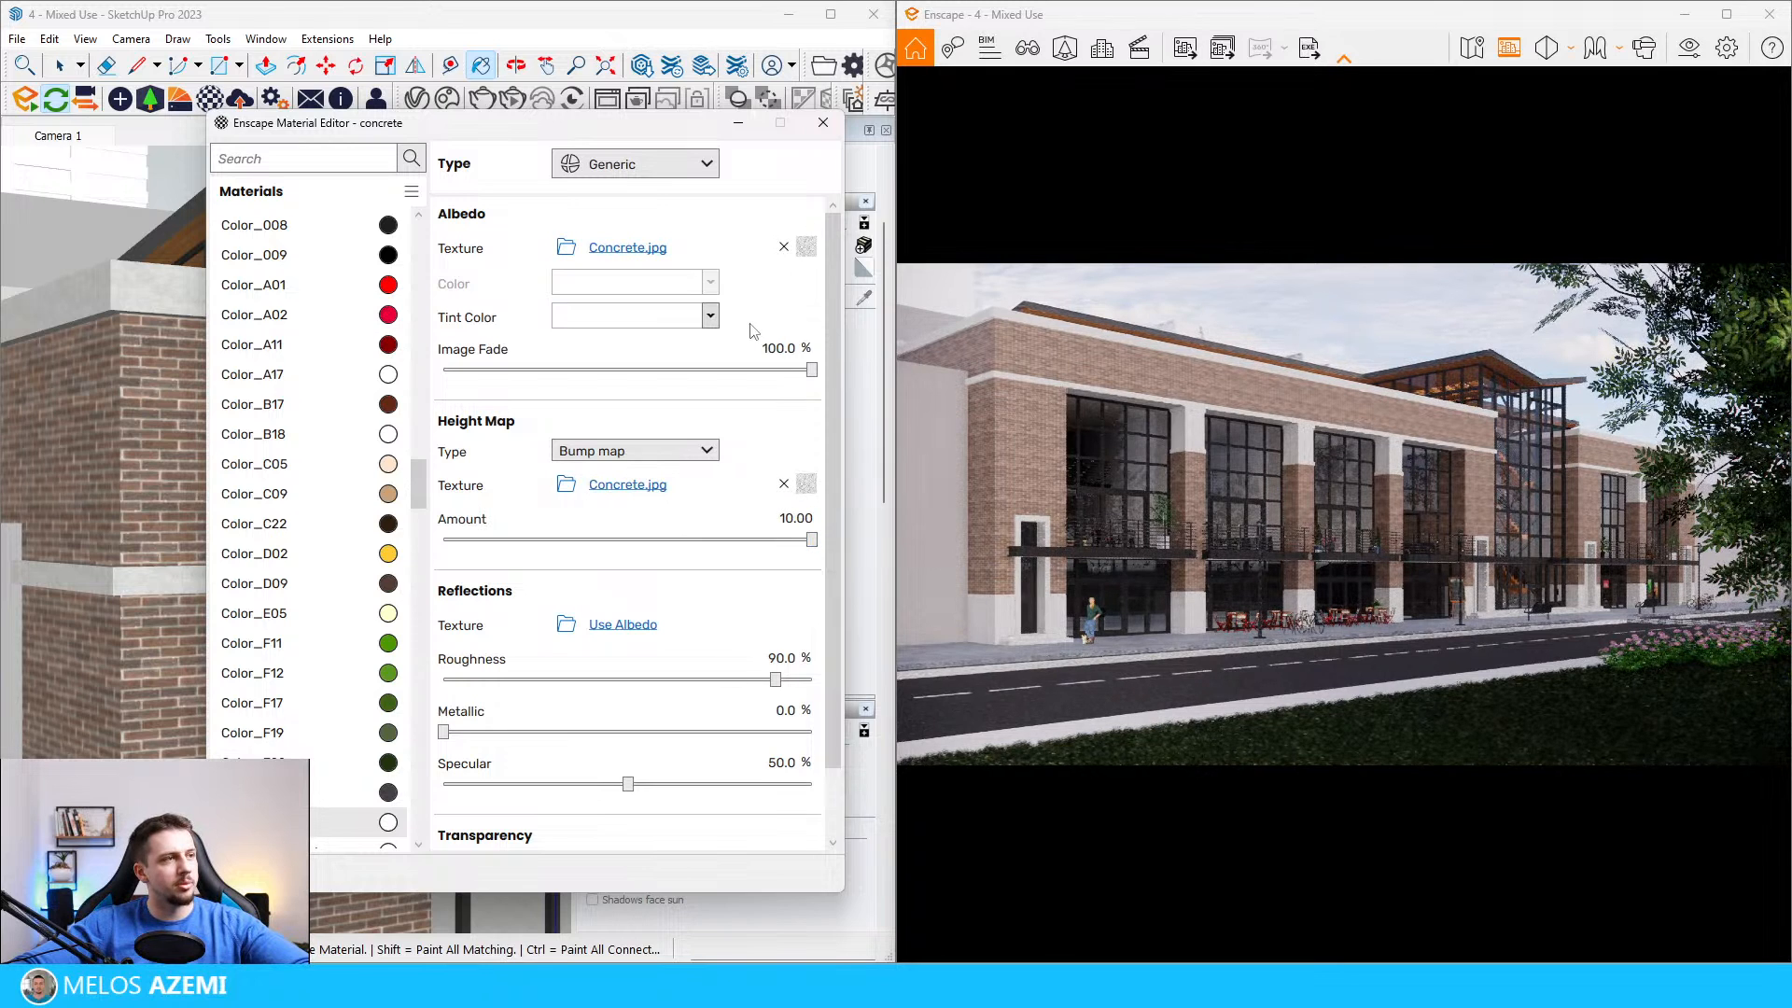
Step: Desaturate the concrete material by setting its HLS saturation to 0 and close its Enscape material settings
mouse_move(716, 121)
left_mouse_down()
mouse_move(319, 133)
mouse_move(404, 104)
left_mouse_up()
left_click(610, 433)
left_click(610, 433)
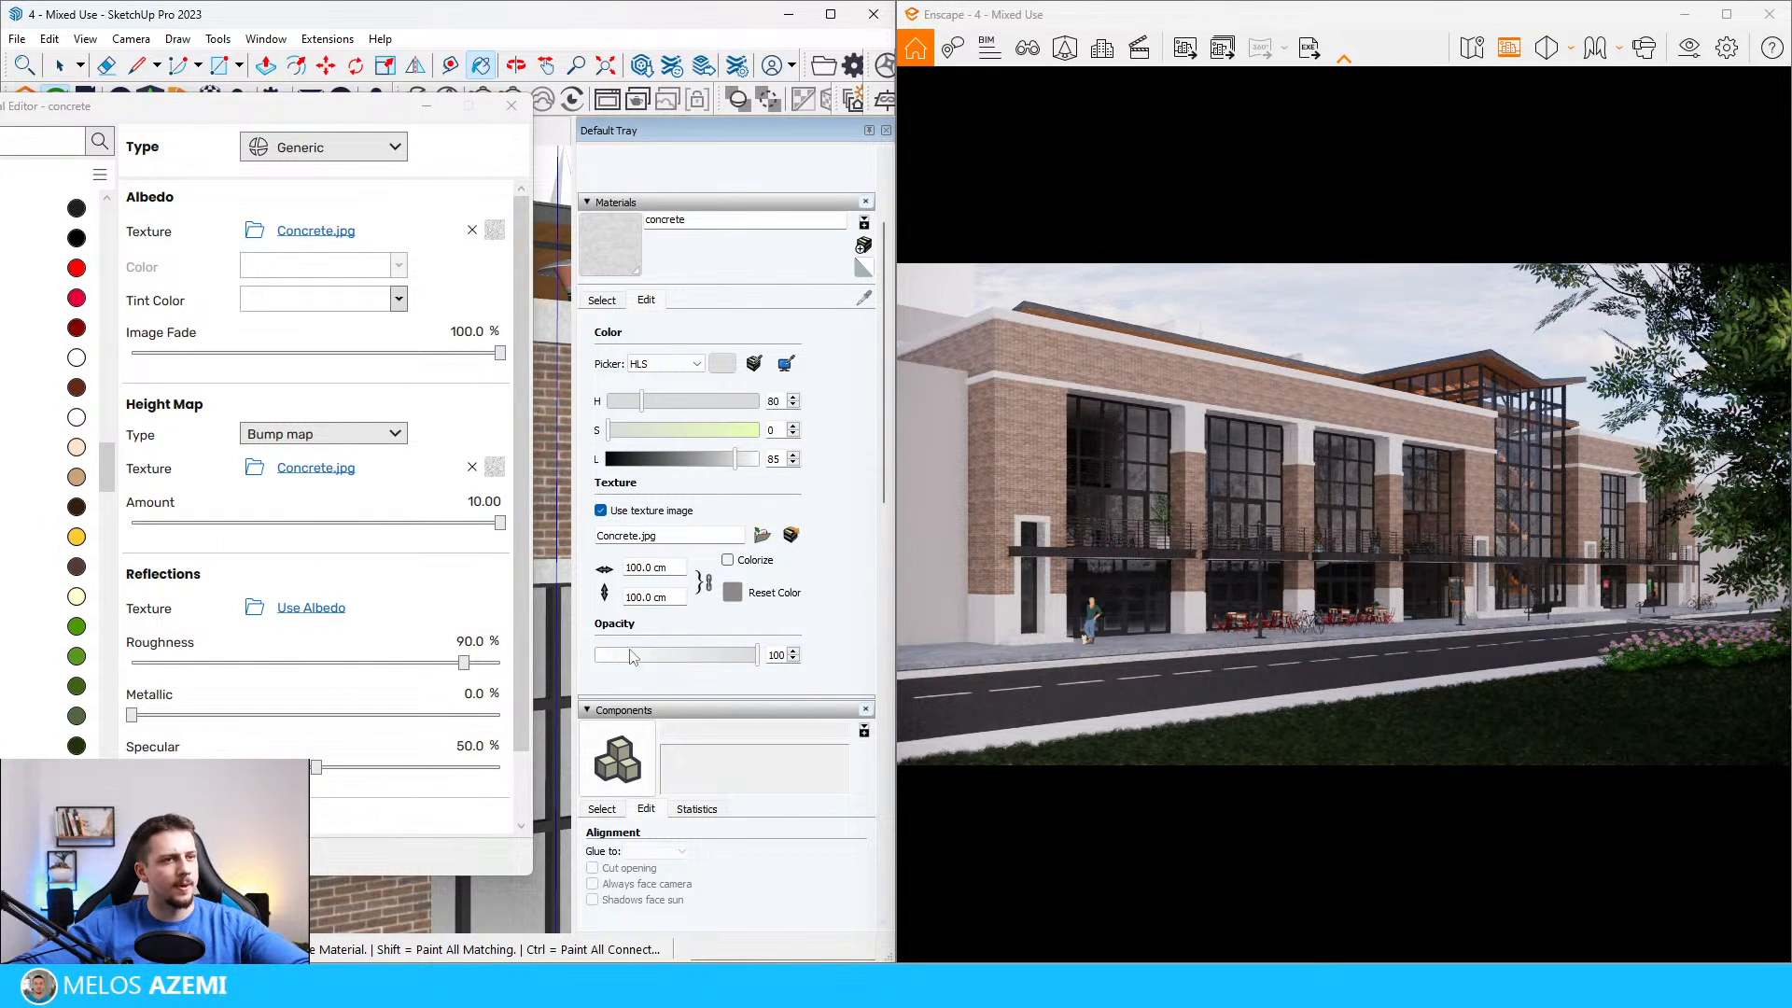
left_click(512, 105)
Step: Sample the dark window-frame material Color_007 on the facade and show its settings in the Enscape Material Editor
scroll(293, 509, "down", 5)
middle_click_drag(300, 488, 327, 558)
key("space")
scroll(280, 624, "up", 3)
scroll(224, 640, "up", 4)
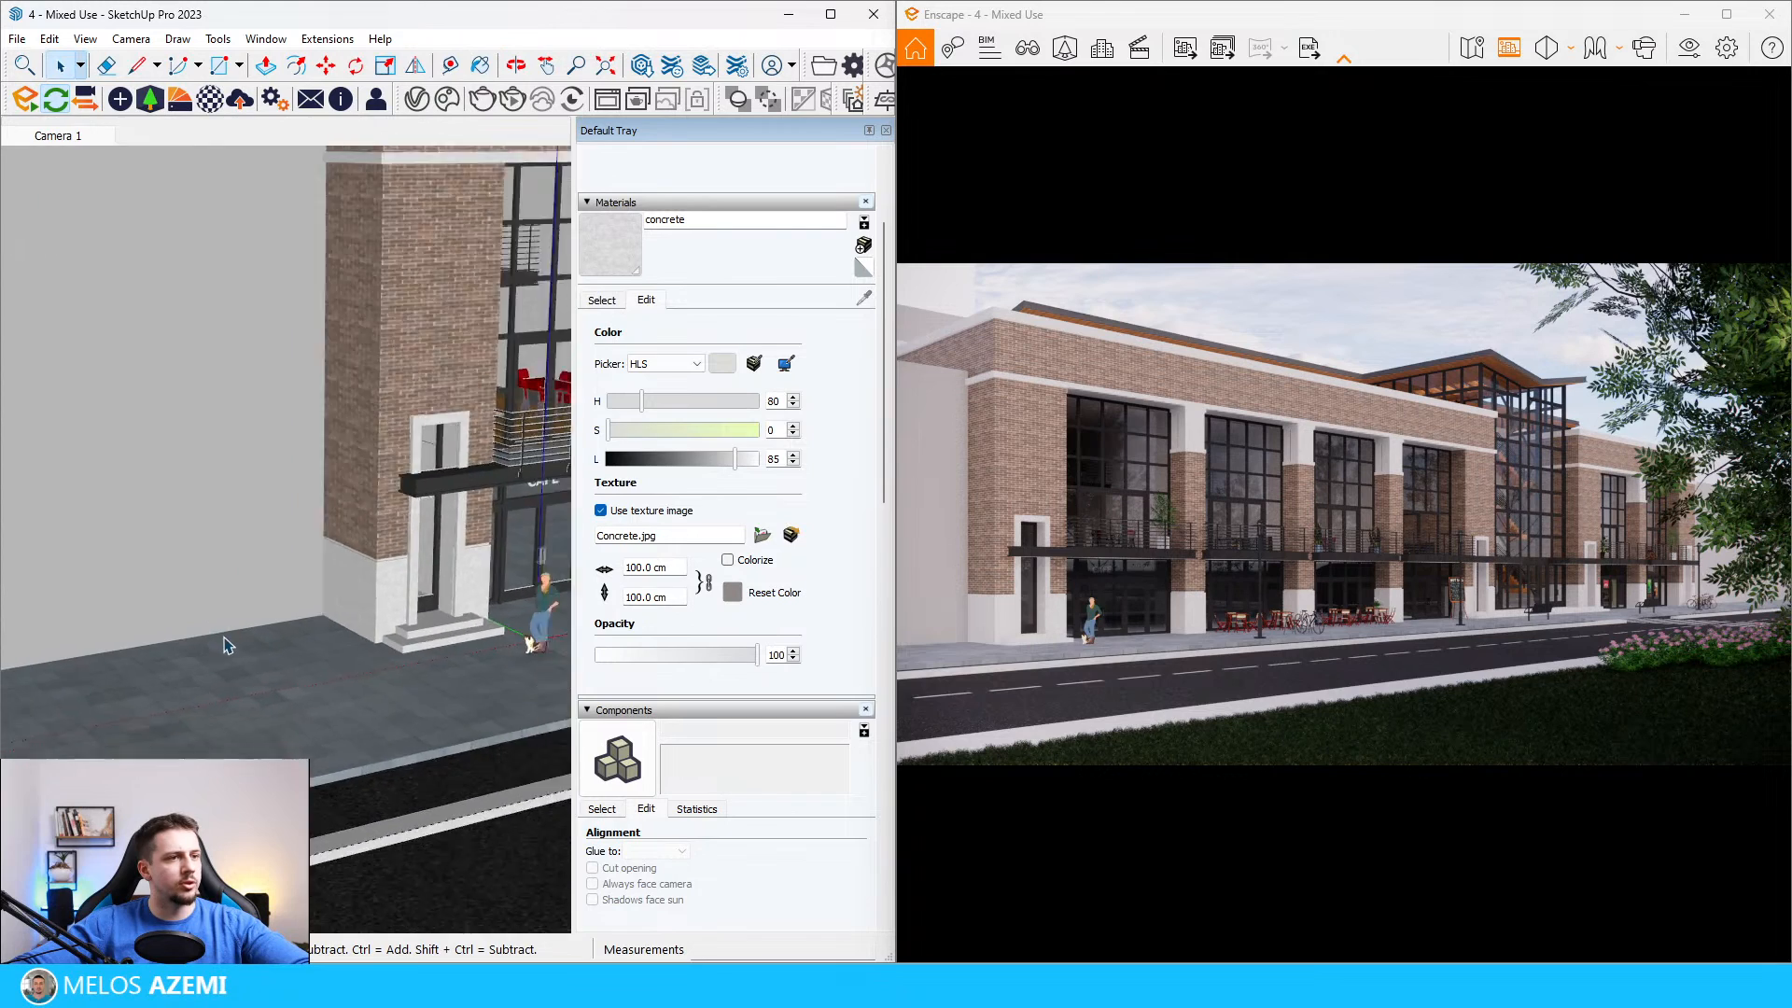
scroll(224, 639, "down", 5)
scroll(314, 509, "up", 5)
scroll(314, 509, "up", 5)
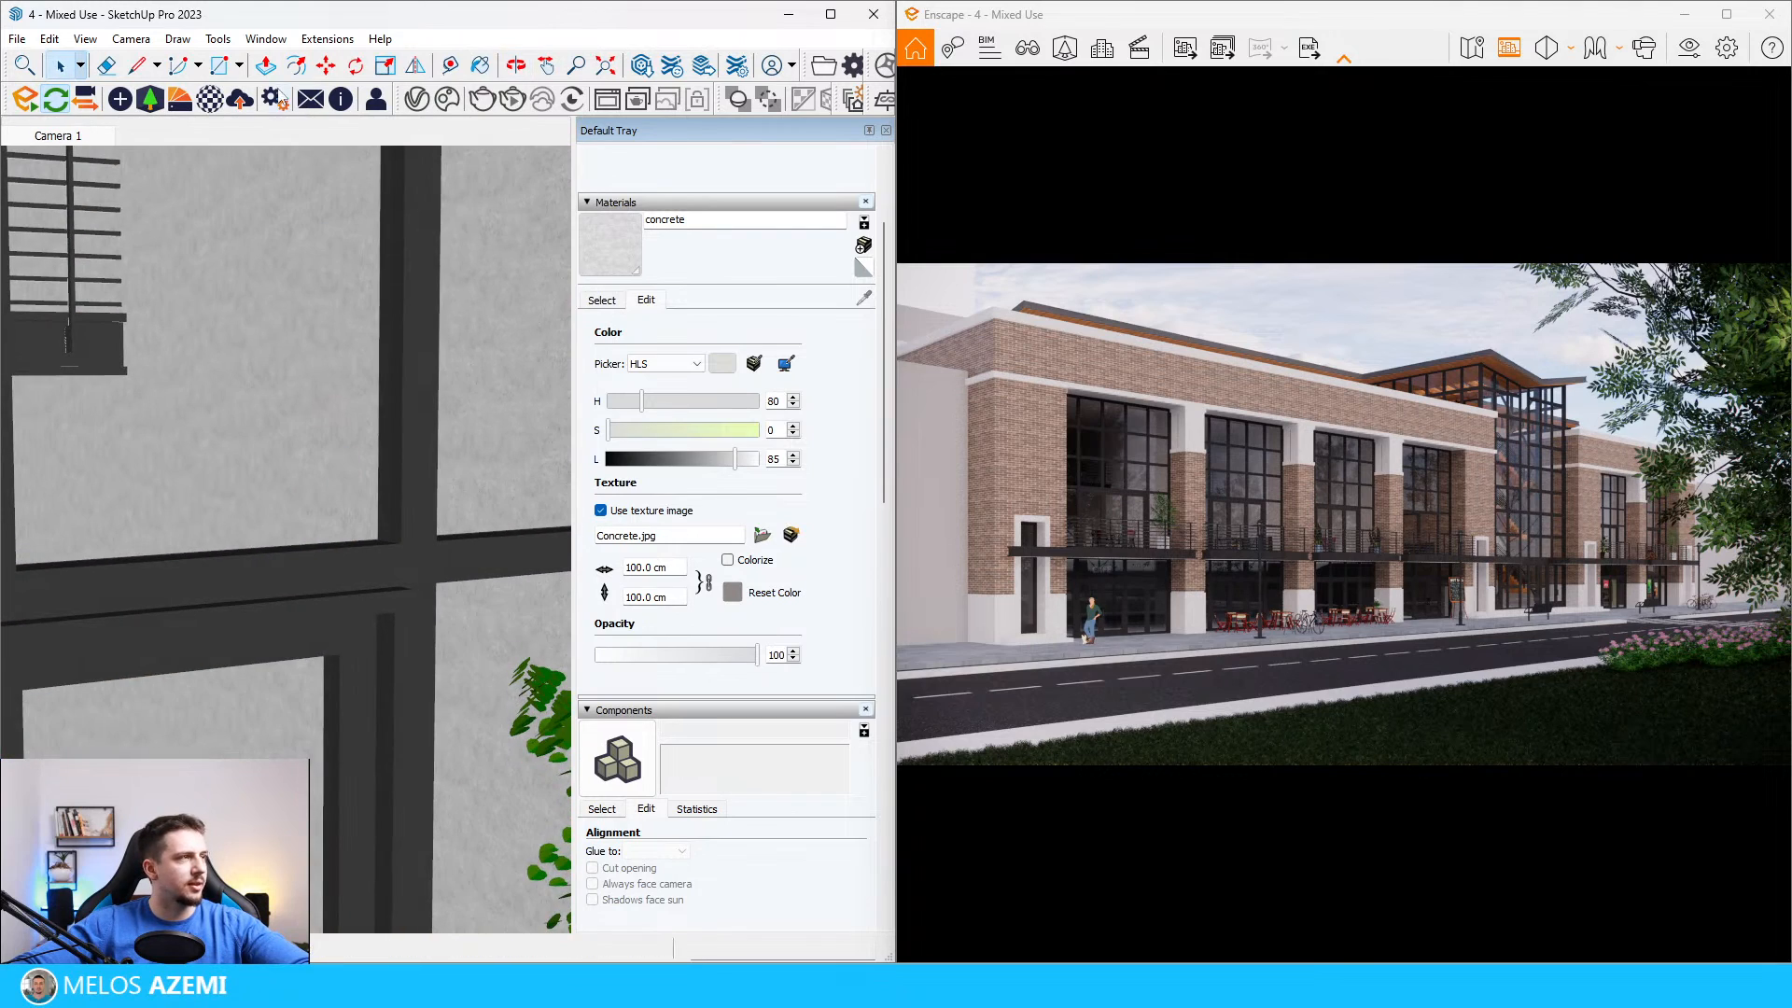
left_click(210, 99)
left_click(498, 452)
key("b")
left_click(439, 542, "alt")
Step: Give Color_007 a metallic value of 100% and a roughness of 50% in the Enscape Material Editor
double_click(1279, 765)
type("100")
key("Return")
double_click(1289, 721)
type("30")
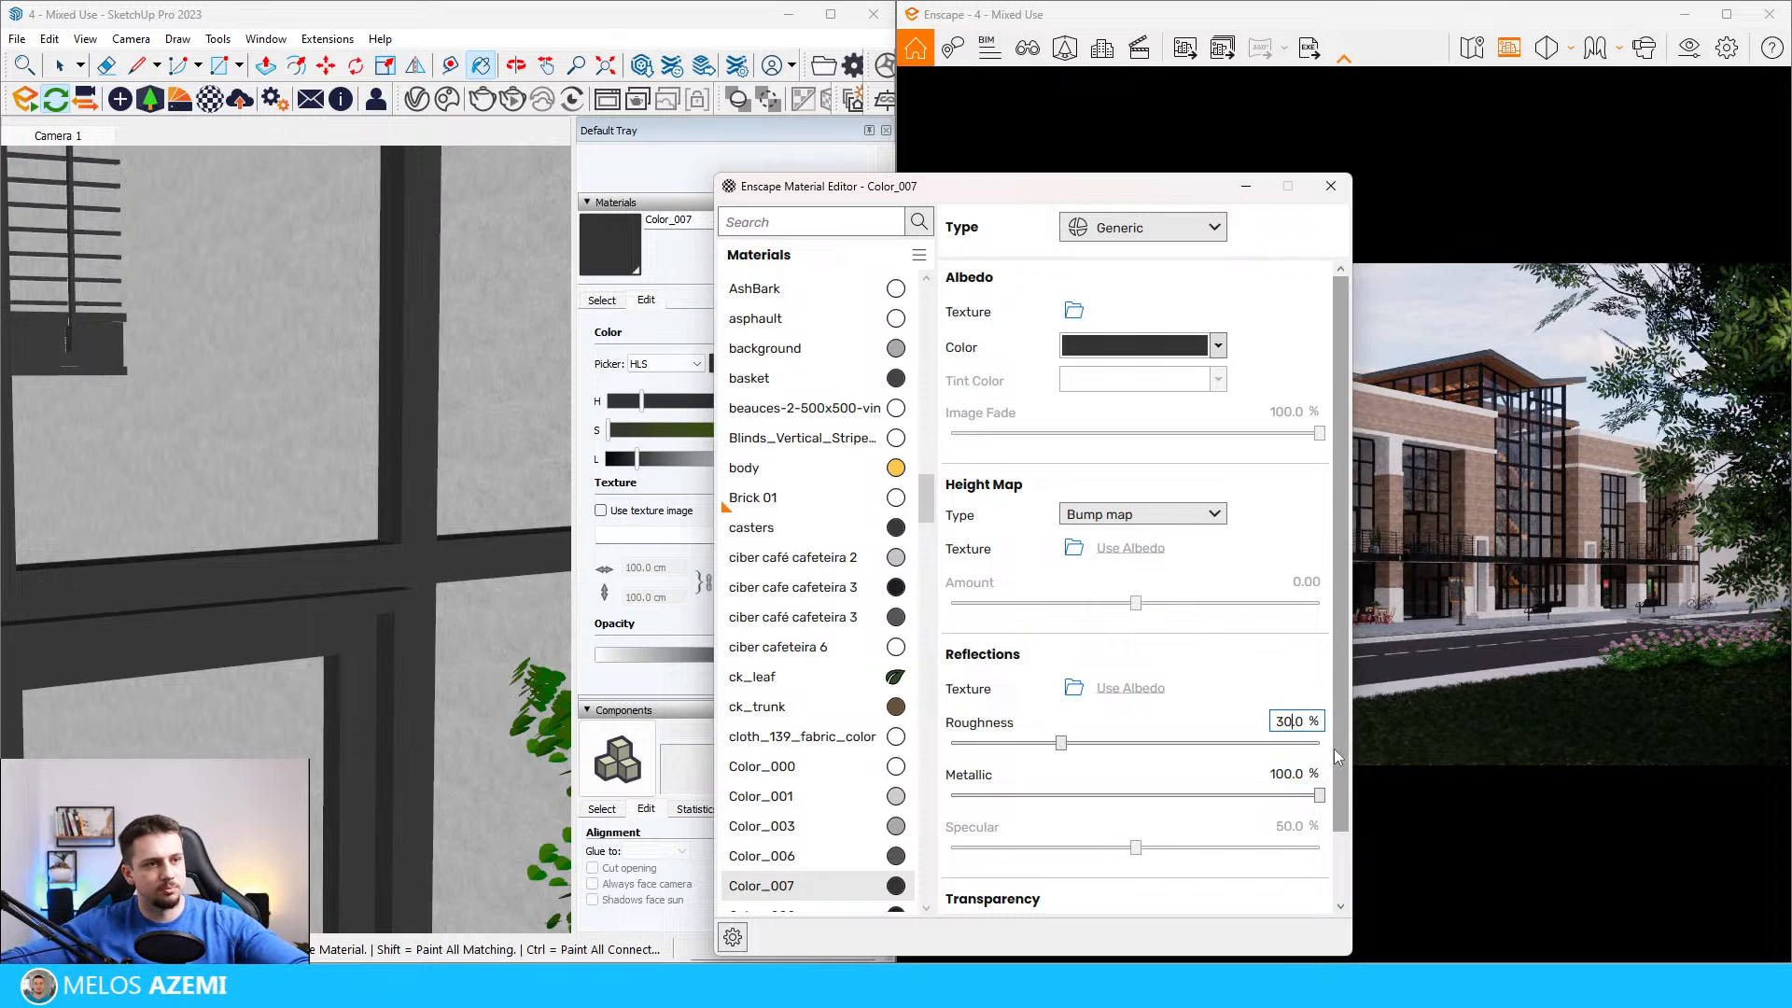
left_click_drag(1148, 198, 484, 171)
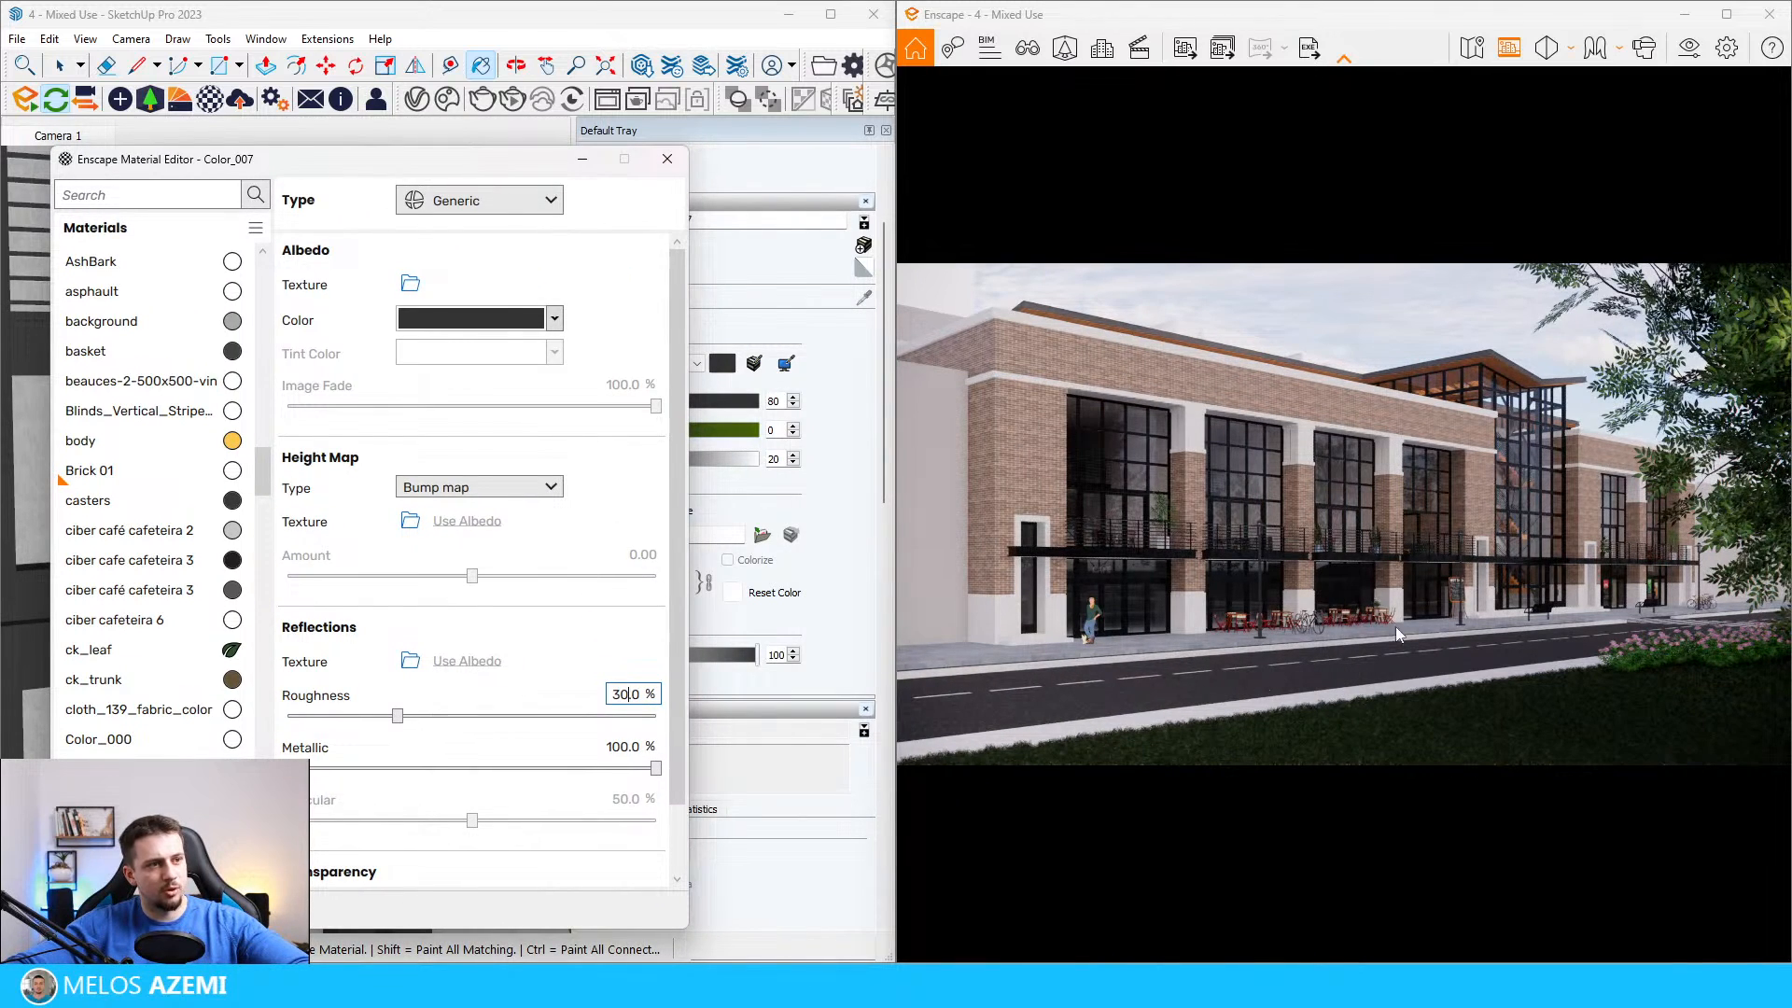
double_click(621, 695)
type("50")
key("Return")
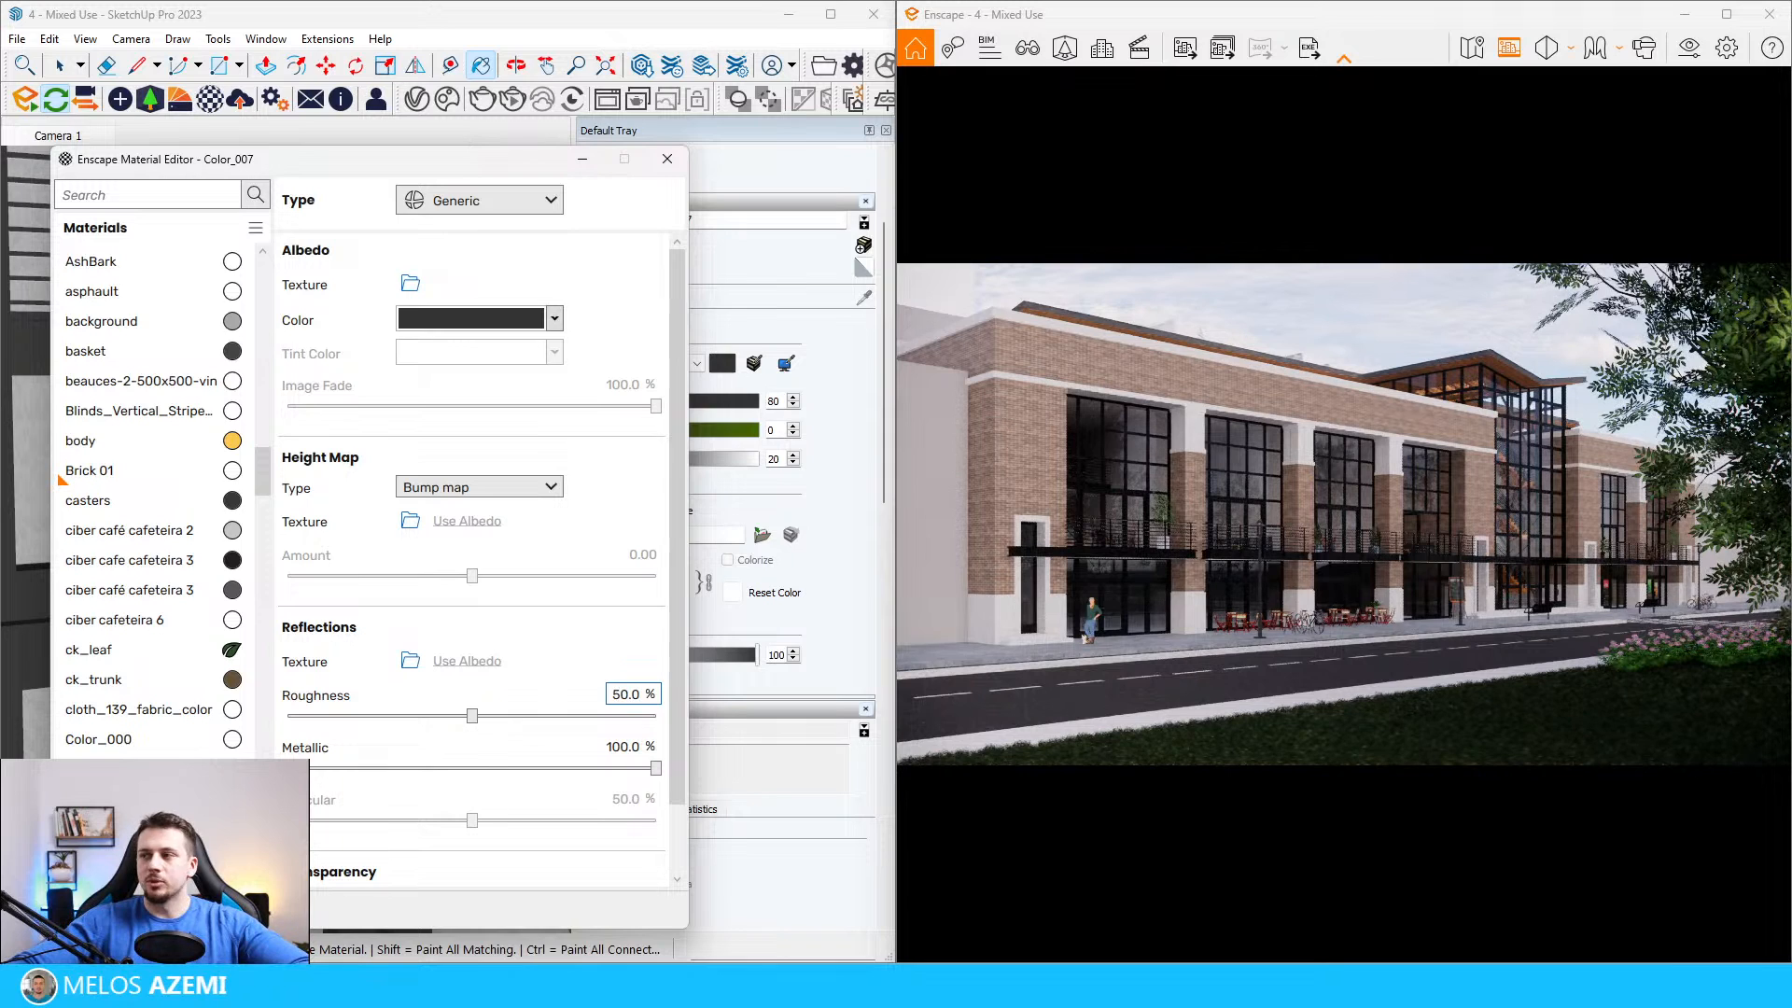
Step: Set the Enscape sky's horizon source to Skybox with Midday.hdr and rotate it to 176°
left_click(1690, 48)
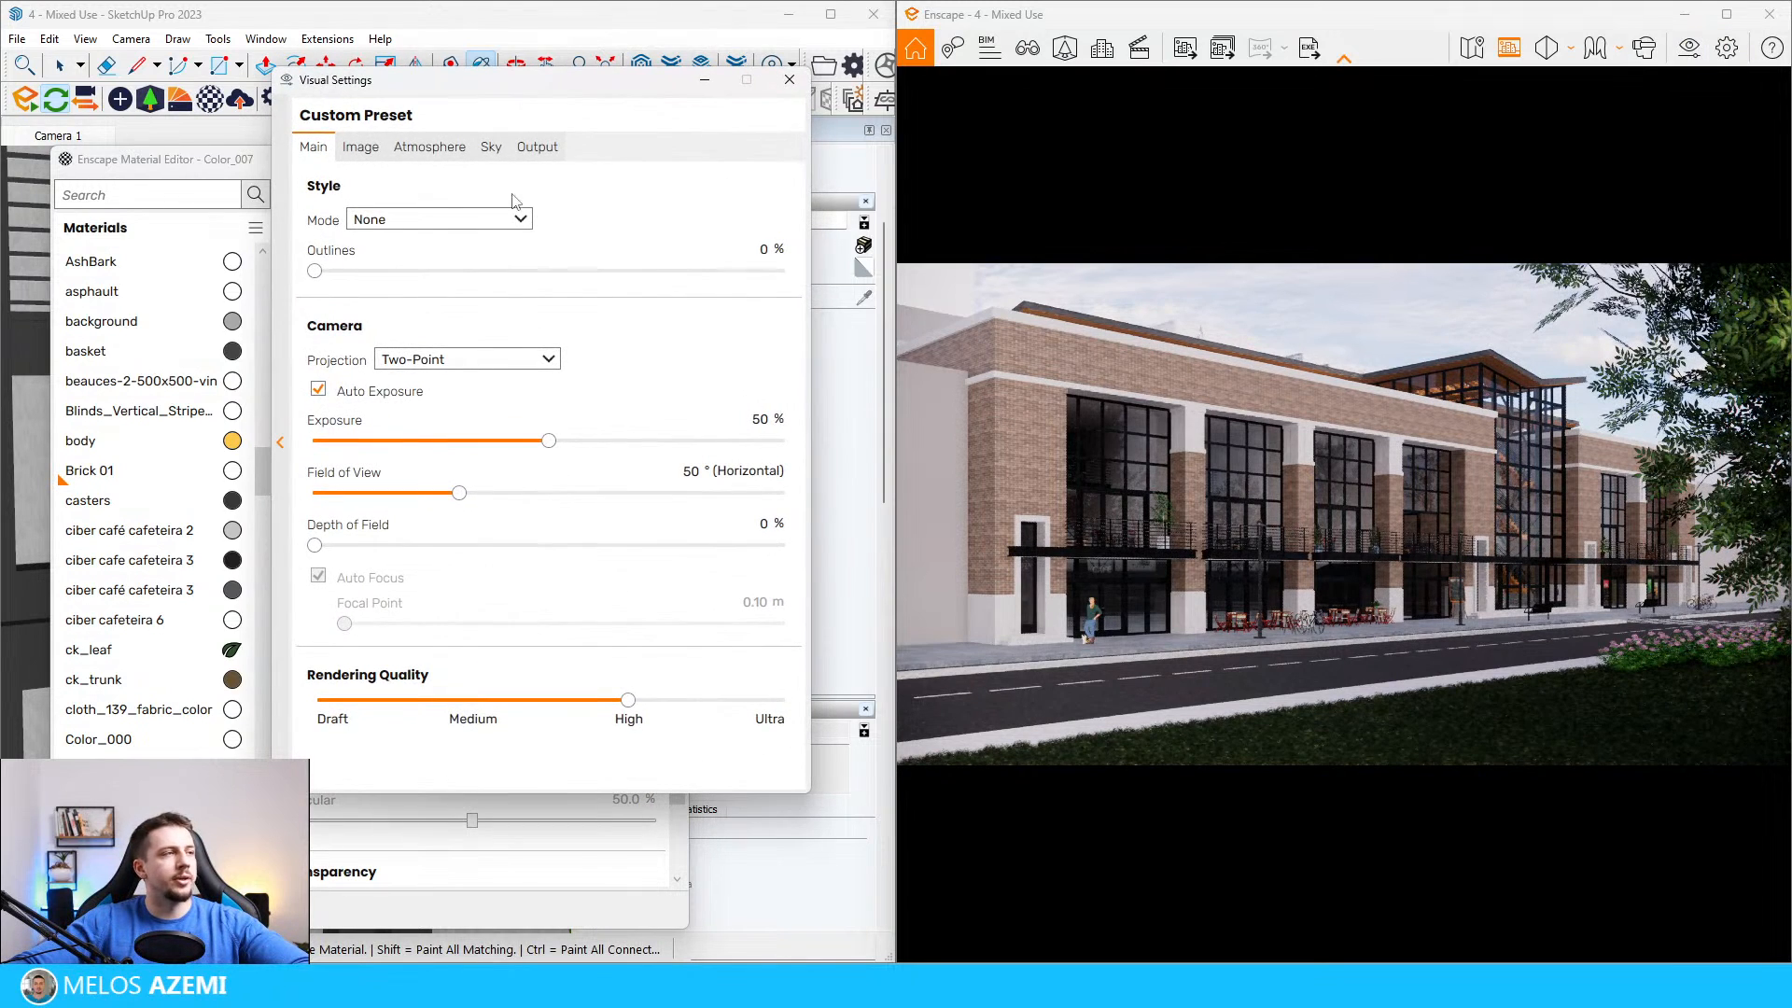
left_click(491, 147)
left_click(424, 261)
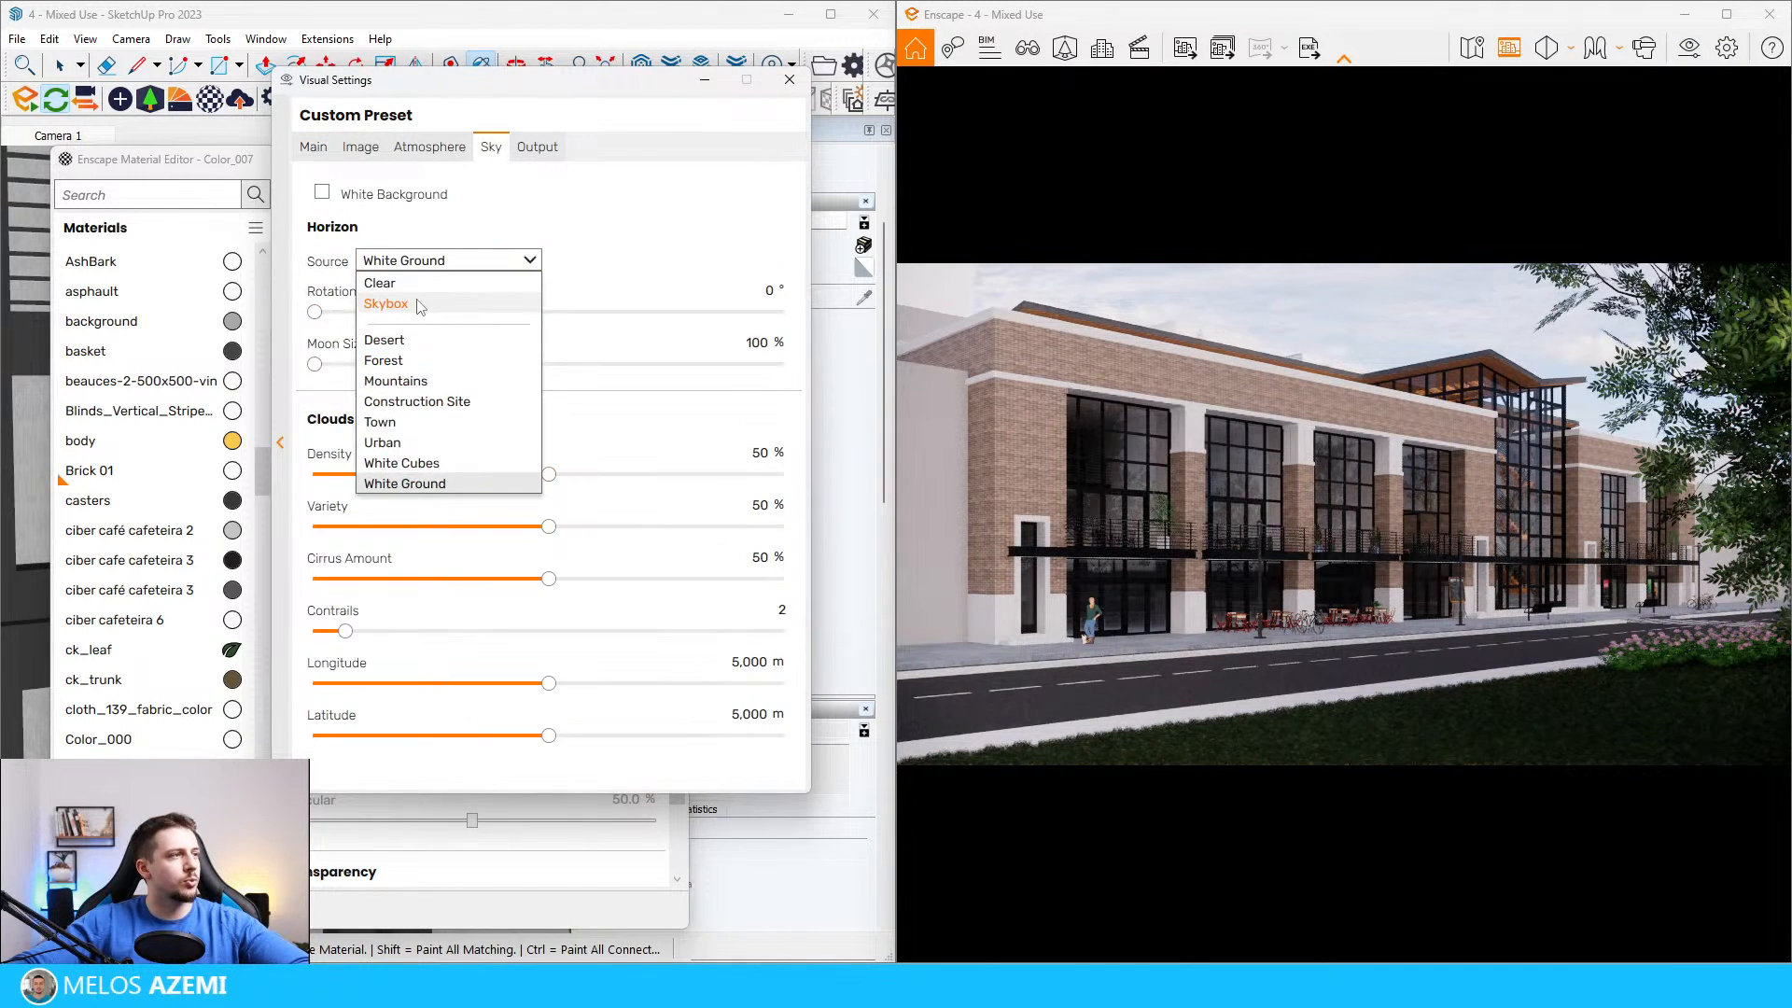
left_click(385, 305)
left_click(458, 347)
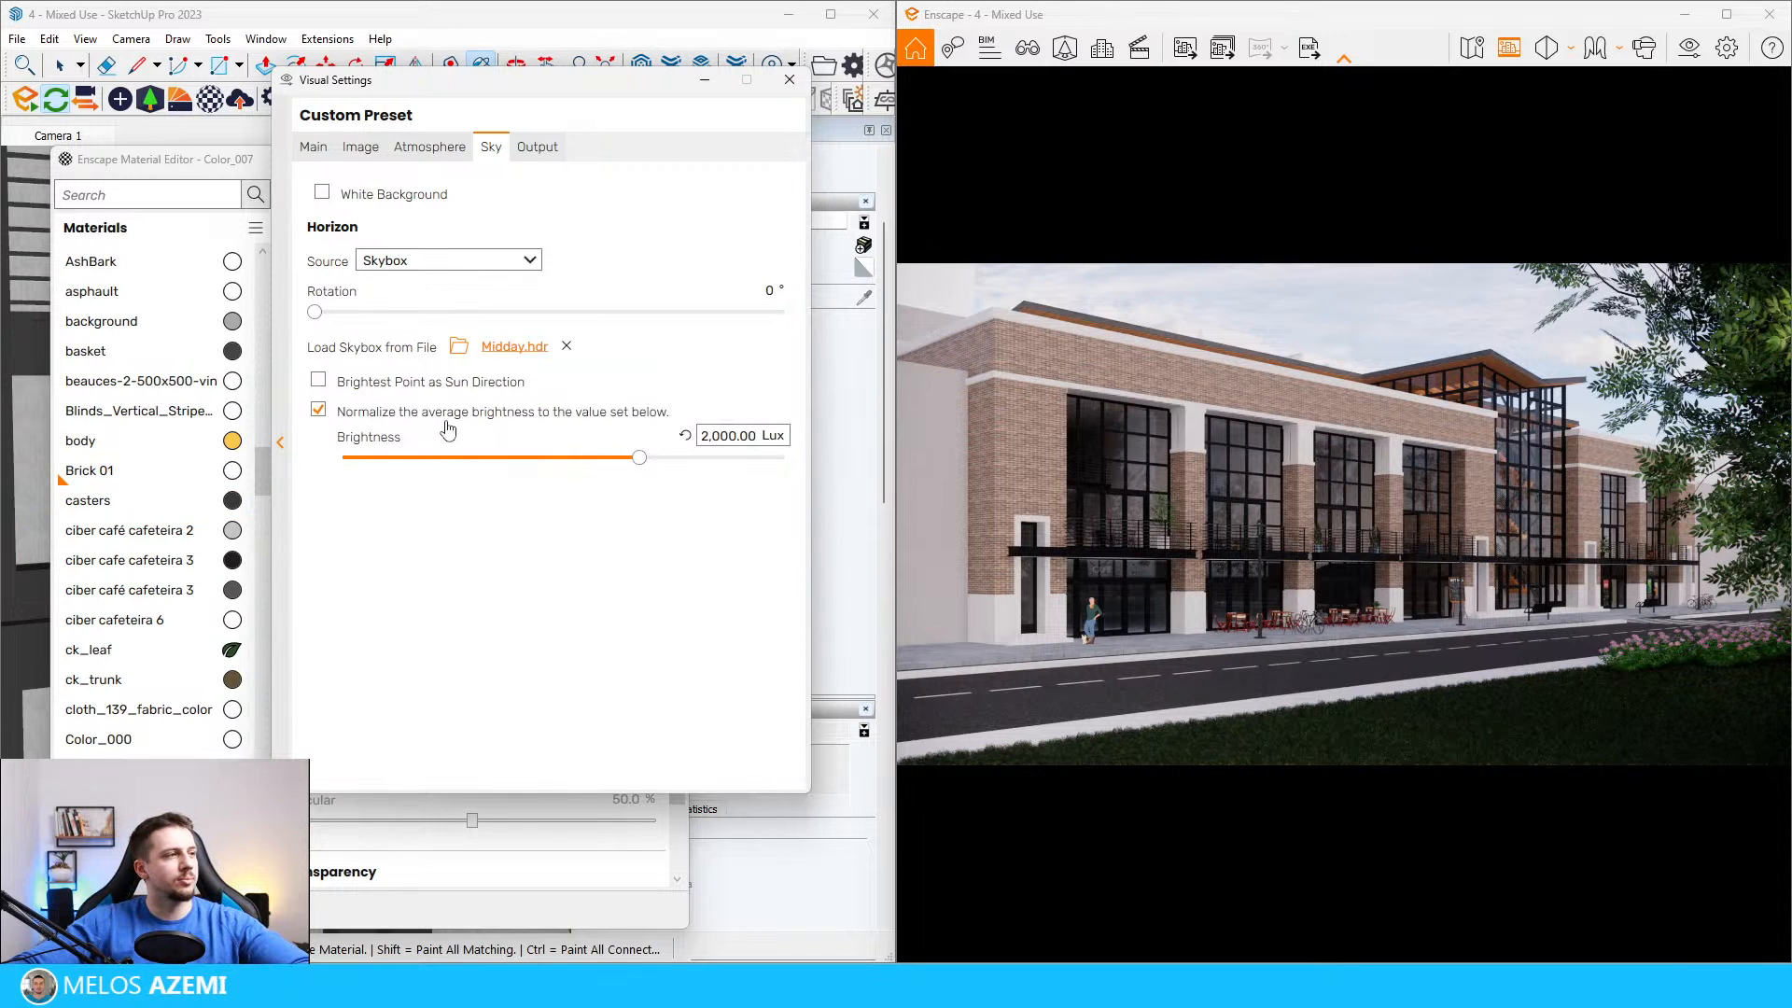
left_click_drag(314, 311, 550, 370)
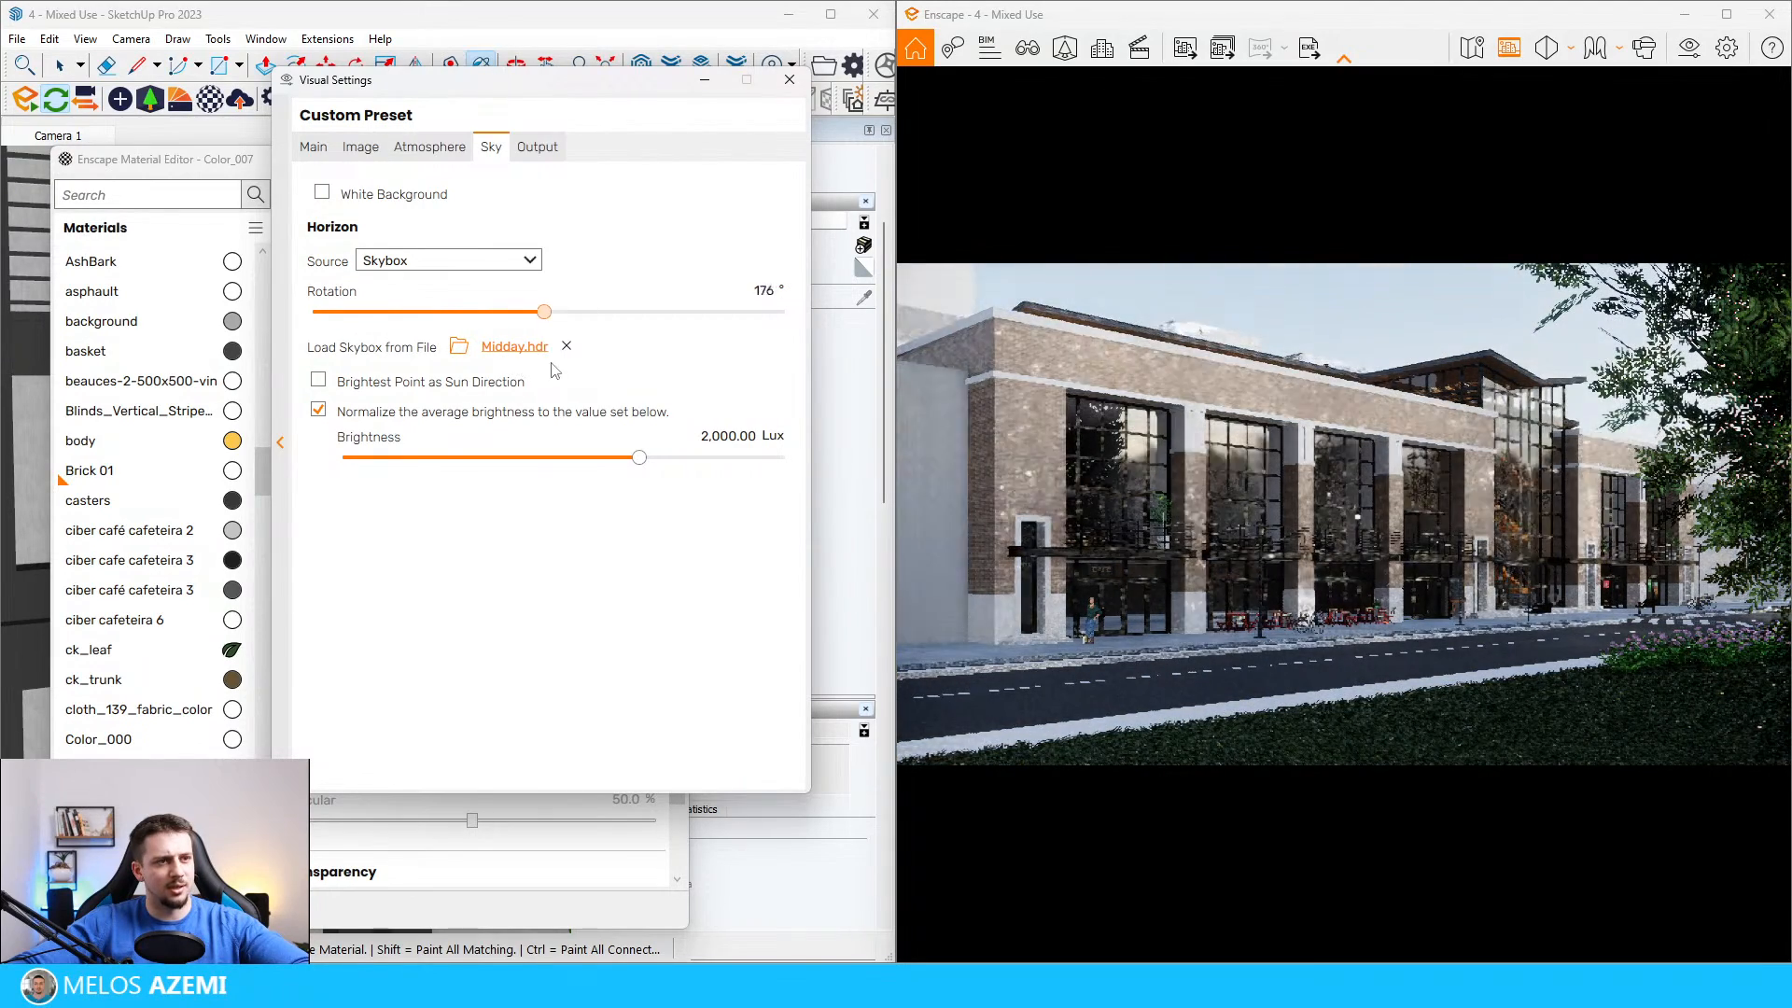
Step: Set the sun brightness to 12% in the Enscape atmosphere illumination settings
left_click(429, 147)
double_click(764, 383)
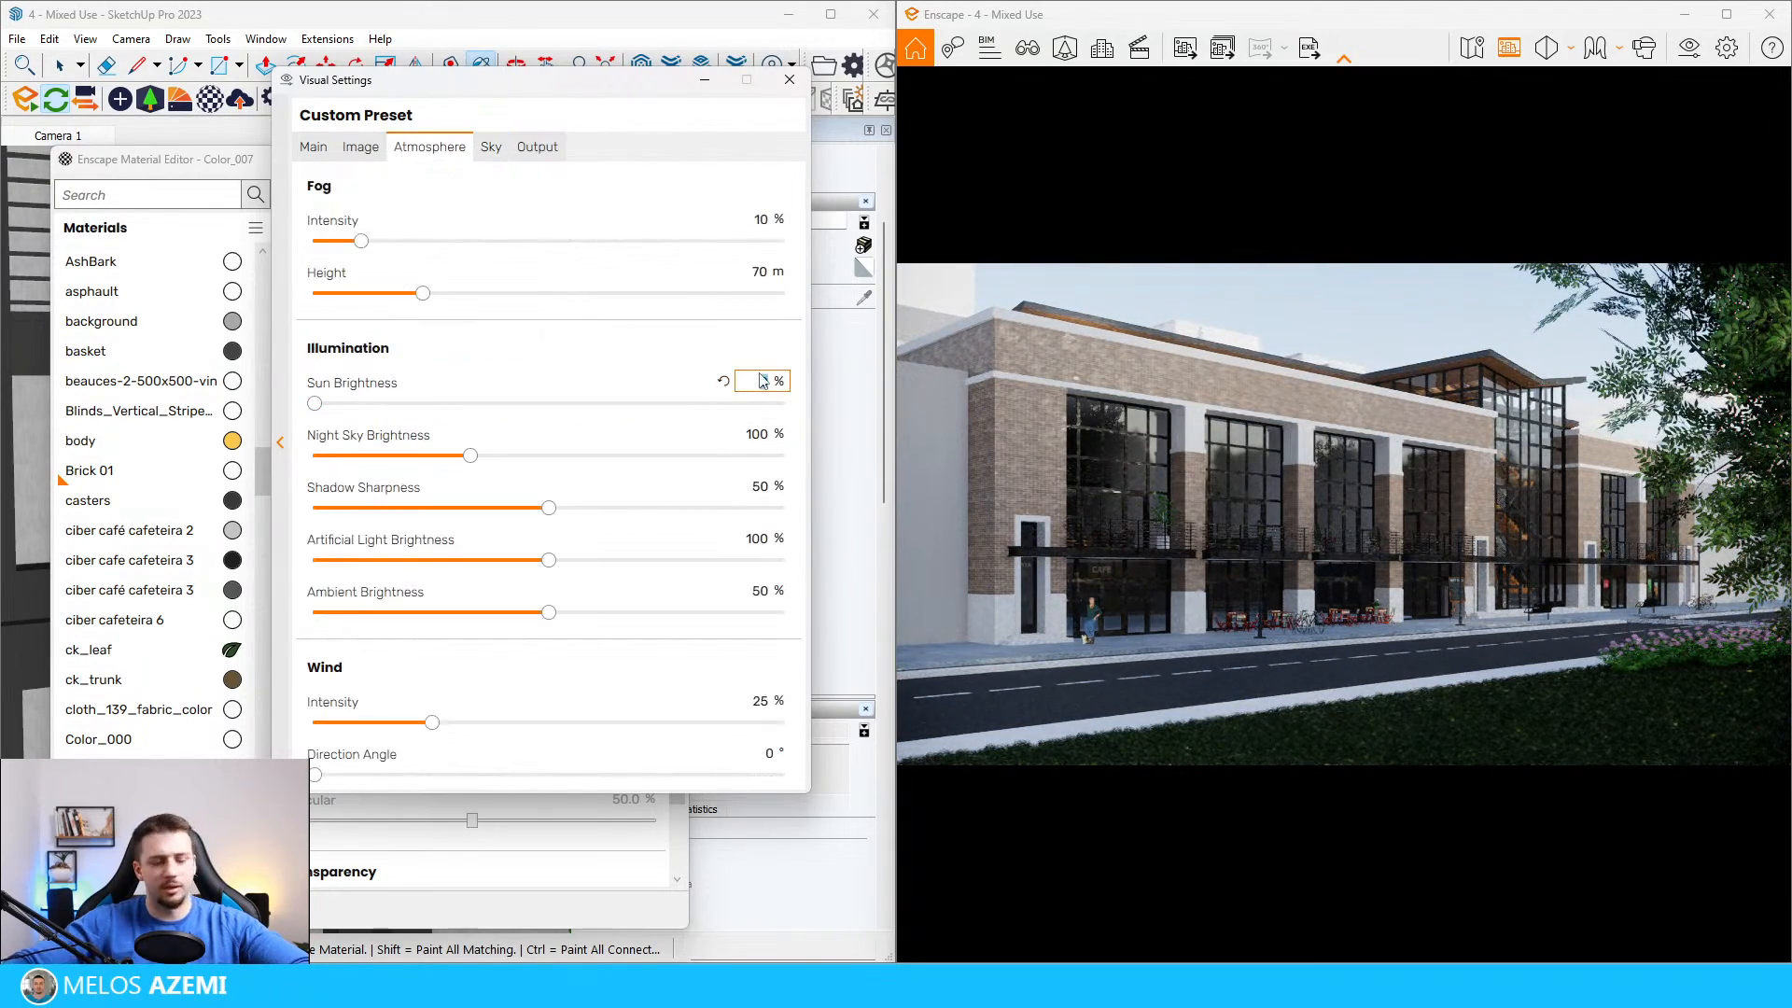
type("4")
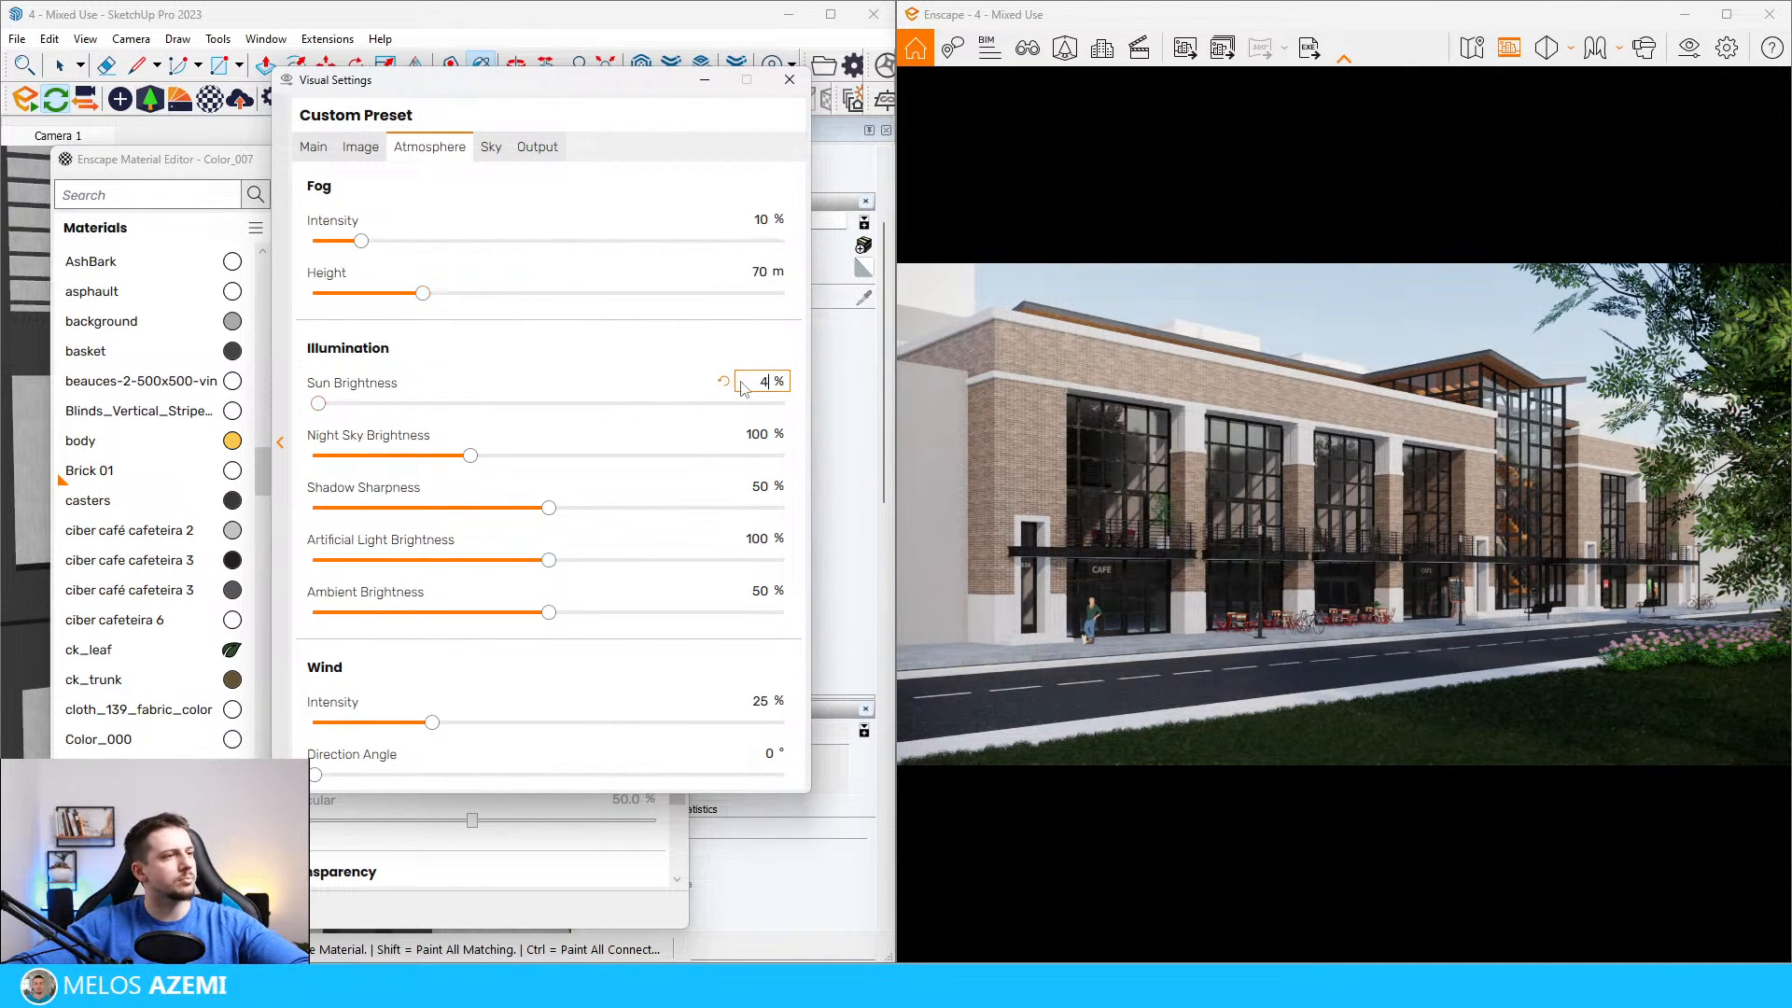
key("BackSpace")
type("15")
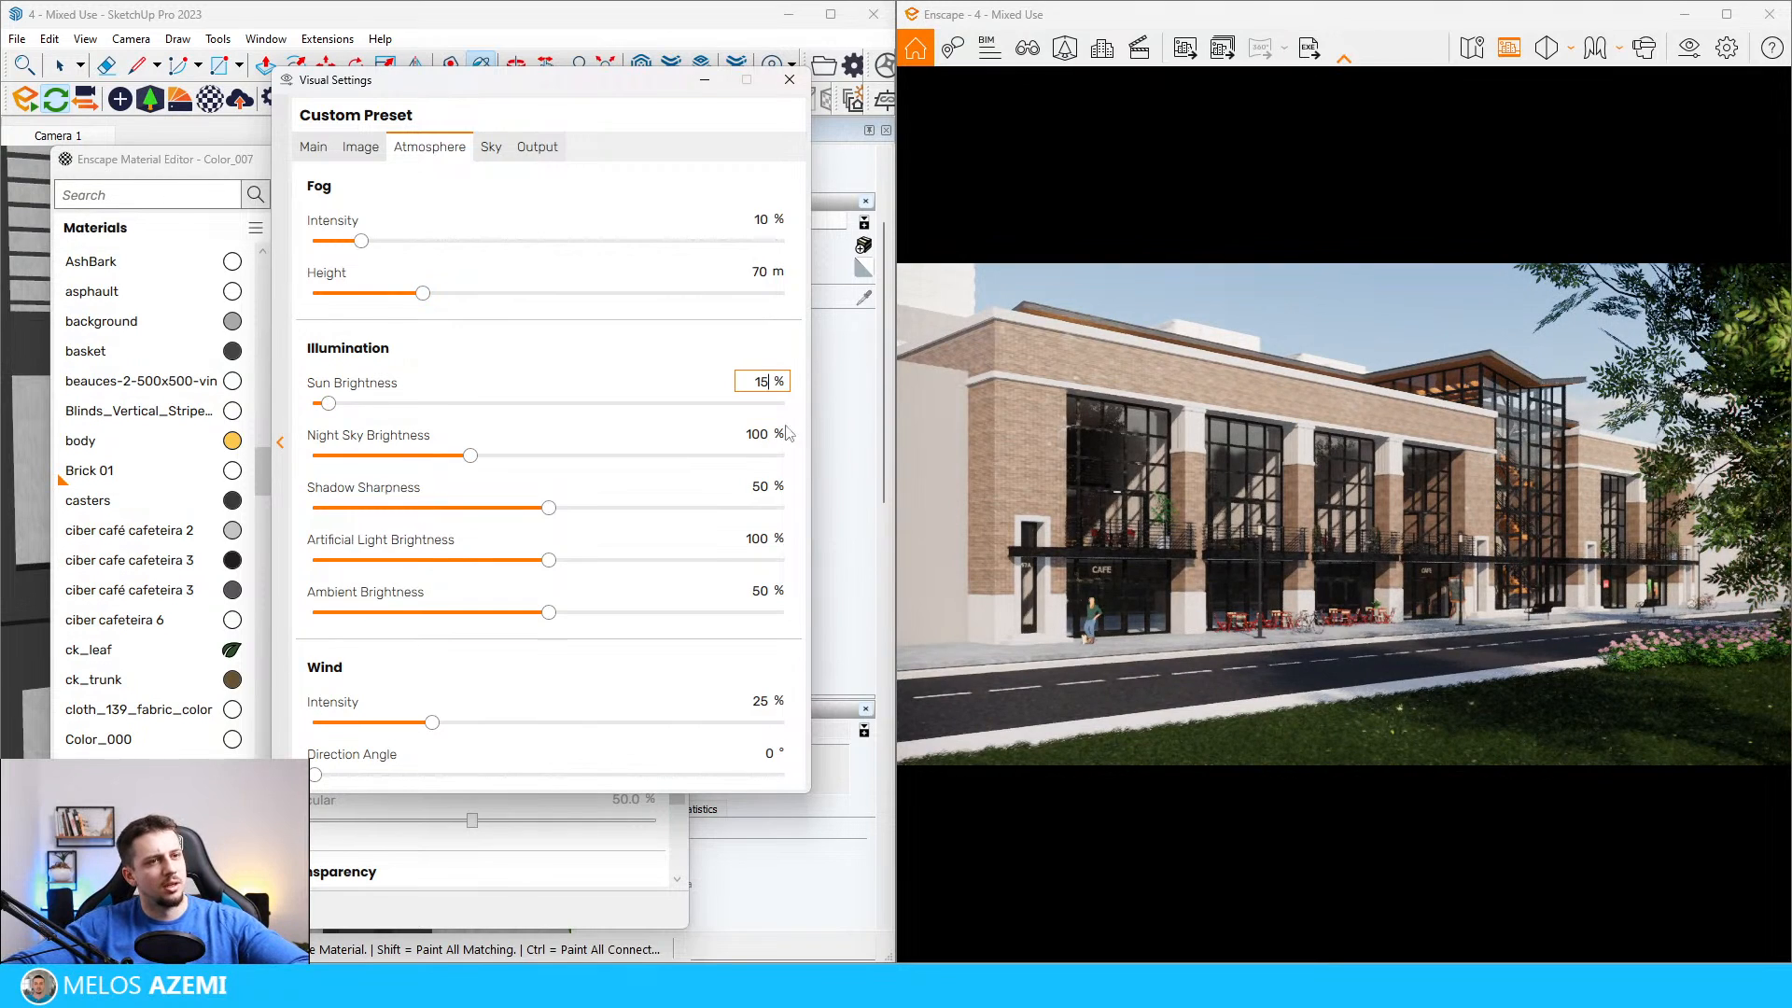
key("BackSpace")
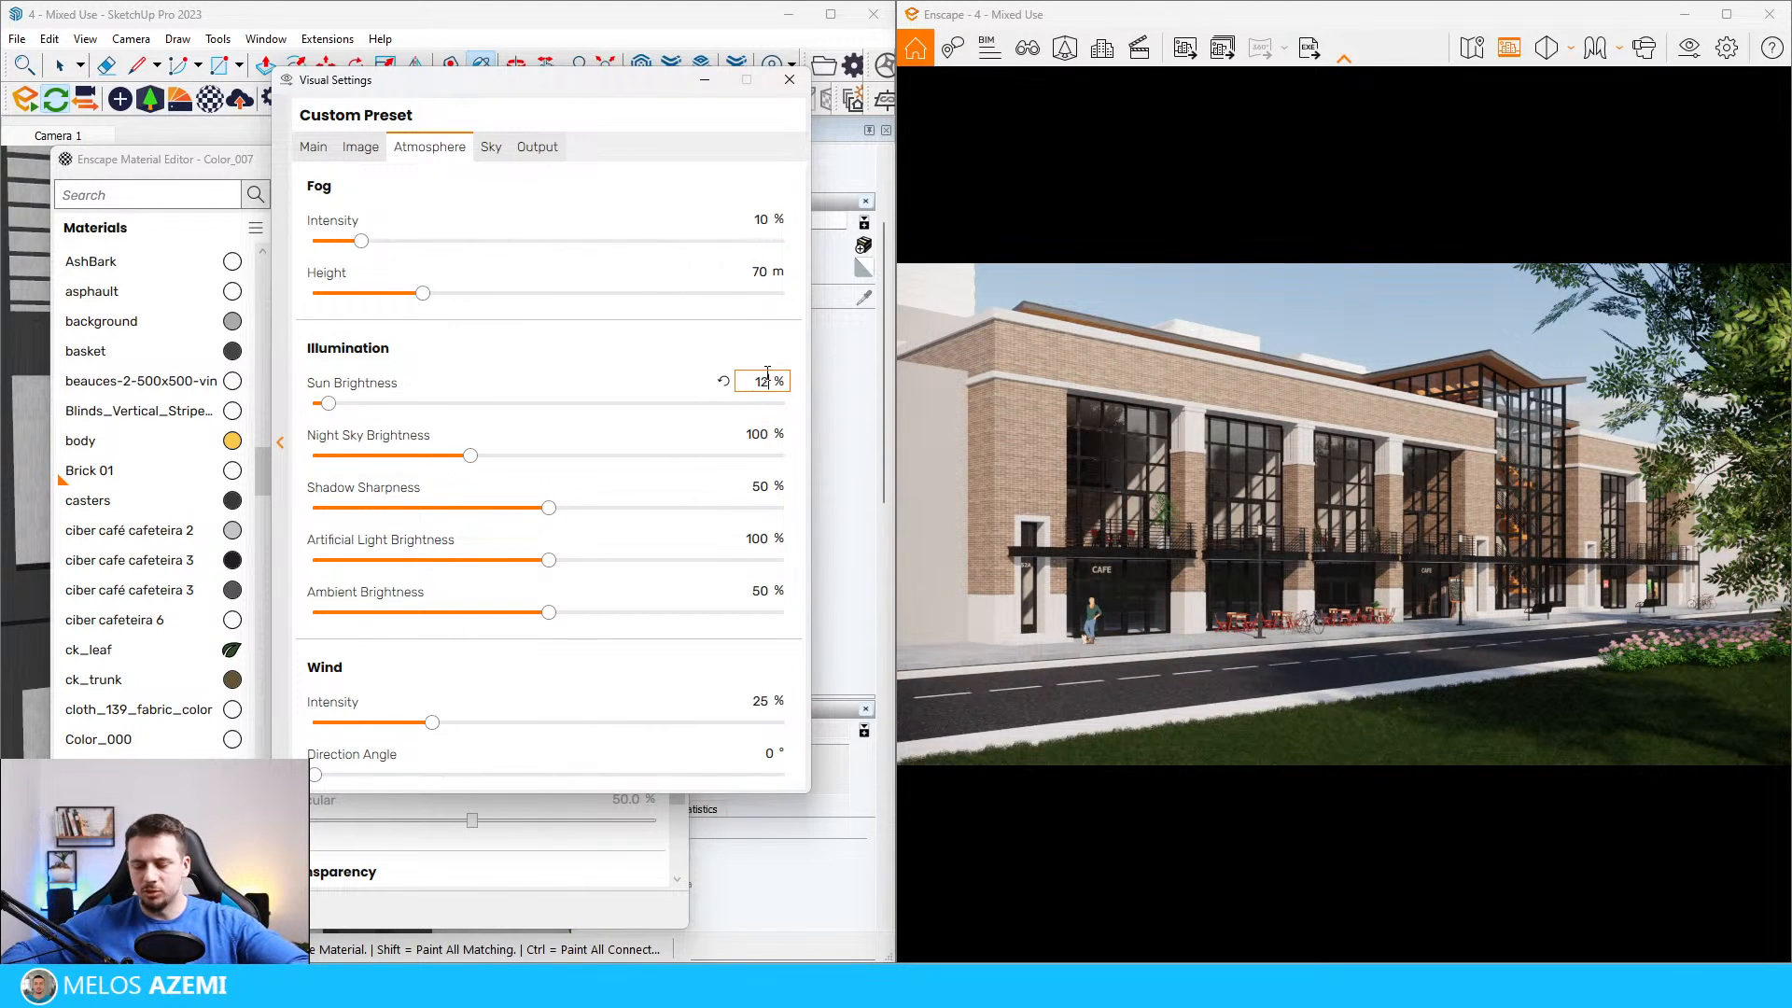
type("2")
Step: Use the skybox's brightest point as sun direction, set its rotation to about 171° and close the visual settings
left_click(491, 147)
left_click_drag(550, 312, 721, 324)
left_click(513, 382)
left_click_drag(703, 332, 541, 378)
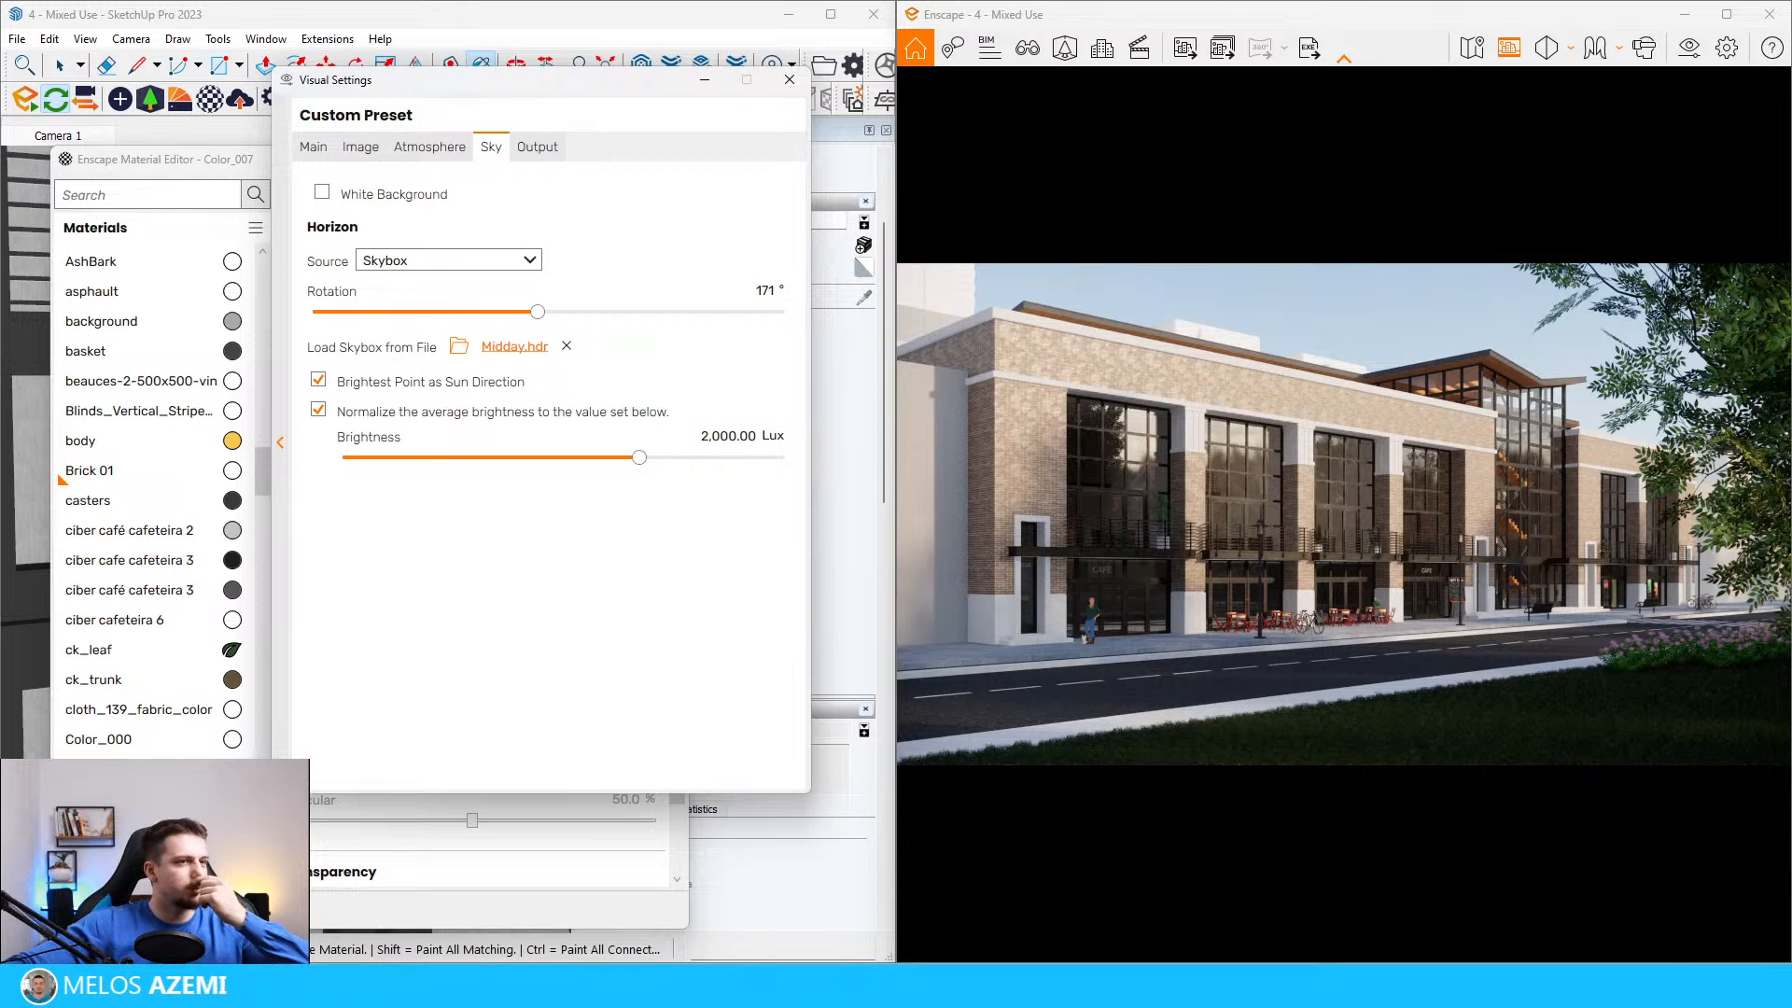
left_click(789, 80)
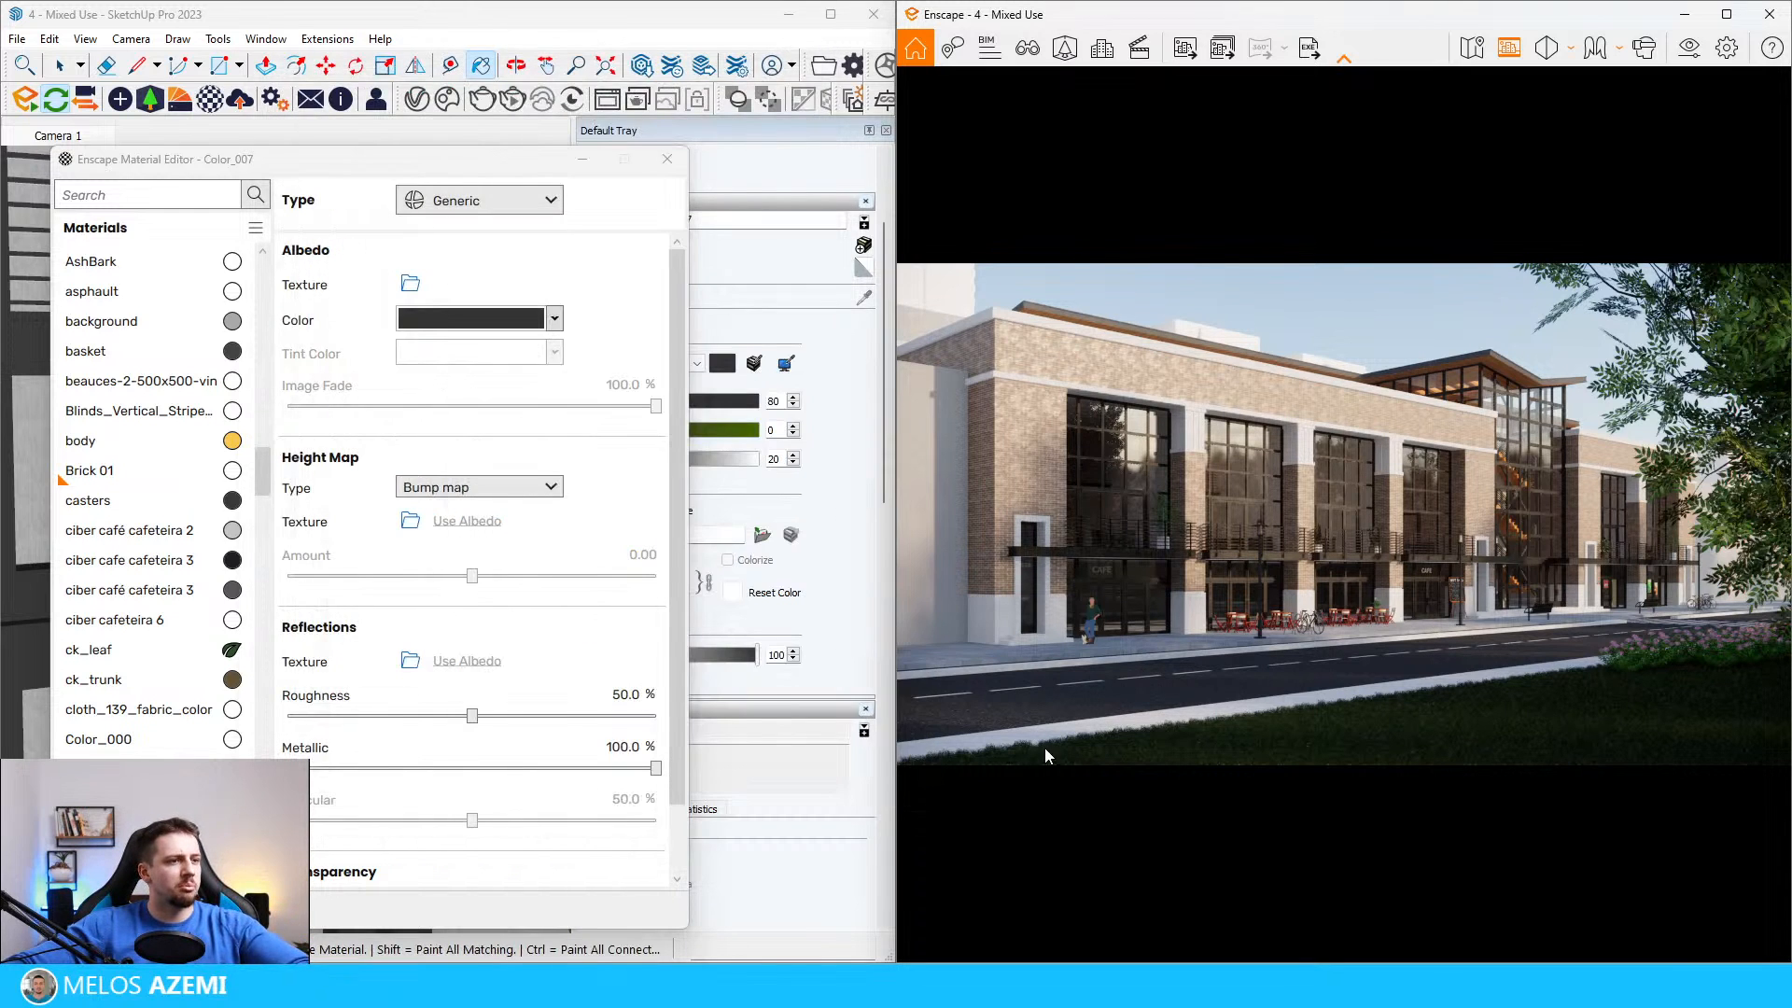
Step: Close the material editor and examine the trees in the park across the street from the building
left_click(667, 159)
scroll(282, 679, "down", 10)
mouse_move(311, 672)
middle_mouse_down()
mouse_move(283, 766)
mouse_move(332, 732)
mouse_move(379, 805)
mouse_move(371, 870)
mouse_move(364, 804)
mouse_move(501, 788)
middle_mouse_up()
scroll(429, 822, "up", 5)
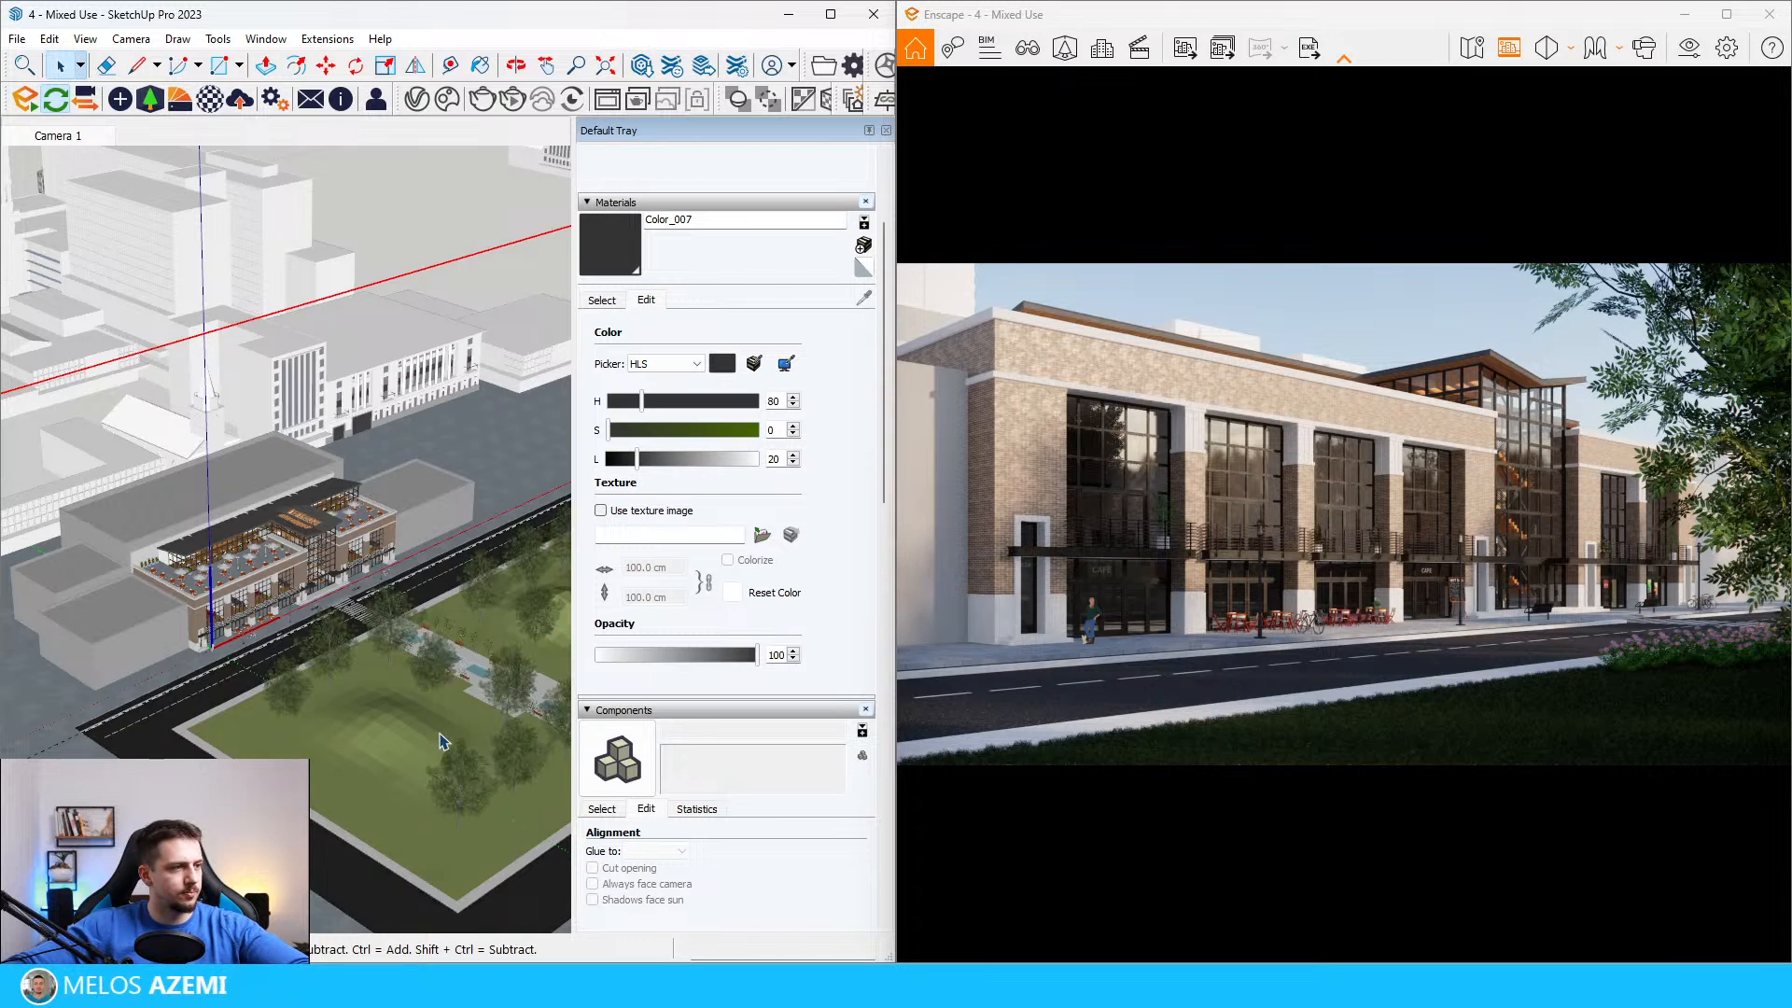
middle_click_drag(443, 742, 439, 758)
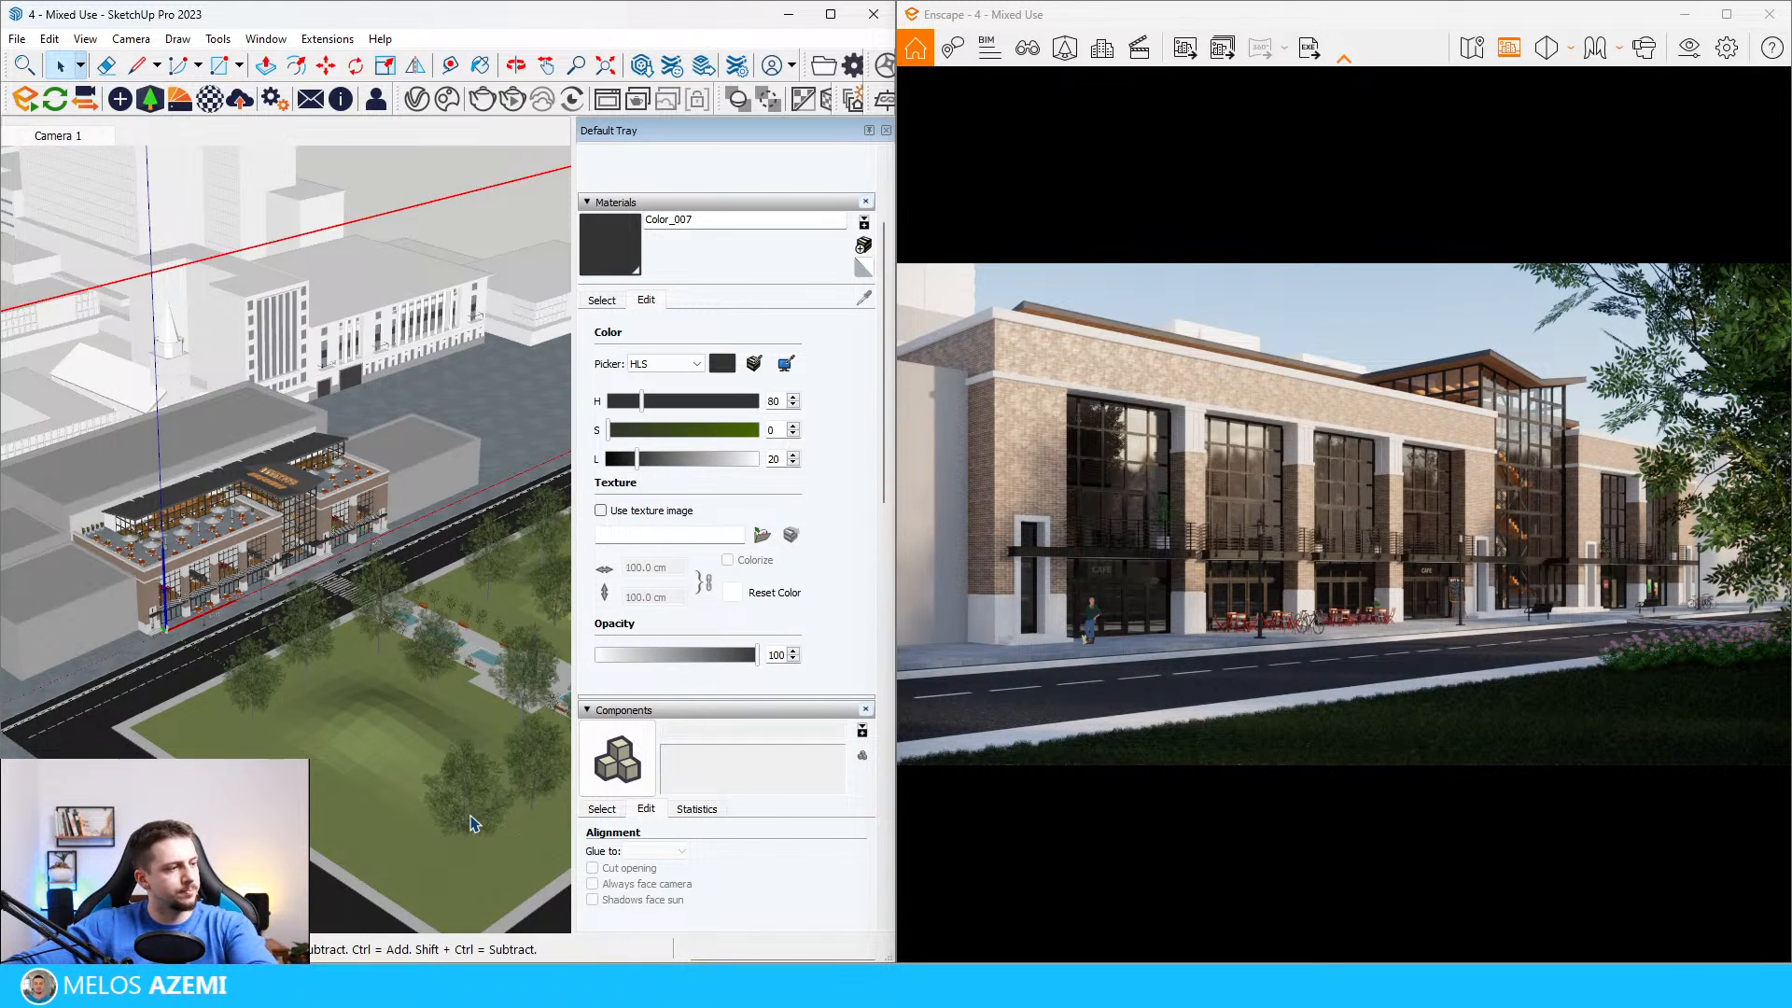
middle_click_drag(473, 805, 471, 782)
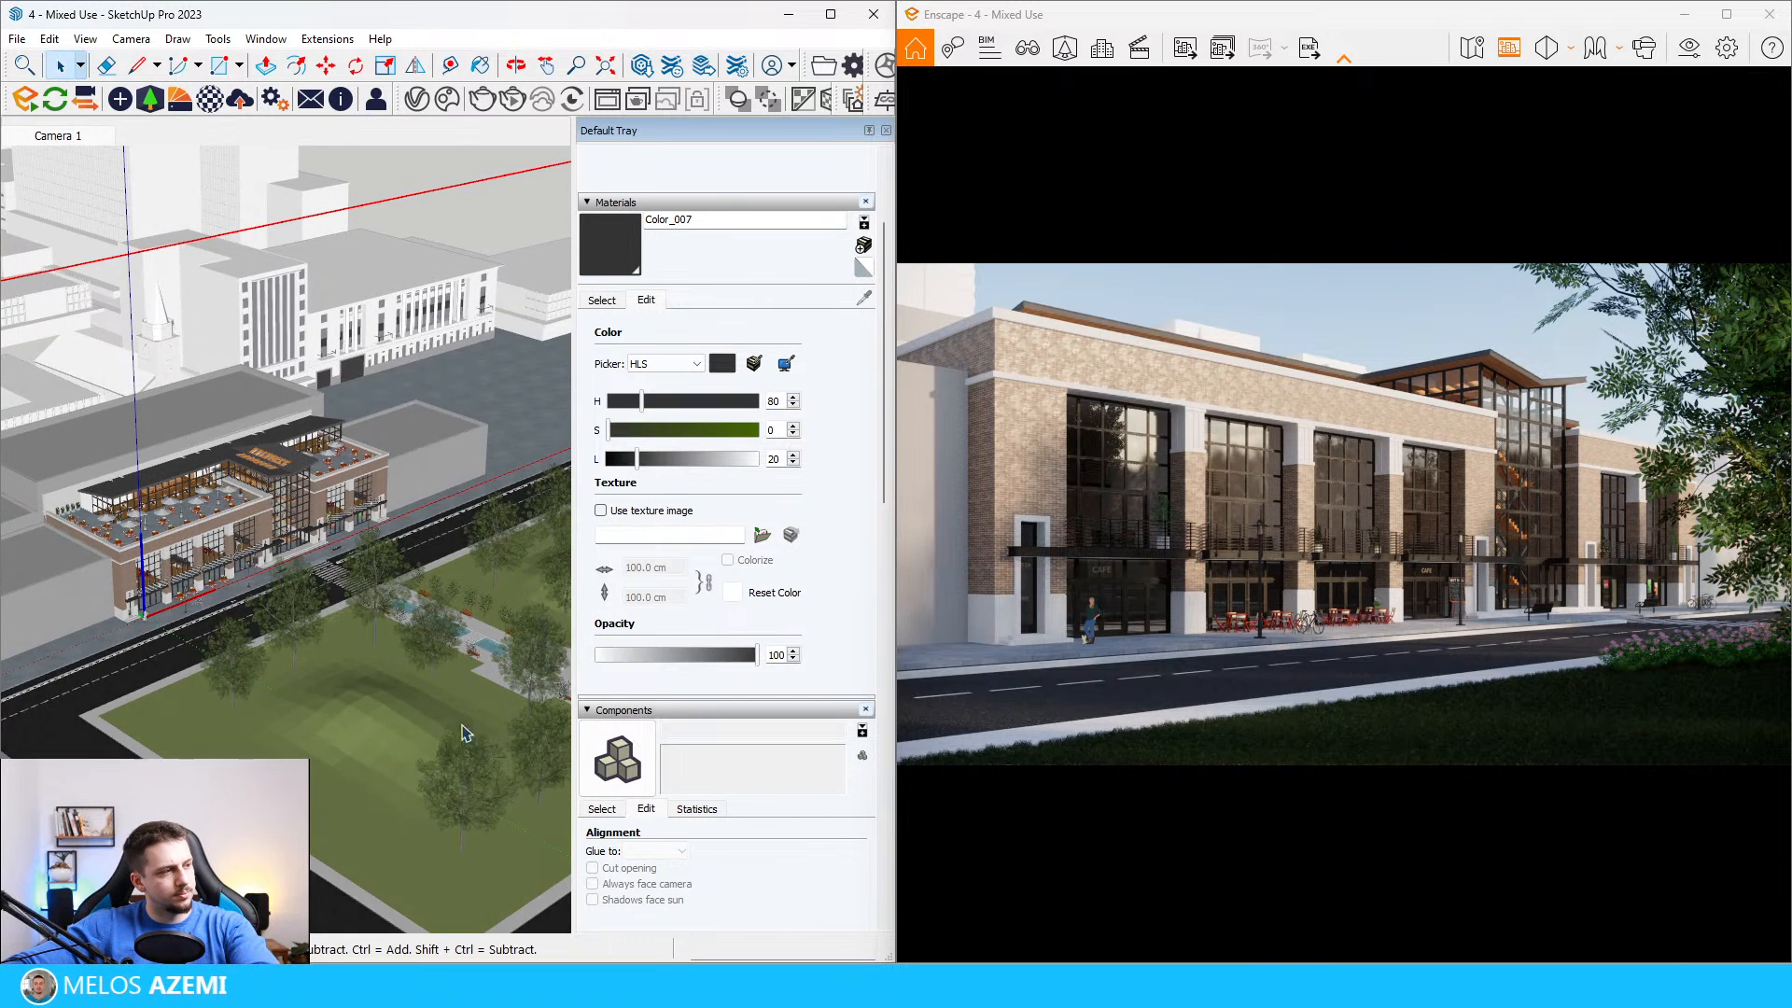
scroll(209, 660, "up", 4)
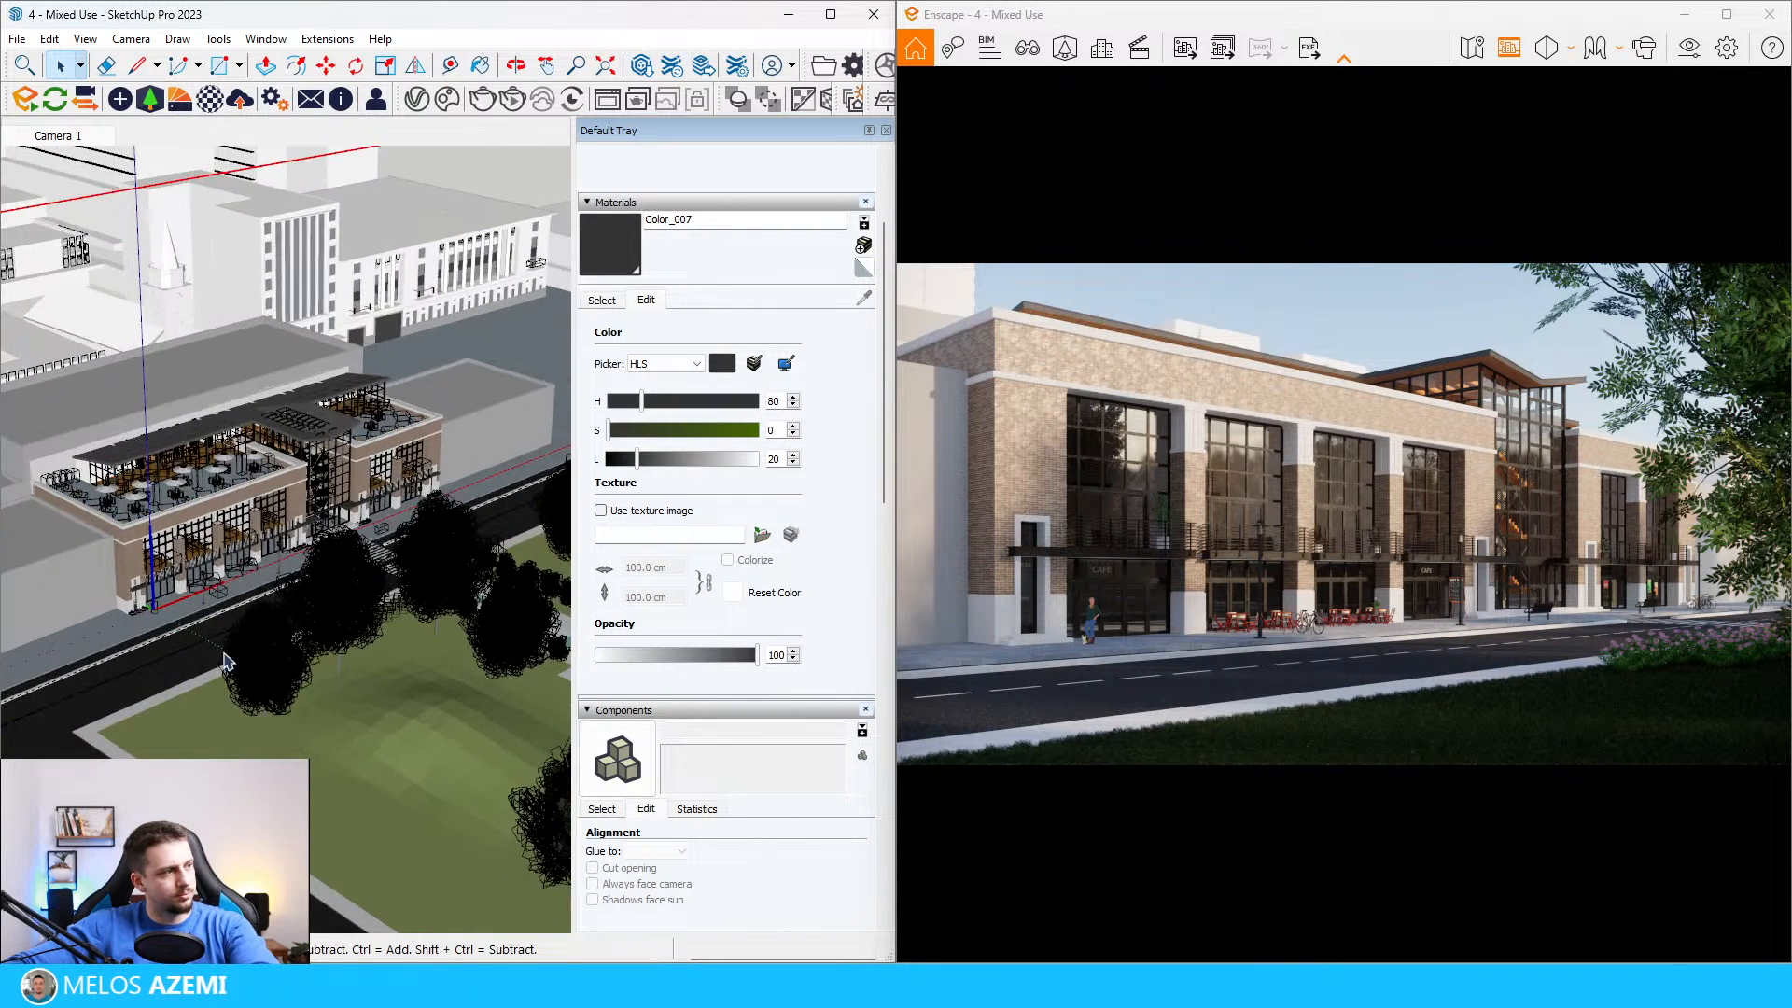
middle_click_drag(208, 660, 381, 562)
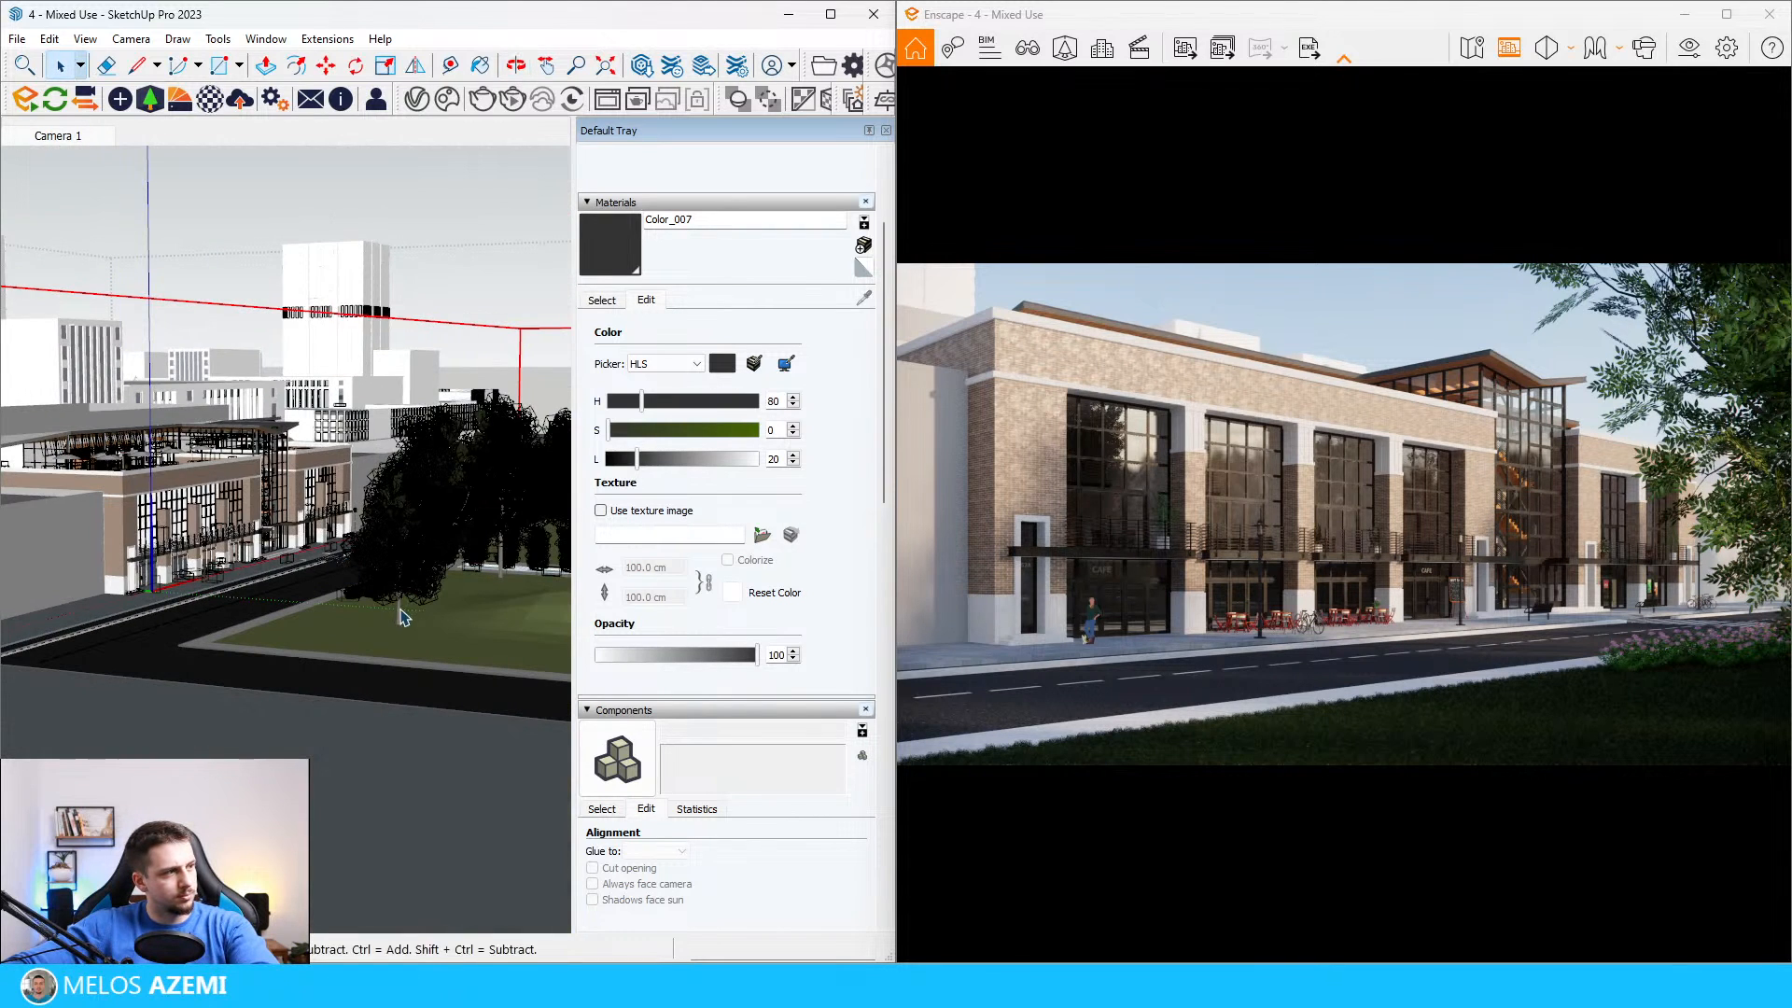
scroll(402, 612, "up", 5)
mouse_move(402, 595)
middle_mouse_down()
mouse_move(407, 520)
mouse_move(380, 559)
mouse_move(392, 504)
mouse_move(392, 552)
middle_mouse_up()
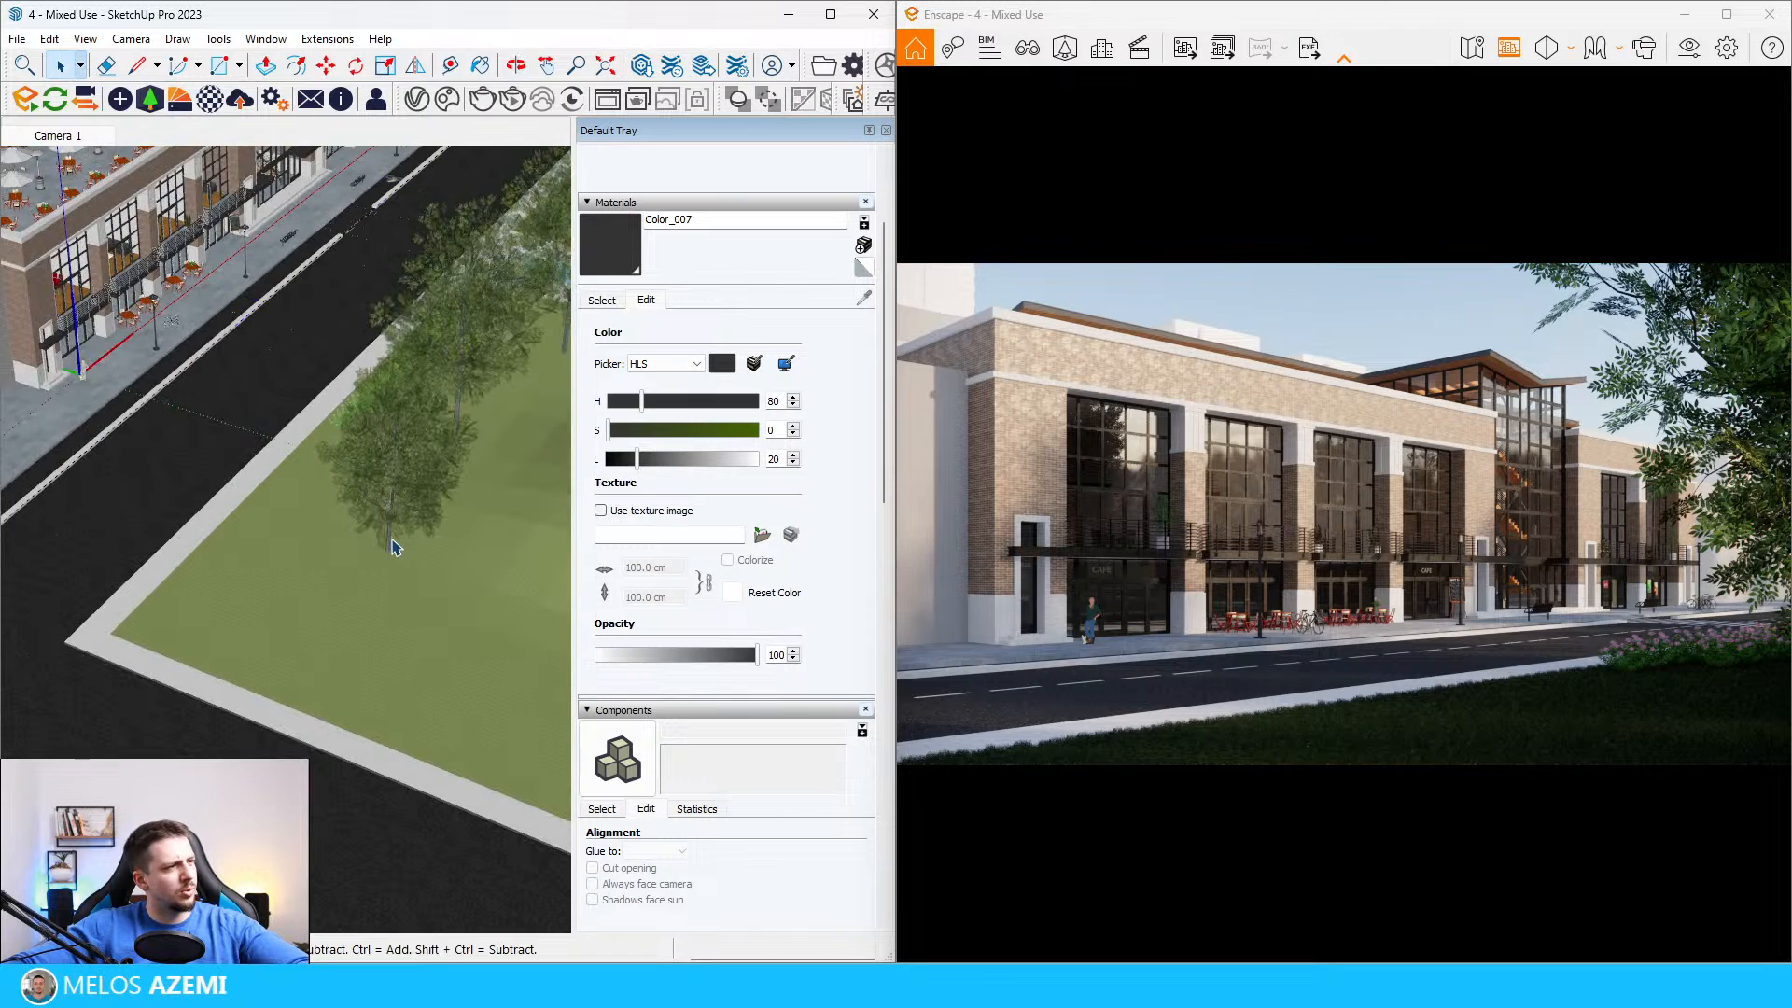
Step: Hide the Trees 3D and Site_Trees tags and update the Enscape view with the change
left_click(695, 809)
scroll(735, 790, "down", 5)
scroll(695, 693, "down", 8)
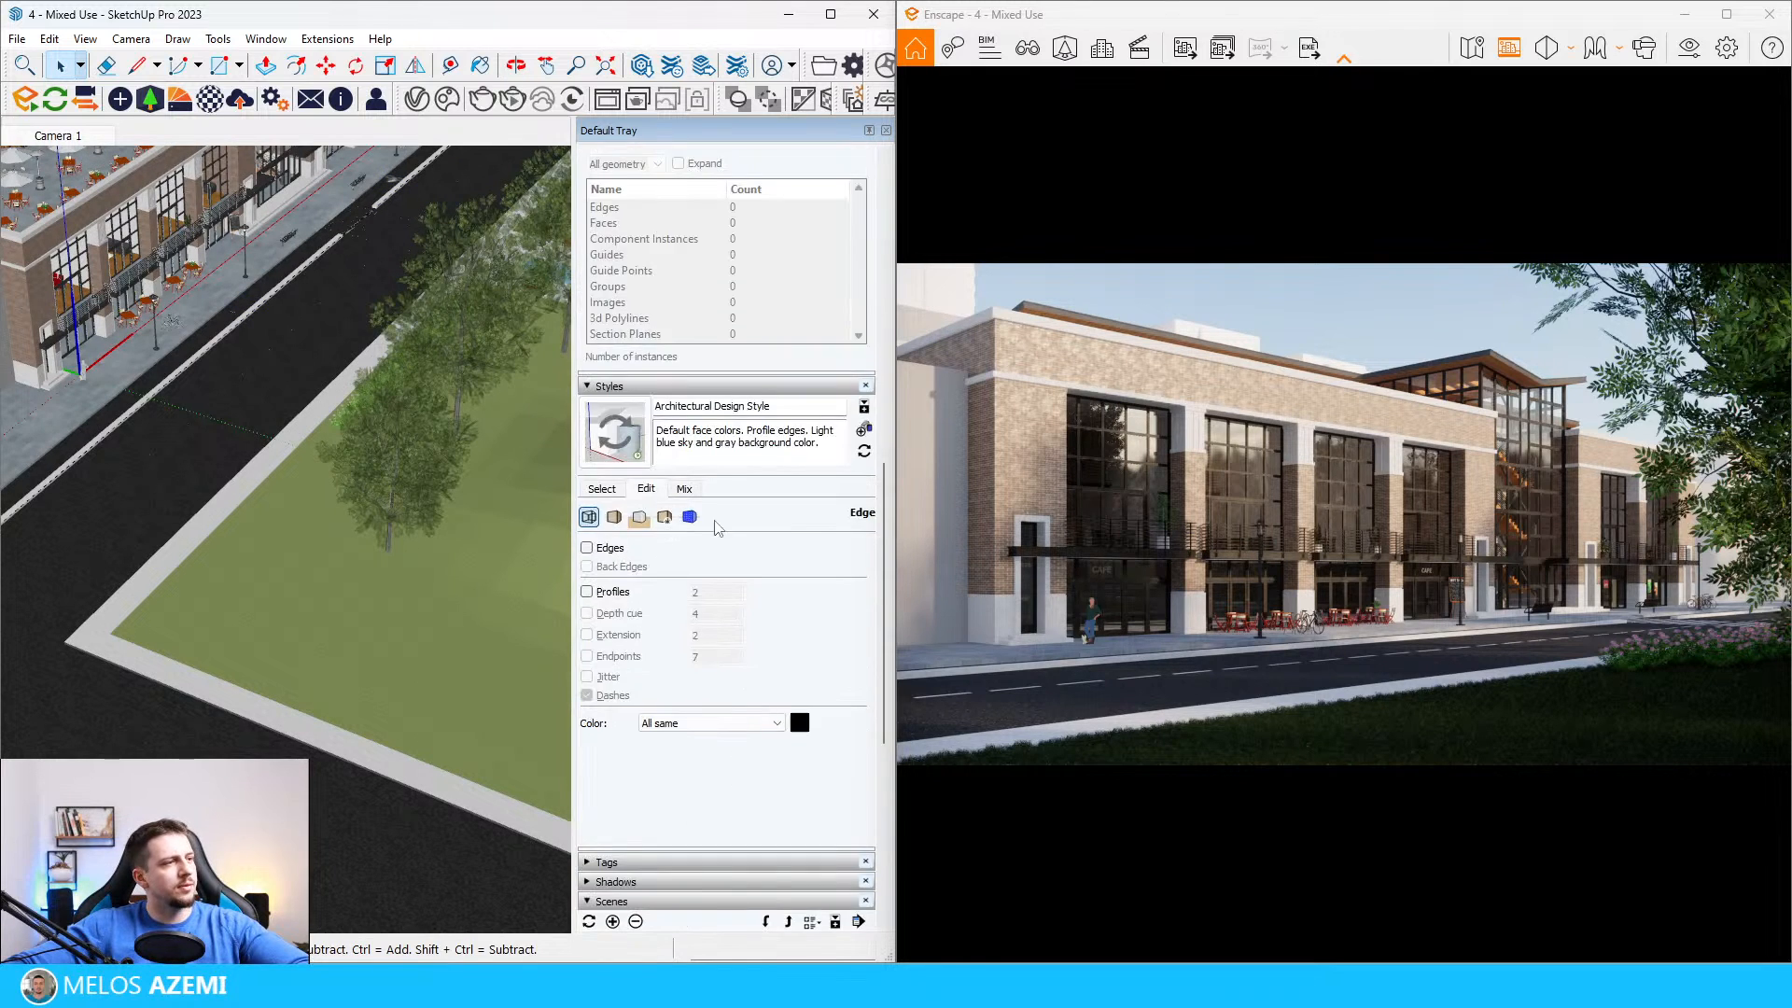
left_click(584, 642)
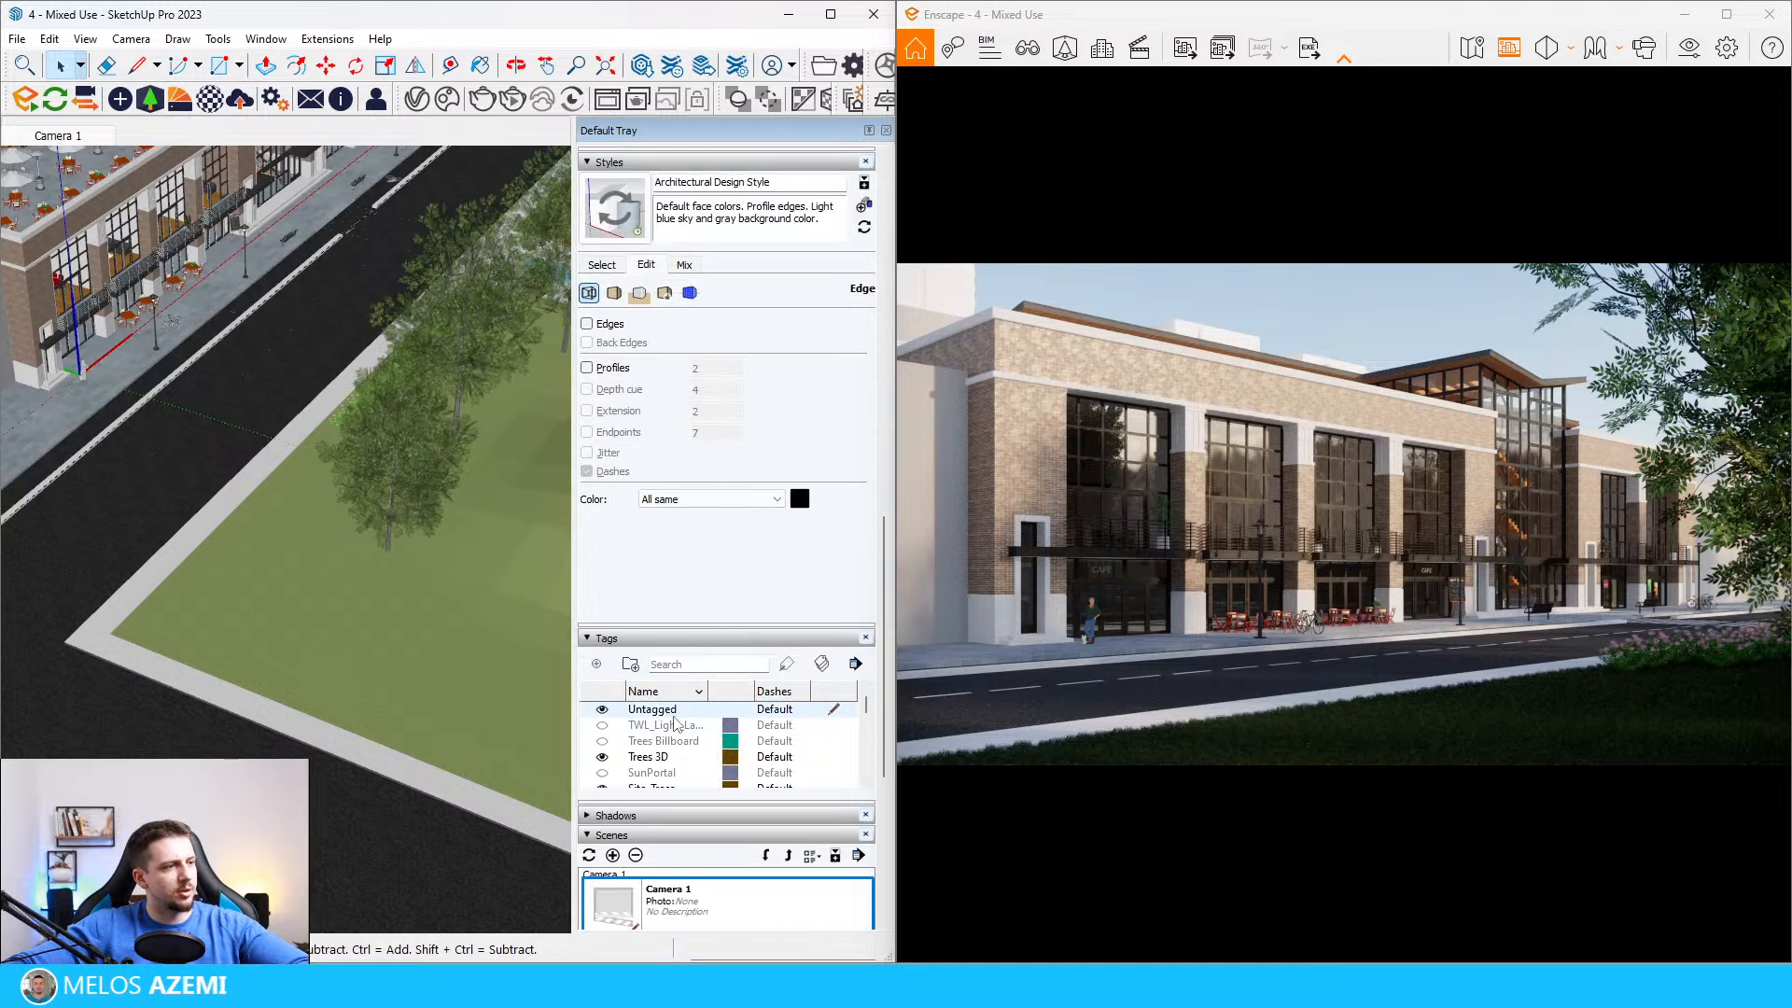
scroll(607, 758, "down", 2)
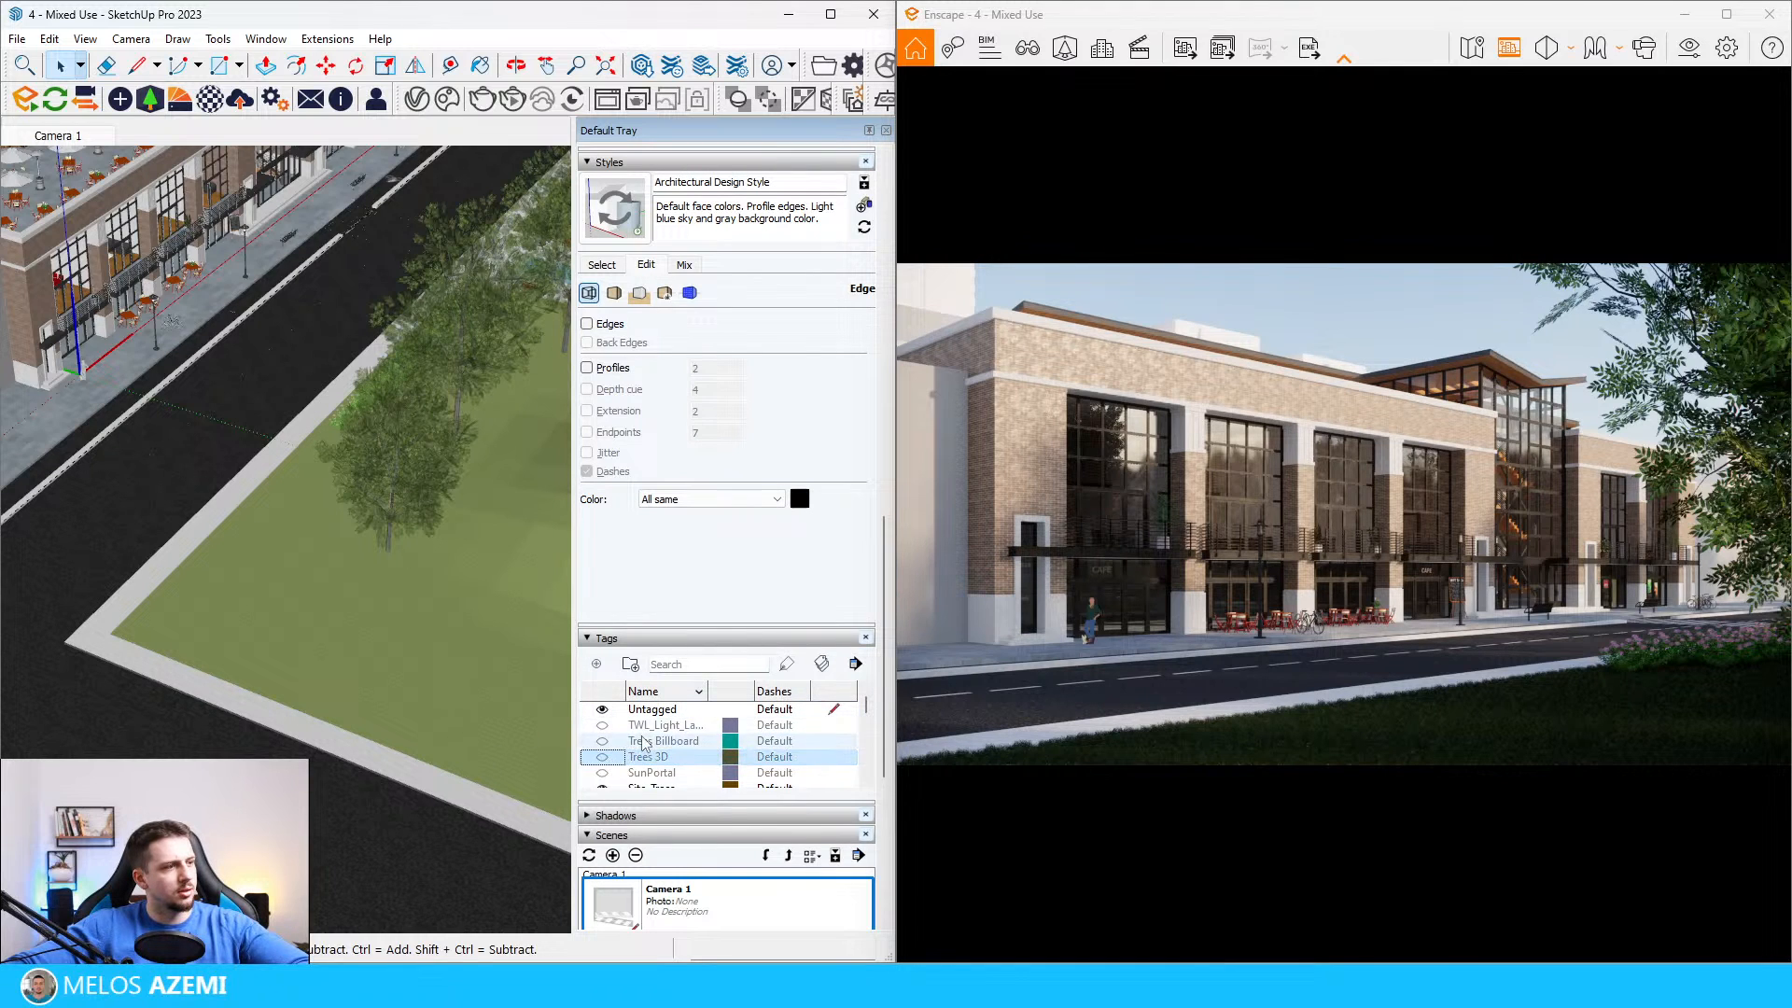
left_click(602, 740)
scroll(272, 615, "down", 10)
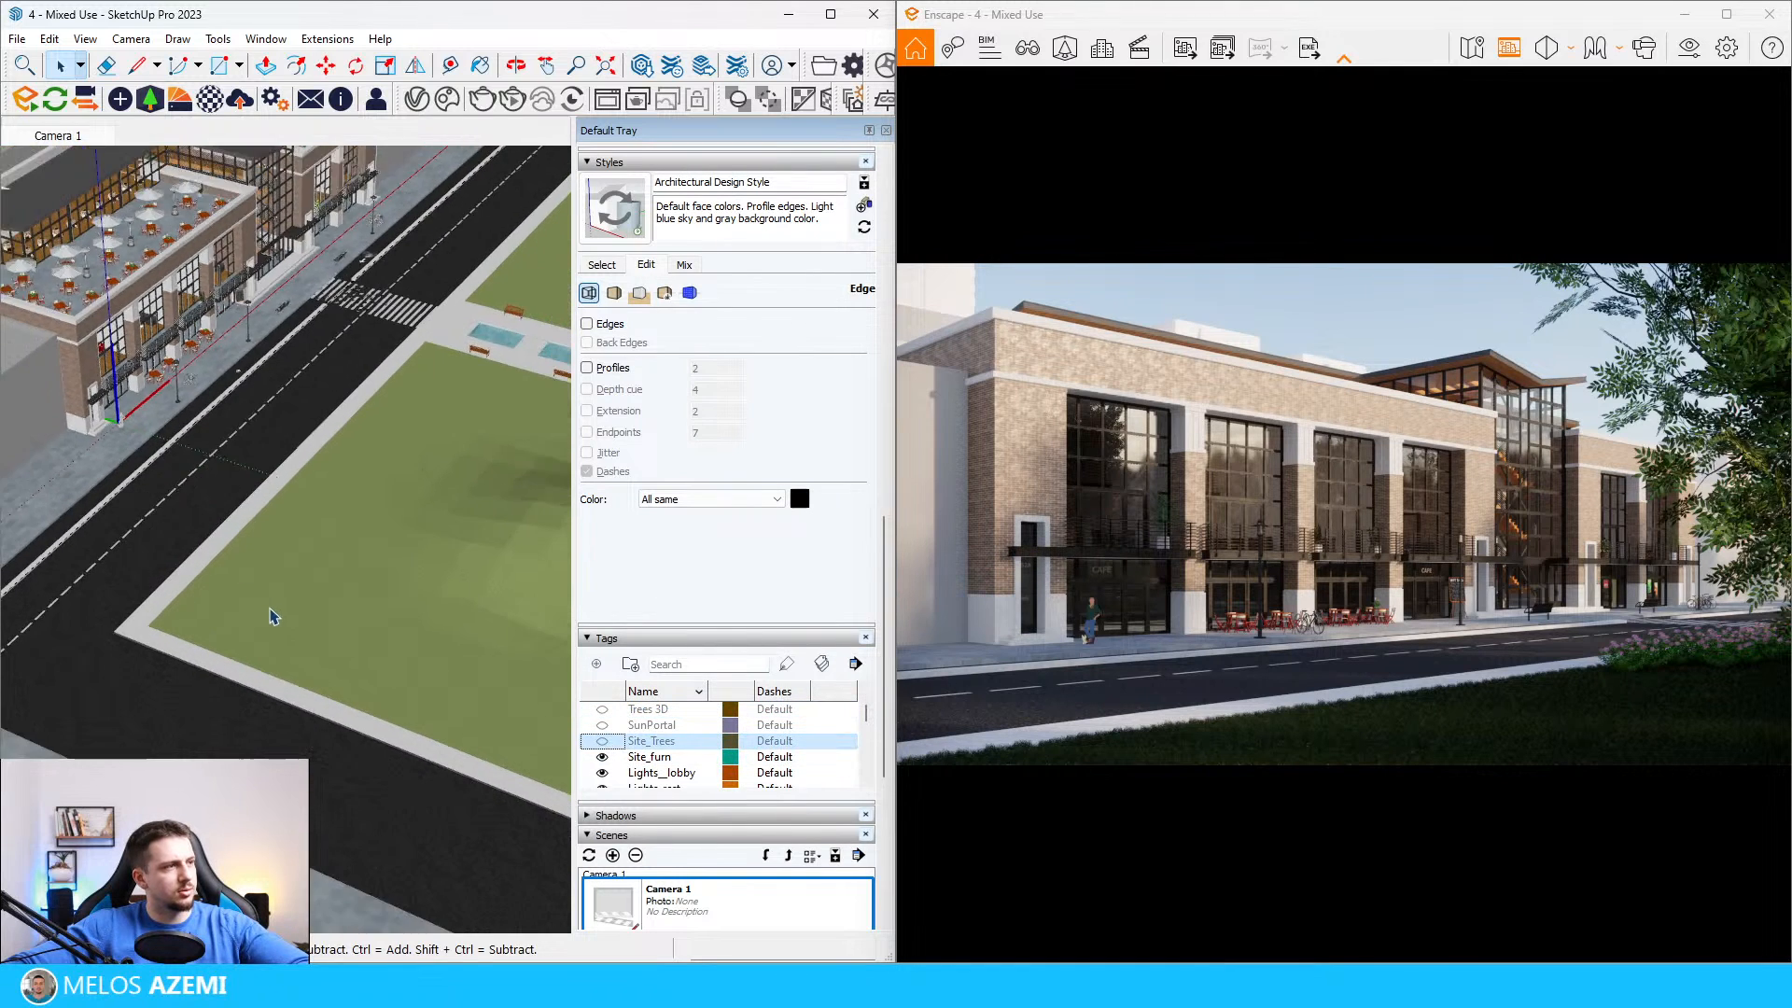
scroll(292, 431, "up", 4)
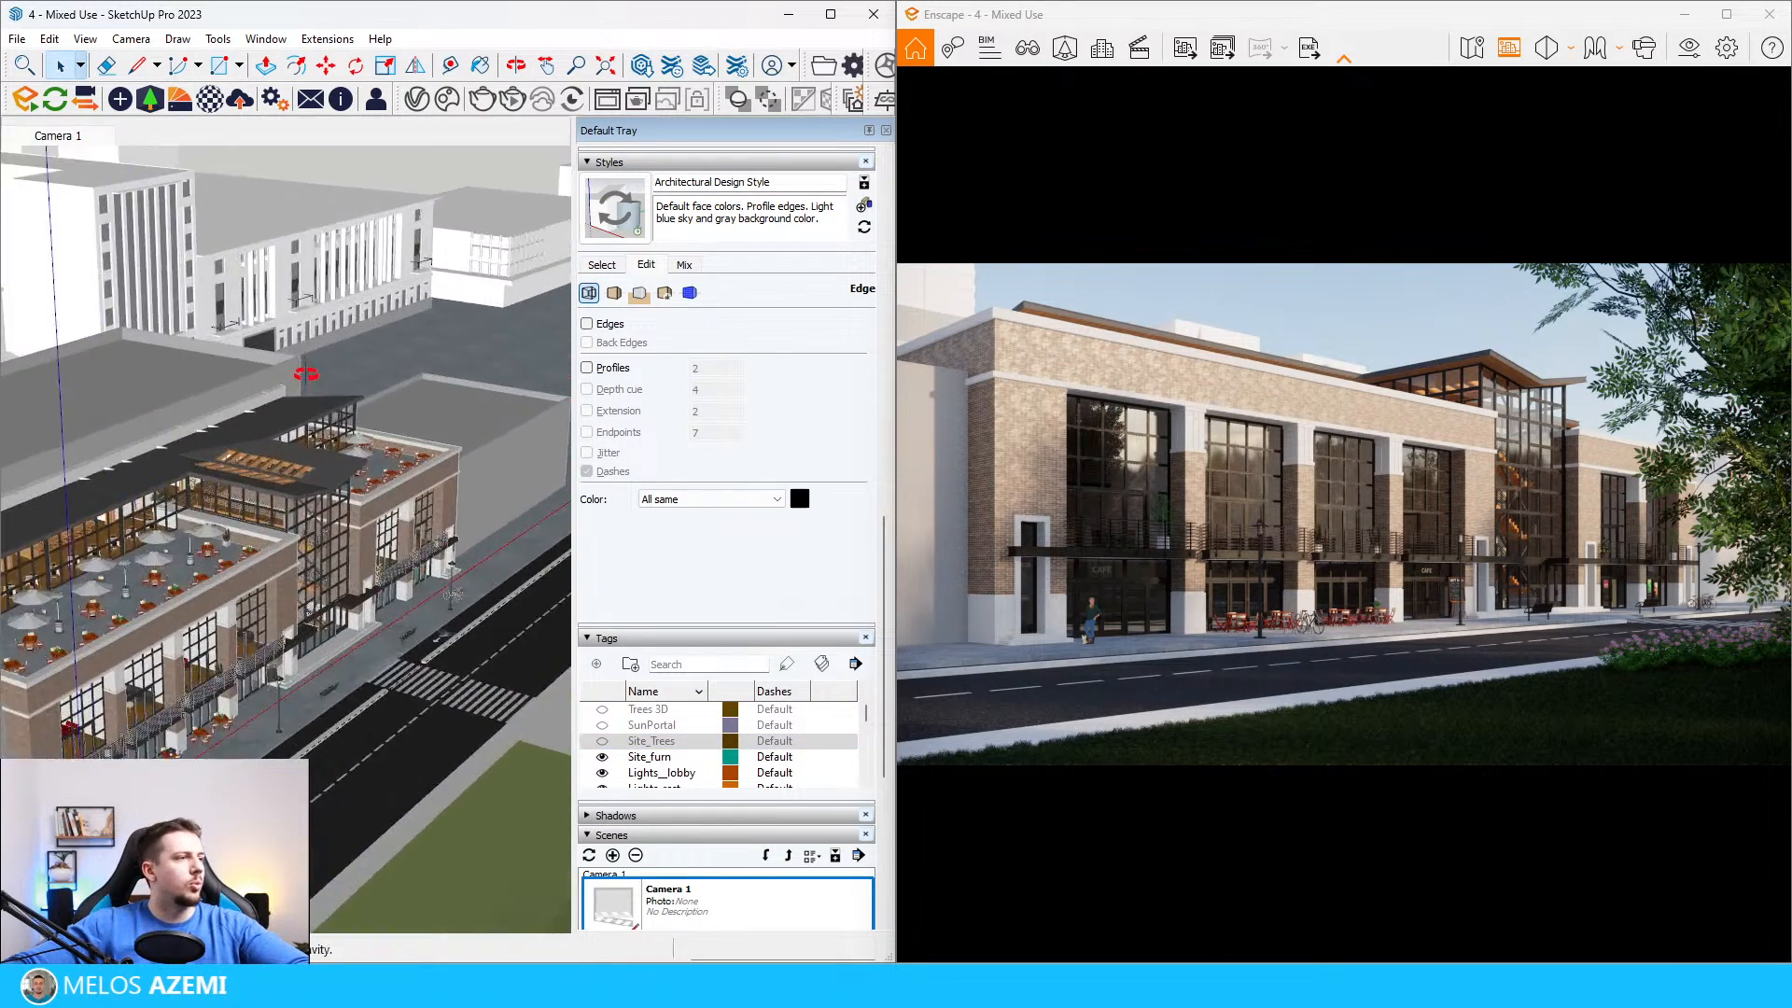
scroll(292, 431, "down", 4)
left_click(52, 104)
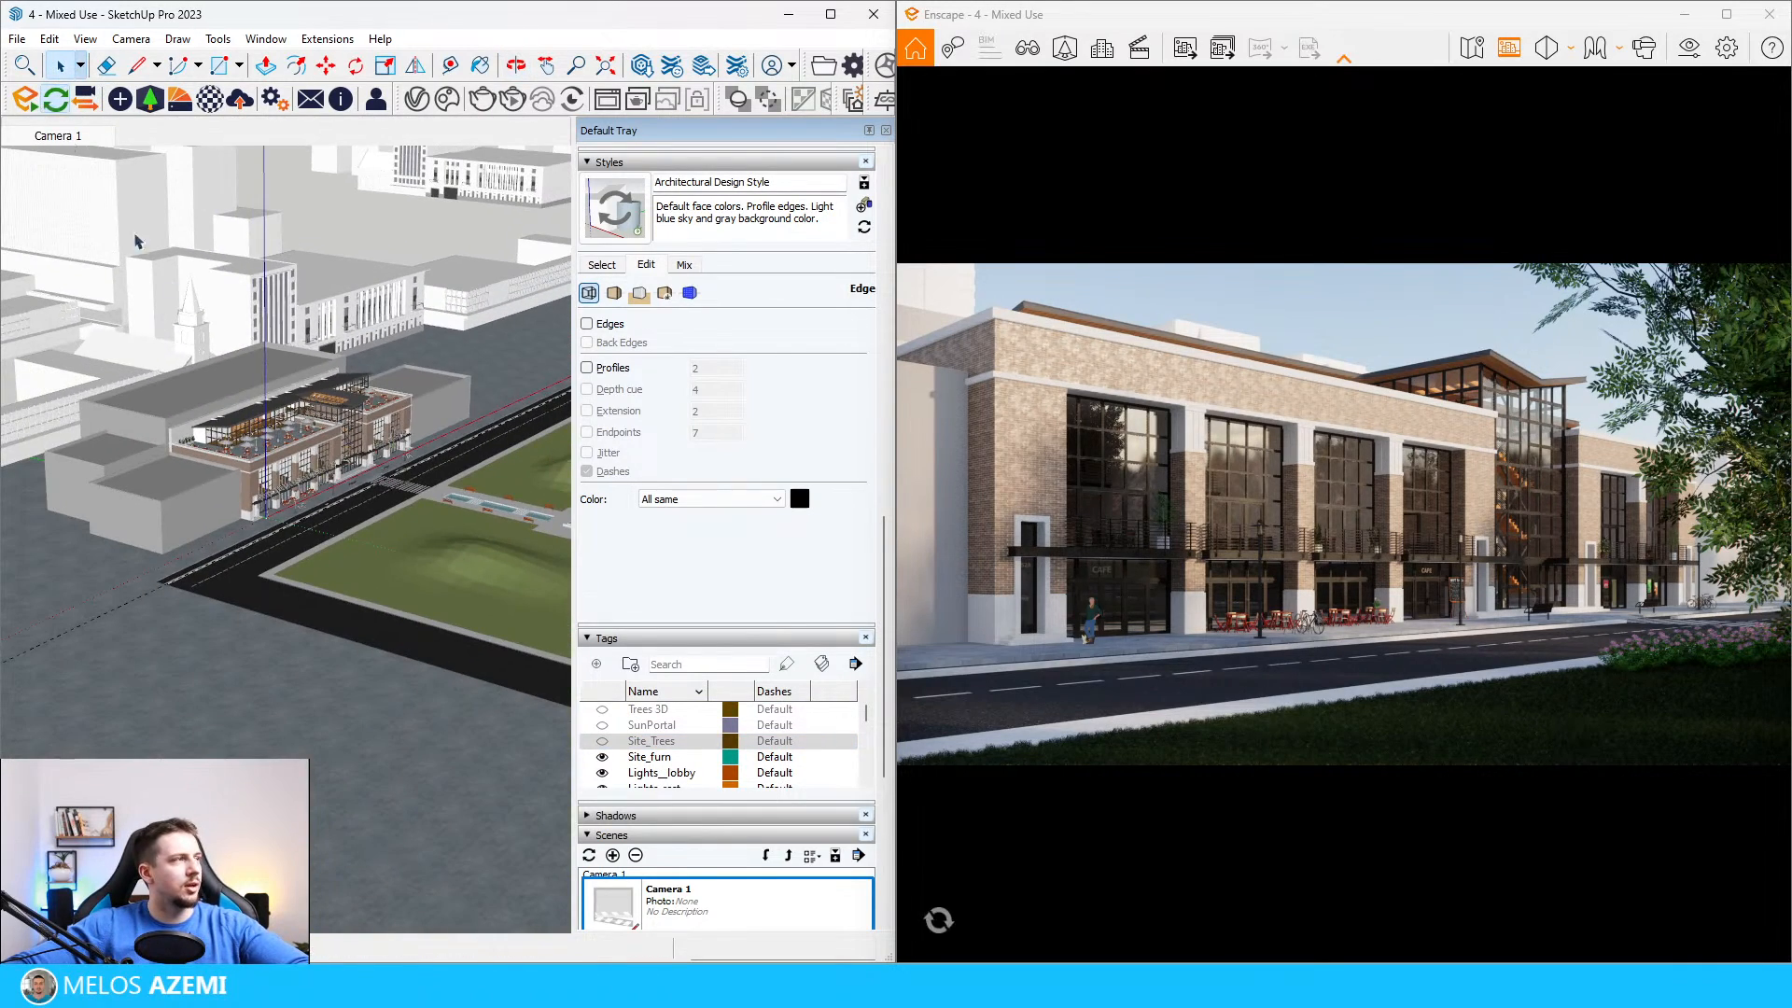
Step: Examine the empty park lawn and street in front of the building from several viewpoints
scroll(364, 516, "up", 5)
scroll(364, 516, "down", 8)
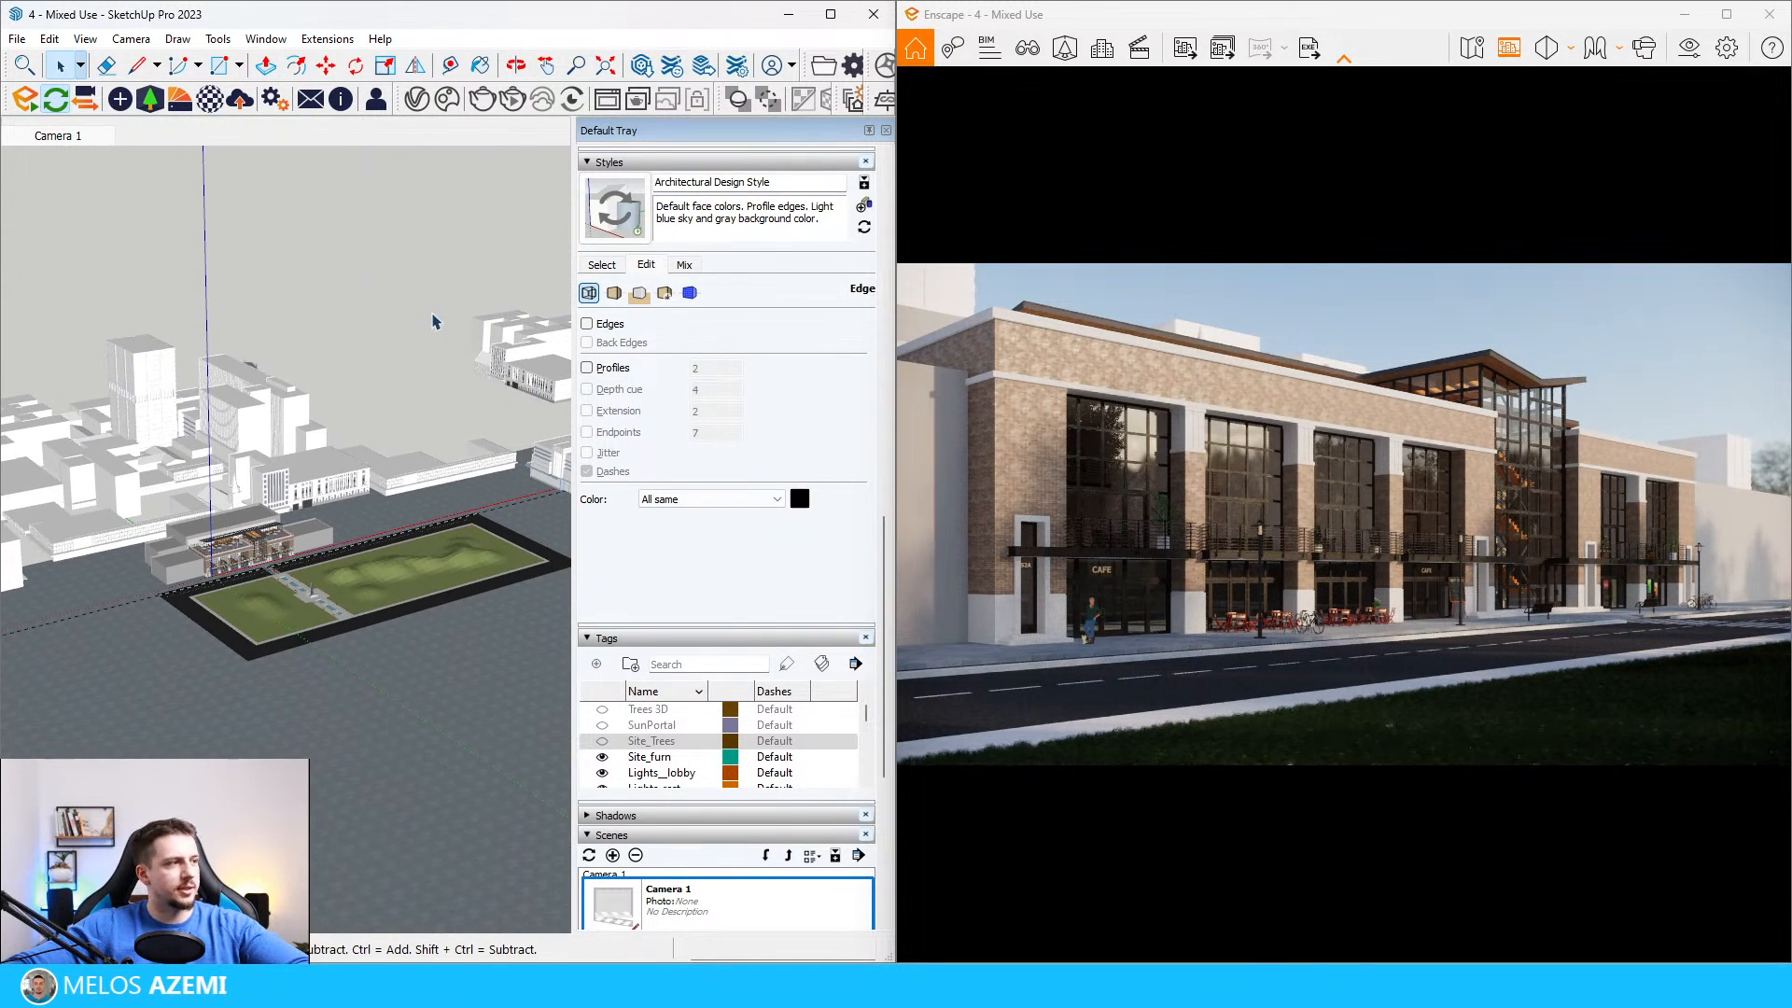
scroll(345, 401, "up", 5)
scroll(374, 409, "down", 5)
scroll(301, 482, "up", 6)
middle_click_drag(301, 522, 303, 625)
scroll(338, 510, "down", 5)
scroll(348, 568, "up", 5)
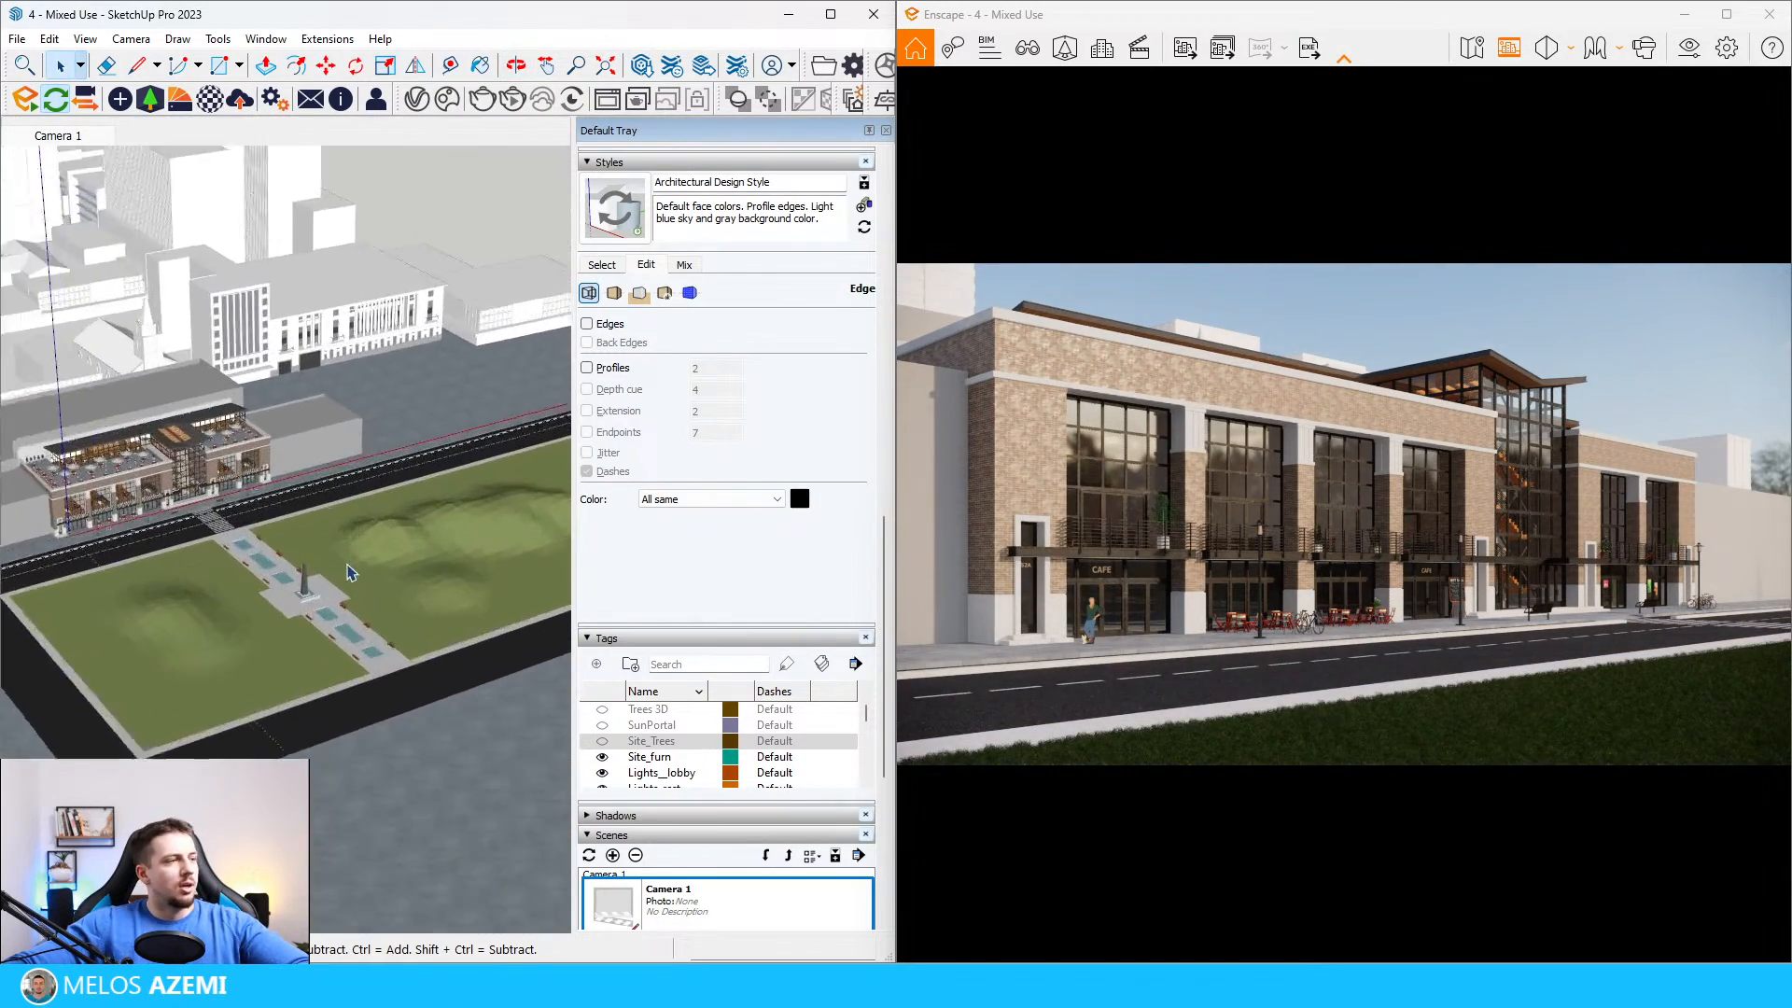
scroll(400, 512, "down", 4)
scroll(208, 504, "up", 6)
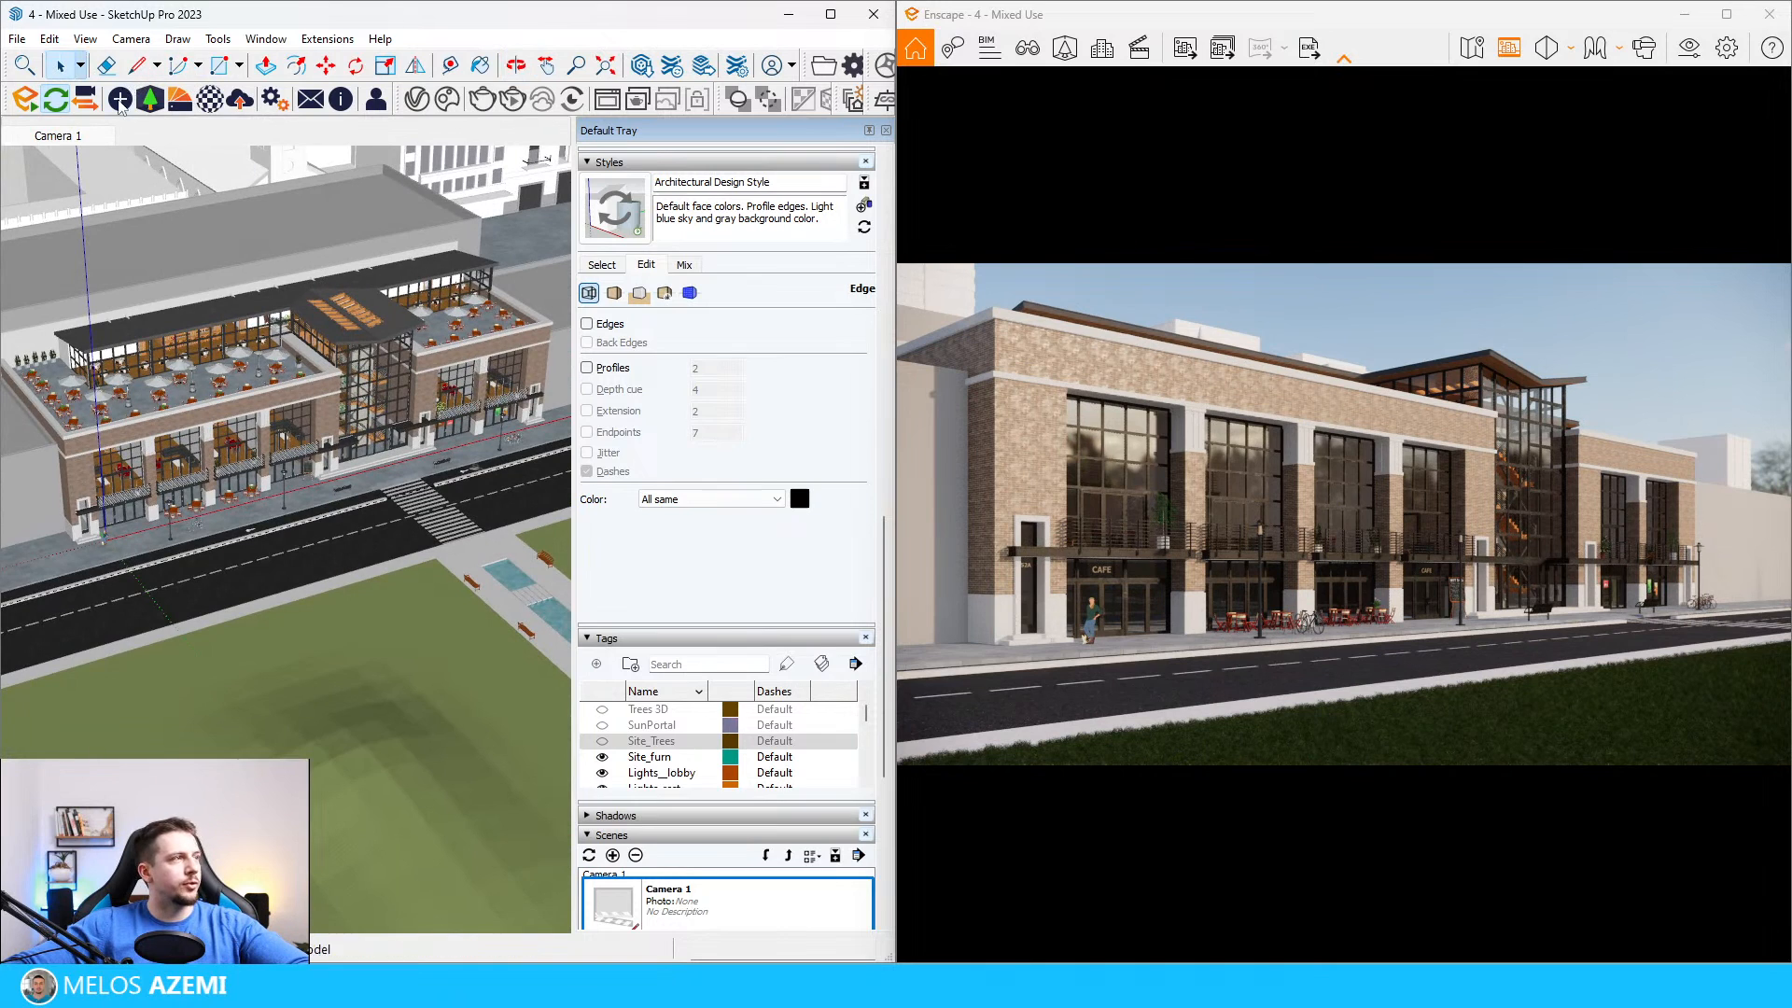
Step: Filter the Enscape Asset Library's vegetation category down to trees
left_click(149, 98)
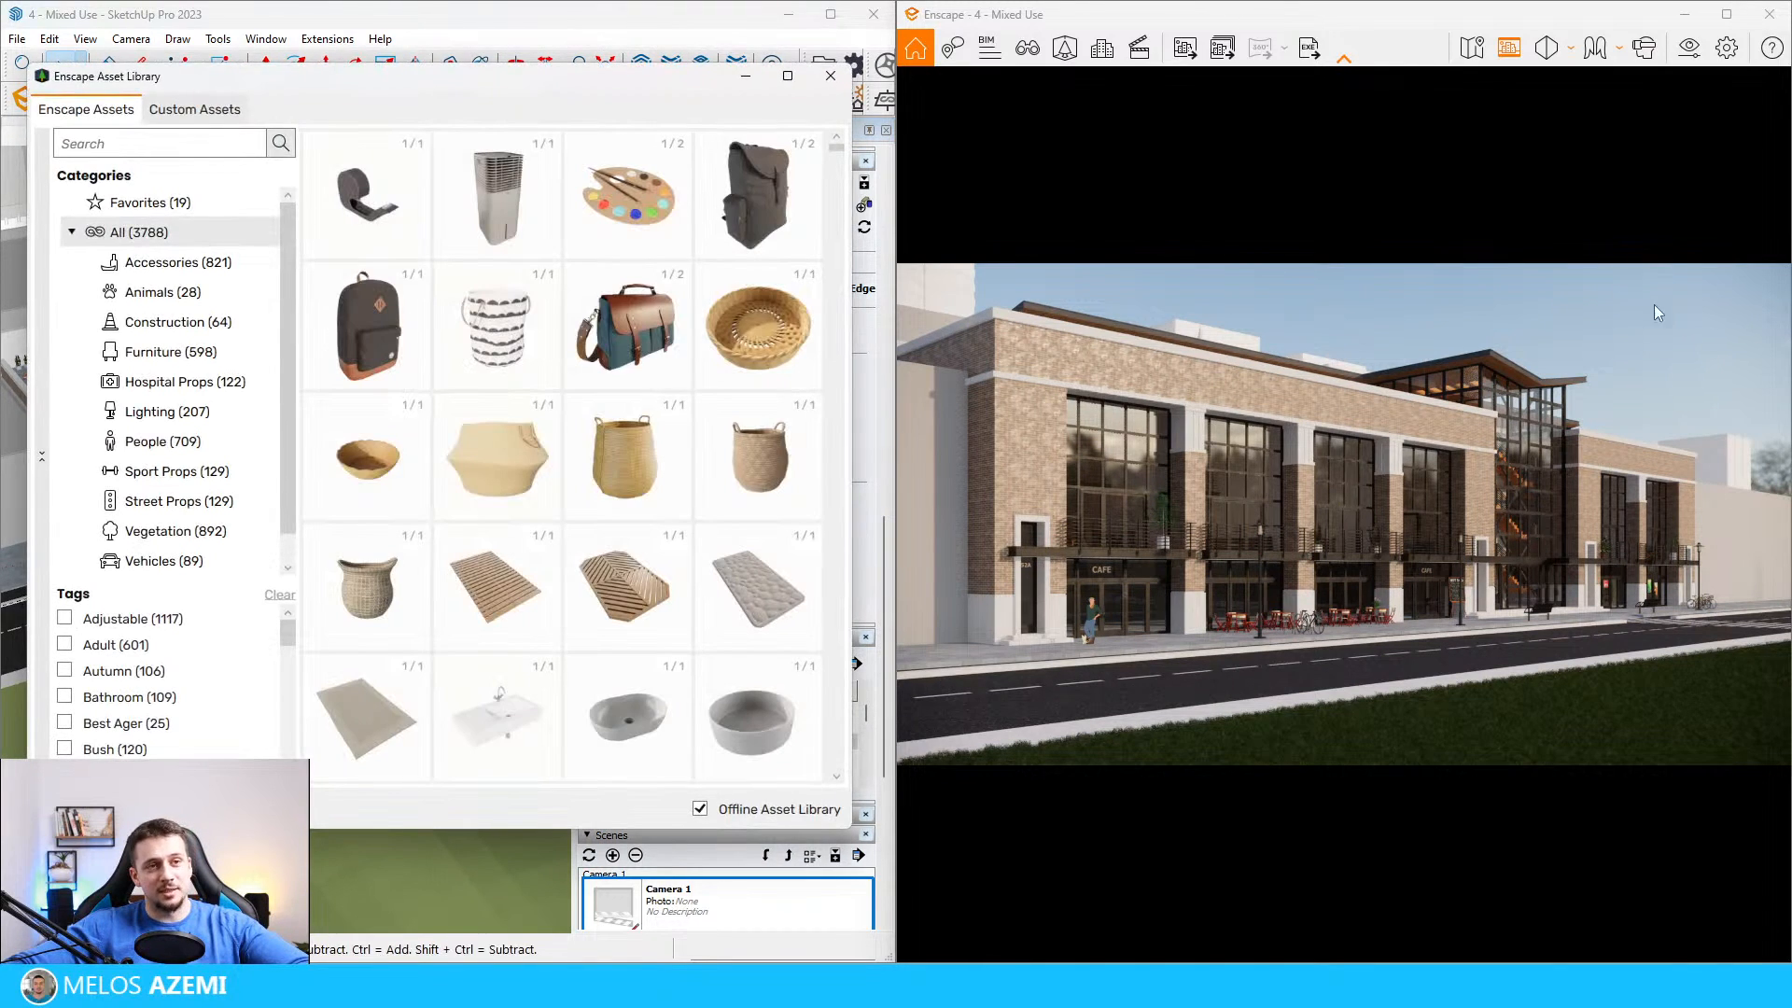
left_click(175, 530)
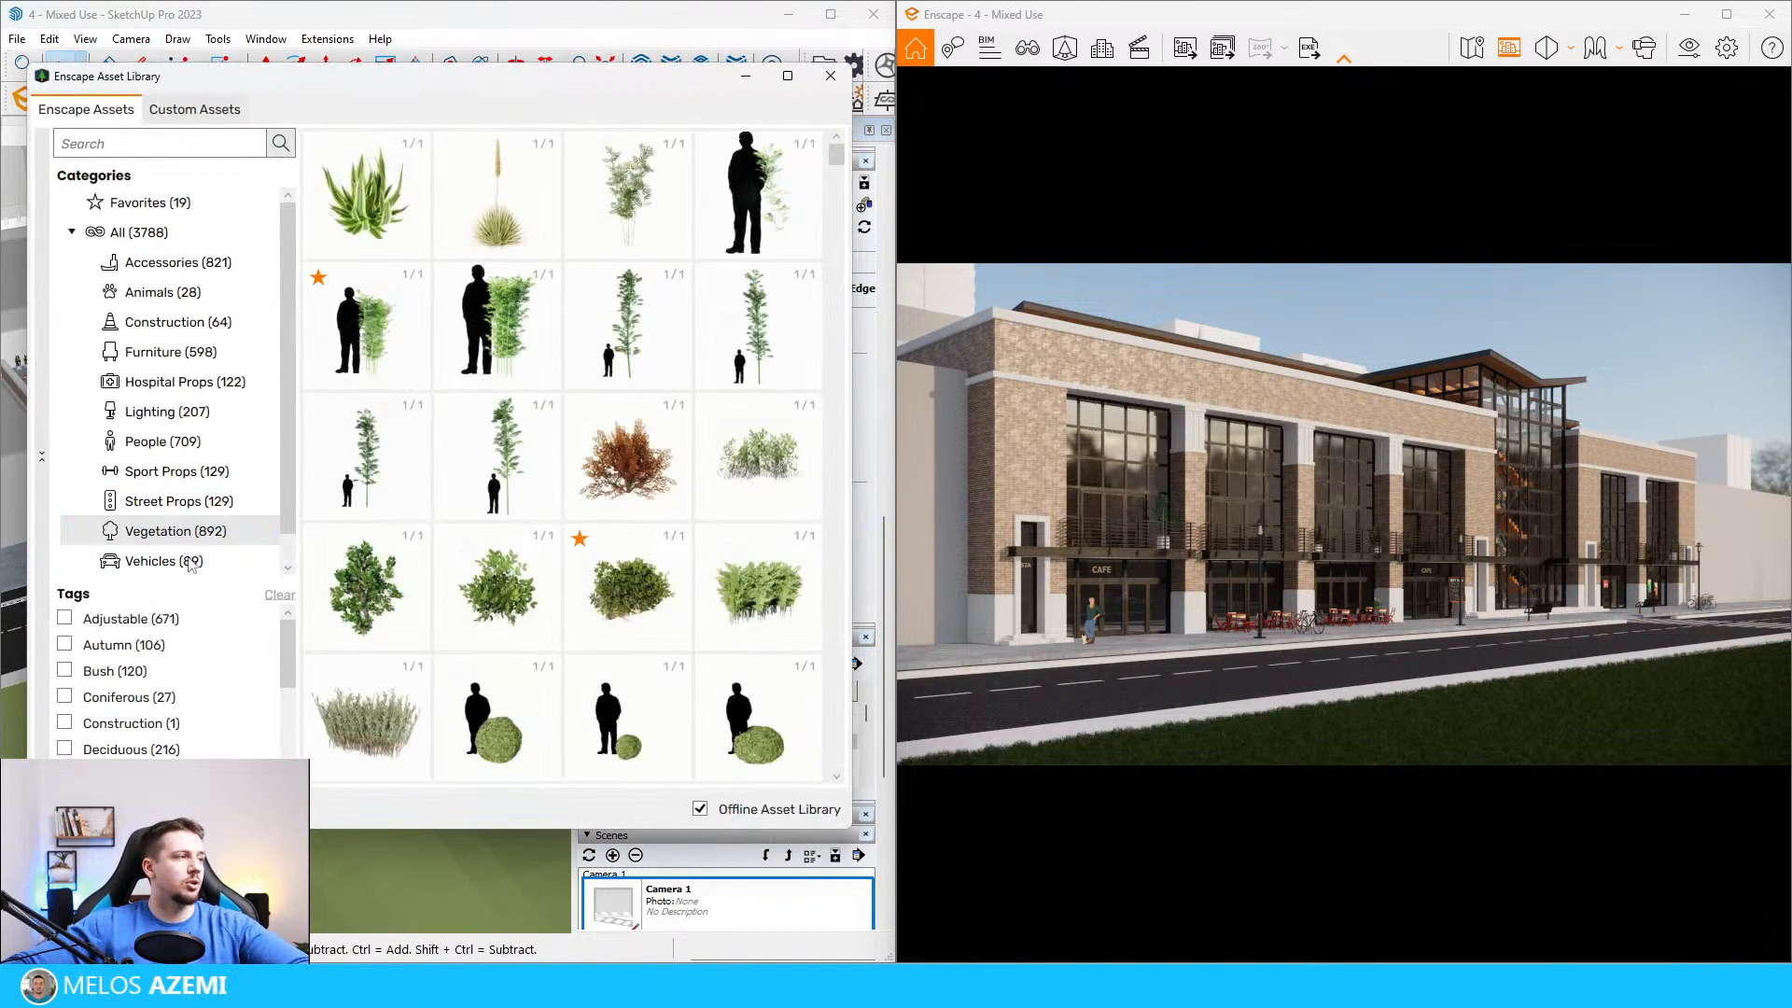
scroll(199, 569, "down", 1)
scroll(199, 691, "down", 3)
left_click(65, 772)
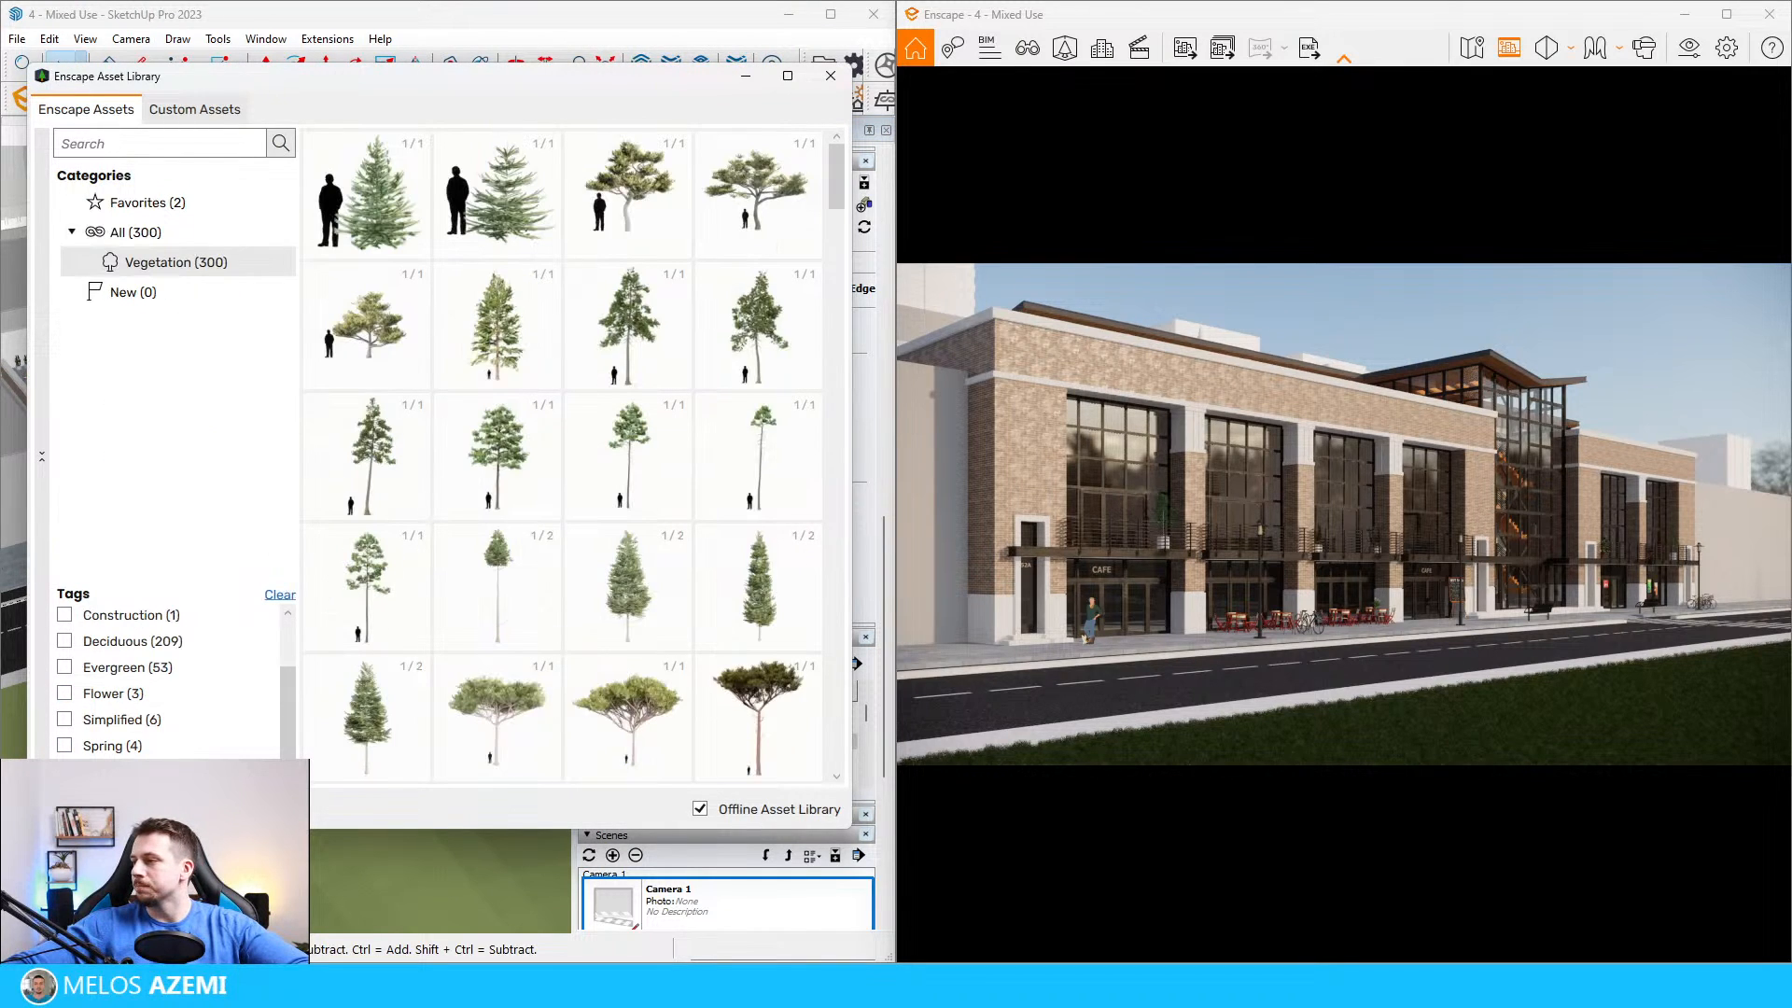
scroll(602, 466, "down", 6)
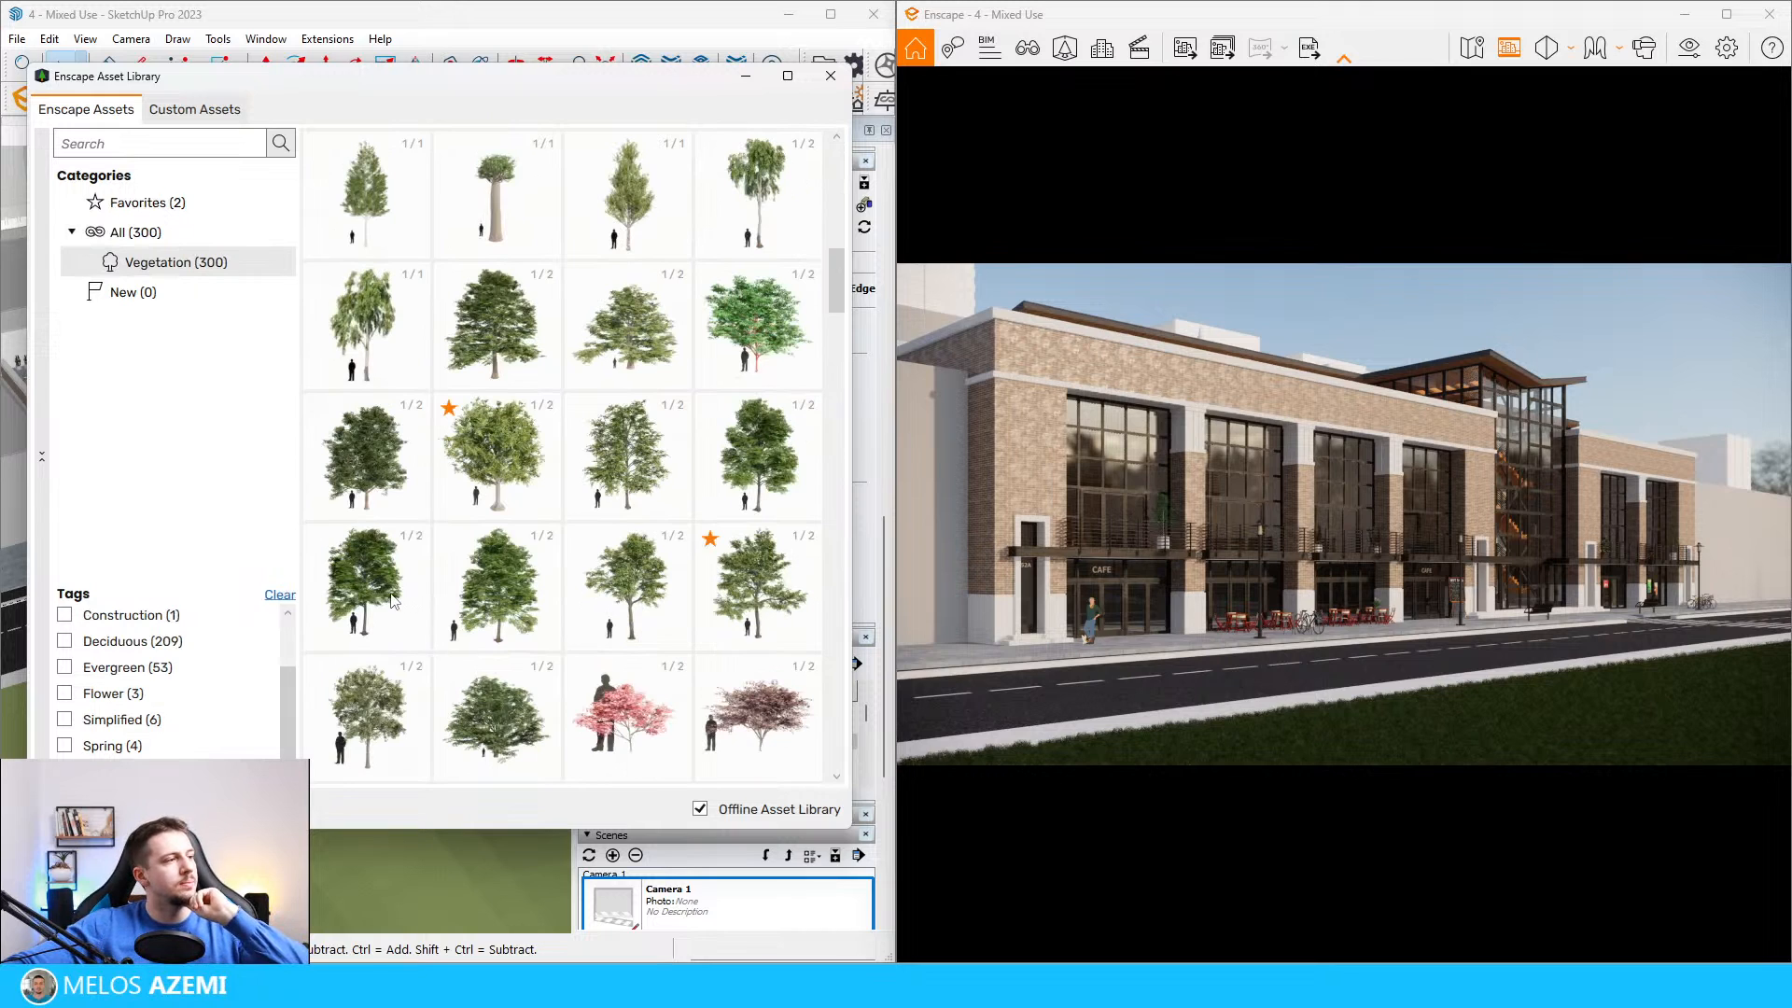
Step: Place a dense green broadleaf tree from the asset library on the empty park lawn
left_click(394, 600)
left_click(324, 677)
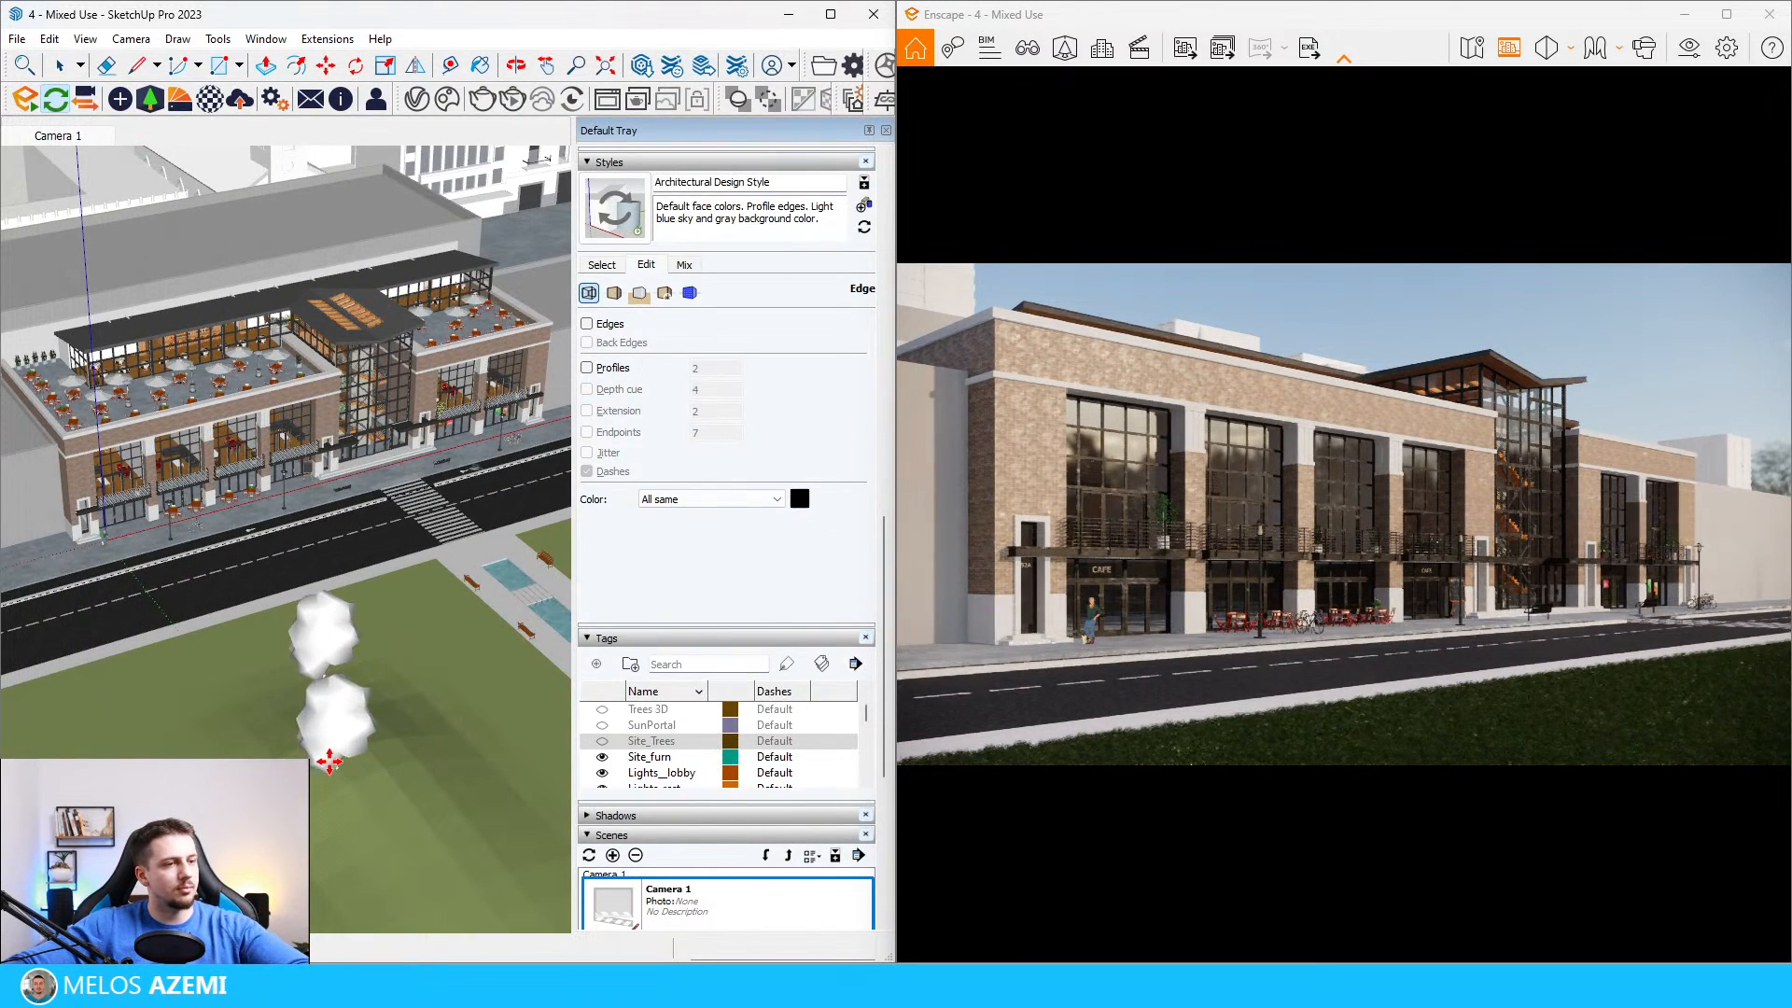
middle_click_drag(312, 740, 336, 644)
Step: Try the placed tree at several positions near the lawn's street edge, and delete it
key("space")
key("m")
left_click(371, 702)
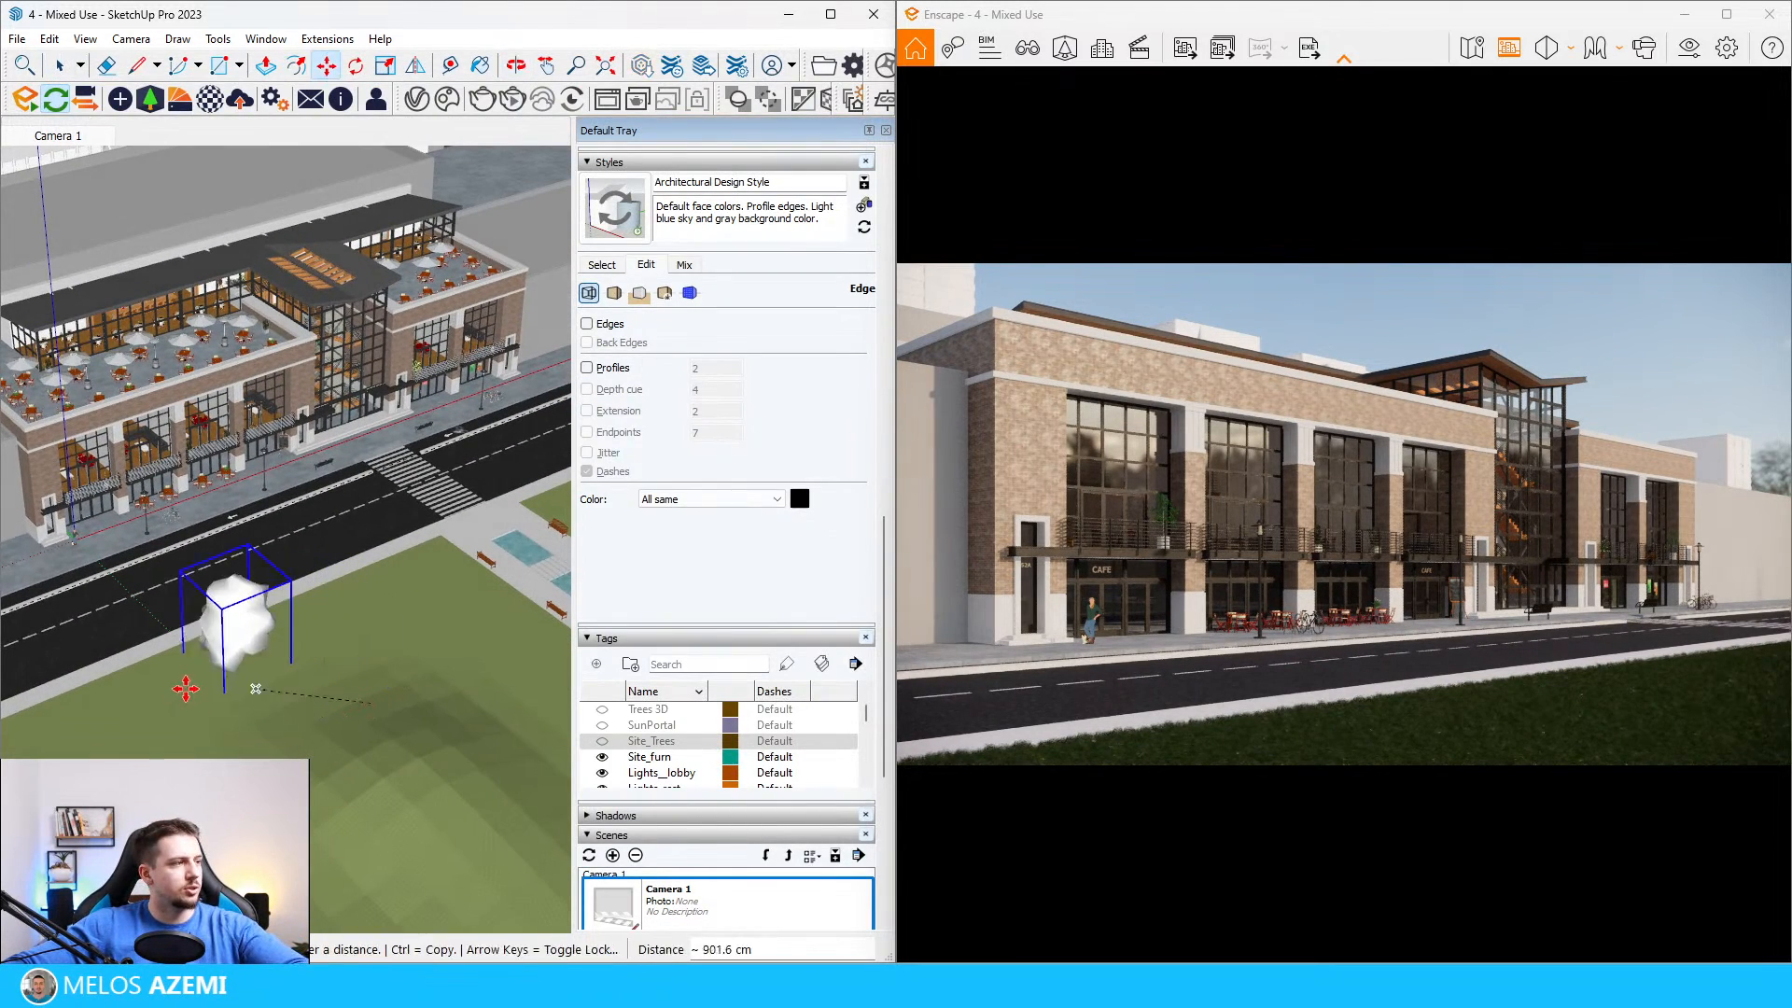
left_click(185, 692)
left_click(185, 711)
left_click(232, 716)
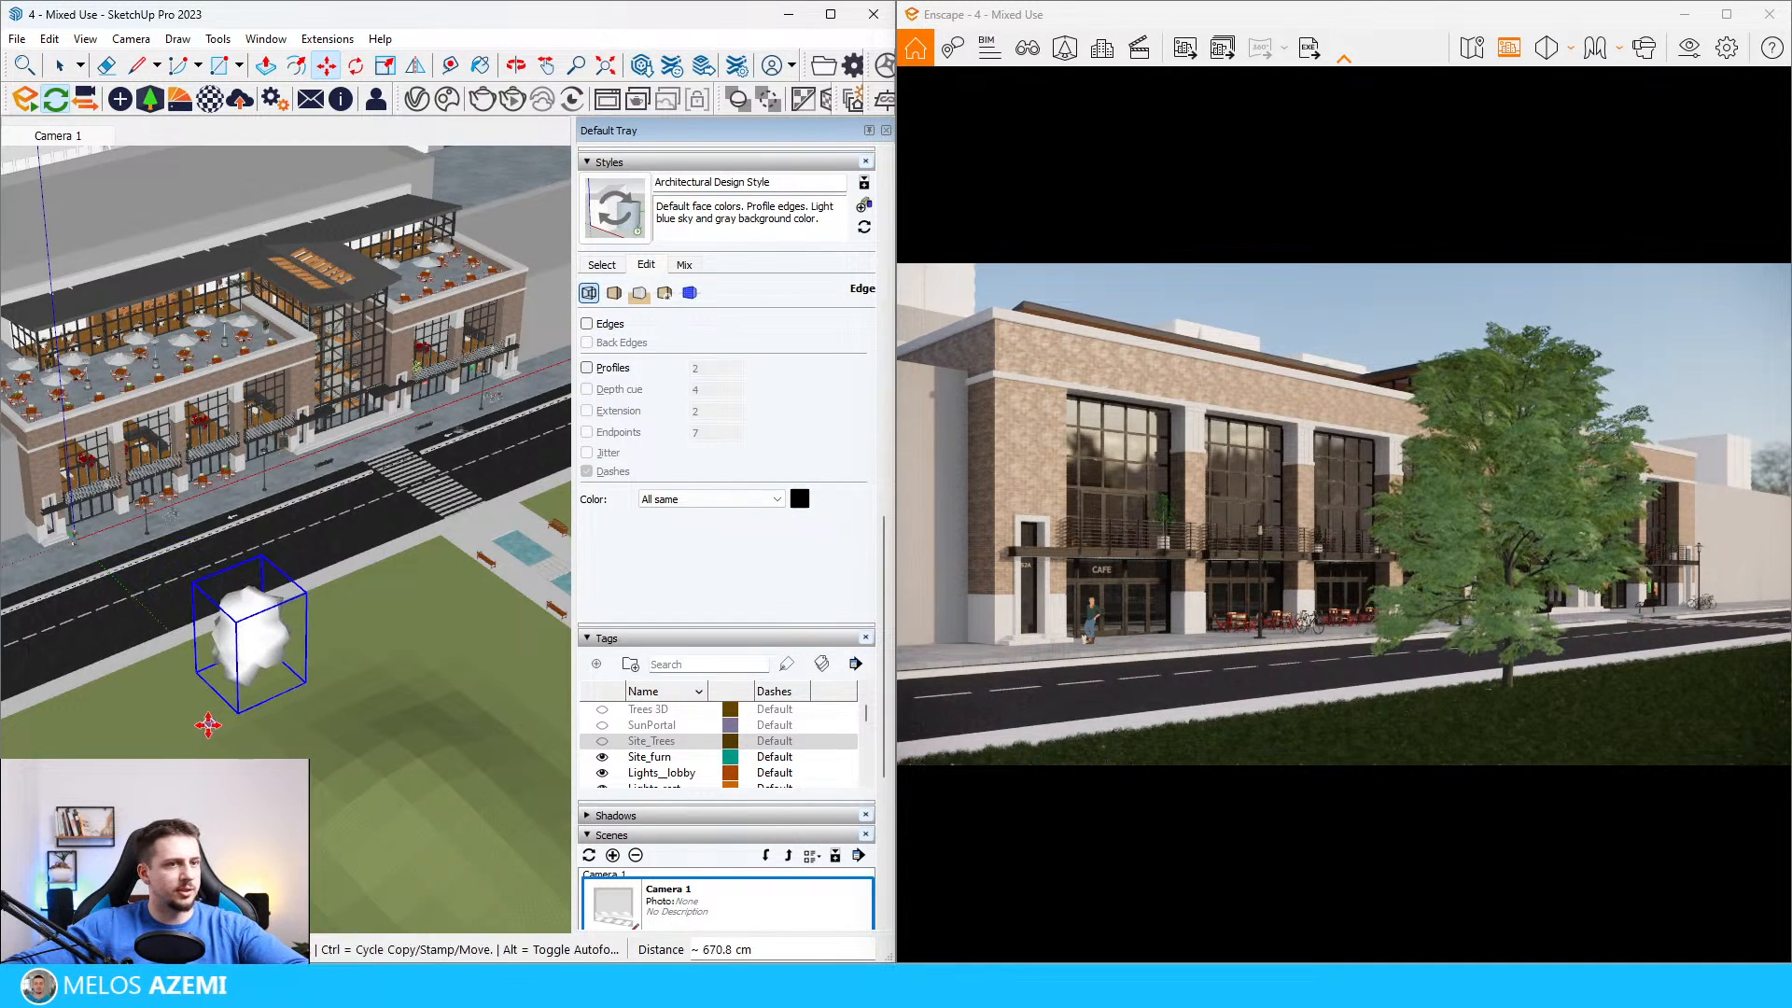
left_click(191, 721)
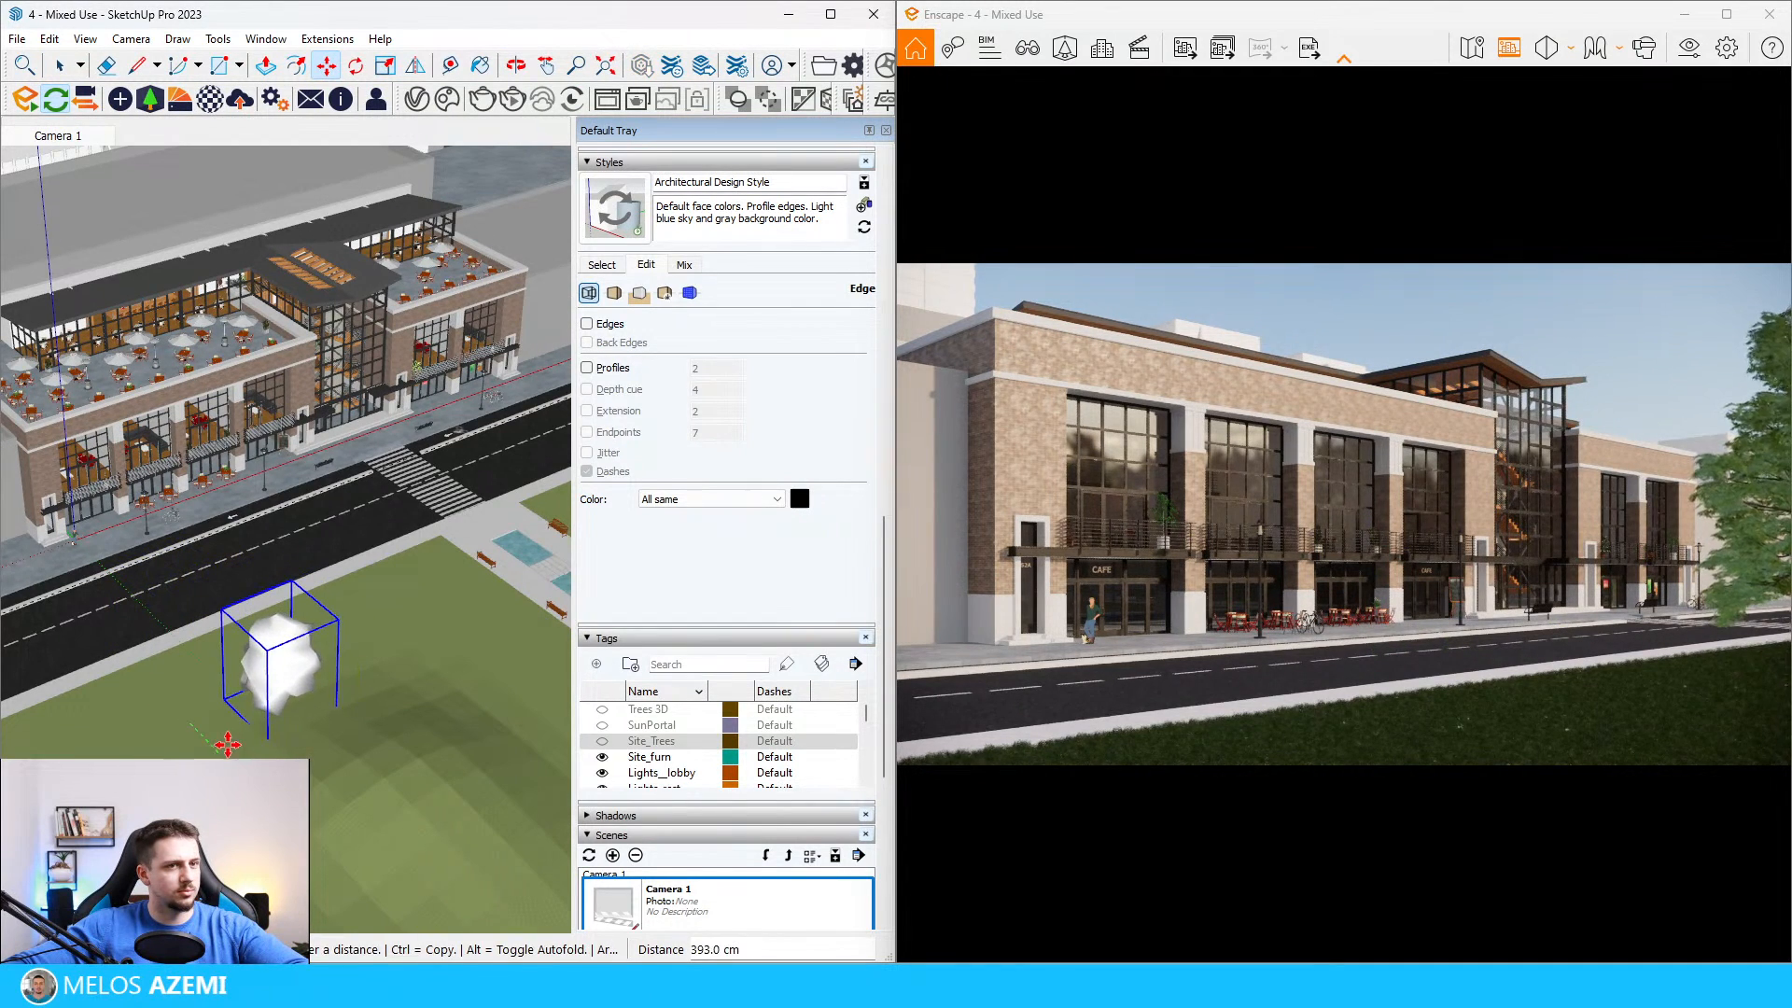
key("space")
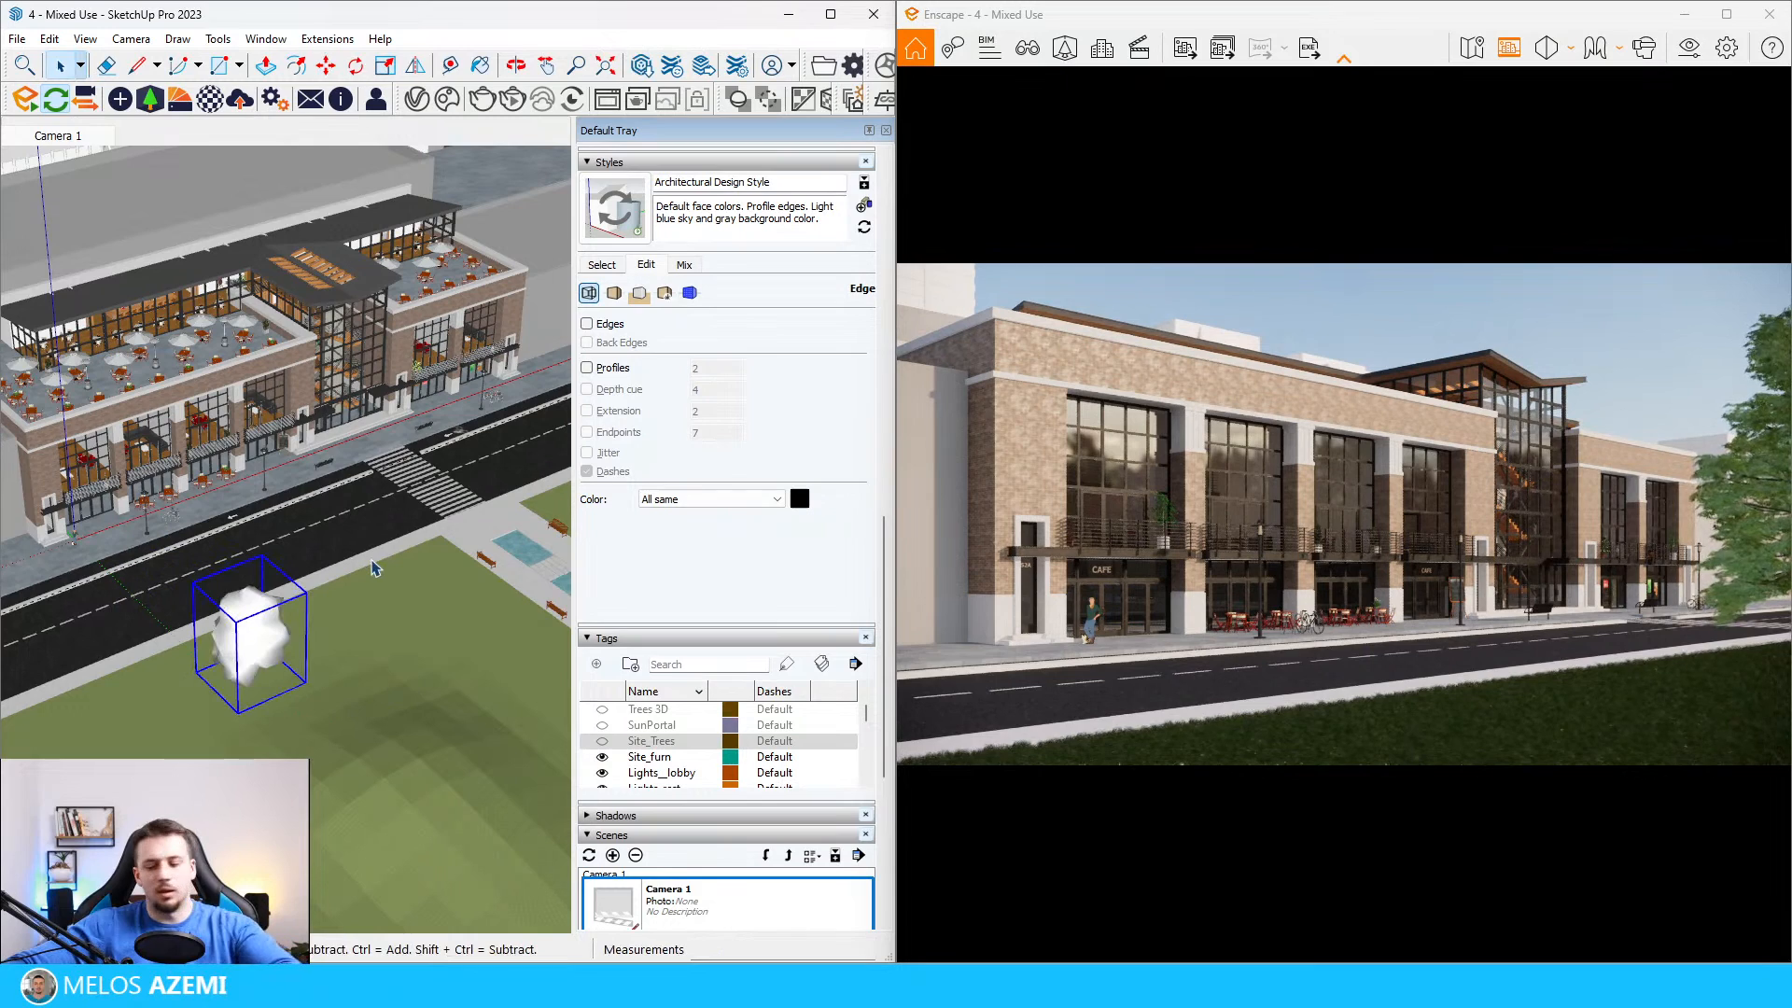
key("Delete")
Step: Place a different broadleaf tree from the asset library on the lawn close to the street
left_click(157, 104)
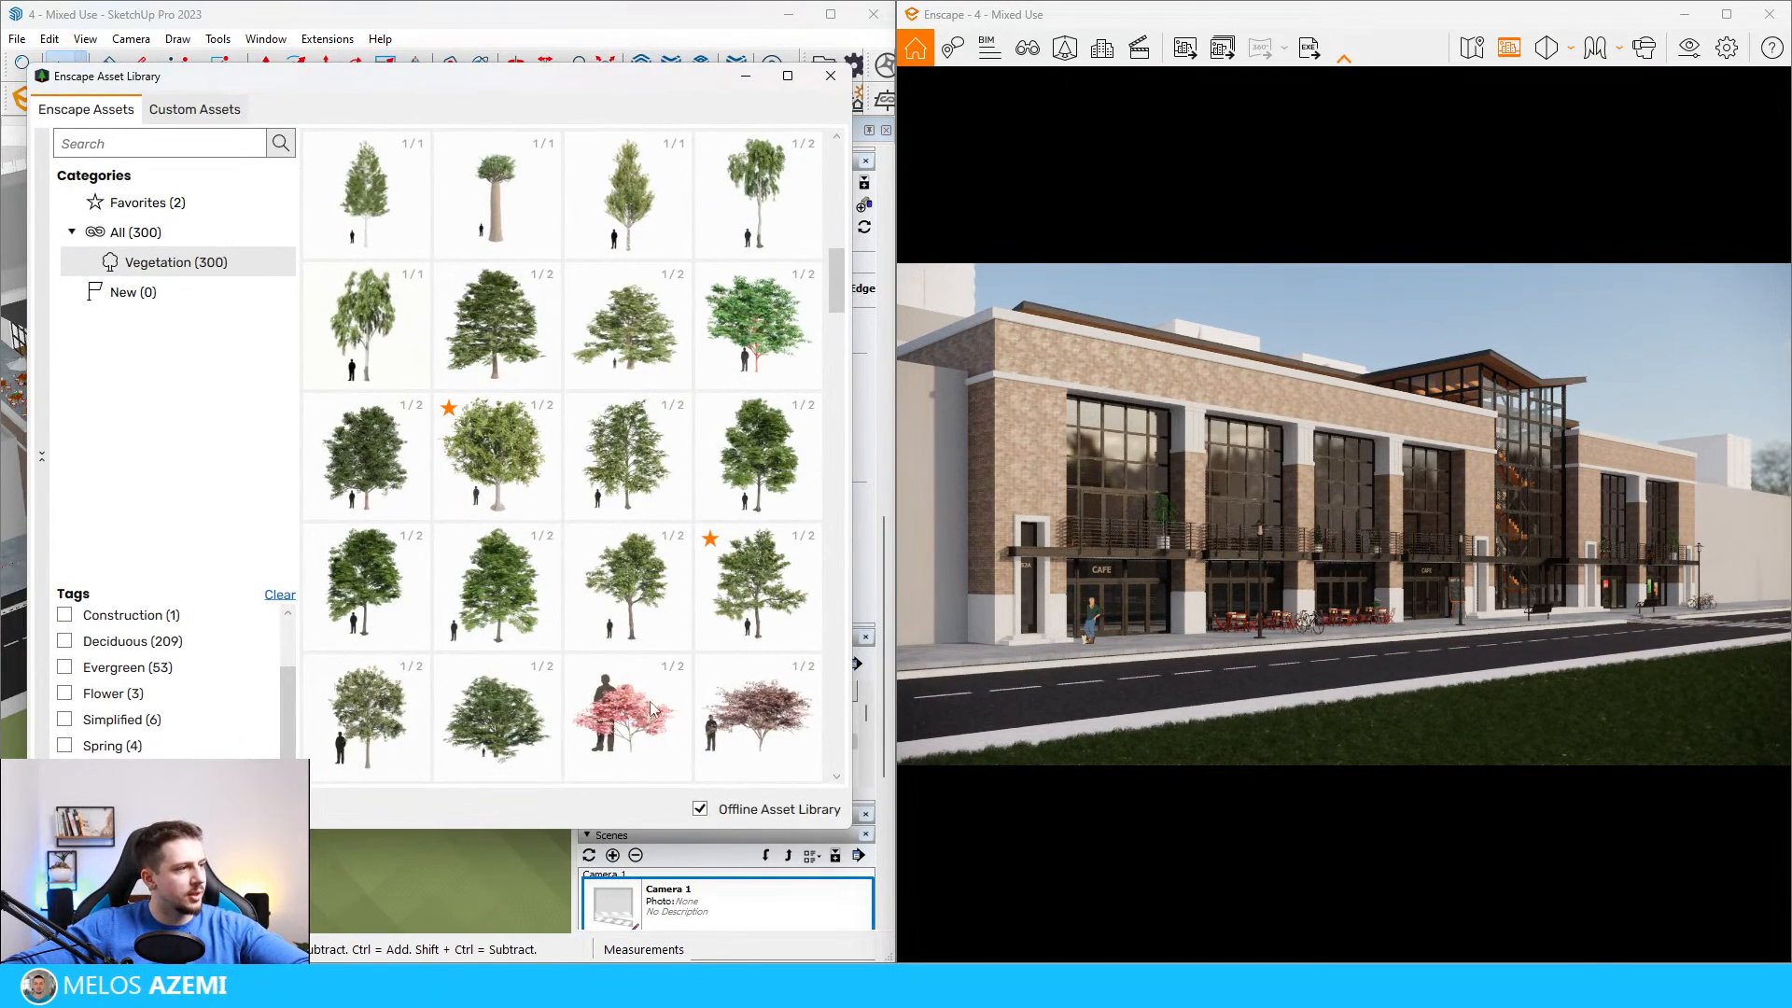
scroll(624, 512, "down", 10)
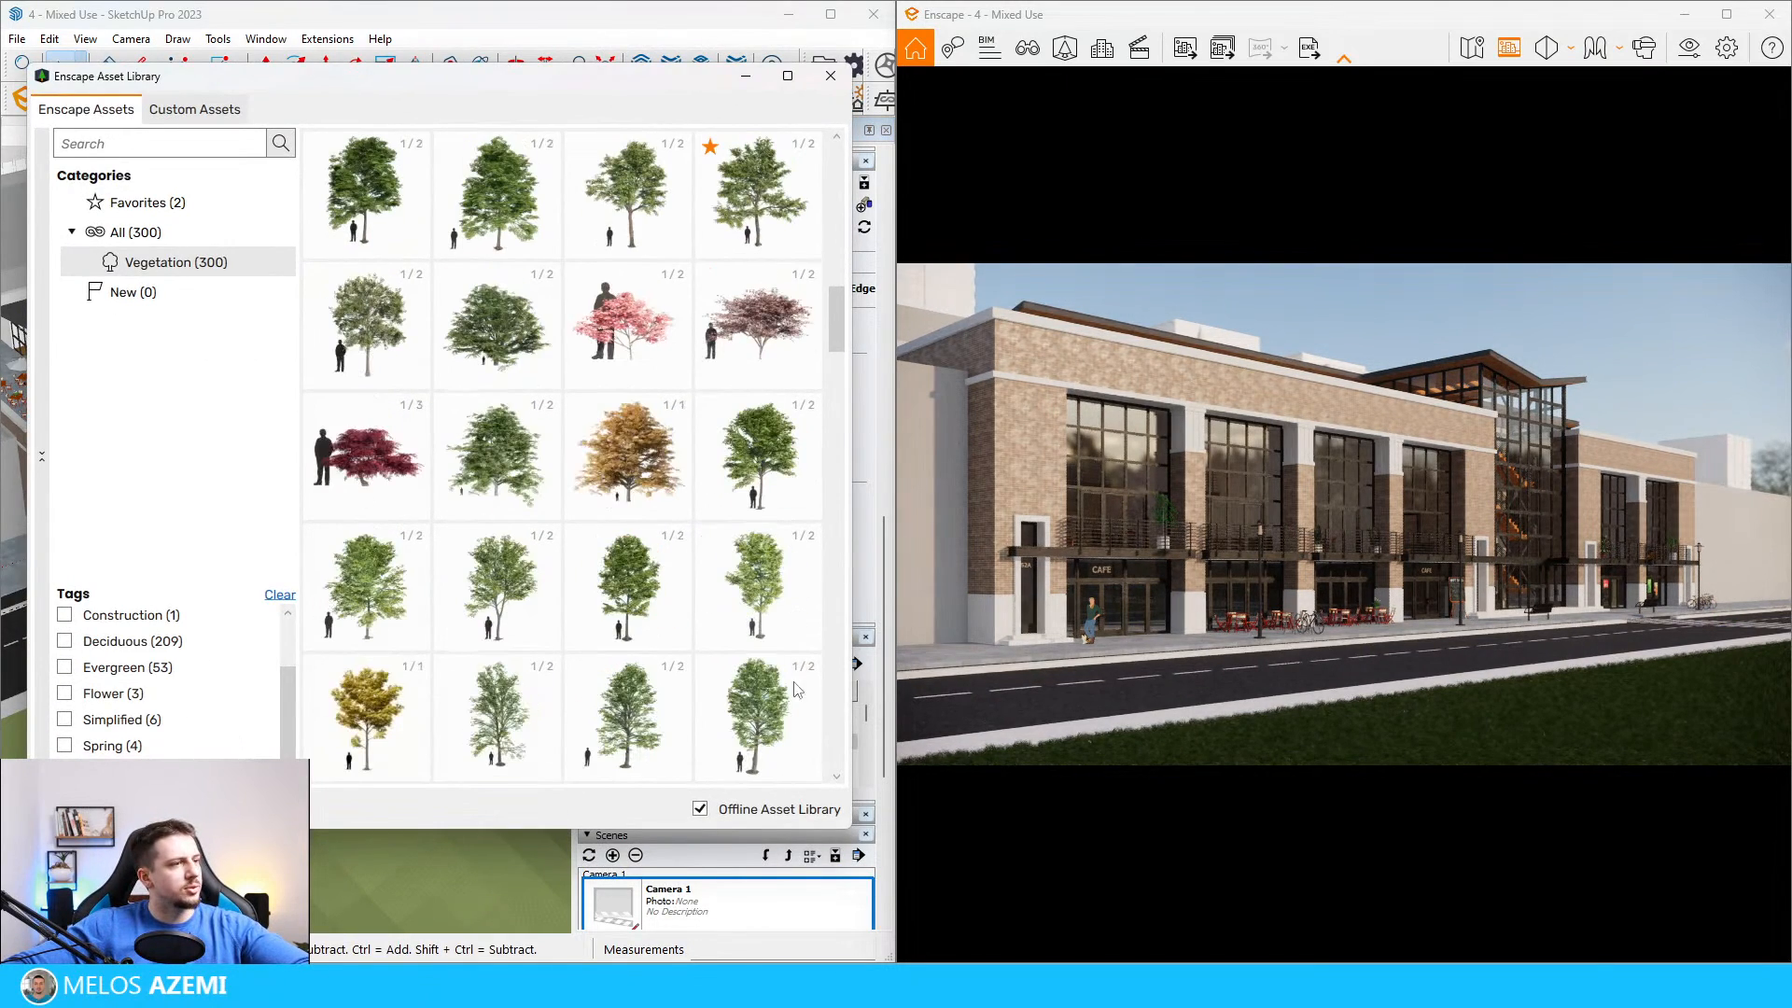
scroll(787, 709, "down", 1)
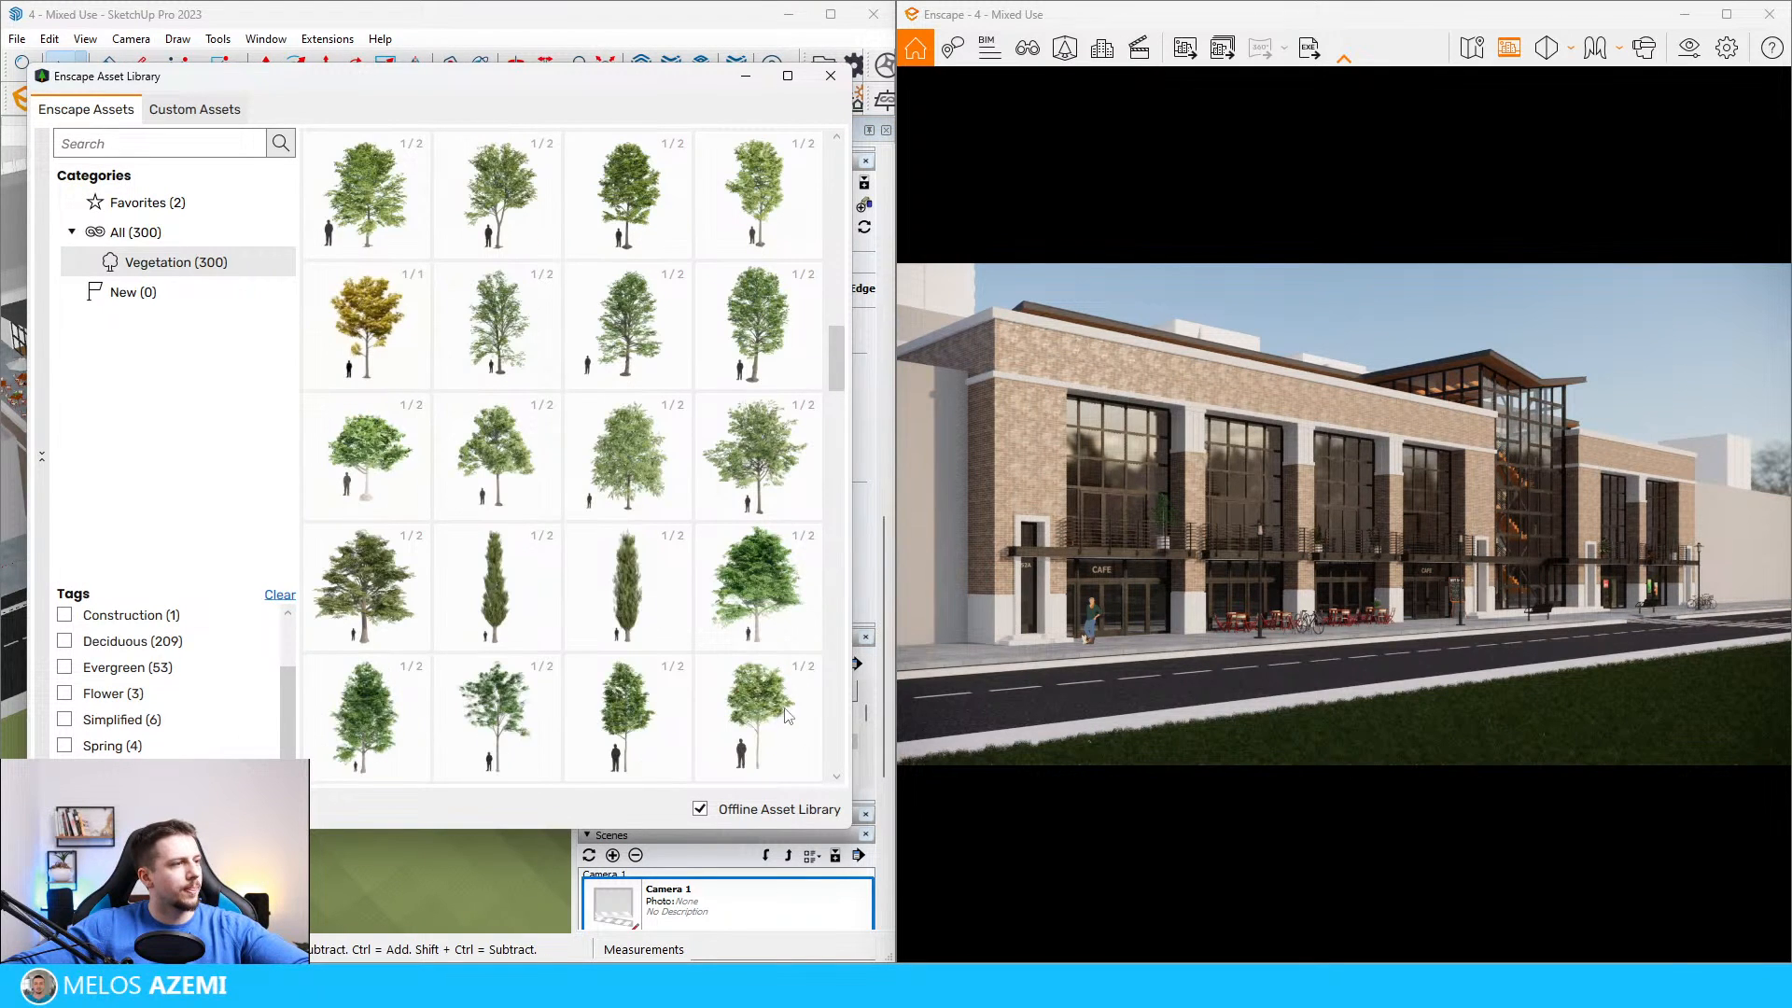
left_click(485, 469)
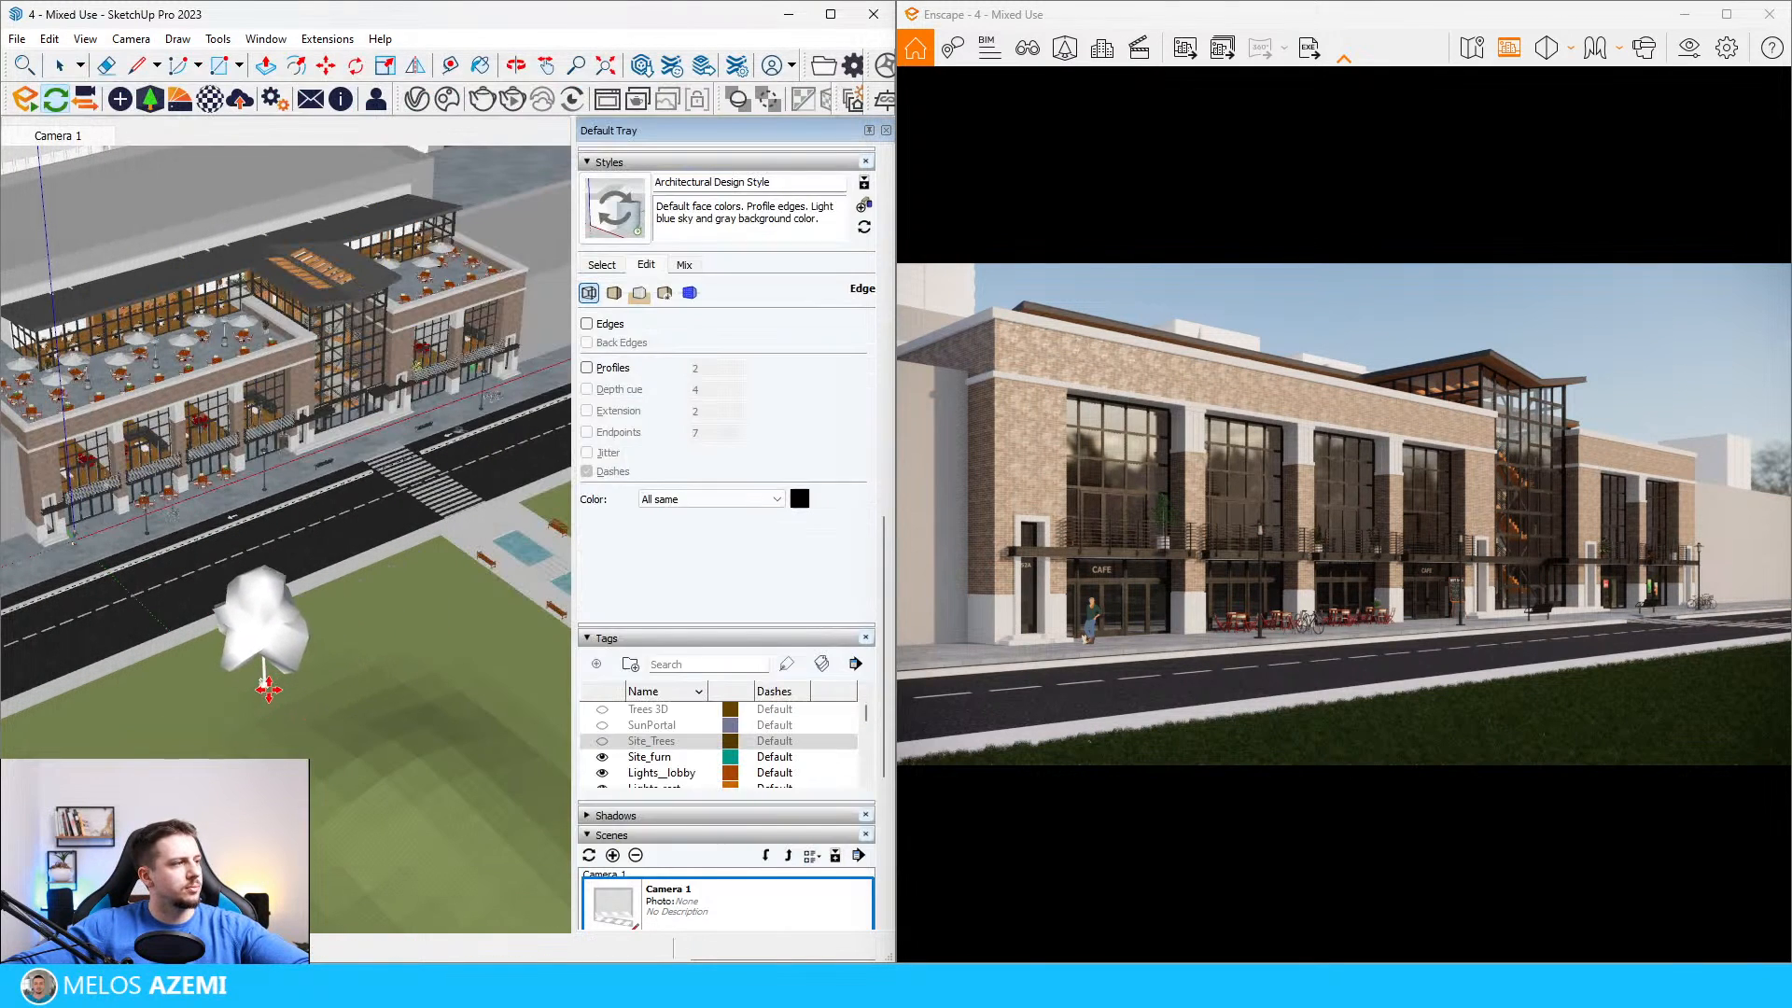
left_click(268, 688)
Step: Move the new tree about 1080 cm across the lawn until its branches enter the Enscape view
scroll(251, 631, "up", 2)
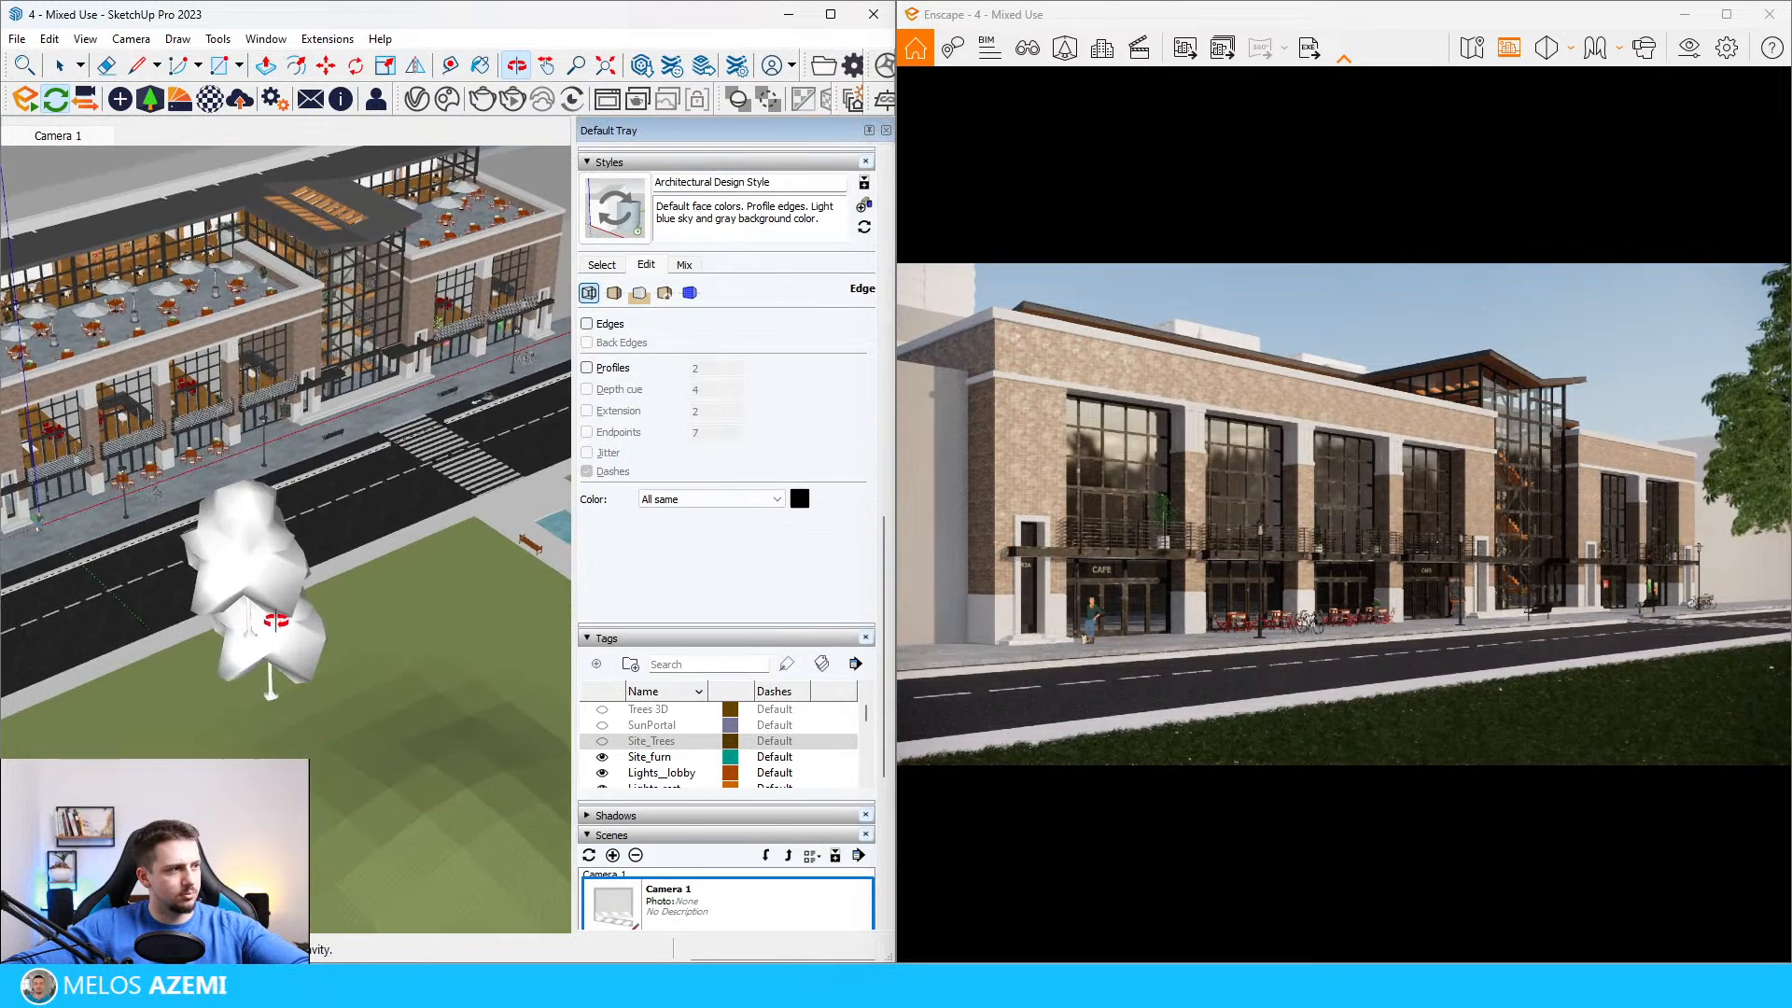
key("space")
left_click(292, 611)
key("m")
left_click(416, 650)
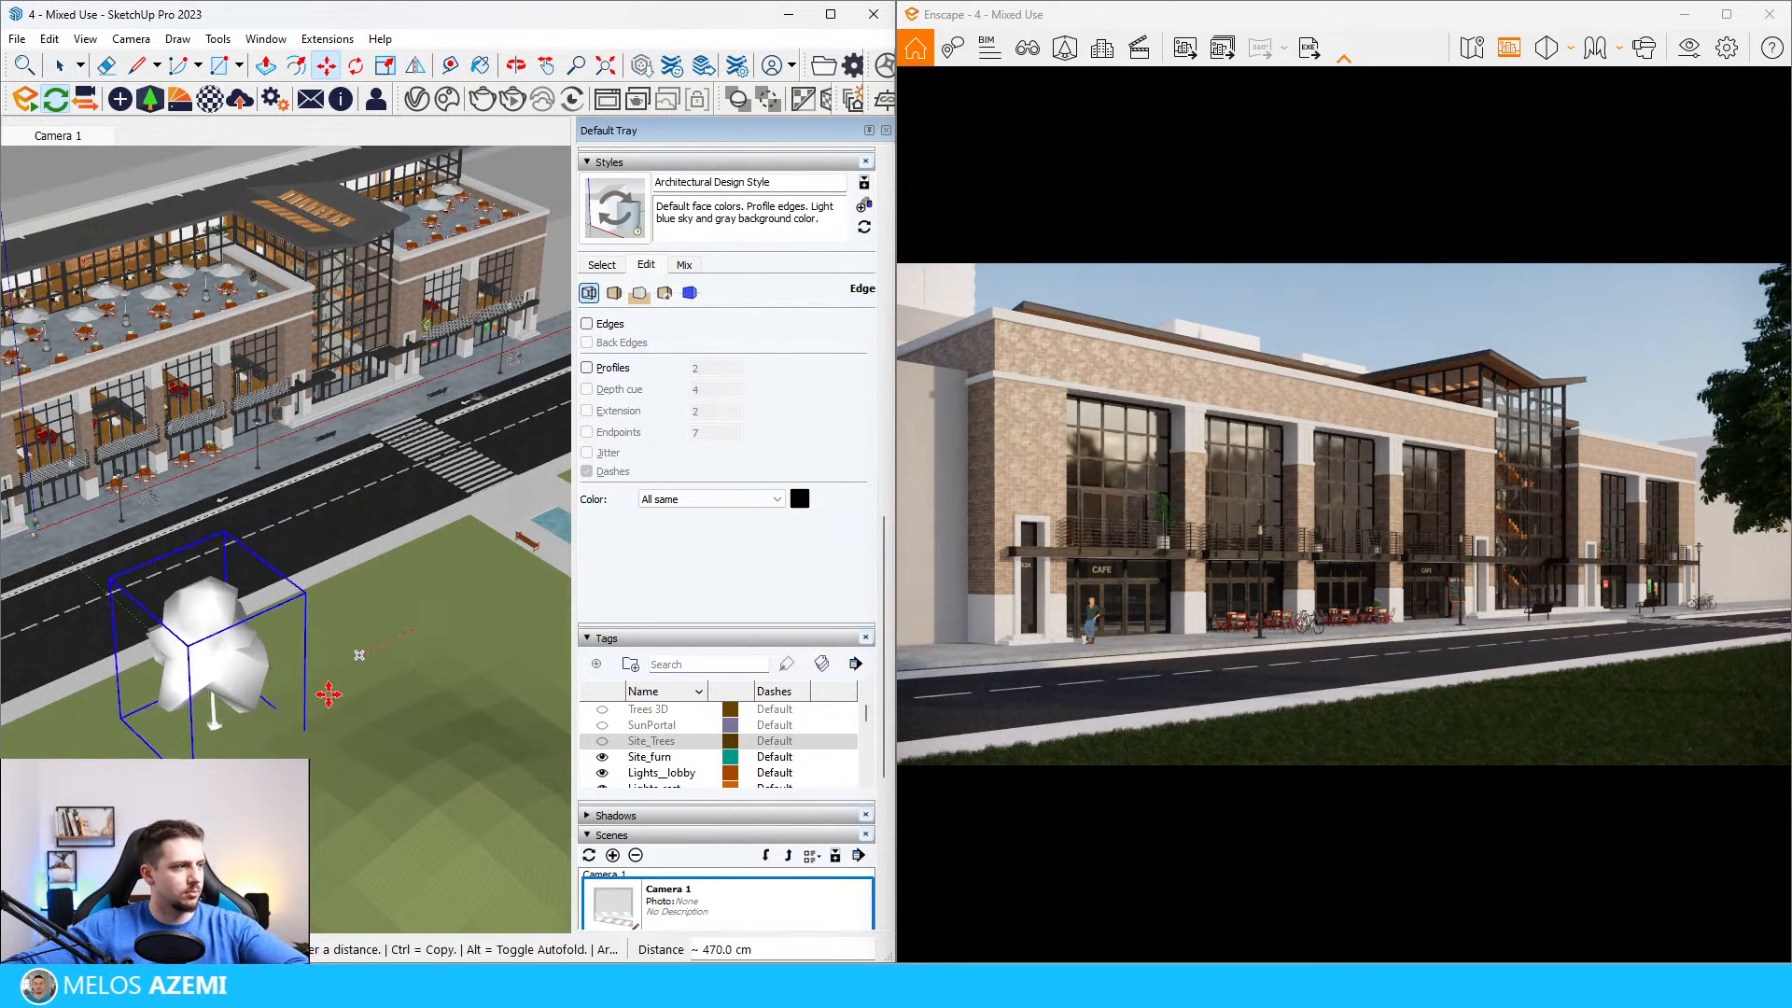
left_click(300, 707)
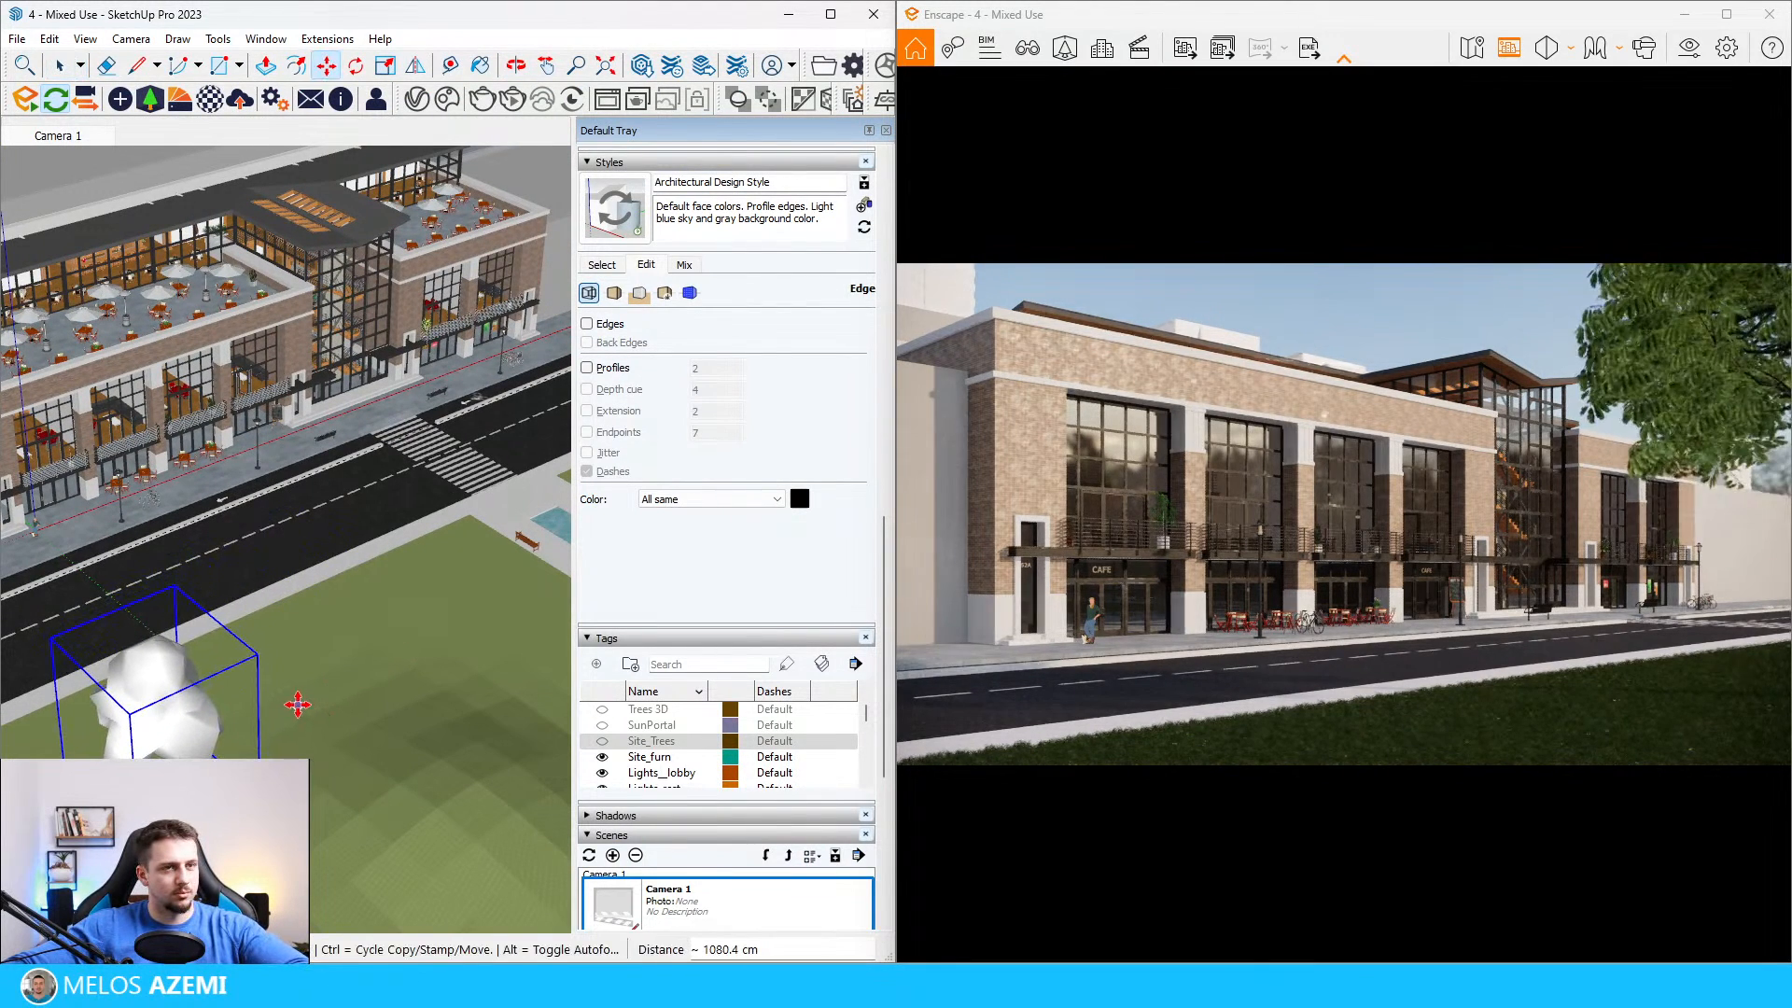
Step: Scale the tree uniformly by 1.50 and shift it a little on the lawn to adjust its framing
key("s")
key("a")
key("s")
left_click_drag(174, 586, 181, 477)
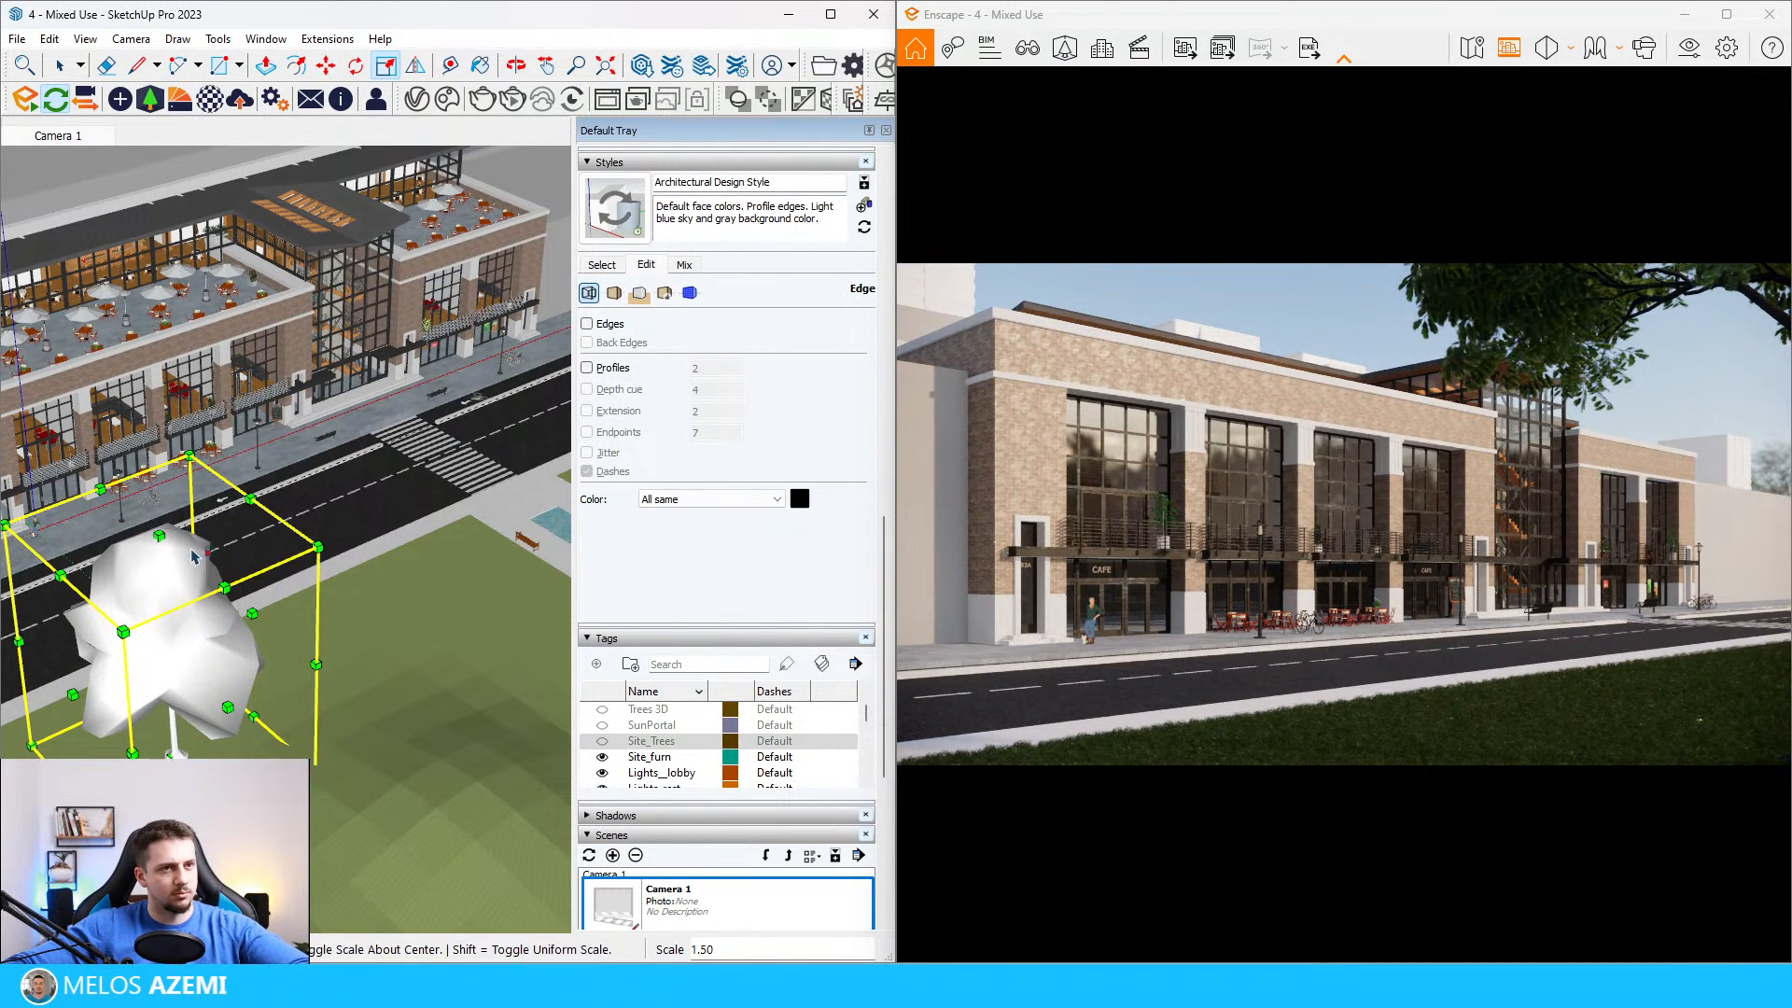
middle_click_drag(149, 742, 199, 725)
key("m")
left_click(183, 744)
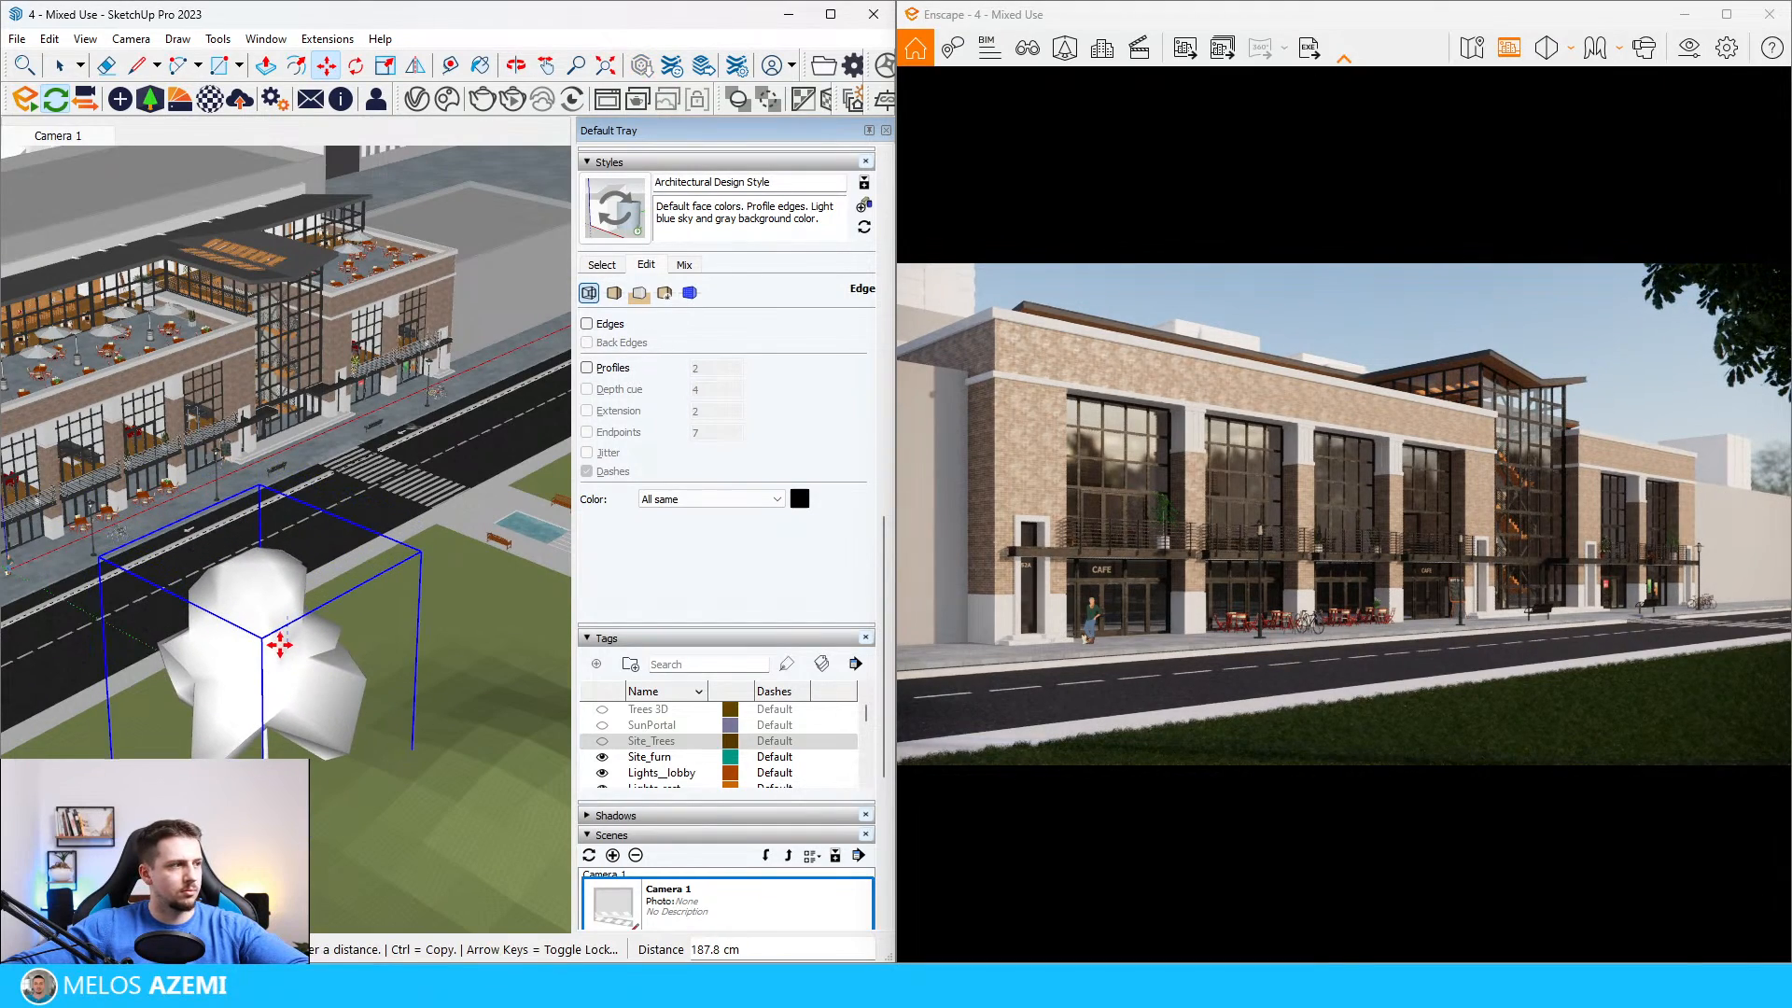
left_click(281, 636)
Step: Copy the tree to the lawn corner near the crosswalk and scale the copy by 1.73
mouse_move(287, 636)
middle_mouse_down()
mouse_move(292, 590)
mouse_move(288, 739)
middle_mouse_up()
scroll(291, 630, "down", 5)
left_click(269, 725)
key("ctrl")
left_click(392, 654)
key("space")
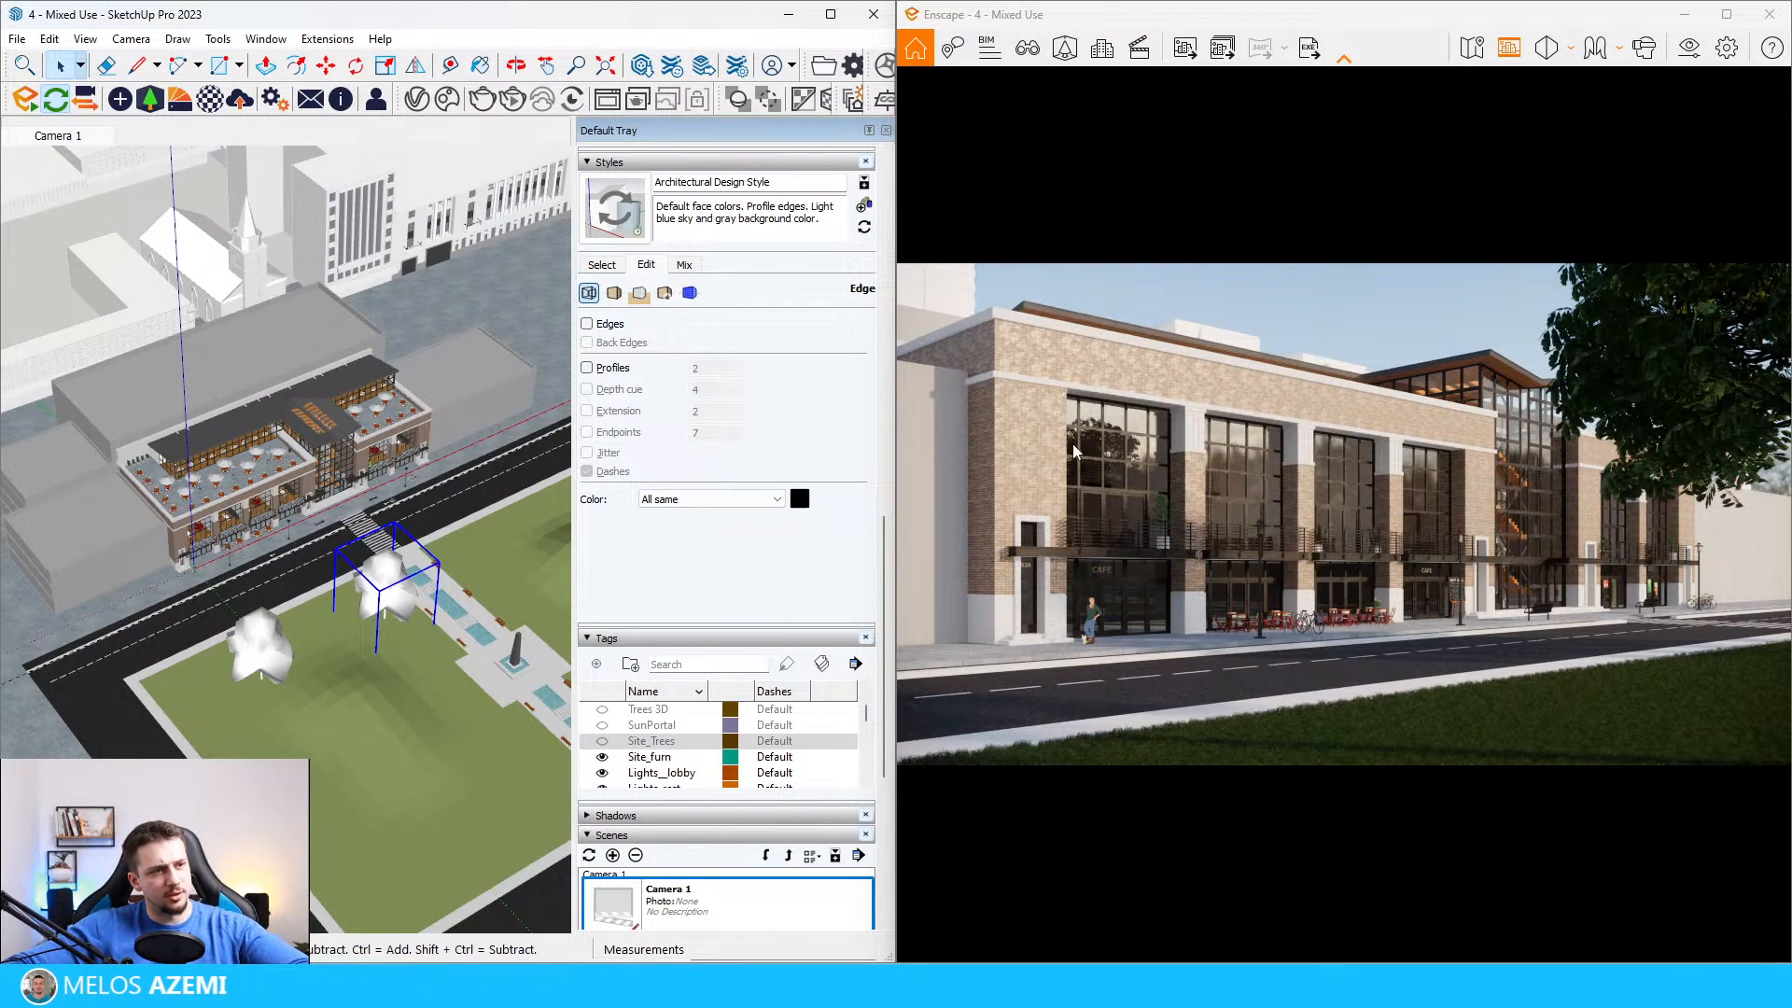
key("s")
left_click_drag(334, 550, 244, 510)
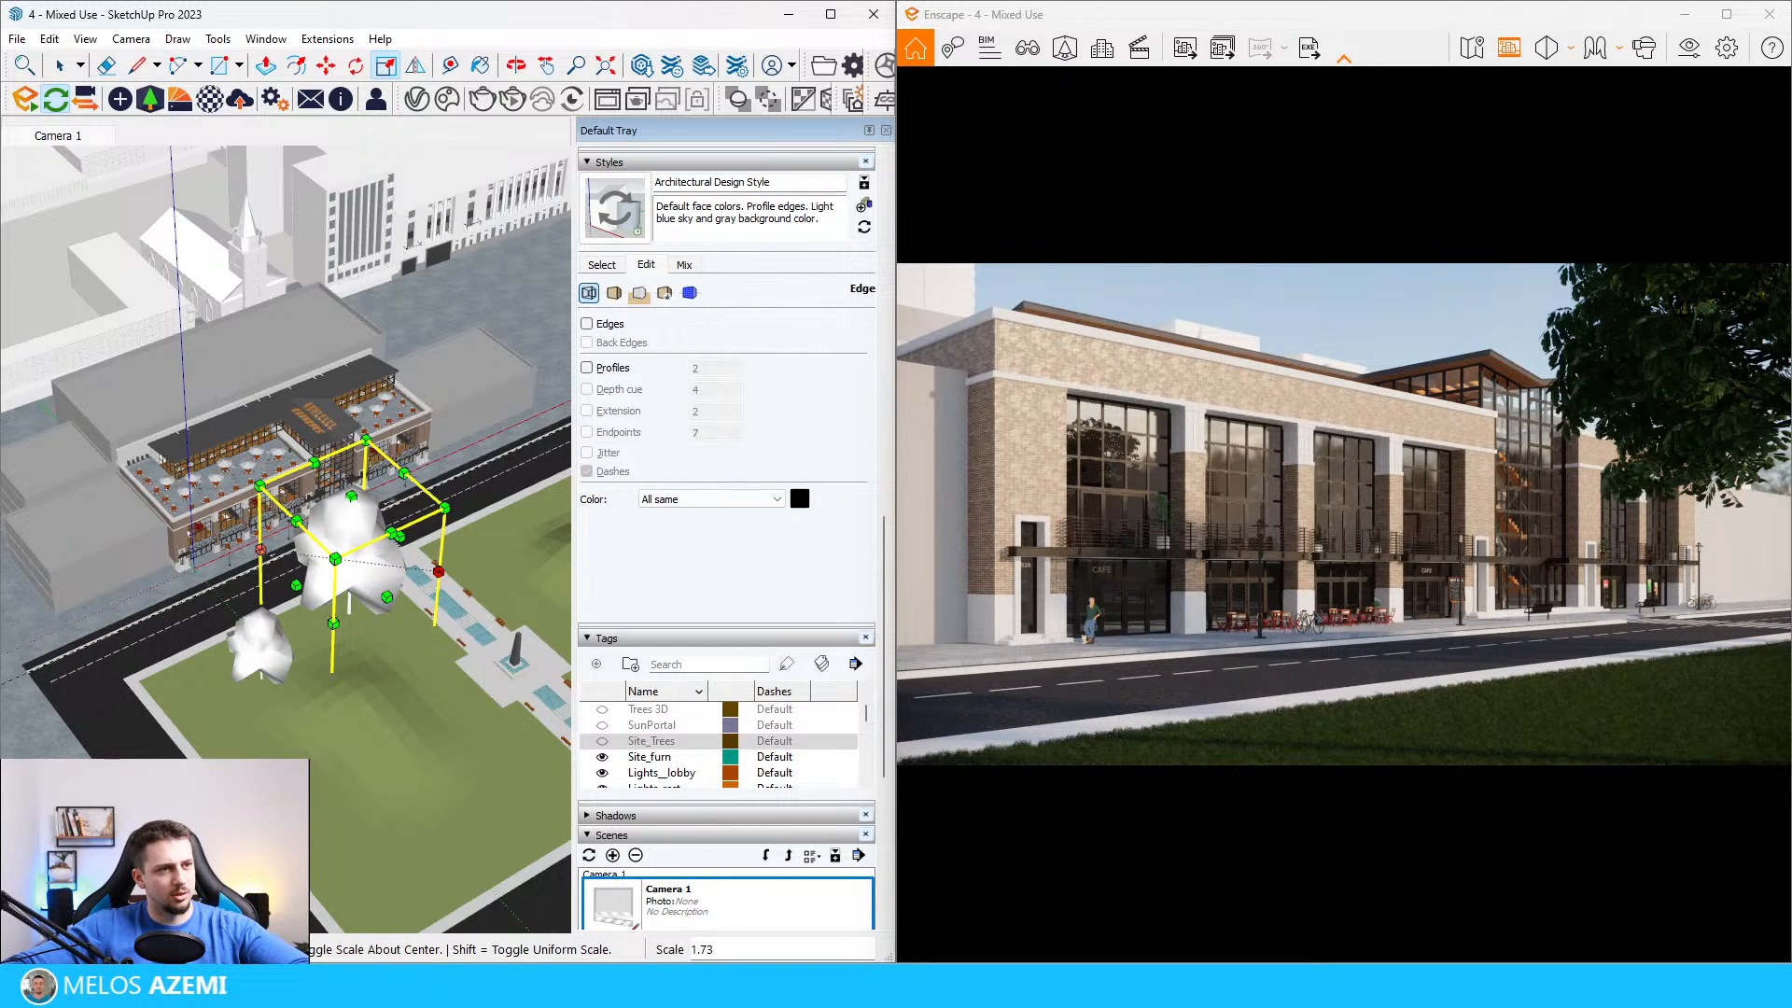
middle_click_drag(299, 634, 319, 623)
Step: Reposition the enlarged tree copy at the lawn's edge beside the fountain walkway
key("m")
left_click(387, 640)
key("Escape")
left_click(357, 627)
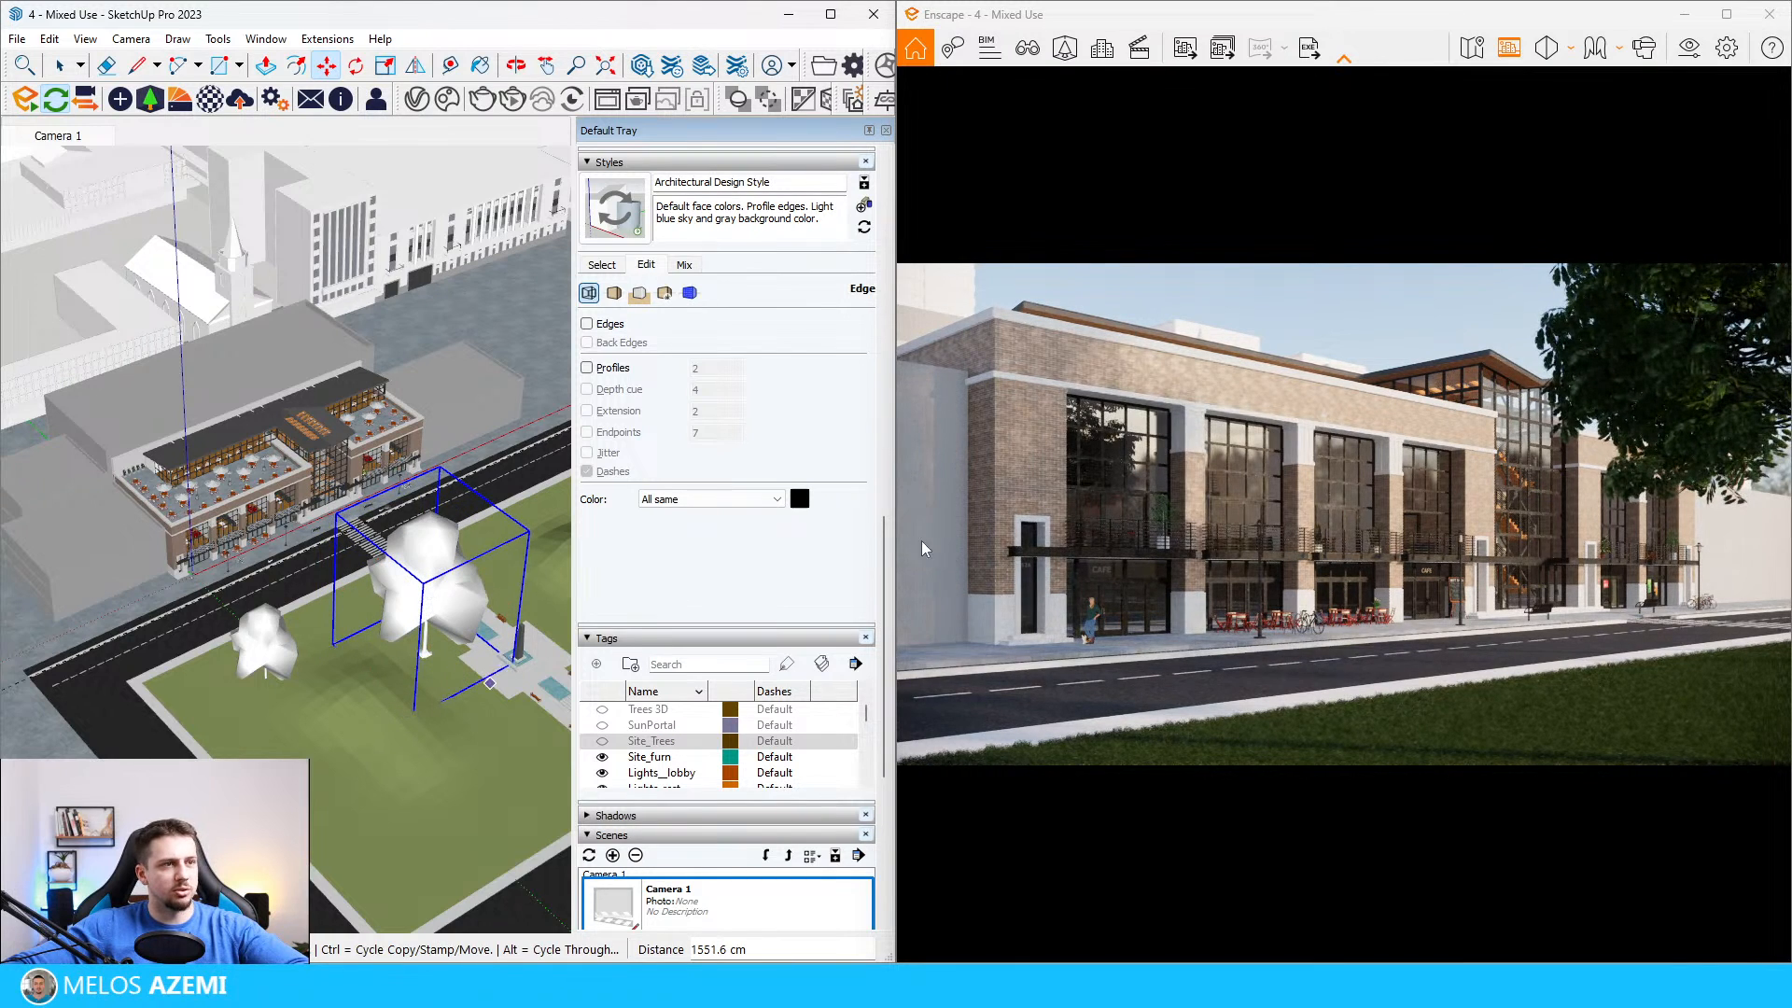
left_click(456, 628)
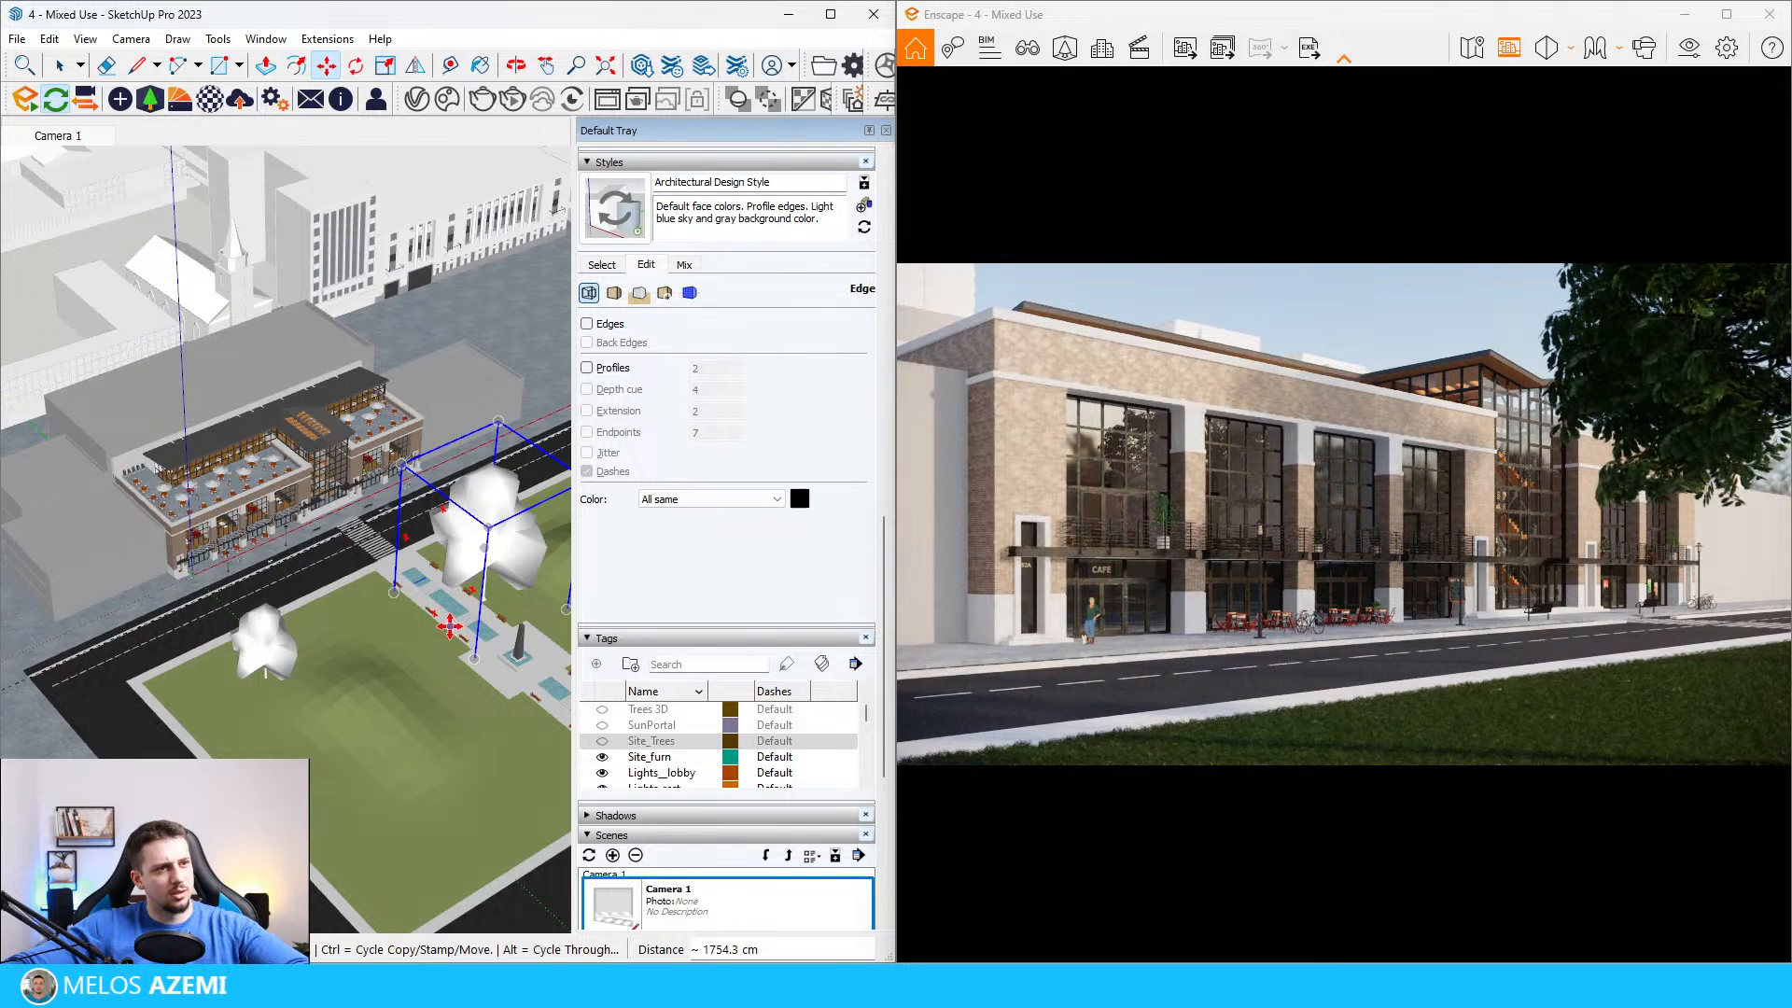
left_click(457, 632)
left_click(426, 665)
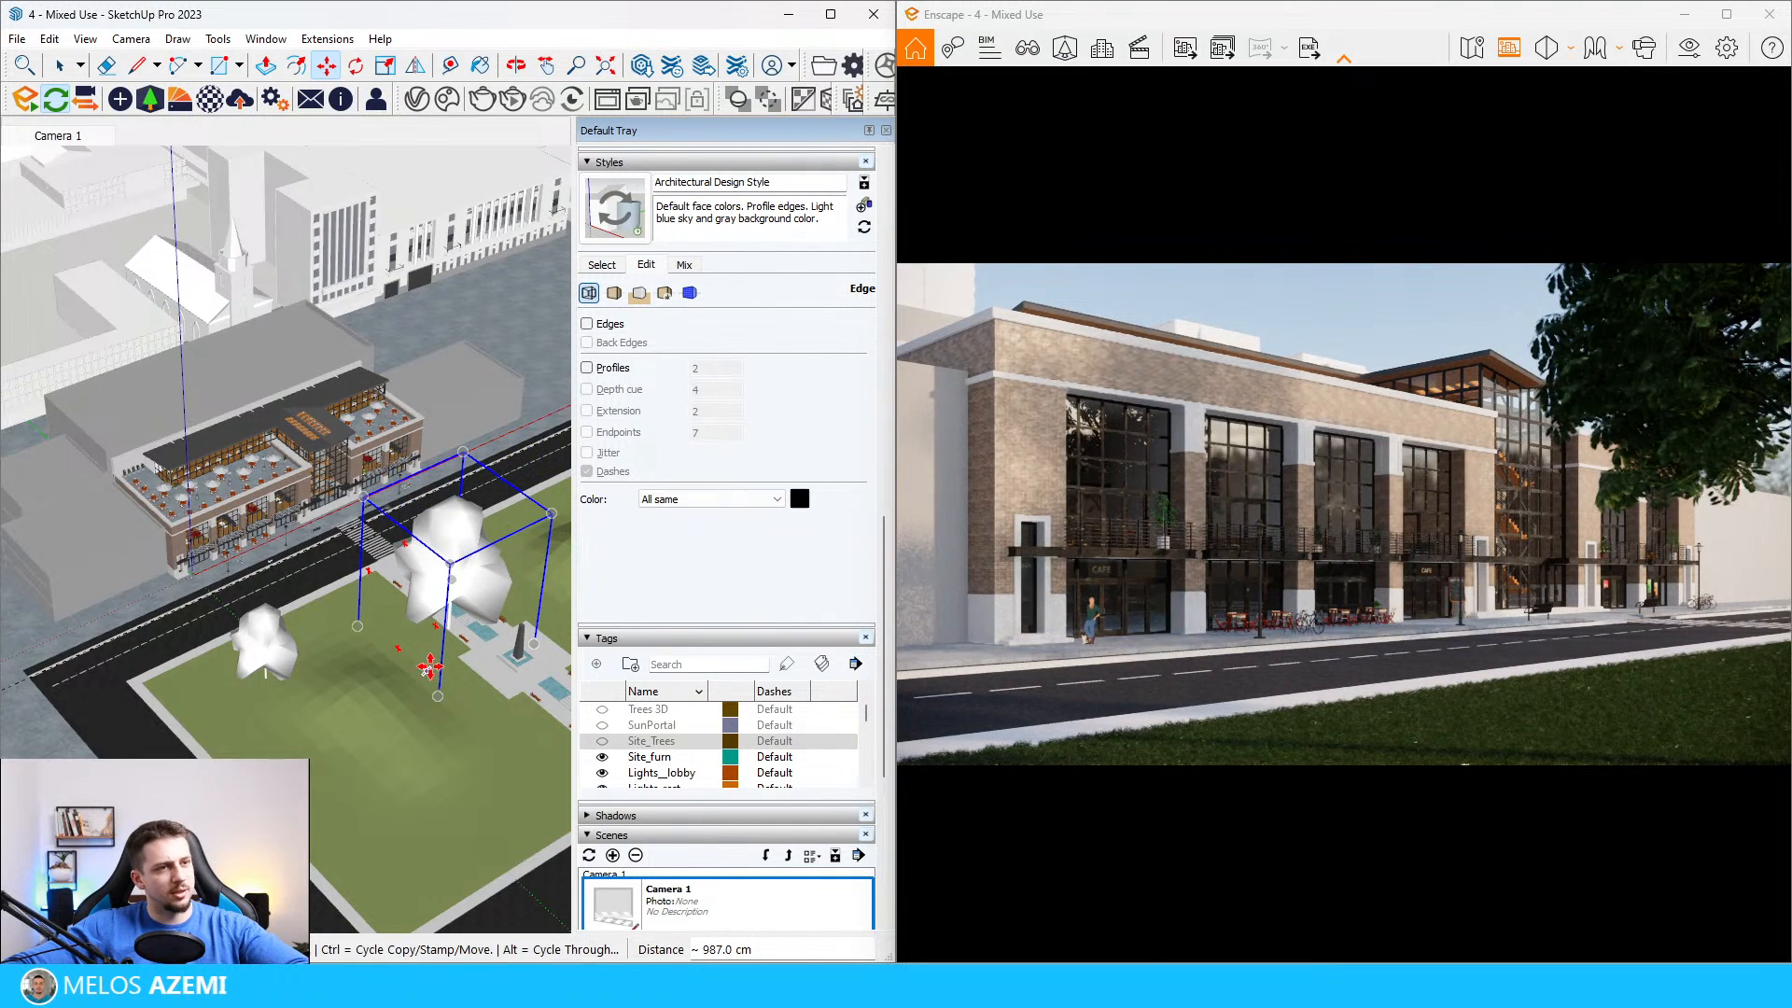
key("space")
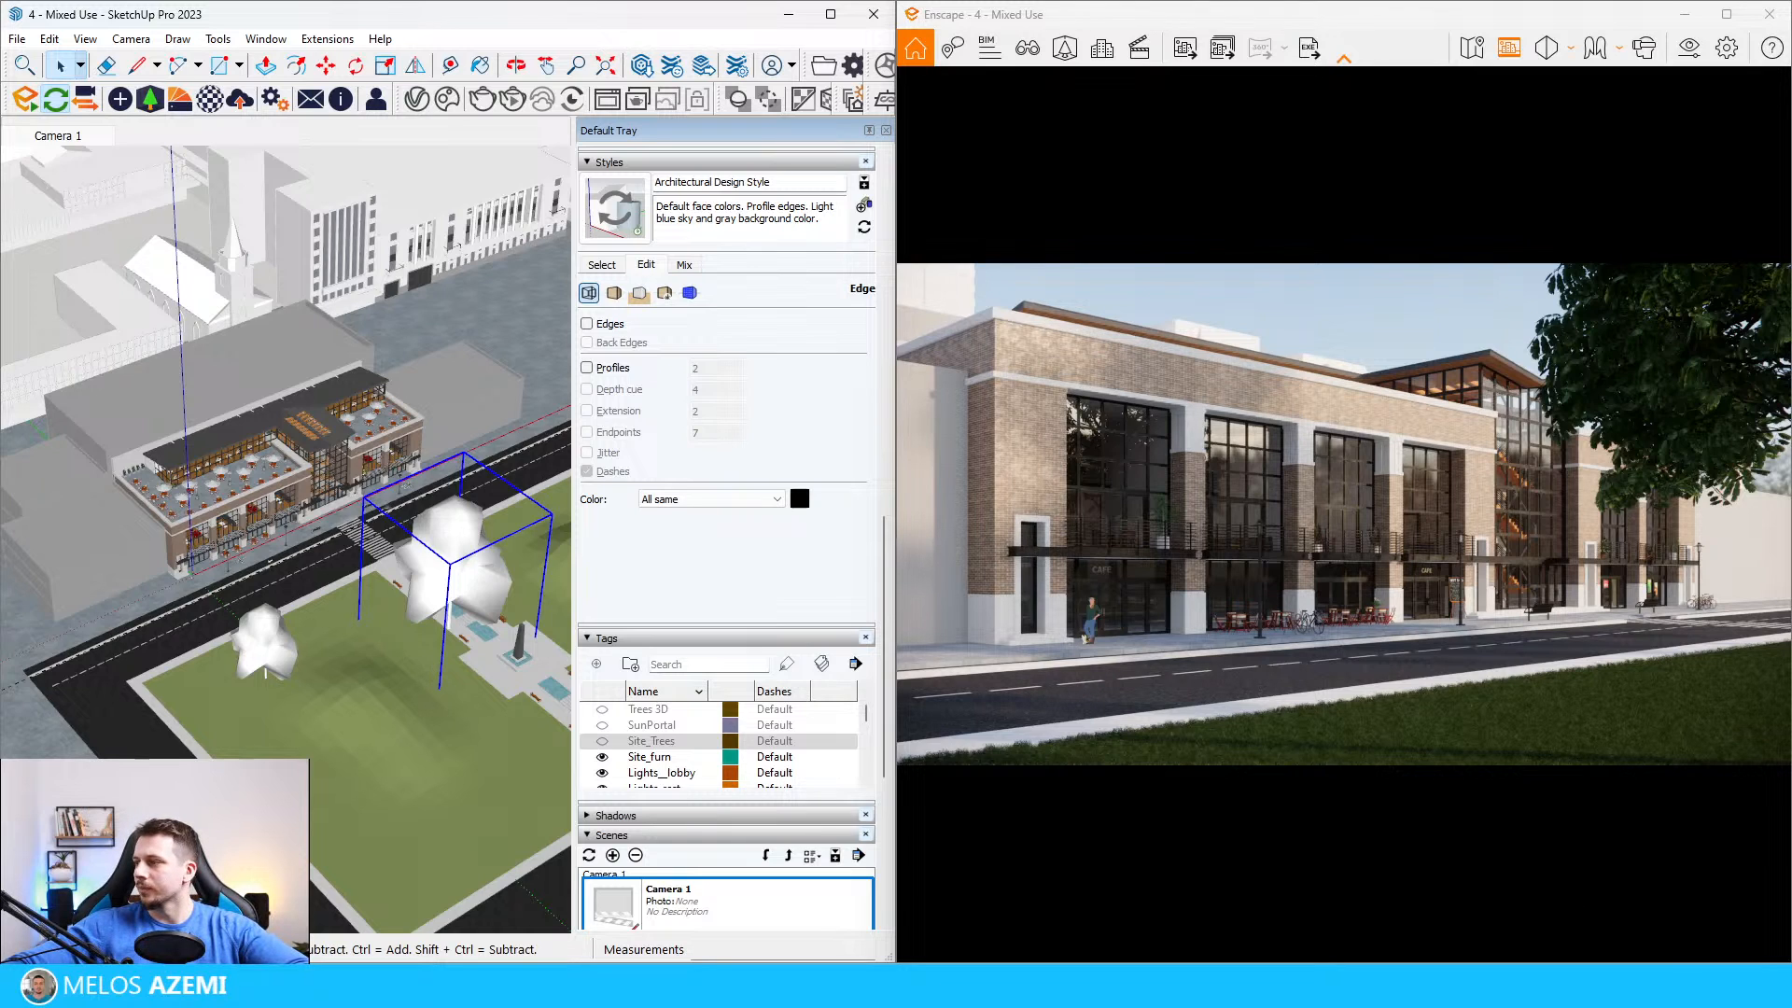
Step: Return to a close view of the street in front of the café and save the model
scroll(280, 616, "down", 5)
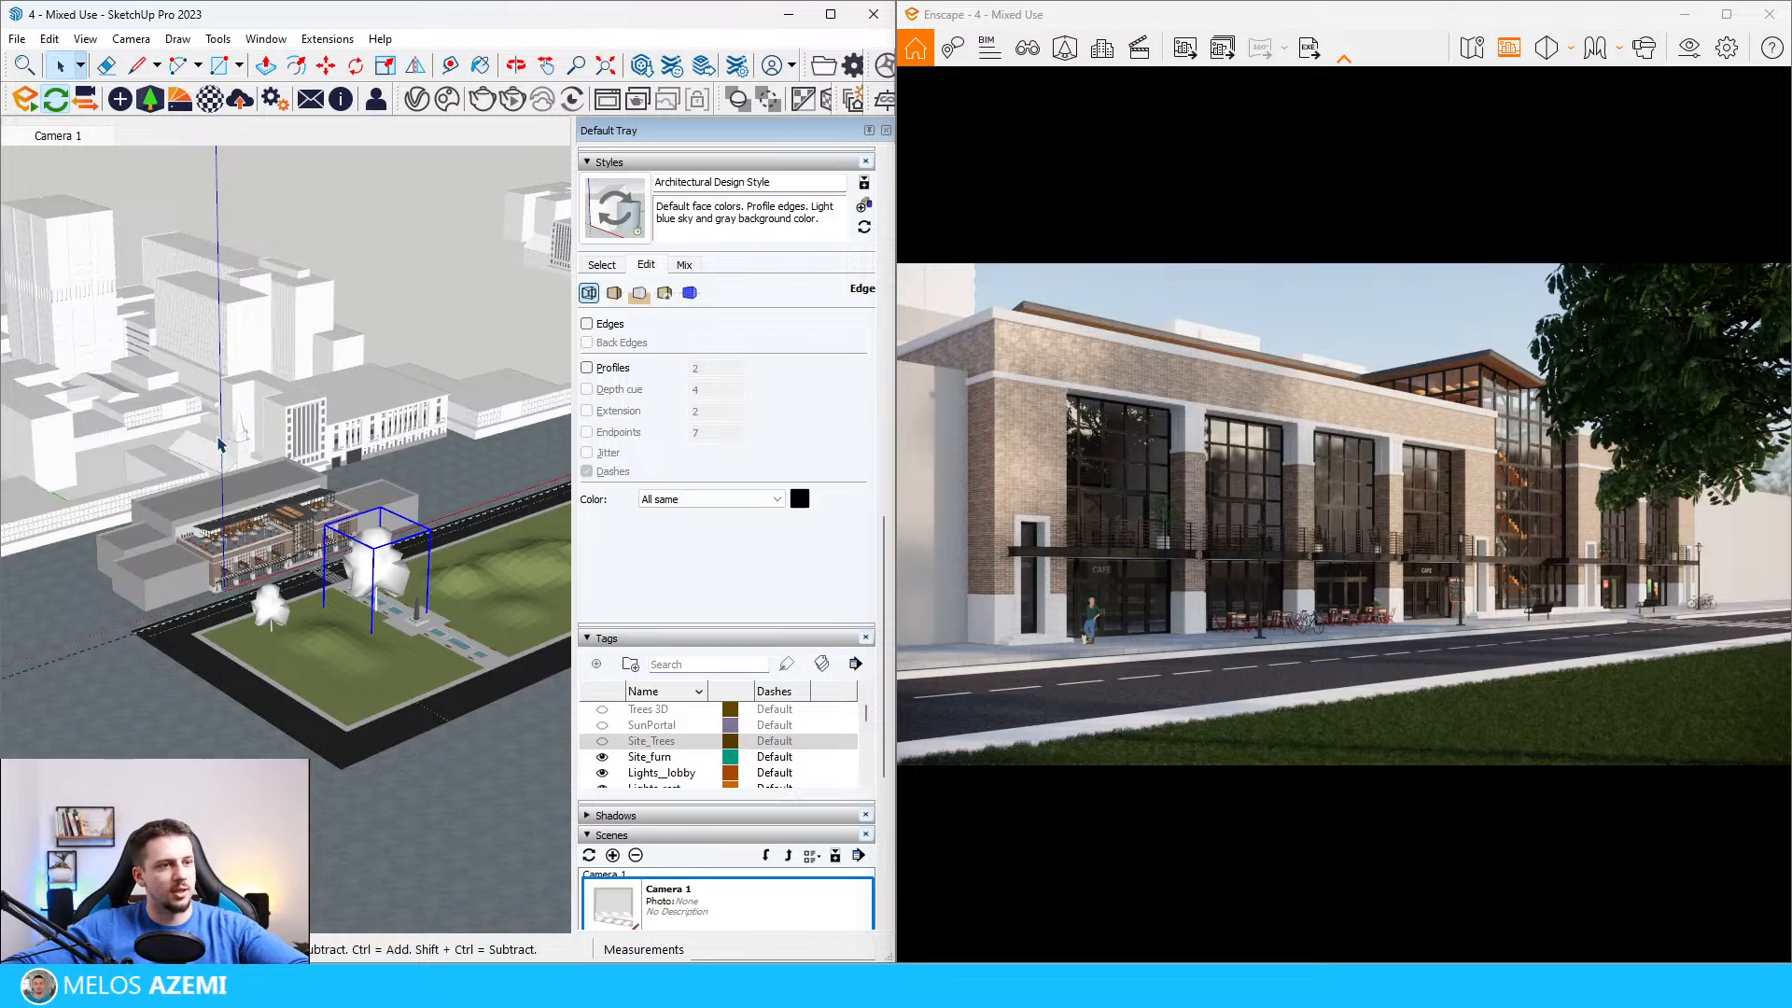
scroll(220, 444, "up", 4)
scroll(280, 738, "up", 5)
mouse_move(280, 755)
middle_mouse_down()
mouse_move(351, 740)
mouse_move(362, 665)
middle_mouse_up()
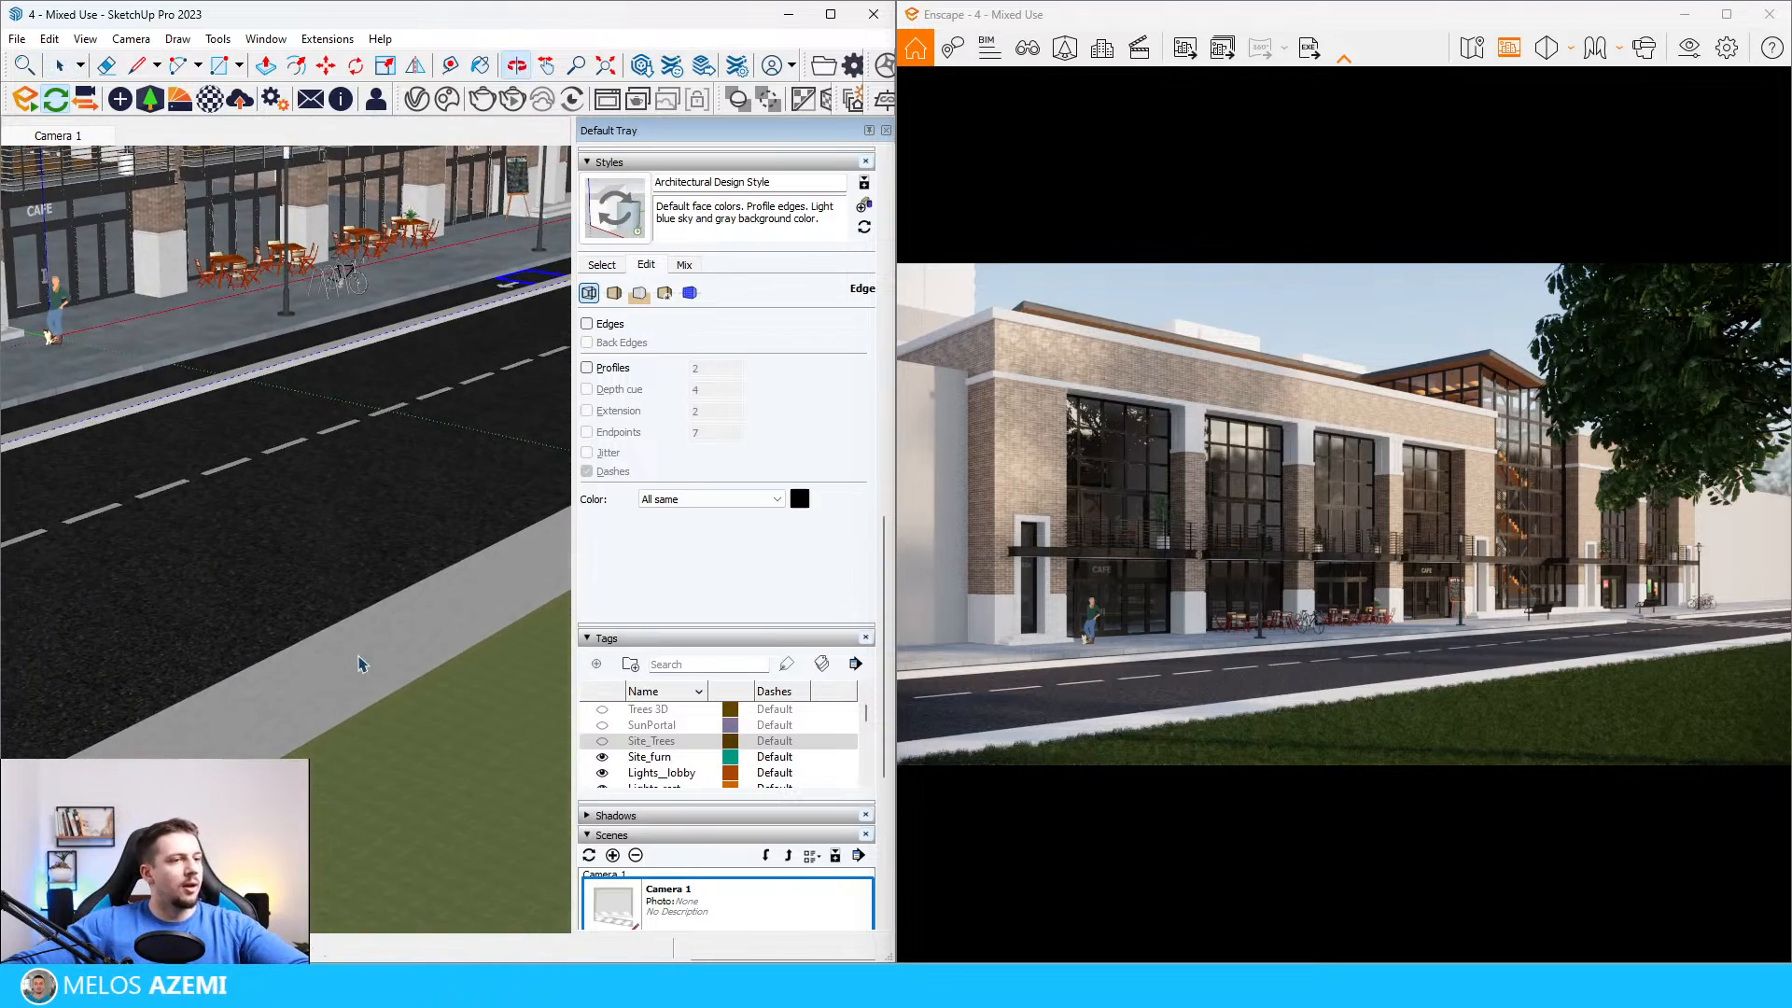
left_click(17, 38)
left_click(97, 137)
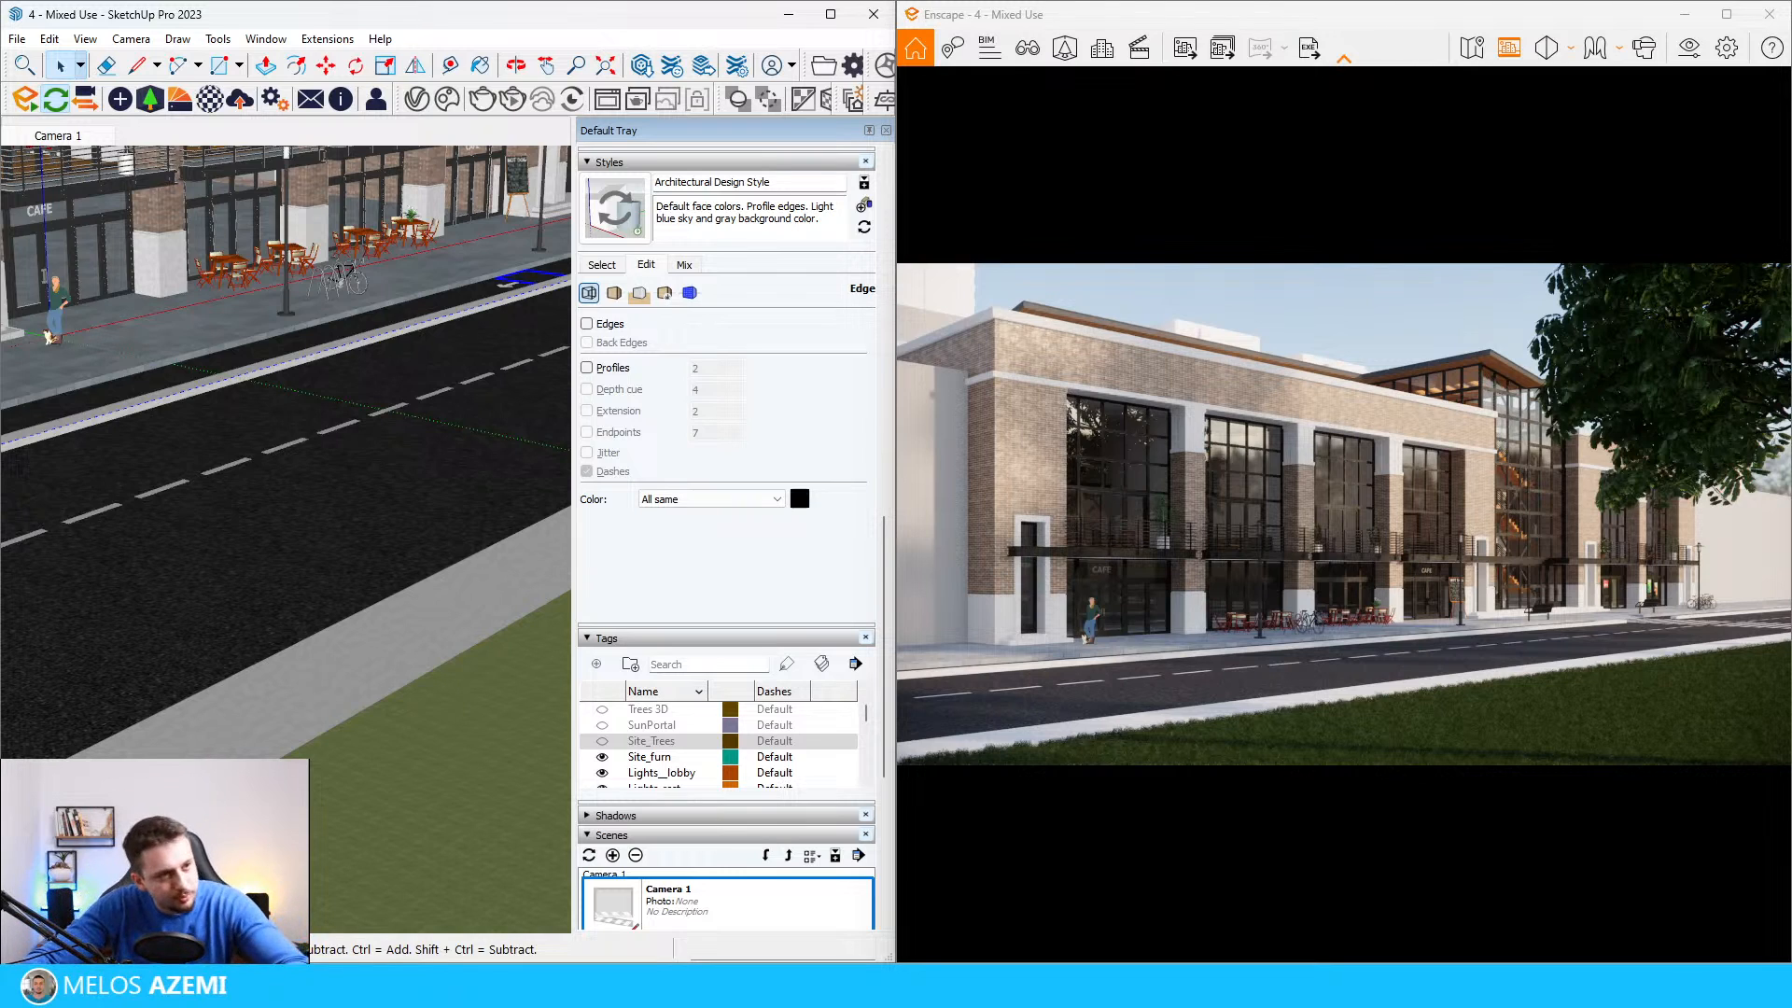
Step: Examine the sidewalk paving and road edge around the café entrance at the building's corner
scroll(106, 572, "down", 5)
middle_click_drag(108, 573, 311, 597)
scroll(206, 599, "up", 5)
scroll(207, 599, "down", 4)
scroll(143, 524, "up", 8)
mouse_move(150, 532)
middle_mouse_down()
mouse_move(224, 591)
mouse_move(273, 553)
mouse_move(267, 571)
middle_mouse_up()
scroll(224, 592, "down", 6)
scroll(266, 575, "up", 4)
Step: Import the Pavement 11 material from the Enscape Material Library and close the library
left_click(179, 100)
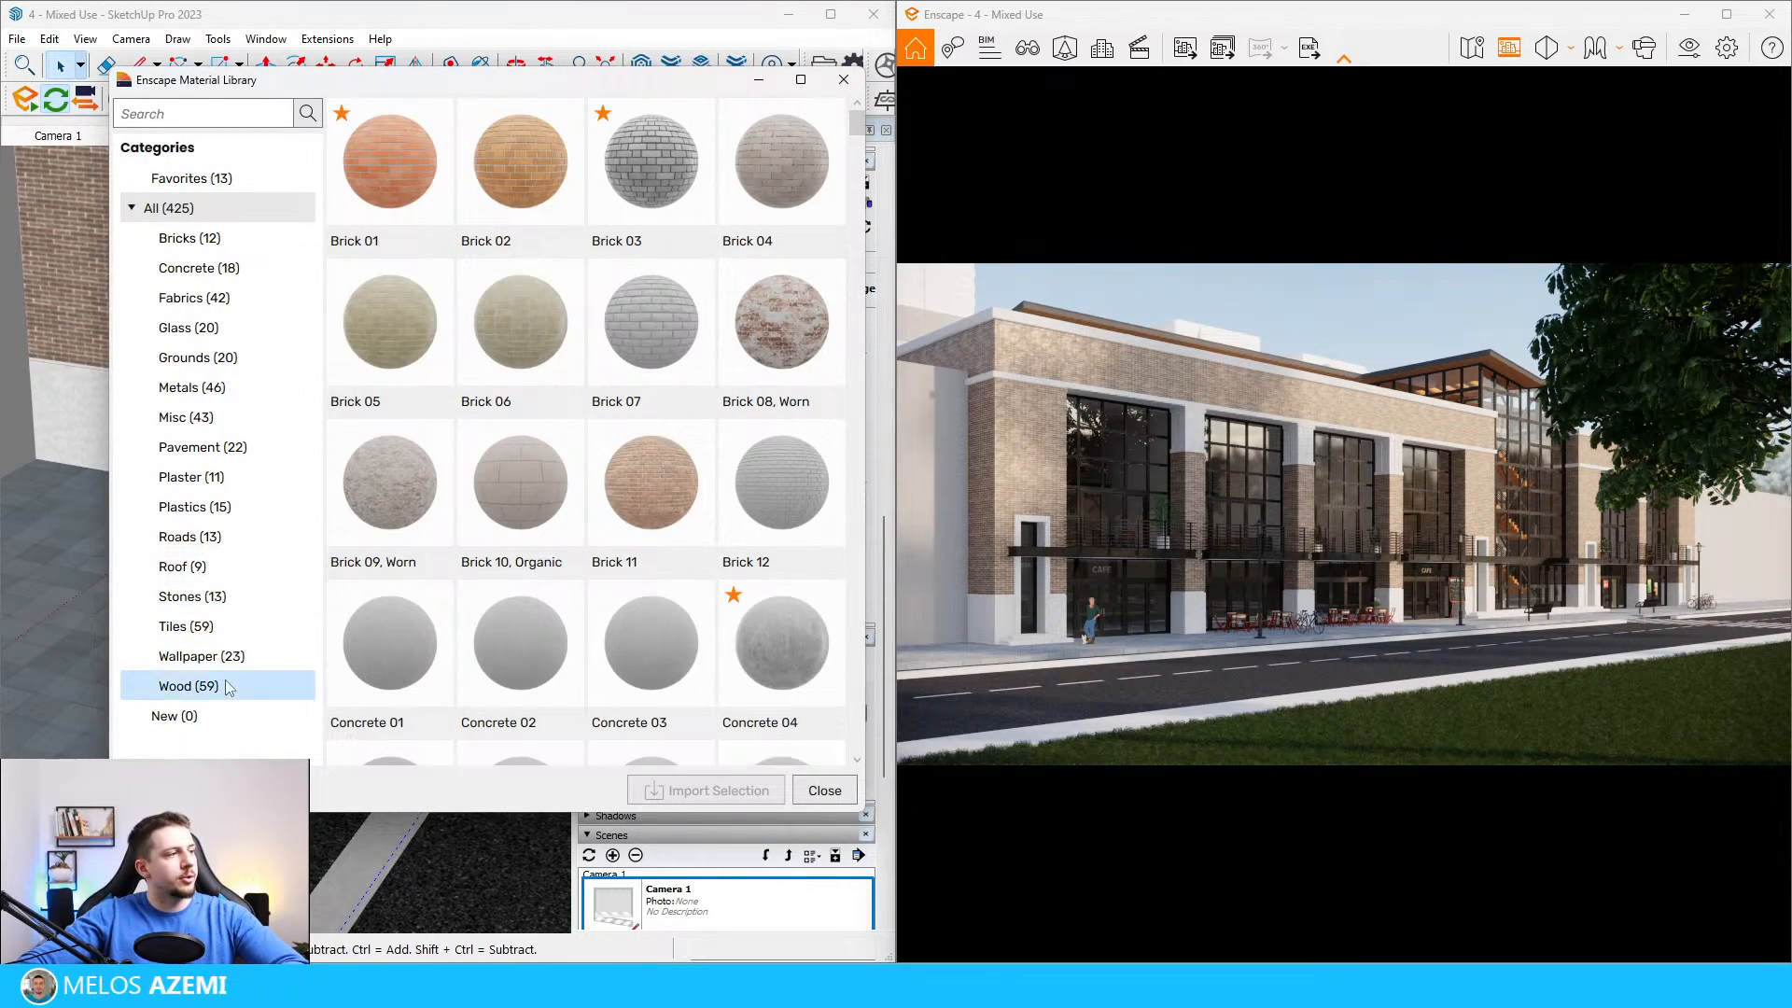
left_click(228, 449)
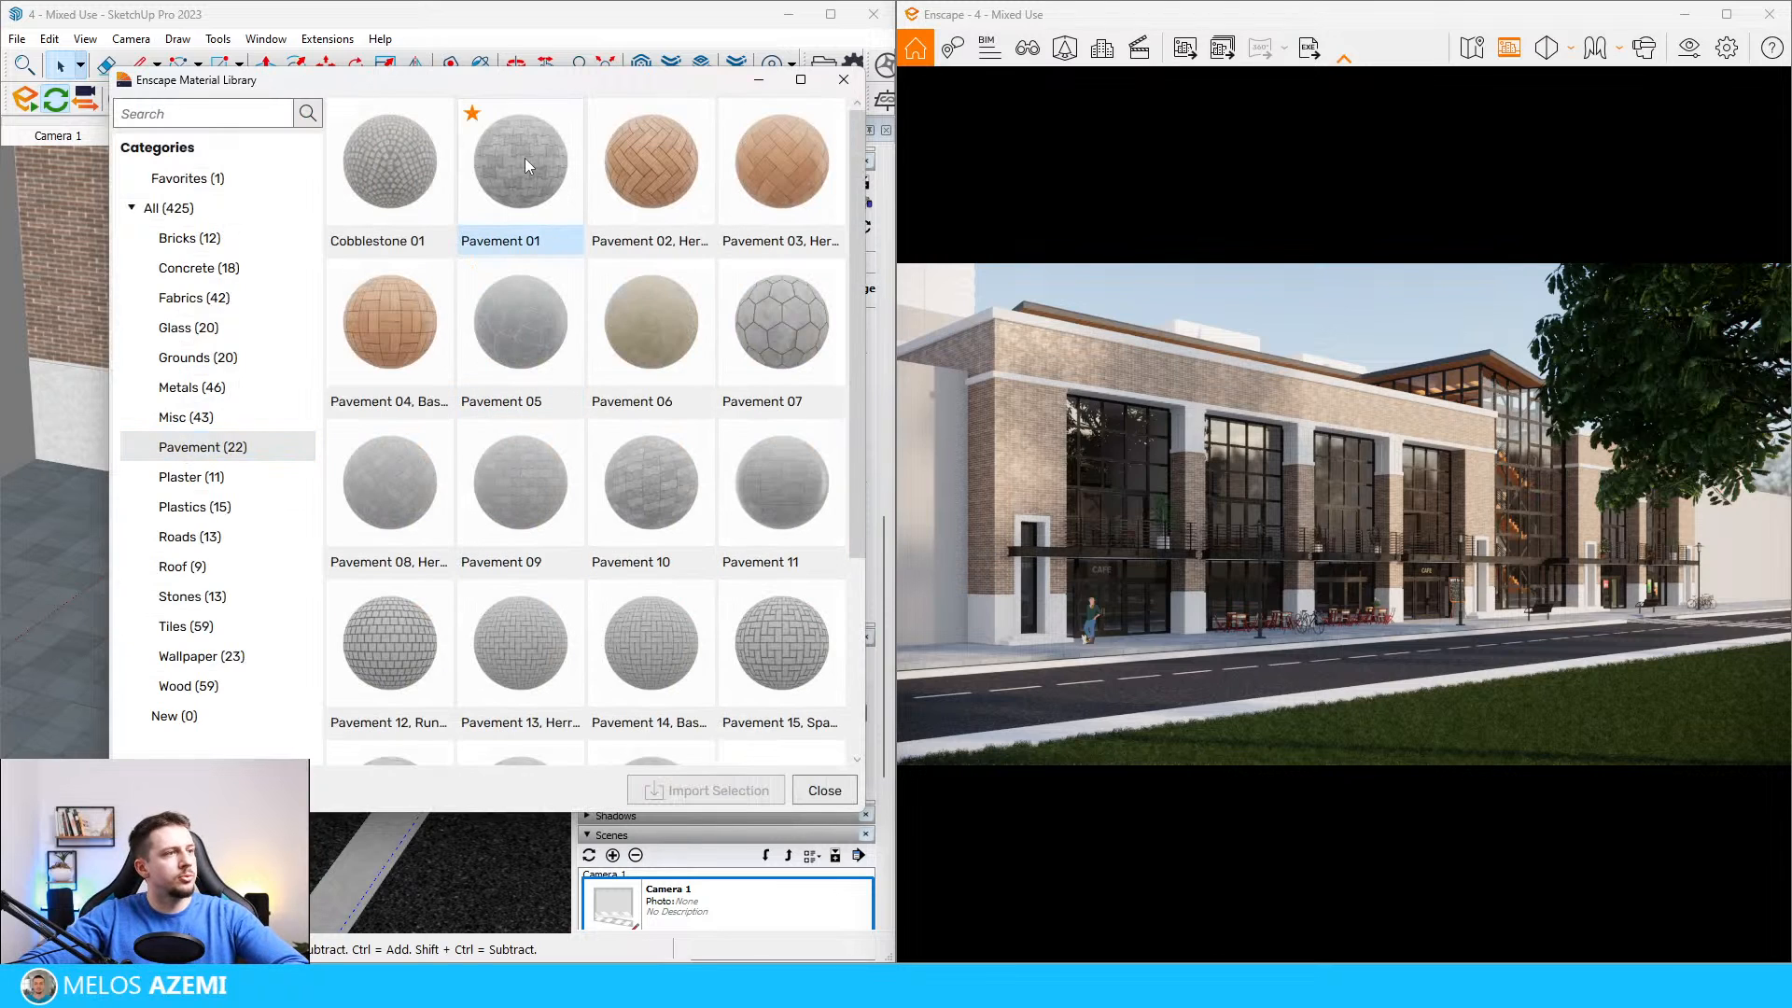
left_click(769, 483)
left_click(706, 791)
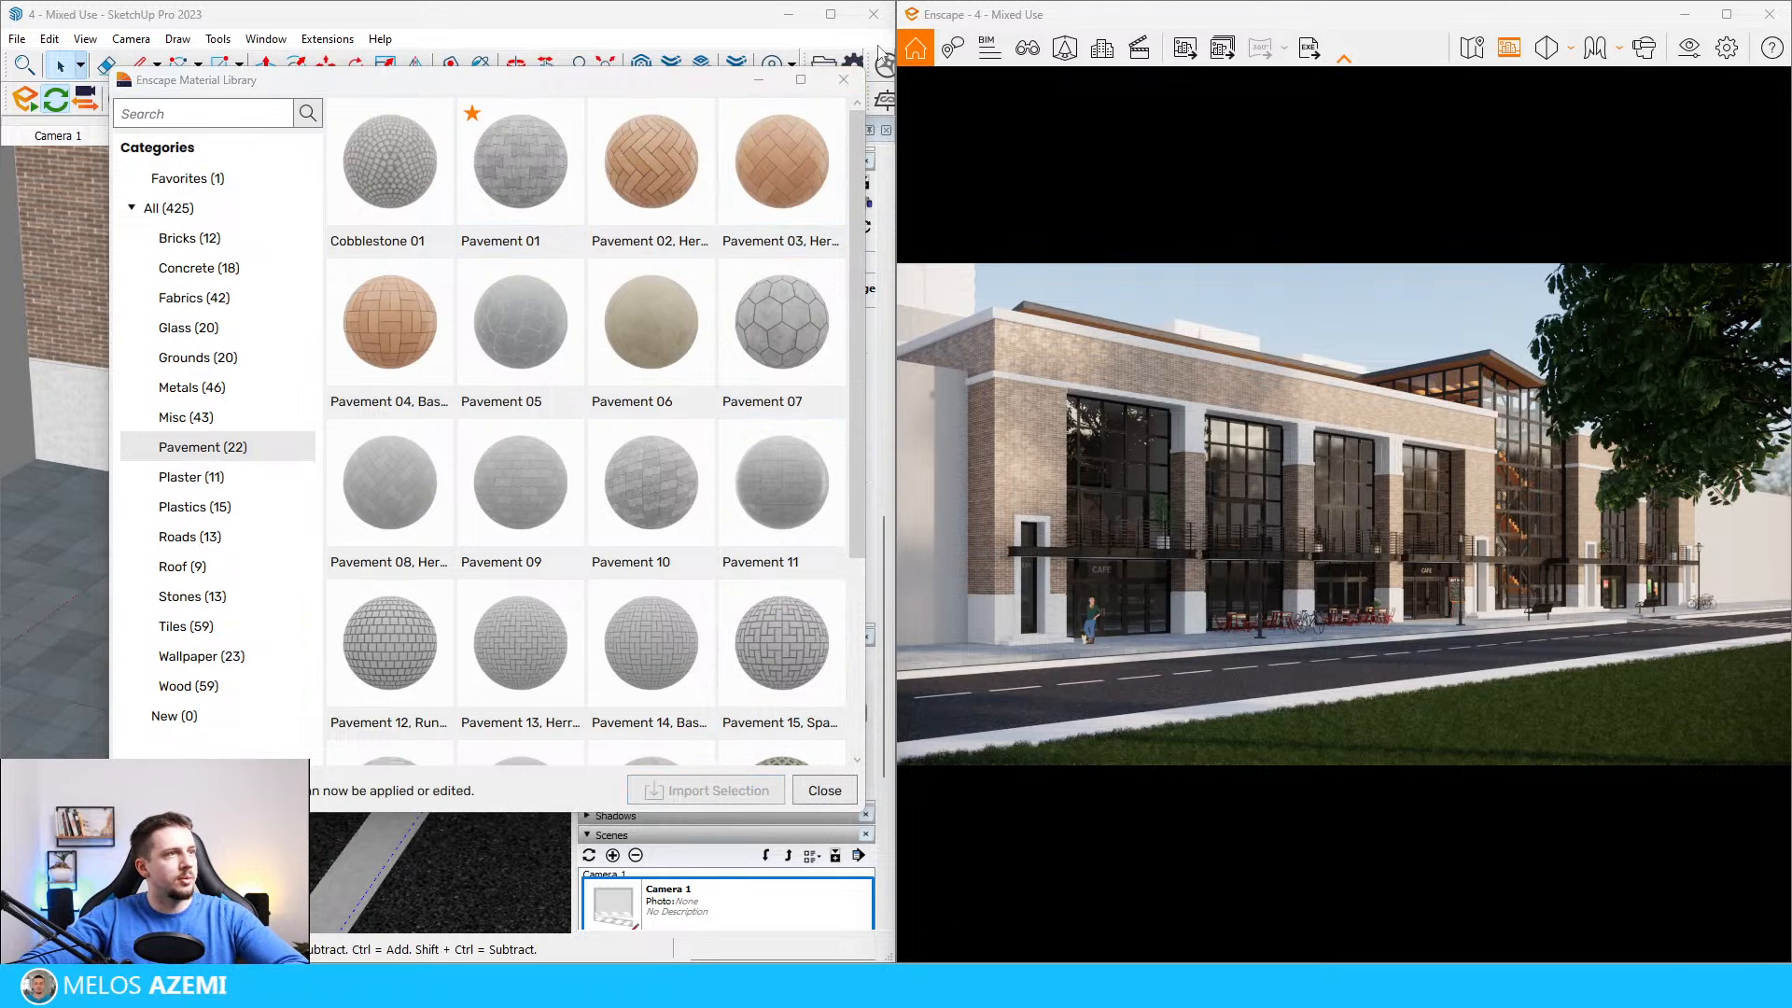
left_click(844, 80)
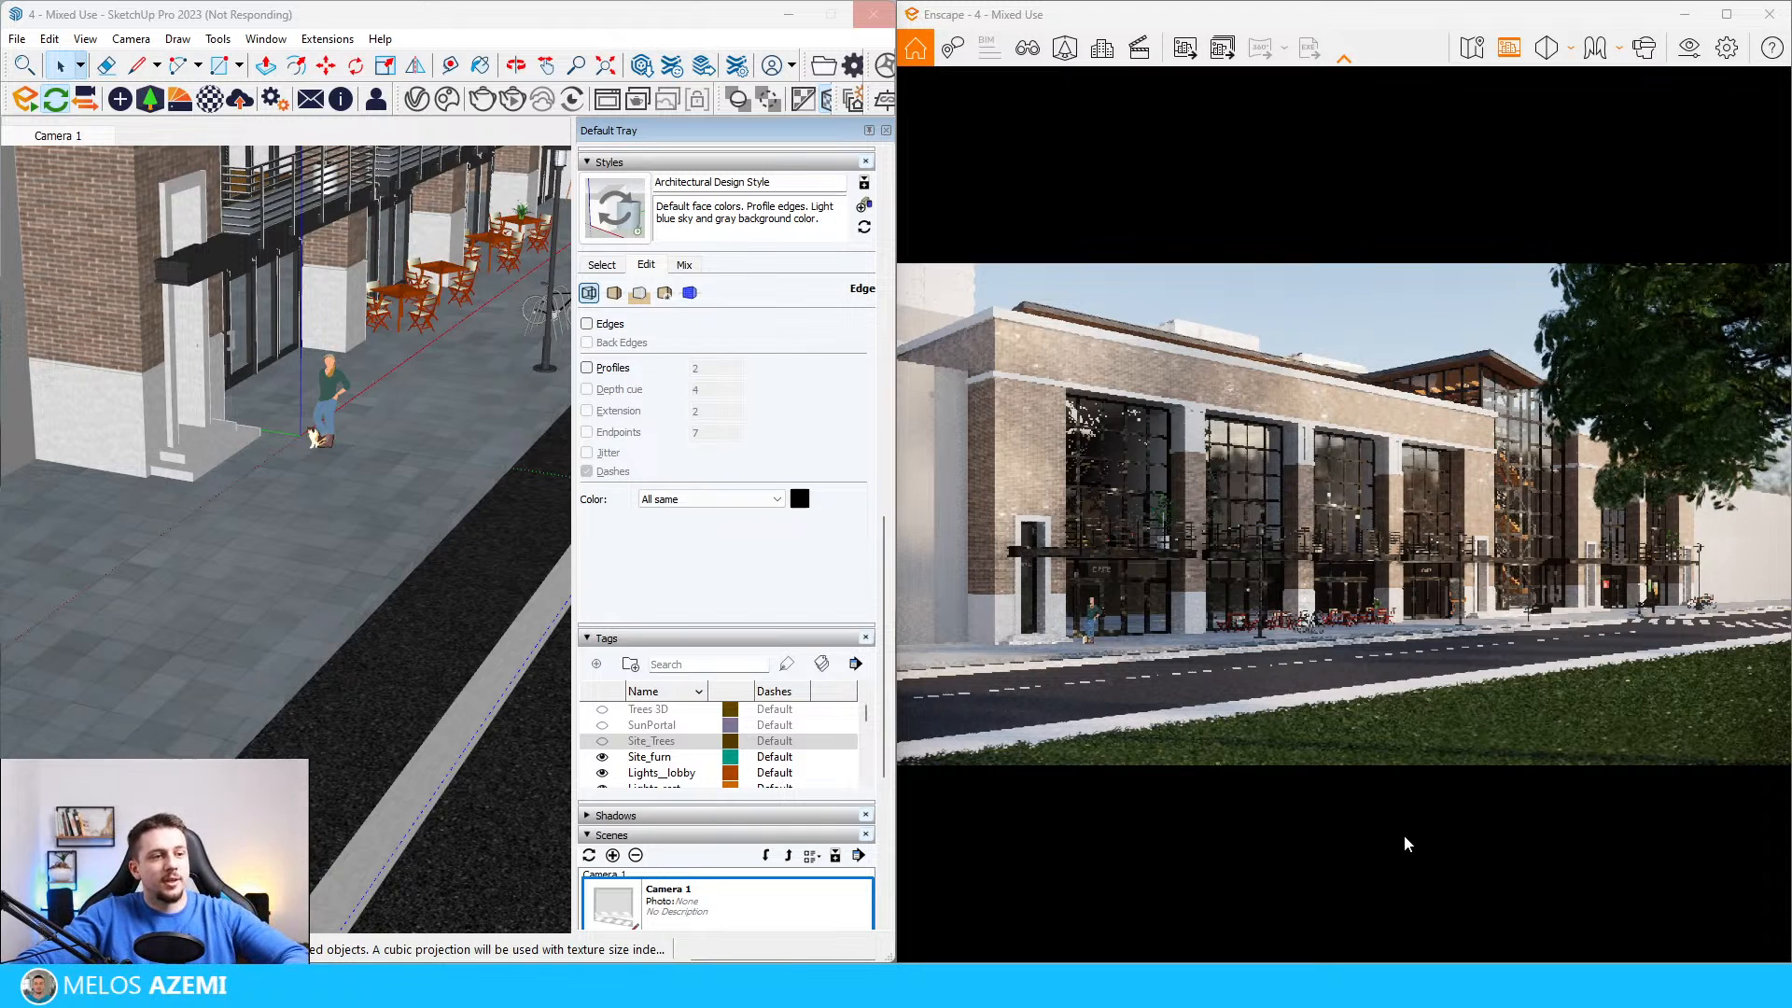
Step: Close the Enscape visual settings and Asset Library windows
mouse_move(646, 19)
left_mouse_down()
mouse_move(632, 116)
mouse_move(621, 19)
left_mouse_up()
mouse_move(1226, 986)
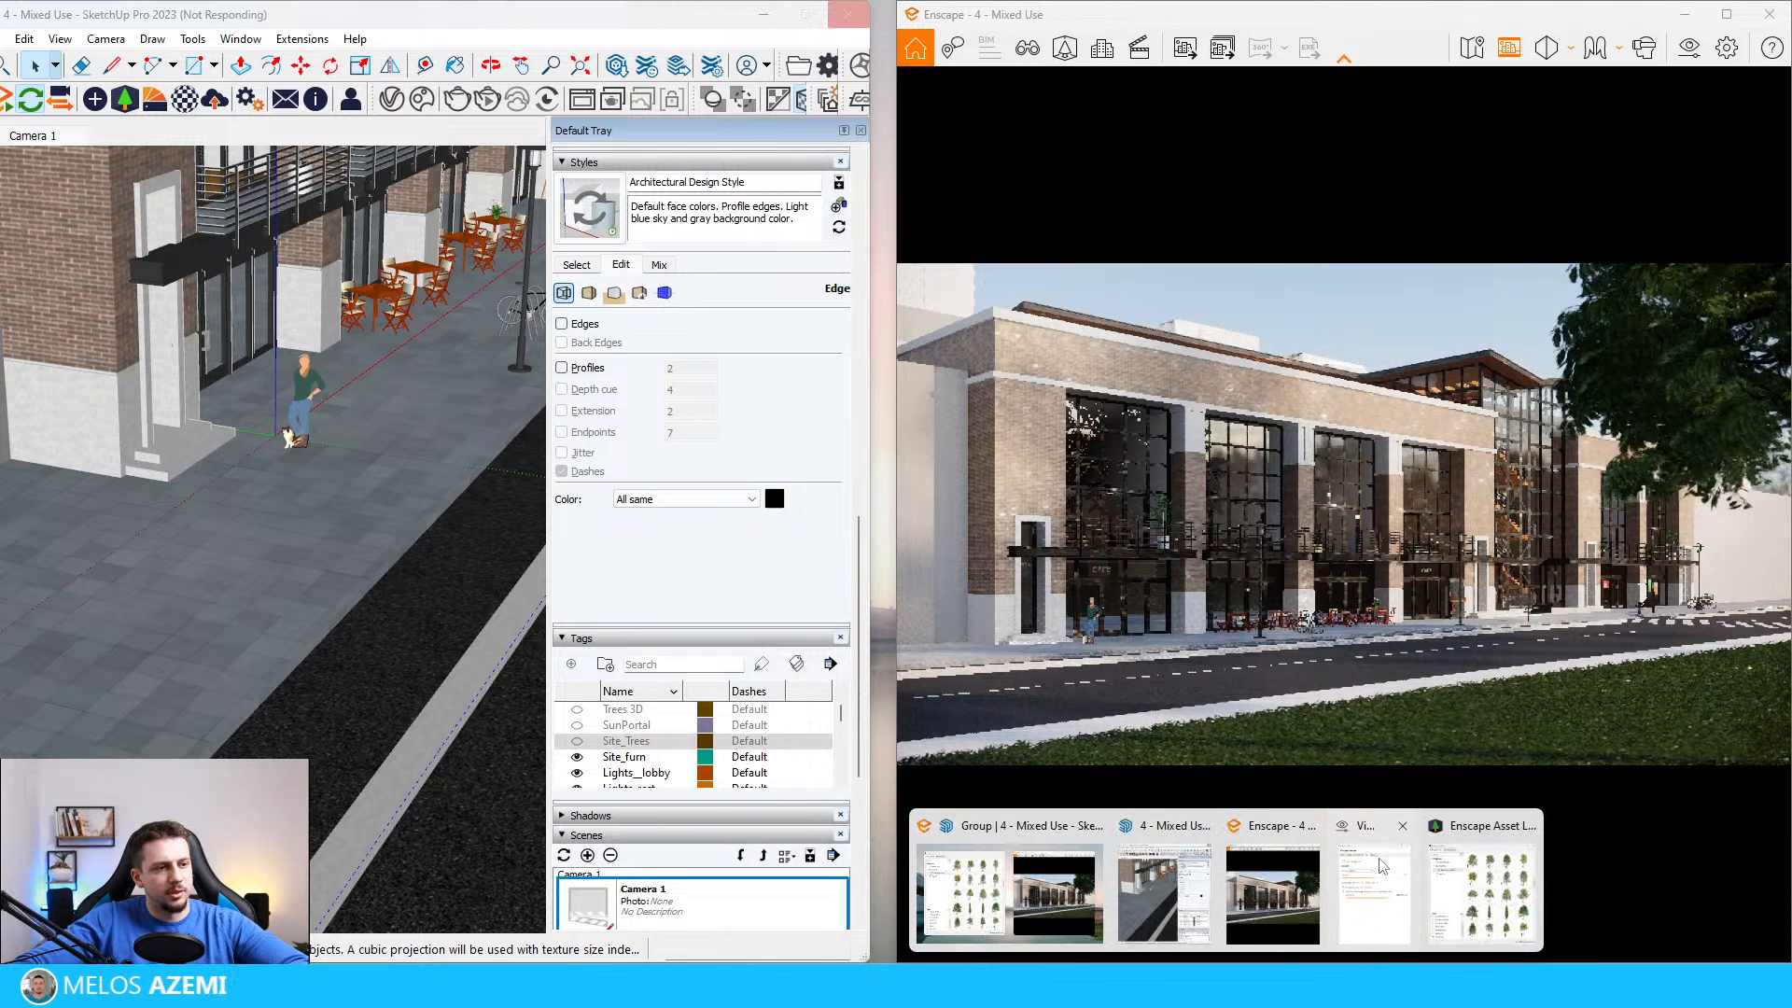
left_click(1402, 826)
left_click(1481, 826)
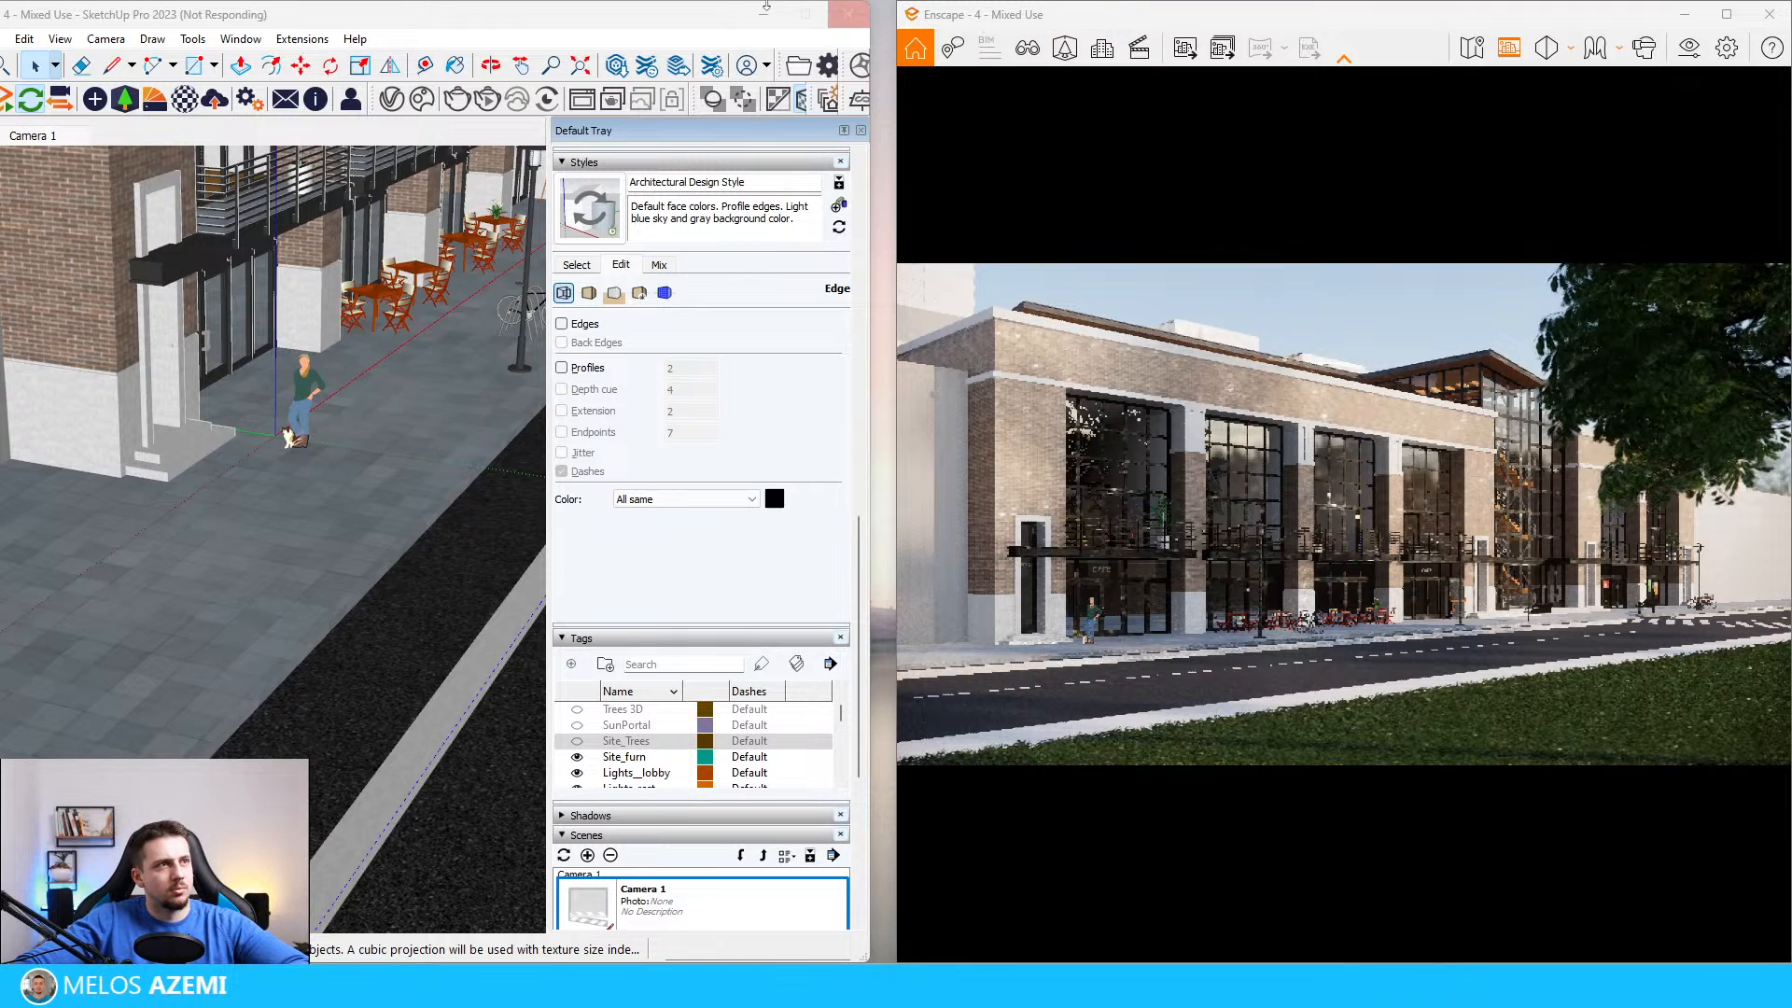
Step: Switch to File Explorer and open the INTENSO (D:) drive
mouse_move(688, 17)
left_mouse_down()
mouse_move(2, 142)
mouse_move(532, 7)
mouse_move(582, 17)
left_mouse_up()
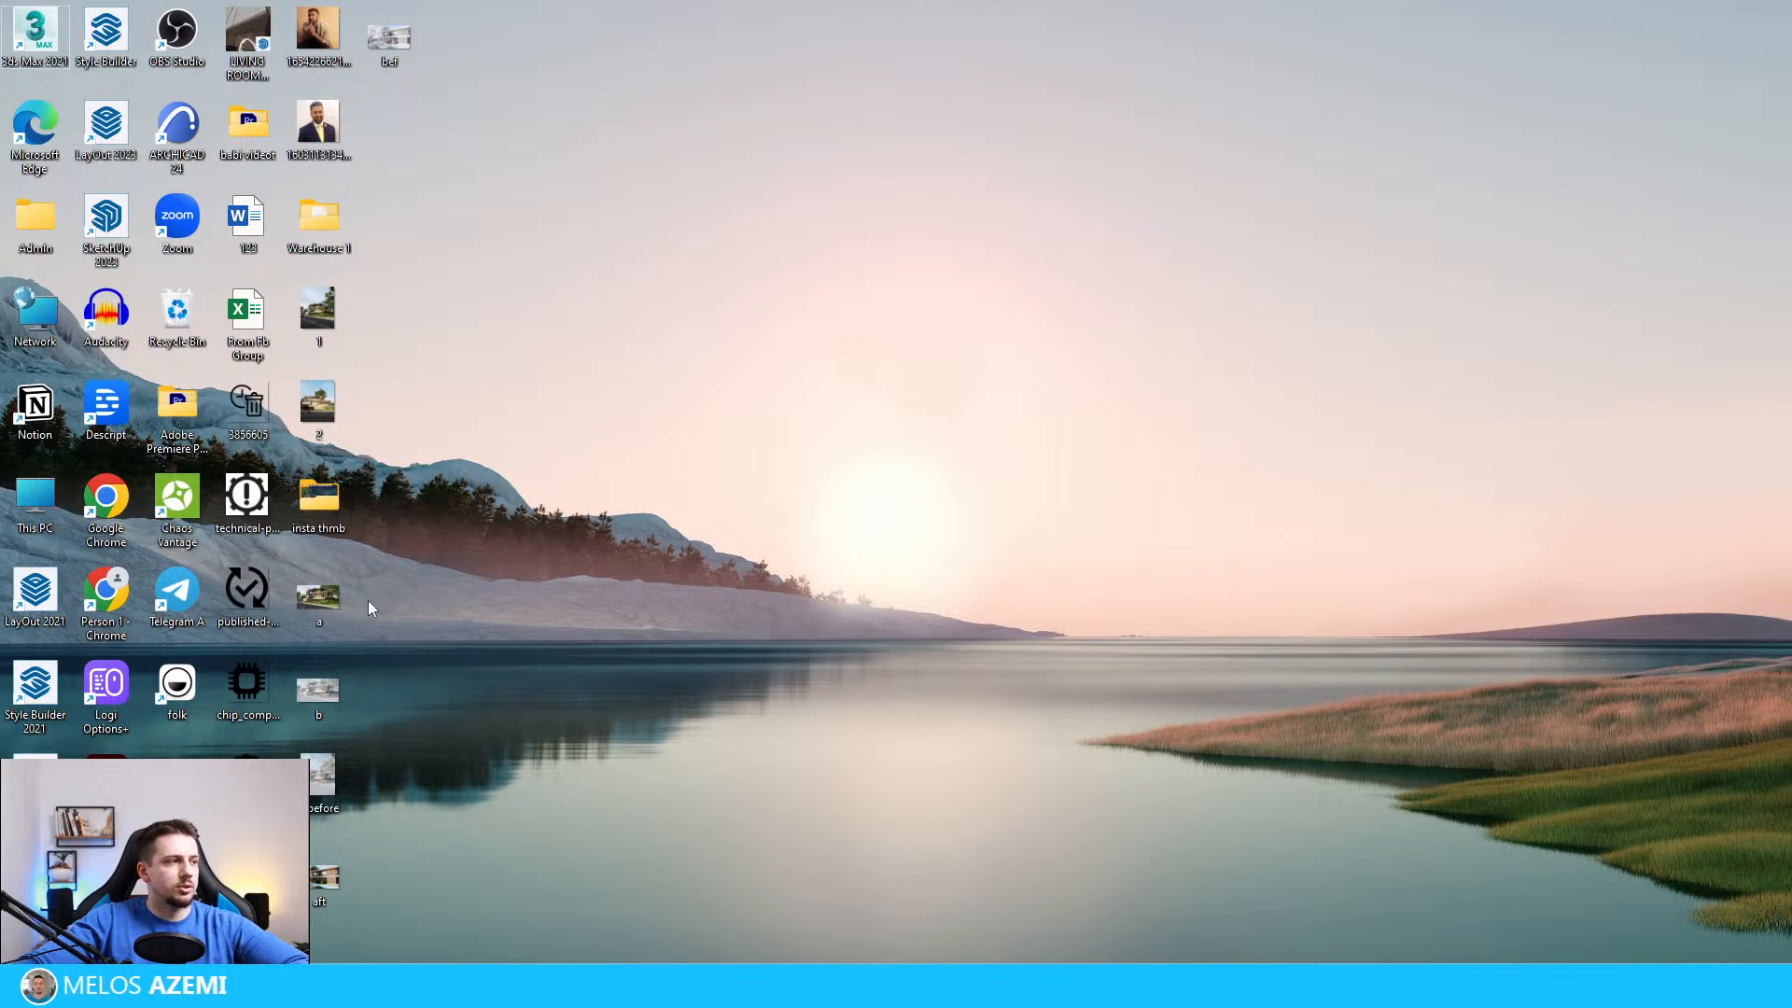
double_click(41, 520)
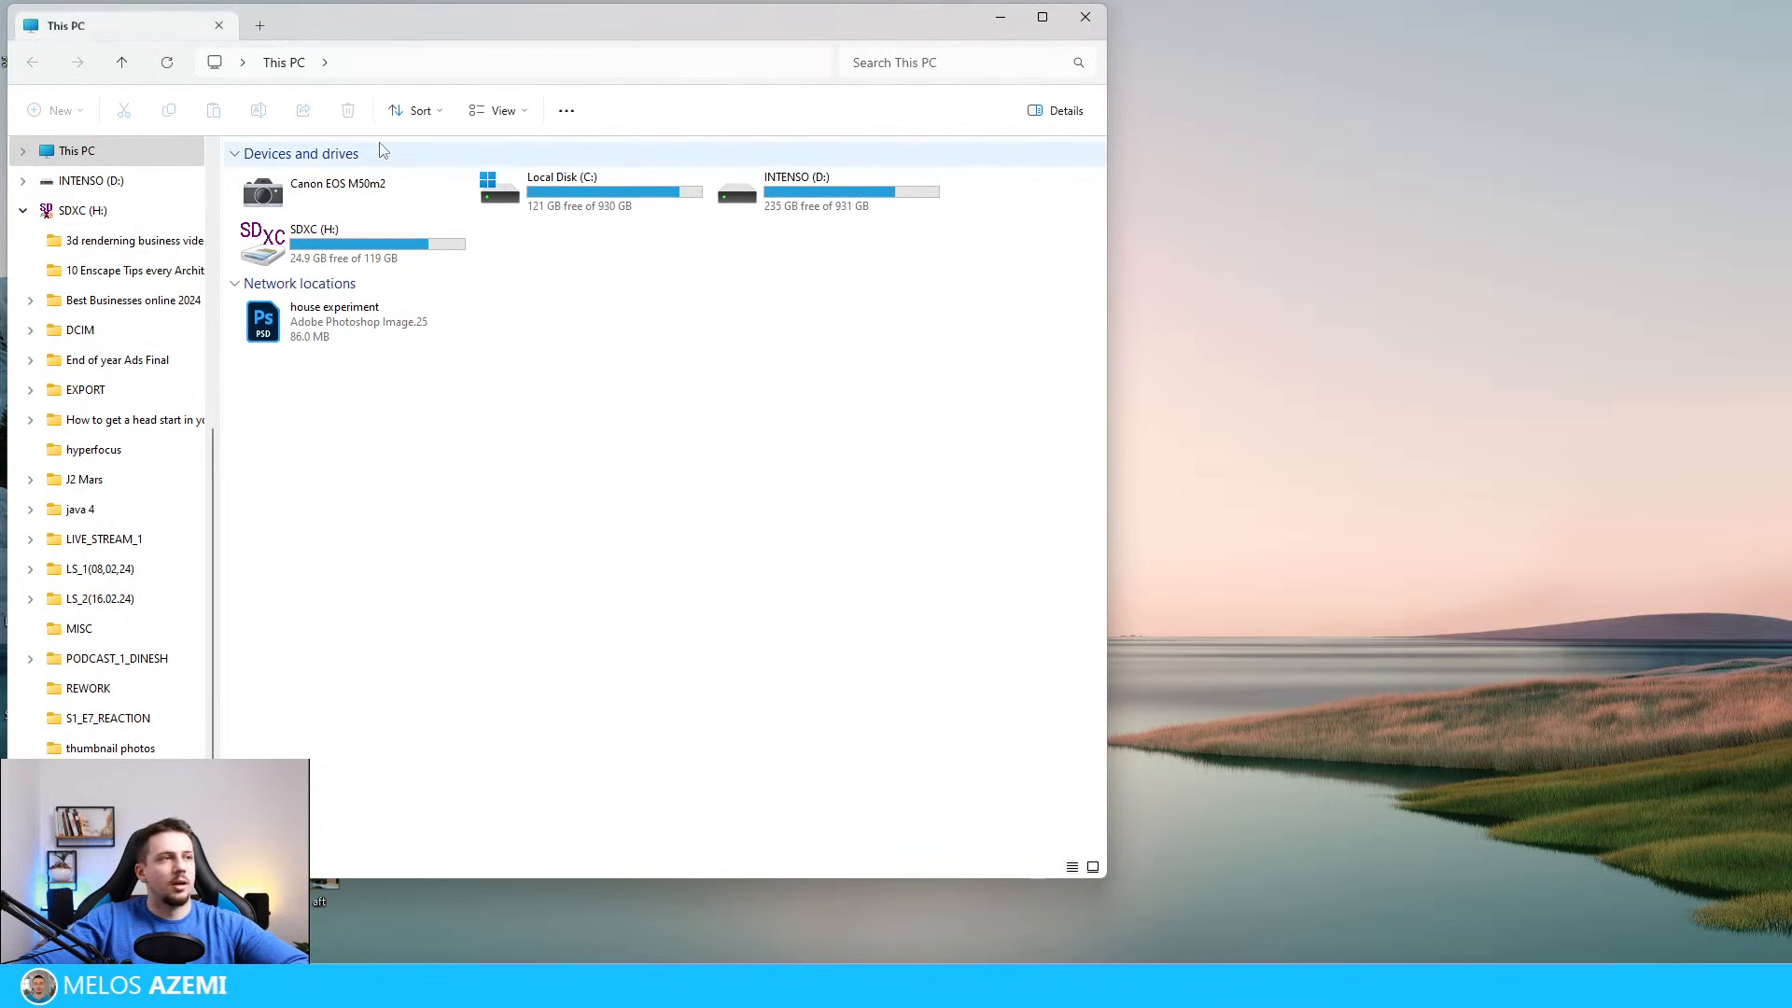
left_click_drag(518, 21, 551, 74)
double_click(880, 235)
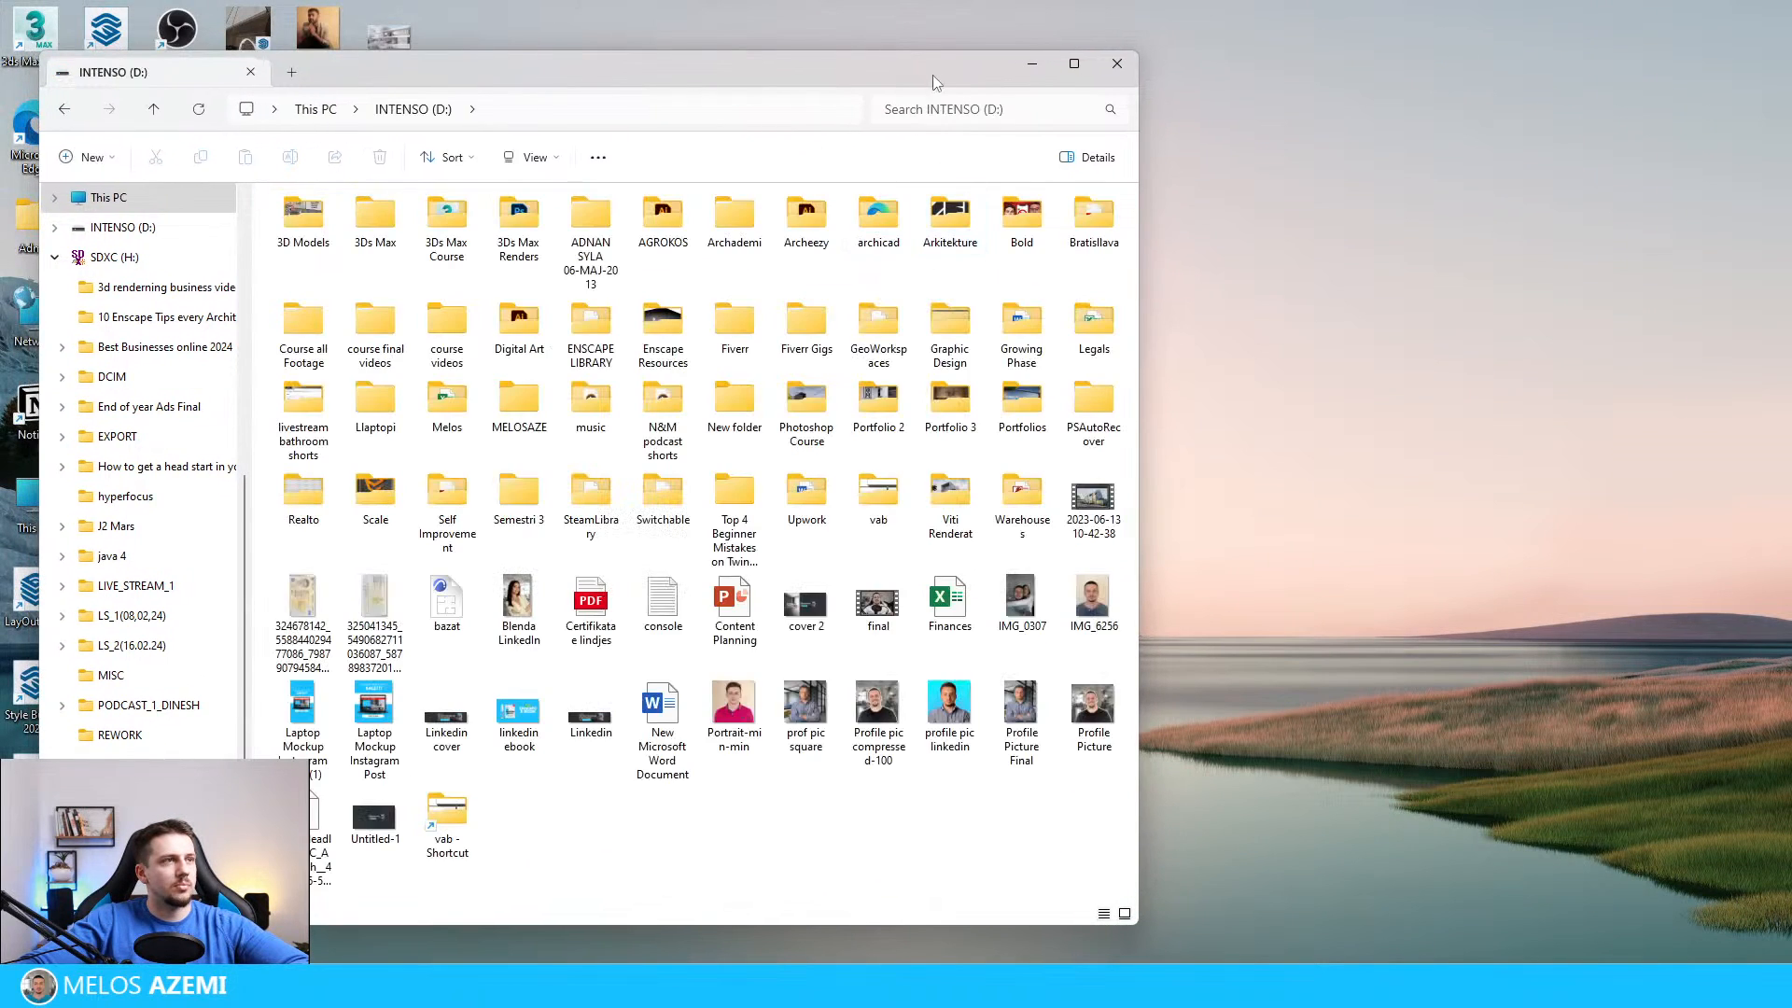
left_click_drag(936, 80, 1791, 186)
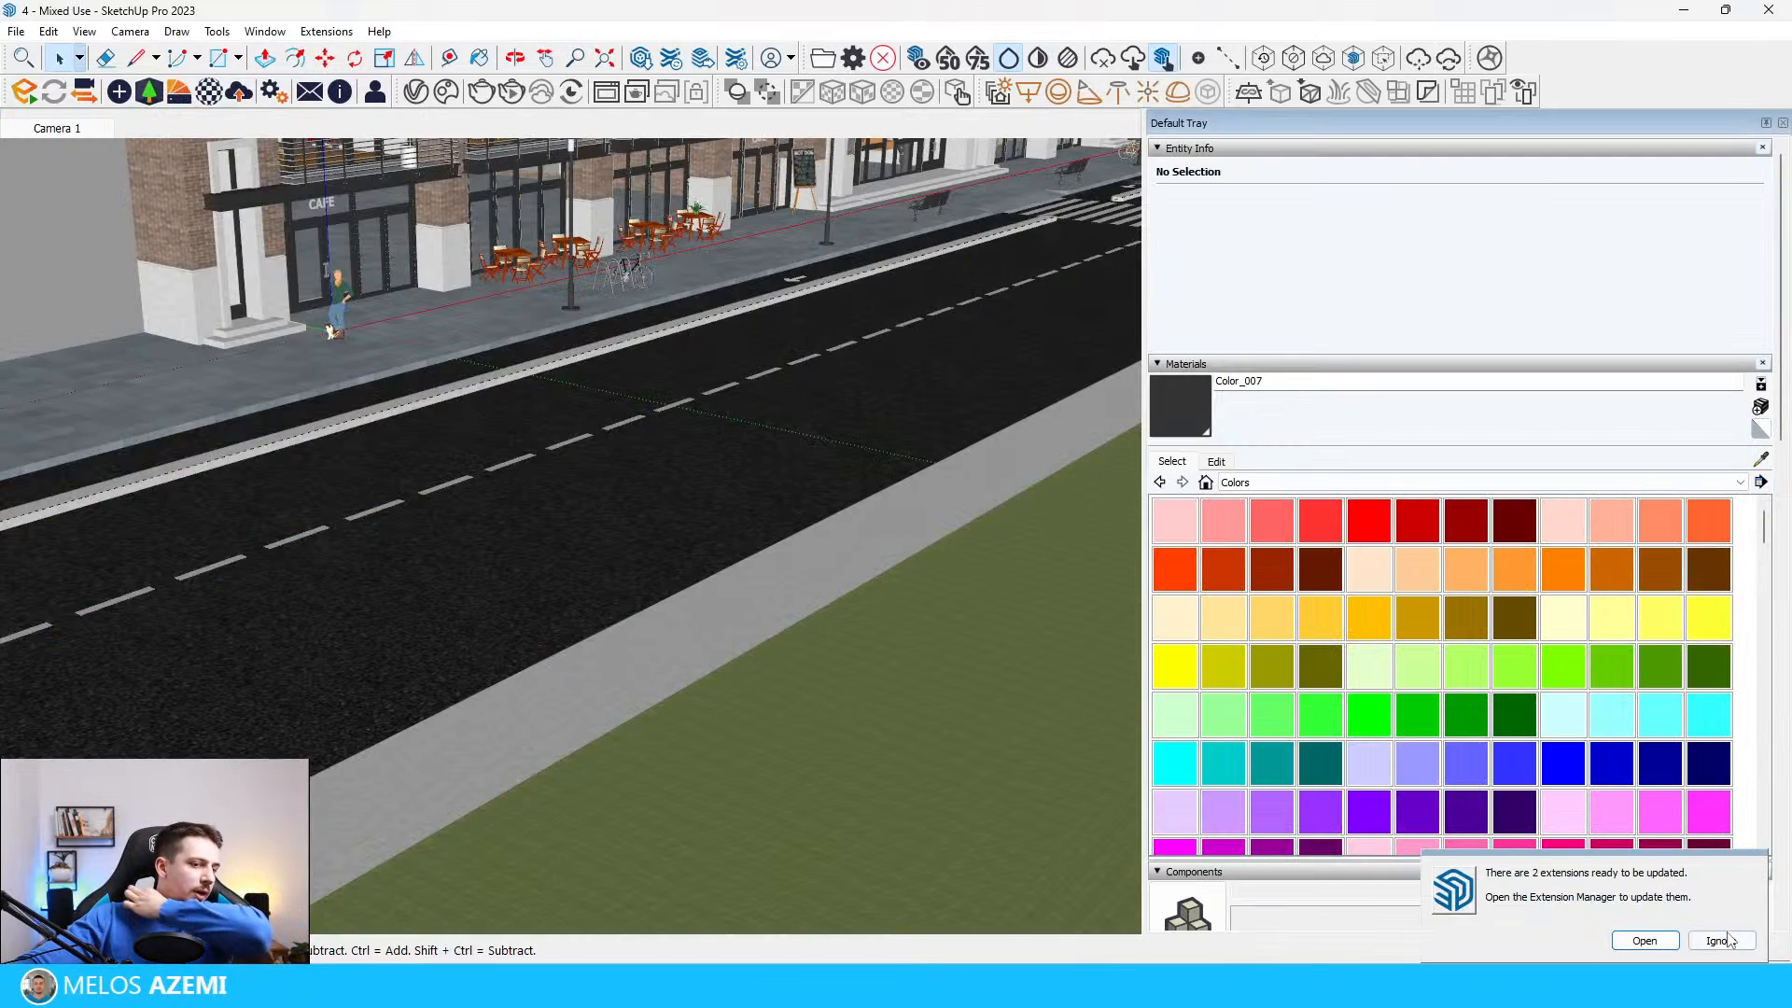
Step: Ignore the extension updates in the reopened SketchUp model and start Enscape from an overview of the building and street
left_click(1720, 941)
scroll(766, 788, "down", 1)
mouse_move(765, 788)
middle_mouse_down()
mouse_move(720, 725)
mouse_move(680, 712)
mouse_move(835, 756)
mouse_move(933, 674)
middle_mouse_up()
scroll(680, 712, "down", 10)
scroll(936, 672, "up", 8)
mouse_move(607, 551)
middle_mouse_down()
mouse_move(653, 485)
mouse_move(629, 456)
middle_mouse_up()
scroll(657, 479, "down", 5)
left_click(24, 92)
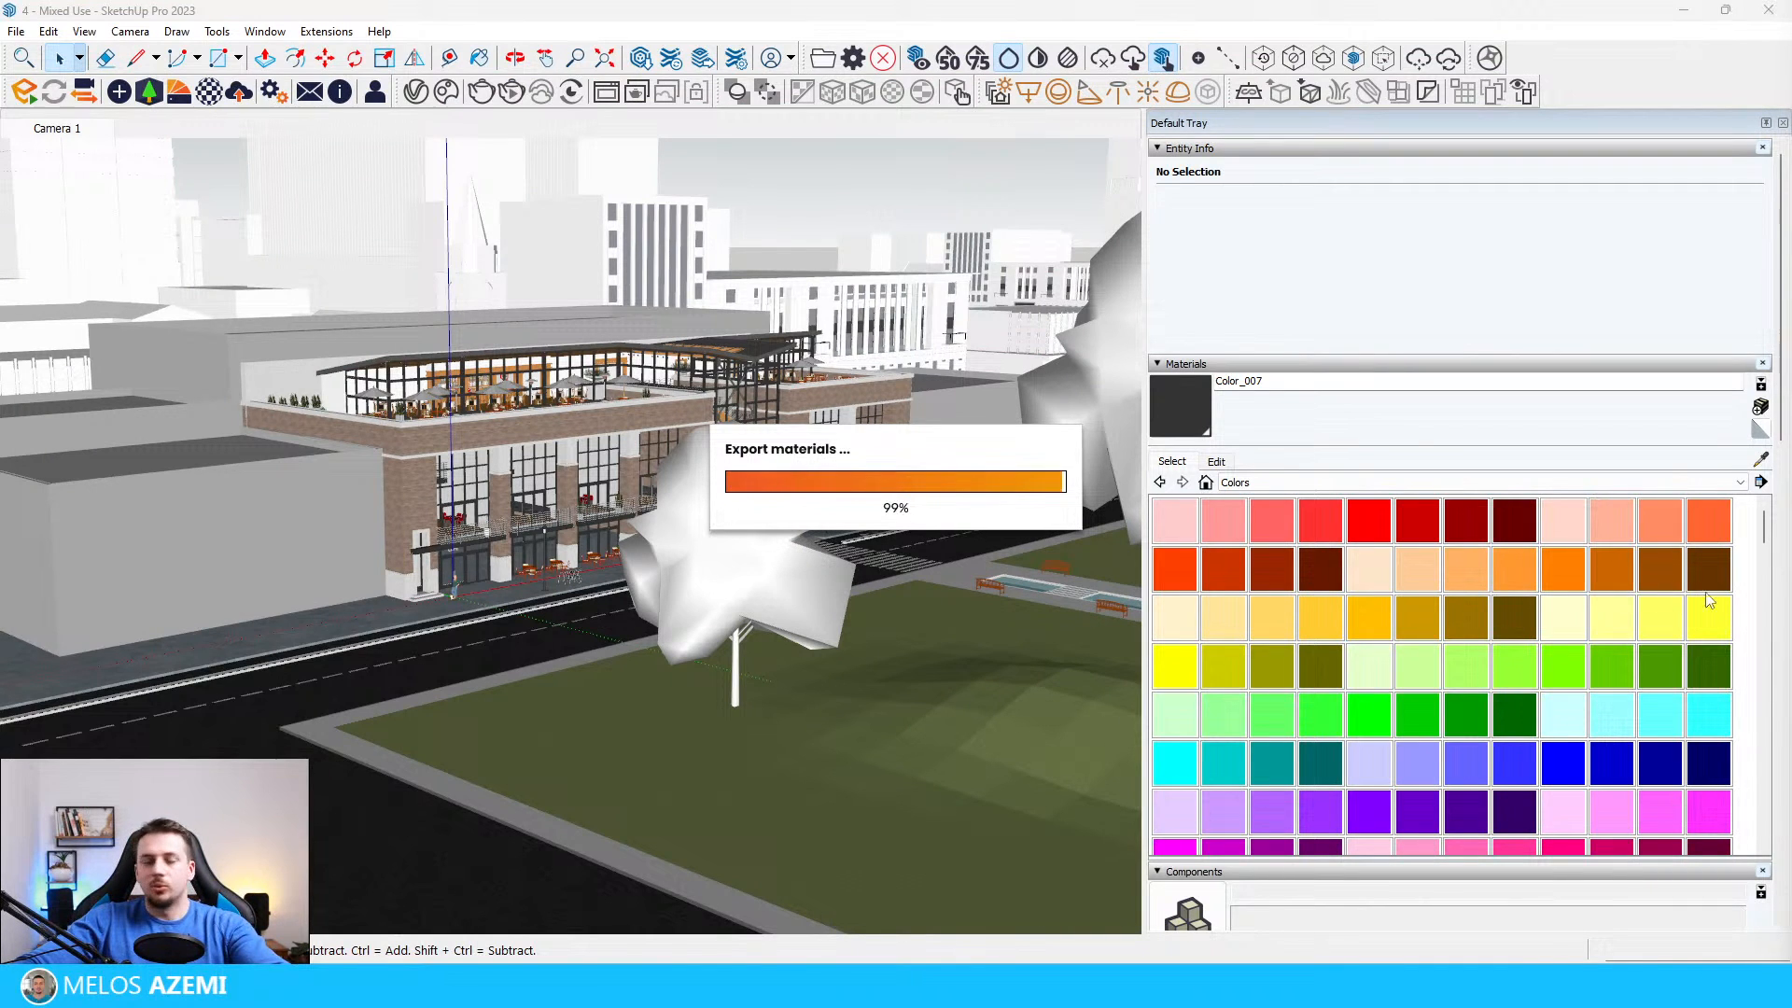
Step: Place SketchUp and Enscape side by side and load the Camera 1 view in Enscape
mouse_move(1246, 986)
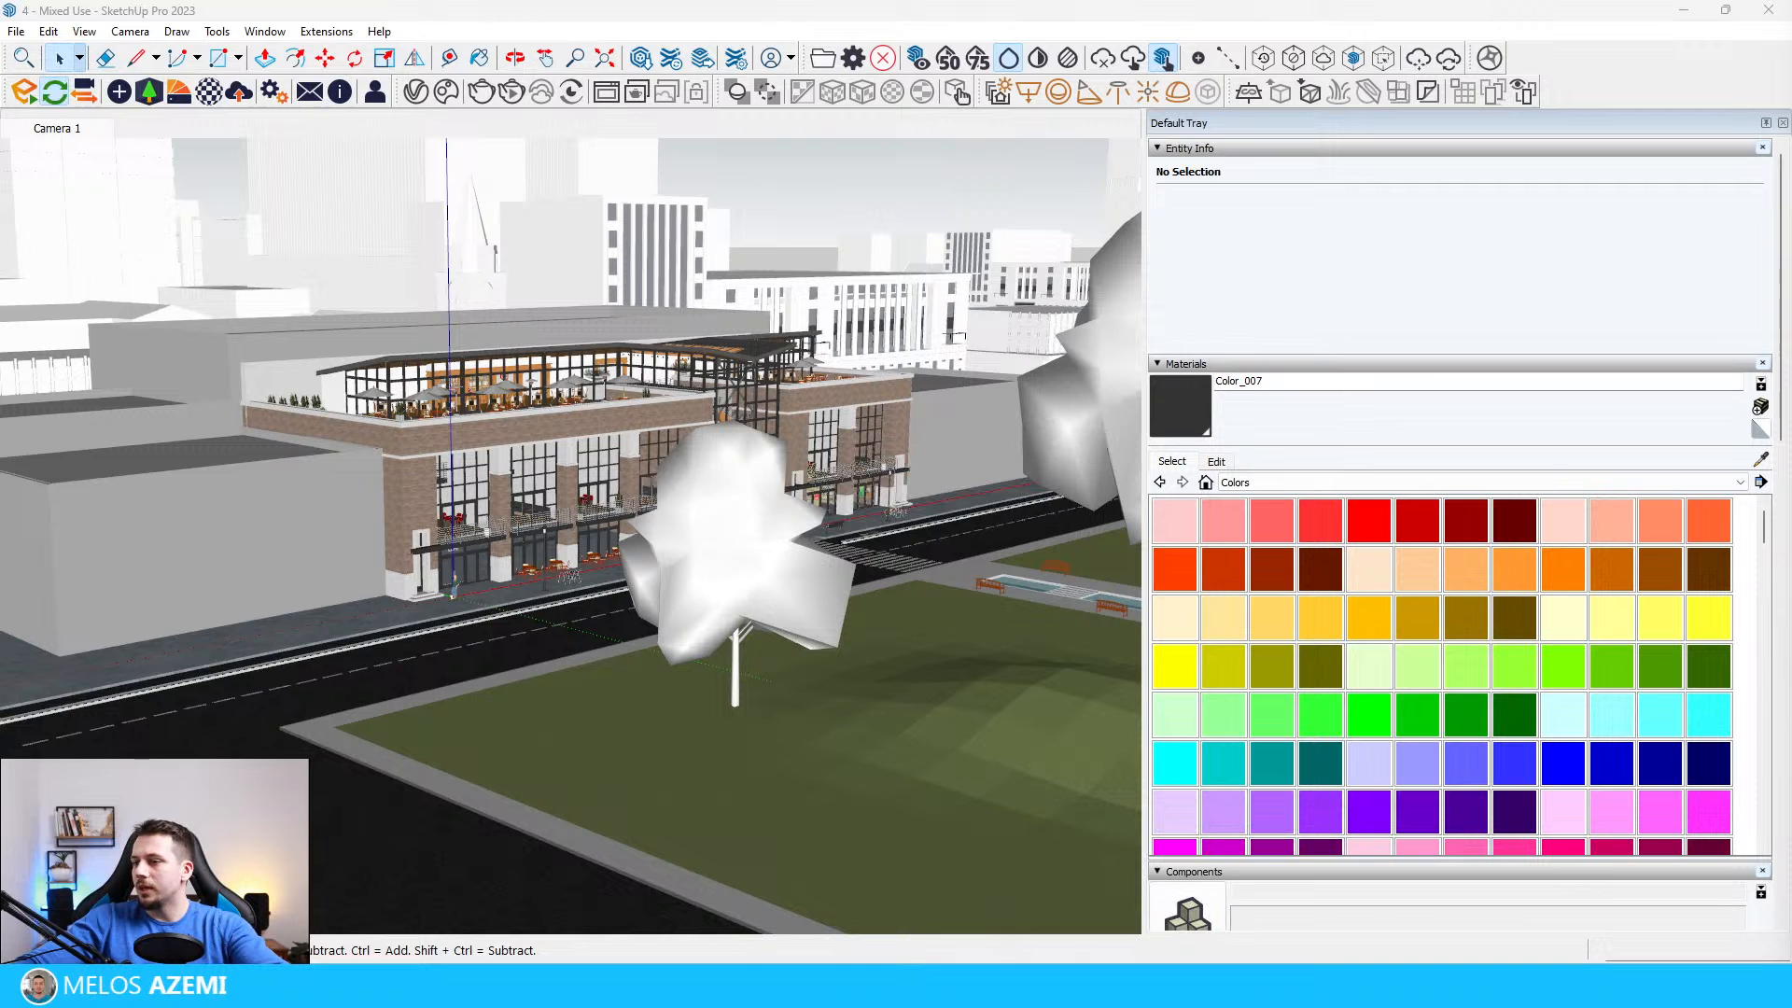
left_click_drag(1791, 42, 1160, 3)
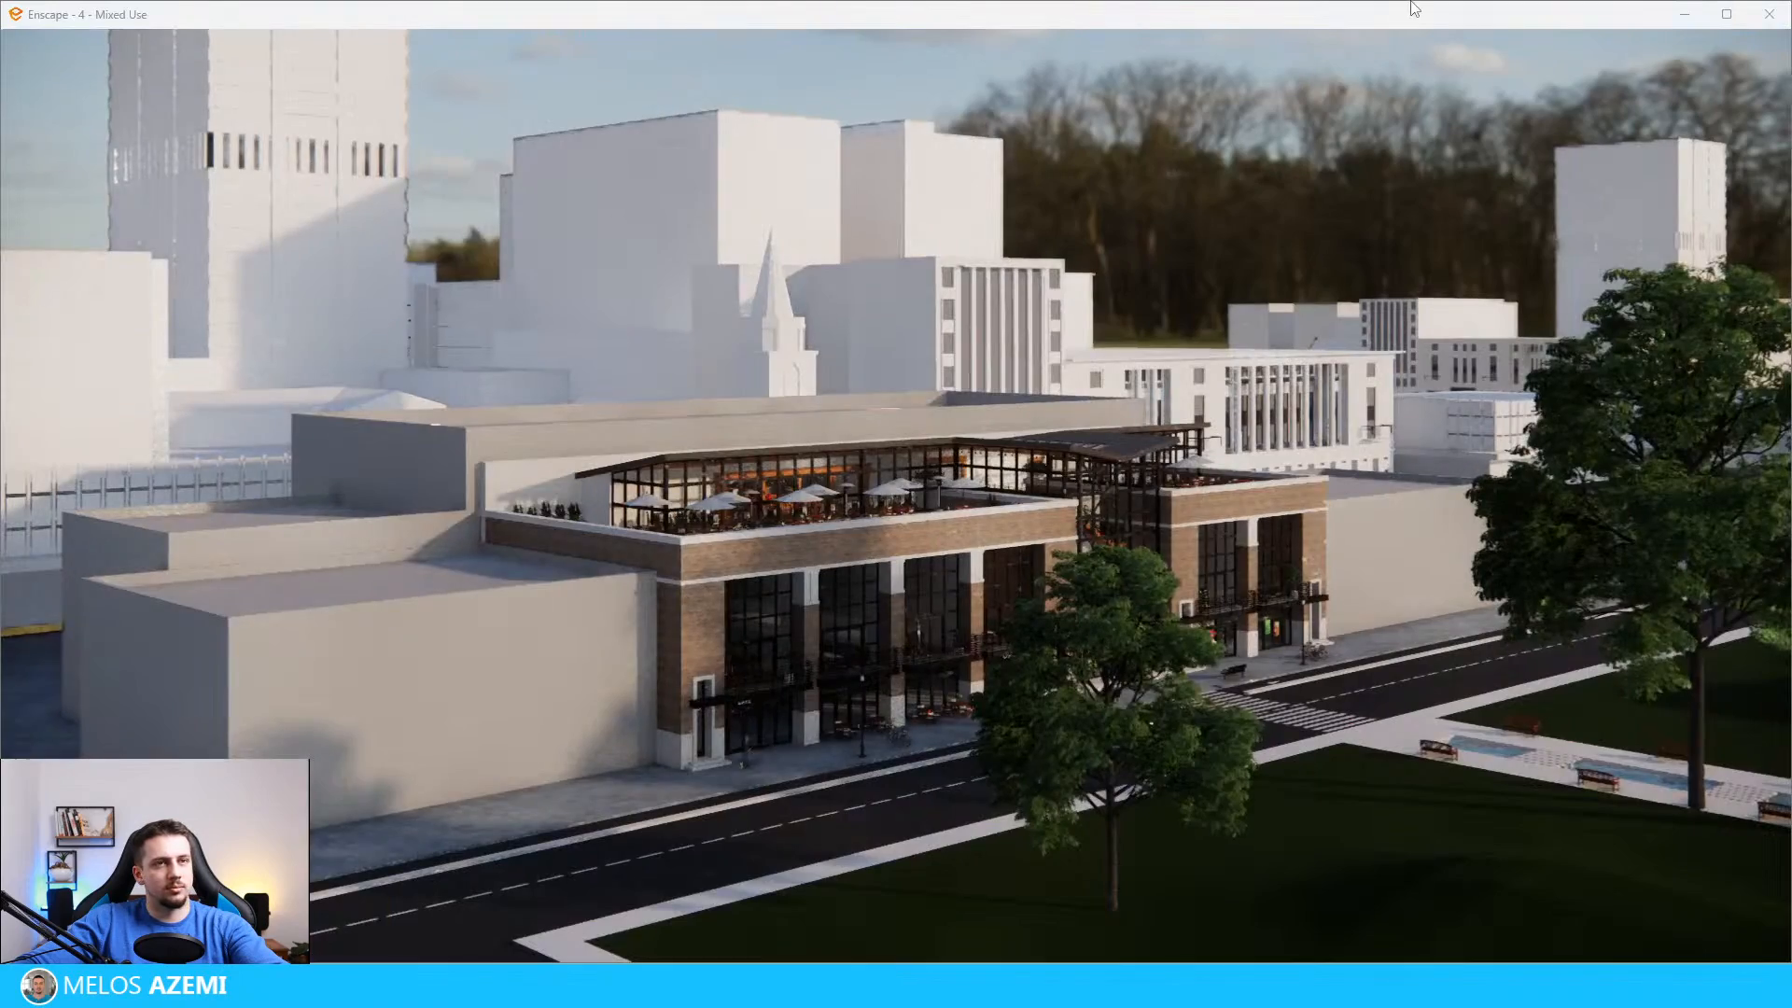
mouse_move(1414, 7)
left_mouse_down()
mouse_move(1496, 301)
mouse_move(1791, 308)
left_mouse_up()
left_click(289, 272)
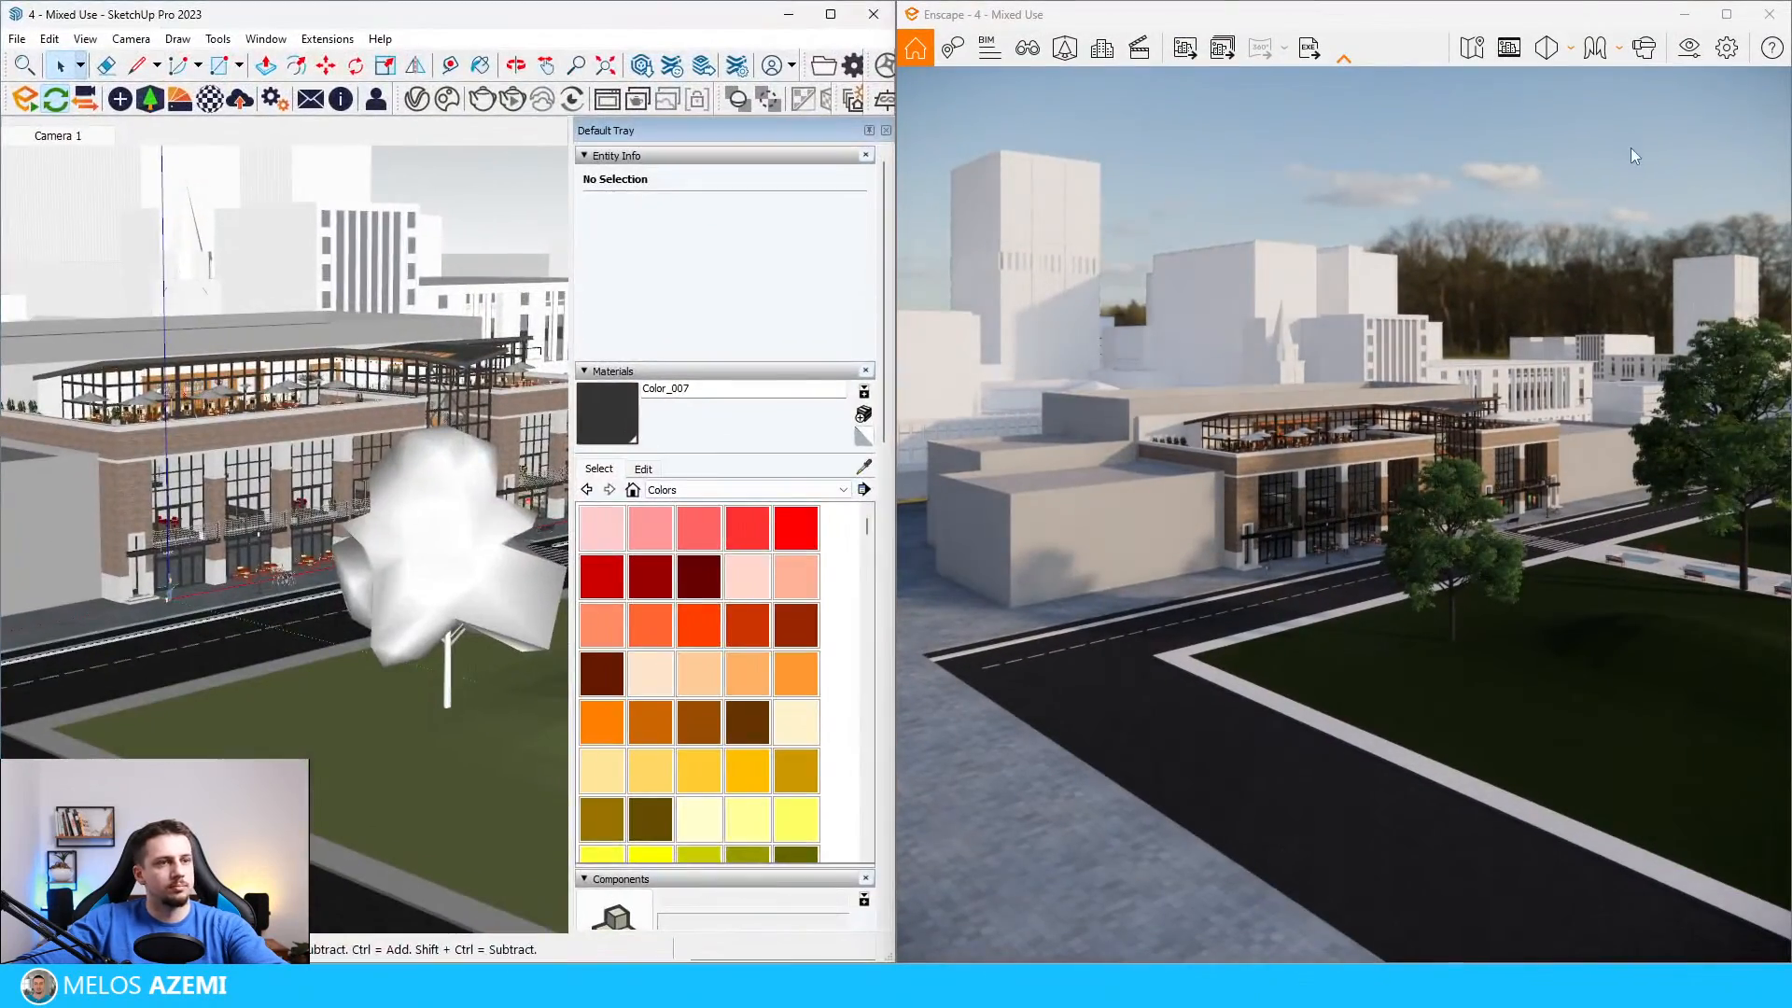
left_click(1019, 42)
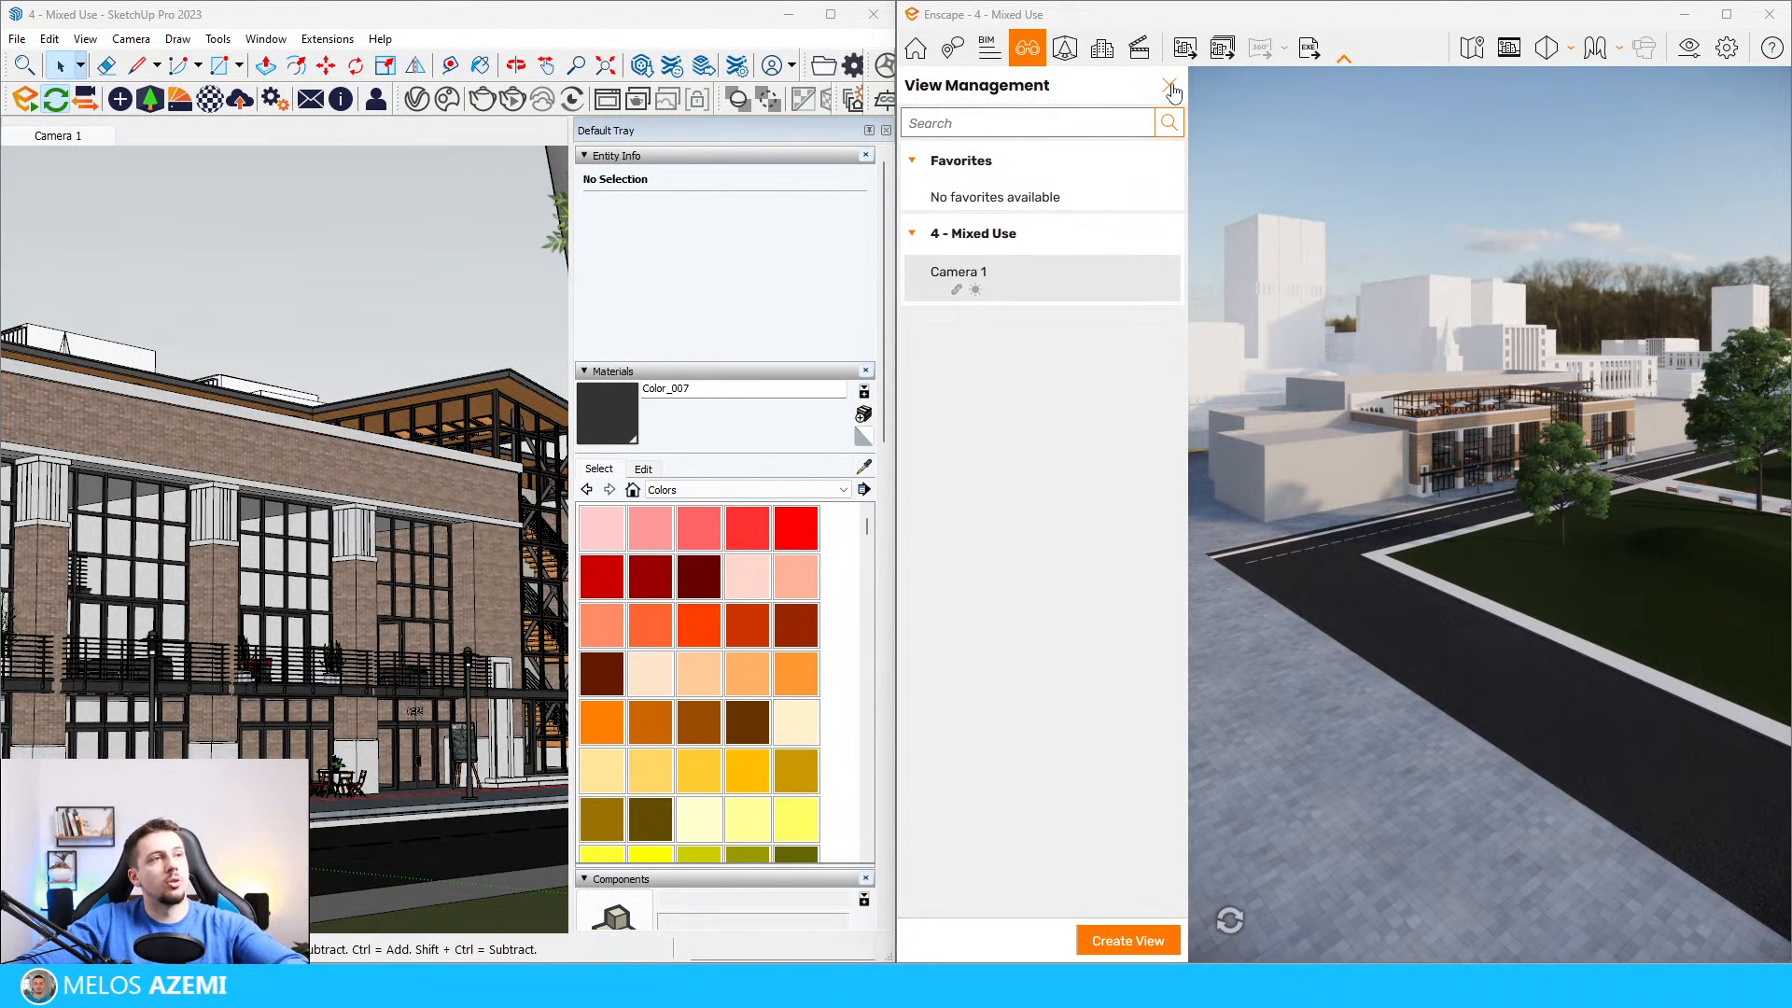
left_click(1169, 86)
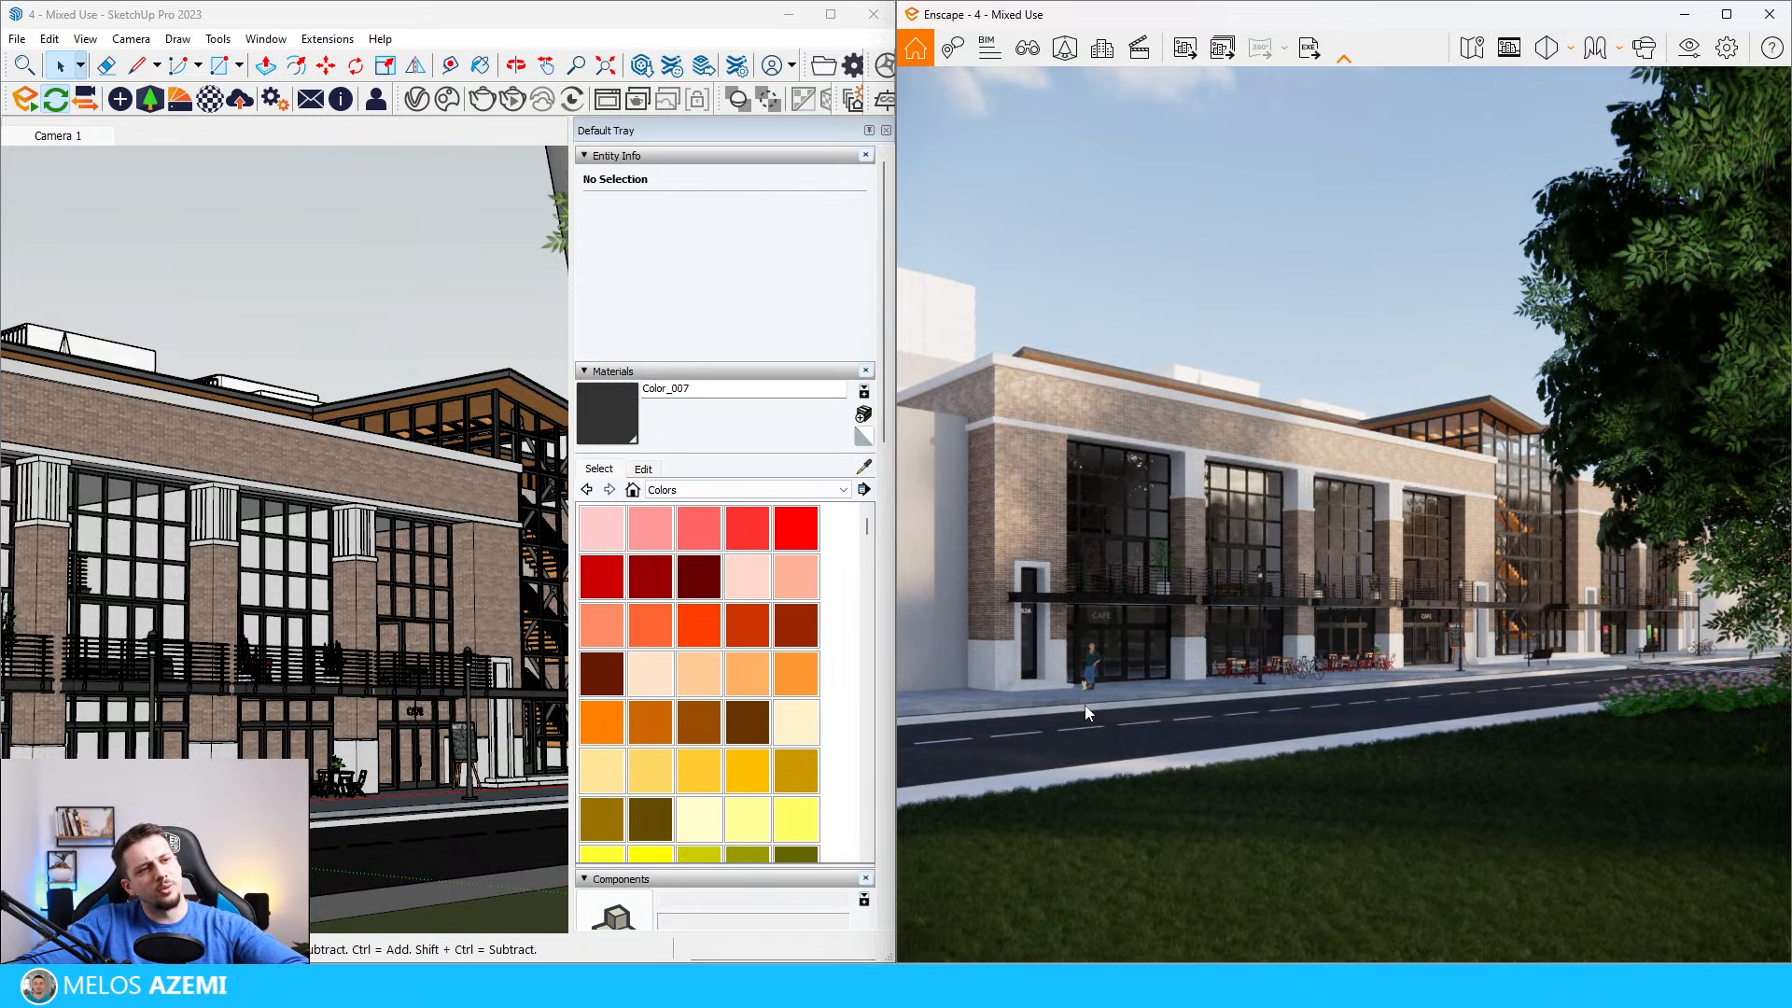
Step: Set the Enscape output resolution to Custom at 1080 × 1350 and close the visual settings
left_click(1687, 48)
left_click(1334, 201)
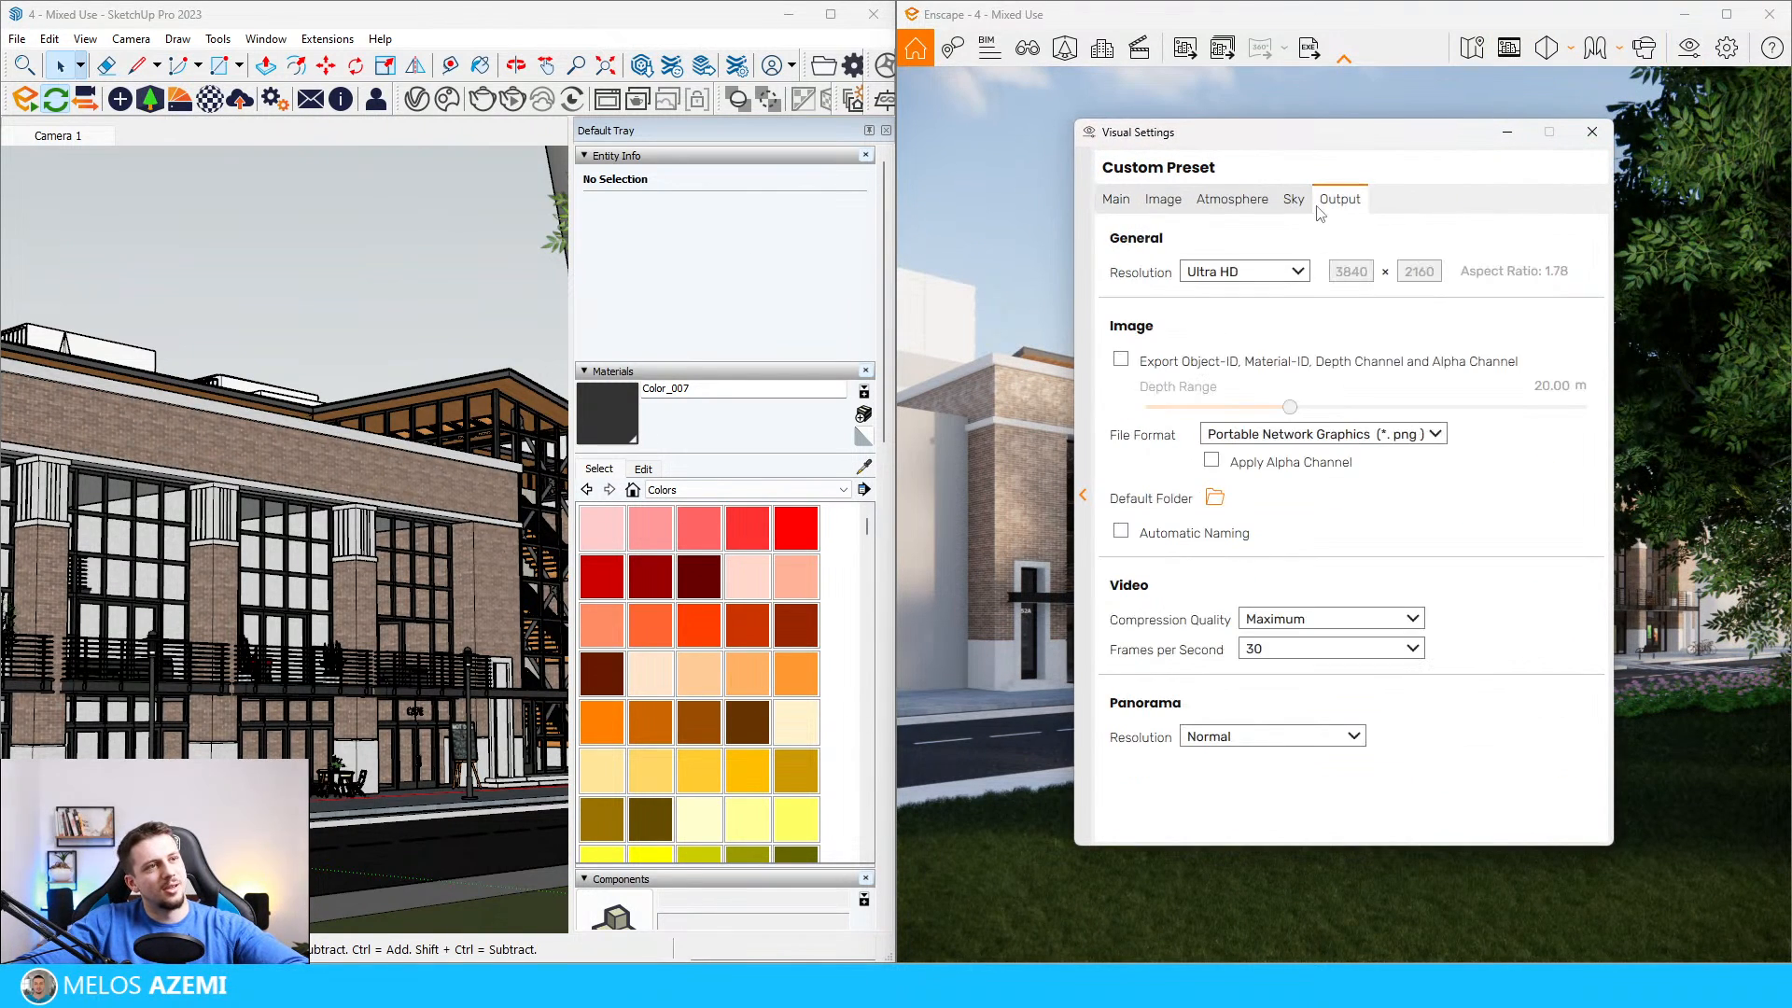
left_click(1277, 278)
left_click(1241, 403)
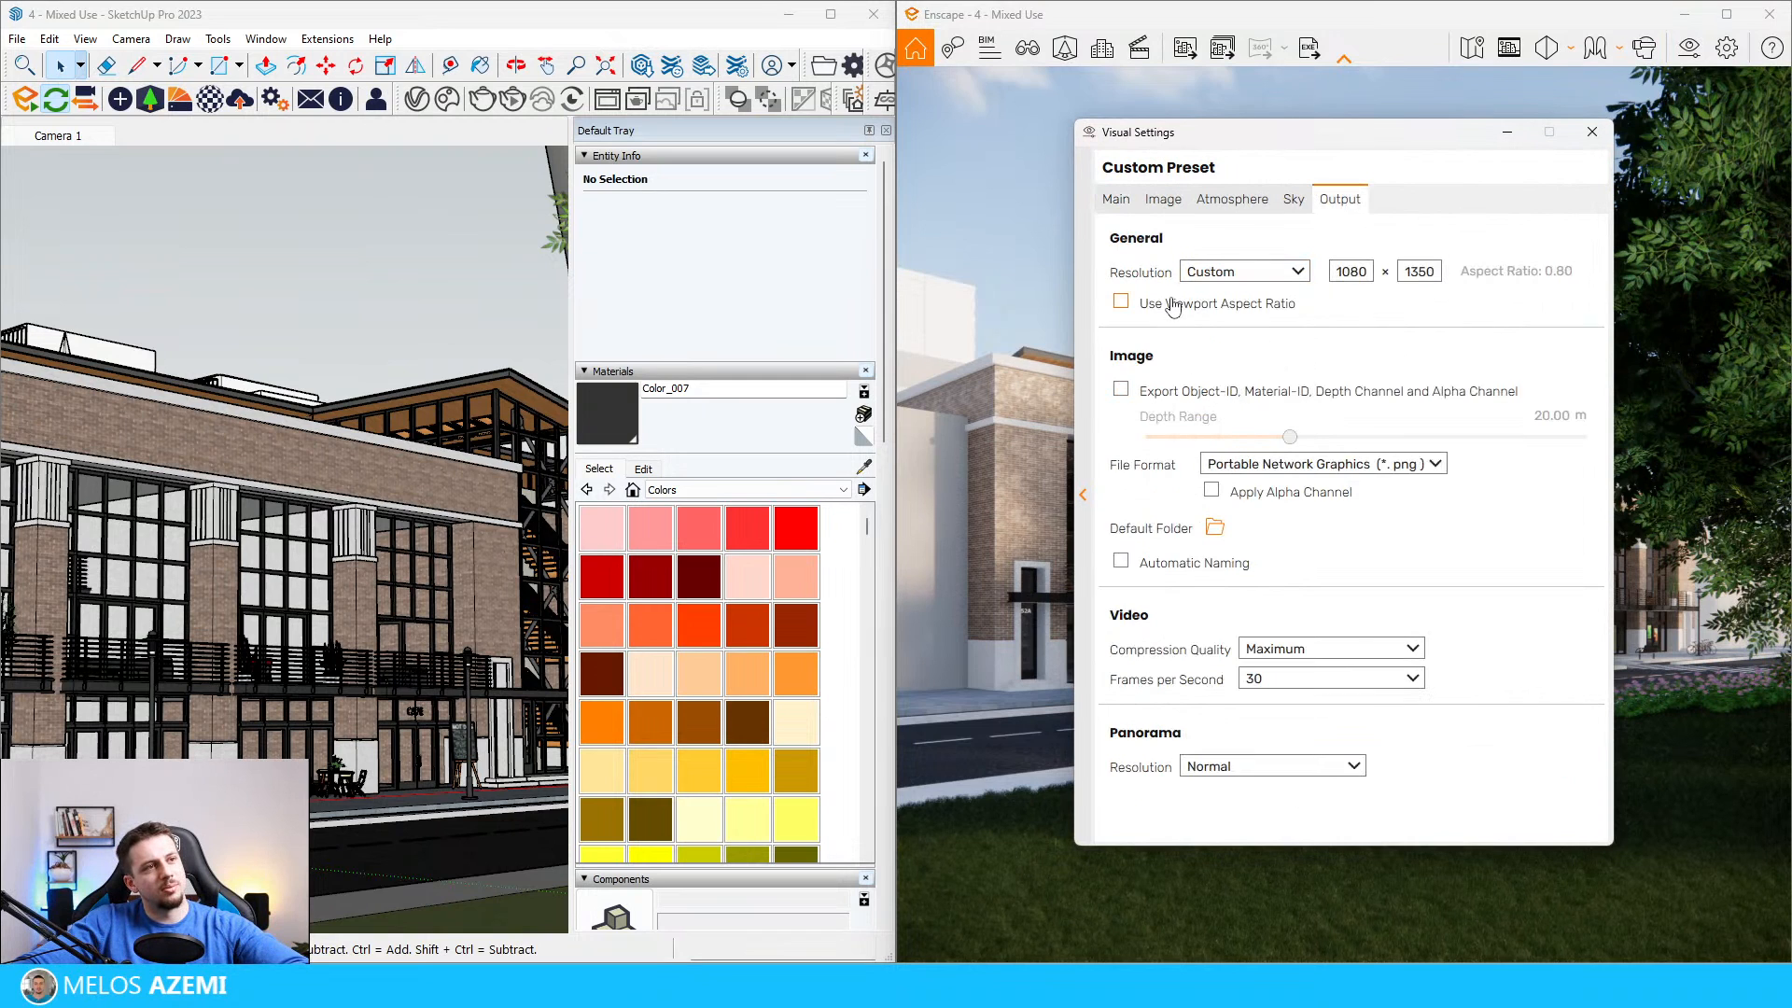
left_click_drag(1347, 140, 607, 143)
left_click(851, 136)
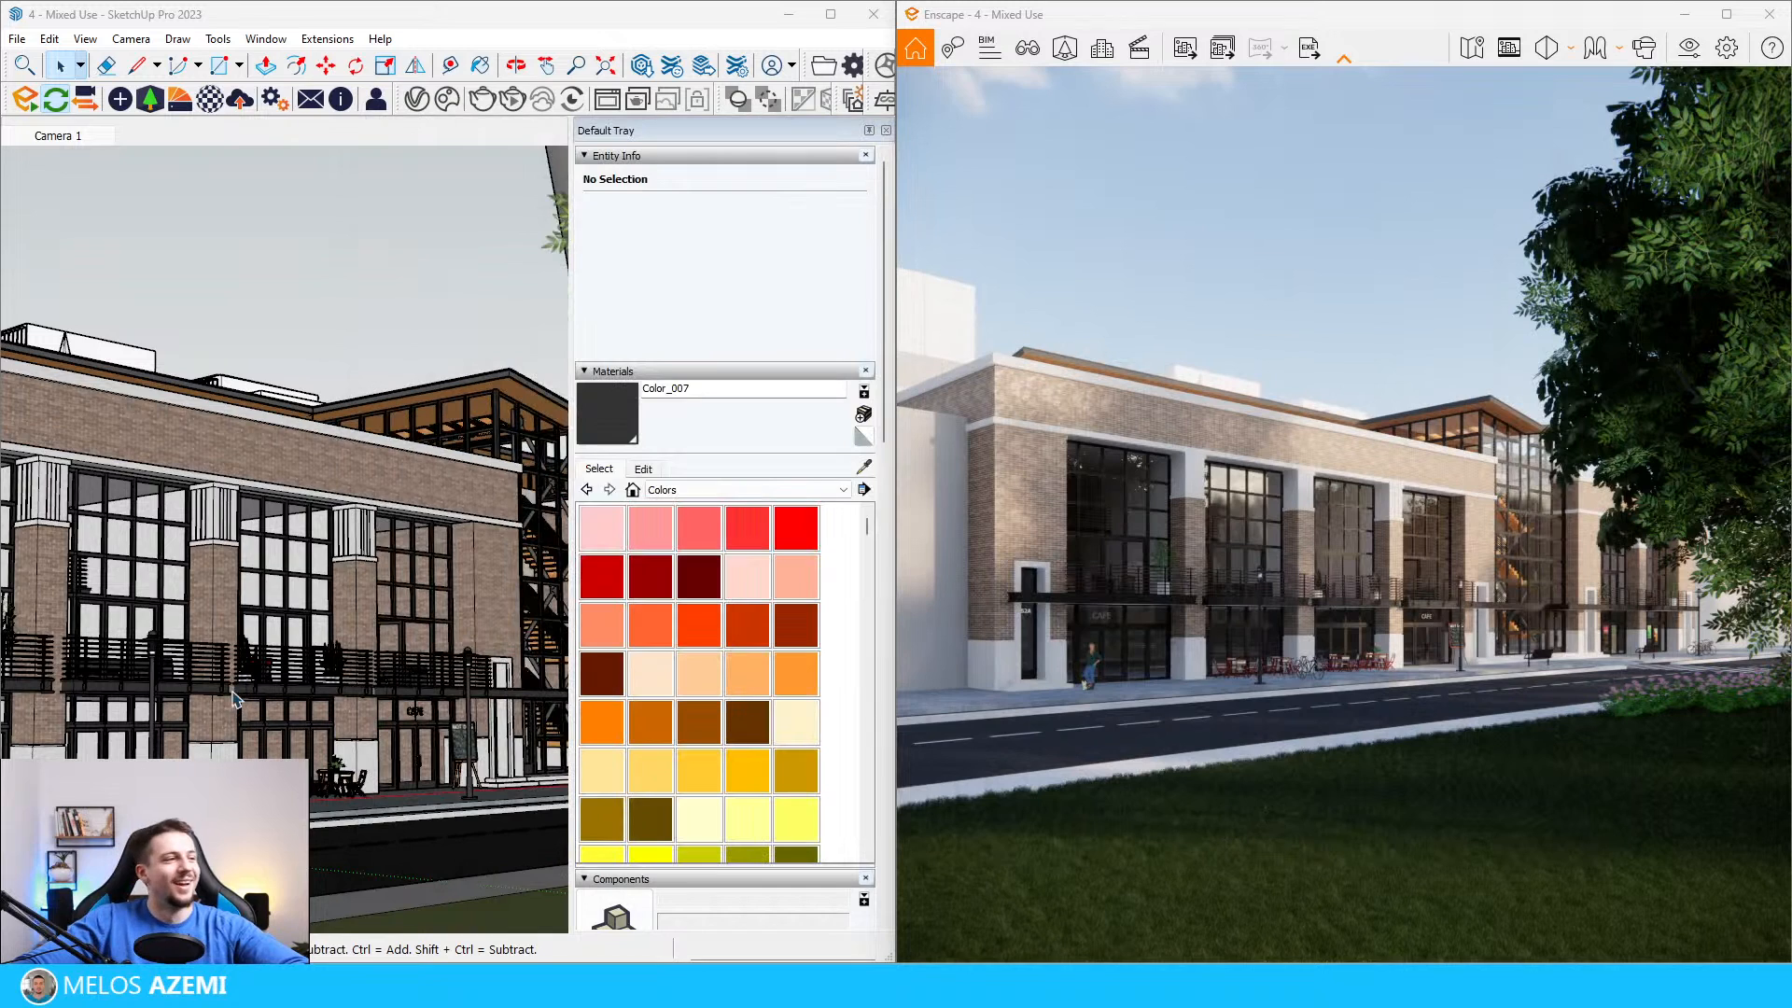
Step: Look over the trees and lawn in front of the building and return to the Camera 1 scene
scroll(342, 644, "down", 5)
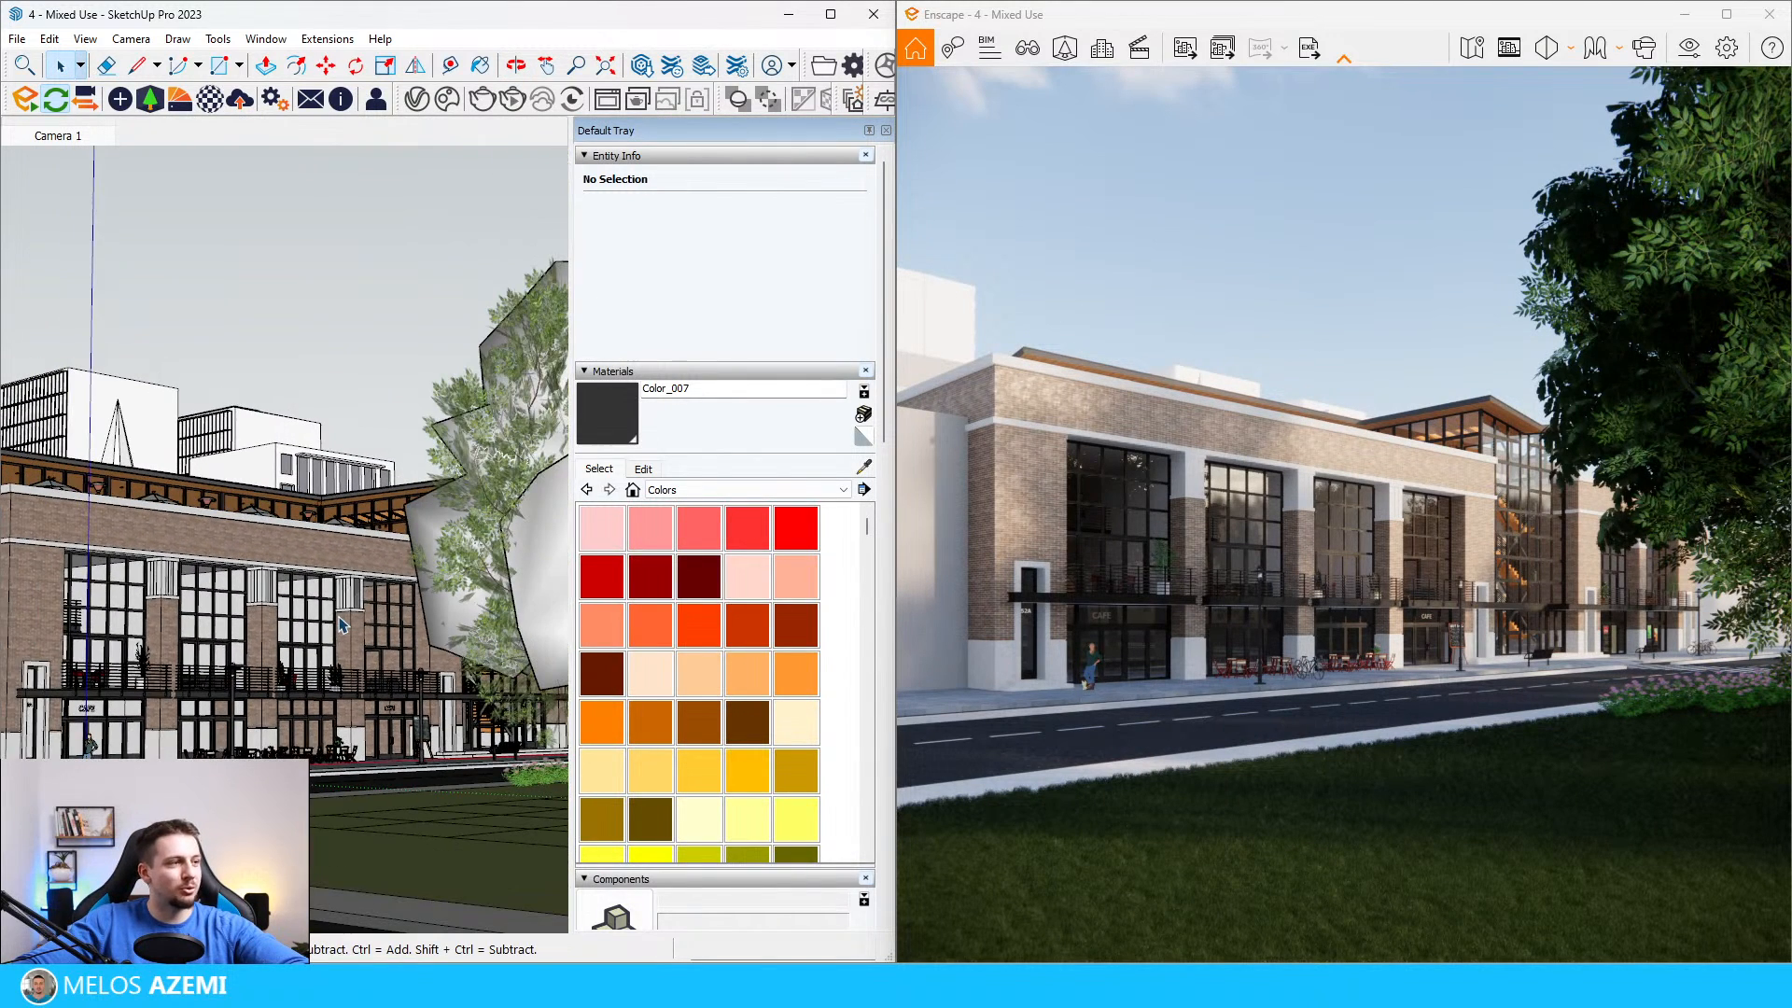
scroll(345, 564, "down", 3)
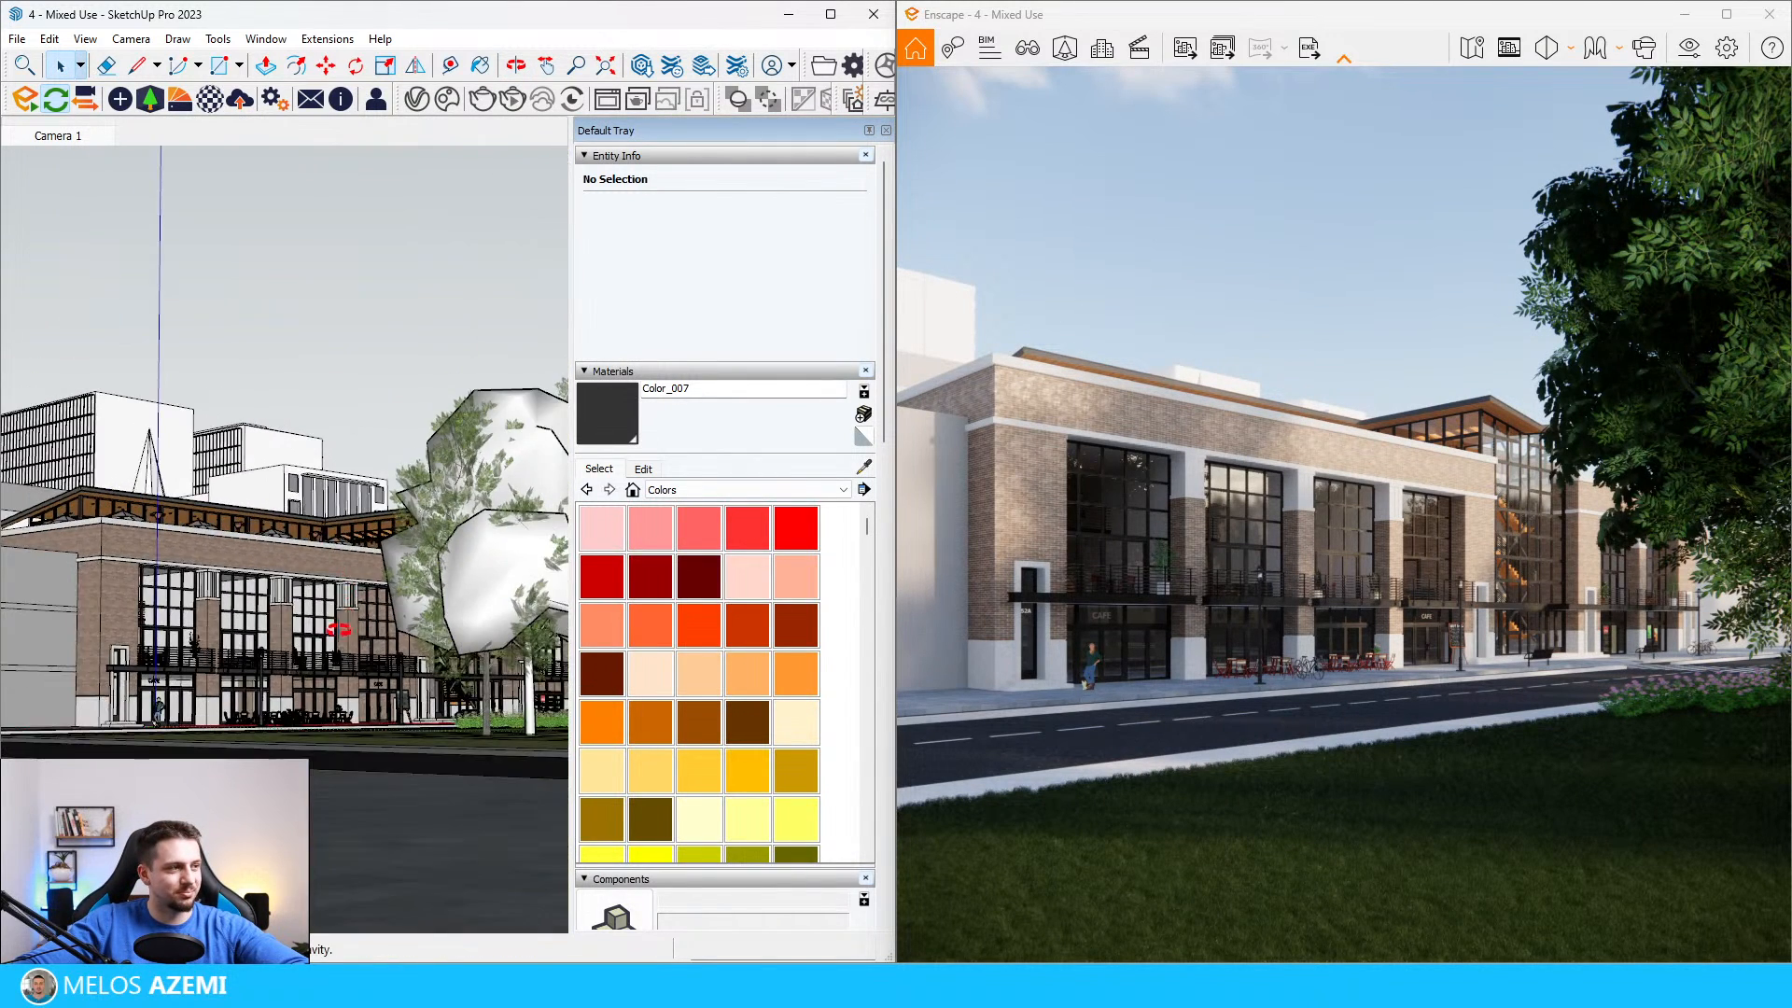
middle_click_drag(345, 563, 410, 658)
scroll(700, 916, "down", 5)
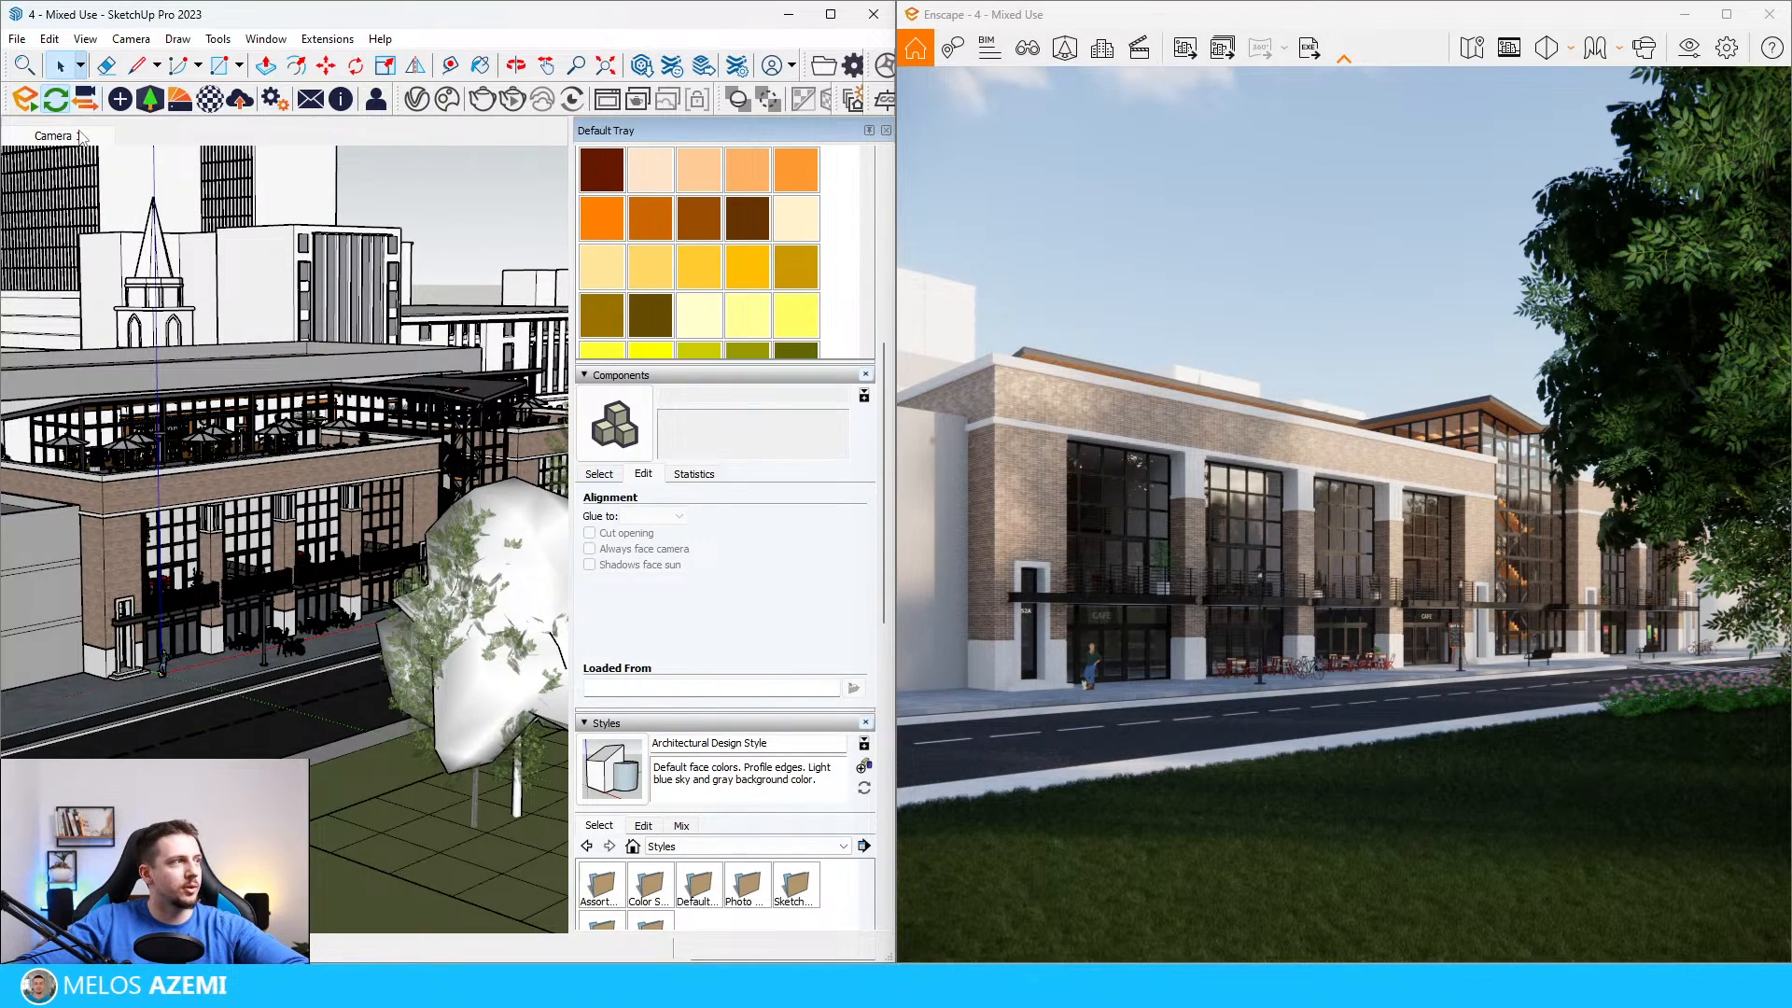
left_click(58, 135)
Step: Hide the Trees 3D and Site_Trees tags and update the Camera 1 scene
scroll(772, 834, "down", 3)
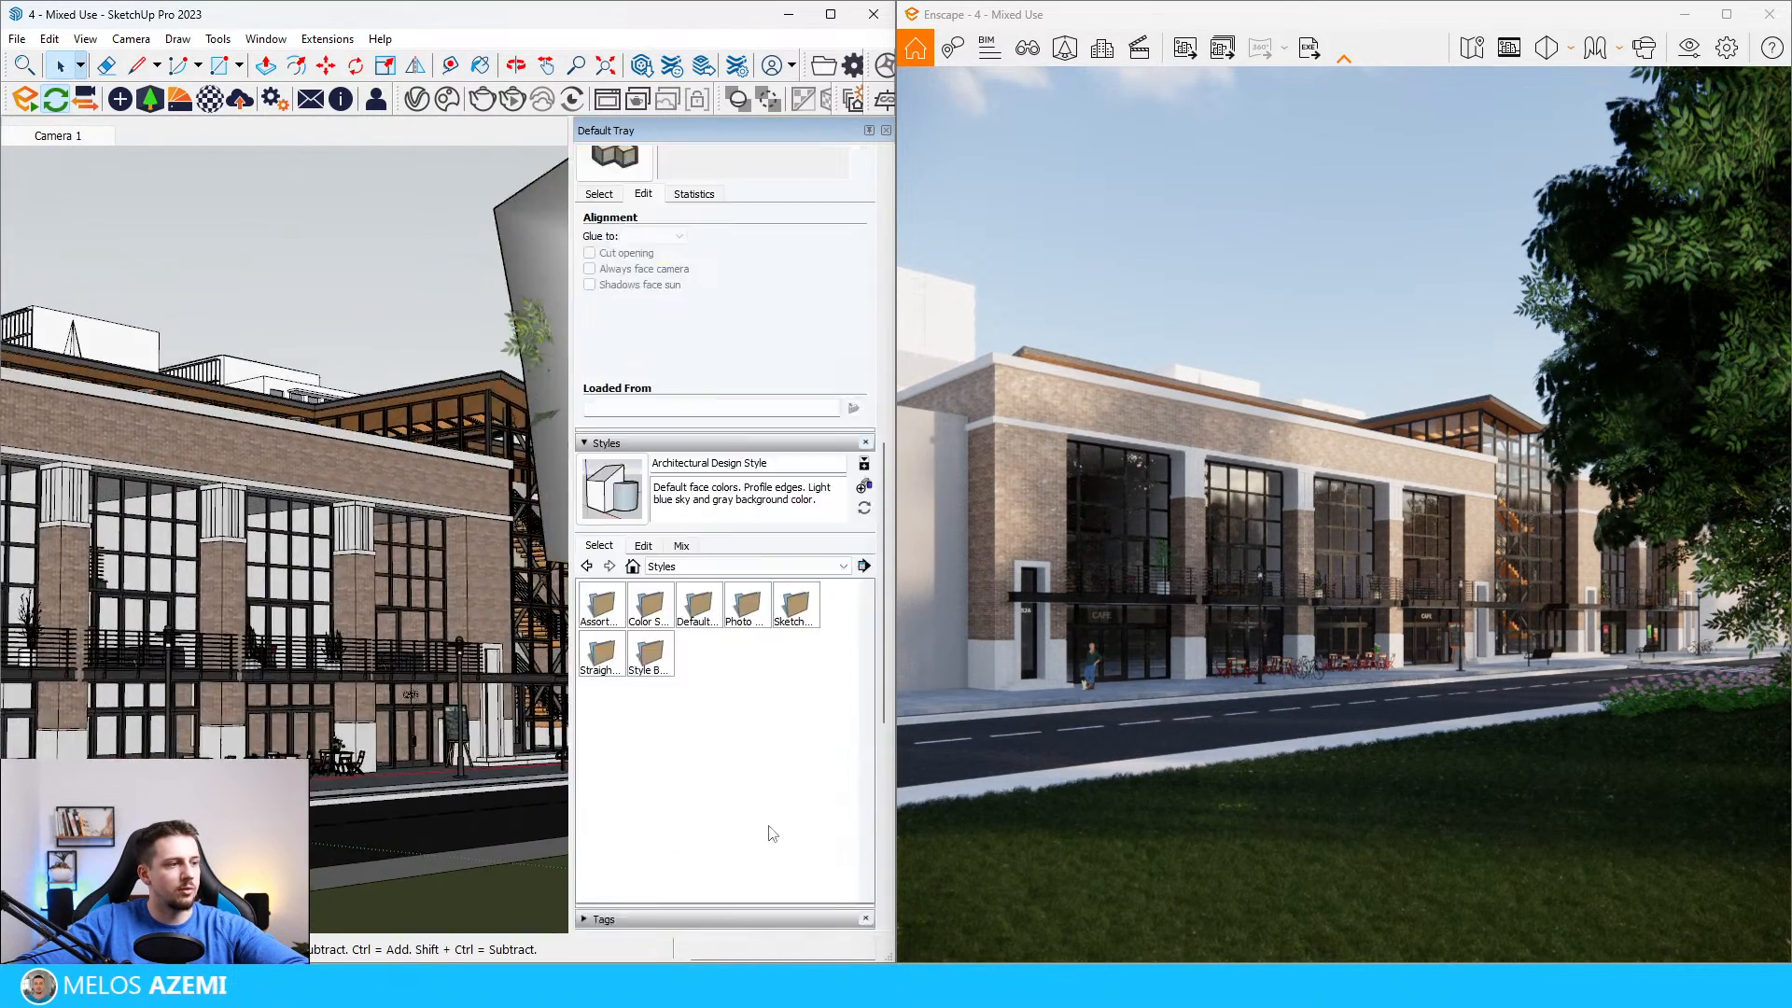
scroll(772, 833, "down", 6)
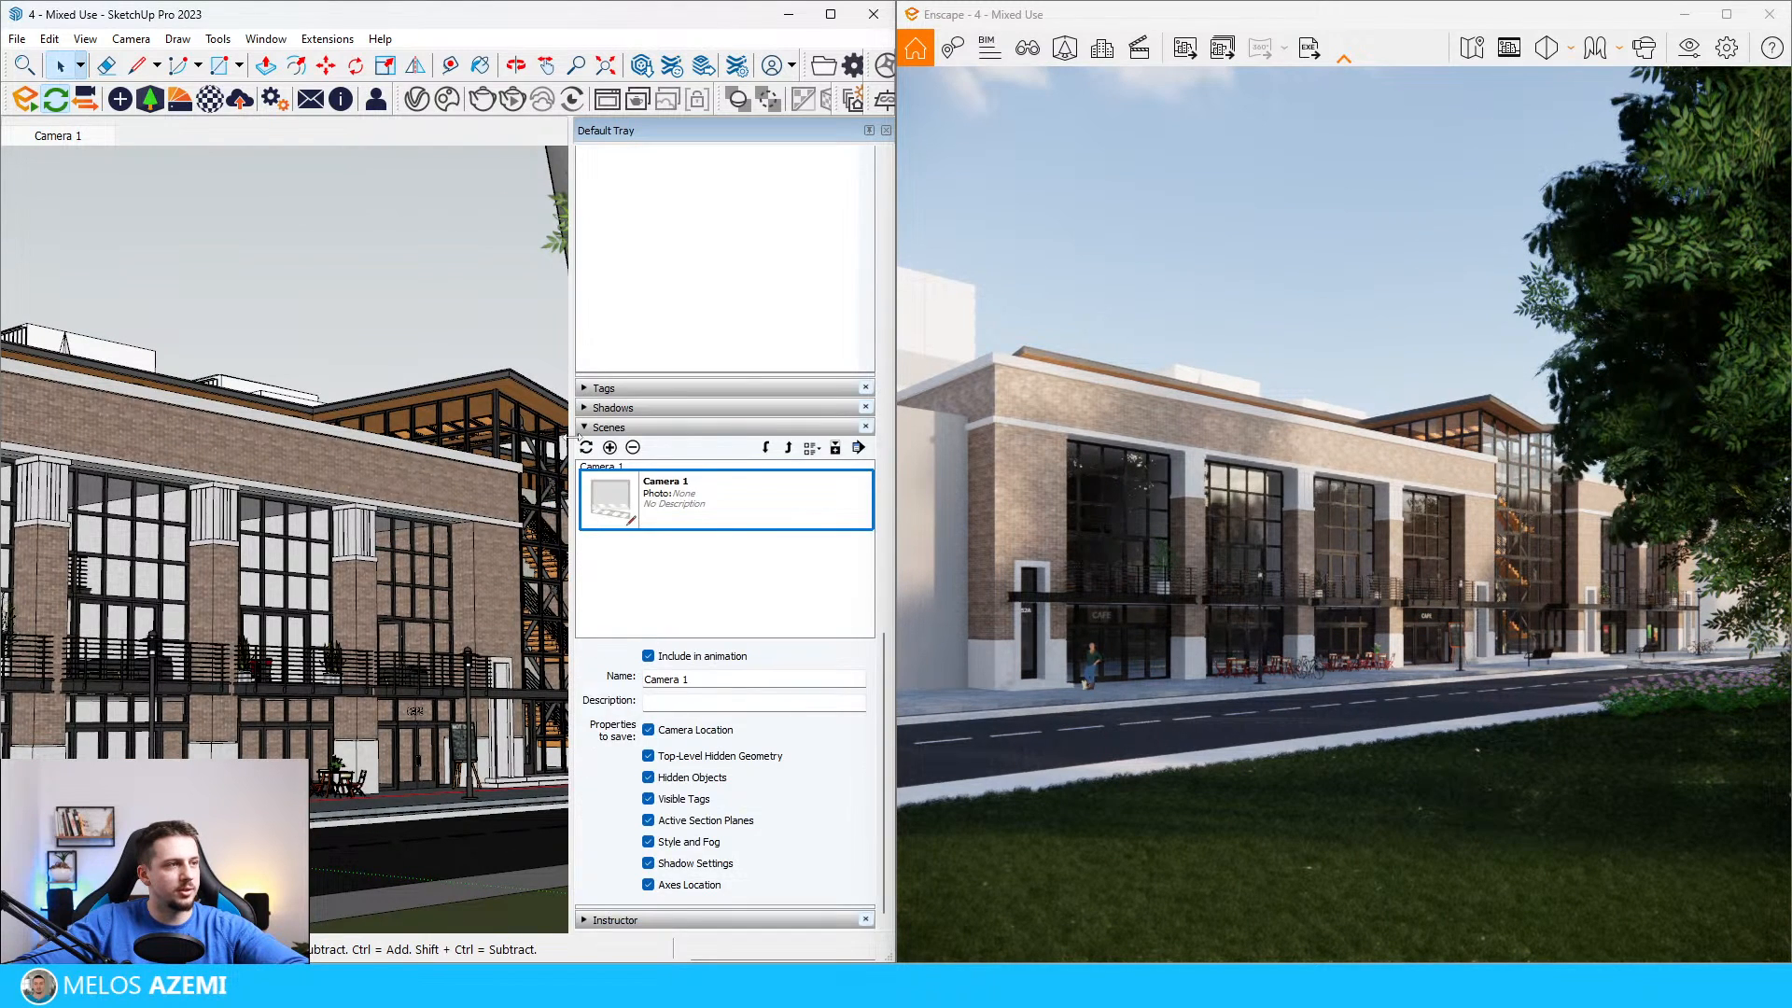
left_click(582, 392)
scroll(833, 755, "down", 2)
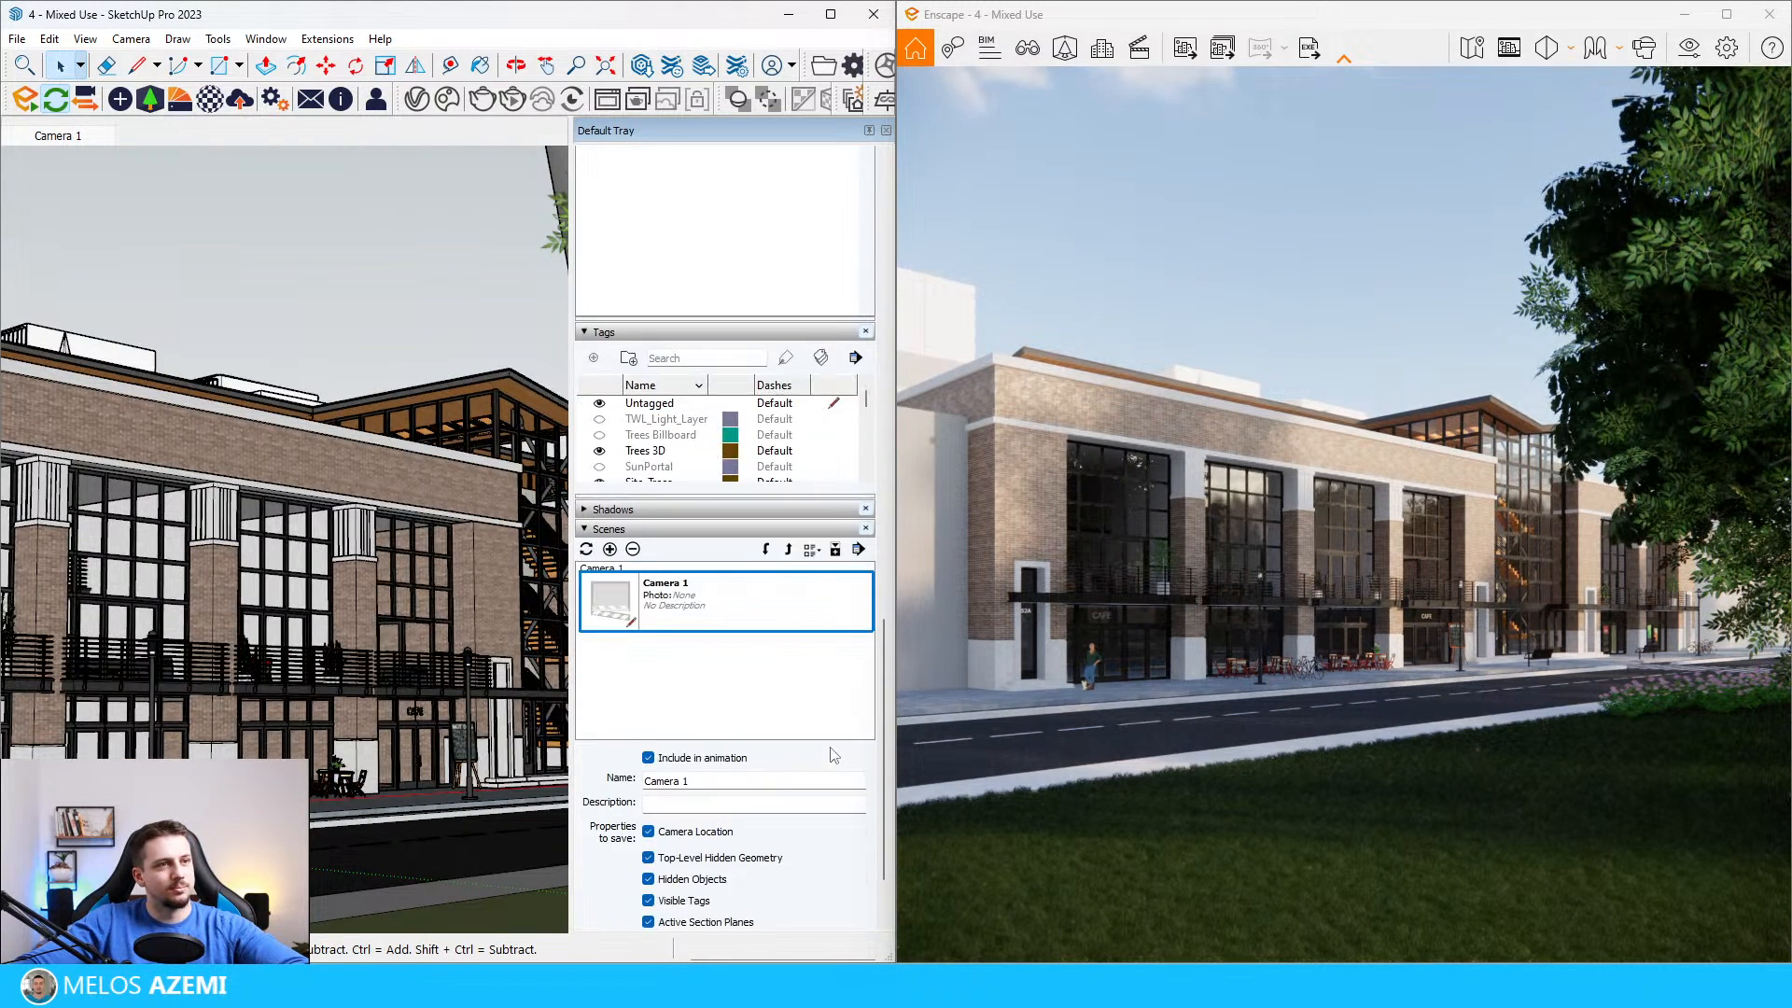
left_click(599, 394)
scroll(605, 410, "down", 1)
left_click(599, 378)
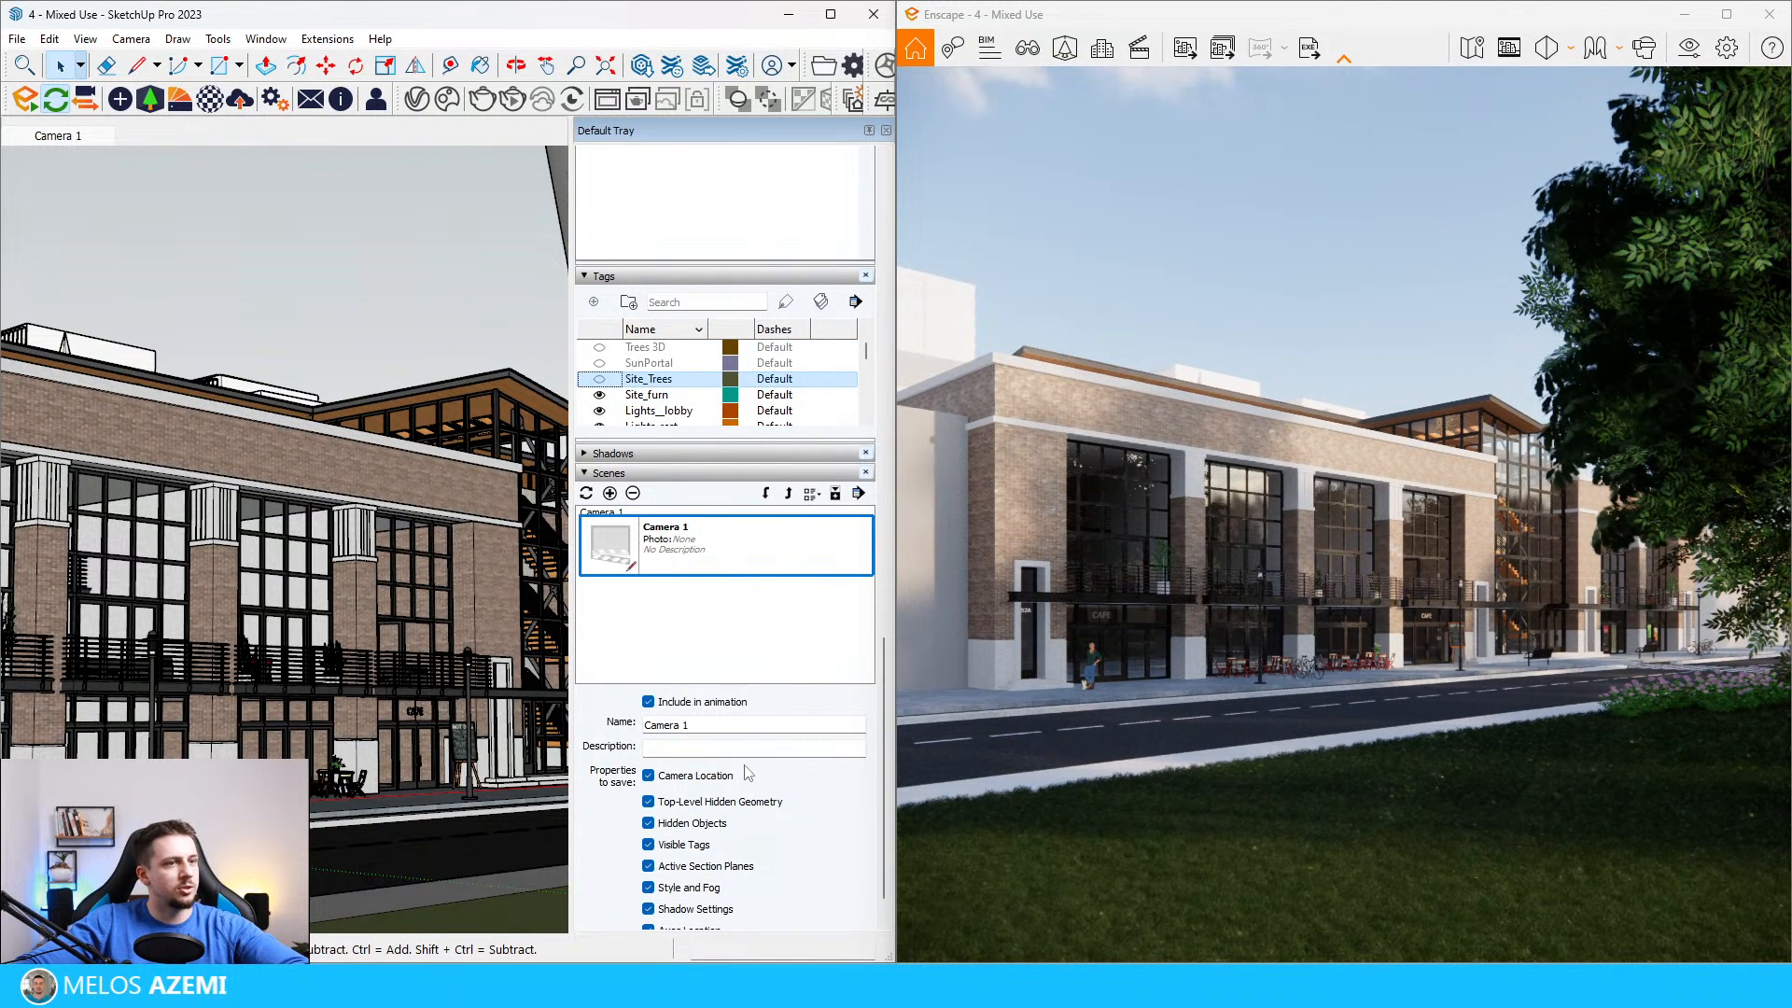
right_click(80, 137)
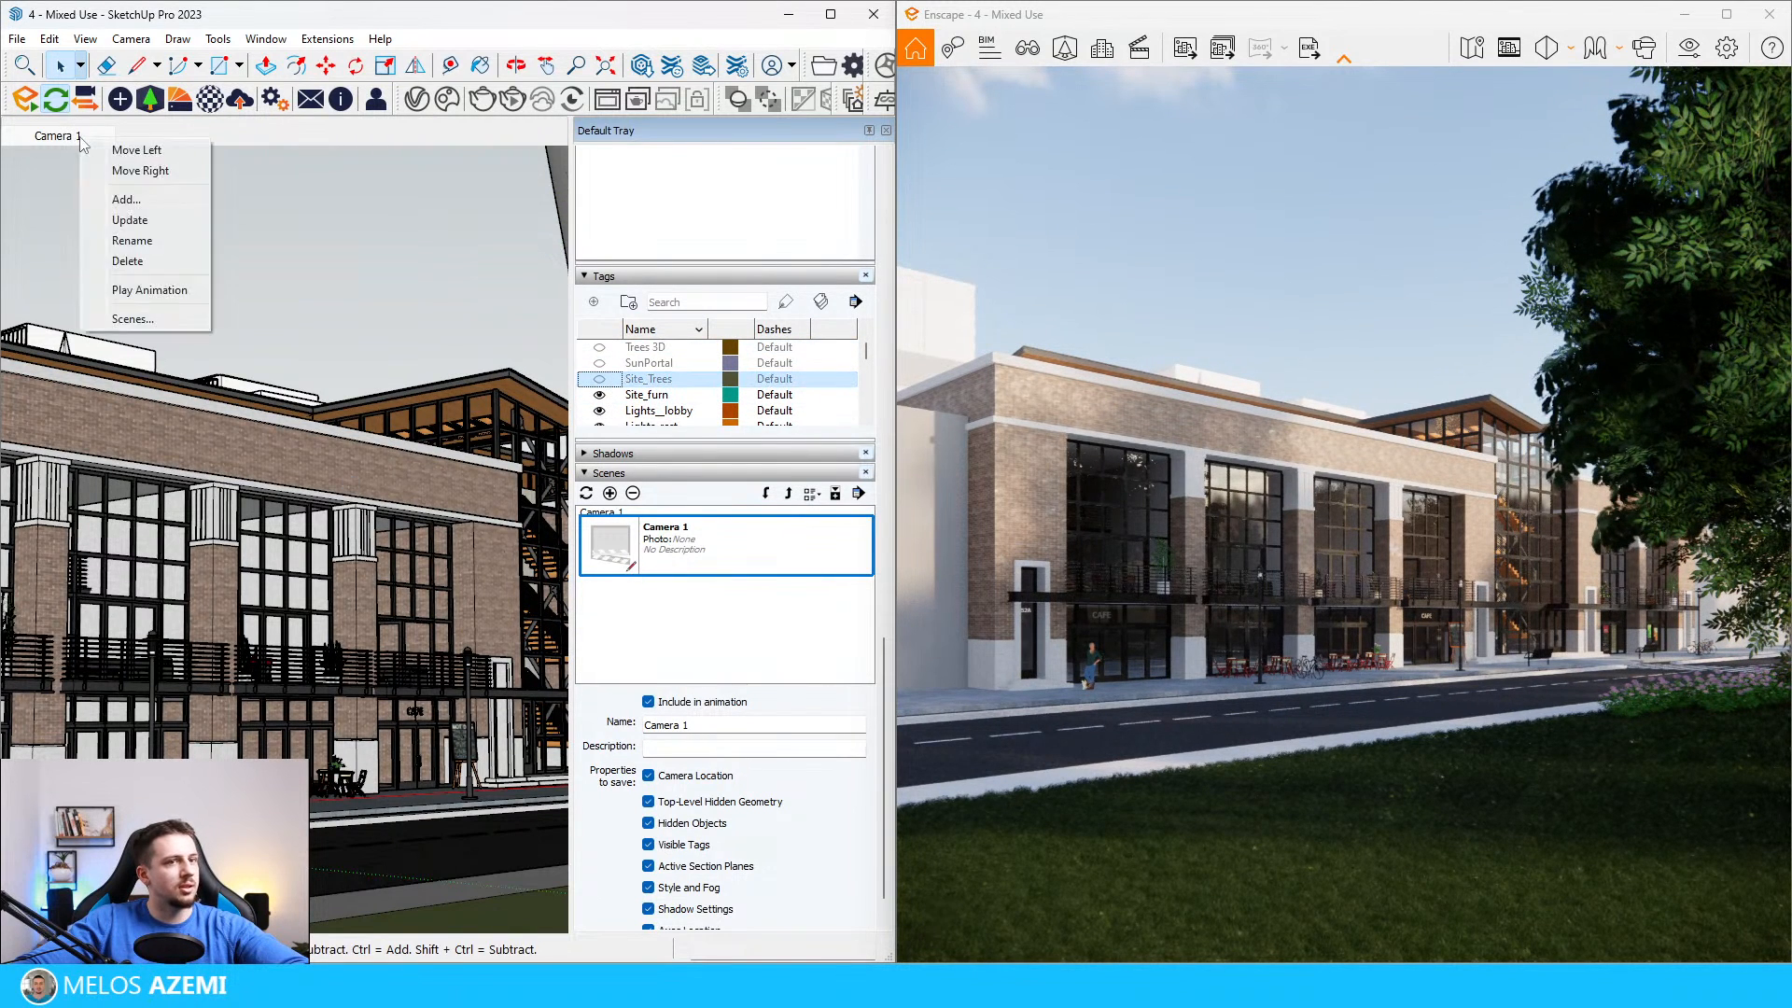
left_click(149, 221)
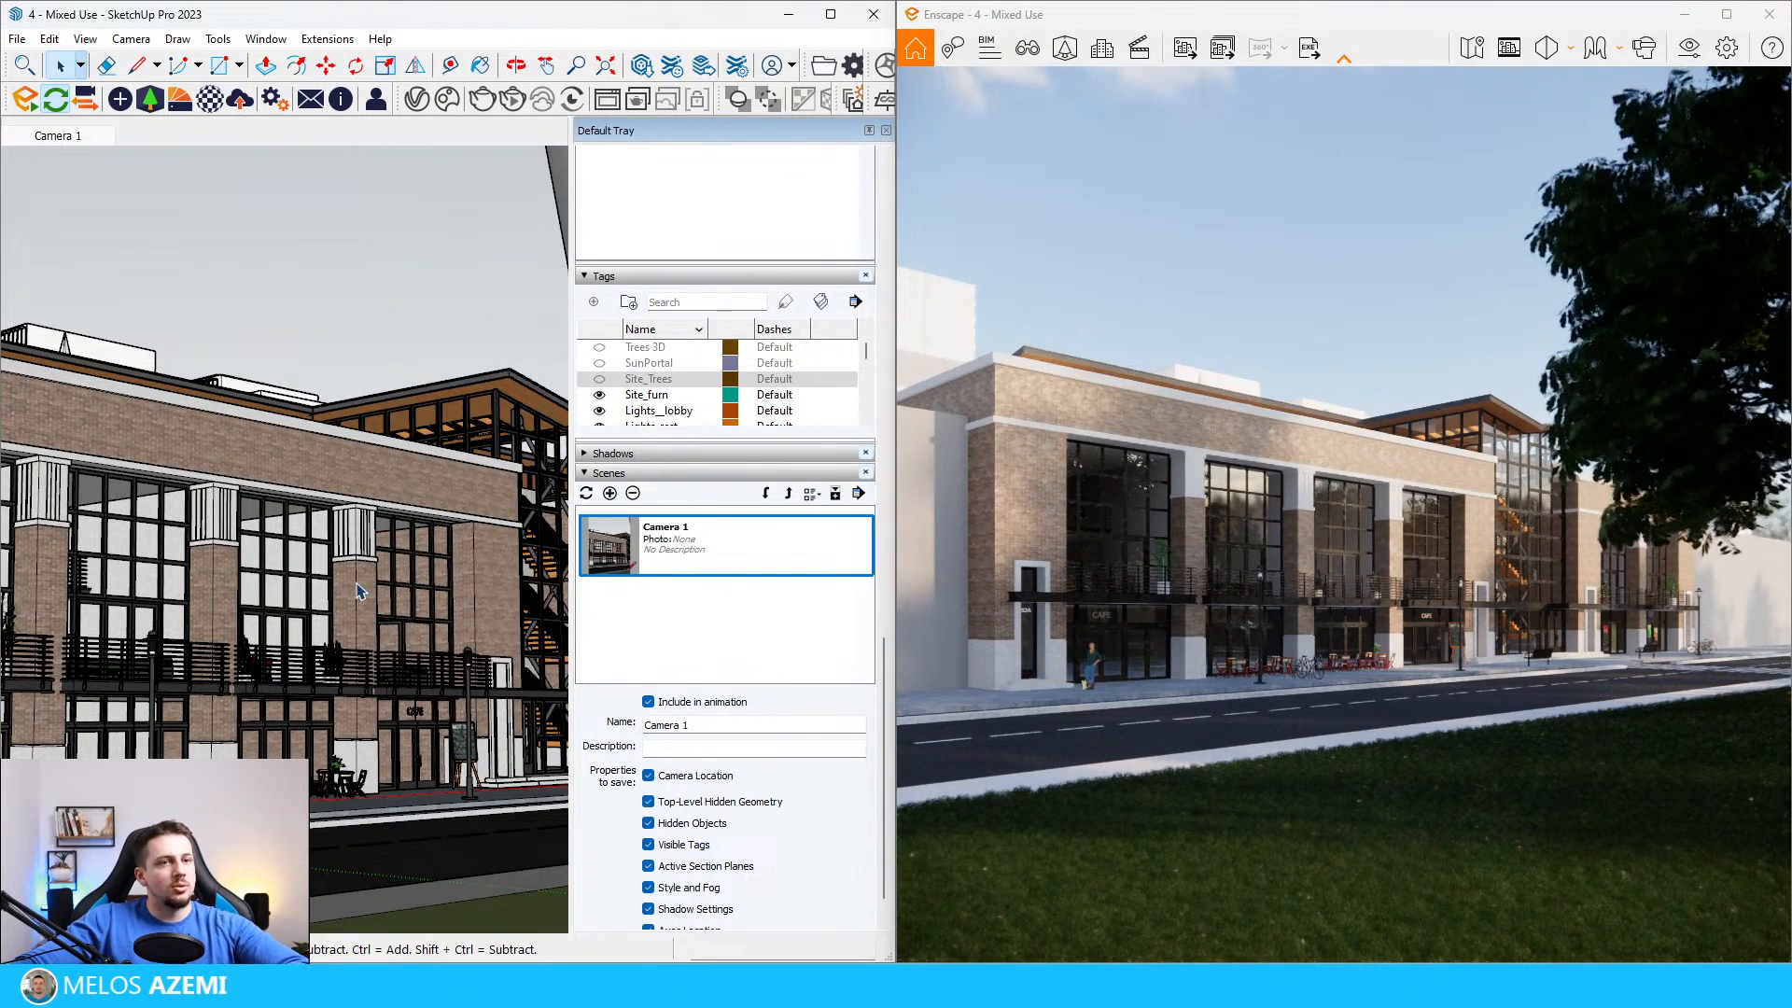
Step: Turn off edges and profiles in the Architectural Design Style
scroll(381, 644, "down", 5)
mouse_move(381, 644)
middle_mouse_down()
mouse_move(358, 823)
mouse_move(352, 686)
middle_mouse_up()
scroll(353, 822, "down", 3)
scroll(353, 820, "down", 6)
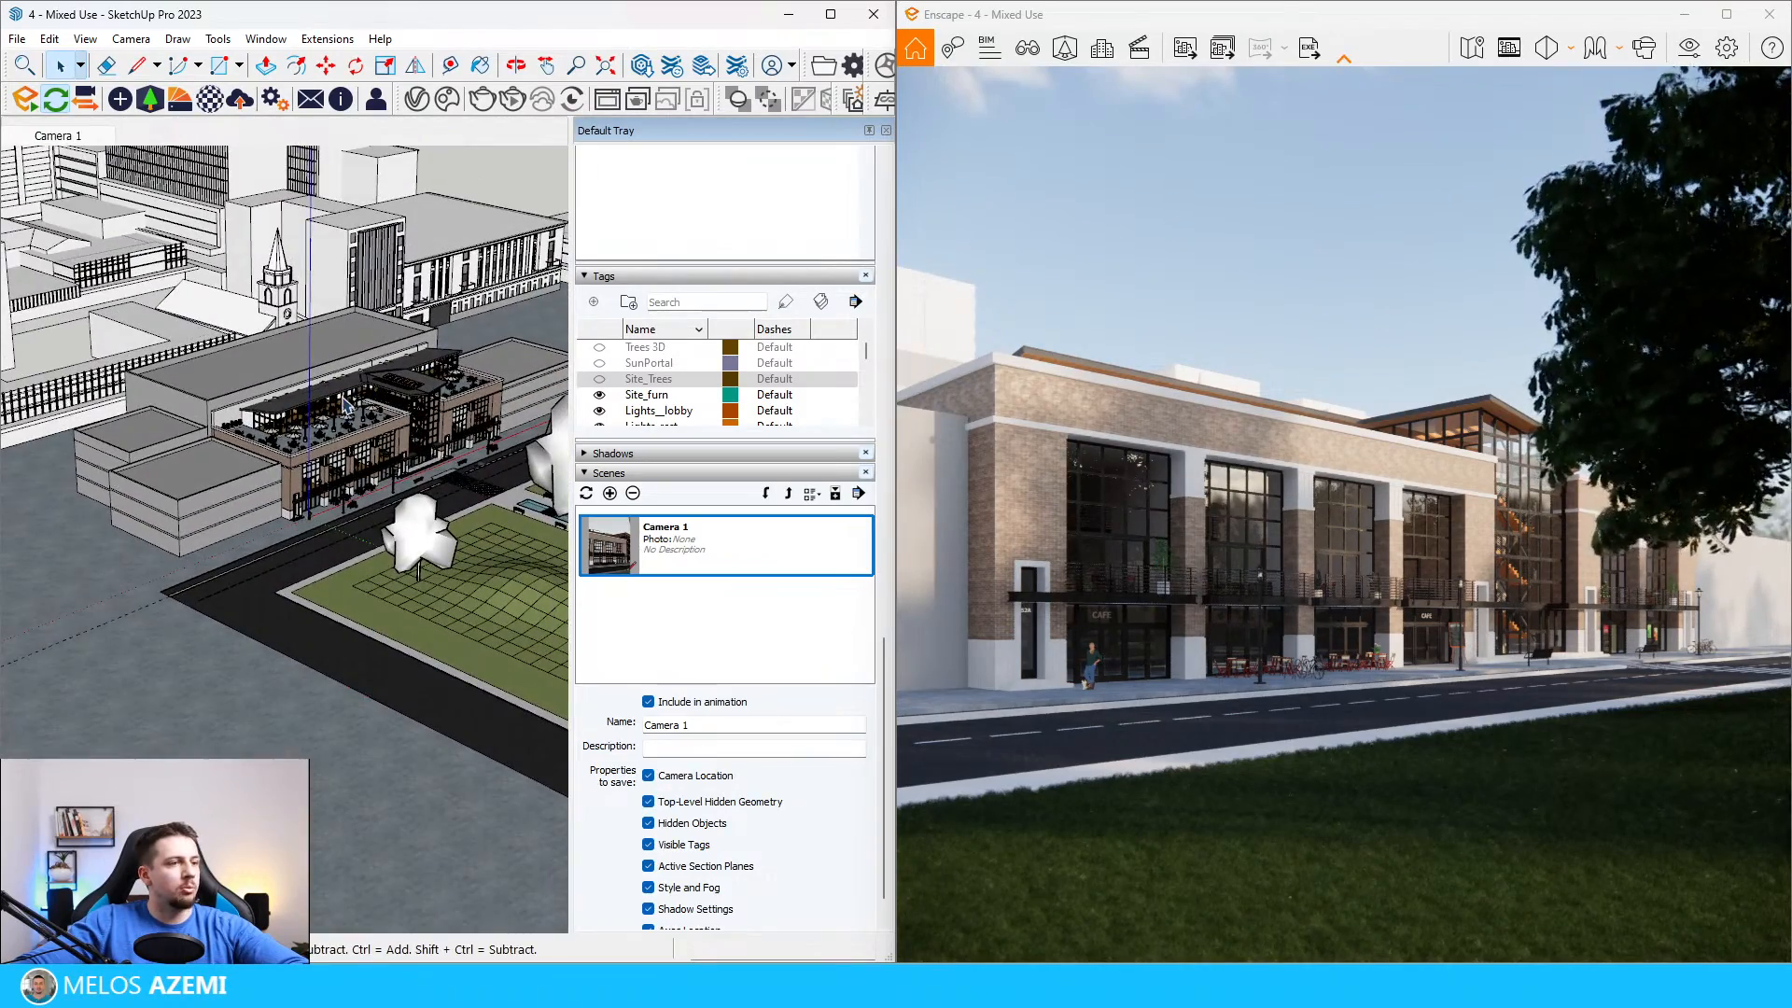
scroll(336, 557, "up", 4)
scroll(334, 557, "up", 6)
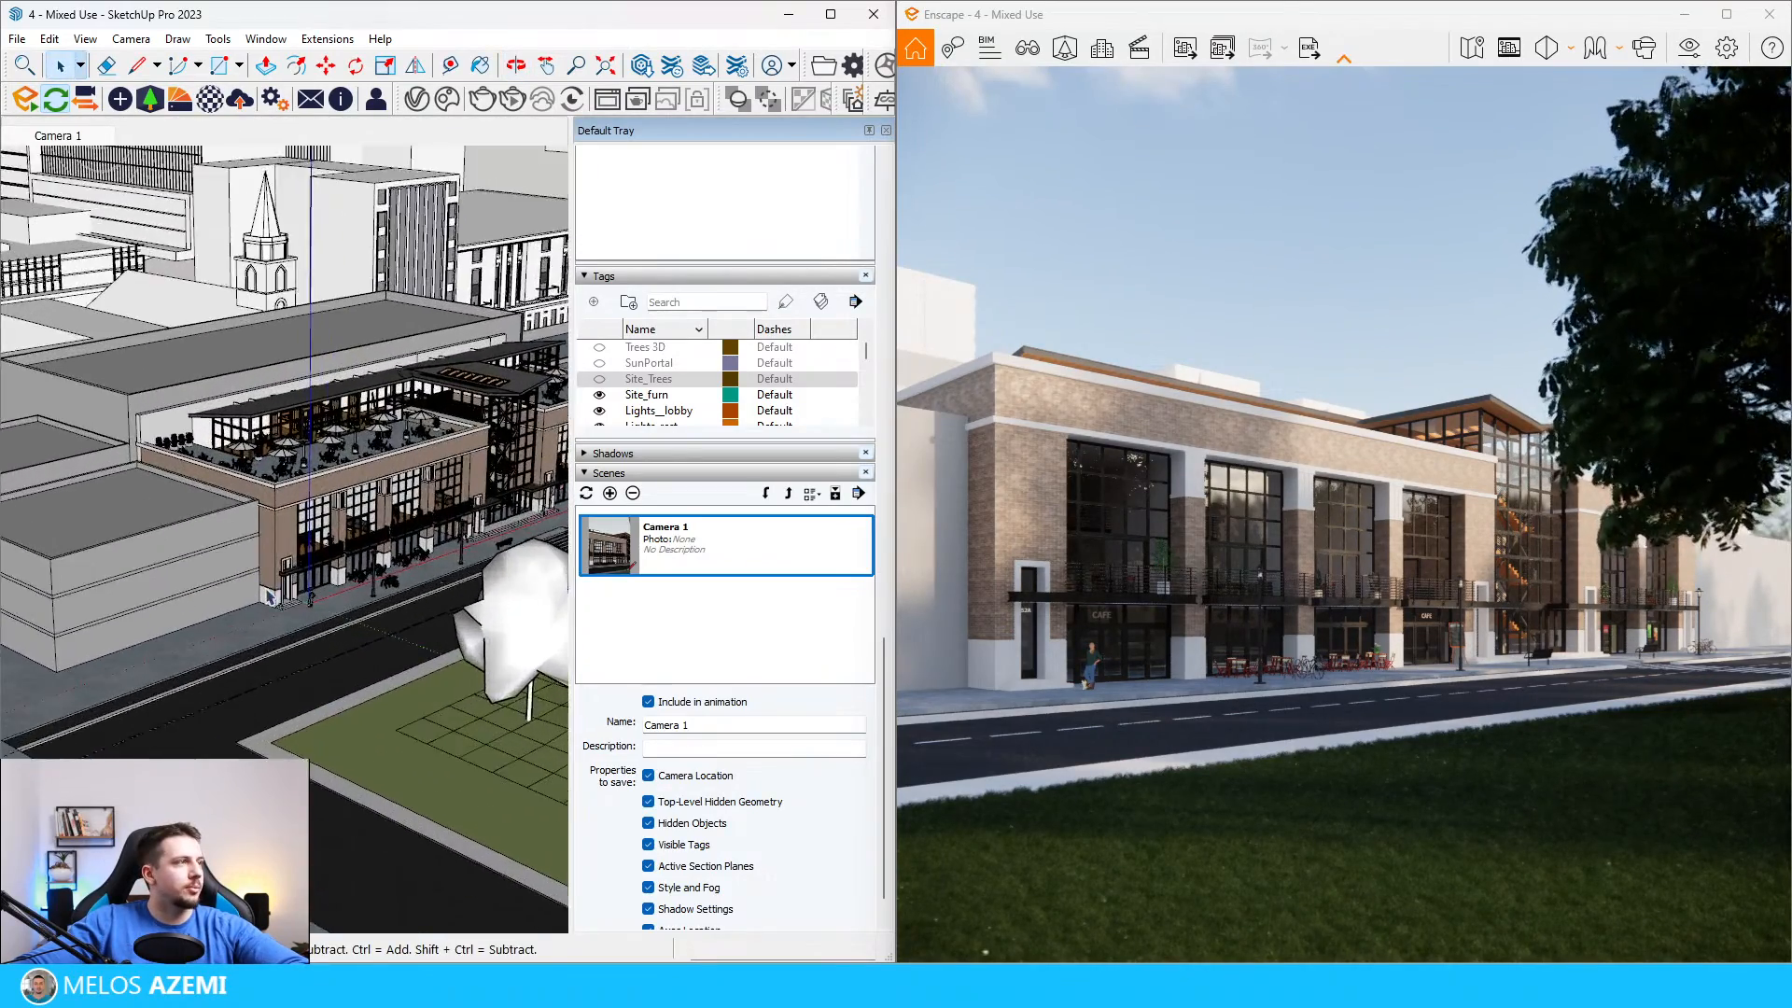
scroll(688, 272, "up", 6)
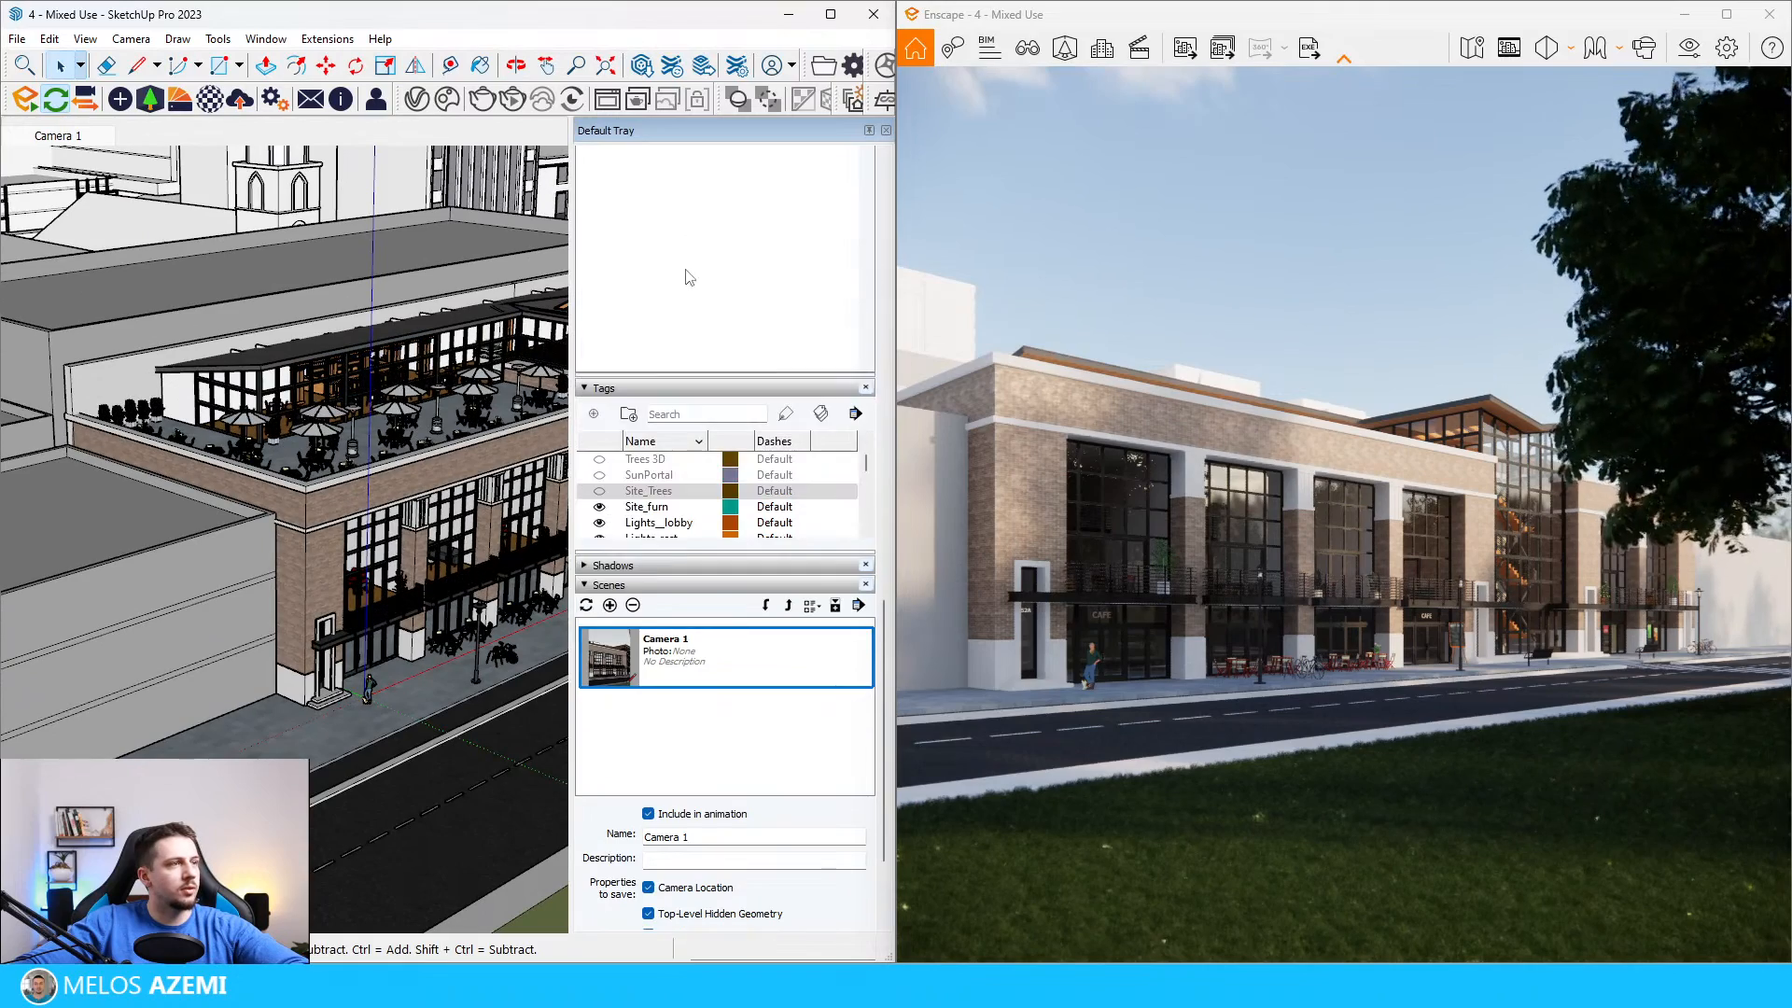
left_click(644, 519)
left_click(616, 578)
Step: Import the Pavement 11 material from the Enscape Material Library and close the library
left_click(181, 100)
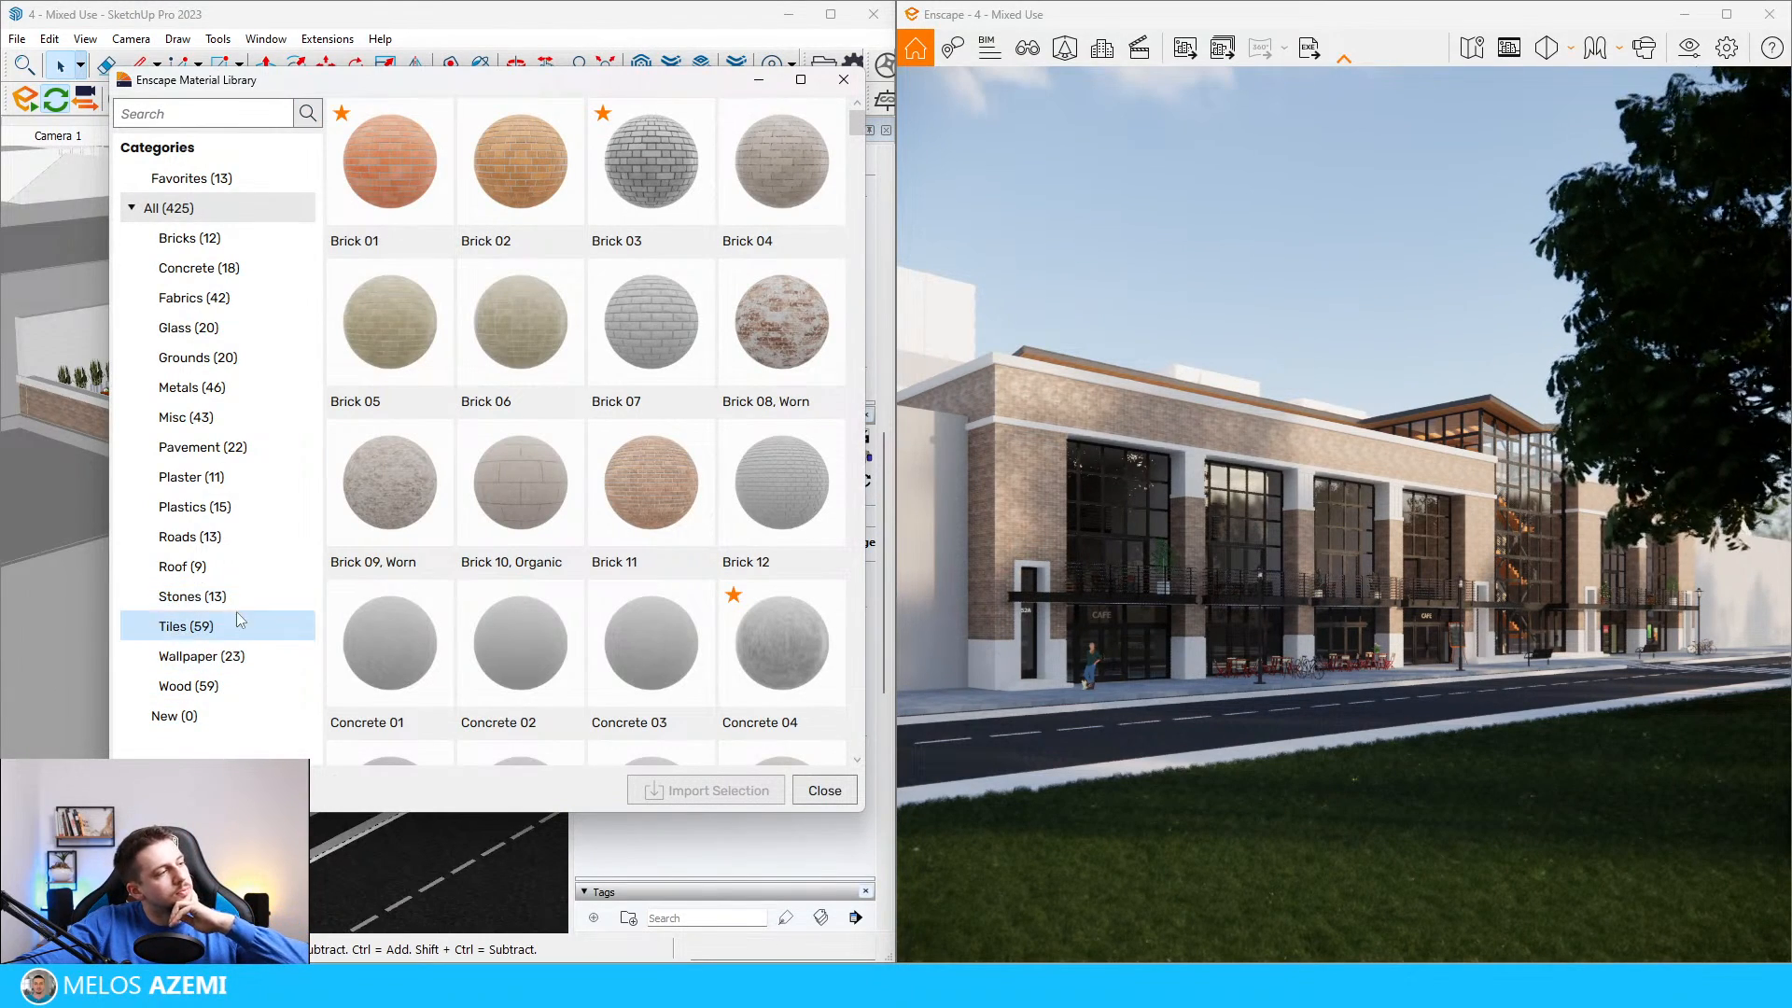
left_click(206, 447)
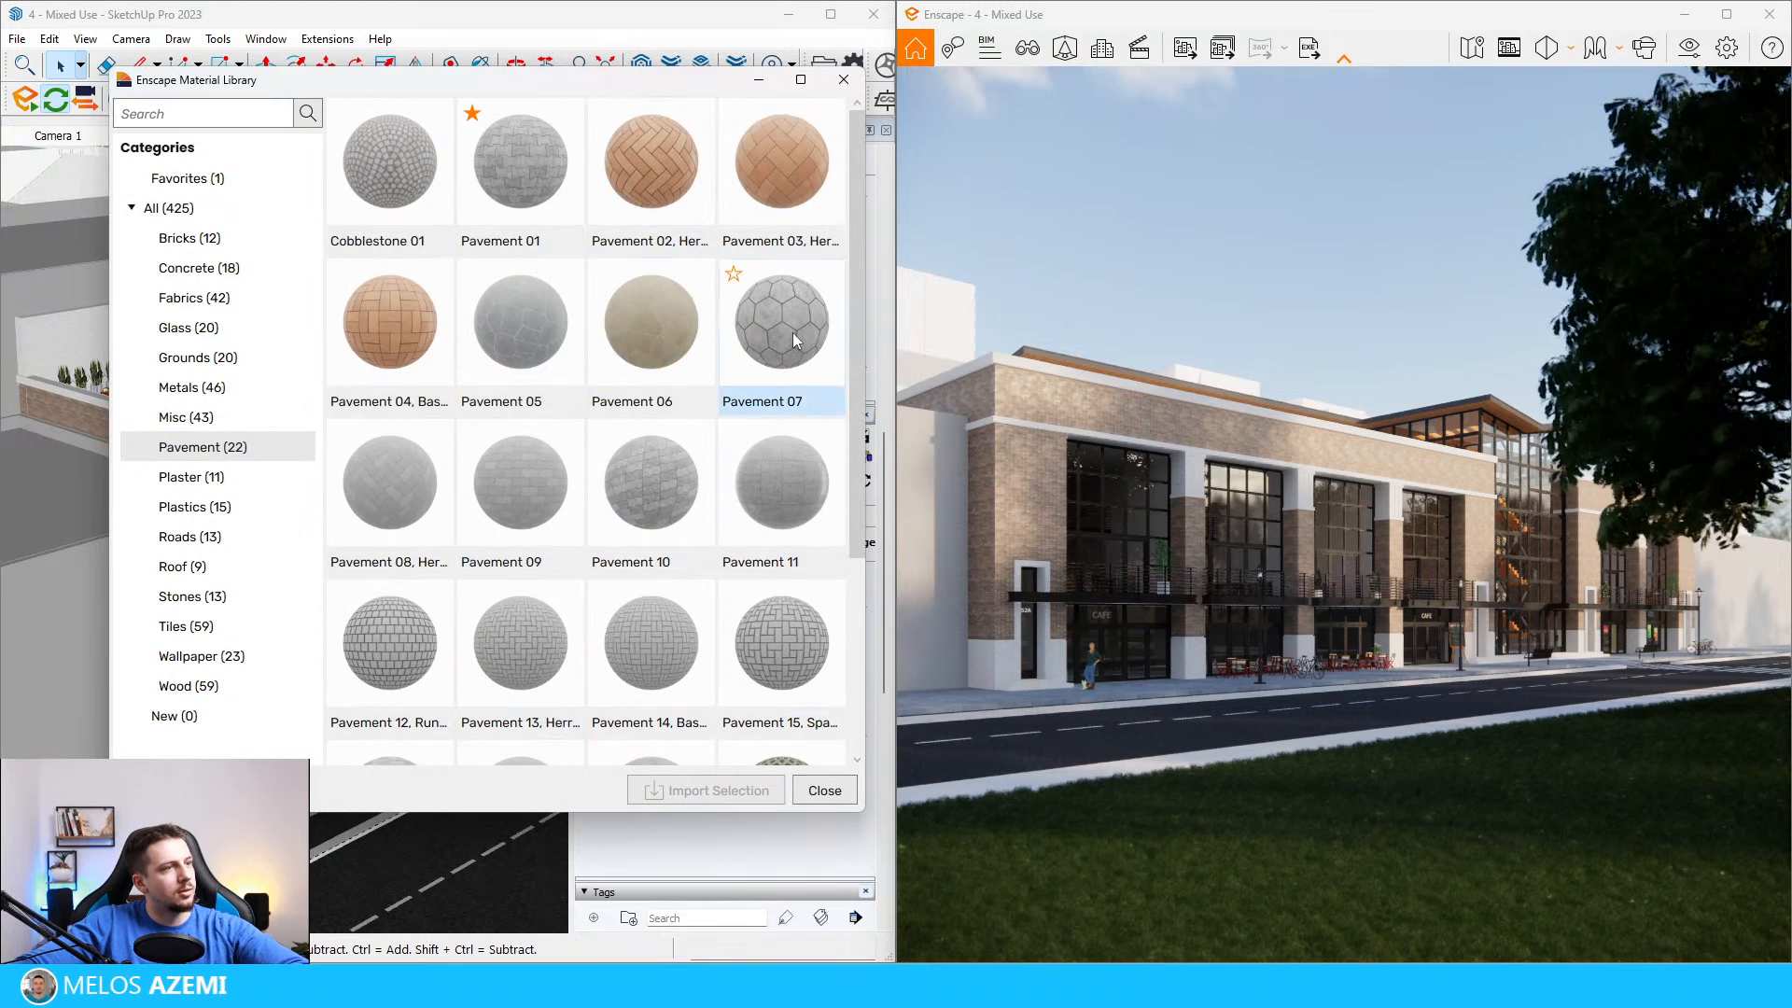
left_click(782, 485)
left_click(707, 790)
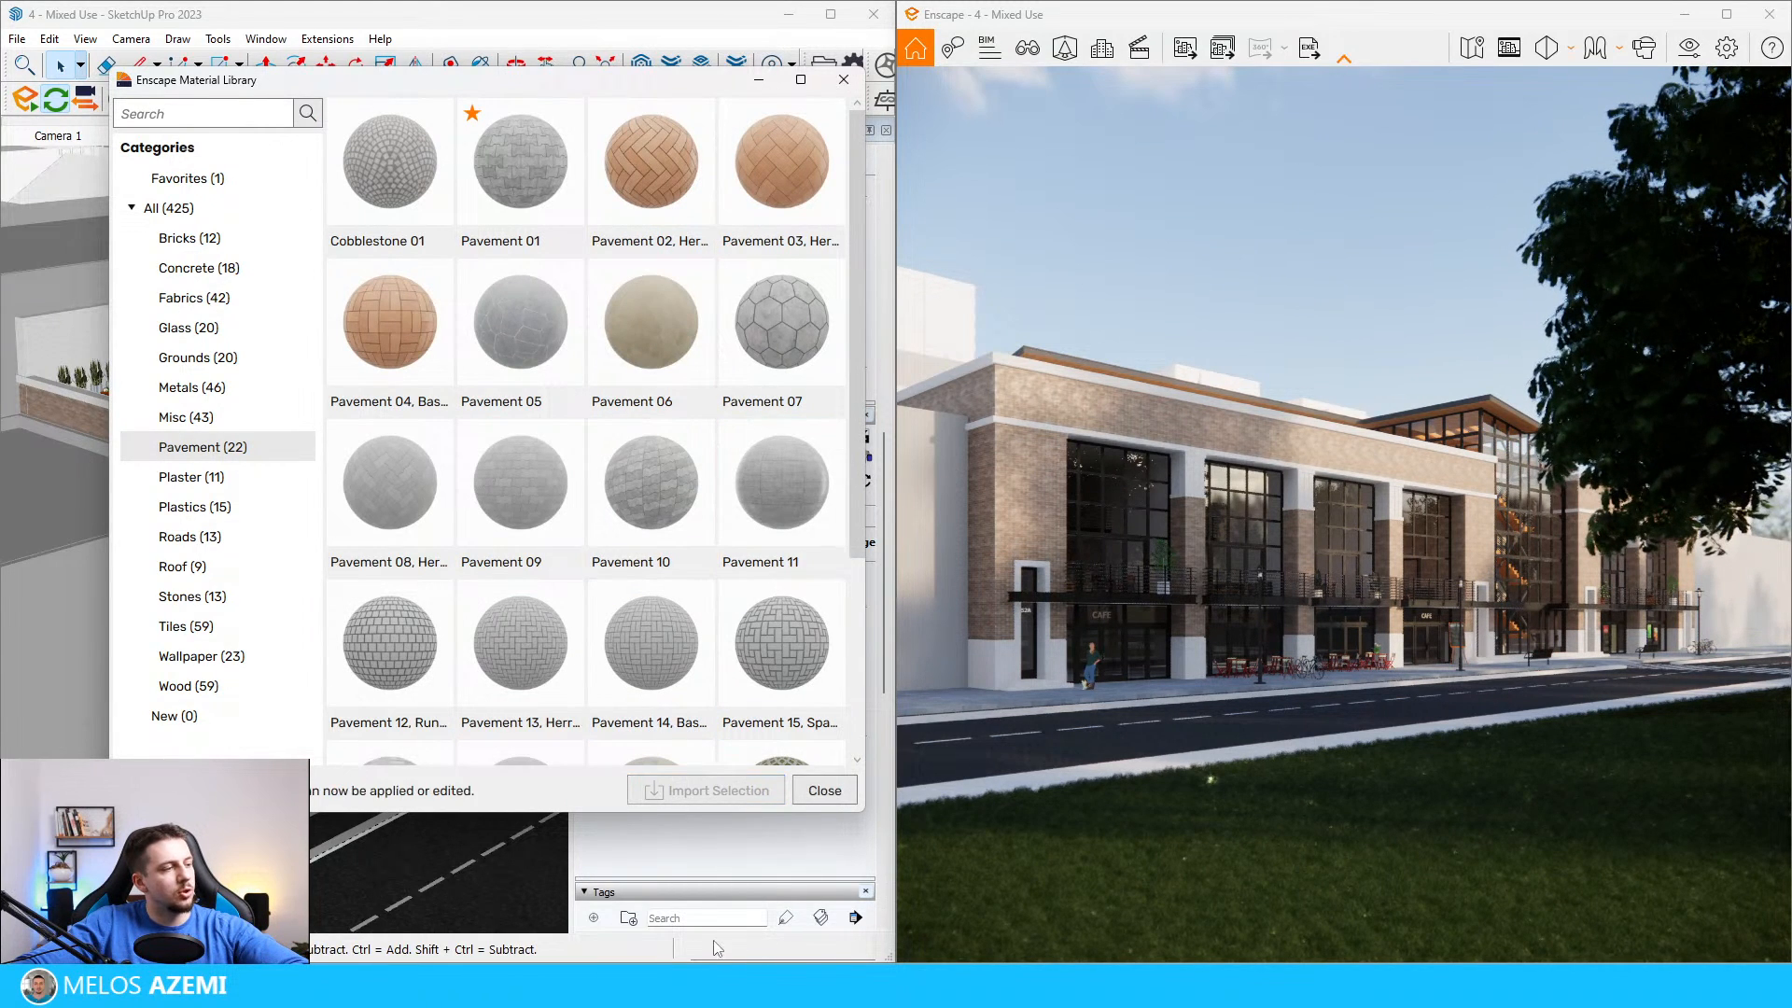
left_click(843, 80)
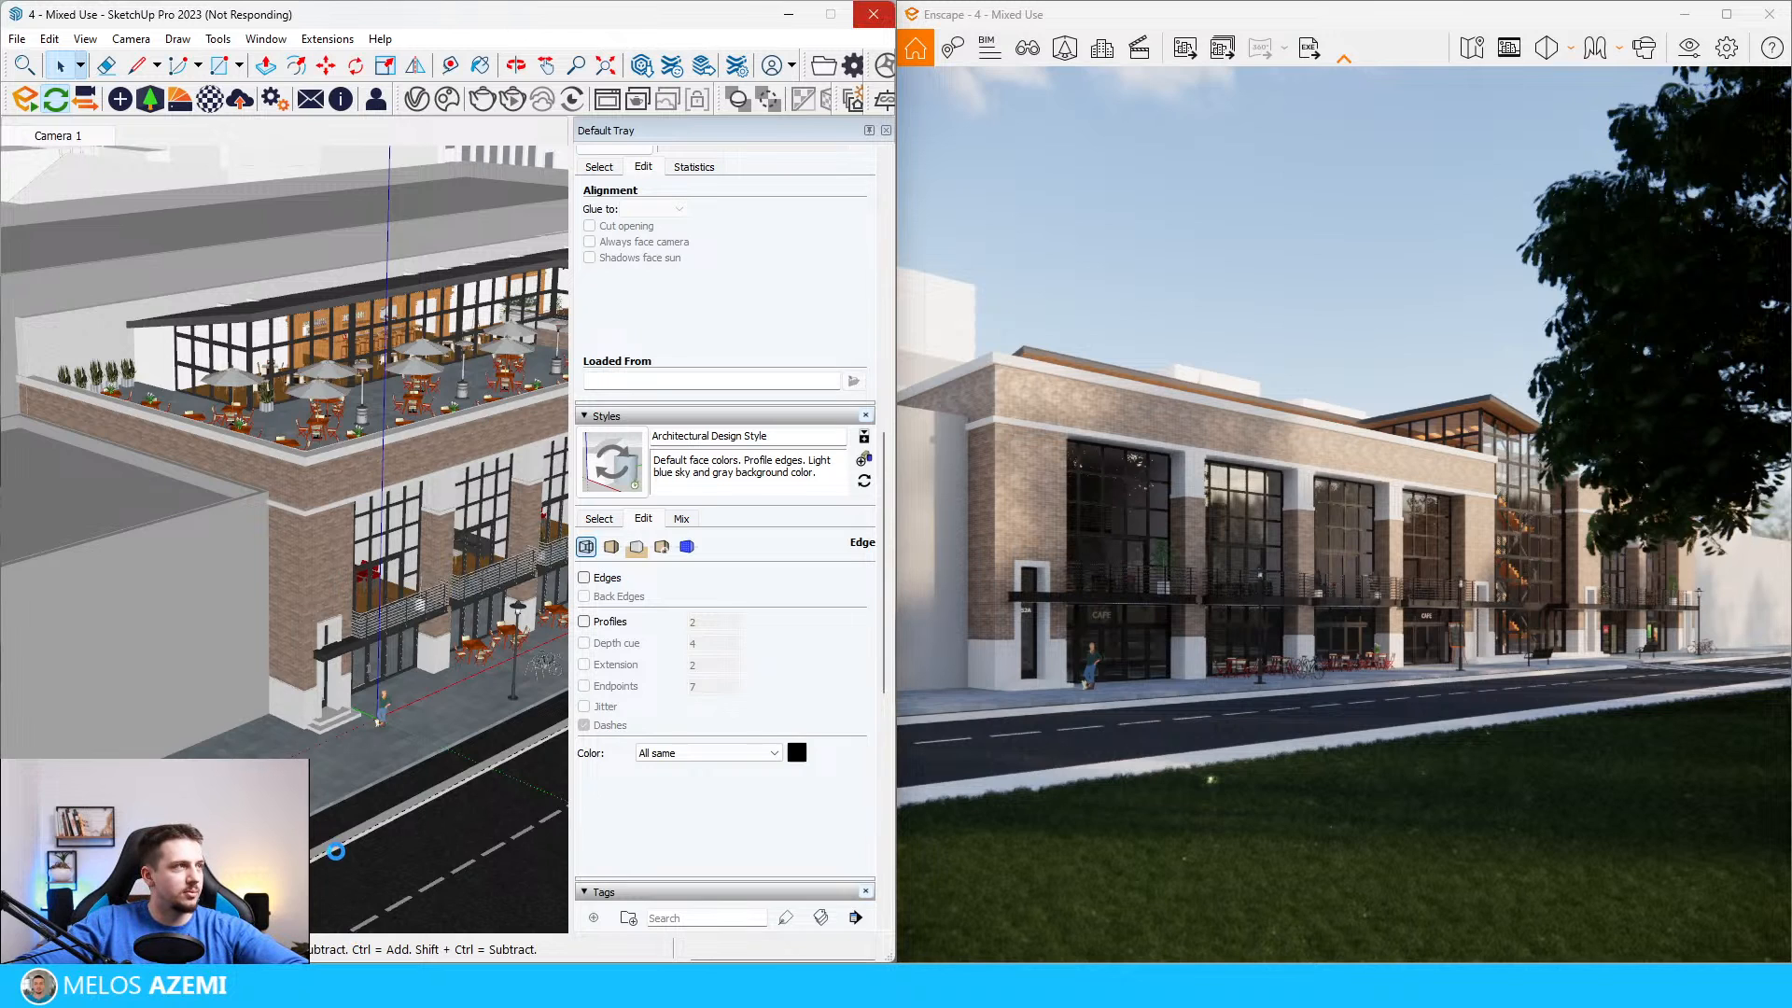
Step: Examine the sidewalk paving at the café corner and the paved ground across the road
scroll(320, 820, "up", 8)
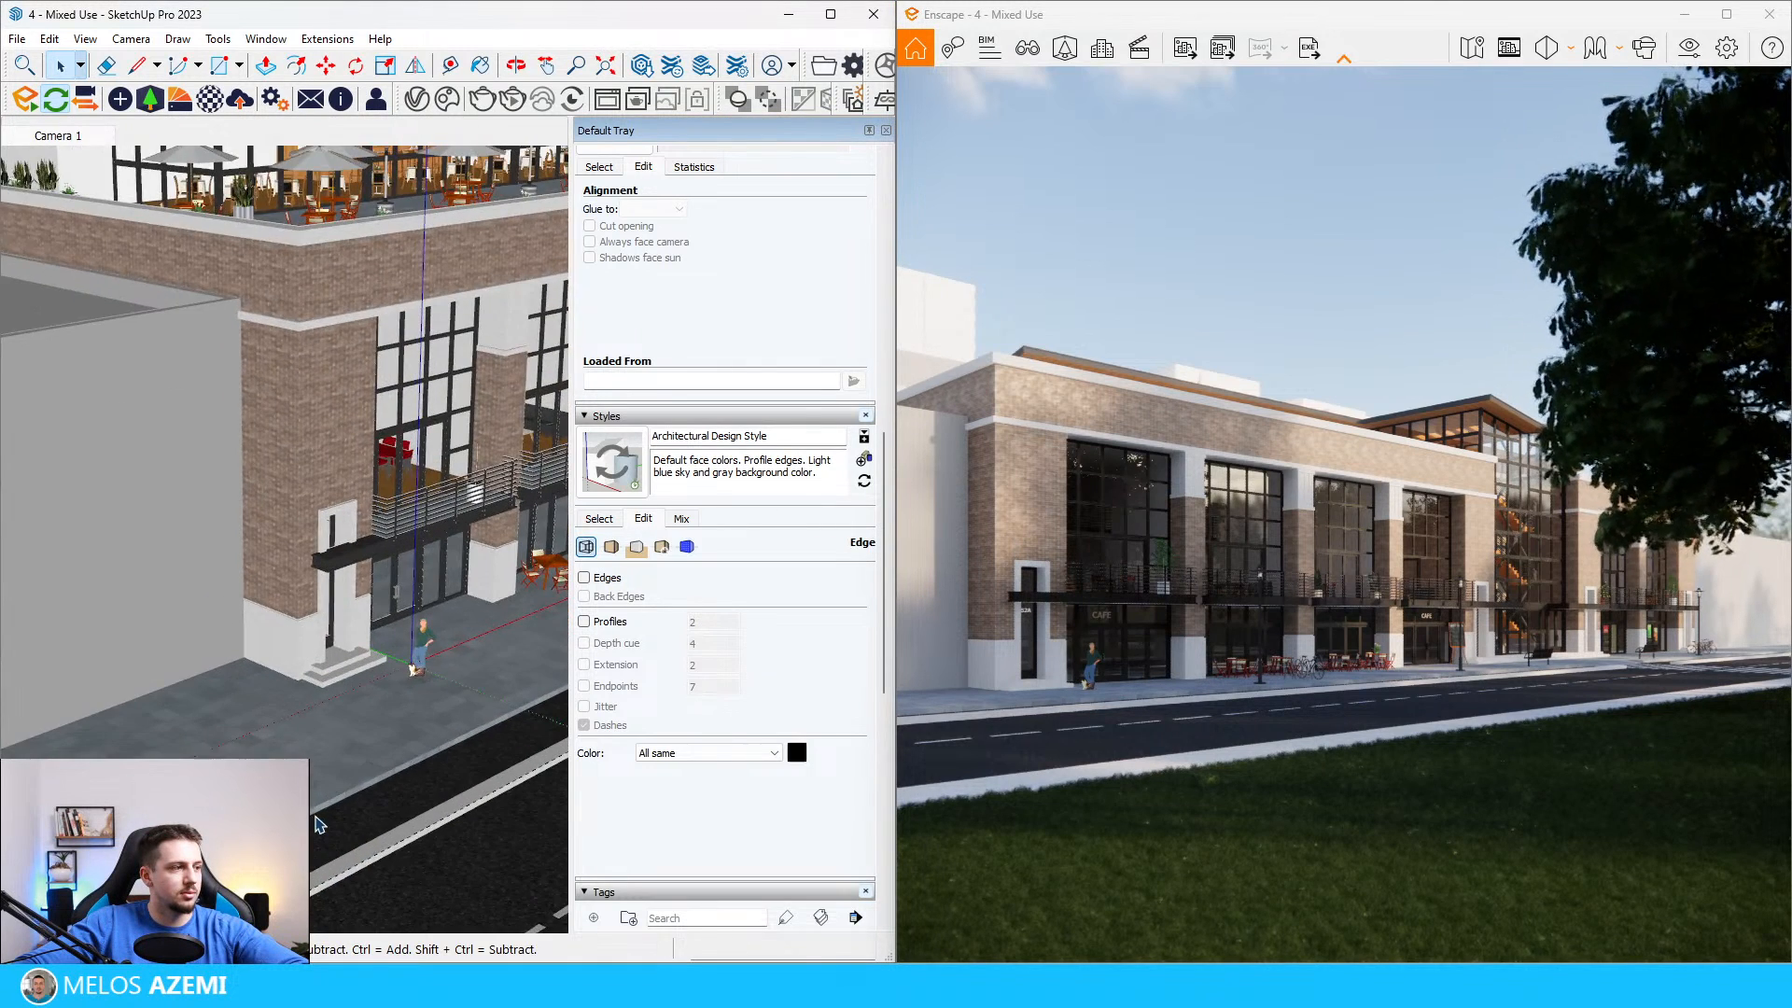
scroll(373, 782, "down", 5)
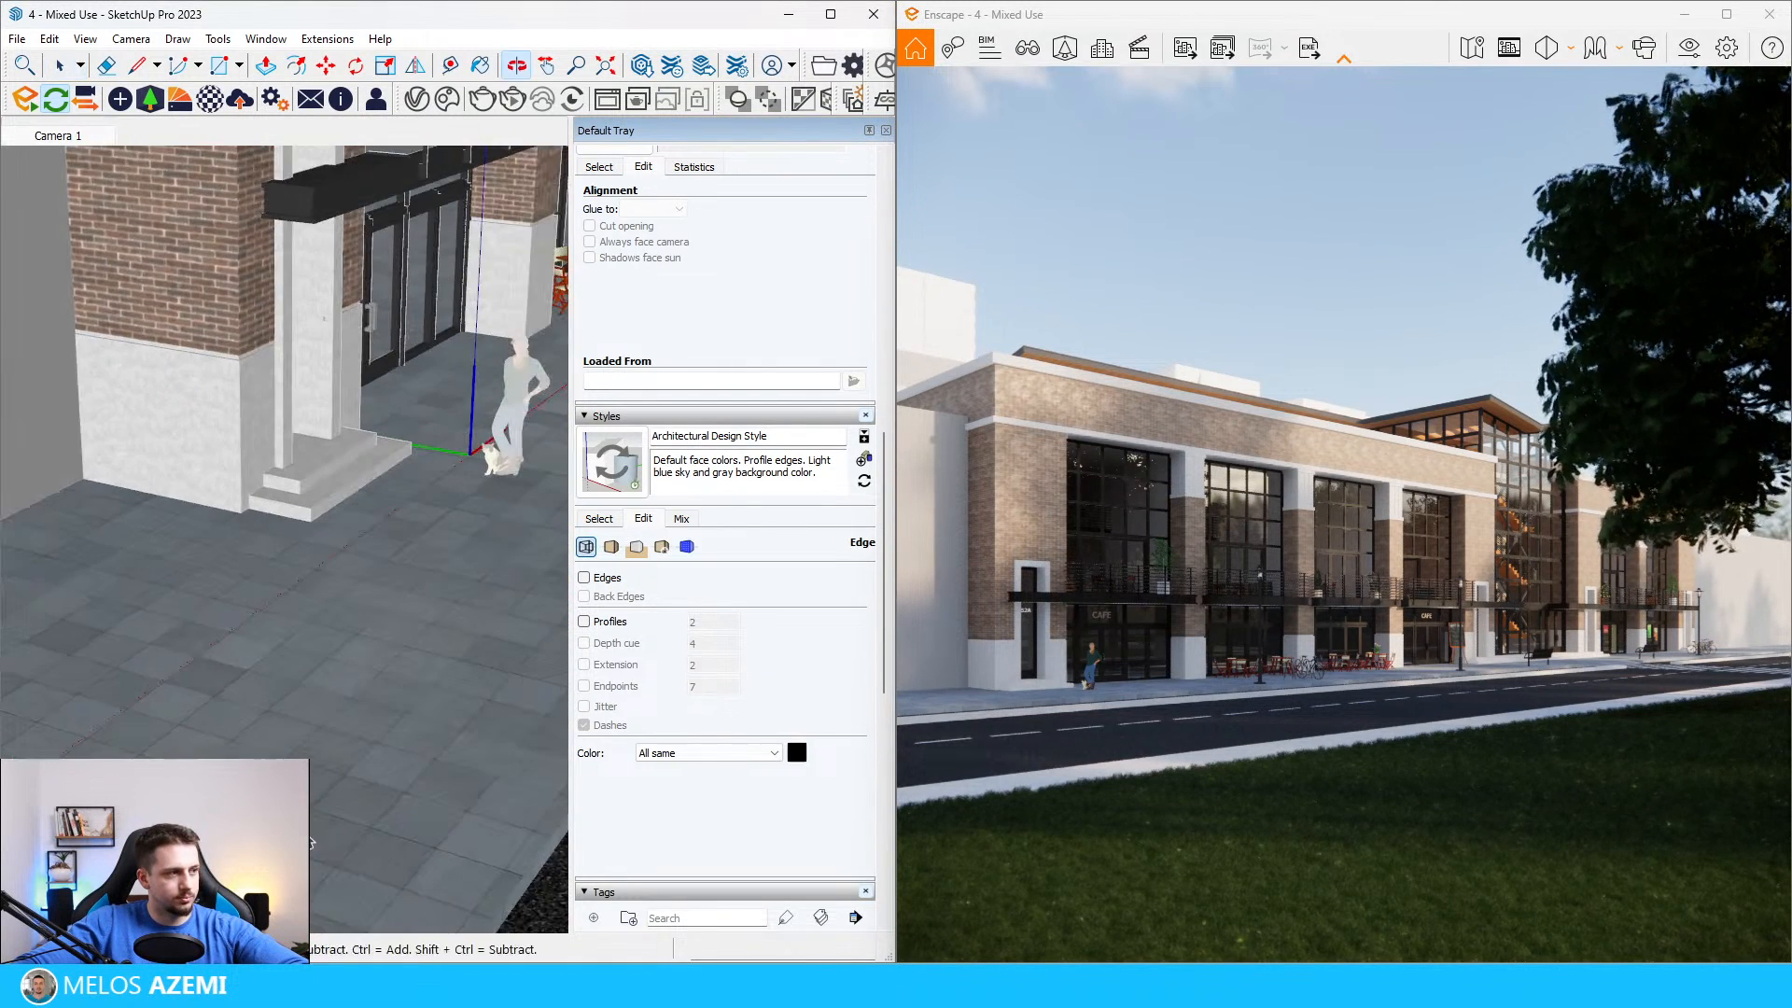
scroll(411, 757, "down", 1)
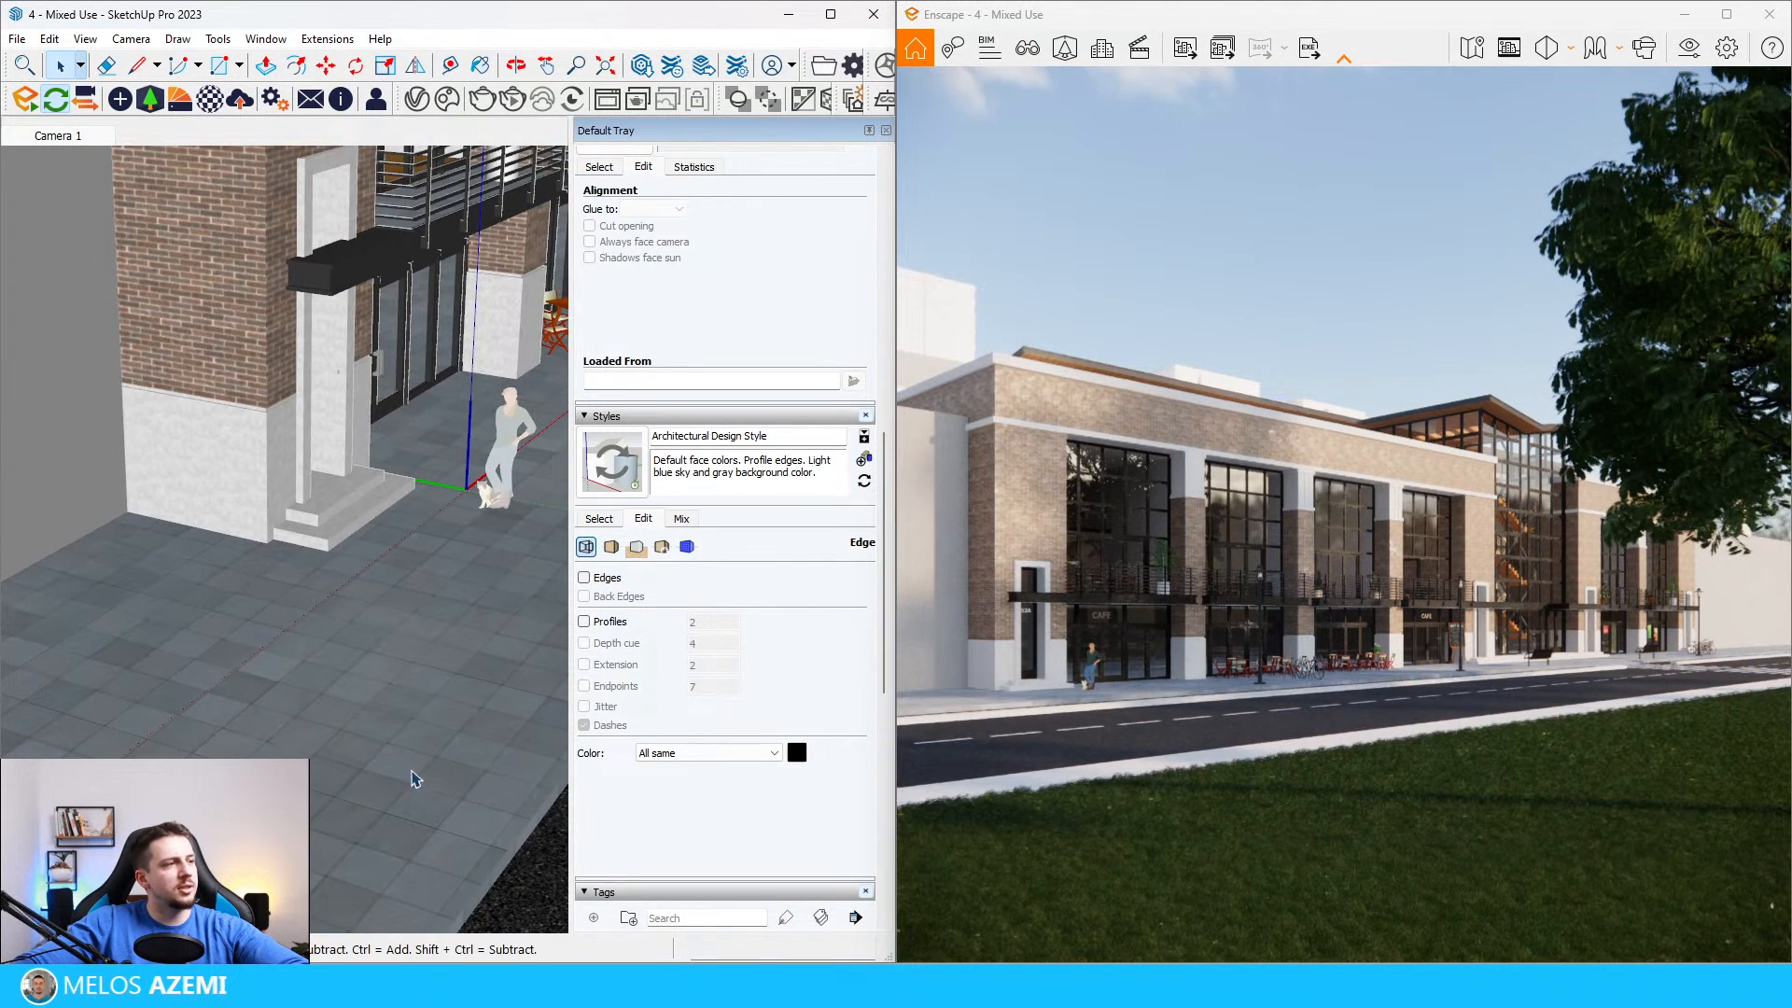
scroll(364, 726, "down", 2)
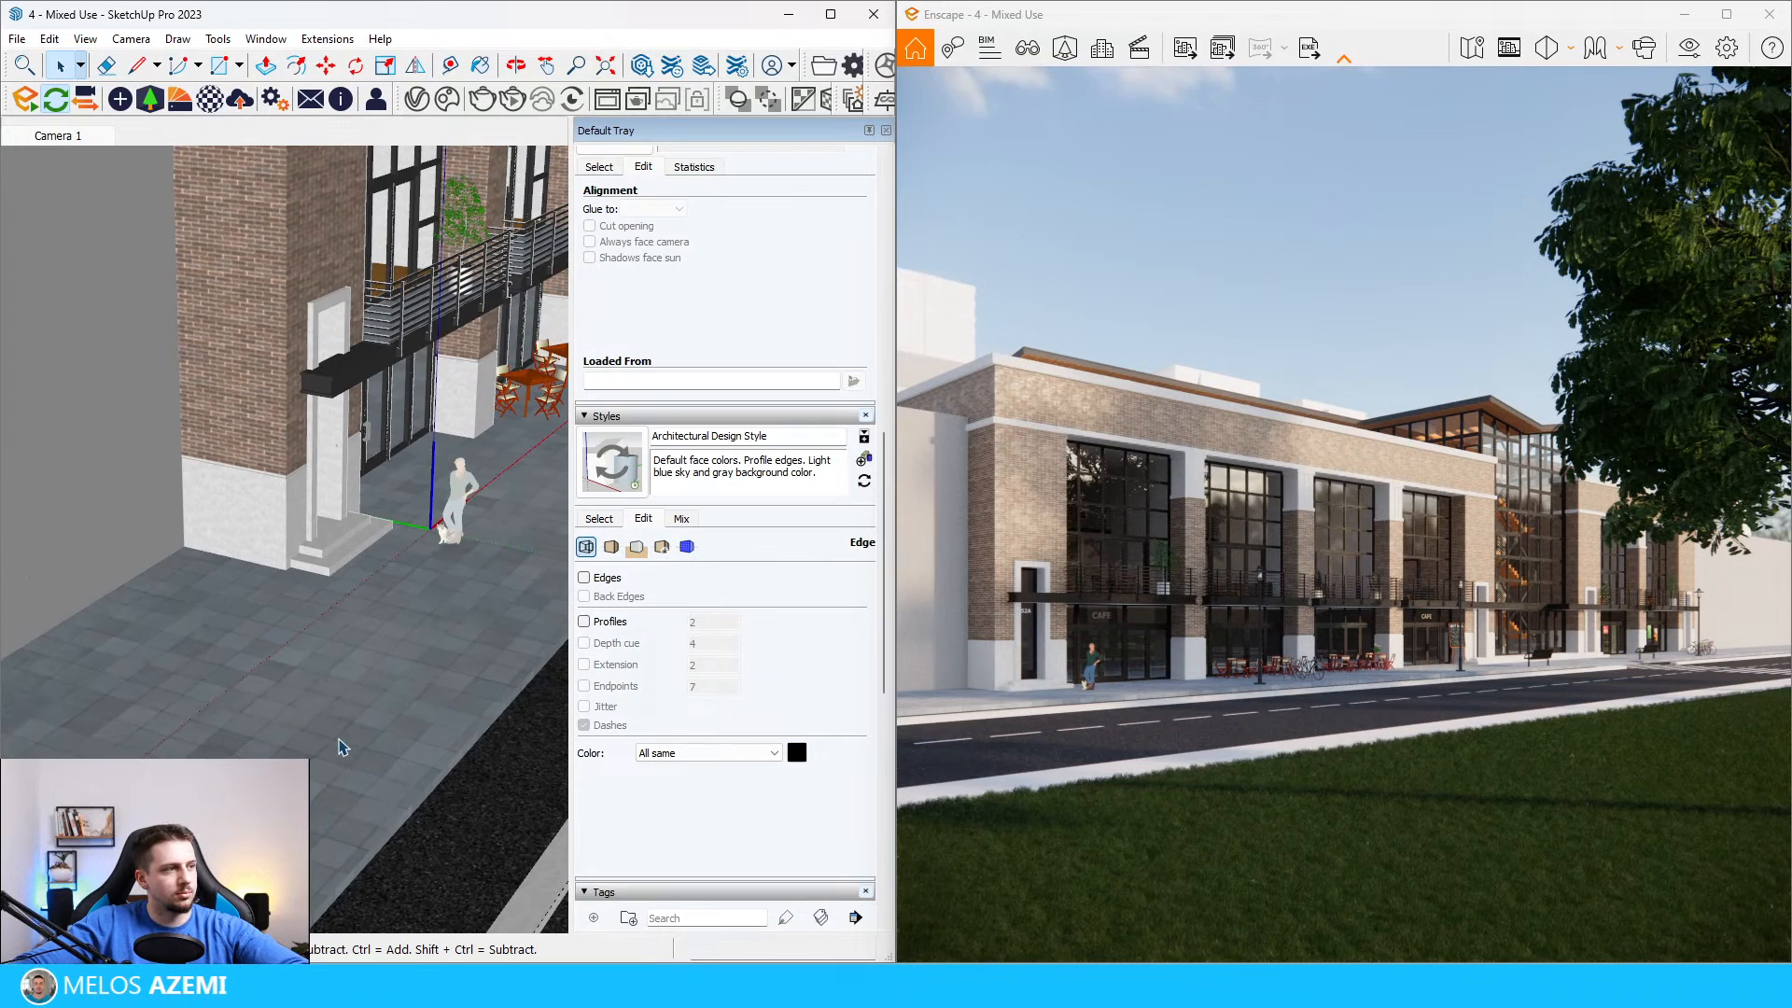
scroll(341, 747, "down", 8)
scroll(360, 750, "up", 4)
scroll(364, 751, "down", 1)
scroll(364, 752, "down", 4)
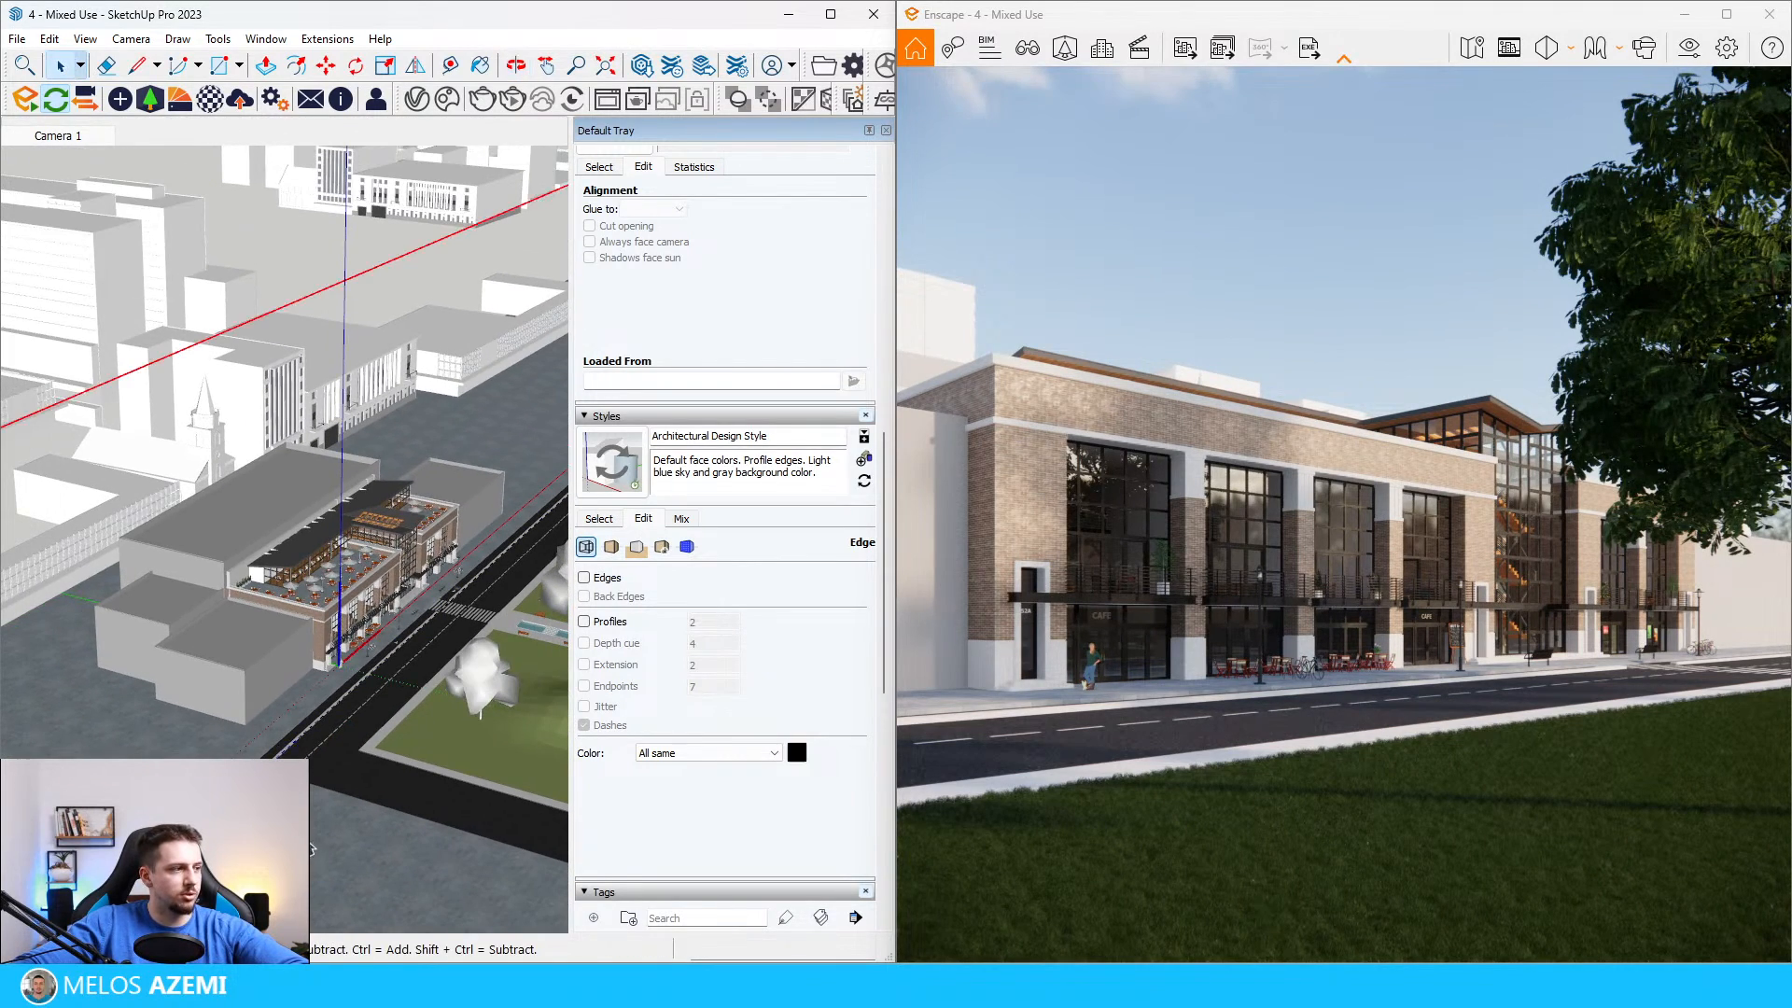
scroll(344, 808, "up", 5)
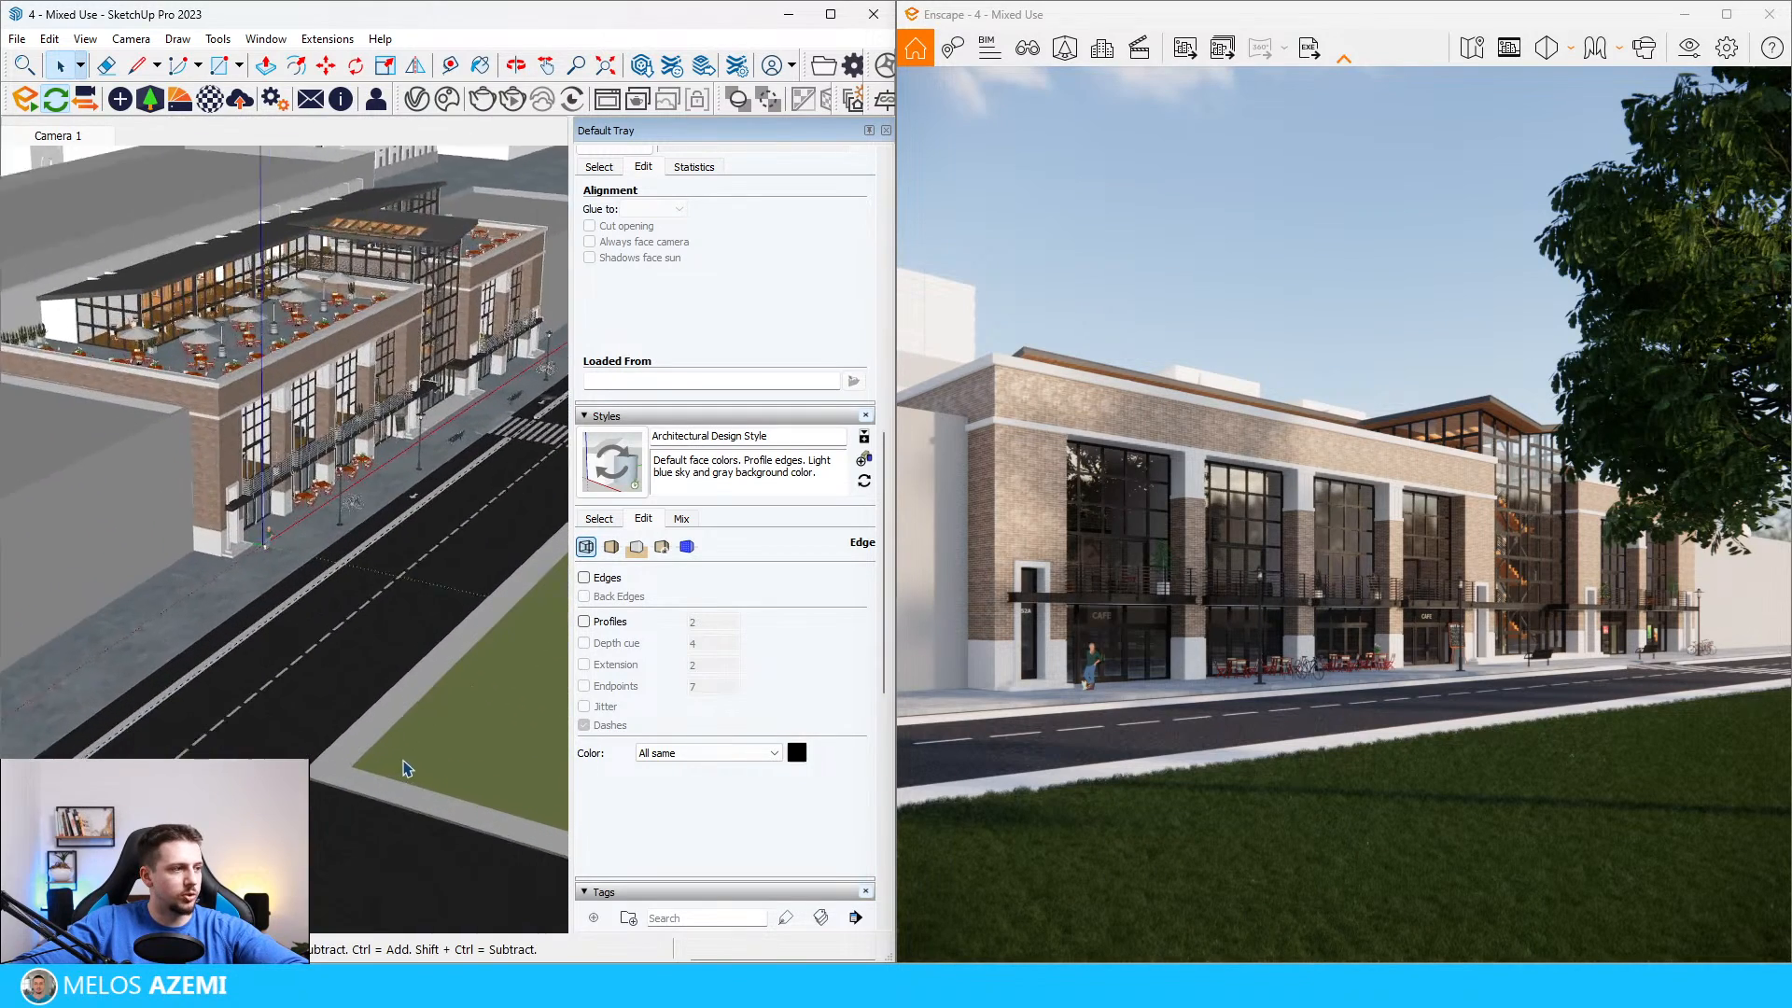
scroll(322, 762, "down", 6)
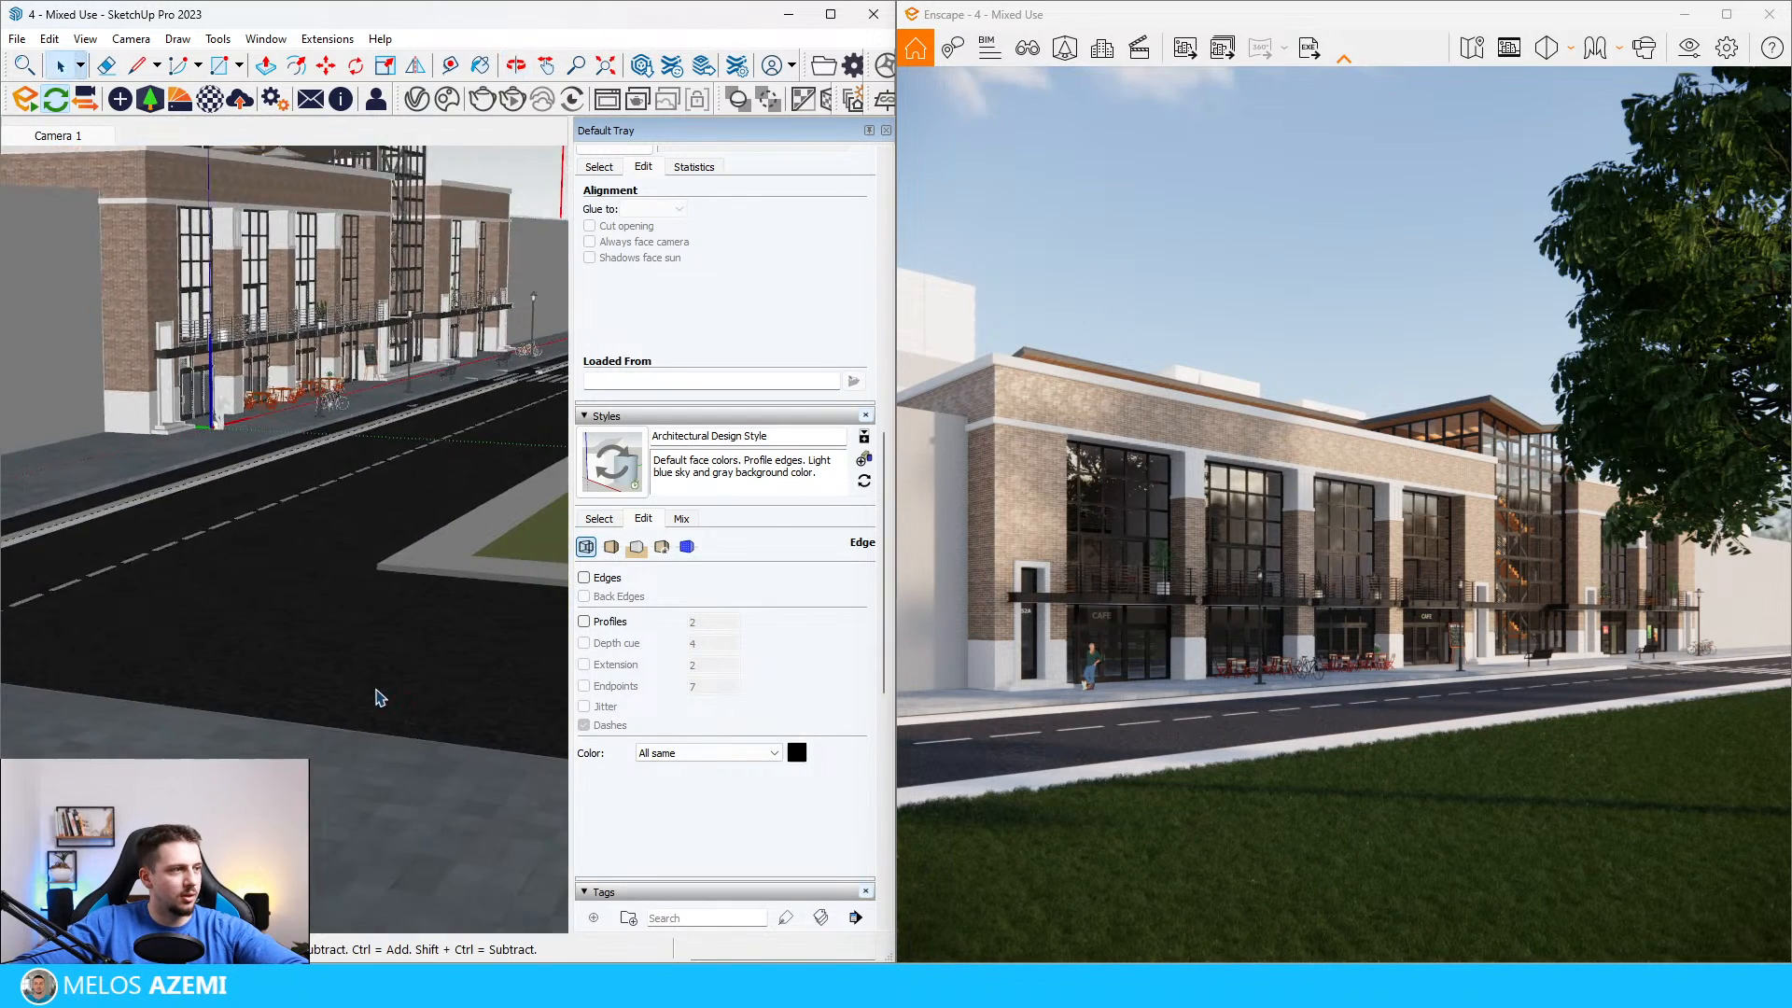
Step: Open the component containing the dark surrounding ground for editing and unlock the ground object inside it
scroll(348, 767, "down", 3)
left_click(346, 737)
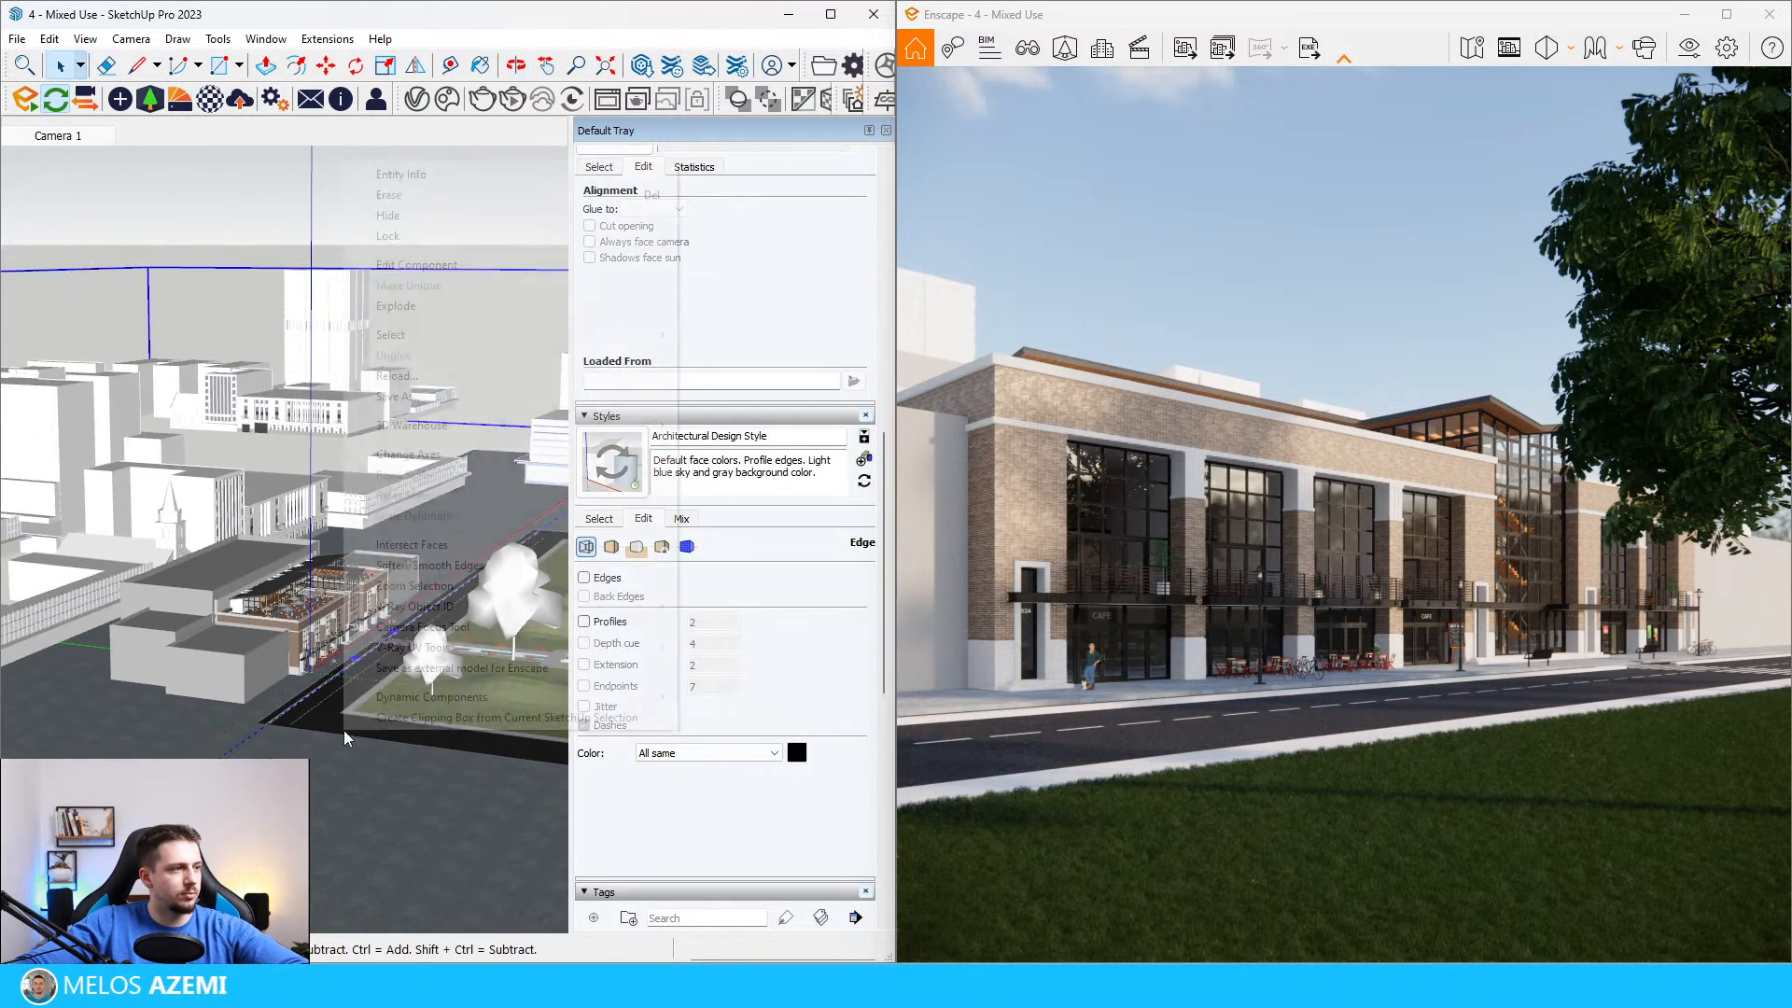
right_click(344, 732)
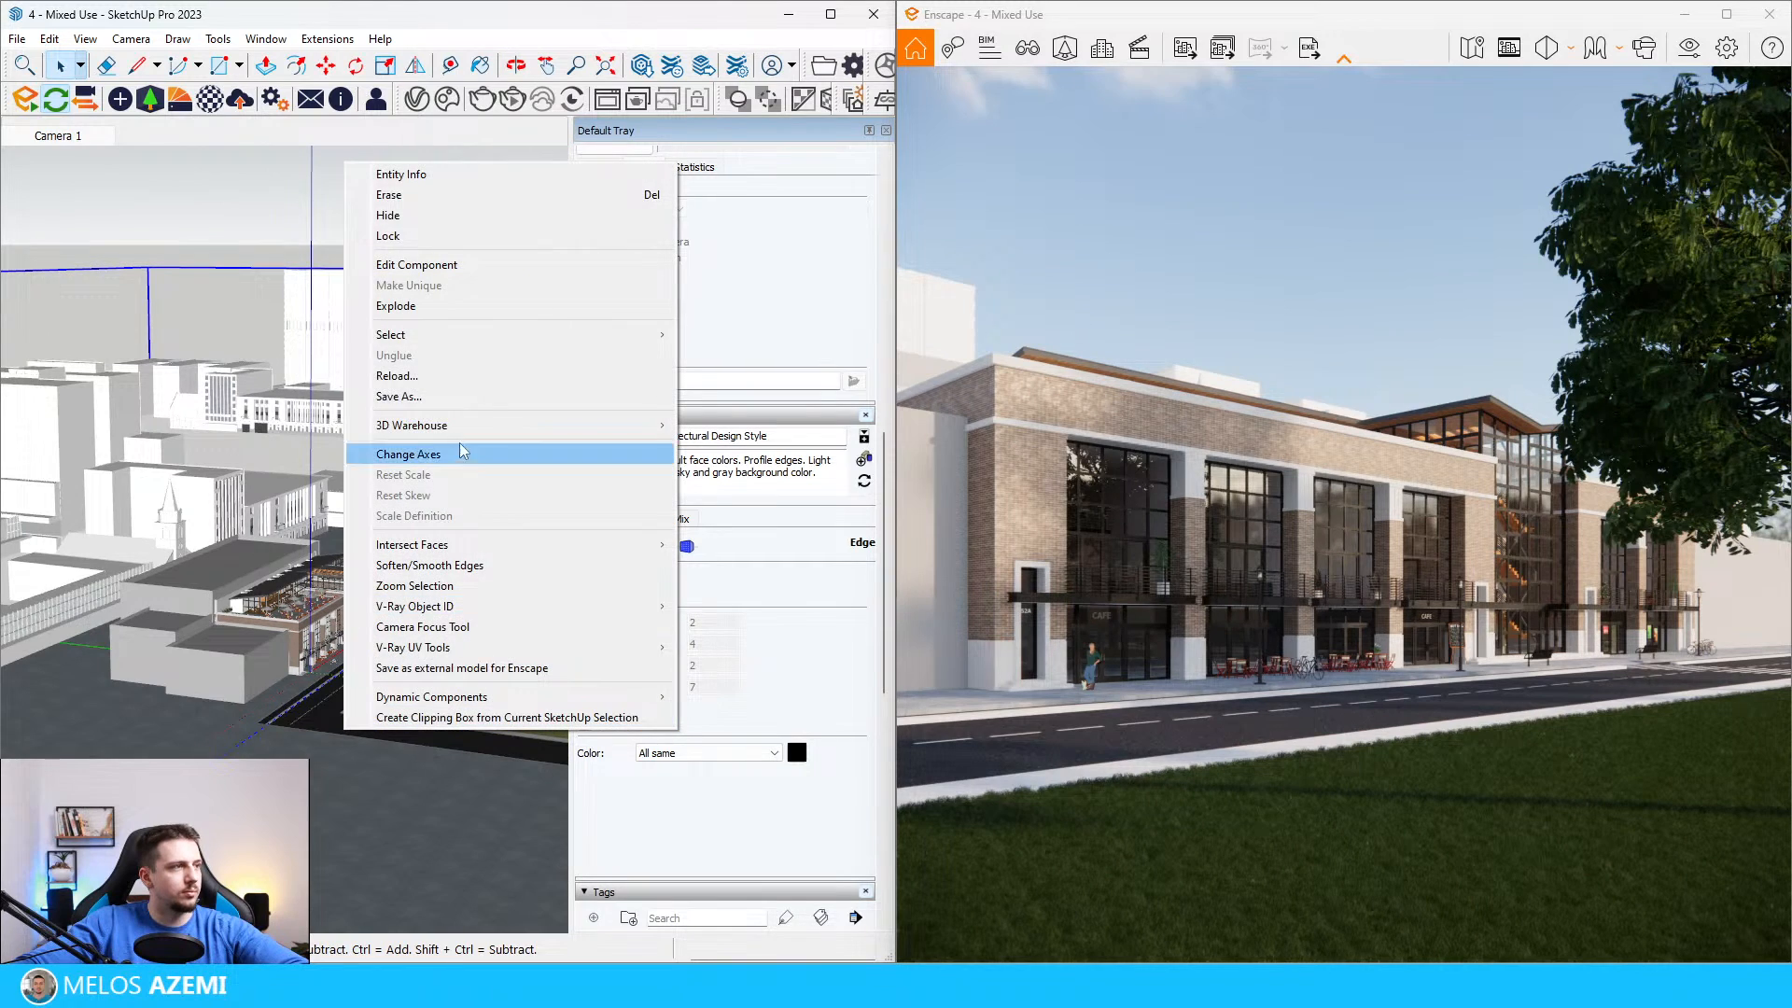
left_click(460, 265)
left_click(311, 782)
right_click(317, 784)
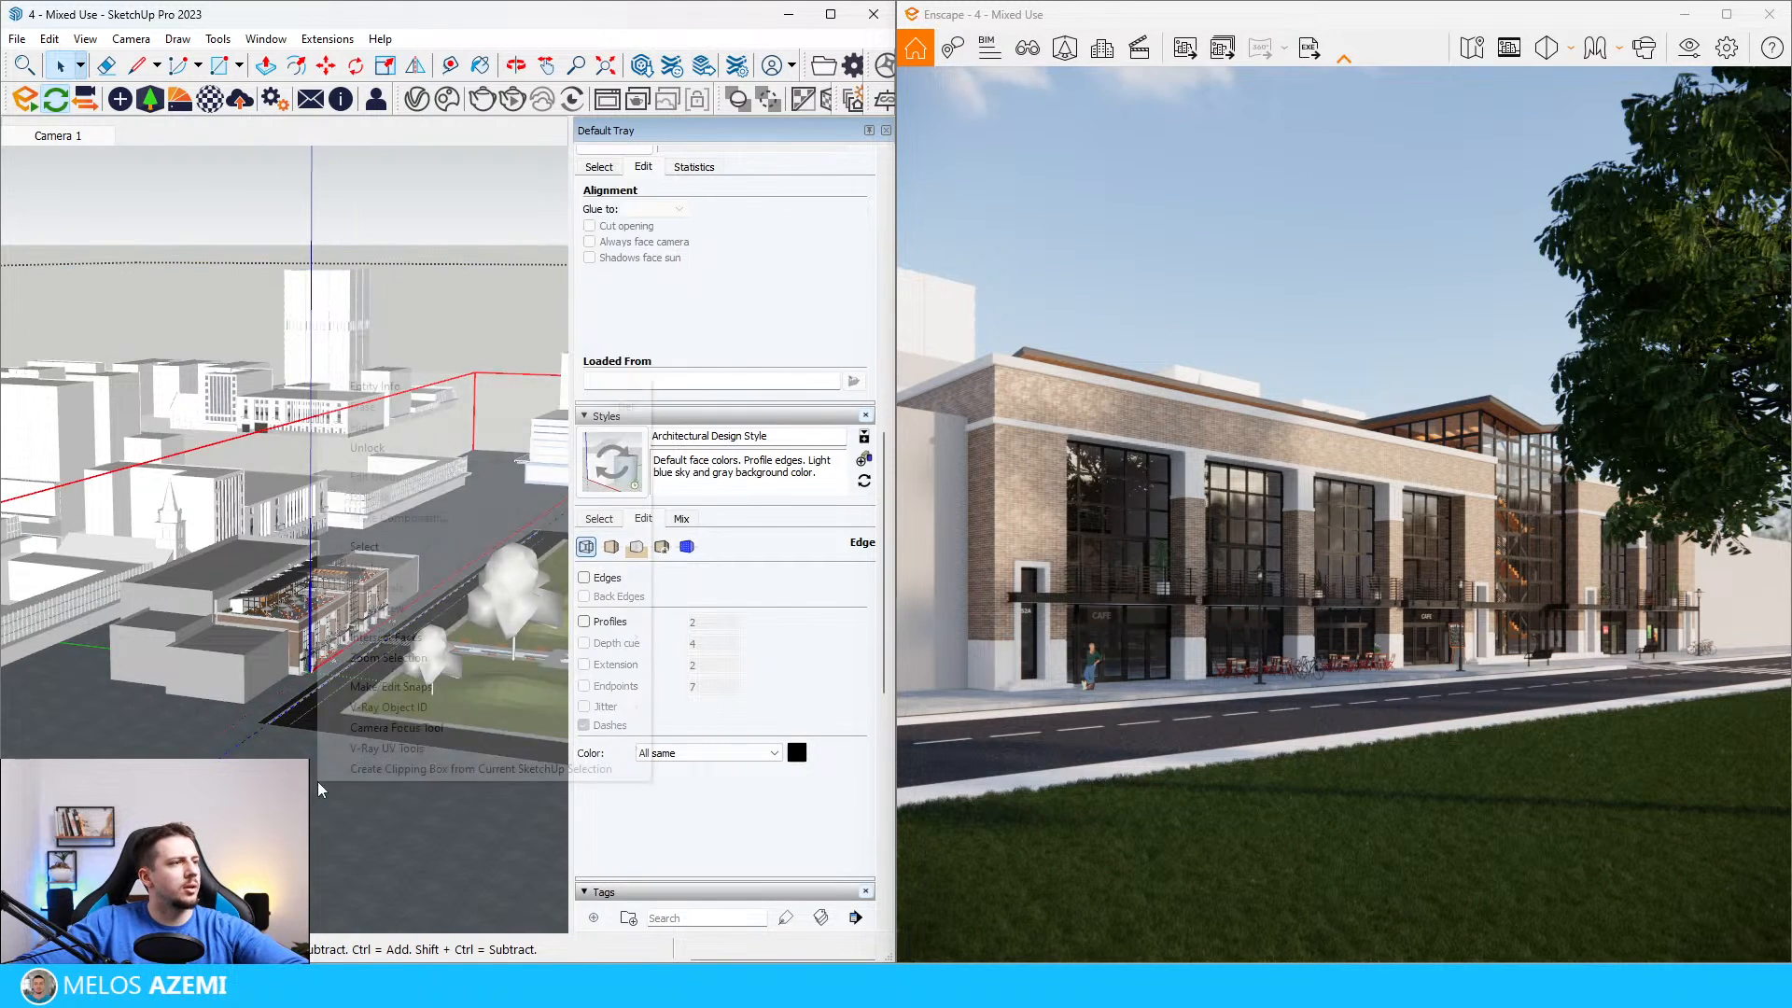
left_click(388, 448)
Step: Open the unlocked ground object for editing and paint its large ground surface with Pavement 11
double_click(331, 613)
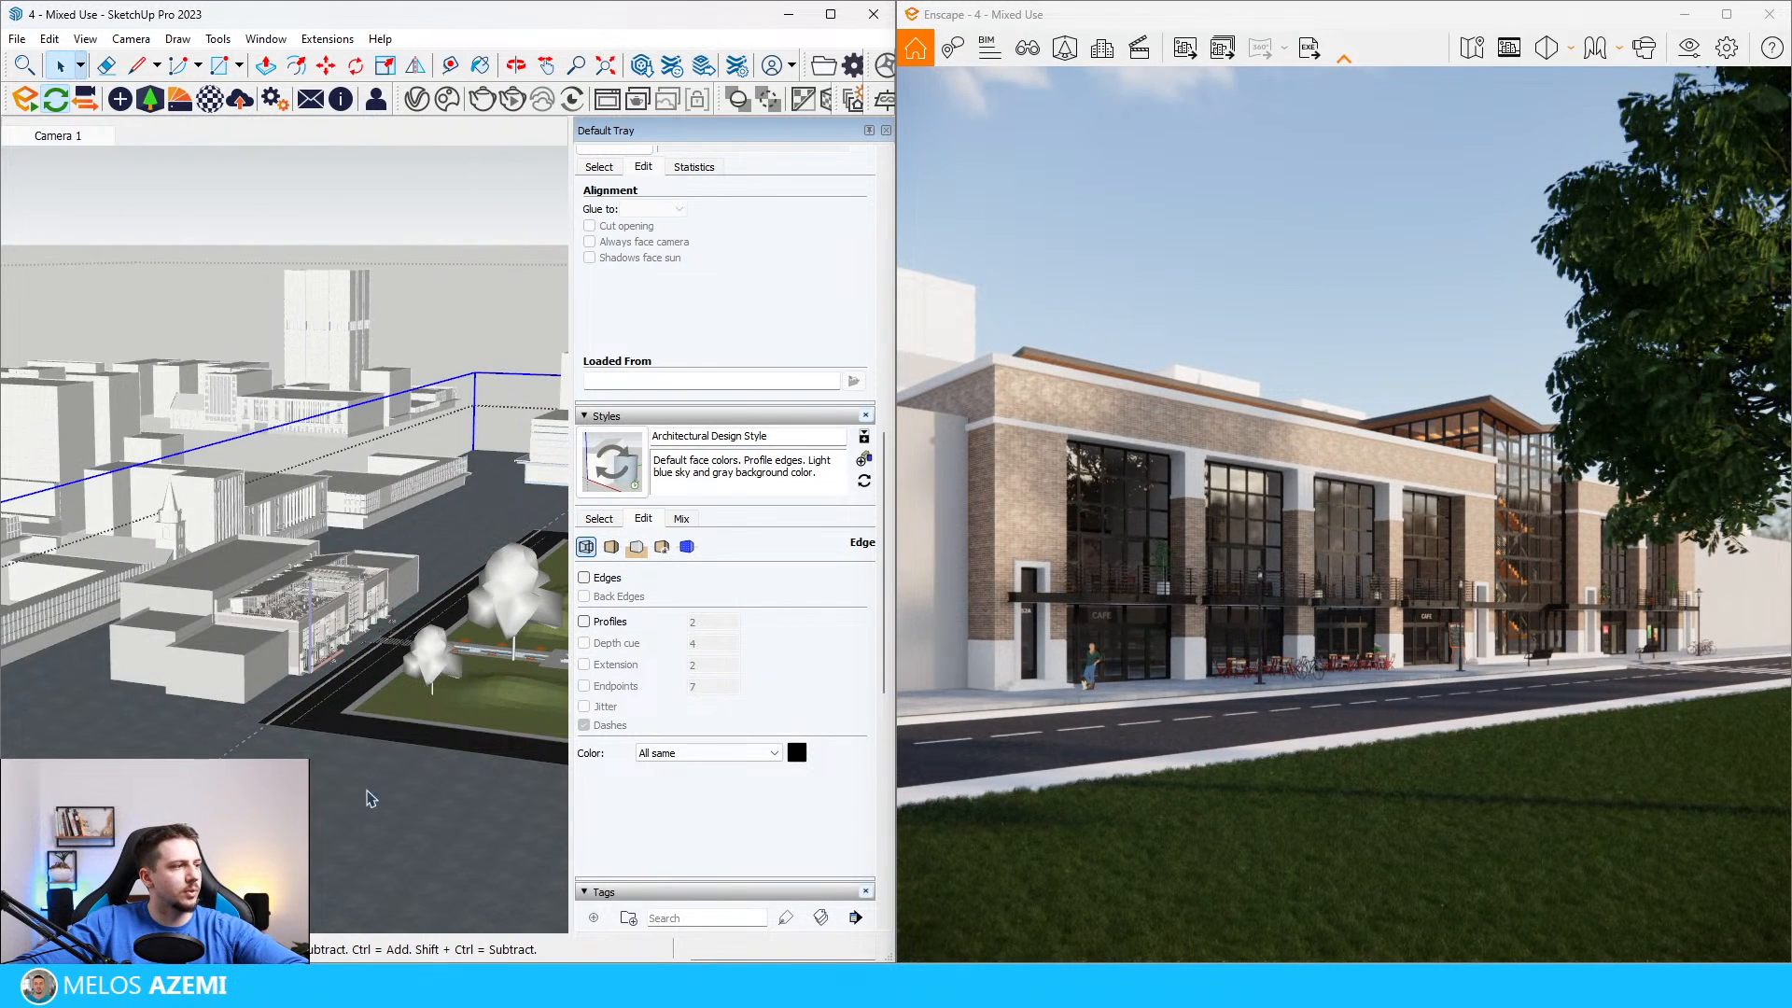
double_click(329, 787)
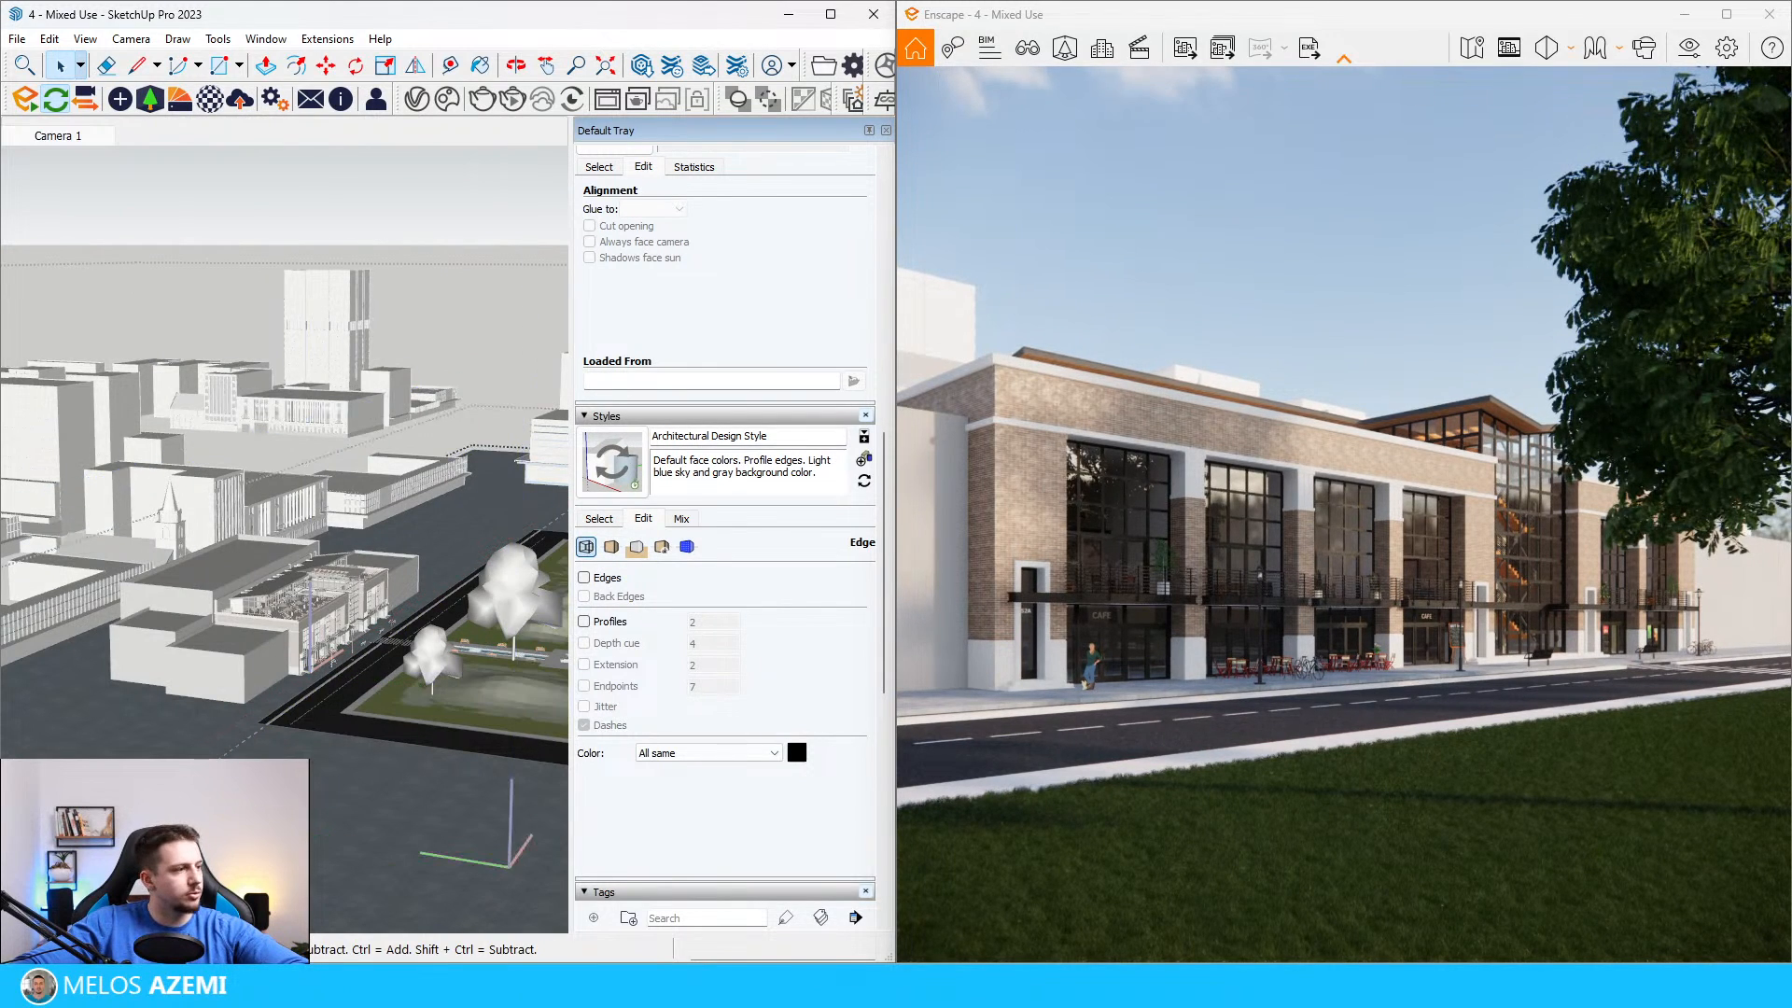
key("b")
left_click(313, 750)
key("space")
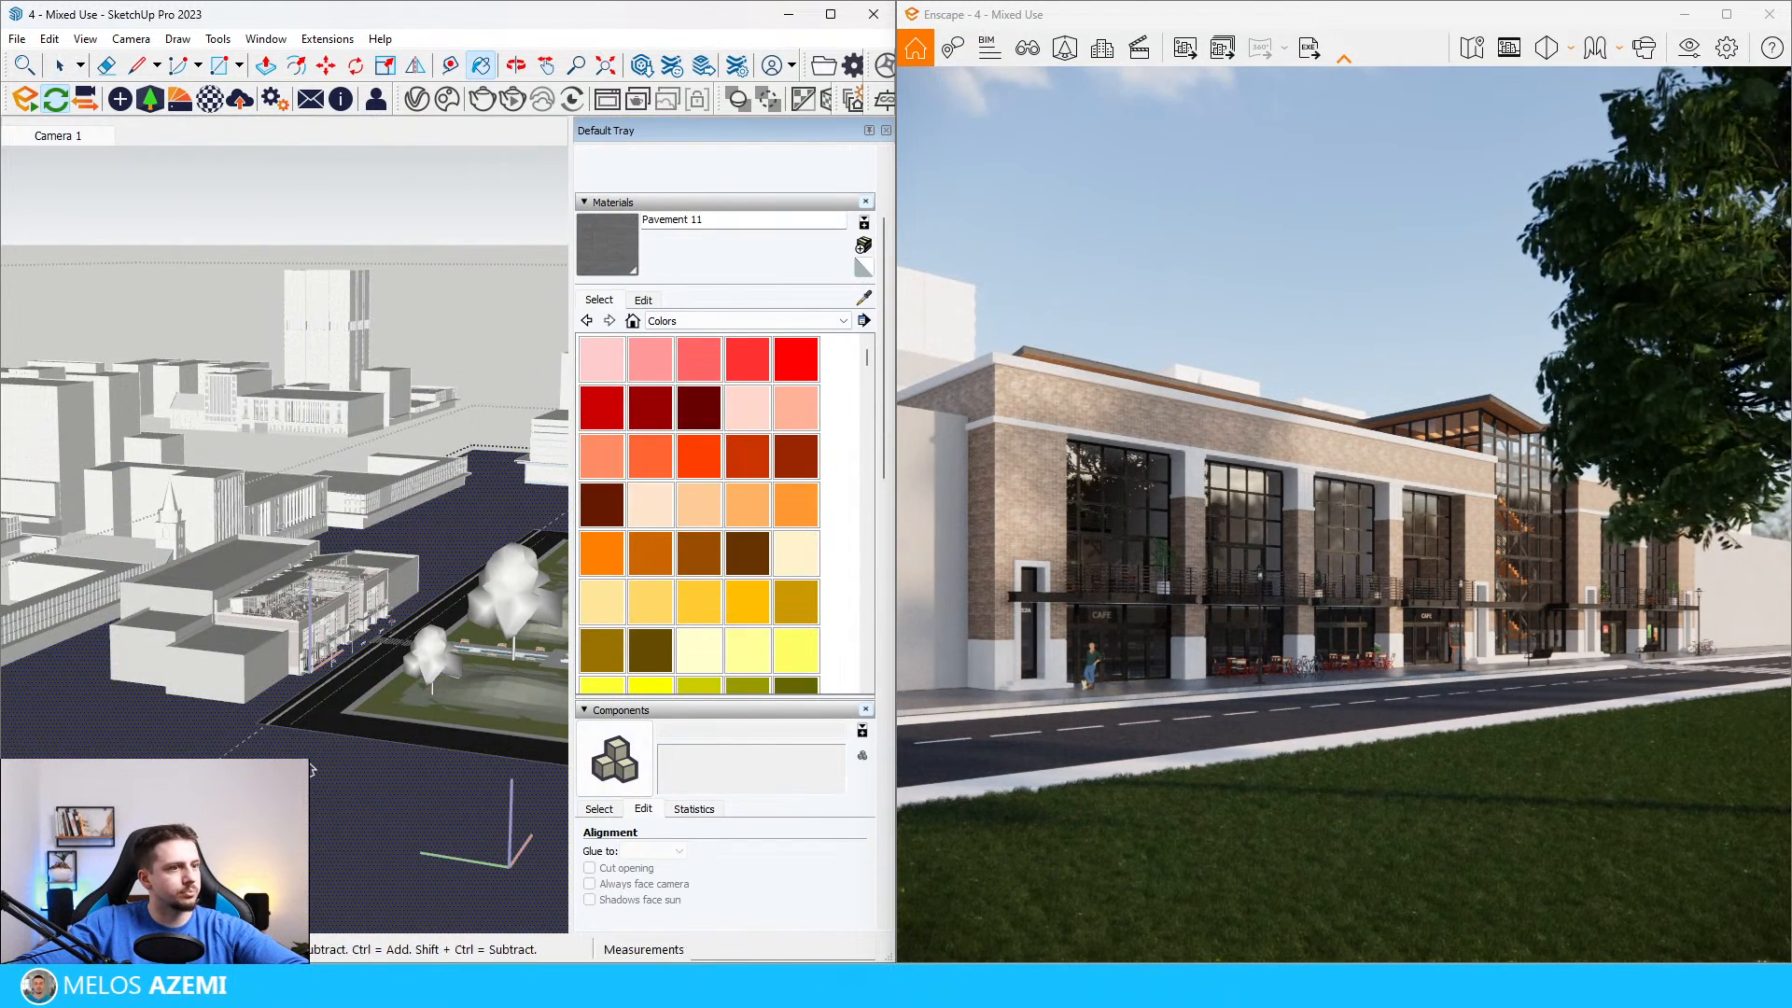
Step: Paint the curb edge of the café sidewalk with Pavement 11 and leave the nested editing contexts
left_click(397, 656)
scroll(396, 656, "up", 15)
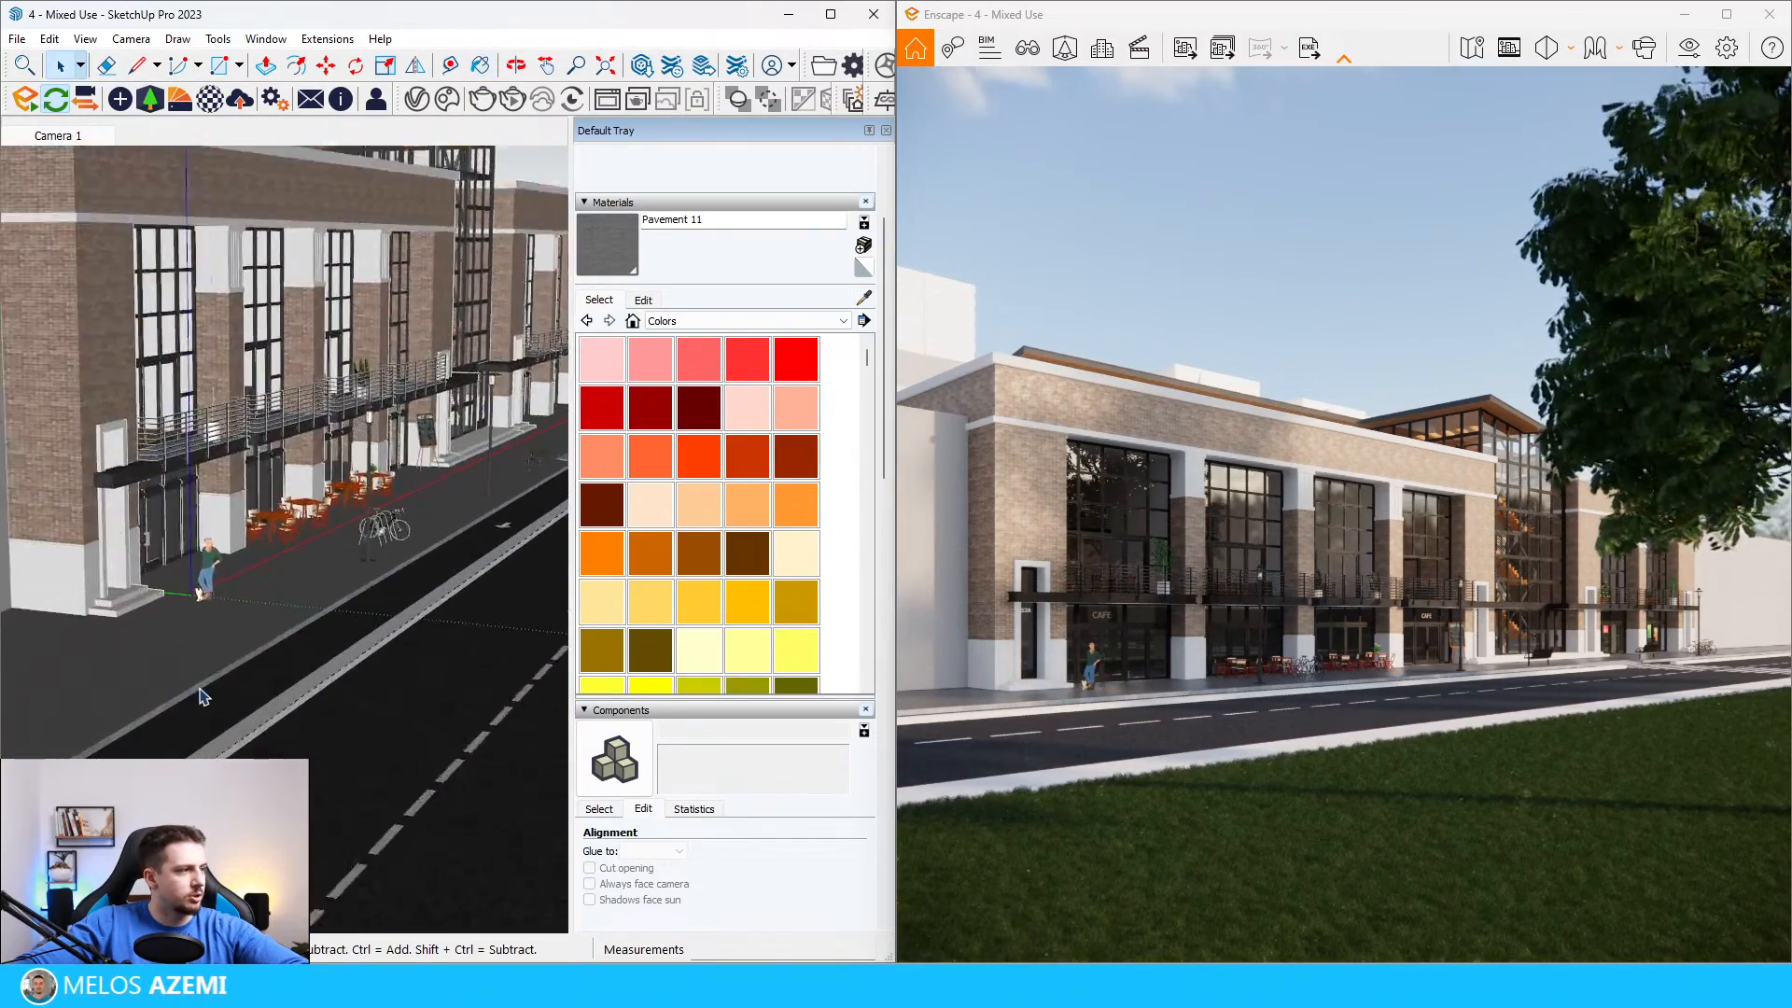
double_click(227, 689)
double_click(228, 690)
double_click(249, 690)
left_click(270, 689)
key("b")
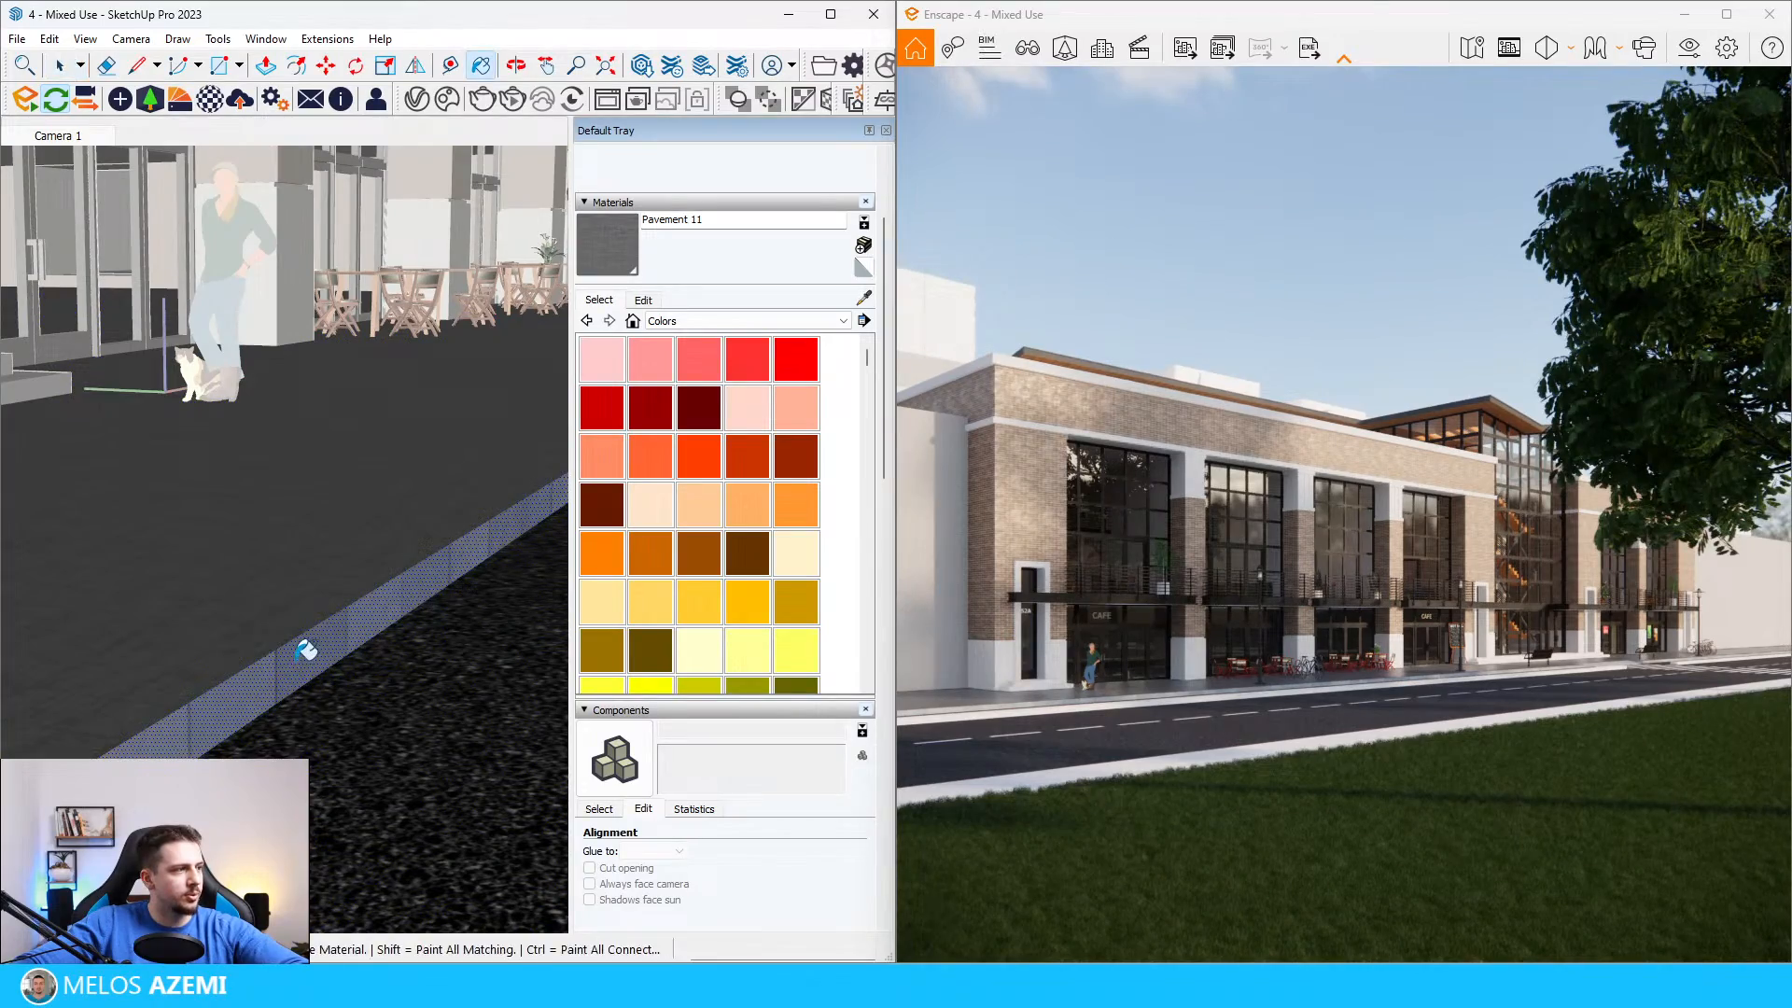
left_click(301, 652)
key("space")
key("Escape")
key("Escape")
Step: Paint the light grey sidewalk surrounding the lawn across the road with Pavement 11
scroll(269, 698, "down", 3)
scroll(201, 656, "down", 5)
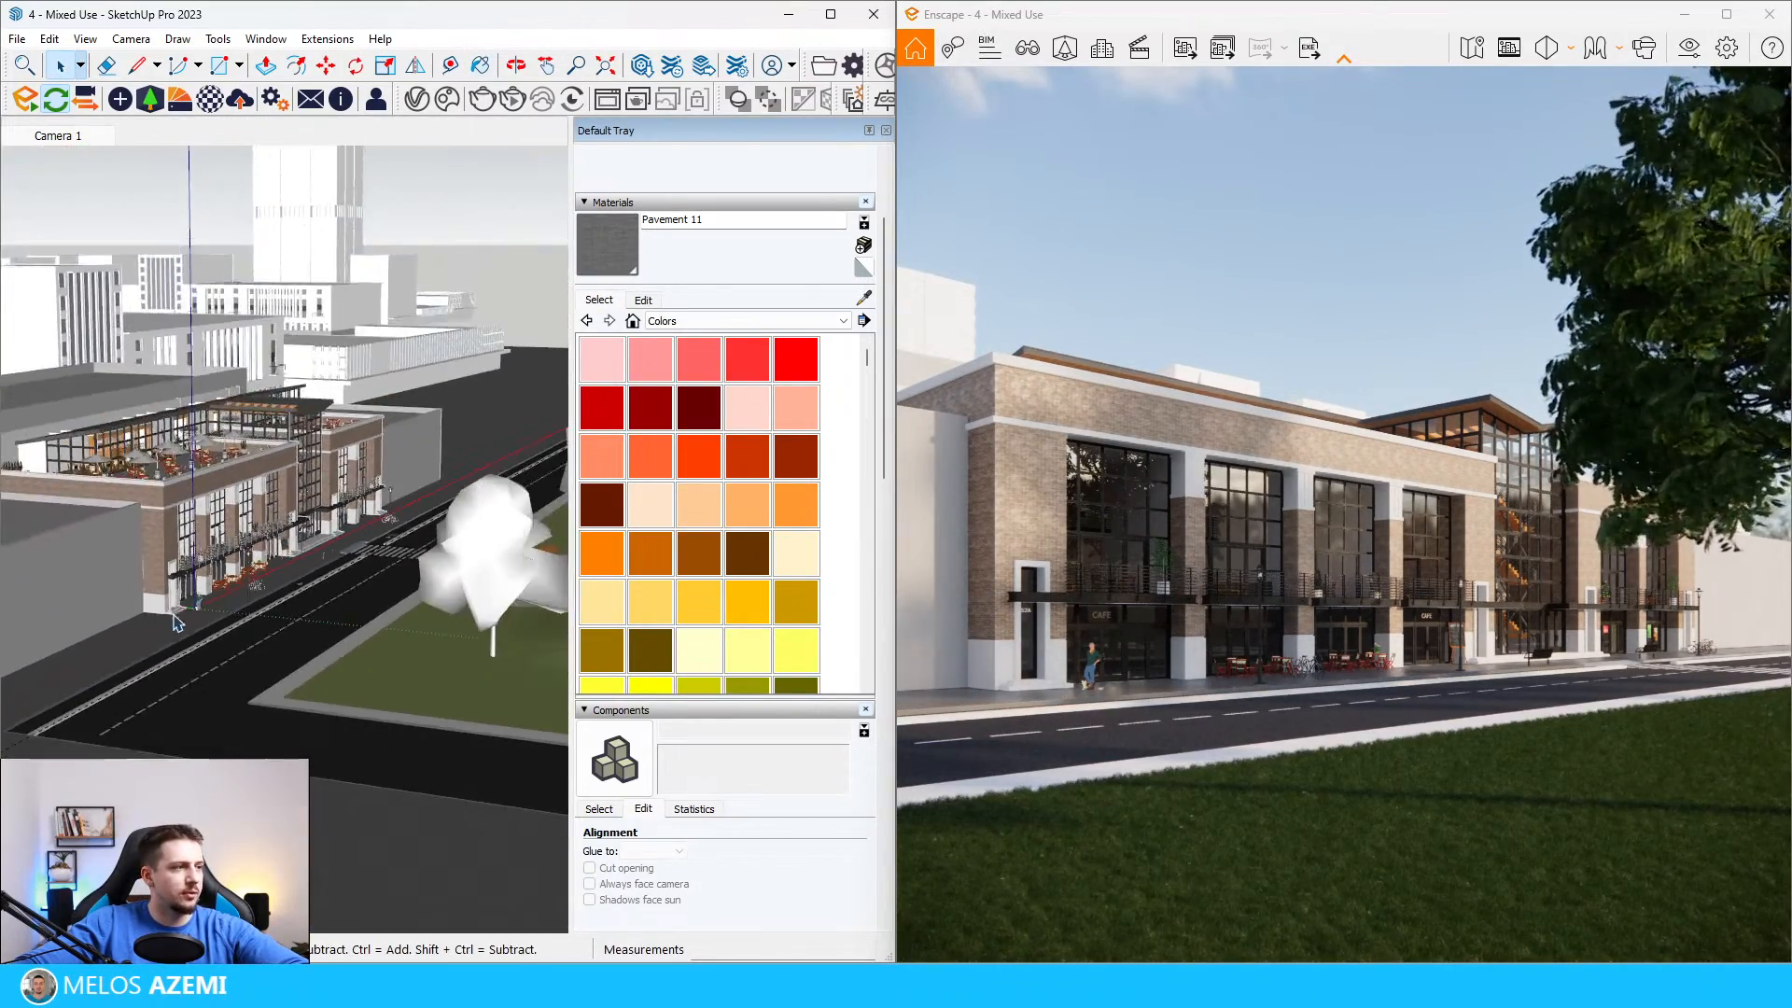
scroll(245, 723, "up", 5)
scroll(254, 720, "up", 2)
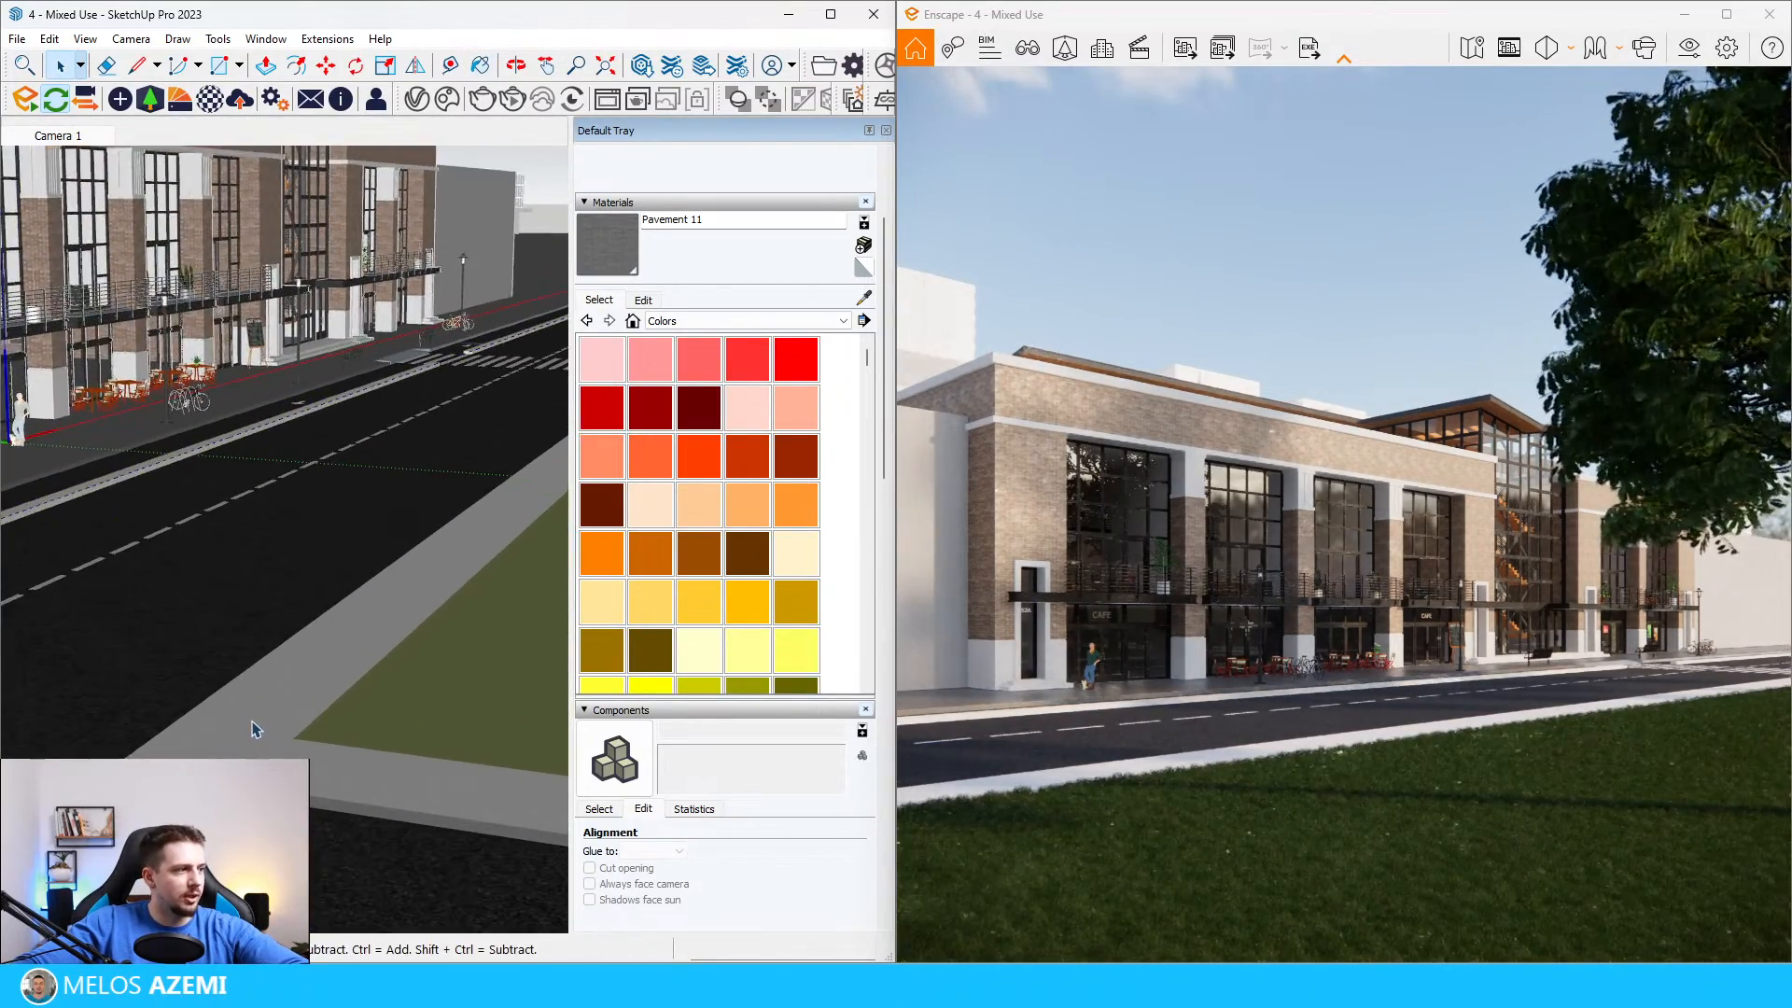
double_click(257, 730)
left_click(252, 748)
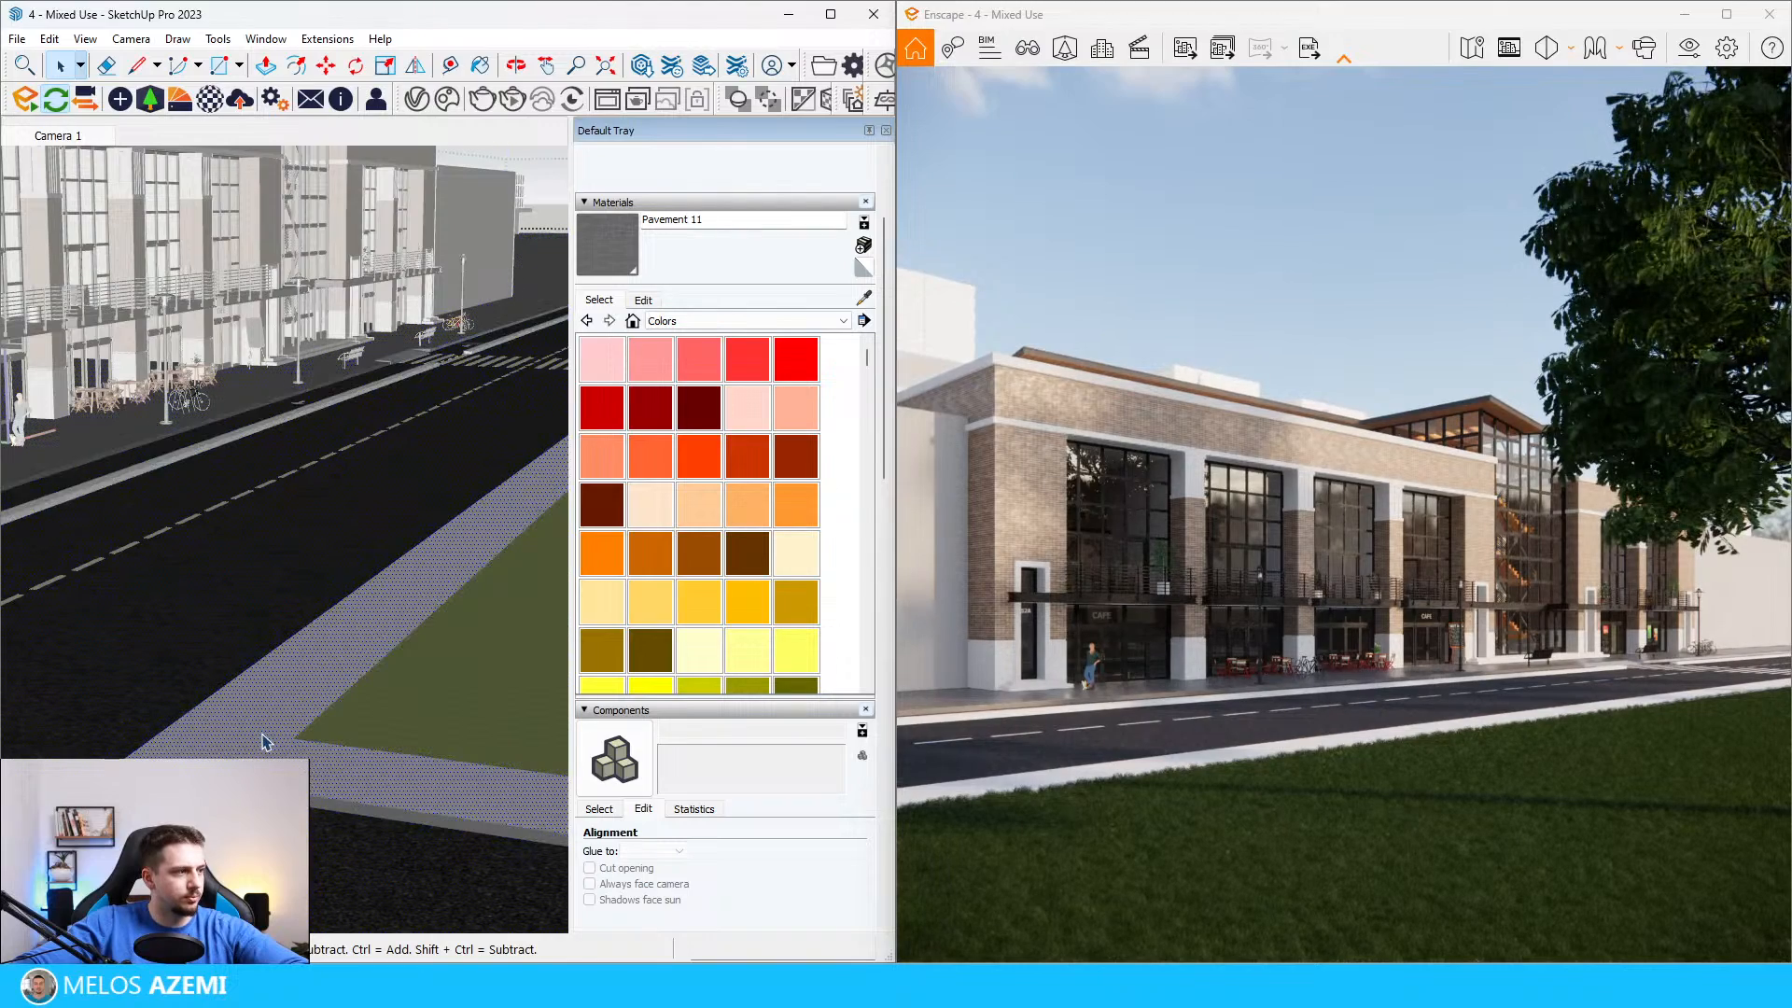
key("b")
left_click(267, 730)
key("space")
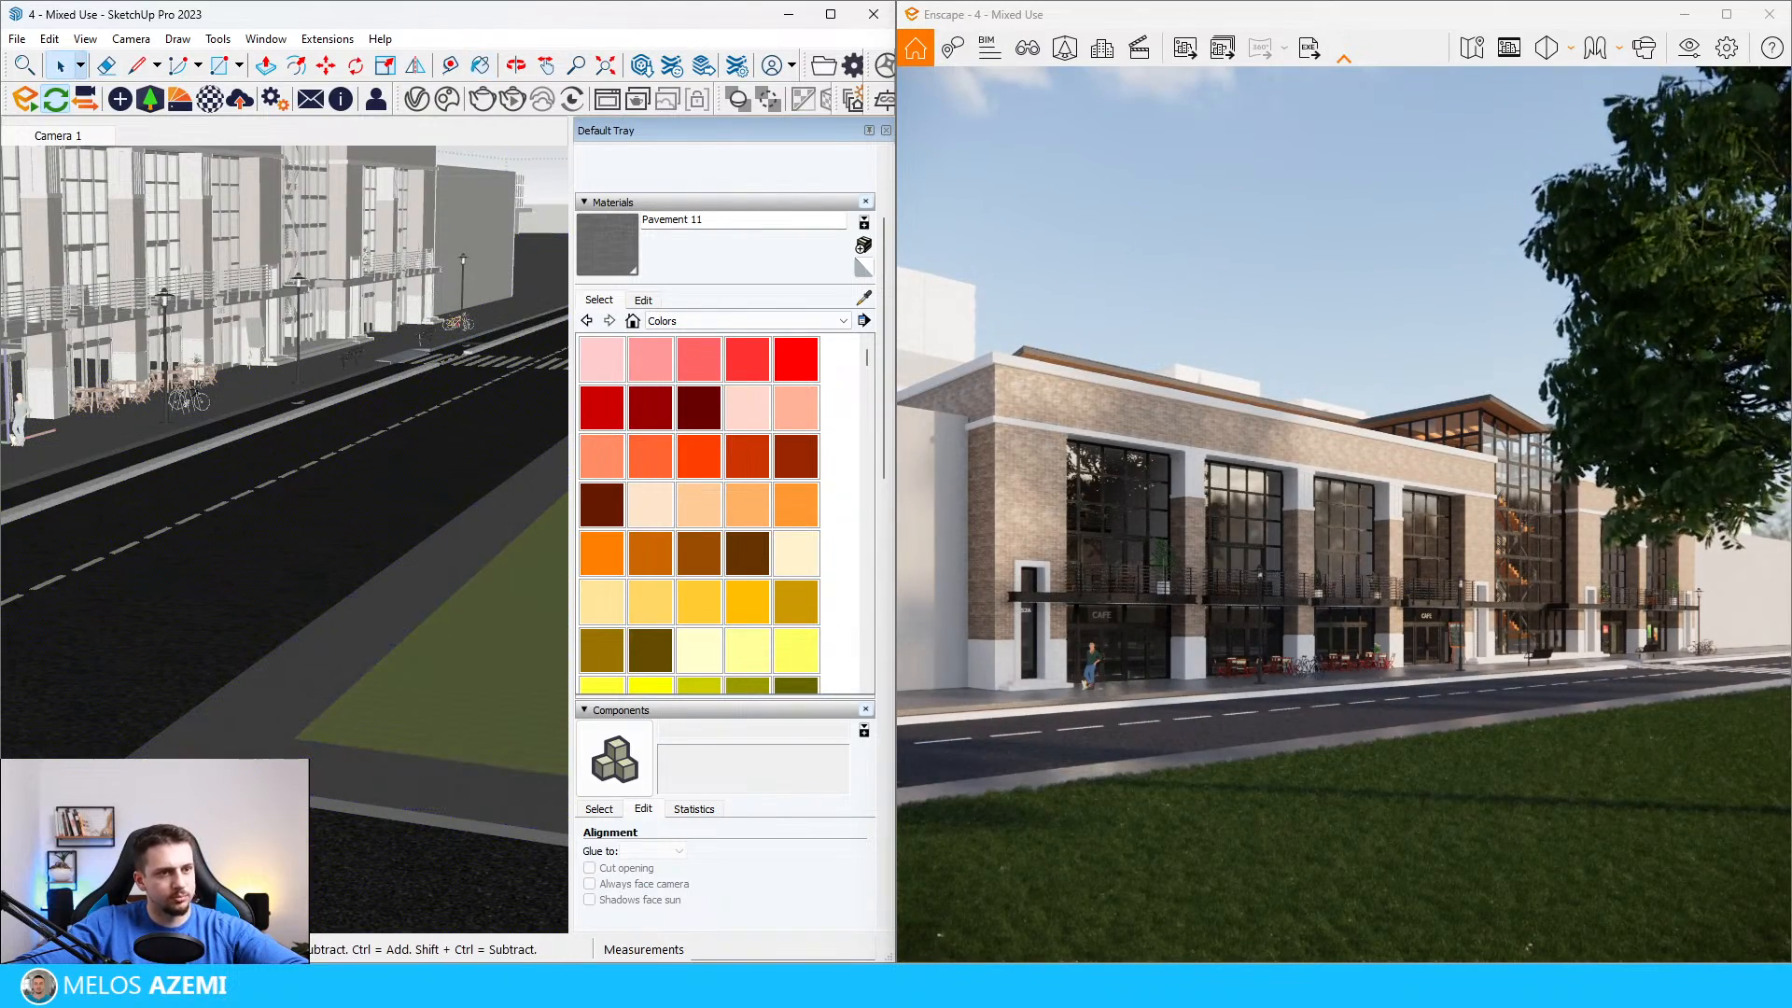
Step: Sample the concrete material from the light strip between the café-side asphalt and the road, and set its lightness to 76
scroll(196, 732, "down", 6)
scroll(187, 695, "up", 6)
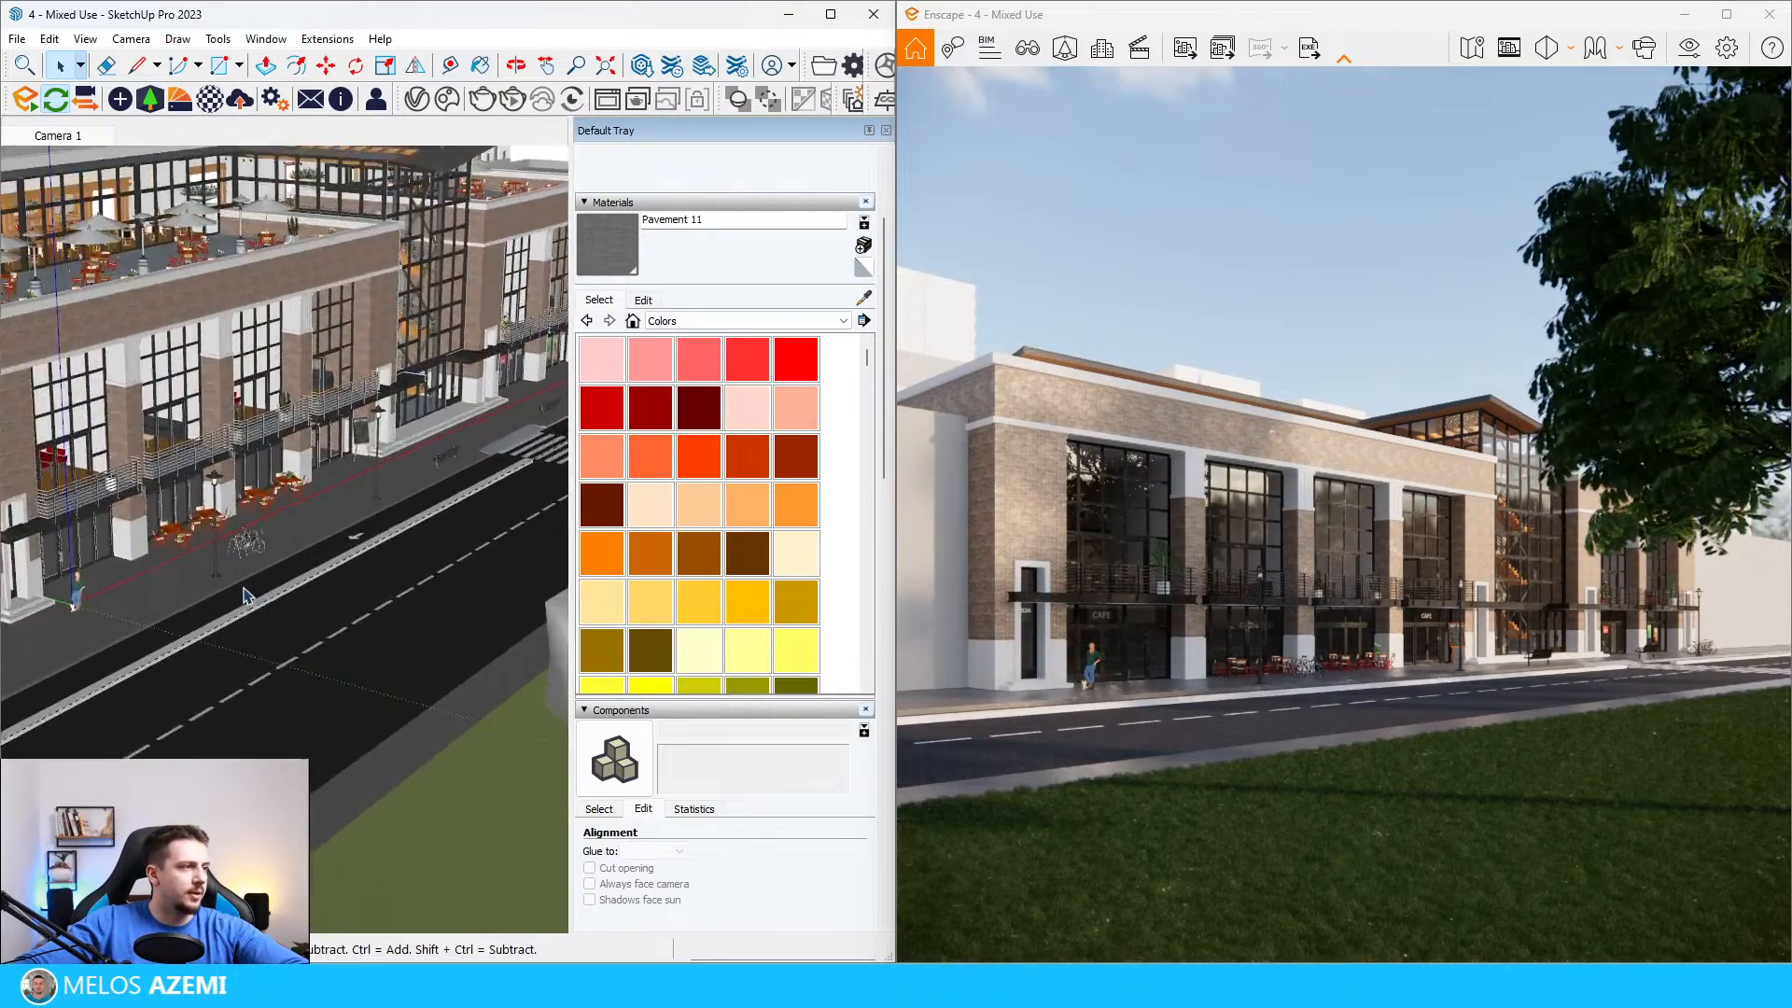
scroll(280, 658, "down", 3)
scroll(338, 702, "up", 8)
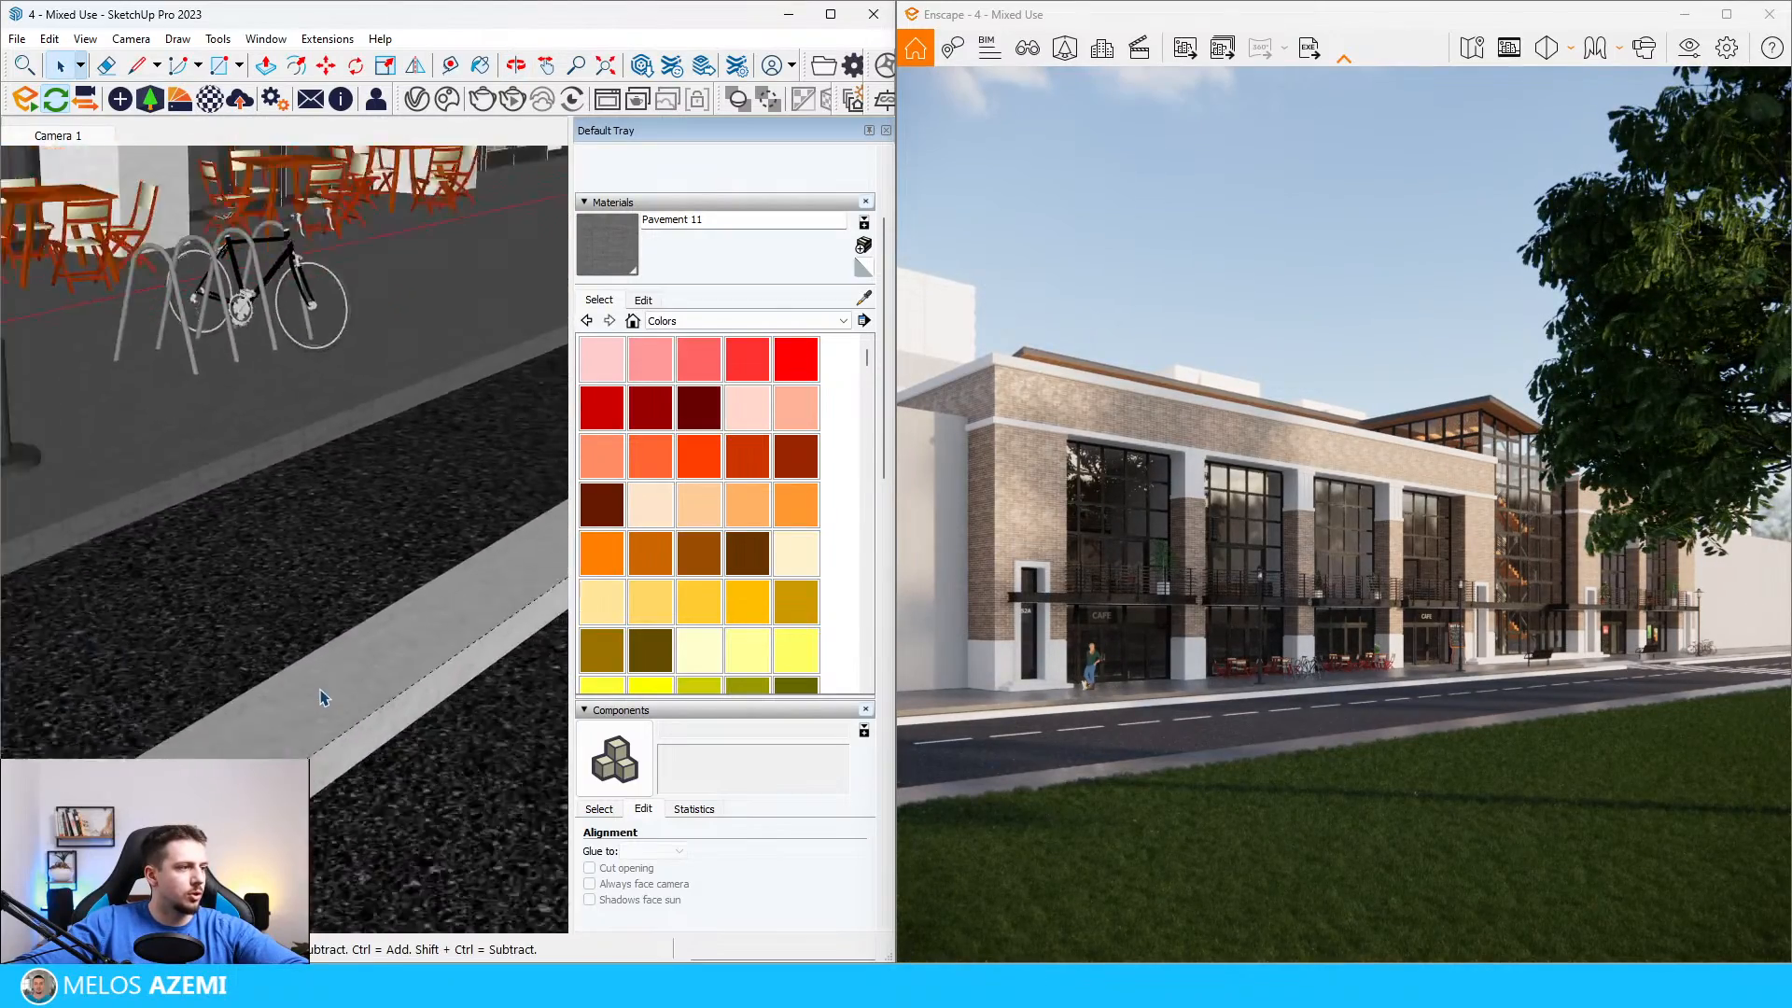
key("b")
left_click(427, 720, "alt")
left_click(644, 301)
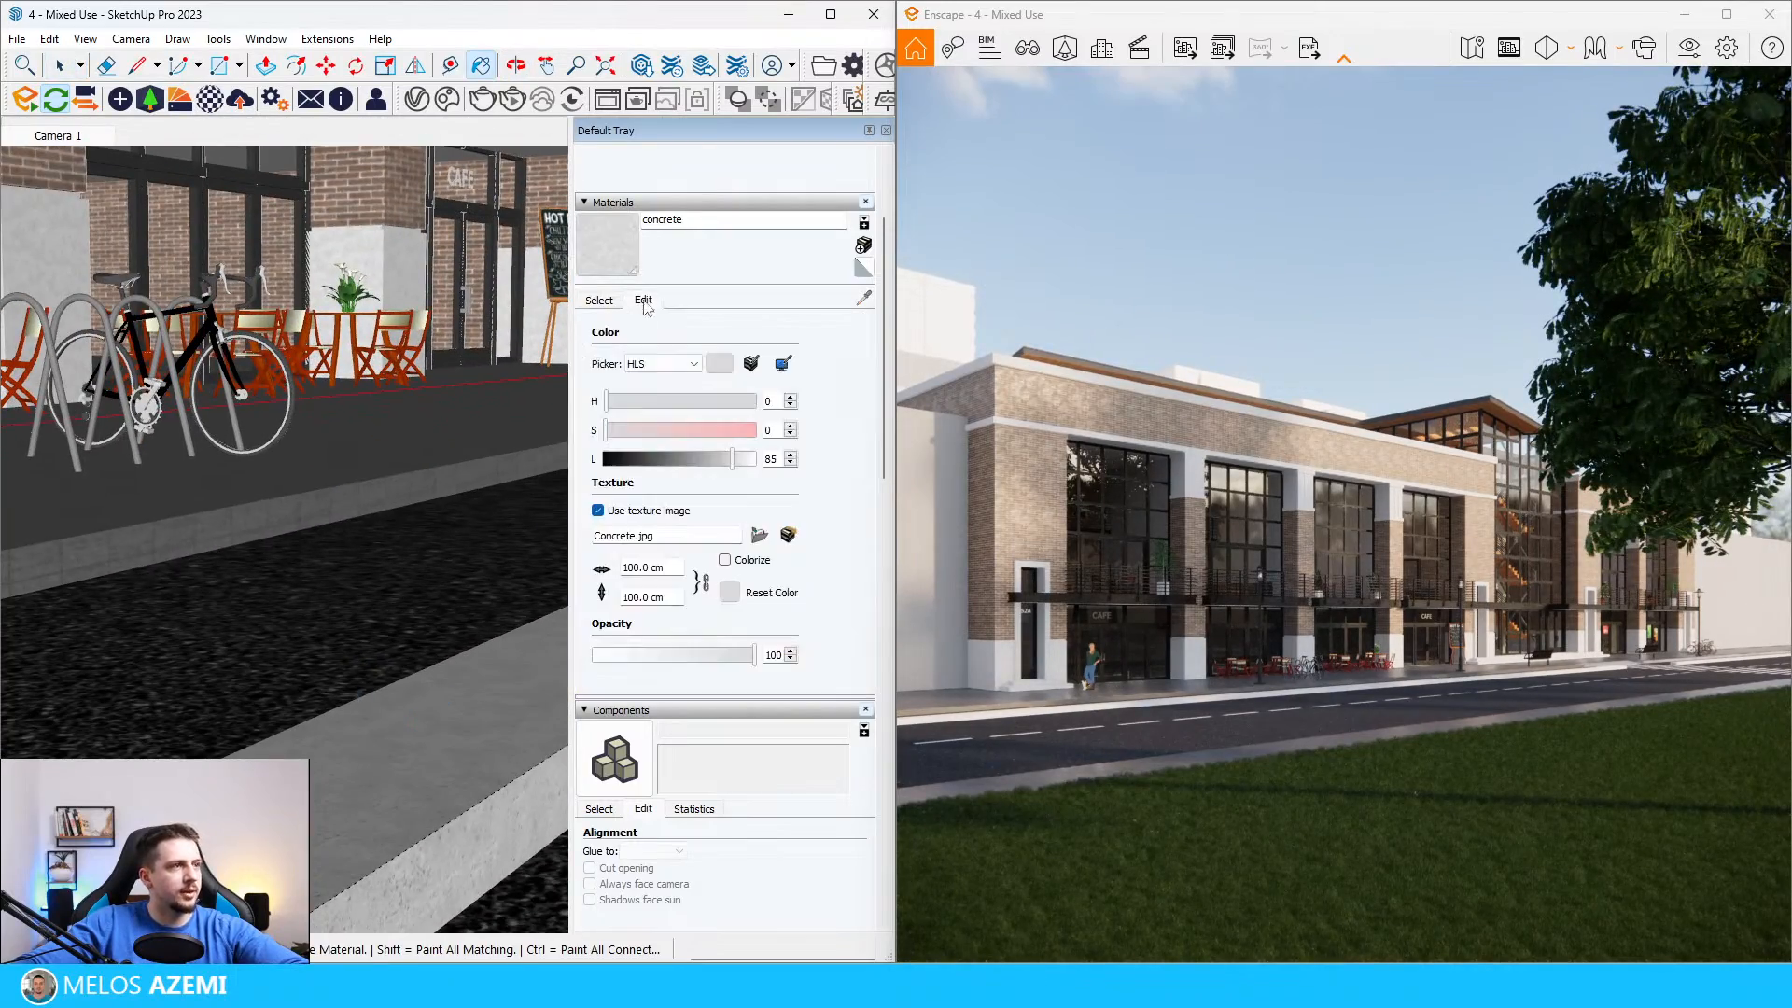
mouse_move(704, 470)
left_mouse_down()
mouse_move(680, 466)
mouse_move(725, 457)
left_mouse_up()
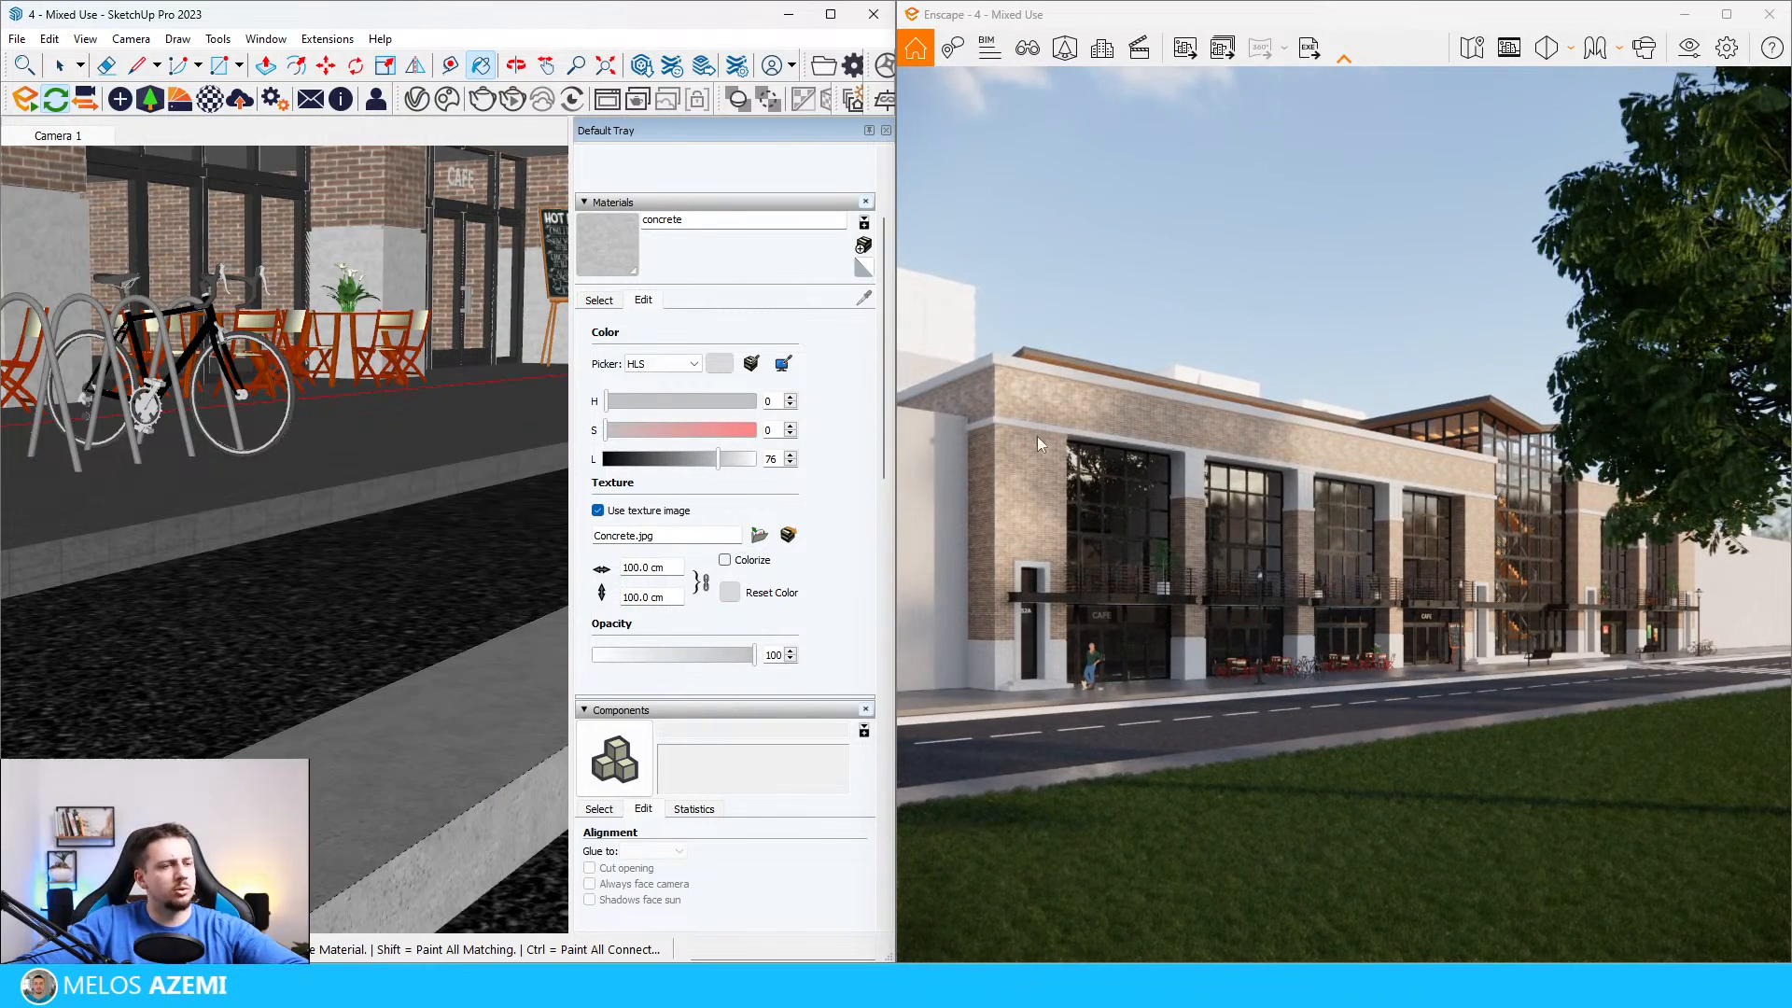
Step: Import the Concrete 04 material from the Concrete category of the Enscape Material Library and close the library
scroll(329, 690, "down", 5)
left_click(186, 103)
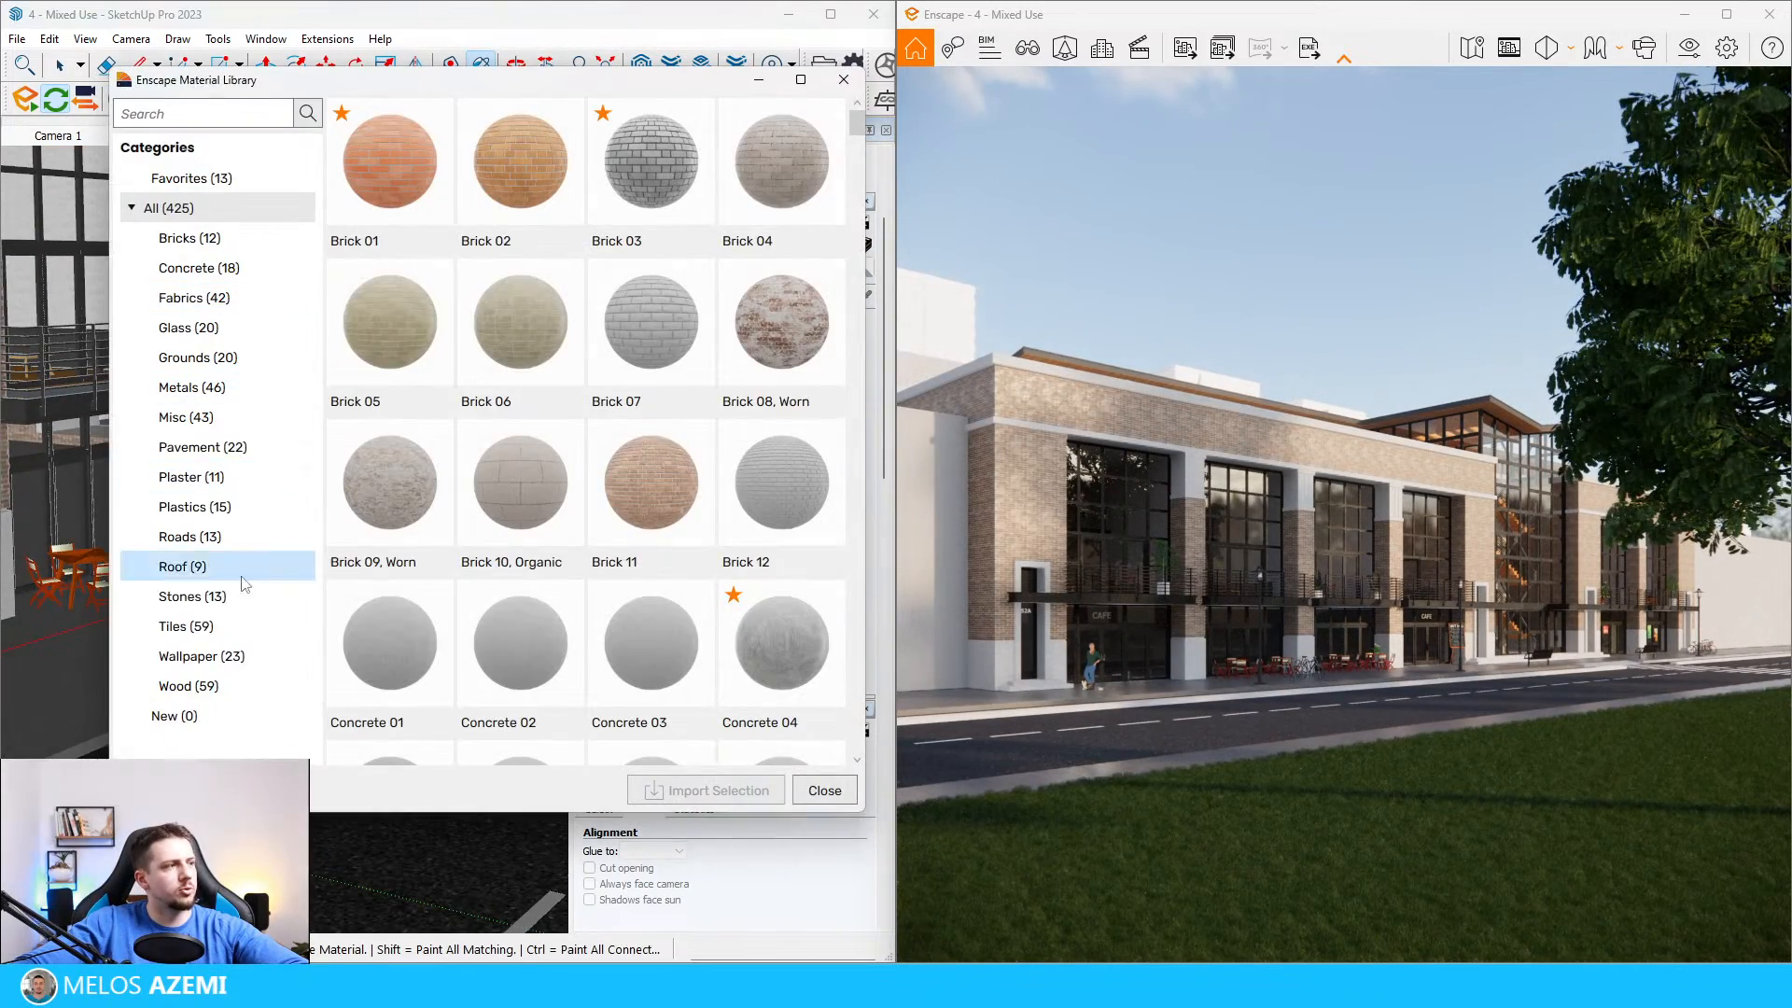
left_click(238, 270)
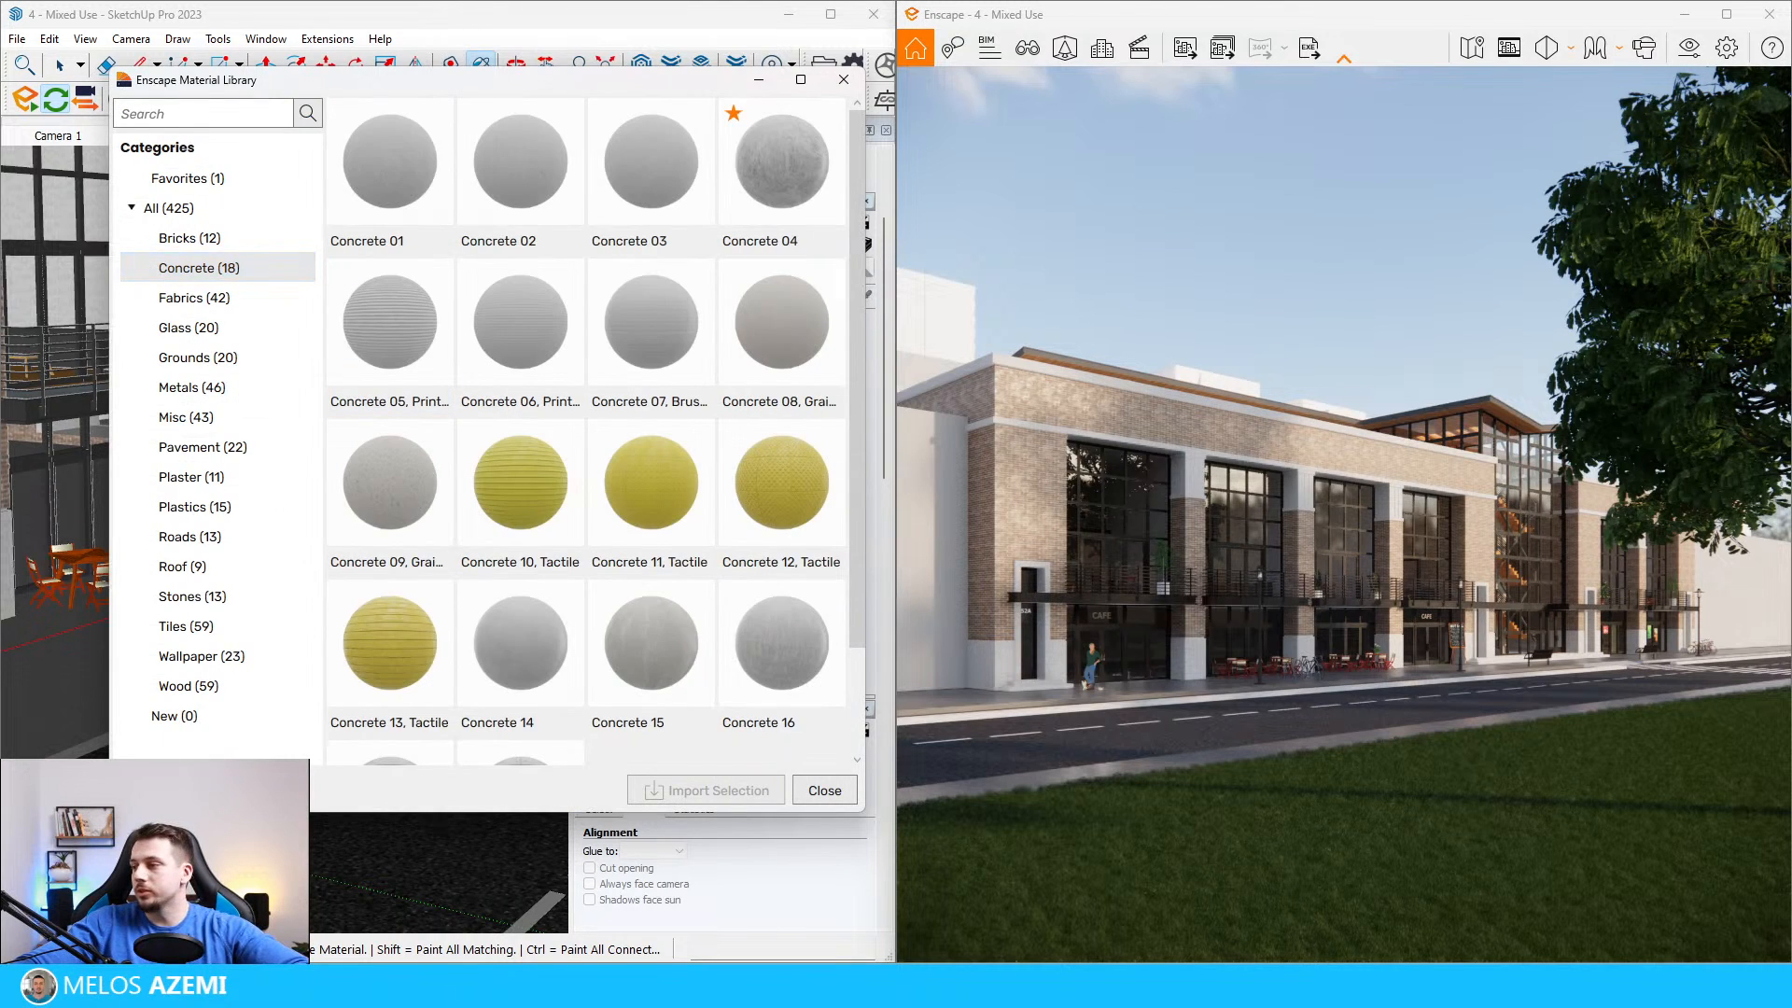
left_click(738, 168)
left_click(746, 790)
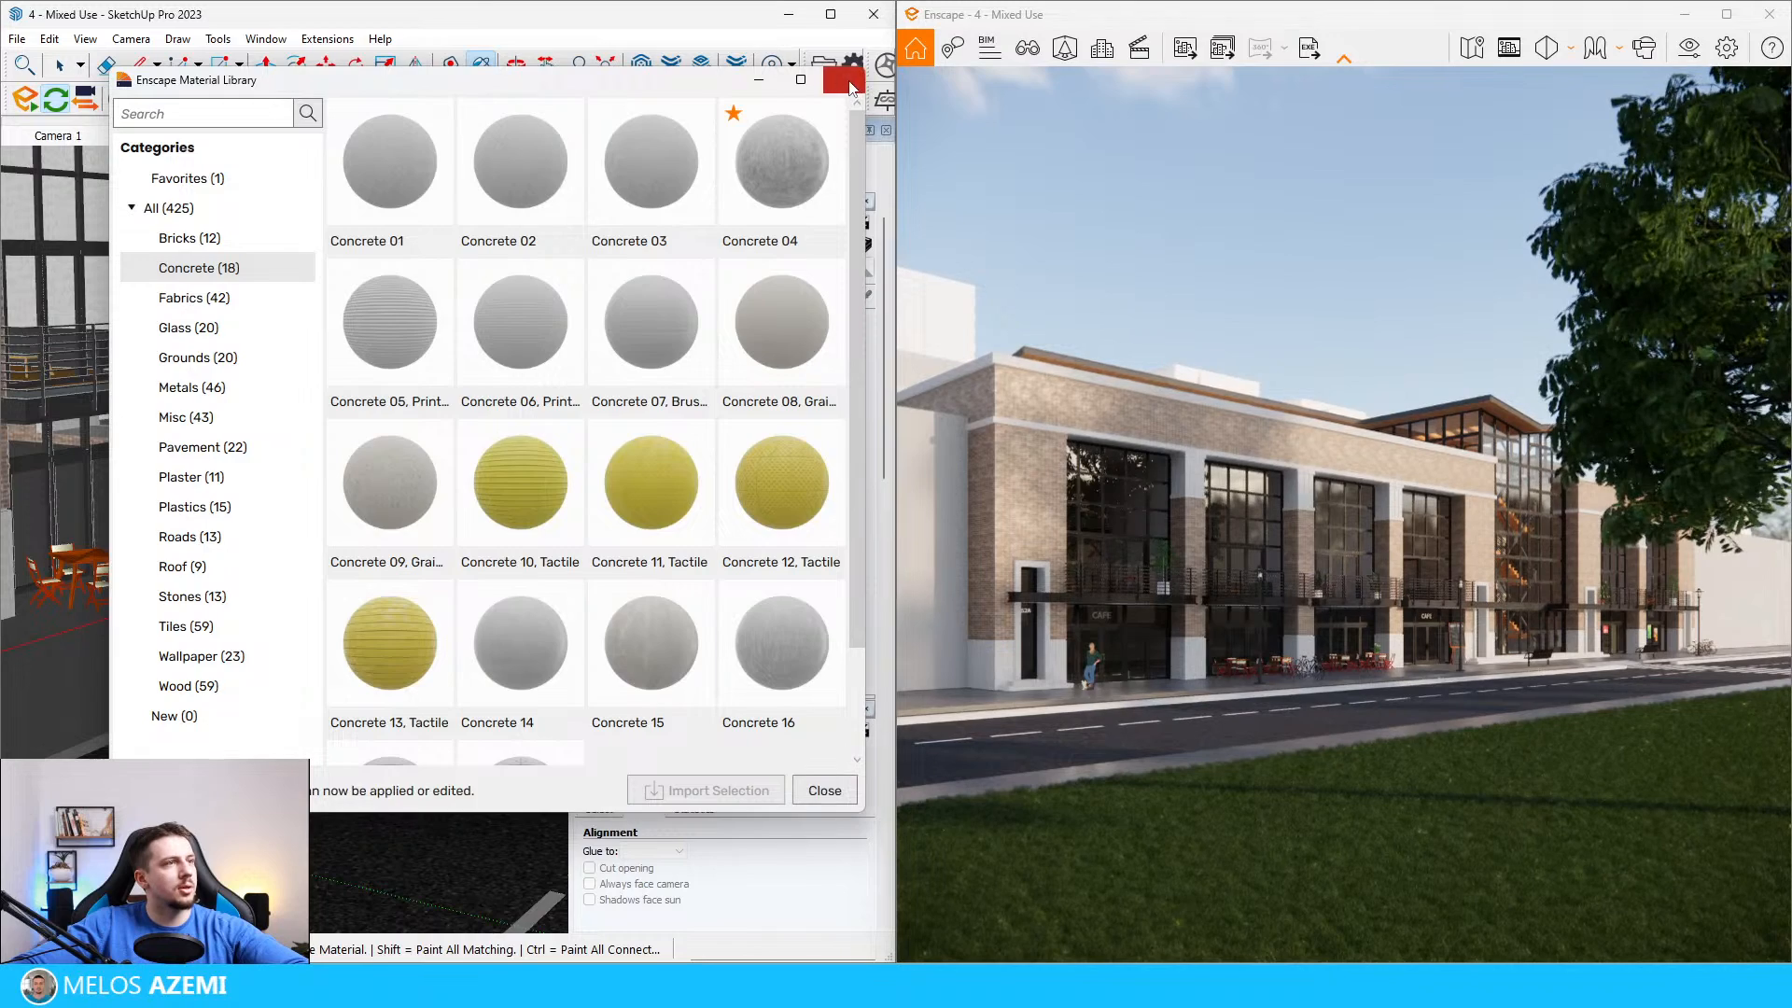
left_click(850, 82)
Step: Paint the light strip along the road in front of the café with Concrete 04 and leave the editing context
key("space")
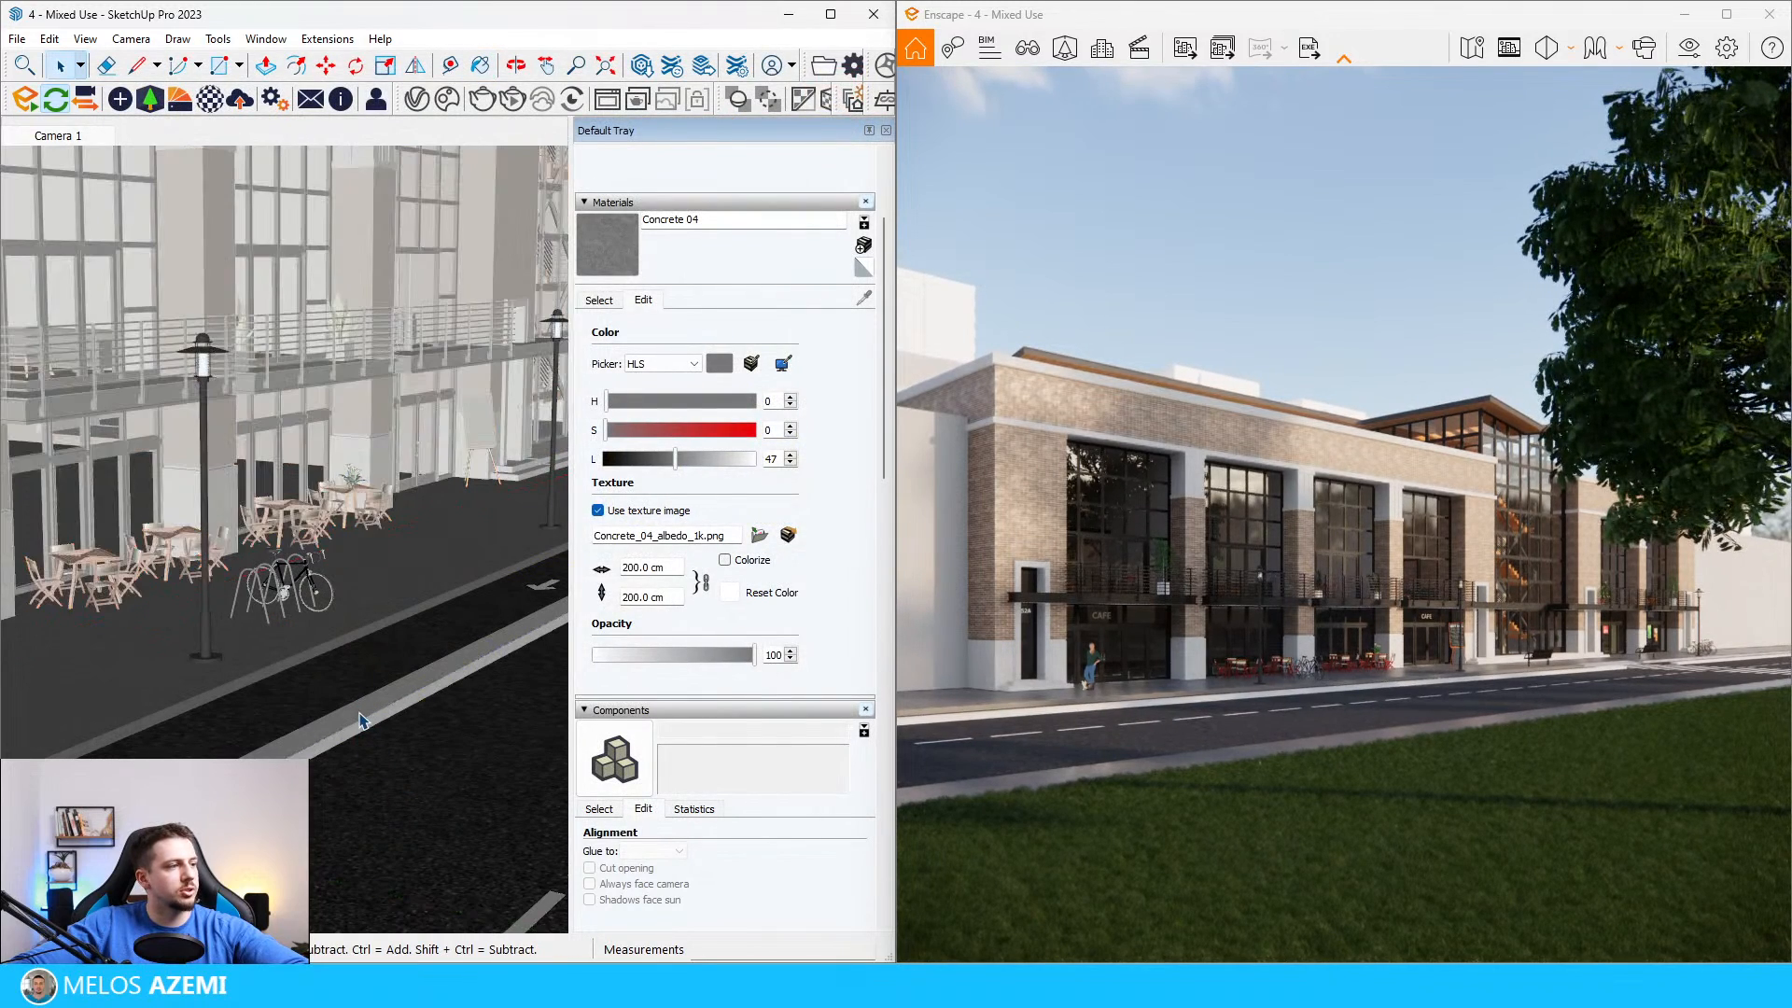
double_click(376, 713)
left_click(387, 704)
key("b")
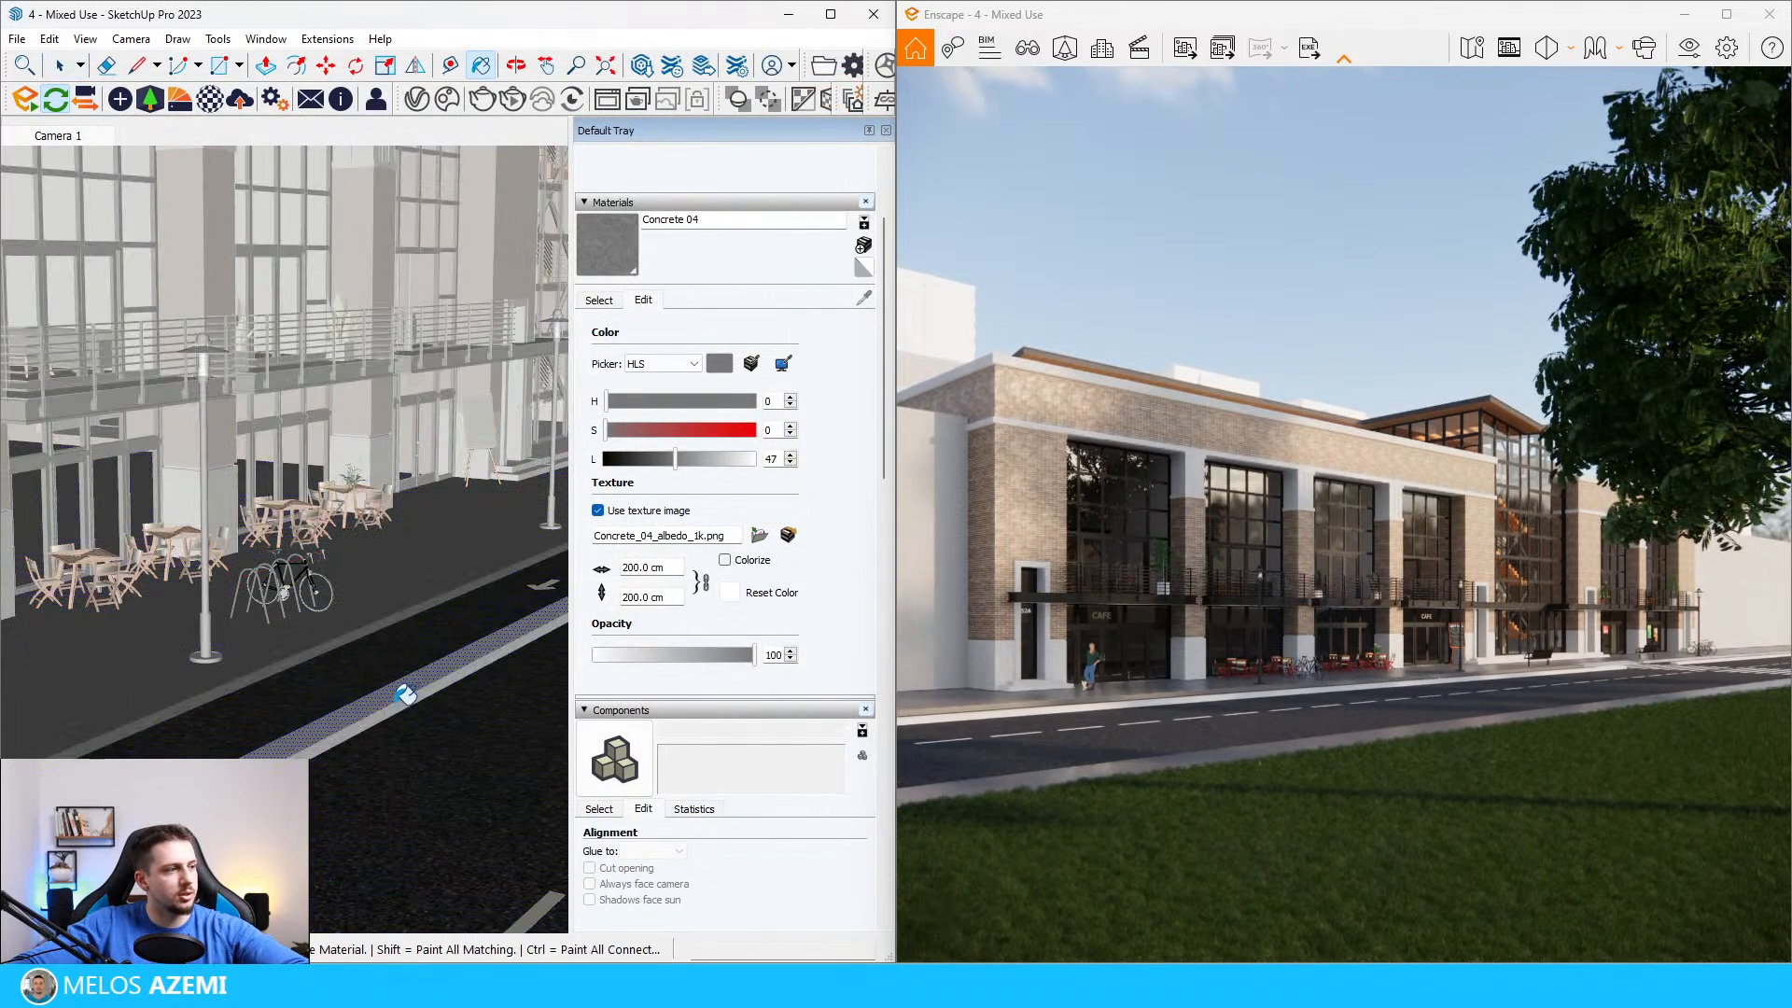
left_click(397, 702)
key("space")
key("Escape")
key("Escape")
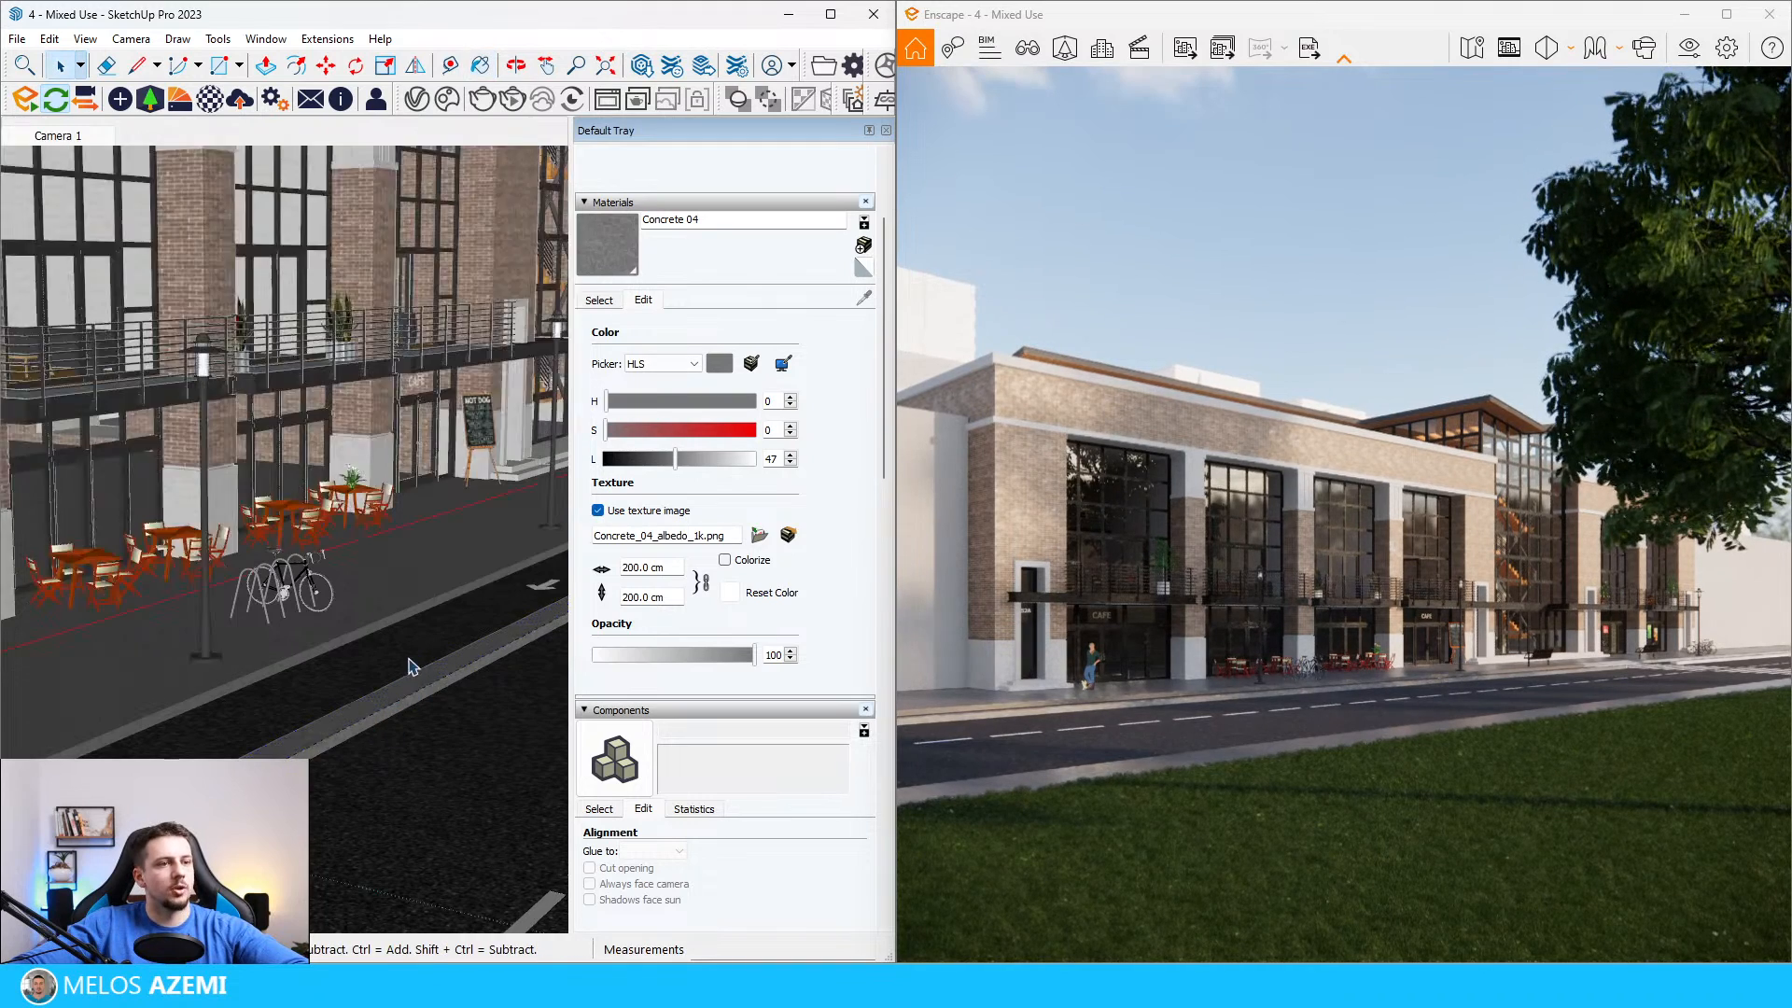
Step: Save the model
scroll(407, 665, "down", 3)
key("alt+f")
key("Down")
key("Down")
key("Down")
key("Return")
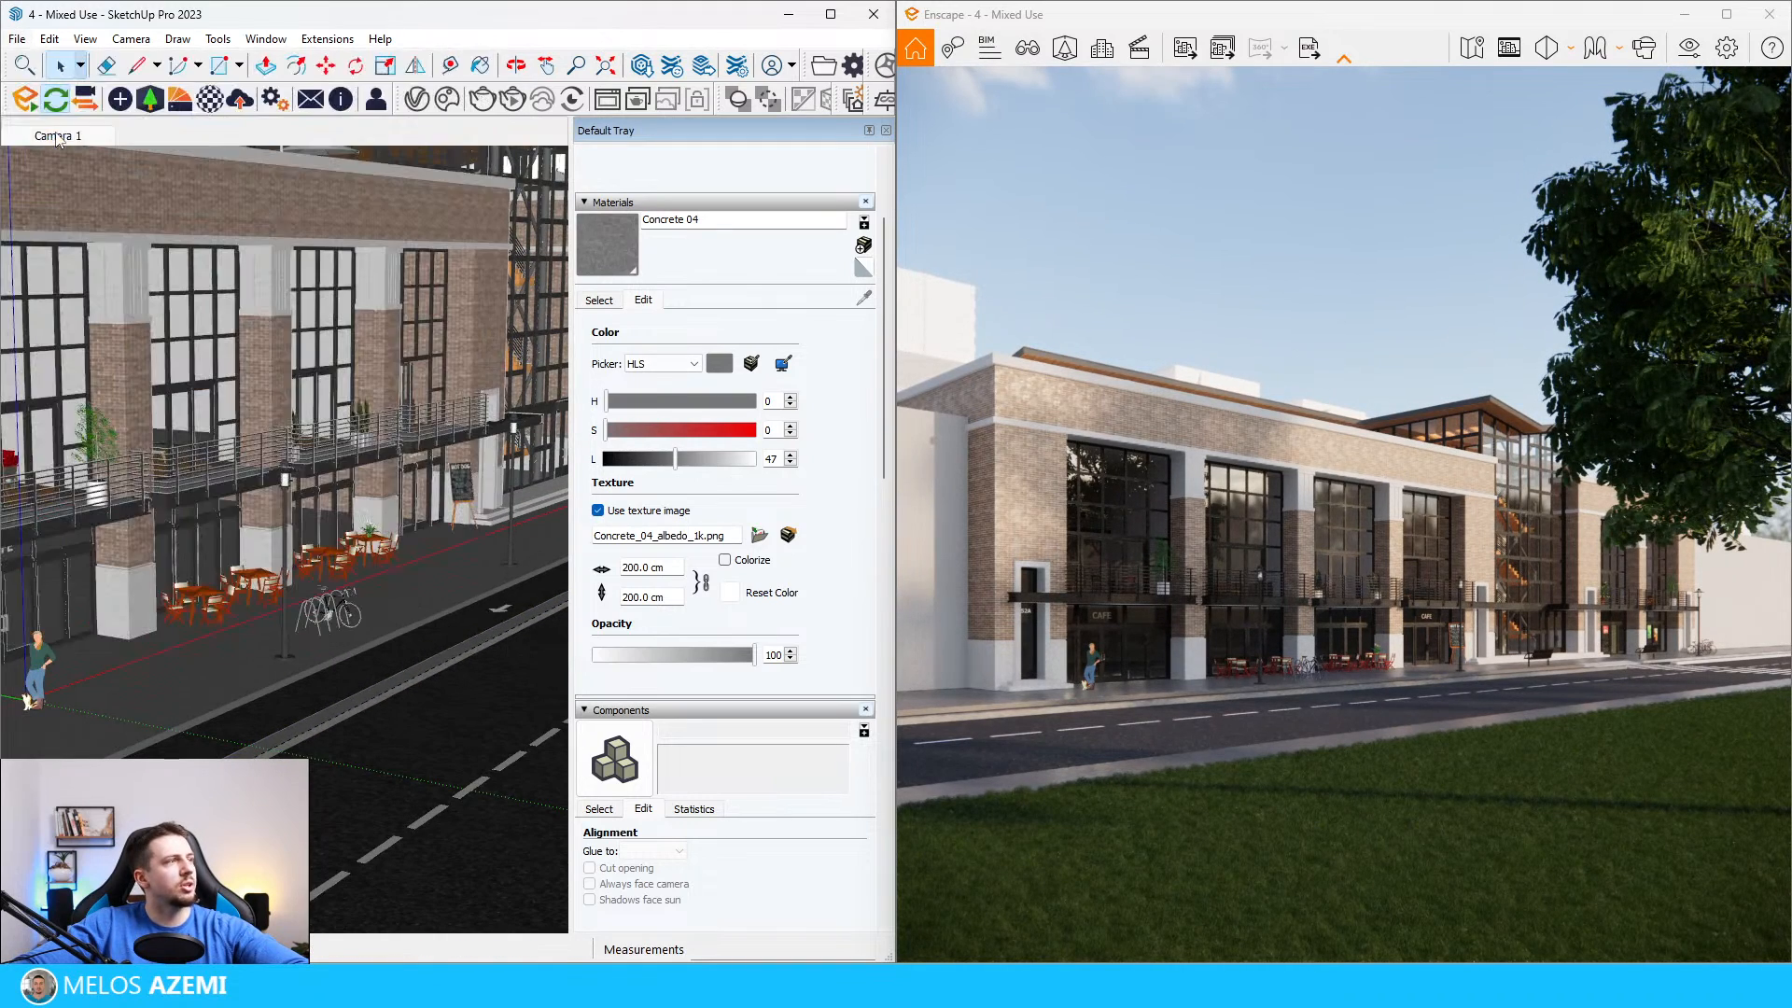
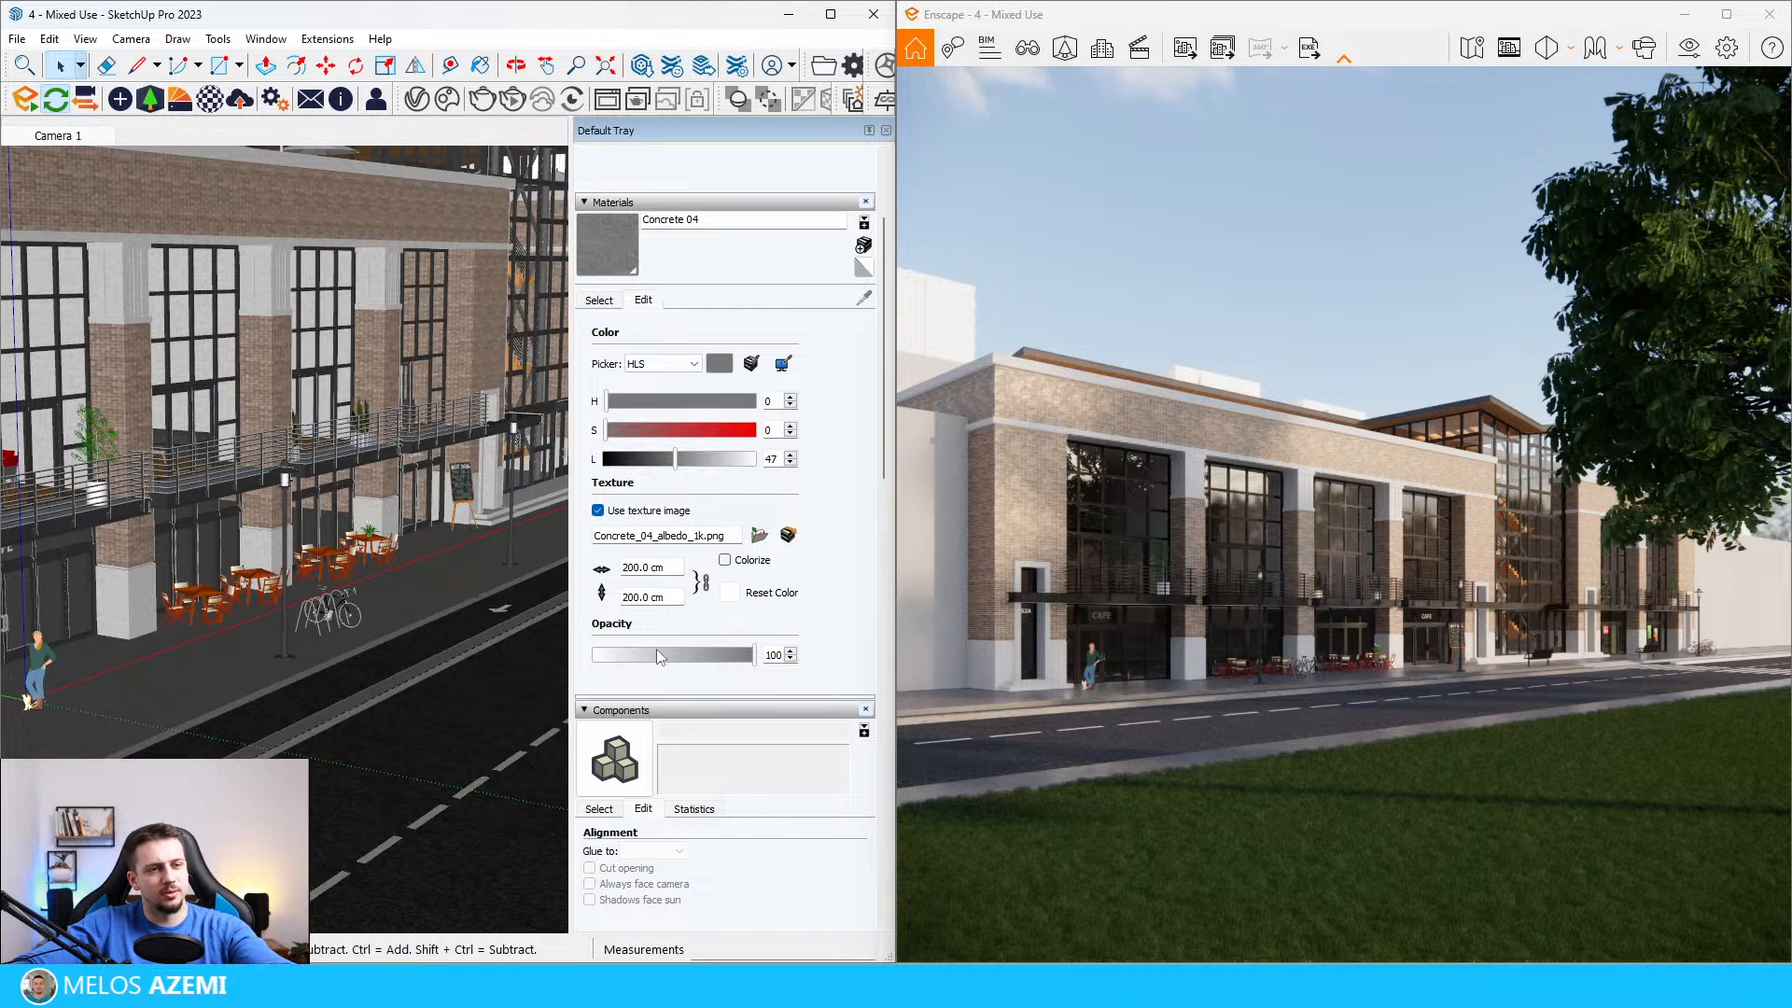
Step: Place the high-rise tower from the Street Props category of the Enscape Asset Library behind the mixed-use building
scroll(314, 616, "down", 6)
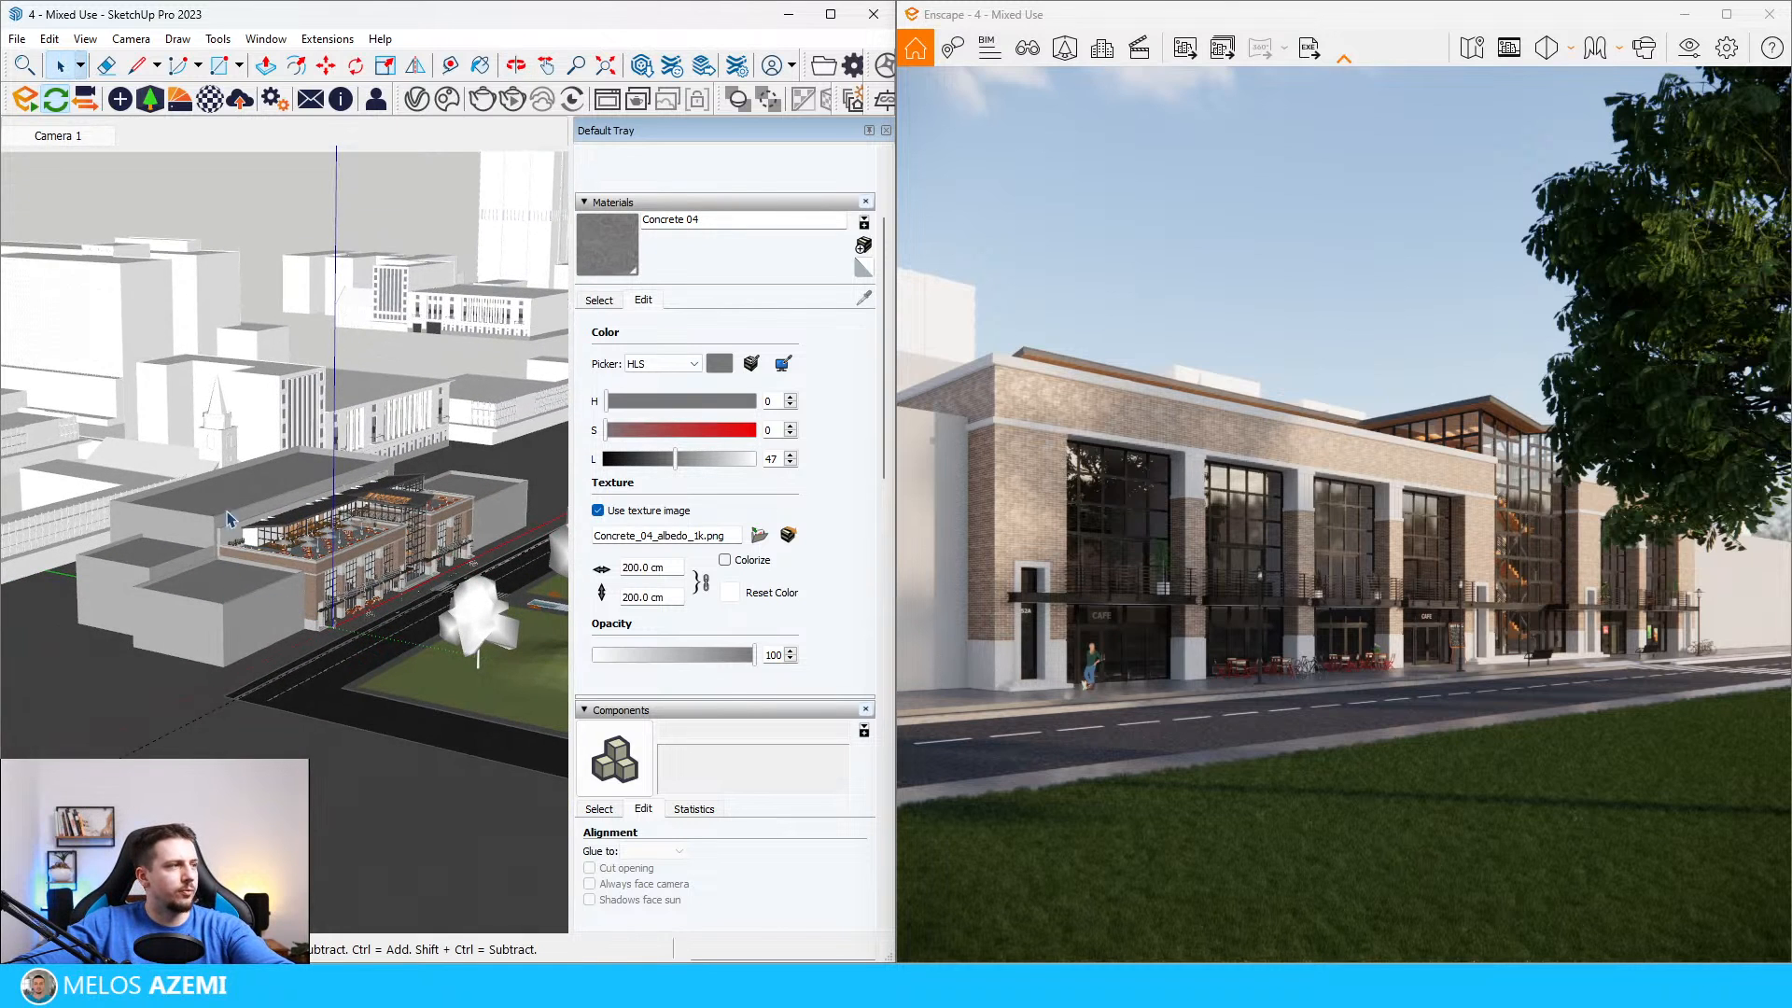
left_click(152, 100)
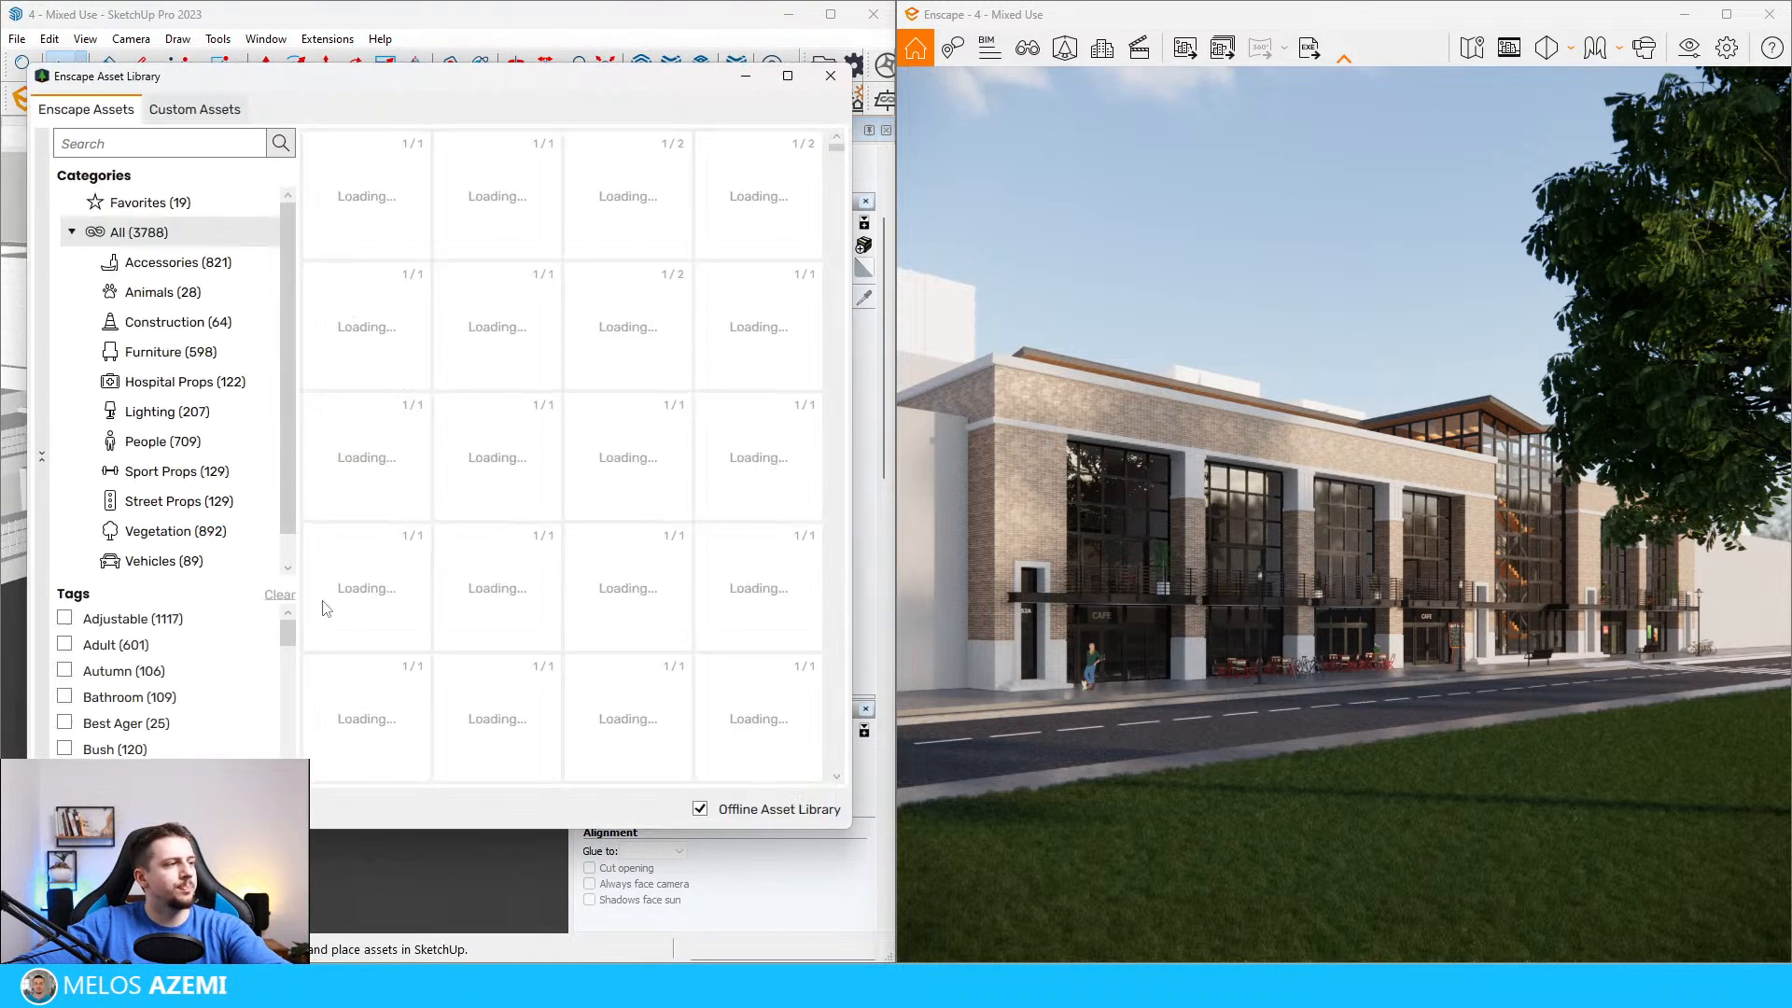
left_click(195, 503)
scroll(641, 423, "down", 15)
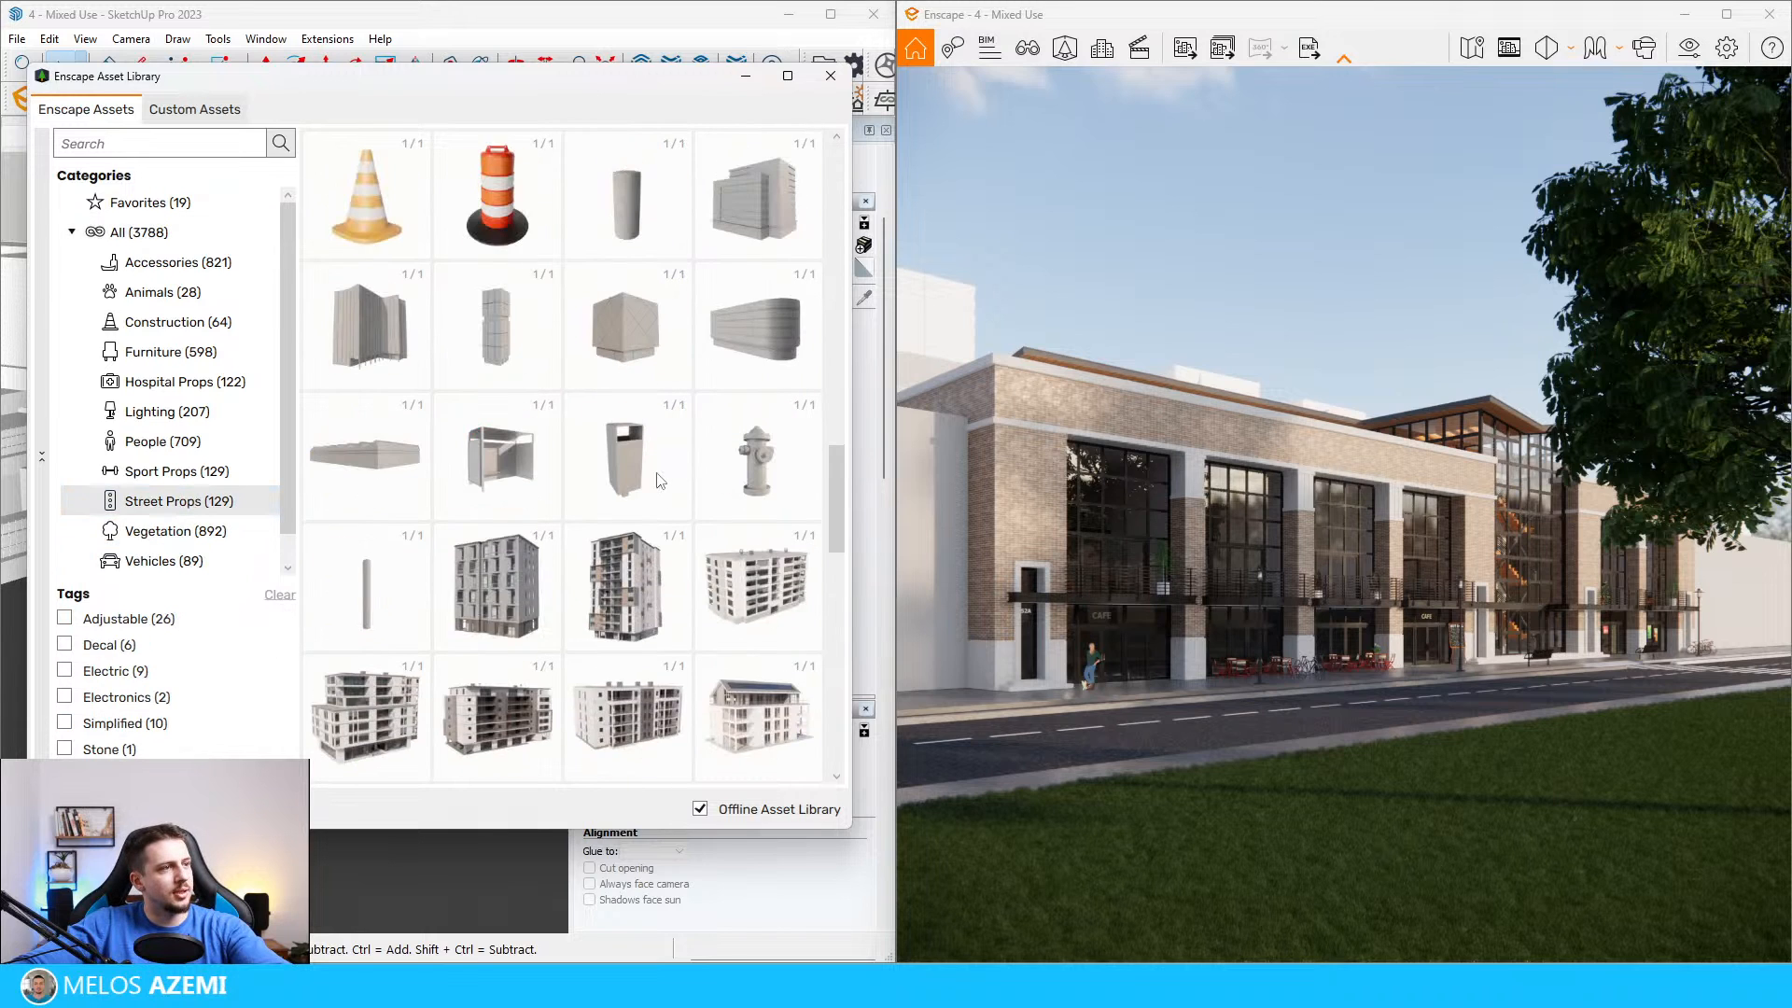
scroll(726, 695, "down", 6)
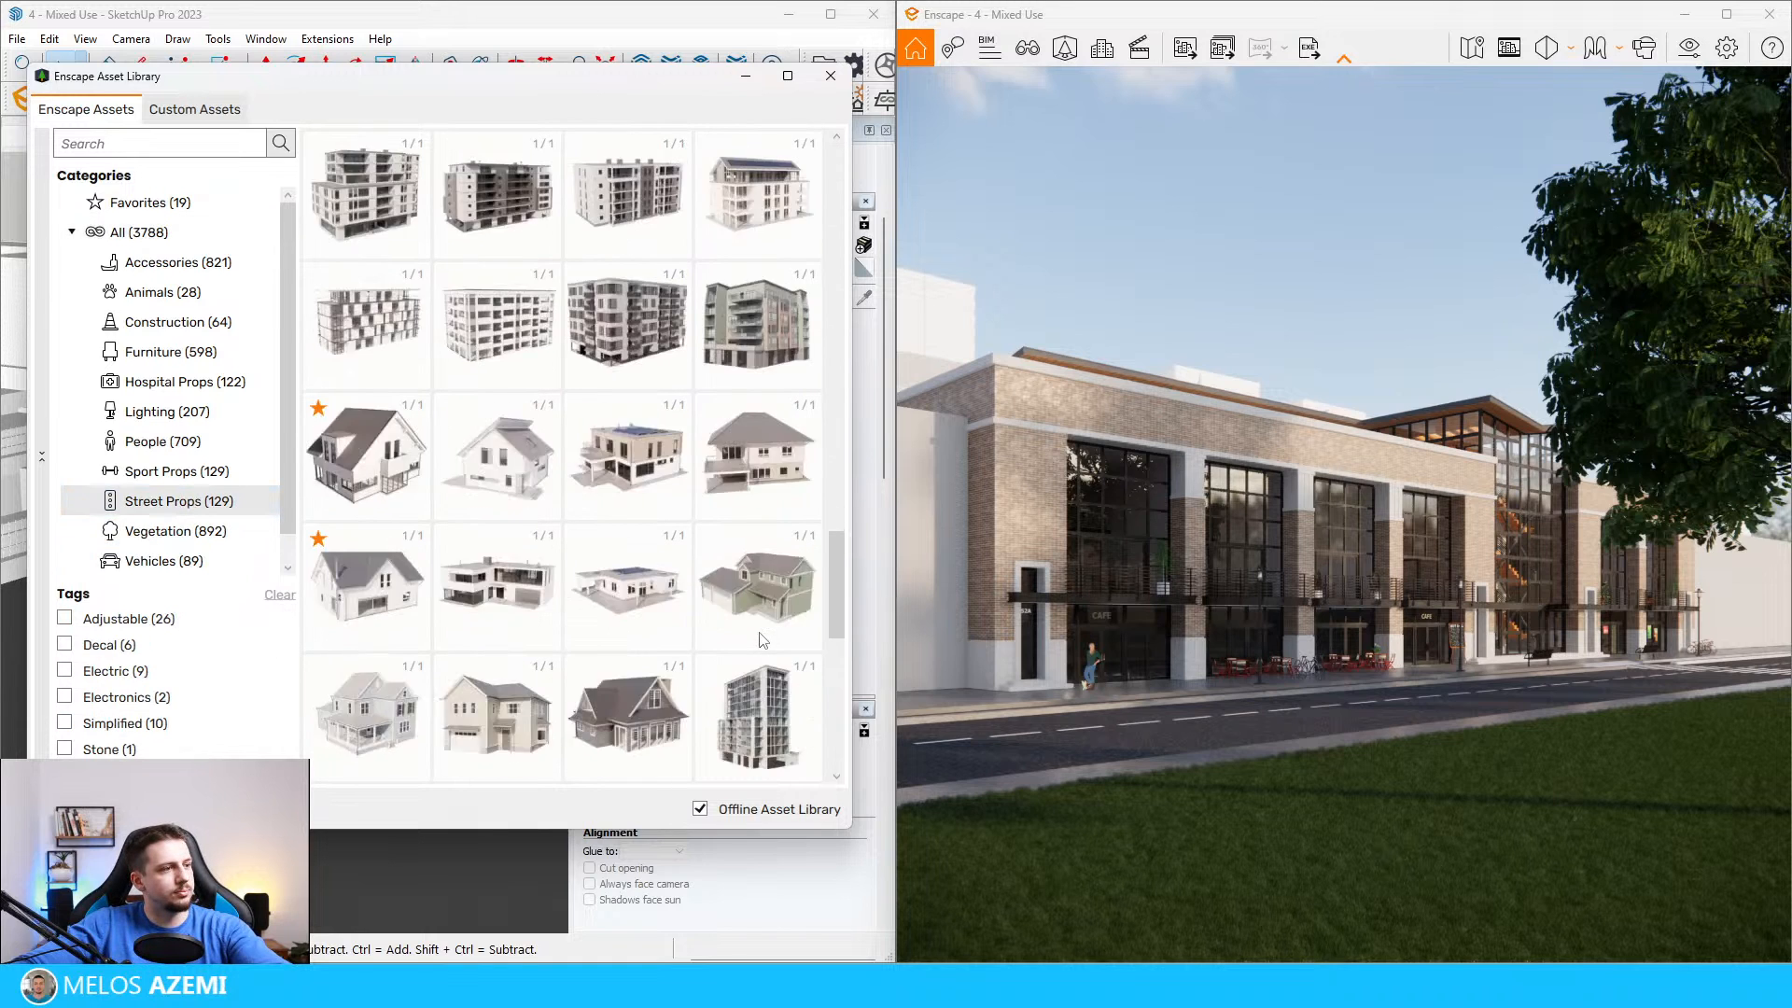
scroll(574, 714, "down", 3)
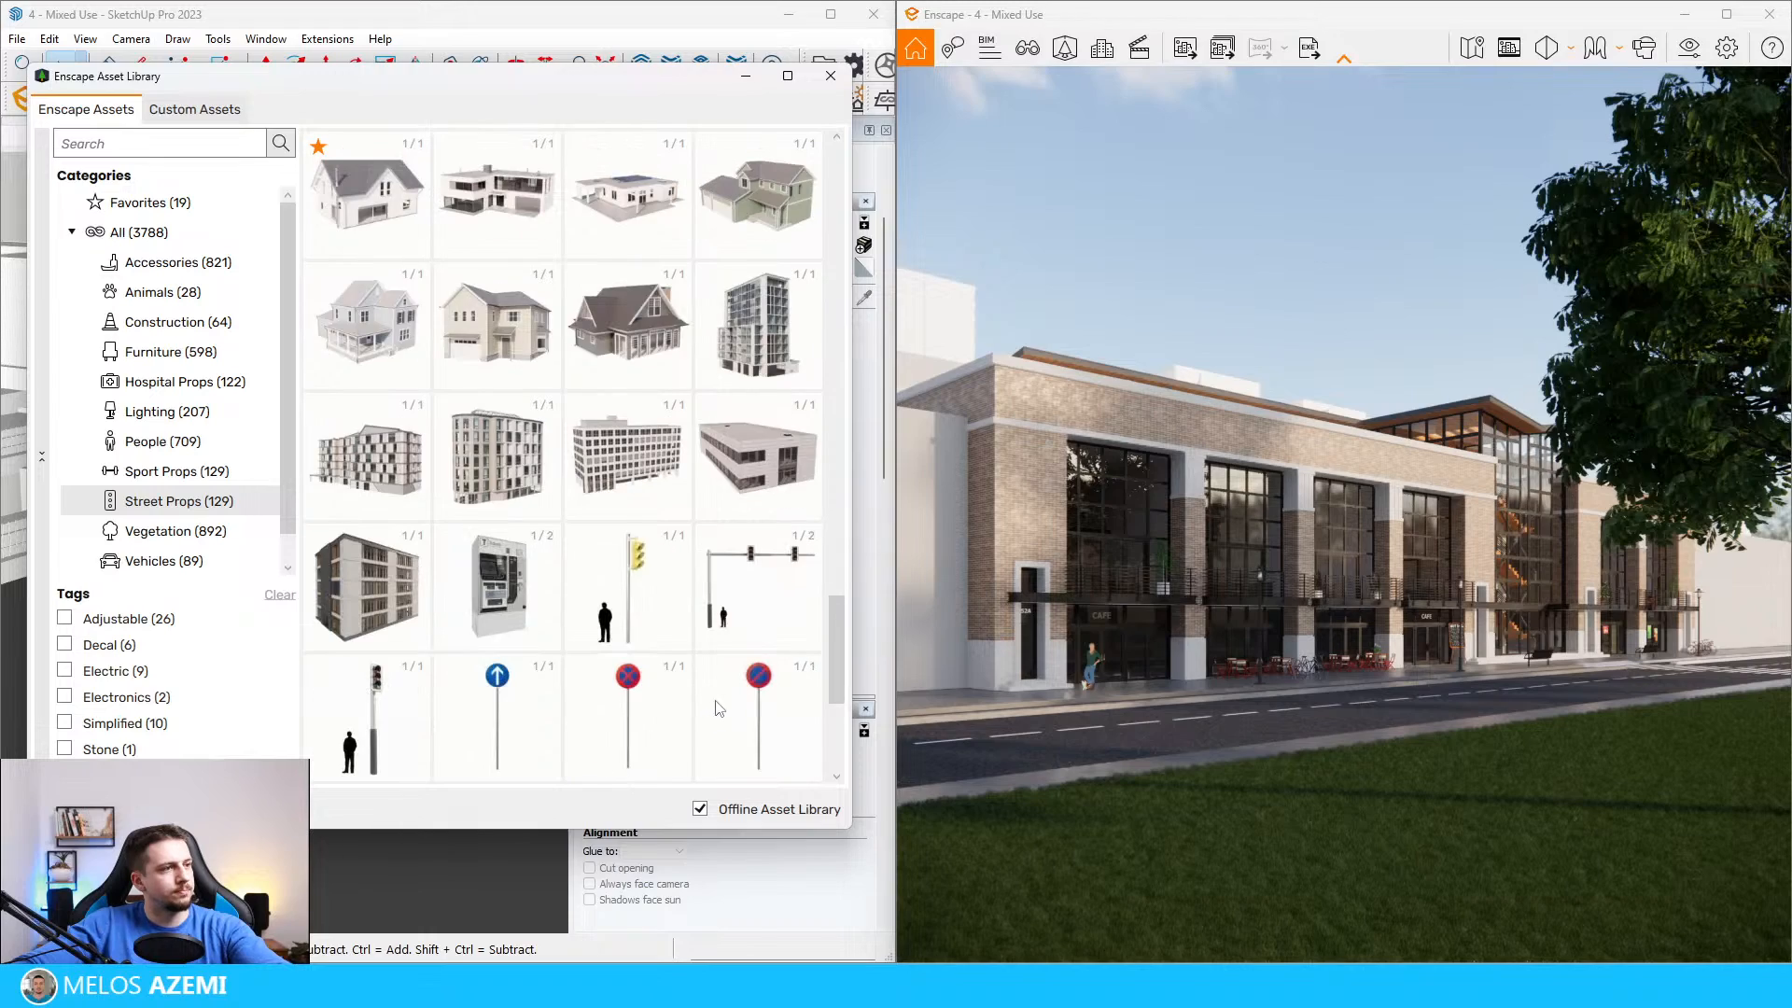
left_click(758, 351)
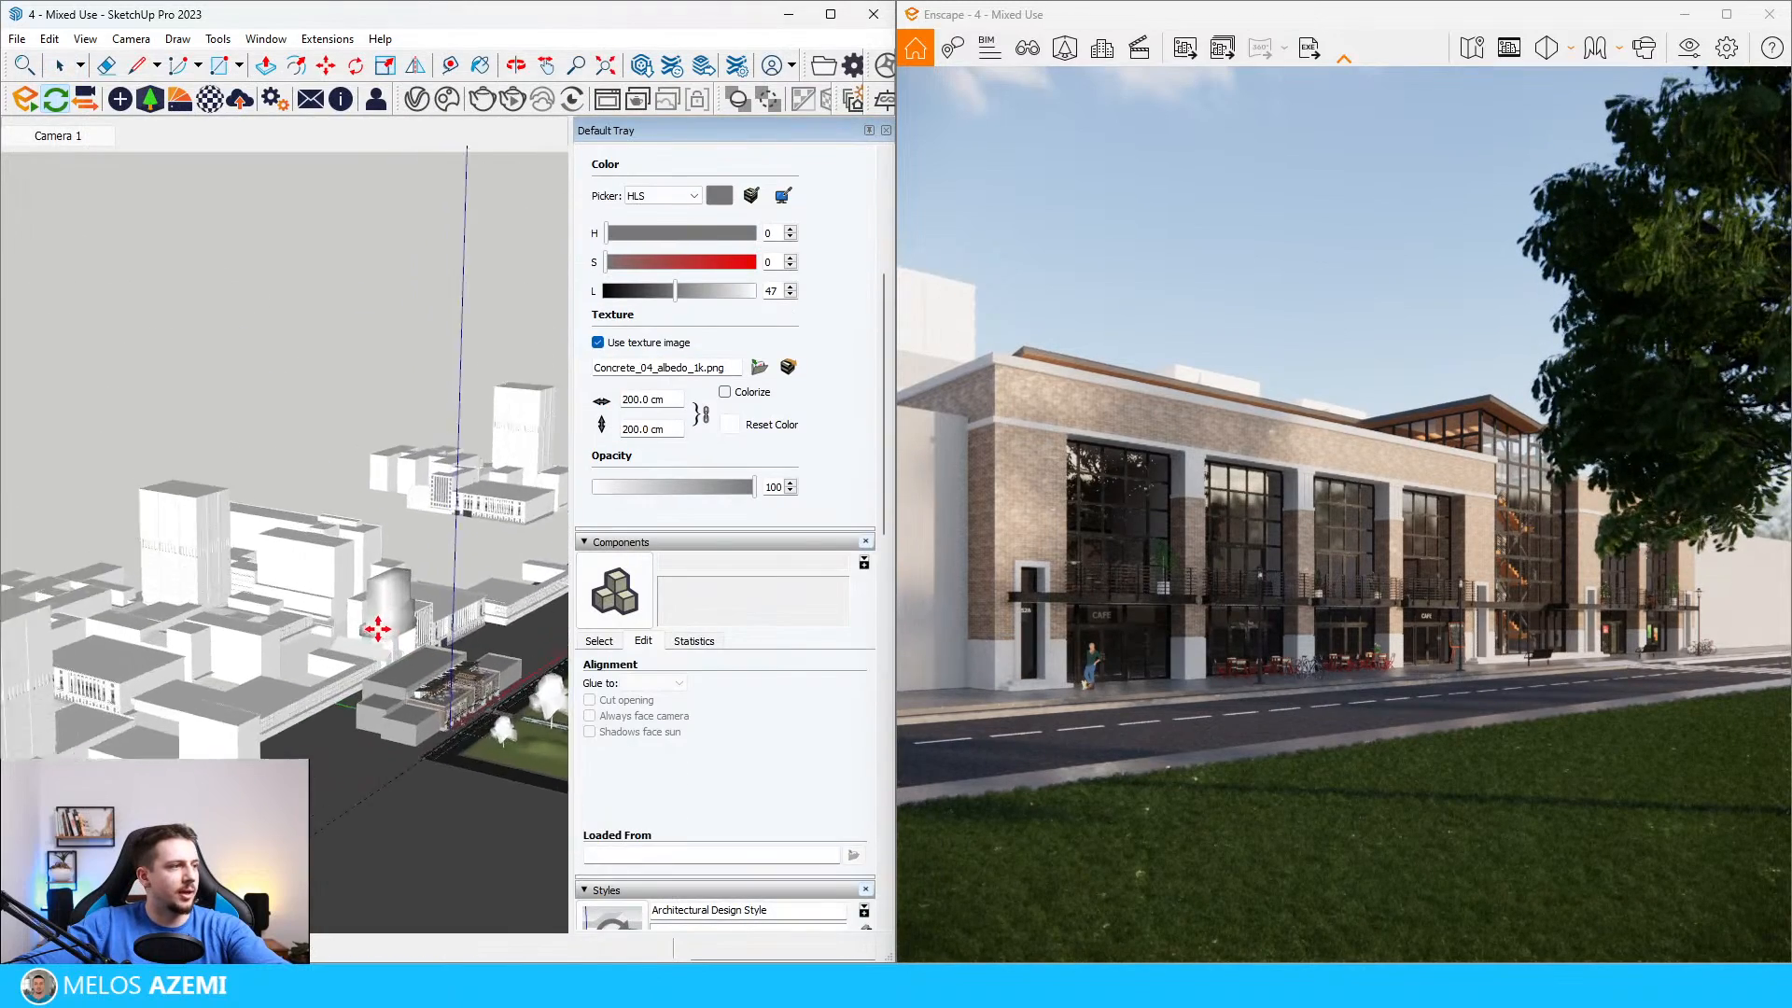
scroll(303, 684, "up", 5)
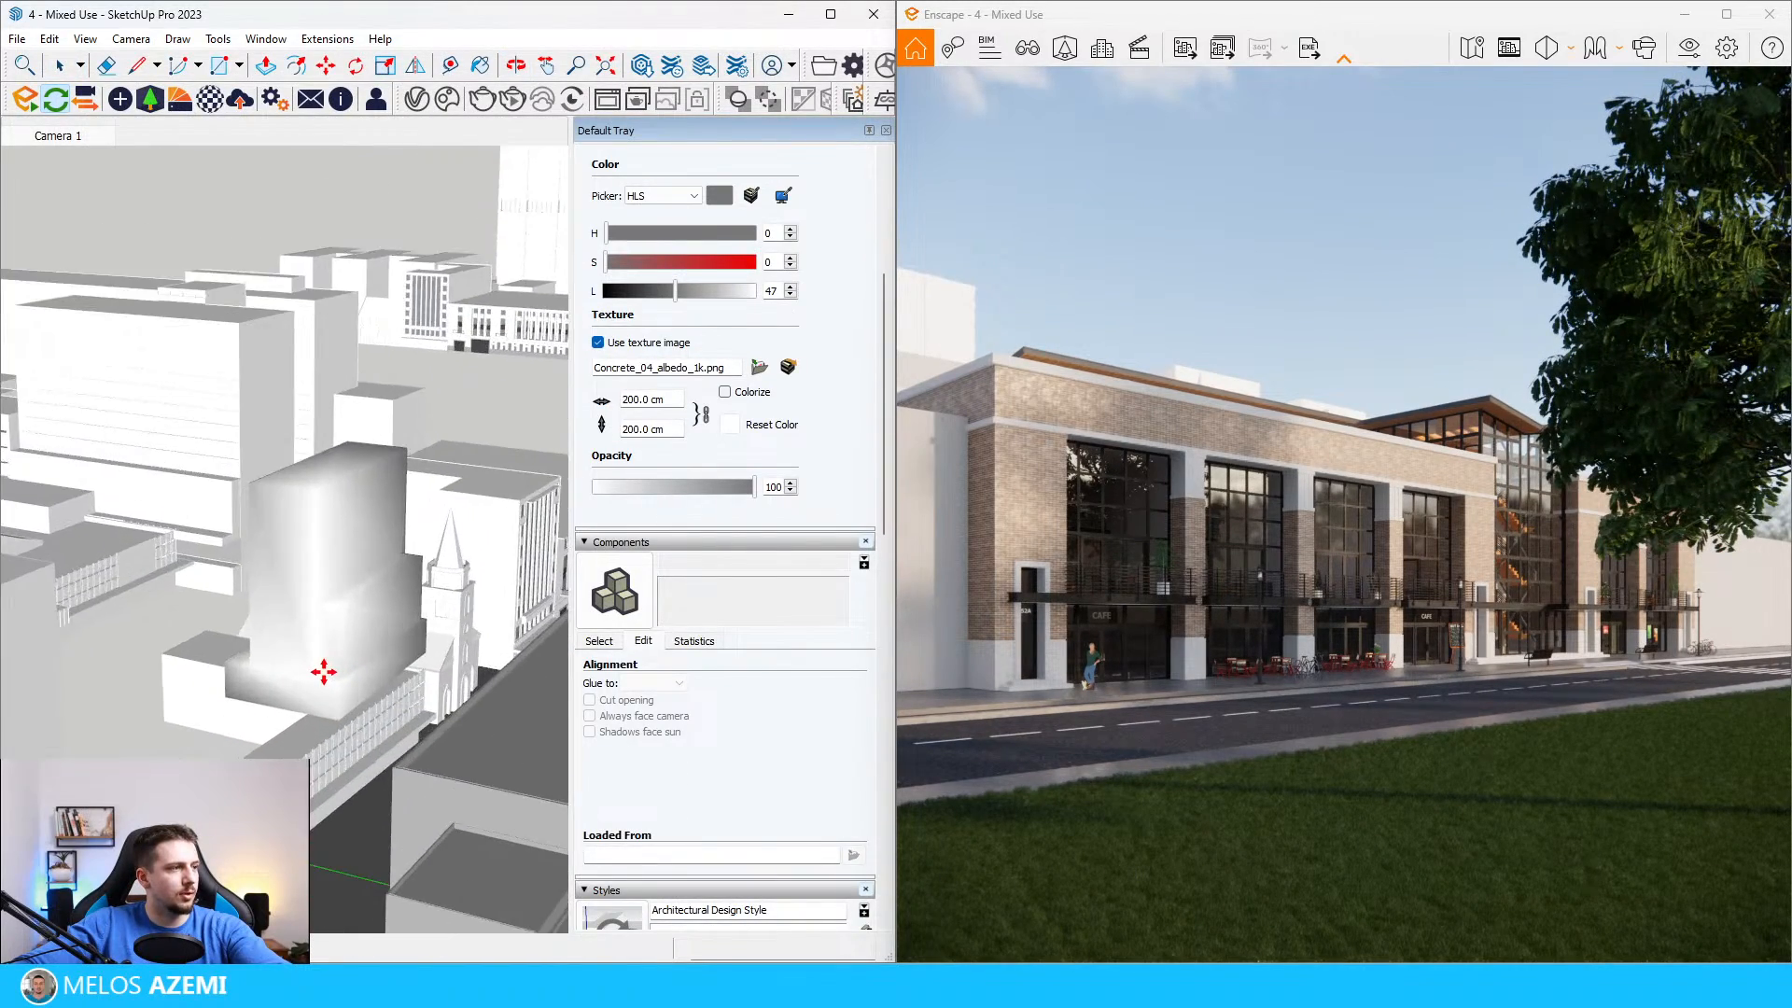
scroll(331, 551, "down", 3)
left_click(345, 495)
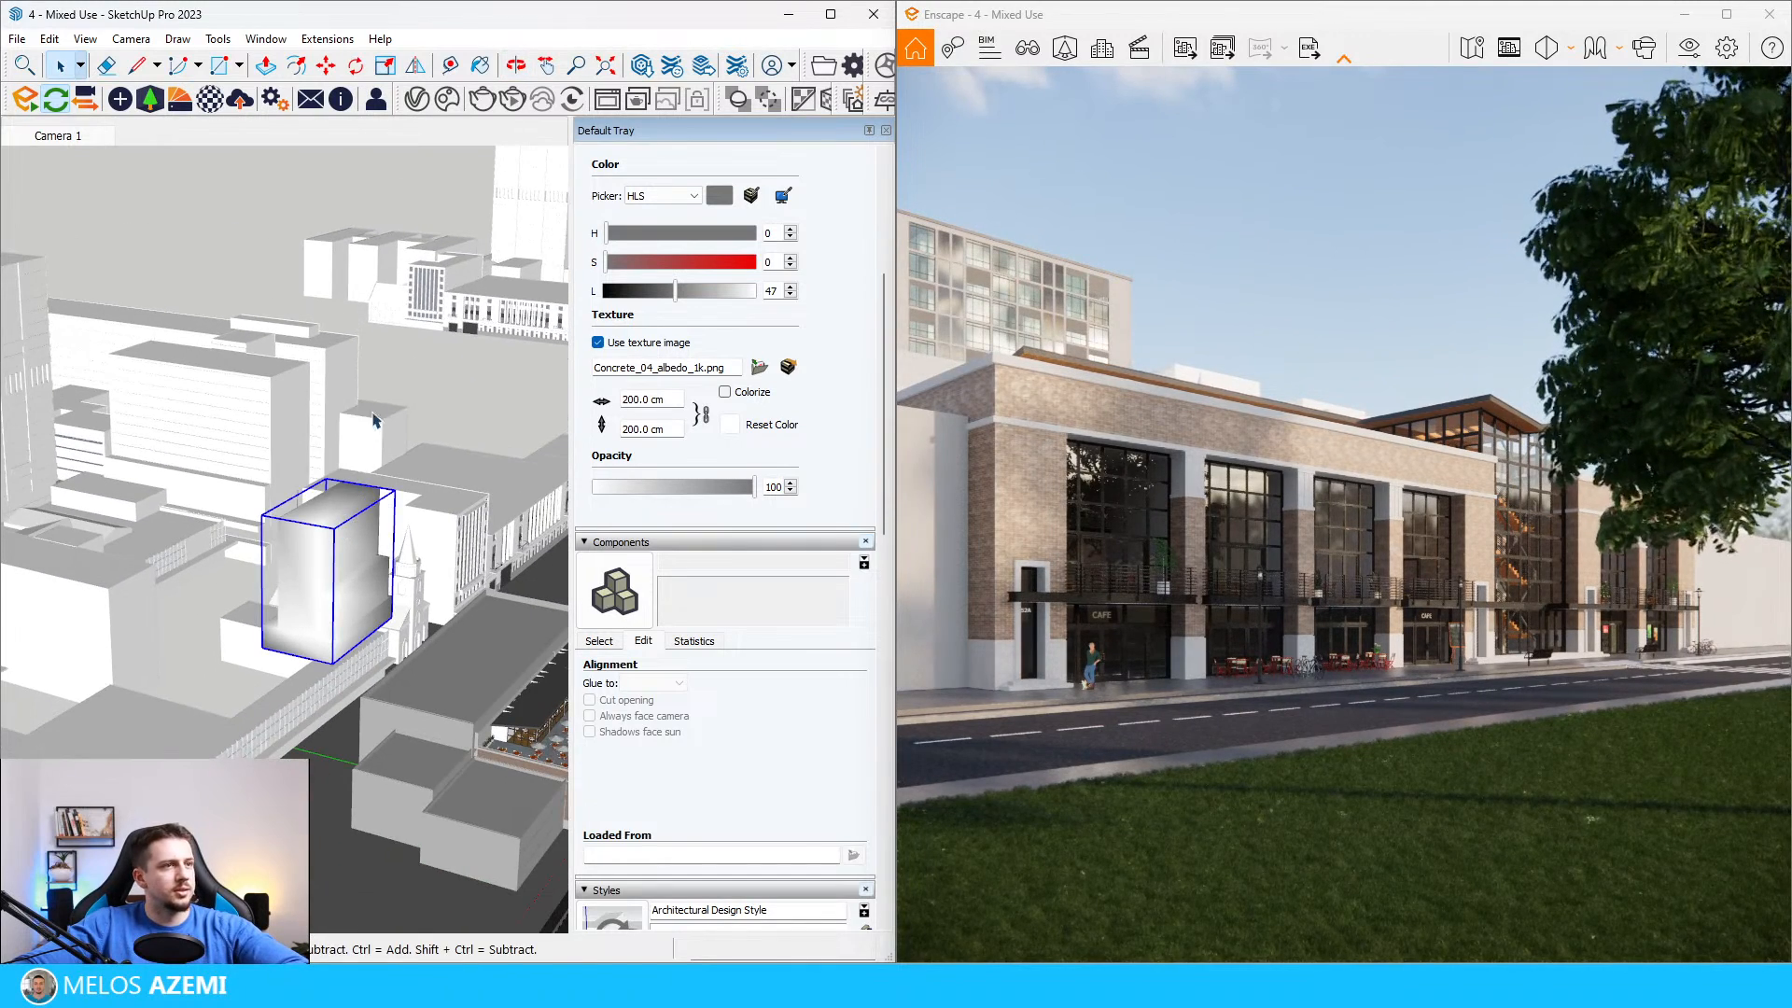
Step: Rotate the high-rise about its vertical axis so its long side runs perpendicular to the street
left_click(352, 485)
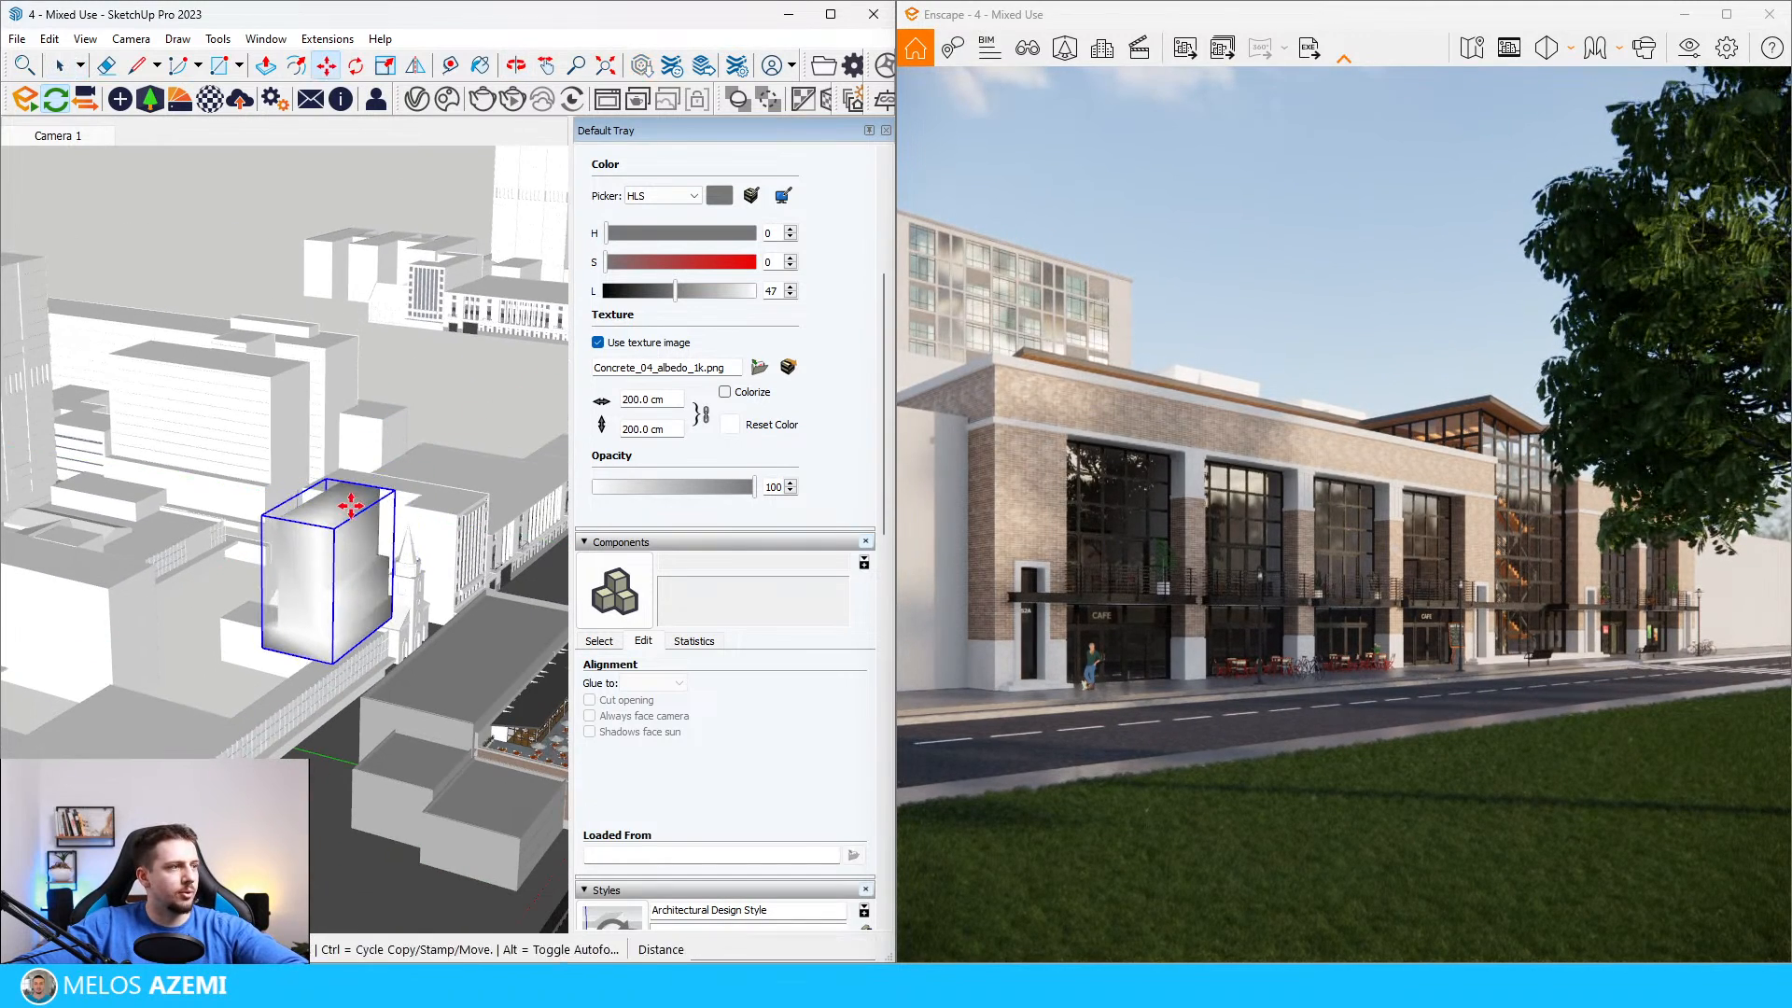
left_click(368, 484)
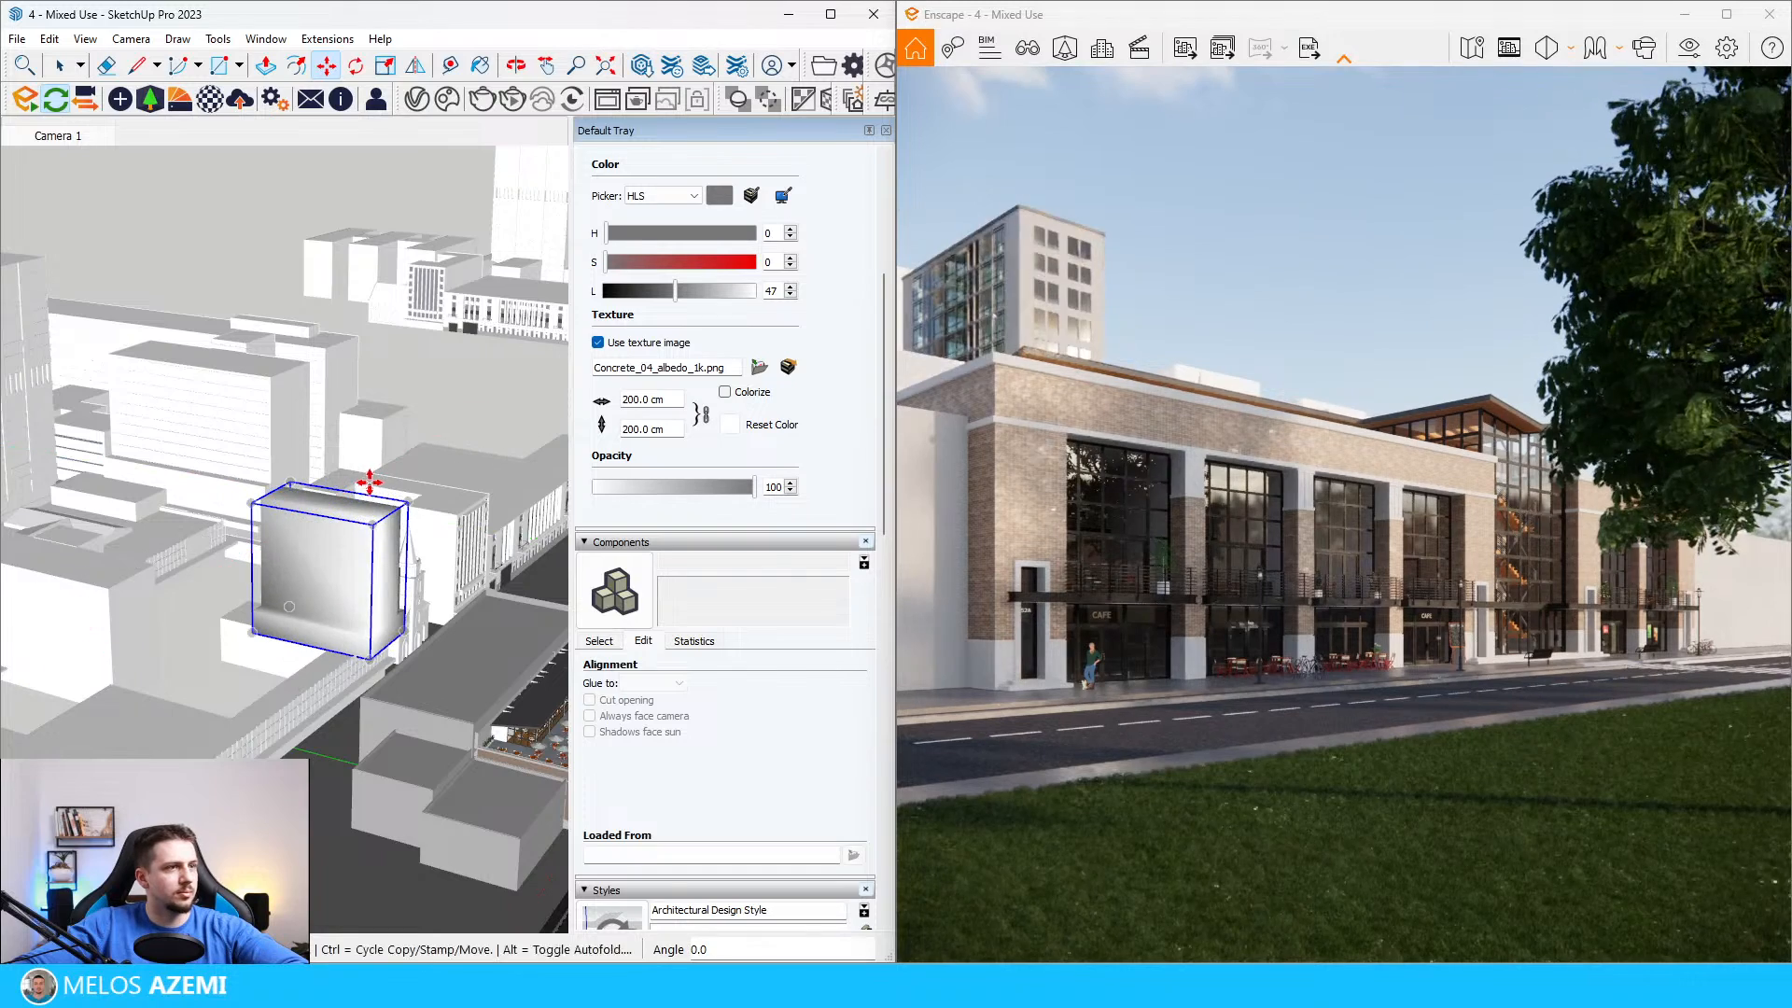
mouse_move(336, 543)
middle_mouse_down()
mouse_move(341, 511)
mouse_move(214, 566)
middle_mouse_up()
key("space")
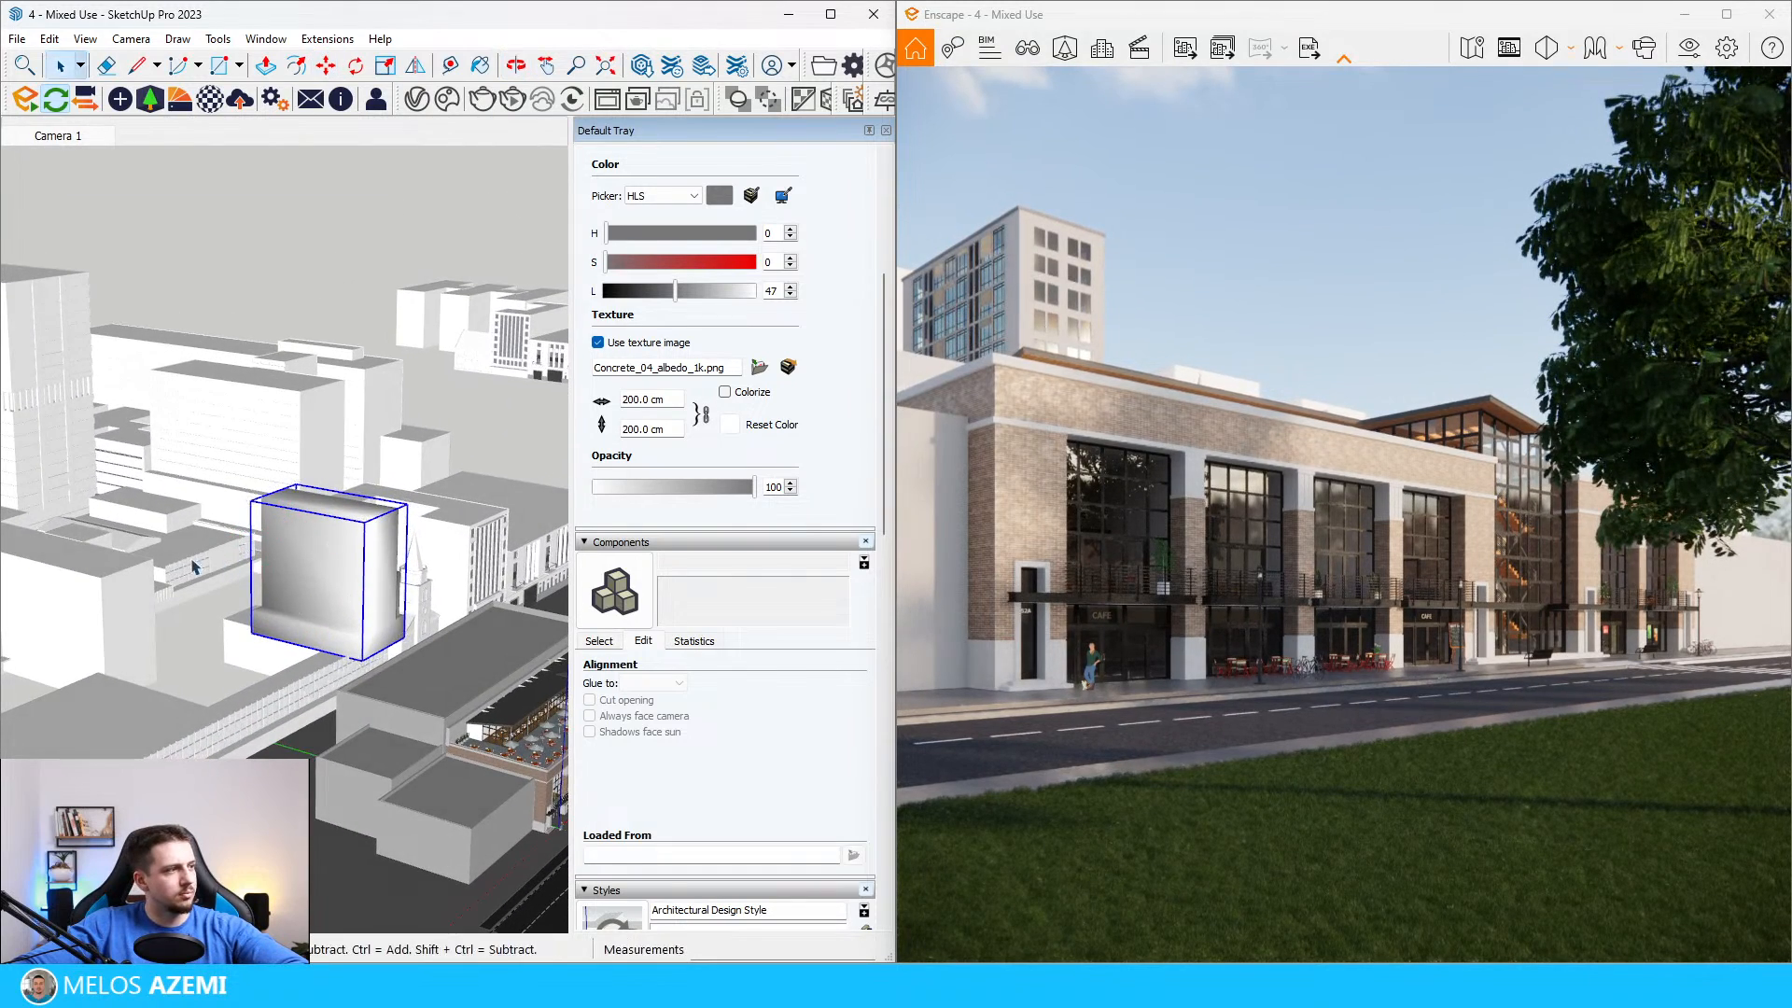
Step: Try to delete the white context buildings by removing the whole outer group, and undo the deletion
left_click(138, 592)
scroll(245, 498, "down", 4)
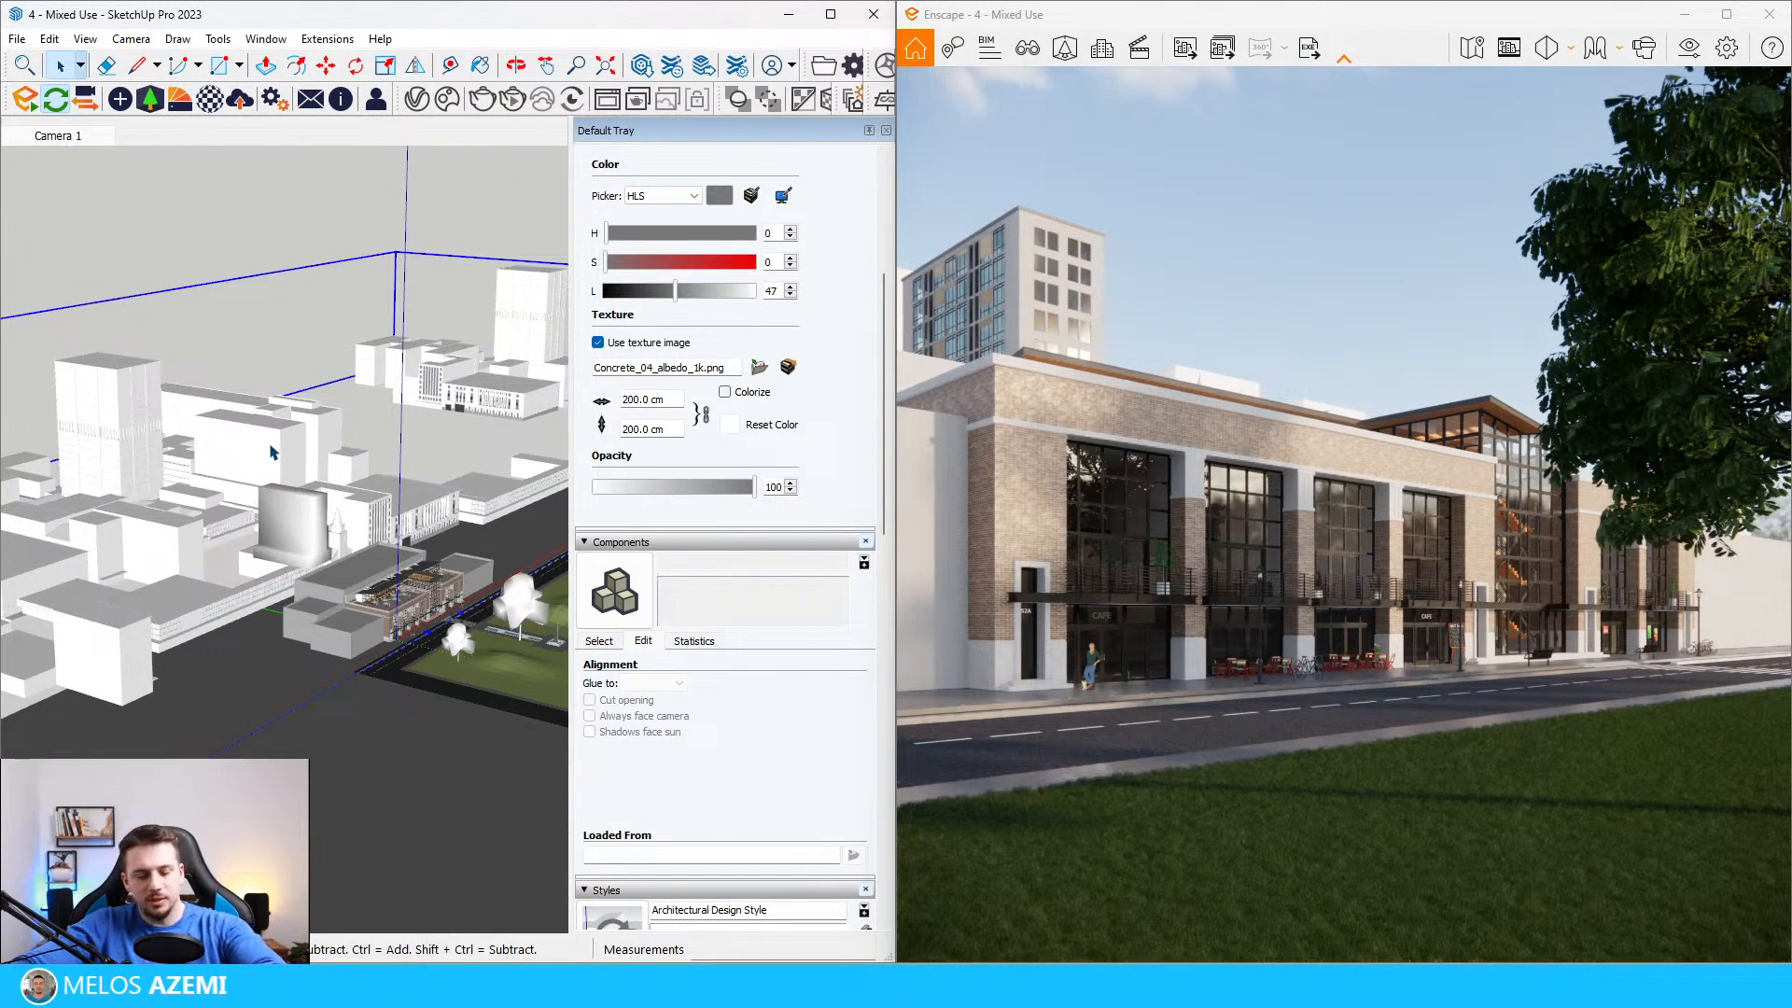
scroll(317, 470, "down", 3)
key("Delete")
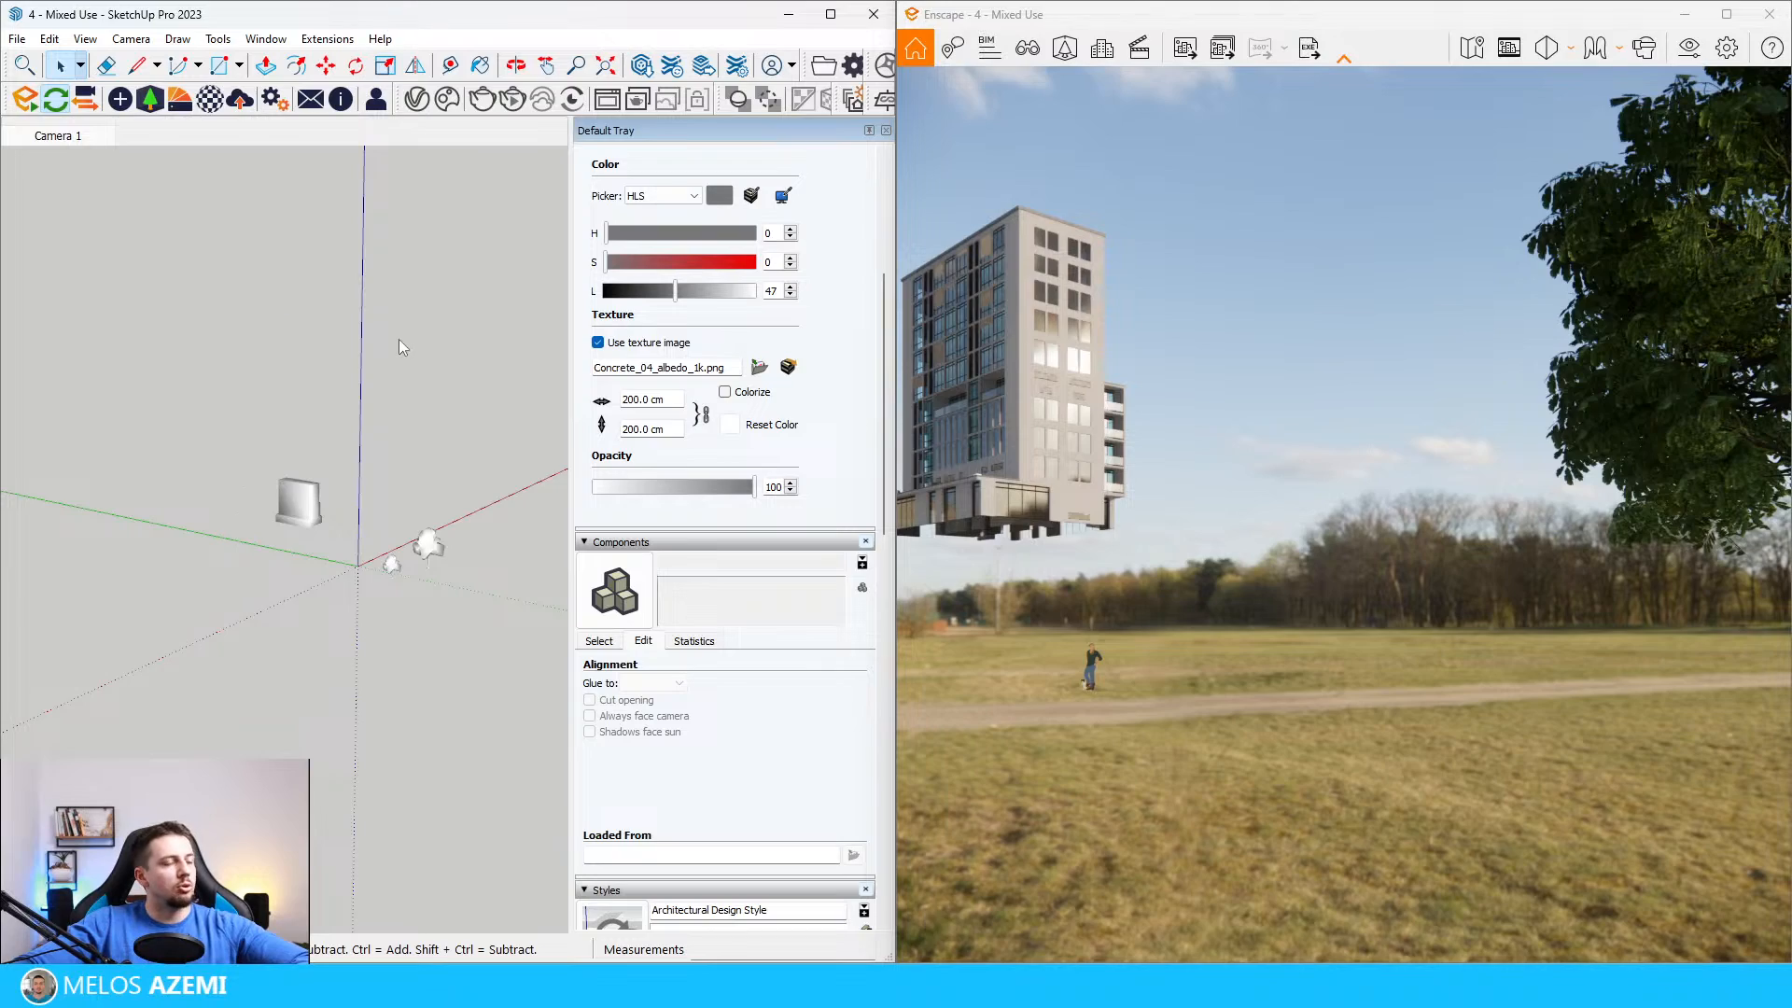
key("ctrl+z")
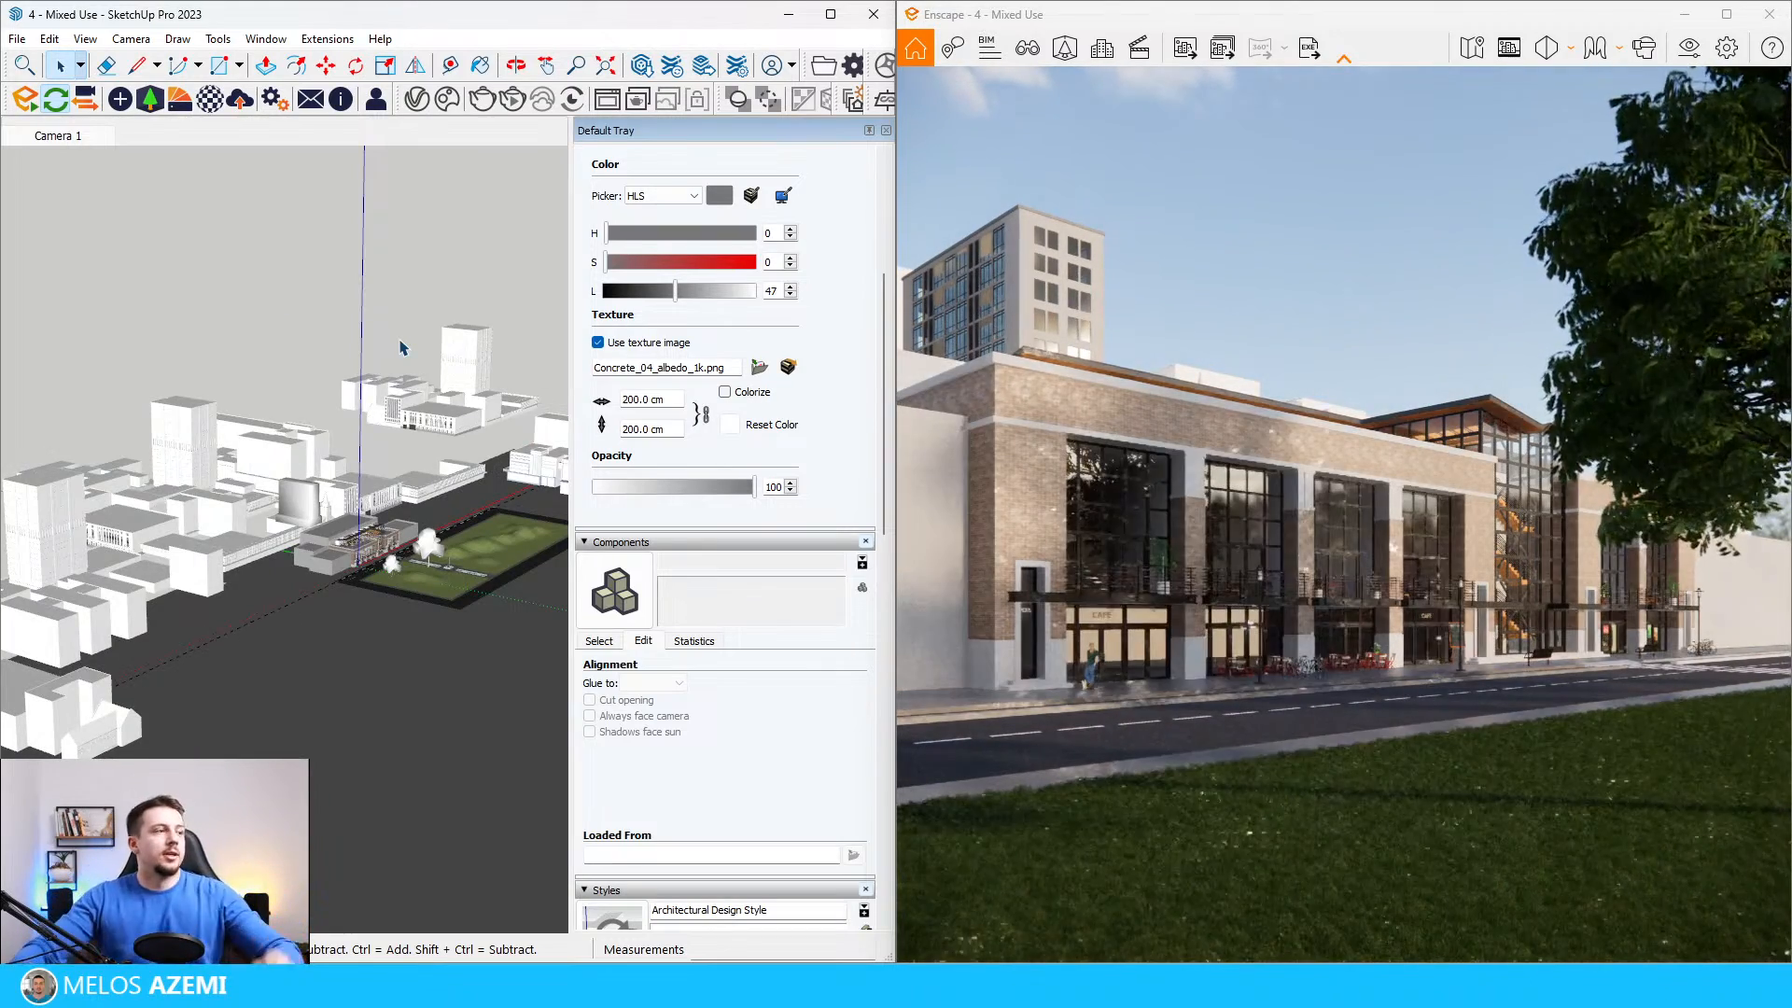
Step: Open the outer group and delete the white context building blocks behind and beside the mixed-use building
left_click(166, 502)
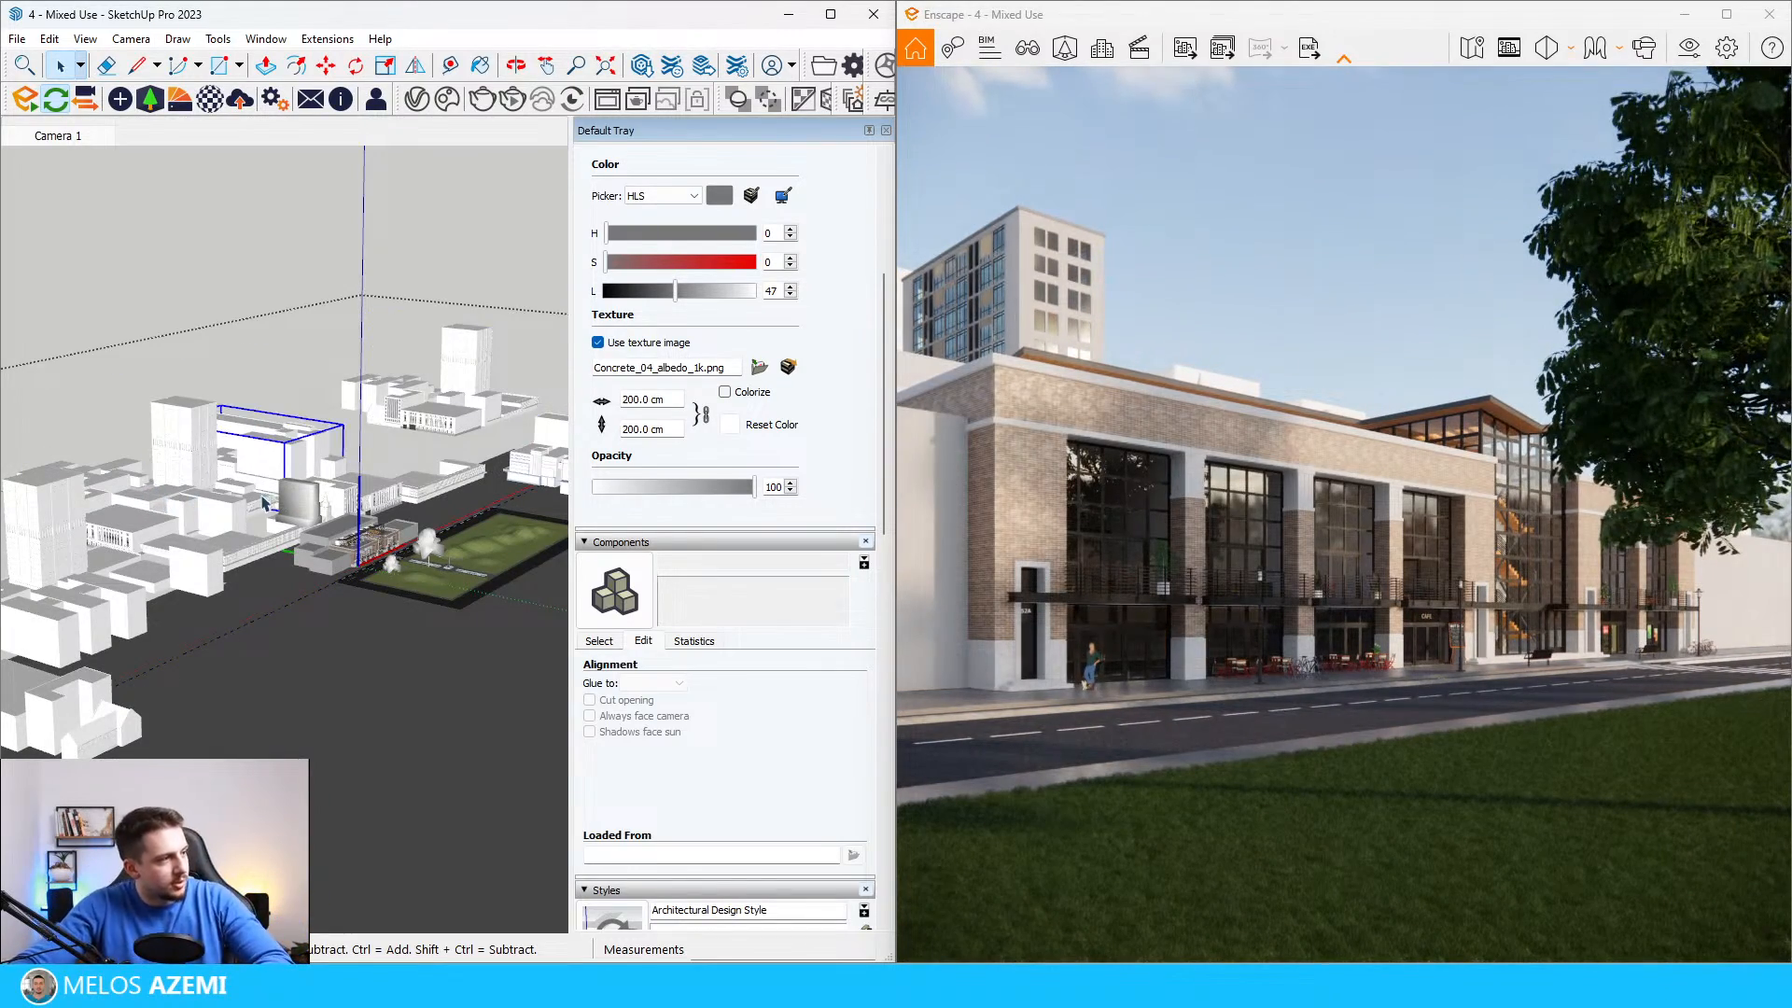
key("ctrl+a")
scroll(326, 518, "up", 2)
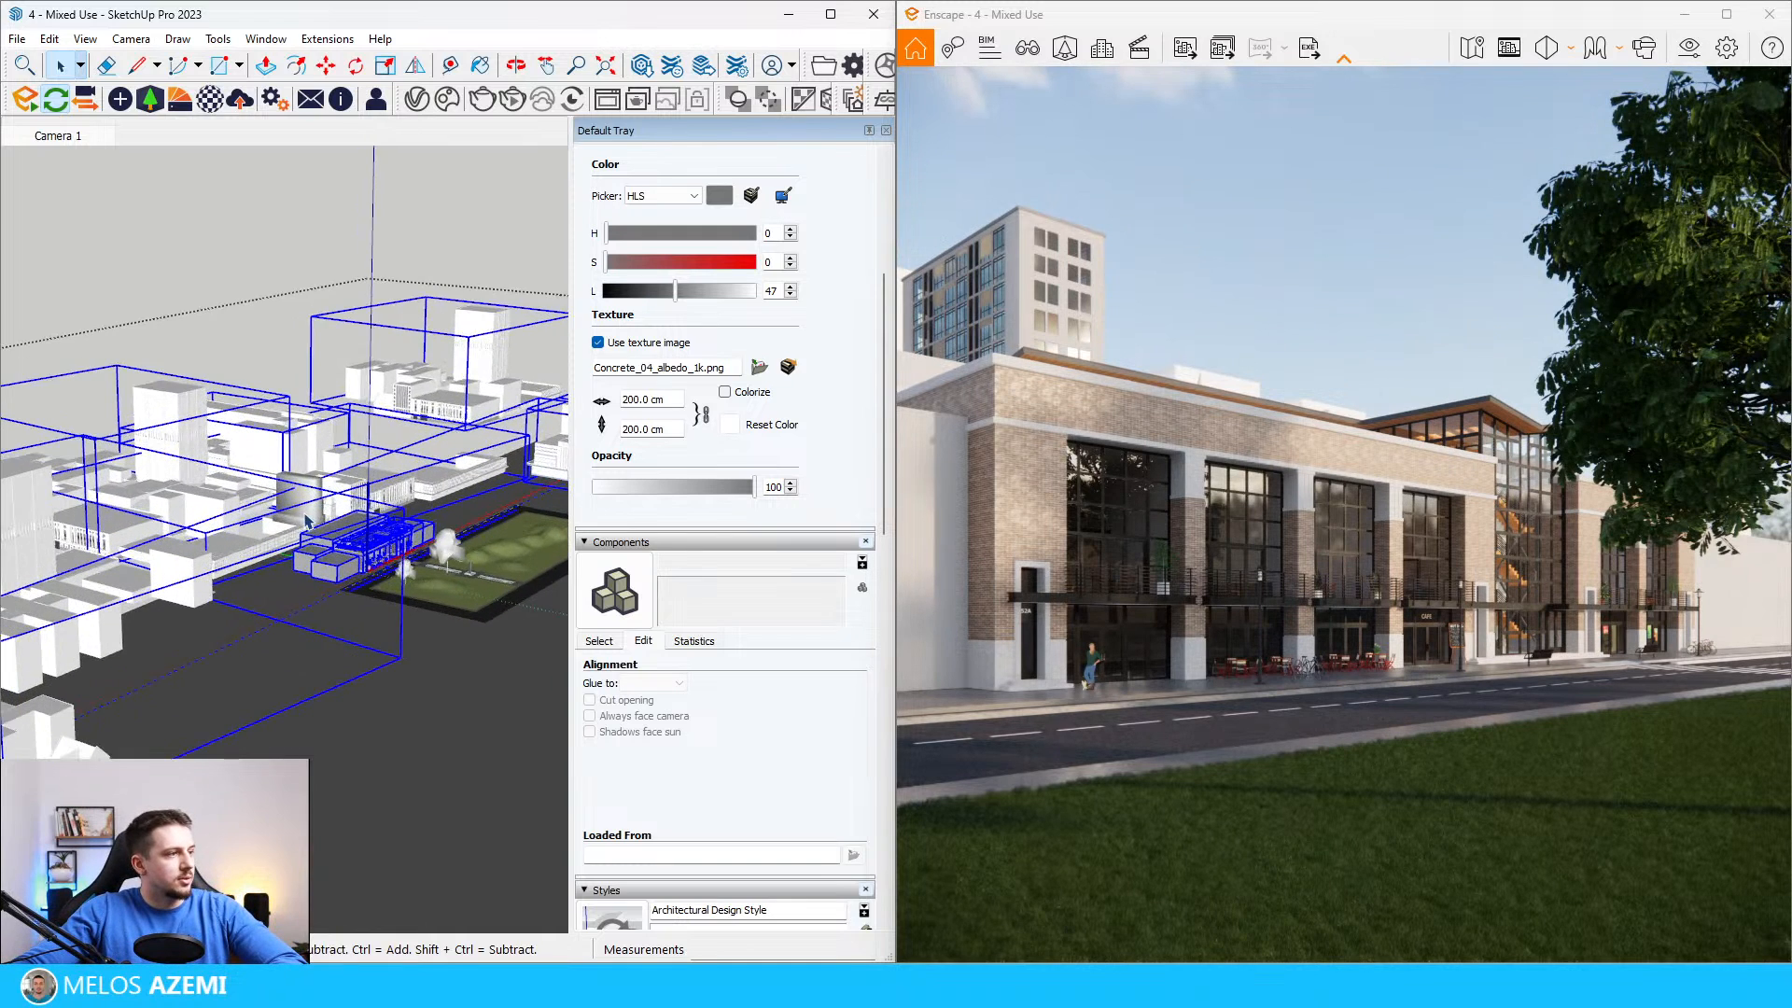
left_click(235, 383)
scroll(236, 384, "down", 2)
middle_click_drag(236, 383, 187, 492)
scroll(182, 583, "down", 1)
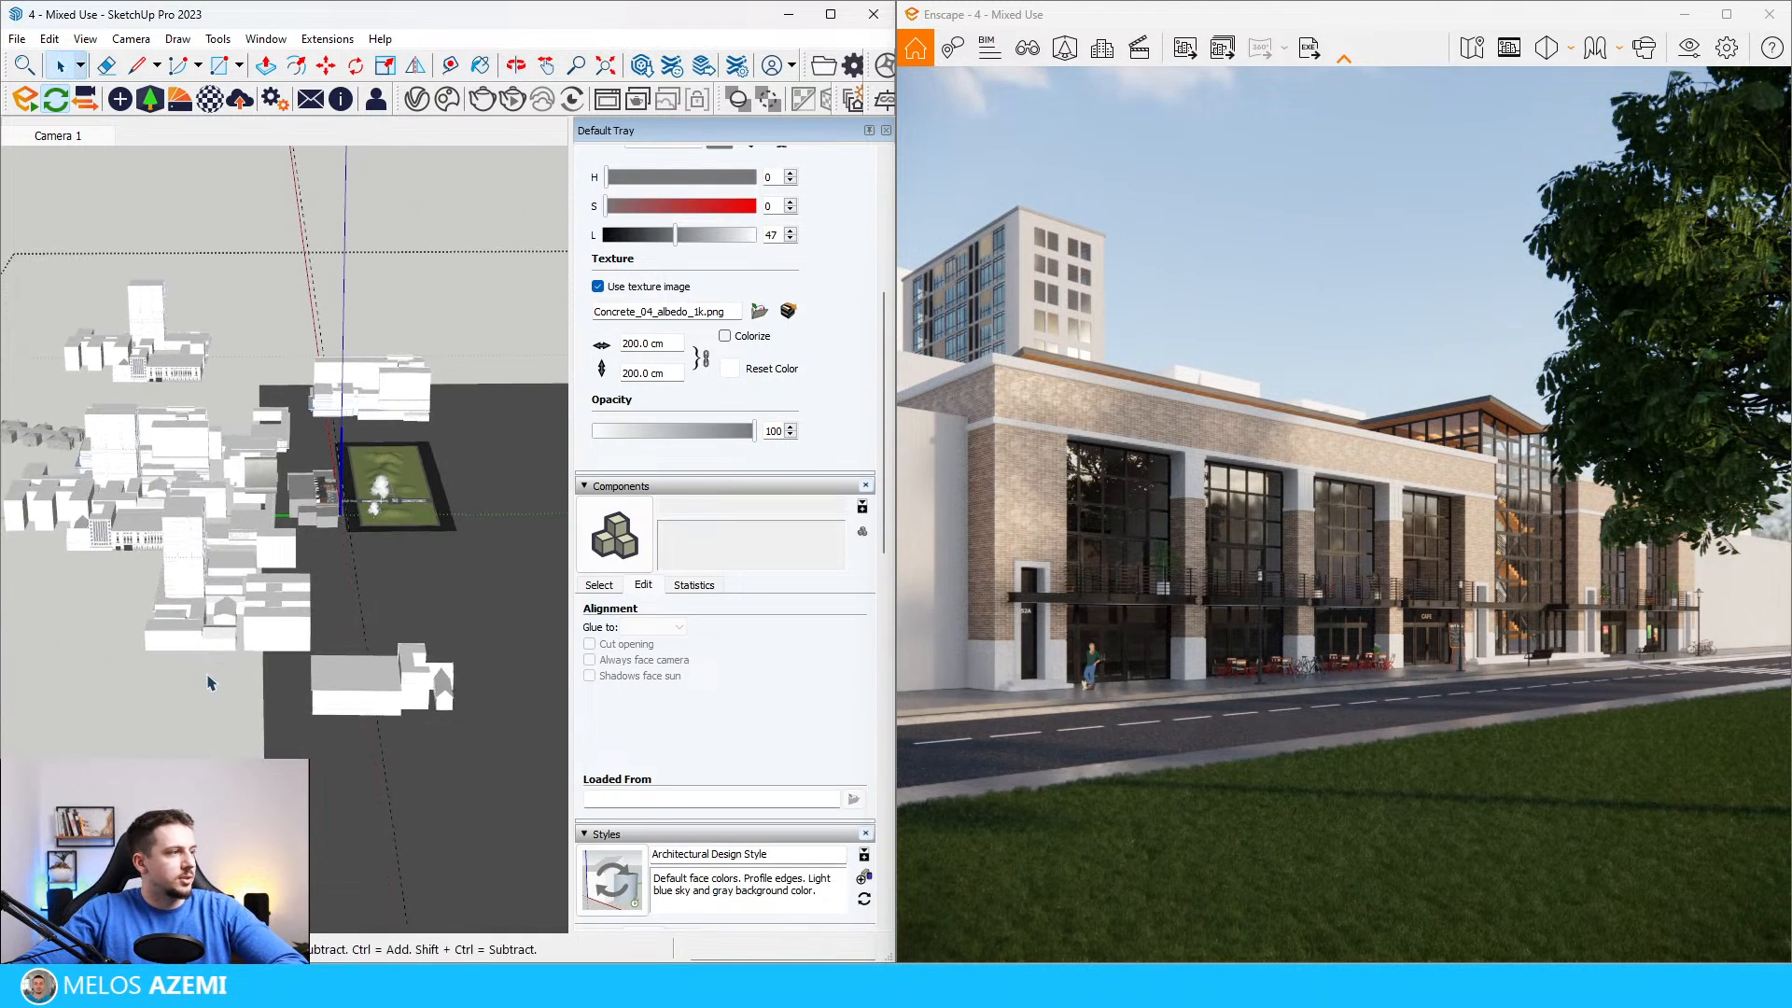
left_click_drag(205, 672, 70, 276)
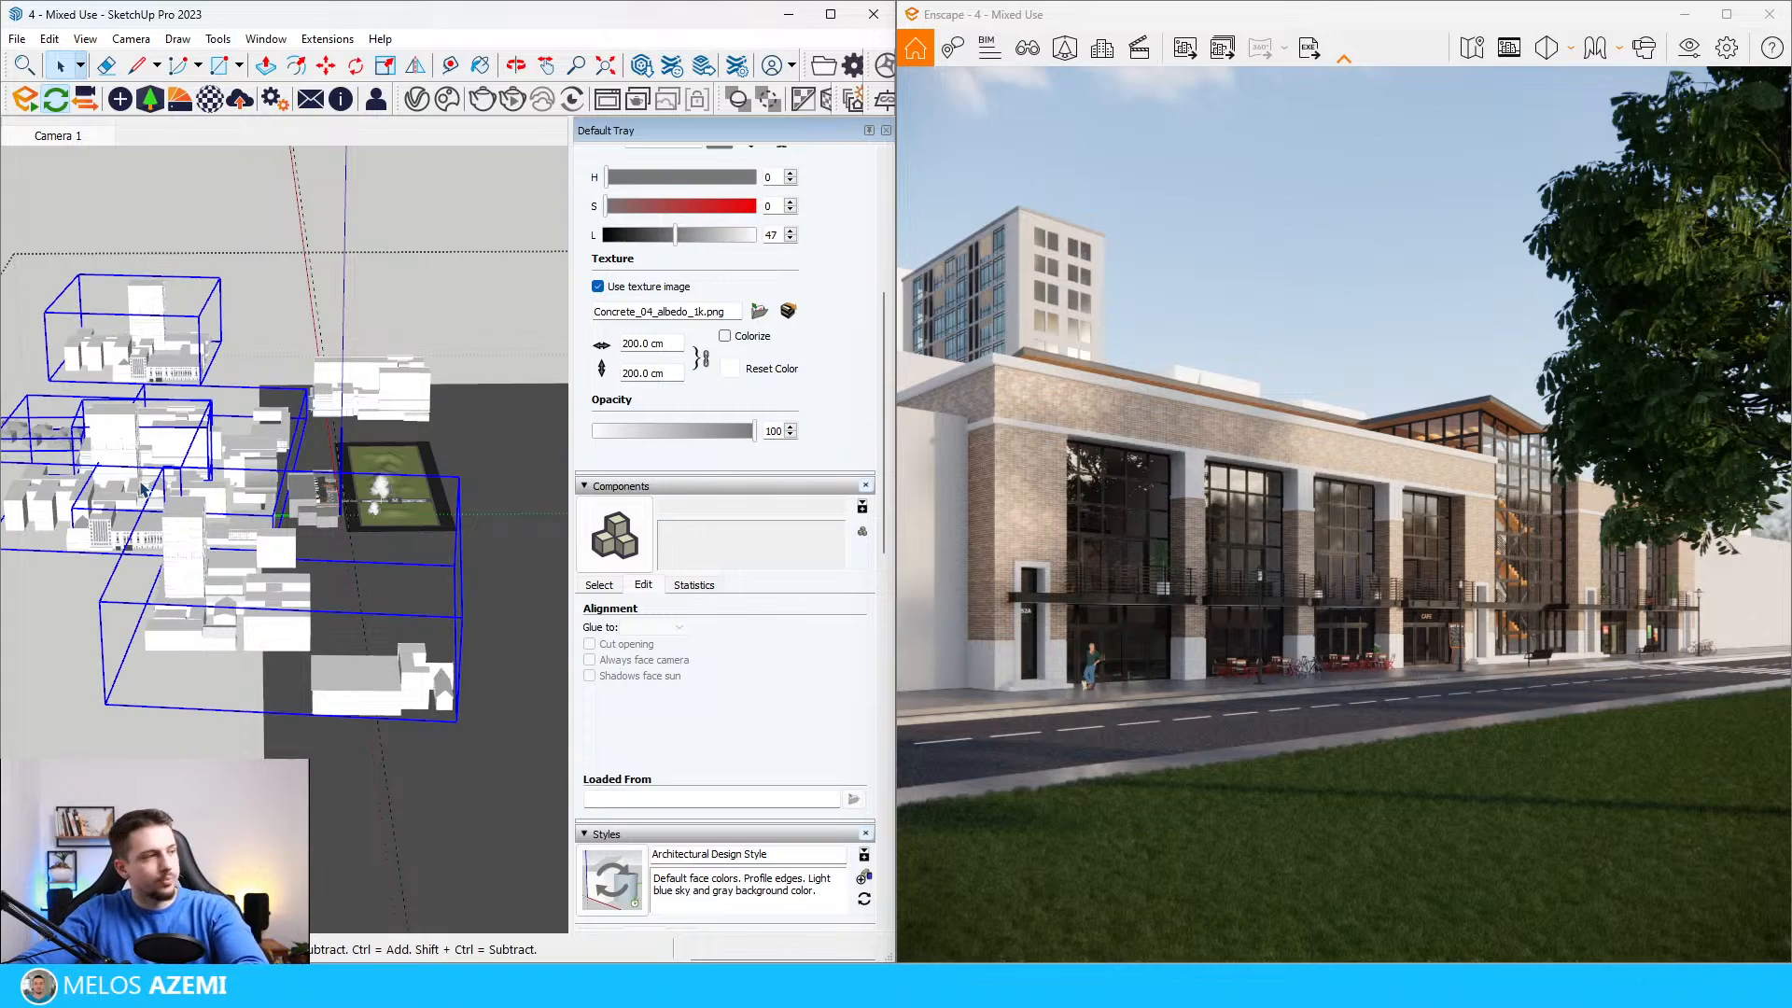
key("Delete")
mouse_move(147, 523)
middle_mouse_down()
mouse_move(172, 420)
mouse_move(40, 427)
middle_mouse_up()
Step: Place the long white office block from the Street Props assets behind the mixed-use building, next to the high-rise
scroll(299, 473, "up", 4)
middle_click_drag(317, 472, 126, 378)
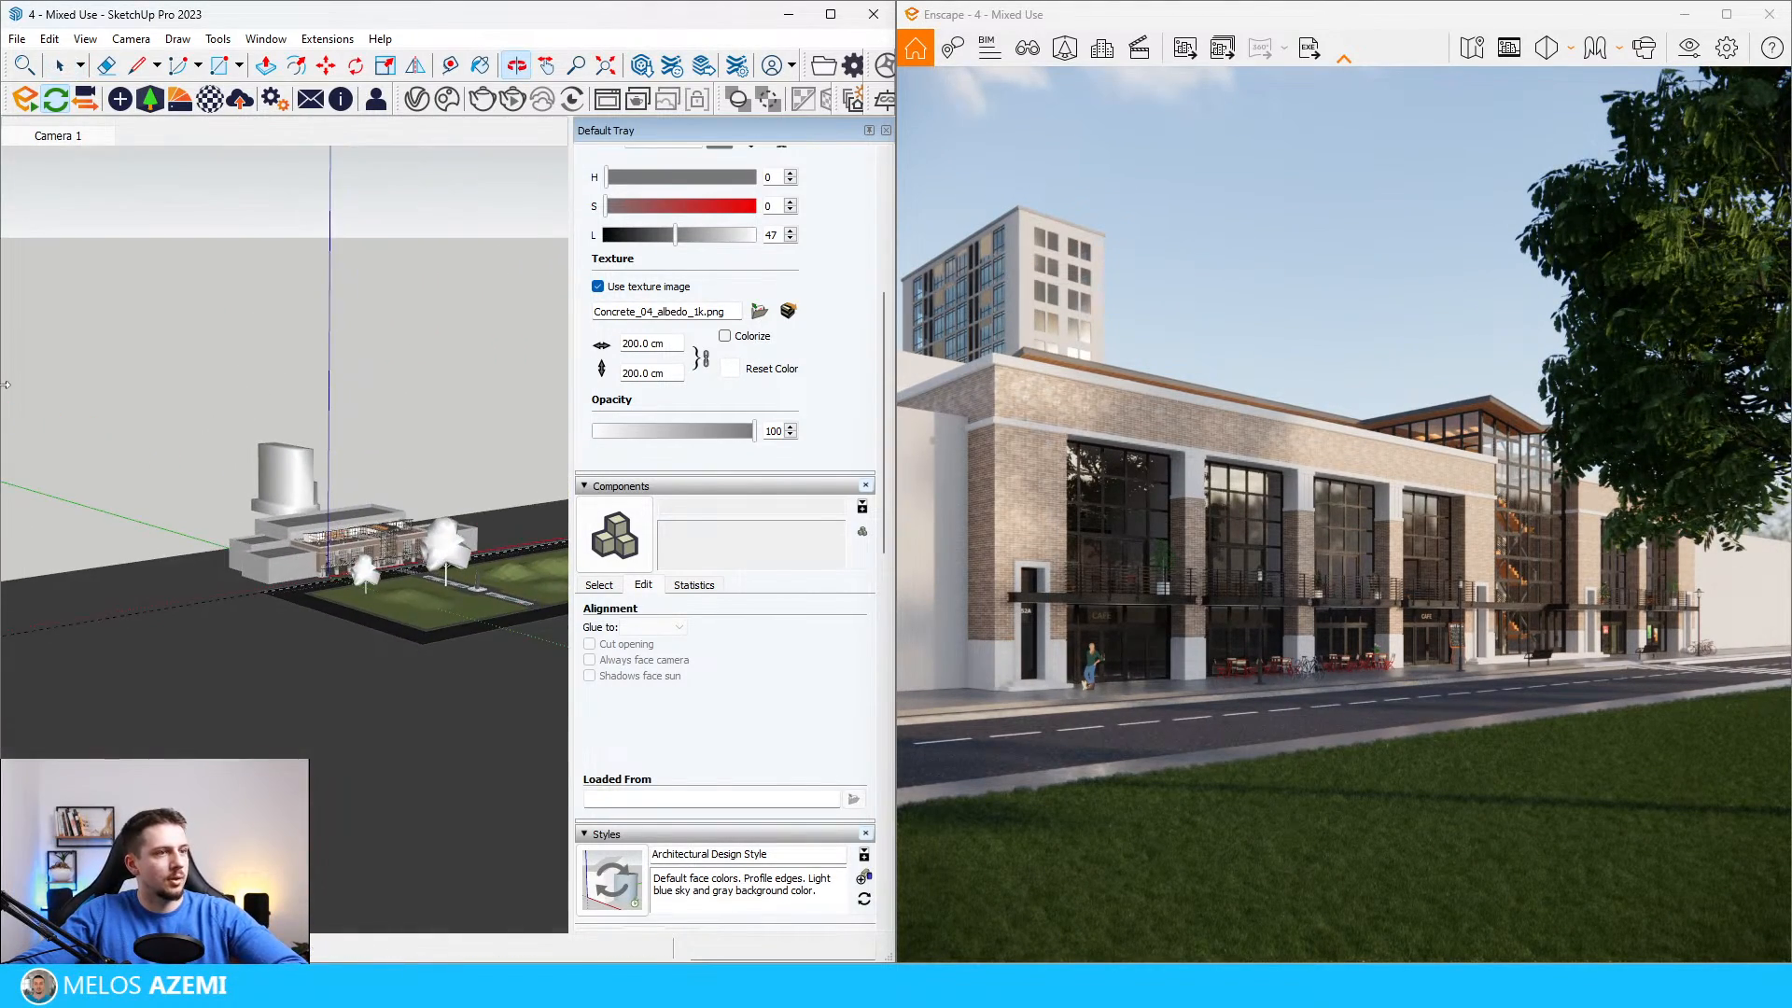
scroll(447, 507, "up", 2)
scroll(447, 507, "up", 2)
scroll(453, 495, "down", 2)
scroll(280, 513, "up", 7)
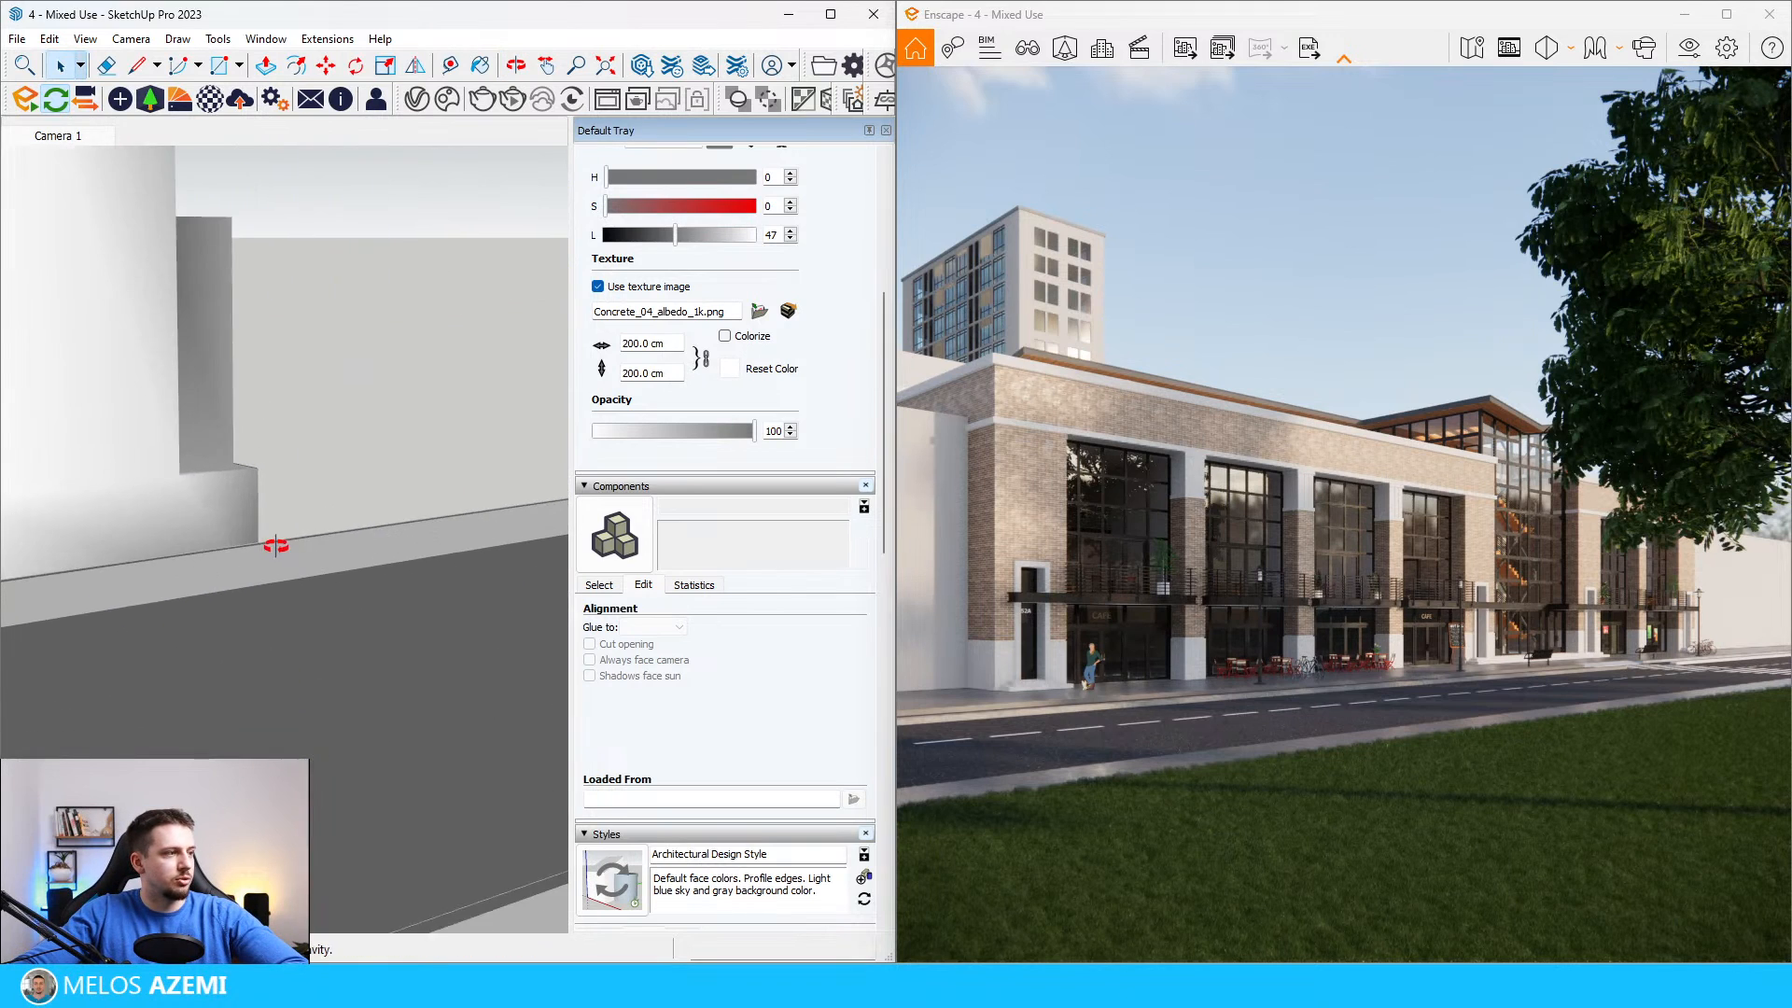
middle_click_drag(276, 548, 420, 688)
key("space")
scroll(289, 215, "down", 3)
left_click(163, 103)
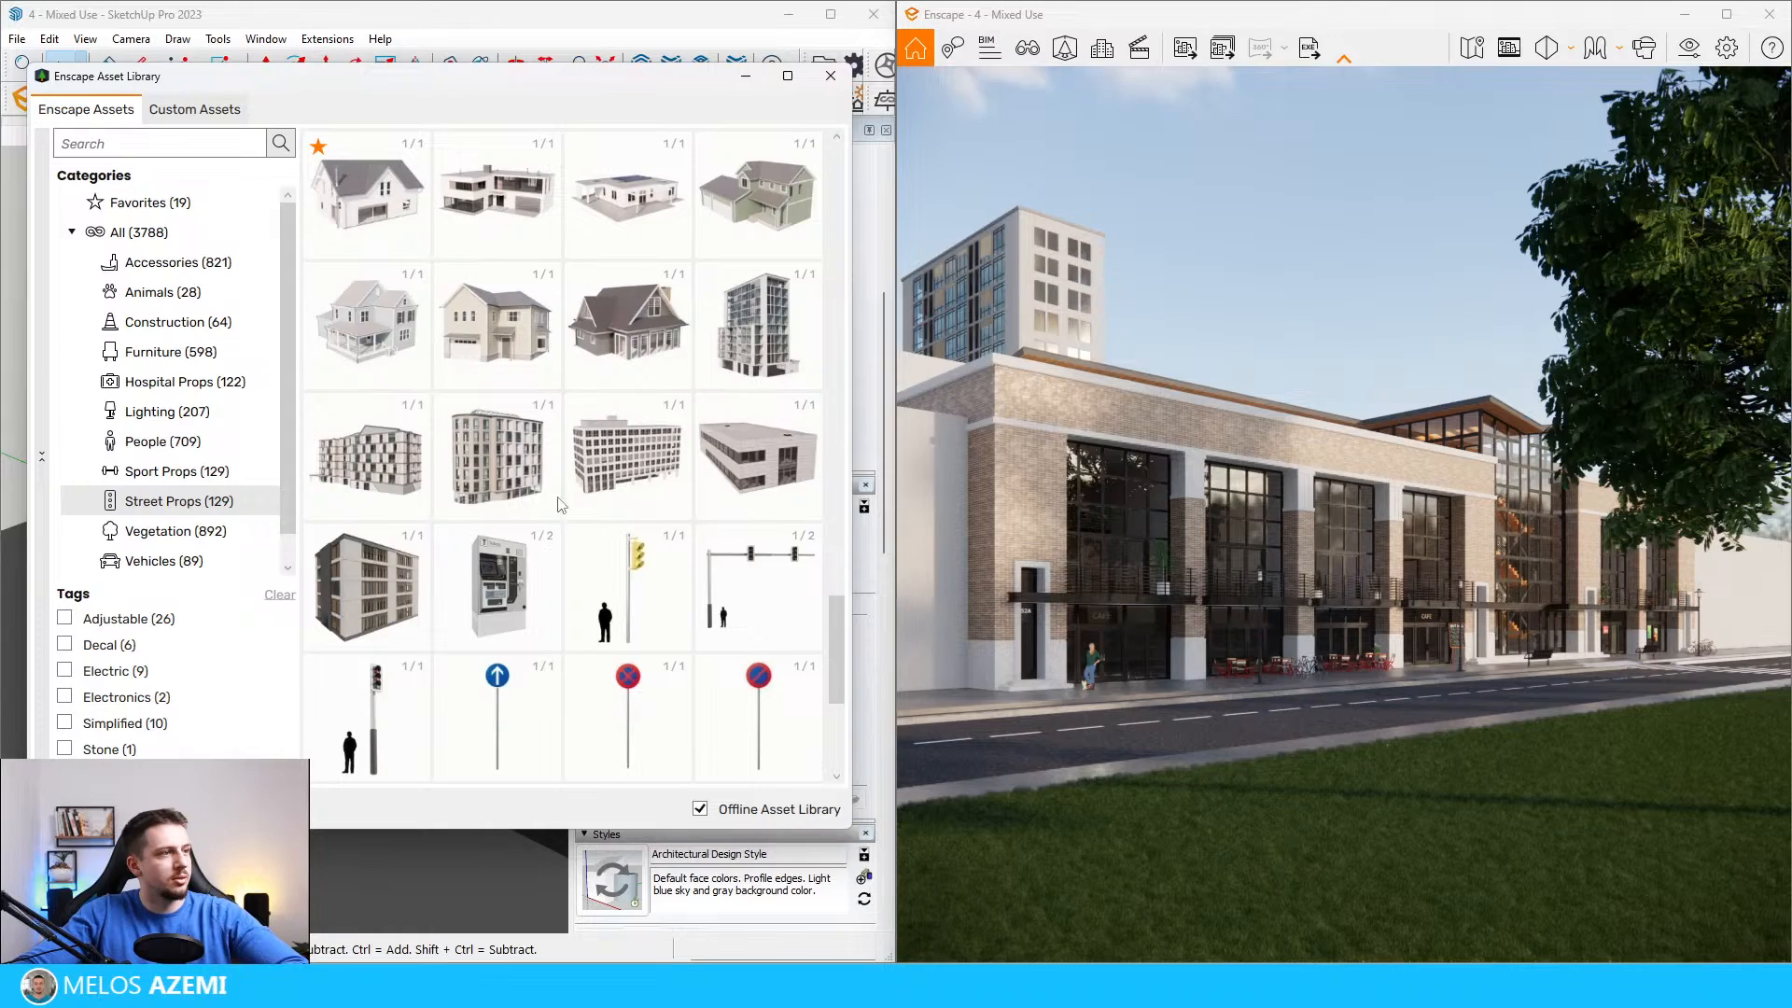
left_click(635, 446)
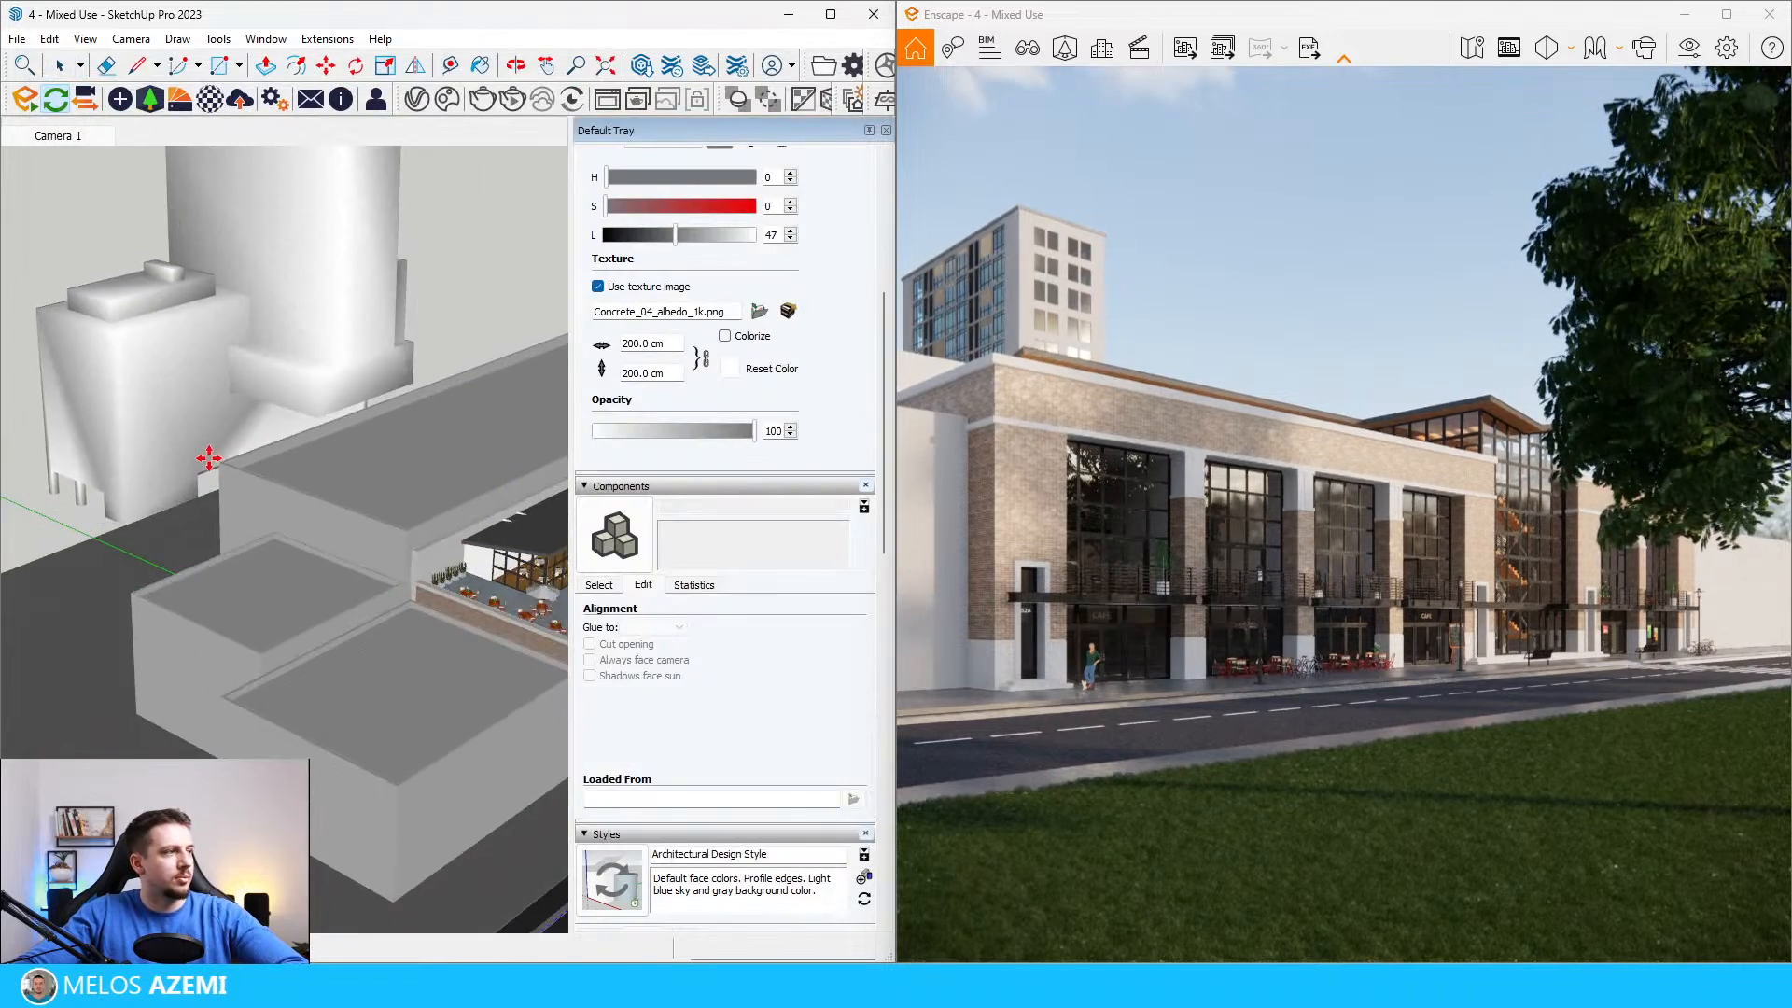
scroll(221, 457, "down", 5)
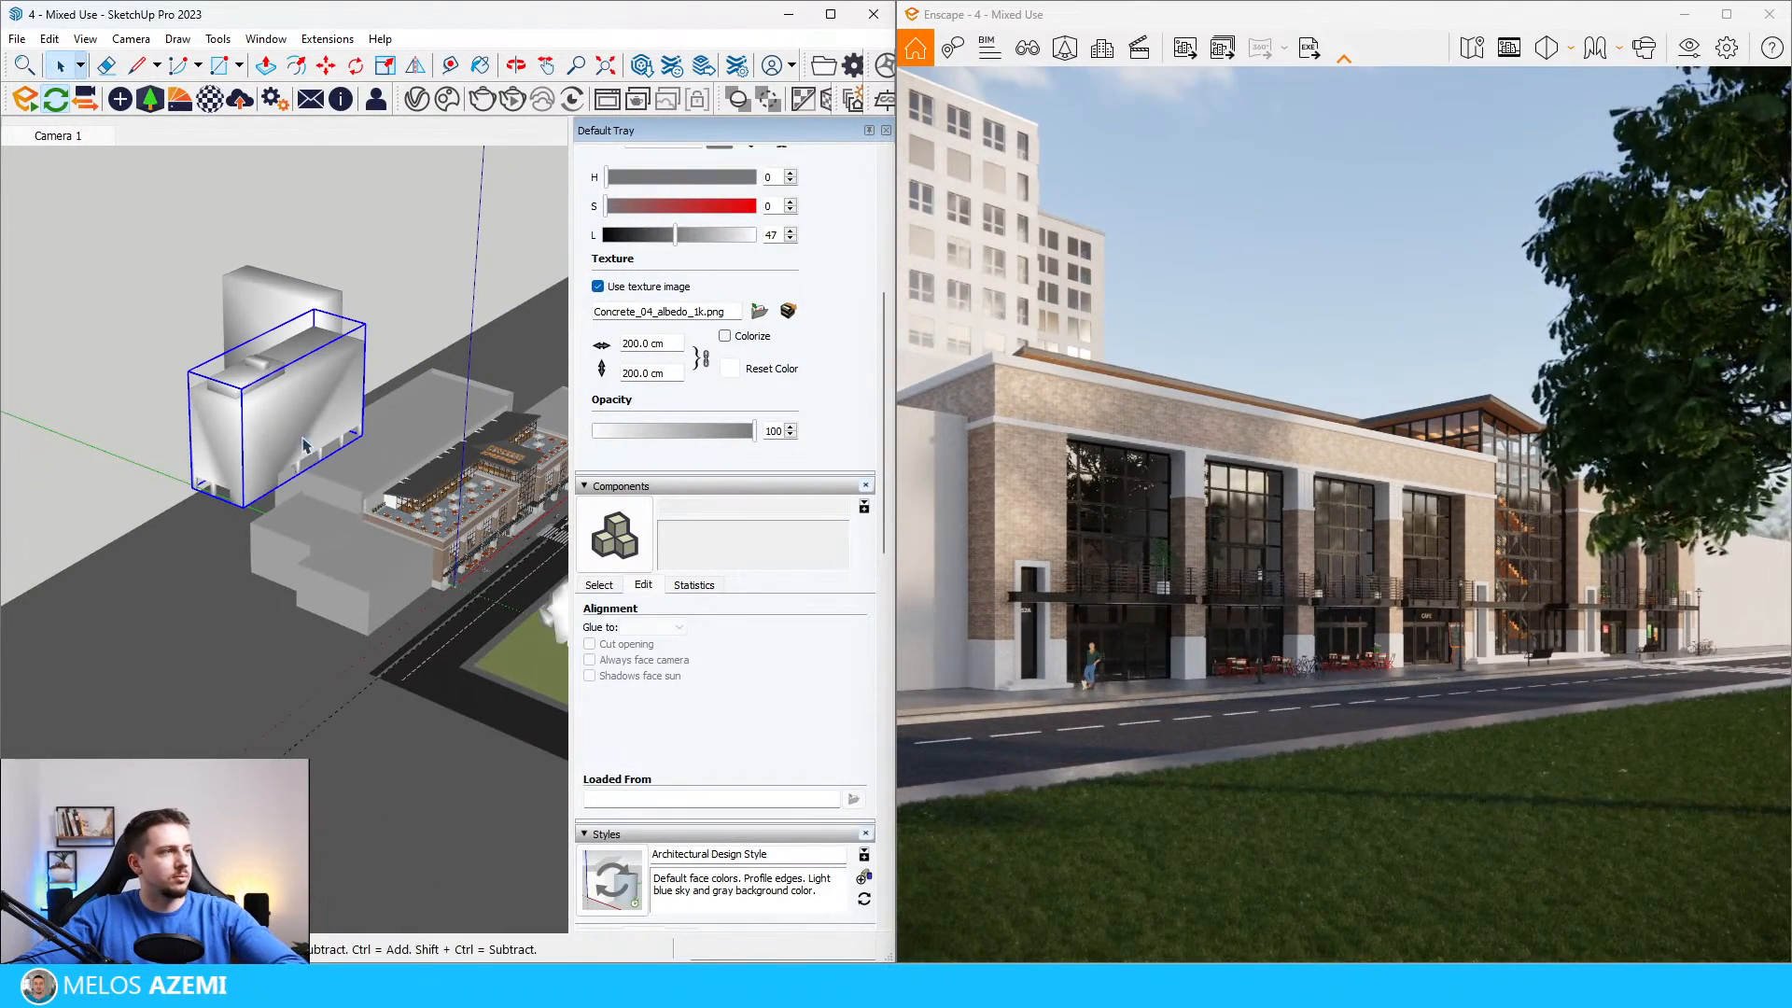
Step: Move the office block away from the high-rise so only its edge shows beyond the mixed-use building's roofline in the render
left_click(366, 329)
left_click(288, 310)
left_click(268, 353)
left_click(273, 366)
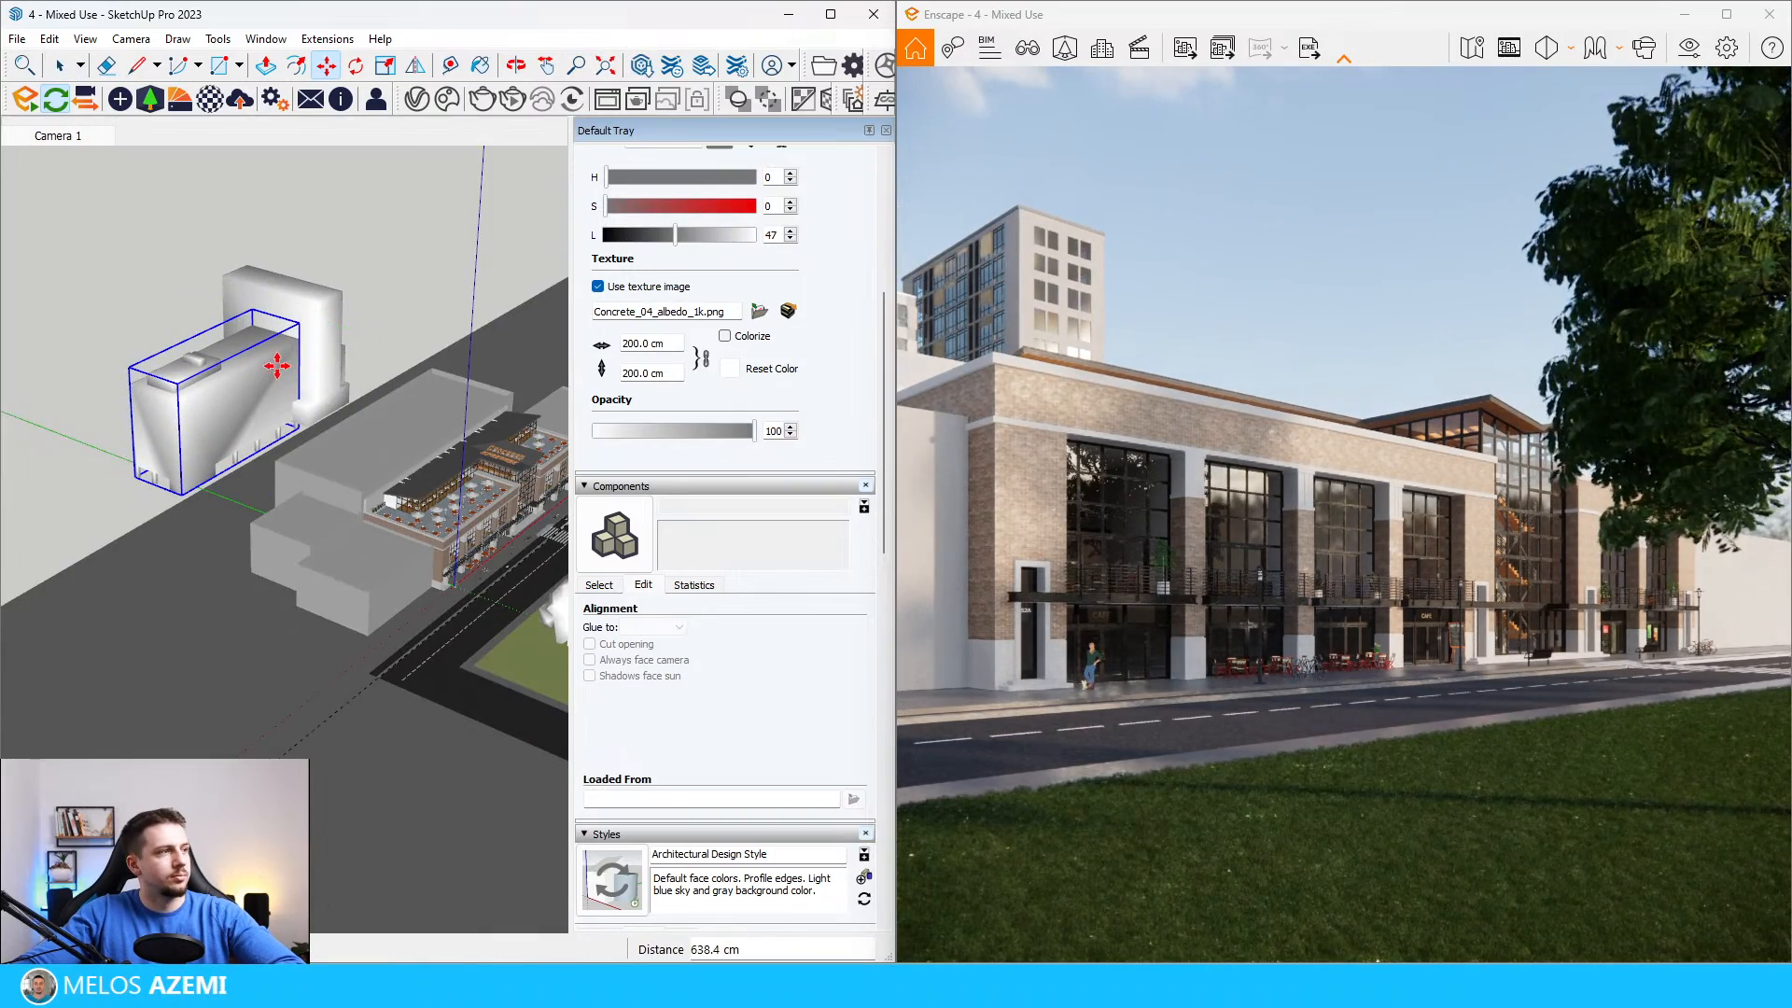
left_click(273, 371)
left_click(260, 376)
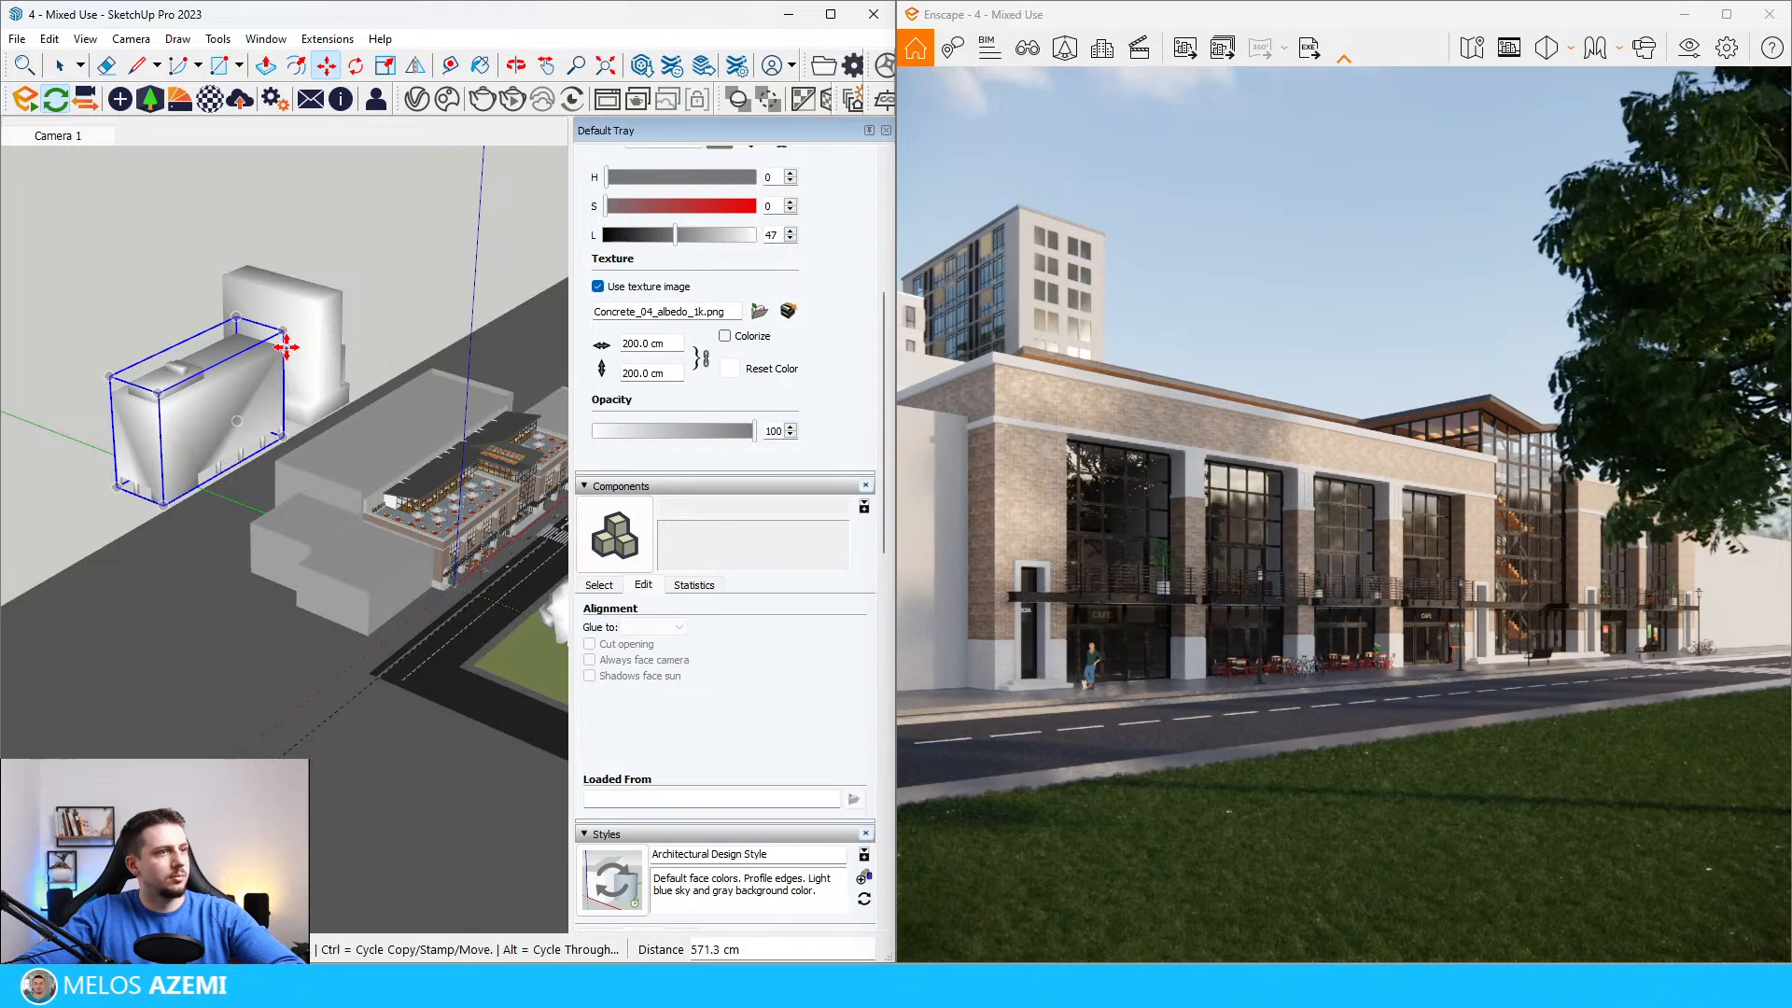
Step: Copy the office block about 60 m along the red axis to the far side of the high-rise
scroll(265, 376, "up", 3)
scroll(262, 396, "down", 3)
key("ctrl")
left_click(190, 490)
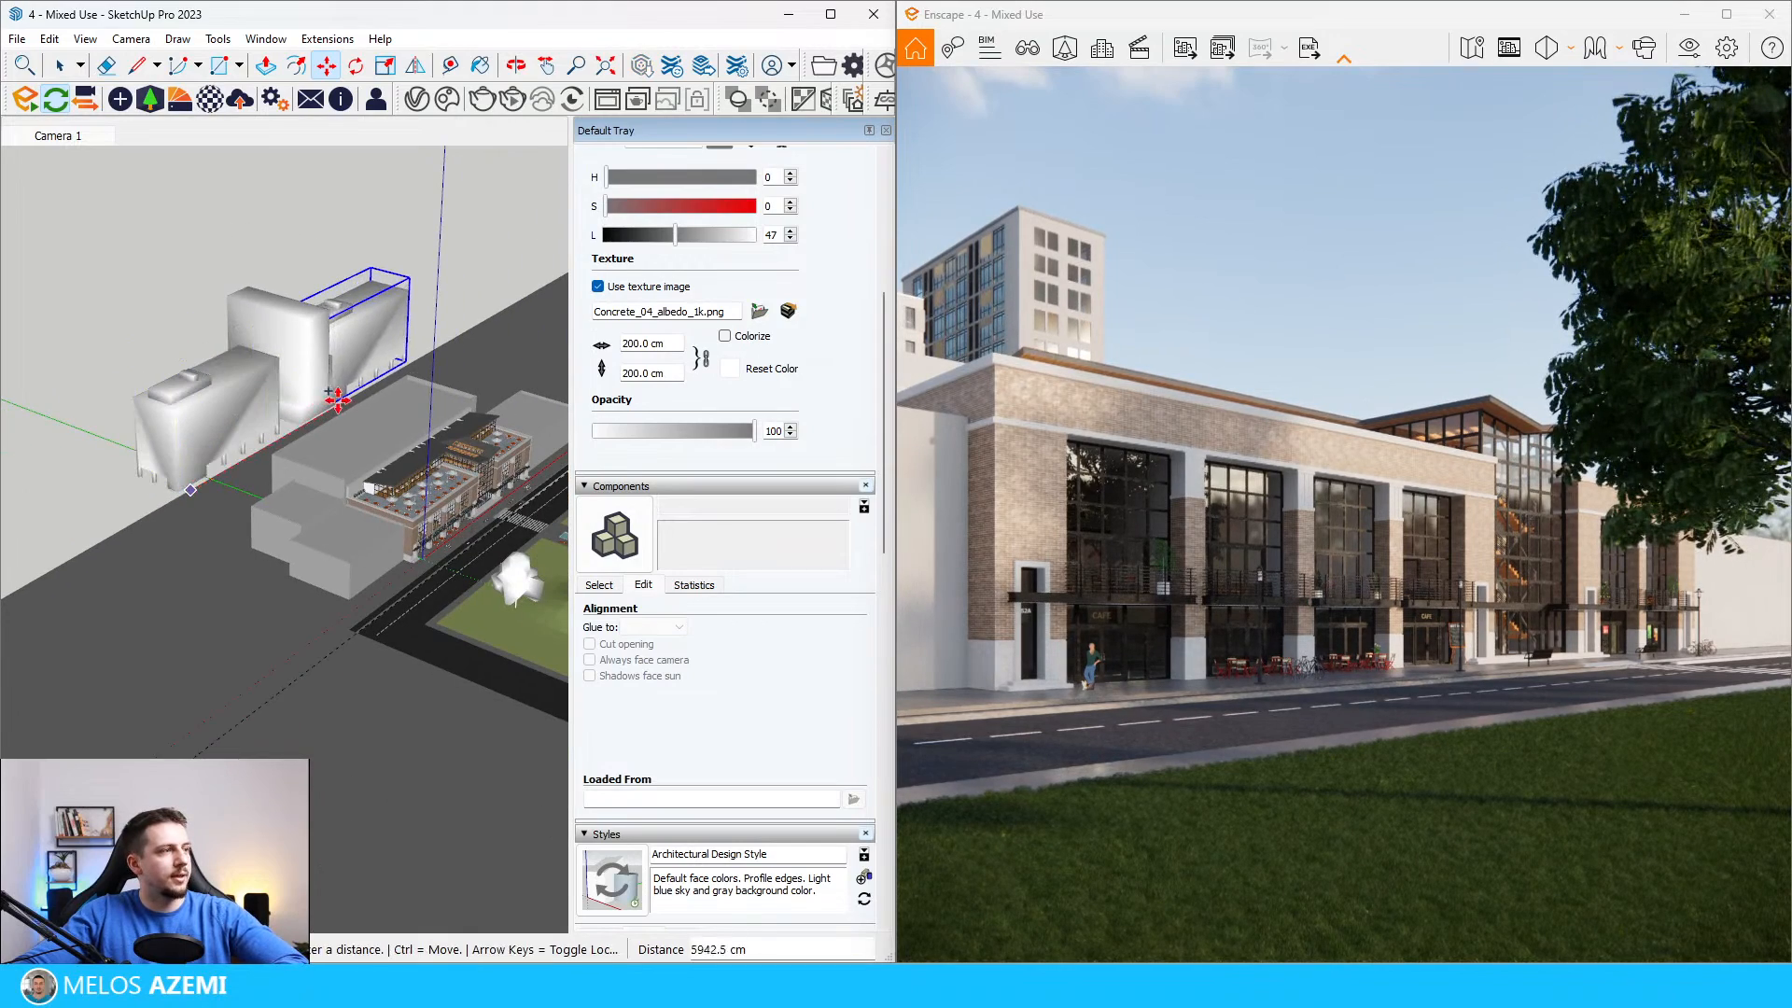
left_click(341, 396)
key("space")
mouse_move(329, 387)
middle_mouse_down()
mouse_move(328, 370)
mouse_move(341, 411)
middle_mouse_up()
scroll(328, 374, "down", 5)
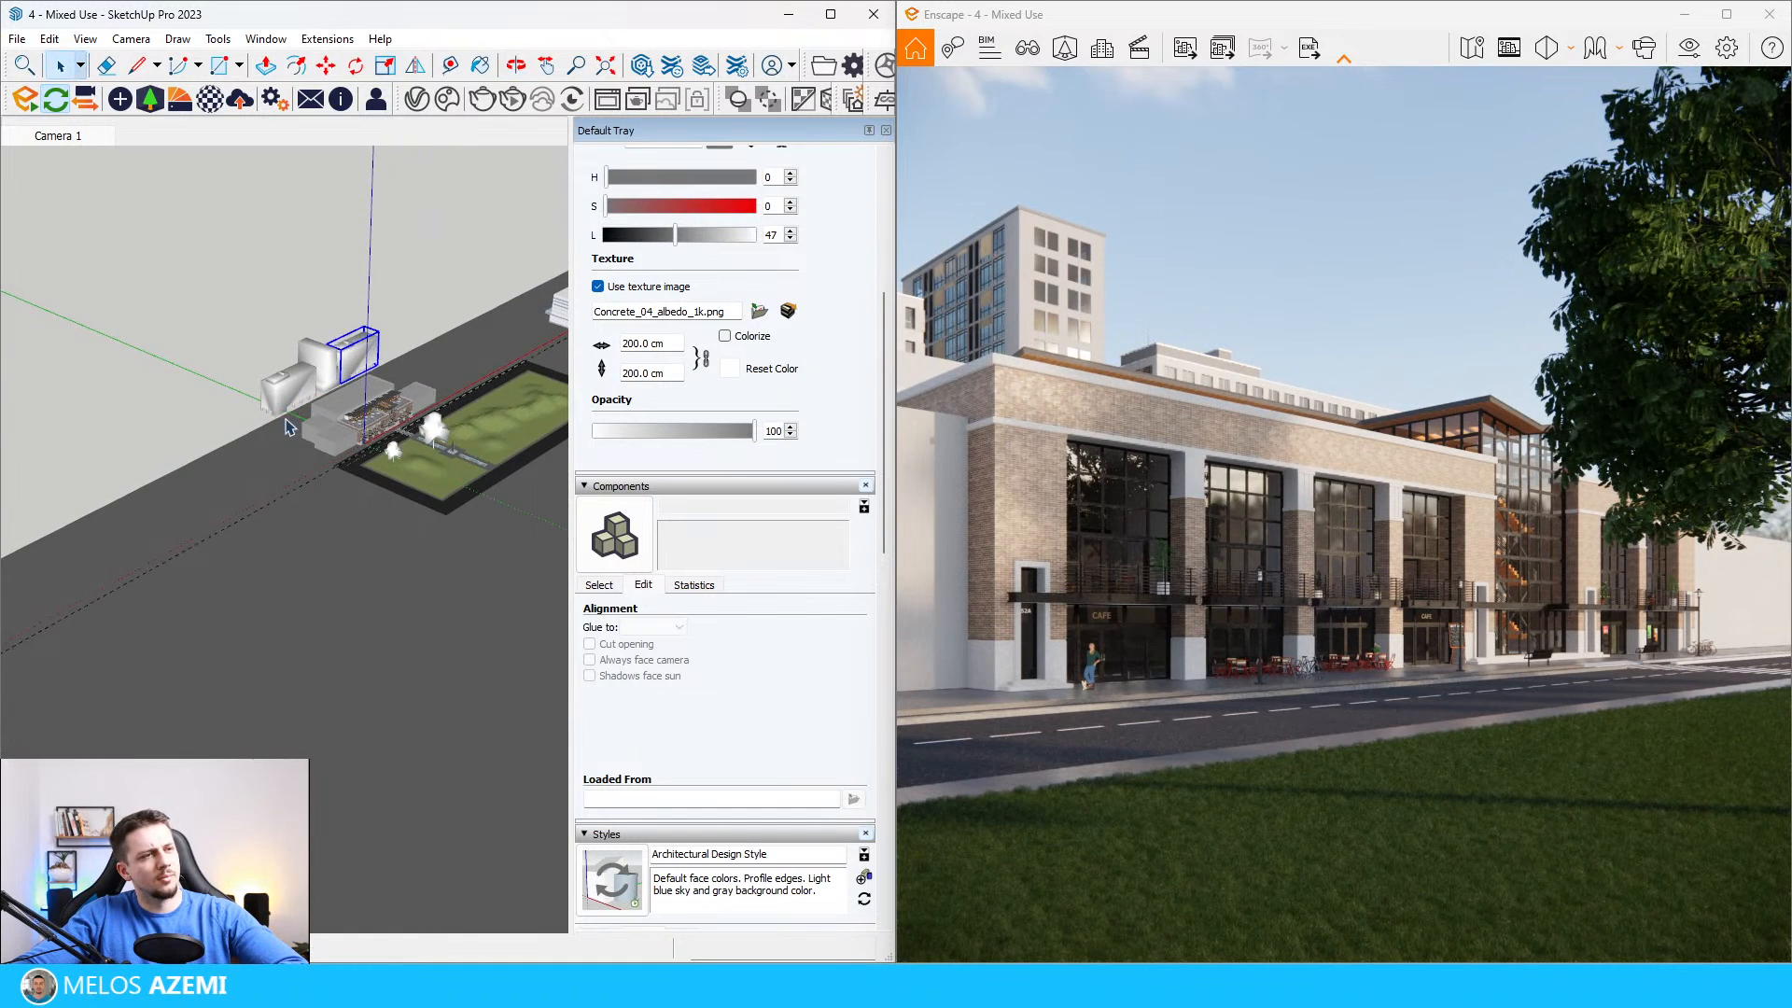
scroll(347, 429, "down", 3)
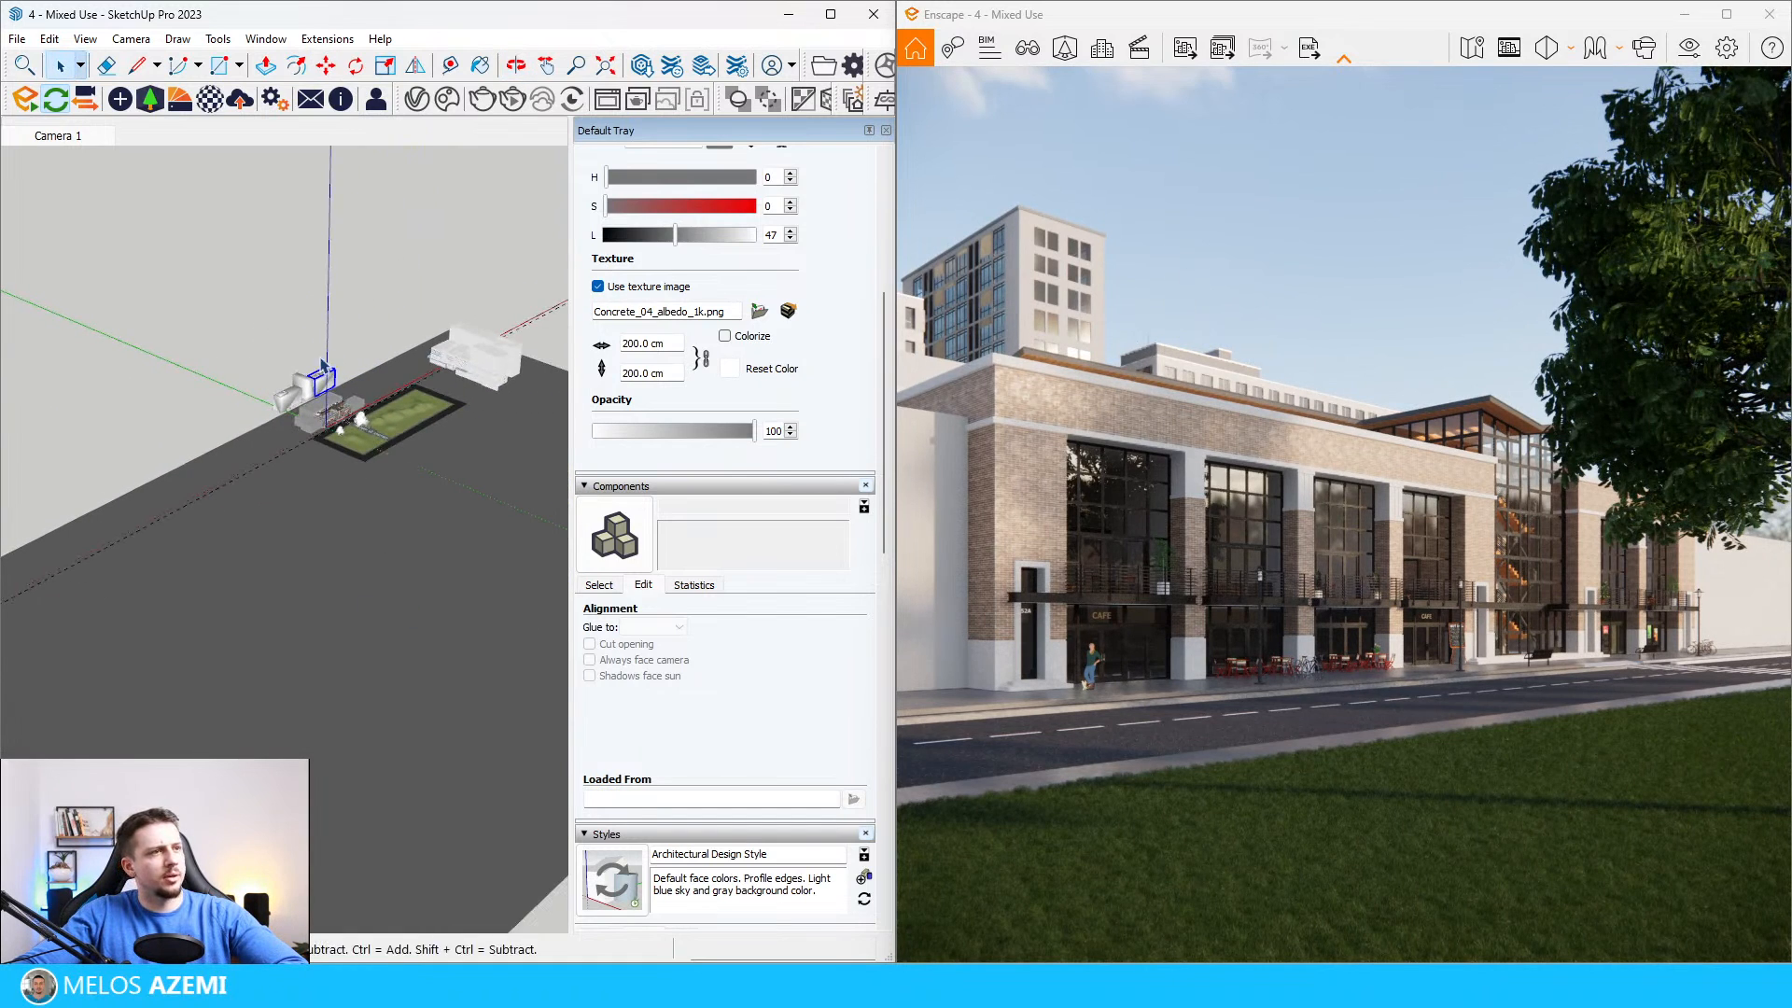
Step: Place another long office block from the Street Props assets along the street on the café end of the mixed-use building
scroll(327, 373, "up", 8)
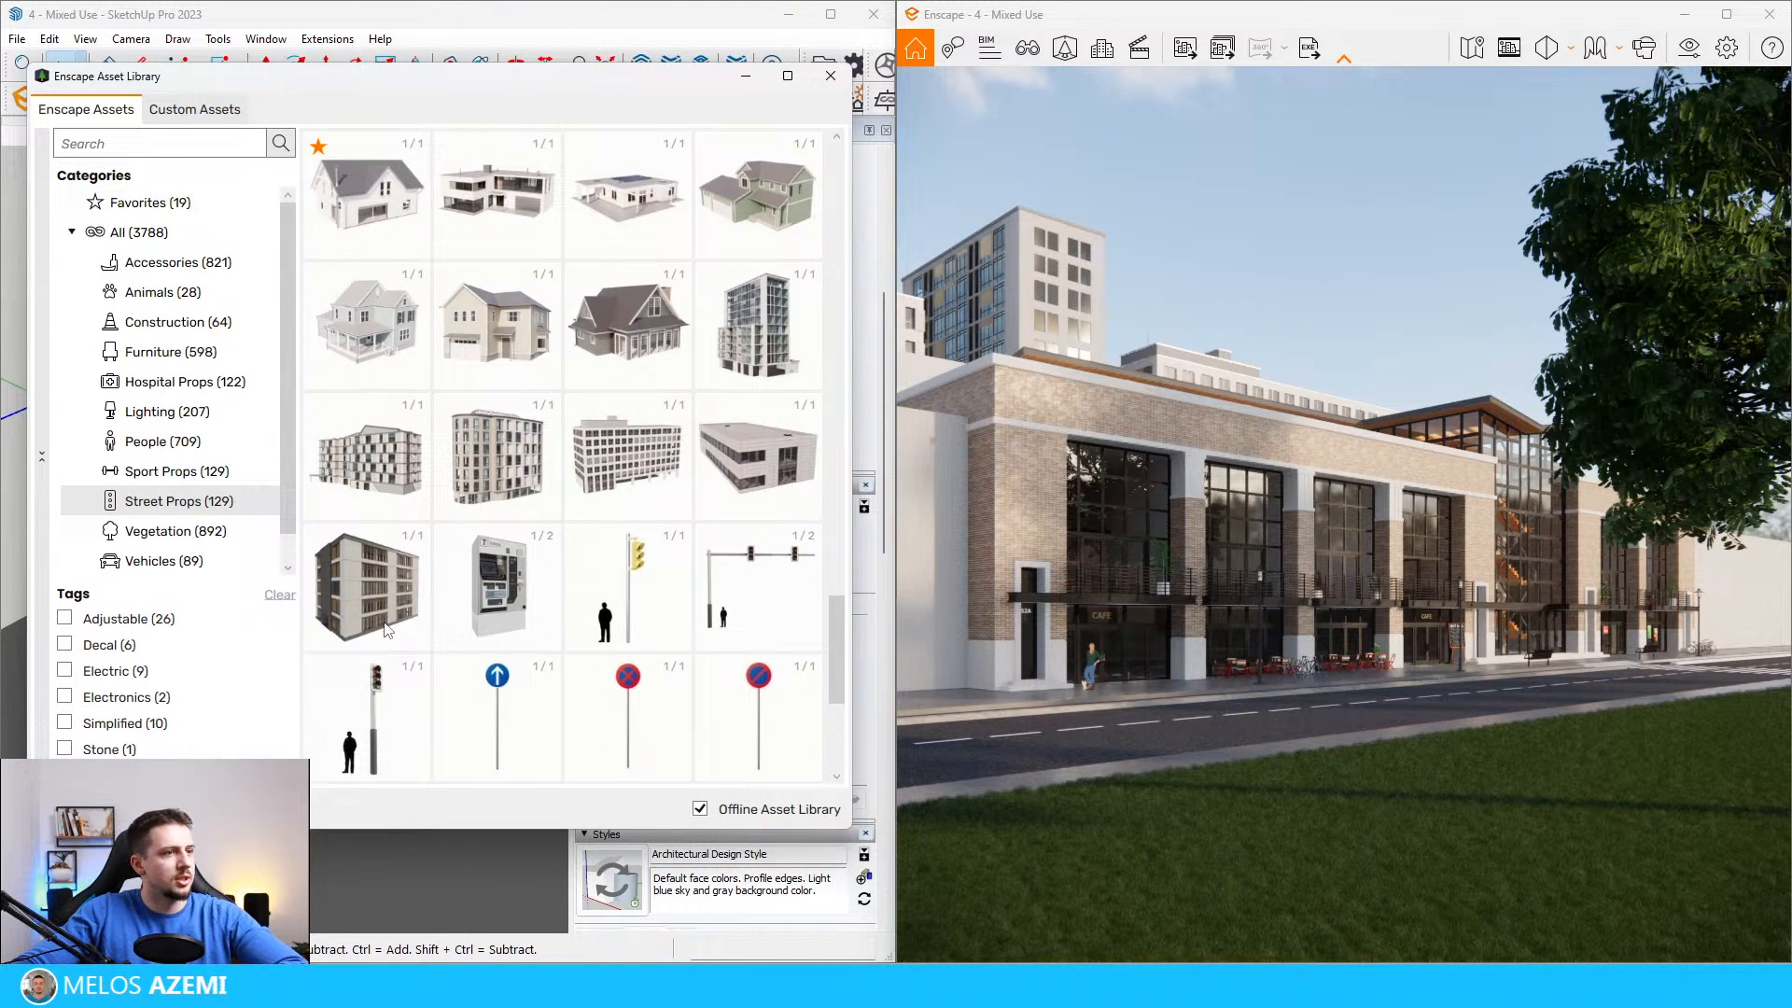
scroll(512, 600, "up", 5)
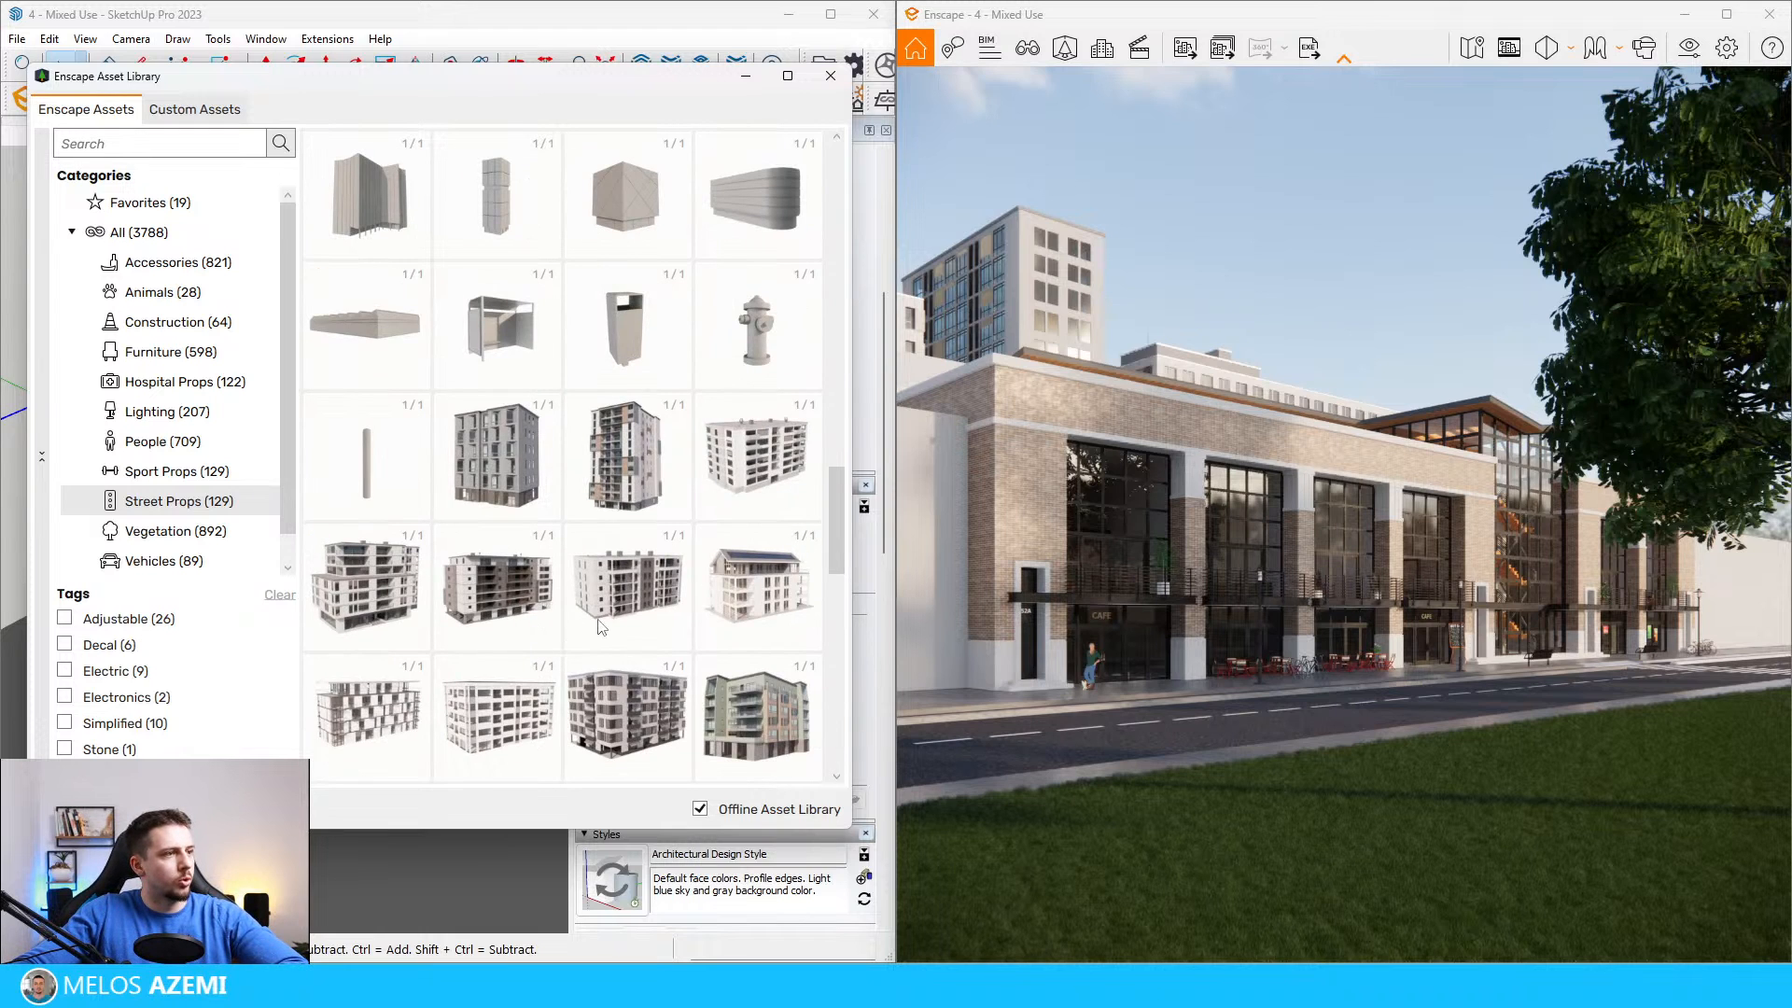
scroll(645, 644, "up", 10)
scroll(645, 644, "down", 9)
scroll(649, 650, "down", 5)
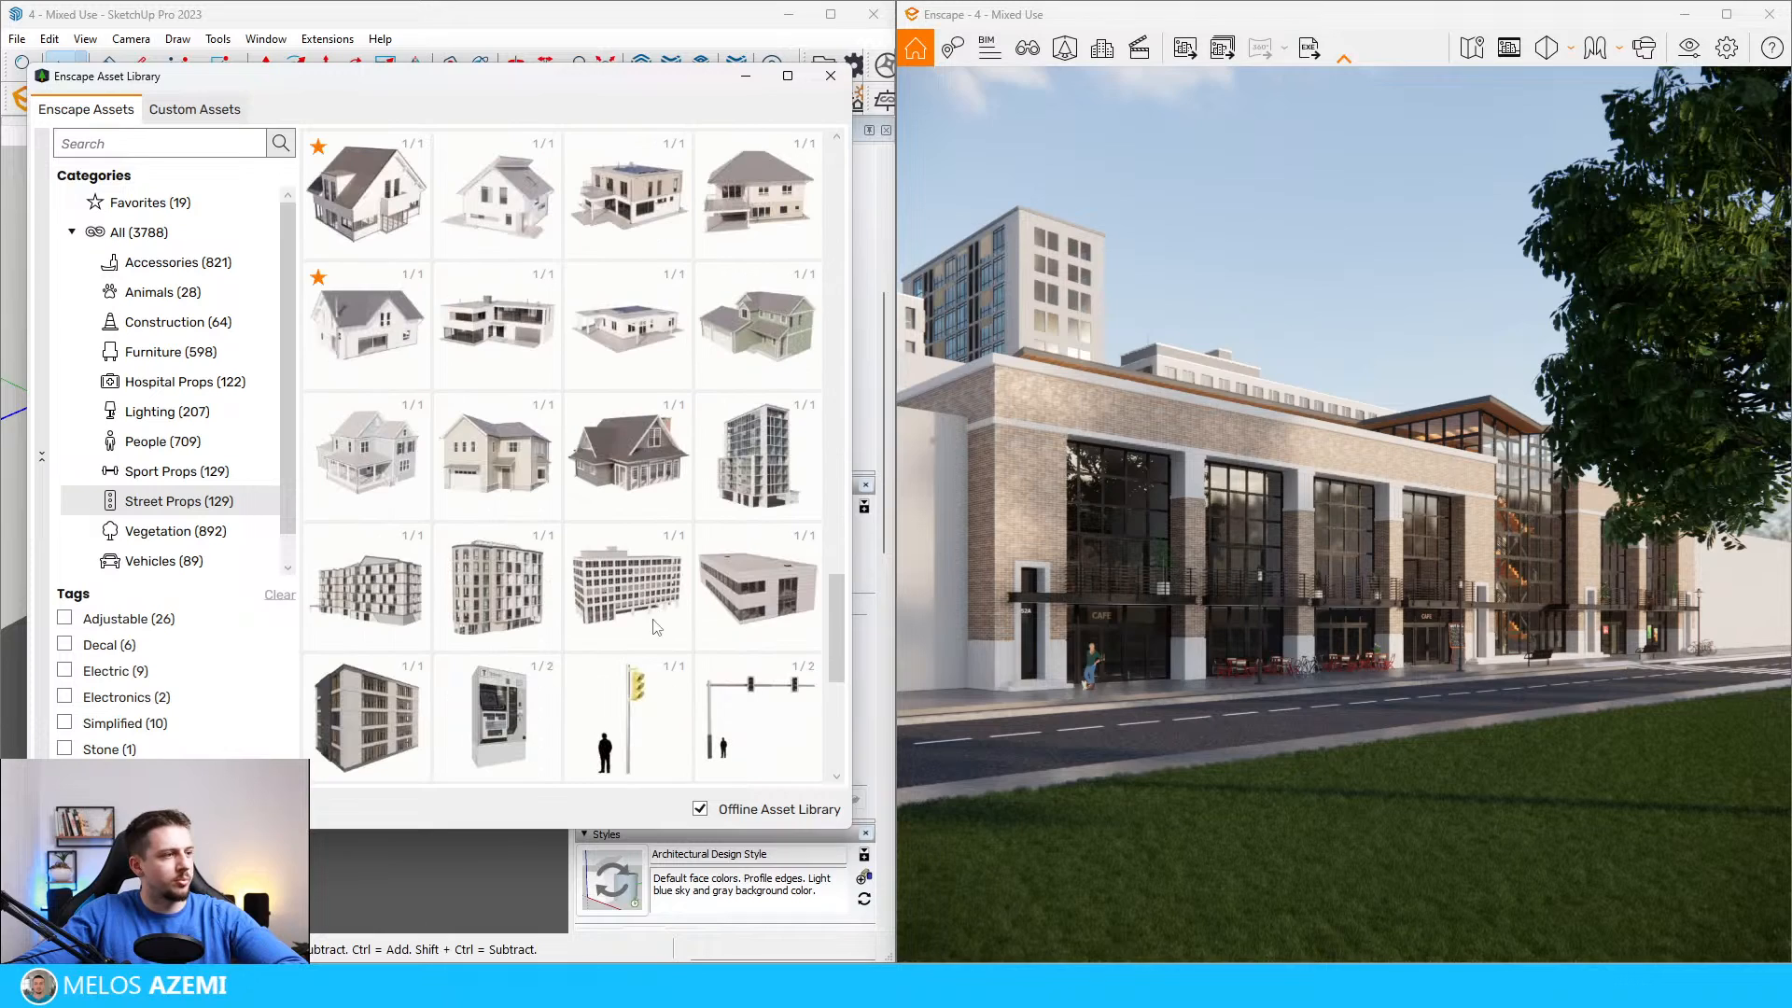
left_click(651, 588)
scroll(374, 583, "up", 6)
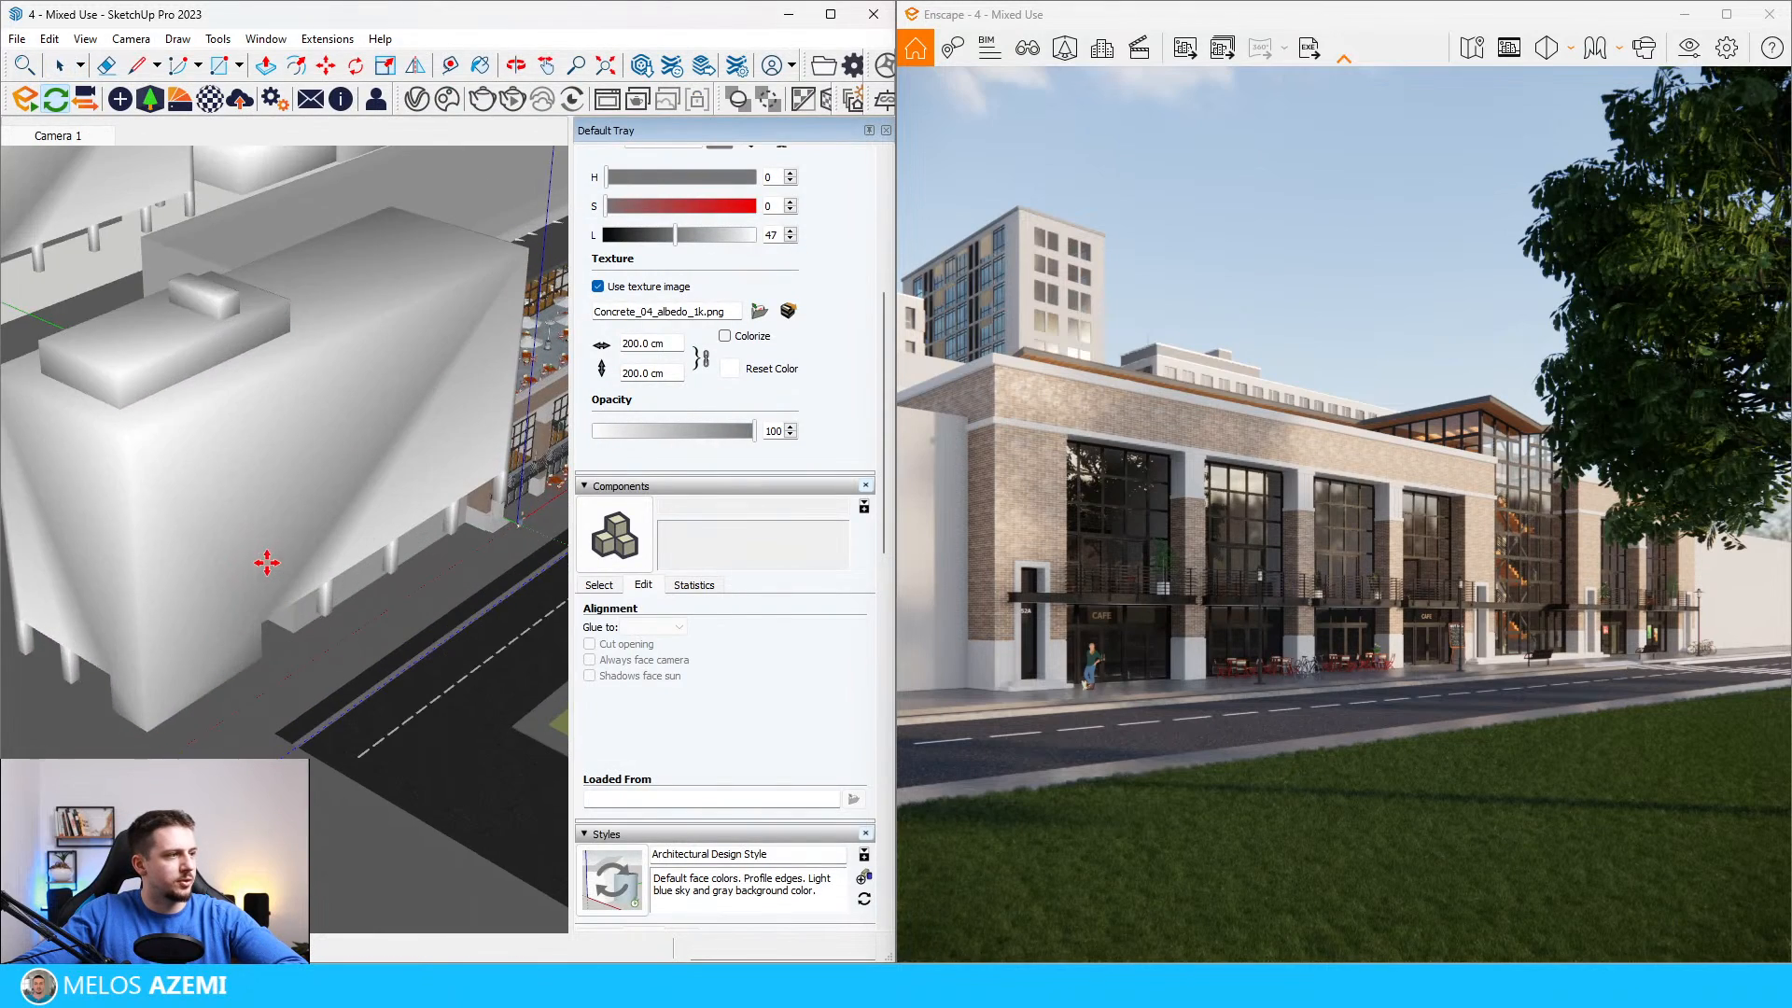
scroll(283, 529, "down", 5)
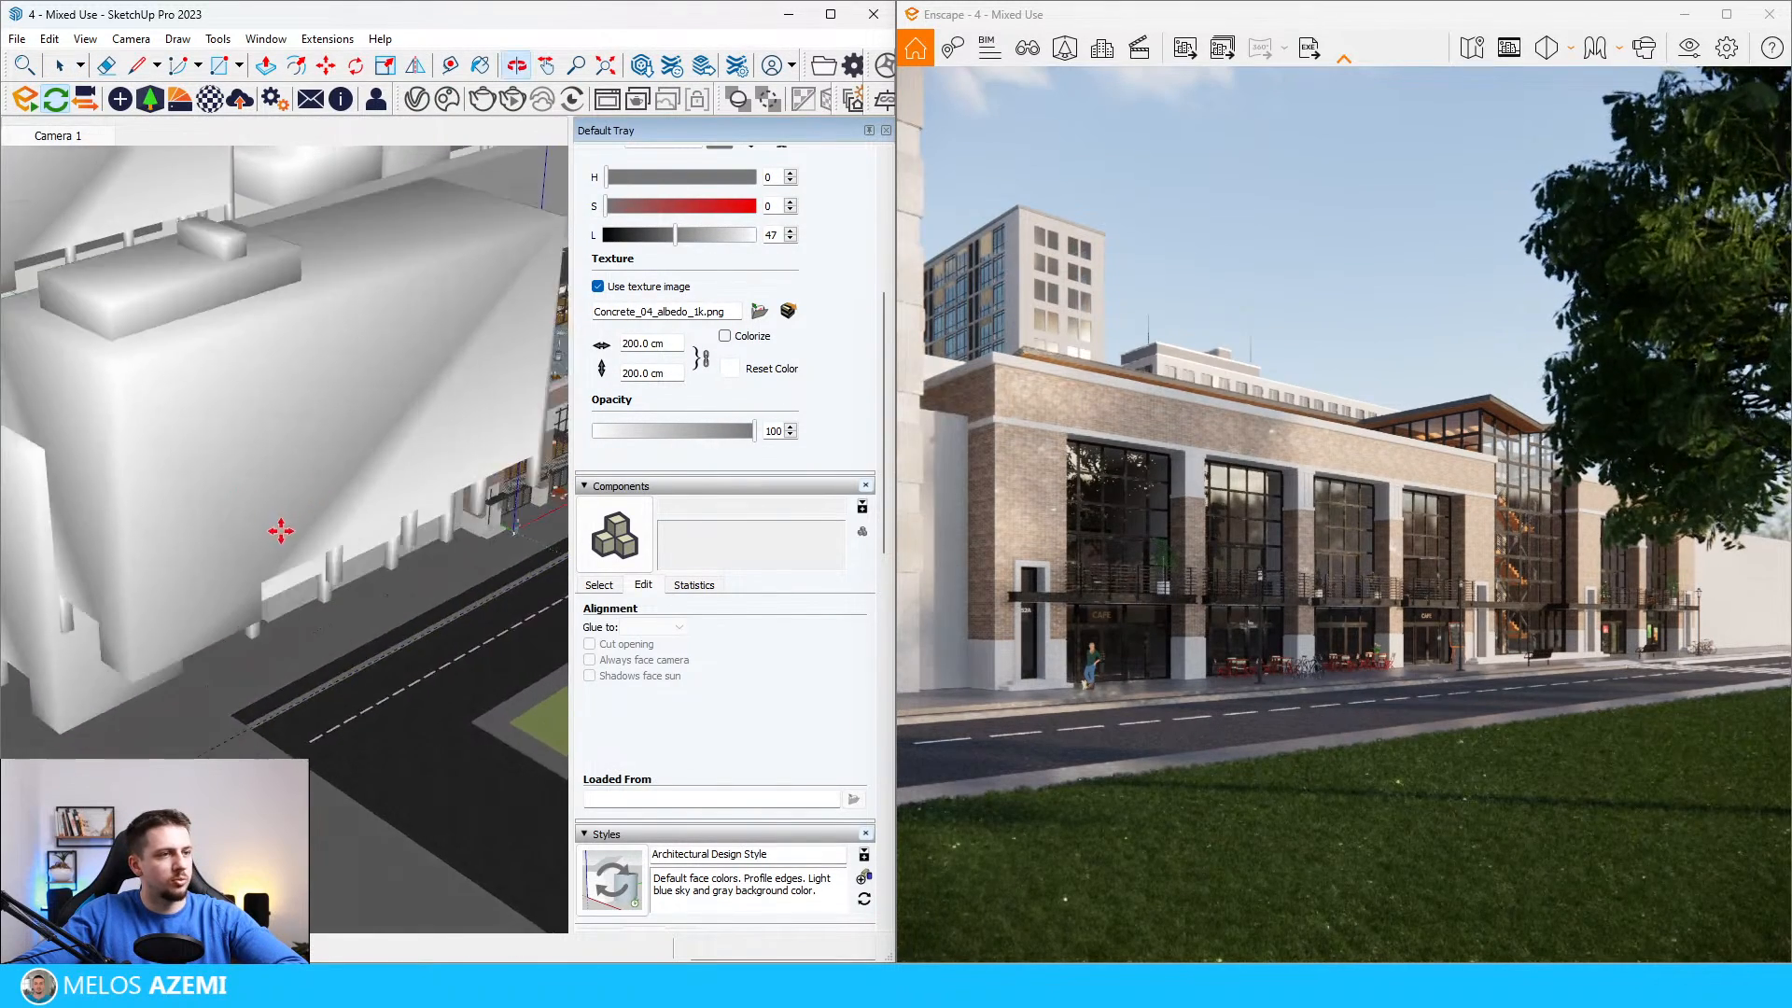
left_click(200, 546)
Step: Move the long office block sideways so its end sits flush against the mixed-use building's café-end wall
middle_click_drag(187, 523, 56, 332)
scroll(207, 352, "up", 4)
mouse_move(207, 353)
middle_mouse_down()
mouse_move(295, 456)
mouse_move(267, 292)
middle_mouse_up()
left_click(298, 488)
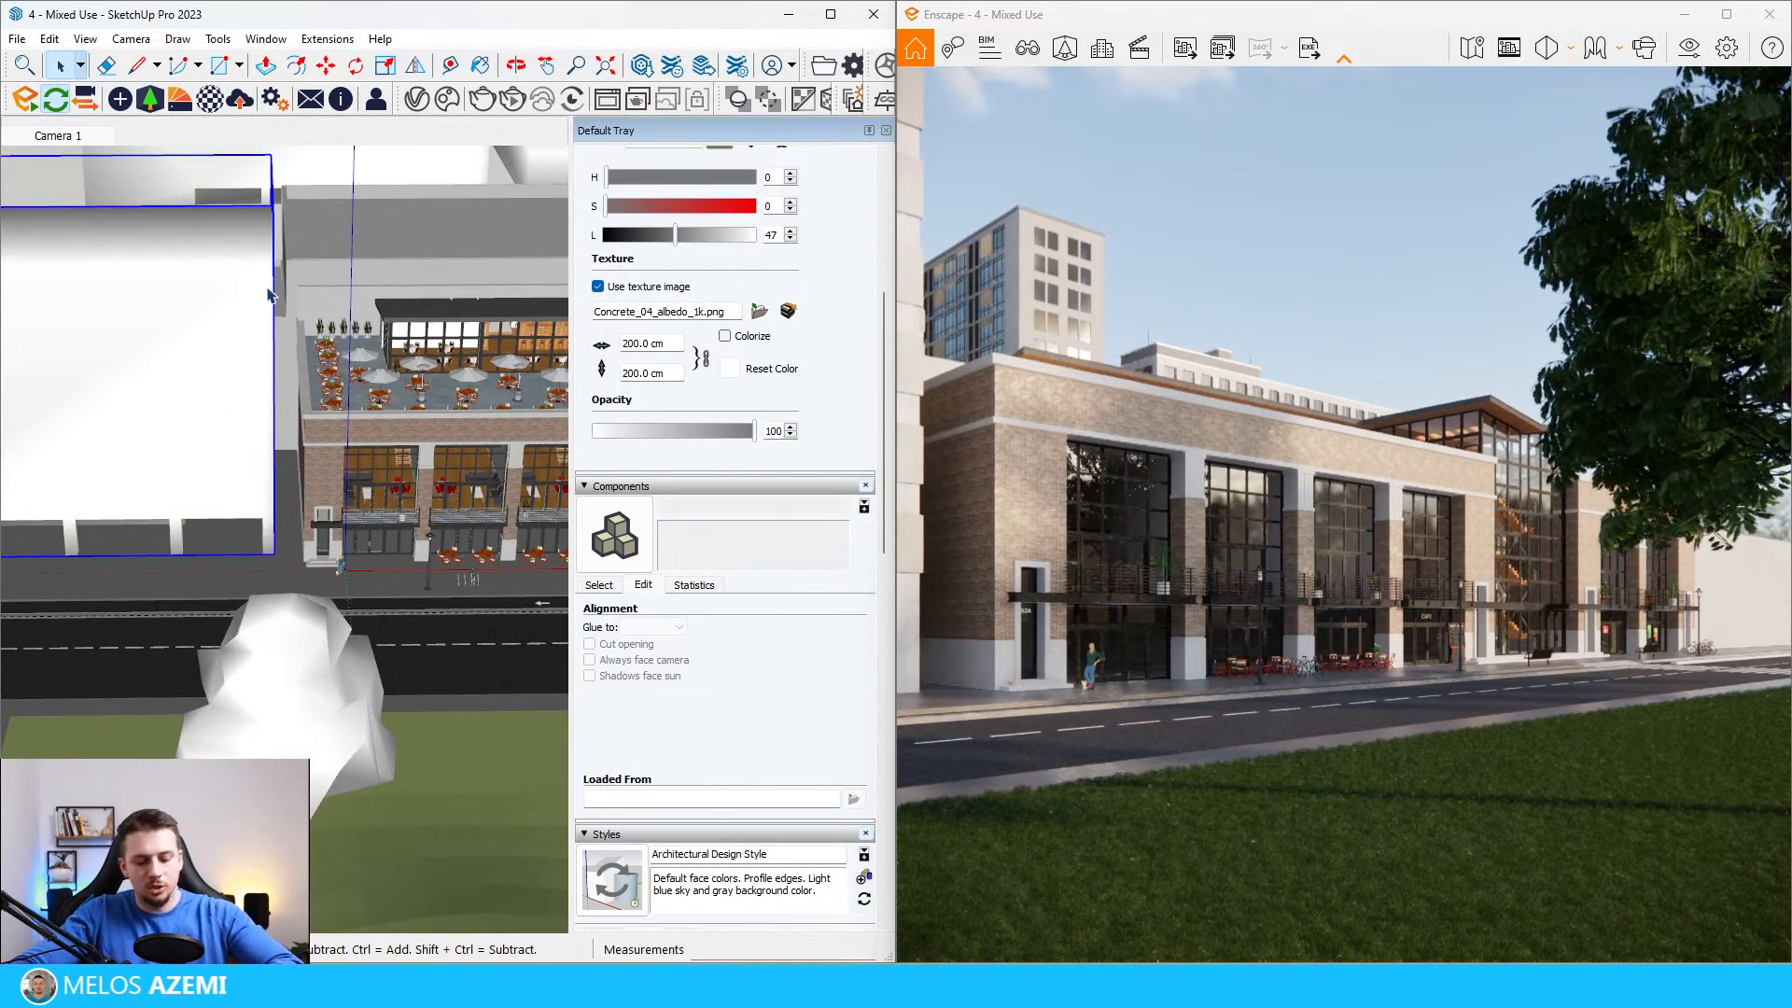
key("m")
left_click(257, 310)
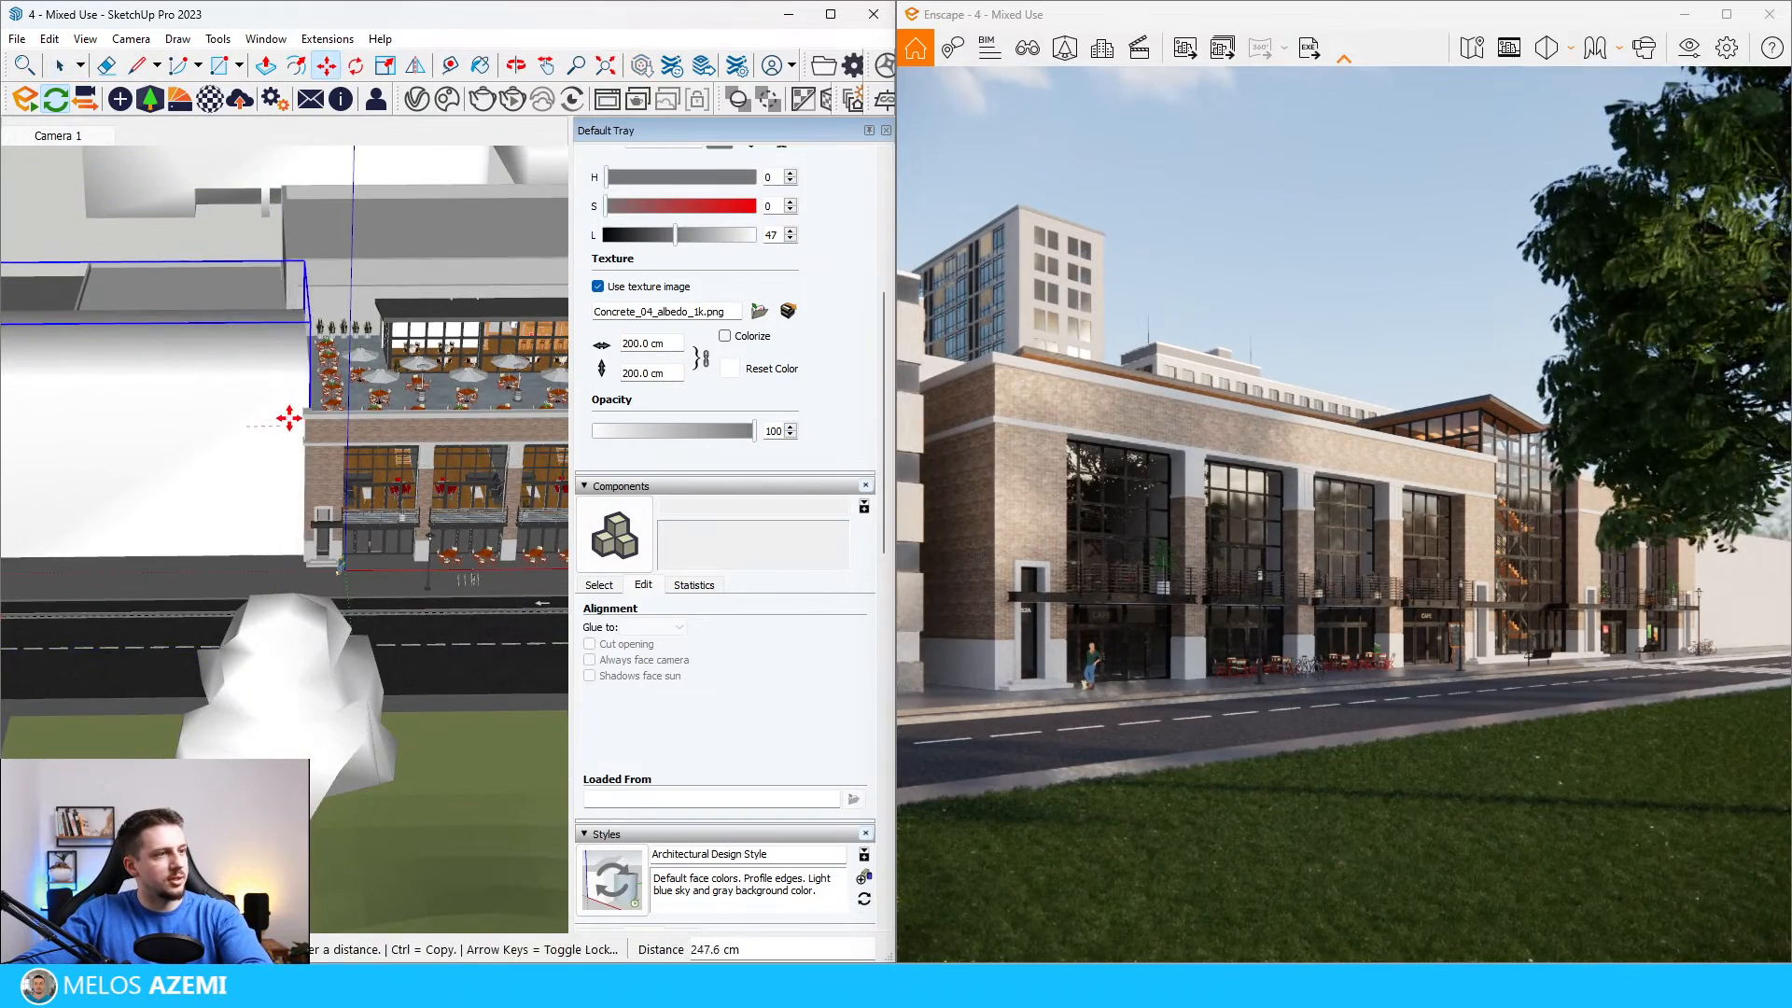
left_click(296, 430)
scroll(280, 424, "up", 8)
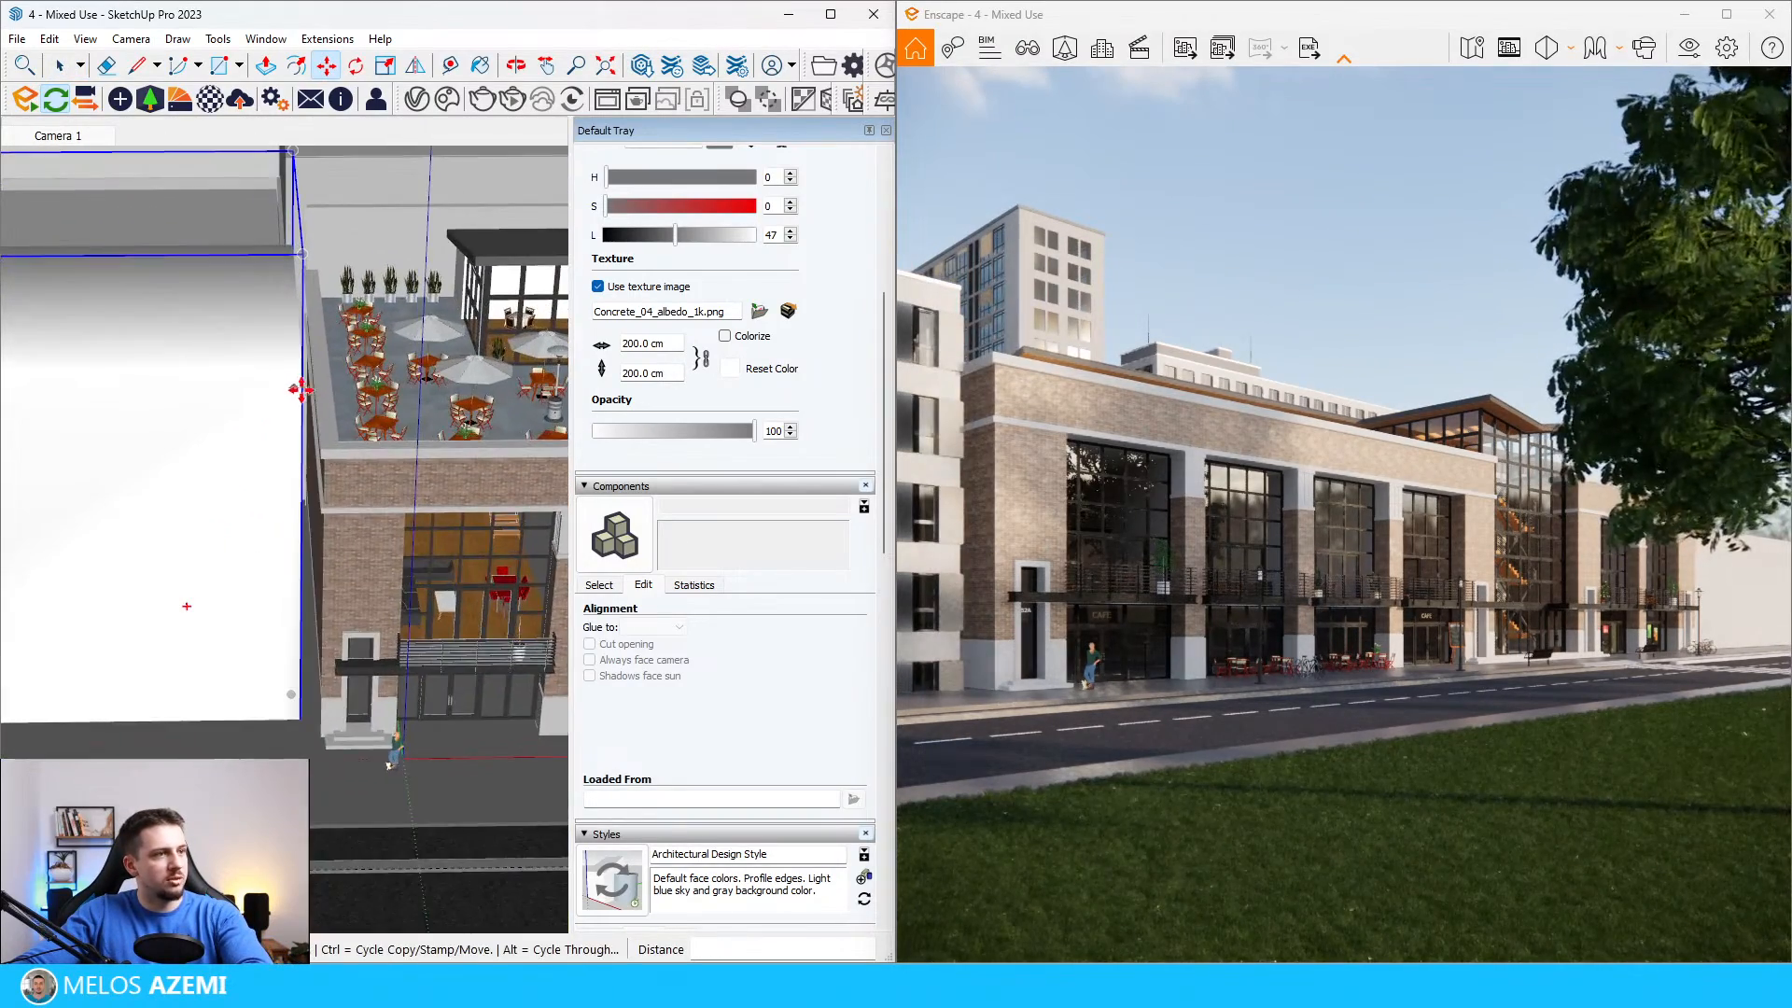
left_click(308, 421)
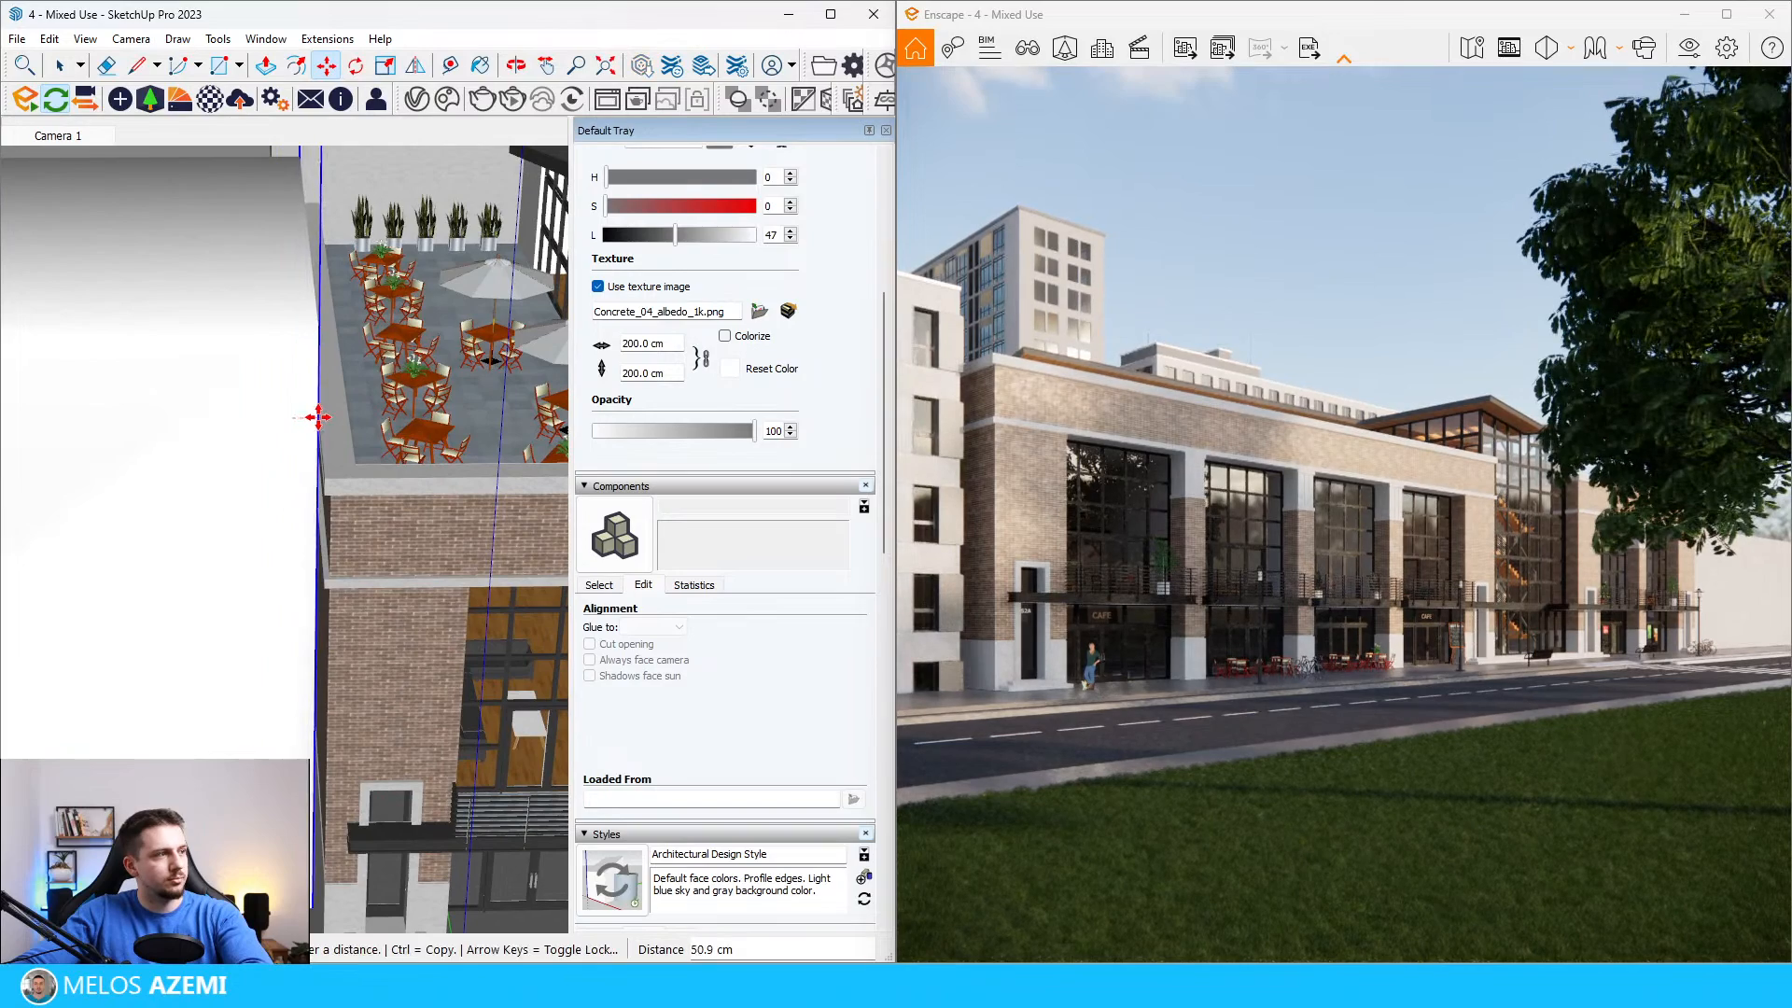
left_click(318, 417)
Step: Scale the street-side office block down and move its lower corner back to the mixed-use building's café-end corner
scroll(322, 406, "down", 5)
scroll(338, 309, "down", 3)
key("s")
left_click(281, 517)
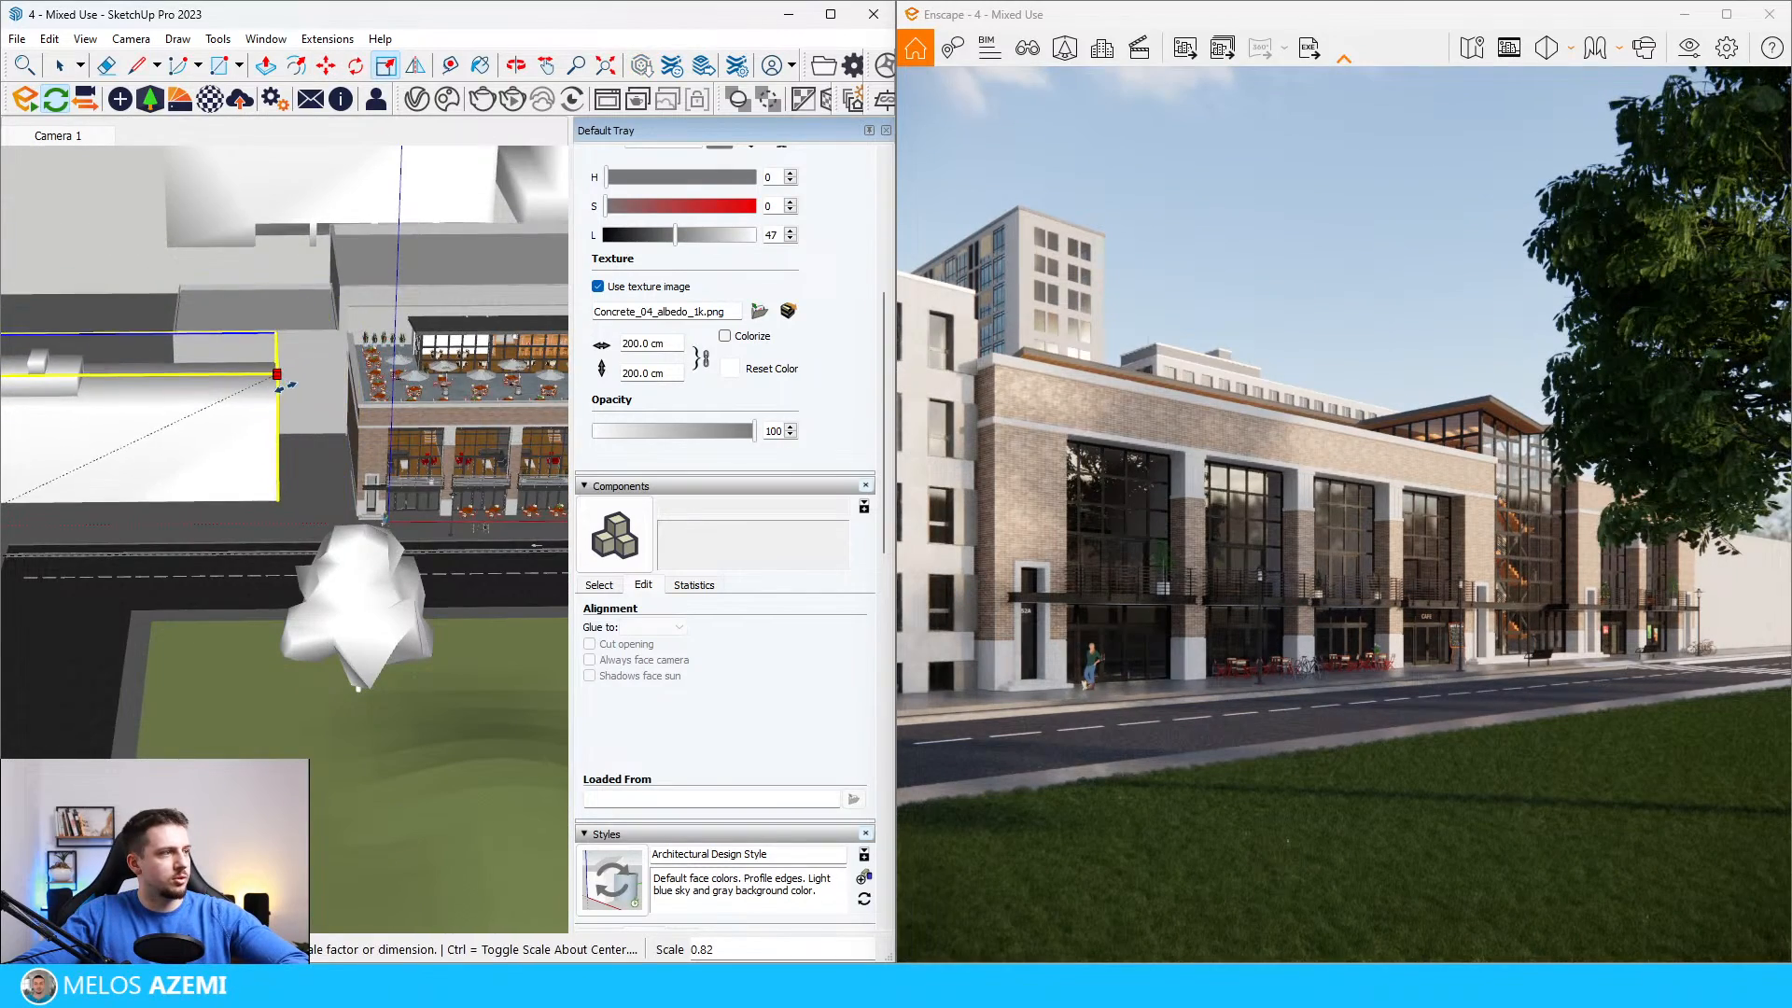
key("m")
left_click(279, 520)
scroll(327, 462, "up", 10)
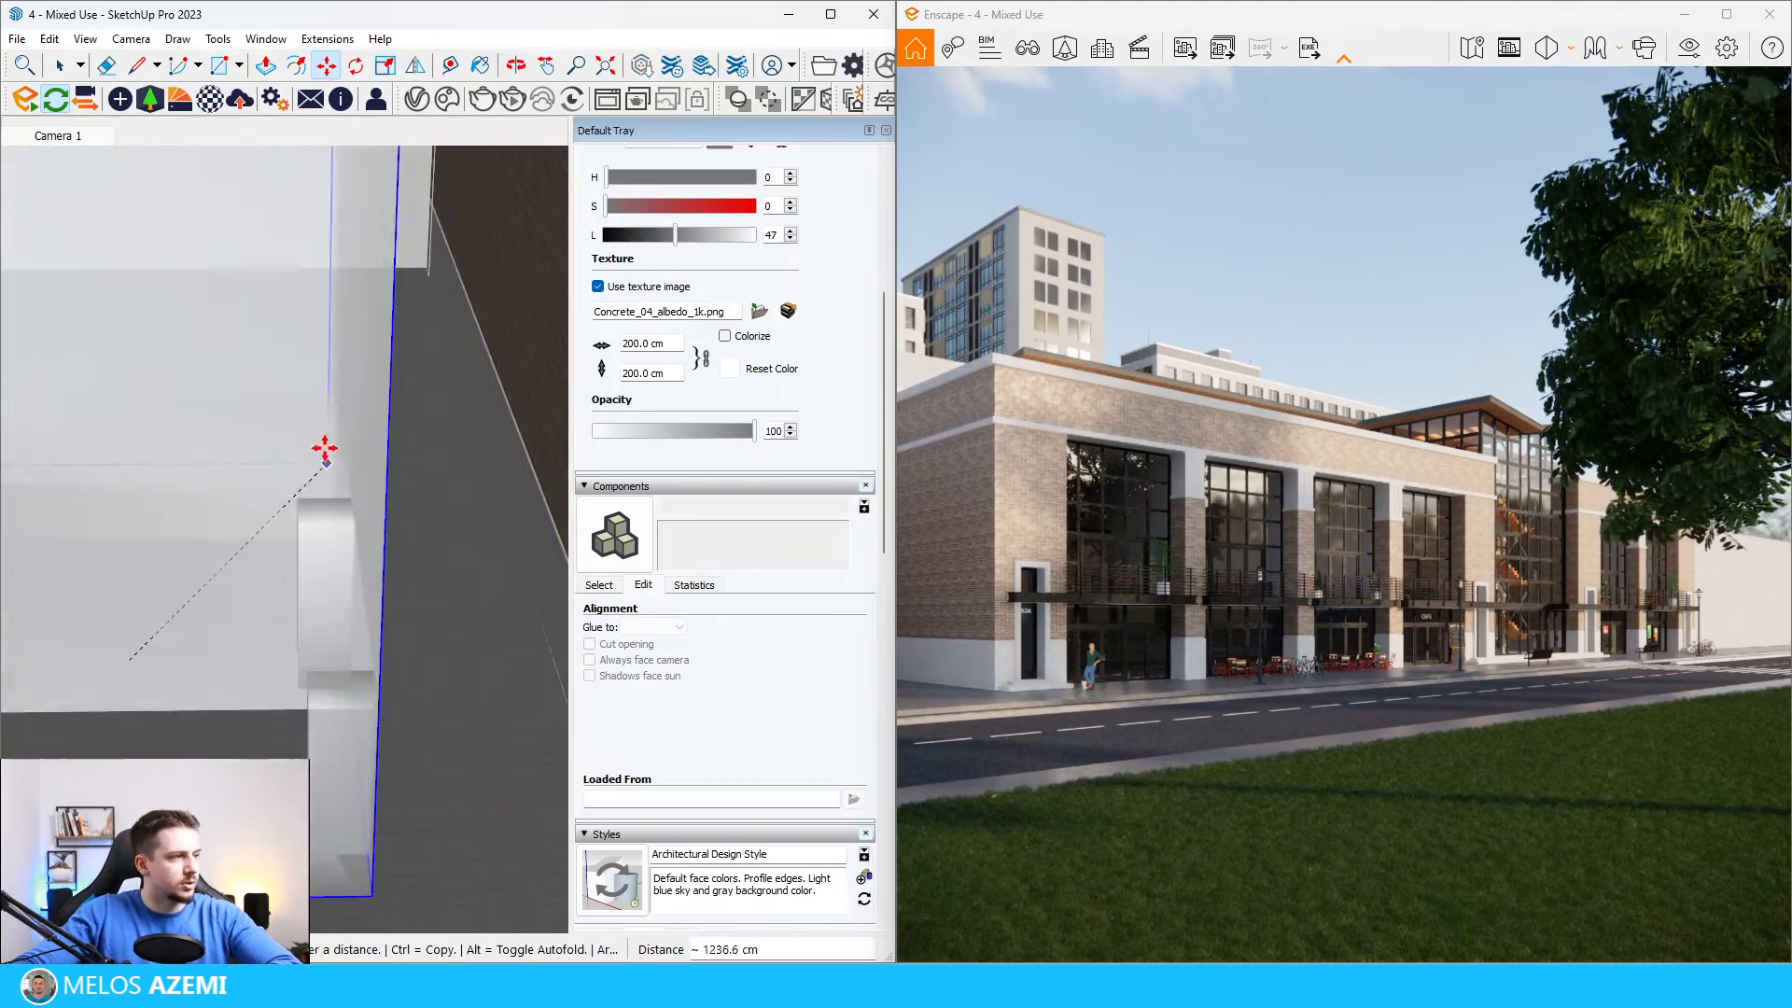
scroll(325, 455, "down", 6)
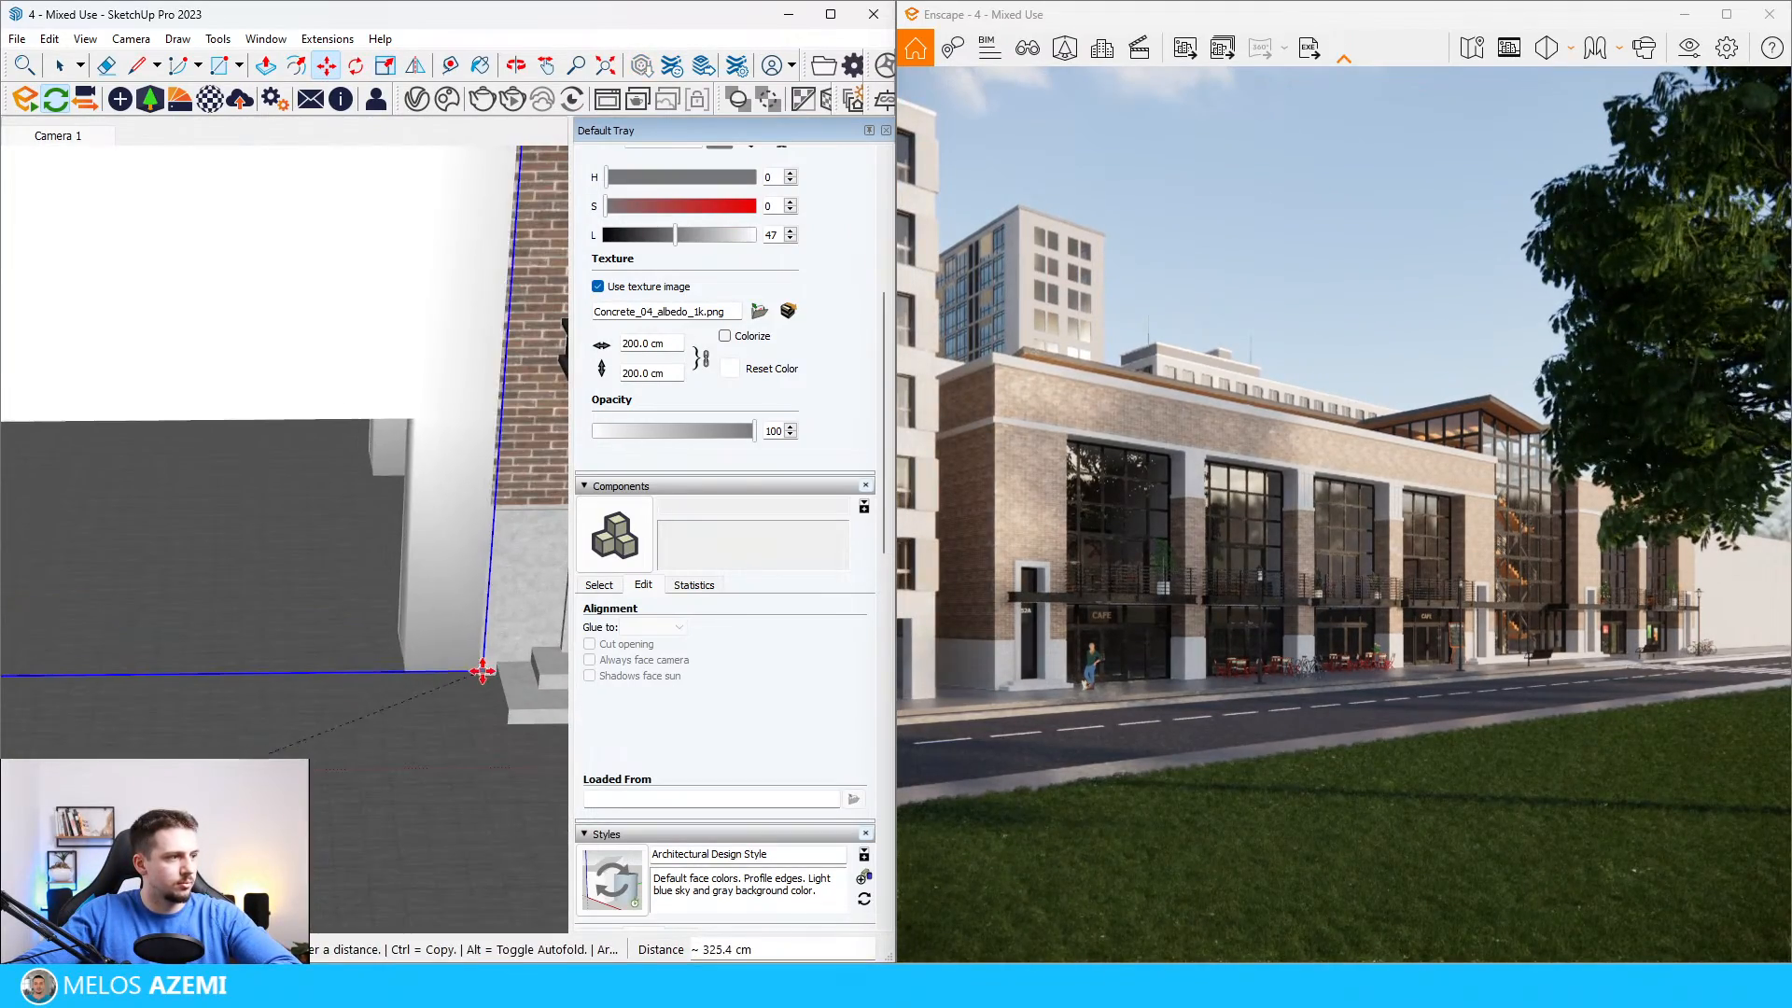
left_click(483, 671)
Step: Scale the café-end office block down further, closer to the mixed-use building's height
scroll(466, 634, "down", 10)
key("s")
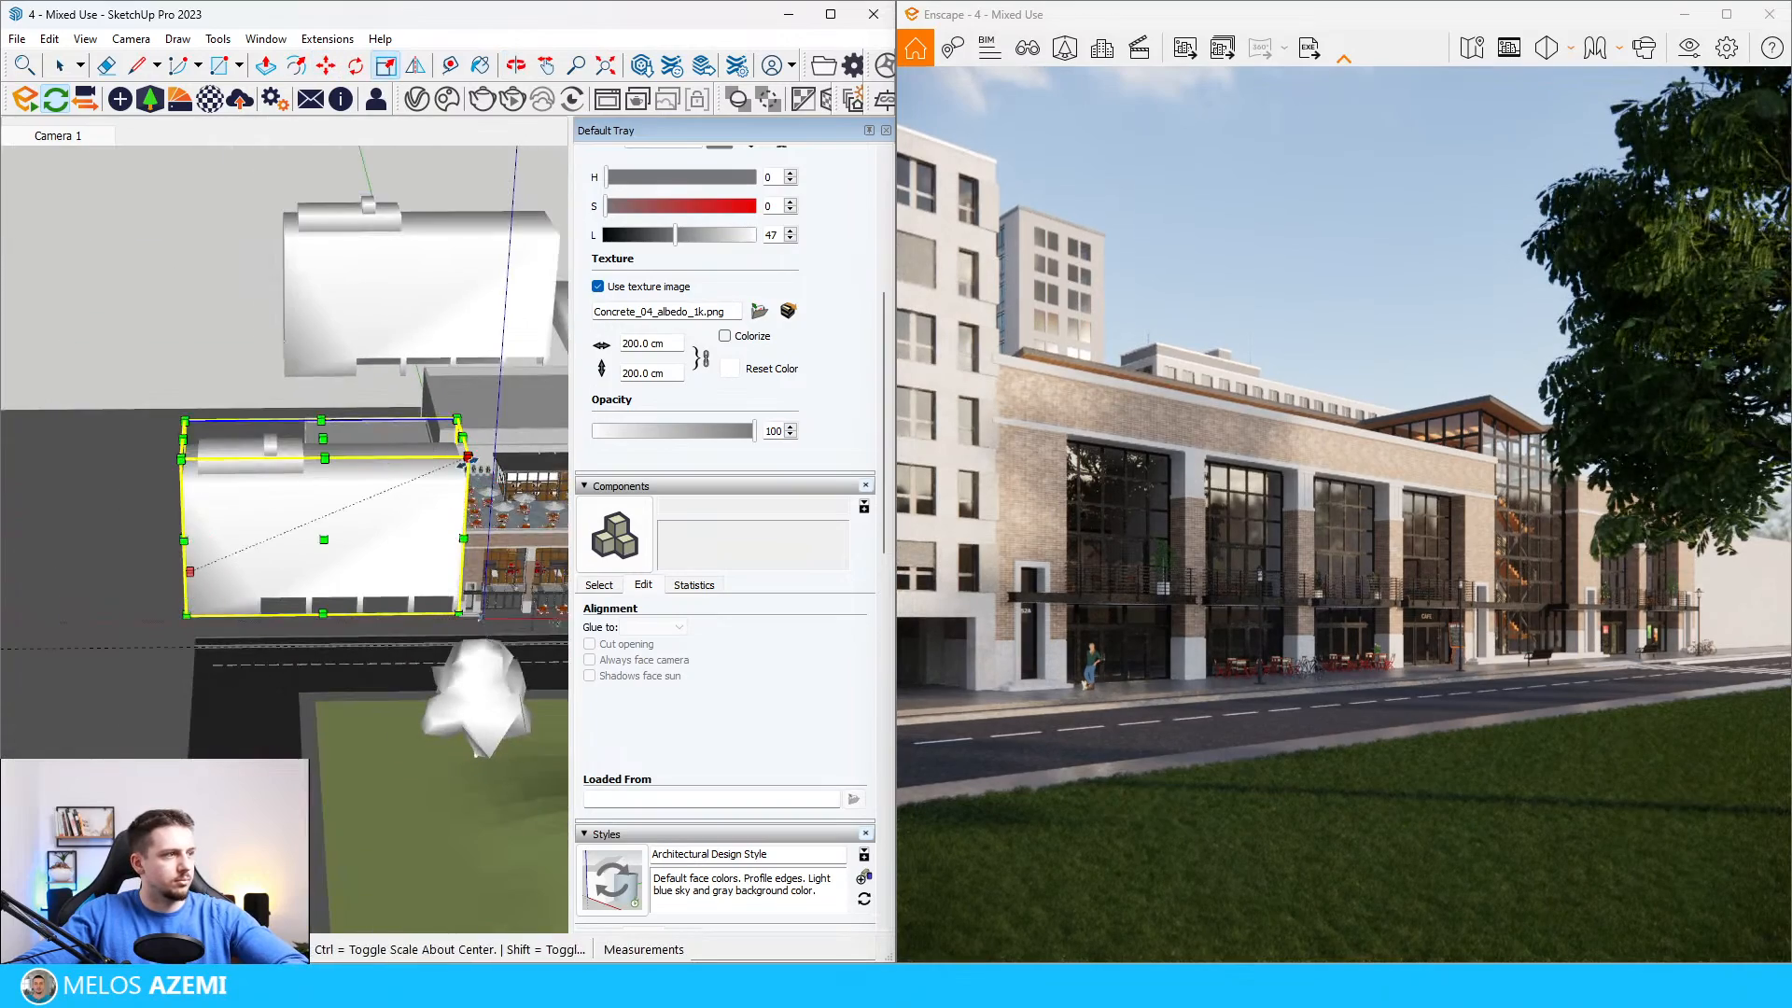
left_click(468, 457)
left_click(351, 505)
Step: Move the reduced office block about 15 m to the café-end wall, then set it back about 2.5 m from the street front
scroll(344, 595, "up", 5)
key("m")
left_click(339, 589)
scroll(340, 592, "down", 3)
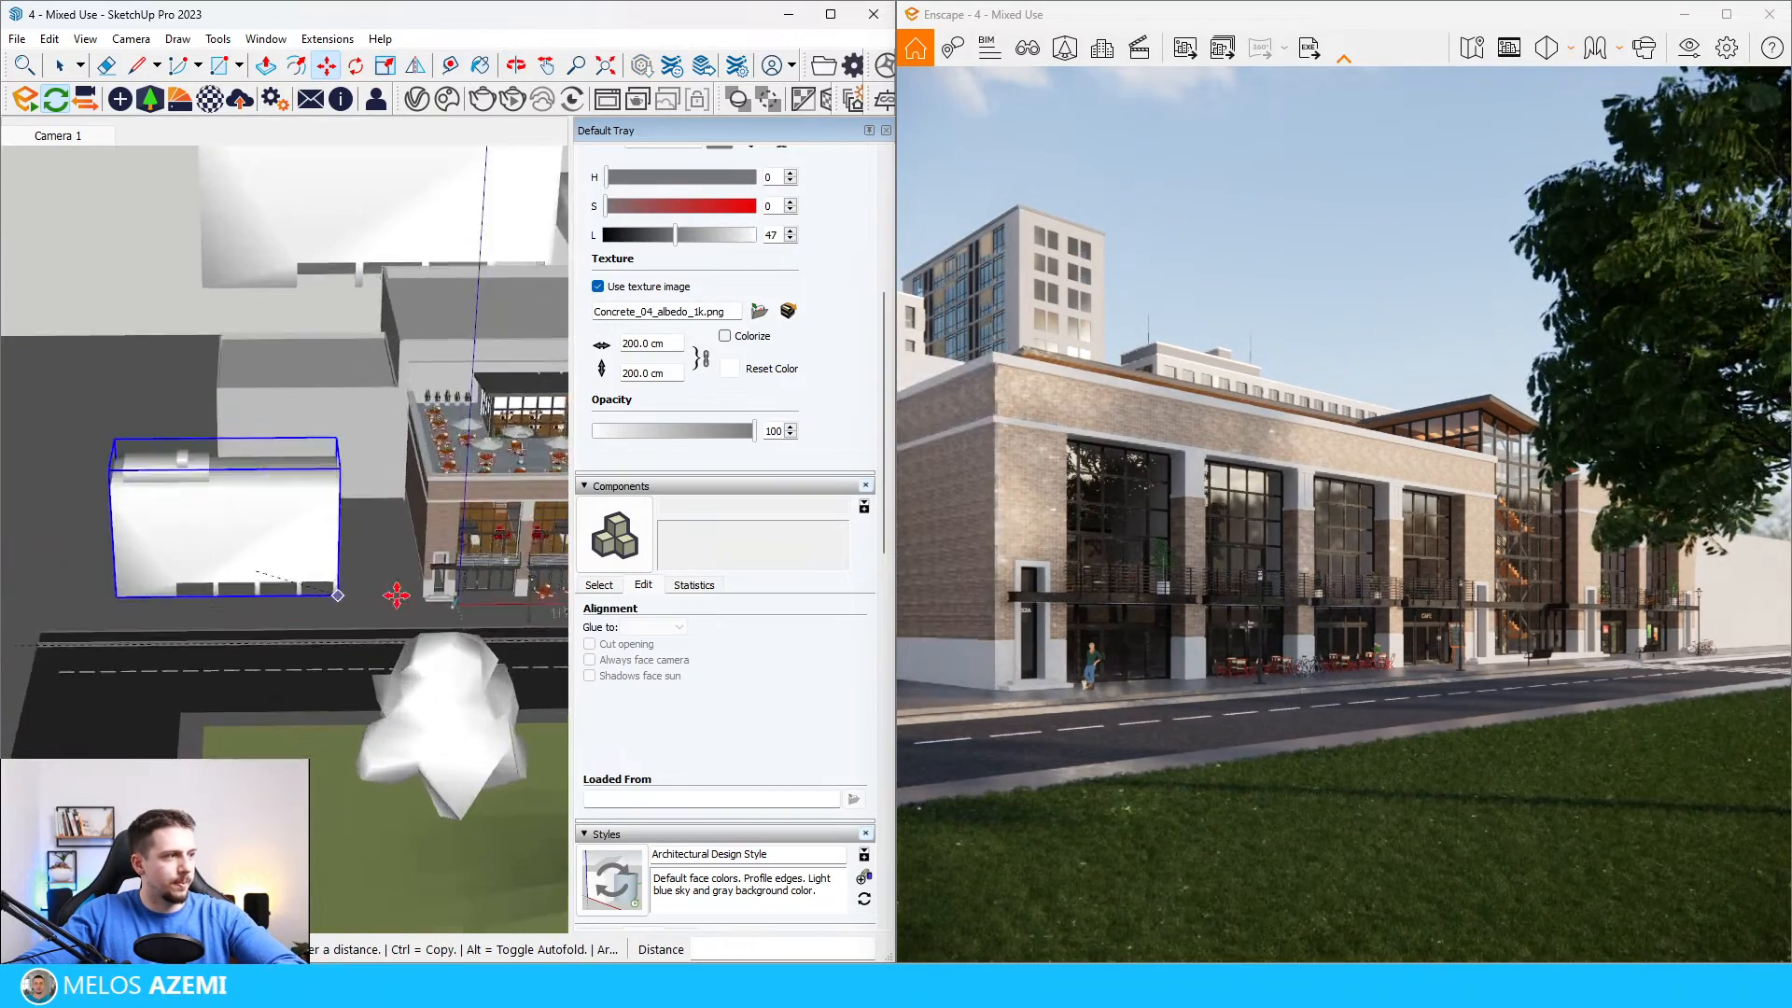
scroll(381, 595, "up", 3)
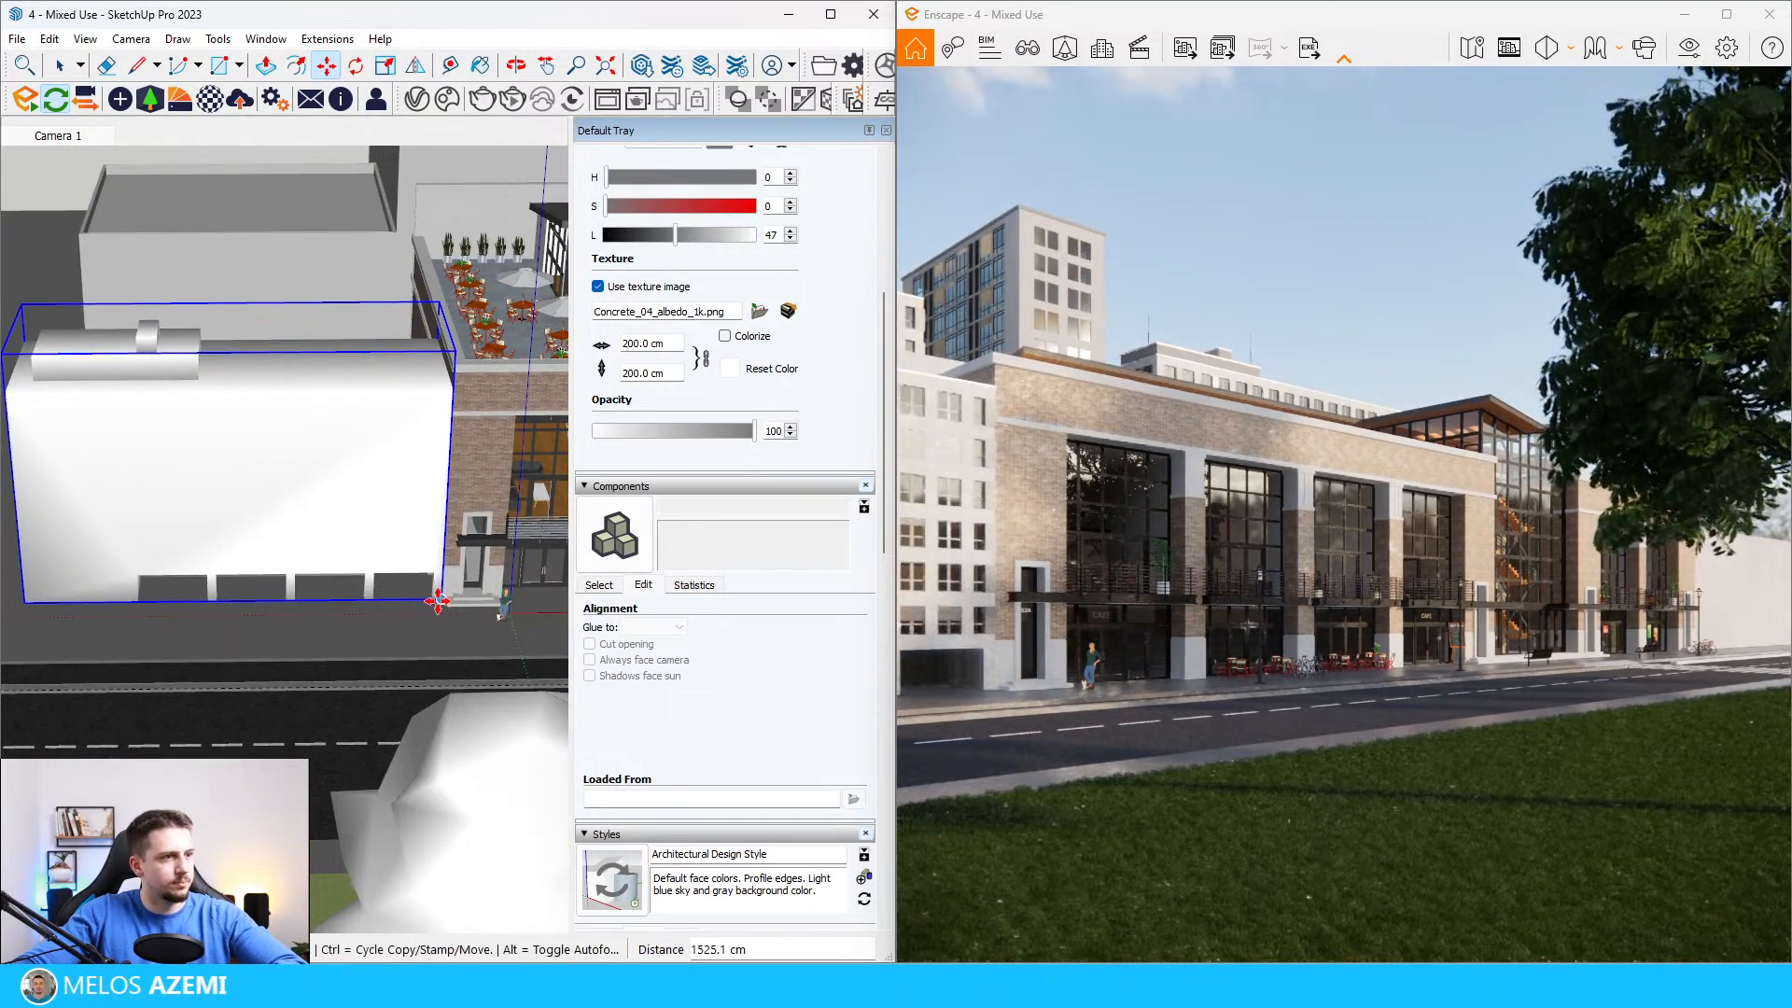
scroll(440, 537, "up", 2)
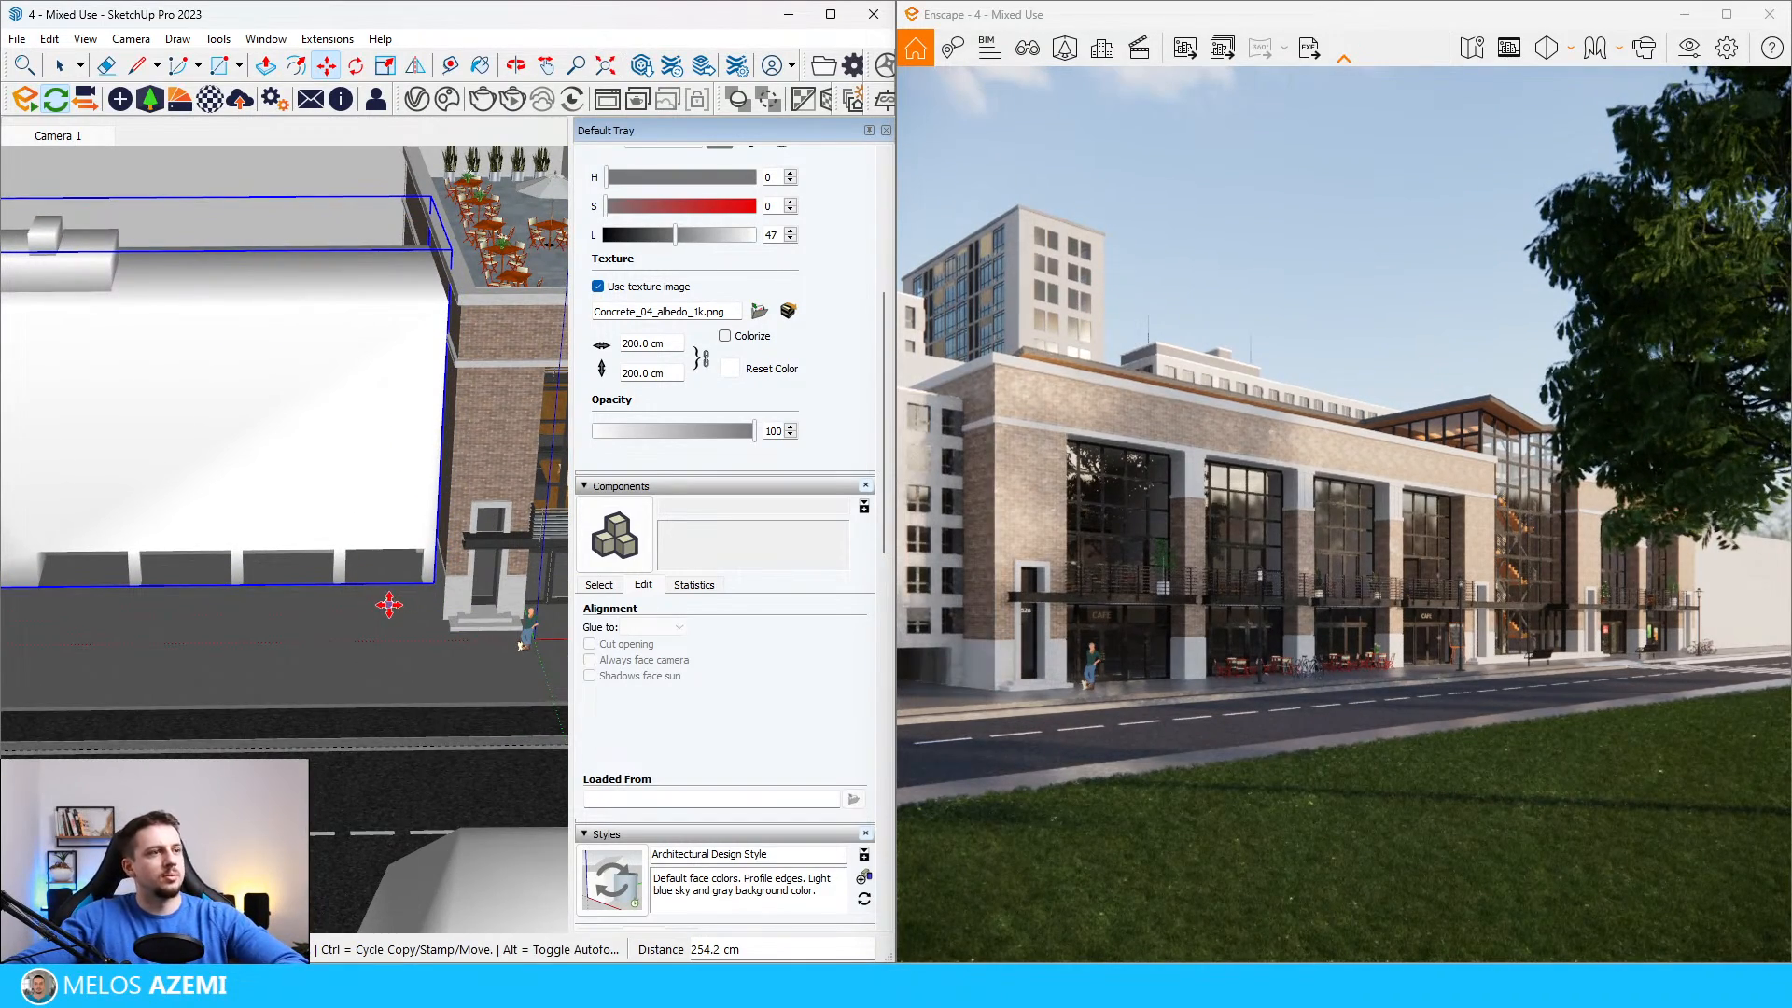
scroll(436, 242, "up", 2)
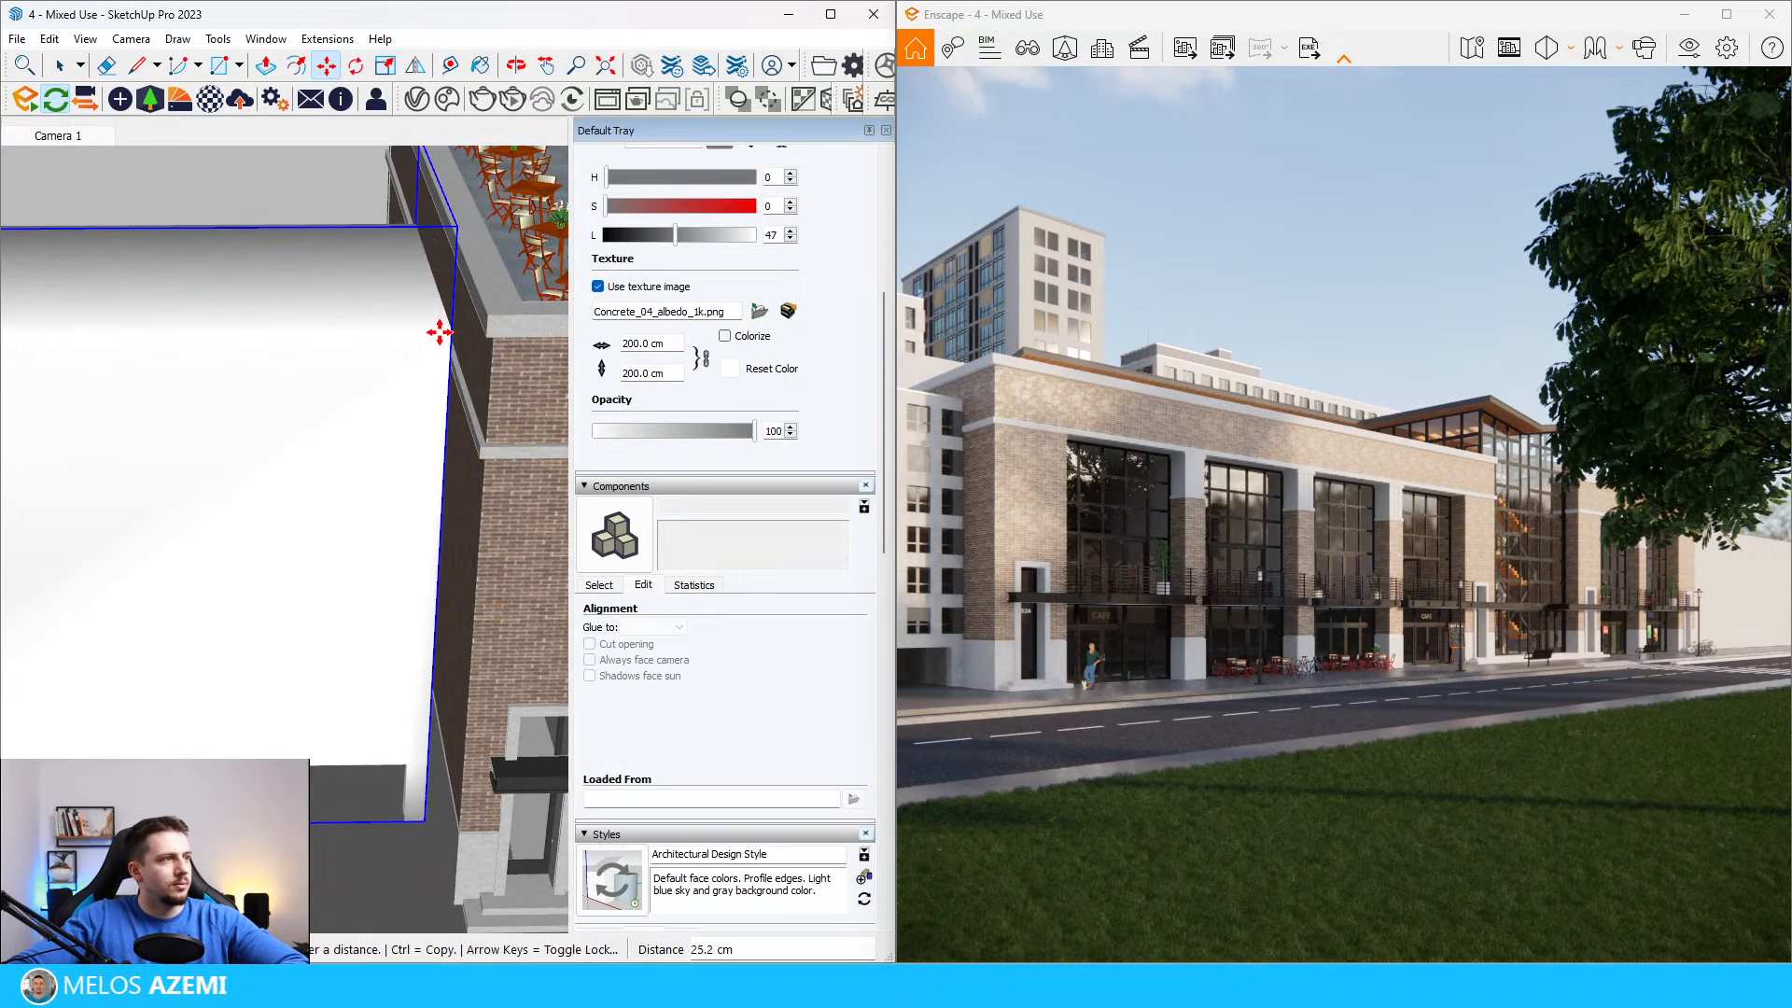
mouse_move(301, 538)
middle_mouse_down()
mouse_move(340, 512)
mouse_move(347, 541)
mouse_move(323, 502)
mouse_move(273, 508)
middle_mouse_up()
key("space")
Step: Place the dark-sided block from the Street Props assets at the end opposite the café and delete the white context block behind it
scroll(352, 543, "down", 8)
scroll(224, 511, "down", 3)
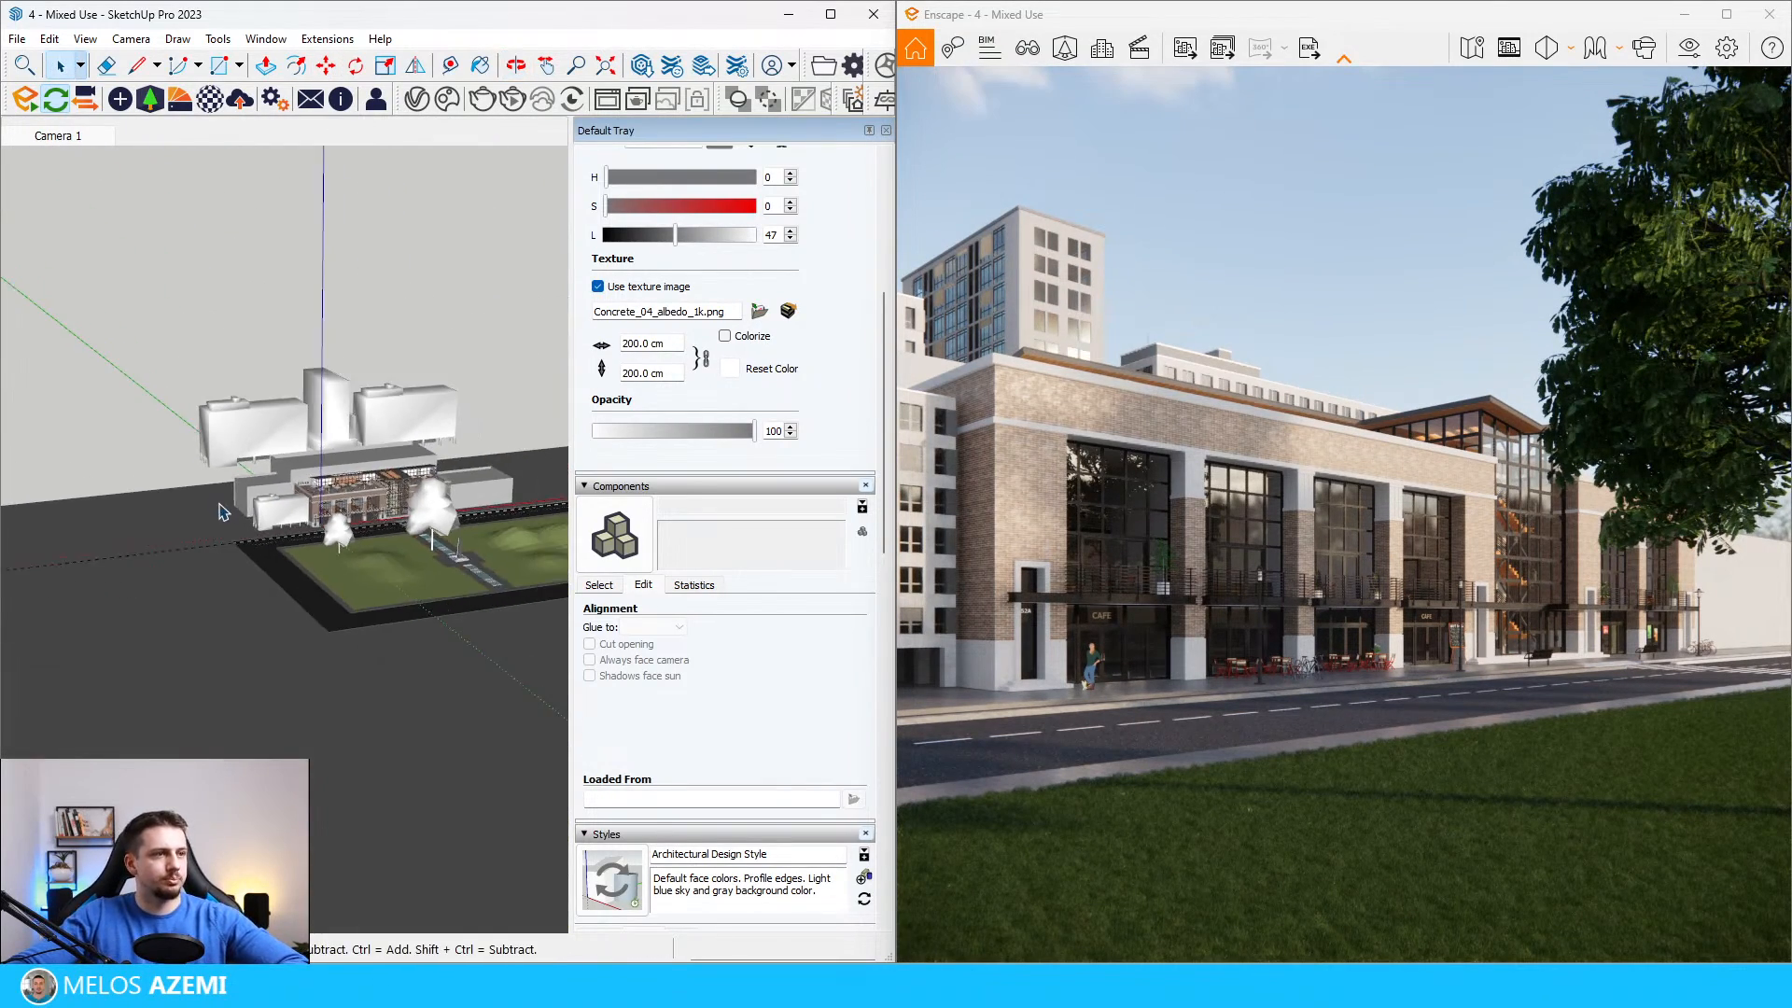
scroll(235, 496, "up", 4)
scroll(235, 496, "down", 1)
left_click(150, 99)
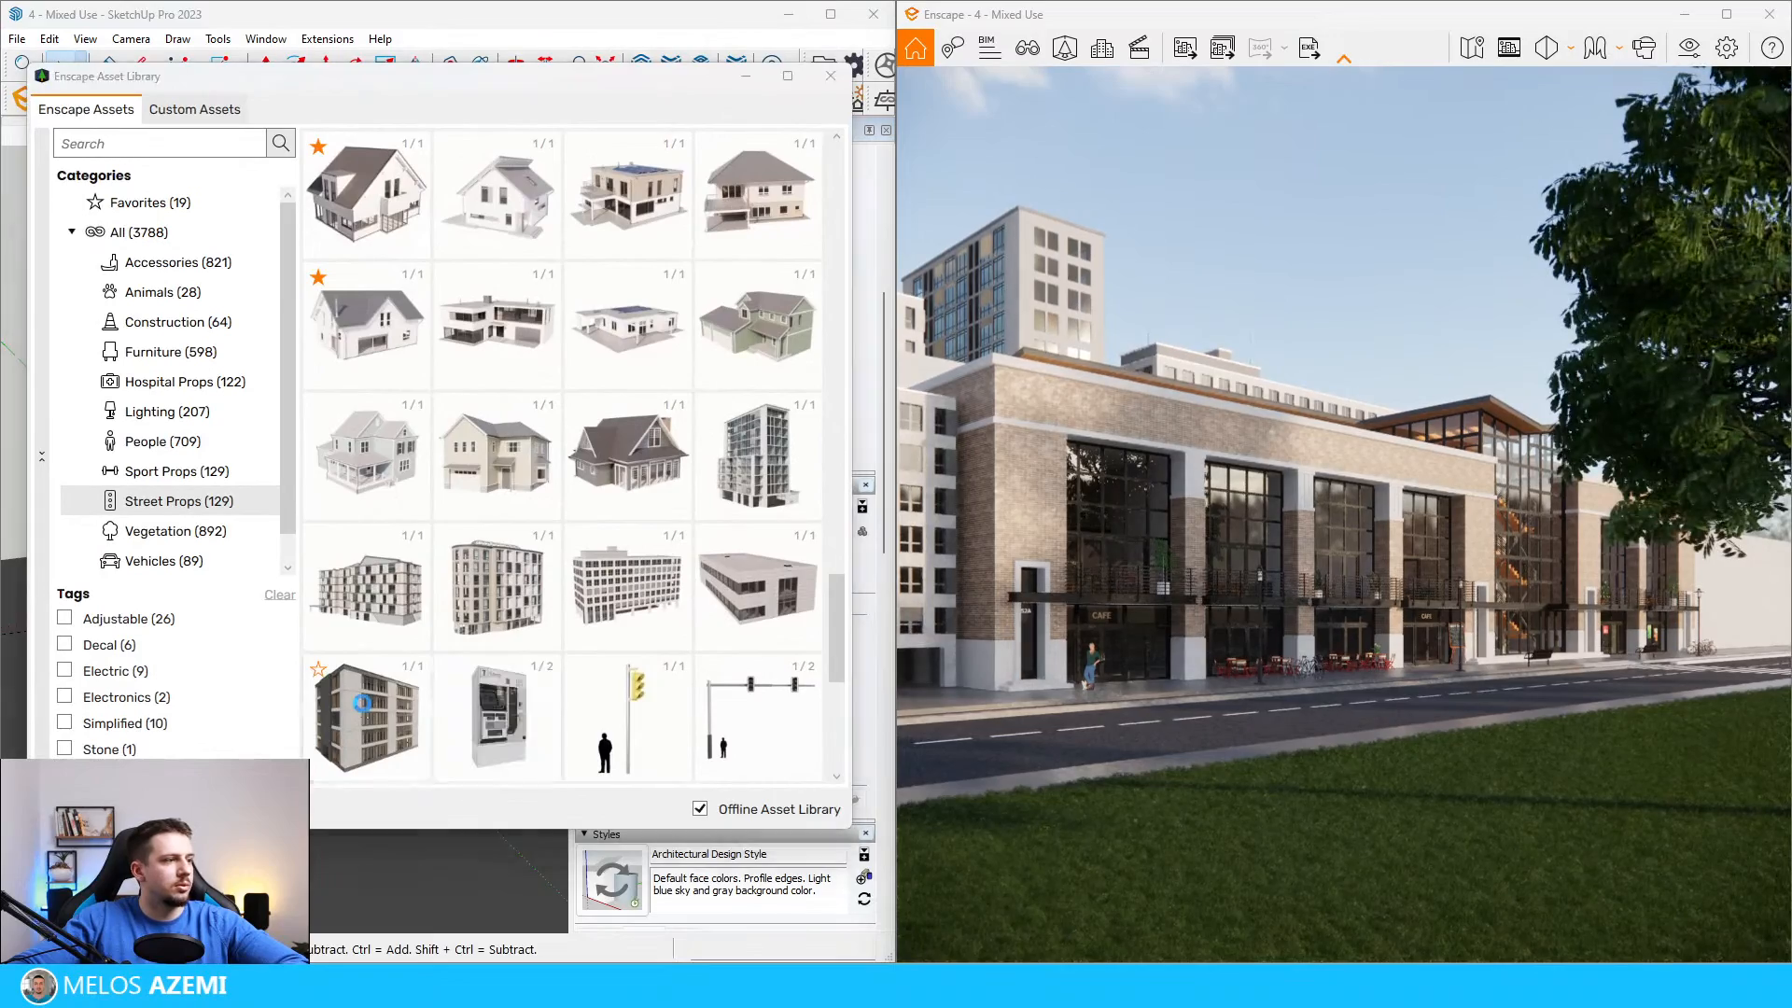
left_click(362, 703)
scroll(317, 513, "up", 6)
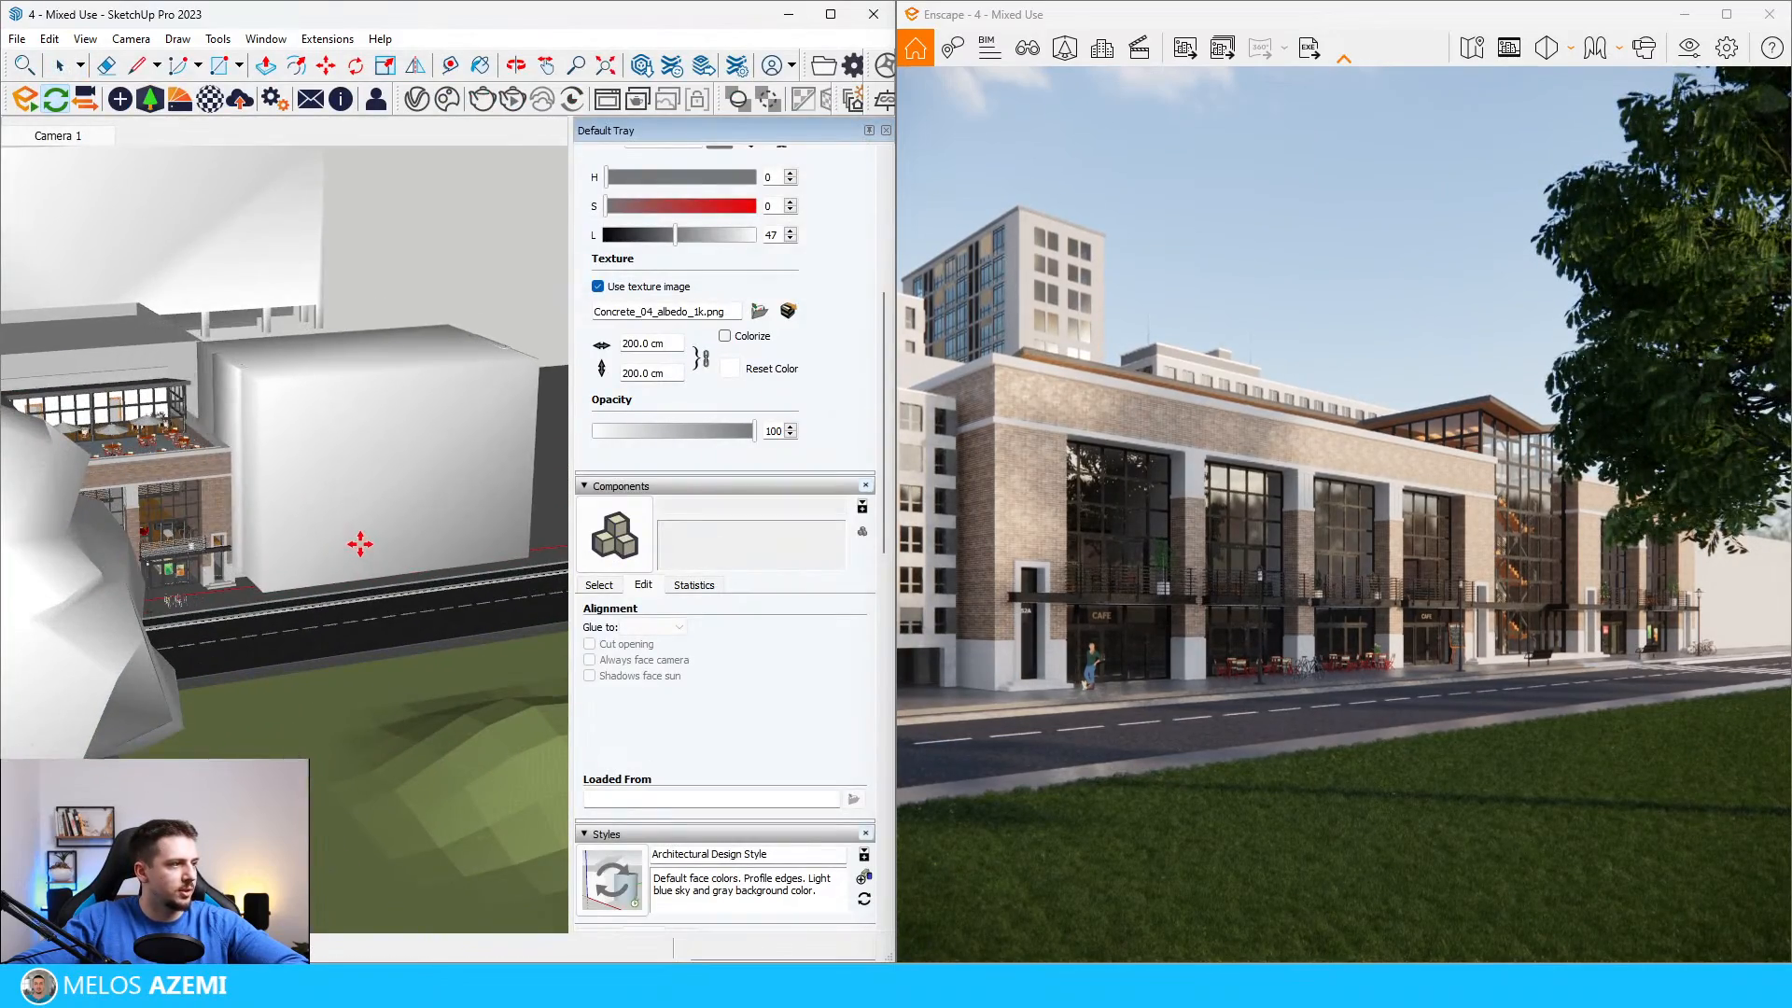
middle_click_drag(361, 544, 344, 548)
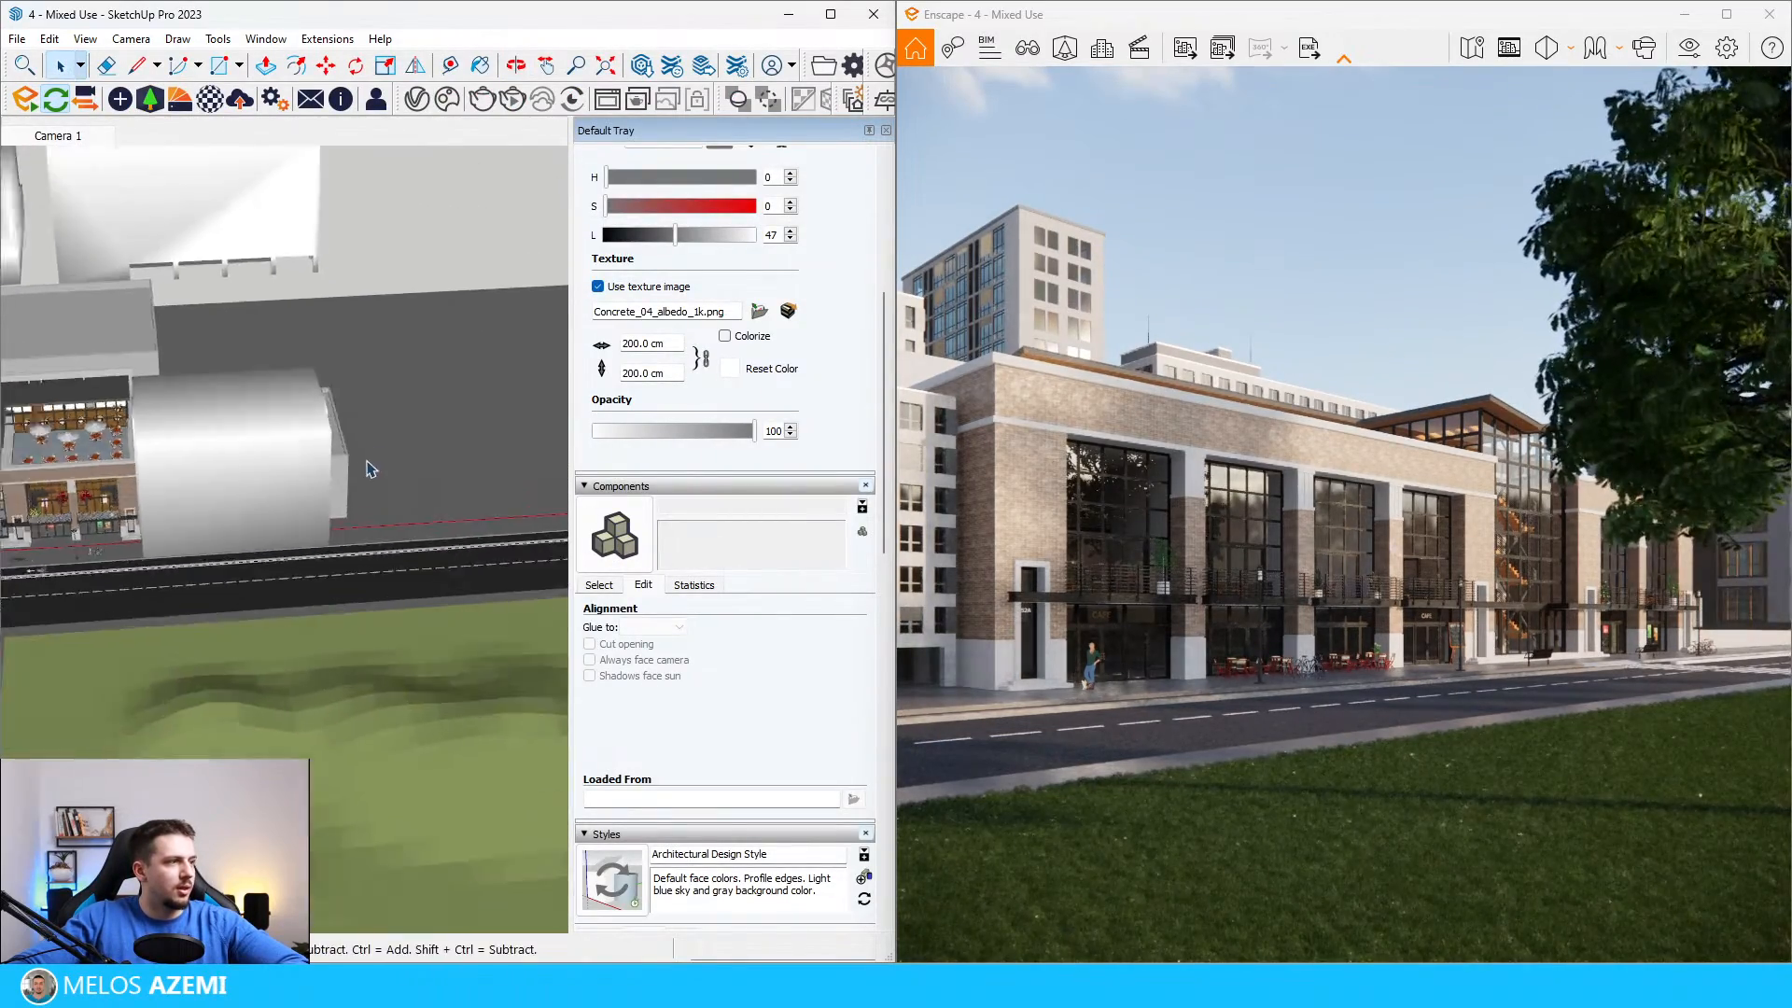
scroll(367, 467, "up", 4)
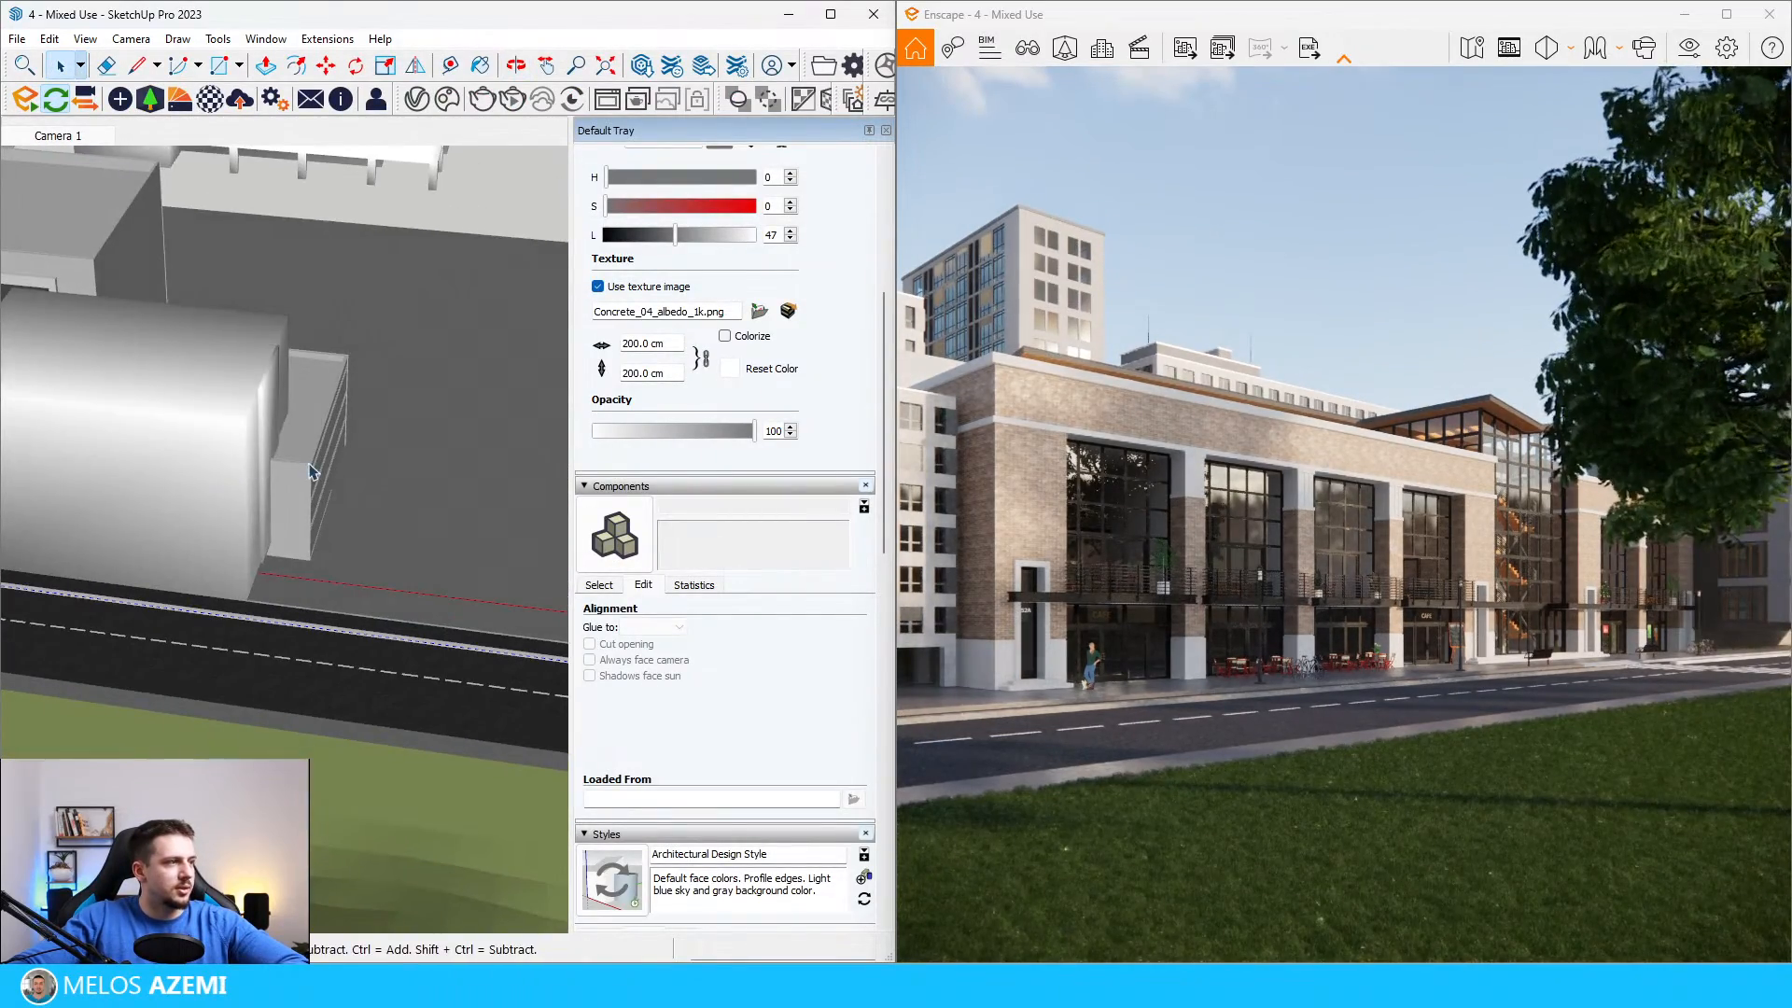
key("Delete")
scroll(383, 424, "down", 4)
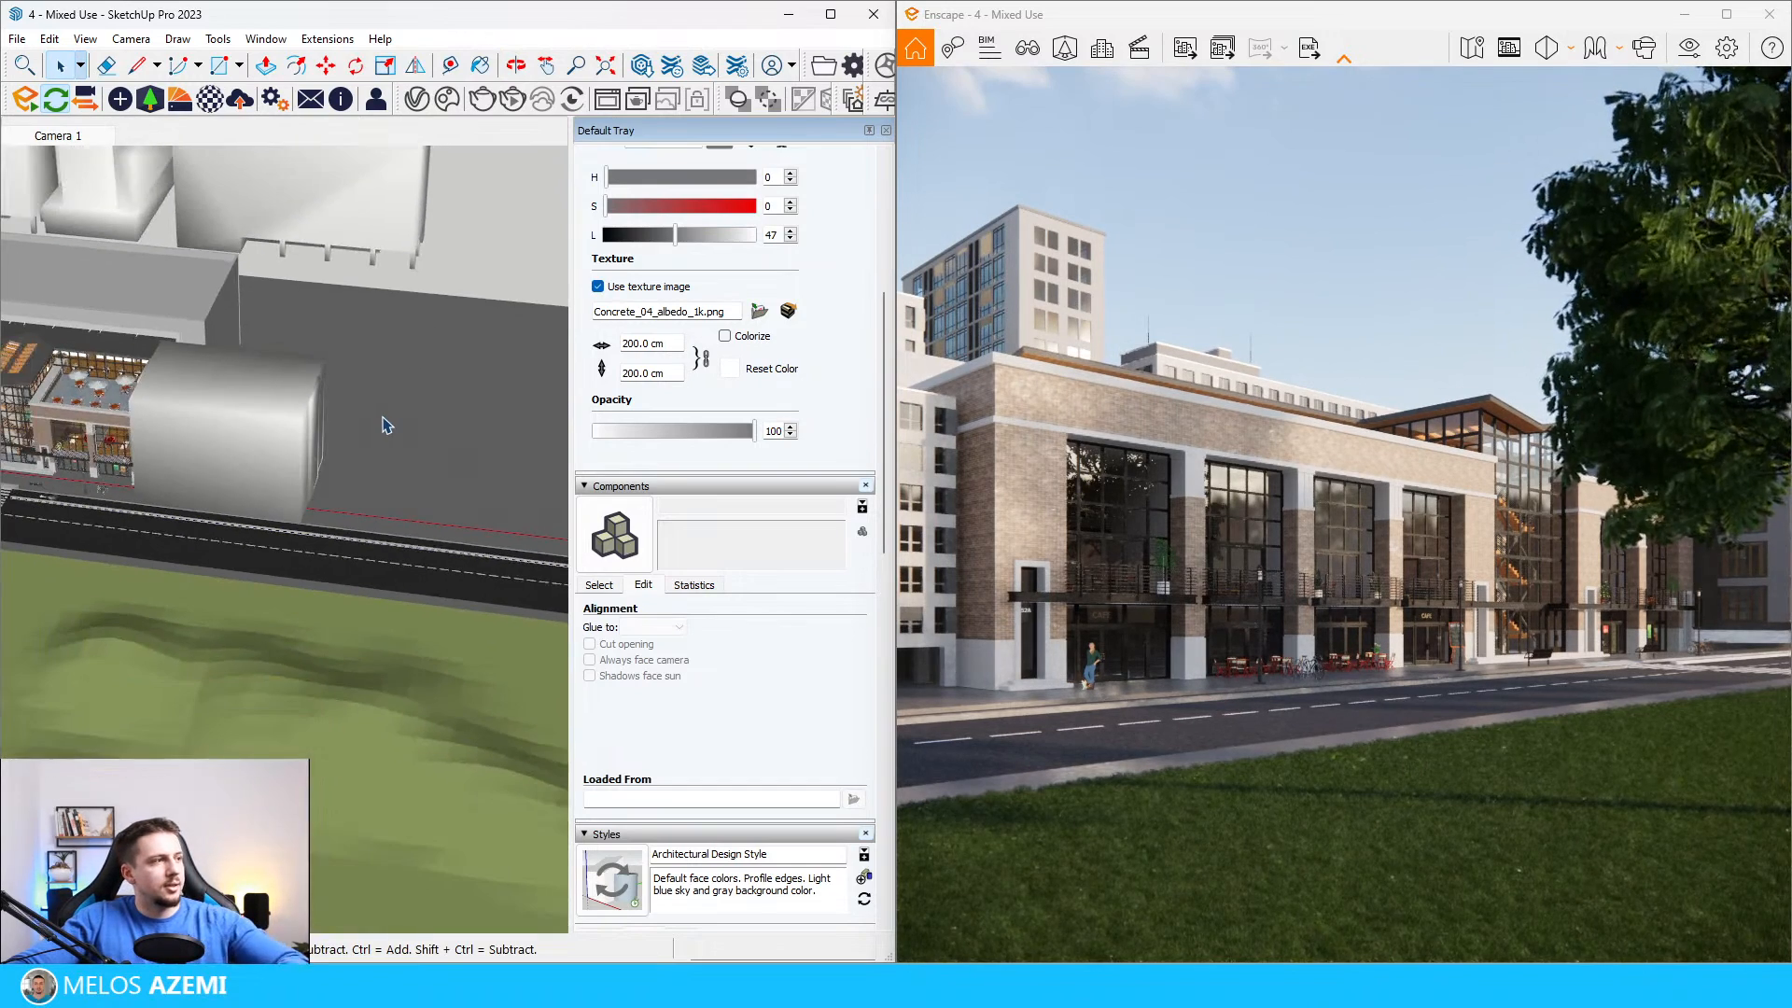
Step: Scale down the new building at the mixed-use building's far end
left_click(176, 451)
scroll(140, 401, "up", 4)
key("m")
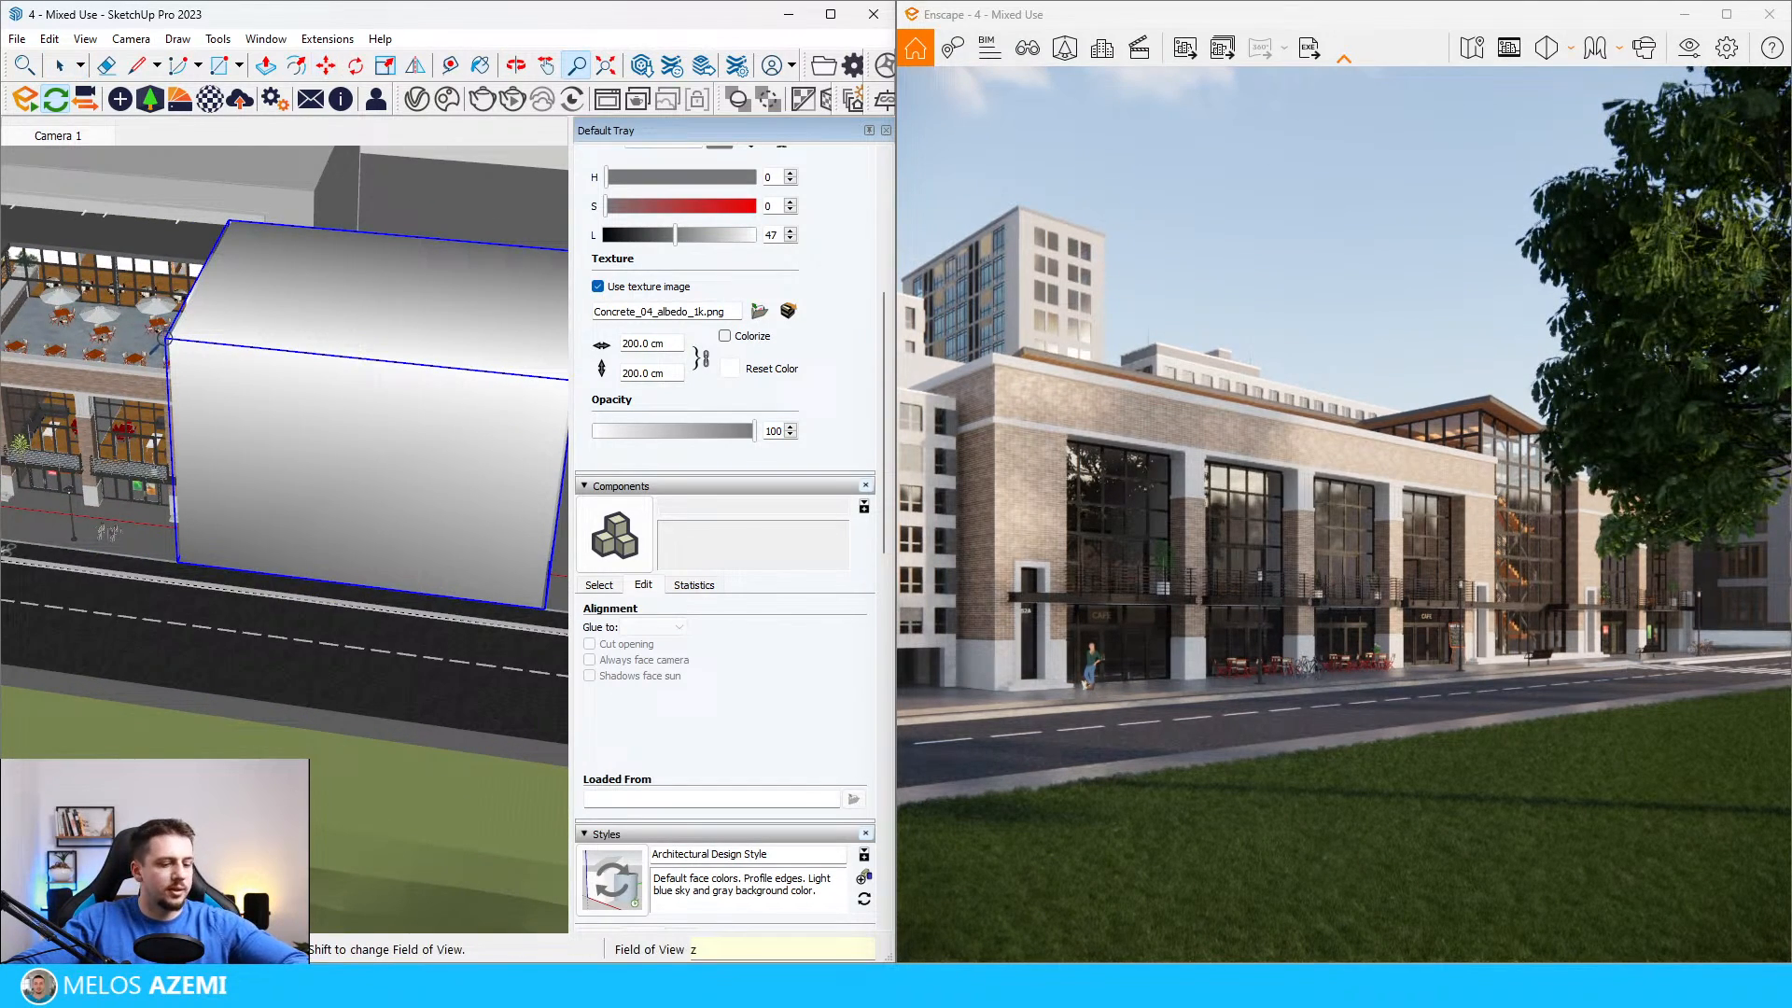
key("s")
left_click_drag(169, 341, 291, 396)
Step: Move the scaled building about 8.3 m so its lower corner meets the mixed-use building's far-end wall
key("m")
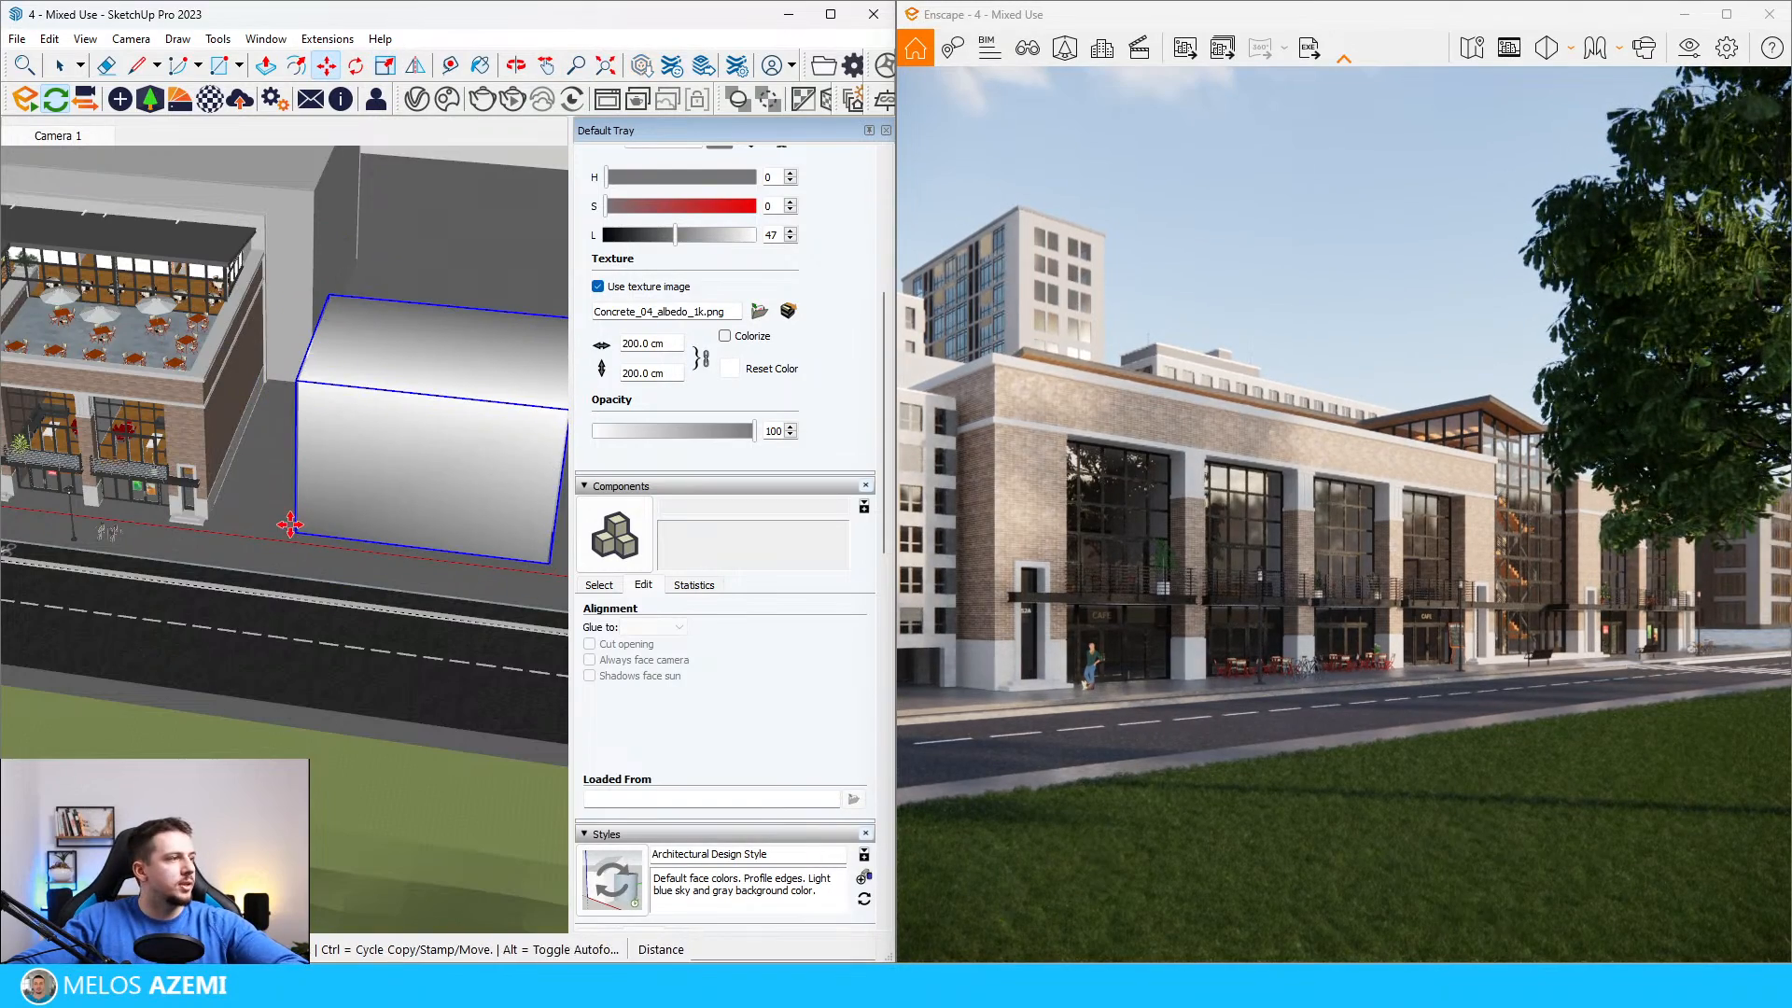
scroll(290, 525, "up", 7)
left_click(296, 533)
scroll(291, 532, "down", 6)
scroll(201, 455, "up", 5)
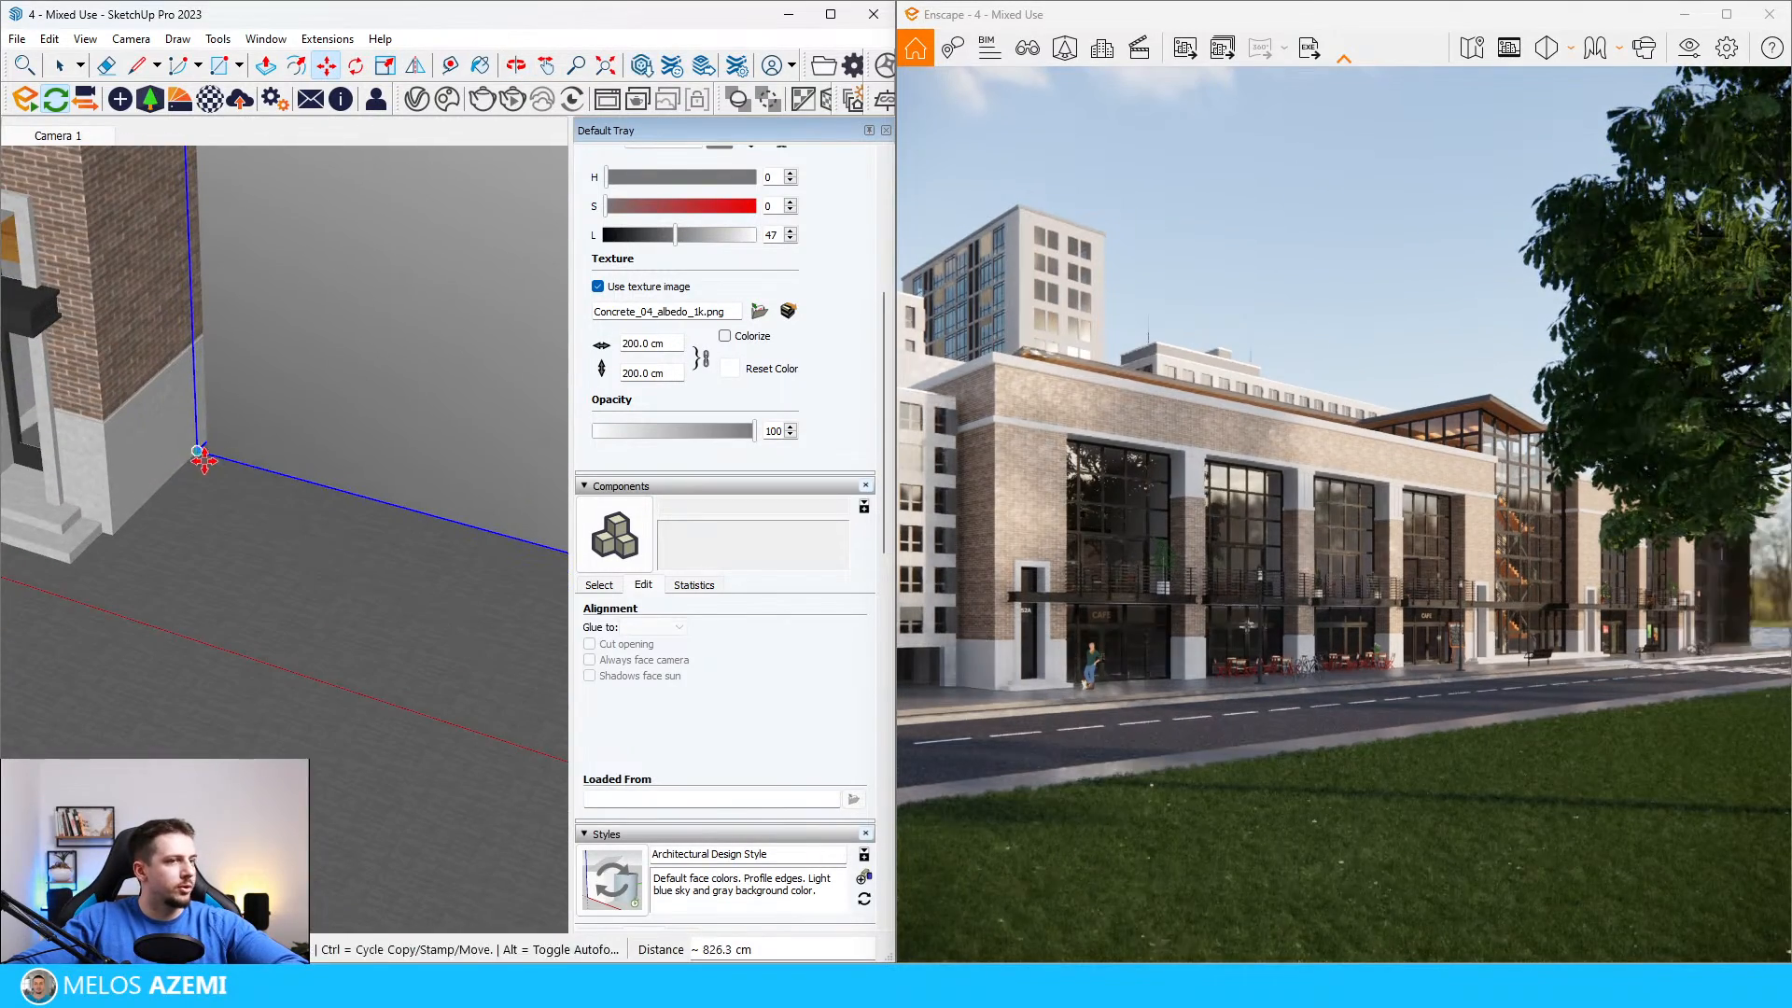
left_click(202, 460)
scroll(203, 460, "down", 8)
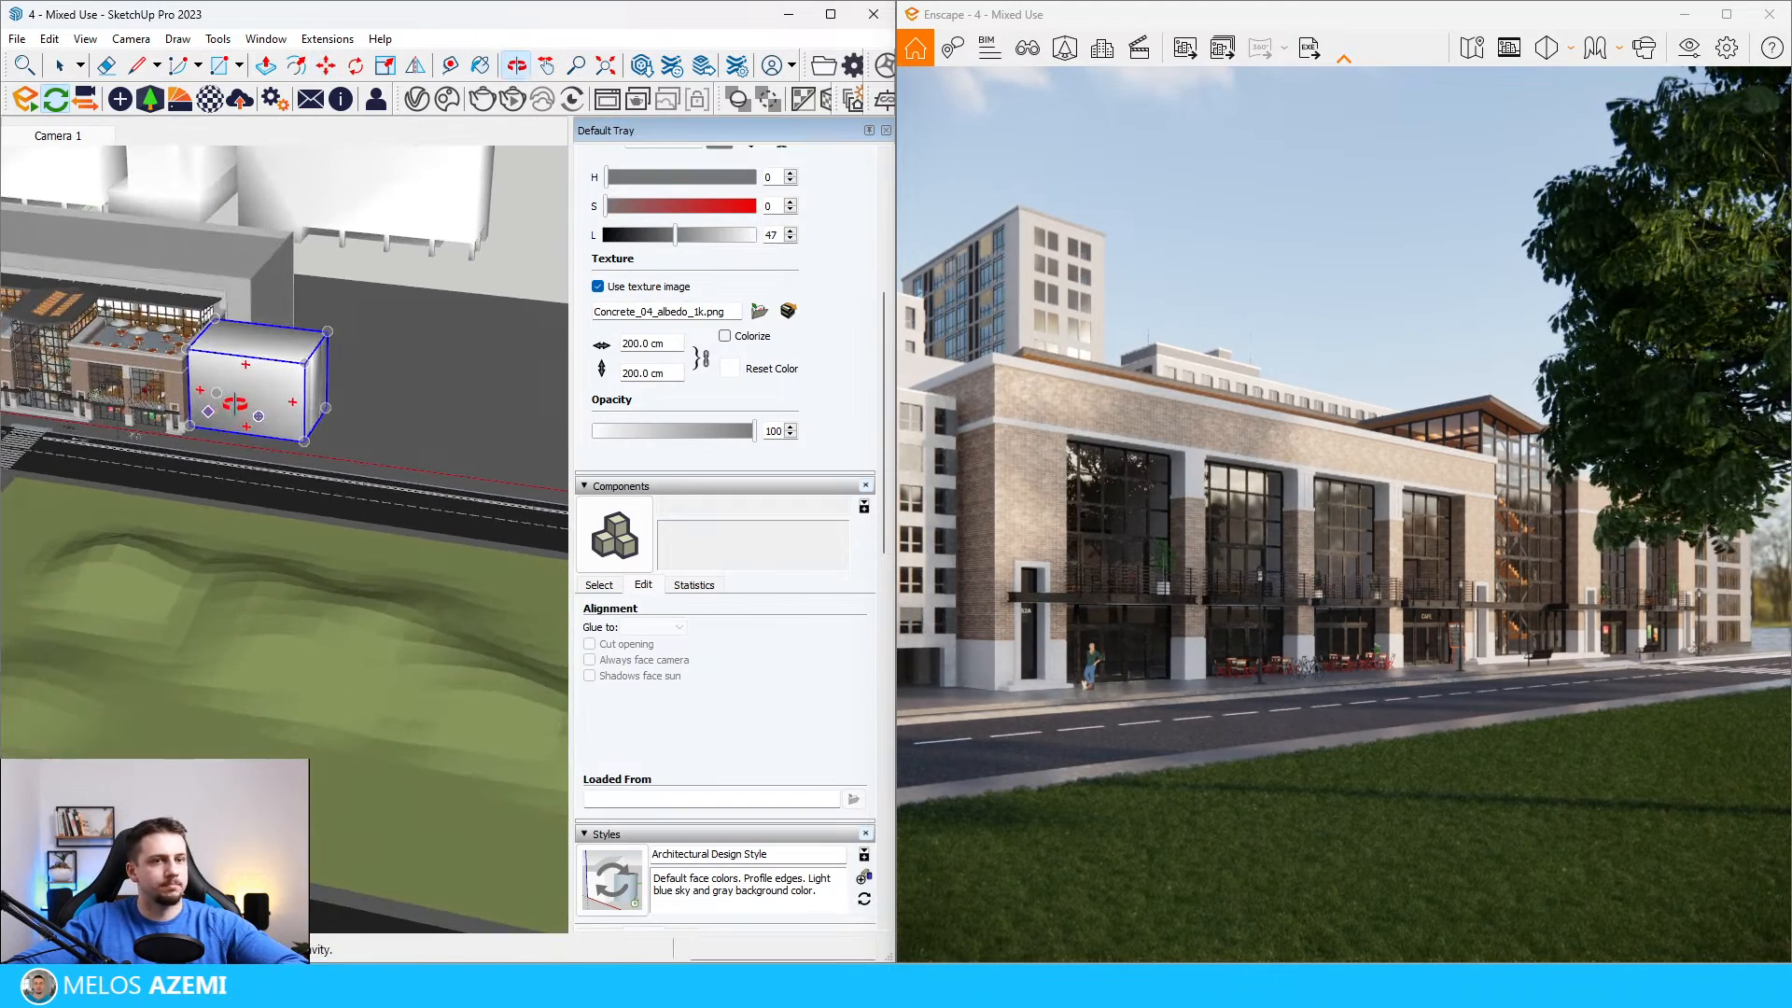
Step: Copy the far-end building about 17 m along the street to extend the row
key("space")
scroll(270, 384, "up", 1)
key("ctrl")
left_click(196, 439)
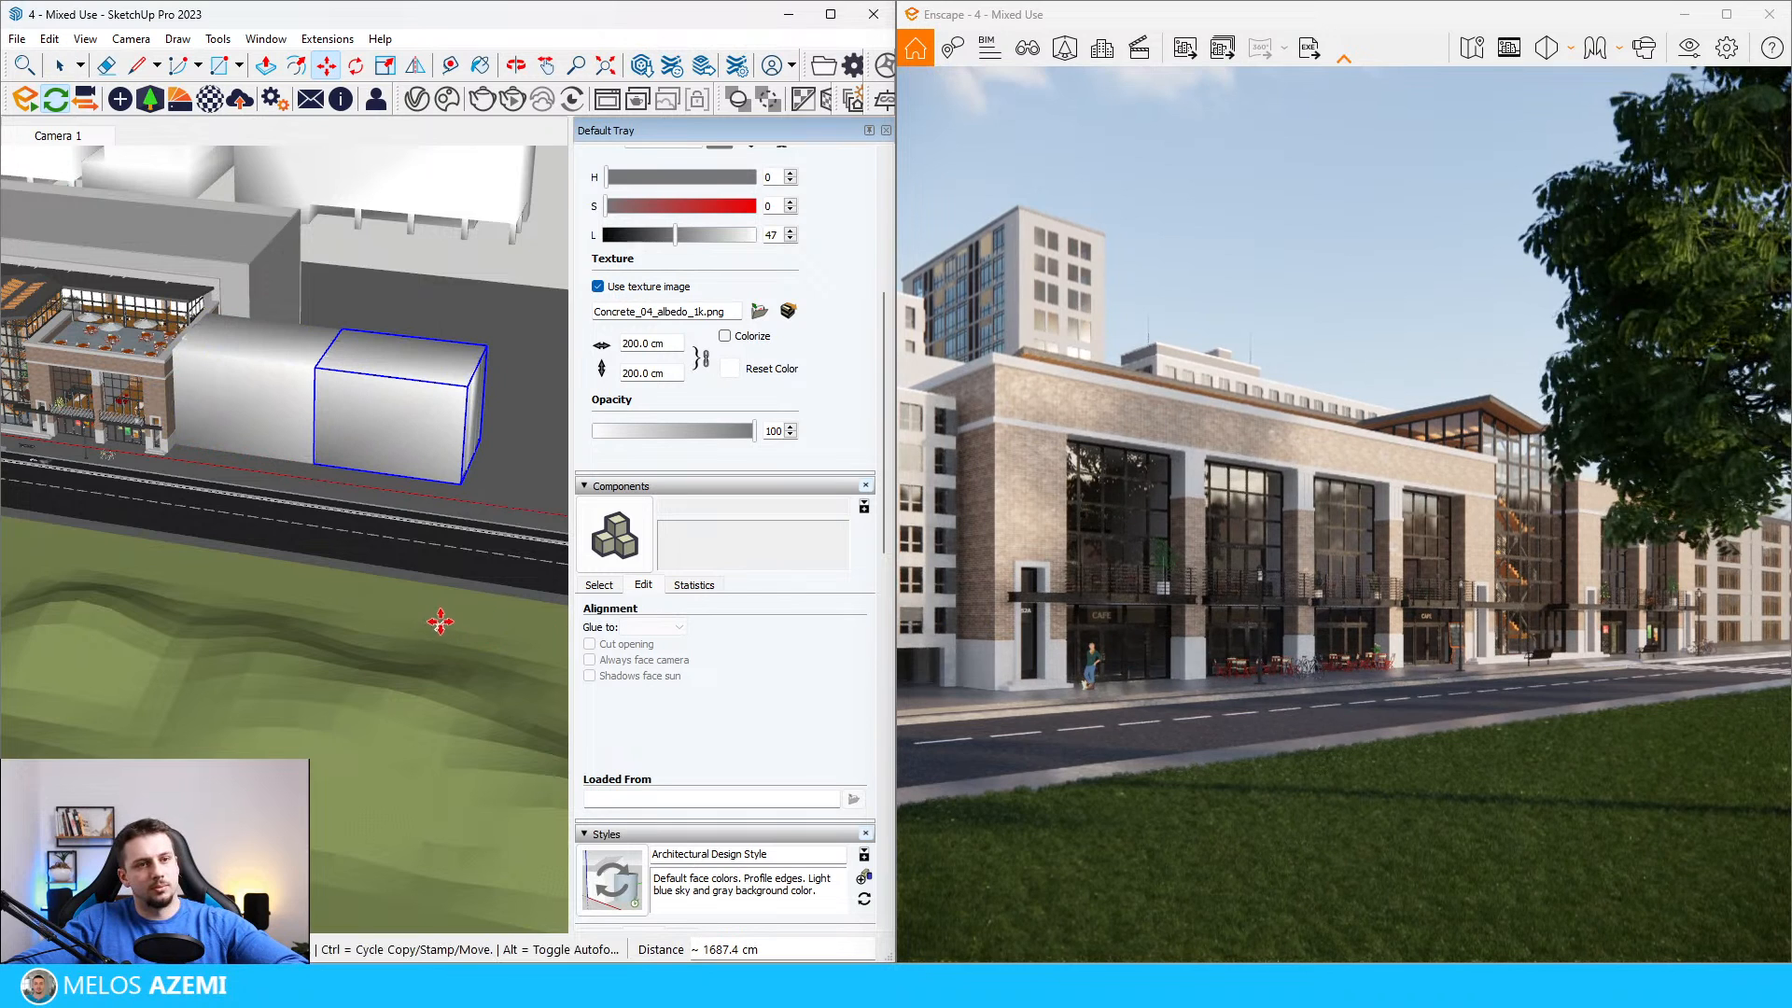
scroll(418, 579, "down", 3)
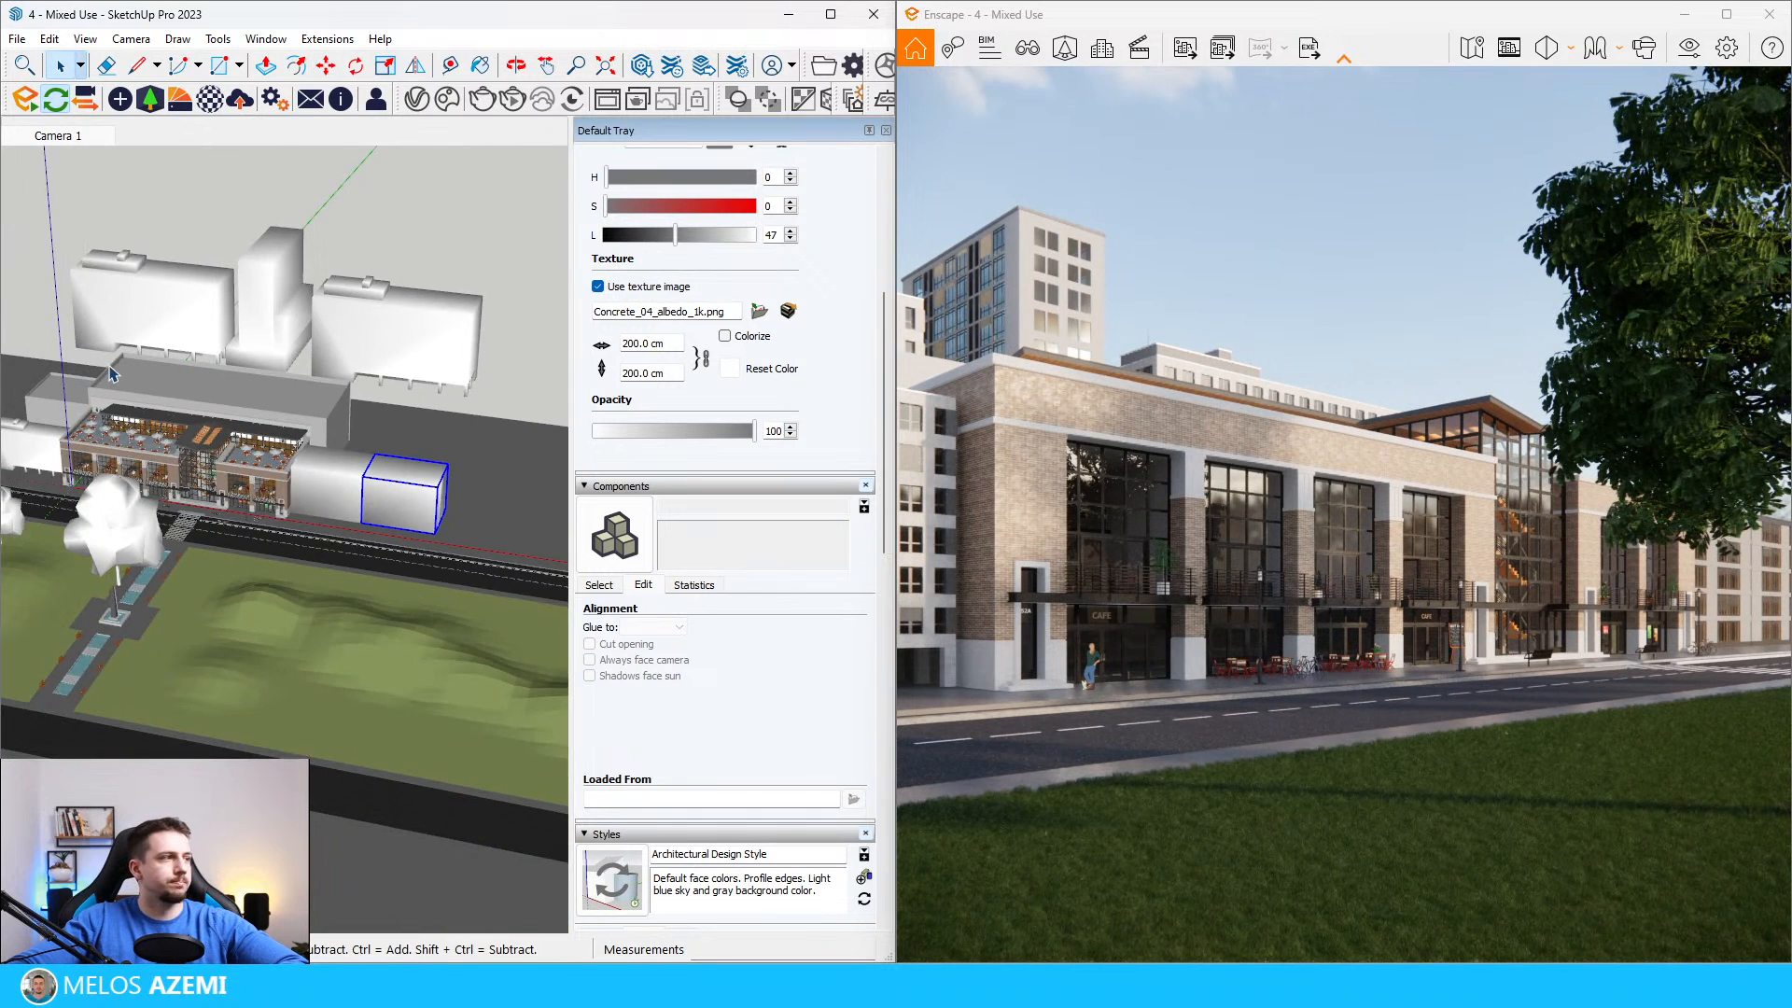
Step: Place the multi-storey apartment building from the Street Props assets behind the row at the far end of the street
scroll(247, 420, "up", 2)
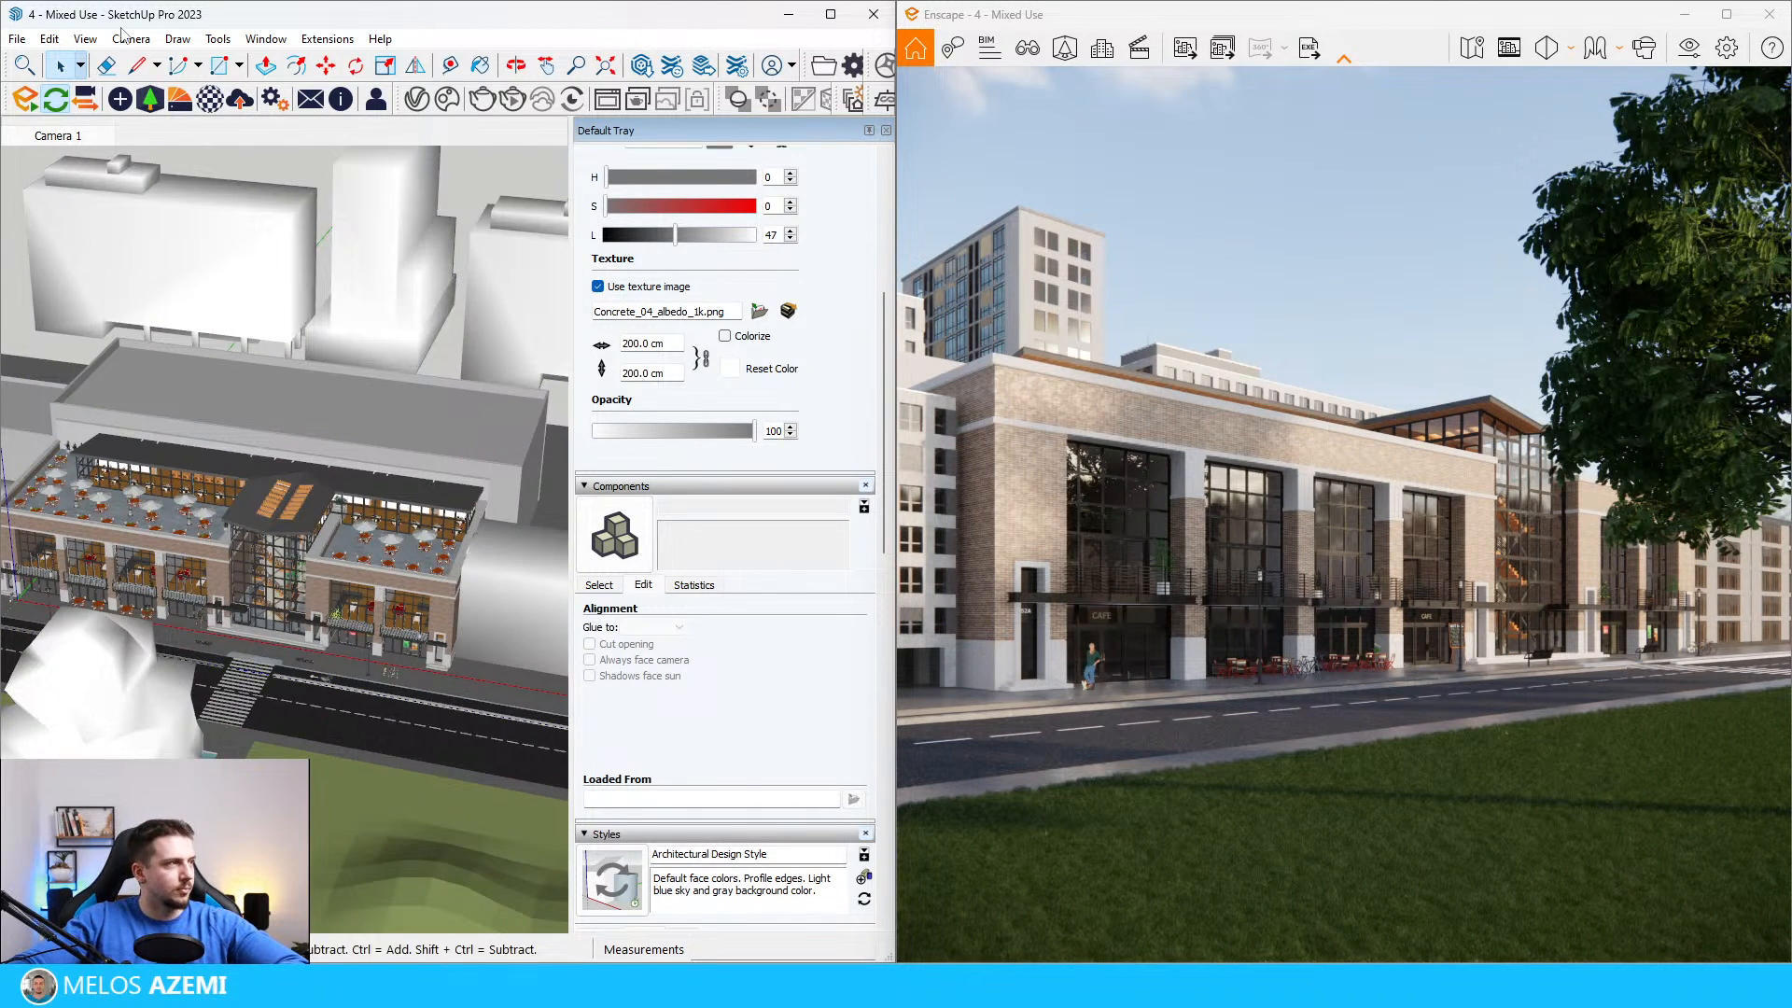
left_click(150, 99)
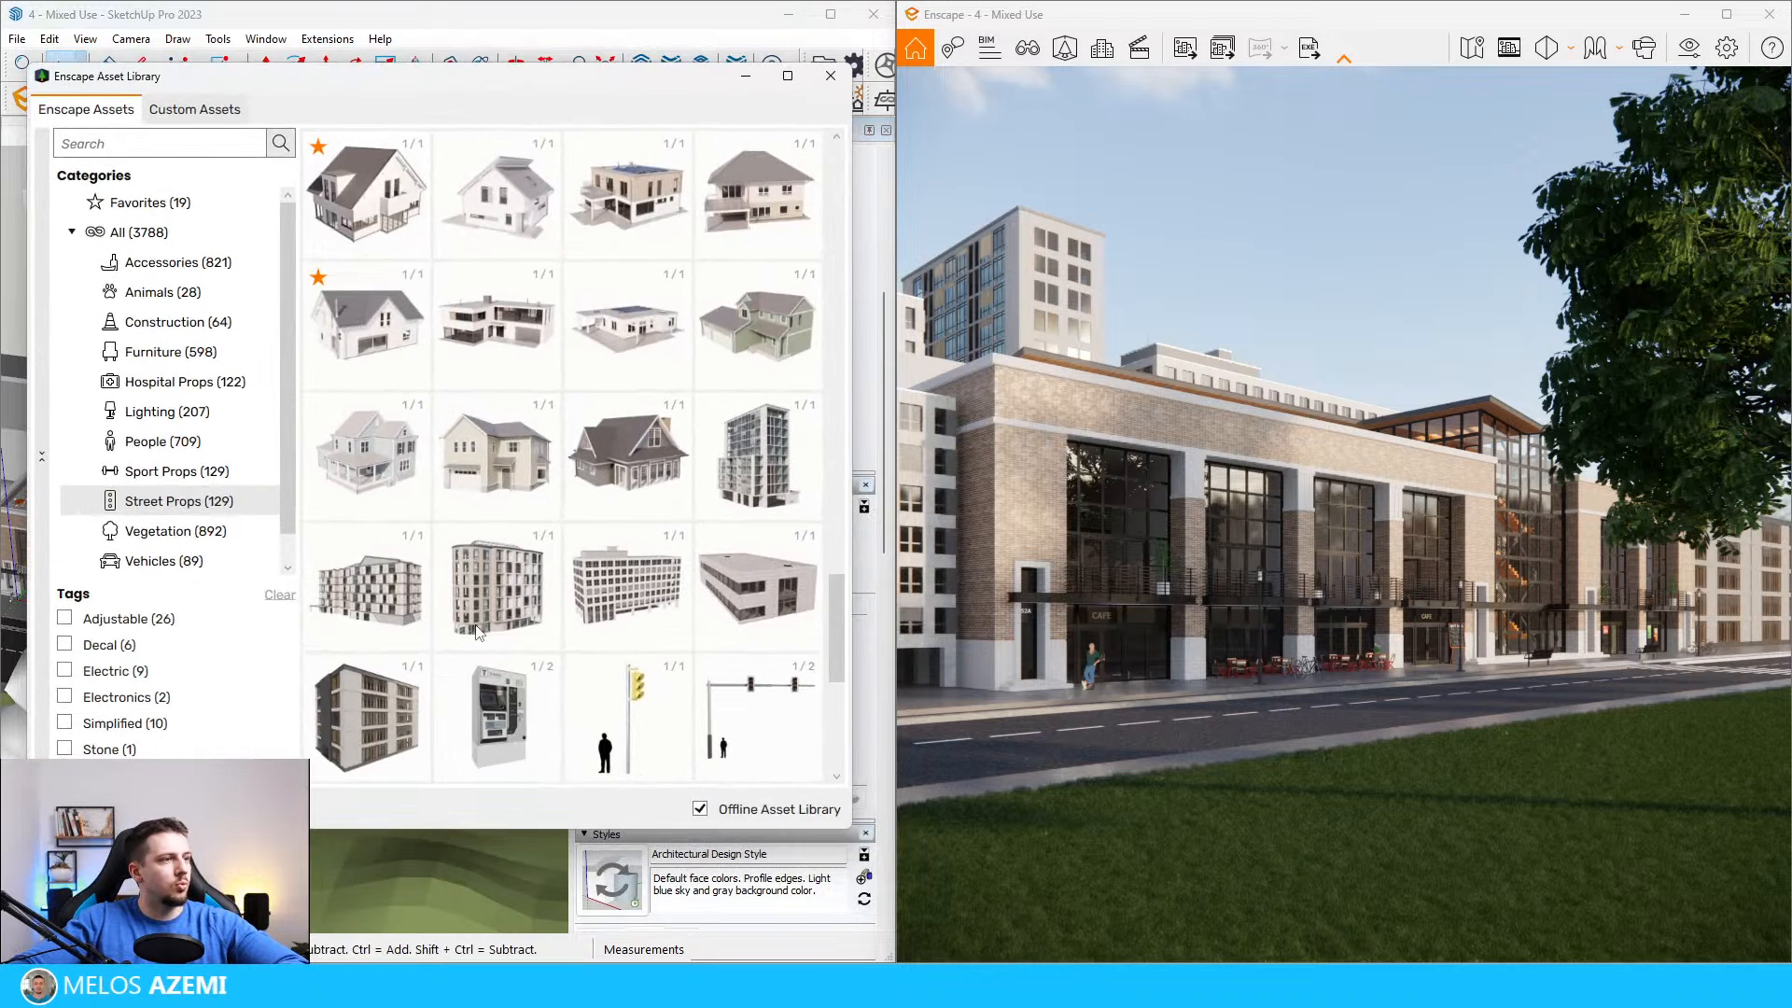
left_click(621, 642)
scroll(132, 564, "down", 3)
scroll(521, 544, "up", 4)
left_click(504, 548)
left_click(151, 99)
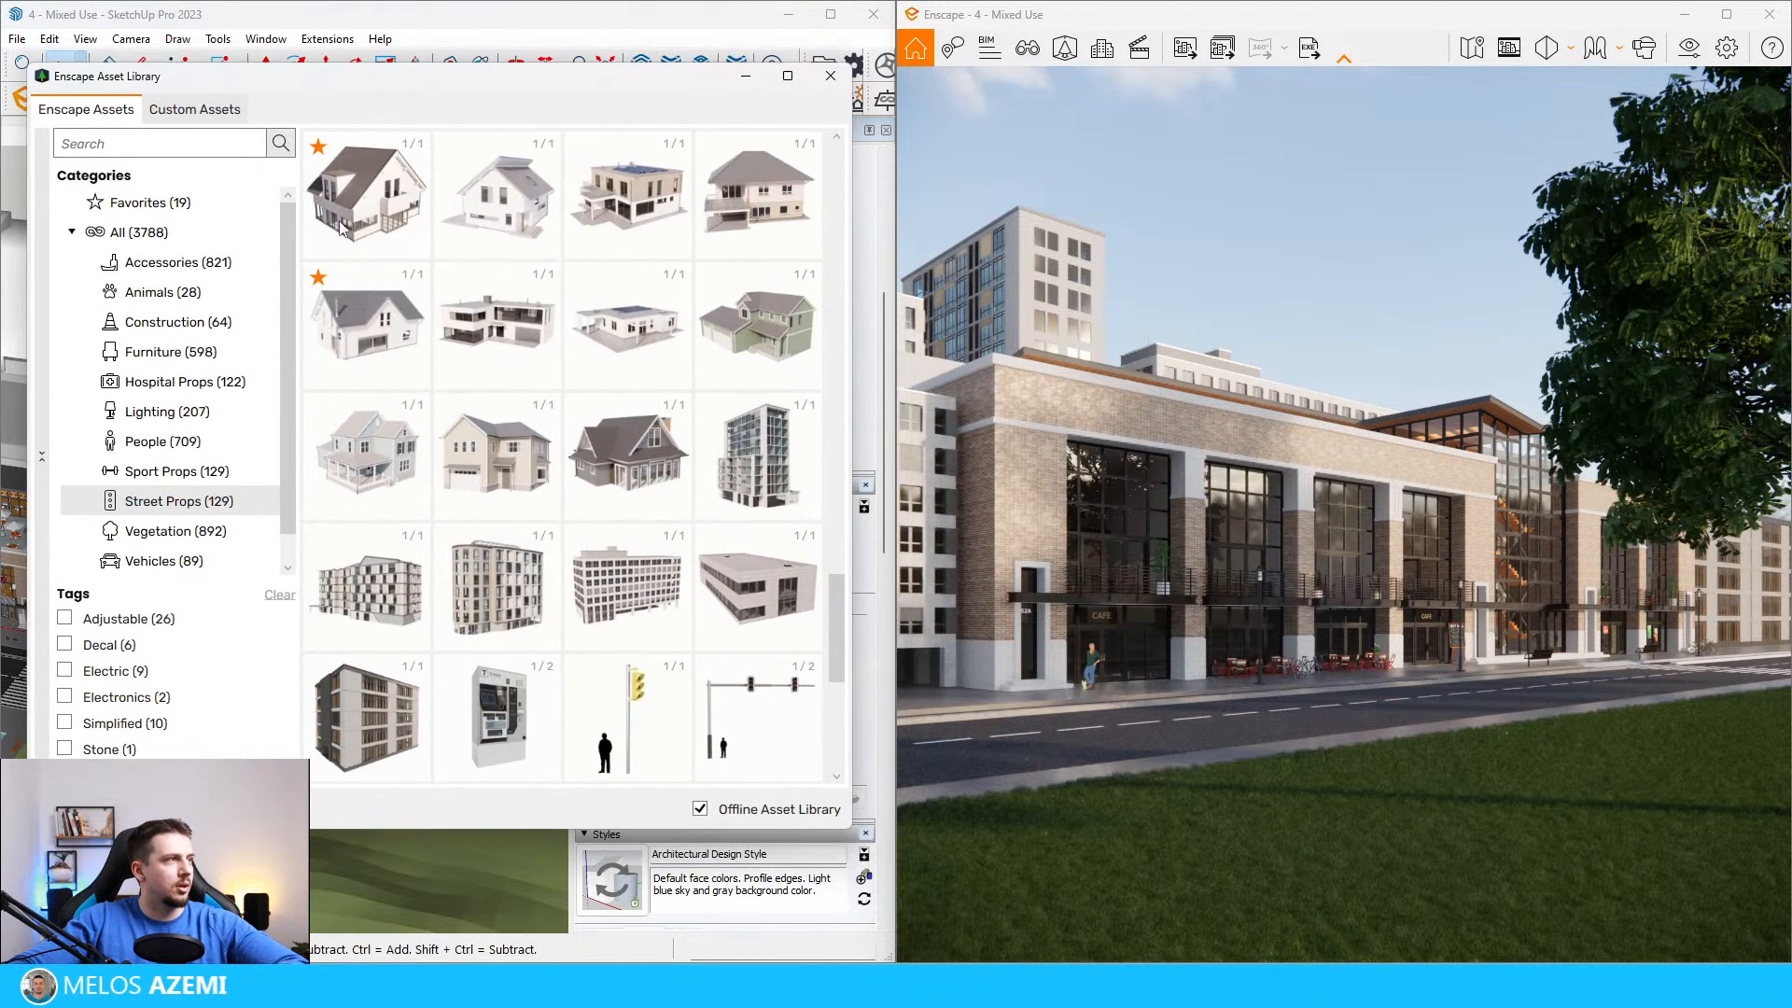
left_click(511, 608)
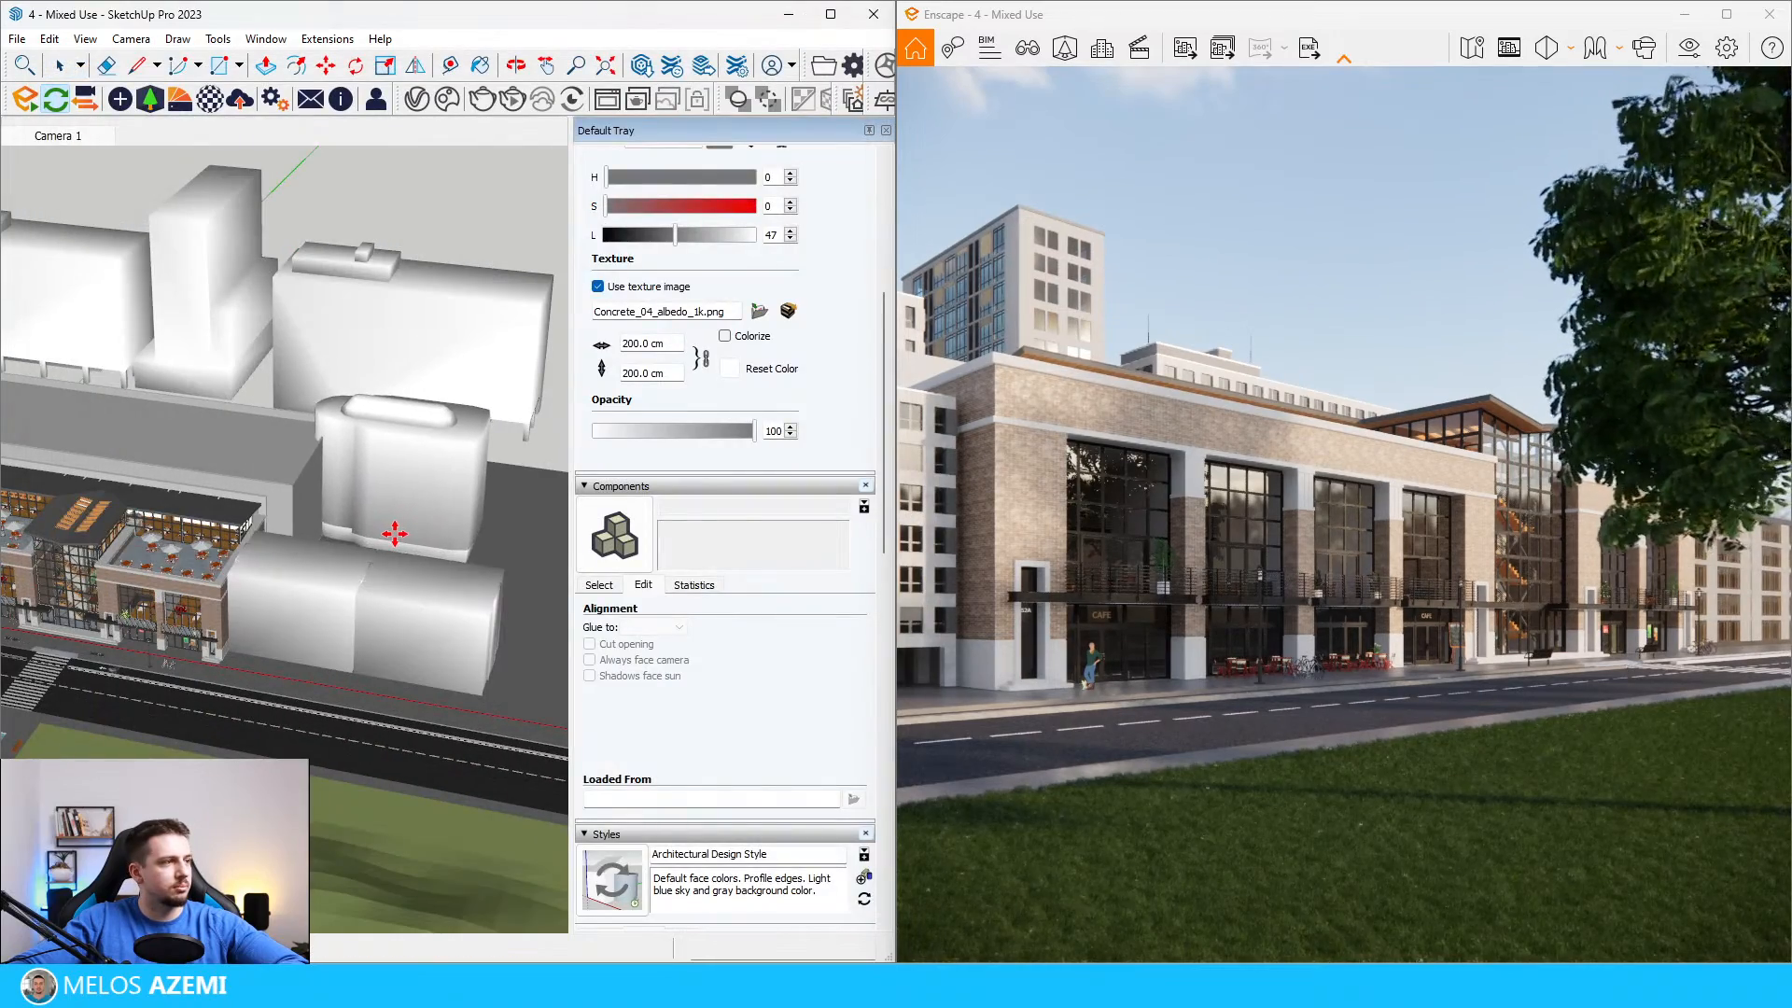
left_click(298, 493)
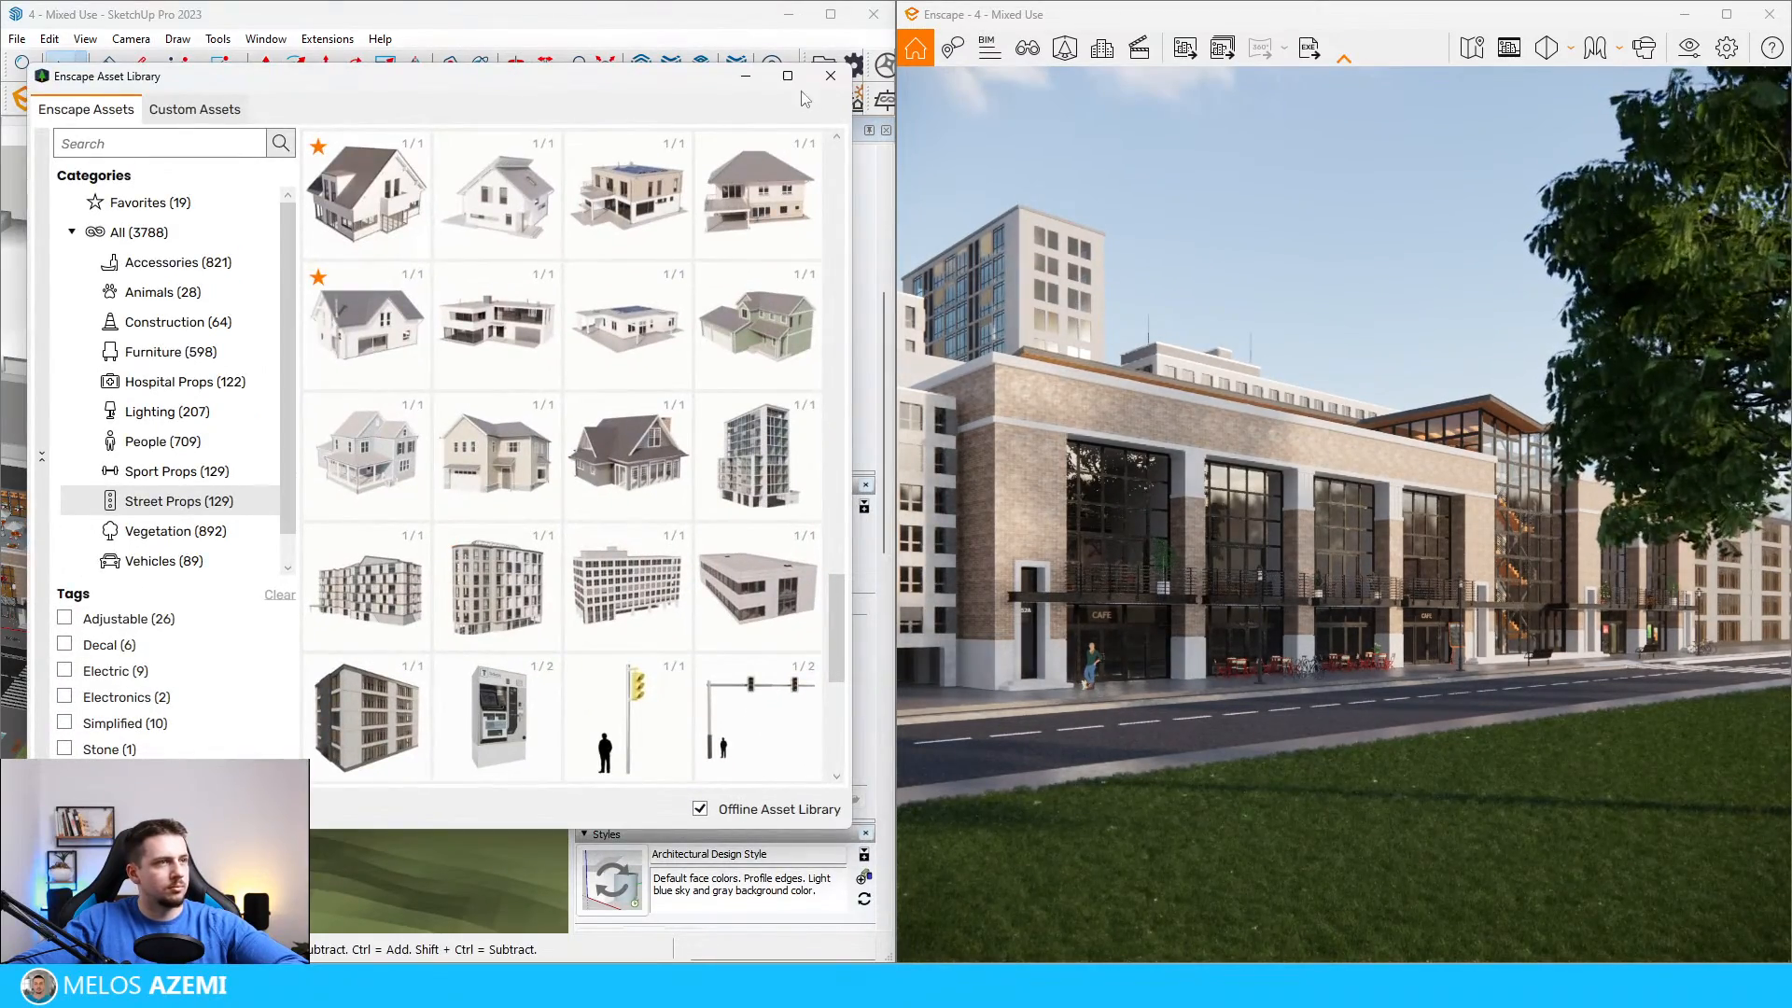
Step: Delete the long grey context block directly behind the mixed-use building
left_click(758, 74)
left_click(310, 435)
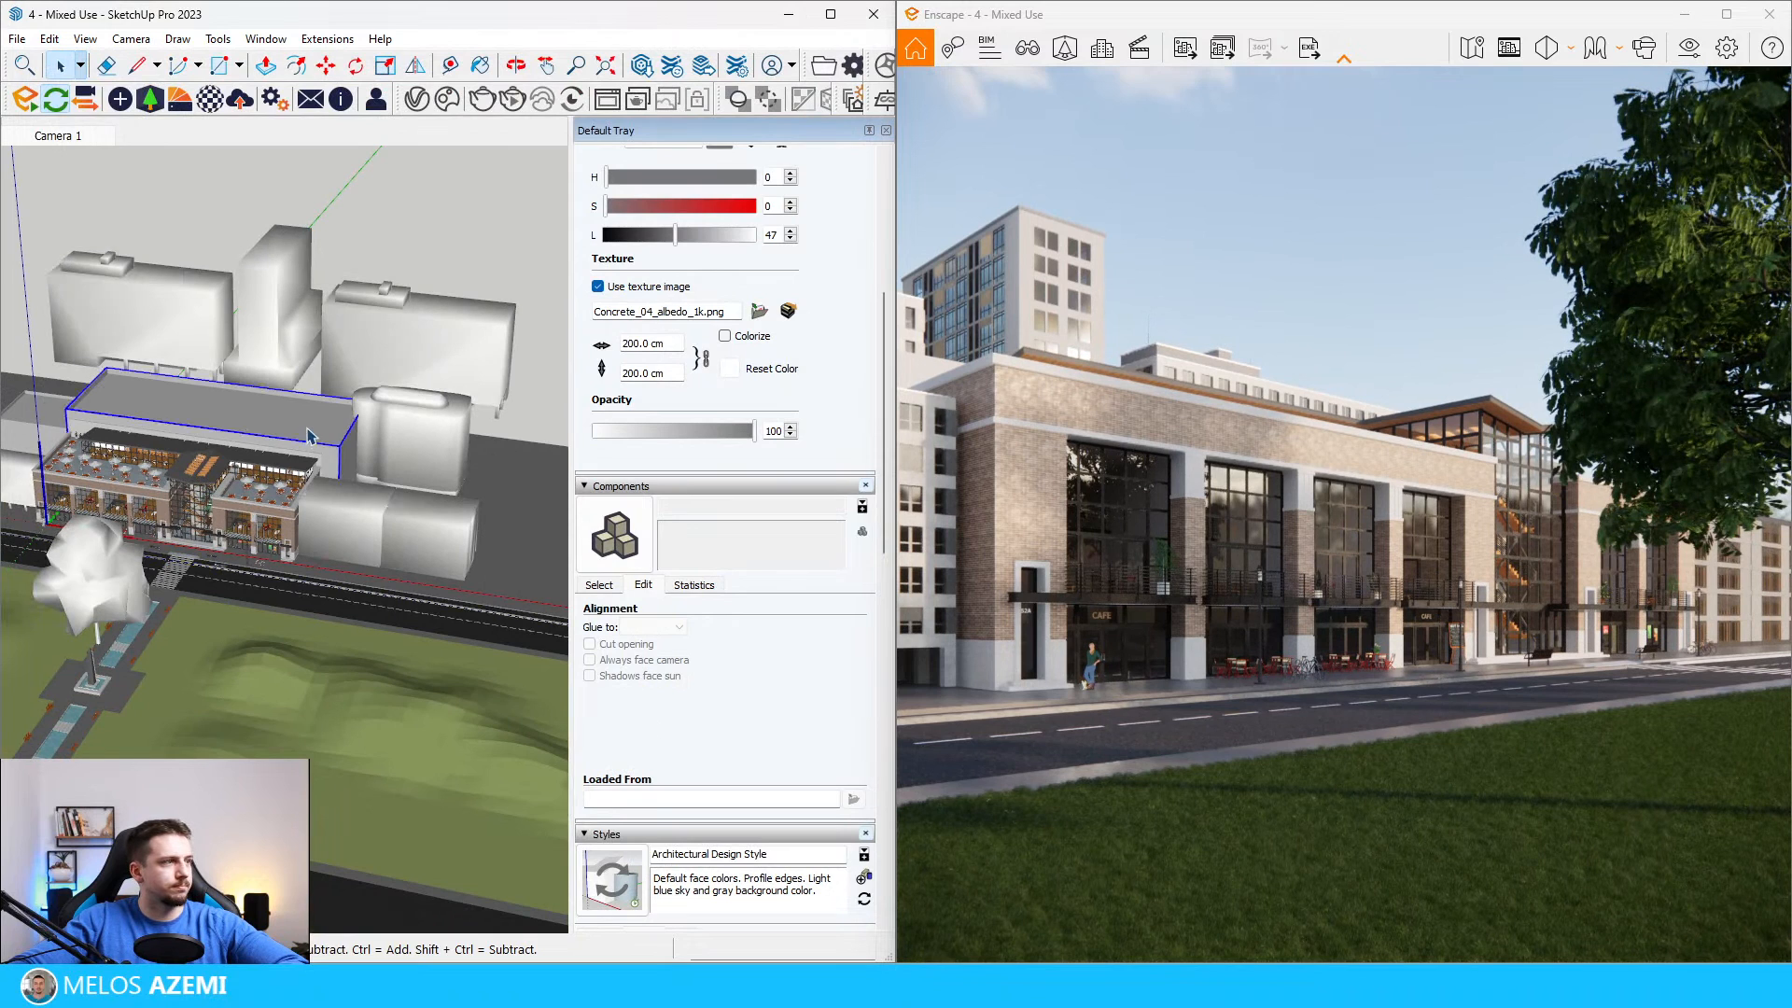
scroll(312, 420, "down", 3)
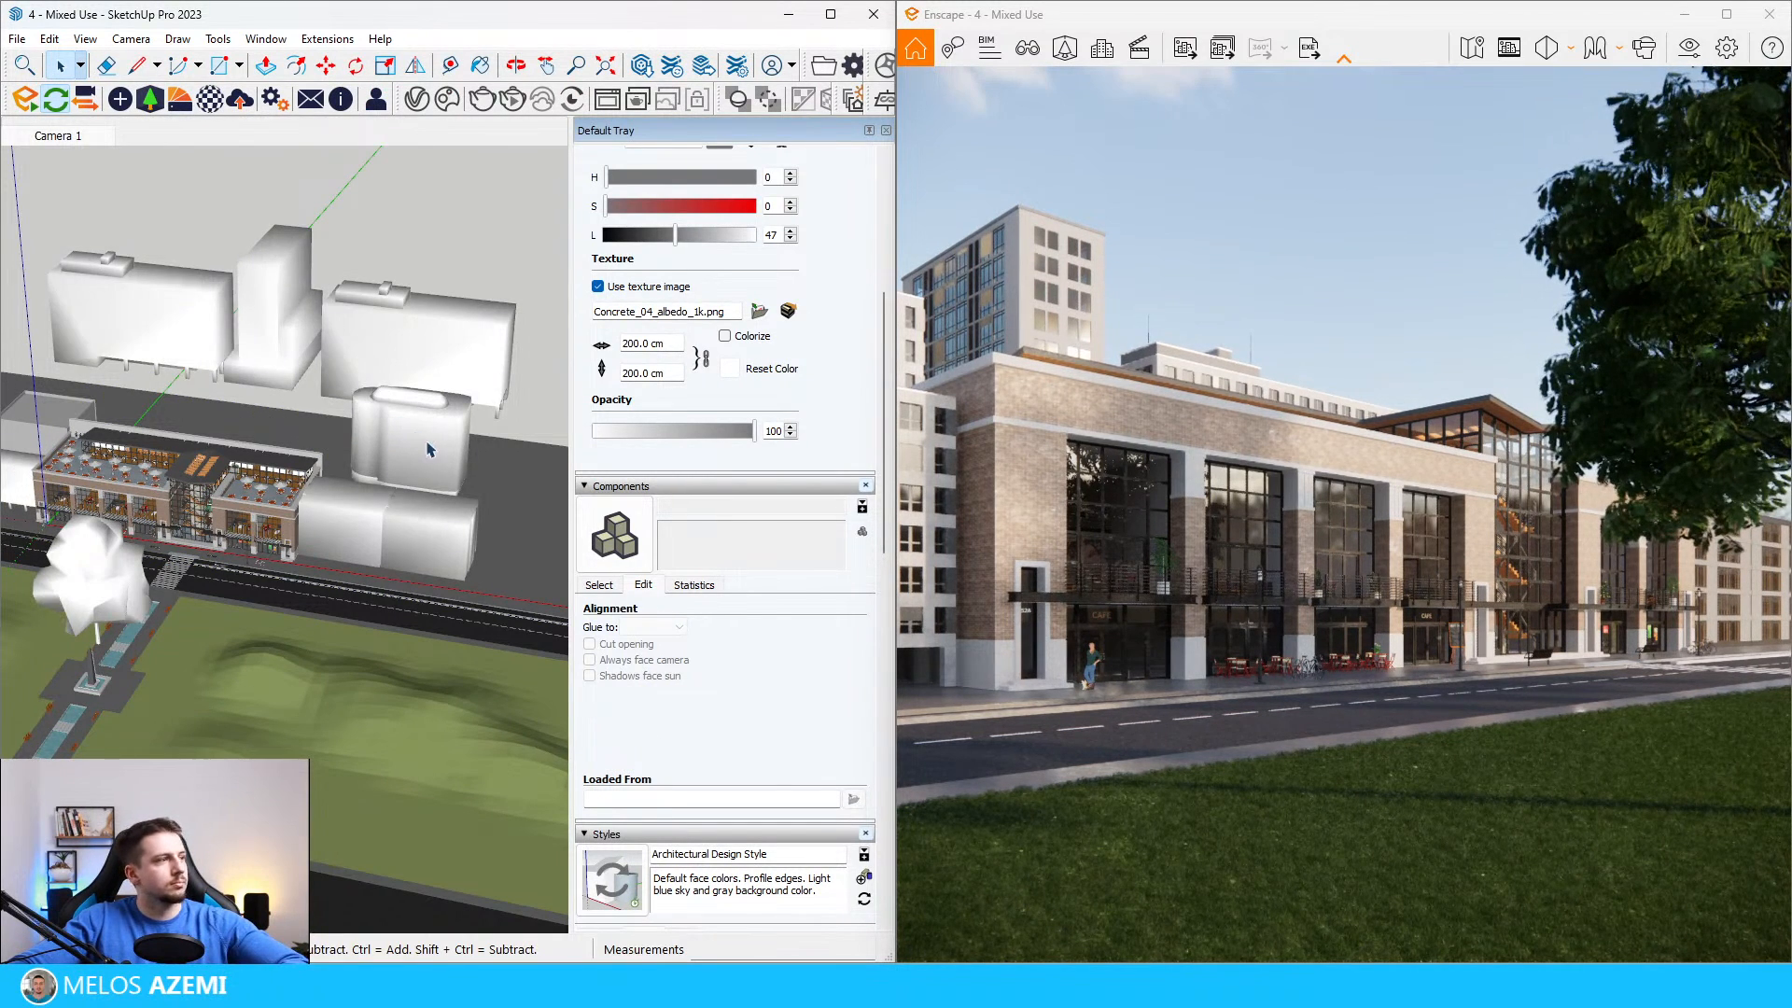
Step: Move the new apartment building along the red axis to stand behind the café half of the mixed-use building
key("m")
left_click(454, 431)
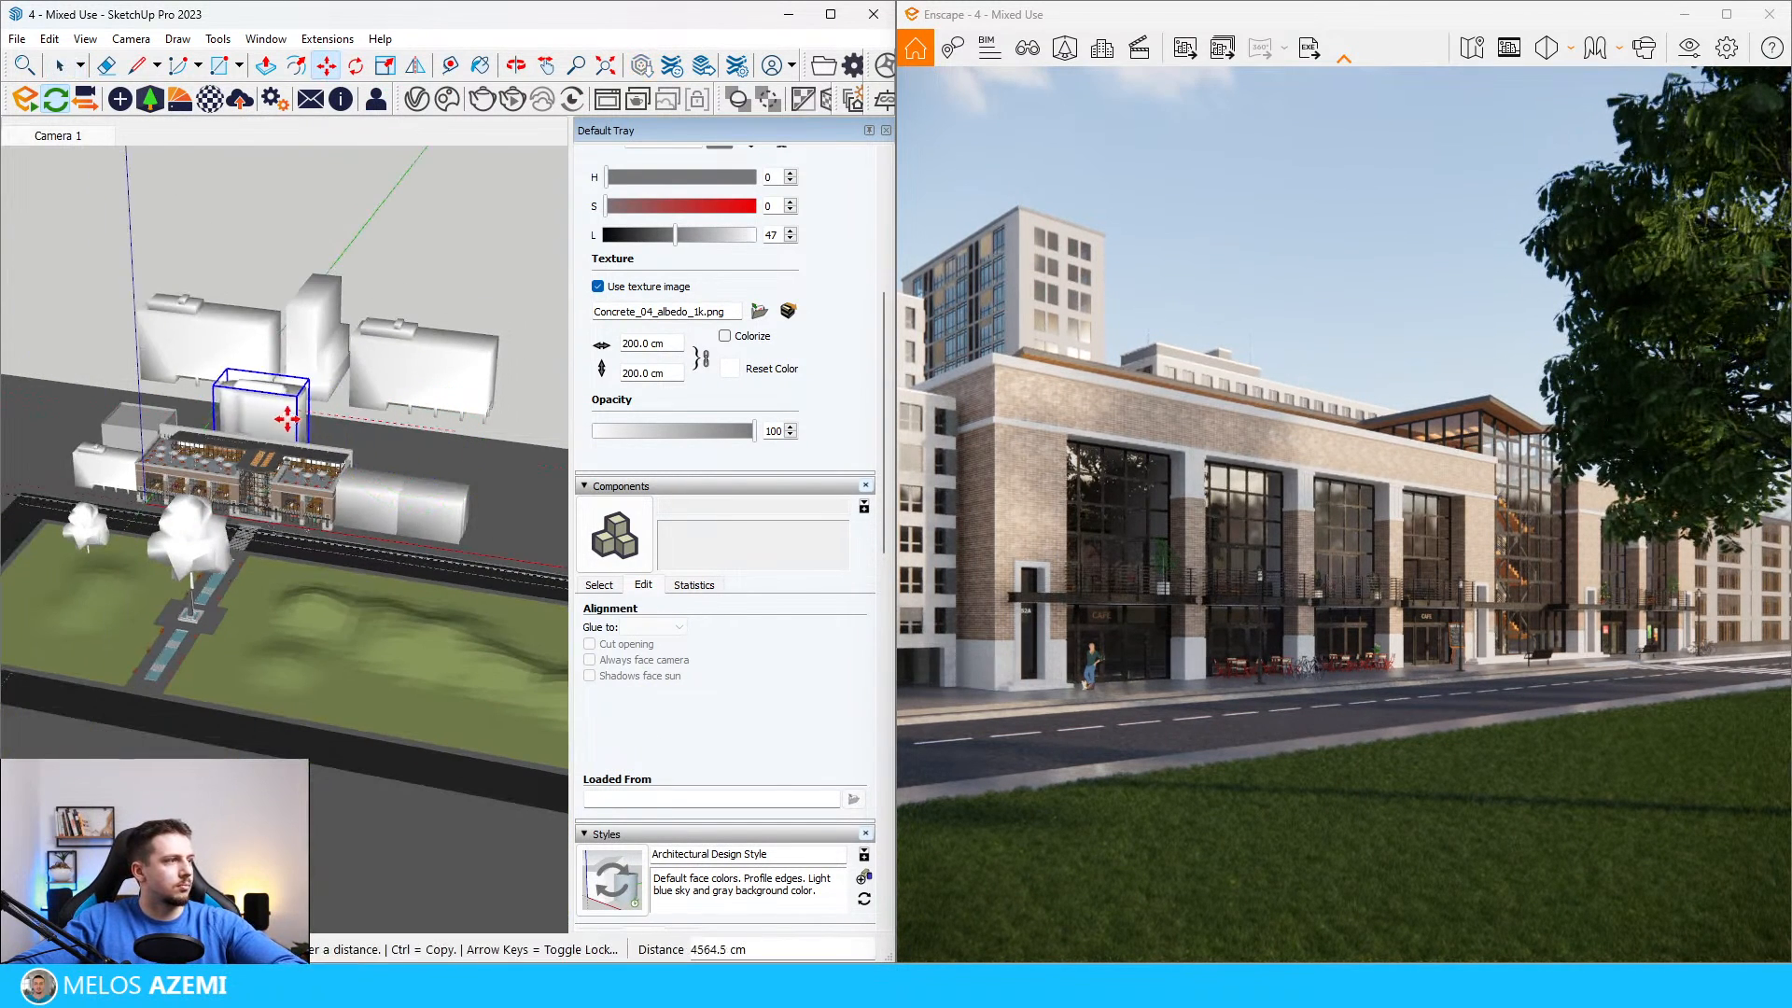
left_click(247, 409)
scroll(245, 403, "up", 2)
Step: Scale the high-rise between the two rear office blocks down so it stands lower in the render's skyline
key("space")
middle_click_drag(245, 400, 298, 350)
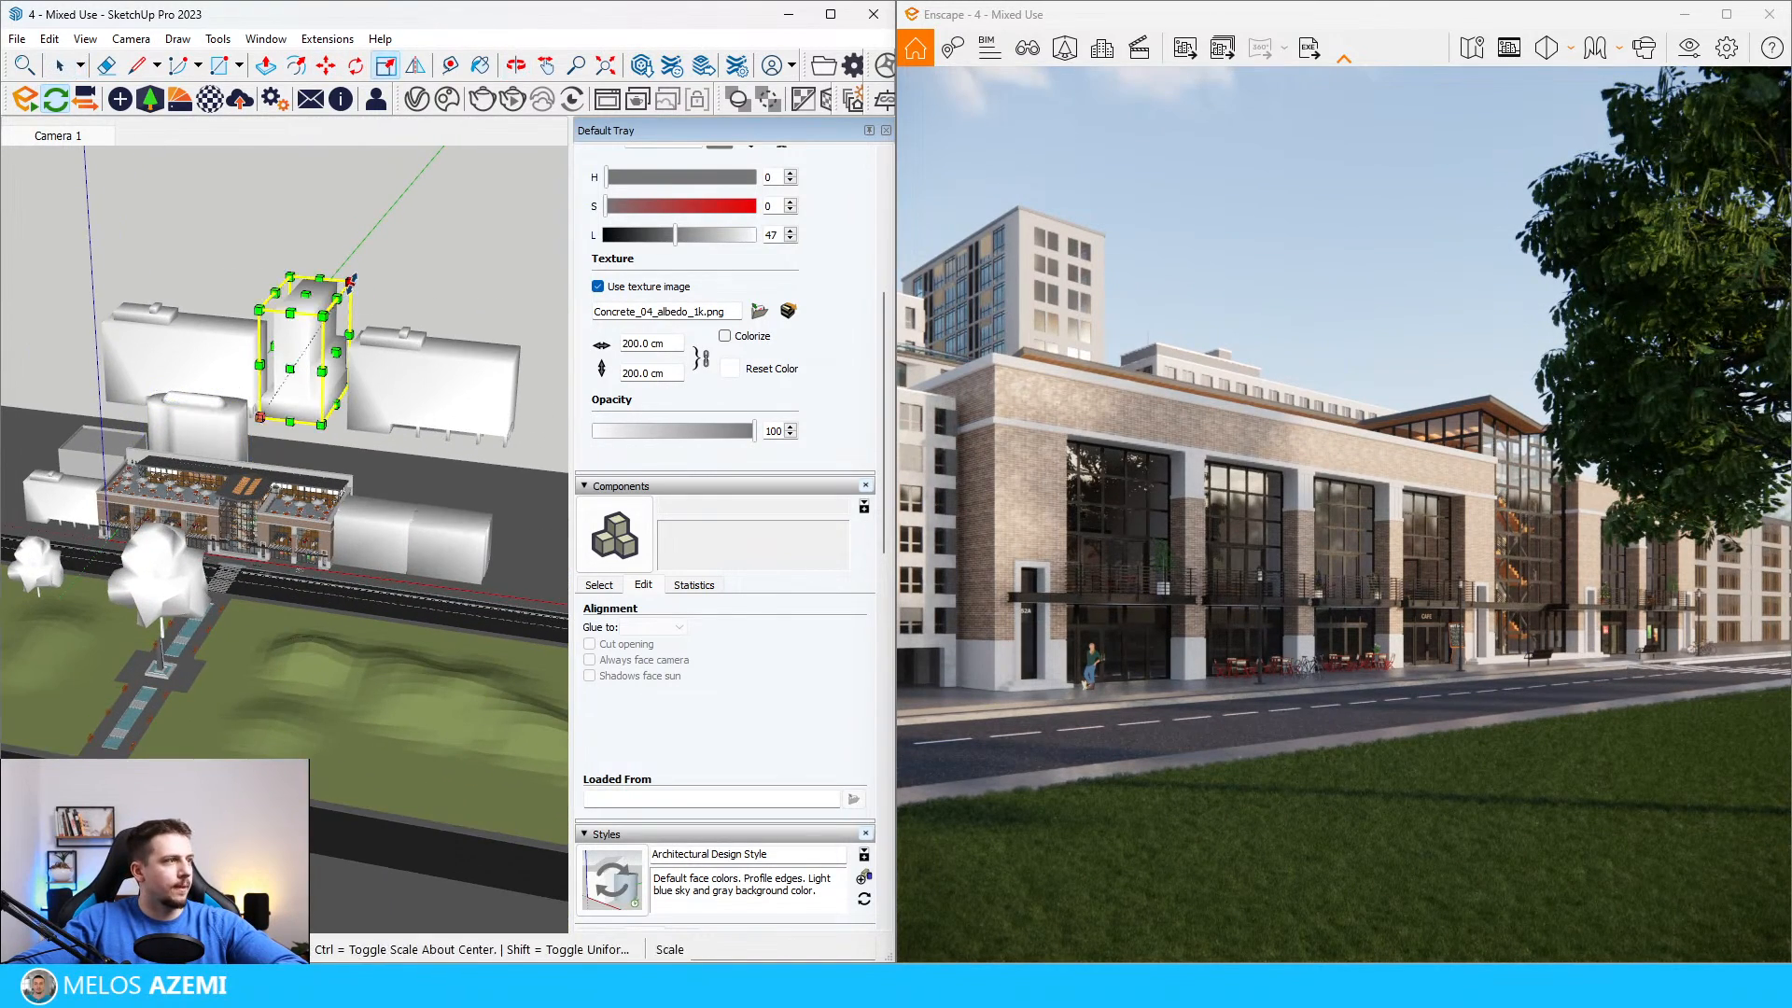
mouse_move(350, 280)
middle_mouse_down()
mouse_move(361, 240)
mouse_move(349, 350)
middle_mouse_up()
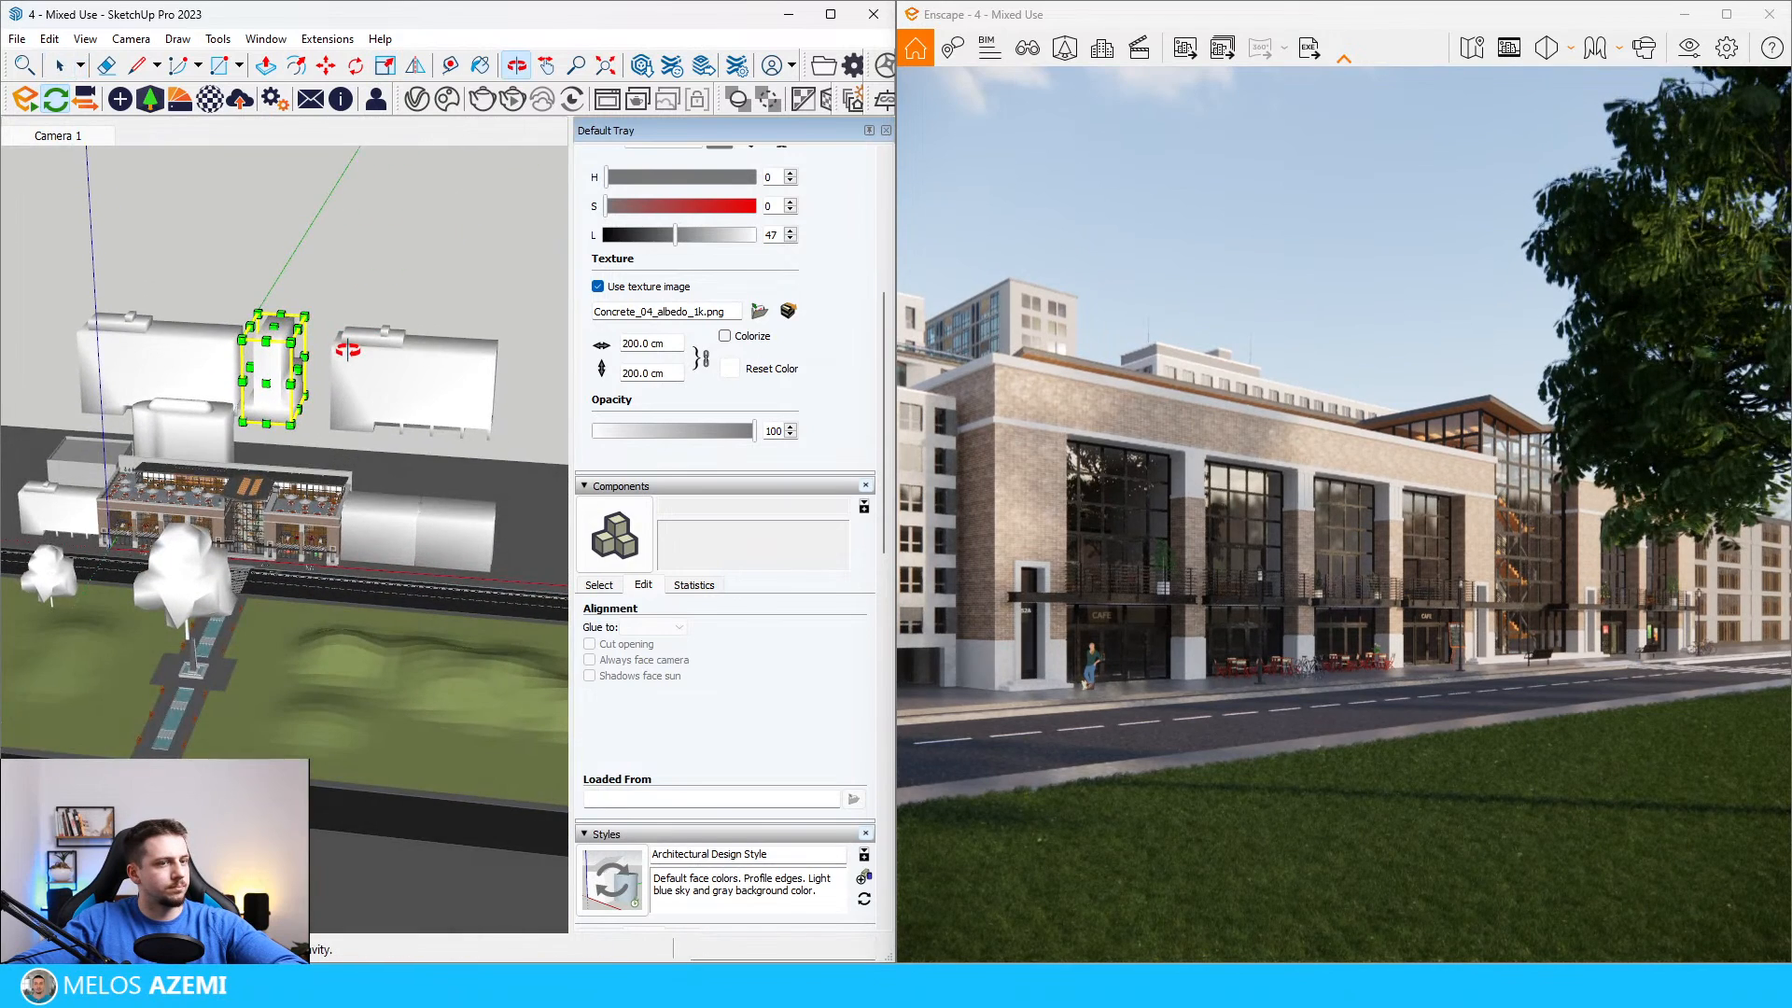
key("s")
scroll(250, 502, "down", 3)
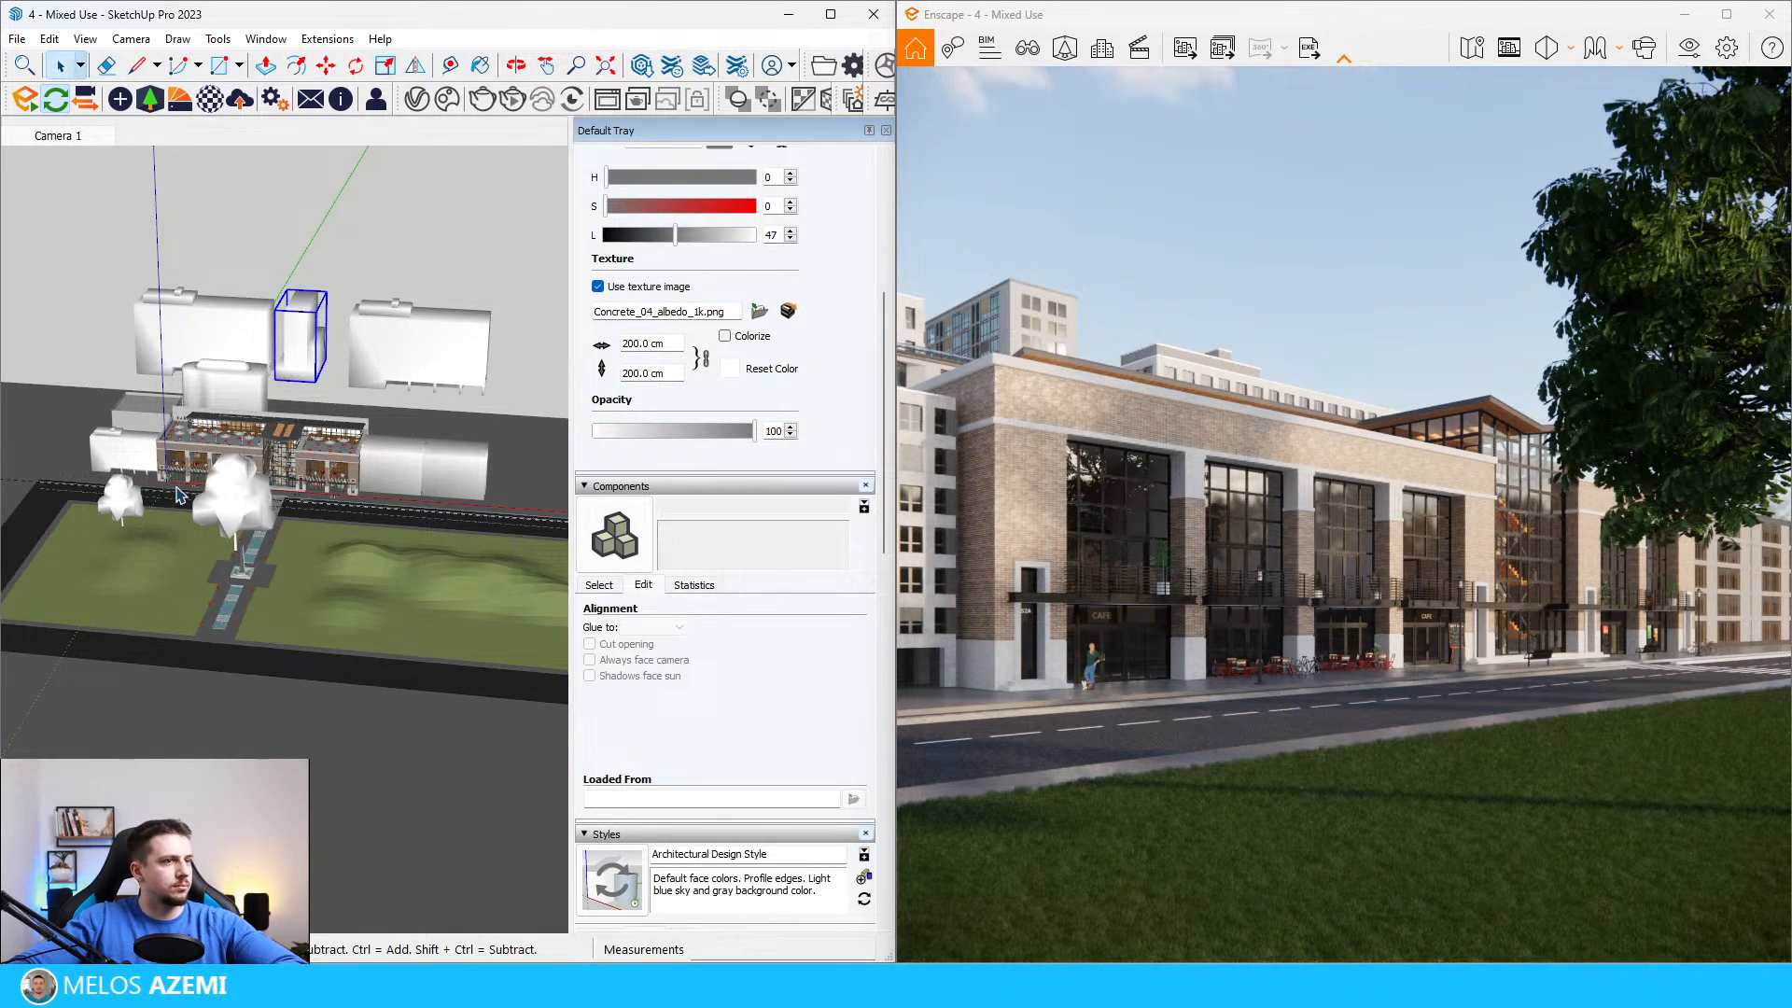
scroll(255, 416, "up", 4)
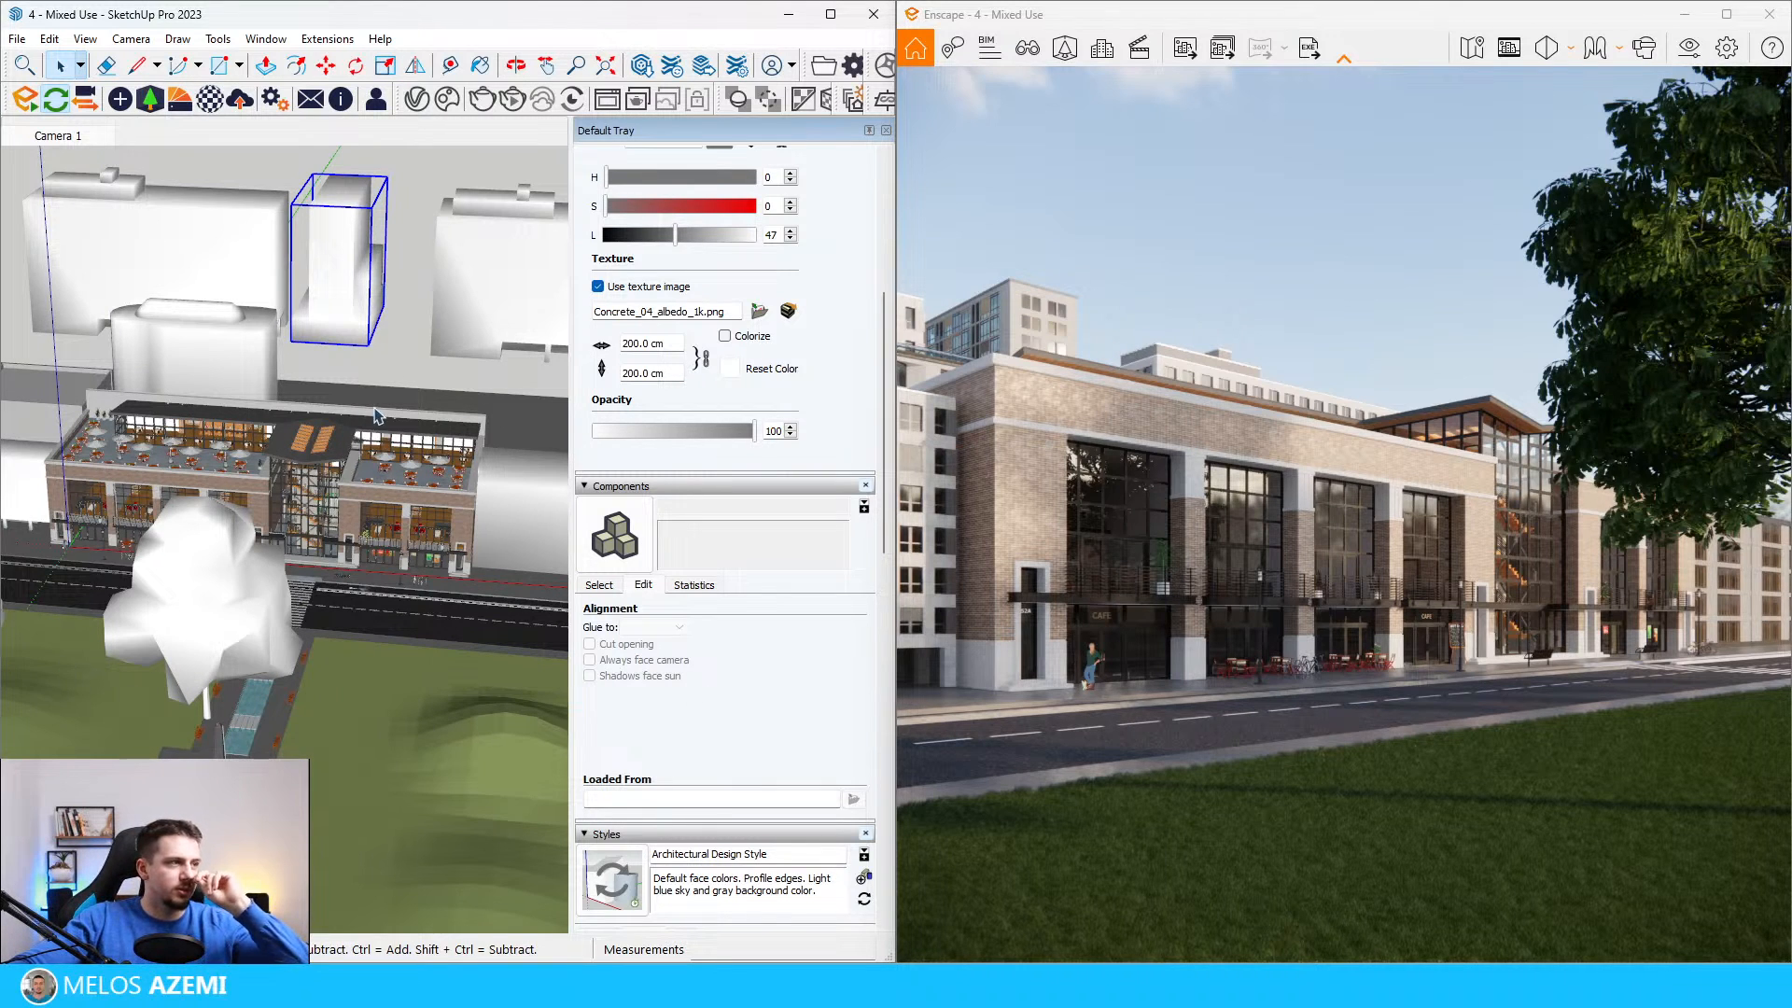
Step: Move the rear office block on the far side of the high-rise about 414 cm away from it
scroll(373, 415, "down", 4)
middle_click_drag(471, 347, 467, 317)
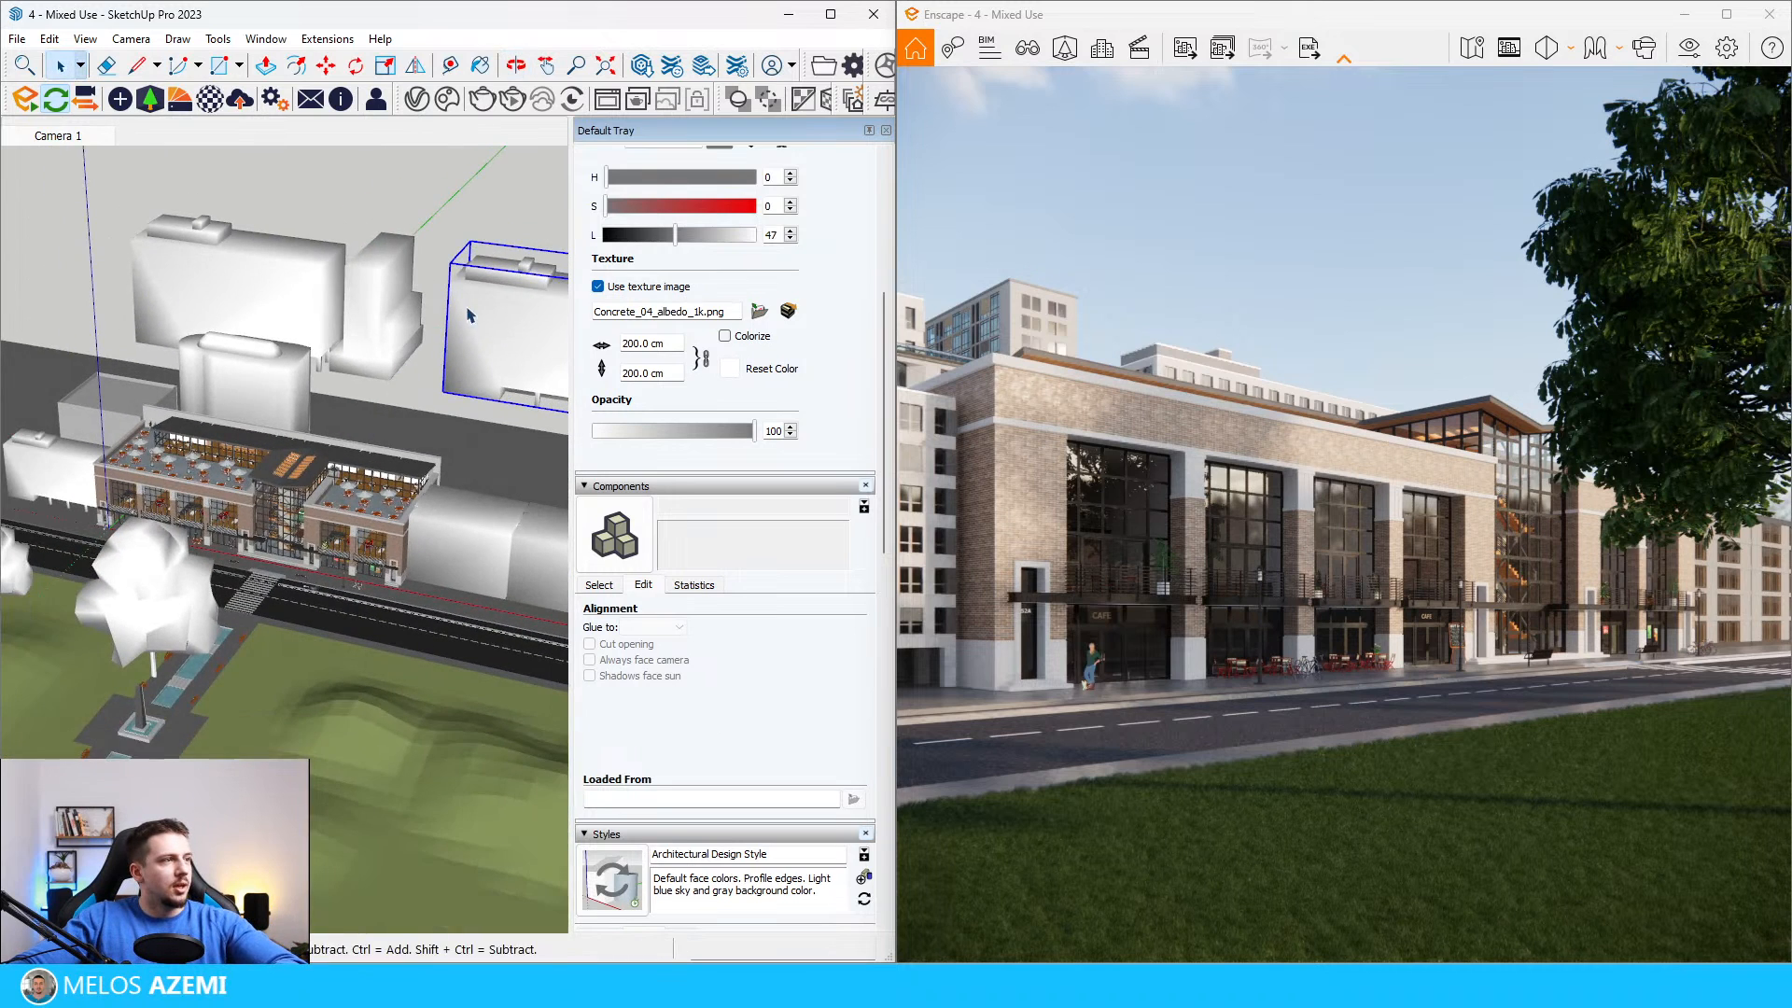
left_click(459, 352)
left_click(472, 336)
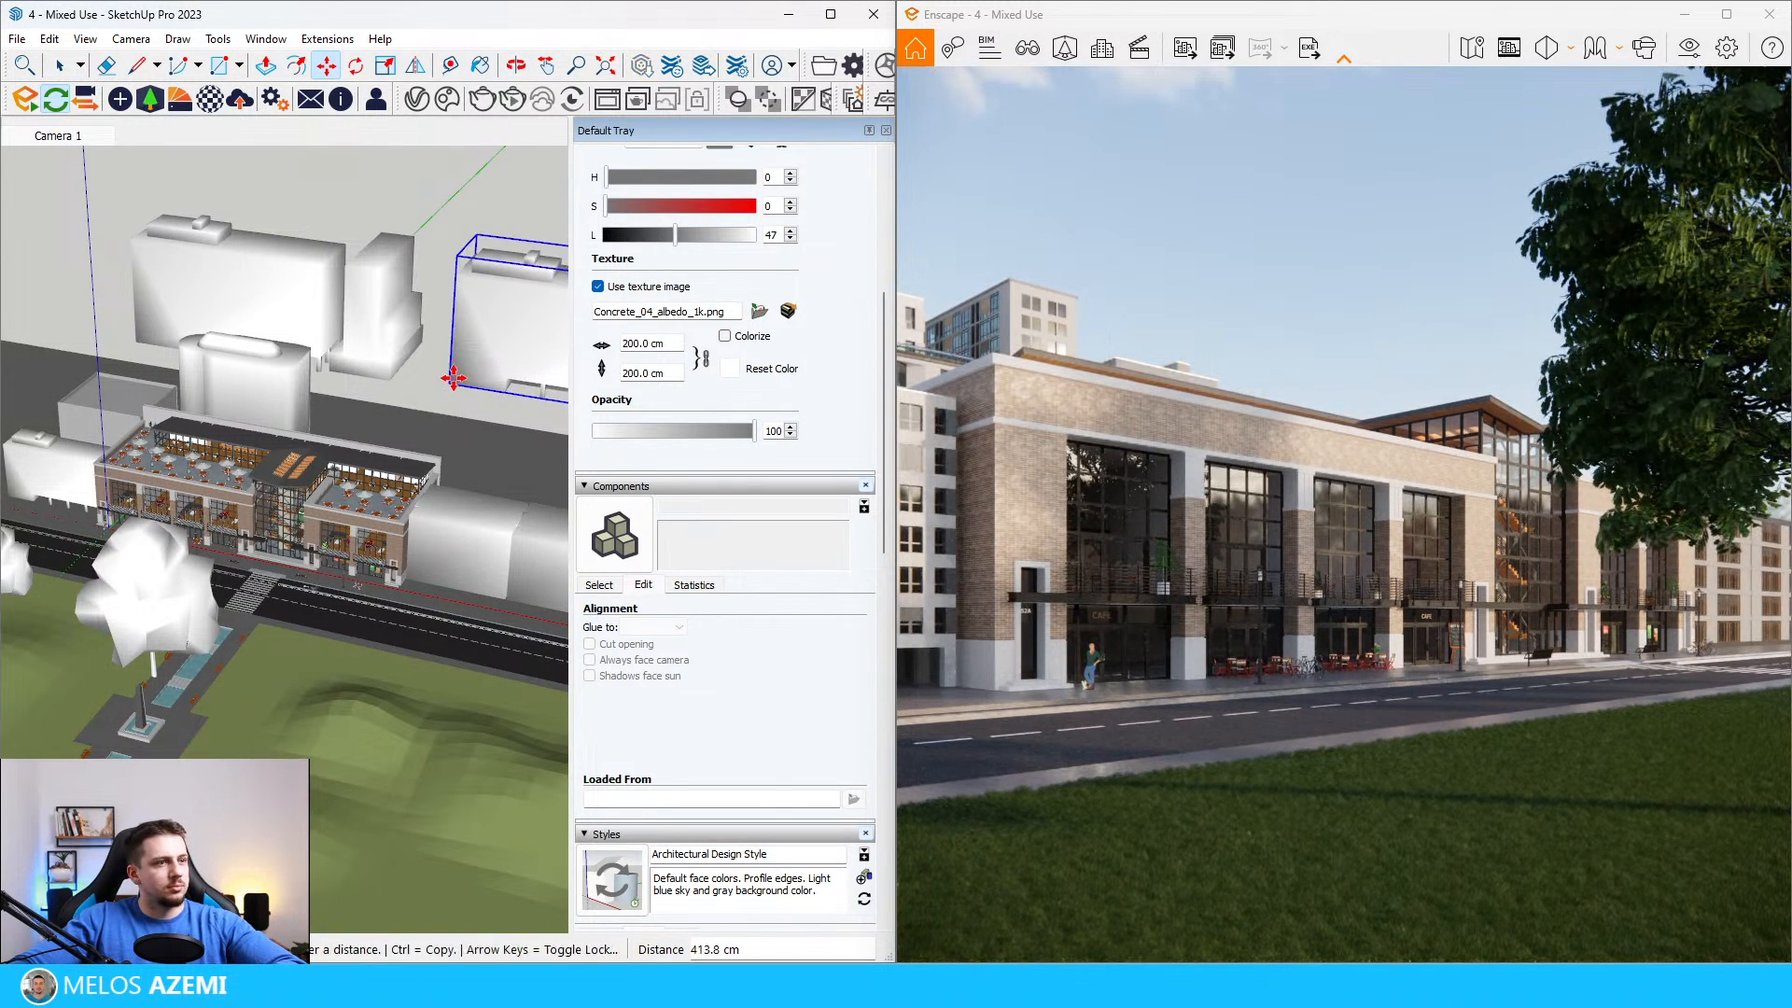
left_click(454, 378)
key("space")
Step: Rotate the low white block at the near end of the mixed-use building so its opposite façade faces the street
scroll(327, 443, "down", 3)
scroll(153, 467, "up", 4)
left_click(142, 451)
scroll(142, 452, "up", 3)
middle_click_drag(142, 452, 227, 488, "shift")
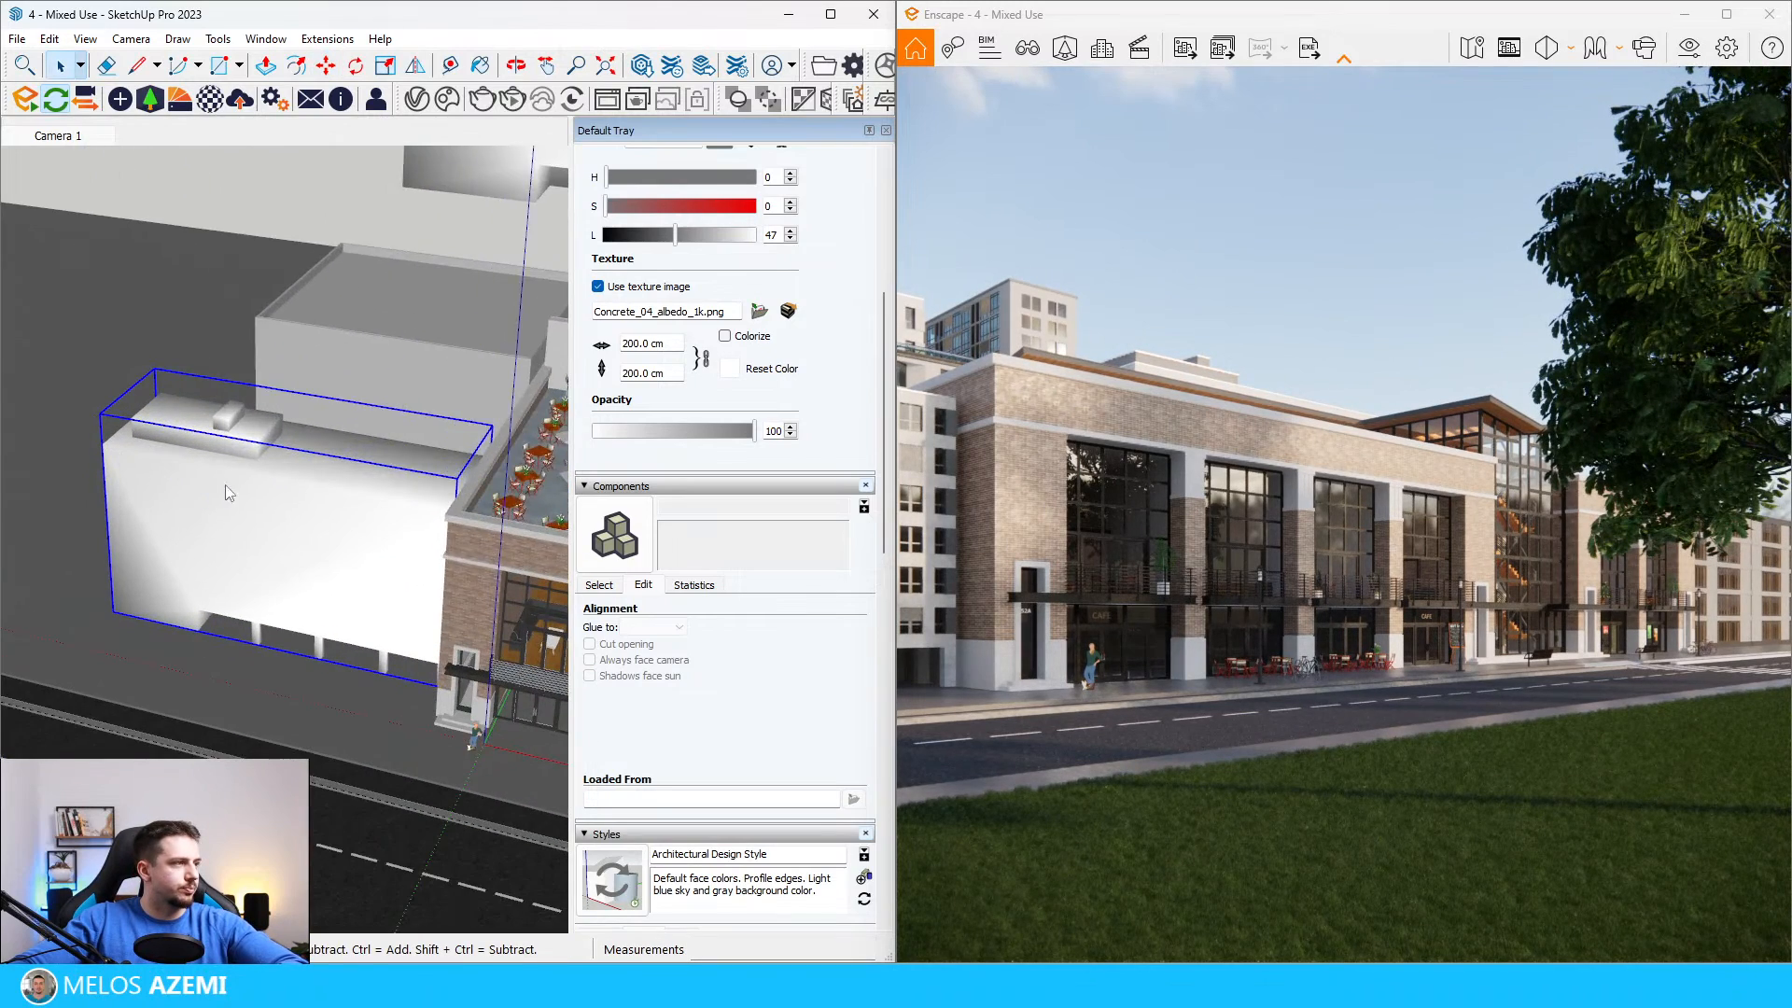
right_click(227, 487)
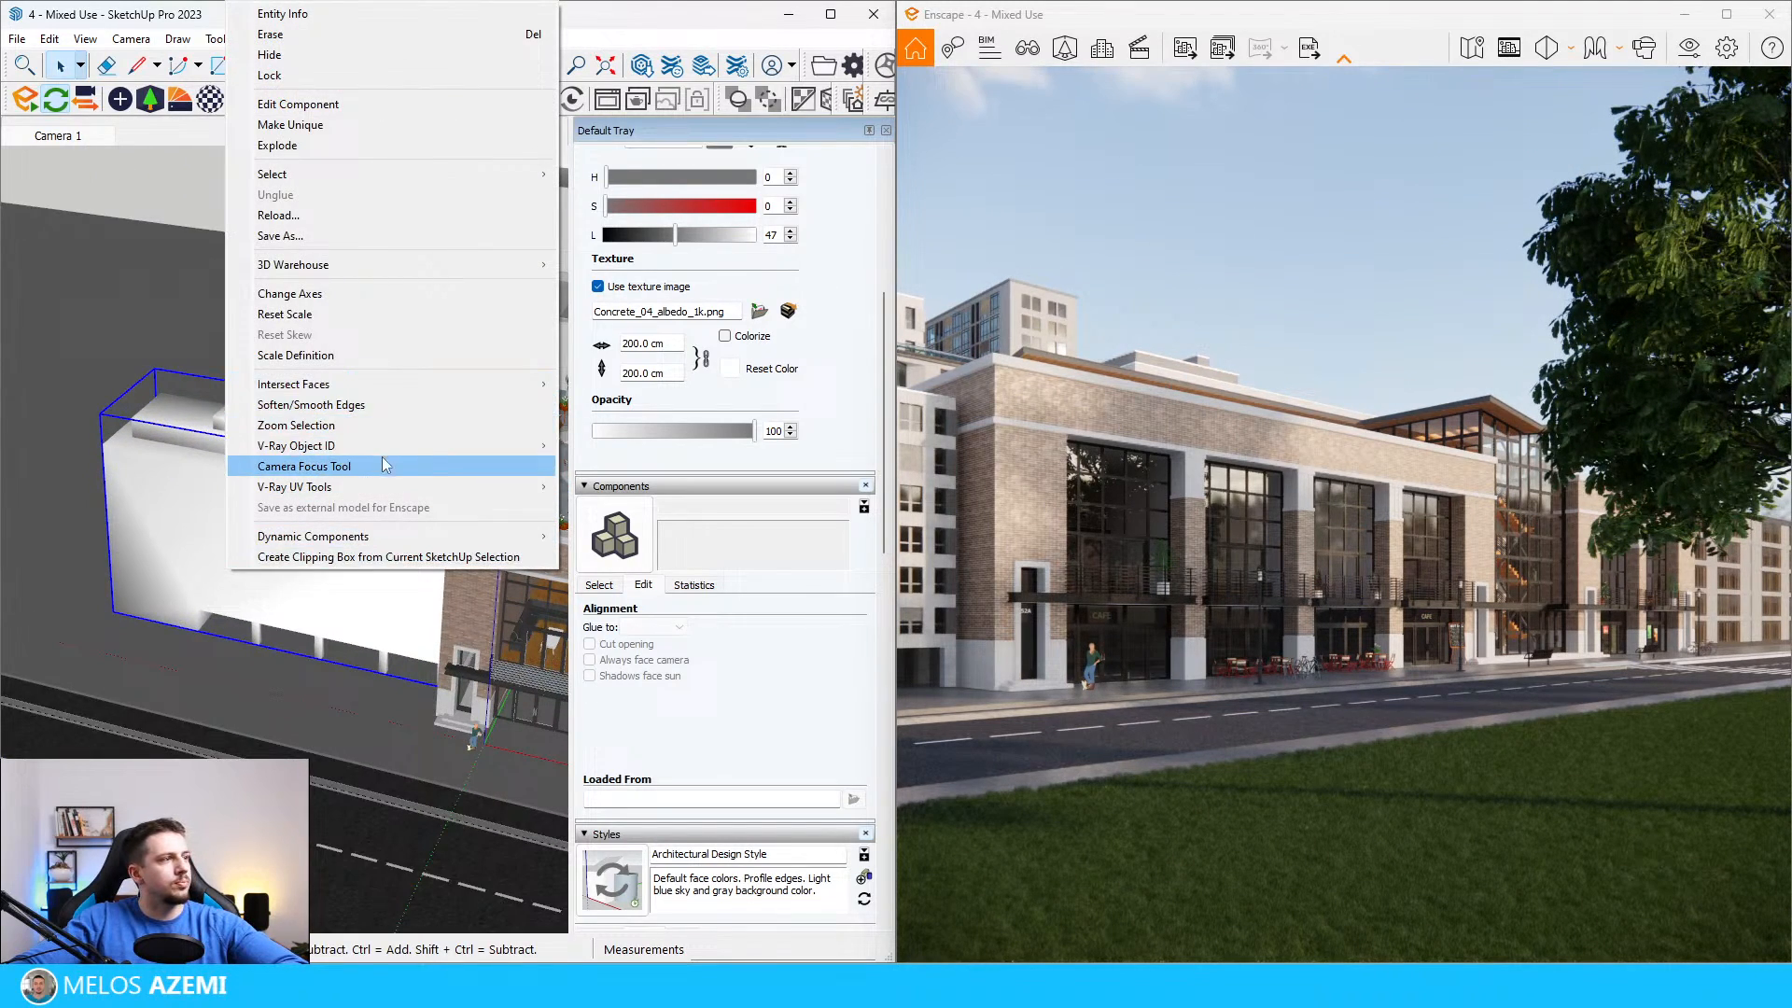
left_click(208, 539)
right_click(206, 549)
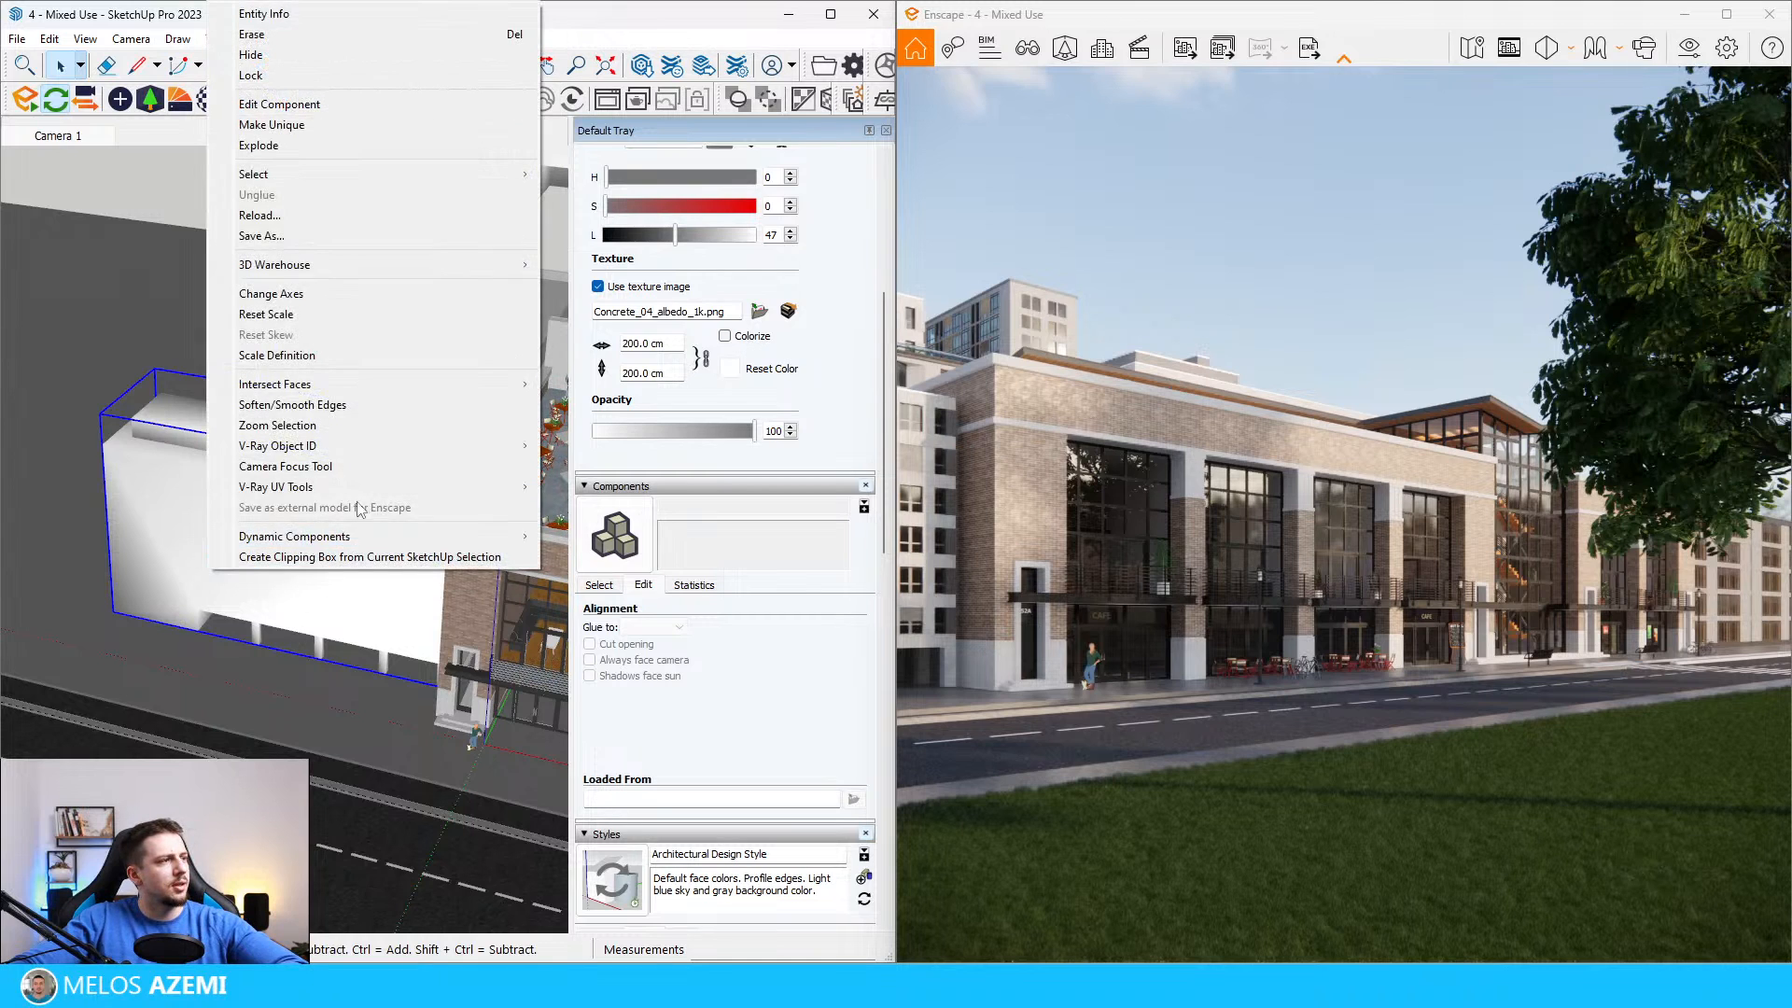
key("Escape")
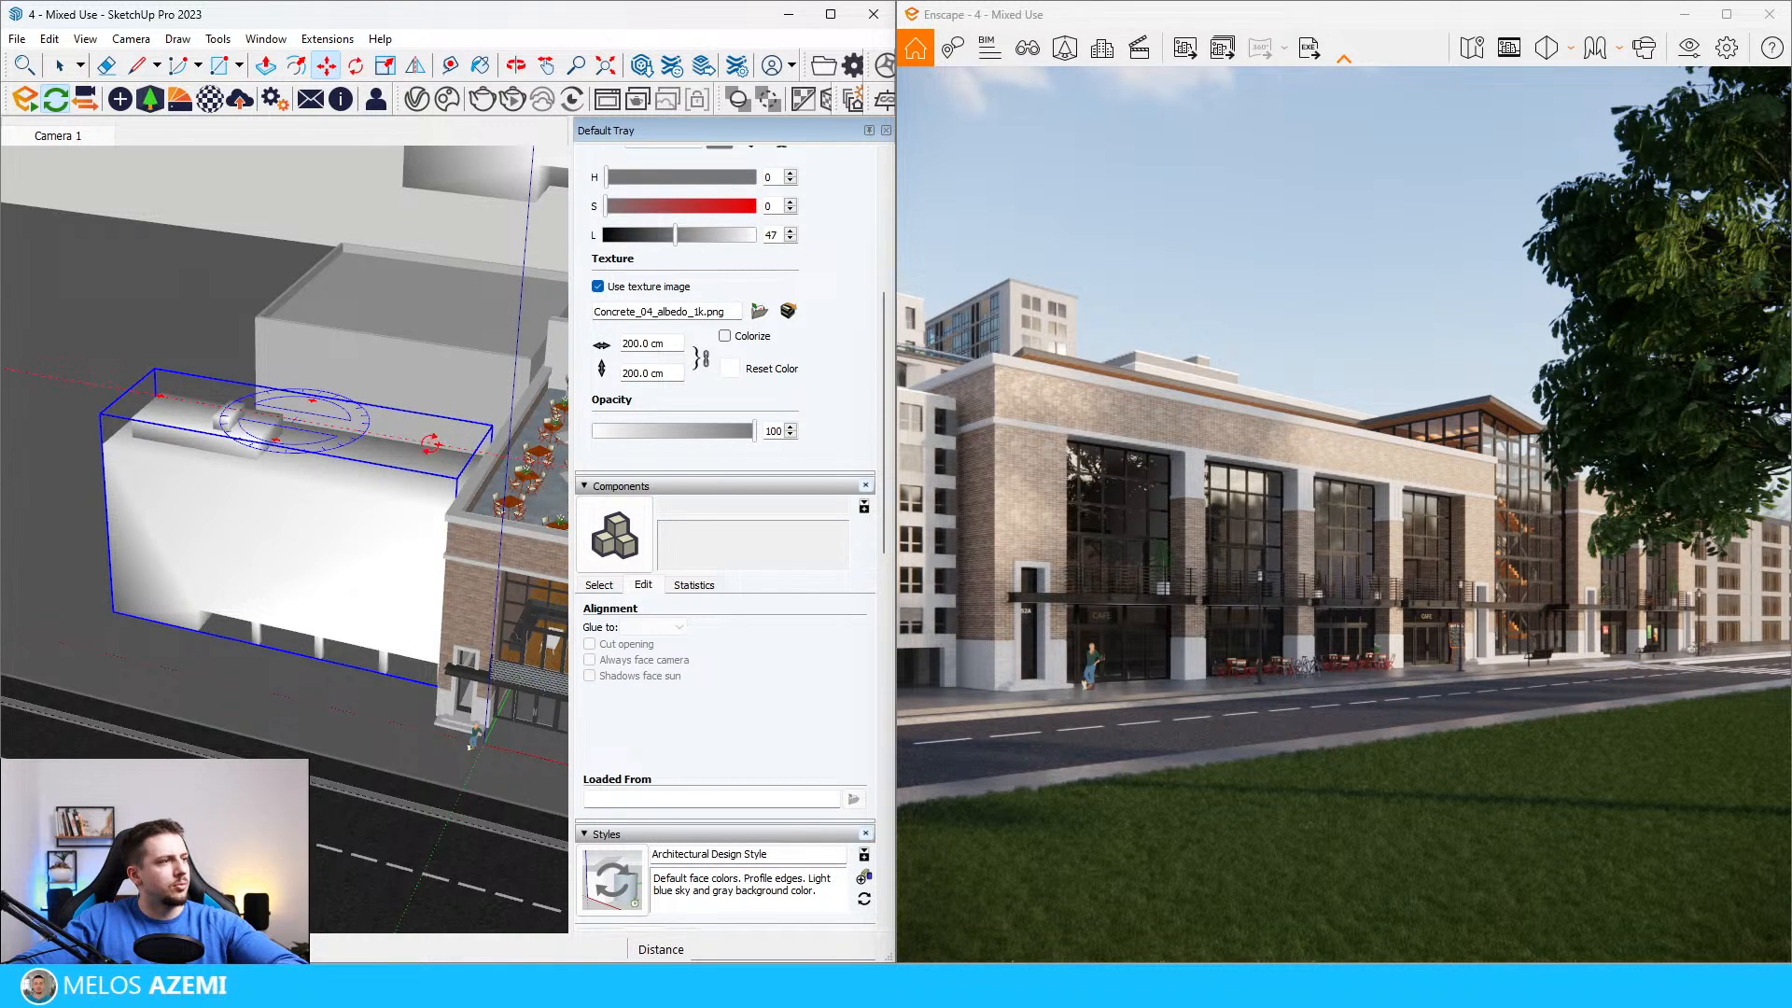
left_click_drag(436, 444, 247, 414)
mouse_move(198, 624)
middle_mouse_down()
mouse_move(294, 462)
mouse_move(398, 478)
middle_mouse_up()
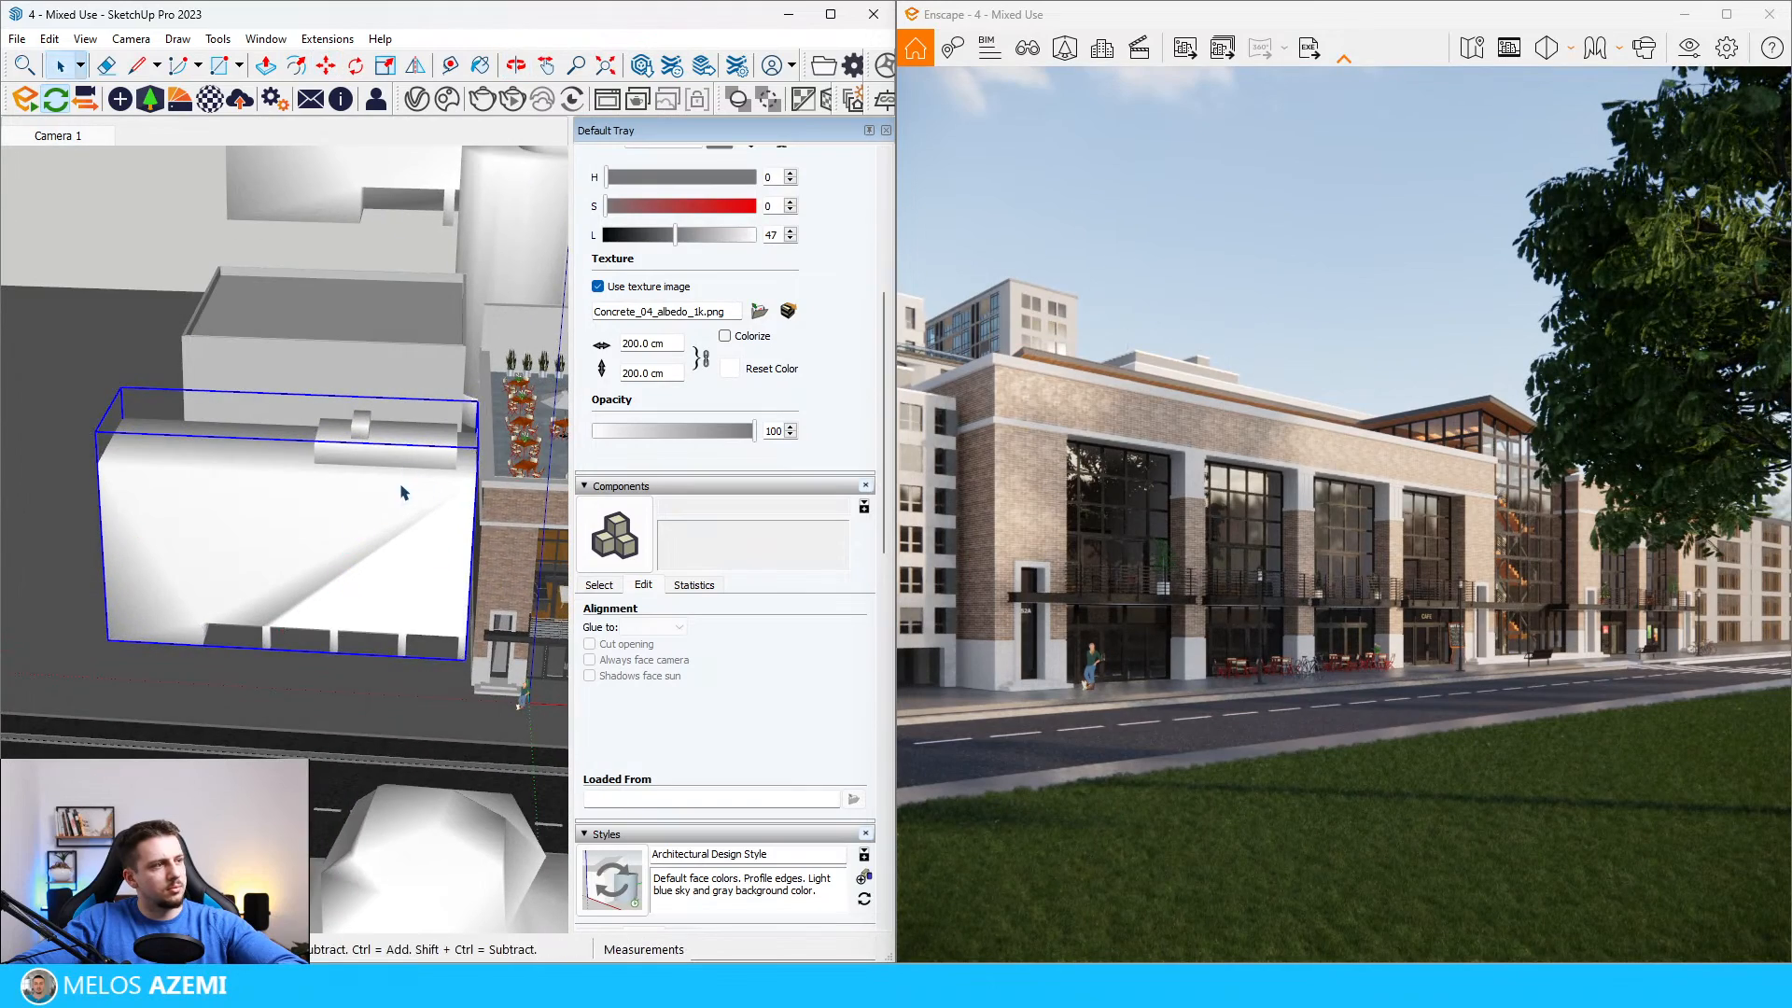
Step: Shift the rotated block along the street, widening the gap between it and the mixed-use building
left_click(384, 532)
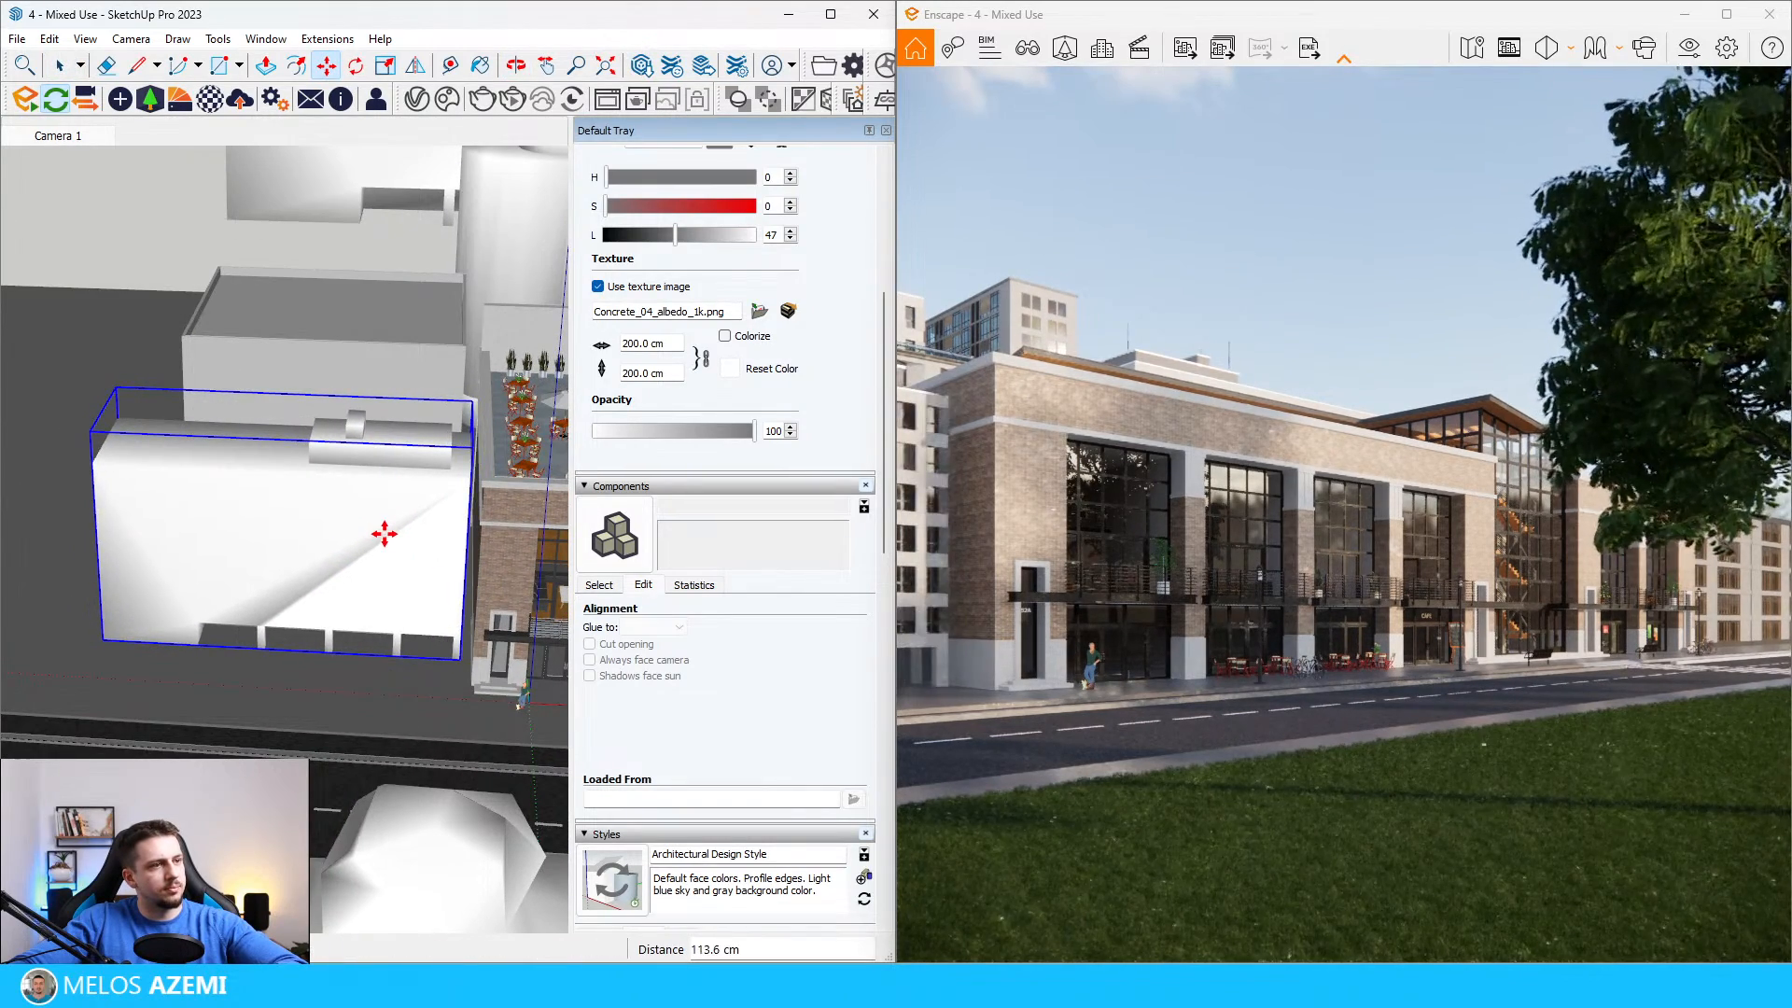
left_click(367, 535)
key("space")
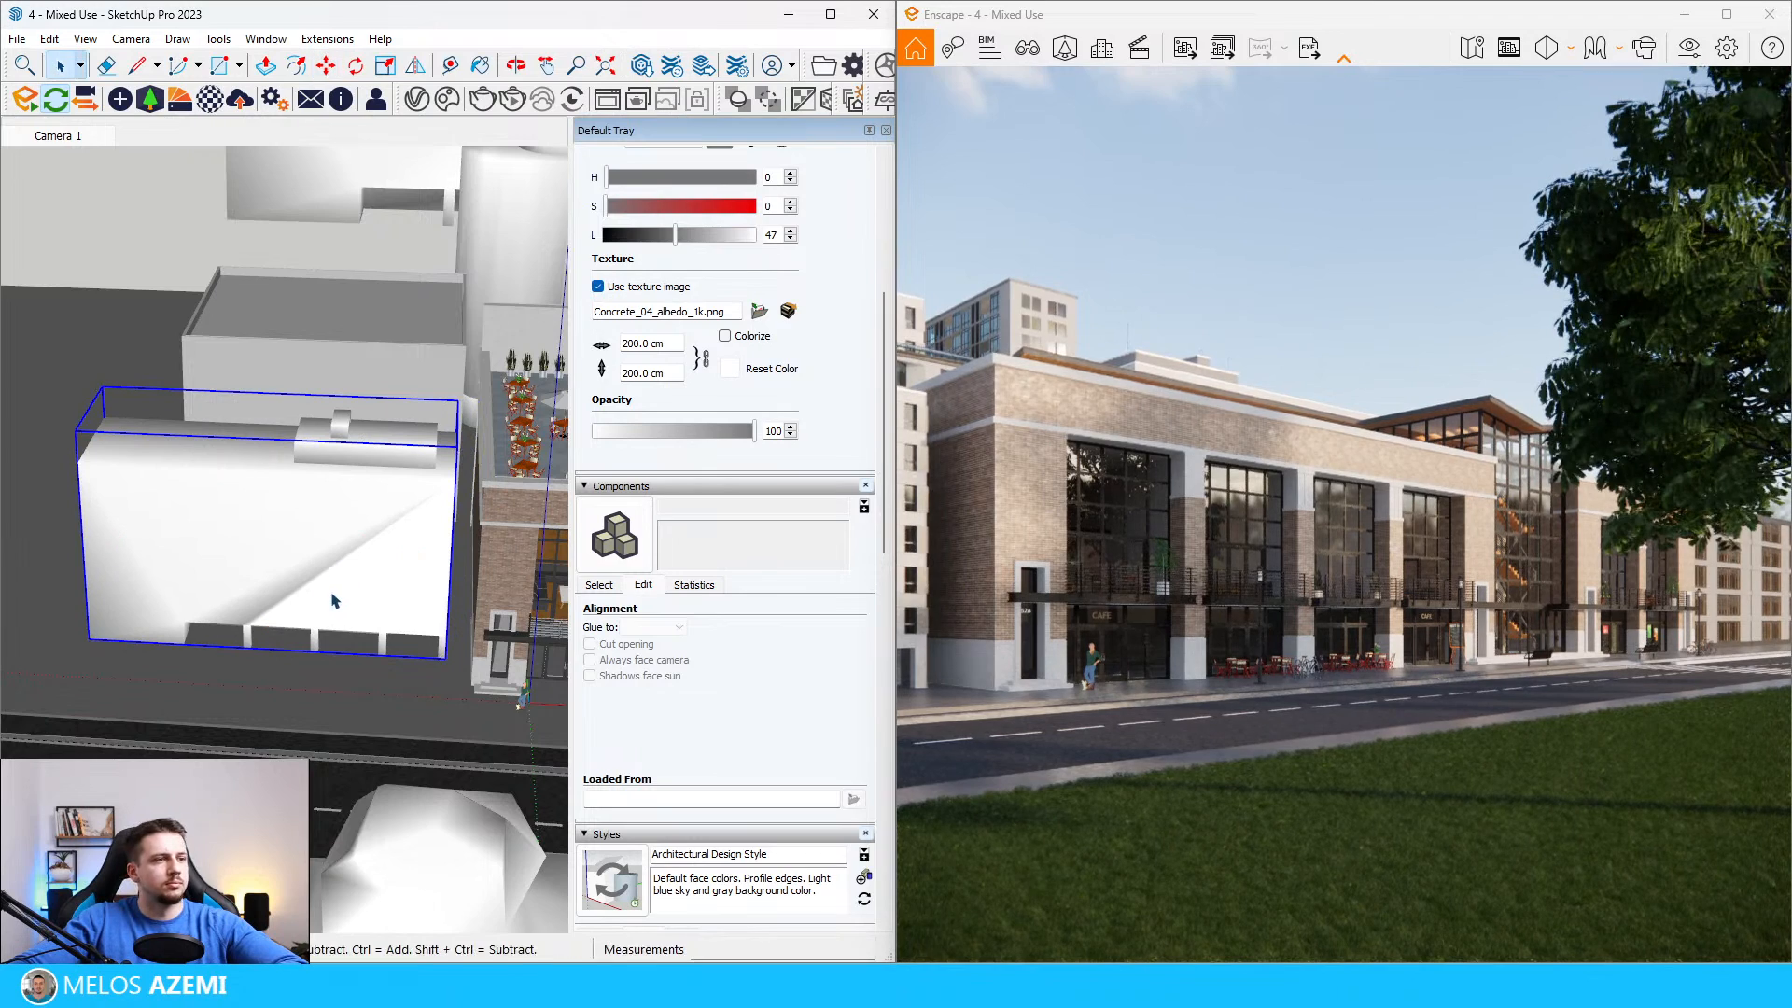
scroll(400, 434, "up", 4)
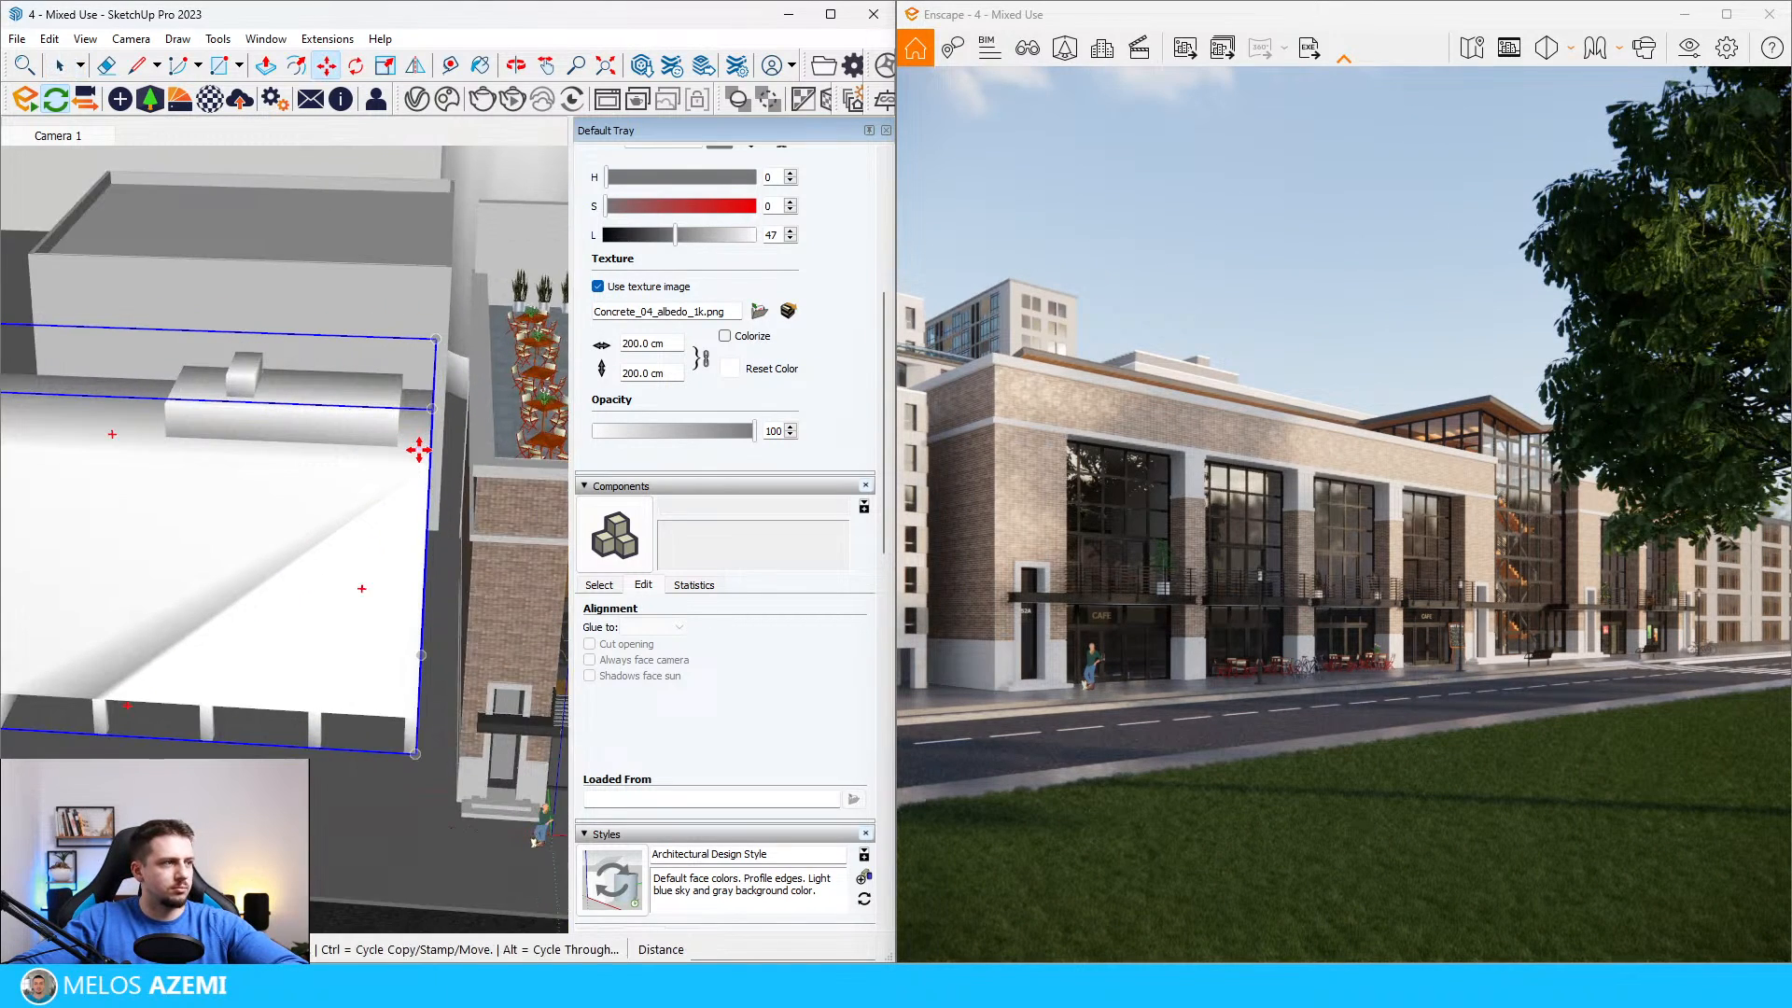
scroll(359, 507, "down", 3)
key("space")
scroll(359, 507, "down", 10)
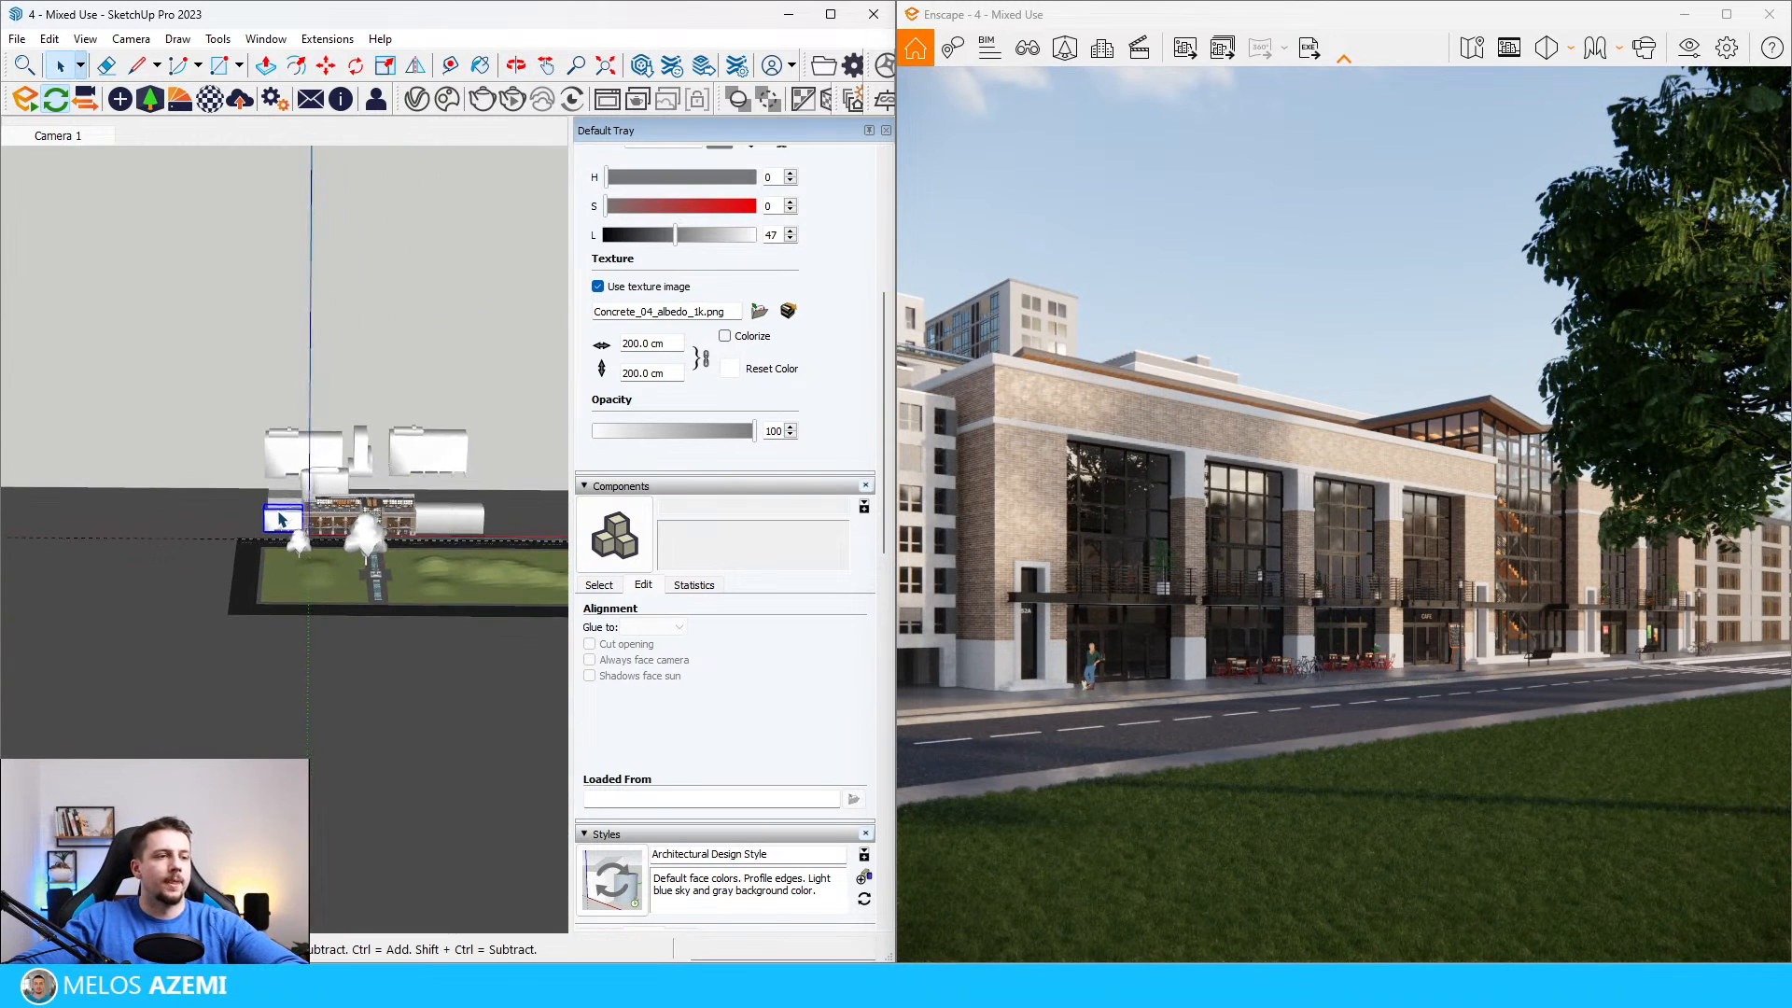
Step: Move the foreground tree across the lawn so its foliage covers less of the mixed-use building in the render
scroll(159, 616, "up", 8)
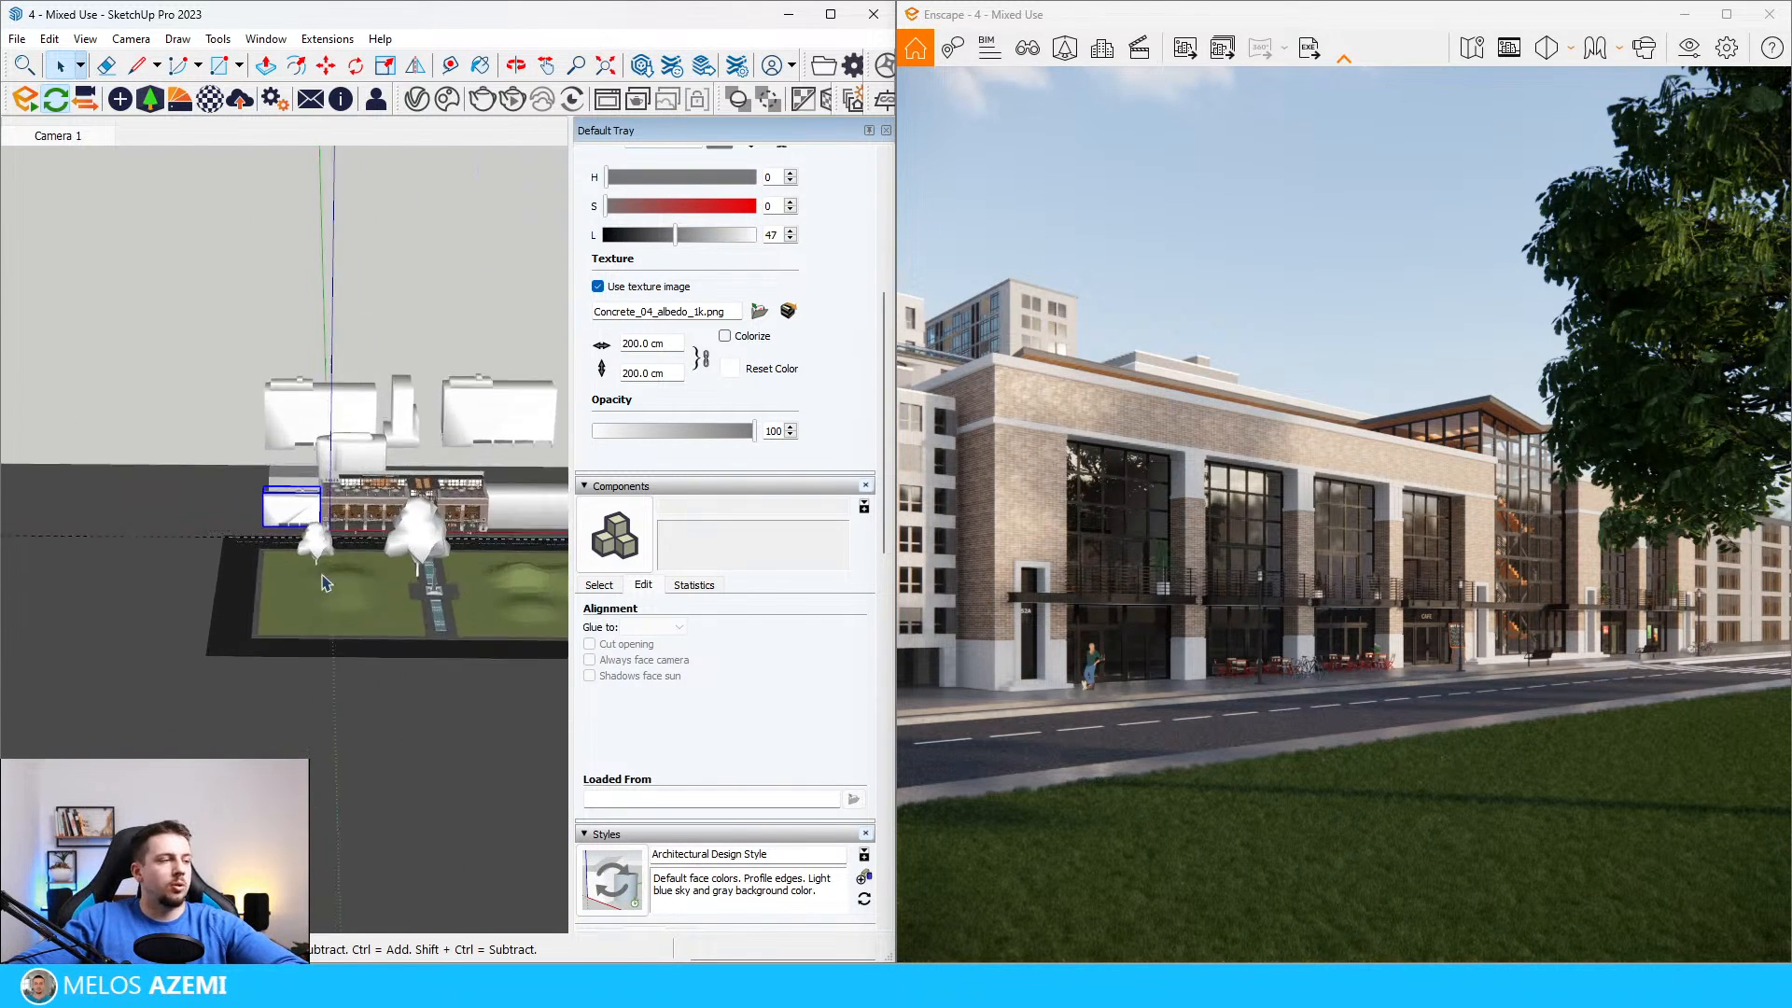
scroll(270, 651, "up", 3)
left_click(294, 616)
scroll(297, 602, "up", 4)
key("m")
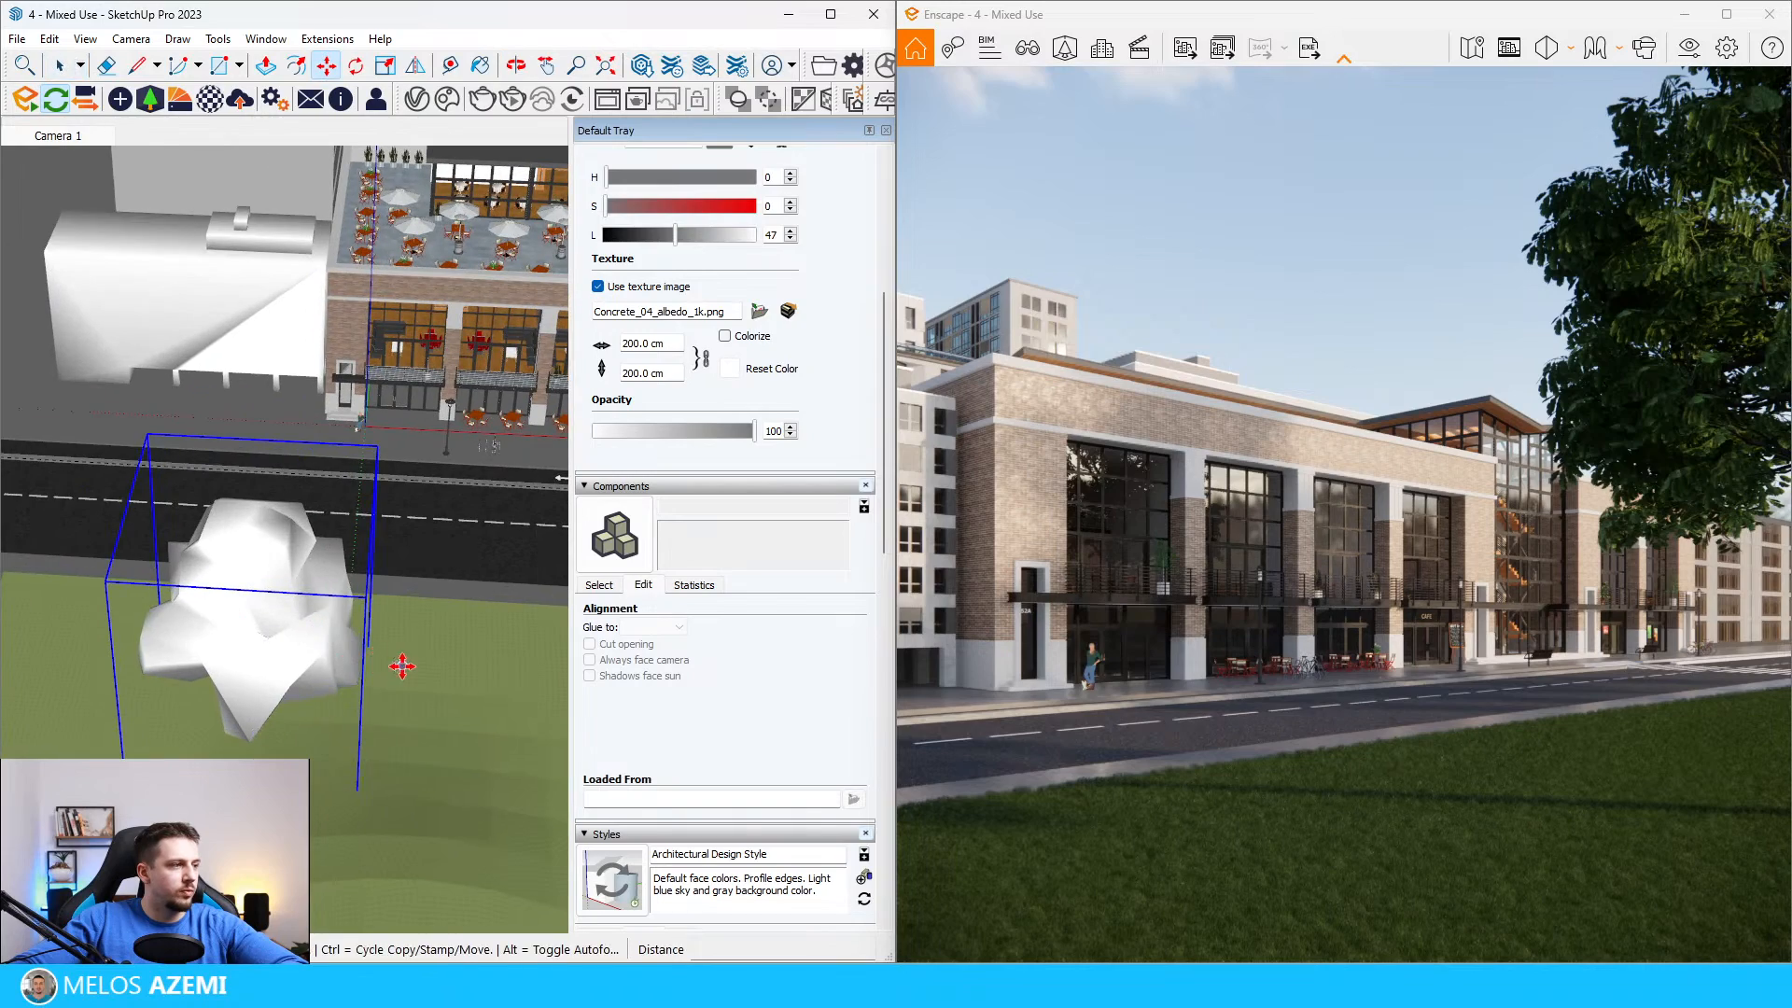
left_click(395, 665)
mouse_move(352, 678)
left_mouse_down()
mouse_move(300, 712)
mouse_move(330, 694)
left_mouse_up()
scroll(331, 695, "up", 3)
key("space")
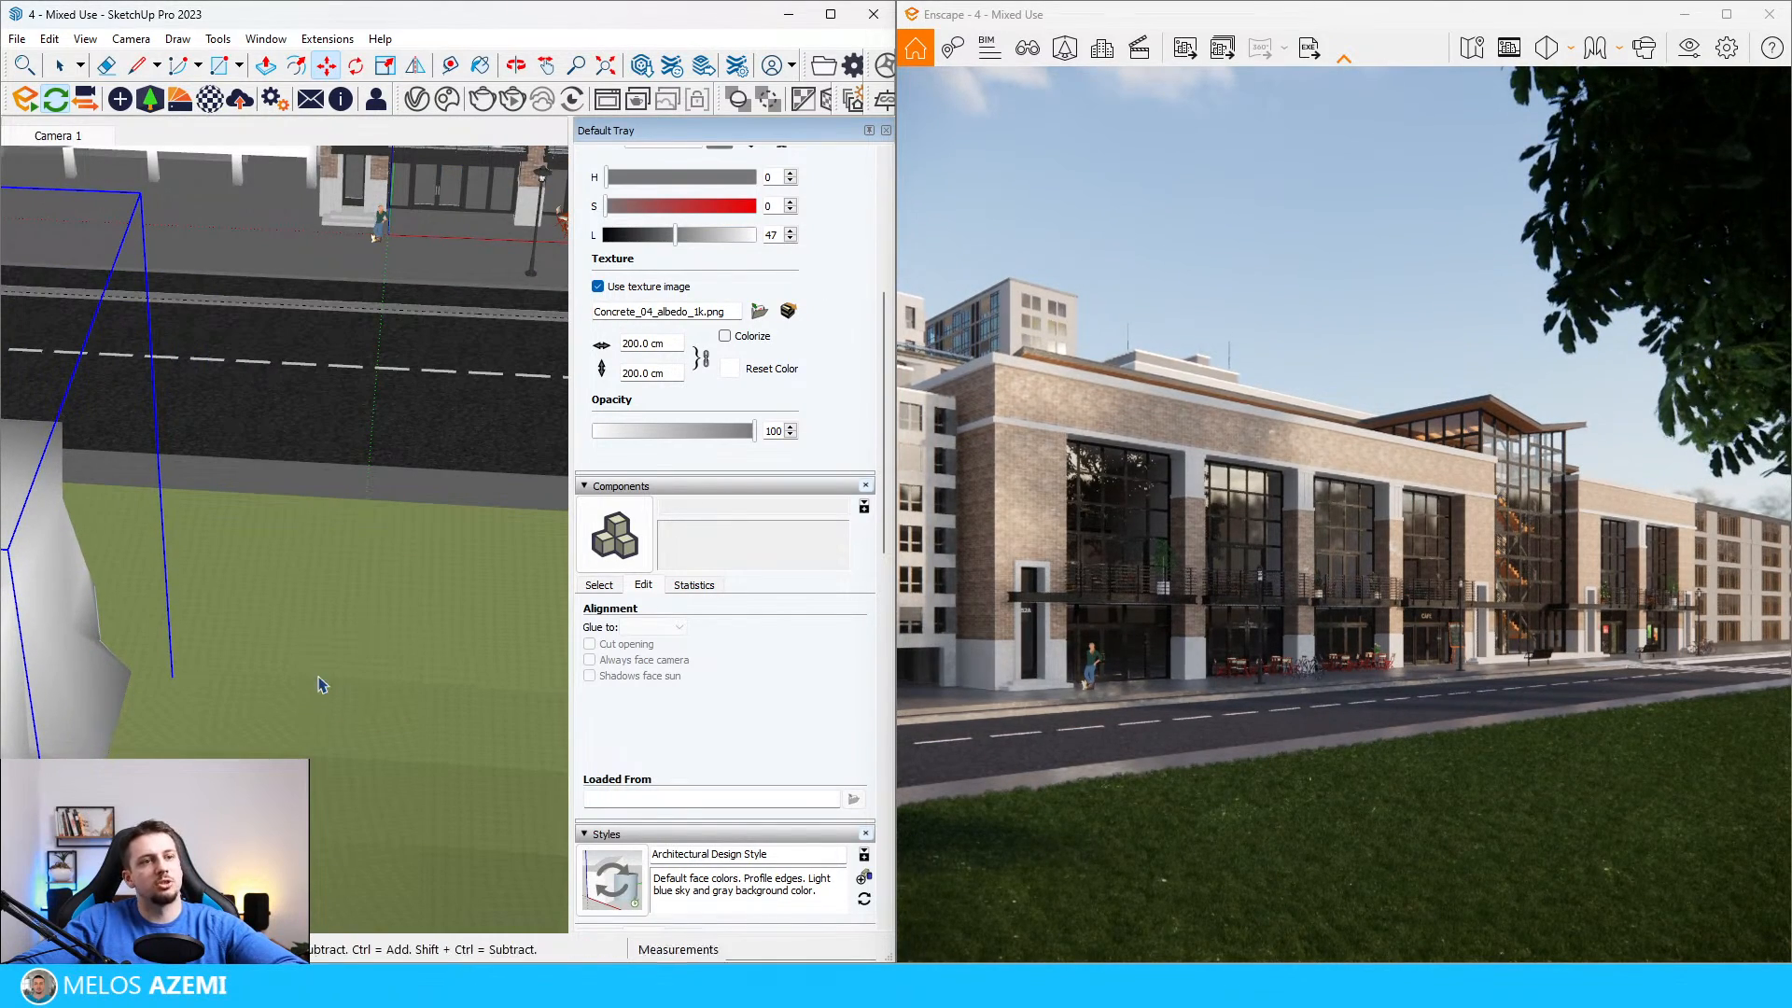
Step: Save the SketchUp model
scroll(390, 562, "down", 5)
mouse_move(328, 628)
middle_mouse_down()
mouse_move(108, 612)
mouse_move(205, 596)
middle_mouse_up()
scroll(208, 595, "down", 3)
scroll(463, 517, "up", 2)
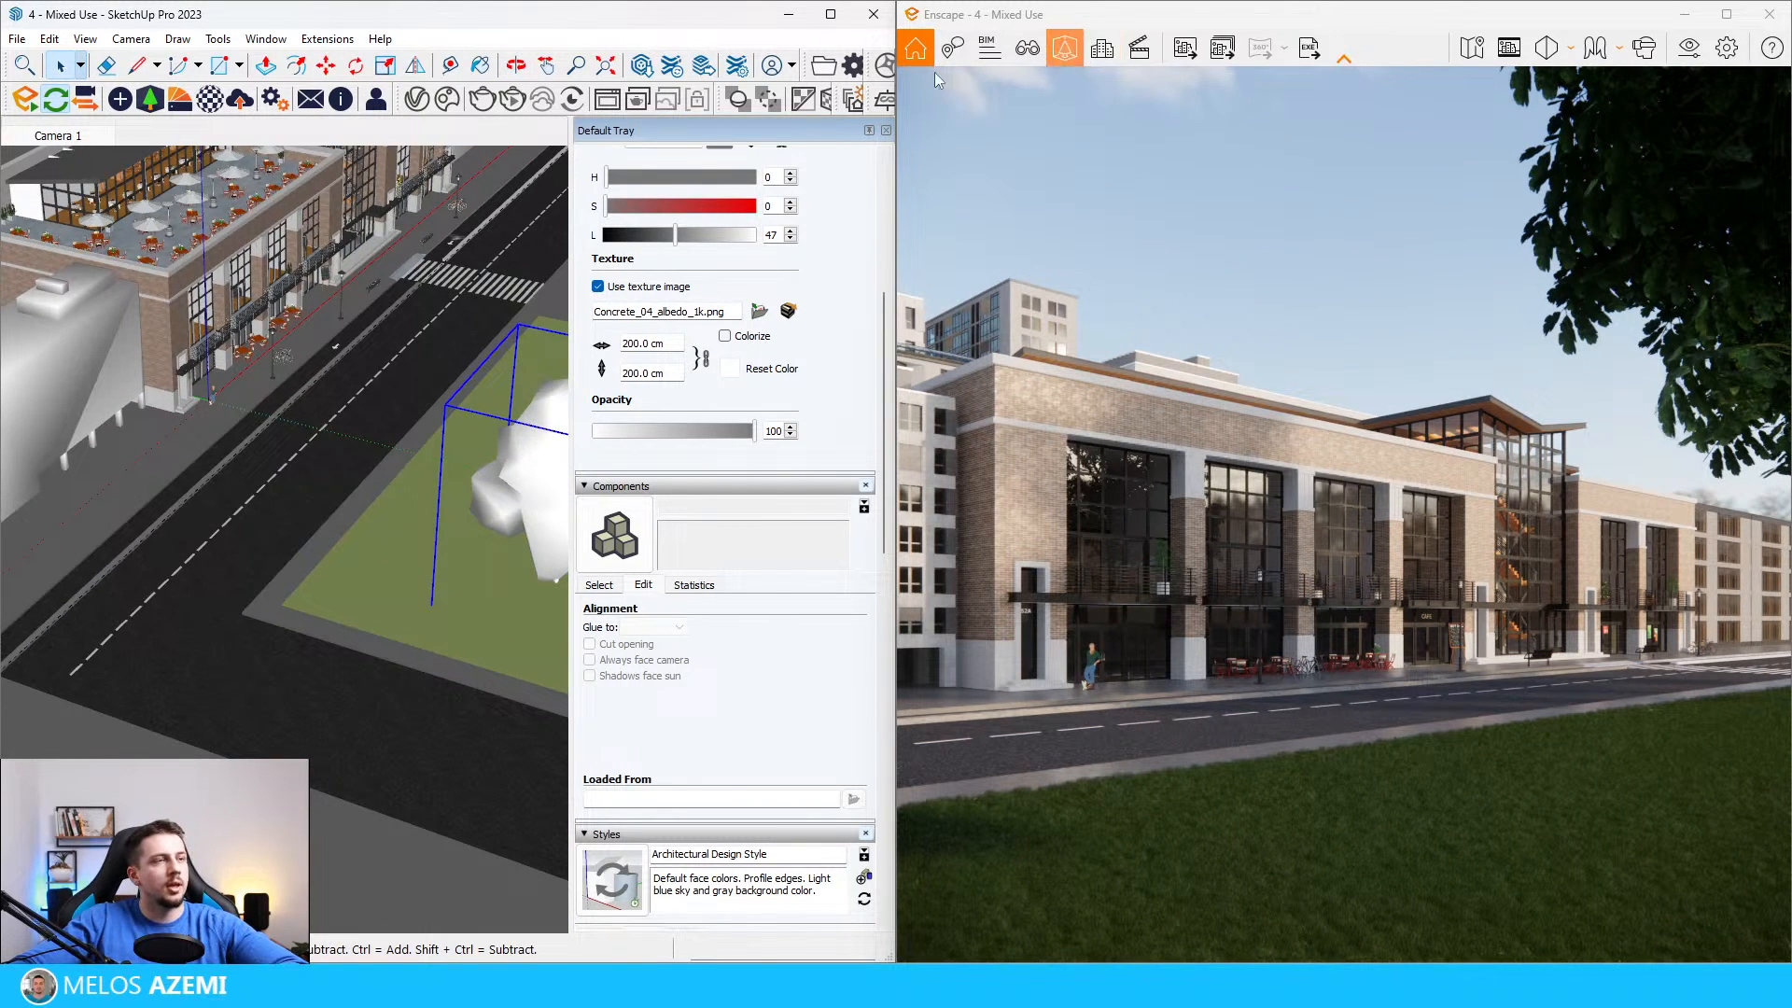
left_click(18, 39)
left_click(63, 131)
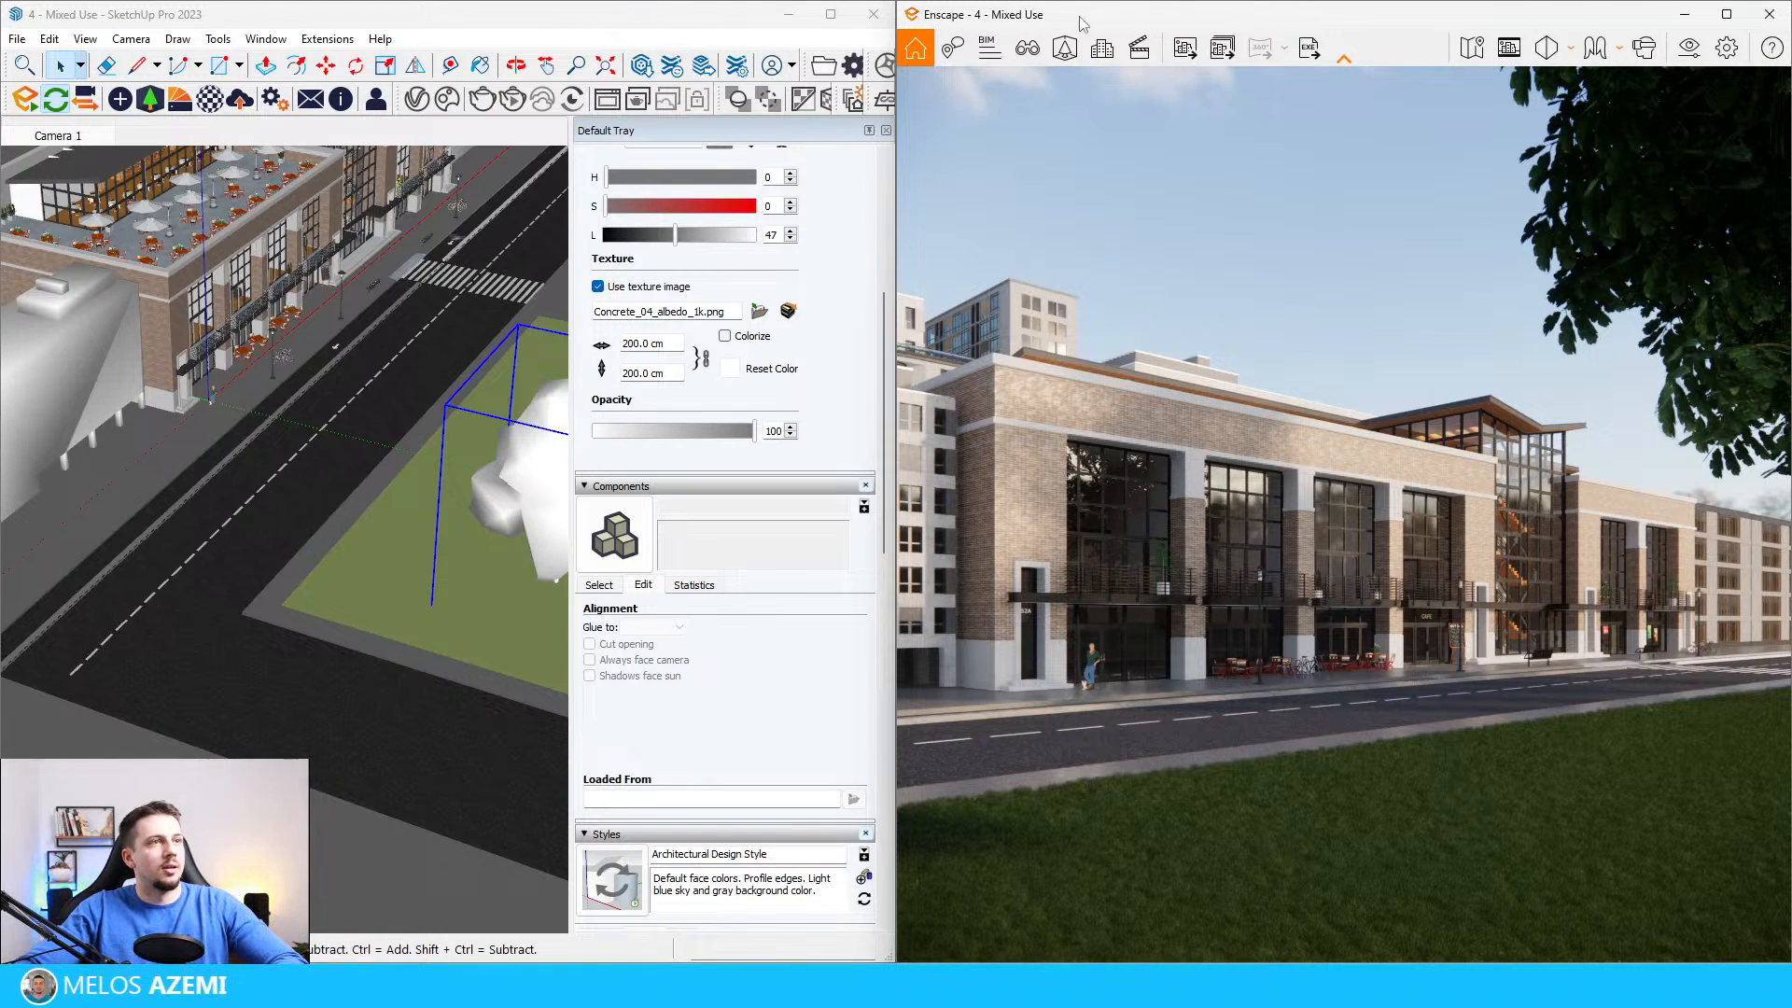
Step: Switch to Enscape's asset library, start multi-asset placement, and filter the Vegetation assets by the Bush tag
left_click(1064, 48)
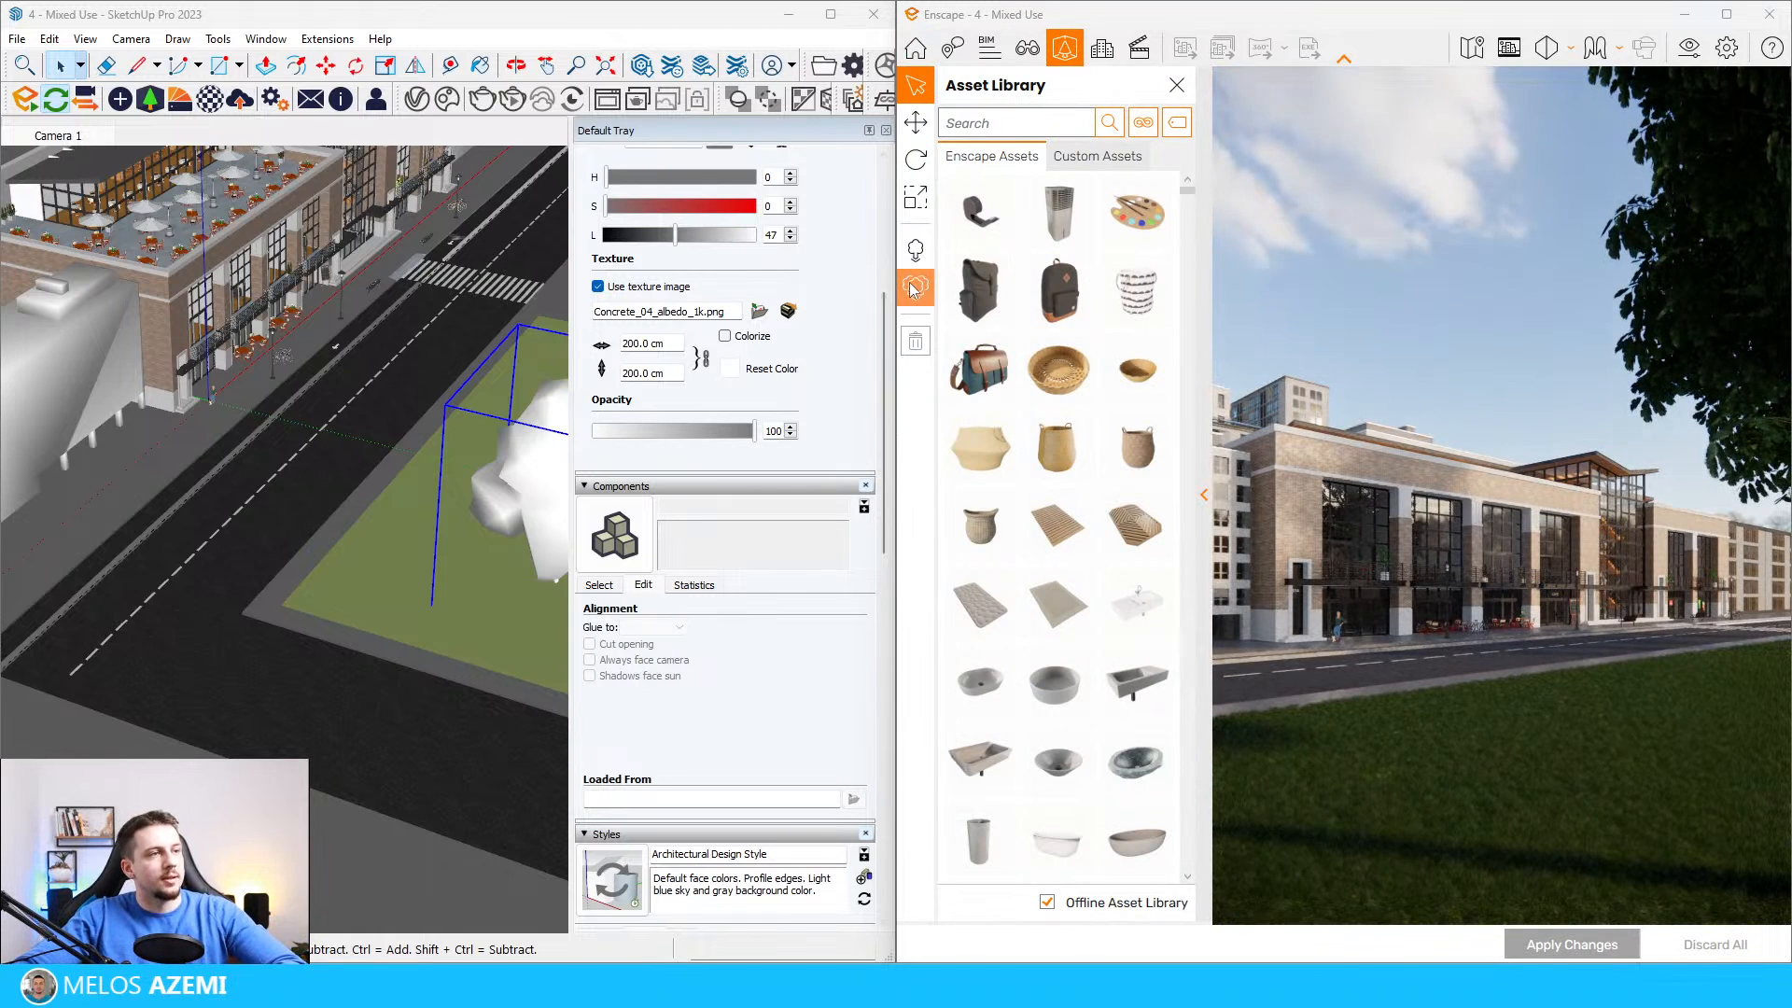
left_click(914, 289)
left_click(1144, 122)
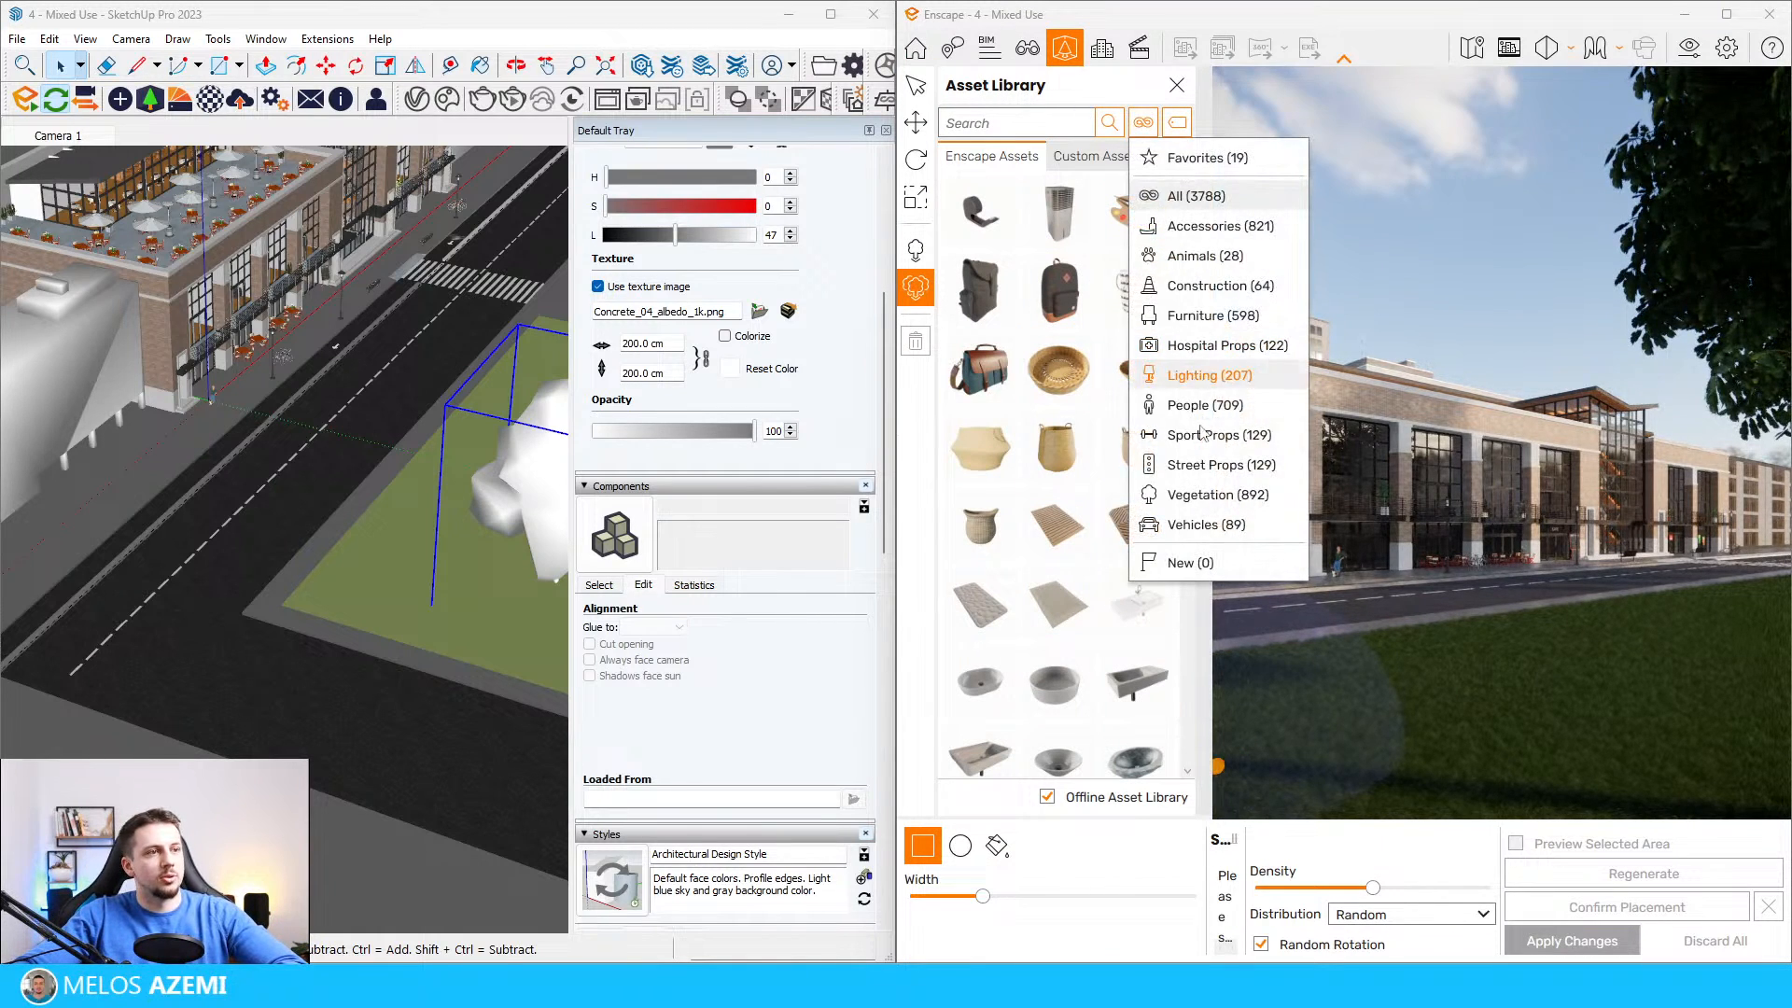
left_click(1213, 494)
left_click(1178, 123)
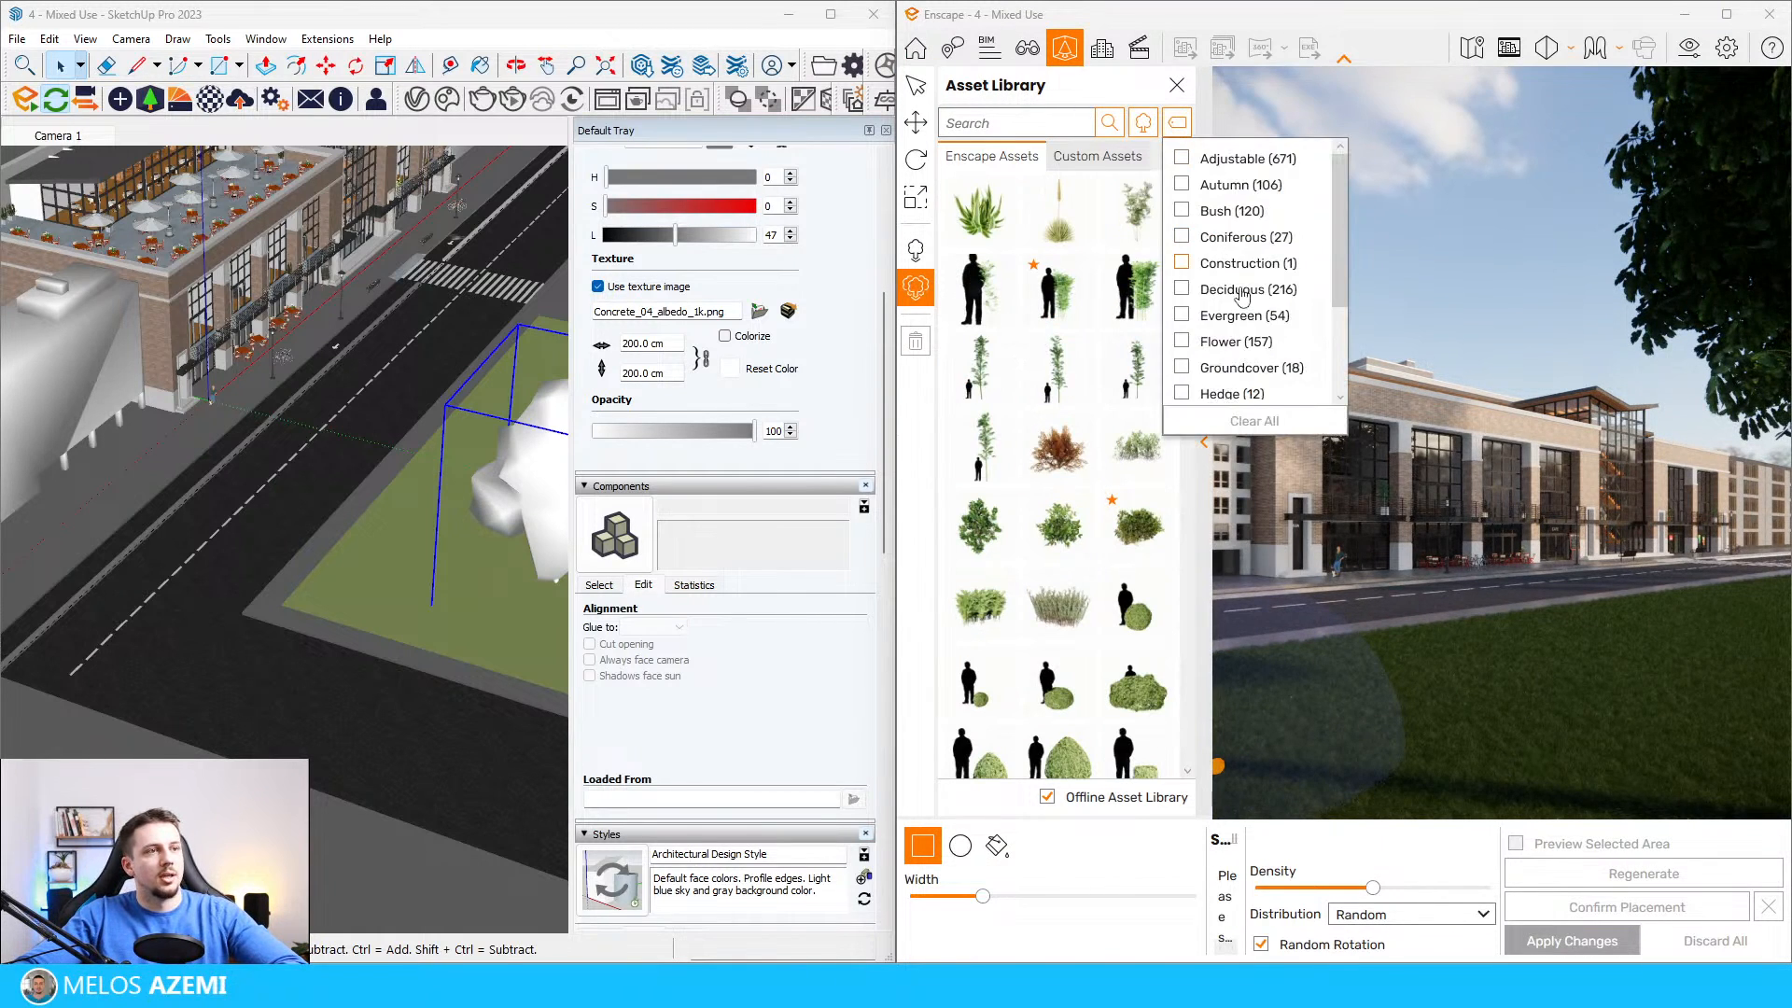
left_click(1218, 209)
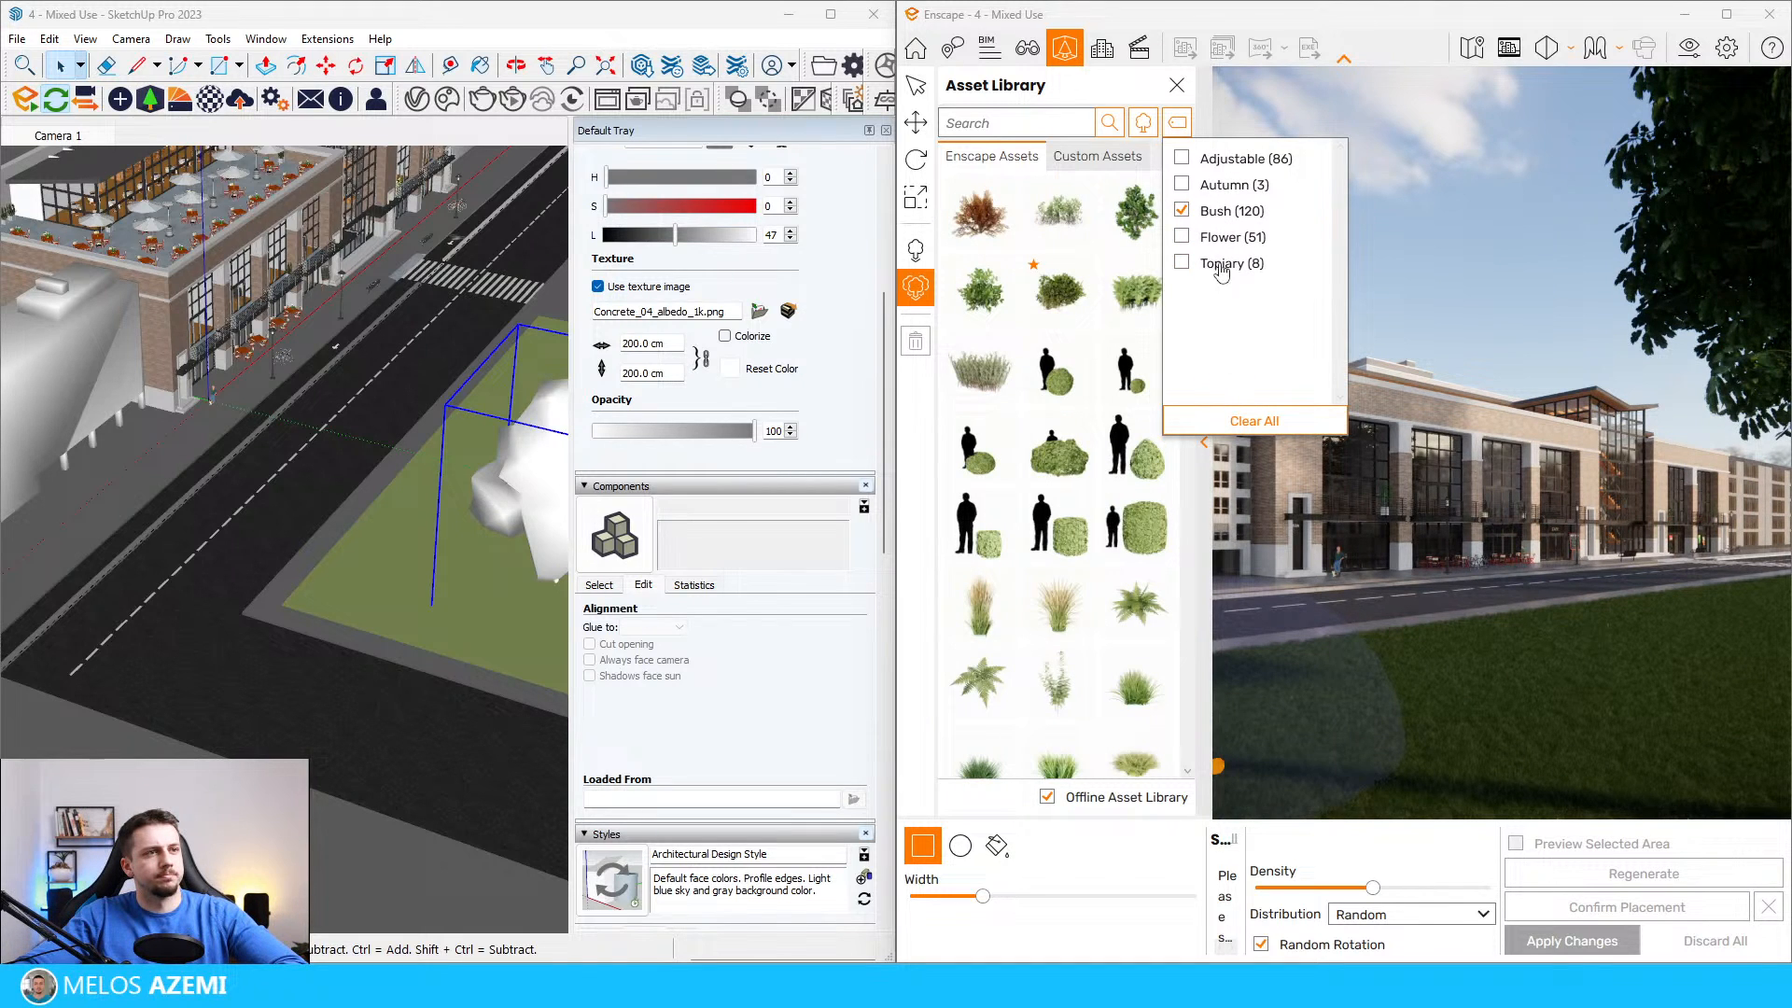
left_click(1189, 239)
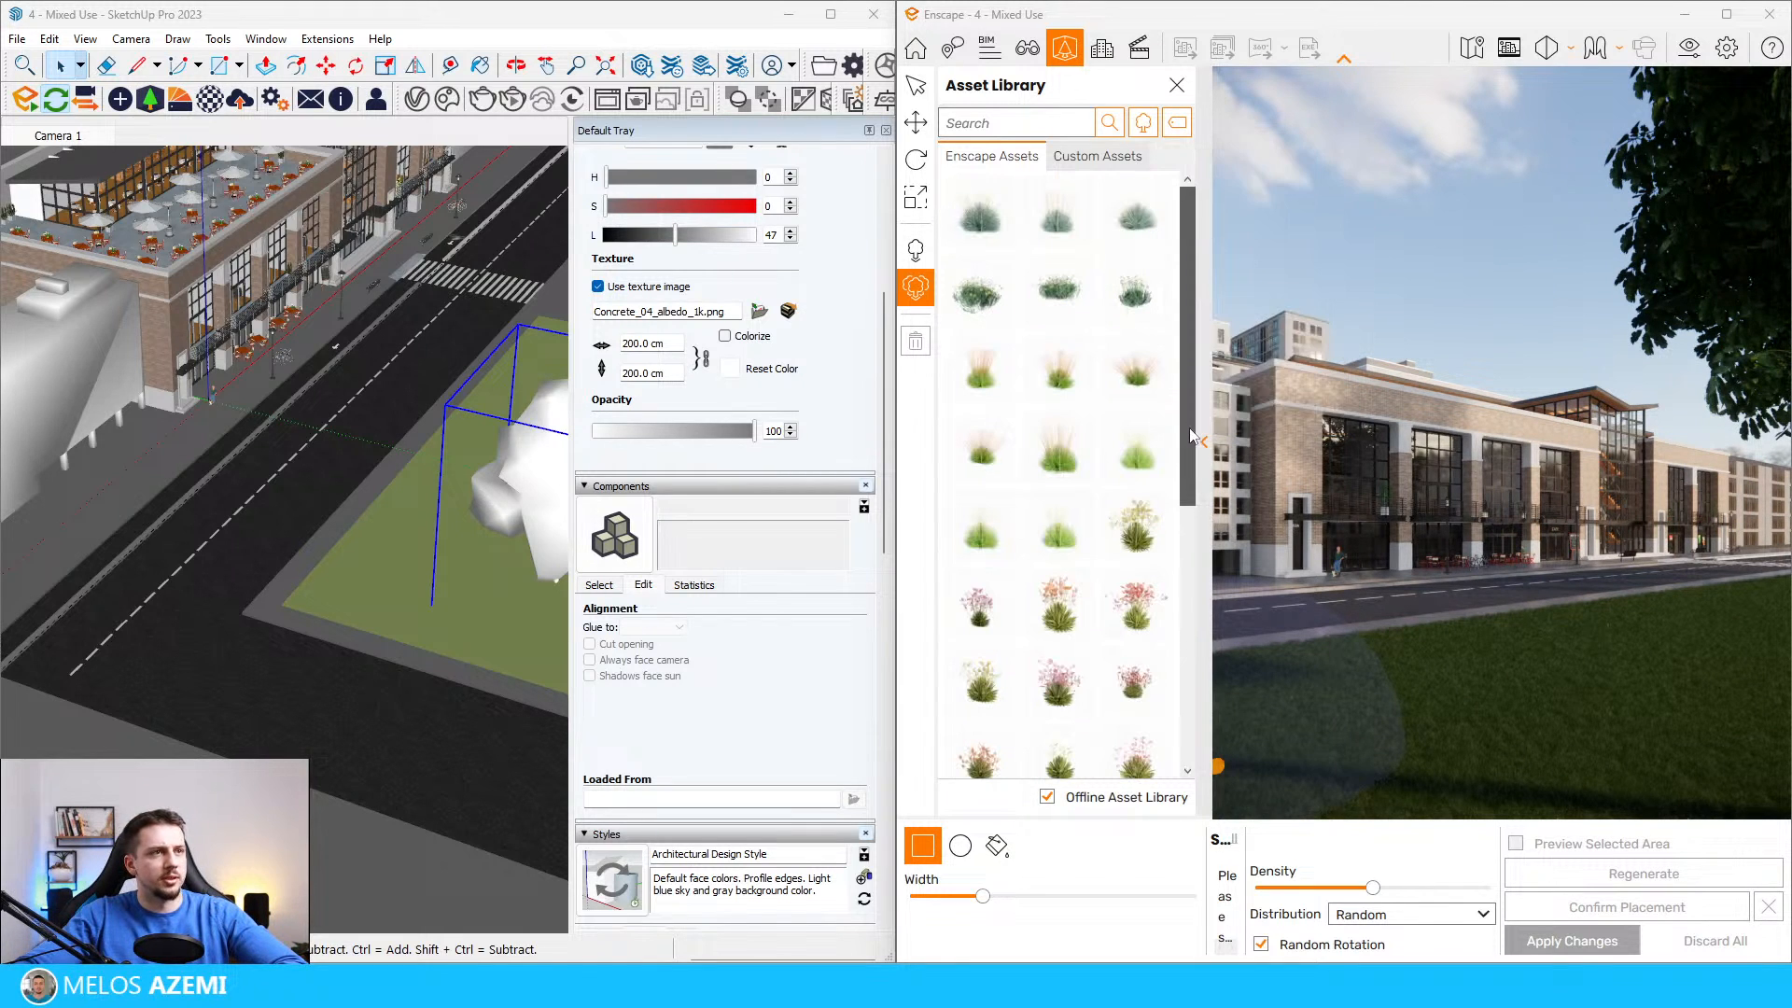
left_click(1154, 127)
left_click(1177, 122)
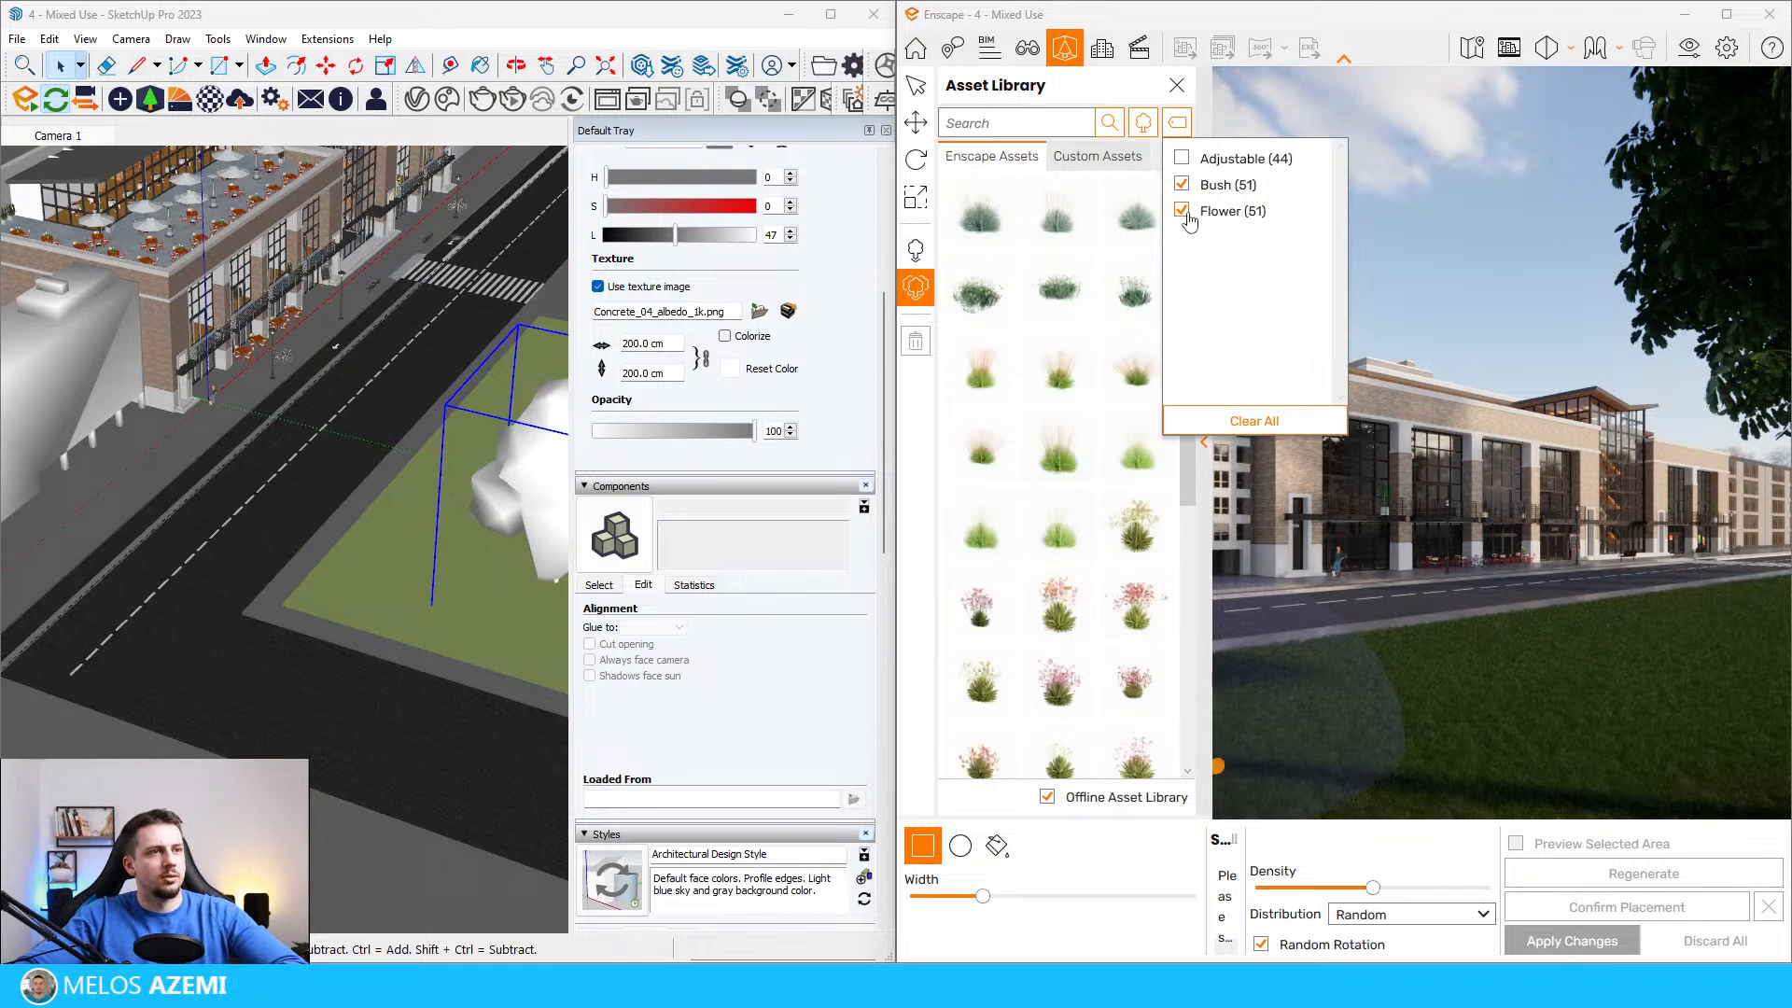
left_click(1254, 421)
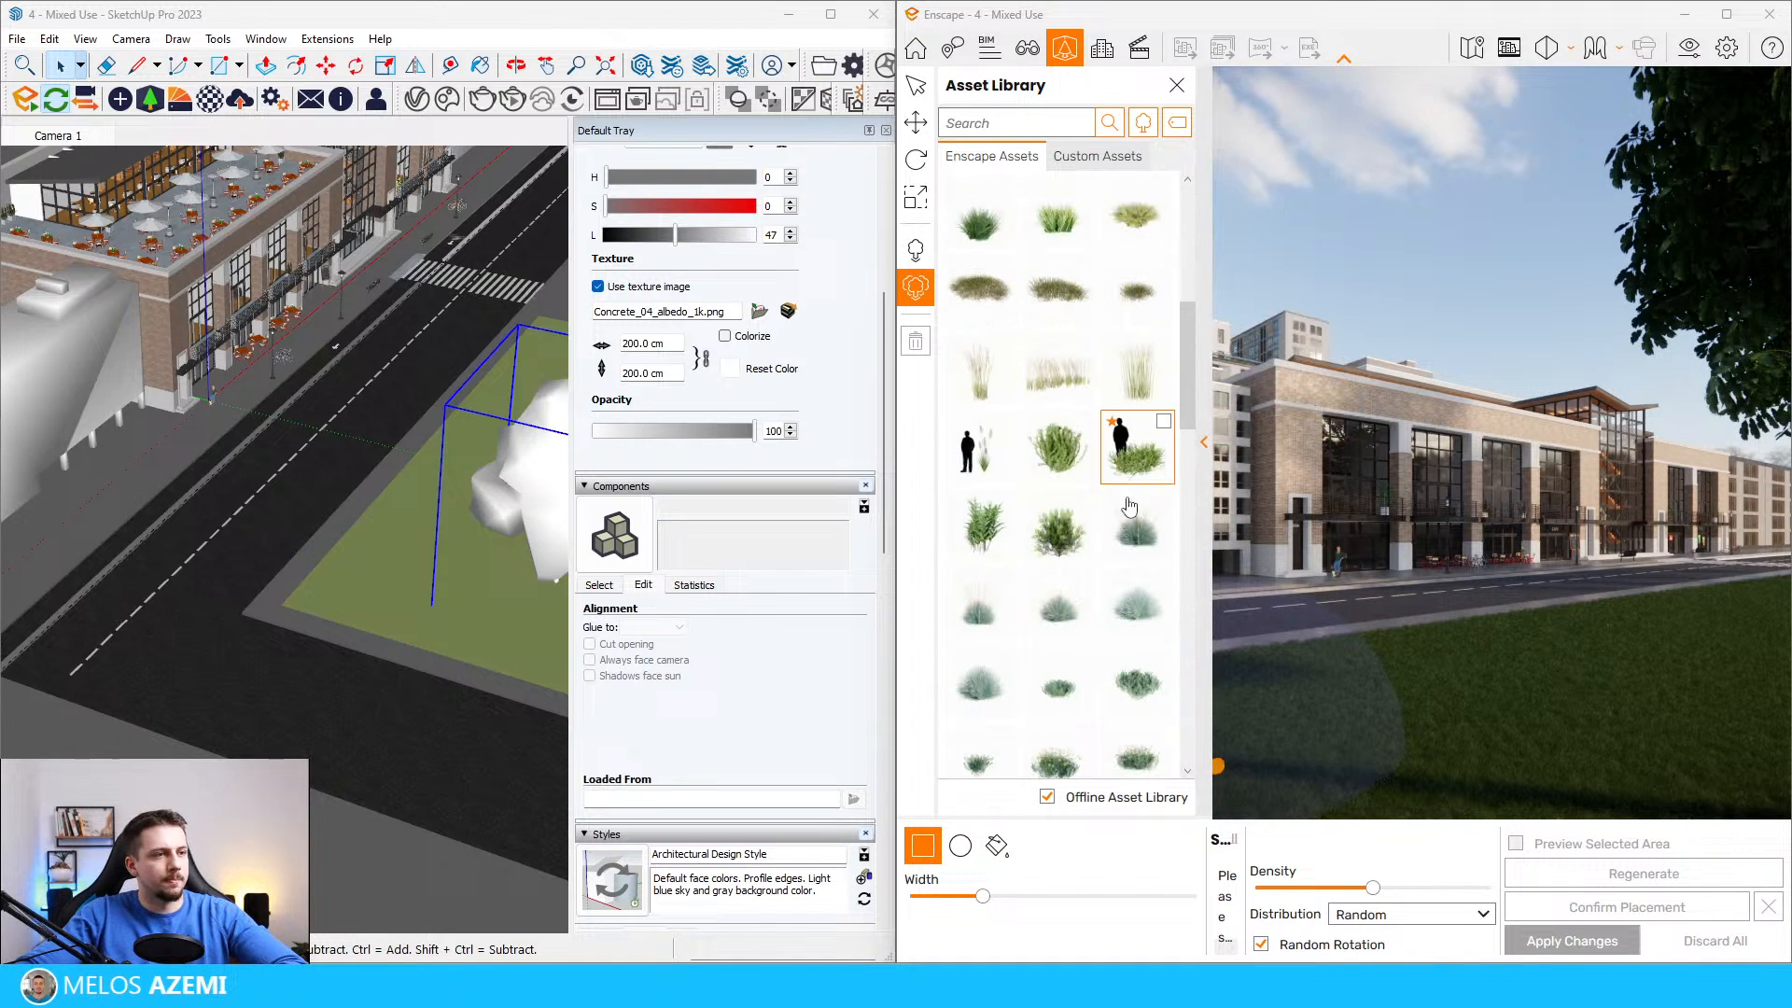
Step: Choose a mix of bushes, grasses and flowers for scattering, including Bush 072: Curry Plant and Flower 016: Daisy
left_click(1138, 686)
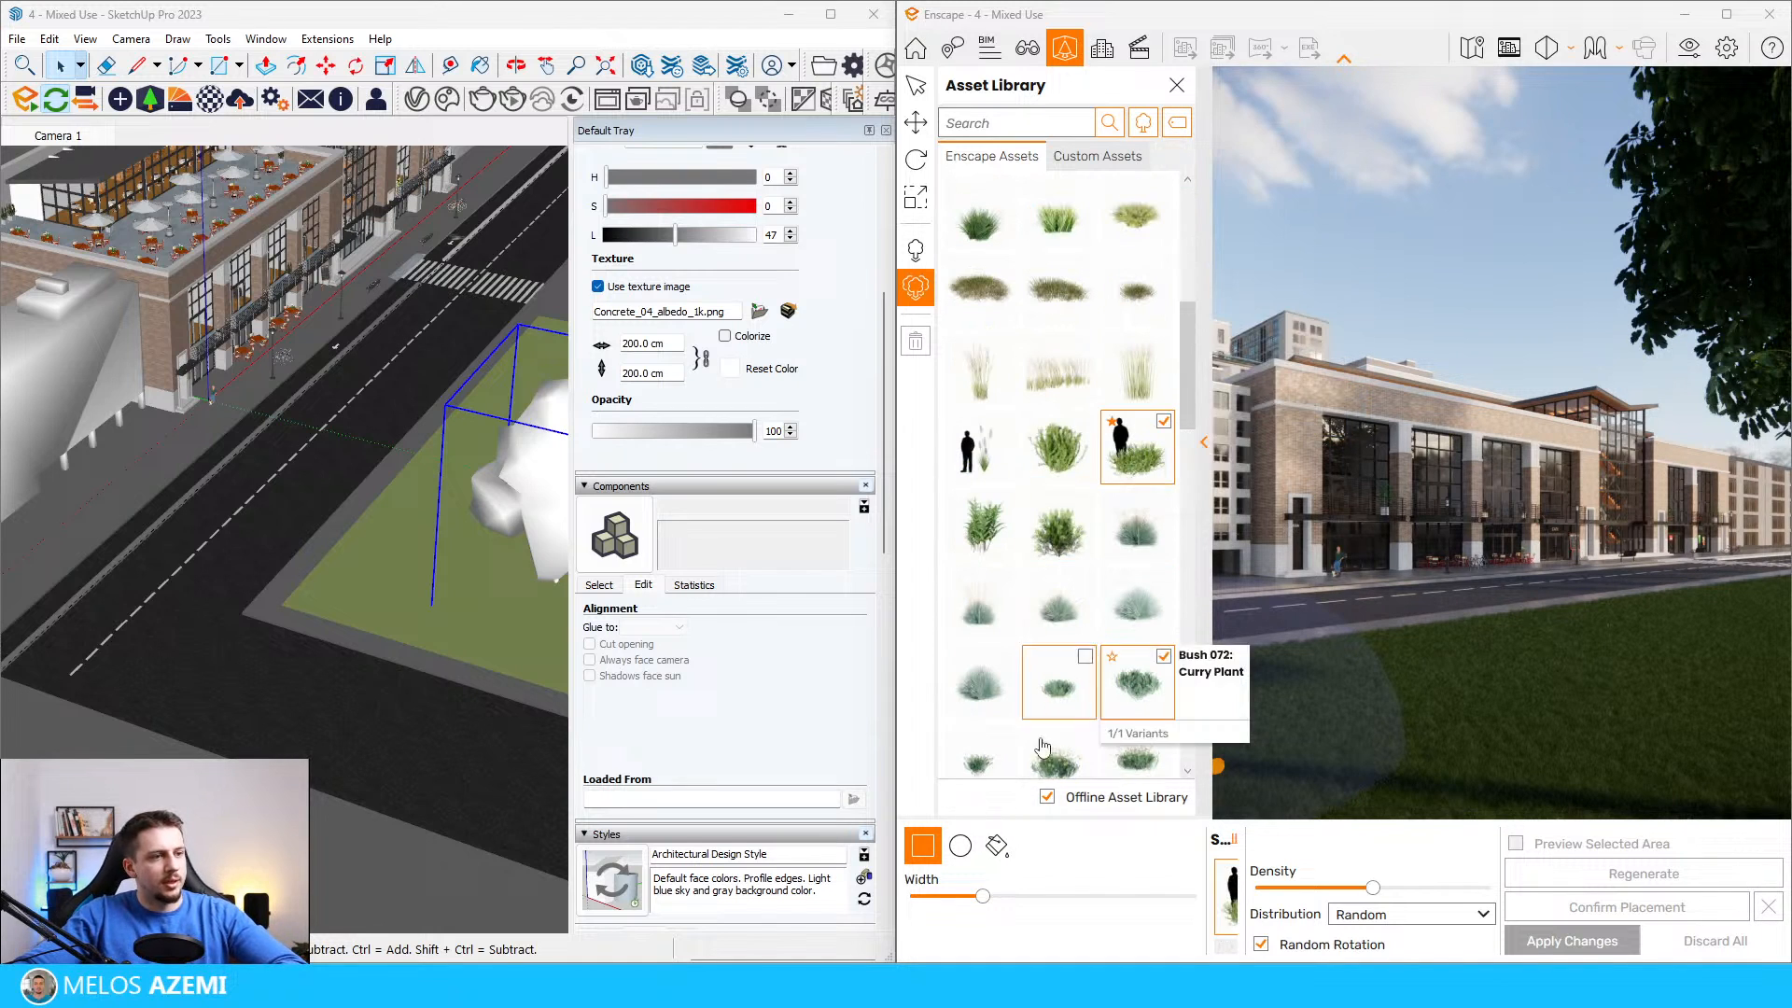
scroll(1070, 602, "down", 3)
scroll(1112, 611, "down", 6)
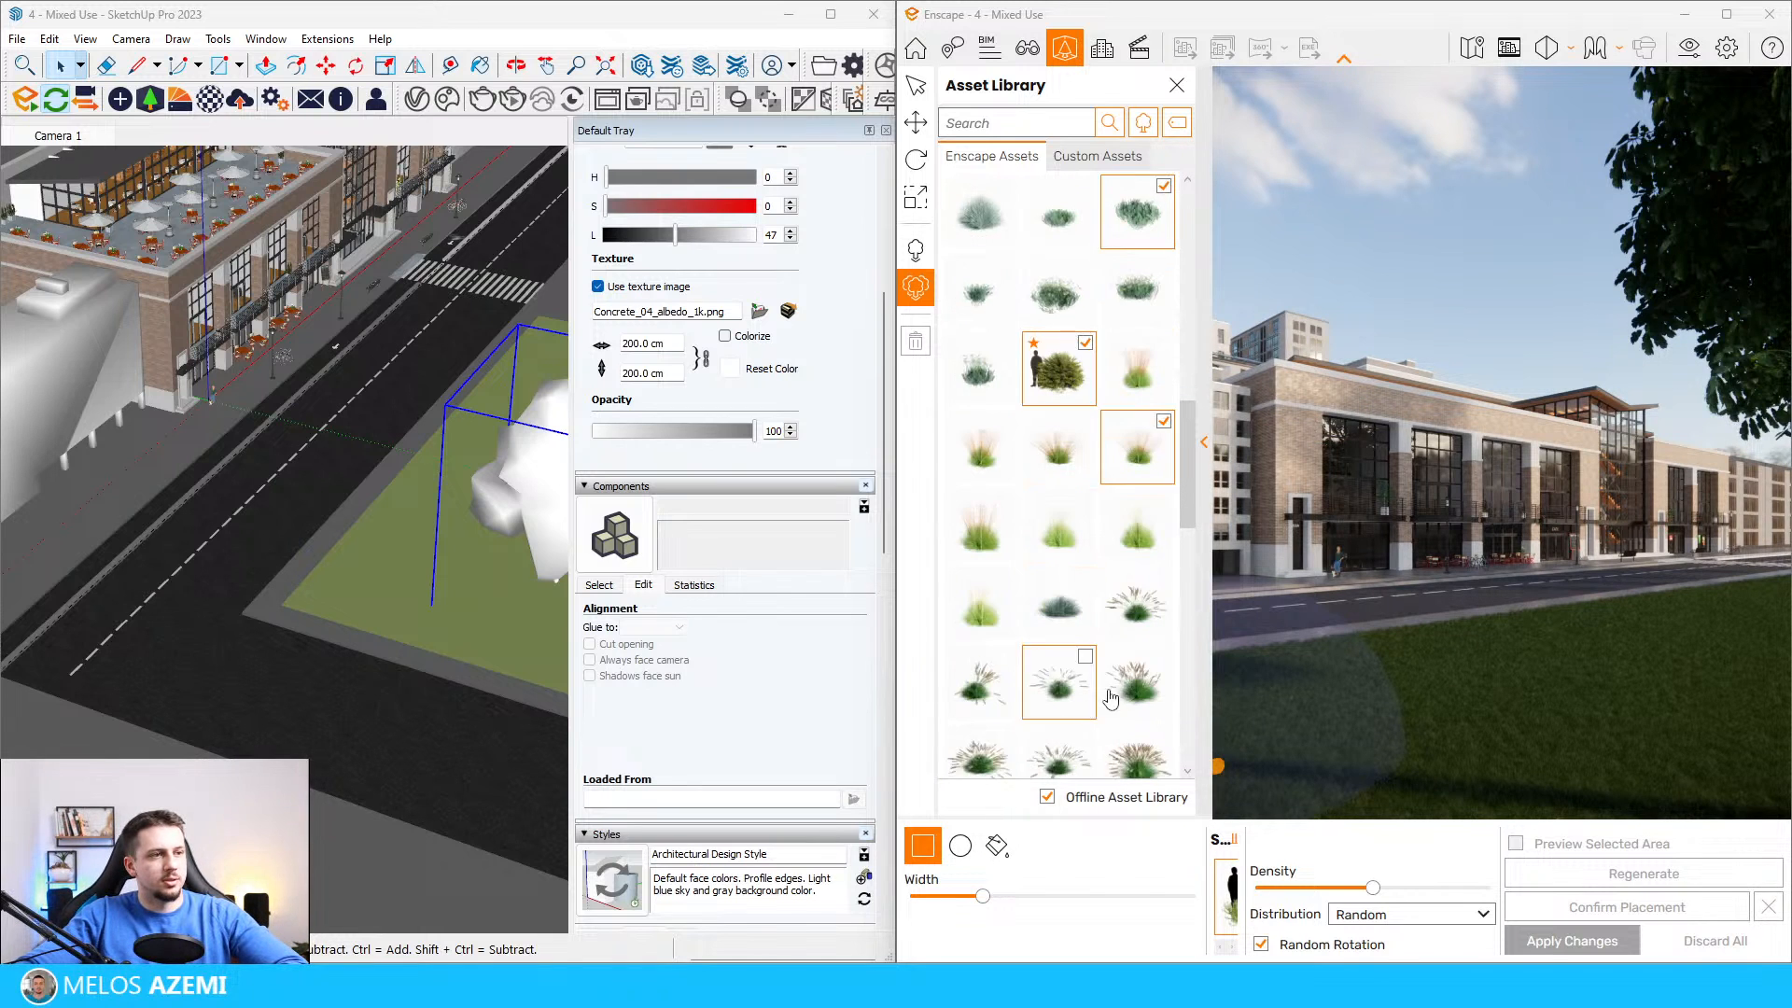
scroll(1128, 664, "down", 5)
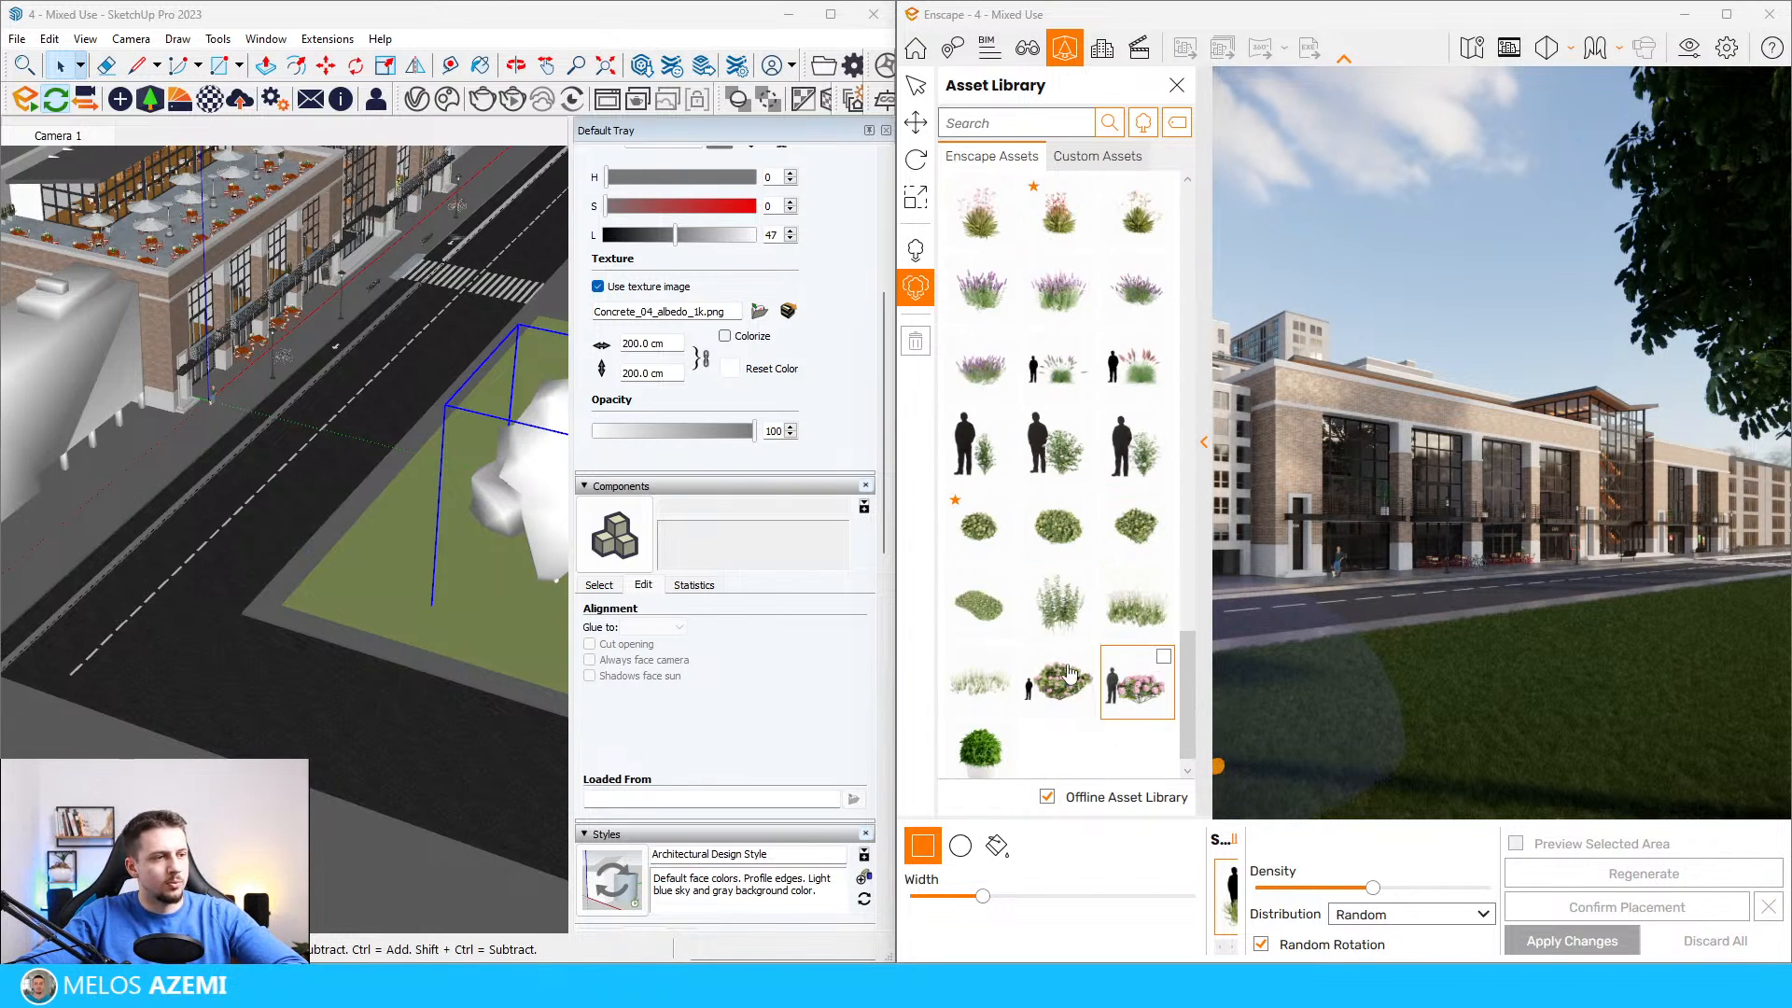
left_click(980, 686)
left_click(1137, 606)
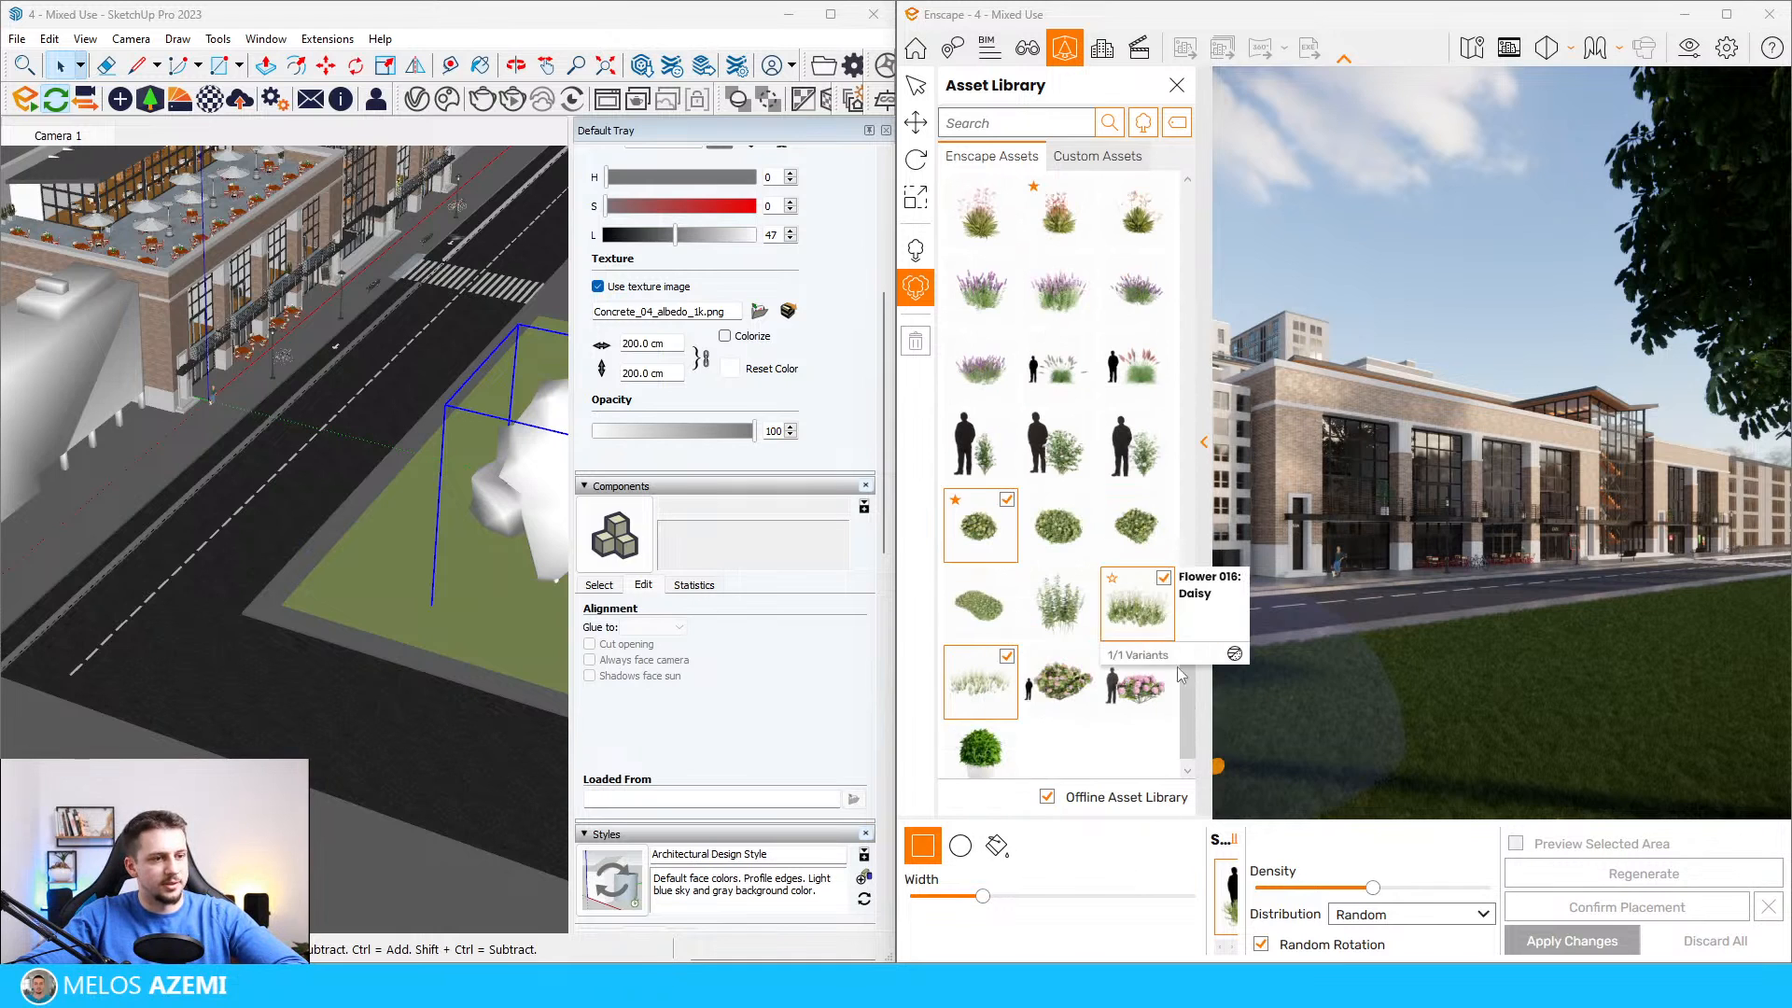
Step: Fill the lawn face nearest the street with the chosen plants and raise the density to its maximum
left_click(996, 847)
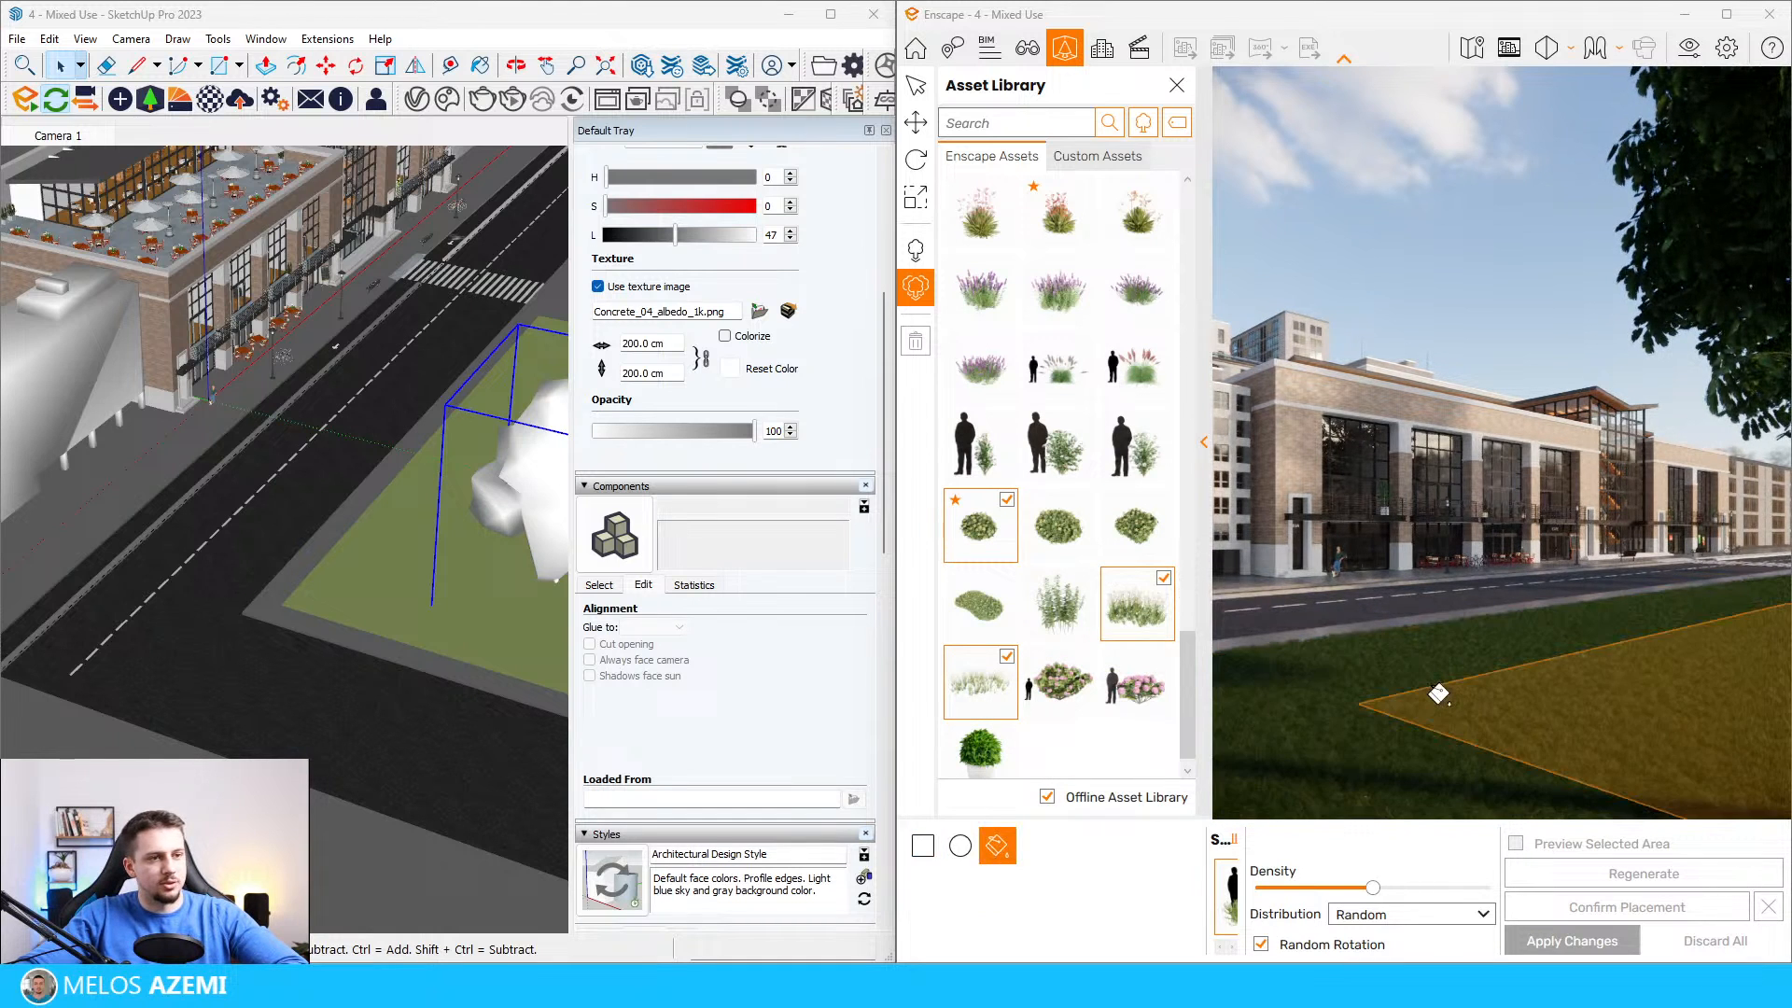
left_click(1319, 680)
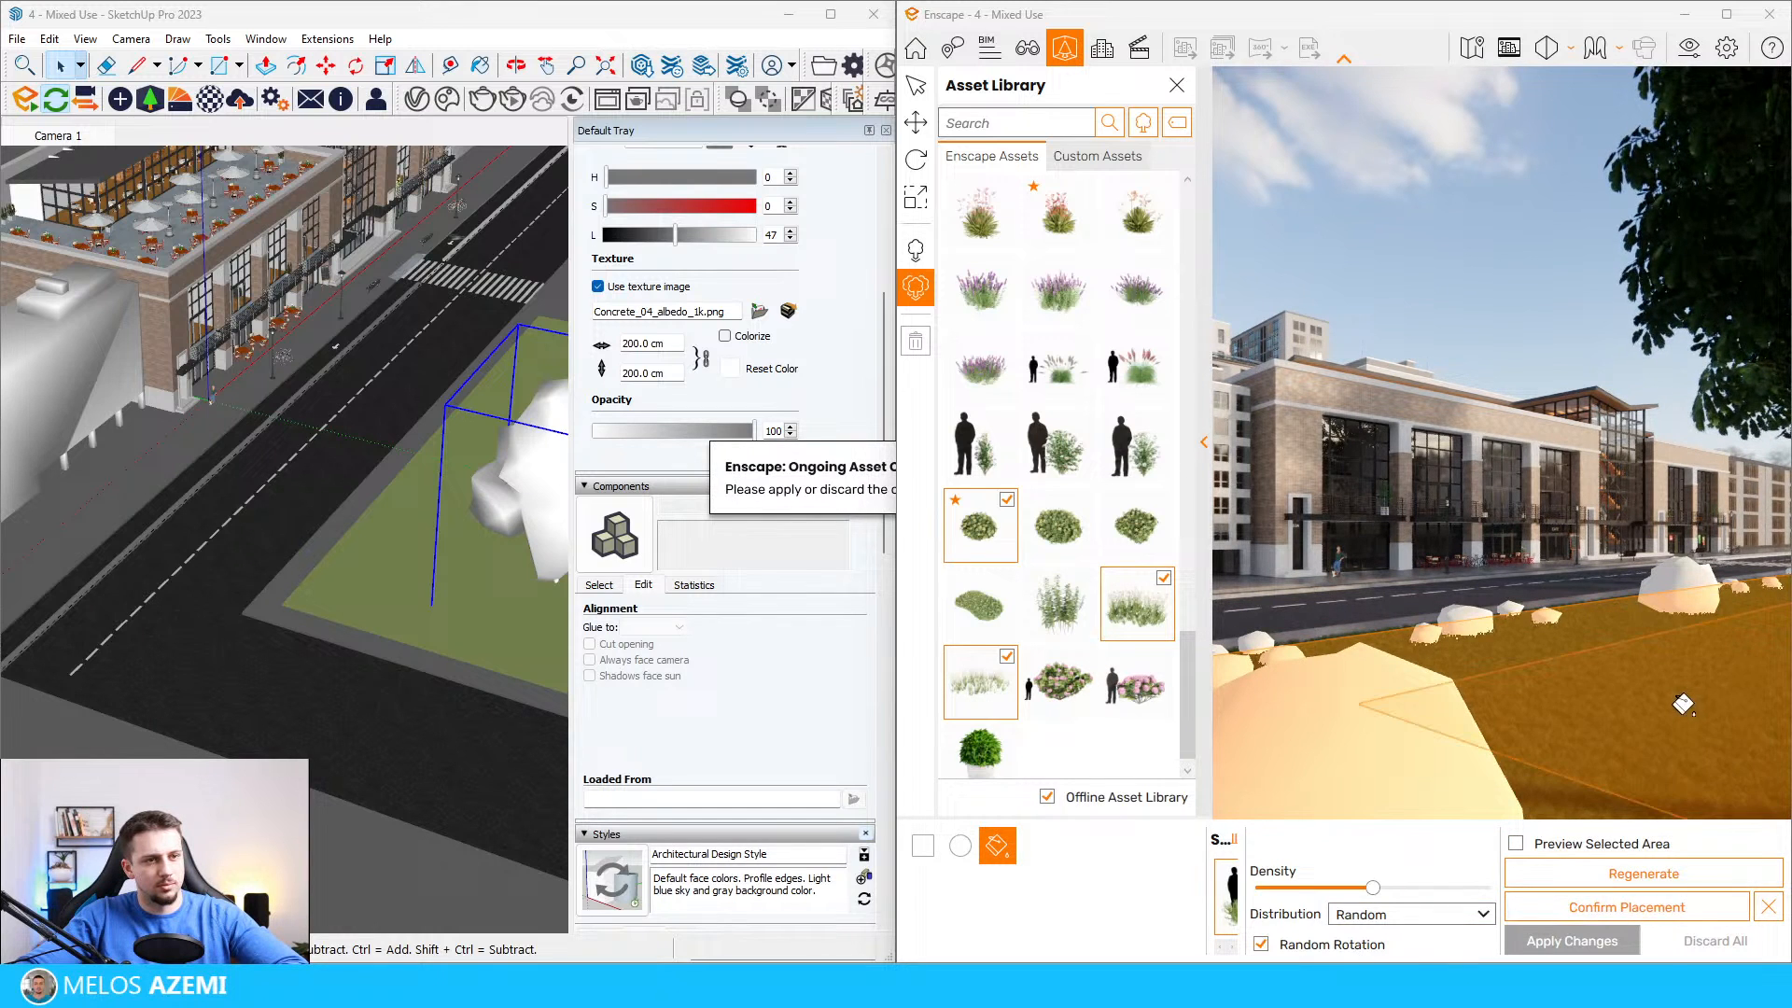
left_click(1466, 896)
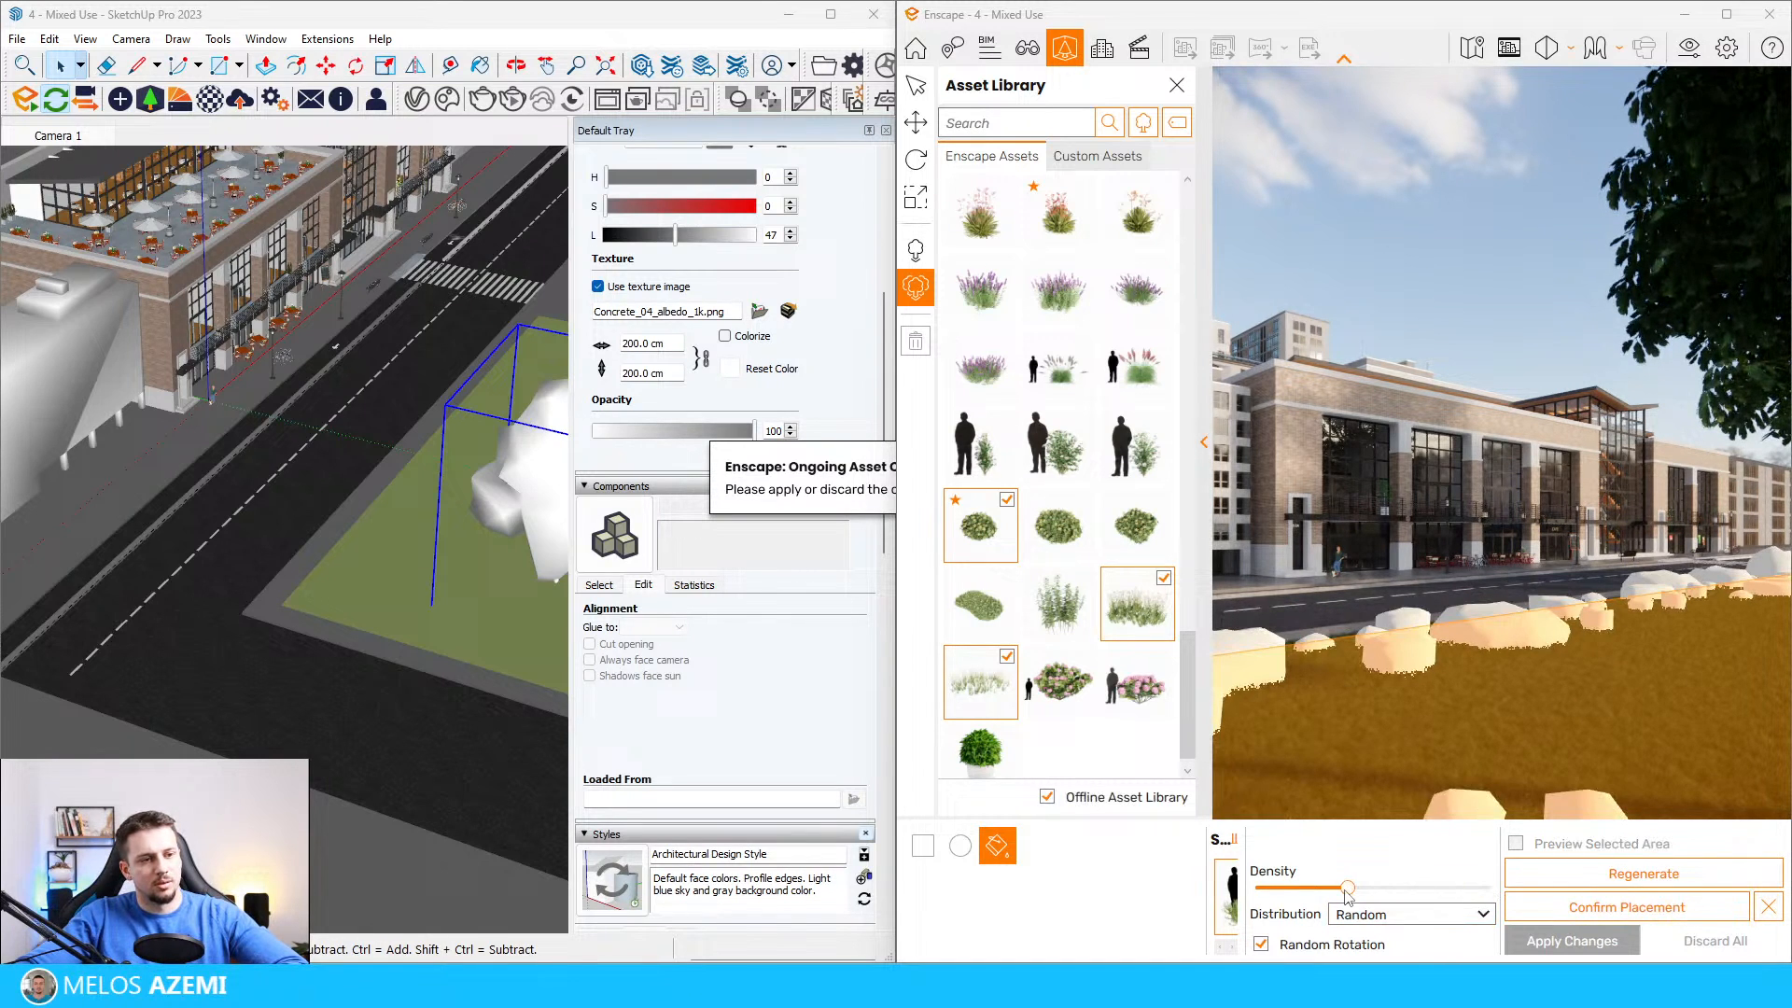
left_click_drag(1429, 893, 1489, 896)
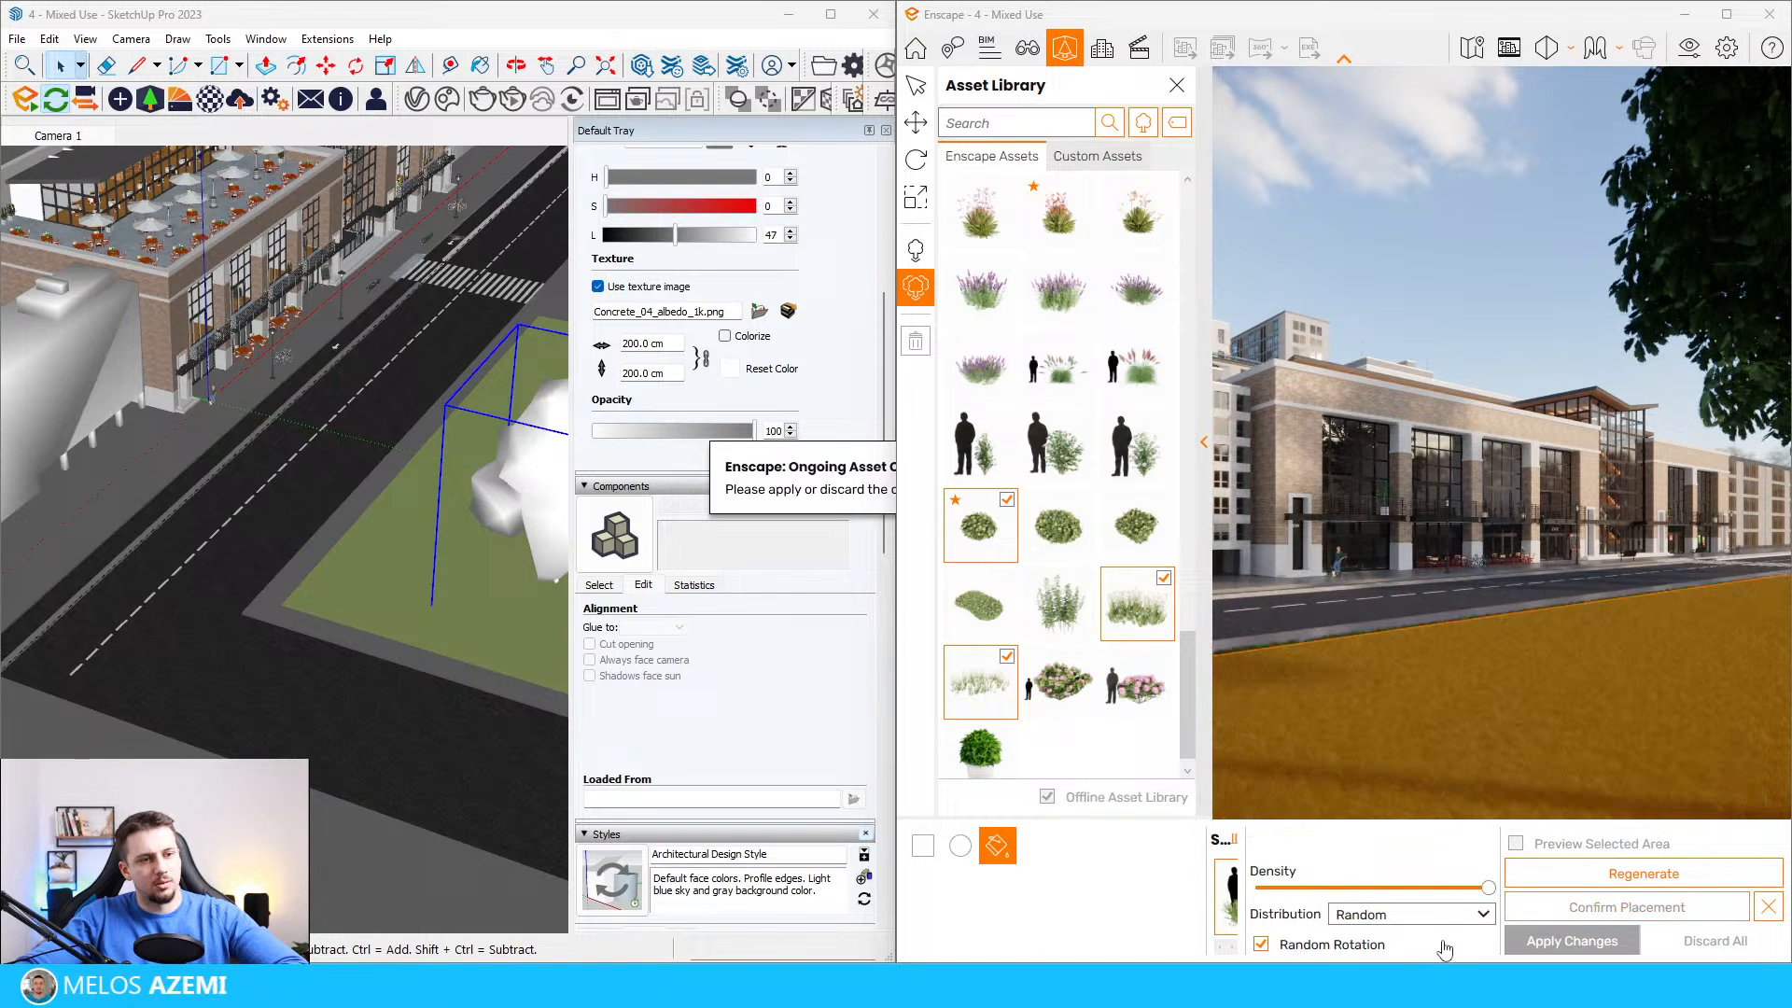
Step: Regenerate the plant scatter on the lawn, then confirm the placement and apply it to the model
left_click(1598, 877)
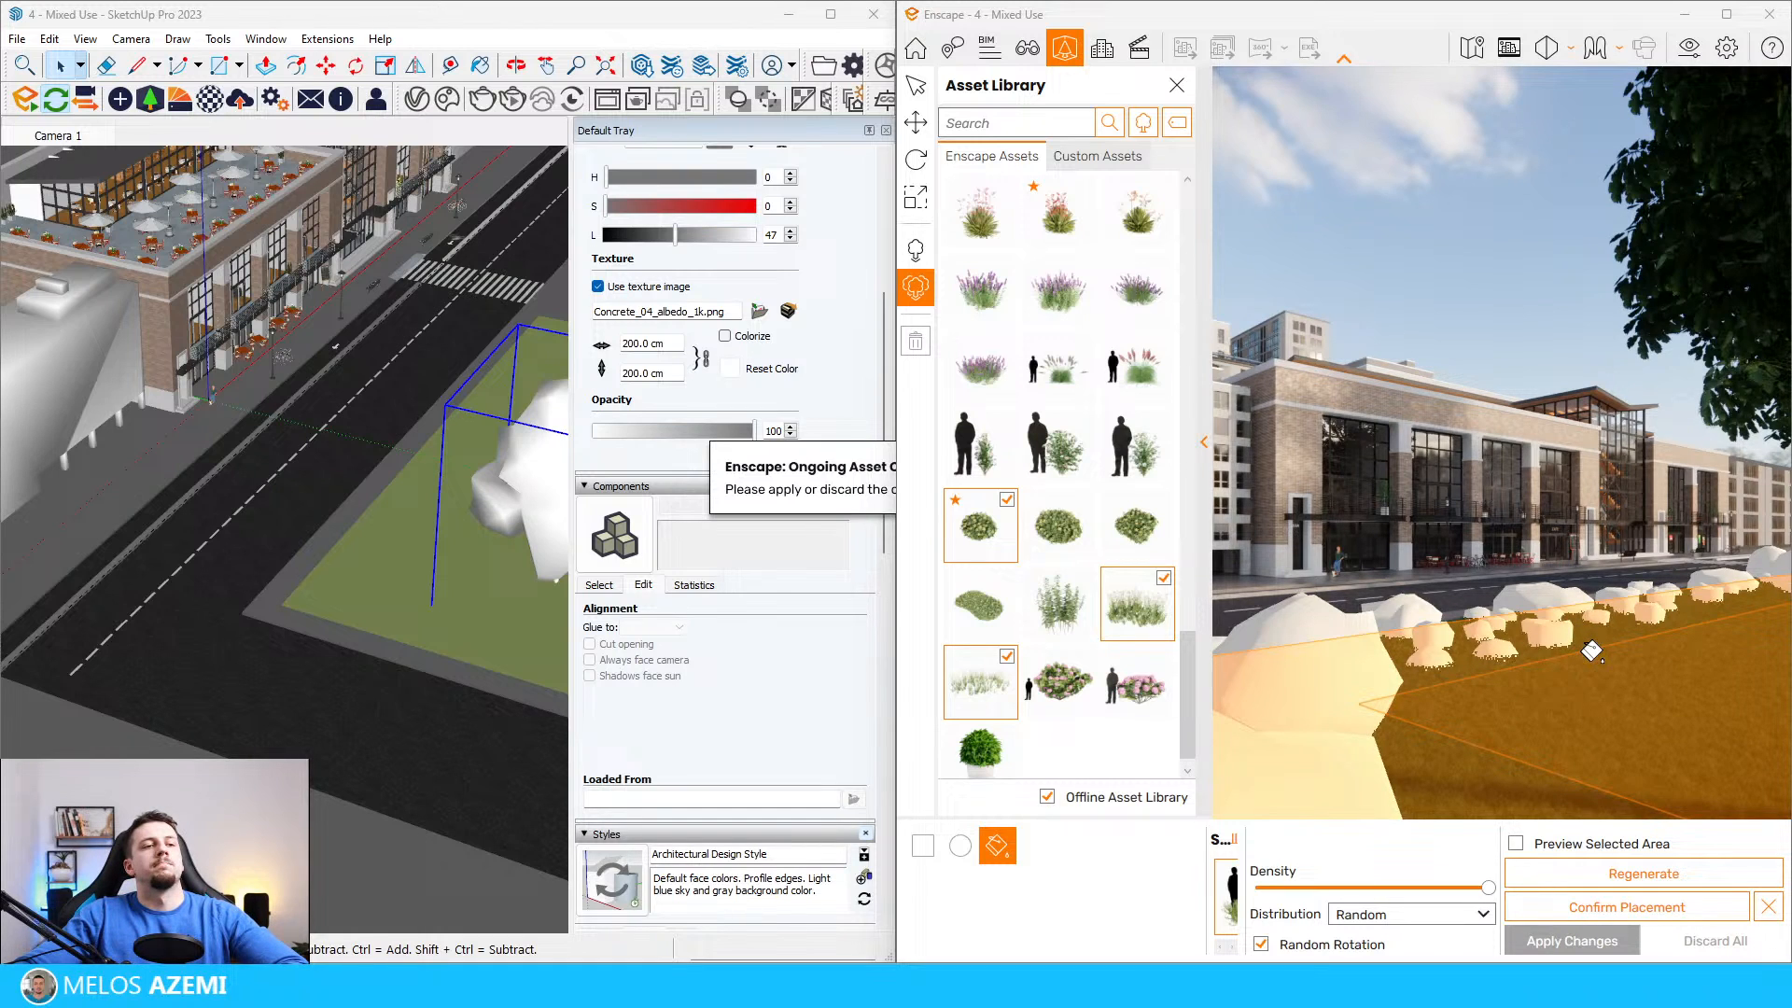
left_click(1587, 910)
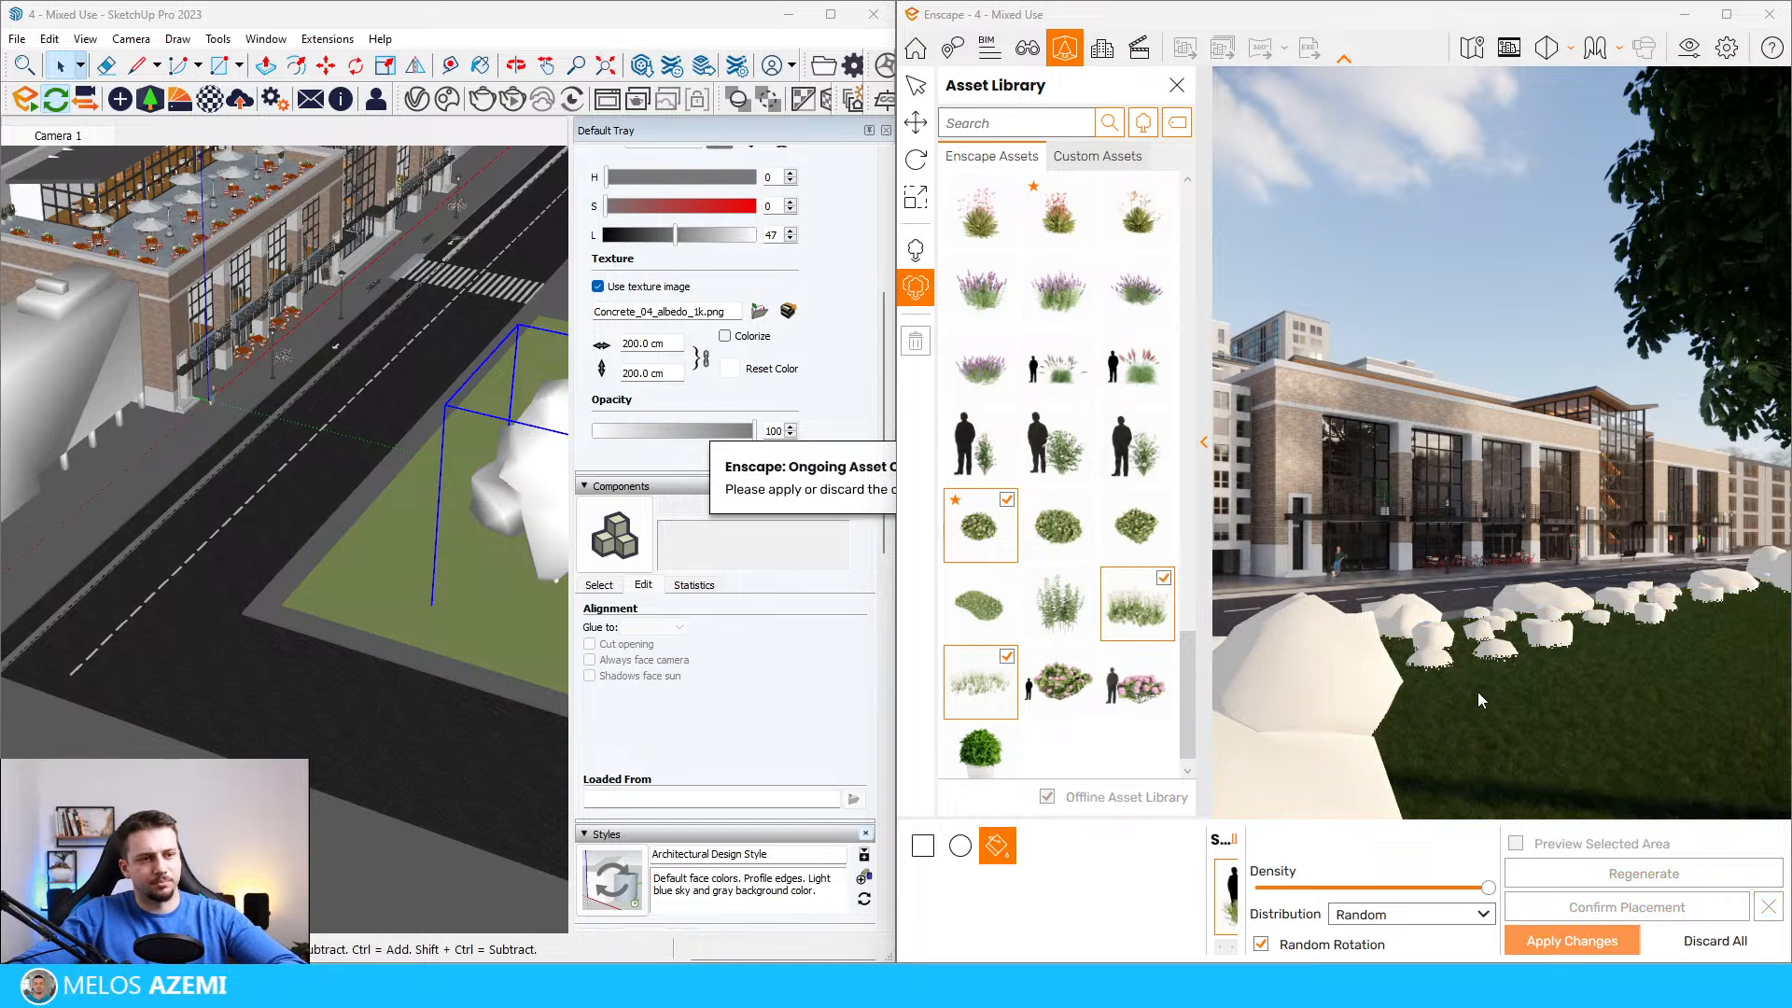
left_click(1572, 940)
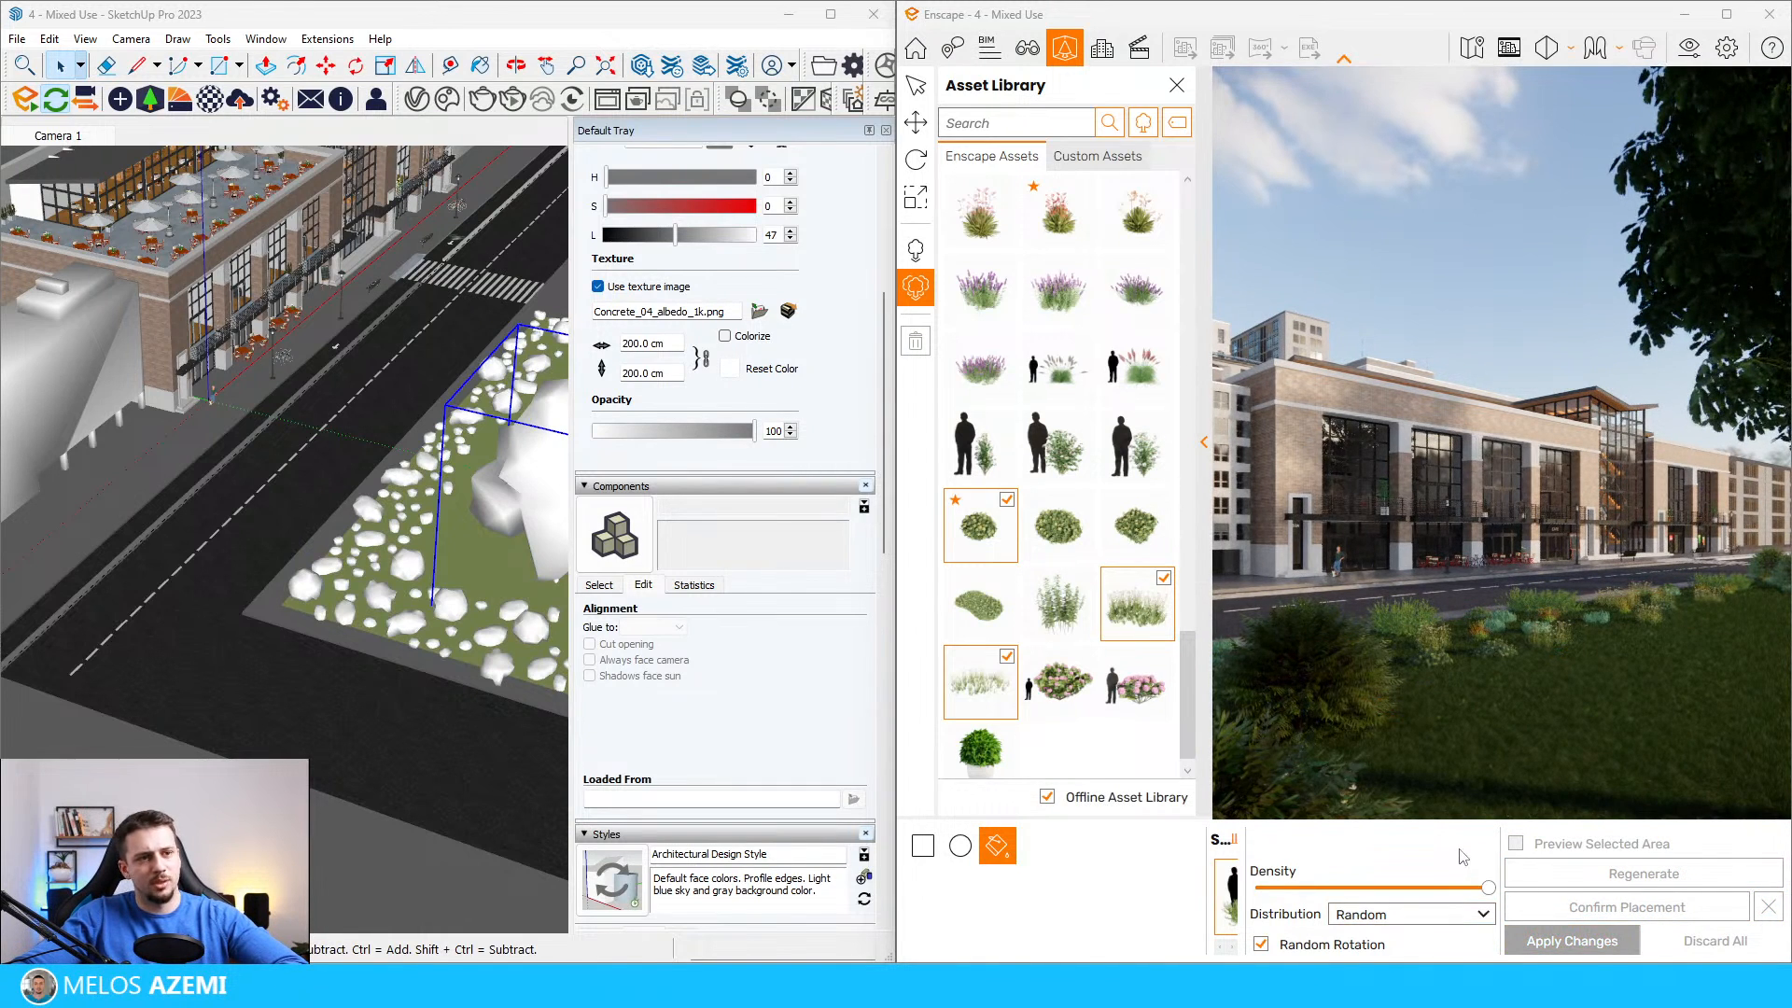
left_click(1484, 703)
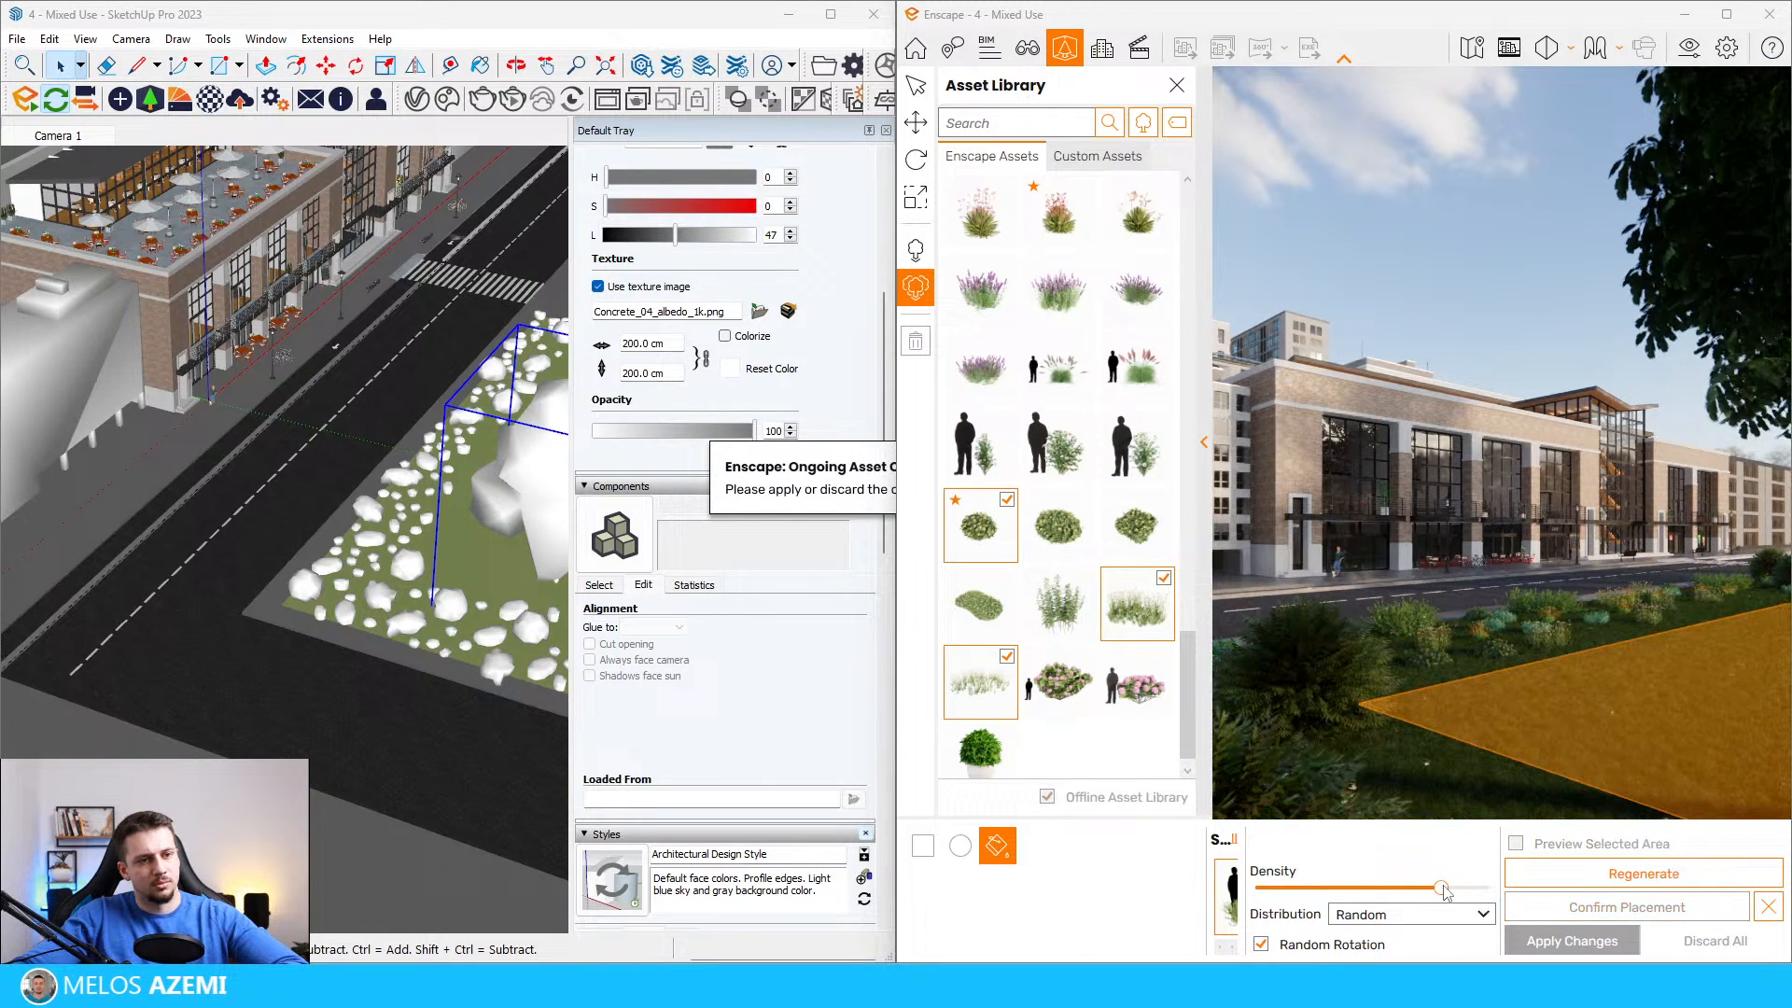
left_click(1545, 879)
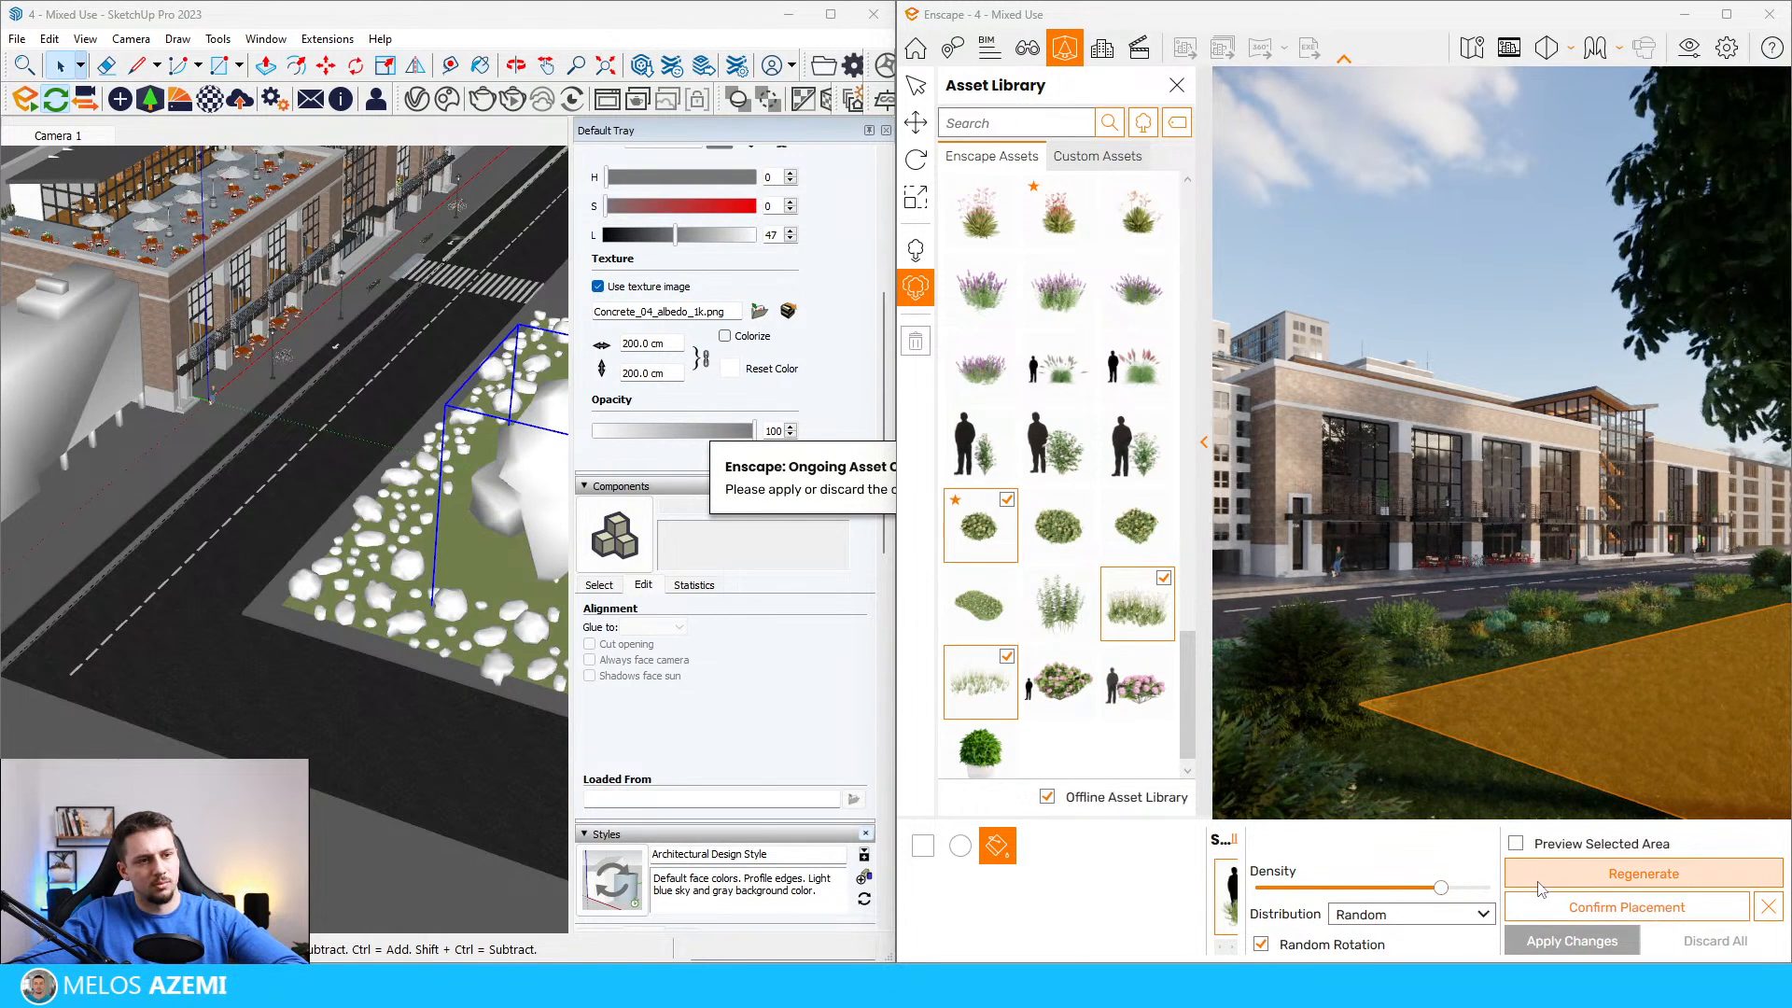
scroll(424, 588, "down", 4)
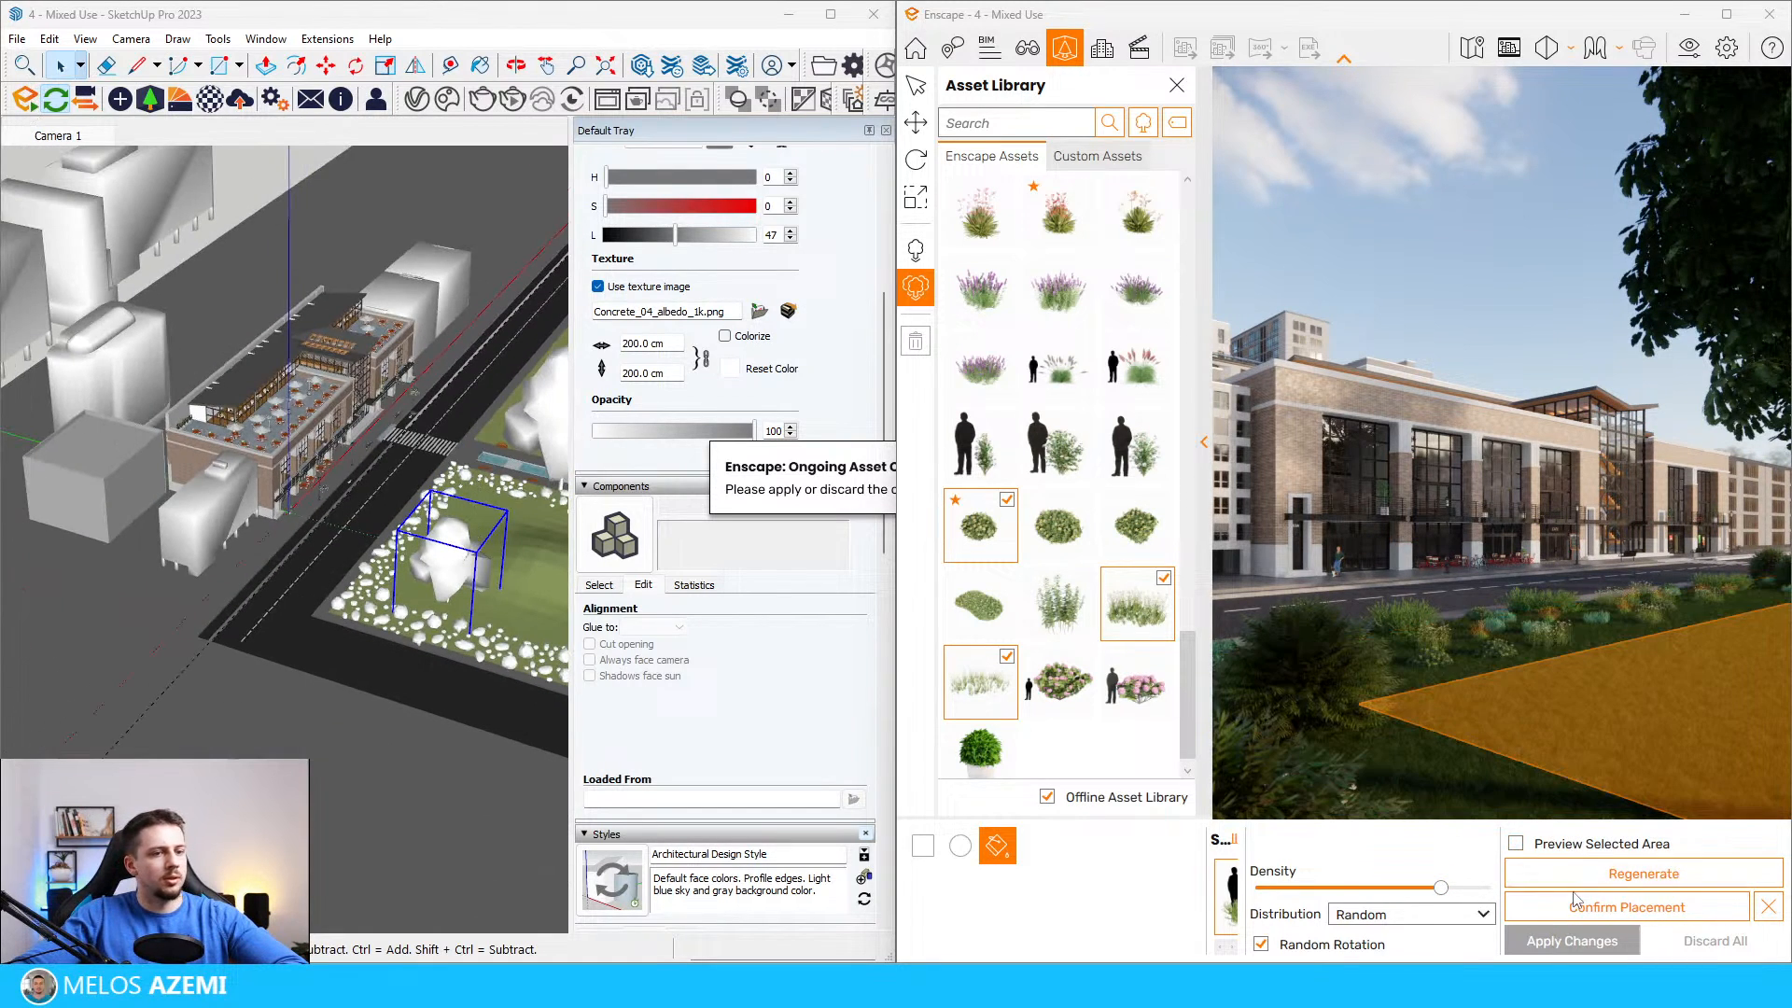
key("Escape")
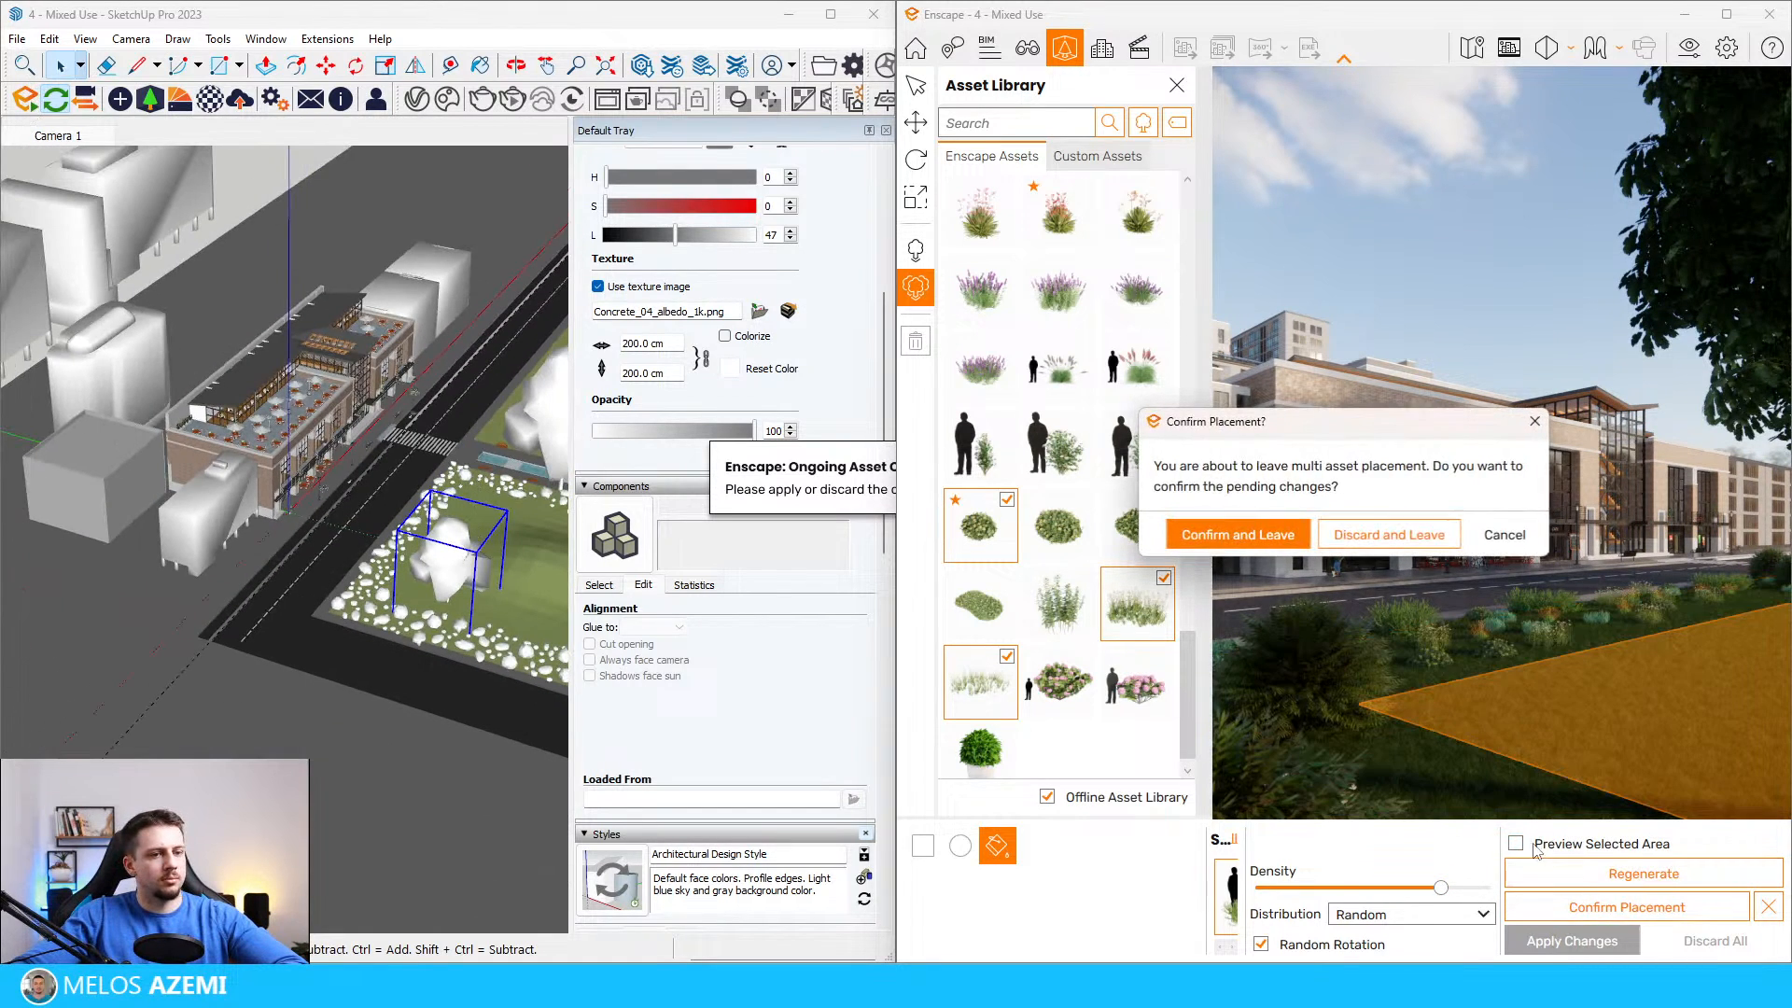
left_click(1506, 533)
key("Escape")
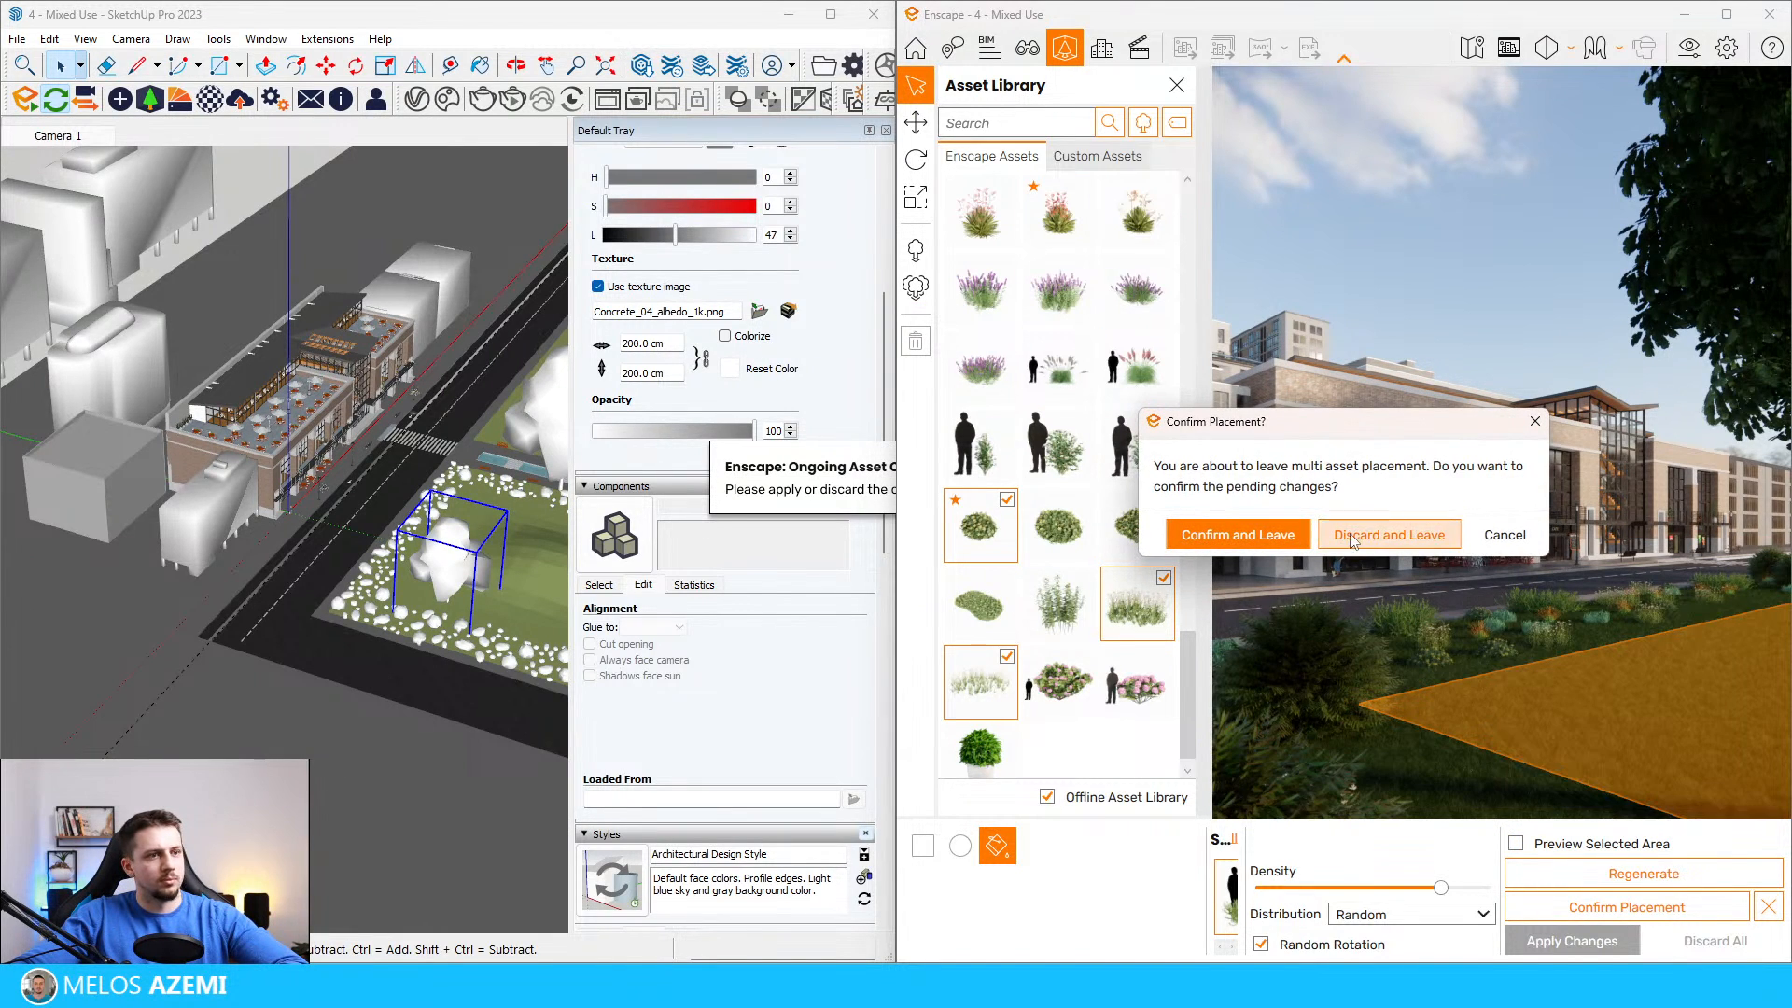
left_click(1389, 534)
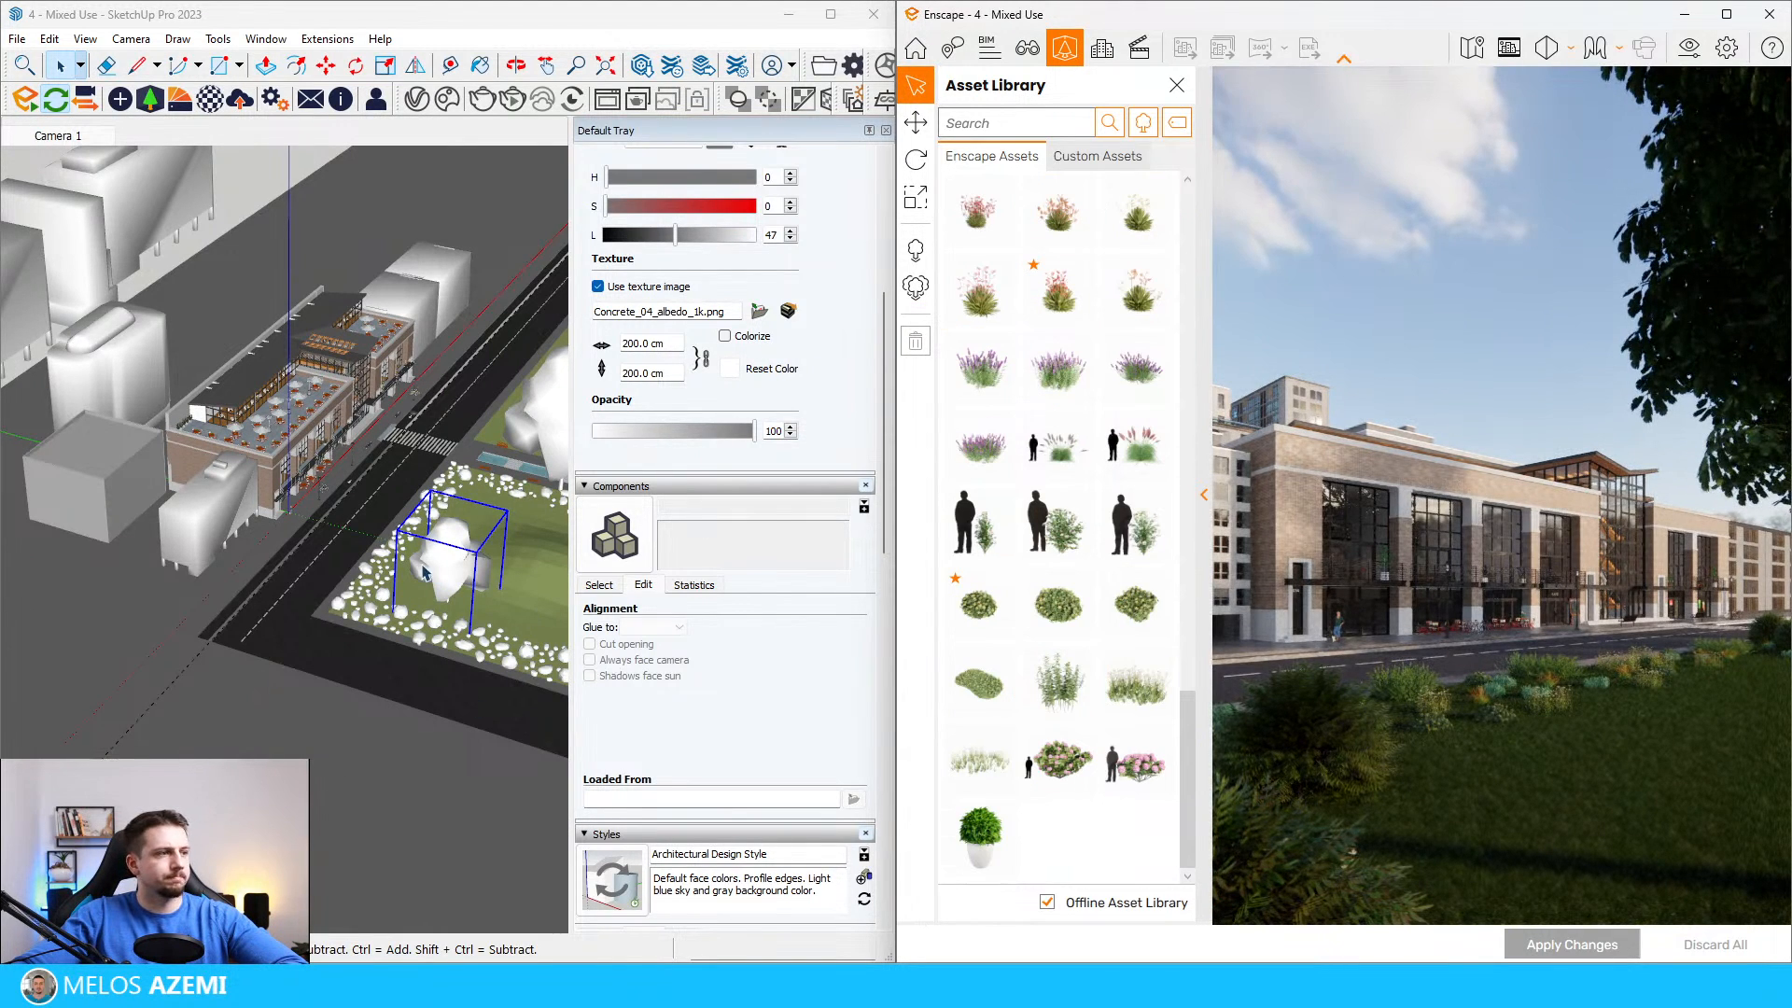
Step: Delete the large flat group lying over the middle of the lawn around the tree in the SketchUp model
scroll(424, 571, "up", 10)
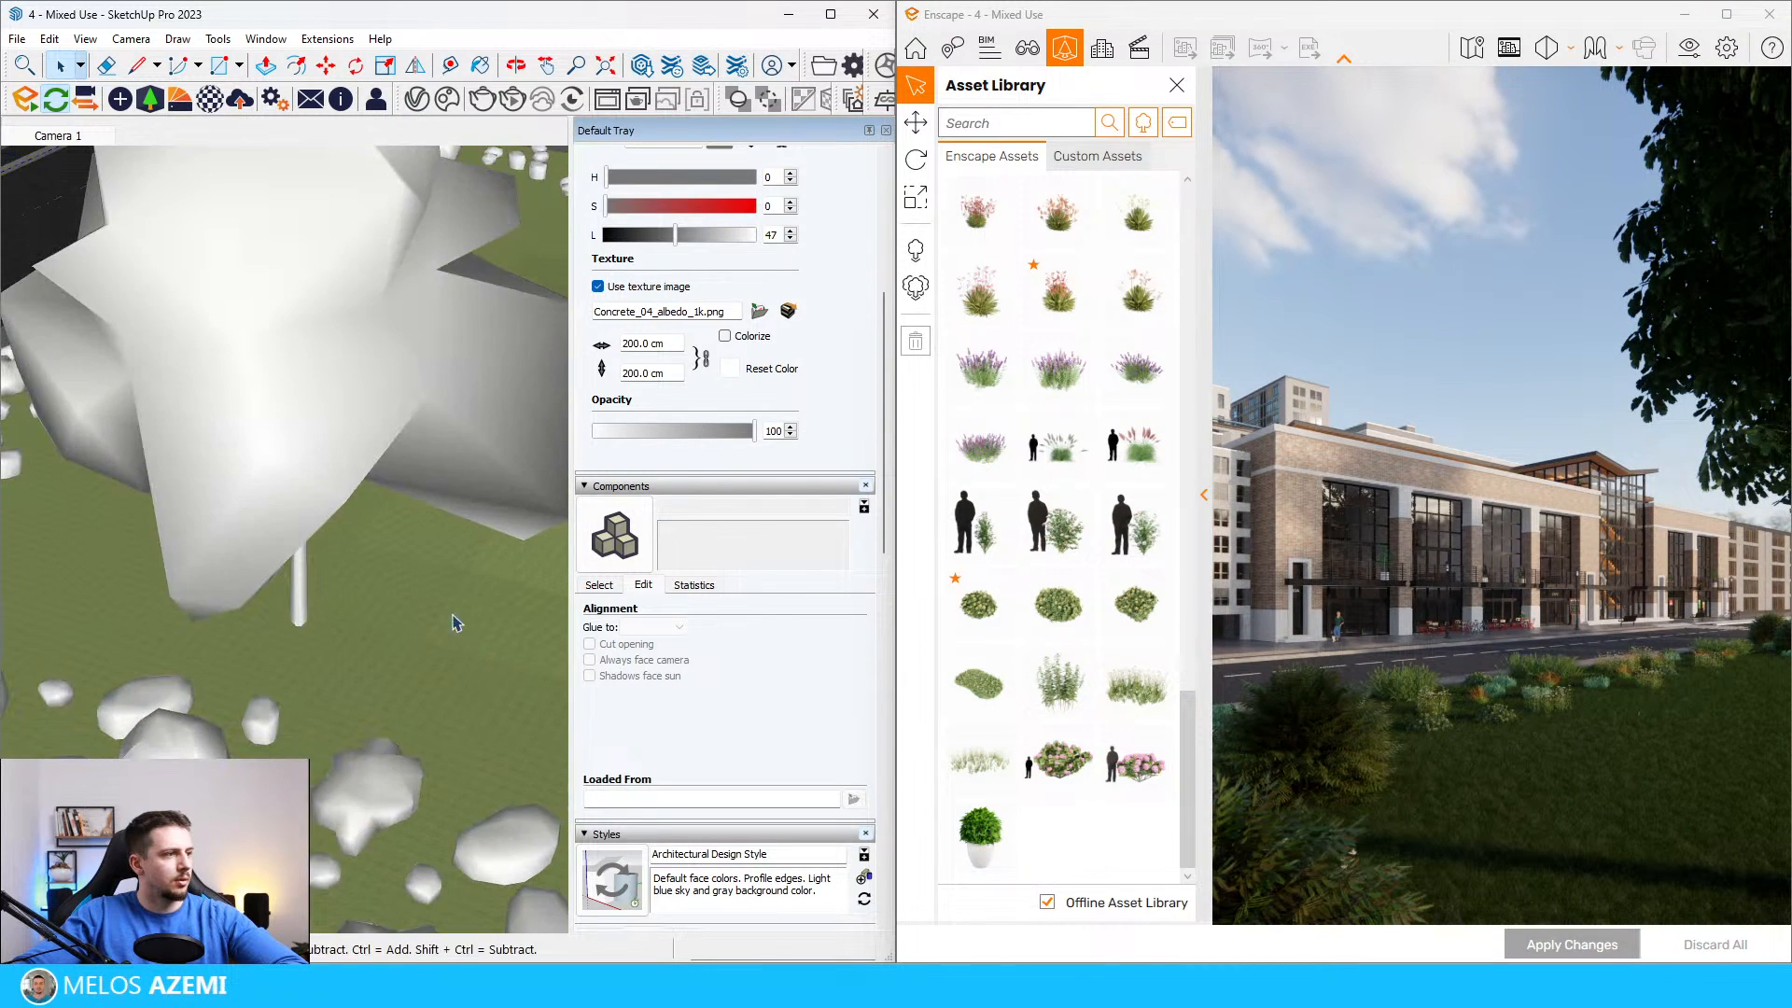
scroll(457, 630, "down", 3)
left_click(475, 618)
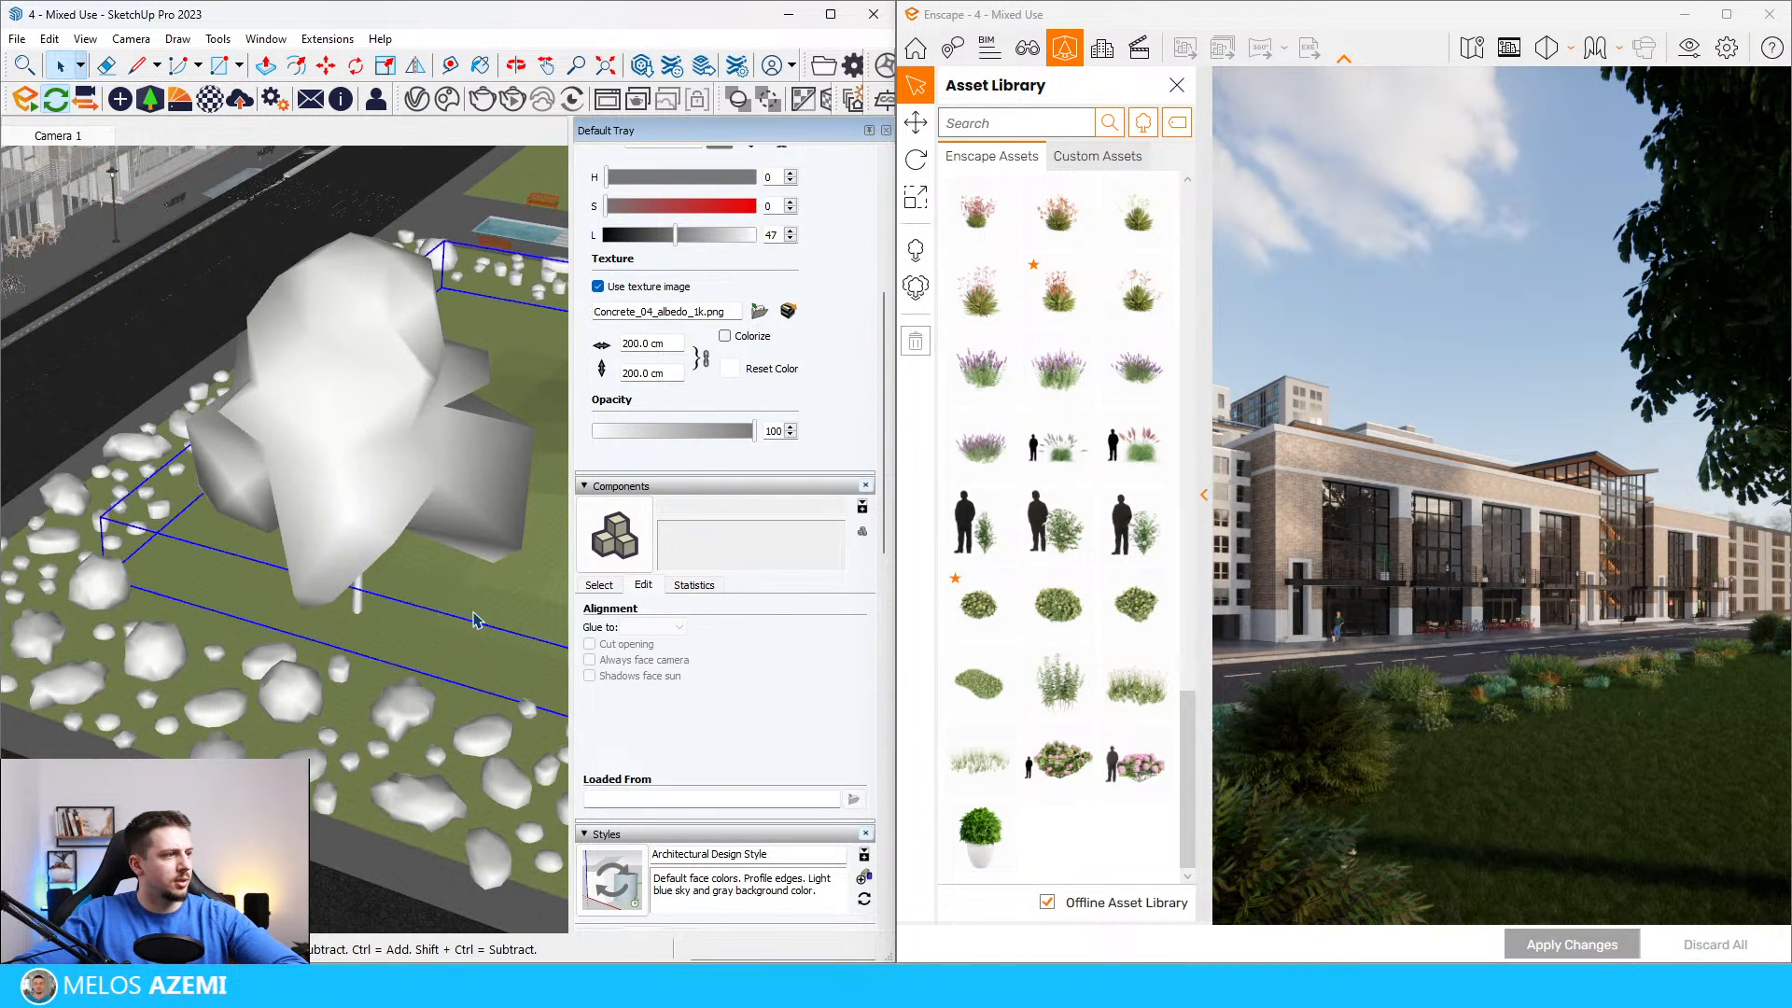
middle_click_drag(490, 616, 474, 496)
key("m")
key("Delete")
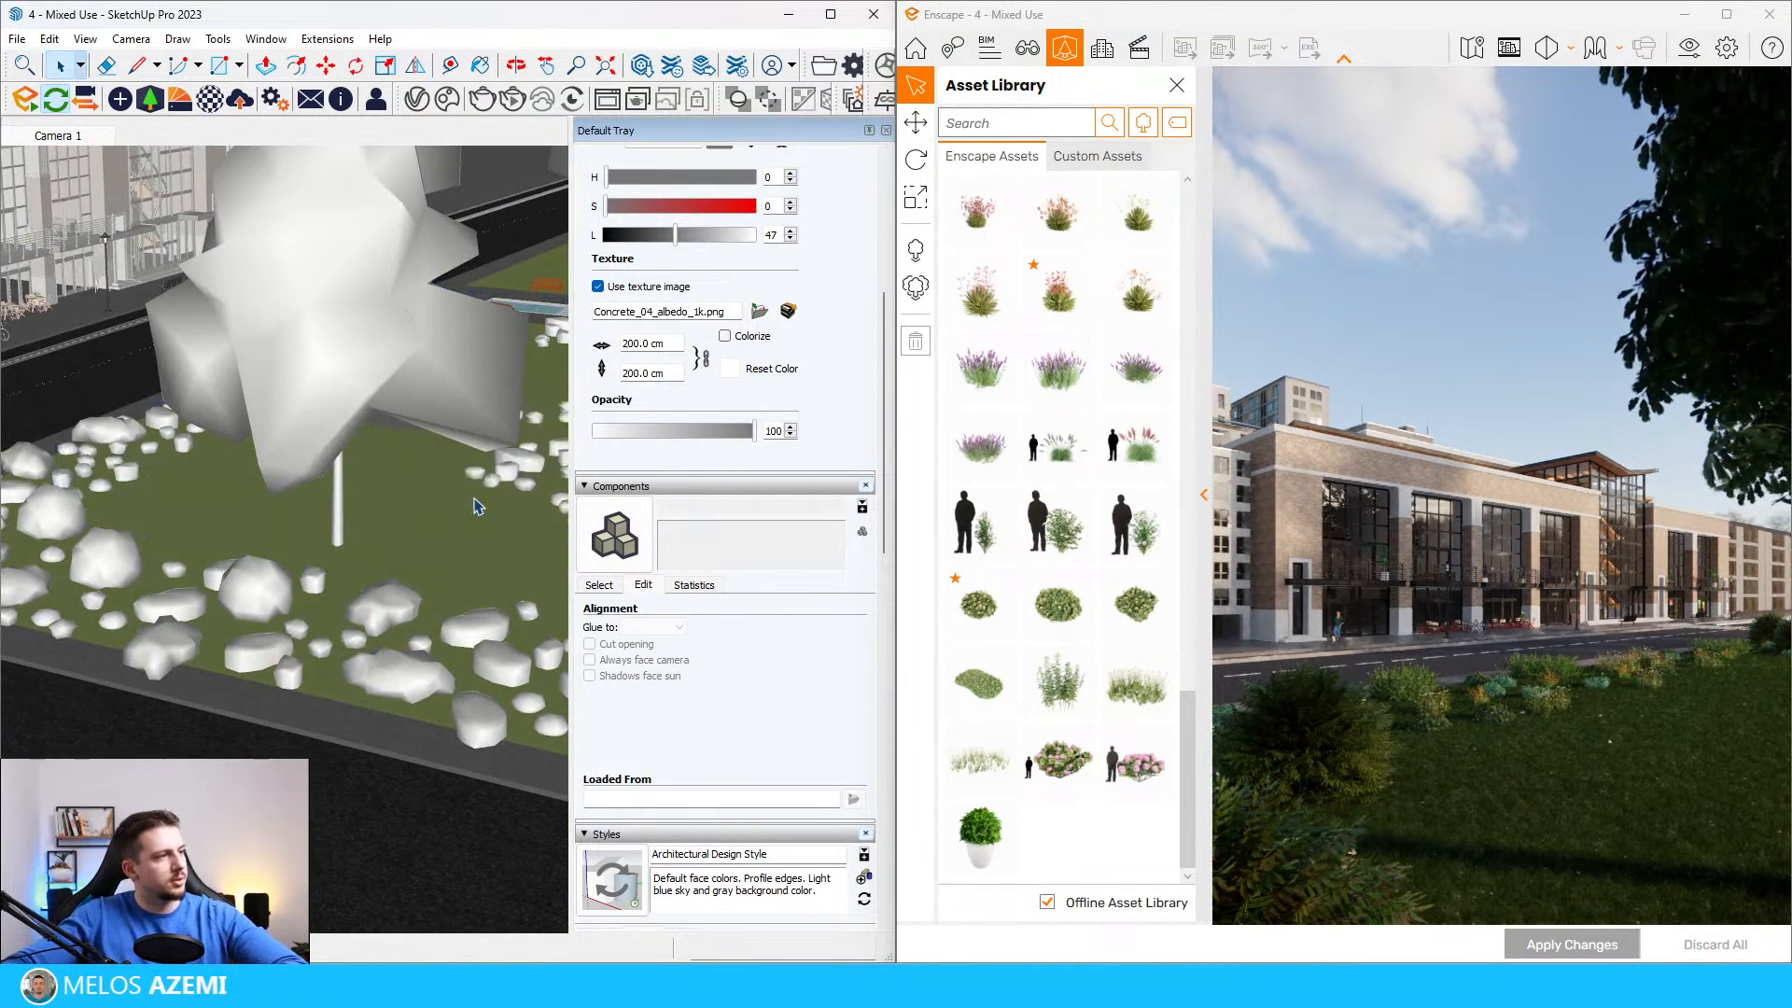
scroll(250, 516, "down", 4)
scroll(349, 518, "up", 4)
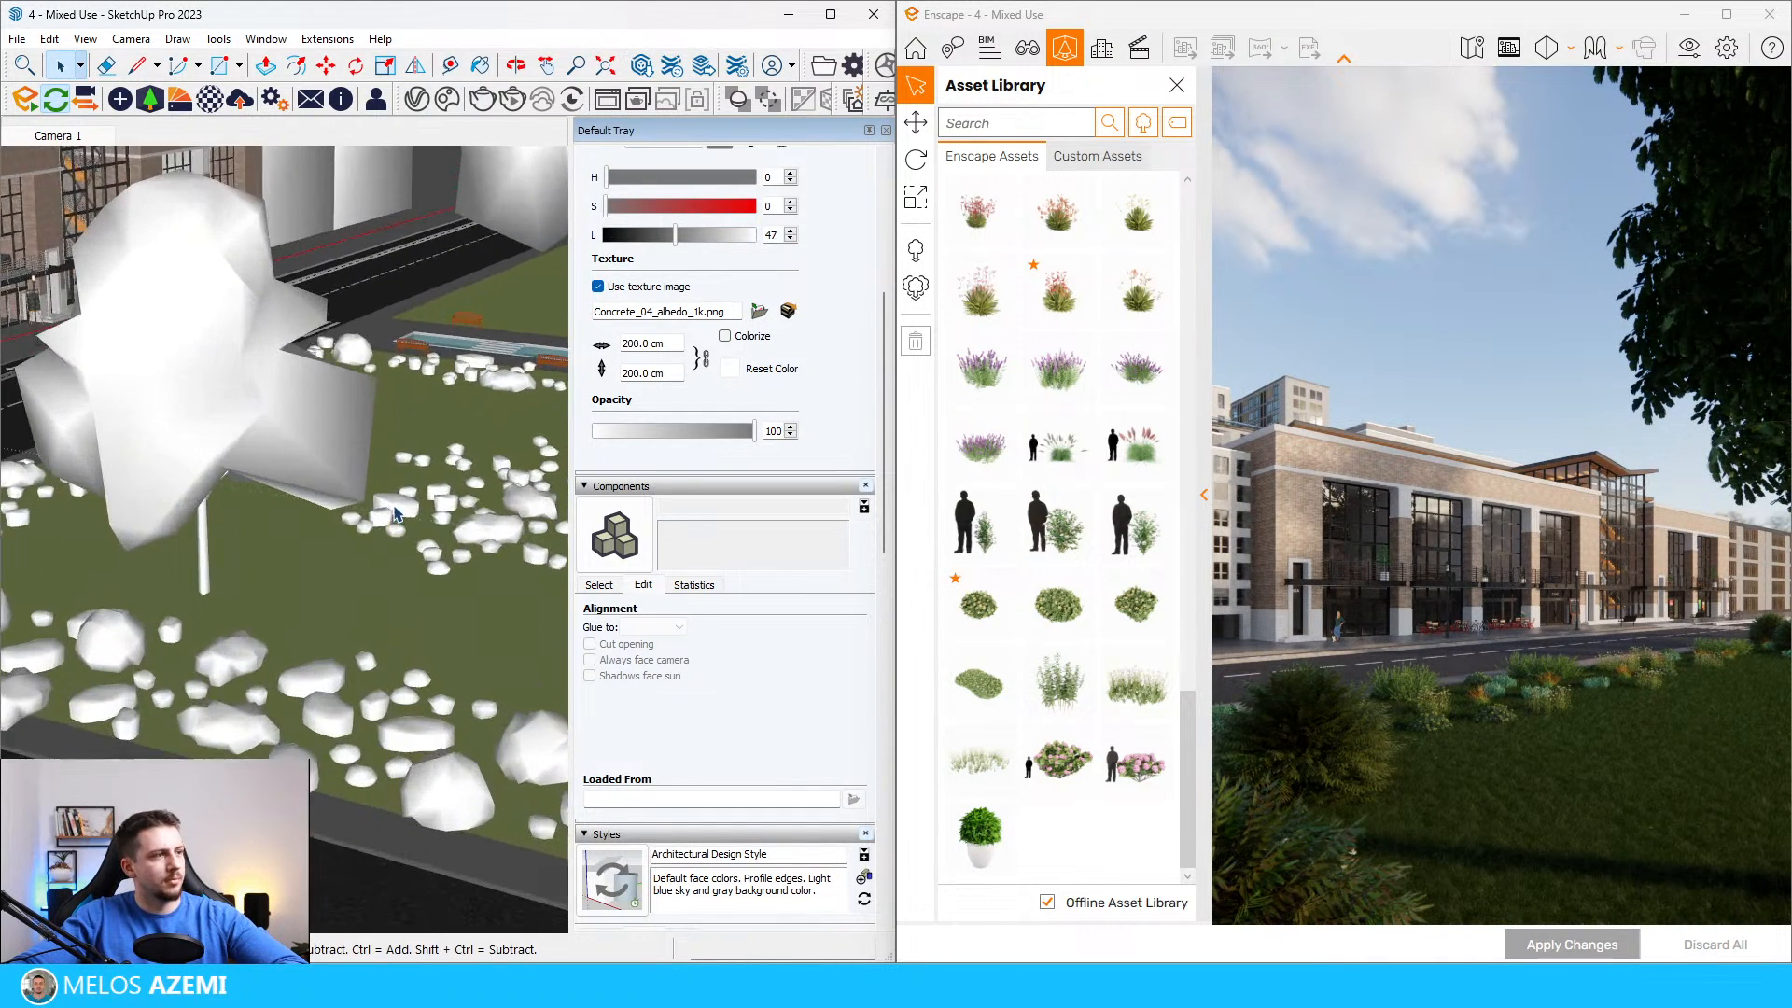
middle_click_drag(349, 518, 353, 549)
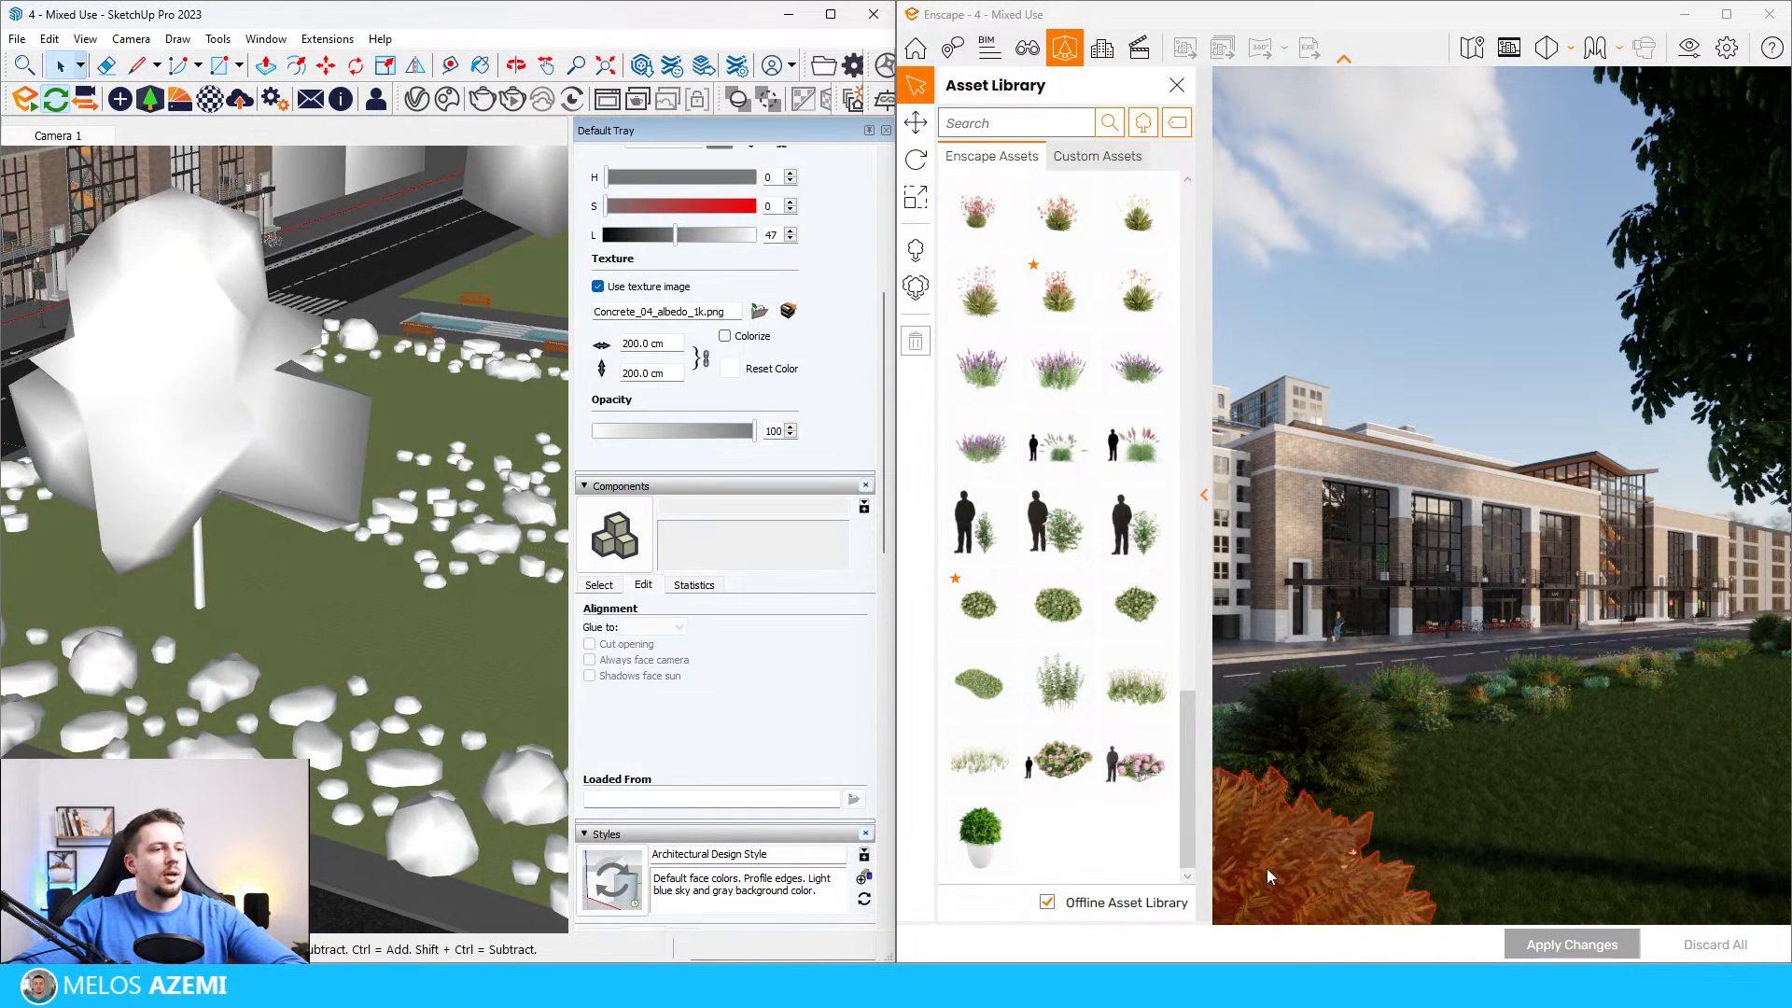
Step: Fill the cleared lawn area with the chosen plants using multi-asset placement, apply the scatter to the model, and close the asset library
left_click(915, 286)
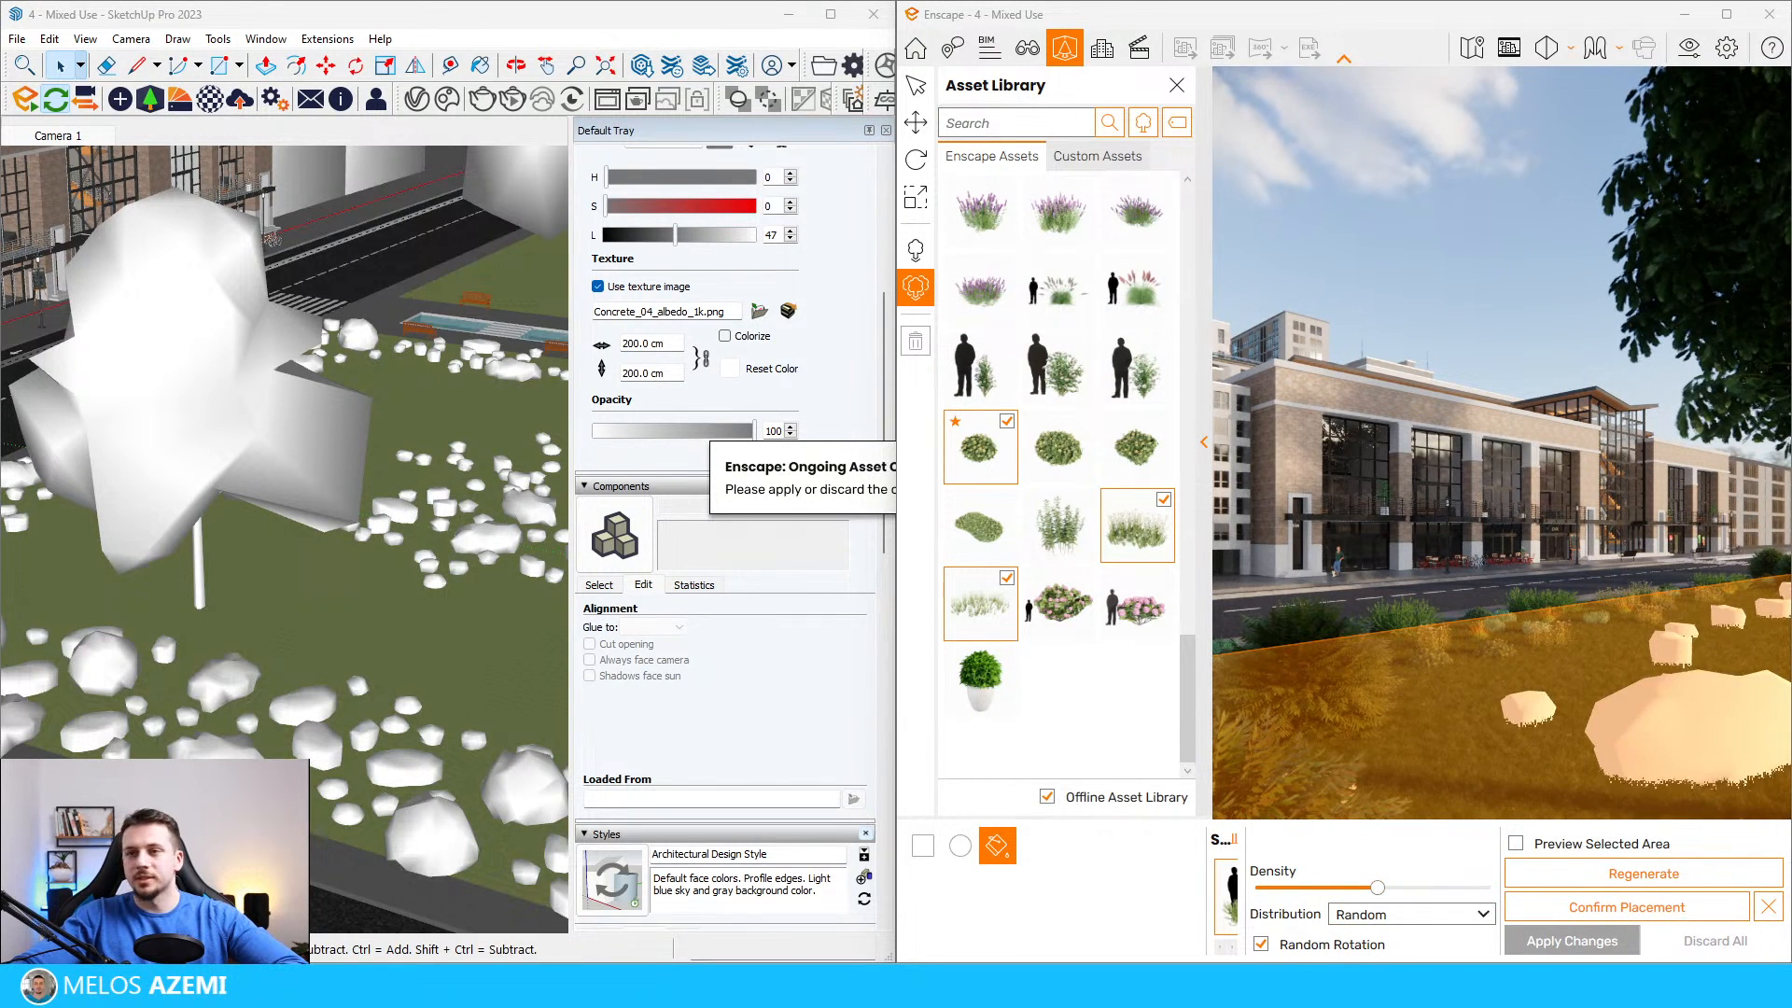
left_click(1593, 910)
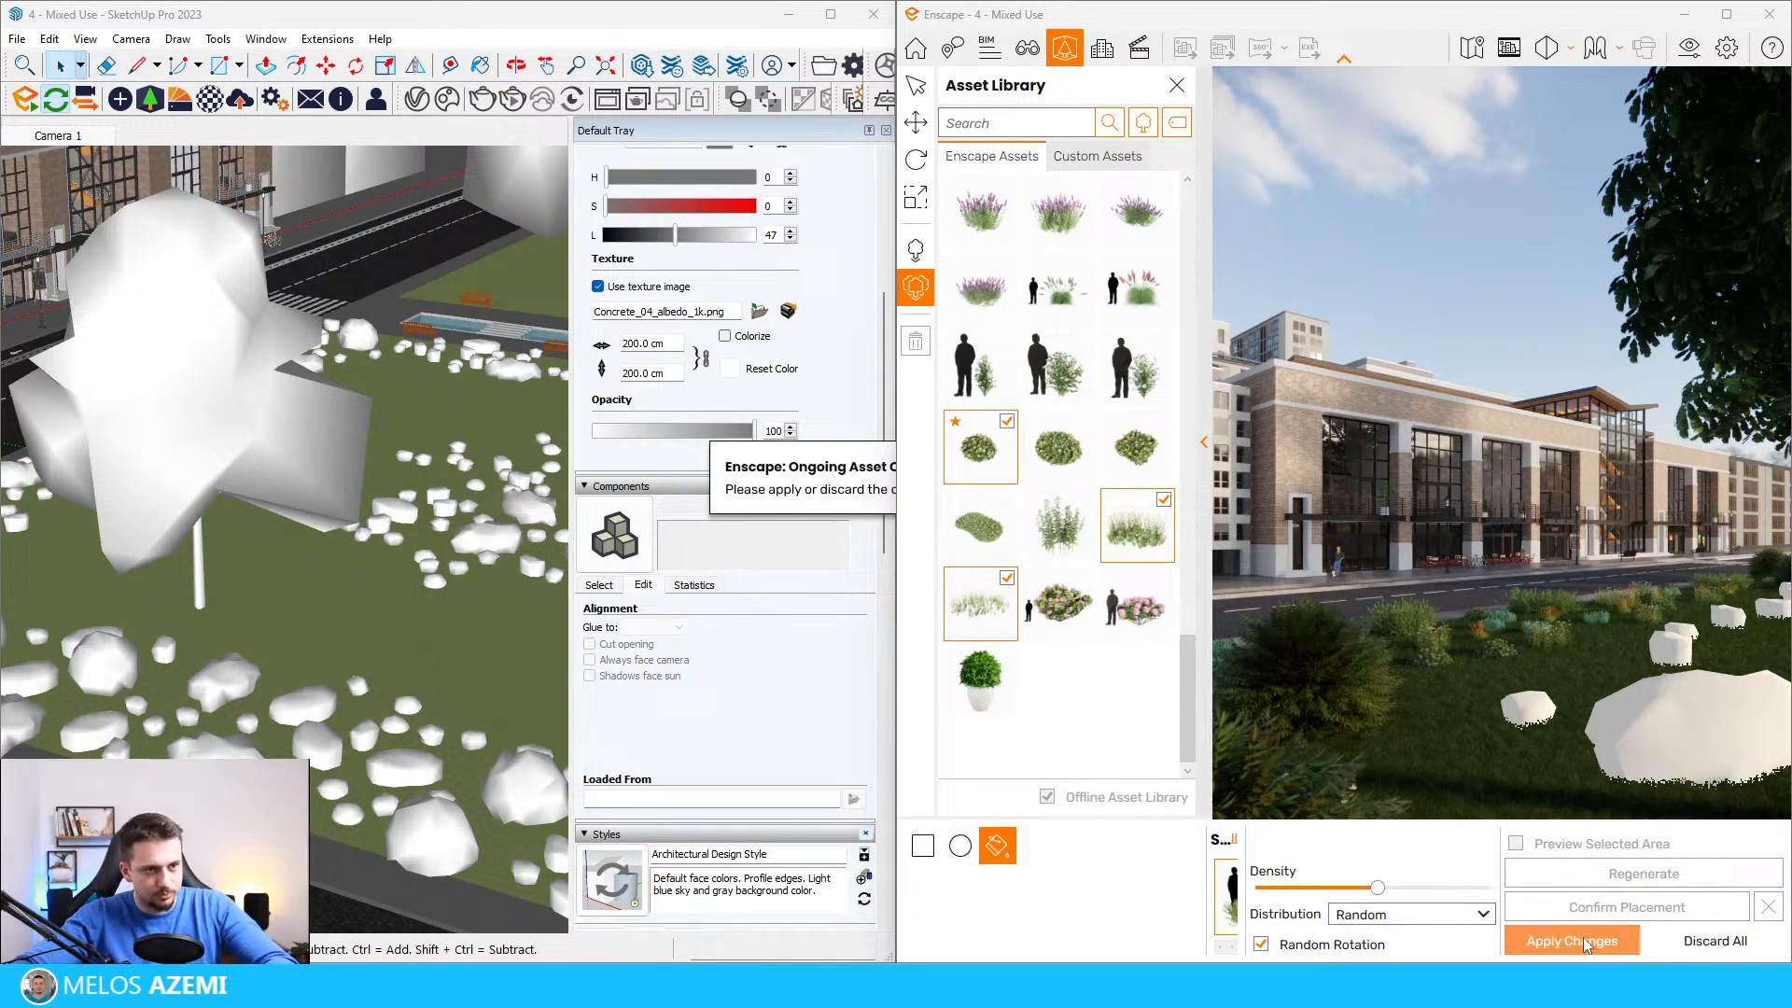
left_click(1589, 943)
left_click(1177, 85)
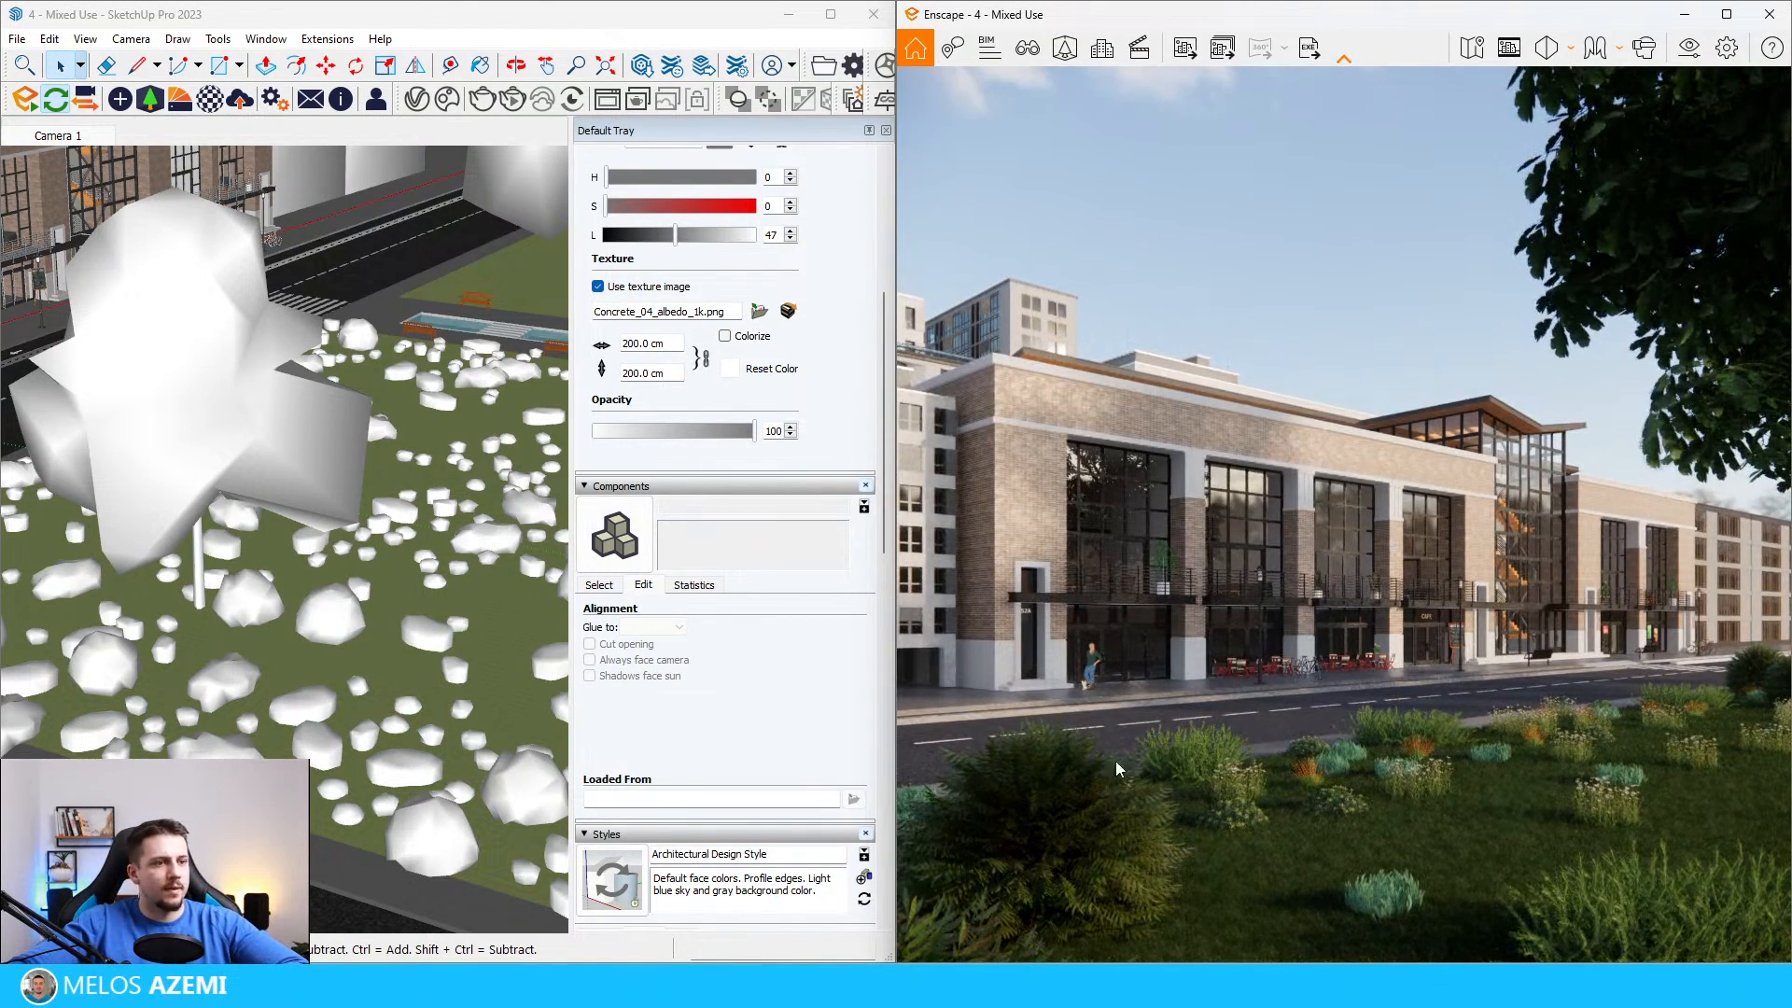
Step: Move the large fern bush near the lawn's street corner toward the centre of the render's foreground
scroll(280, 637, "down", 5)
scroll(177, 606, "up", 6)
middle_click_drag(161, 584, 176, 620)
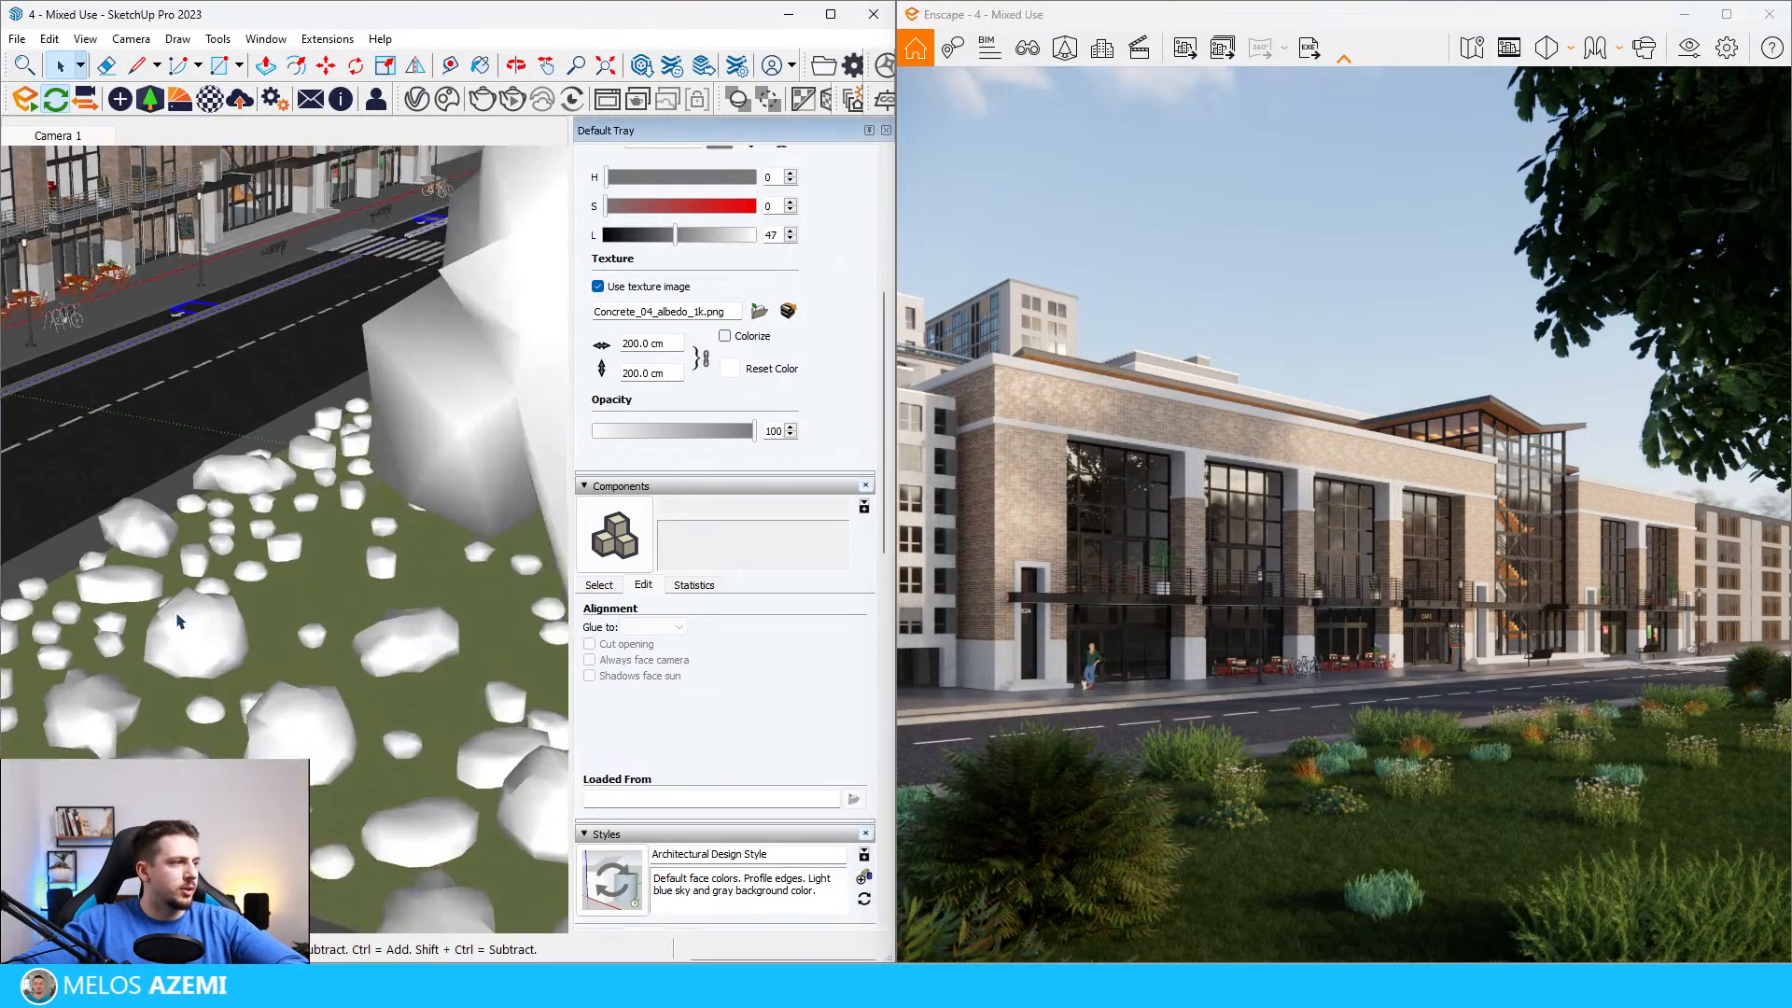
scroll(182, 630, "up", 2)
key("m")
left_click(206, 665)
middle_click_drag(392, 709, 352, 688)
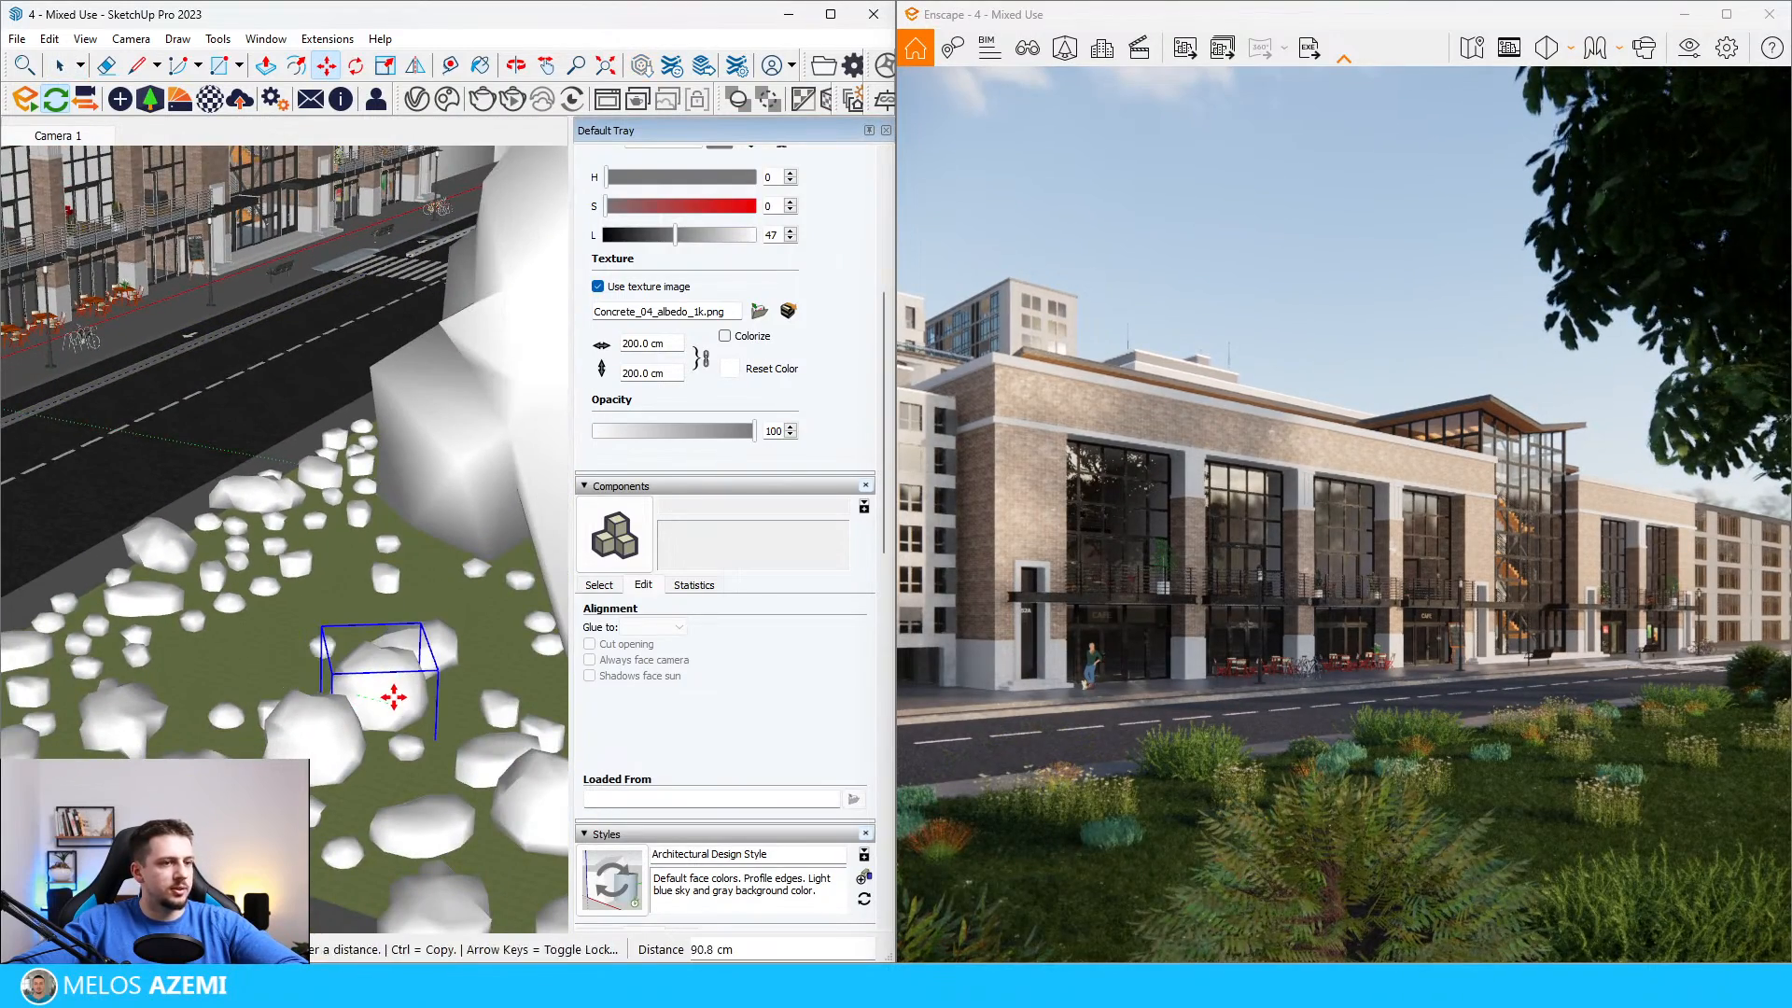
left_click(390, 698)
Step: Adjust the size of the relocated fern bush with uniform scaling until it suits the foreground
key("s")
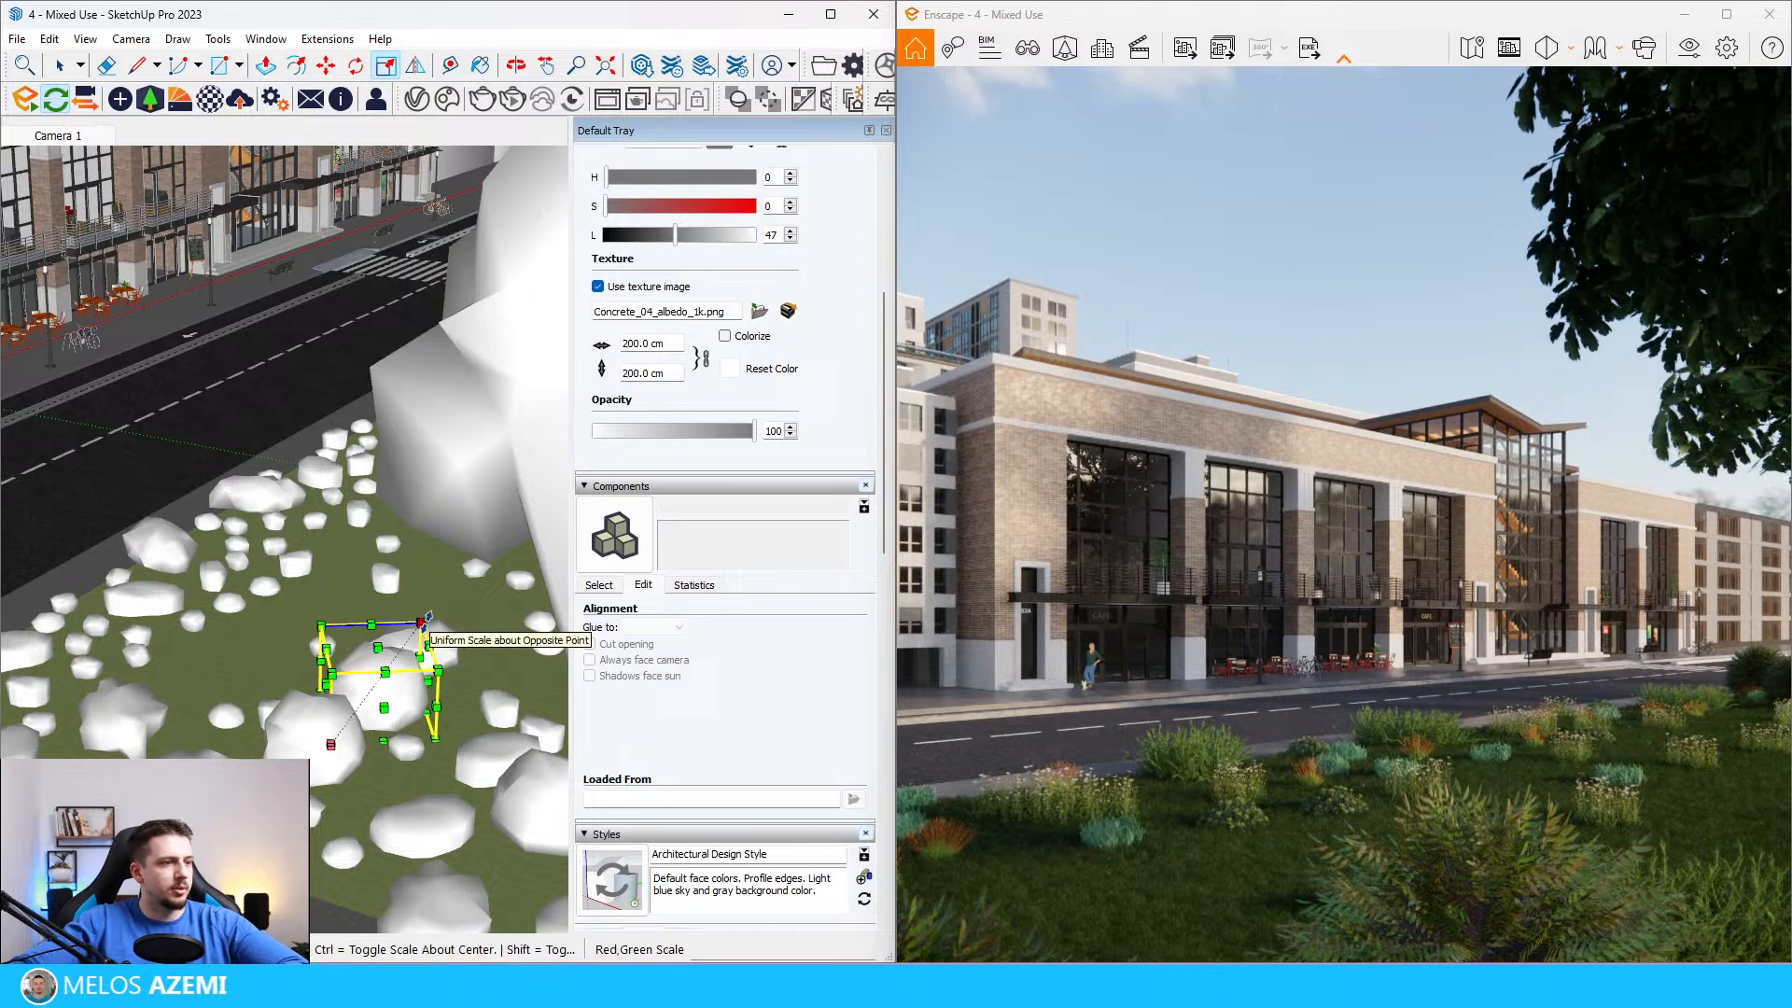
left_click(426, 618)
left_click(435, 616)
key("space")
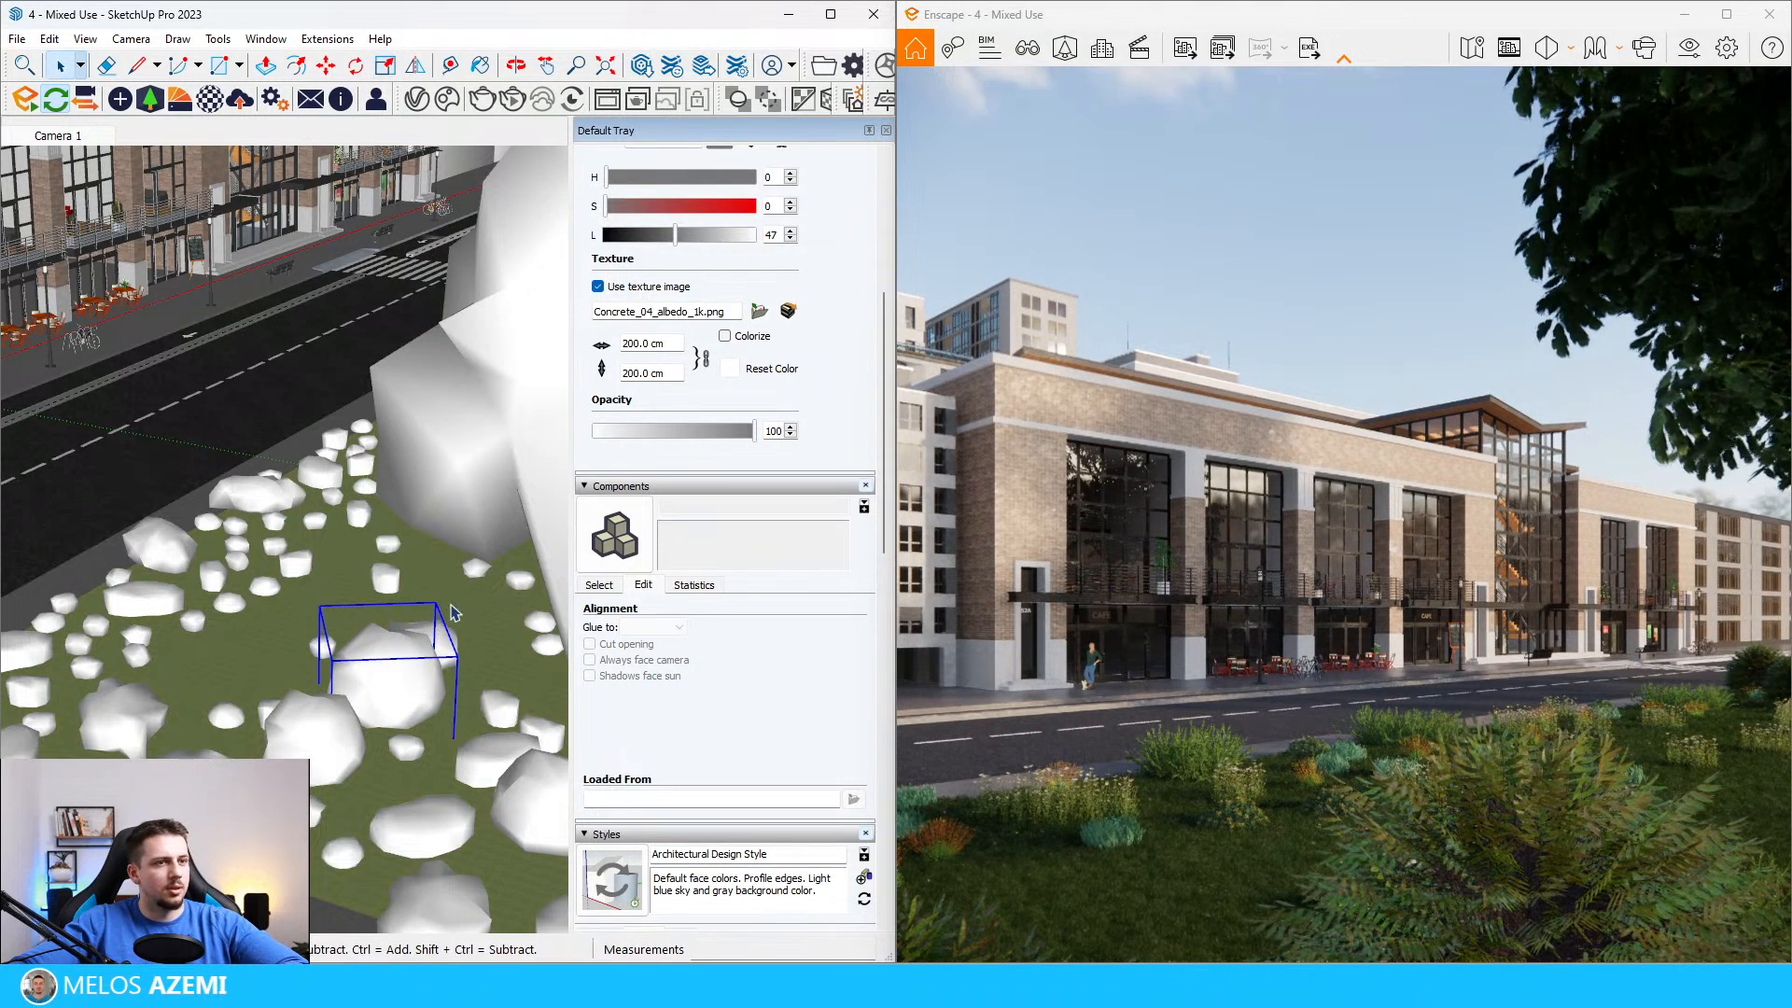
key("s")
left_click(435, 604)
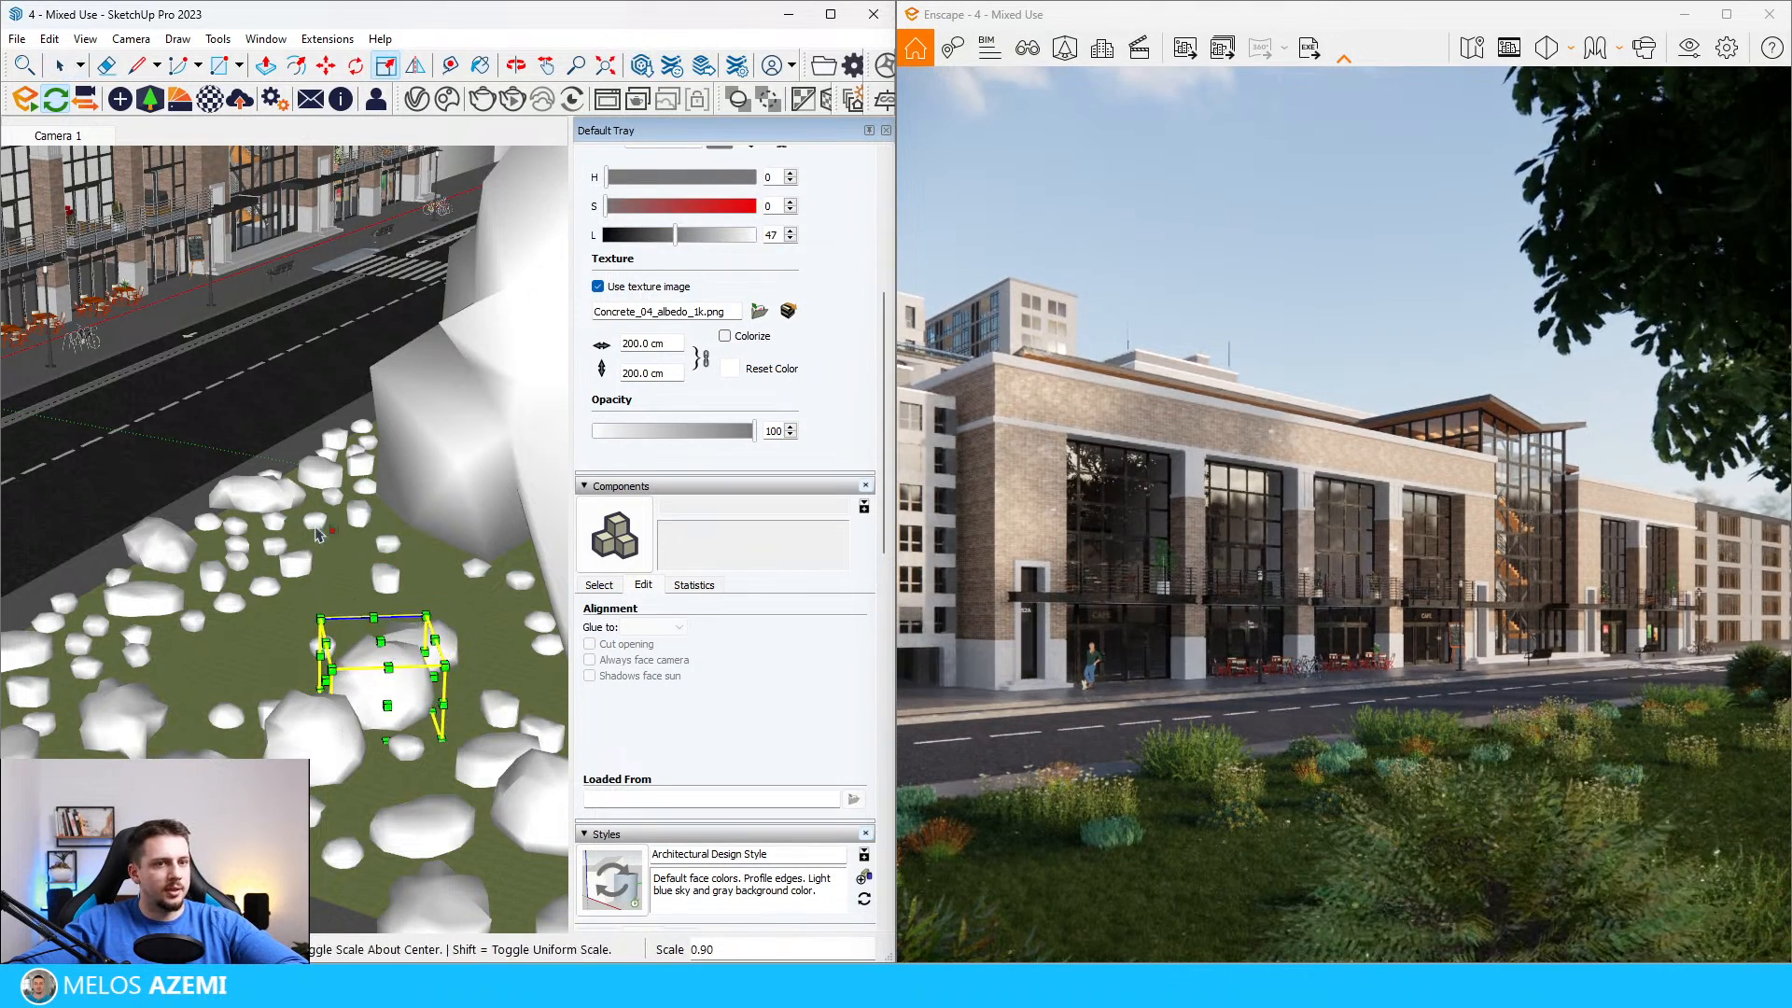
left_click(432, 609)
Step: Position the fern bushes side by side on the lawn so two of them frame the foreground of the view
middle_click_drag(430, 598, 418, 451)
key("space")
key("m")
left_click(451, 403)
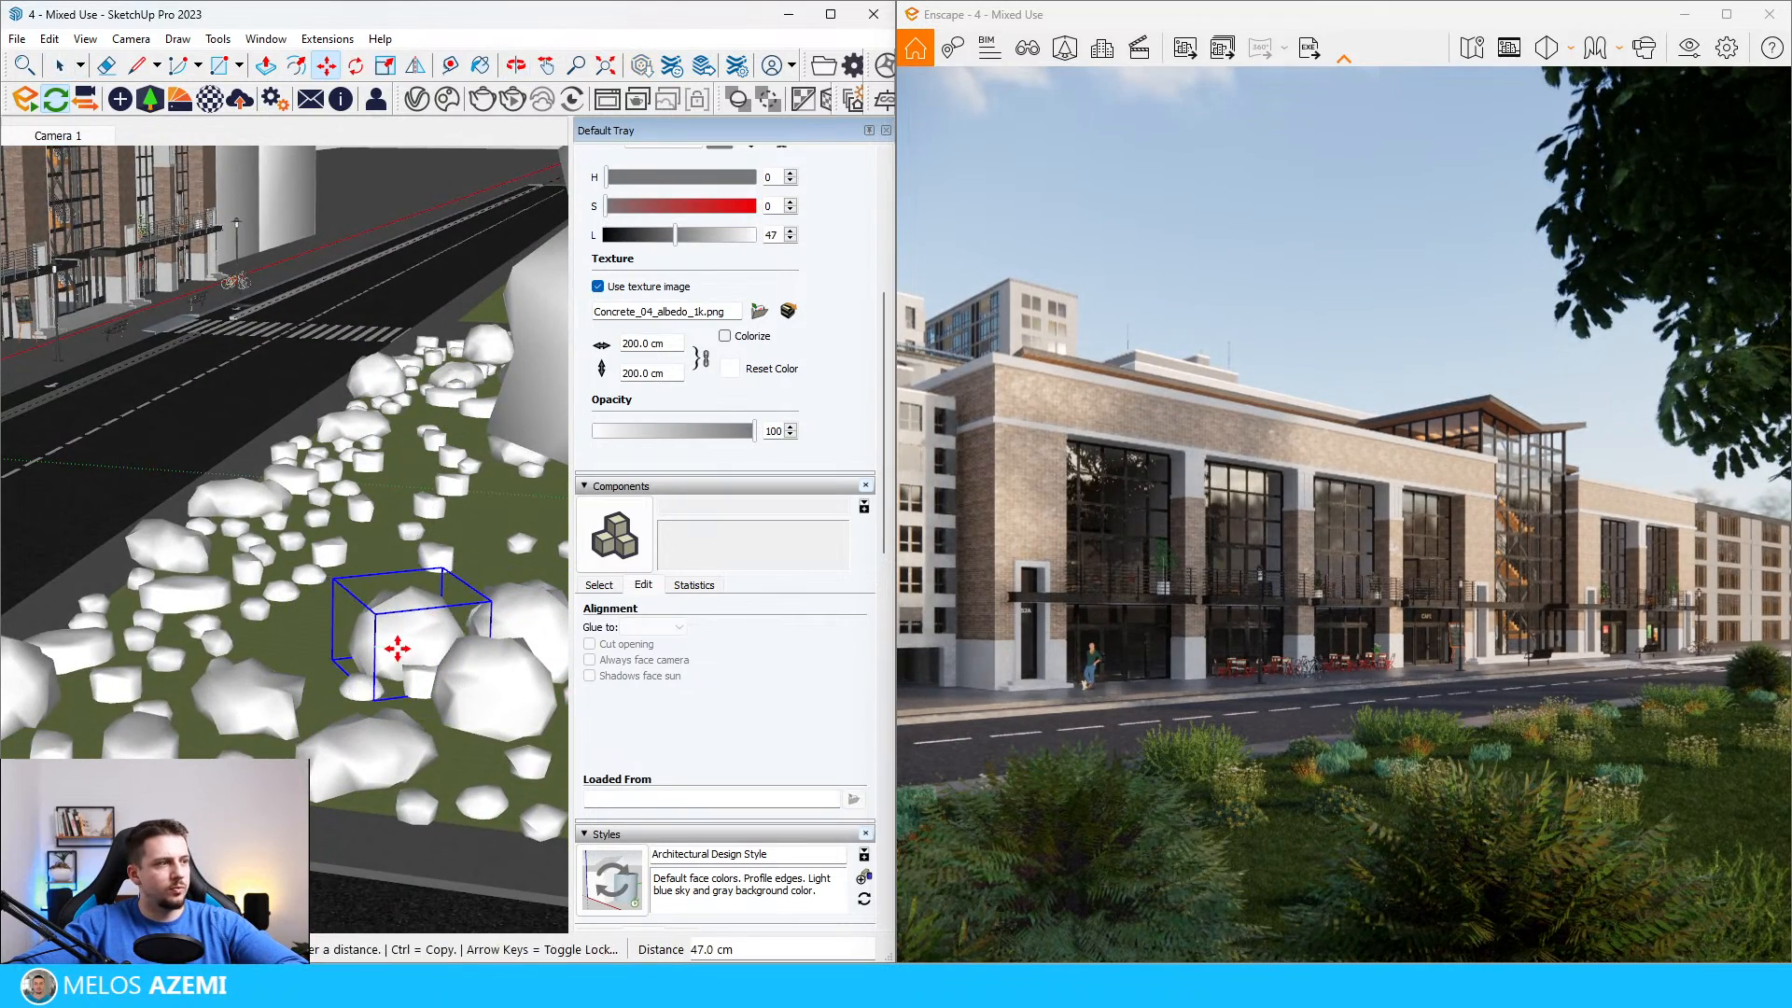
left_click(440, 651)
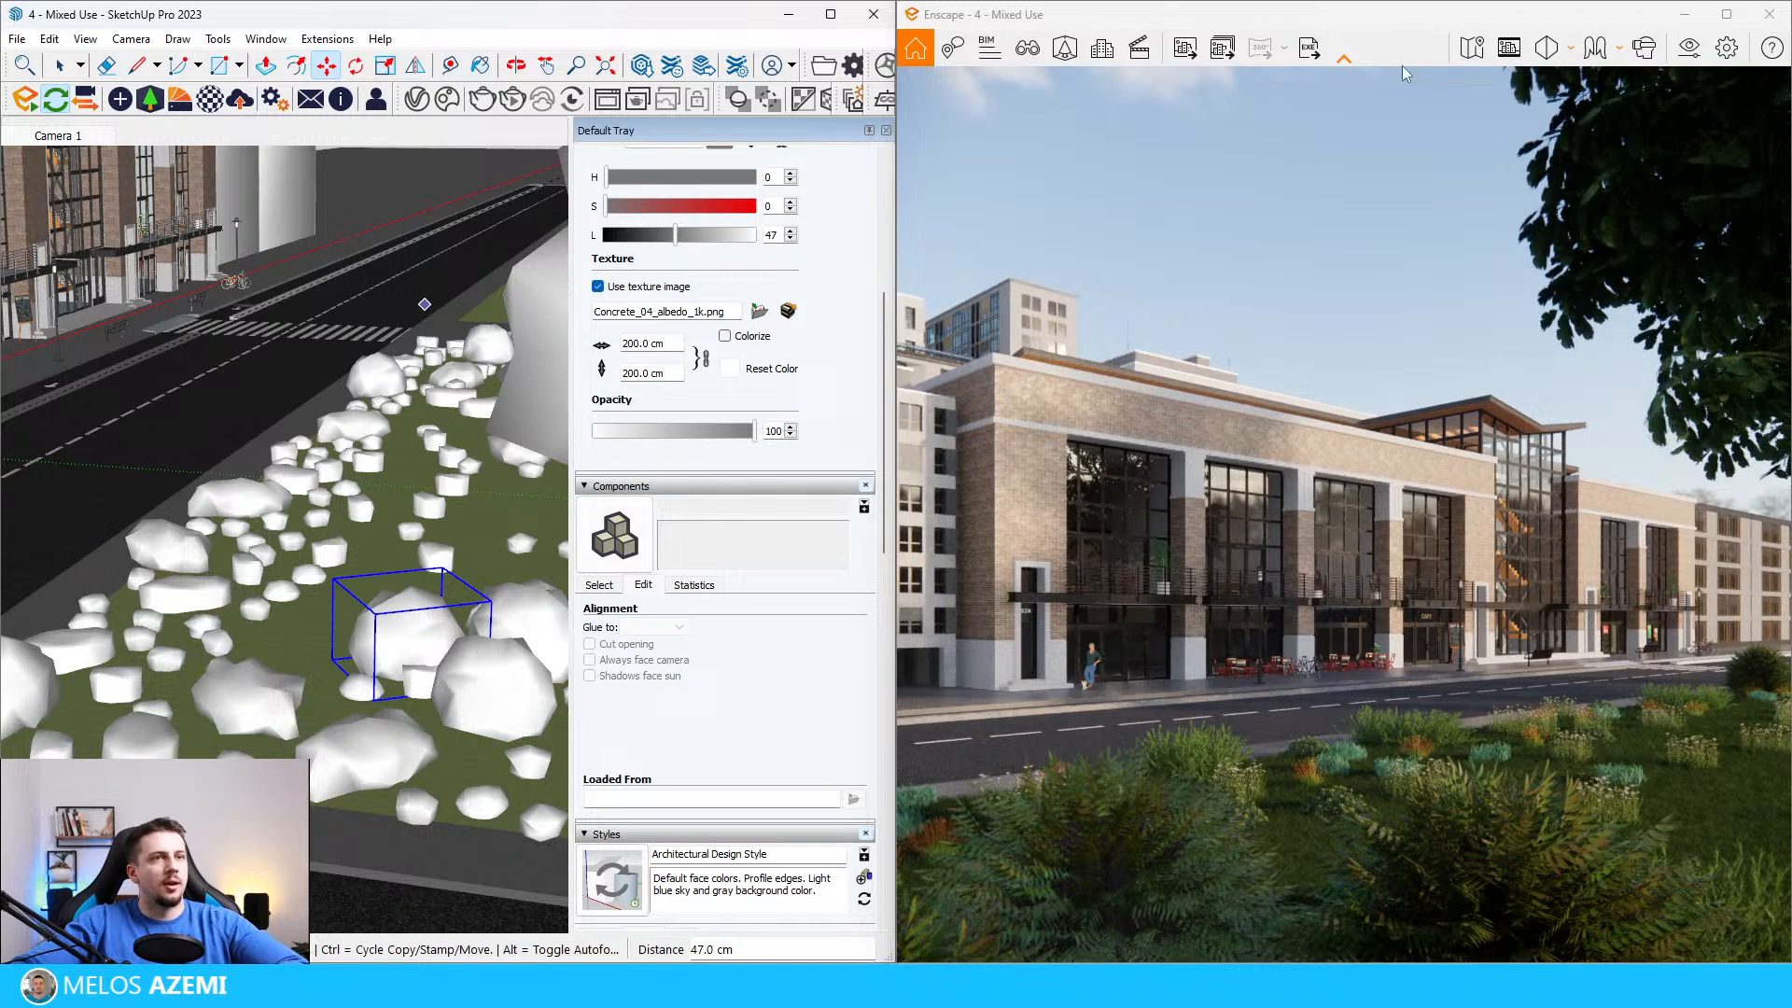
Step: Place a pink-plumed ornamental grass from the Bush-tagged Vegetation assets on the lawn beside the foreground fern bushes
key("ctrl+t")
left_click(151, 98)
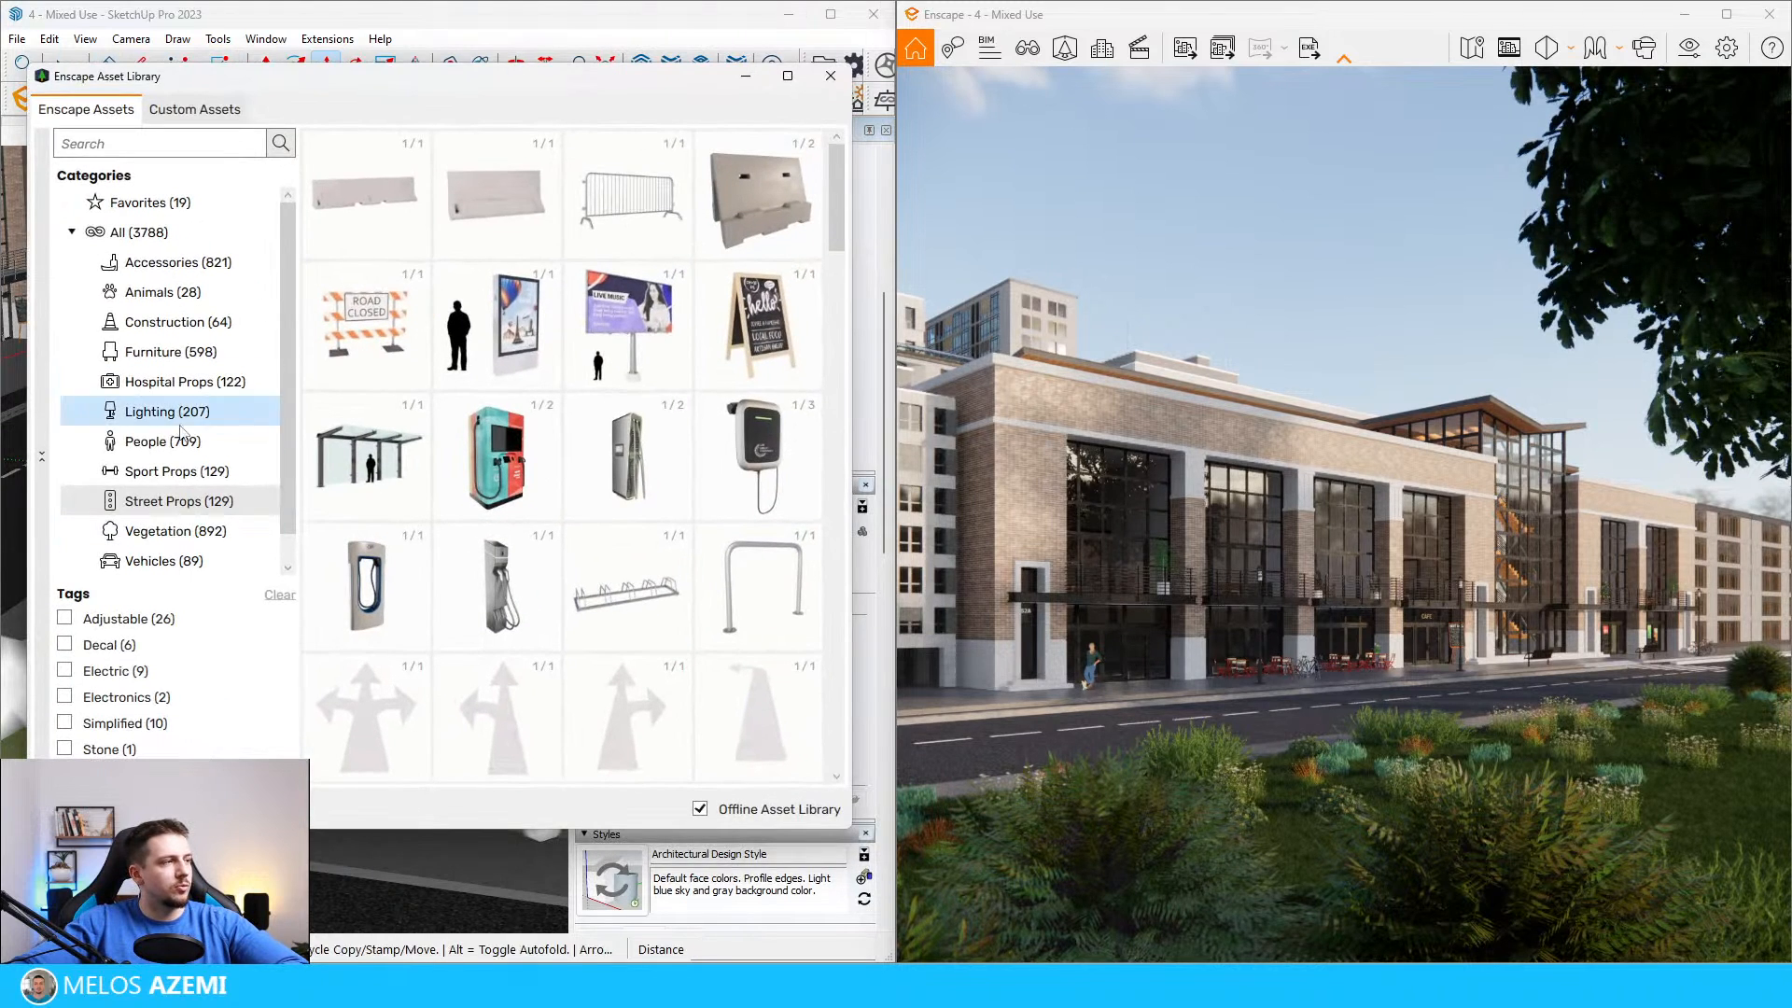
left_click(176, 530)
scroll(520, 560, "down", 6)
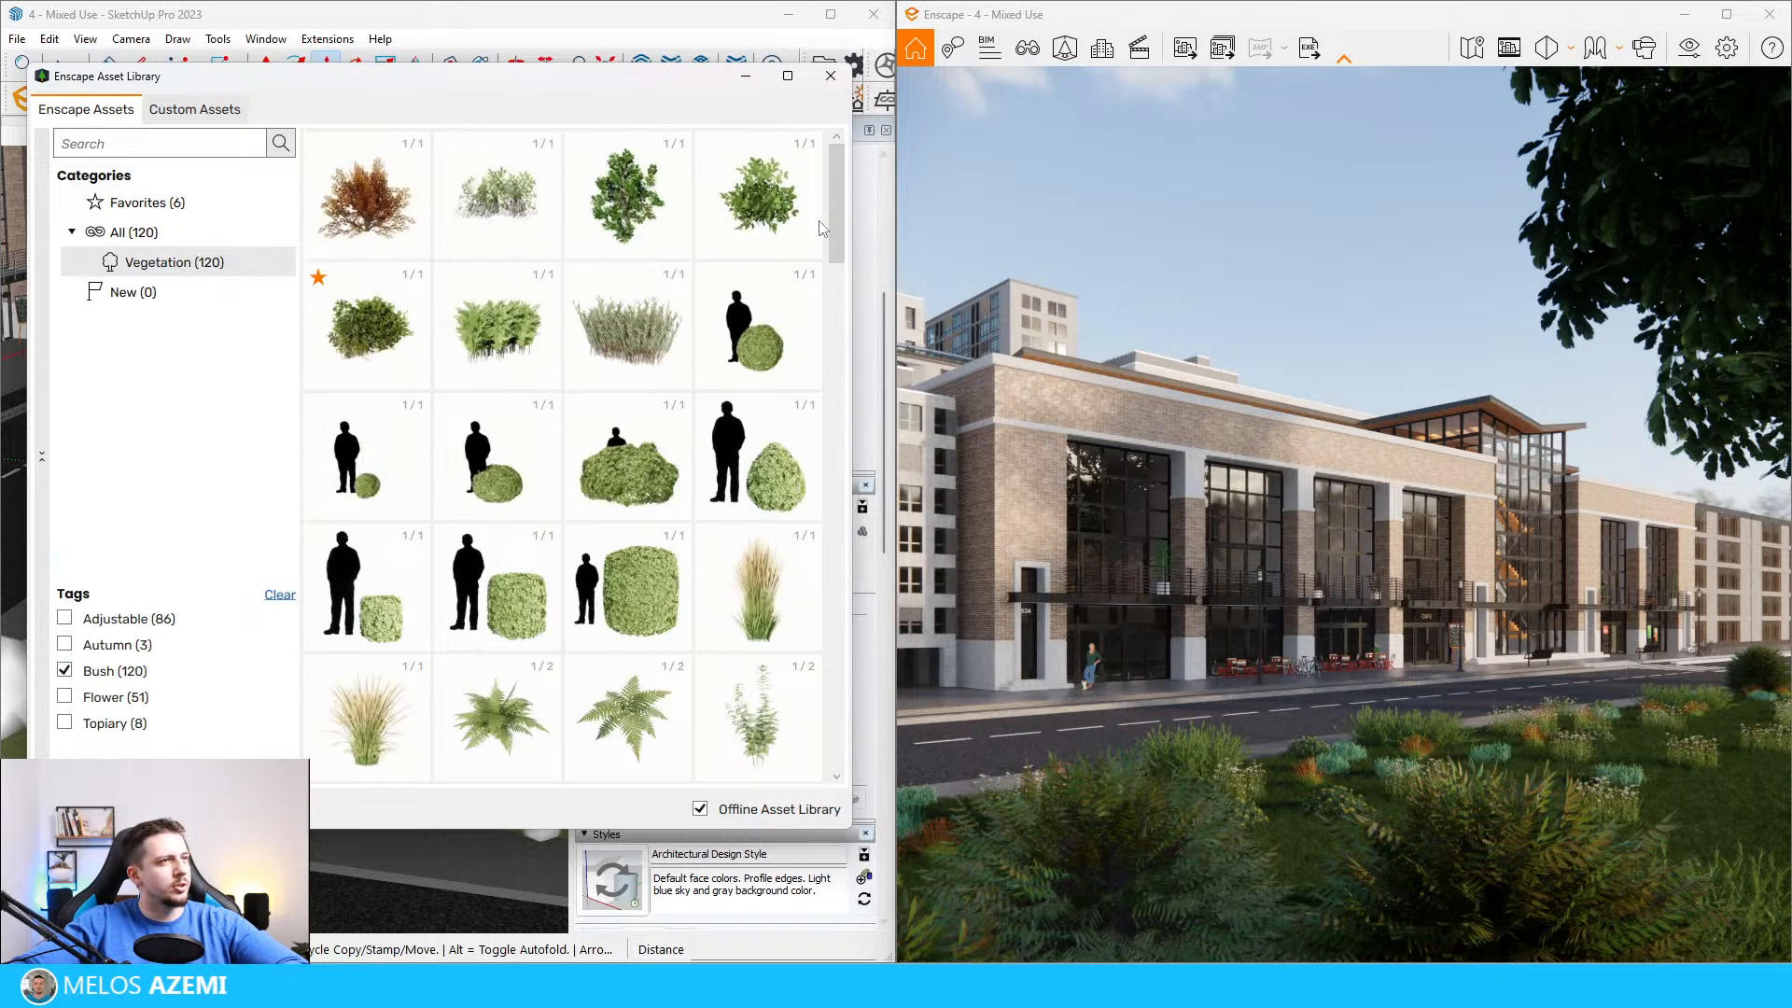
scroll(619, 542, "down", 8)
scroll(710, 546, "down", 4)
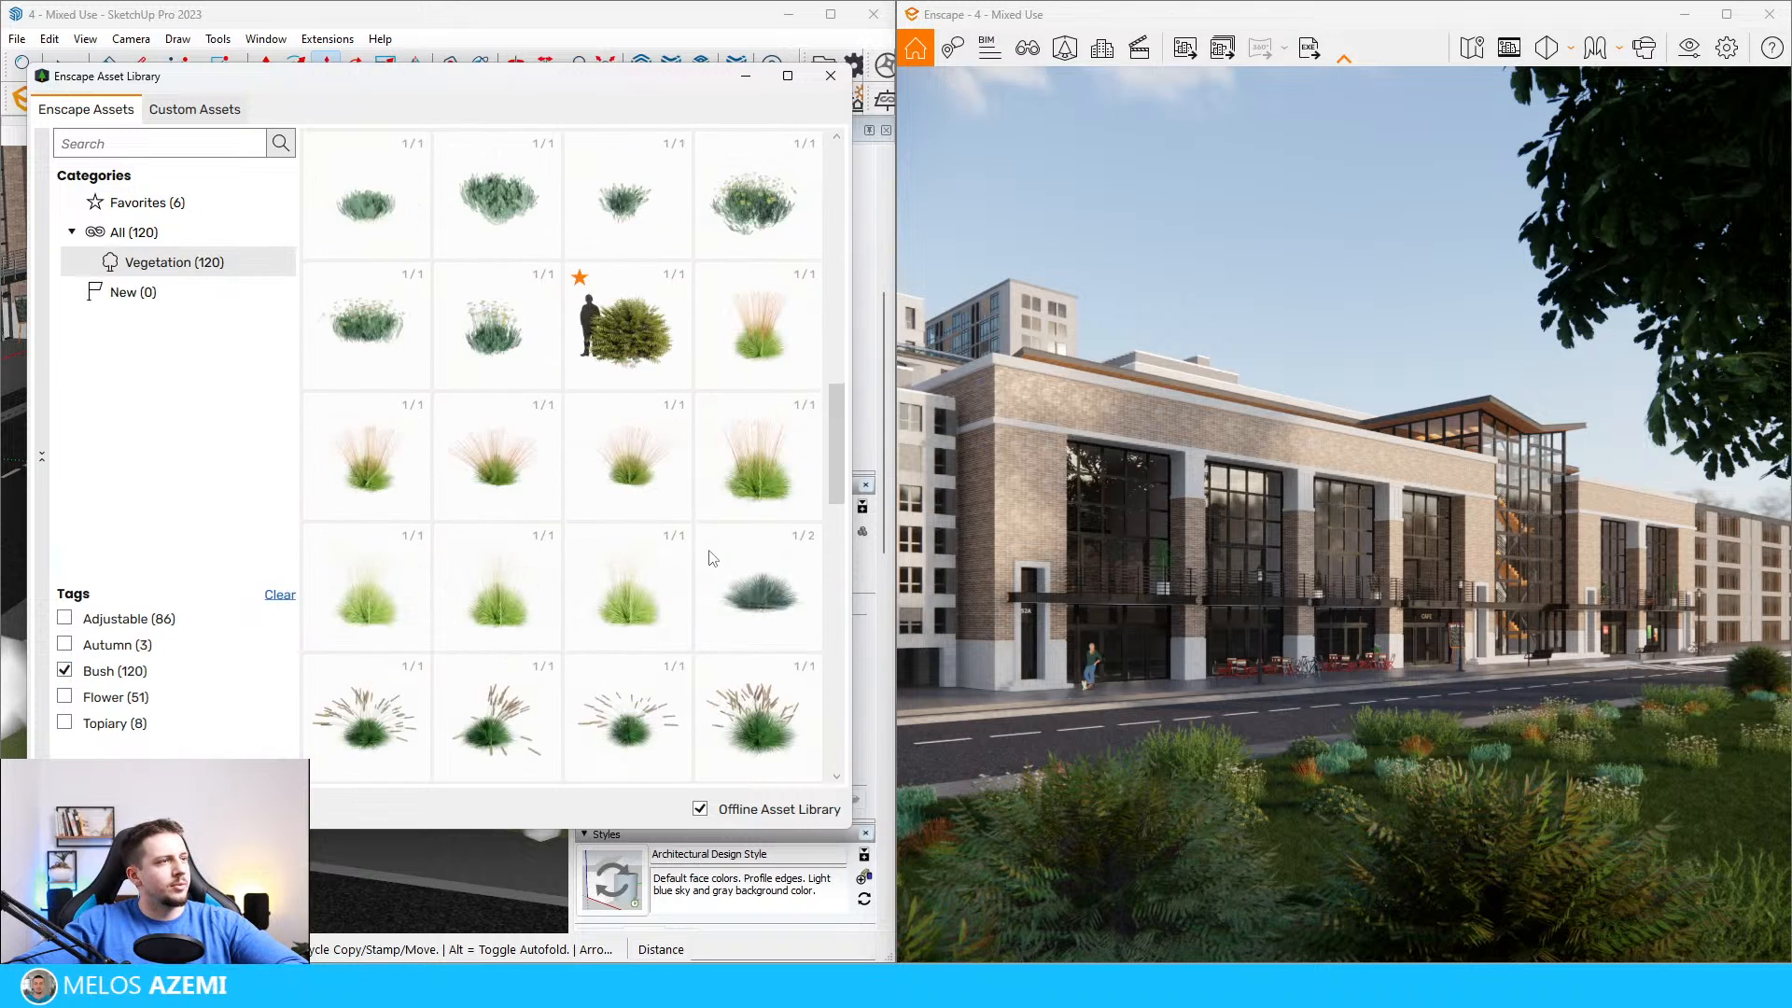
scroll(710, 579, "up", 2)
scroll(696, 625, "up", 1)
left_click(741, 455)
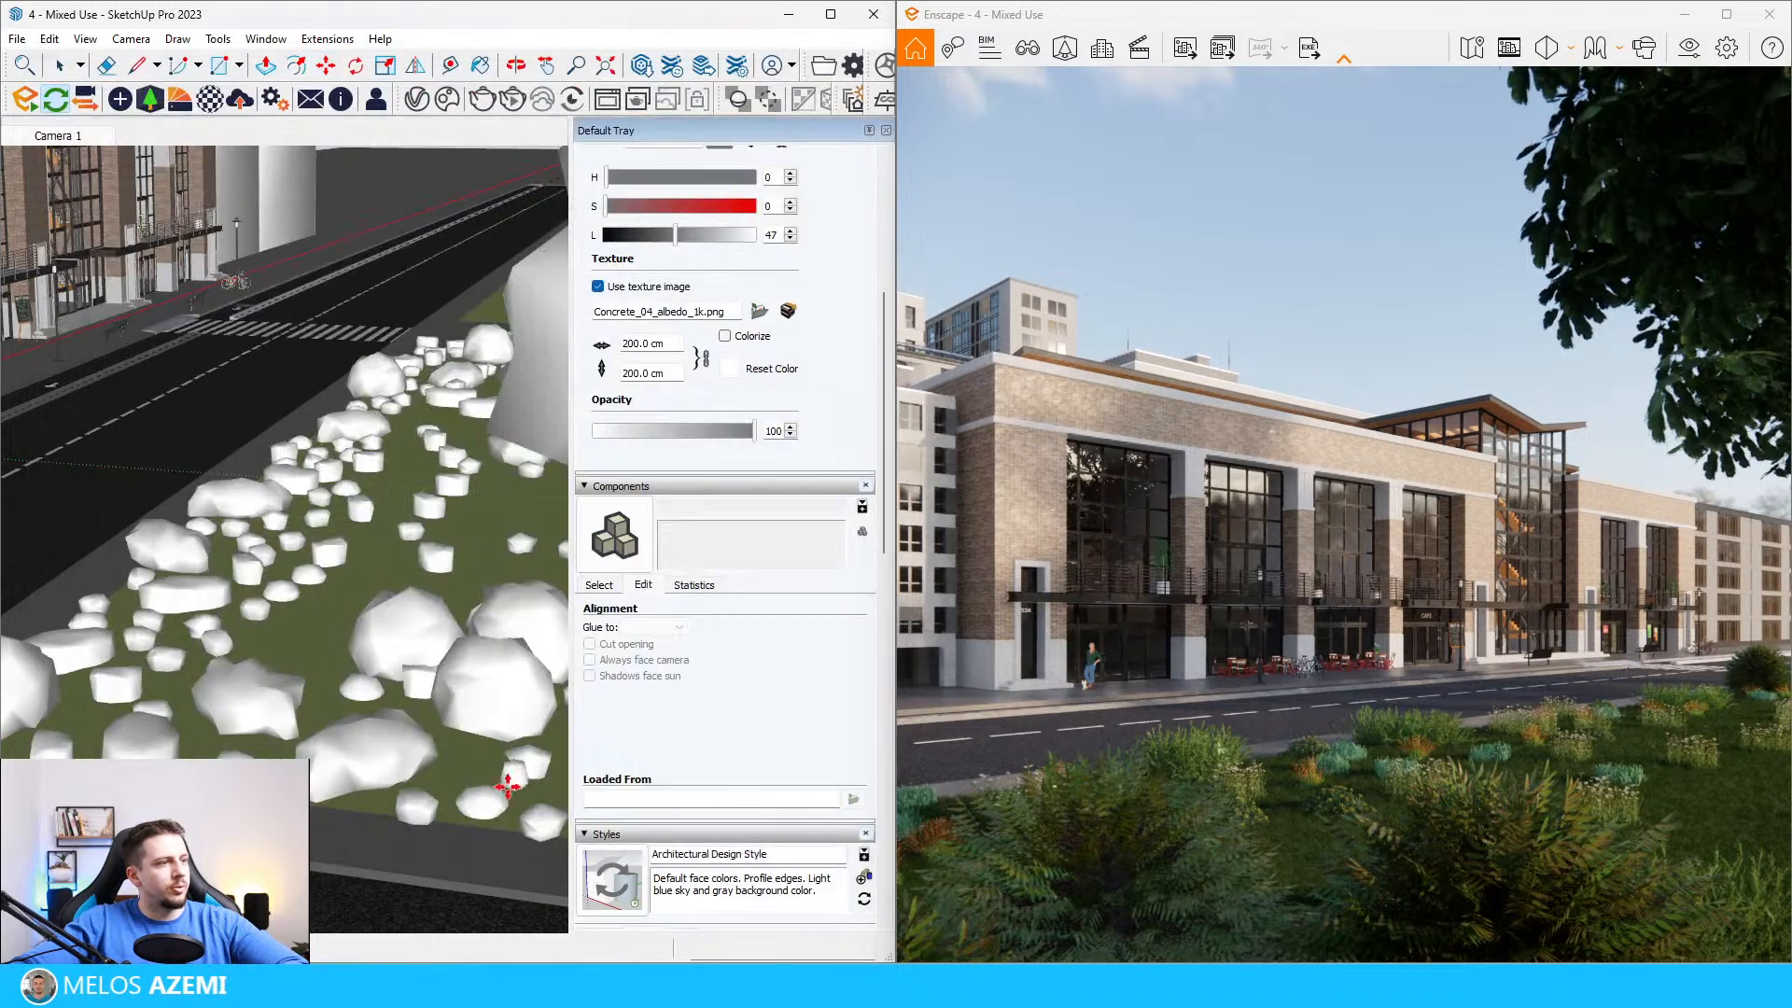
key("Escape")
scroll(698, 607, "down", 7)
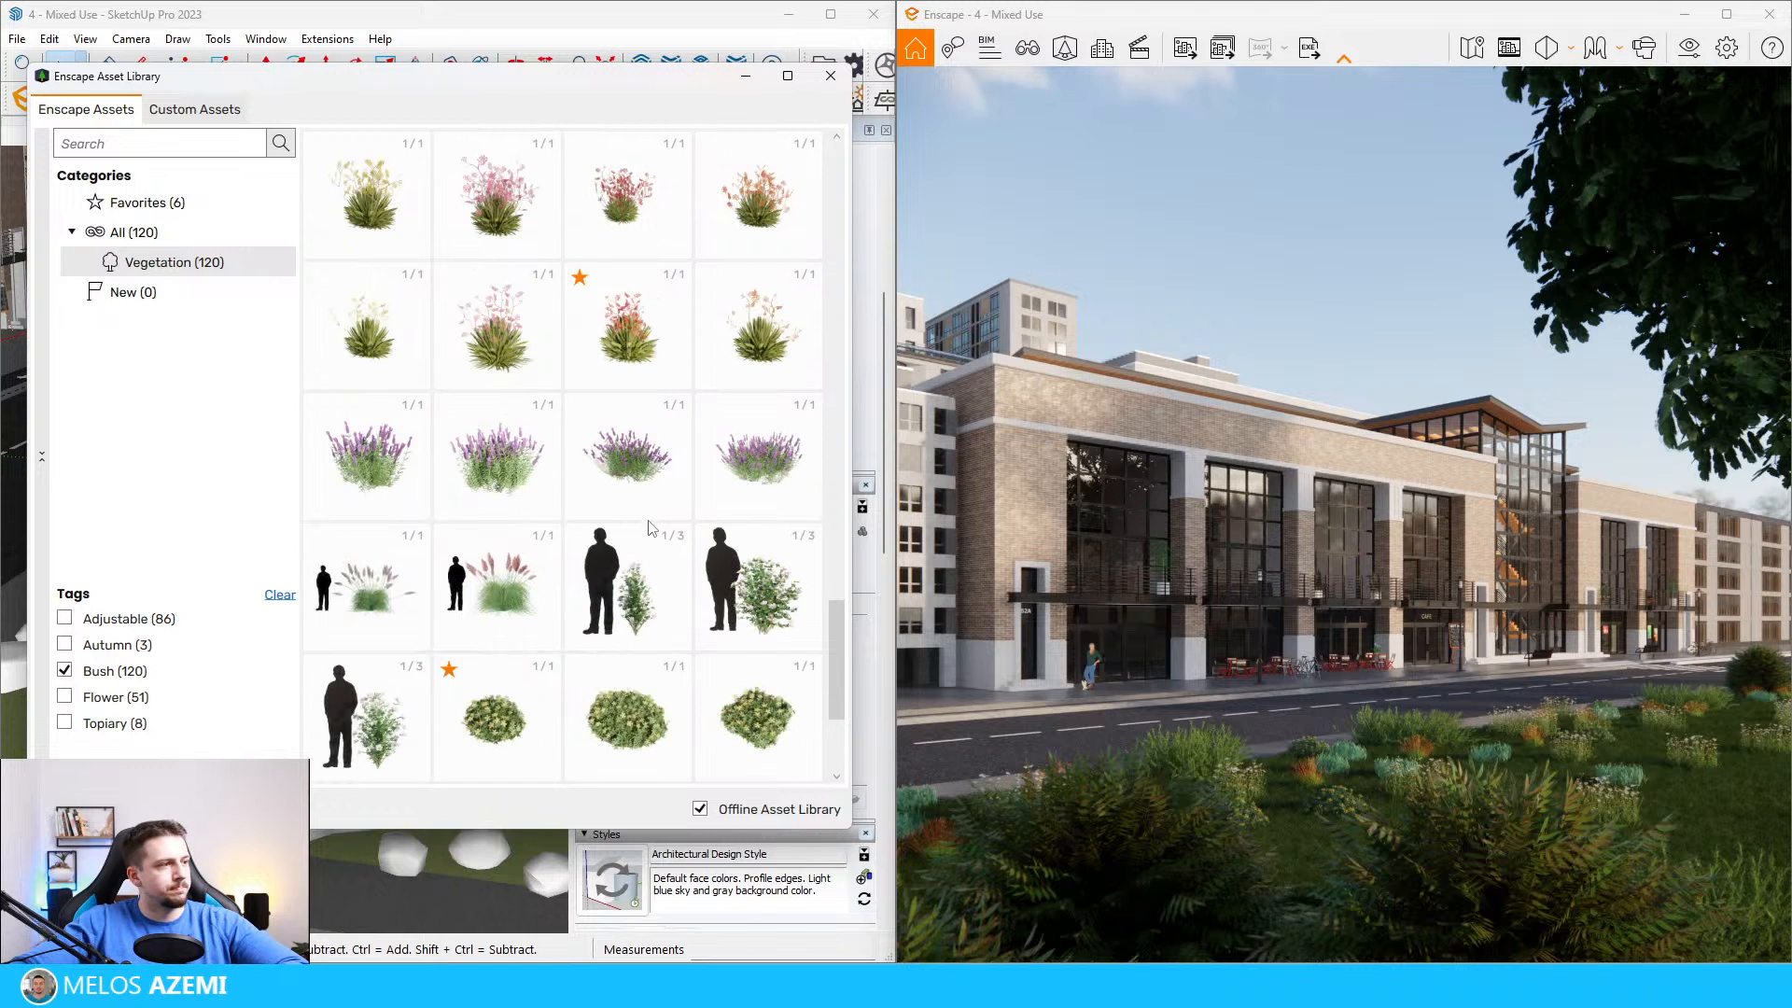
left_click(496, 607)
left_click(432, 633)
Step: Move the pink-plumed grass among the fern bushes so it sits lower in the foreground and clears the building
mouse_move(432, 633)
middle_mouse_down()
mouse_move(452, 567)
mouse_move(404, 548)
mouse_move(321, 620)
mouse_move(367, 668)
middle_mouse_up()
key("m")
left_click(432, 439)
left_click_drag(433, 698, 424, 640)
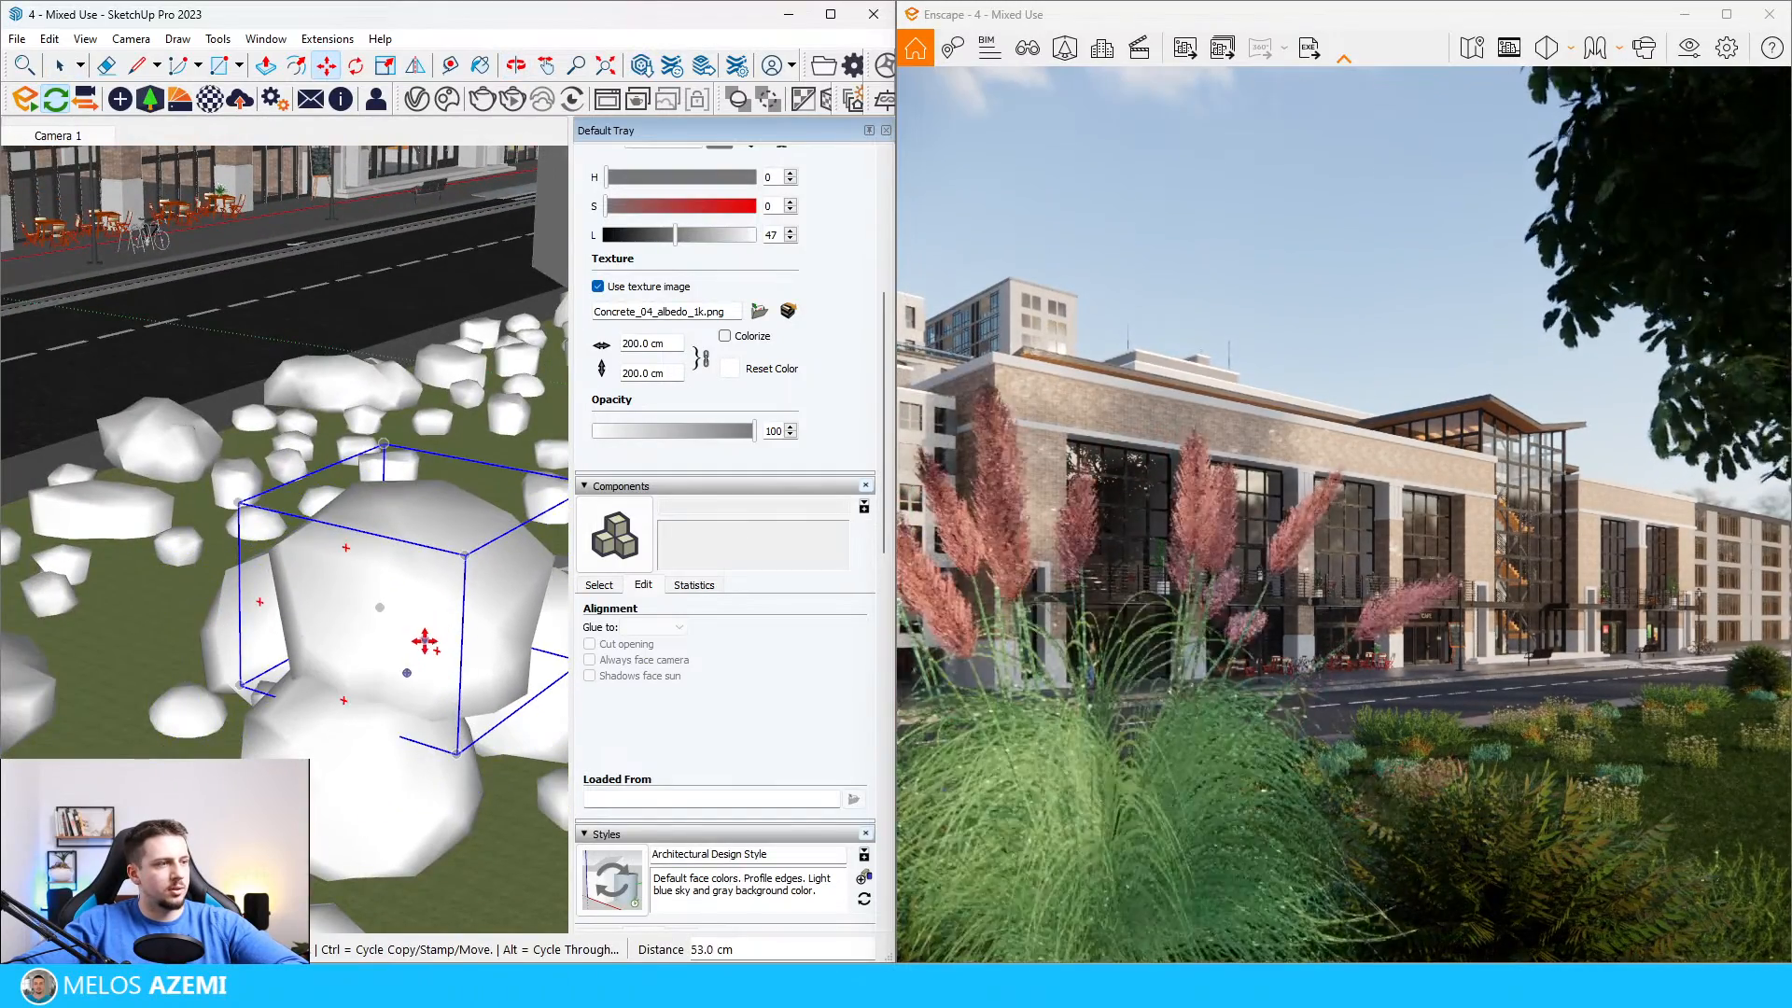
left_click_drag(458, 726, 427, 622)
left_click_drag(436, 493, 432, 602)
mouse_move(389, 594)
middle_mouse_down()
mouse_move(378, 560)
mouse_move(348, 608)
middle_mouse_up()
left_click_drag(344, 613, 485, 648)
Step: Shift the neighbouring fern bush closer to the pink-plumed grass and lower the foreground plants slightly into the ground
key("space")
left_click(495, 714)
key("m")
mouse_move(486, 653)
middle_mouse_down()
mouse_move(425, 640)
mouse_move(416, 613)
mouse_move(417, 658)
middle_mouse_up()
key("space")
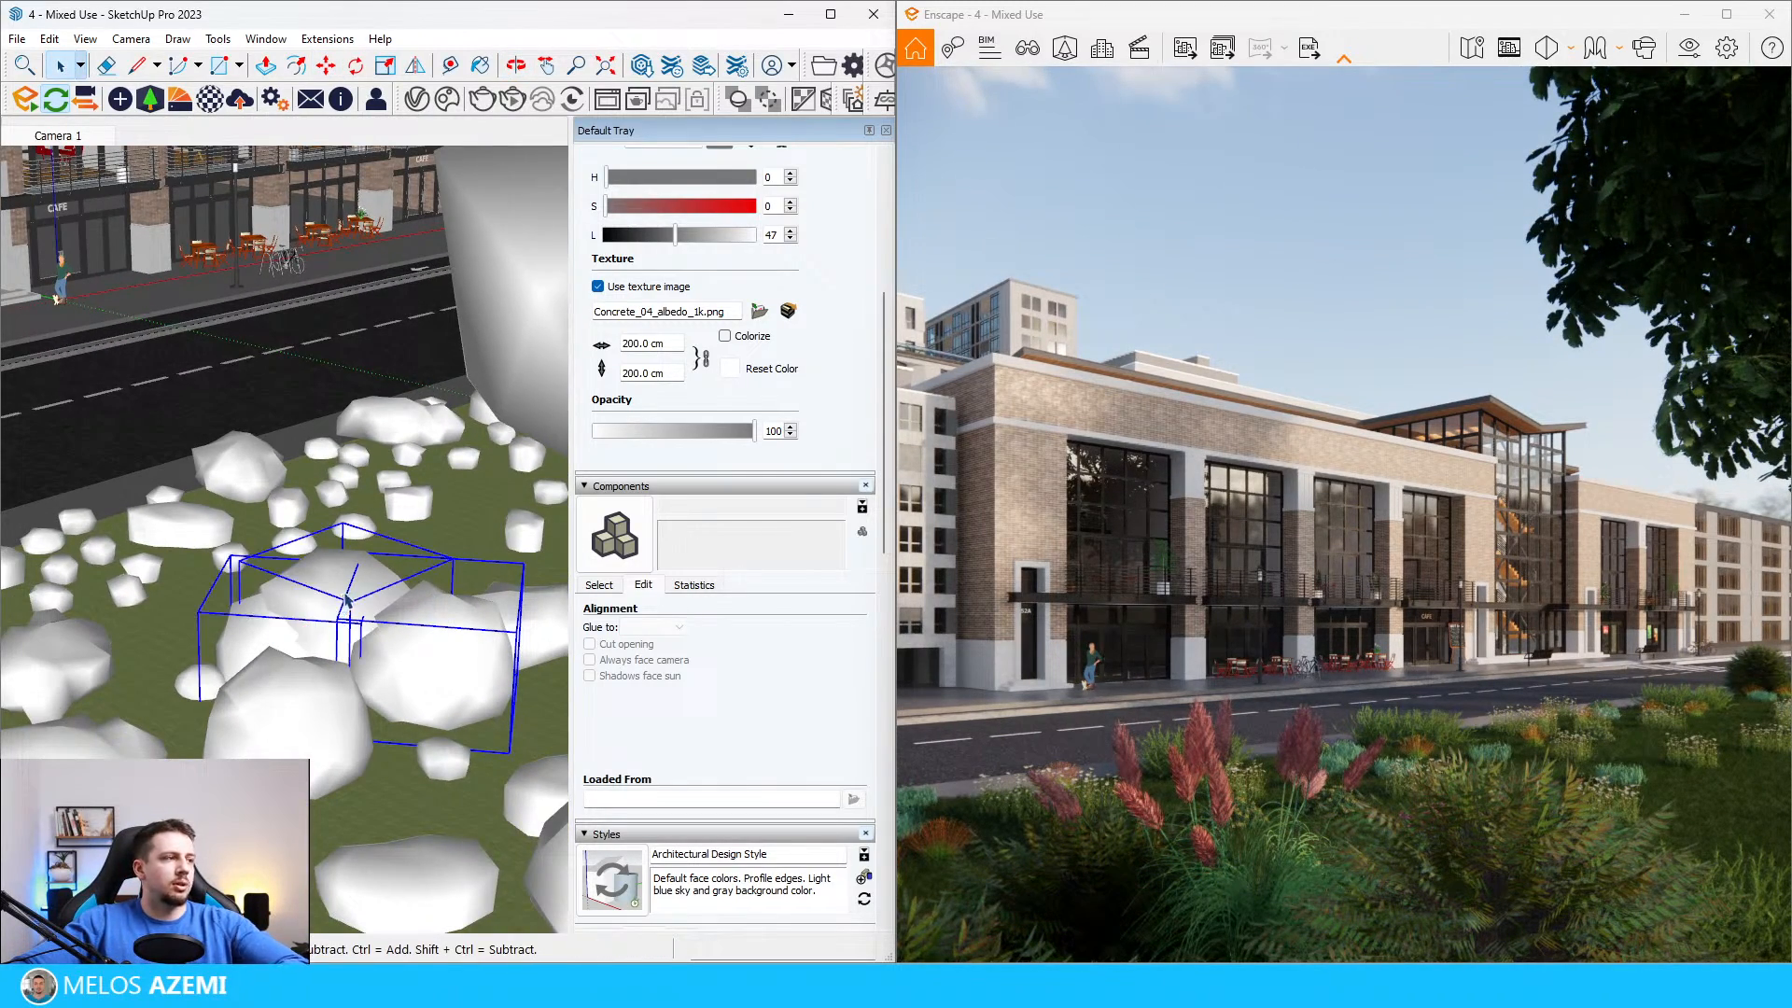
left_click(349, 604)
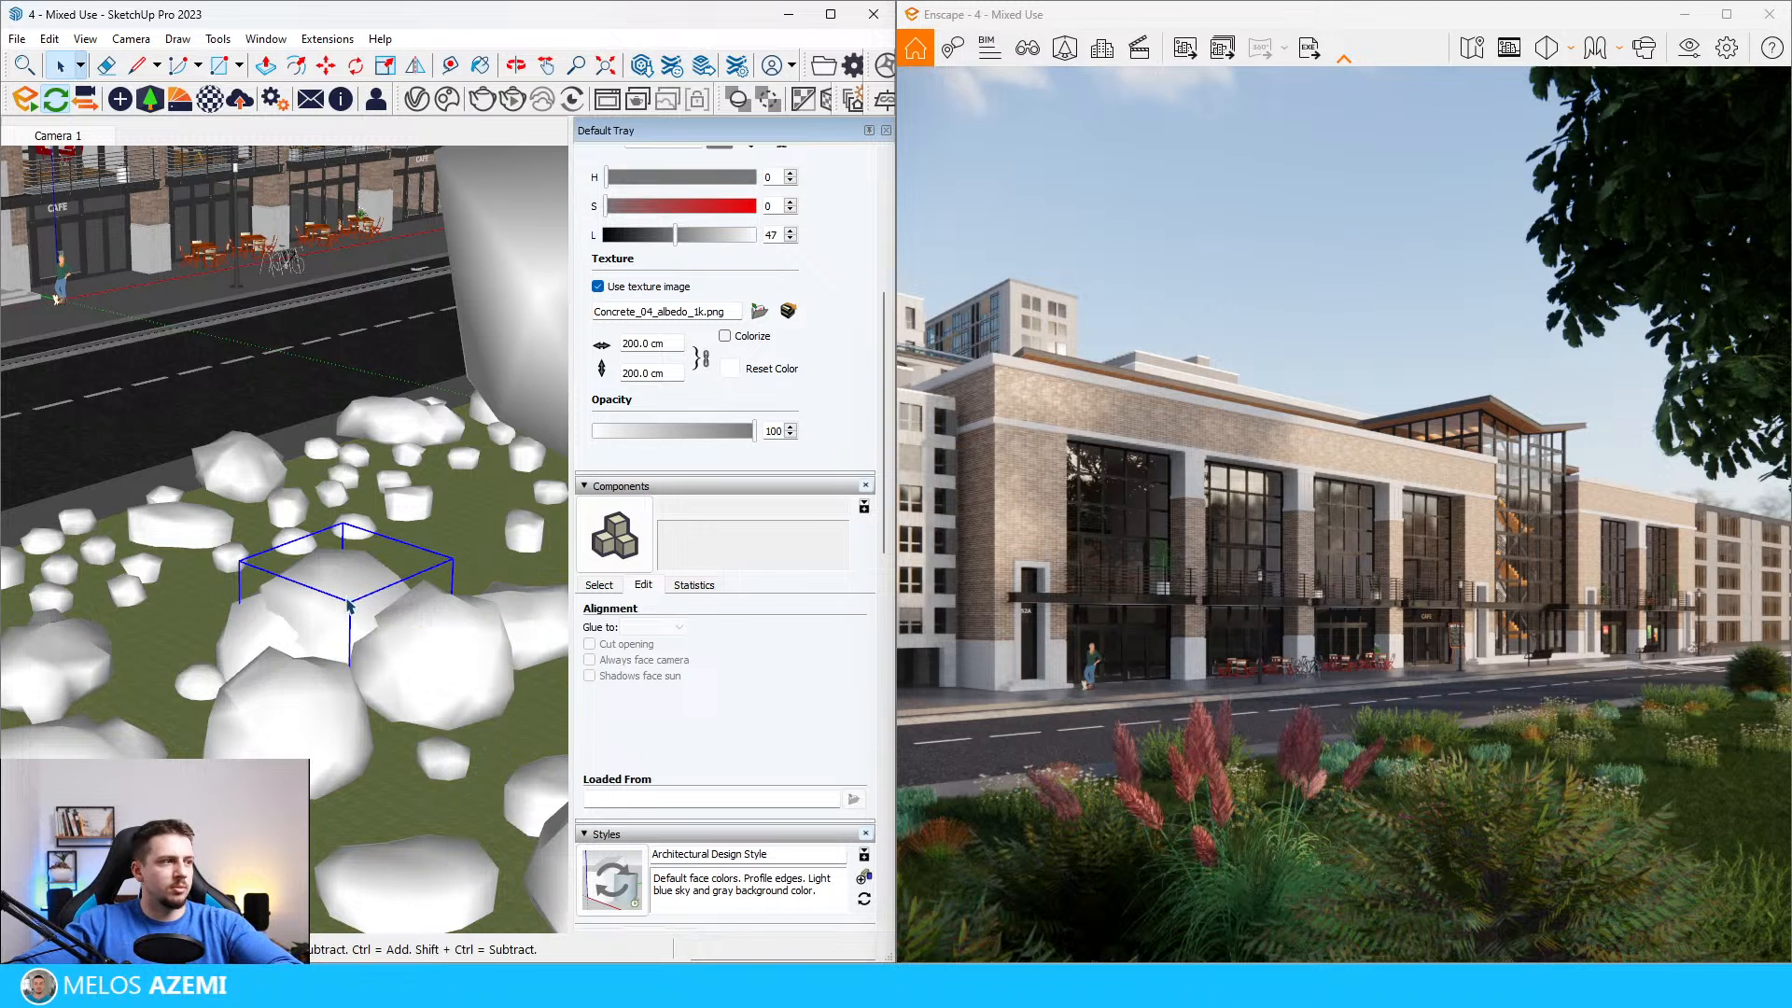
key("m")
left_click(422, 647)
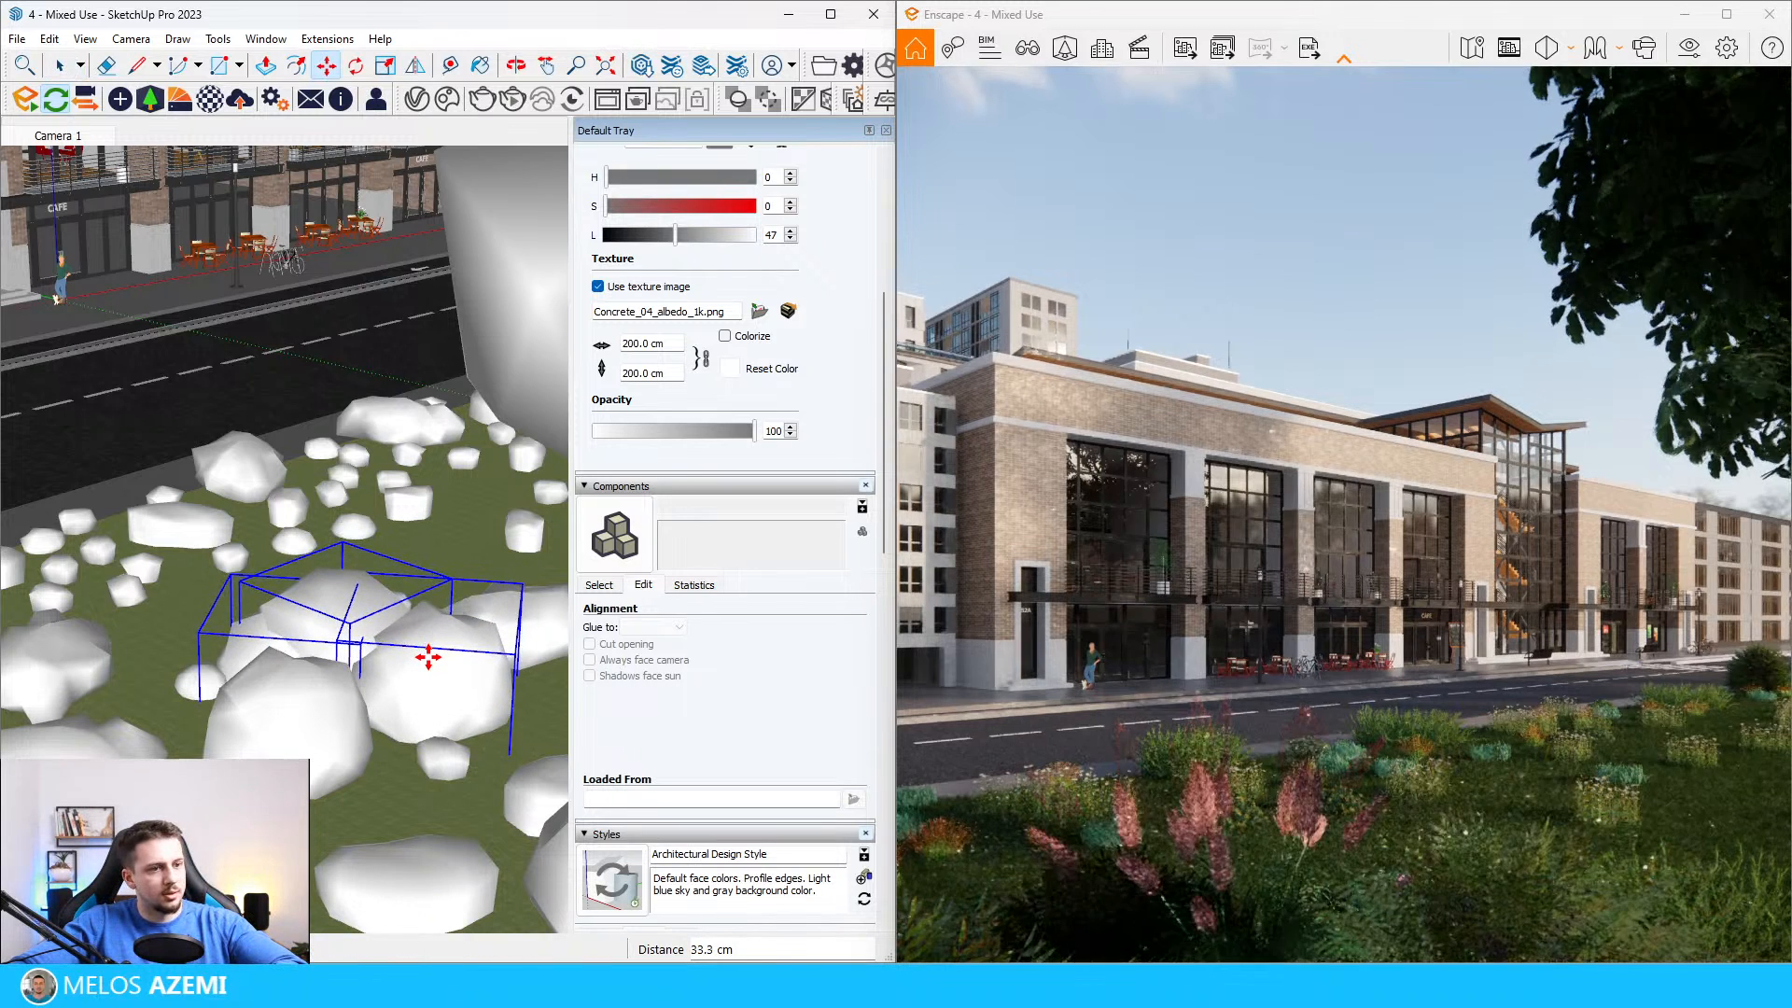
left_click(429, 660)
Step: Raise the fern bush beside the pink-plumed grass so it fills the near corner of the view
key("space")
left_click(460, 670)
key("m")
left_click(465, 646)
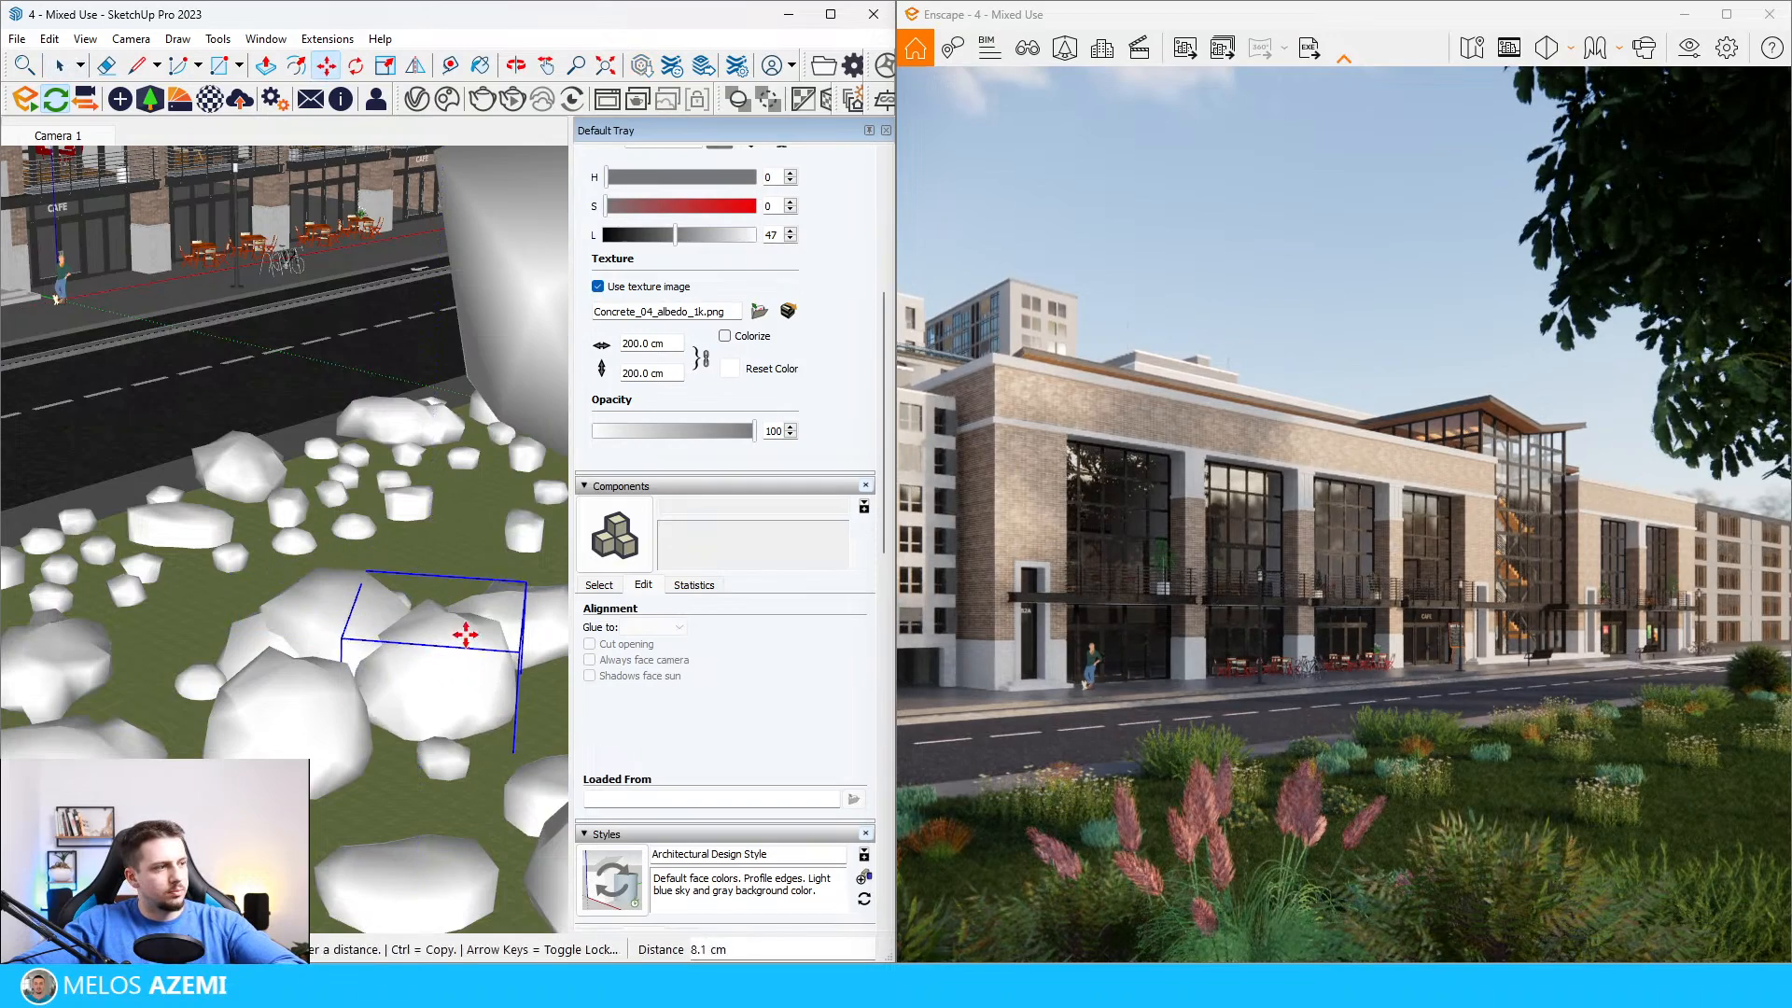
left_click(448, 638)
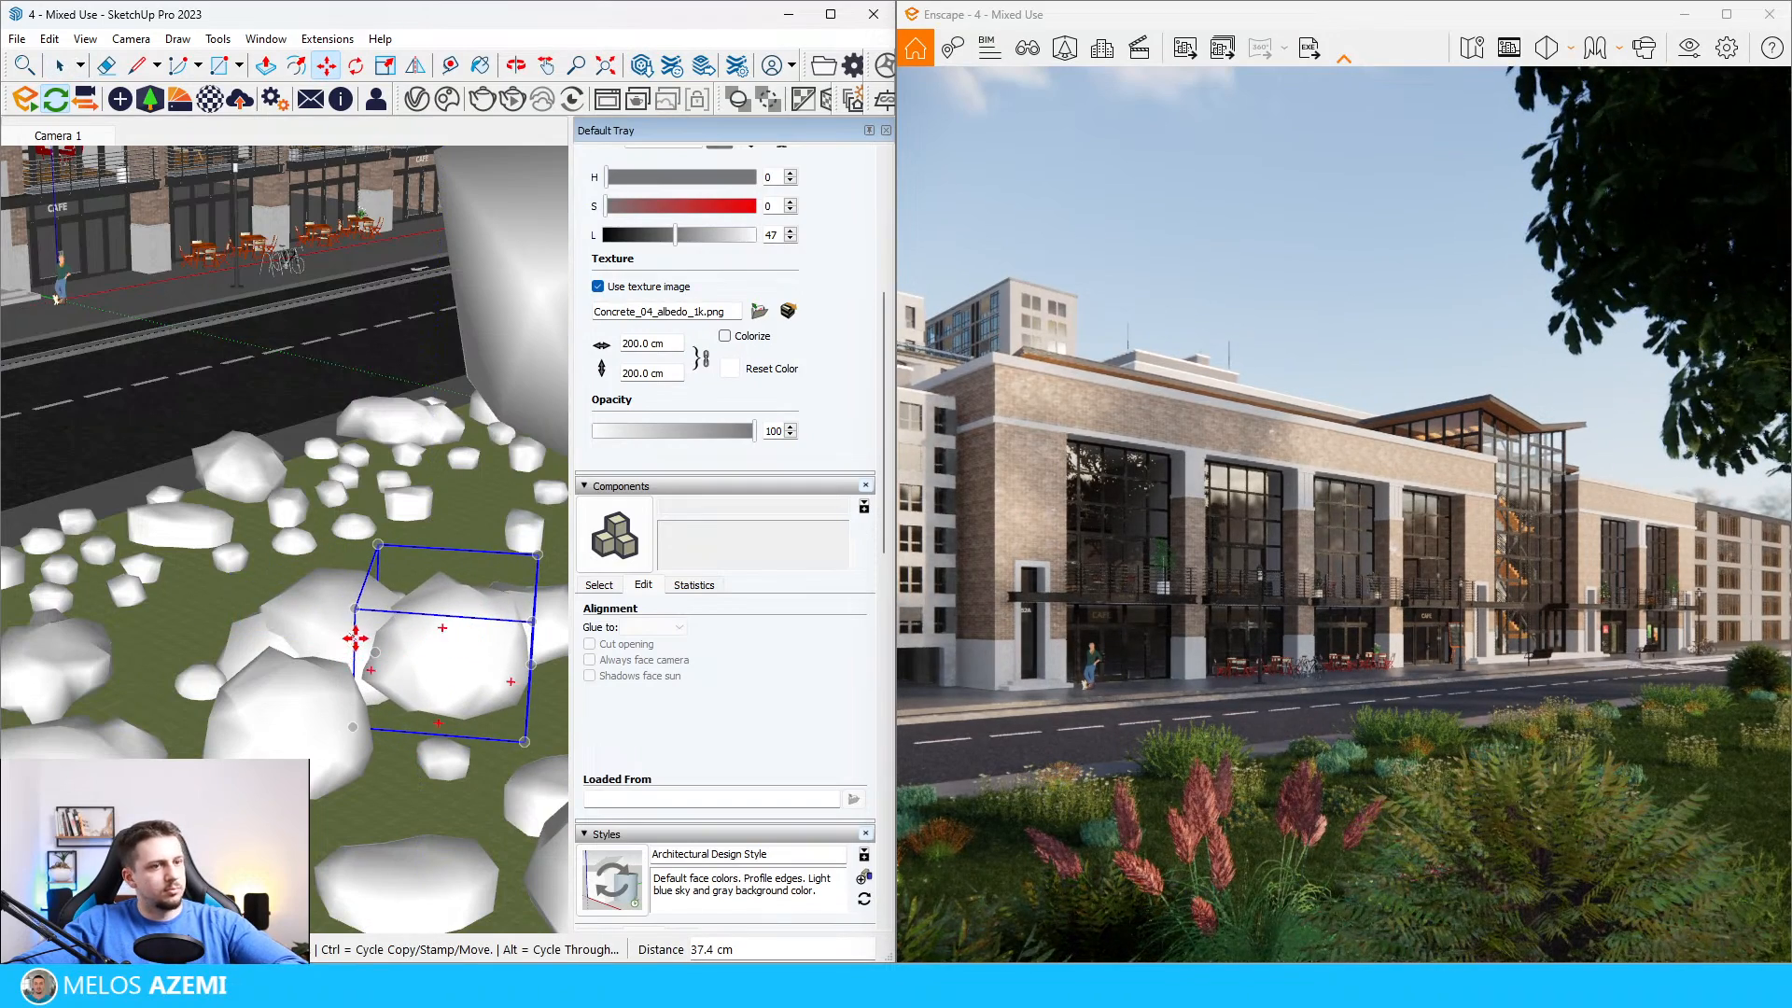
key("space")
Step: Set a subtle depth of field with manual focus at 53.02 m and Ultra rendering quality in the Enscape visual settings
left_click(1689, 48)
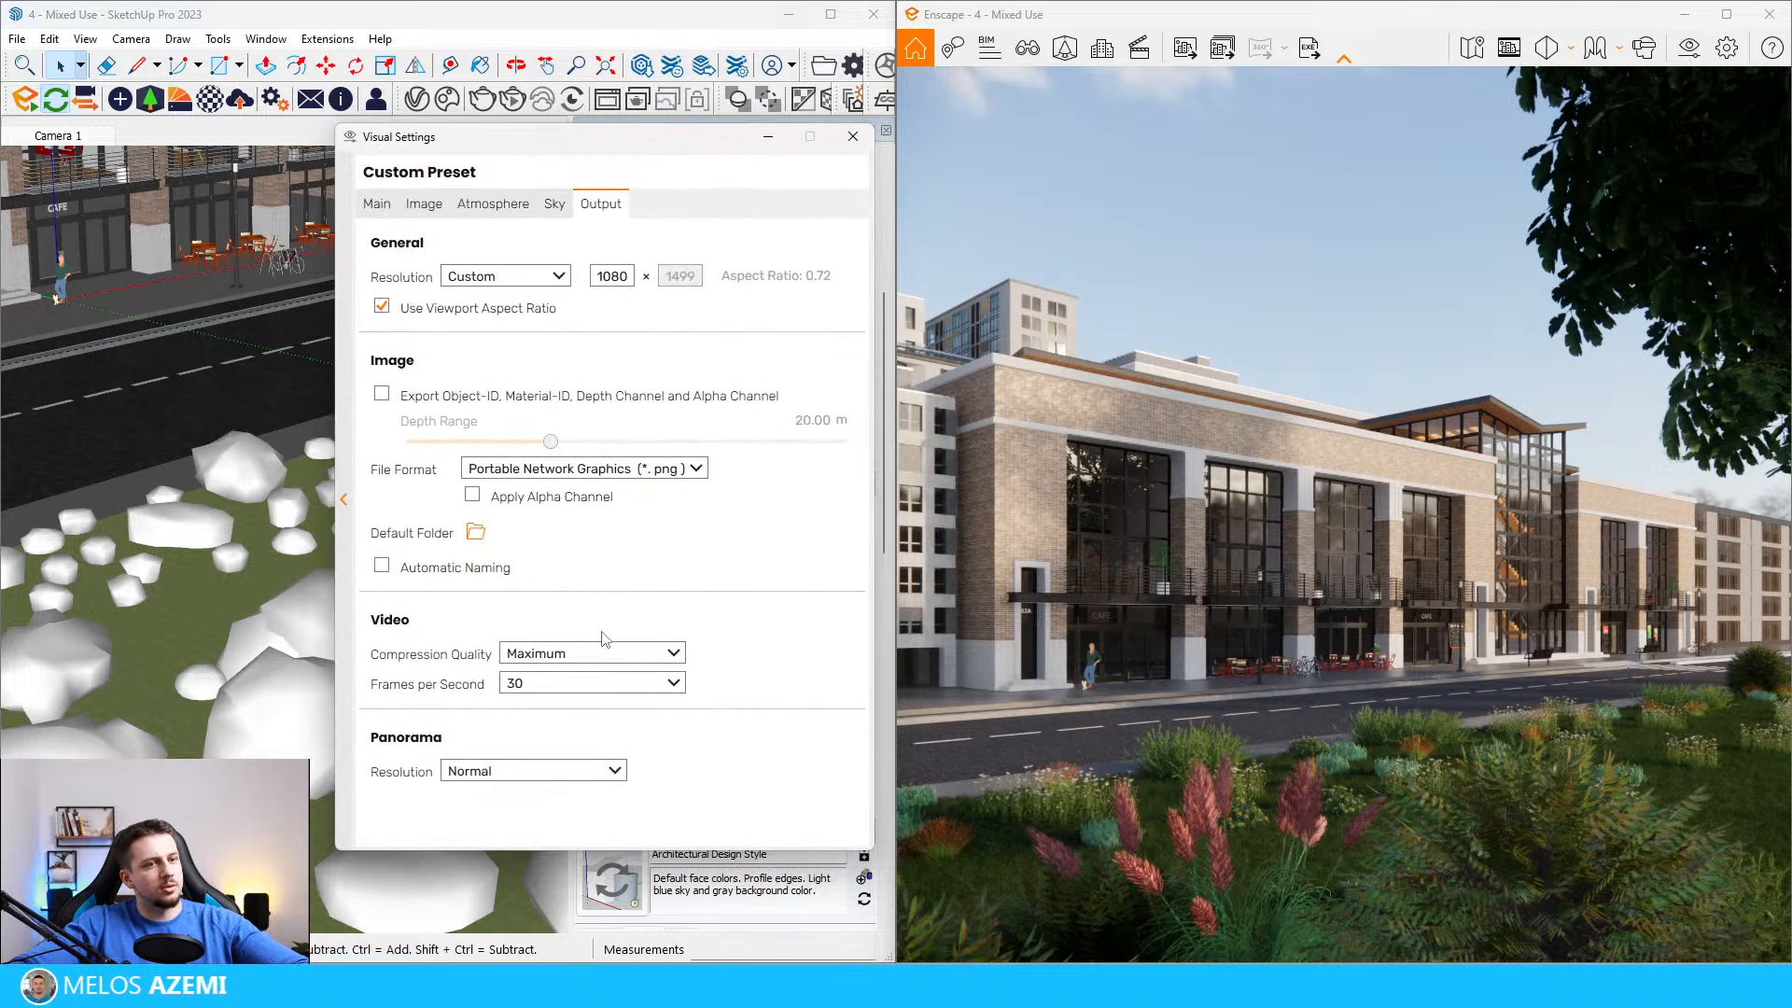
left_click(378, 205)
left_click_drag(392, 605, 507, 602)
left_click(382, 633)
left_click_drag(599, 682, 806, 683)
left_click_drag(691, 756, 840, 758)
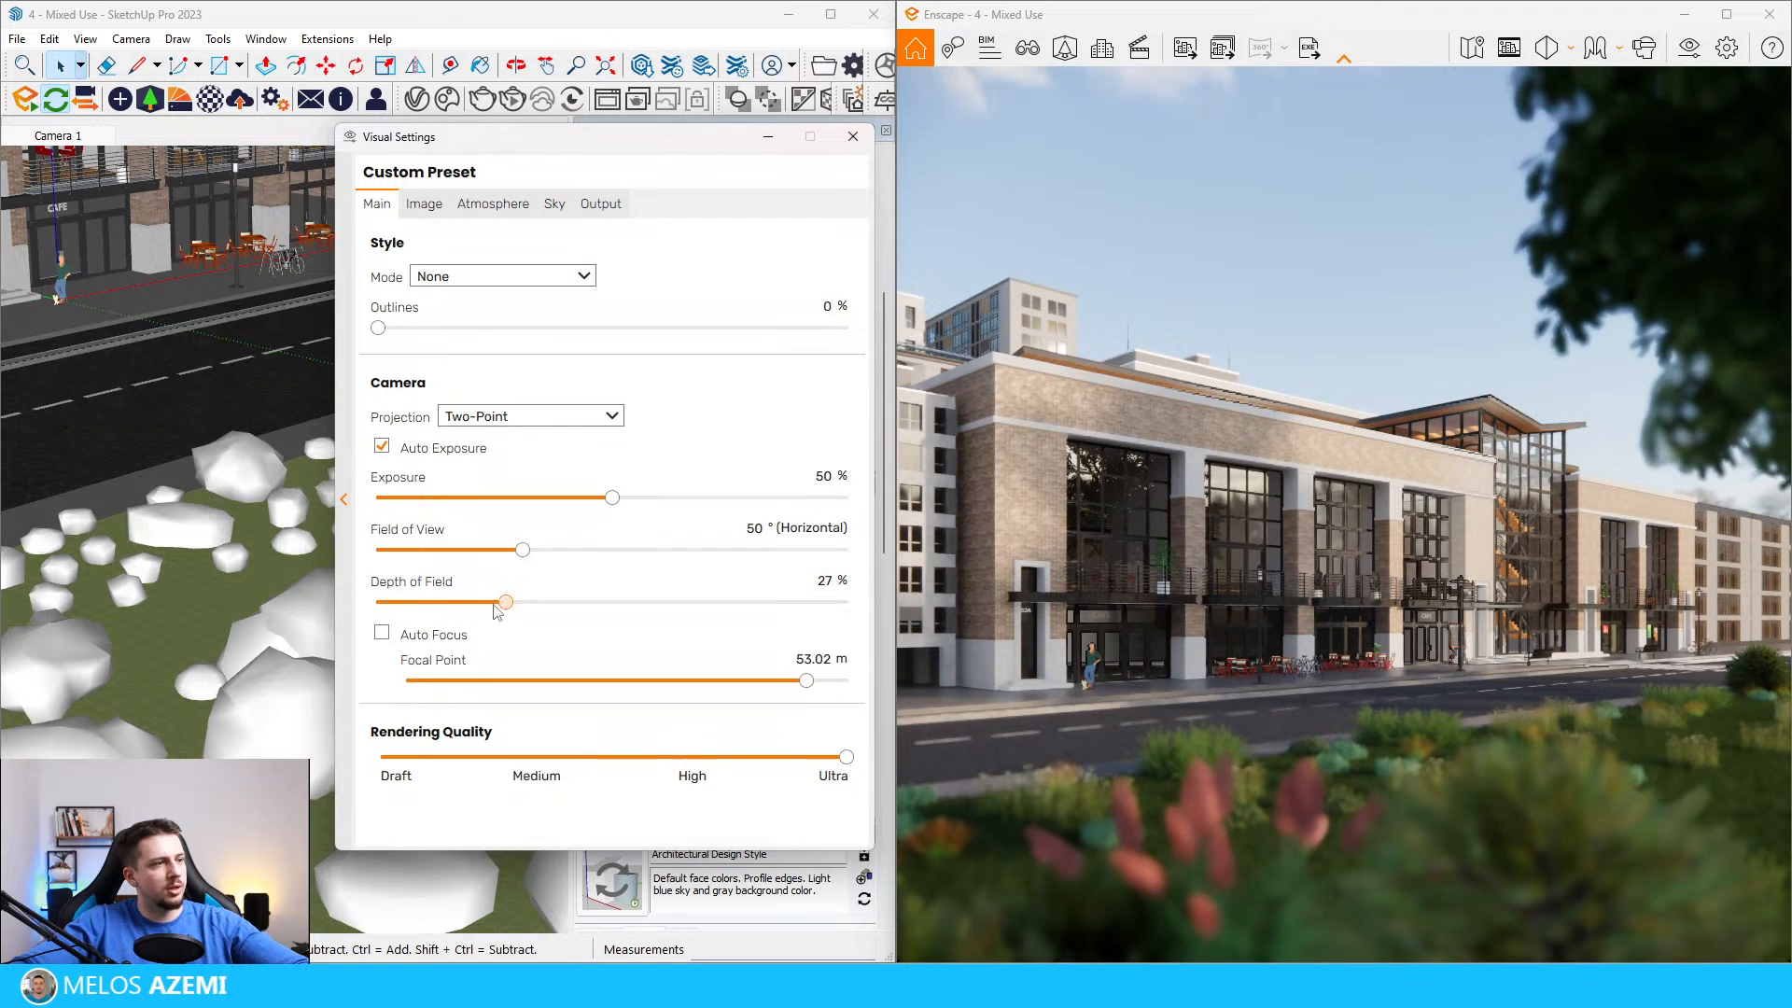
left_click_drag(458, 613, 448, 616)
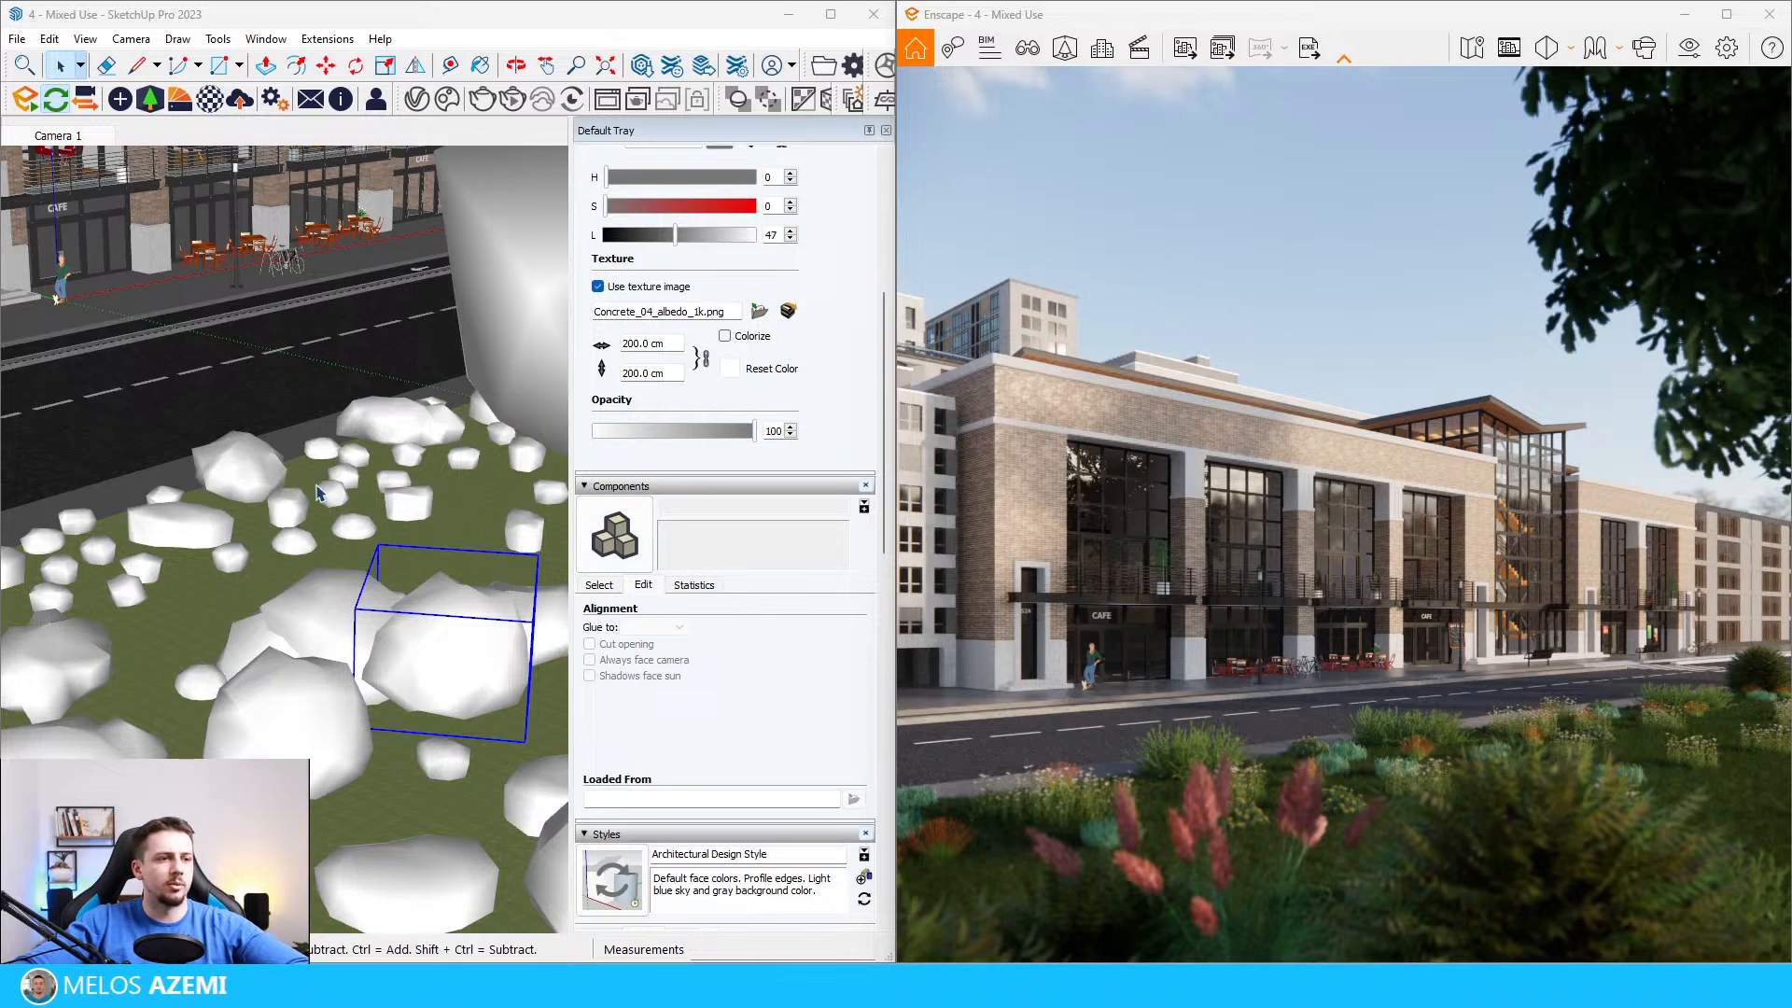
Step: Remove the Bush filter in the Enscape asset library and browse the Street Props category
scroll(395, 544, "down", 10)
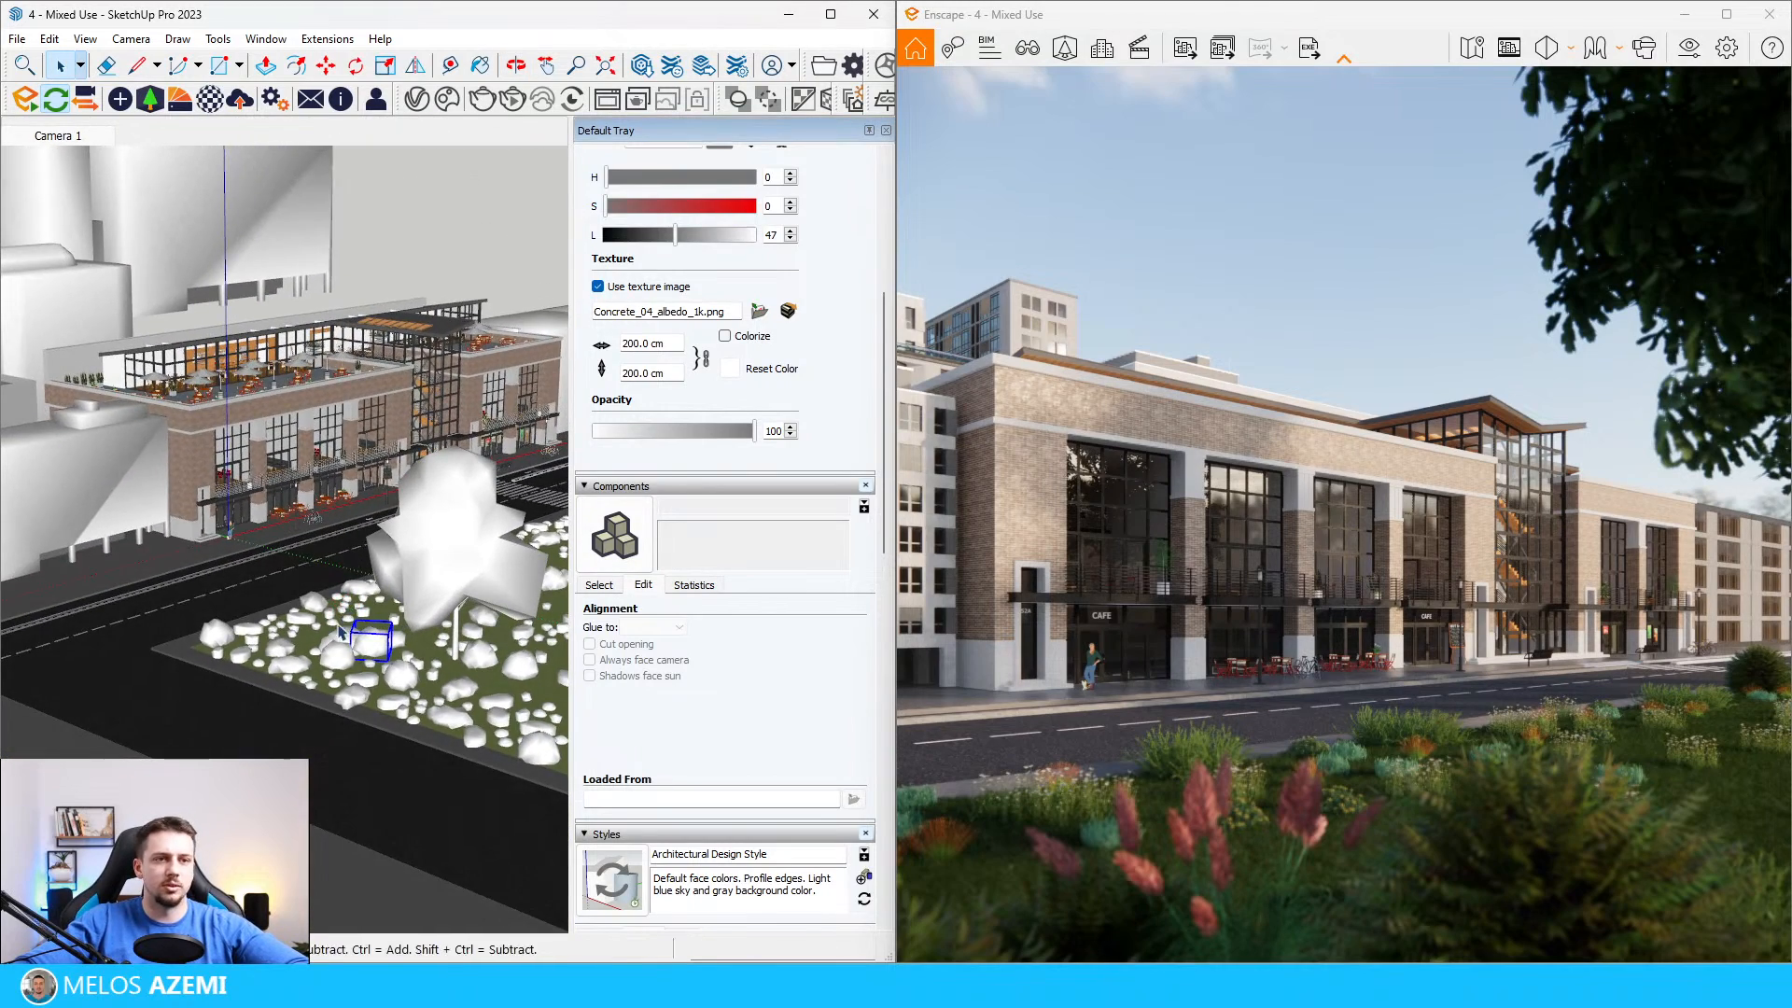
scroll(341, 649, "down", 3)
scroll(373, 718, "up", 8)
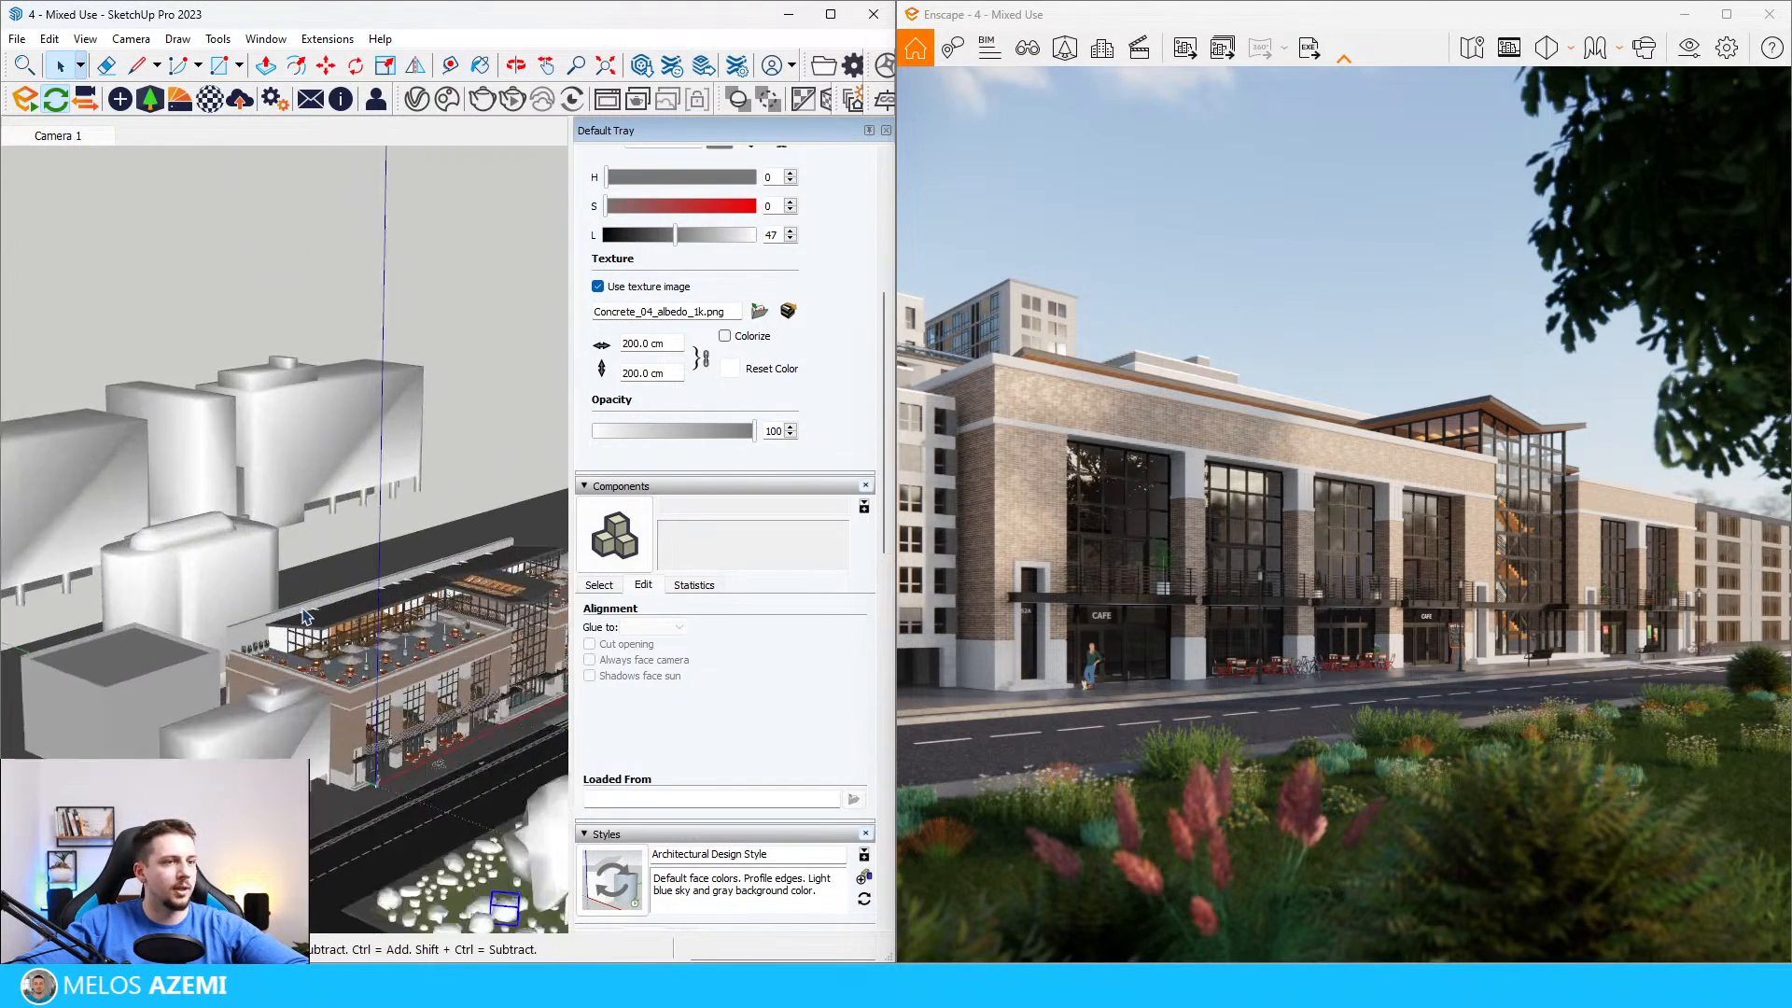
scroll(378, 729, "up", 8)
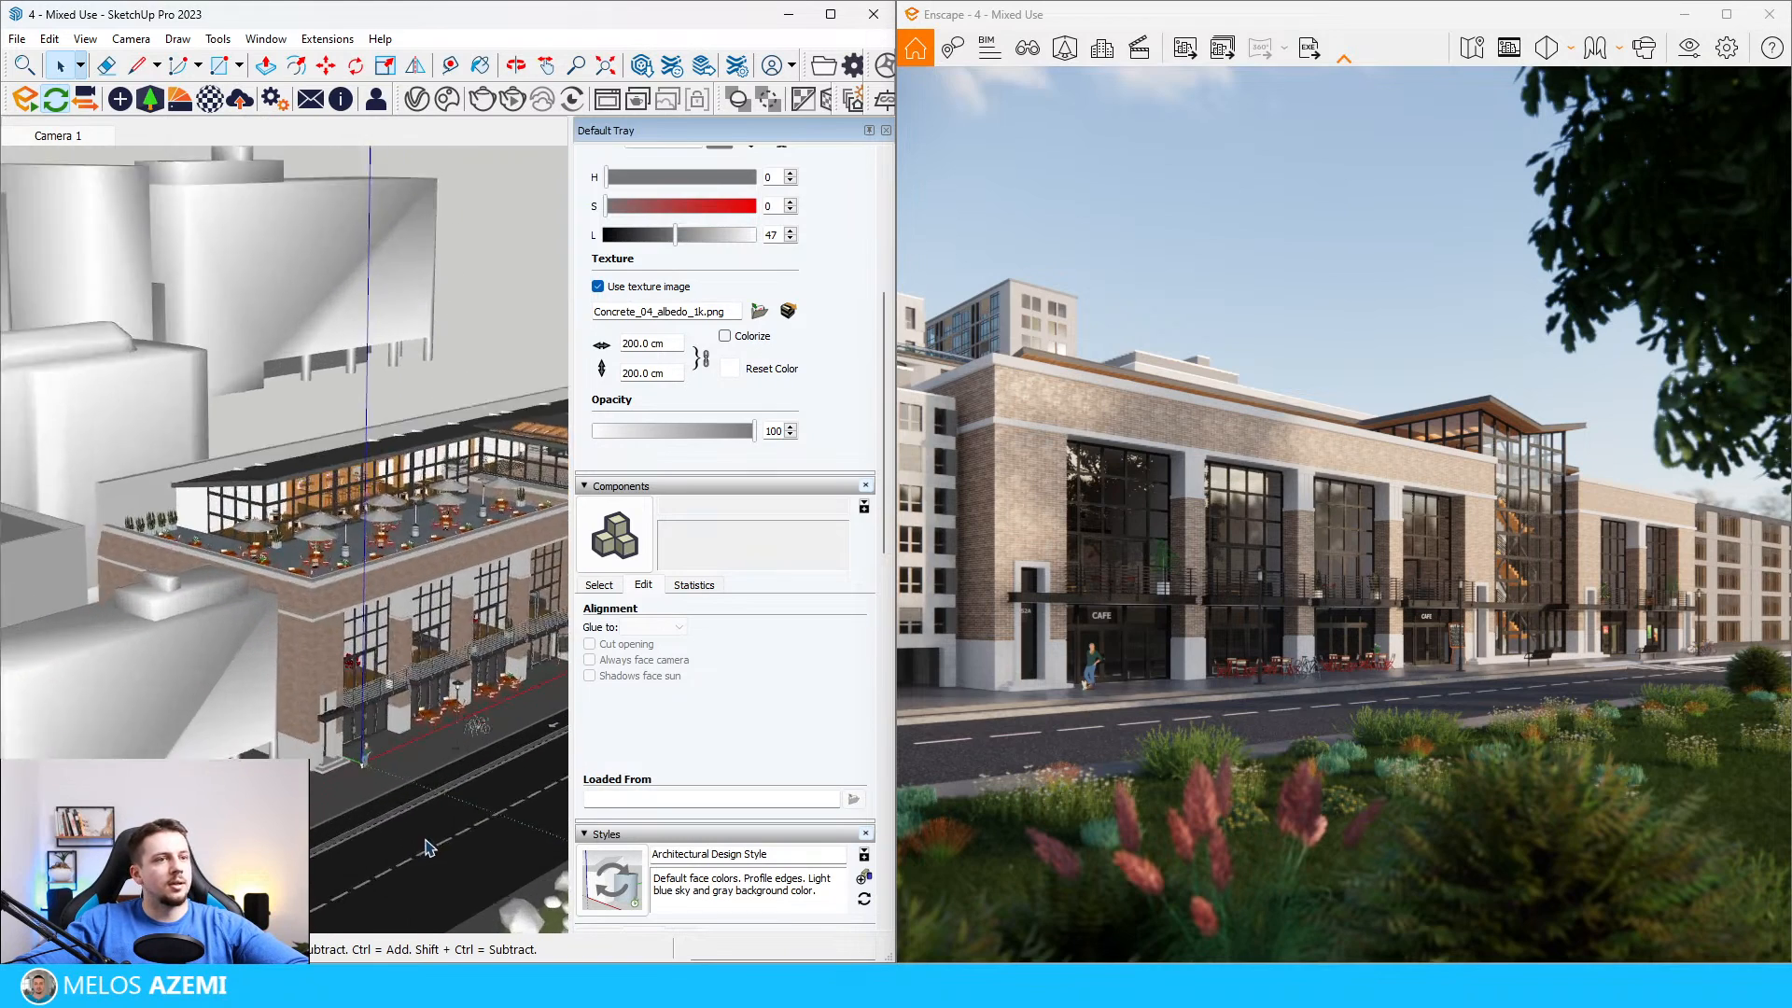
scroll(364, 646, "up", 4)
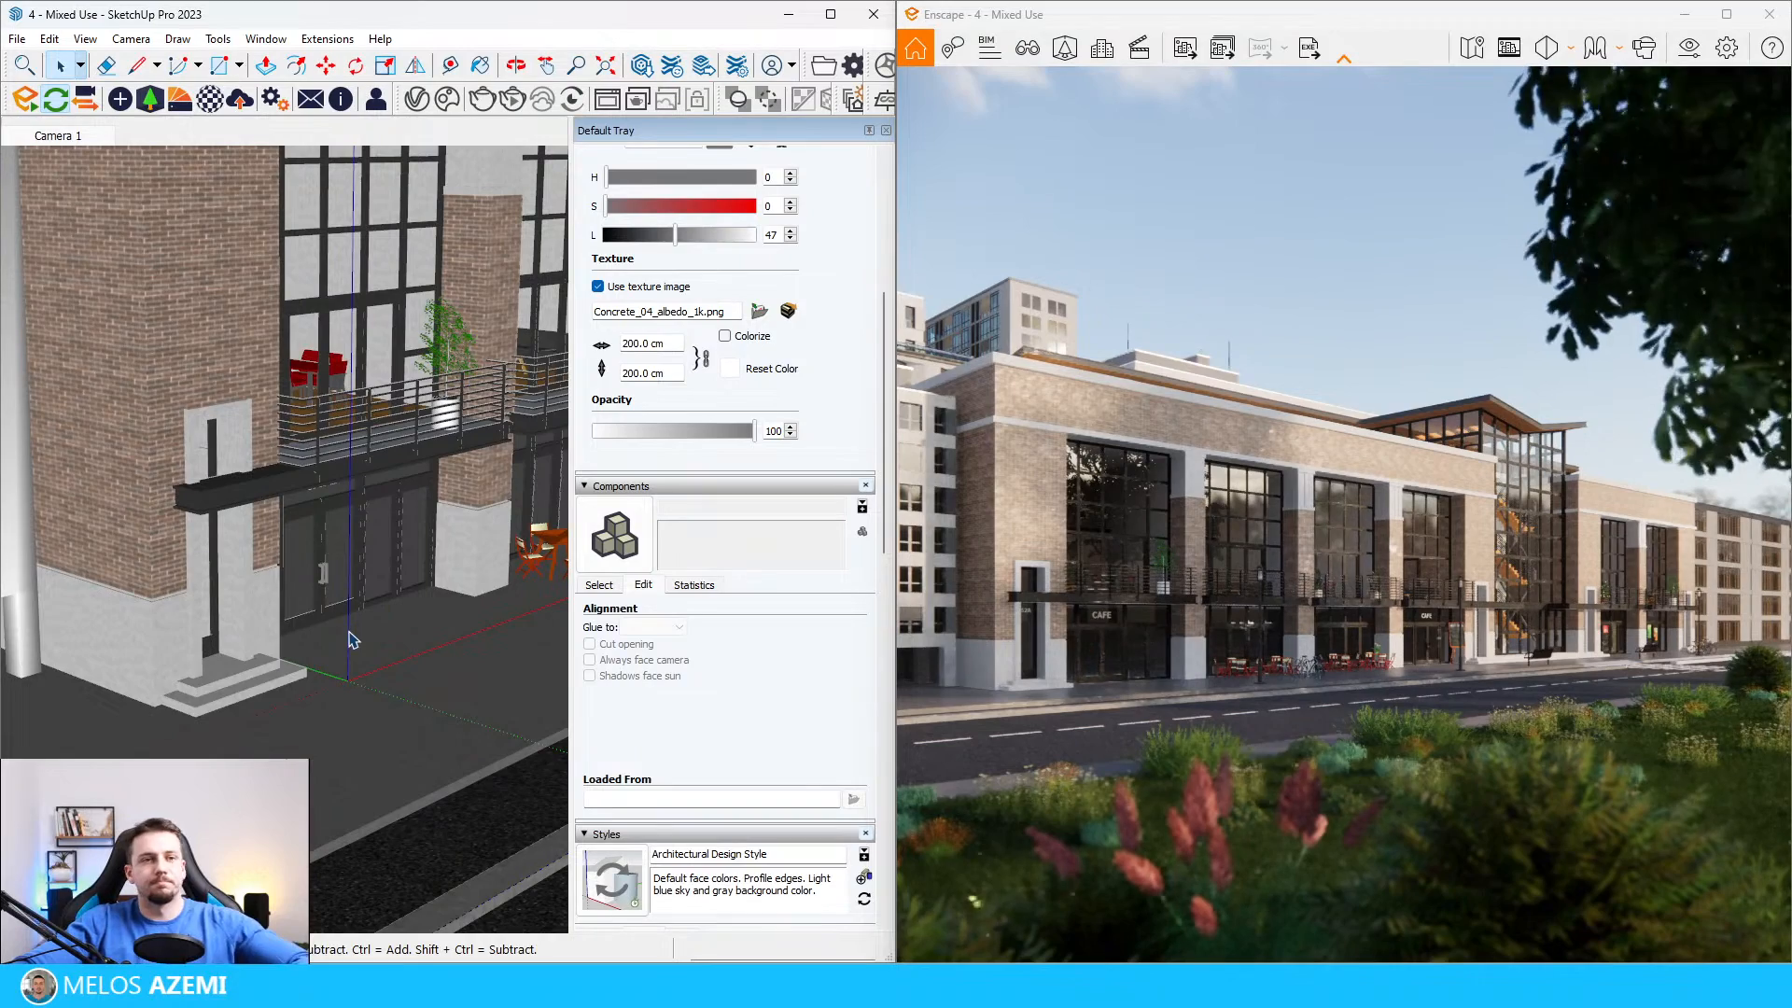
scroll(86, 720, "down", 6)
scroll(280, 678, "up", 5)
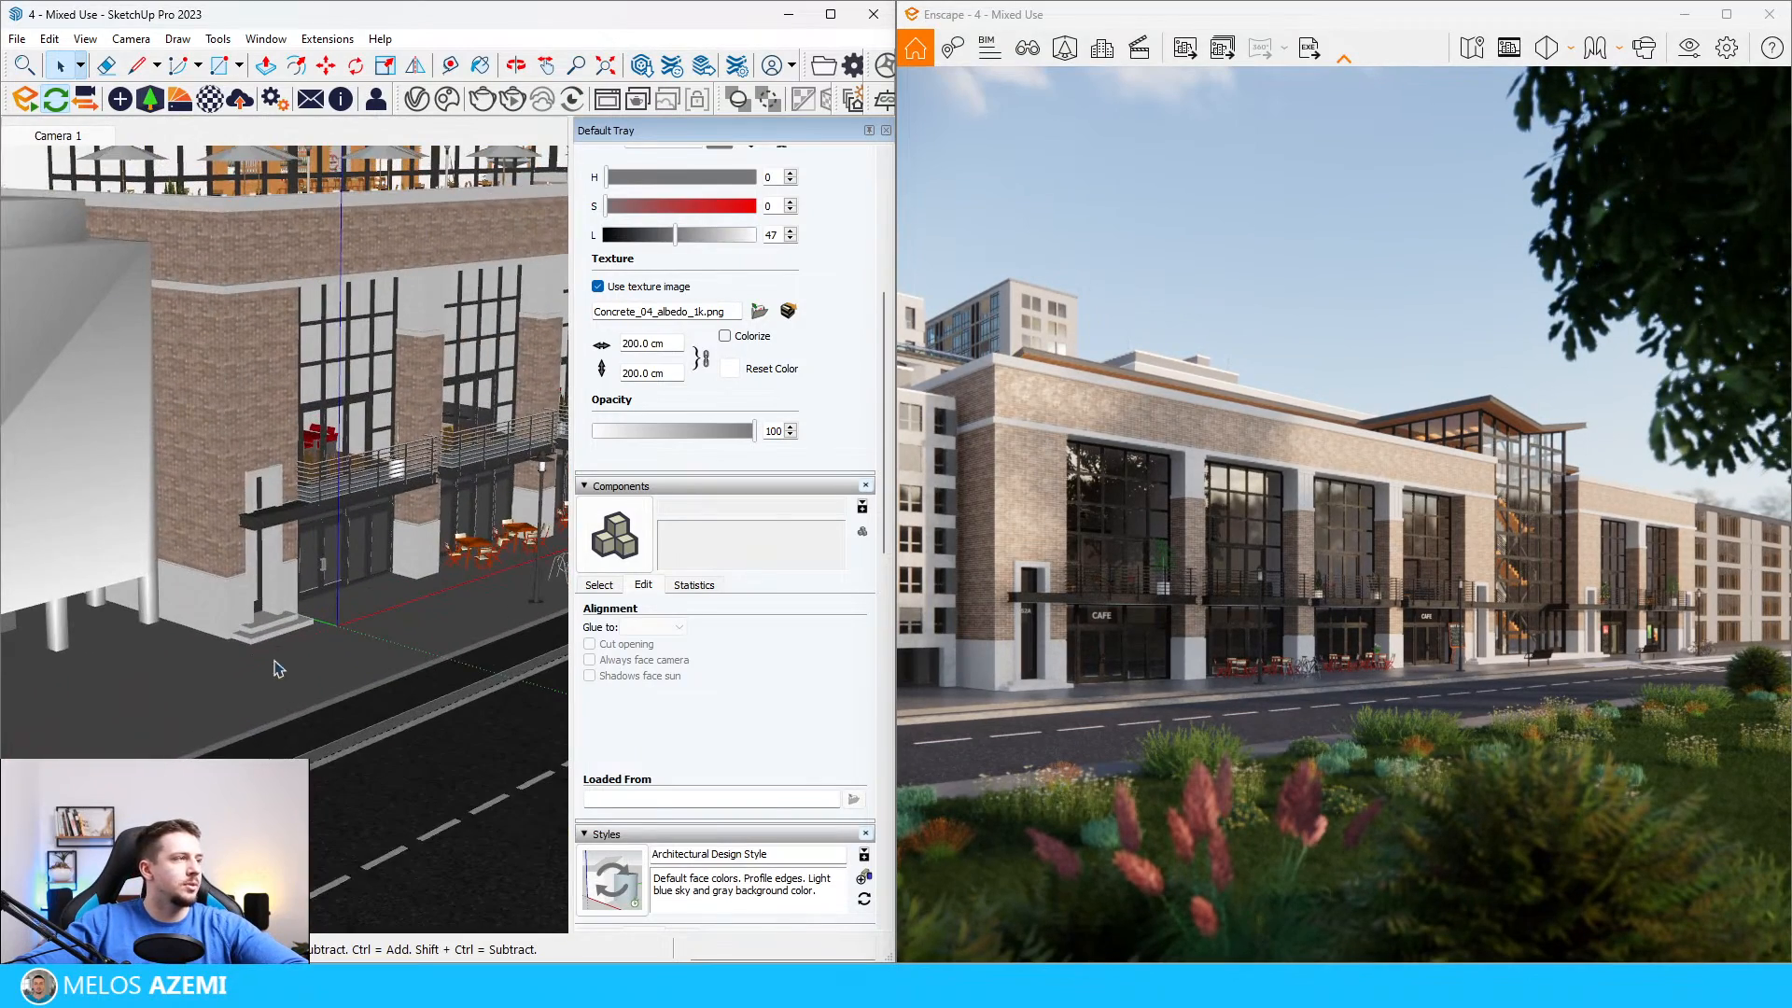
left_click(149, 99)
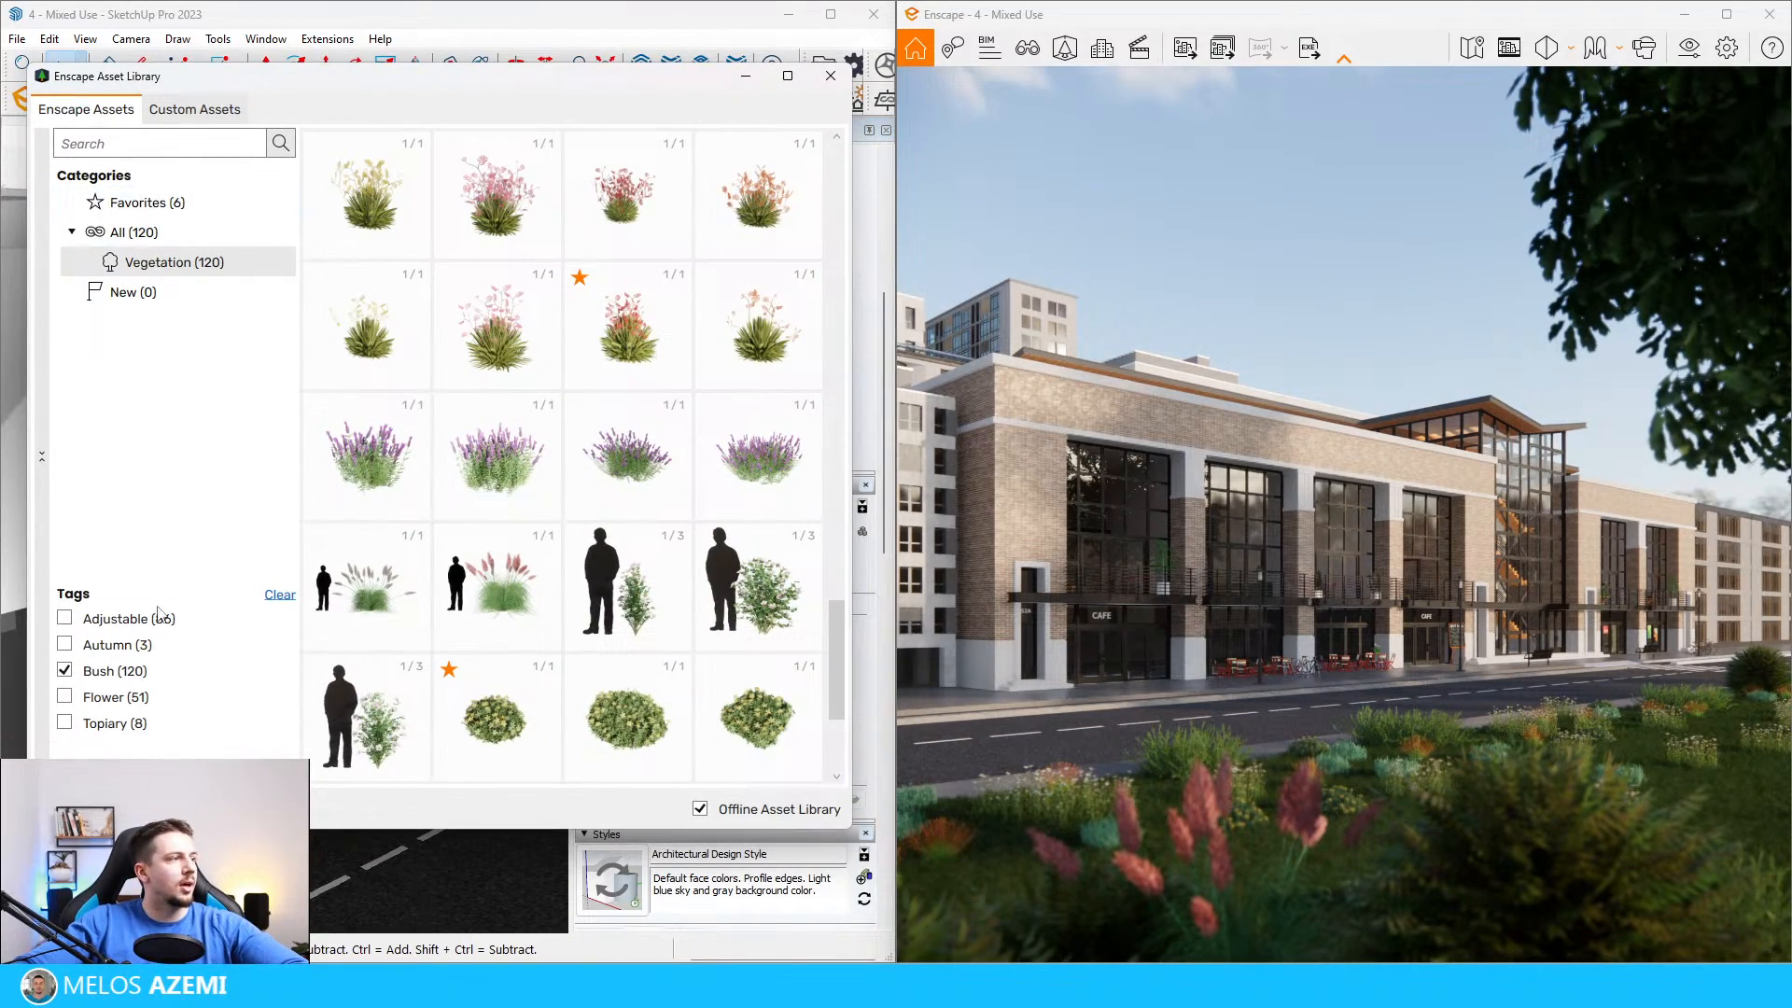
left_click(80, 672)
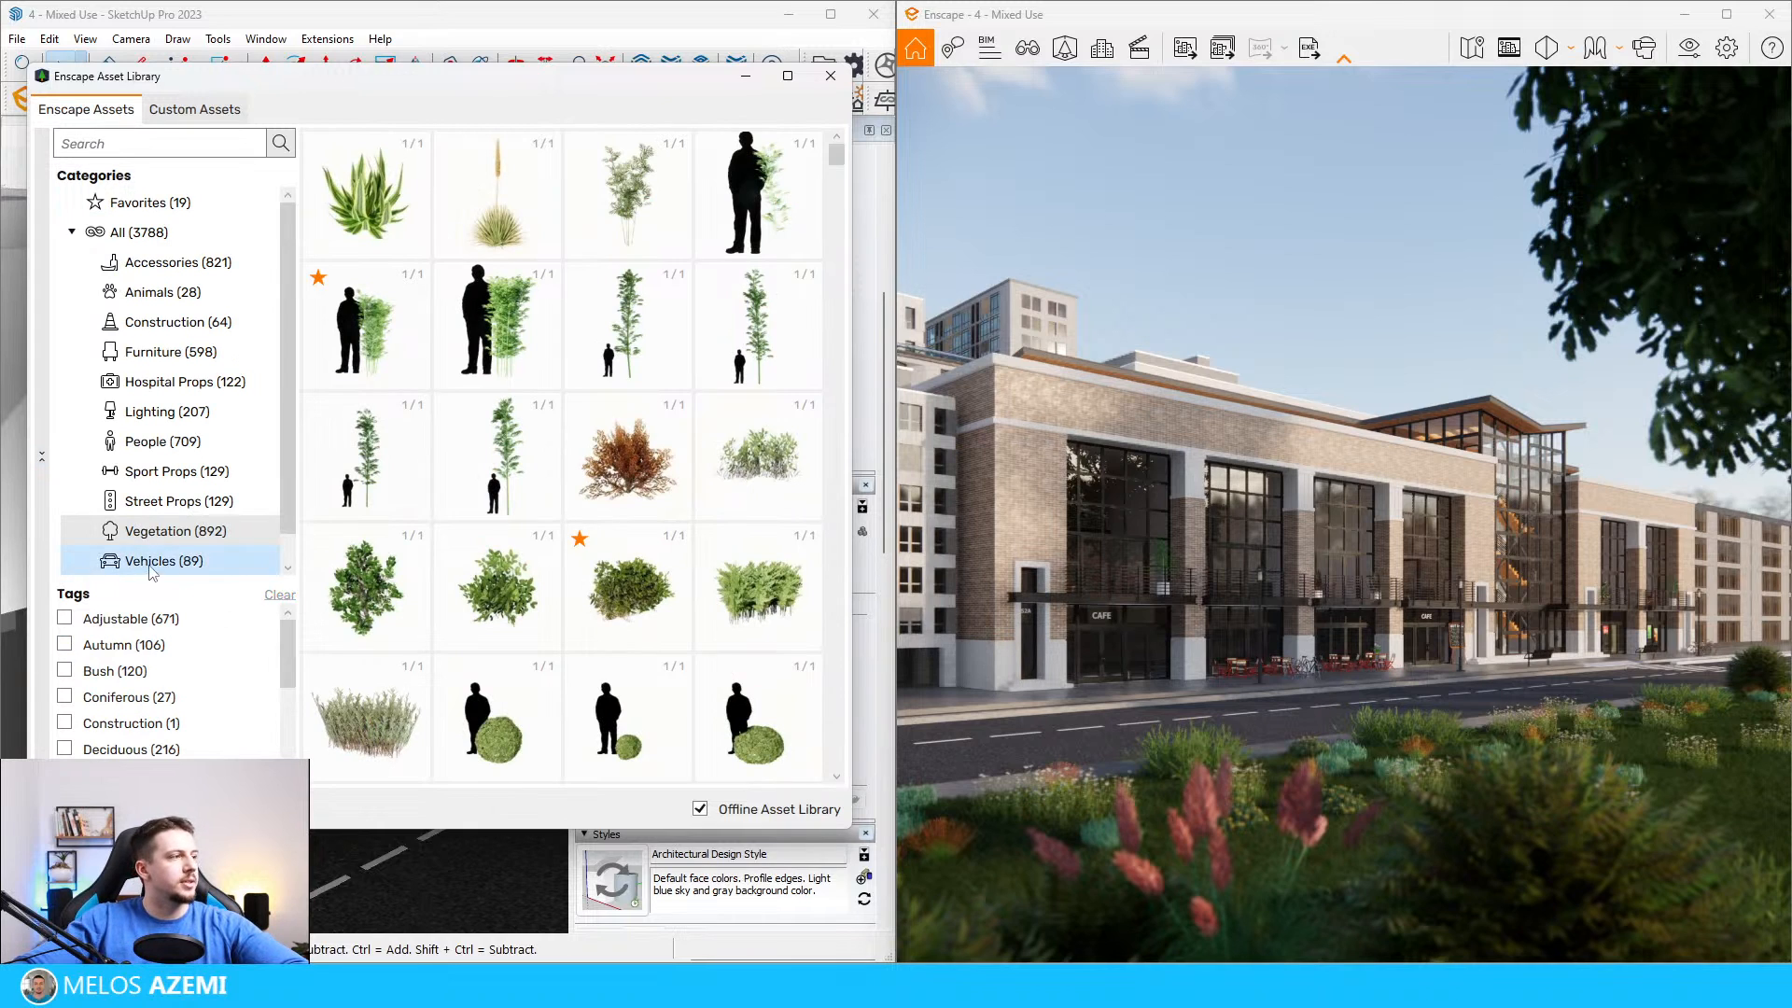
left_click(182, 501)
scroll(764, 454, "down", 5)
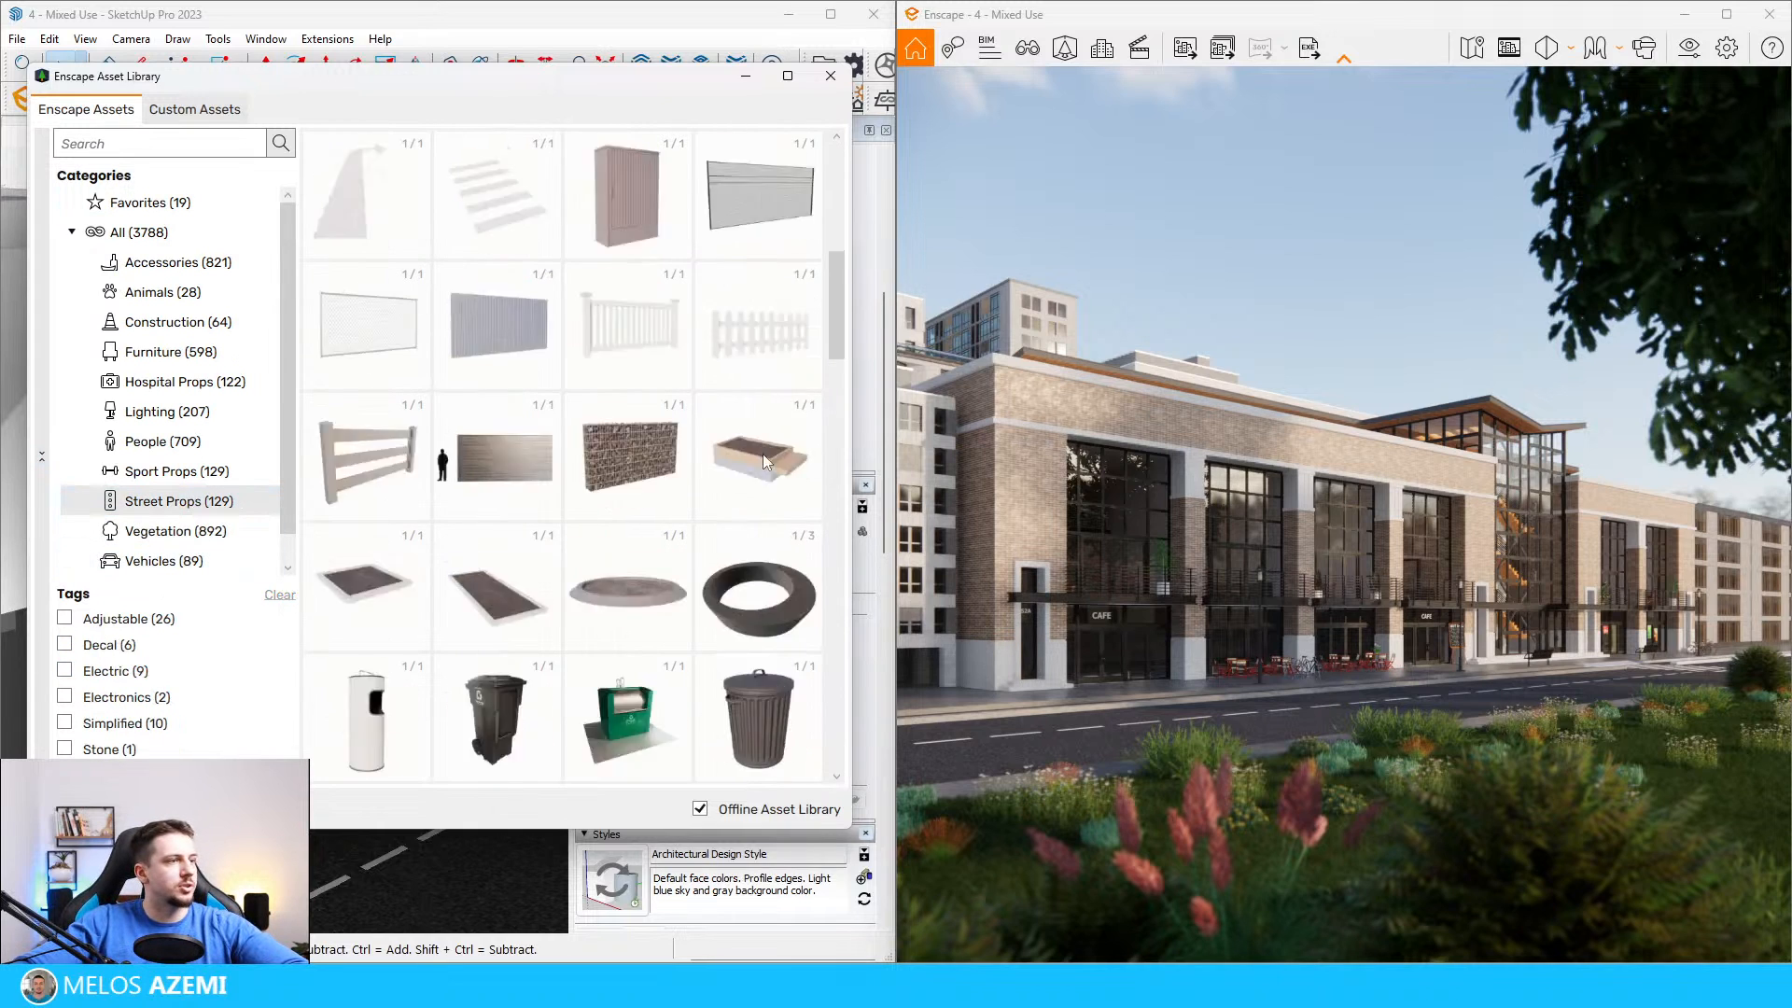
Step: Place a round flowerbed from the street props on the sidewalk near the building's corner entrance
left_click(630, 460)
middle_click_drag(412, 620, 299, 696)
scroll(300, 696, "up", 5)
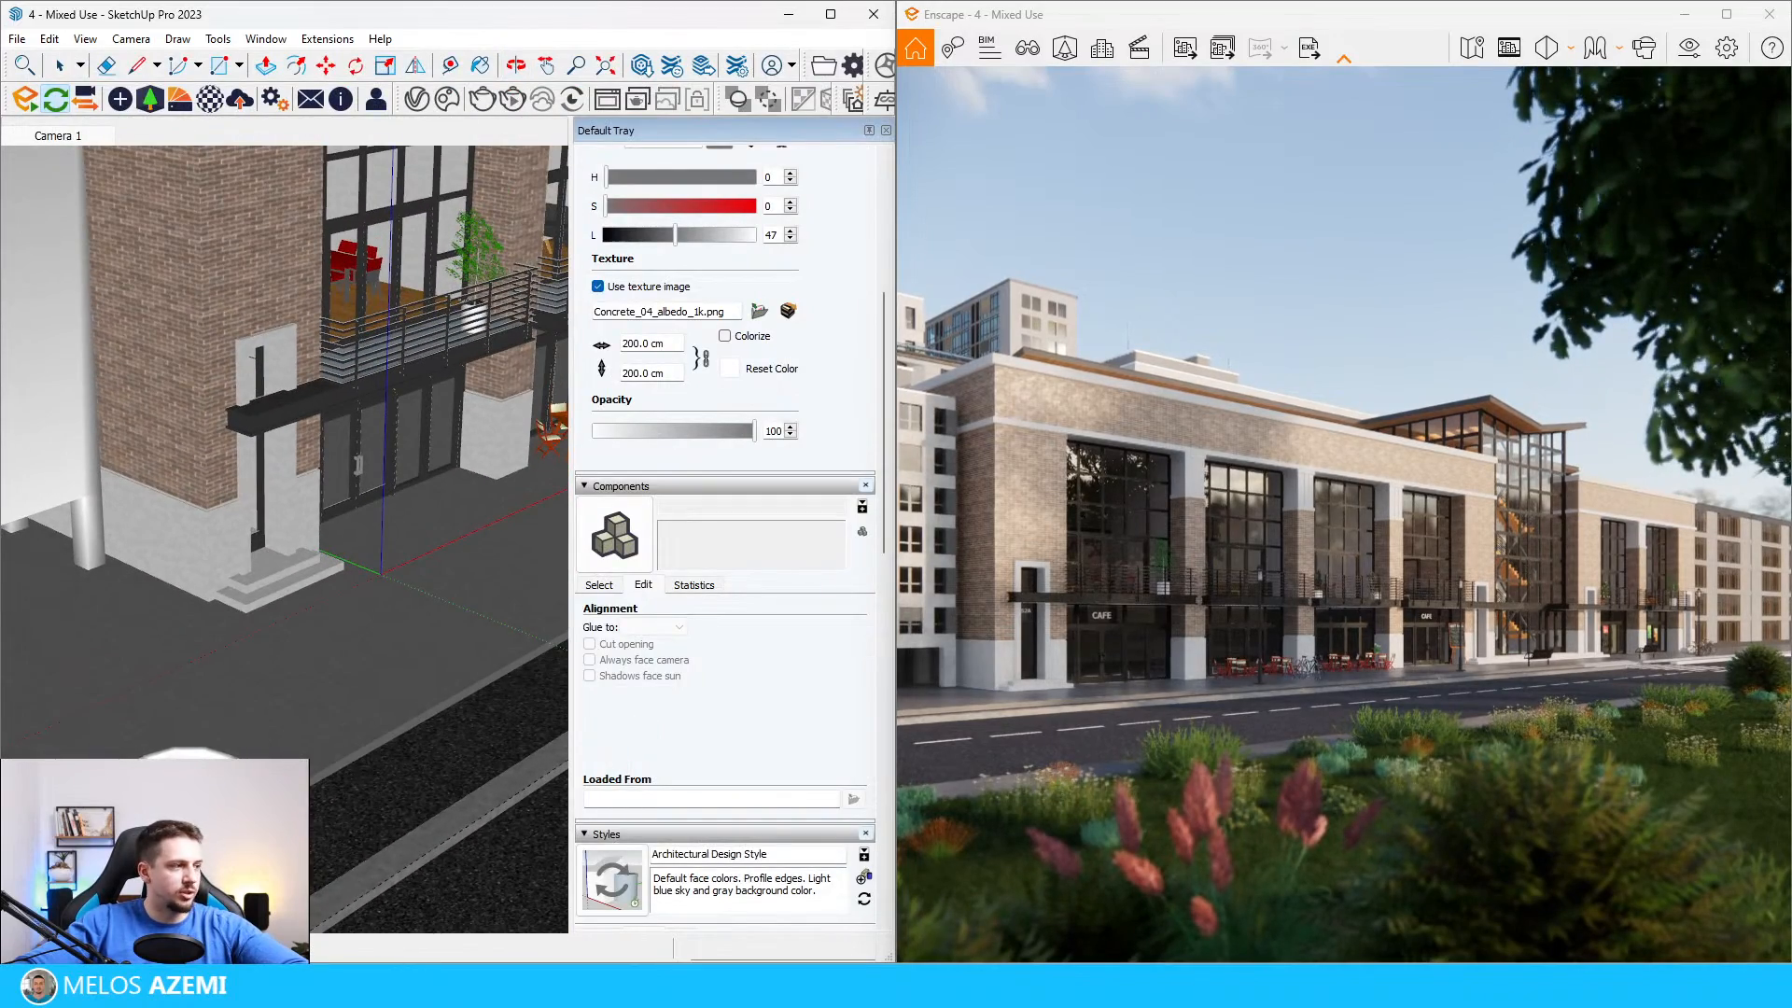
scroll(192, 770, "down", 2)
left_click(187, 761)
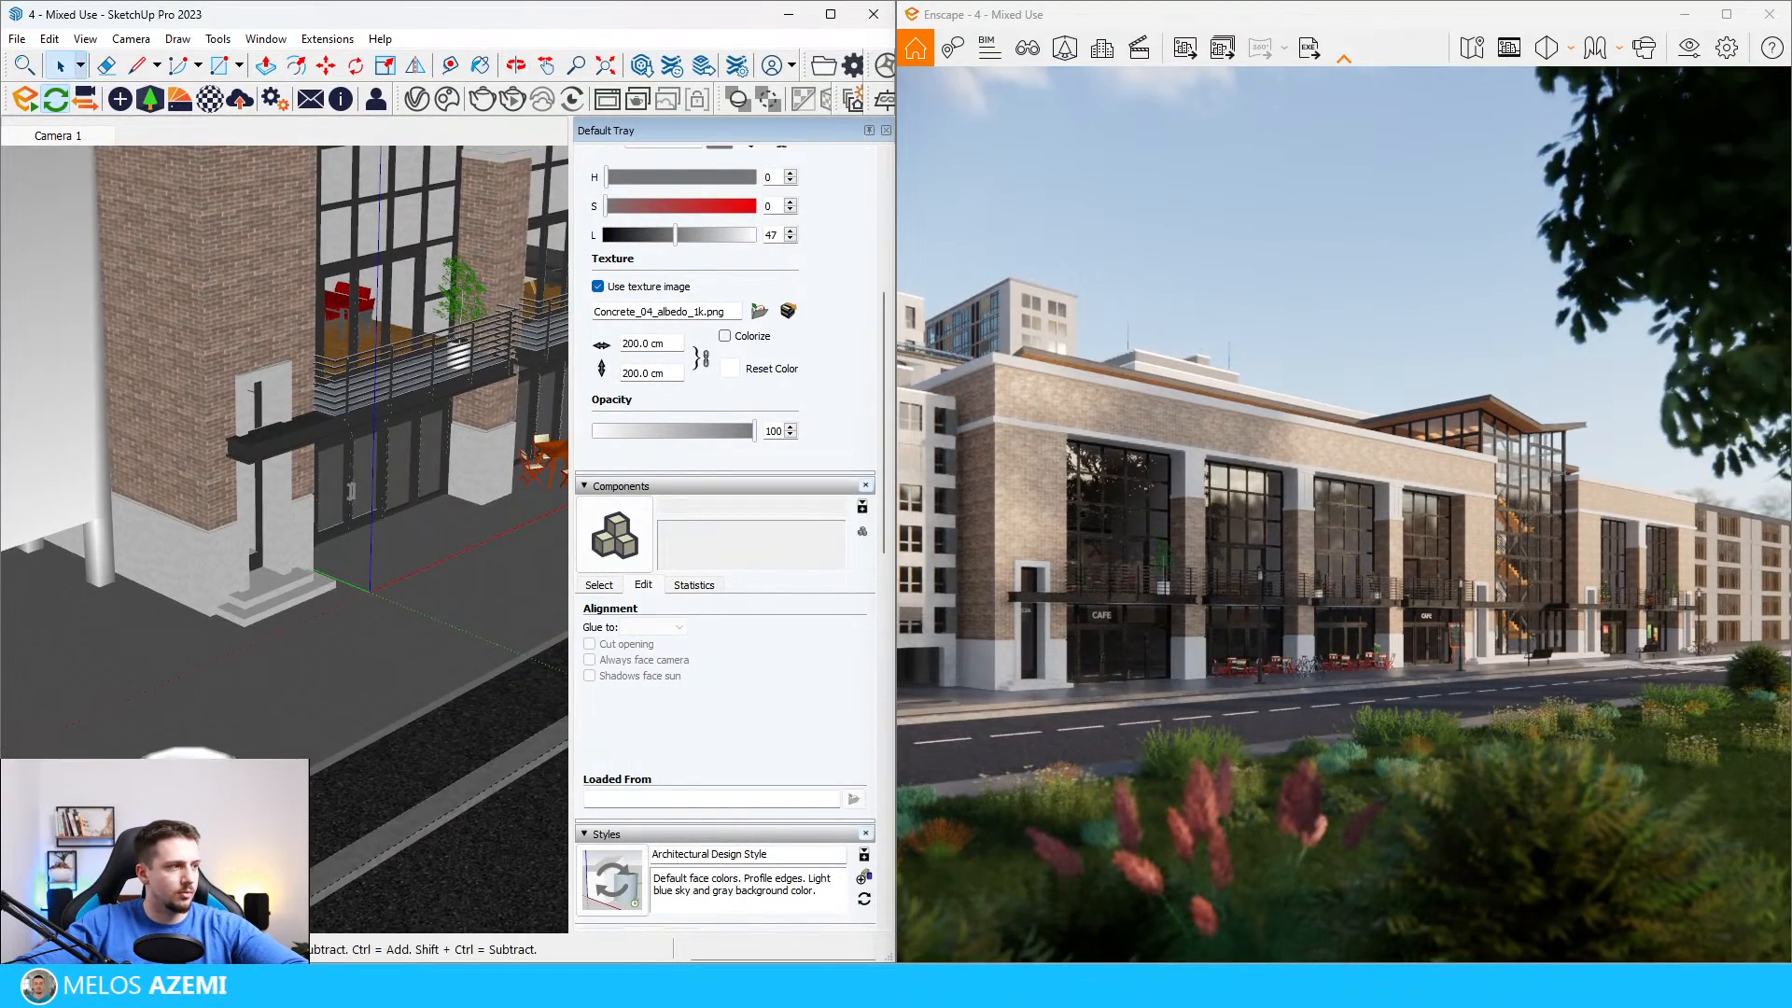
Step: Move the round flowerbed about 1952 cm along the sidewalk, to just past the bike rack
scroll(192, 770, "down", 5)
key("m")
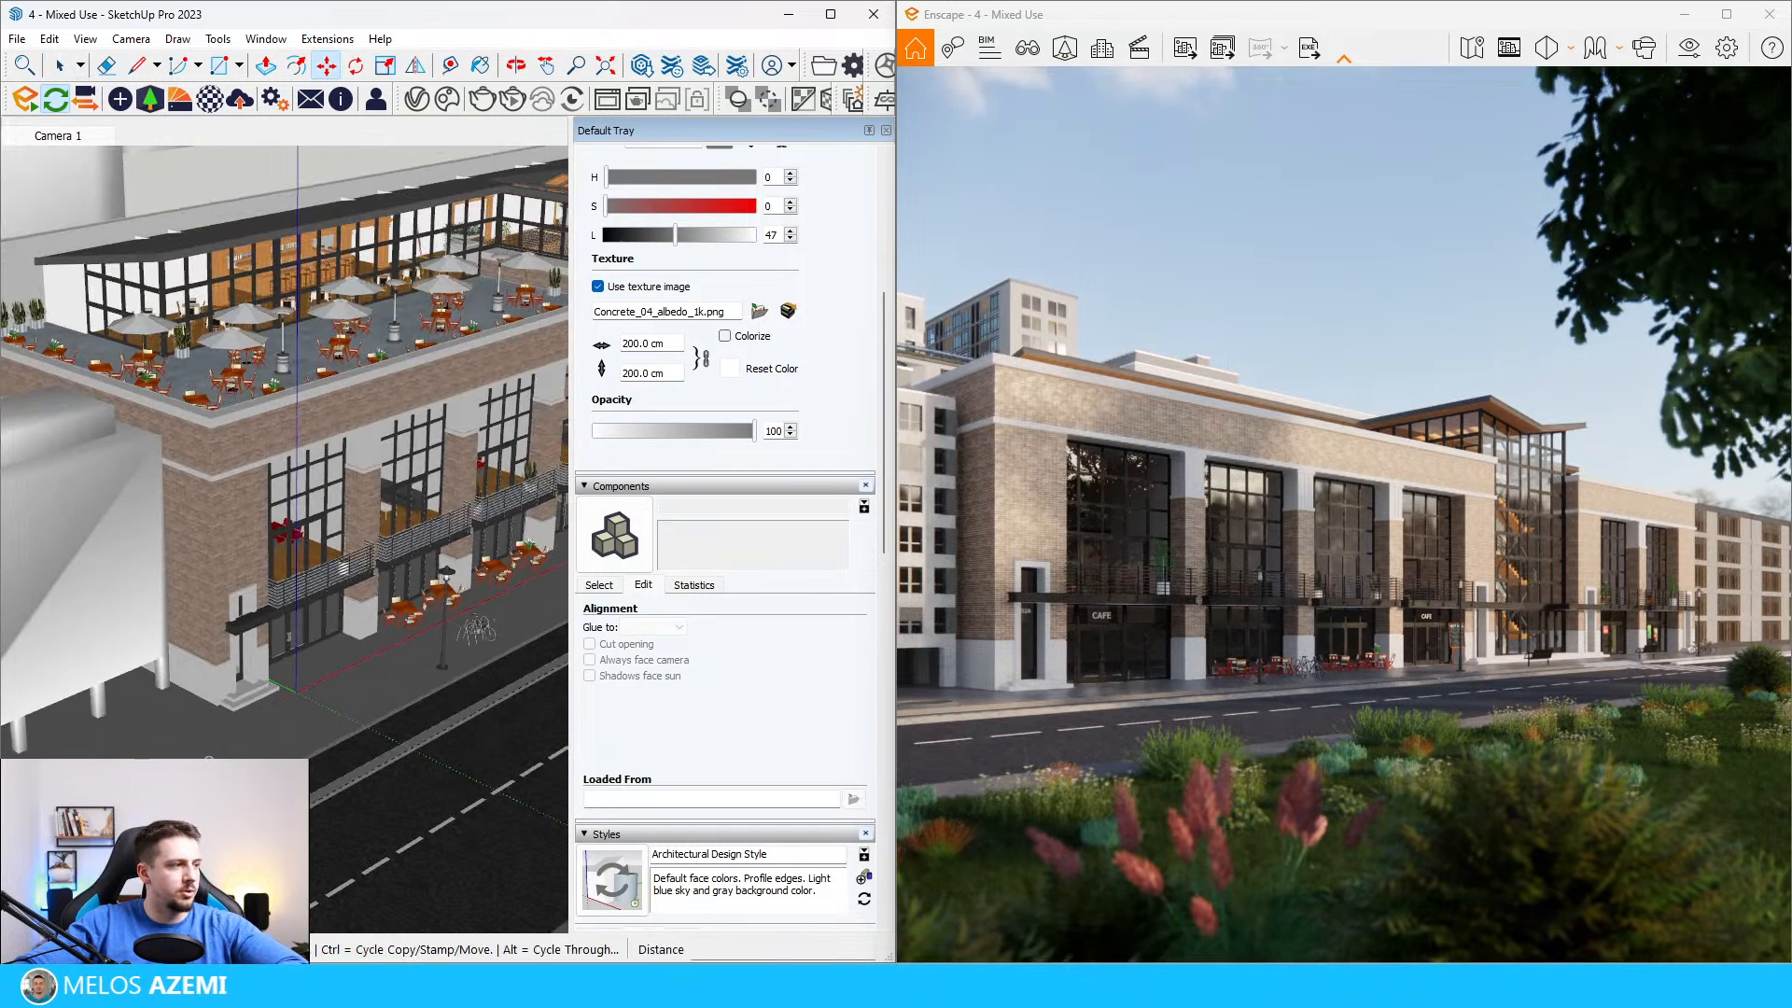
key("ctrl")
left_click(191, 770)
scroll(191, 770, "down", 2)
scroll(427, 663, "up", 5)
scroll(431, 661, "down", 3)
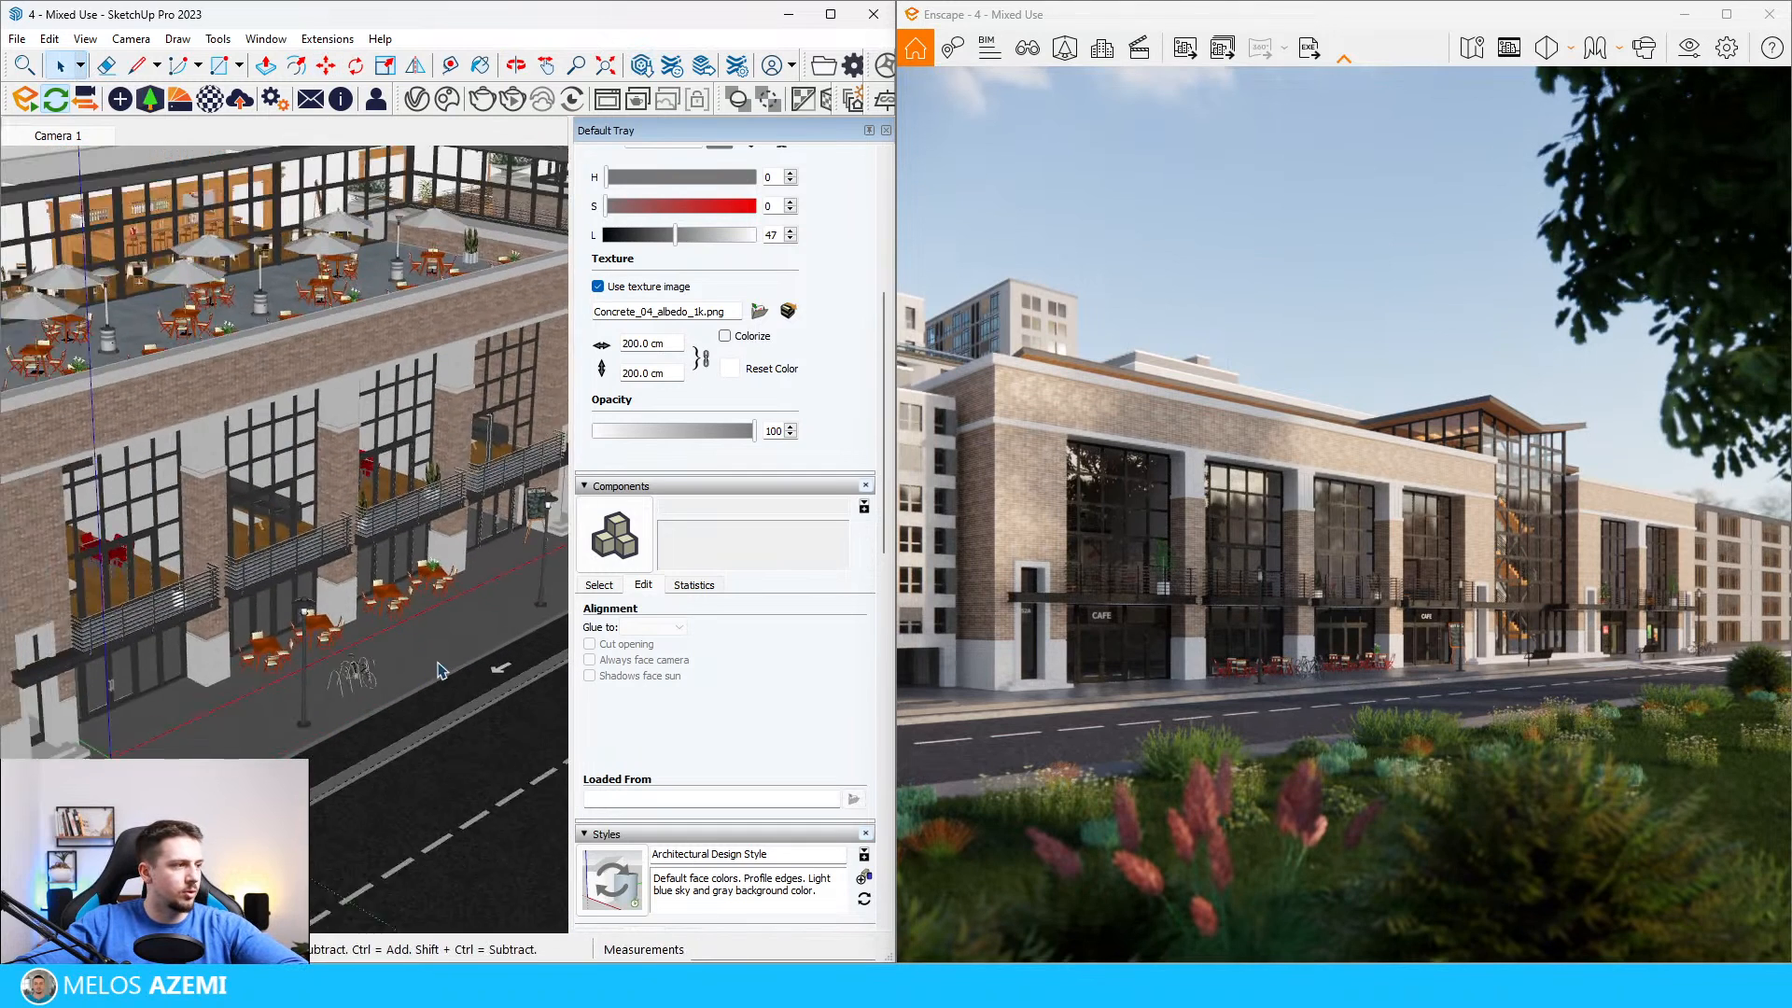
key("ctrl")
scroll(442, 672, "up", 2)
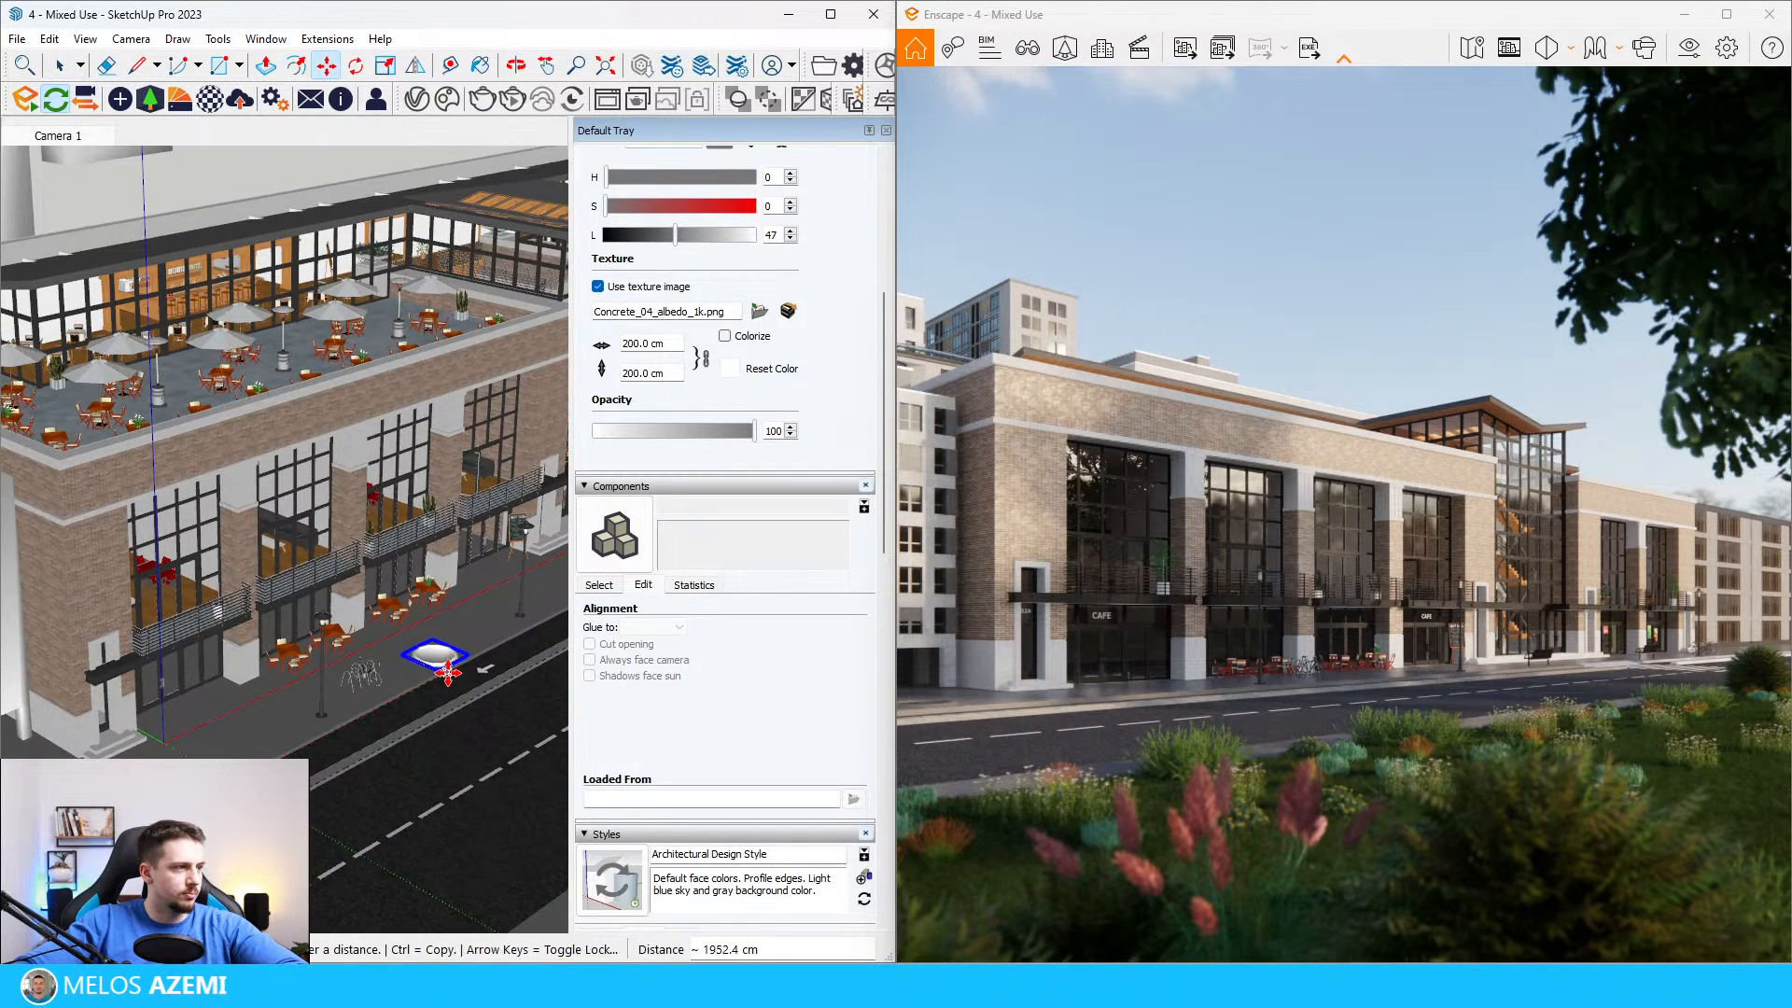
left_click(431, 665)
Step: Copy the flowerbed about 1010 cm along the sidewalk and repeat the copy as a 5x array
scroll(326, 635, "down", 5)
scroll(434, 601, "up", 5)
left_click(277, 709)
left_click(458, 626)
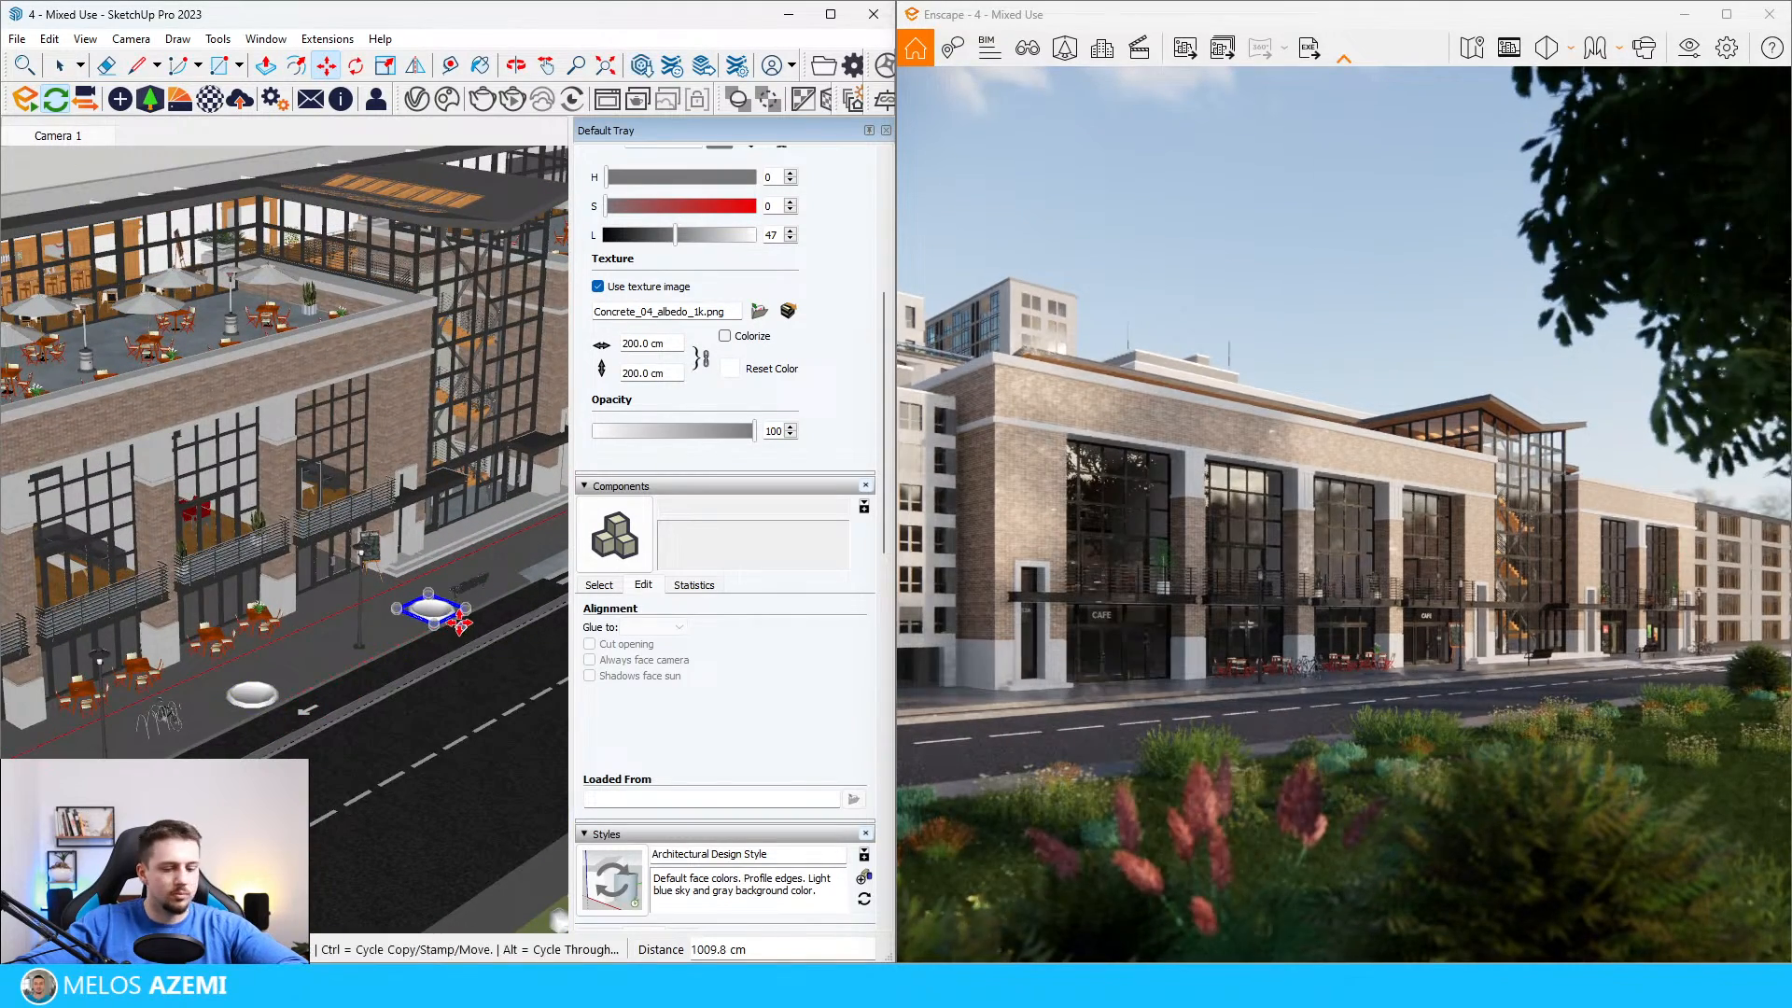
type("5x")
key("Return")
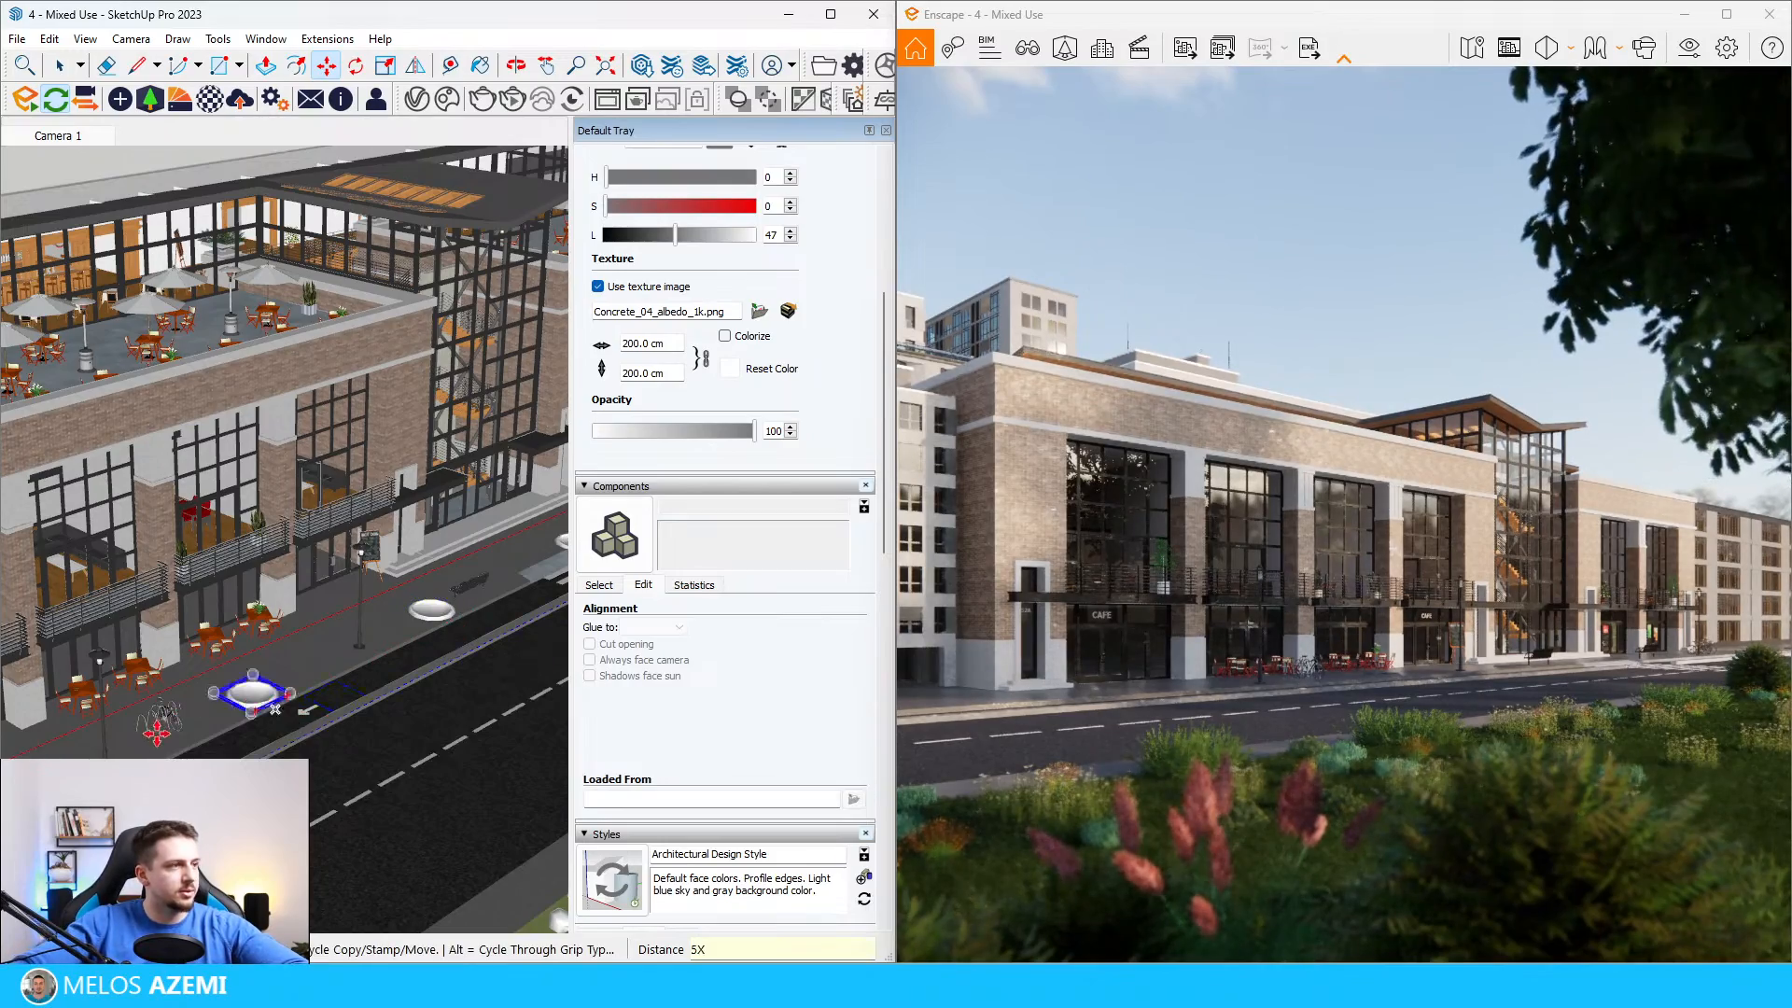
Step: Examine the spacing of the flowerbed row along the sidewalk and beyond the crosswalk, with the flowerbed beyond the crosswalk selected
scroll(303, 712, "down", 6)
scroll(453, 628, "up", 6)
scroll(453, 627, "down", 4)
key("space")
scroll(427, 658, "up", 4)
left_click(466, 632)
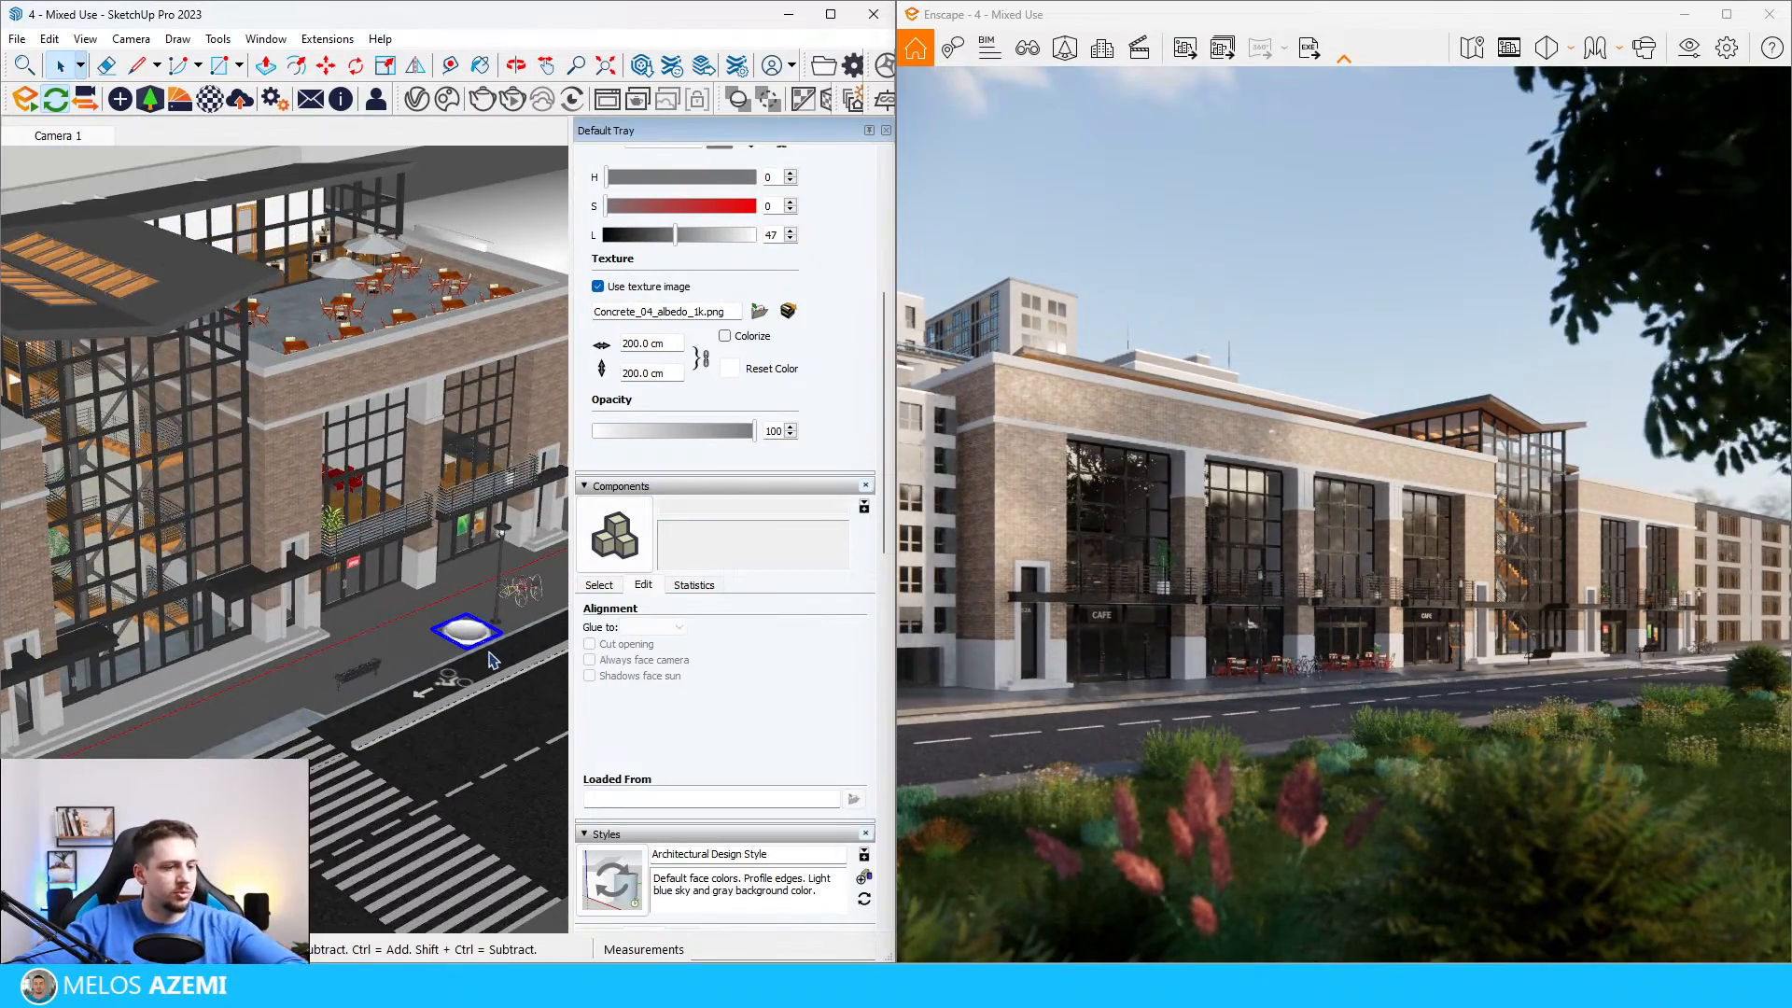
key("m")
scroll(500, 696, "down", 10)
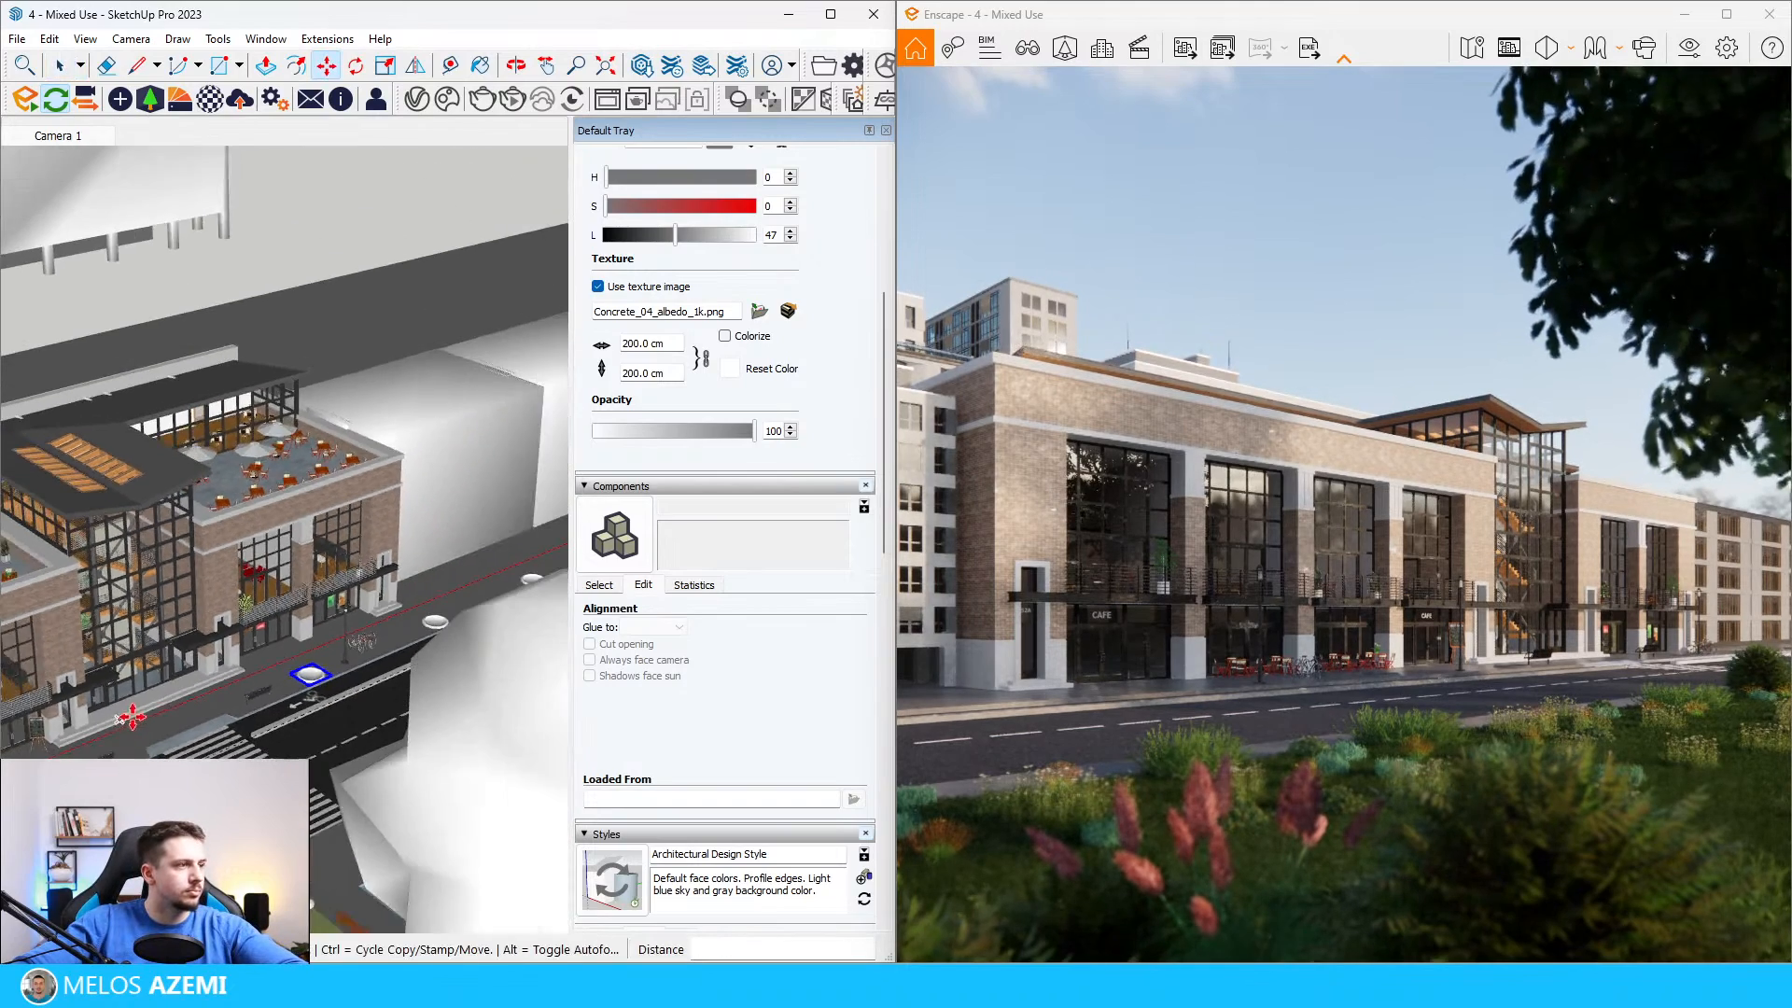
scroll(424, 562, "down", 2)
scroll(196, 602, "up", 5)
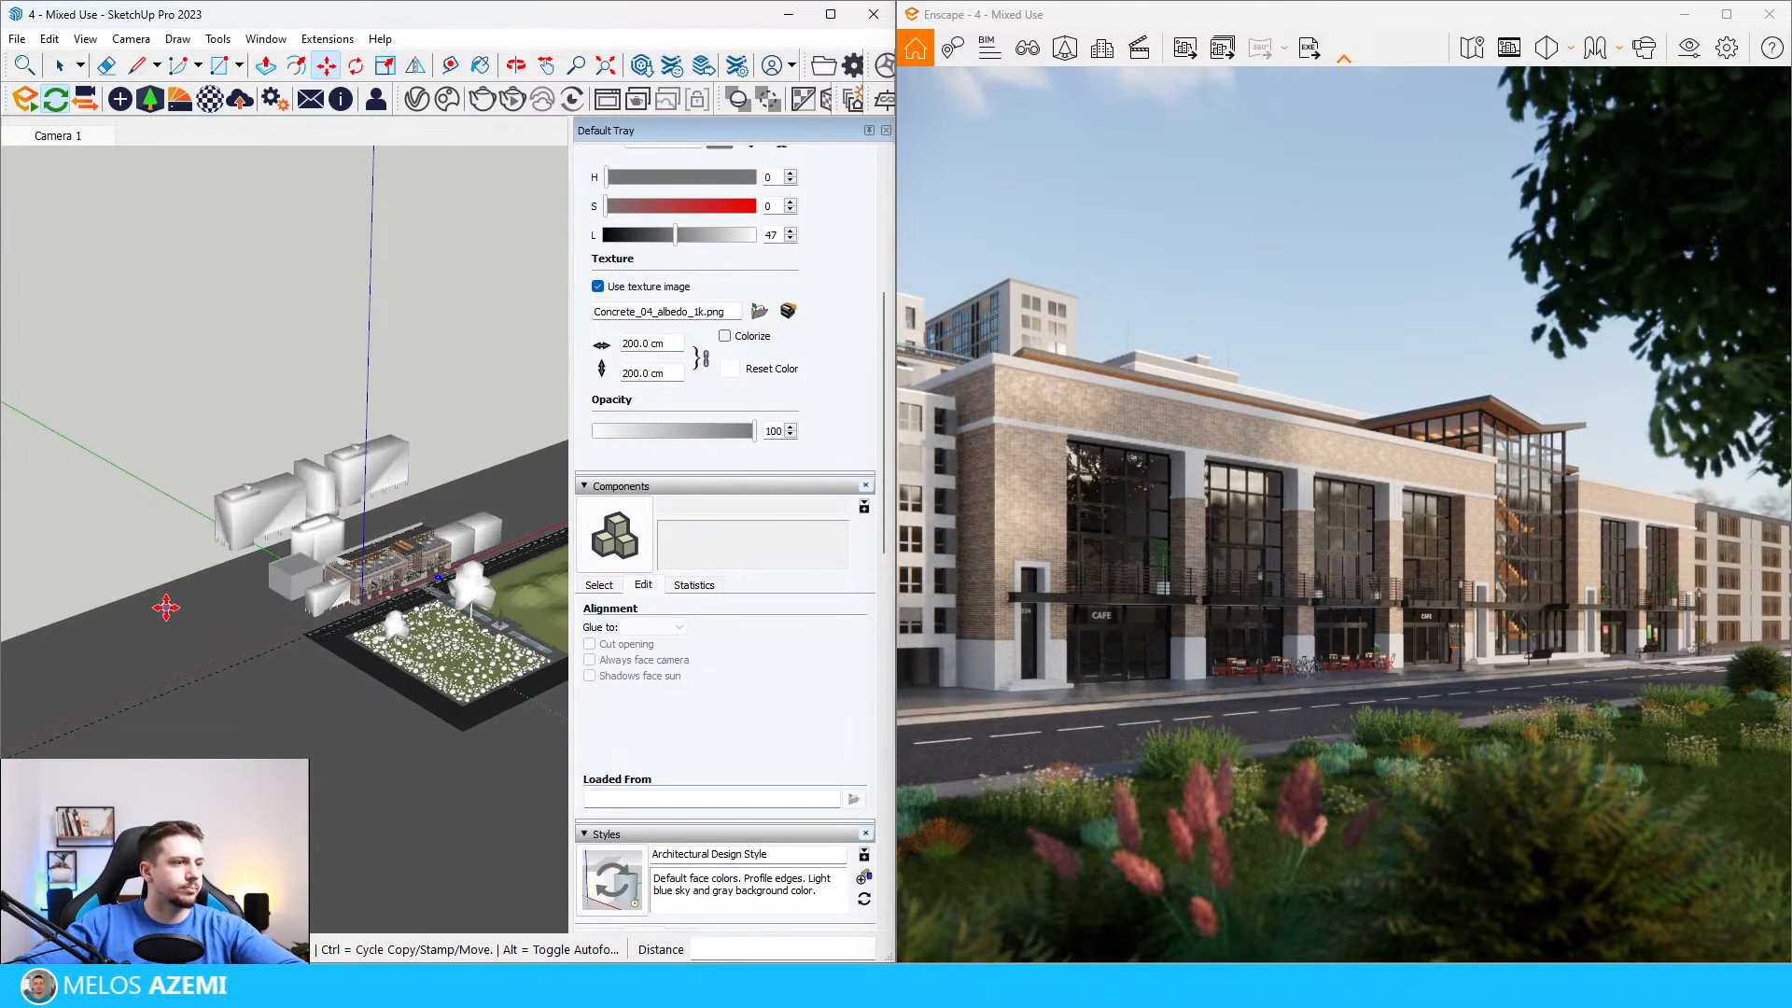
scroll(84, 638, "down", 3)
scroll(280, 635, "up", 8)
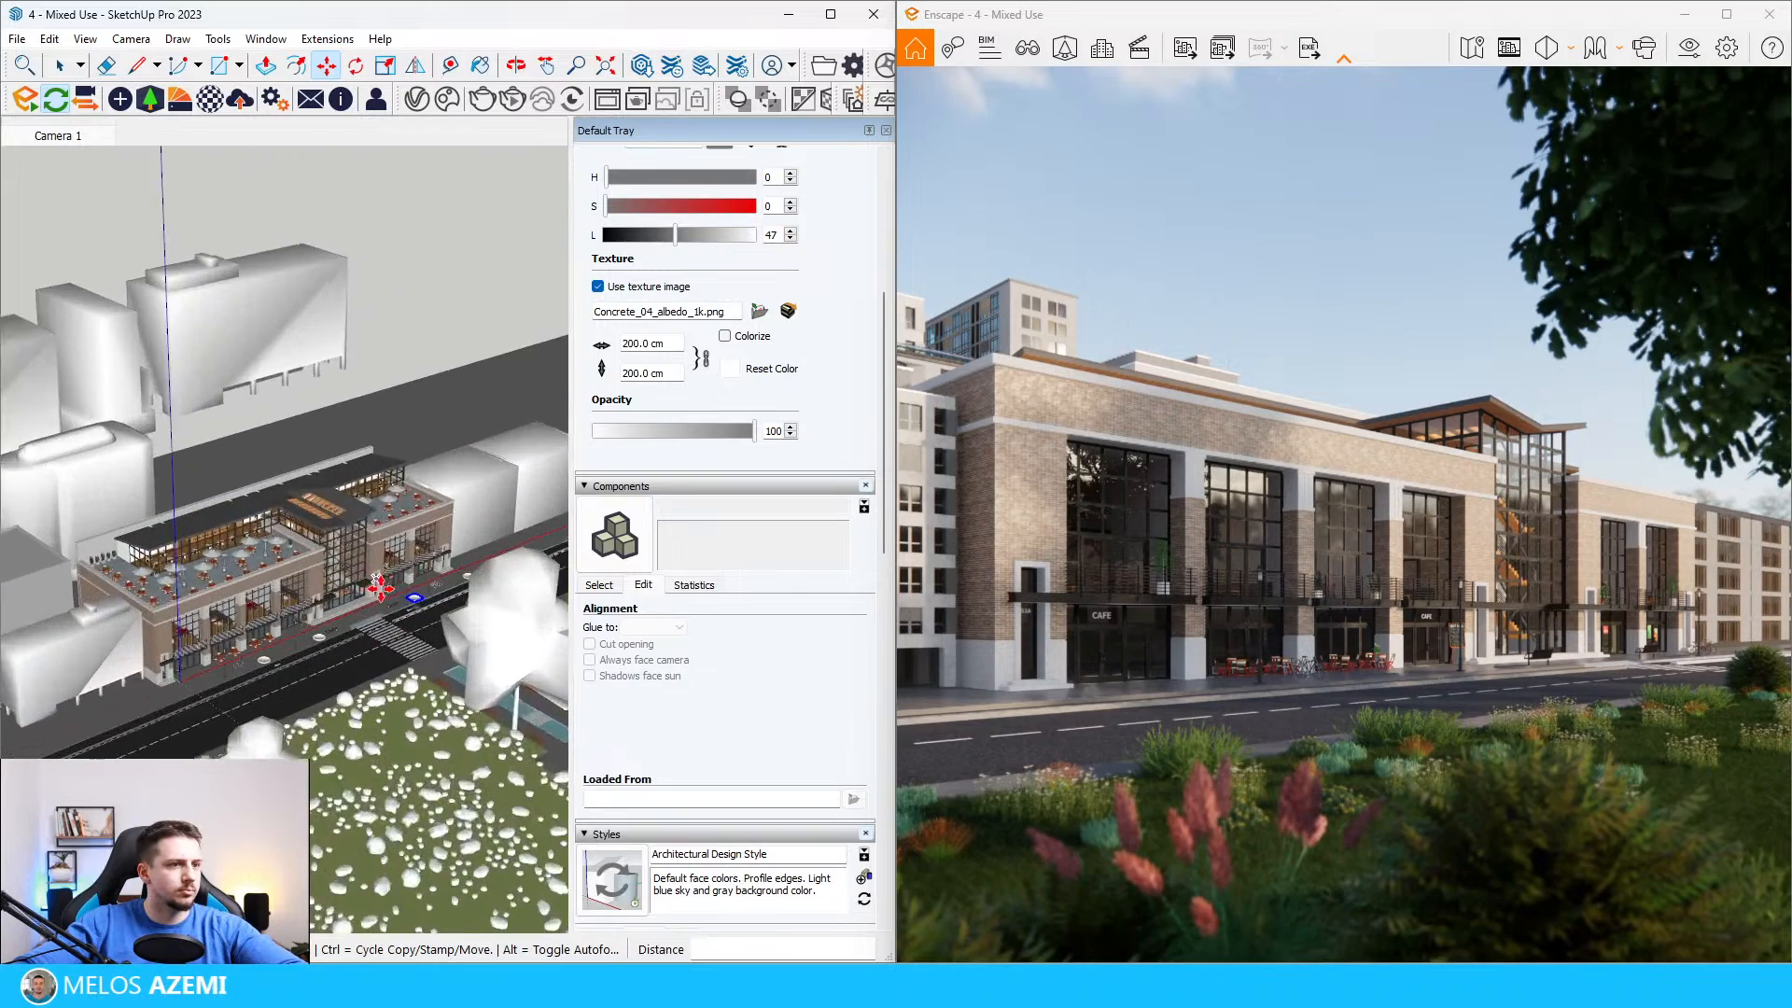
Step: Copy the flowerbed by the bike rack about 1076 cm toward the building corner, plus another copy about 914 cm further
scroll(303, 636, "up", 5)
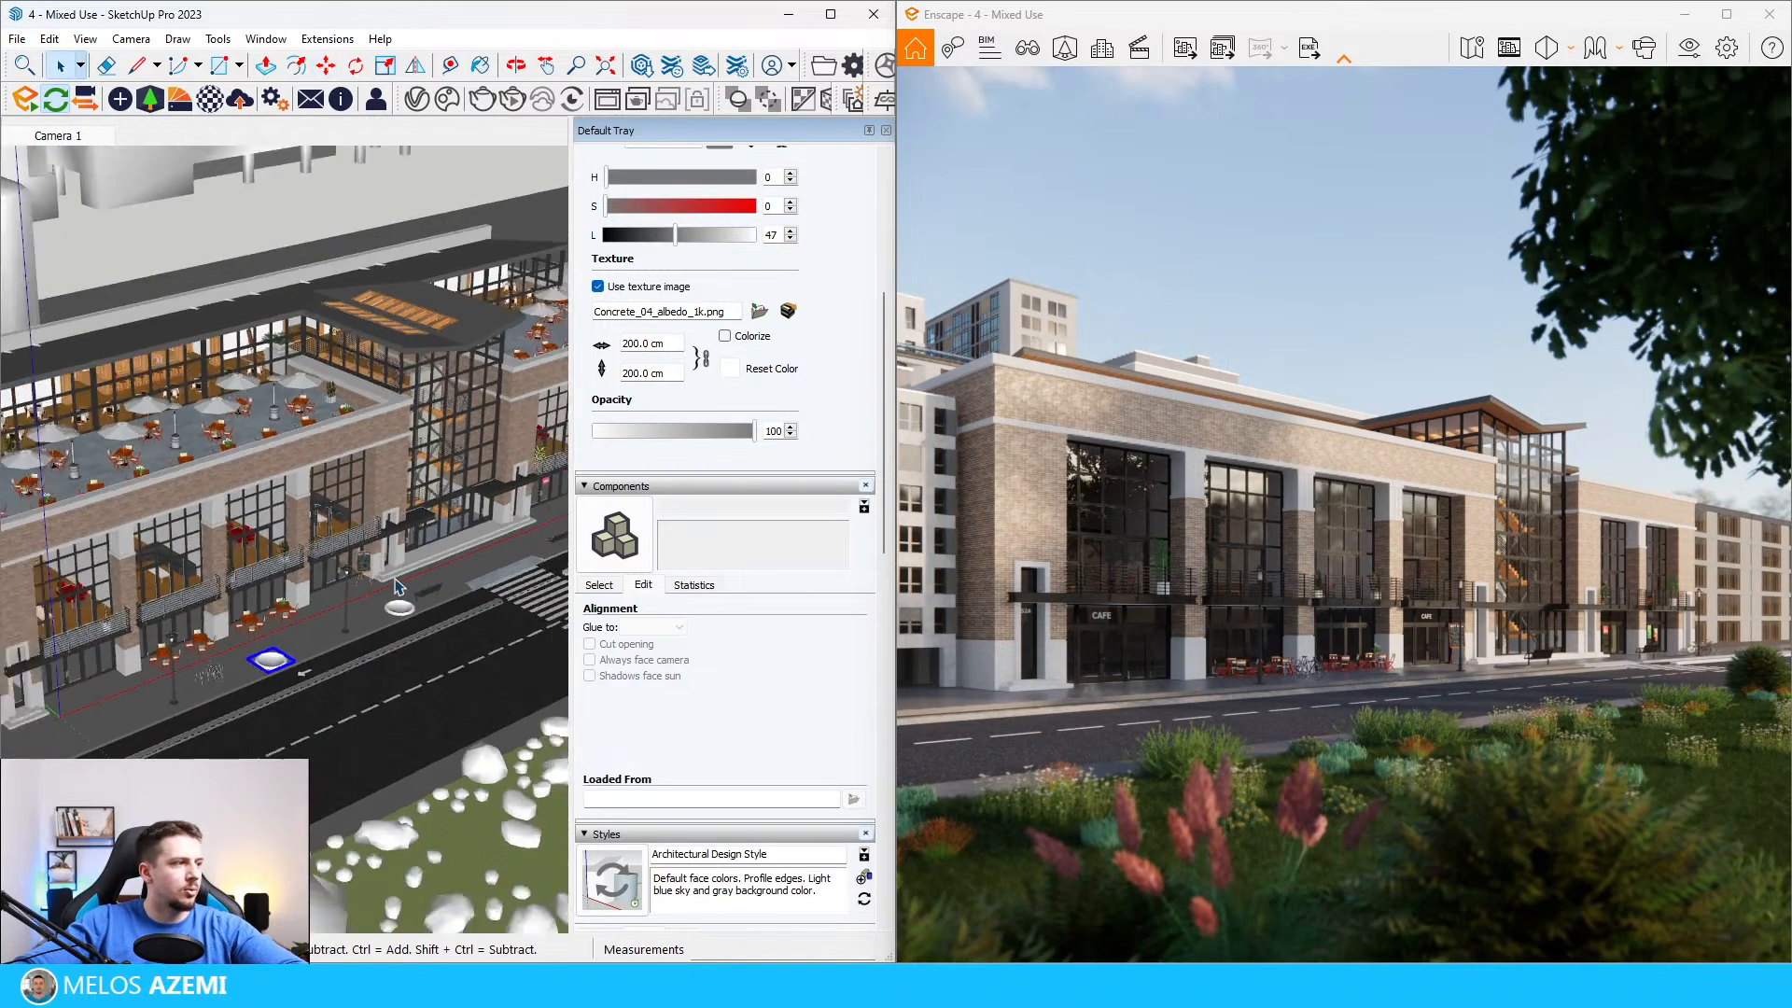
left_click(368, 647)
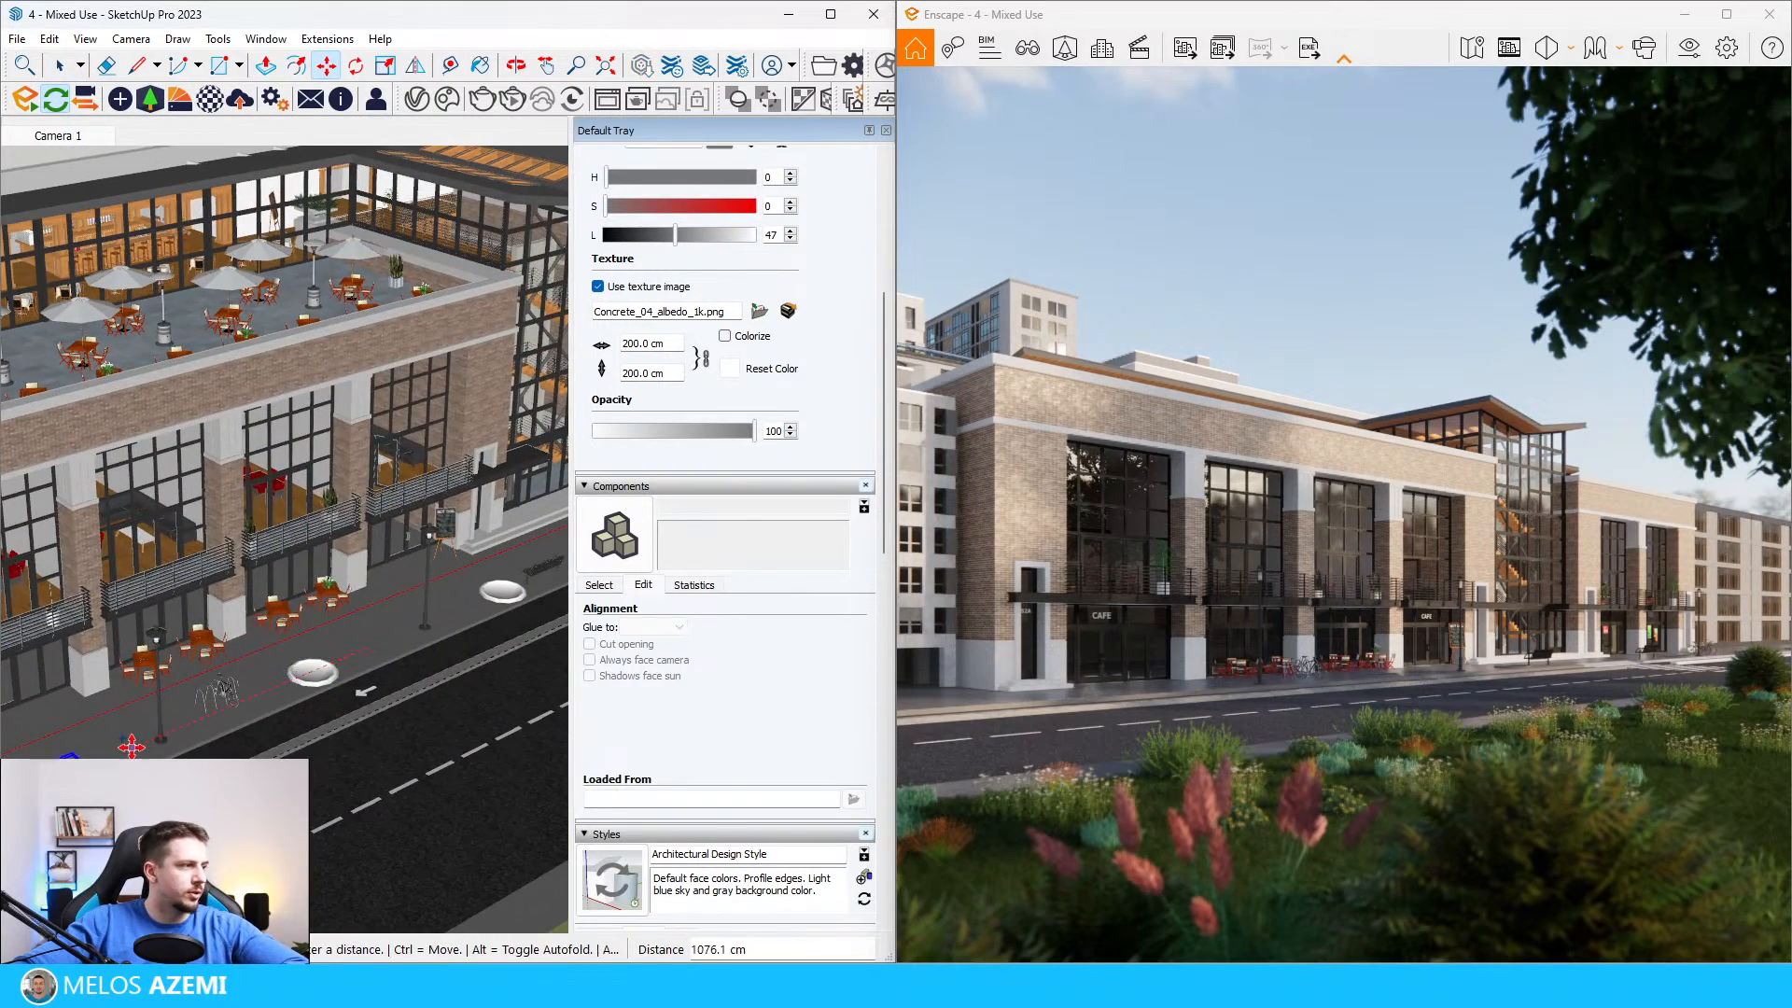
left_click(131, 746)
scroll(132, 745, "down", 5)
scroll(173, 680, "up", 5)
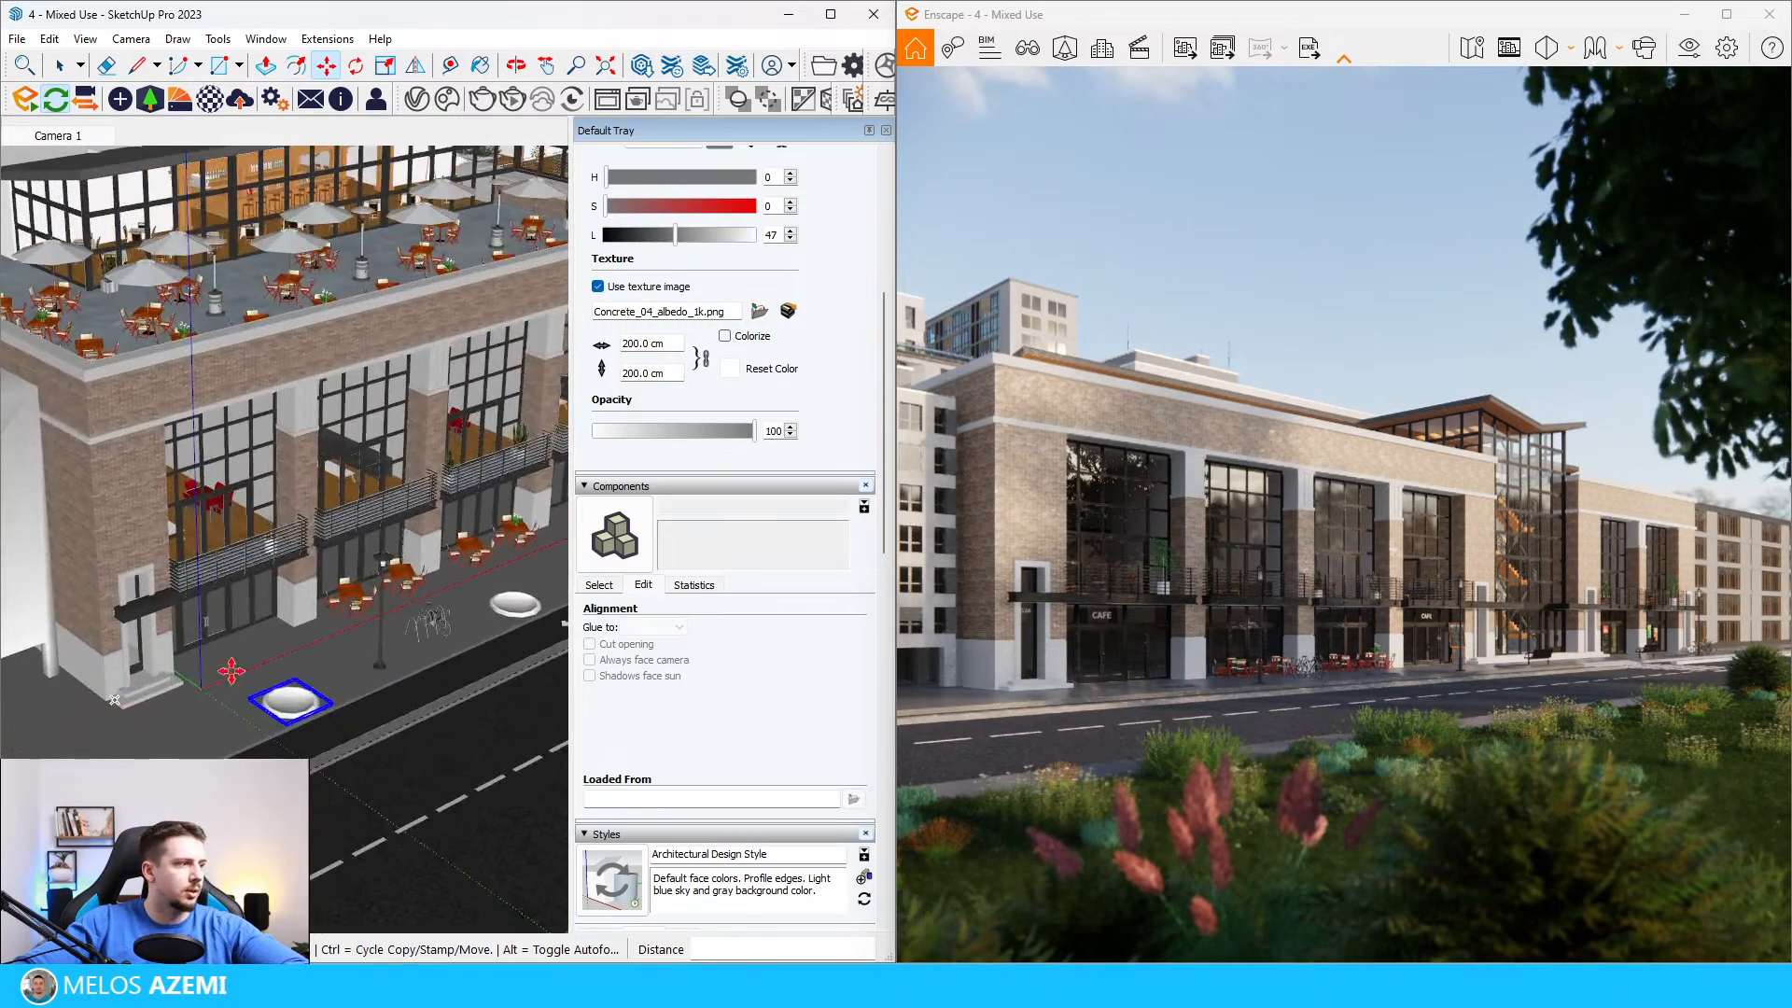
scroll(197, 679, "down", 4)
left_click(322, 657)
left_click(211, 699)
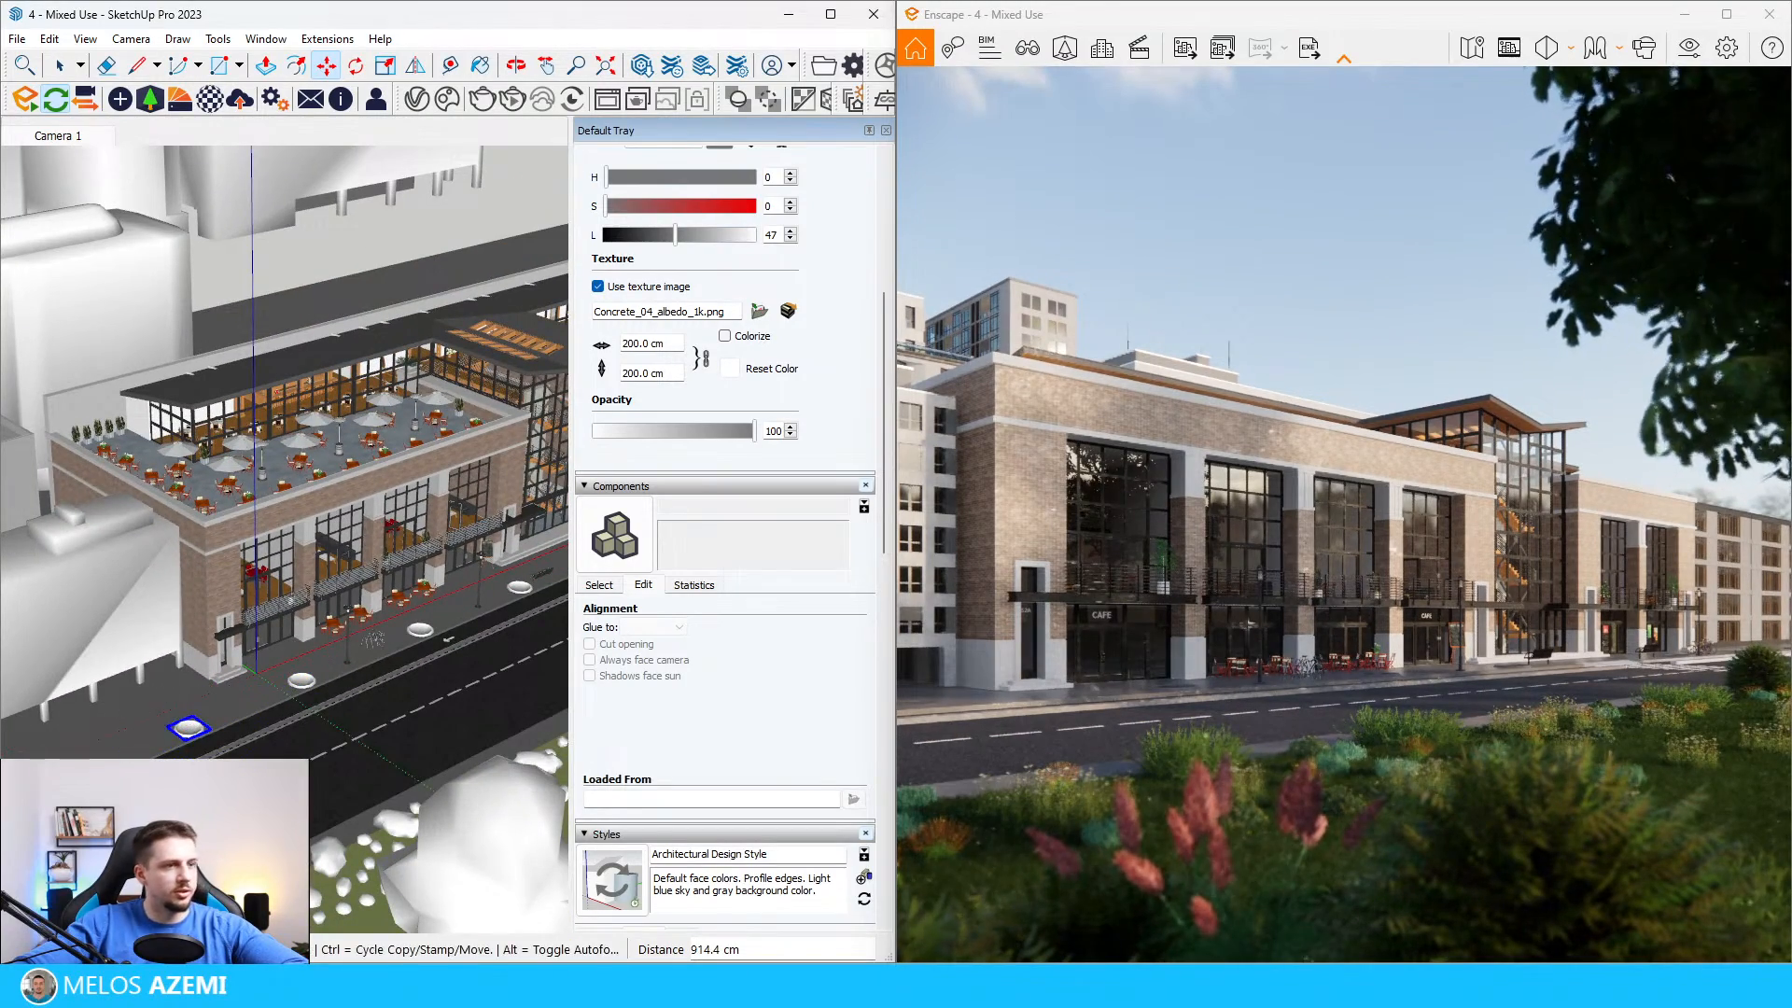
key("space")
Step: Search the Enscape vegetation for "OAK" and place an oak tree in the outermost flowerbed past the building corner
left_click(150, 98)
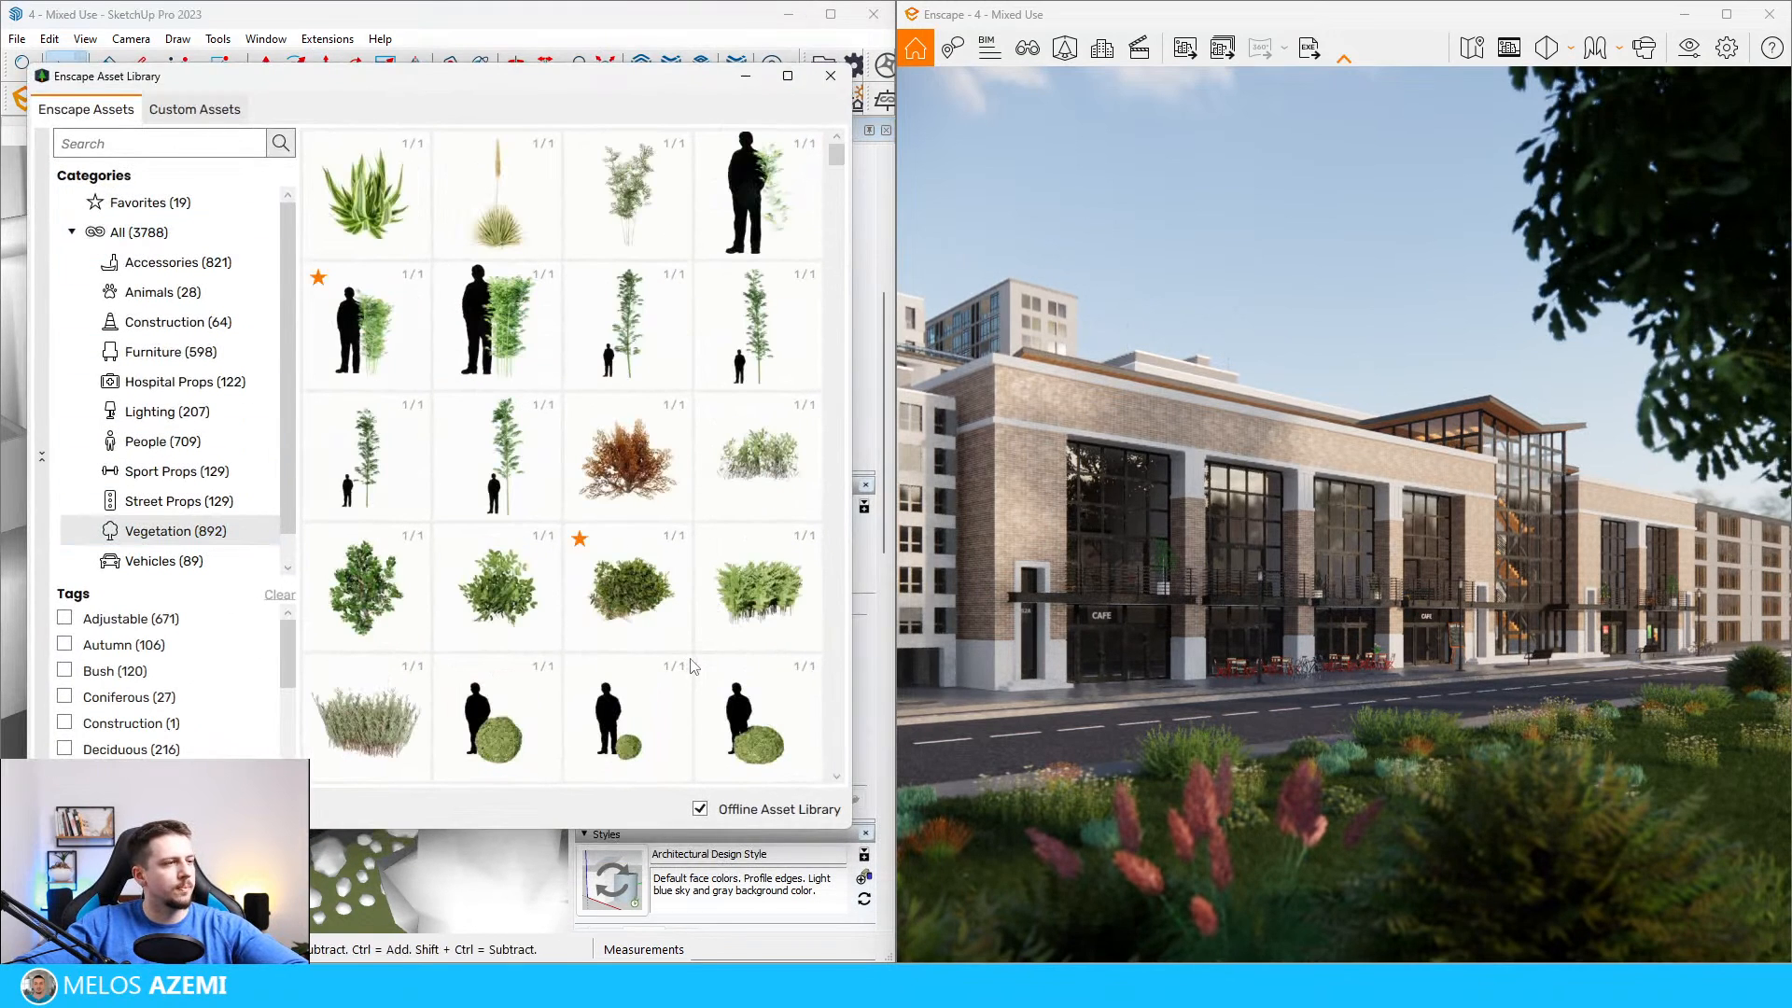
scroll(454, 579, "down", 14)
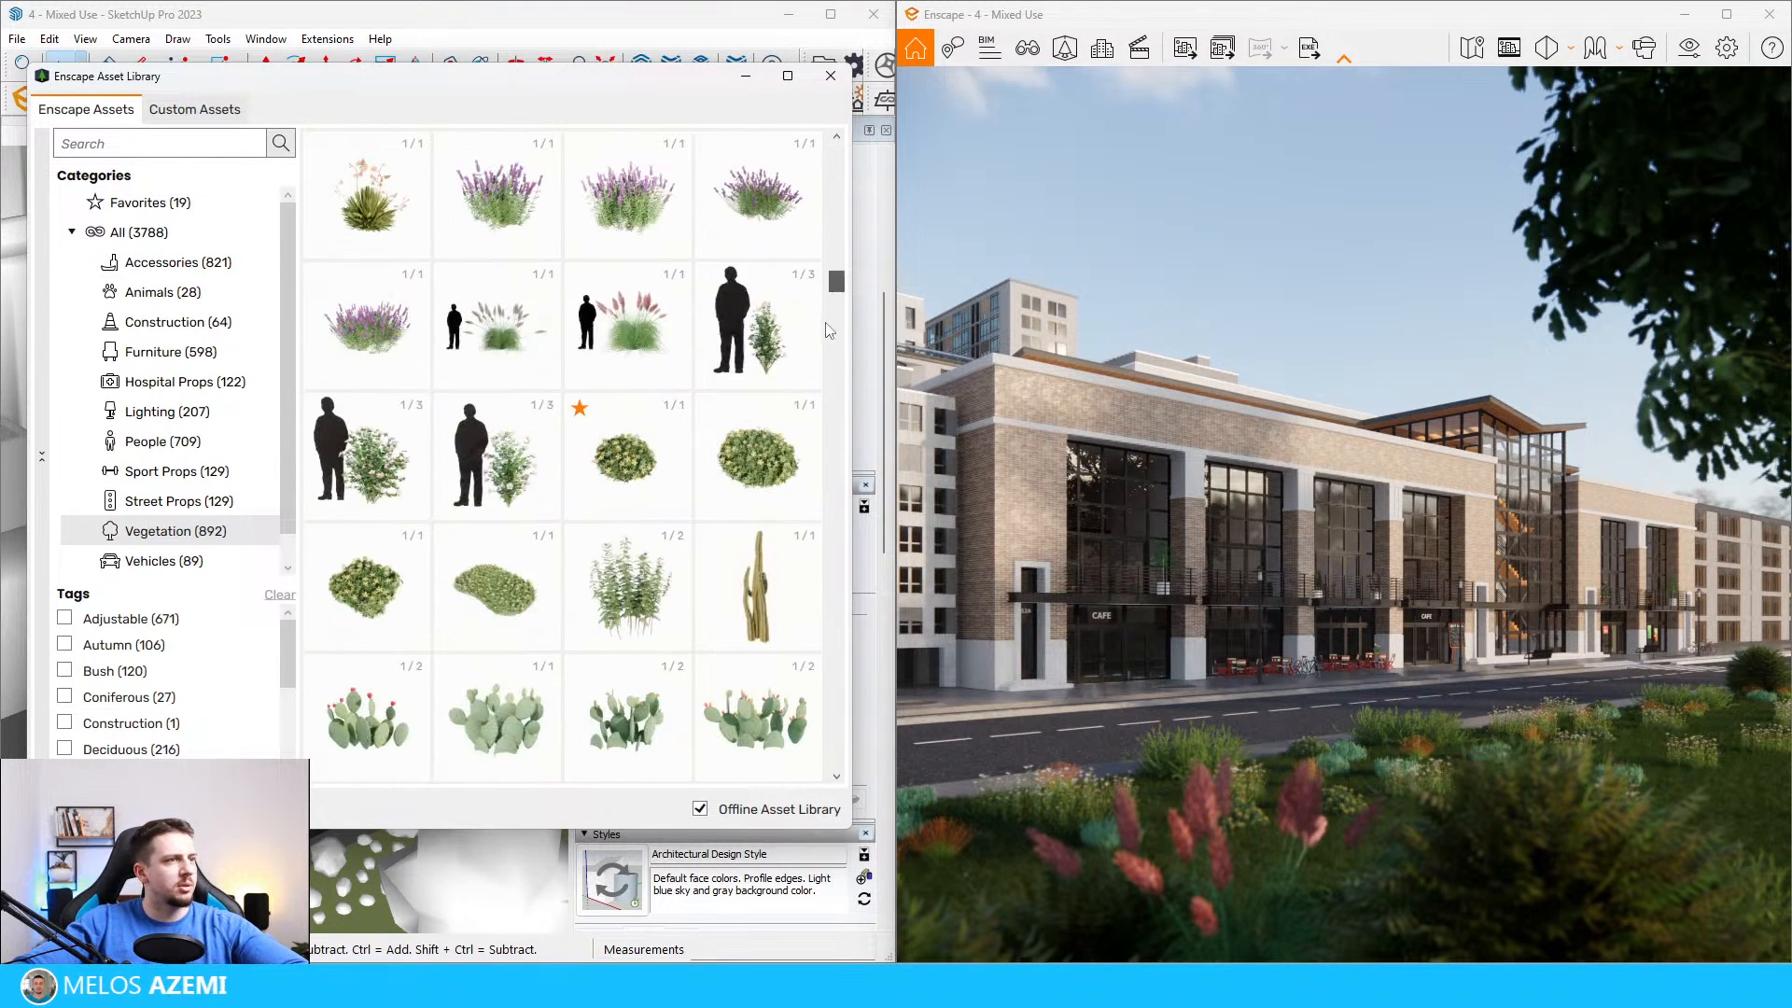
scroll(812, 608, "up", 10)
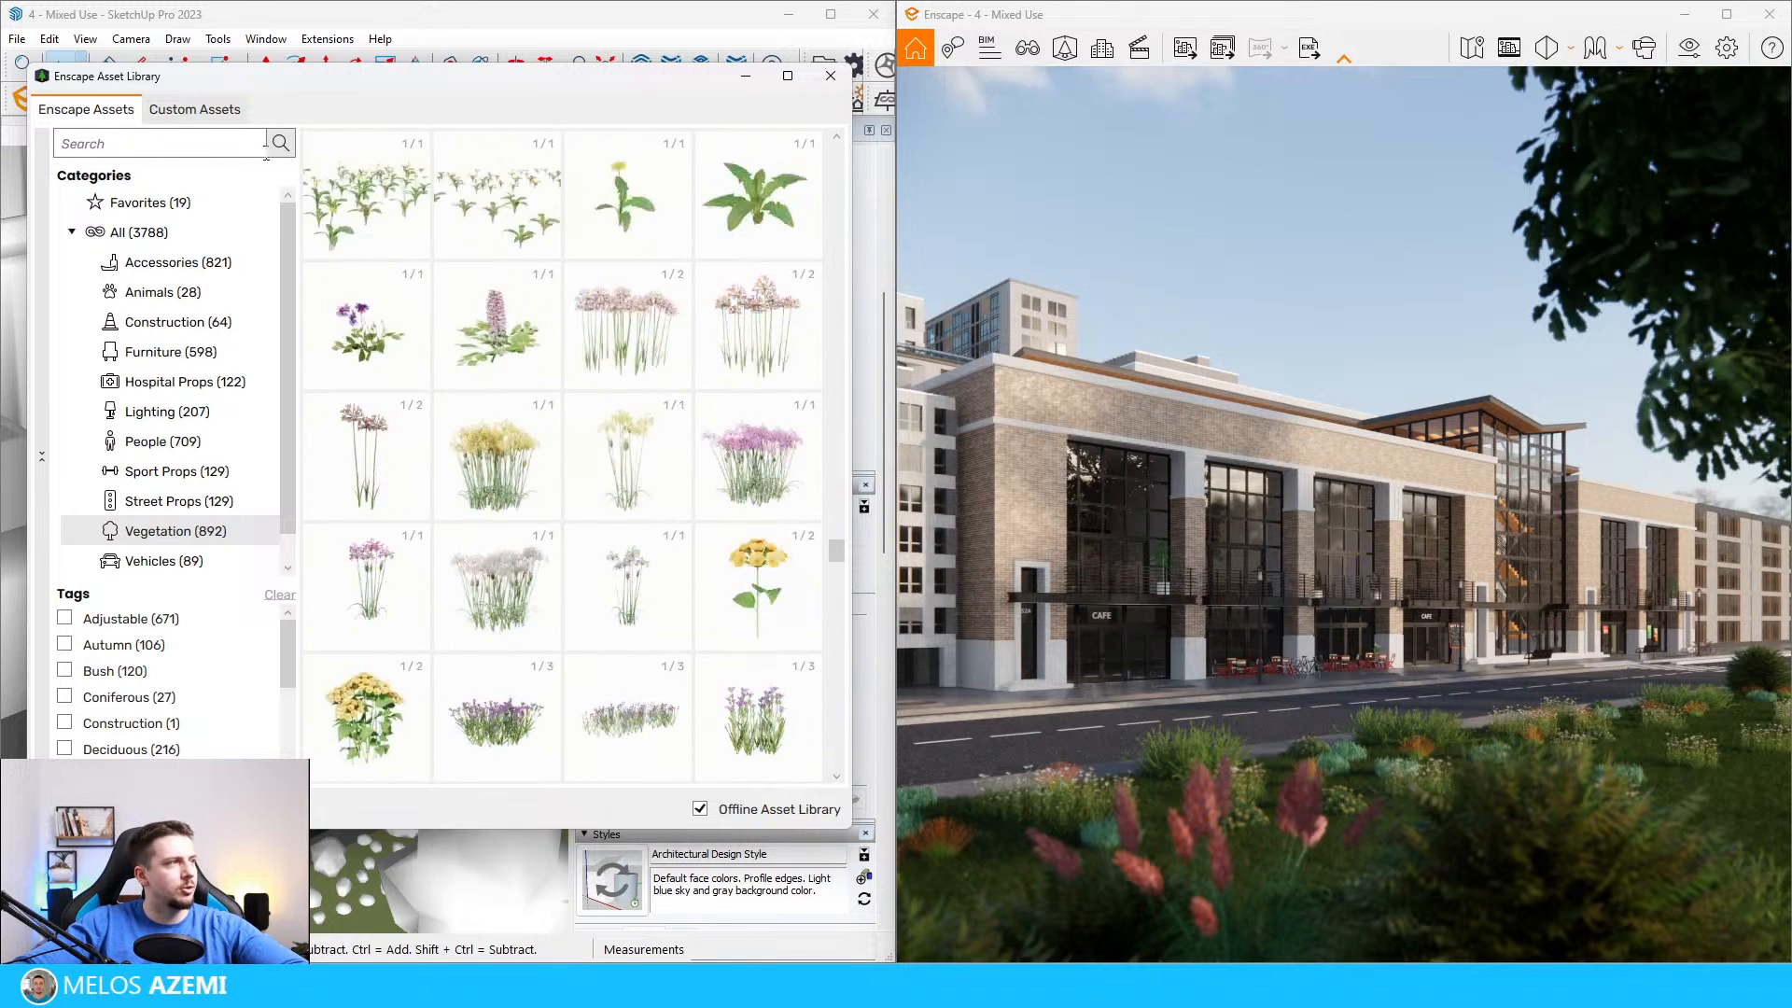
key("Return")
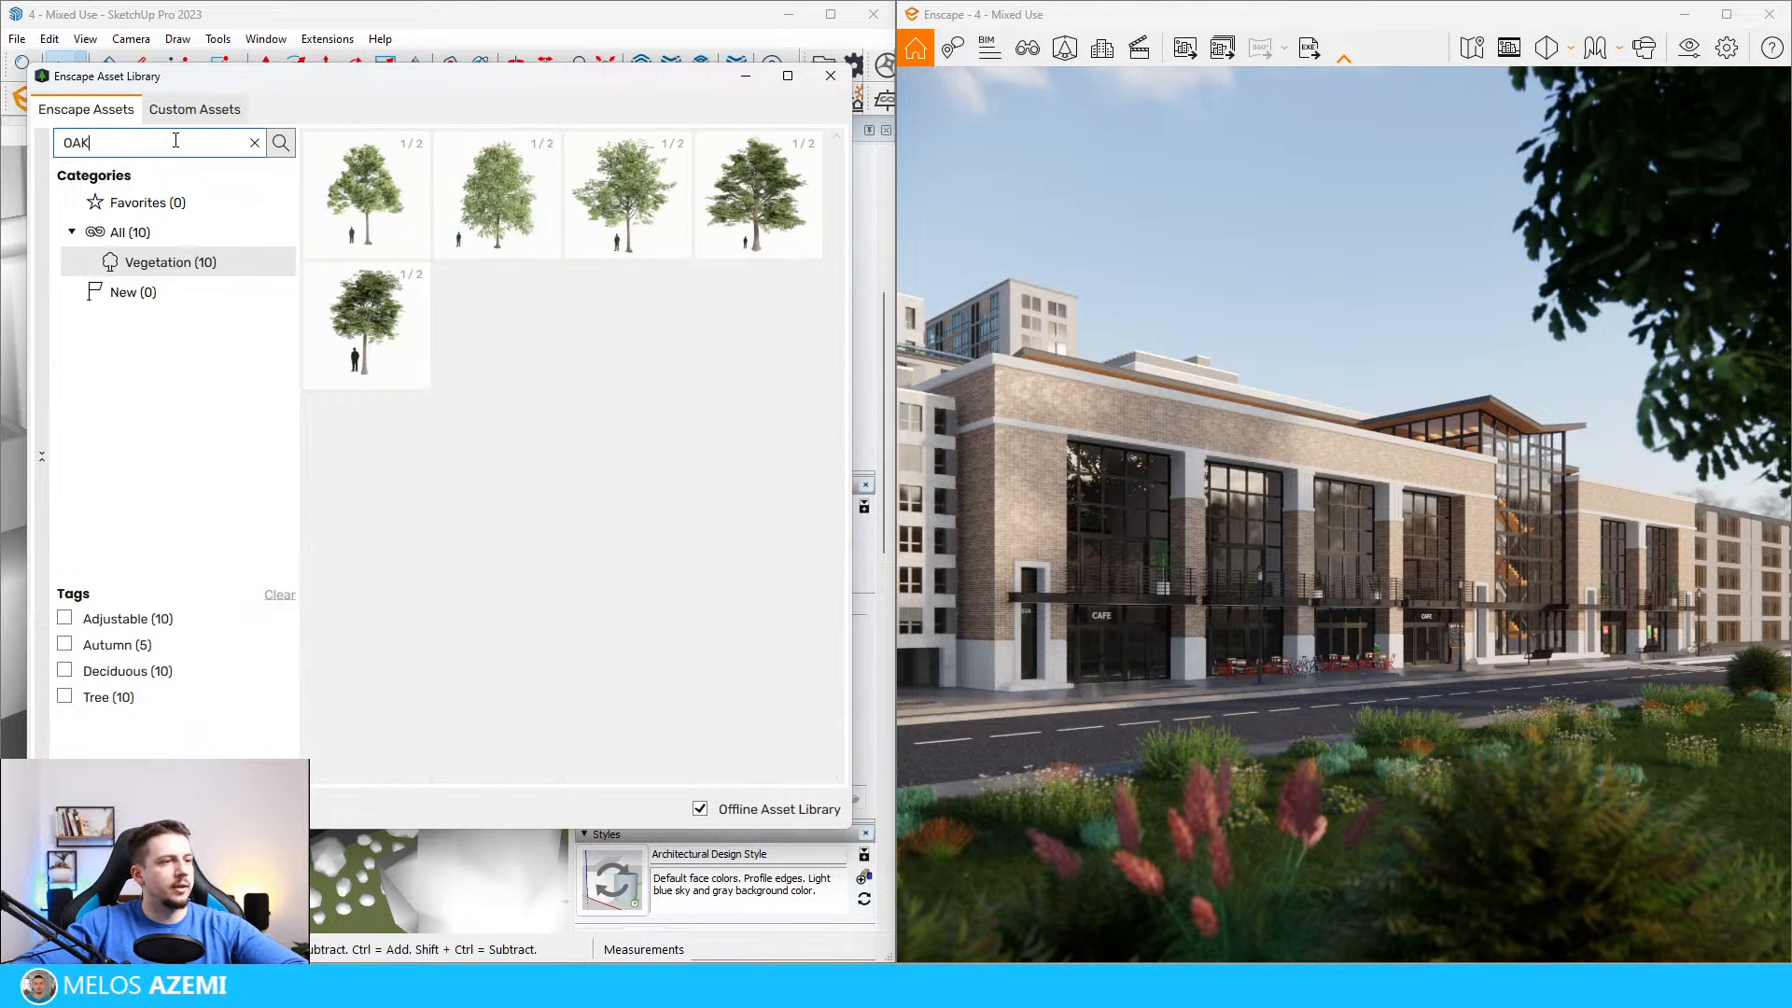
left_click(403, 350)
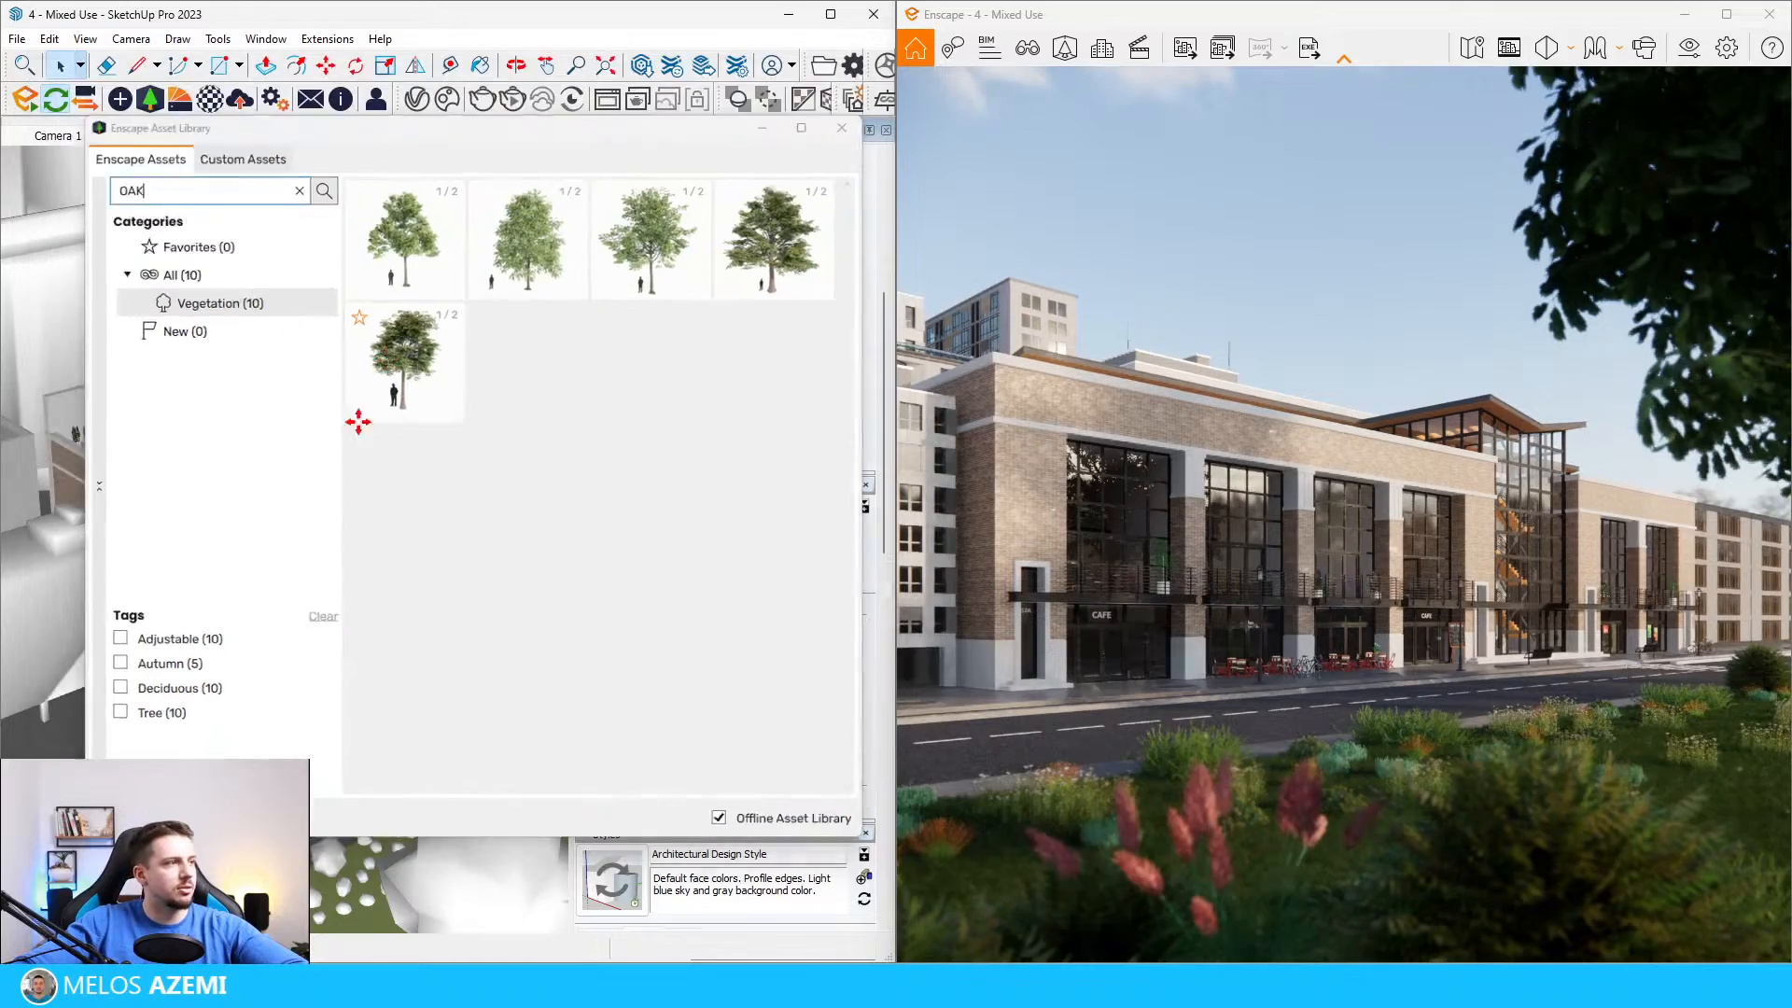
scroll(141, 710, "down", 5)
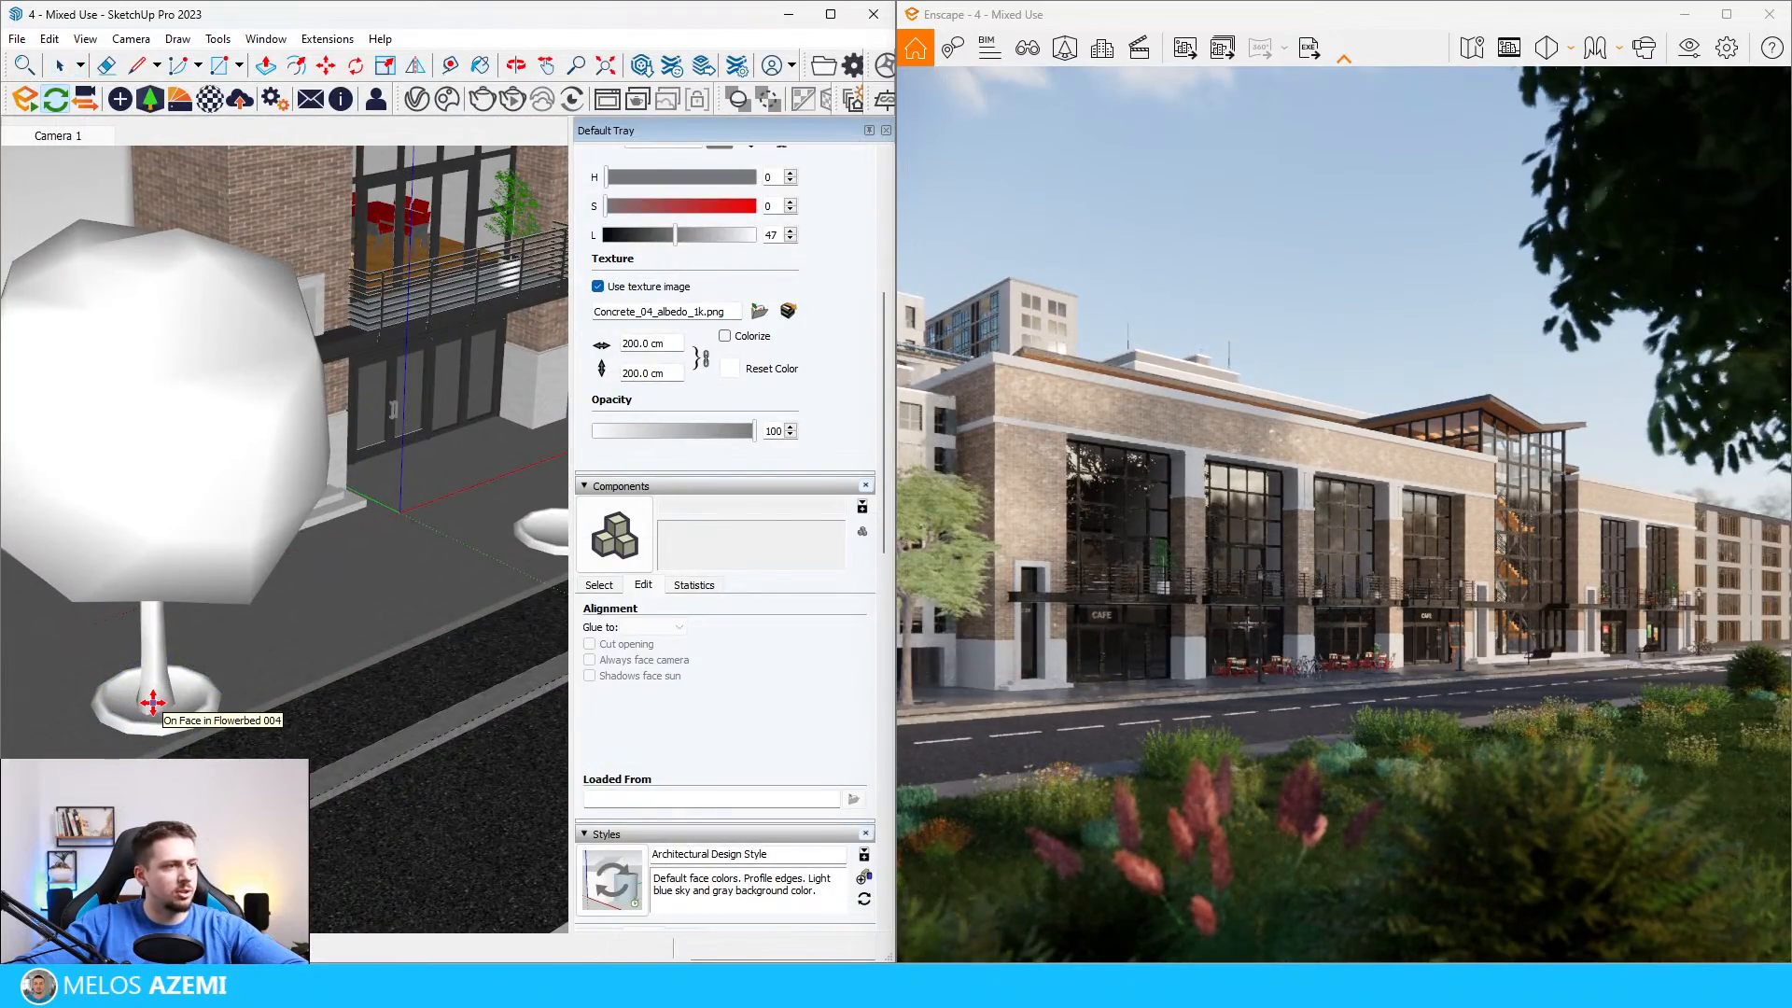
scroll(149, 704, "down", 5)
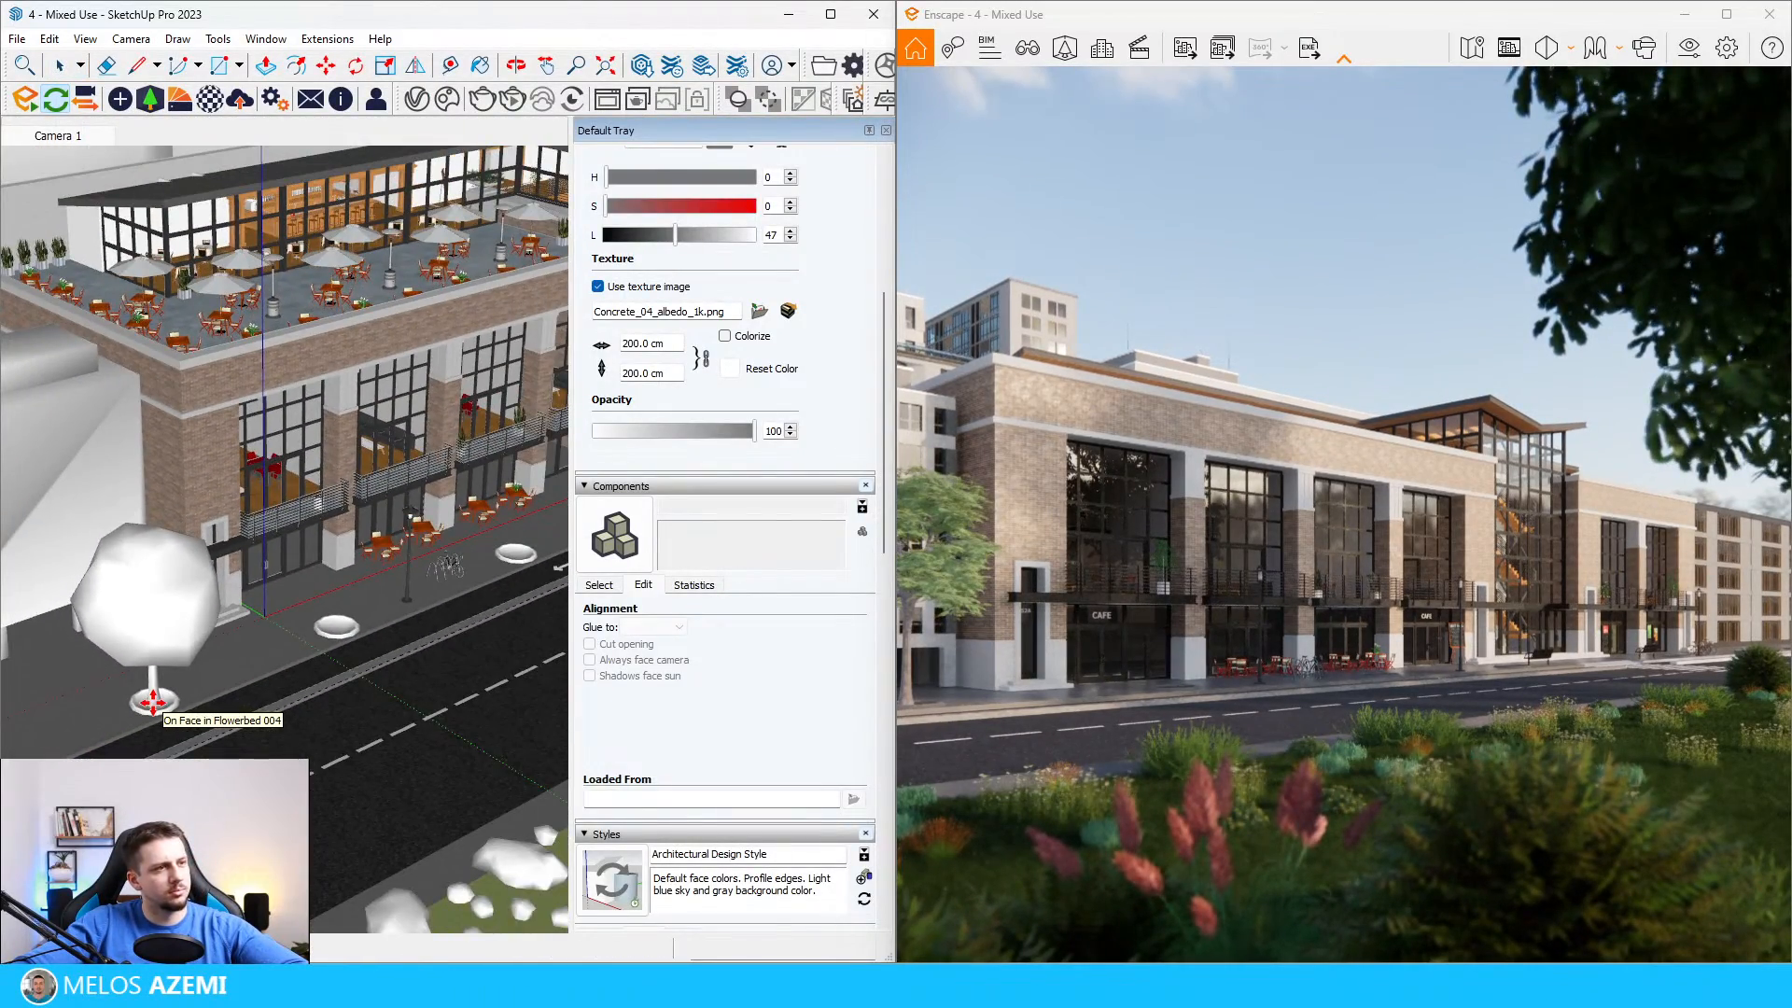
left_click(147, 709)
Step: Place a different oak variant in the second flowerbed, near the cafe entrance
left_click(149, 98)
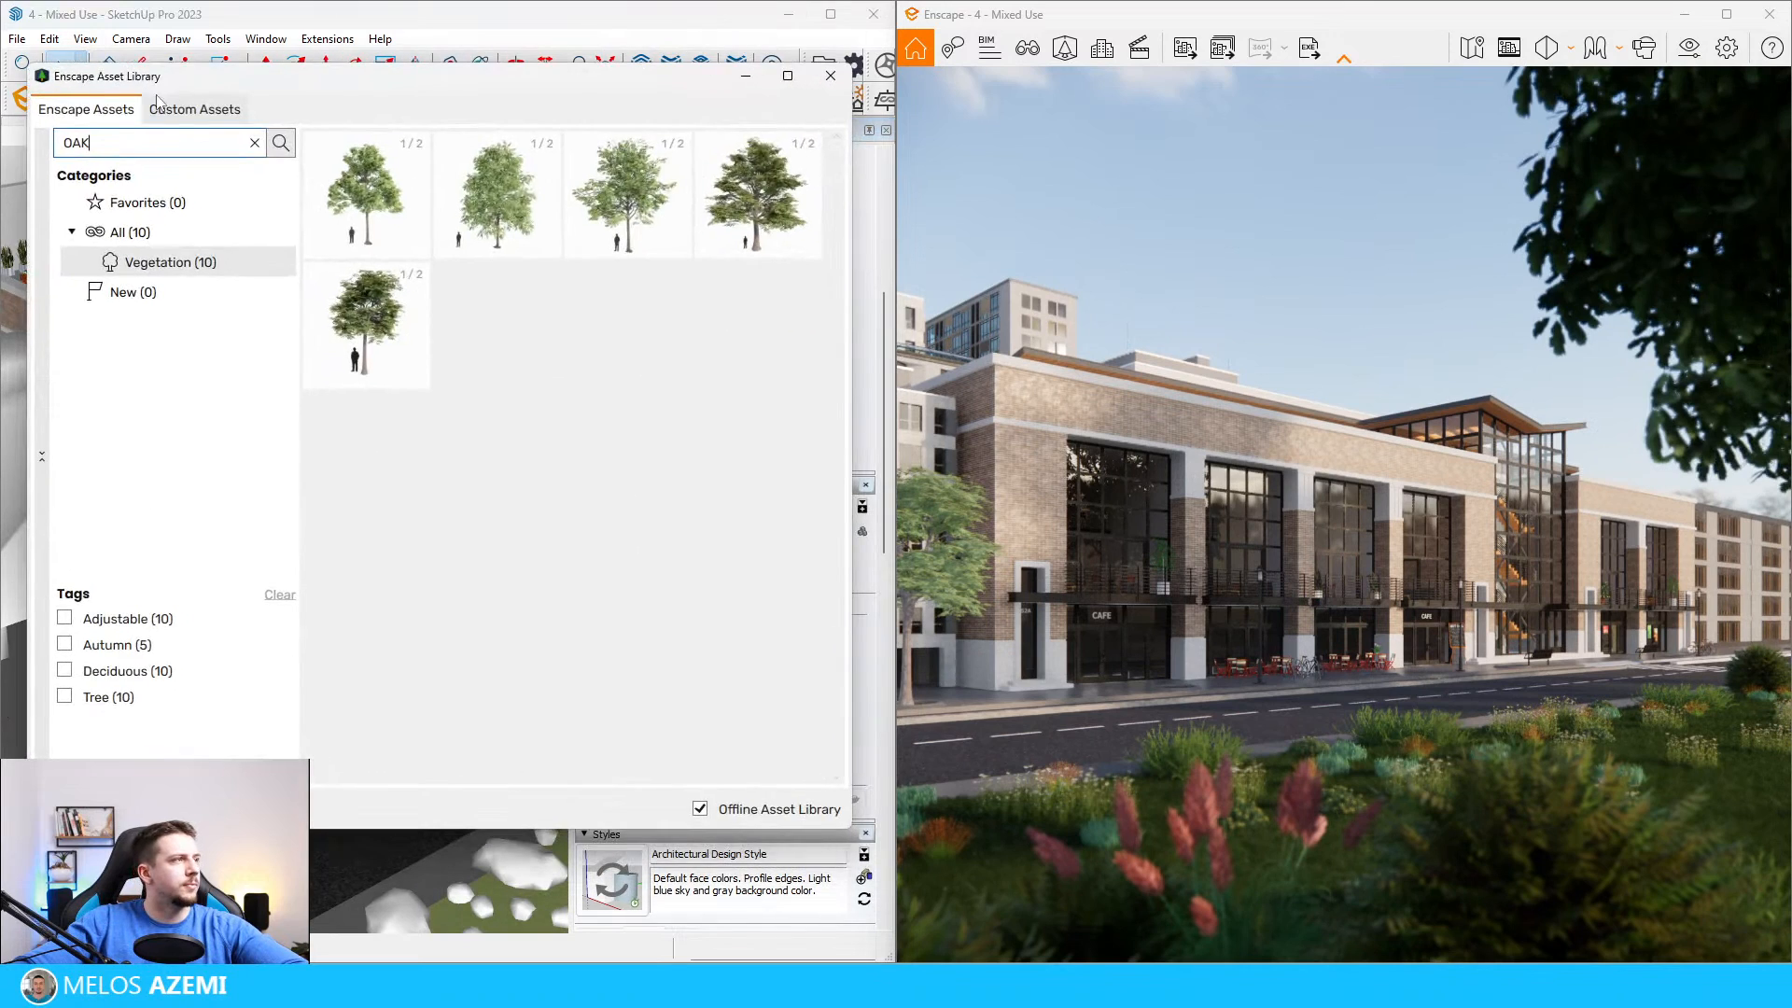
left_click(373, 219)
scroll(304, 637, "up", 6)
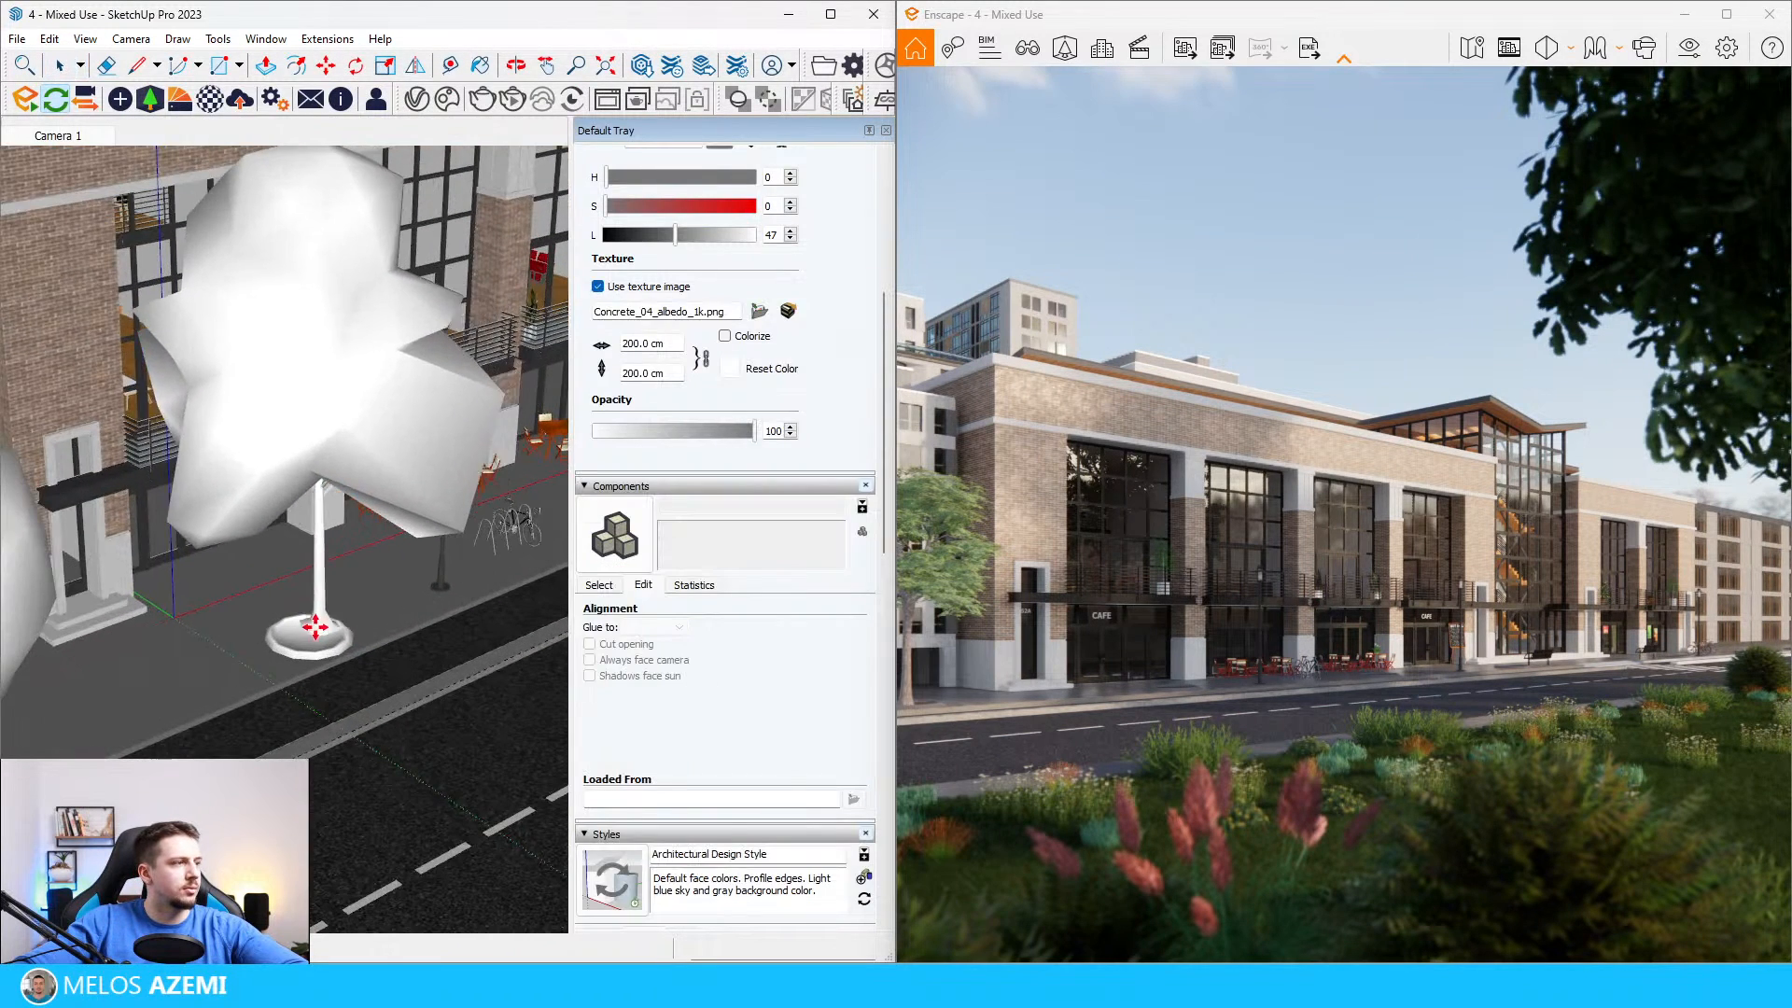
left_click(305, 636)
scroll(303, 597, "down", 6)
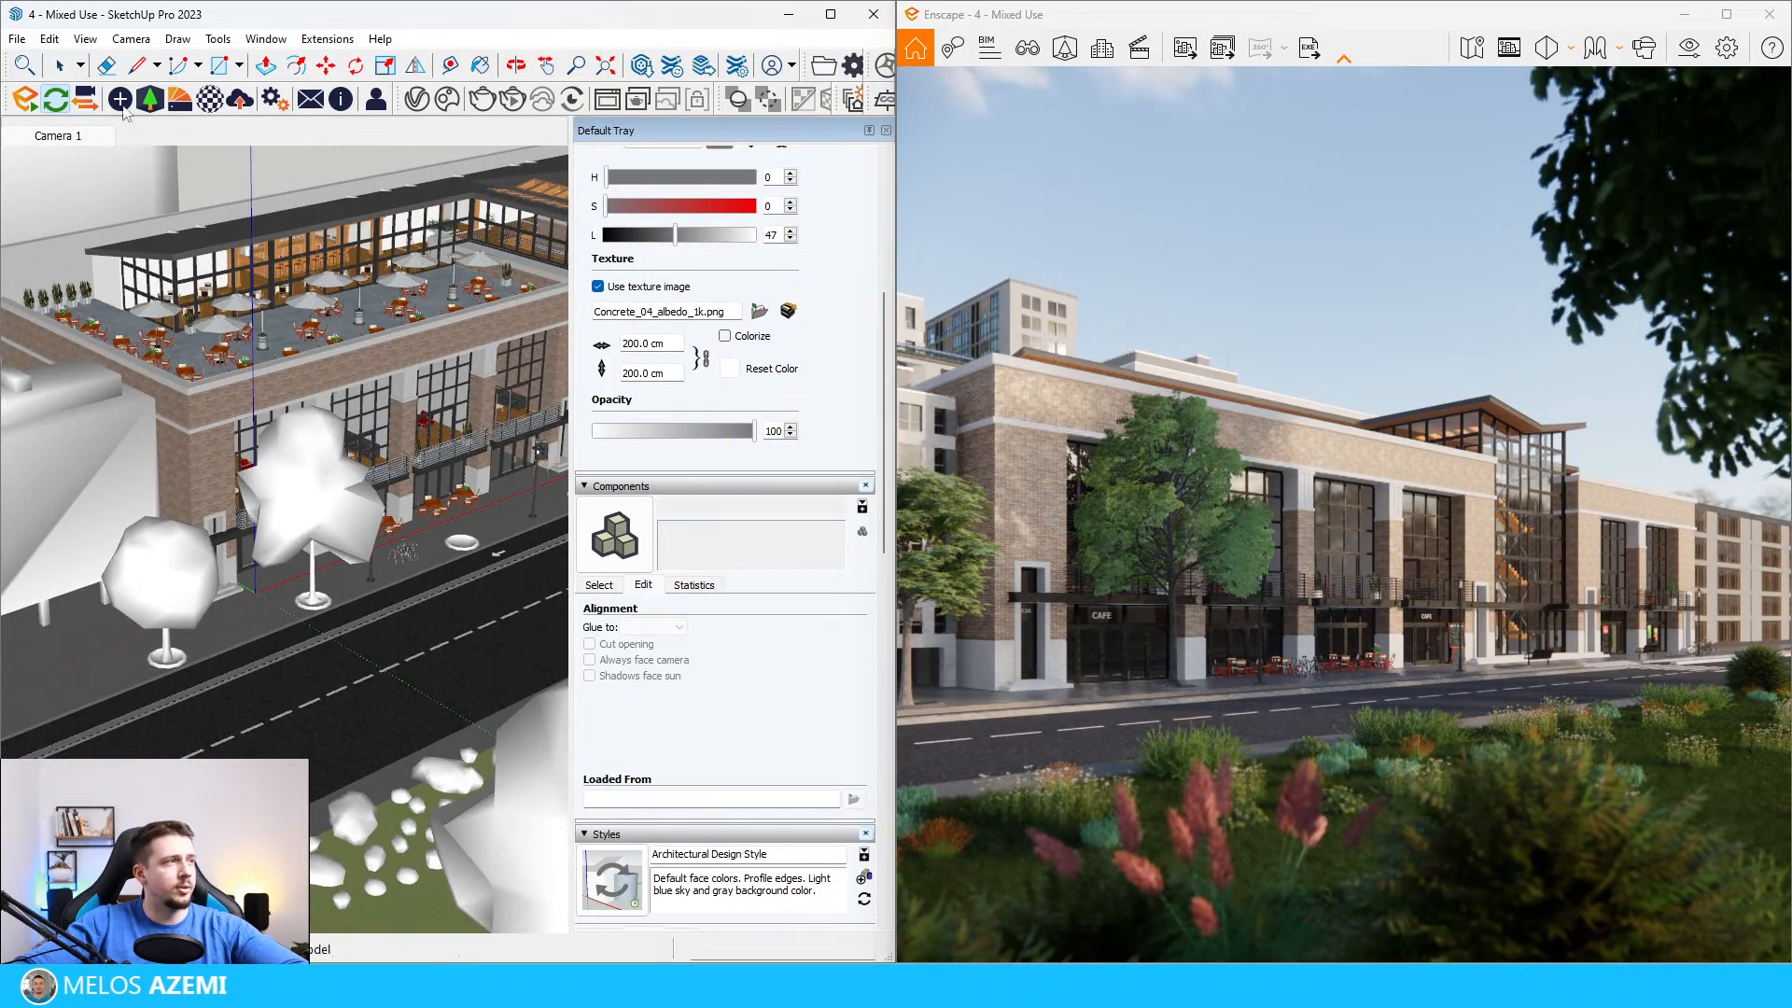
Step: Place another oak variant in the third flowerbed, just past the bike rack
left_click(146, 104)
left_click(713, 230)
scroll(464, 523, "up", 6)
left_click(509, 562)
scroll(378, 562, "down", 8)
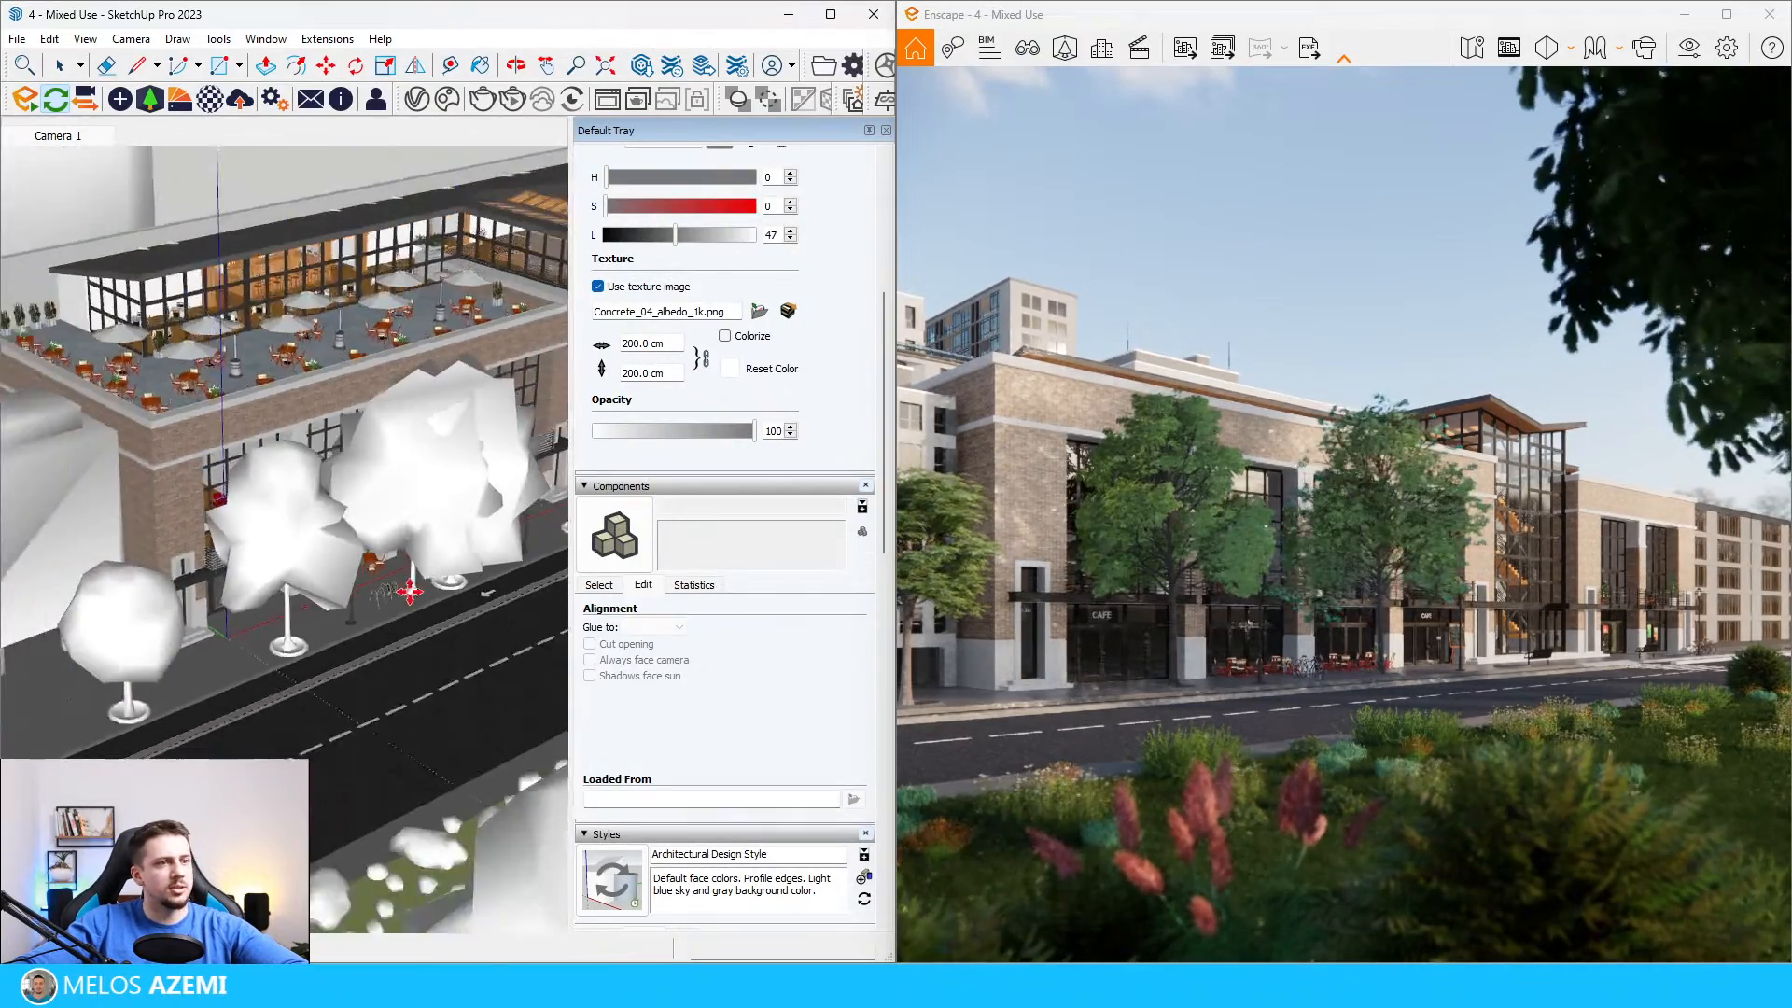
scroll(336, 412, "up", 3)
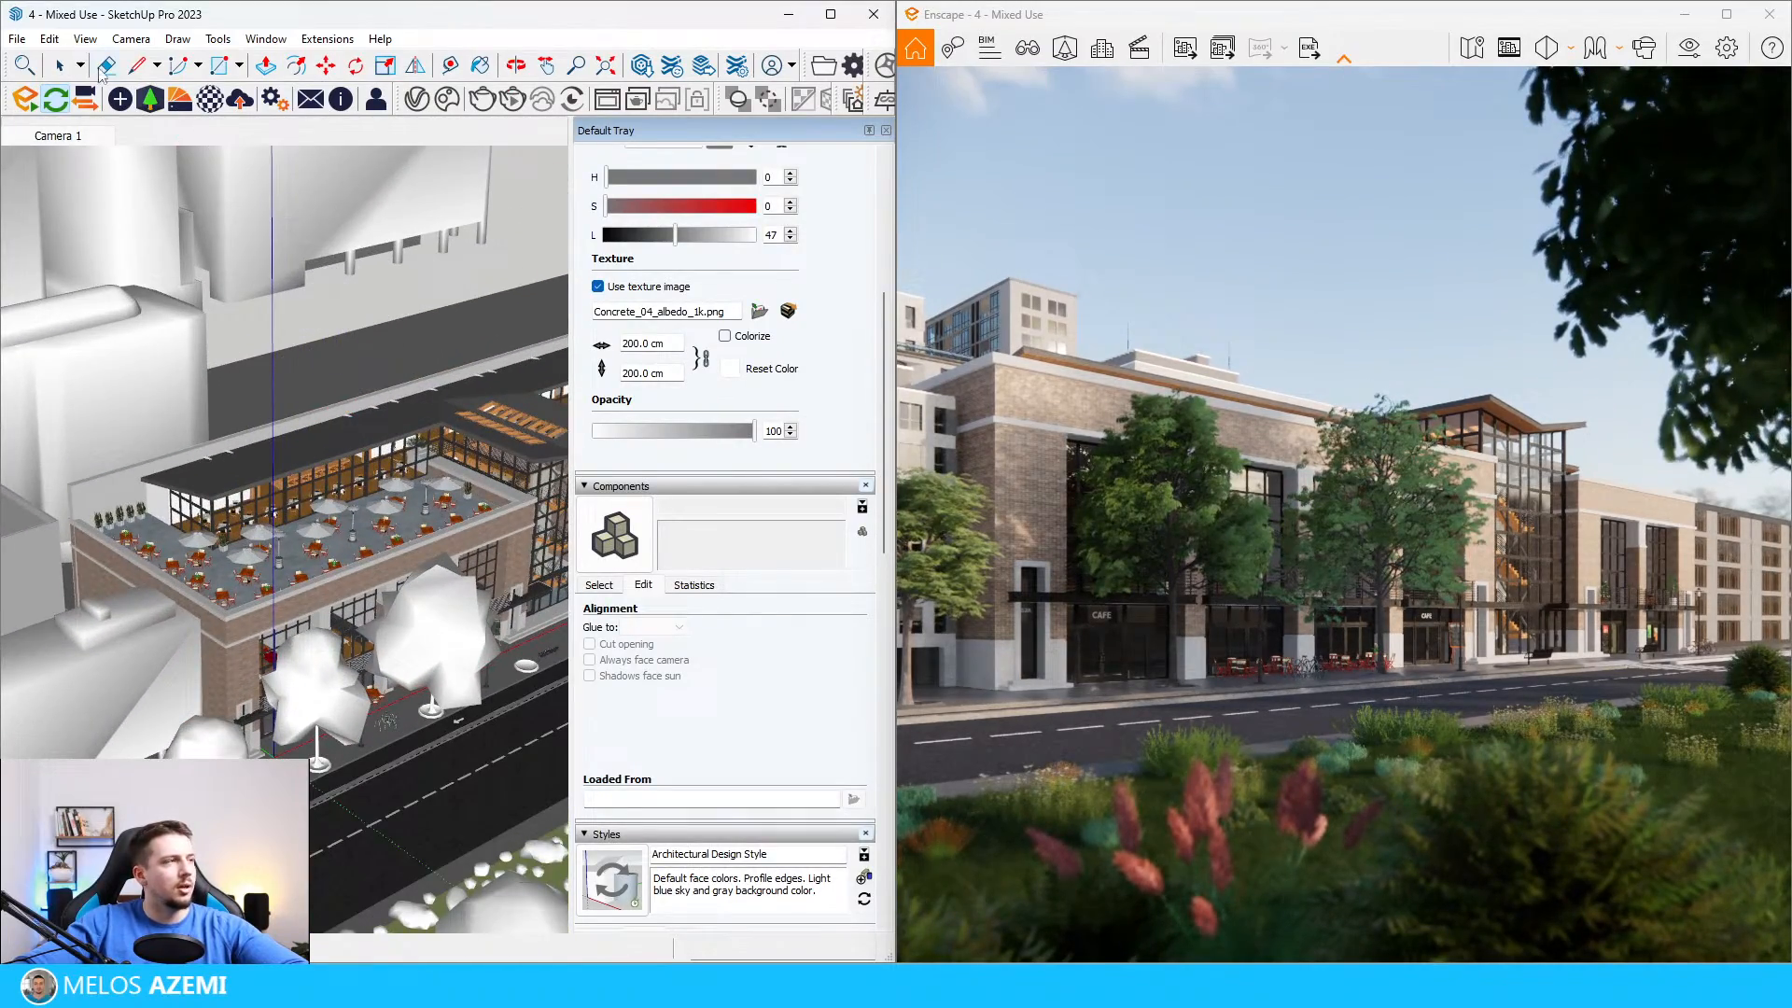
Step: Place another oak variant from the Enscape assets in the fourth flowerbed, just before the crosswalk
left_click(151, 99)
left_click(752, 182)
scroll(414, 535, "up", 3)
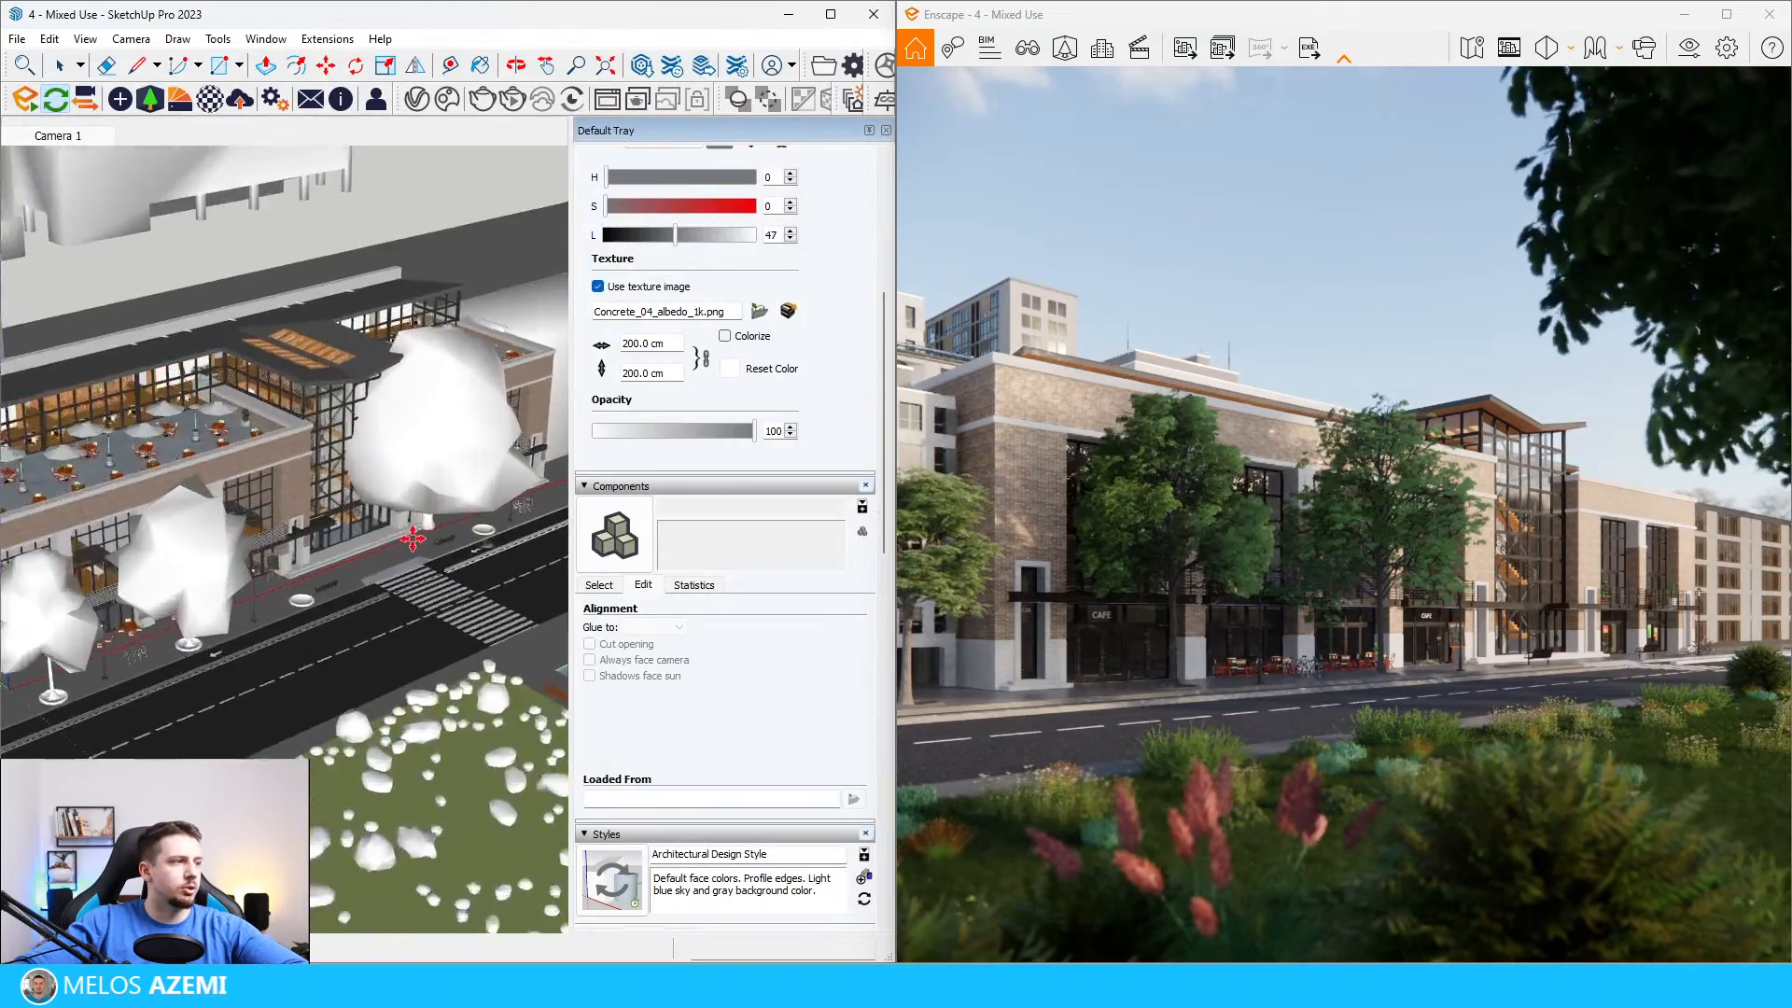
scroll(414, 536, "up", 8)
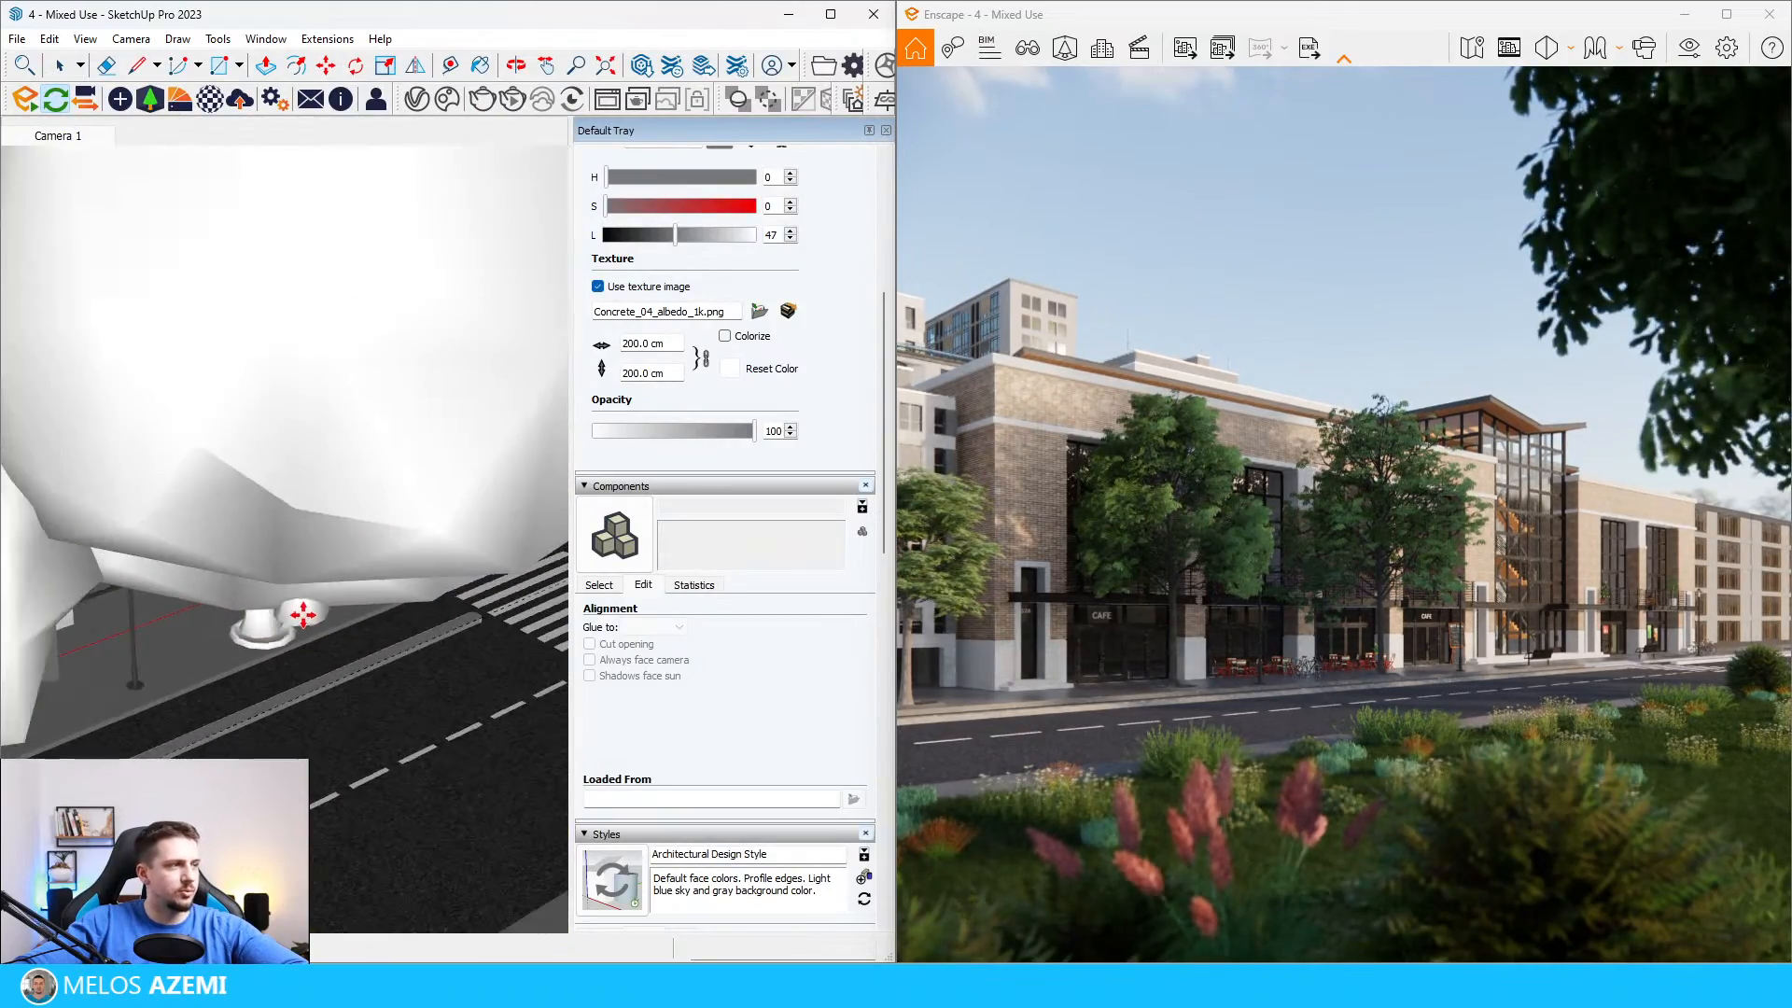
scroll(304, 598, "down", 8)
scroll(304, 580, "up", 2)
left_click(305, 580)
Step: Clear the search text in the Enscape asset library and put the library away
left_click(151, 98)
key("BackSpace")
key("BackSpace")
key("BackSpace")
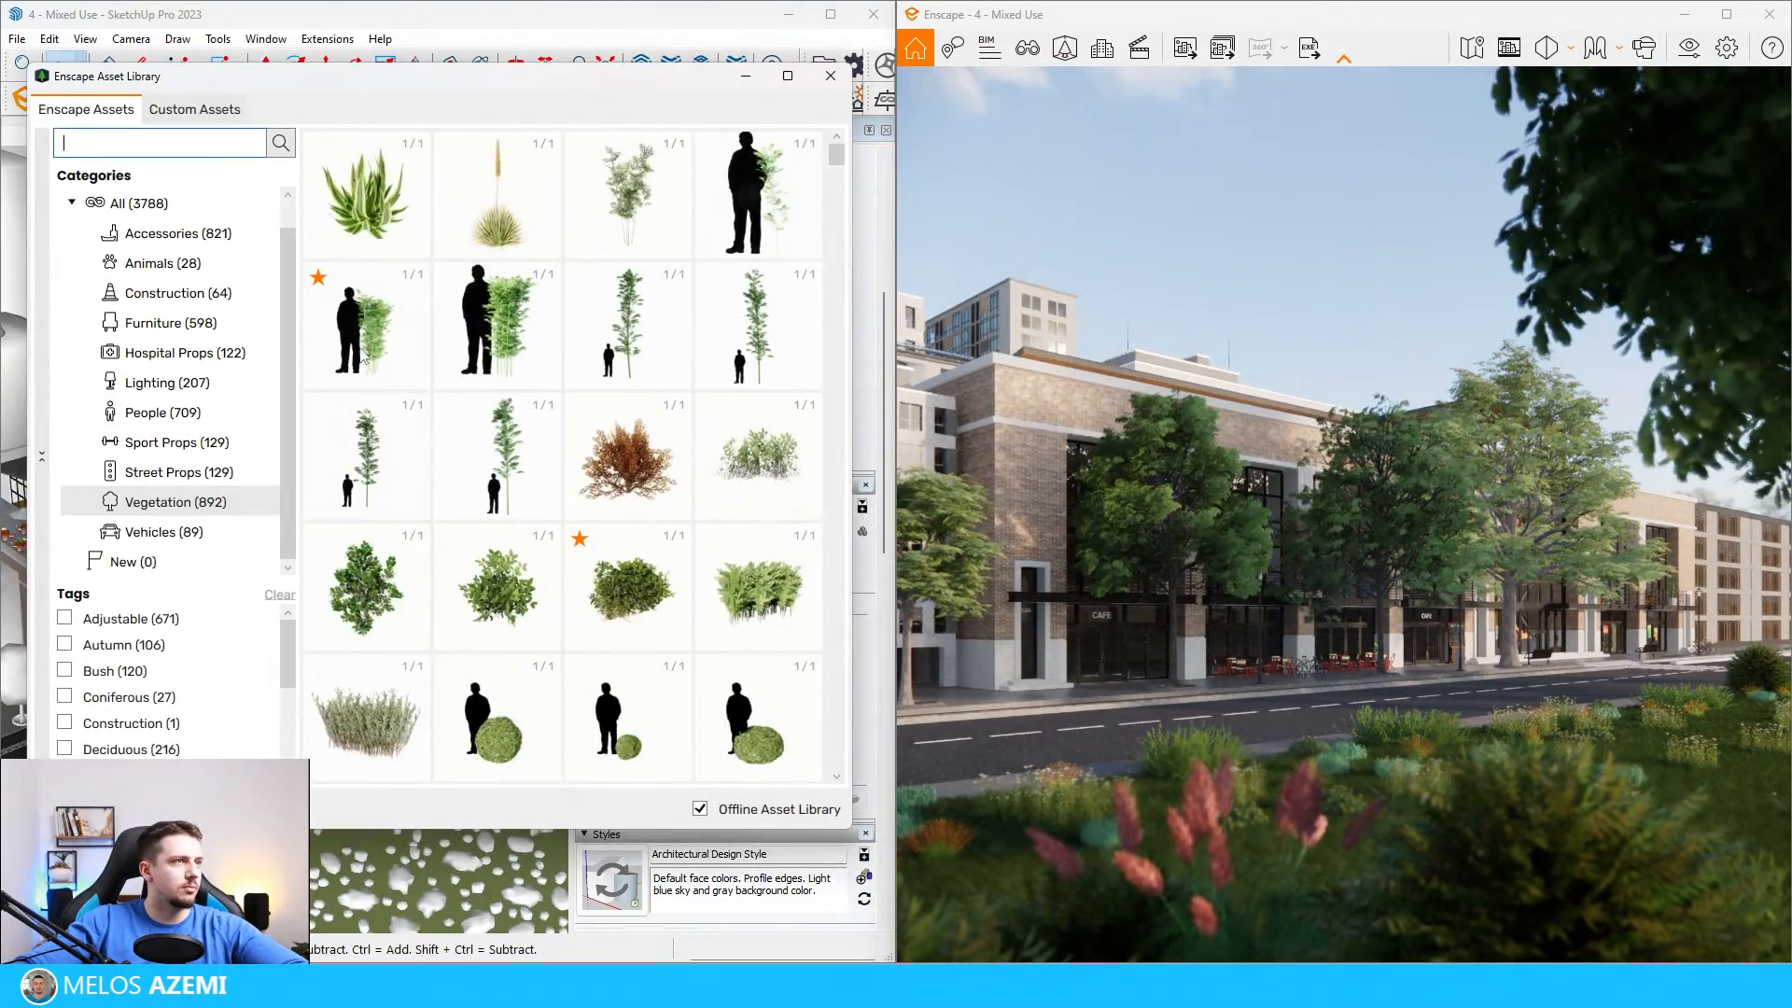
left_click(746, 75)
Step: Uniformly scale down the oak near the cafe entrance and move it so its trunk sits back in the second flowerbed
scroll(273, 576, "up", 6)
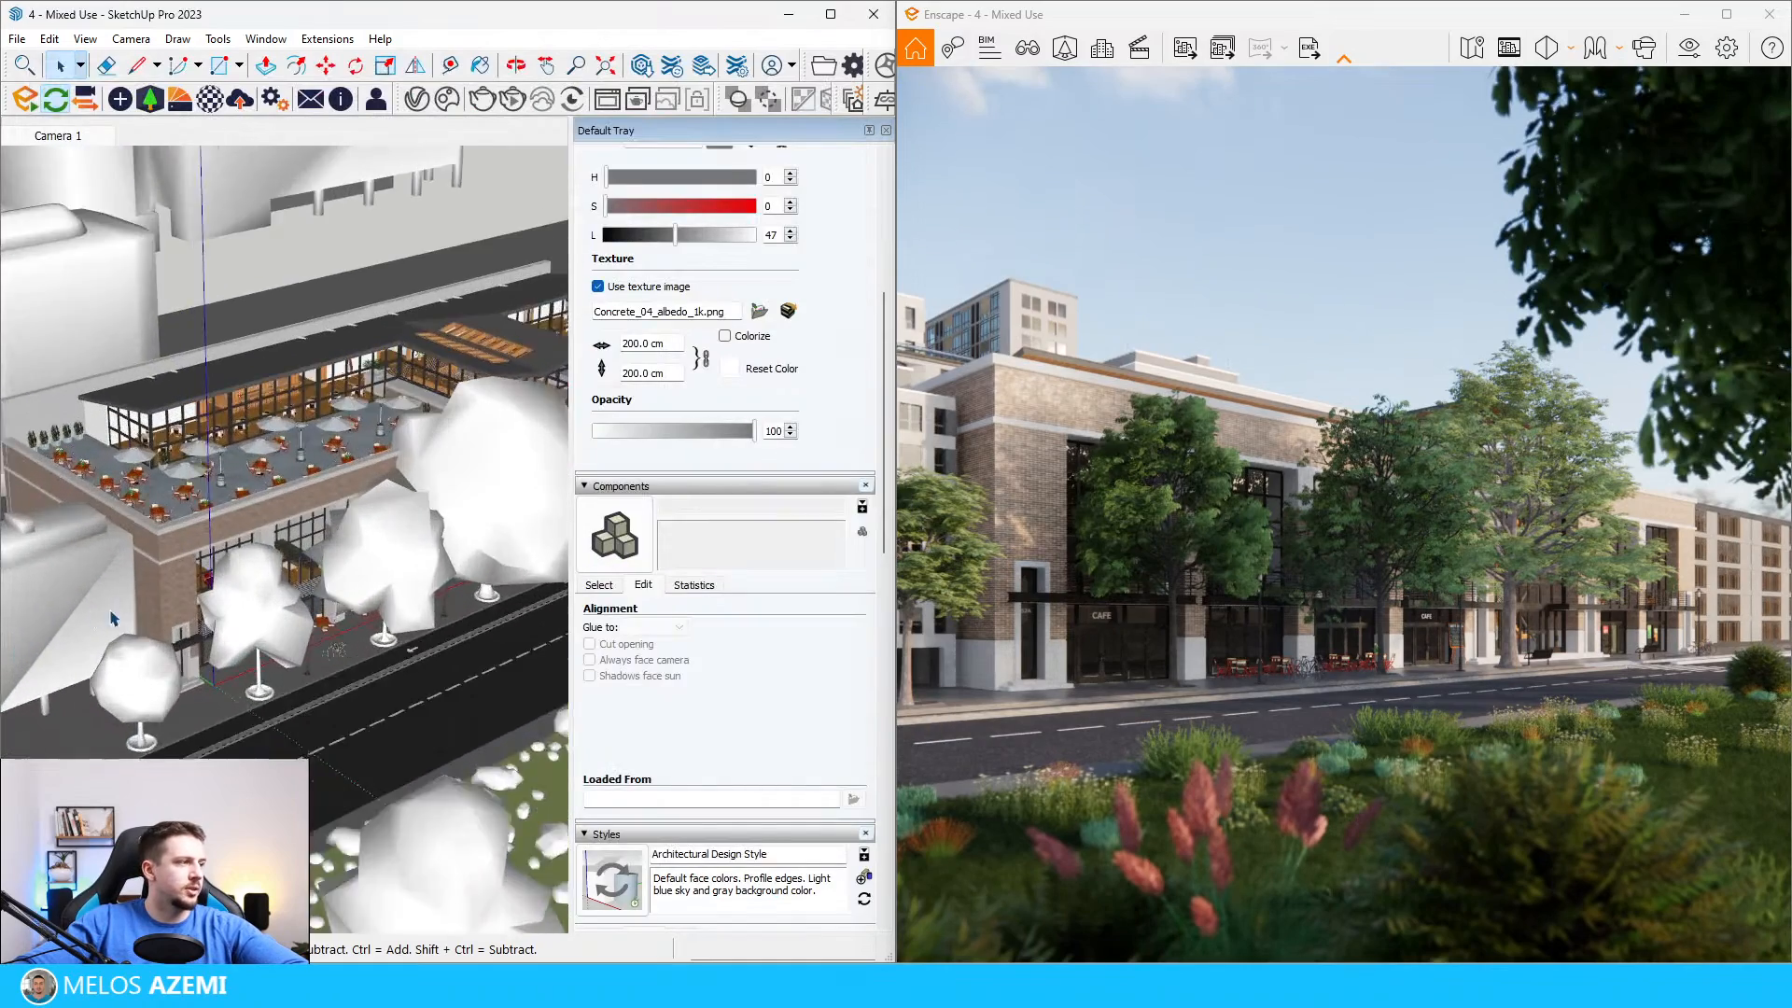
scroll(273, 576, "up", 3)
key("s")
left_click_drag(482, 444, 405, 512)
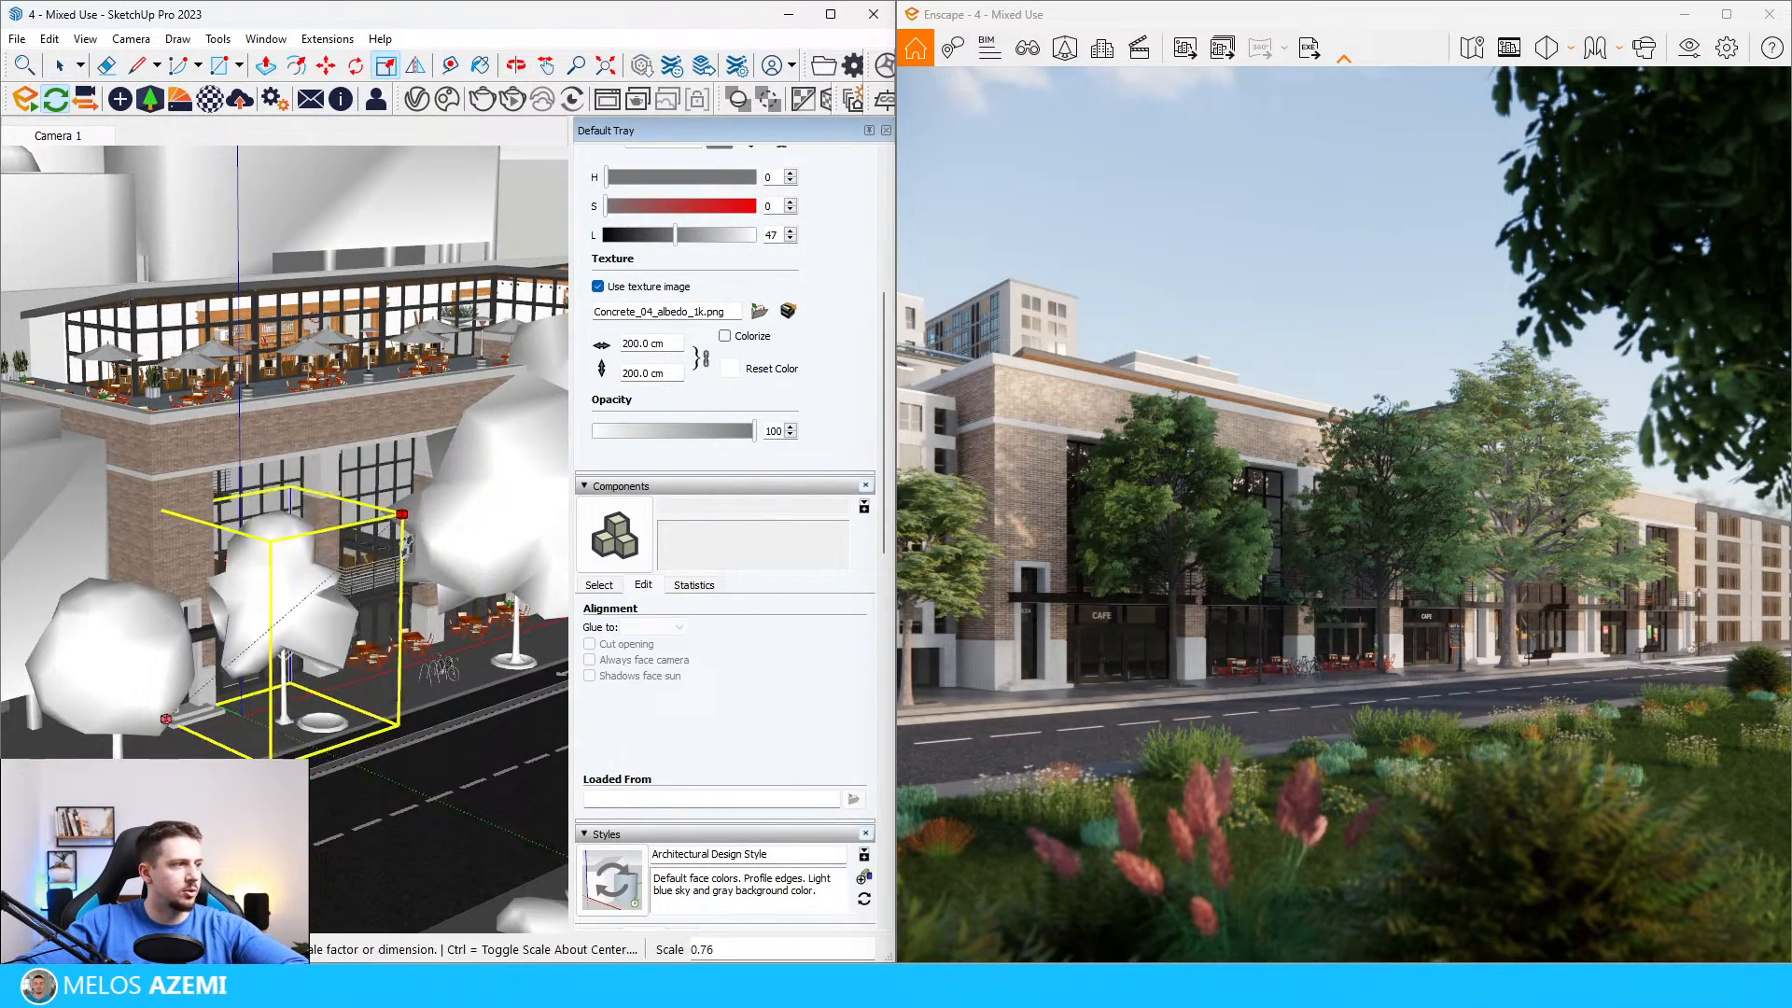
left_click(362, 603)
key("m")
left_click(255, 720)
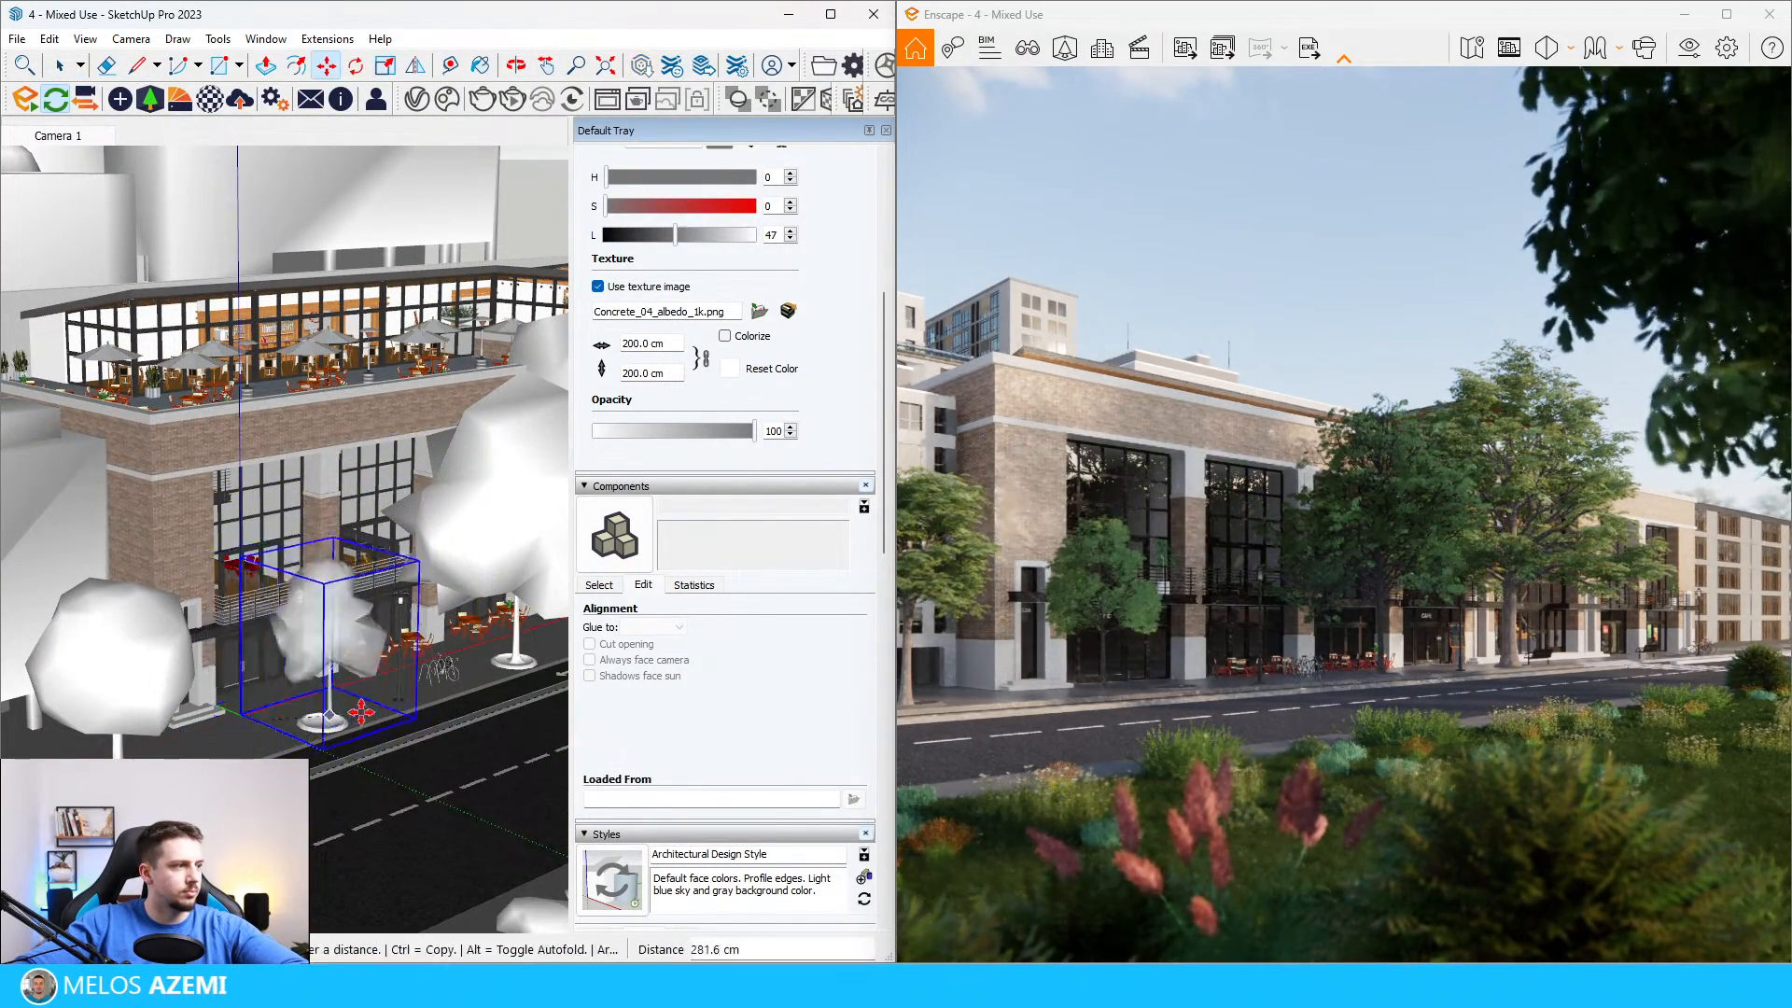
scroll(331, 721, "up", 8)
left_click(284, 752)
scroll(283, 751, "down", 10)
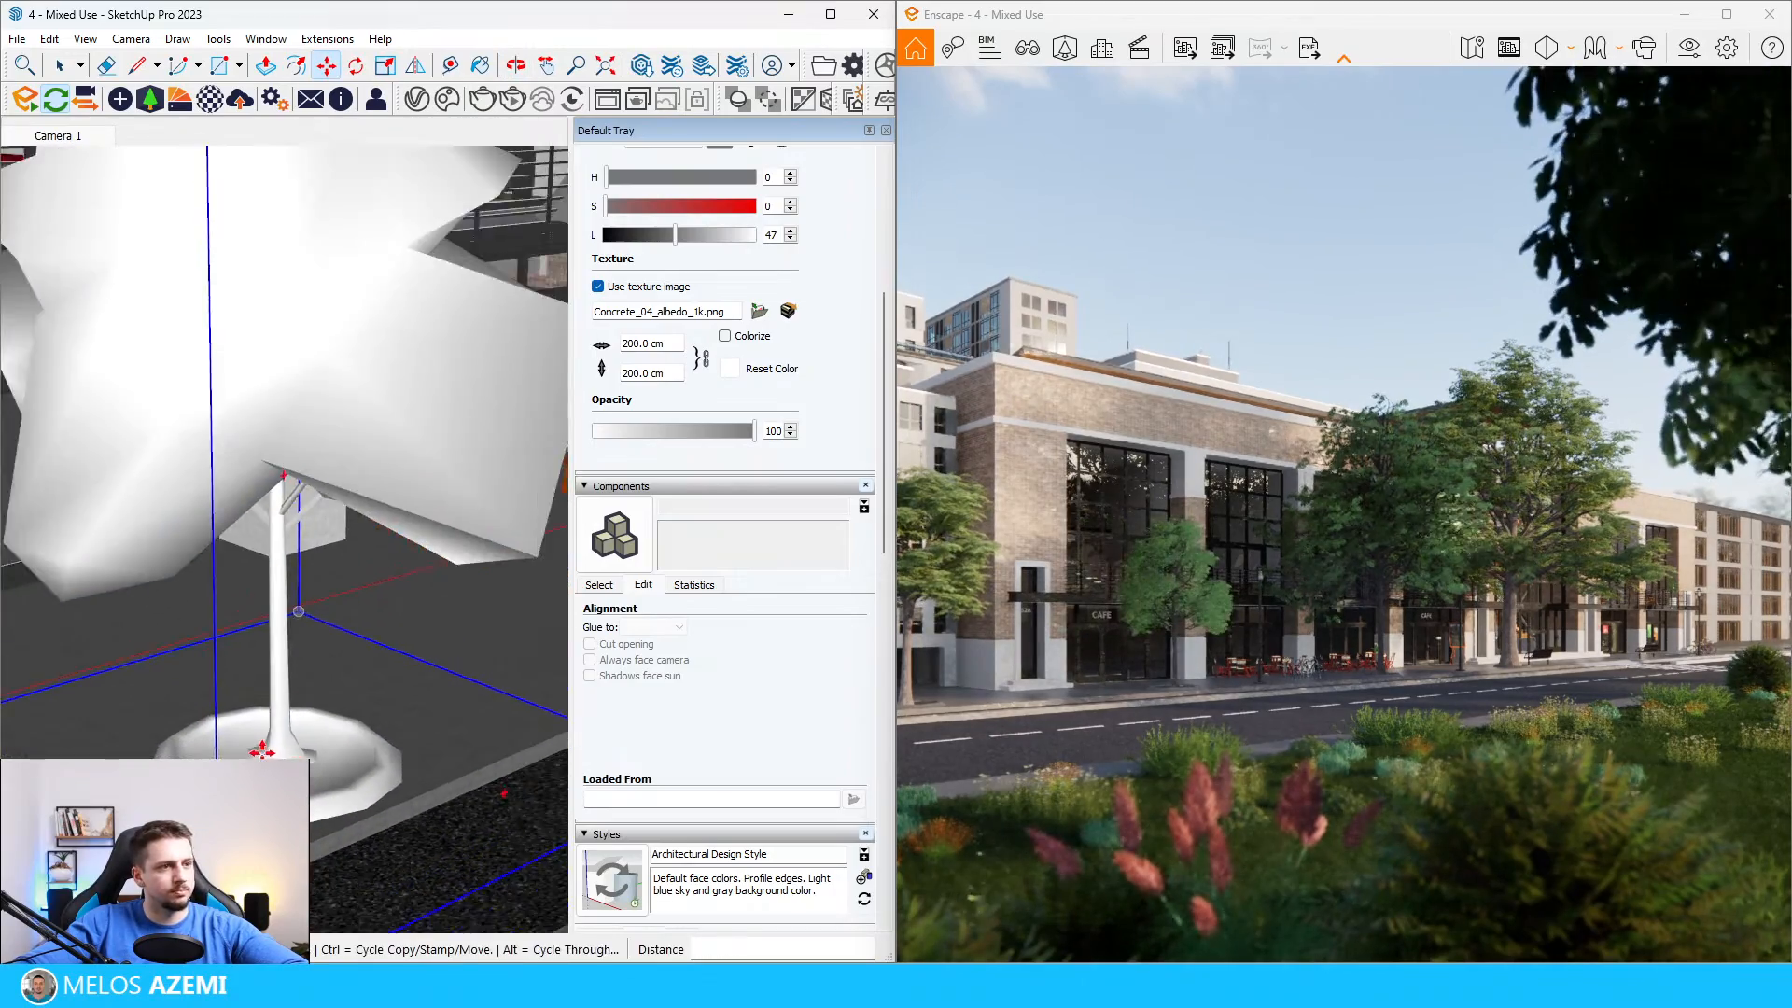
Step: Uniformly scale down the oak past the bike rack and move it about 431 cm back onto the third flowerbed
key("space")
key("s")
left_click_drag(521, 482, 479, 526)
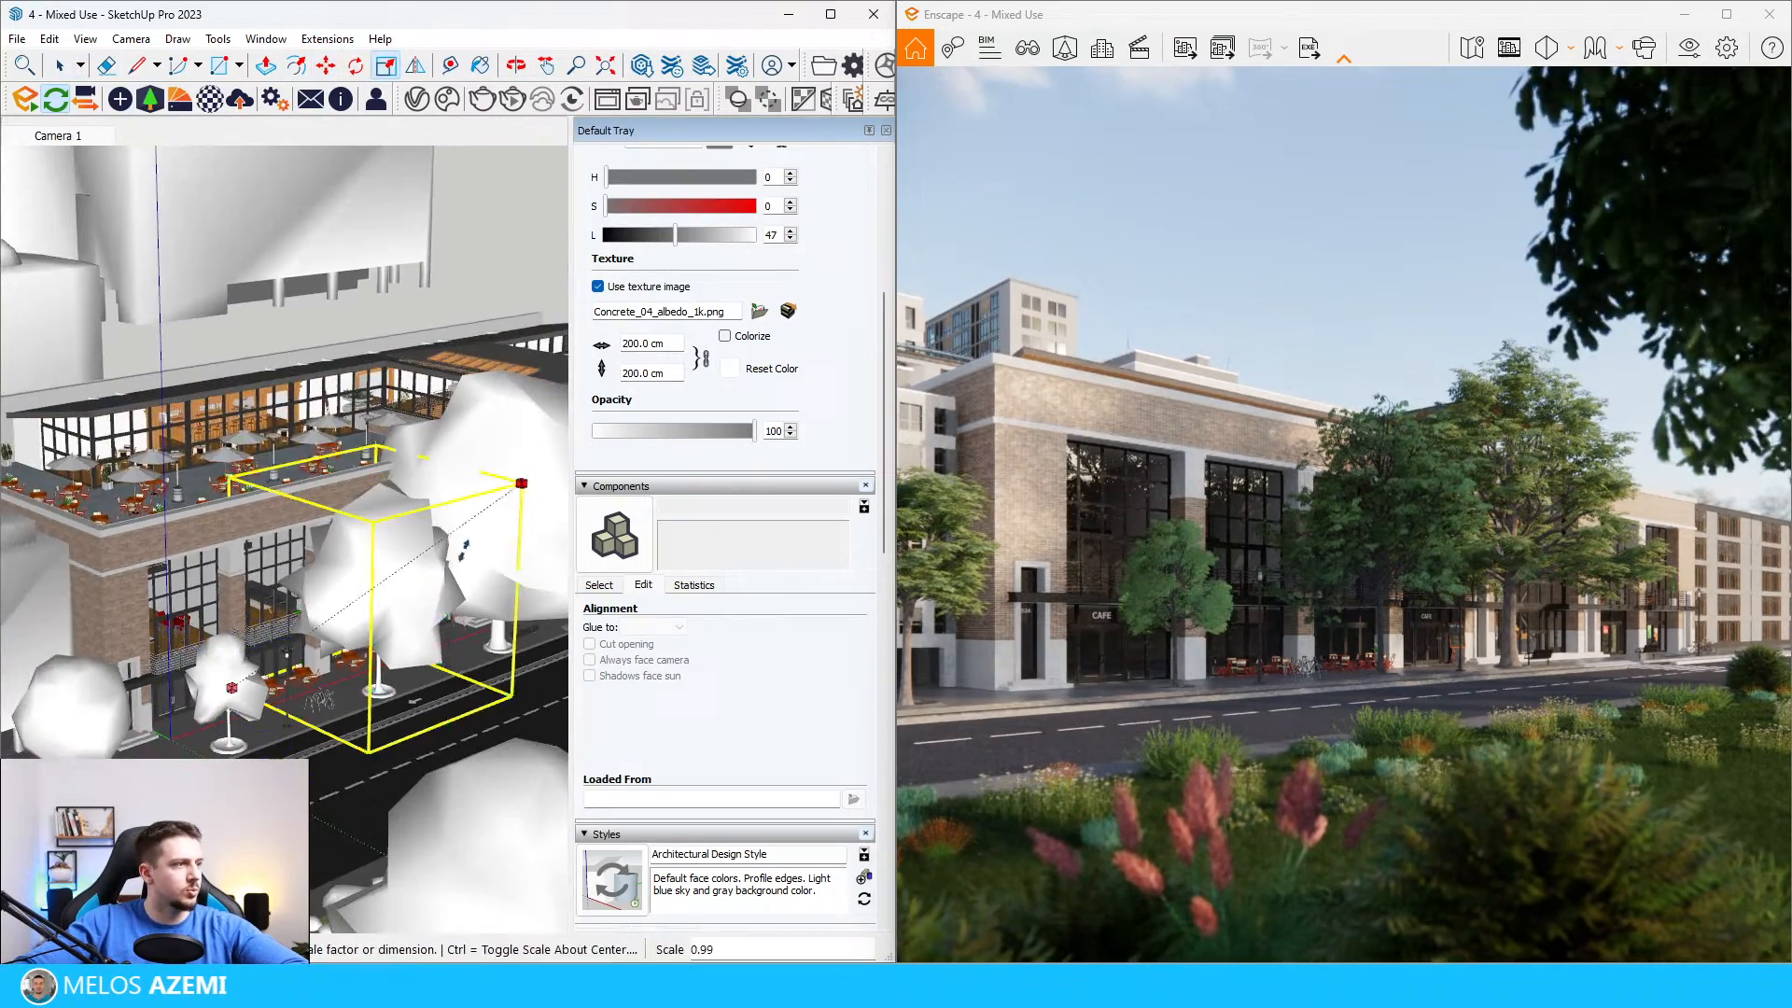
left_click(407, 618)
key("m")
scroll(300, 602, "up", 4)
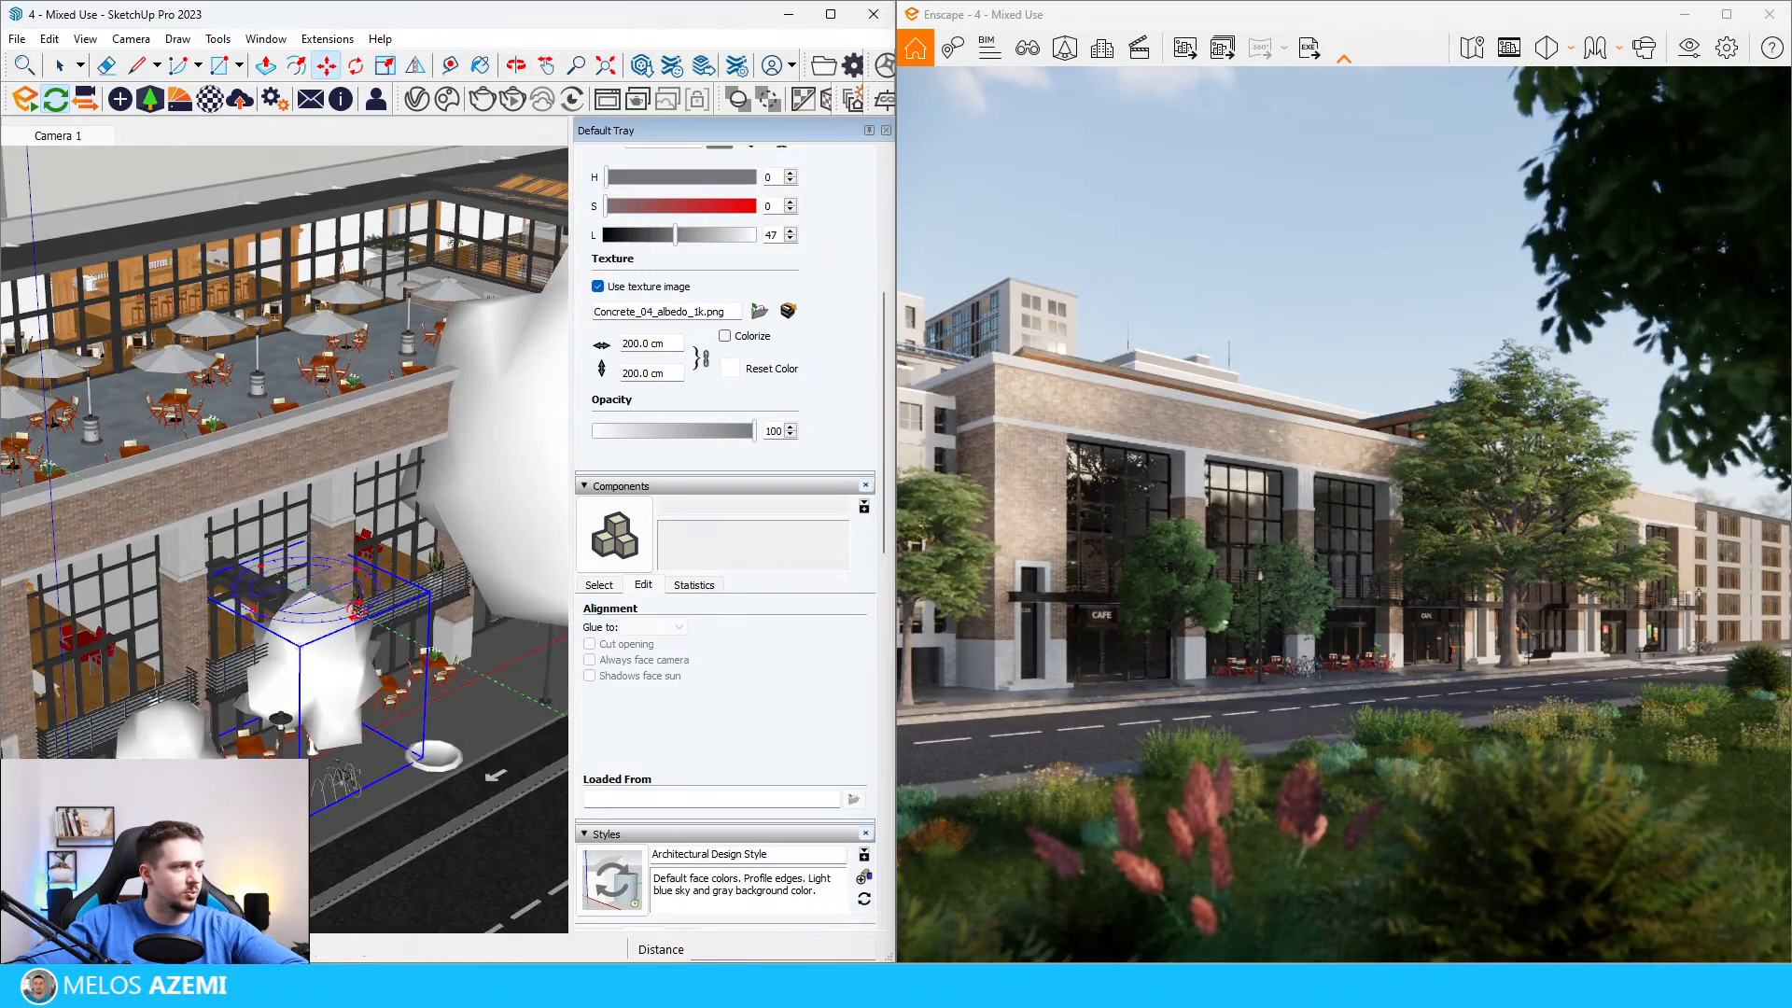
left_click(366, 575)
left_click(322, 619)
scroll(431, 763, "up", 4)
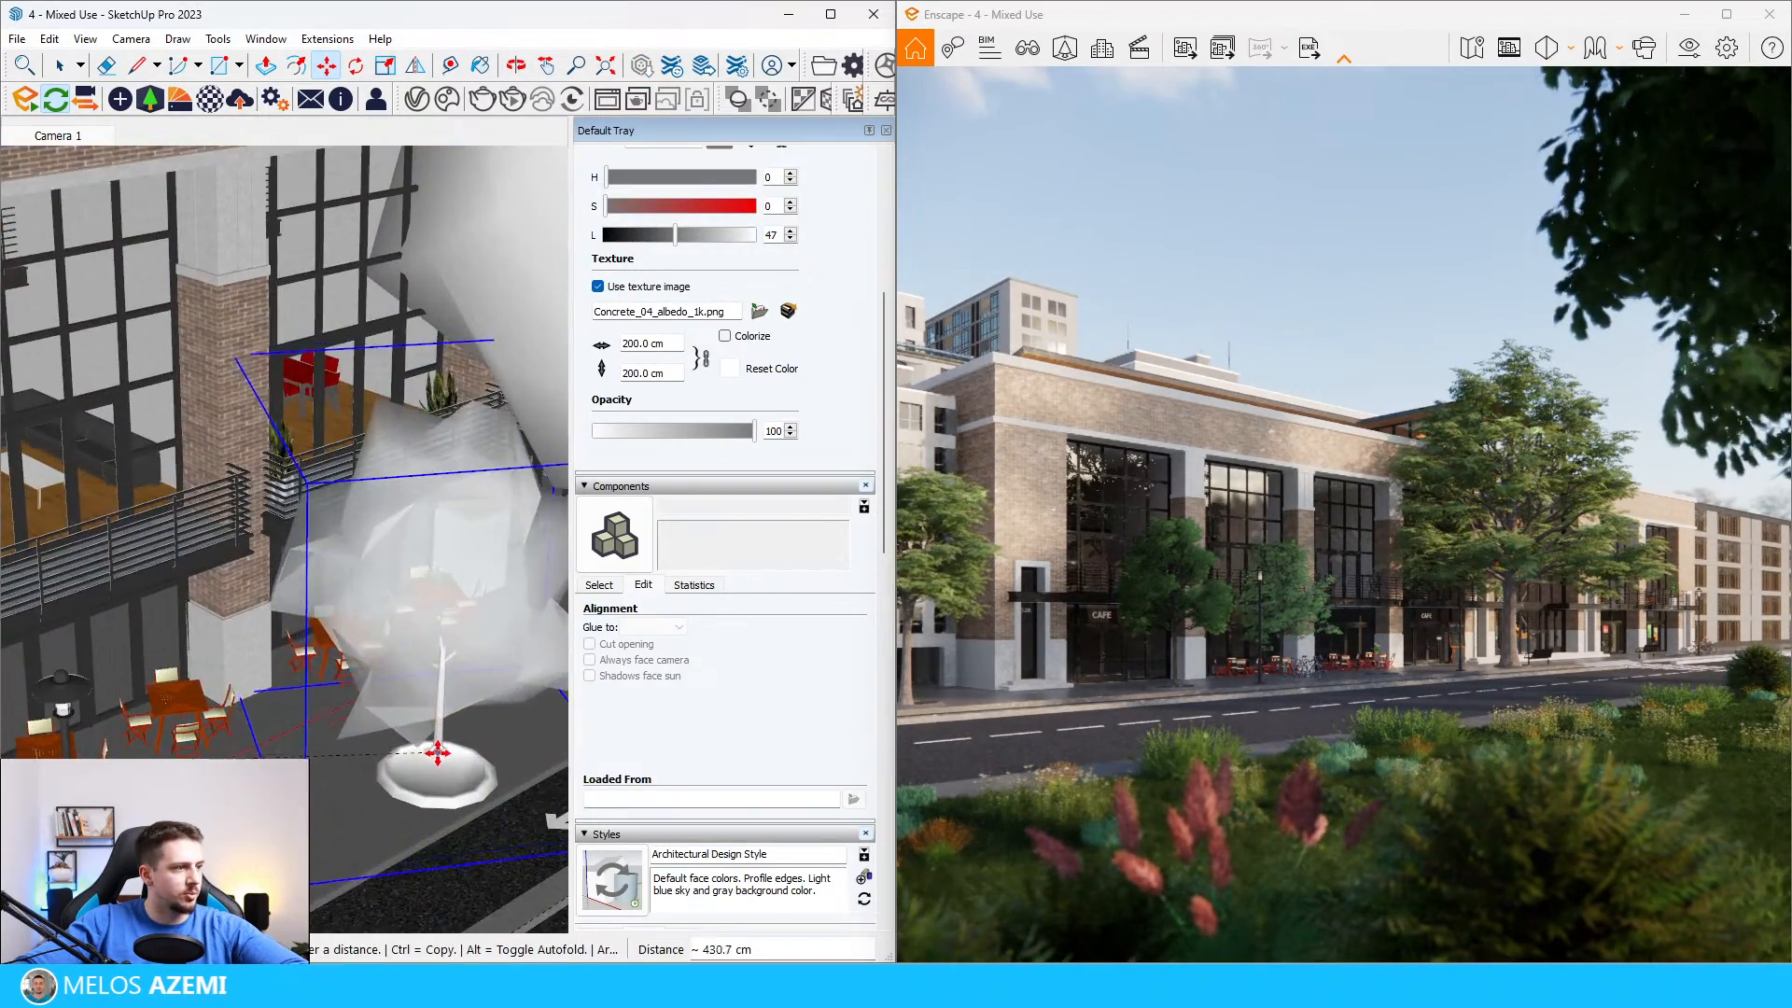
scroll(392, 756, "down", 6)
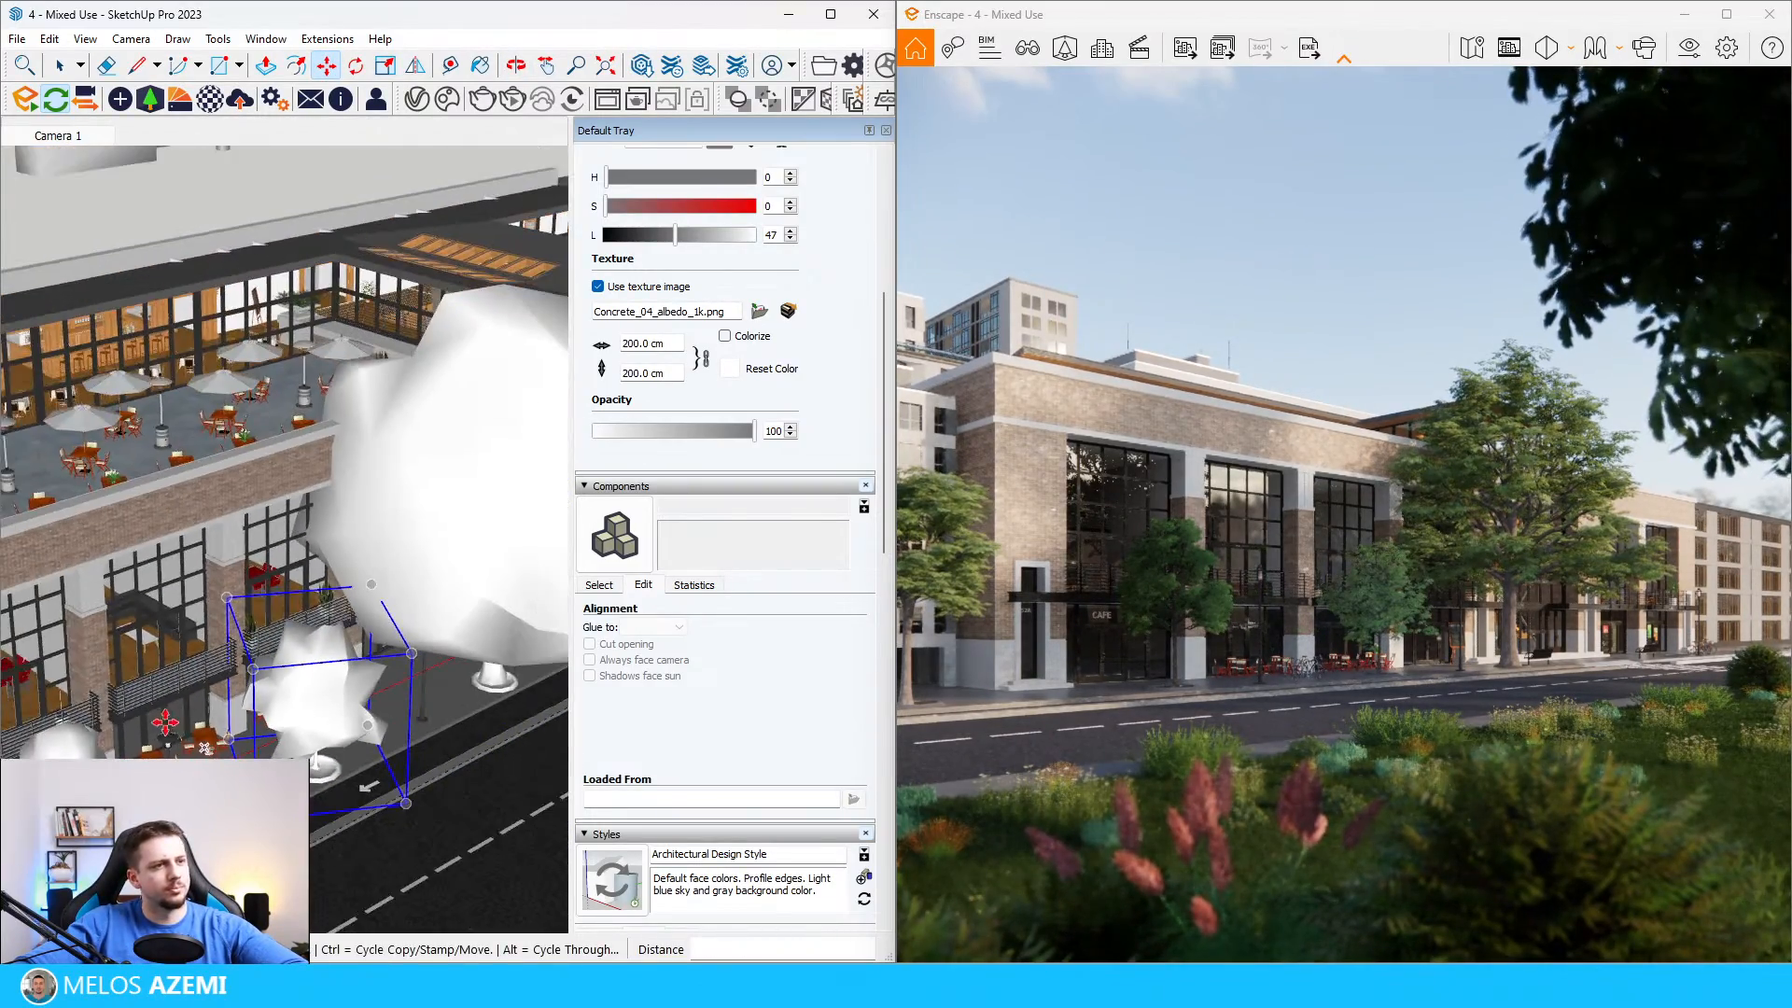
Step: Uniformly scale down the large oak near the crosswalk and move it about 533 cm back onto the fourth flowerbed
key("space")
left_click(386, 538)
key("s")
left_click(557, 461)
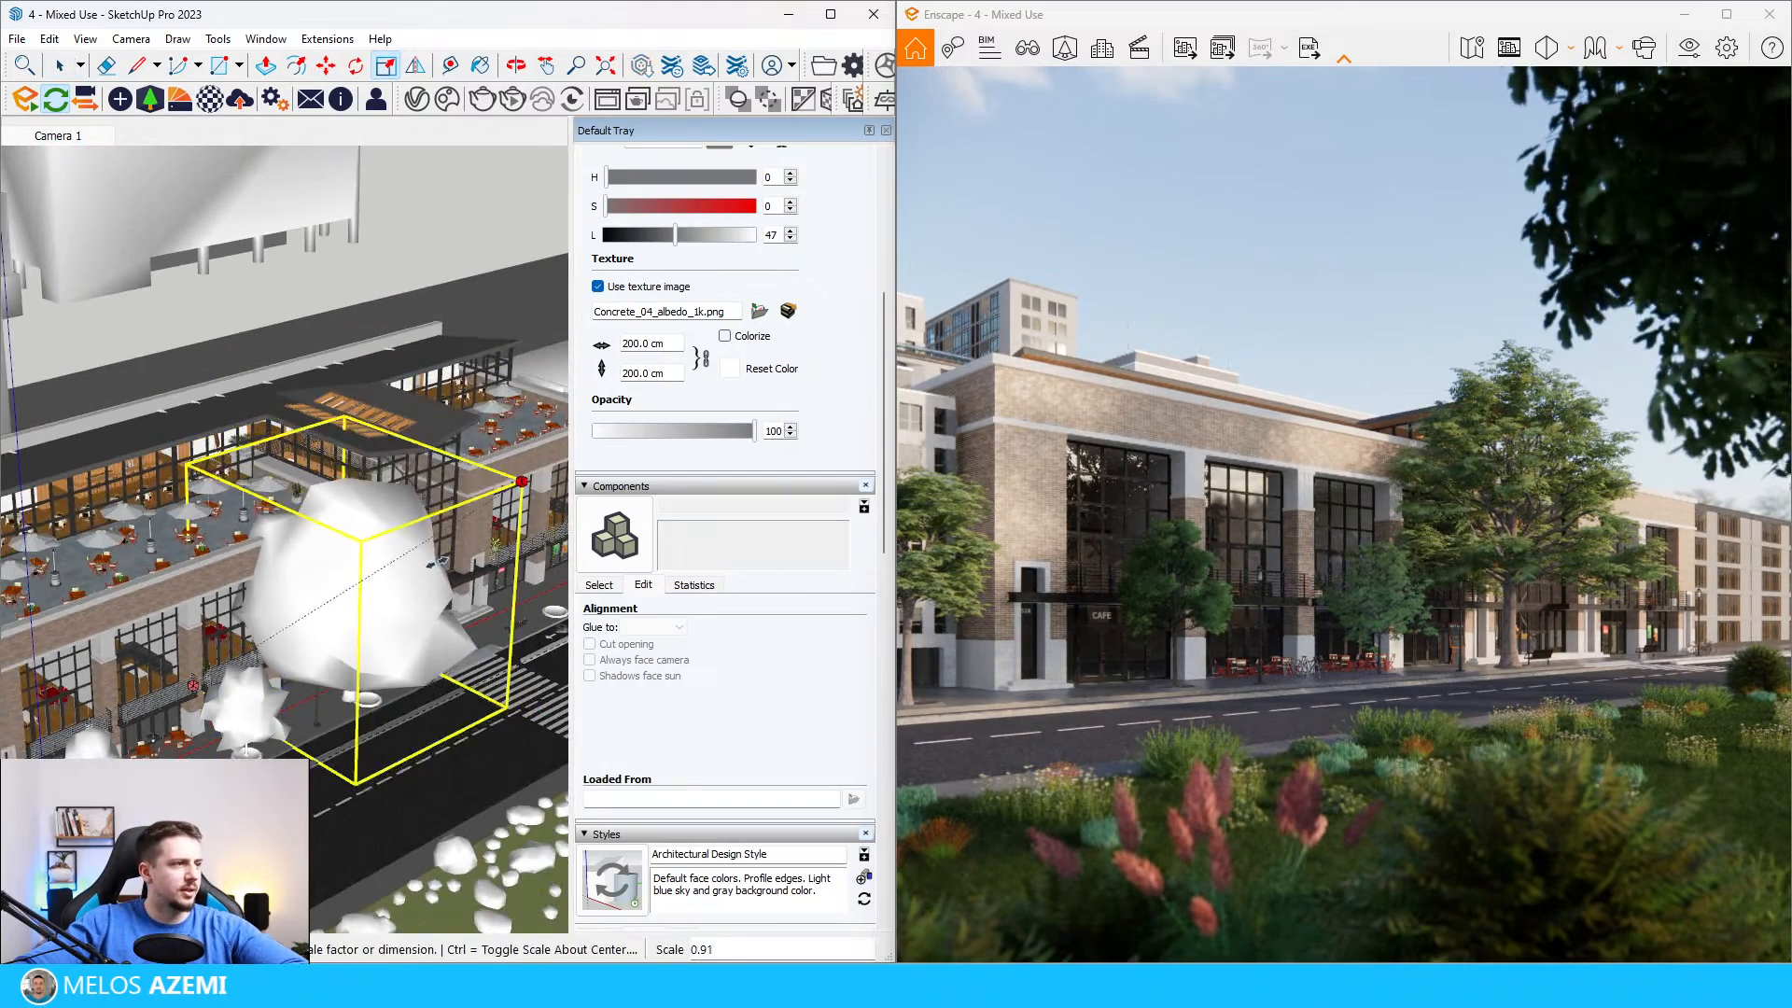
left_click(384, 592)
key("m")
left_click(309, 706)
scroll(372, 697, "up", 6)
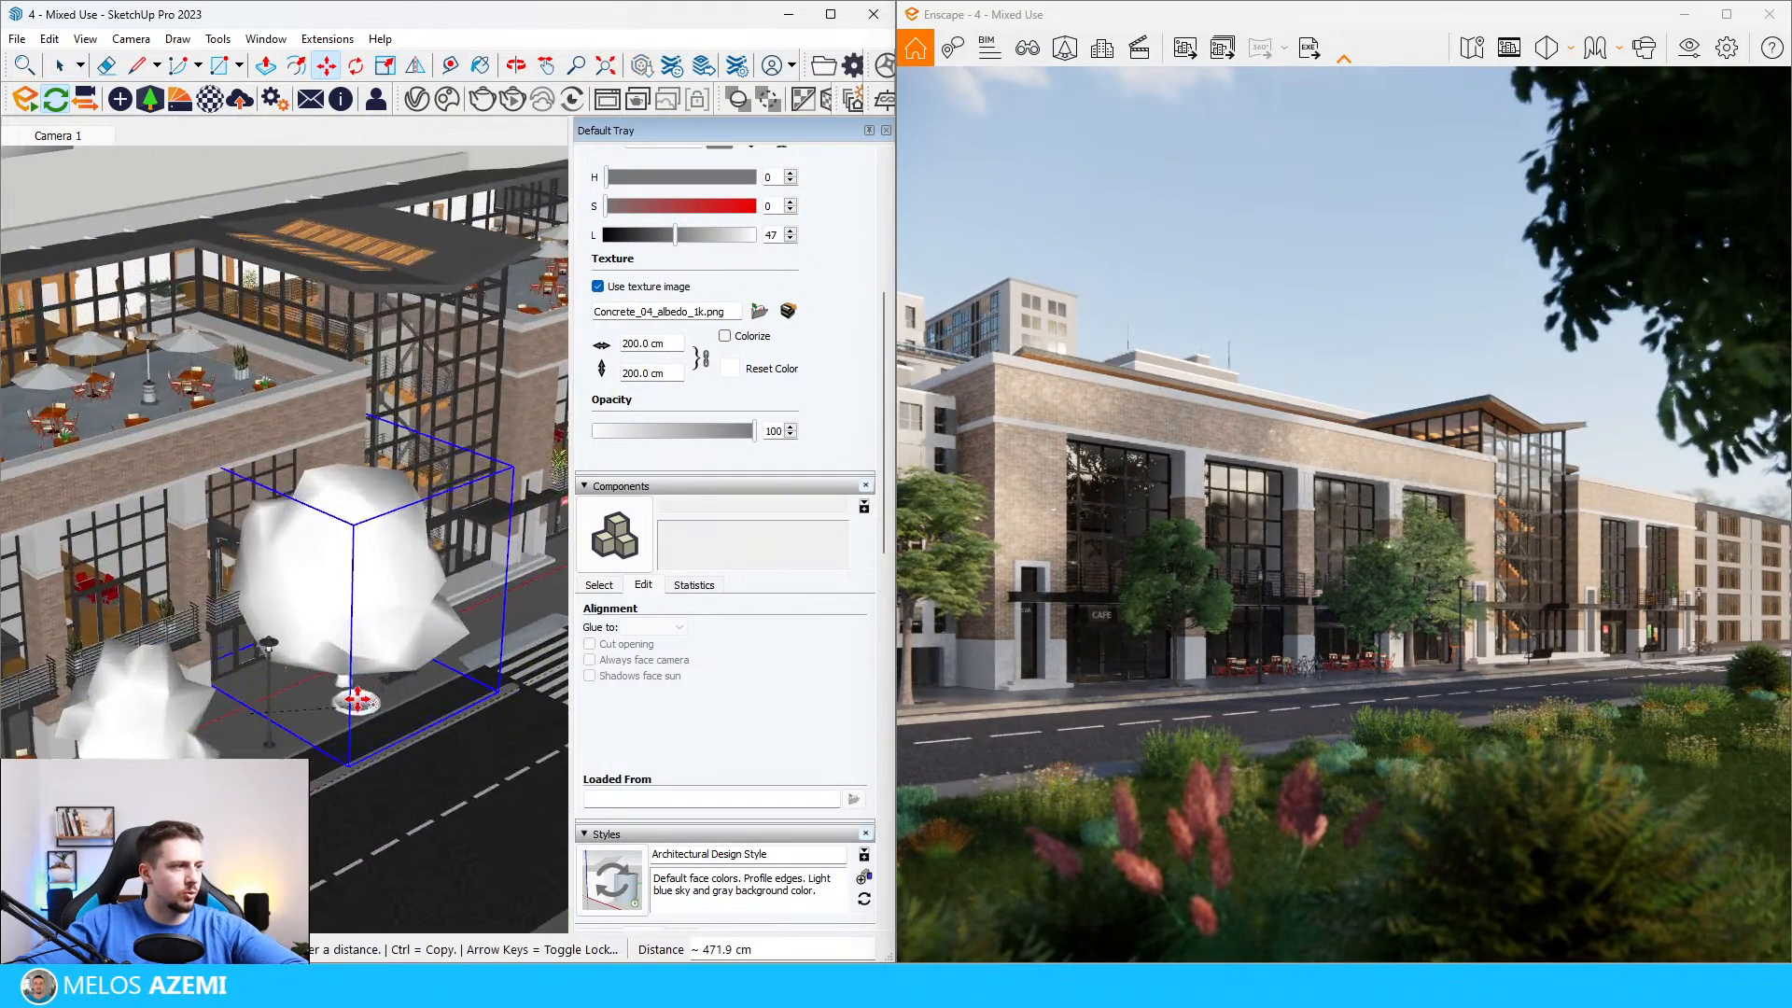
left_click(409, 748)
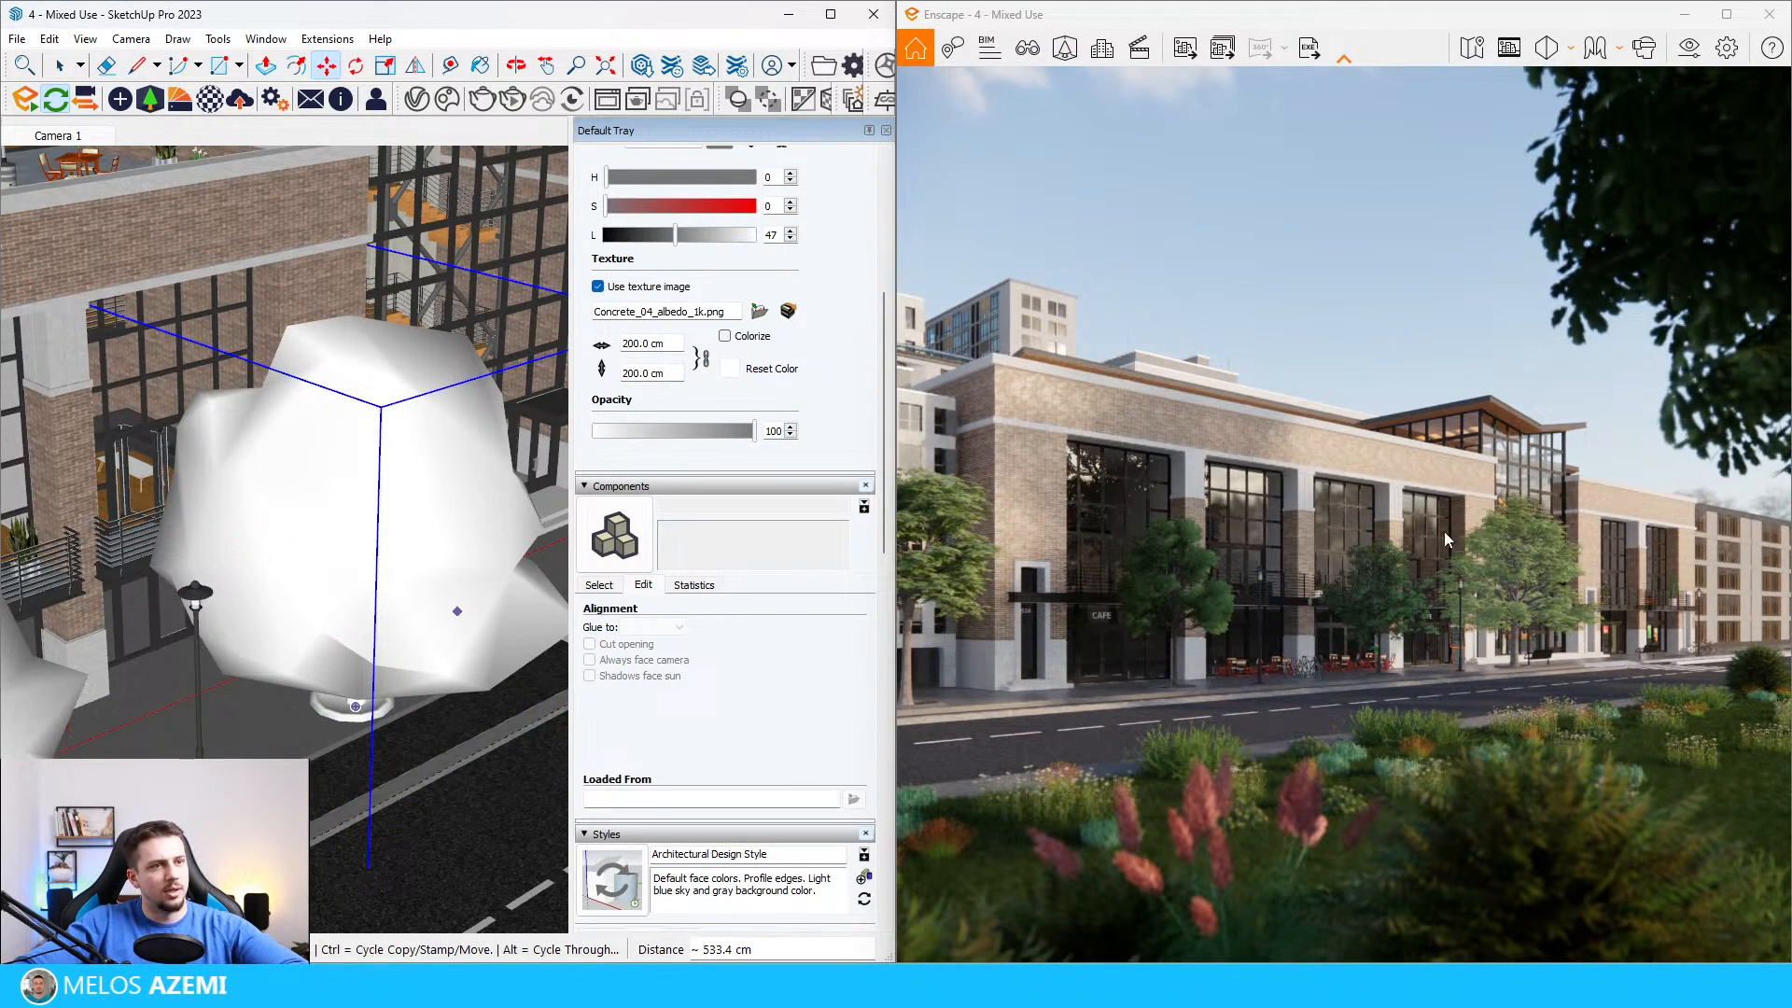
key("space")
Step: Copy the three resized oaks along the sidewalk to the flowerbeds on the far side of the crosswalk
scroll(317, 544, "down", 8)
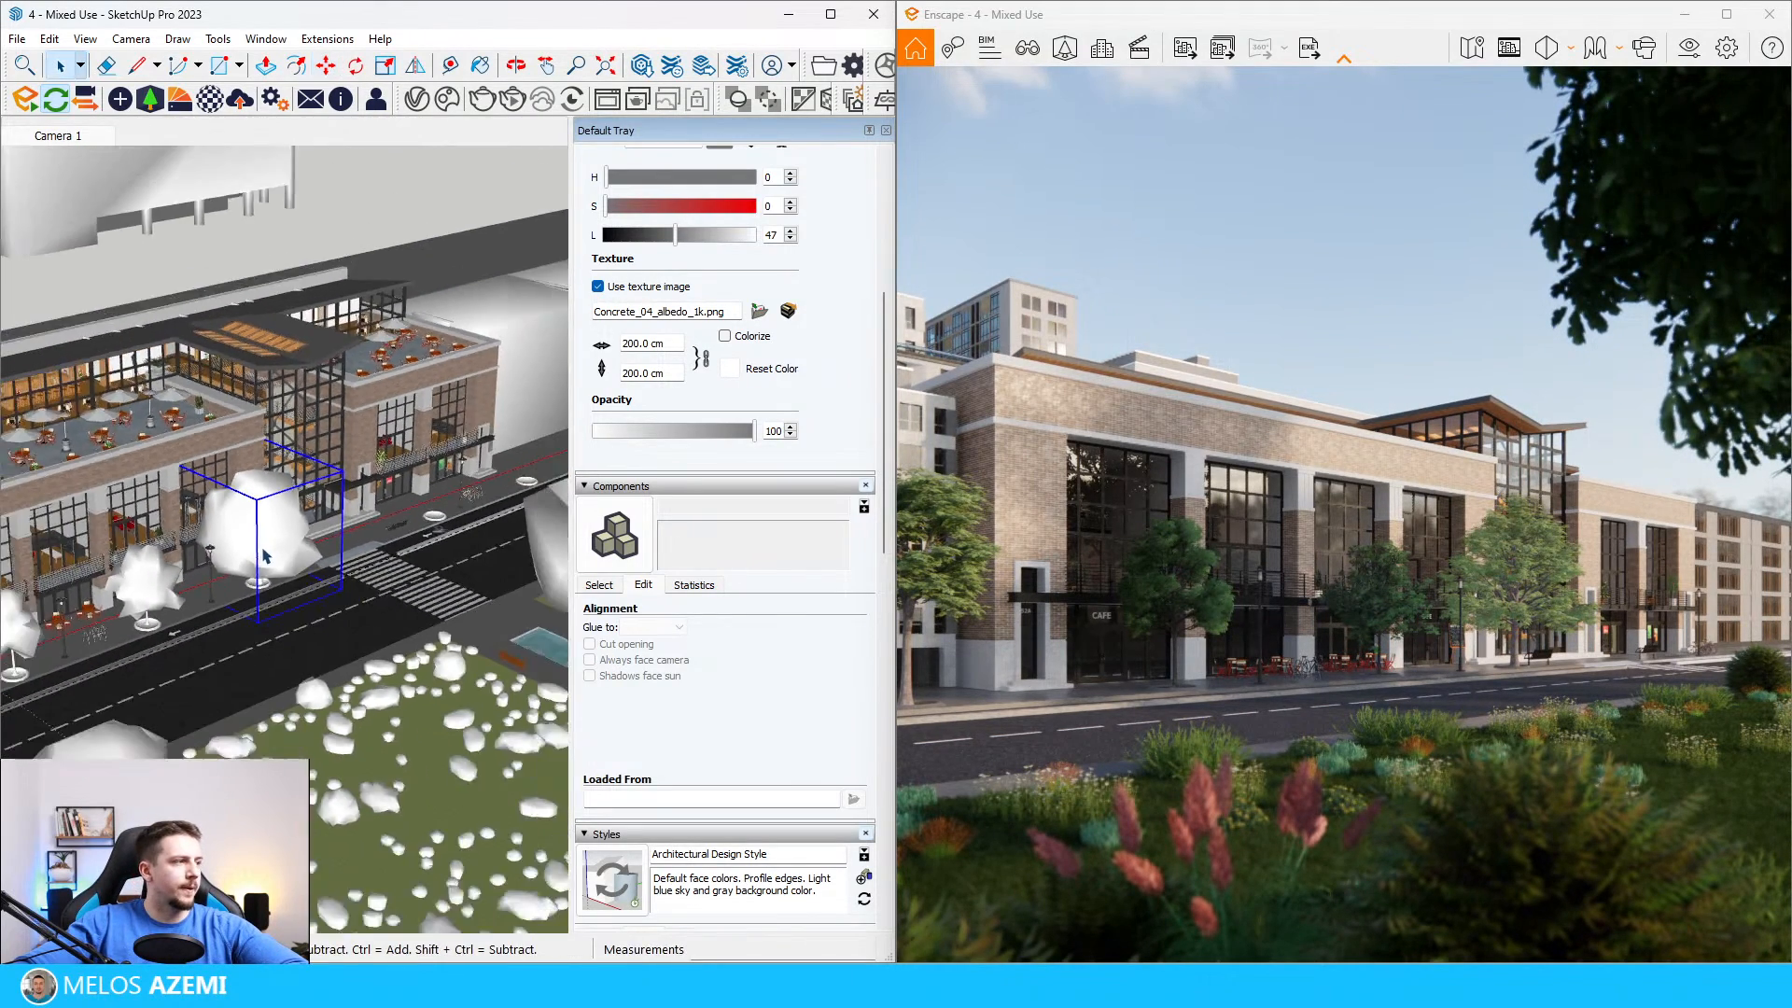
scroll(214, 643, "up", 4)
key("m")
scroll(446, 597, "up", 6)
scroll(446, 597, "up", 1)
left_click(447, 597)
scroll(252, 611, "down", 7)
scroll(406, 493, "up", 4)
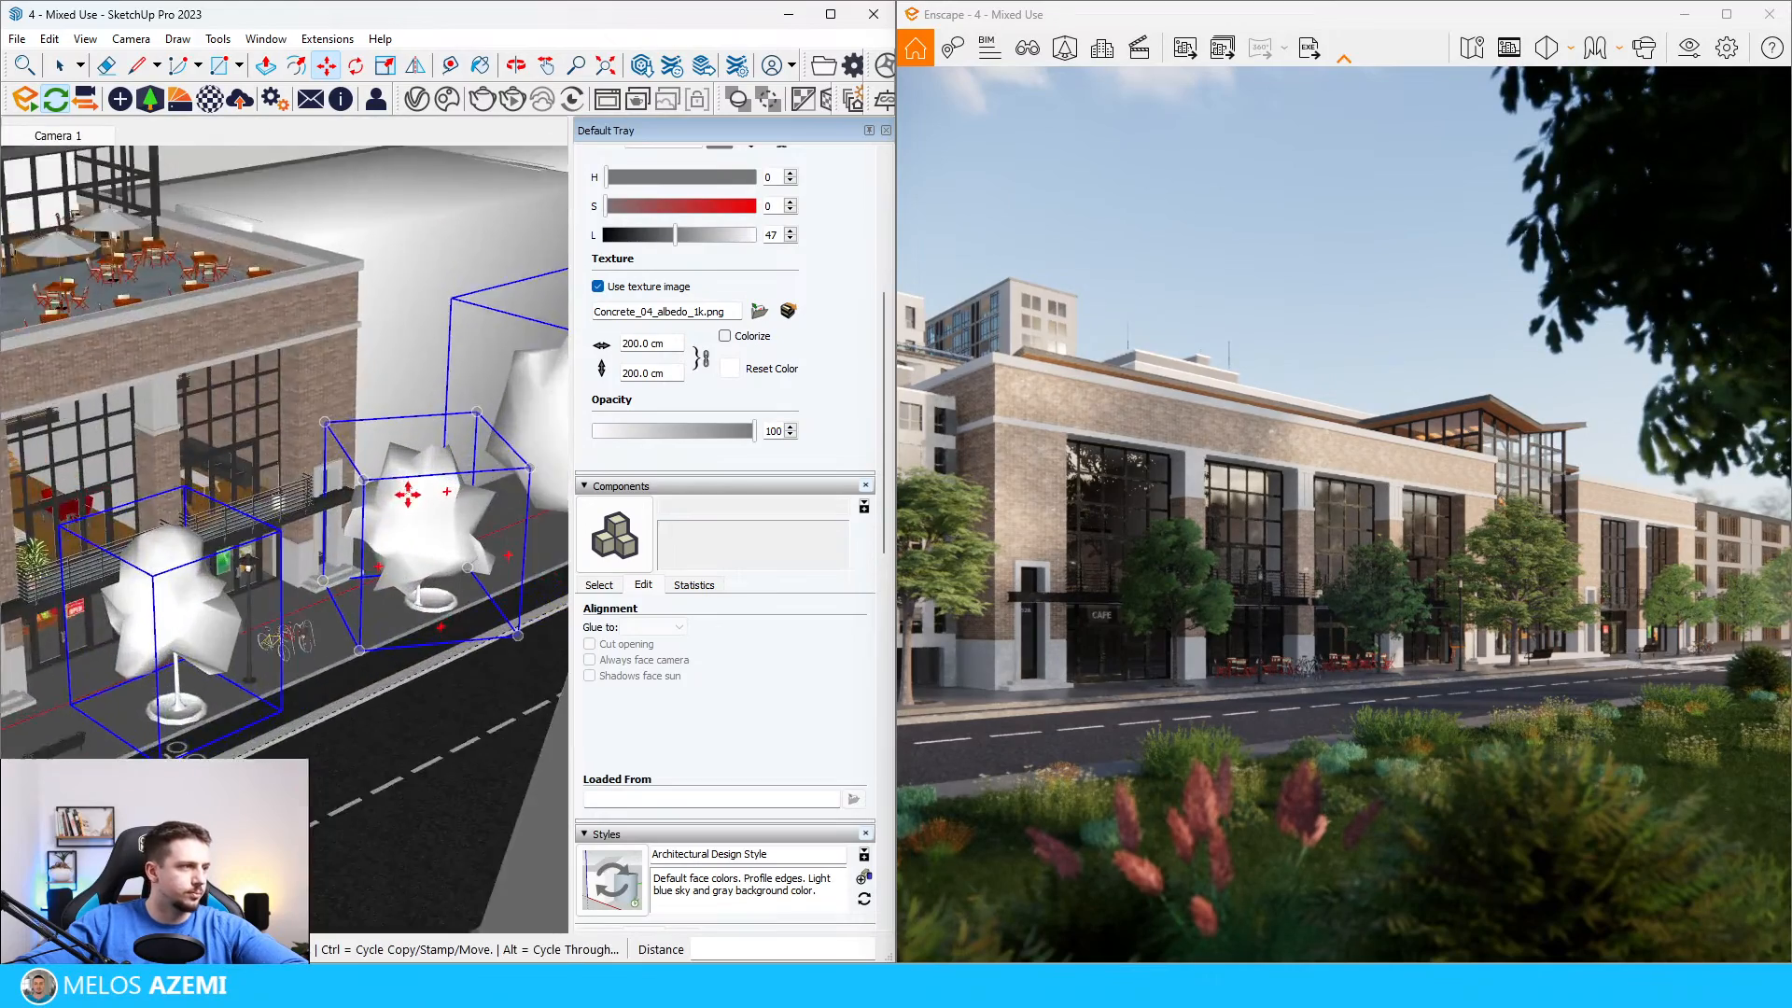
Step: Move the middle copied oak beyond the crosswalk so its trunk is centered in its flowerbed
scroll(407, 493, "up", 2)
key("space")
left_click(458, 597)
key("m")
left_click(416, 633)
left_click(436, 624)
scroll(314, 702, "down", 3)
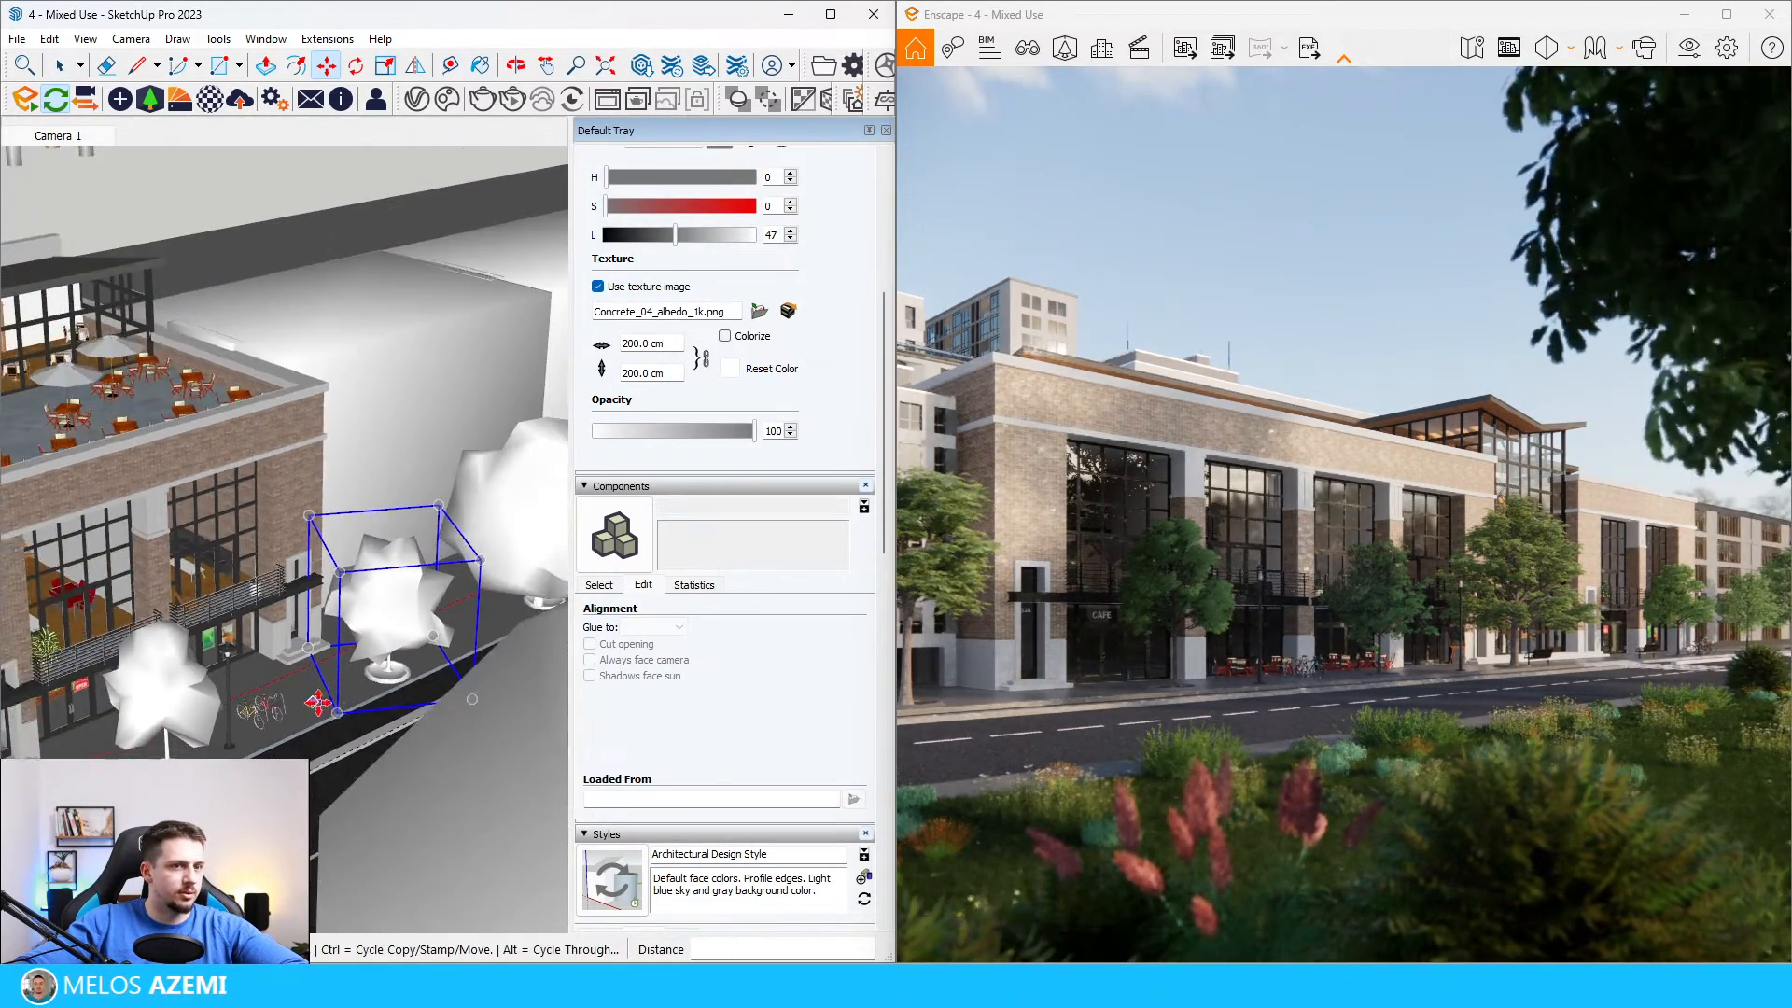
Step: Uniformly scale the first copied oak beyond the crosswalk by about 1.5 and shift it about 152 cm back onto its flowerbed
key("space")
left_click(201, 667)
key("s")
left_click(254, 626)
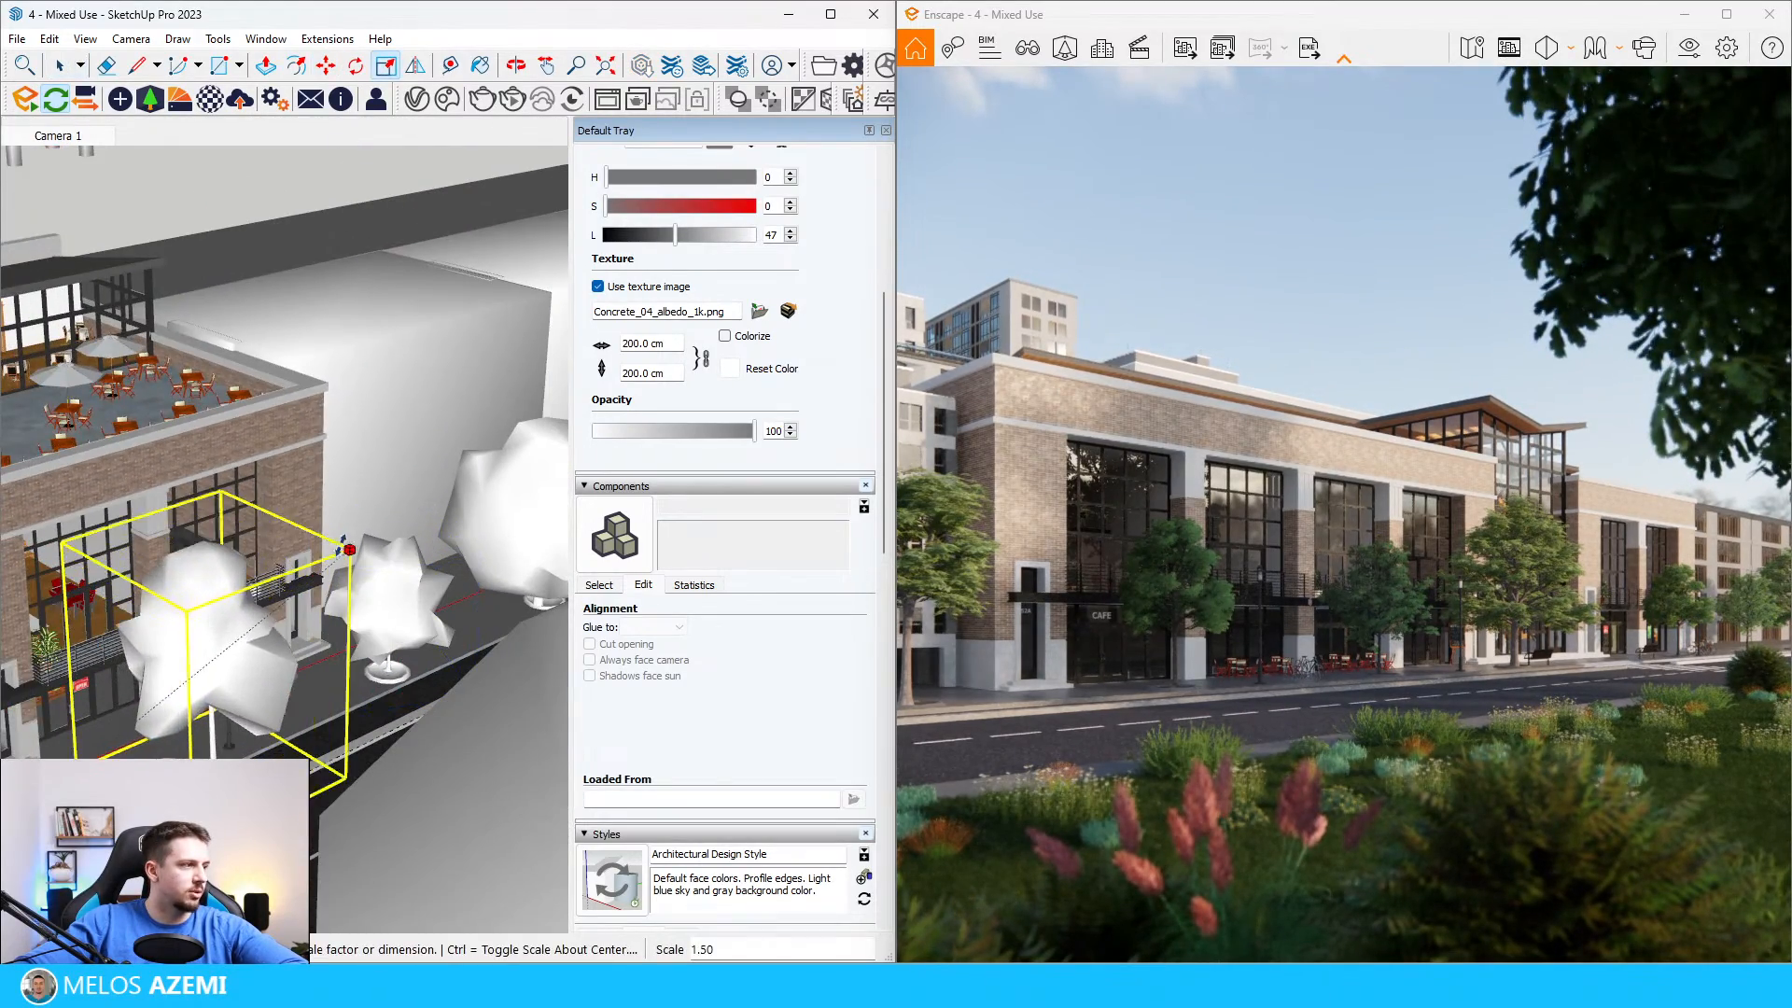
left_click(352, 547)
key("m")
left_click(328, 586)
left_click(282, 592)
key("space")
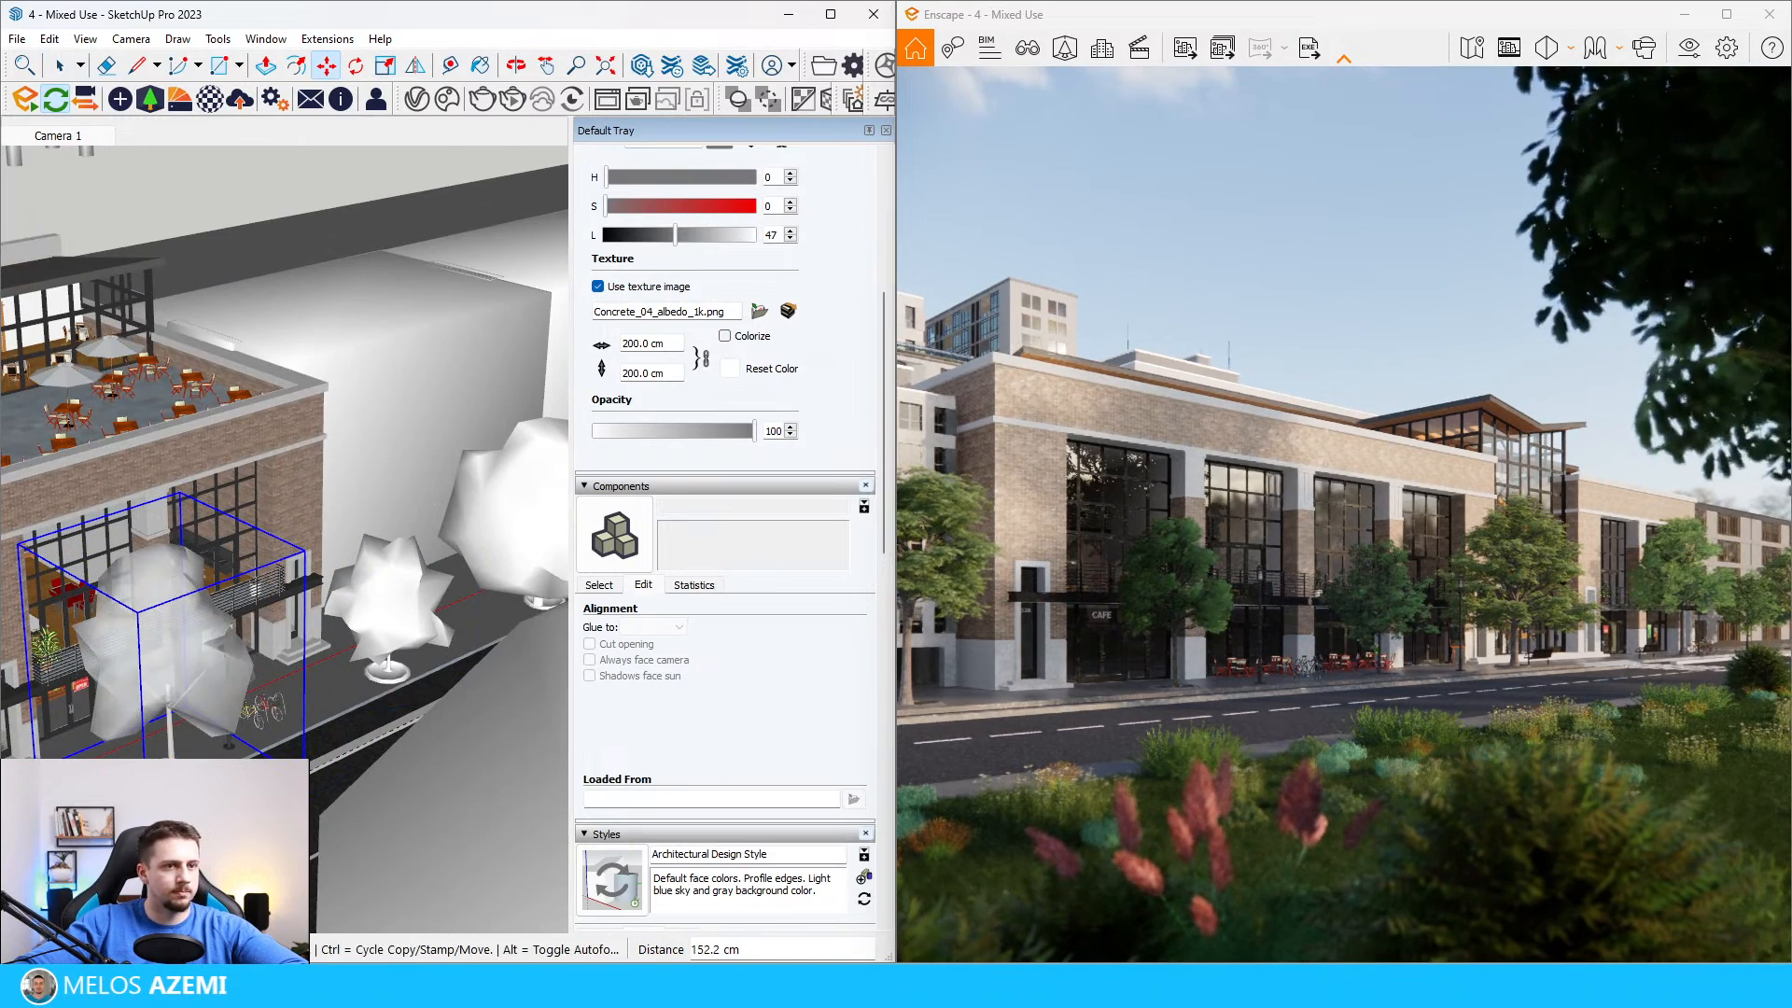
Step: Uniformly scale the middle copied oak by about 1.26 and shift it about 114 cm back onto its flowerbed
left_click(431, 613)
key("s")
left_click(482, 558)
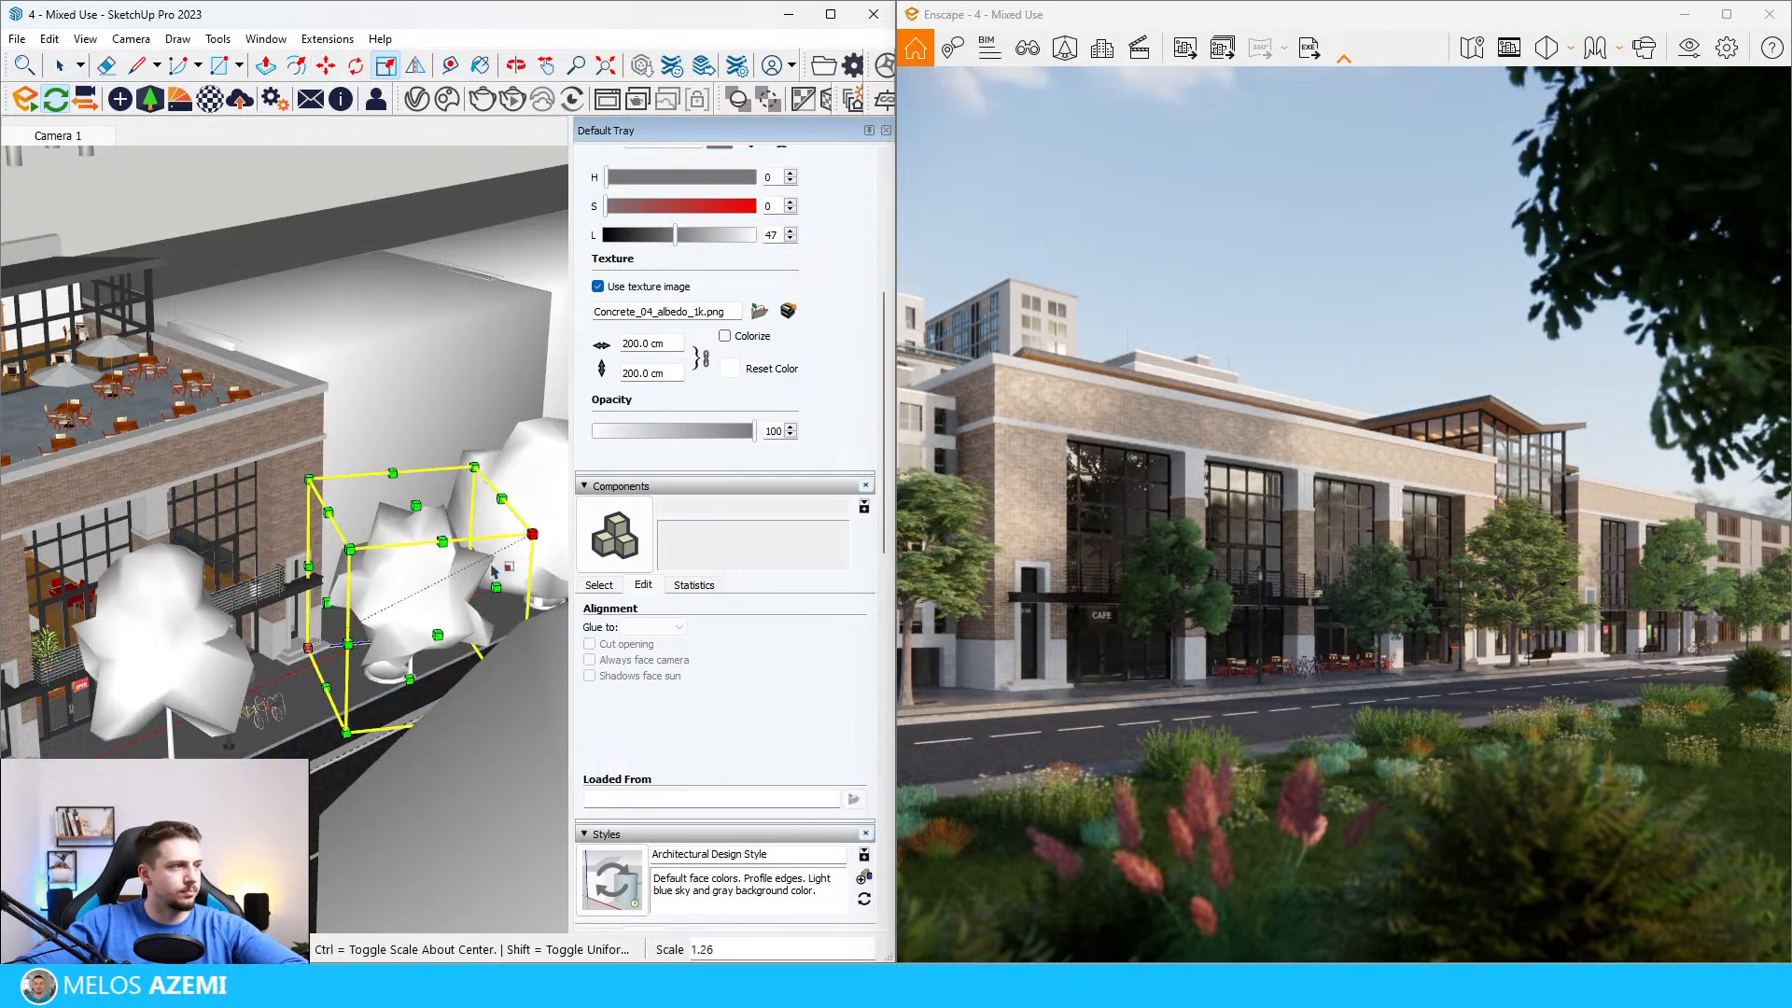
left_click(530, 536)
key("m")
left_click(403, 694)
left_click(389, 673)
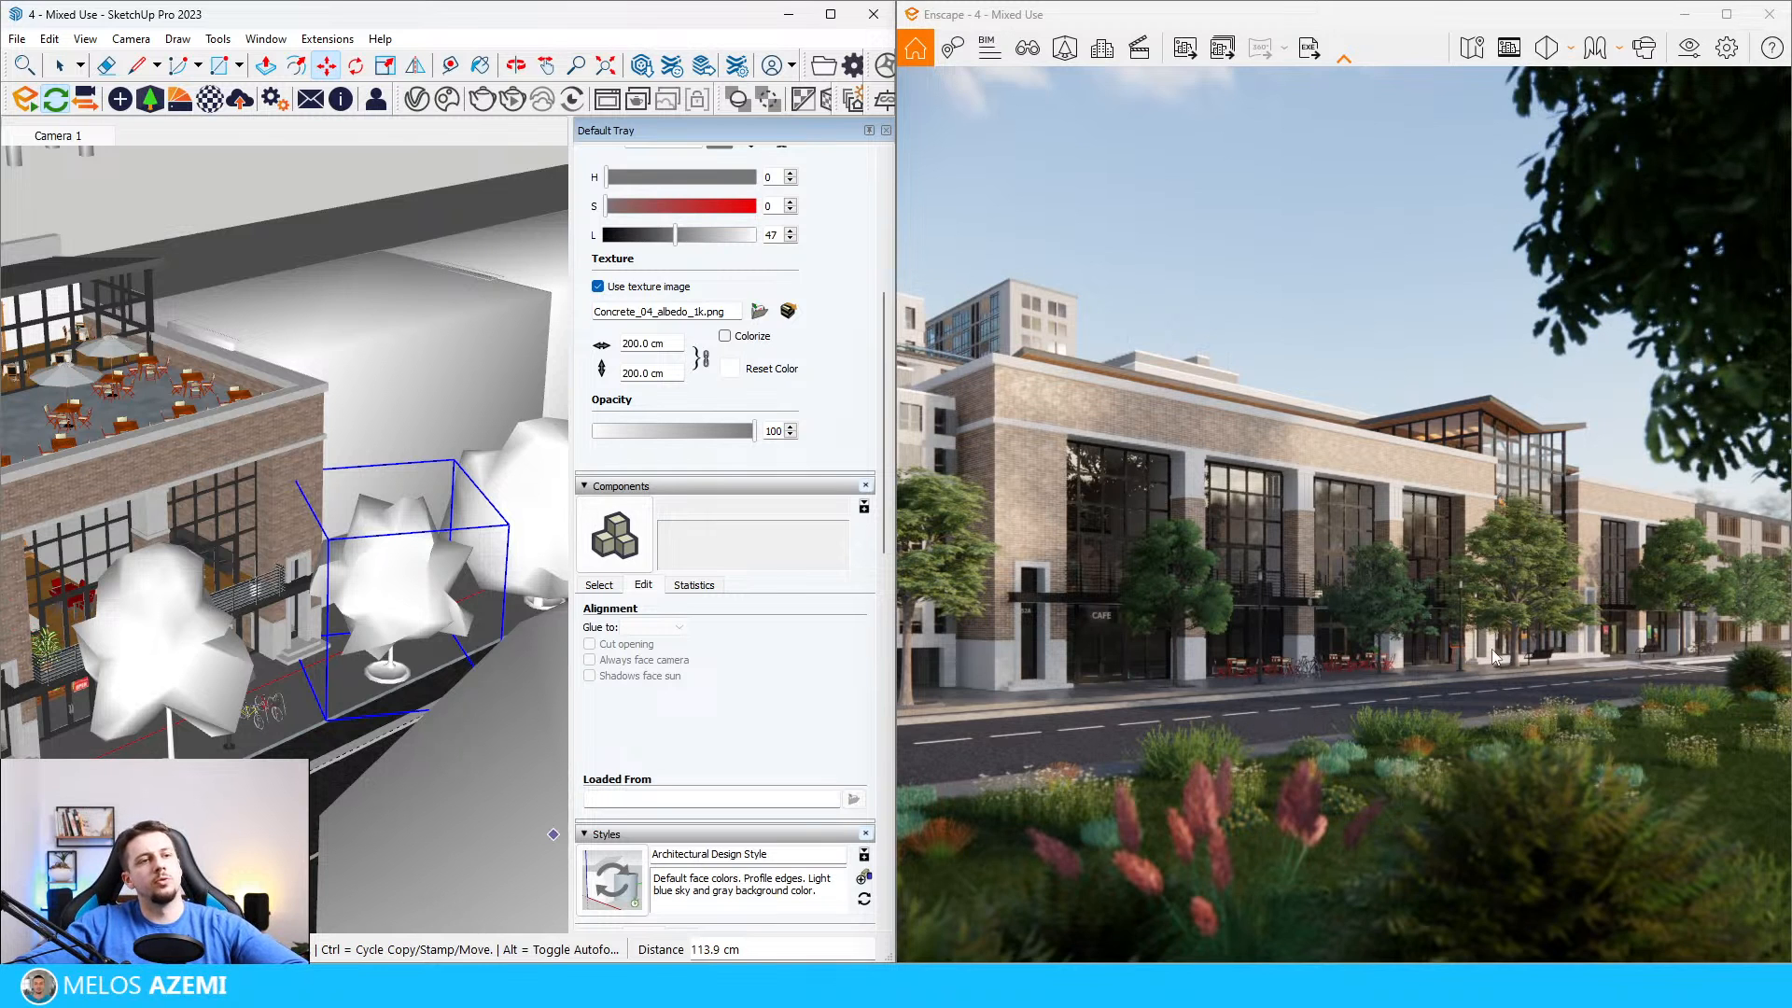
scroll(343, 701, "down", 10)
middle_click_drag(322, 681, 194, 638)
key("space")
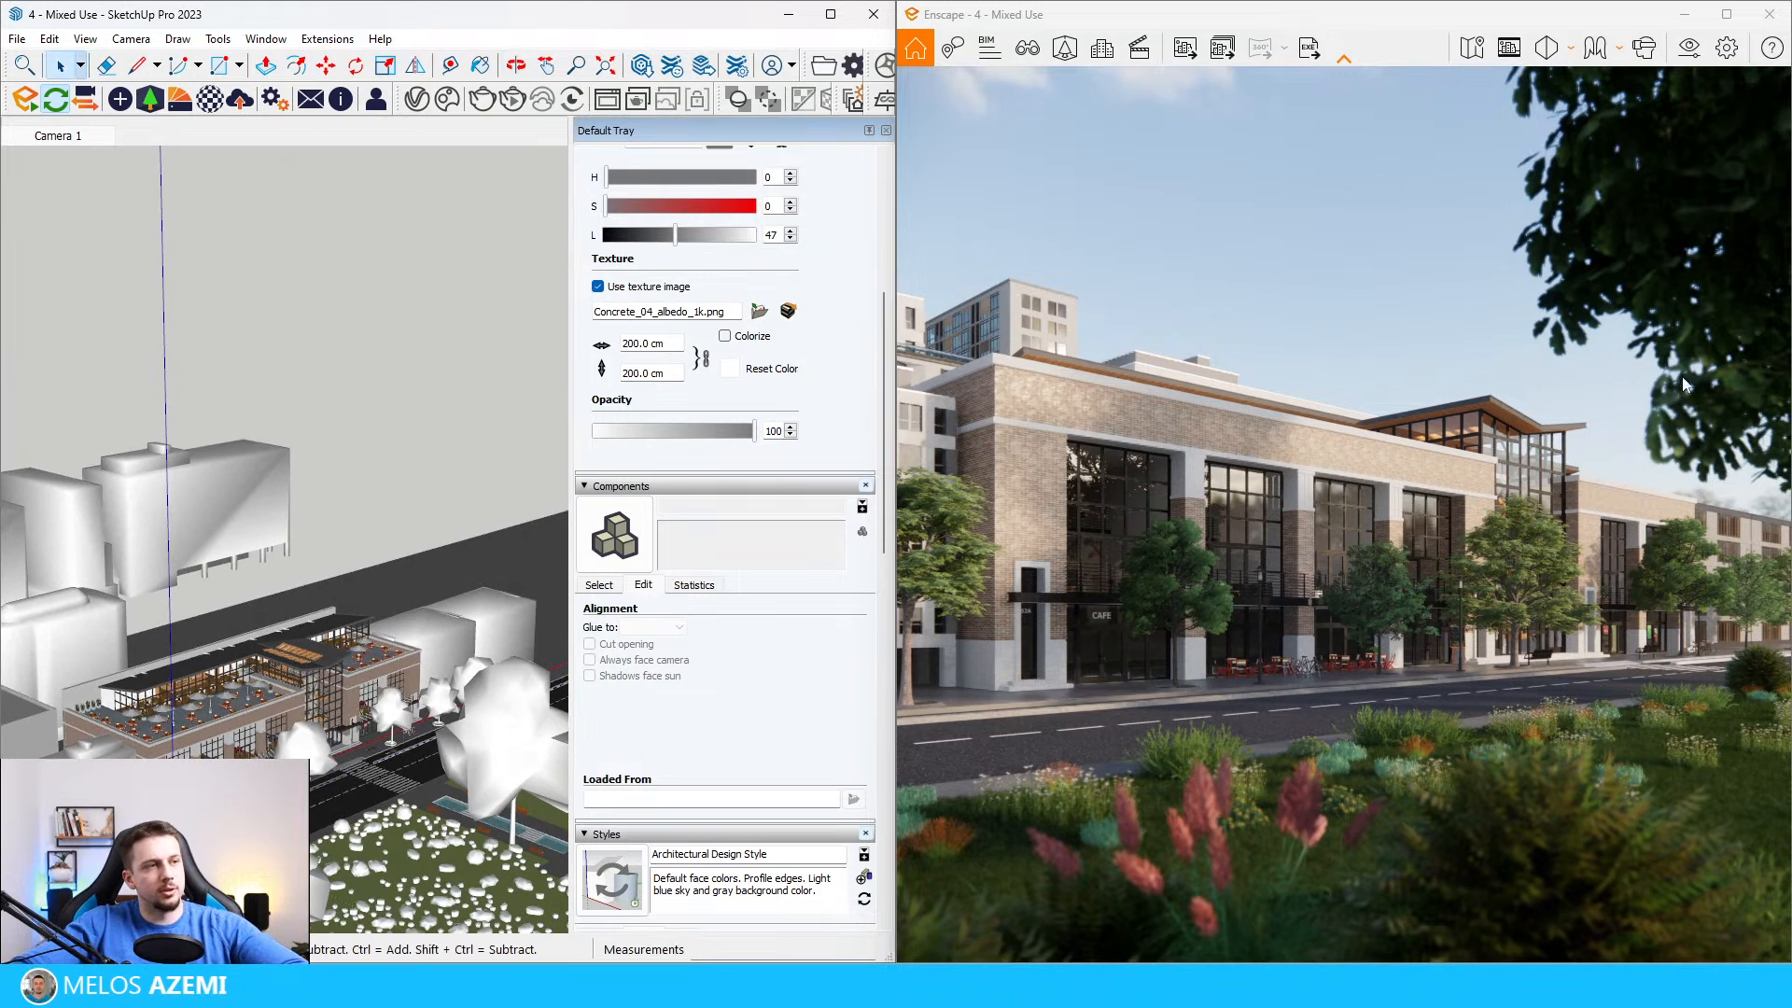
Step: Choose a dark grey sedan from the Enscape vehicle assets and place it on the road in front of the building
scroll(299, 511, "down", 4)
scroll(280, 523, "up", 5)
middle_click_drag(224, 271, 161, 37, "shift")
left_click(149, 99)
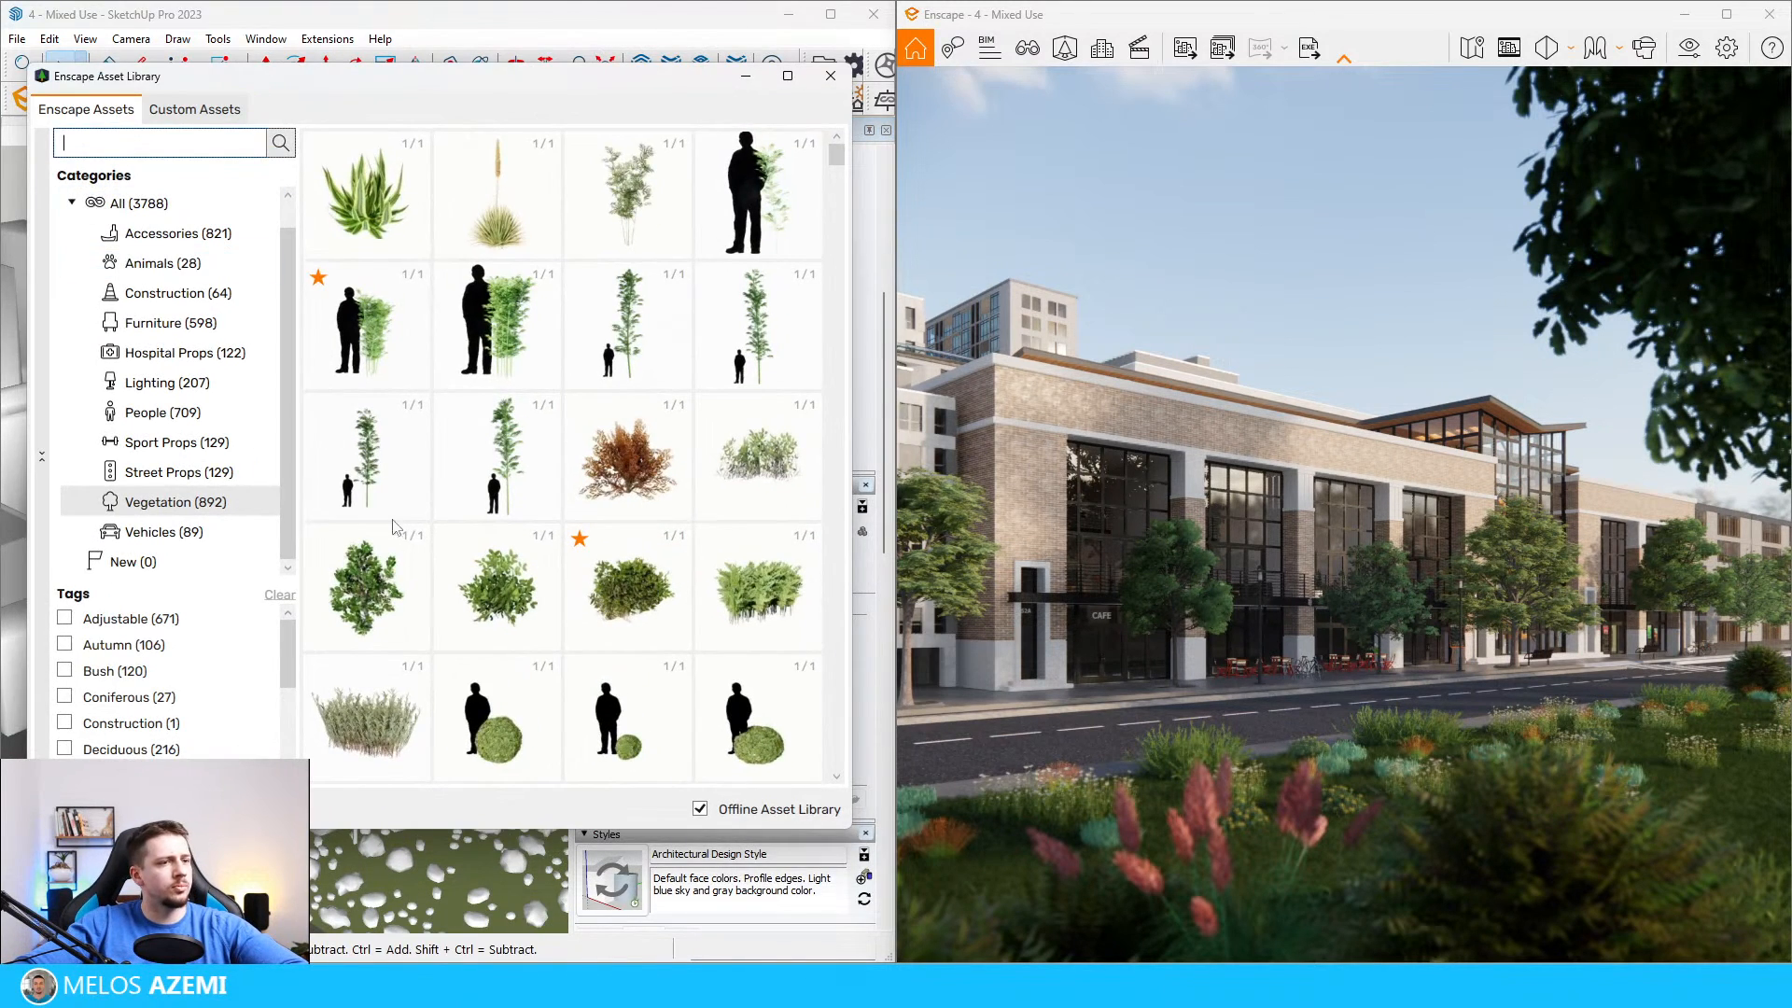
left_click(159, 531)
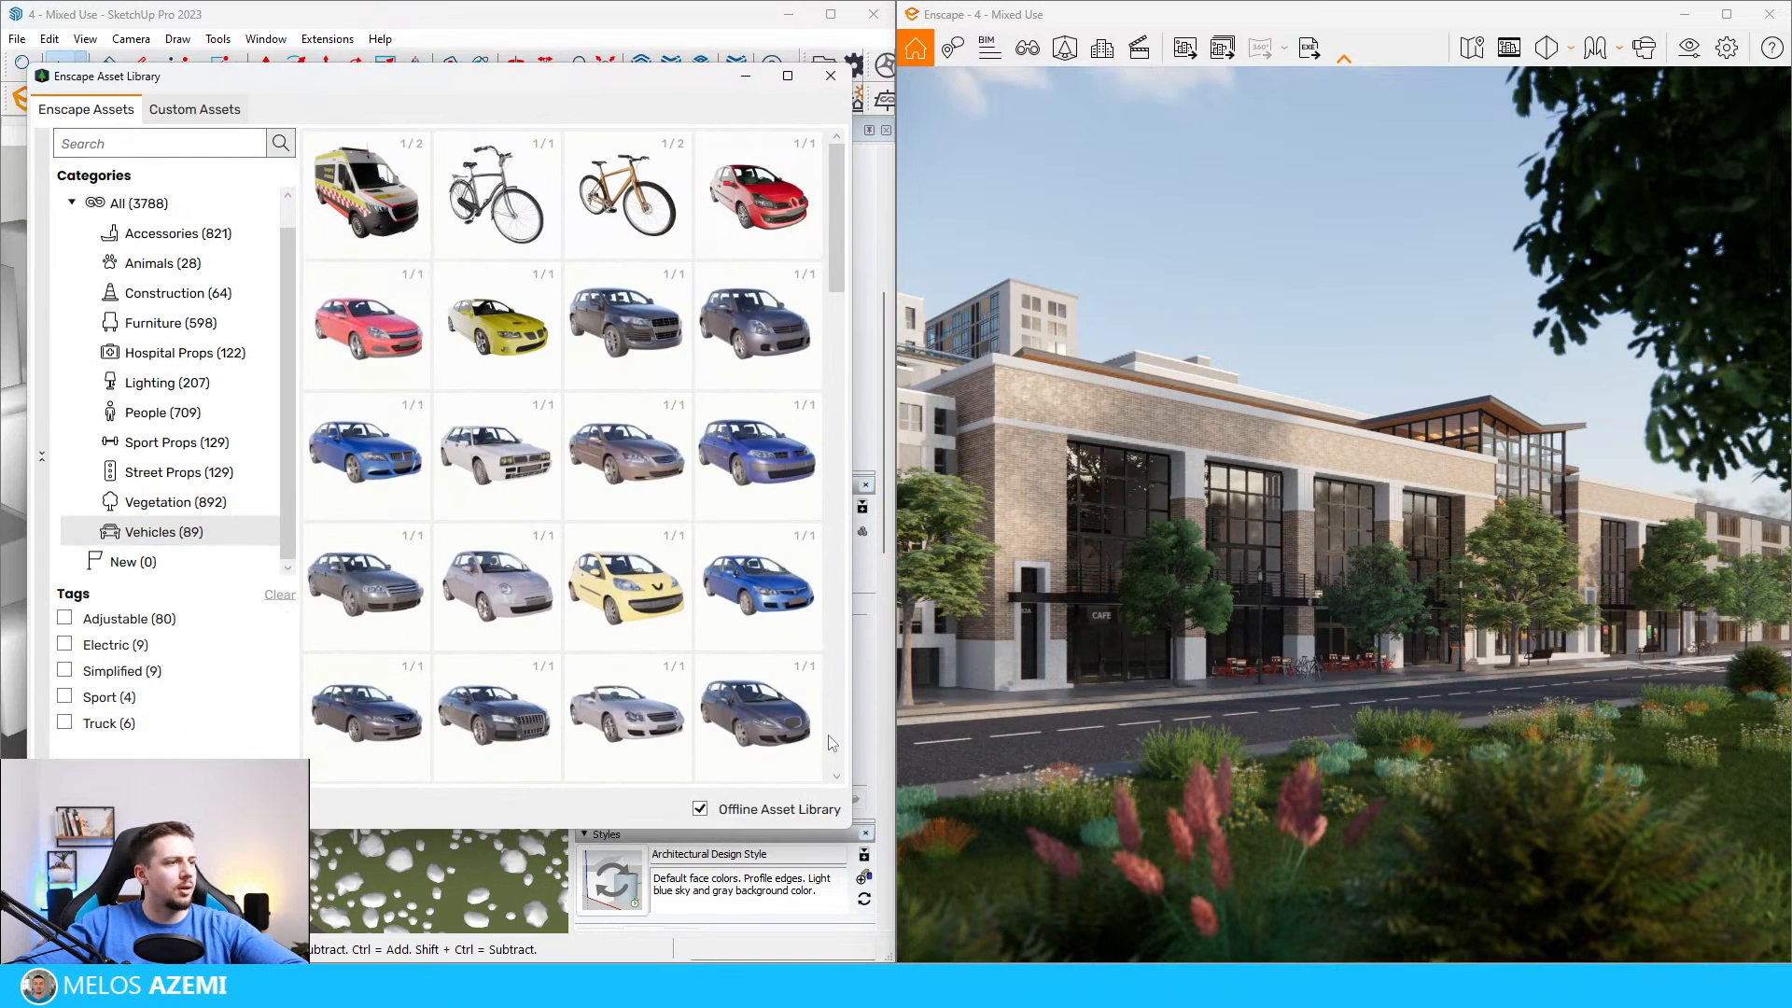
scroll(616, 775, "down", 1)
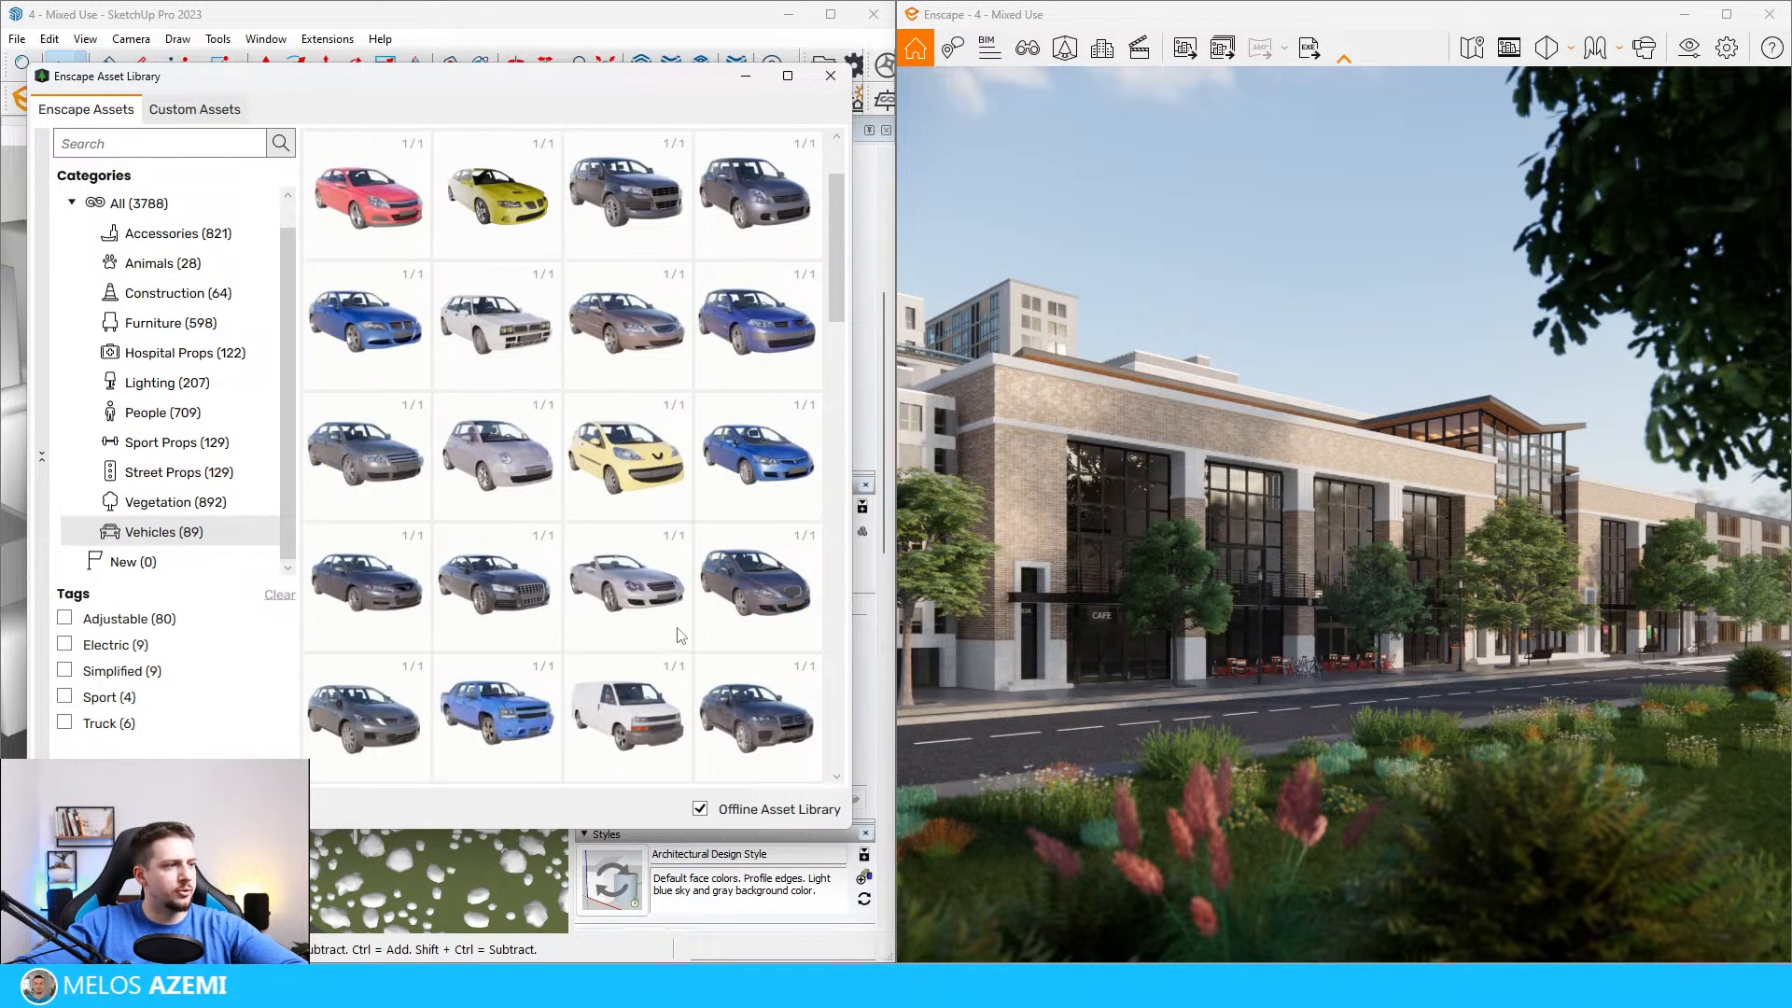
scroll(700, 627, "down", 3)
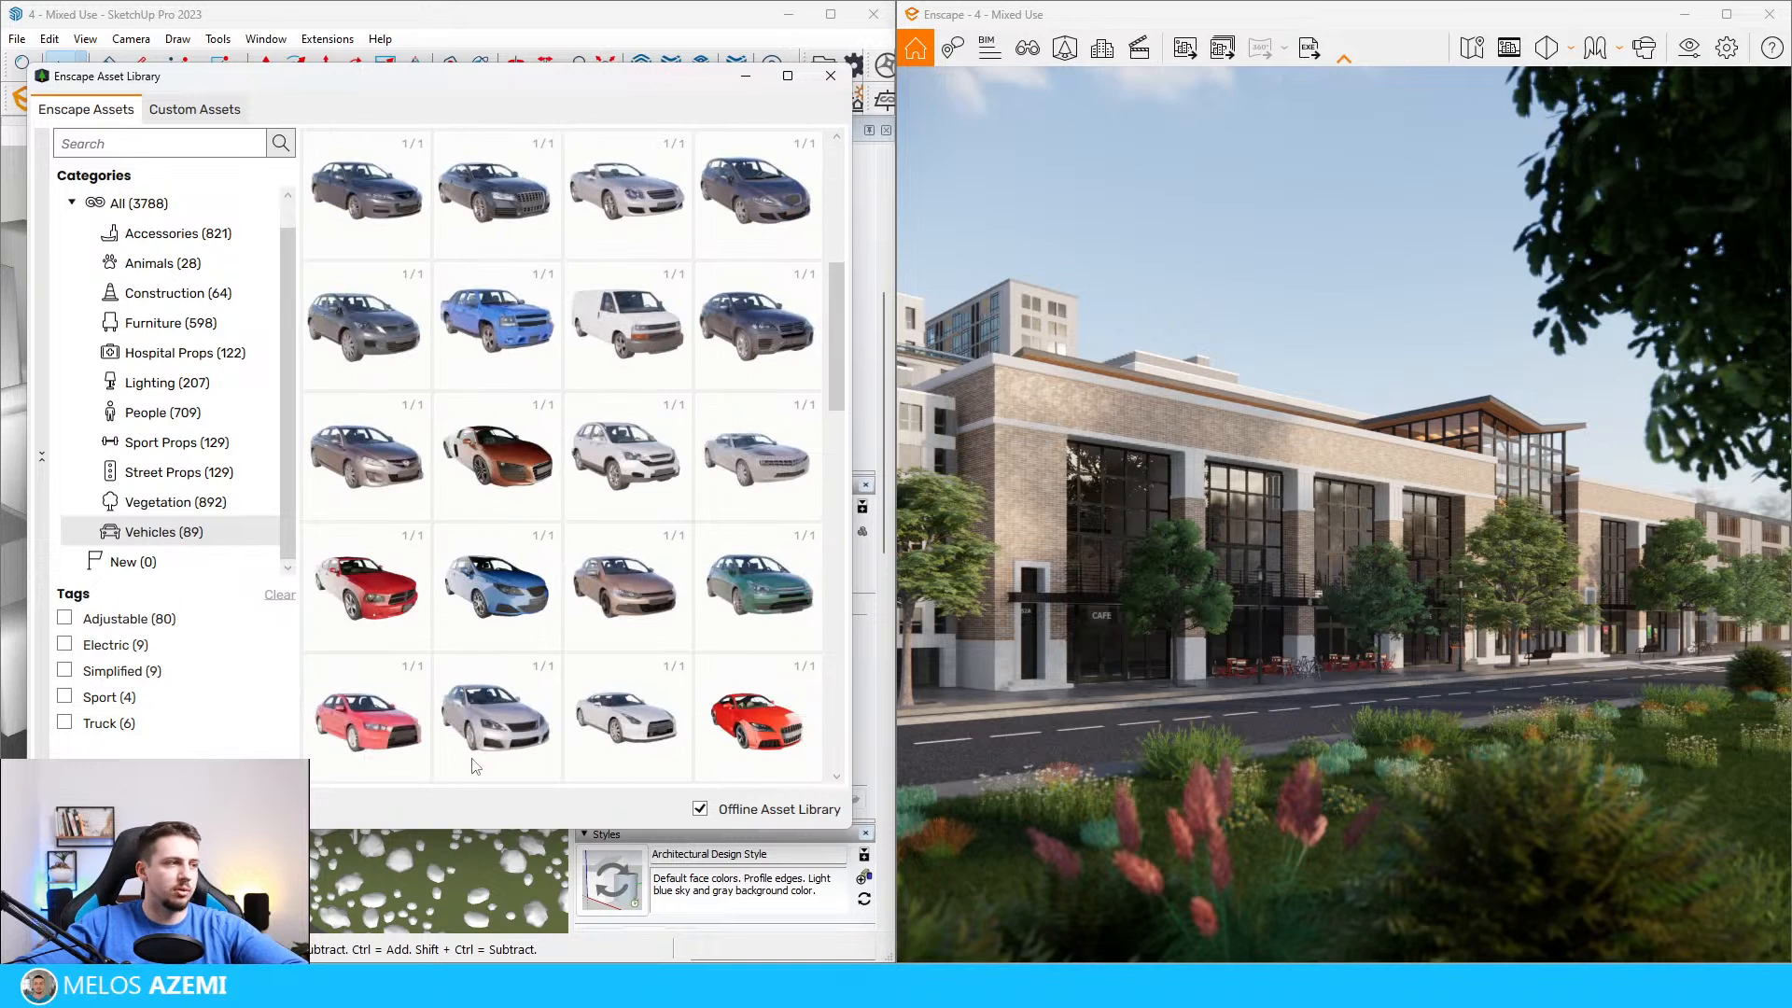
scroll(695, 605, "down", 2)
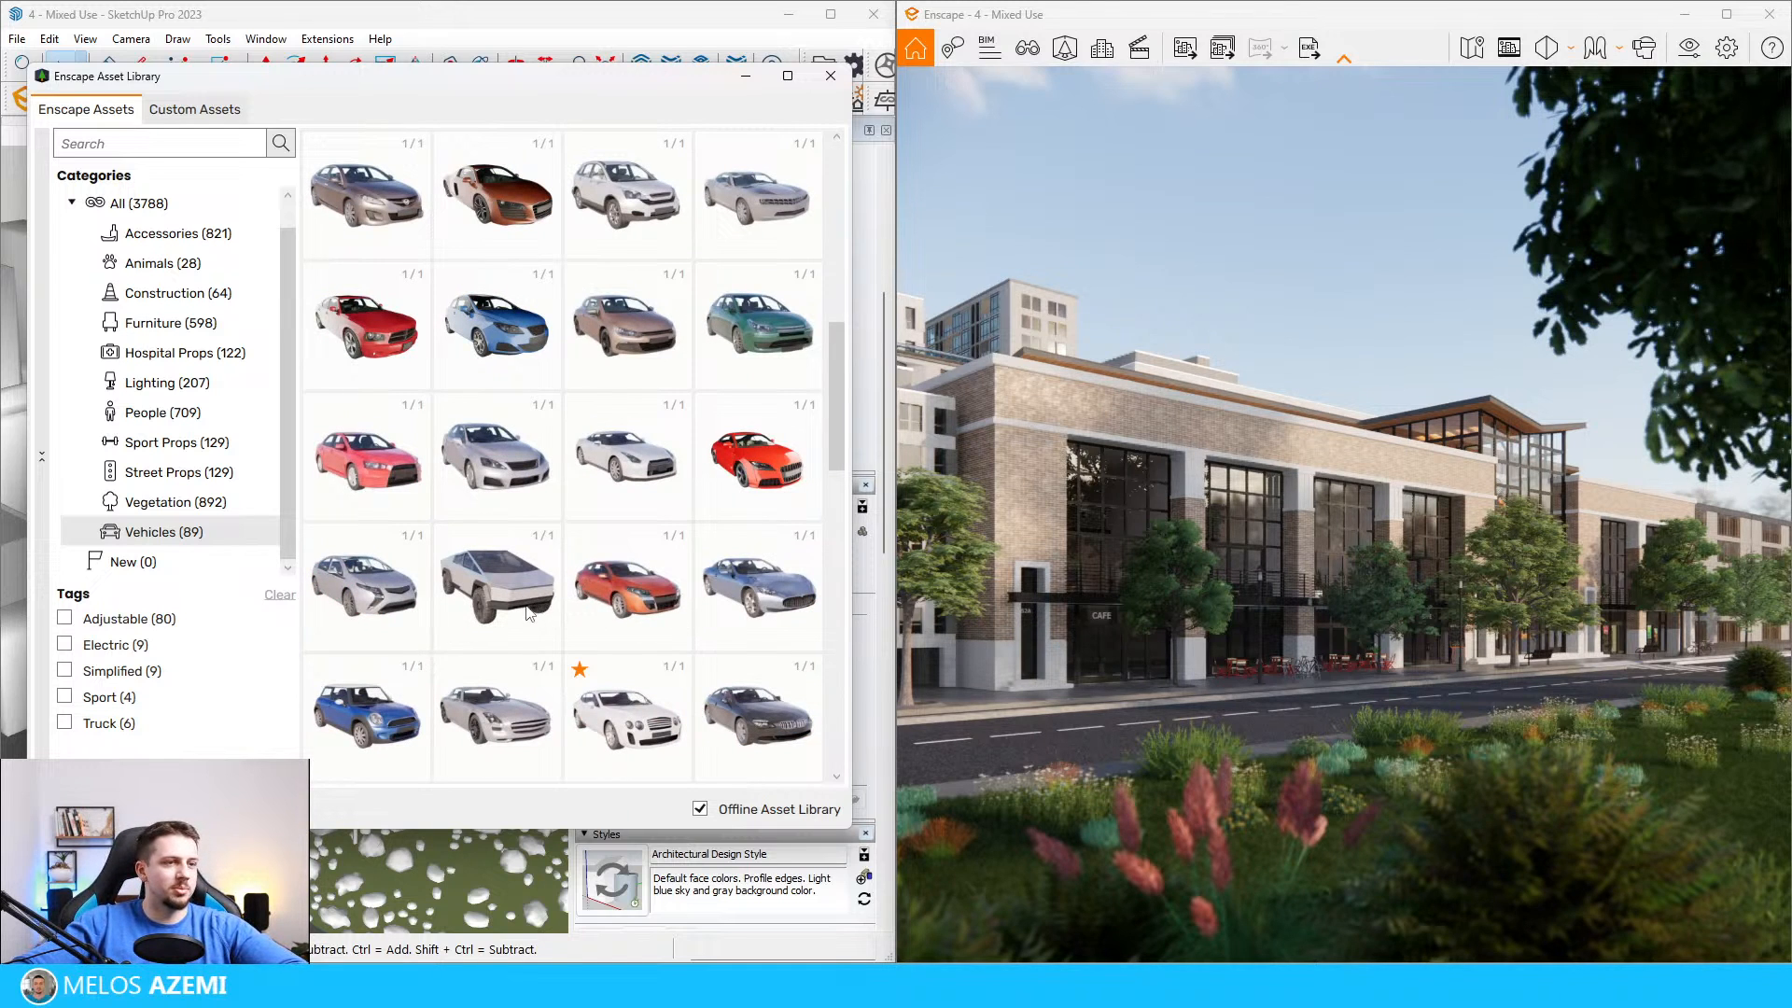
scroll(539, 608, "down", 2)
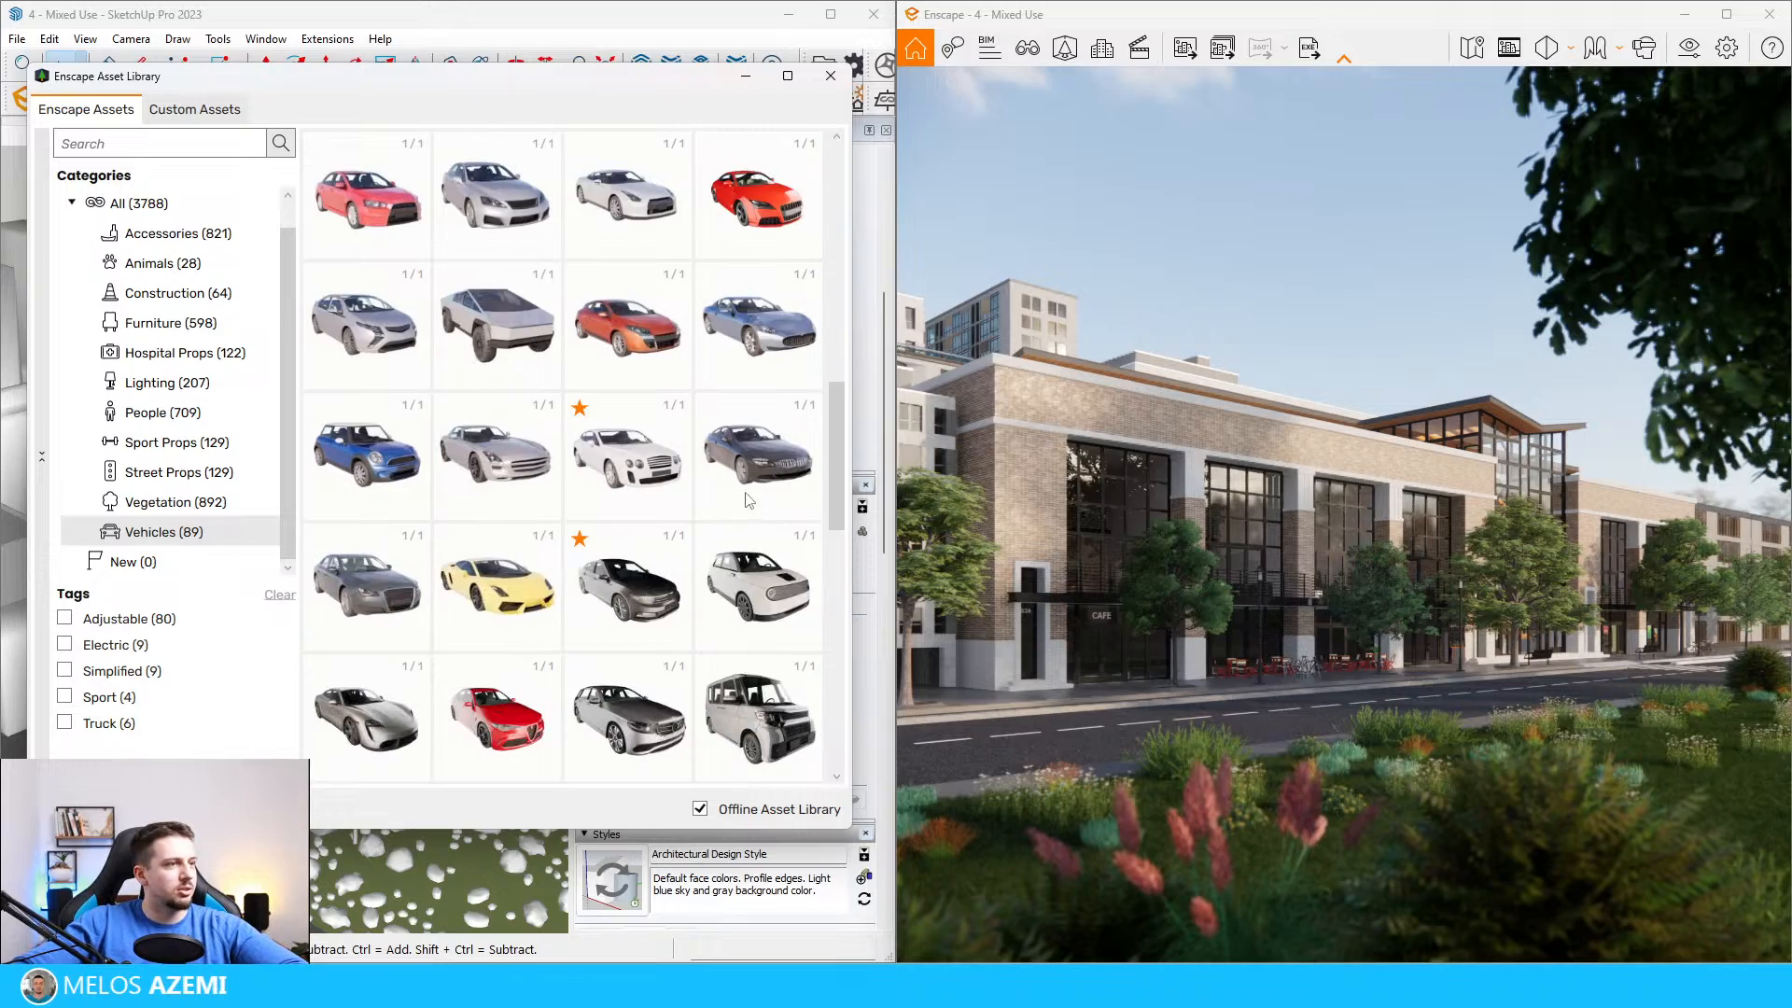
left_click(777, 454)
scroll(421, 665, "up", 5)
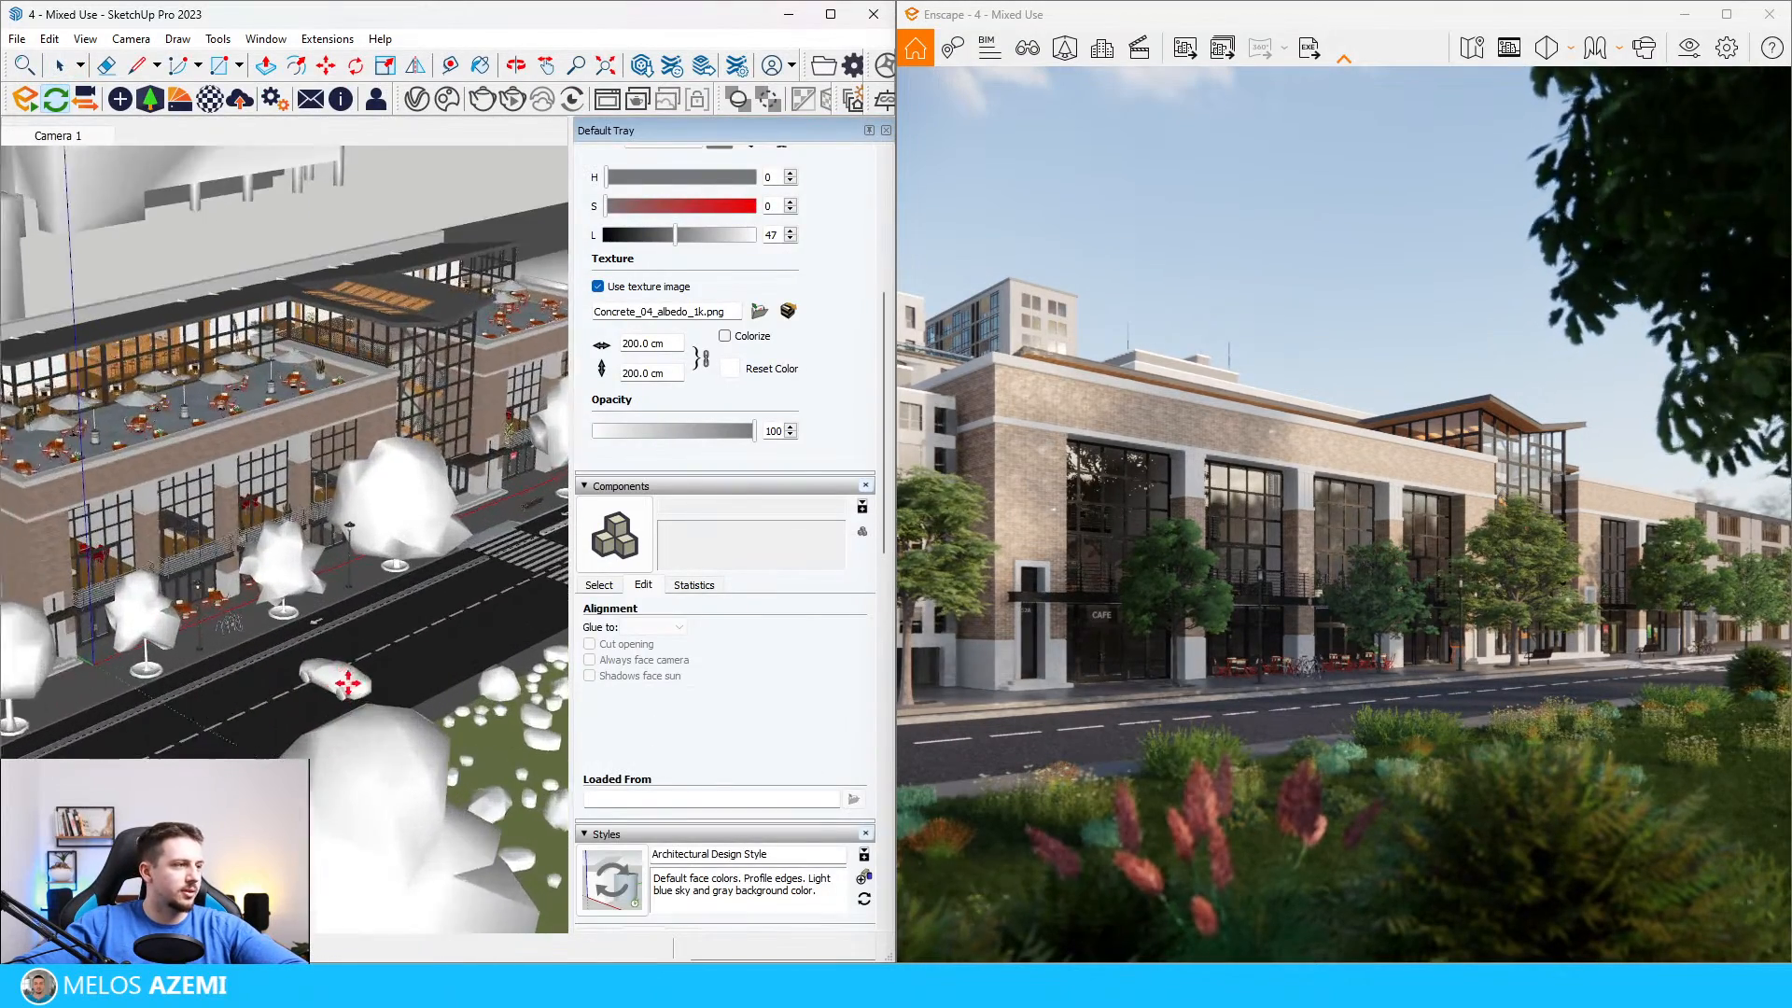
left_click(434, 549)
Step: Rotate the sedan parallel to the road and move it along the near lane, away from the crosswalk
scroll(438, 579, "up", 6)
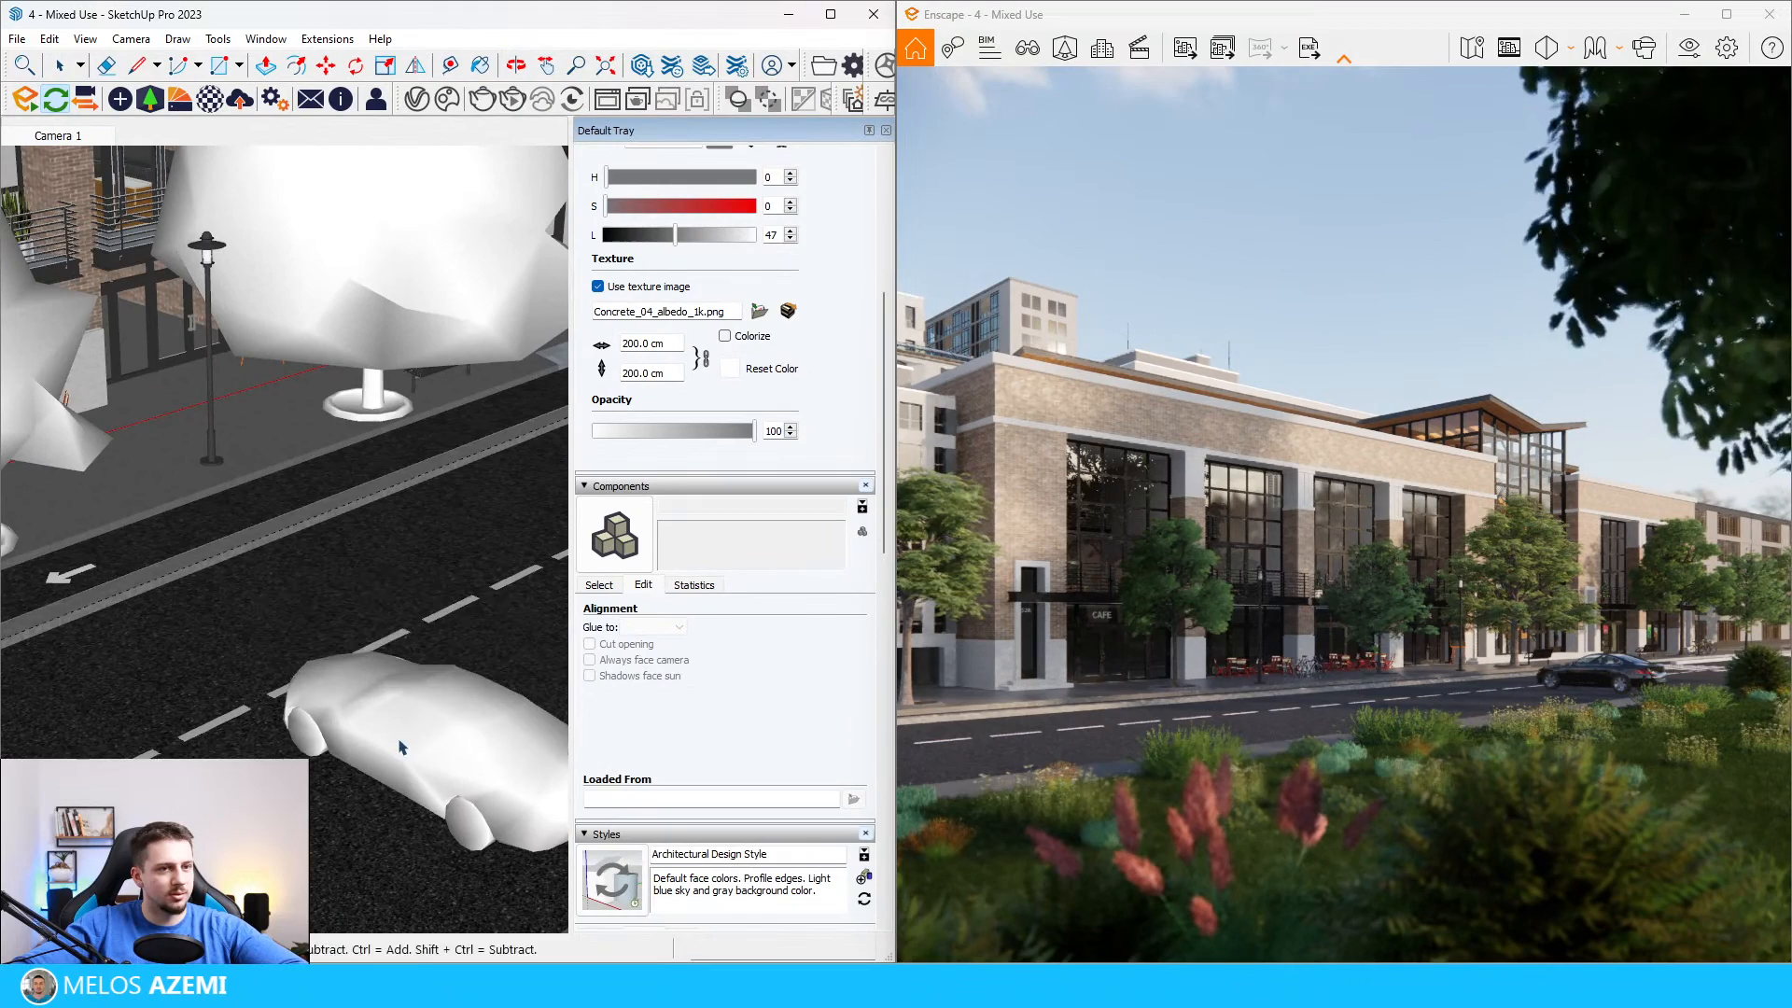
key("m")
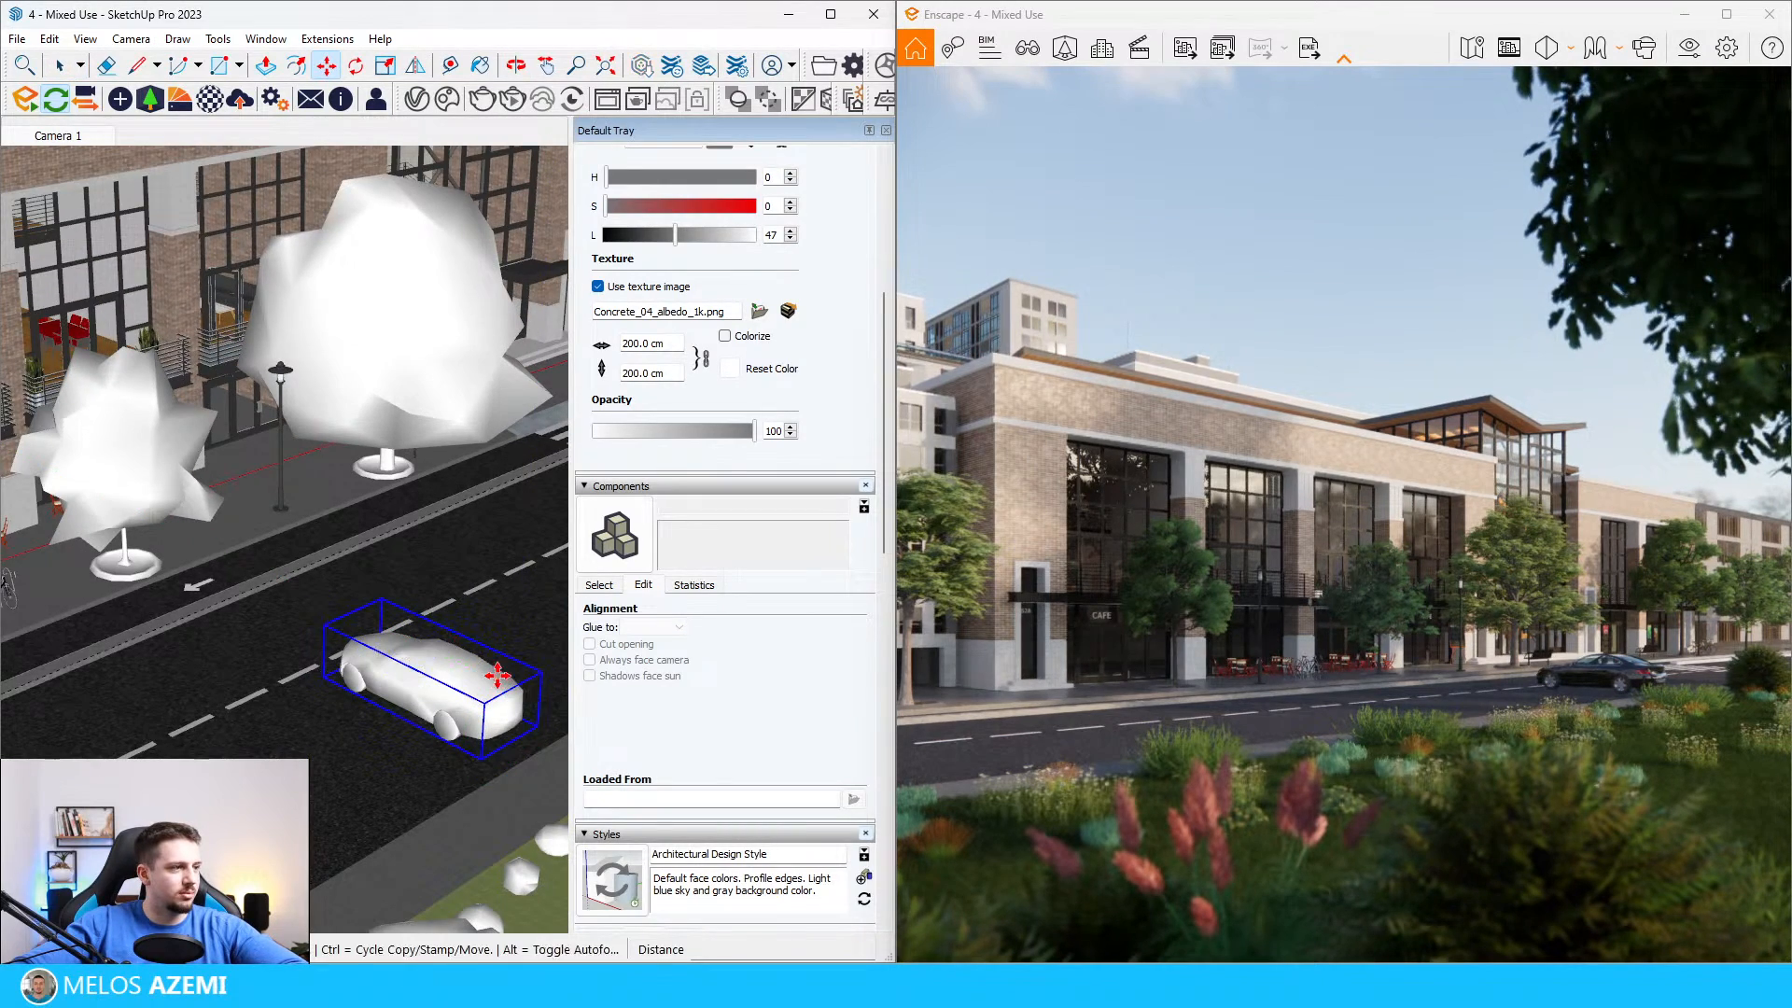
left_click(495, 676)
left_click(329, 696)
scroll(331, 691, "down", 2)
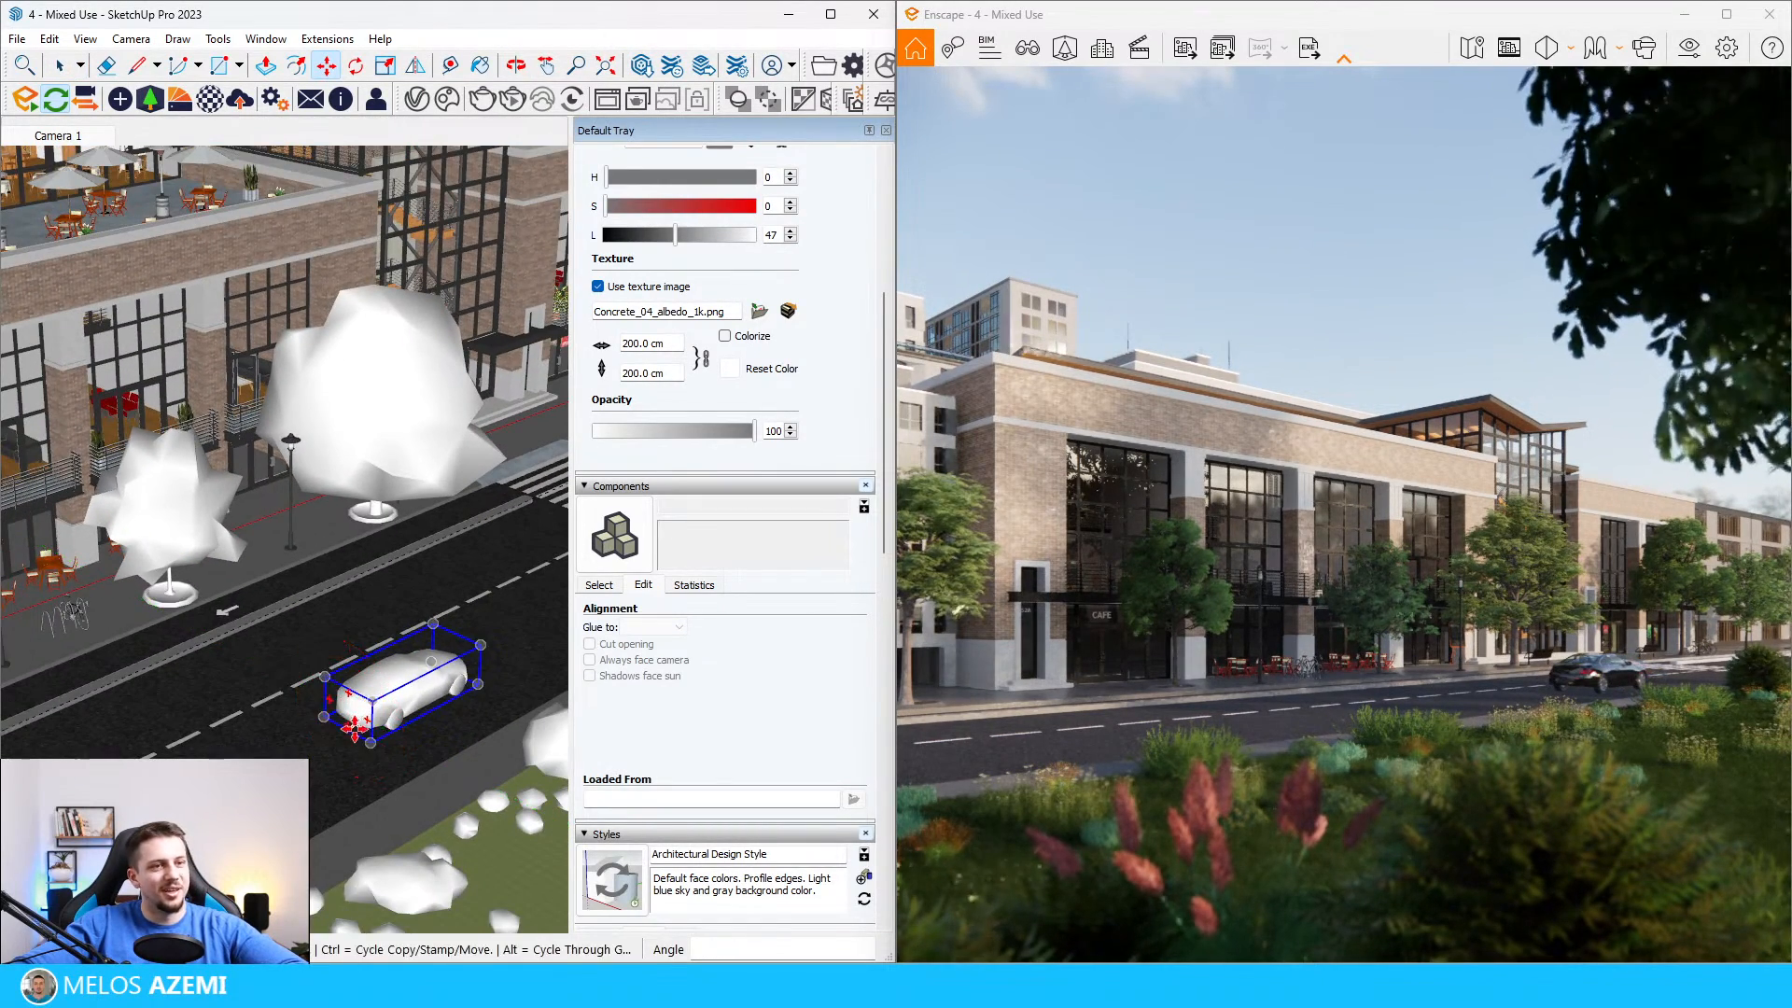
left_click(355, 724)
left_click(353, 724)
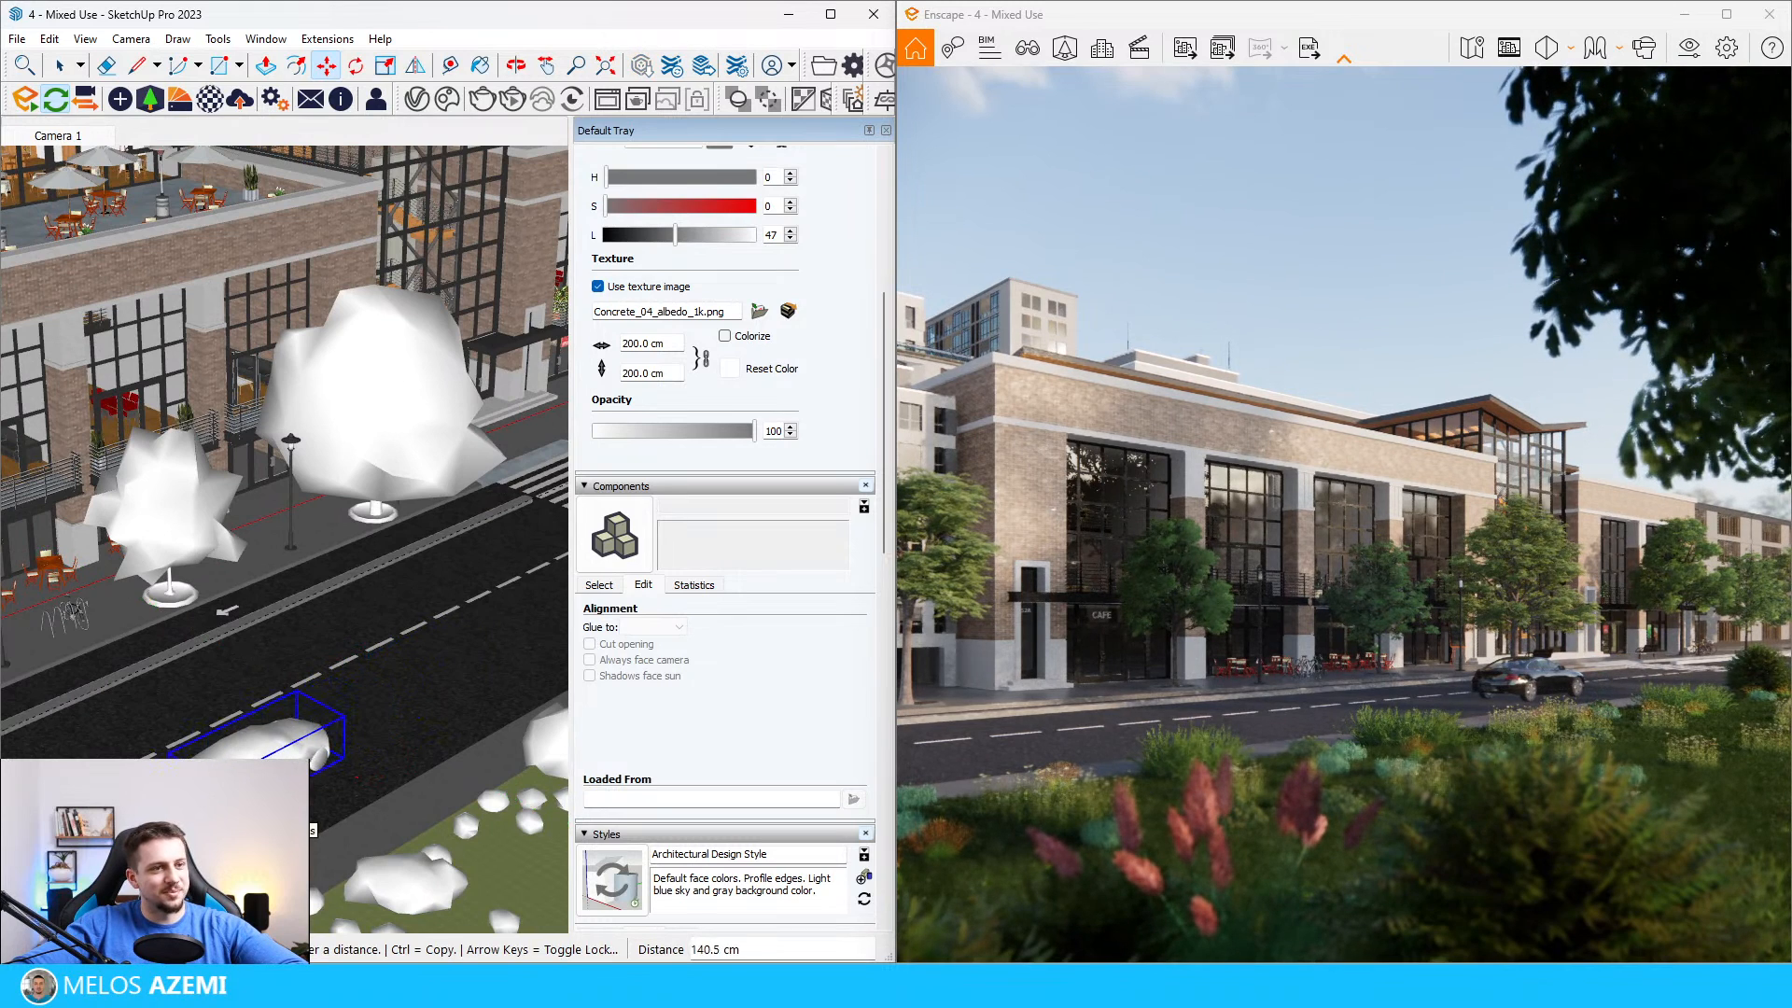
key("space")
Step: Choose the silver convertible Car 016 from the Enscape vehicle assets and place it on the road in front of the building
left_click(149, 98)
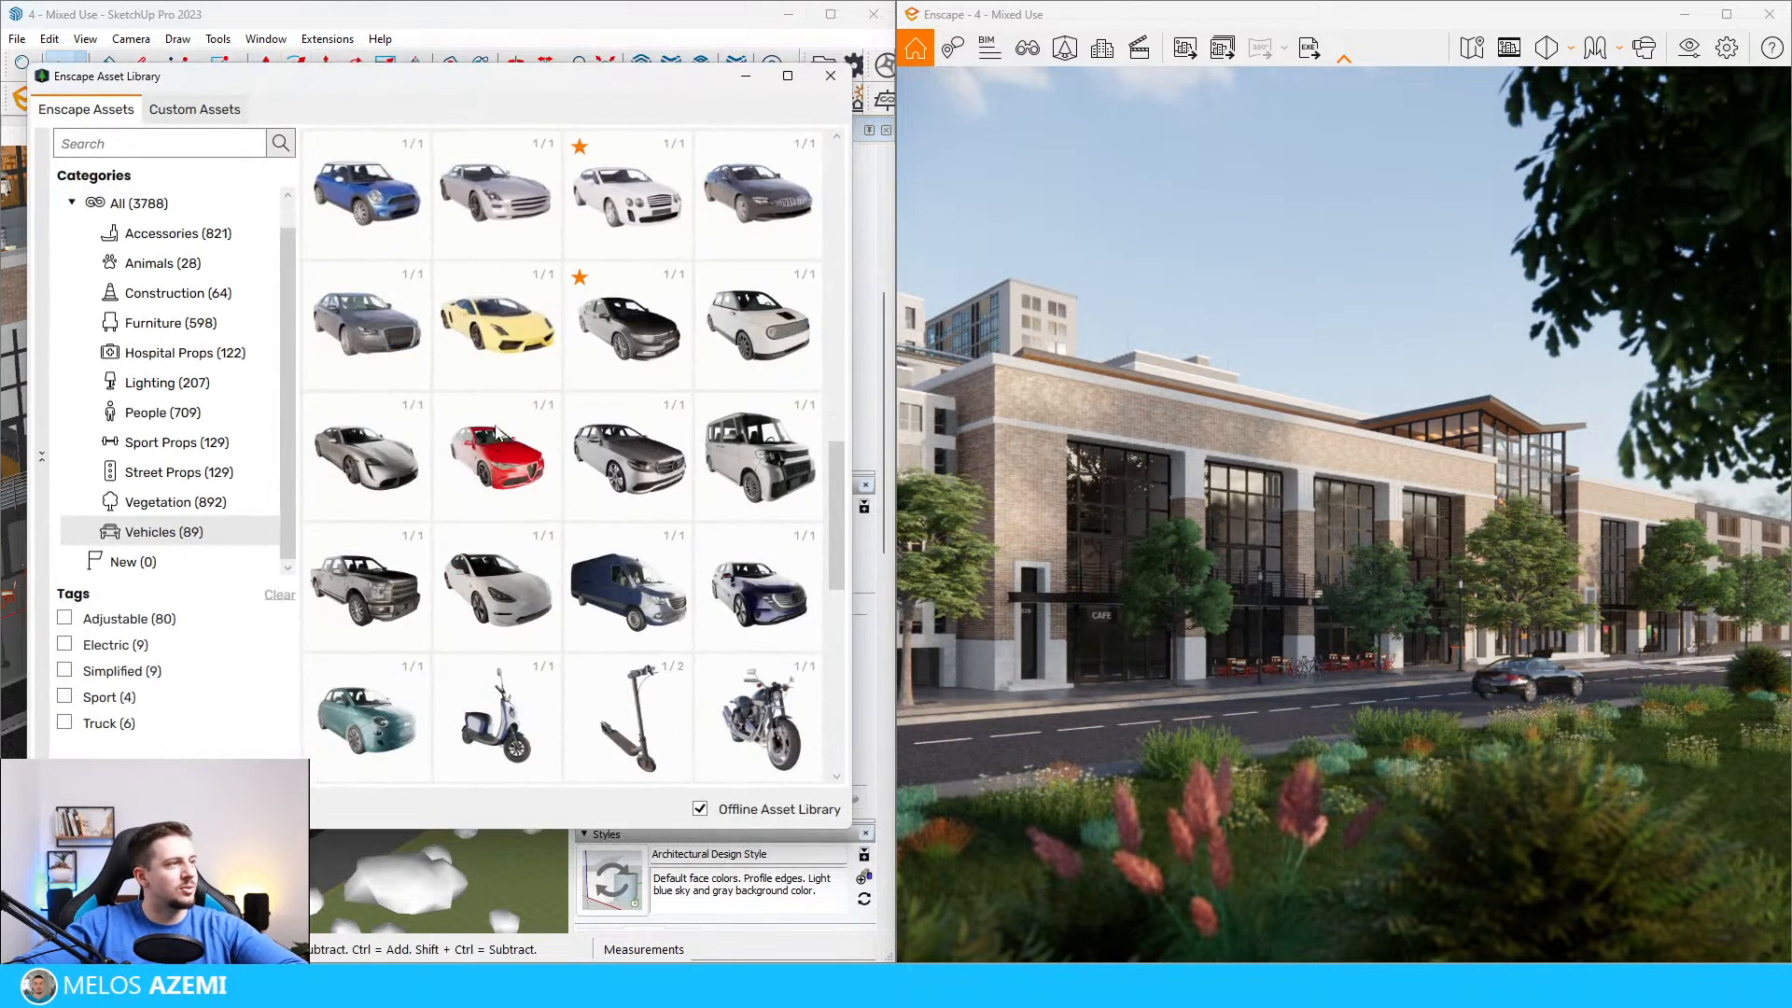
mouse_move(398, 312)
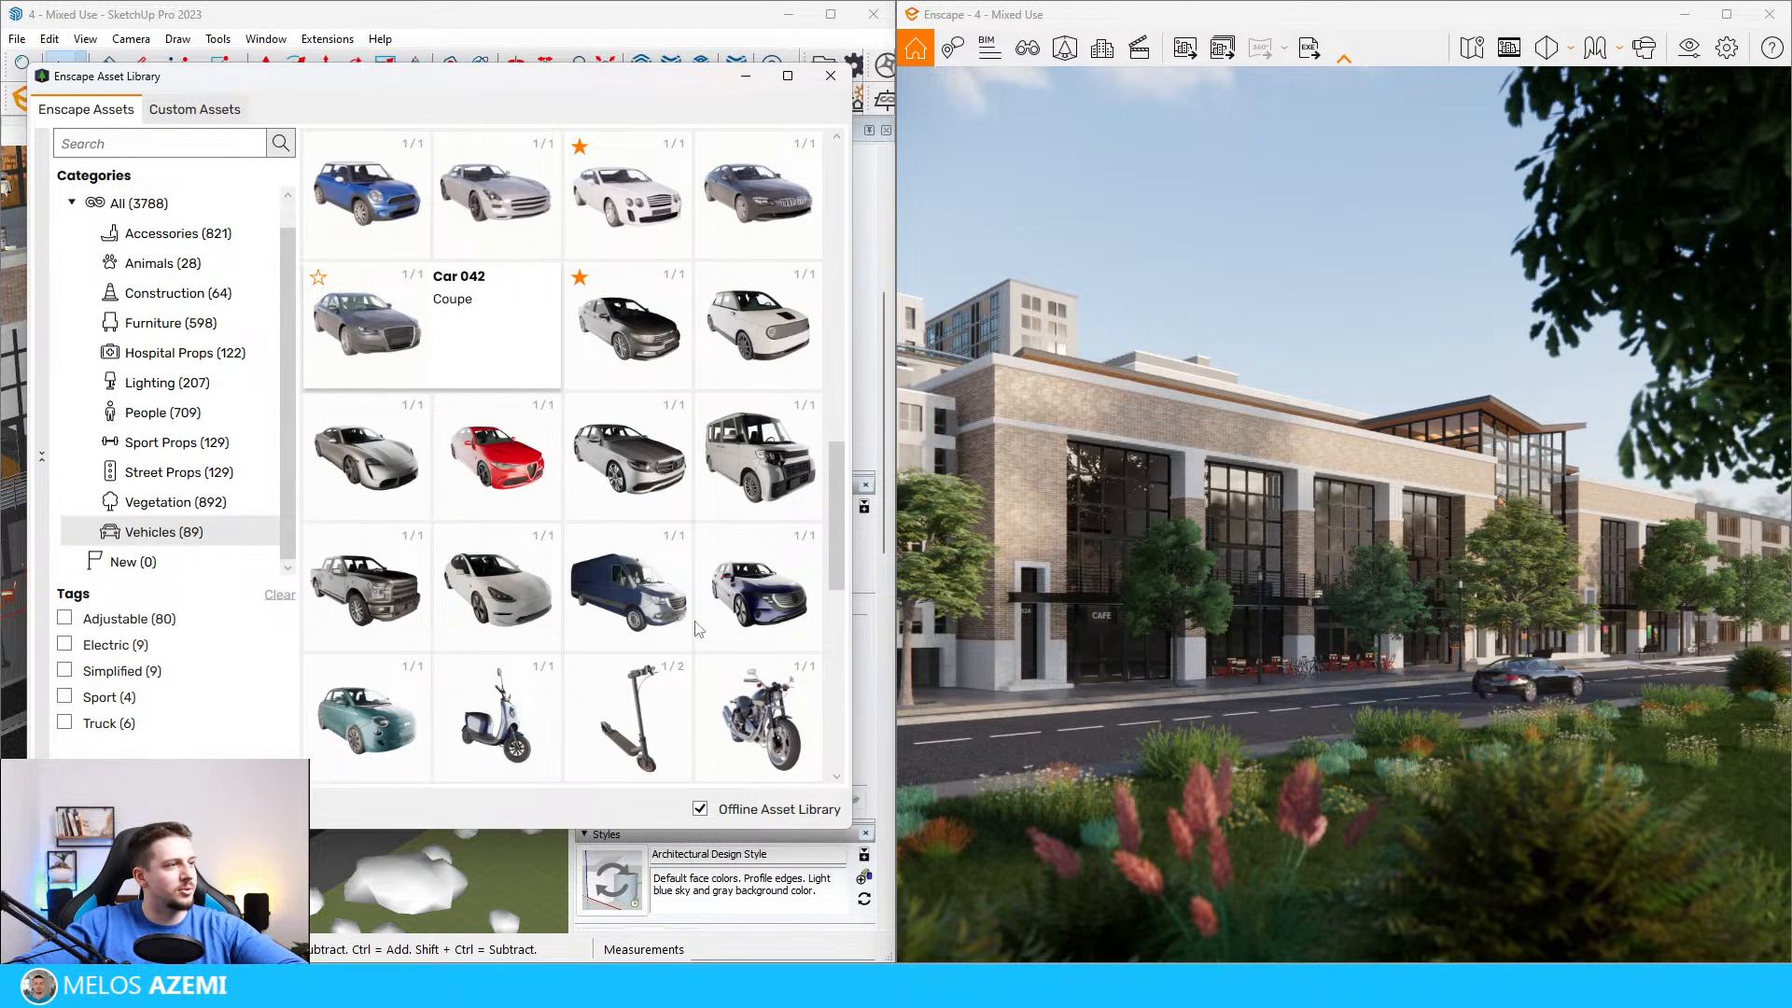
scroll(670, 597, "down", 3)
scroll(774, 512, "up", 5)
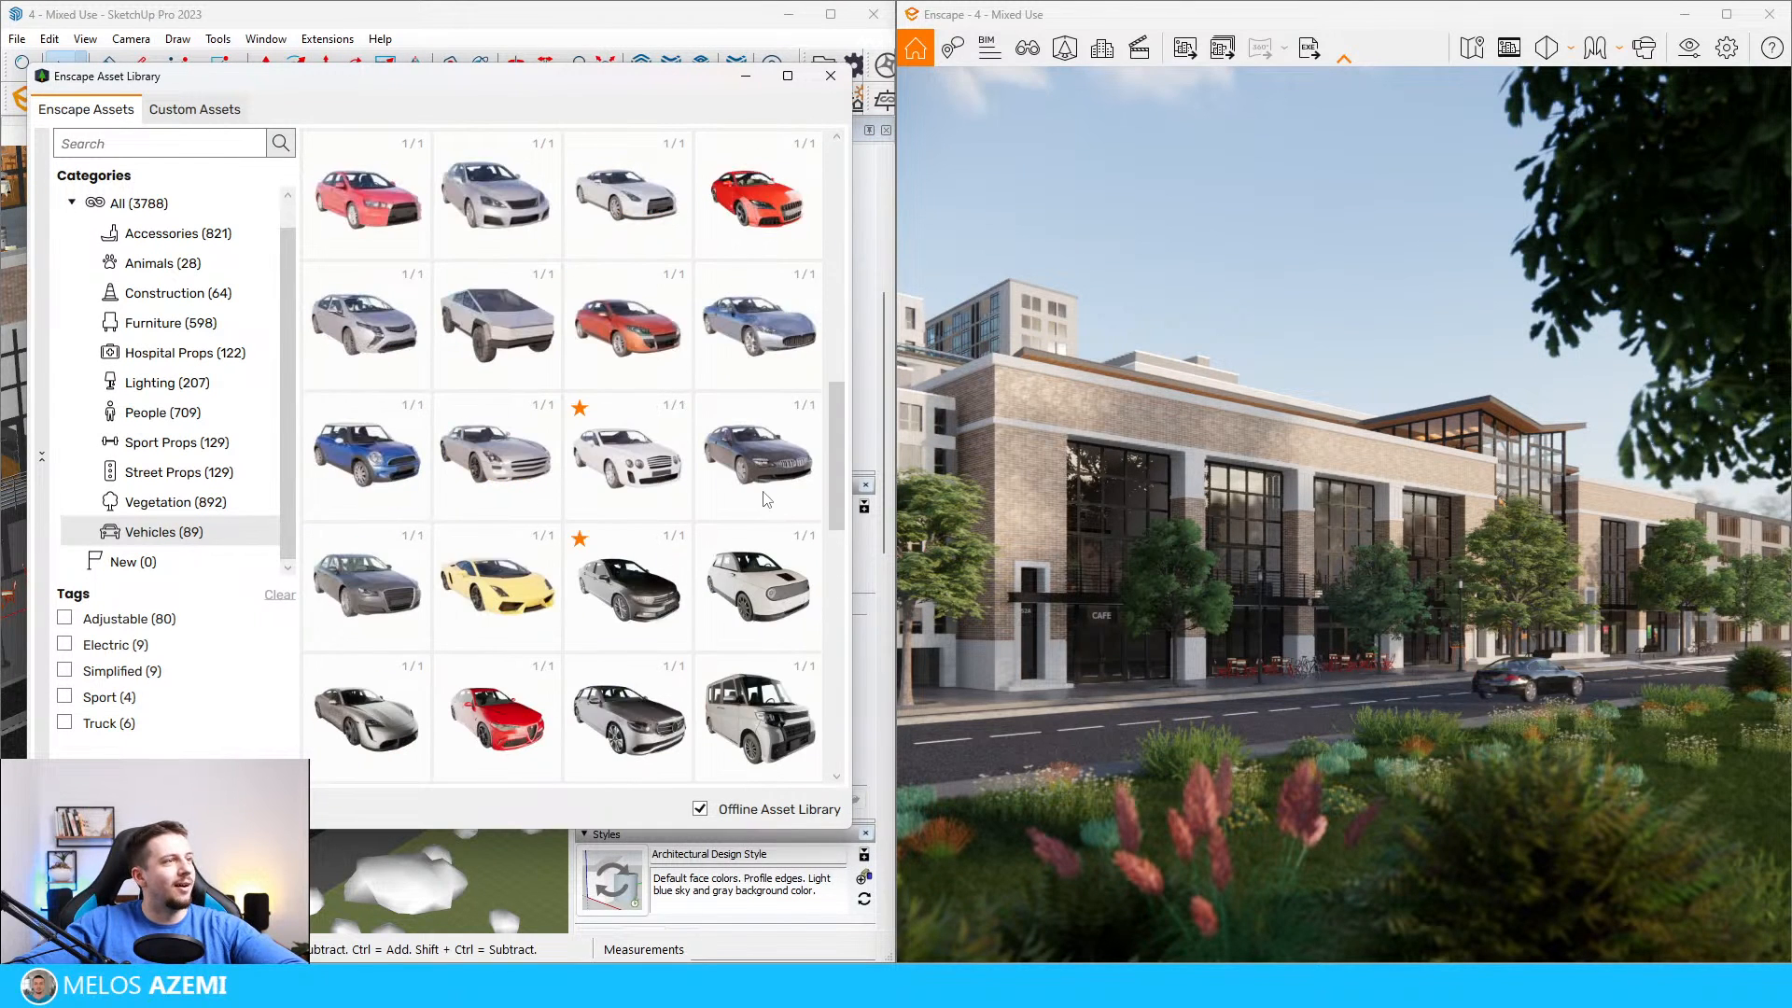
scroll(767, 500, "up", 3)
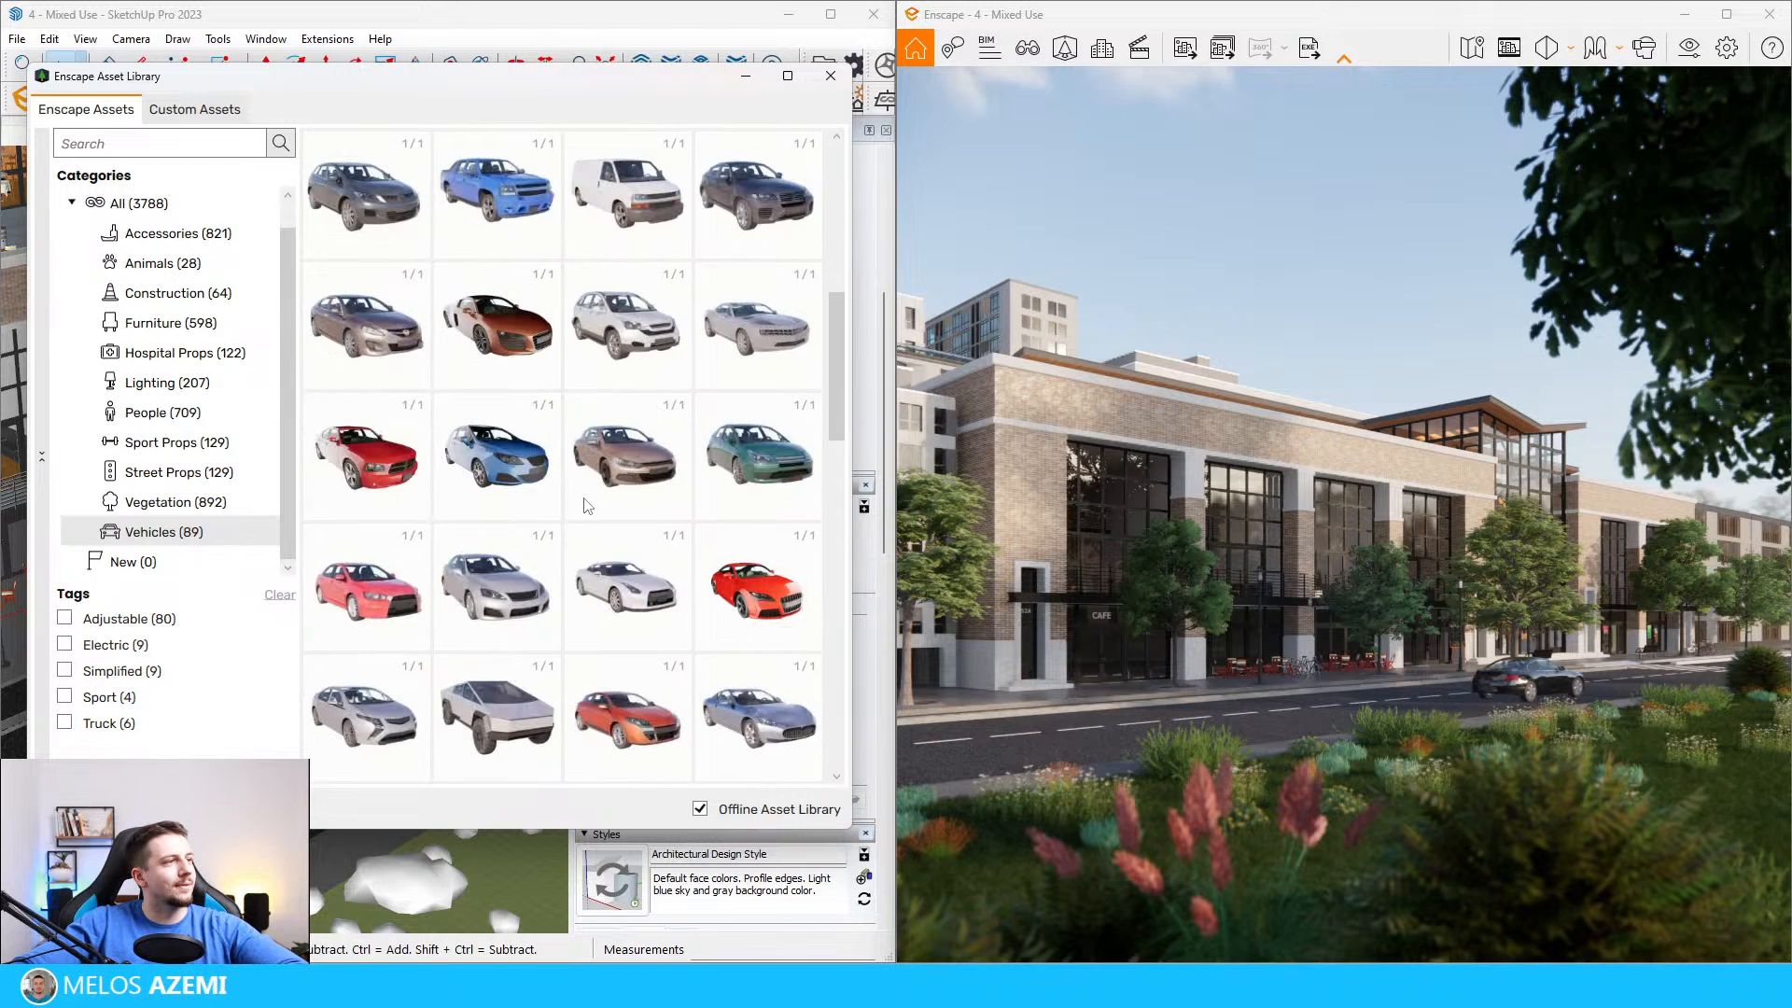
scroll(586, 506, "up", 2)
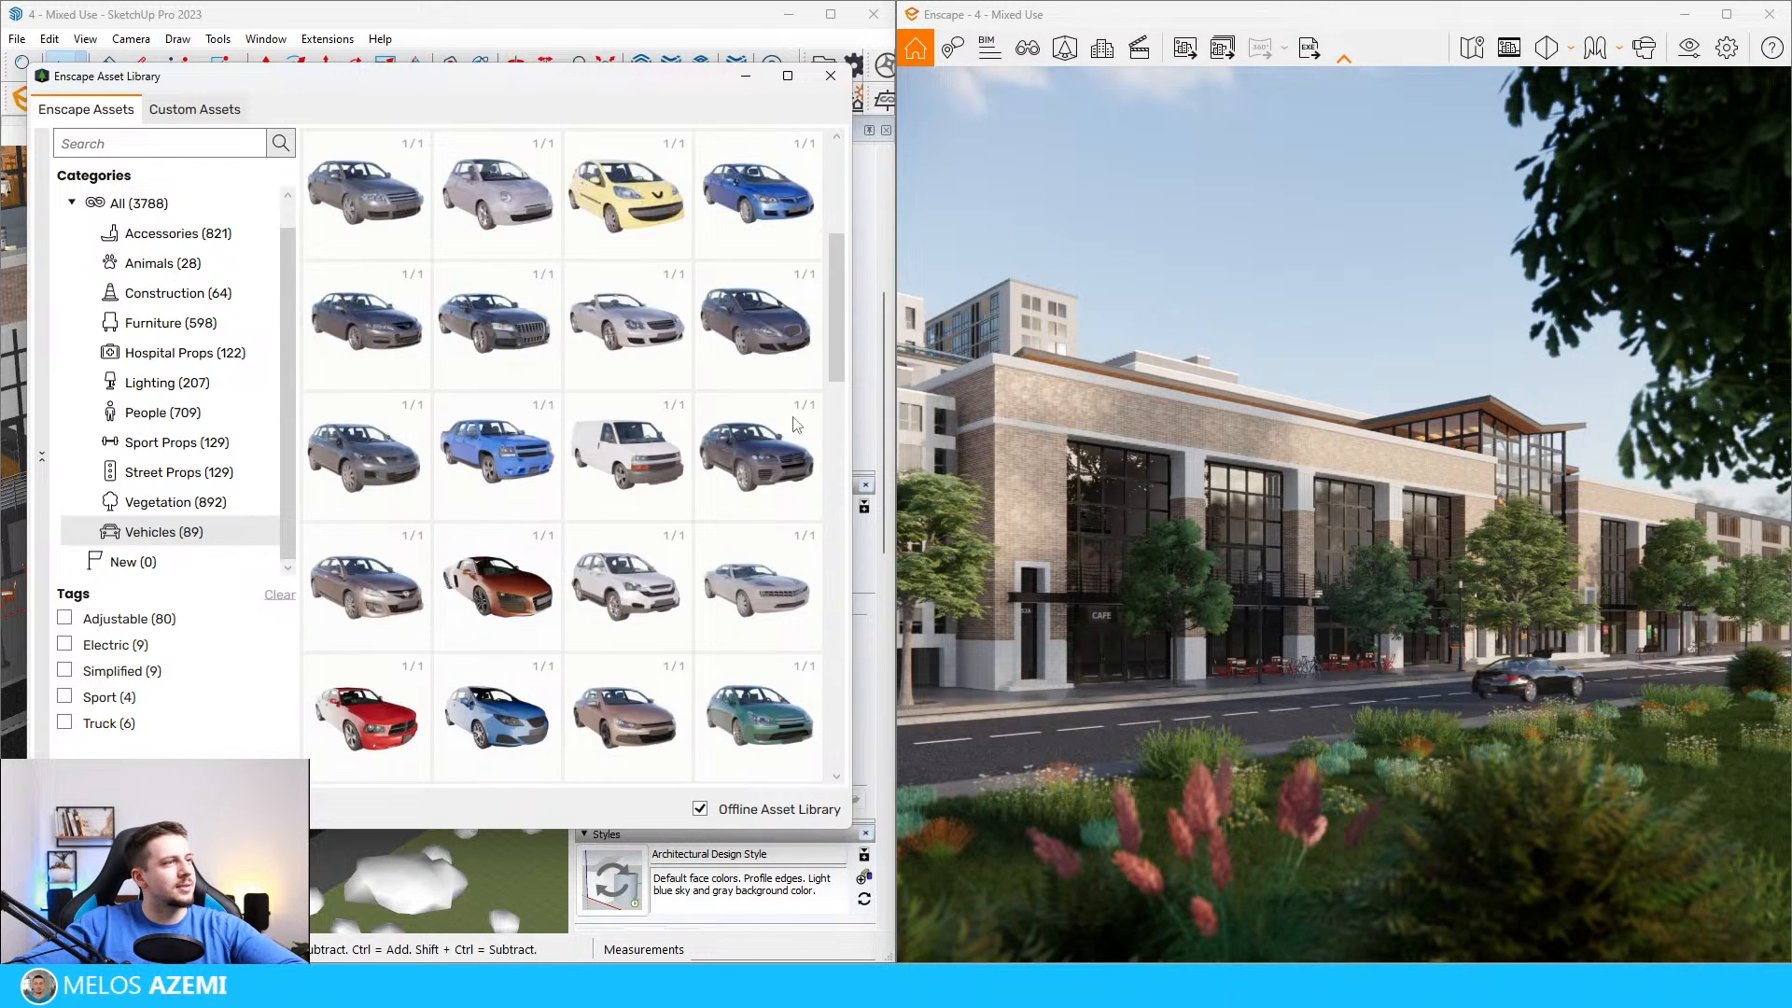
scroll(644, 373, "up", 1)
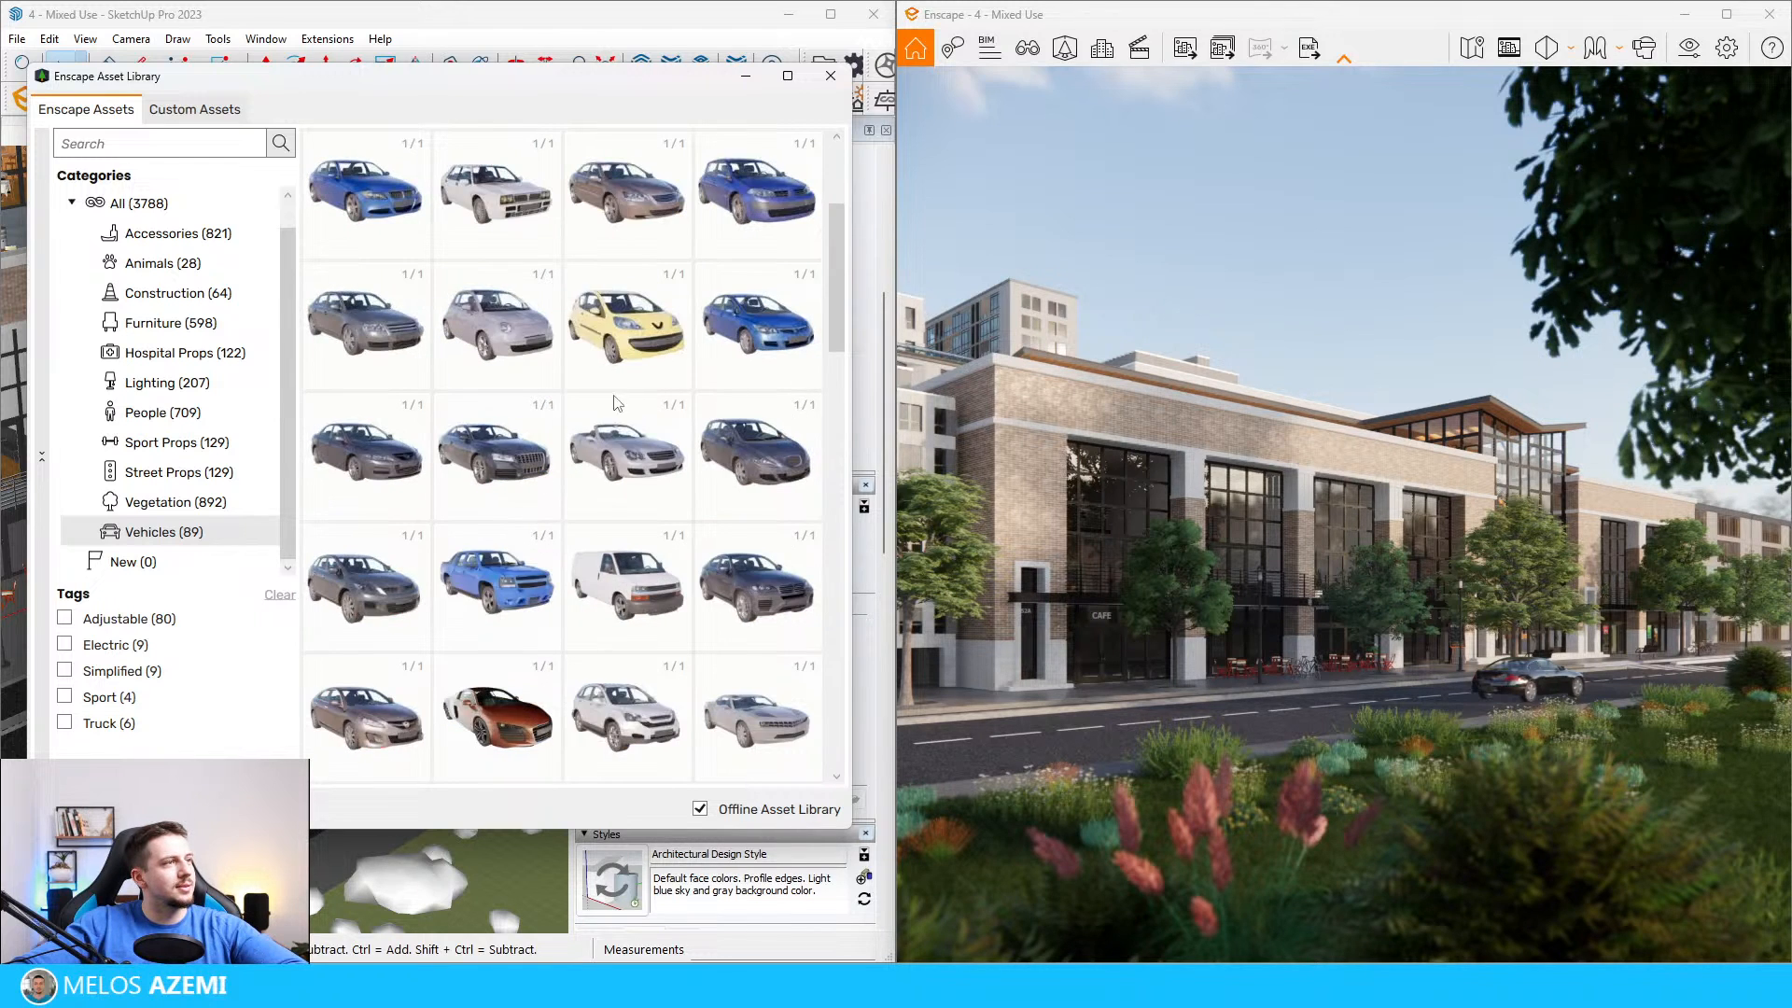
left_click(640, 474)
scroll(486, 572, "down", 6)
scroll(222, 686, "up", 5)
scroll(328, 606, "up", 3)
left_click(335, 602)
Step: Rotate the convertible parallel to the road so it sits in the building-side lane
scroll(337, 650, "up", 3)
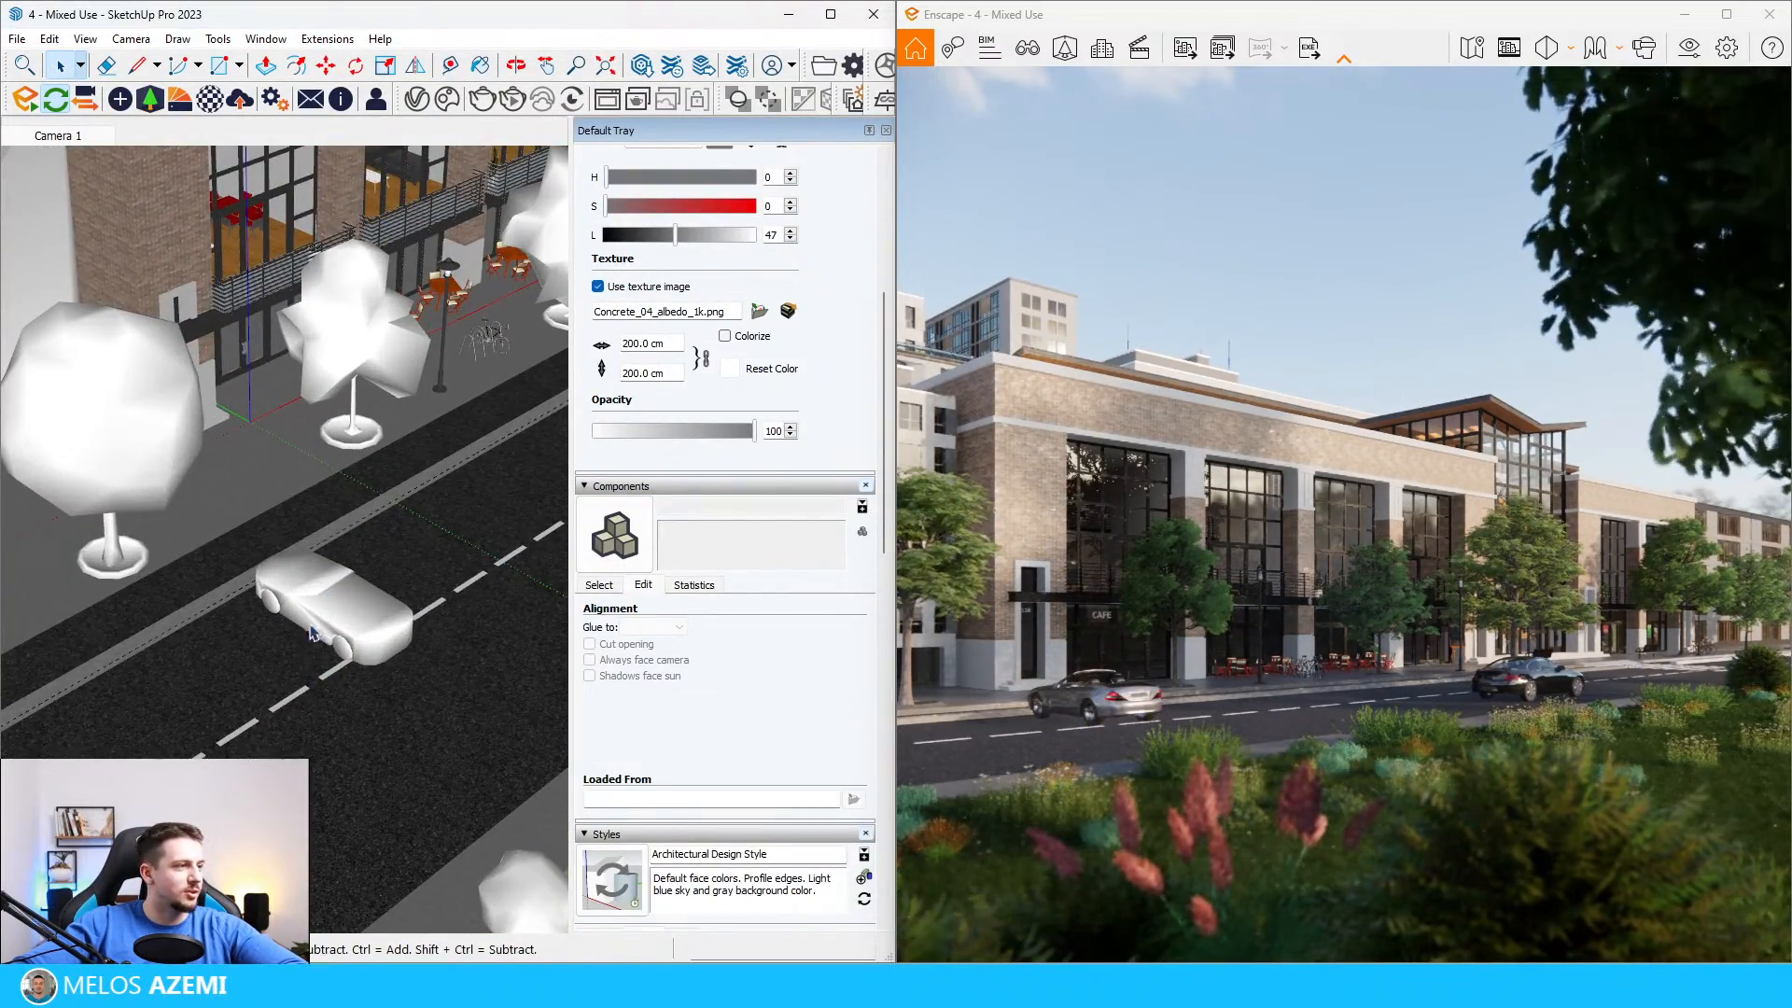
key("m")
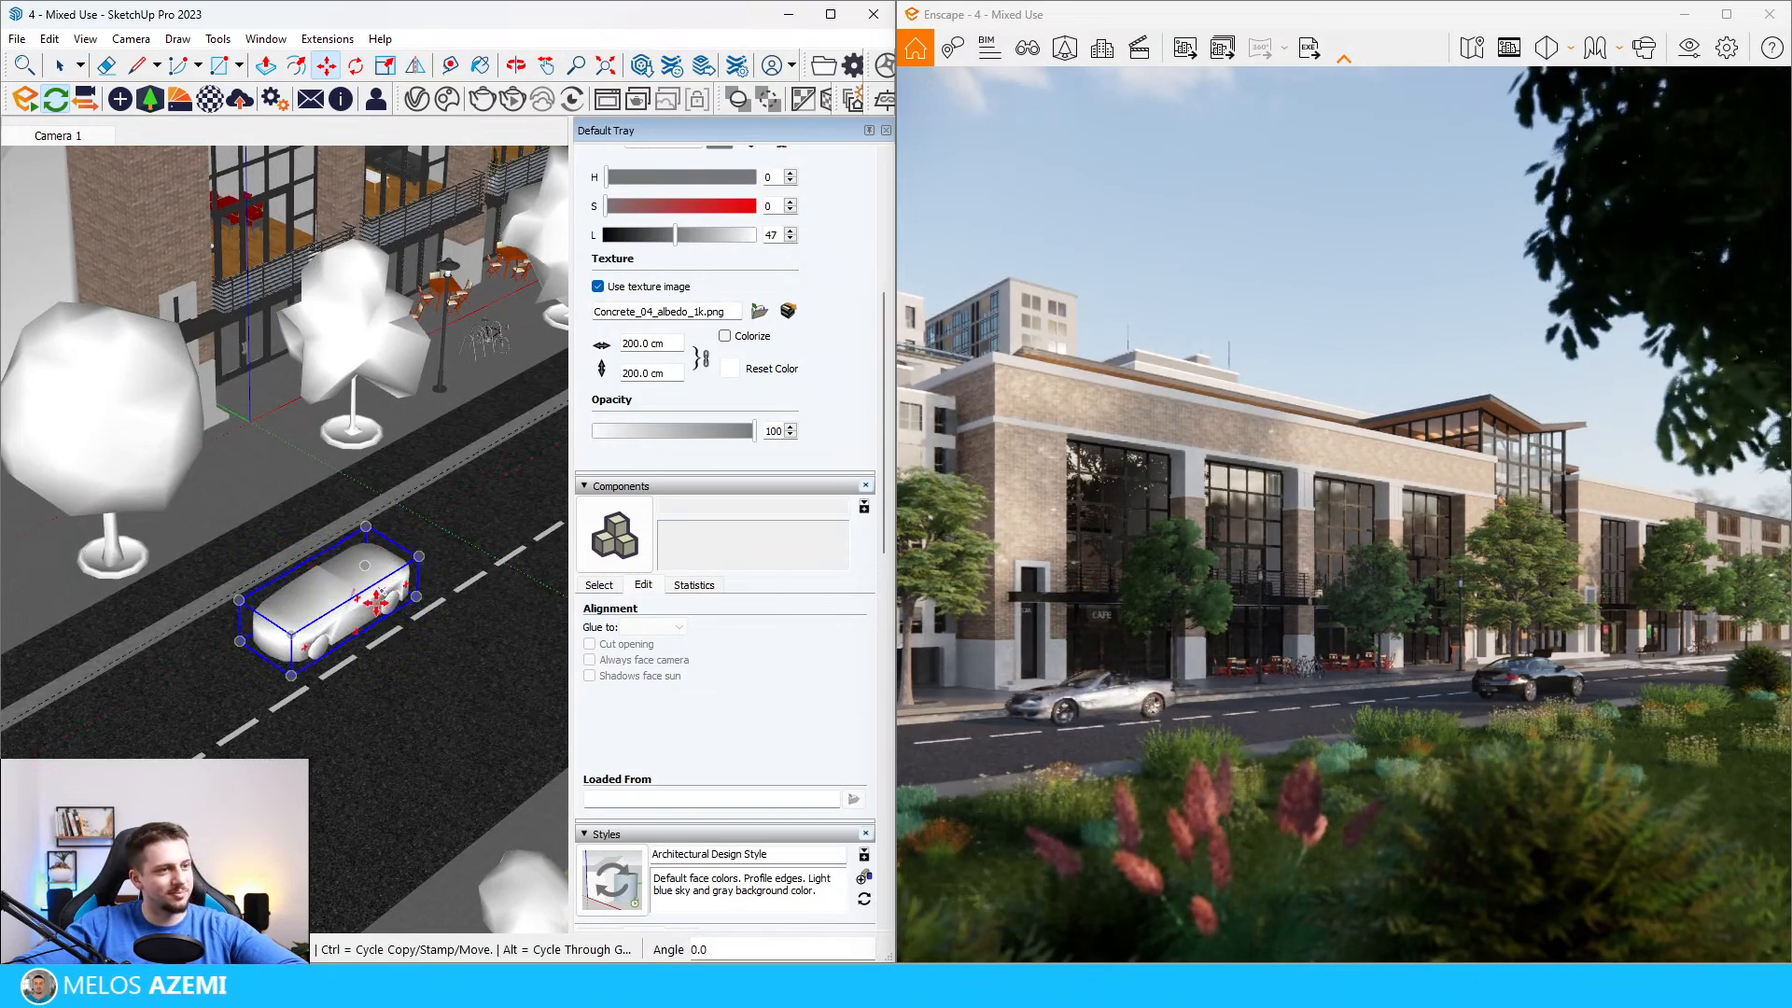
middle_click_drag(390, 542, 358, 511)
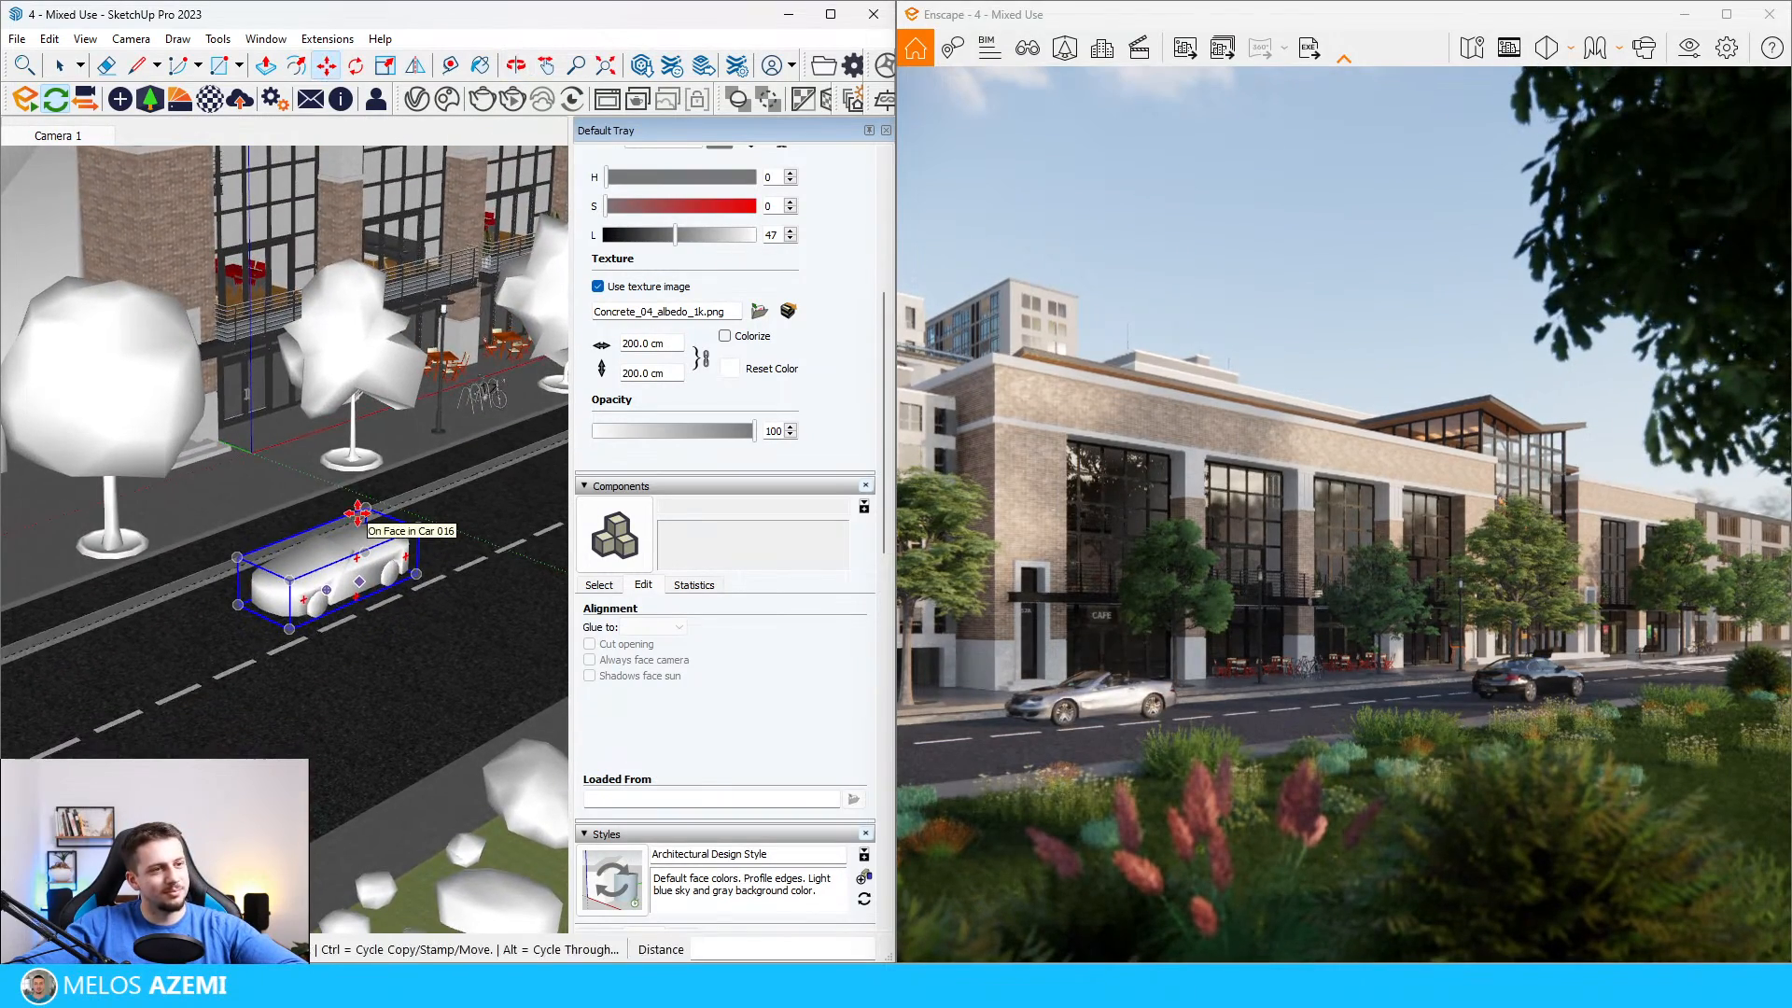
Step: Choose the grey wagon Car 050 from the Enscape vehicle assets and place it in the park-side lane near the convertible
scroll(220, 630, "down", 6)
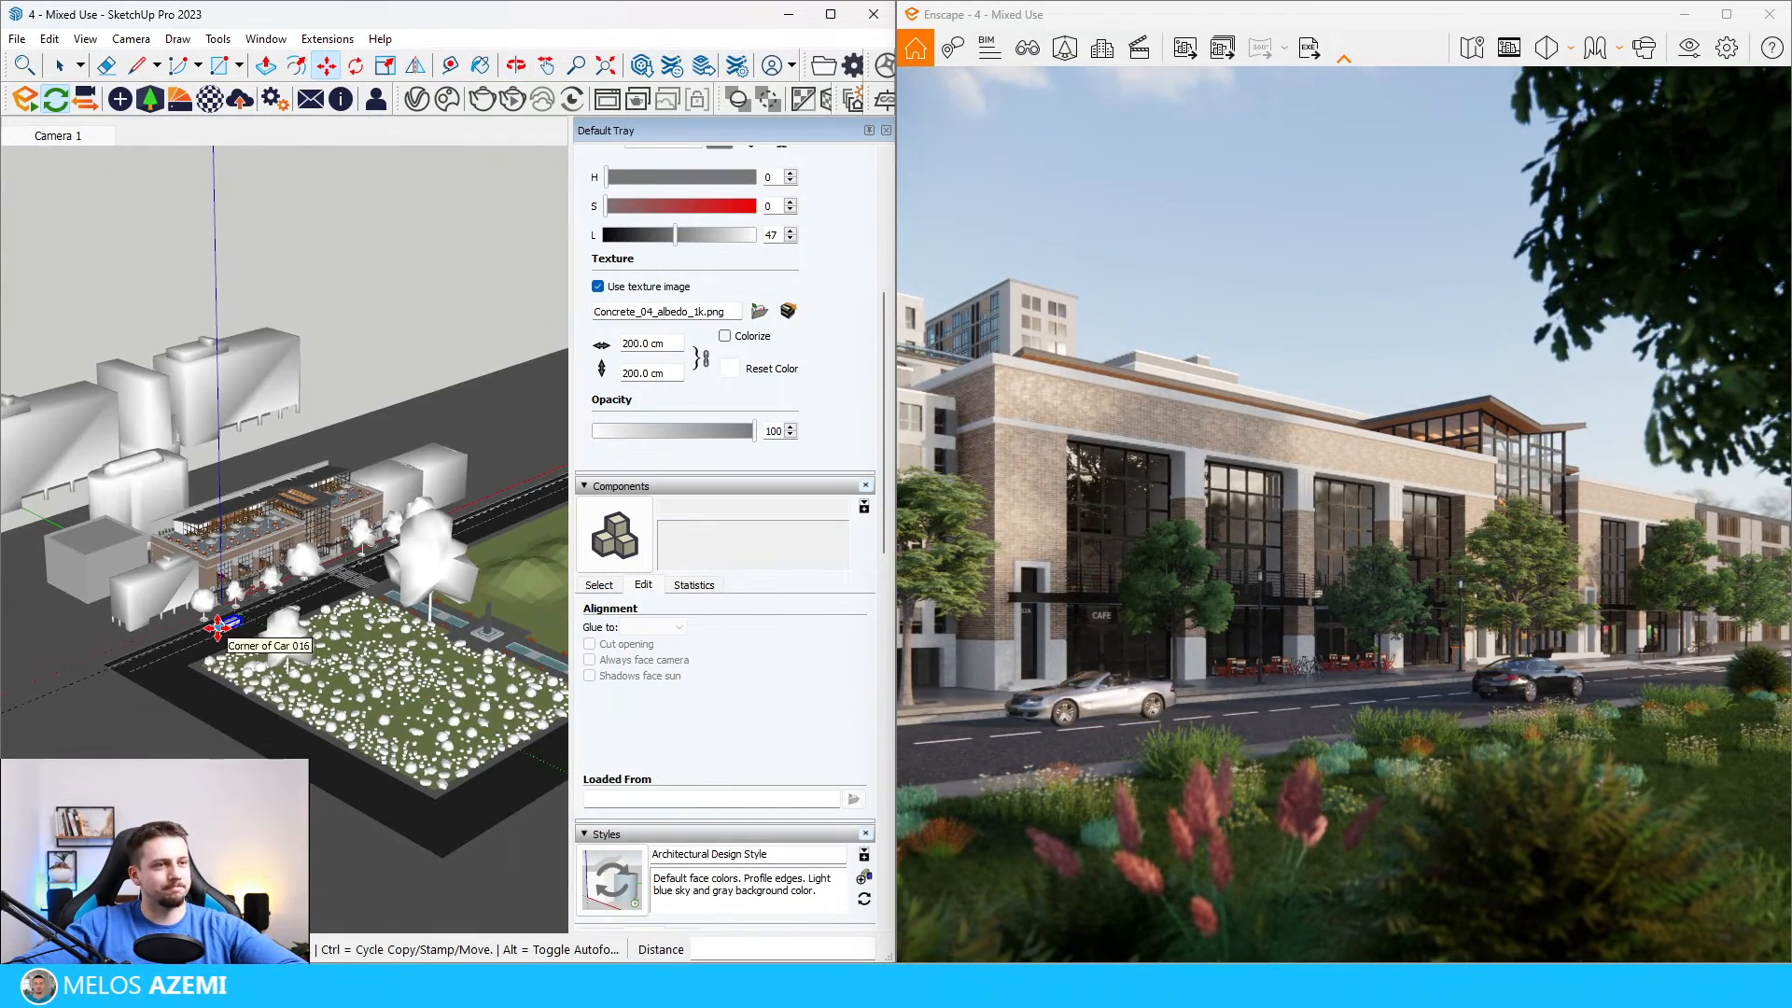
scroll(215, 637, "down", 3)
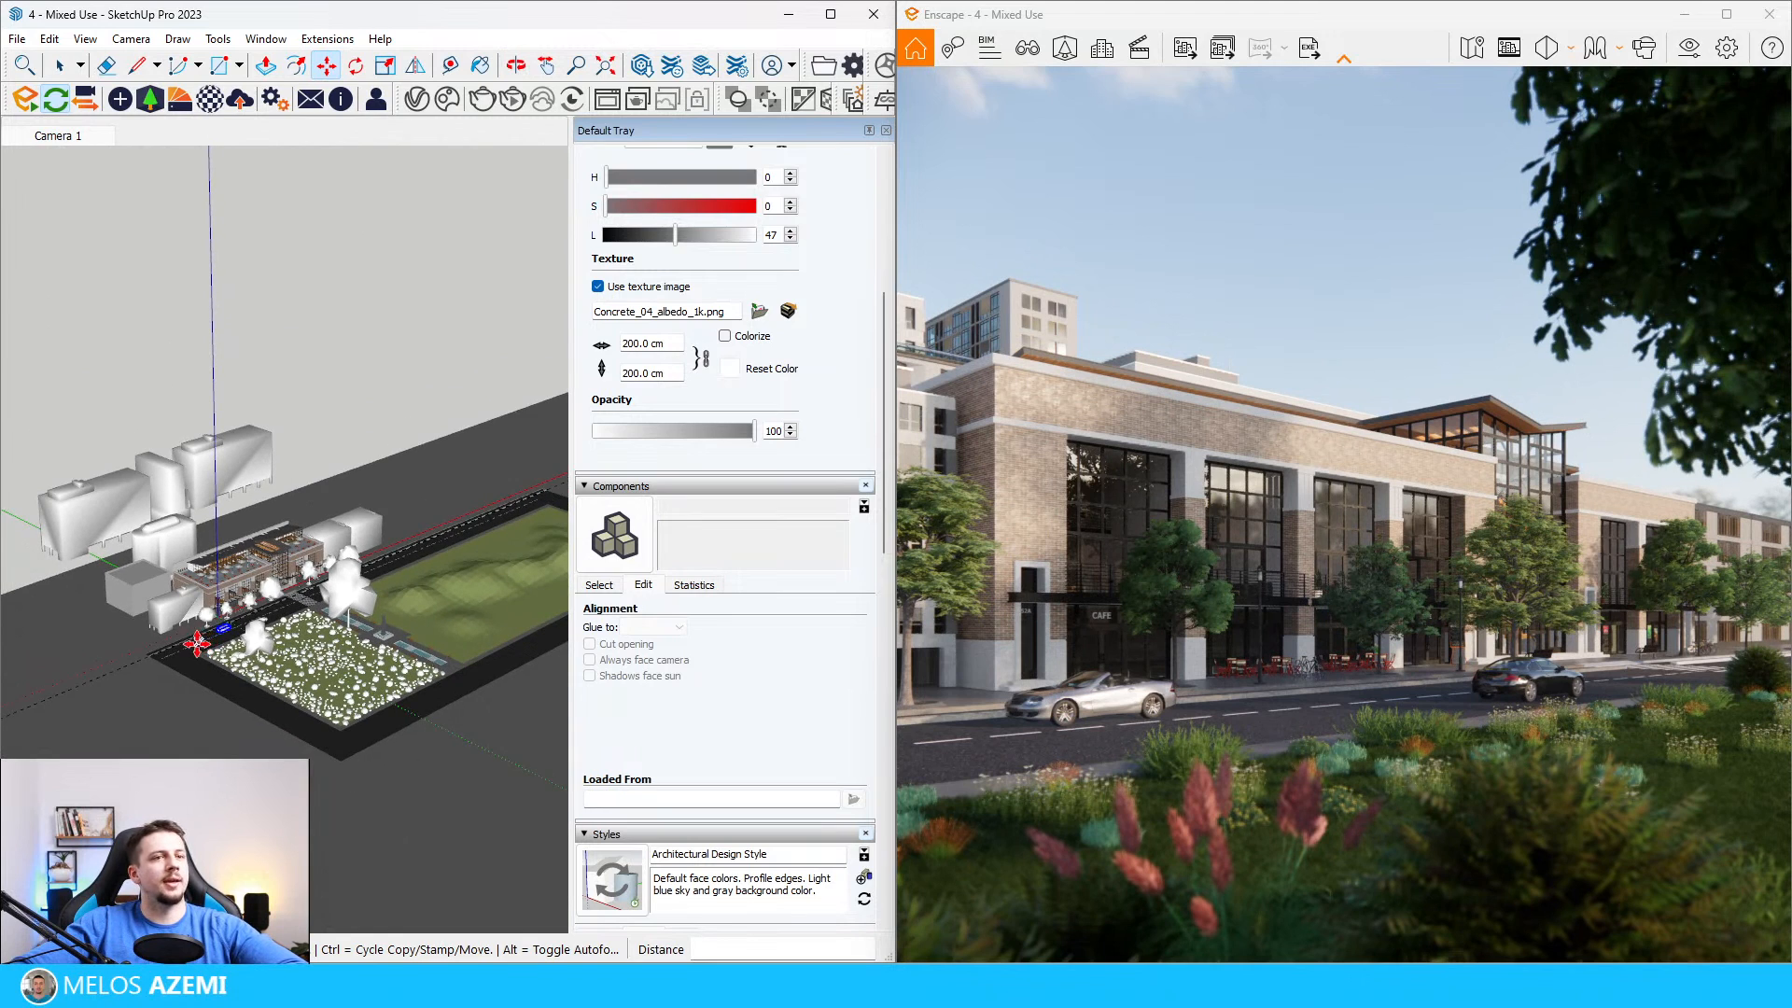
left_click(152, 93)
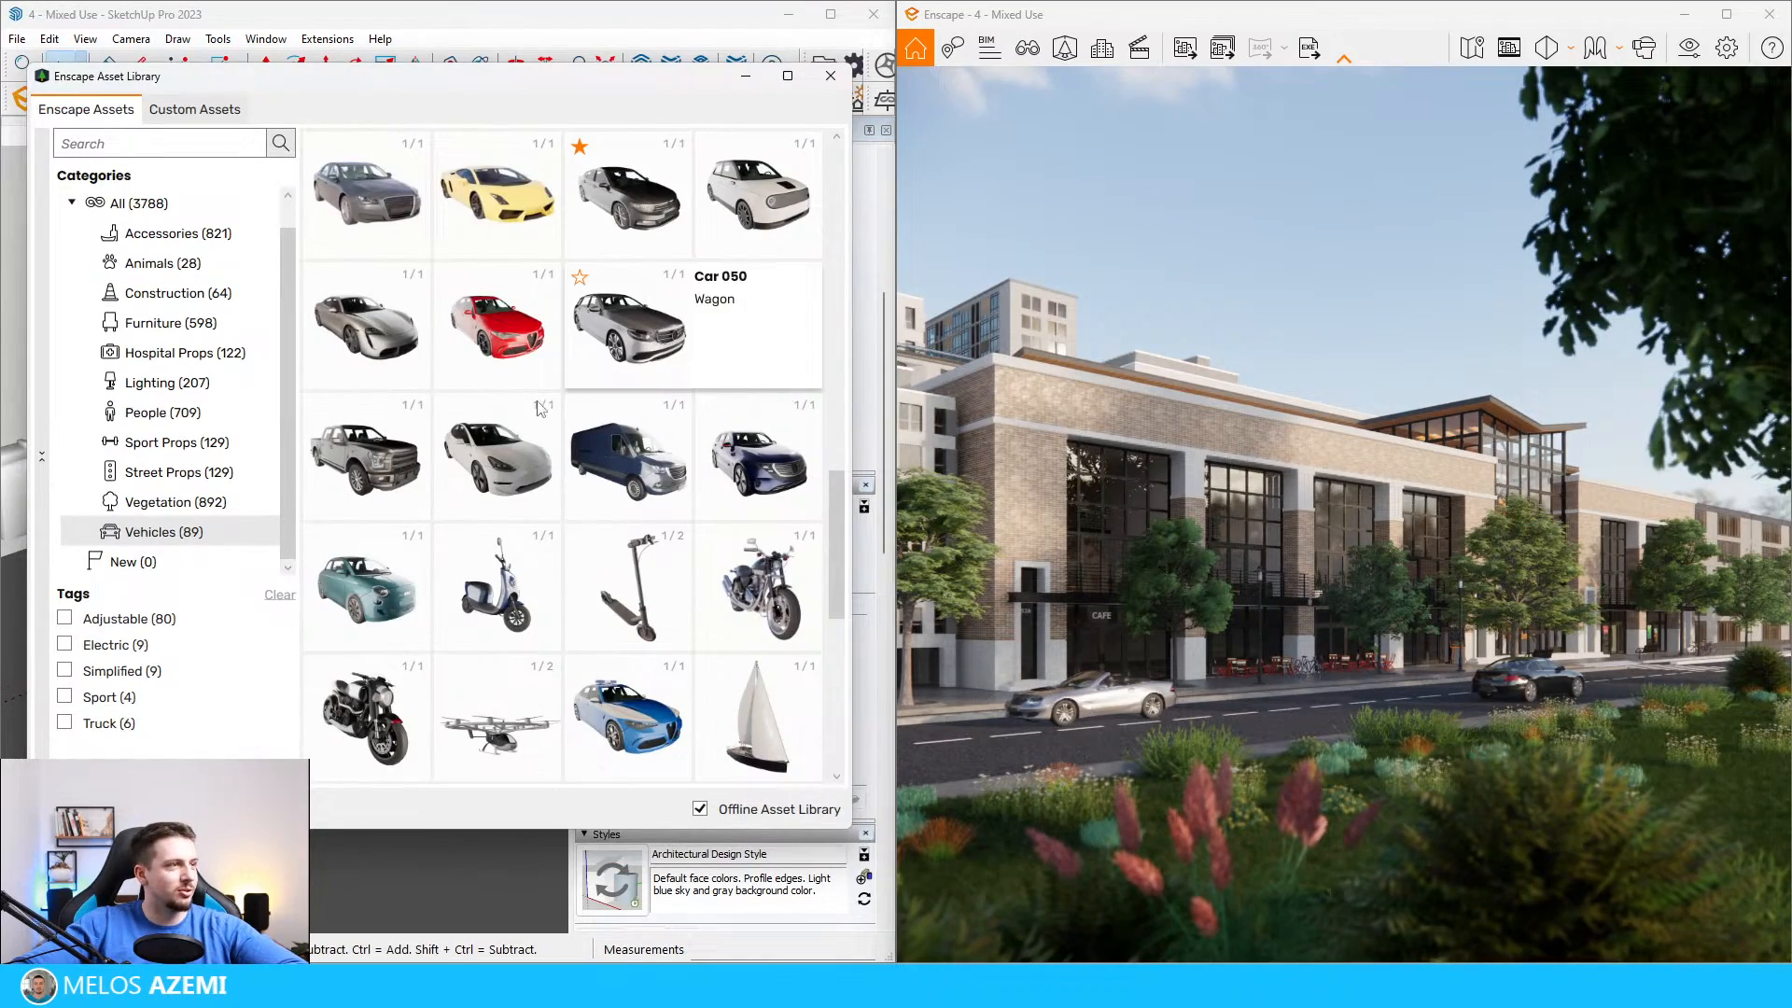
left_click(641, 339)
scroll(282, 709, "up", 5)
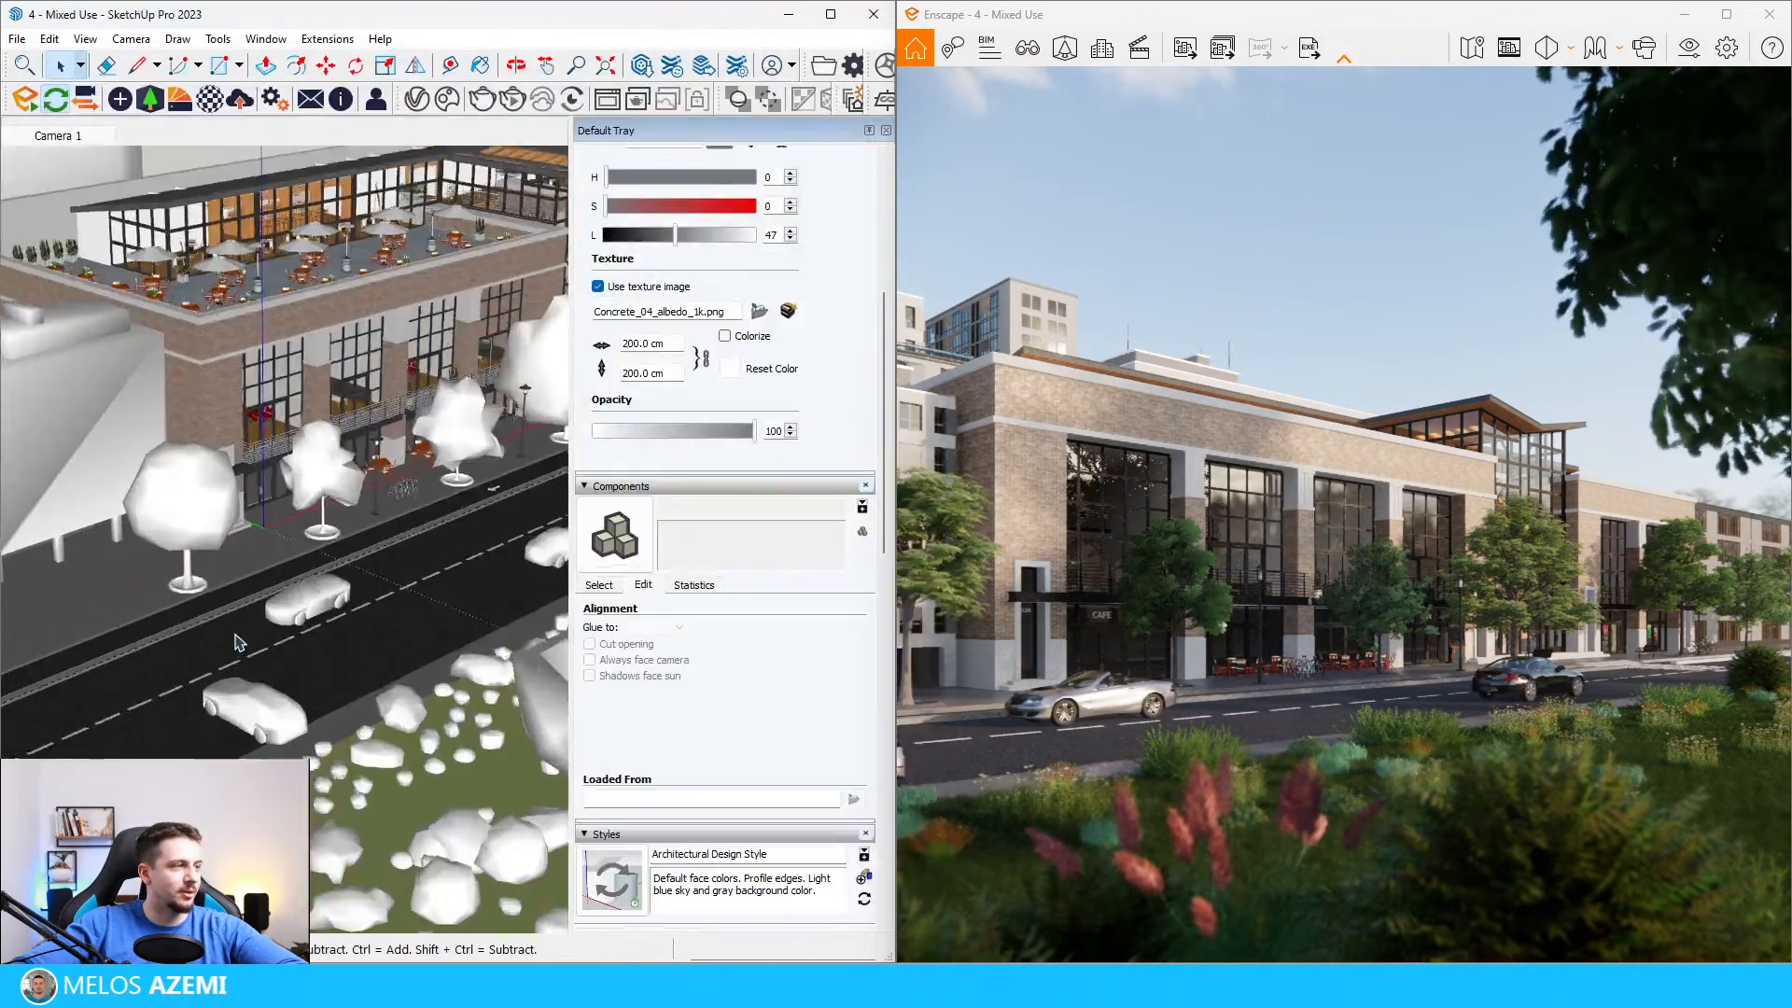
scroll(239, 644, "up", 3)
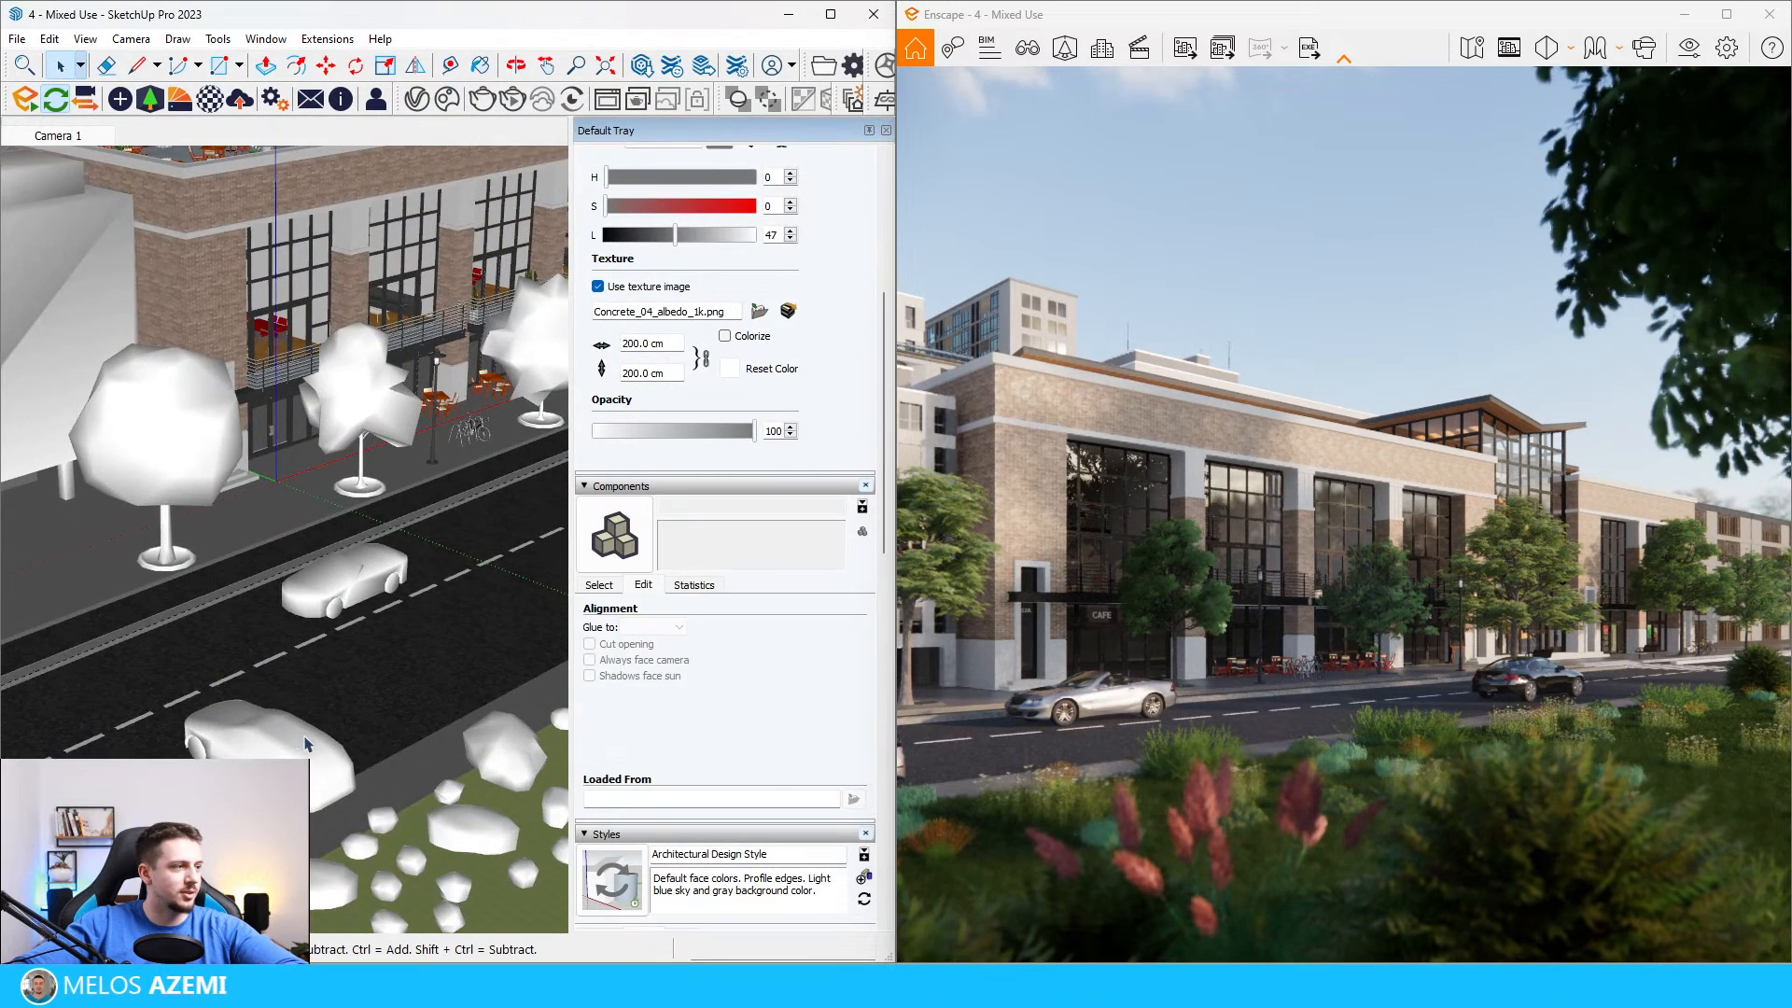
Step: Rotate the wagon in the park-side lane until it is parallel to the road
left_click(295, 734)
key("m")
left_click(324, 694)
left_click(187, 750)
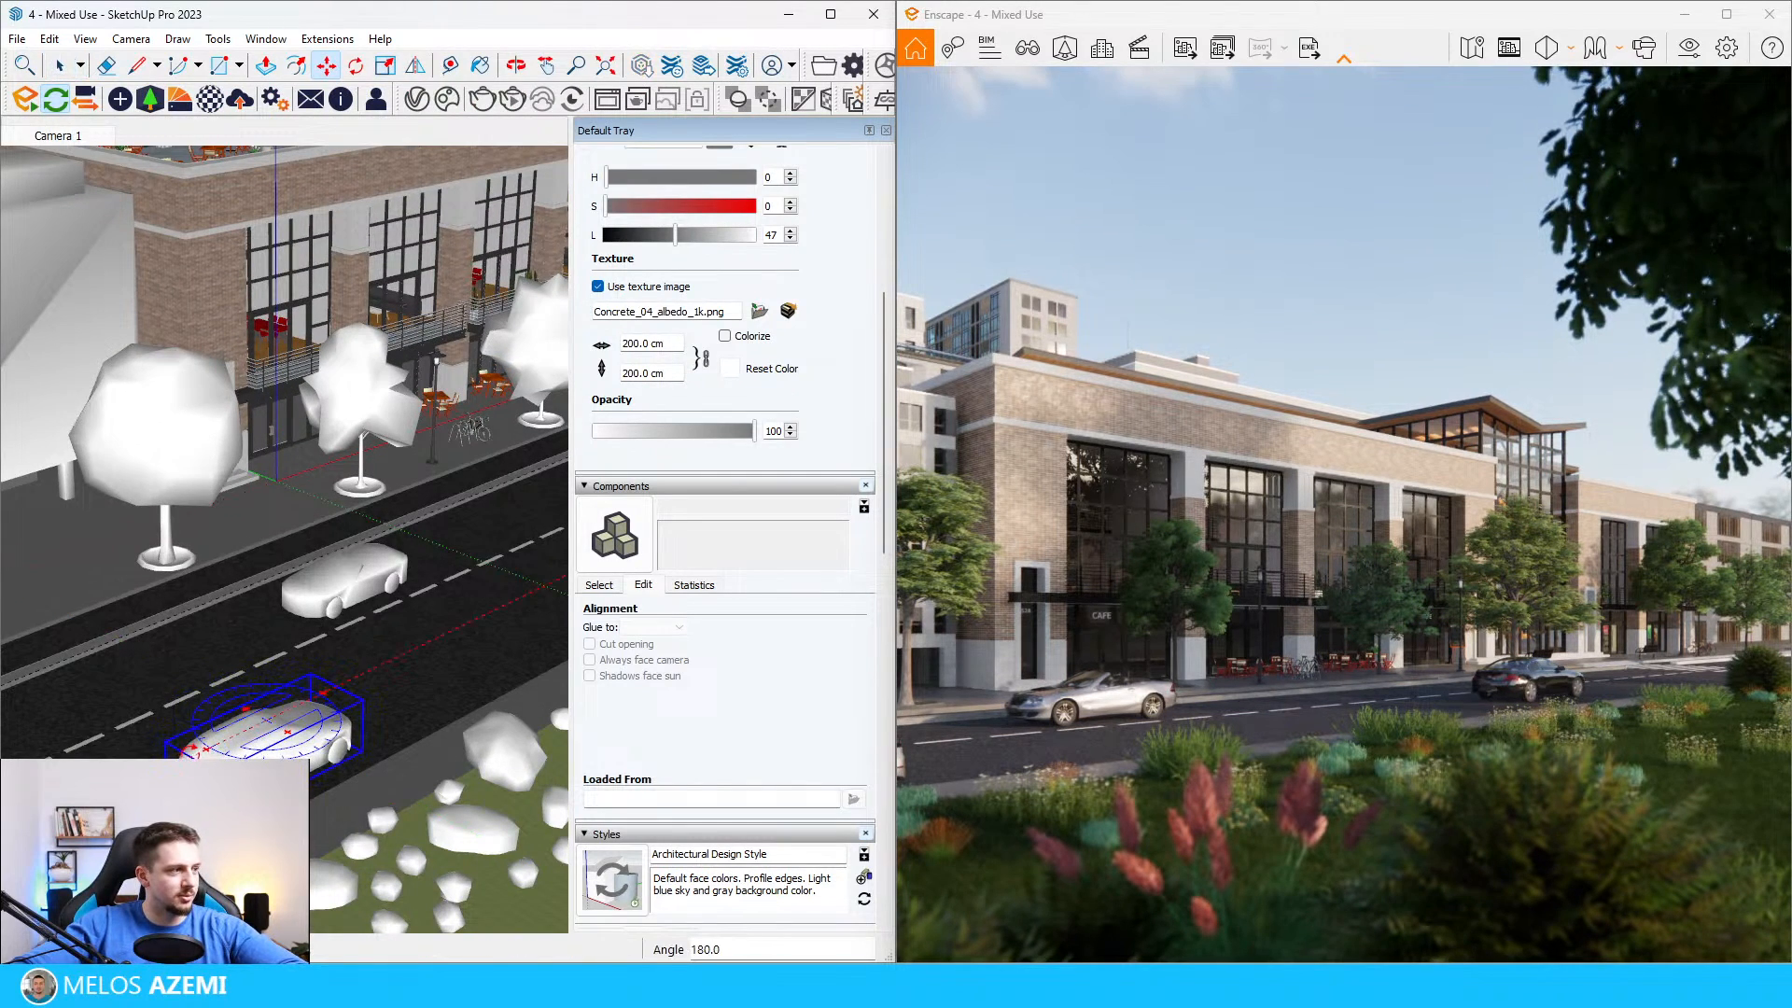
Step: Shift the wagon along the park-side lane so only its end enters the edge of the Enscape view
left_click(331, 789)
left_click(304, 775)
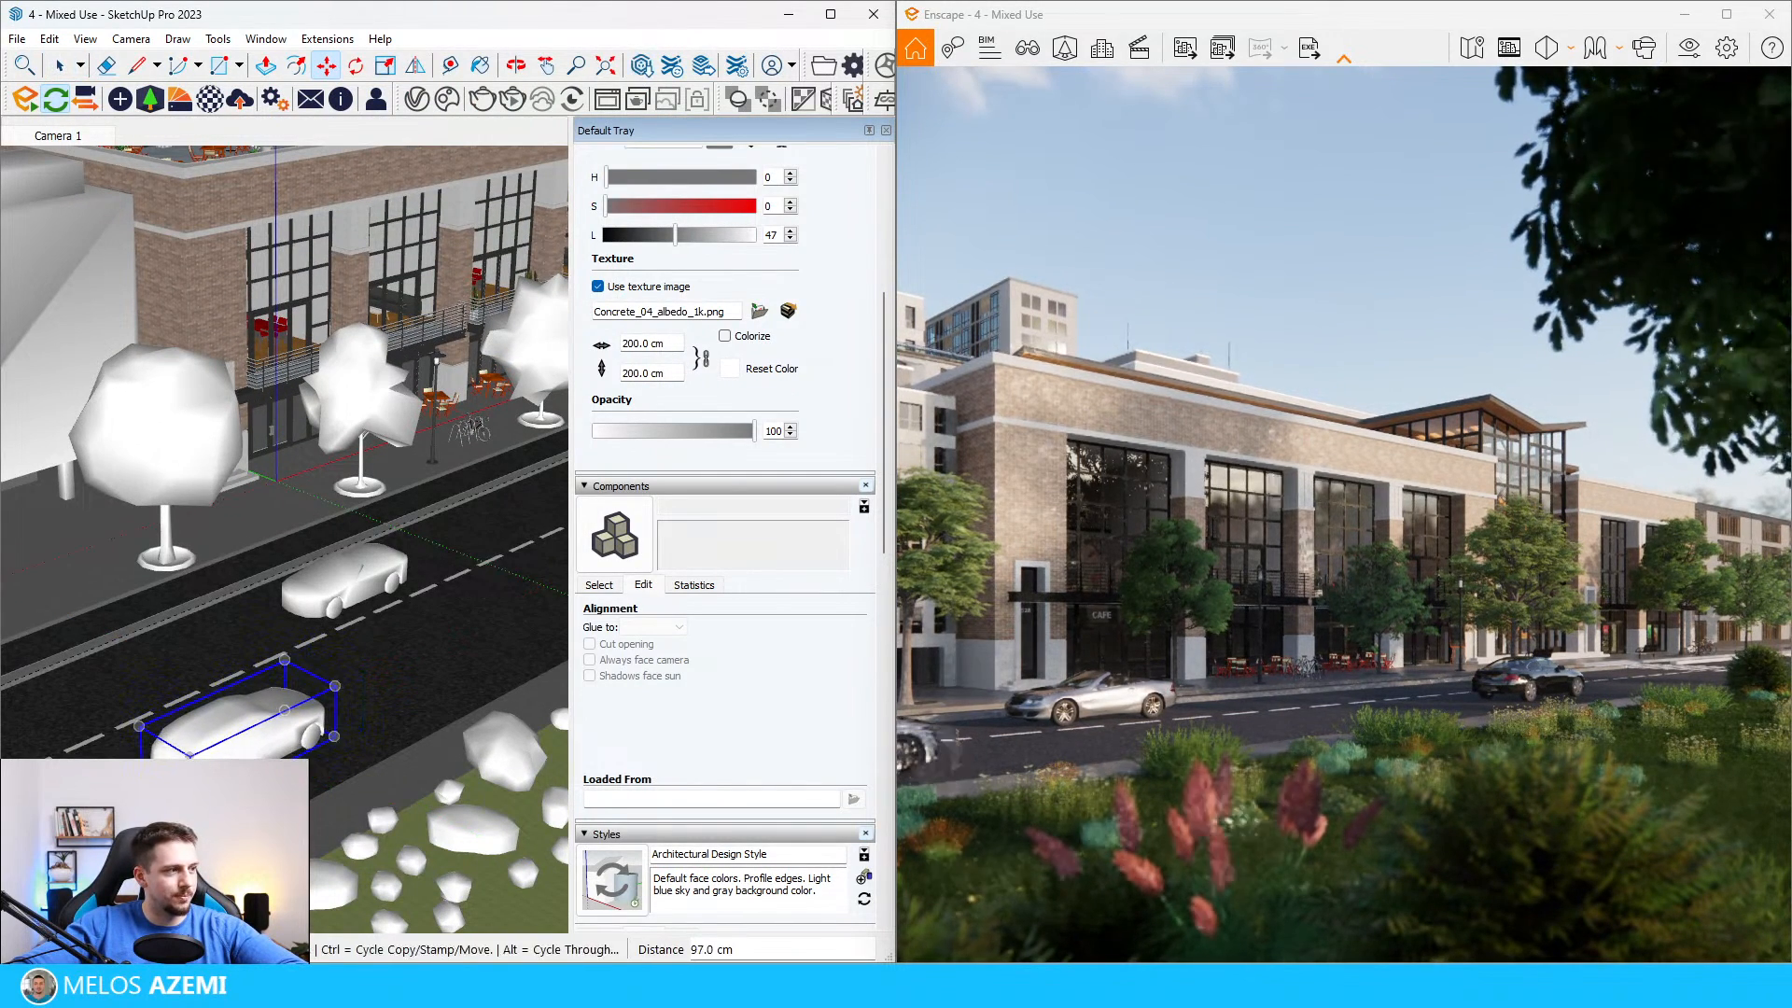
left_click(289, 775)
left_click(300, 769)
left_click(287, 775)
left_click(304, 766)
left_click(305, 766)
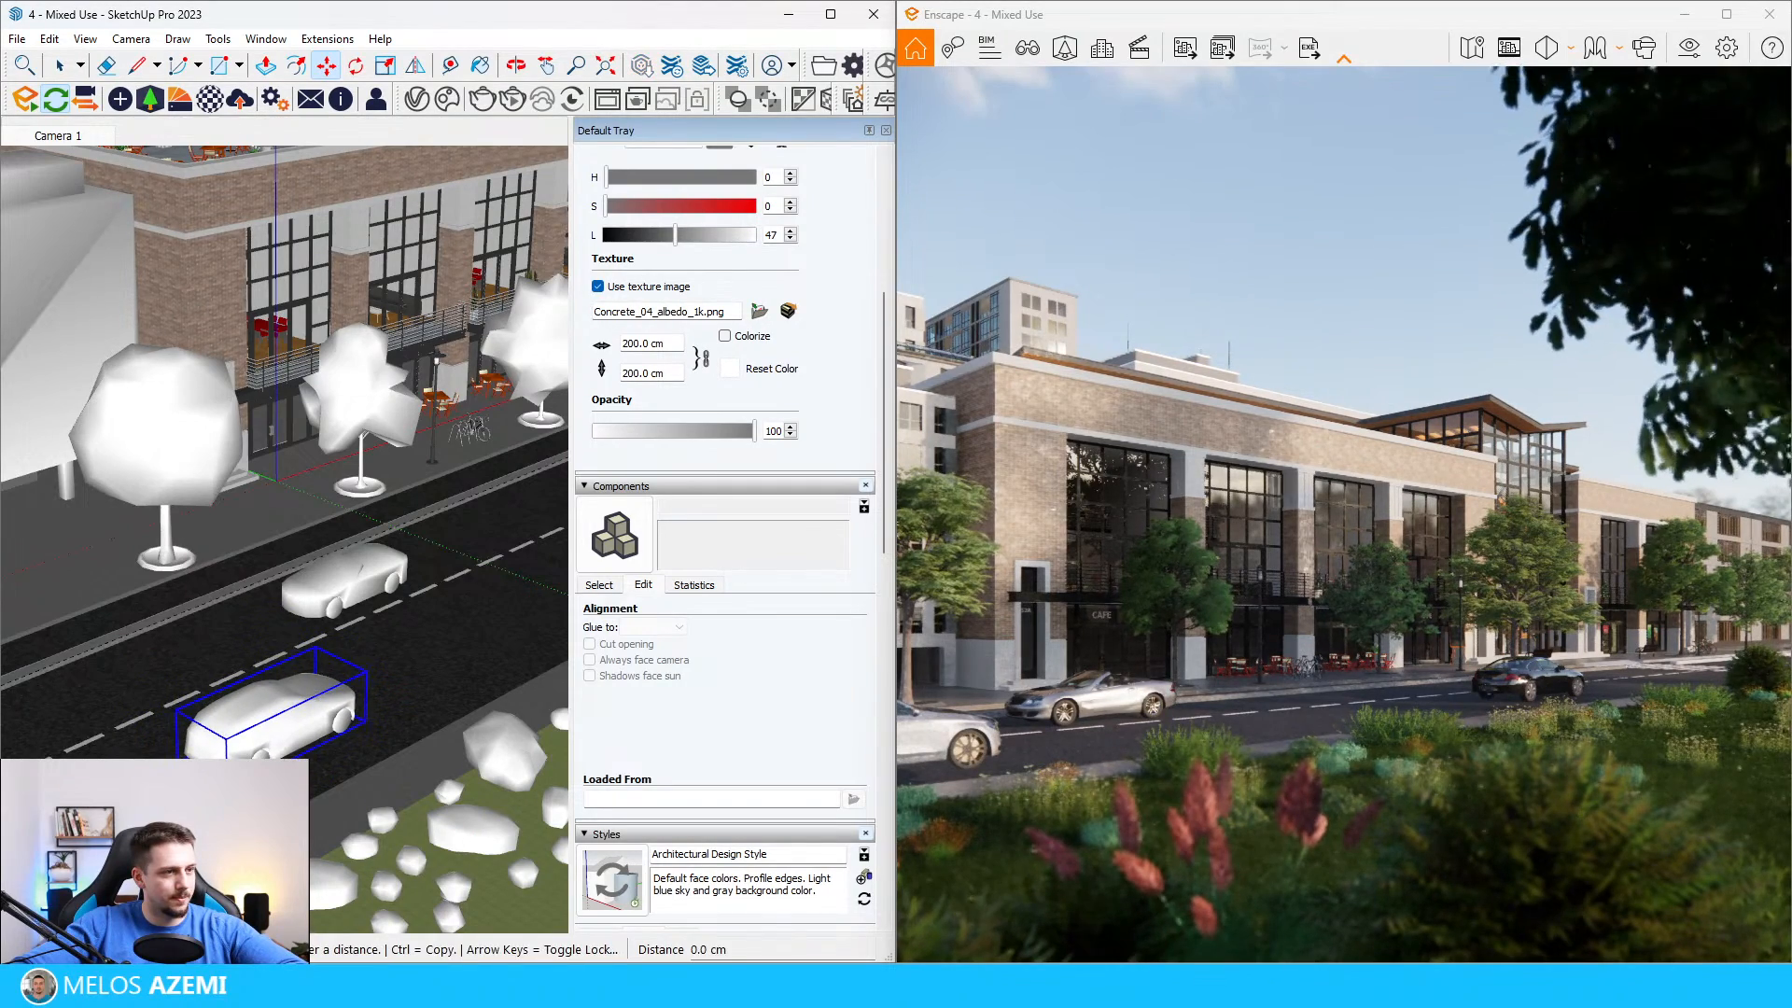
left_click(285, 773)
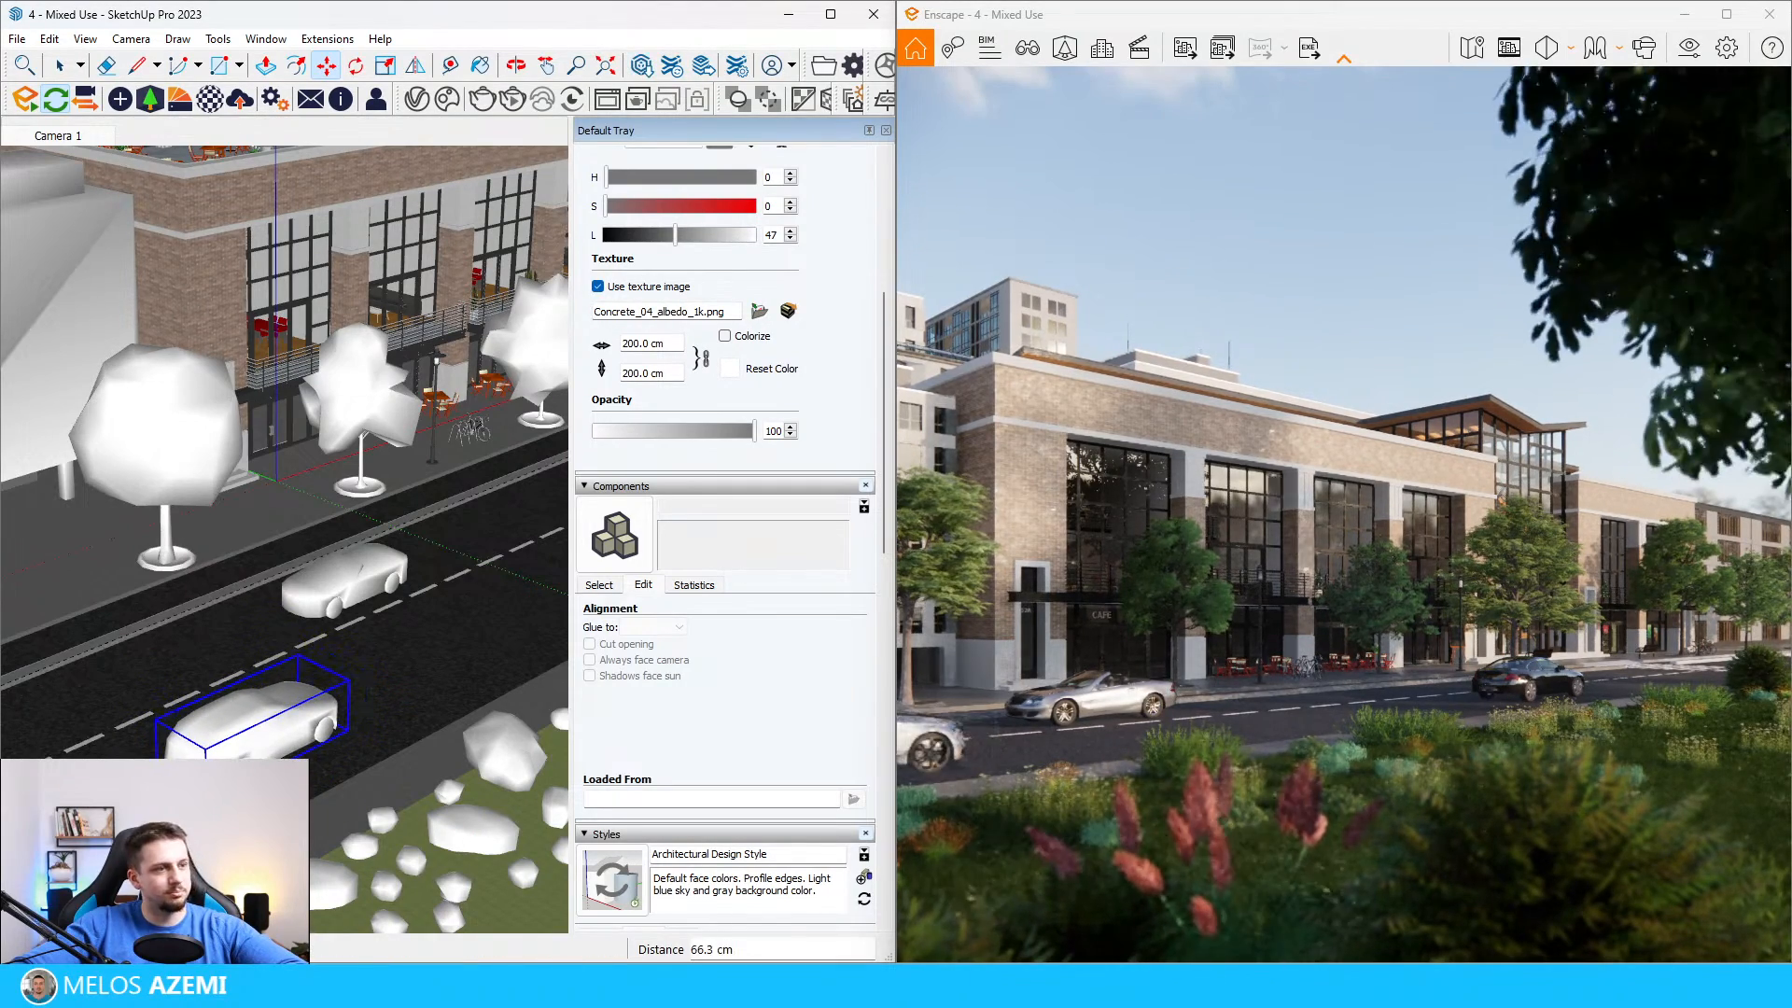
Step: Choose the blue van from the Enscape vehicle assets and place it on the road beyond the crosswalk
left_click(149, 99)
scroll(631, 516, "down", 7)
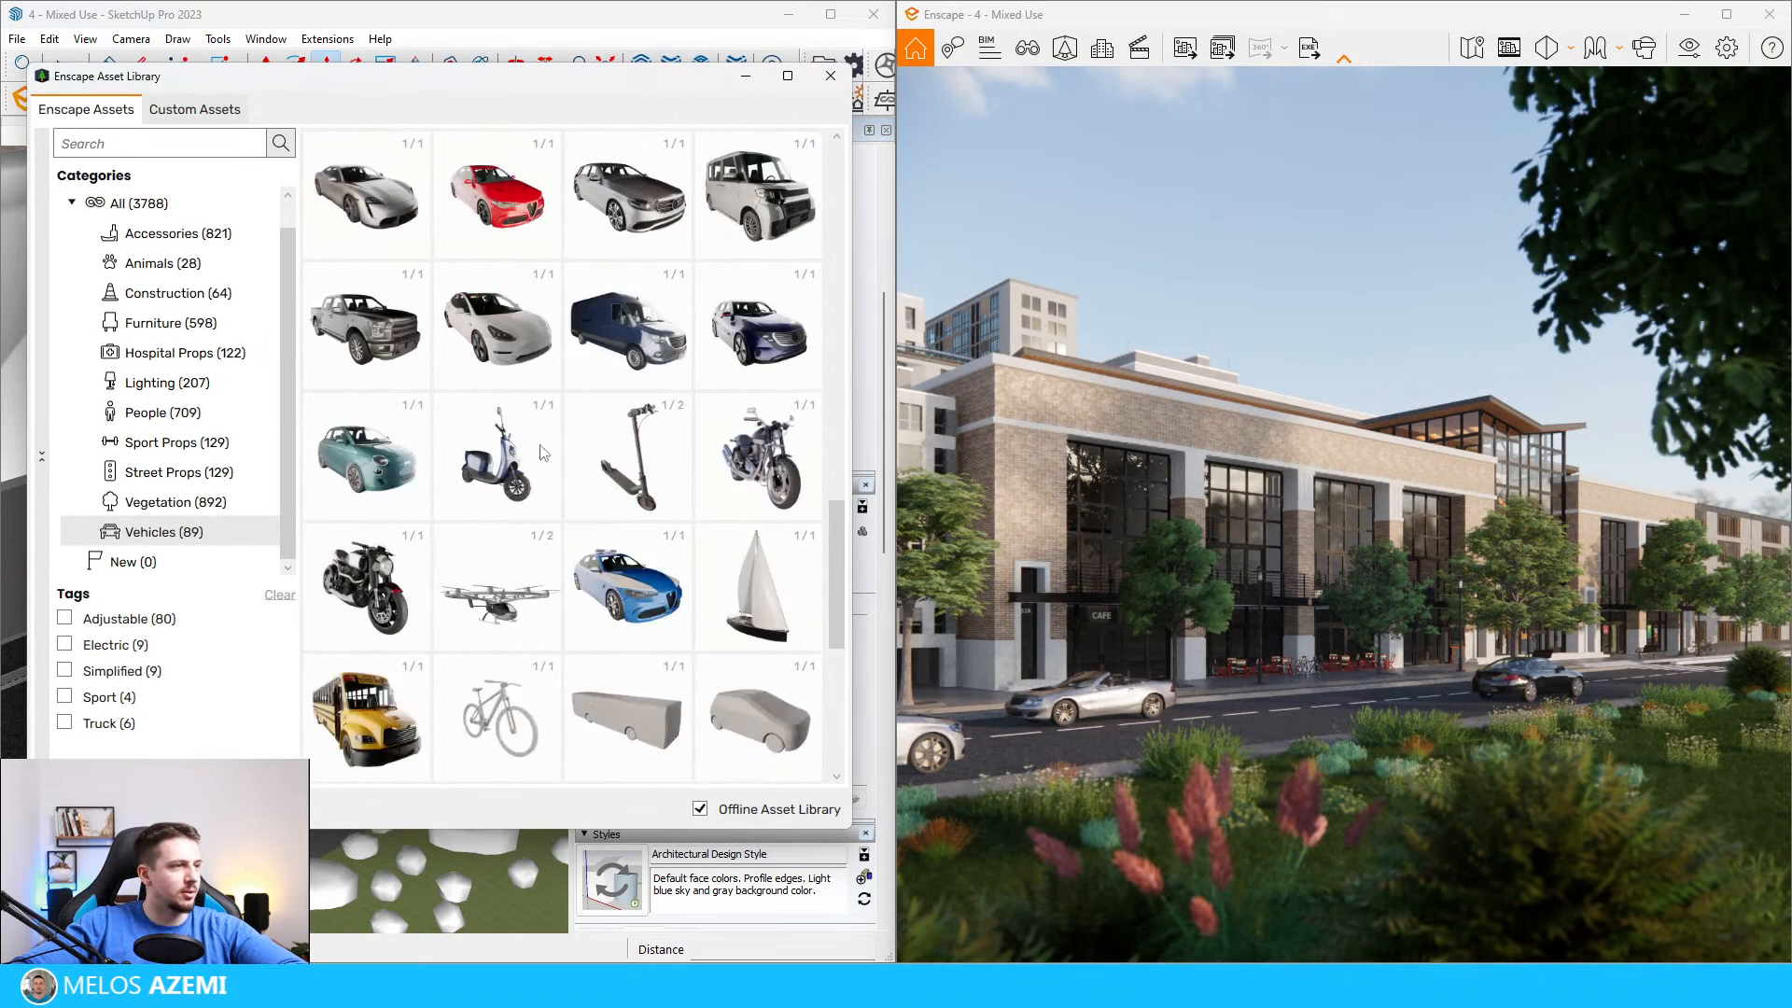
scroll(591, 681, "up", 5)
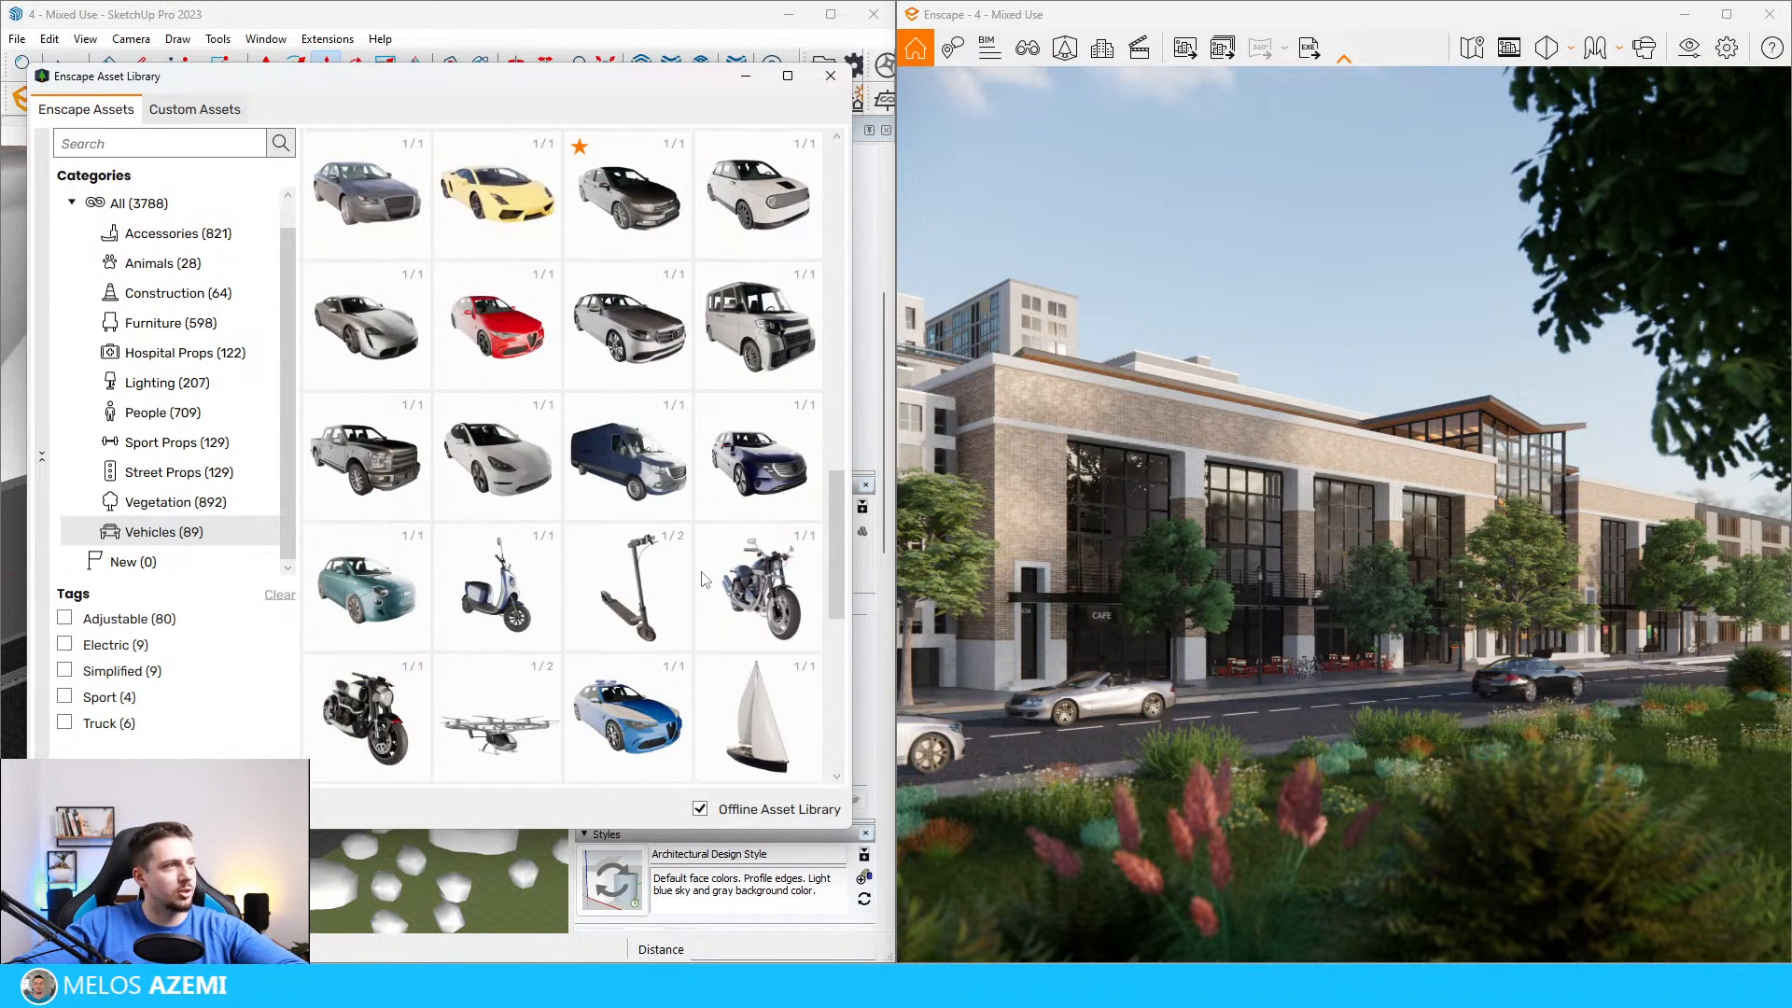
scroll(654, 560, "up", 2)
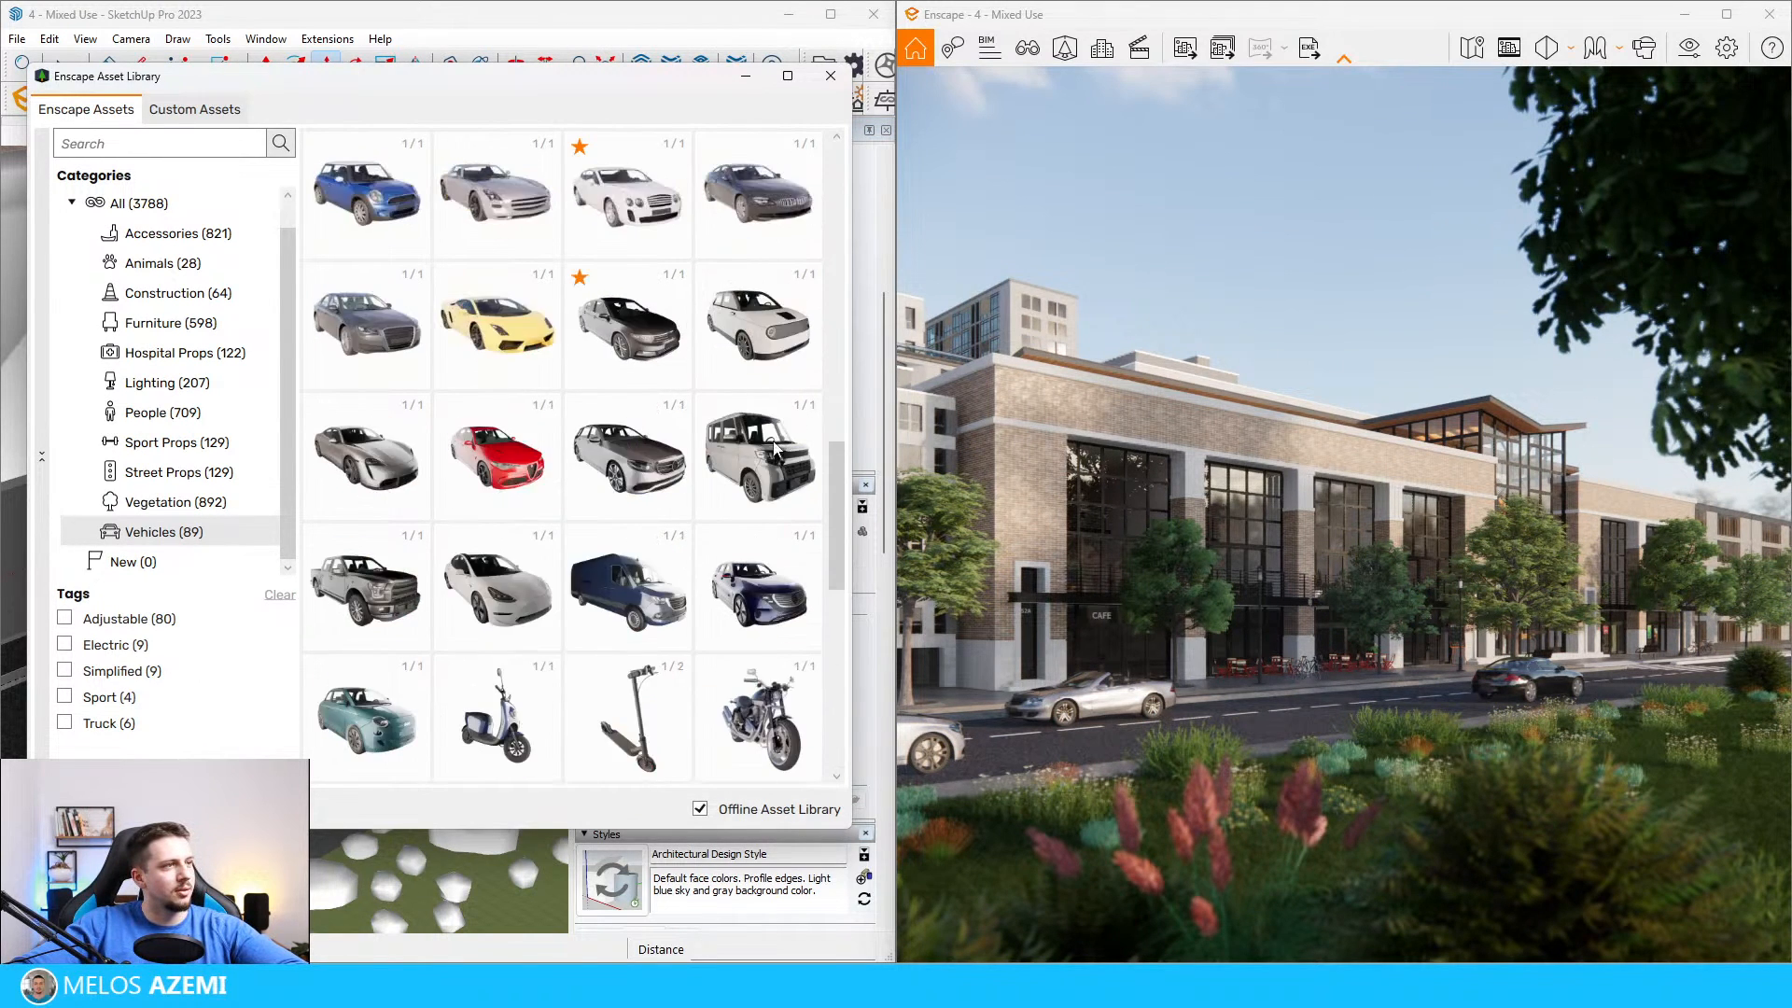
left_click(628, 714)
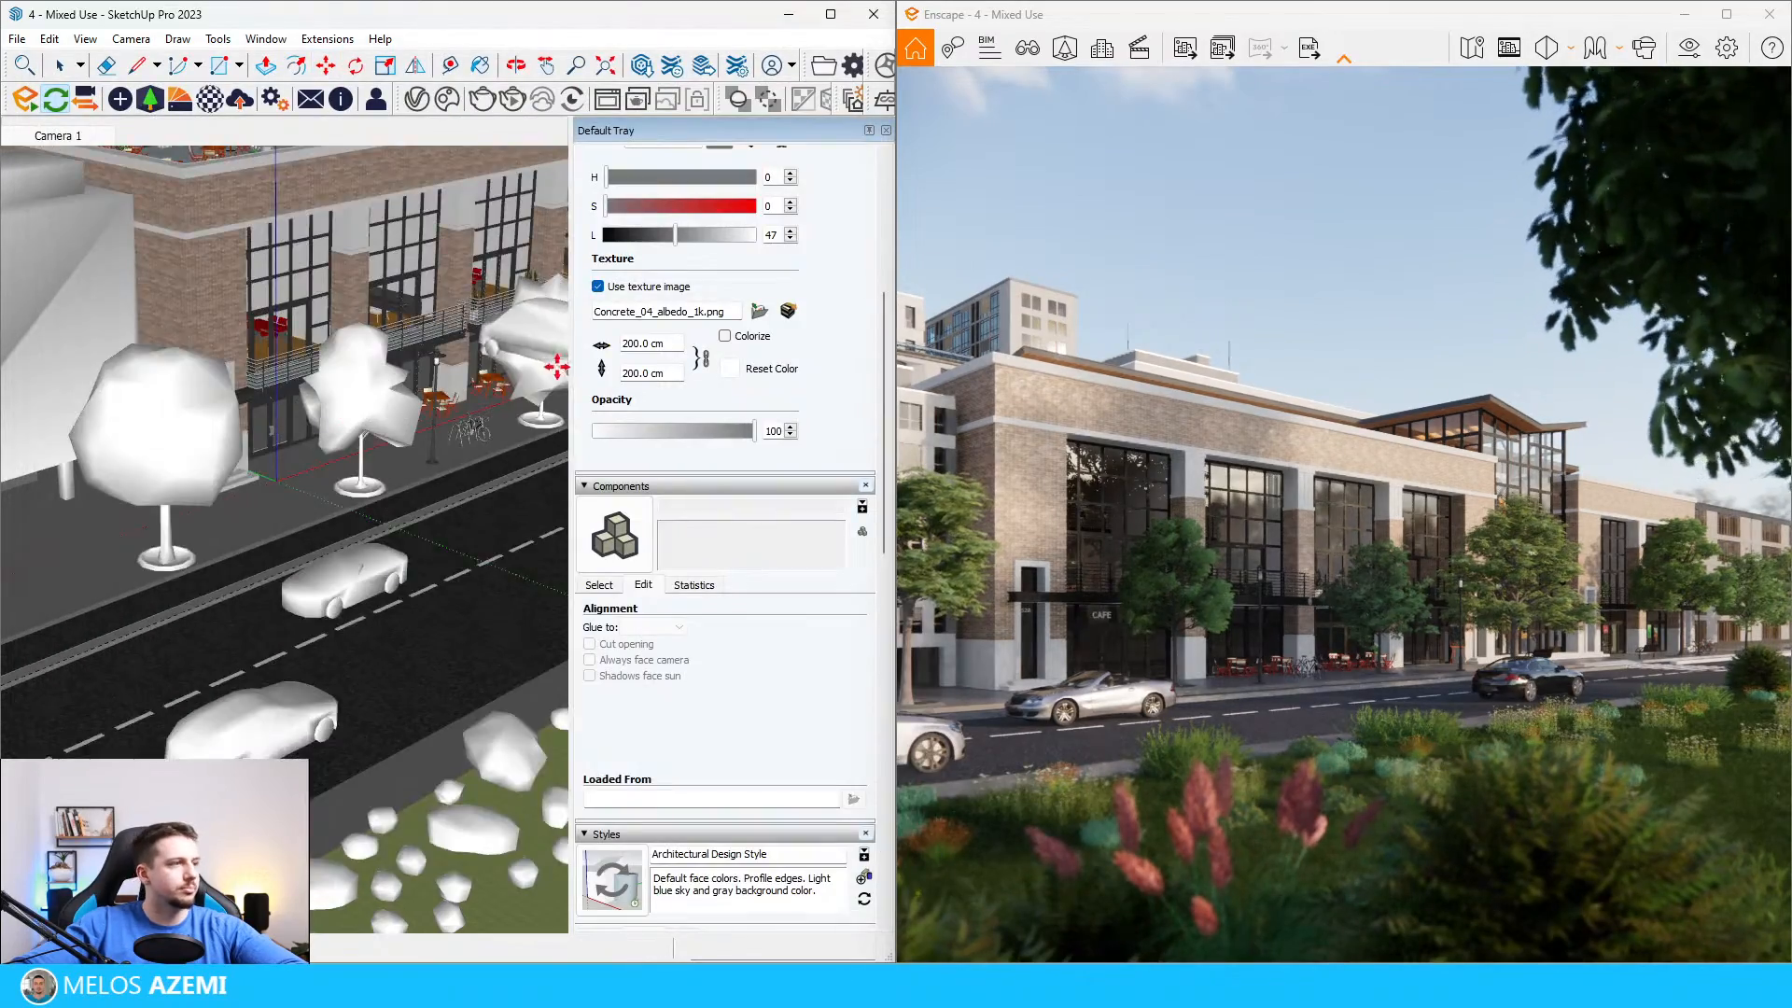
scroll(393, 544, "up", 6)
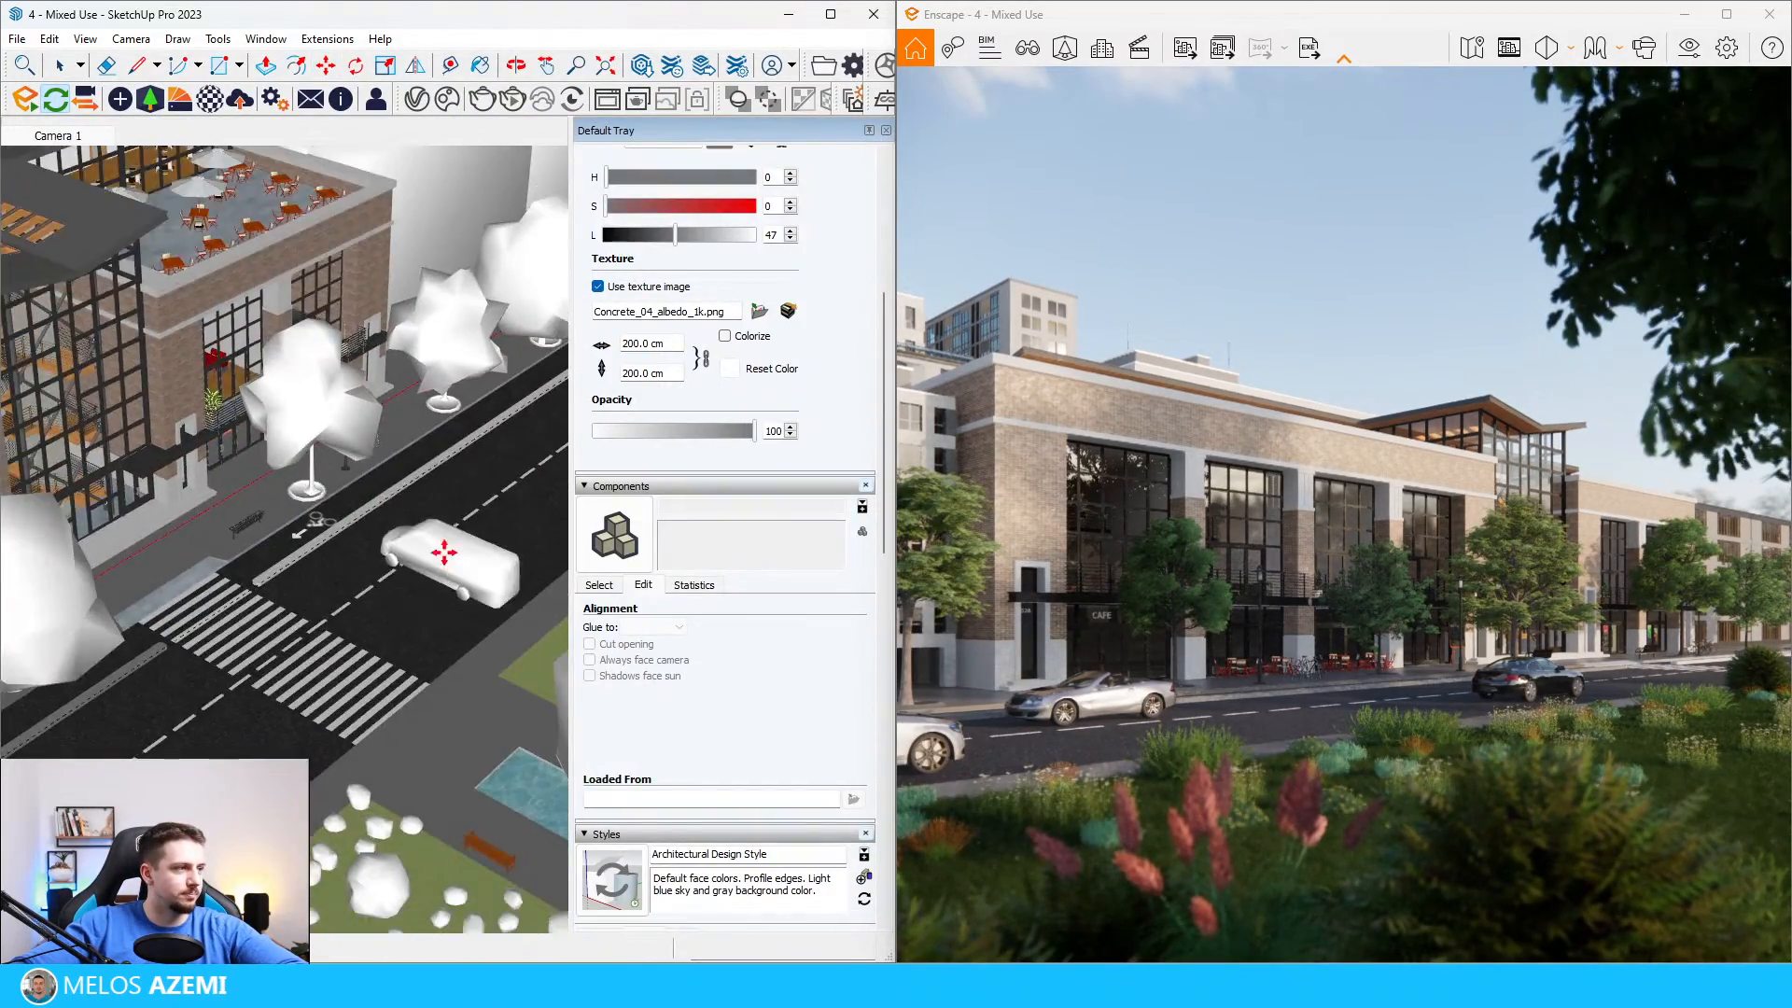
left_click(429, 509)
Step: Rotate the van parallel to the road and move it about 242 cm toward the crosswalk in the building-side lane
key("m")
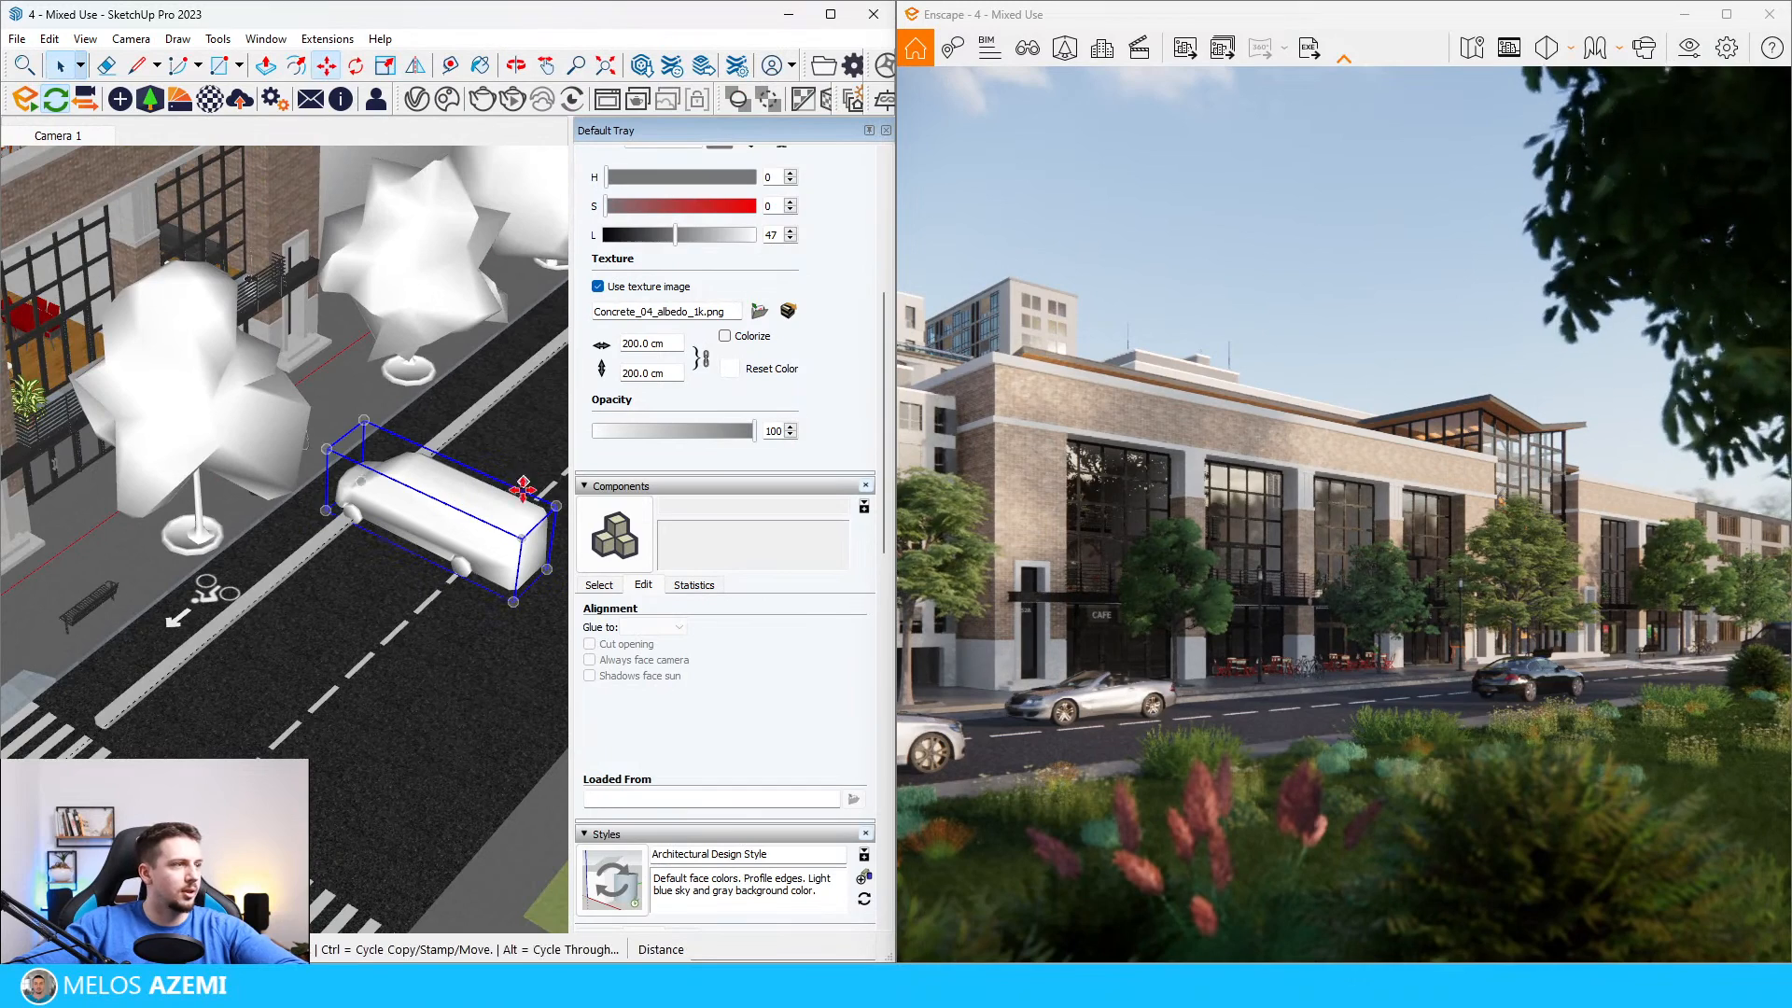
left_click(519, 511)
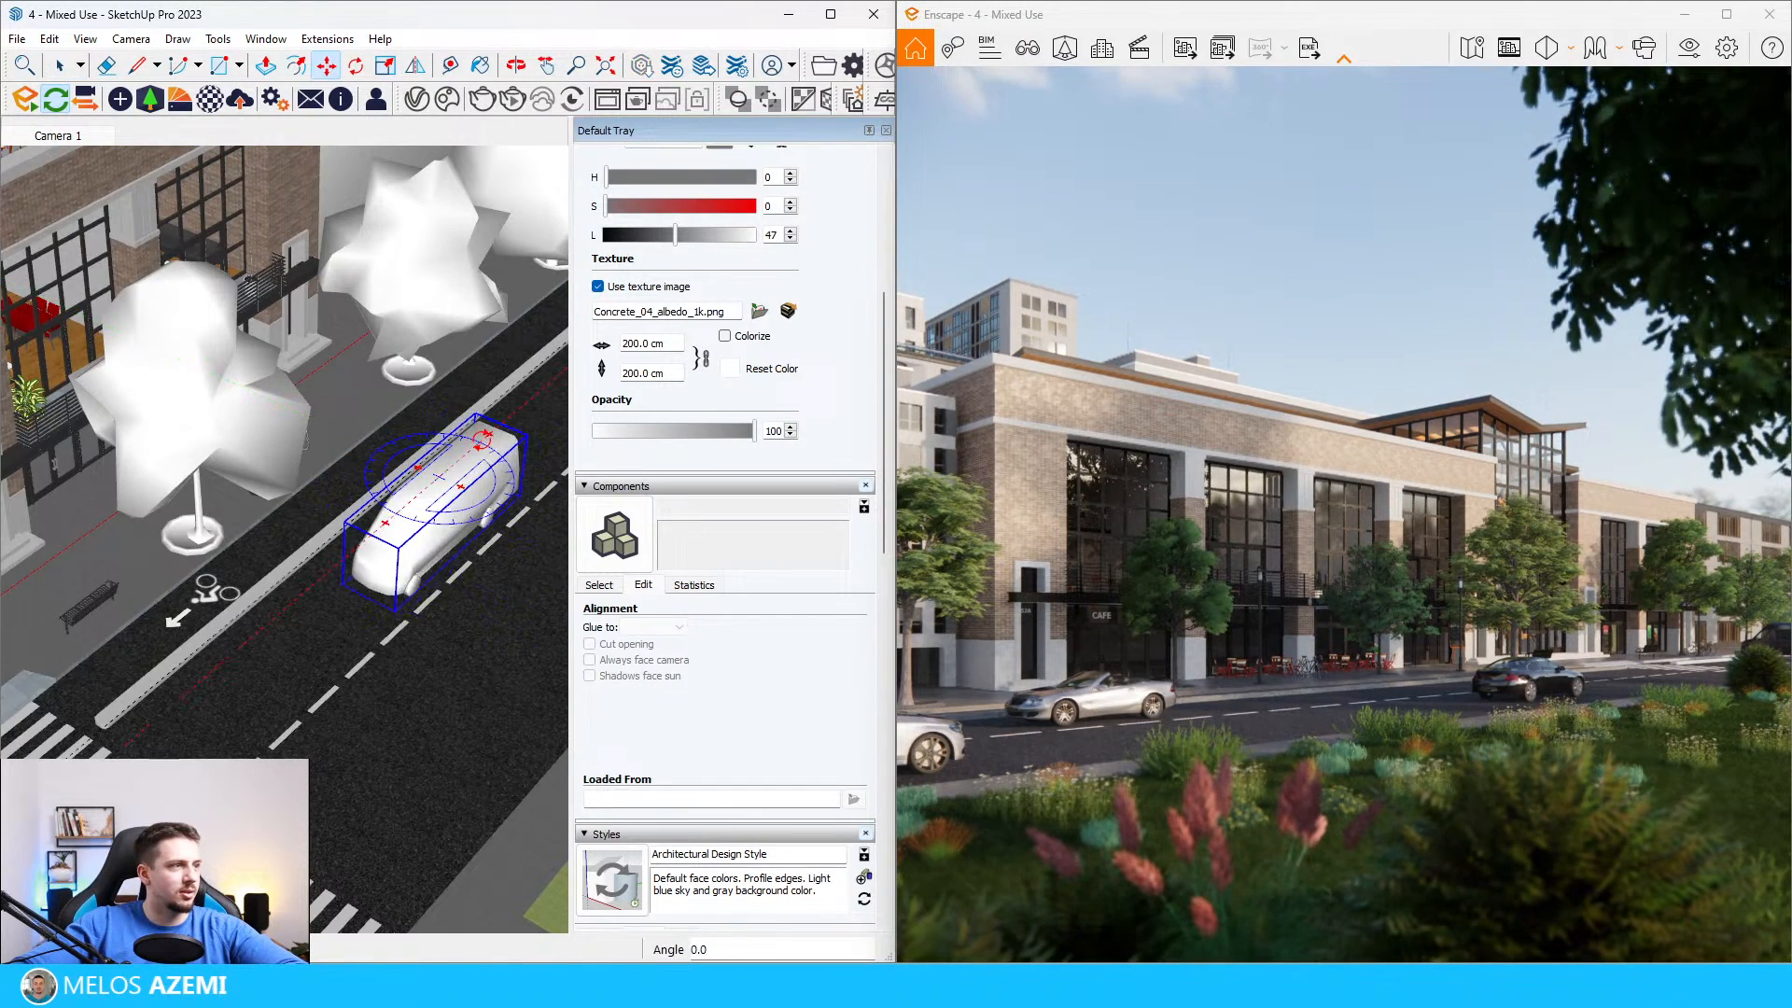
left_click(483, 440)
left_click(443, 600)
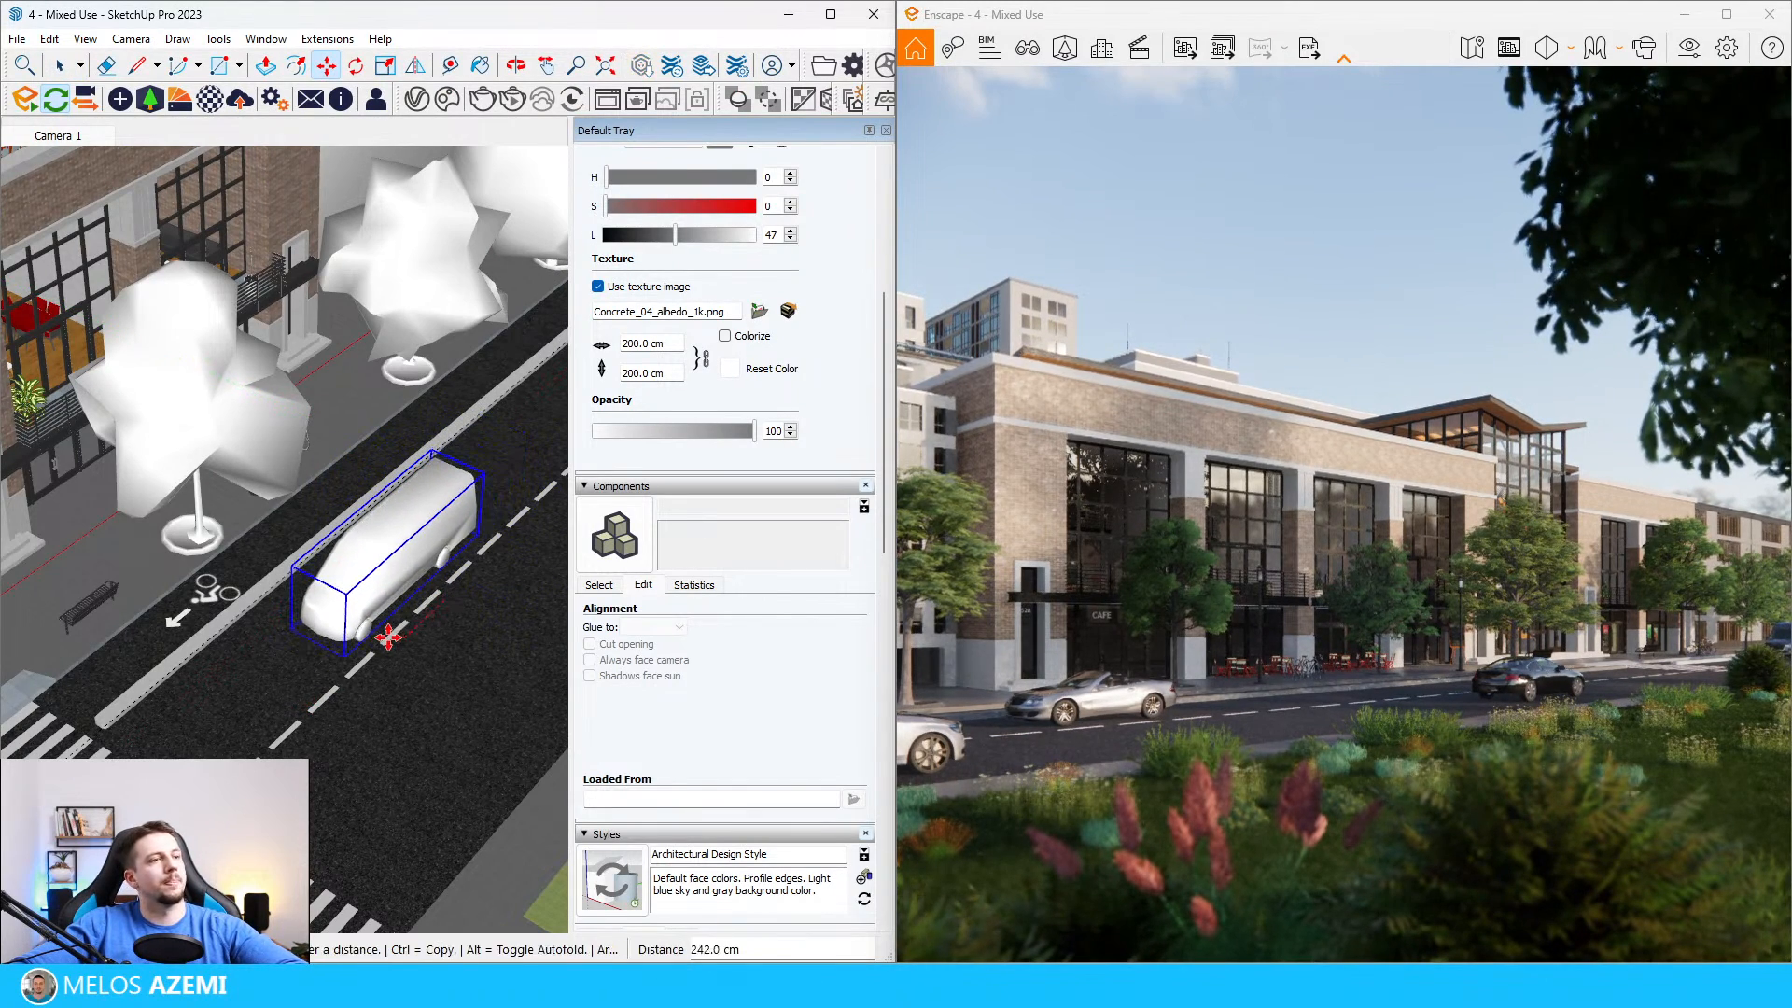
left_click(413, 674)
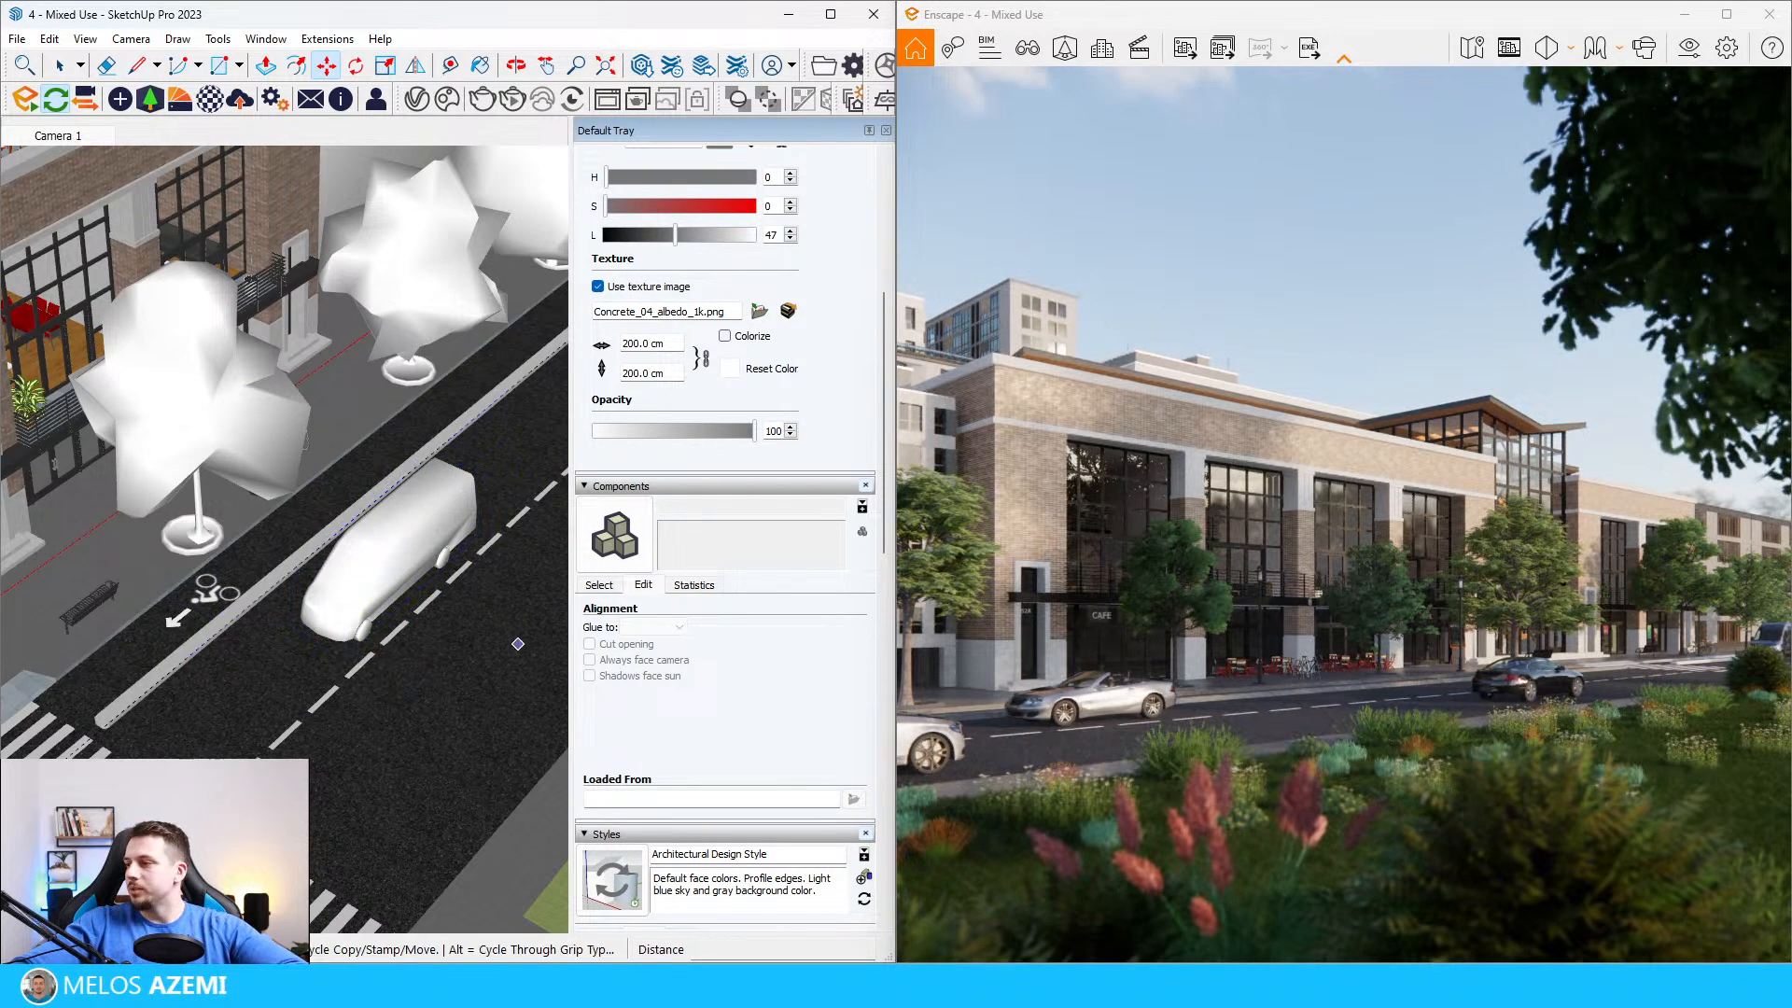
Step: Search the Enscape people assets for "bic" and pick the cyclist in dark clothing
scroll(194, 597, "down", 8)
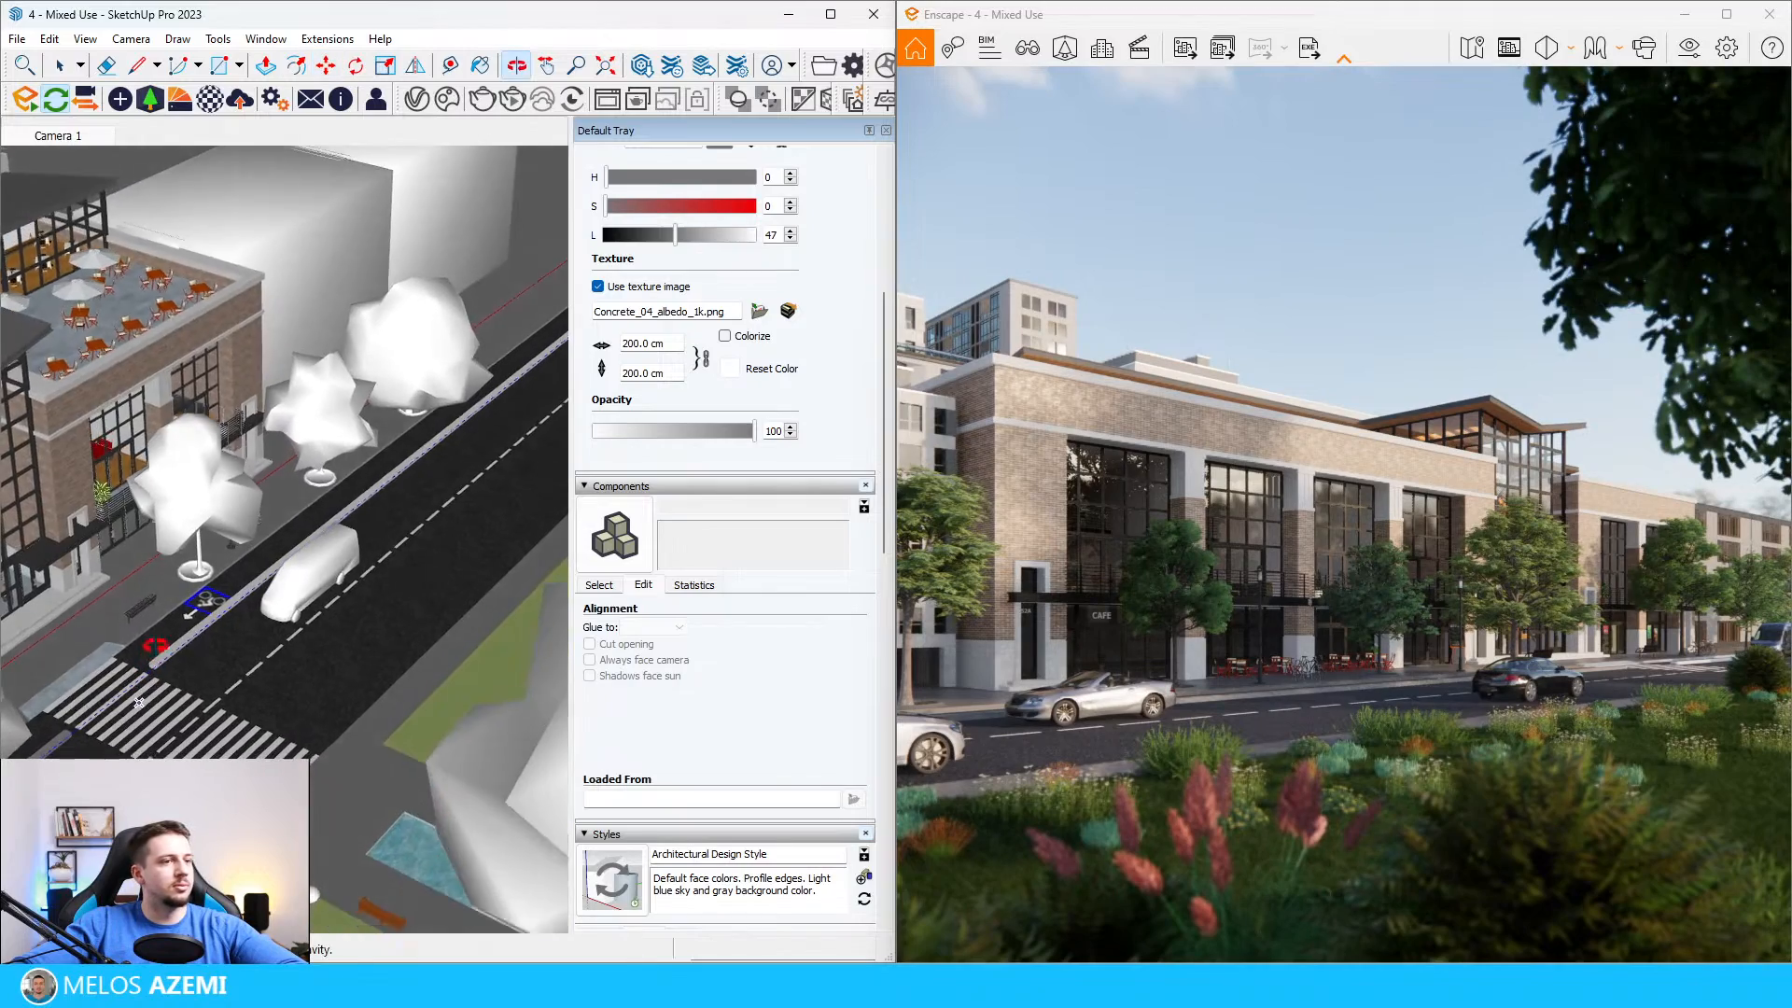
key("space")
scroll(107, 702, "up", 5)
scroll(107, 702, "down", 6)
scroll(67, 724, "up", 6)
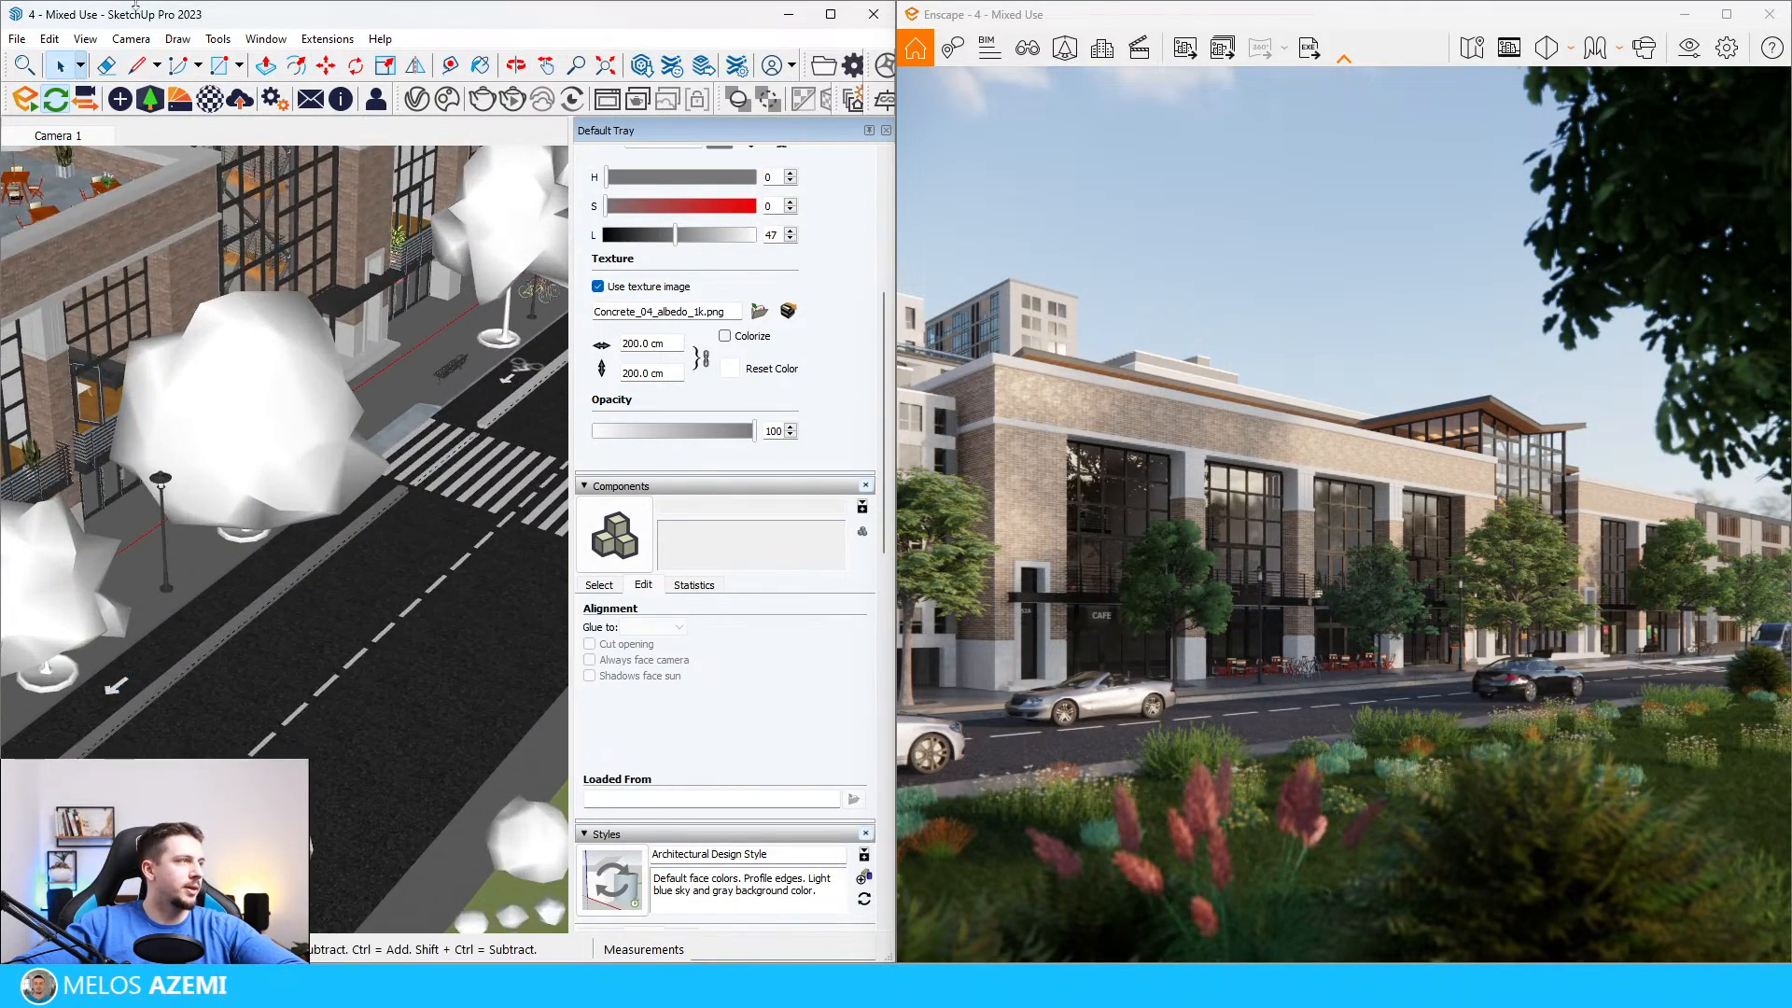
left_click(151, 99)
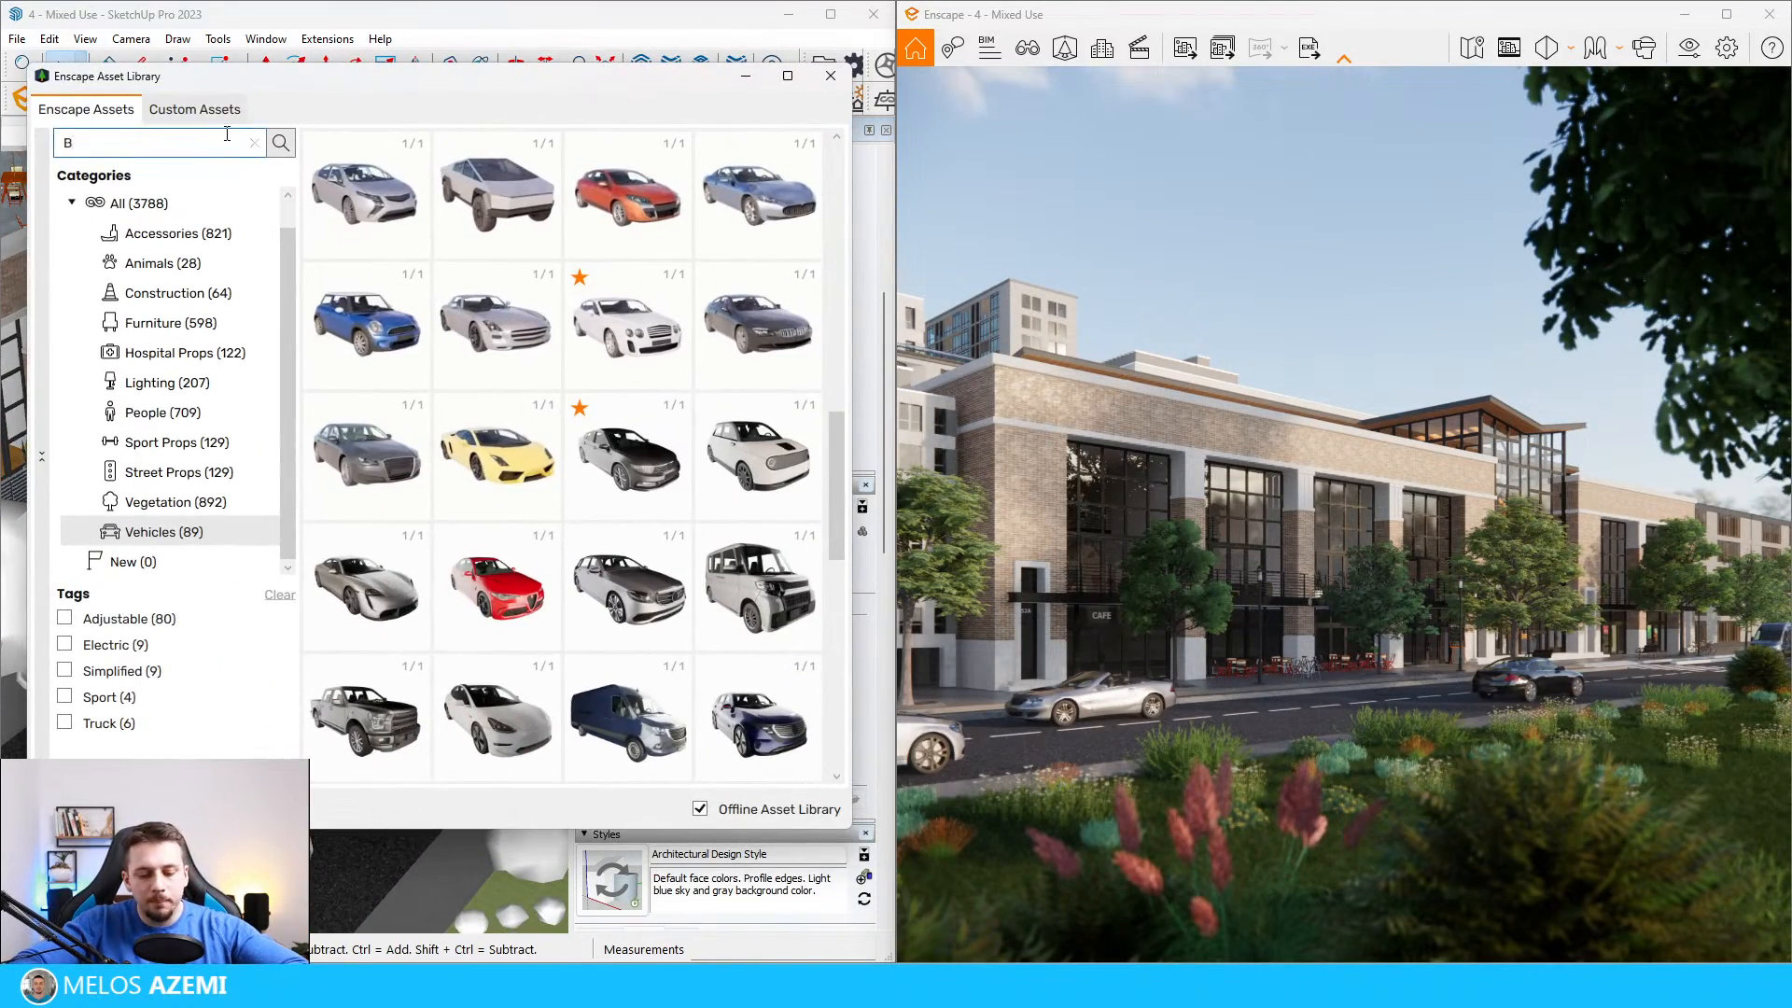
key("Caps_Lock")
left_click(140, 203)
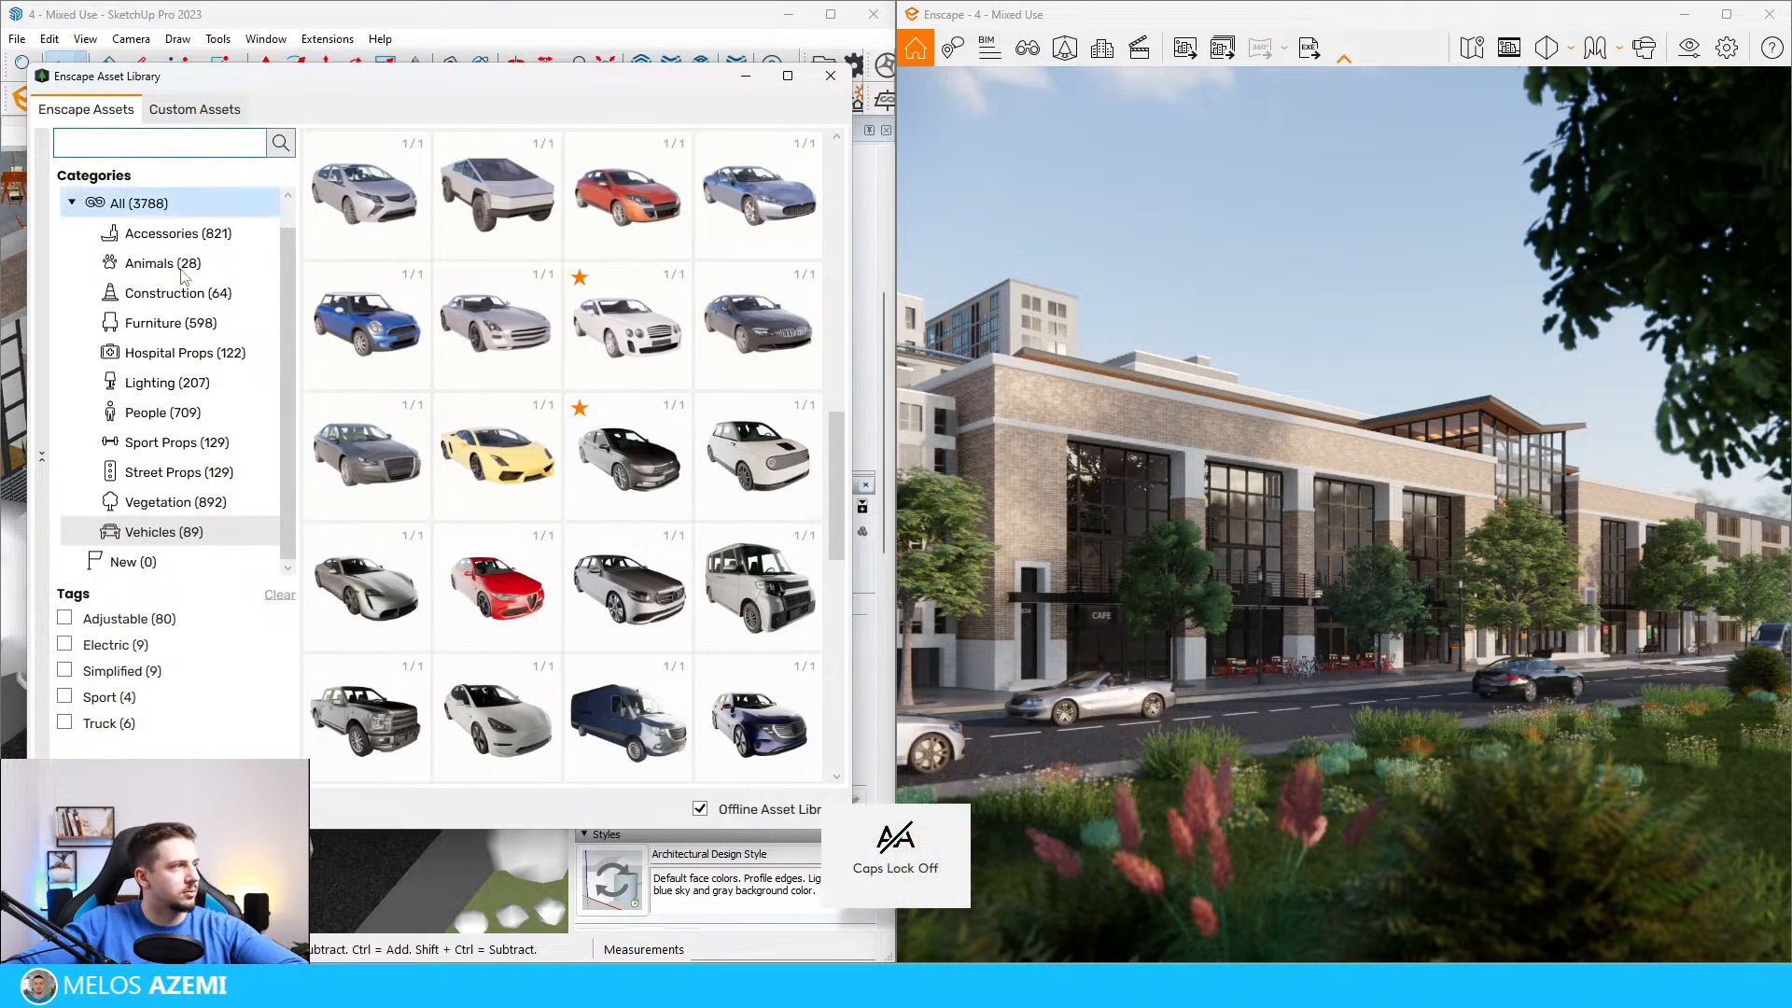
left_click(163, 413)
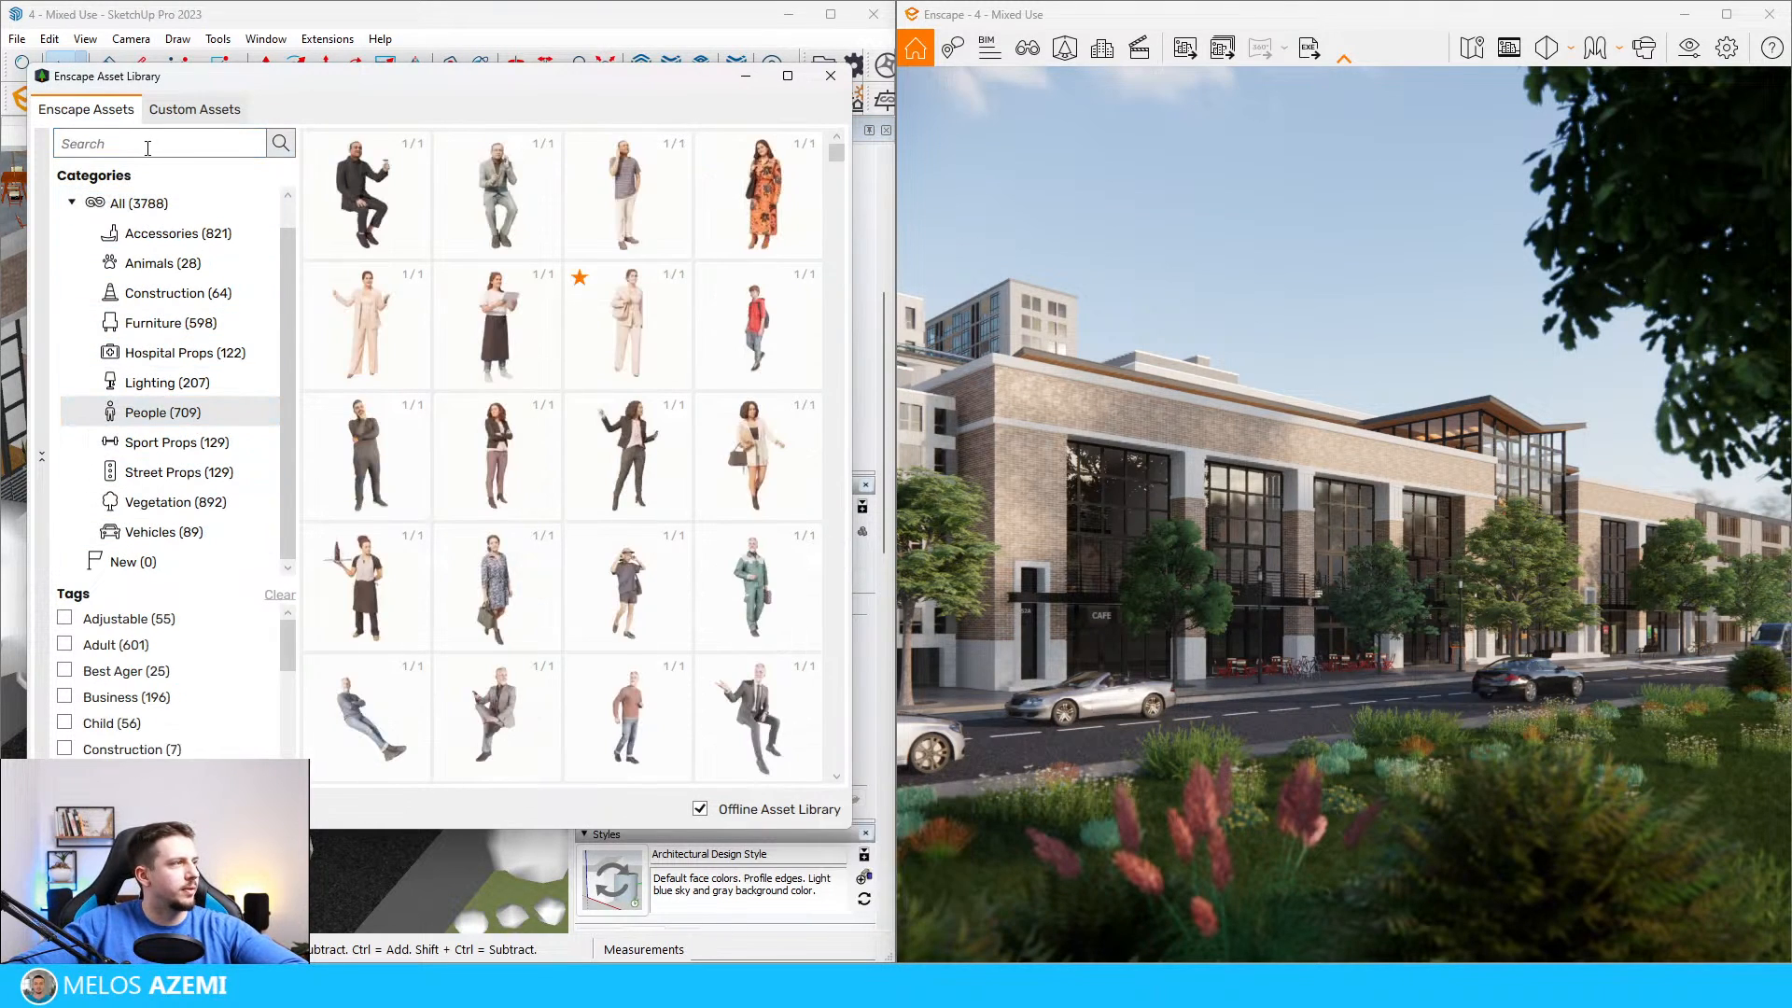
left_click(147, 148)
type("bic")
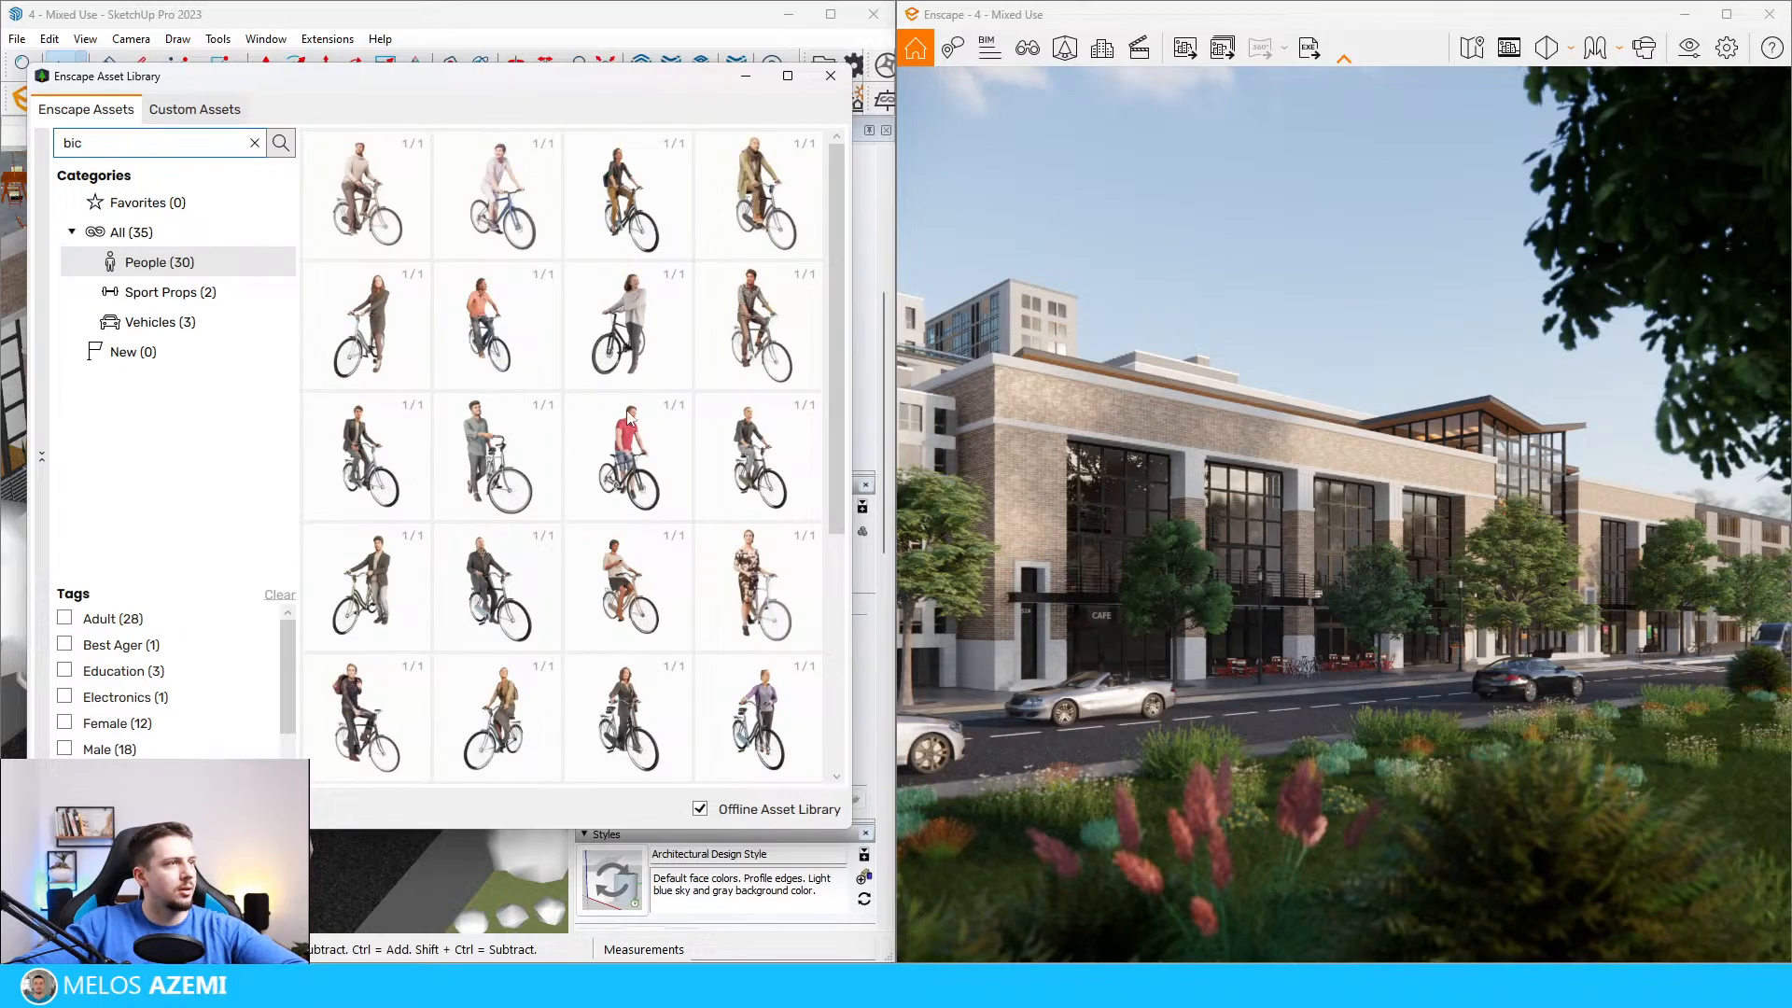
left_click(652, 216)
Step: Place the picked cyclist on the bike-lane marking beyond the crosswalk and rotate it 180 degrees
scroll(533, 329, "up", 5)
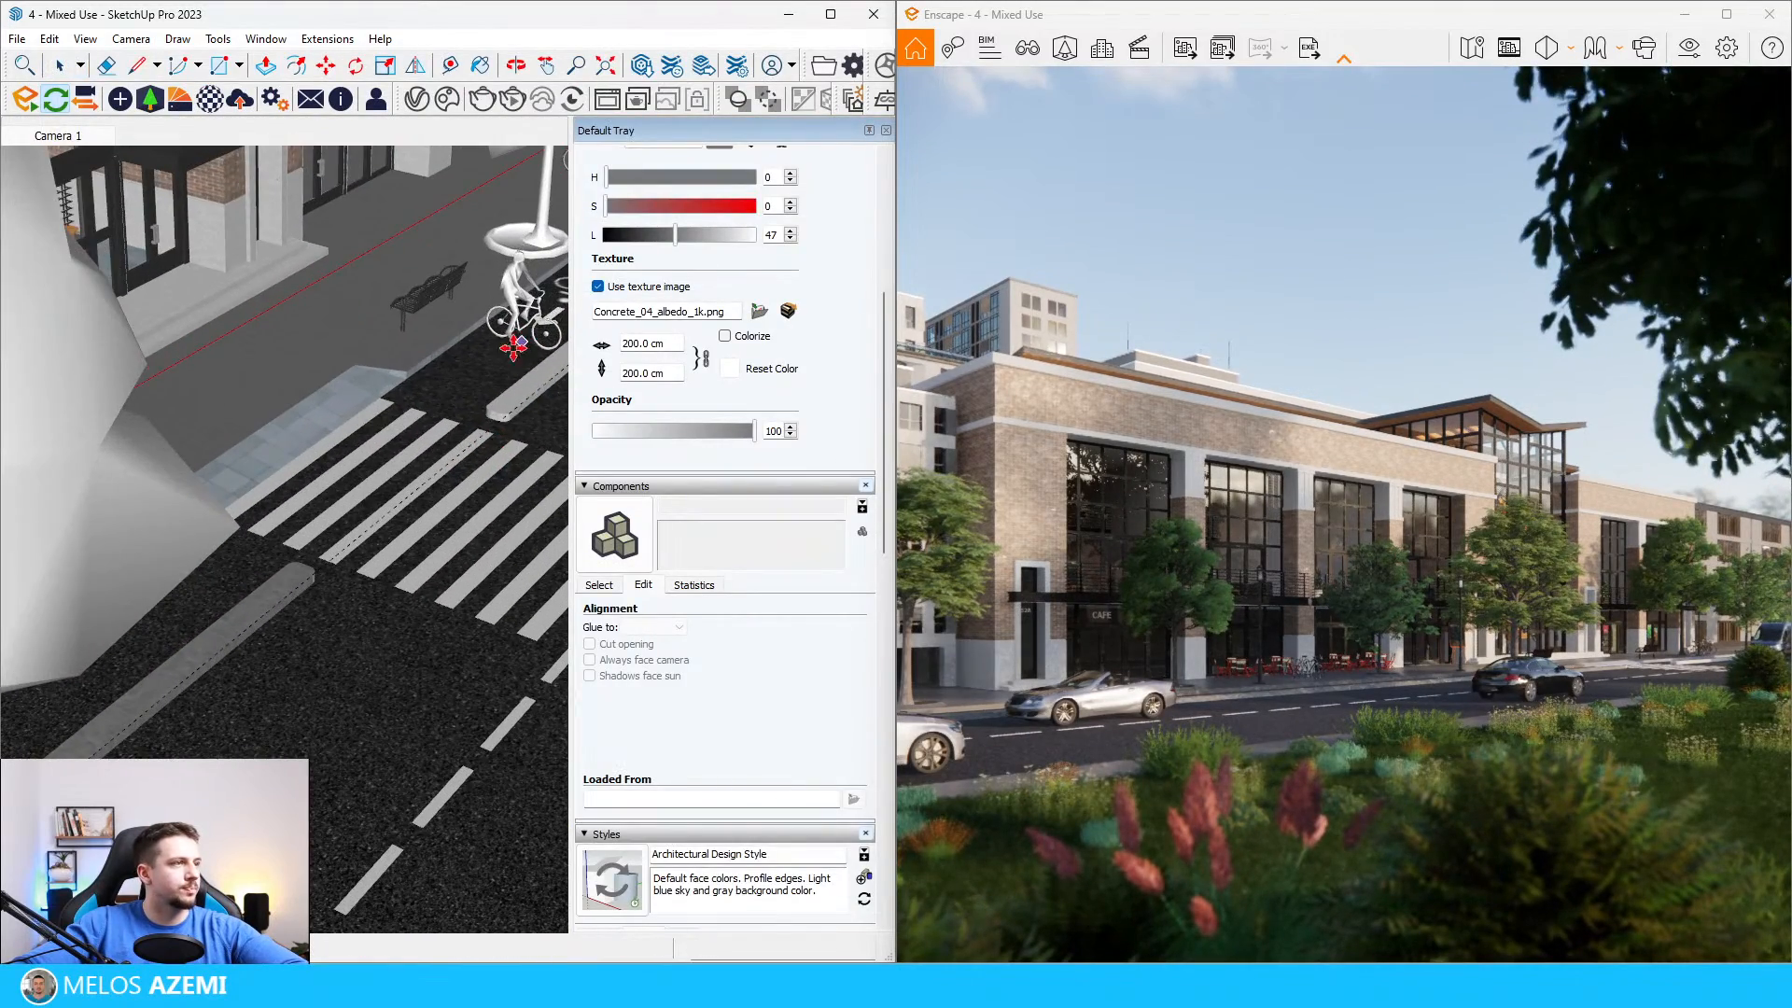
scroll(467, 392, "up", 4)
left_click(435, 511)
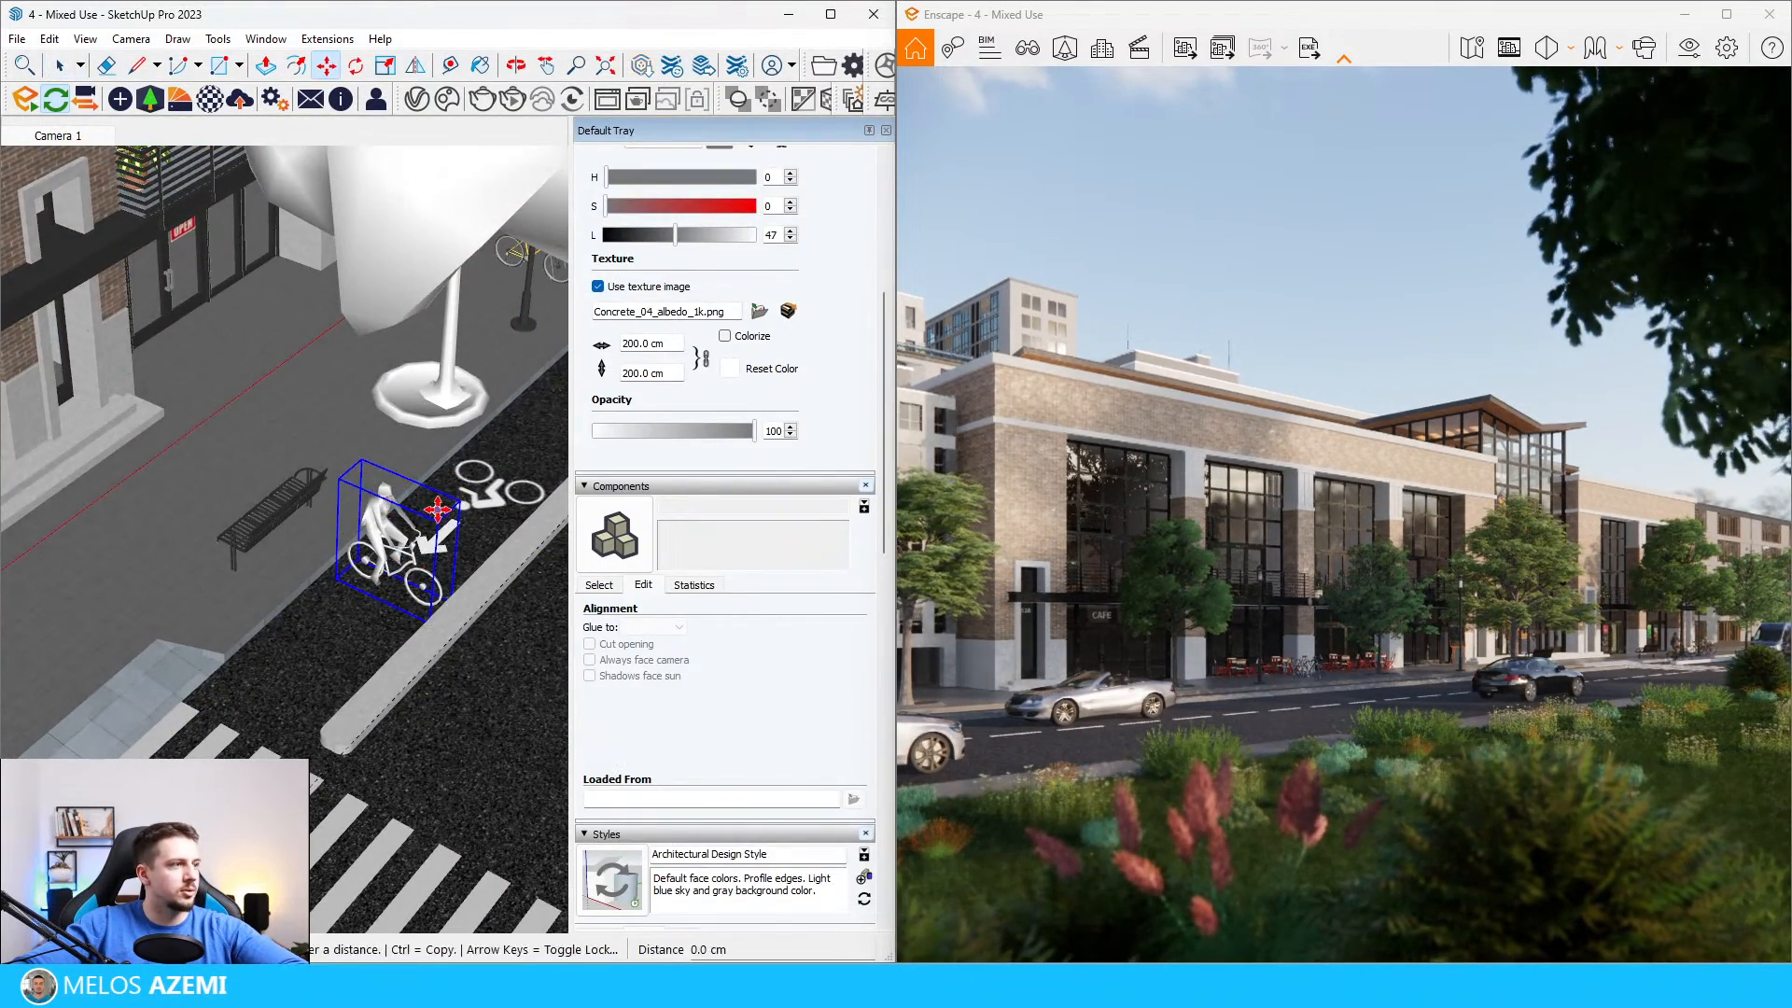
left_click(440, 507)
left_click(357, 526)
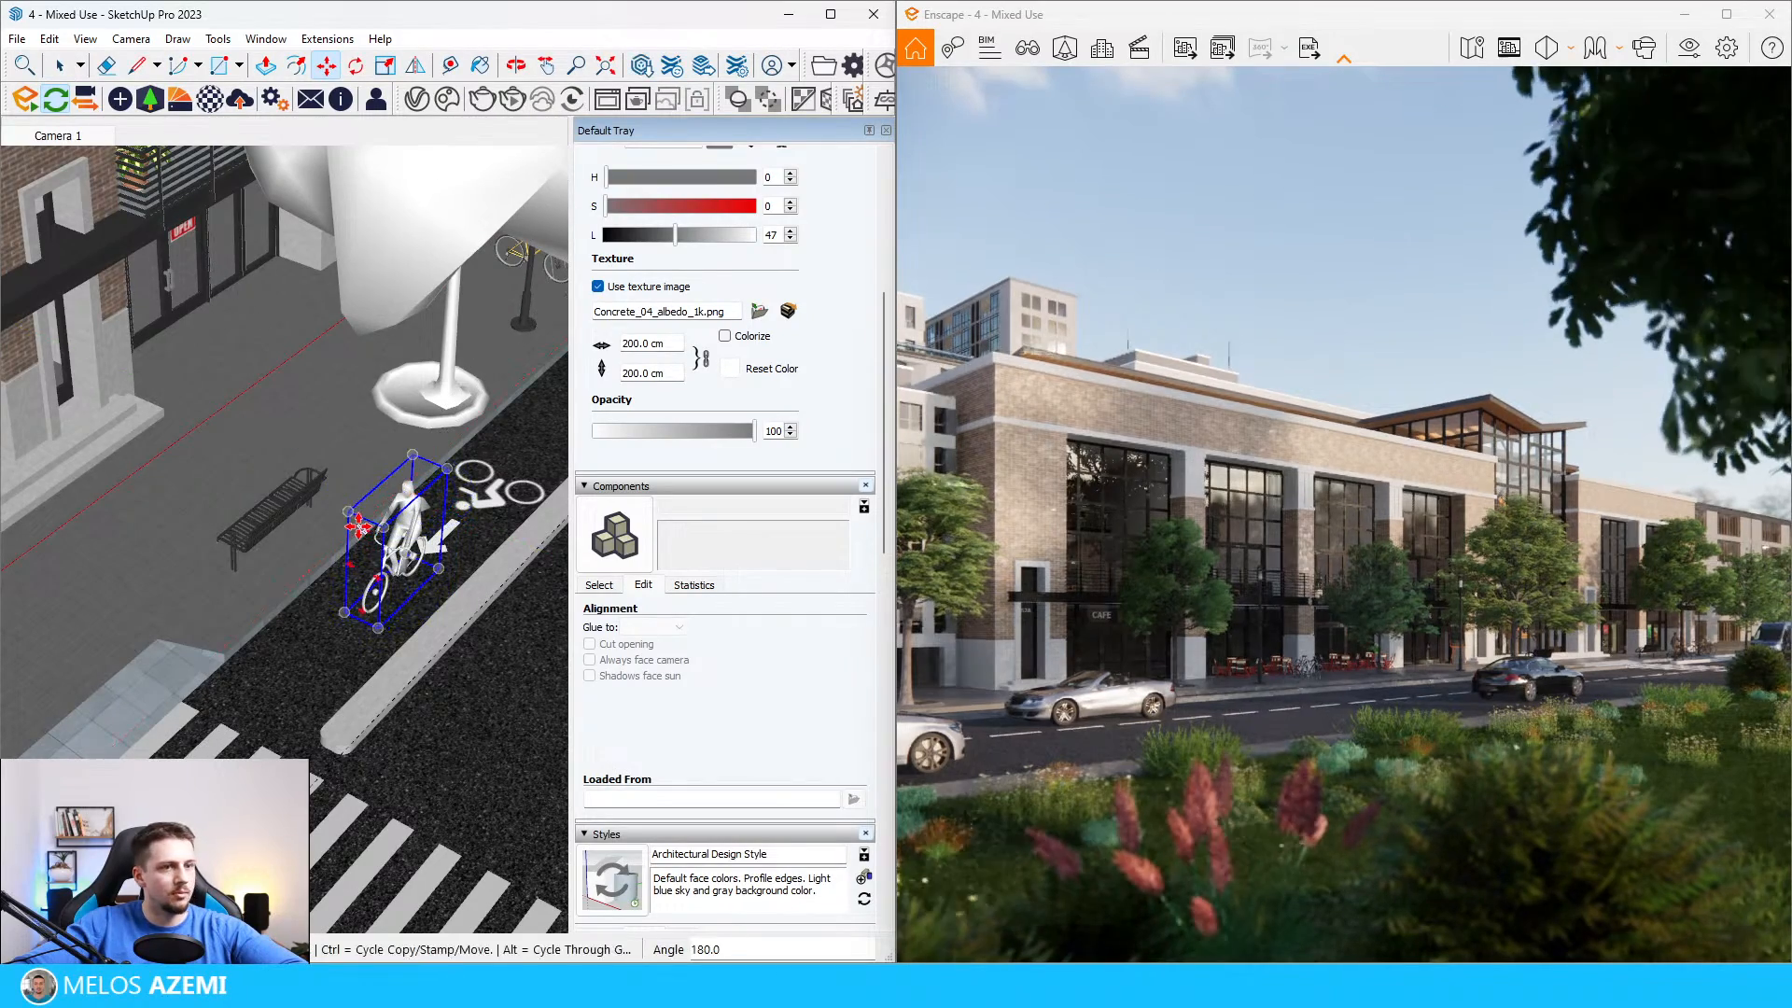
scroll(357, 525, "down", 10)
Step: Add two more cyclists from the Enscape people assets to the bike lane, one by the street lamp and one beside the large tree
key("space")
left_click(150, 98)
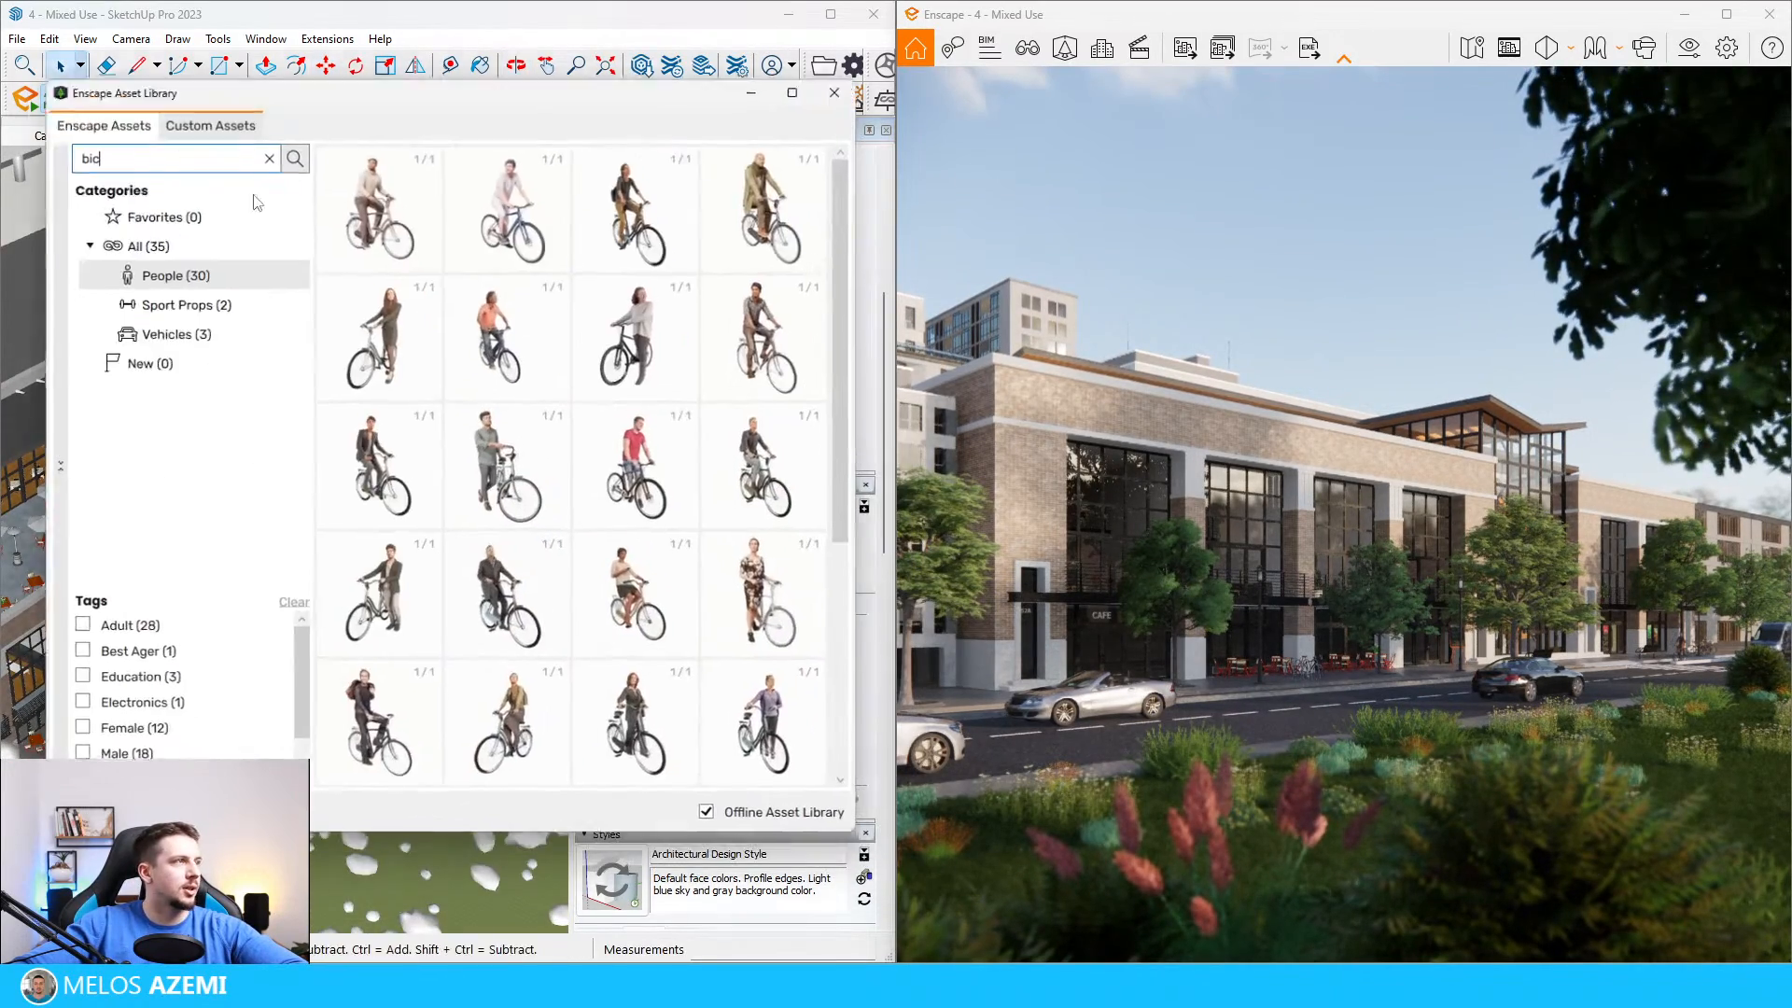
left_click(778, 558)
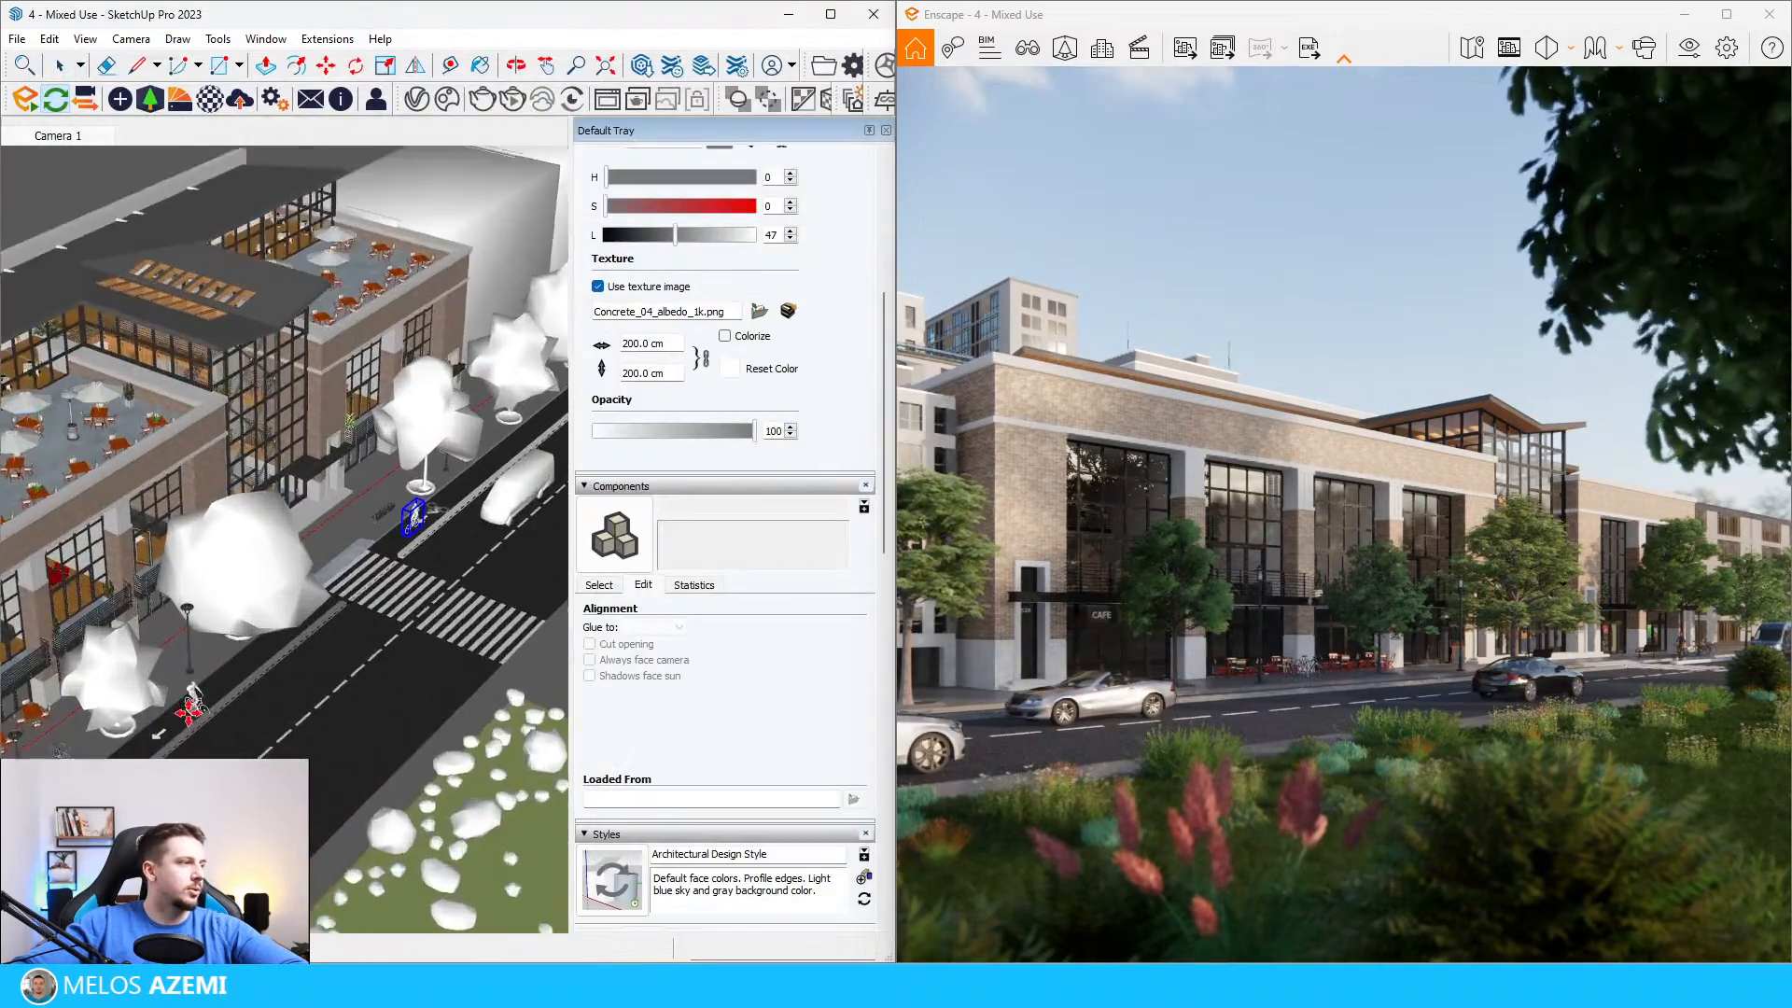
scroll(223, 668, "up", 10)
left_click(222, 668)
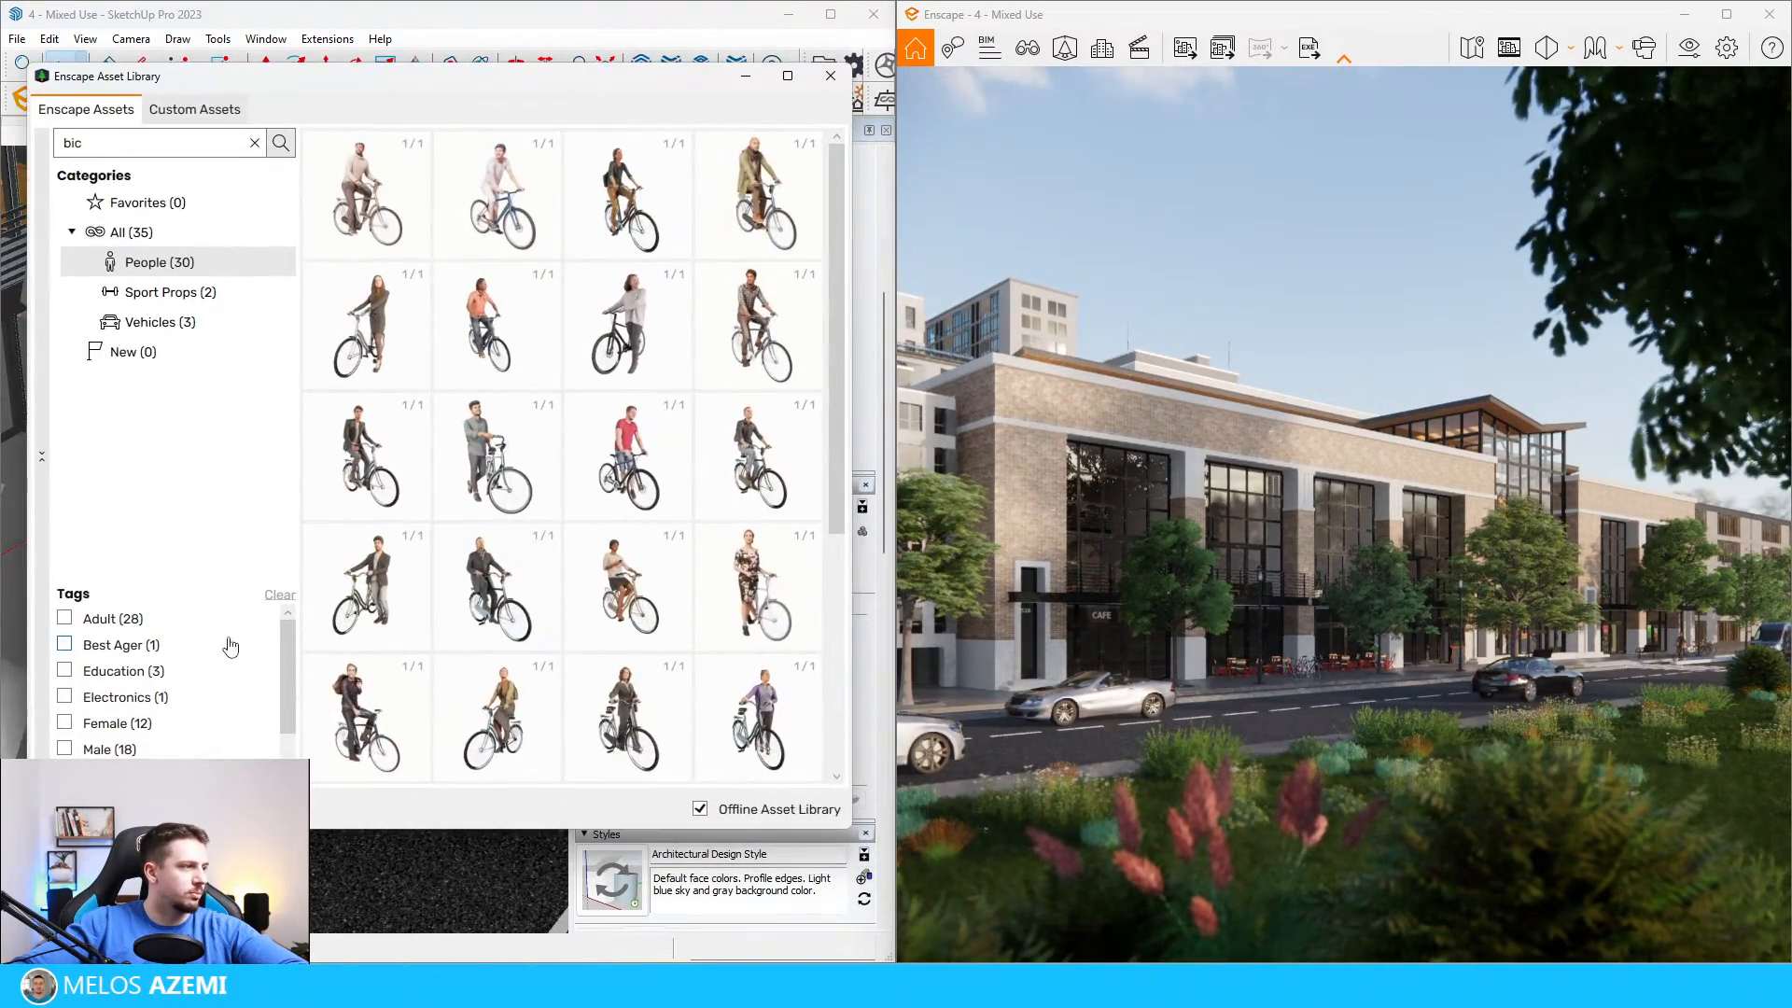
left_click(501, 650)
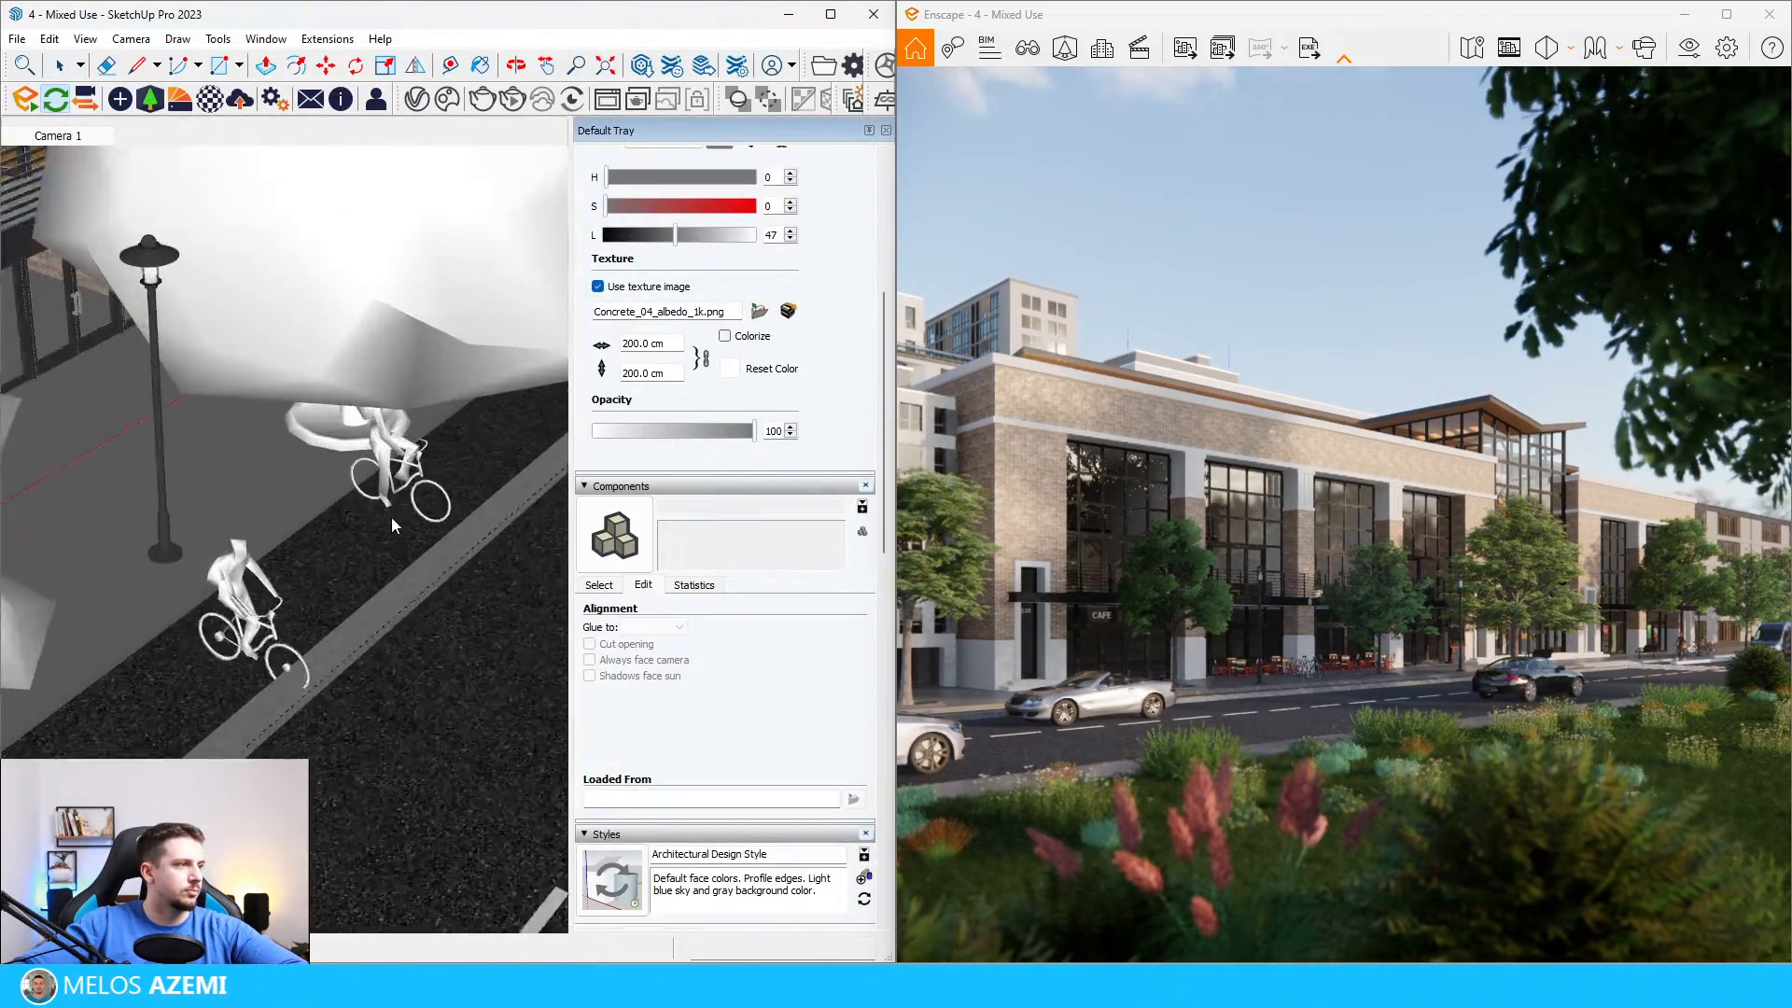
scroll(392, 521, "up", 3)
left_click(394, 519)
left_click(747, 78)
Step: Rotate the new cyclist nearest the street lamp 180 degrees
scroll(191, 646, "down", 2)
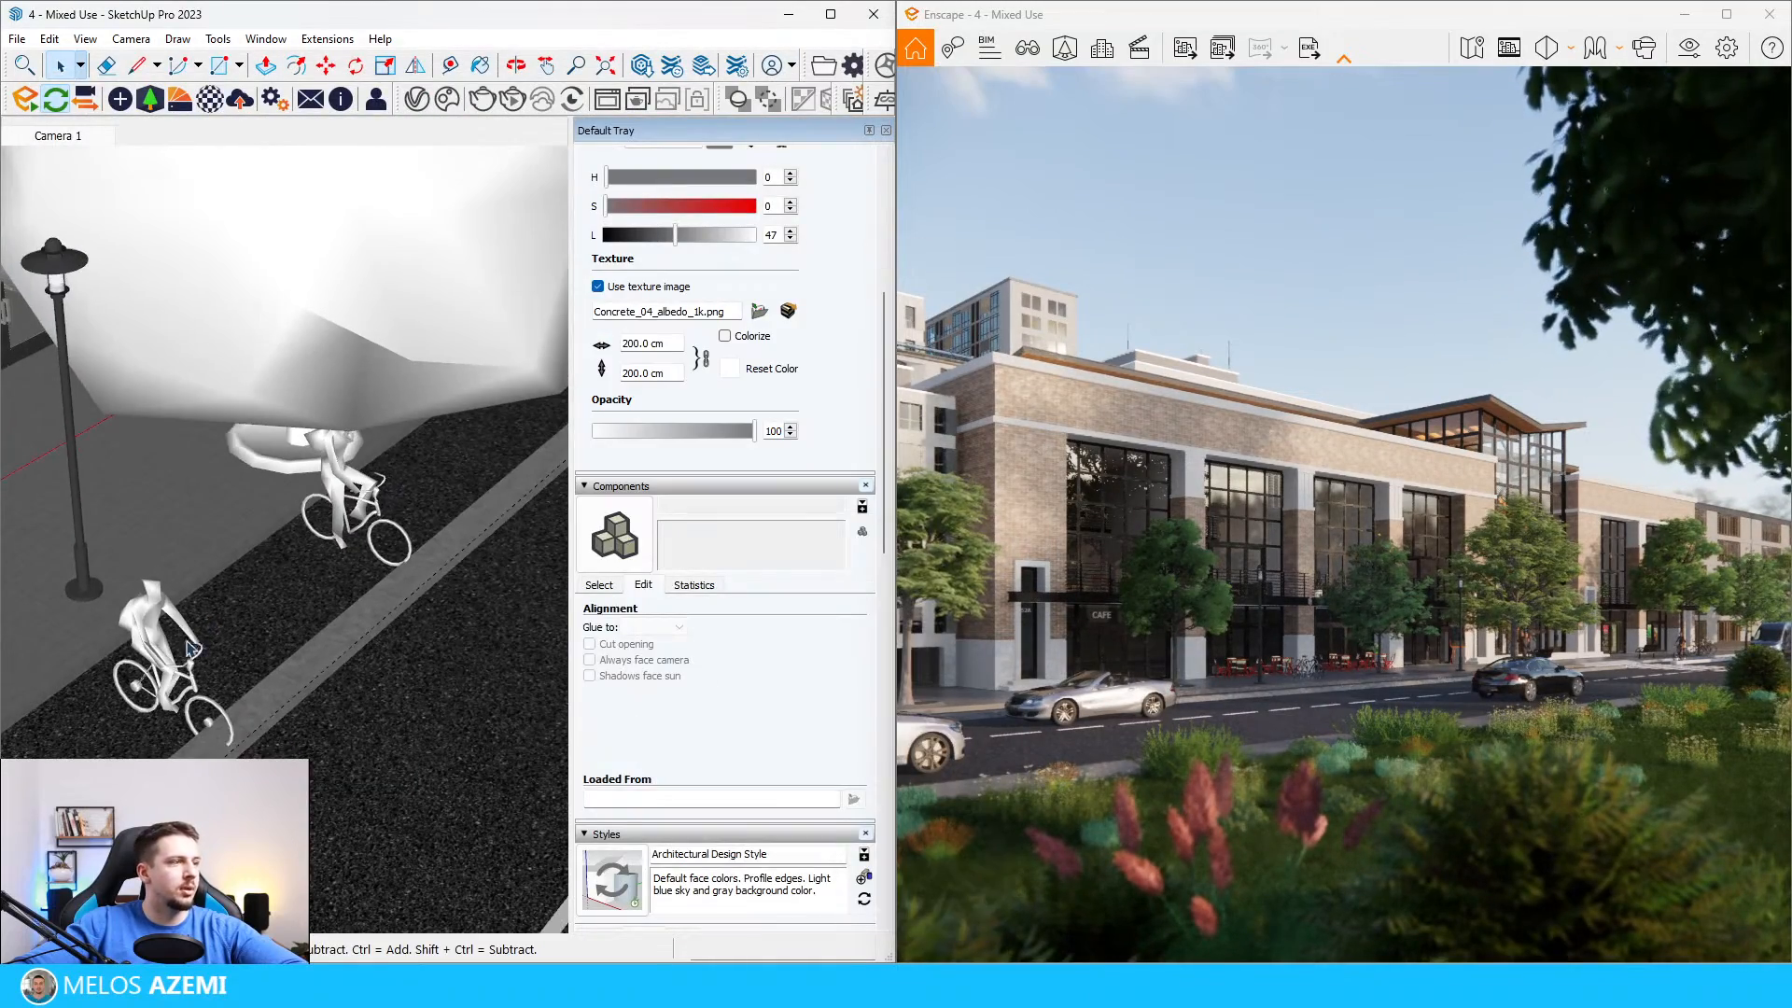
left_click(152, 659)
key("m")
left_click(218, 612)
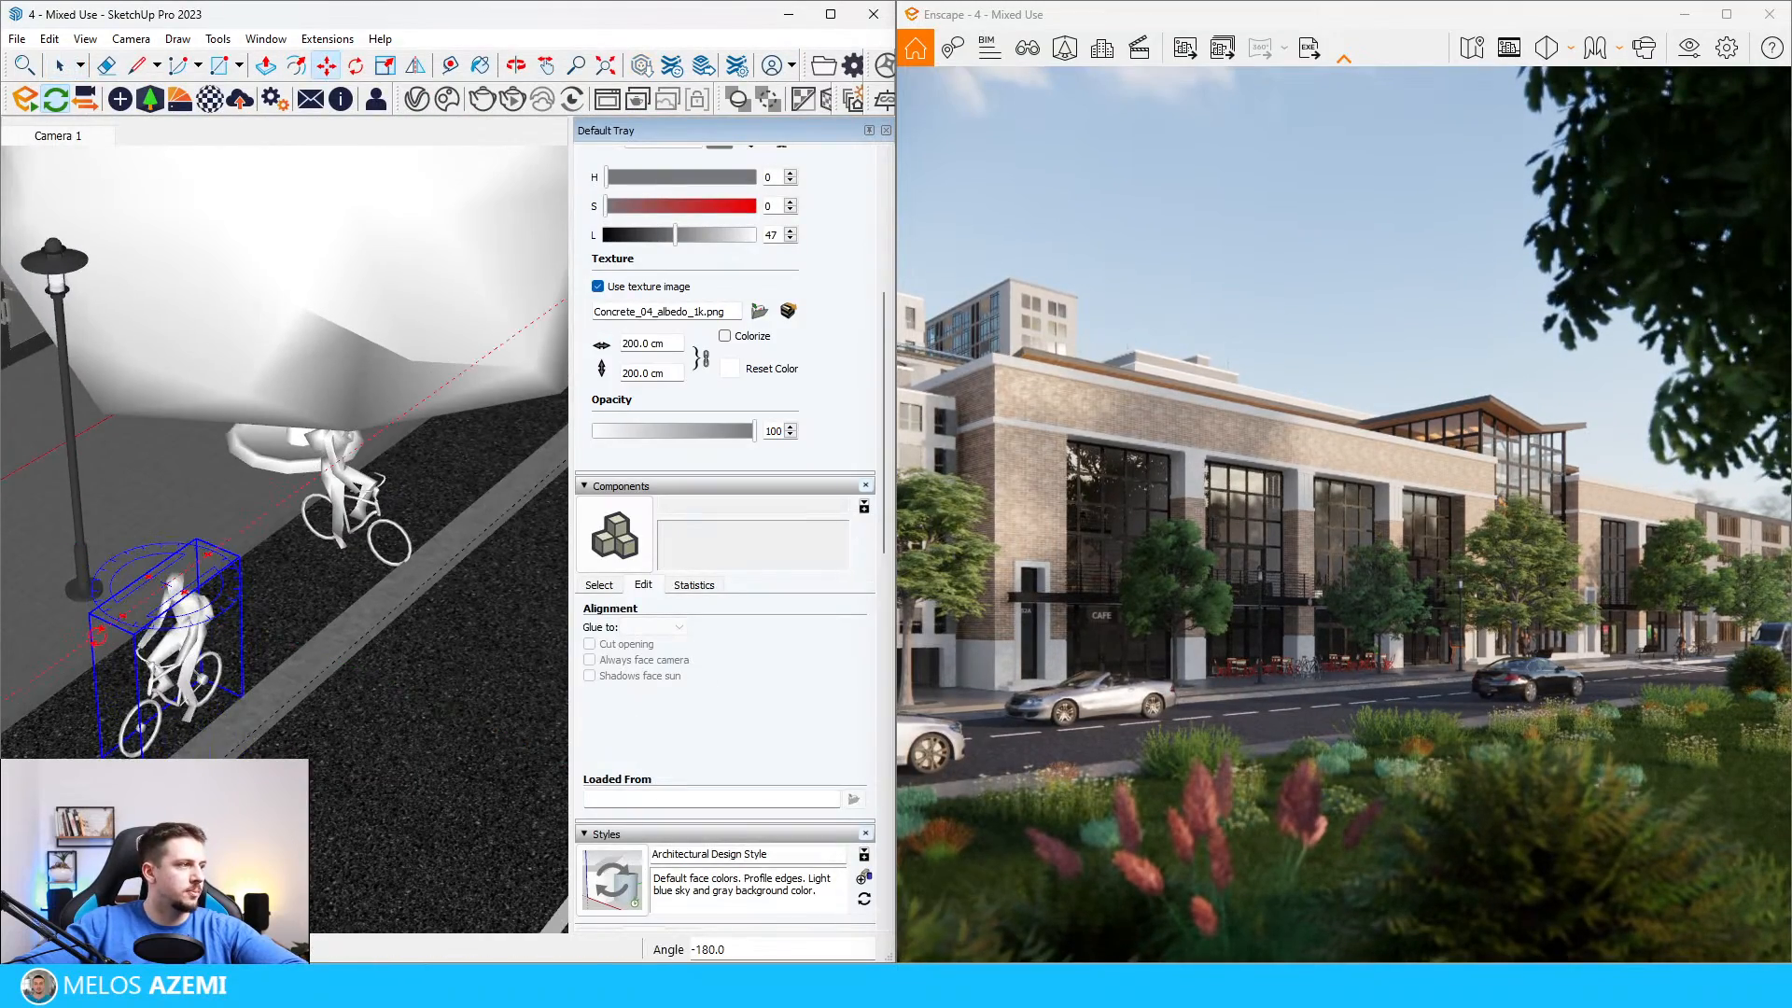
left_click(137, 639)
Step: Move the rotated cyclist along the bike lane past the arrow marking to beside the smaller tree
scroll(348, 555, "down", 1)
scroll(348, 555, "down", 4)
left_click(392, 584)
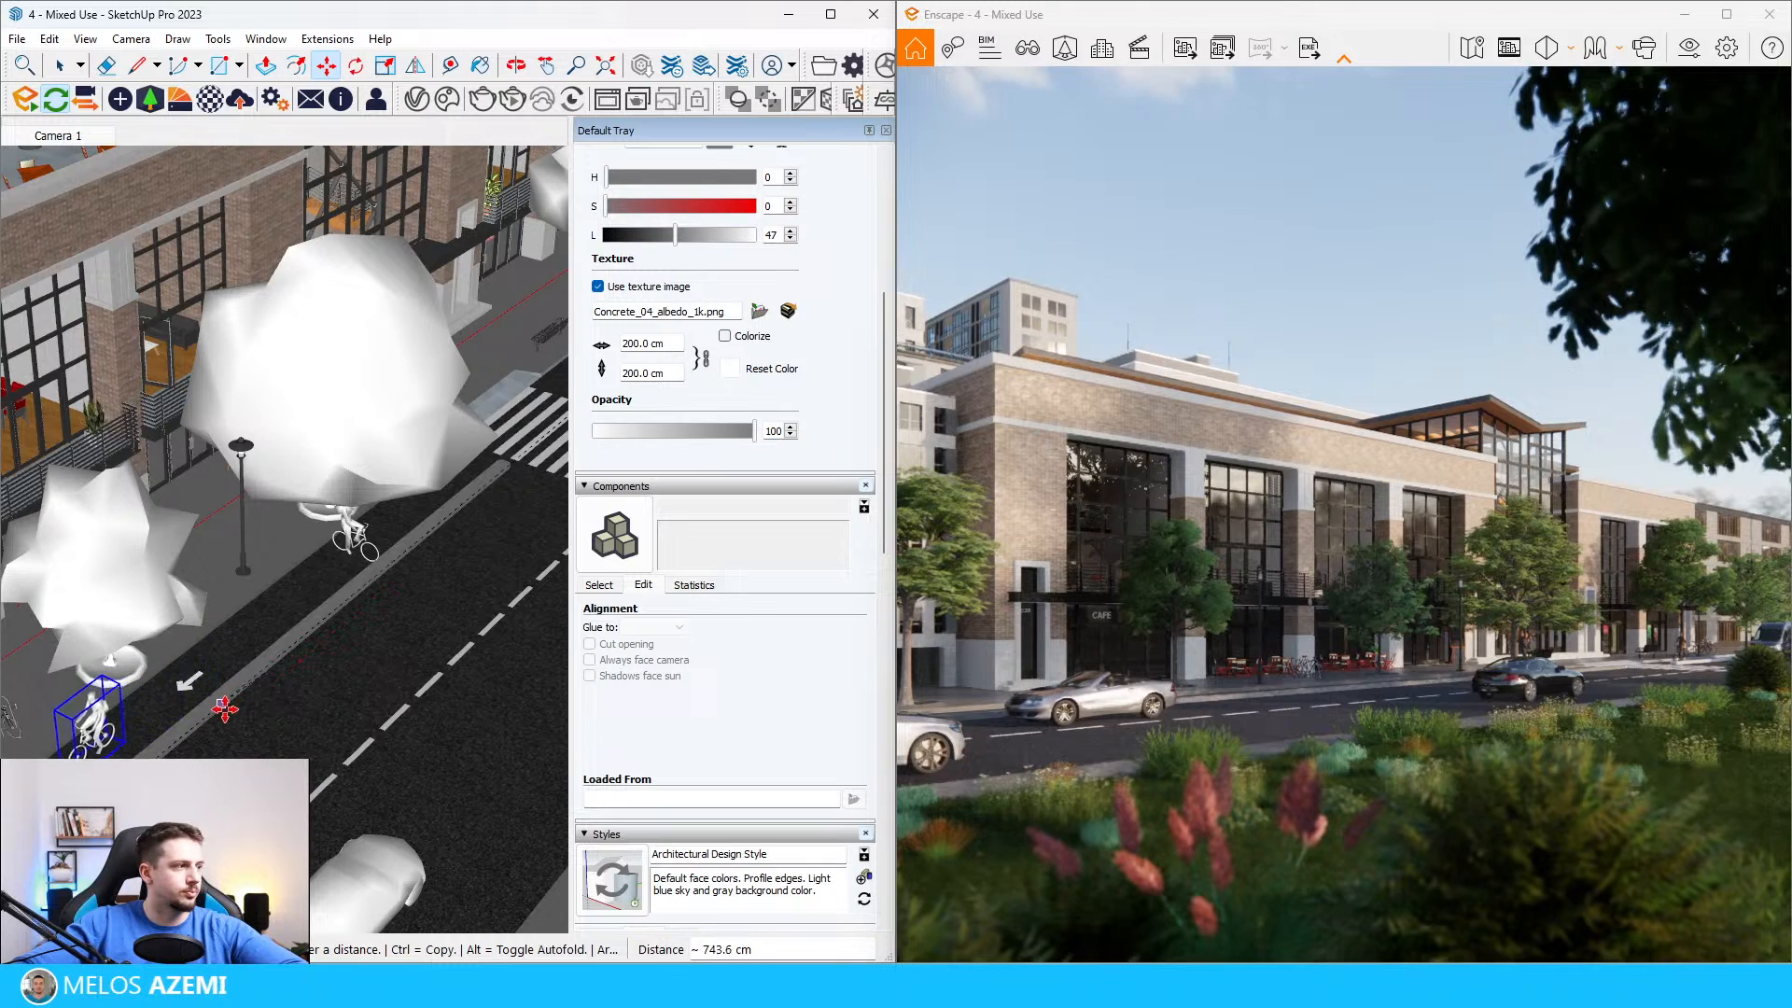
scroll(196, 724, "up", 2)
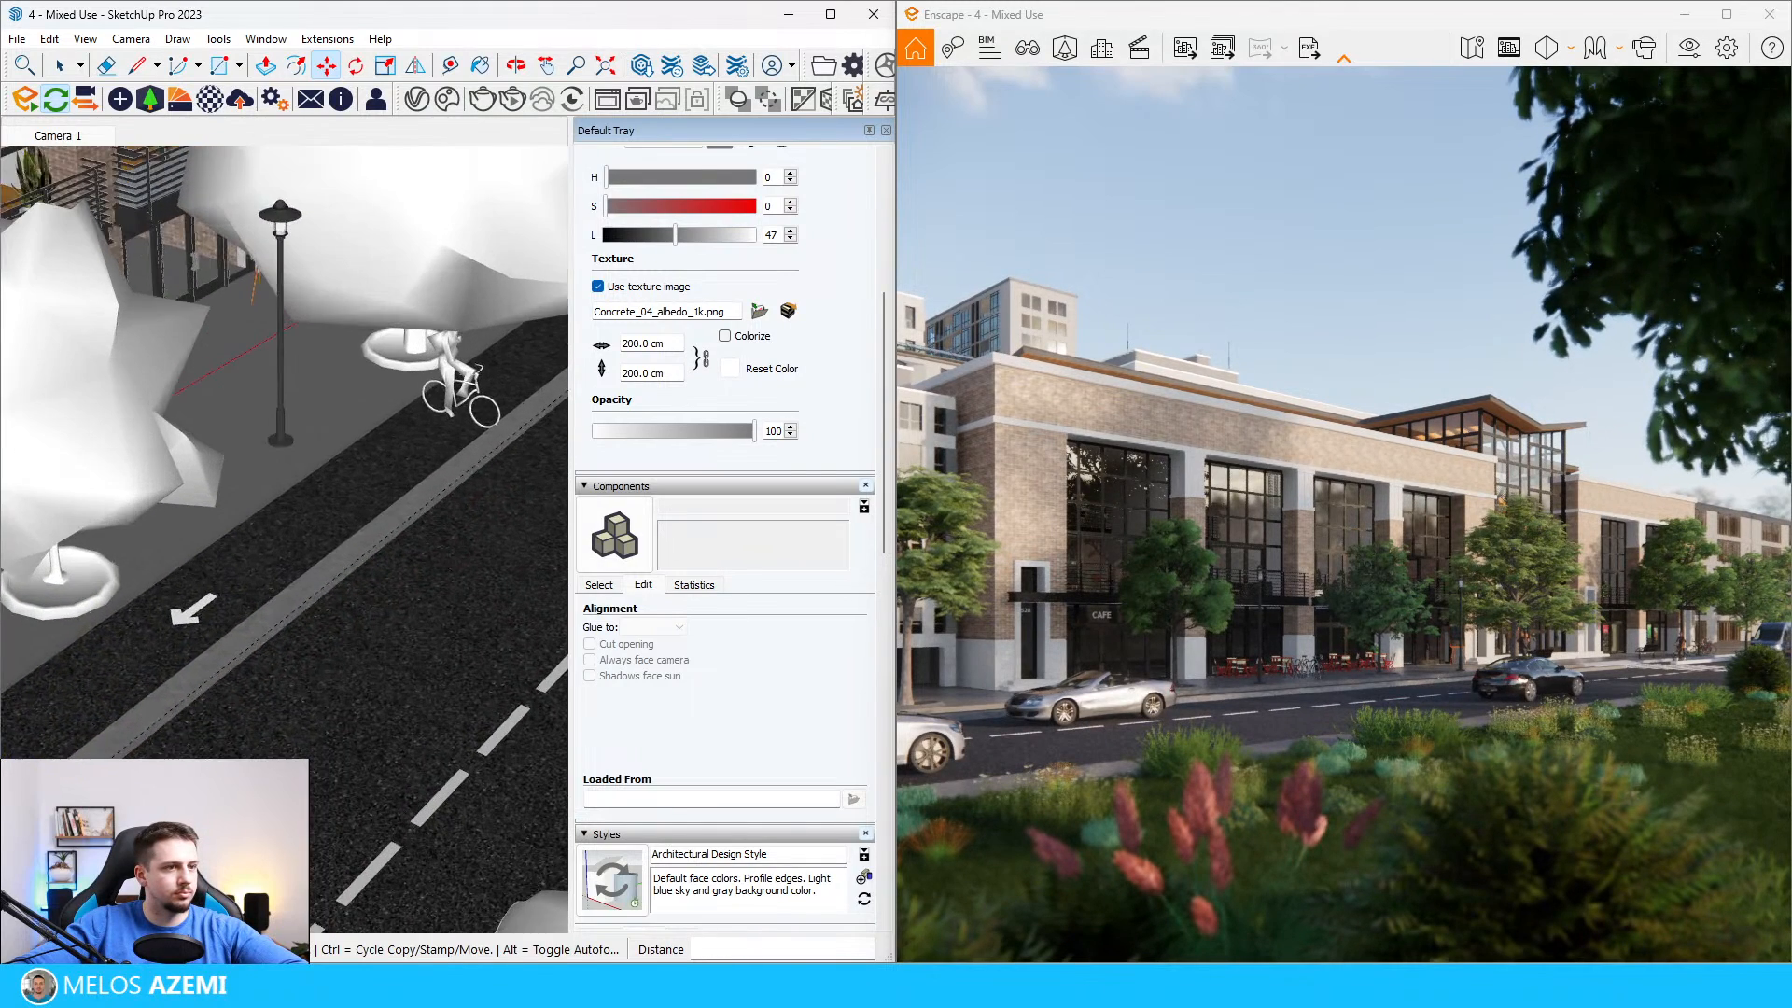
left_click(302, 734)
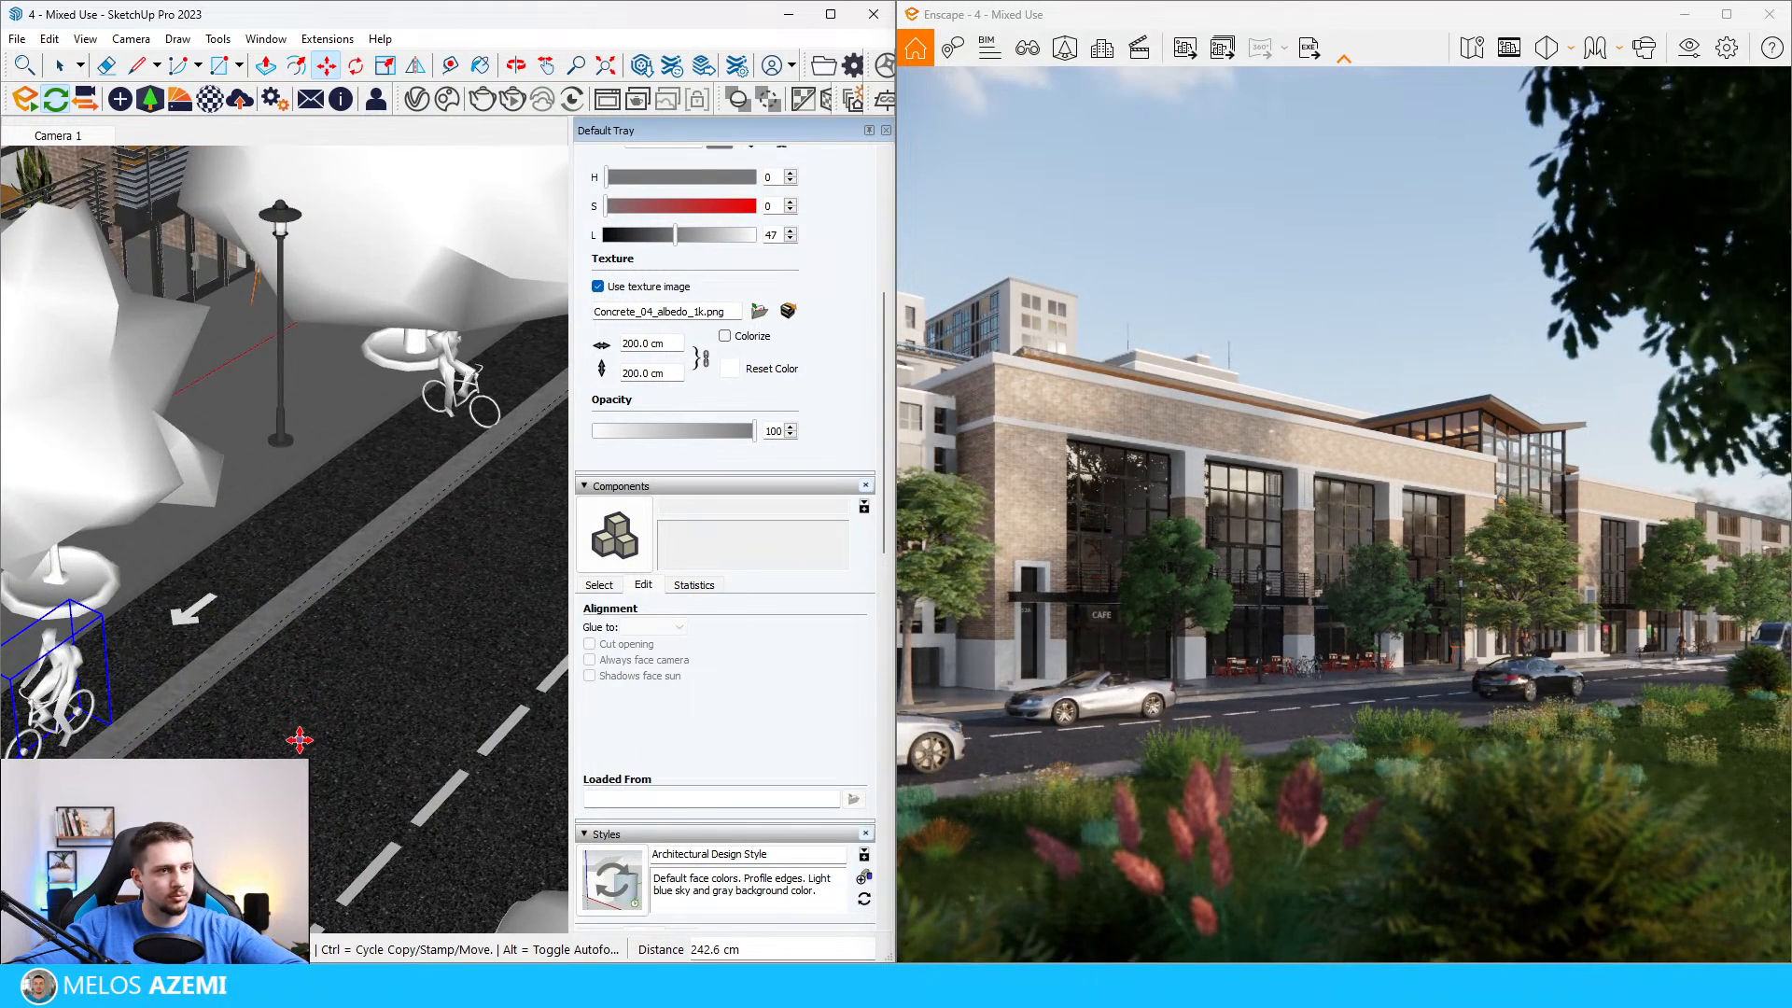
Step: Move the cyclist beside the large tree along the bike lane to the street lamp, just behind the arrow marking
scroll(310, 699, "down", 3)
middle_click_drag(312, 690, 352, 561)
scroll(373, 602, "down", 4)
middle_click_drag(392, 627, 207, 544)
scroll(392, 626, "up", 4)
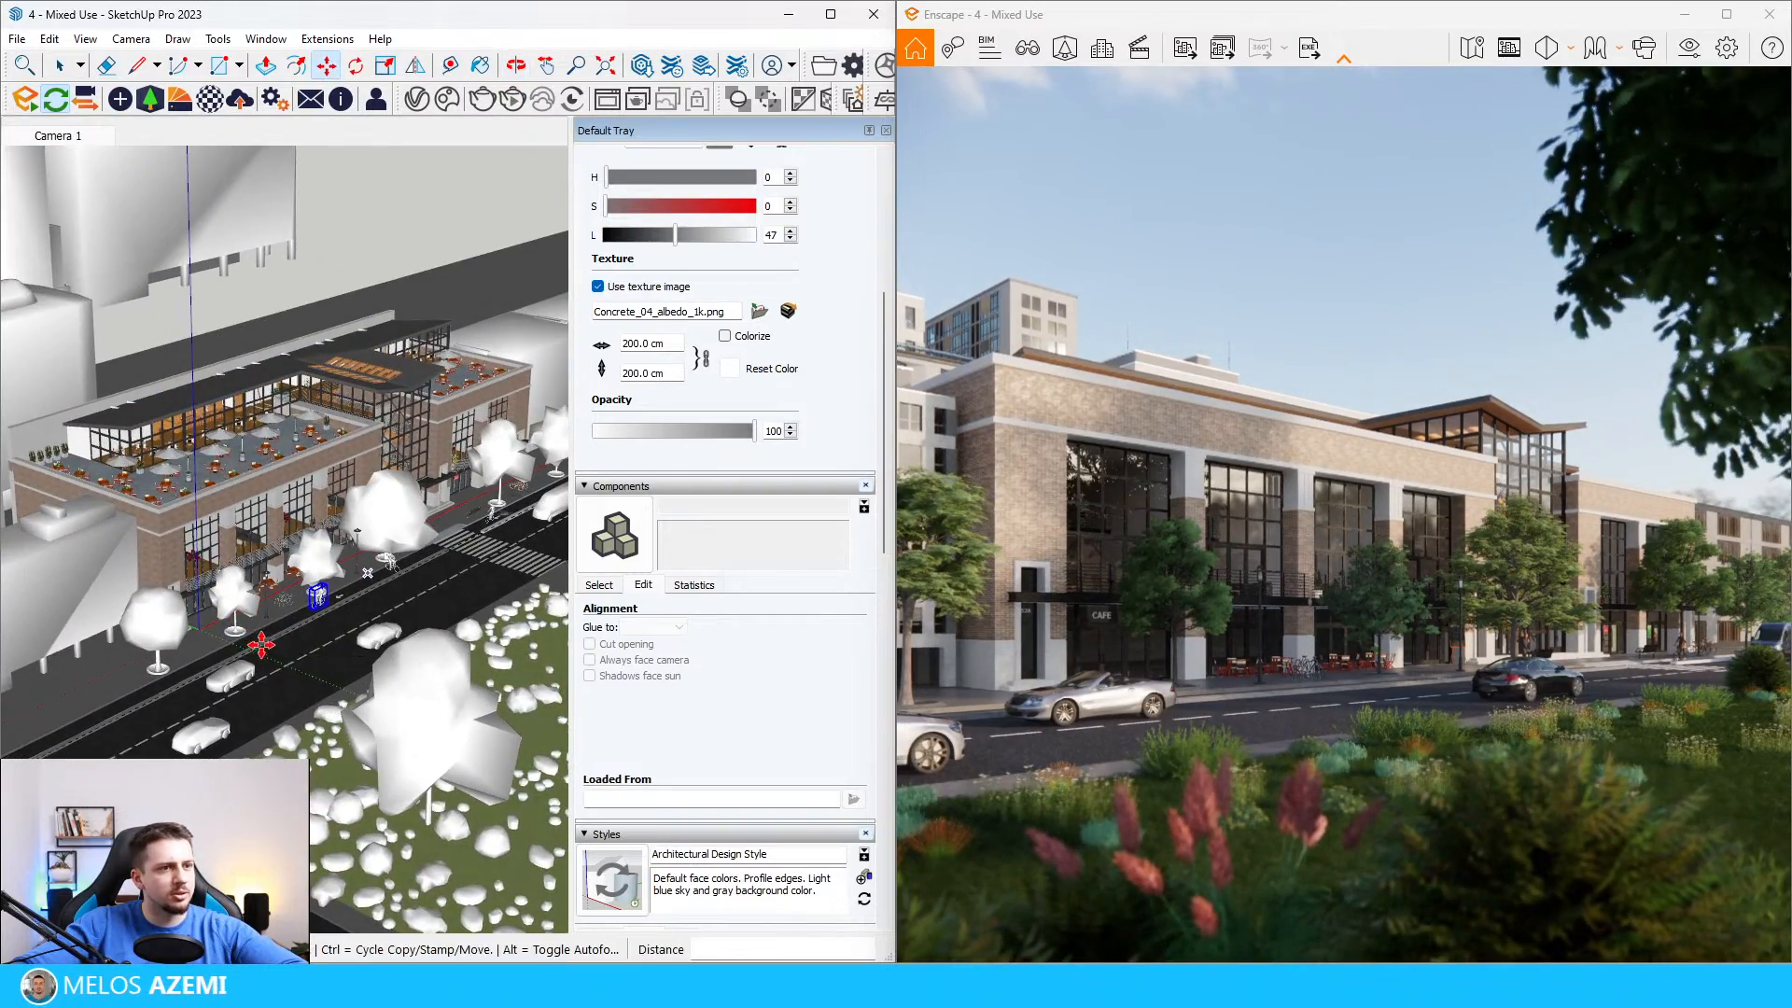
scroll(364, 584, "up", 3)
key("space")
scroll(552, 472, "up", 3)
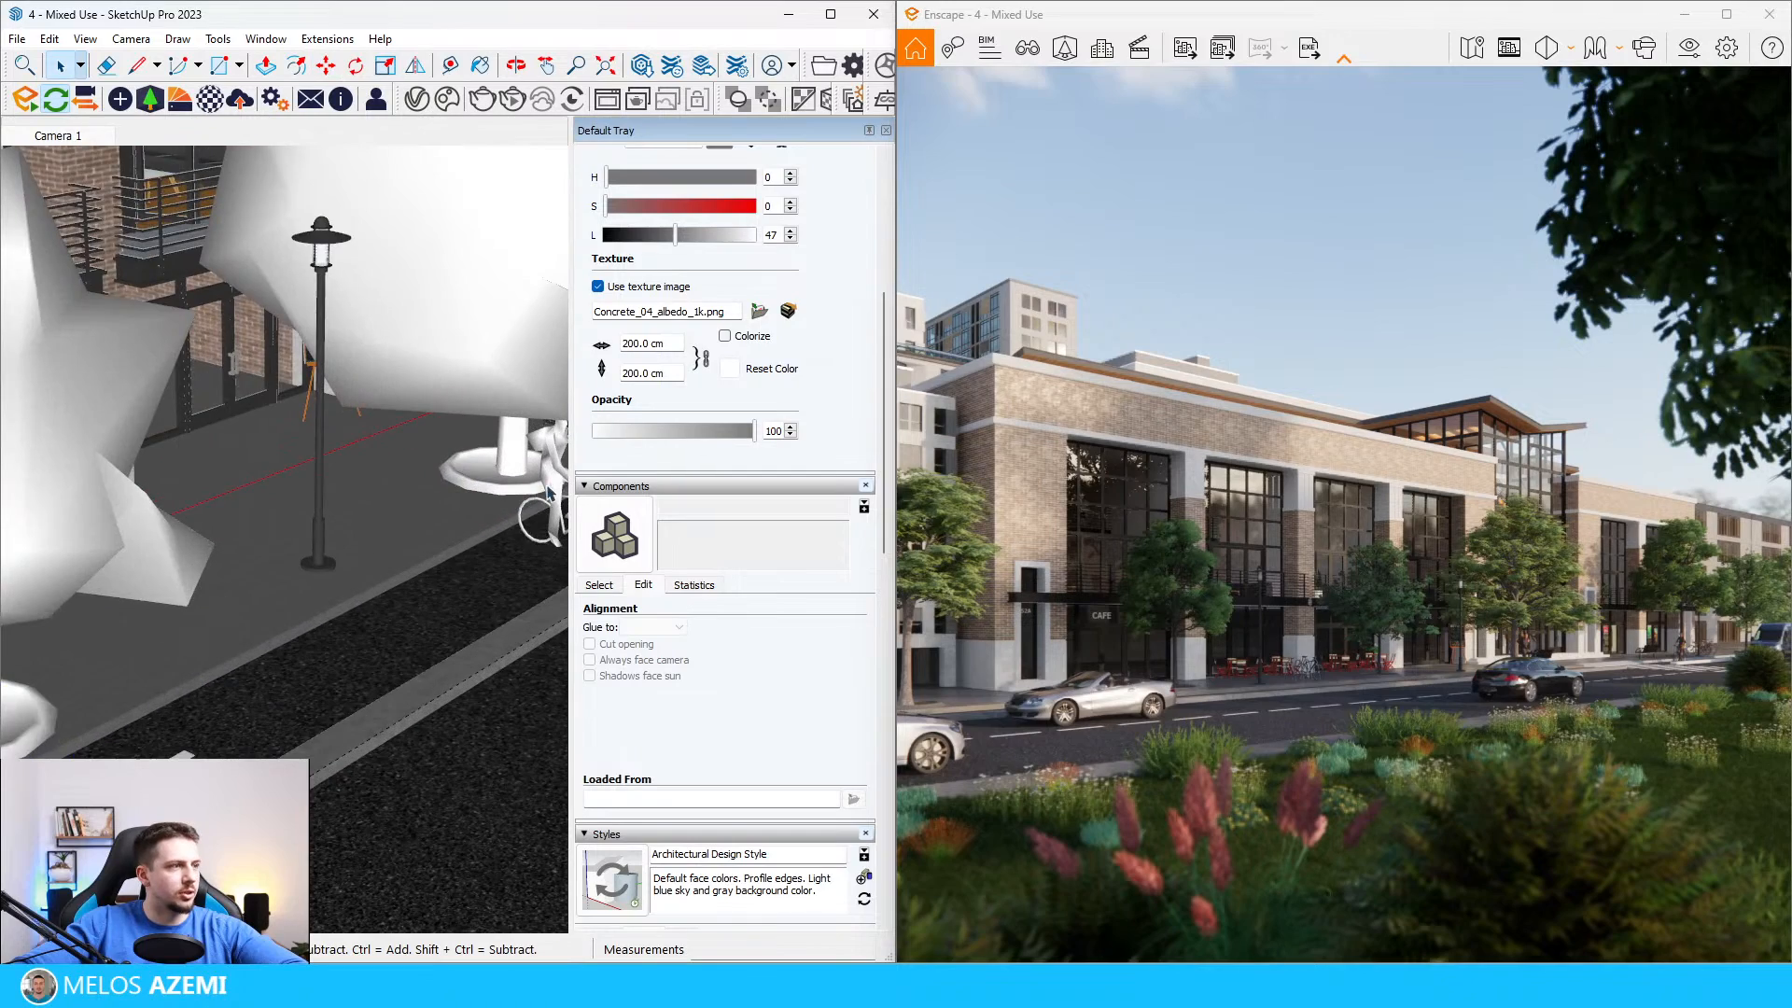
scroll(537, 512, "down", 3)
key("m")
left_click(513, 551)
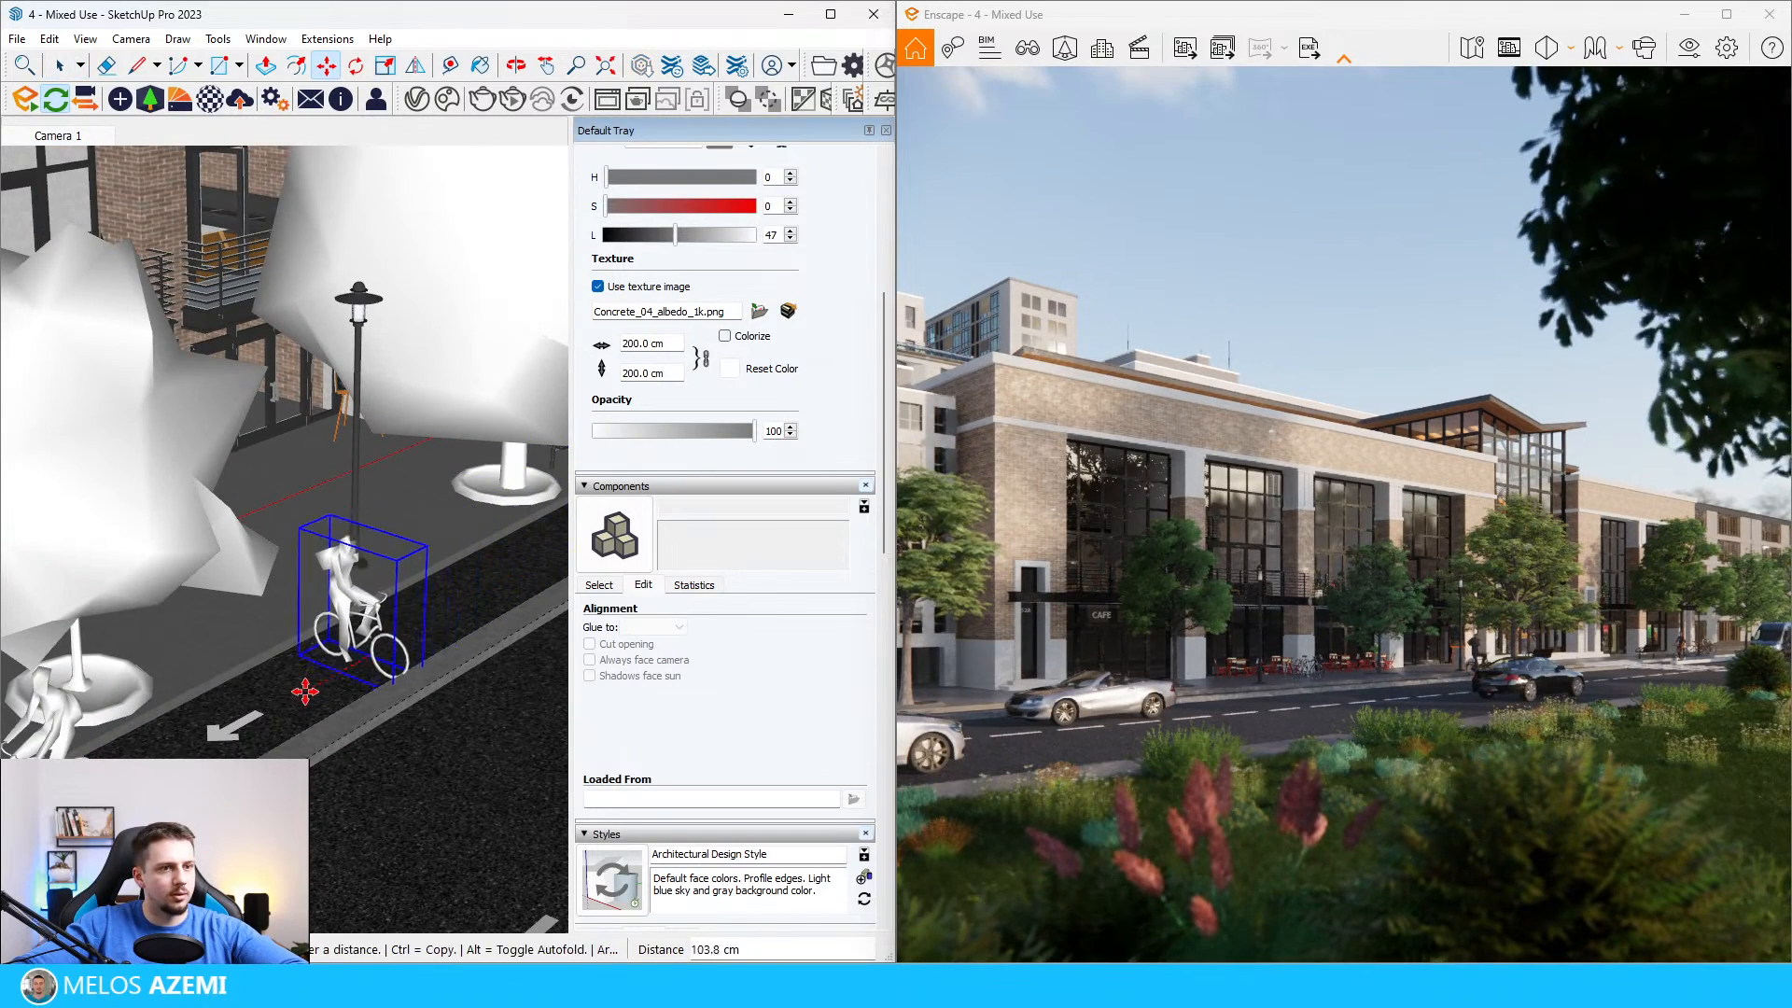
middle_click_drag(349, 648, 329, 684)
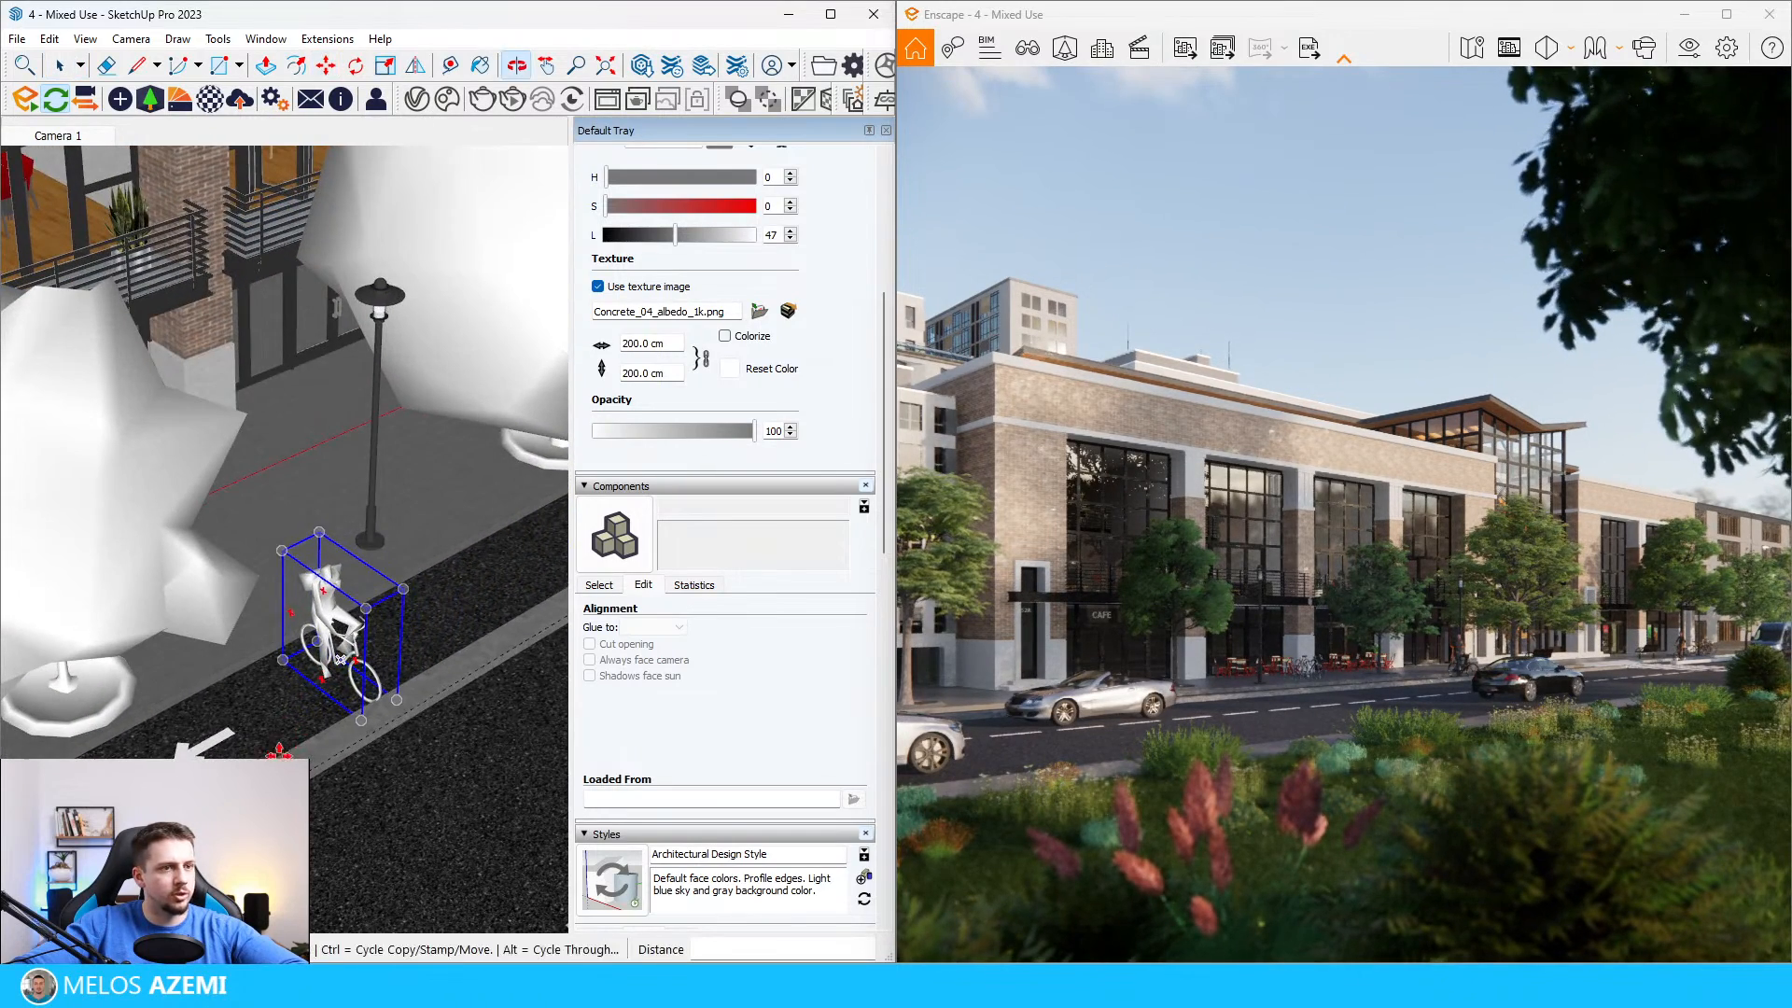
Step: Rotate the cyclist by the street lamp so it rides in the direction of the lane arrow
left_click(376, 590)
left_click(293, 590)
scroll(294, 589, "down", 3)
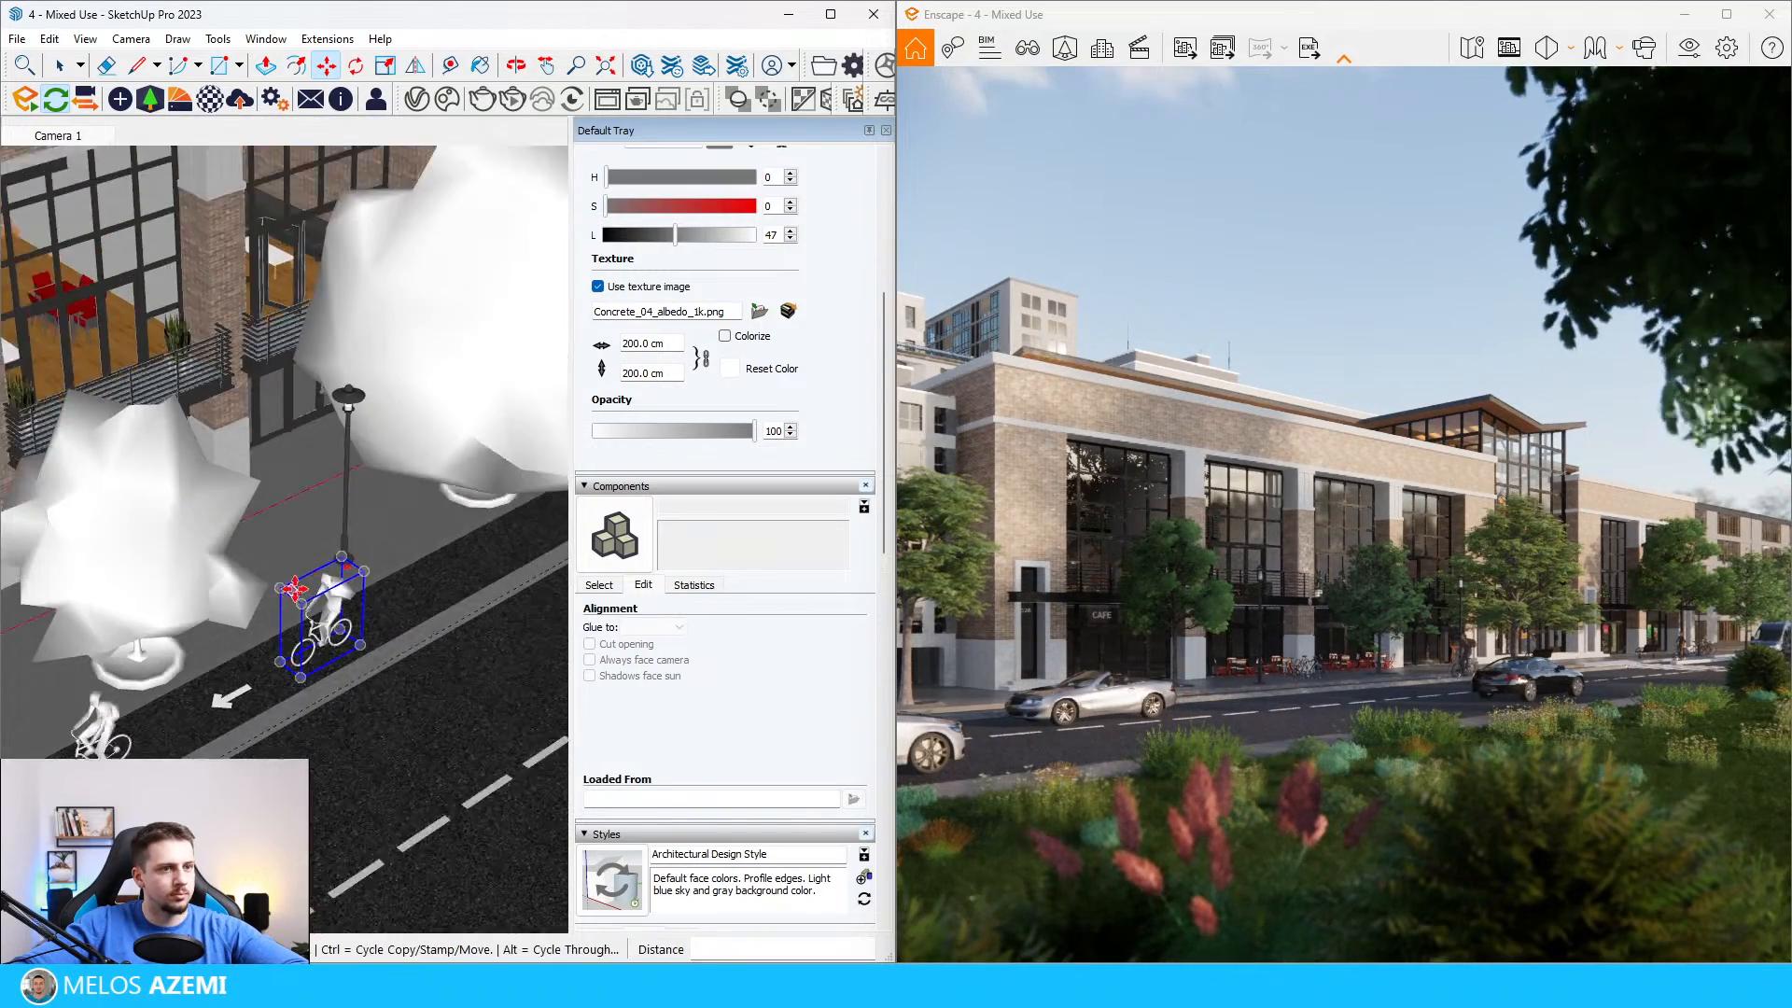
scroll(294, 589, "down", 3)
key("space")
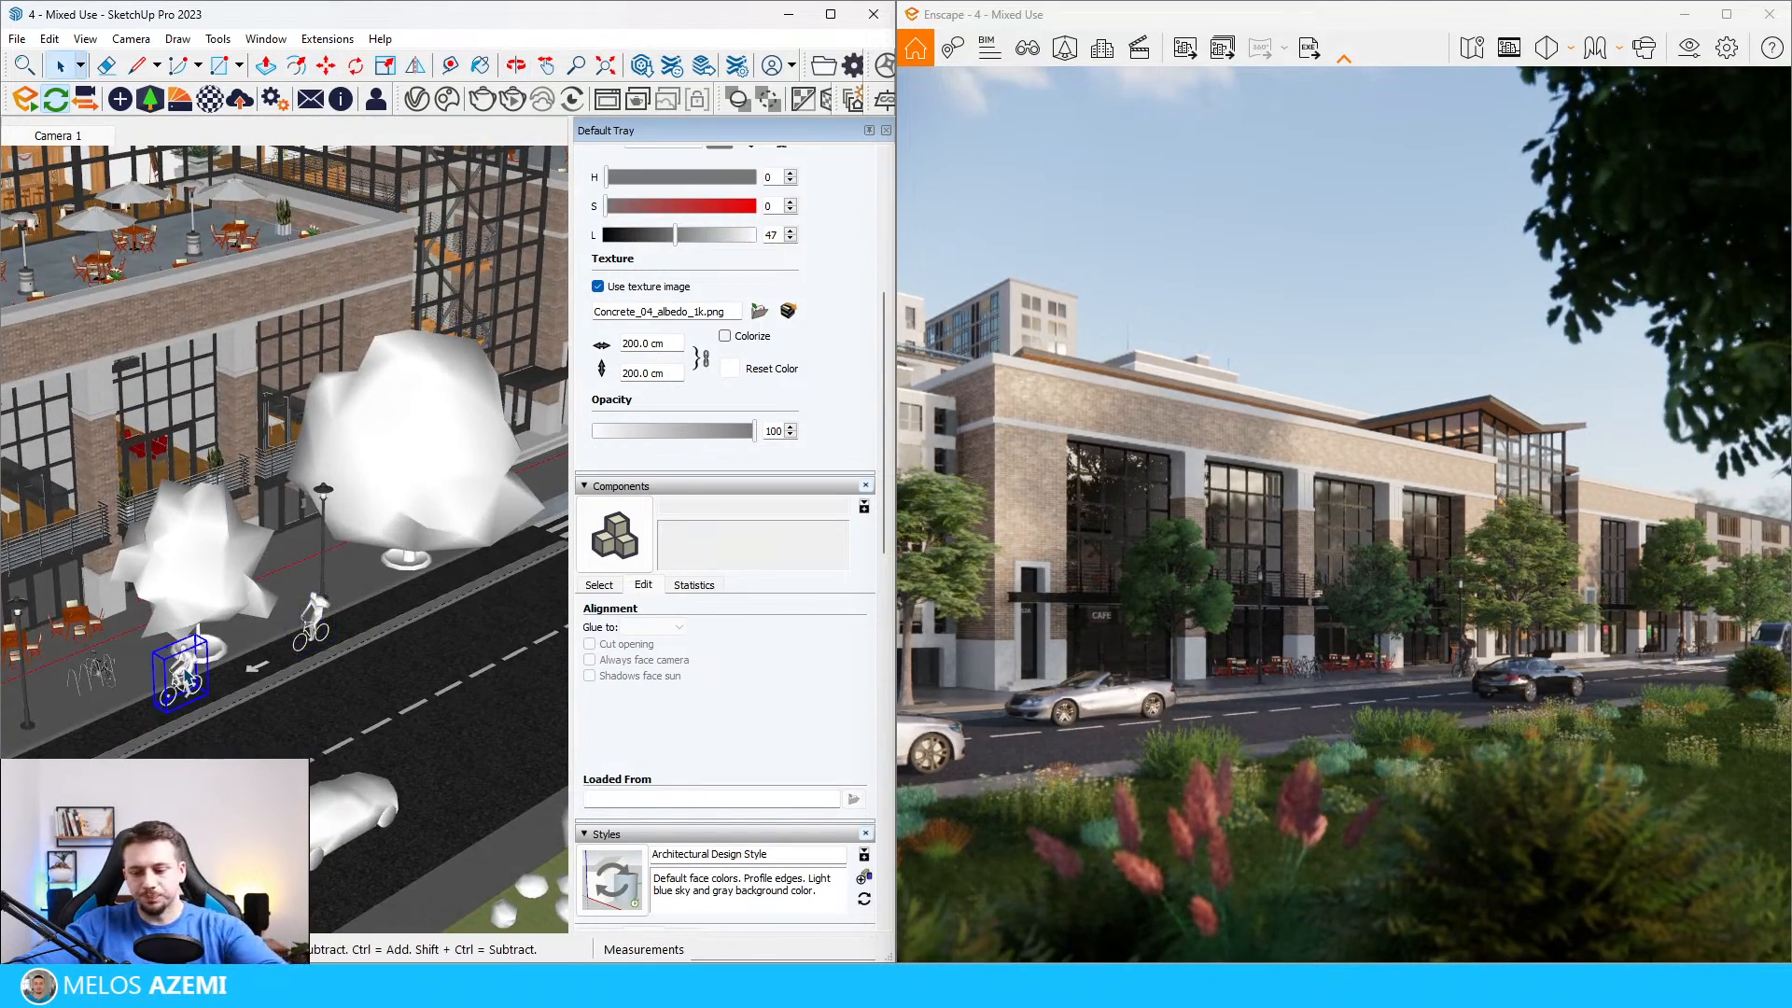
Step: Place another cyclist from the Enscape people assets in the bike lane beside the next street tree and rotate it 180 degrees
left_click(149, 98)
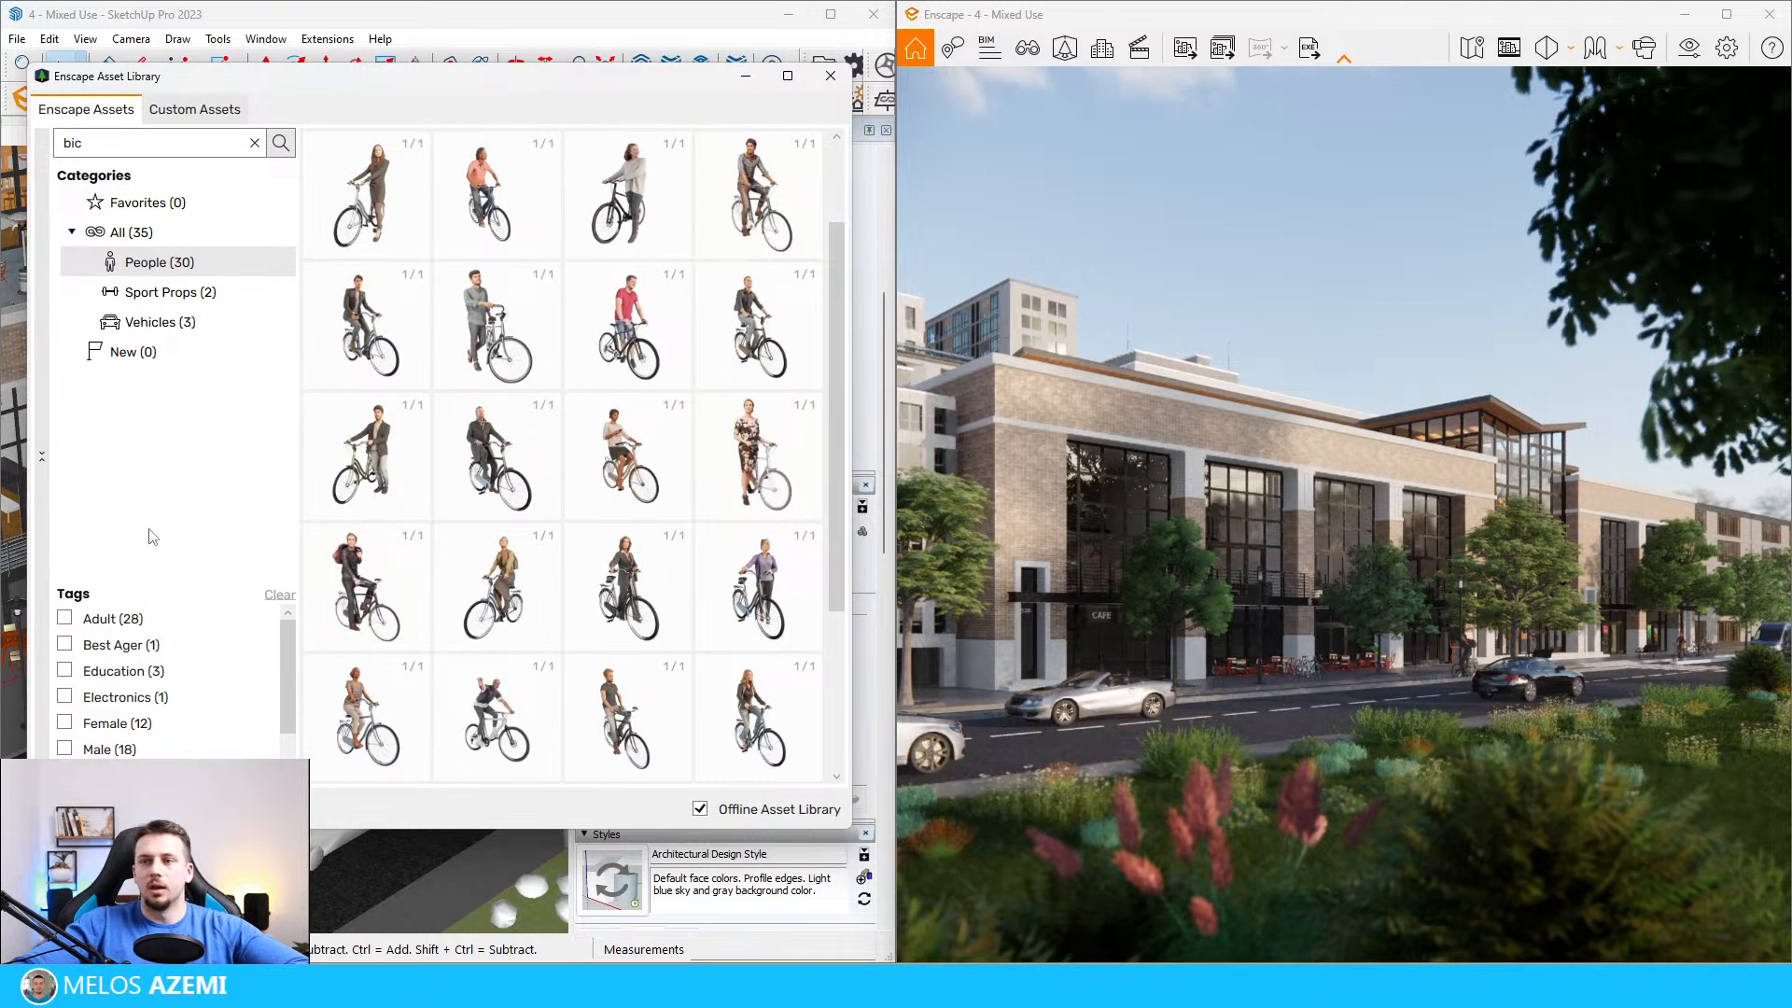
scroll(563, 658, "down", 3)
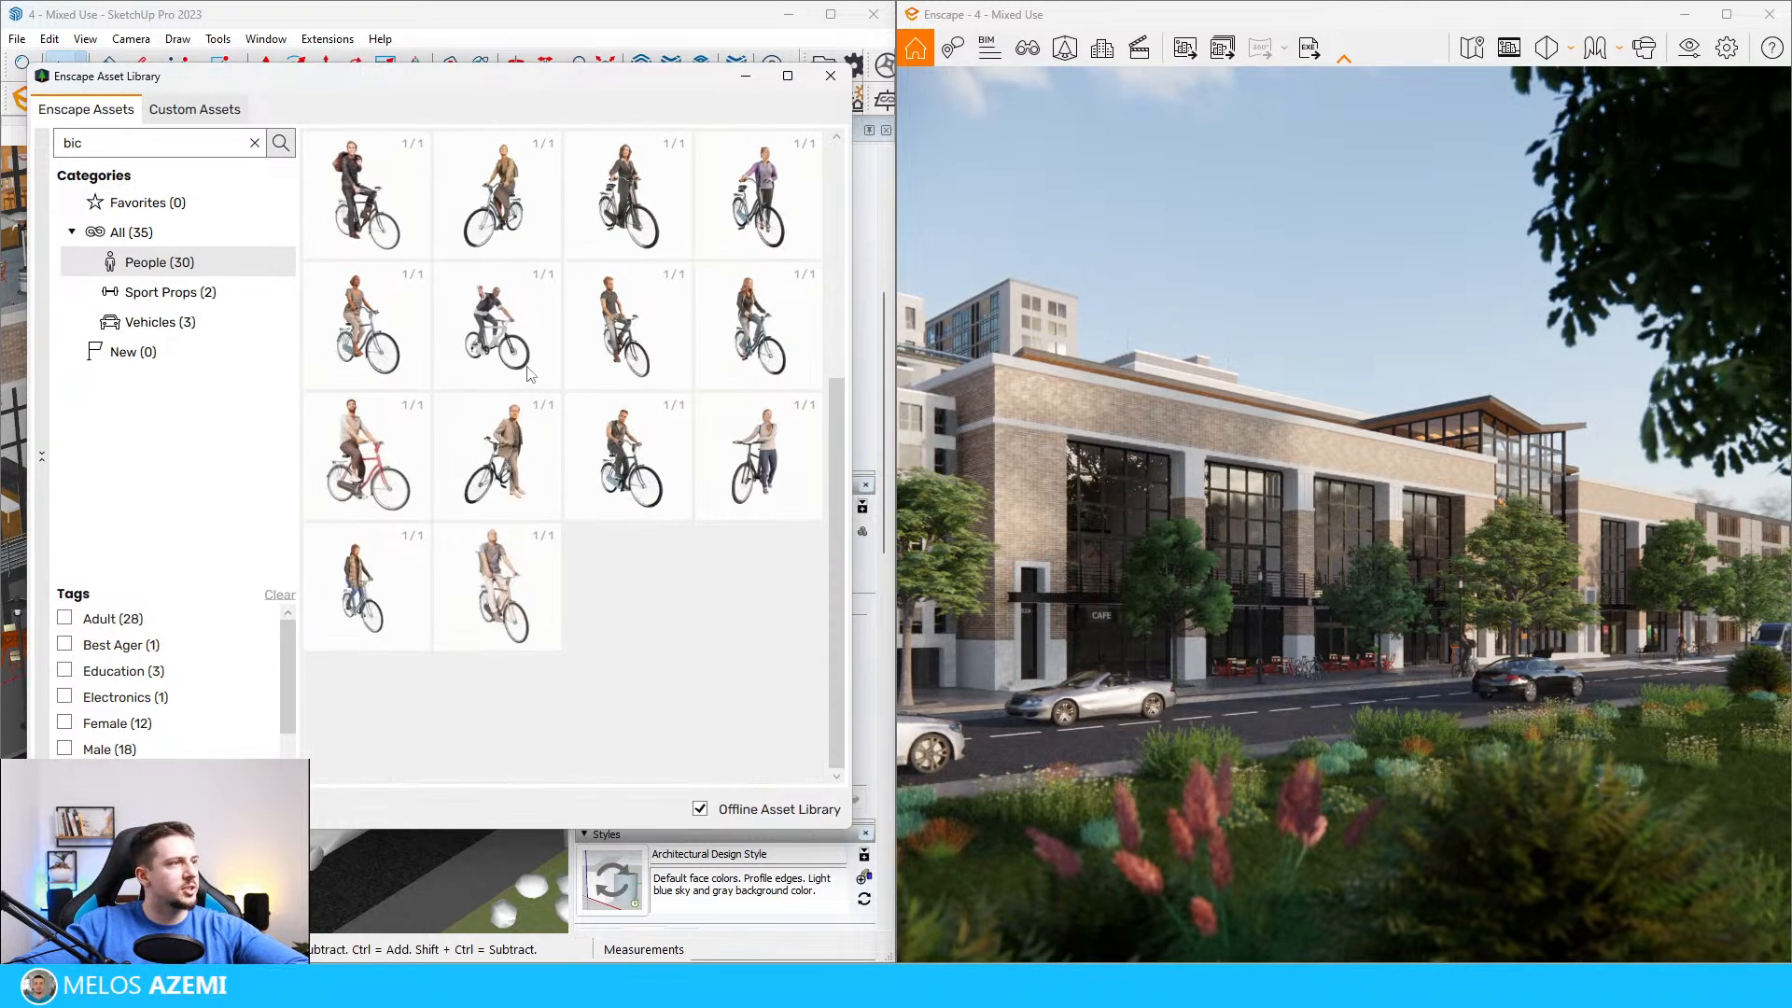
left_click(665, 367)
scroll(131, 708, "up", 5)
left_click(182, 728)
left_click(192, 605)
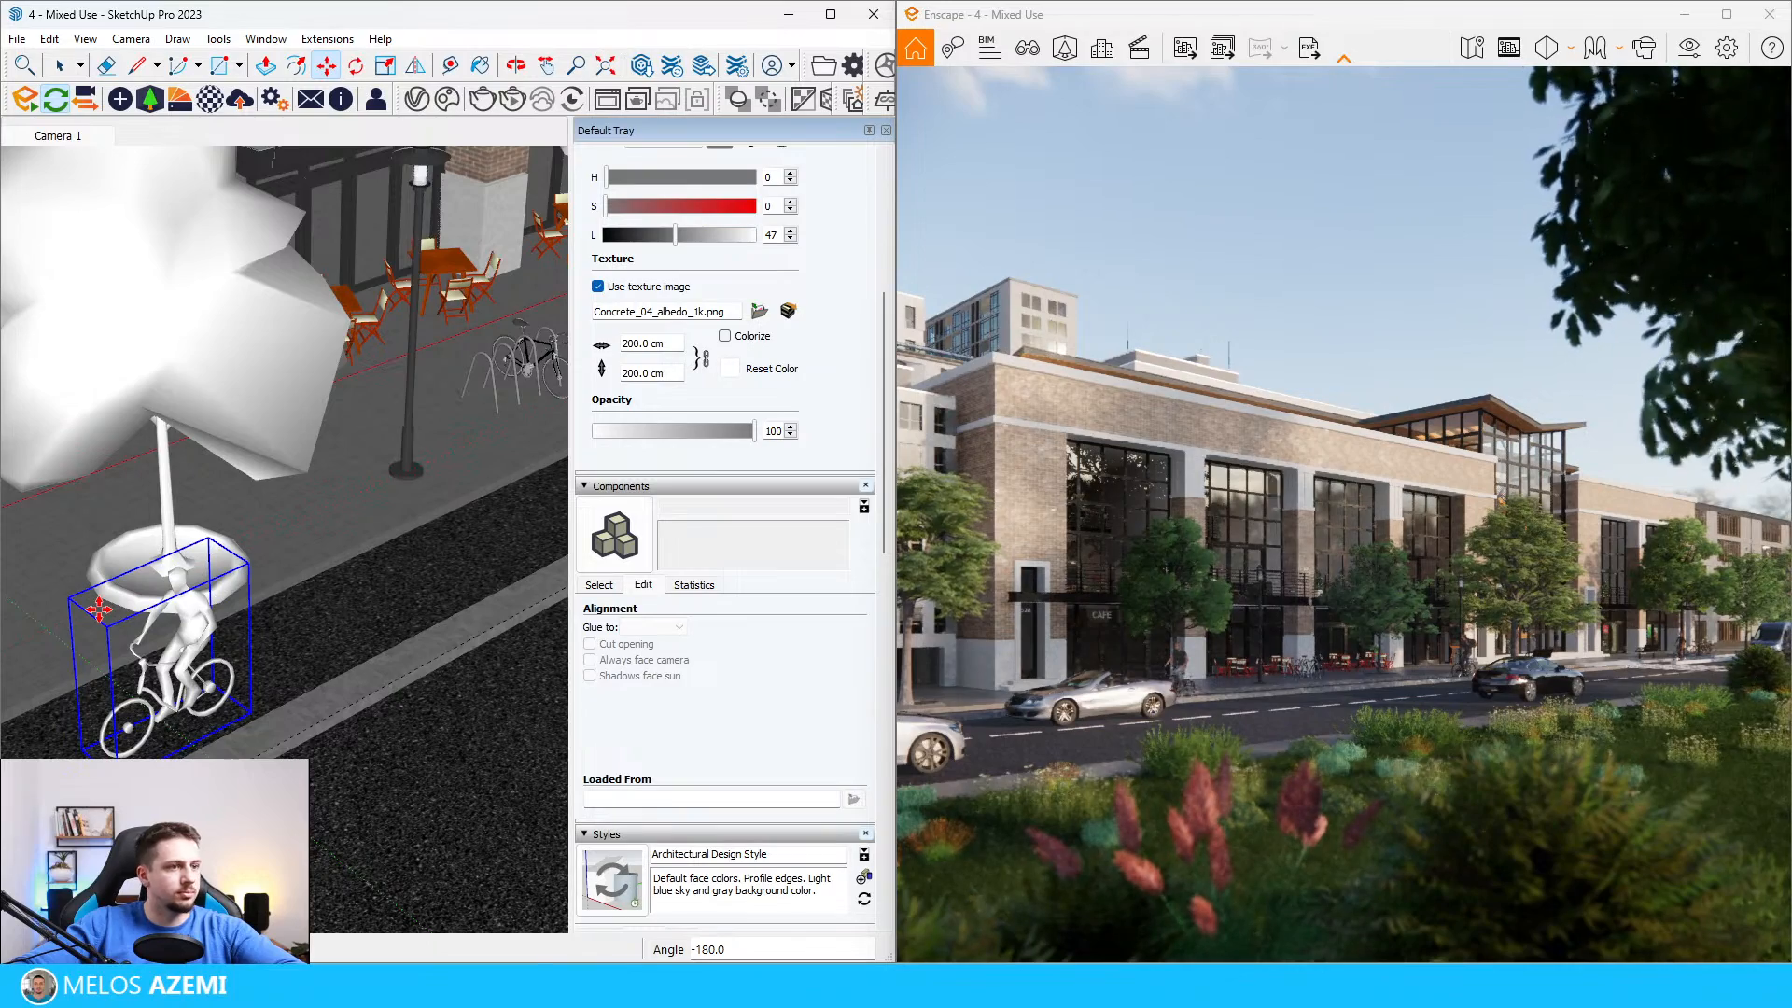
scroll(158, 653, "down", 4)
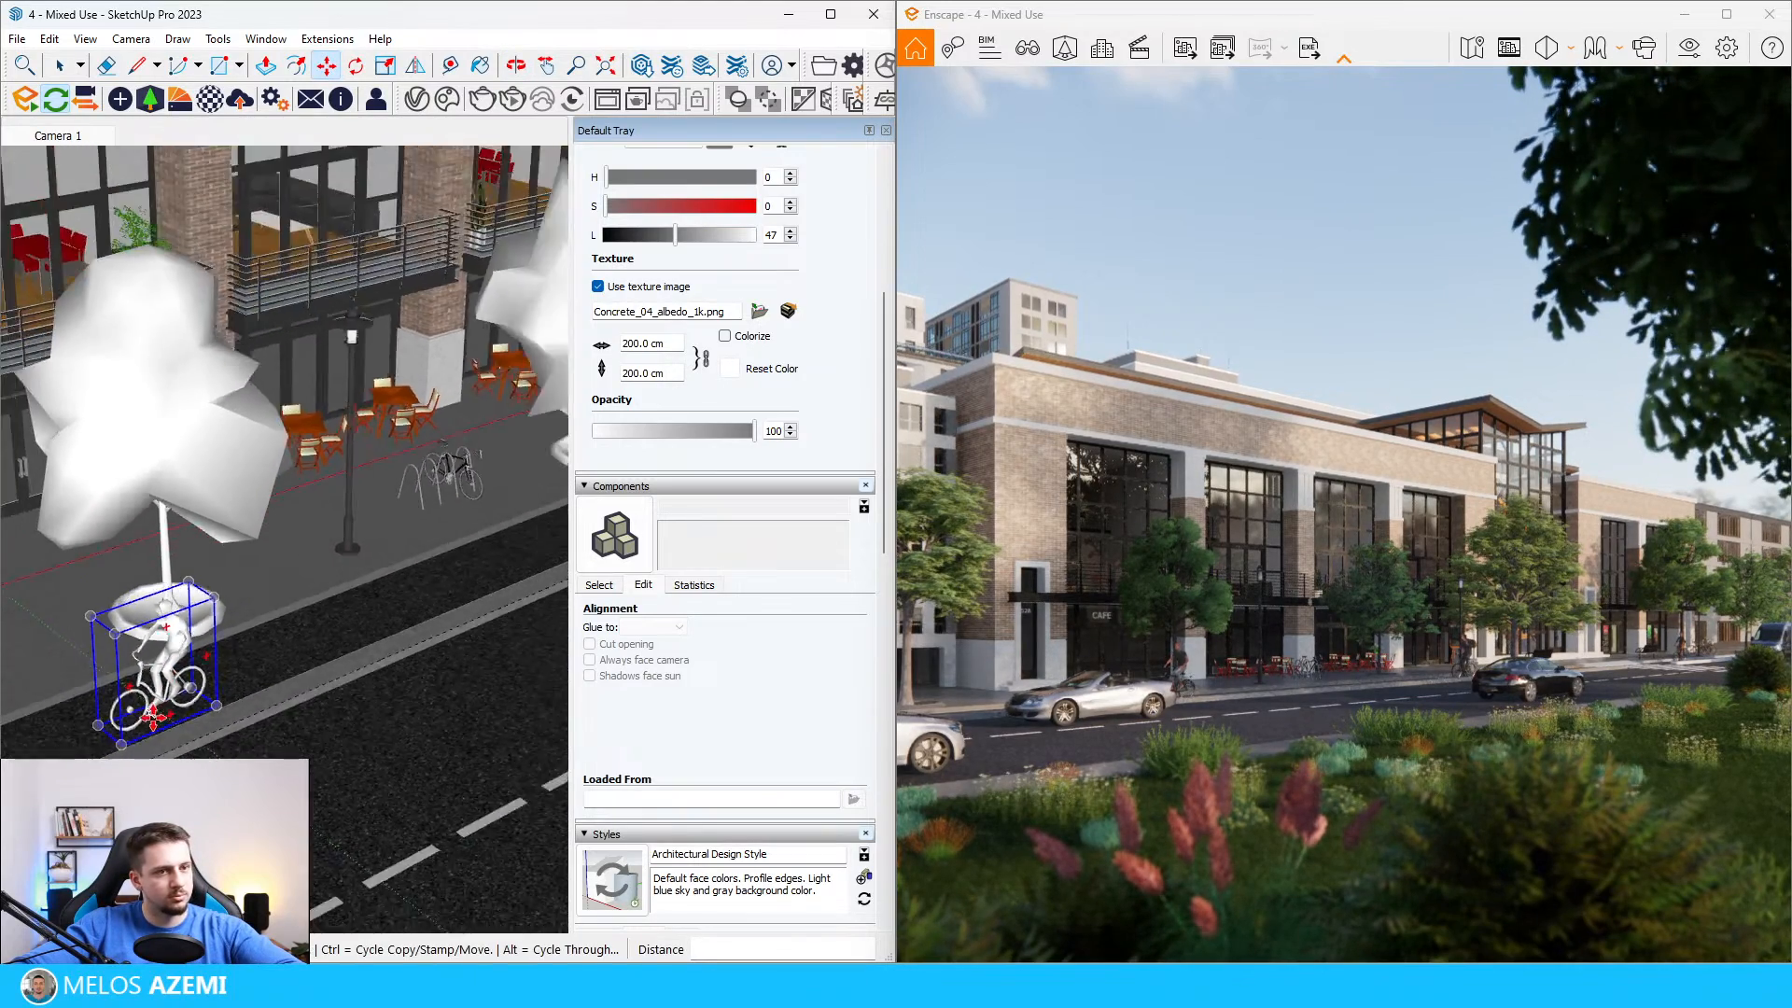
scroll(280, 668, "down", 6)
left_click(149, 99)
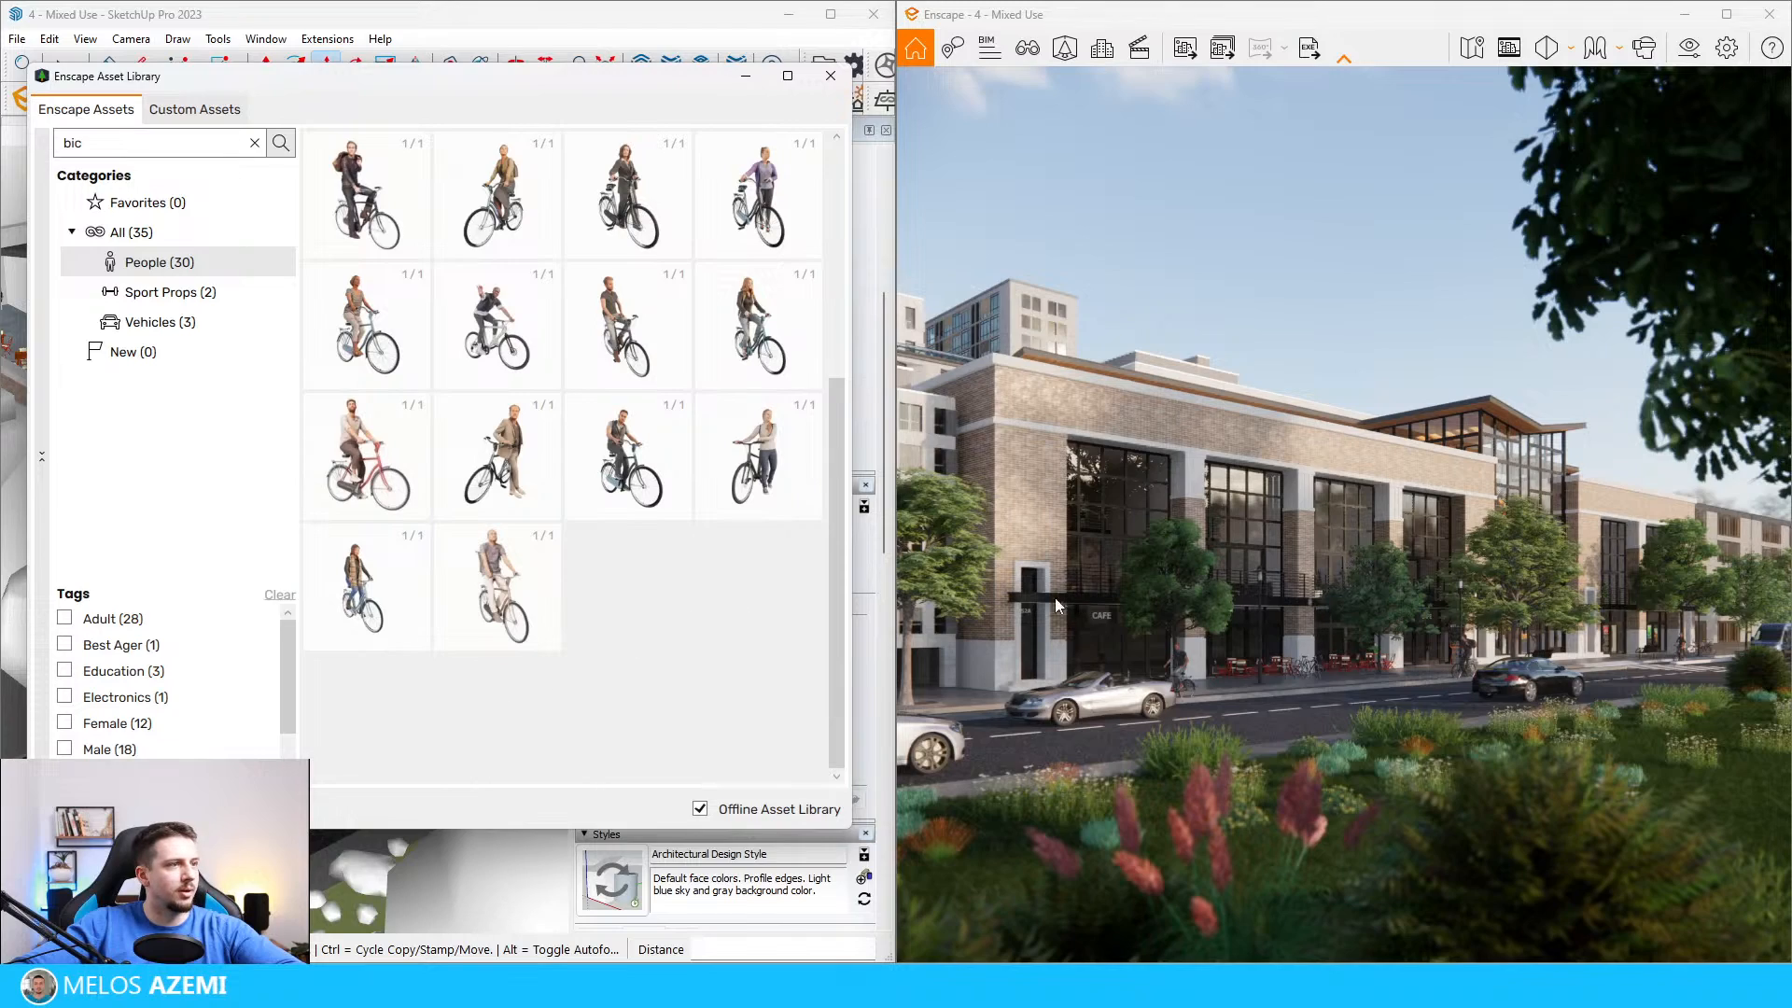
left_click(830, 75)
scroll(390, 659, "down", 4)
middle_click_drag(390, 659, 326, 686)
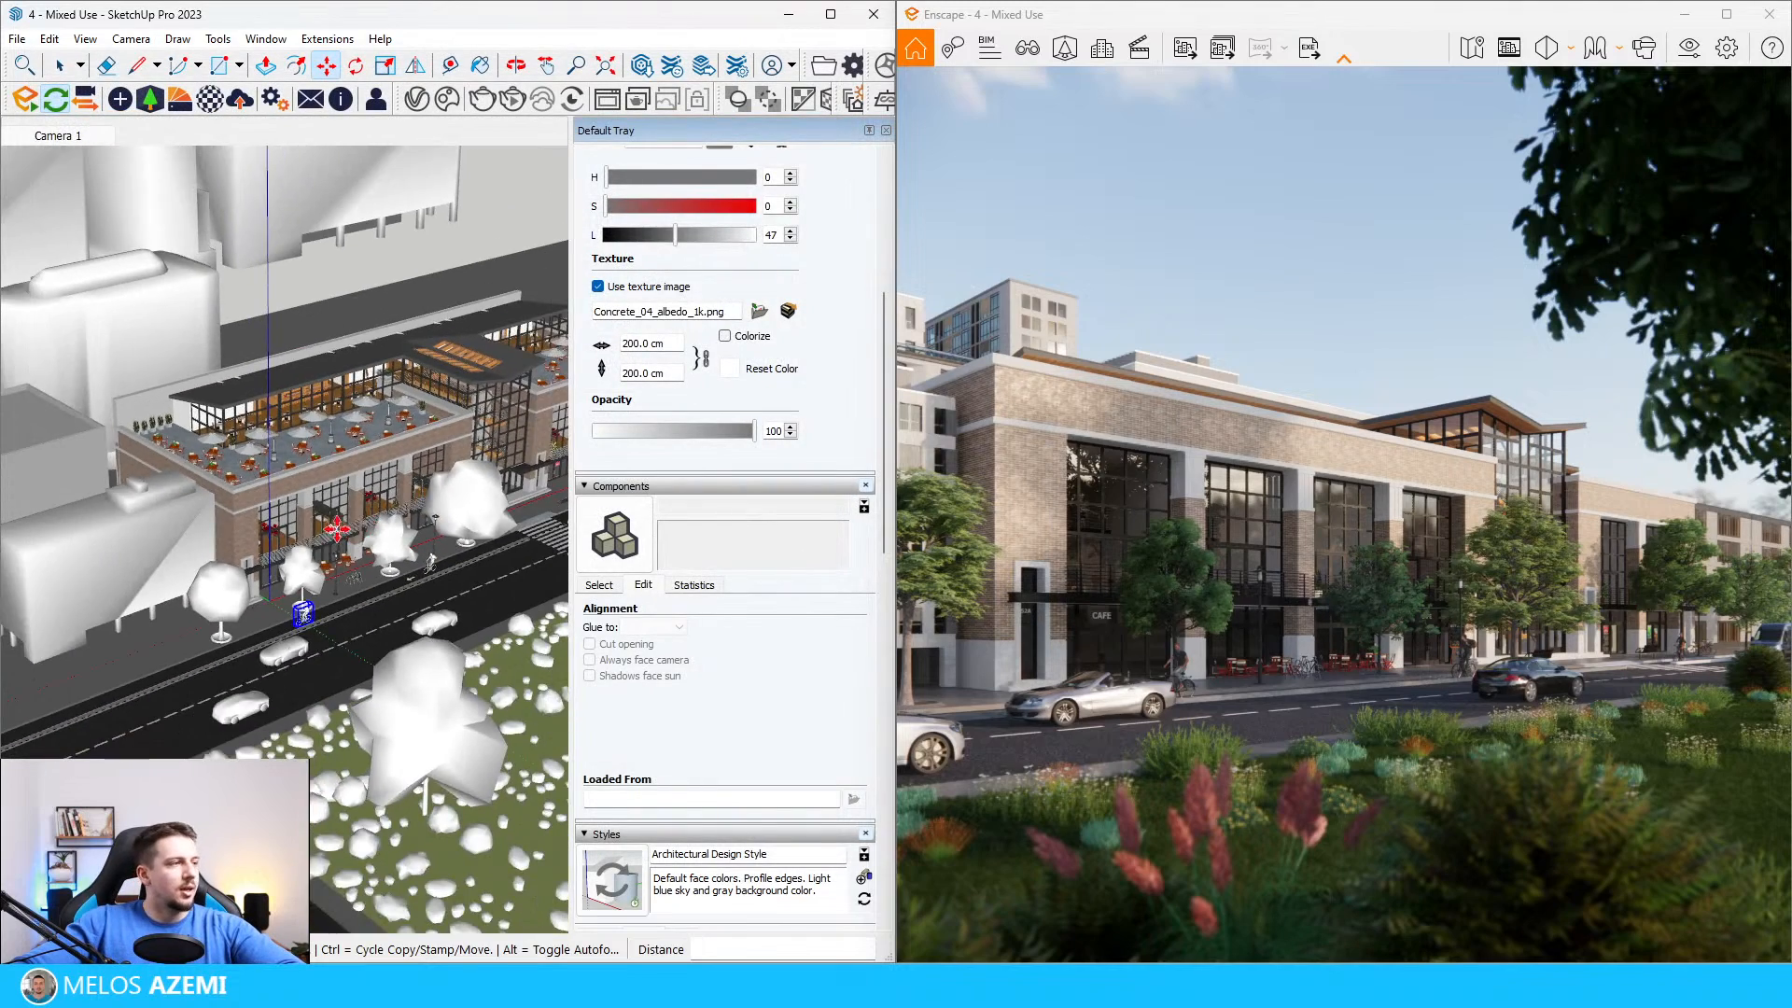
scroll(321, 670, "up", 3)
key("space")
scroll(233, 616, "up", 4)
scroll(259, 622, "down", 3)
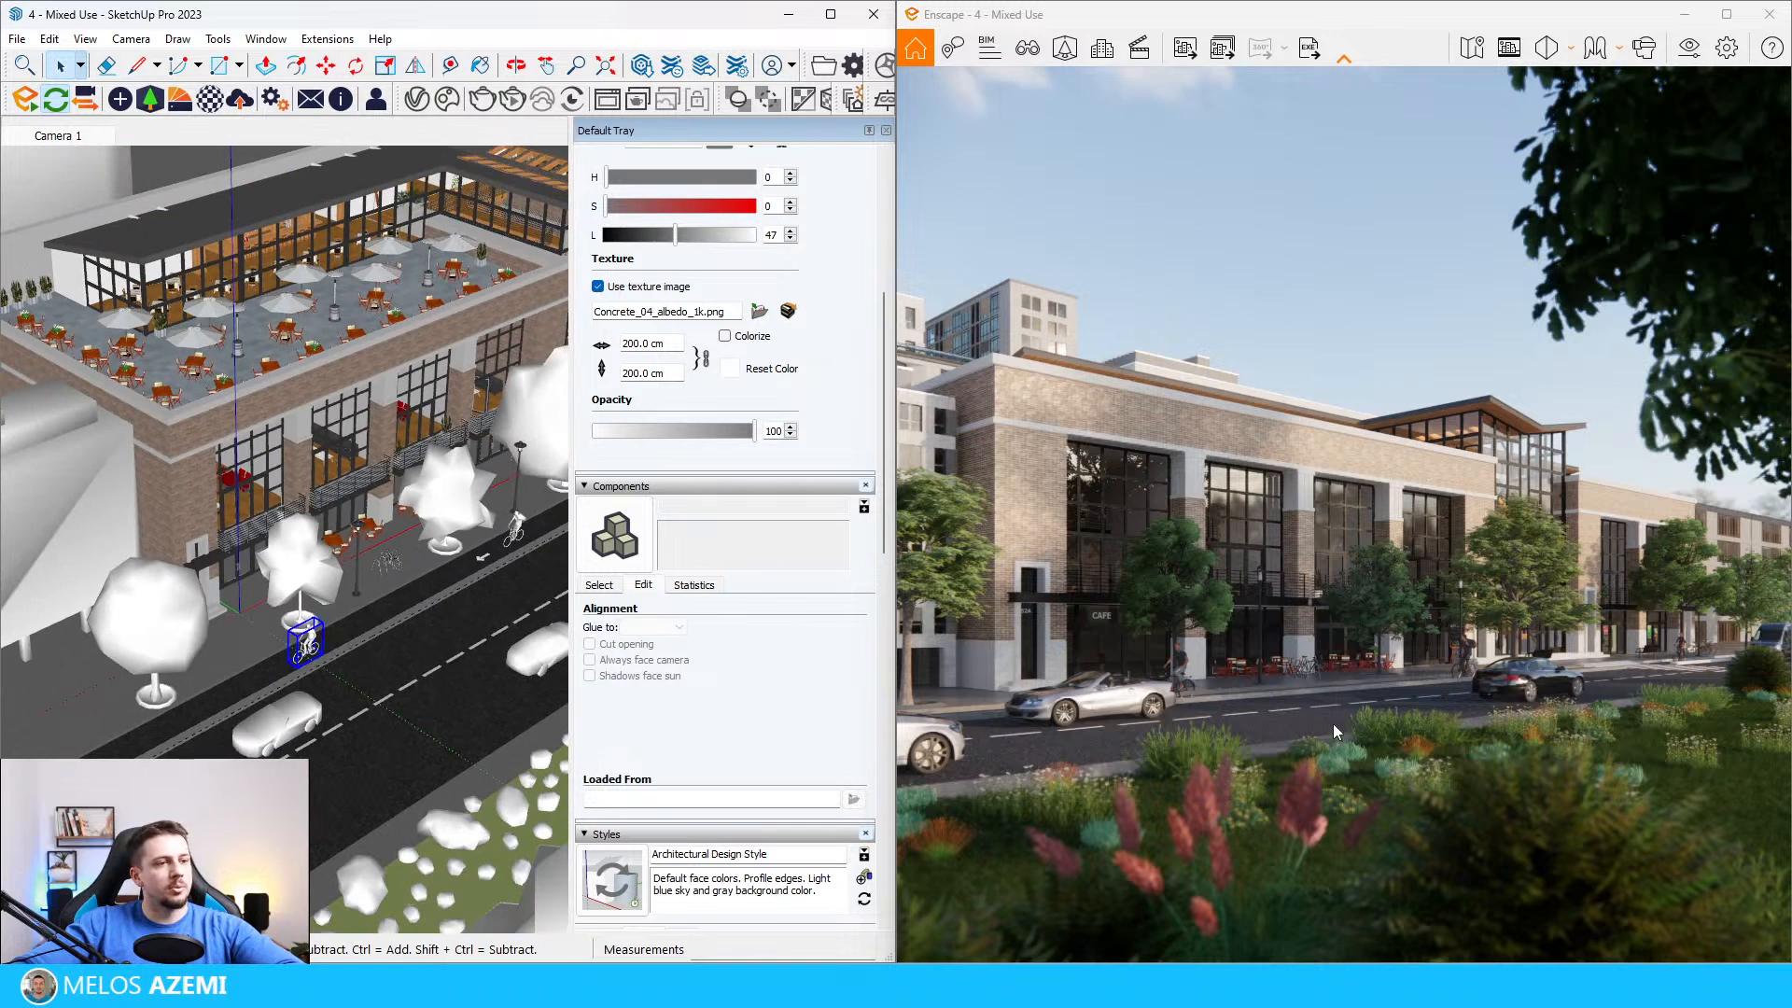
Step: Start multi-asset placement in Enscape and search the People category for "walking"
left_click(1055, 51)
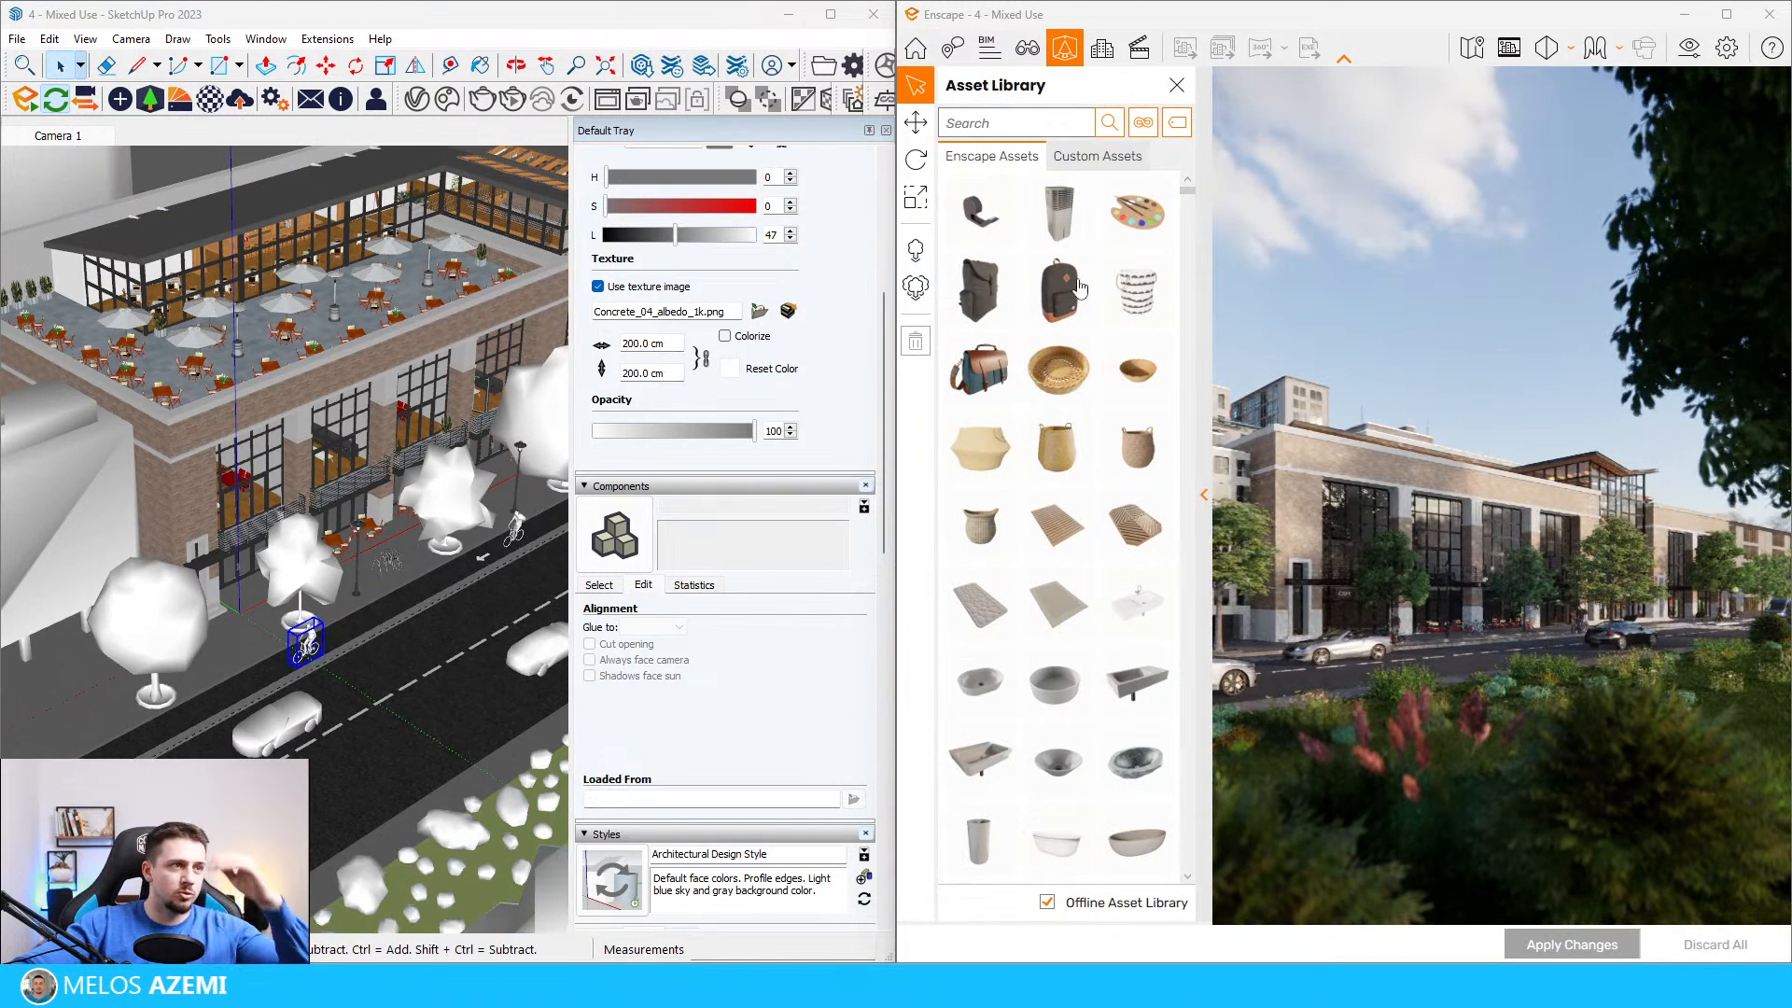
left_click(919, 289)
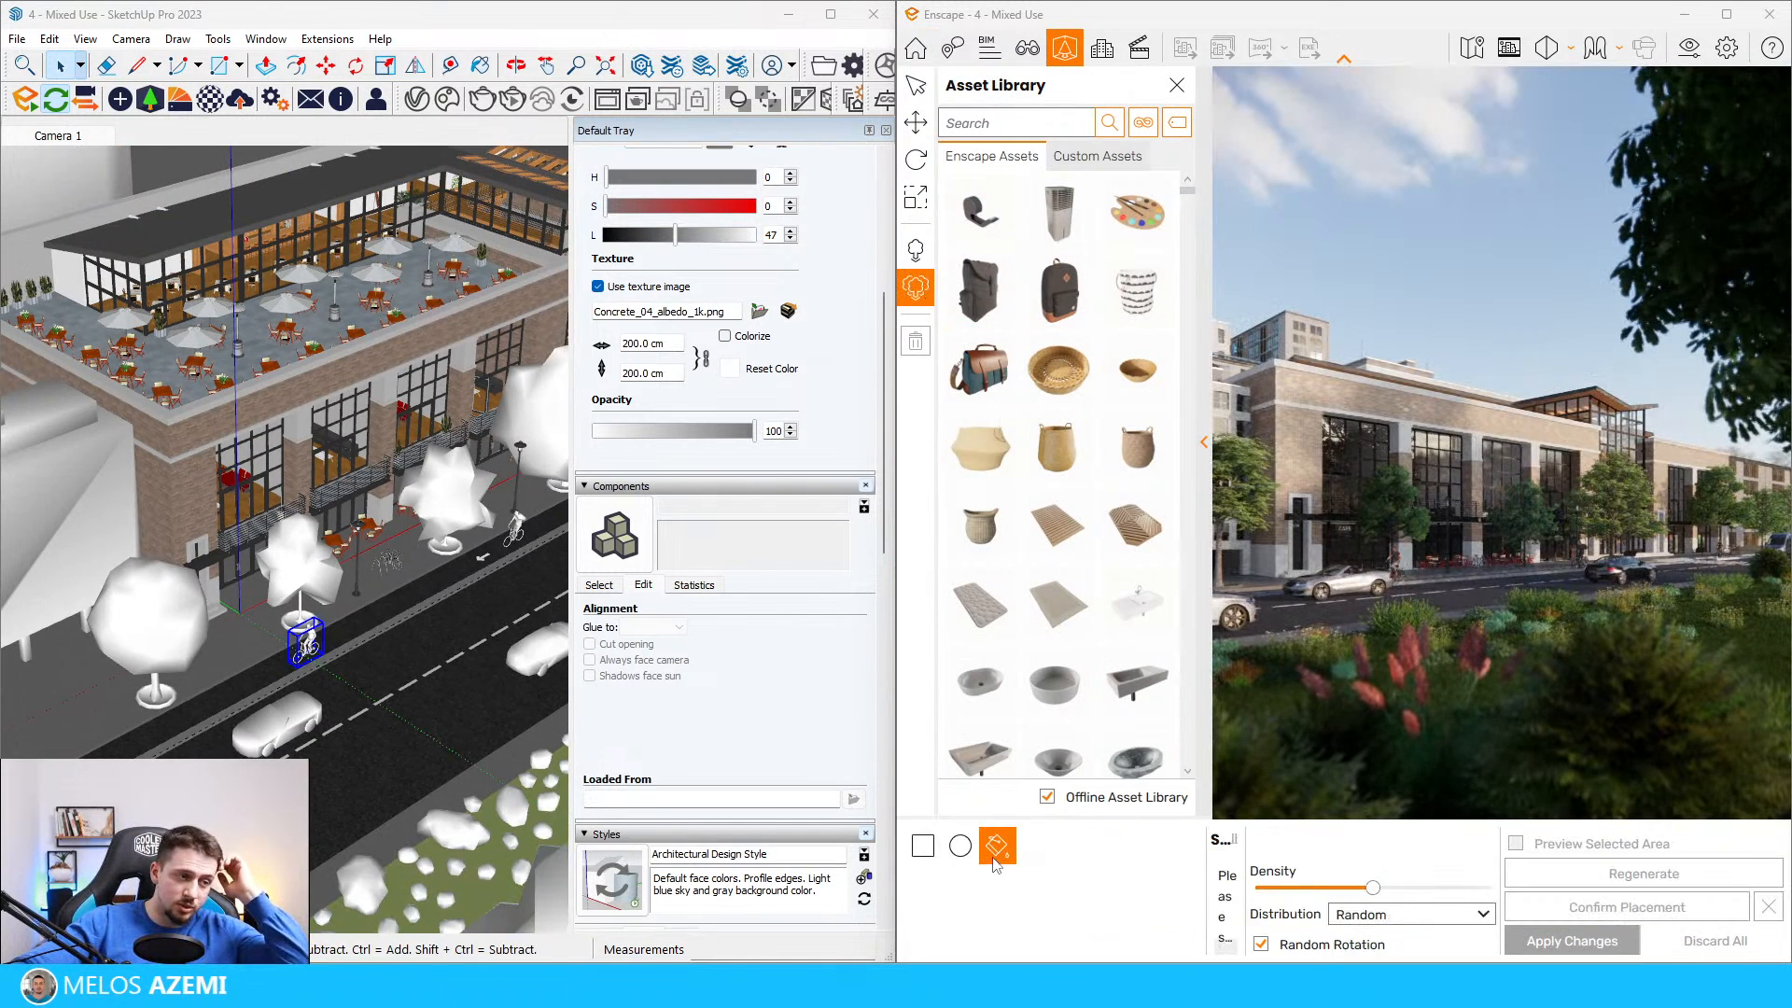
left_click(1143, 123)
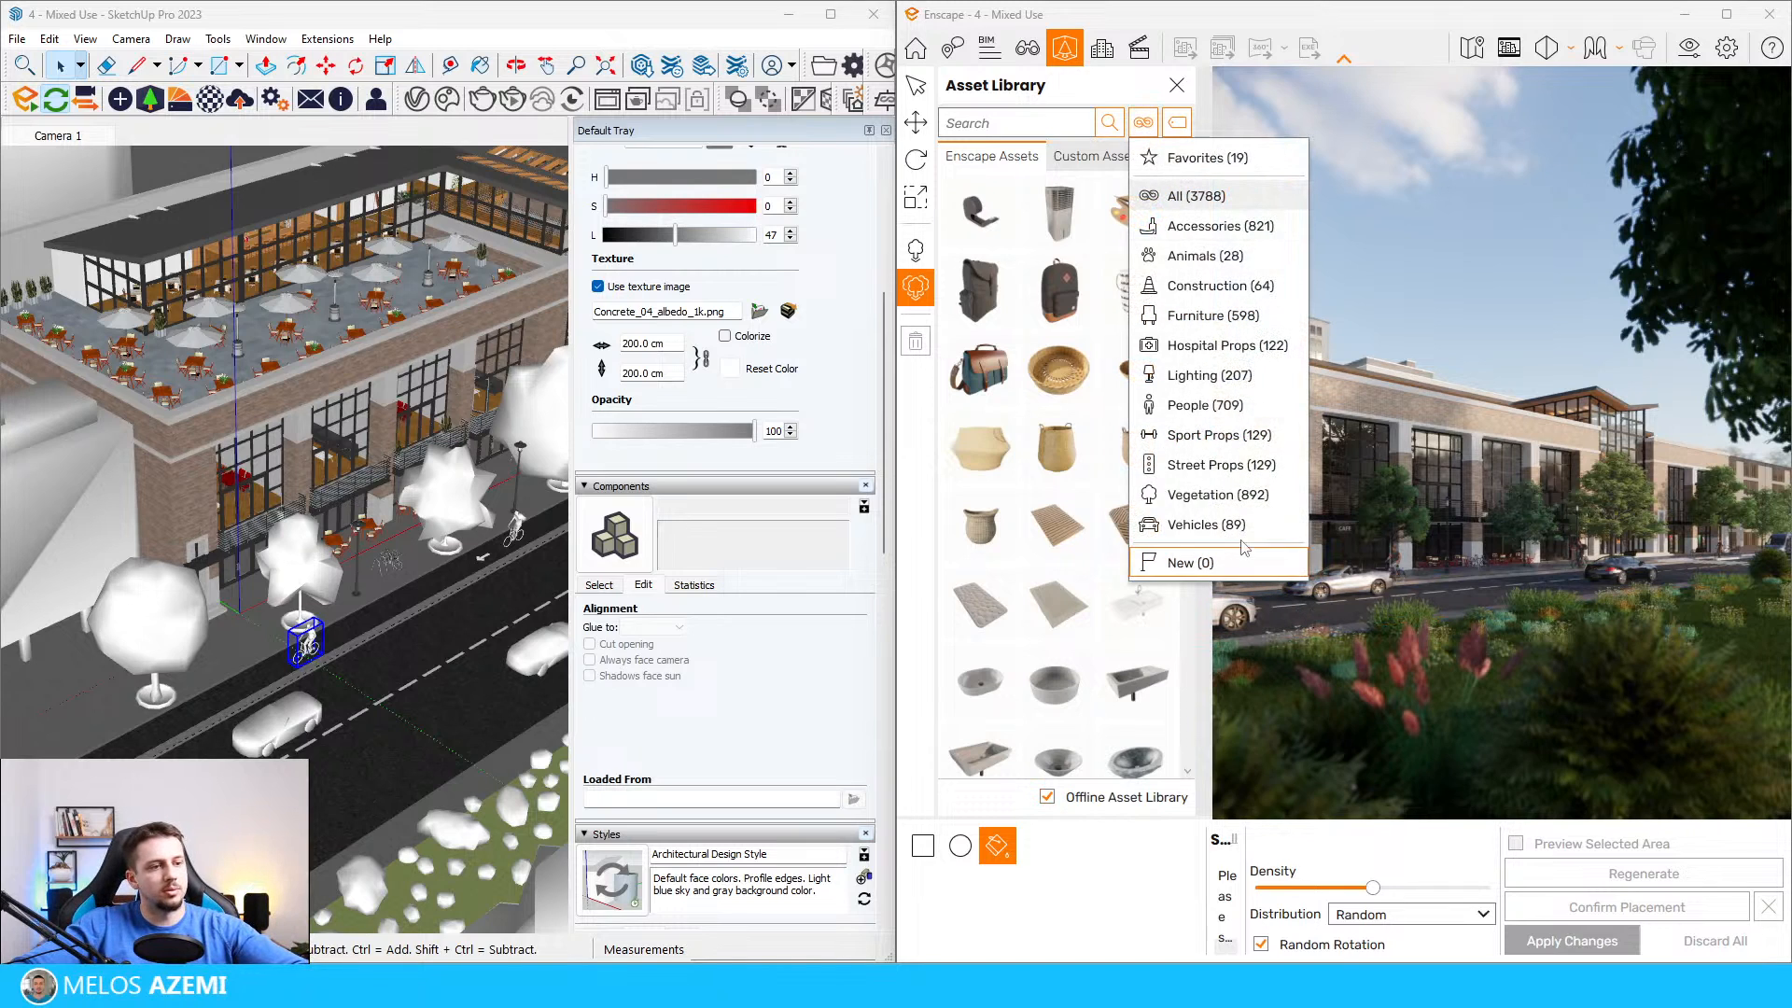
left_click(1209, 409)
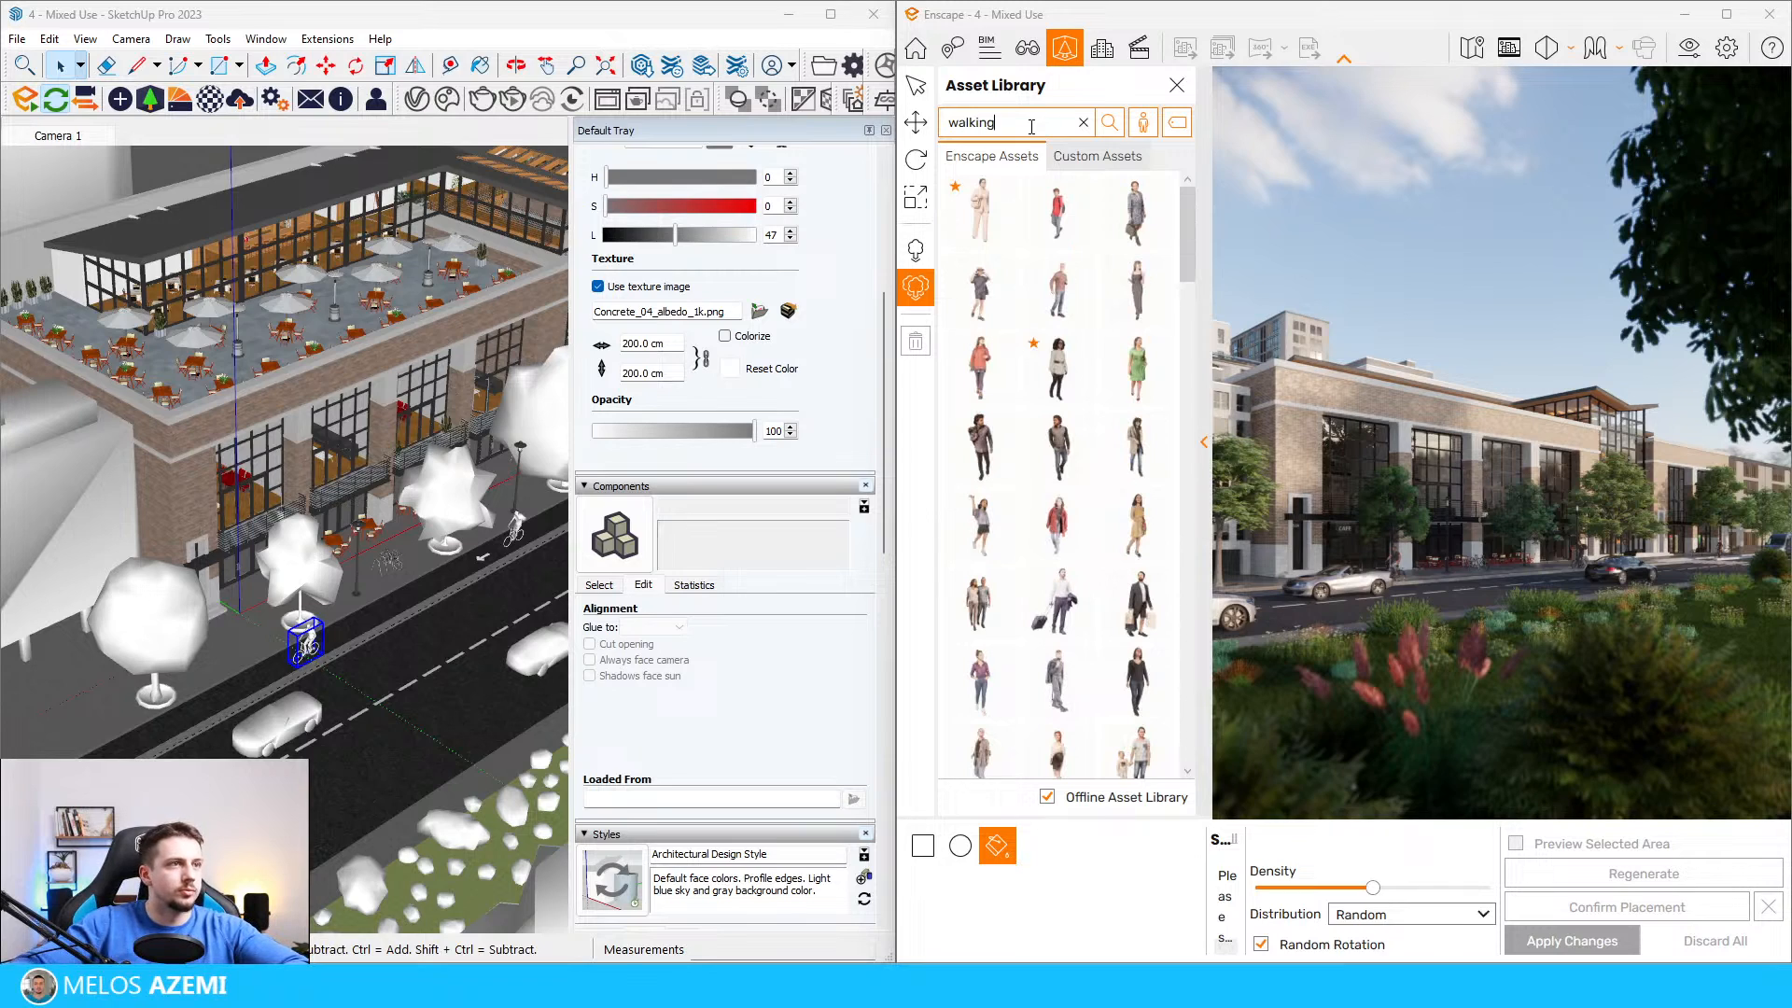
Step: Select several walking people for placement, including the woman in the pale outfit, the man in the dark jacket and the man in grey
left_click(995, 220)
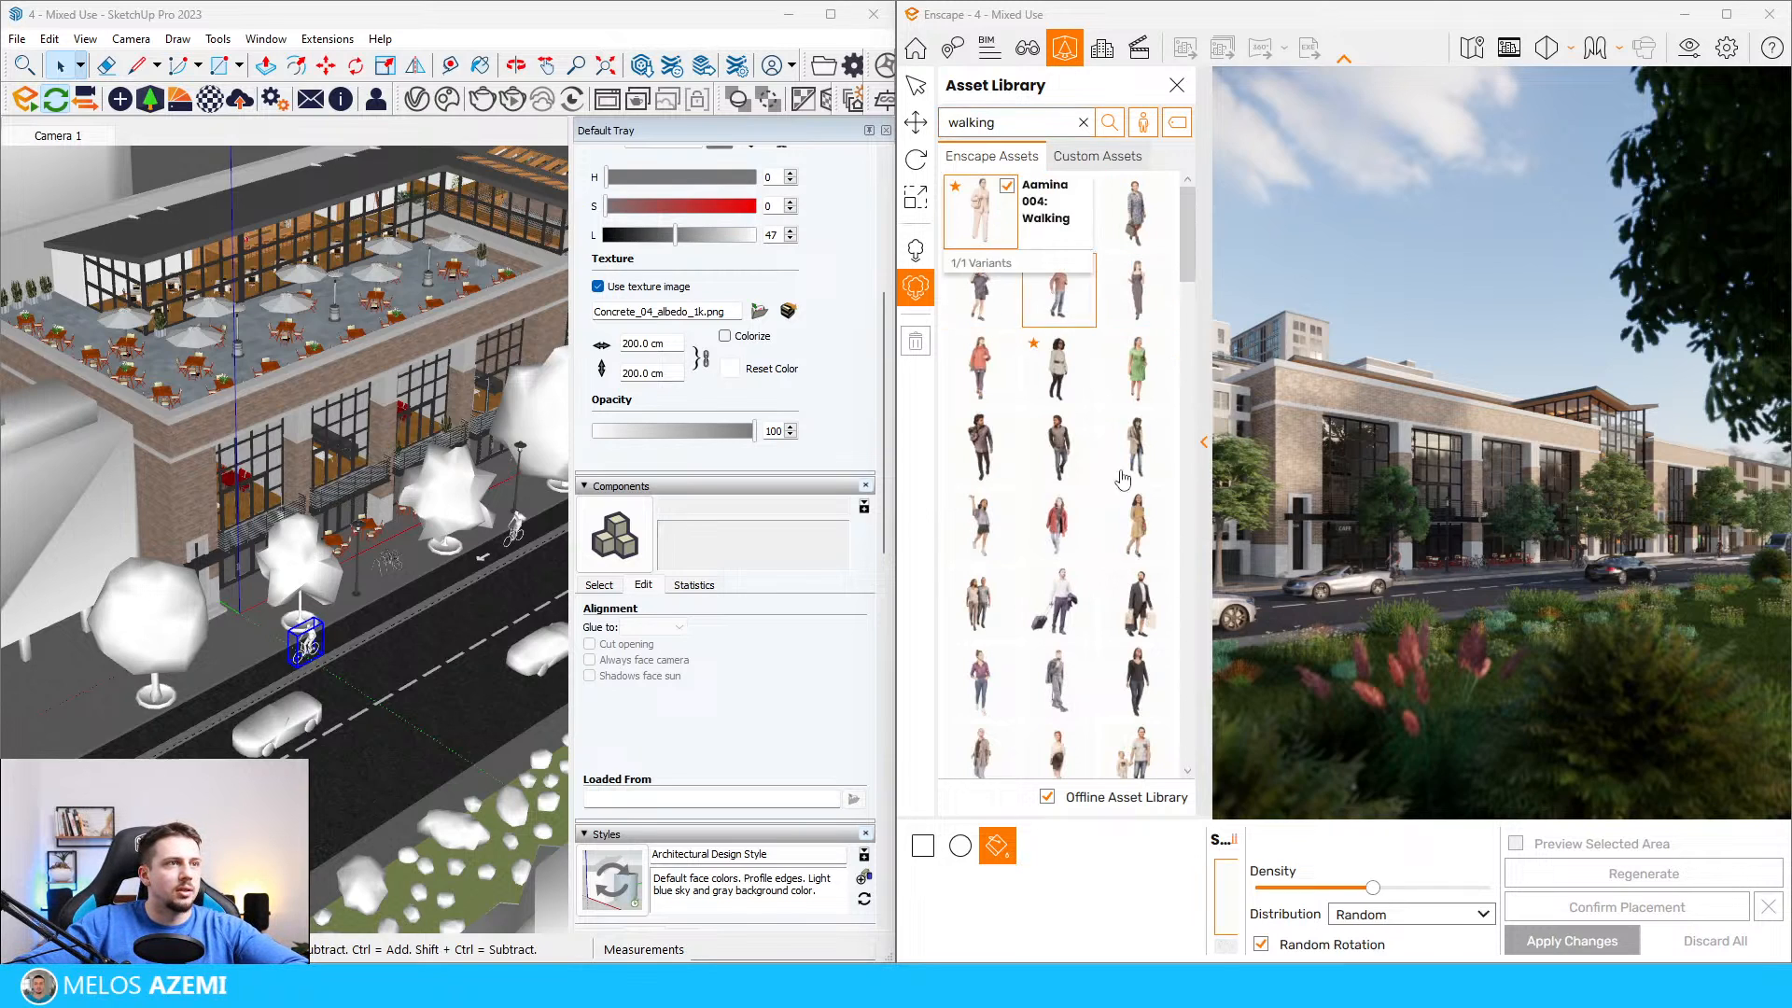
left_click(1082, 436)
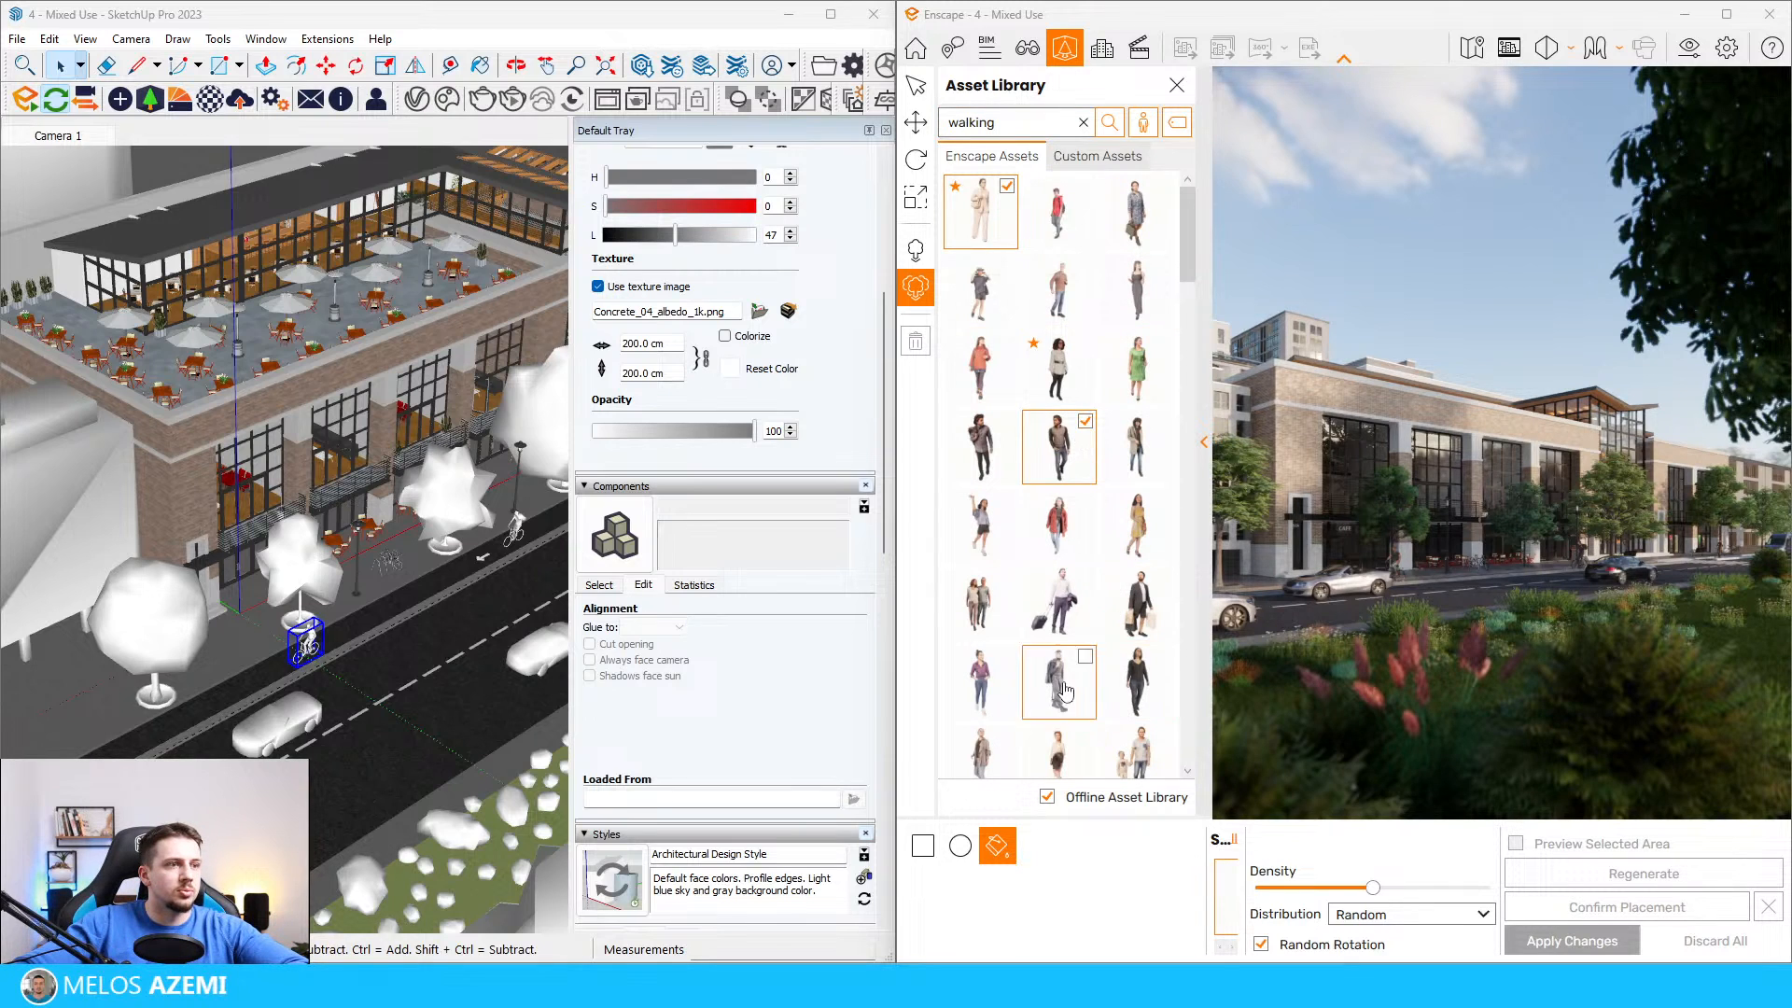
left_click(1063, 677)
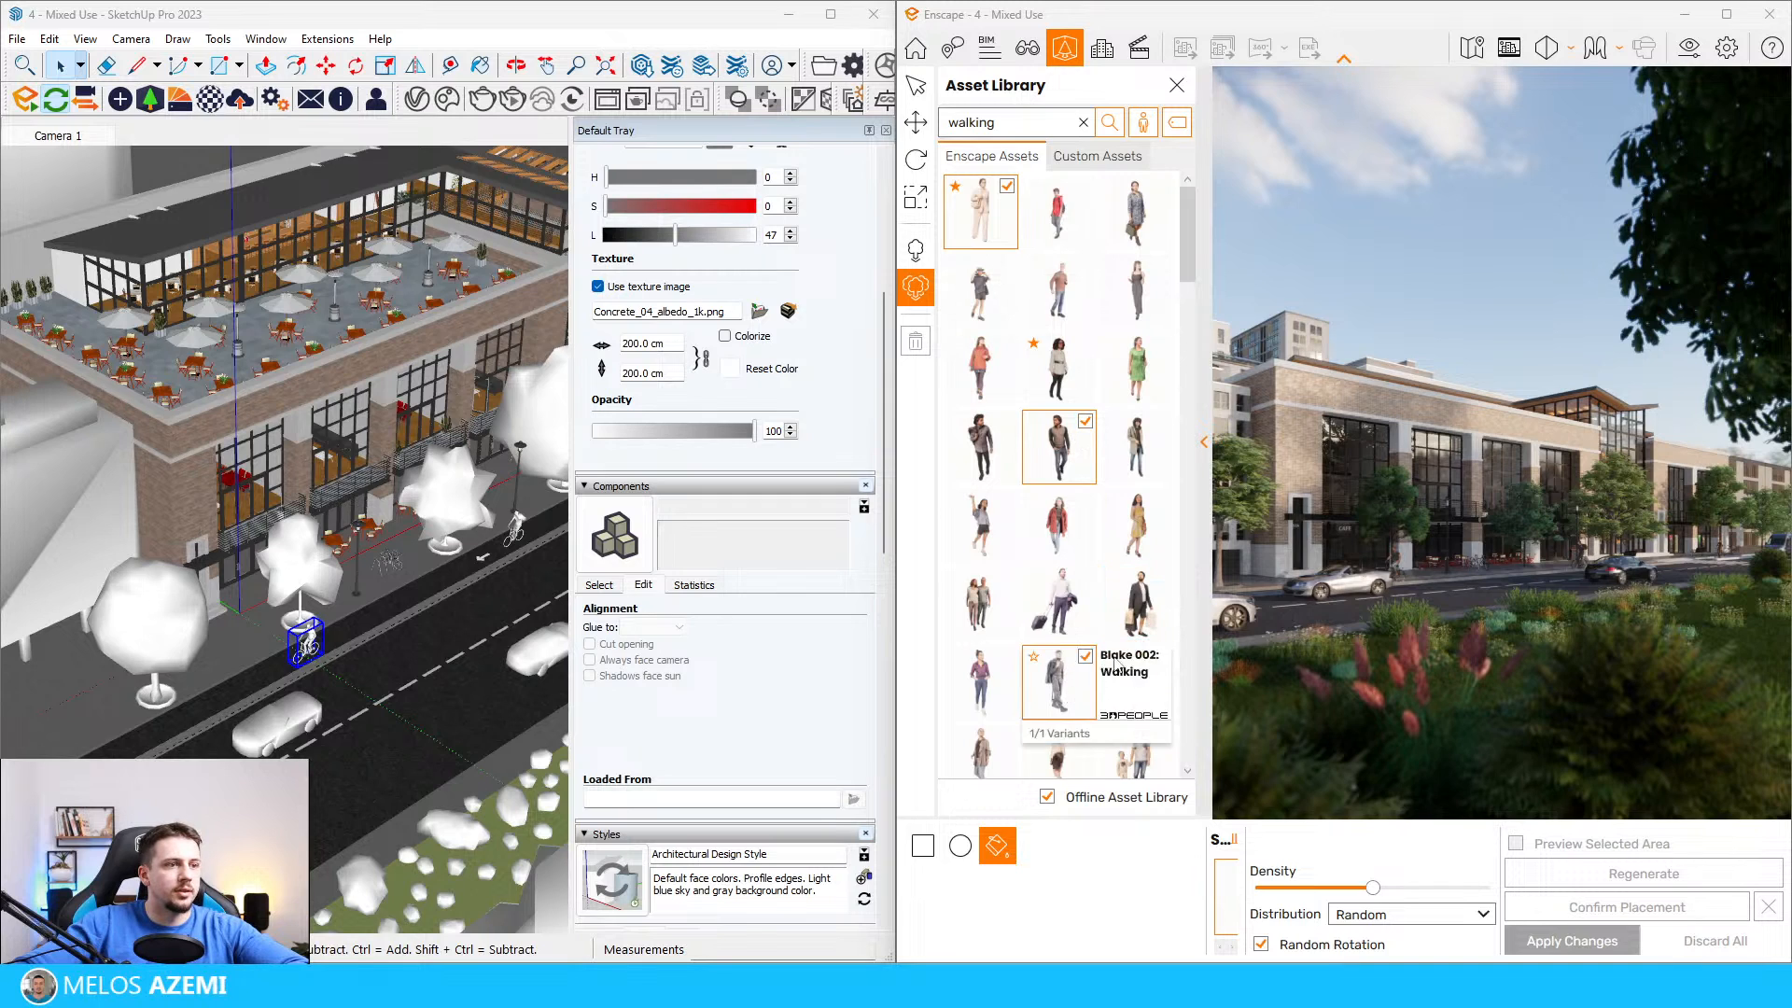
scroll(1102, 653, "down", 3)
left_click(1137, 528)
Step: Add the woman in black with the bag, the man in the blue suit, the person in dark patterned clothes and the woman in the white top
scroll(1073, 659, "down", 3)
scroll(1066, 659, "down", 3)
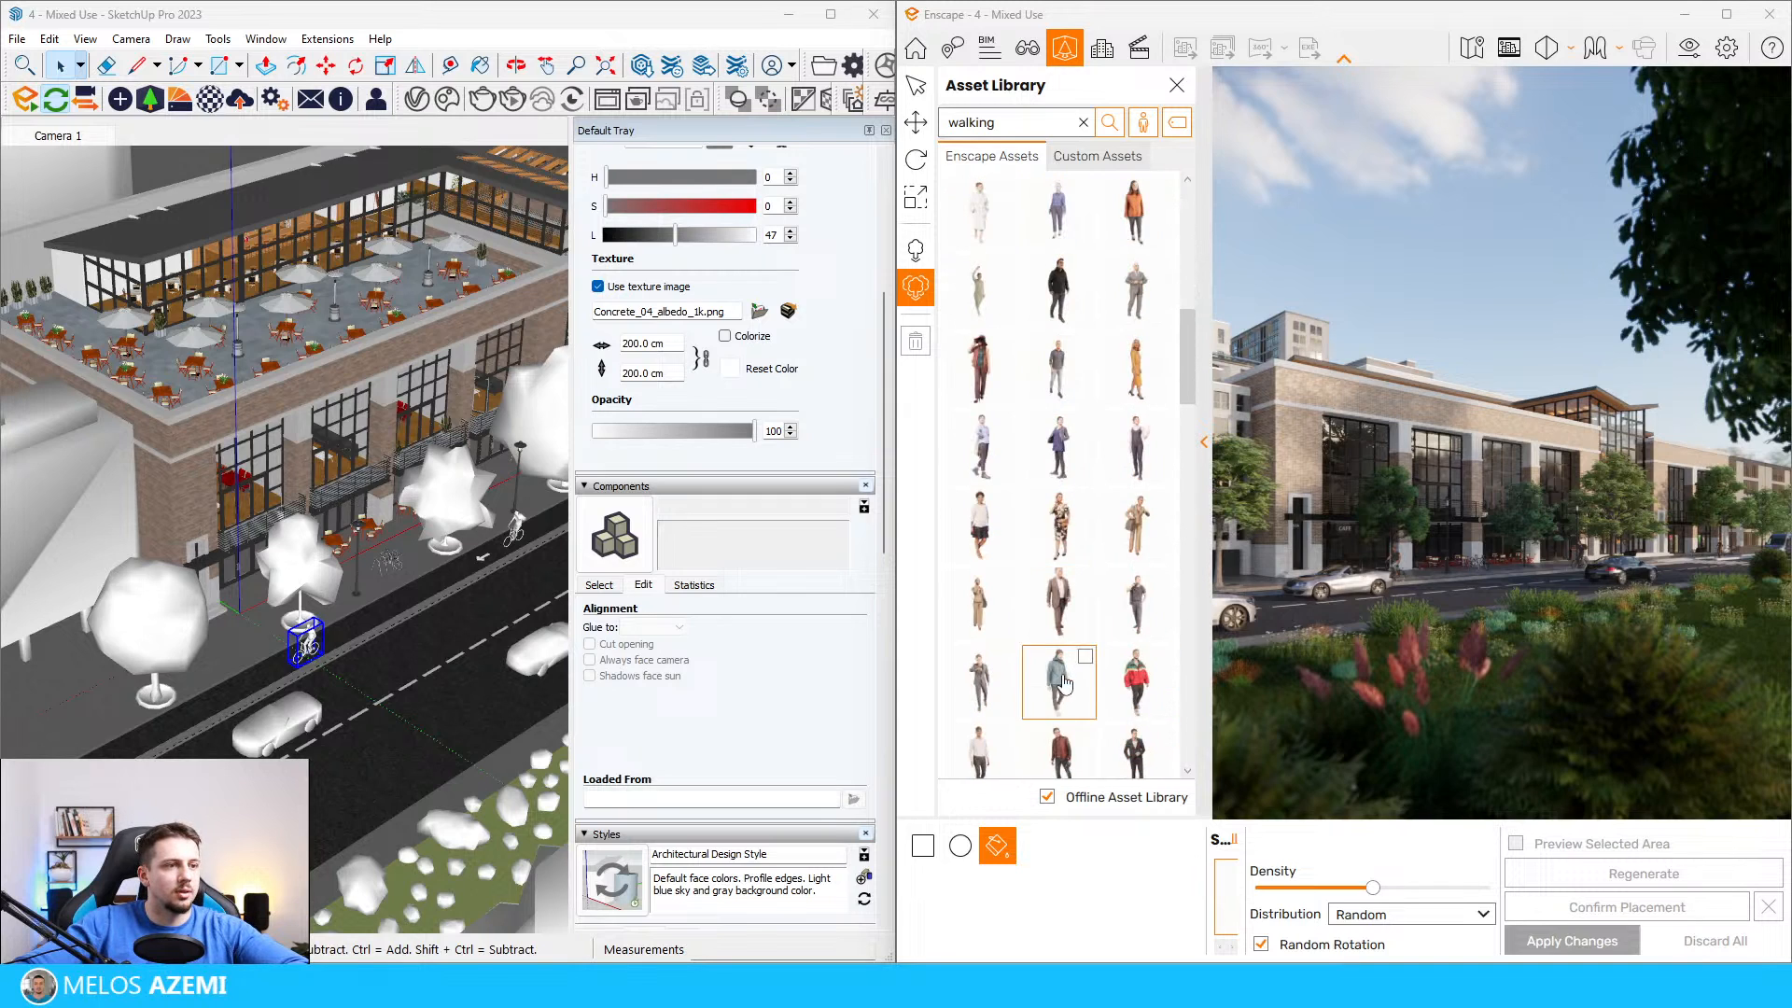
scroll(1137, 635, "down", 5)
left_click(1135, 444)
left_click(1135, 618)
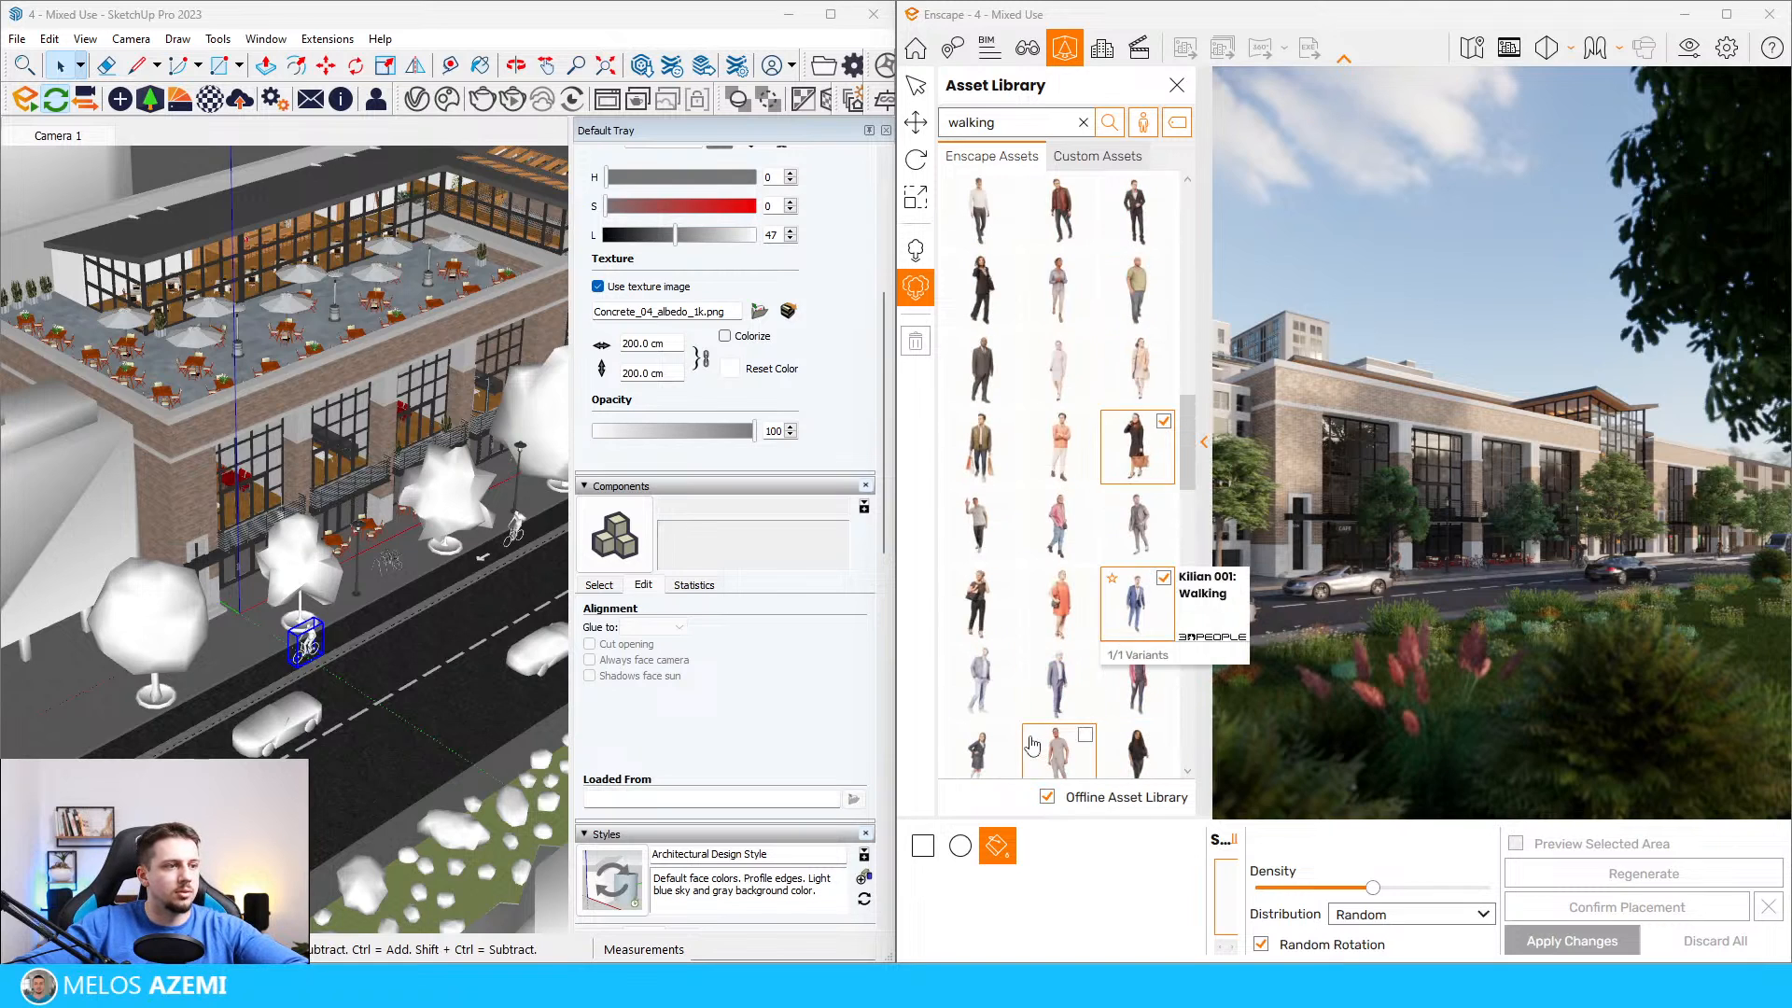
left_click(979, 754)
scroll(1060, 690, "down", 3)
left_click(1138, 709)
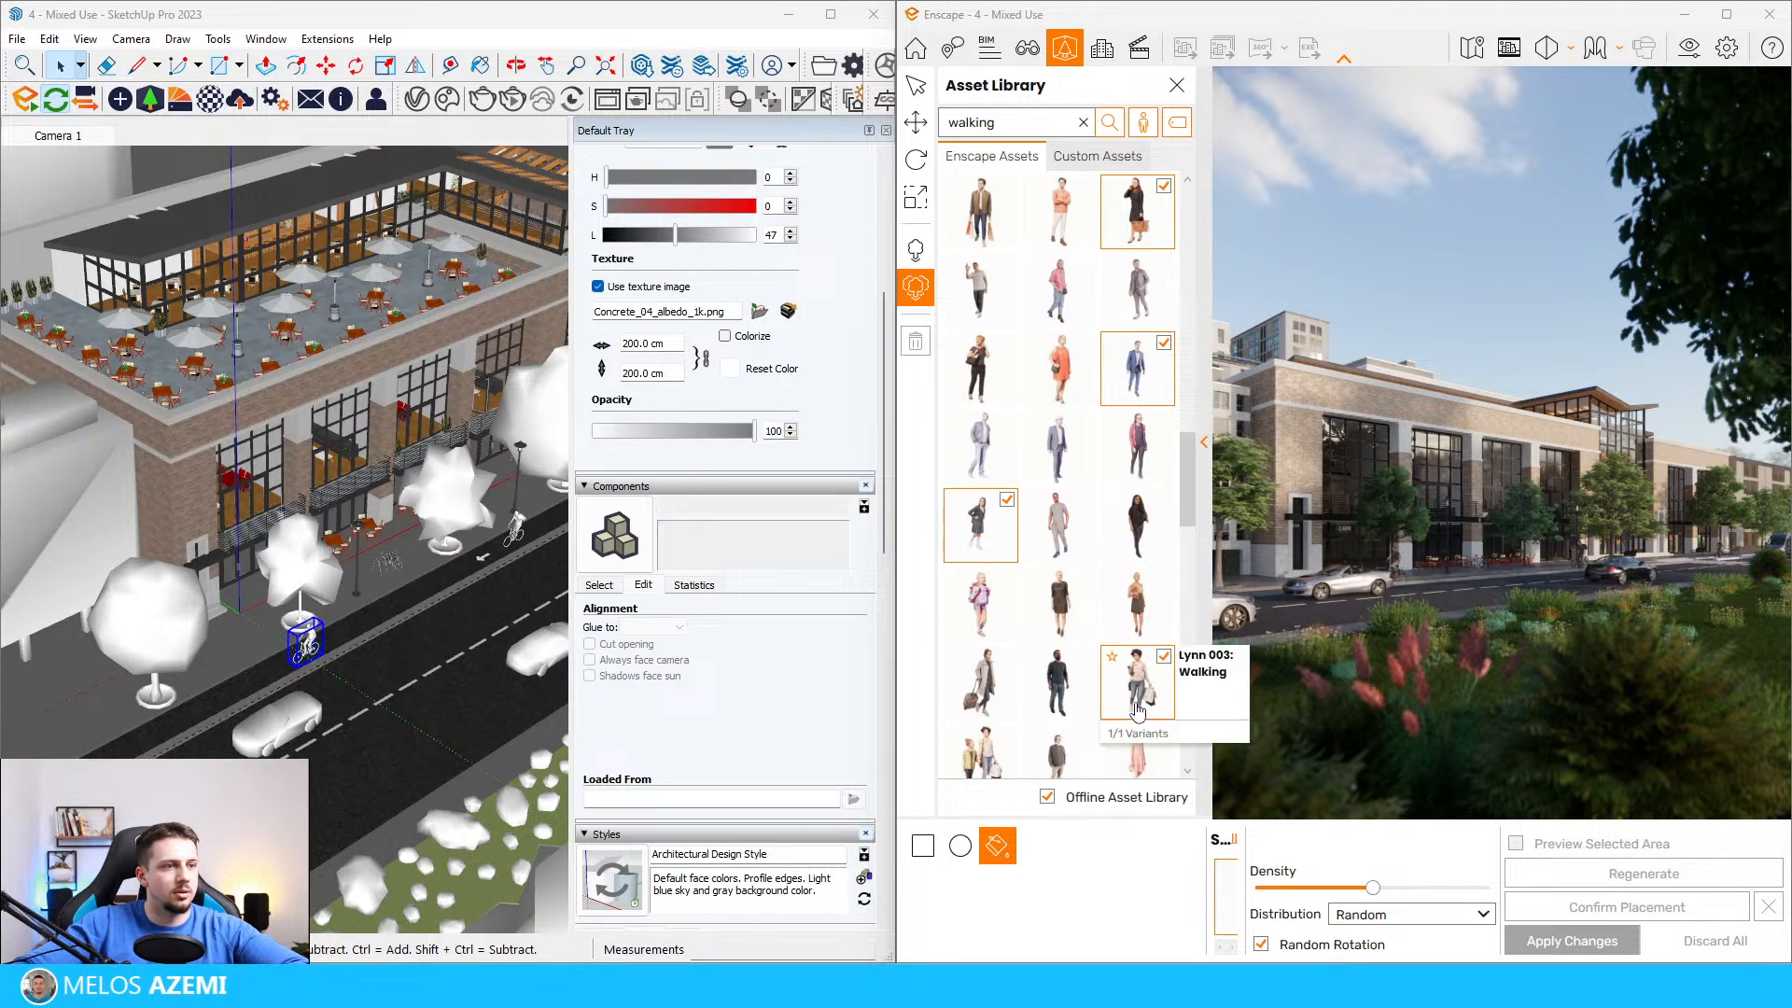
Step: Fill the sidewalk strip beside the flowerbed with the selected walking people and tune the density to a sparse spread
left_click(1346, 619)
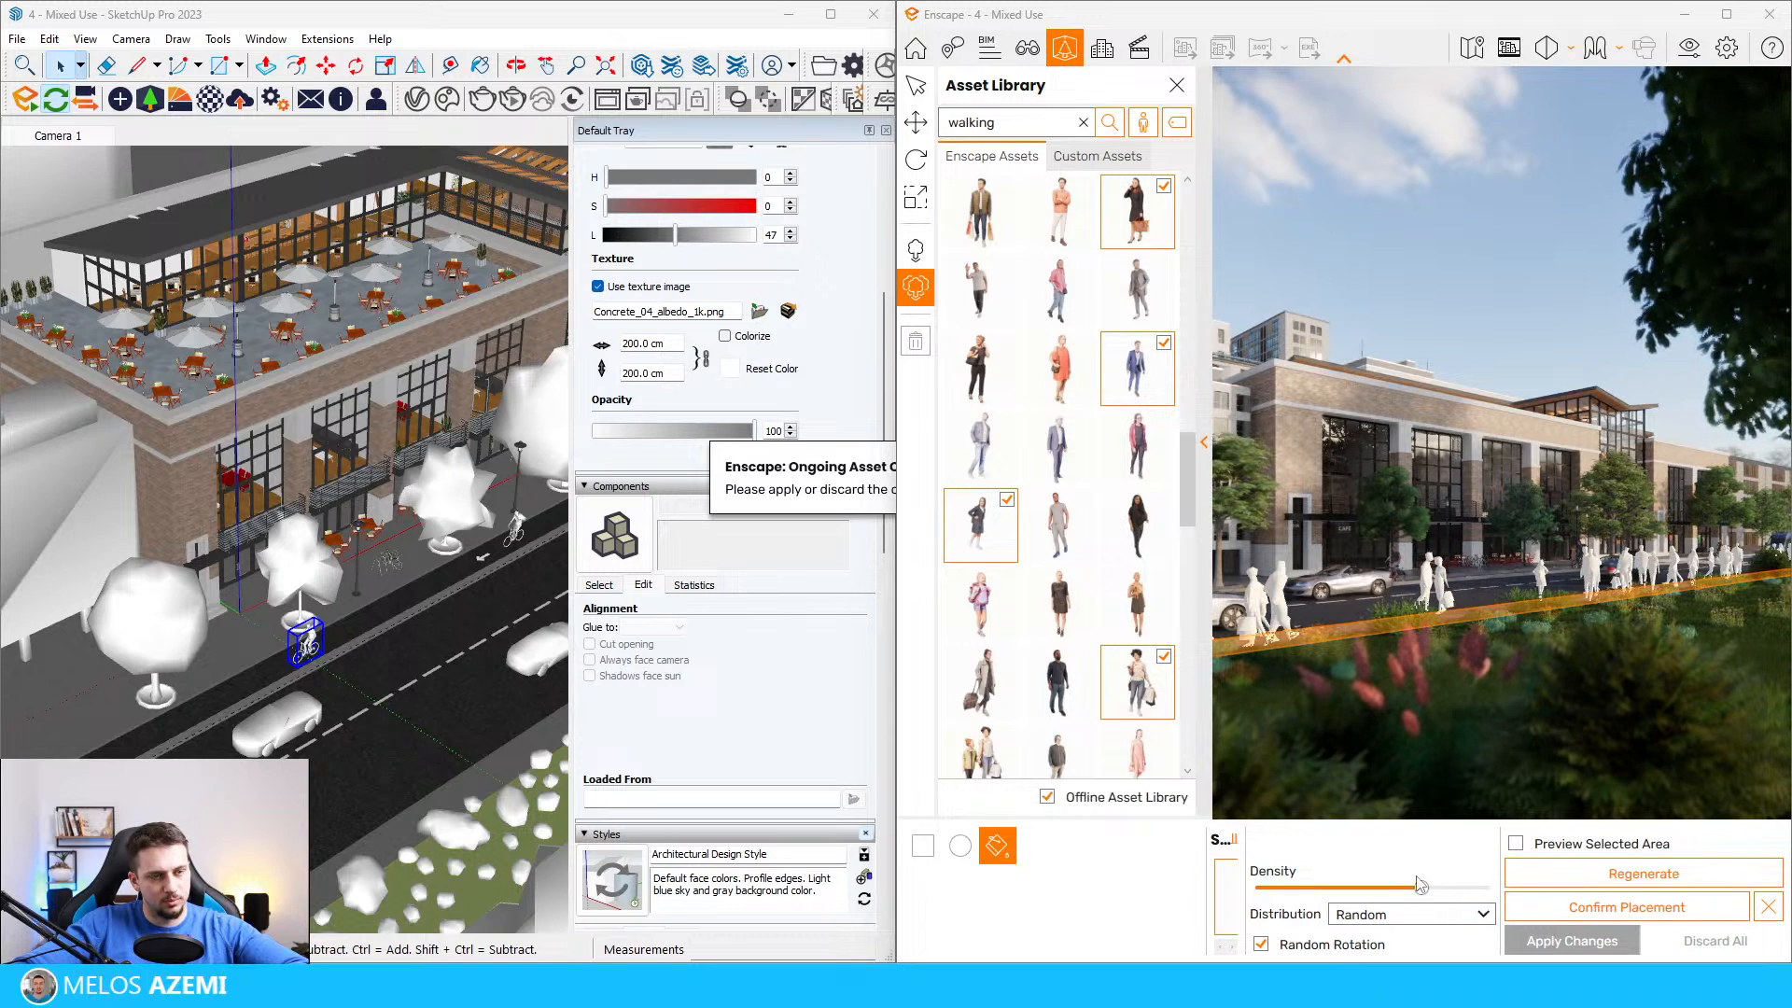
left_click_drag(1376, 889, 1374, 888)
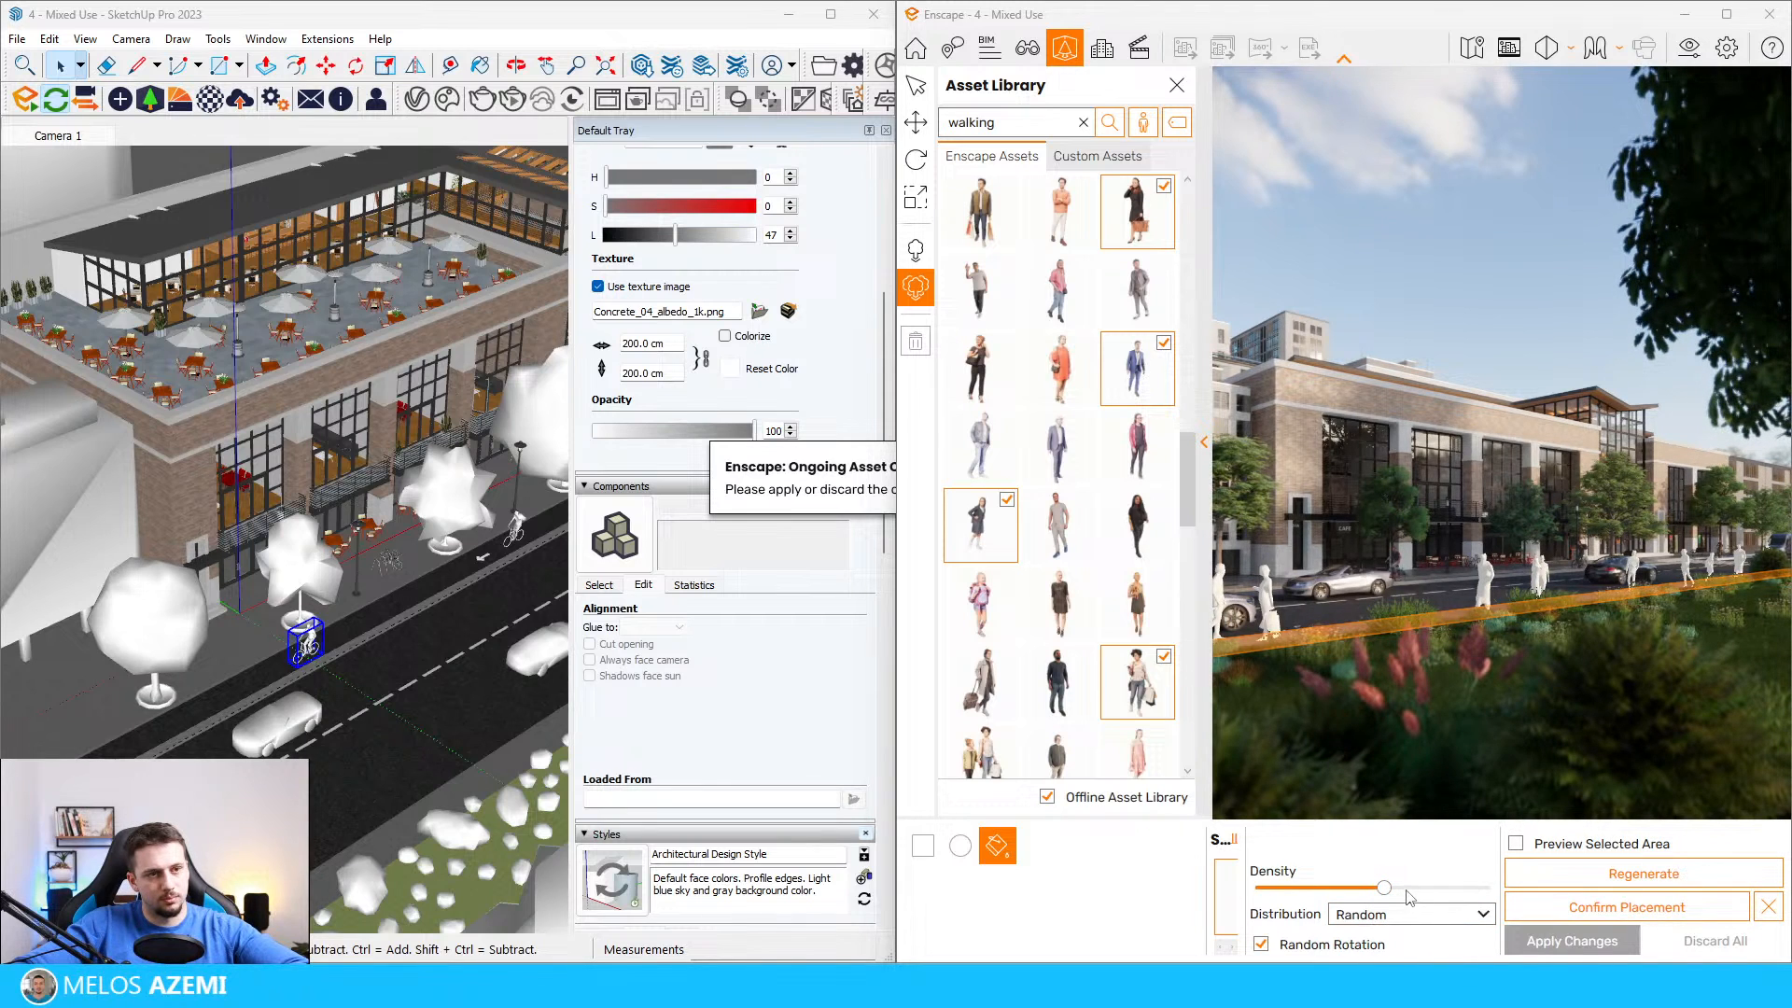
left_click_drag(1381, 893, 1379, 894)
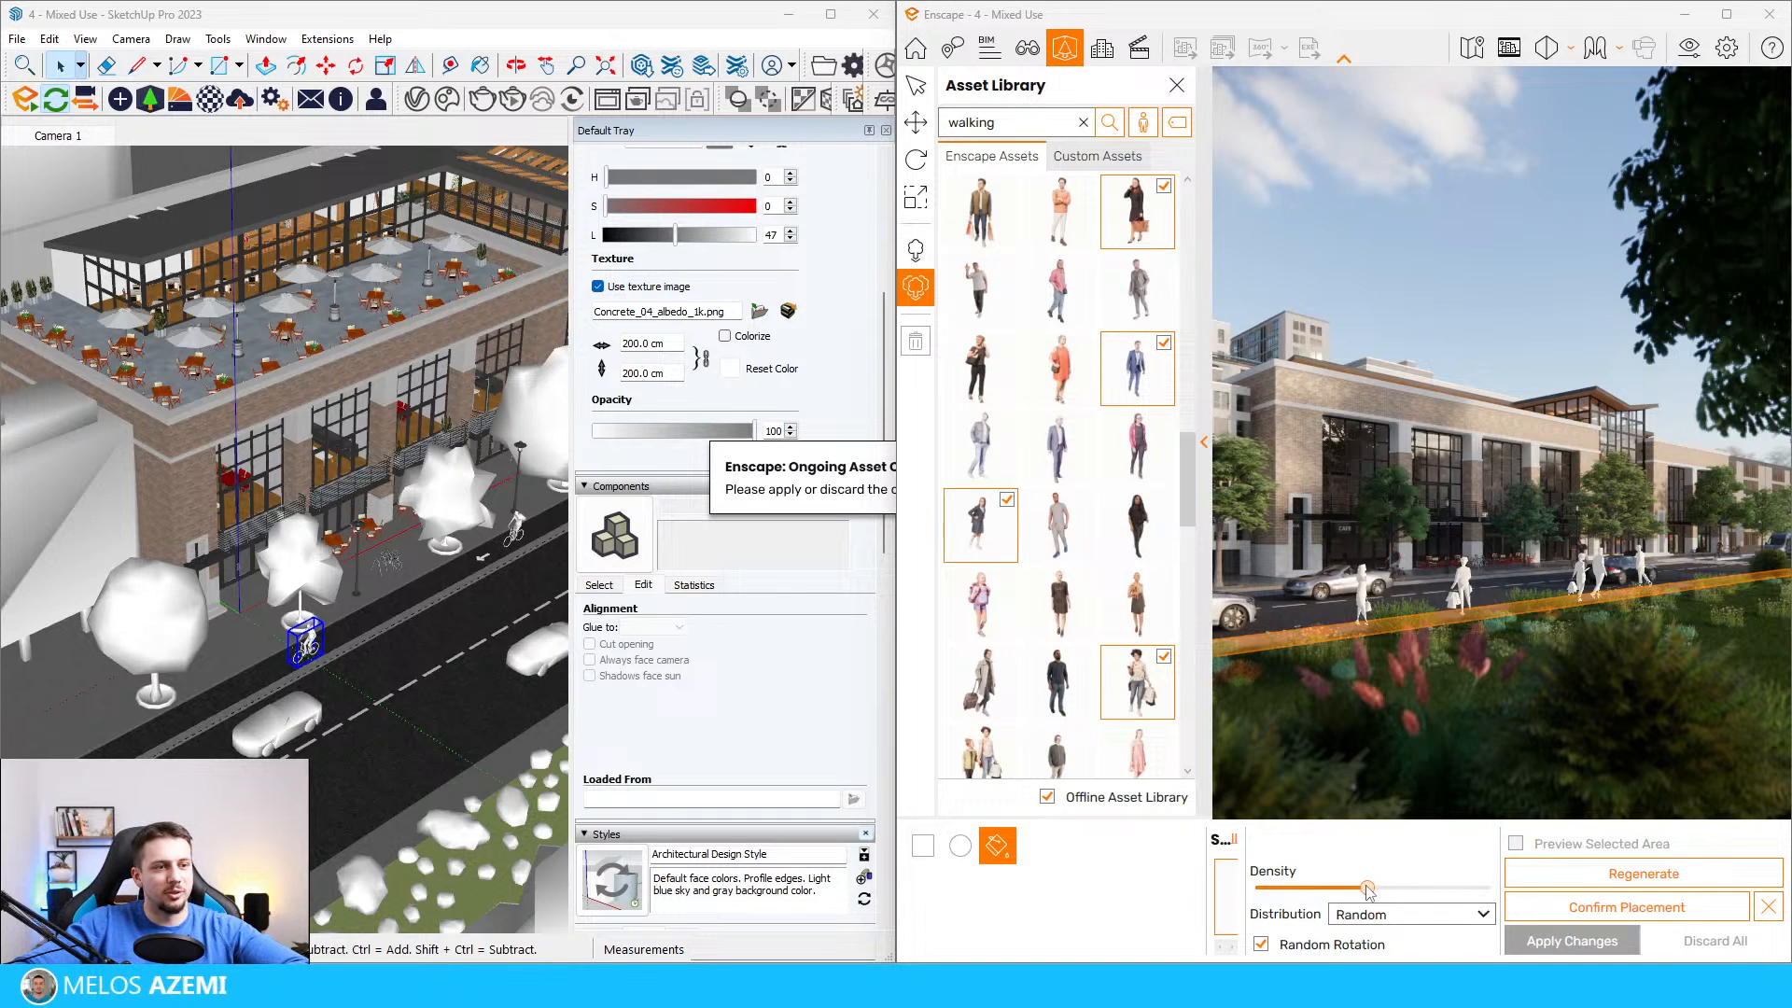
mouse_move(1369, 892)
left_mouse_down()
mouse_move(1352, 891)
mouse_move(1387, 887)
left_mouse_up()
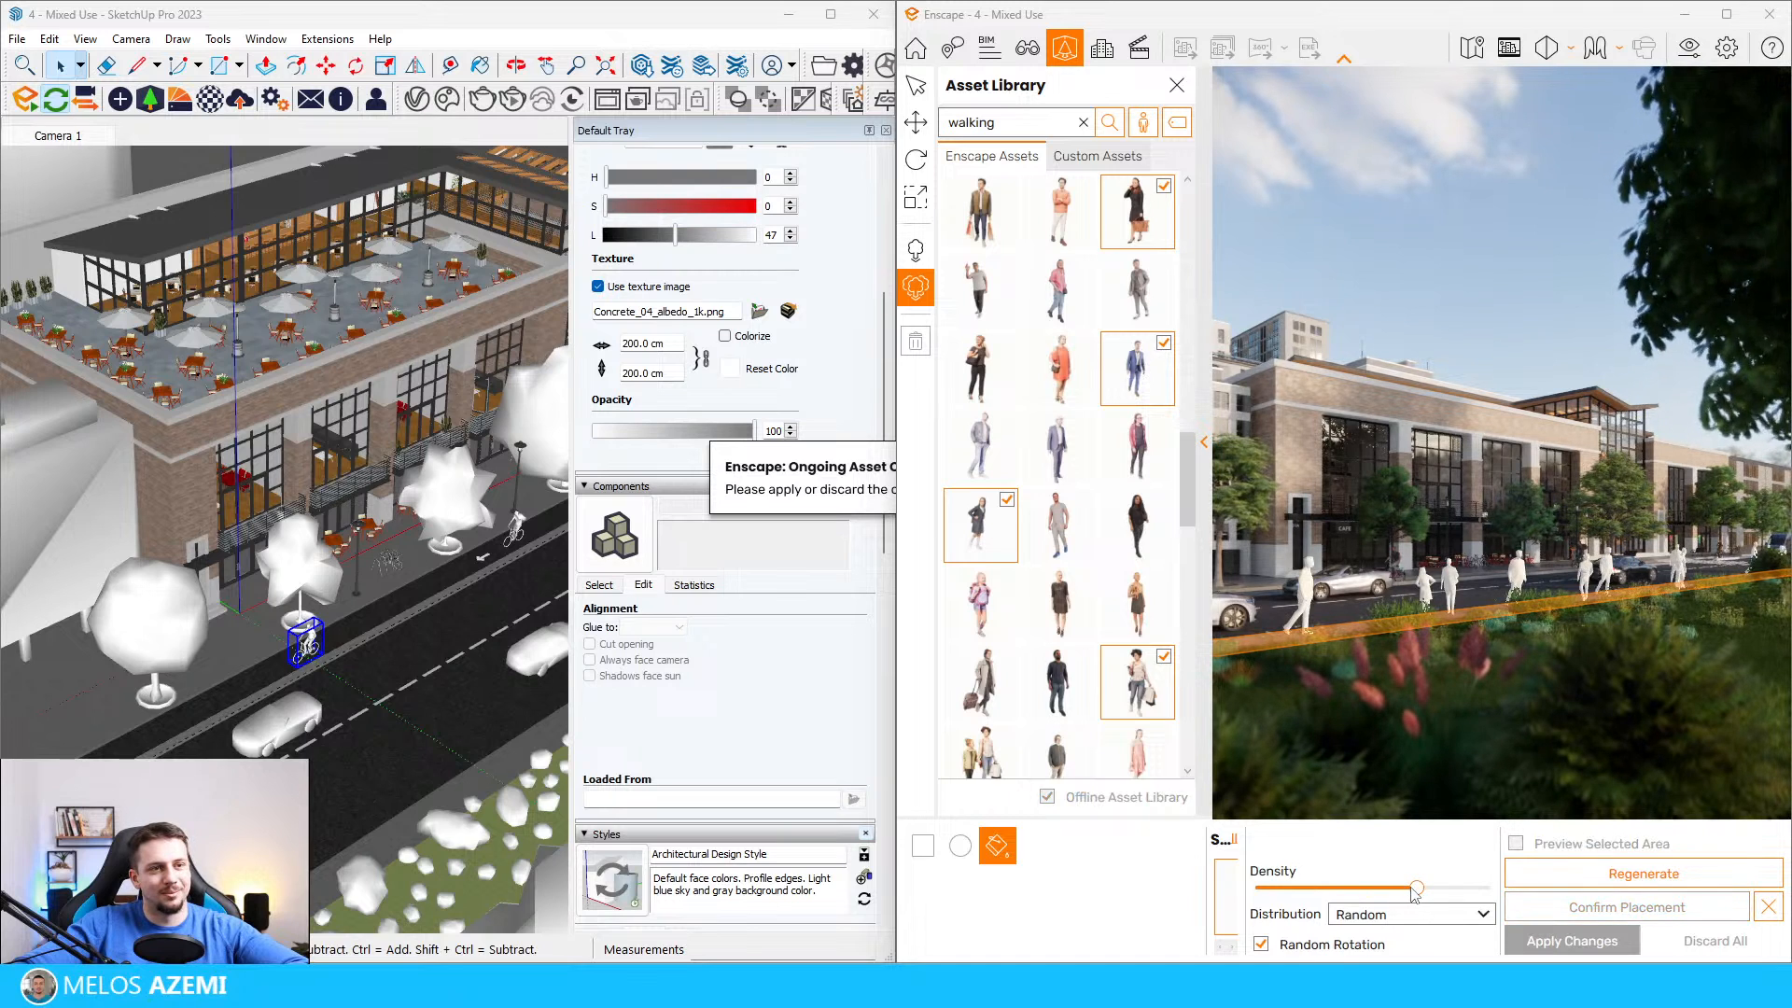
left_click_drag(1414, 889, 1382, 888)
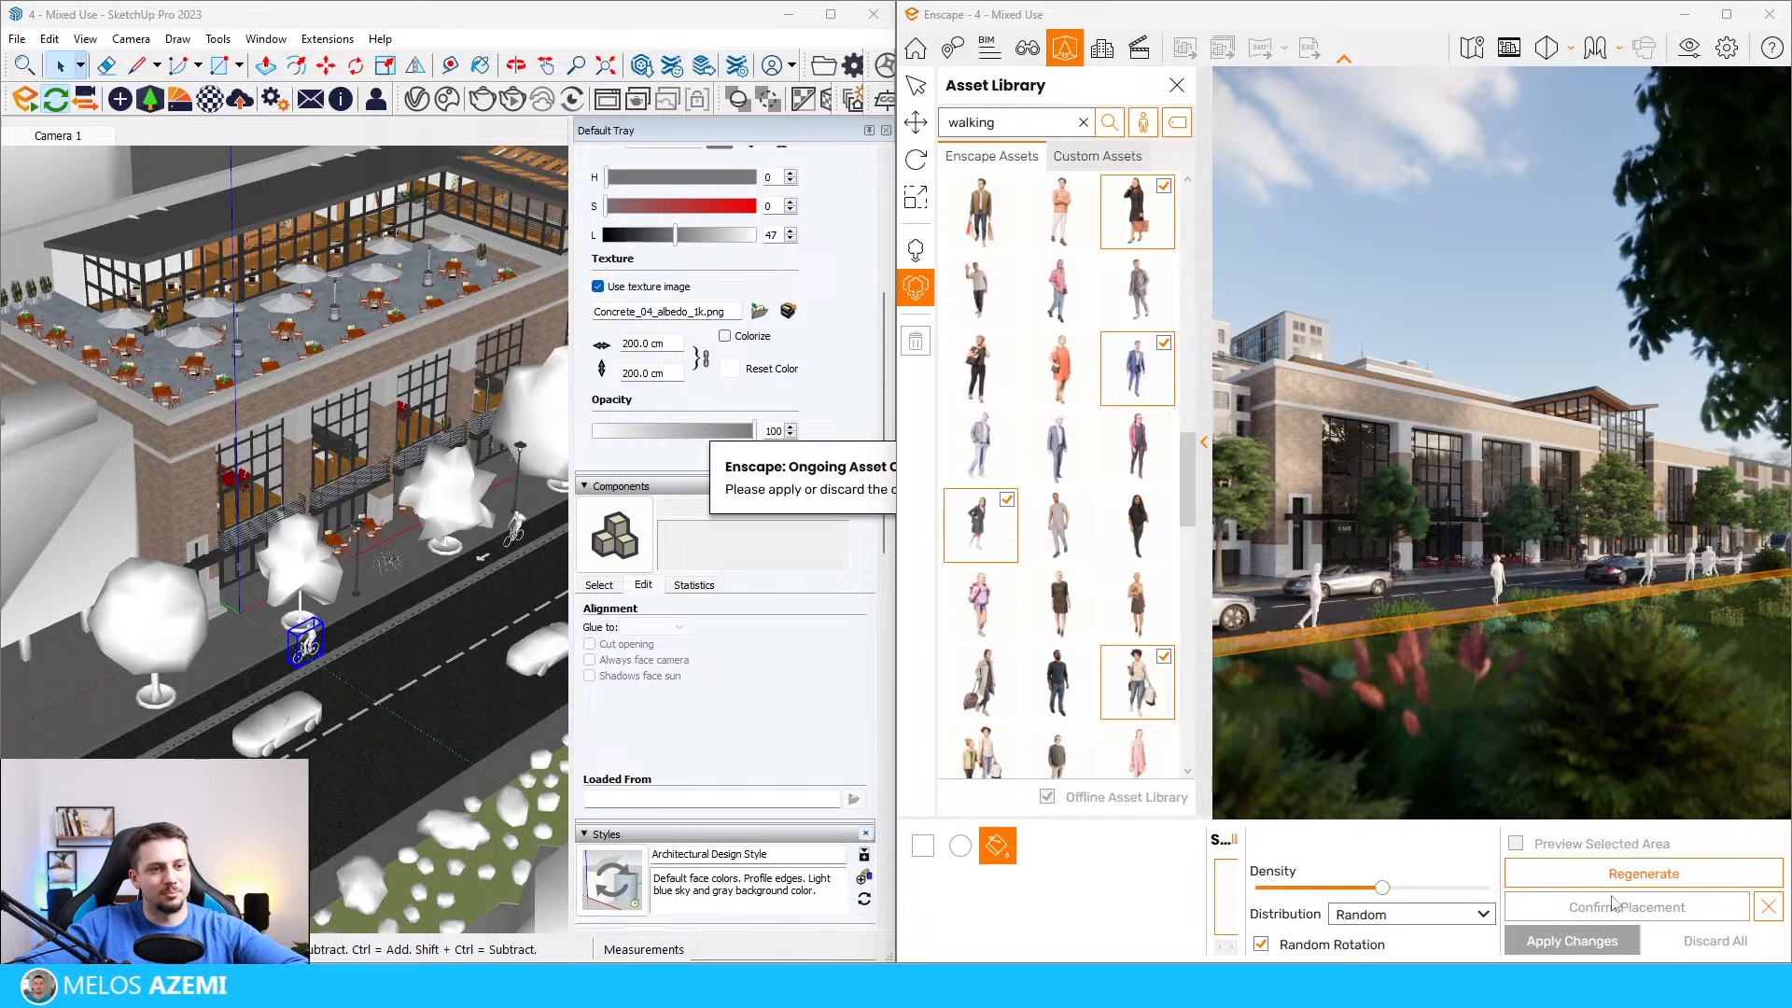
Step: Regenerate the random distribution of people on the near sidewalk and confirm the placement
left_click(1609, 878)
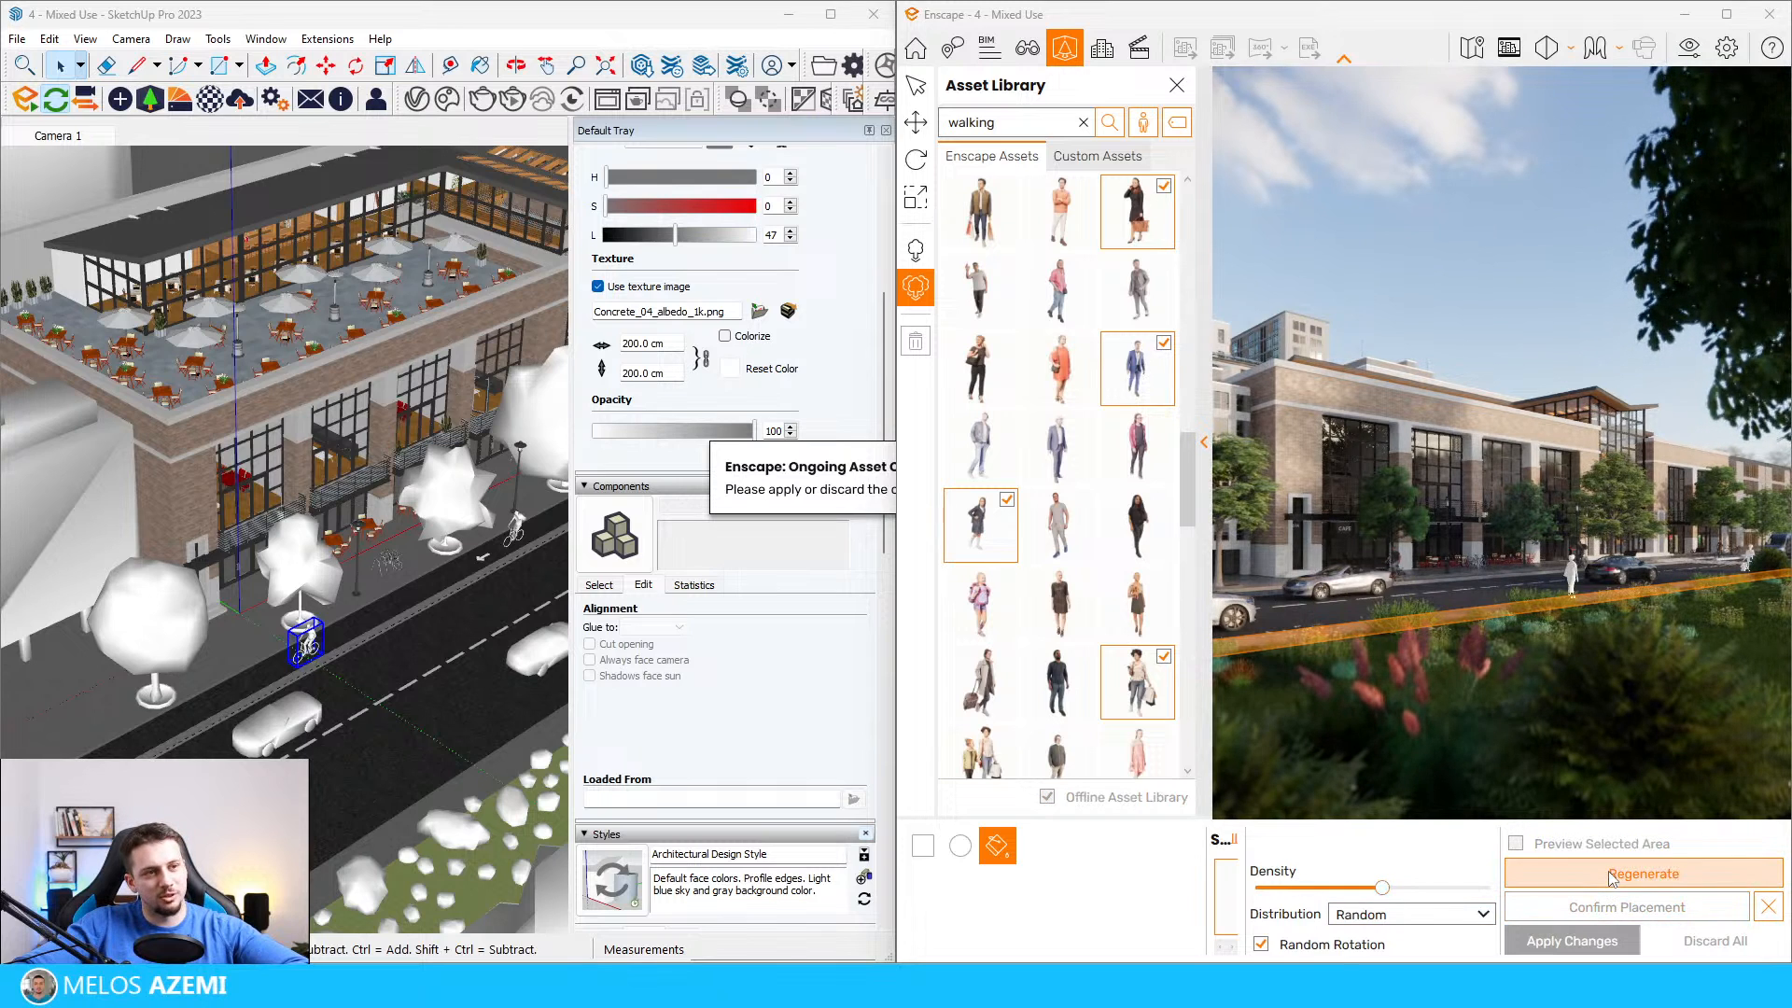
left_click(1612, 875)
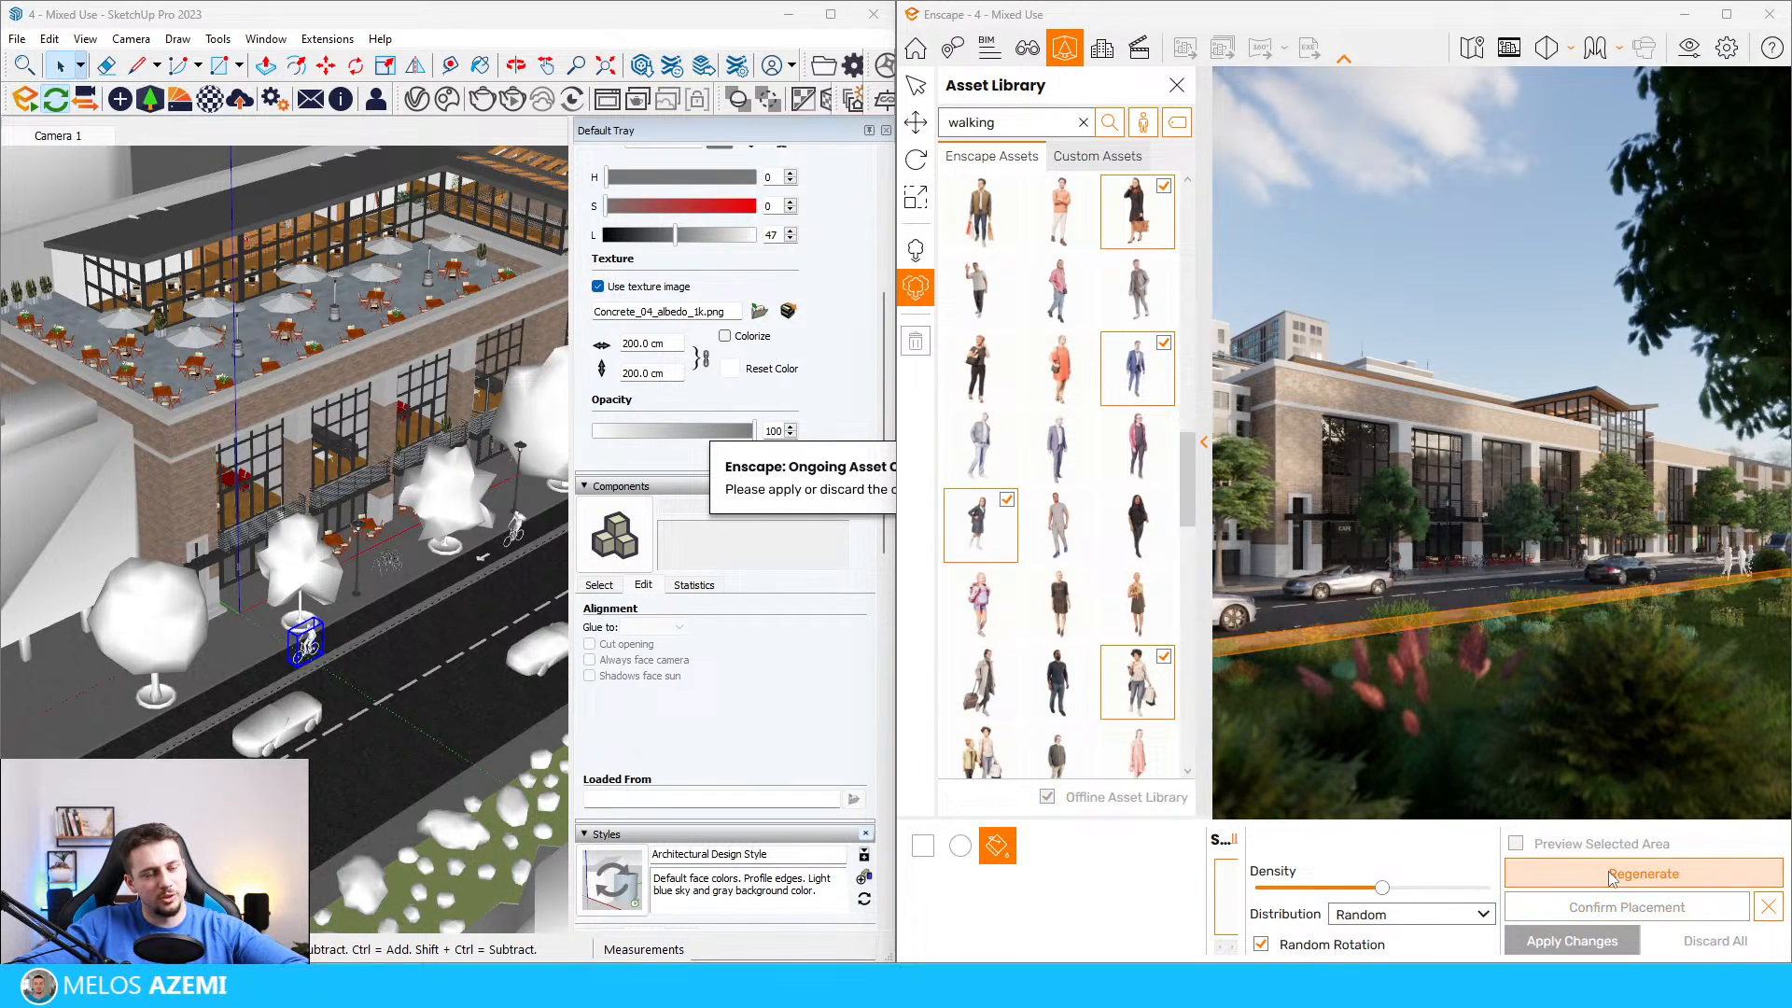
left_click(1646, 919)
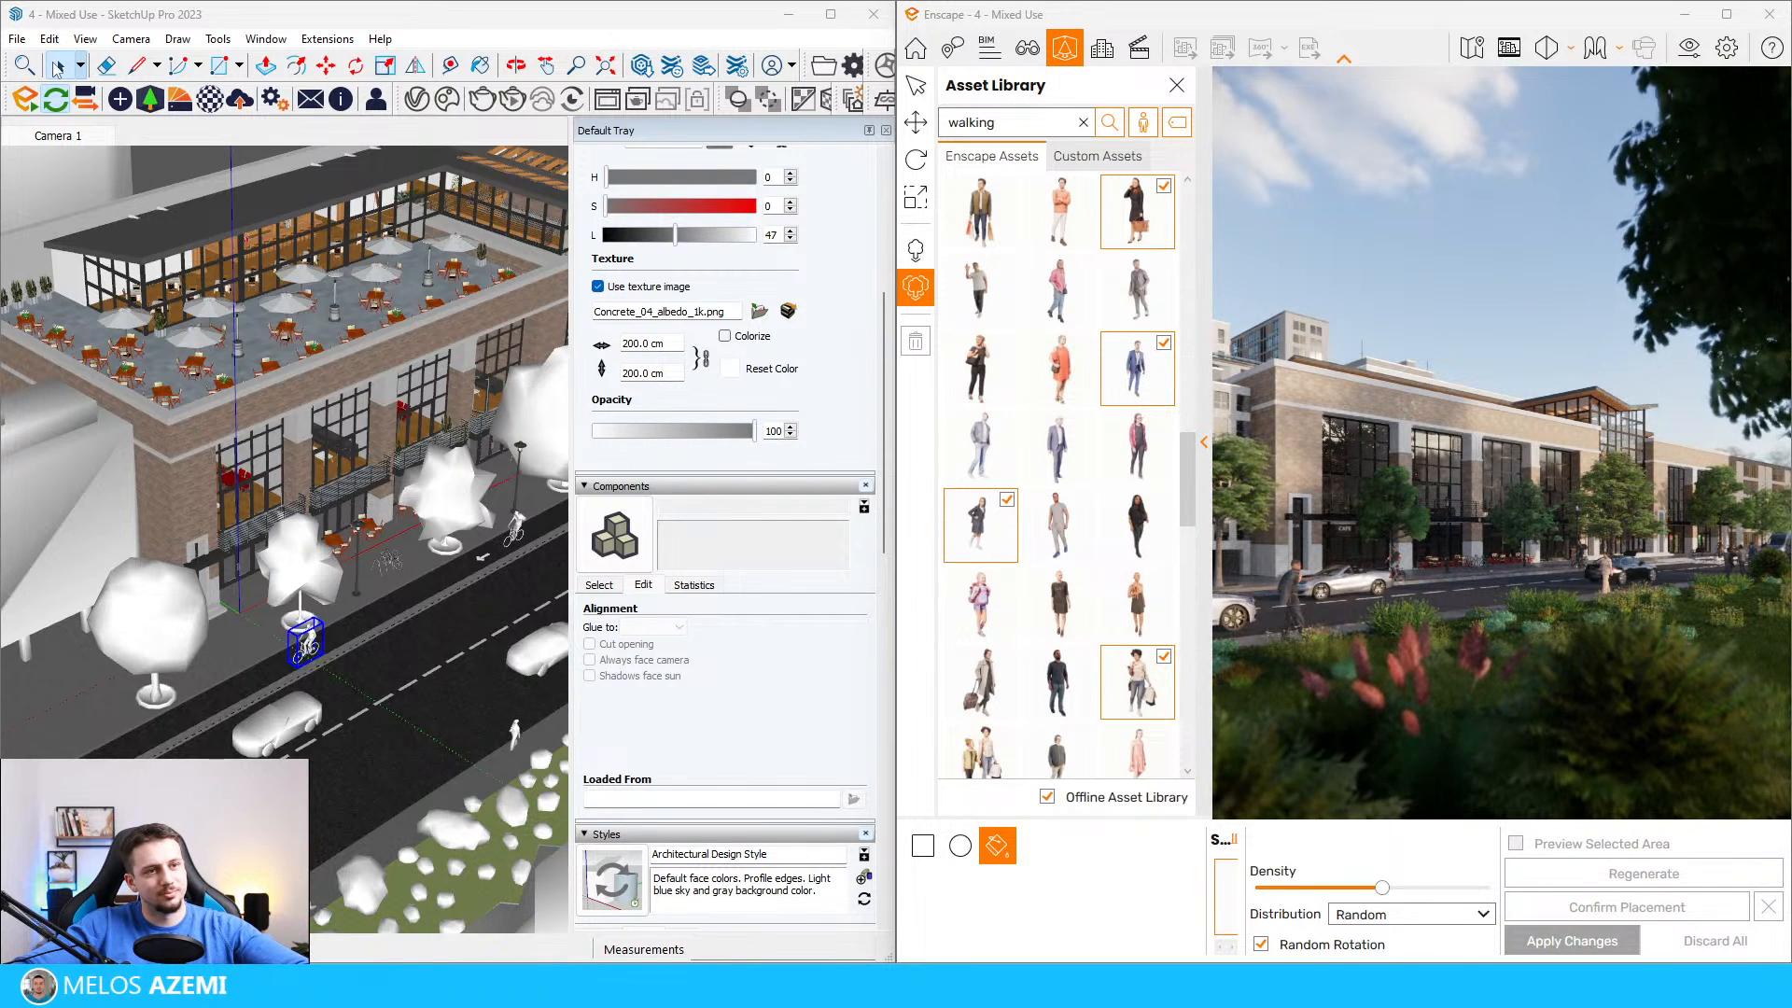
Step: Move one of the walking people in SketchUp along the sidewalk strip between the road and the planted area
scroll(324, 726, "up", 6)
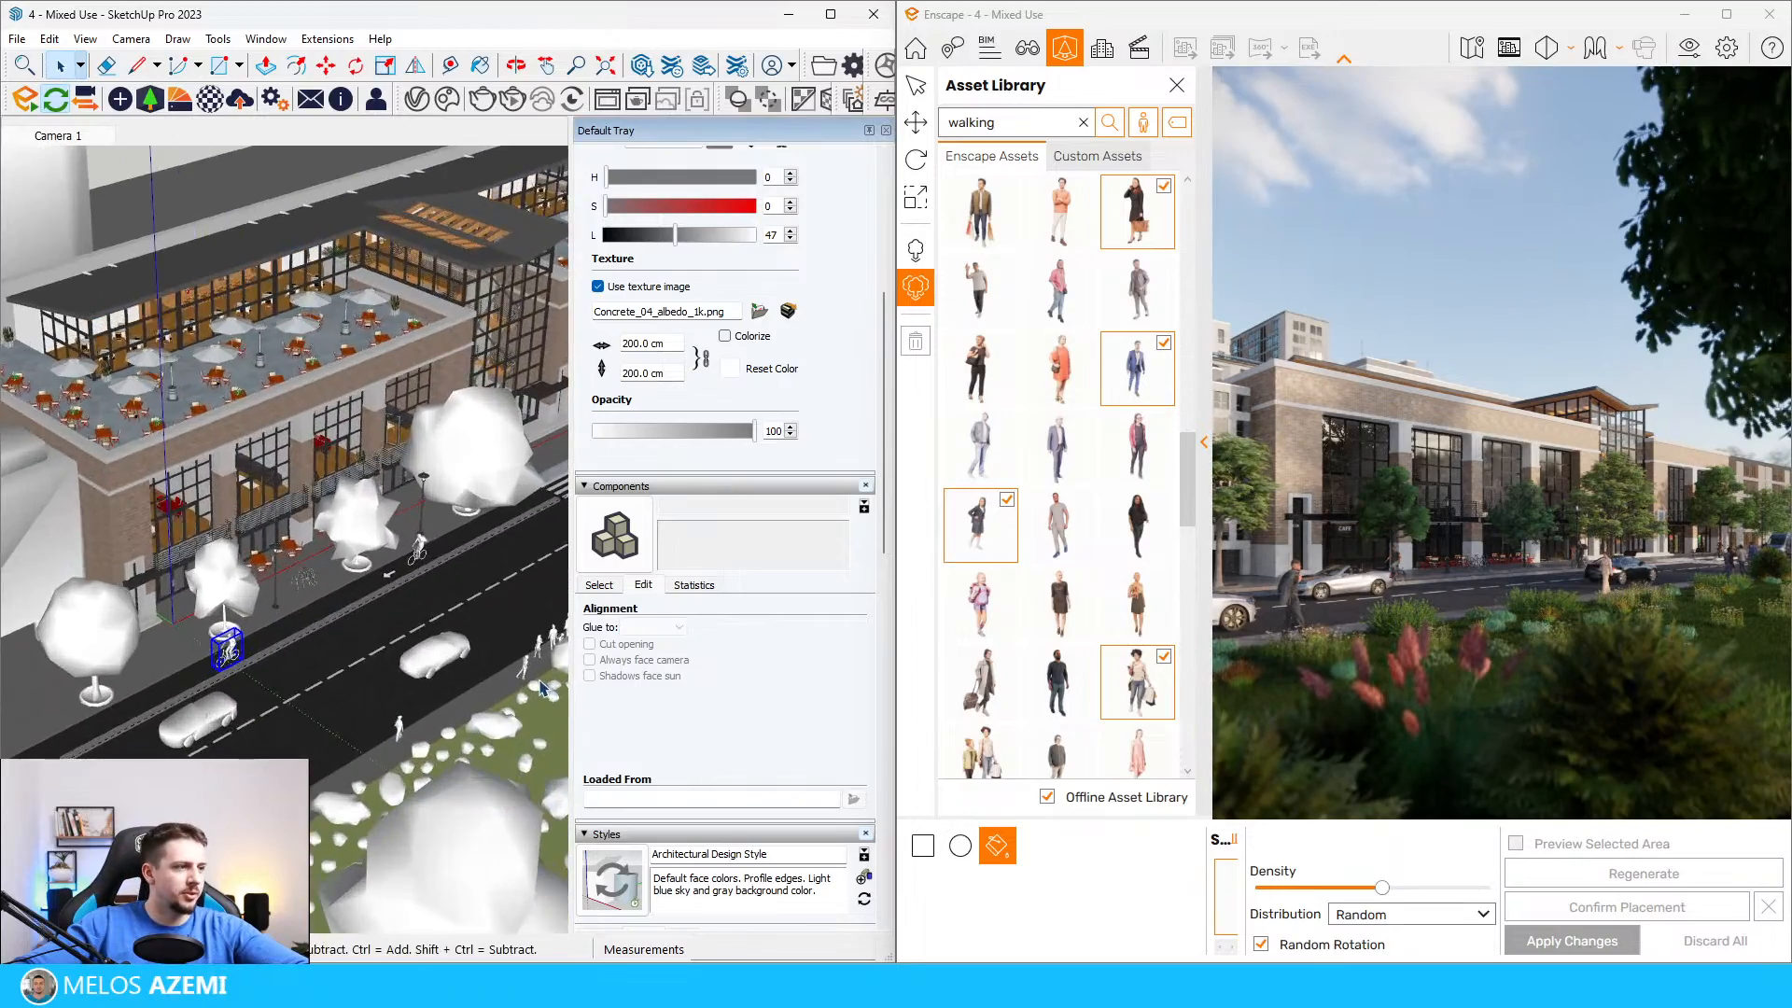
scroll(446, 647, "down", 10)
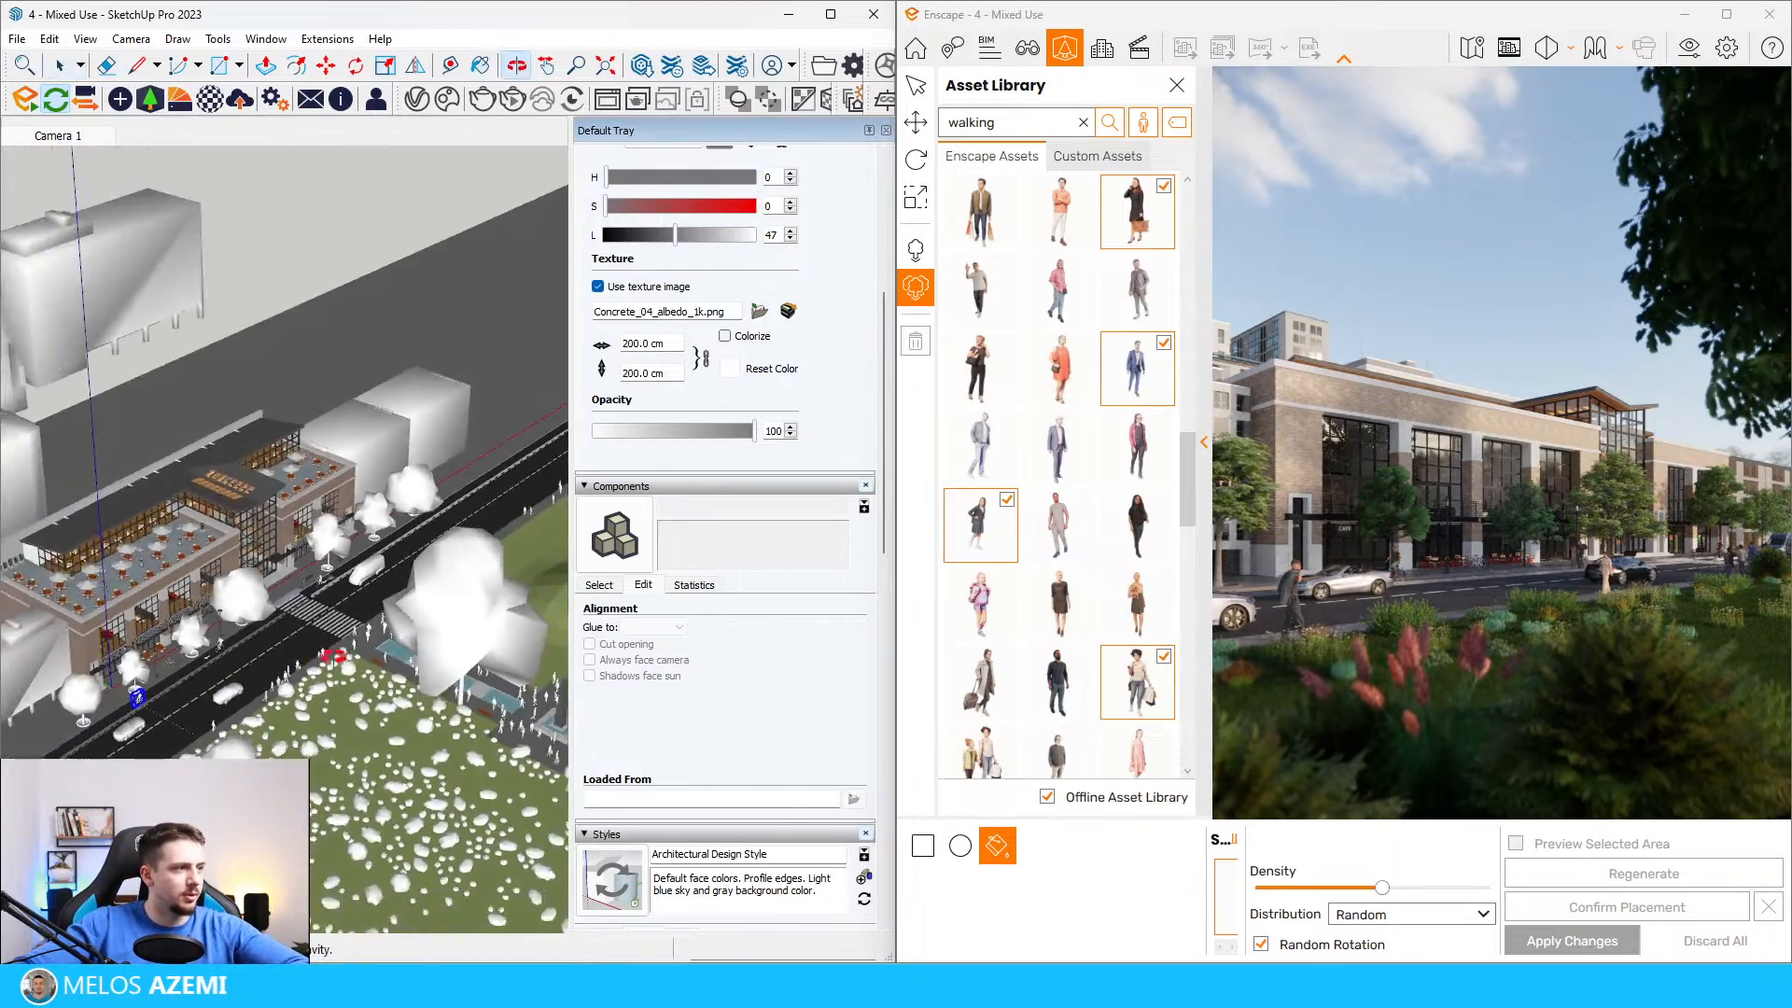
scroll(472, 569, "up", 10)
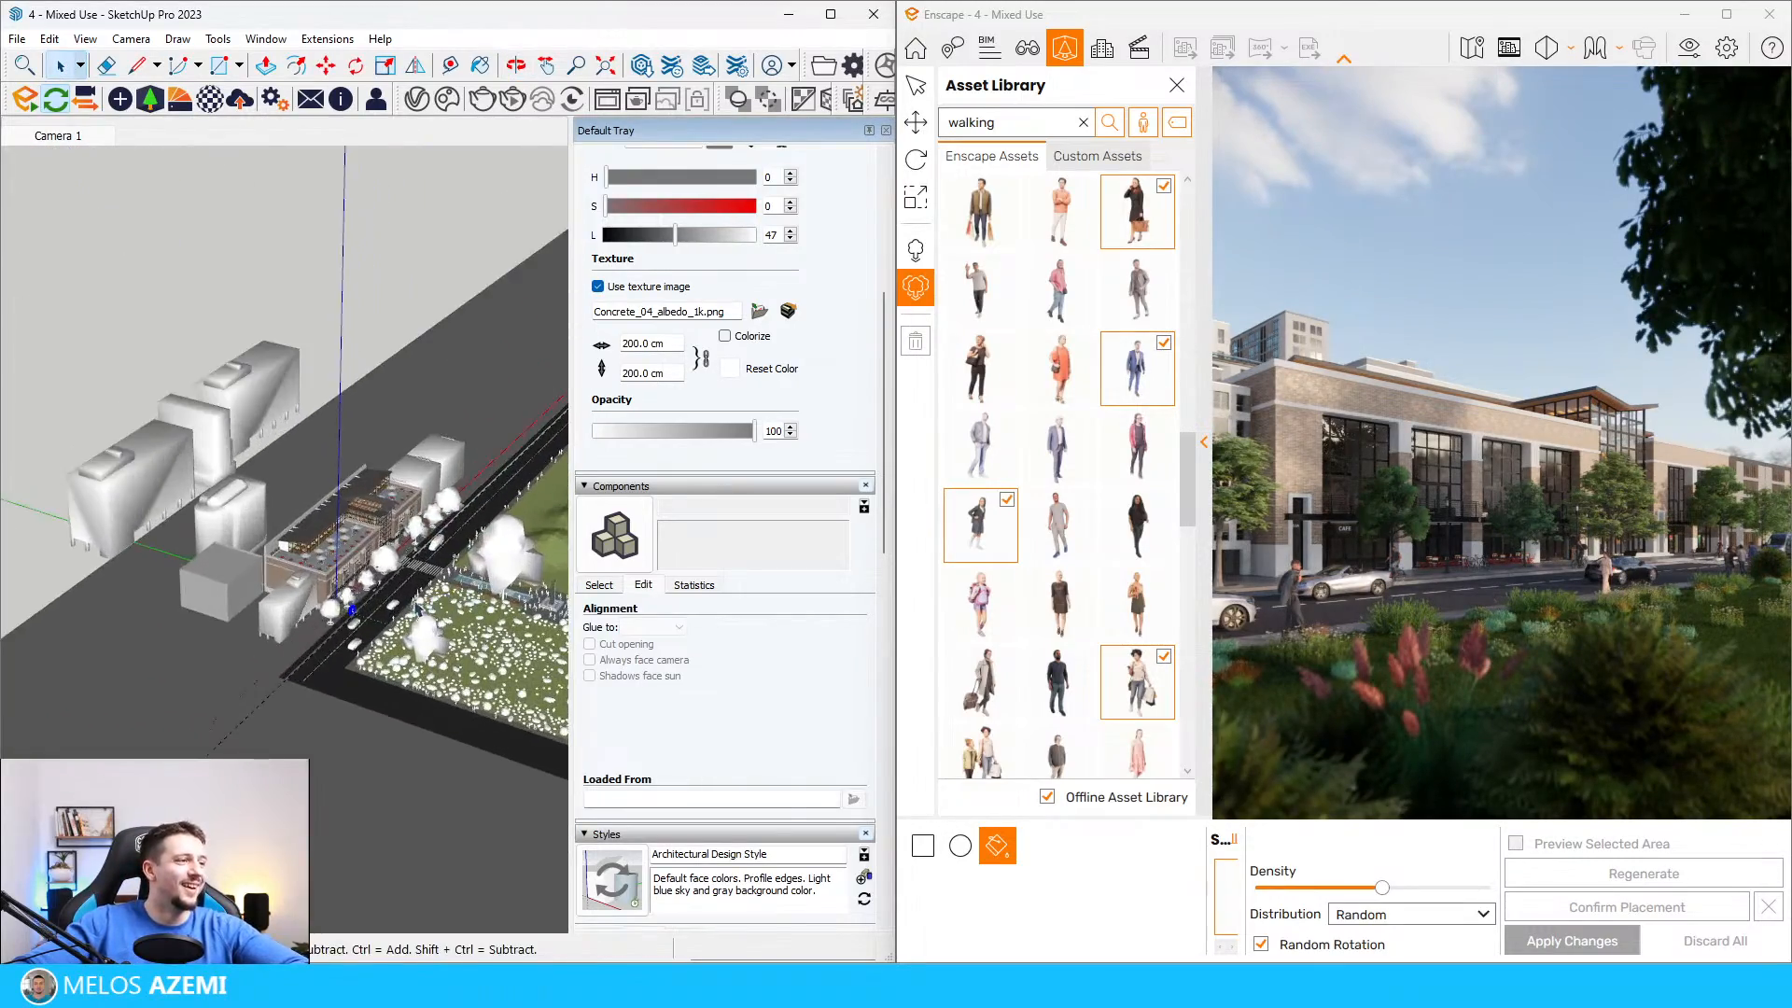
scroll(369, 612, "down", 4)
scroll(355, 700, "up", 3)
scroll(378, 700, "down", 3)
key("m")
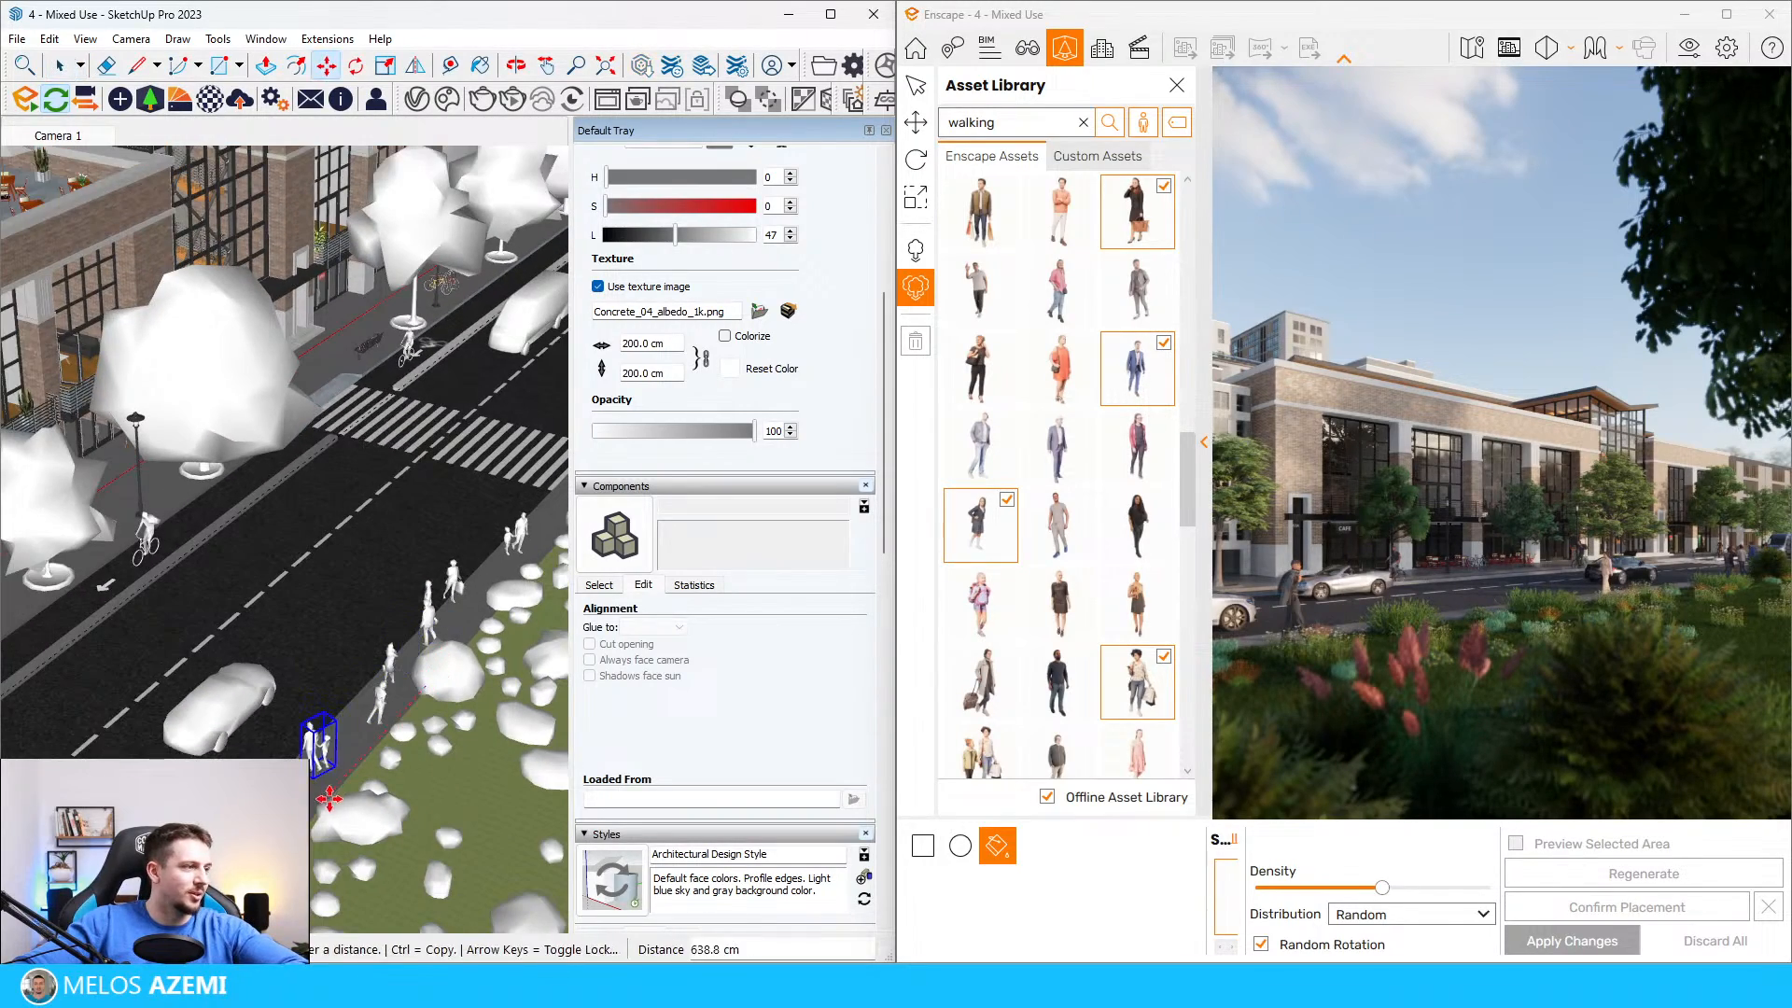
scroll(289, 751, "up", 3)
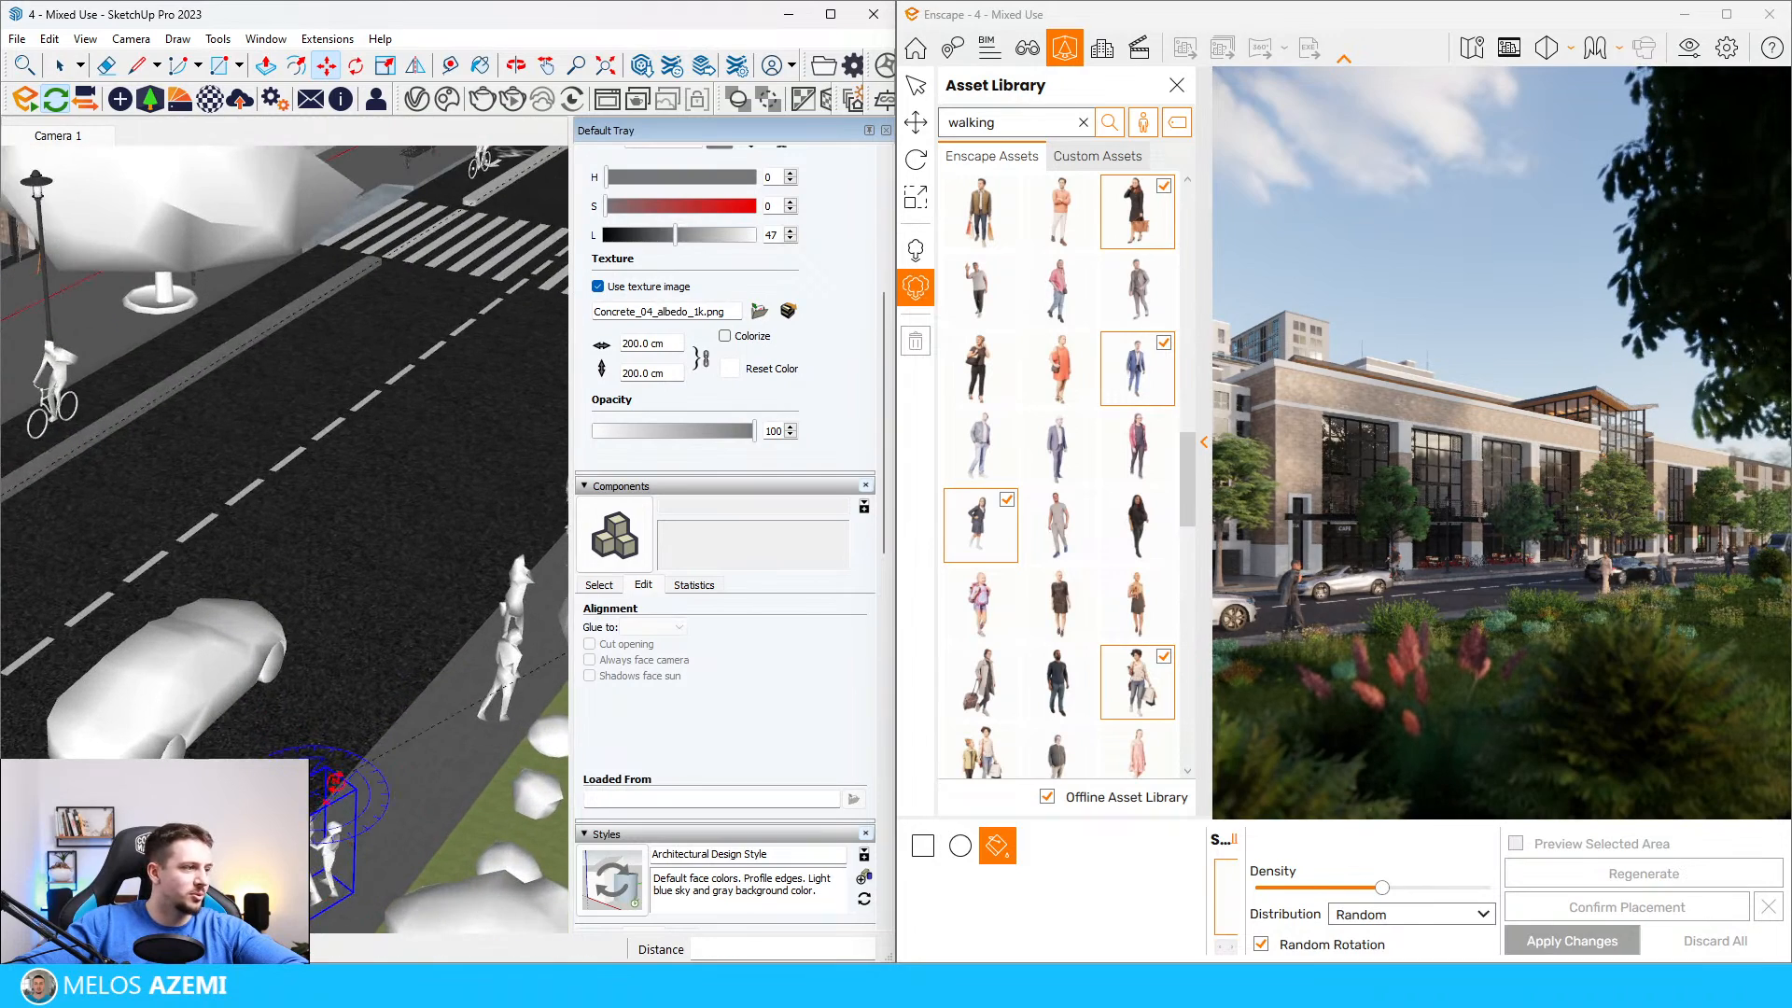
Step: Select the cluster of walking people on the near sidewalk close to the crosswalk and delete it
scroll(368, 720, "down", 5)
scroll(322, 681, "up", 4)
key("space")
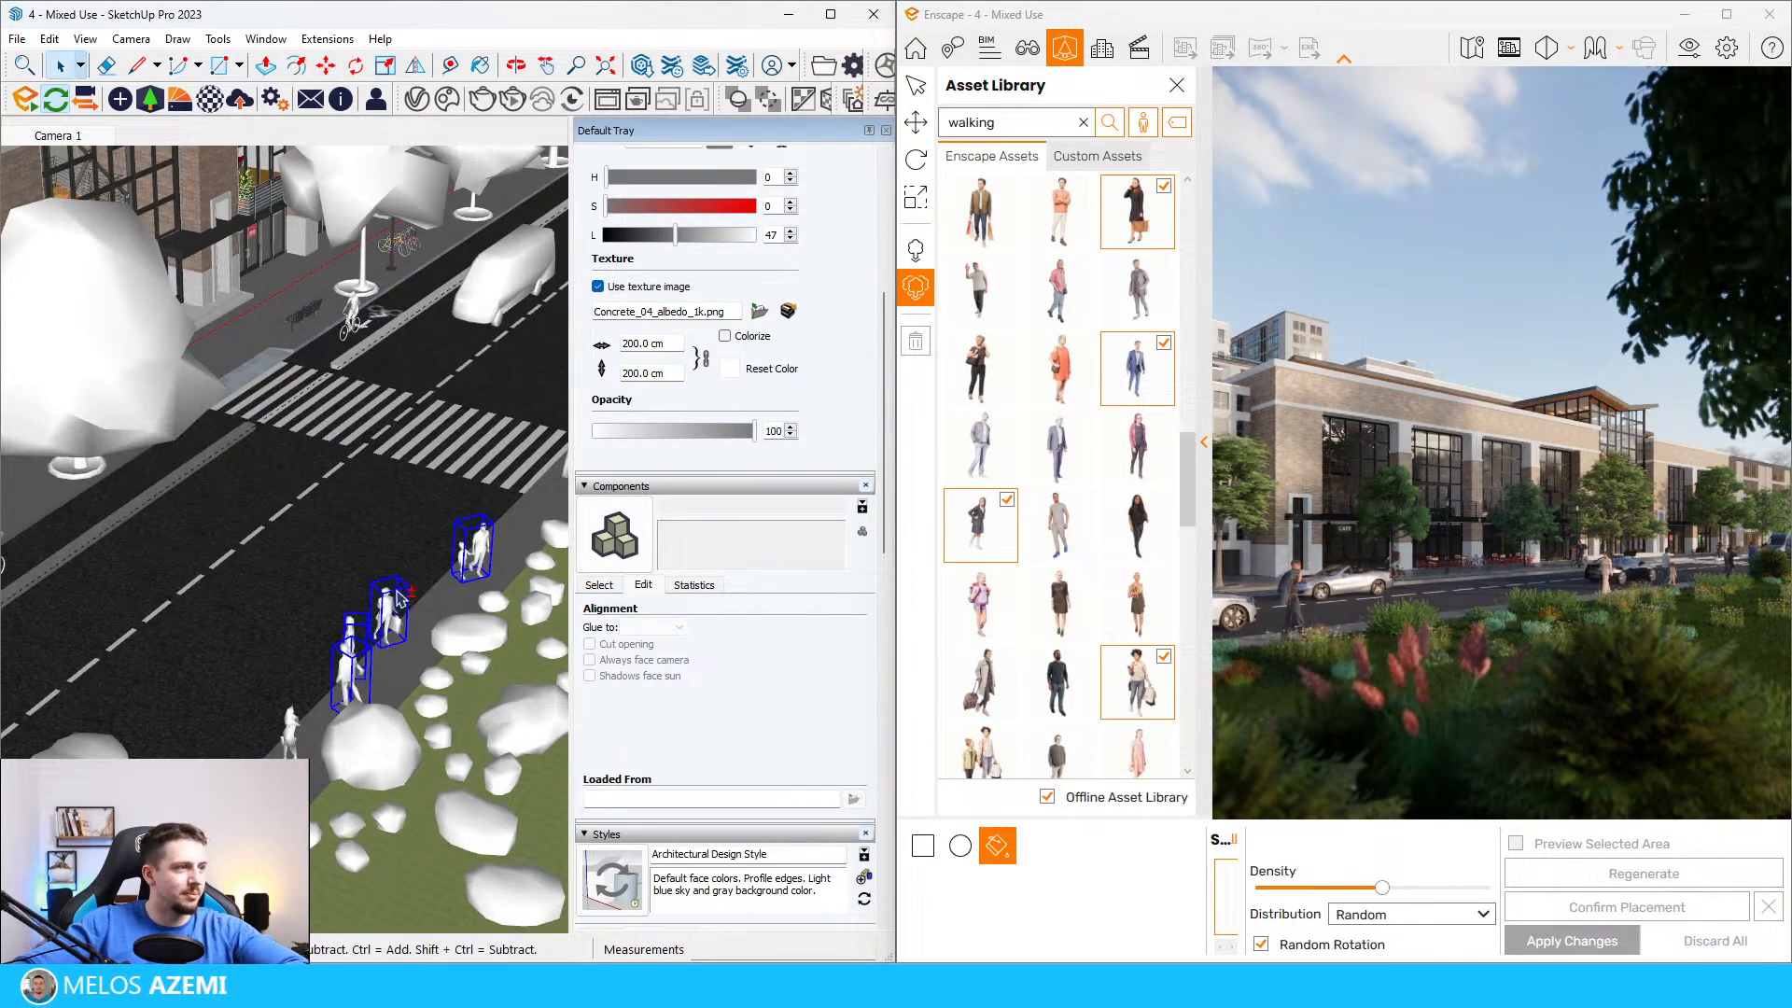
scroll(396, 599, "down", 4)
key("Delete")
scroll(419, 565, "down", 3)
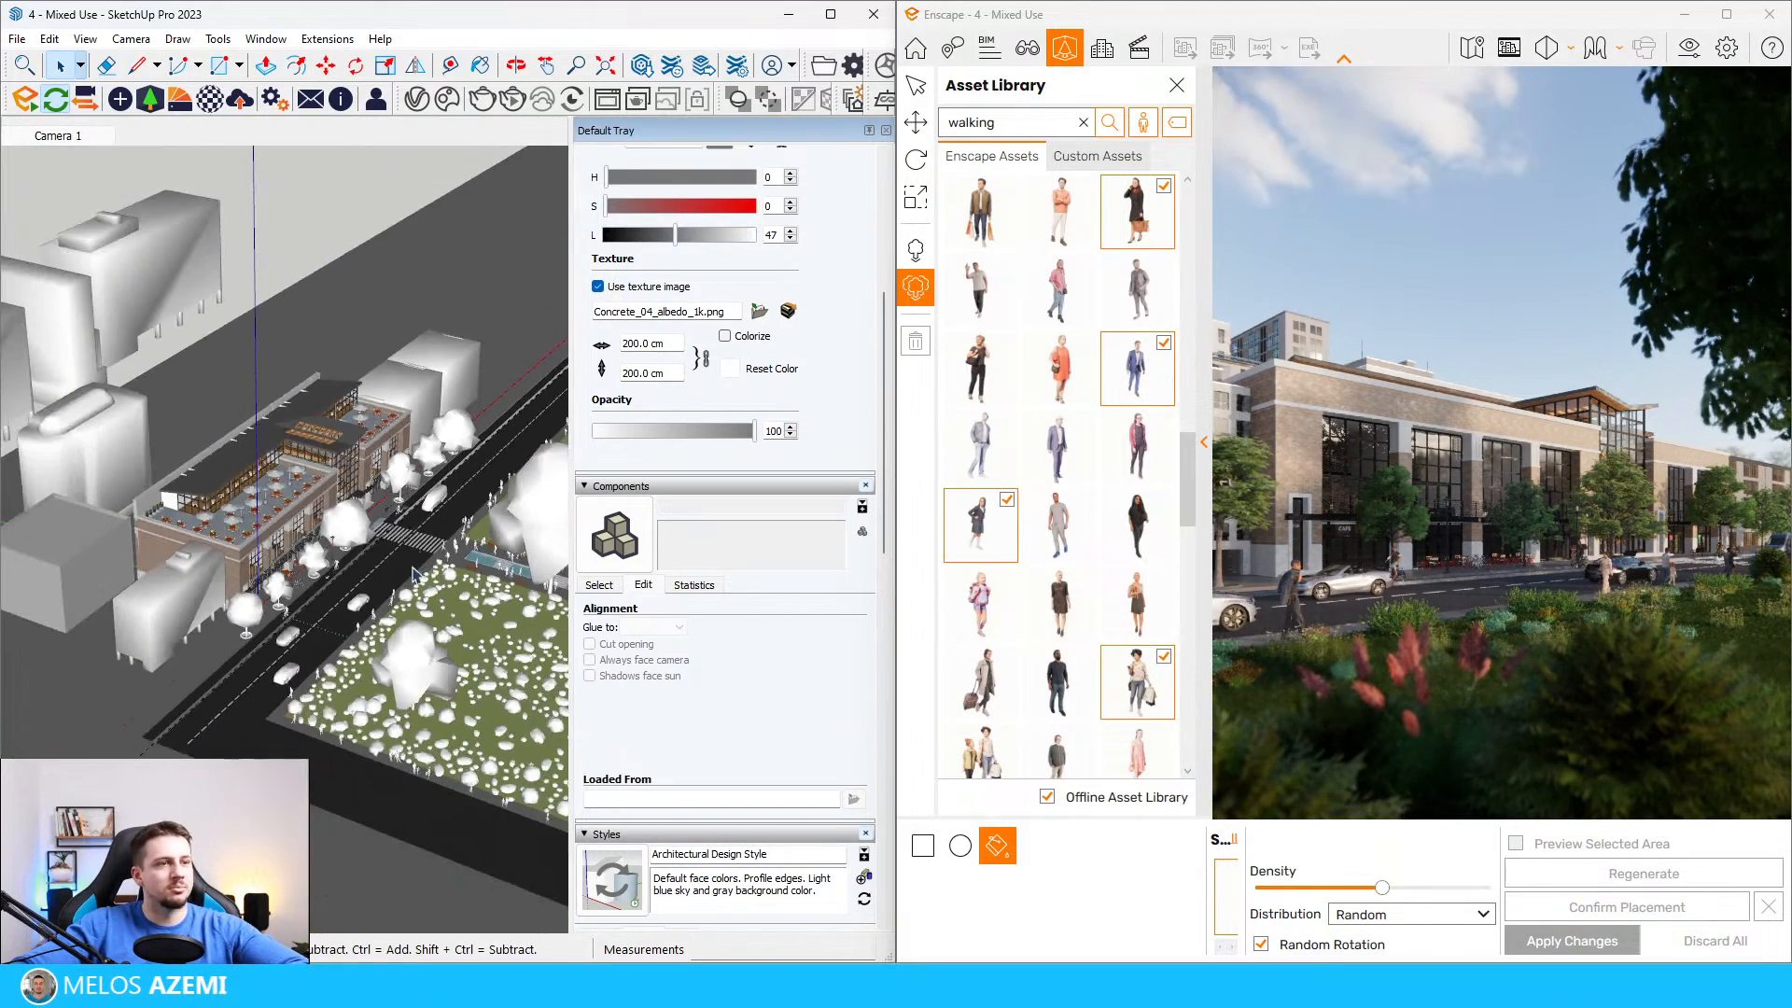
scroll(348, 670, "up", 3)
scroll(104, 527, "up", 3)
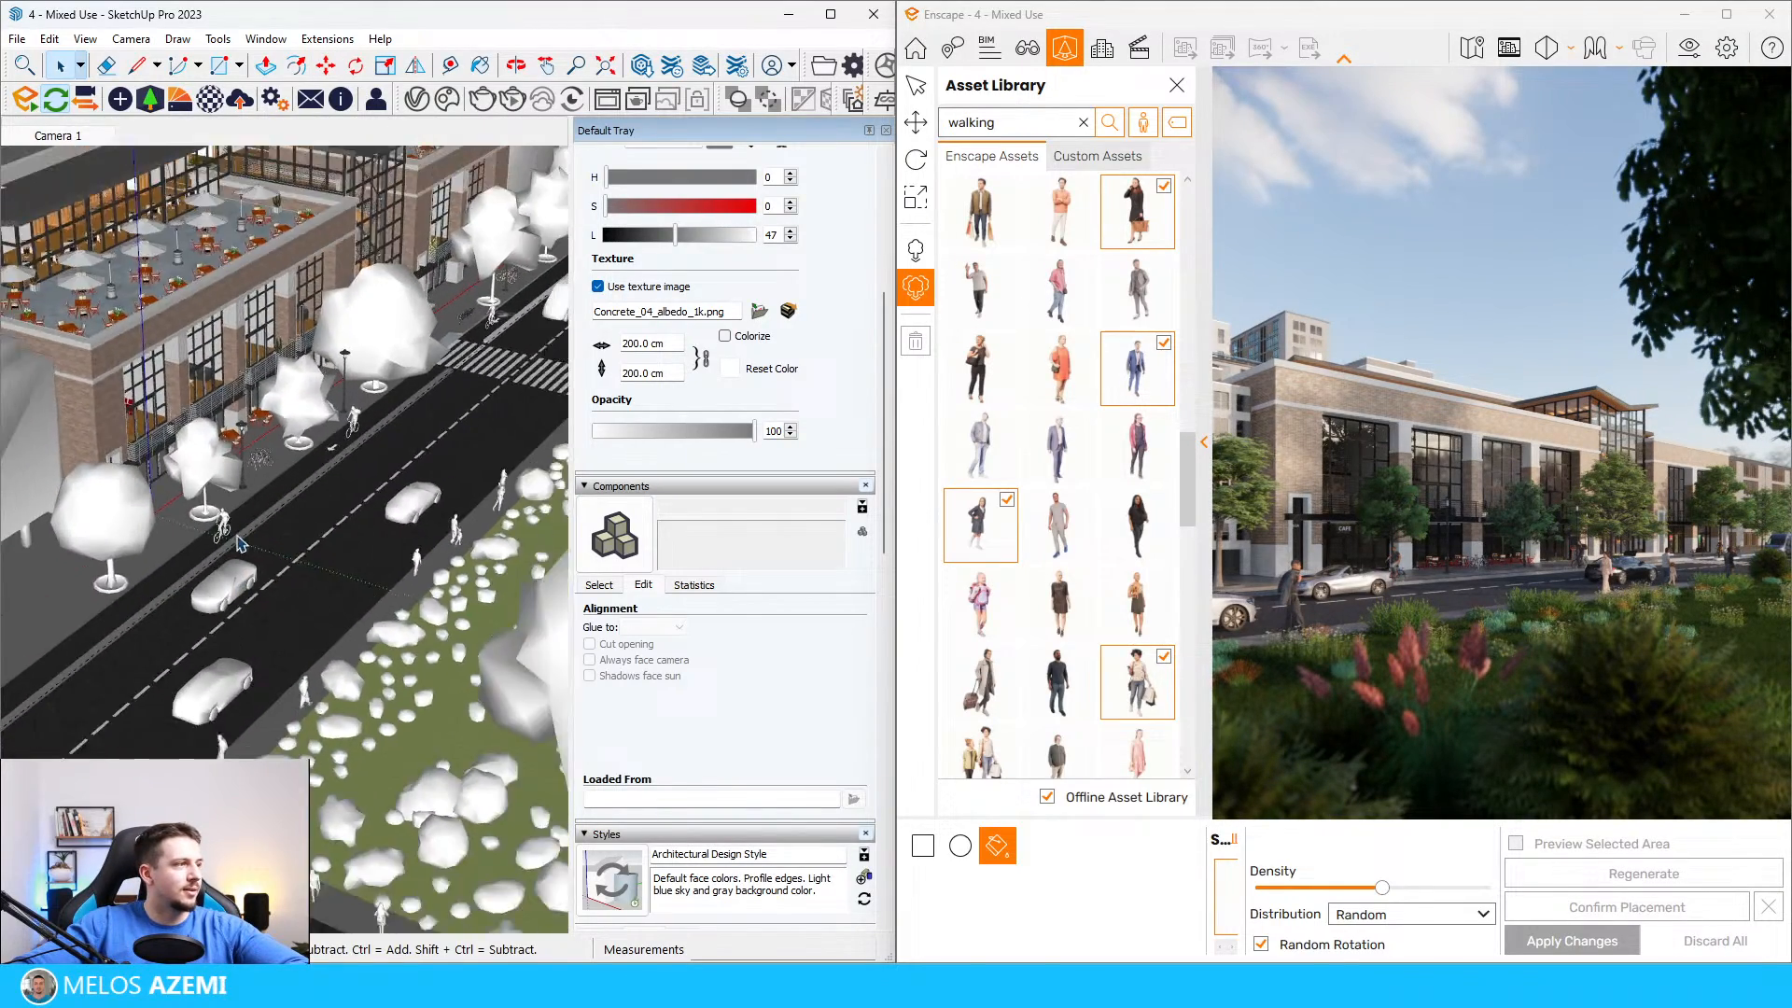
scroll(105, 527, "up", 2)
scroll(387, 706, "up", 3)
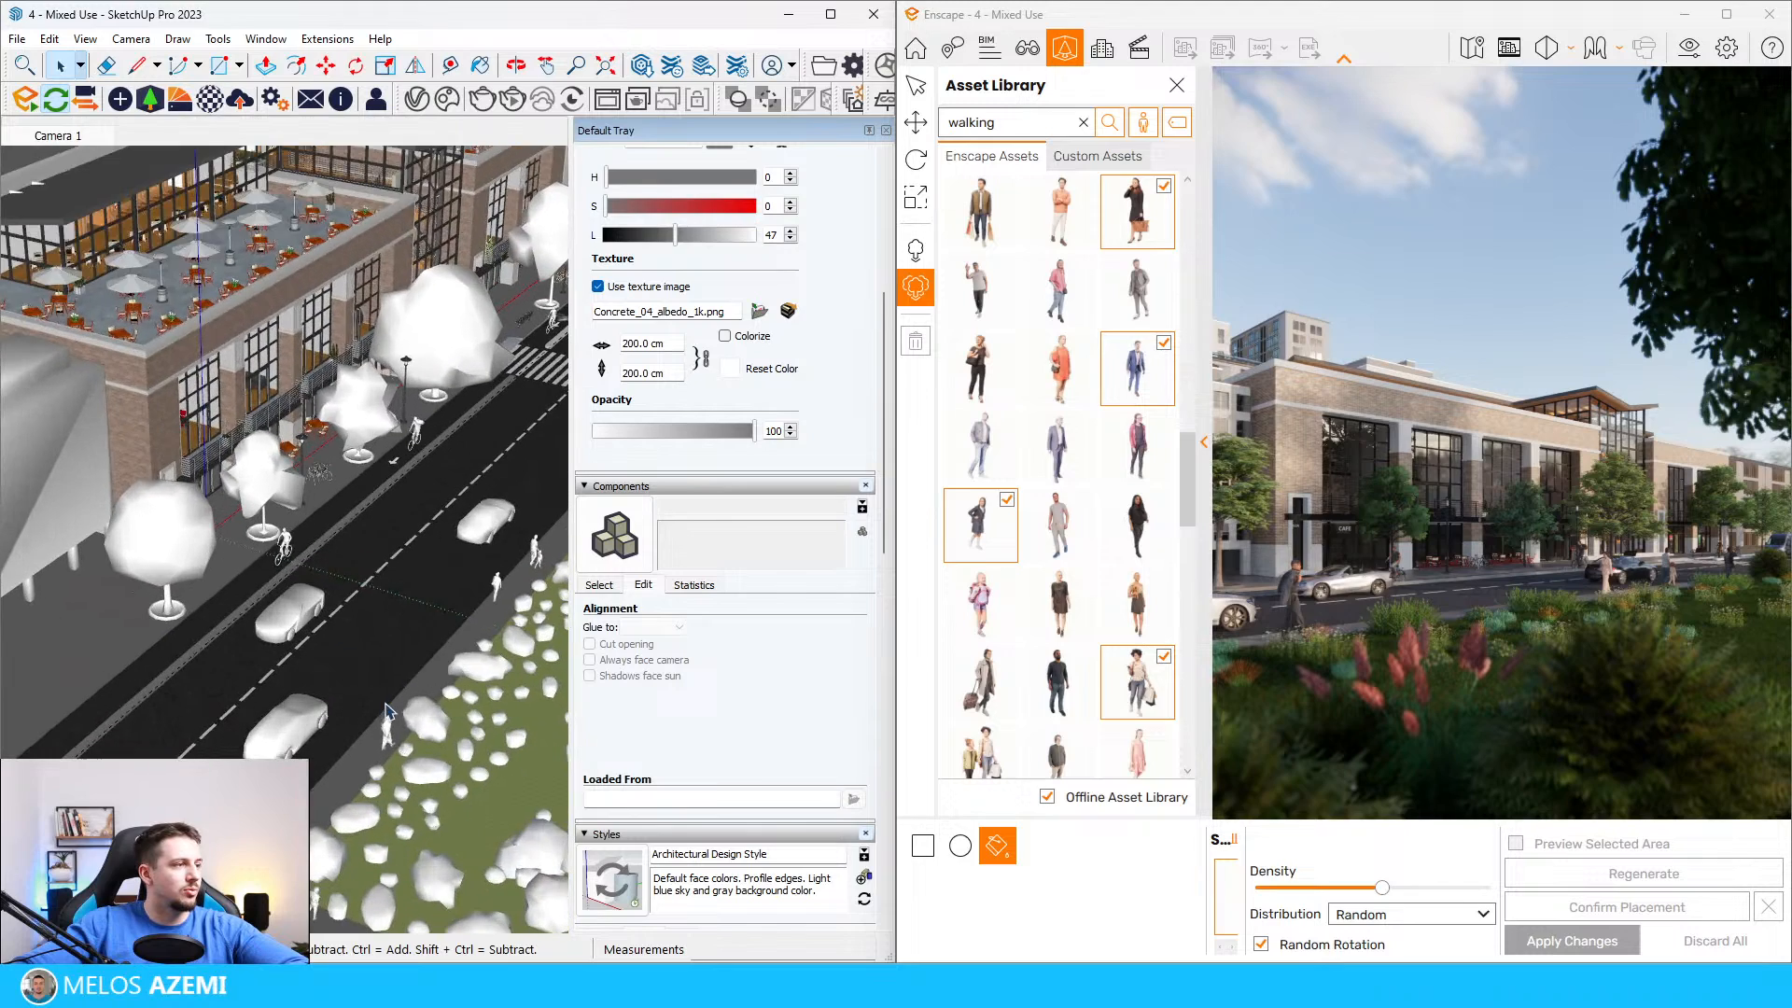
scroll(390, 731, "down", 3)
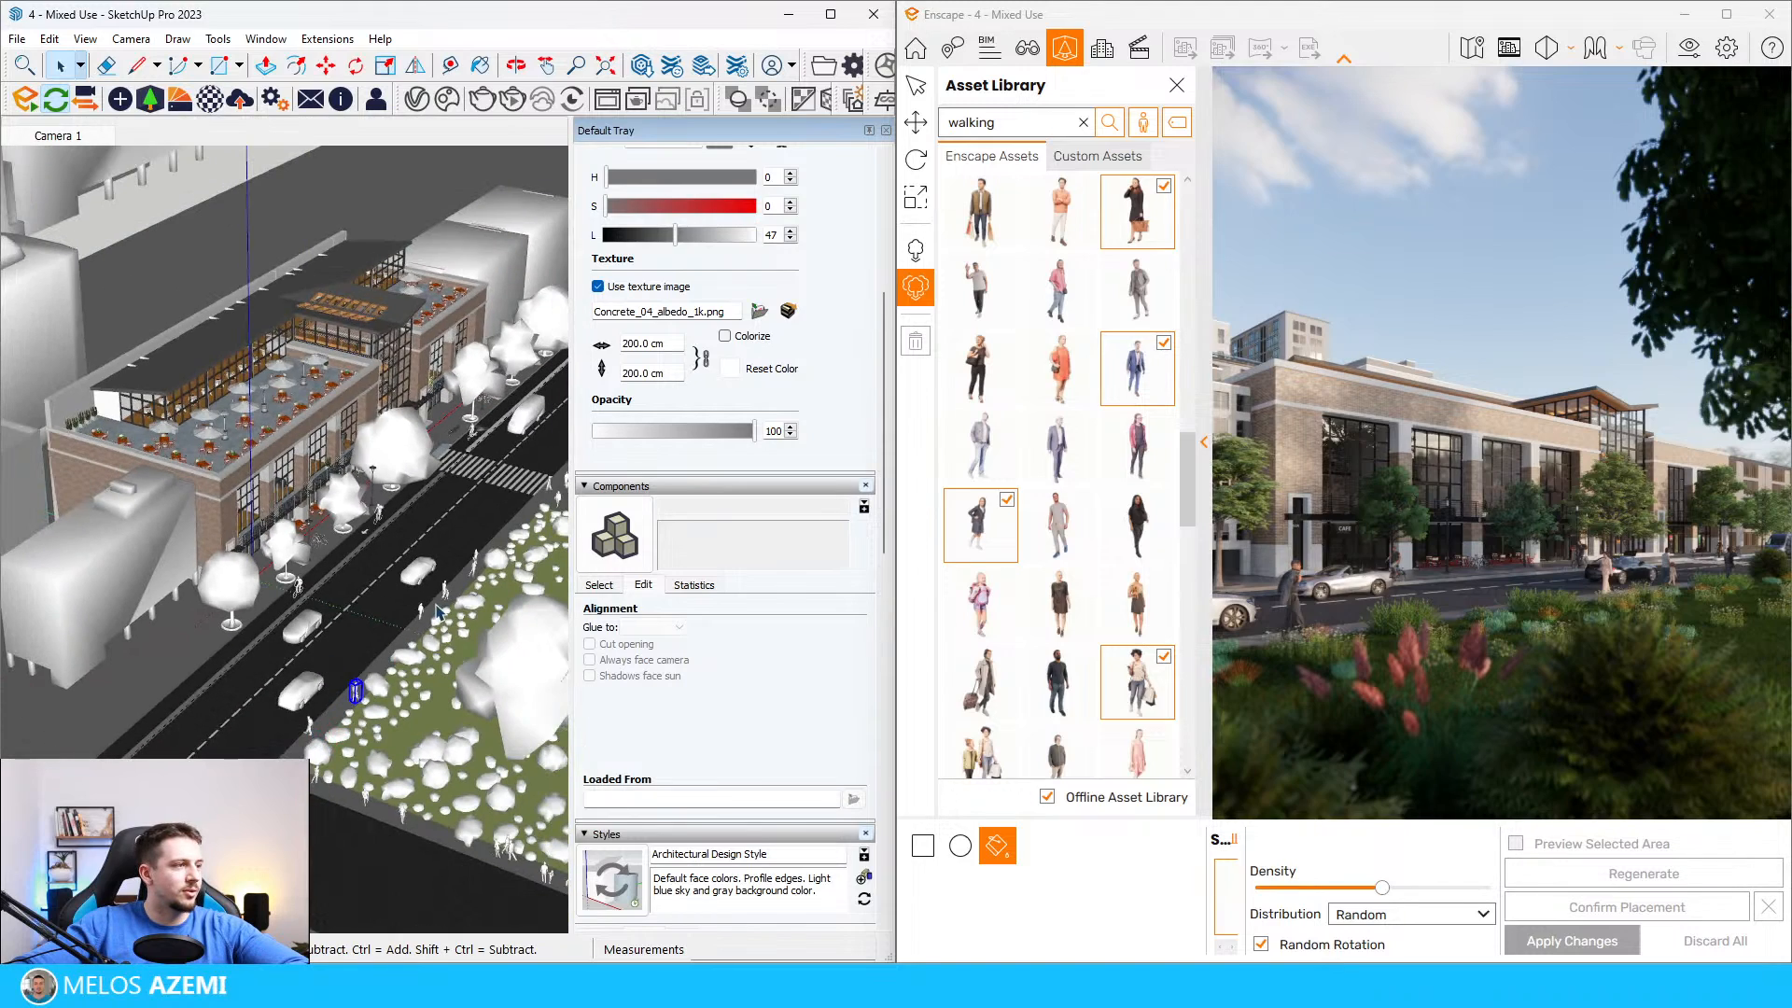
scroll(439, 611, "up", 5)
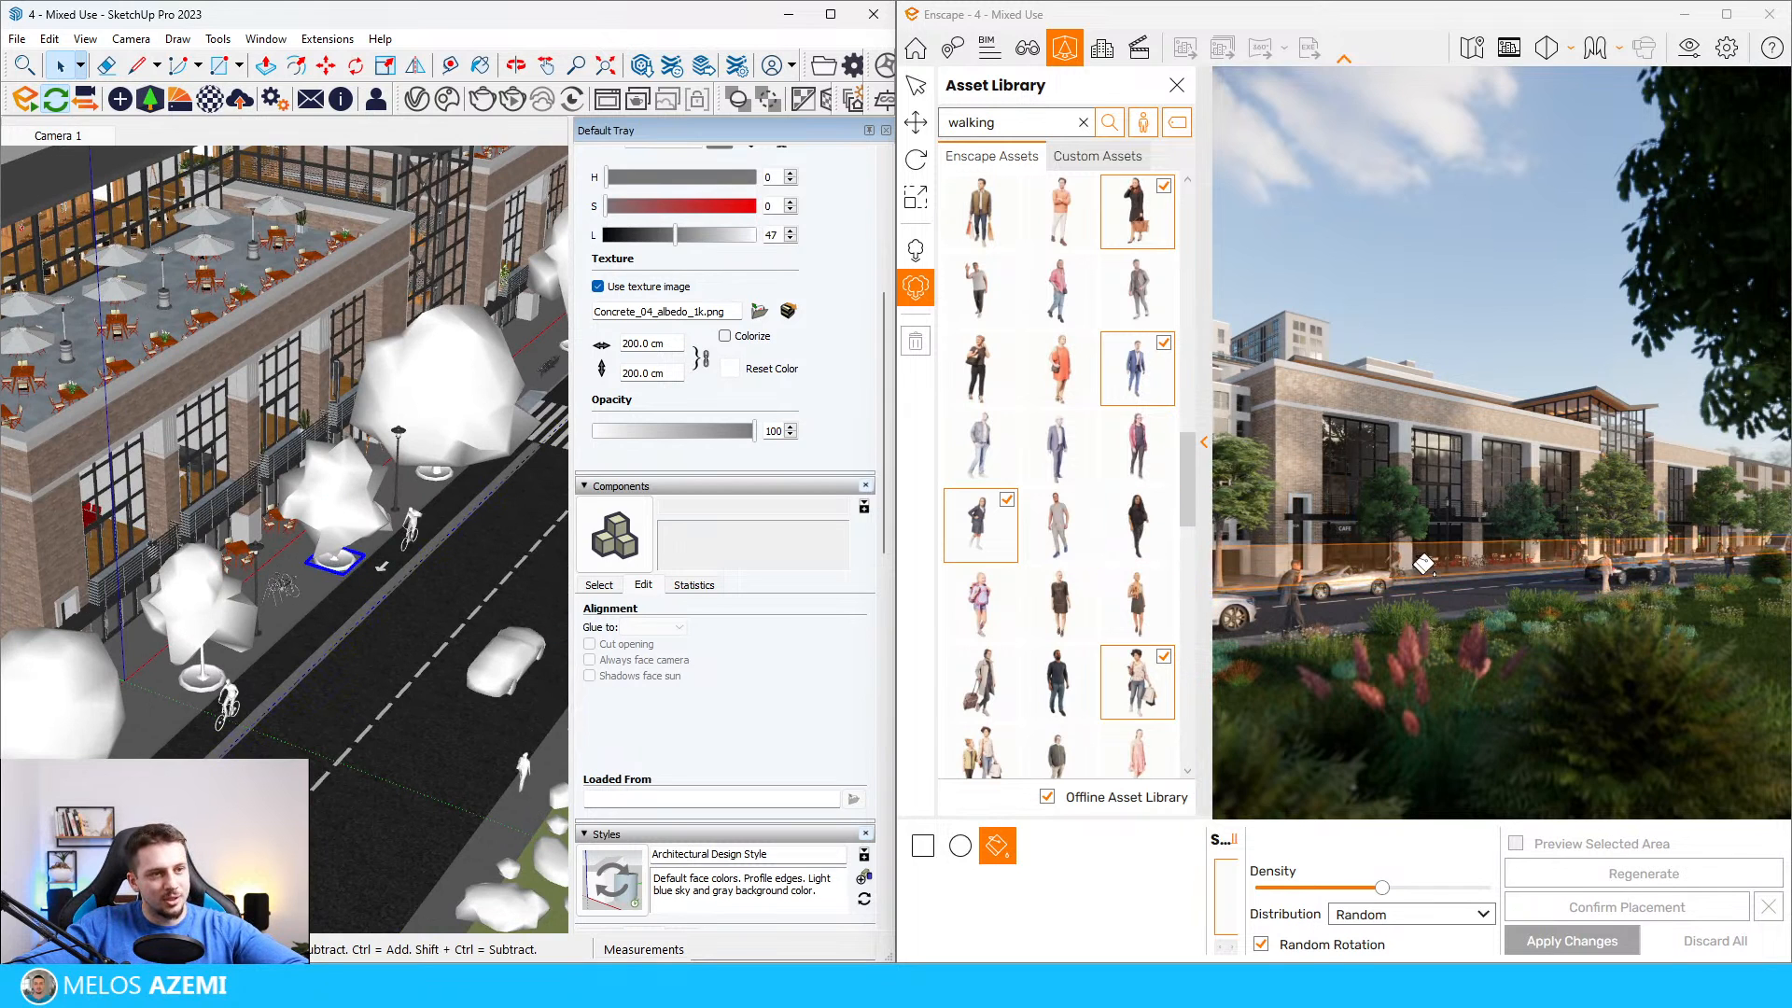
Step: Fill the sidewalk in front of the building with the selected walking people in Enscape, using random distribution and random rotation
scroll(1411, 564, "up", 2)
scroll(1388, 584, "up", 5)
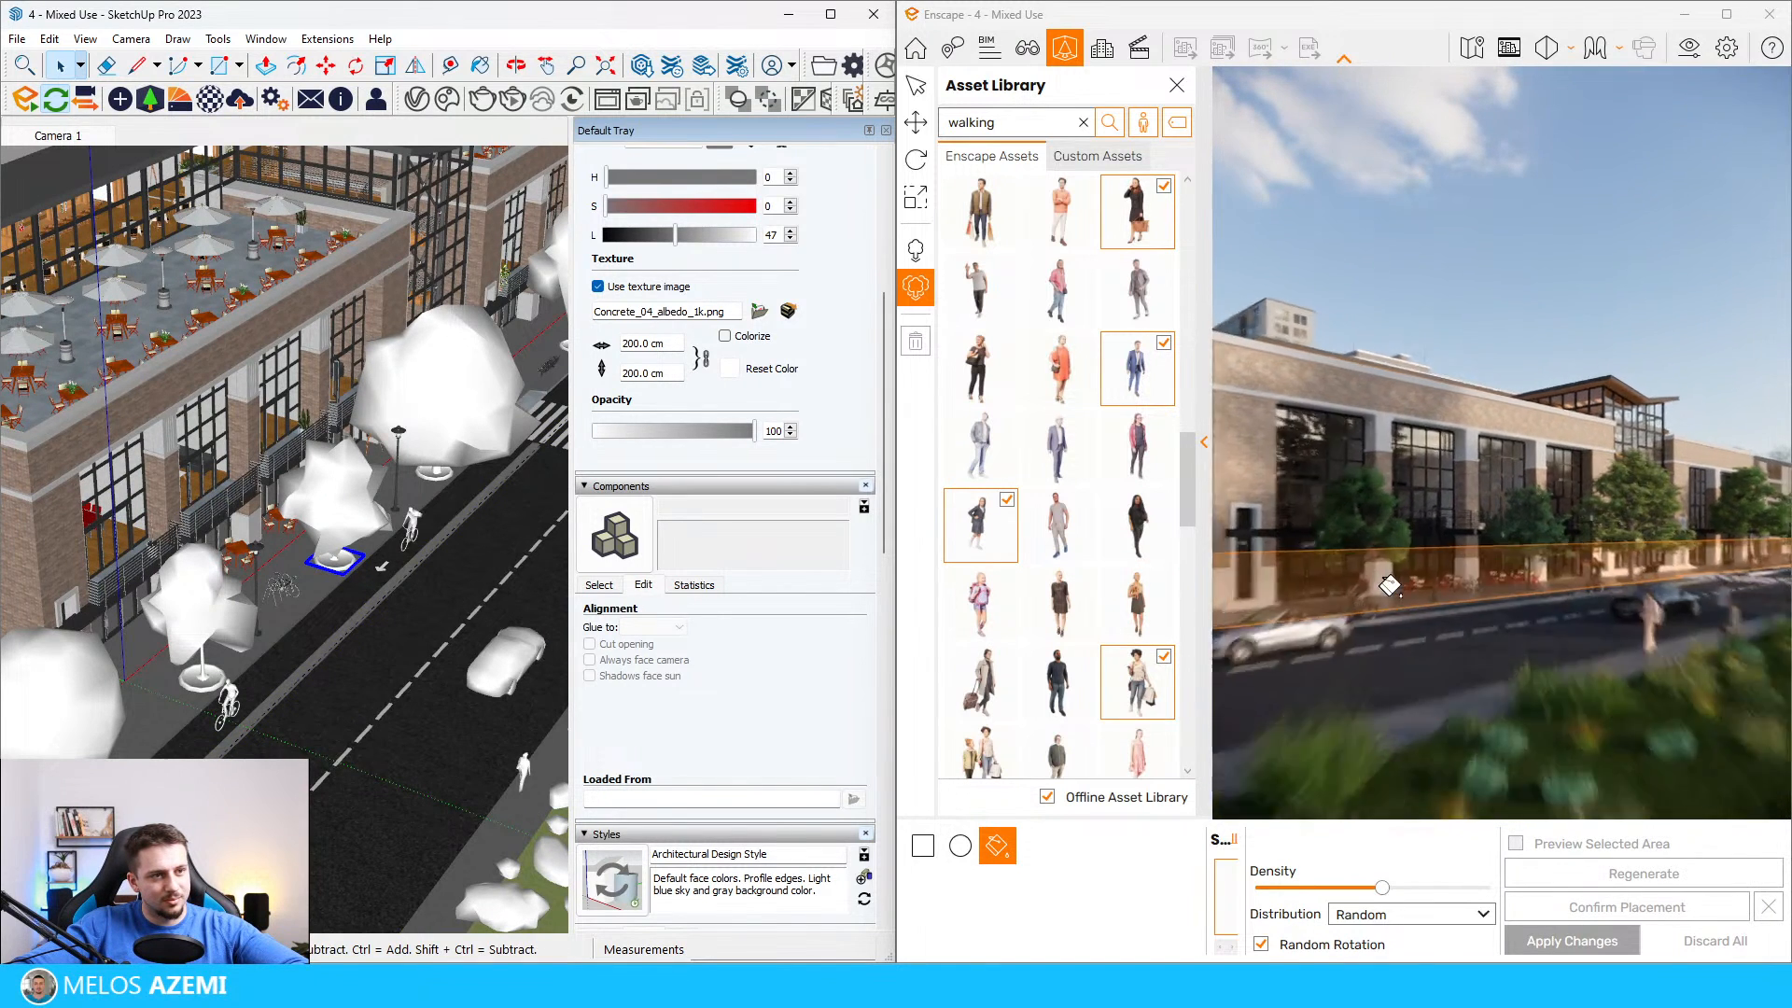
left_click(1297, 726)
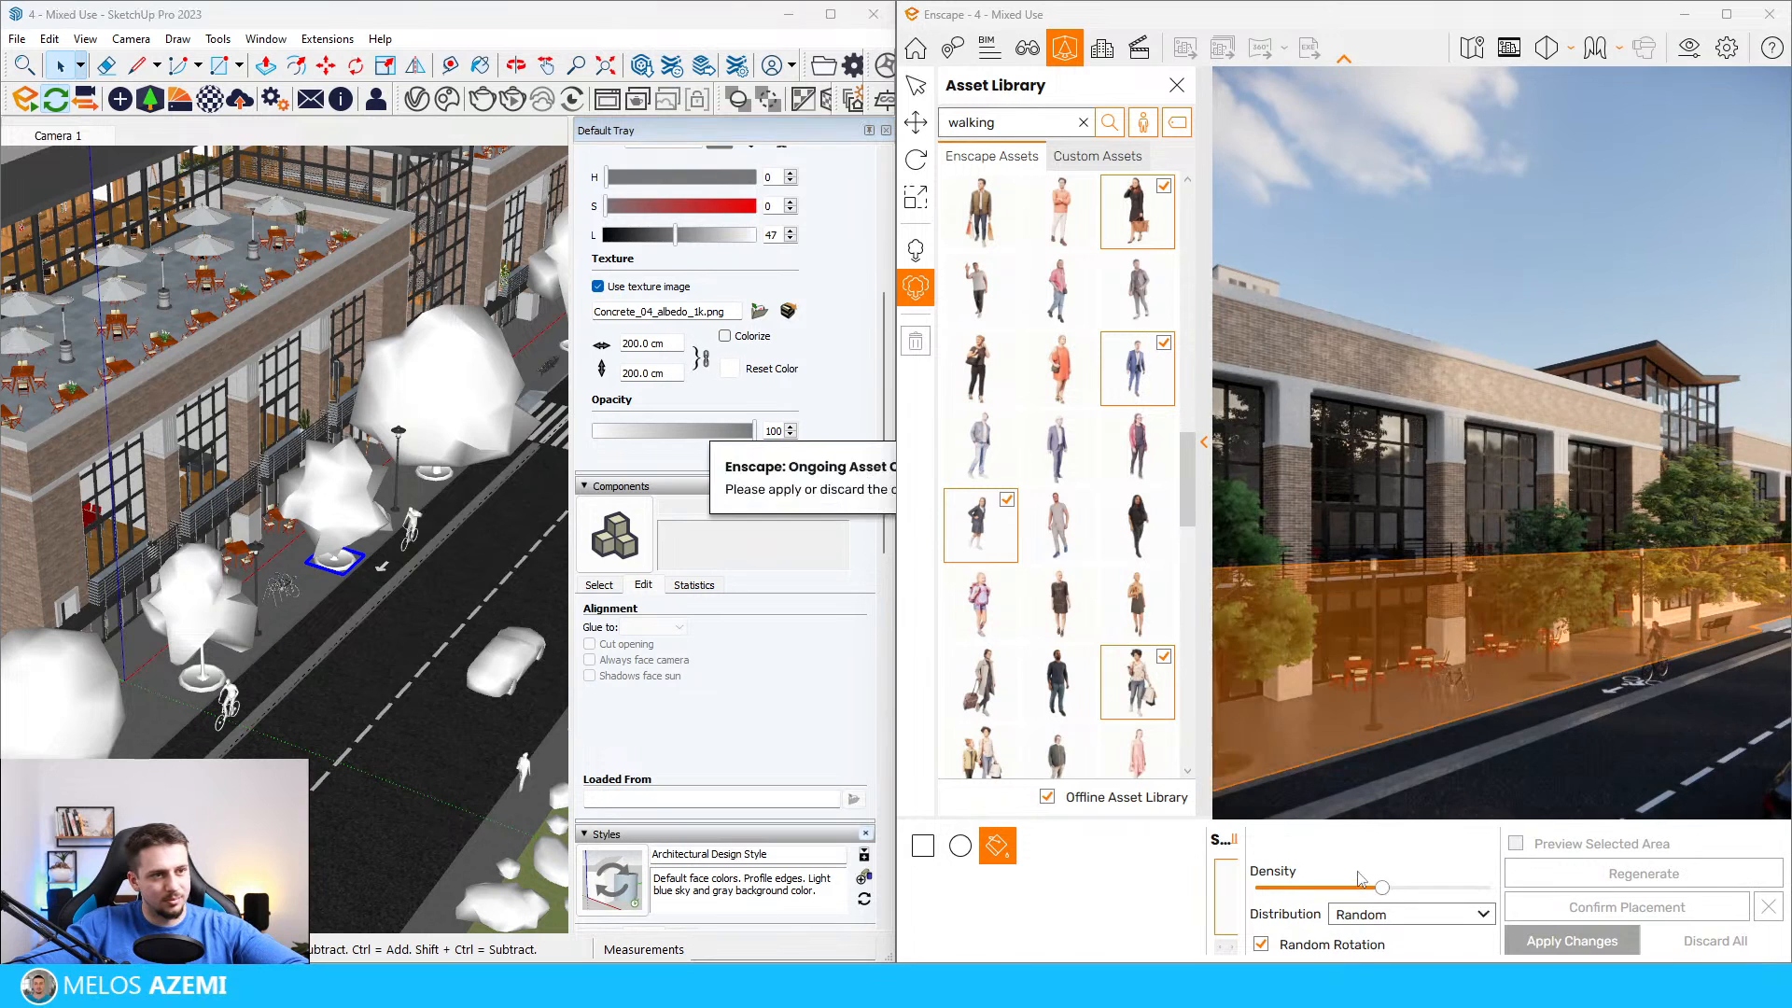
scroll(1398, 580, "down", 6)
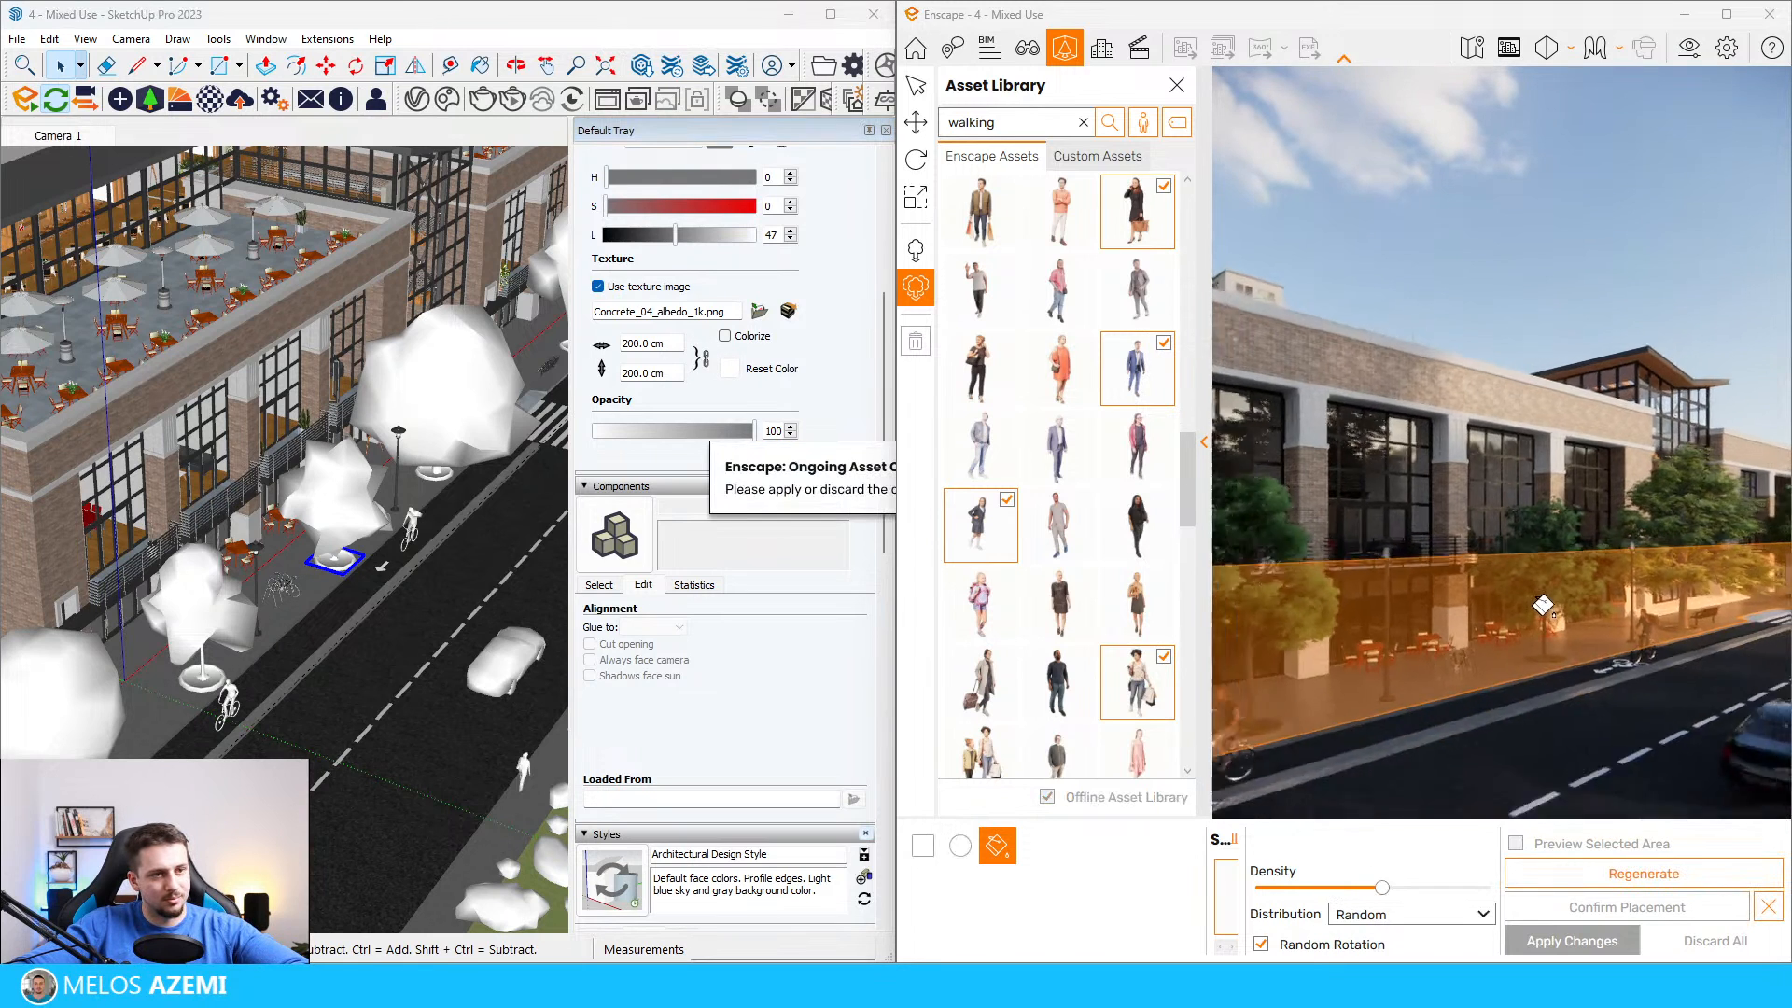
scroll(1398, 579, "up", 3)
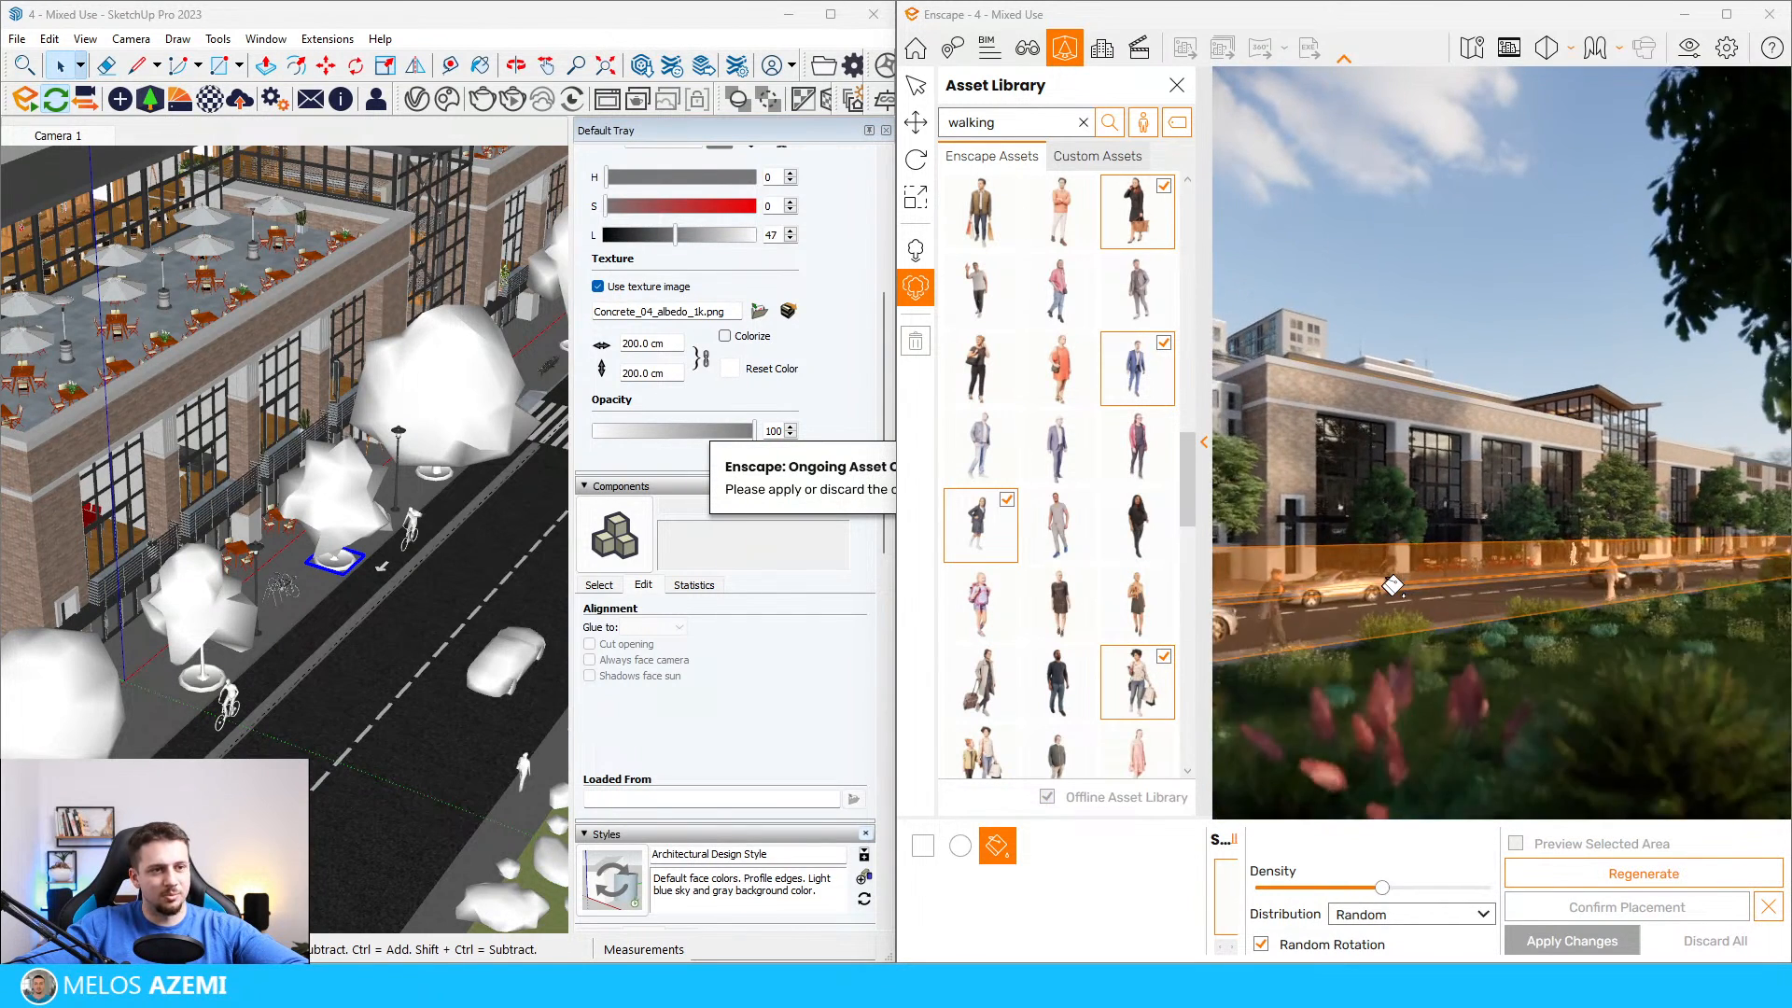
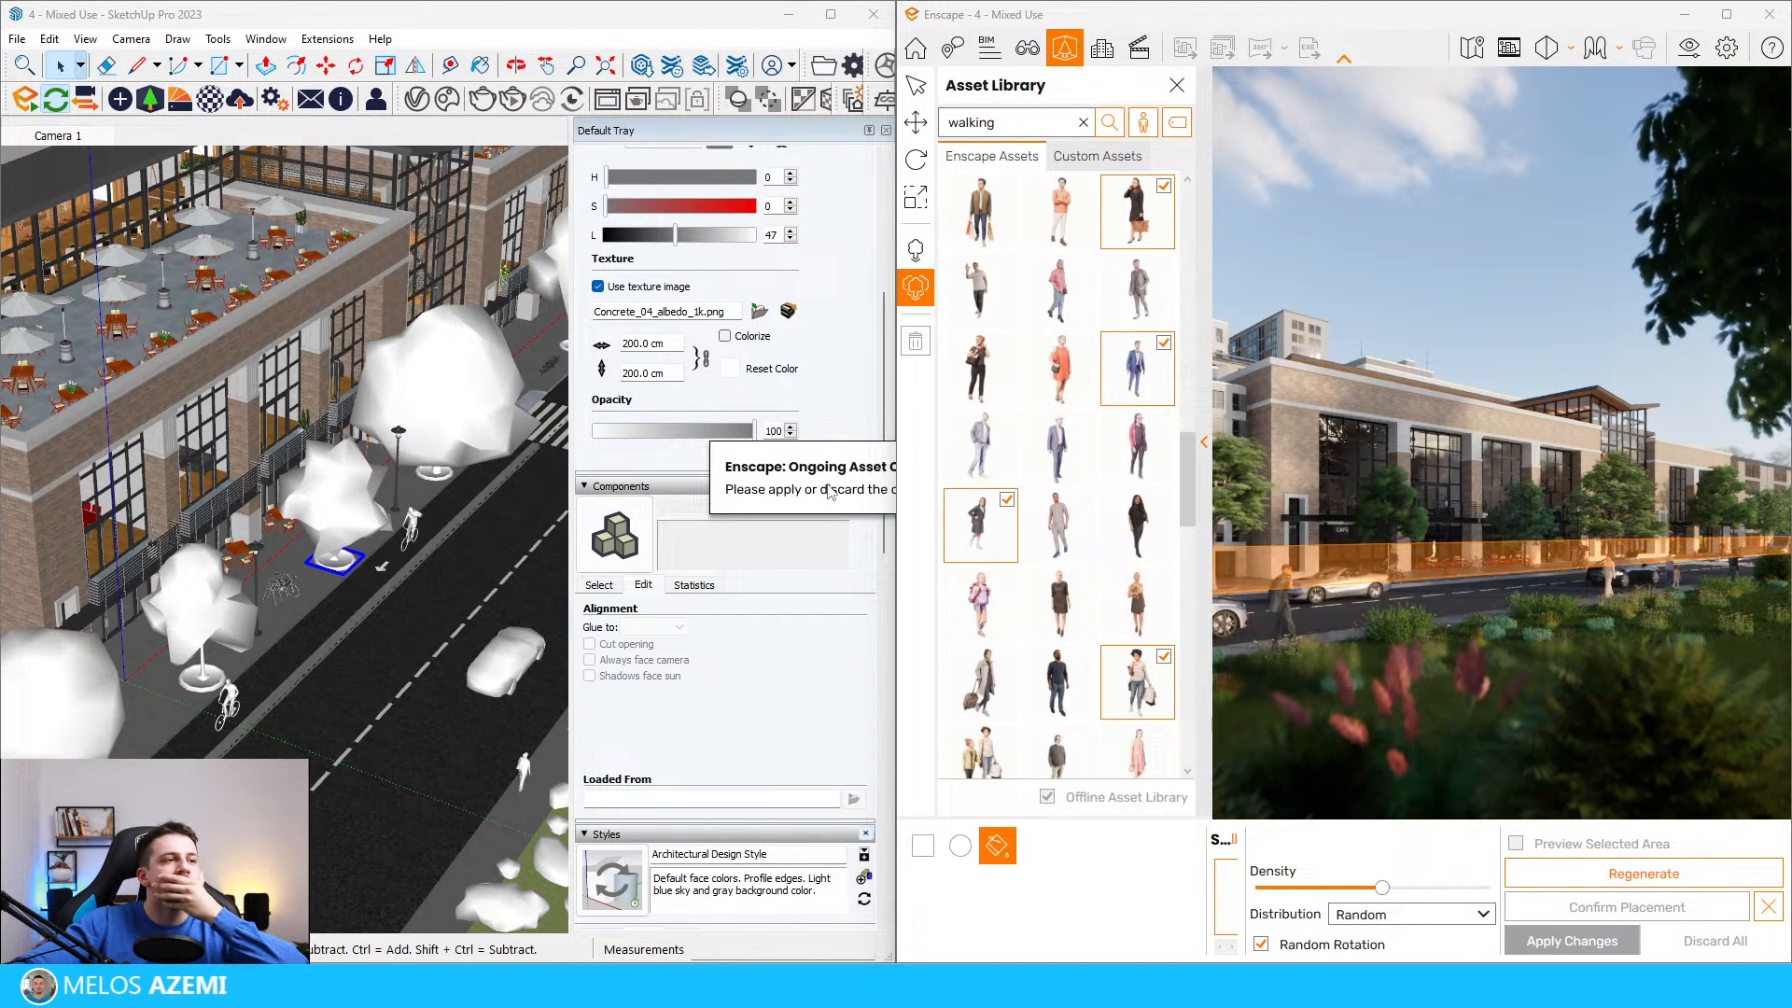
Step: Discard the active people placement area on the sidewalk in Enscape and return to the SketchUp model
left_click(1769, 906)
left_click(1380, 524)
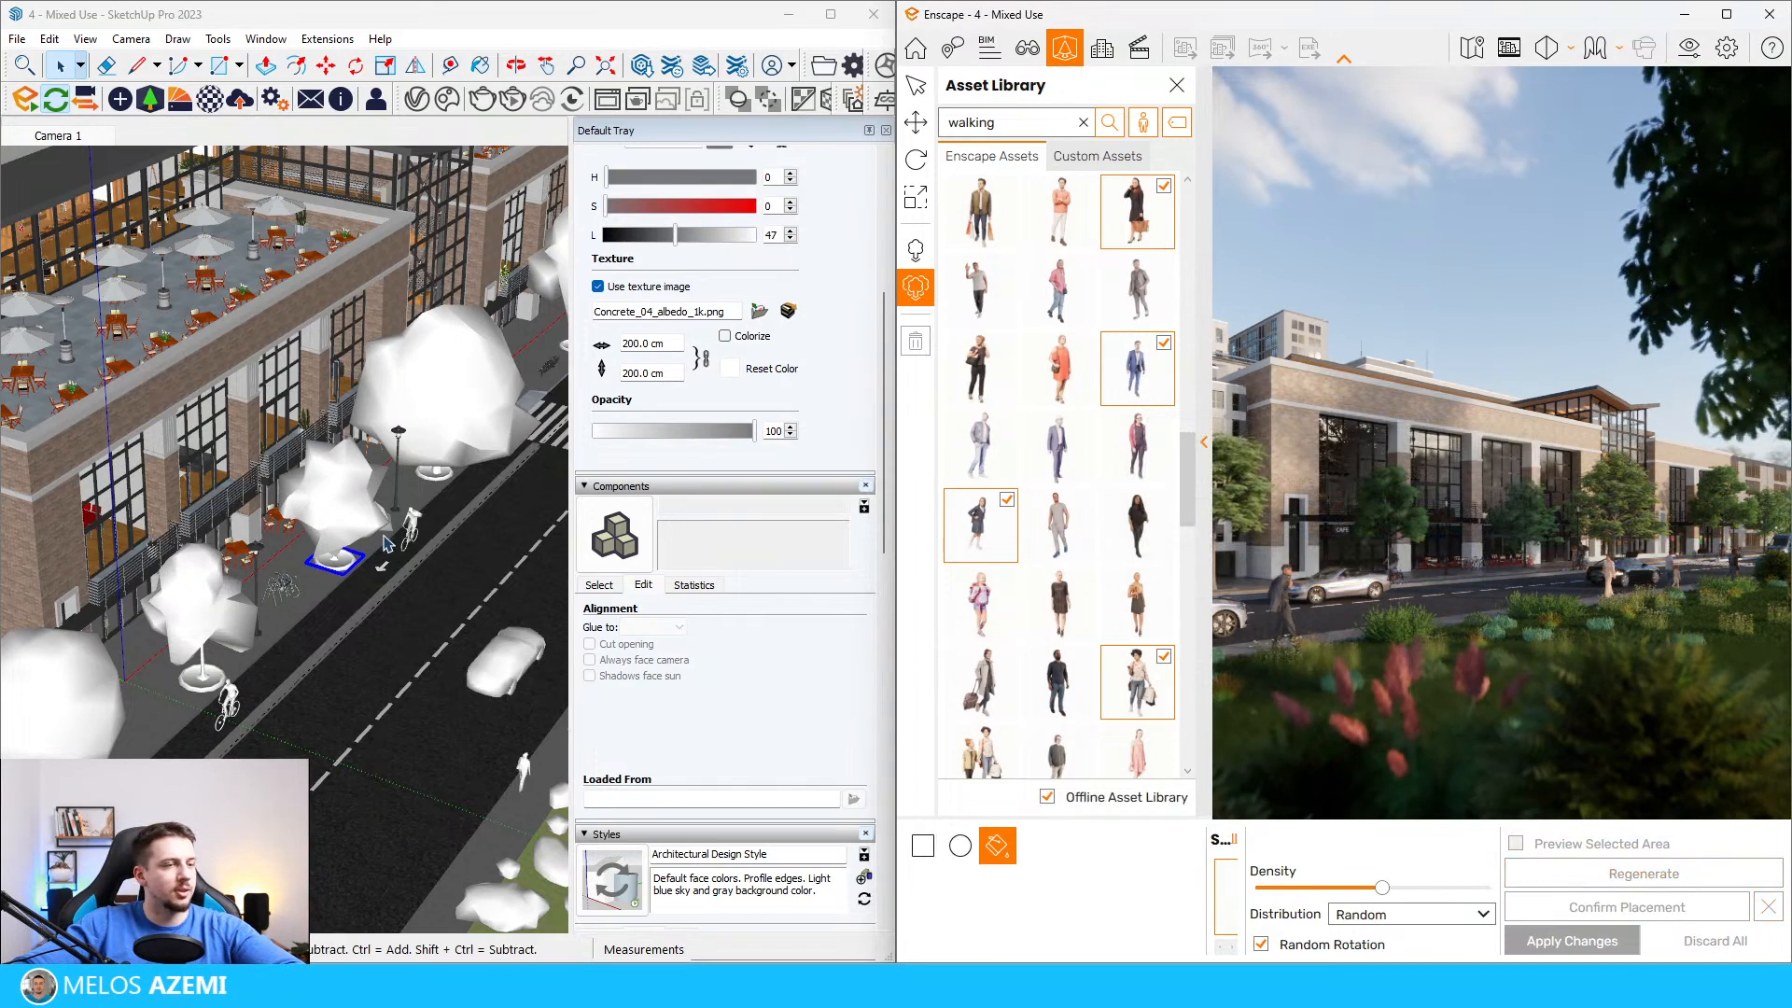
scroll(386, 544, "down", 5)
scroll(371, 613, "up", 3)
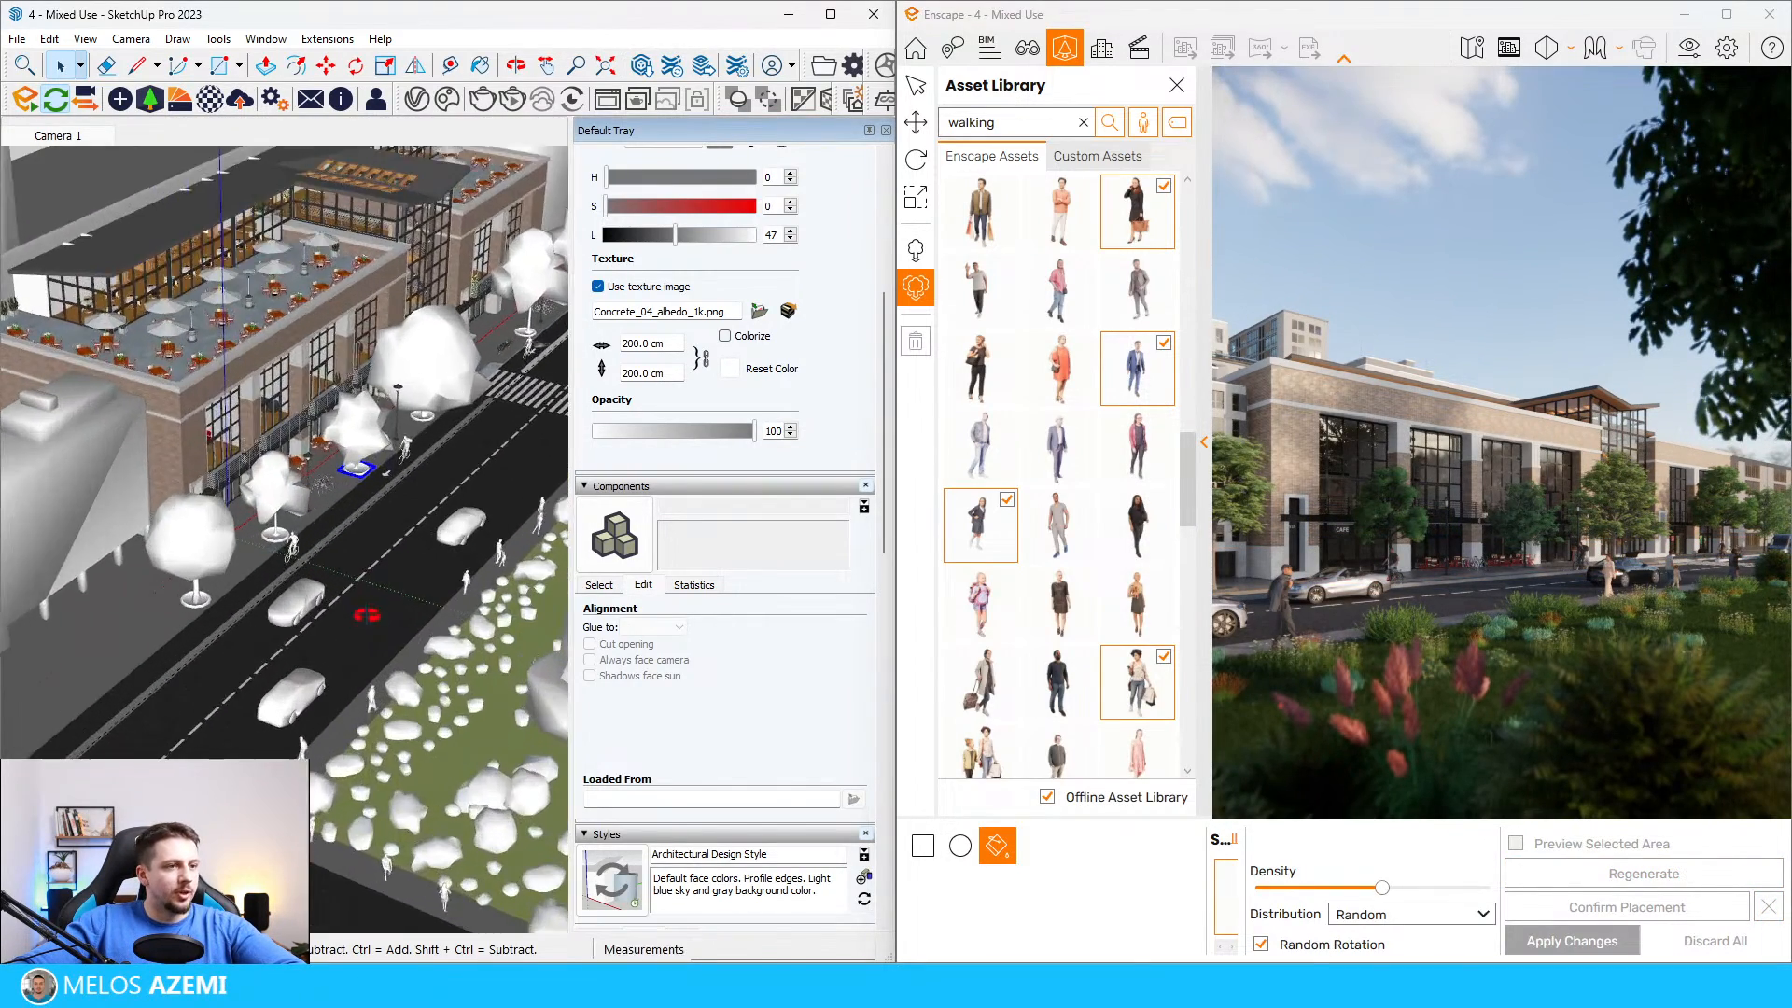
scroll(371, 613, "up", 6)
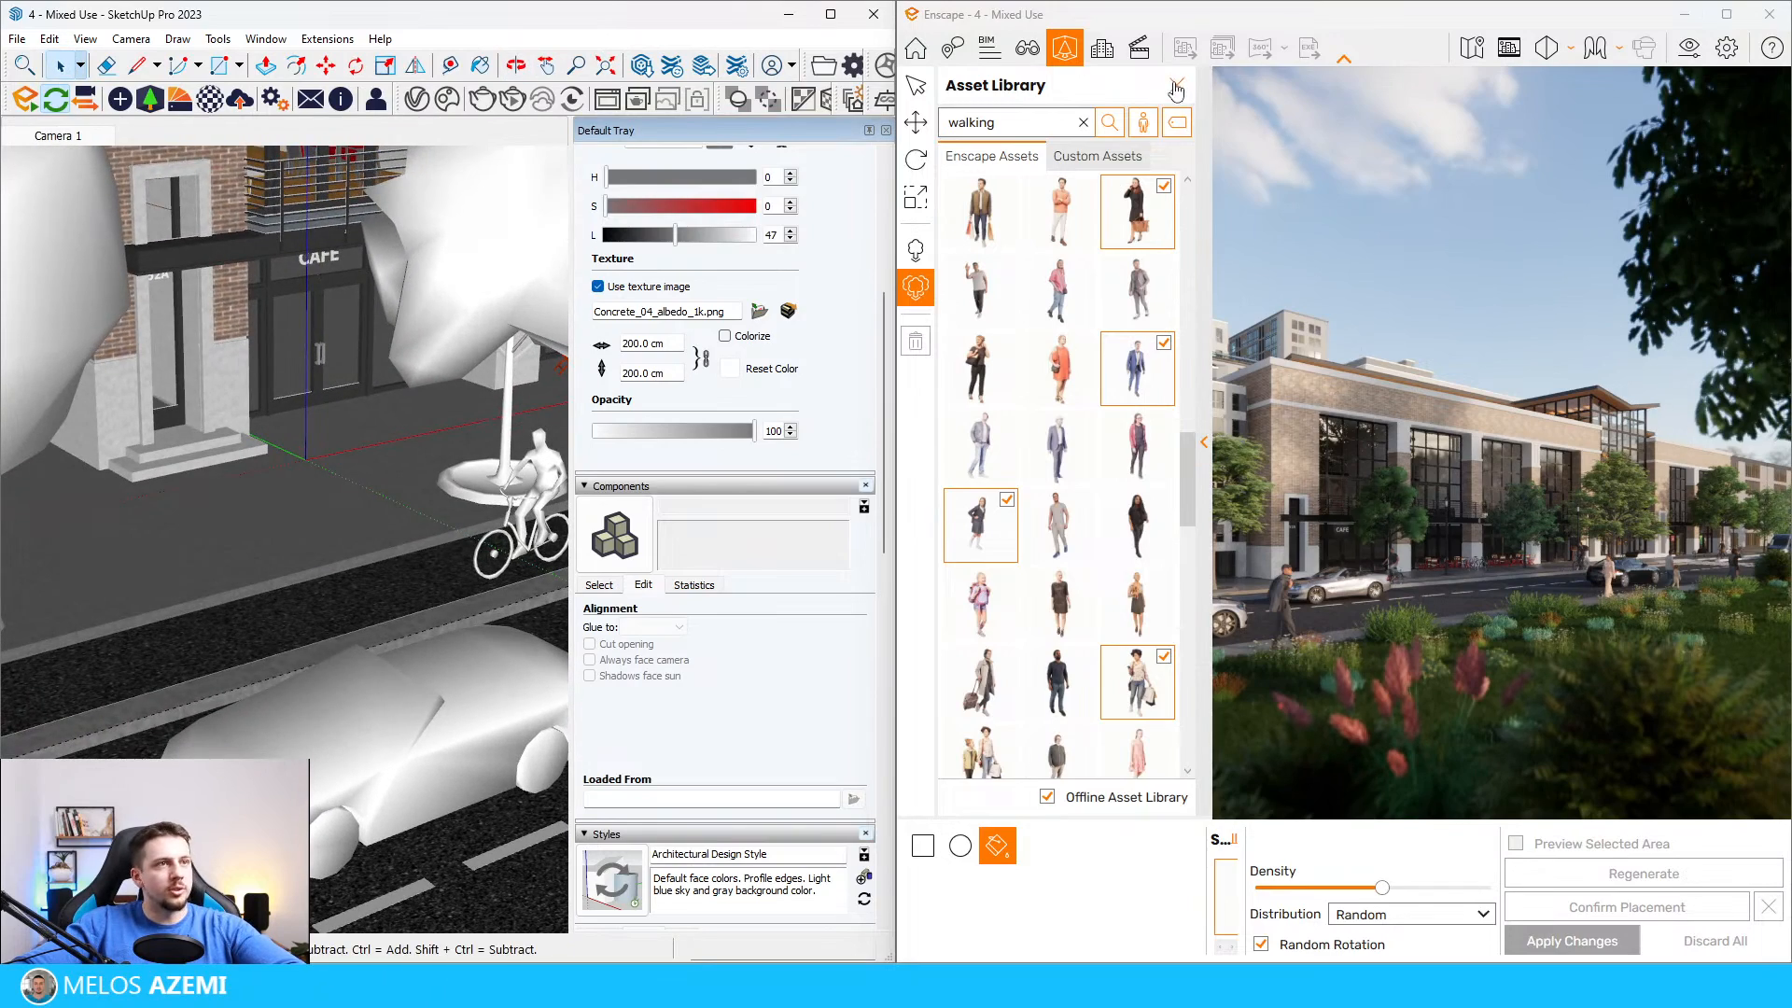
Step: Close the Enscape asset library and restore the saved Camera 1 view
left_click(1176, 90)
left_click(1026, 48)
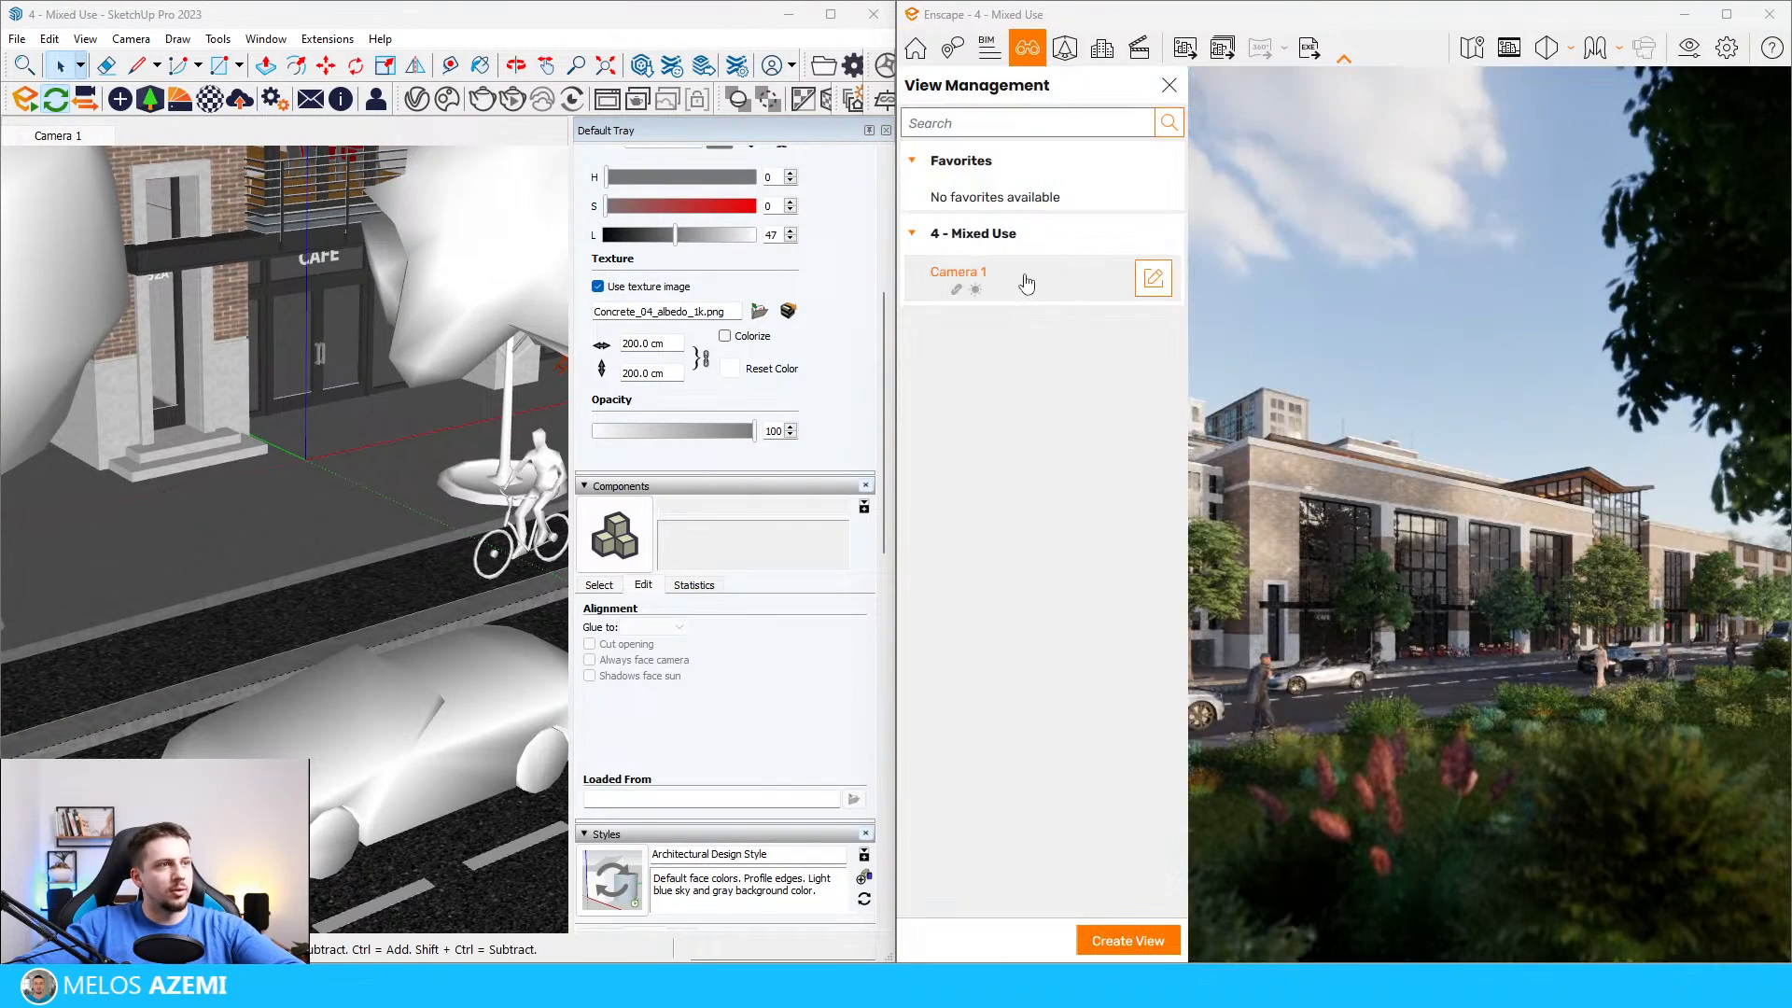
left_click(1026, 283)
left_click(1170, 85)
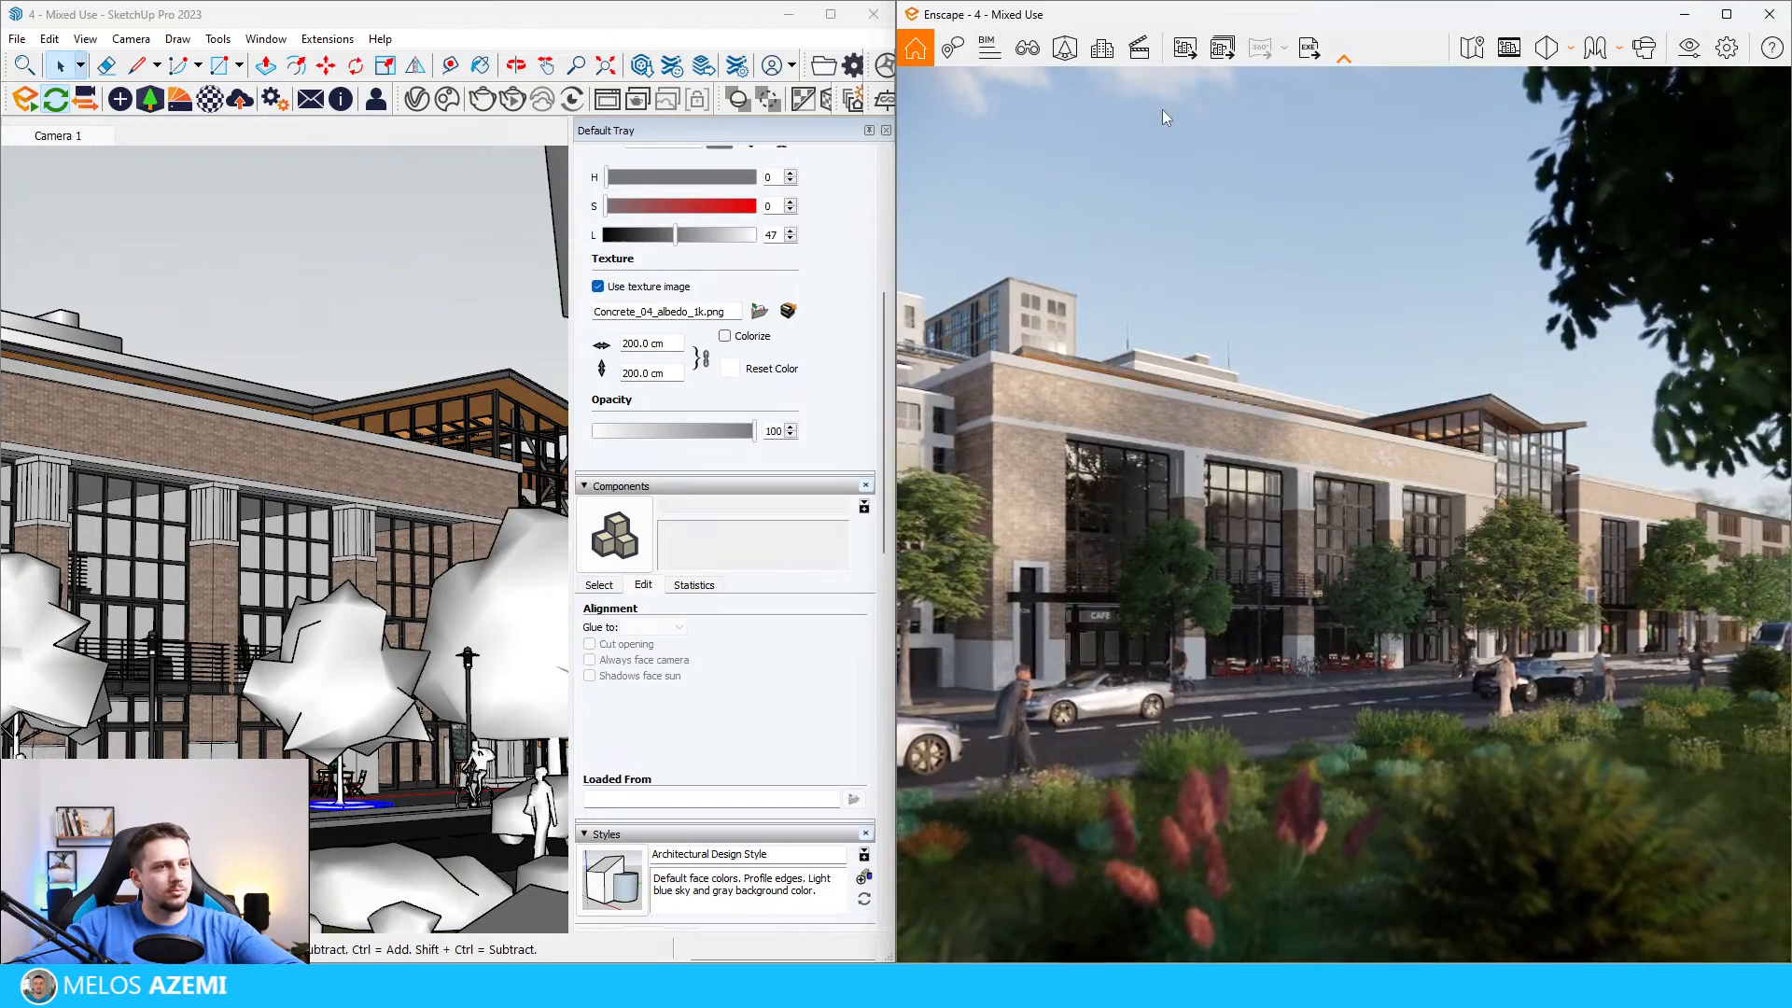
Step: Open the main building's group in SketchUp and select the potted plant on the first balcony along the street facade
mouse_move(452, 689)
middle_mouse_down()
mouse_move(473, 737)
mouse_move(355, 693)
mouse_move(142, 663)
middle_mouse_up()
scroll(353, 691, "down", 8)
scroll(155, 565, "up", 5)
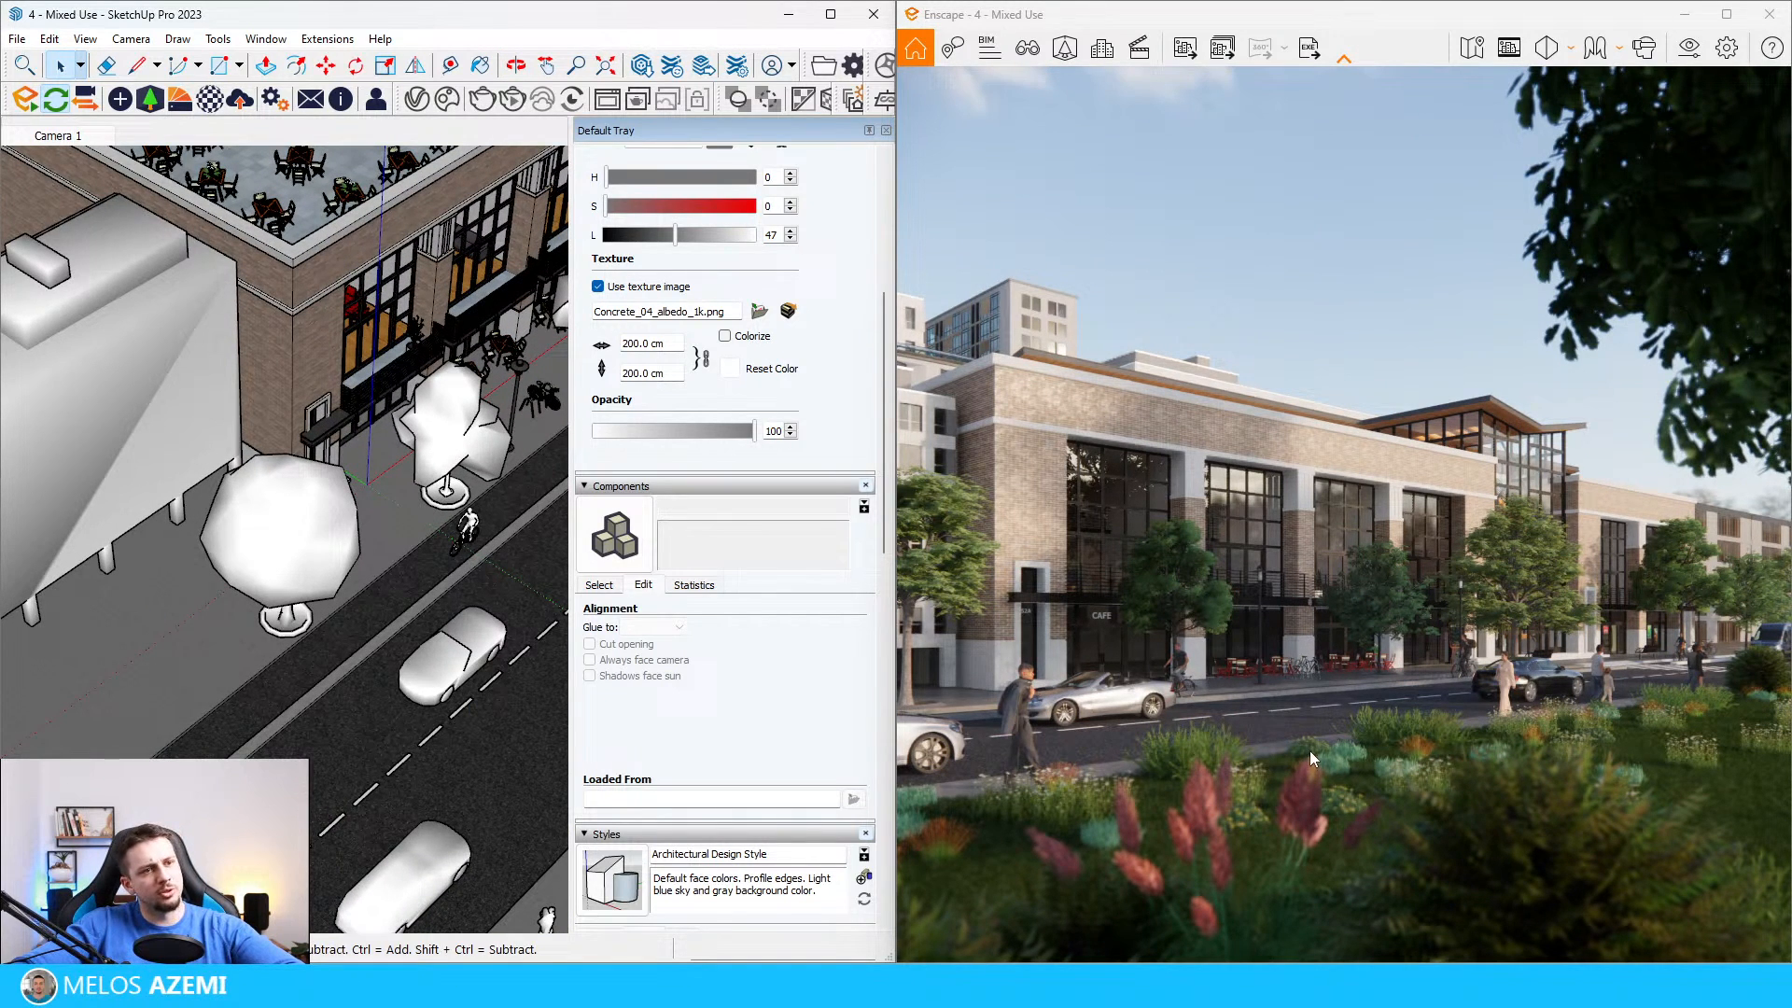
scroll(353, 484, "down", 3)
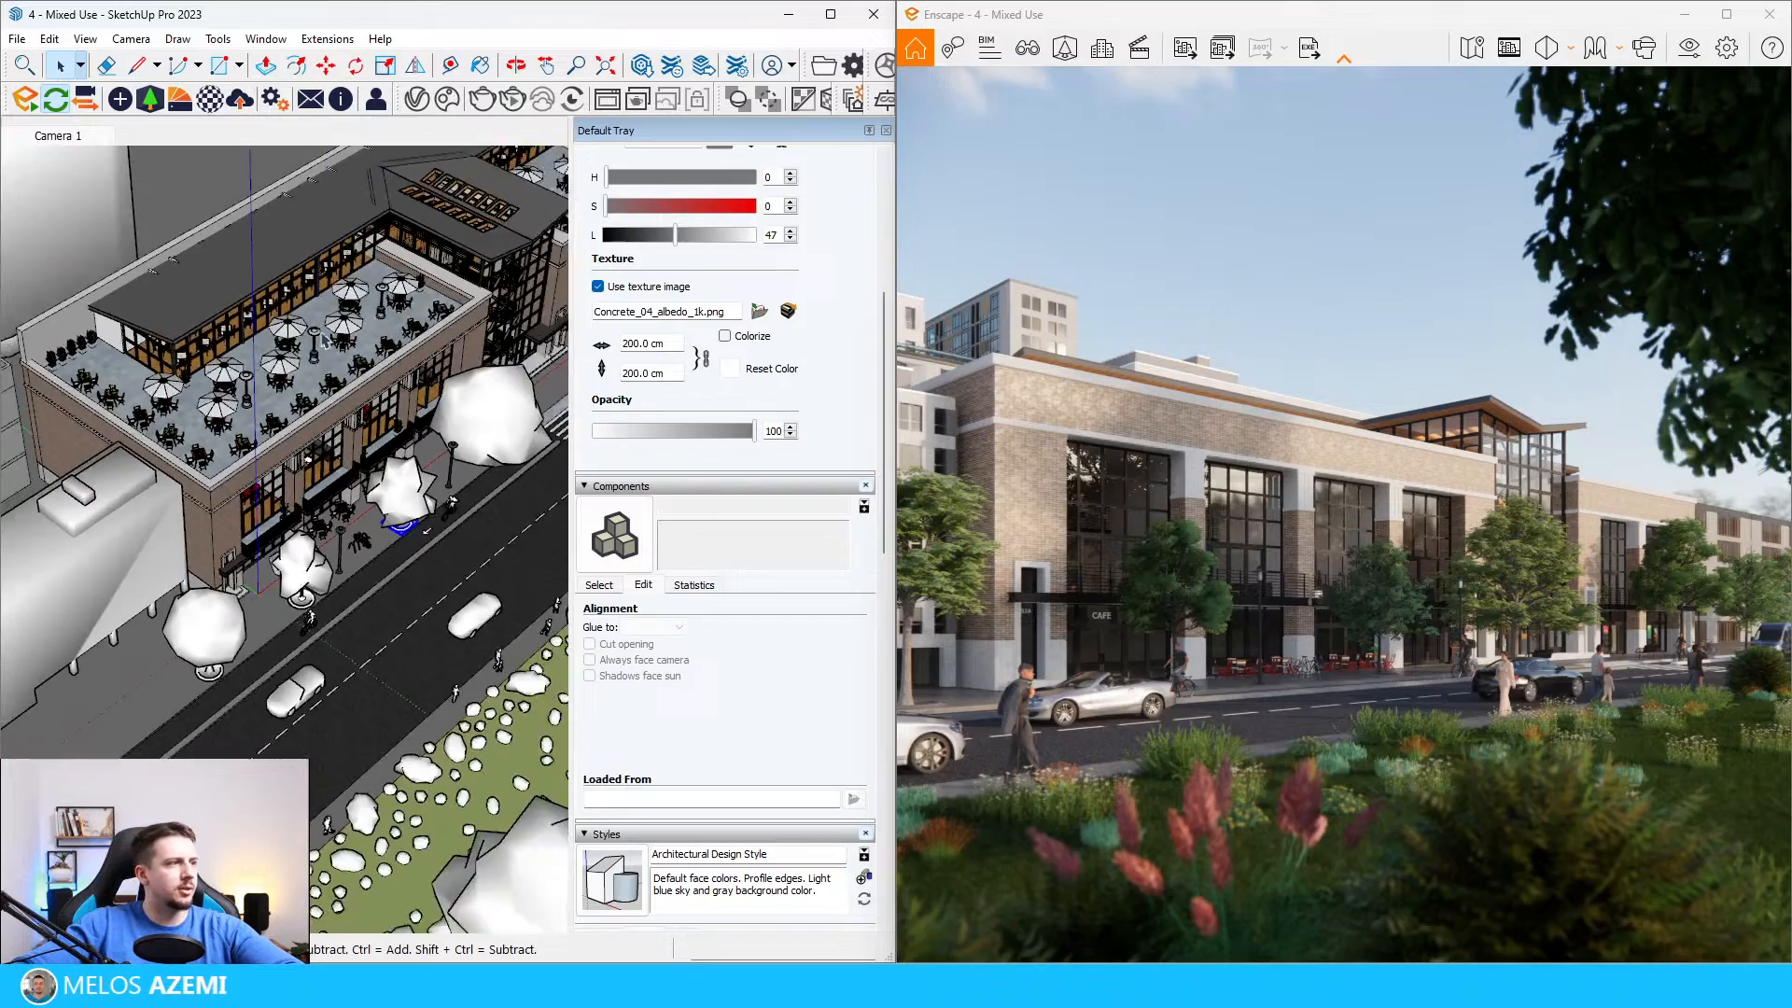
scroll(353, 485, "up", 10)
left_click(353, 484)
scroll(352, 472, "down", 3)
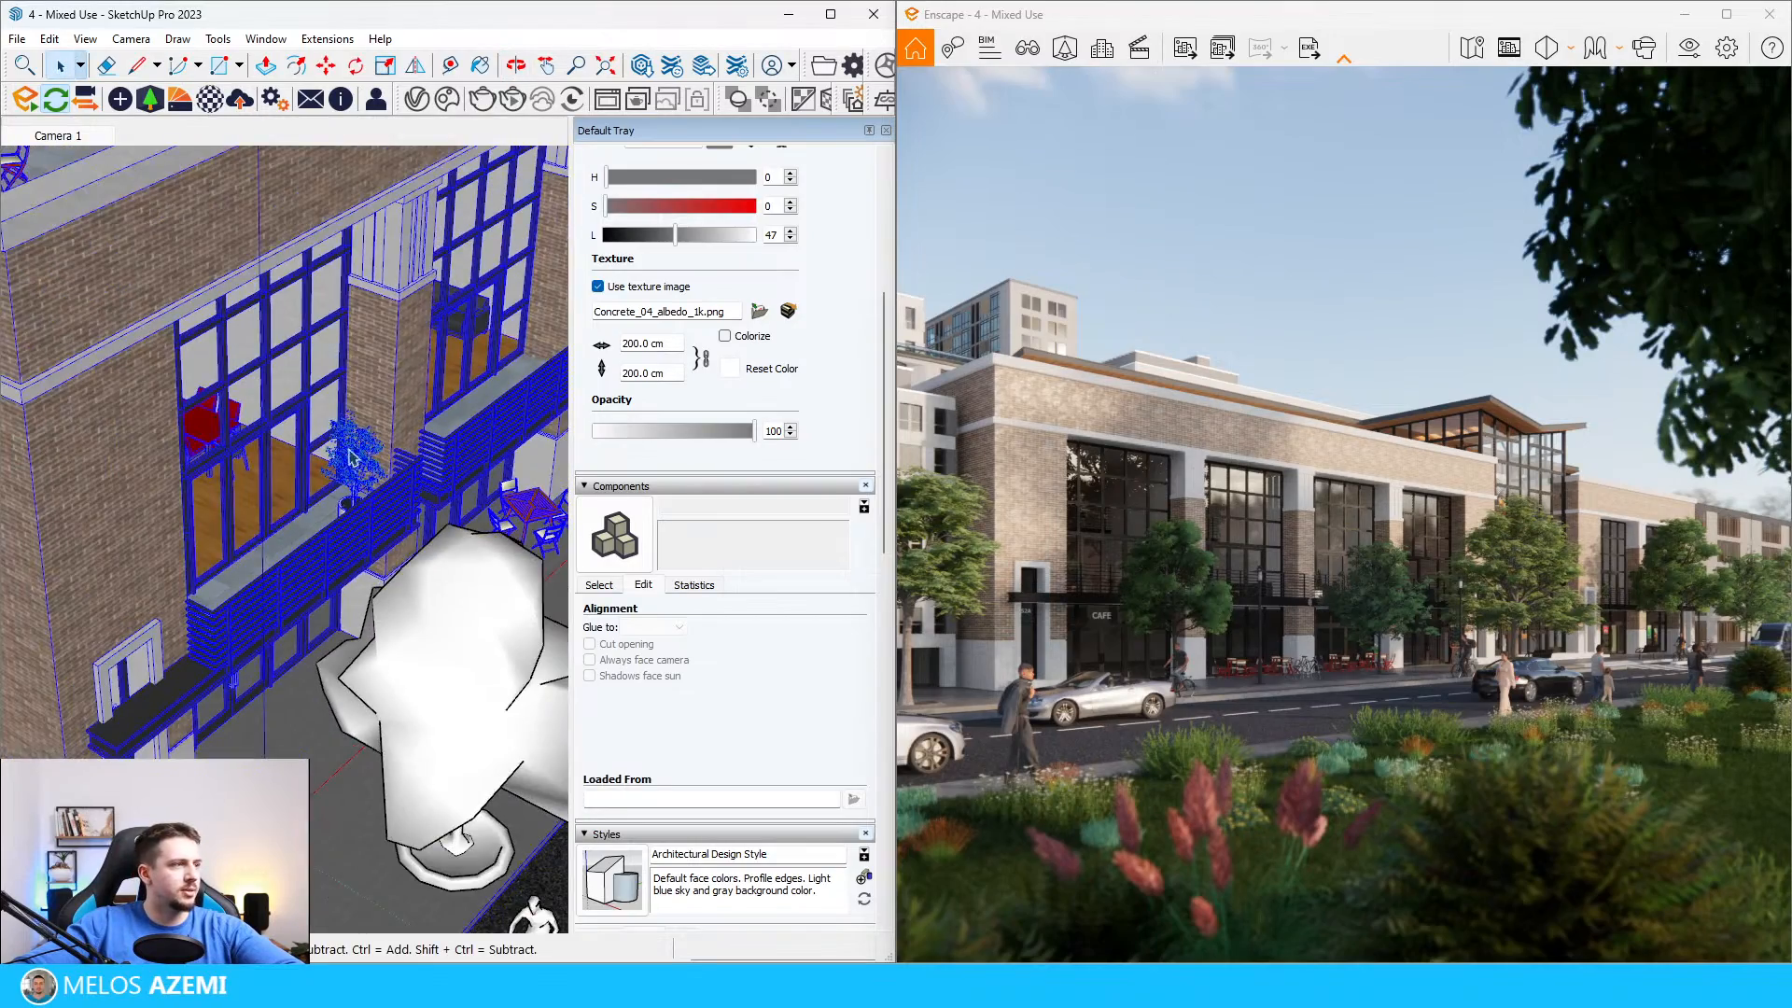
double_click(356, 466)
left_click(359, 470)
scroll(163, 584, "down", 5)
scroll(160, 588, "down", 2)
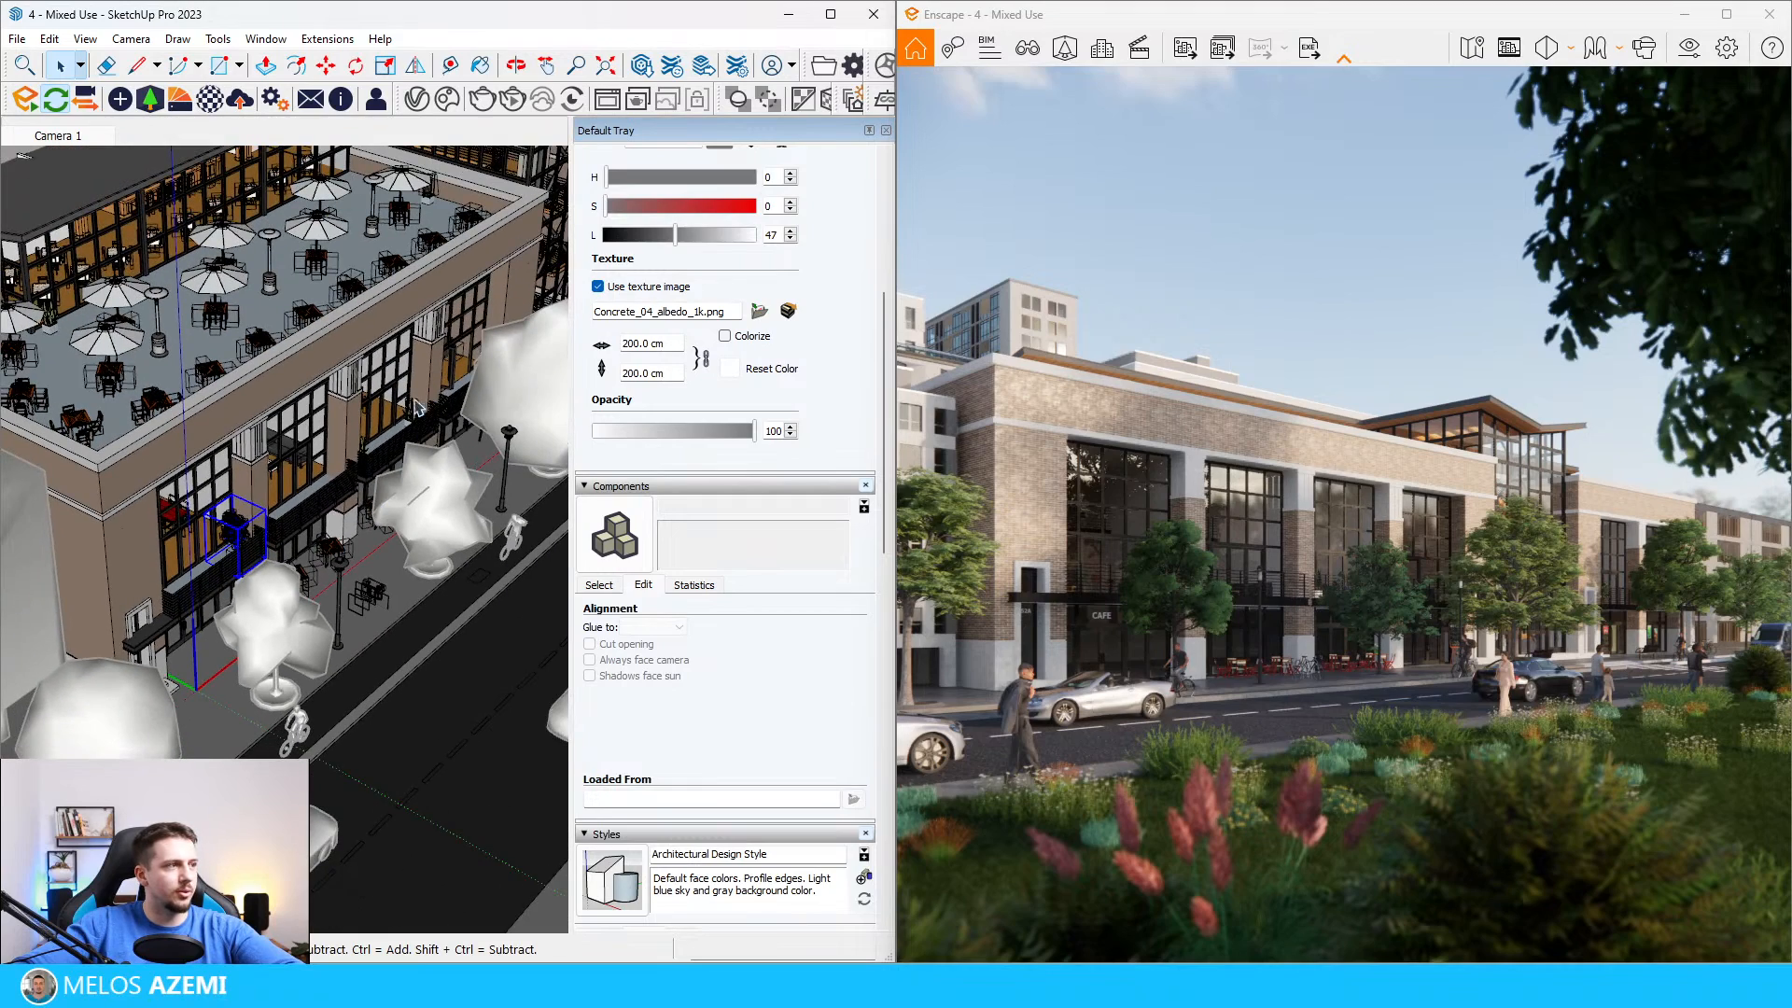
Step: Turn off profiles and edges in the edge settings of the current SketchUp style
scroll(378, 457, "up", 3)
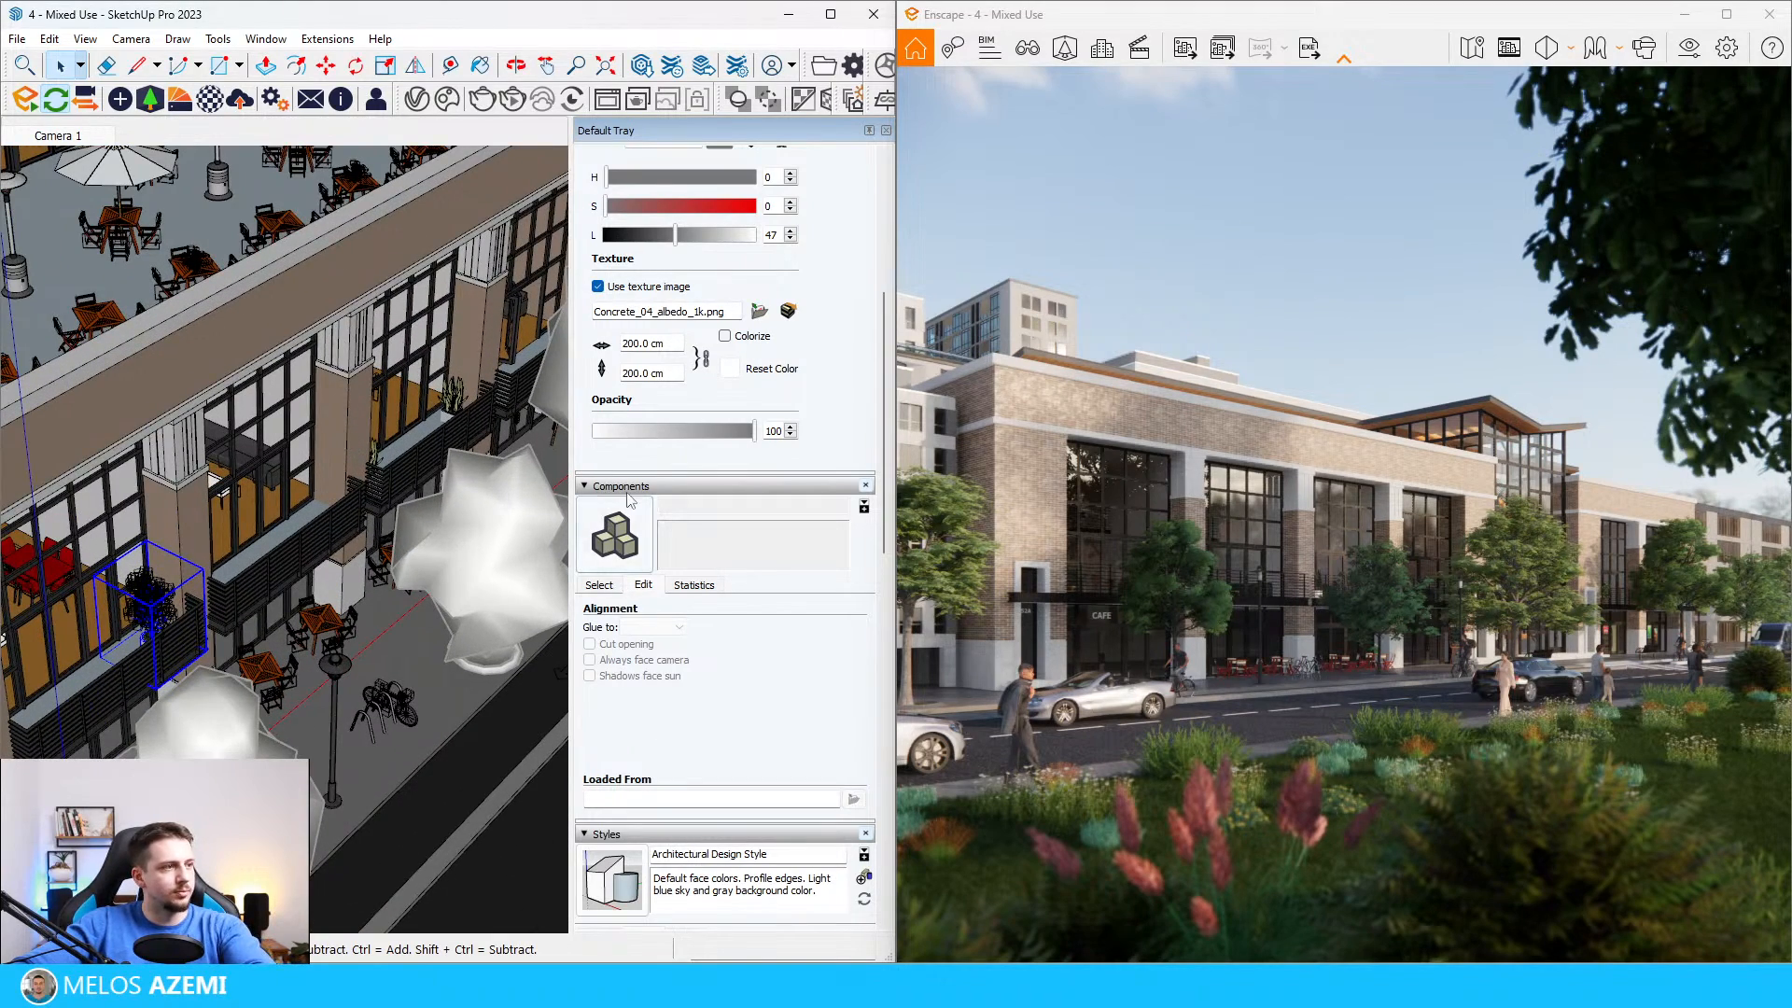
scroll(627, 499, "down", 5)
scroll(678, 748, "down", 3)
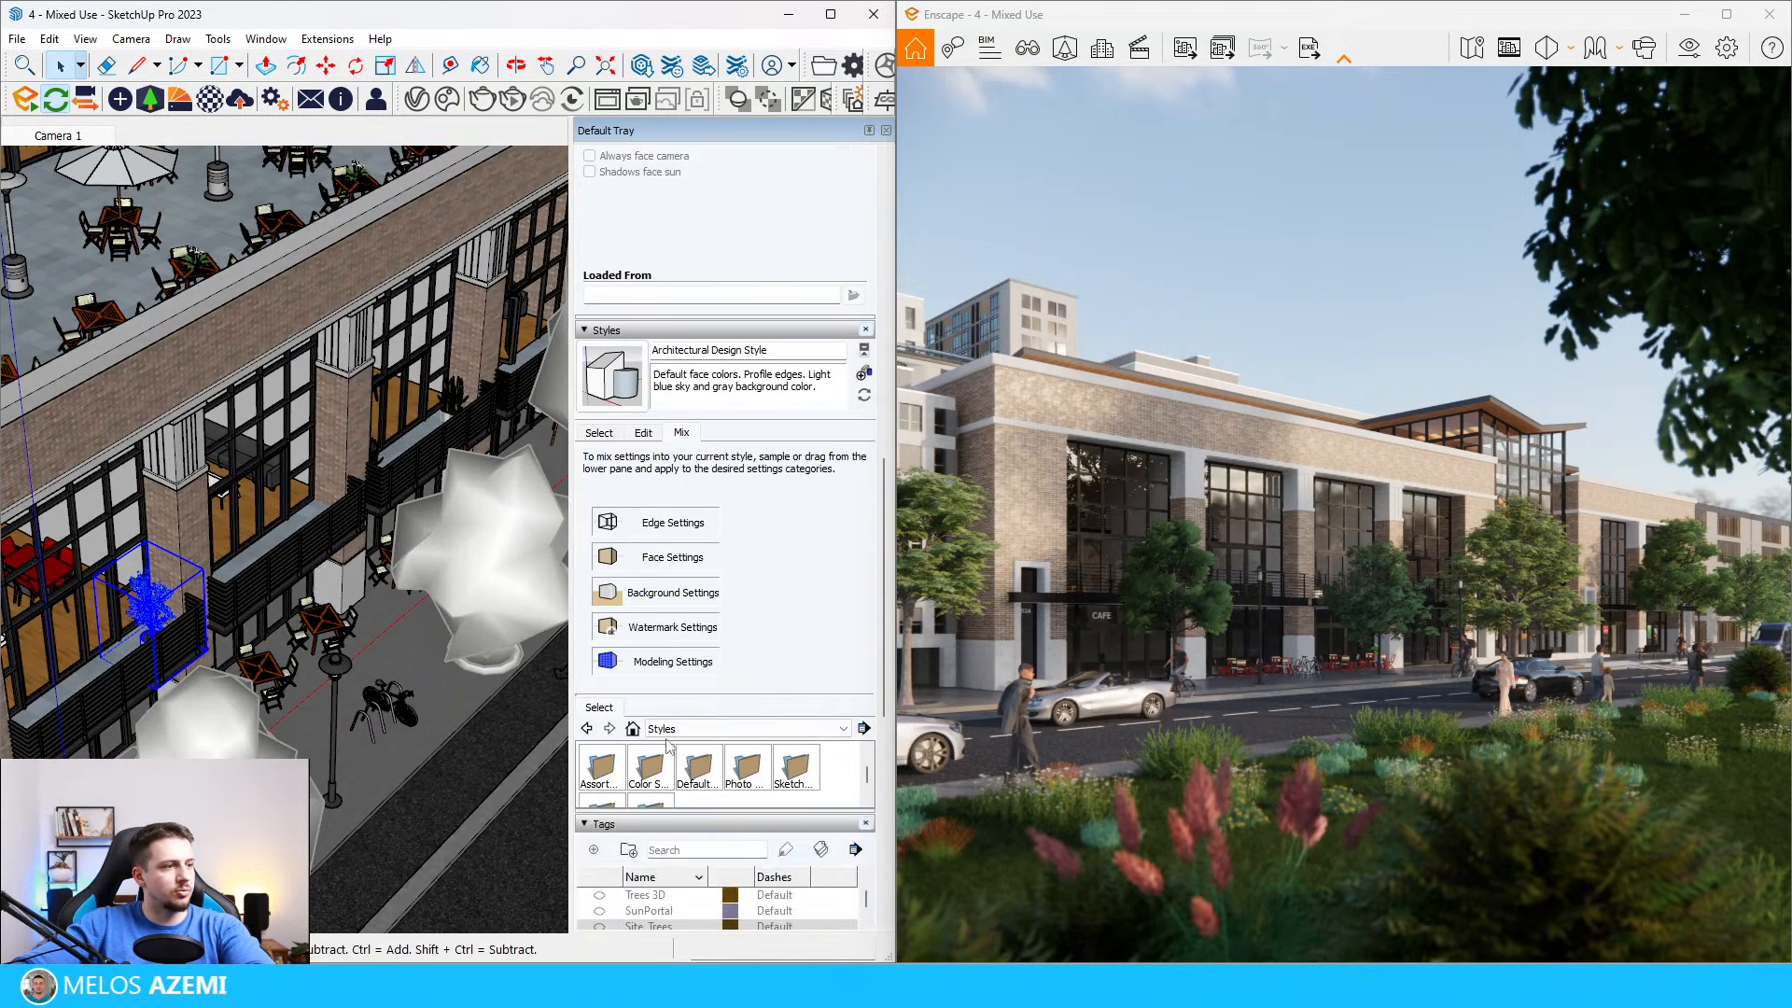
scroll(623, 726, "down", 1)
left_click(642, 434)
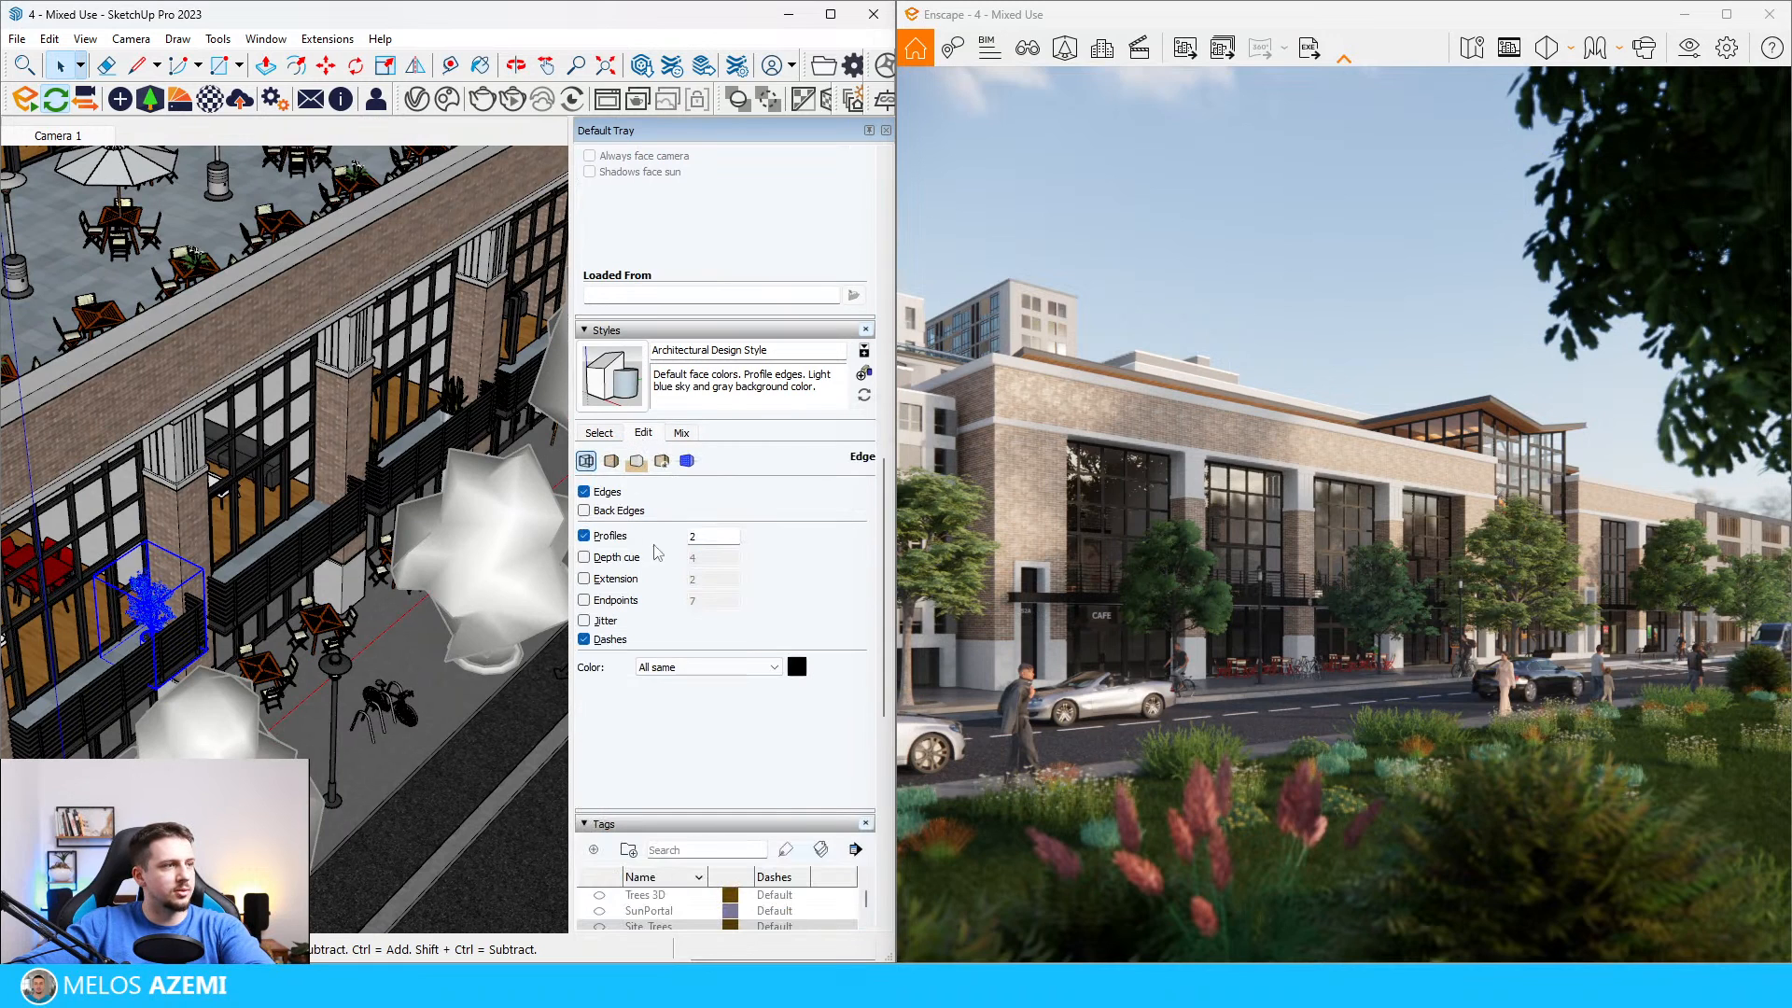
left_click(585, 535)
left_click(585, 492)
Step: Delete the existing potted plants from the balconies along the street facade
scroll(336, 550, "down", 3)
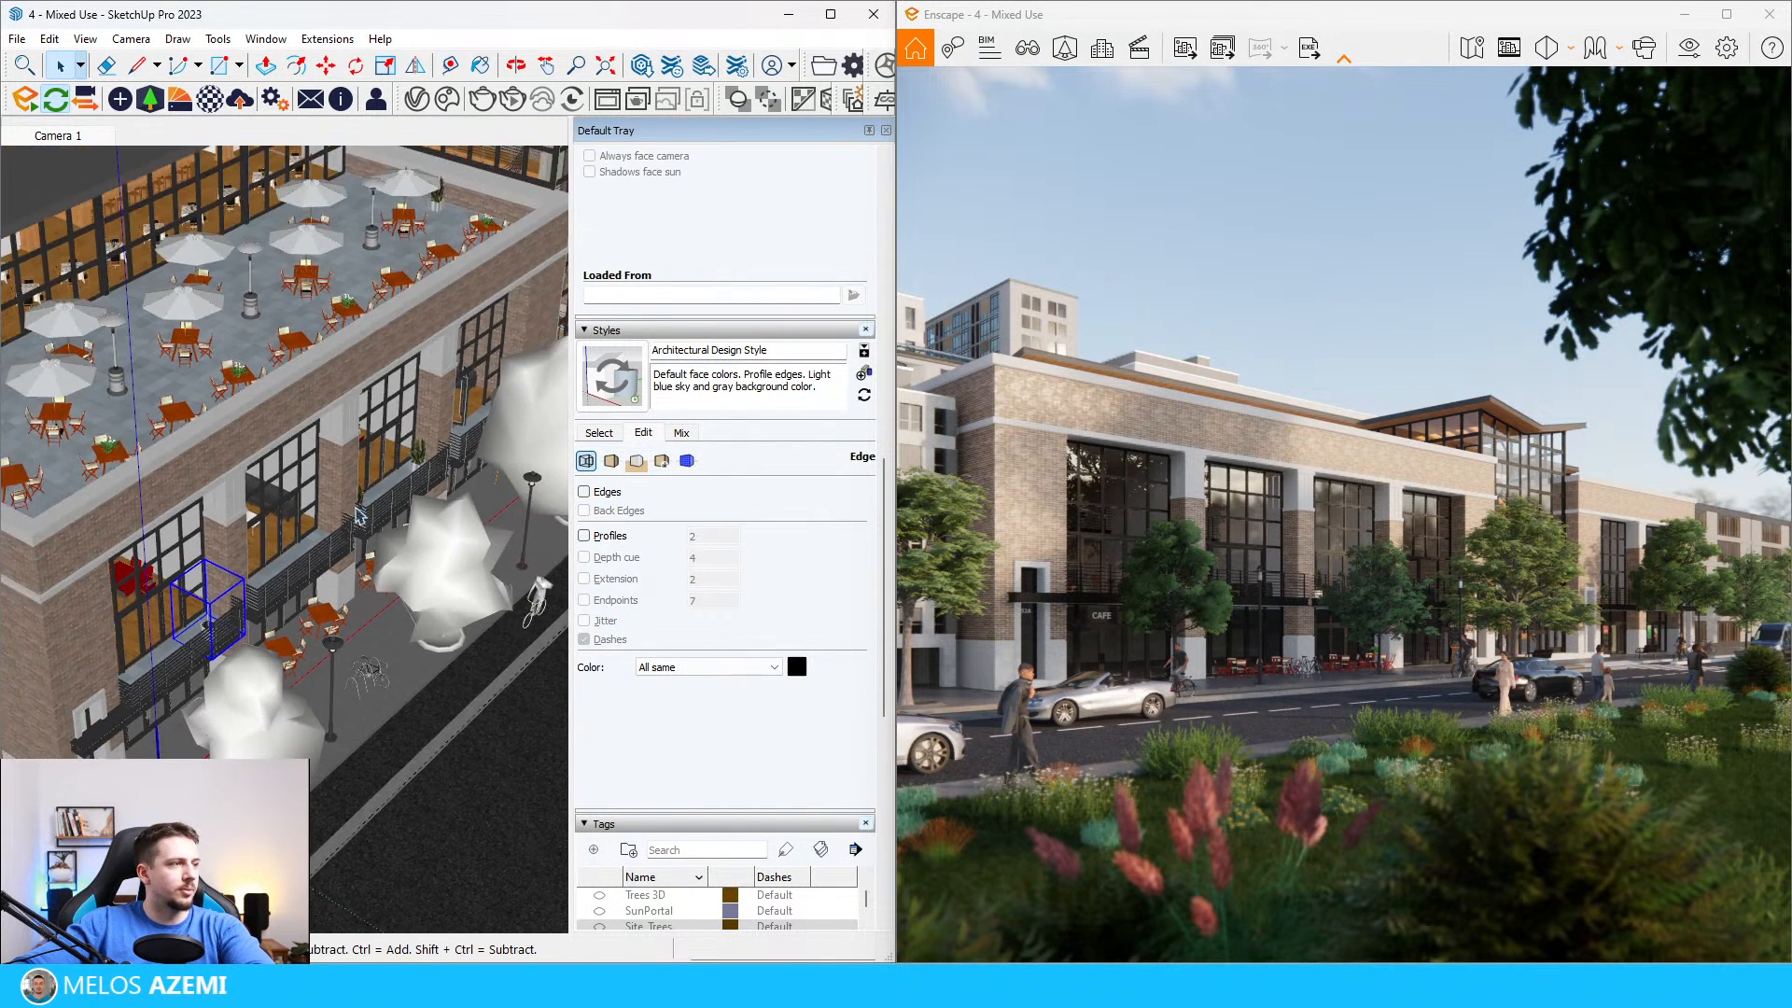
scroll(217, 611, "up", 5)
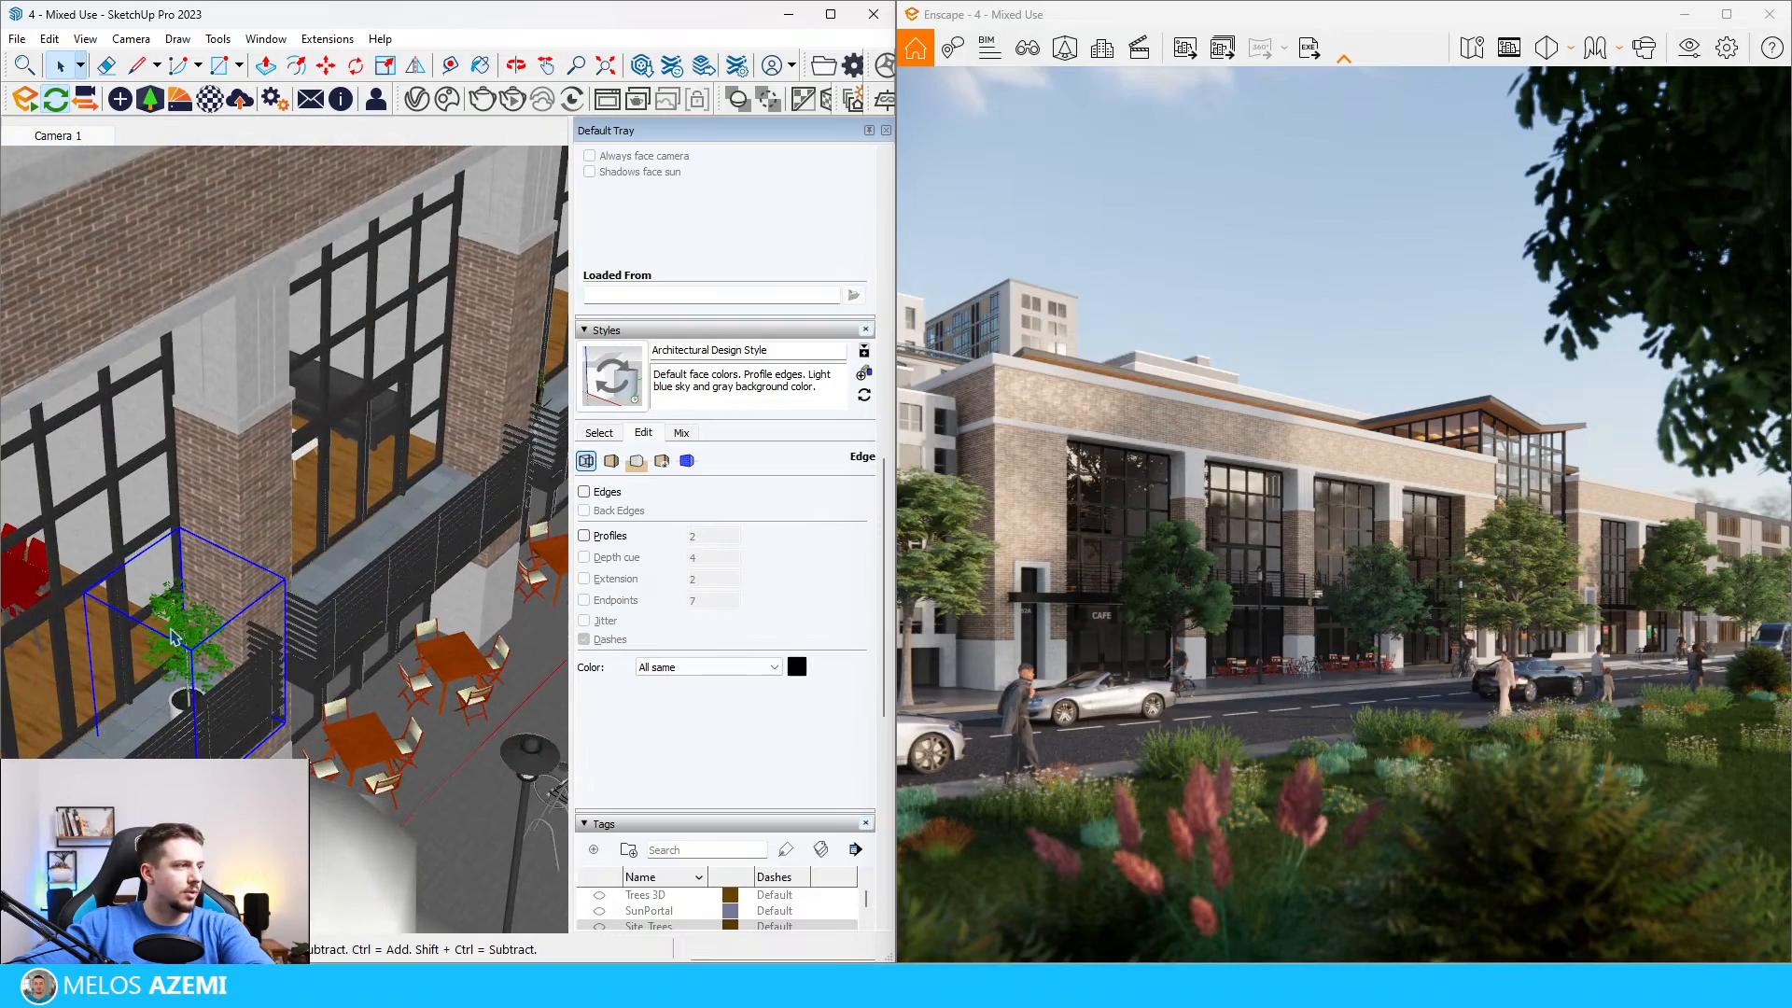
scroll(455, 504, "down", 2)
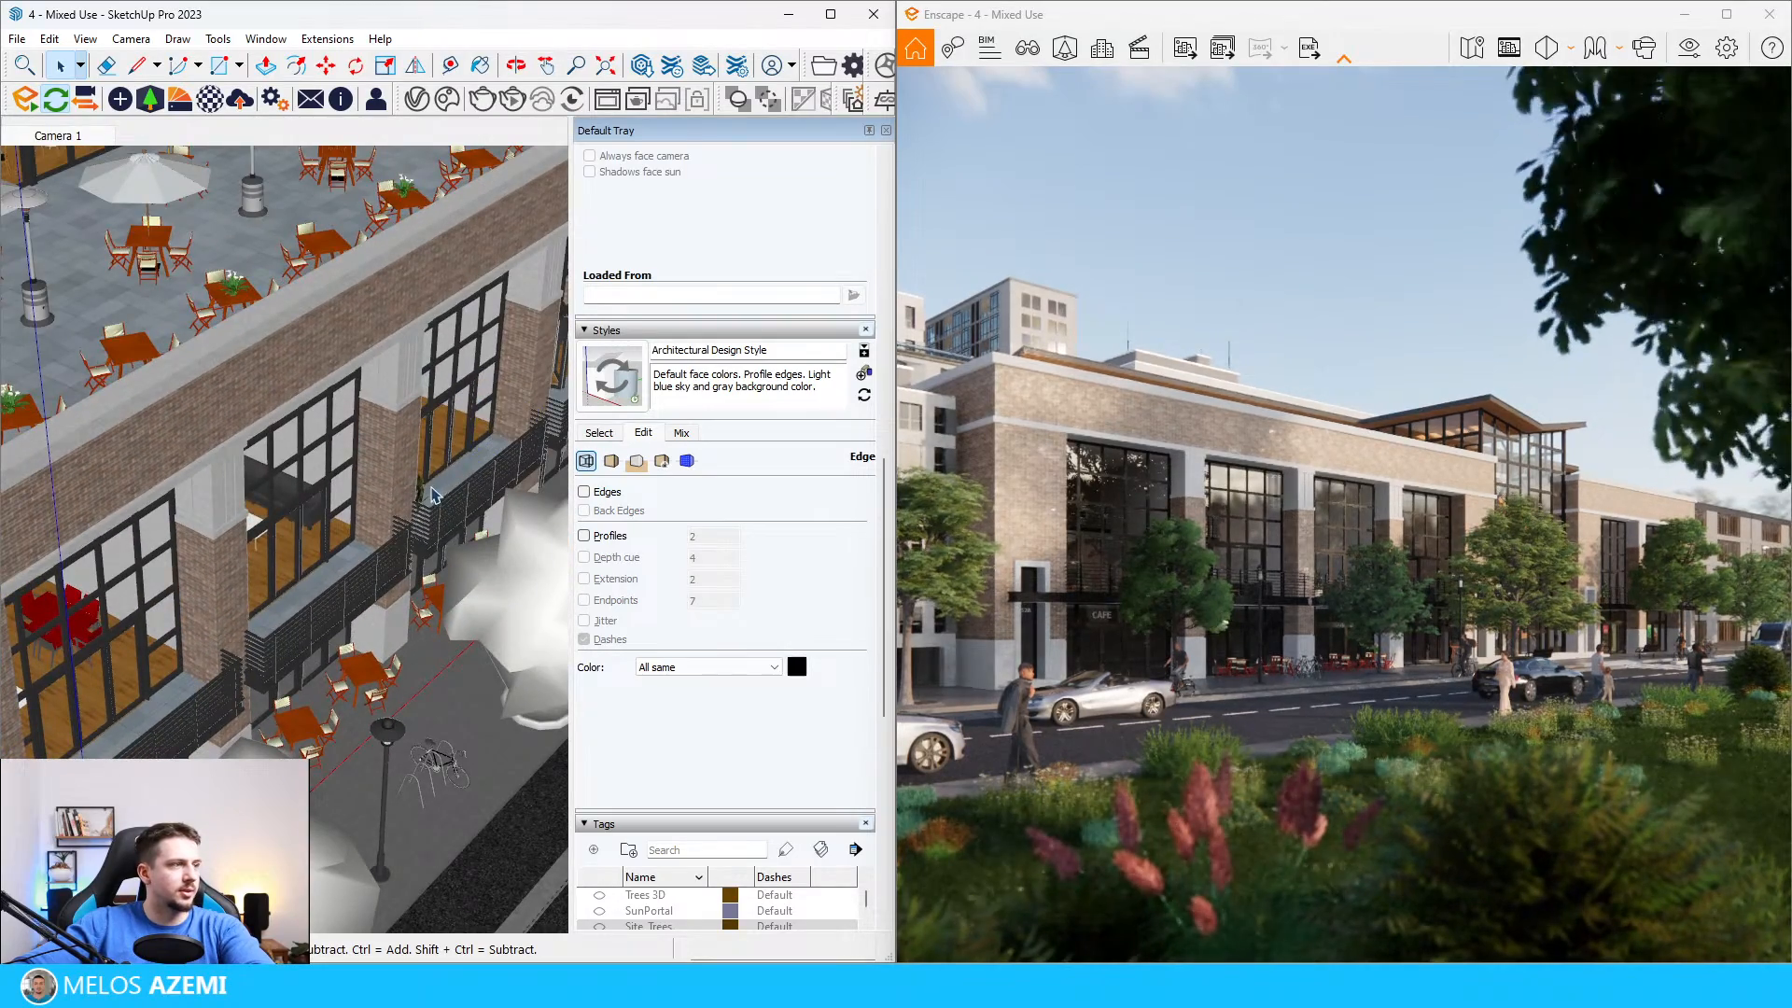
scroll(98, 571, "down", 3)
scroll(98, 571, "down", 3)
scroll(98, 571, "up", 2)
scroll(140, 541, "down", 3)
scroll(58, 594, "up", 6)
scroll(57, 594, "down", 4)
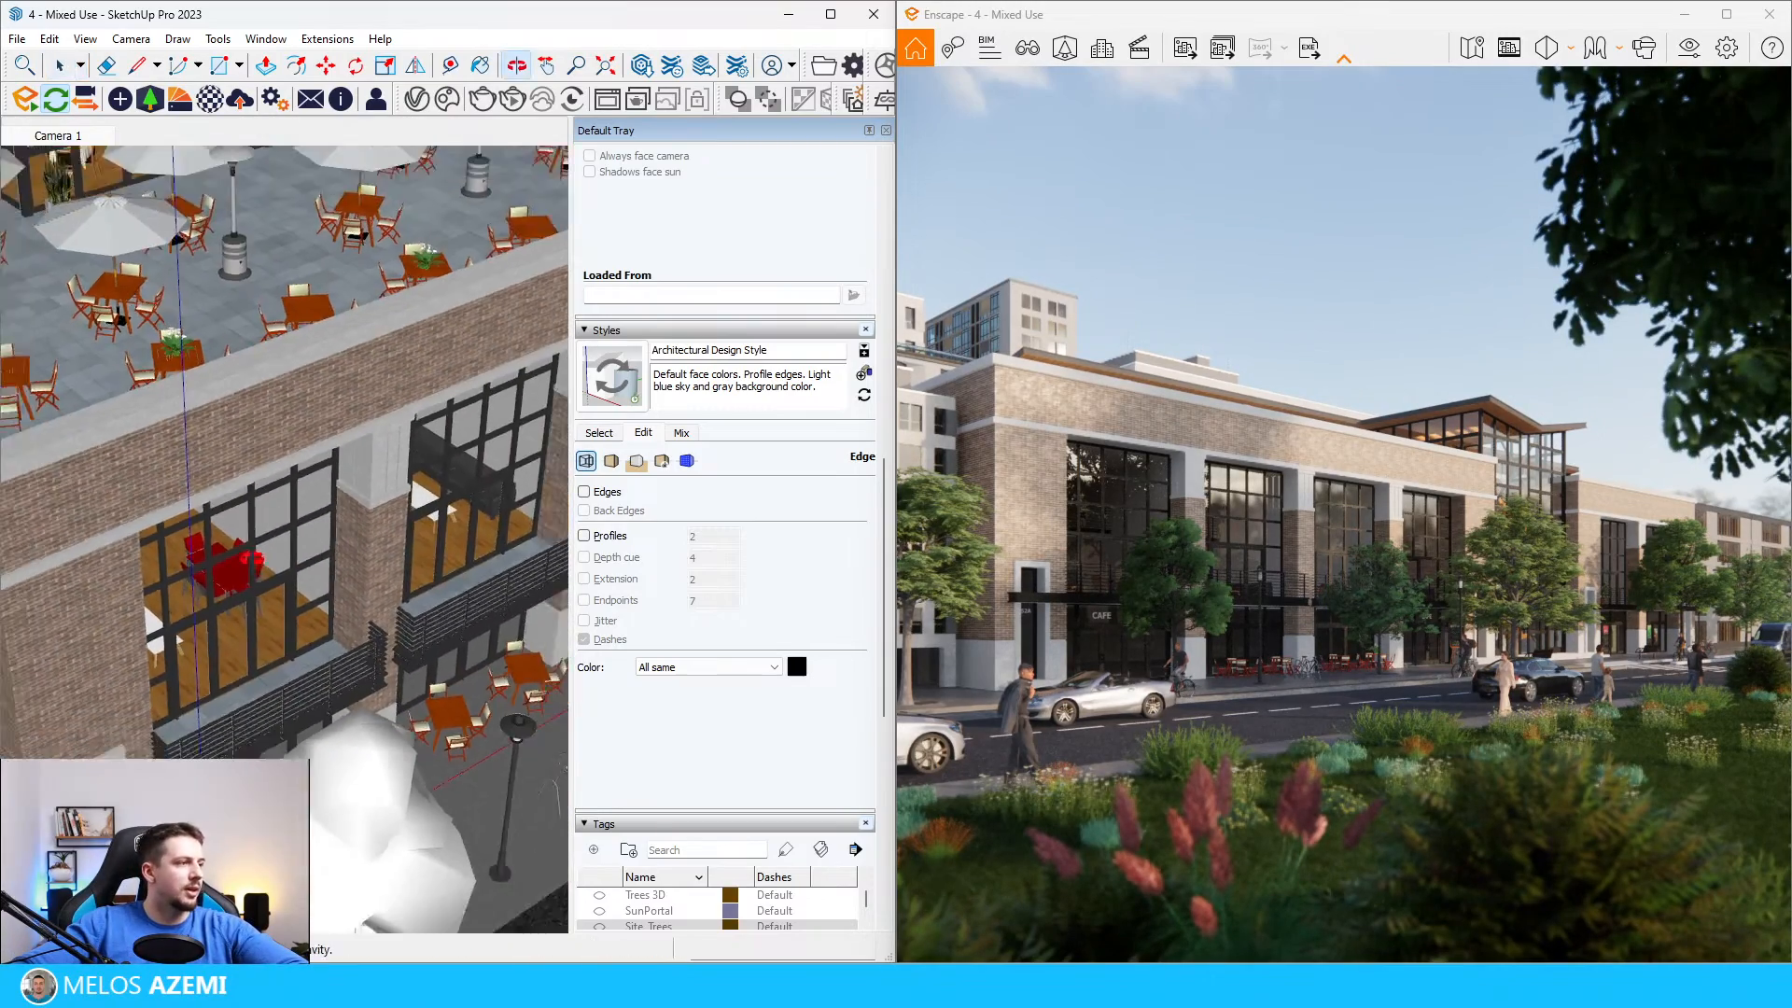
Step: Search the Vegetation category of the Enscape asset library for "indoor" and "interior" plants, then clear the search
left_click(149, 98)
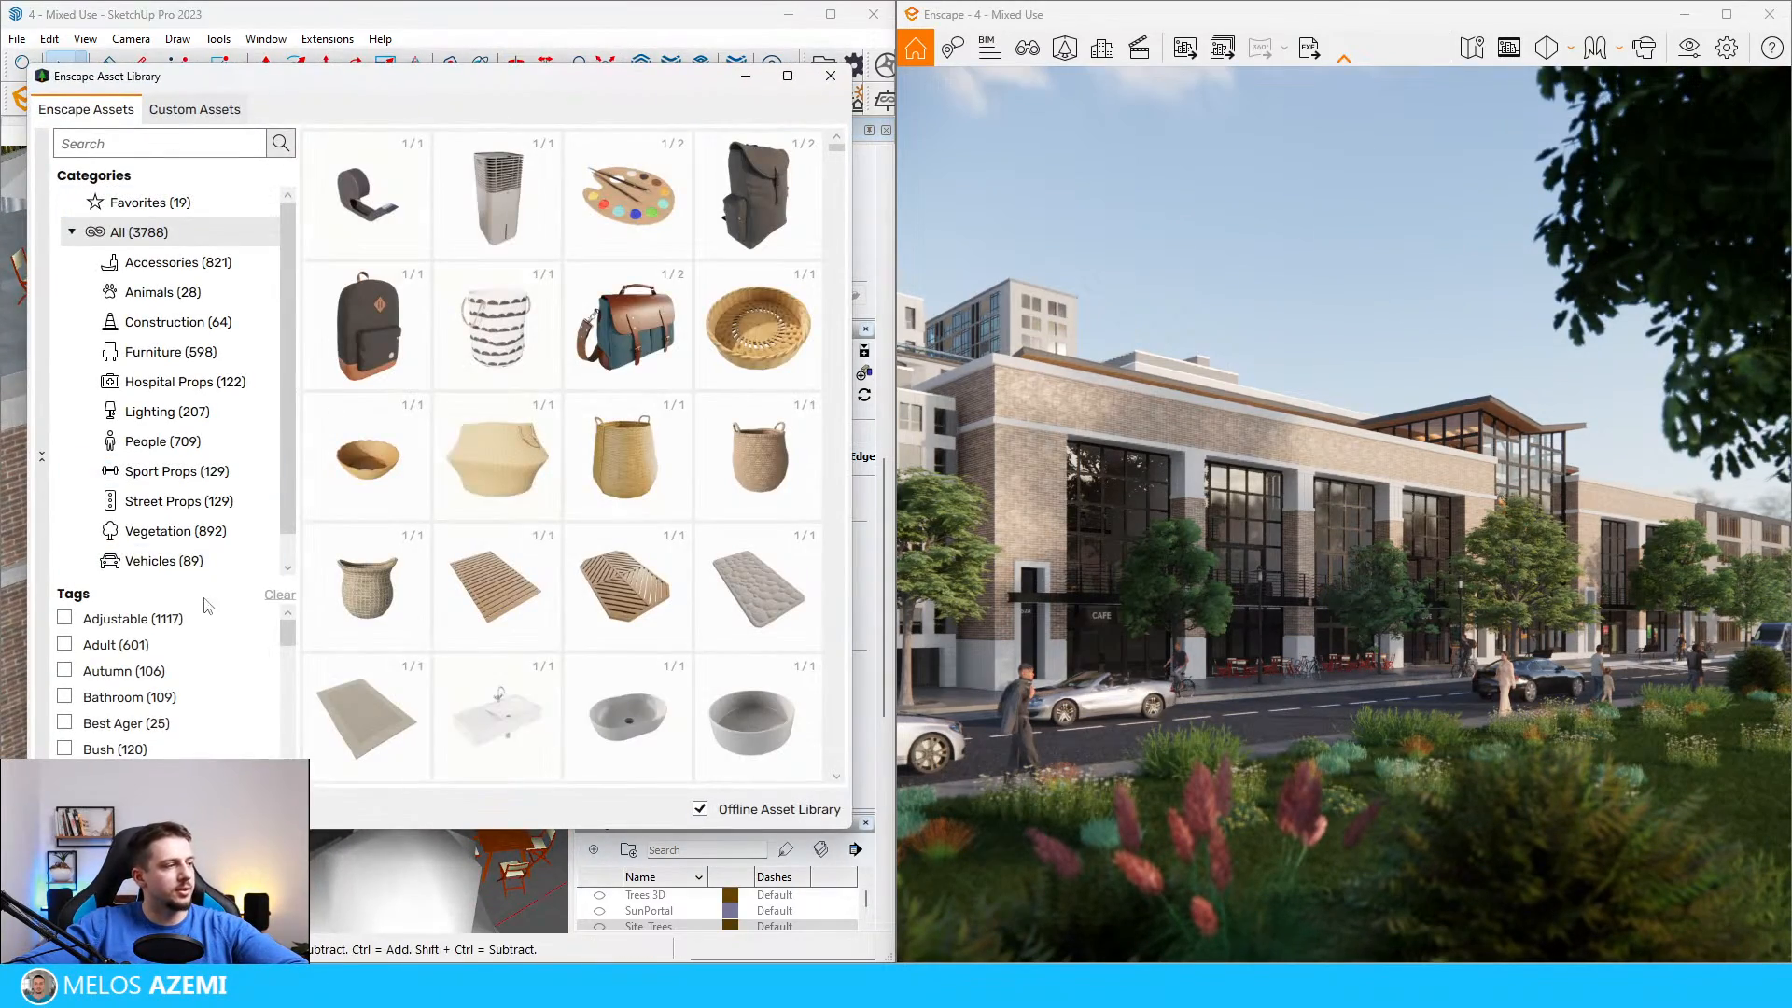
left_click(195, 532)
left_click(182, 145)
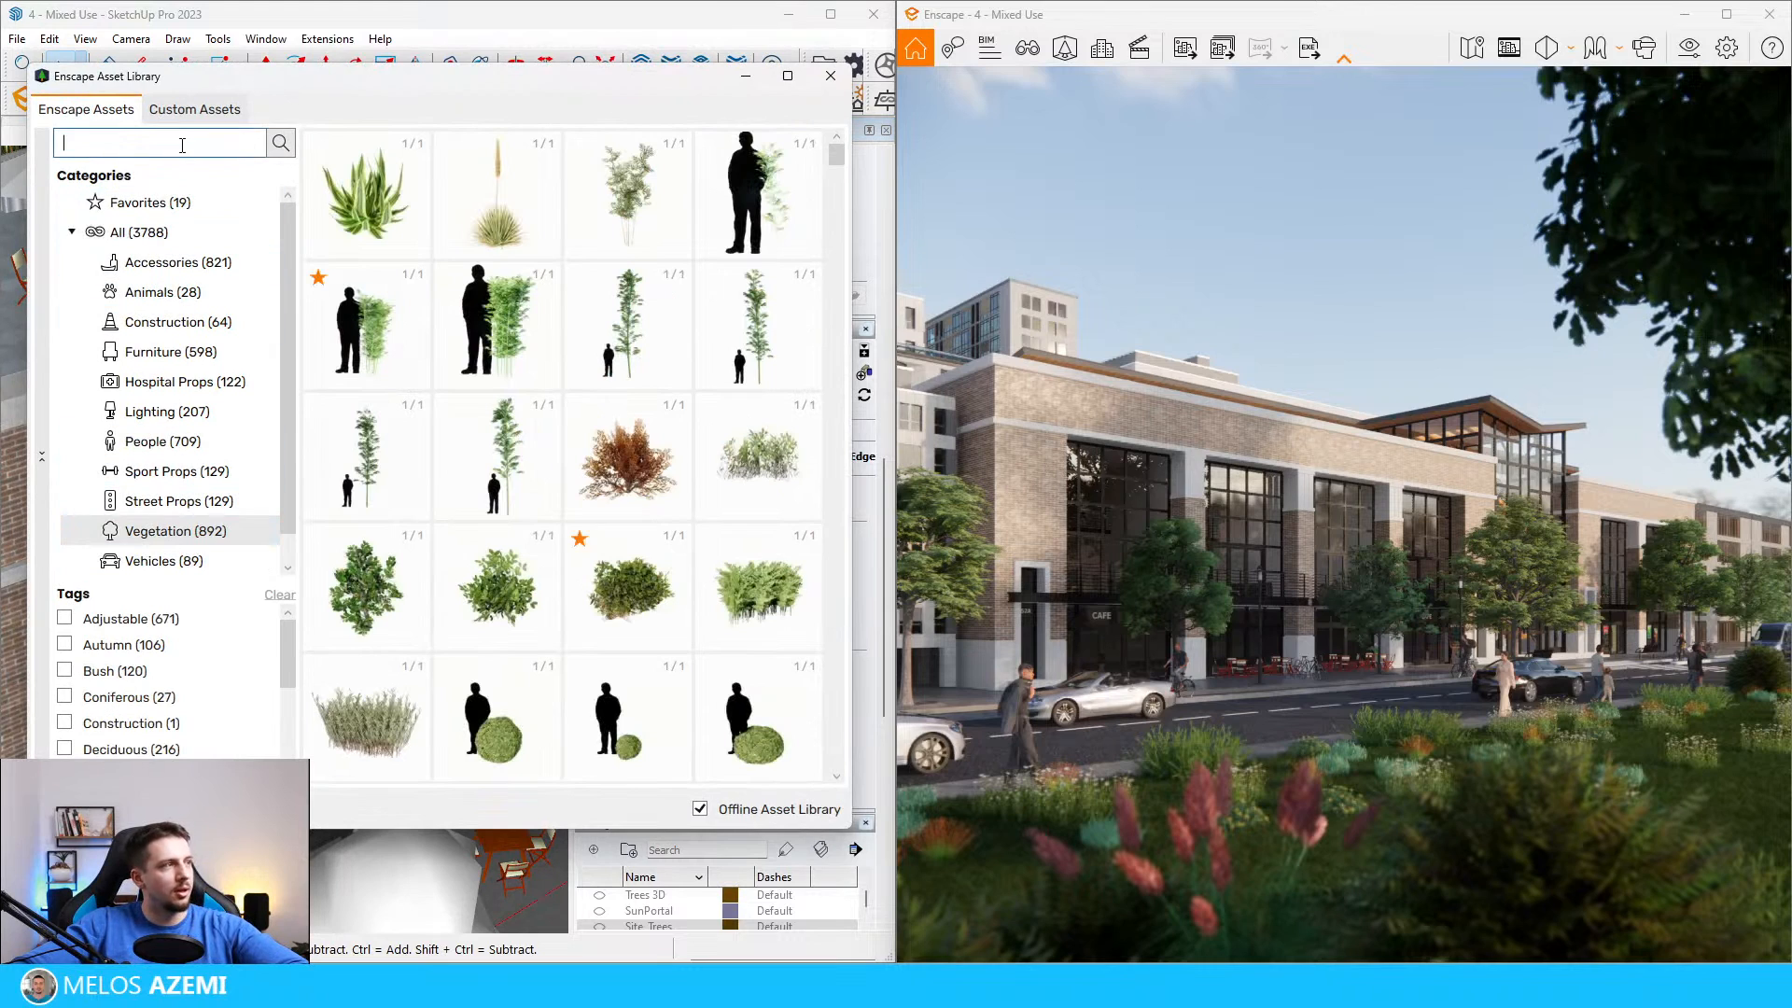
type("indoo")
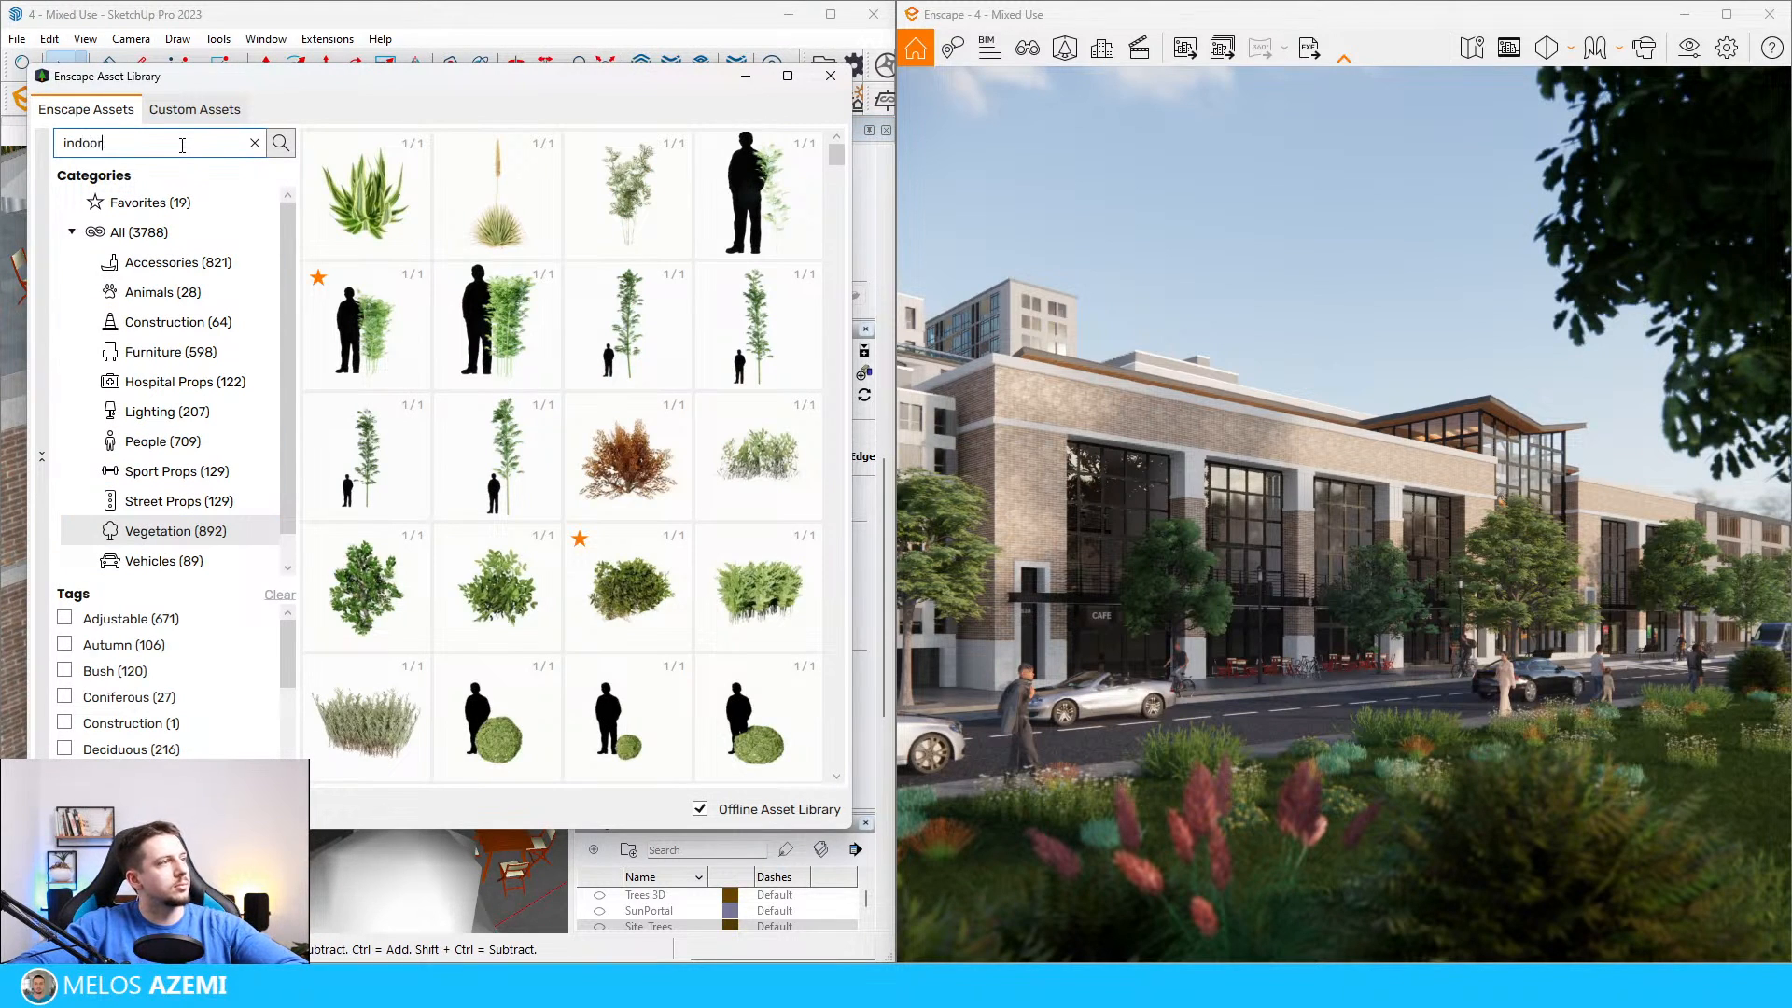
type("r")
left_click(254, 143)
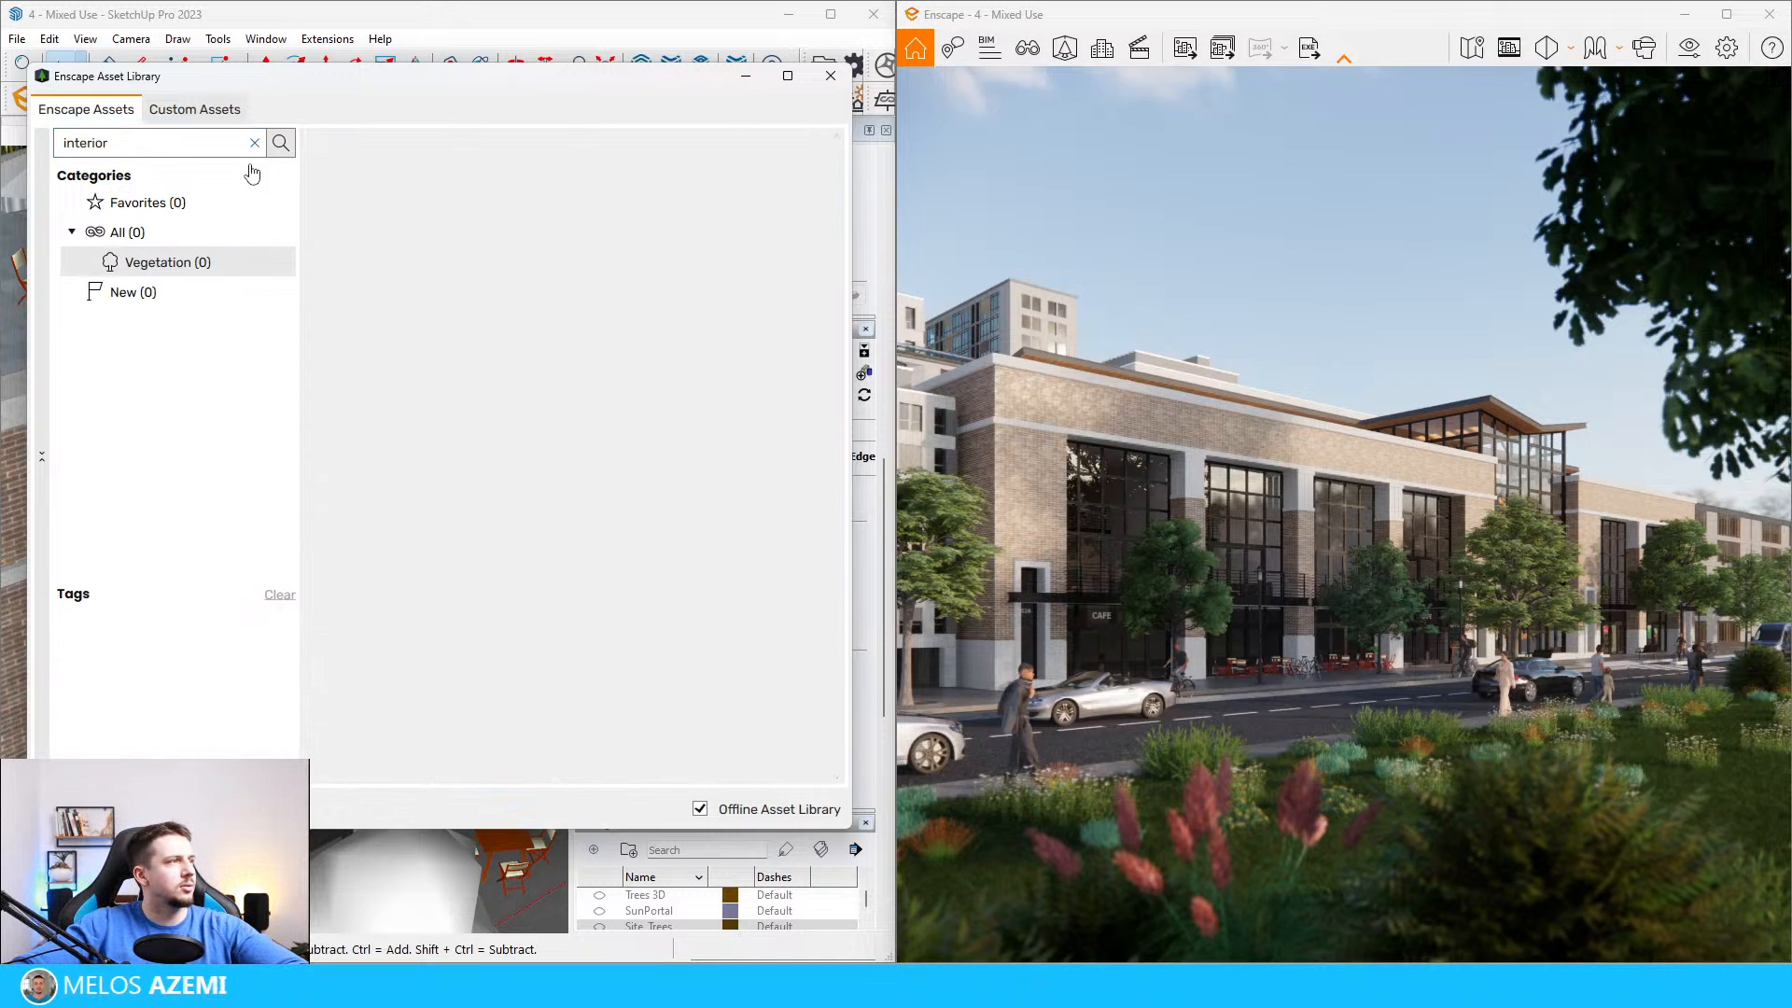
left_click(254, 143)
Step: Pick a leafy potted plant from the Enscape vegetation assets and place it on the first balcony's ledge
scroll(846, 210, "down", 5)
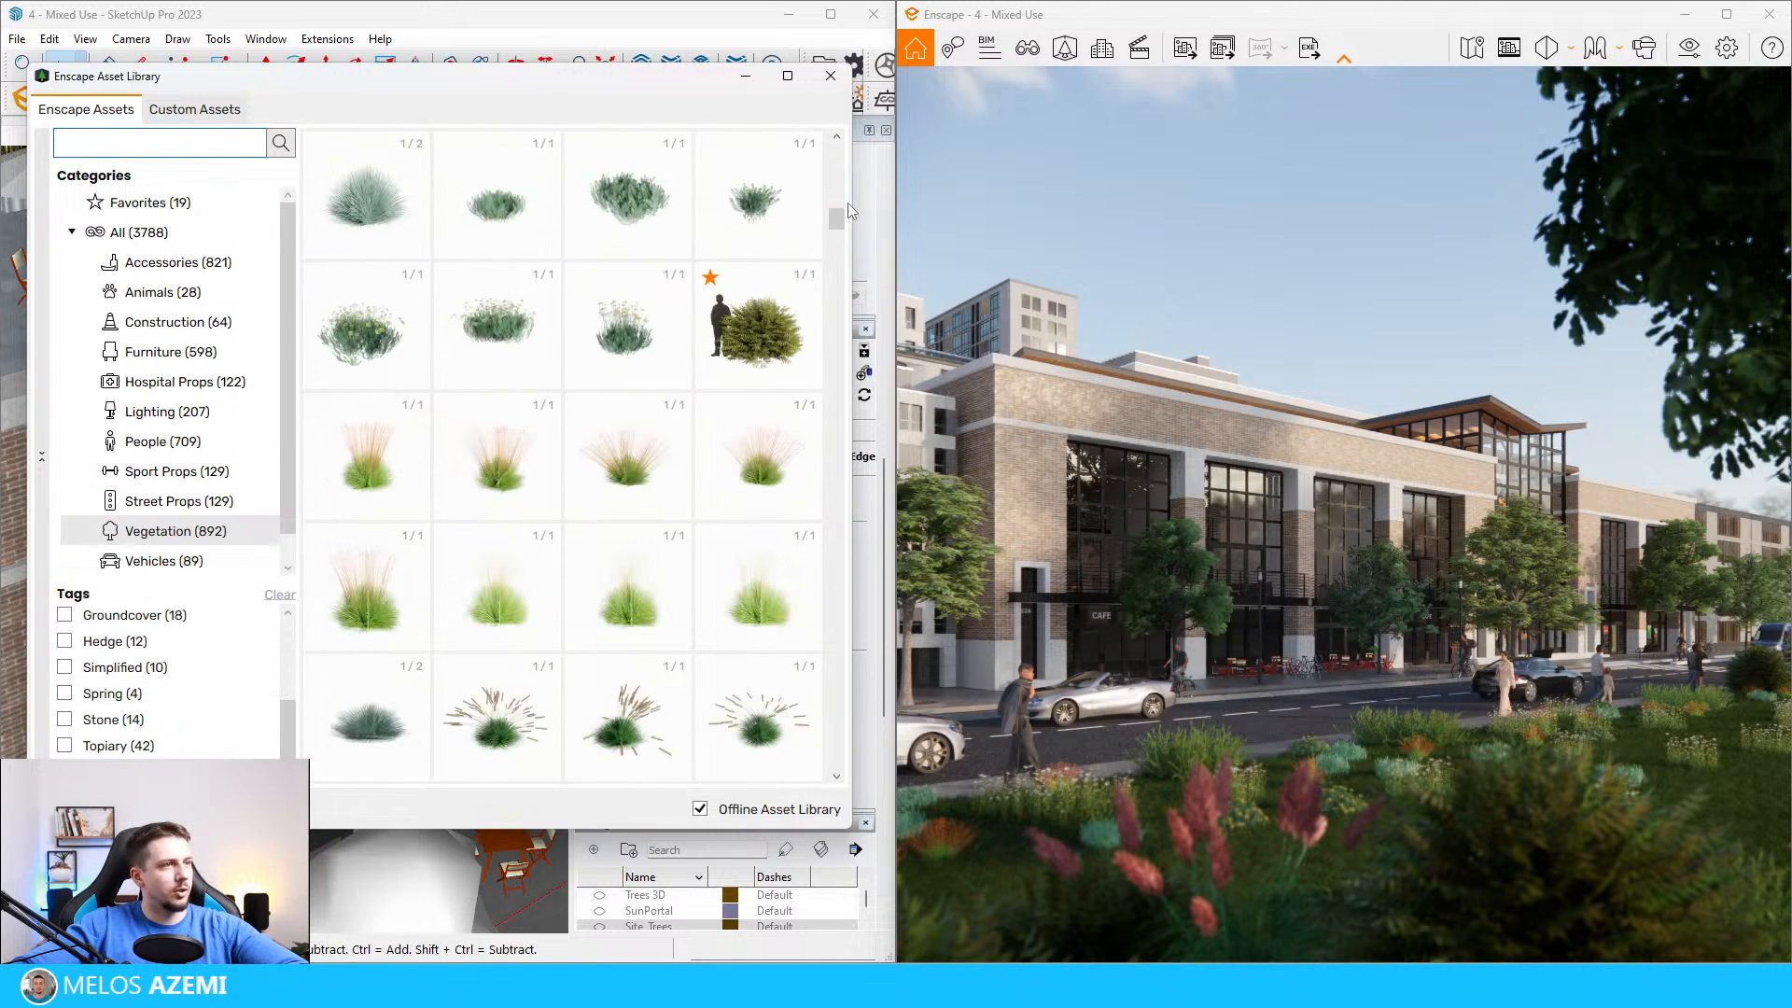
left_click_drag(795, 653, 768, 812)
scroll(637, 606, "up", 13)
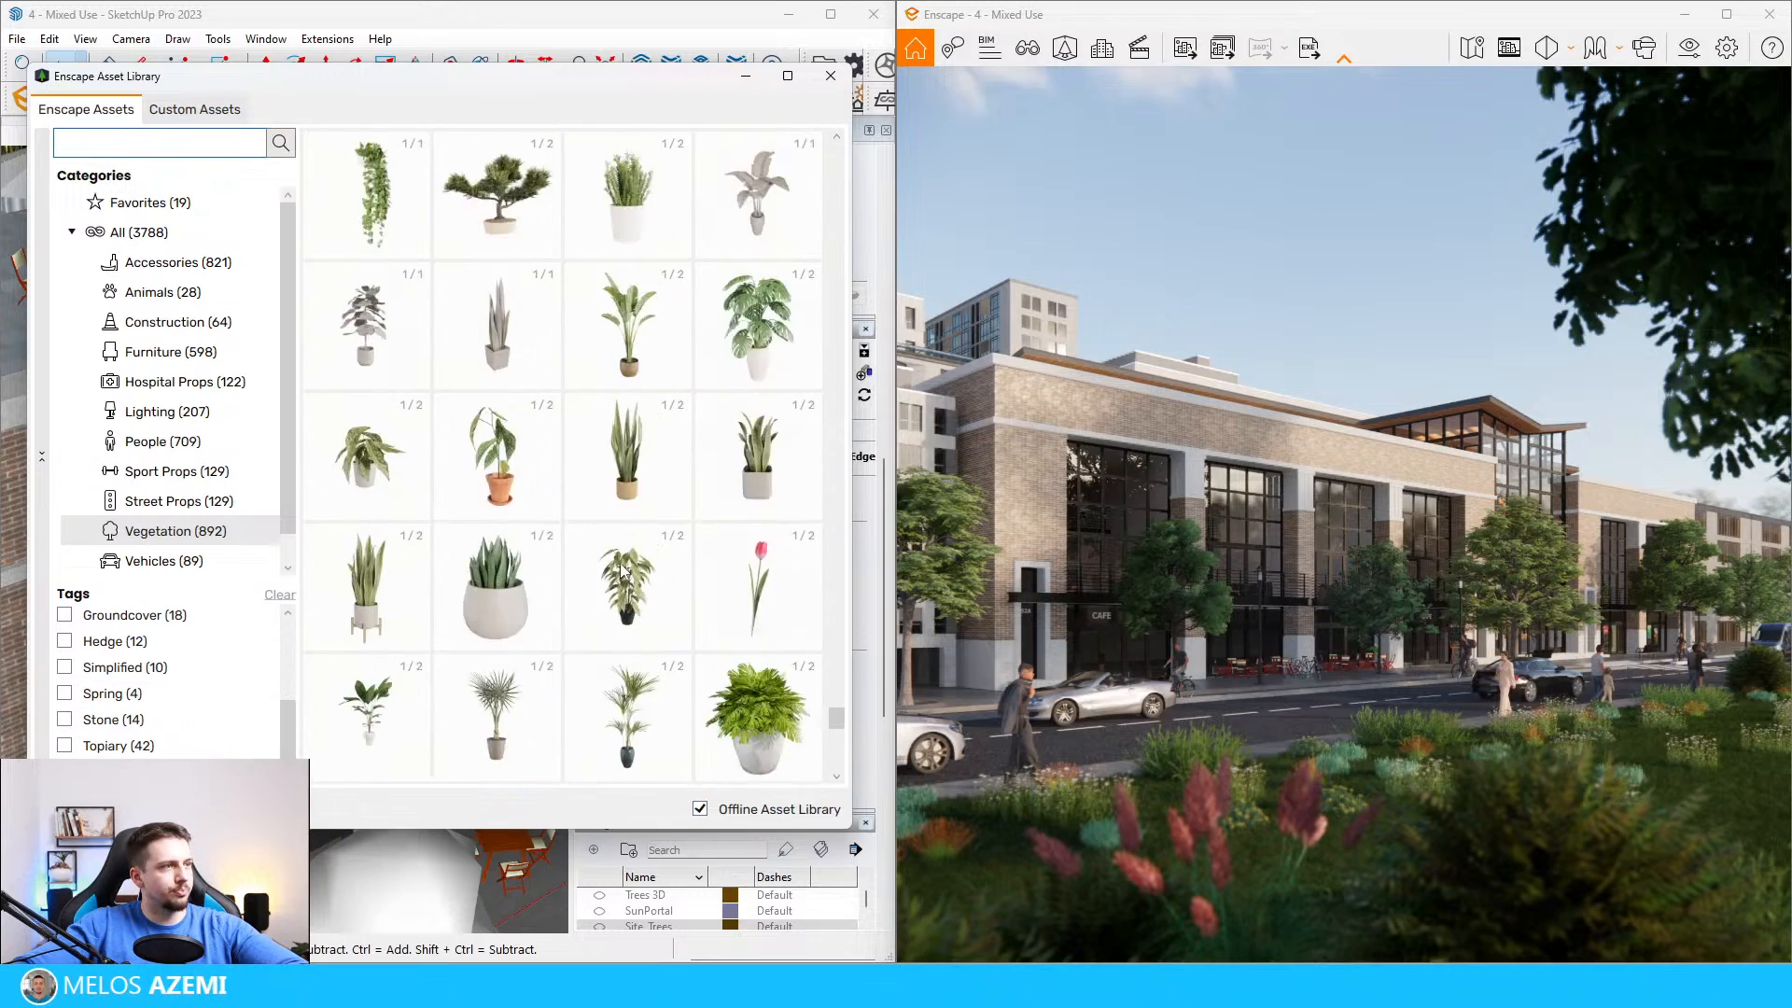
scroll(631, 568, "down", 1)
left_click(630, 591)
scroll(233, 653, "up", 5)
middle_click_drag(234, 654, 440, 777)
scroll(440, 778, "down", 2)
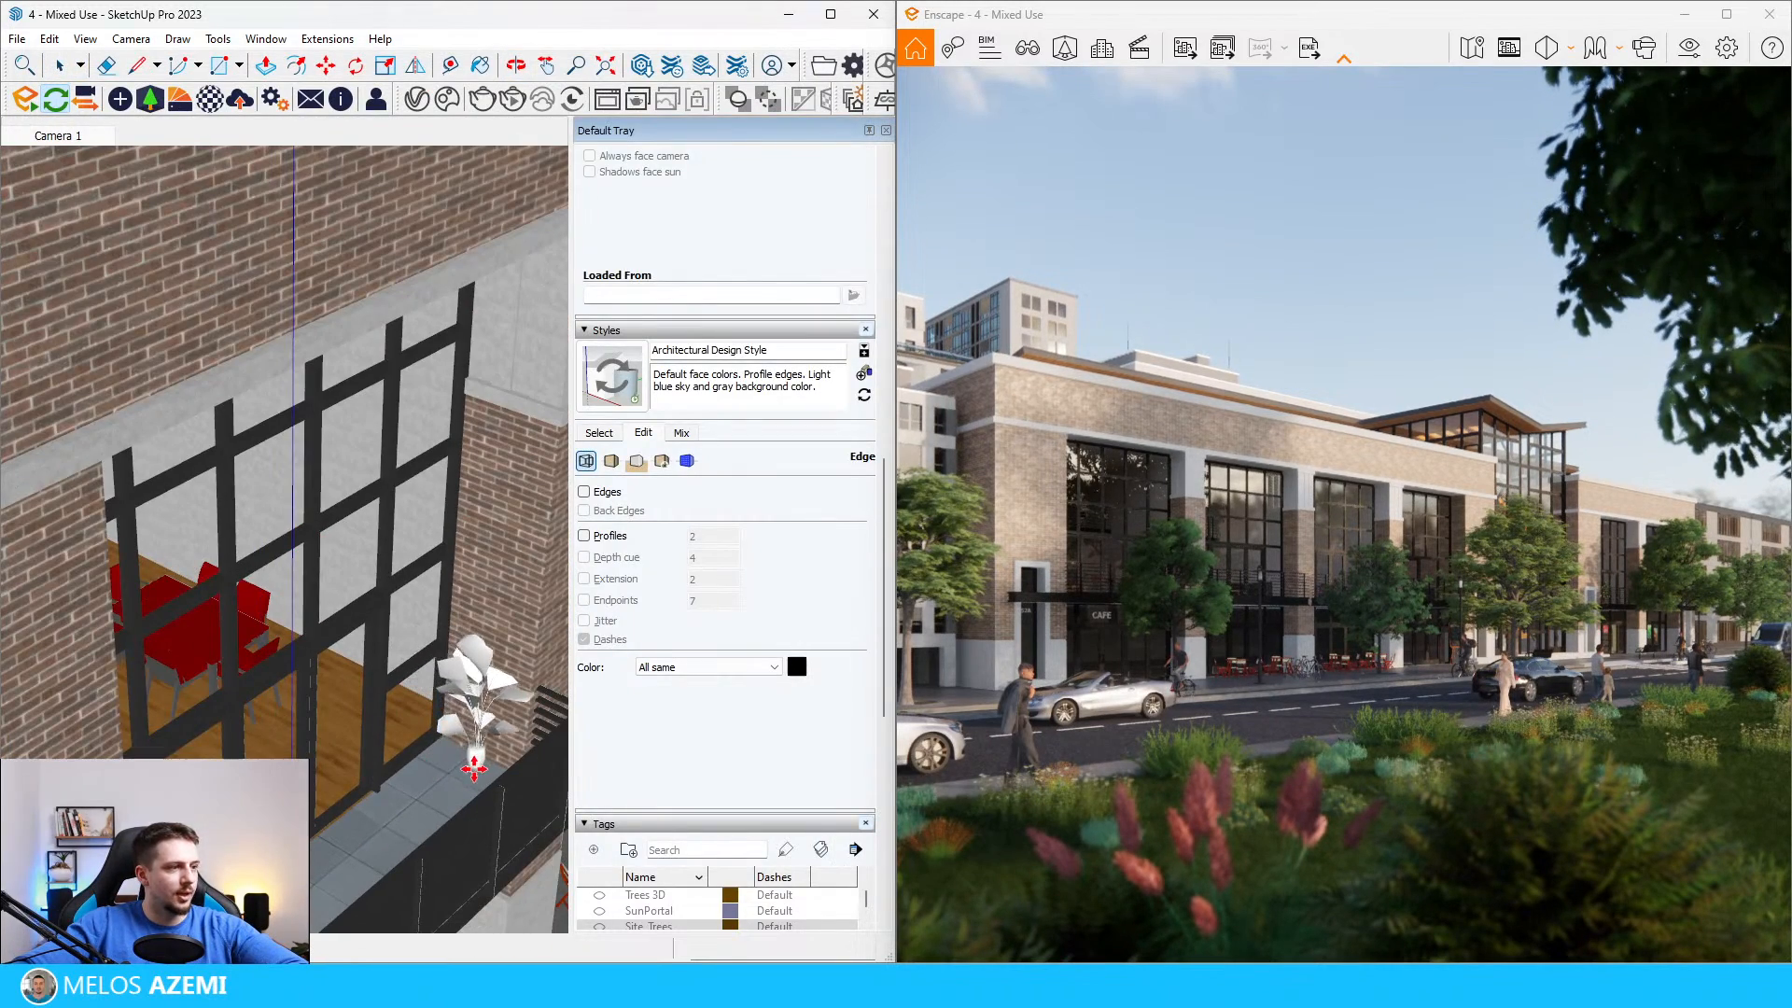
Step: Move the new potted plant to the opposite end of the first balcony's ledge and scale it up
scroll(471, 672, "down", 4)
scroll(478, 641, "up", 5)
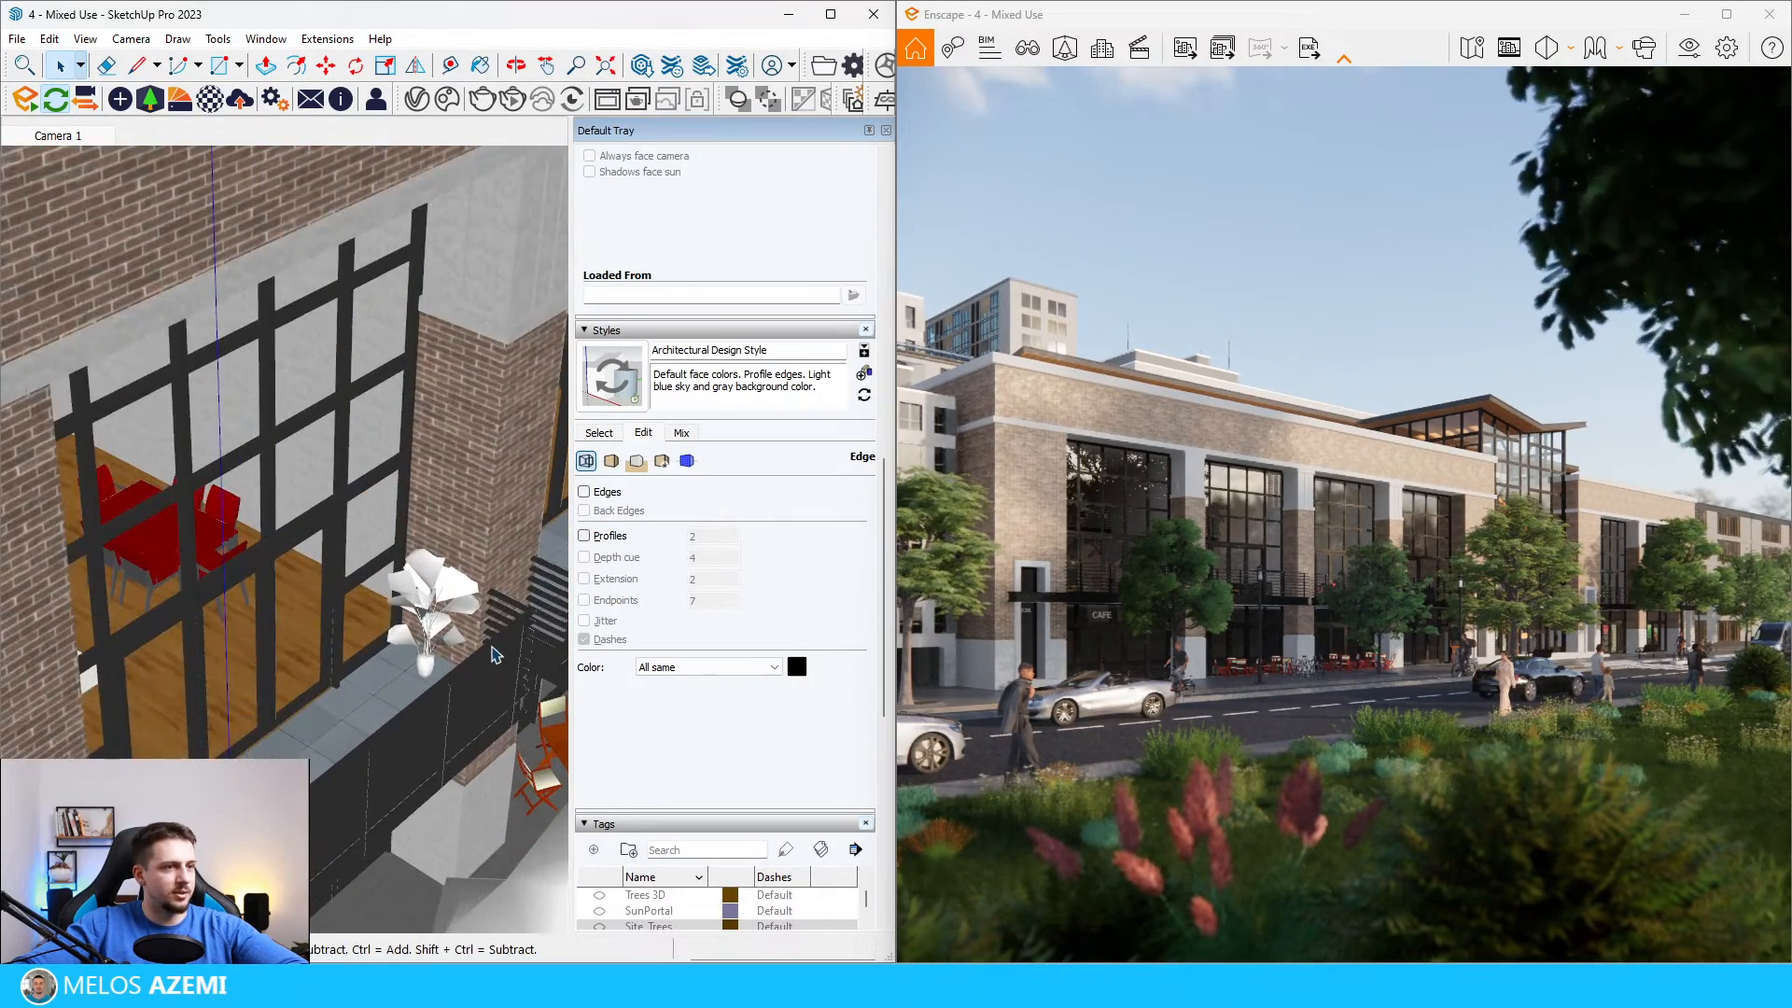
scroll(466, 630, "down", 3)
left_click(452, 621)
middle_click_drag(453, 621, 420, 579)
key("m")
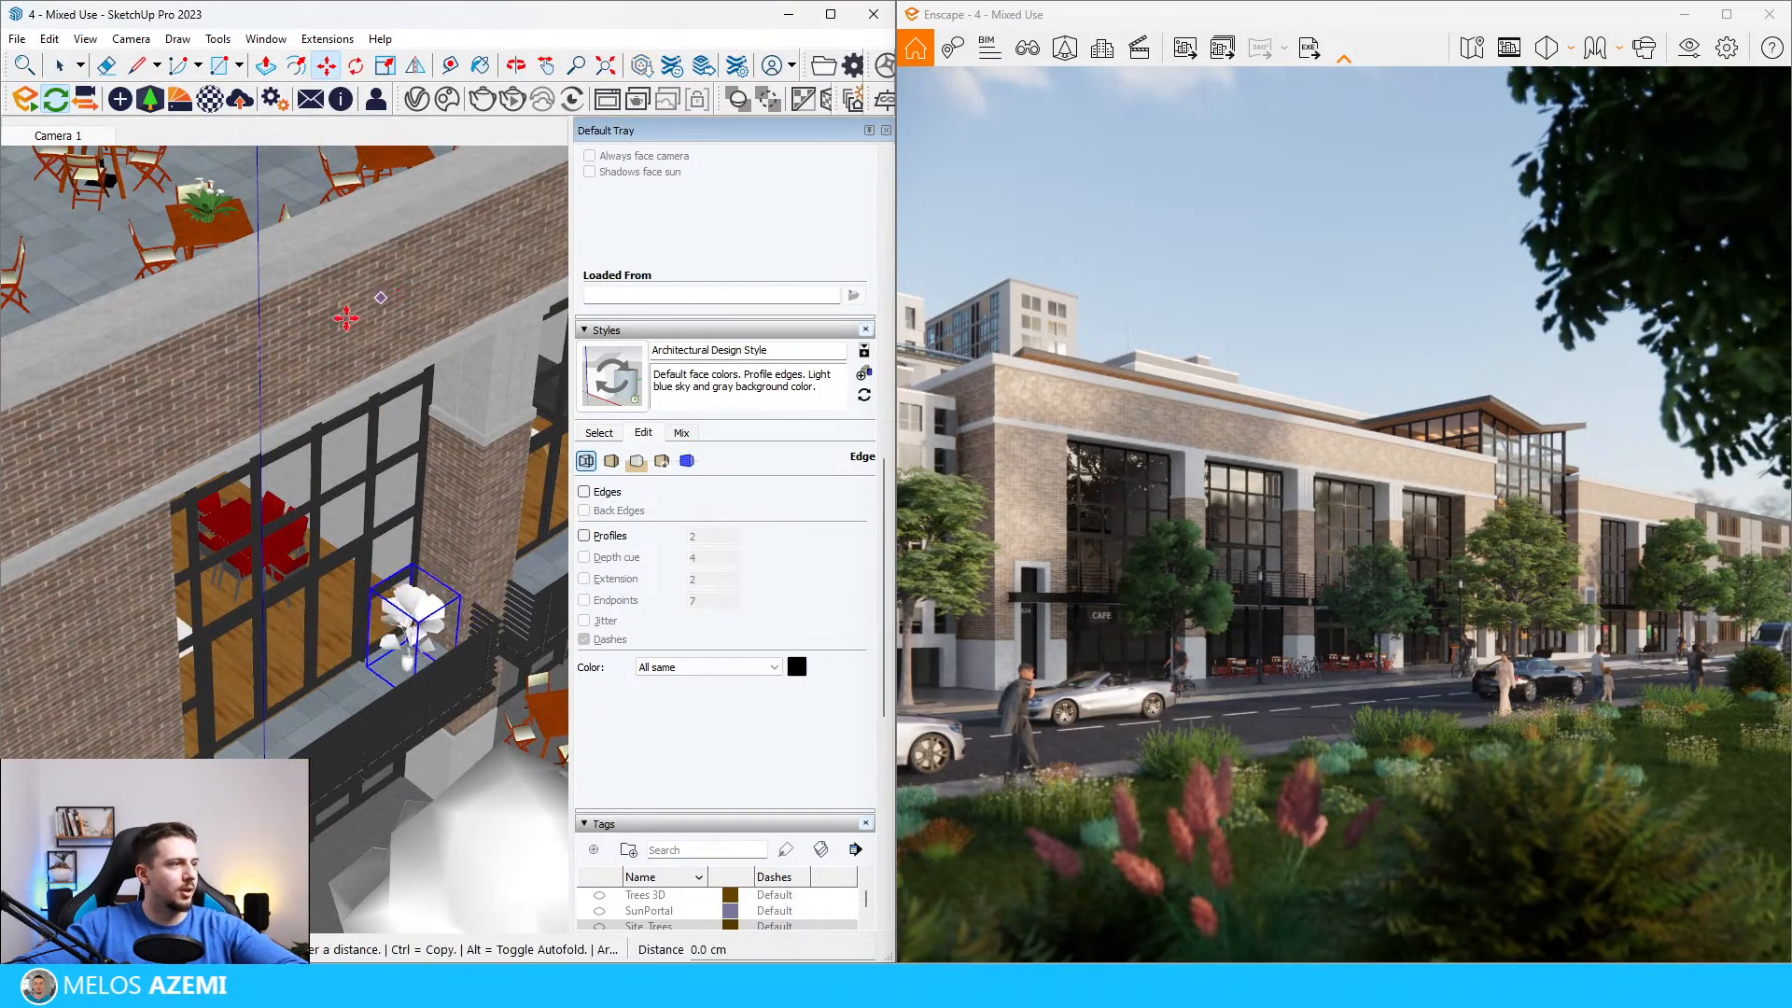
left_click(114, 425)
key("s")
left_click_drag(262, 723, 319, 677)
middle_click_drag(336, 504, 316, 523)
key("space")
key("m")
Step: Place a tall, round-crowned potted tree from the Enscape vegetation assets at the end of the second balcony's ledge
left_click(149, 99)
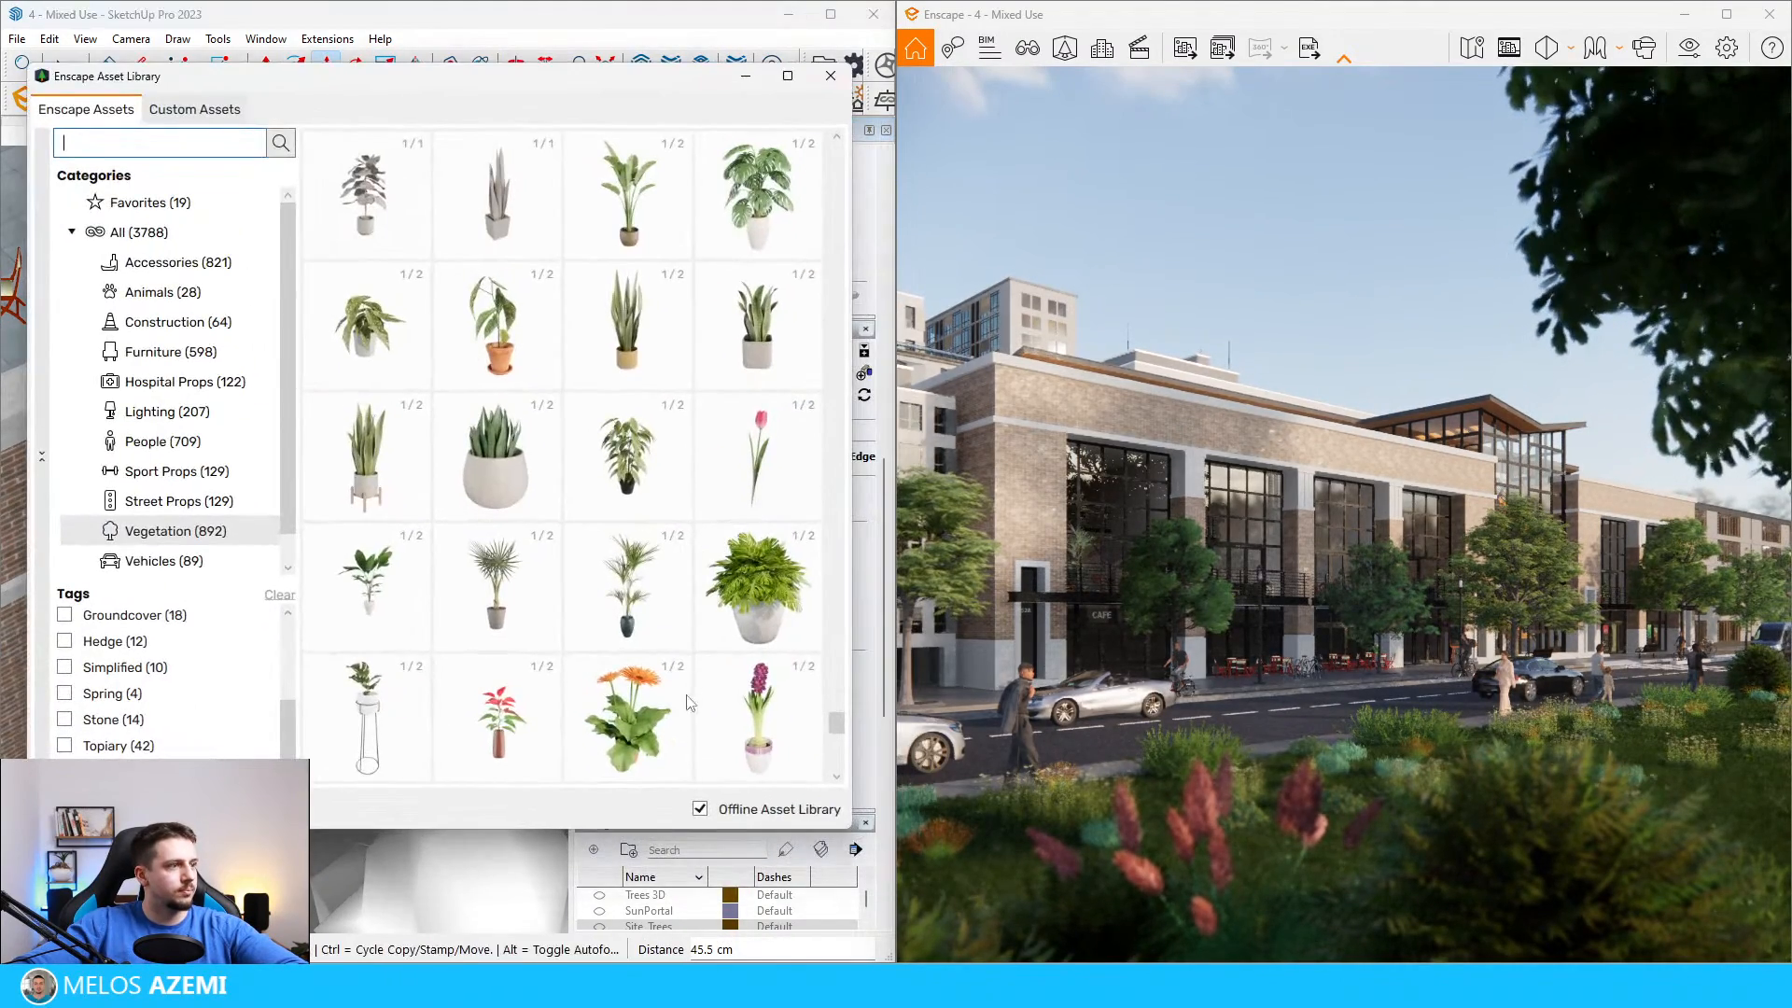
scroll(584, 556, "up", 10)
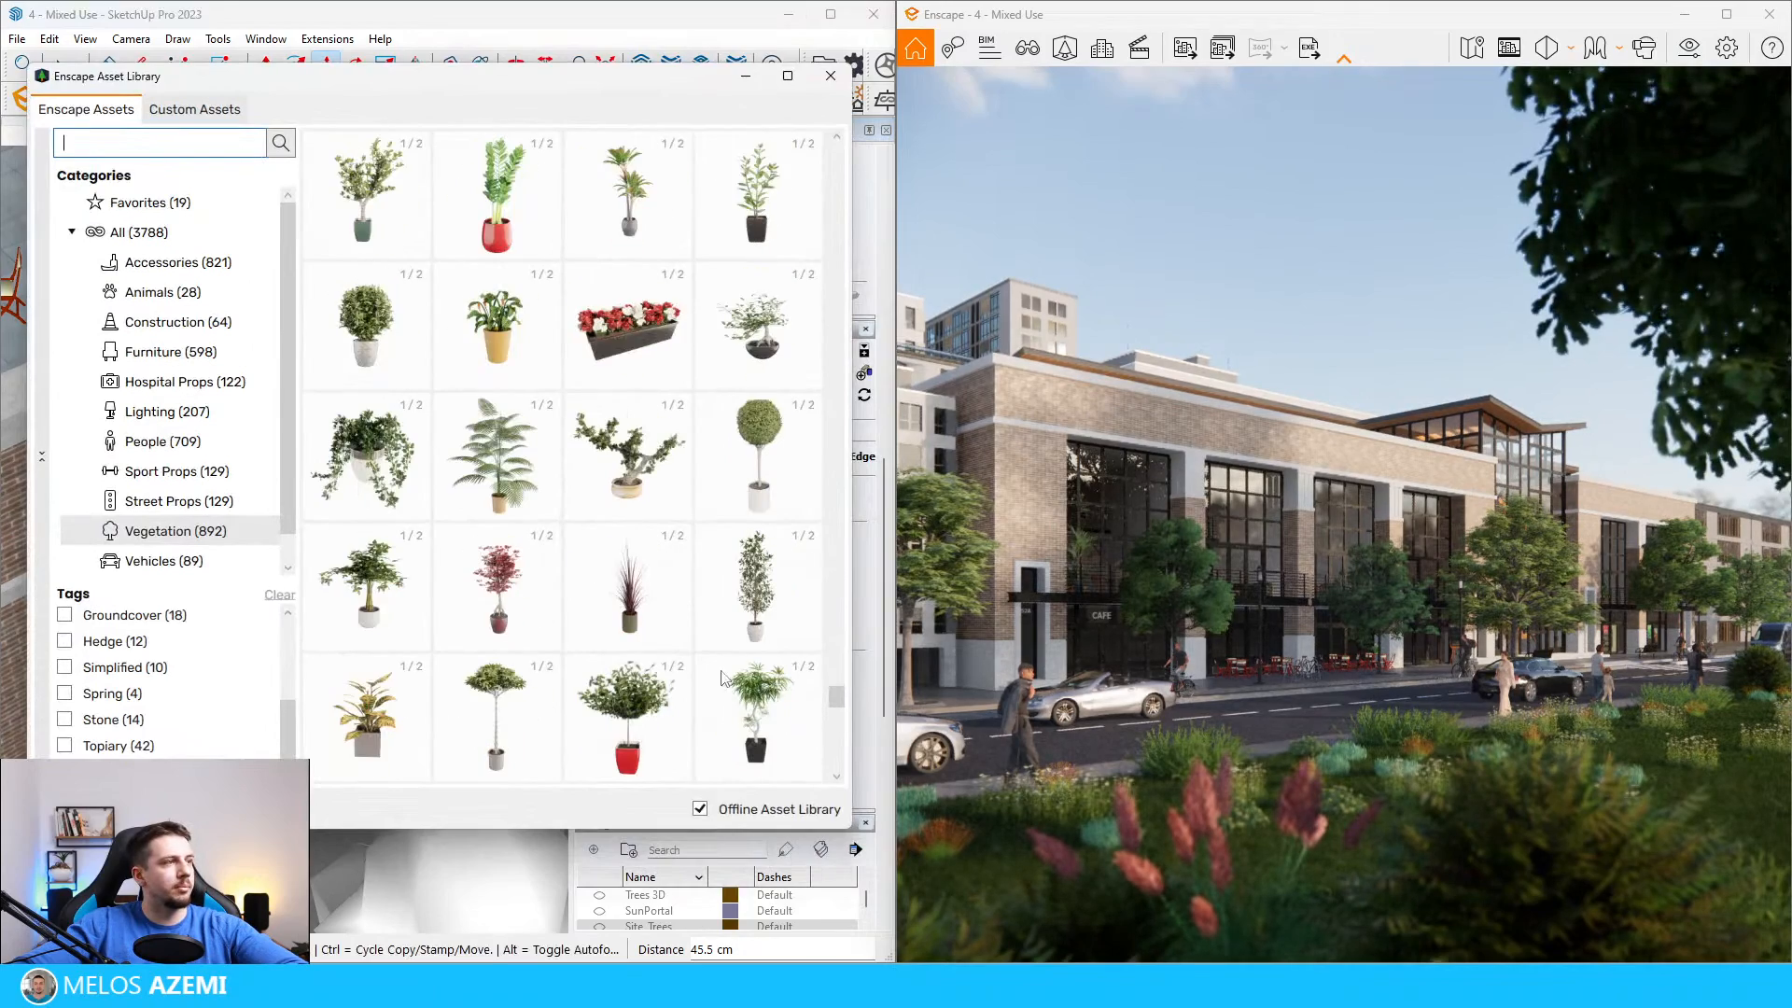
left_click(658, 696)
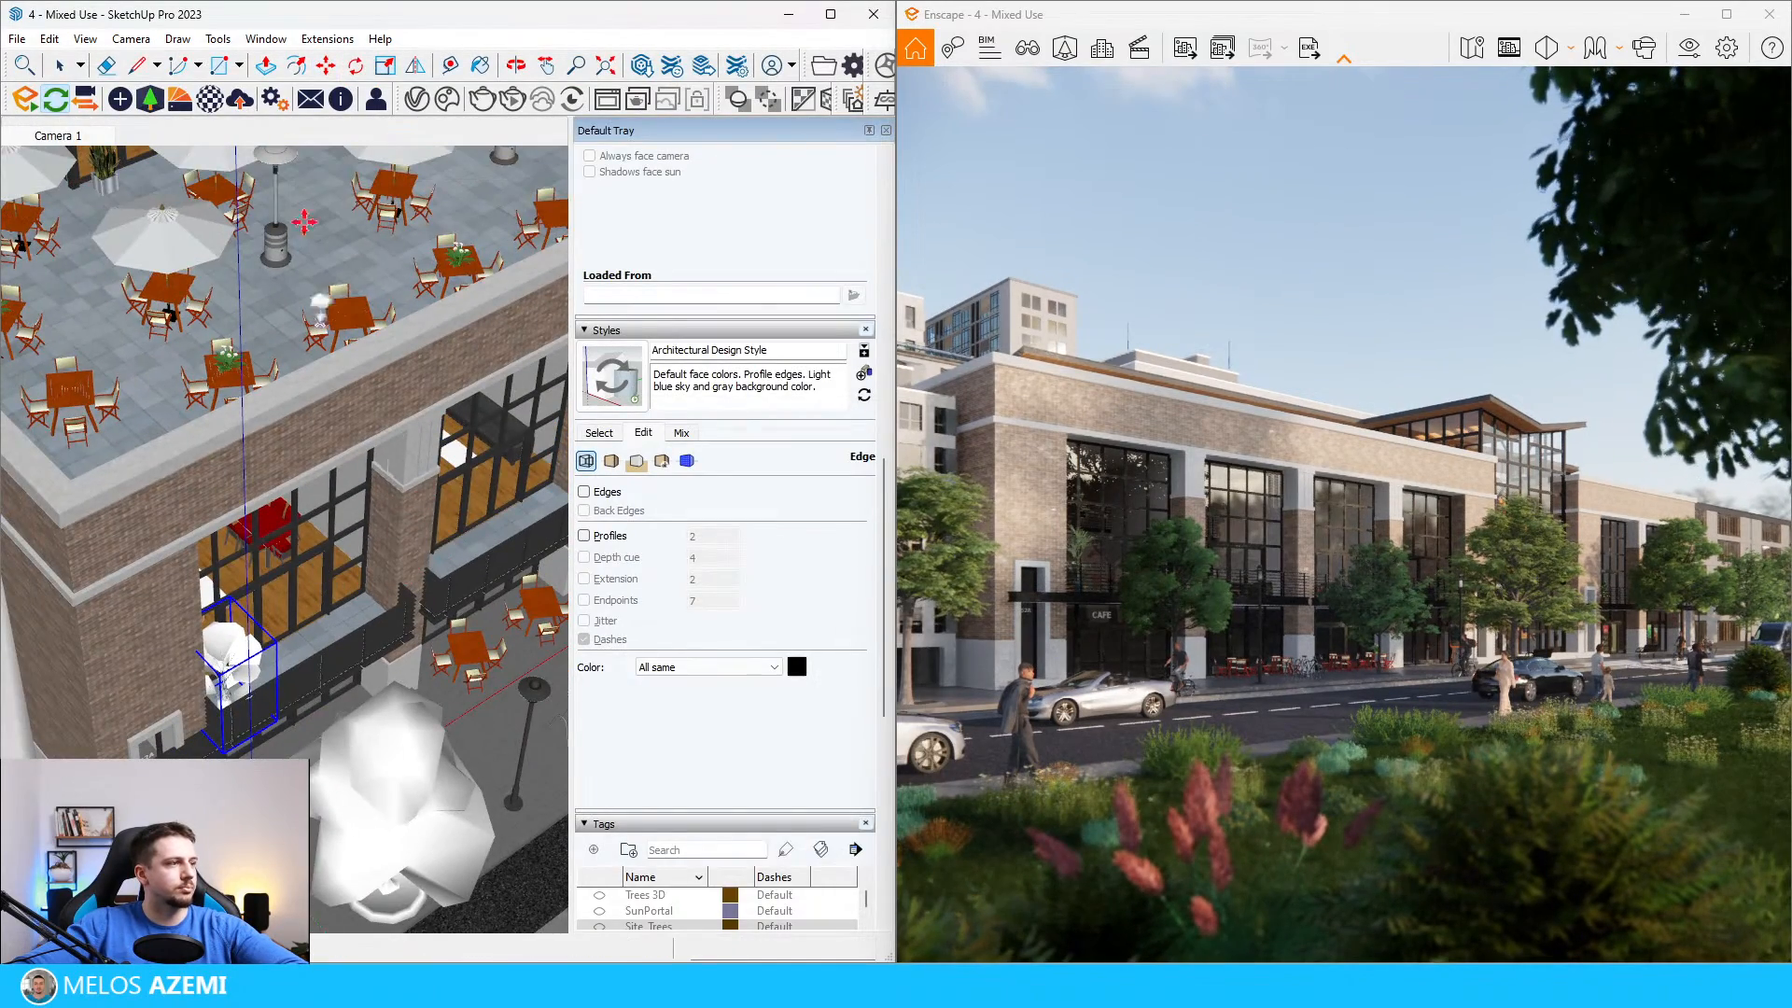
left_click(150, 99)
left_click(527, 659)
left_click(442, 546)
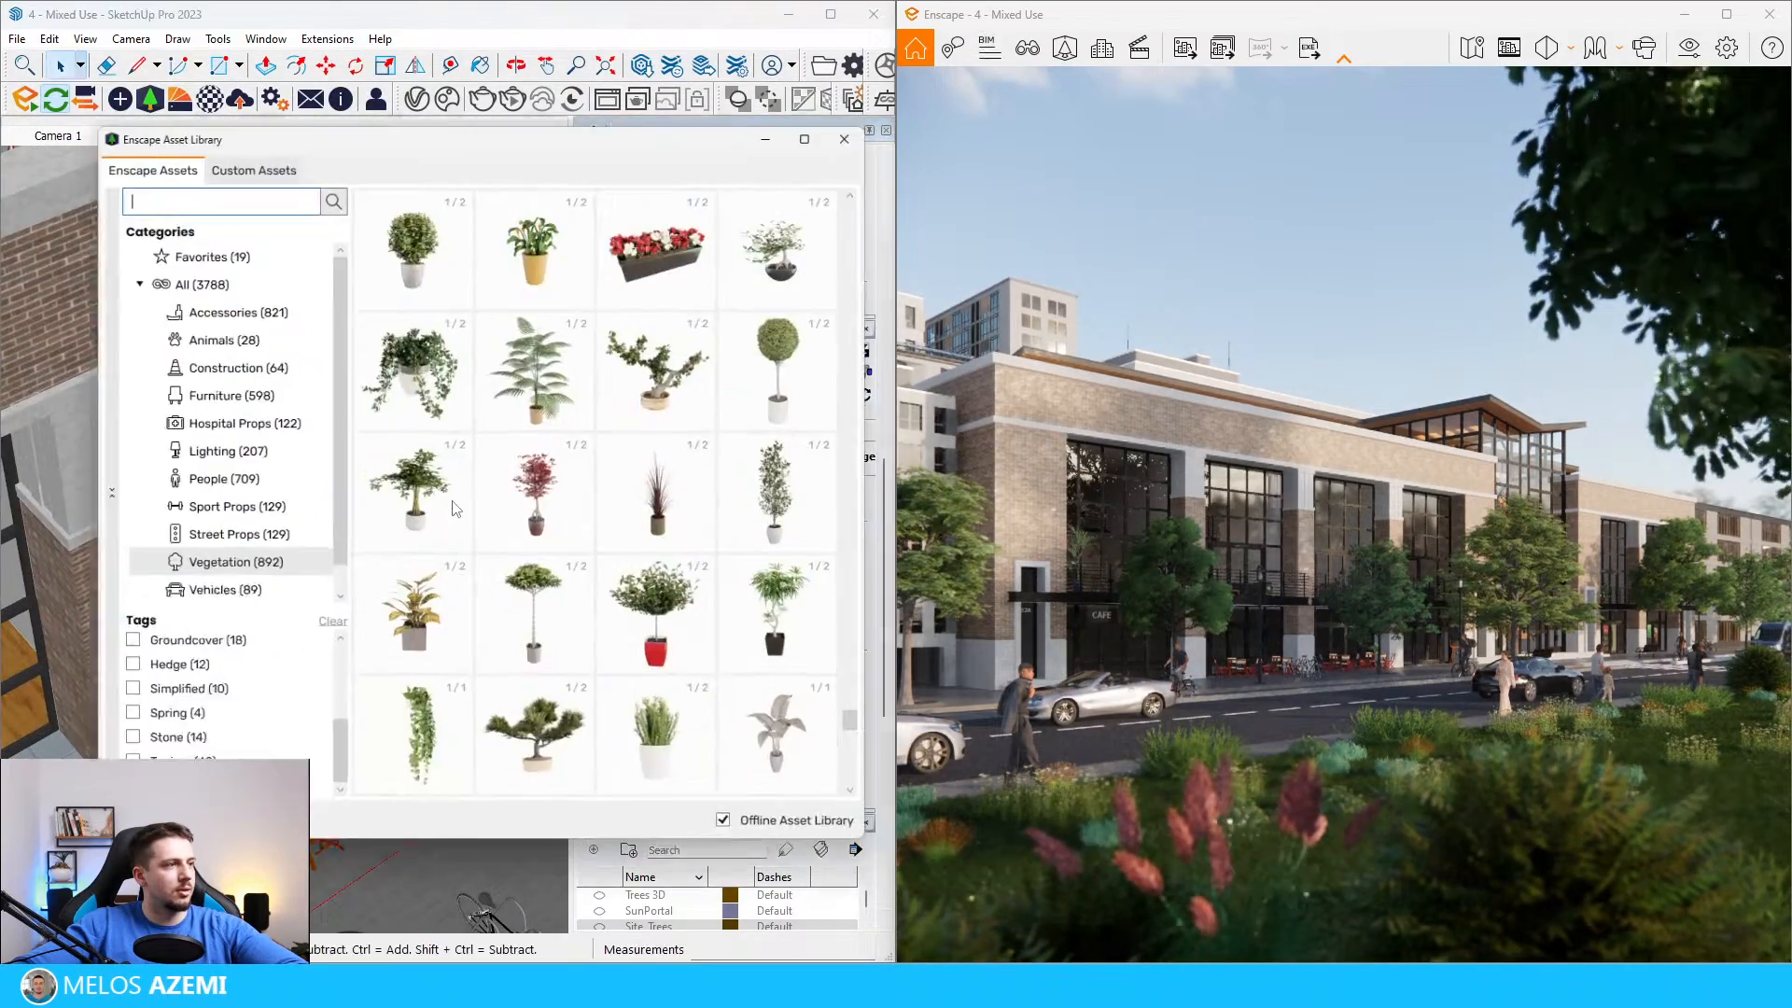
left_click(531, 659)
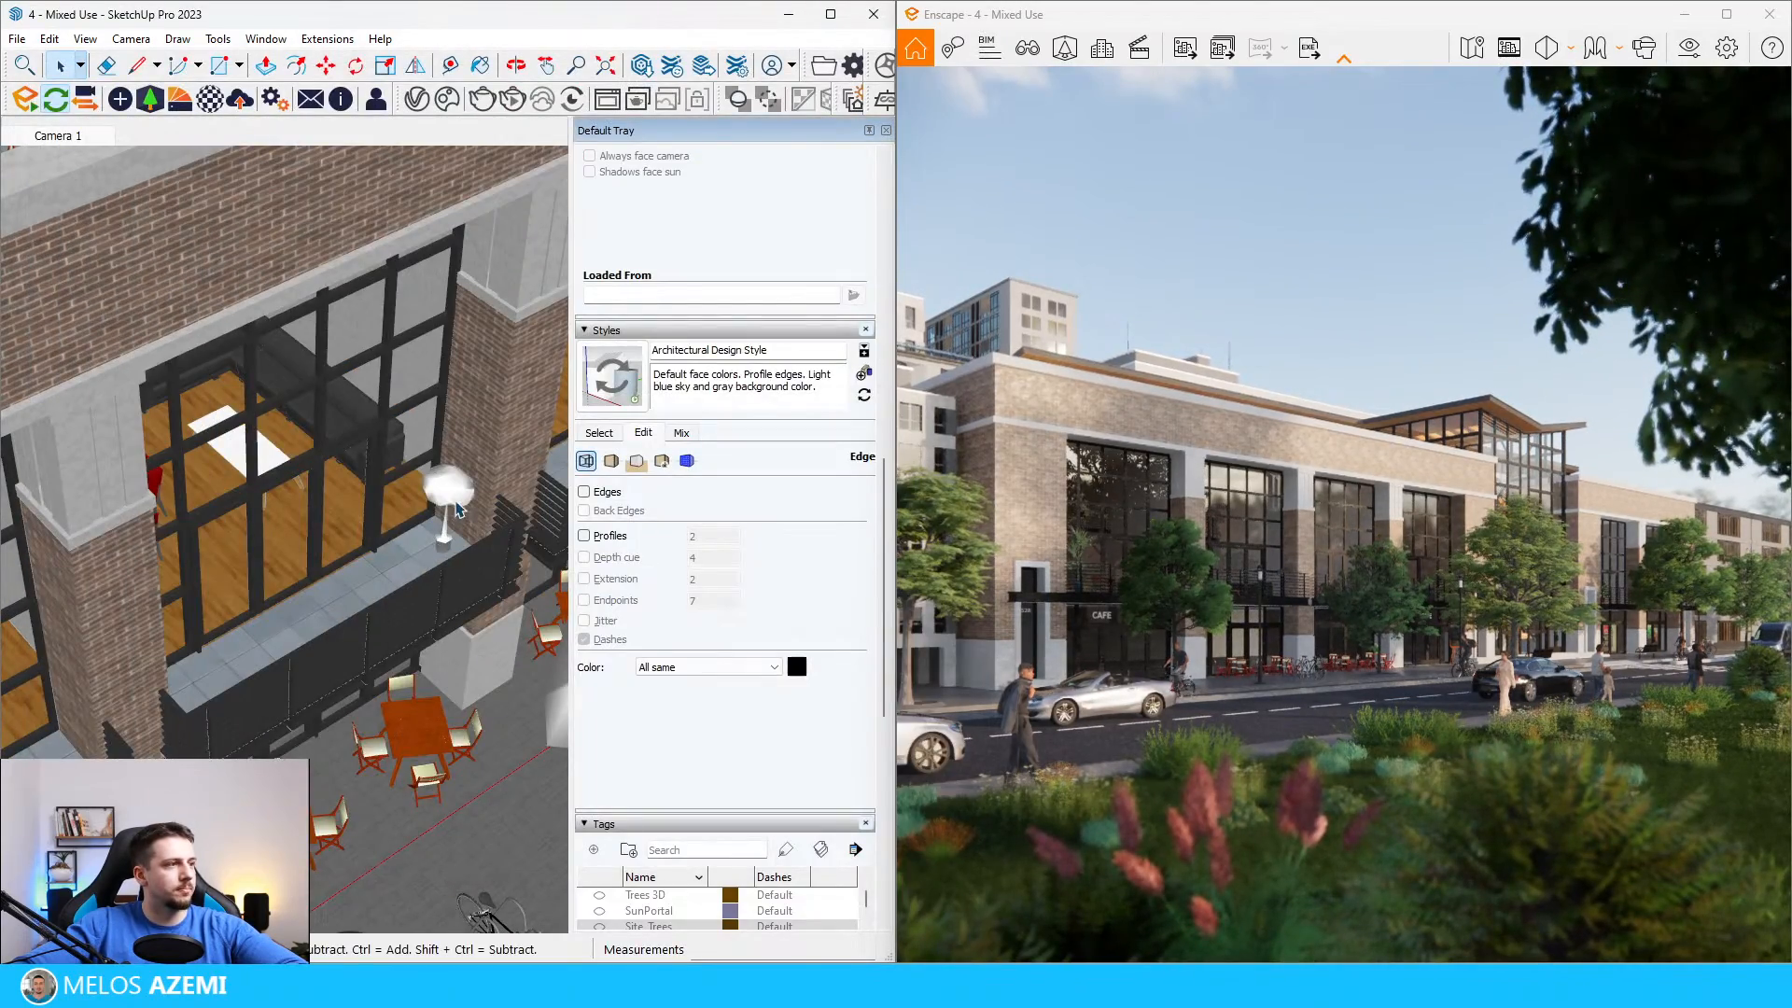
Step: Scale the potted tree on the second balcony by about 1.90 and shift it about 15 cm on the ledge
key("s")
left_click_drag(407, 471, 337, 370)
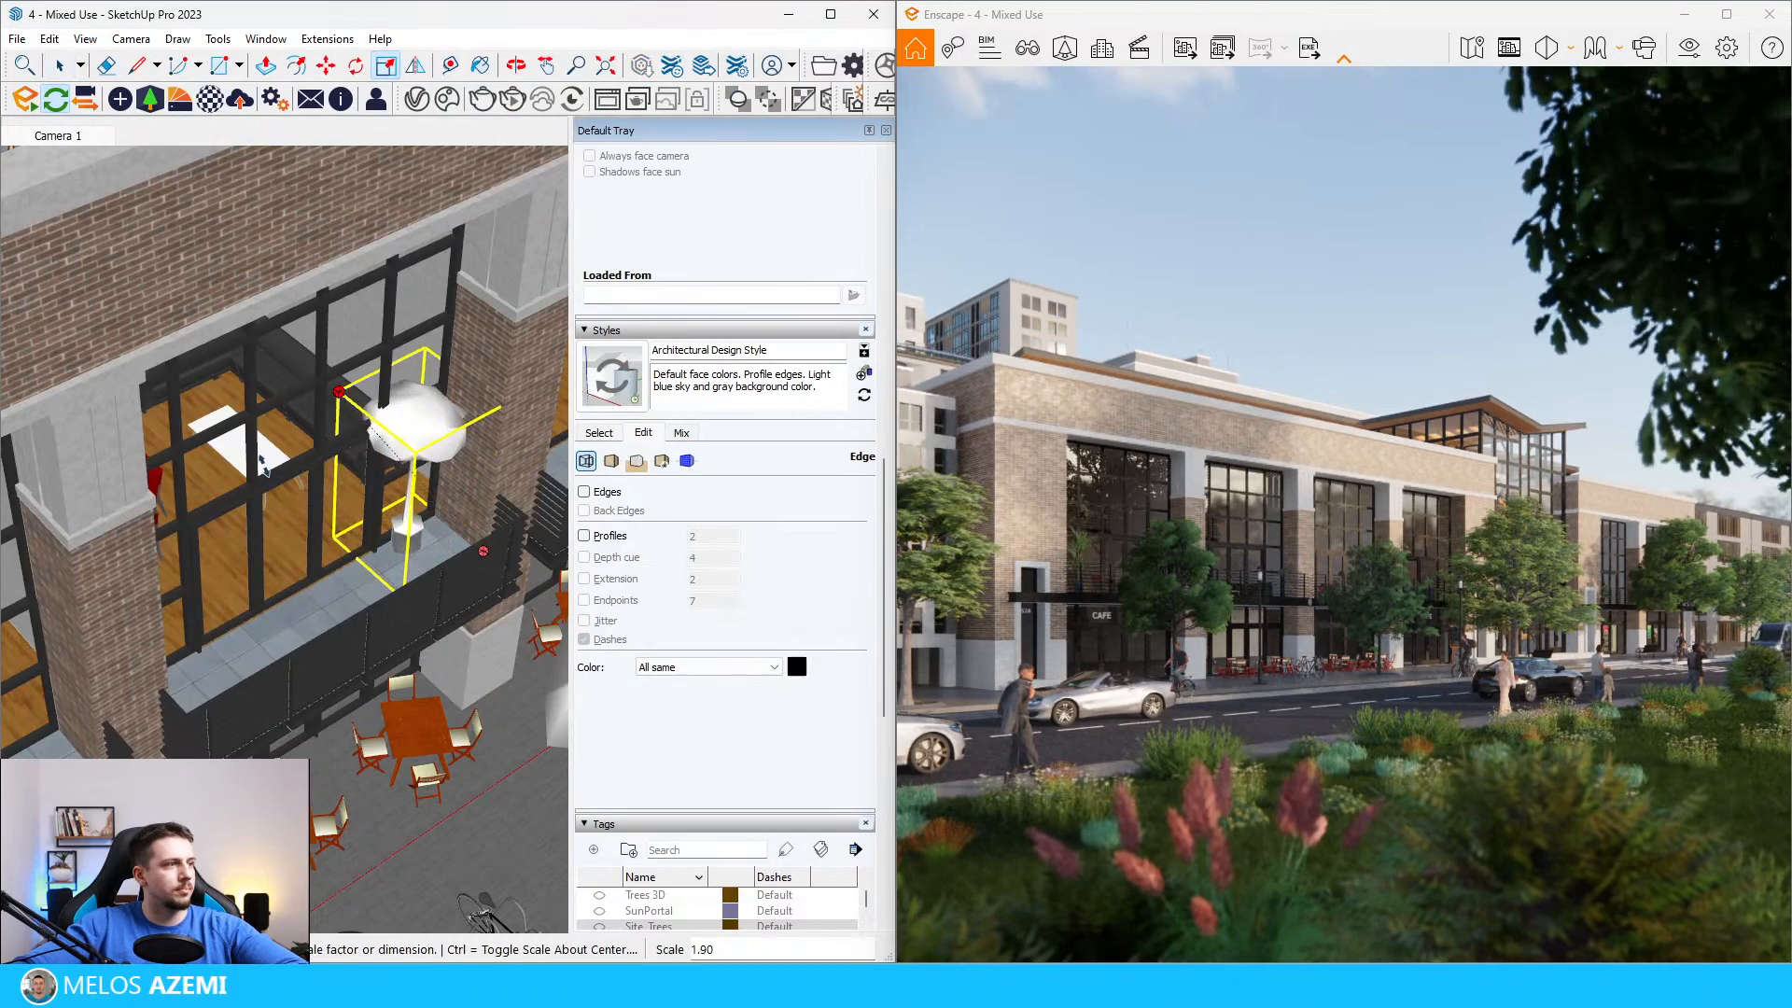
key("m")
scroll(392, 568, "up", 4)
left_click(416, 580)
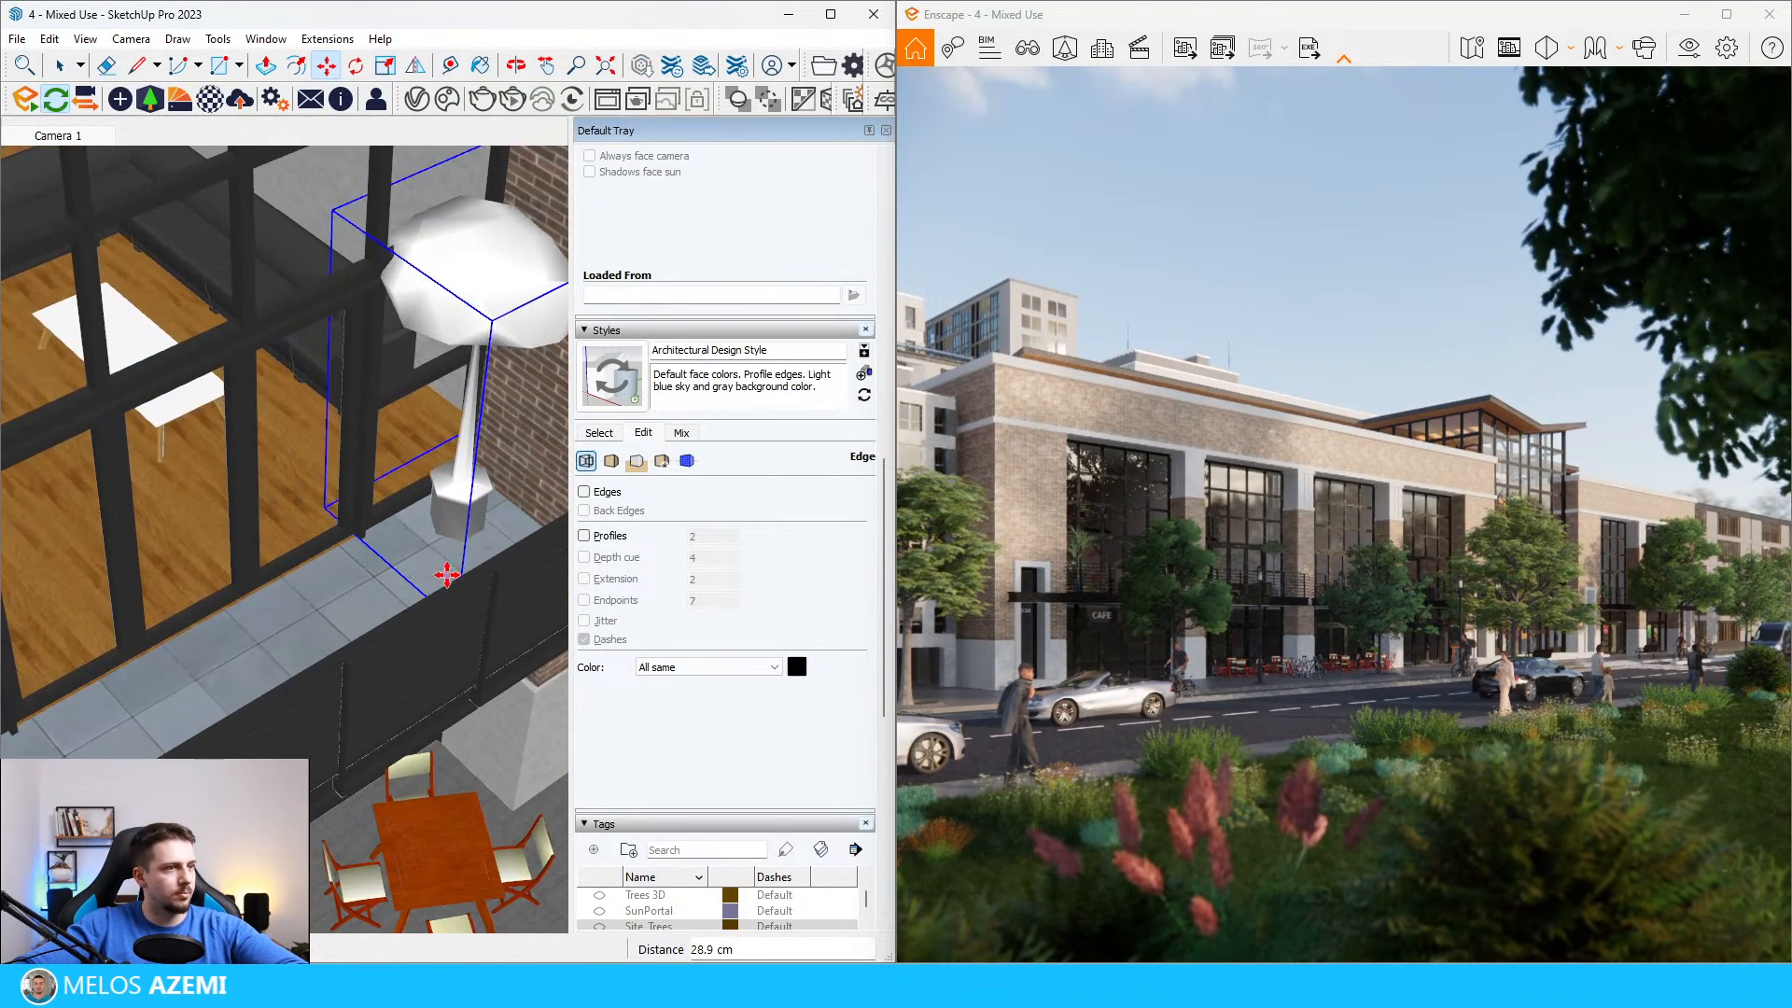
left_click(450, 575)
left_click(151, 98)
scroll(498, 455, "up", 5)
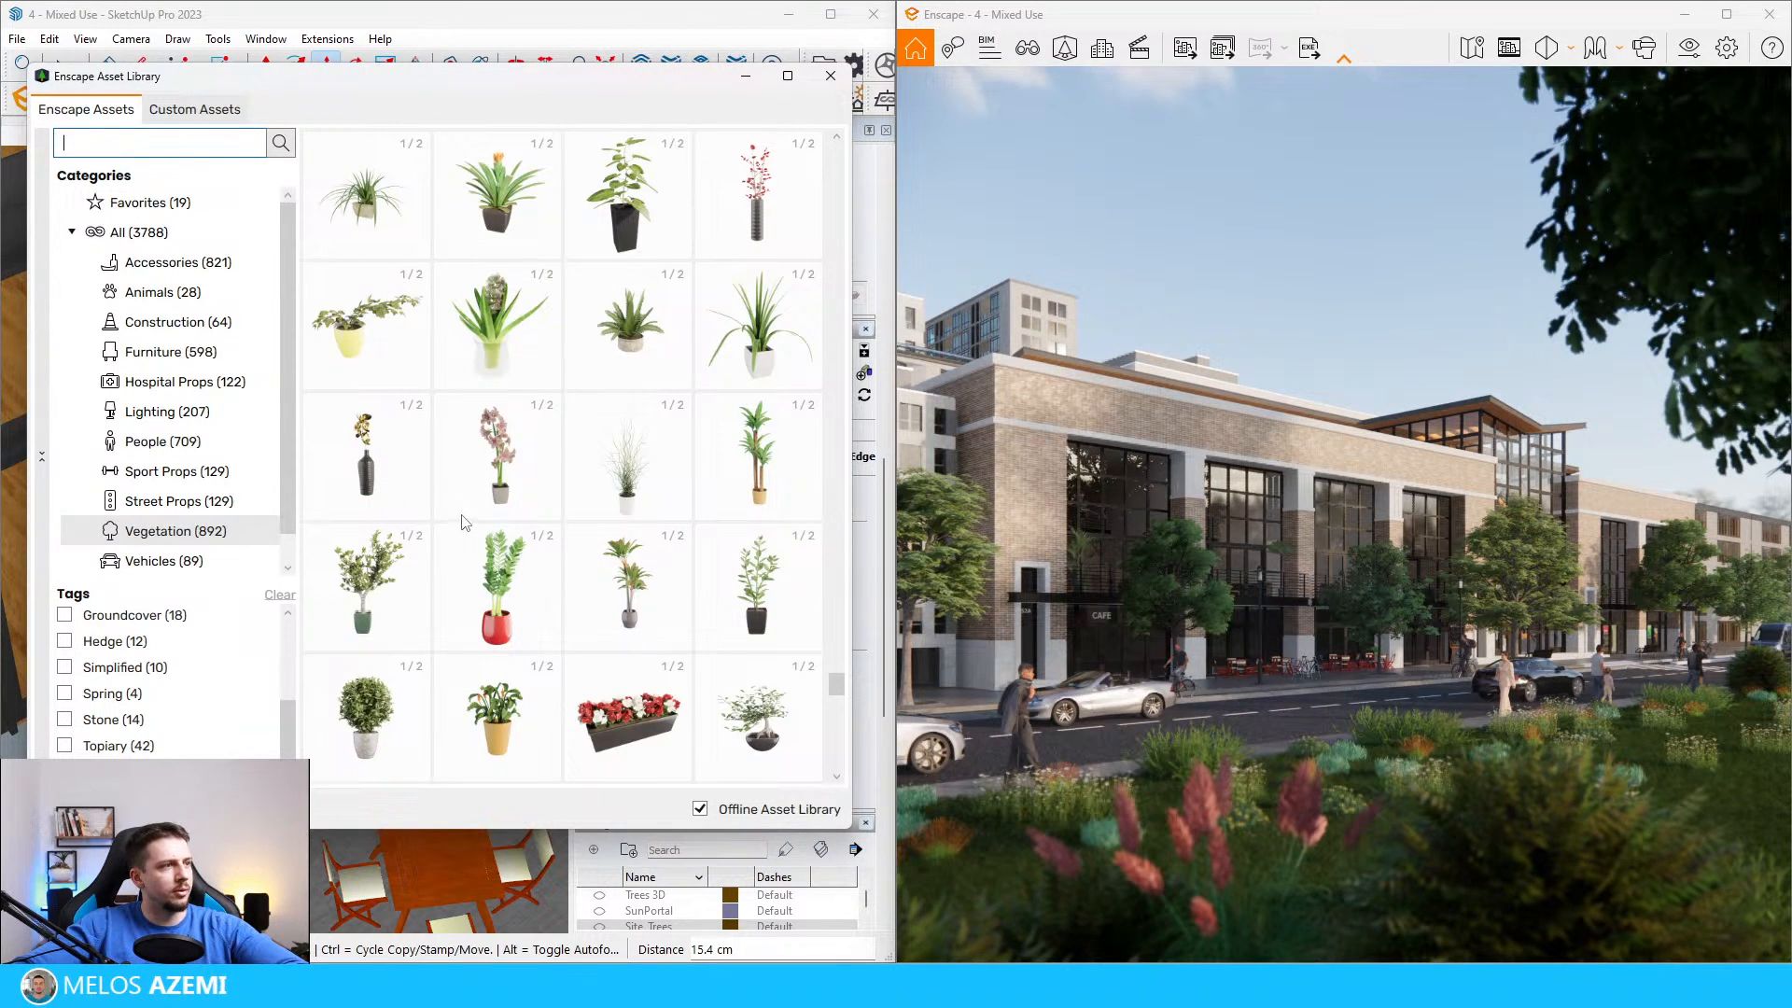
scroll(464, 522, "up", 5)
scroll(612, 535, "down", 5)
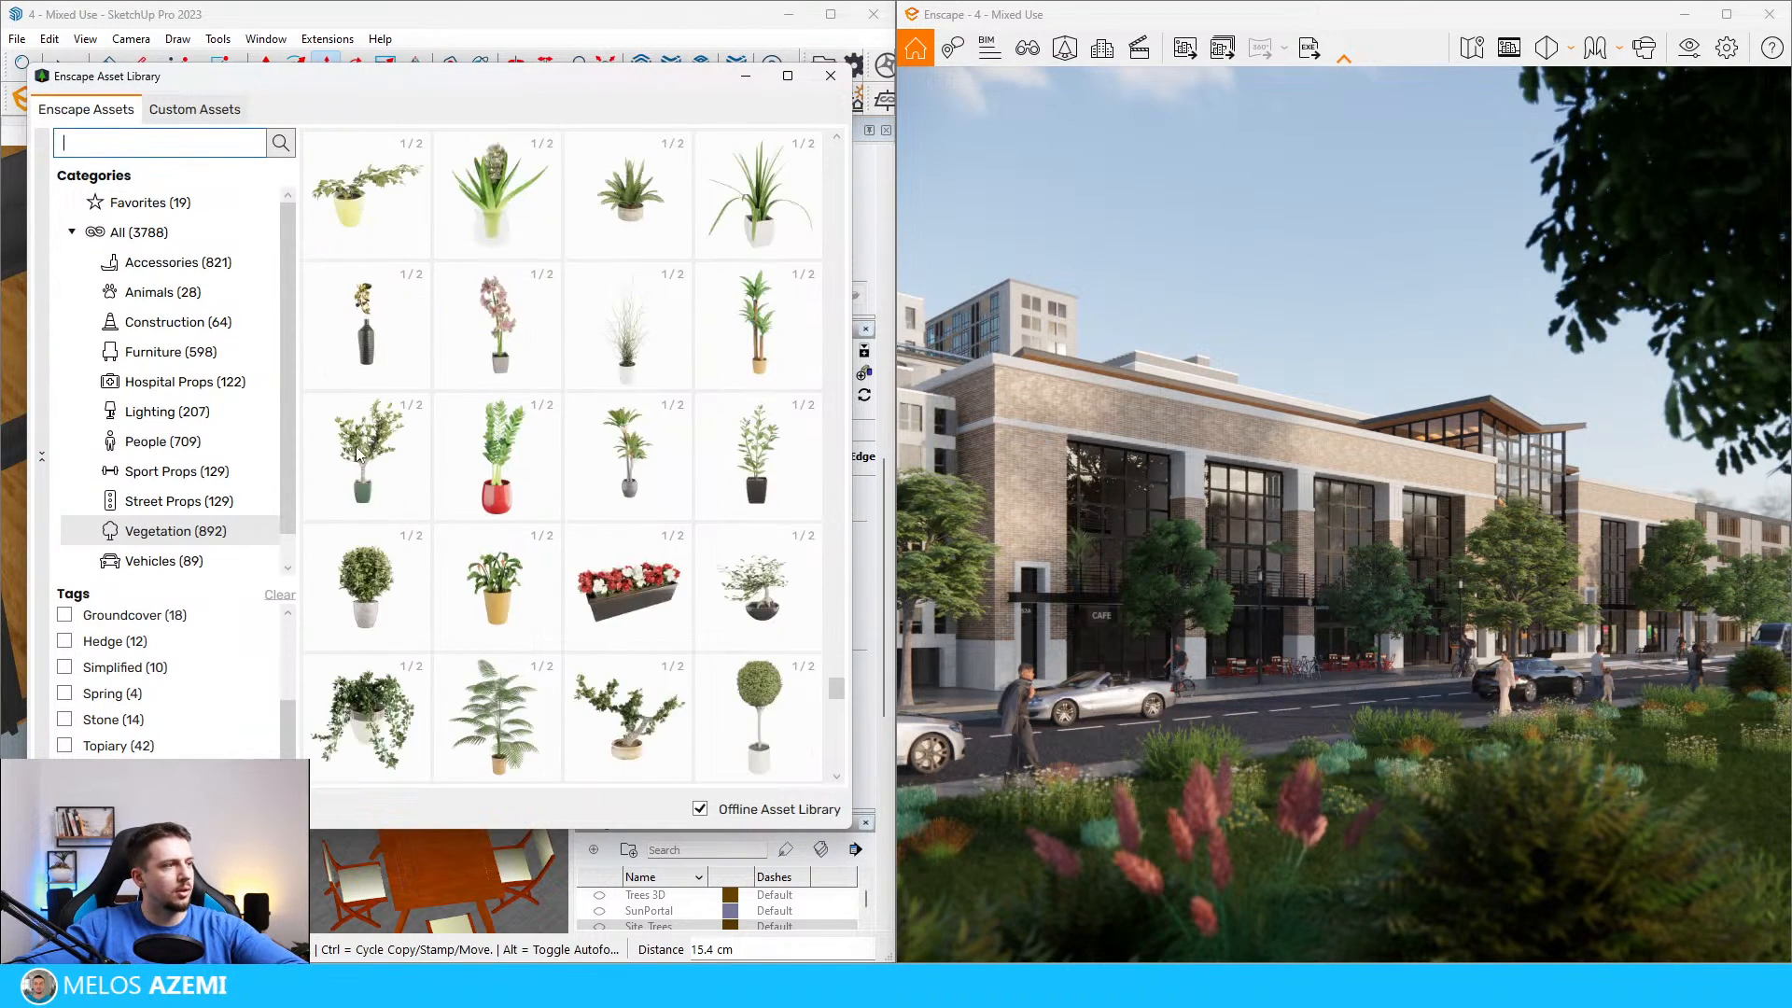
left_click(495, 457)
scroll(175, 583, "down", 2)
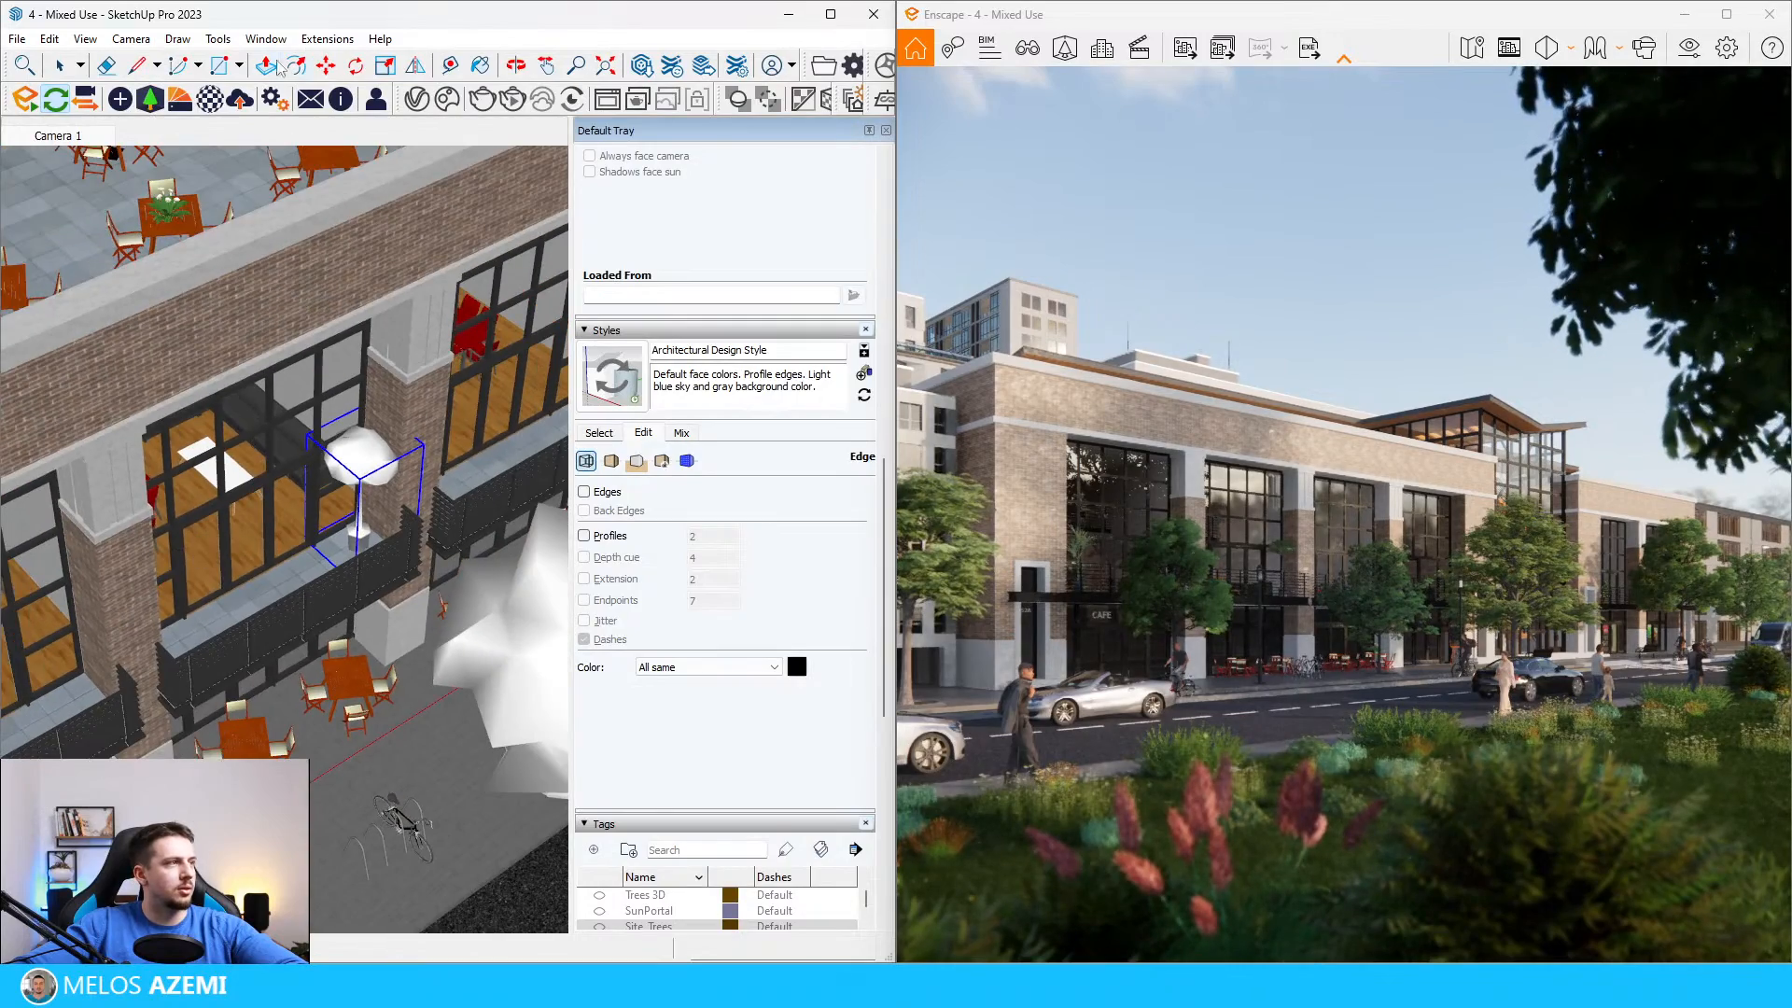
left_click(151, 99)
left_click(653, 468)
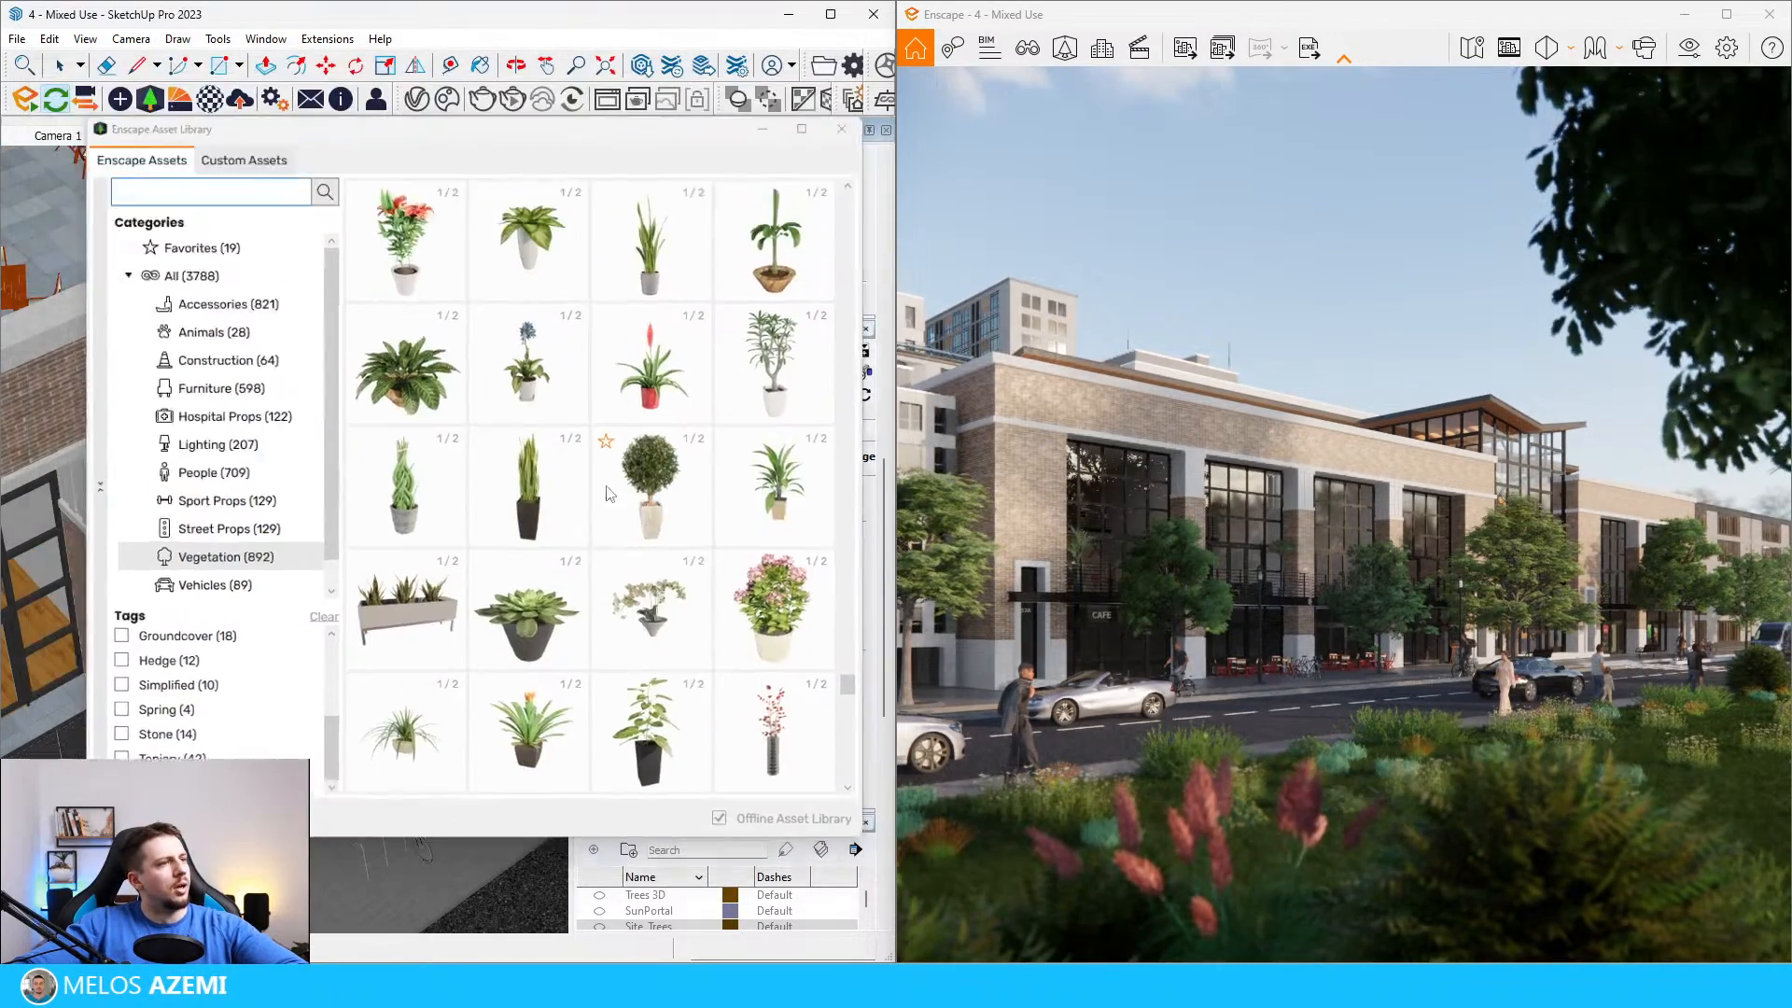
left_click(364, 536)
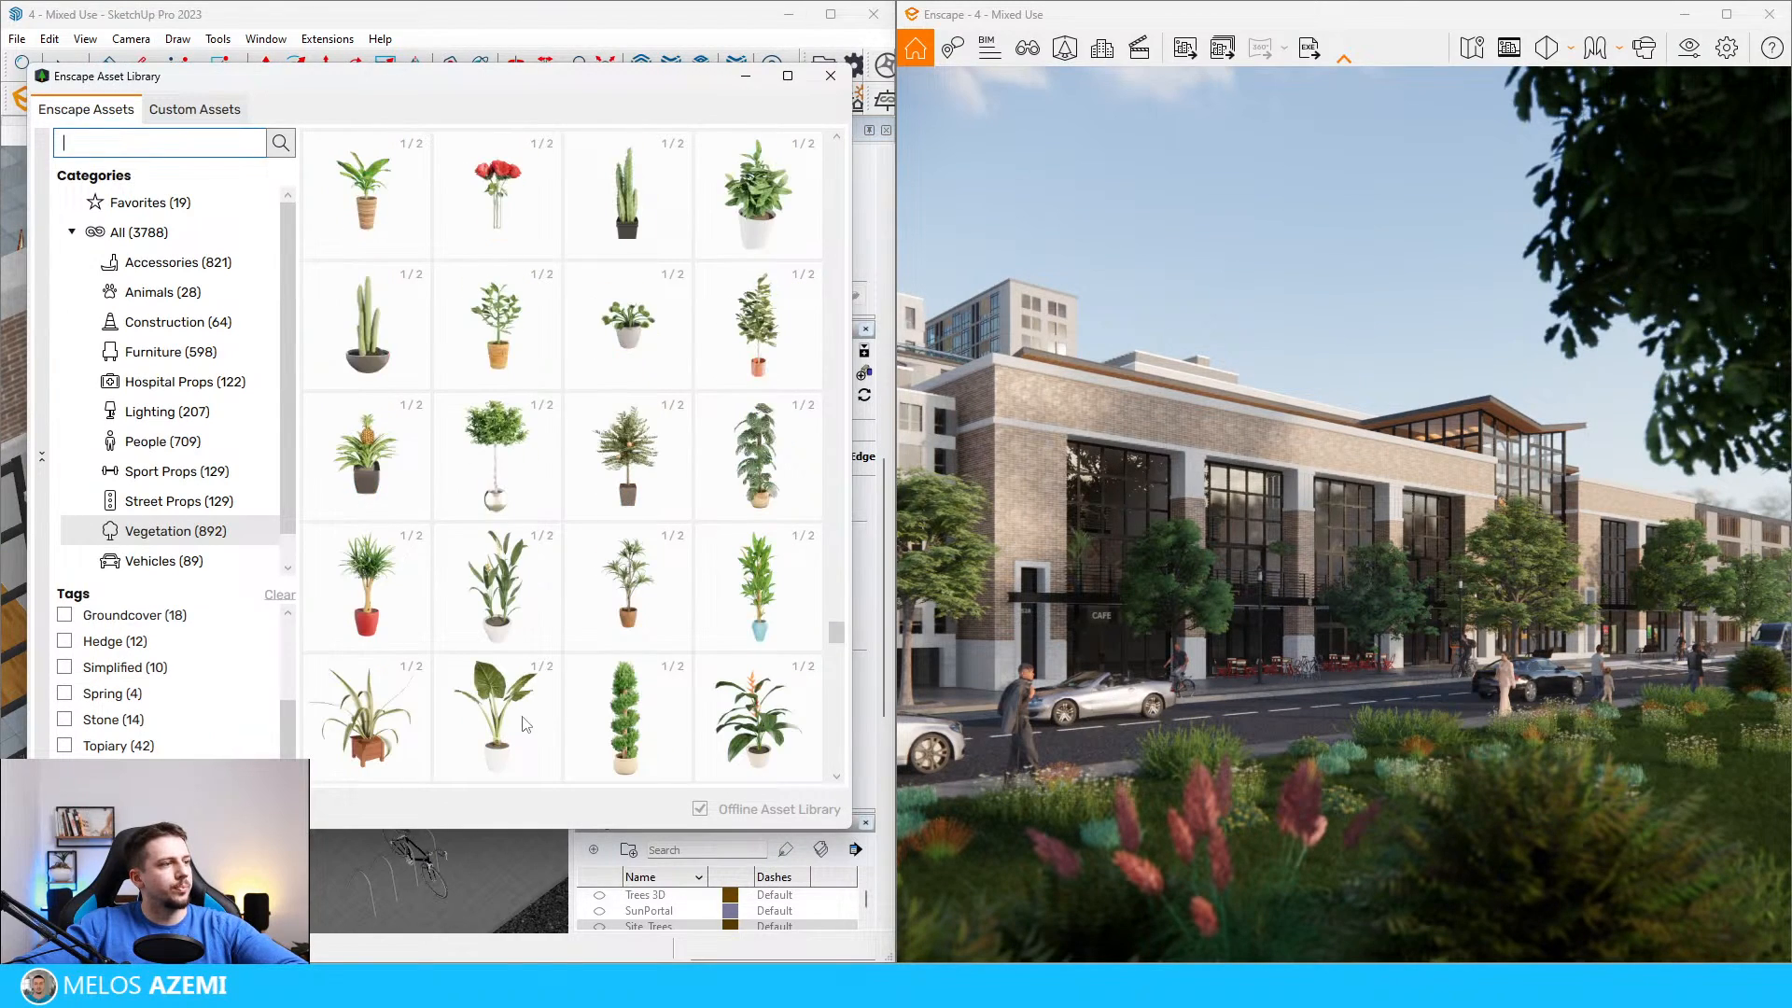
Step: Pick a round, bushy potted plant from the Enscape vegetation assets and place it at the free end of the second balcony's ledge
scroll(525, 719, "up", 2)
left_click(643, 348)
scroll(504, 429, "down", 4)
scroll(228, 625, "up", 4)
left_click(221, 590)
left_click(829, 77)
Step: Scale up the bushy potted plant on the second balcony and shift it about 38 cm on the ledge
left_click(231, 538)
key("s")
left_click_drag(284, 526, 295, 490)
key("m")
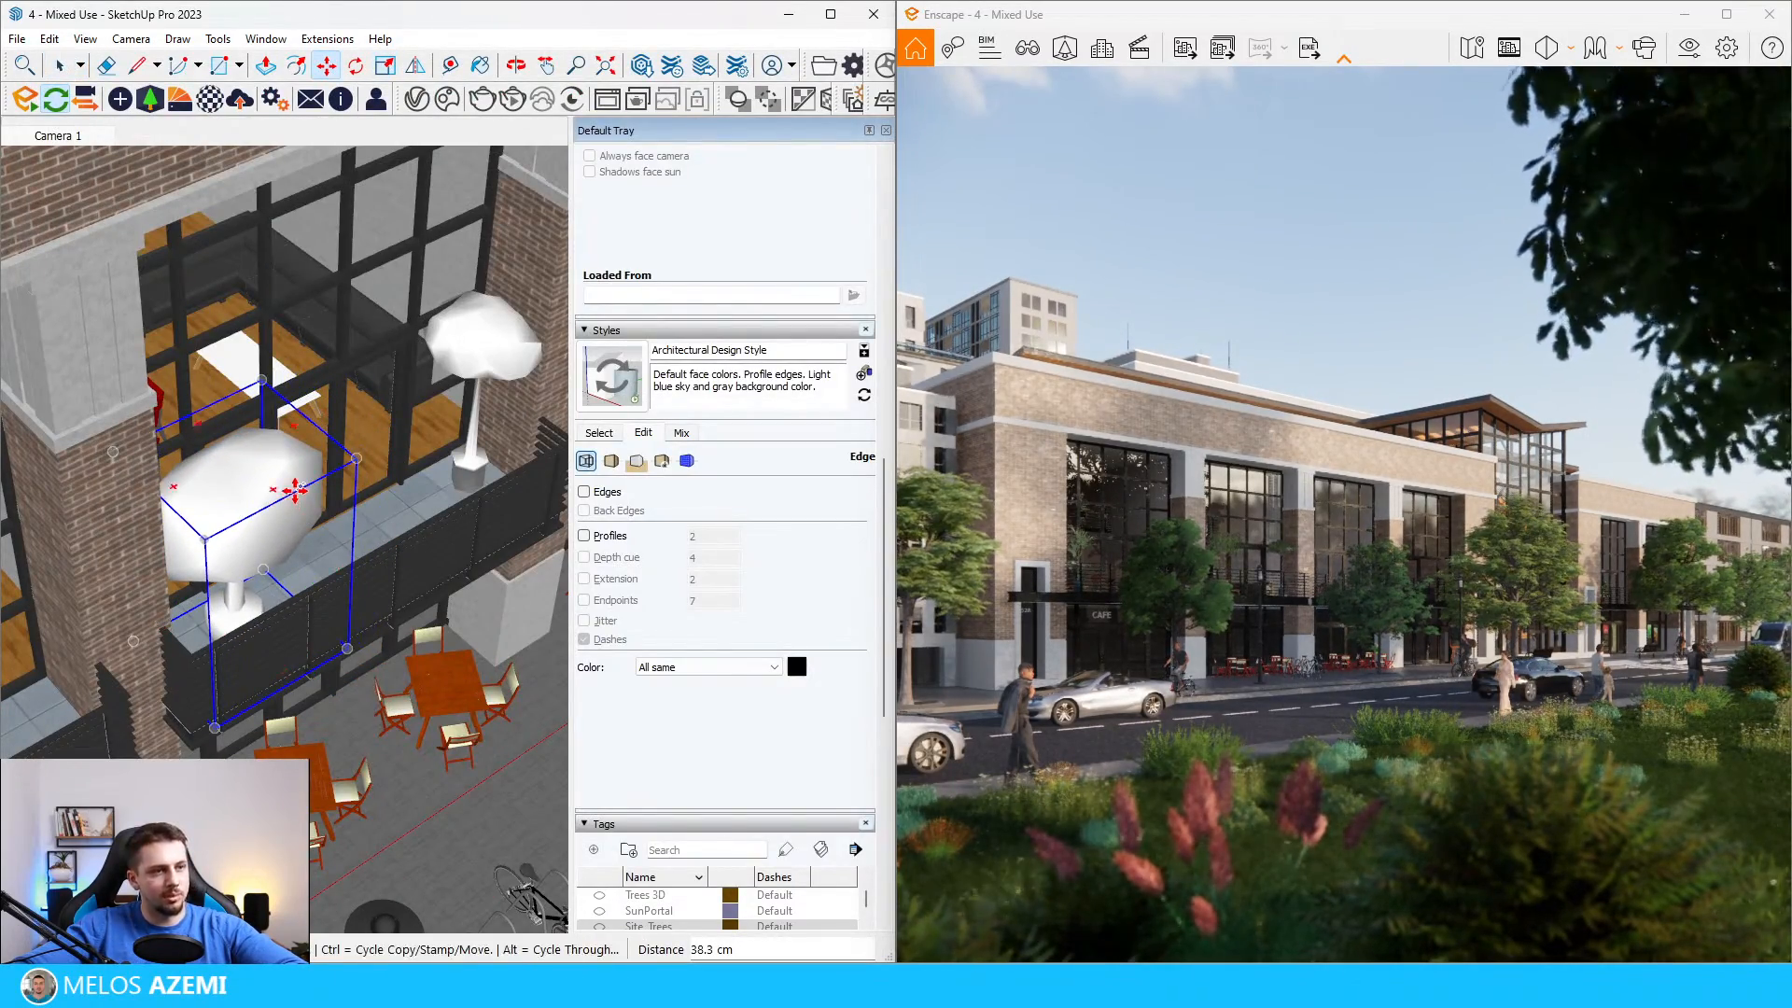
scroll(294, 490, "down", 4)
middle_click_drag(347, 483, 333, 431)
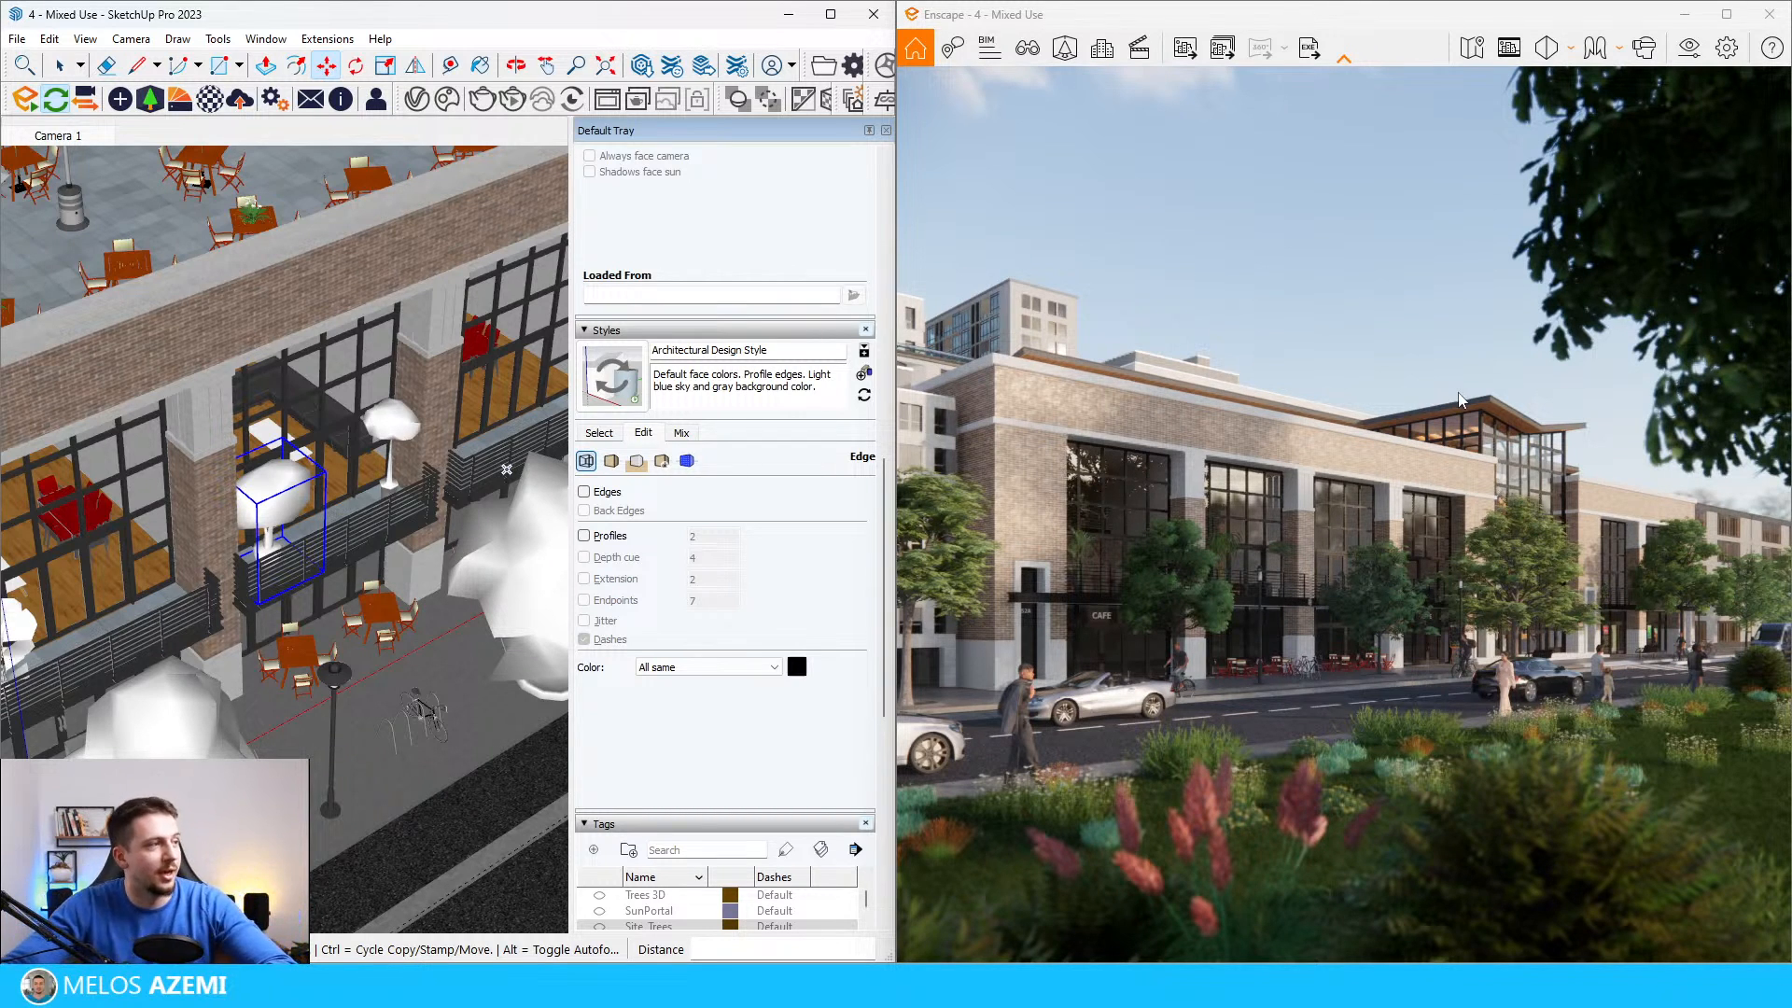
Step: Pick the potted topiary with stacked balls from the Enscape vegetation assets and place it at the near end of the third balcony's ledge
middle_click_drag(514, 391, 436, 421)
scroll(425, 418, "up", 2)
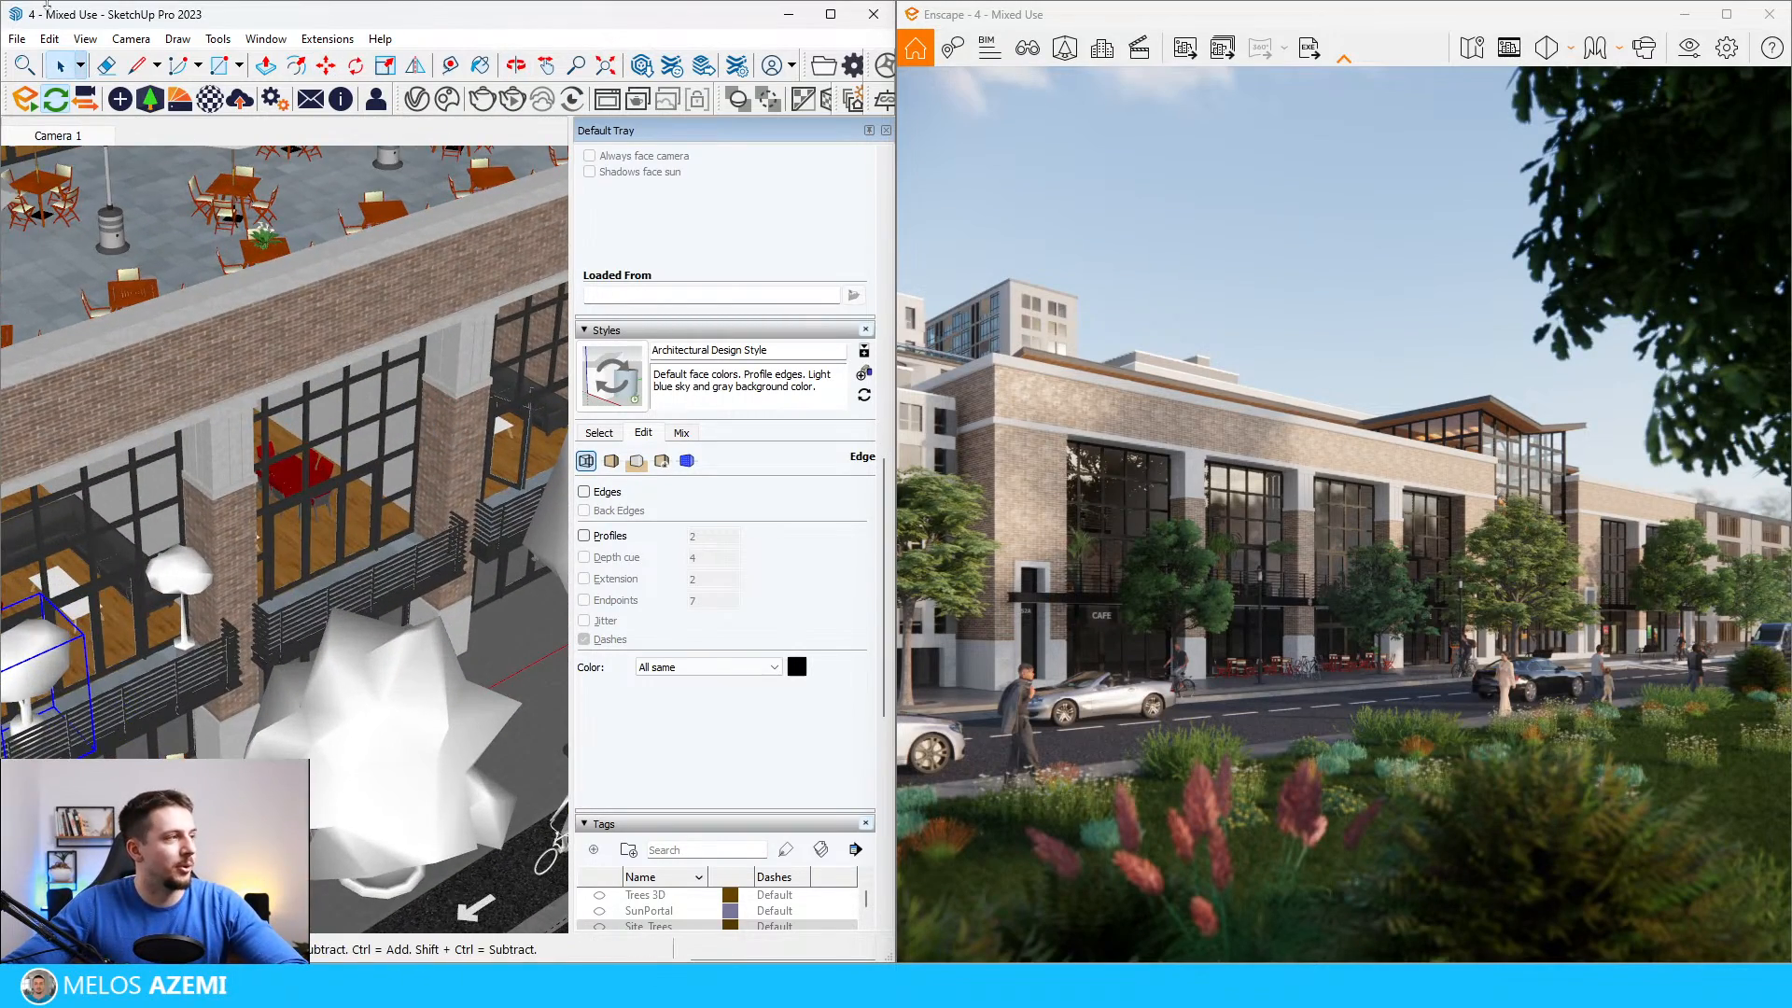
left_click(150, 97)
scroll(764, 549, "up", 5)
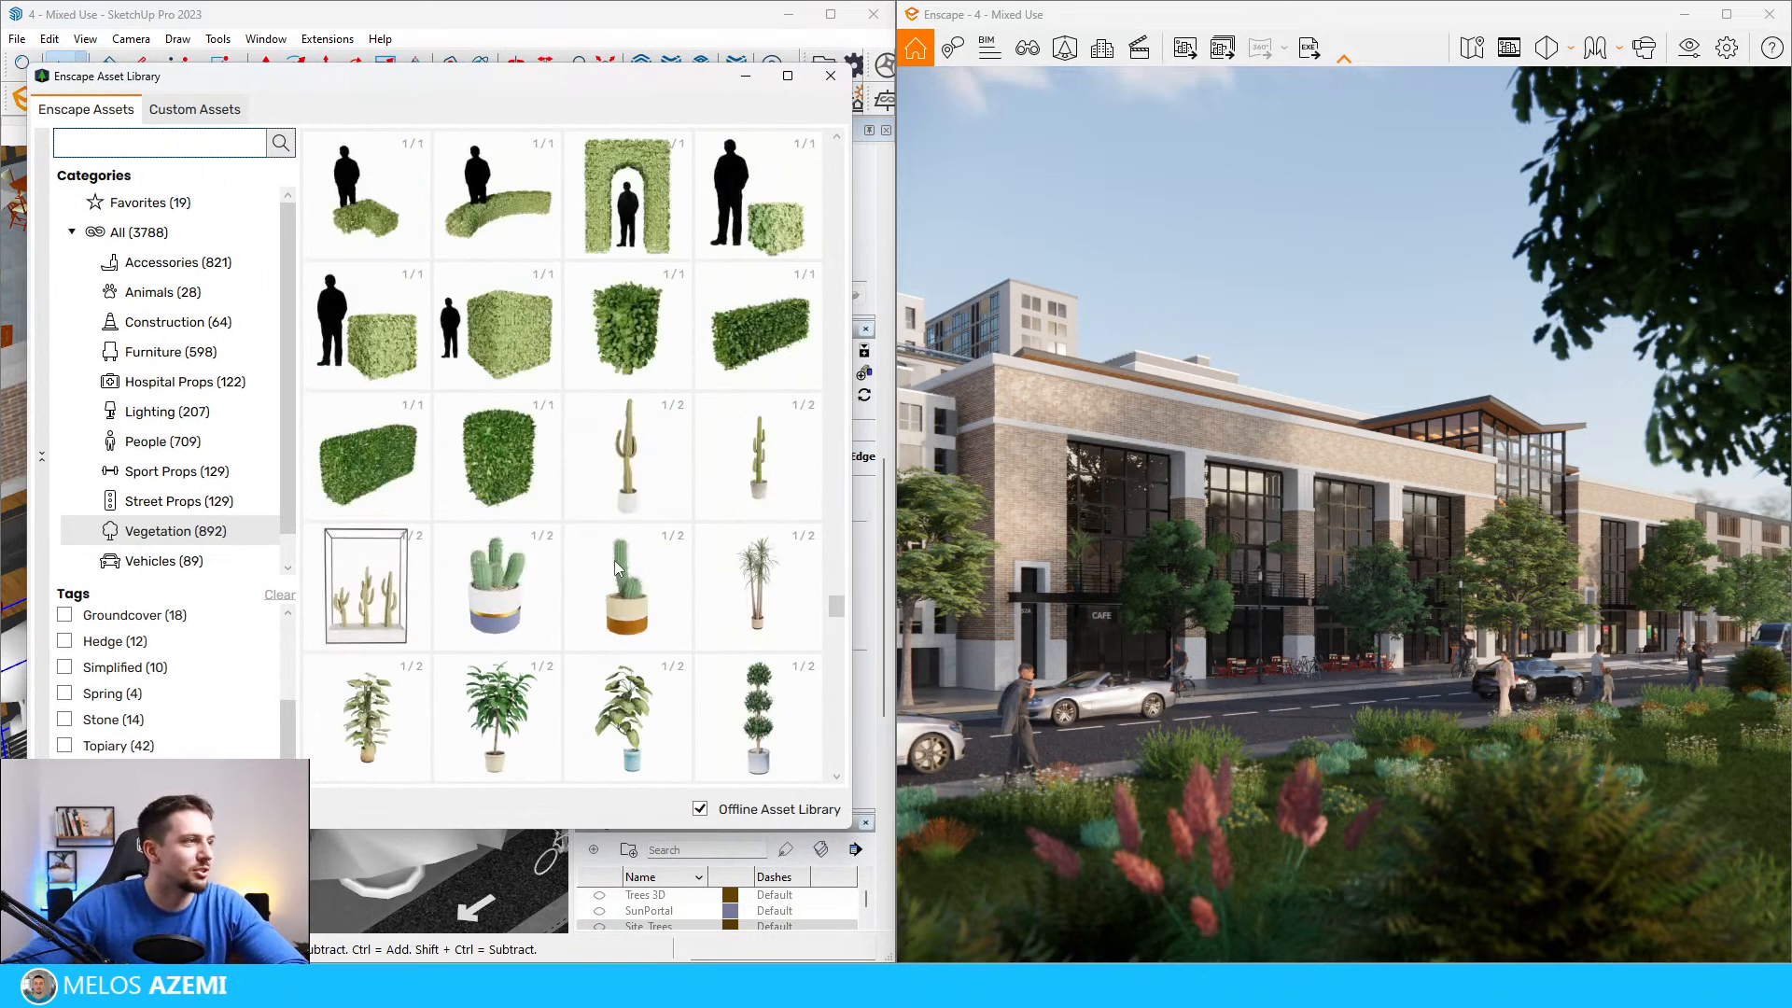
scroll(640, 508, "up", 5)
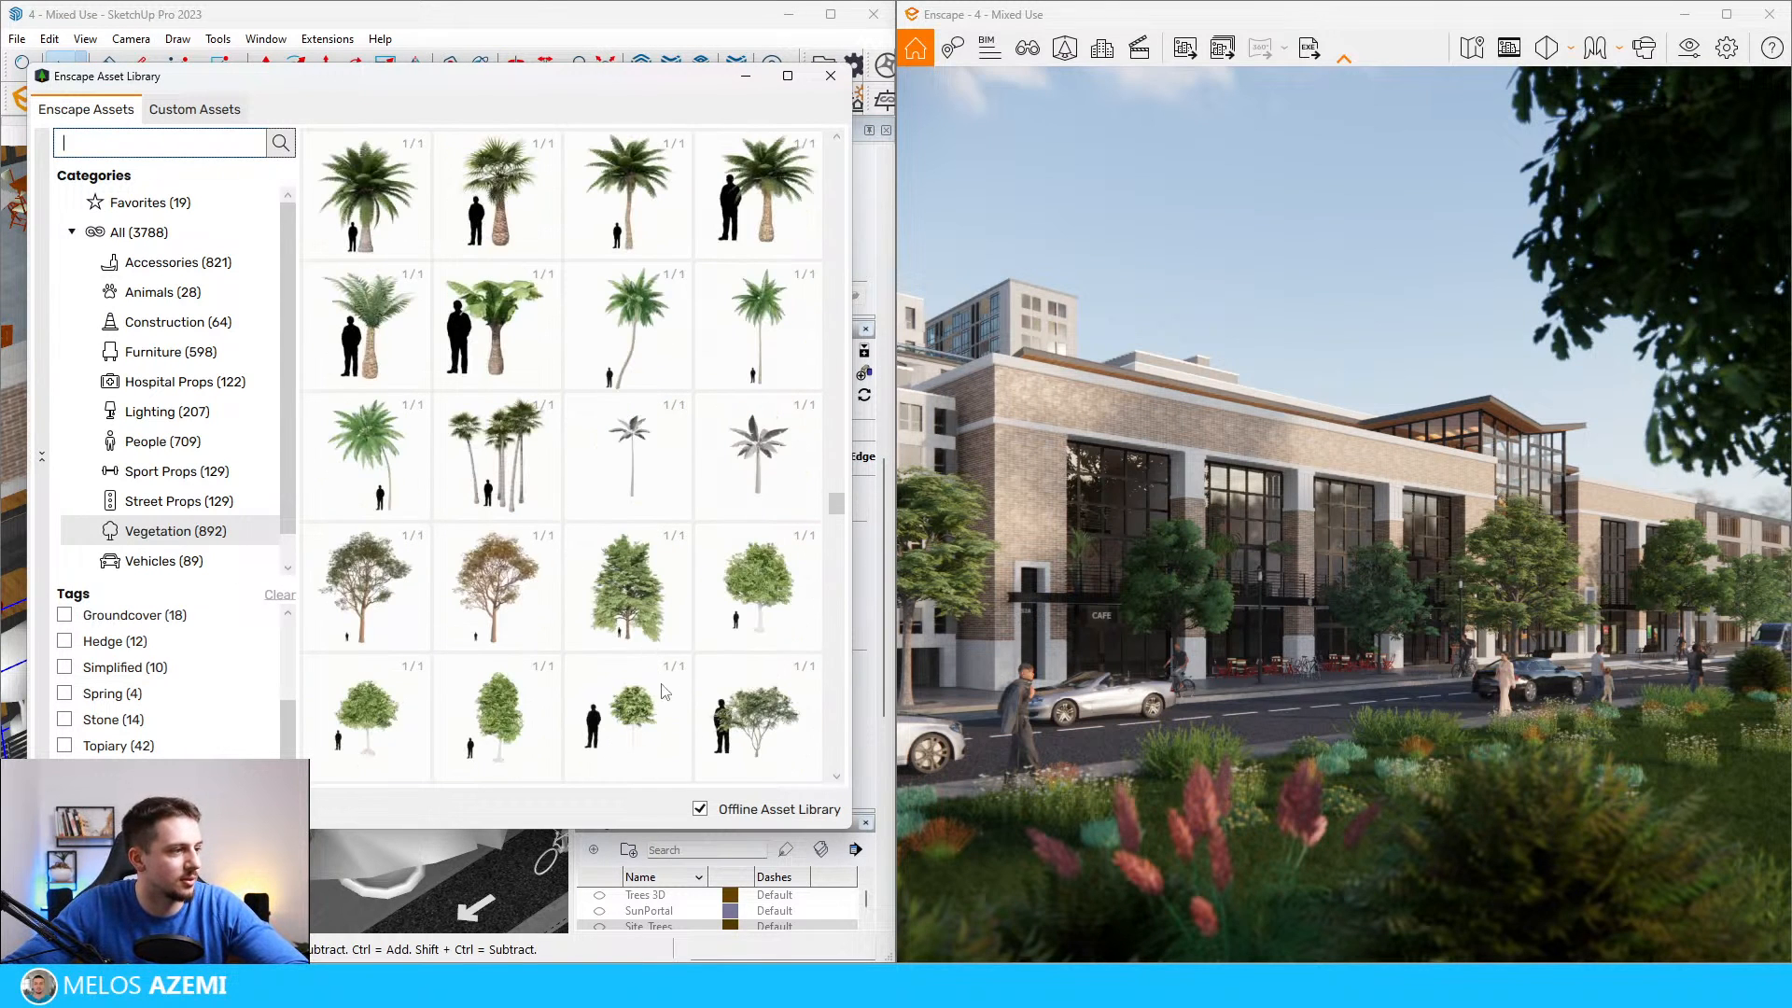
scroll(651, 512, "down", 2)
scroll(635, 435, "down", 5)
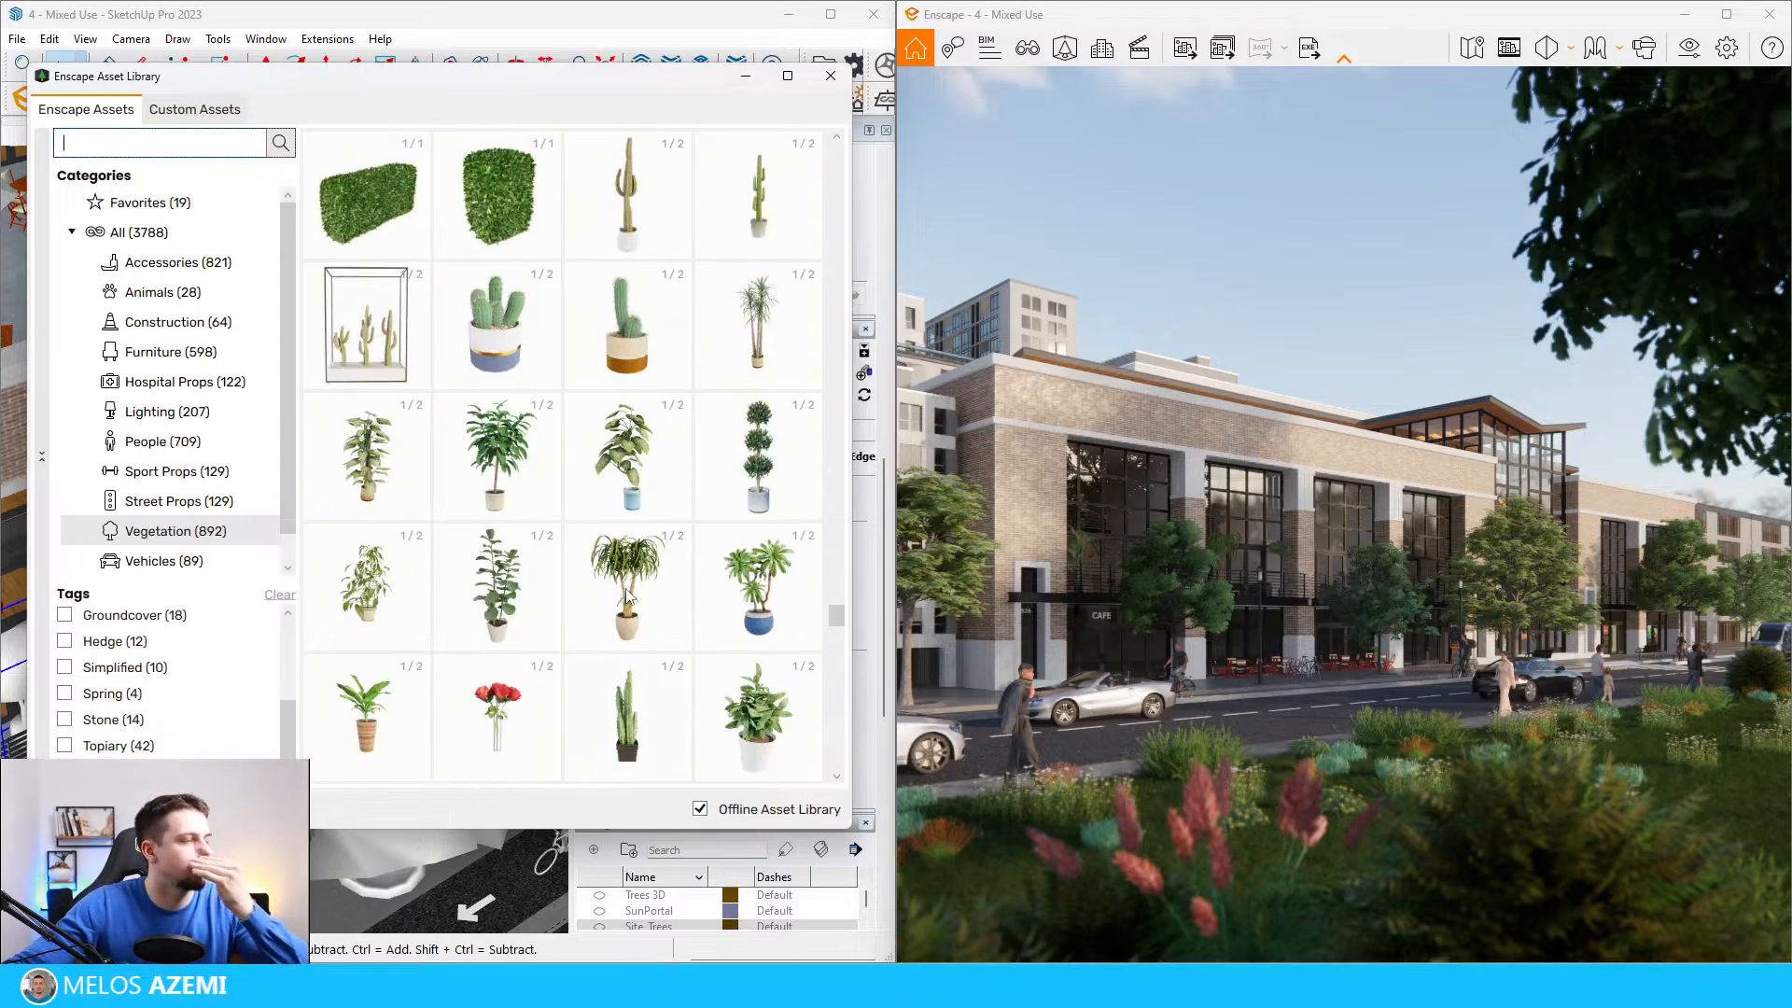
left_click(751, 457)
scroll(250, 663, "up", 5)
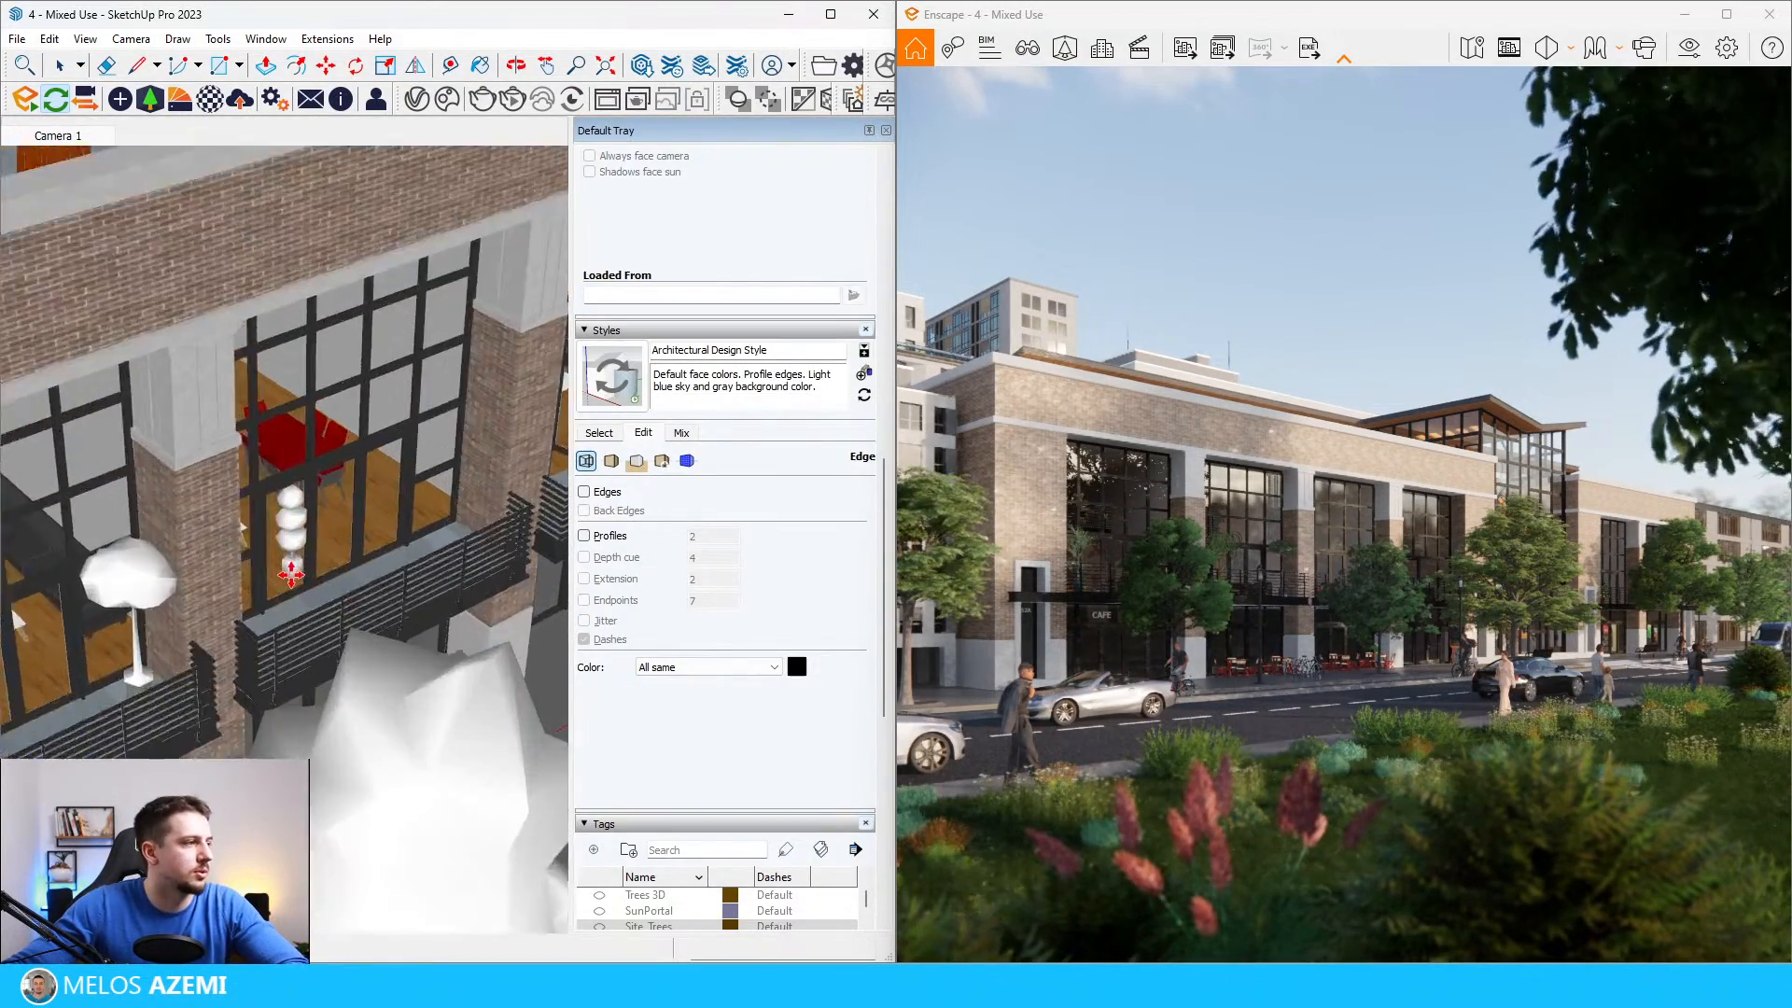
left_click(243, 654)
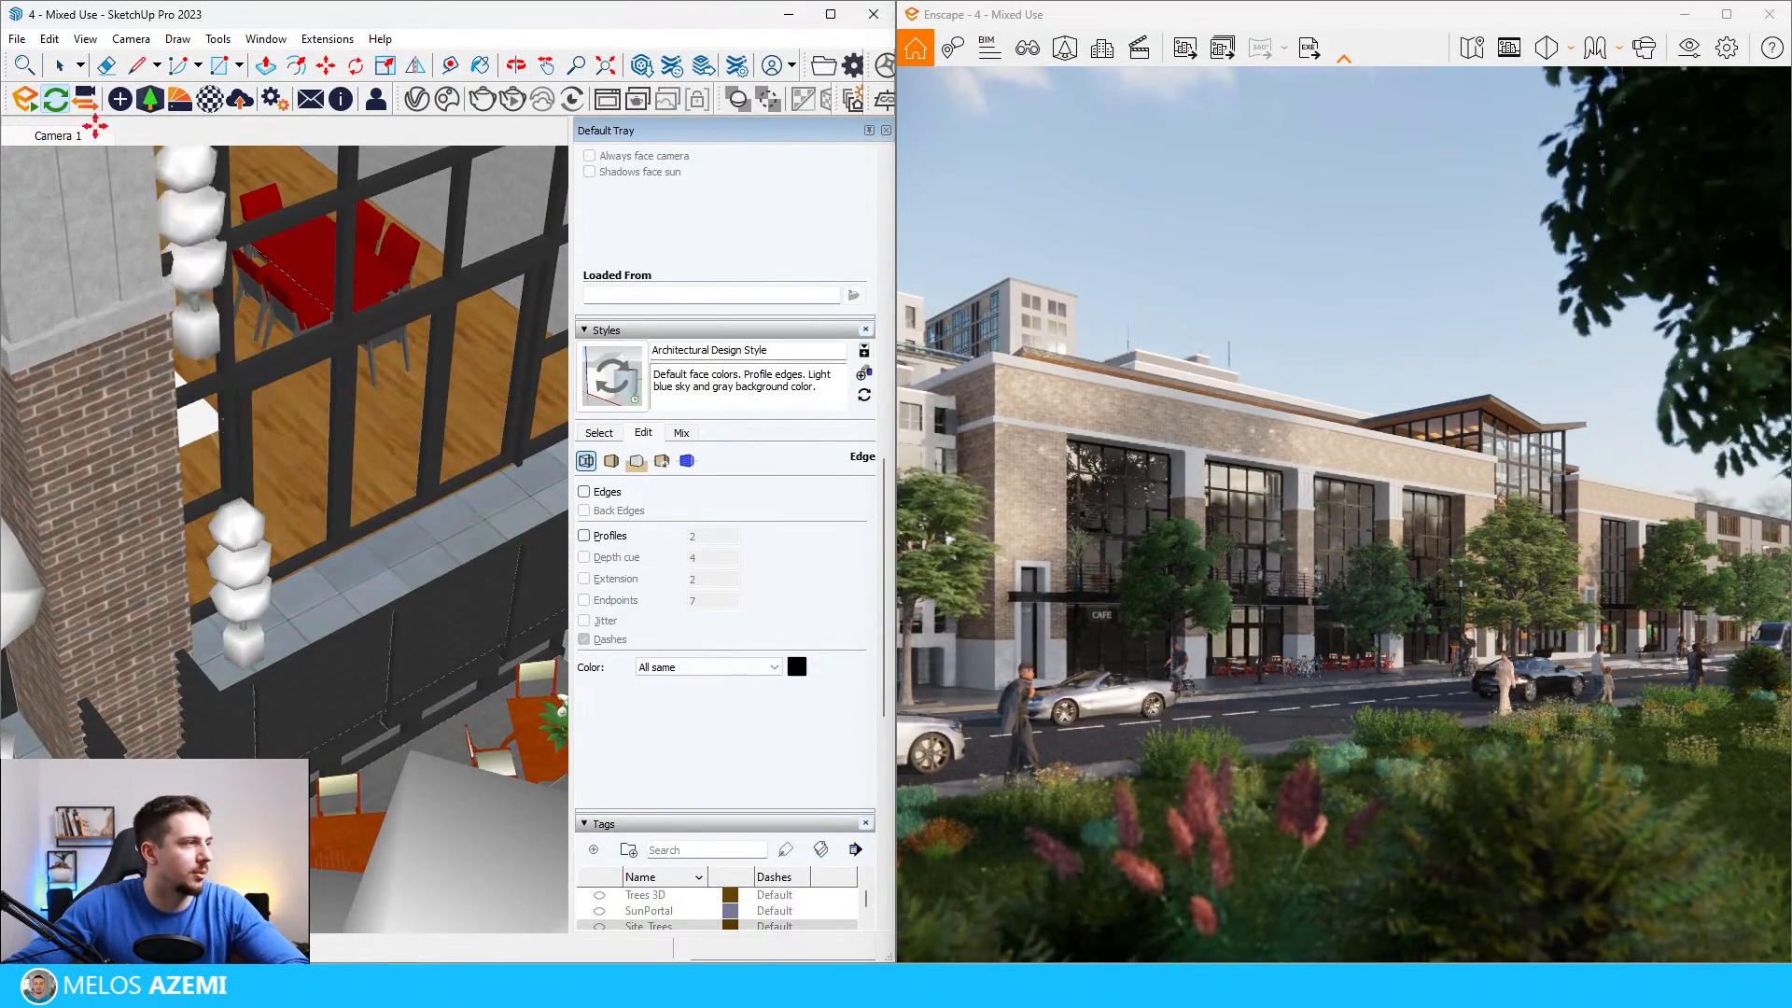
Step: Scale up the stacked-ball topiary uniformly on the third balcony's ledge
left_click(58, 71)
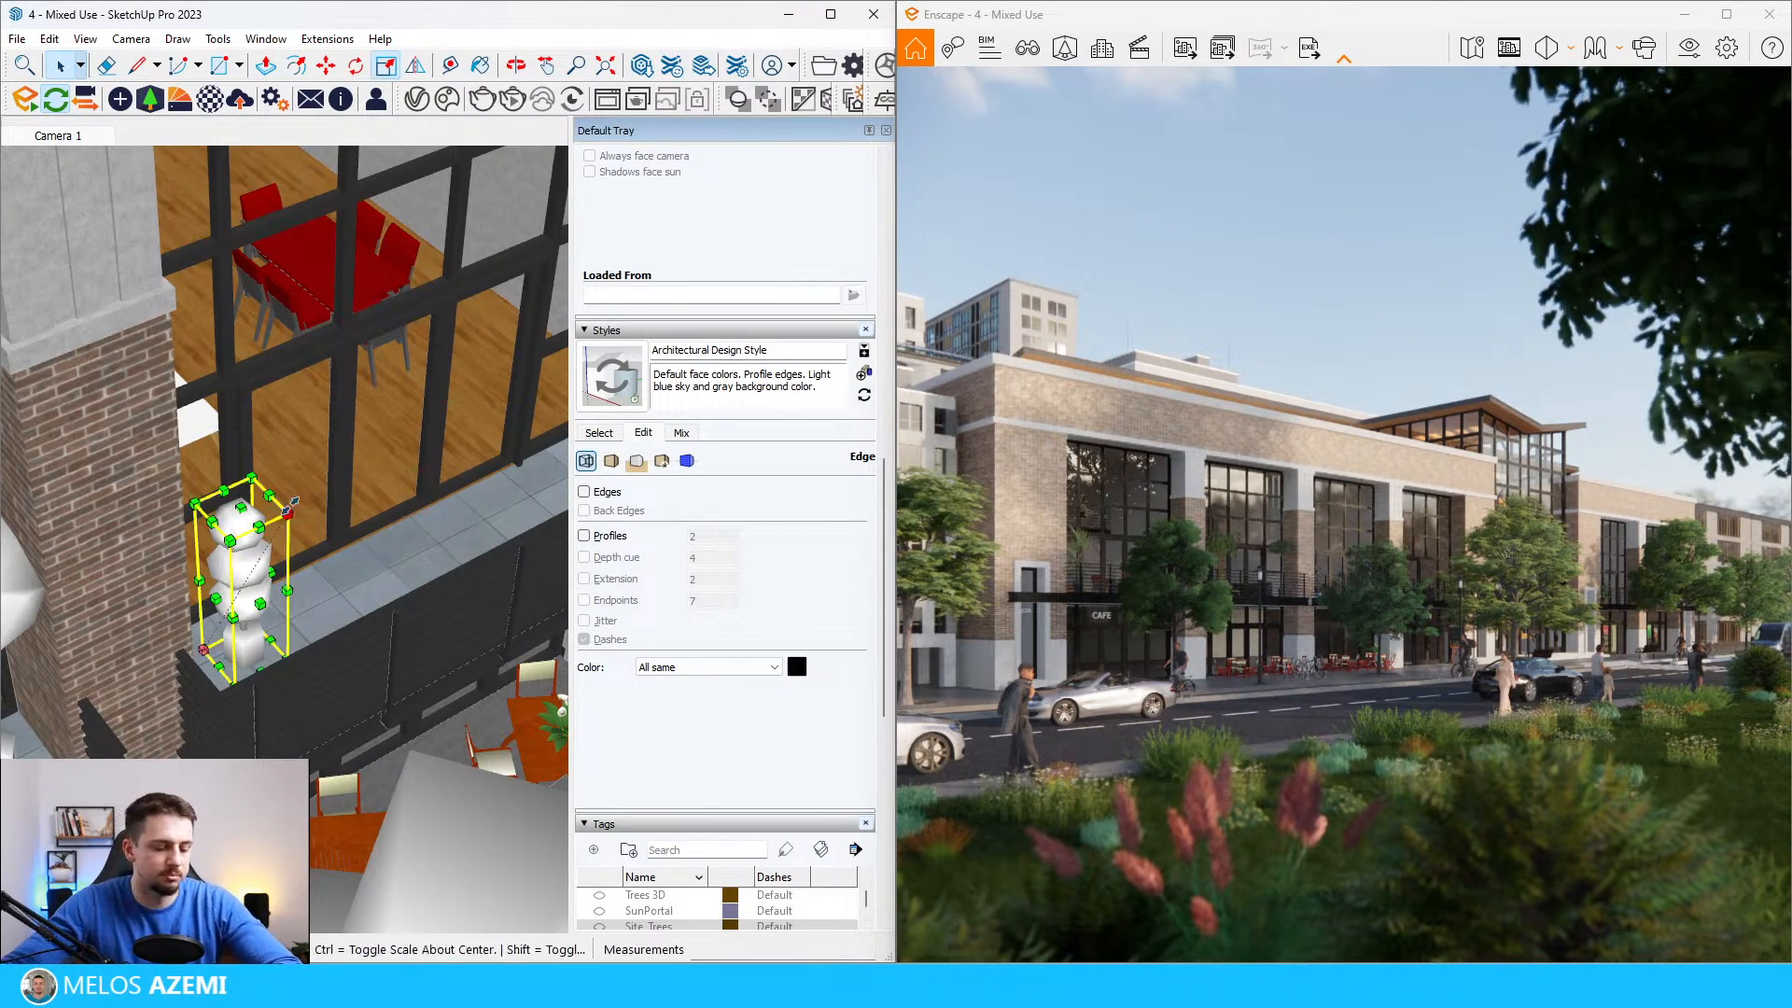
key("s")
left_click_drag(288, 511, 385, 360)
middle_click_drag(388, 440, 393, 412)
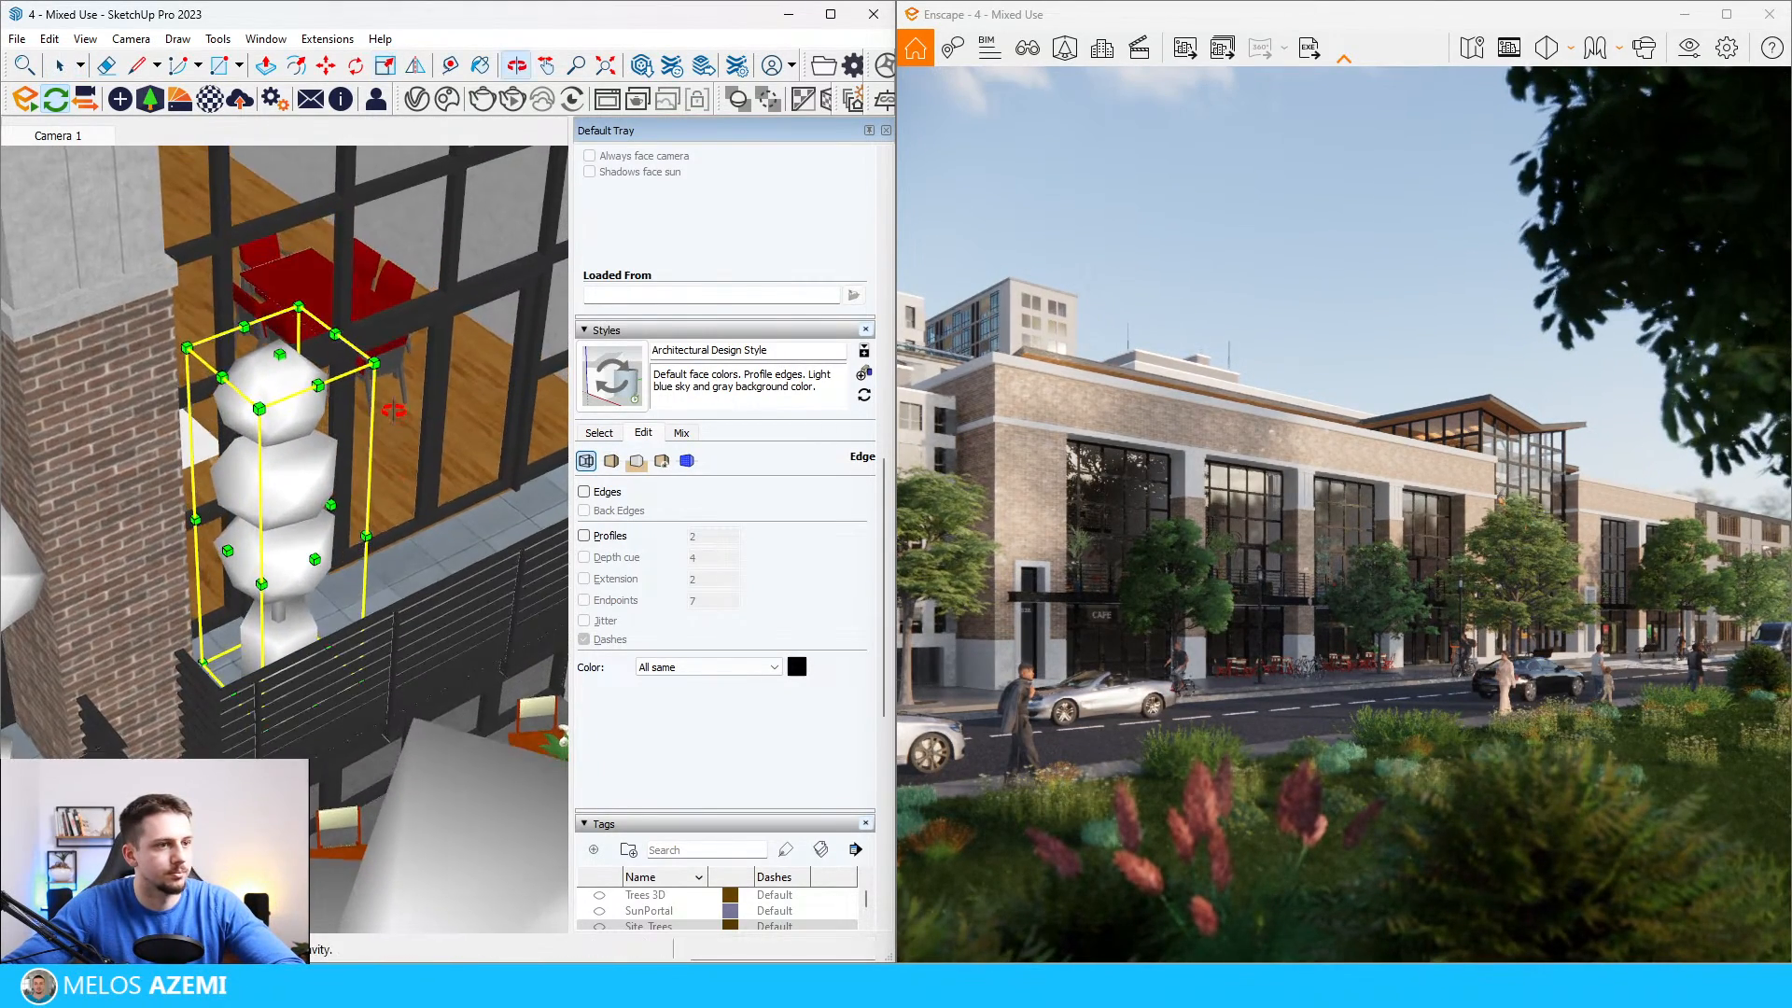
Step: Pick a leafy plant in a light pot from the Enscape vegetation assets and place it at the far end of the third balcony
scroll(393, 411, "down", 10)
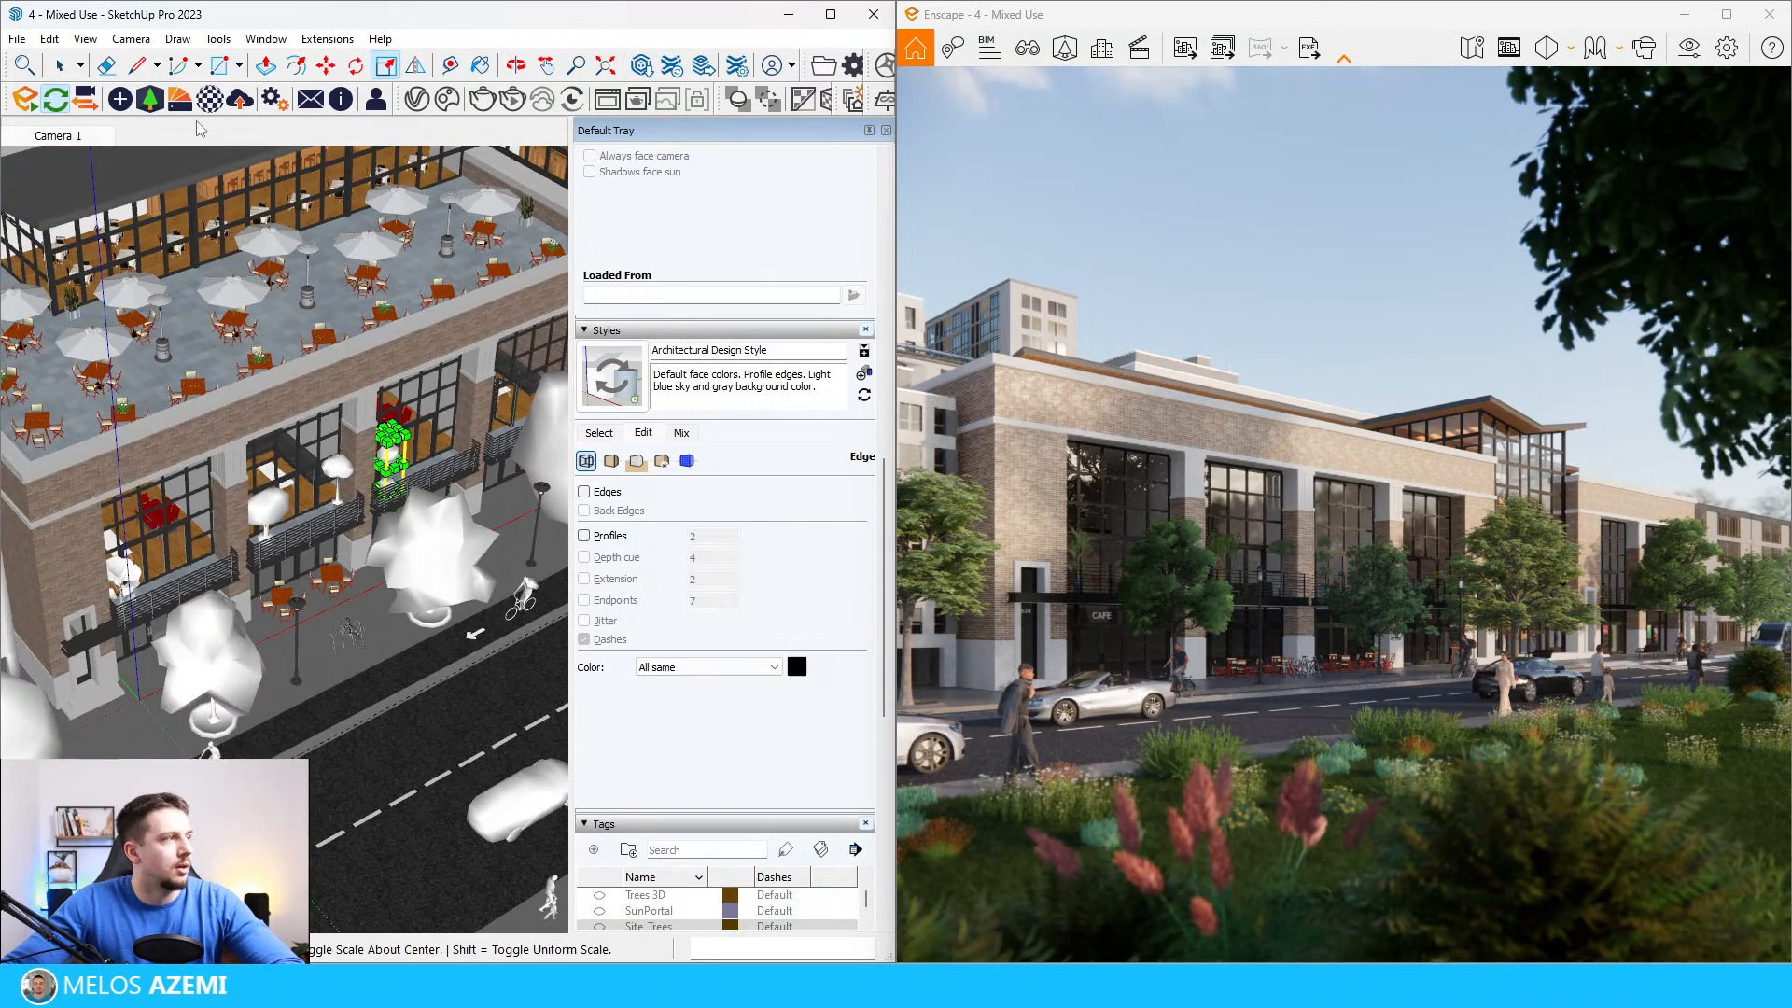
left_click(149, 98)
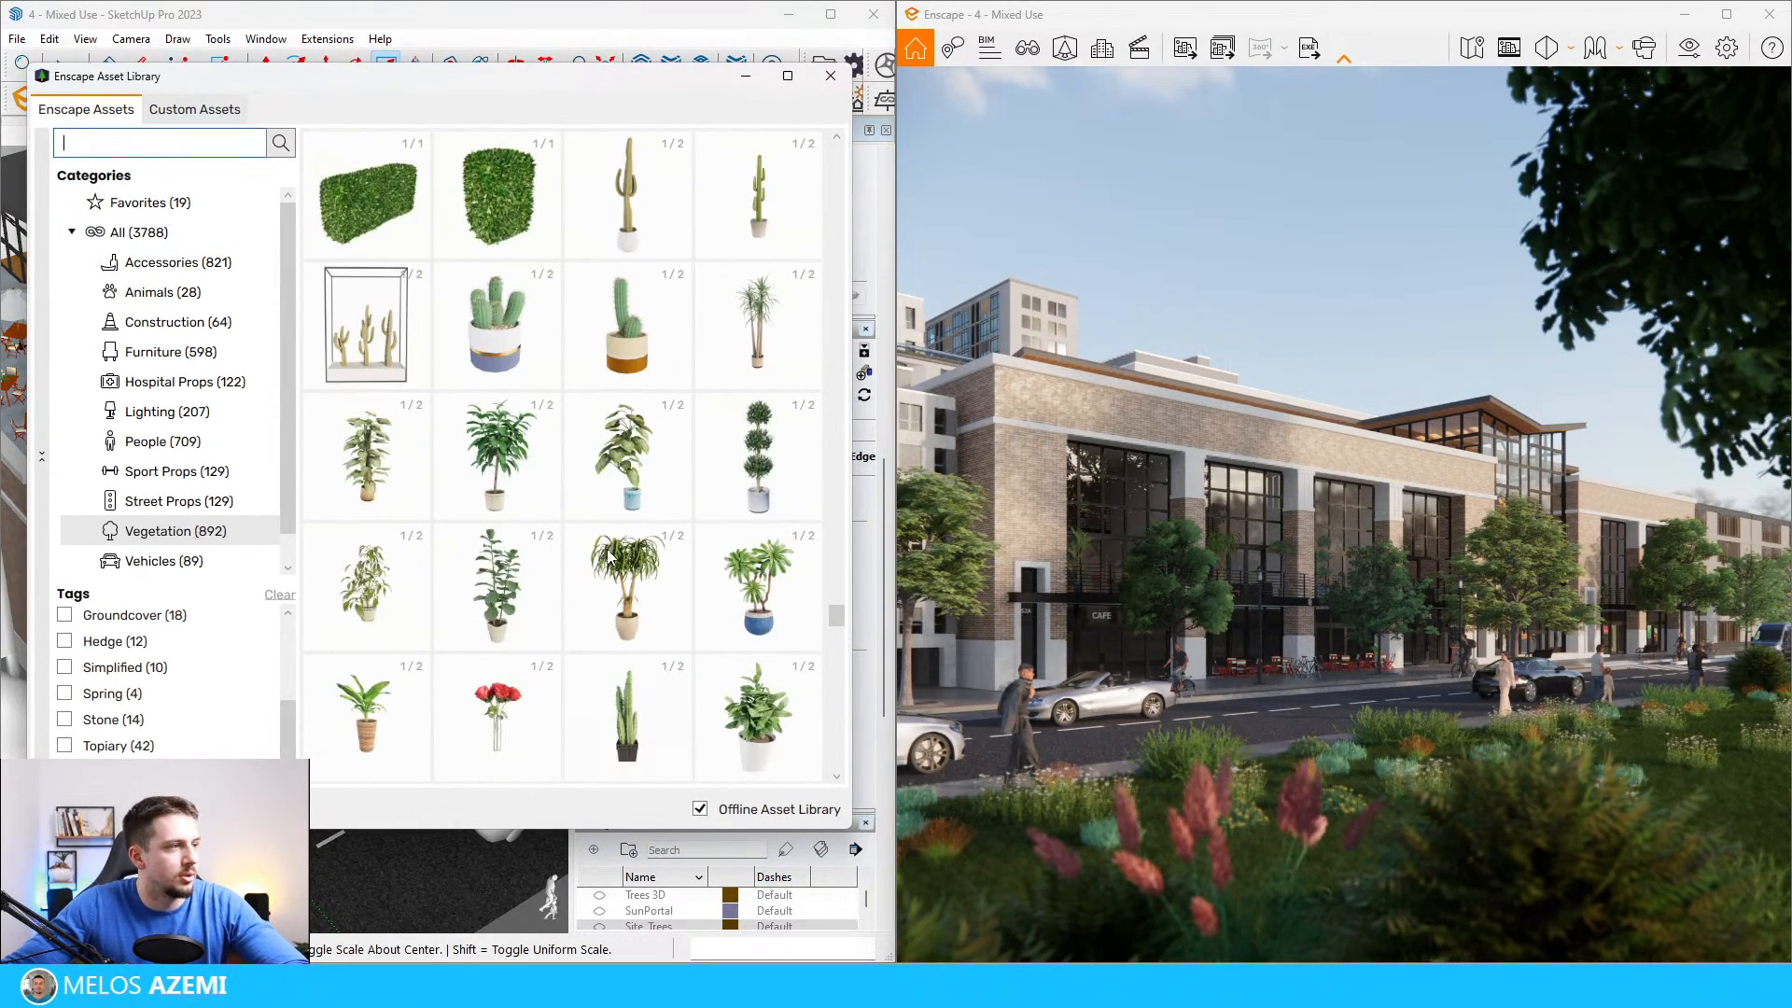
left_click(501, 471)
scroll(388, 611, "up", 5)
scroll(388, 611, "up", 6)
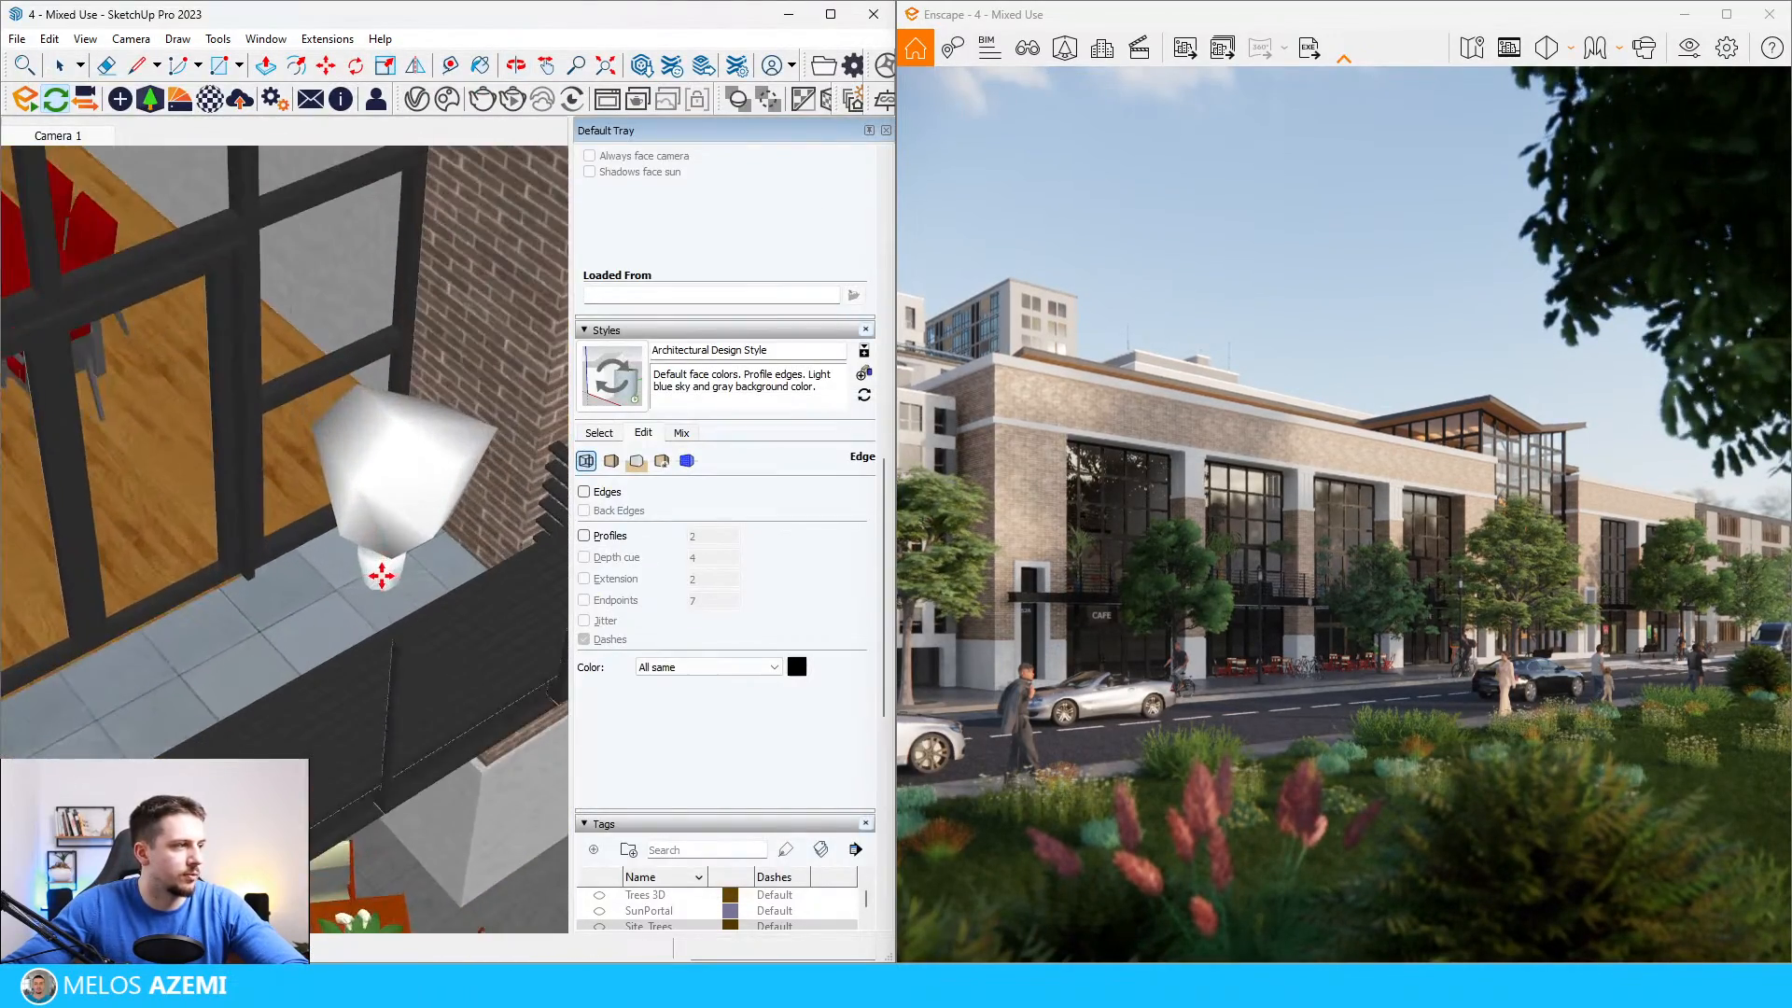
left_click(412, 425)
Step: Scale the leafy potted plant at the third balcony's far end by about 1.86
scroll(412, 424, "down", 1)
left_click(412, 448)
key("s")
left_click(500, 388)
scroll(541, 308, "down", 3)
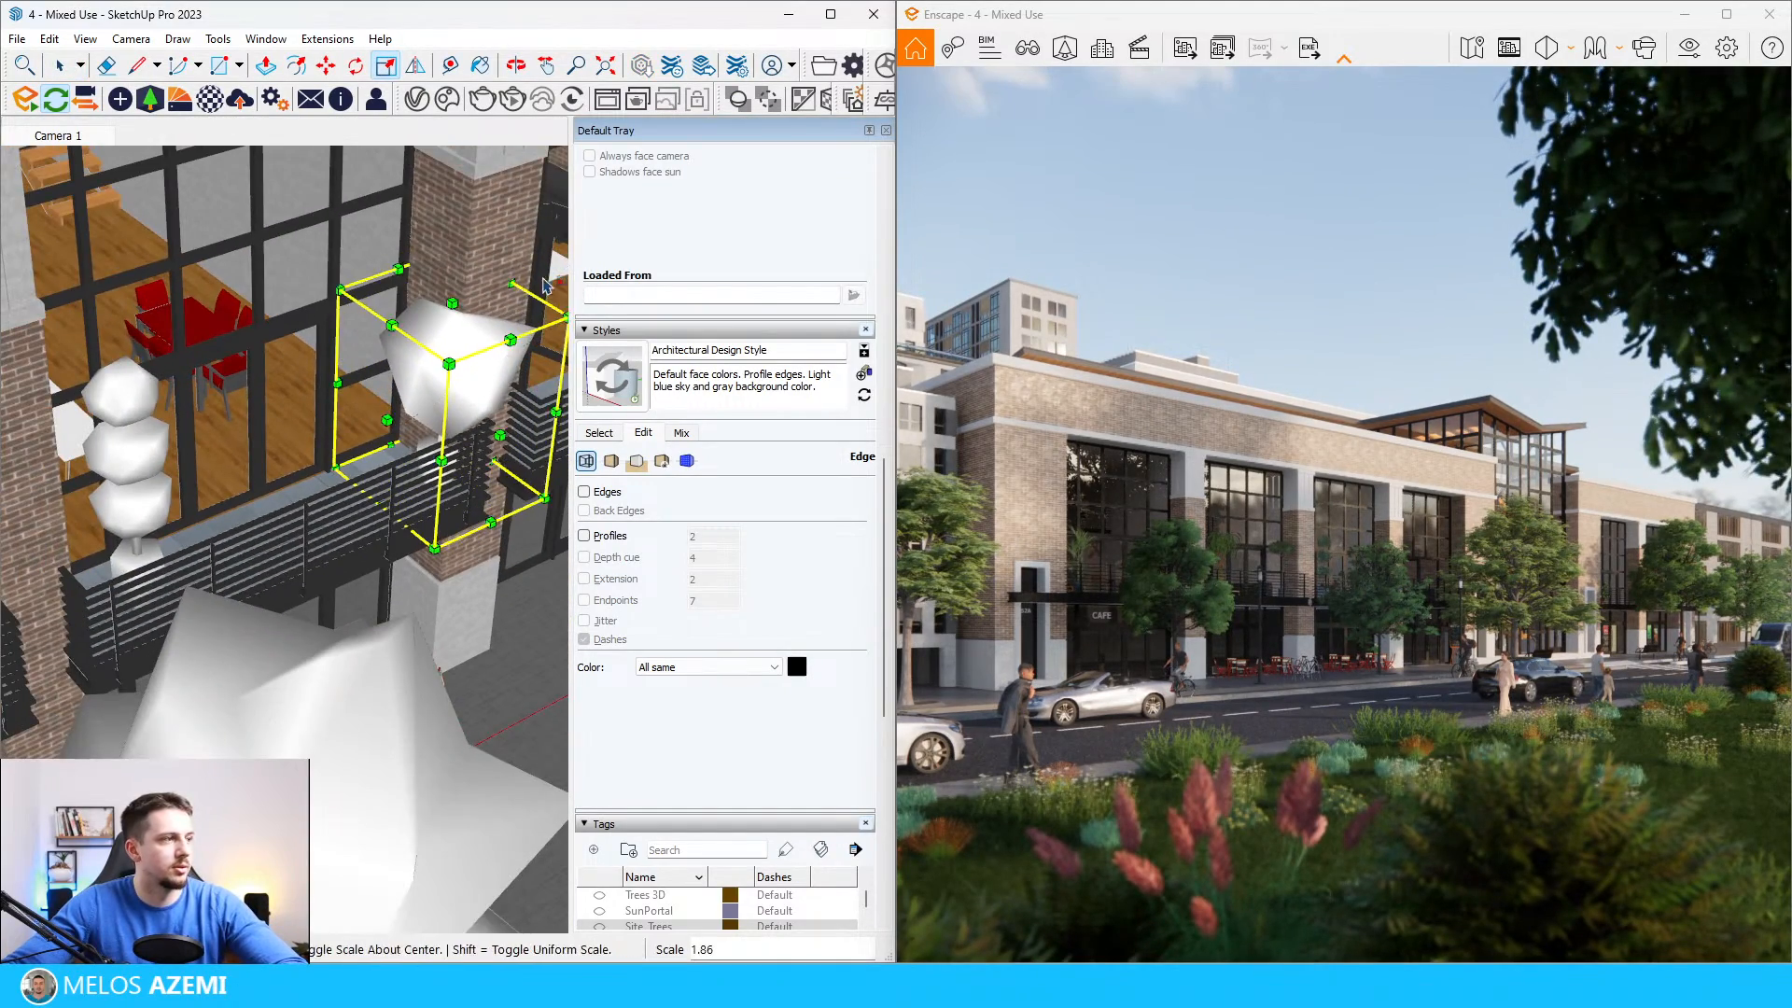
left_click(546, 286)
Step: Move the enlarged leafy plant from the third balcony past the brick column to the next balcony's ledge
key("m")
scroll(531, 285, "down", 2)
scroll(373, 392, "up", 1)
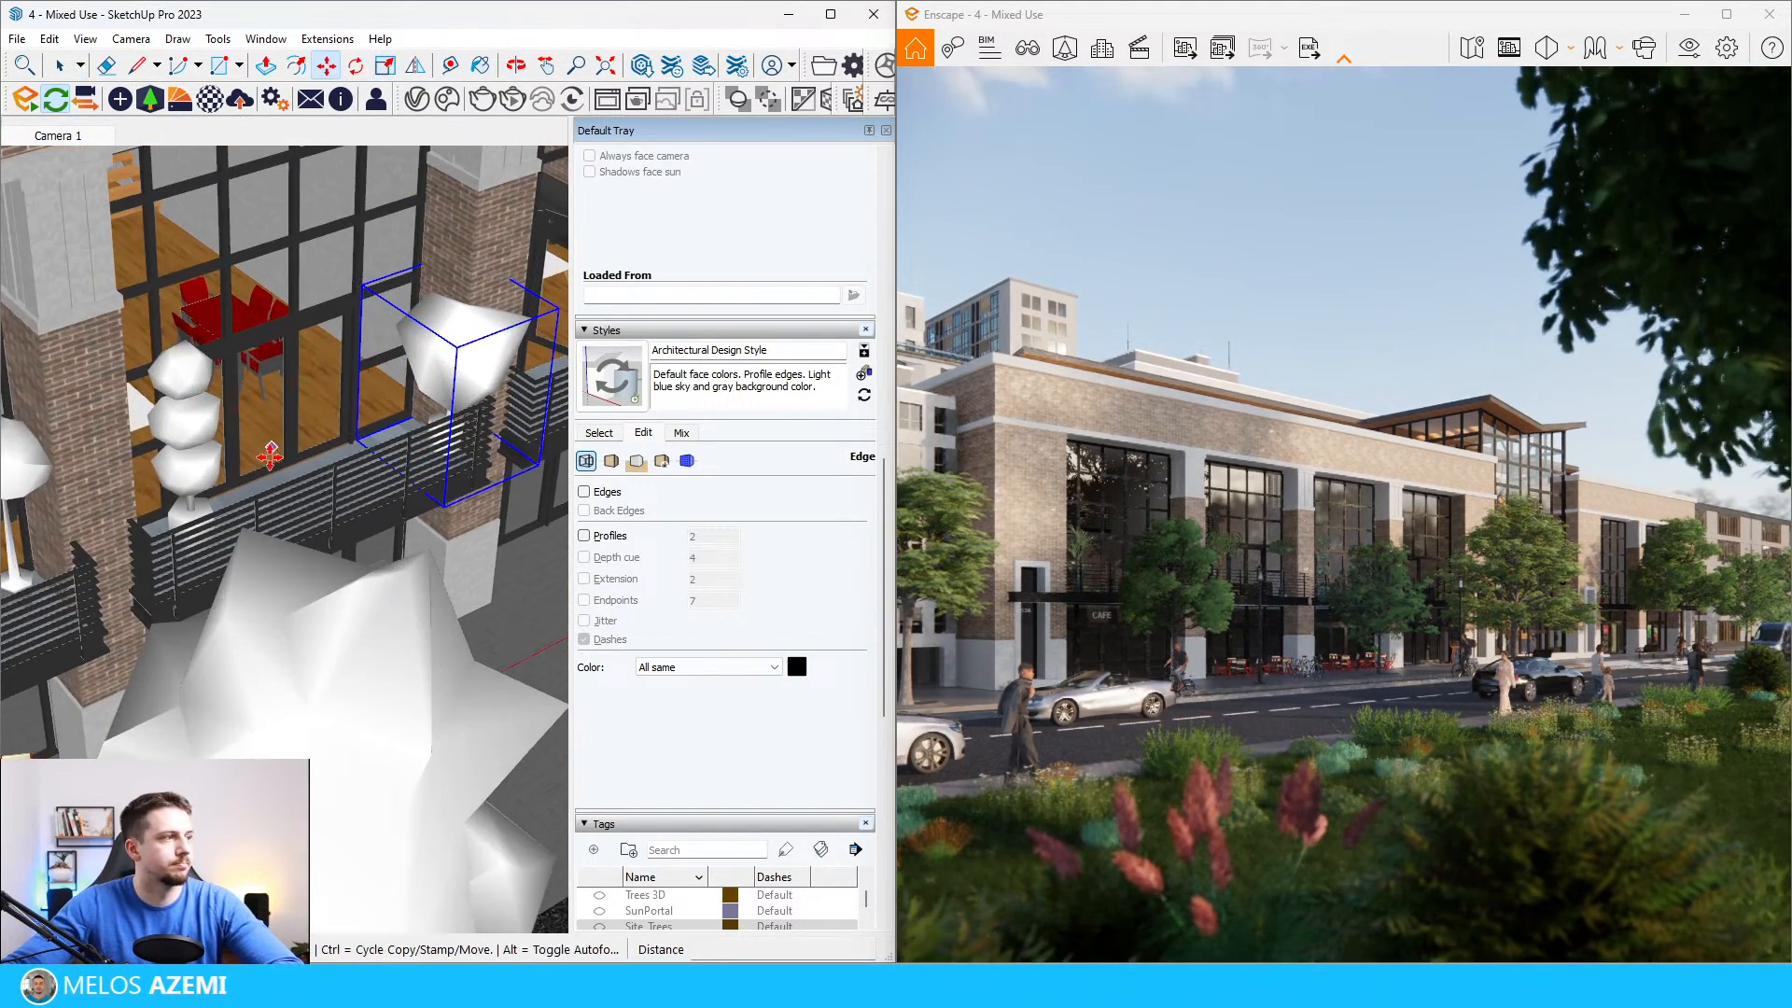
left_click(225, 513)
left_click(367, 448)
scroll(369, 446, "down", 5)
middle_click_drag(371, 442, 401, 375)
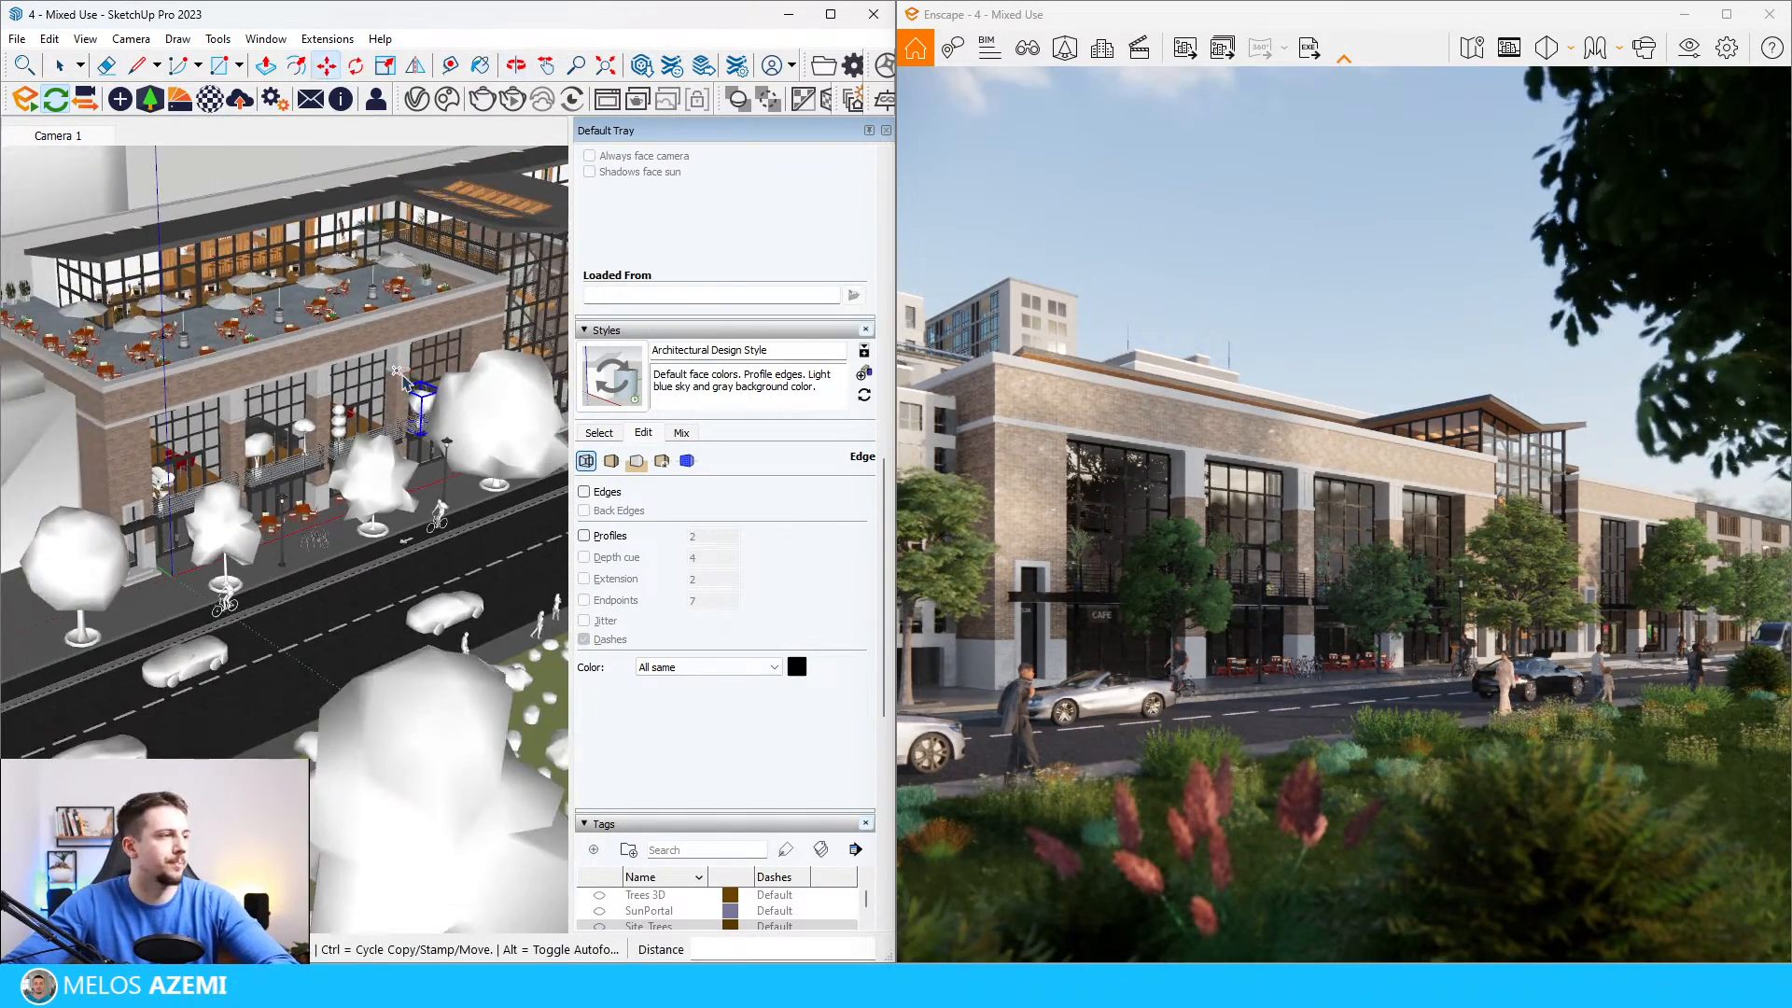
Step: Select the potted plants on all the balconies and copy them up to the street-side edge of the roof terrace
key("space")
scroll(343, 437, "up", 3)
scroll(220, 484, "down", 3)
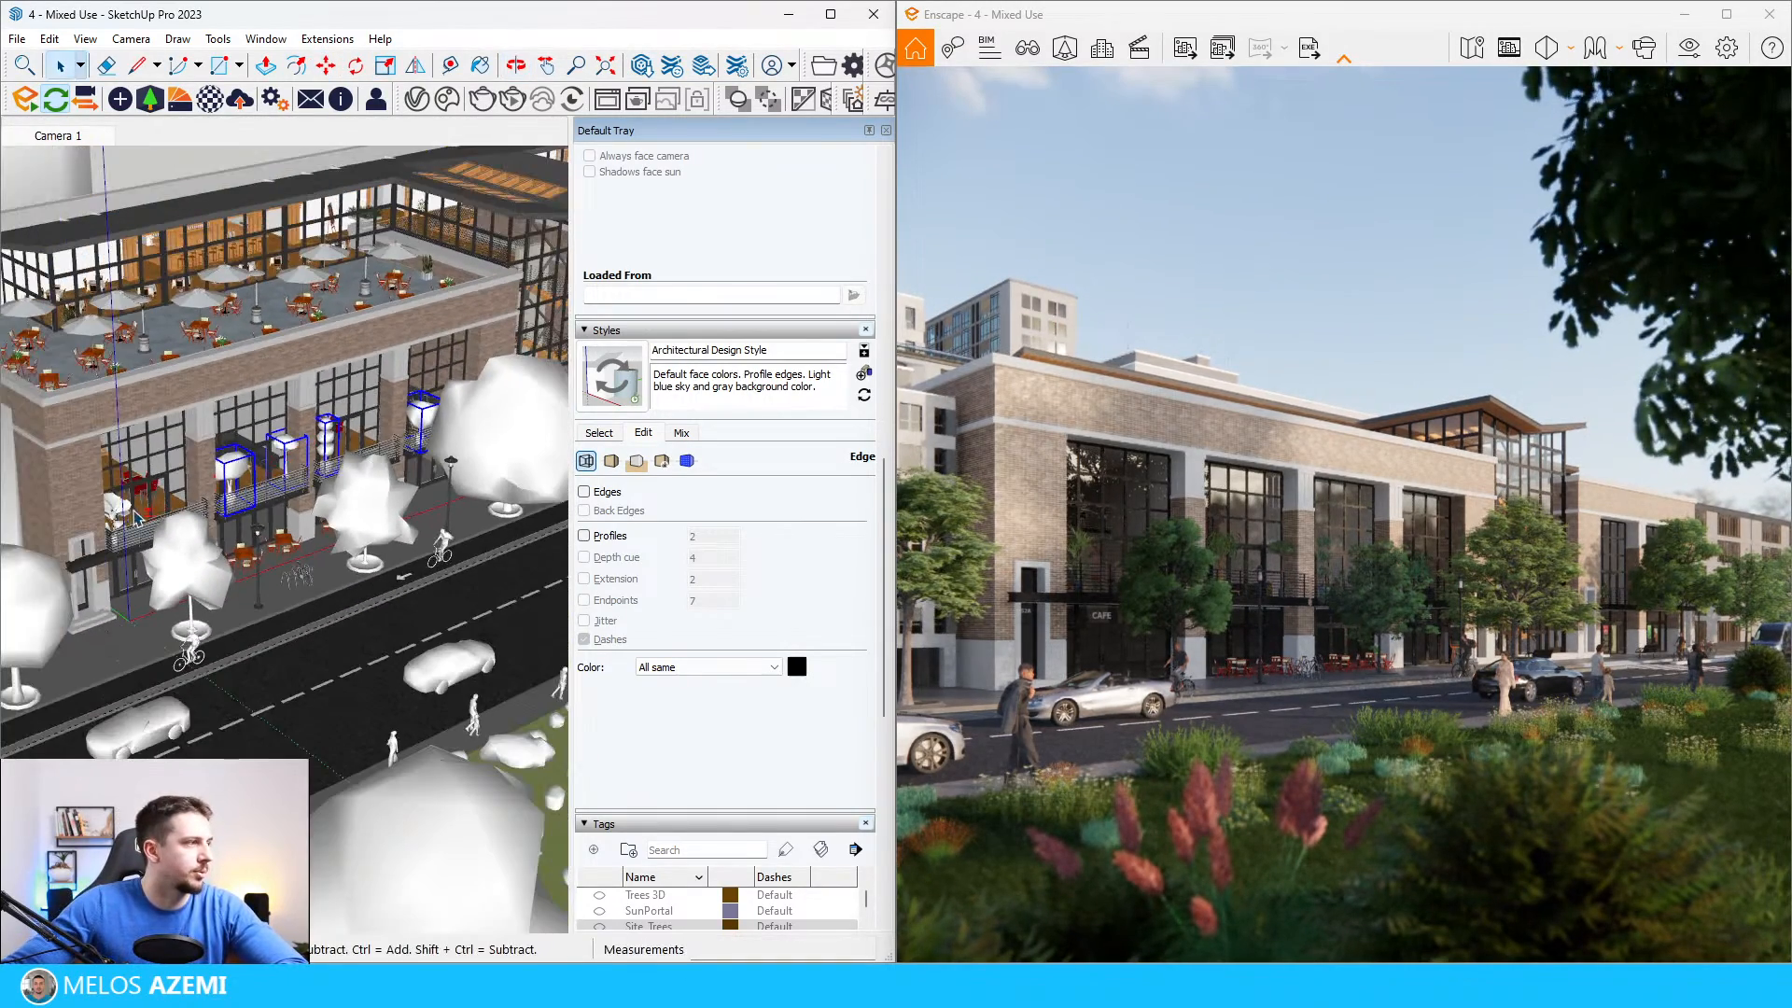
key("m")
left_click(93, 496)
key("ctrl")
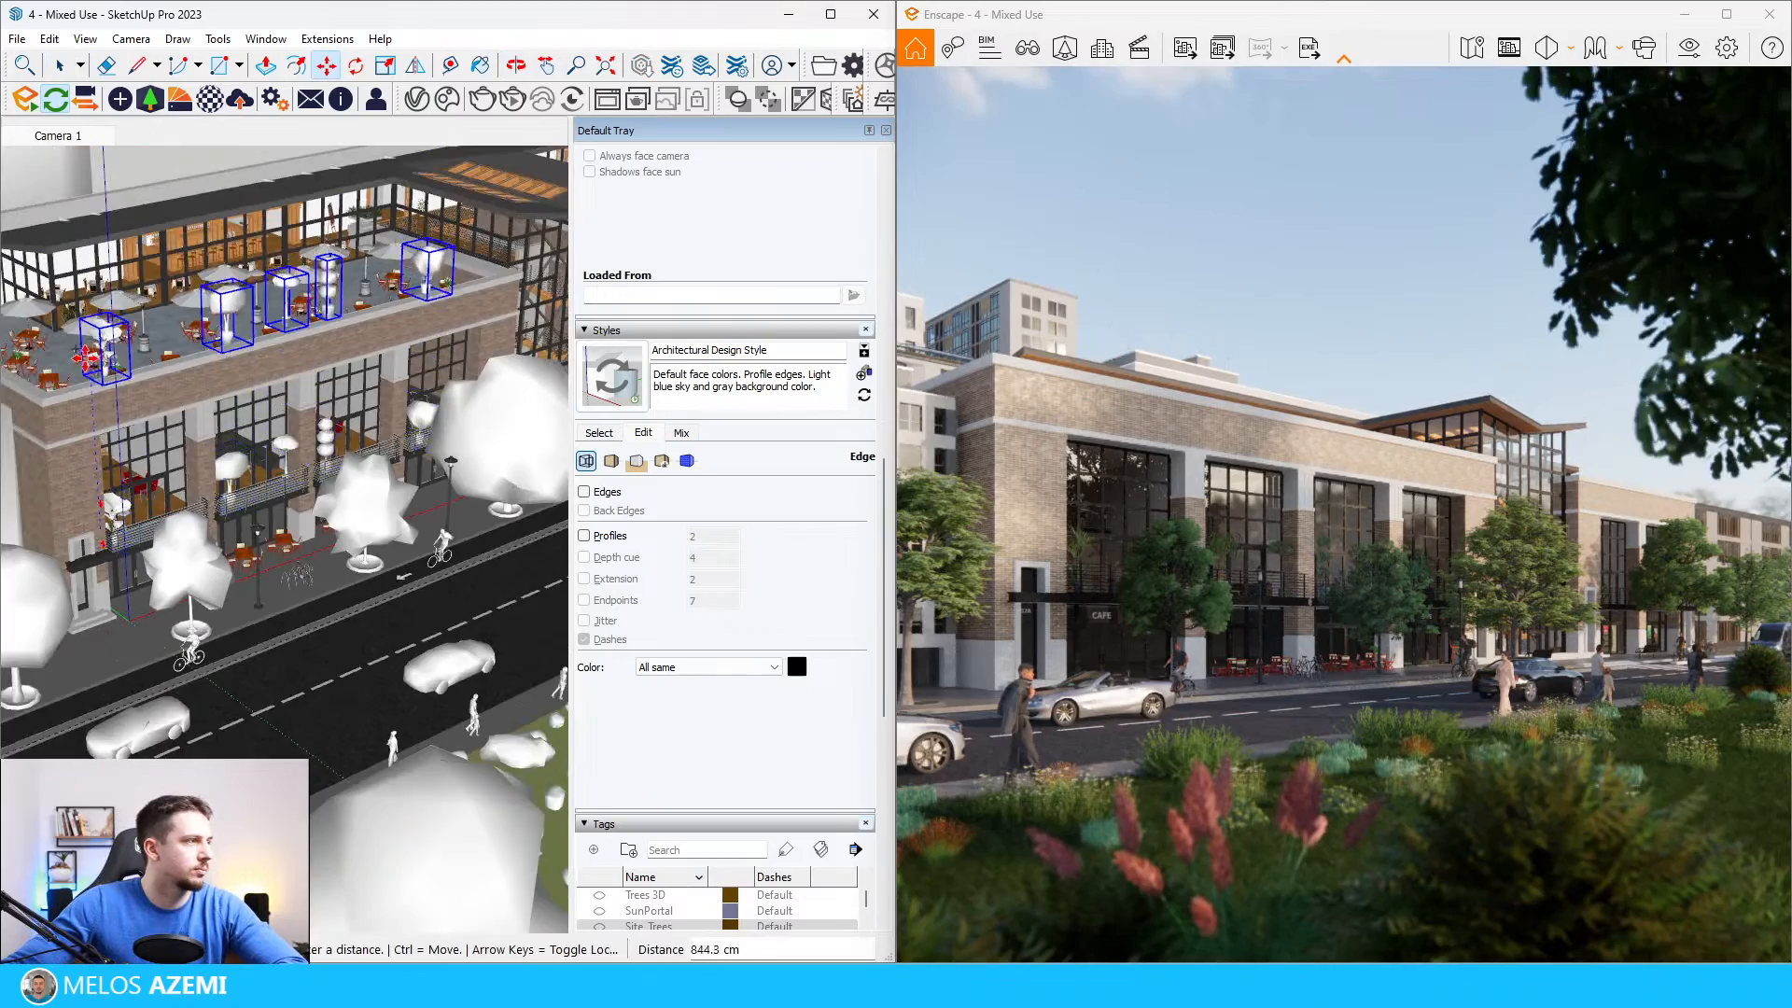
scroll(86, 348, "up", 4)
middle_click_drag(103, 350, 315, 470)
scroll(288, 472, "up", 4)
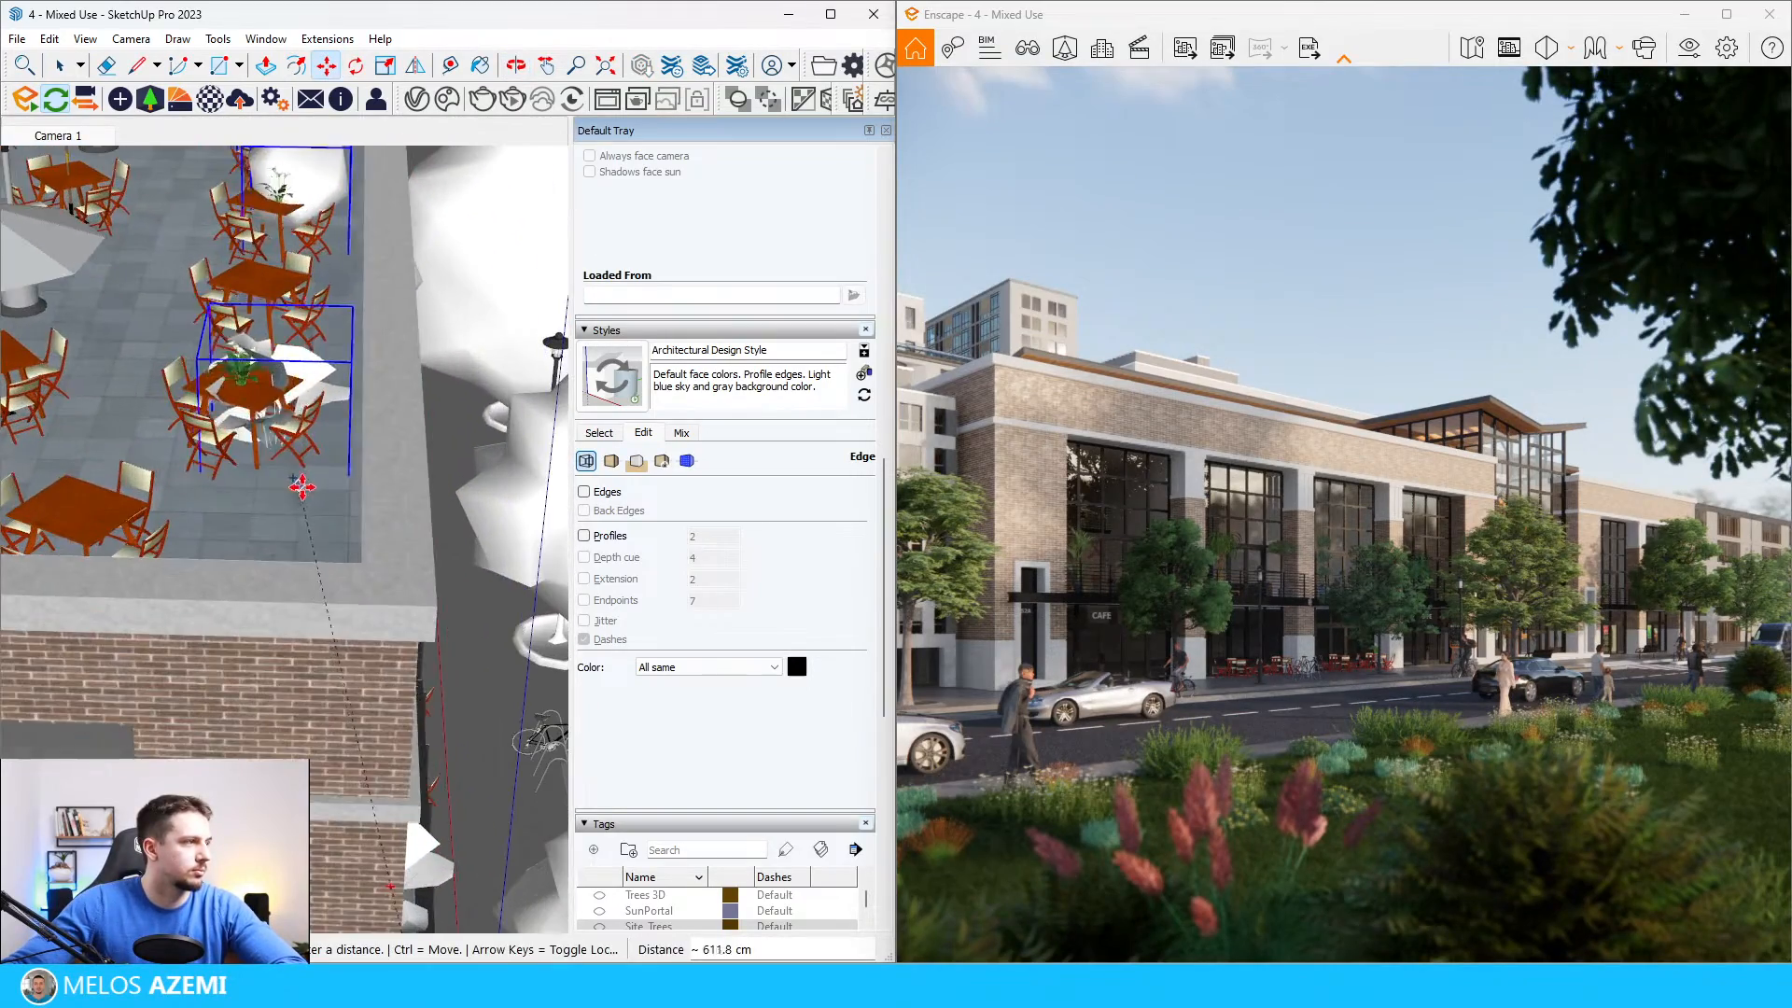
left_click(368, 528)
middle_click_drag(413, 504, 320, 480)
scroll(320, 479, "down", 8)
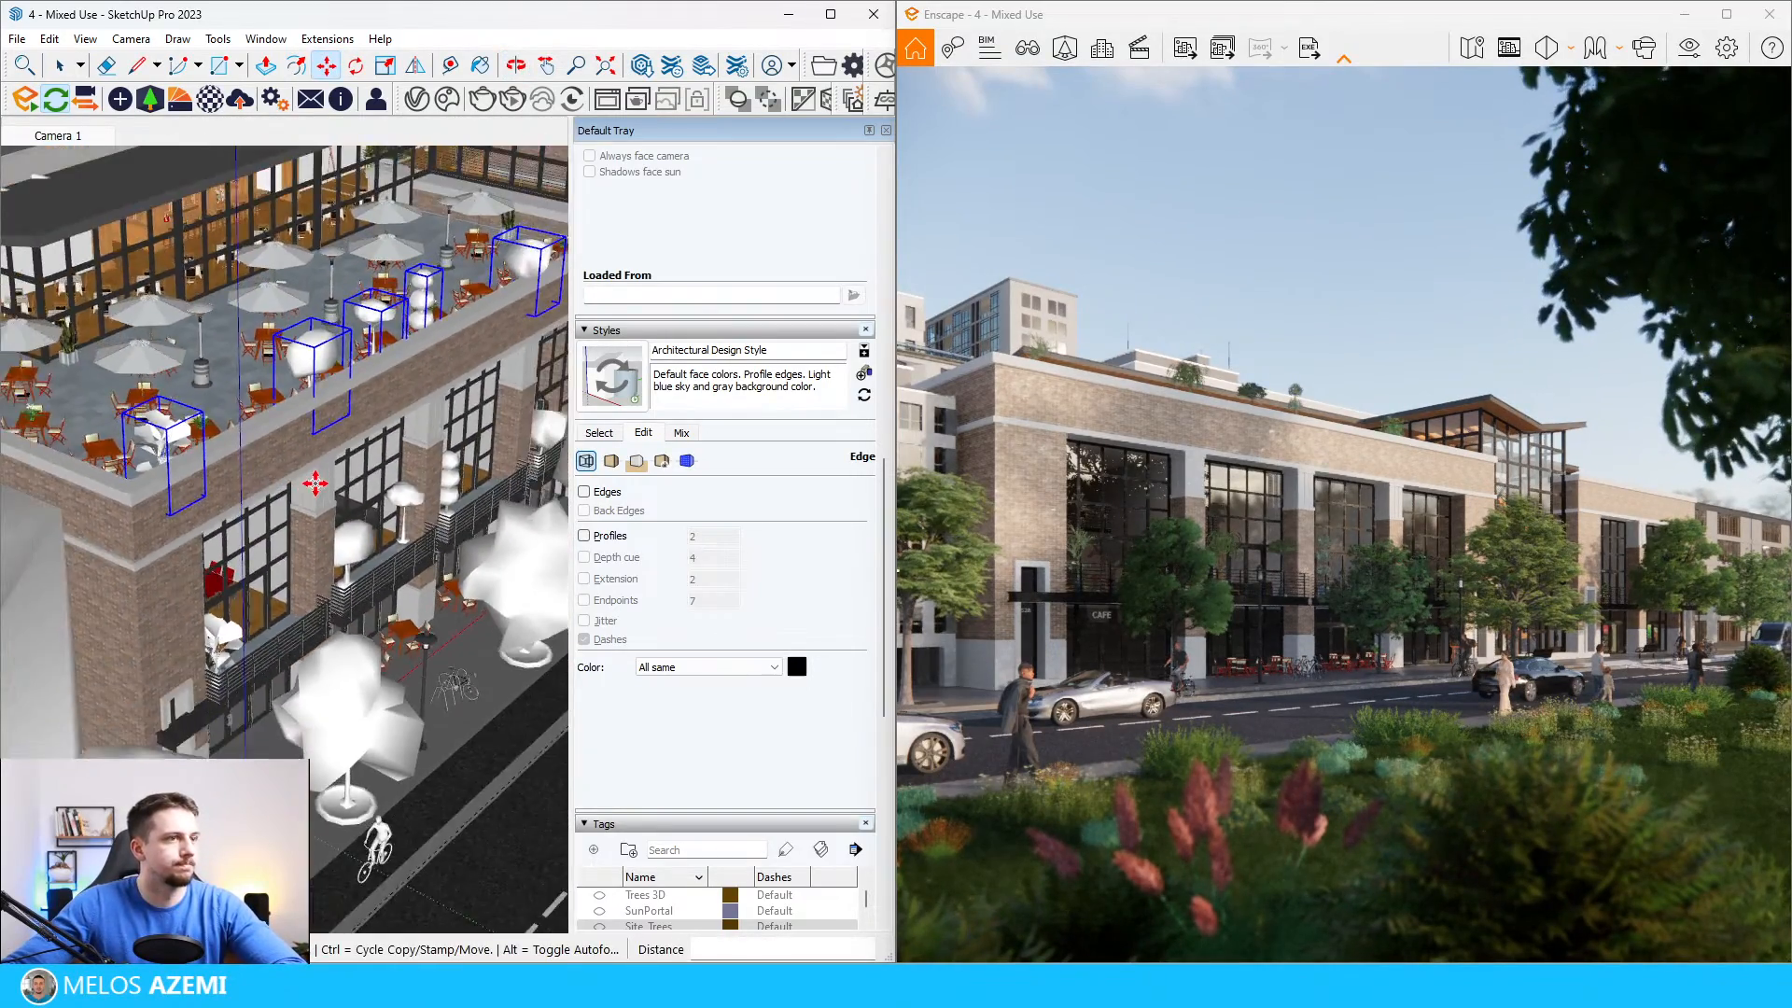
Step: Adjust the position of the copied row of plants just inside the roof terrace's parapet
scroll(221, 432, "up", 5)
mouse_move(122, 397)
middle_mouse_down()
mouse_move(221, 431)
mouse_move(154, 407)
middle_mouse_up()
scroll(177, 448, "down", 4)
scroll(198, 515, "up", 5)
left_click(268, 644)
left_click(245, 640)
Step: Copy the row of terrace plants about 377 cm along the parapet to fill the gaps
scroll(196, 658, "down", 3)
key("ctrl")
left_click(213, 643)
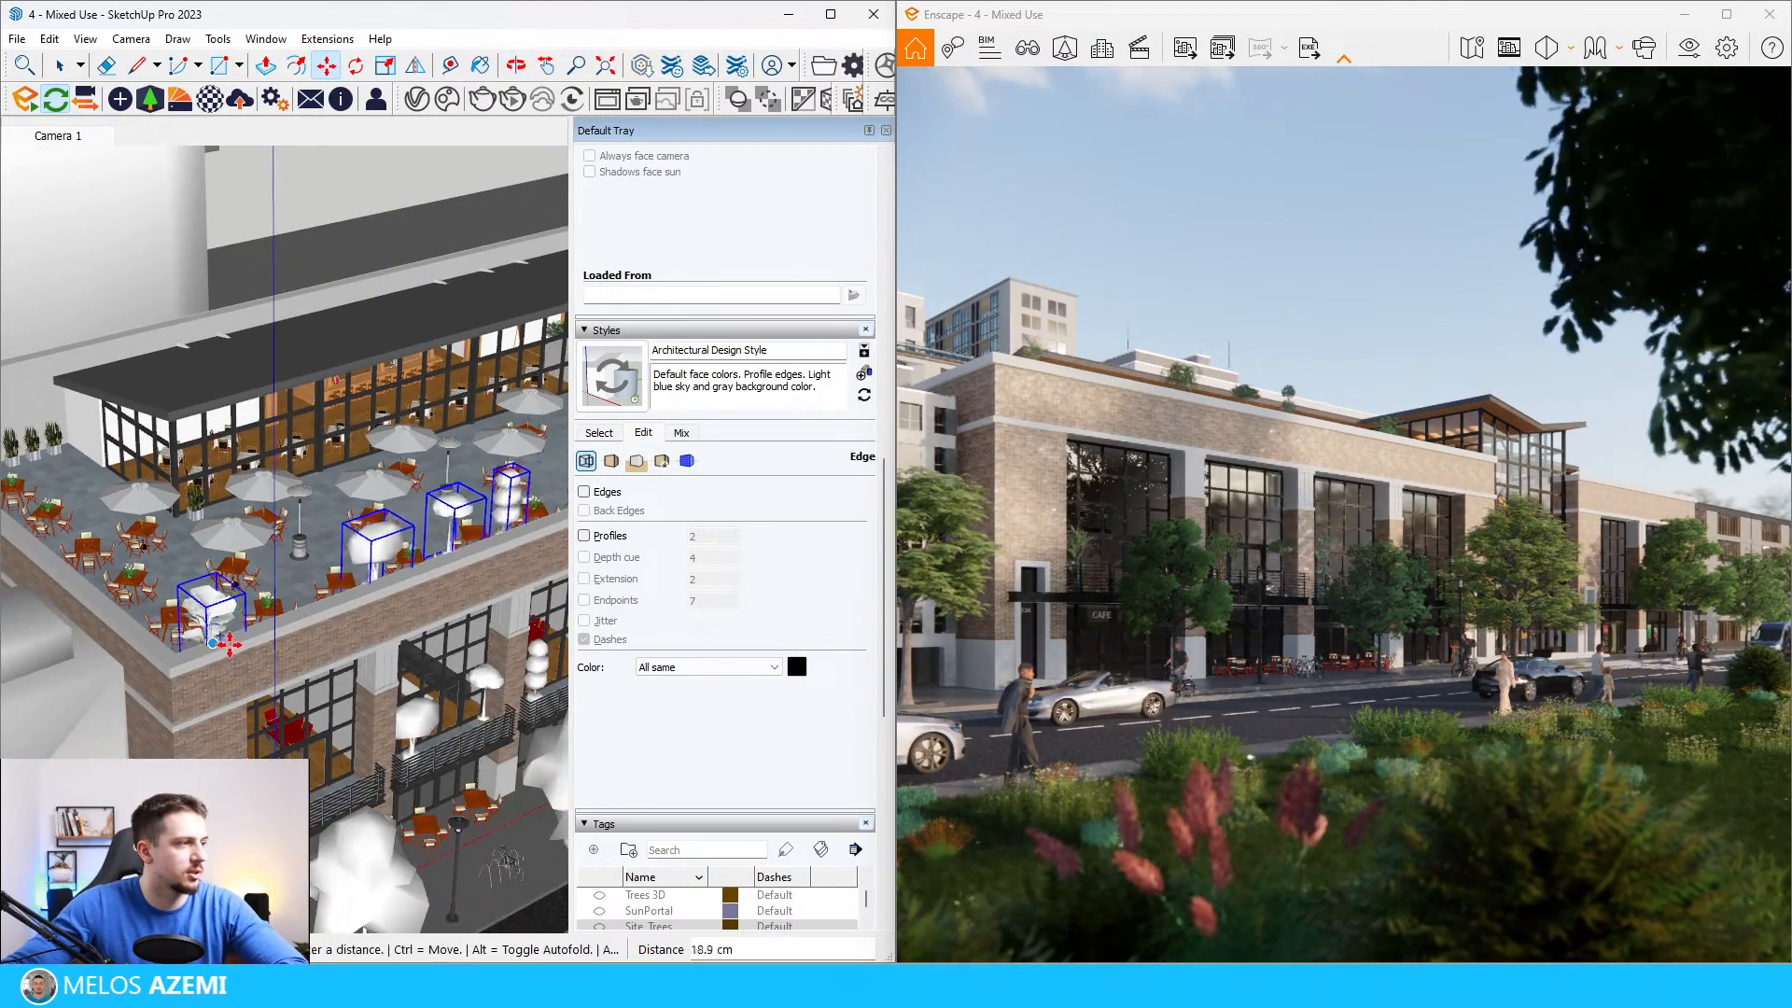
scroll(280, 616, "down", 3)
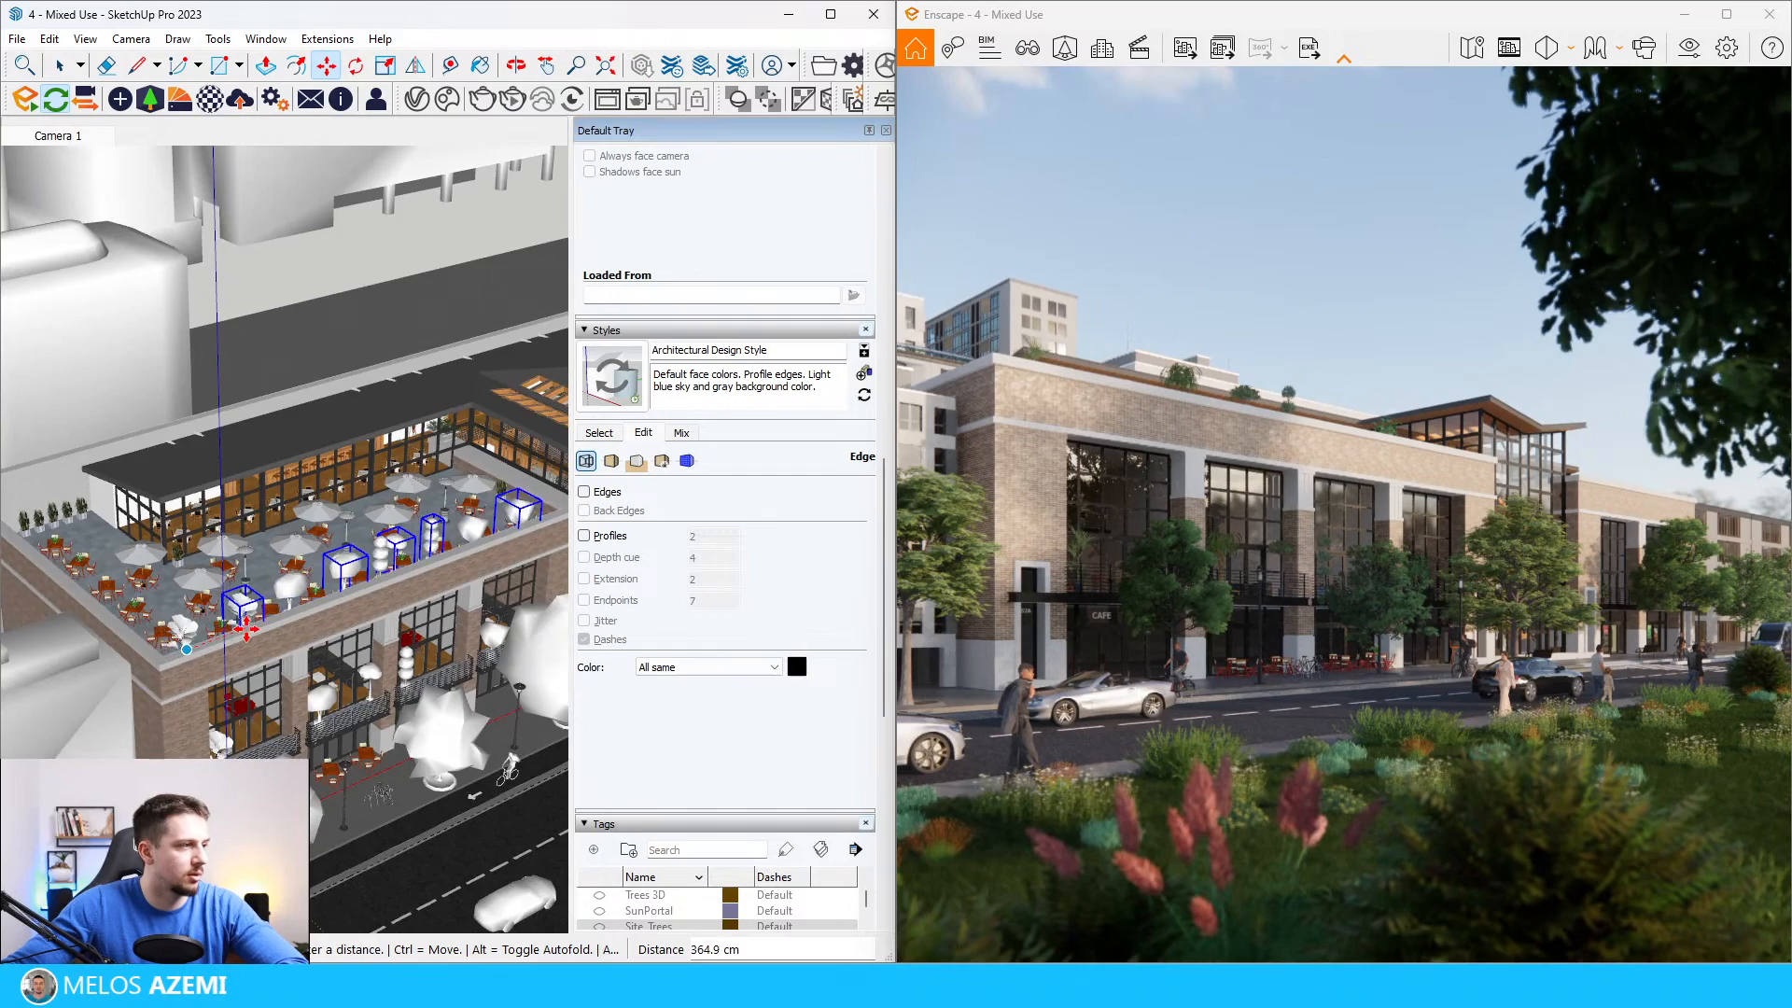
scroll(252, 632, "up", 3)
Step: Reverse the order of the second plant row and move it about 1705 cm along the red axis, back onto the terrace edge
right_click(249, 598)
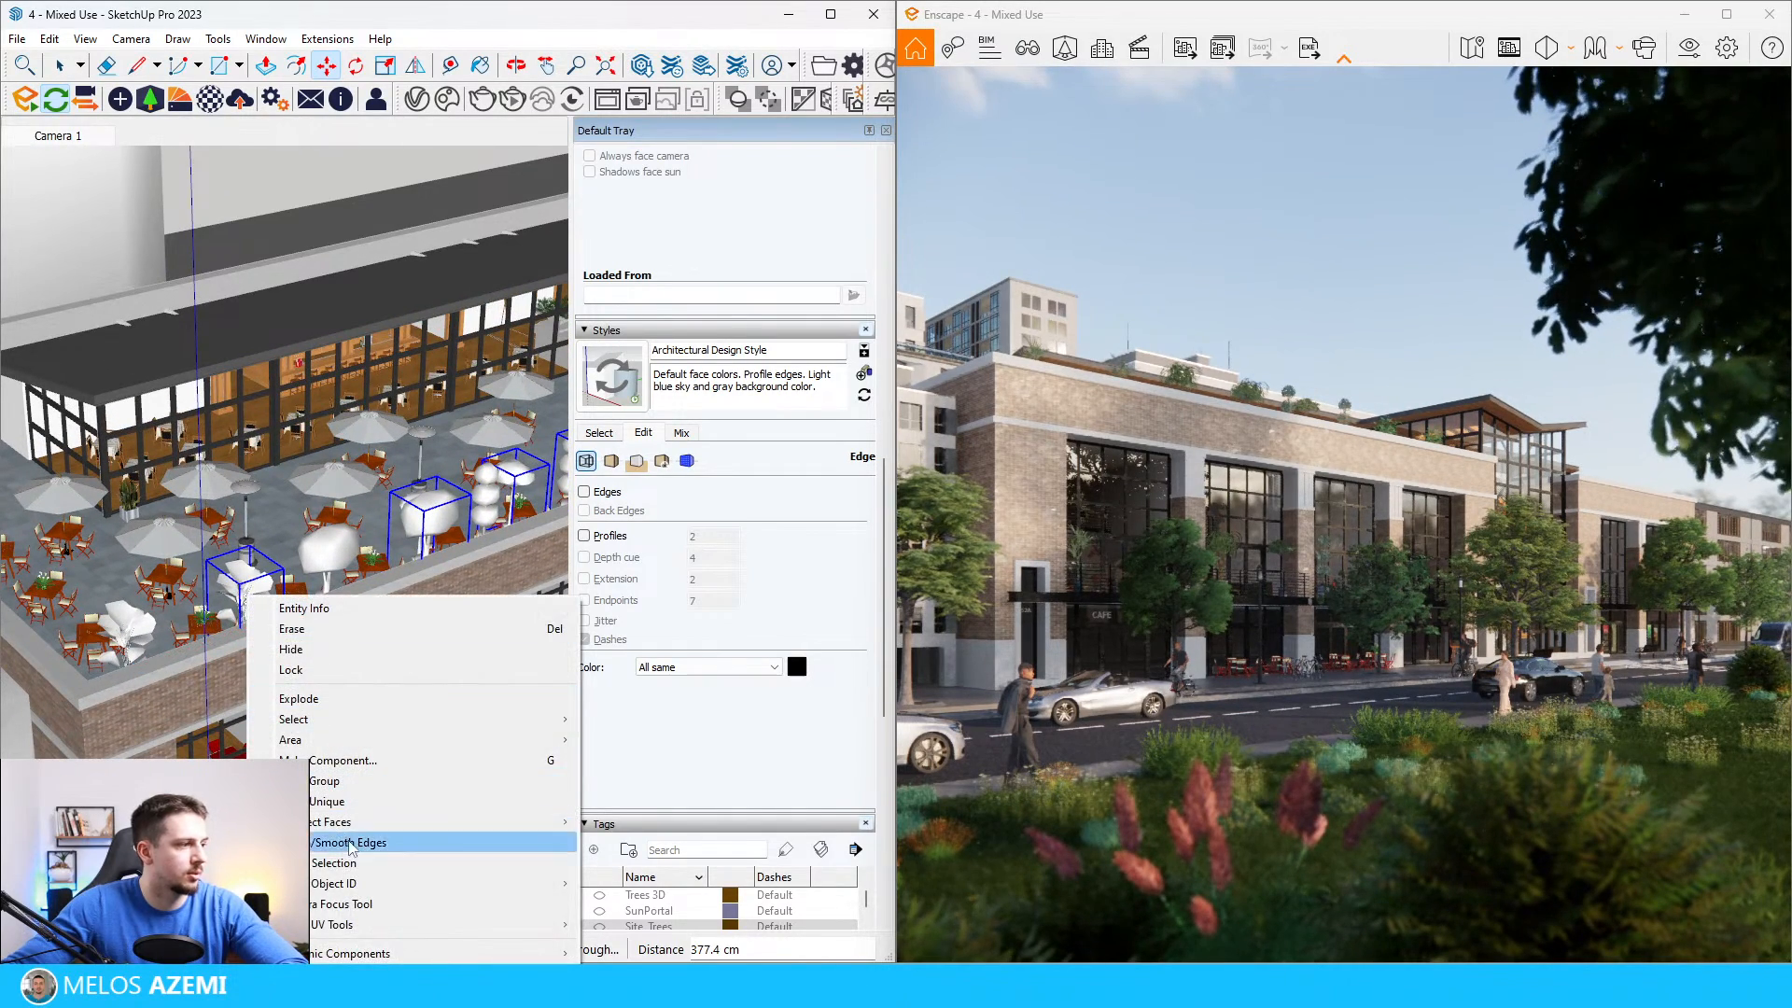
left_click(261, 566)
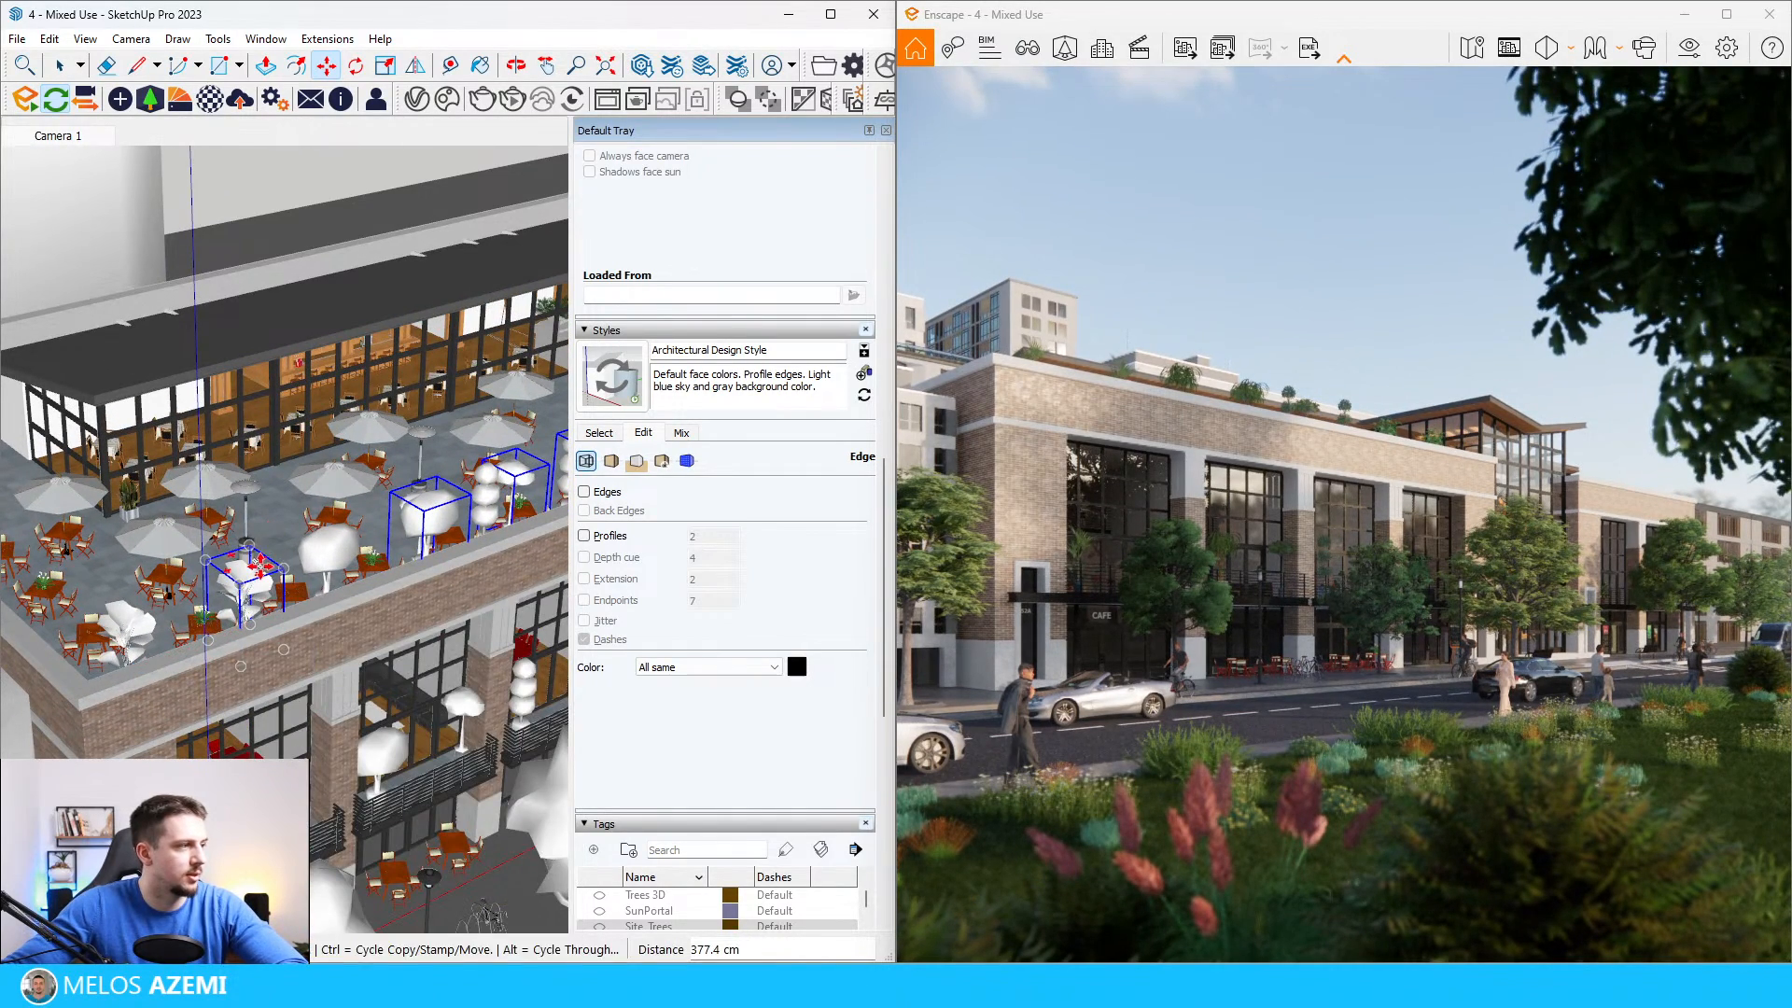
scroll(327, 578, "down", 5)
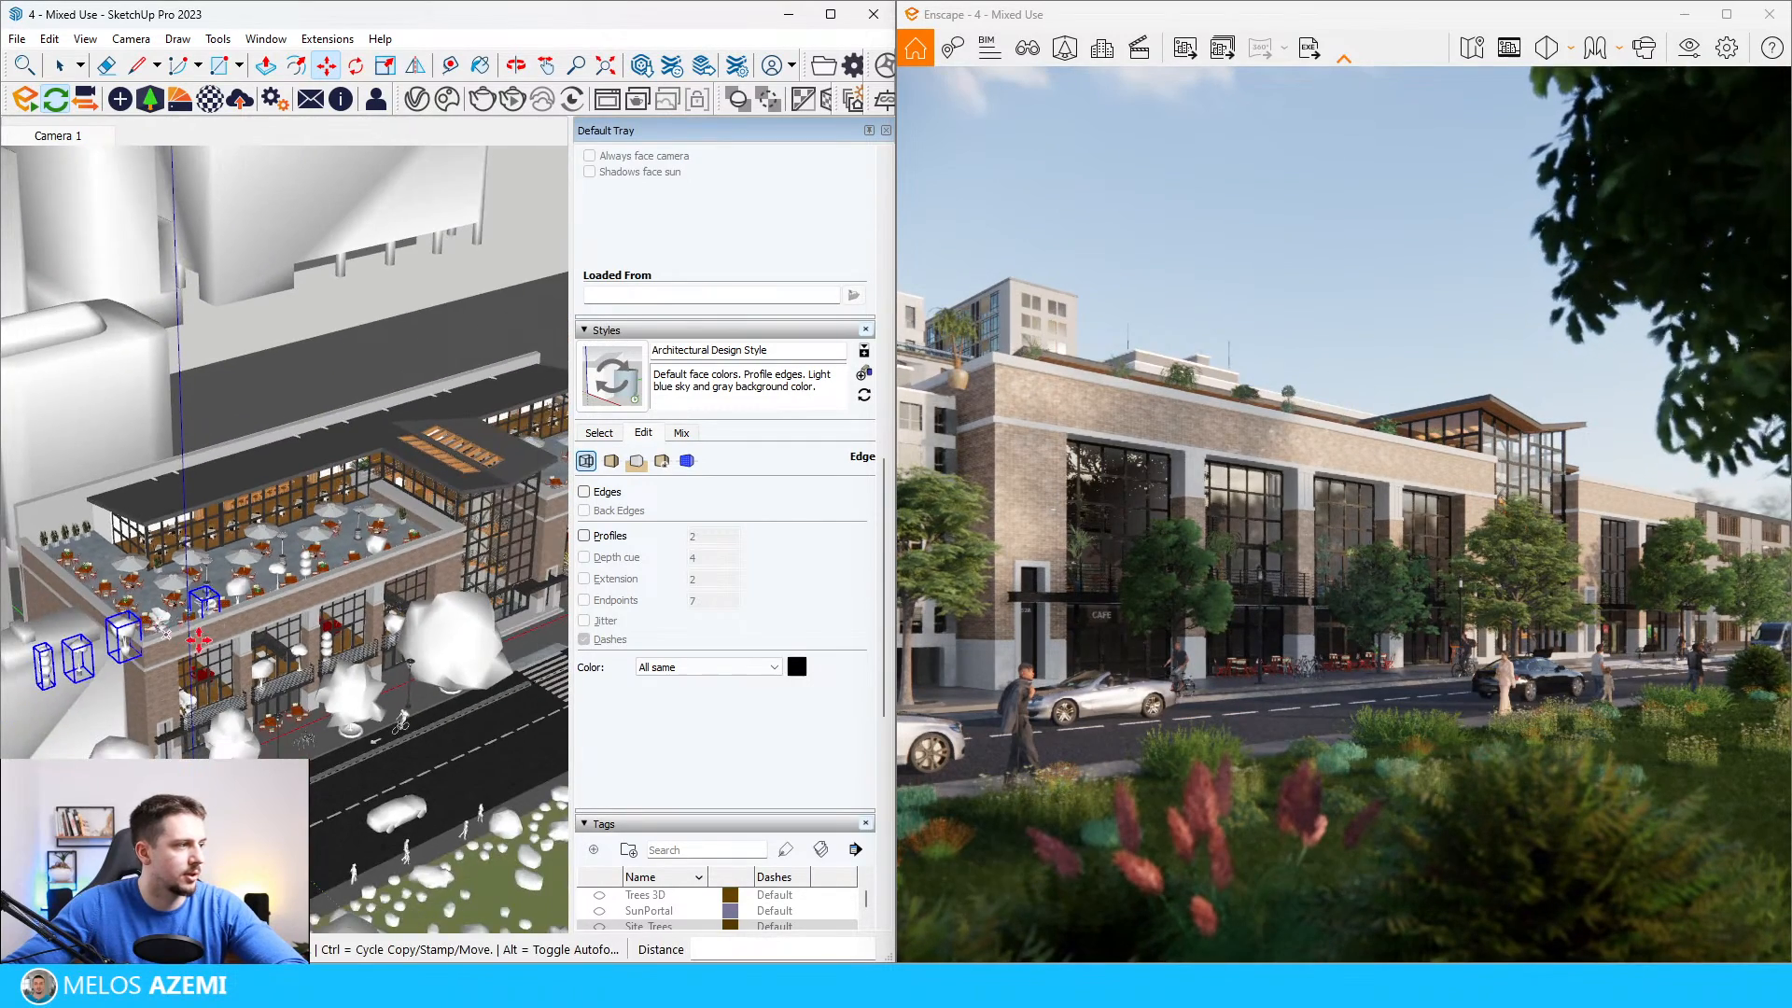
left_click(389, 568)
scroll(82, 581, "up", 1)
key("space")
scroll(303, 520, "up", 3)
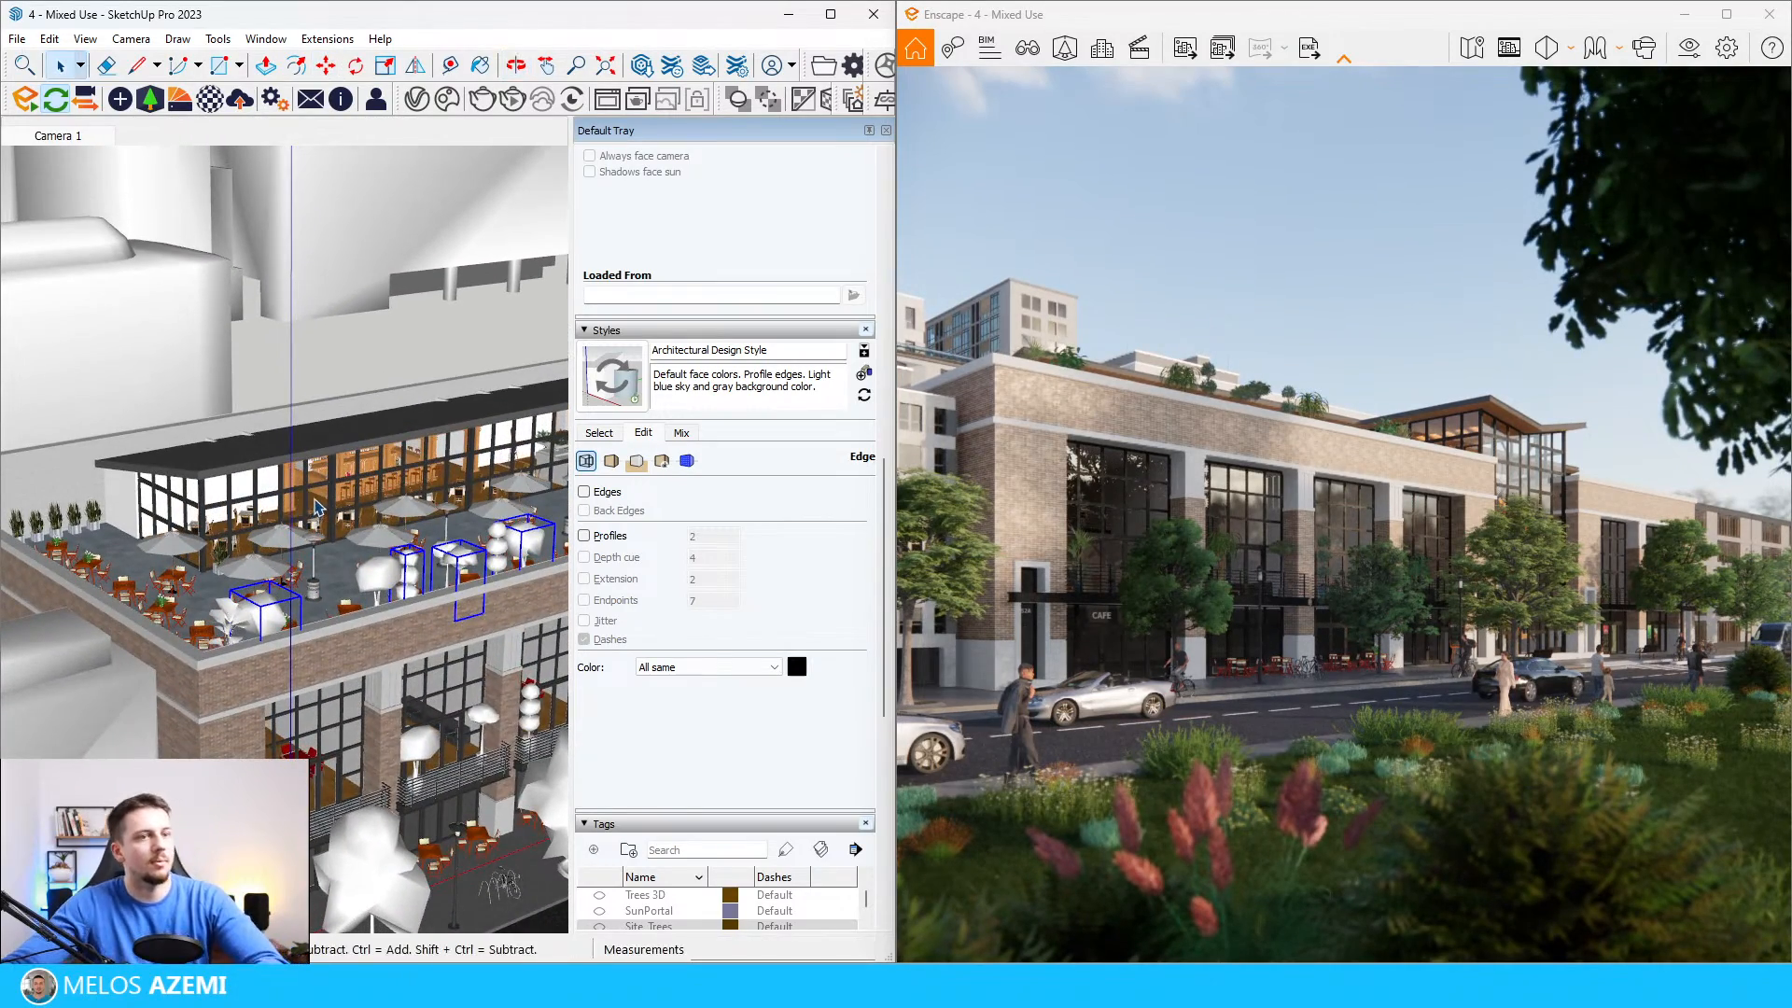
Step: Copy the row of terrace plants about 3650 cm along the building to the street-side edge of the far wing's roof terrace
scroll(317, 507, "down", 7)
scroll(341, 555, "up", 4)
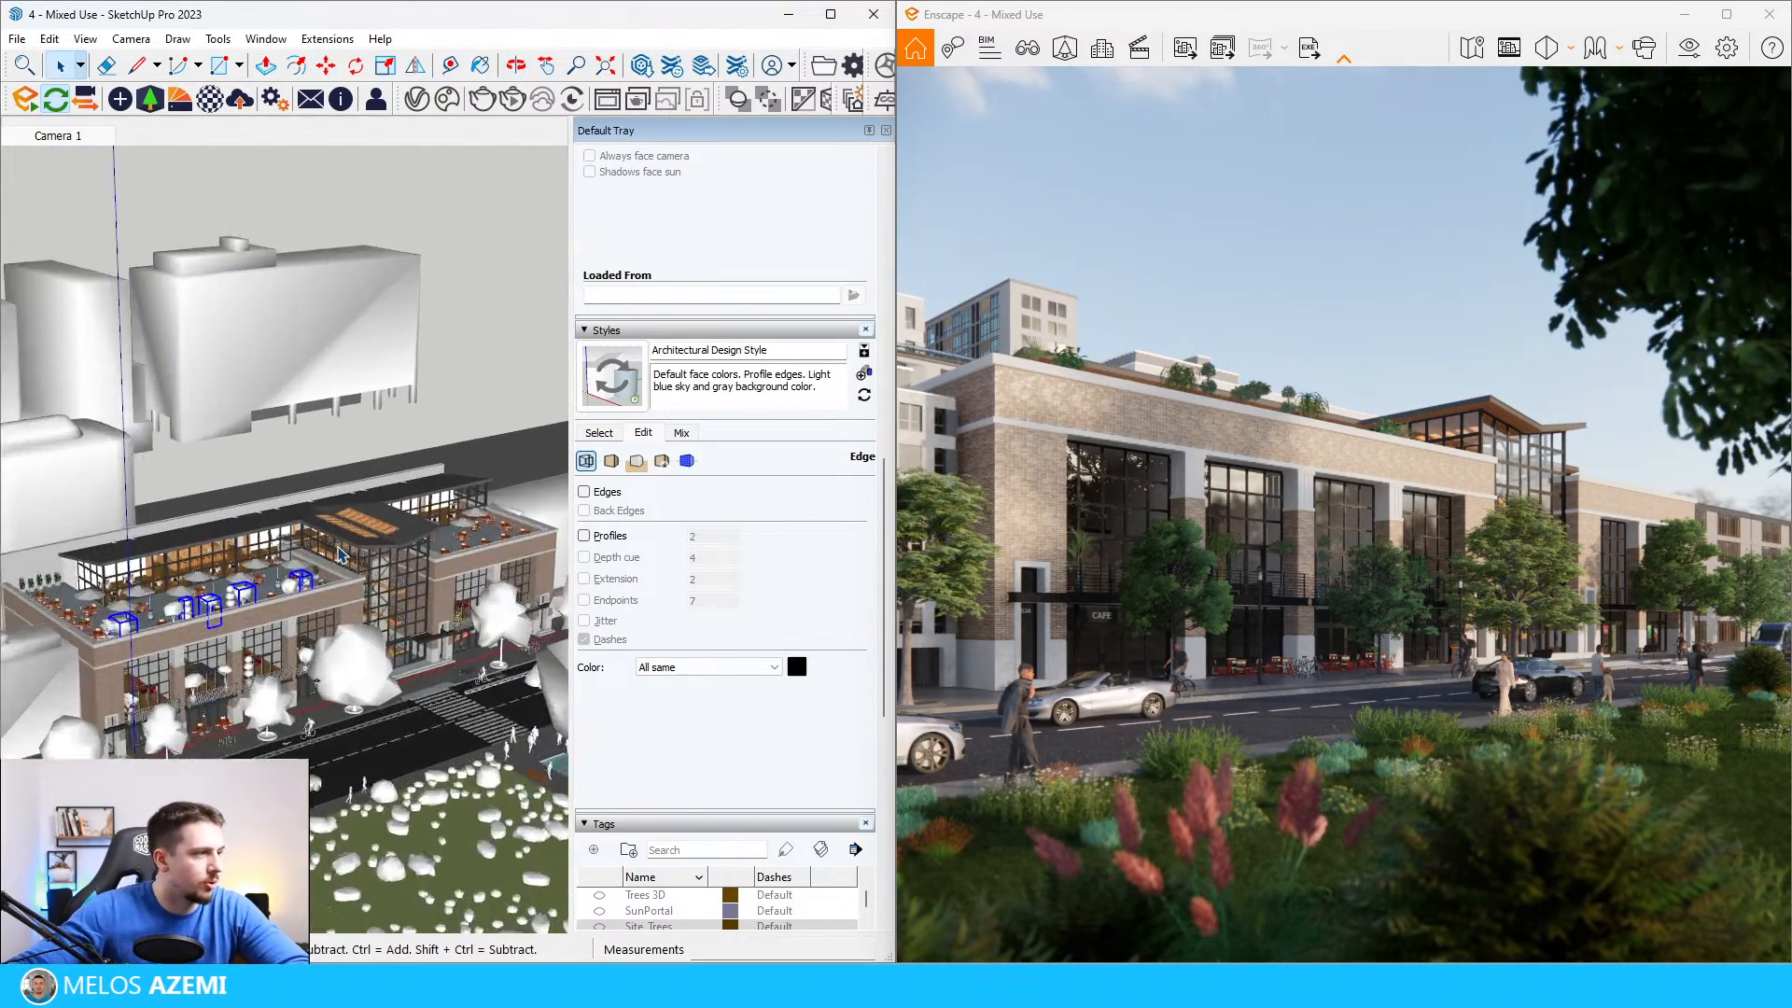
scroll(340, 556, "up", 2)
scroll(129, 698, "up", 3)
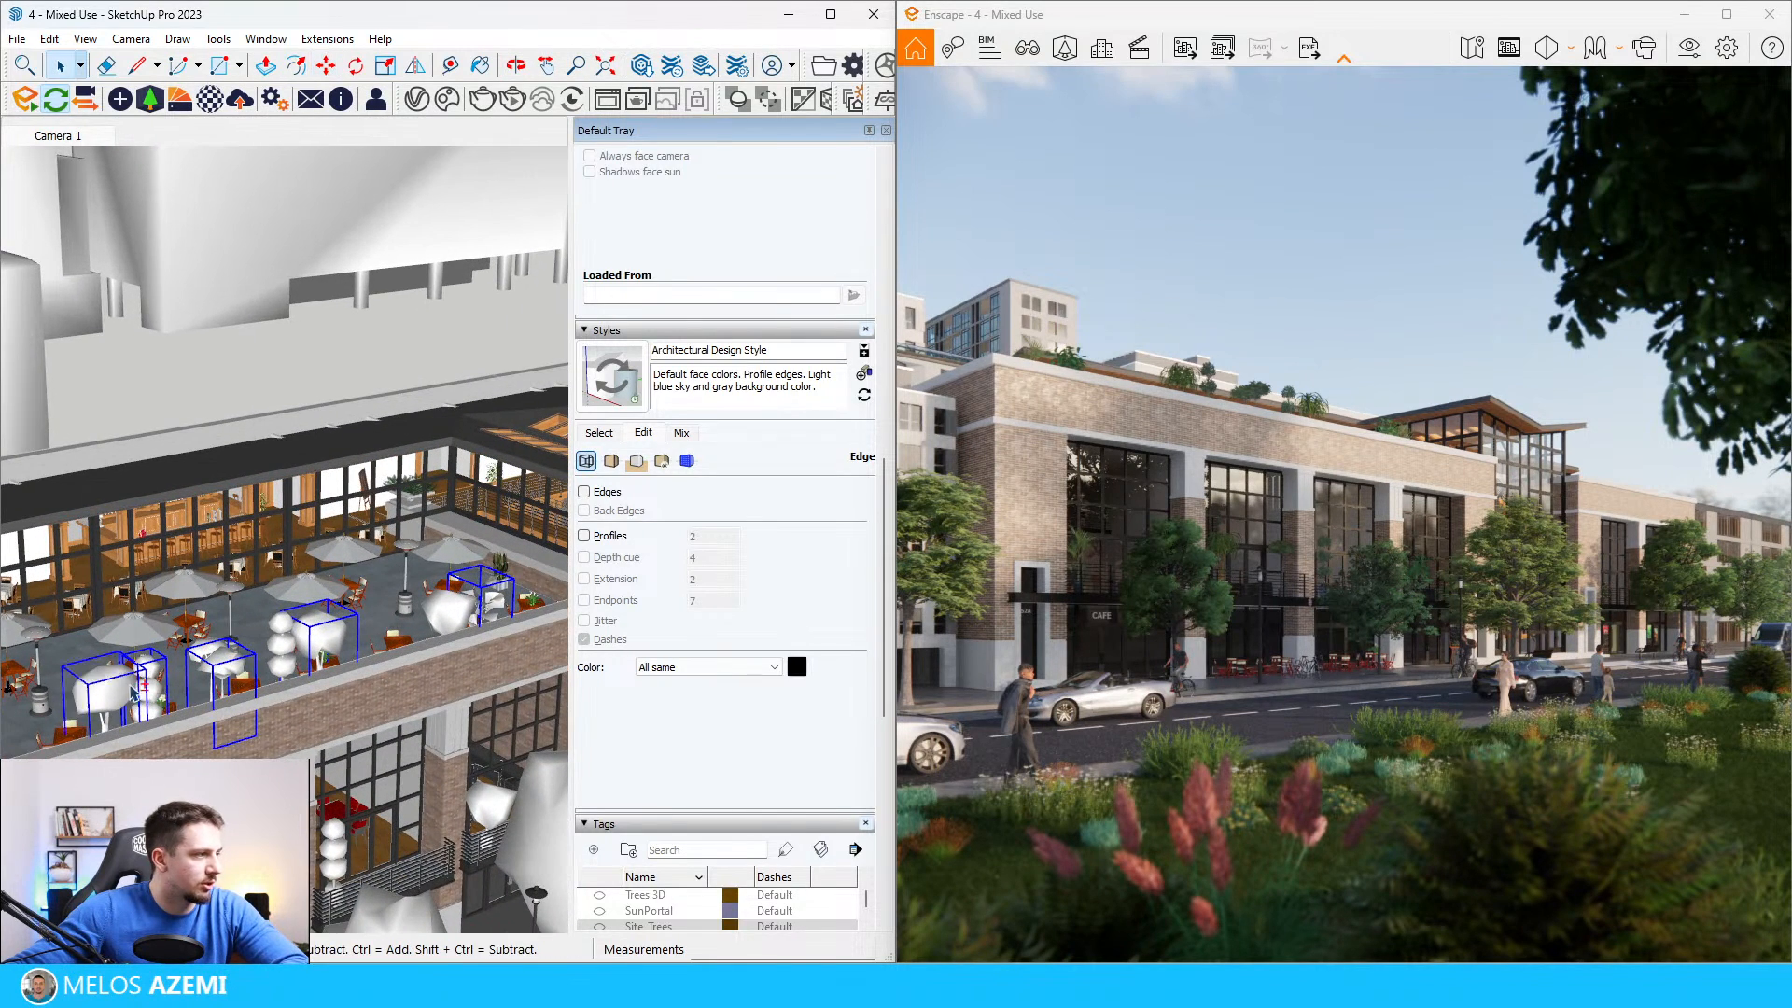
scroll(131, 697, "down", 2)
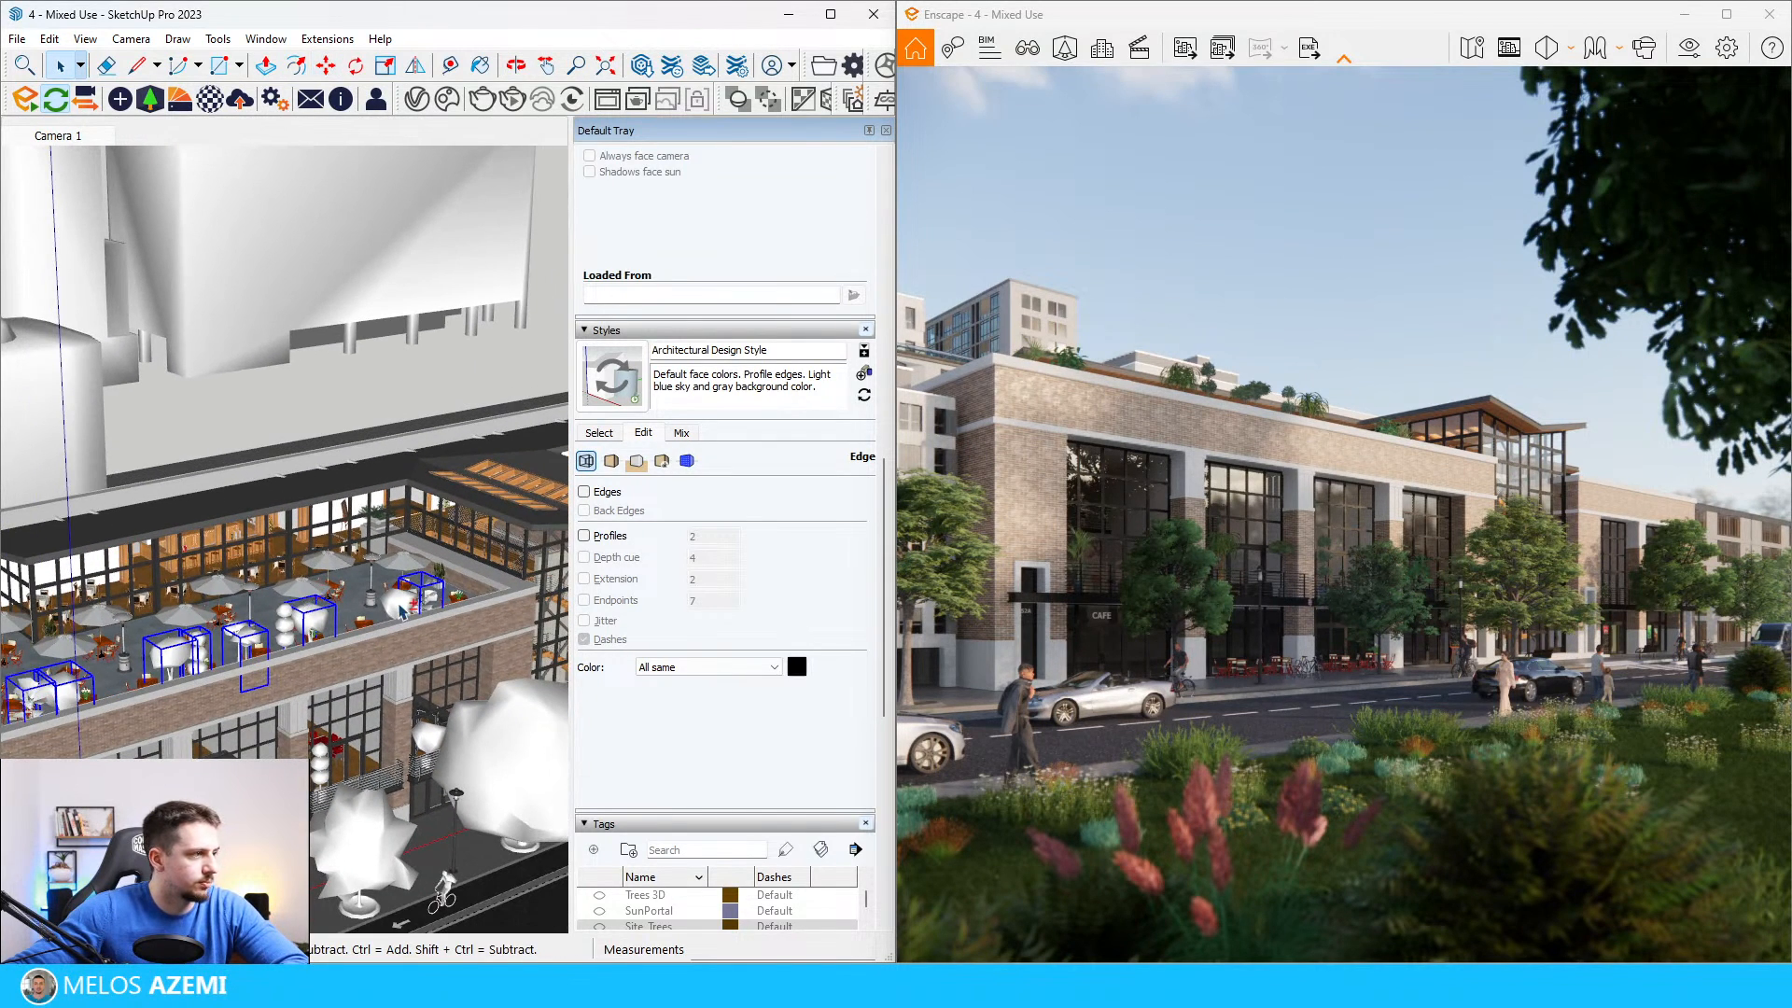
scroll(402, 612, "down", 2)
key("m")
key("ctrl")
left_click(170, 702)
scroll(182, 698, "down", 4)
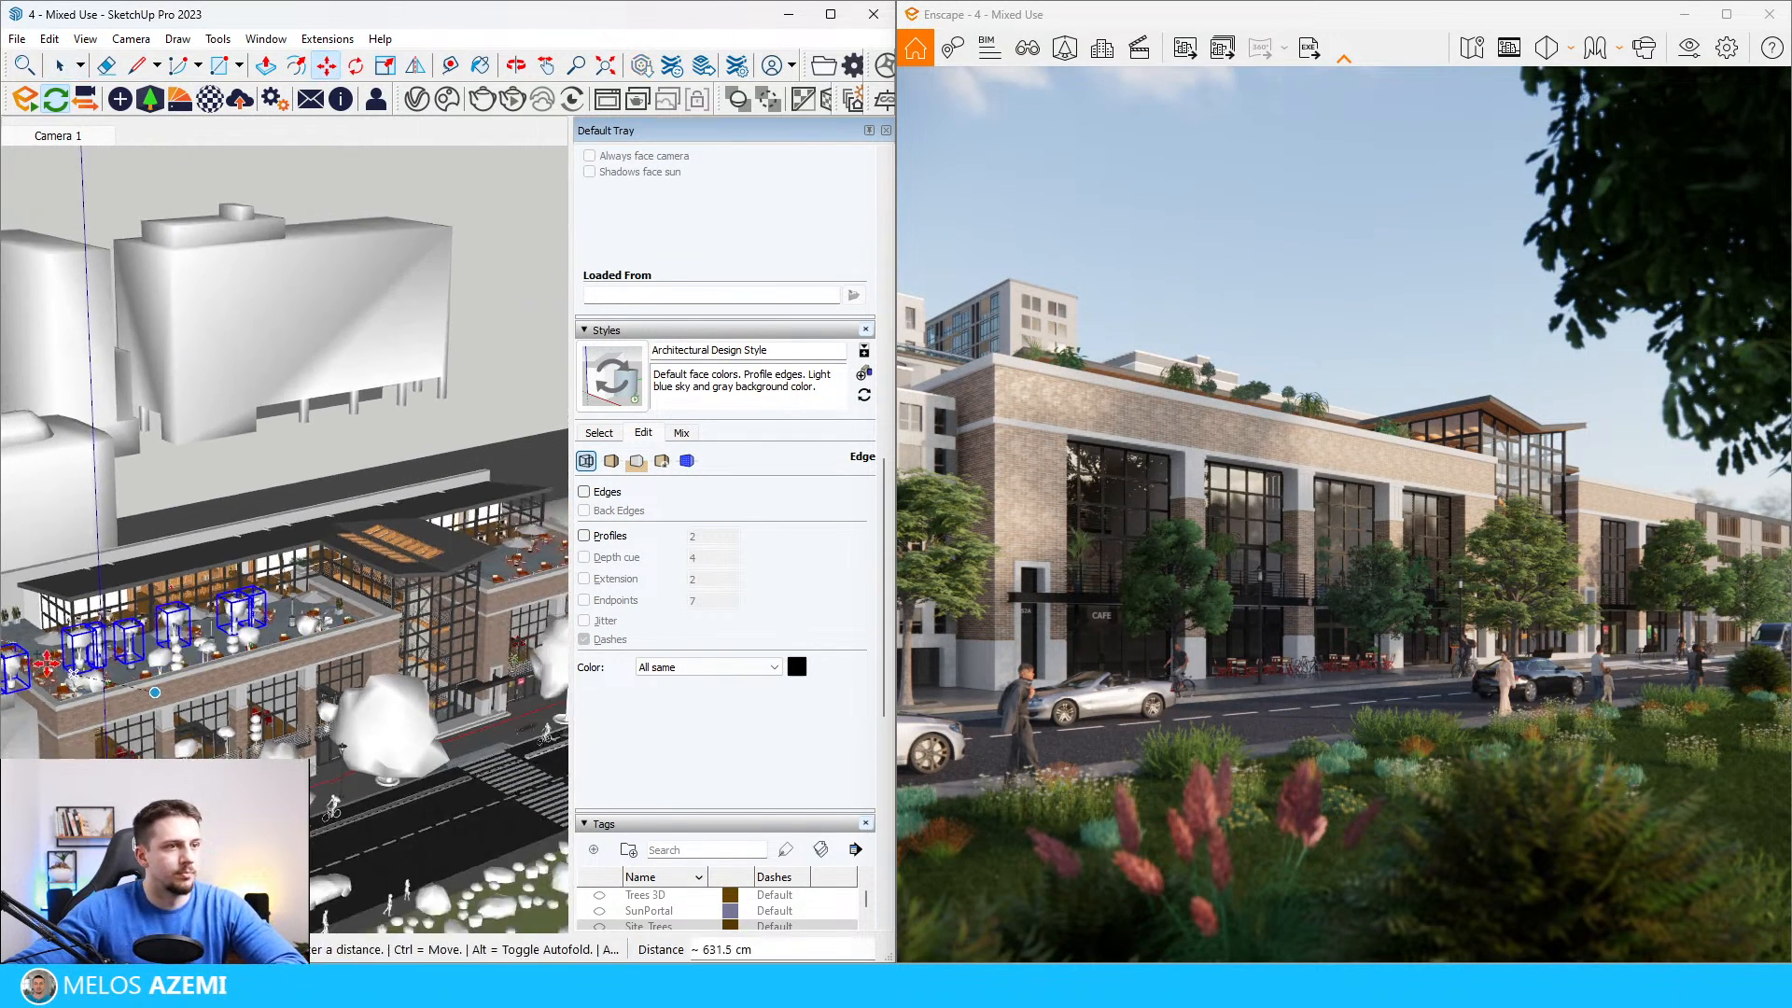
scroll(420, 627, "up", 5)
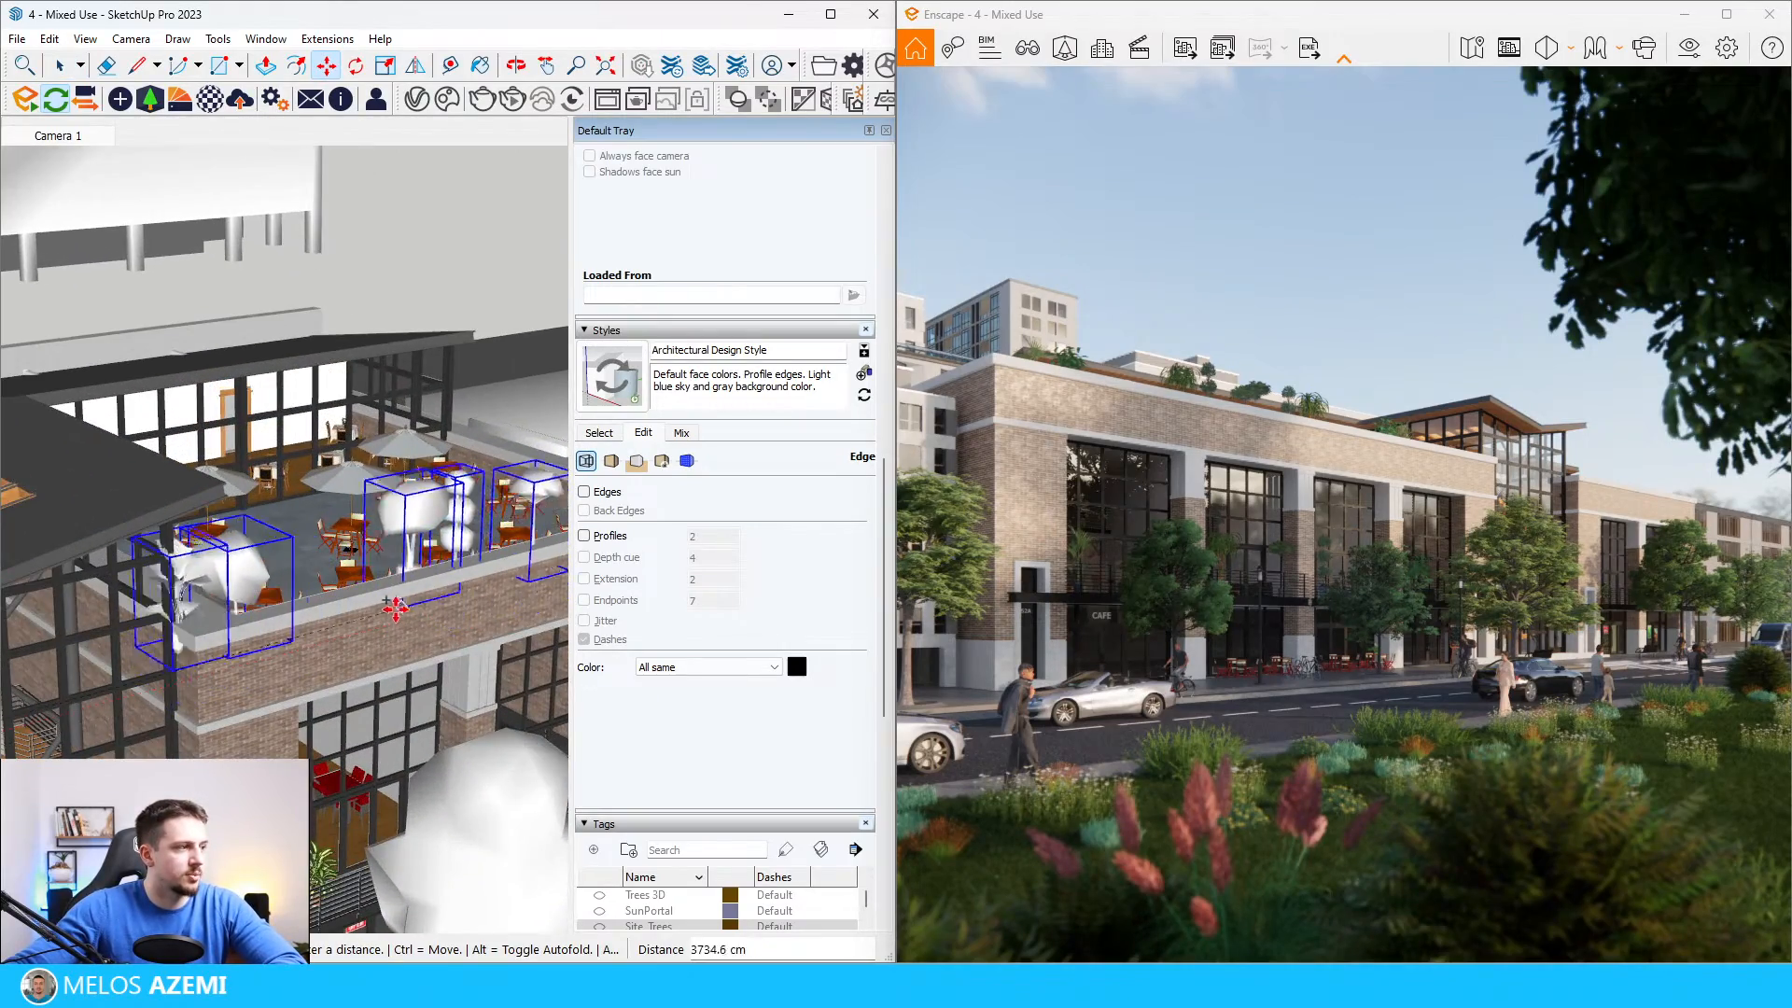
scroll(393, 590, "up", 8)
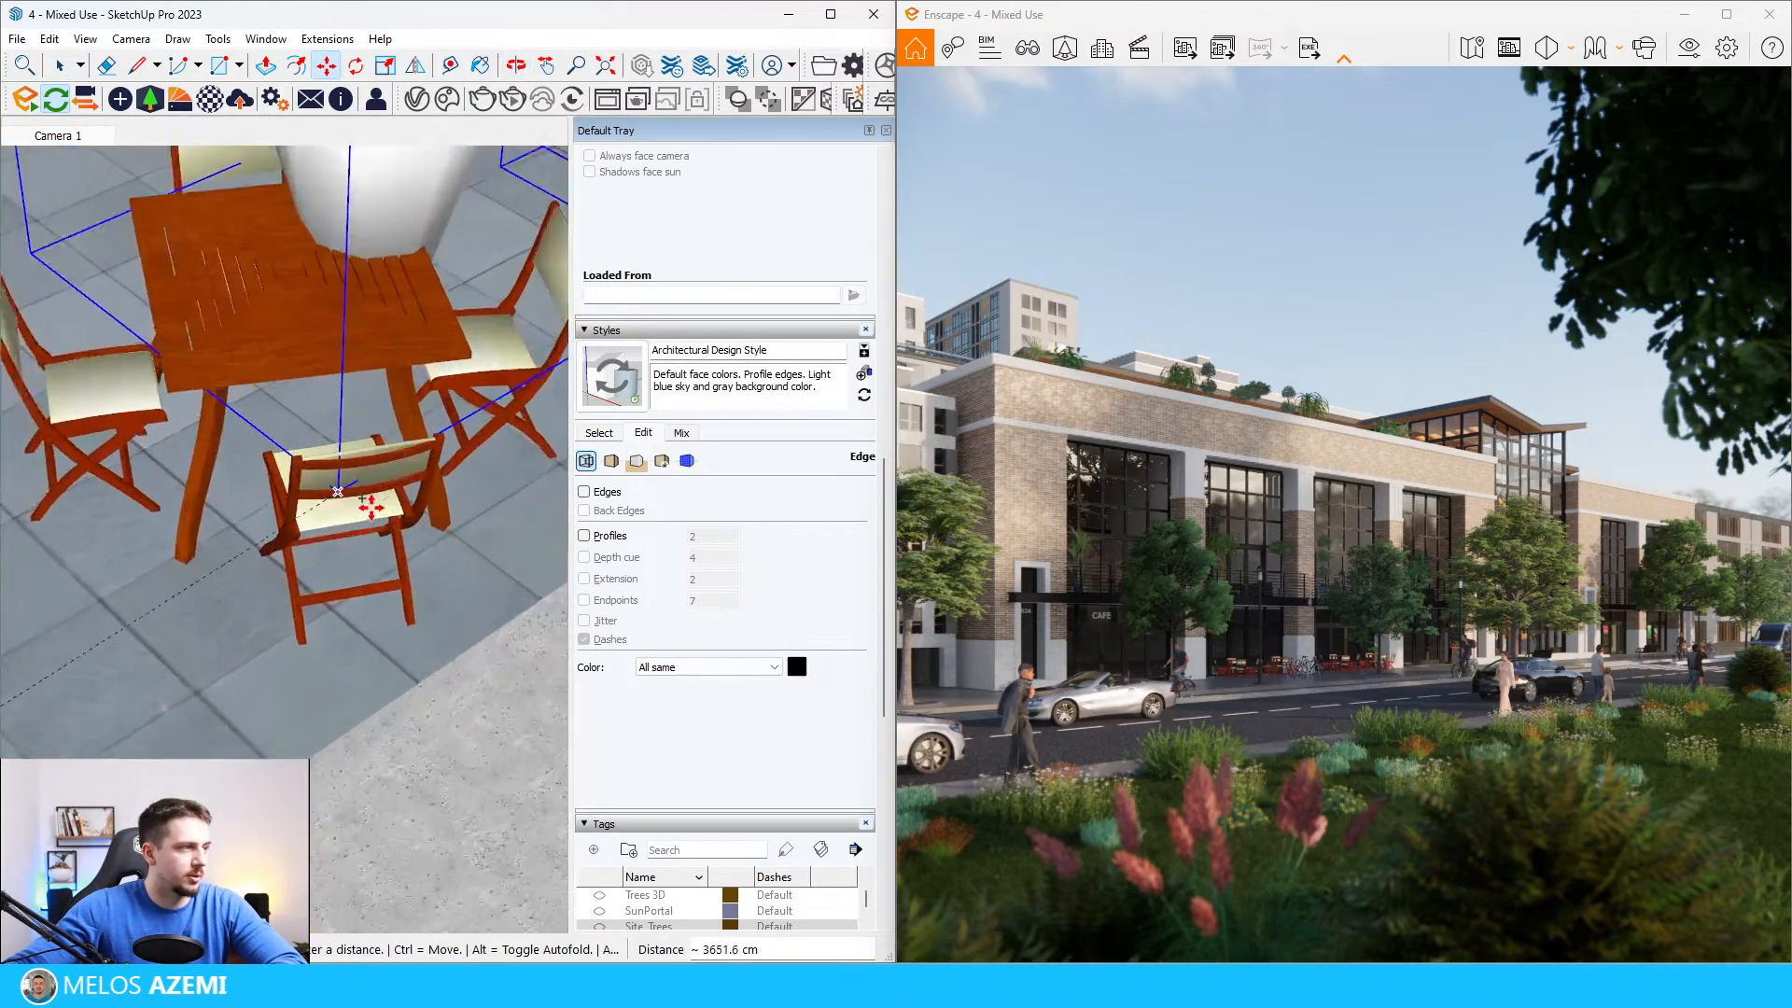
left_click(391, 522)
scroll(390, 523, "down", 10)
scroll(352, 322, "up", 3)
middle_click_drag(354, 325, 351, 272)
scroll(354, 328, "down", 6)
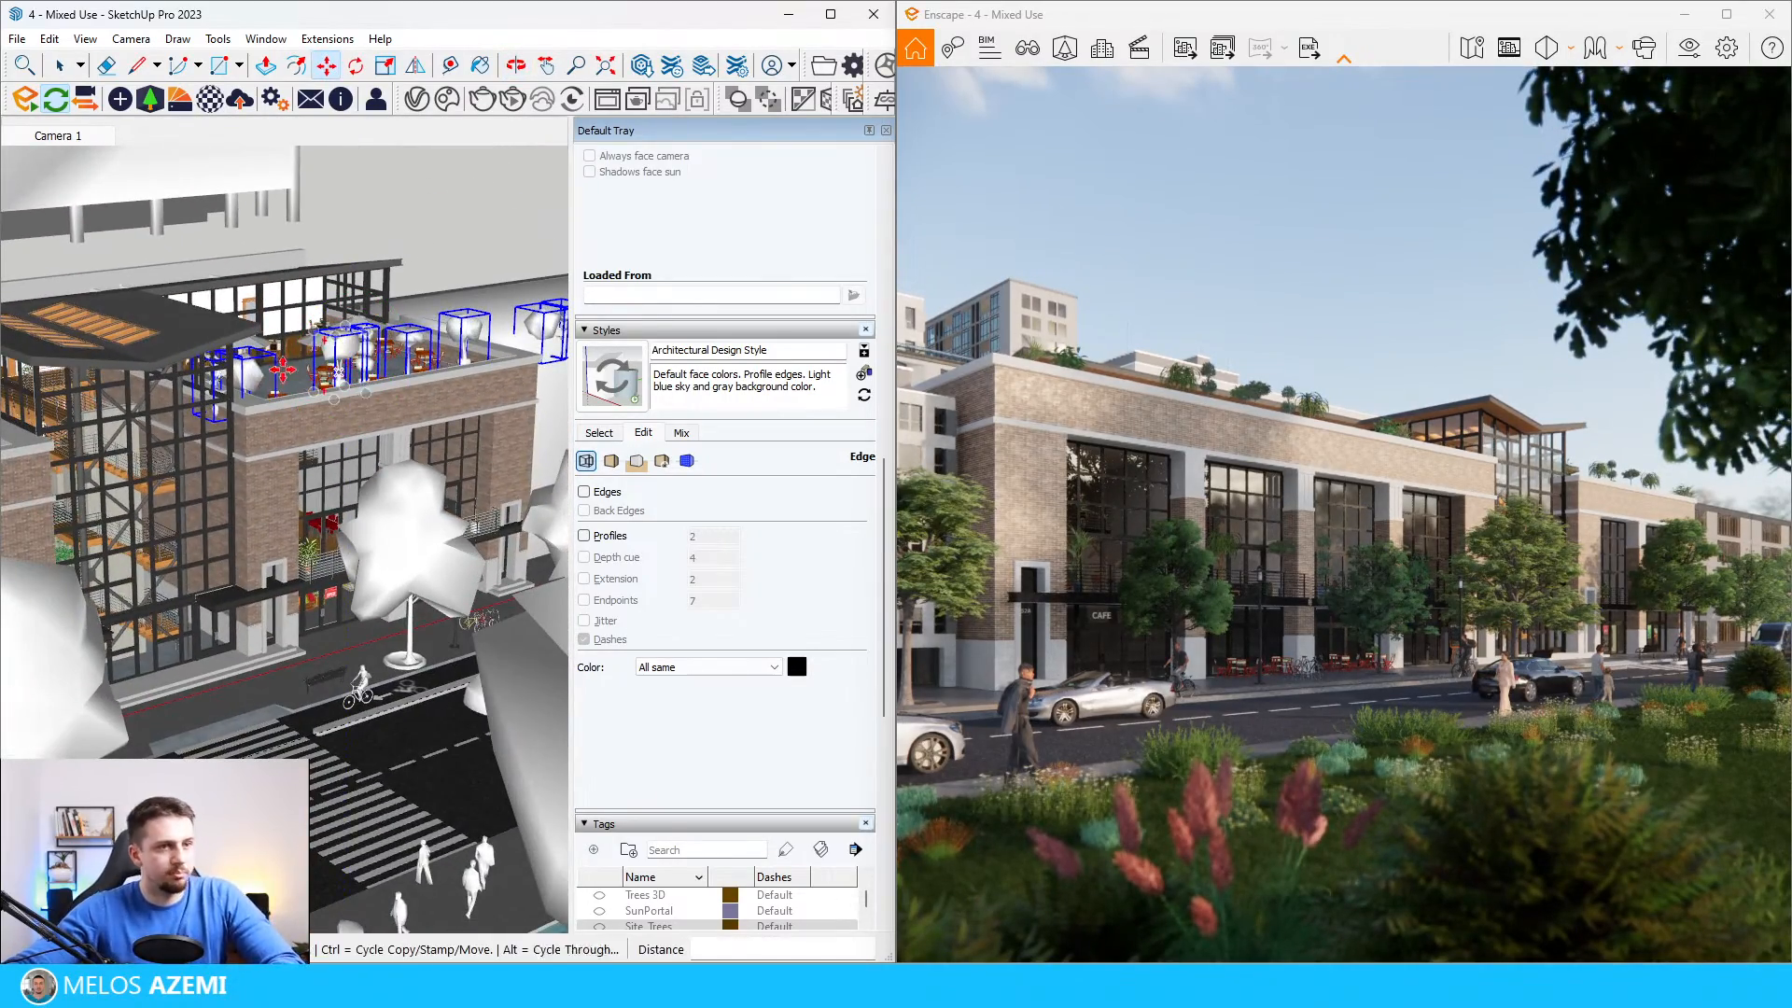
Step: Remove the copied plants that overhang the near corner of the far wing's roof terrace
key("space")
scroll(270, 373, "up", 10)
middle_click_drag(250, 387, 73, 361)
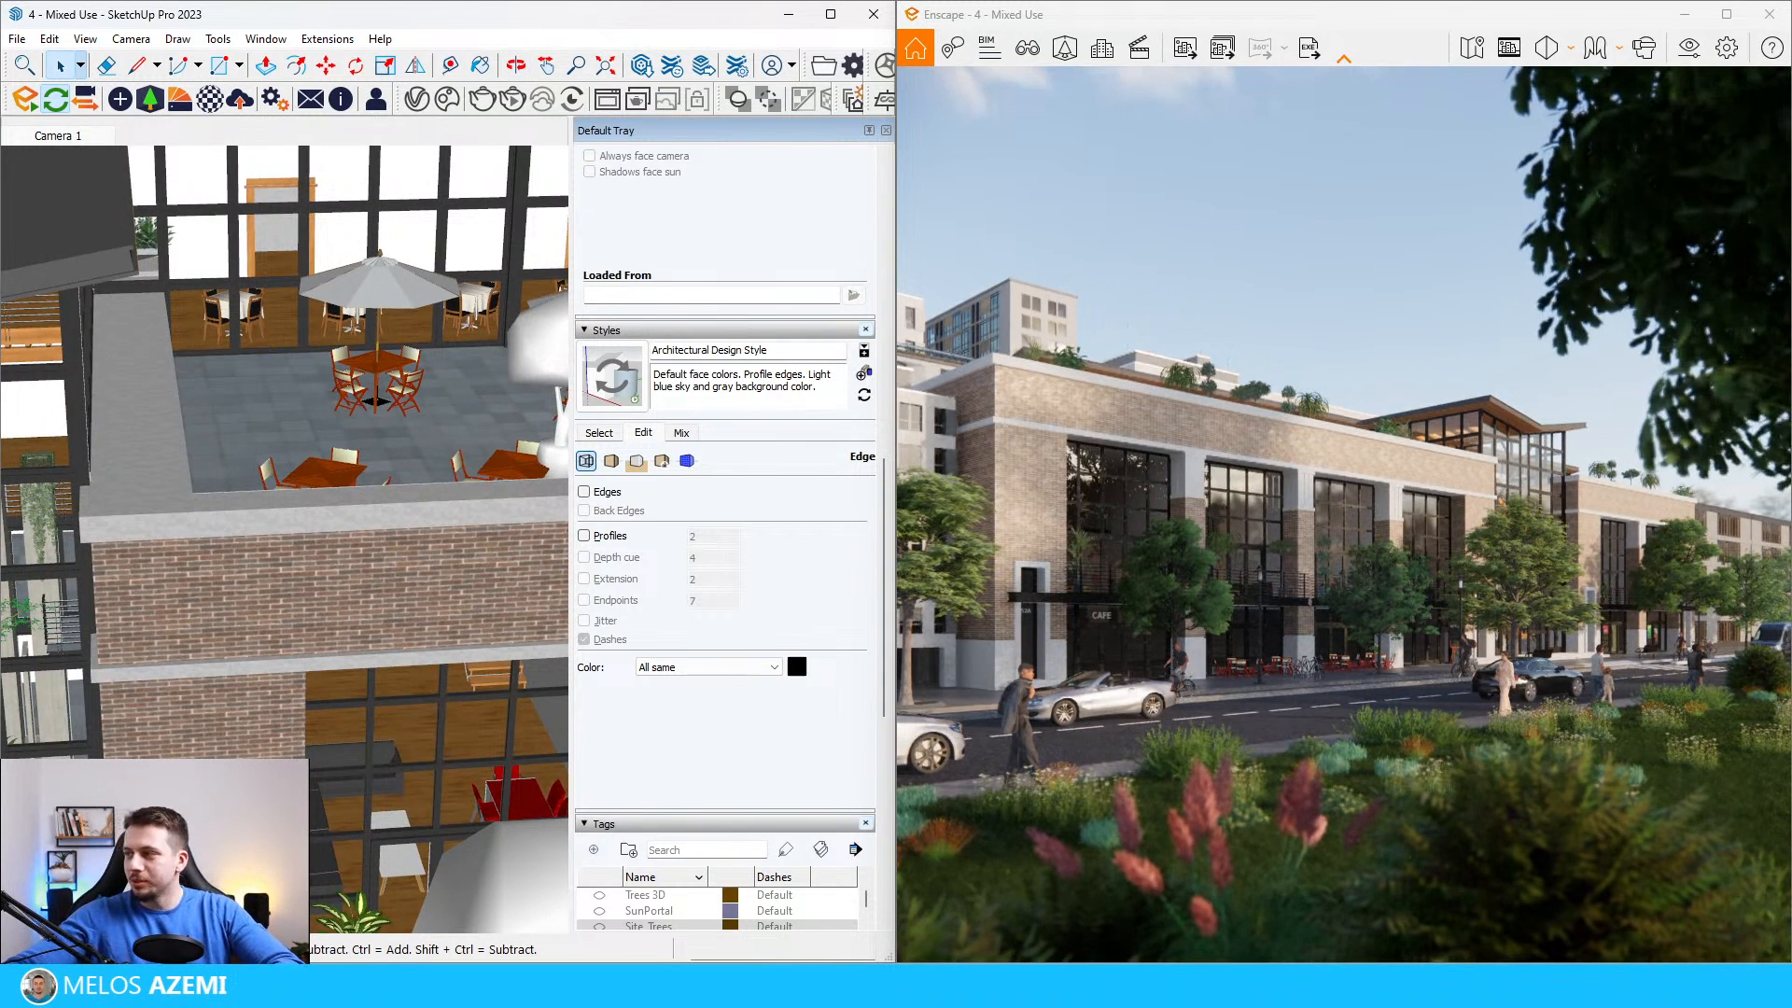
Step: Search the Enscape asset library for ivy, examine the creeper plants found, and clear the search
scroll(247, 636, "down", 10)
scroll(193, 490, "up", 3)
scroll(194, 490, "up", 5)
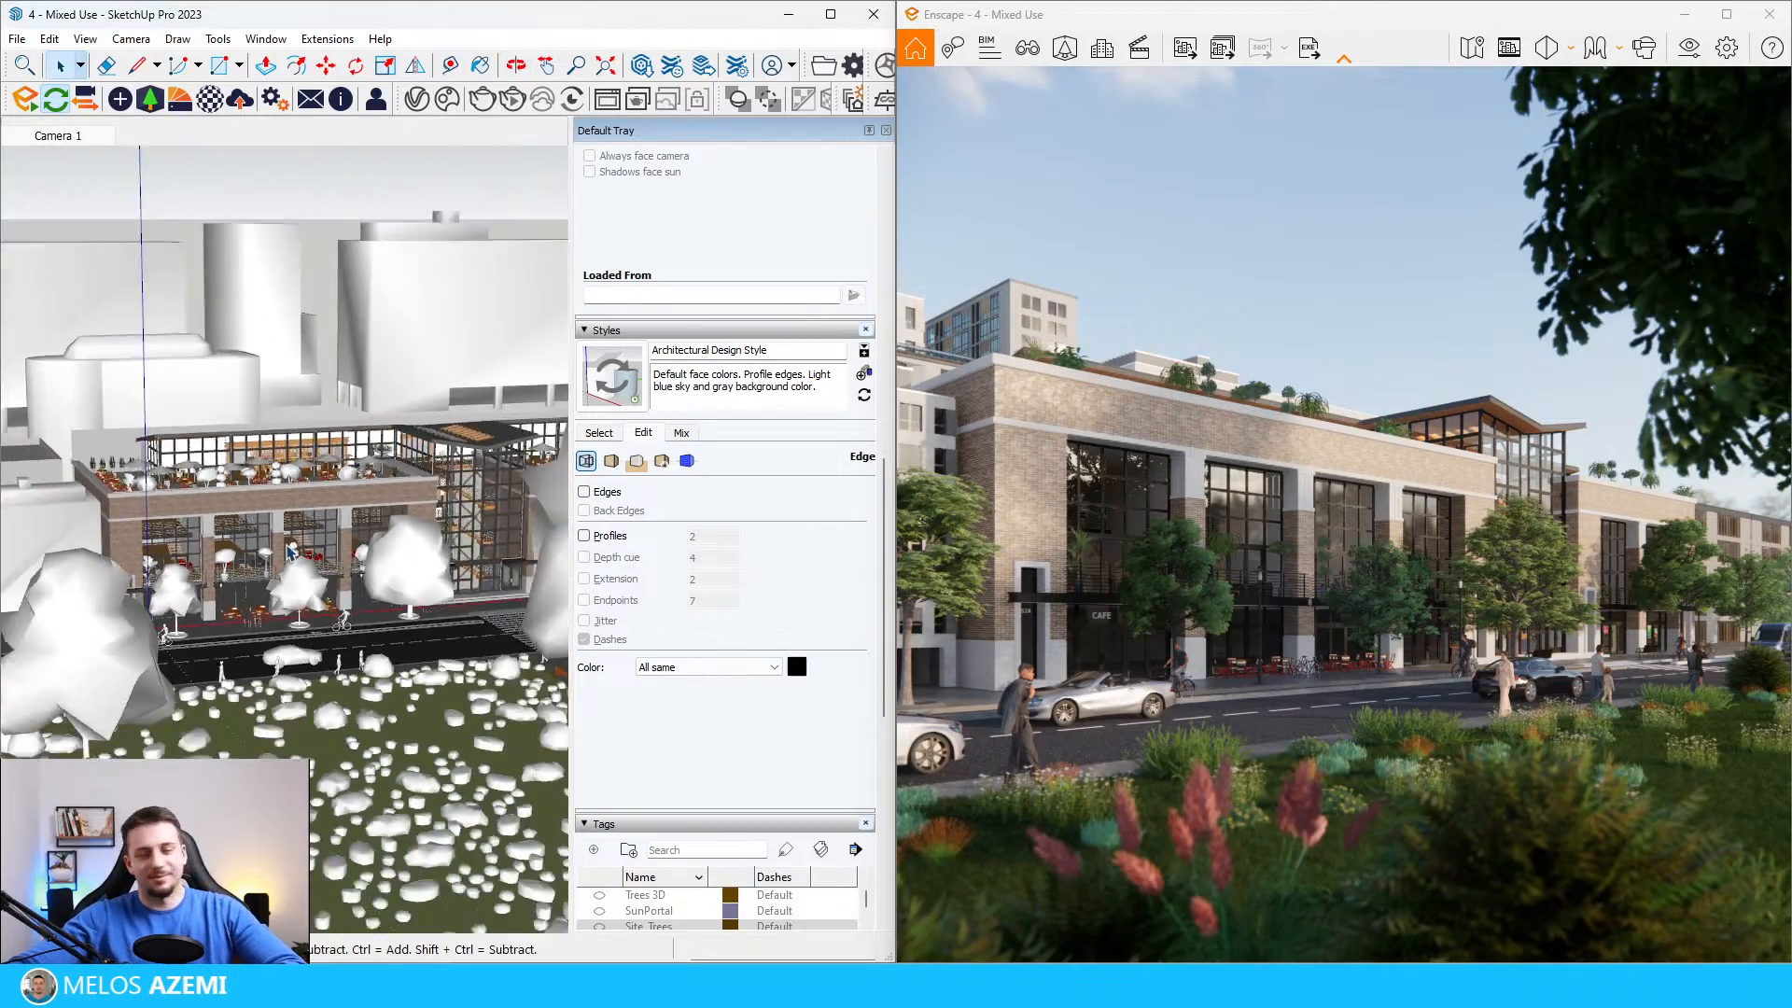
scroll(276, 538, "up", 8)
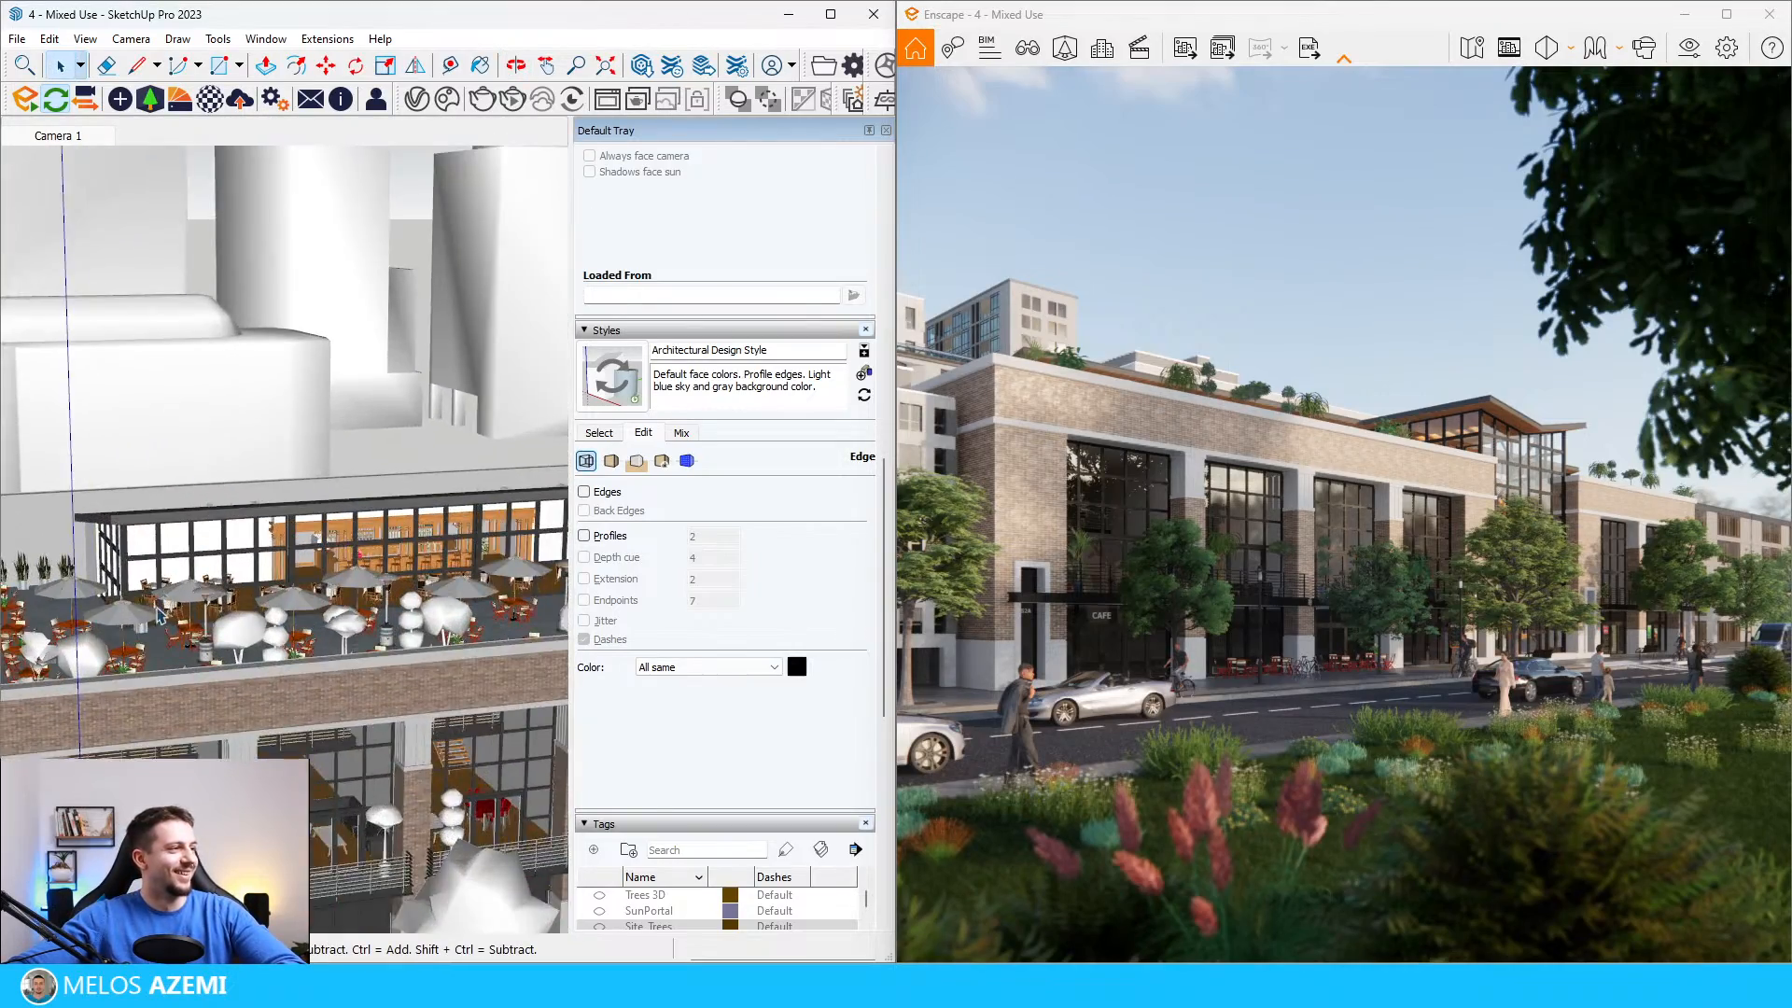
left_click(161, 101)
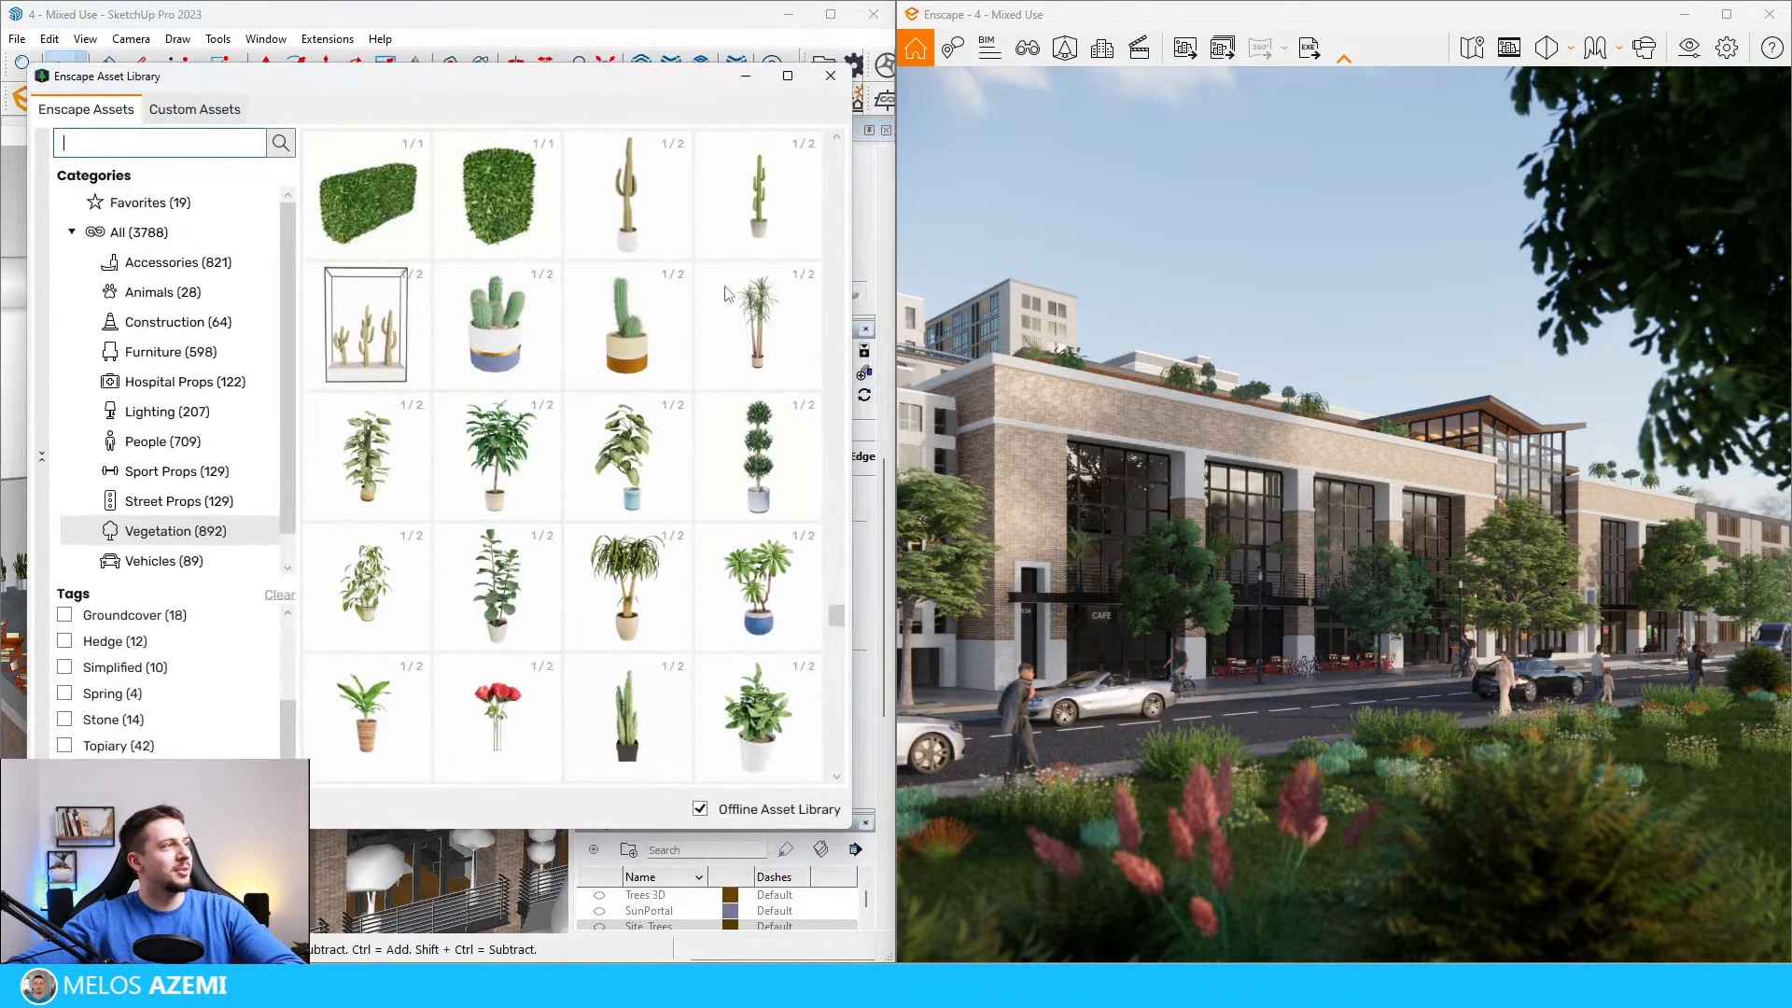
left_click(167, 145)
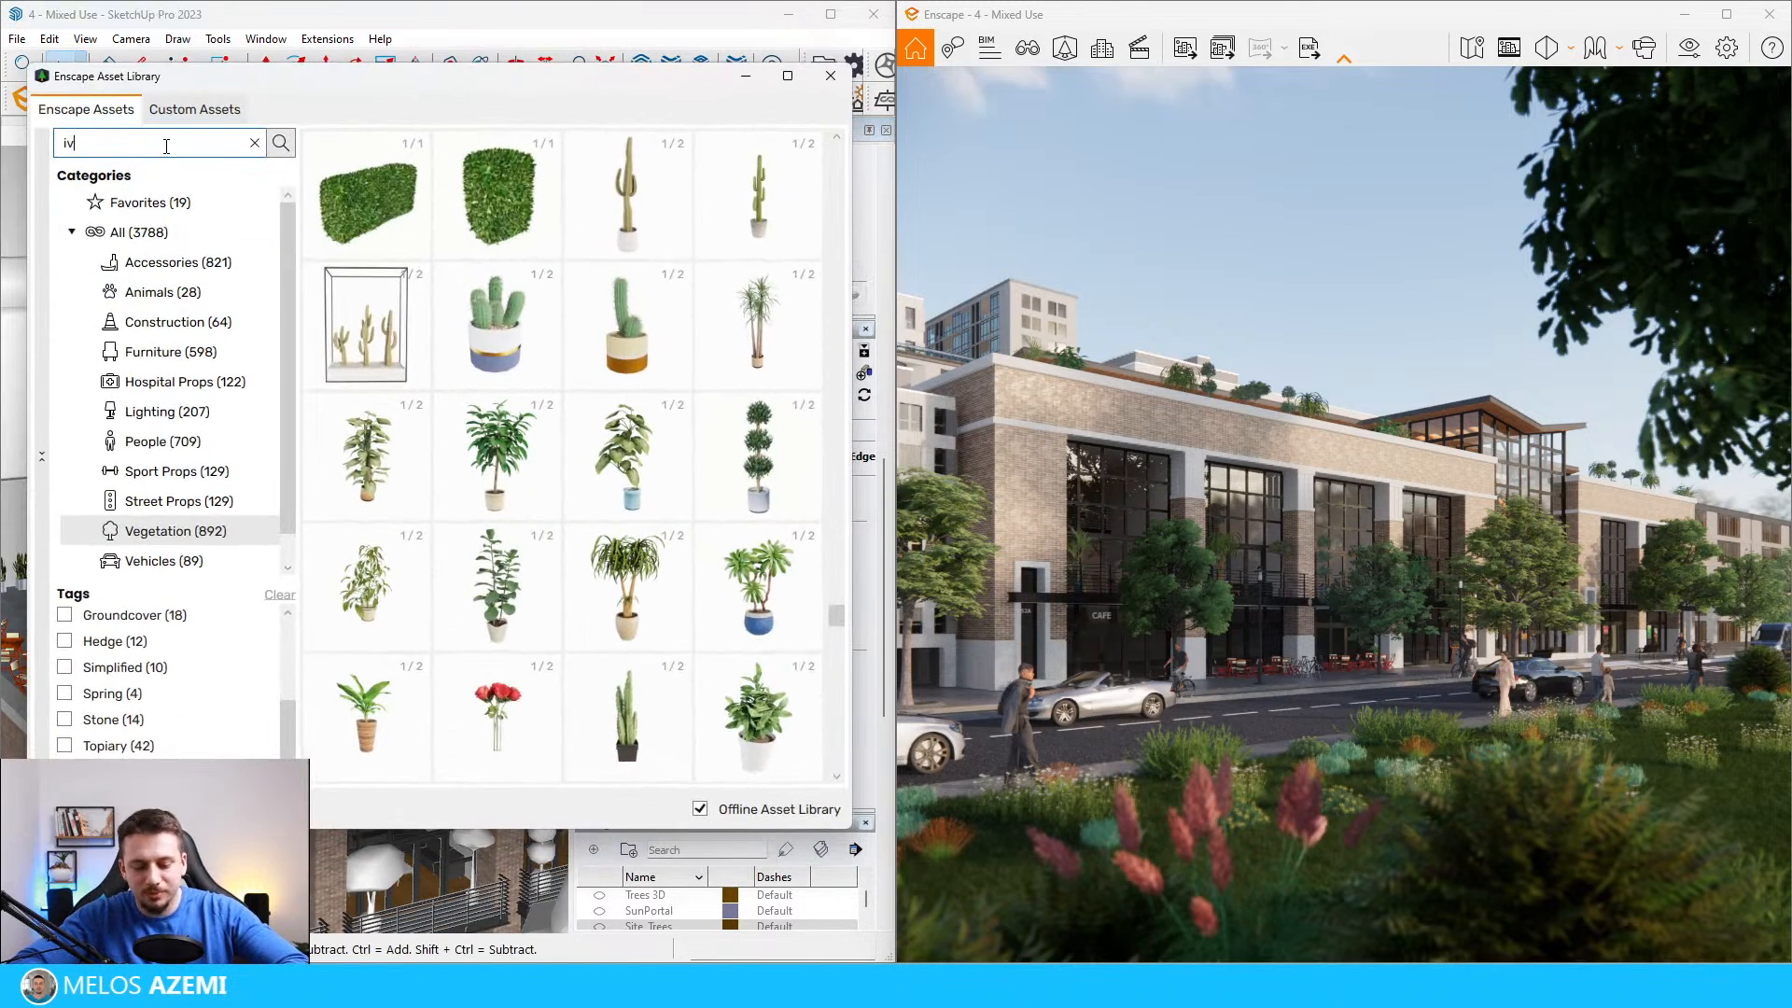
key("Return")
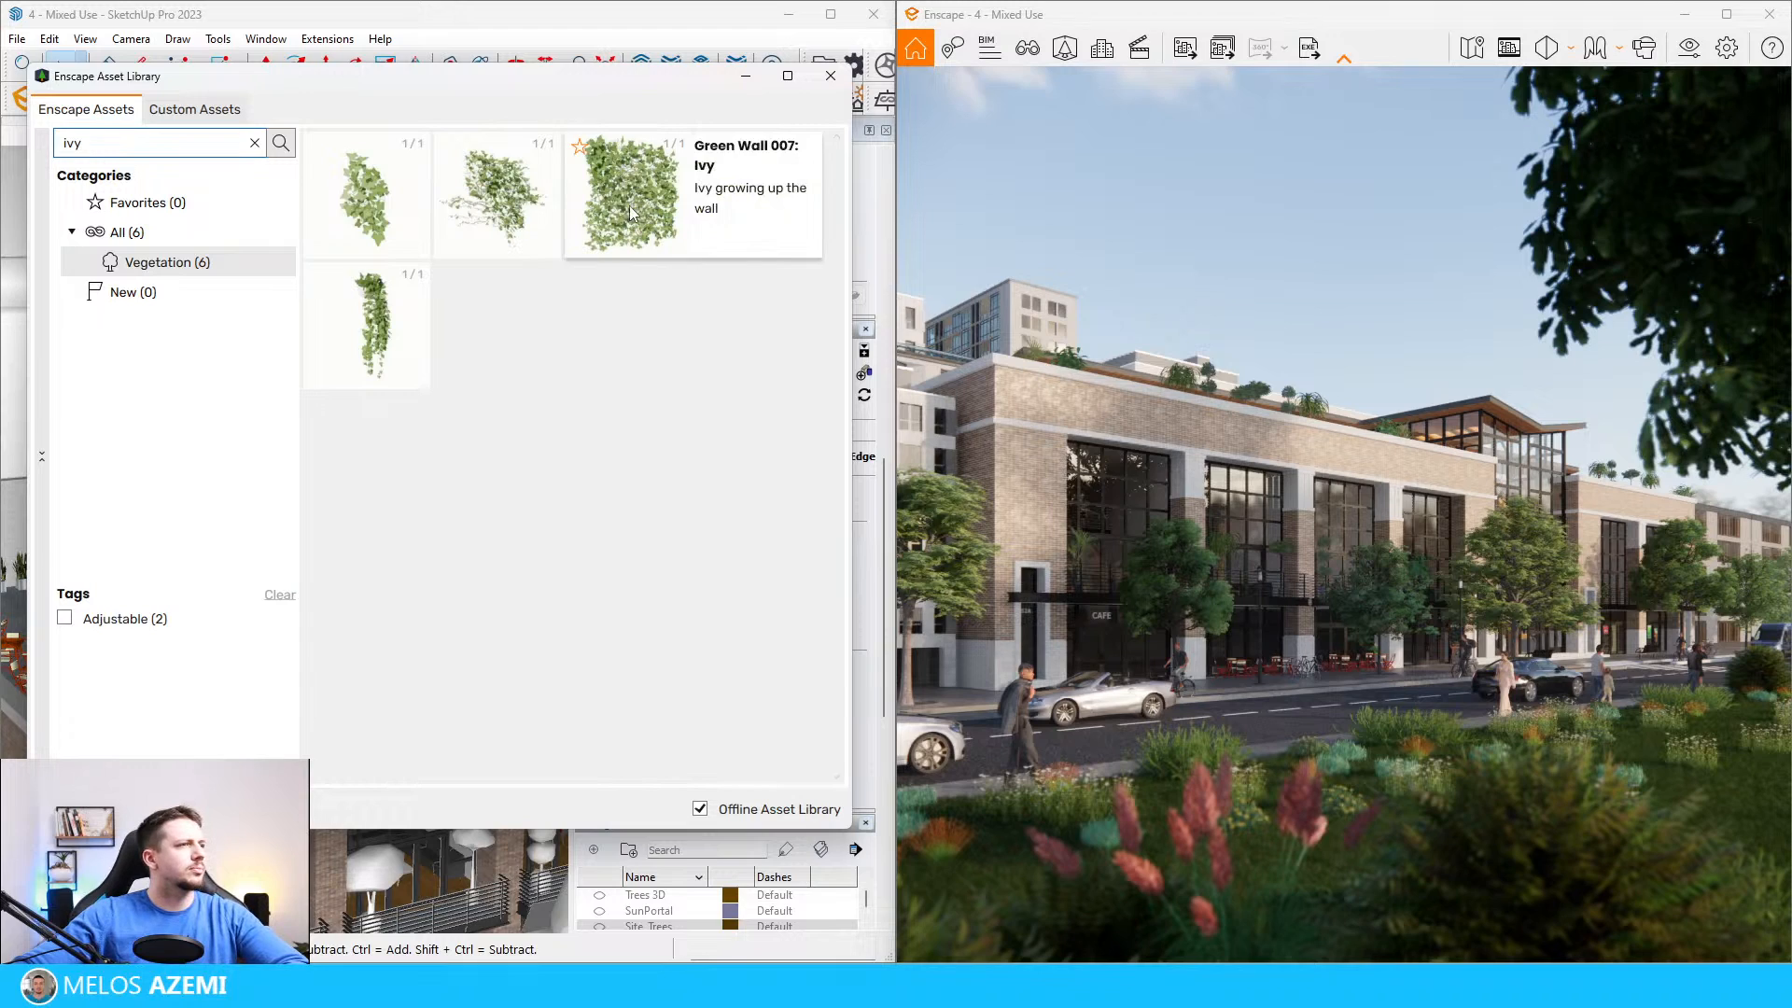
mouse_move(520, 210)
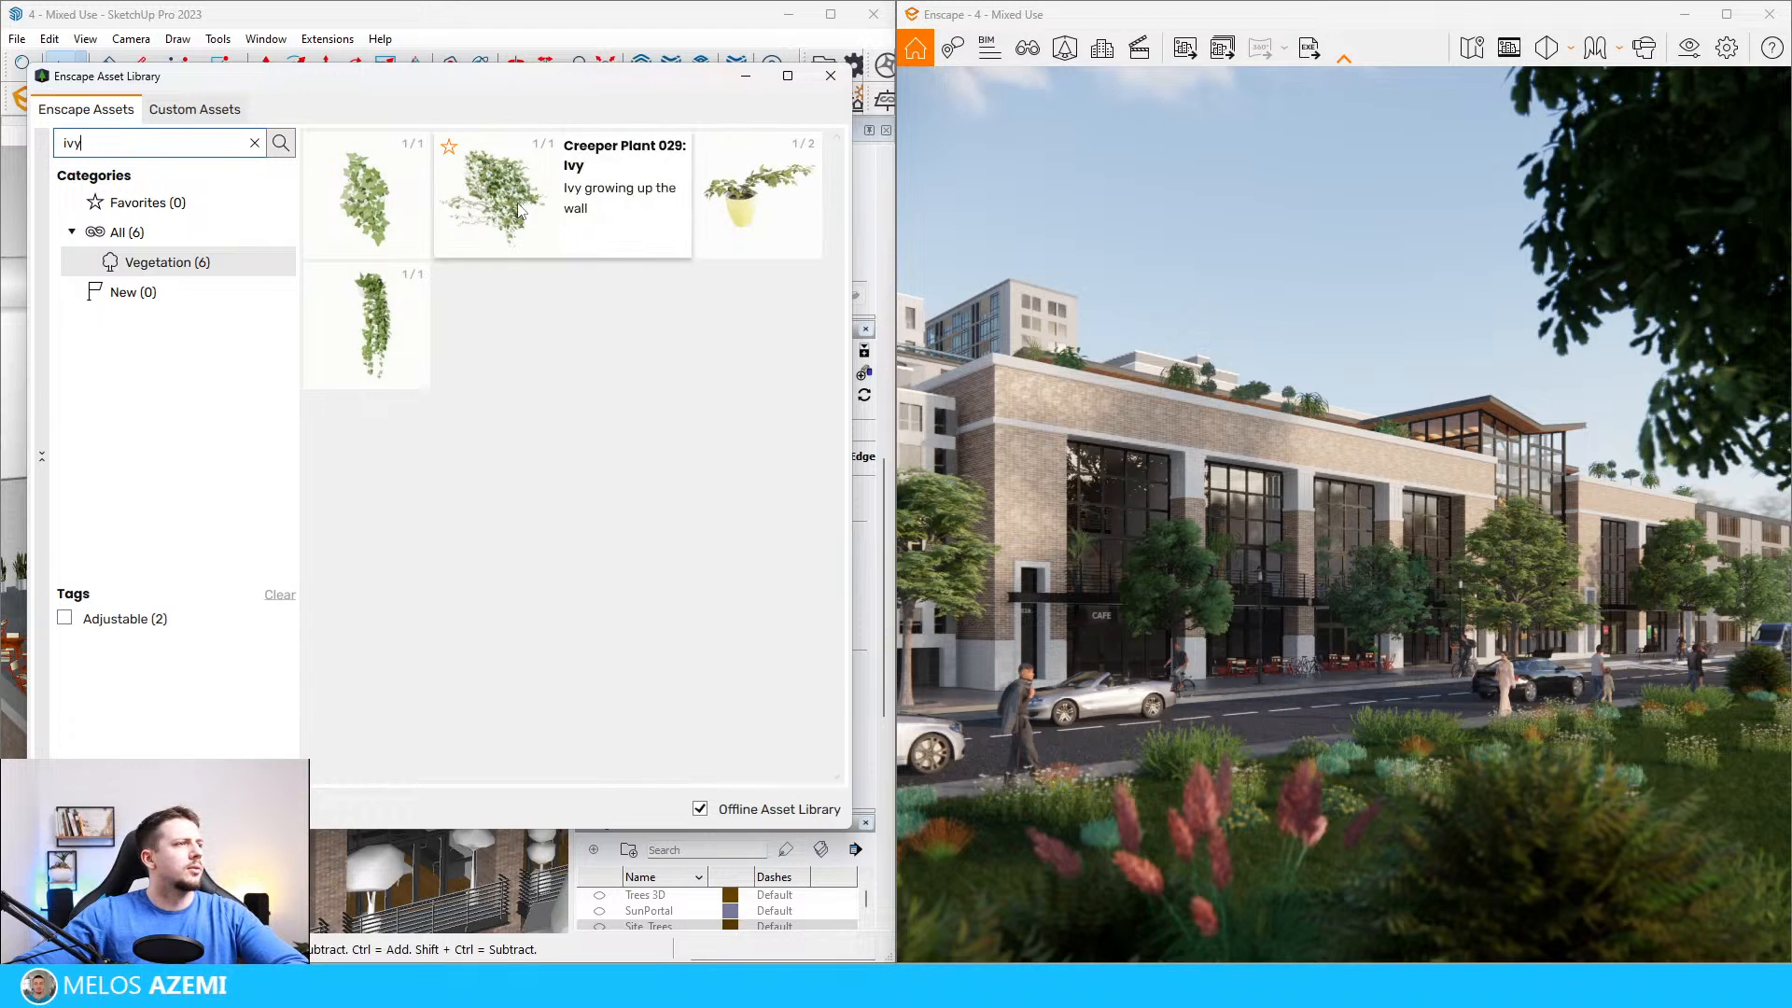
mouse_move(399, 313)
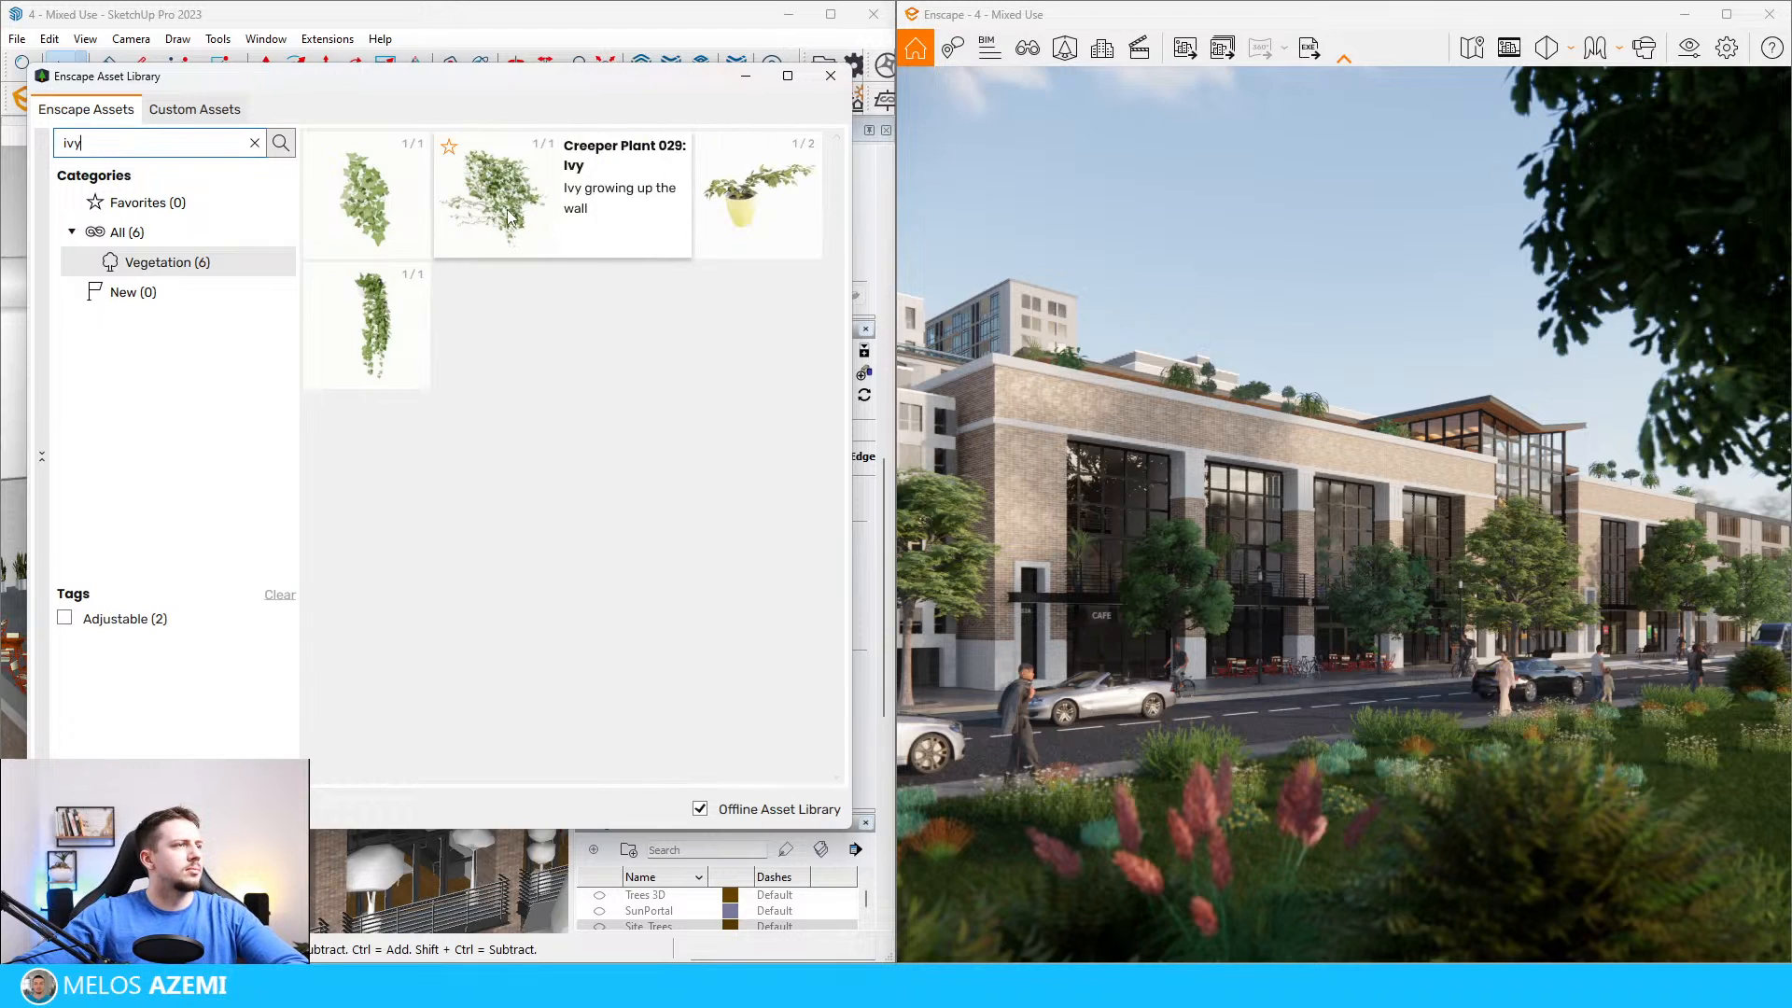
left_click(254, 143)
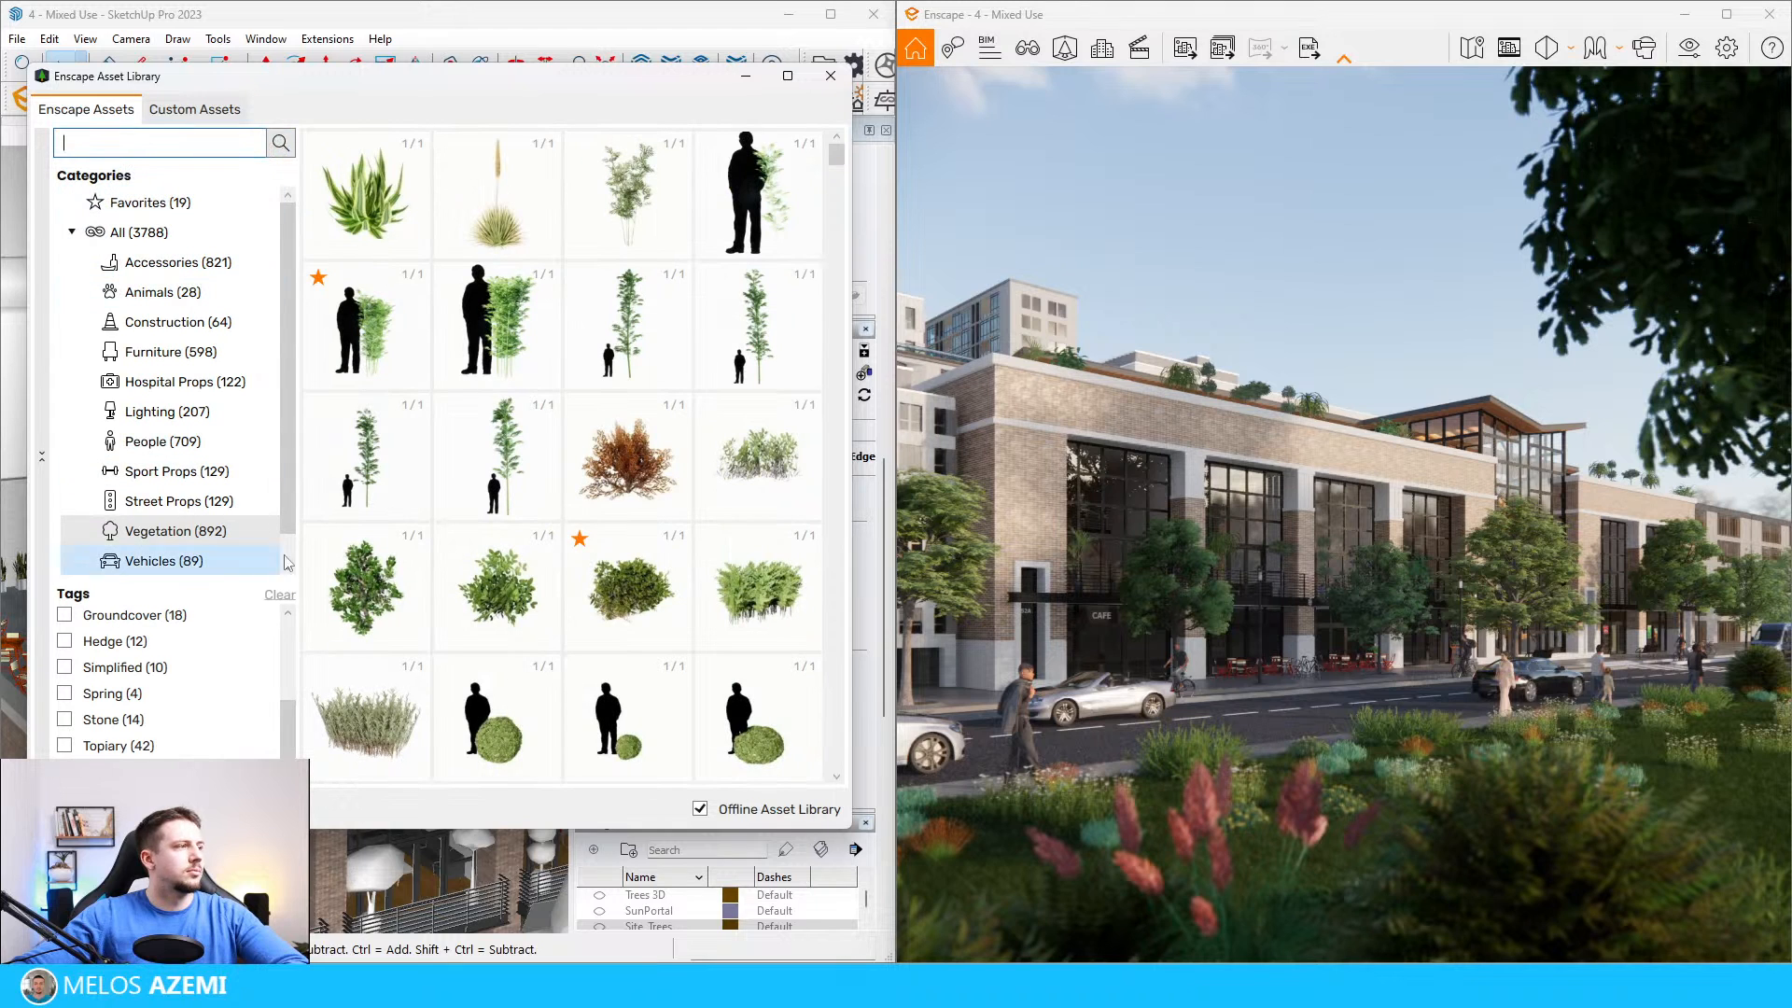
Step: Try a hanging creeper from the vegetation assets on the outer face of the roof terrace's corner parapet
scroll(733, 552, "down", 15)
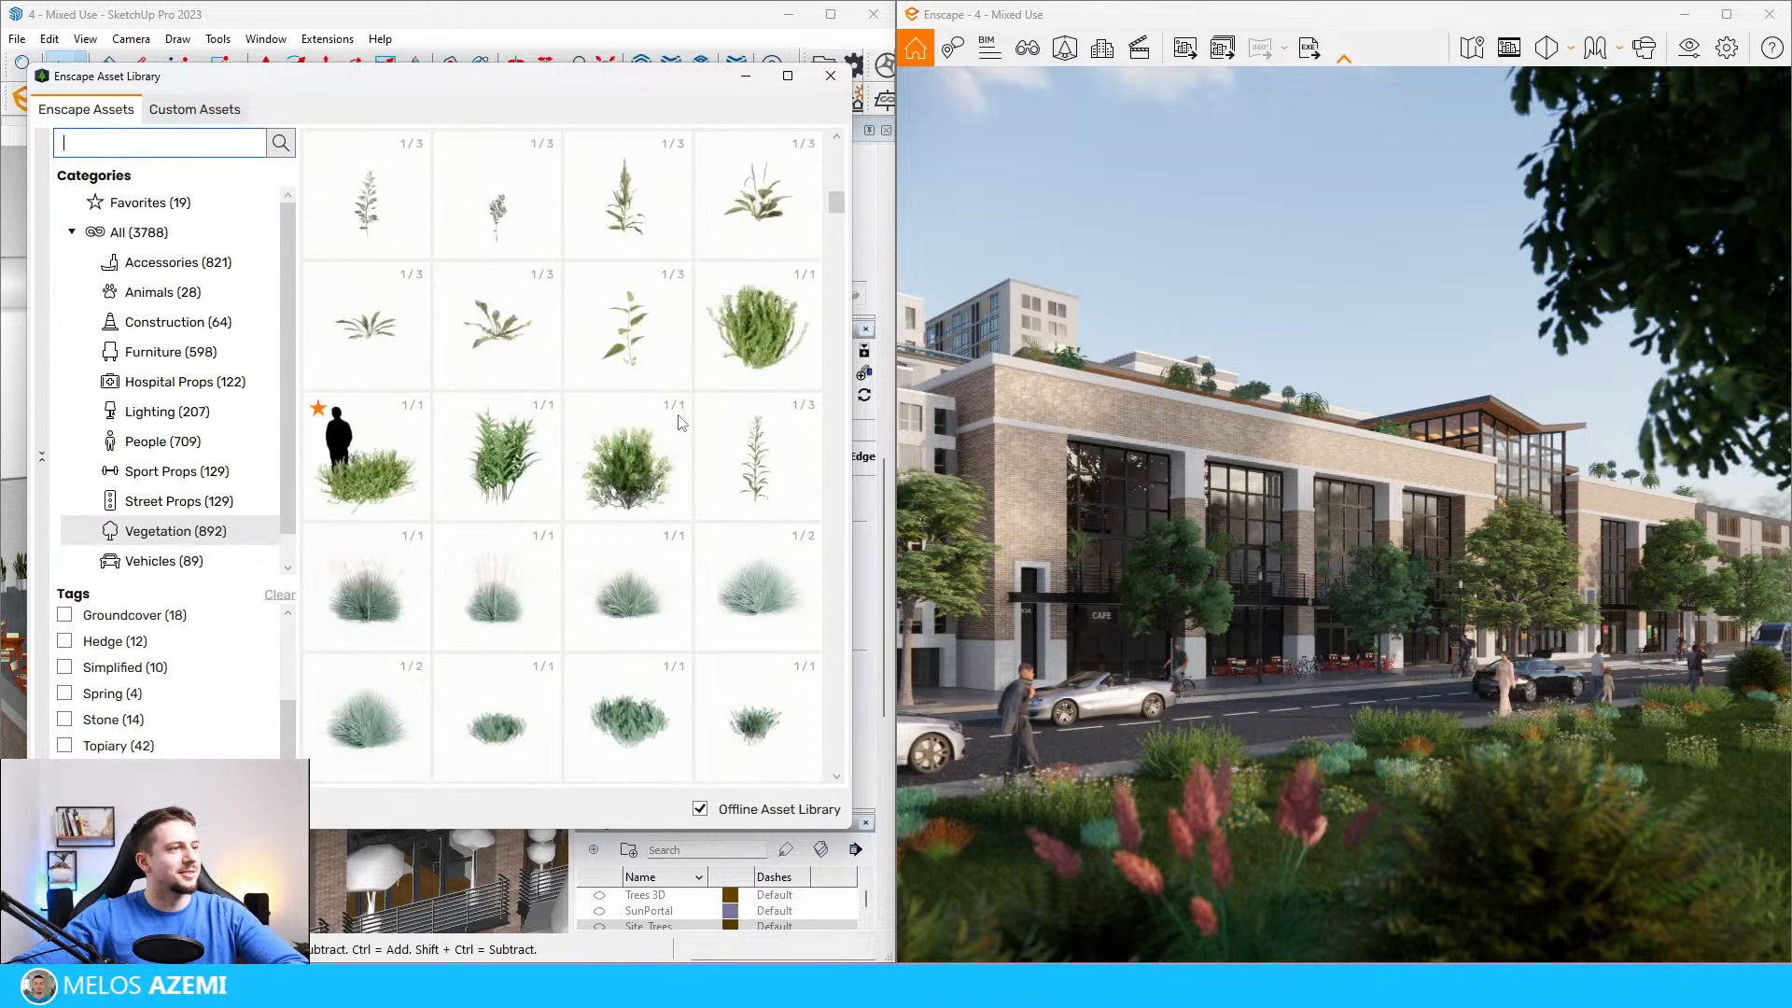
scroll(732, 552, "down", 20)
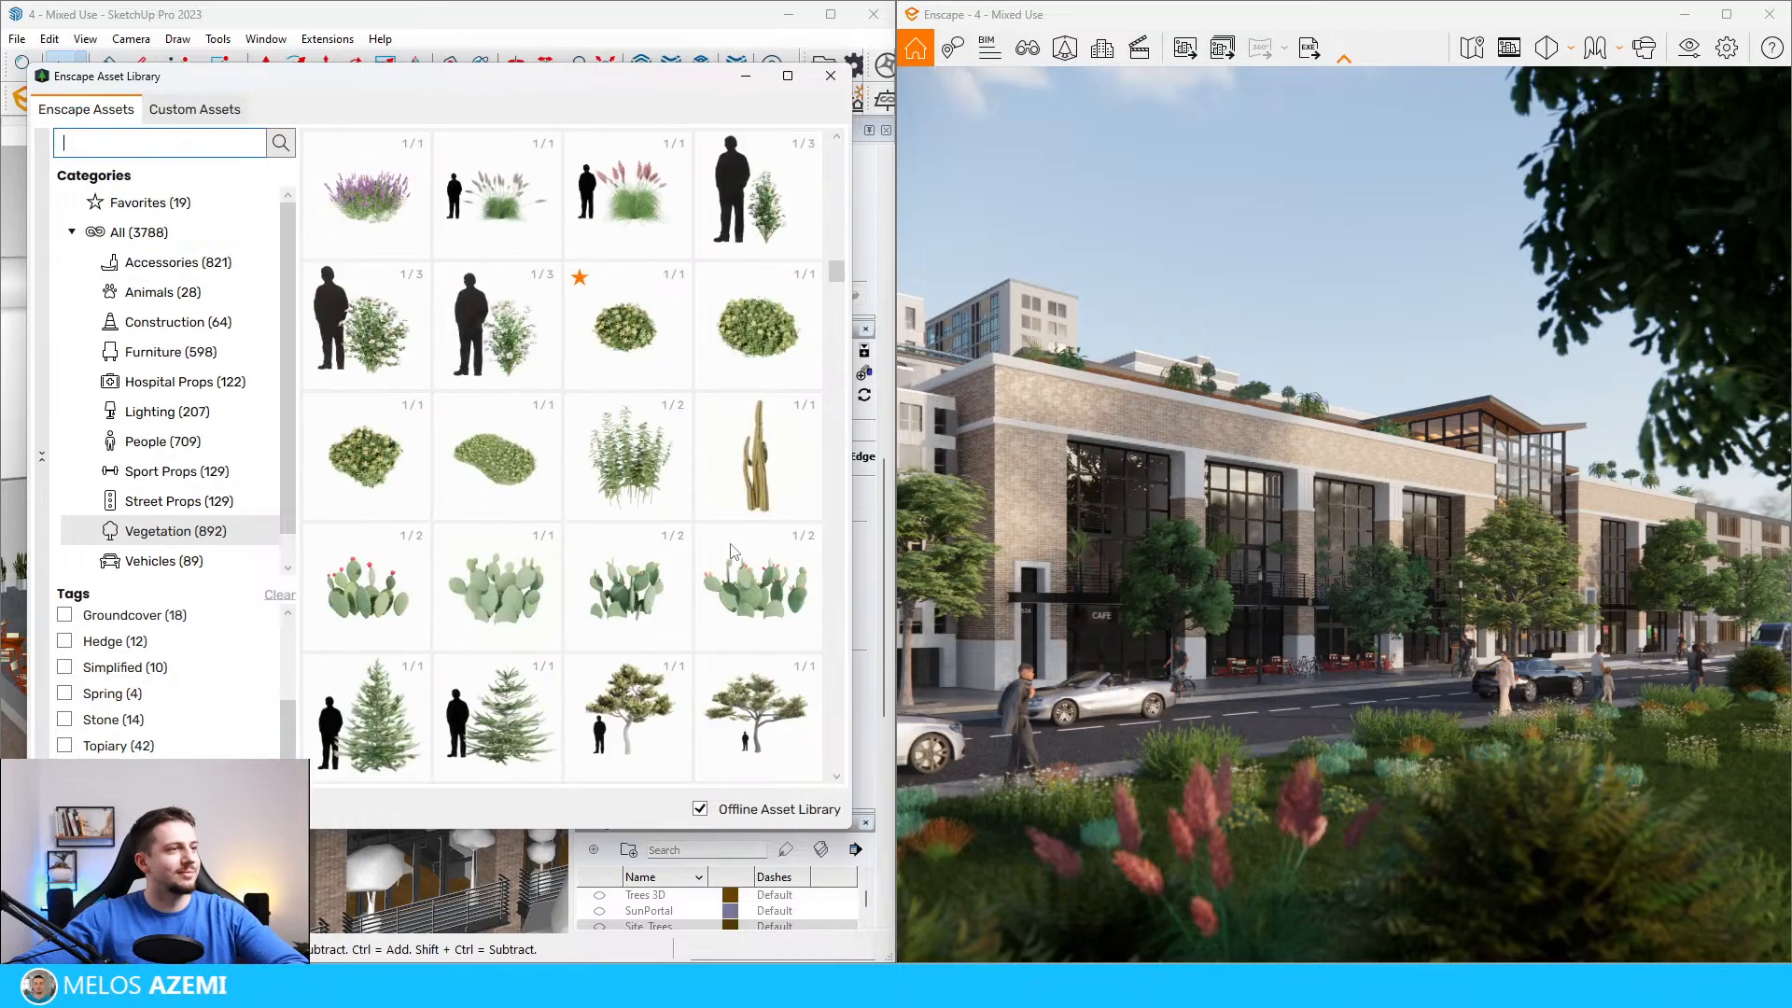
scroll(714, 560, "down", 5)
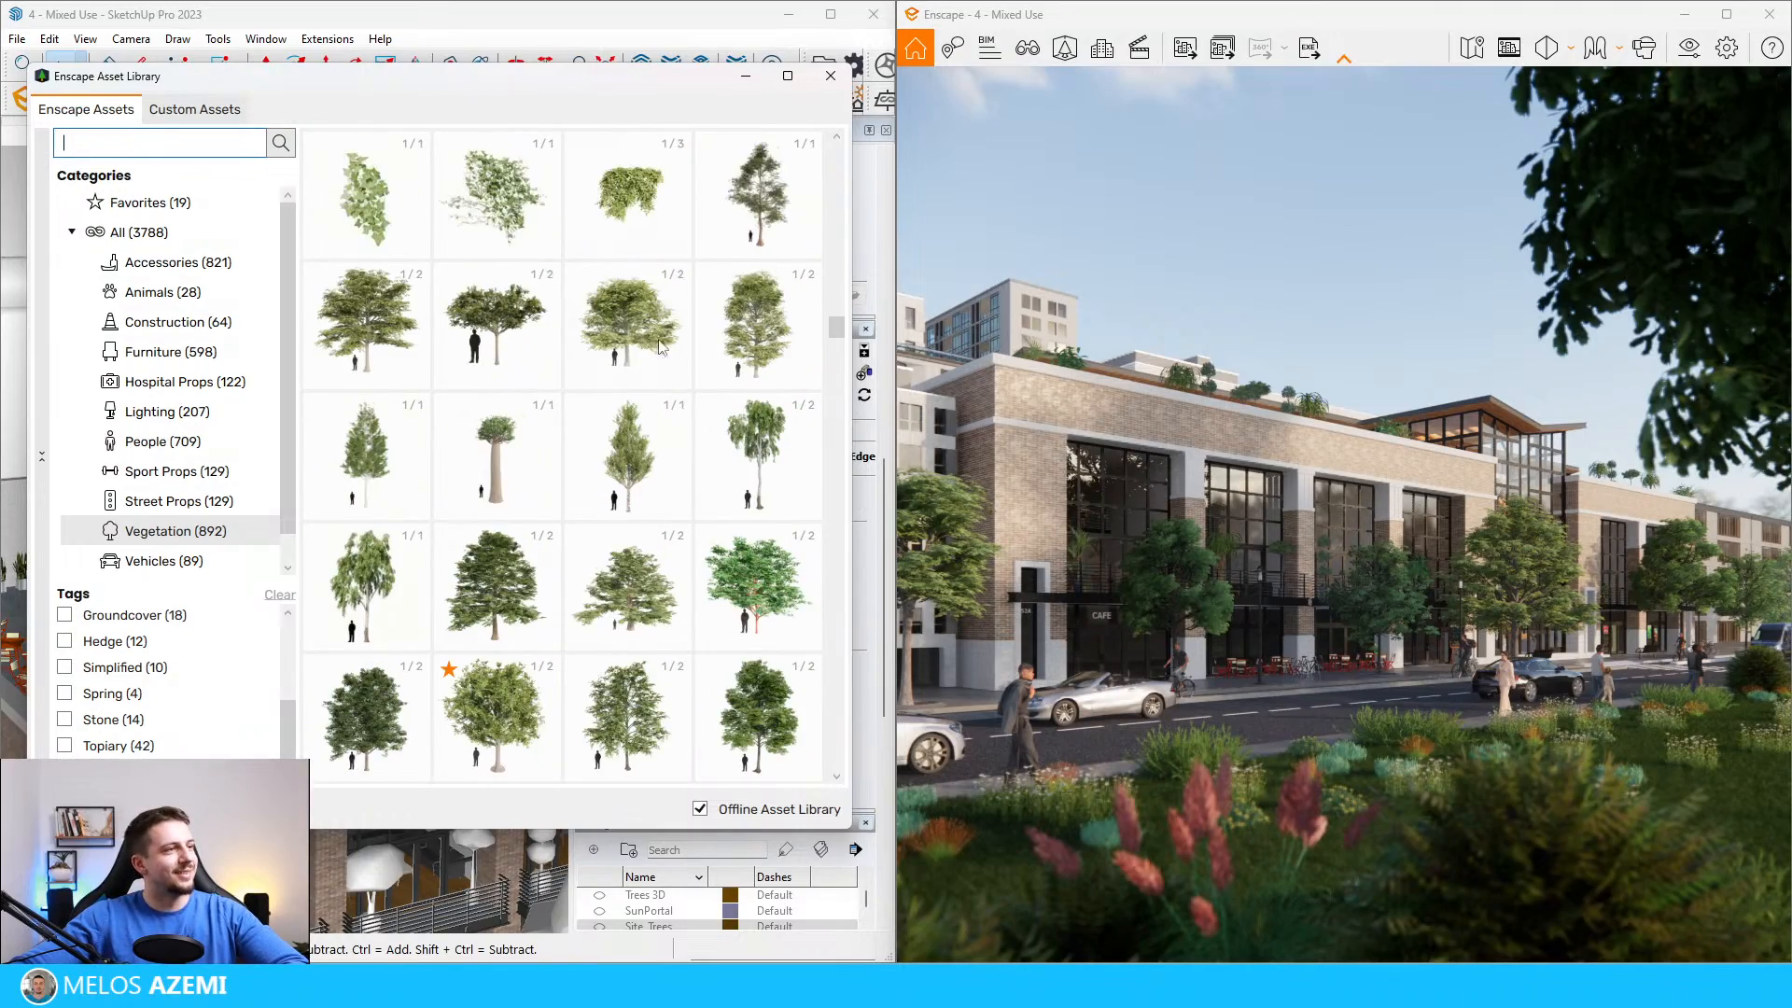
left_click(629, 308)
scroll(256, 602, "up", 8)
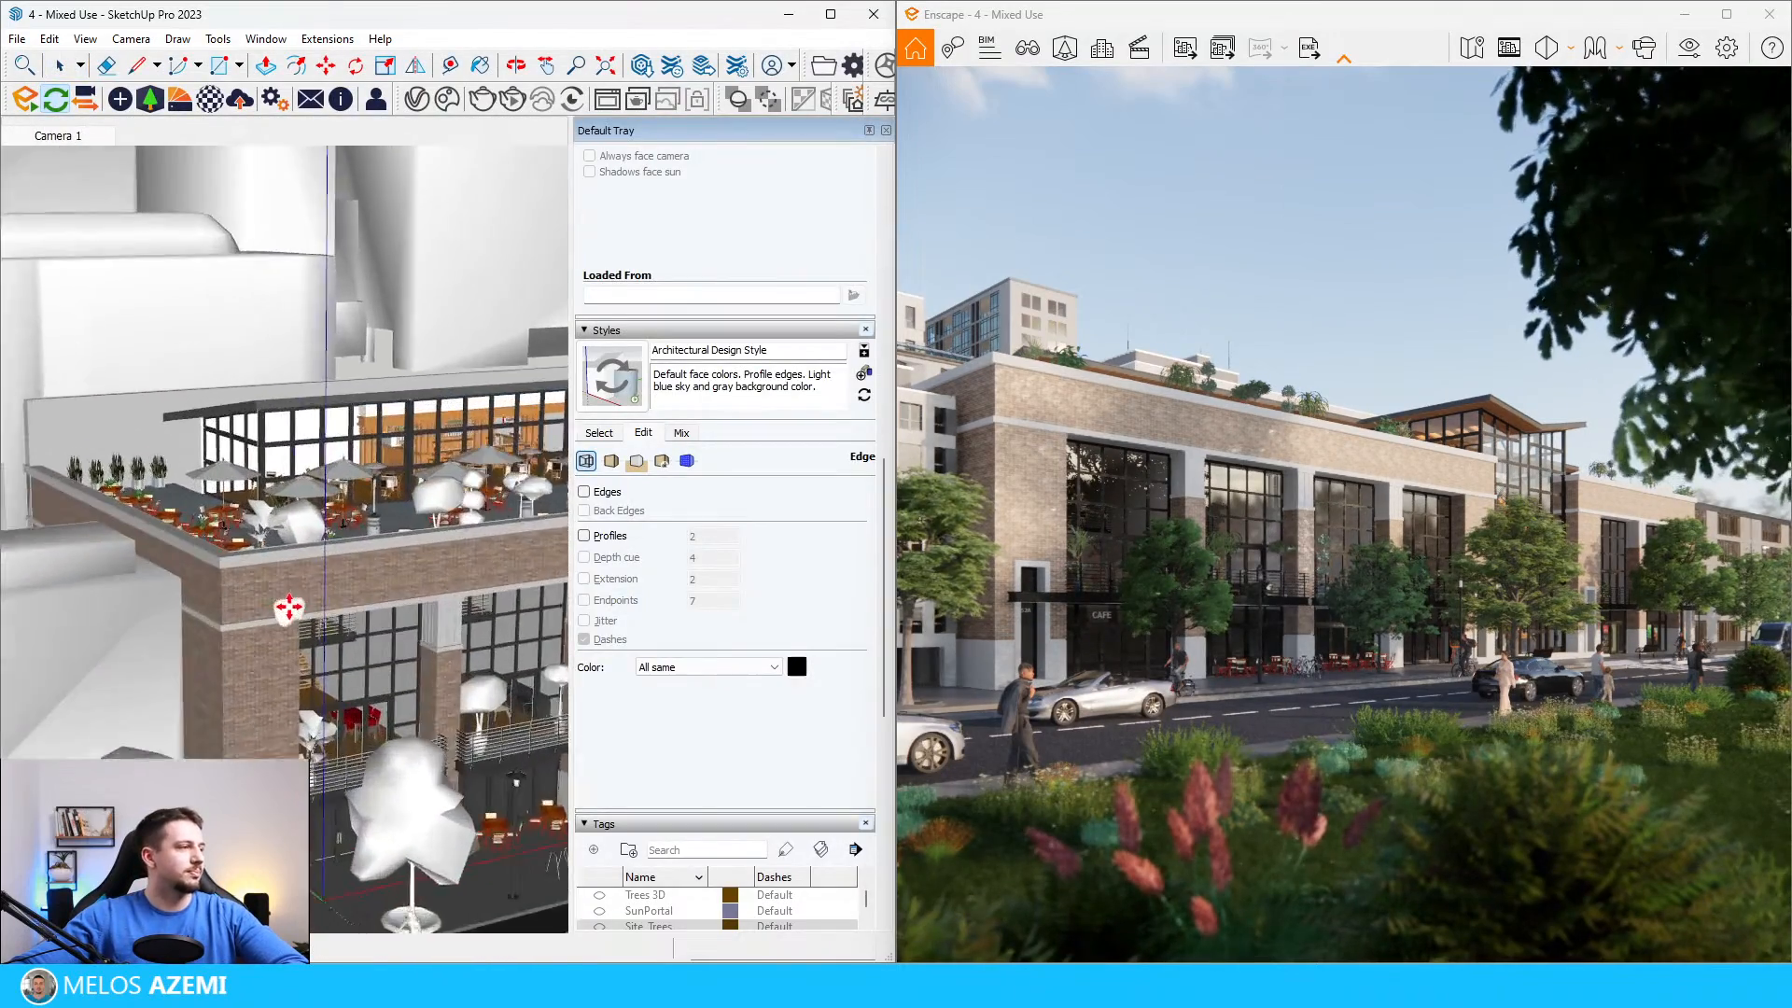
scroll(257, 602, "up", 4)
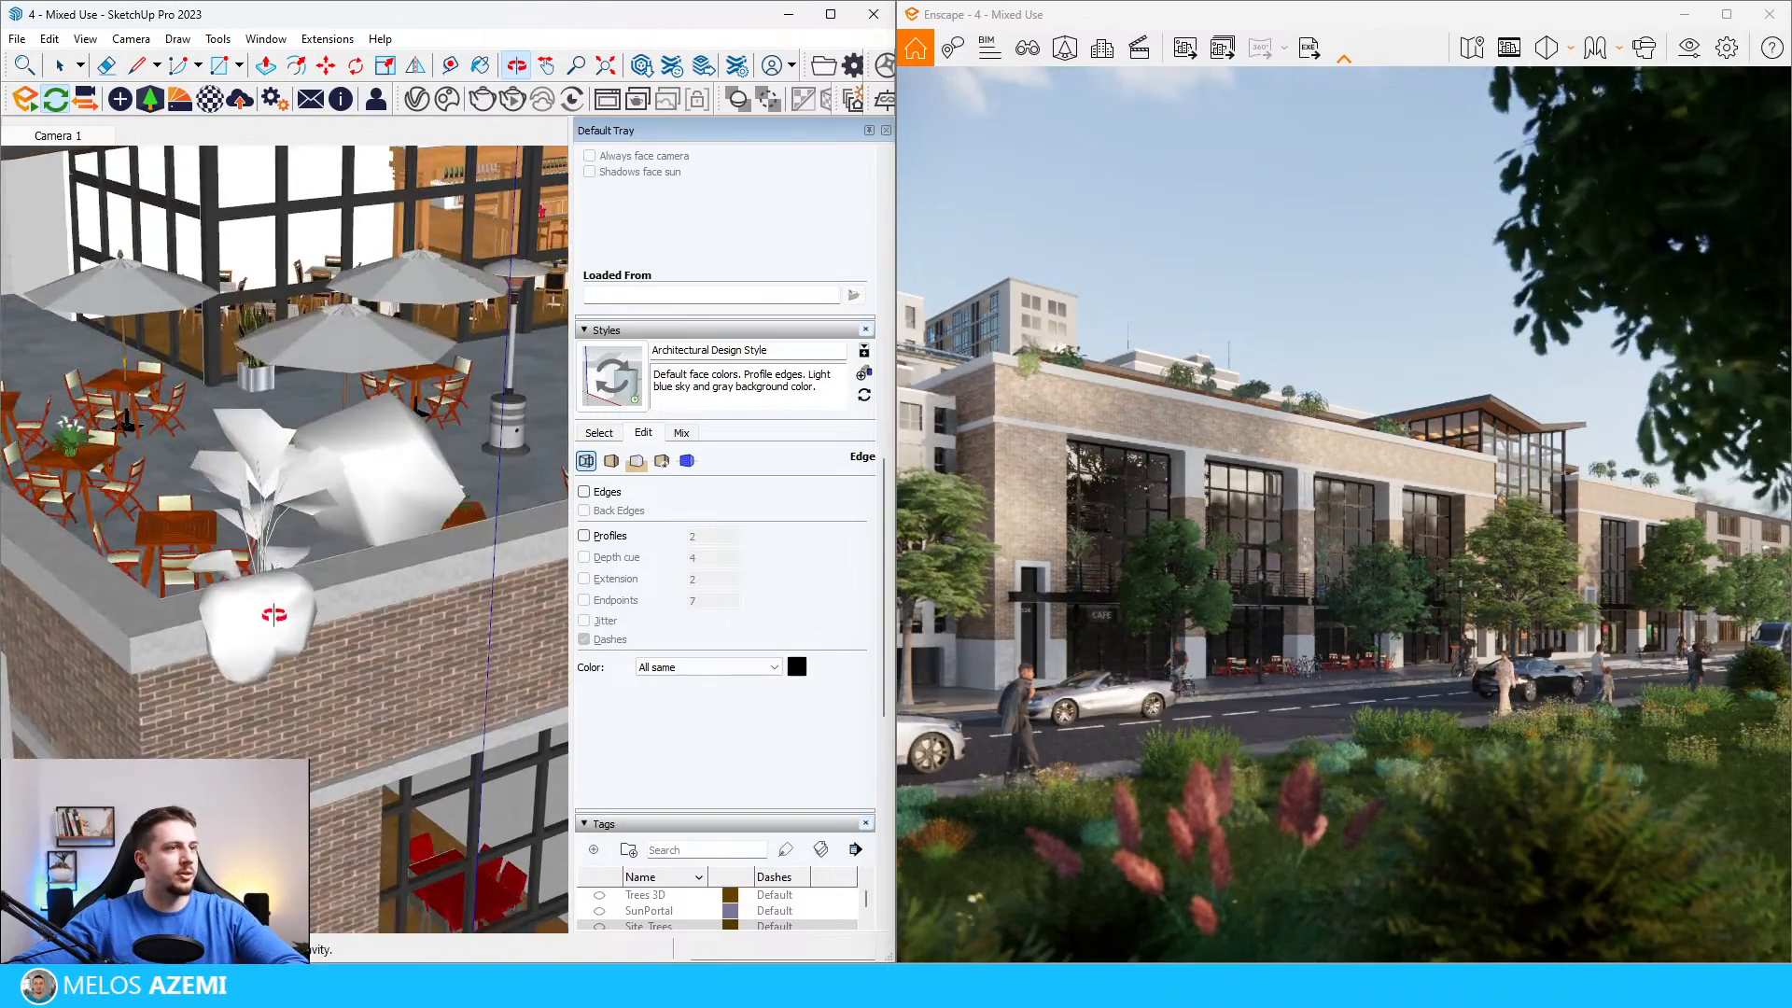
left_click(269, 621)
Step: Try enlarging the hanging creeper on the parapet corner, and delete the plant
key("s")
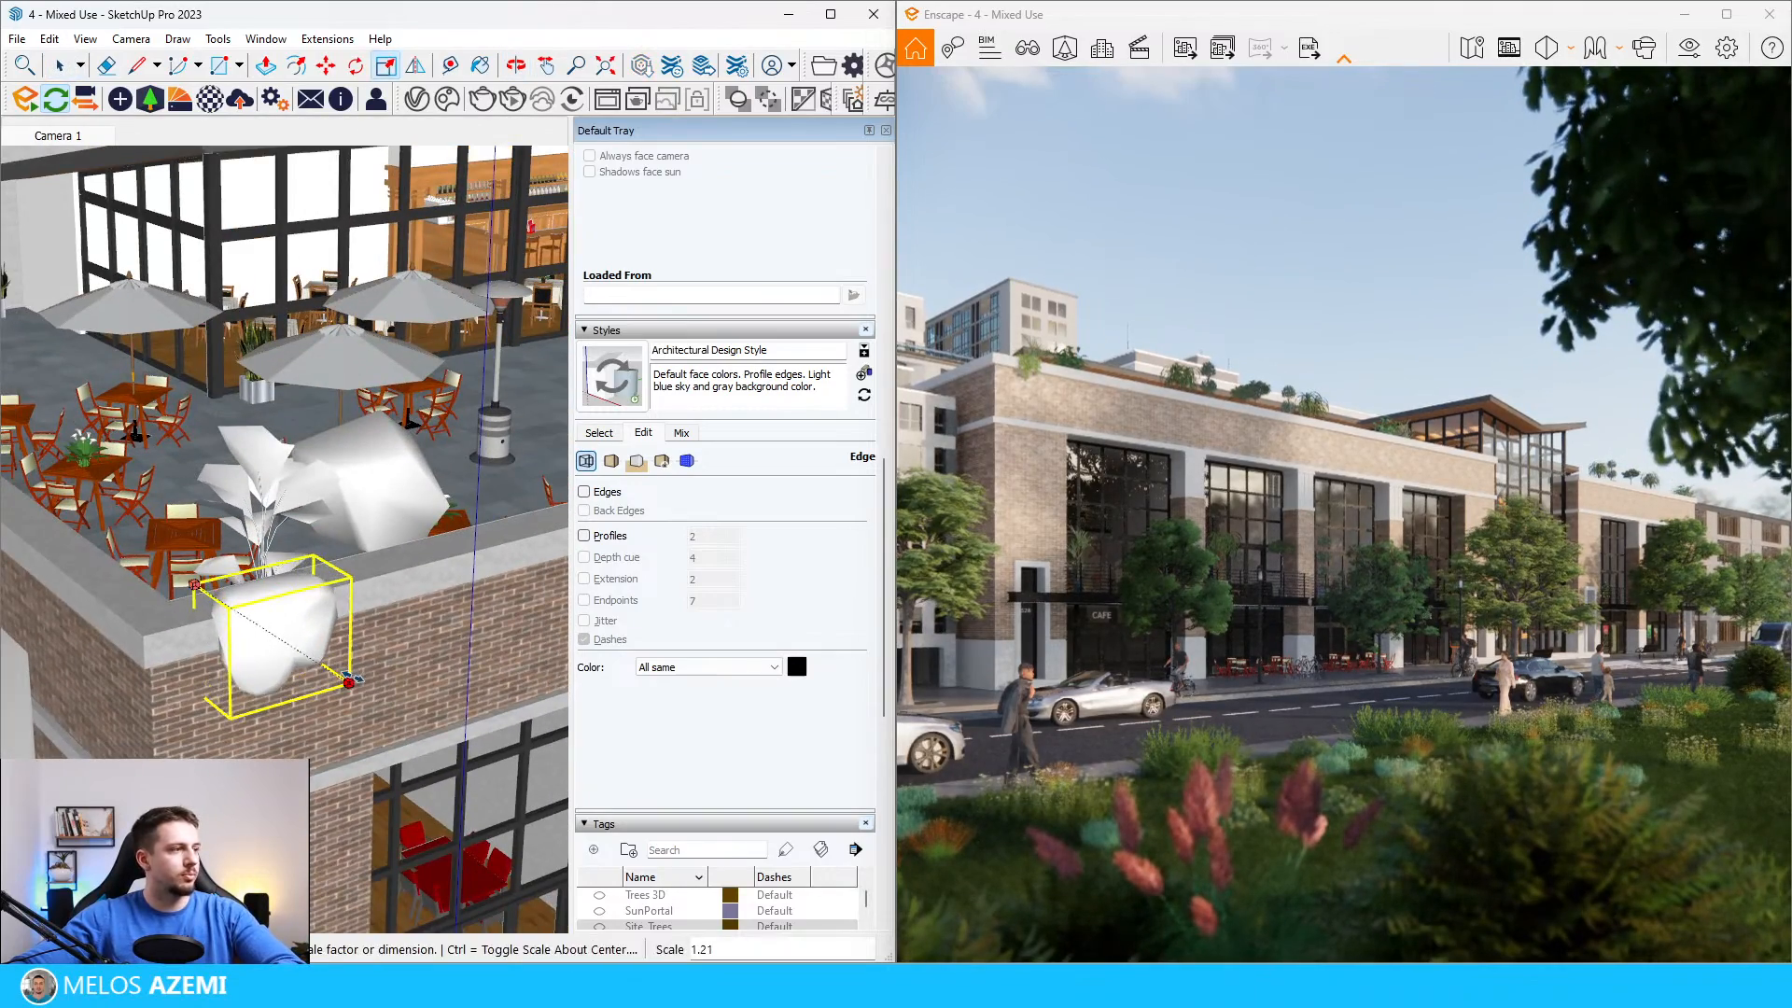
middle_click_drag(308, 650, 322, 635)
mouse_move(274, 550)
middle_mouse_down()
mouse_move(283, 623)
mouse_move(265, 545)
middle_mouse_up()
scroll(291, 578, "down", 5)
scroll(272, 571, "up", 4)
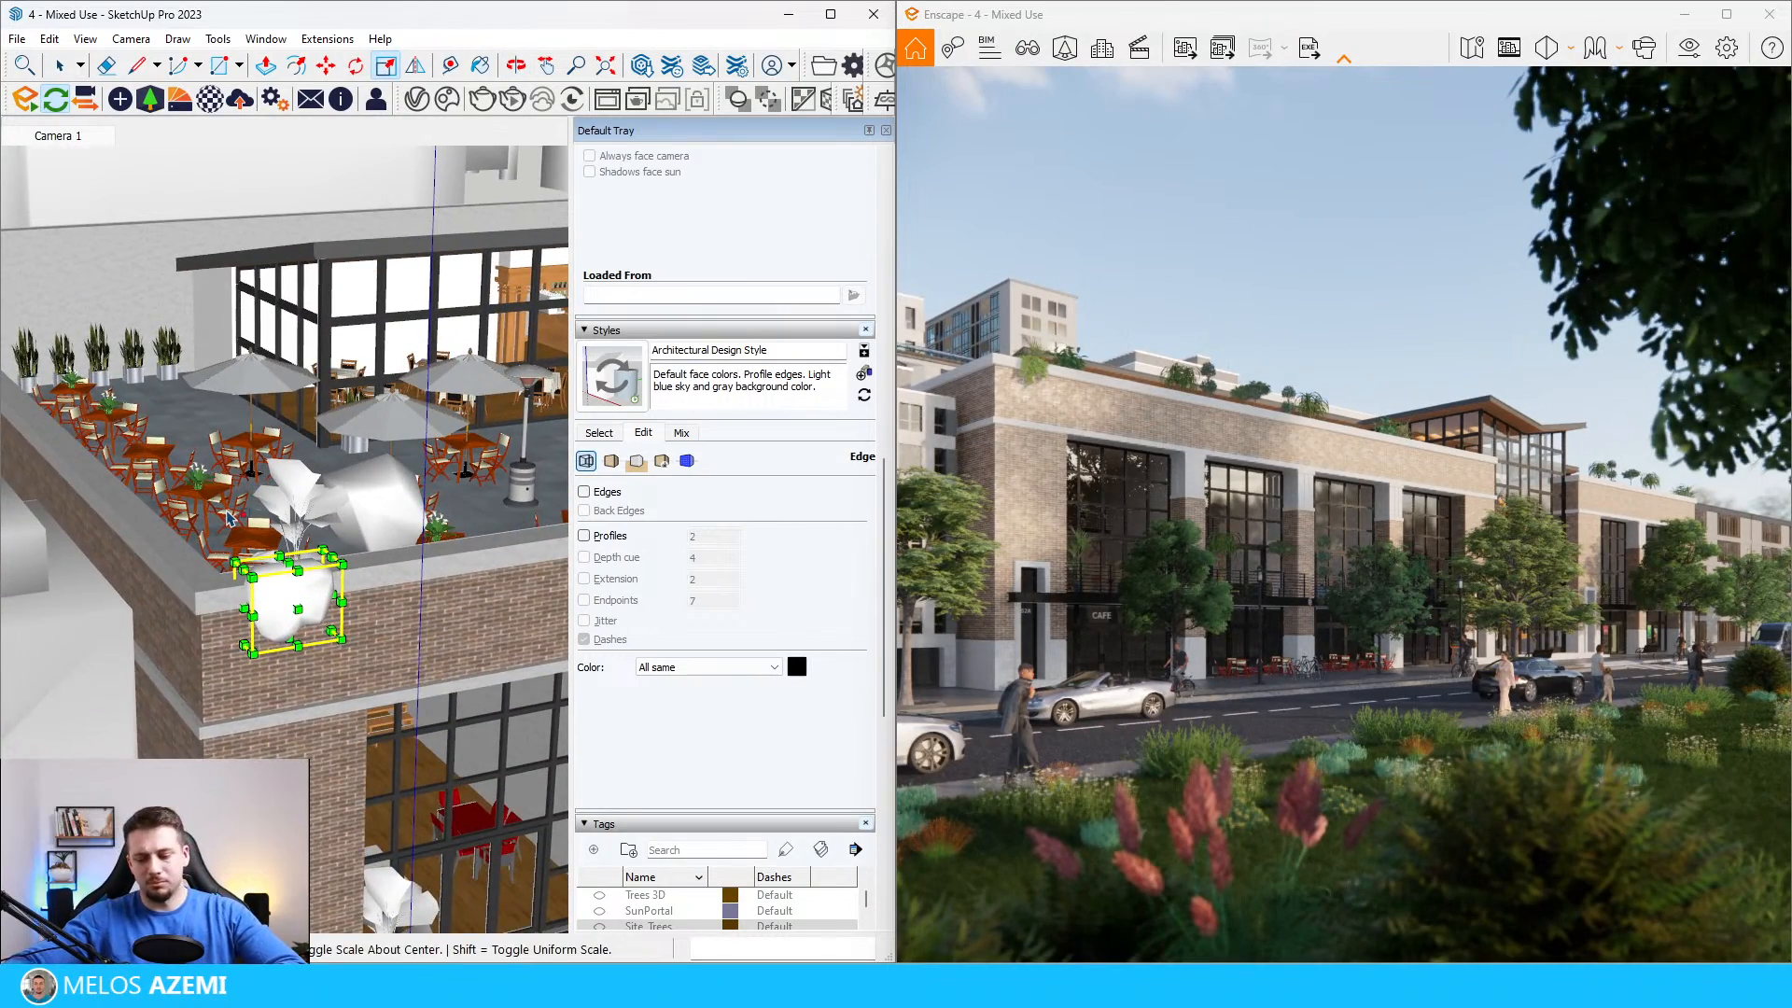
key("Delete")
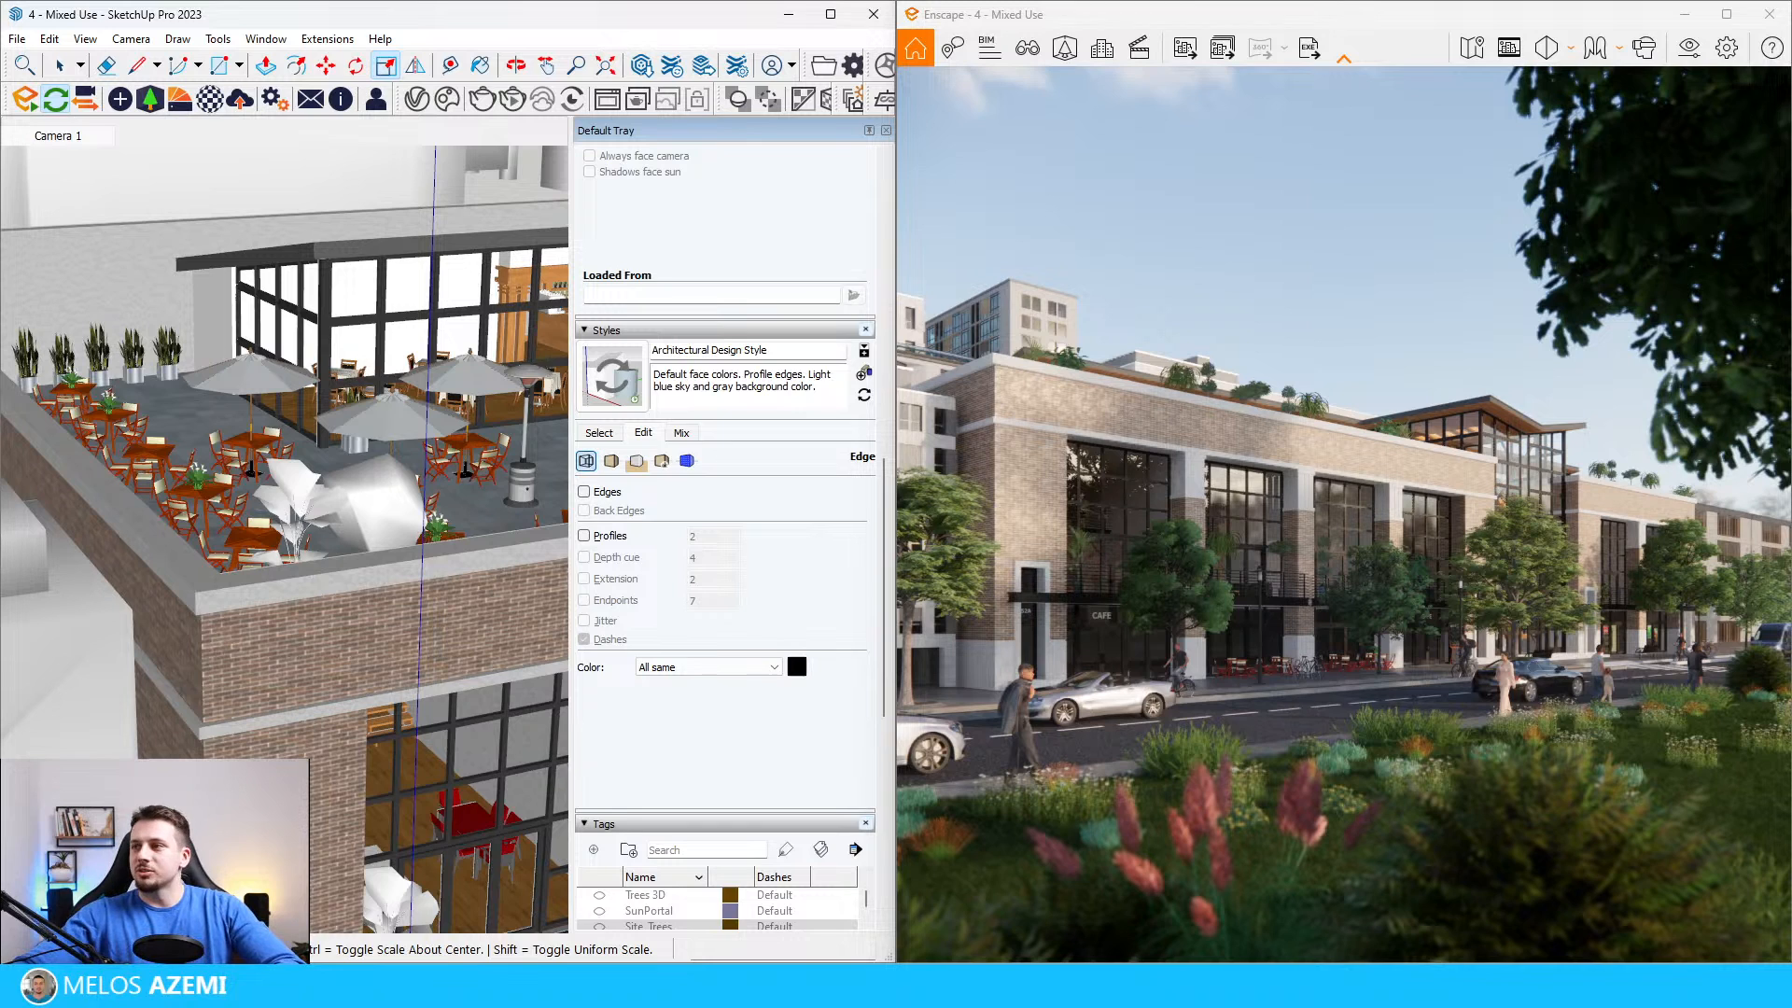
scroll(225, 630, "down", 4)
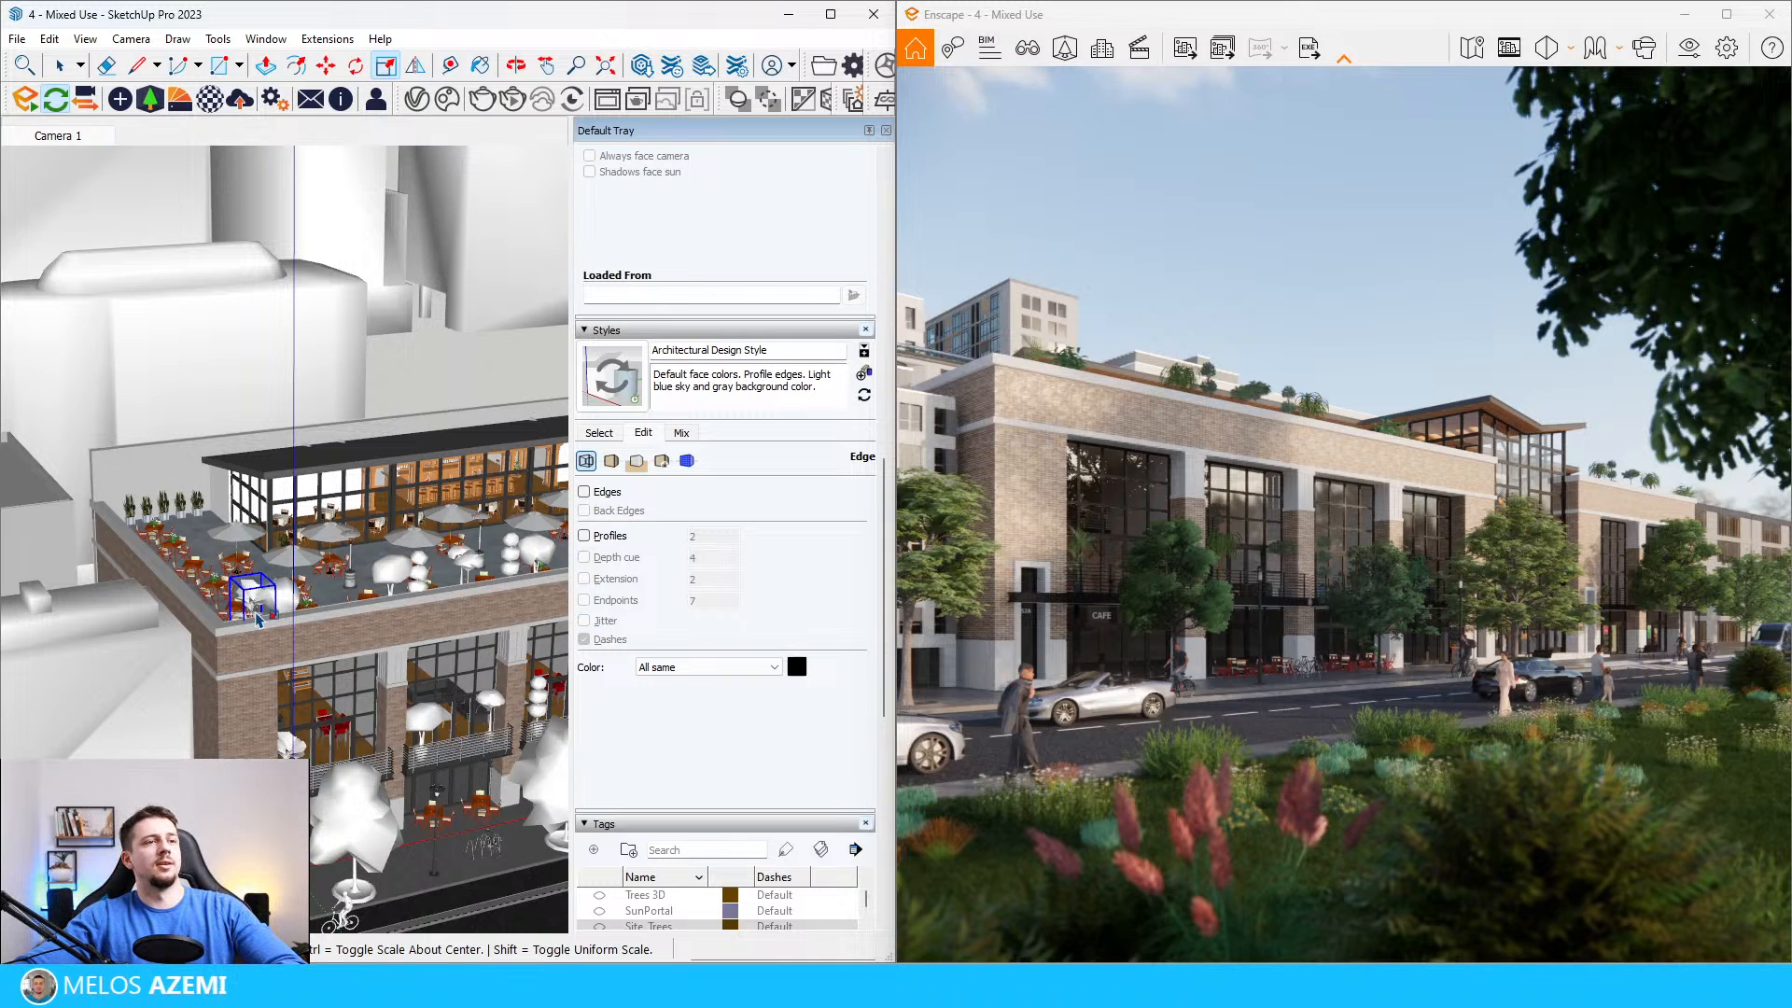
scroll(373, 812, "up", 3)
middle_click_drag(373, 803, 322, 560)
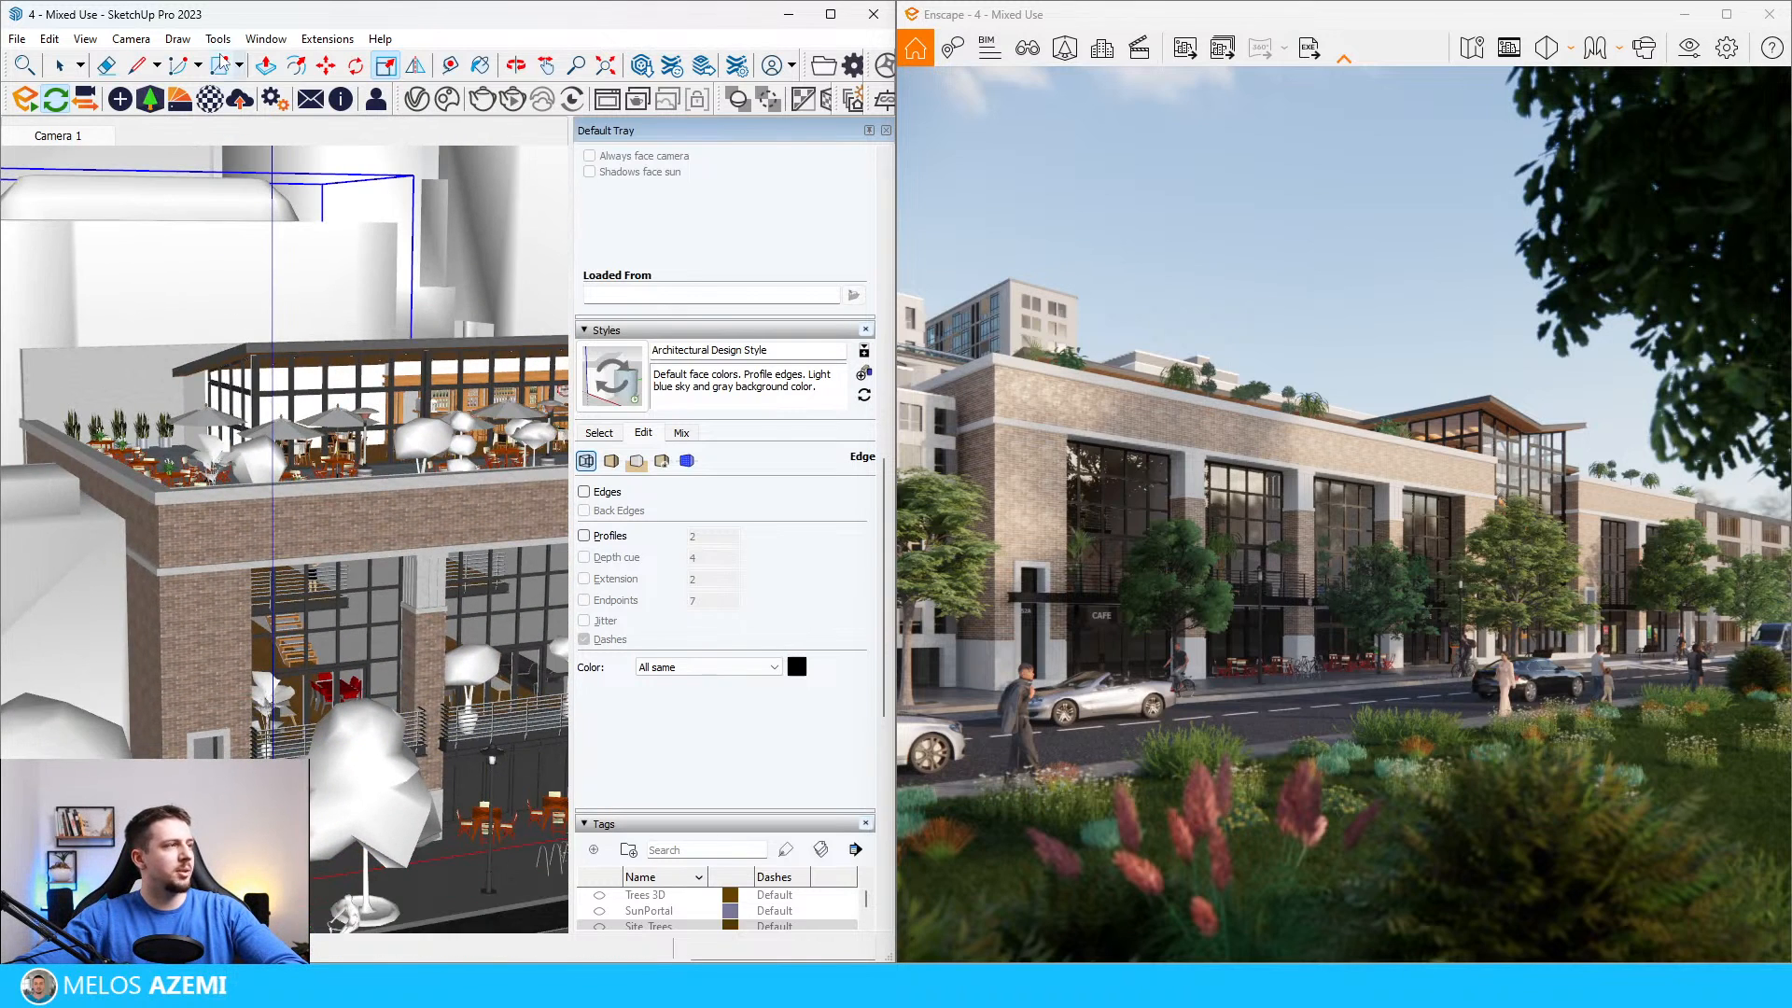
left_click(216, 99)
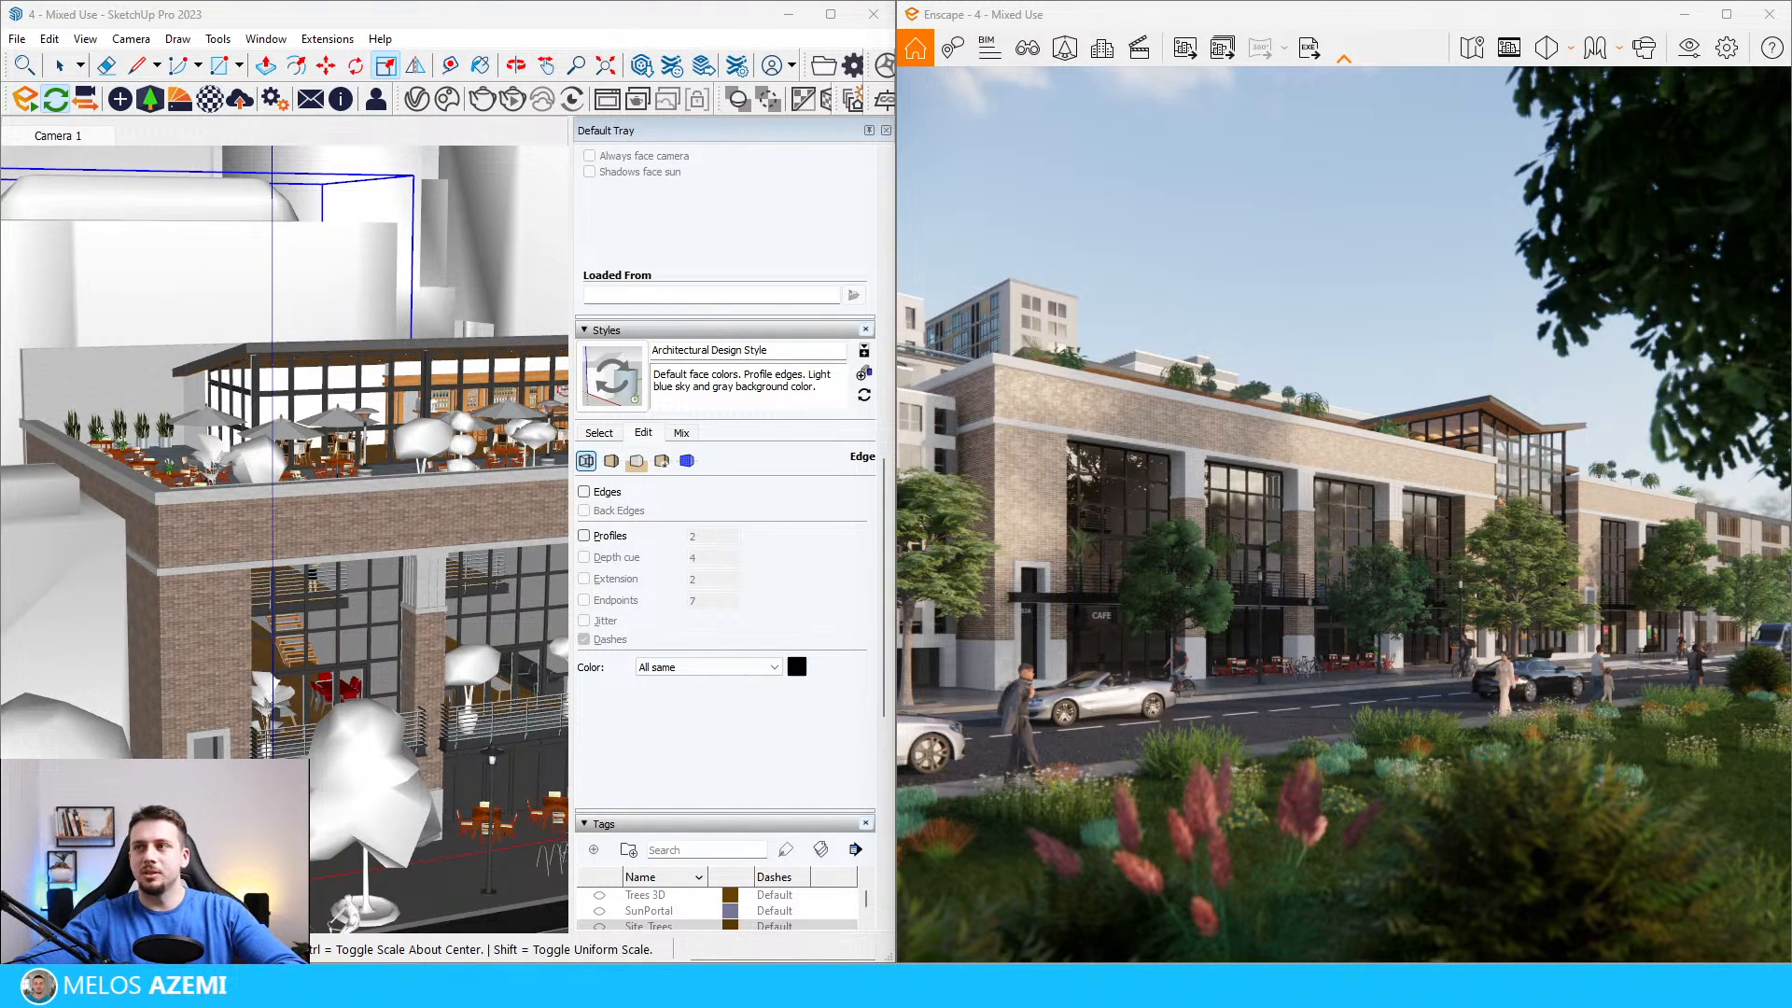
key("b")
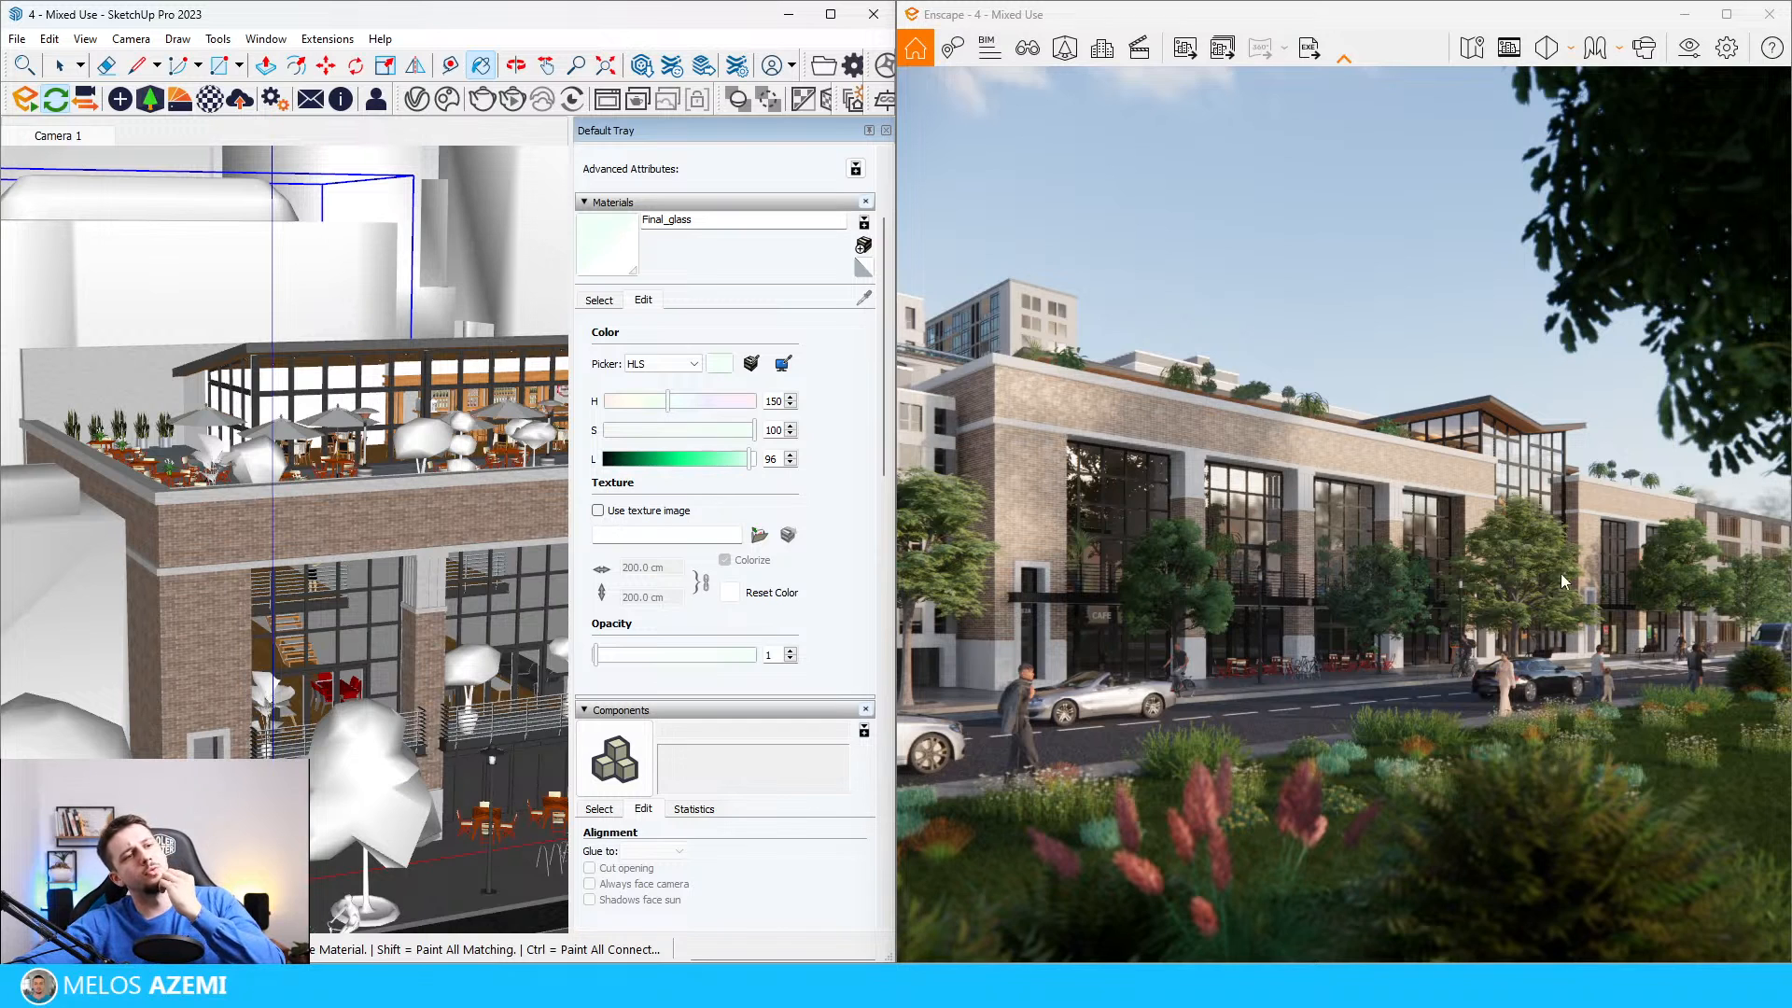
Step: Duplicate the custom preset in Enscape's visual settings and name the copy HDRI 2
left_click(1691, 50)
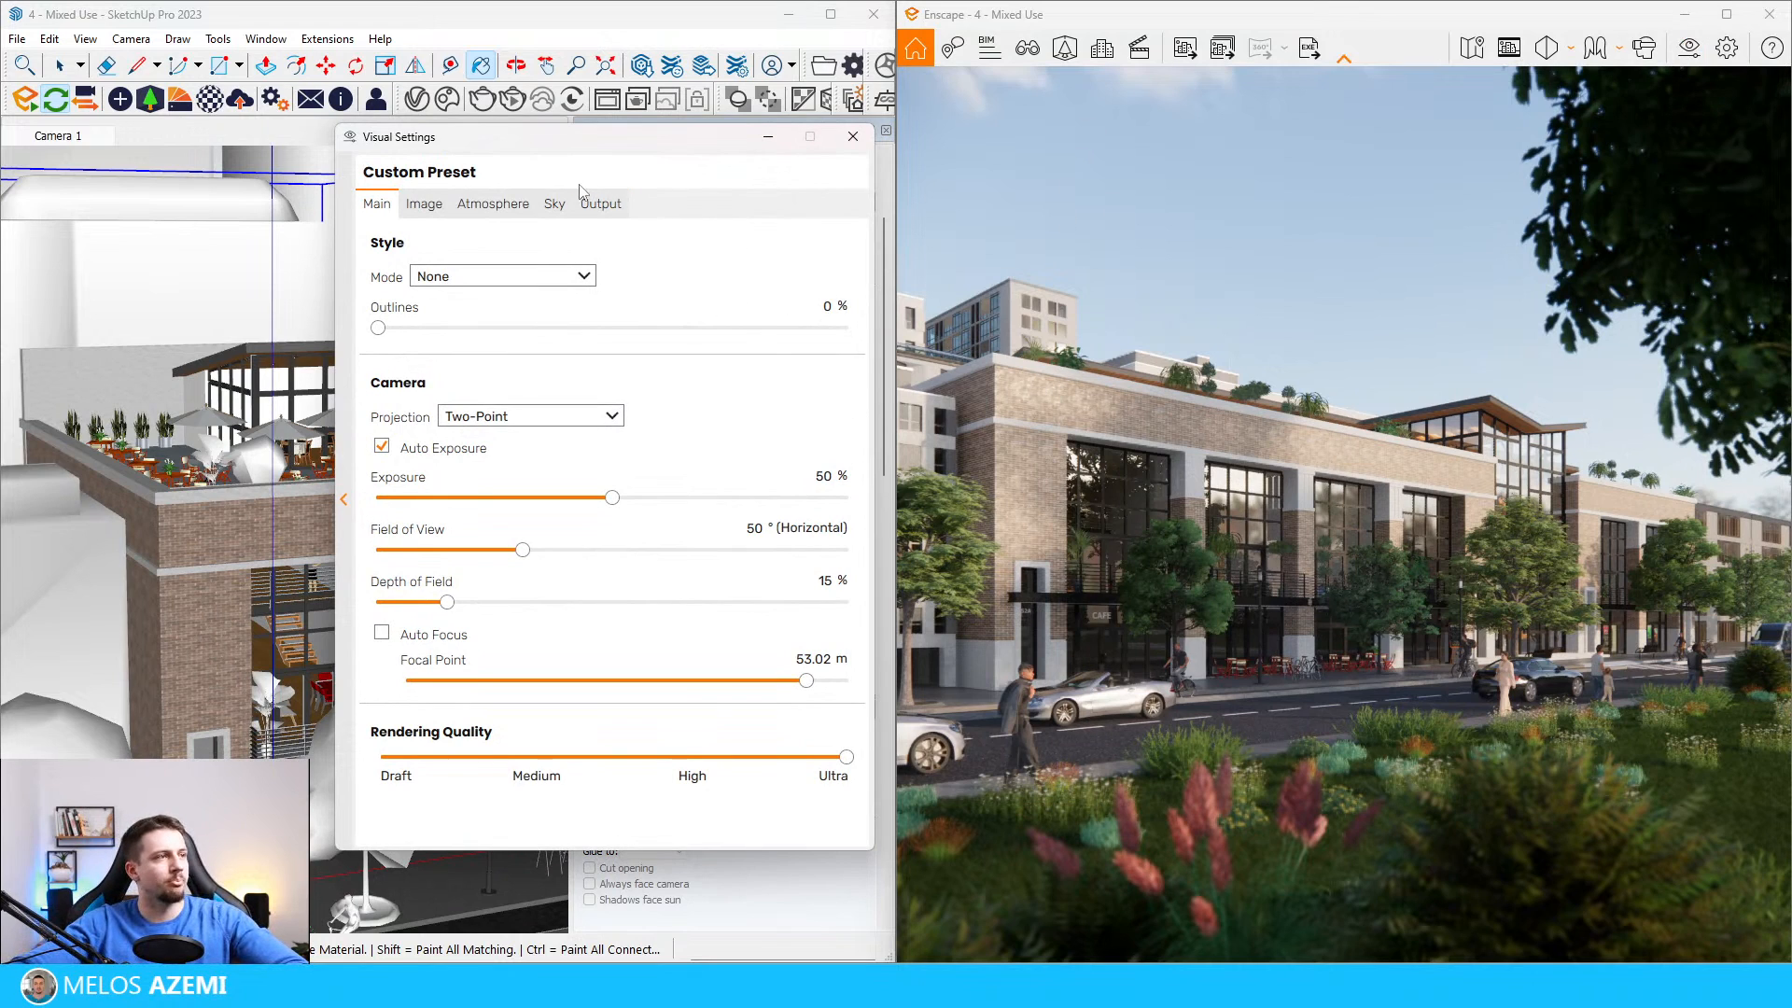
left_click(560, 203)
left_click(343, 499)
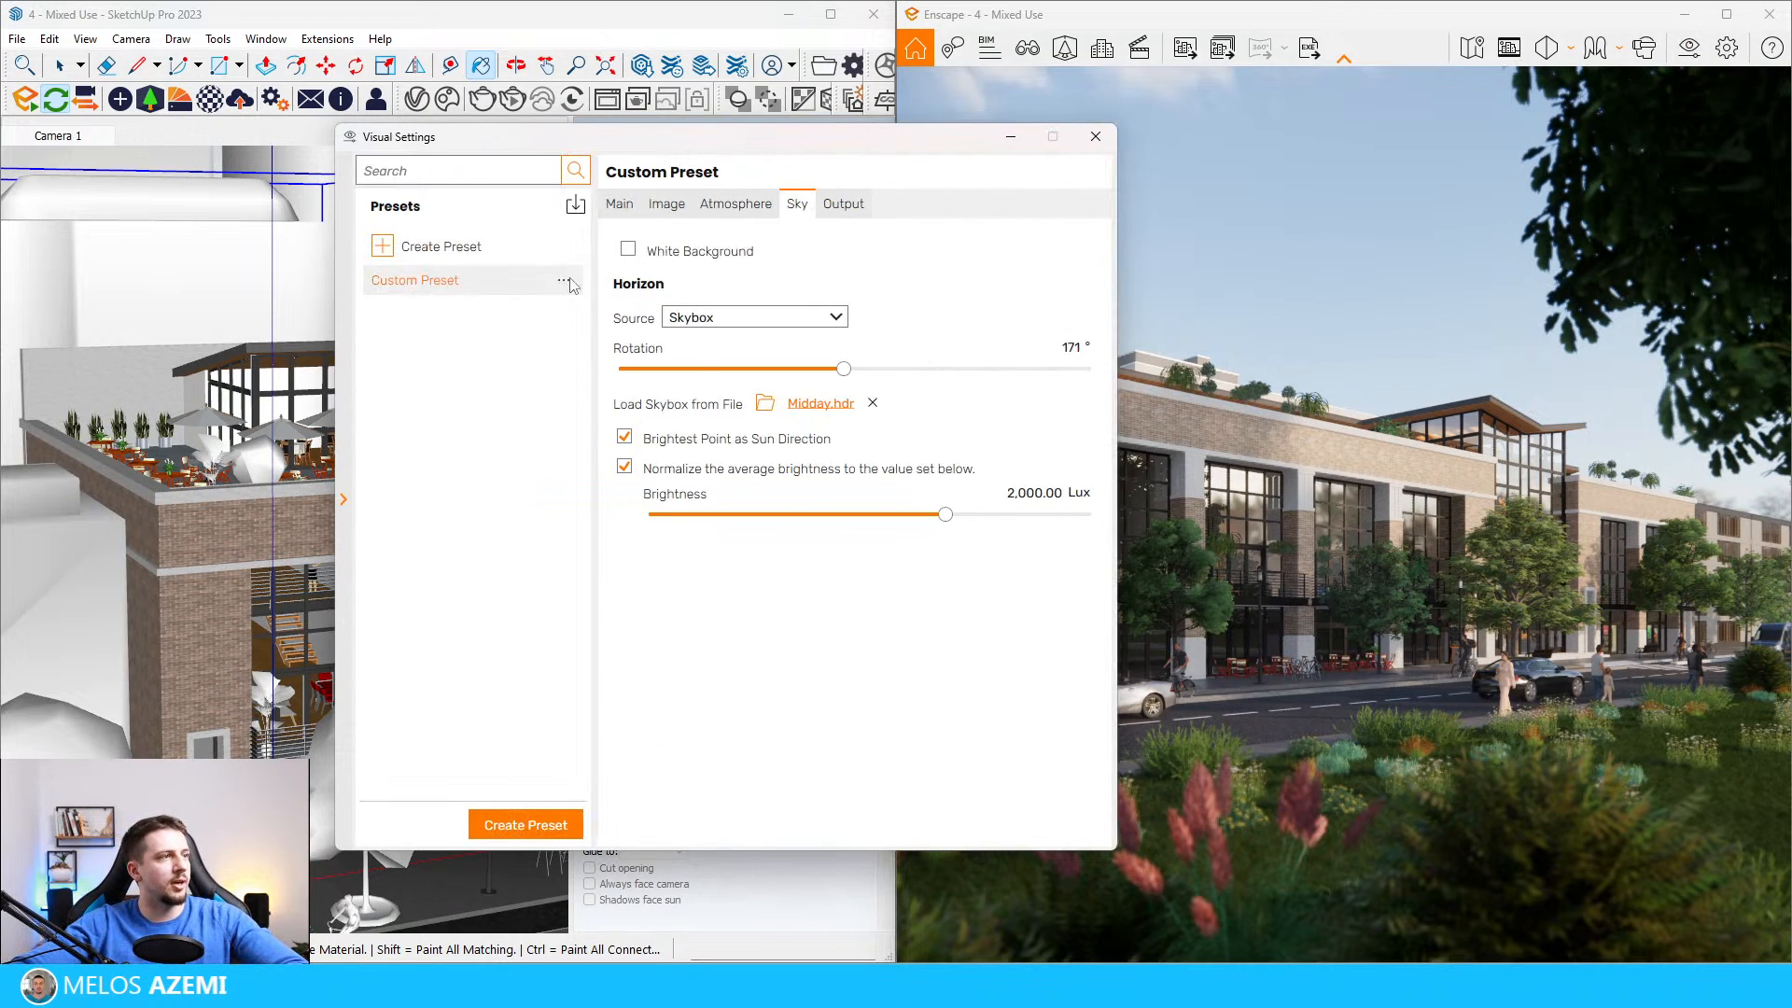
left_click(571, 280)
left_click(618, 328)
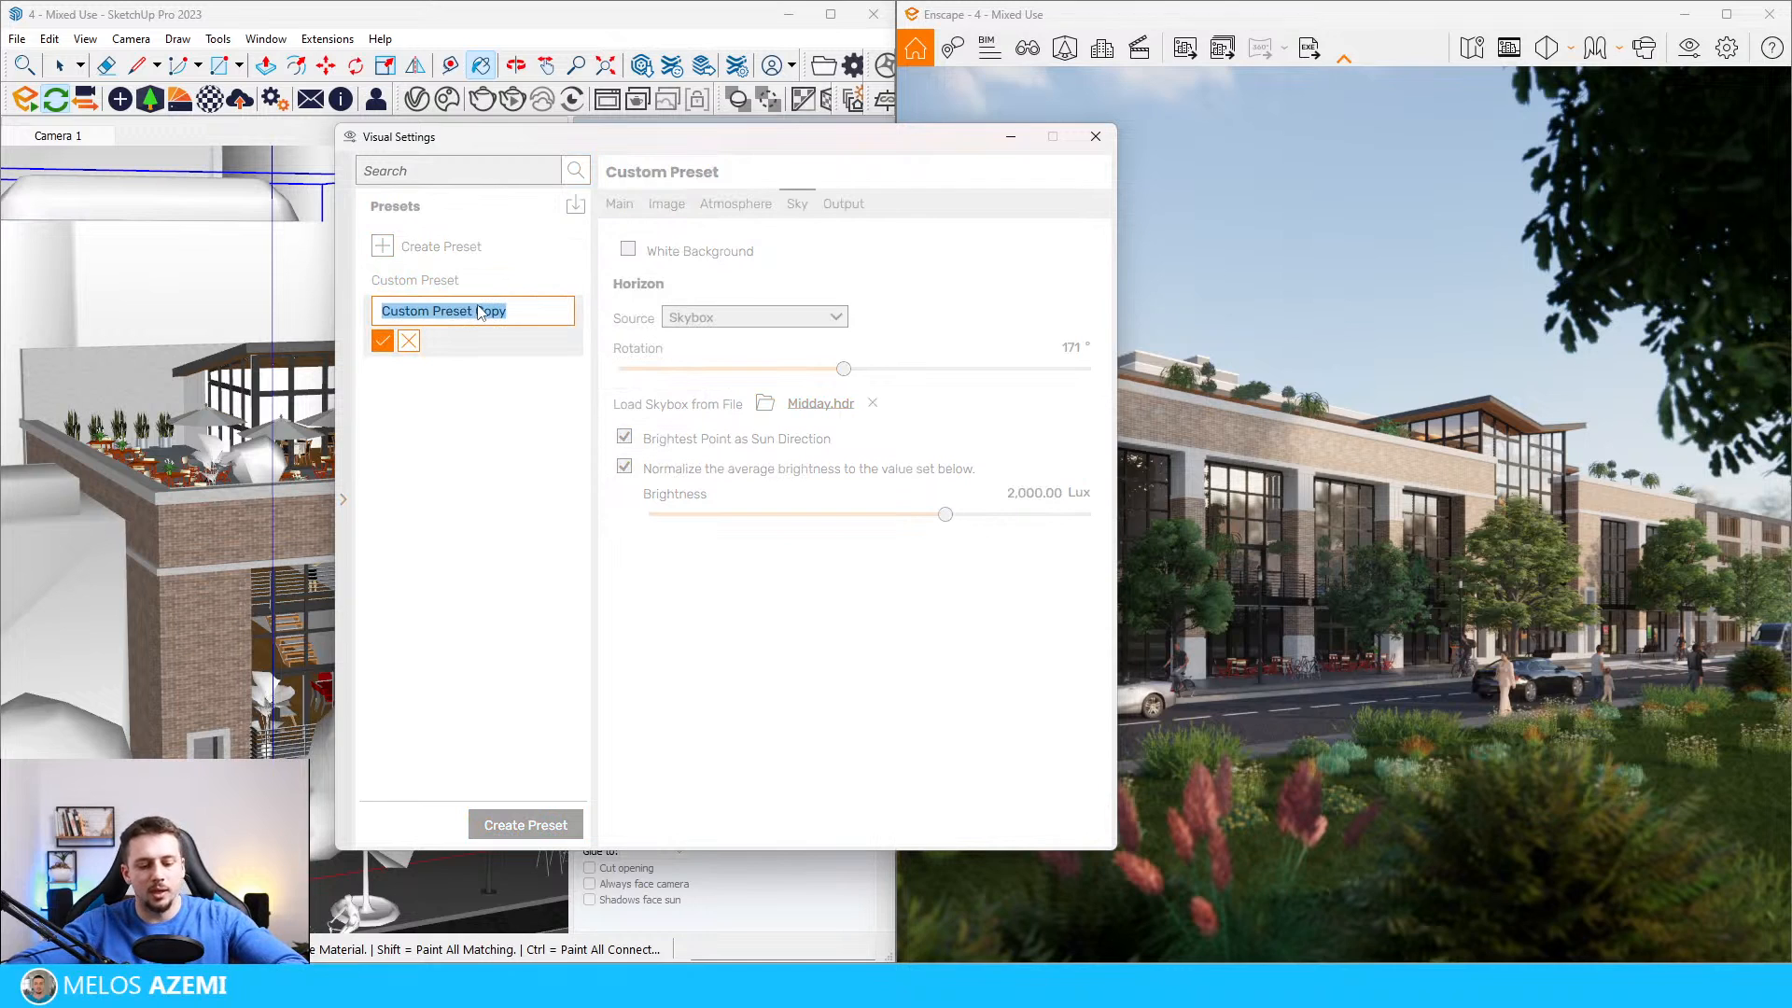
type("HDRI 2")
left_click(383, 339)
Step: Rename the original custom preset as HDRI 1
left_click(571, 280)
left_click(606, 299)
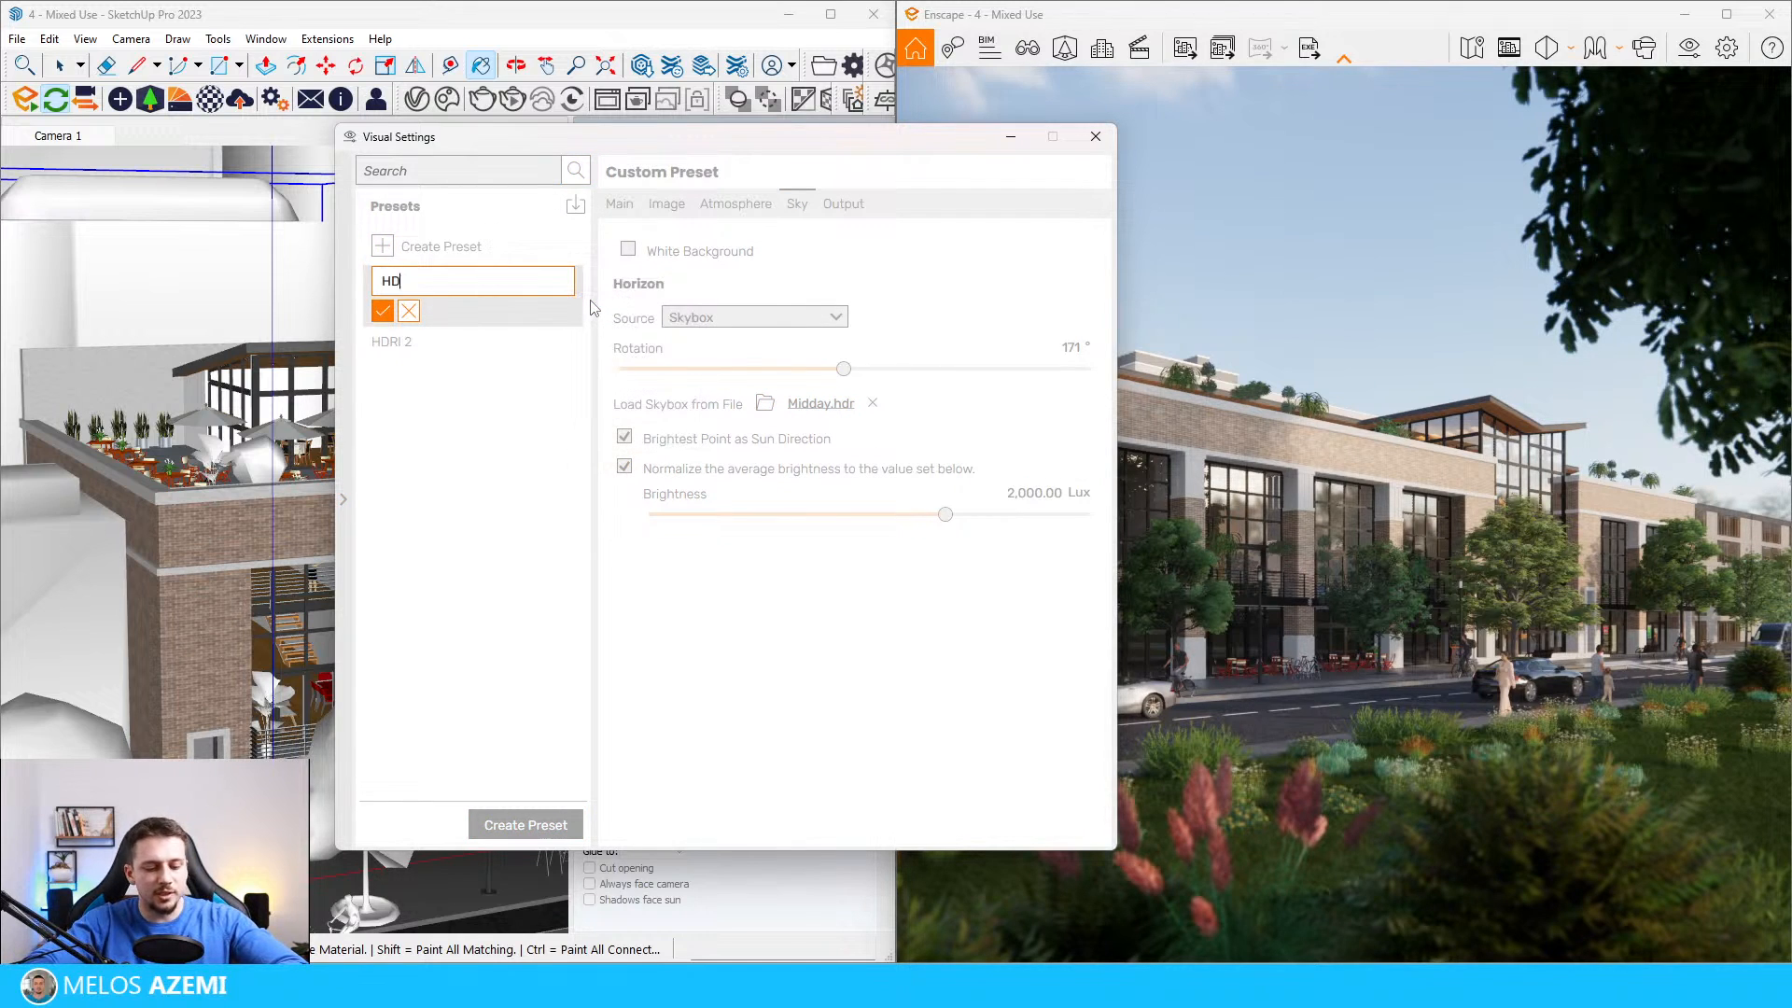
left_click(382, 312)
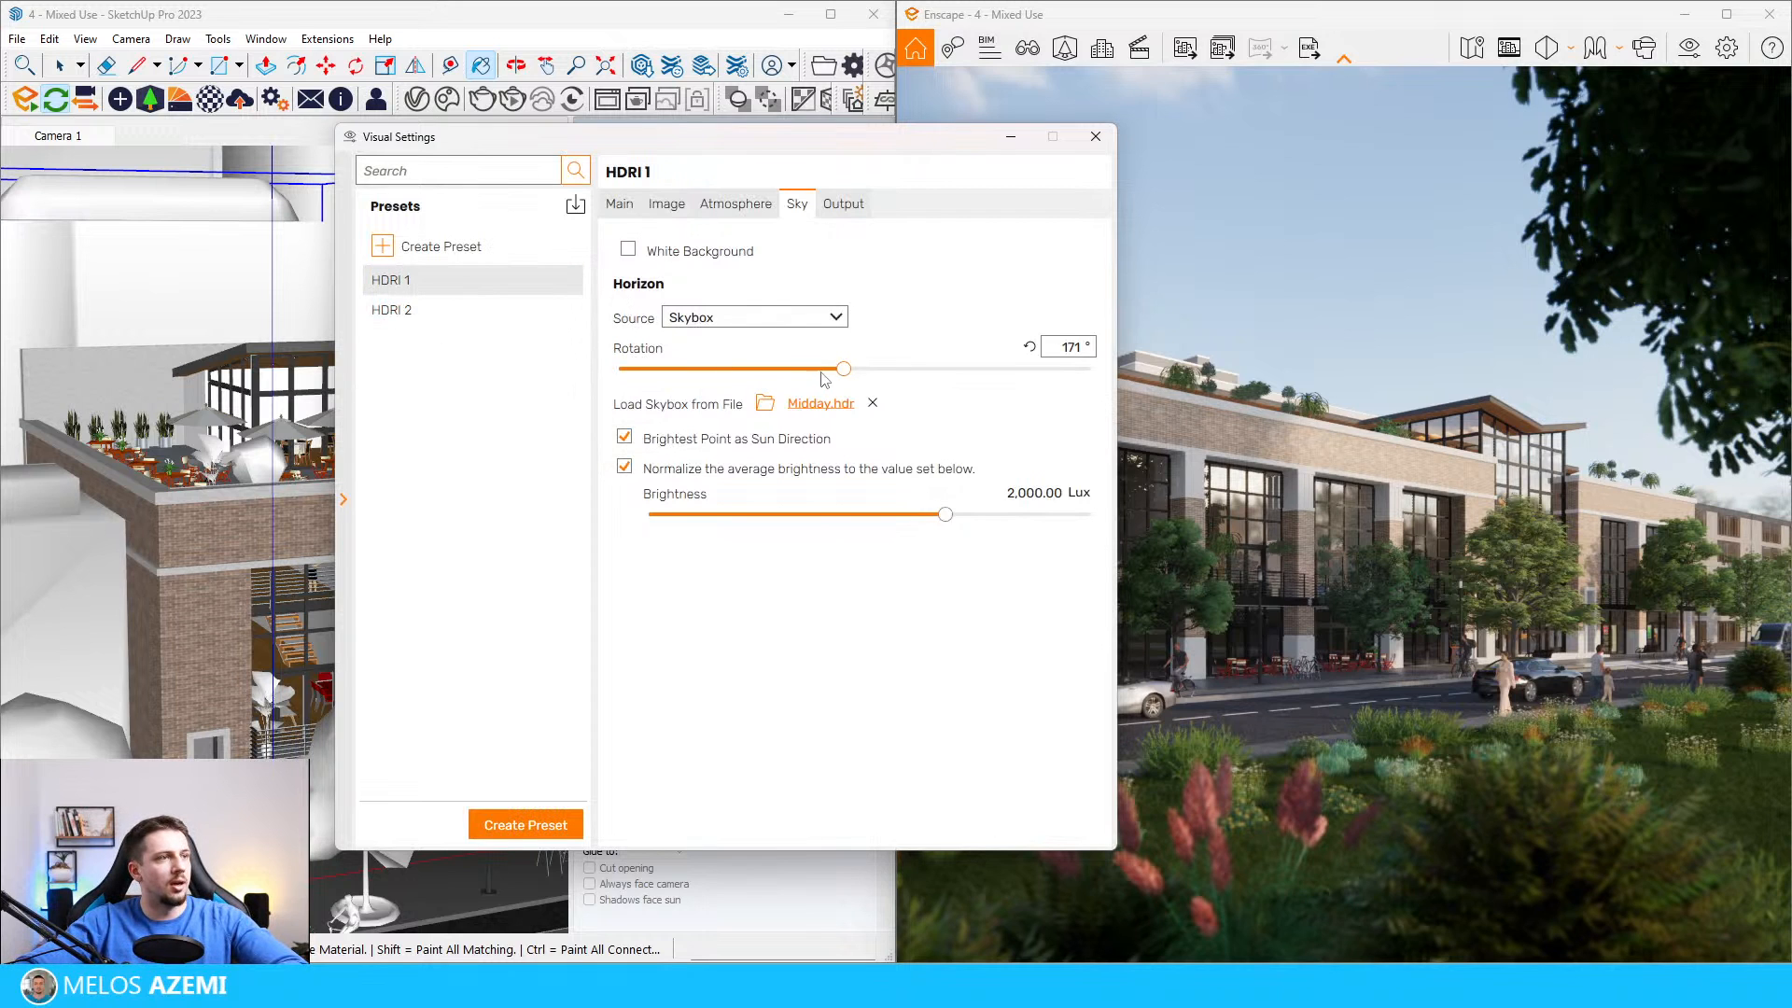
Step: Set the skybox rotation of the HDRI 1 preset to 148° and move the settings window clear of the render
left_click_drag(843, 371, 813, 370)
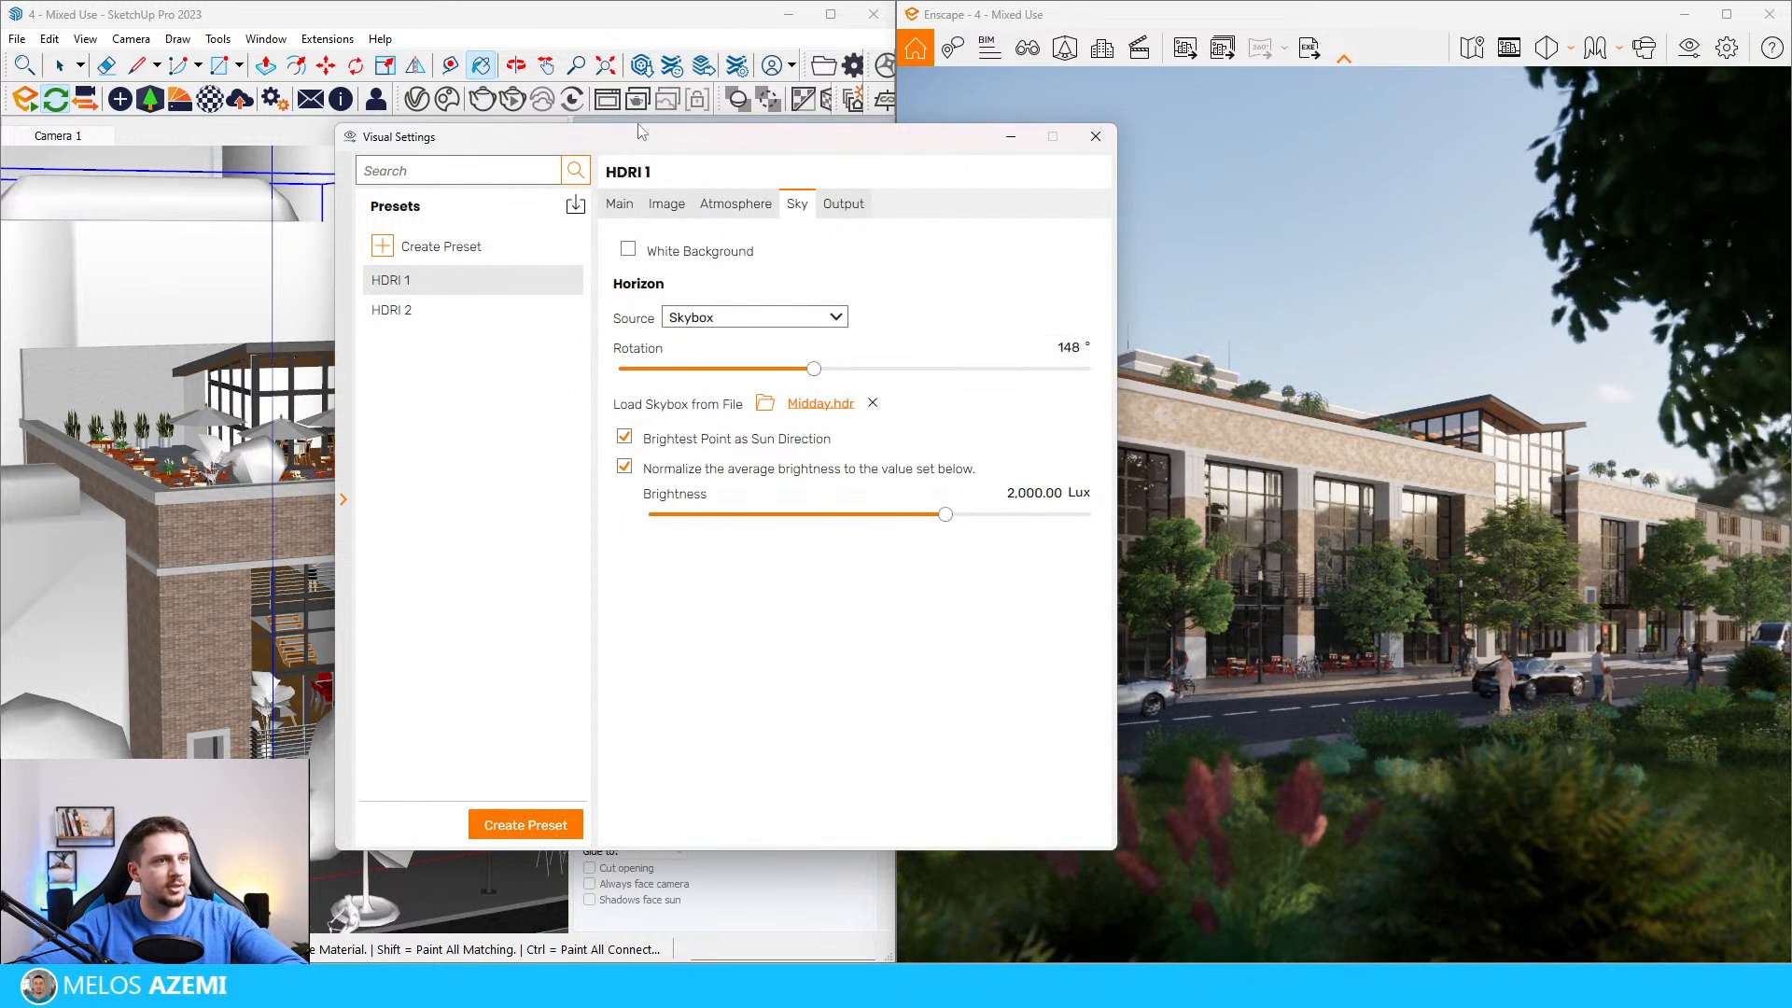
mouse_move(695, 149)
left_mouse_down()
mouse_move(266, 131)
mouse_move(287, 137)
left_mouse_up()
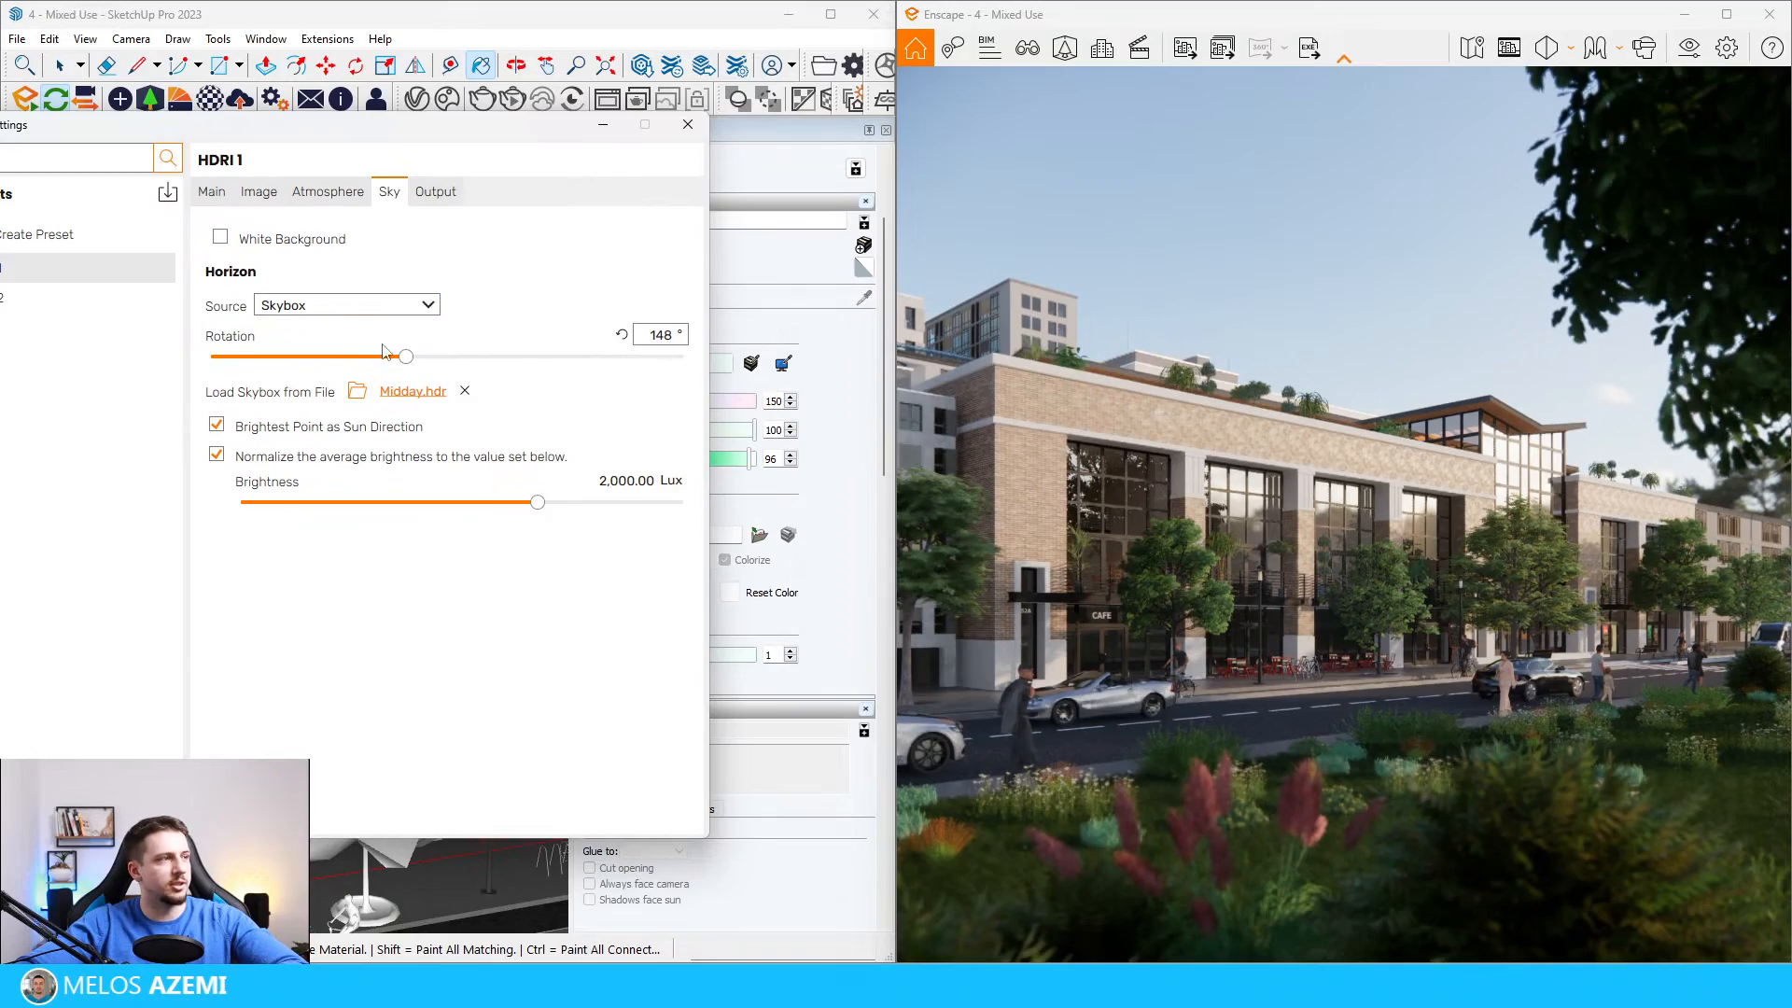
Step: Set the skybox rotation of the HDRI 1 preset to 175° and switch to the HDRI 2 preset
left_click_drag(407, 362, 442, 420)
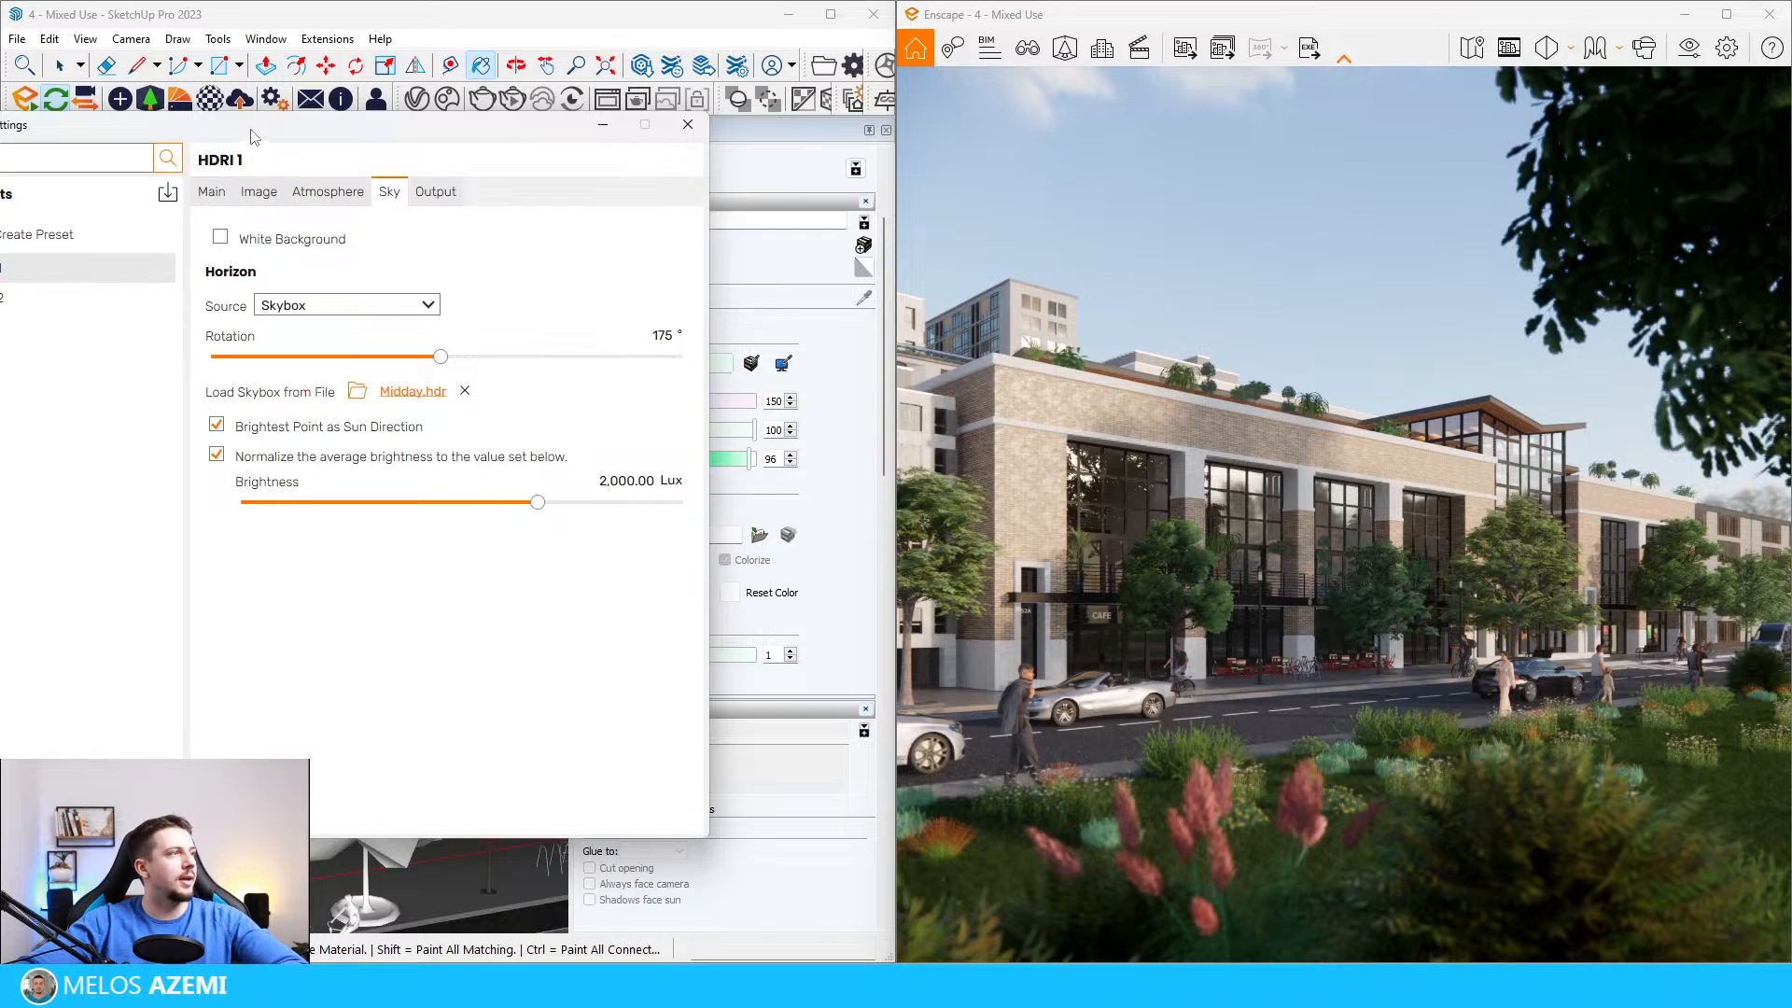
left_click_drag(250, 130, 346, 109)
left_click(131, 278)
Step: Try the Urban.hdr skybox in the HDRI 2 preset with a rotation of 283°
left_click(452, 370)
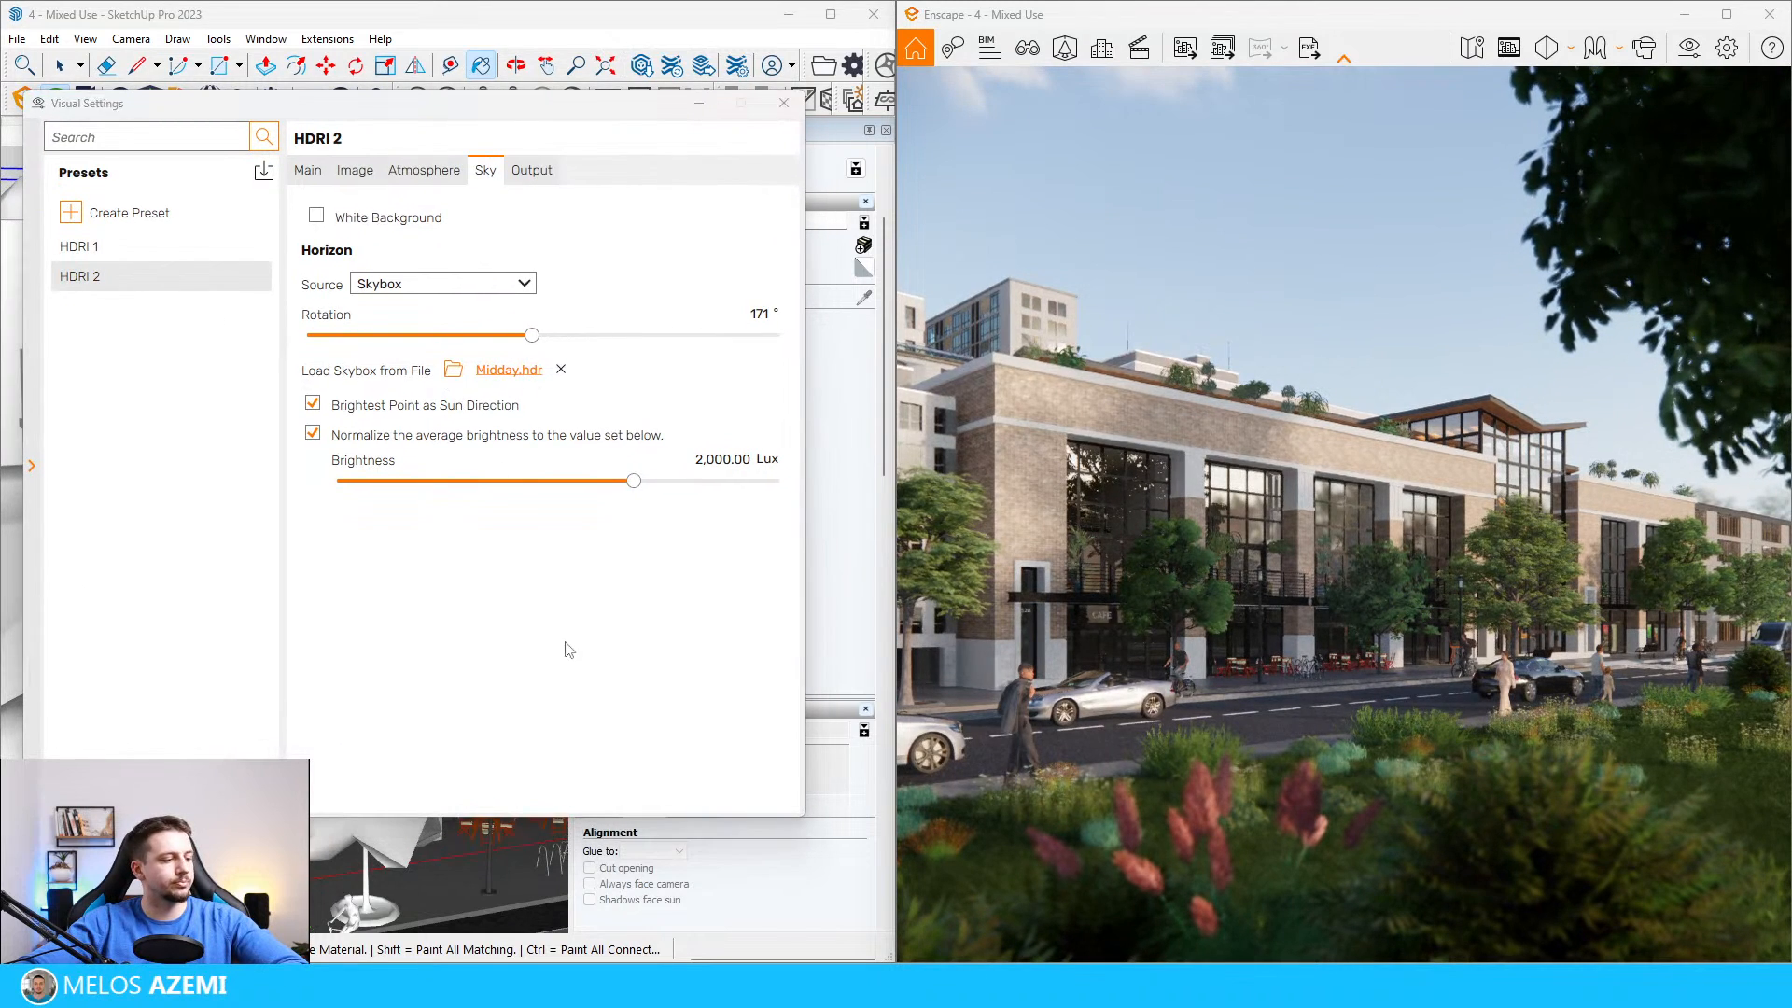
left_click_drag(565, 127, 1791, 219)
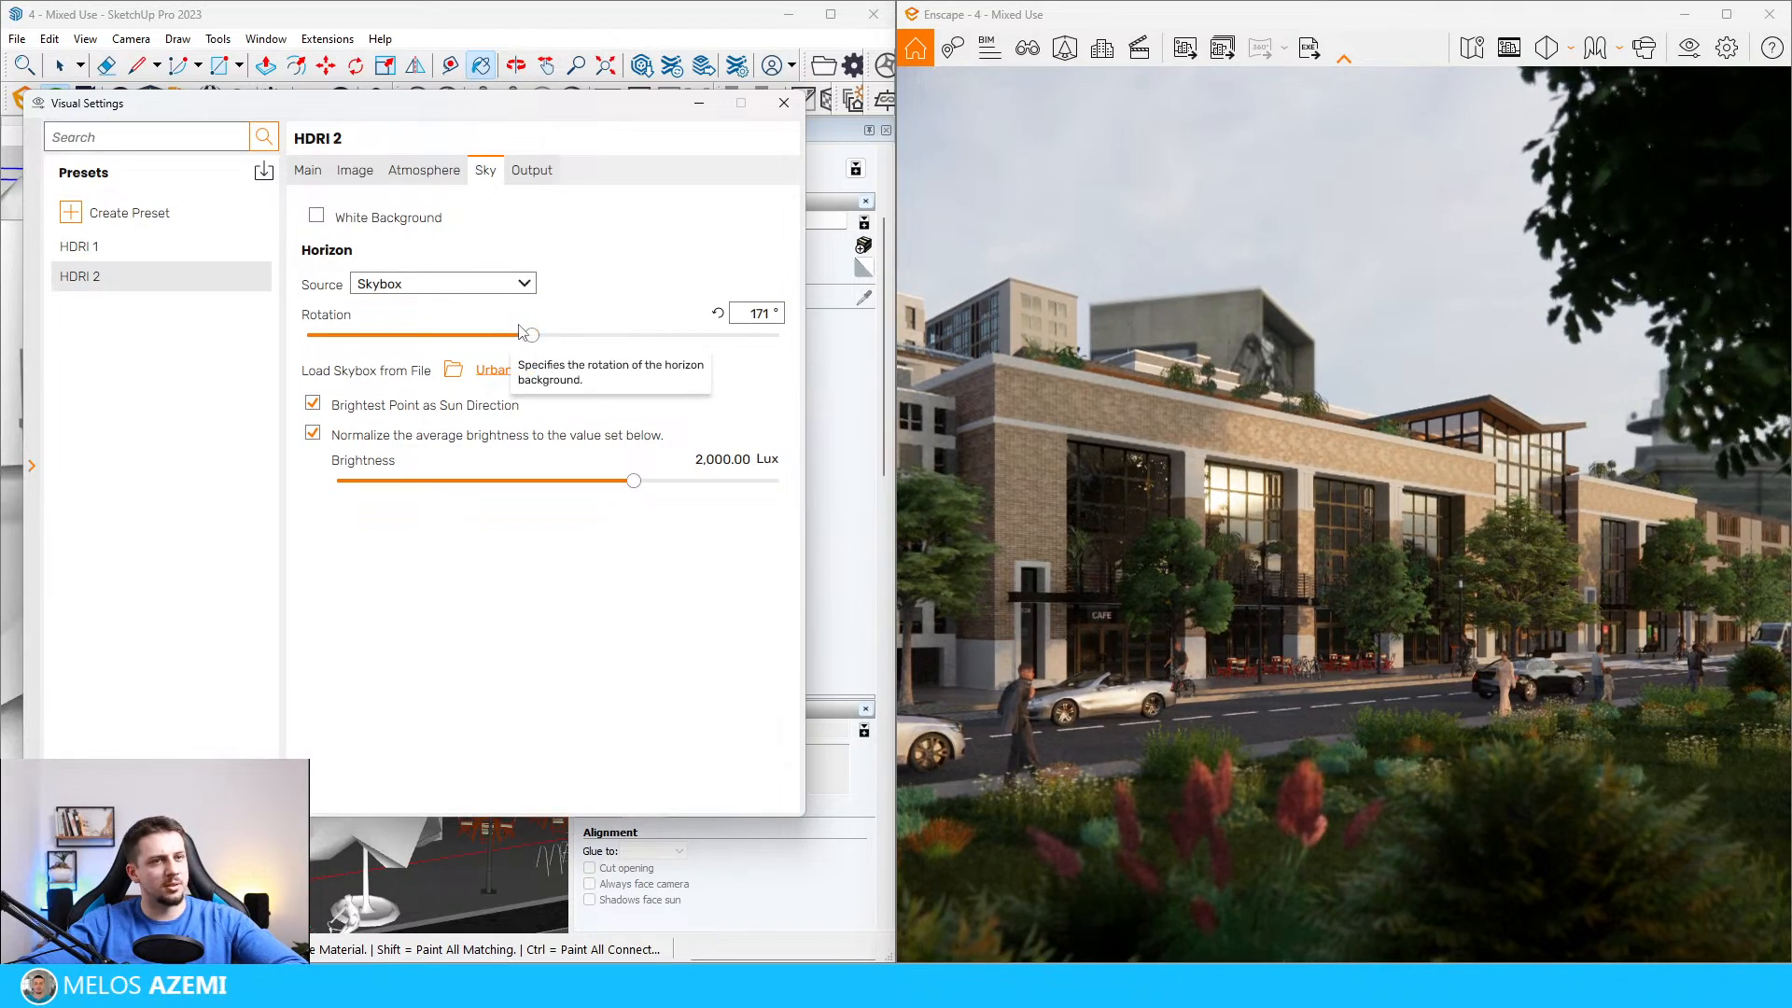
left_click_drag(532, 338, 675, 348)
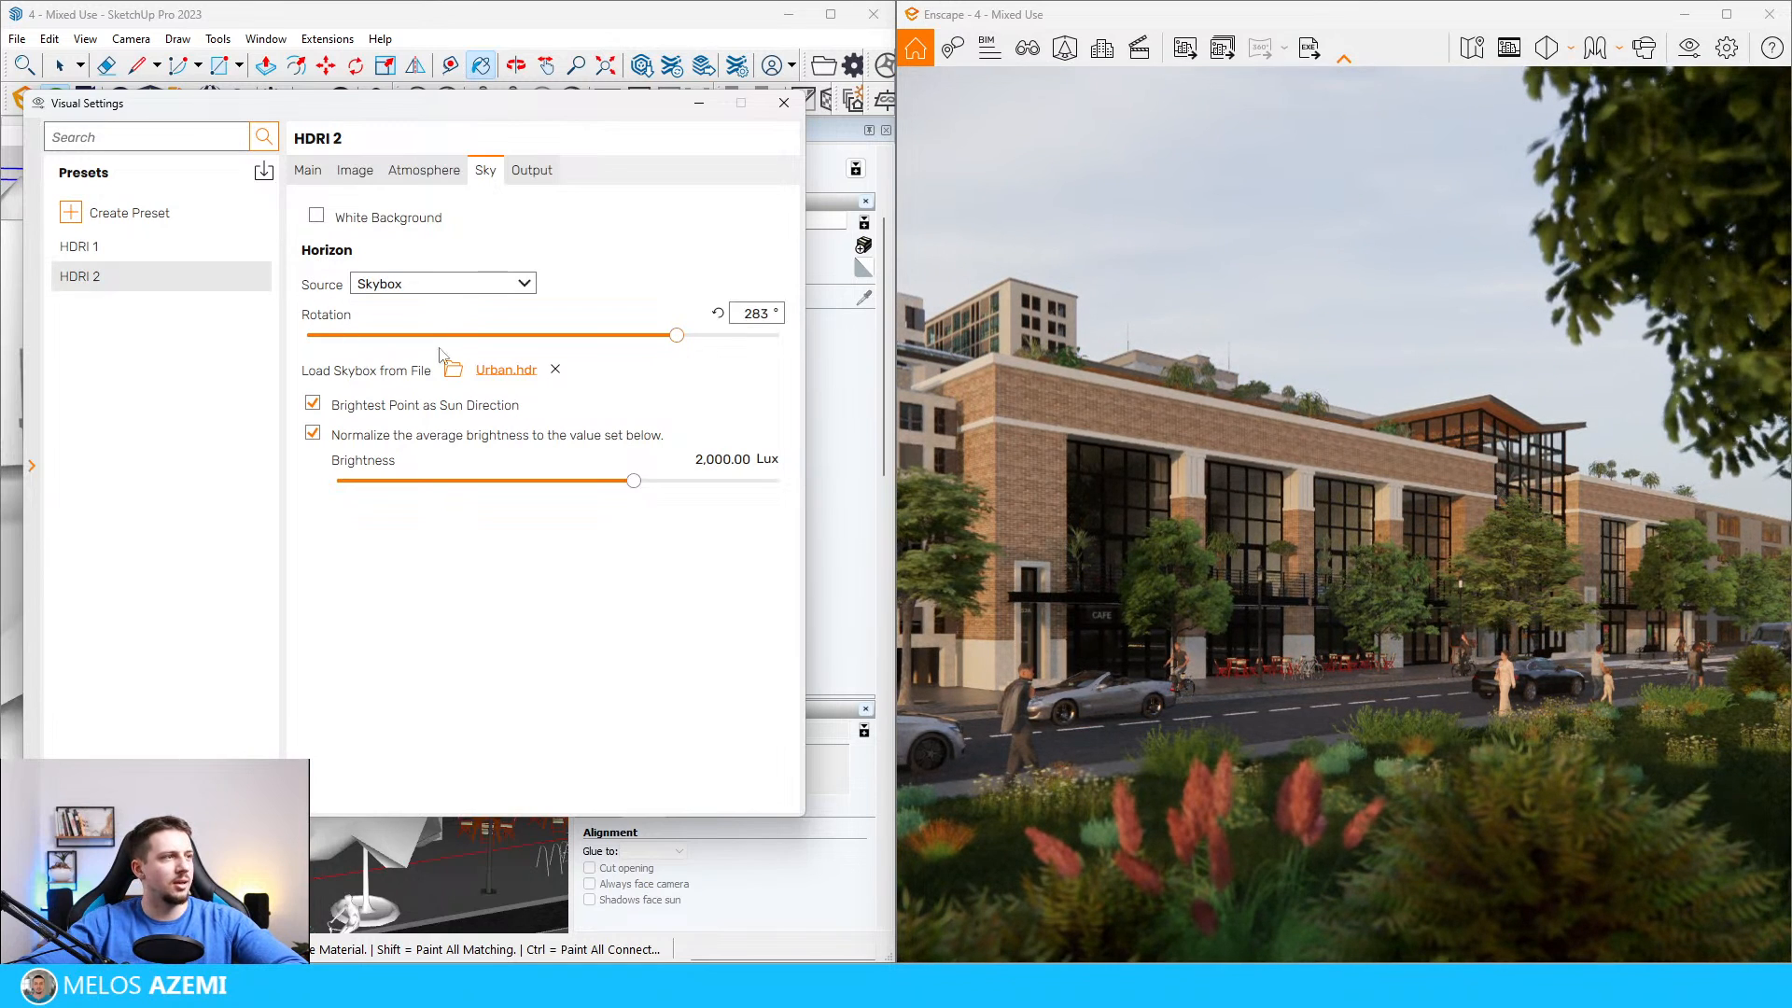
Step: Load Sunrise.hdr as the skybox of the HDRI 2 preset and set its rotation to 360°
left_click(455, 371)
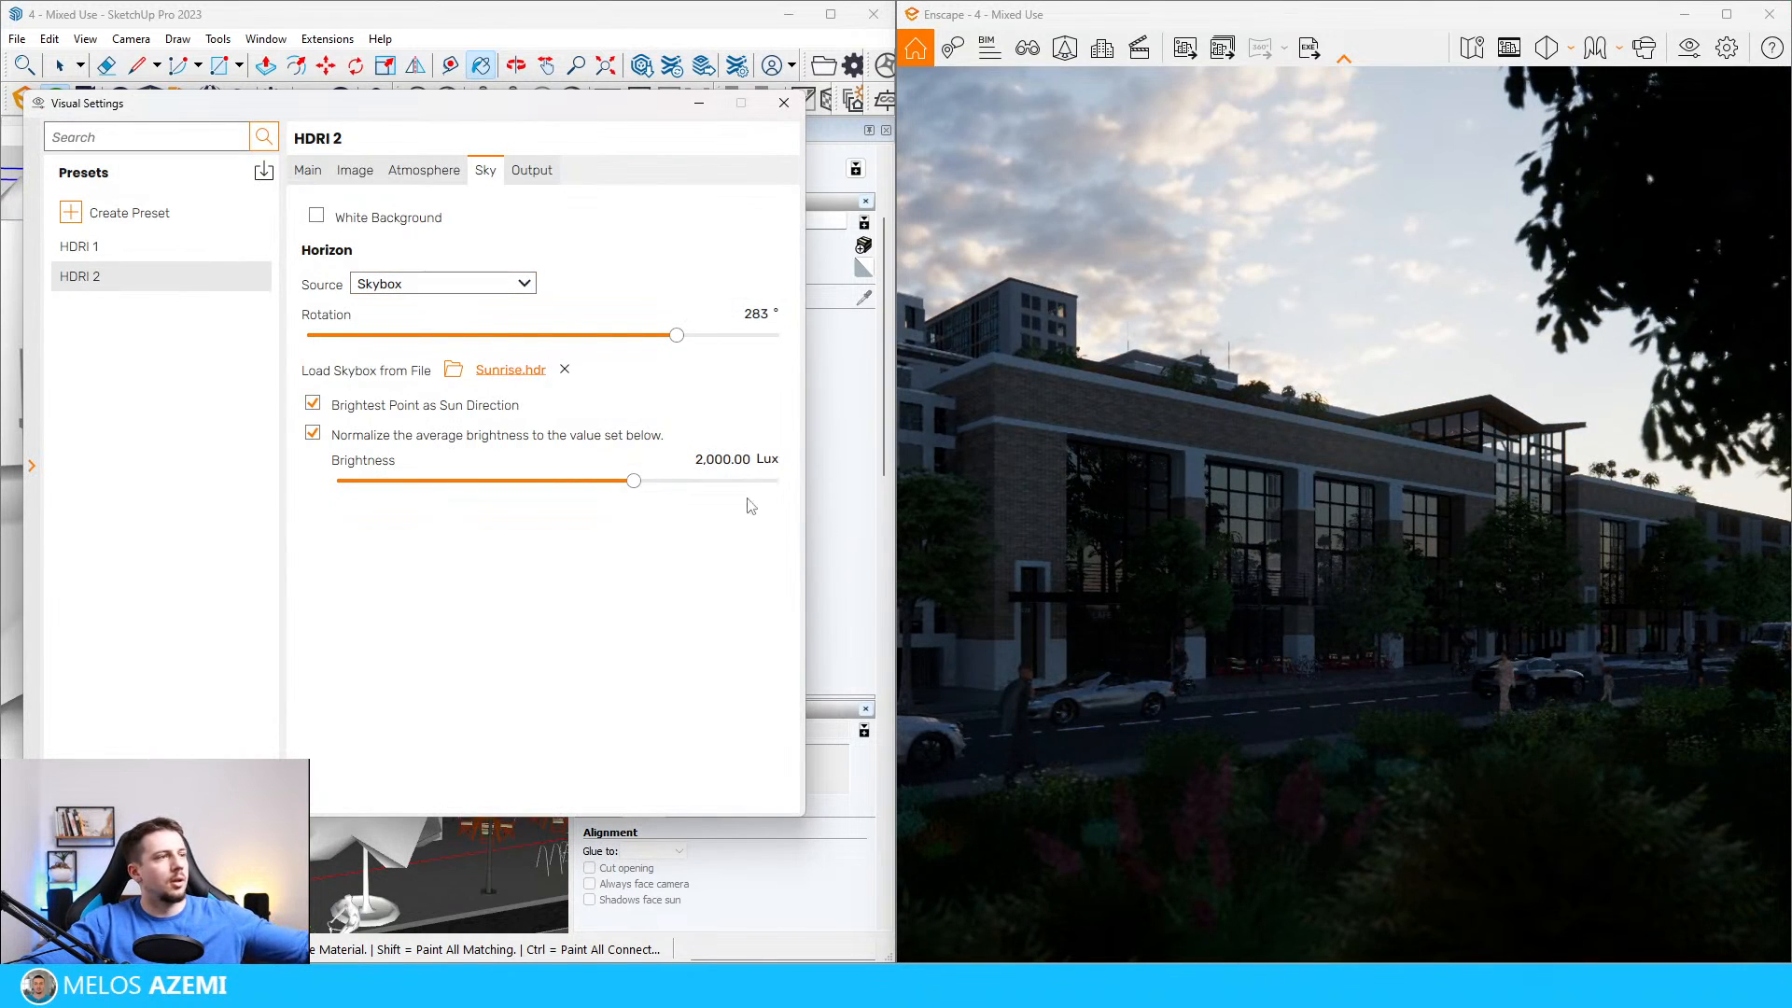
left_click_drag(677, 335, 817, 362)
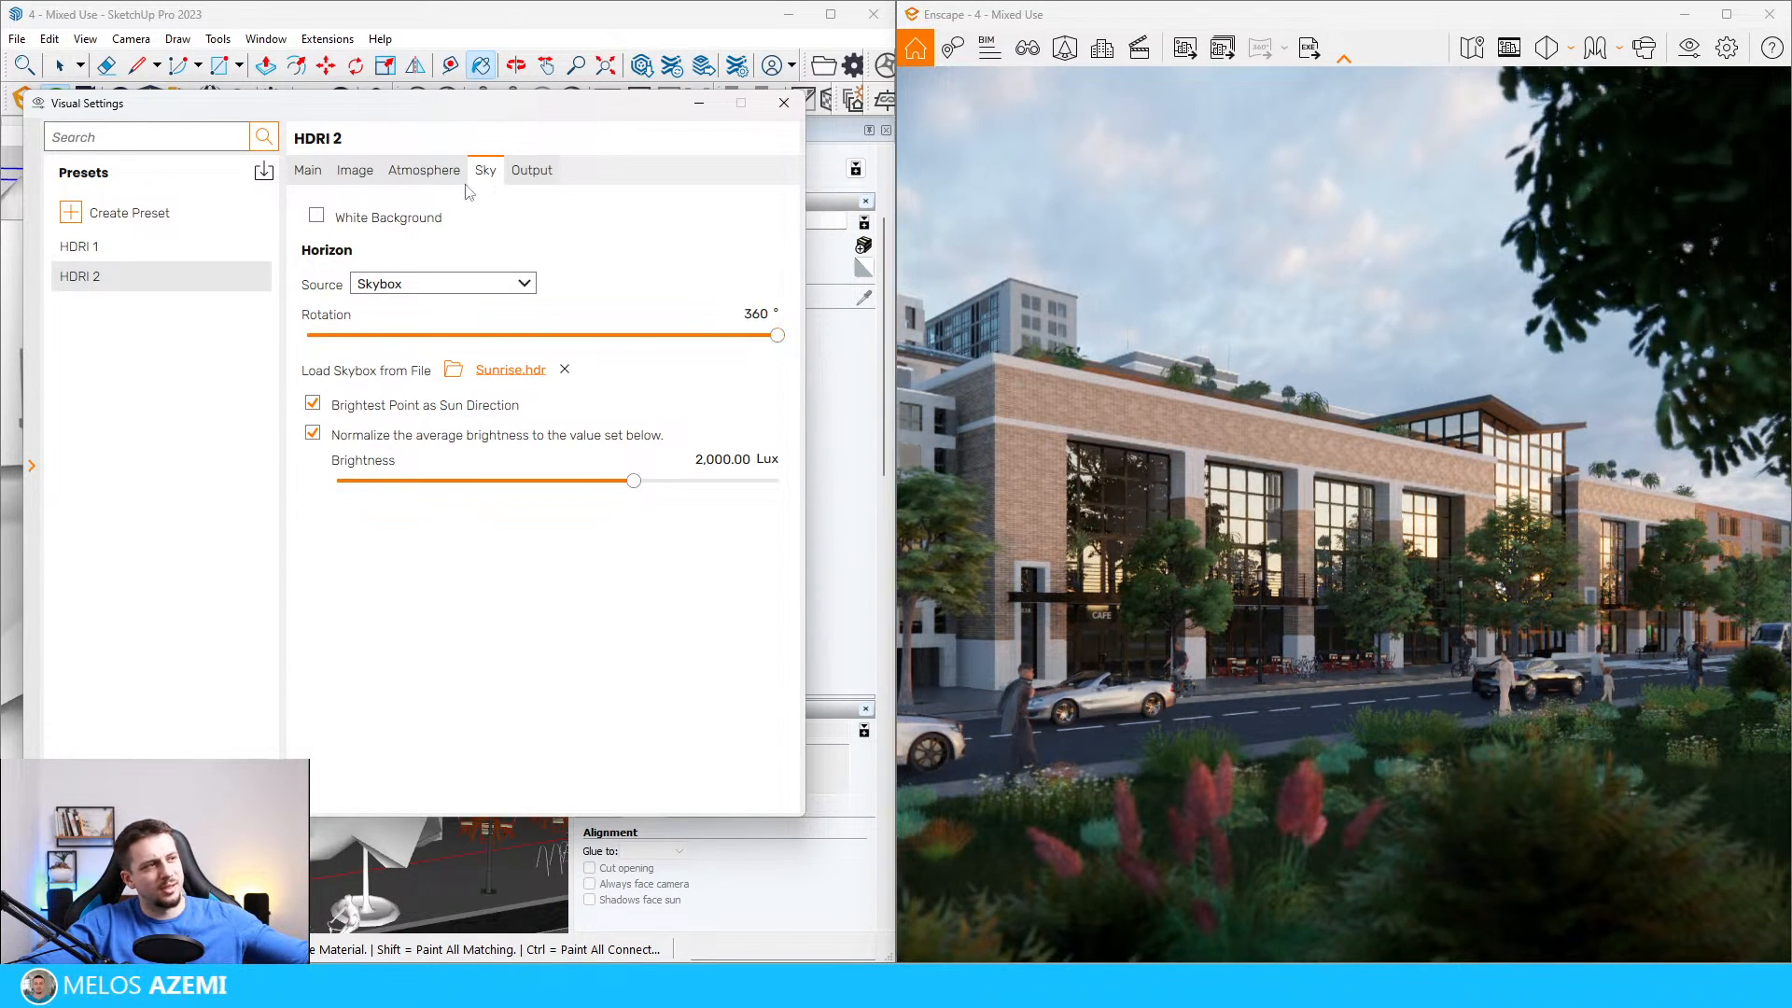
left_click(424, 170)
mouse_move(322, 427)
left_mouse_down()
mouse_move(352, 428)
mouse_move(320, 439)
left_mouse_up()
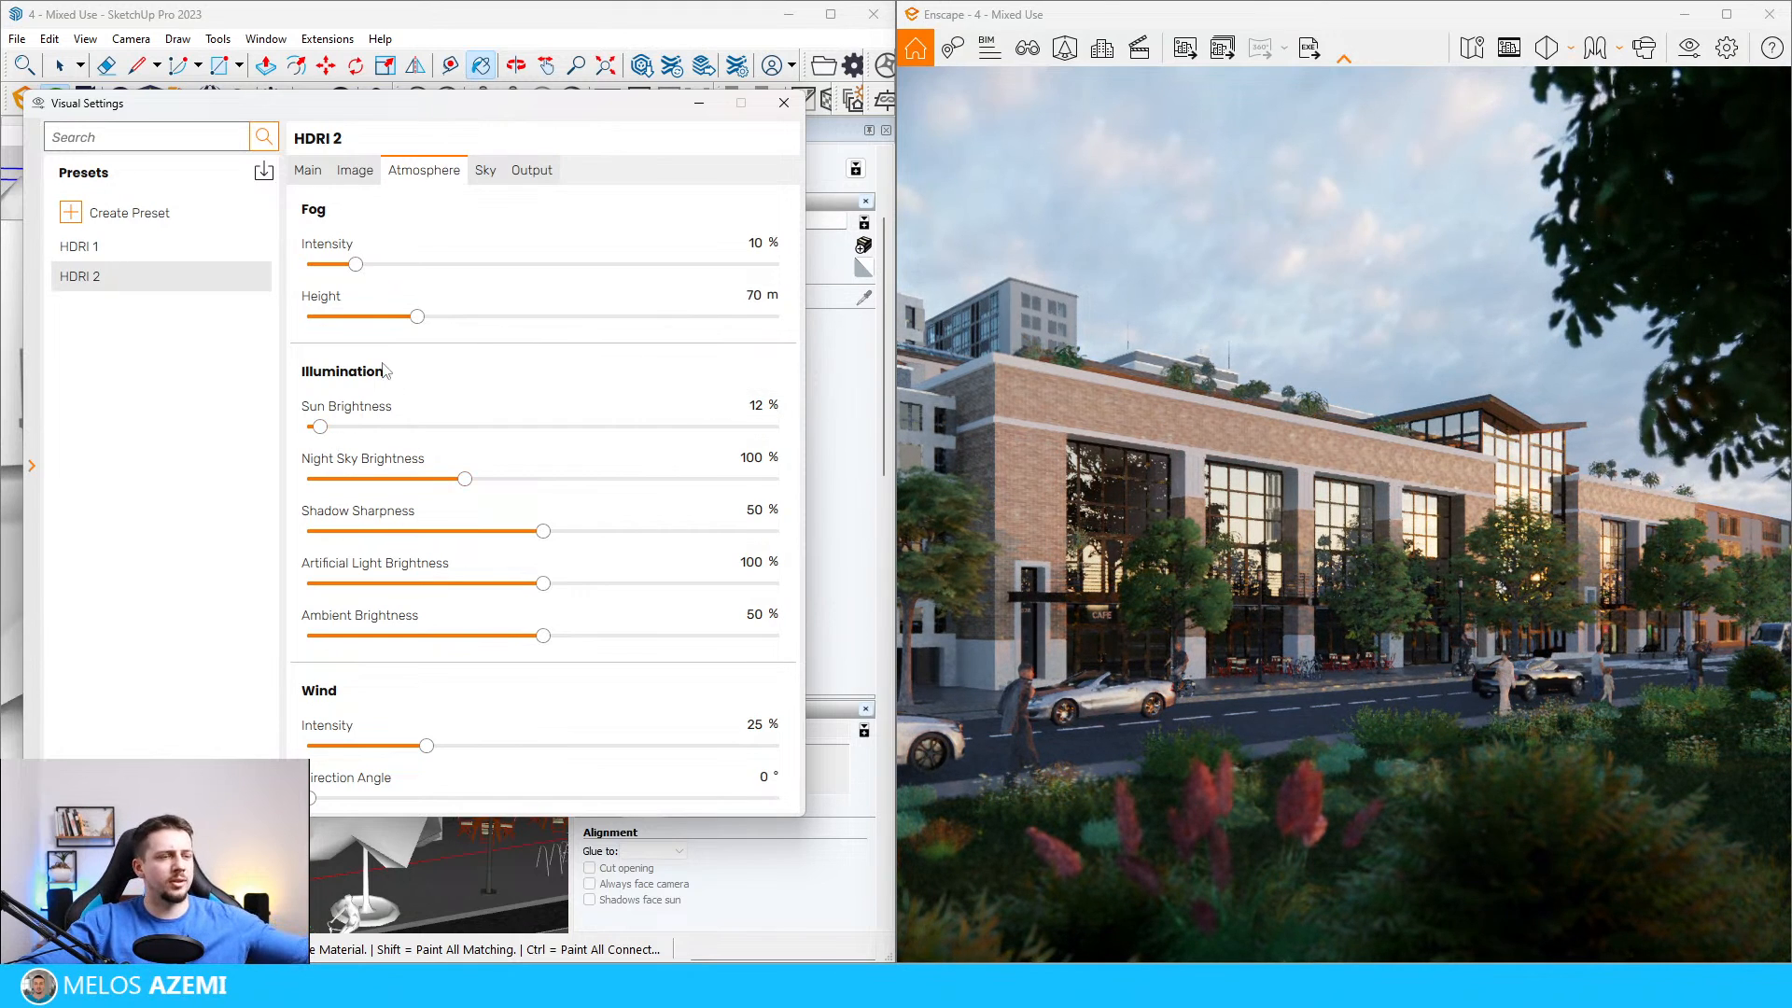
left_click(486, 170)
left_click_drag(781, 339, 303, 384)
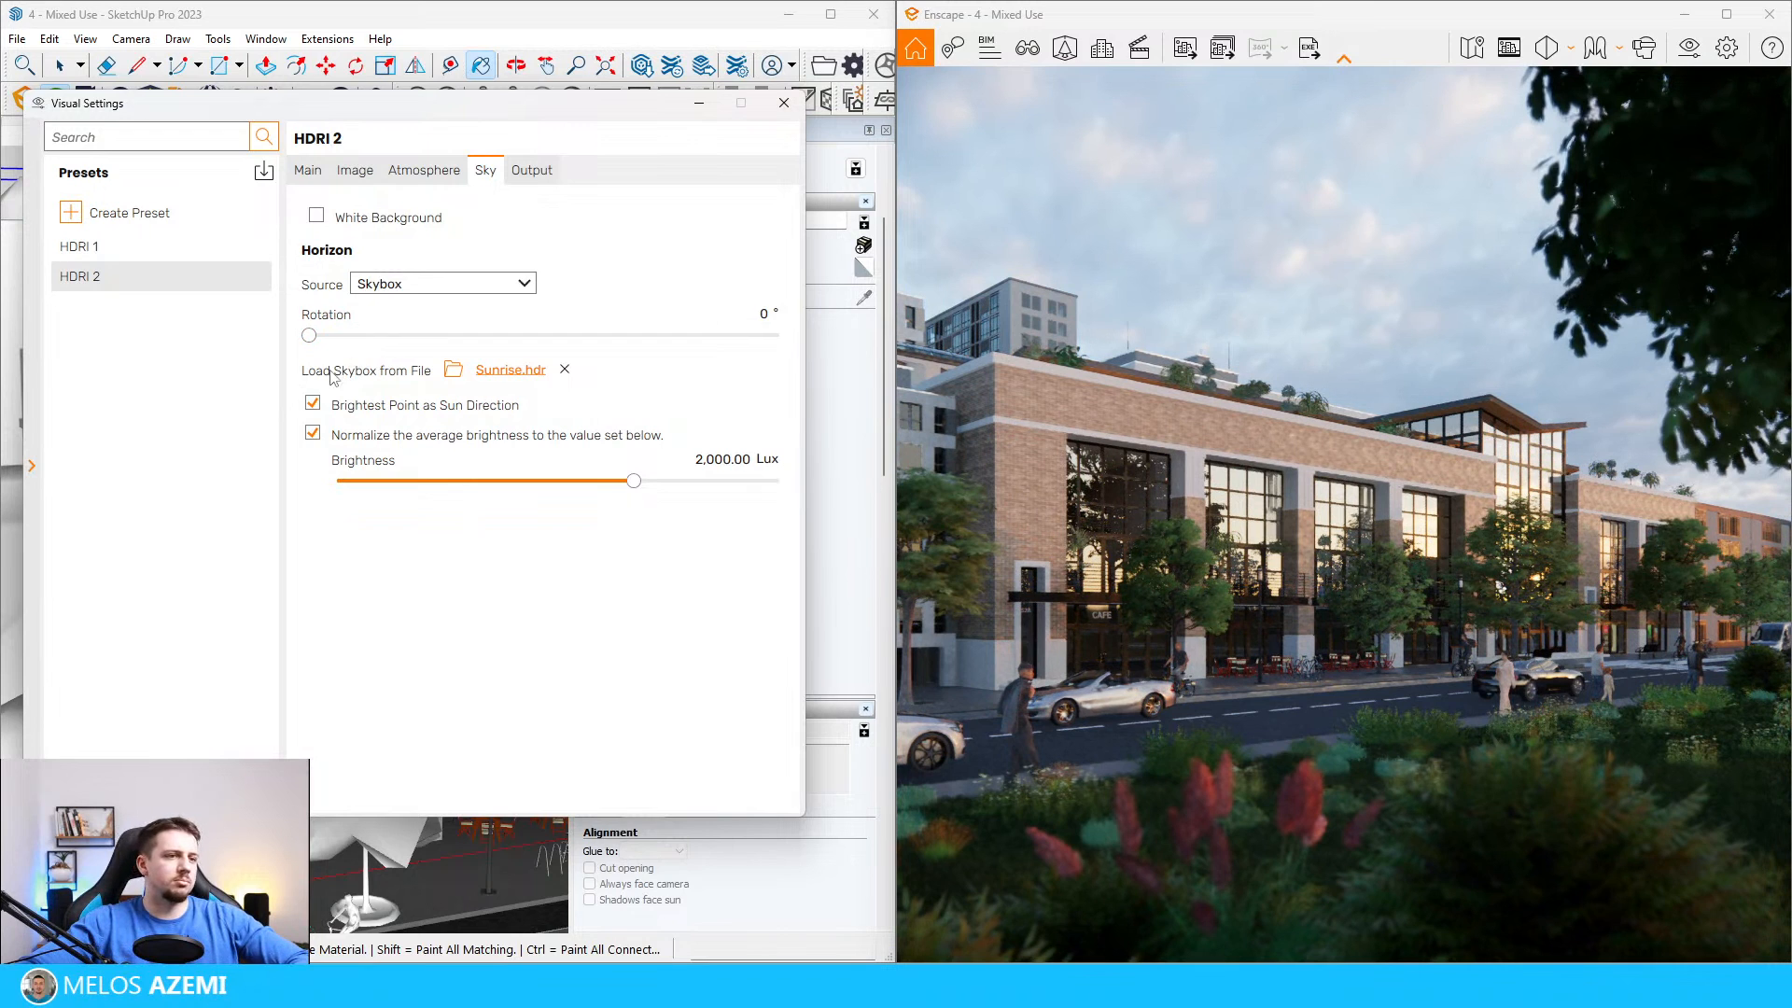
left_click_drag(308, 335, 928, 355)
Step: Duplicate the HDRI 2 preset, name the copy HDRI 3 and make it active
right_click(256, 278)
left_click(296, 324)
left_click(164, 311)
key("ctrl+shift+Left")
key("ctrl+shift+Left")
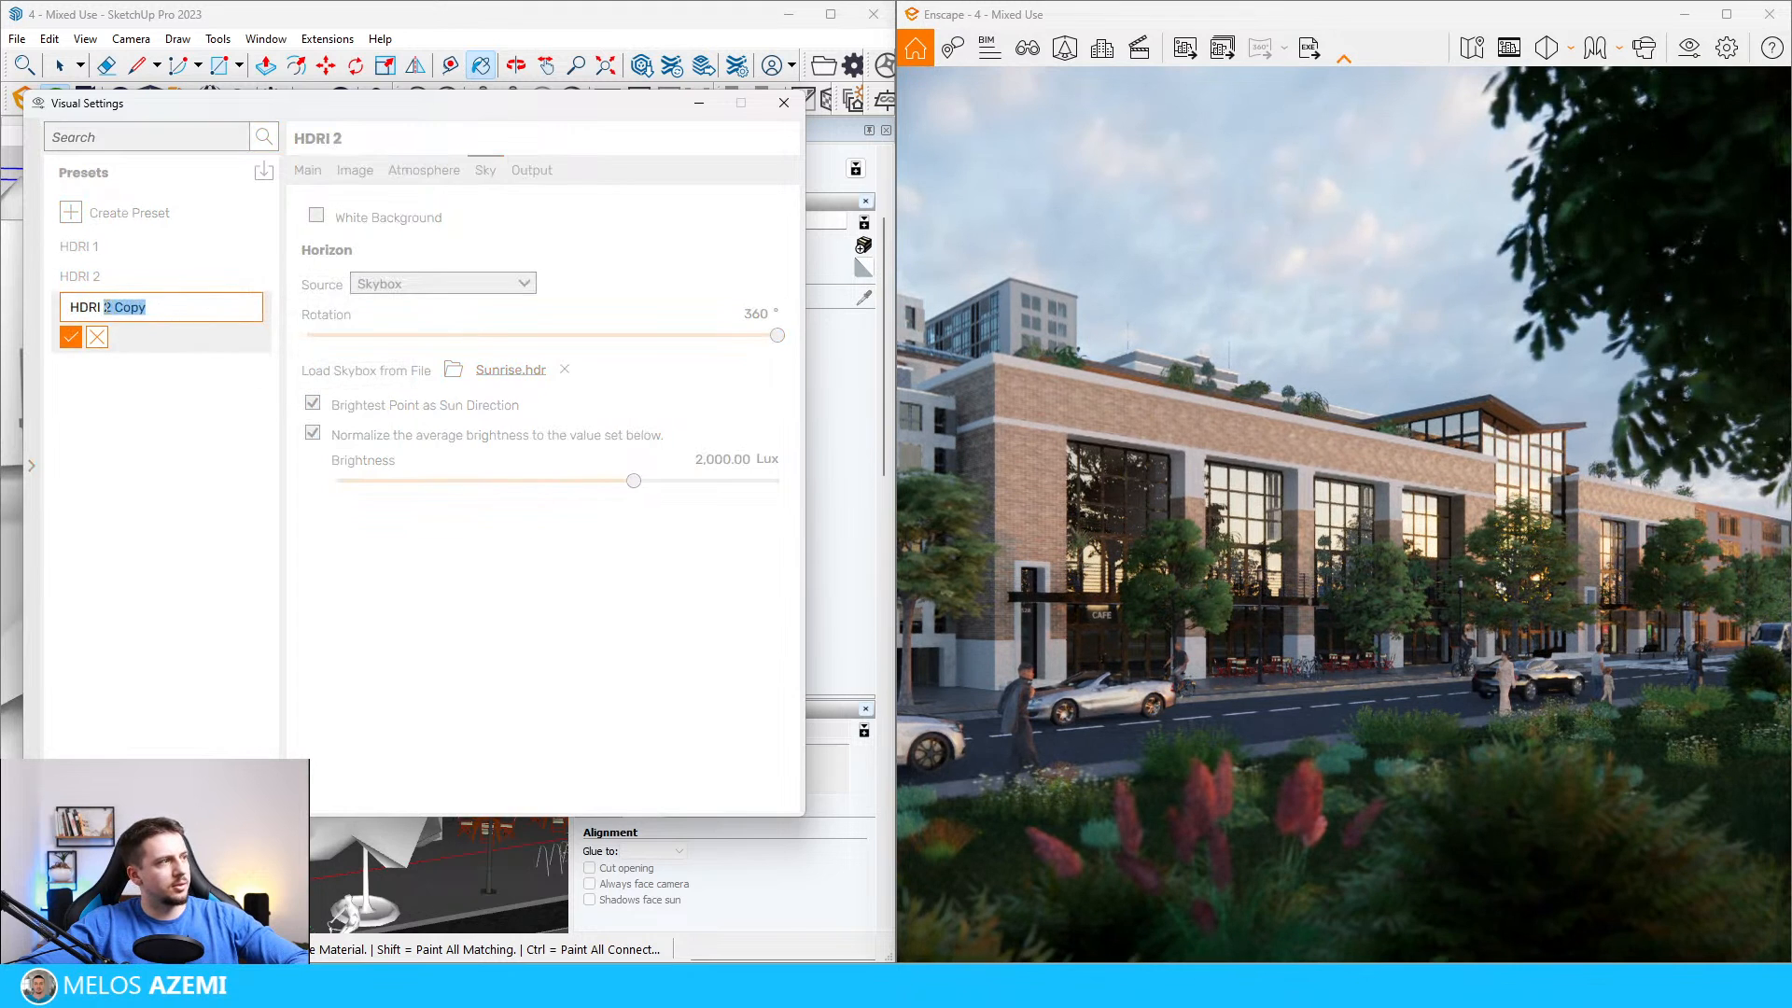
type("3")
key("Return")
left_click(194, 314)
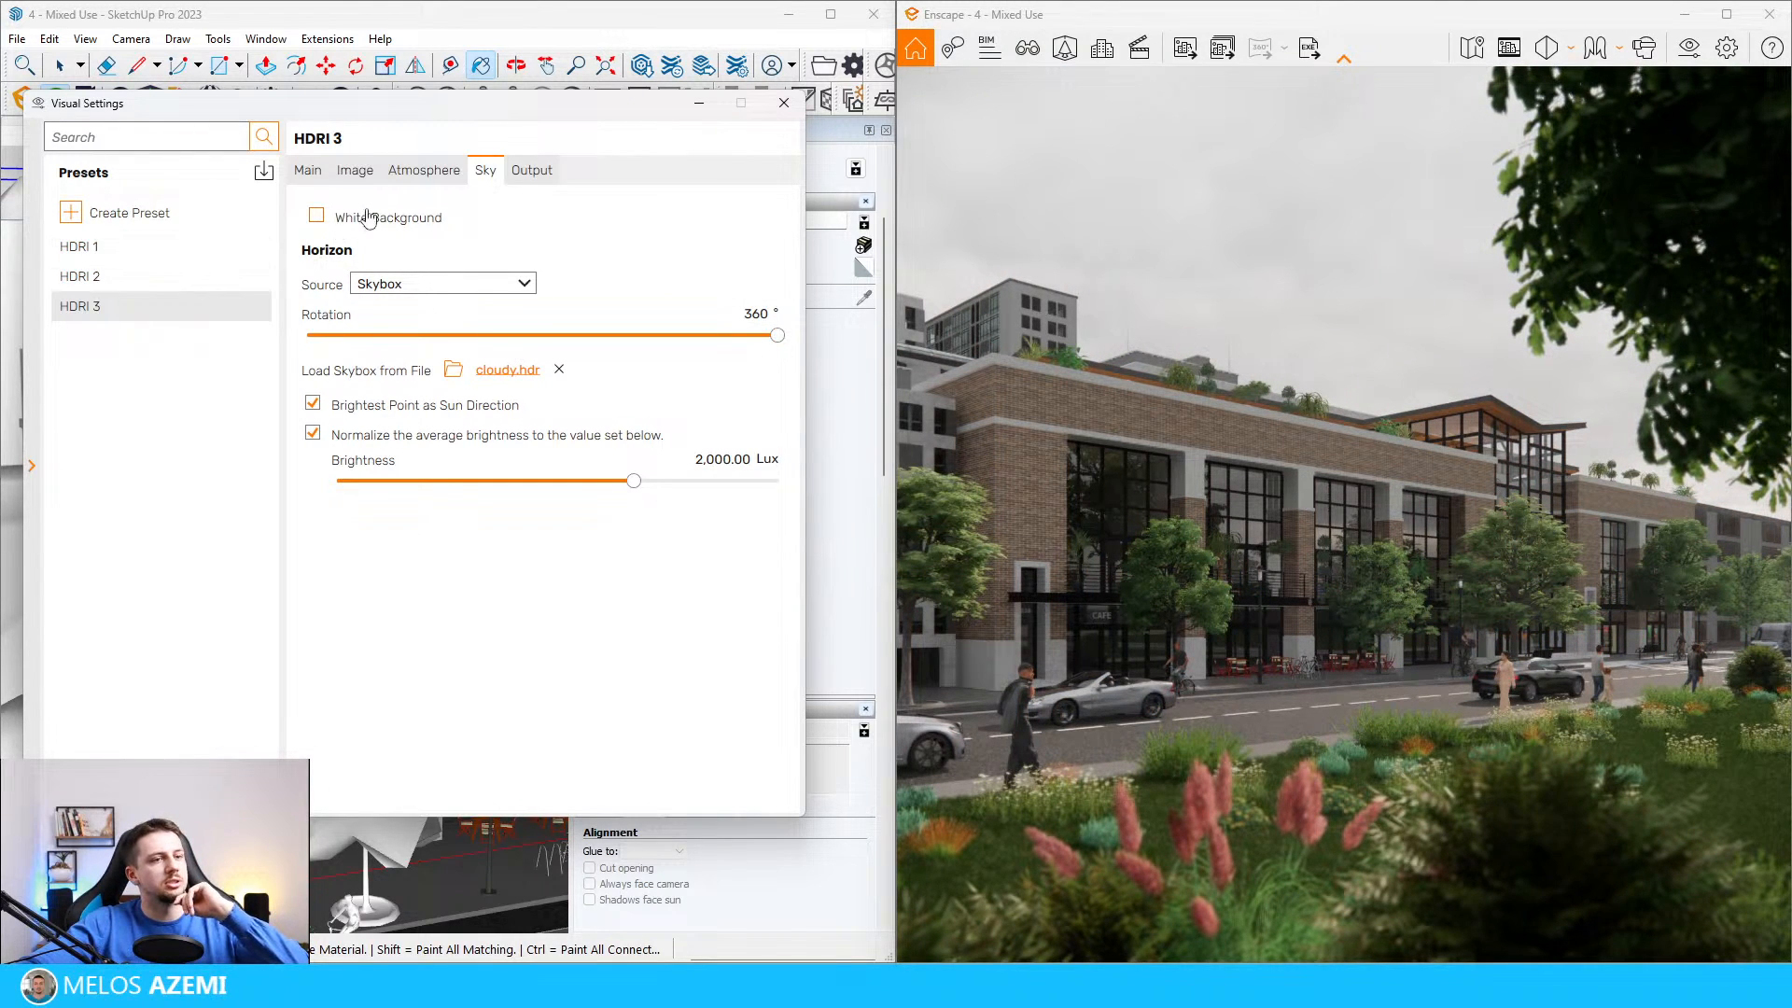
Step: Try the cloudy.hdr skybox in the HDRI 3 preset with a sun brightness of 5% and a rotation of 0°
left_click(425, 173)
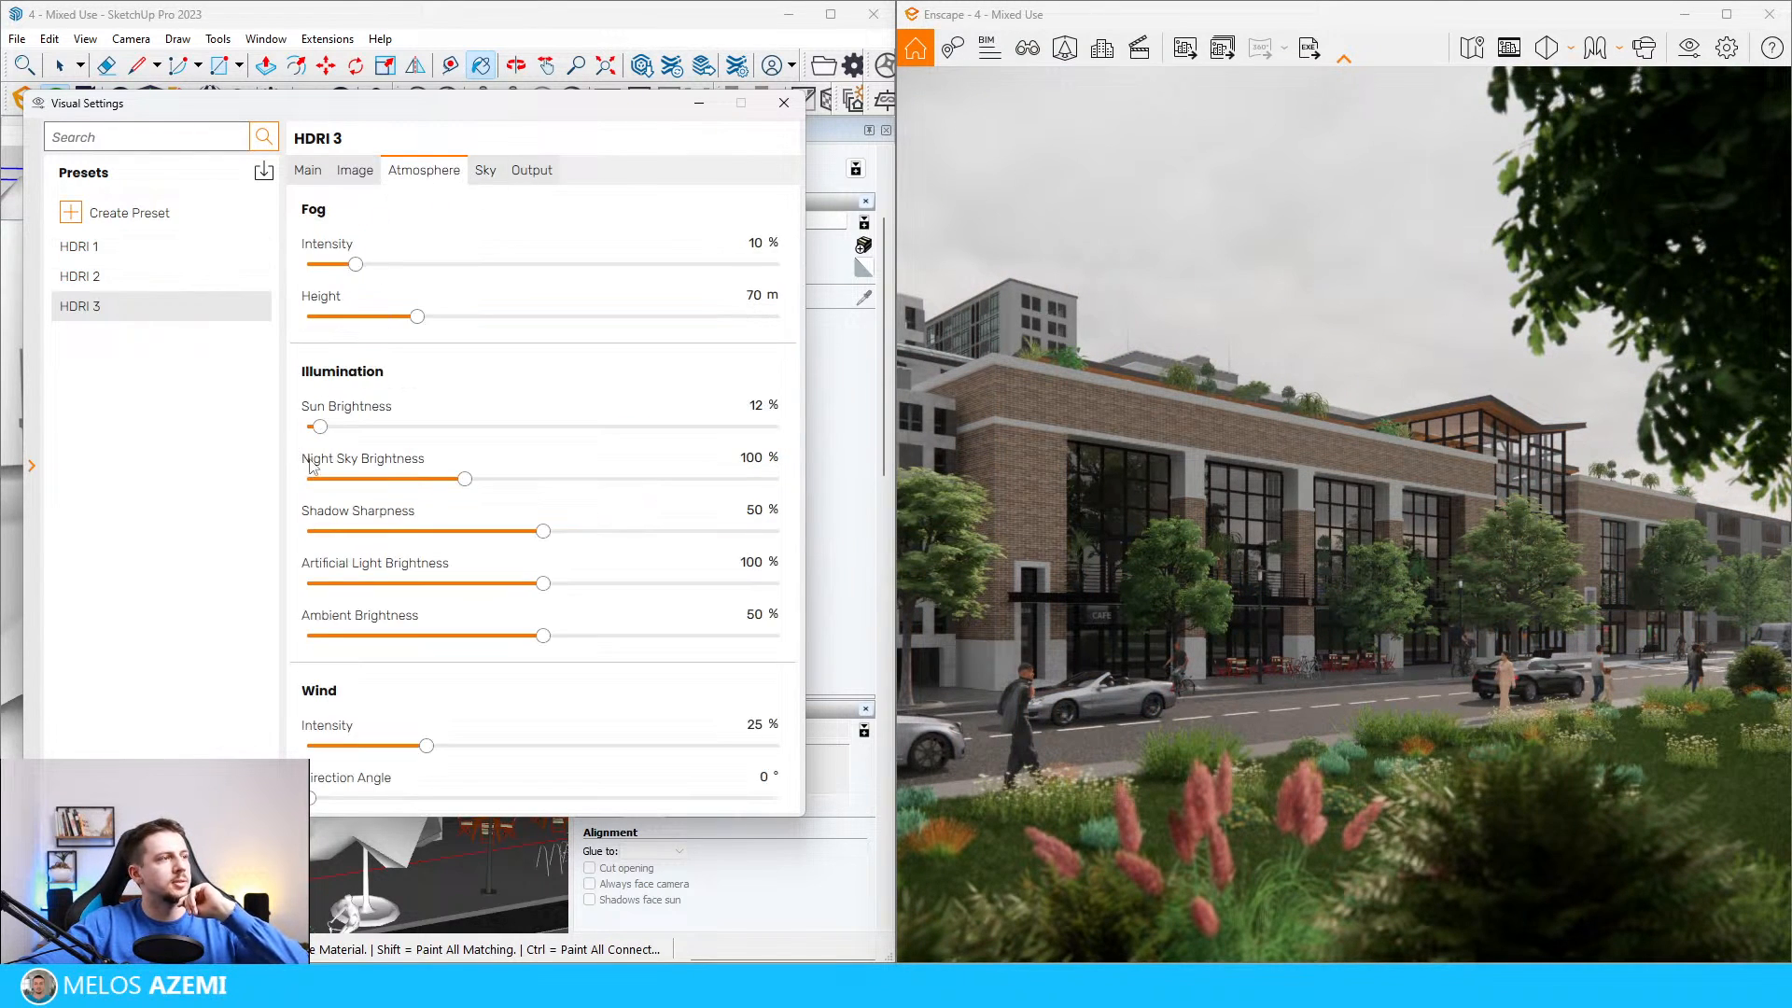
mouse_move(320, 427)
left_mouse_down()
mouse_move(287, 434)
mouse_move(313, 427)
left_mouse_up()
left_click(485, 170)
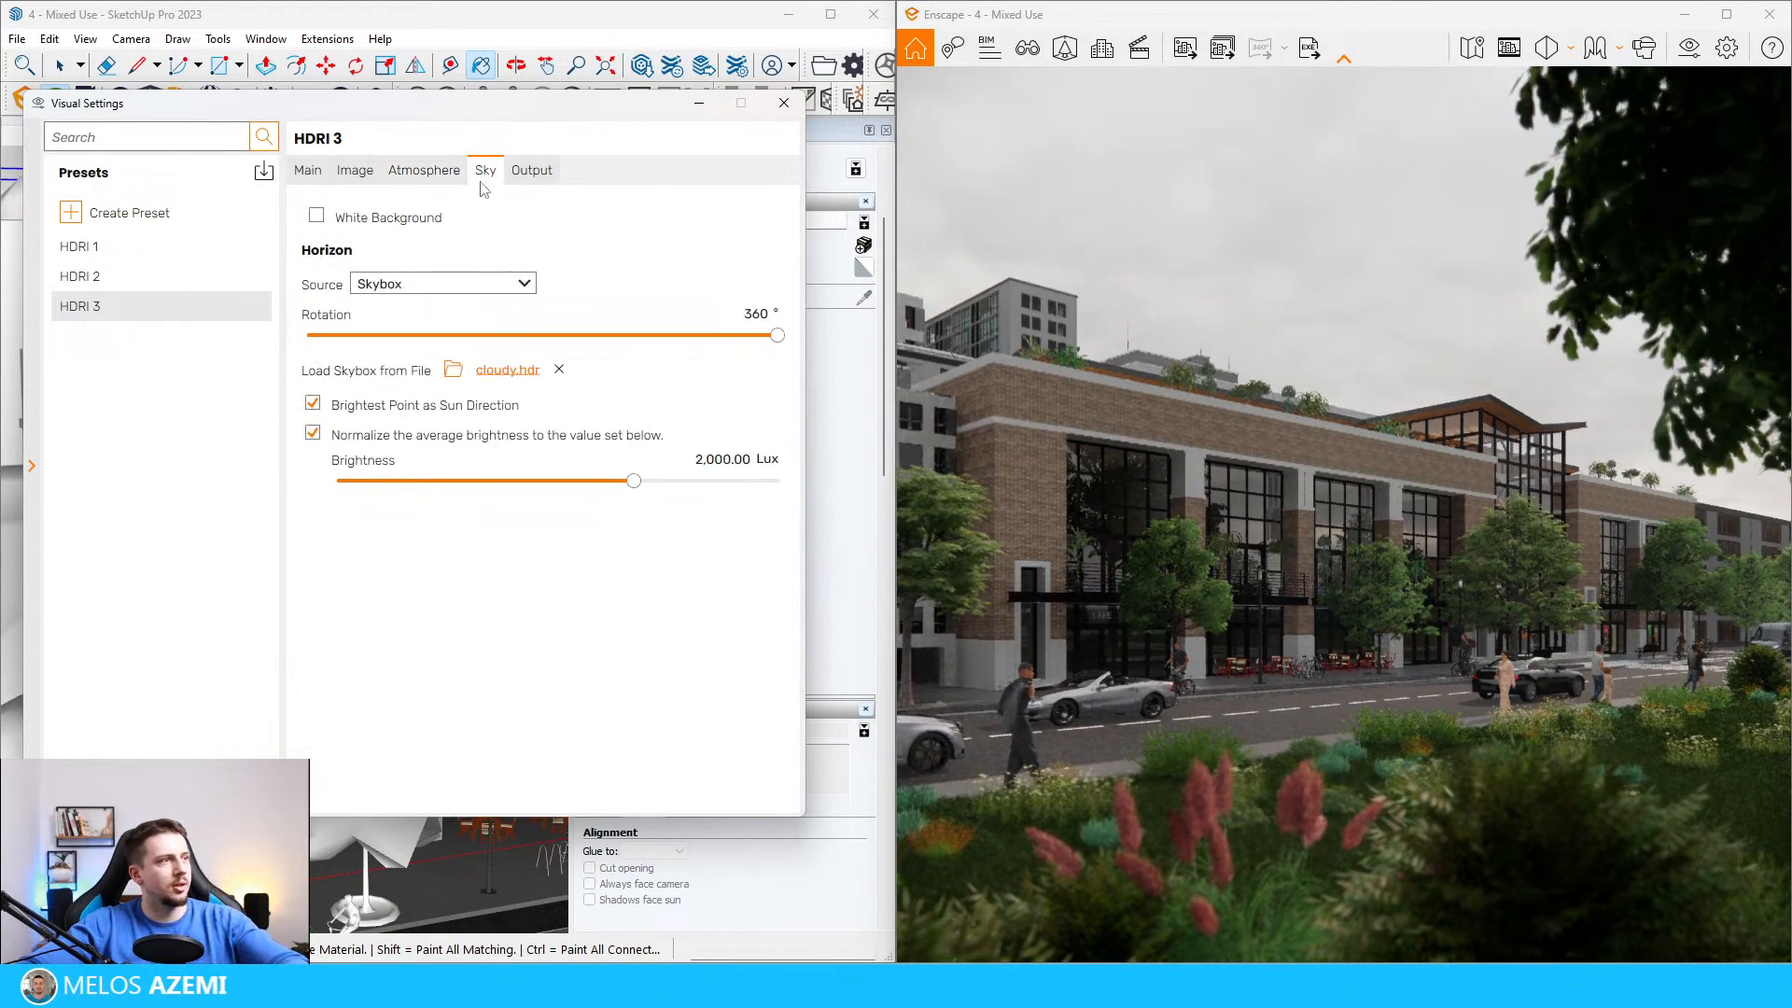
left_click_drag(771, 335, 243, 360)
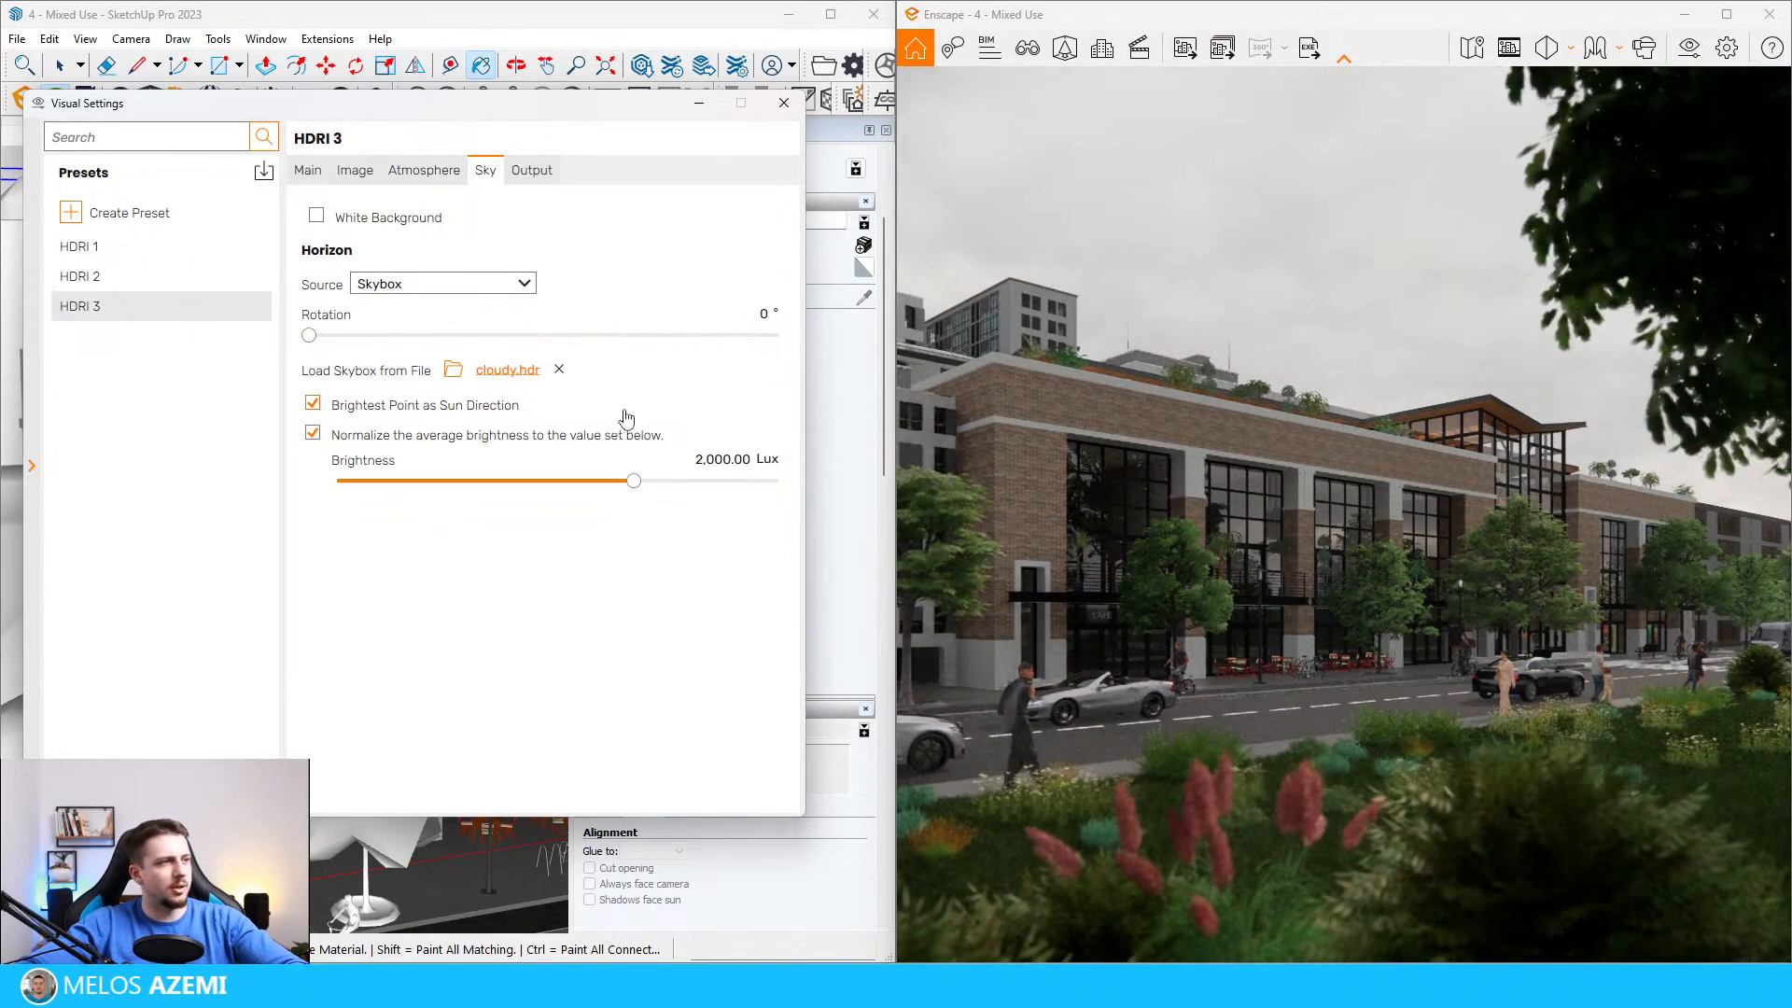
Step: Try overcast_soil_4k.hdr in the HDRI 3 preset, and load wasteland_clouds_4k.hdr as its skybox with a rotation of 0°
left_click(452, 370)
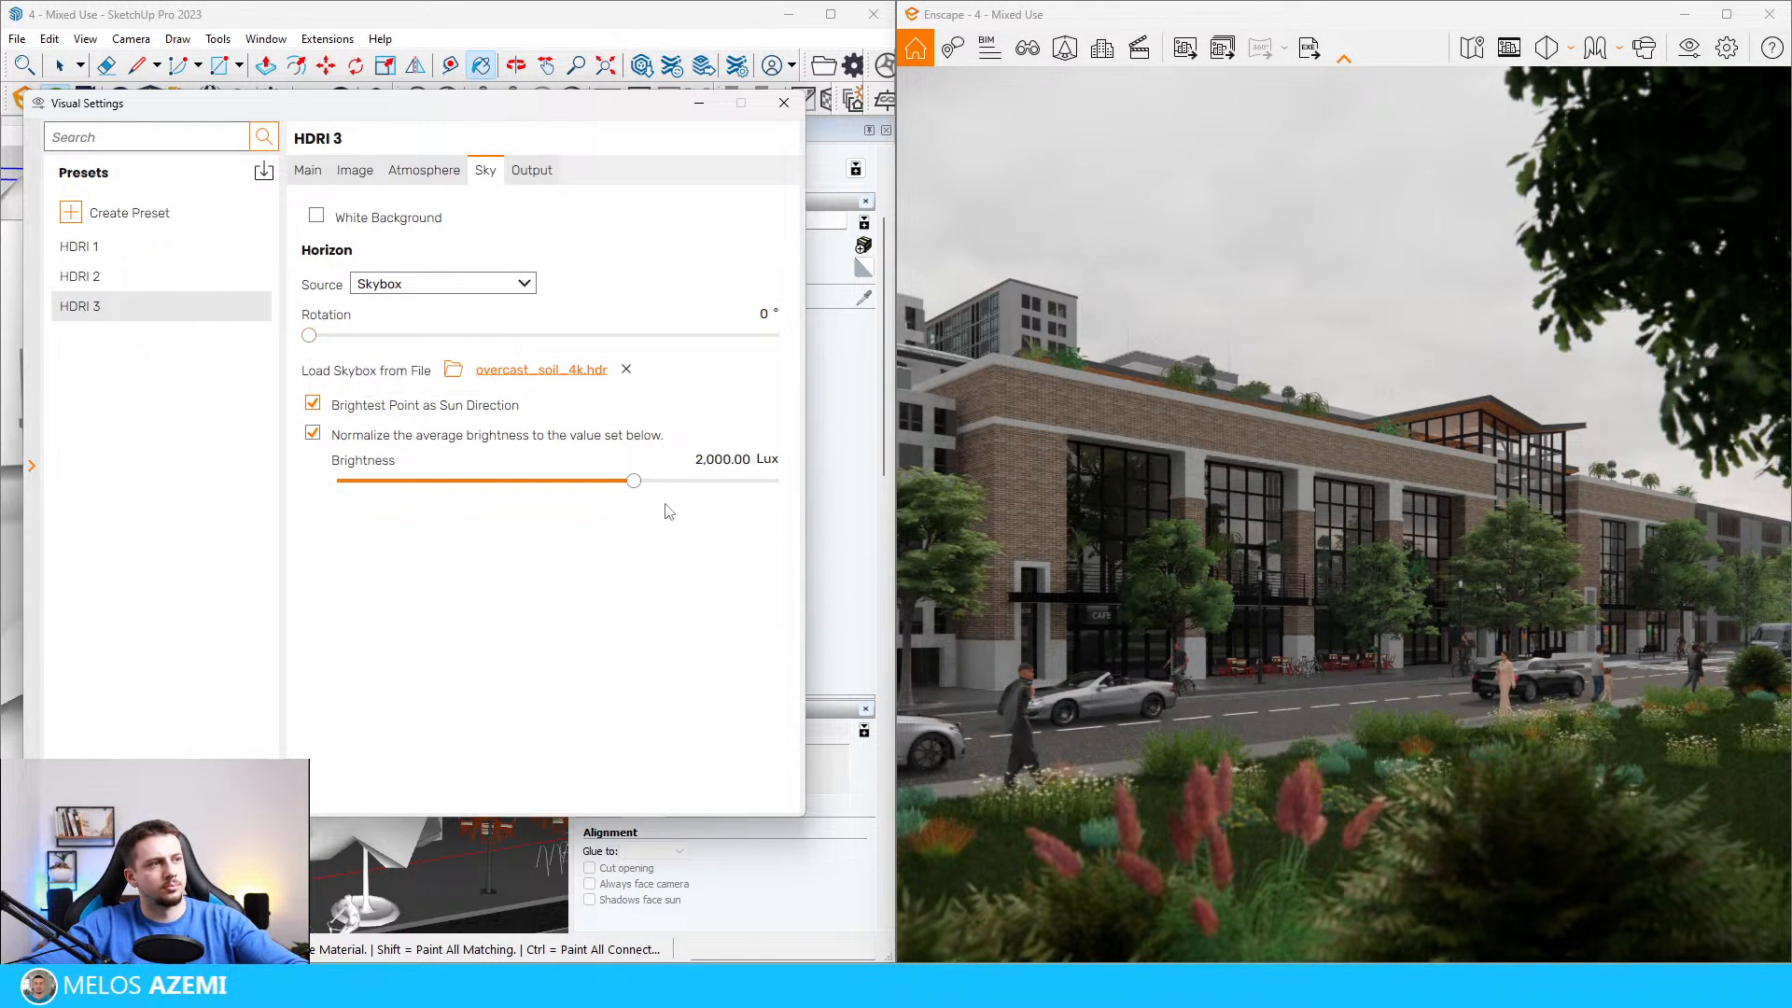
left_click_drag(309, 335, 476, 335)
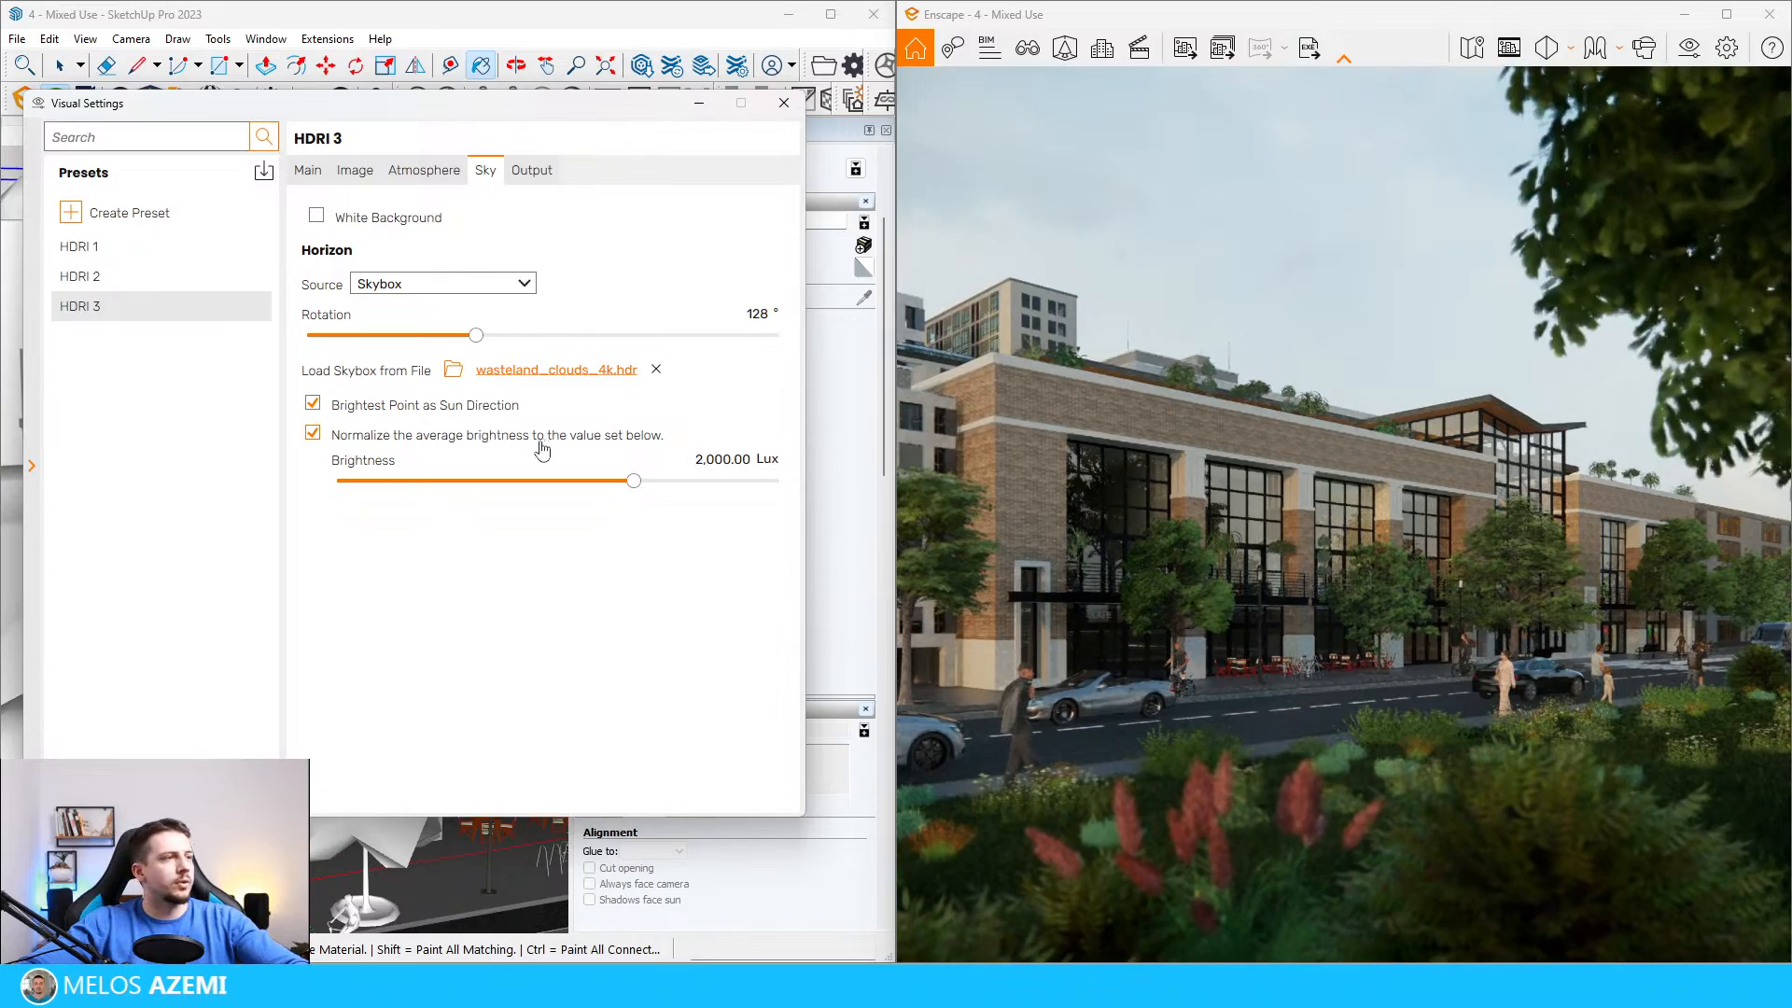
left_click_drag(477, 336, 242, 374)
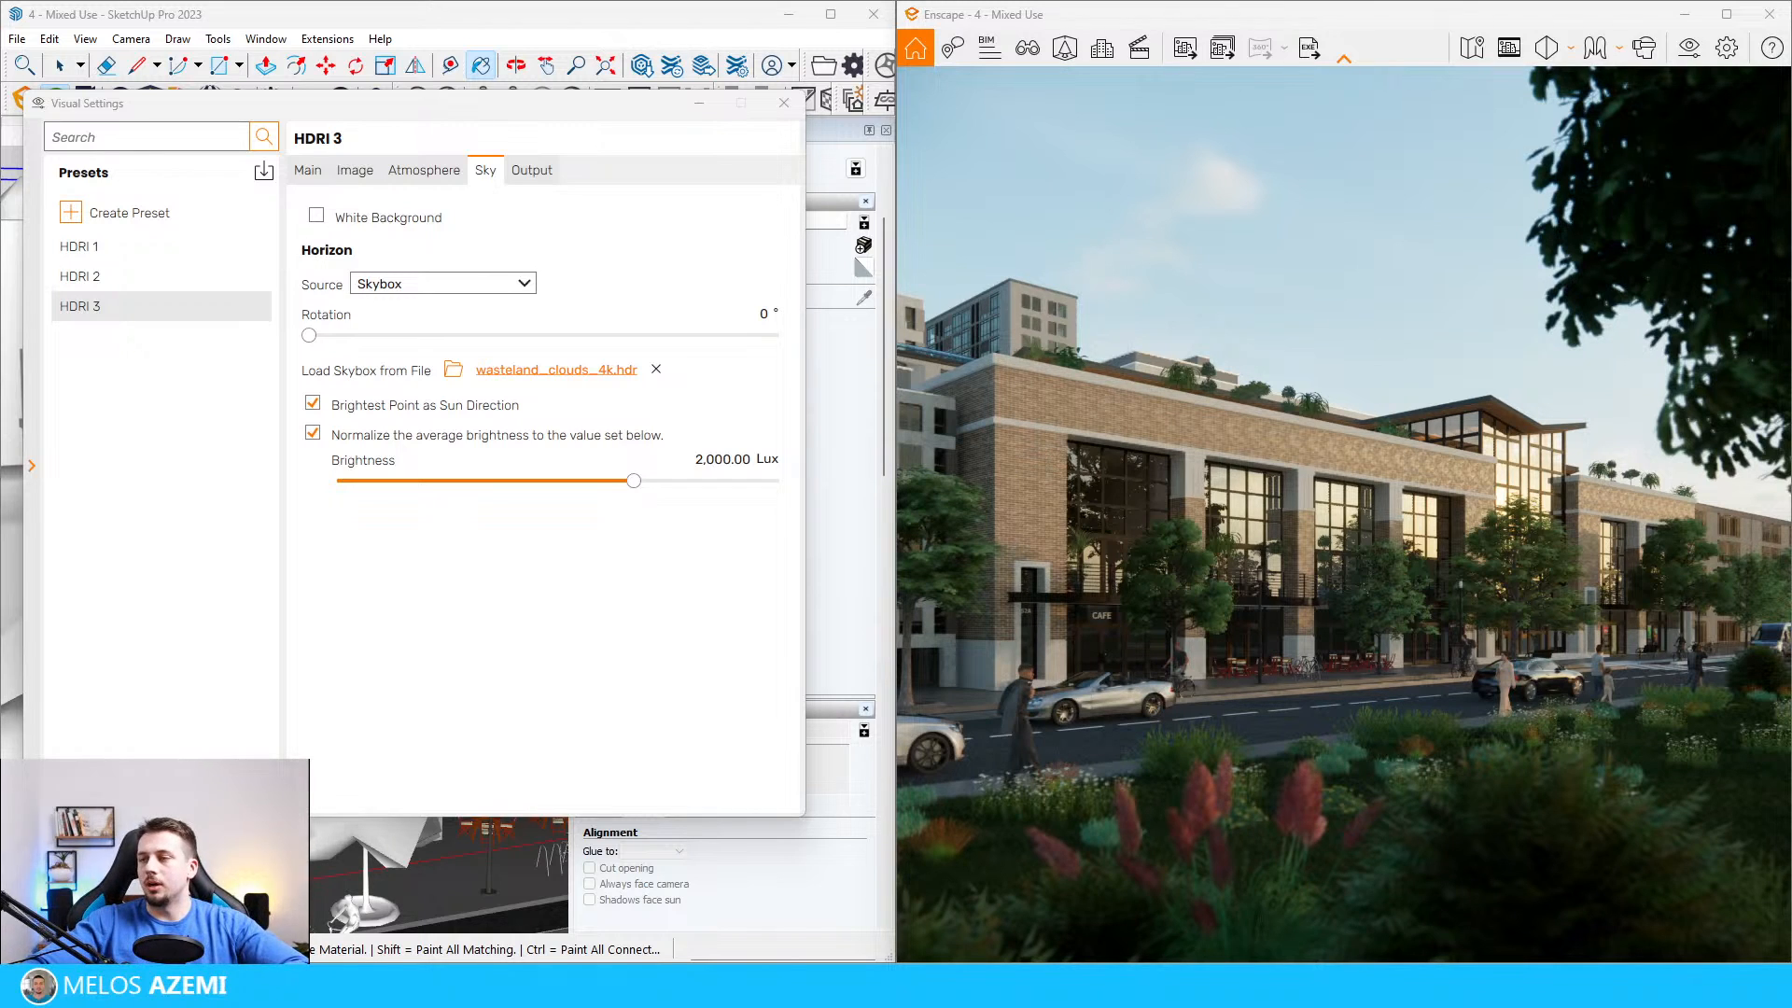
Step: Compare the three HDRI presets and set the sun brightness to 38% in HDRI 2 and 10% in HDRI 3
left_click(184, 254)
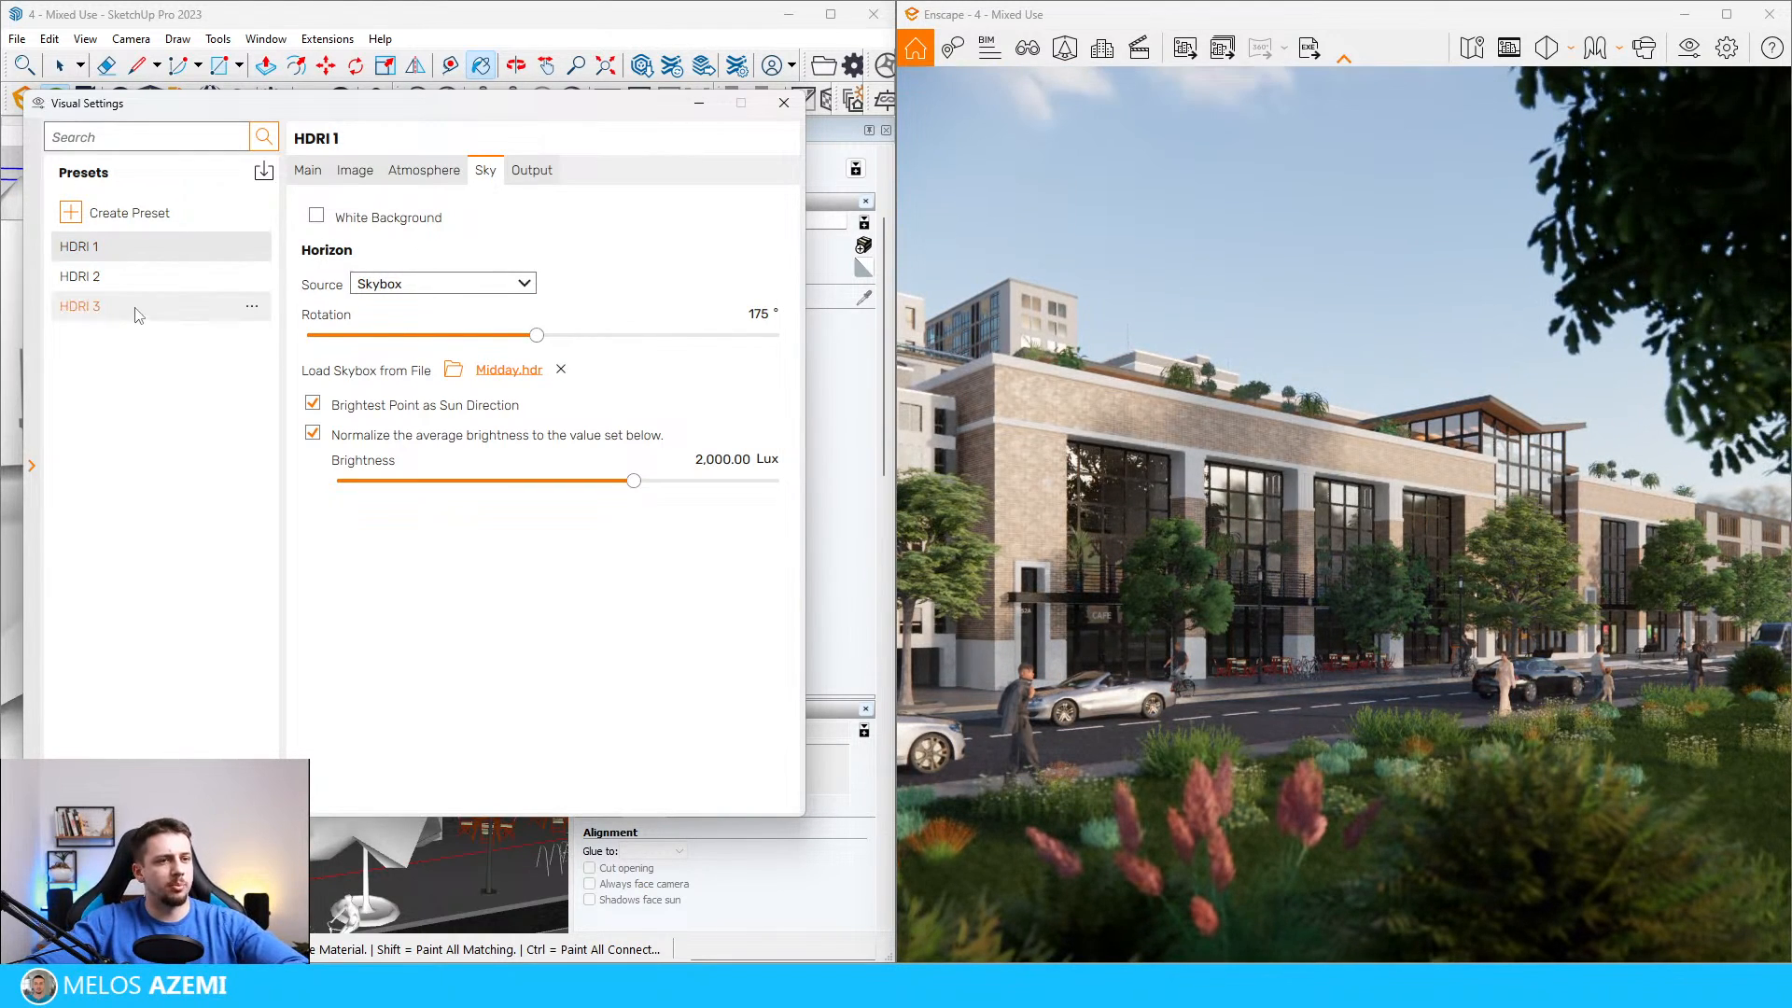
left_click(158, 280)
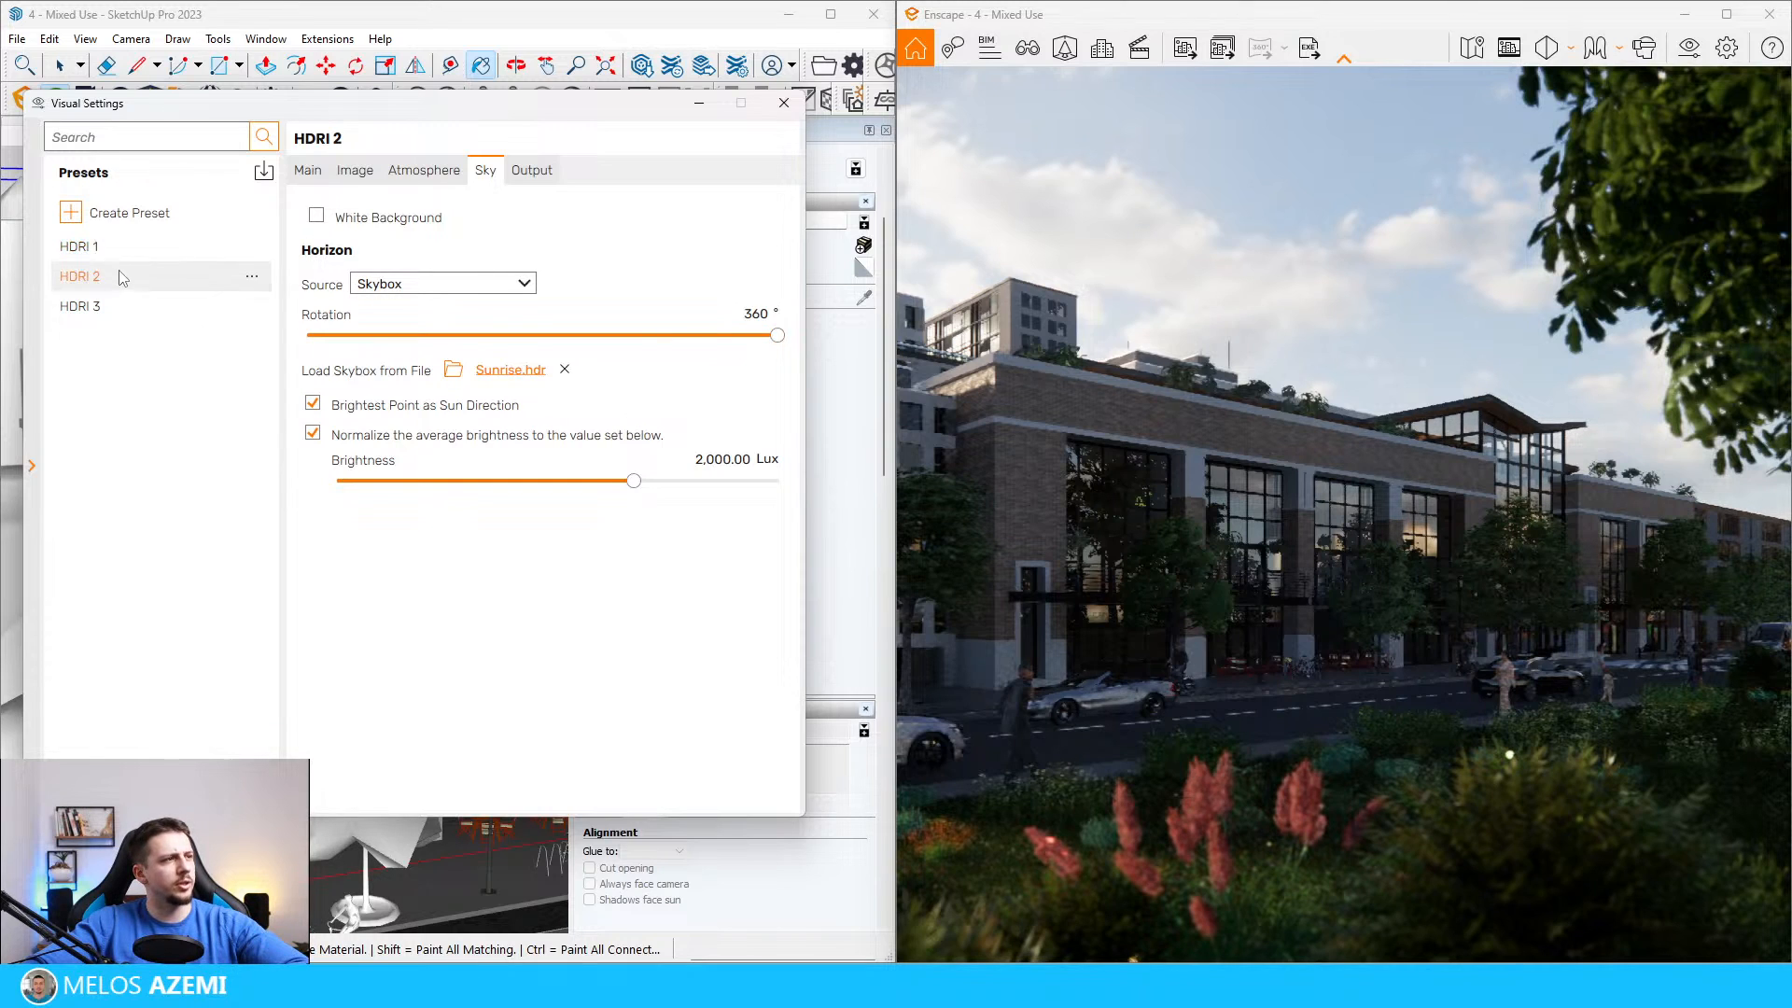
left_click(140, 306)
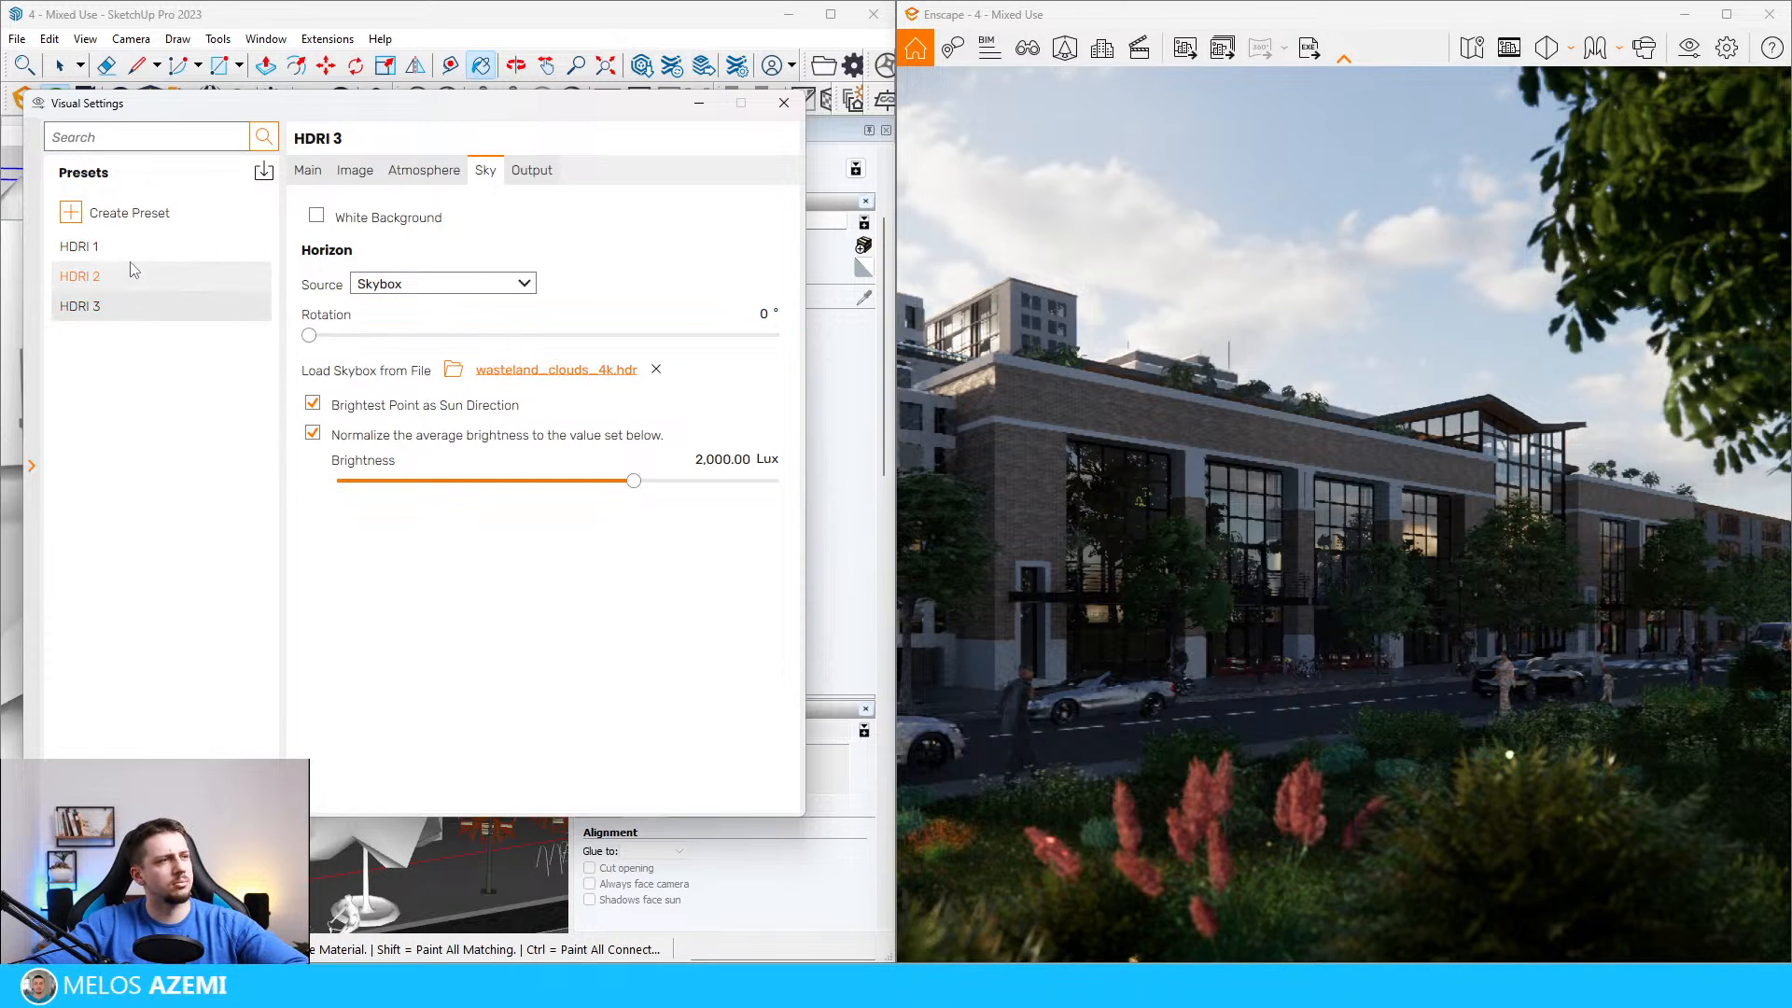
left_click(181, 283)
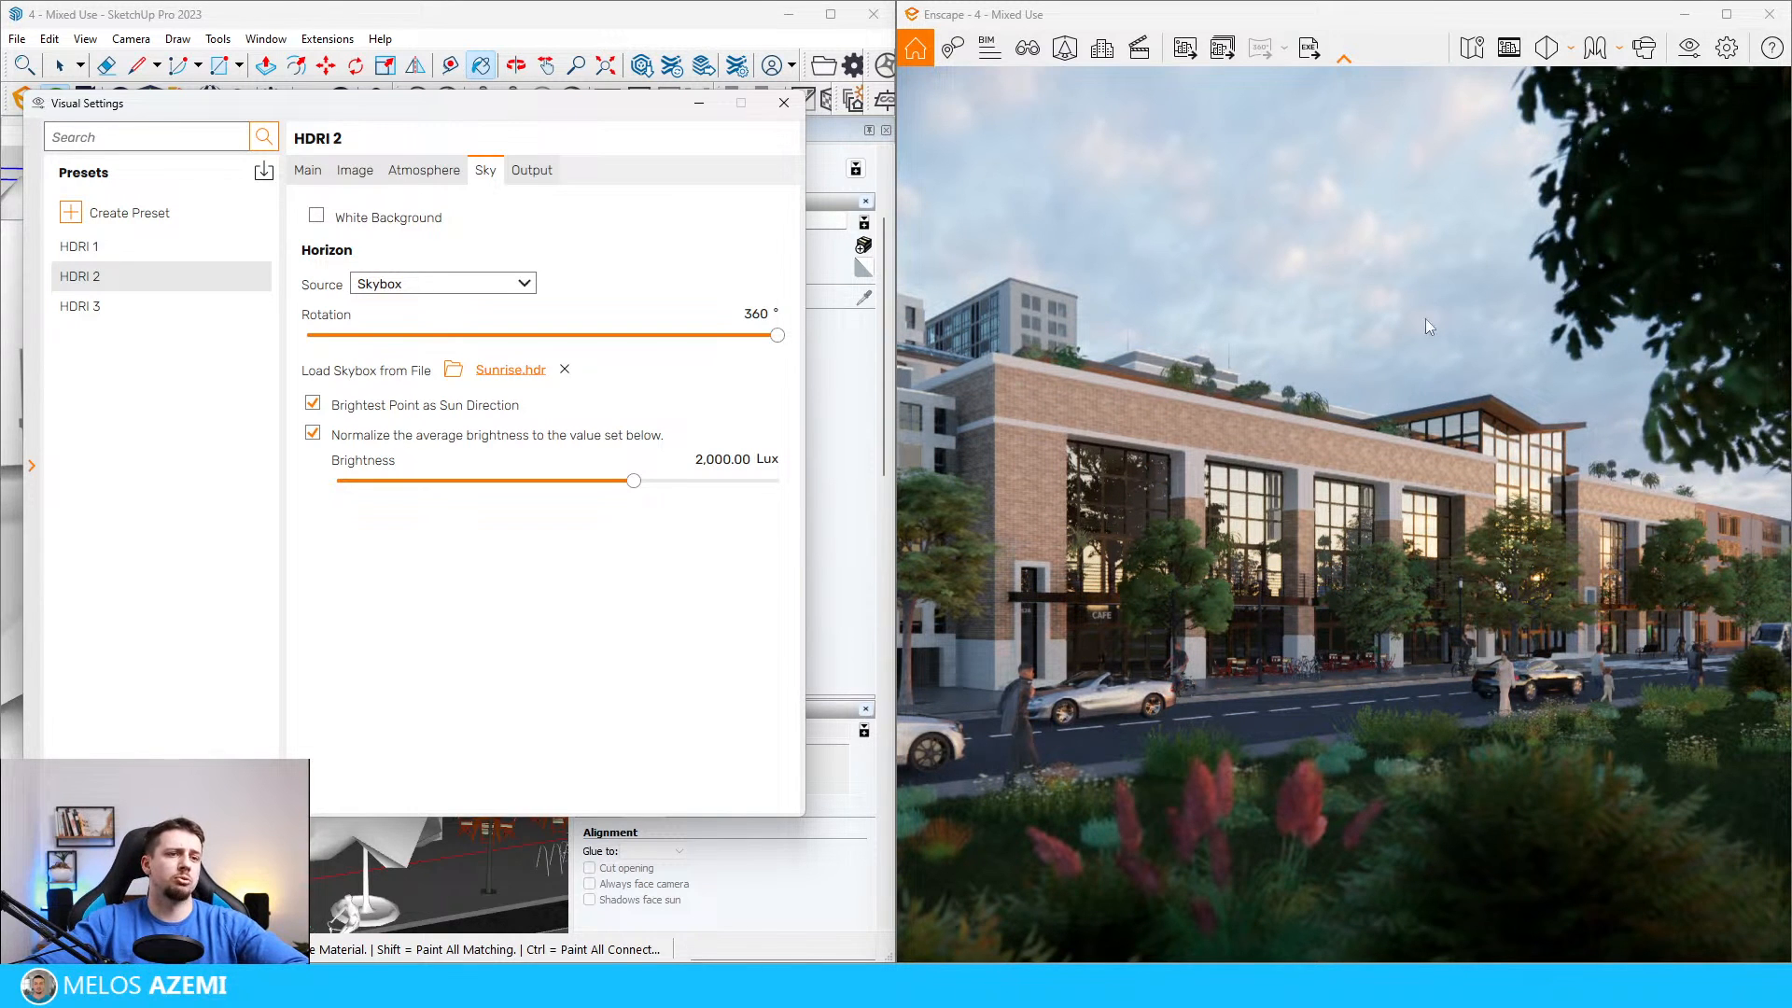
left_click(423, 170)
mouse_move(330, 428)
left_mouse_down()
mouse_move(372, 431)
mouse_move(345, 427)
left_mouse_up()
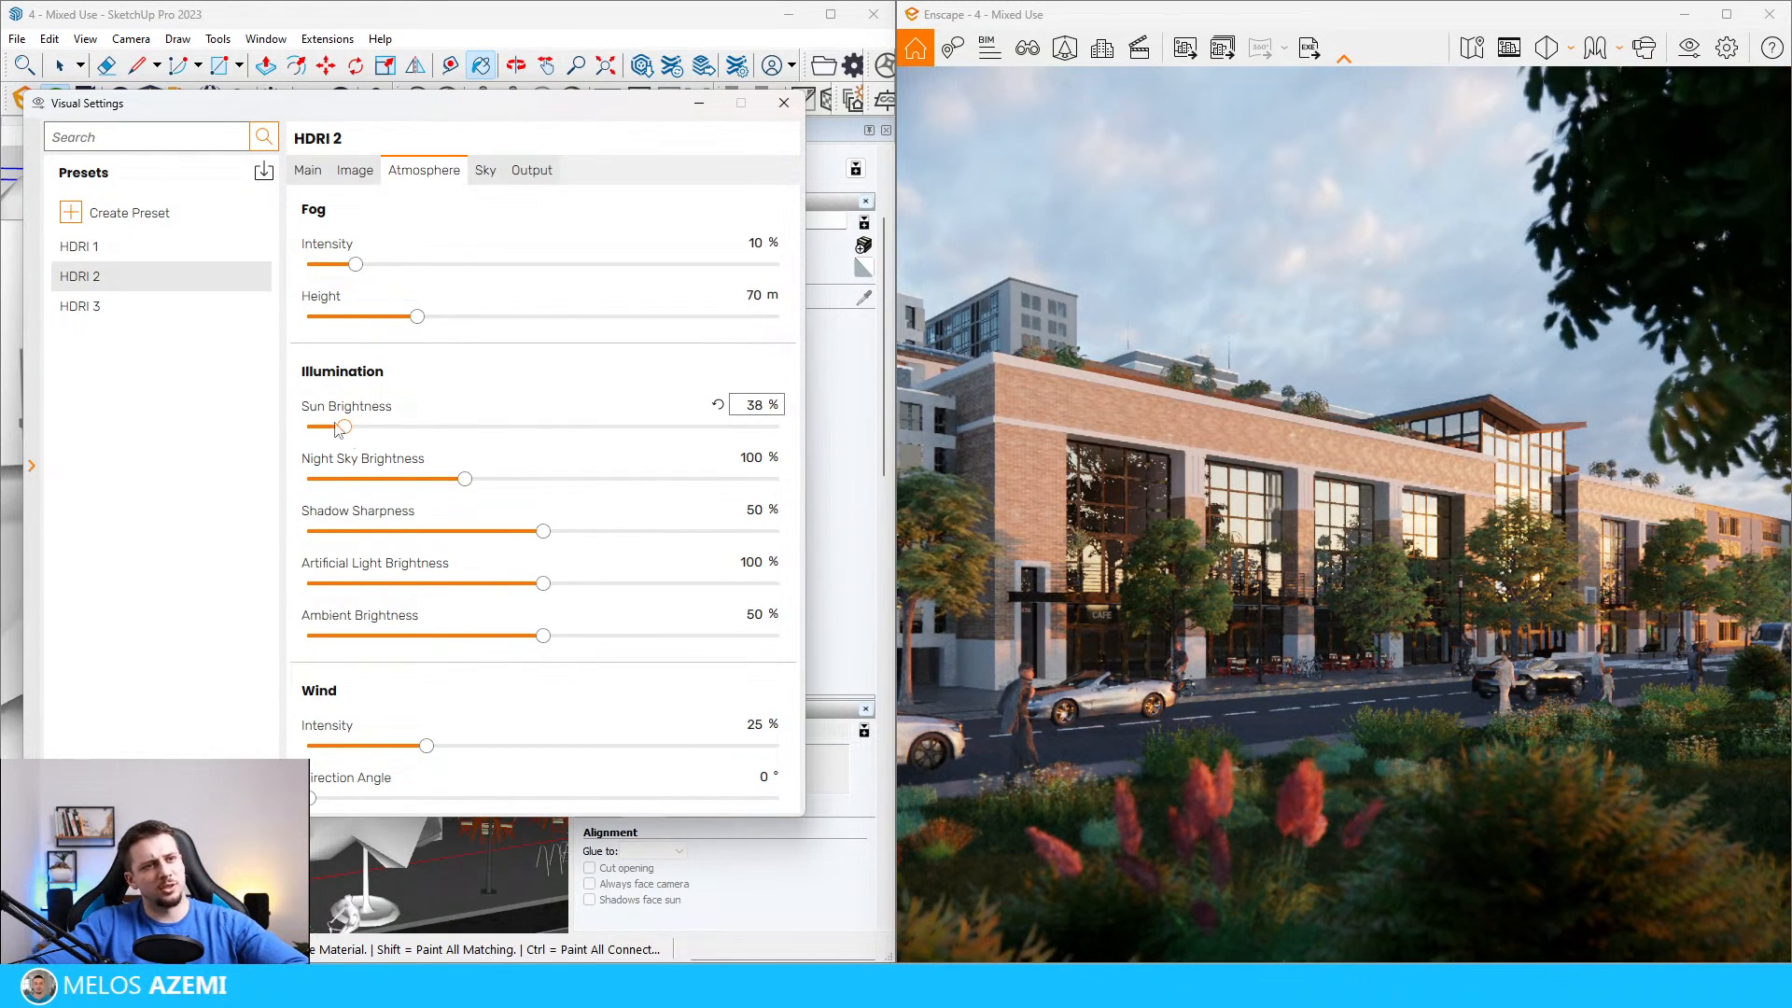
left_click(102, 311)
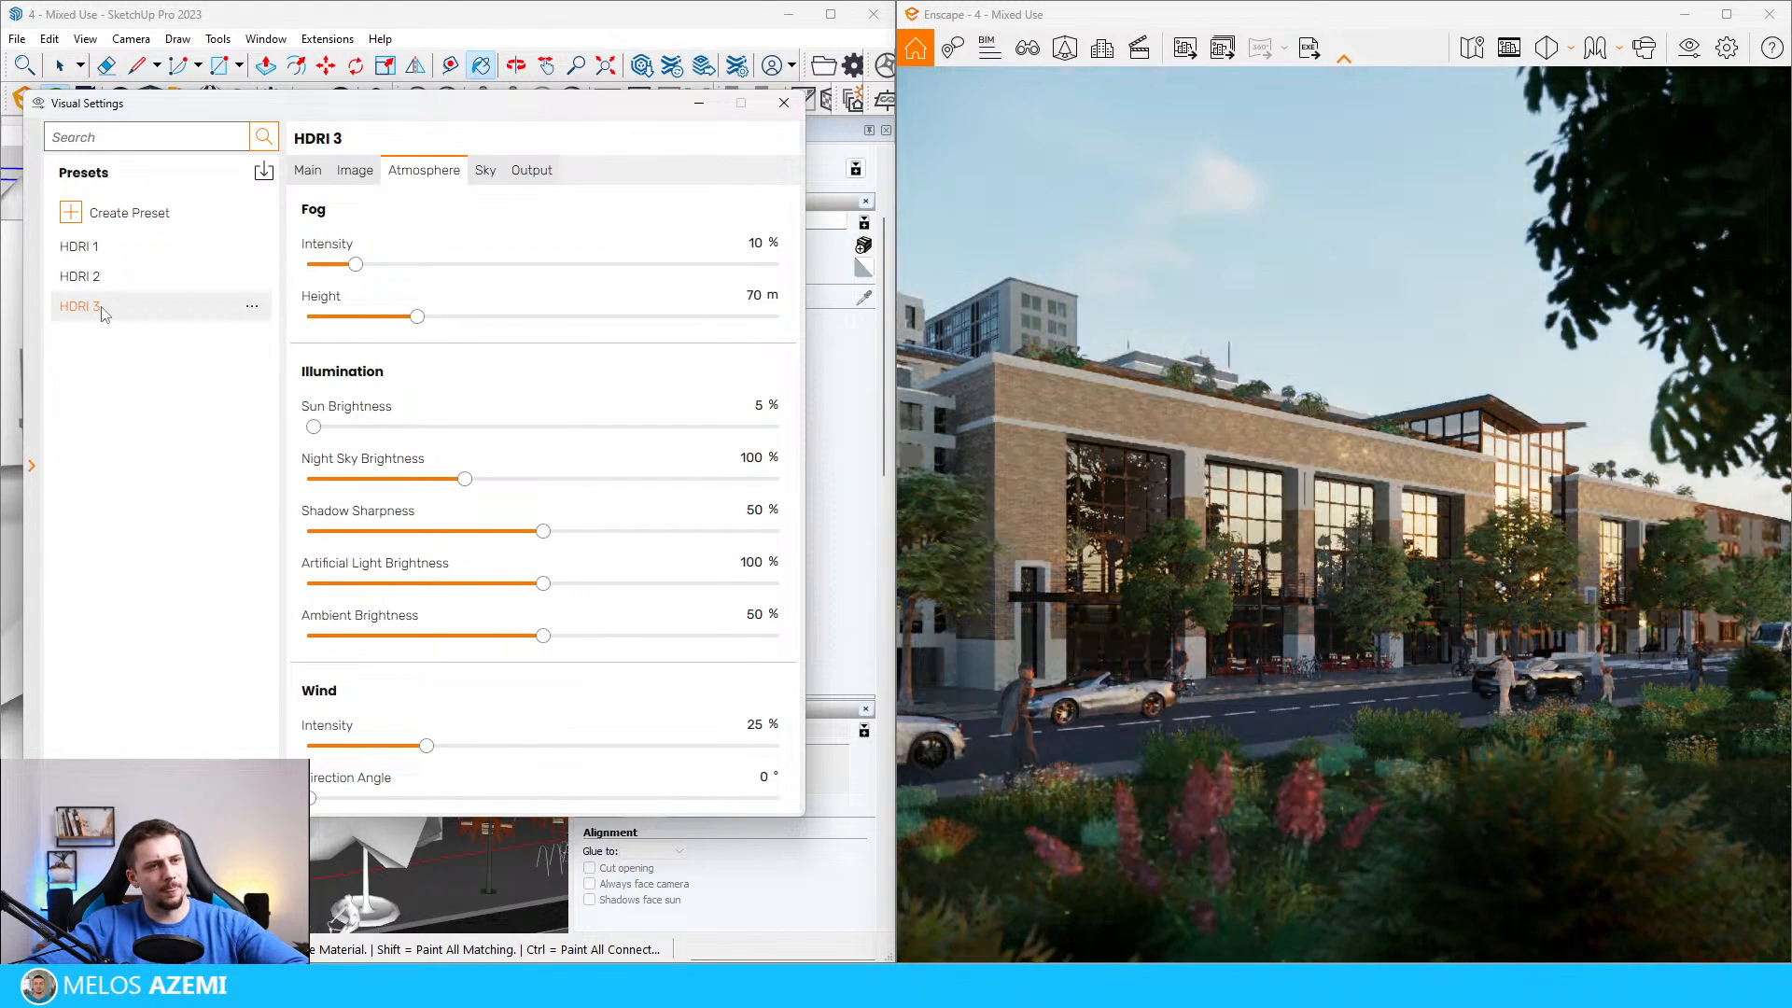
mouse_move(314, 426)
left_mouse_down()
mouse_move(339, 429)
mouse_move(318, 428)
left_mouse_up()
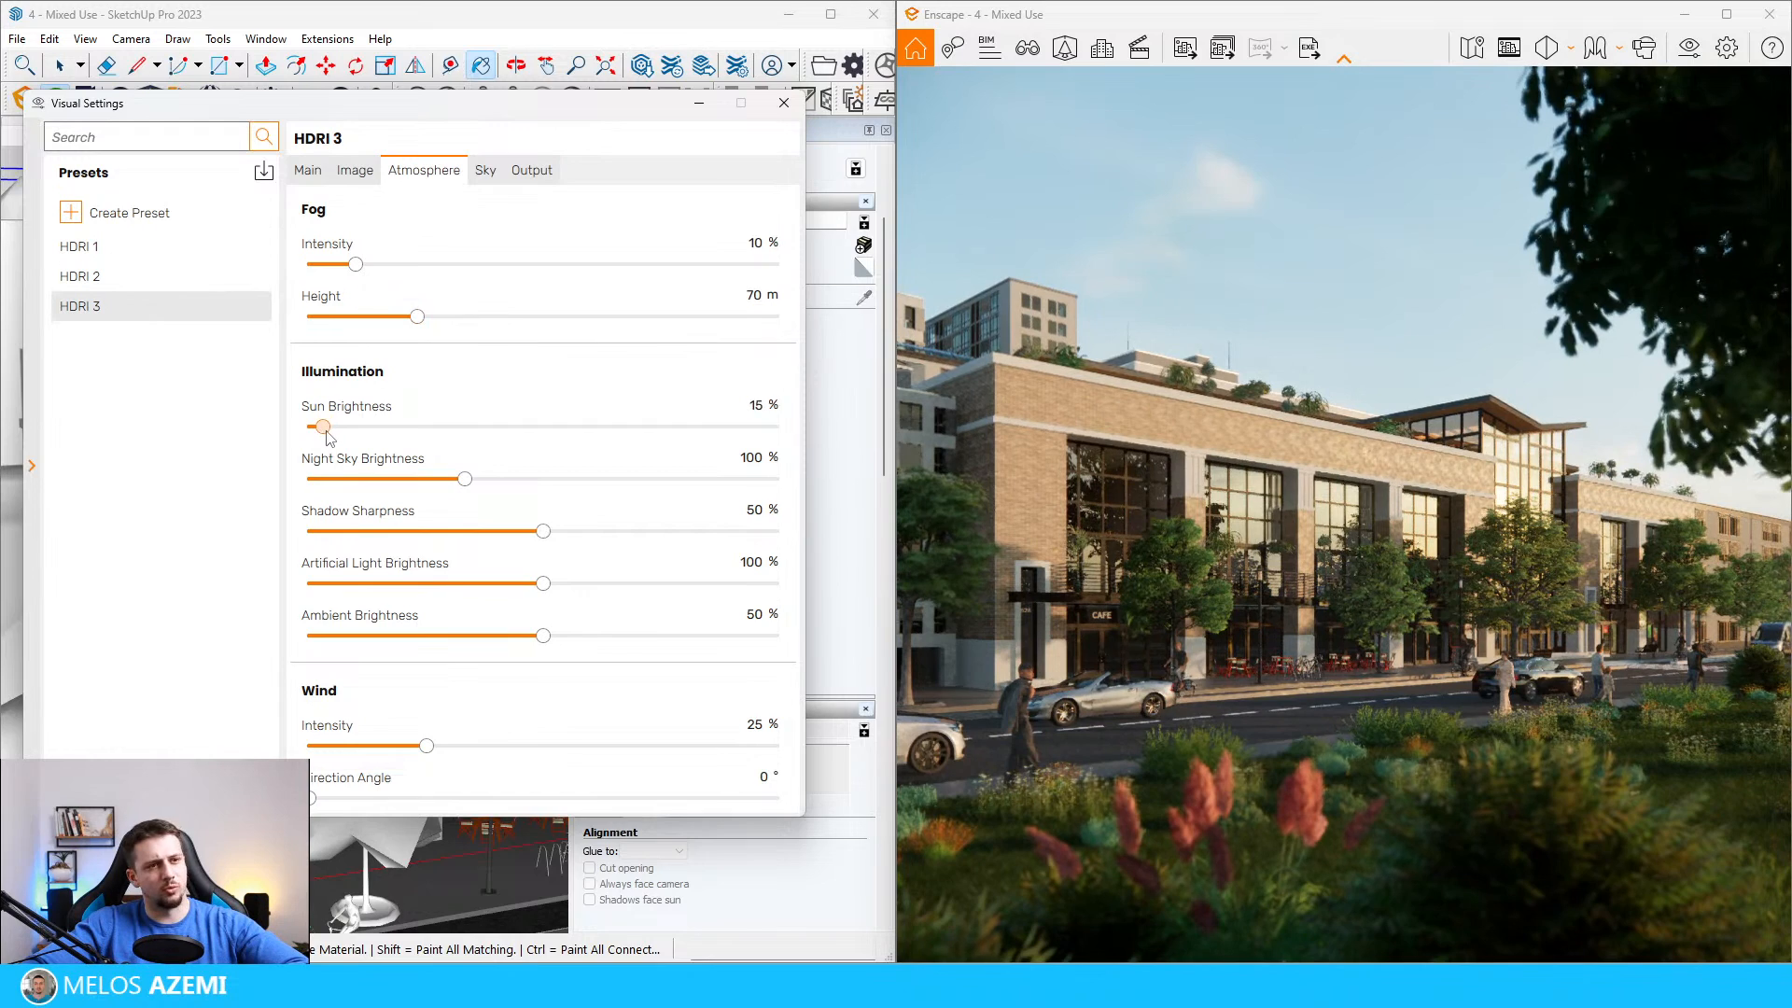
Step: Compare how the building render looks under the HDRI 1, HDRI 2 and HDRI 3 presets
left_click(172, 248)
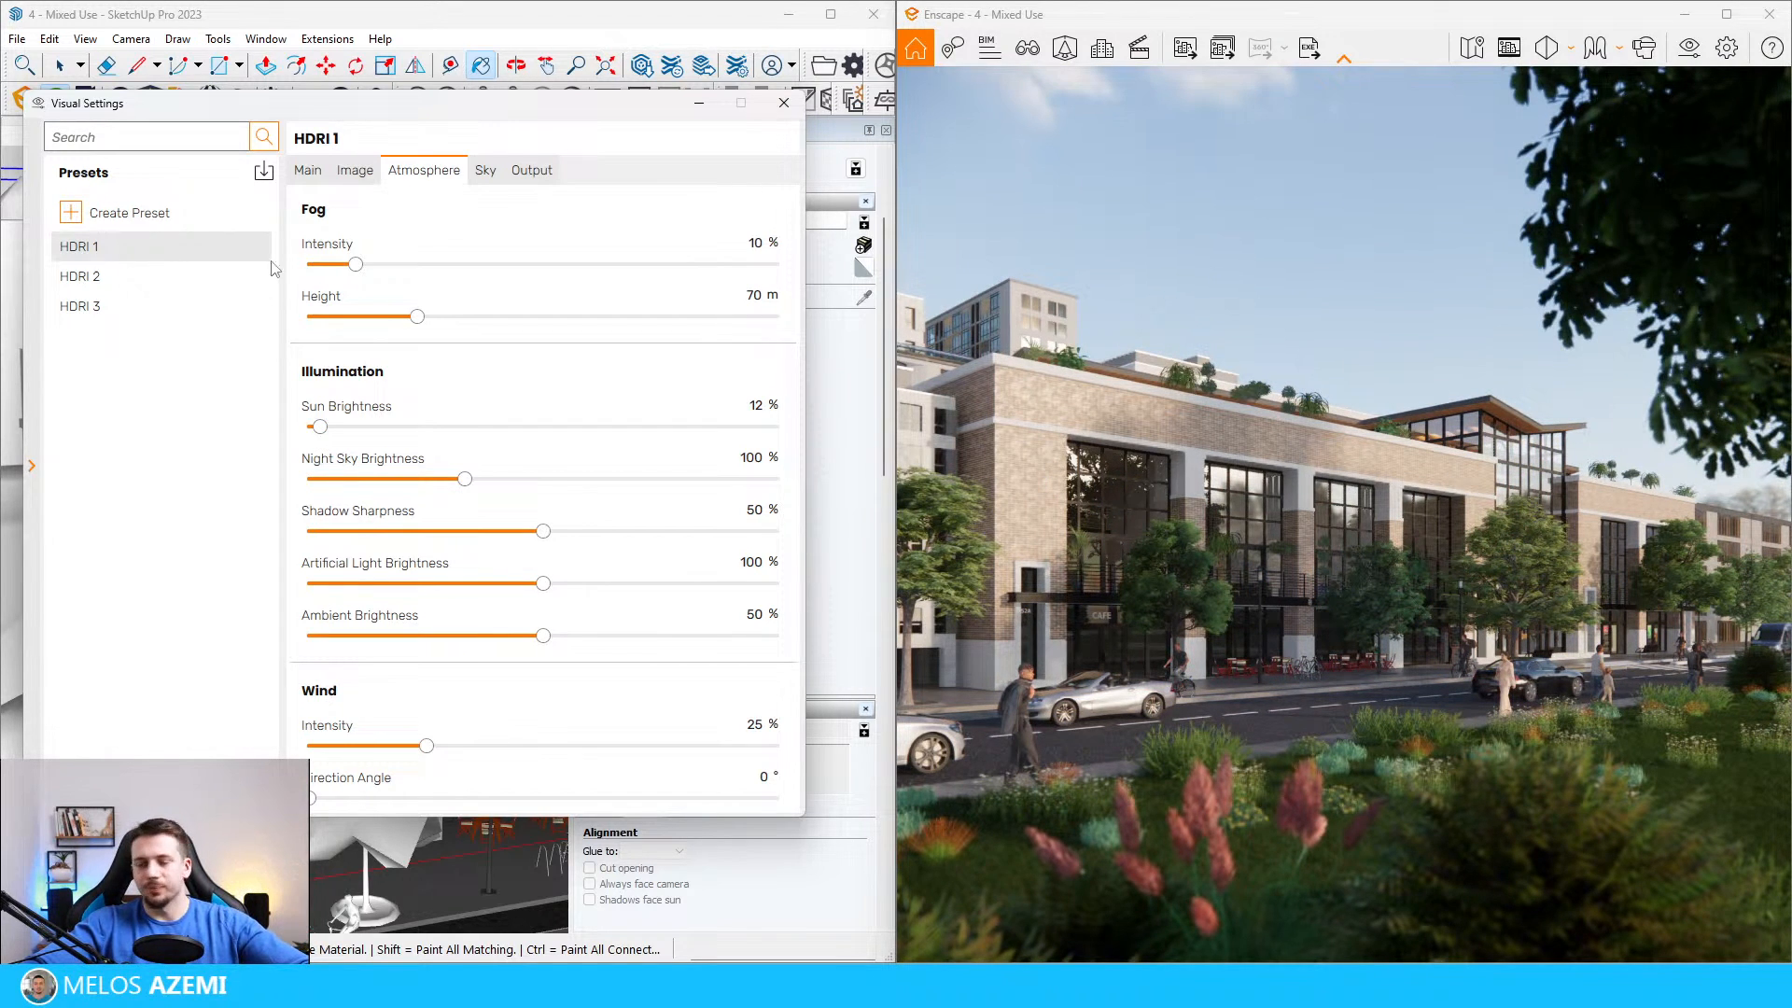
left_click(166, 278)
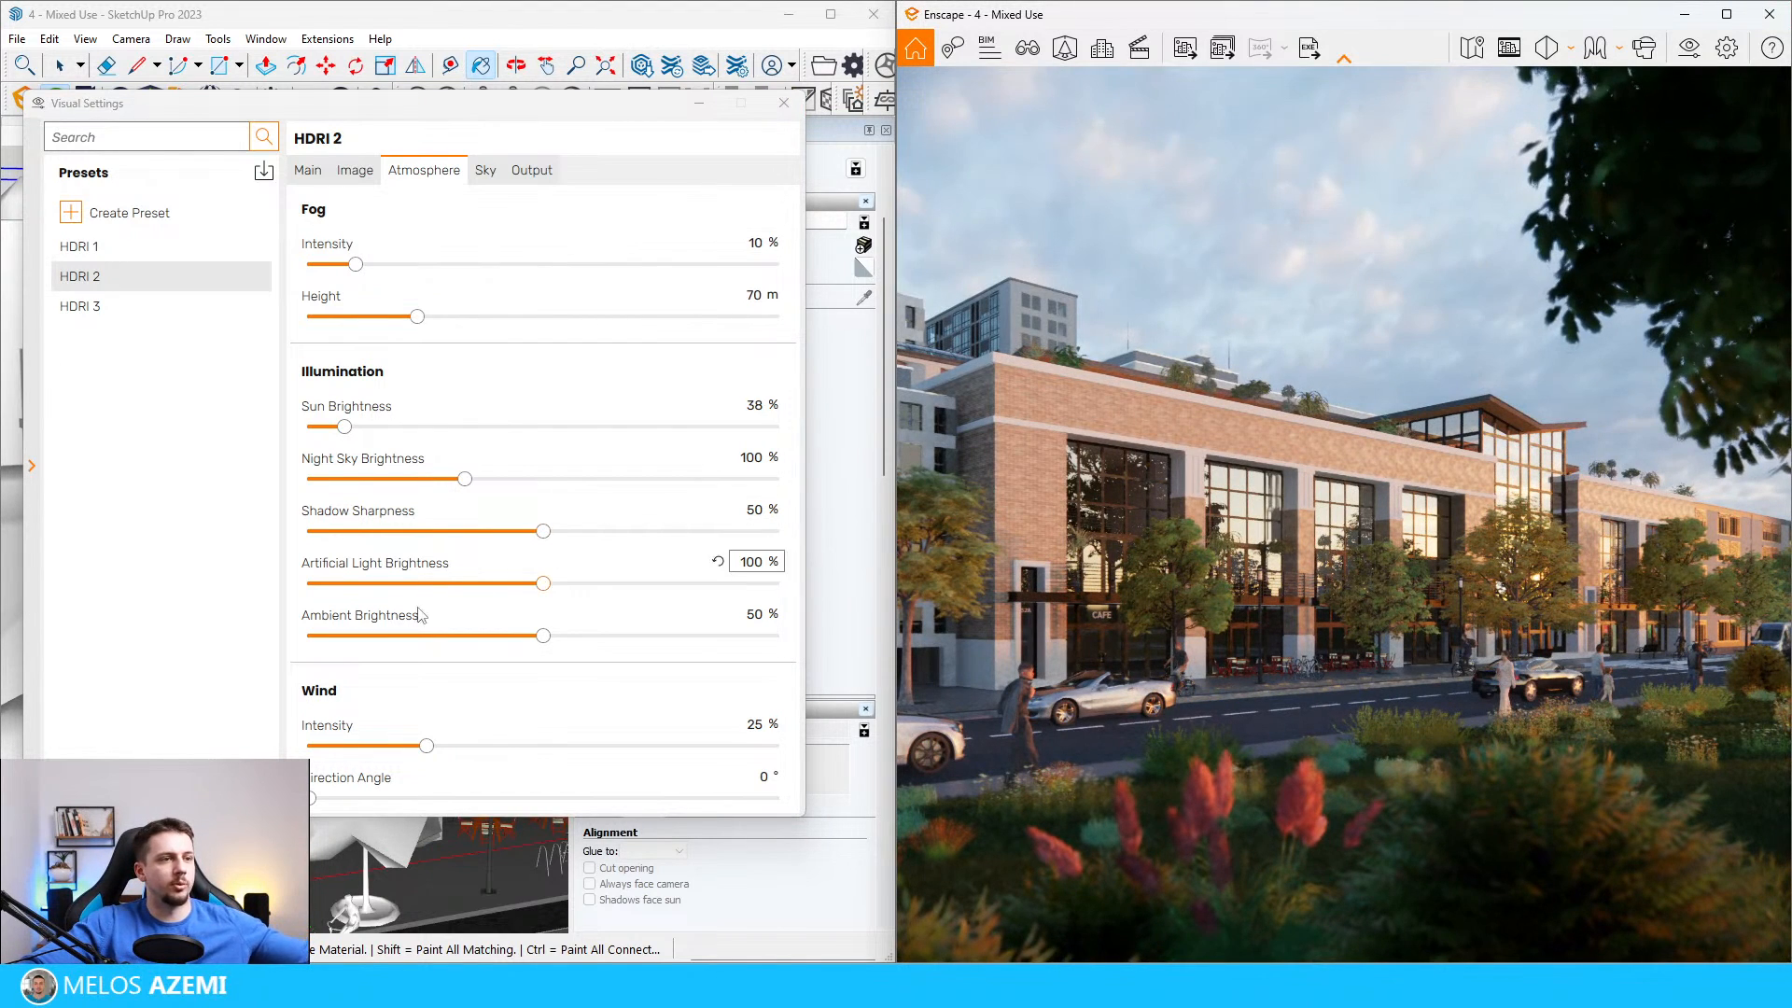
mouse_move(392, 613)
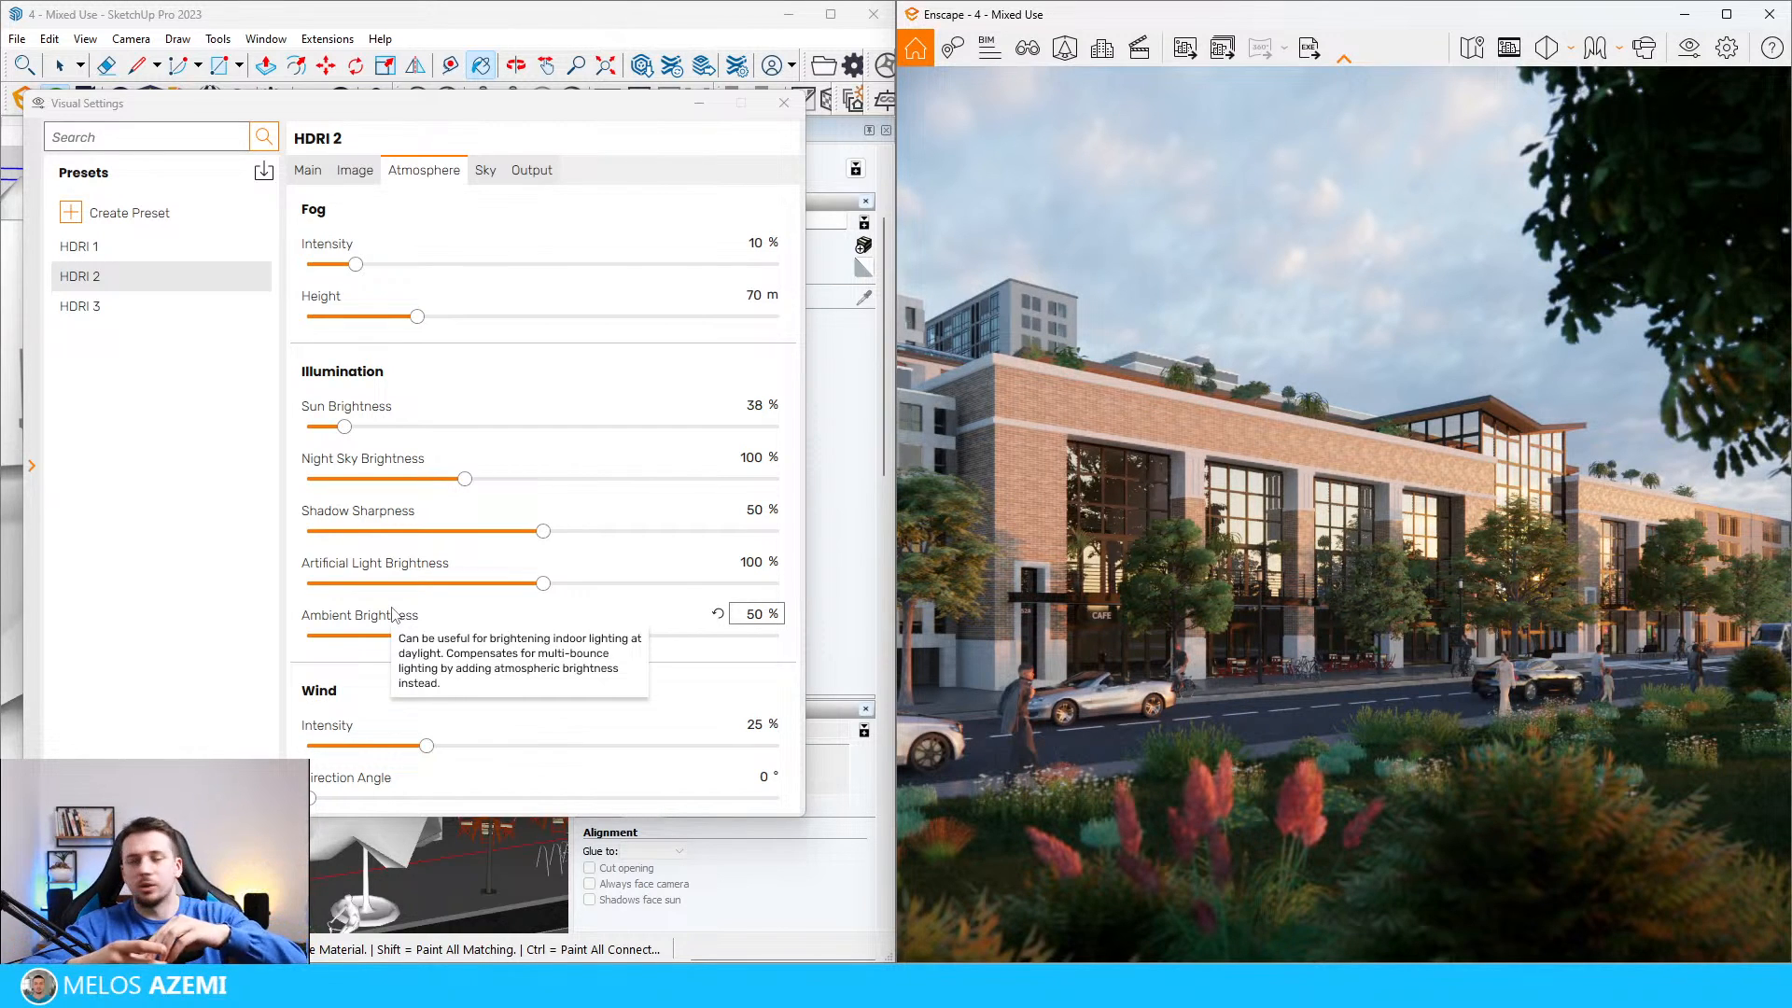
left_click(82, 308)
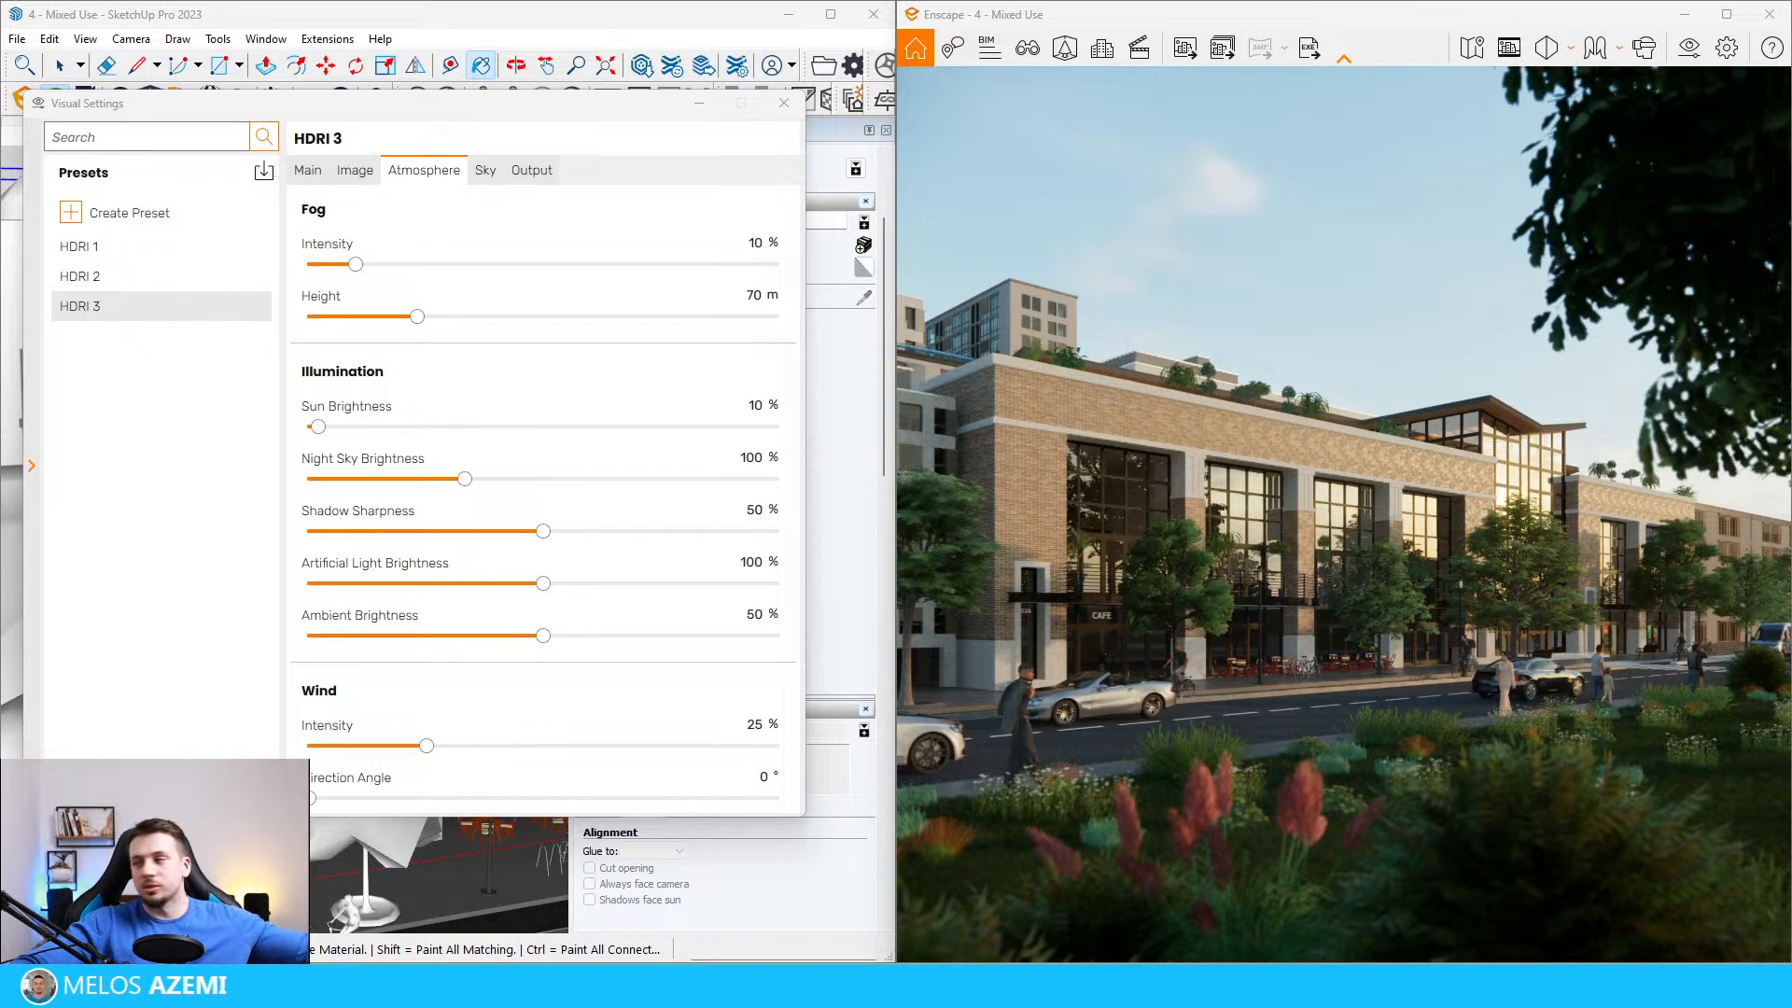
Step: Enable auto contrast in the HDRI 2 preset and set its saturation to 101% and color temperature to 6,842 K
left_click(184, 274)
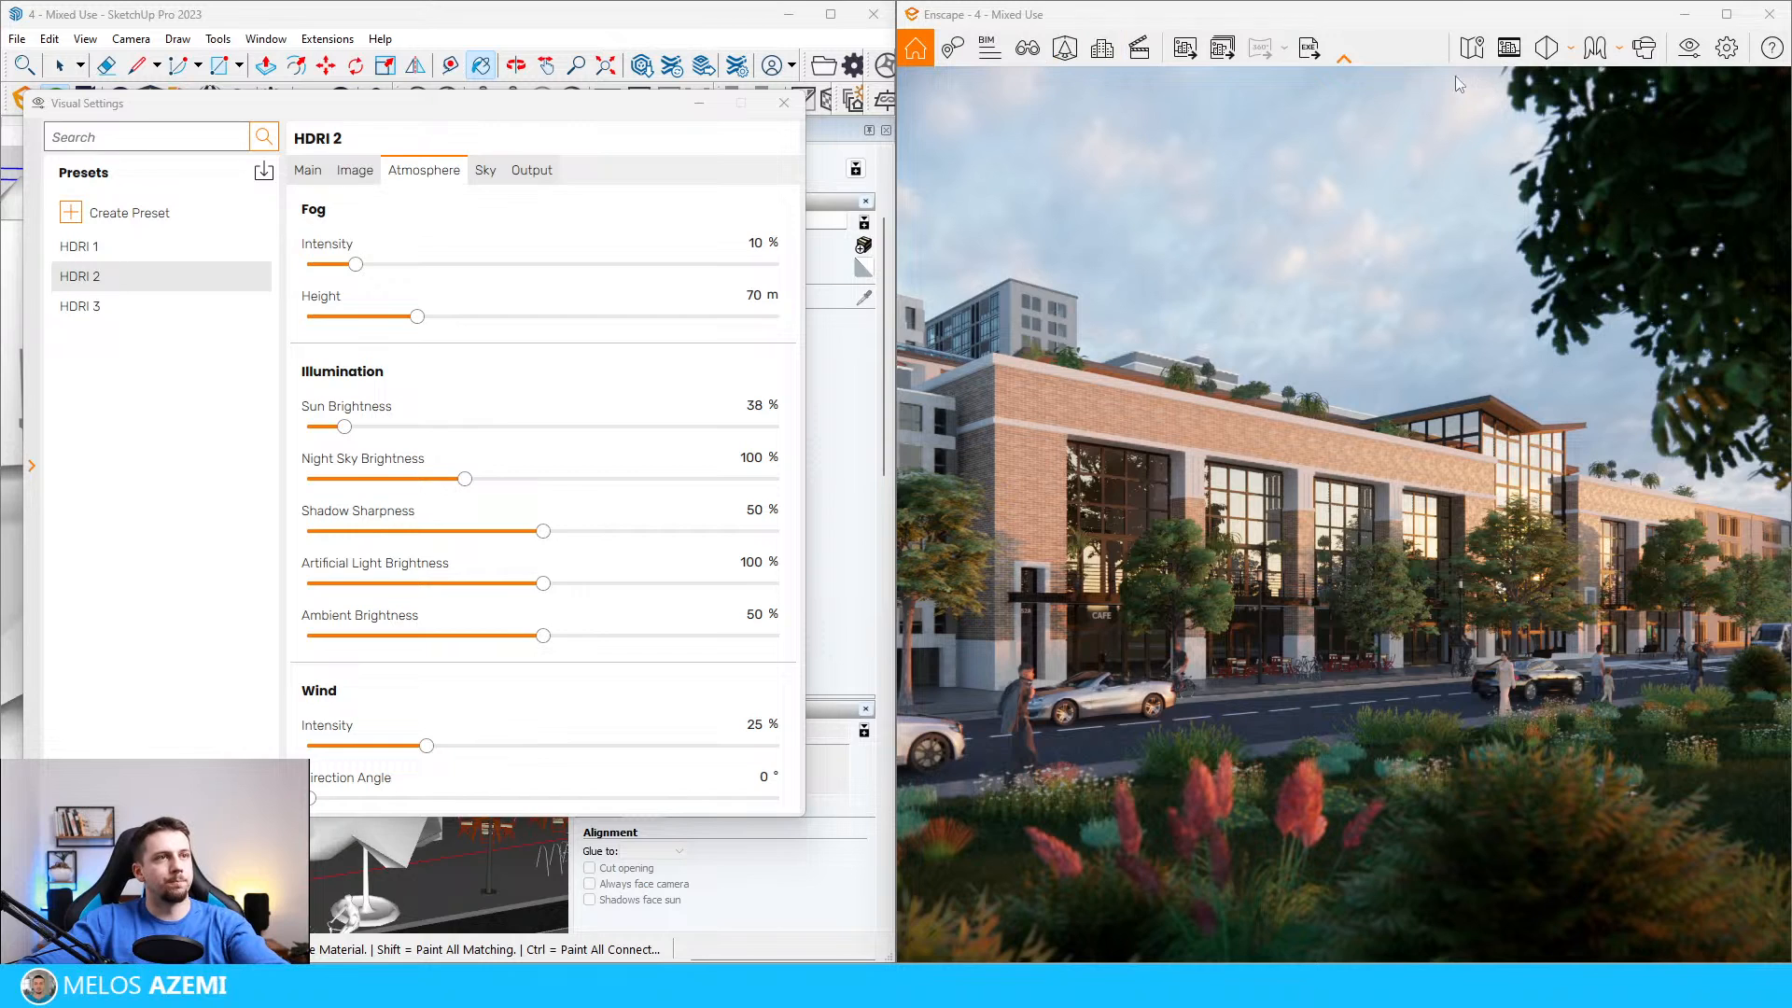
left_click(311, 172)
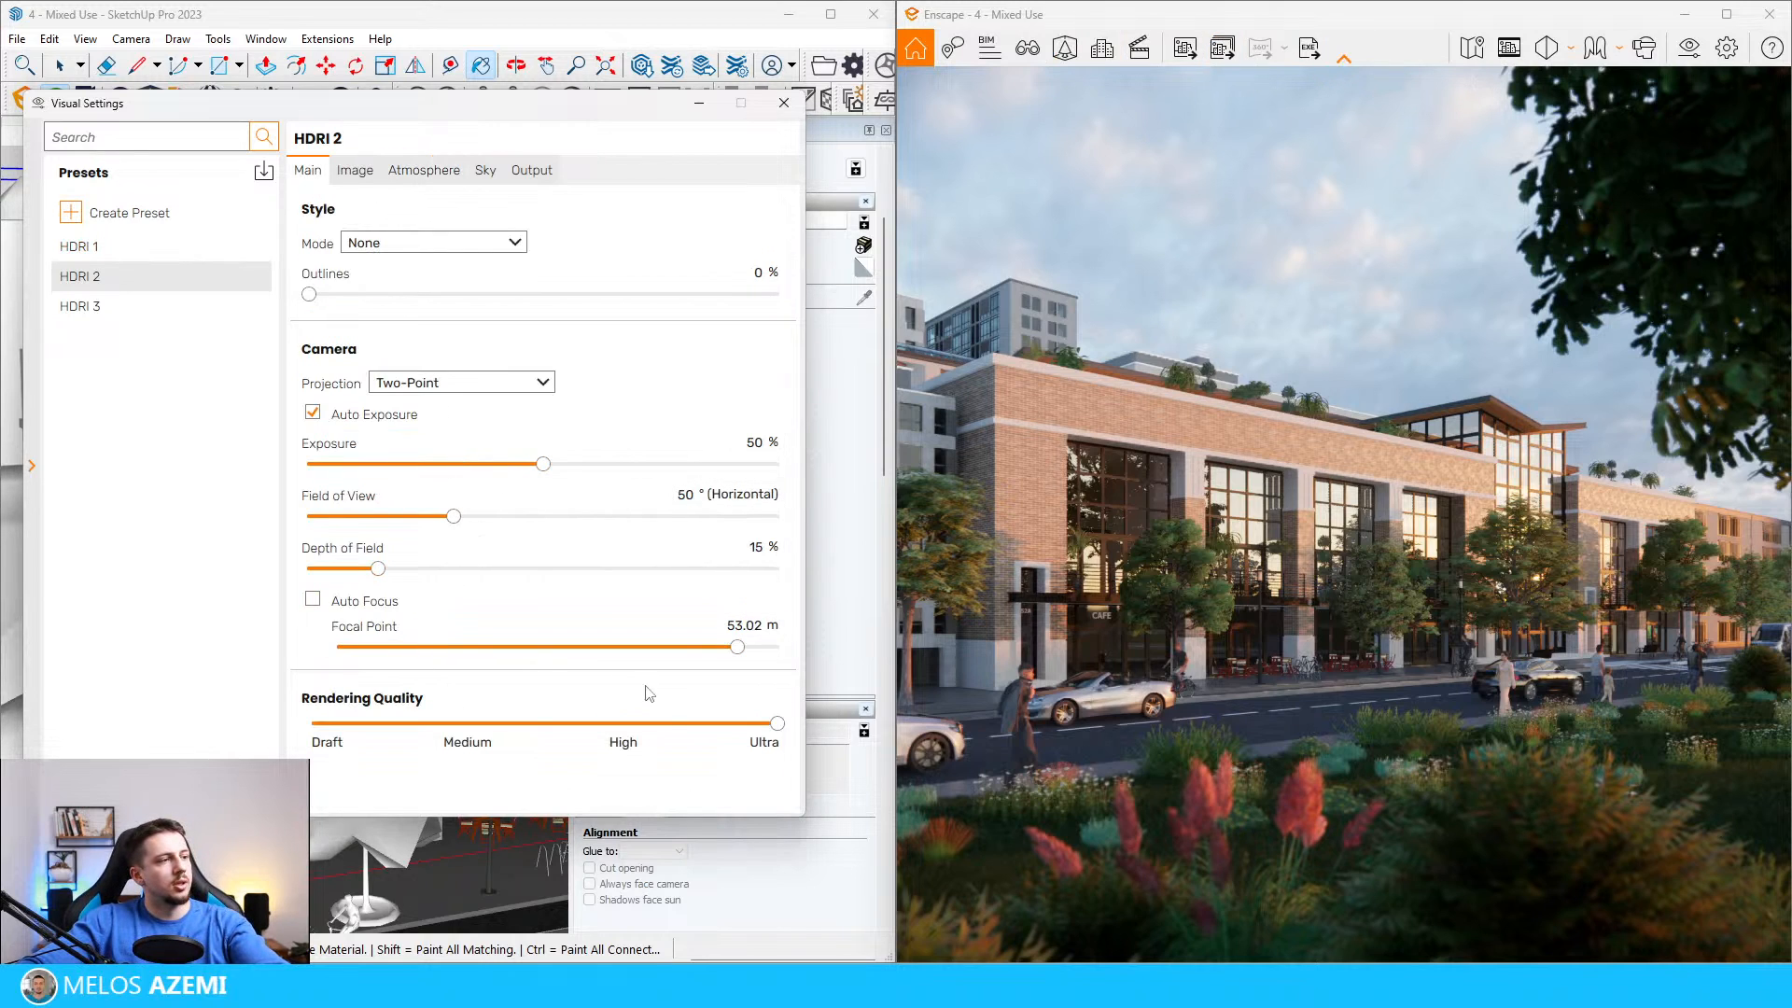
left_click(360, 174)
left_click(388, 245)
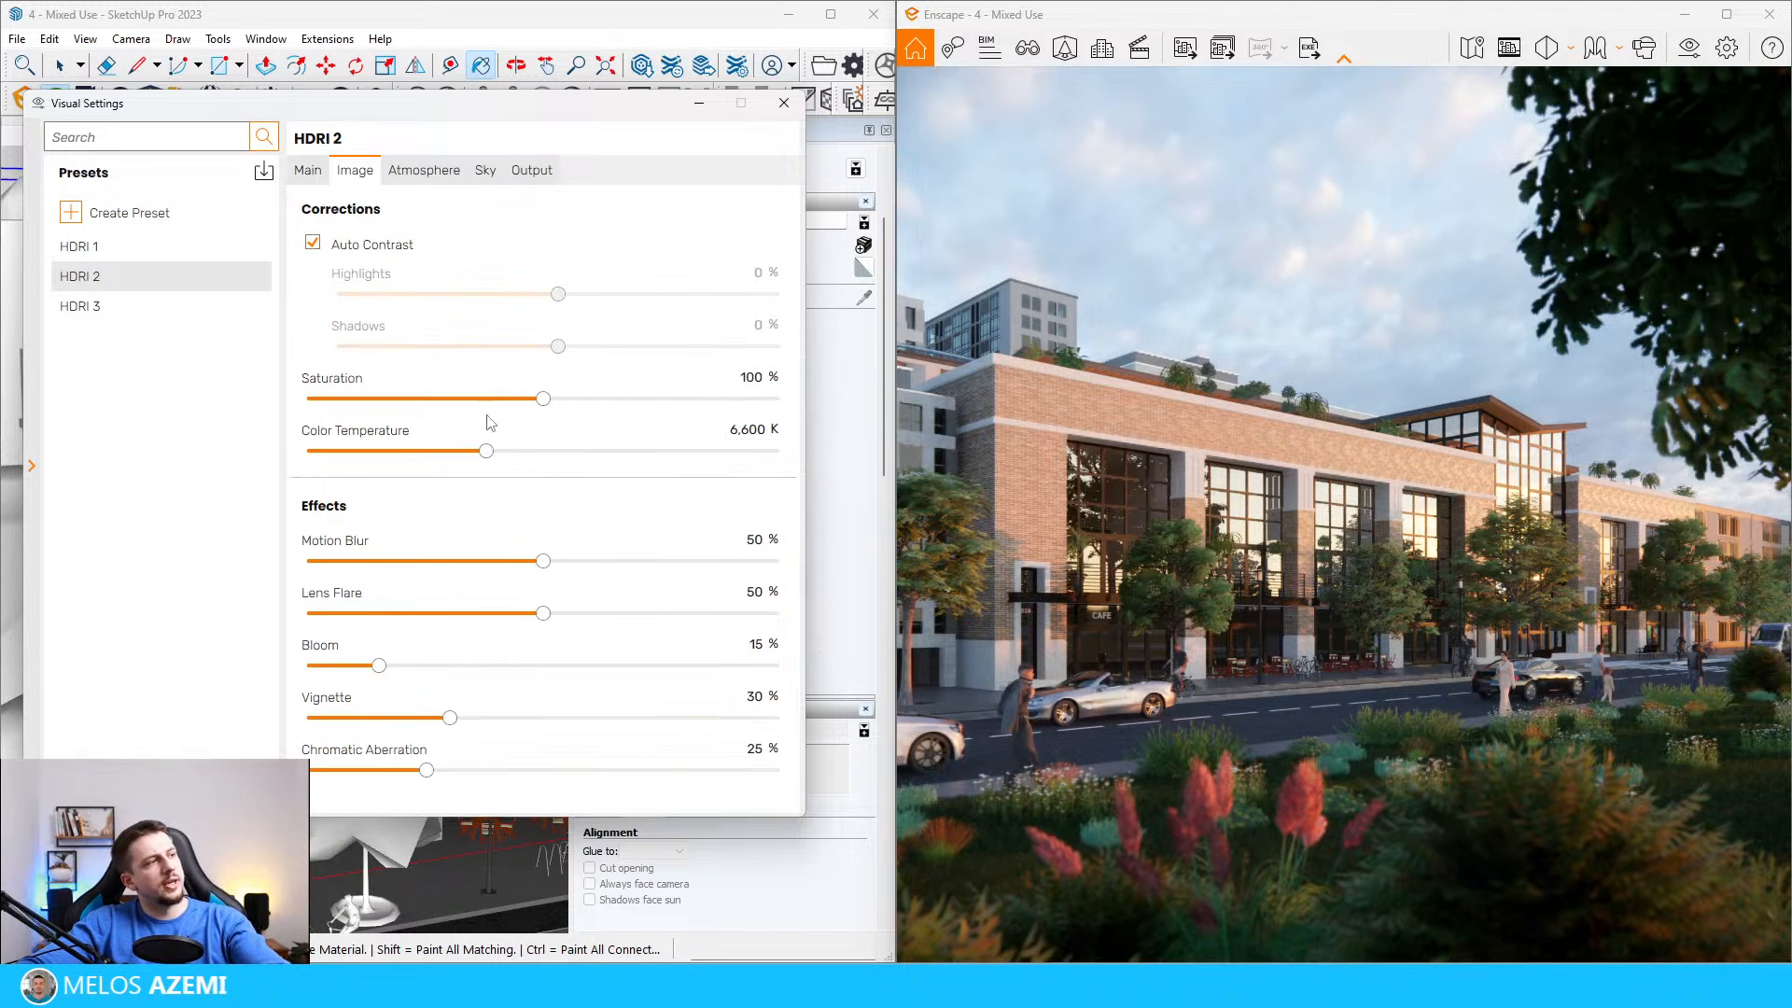
left_click_drag(543, 399, 496, 461)
Step: Set motion blur, lens flare and bloom to 0% and vignette to 35% in HDRI 2, and reset its color temperature to 6,600 K
left_click_drag(545, 560, 211, 574)
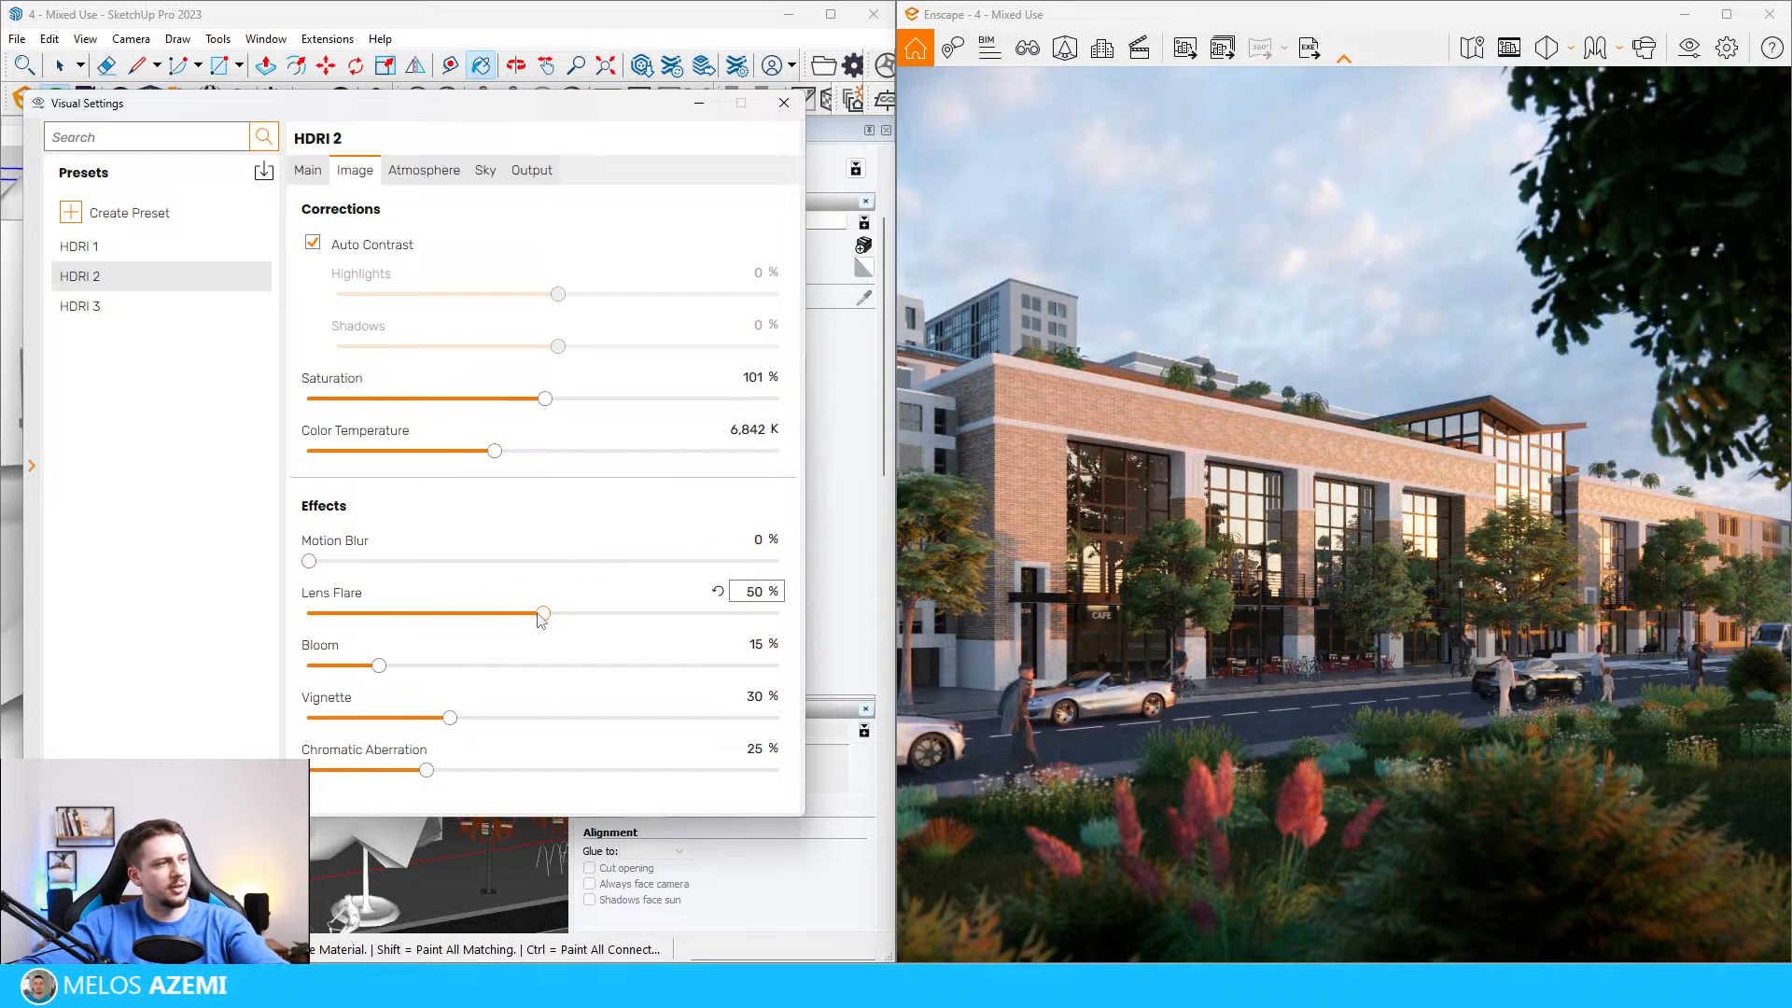
left_click_drag(542, 613, 308, 616)
left_click_drag(378, 666, 304, 667)
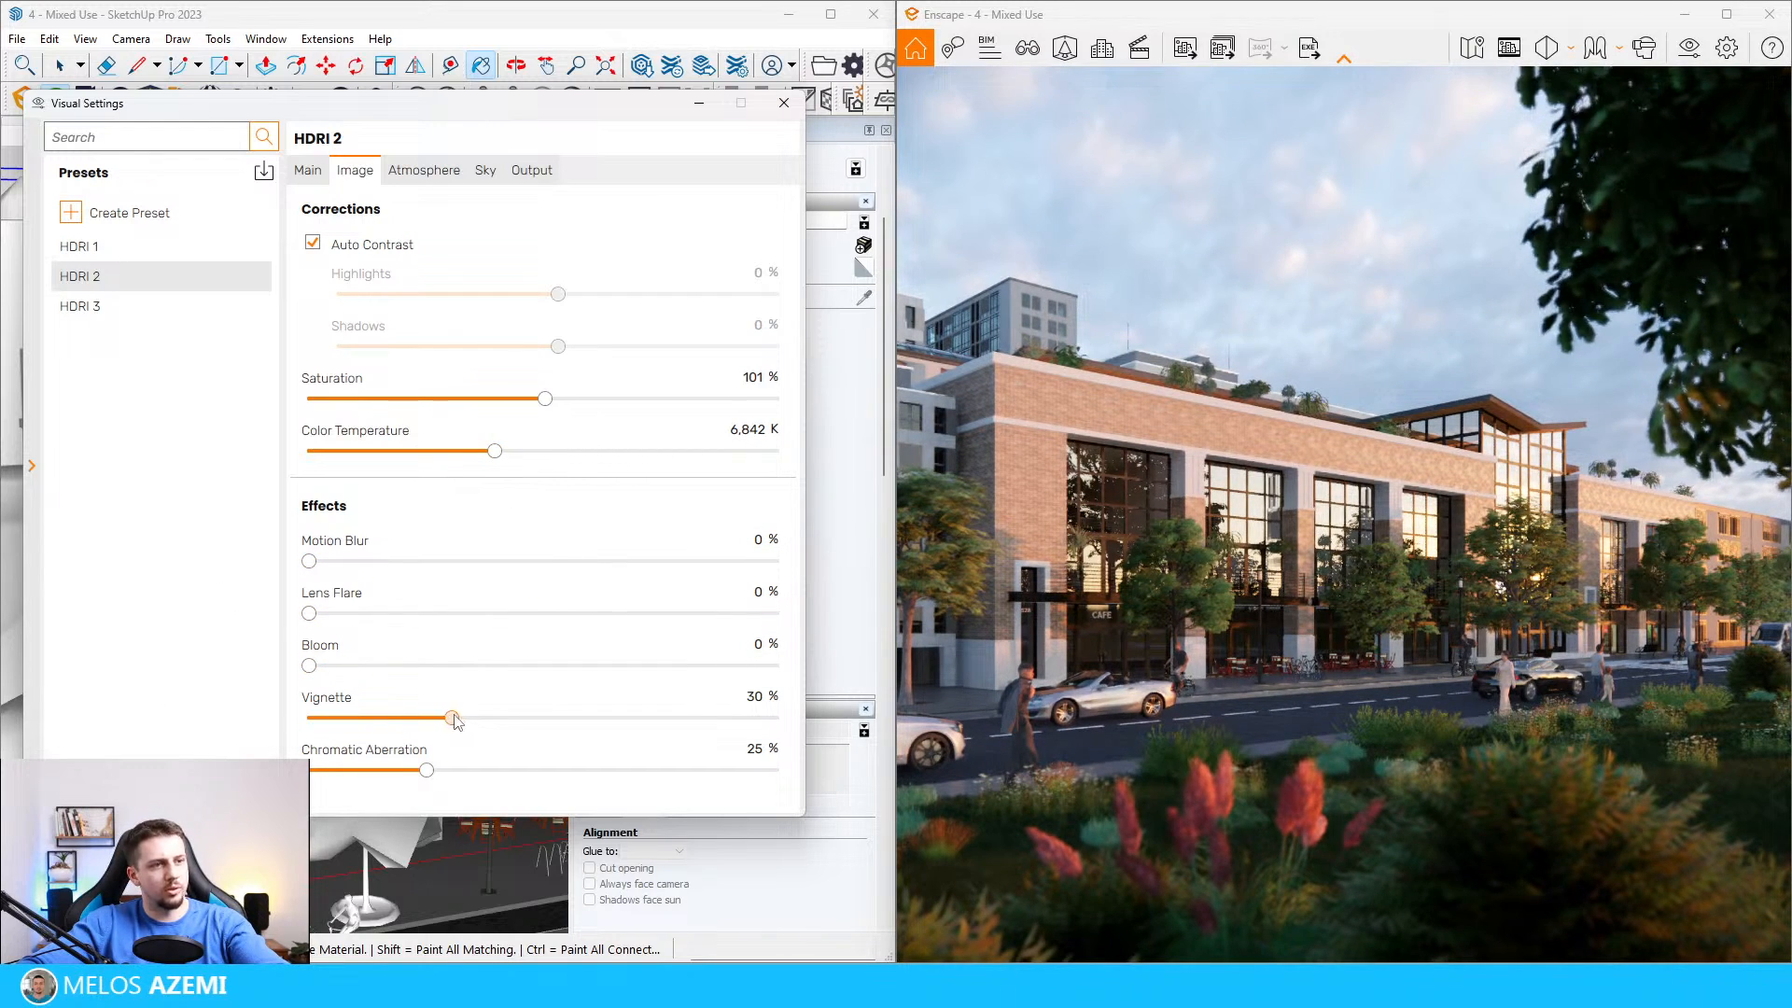
left_click_drag(455, 722, 471, 719)
left_click(715, 431)
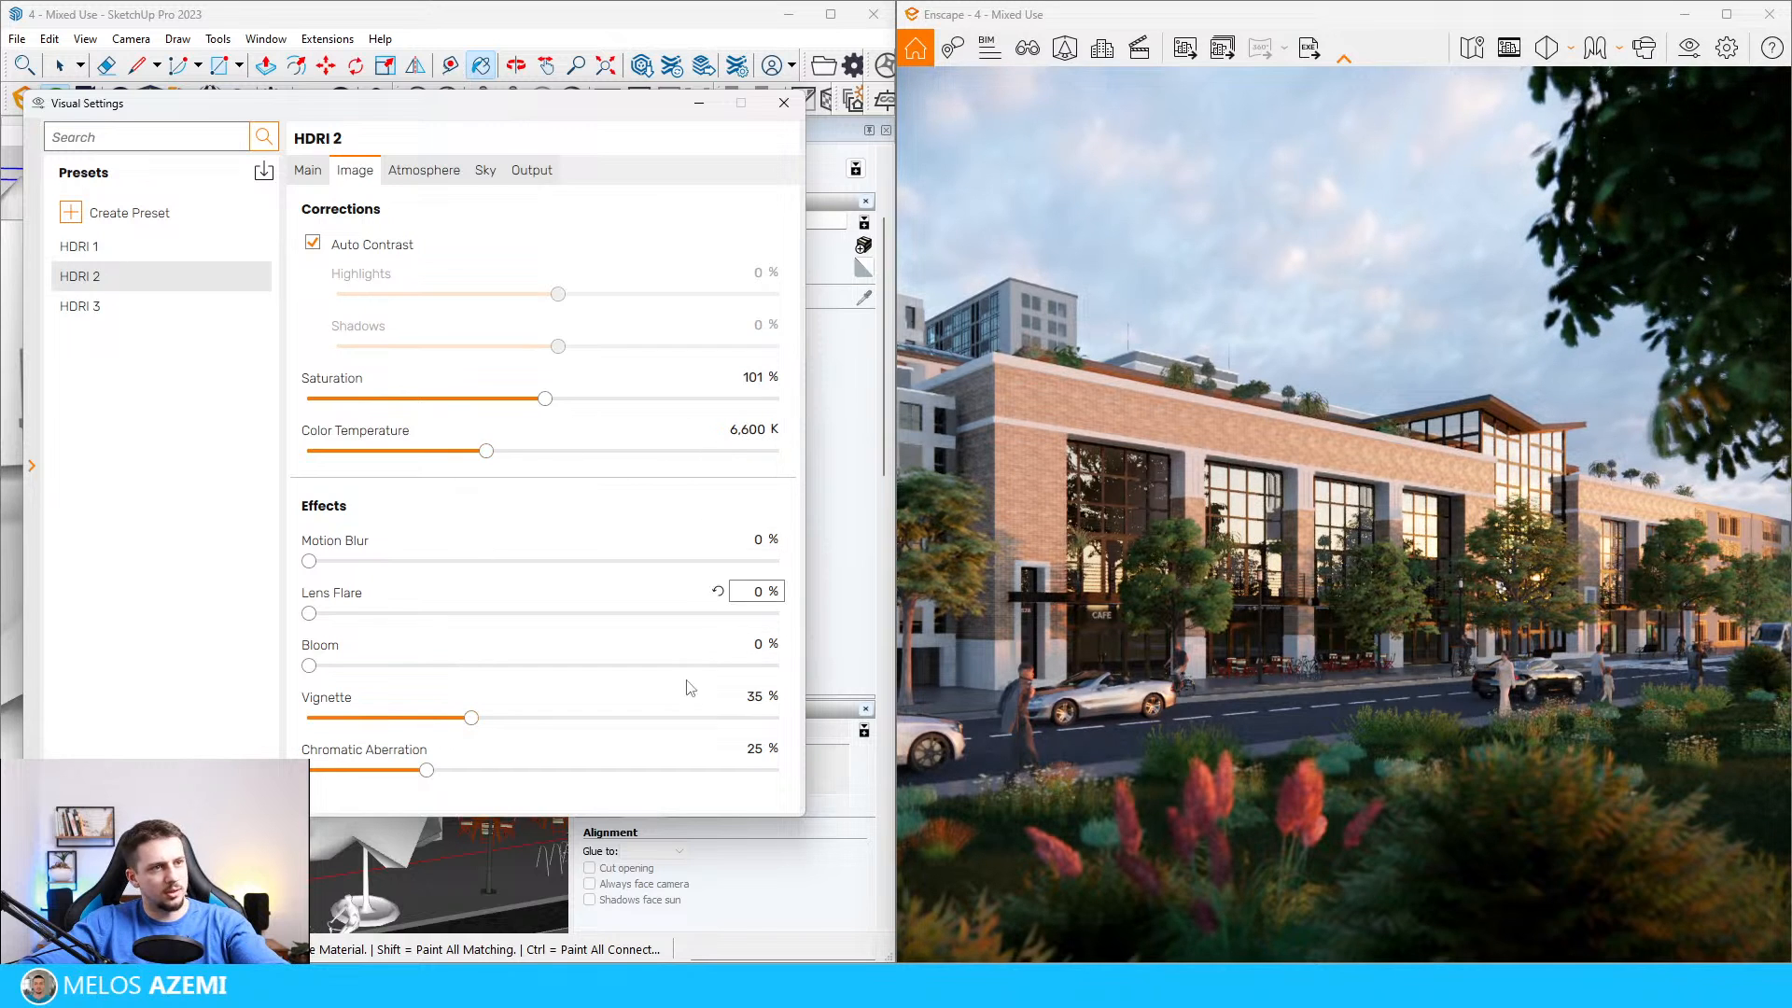
Step: Set the fog intensity to 10% and the shadow sharpness to 0% in the HDRI 2 preset
left_click(421, 169)
mouse_move(359, 265)
left_mouse_down()
mouse_move(251, 264)
mouse_move(551, 265)
mouse_move(331, 266)
mouse_move(355, 266)
left_mouse_up()
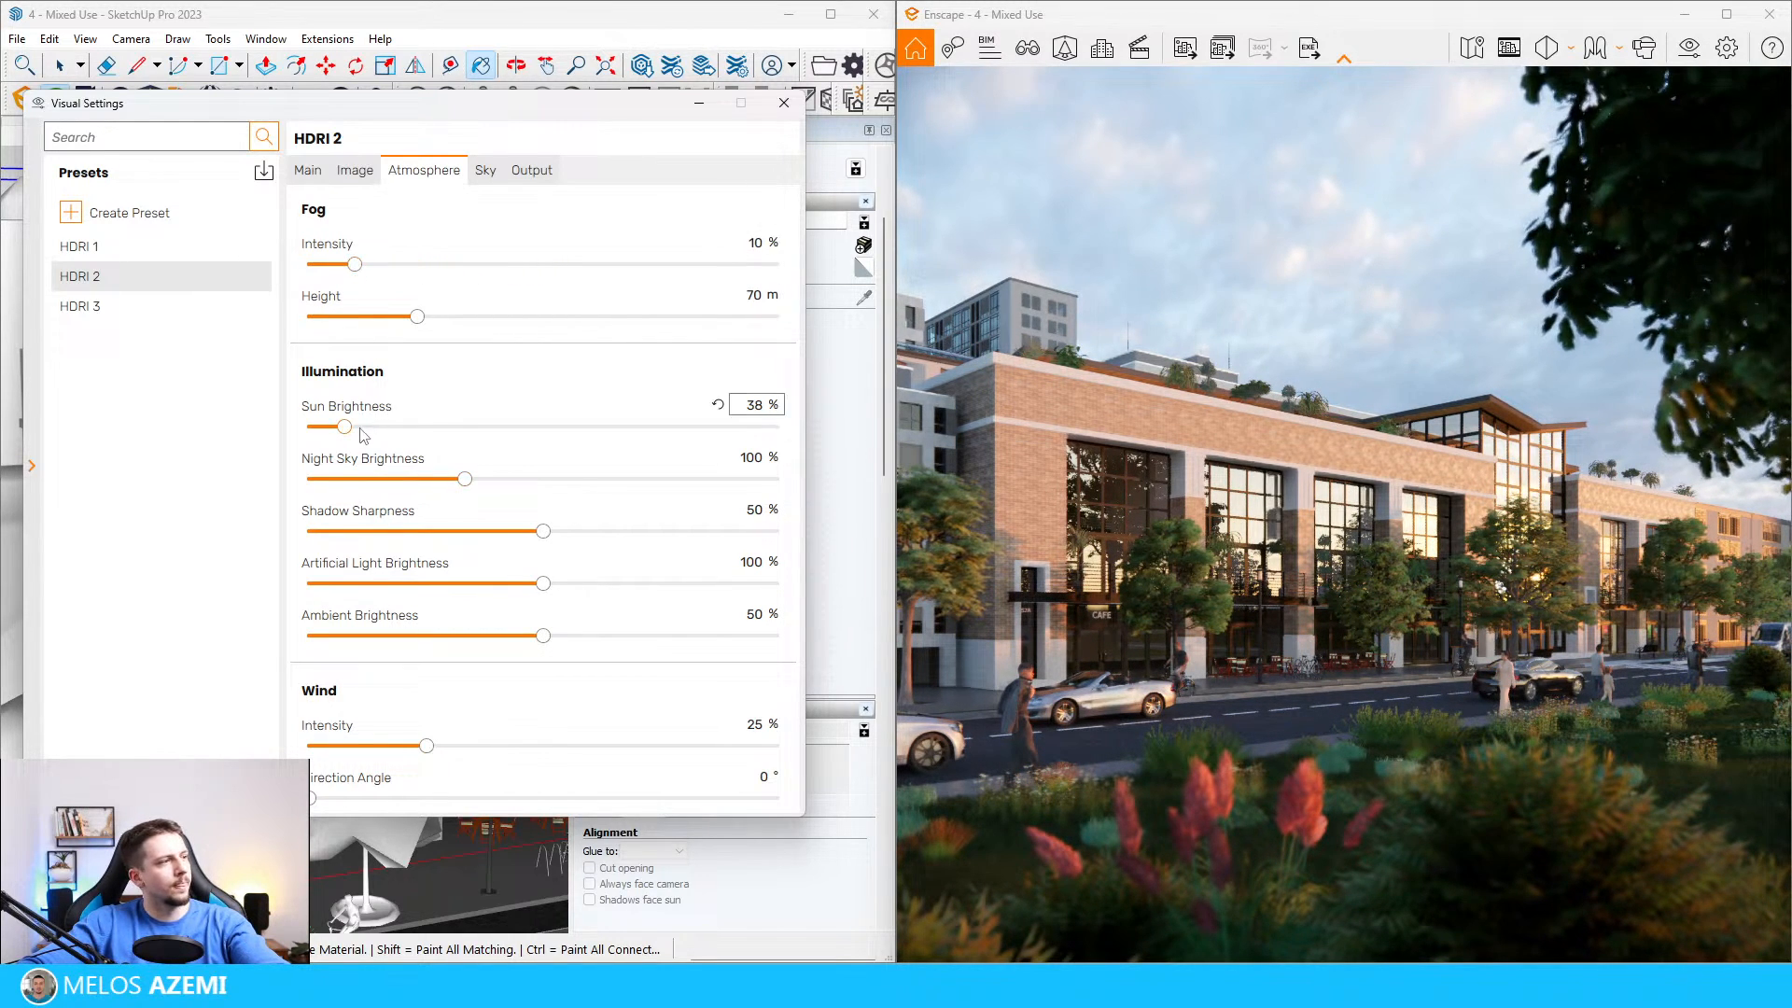
left_click_drag(543, 531, 195, 538)
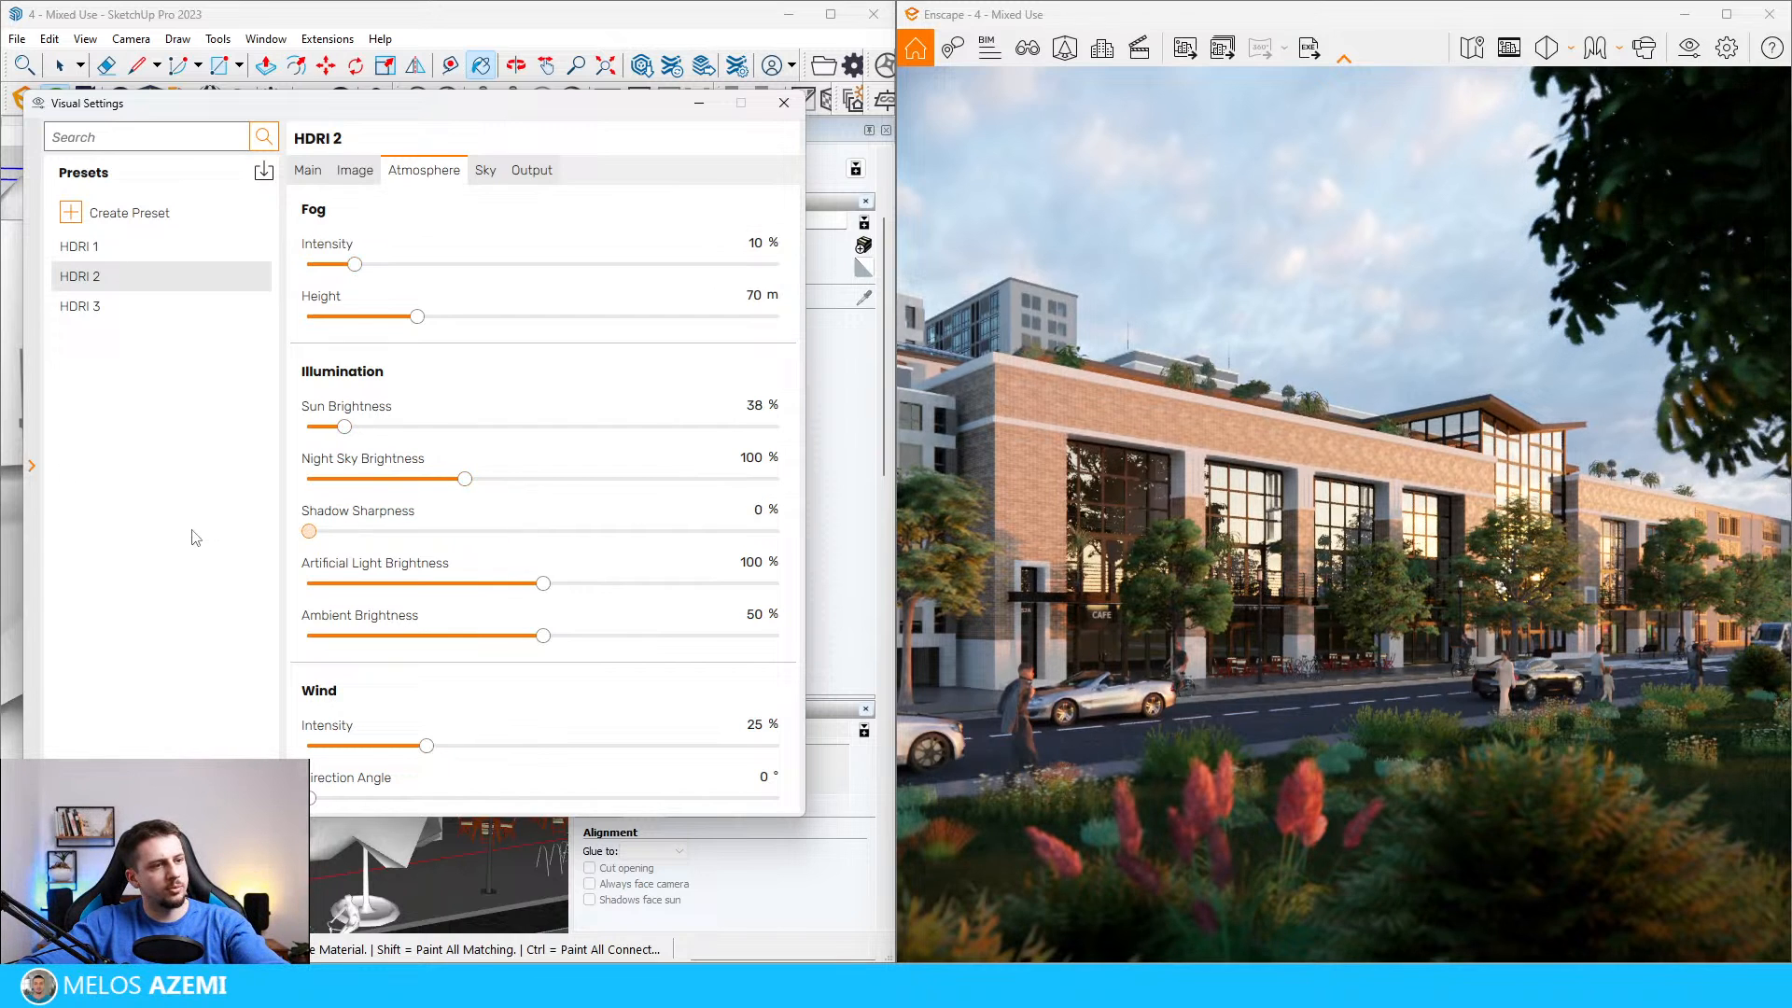
Step: Set the ambient brightness to 100% in the HDRI 2 preset and check its sky and output settings
left_click_drag(543, 636, 793, 636)
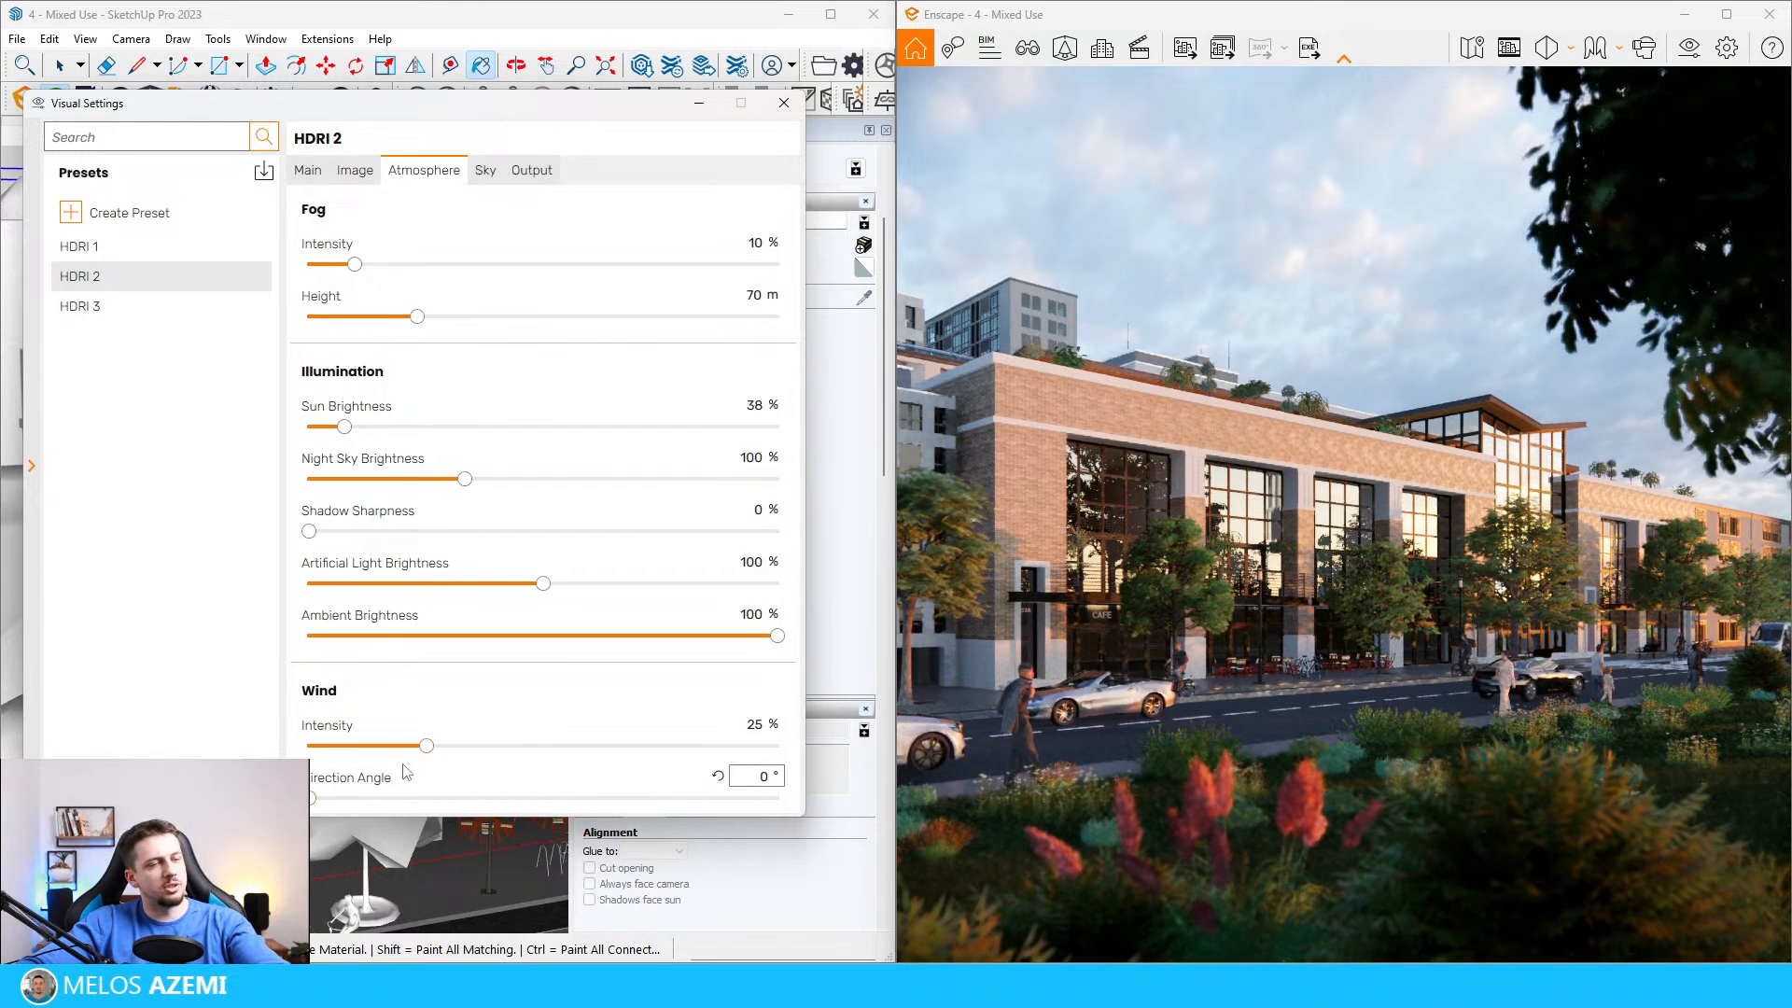
left_click(487, 172)
left_click(527, 172)
left_click(484, 172)
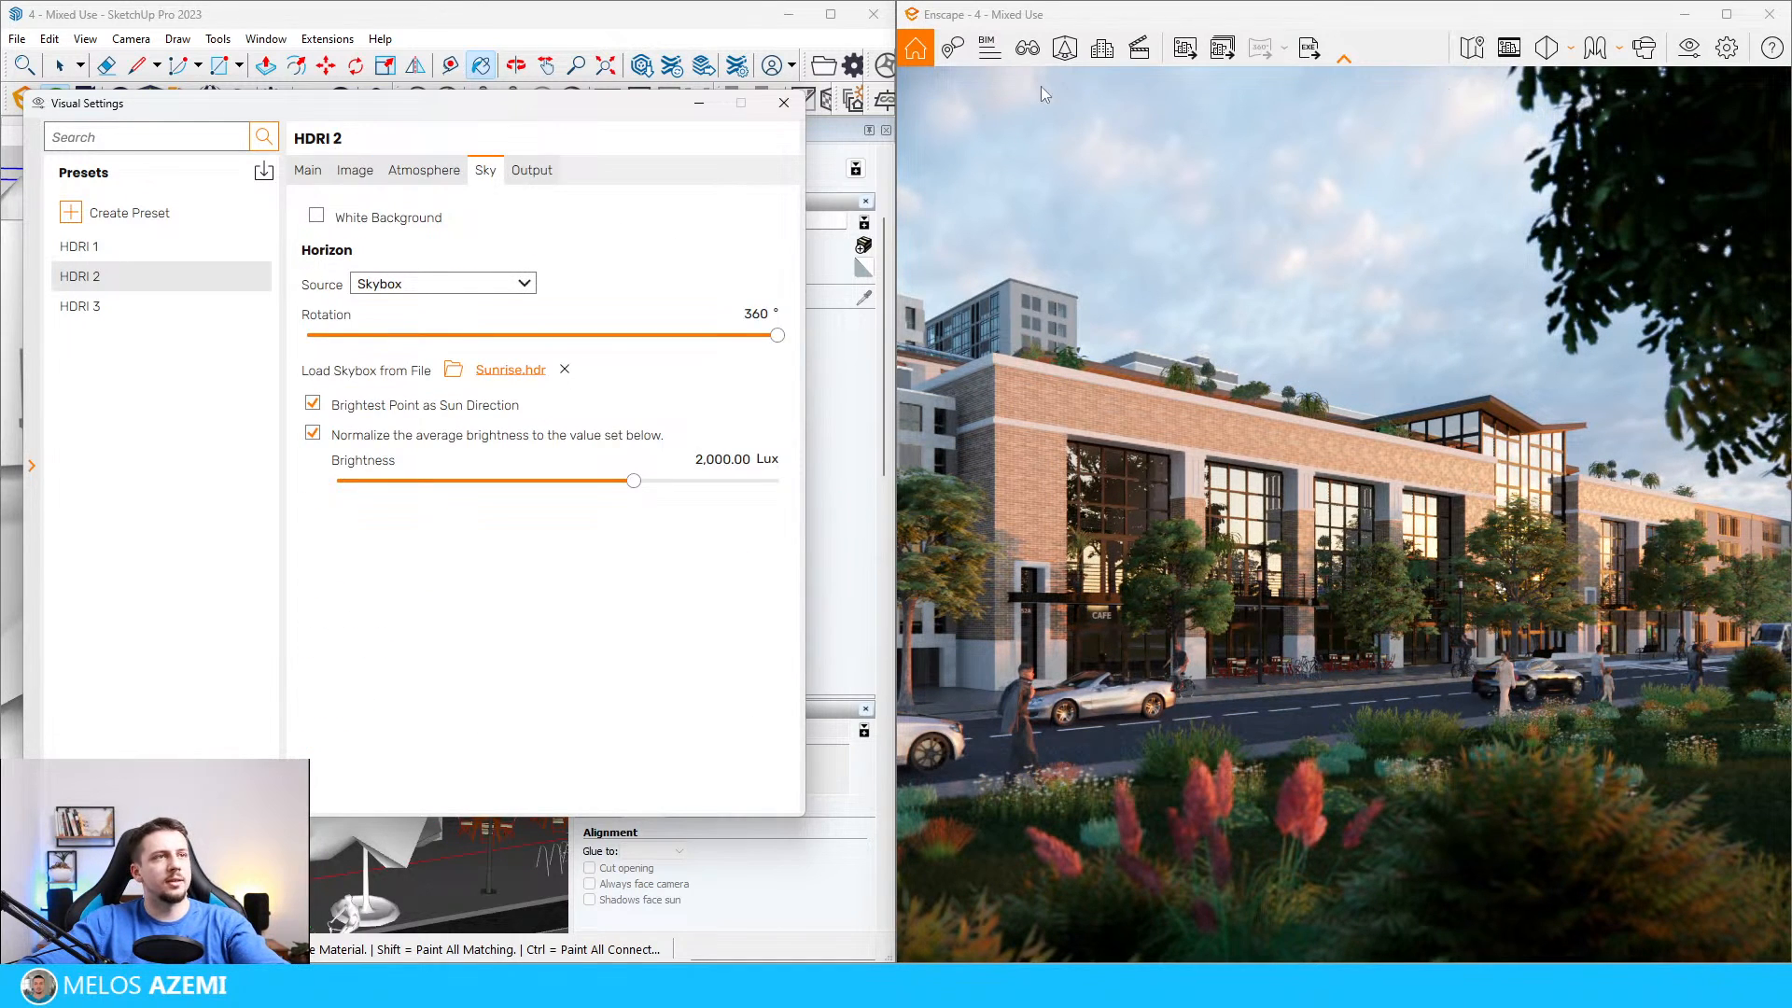
Step: Render the current HDRI 2 view to an image file, leaving batch rendering unused
left_click(1218, 52)
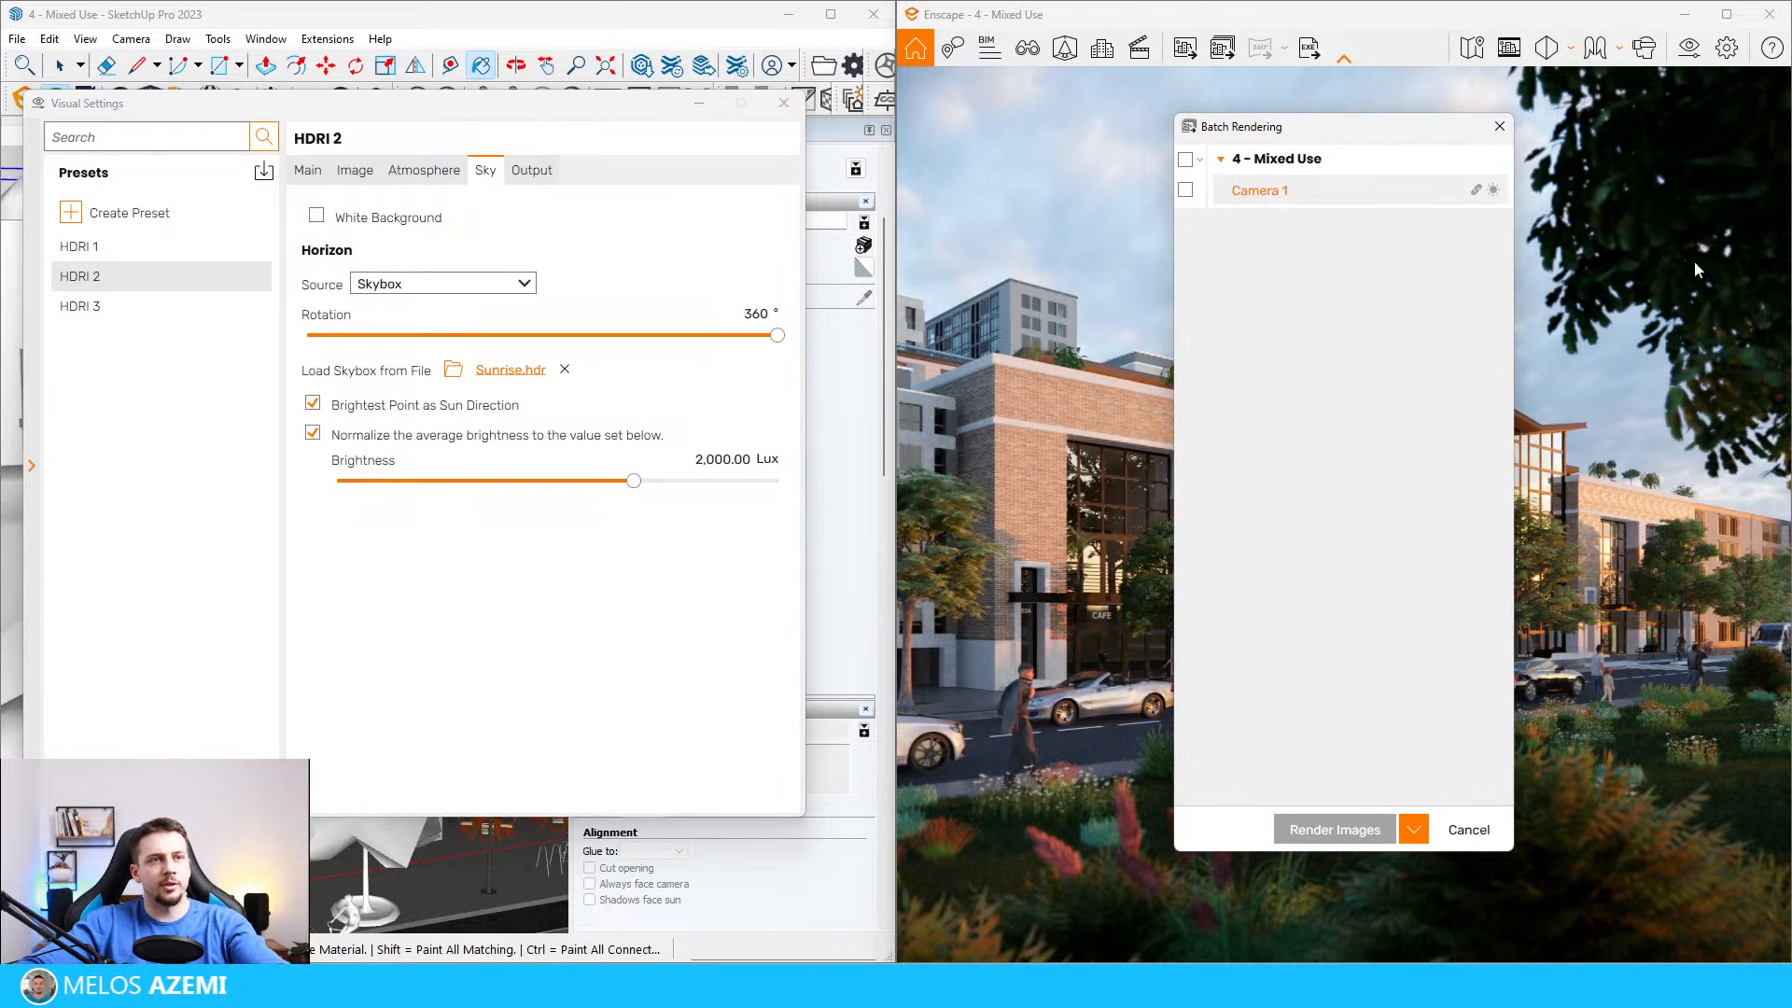
left_click(1122, 56)
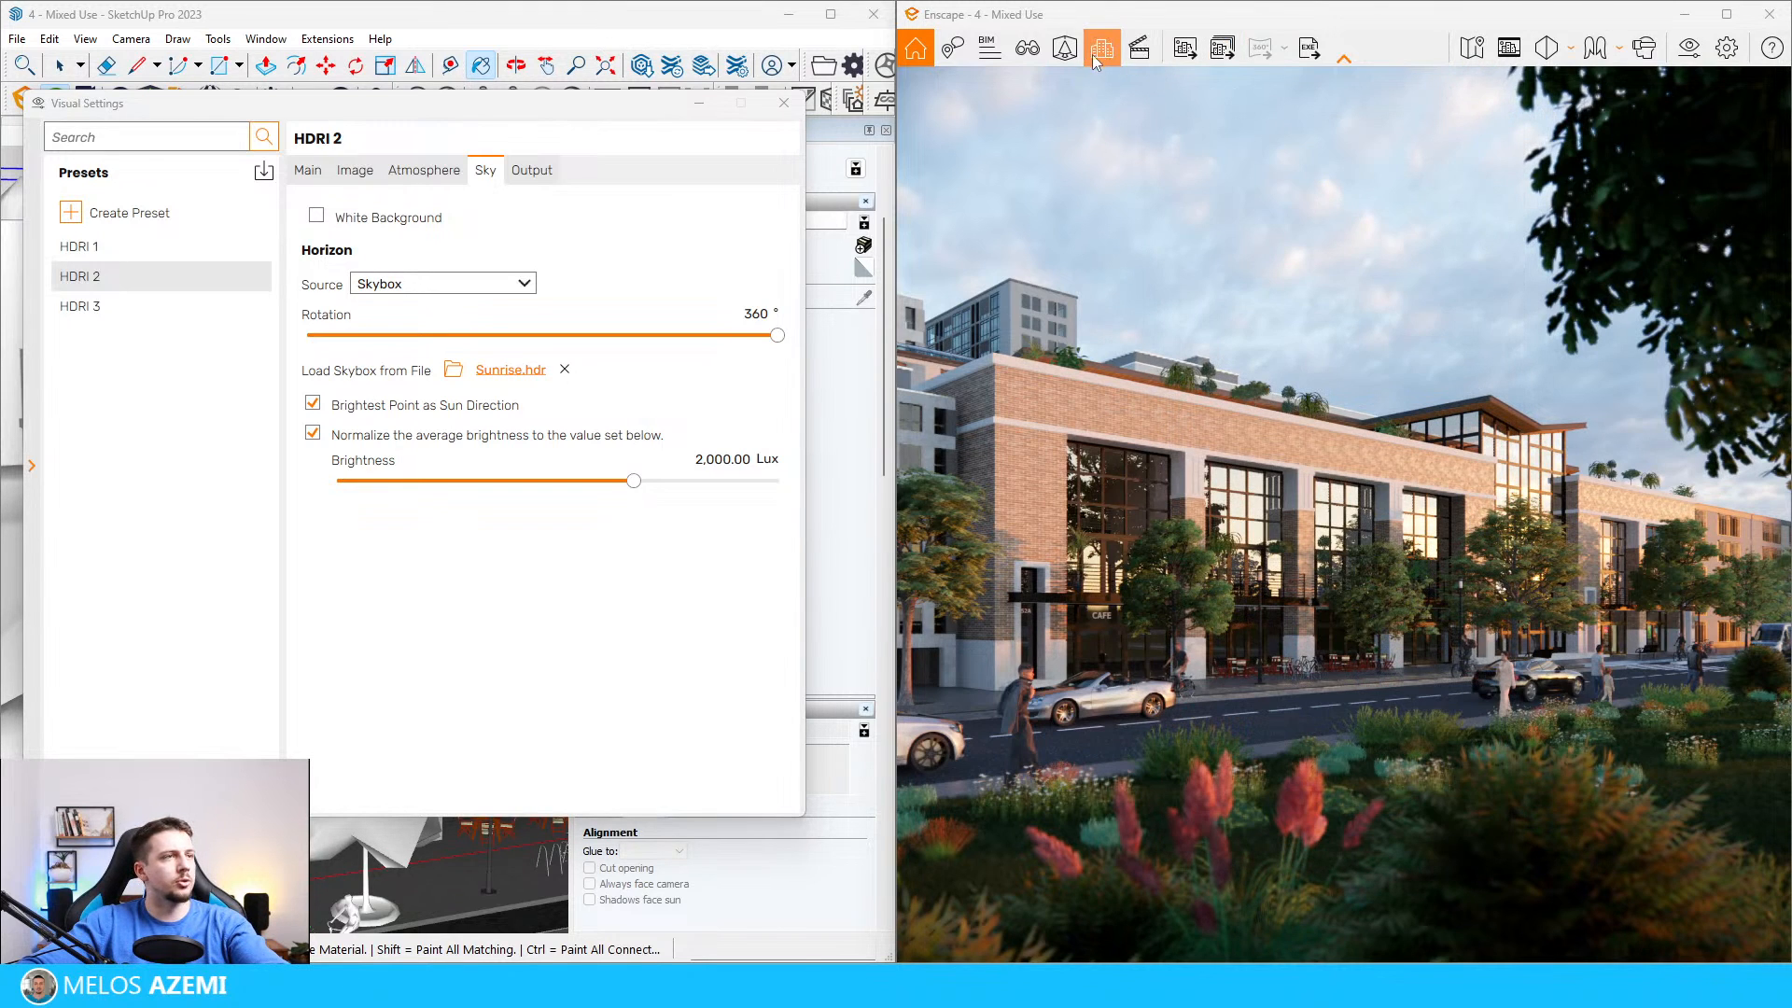
left_click(1187, 51)
key("Return")
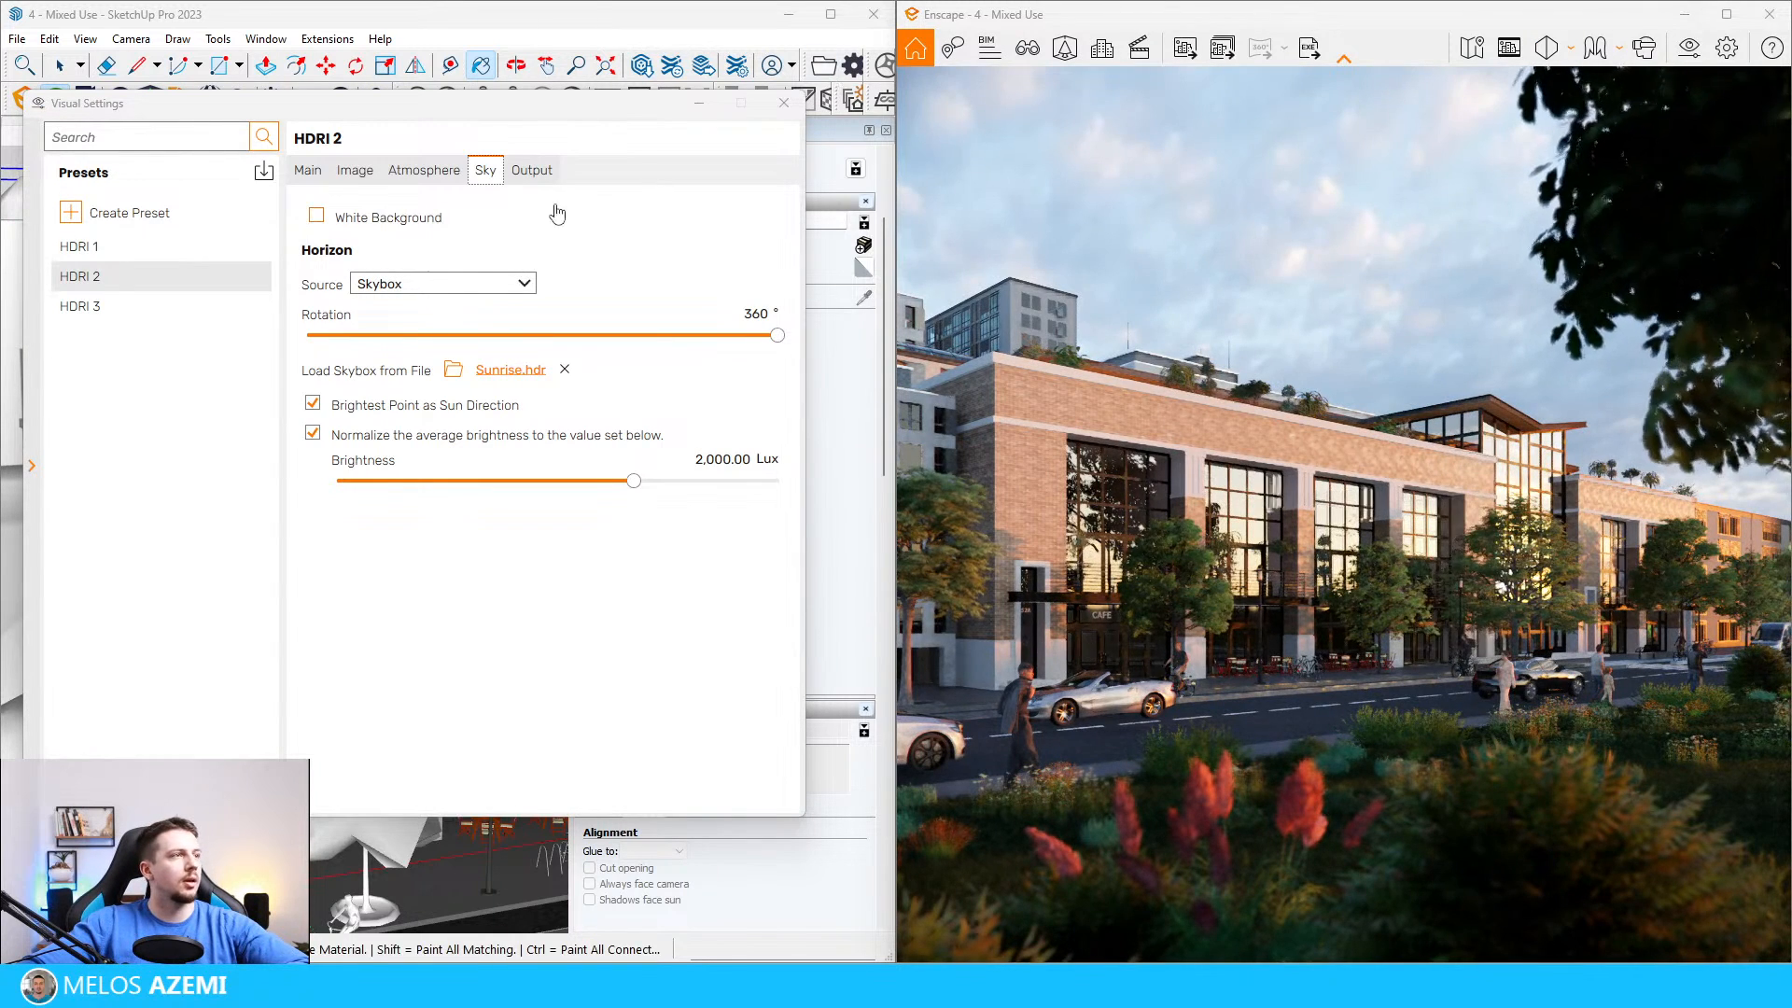
Step: Check the output resolution of the HDRI 1 and HDRI 2 presets and preview the frame with Safe Frame
left_click(531, 169)
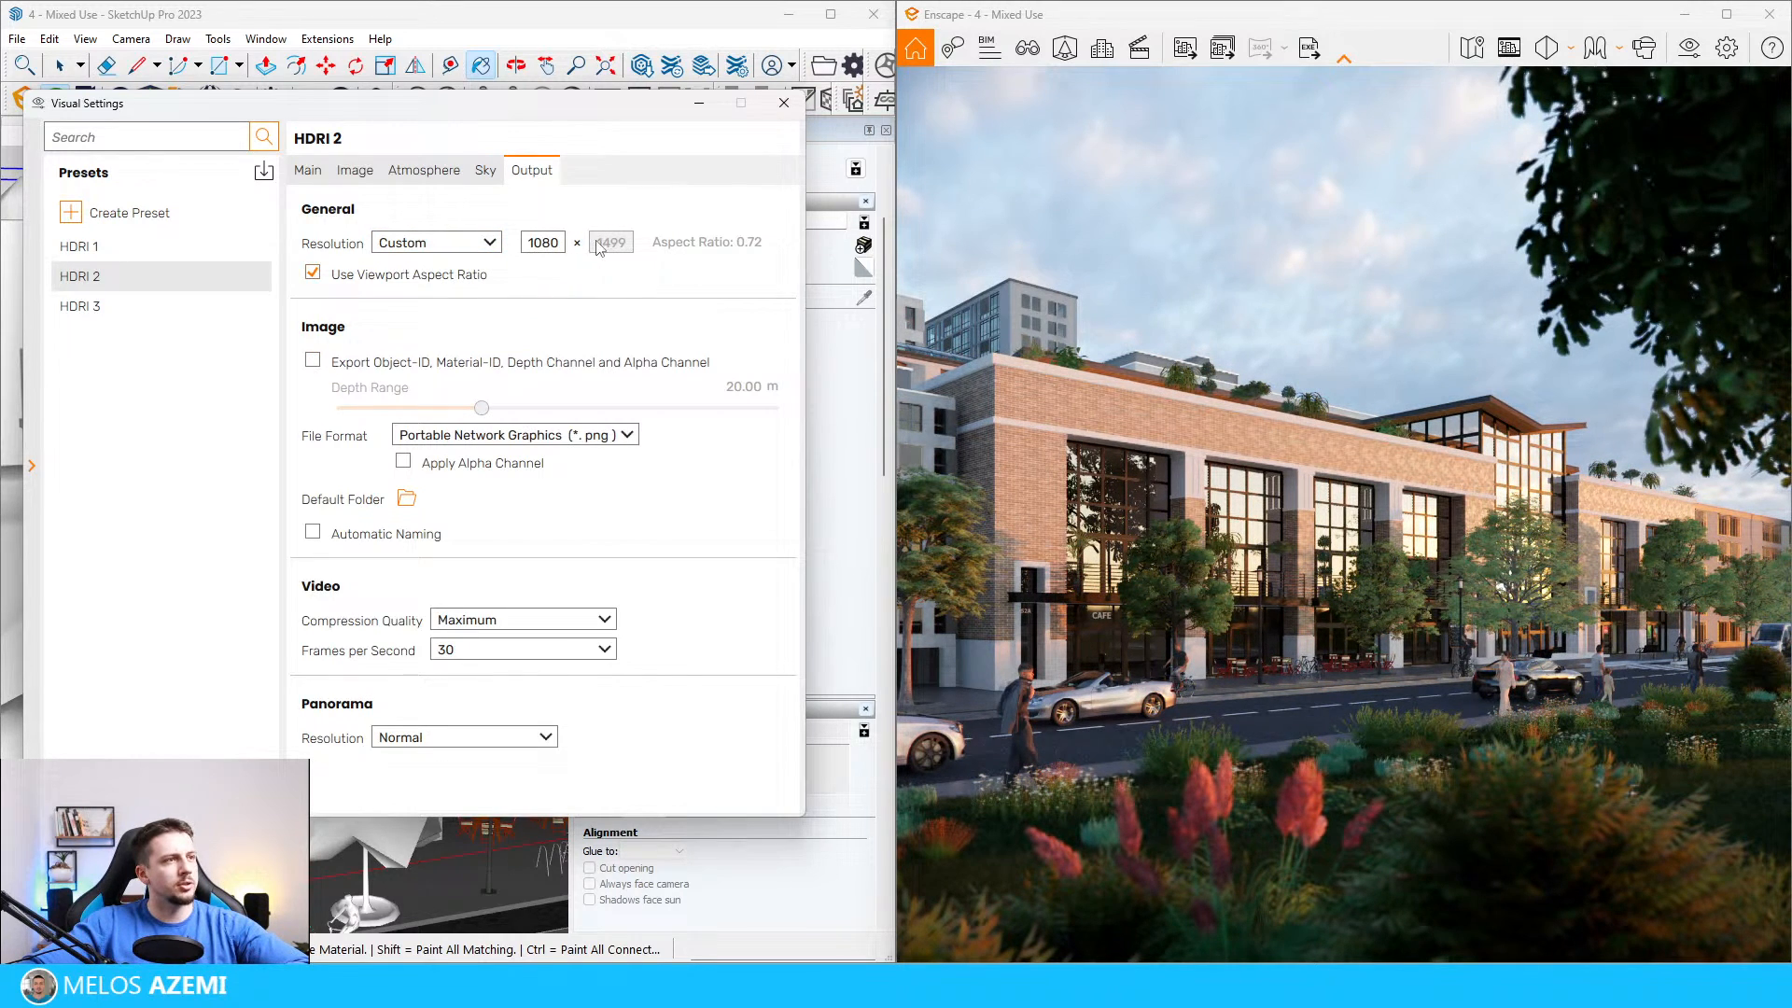
left_click(492, 245)
left_click(494, 247)
left_click(1509, 46)
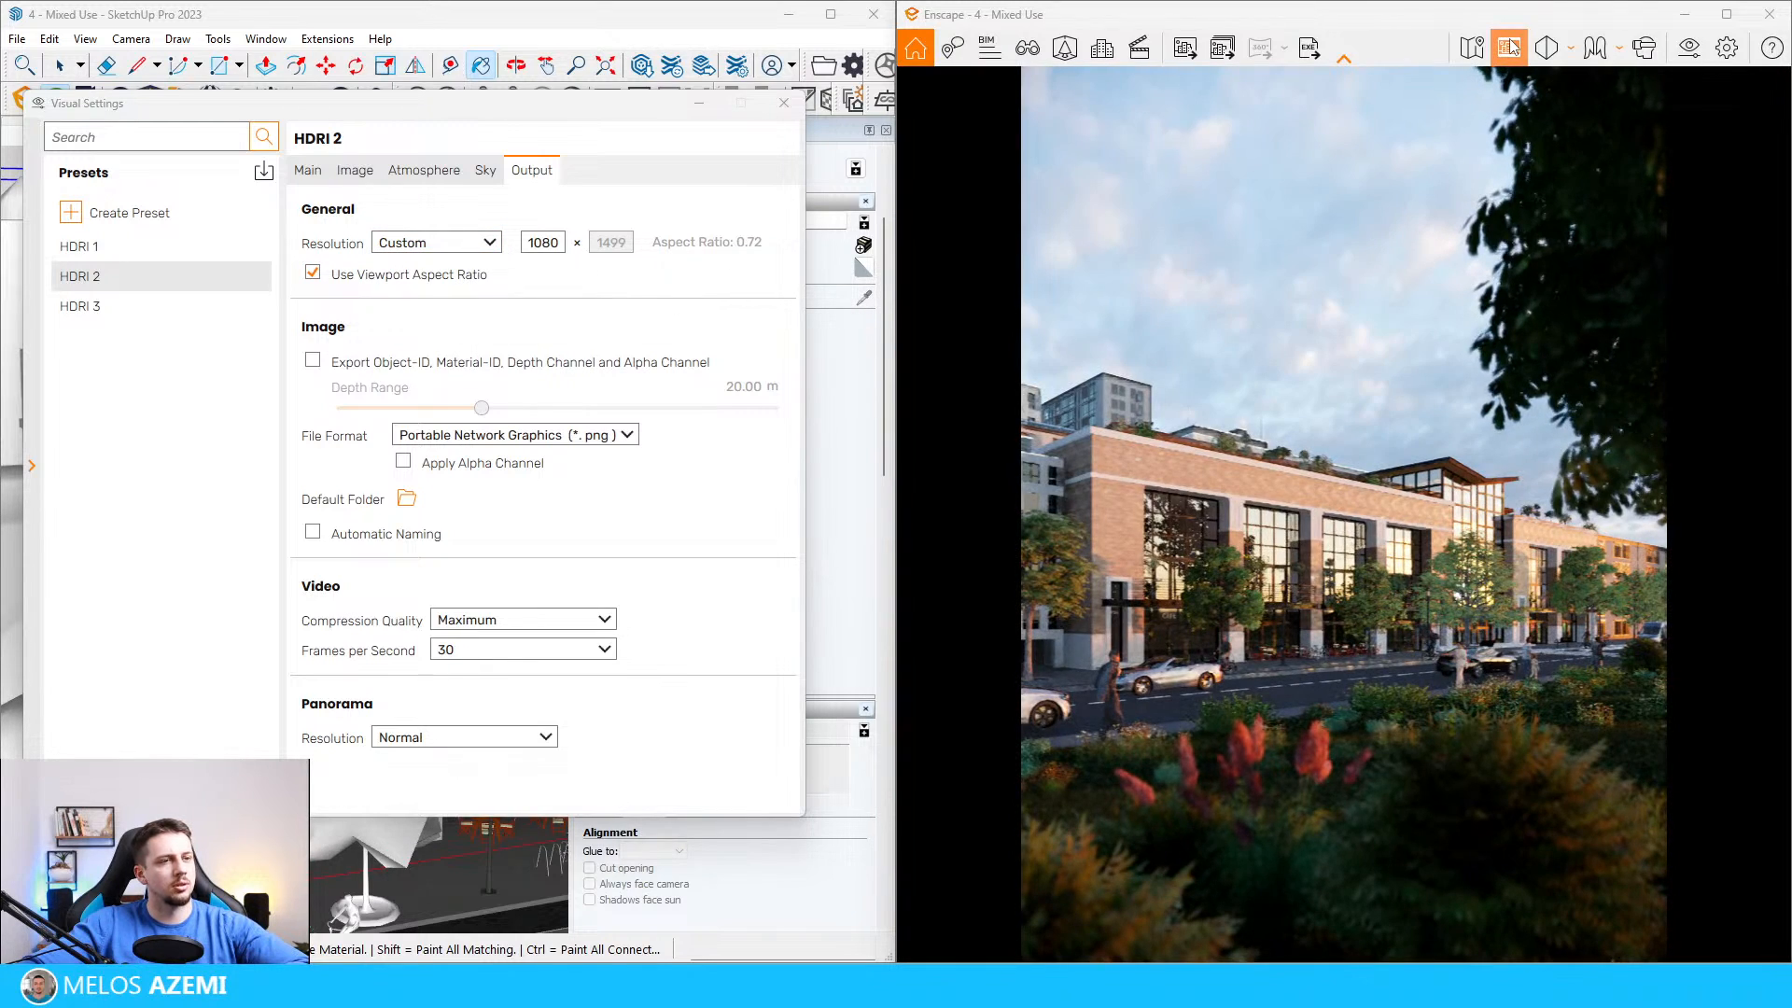
left_click(1509, 47)
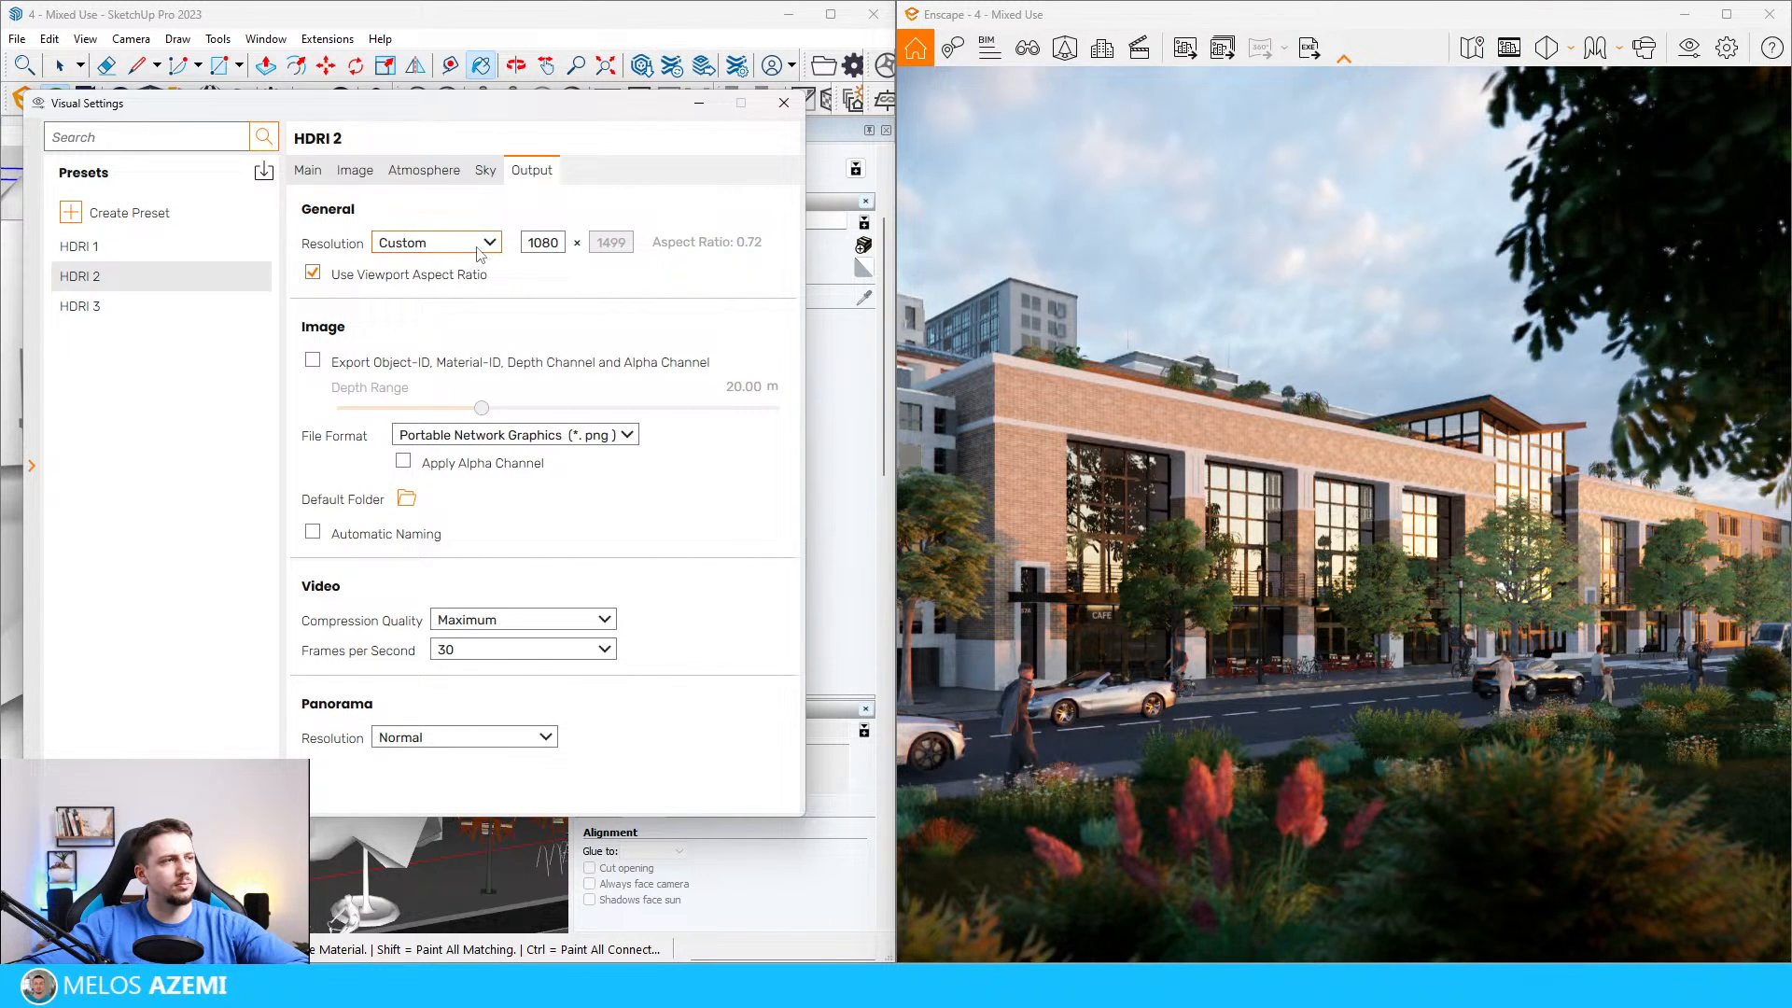
left_click(197, 261)
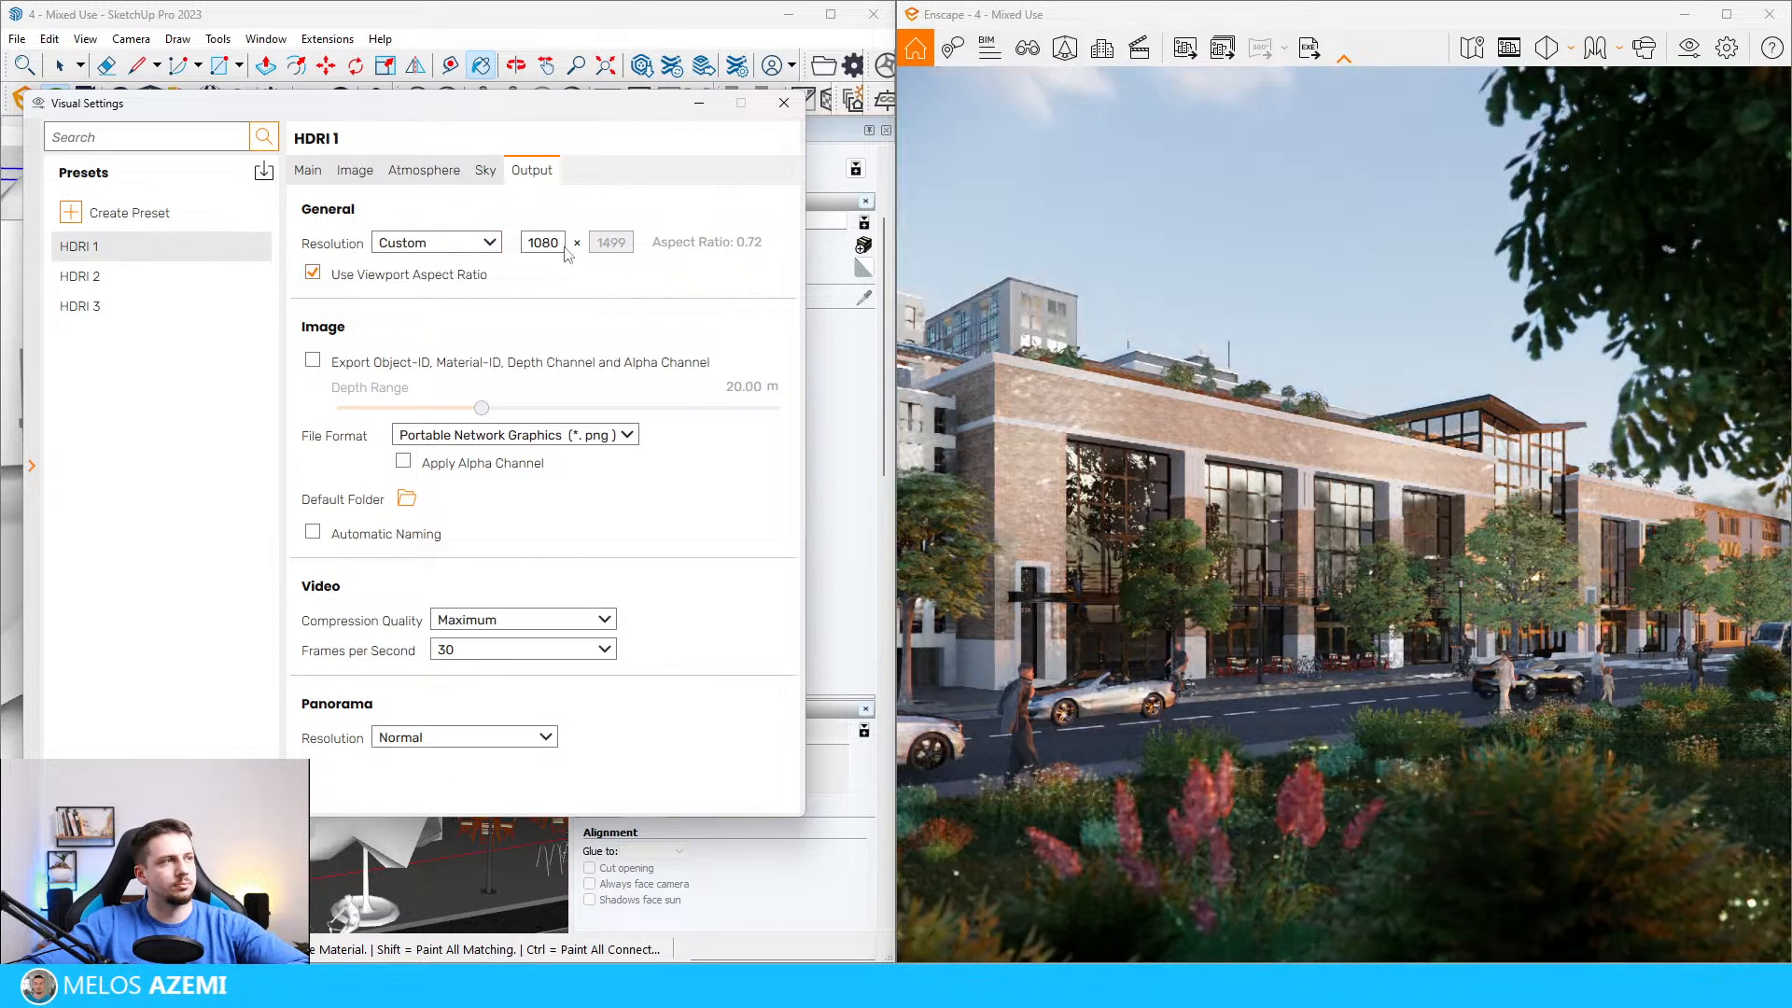
left_click(487, 244)
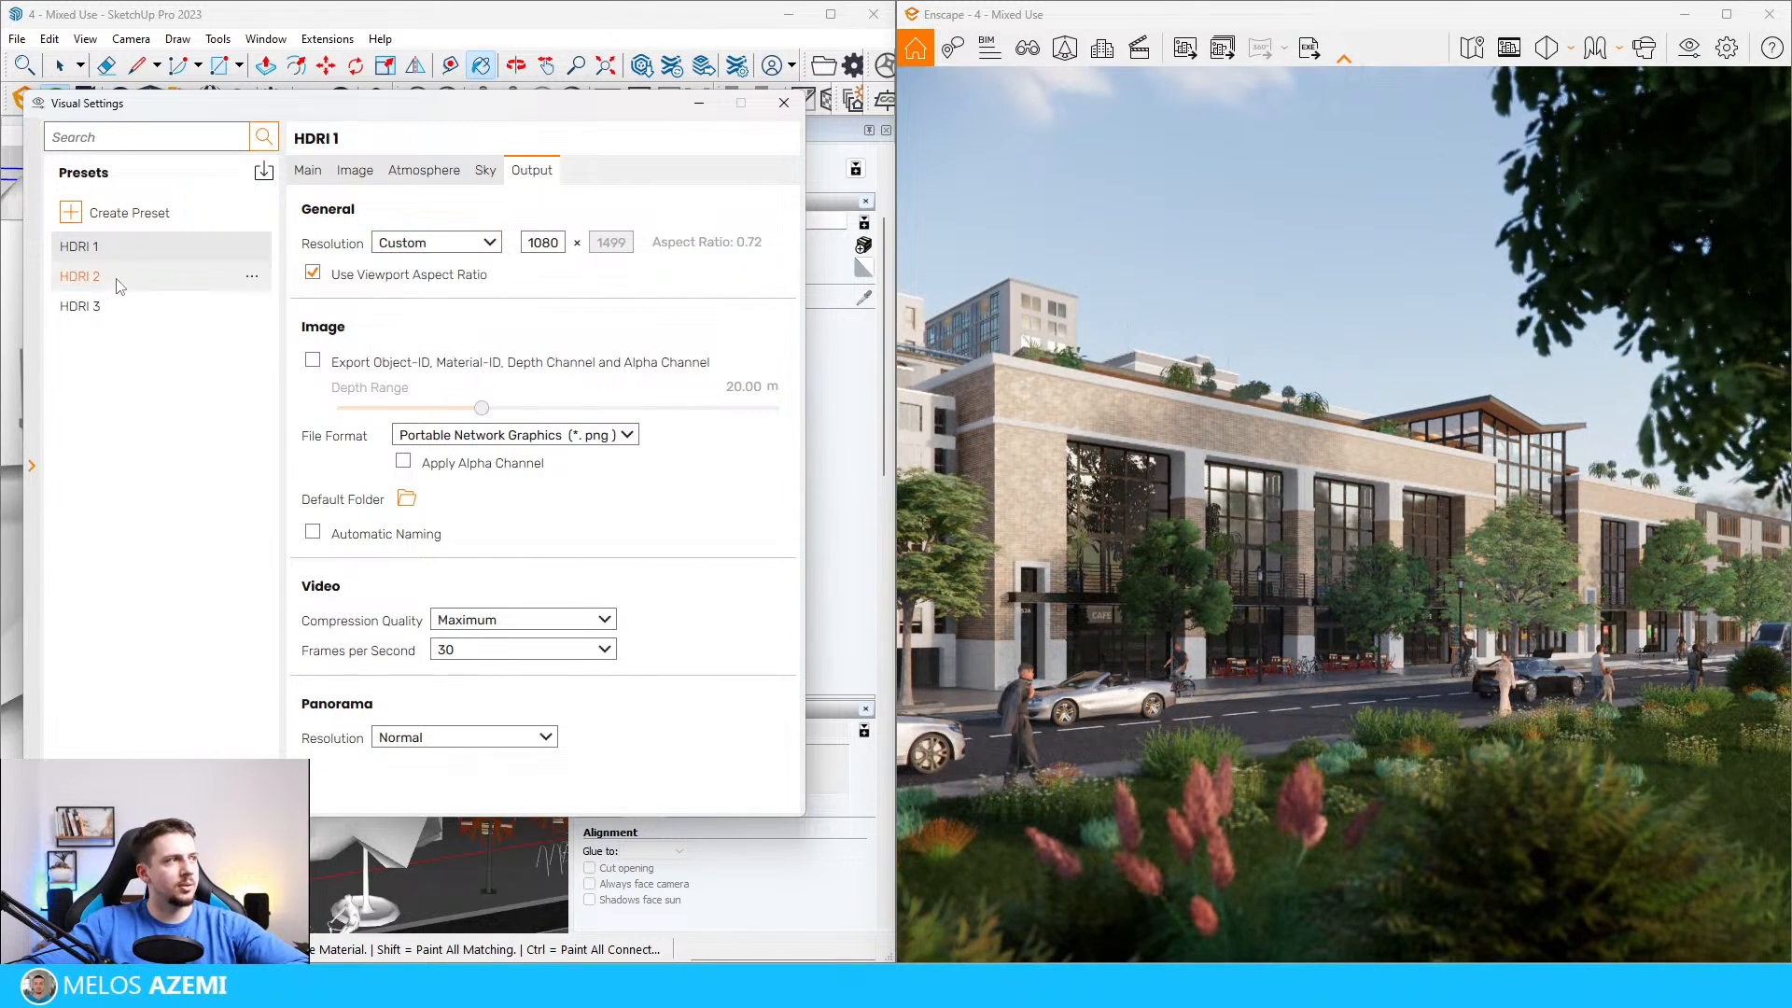
left_click(120, 277)
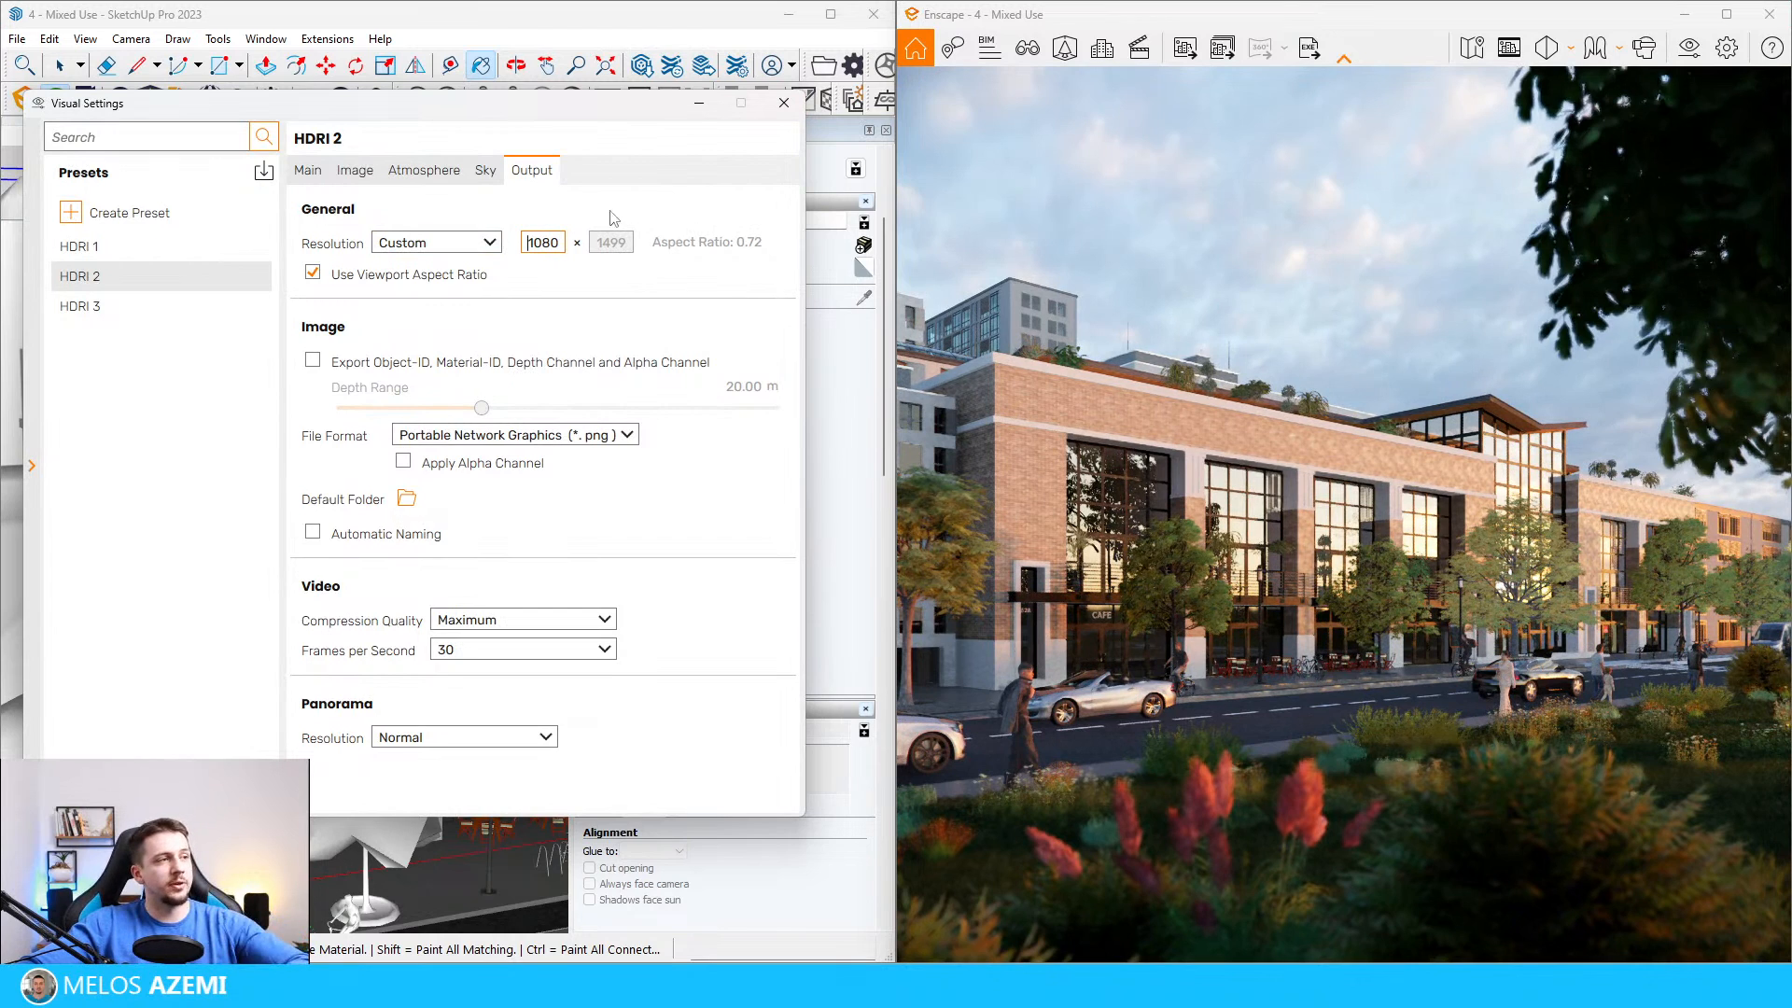
Step: Turn off the viewport aspect ratio in HDRI 2, set the output resolution to 1500 × 1500 and render the view as live 1a
double_click(557, 242)
type("1499")
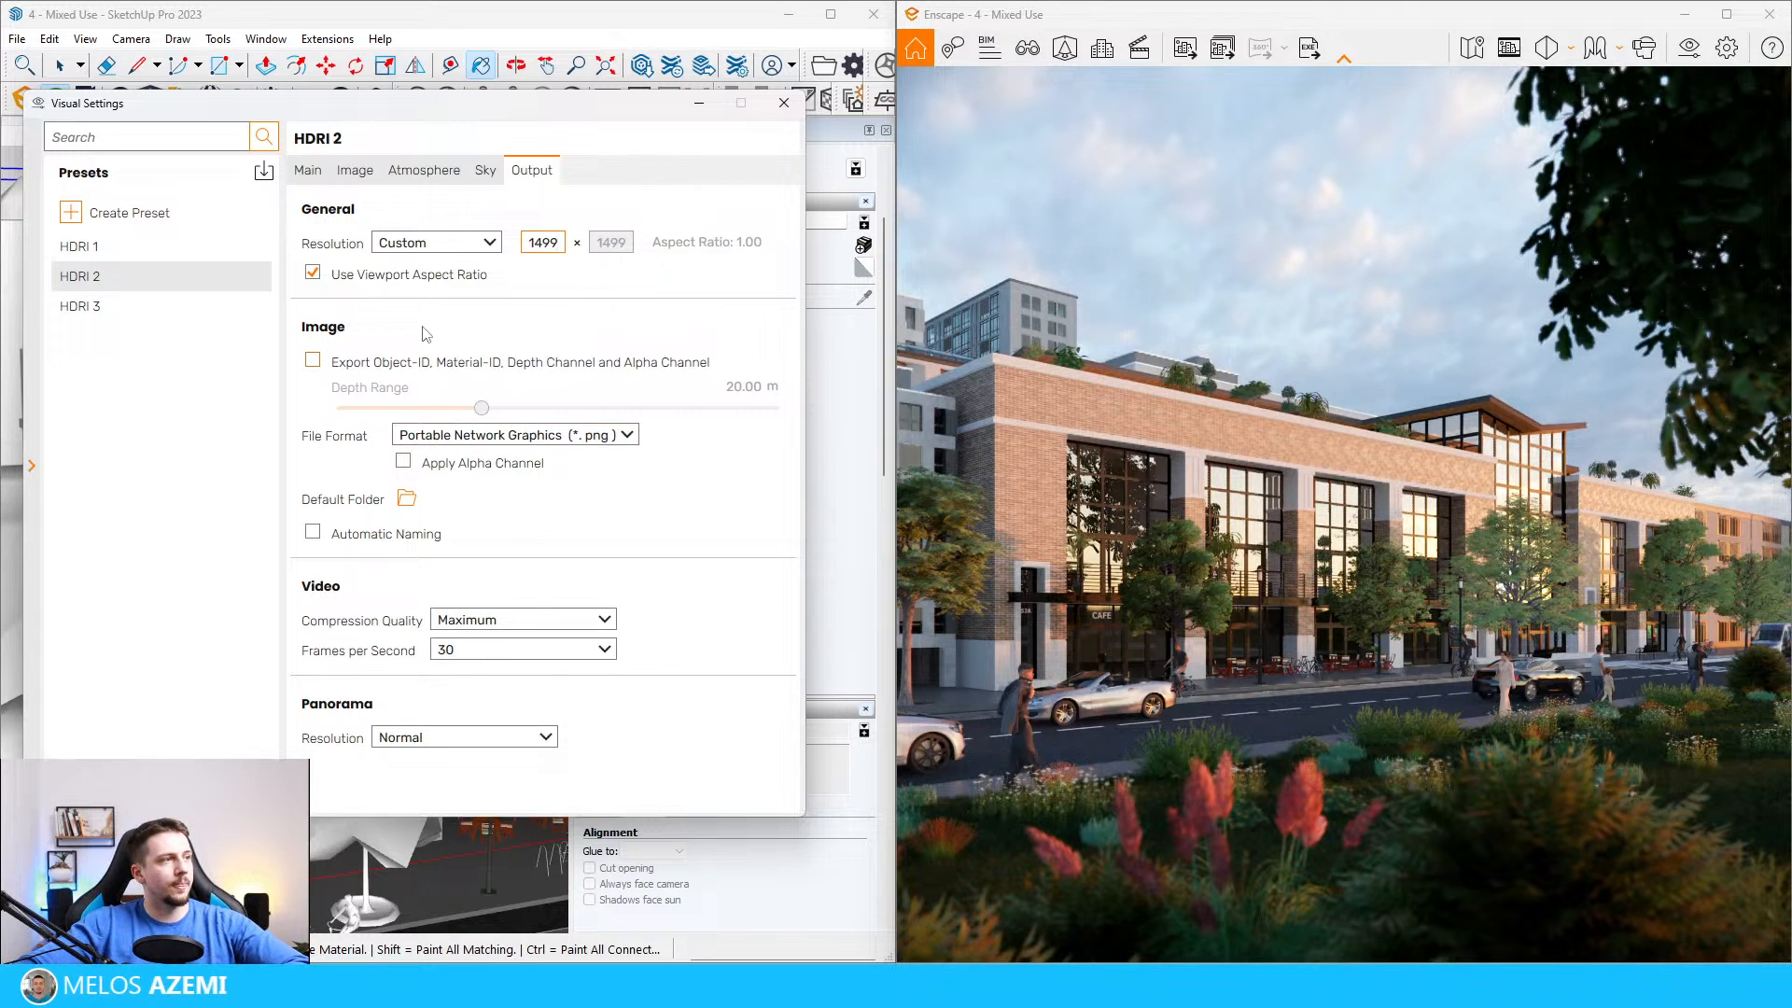
left_click(457, 211)
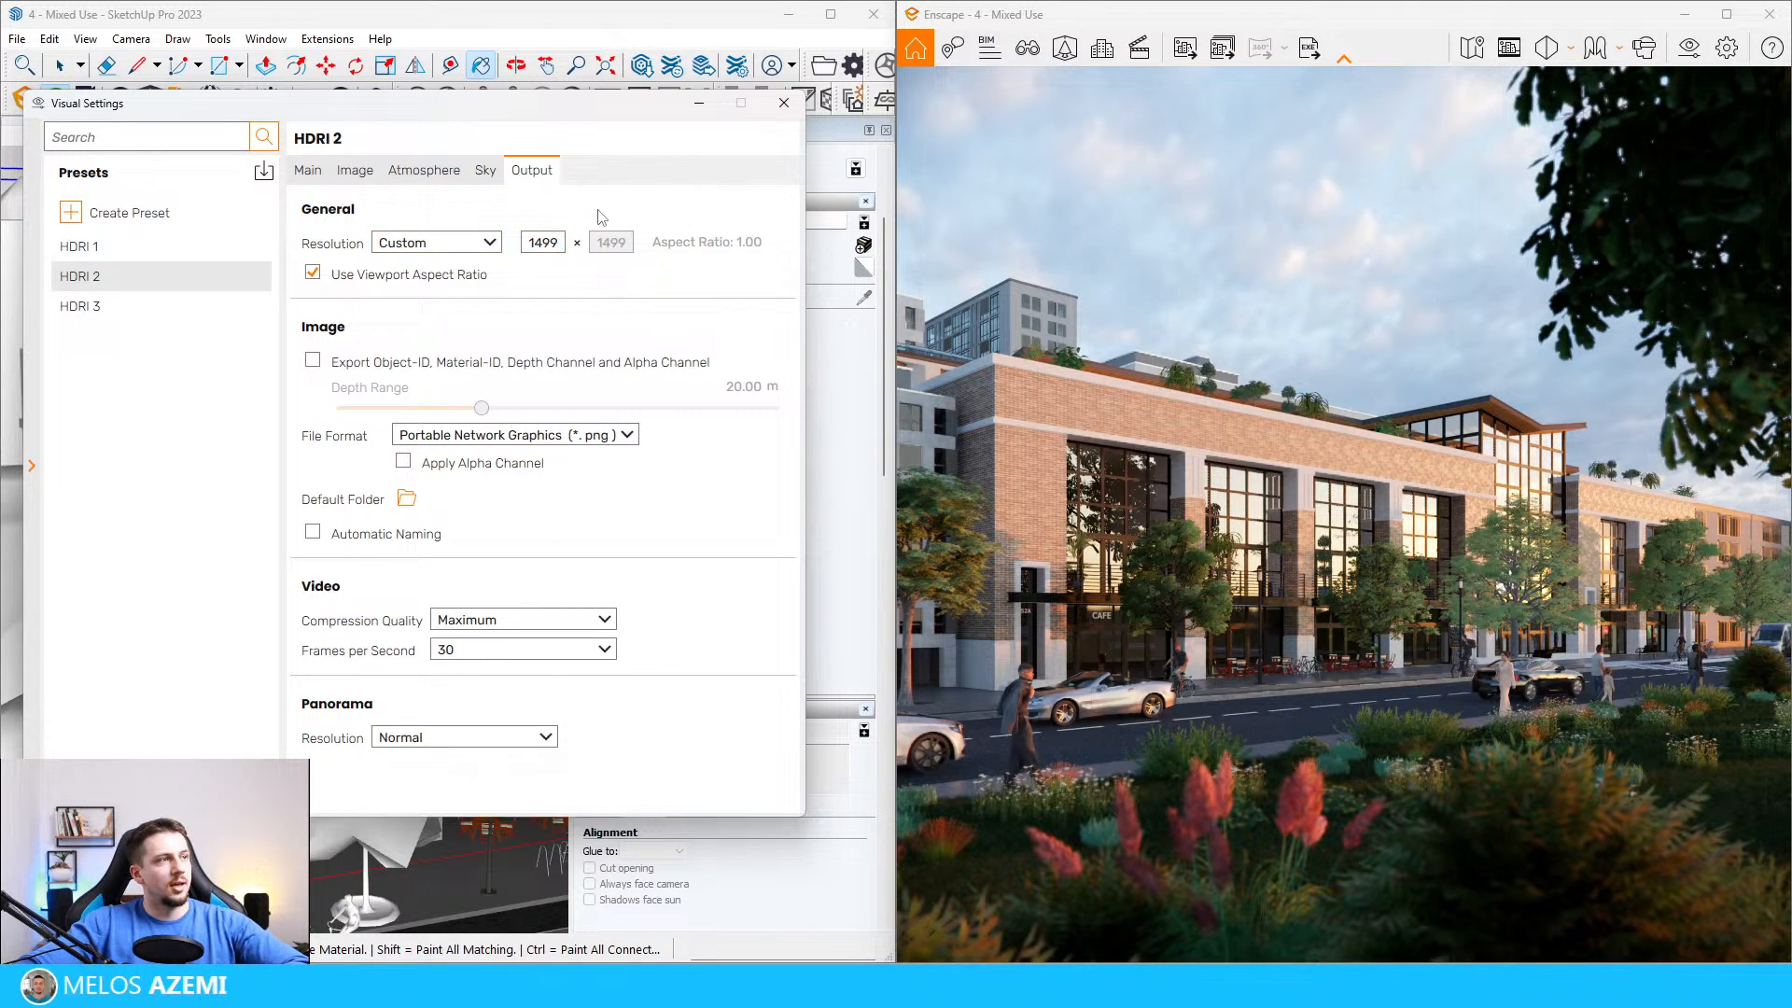
left_click(648, 269)
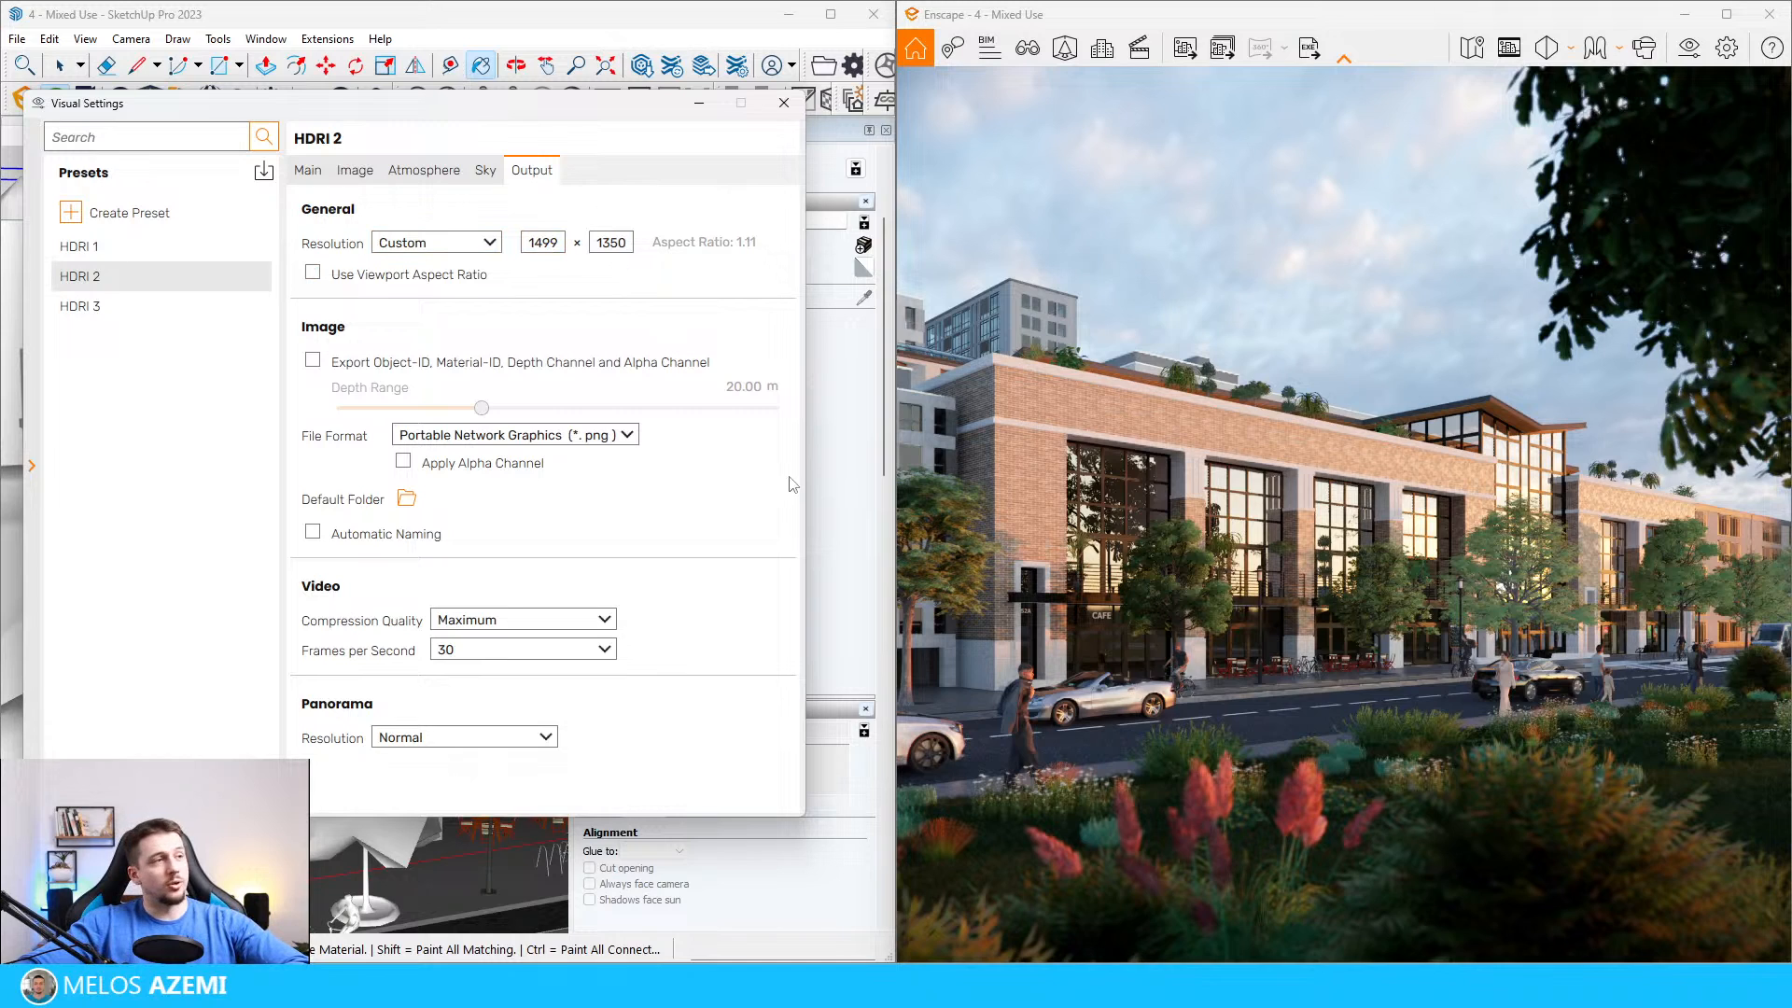
double_click(611, 244)
double_click(542, 243)
type("1500")
key("Tab")
type("1500")
left_click(690, 280)
left_click(403, 276)
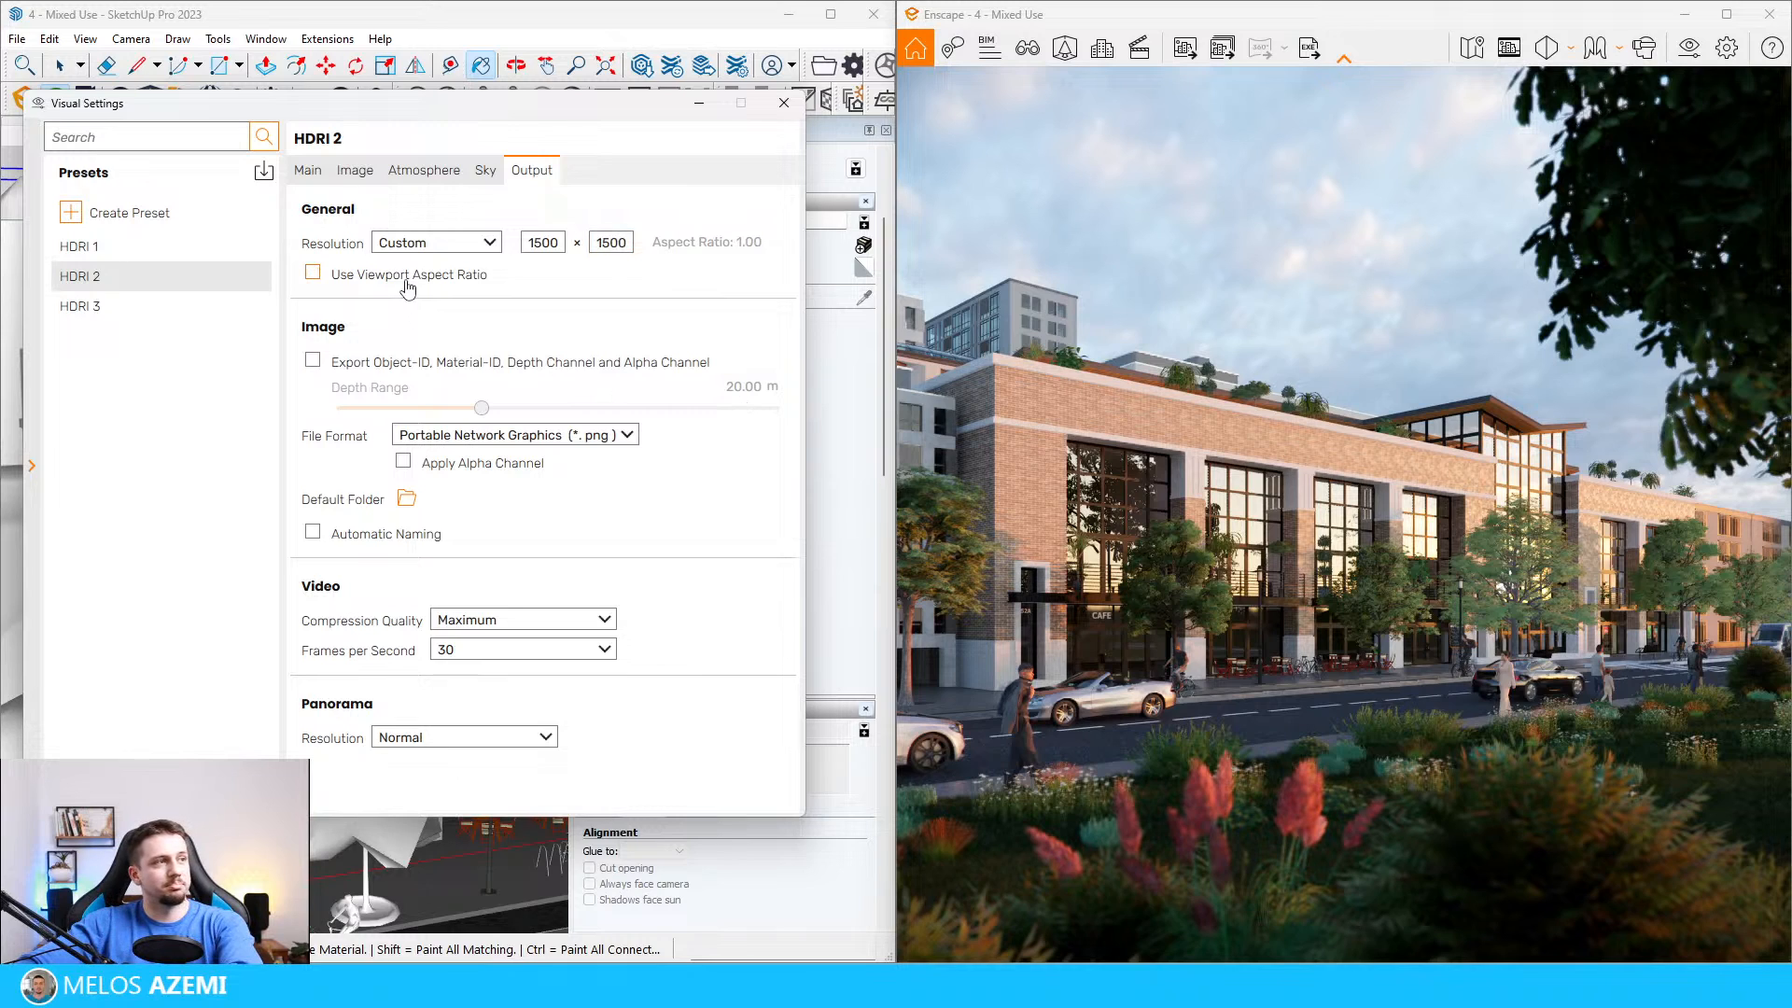
left_click(1182, 53)
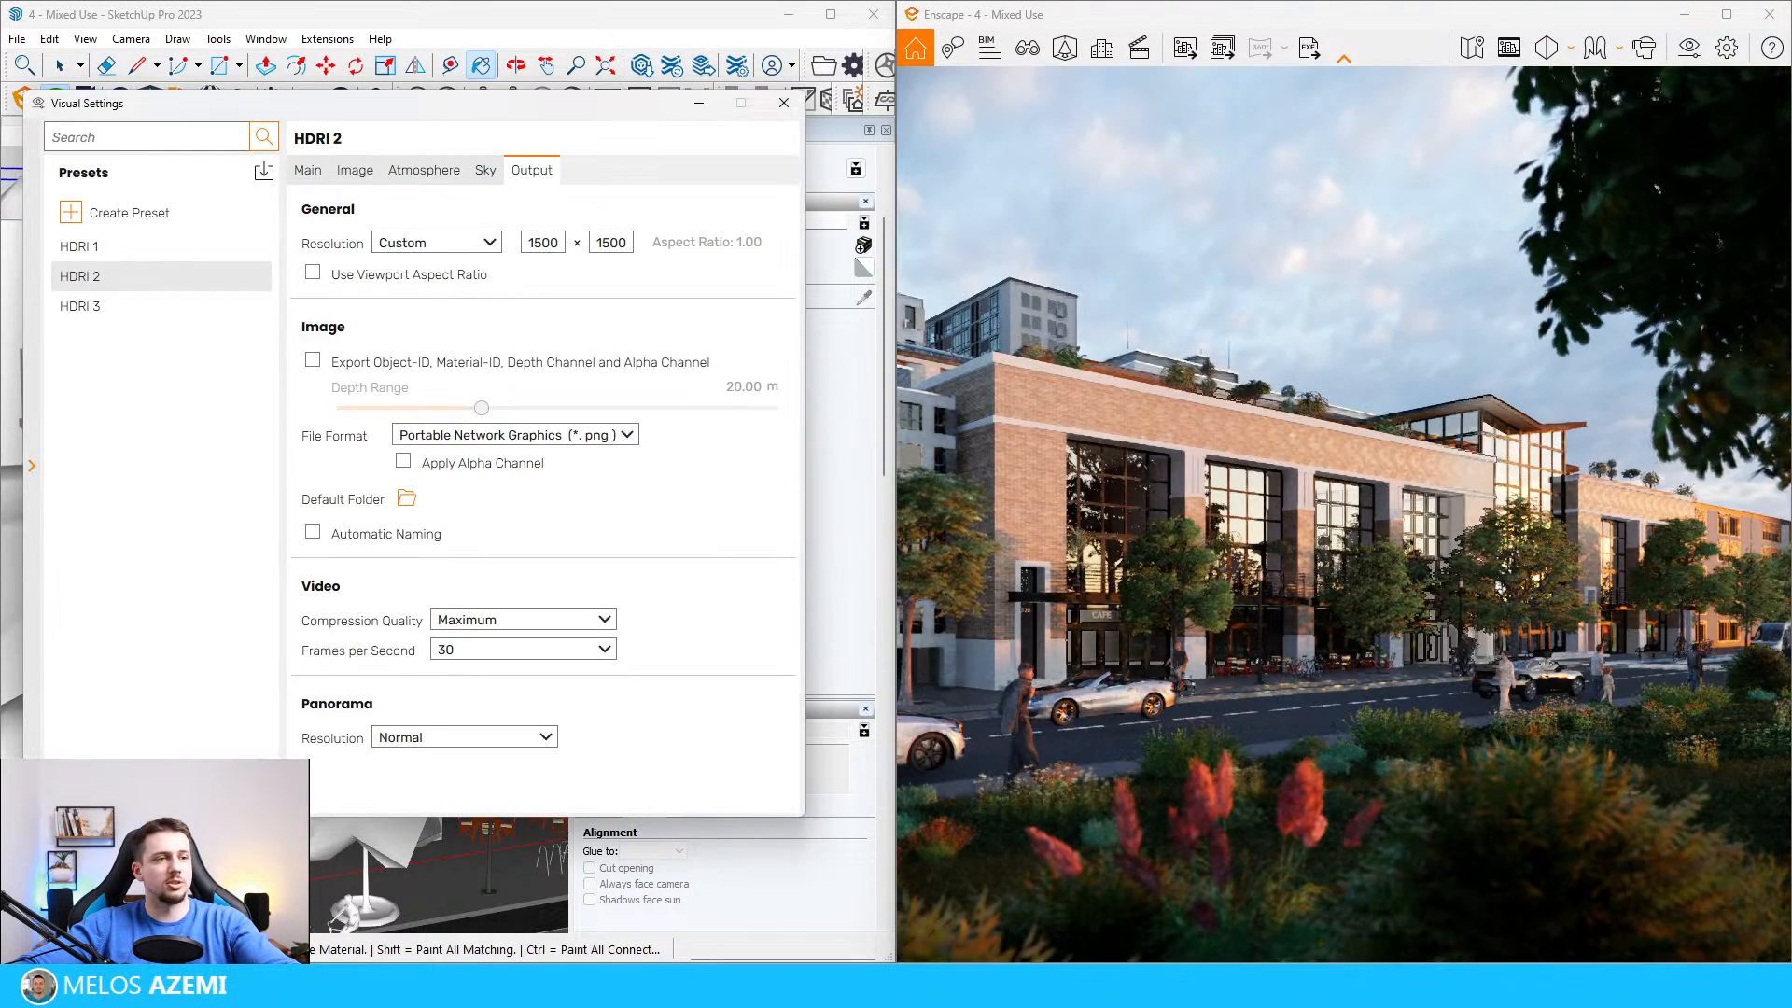
Step: Glance at the HDRI 1 preset and set the output resolution of HDRI 2 to Full HD
left_click(205, 246)
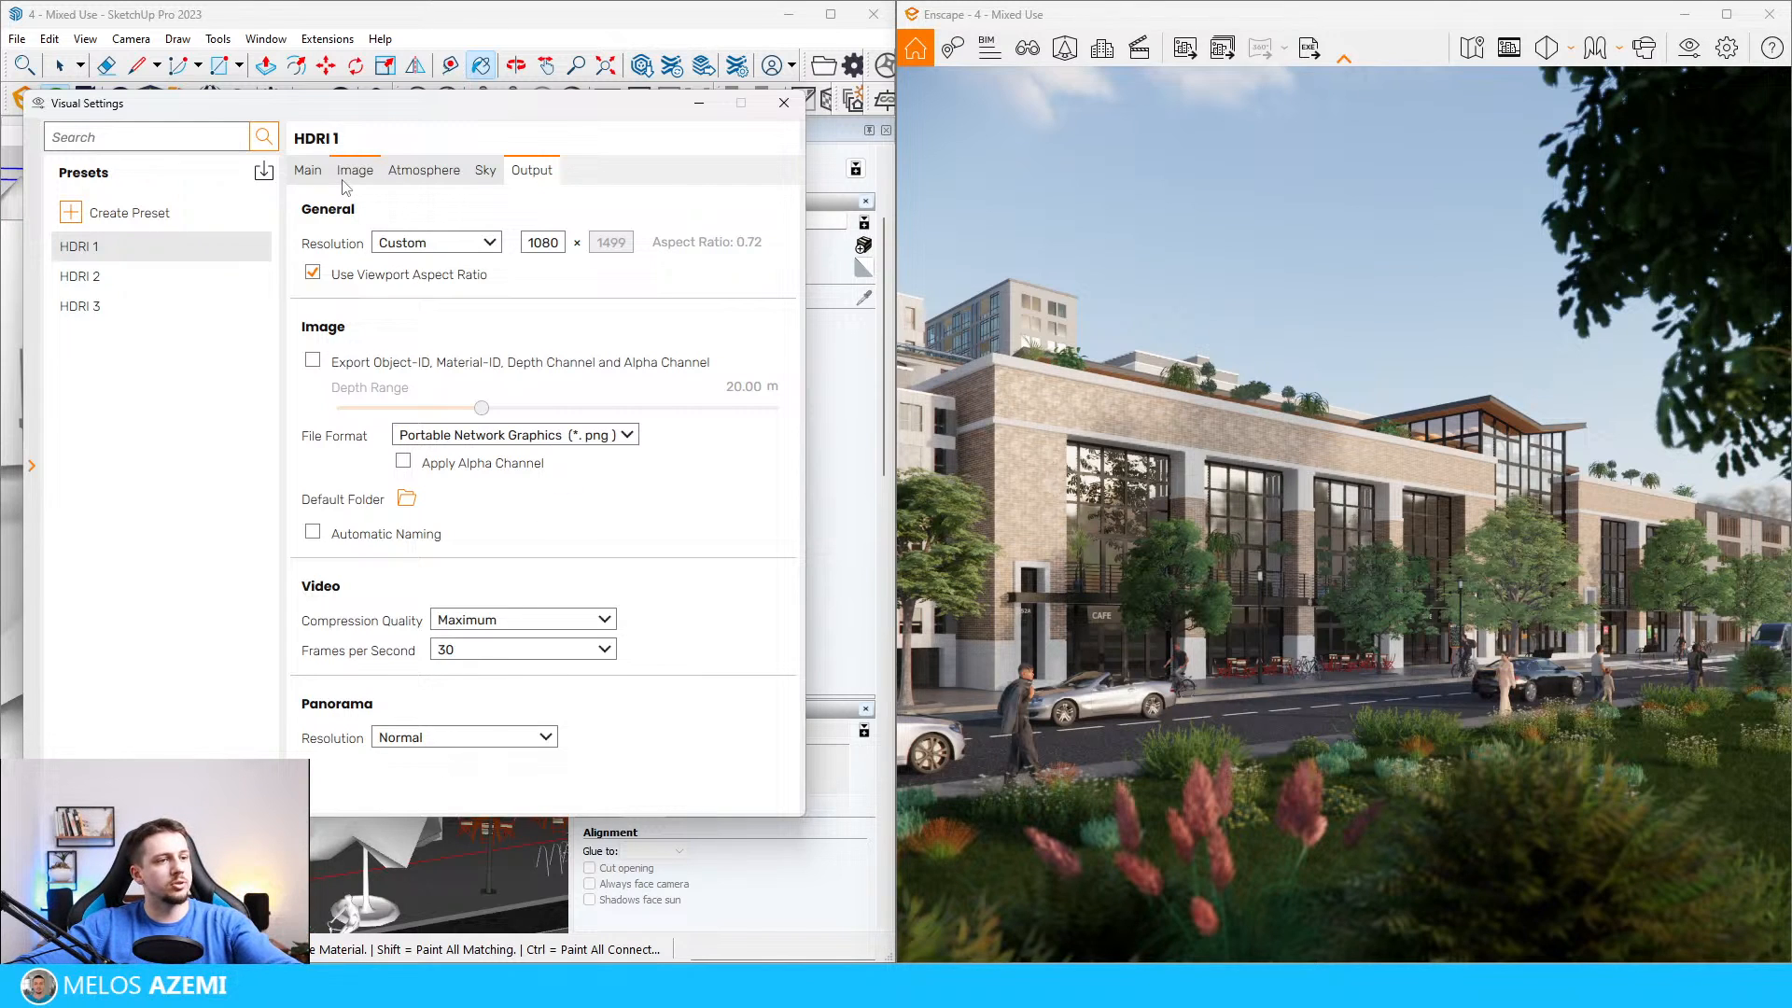
mouse_move(1204, 985)
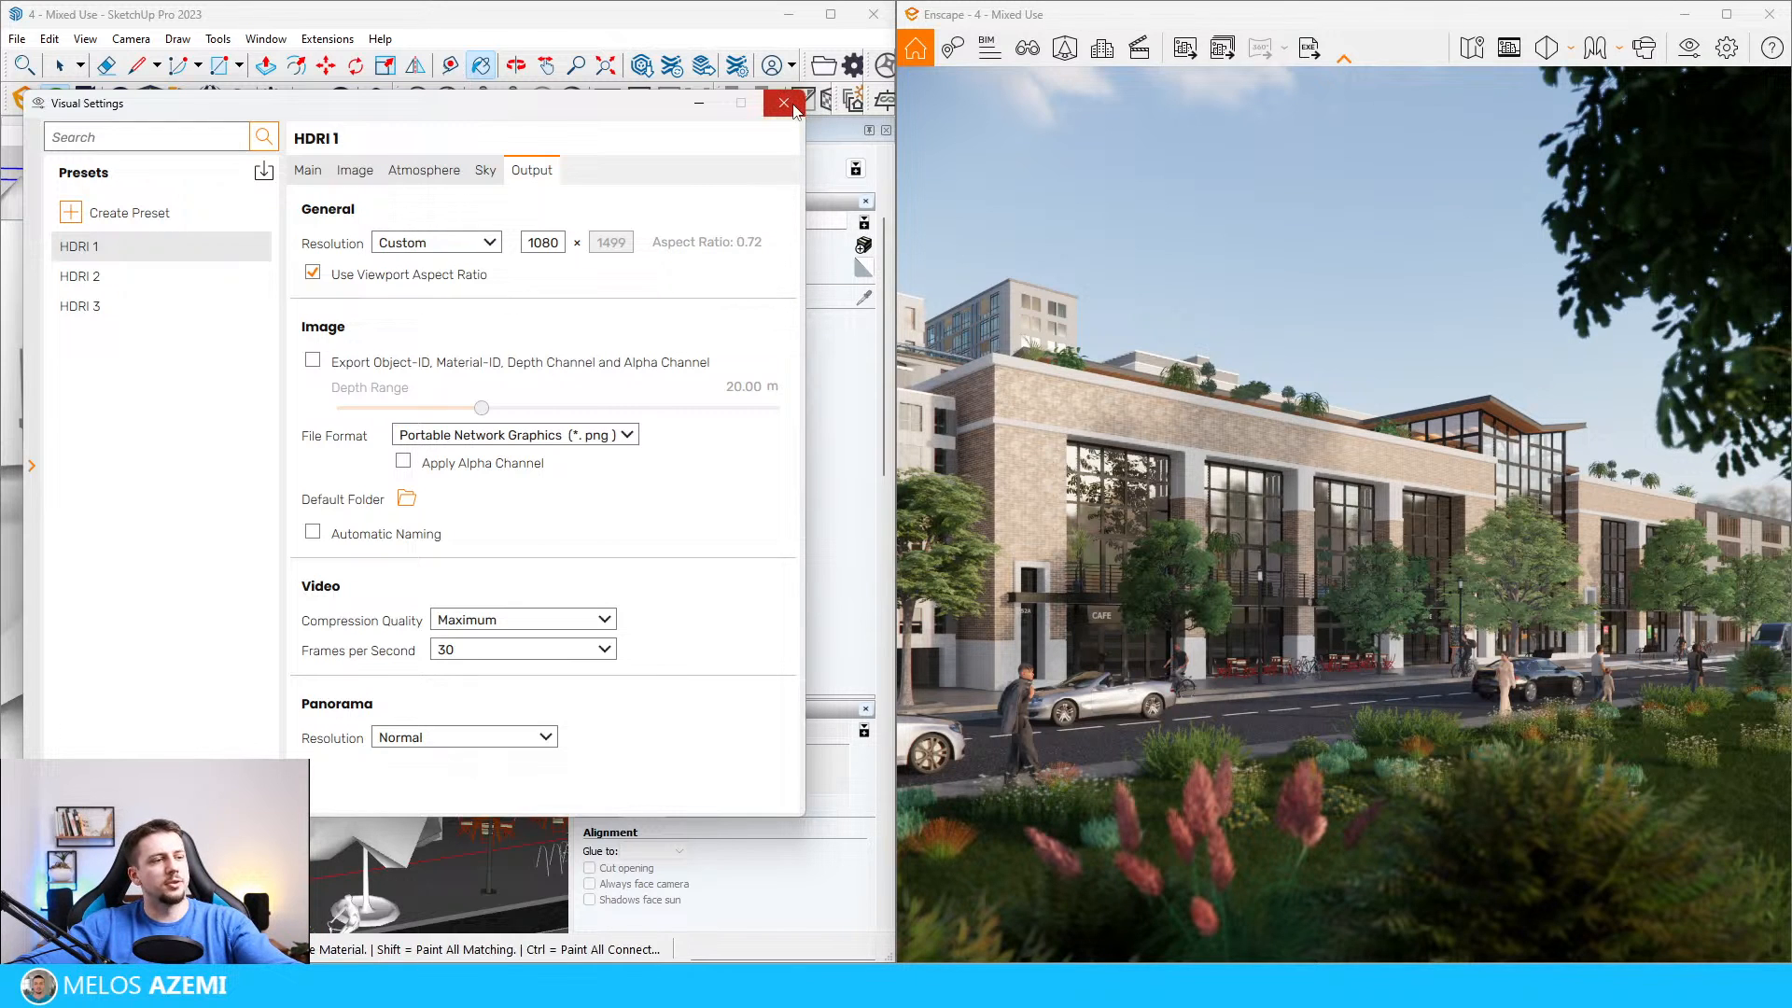
left_click(79, 276)
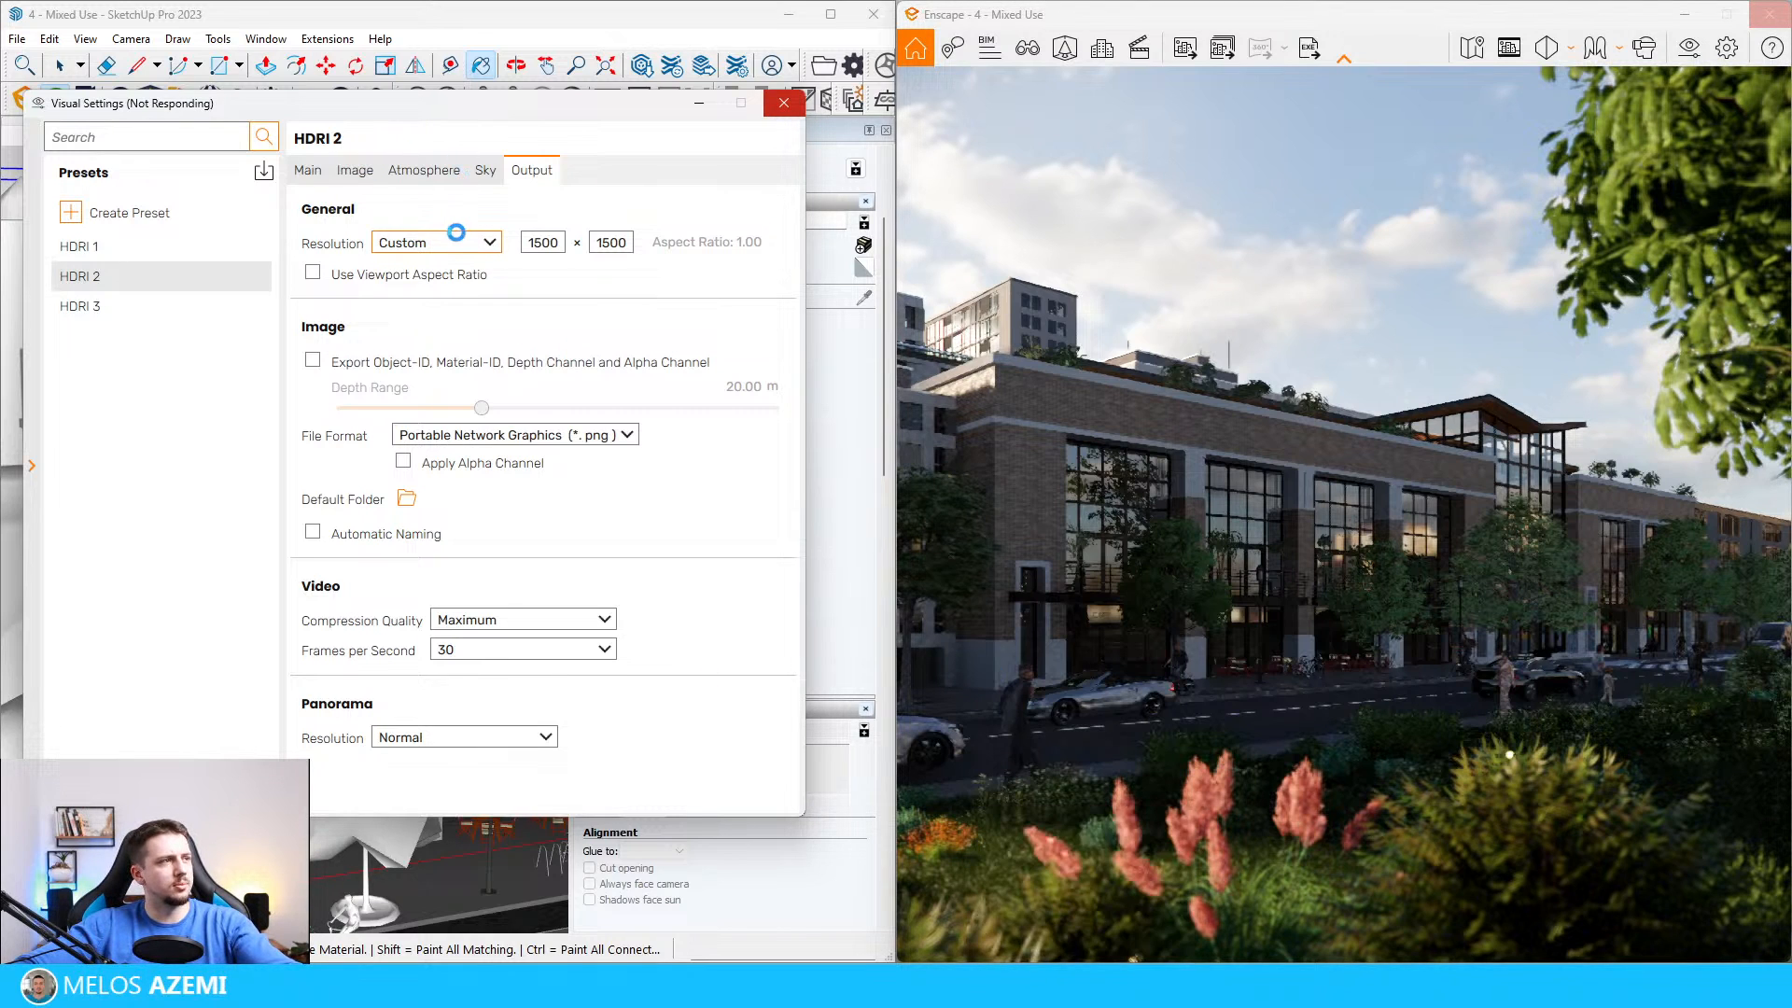
left_click_drag(534, 98, 551, 90)
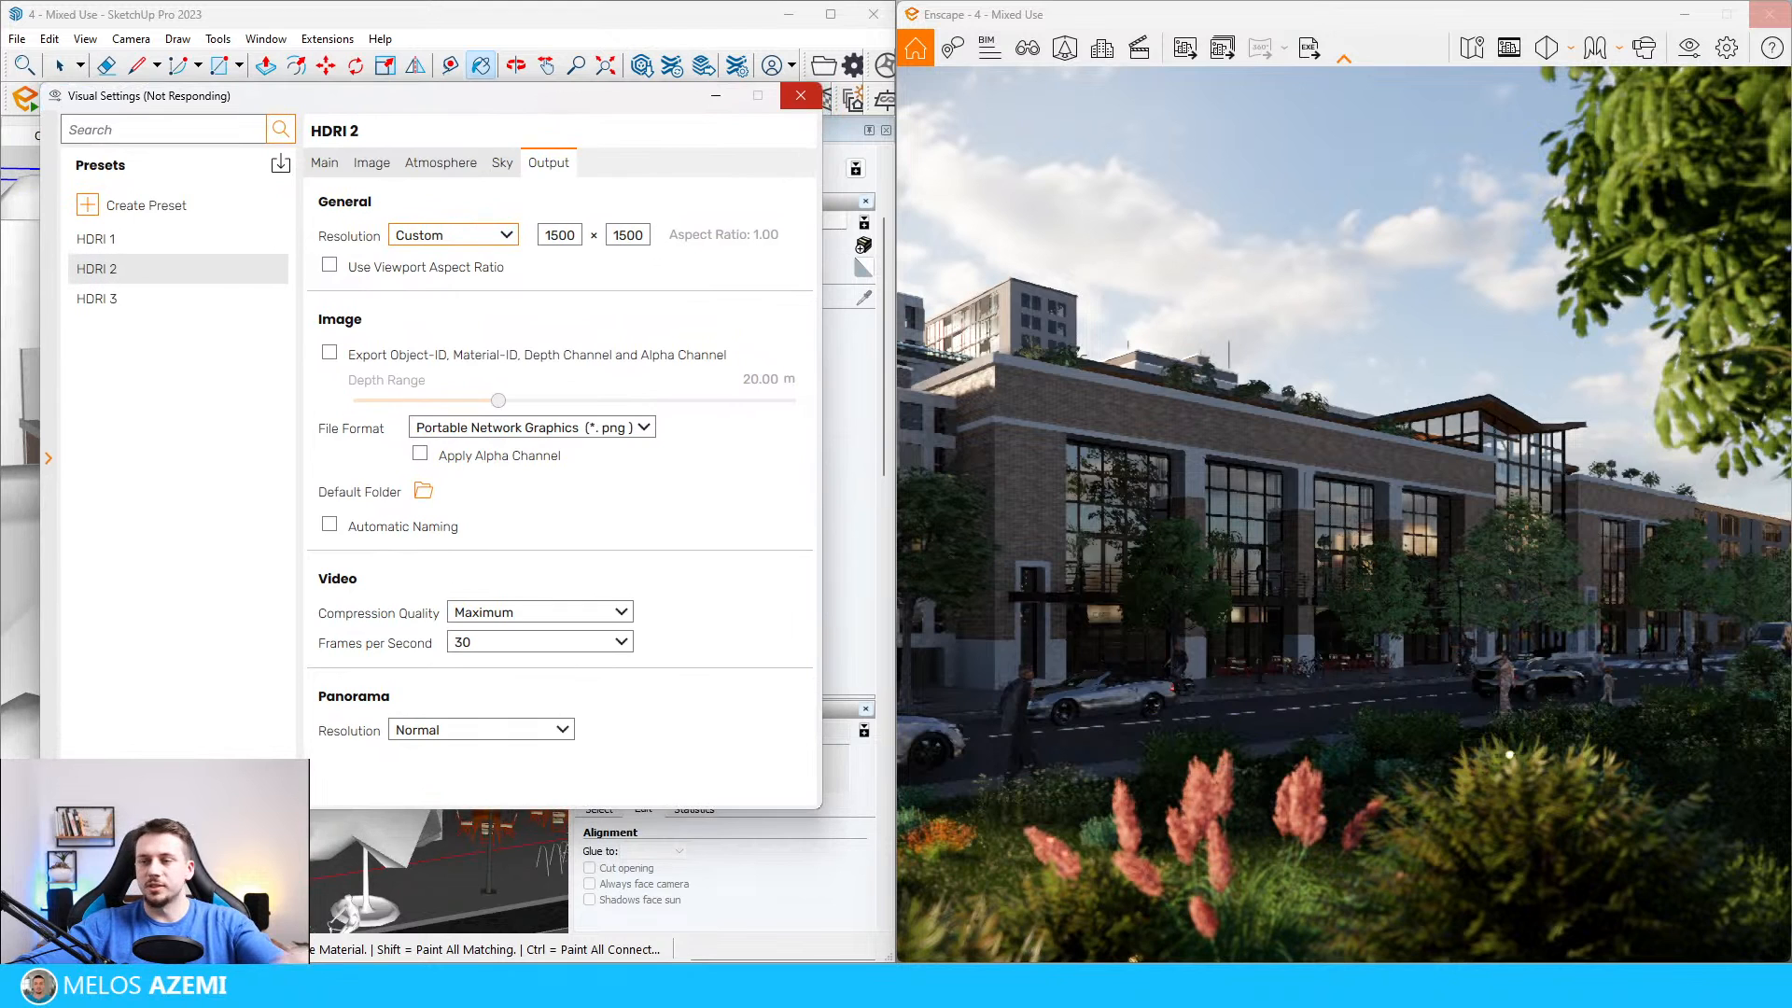
left_click(493, 240)
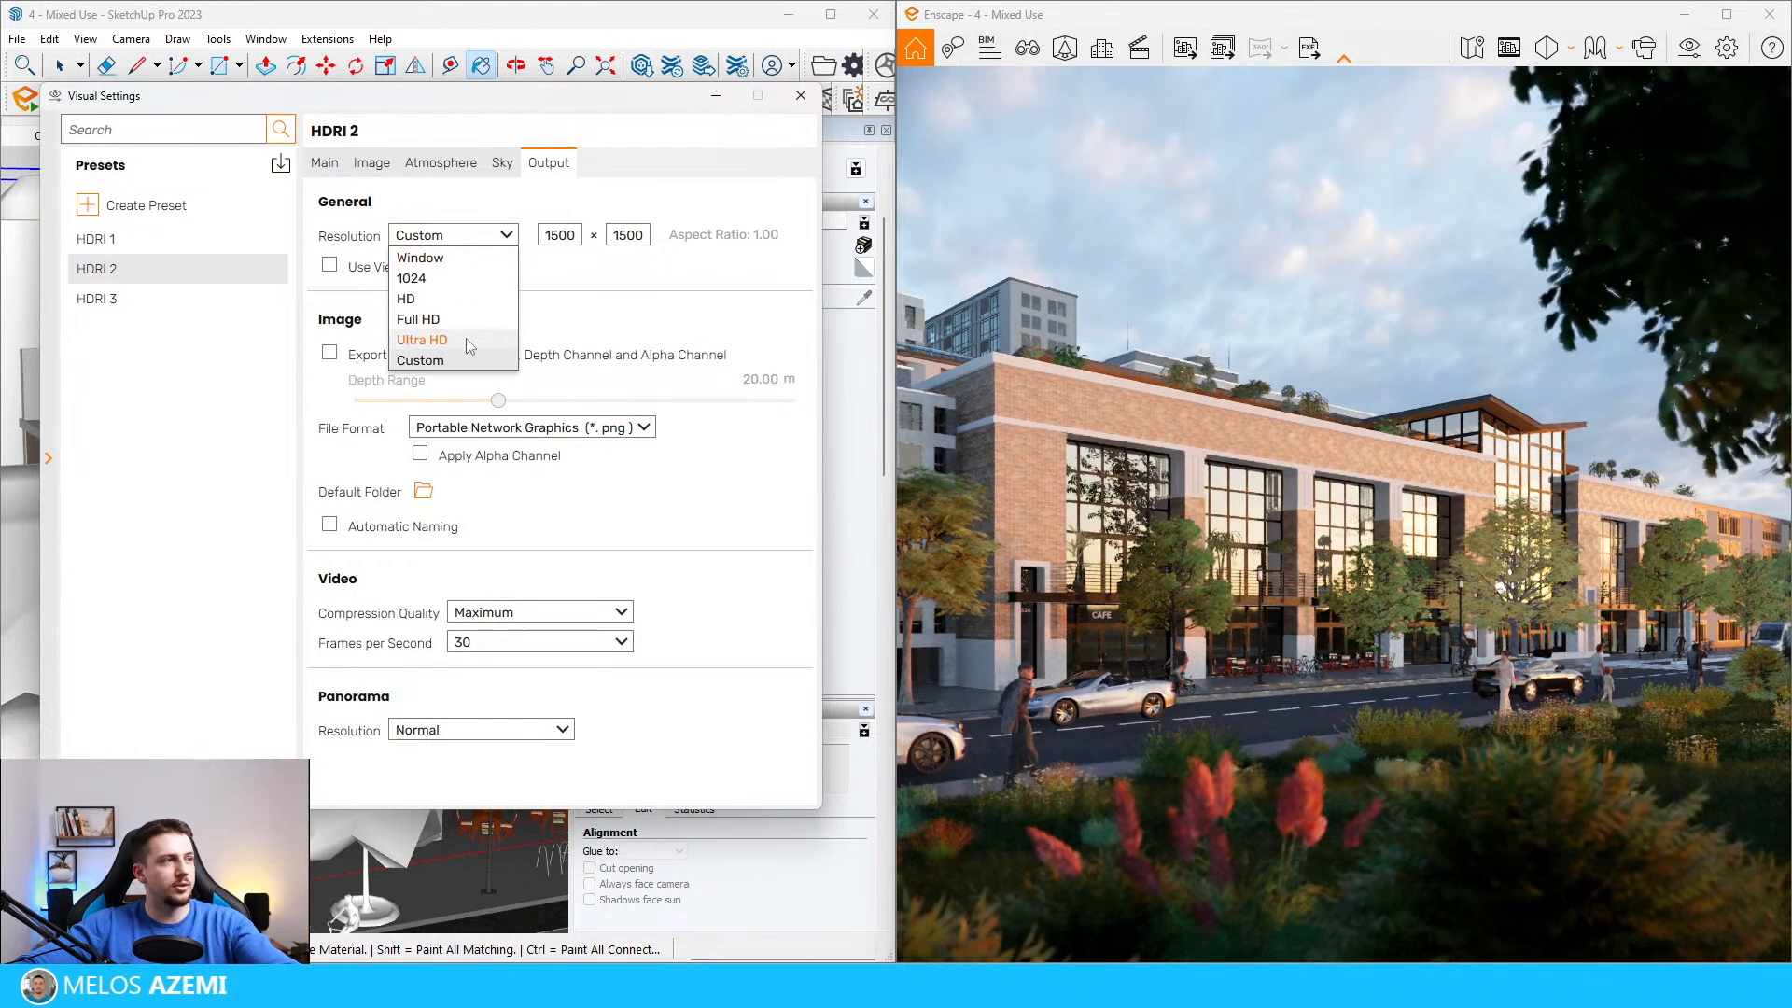
left_click(465, 326)
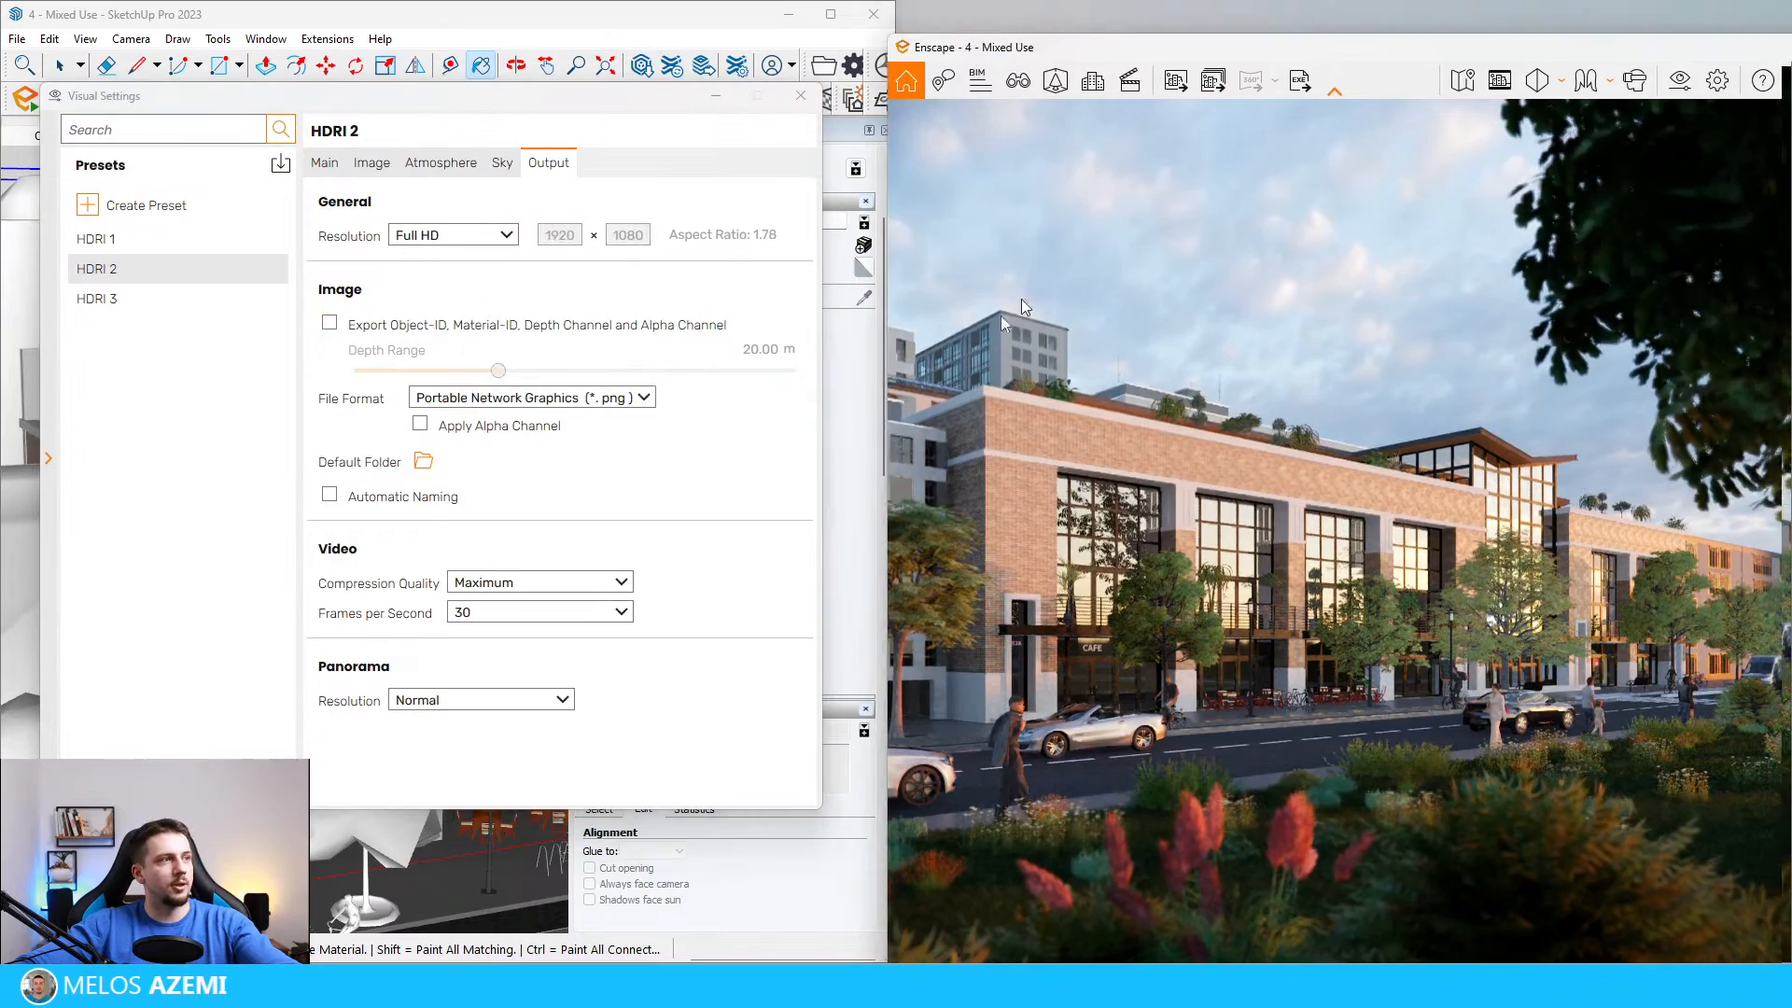
Step: Maximize the render window, show the safe frame and reframe the camera closer to the building's street facade
left_click_drag(1180, 17, 715, 63)
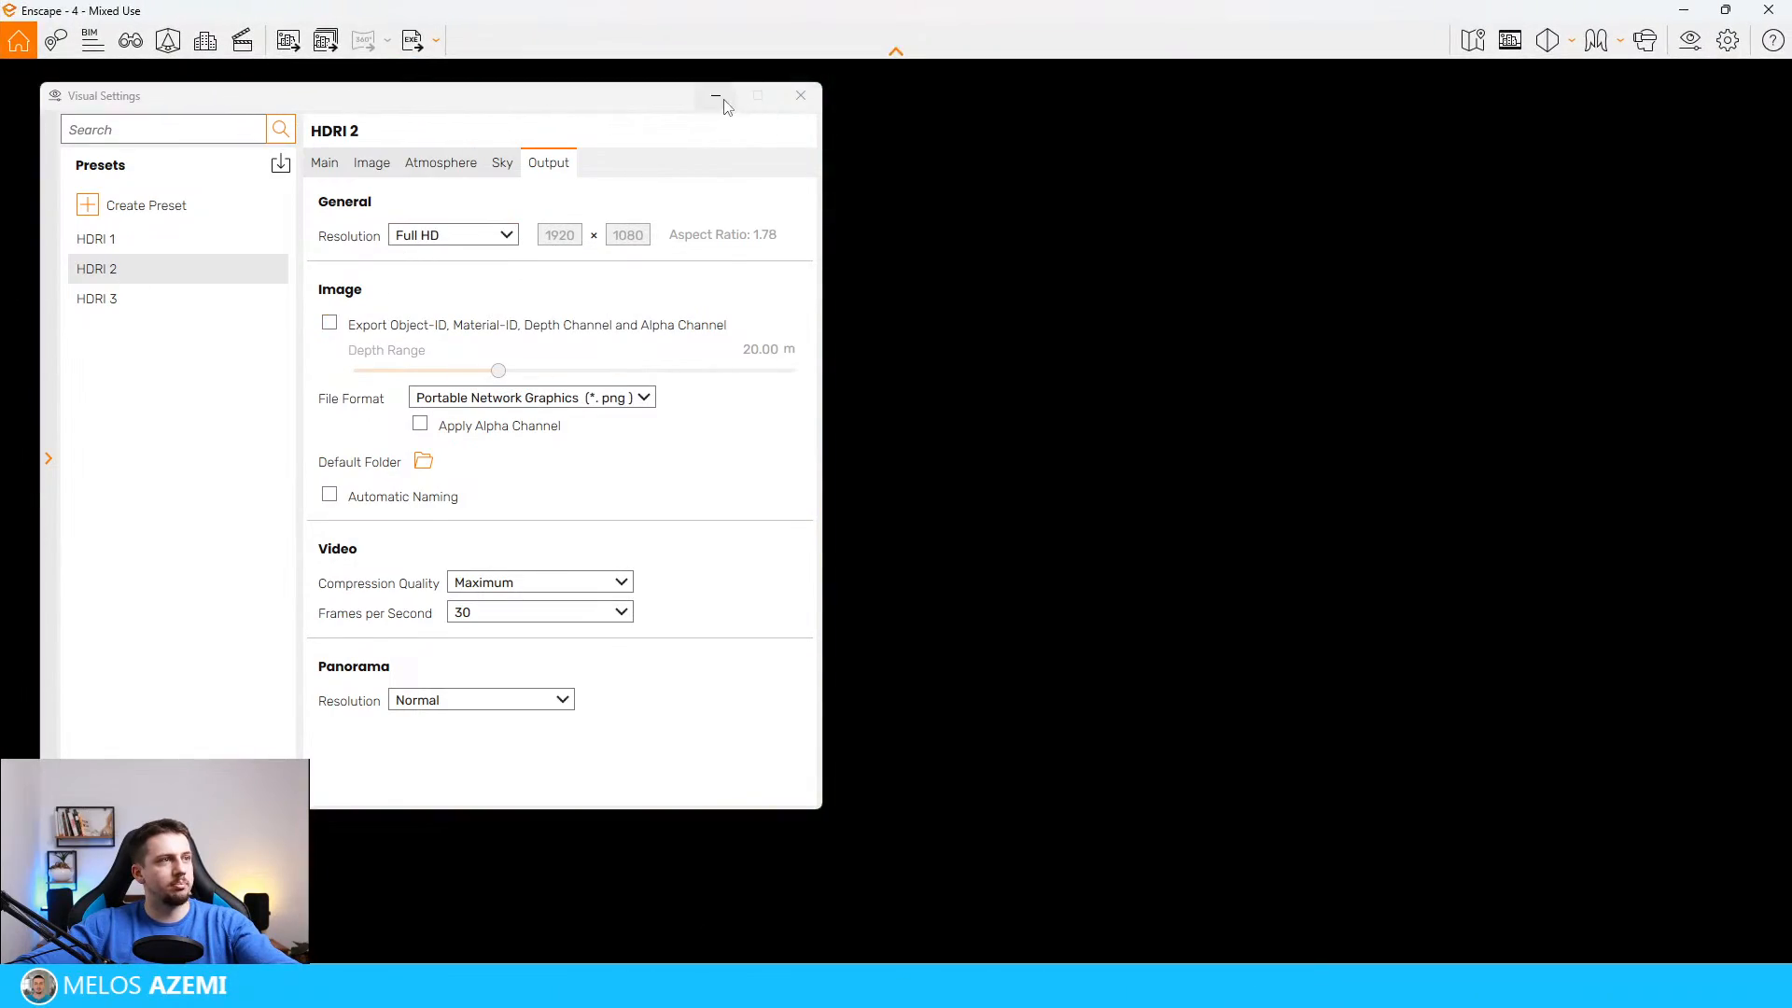
left_click(1514, 48)
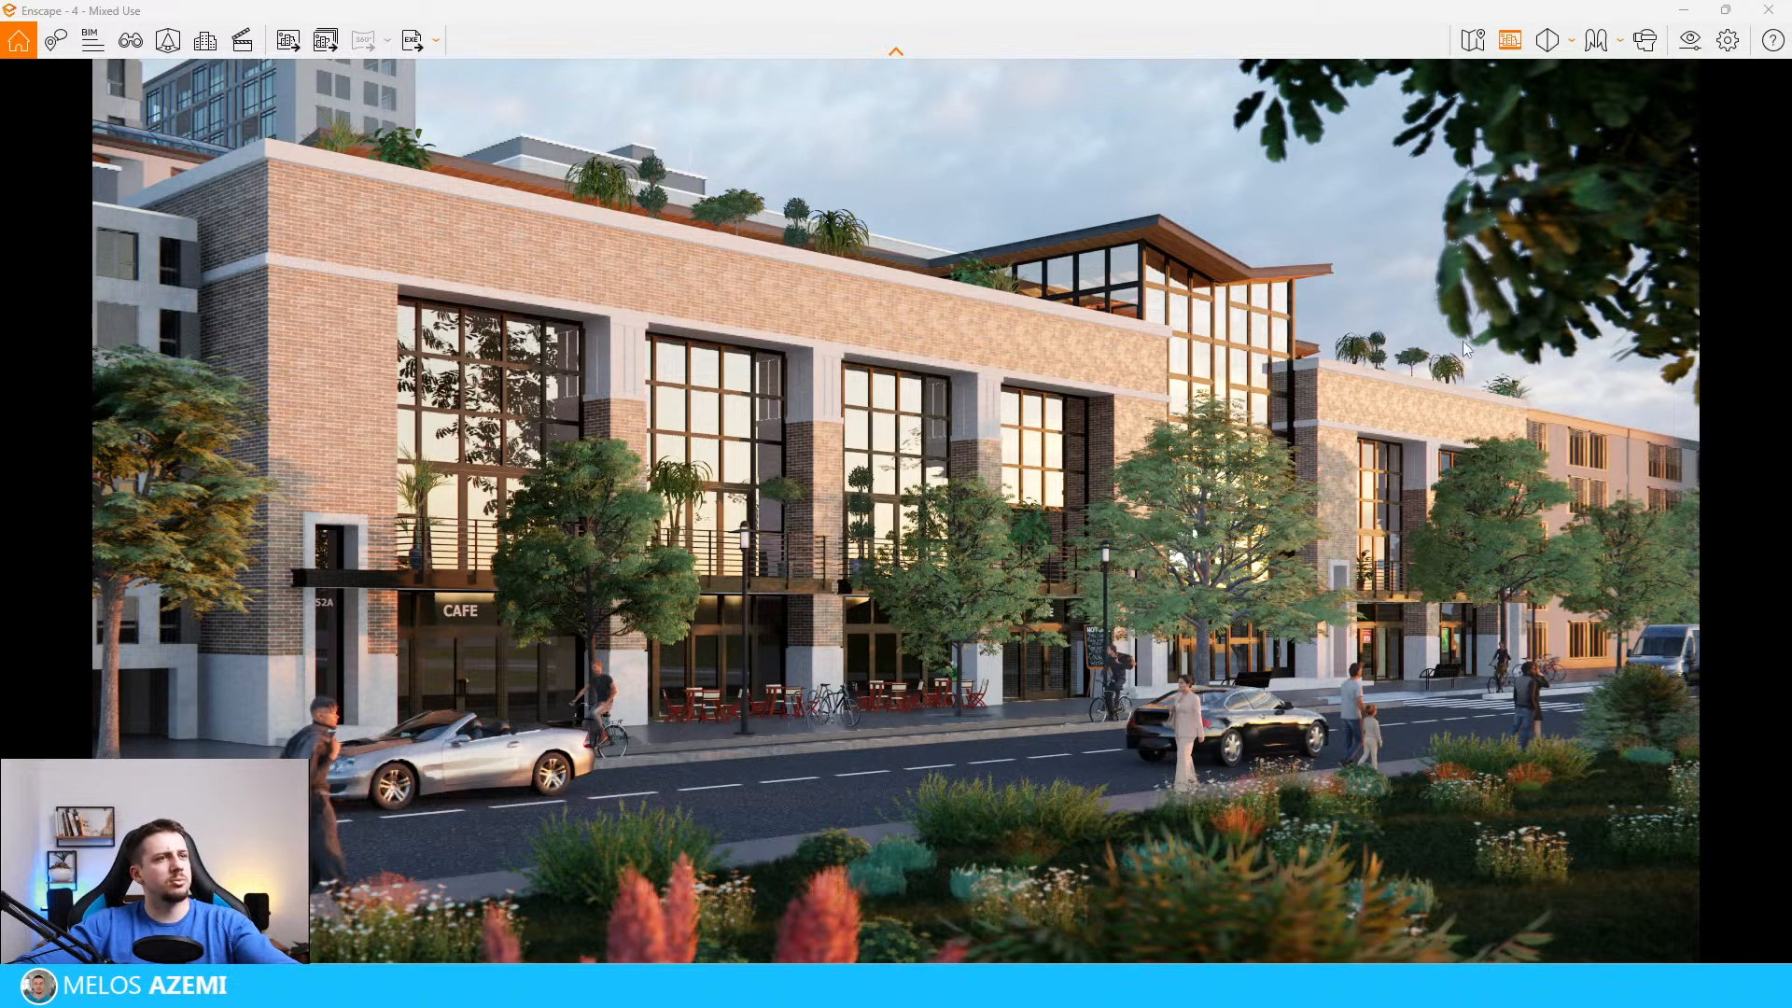
left_click(1692, 41)
left_click(325, 164)
left_click_drag(474, 516, 509, 511)
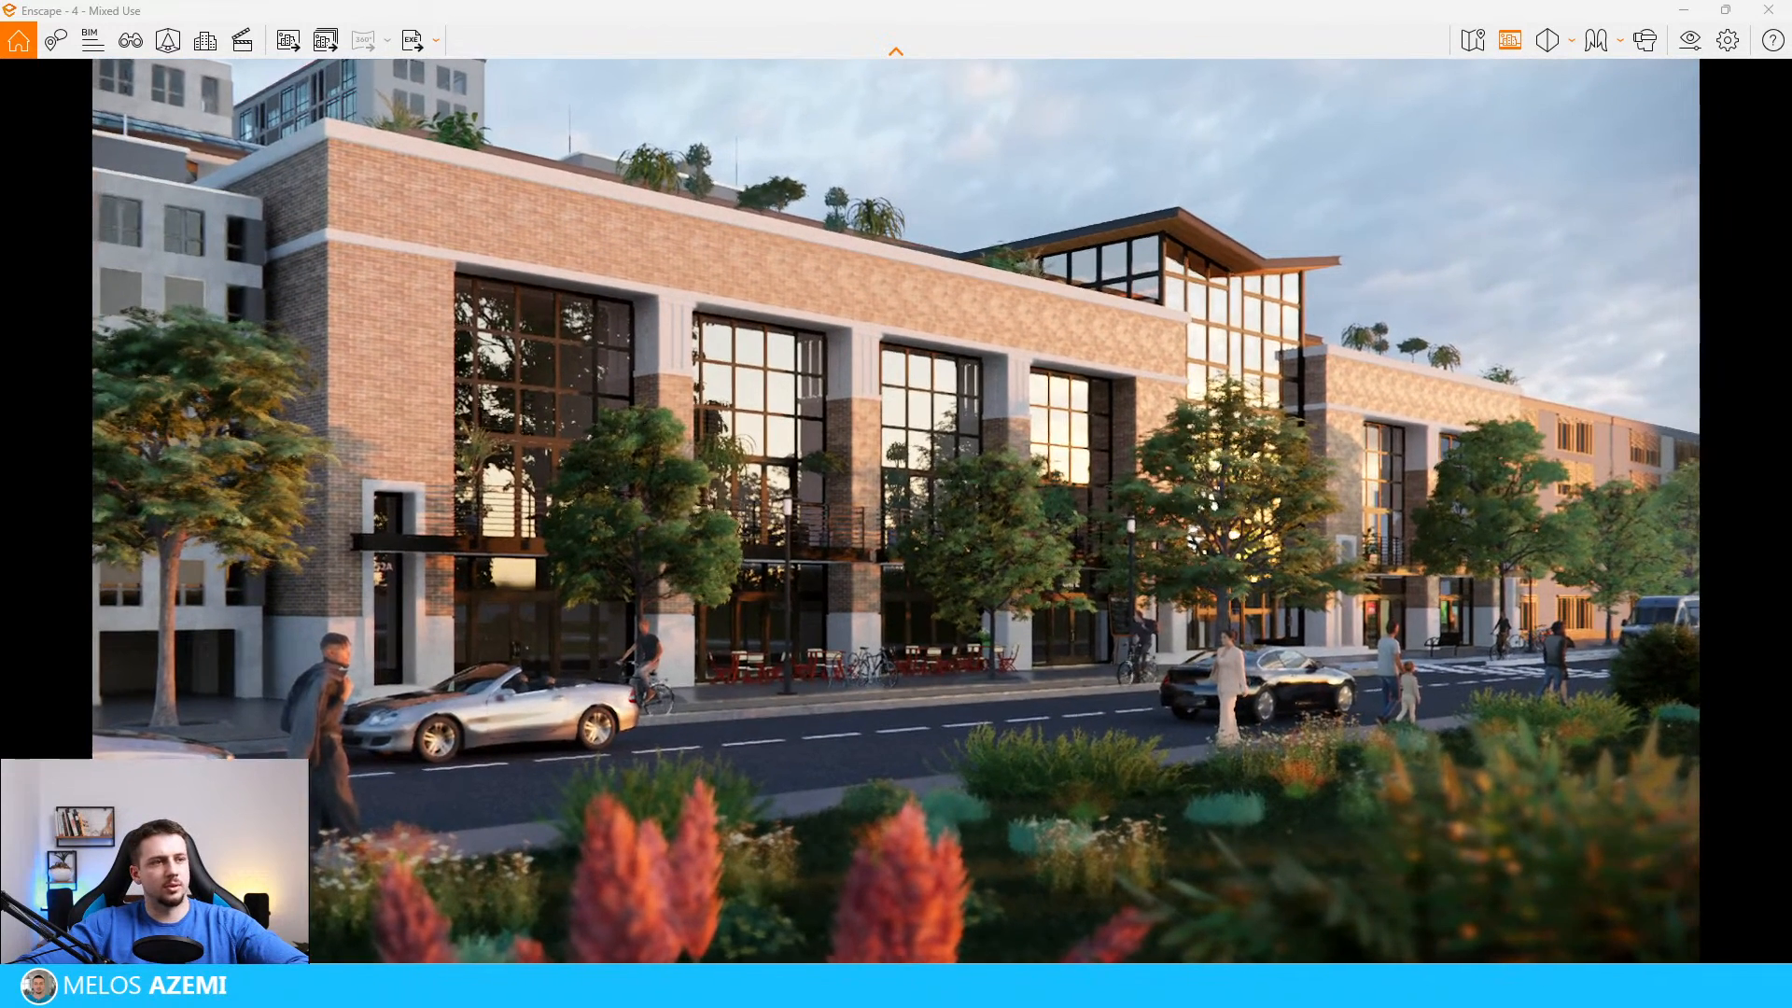
left_click_drag(1325, 549, 1341, 532)
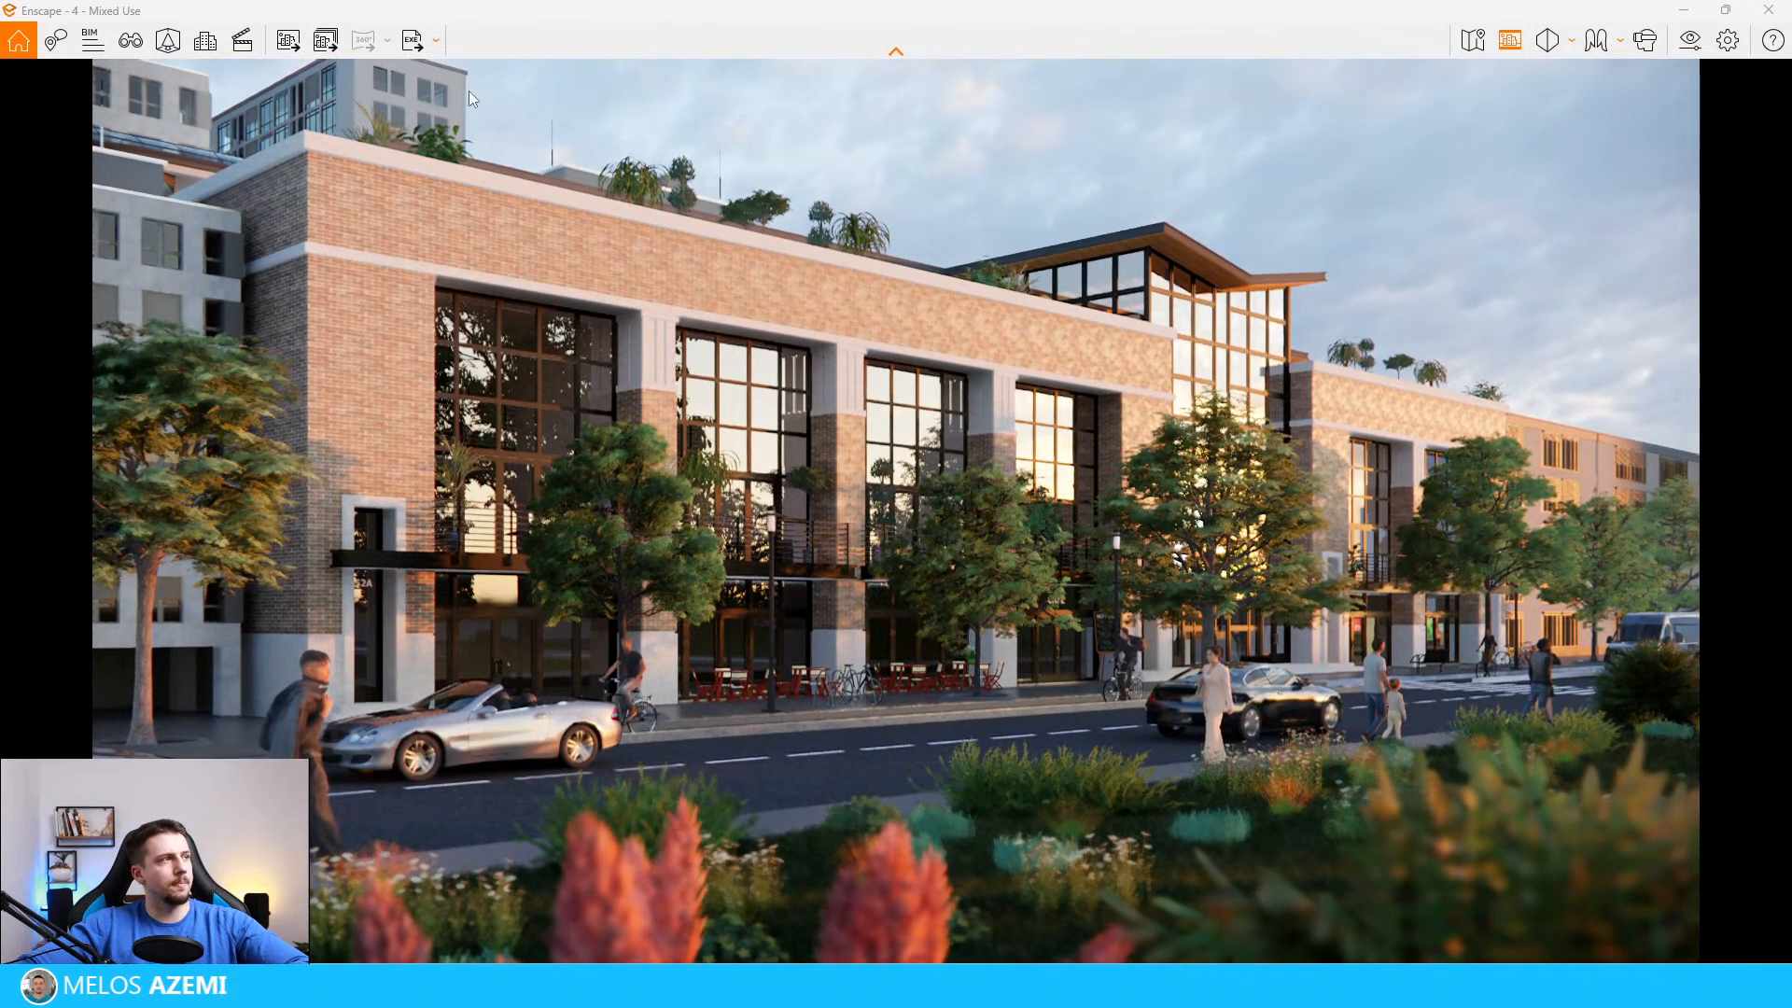
Step: Render the reframed view and save the screenshot in the 20- Four Hour Livestream folder
left_click(288, 41)
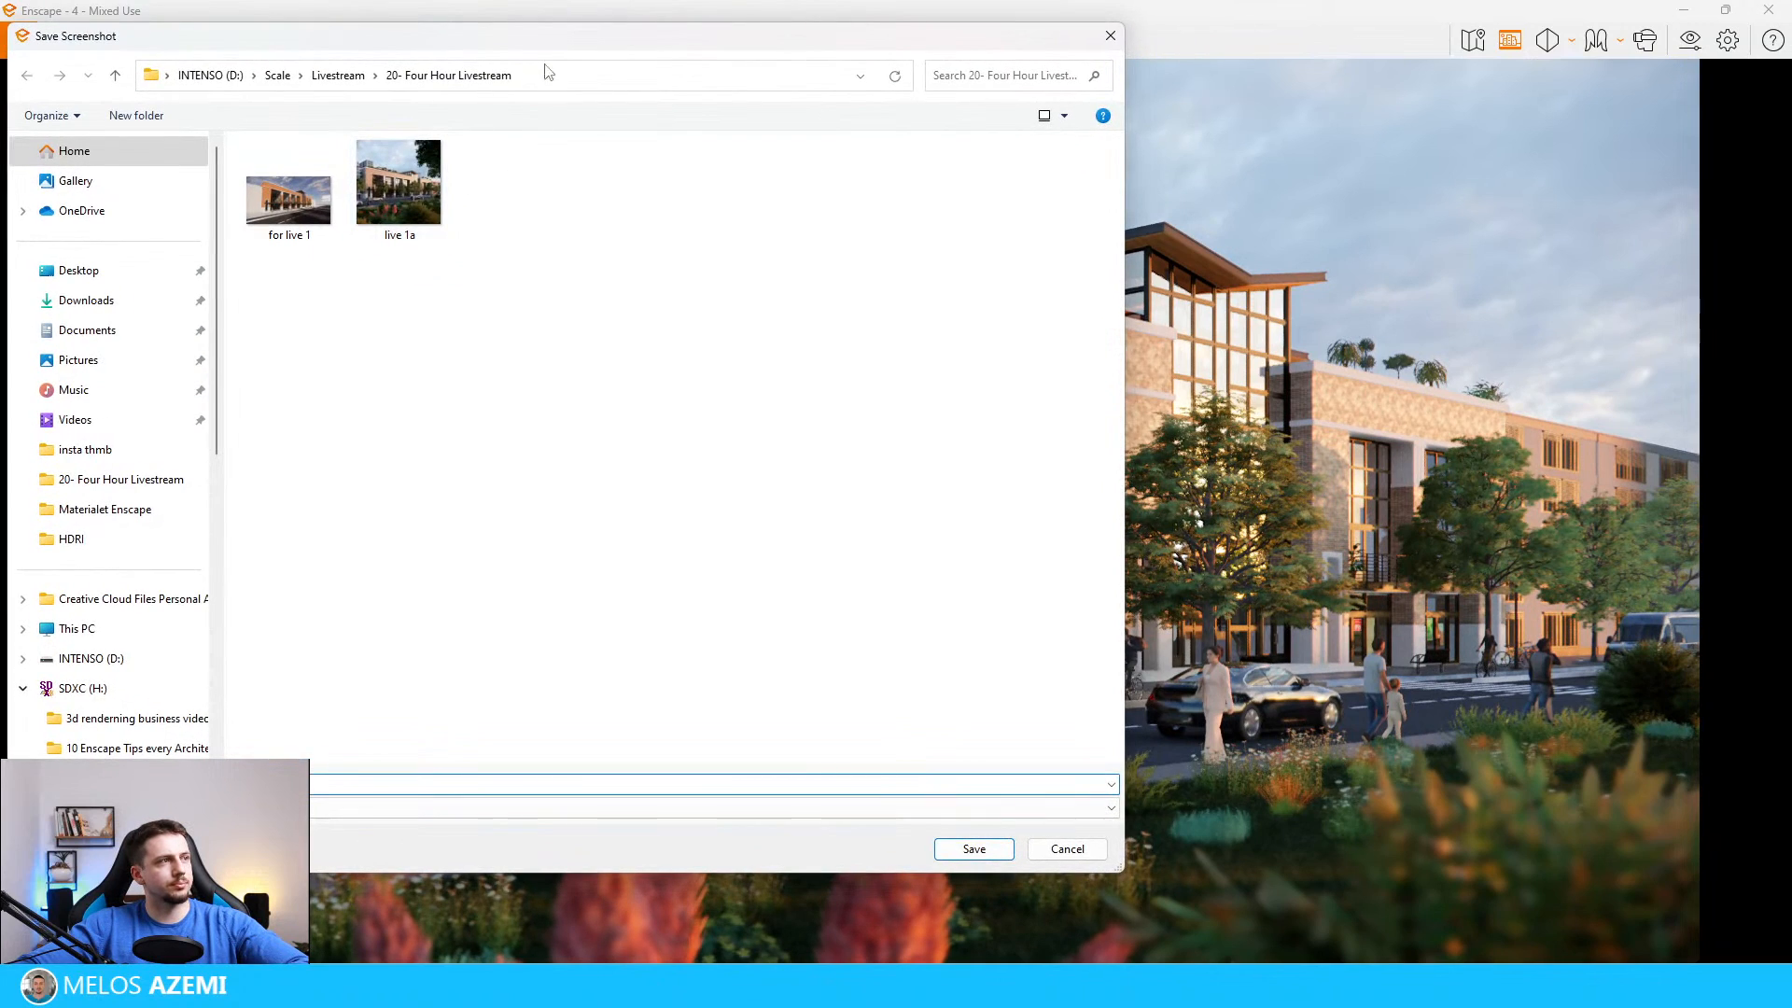
key("Return")
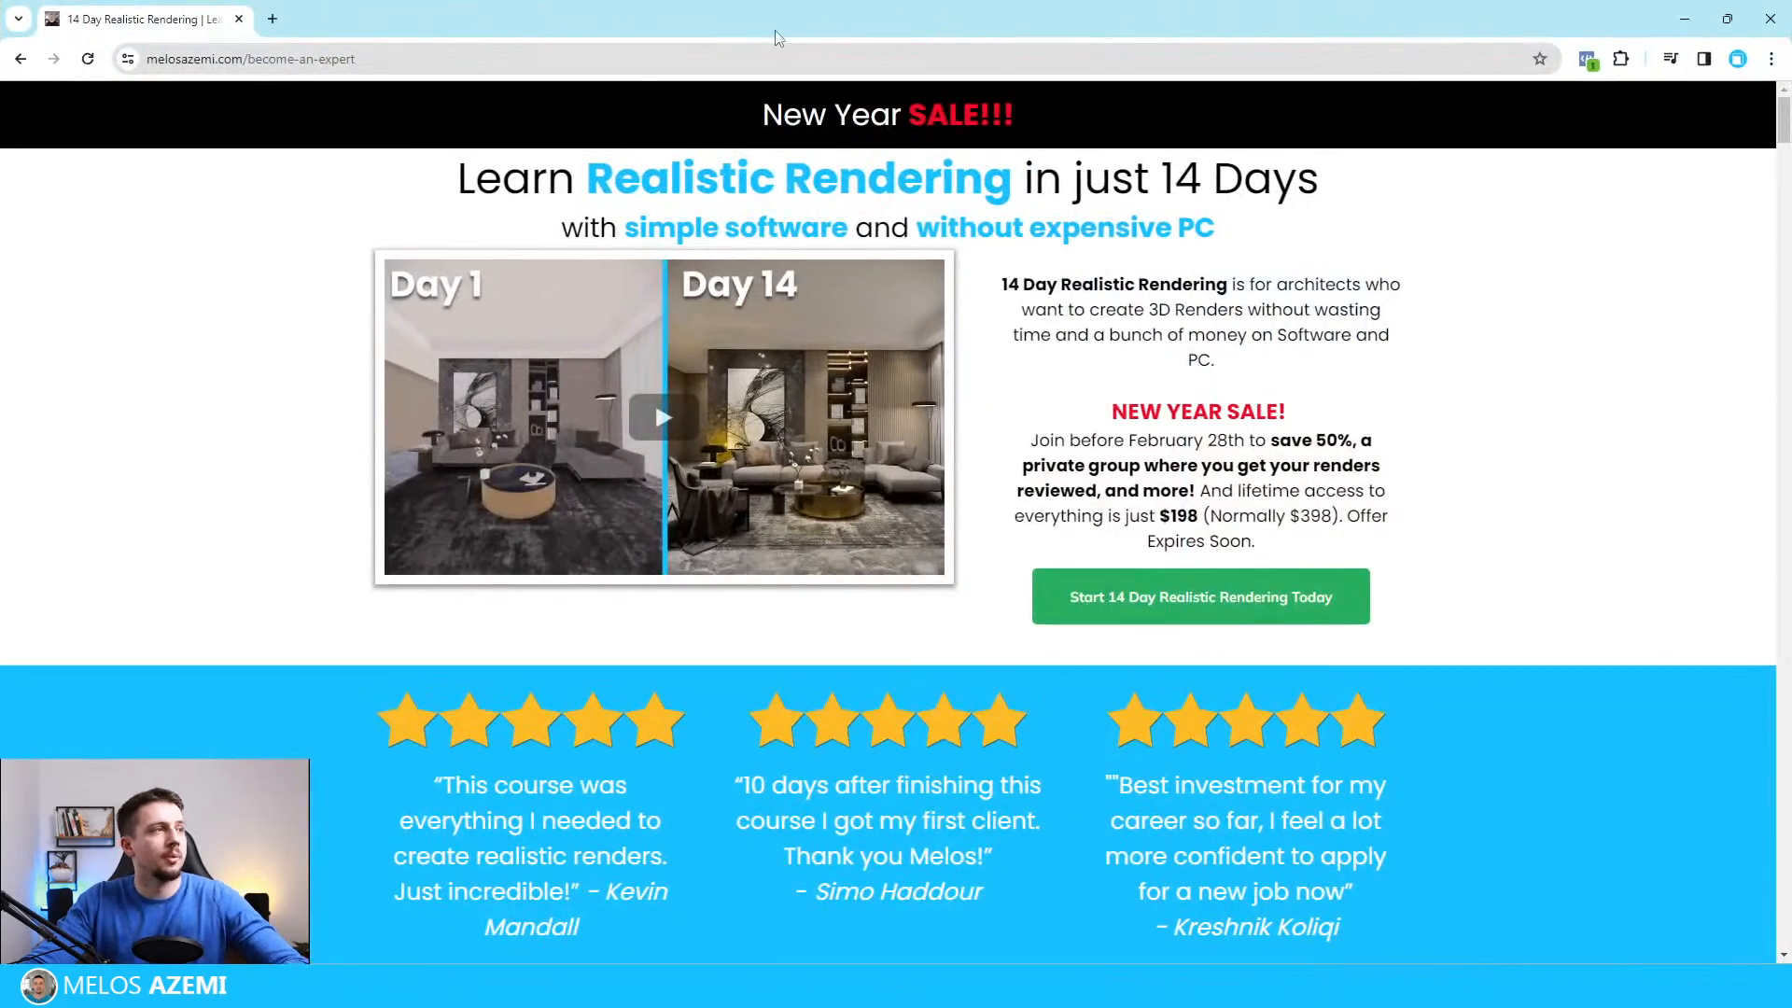
left_click(644, 73)
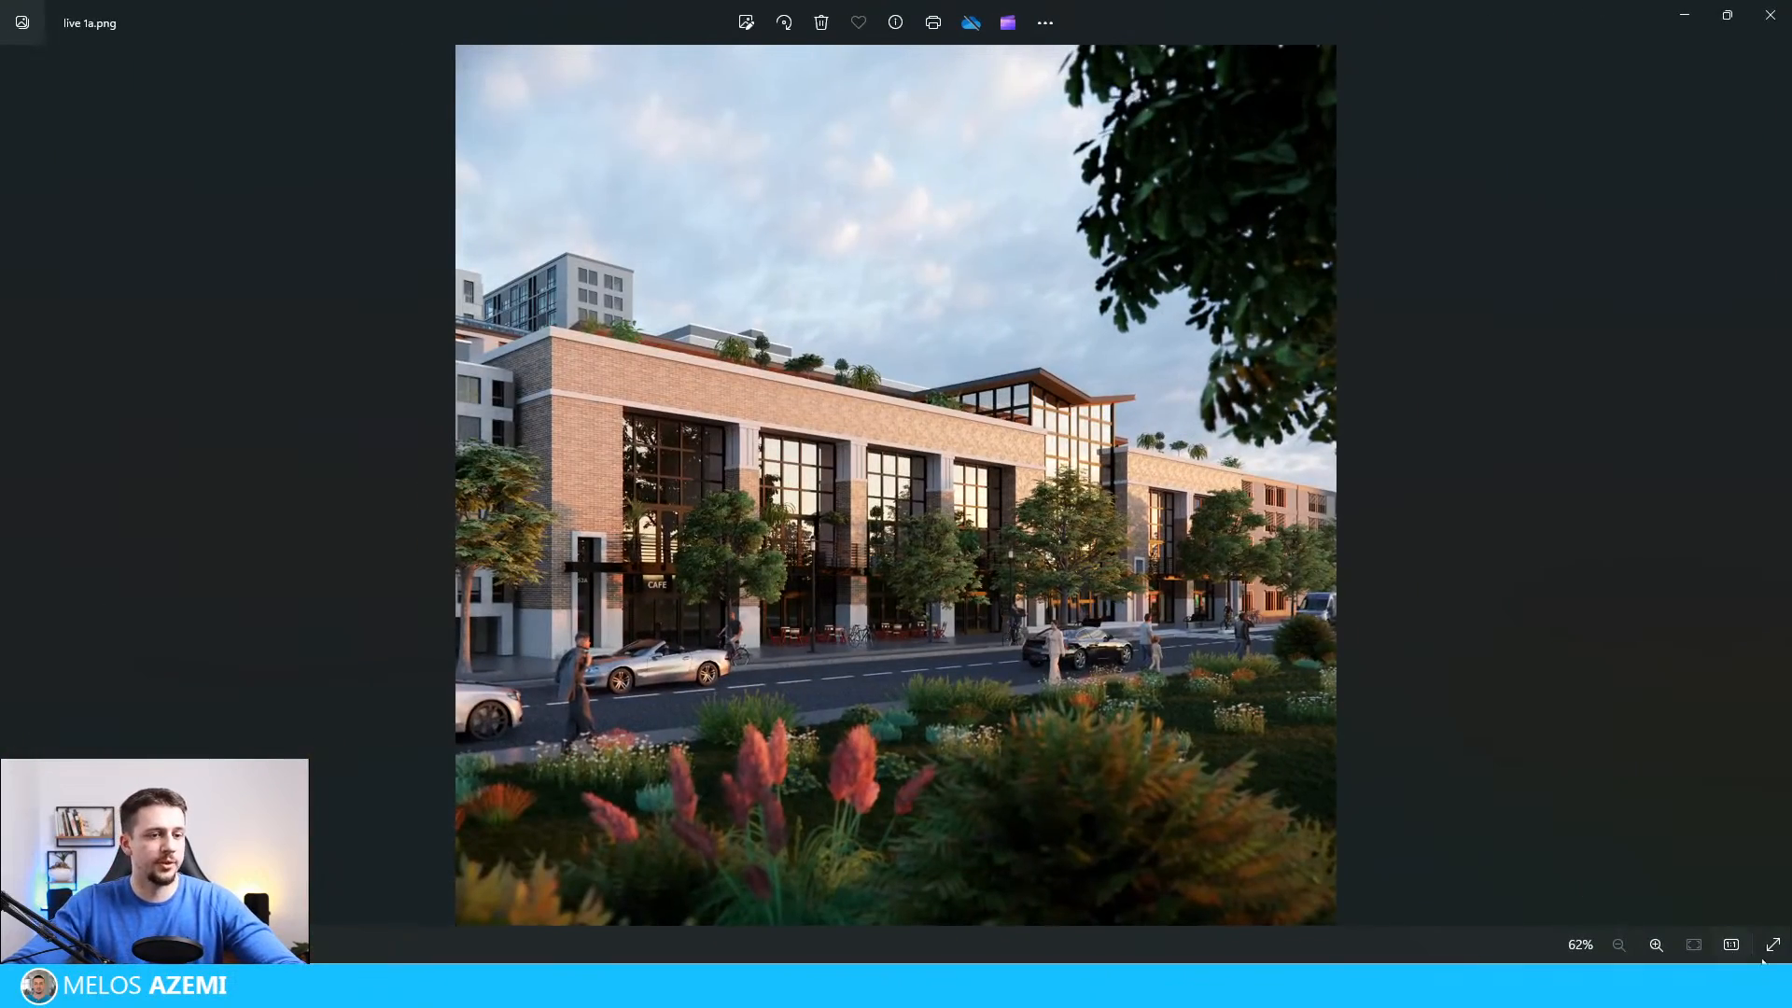
Step: View the saved render live 1a.png full screen in Photos, open it for editing and apply Auto Enhance at intensity 100
left_click(1766, 944)
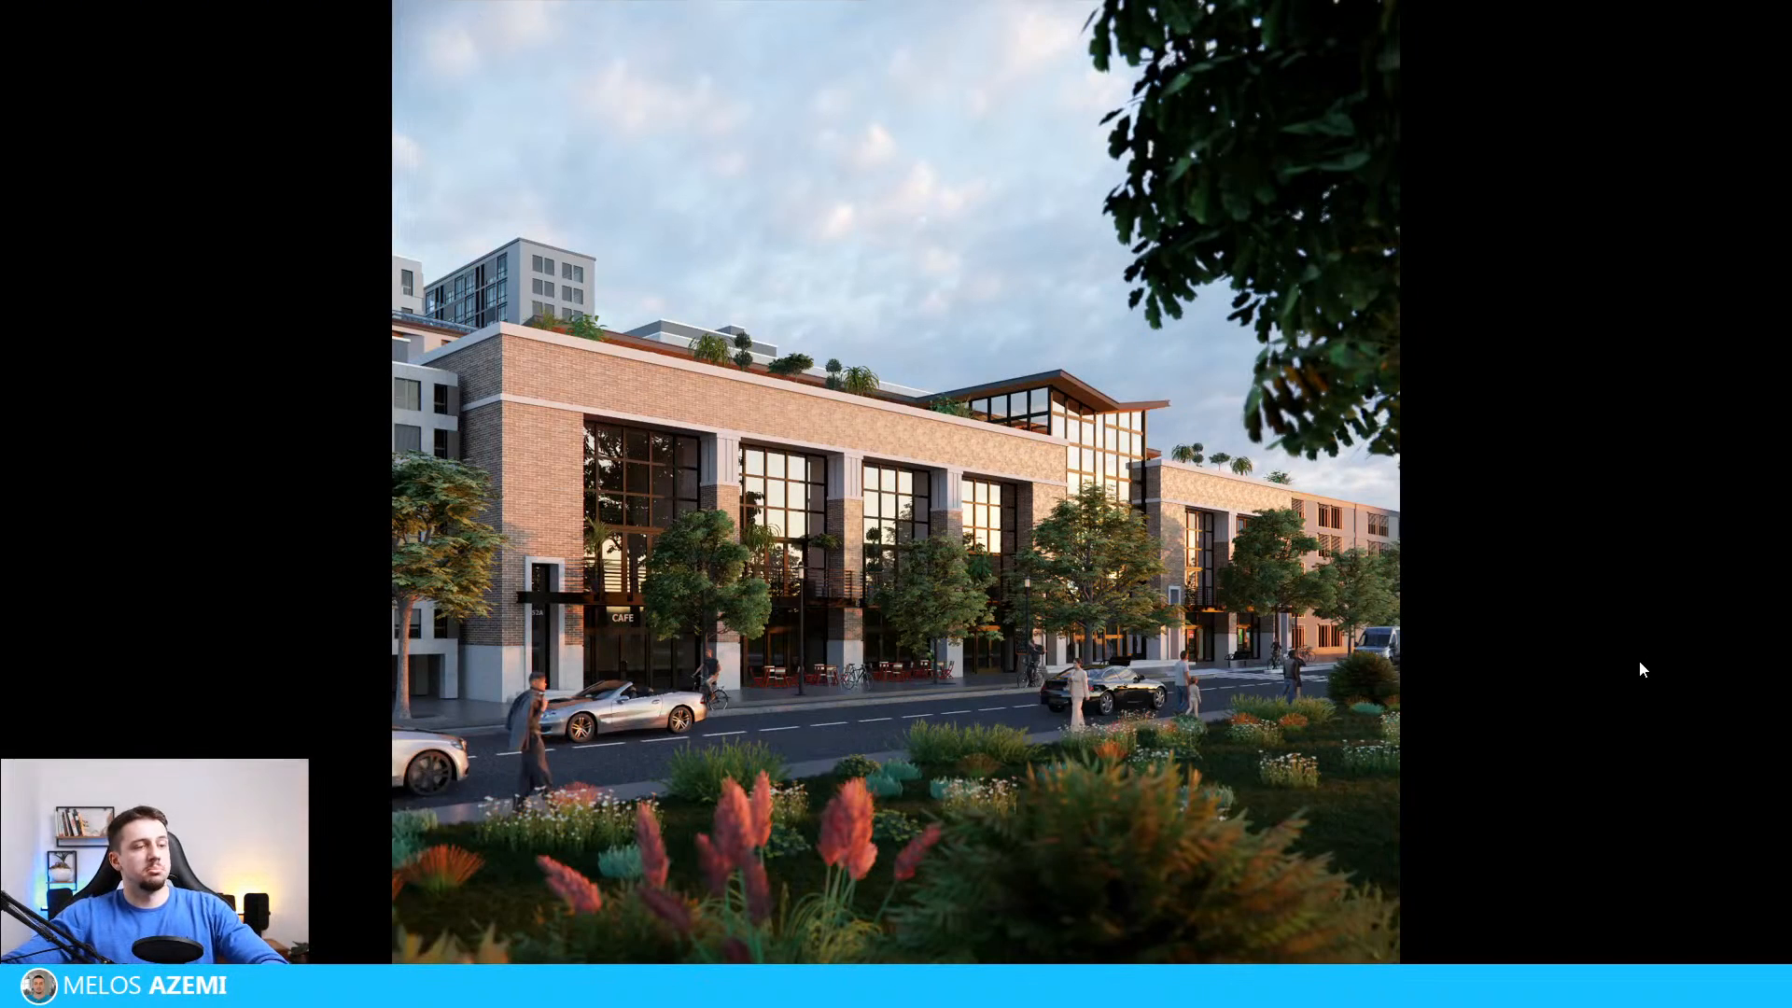
key("Escape")
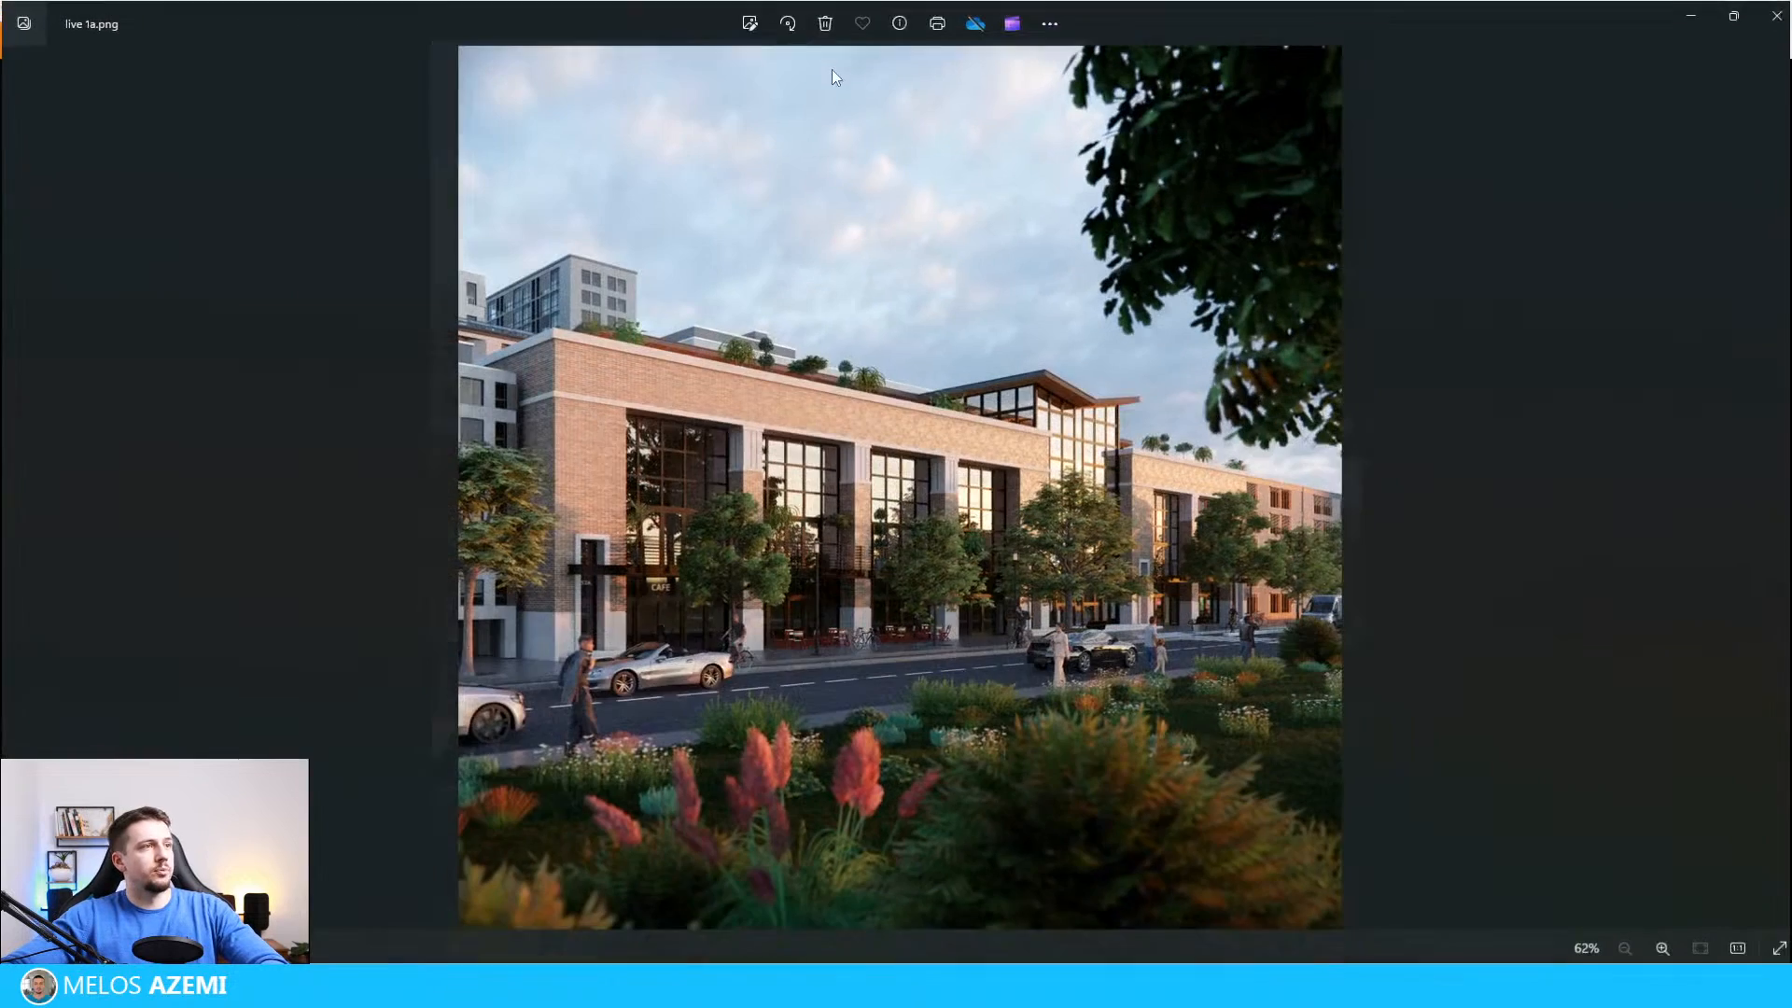
left_click(744, 21)
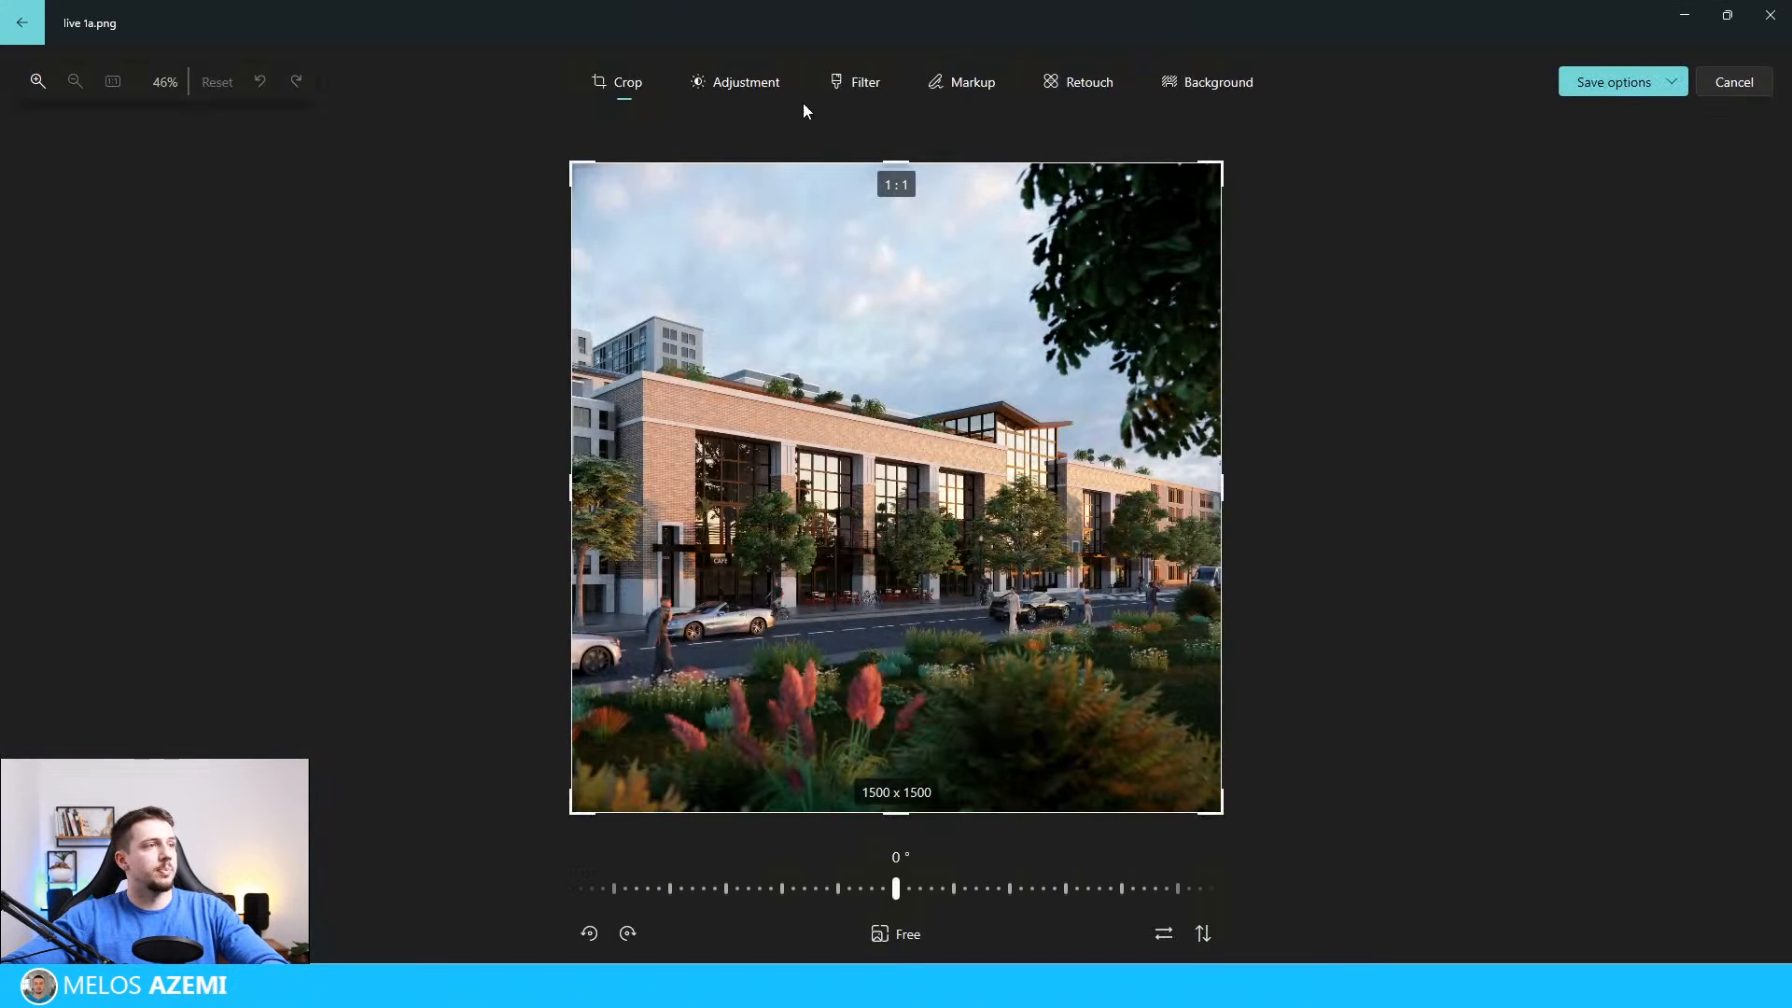
left_click(744, 82)
left_click(864, 84)
left_click(1567, 182)
left_click(1570, 183)
left_click(1573, 185)
left_click(1568, 182)
left_click(1567, 181)
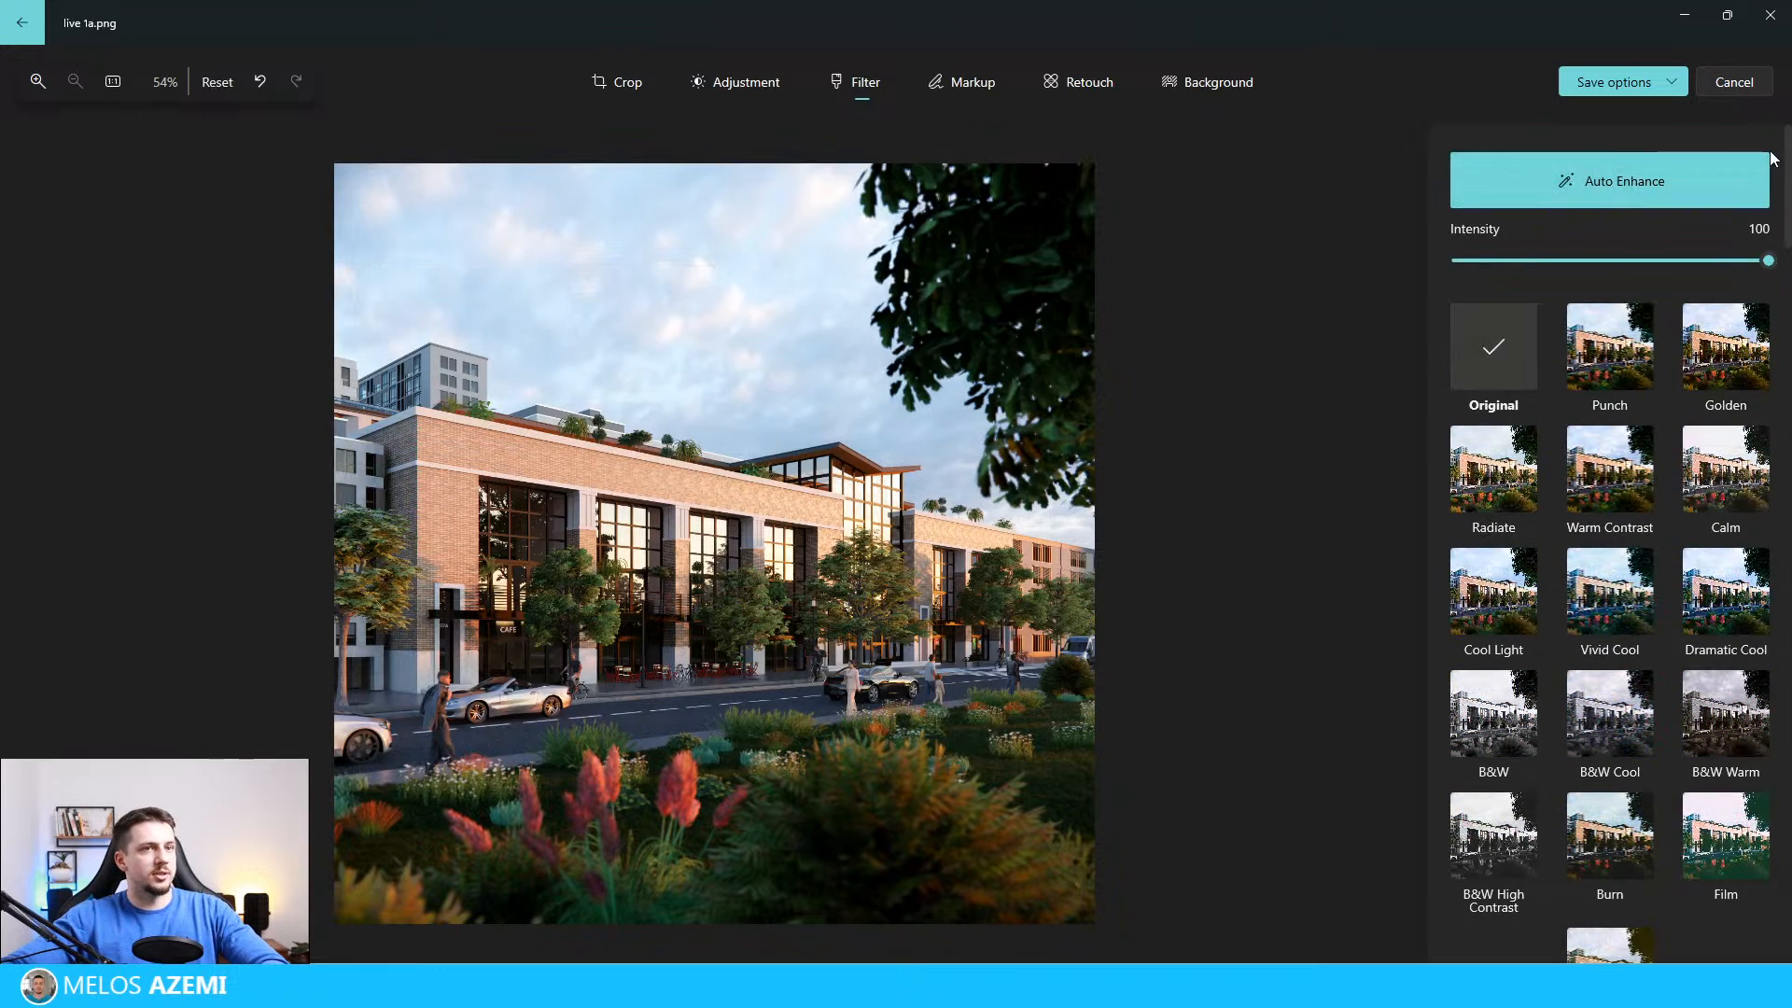
Step: Save the enhanced live 1a.png and review the result in the image viewer
left_click(1676, 86)
left_click(1631, 157)
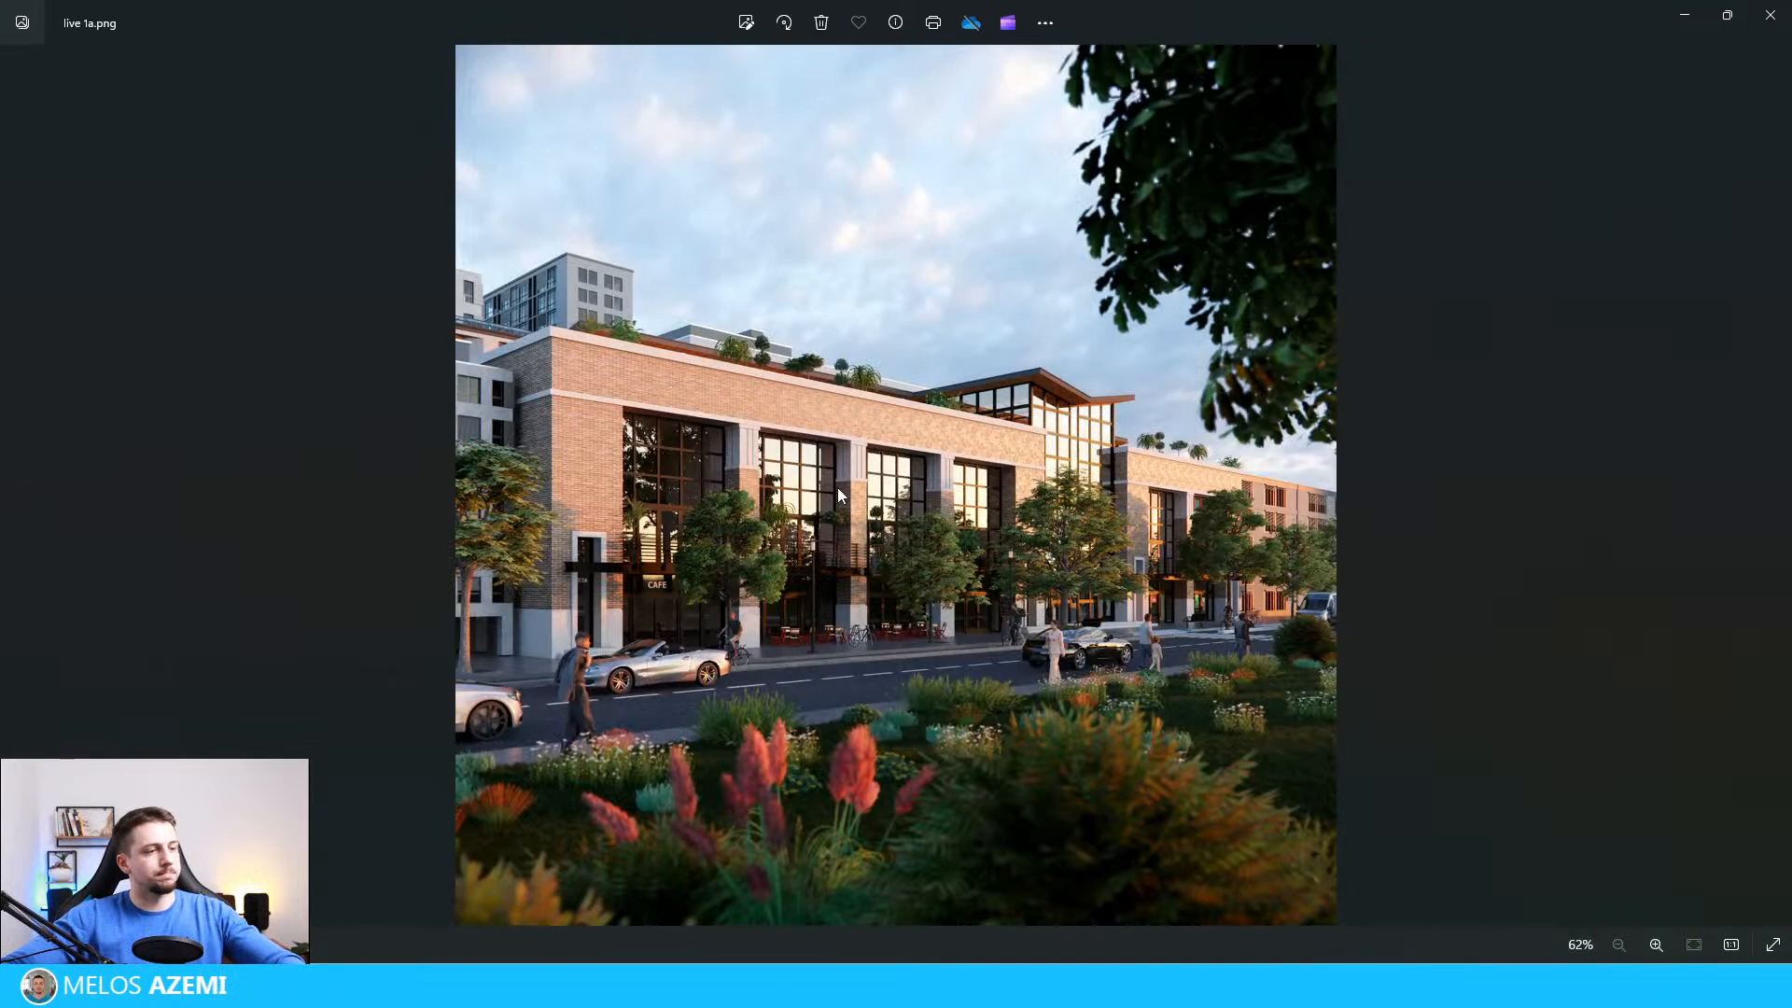
key("Right")
key("Right")
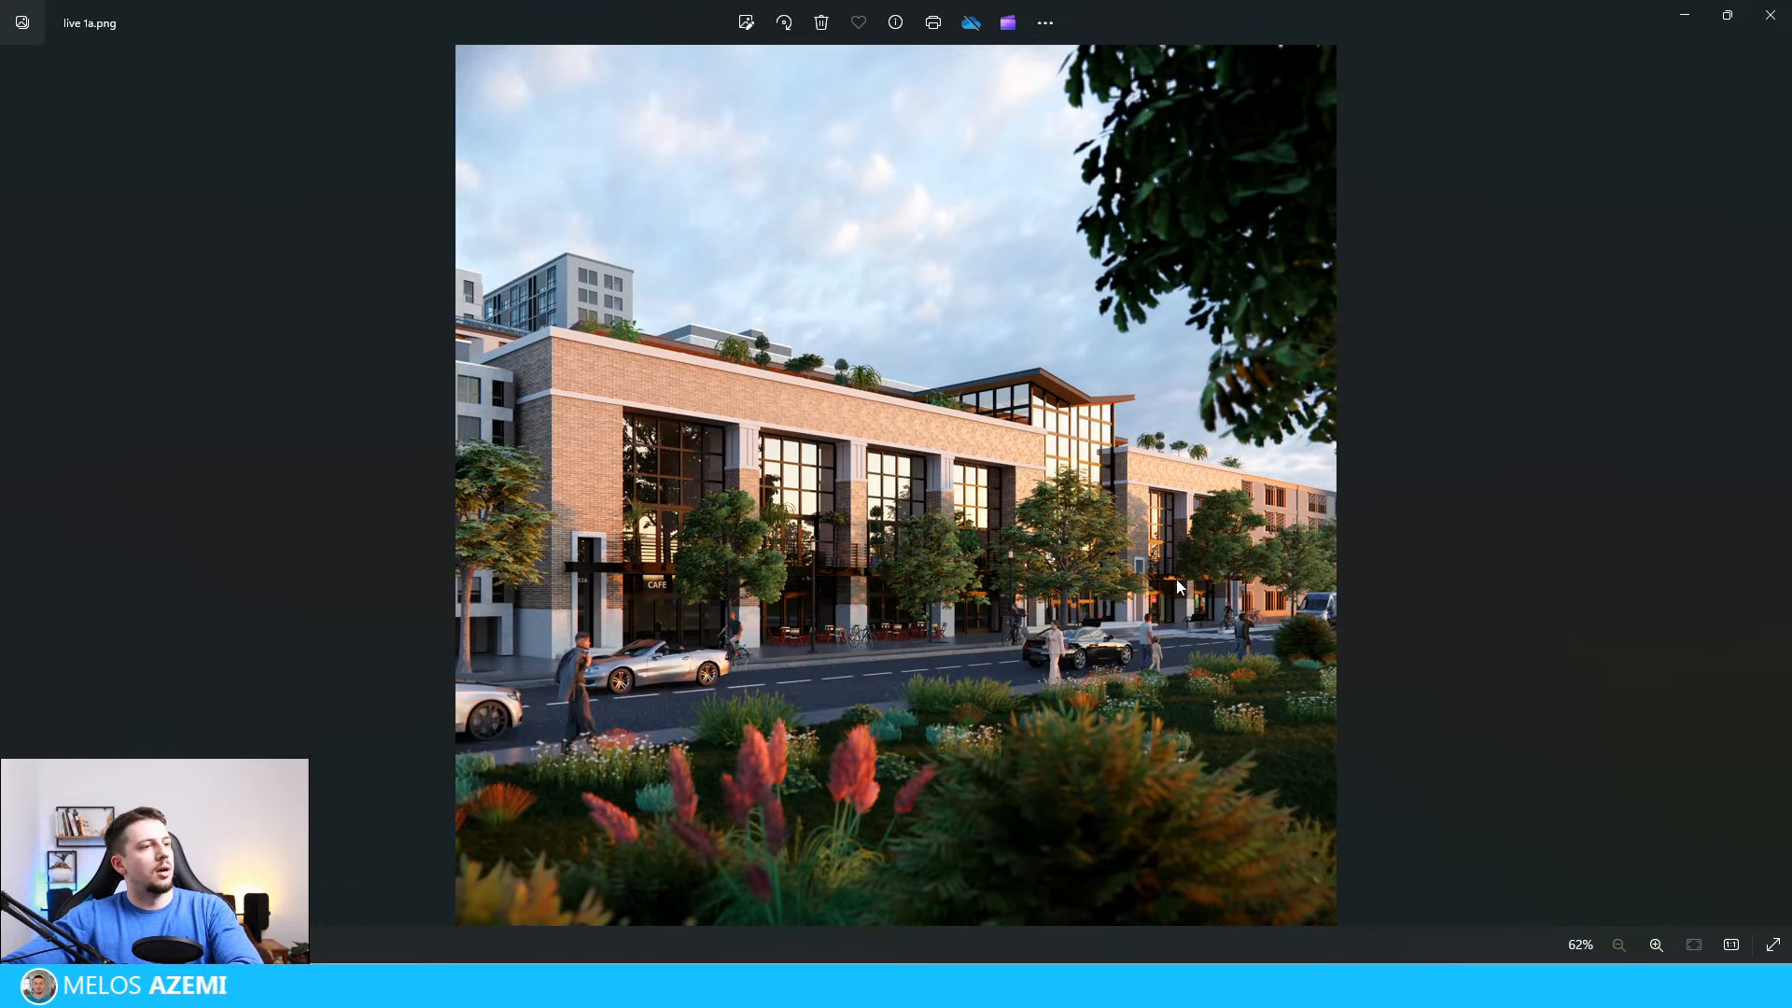
Step: Examine the enhanced live 1a.png full screen, checking the facade up close and as a whole
left_click(1772, 944)
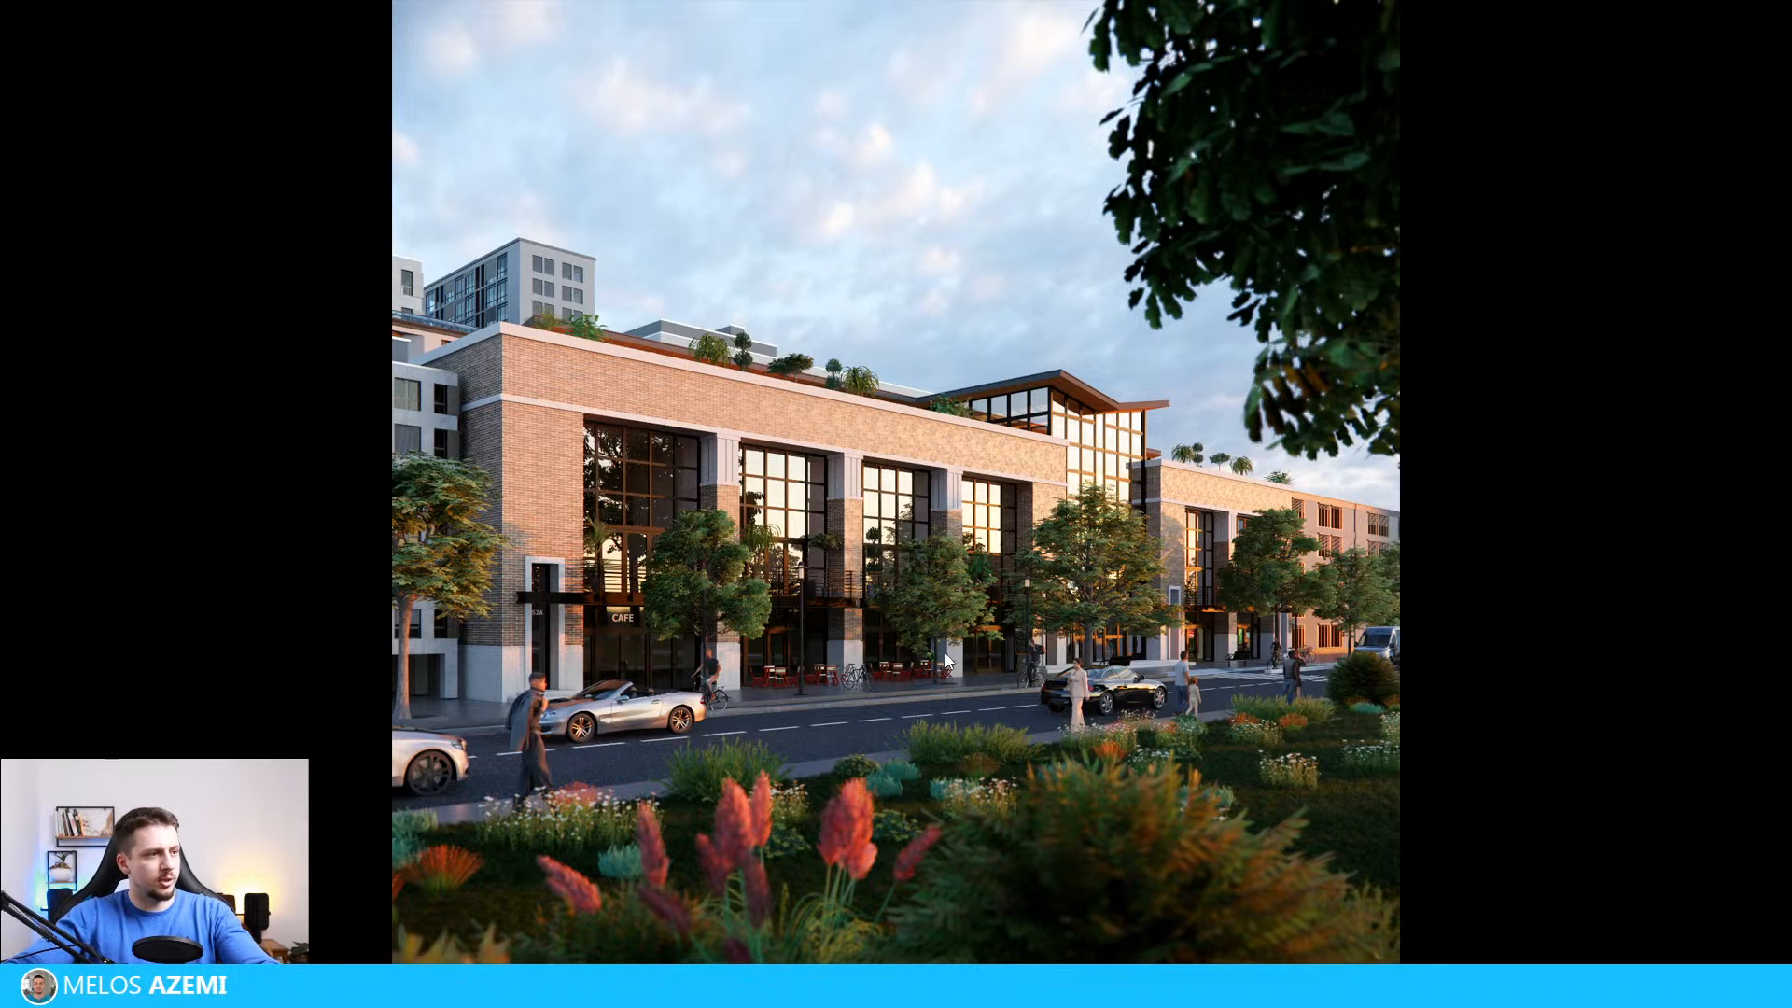
scroll(939, 664, "up", 3)
scroll(939, 663, "down", 3)
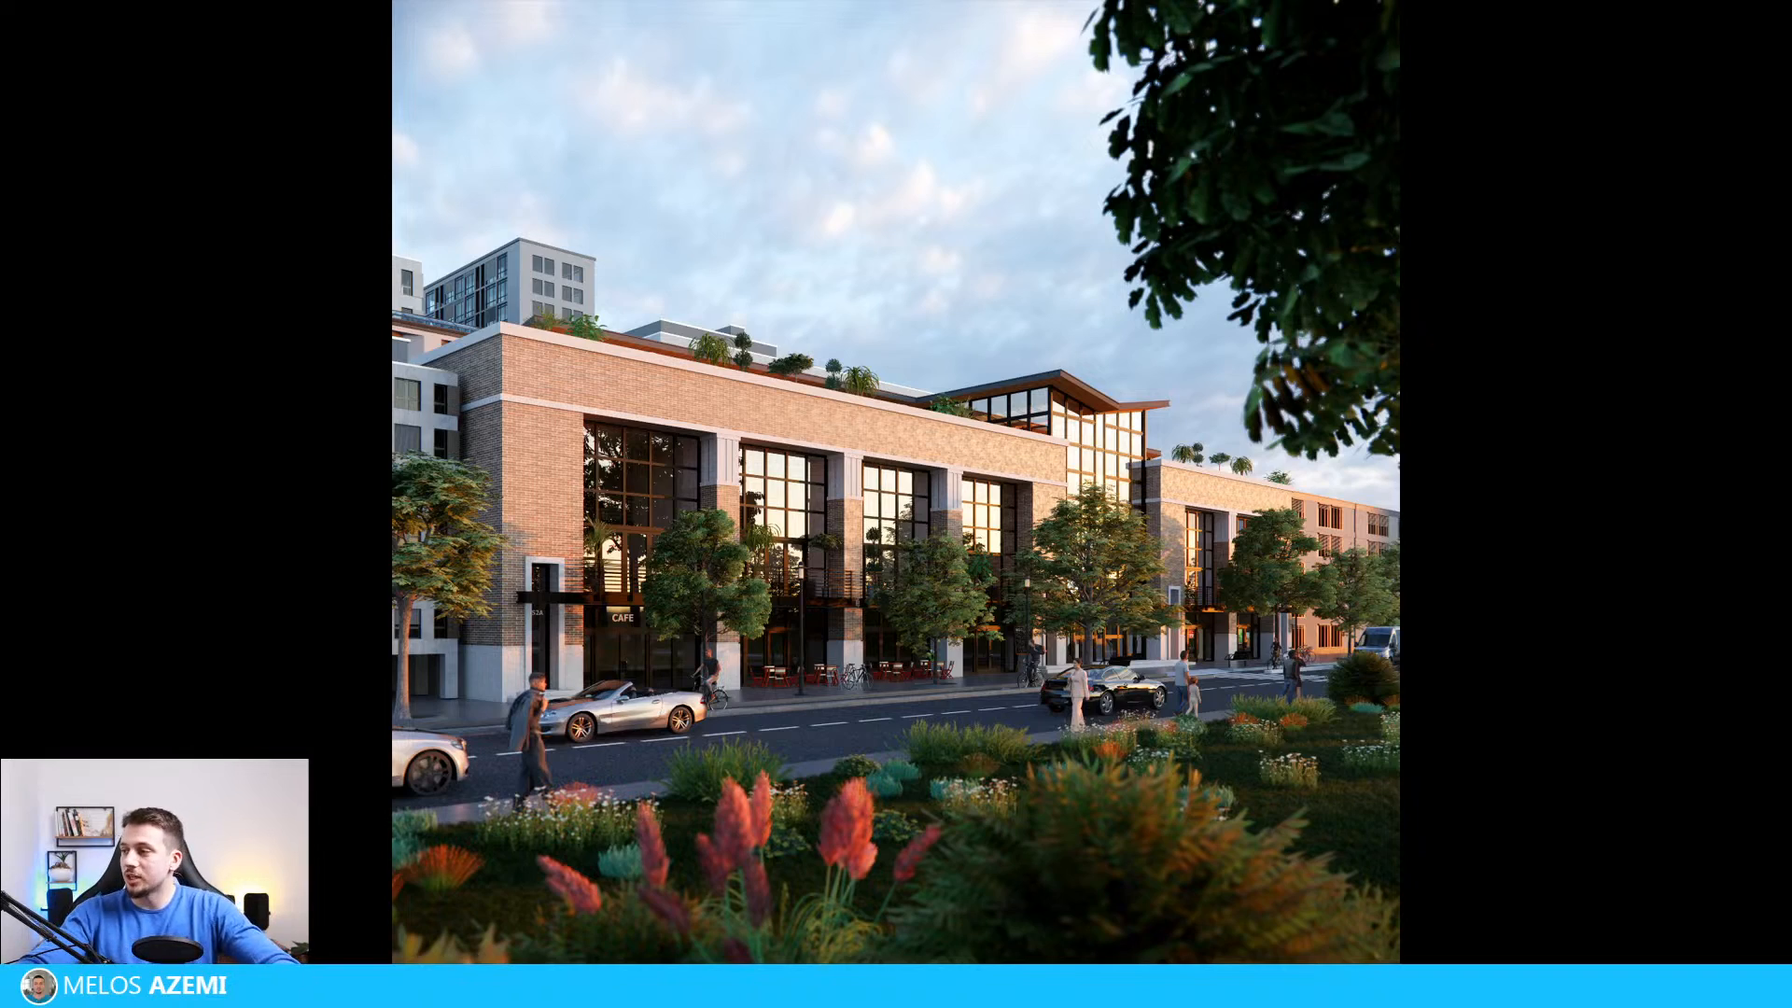
key("Escape")
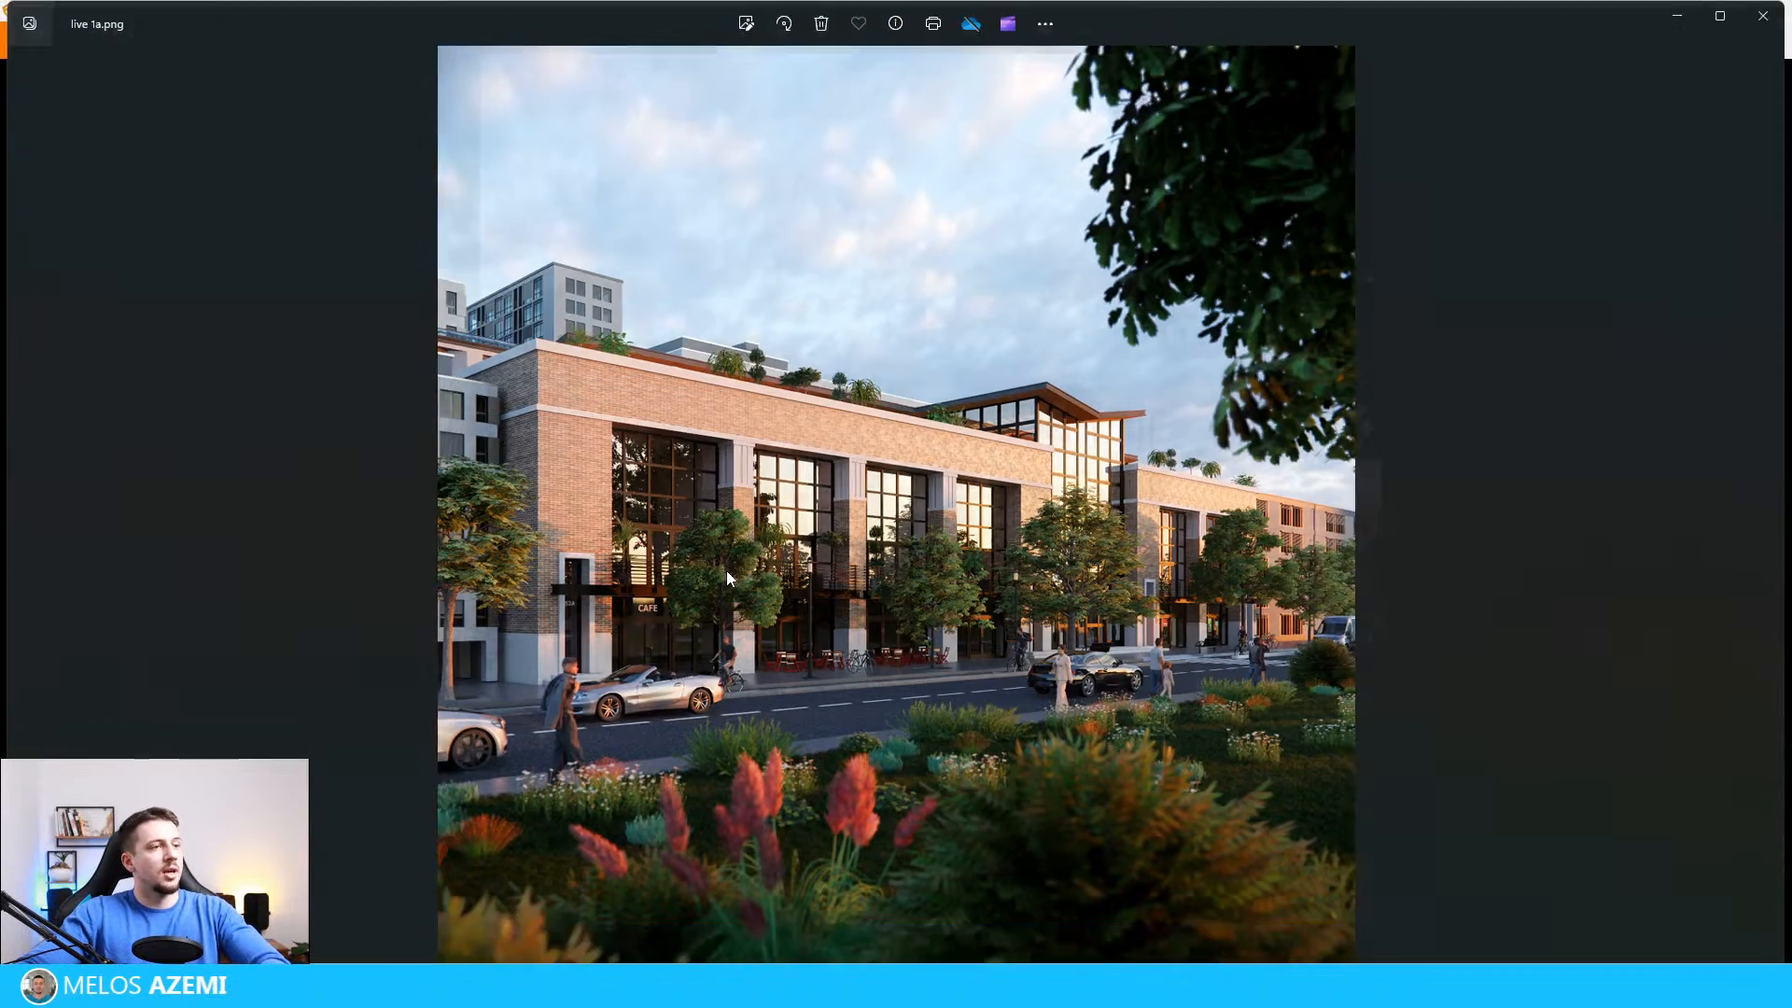
Step: Examine the next render, live 2.png, full screen and close the image viewer to return to Enscape
key("Right")
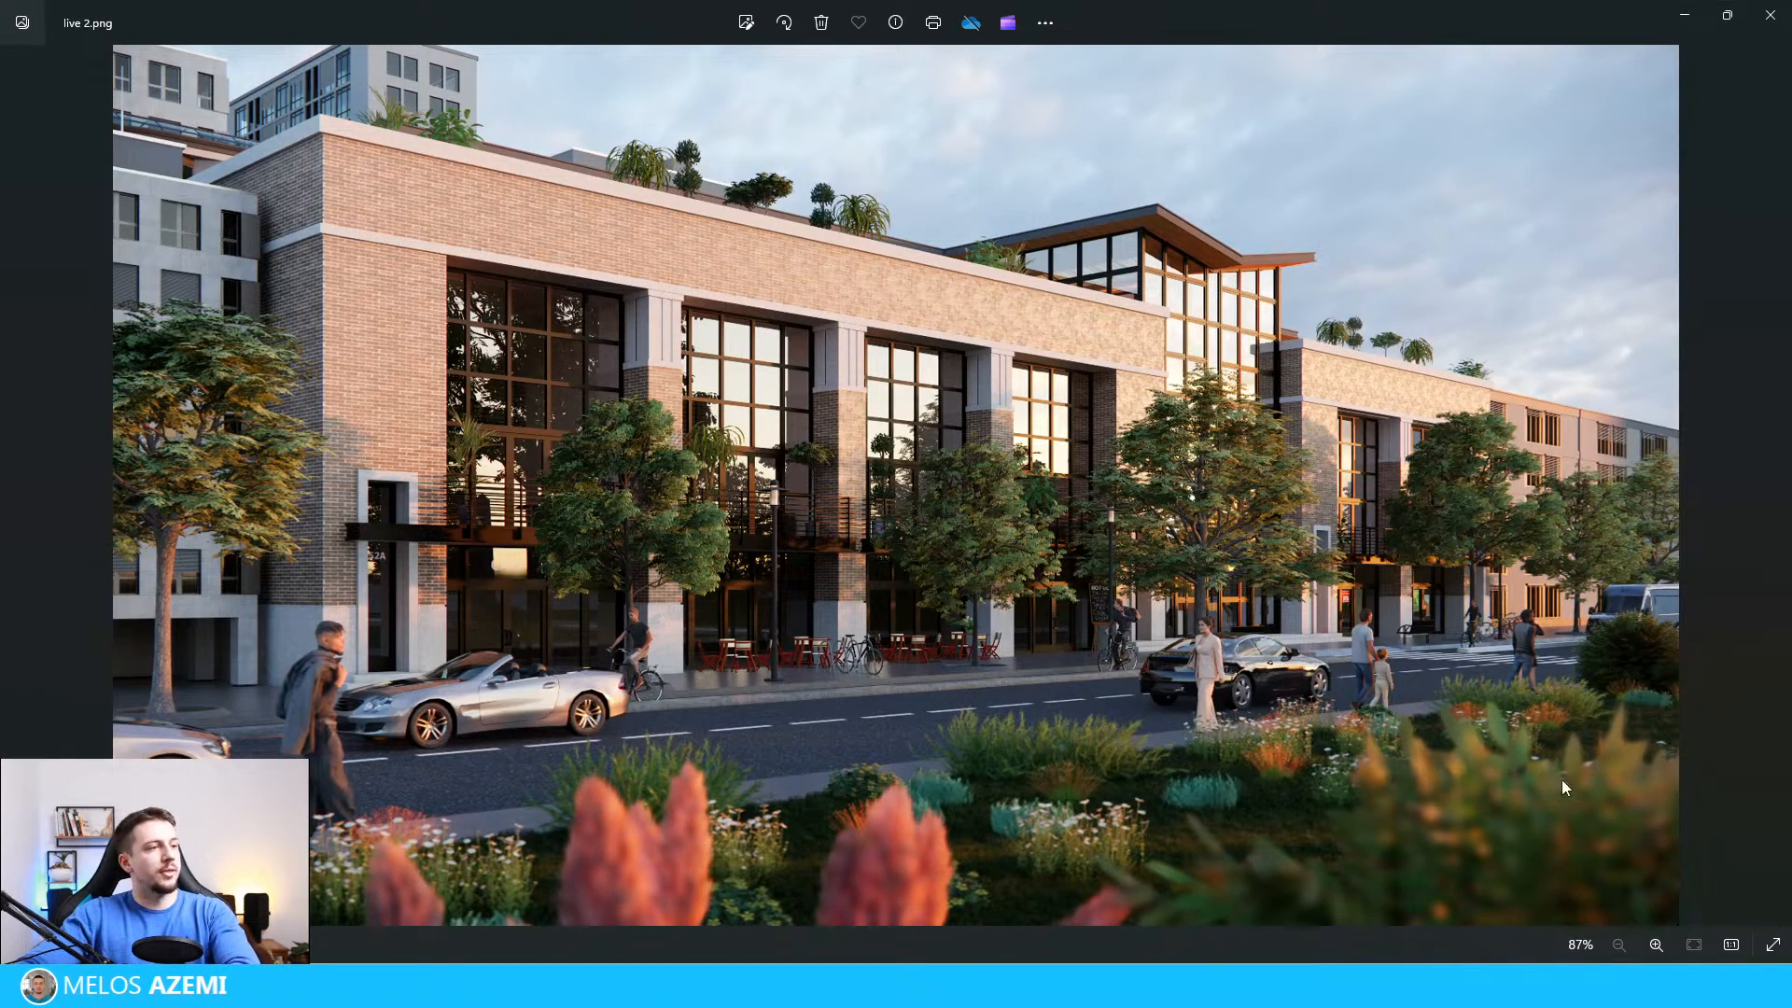
left_click(1764, 945)
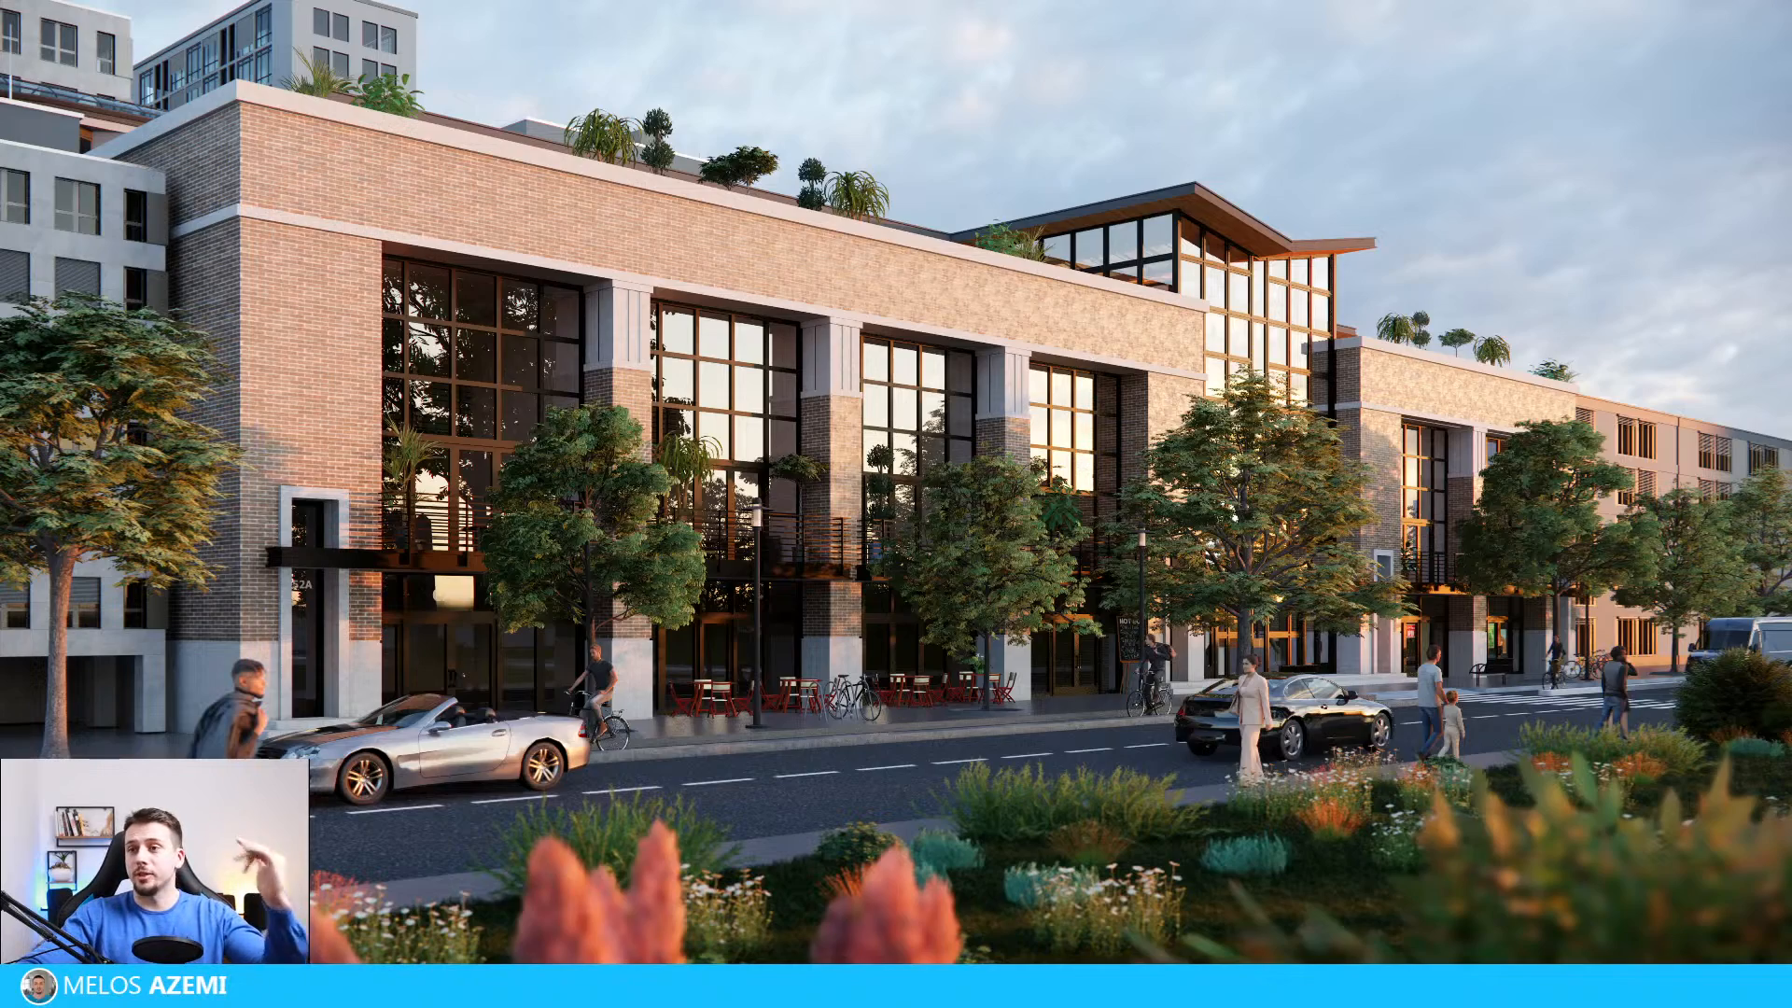
key("Escape")
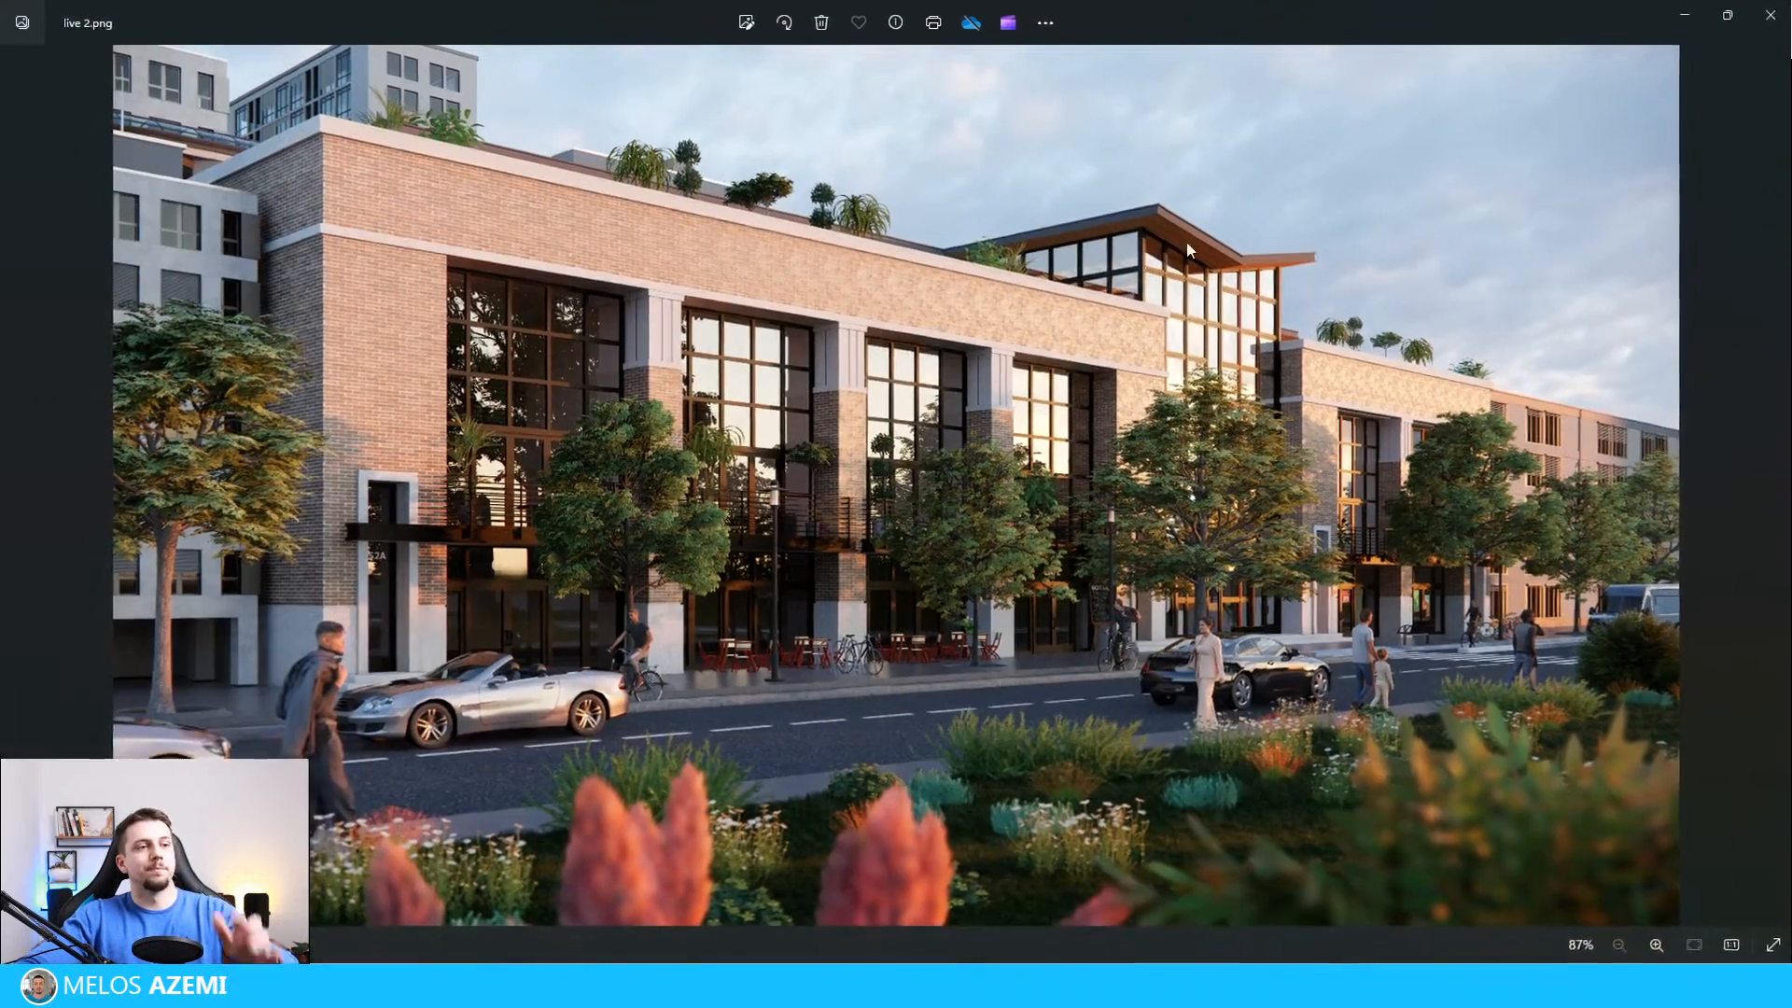
left_click(1770, 15)
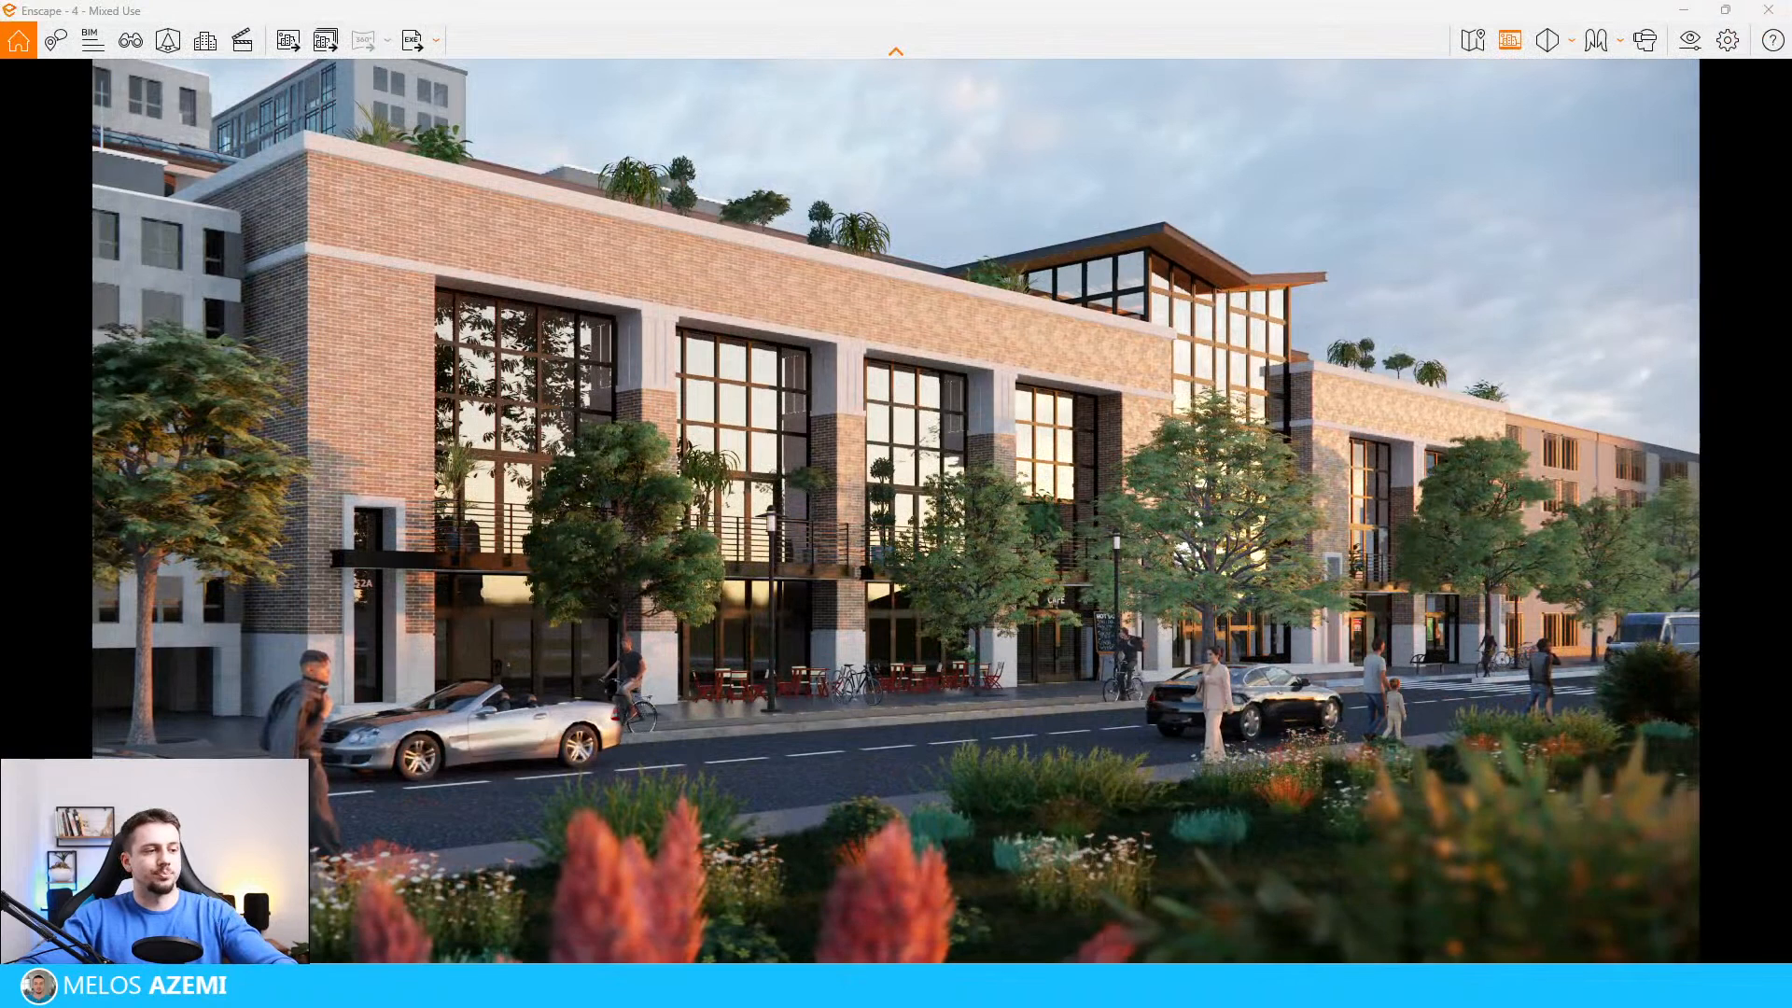